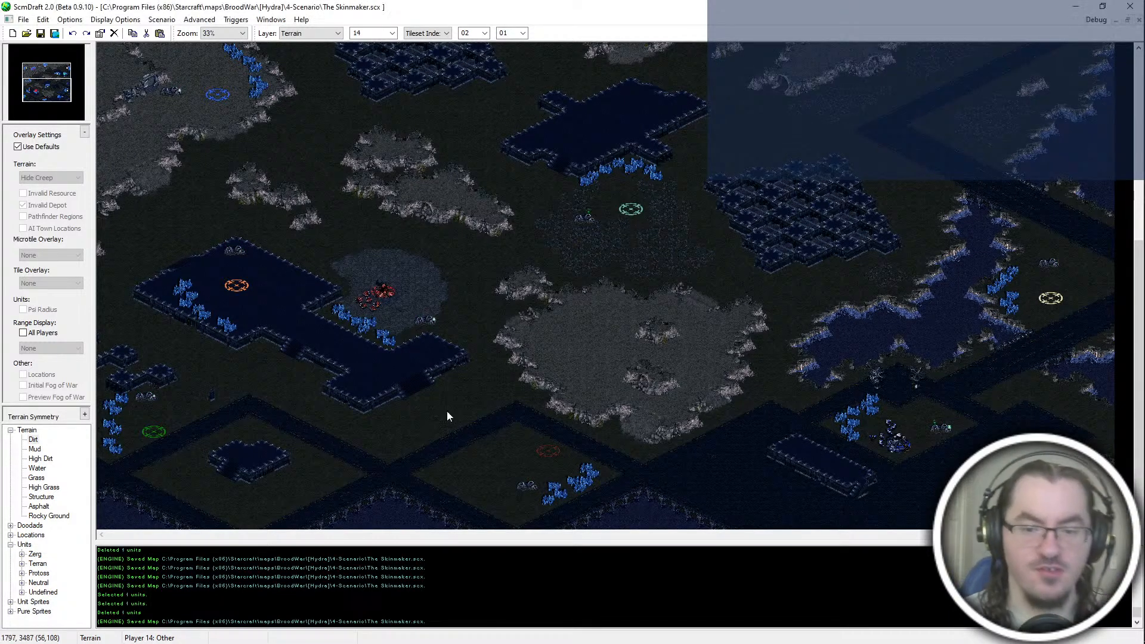
{"action": "left_click", "coordinate": [586, 389]}
{"action": "scroll", "coordinate": [589, 388], "scroll_direction": "up", "scroll_amount": 2, "text": "ctrl"}
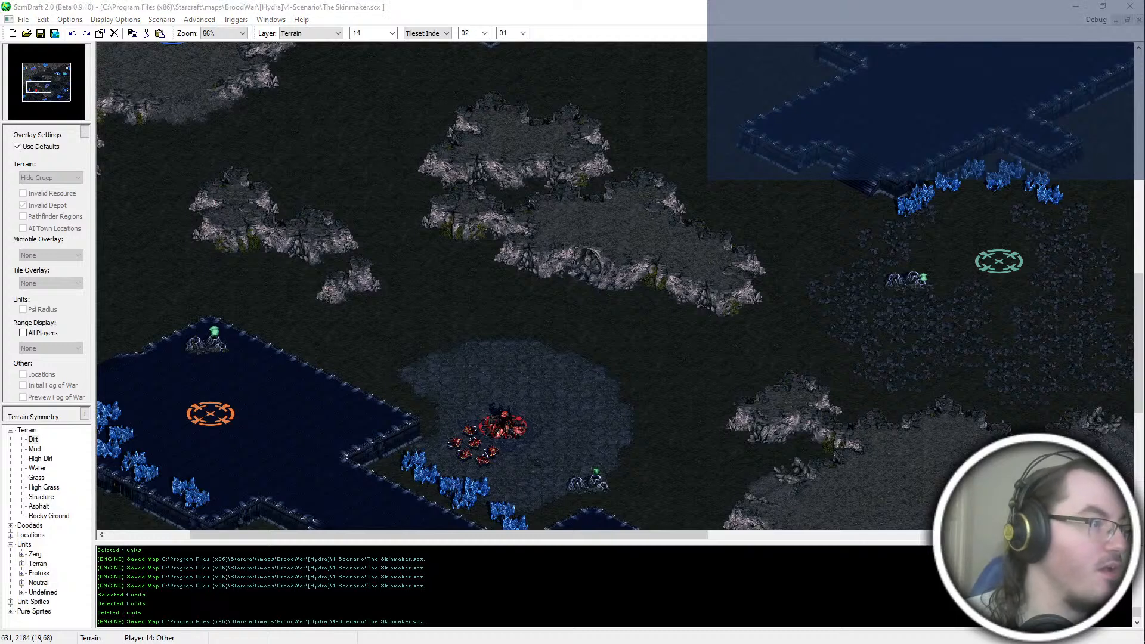
{"action": "left_click", "coordinate": [377, 306]}
{"action": "mouse_move", "coordinate": [1143, 553]}
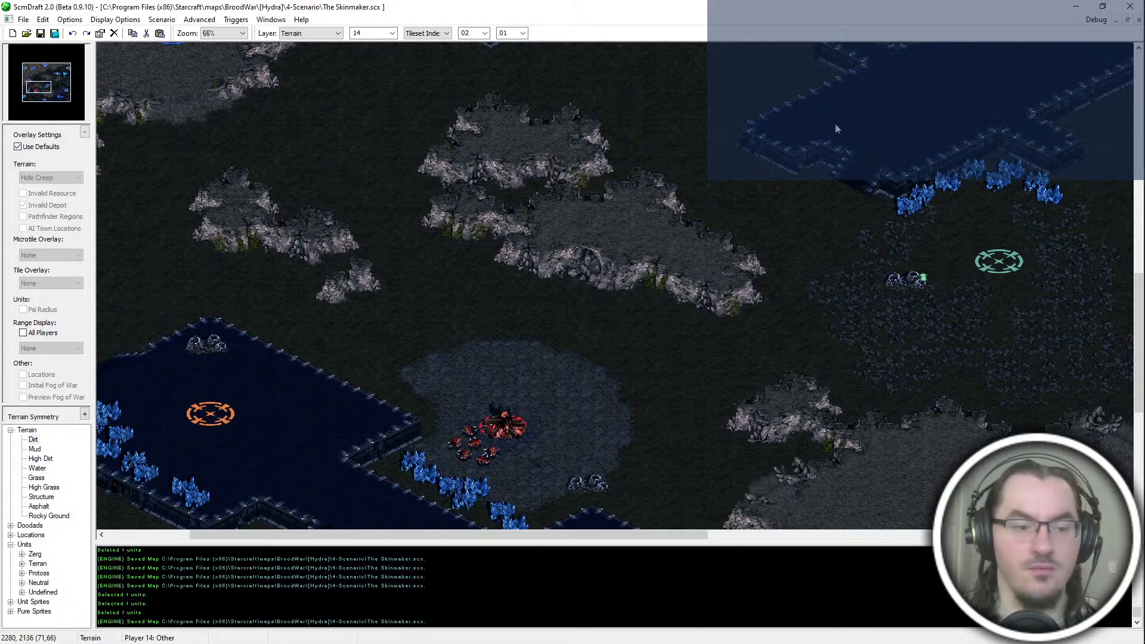
{"action": "key", "text": "super+Tab"}
{"action": "left_click", "coordinate": [561, 245]}
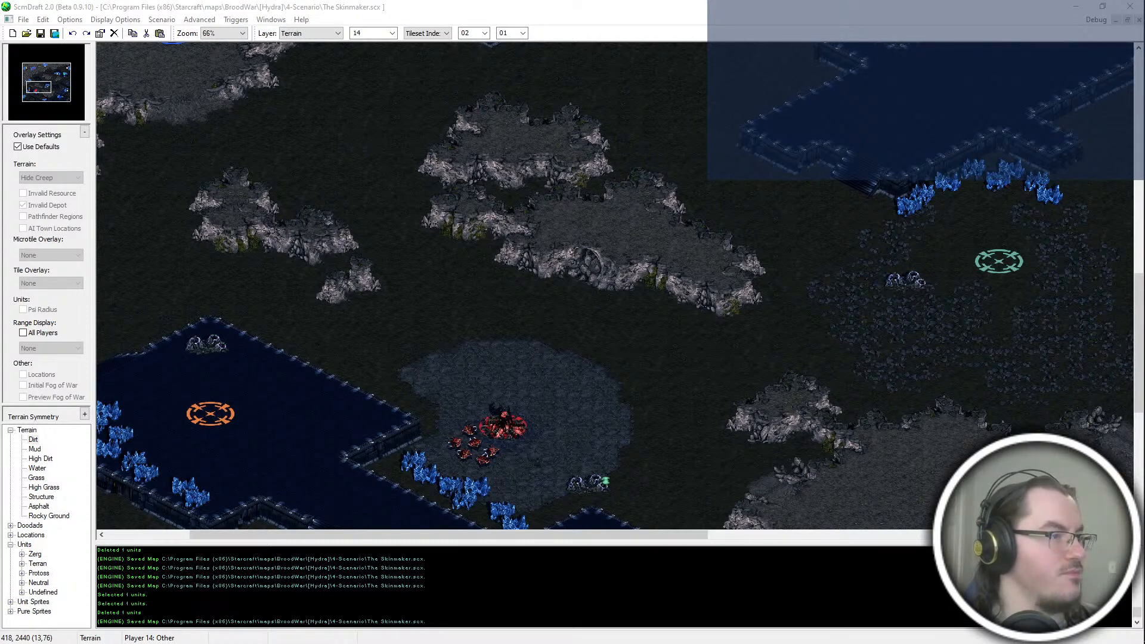
{"action": "left_click", "coordinate": [786, 3]}
{"action": "middle_click_drag", "start_coordinate": [771, 518], "coordinate": [681, 452]}
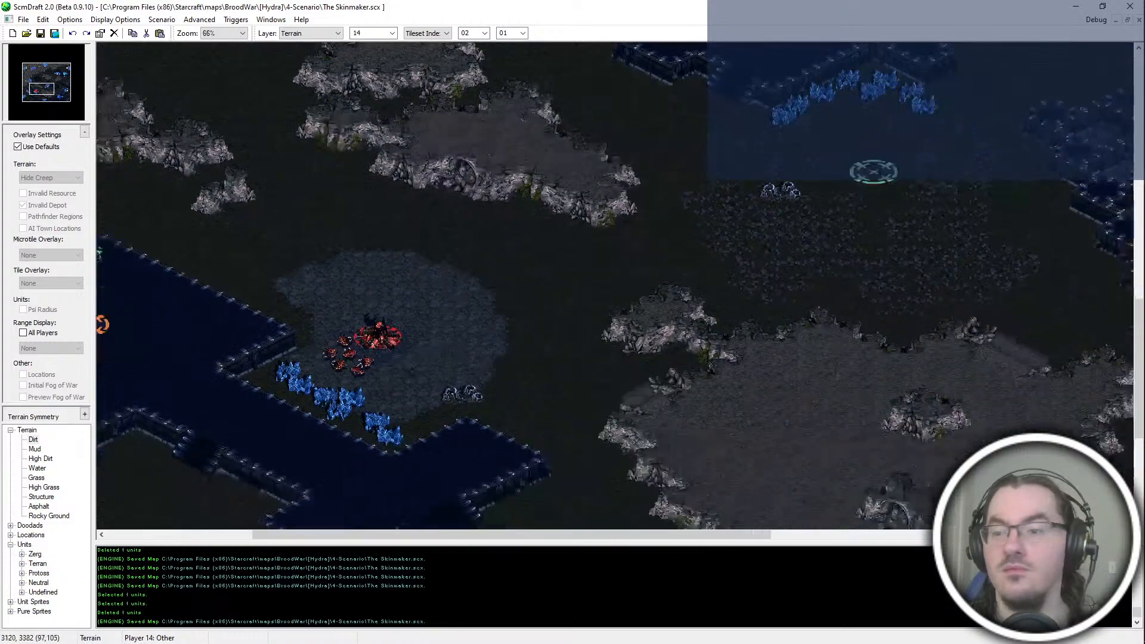
{"action": "key", "text": "alt+Tab"}
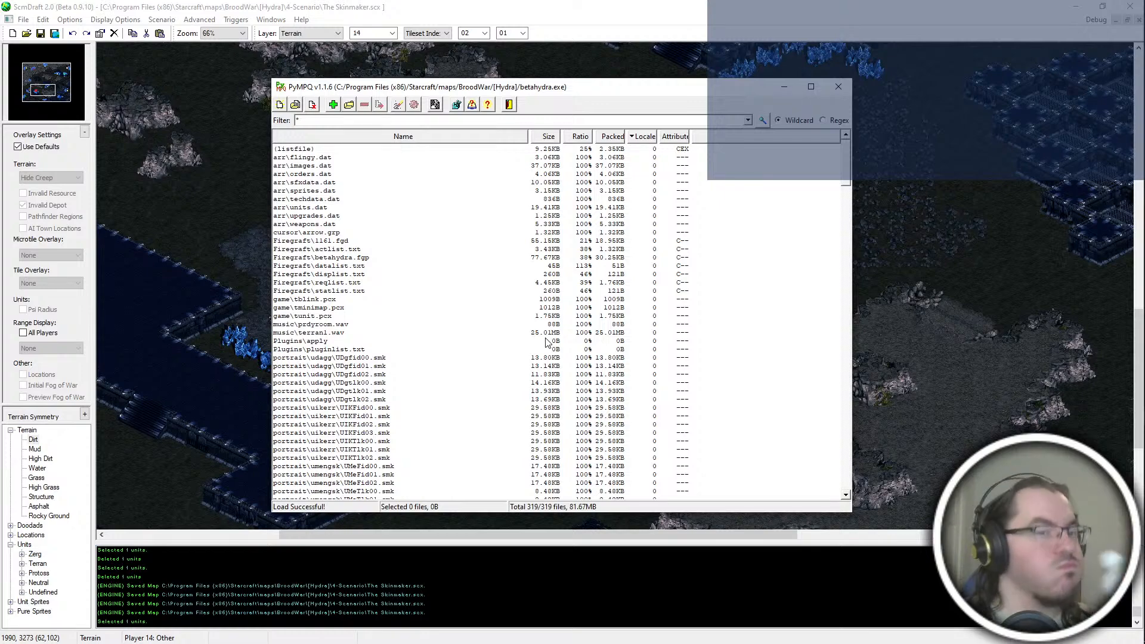
{"action": "left_click", "coordinate": [581, 3]}
Step: Survey the map's terrain, mineral fields and start locations across its different regions
{"action": "key", "text": "Up"}
{"action": "key", "text": "Right"}
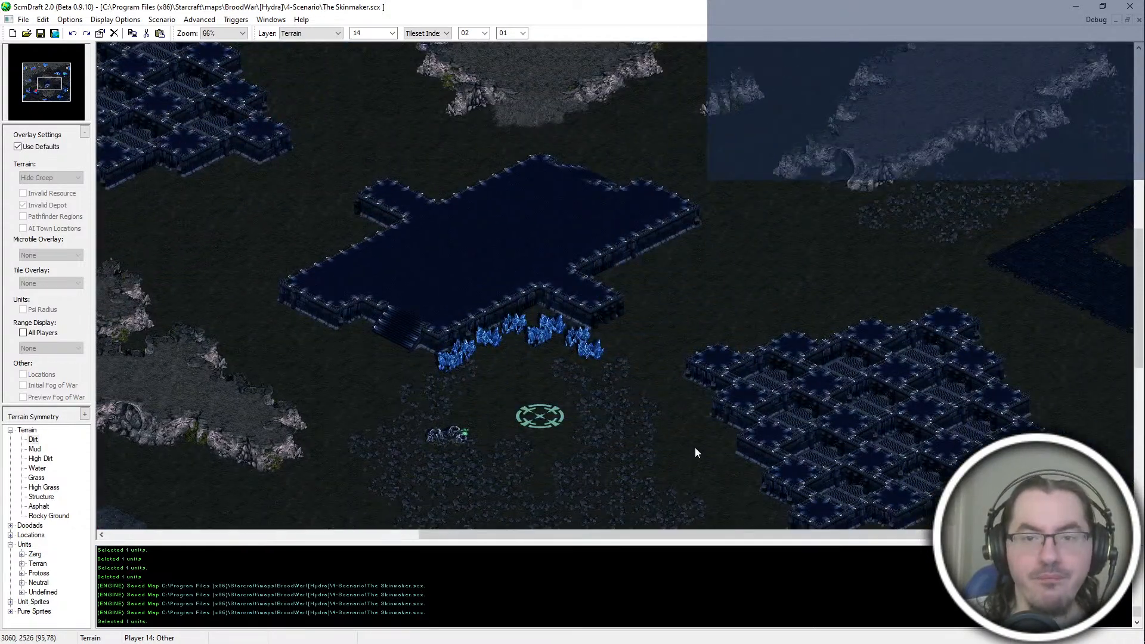
{"action": "key", "text": "Up"}
{"action": "key", "text": "Right"}
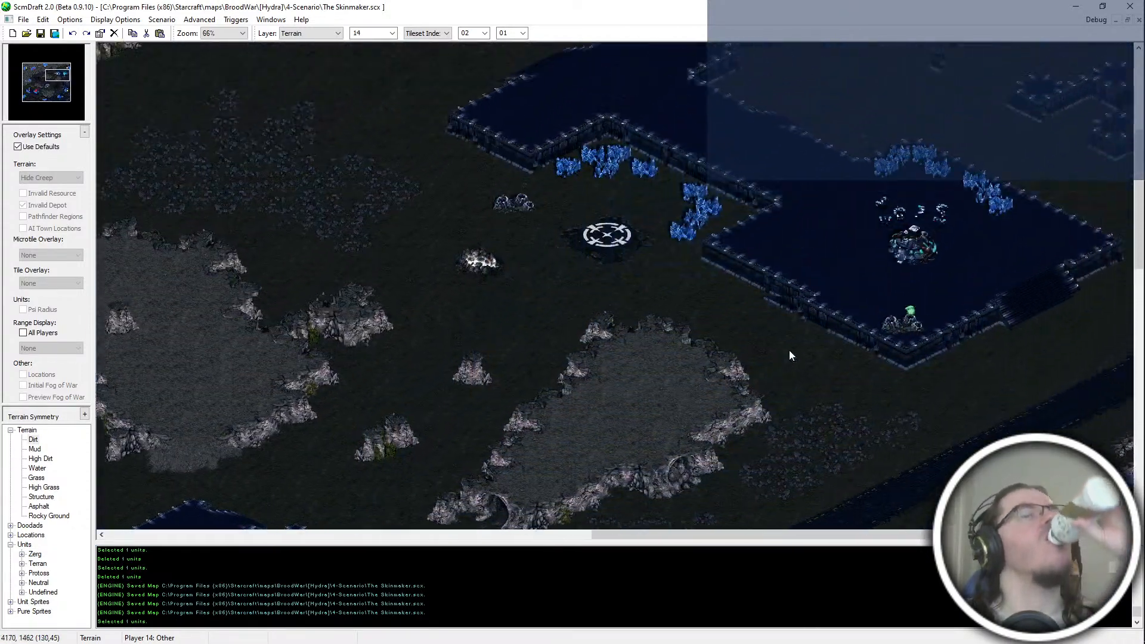
{"action": "key", "text": "Up"}
{"action": "key", "text": "Right"}
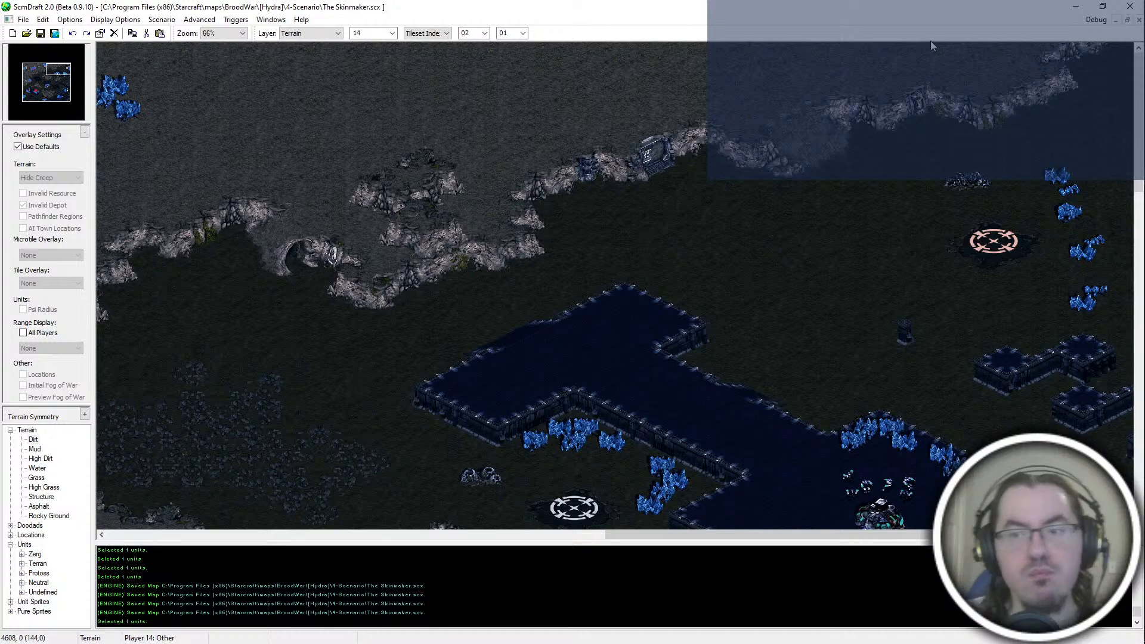
{"action": "scroll", "coordinate": [534, 149], "scroll_direction": "up", "scroll_amount": 1}
{"action": "middle_click_drag", "start_coordinate": [534, 149], "coordinate": [265, 5]}
{"action": "scroll", "coordinate": [352, 167], "scroll_direction": "down", "scroll_amount": 2}
{"action": "middle_click_drag", "start_coordinate": [356, 164], "coordinate": [53, 250]}
{"action": "left_click_drag", "start_coordinate": [37, 86], "coordinate": [23, 105]}
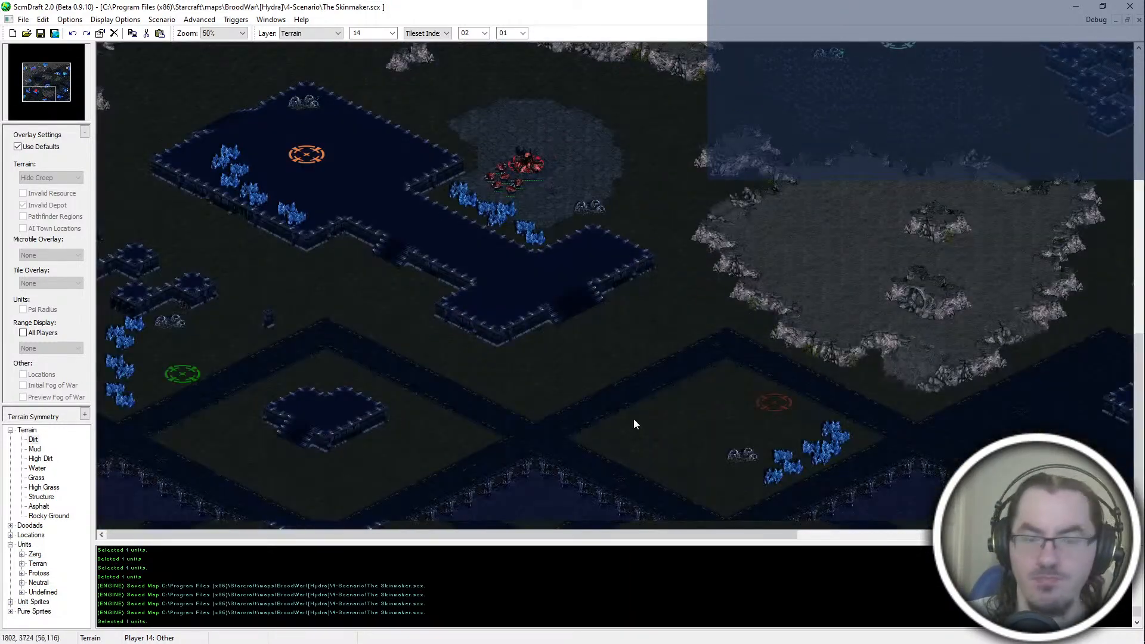
{"action": "middle_click_drag", "start_coordinate": [199, 394], "coordinate": [977, 408]}
{"action": "middle_click_drag", "start_coordinate": [894, 498], "coordinate": [581, 12]}
Step: Switch to Notepad++ and close the assembly note files, including AI_TryProgressSpendingQueue.asc3, AI_GetSpiderMineLocations.asc3 and CreateAiTown.asc3
{"action": "key", "text": "alt+Tab"}
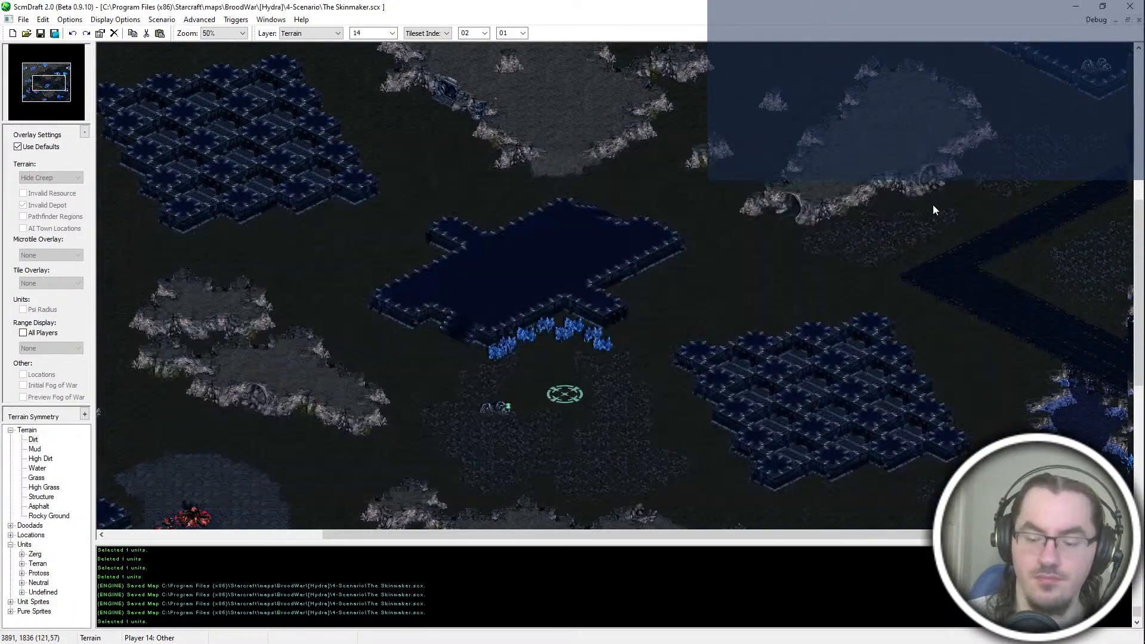
{"action": "key", "text": "ctrl+super+Right"}
{"action": "left_click", "coordinate": [173, 413]}
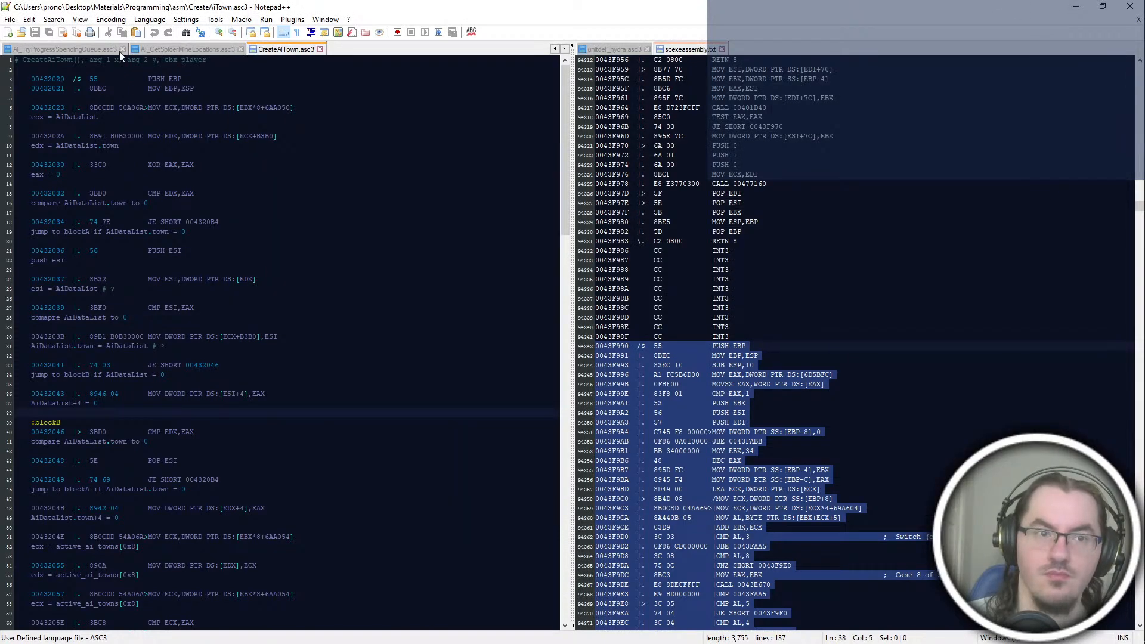
{"action": "middle_click", "coordinate": [69, 48]}
{"action": "middle_click", "coordinate": [69, 48]}
{"action": "middle_click", "coordinate": [70, 47]}
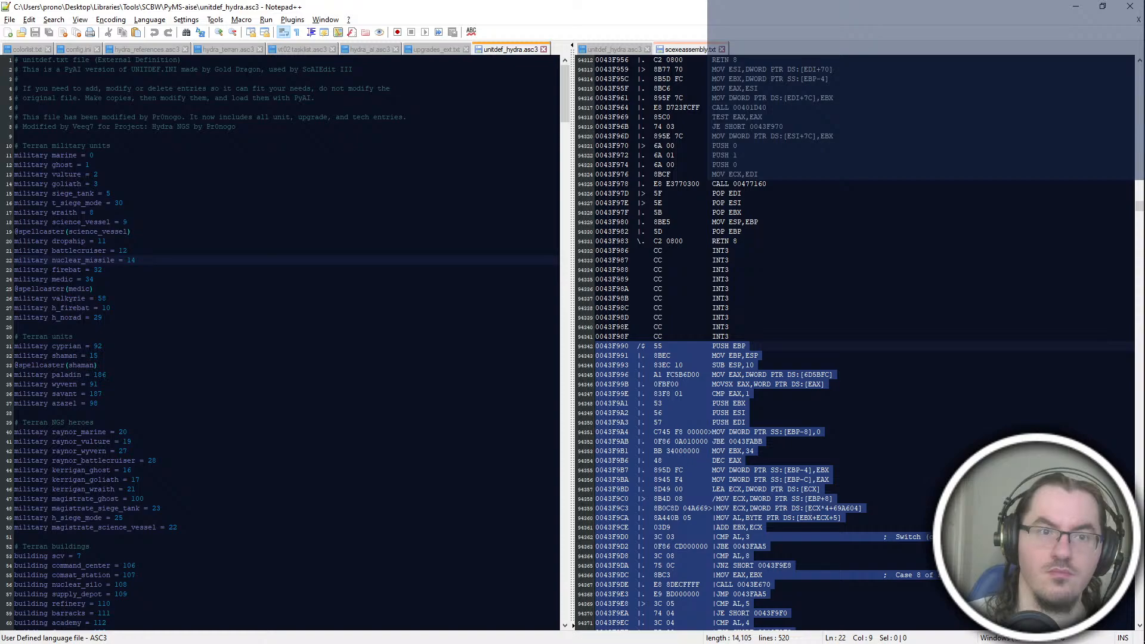
Step: Show the hydra_terran.asc3 script in one view and unitdef_hydra.asc3 in the other
{"action": "key", "text": "super+Tab"}
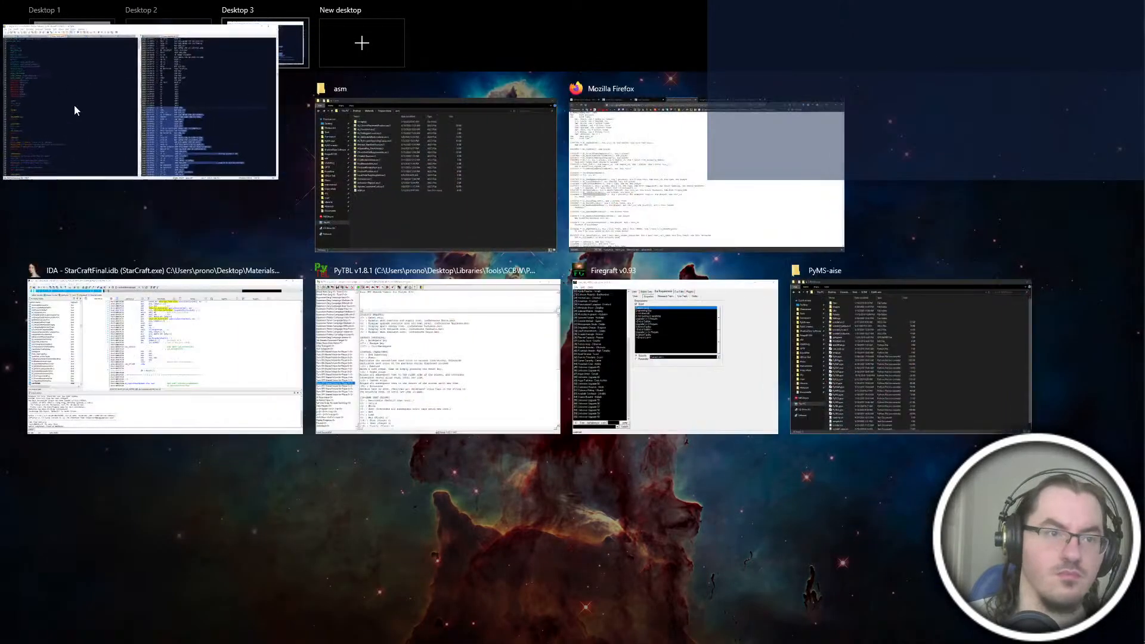
{"action": "left_click", "coordinate": [76, 122]}
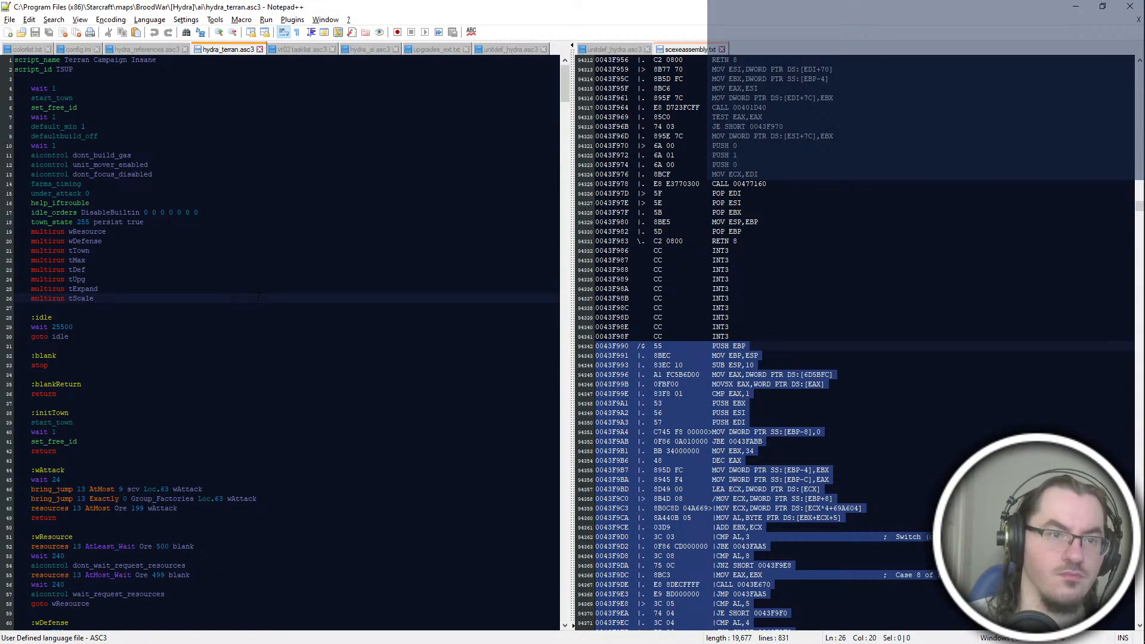
{"action": "scroll", "coordinate": [258, 296], "scroll_direction": "down", "scroll_amount": 16}
{"action": "scroll", "coordinate": [258, 298], "scroll_direction": "up", "scroll_amount": 16}
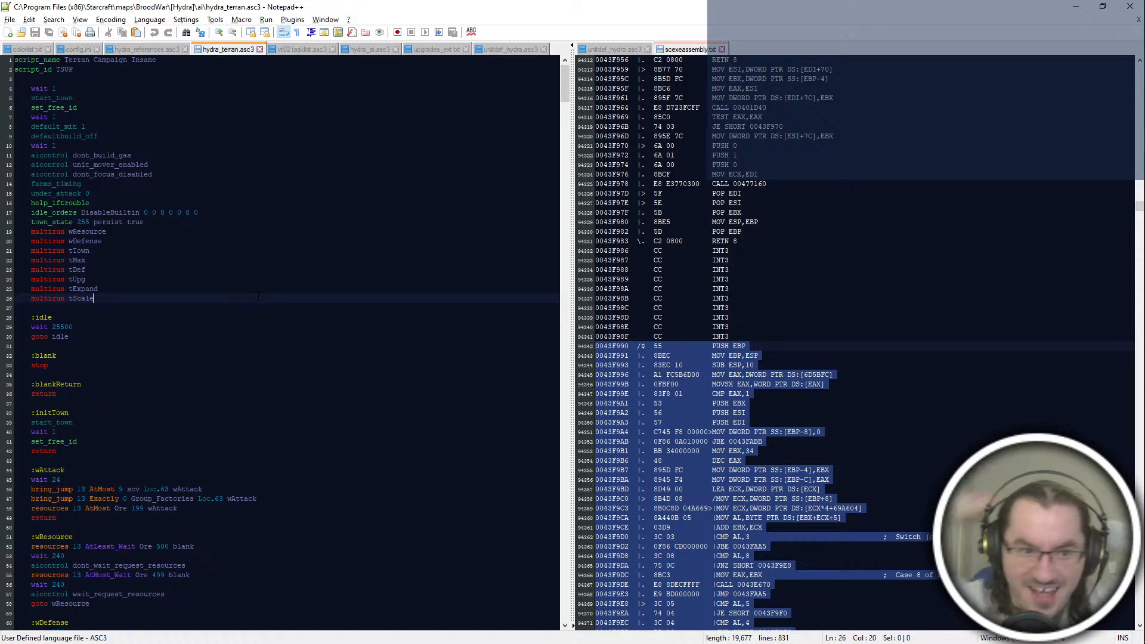
{"action": "left_click", "coordinate": [628, 383]}
{"action": "left_click", "coordinate": [614, 49]}
Step: Try replacing the two deaths lines in the wDefense block with a copy of tDef's "comparison player_combat" WaitFor line
{"action": "left_click", "coordinate": [31, 375]}
{"action": "scroll", "coordinate": [280, 343], "scroll_direction": "down", "scroll_amount": 8}
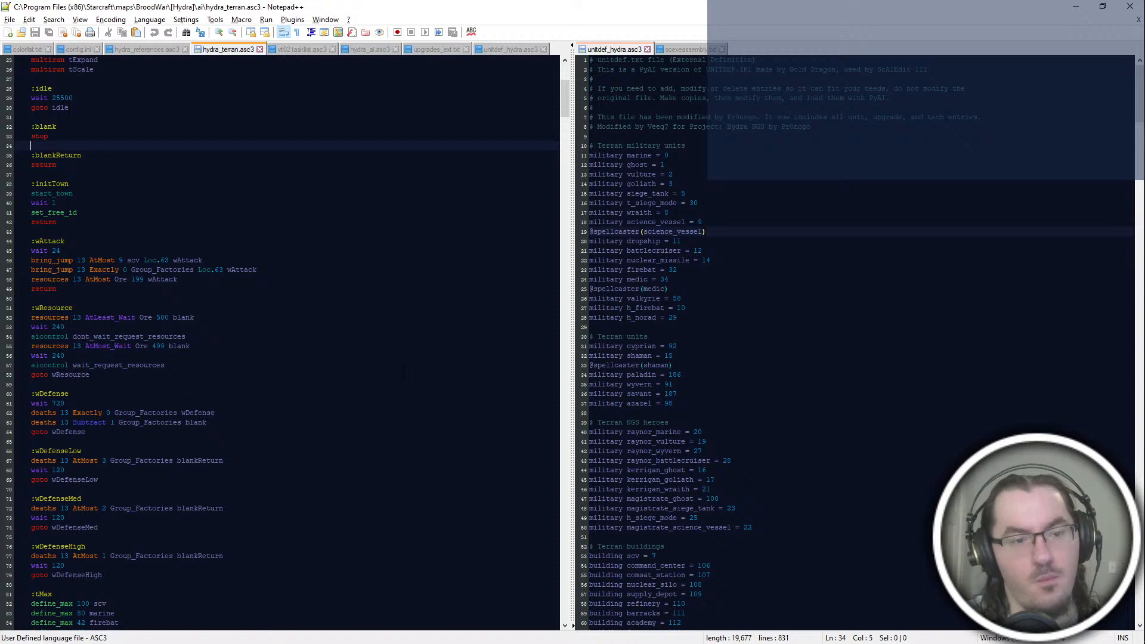
{"action": "scroll", "coordinate": [281, 343], "scroll_direction": "down", "scroll_amount": 2}
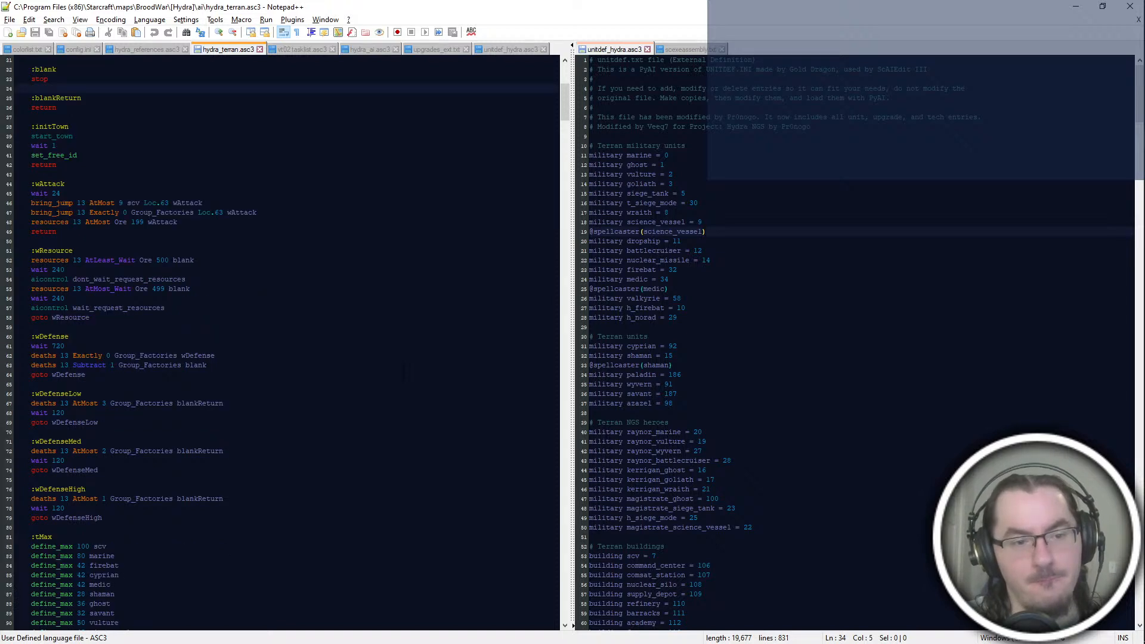
{"action": "scroll", "coordinate": [281, 343], "scroll_direction": "down", "scroll_amount": 2}
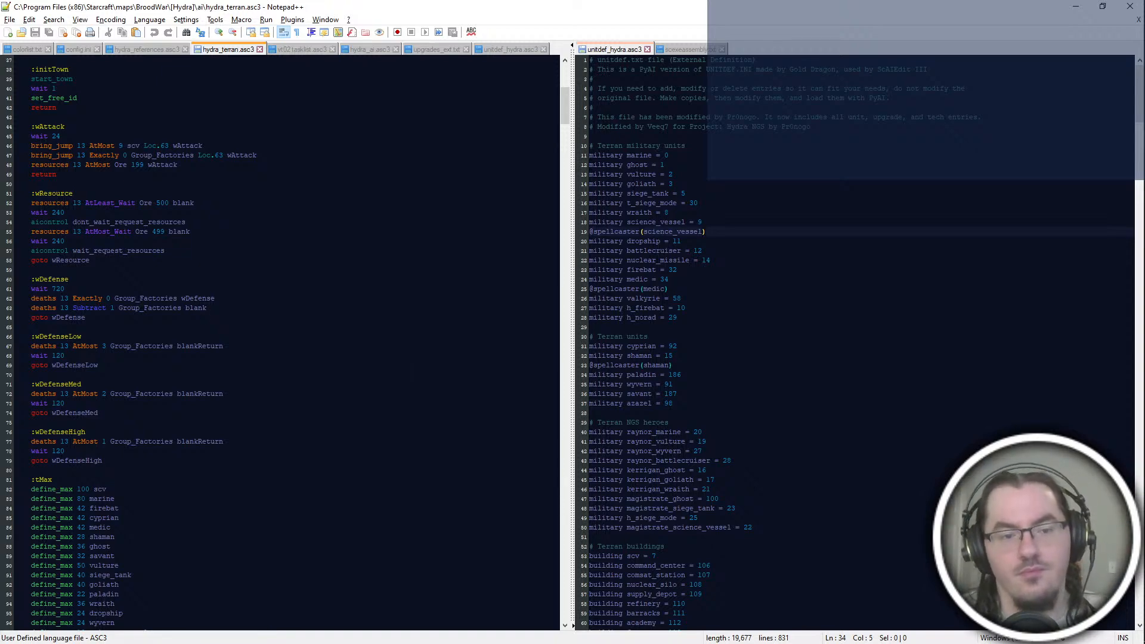
{"action": "scroll", "coordinate": [280, 343], "scroll_direction": "down", "scroll_amount": 8}
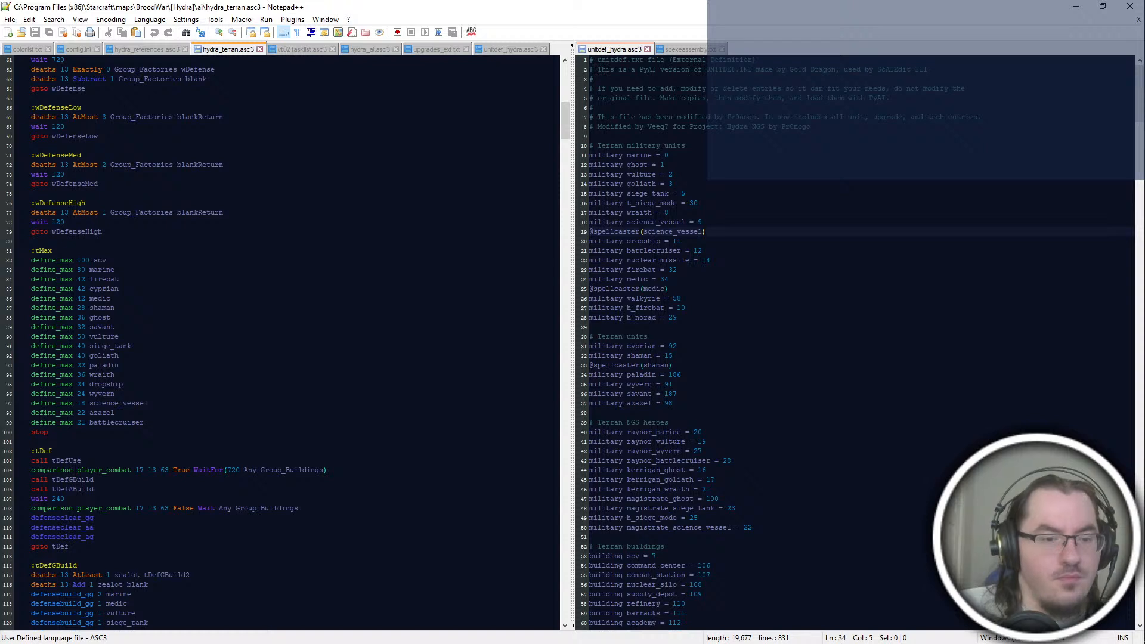
{"action": "left_click", "coordinate": [357, 470]}
{"action": "key", "text": "shift+Up"}
{"action": "key", "text": "ctrl+c"}
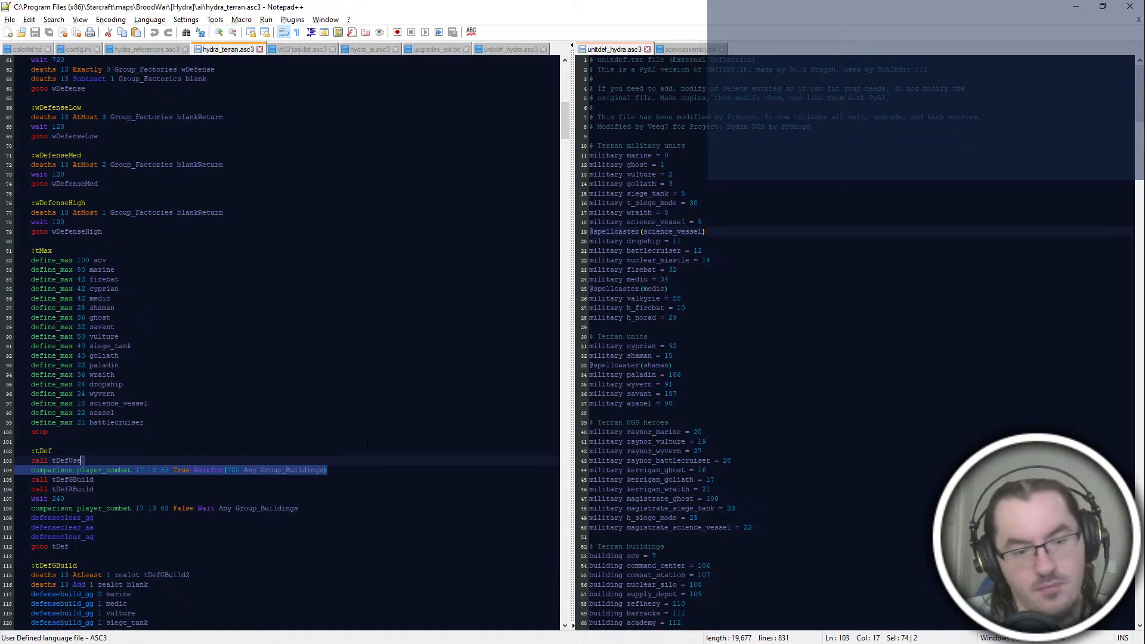
{"action": "scroll", "coordinate": [367, 445], "scroll_direction": "up", "scroll_amount": 12}
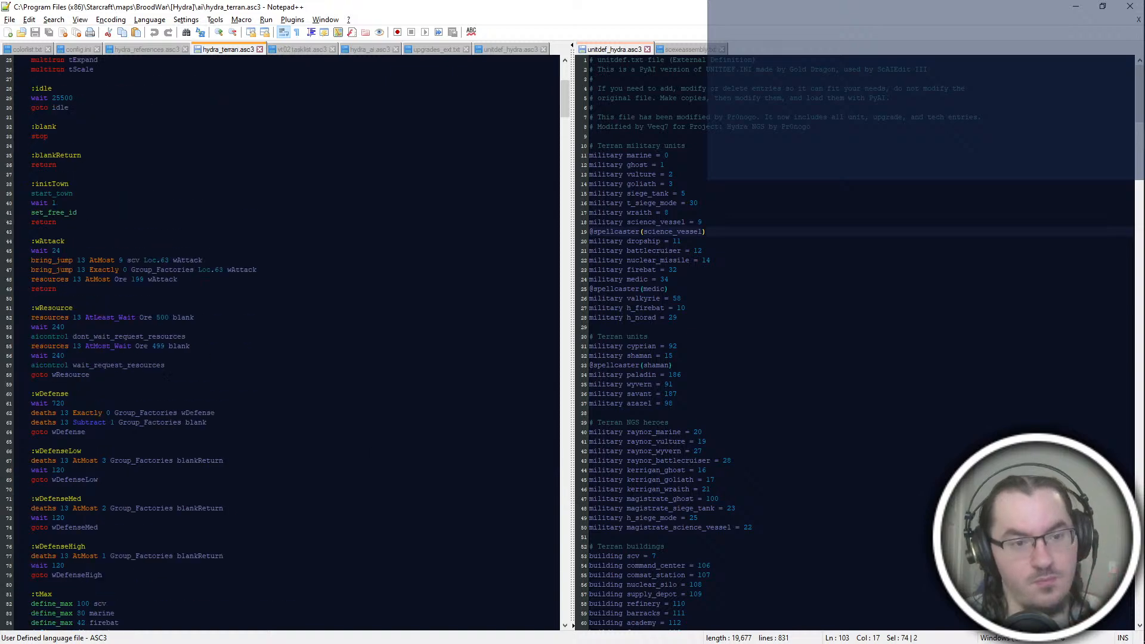
{"action": "scroll", "coordinate": [281, 340], "scroll_direction": "down", "scroll_amount": 6}
{"action": "left_click_drag", "start_coordinate": [267, 251], "coordinate": [268, 231]}
{"action": "key", "text": "ctrl+v"}
Step: Try changing the wDefense comparison line's condition to False and its unit group to Group_Factories
{"action": "double_click", "coordinate": [187, 243]}
{"action": "type", "text": "False"}
{"action": "left_click", "coordinate": [246, 235]}
{"action": "left_click", "coordinate": [333, 242]}
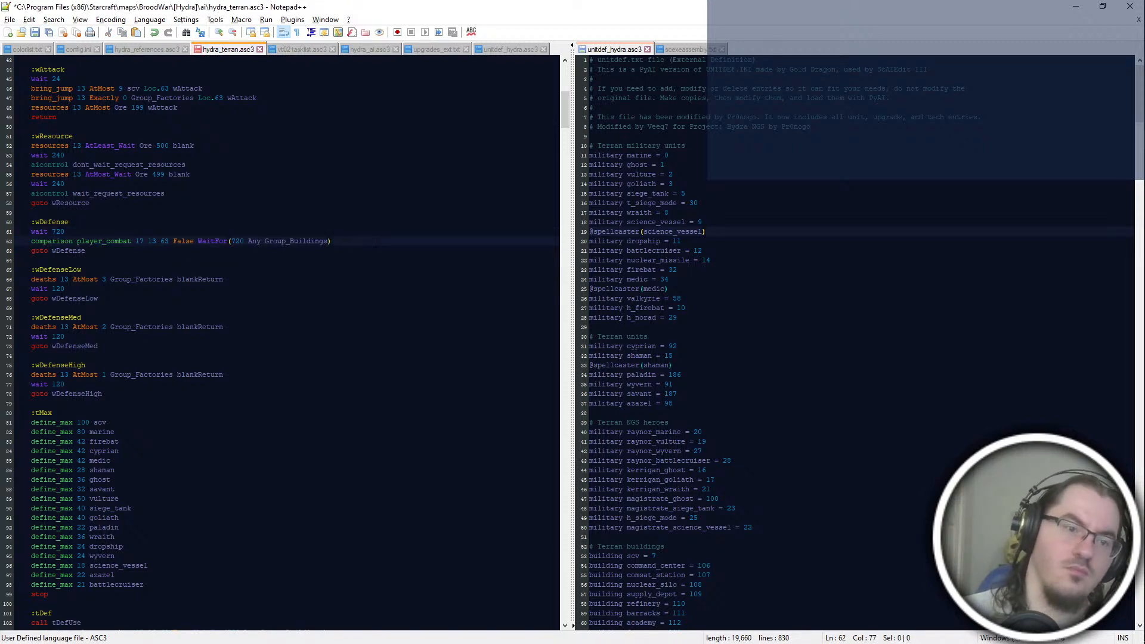
{"action": "left_click", "coordinate": [234, 241]}
{"action": "left_click_drag", "start_coordinate": [330, 241], "coordinate": [293, 241]}
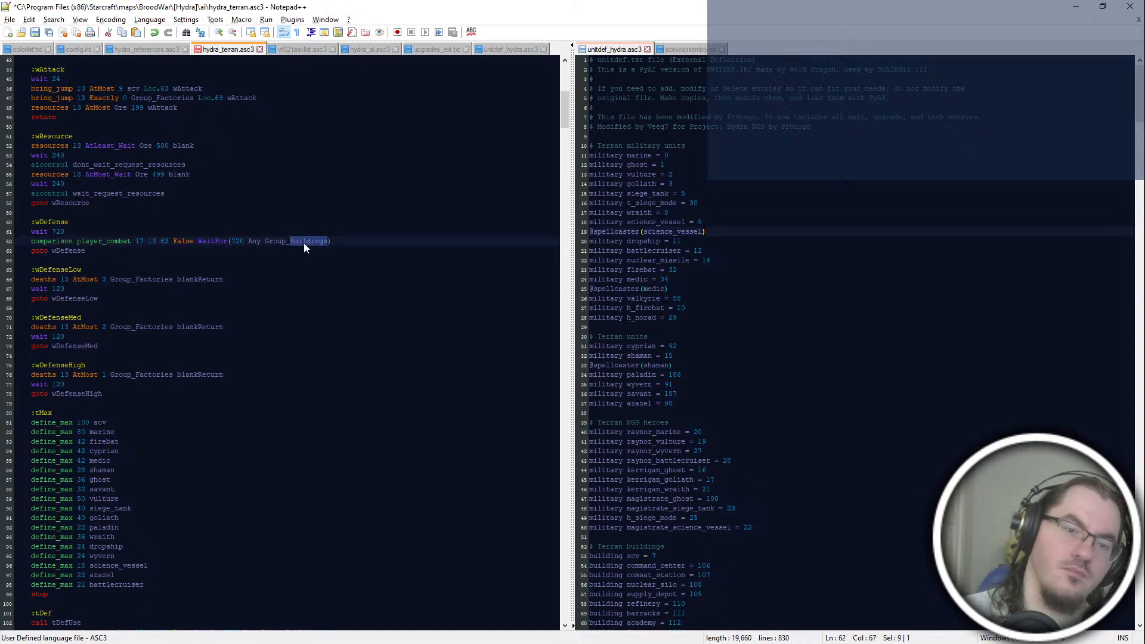
{"action": "type", "text": "Factories)"}
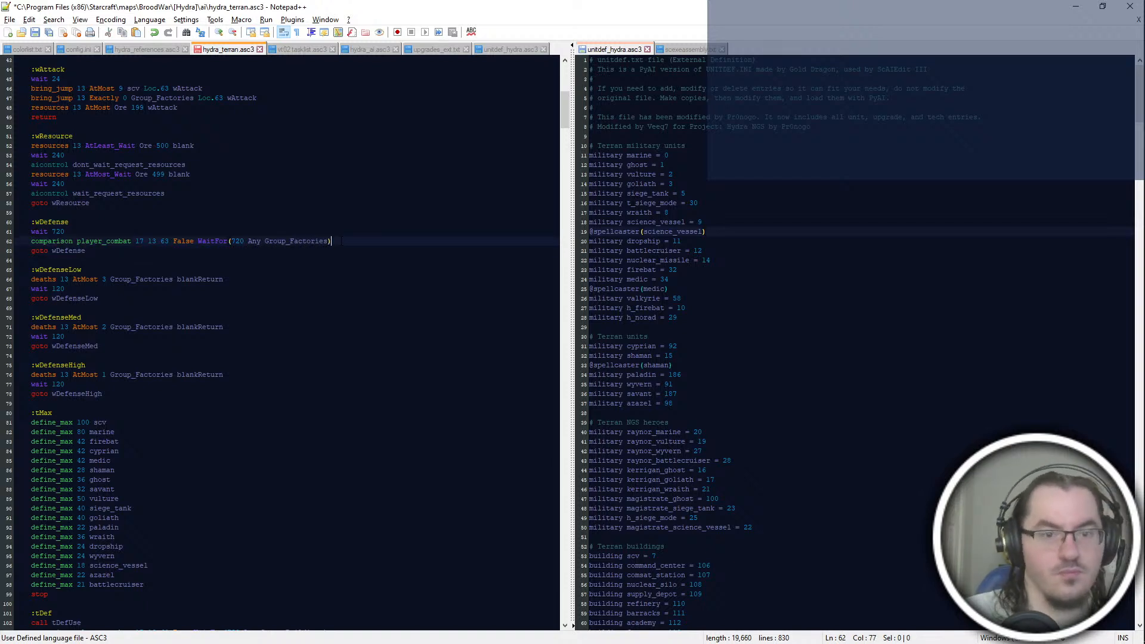
Step: Try adding an unfinished "deaths 13 Add 1" line directly below "wait 720" in the wDefense block
{"action": "key", "text": "Up"}
{"action": "key", "text": "Up"}
{"action": "key", "text": "Down"}
{"action": "key", "text": "Return"}
{"action": "type", "text": "deaths "}
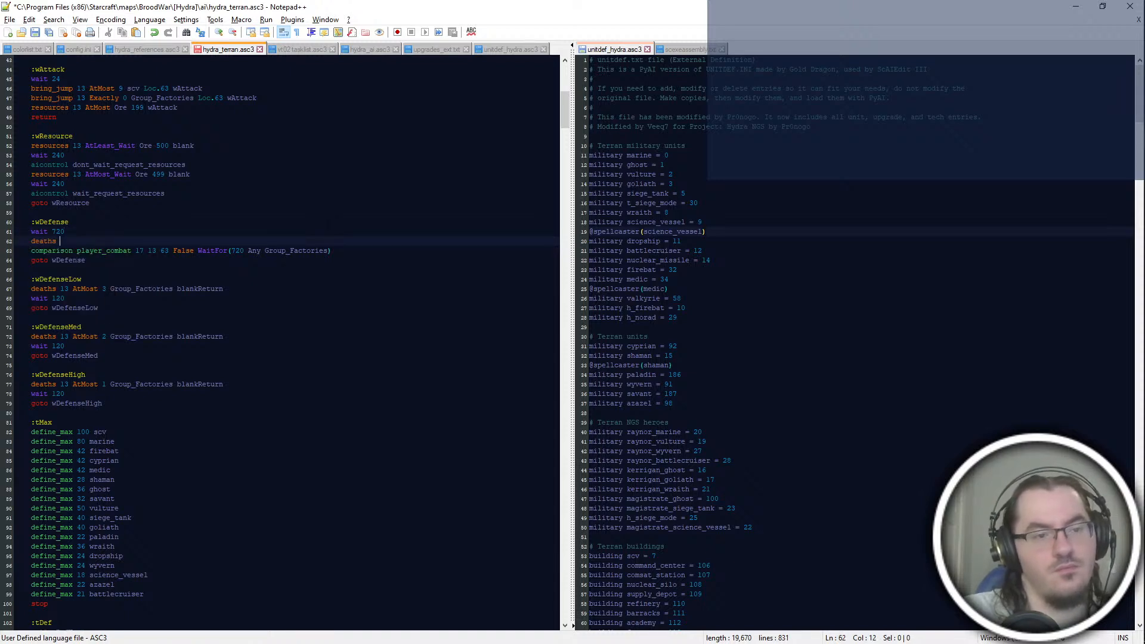
{"action": "type", "text": "13 Add 1"}
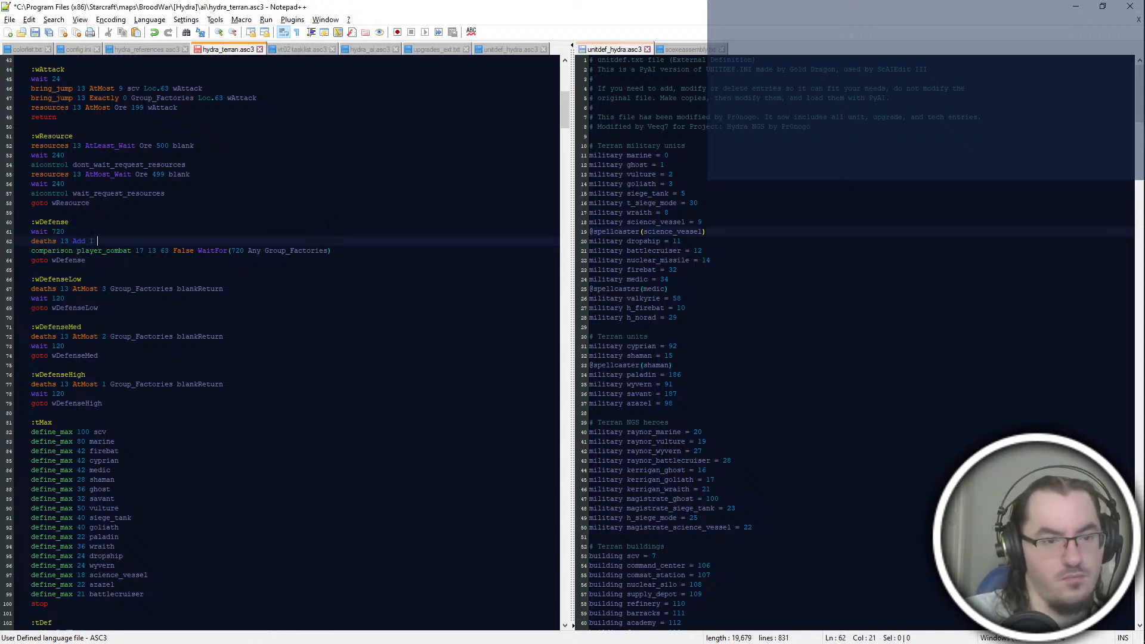
{"action": "key", "text": "Down"}
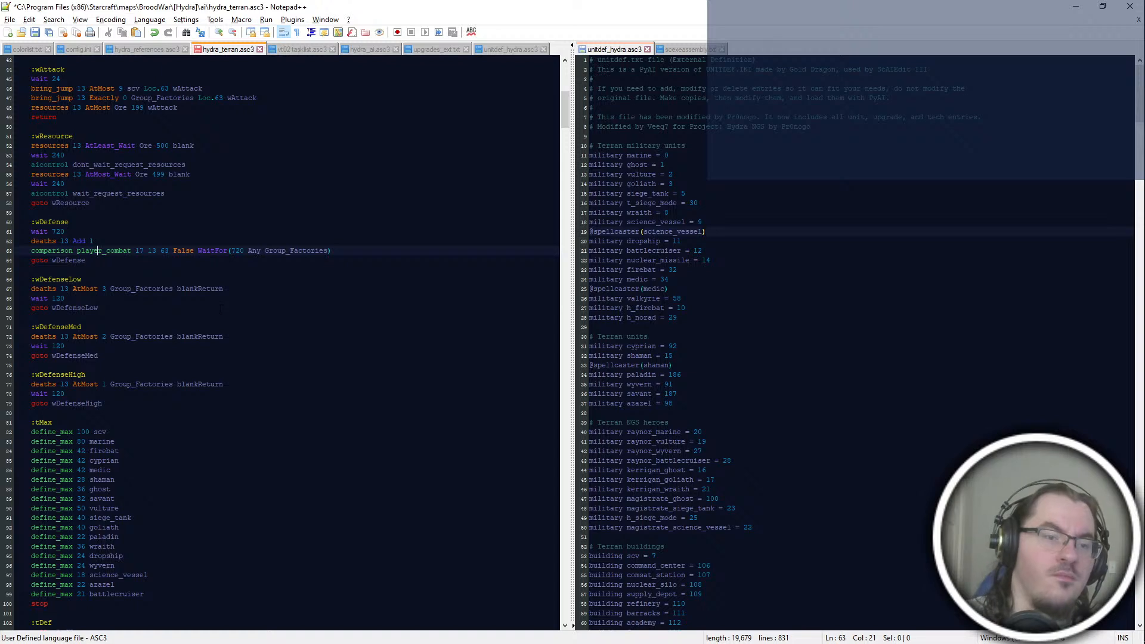
{"action": "double_click", "coordinate": [218, 289]}
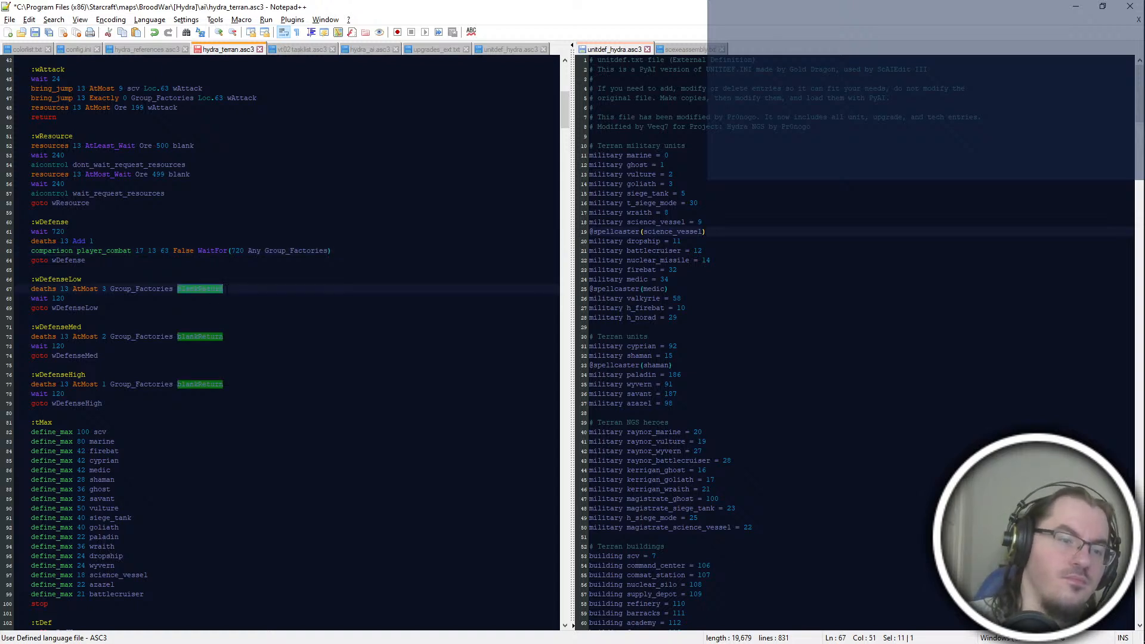
{"action": "left_click", "coordinate": [280, 270]}
{"action": "left_click", "coordinate": [334, 251]}
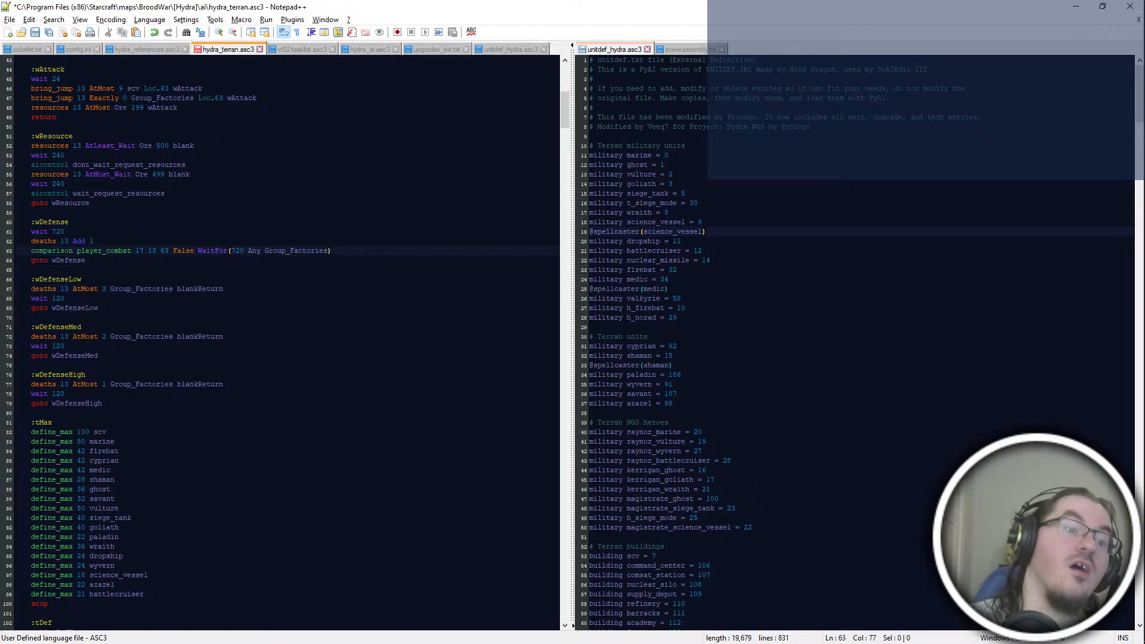
{"action": "left_click", "coordinate": [237, 242]}
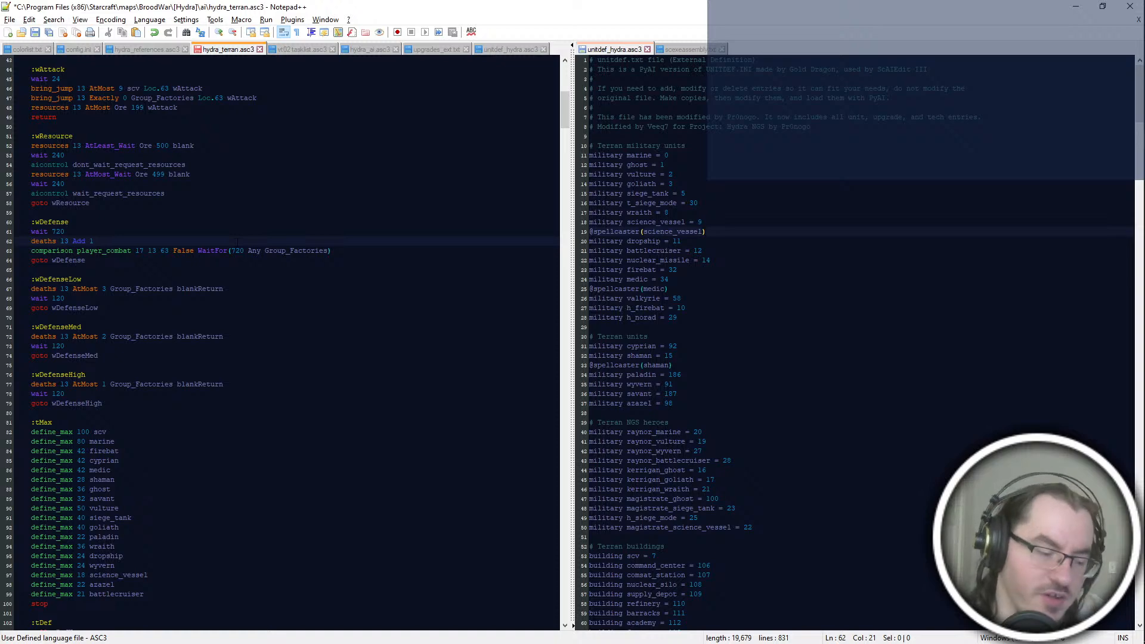
Step: Undo all the edits made to the wDefense block and return to the tDef section
{"action": "key", "text": "alt+Tab"}
{"action": "key", "text": "alt+Tab"}
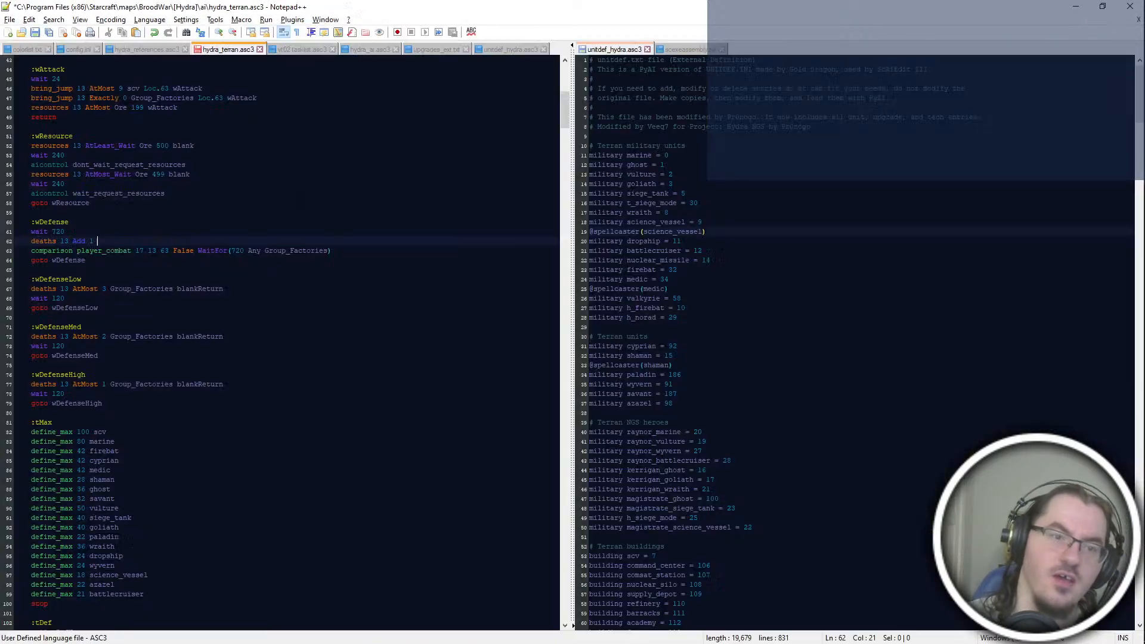
{"action": "scroll", "coordinate": [286, 341], "scroll_direction": "down", "scroll_amount": 2}
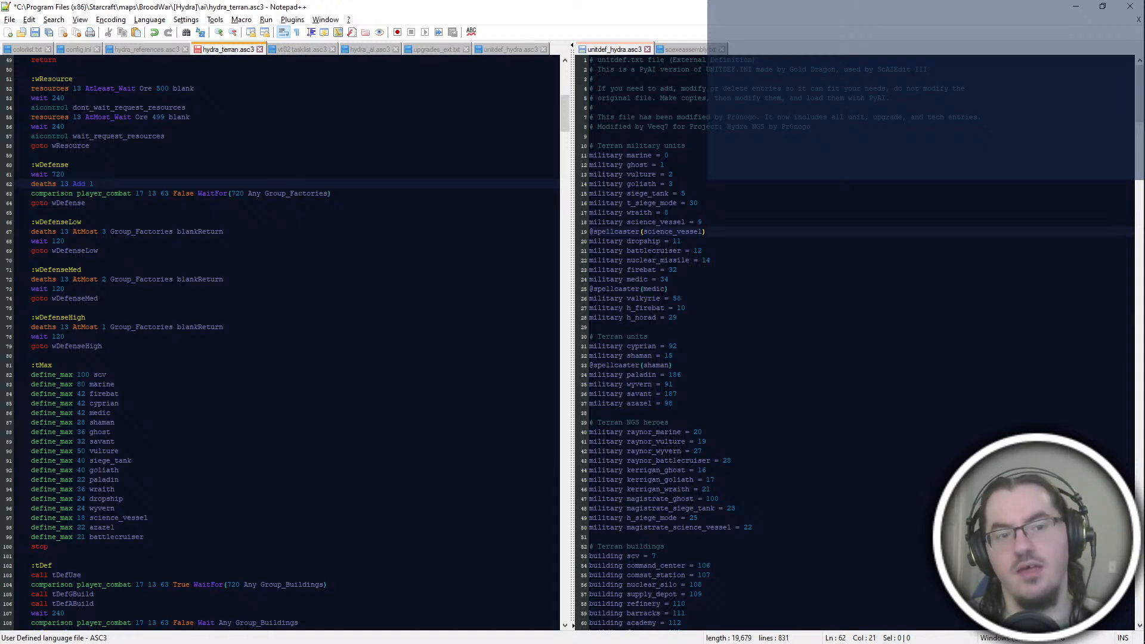
{"action": "scroll", "coordinate": [286, 340], "scroll_direction": "up", "scroll_amount": 2}
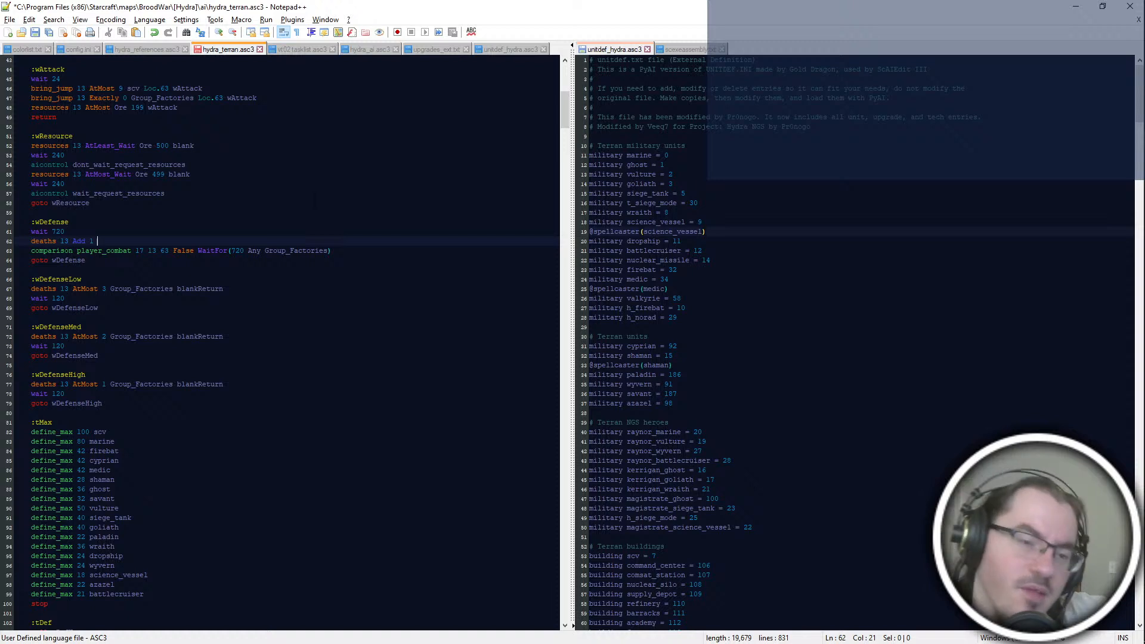
{"action": "key", "text": "ctrl+z"}
{"action": "key", "text": "ctrl+z"}
{"action": "key", "text": "ctrl+z"}
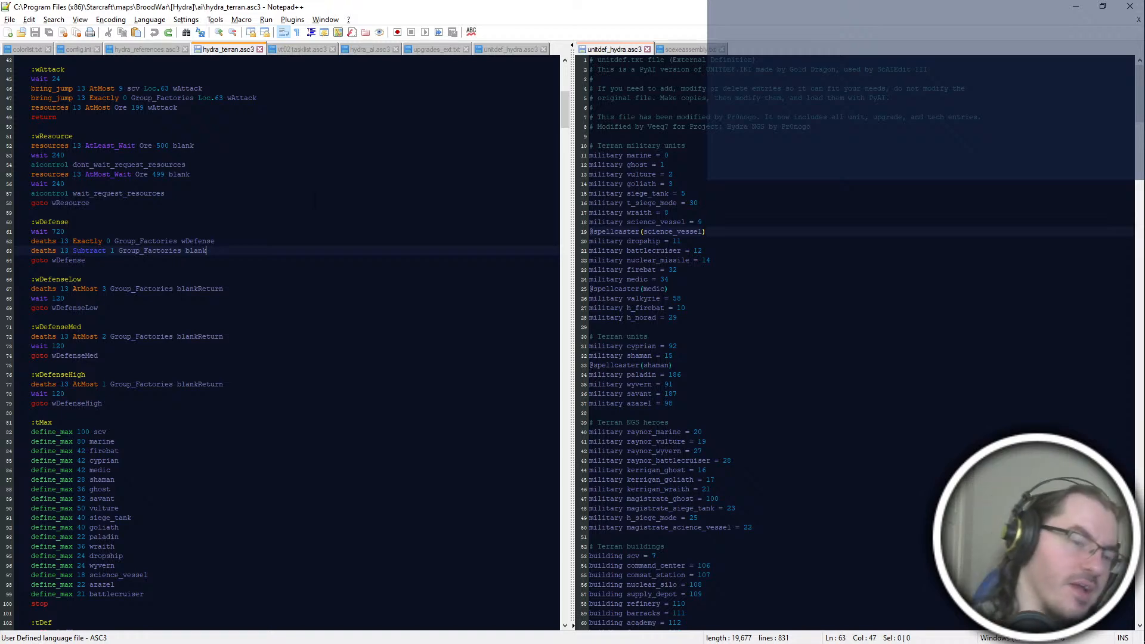
{"action": "scroll", "coordinate": [280, 340], "scroll_direction": "down", "scroll_amount": 18}
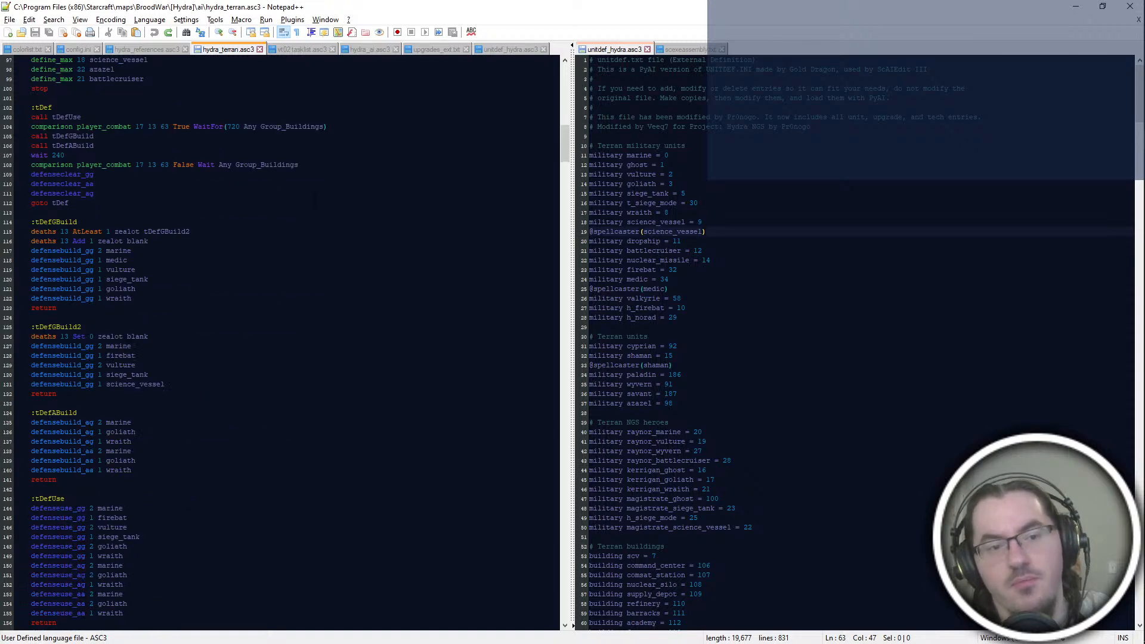
Step: Examine the tMax unit limits together with the wDefenseMed and wDefenseHigh blocks above the tDef section
{"action": "scroll", "coordinate": [281, 340], "scroll_direction": "up", "scroll_amount": 8}
{"action": "scroll", "coordinate": [280, 340], "scroll_direction": "up", "scroll_amount": 2}
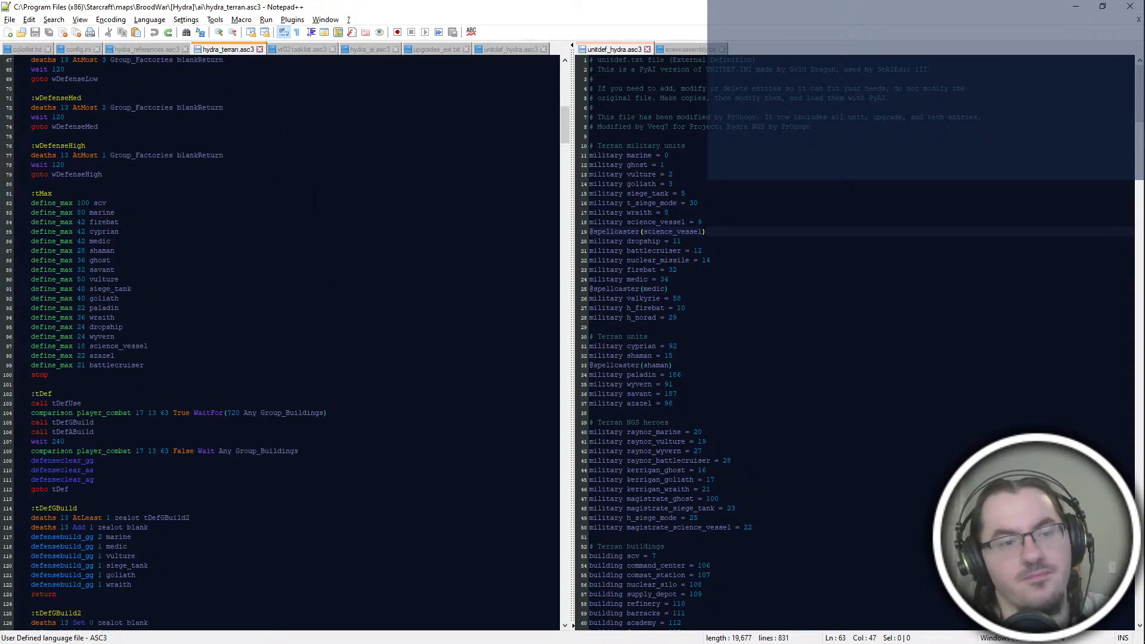
{"action": "left_click", "coordinate": [315, 203]}
{"action": "scroll", "coordinate": [315, 203], "scroll_direction": "down", "scroll_amount": 12}
{"action": "scroll", "coordinate": [315, 203], "scroll_direction": "up", "scroll_amount": 10}
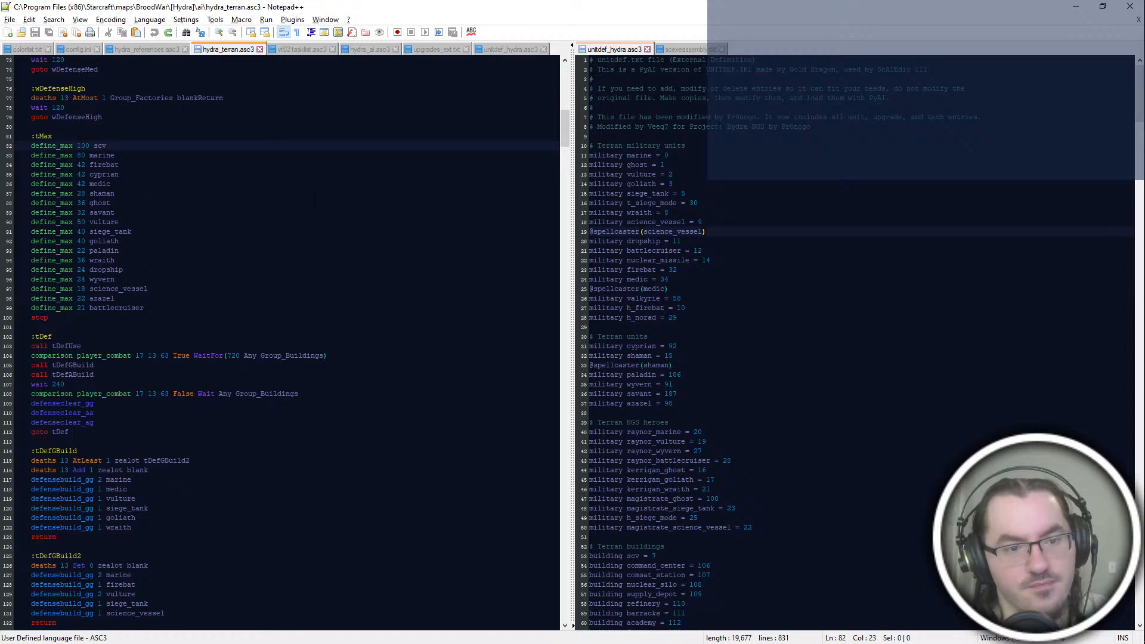
{"action": "scroll", "coordinate": [314, 203], "scroll_direction": "down", "scroll_amount": 8}
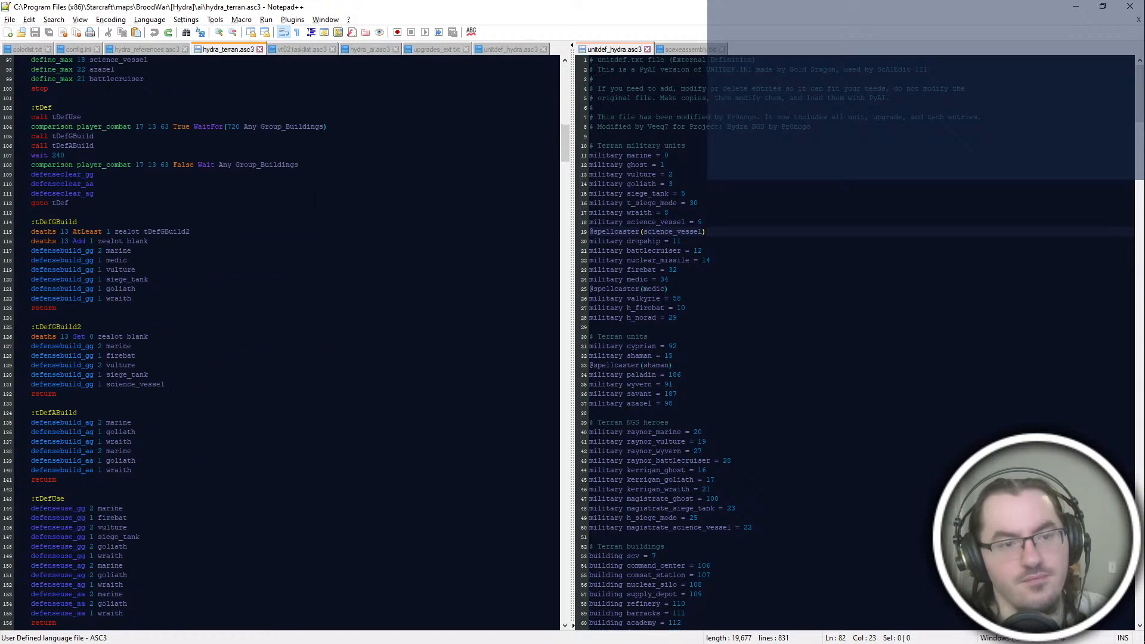
{"action": "scroll", "coordinate": [314, 203], "scroll_direction": "up", "scroll_amount": 8}
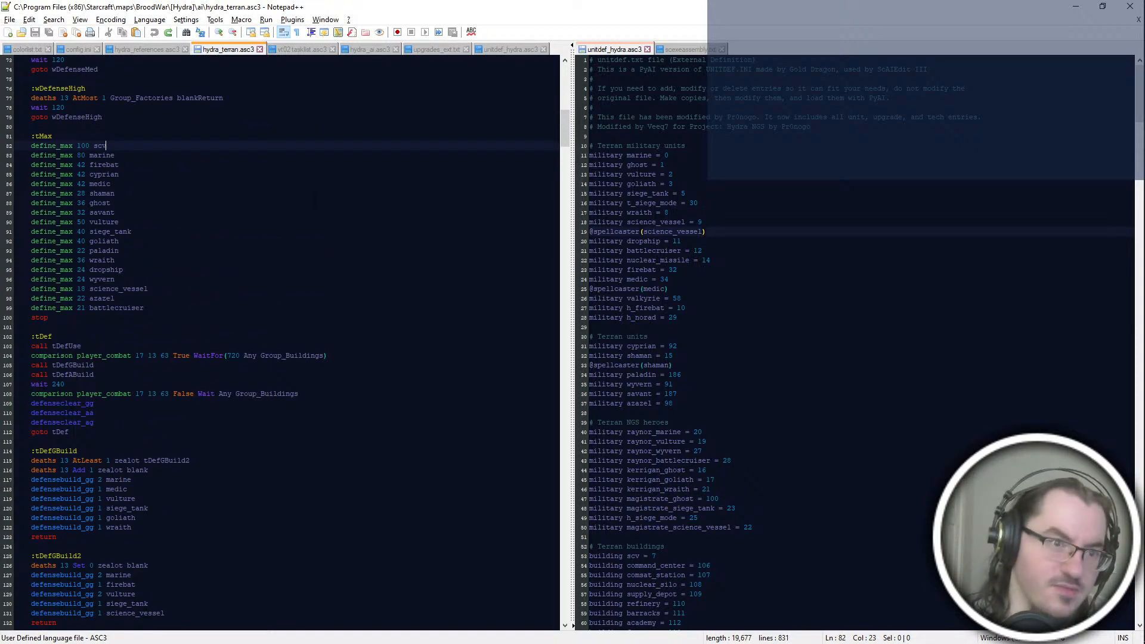
{"action": "scroll", "coordinate": [315, 203], "scroll_direction": "up", "scroll_amount": 2}
{"action": "left_click_drag", "start_coordinate": [269, 164], "coordinate": [277, 431]}
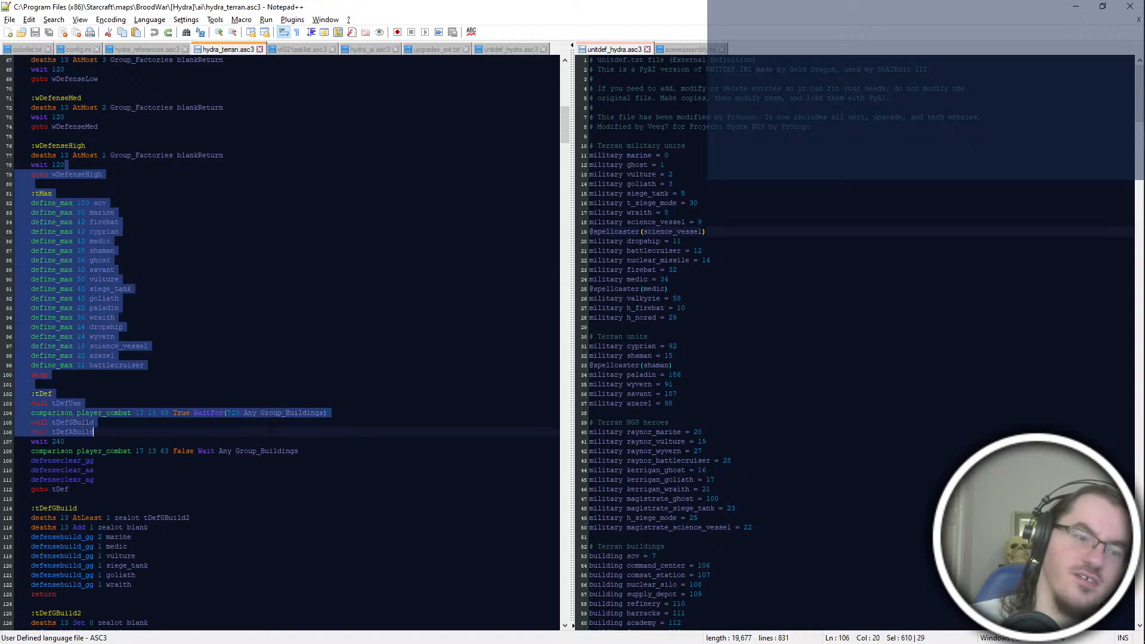
{"action": "left_click", "coordinate": [285, 527]}
{"action": "scroll", "coordinate": [285, 527], "scroll_direction": "down", "scroll_amount": 4}
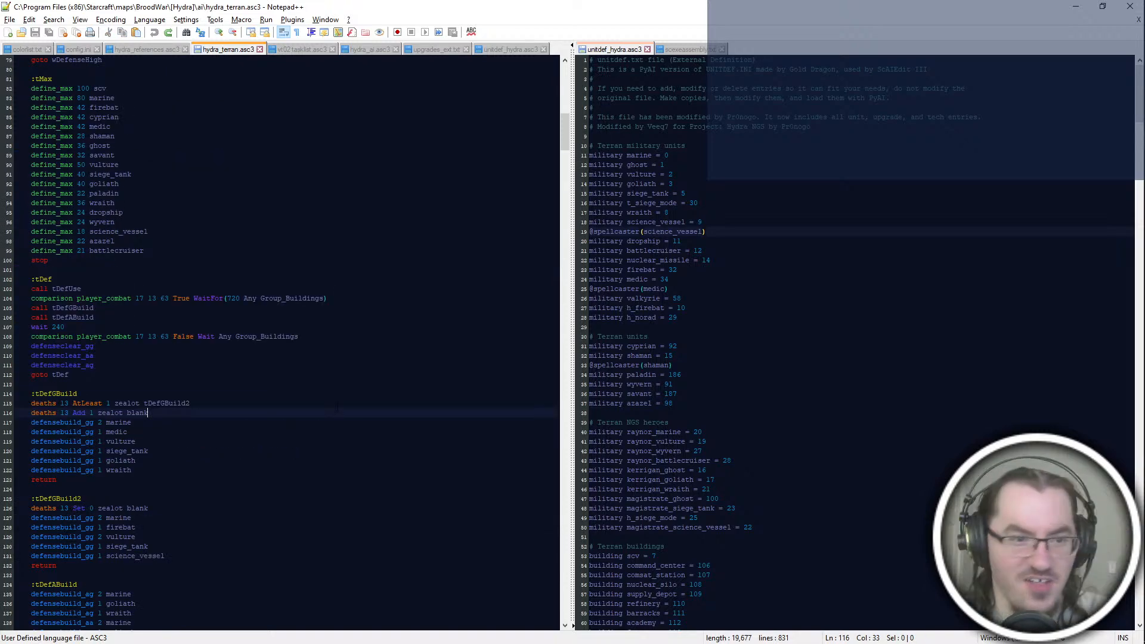
{"action": "scroll", "coordinate": [344, 405], "scroll_direction": "up", "scroll_amount": 4}
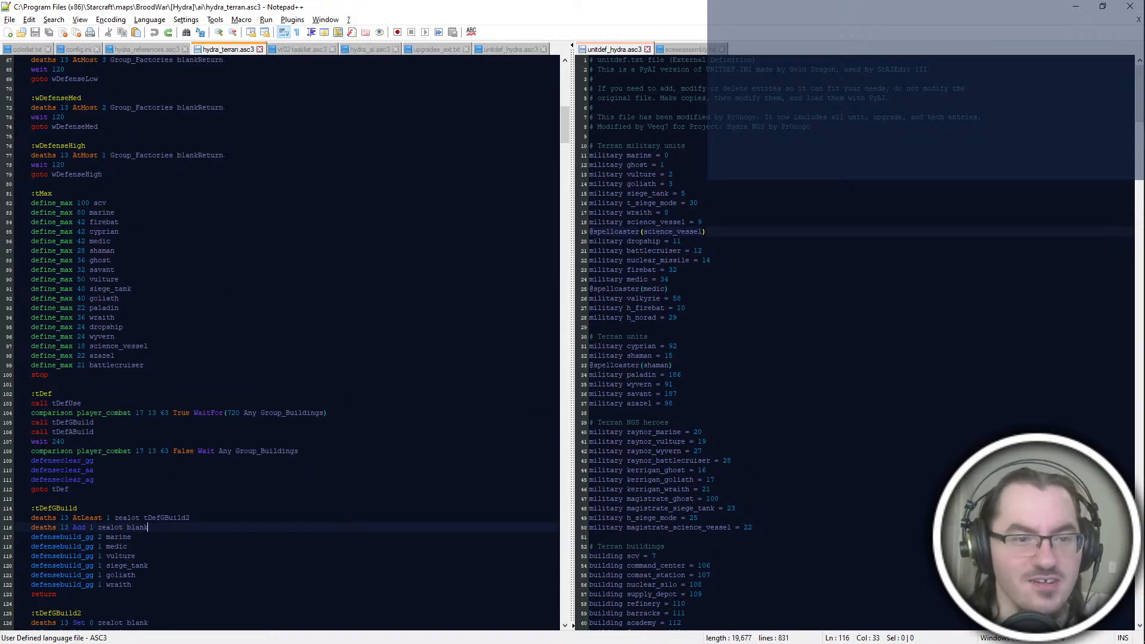
Step: Read from the tMax limits down through the tDef loop to the tDefGBuild block
{"action": "left_click_drag", "start_coordinate": [186, 156], "coordinate": [244, 365]}
{"action": "left_click", "coordinate": [263, 509]}
{"action": "scroll", "coordinate": [263, 508], "scroll_direction": "down", "scroll_amount": 8}
{"action": "left_click", "coordinate": [298, 192]}
{"action": "left_click", "coordinate": [297, 241]}
{"action": "left_click_drag", "start_coordinate": [293, 156], "coordinate": [293, 260]}
{"action": "left_click", "coordinate": [293, 318]}
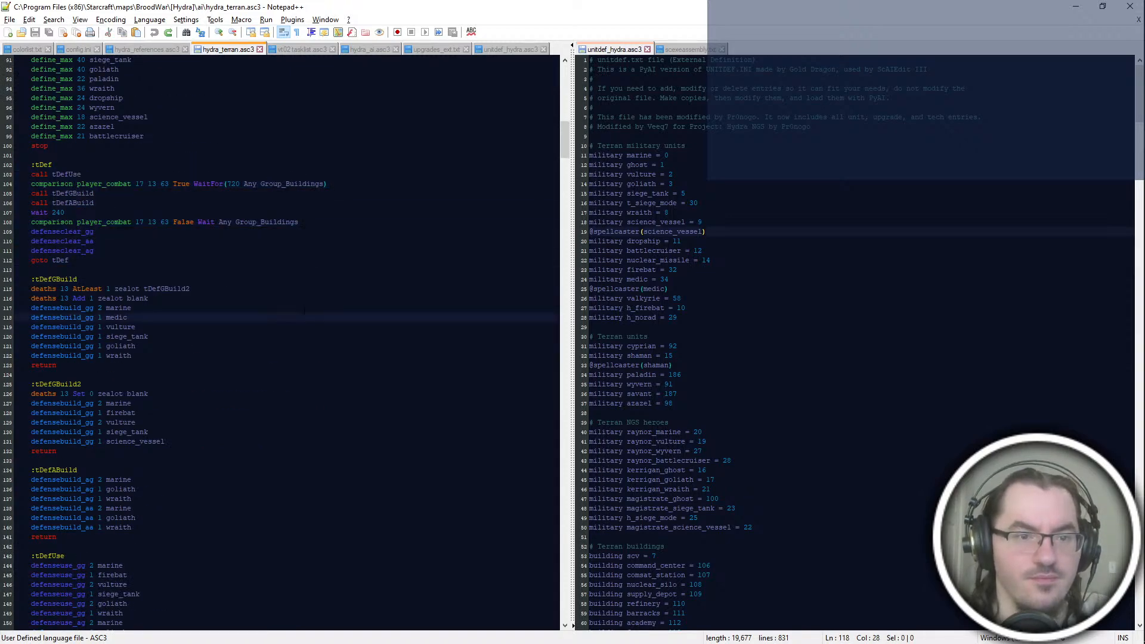
Step: Examine the unit lists in the tDefGBuild, tDefGBuild2, tDefABuild and tDefUse blocks
{"action": "scroll", "coordinate": [305, 311], "scroll_direction": "down", "scroll_amount": 4}
{"action": "scroll", "coordinate": [287, 343], "scroll_direction": "down", "scroll_amount": 7}
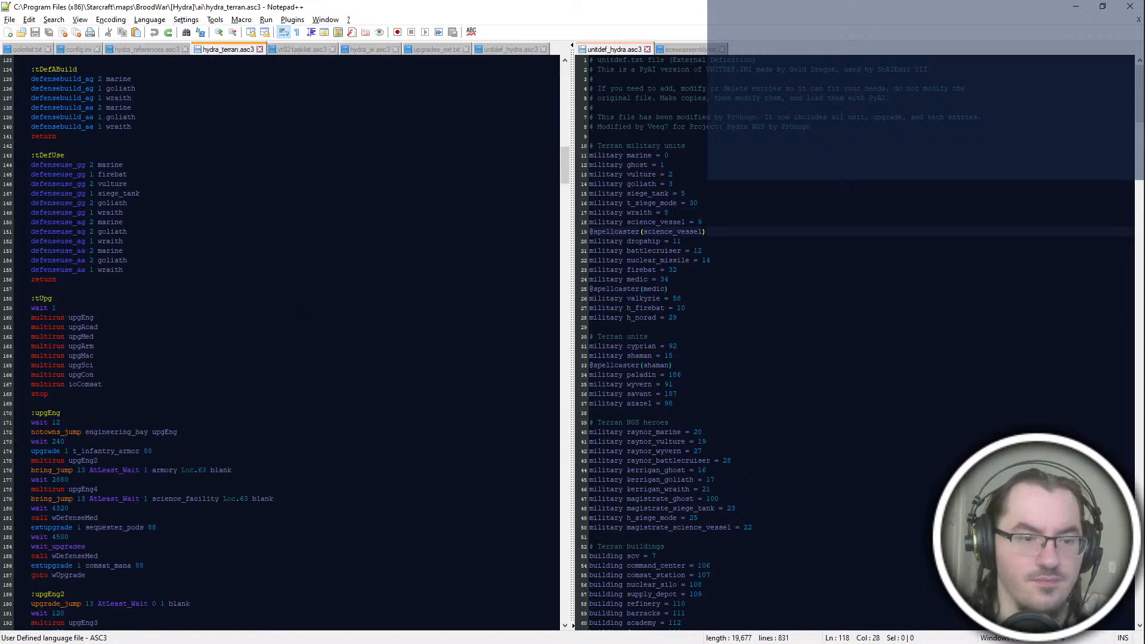
{"action": "scroll", "coordinate": [303, 313], "scroll_direction": "up", "scroll_amount": 9}
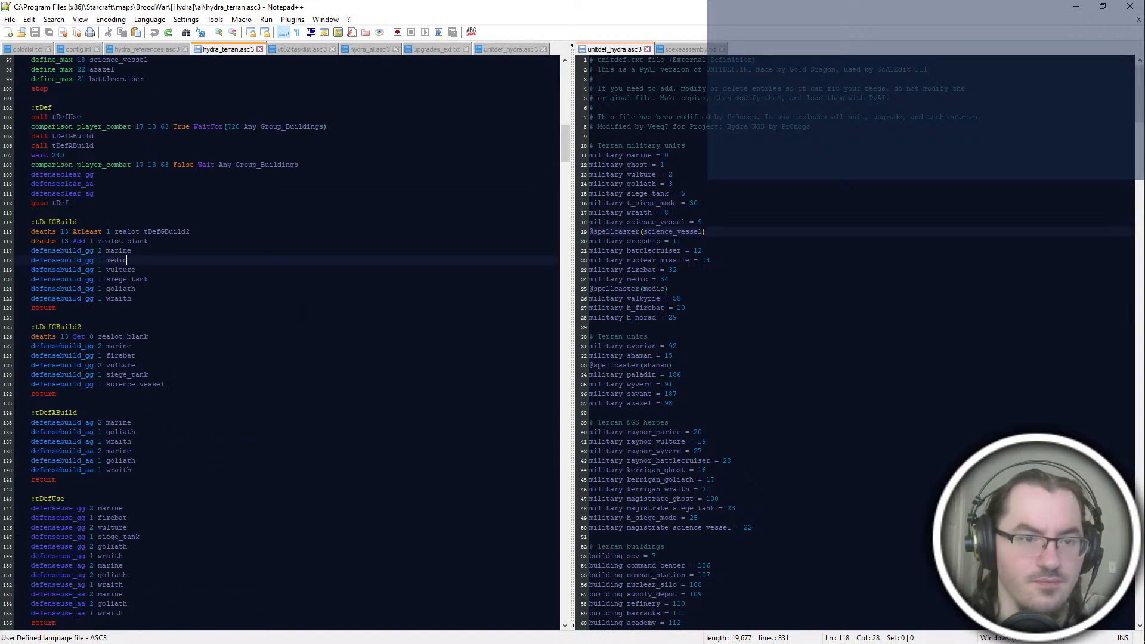
{"action": "left_click_drag", "start_coordinate": [303, 317], "coordinate": [257, 432]}
{"action": "left_click_drag", "start_coordinate": [250, 213], "coordinate": [256, 346]}
{"action": "left_click_drag", "start_coordinate": [257, 451], "coordinate": [250, 508]}
{"action": "left_click", "coordinate": [254, 374]}
{"action": "left_click", "coordinate": [254, 279]}
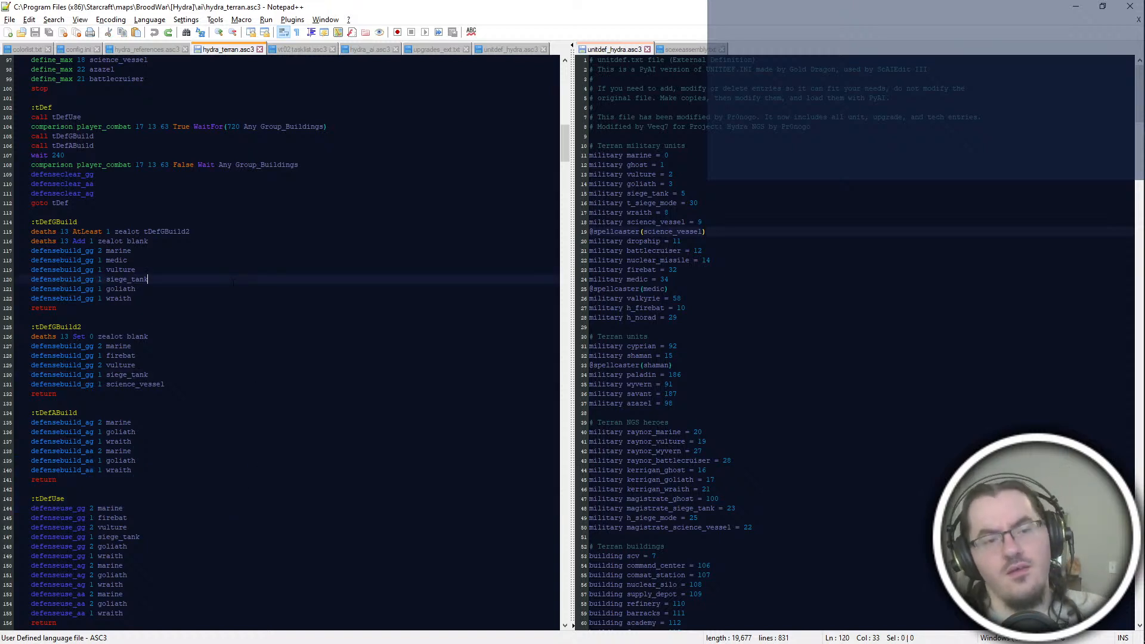
Step: Review the script from the tDef loop down to the upgEng upgrade blocks and return to tDef
{"action": "scroll", "coordinate": [232, 281], "scroll_direction": "up", "scroll_amount": 4}
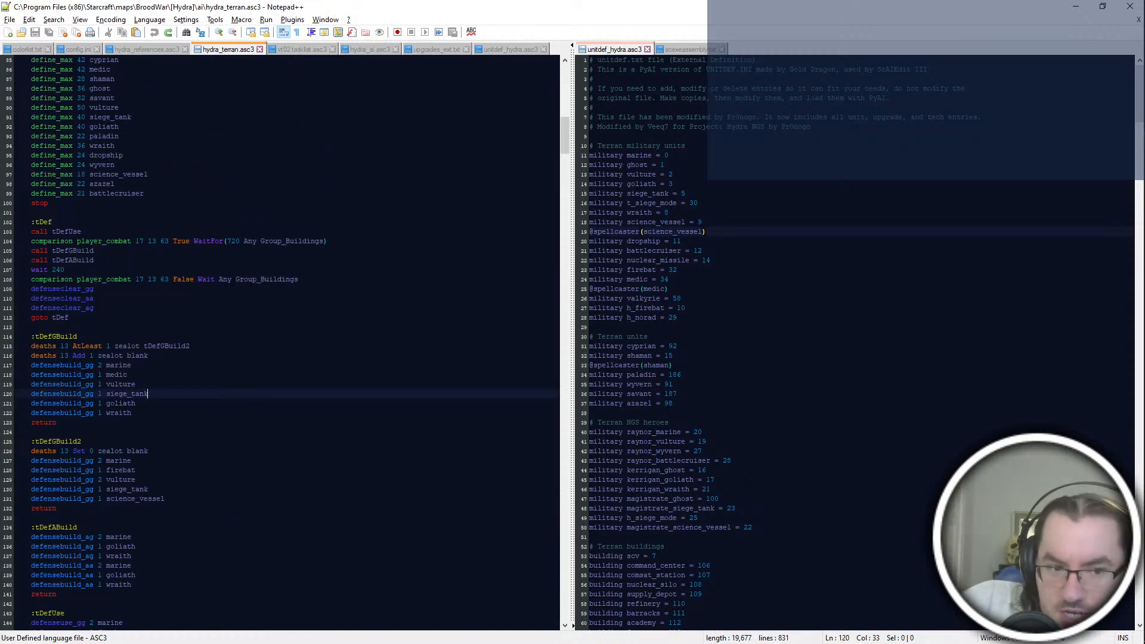
{"action": "right_click", "coordinate": [313, 175]}
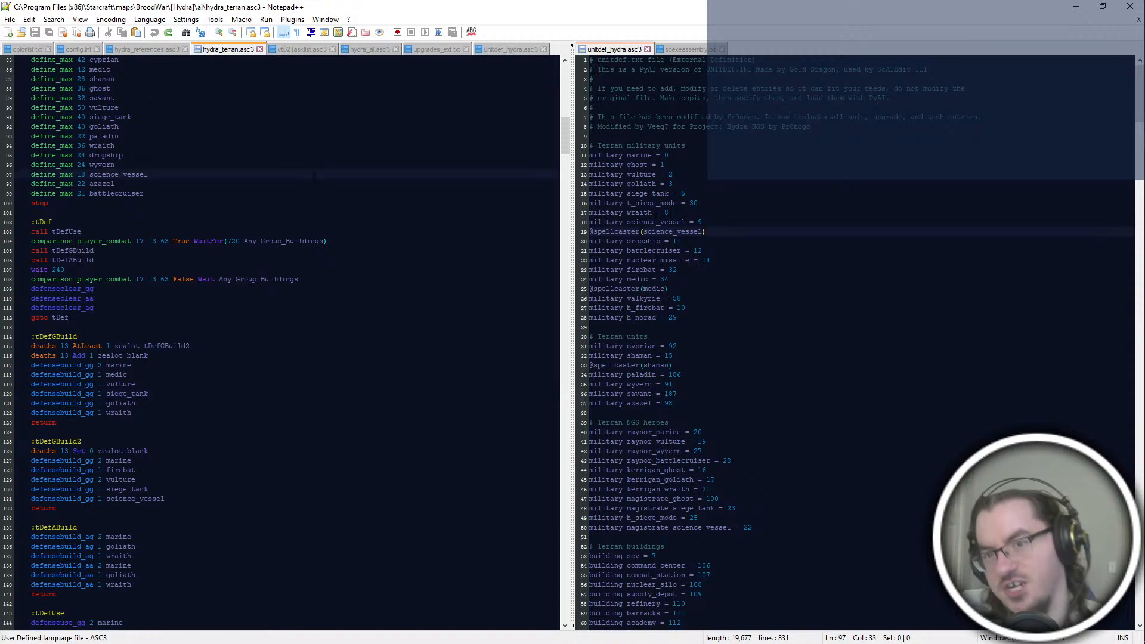
{"action": "left_click", "coordinate": [249, 368]}
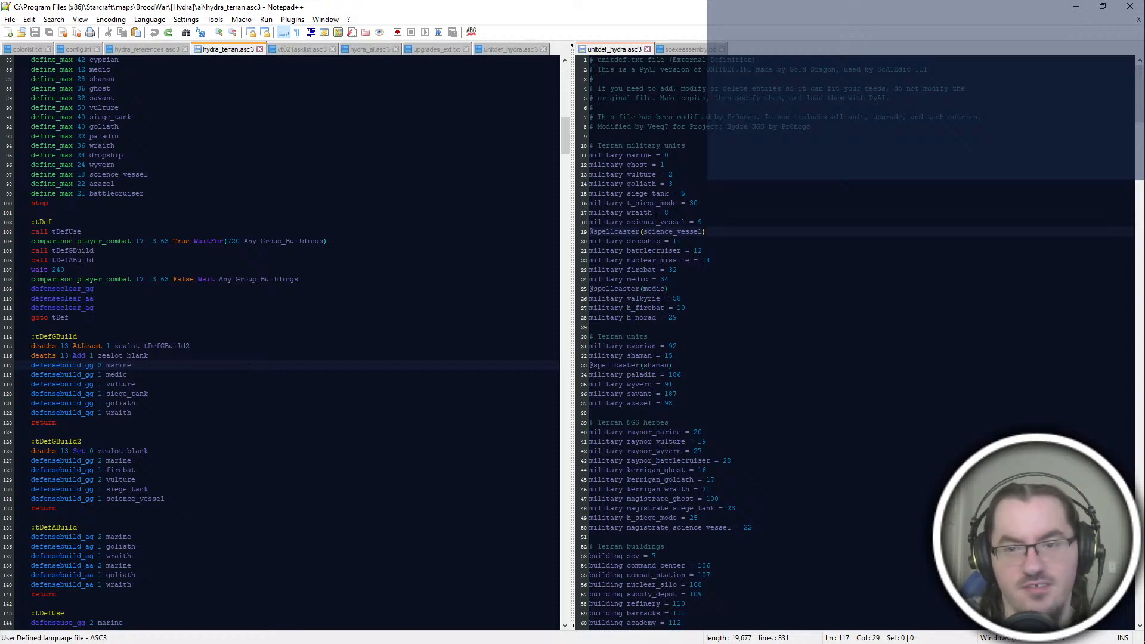
{"action": "scroll", "coordinate": [249, 368], "scroll_direction": "down", "scroll_amount": 8}
{"action": "scroll", "coordinate": [280, 345], "scroll_direction": "down", "scroll_amount": 8}
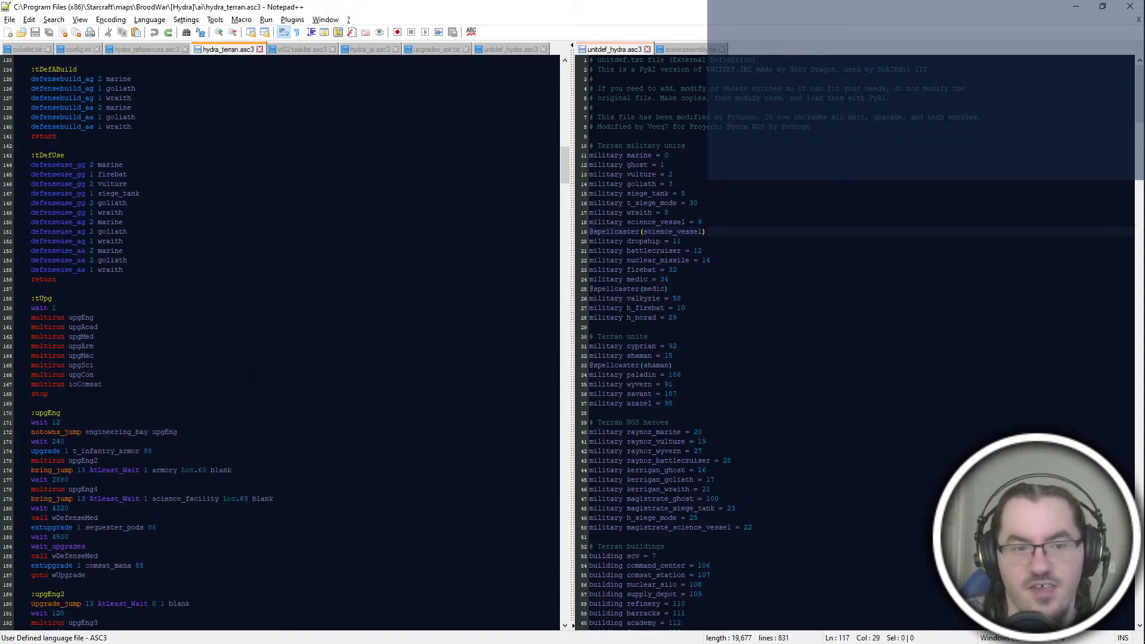
{"action": "scroll", "coordinate": [280, 345], "scroll_direction": "down", "scroll_amount": 14}
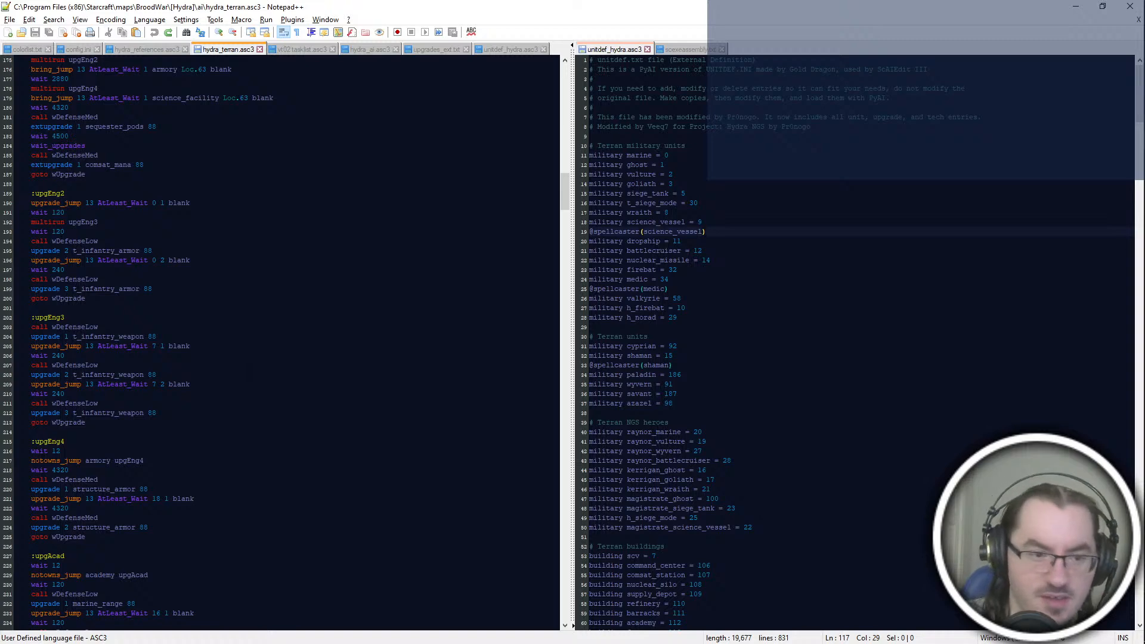
{"action": "scroll", "coordinate": [281, 344], "scroll_direction": "up", "scroll_amount": 8}
{"action": "scroll", "coordinate": [281, 345], "scroll_direction": "up", "scroll_amount": 18}
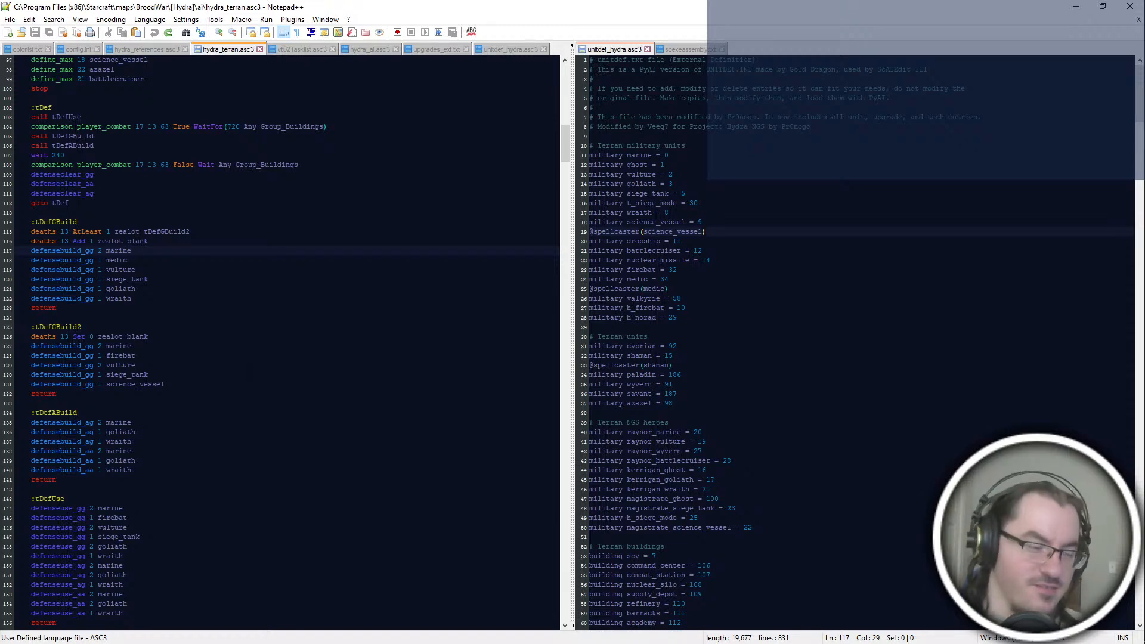
{"action": "key", "text": "alt+Tab"}
{"action": "key", "text": "alt+Tab"}
{"action": "key", "text": "alt+Tab"}
{"action": "key", "text": "alt+Tab"}
{"action": "key", "text": "alt+Tab"}
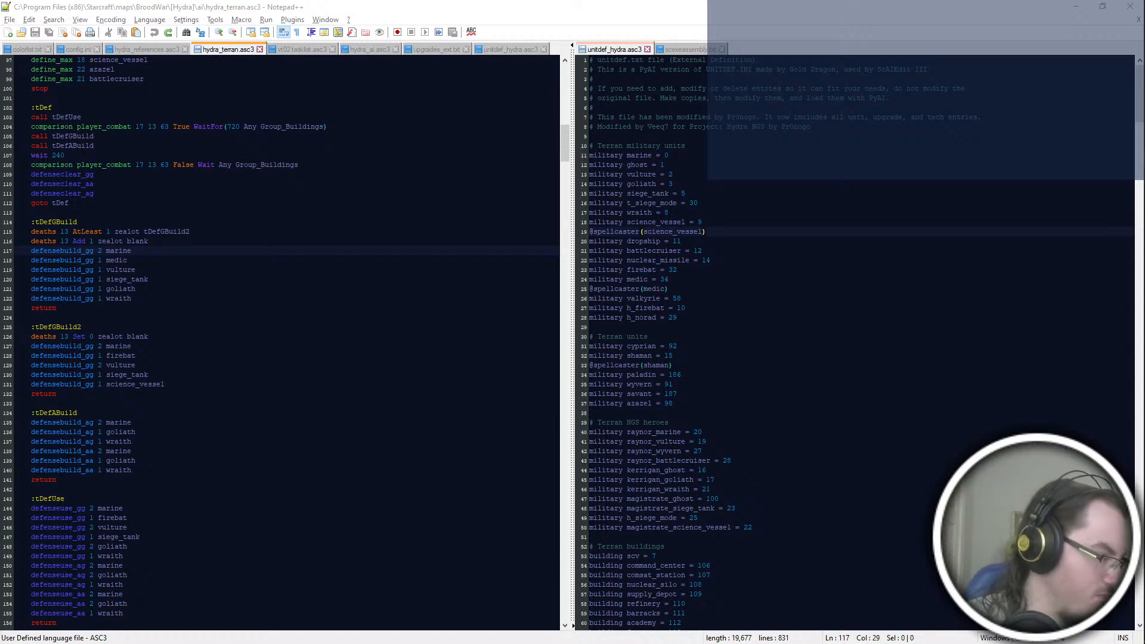
Step: Examine the tUpg section's multirun calls and the upgEng, upgEng2 and upgEng3 upgrade blocks
{"action": "scroll", "coordinate": [169, 374], "scroll_direction": "down", "scroll_amount": 10}
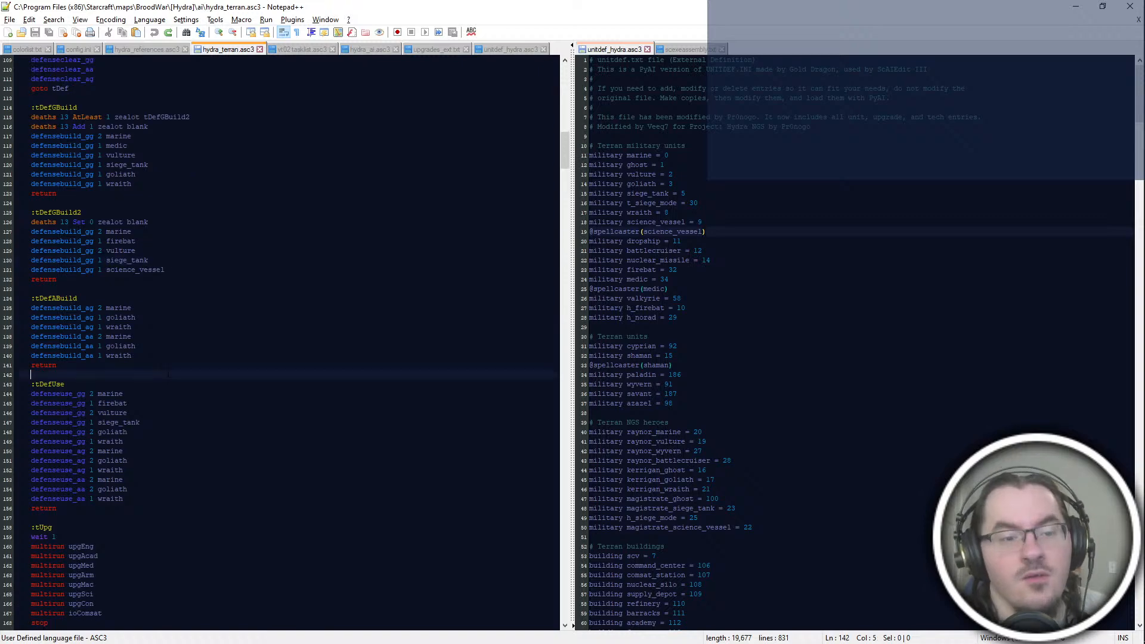
{"action": "left_click", "coordinate": [168, 374]}
{"action": "scroll", "coordinate": [169, 374], "scroll_direction": "down", "scroll_amount": 4}
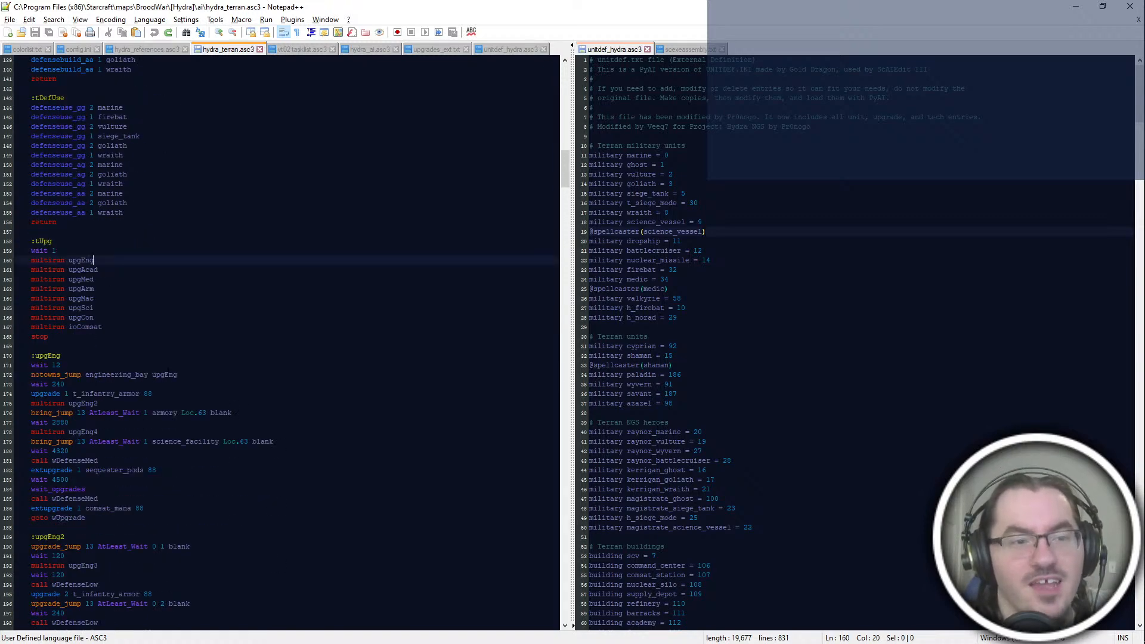
{"action": "scroll", "coordinate": [280, 343], "scroll_direction": "up", "scroll_amount": 2}
{"action": "scroll", "coordinate": [281, 343], "scroll_direction": "down", "scroll_amount": 4}
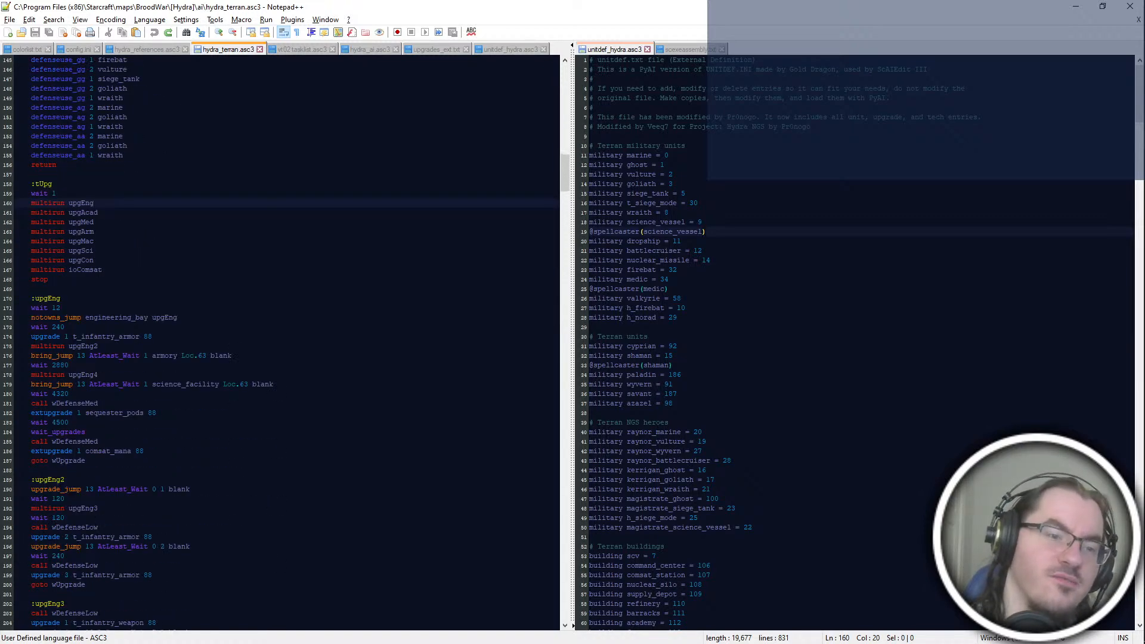
{"action": "scroll", "coordinate": [238, 292], "scroll_direction": "down", "scroll_amount": 2}
{"action": "scroll", "coordinate": [238, 292], "scroll_direction": "down", "scroll_amount": 2}
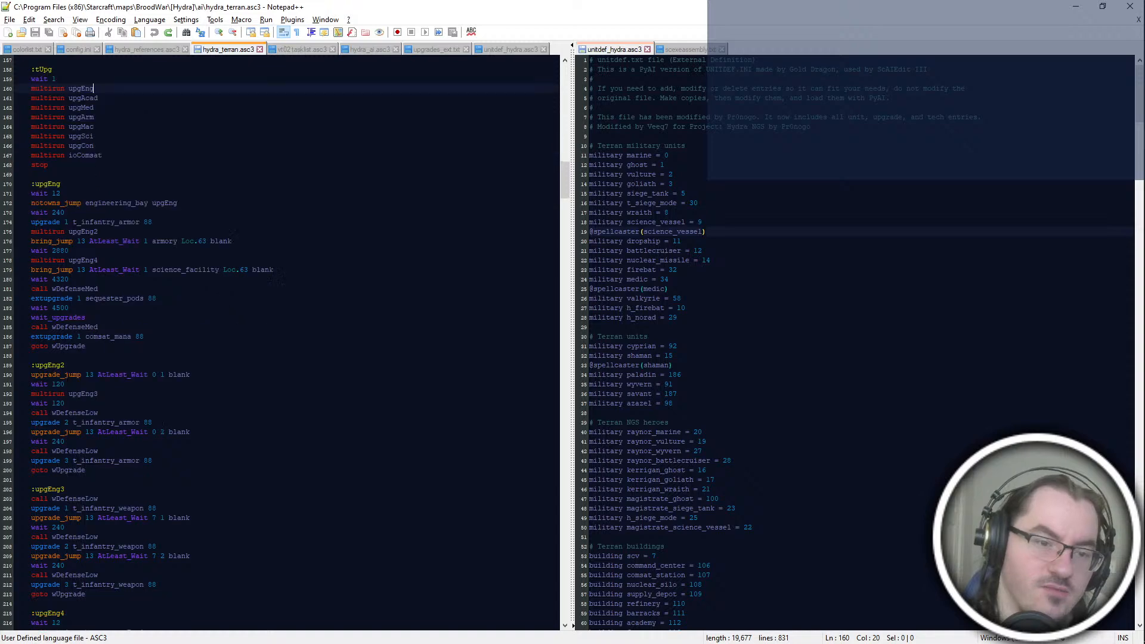
{"action": "scroll", "coordinate": [281, 343], "scroll_direction": "down", "scroll_amount": 2}
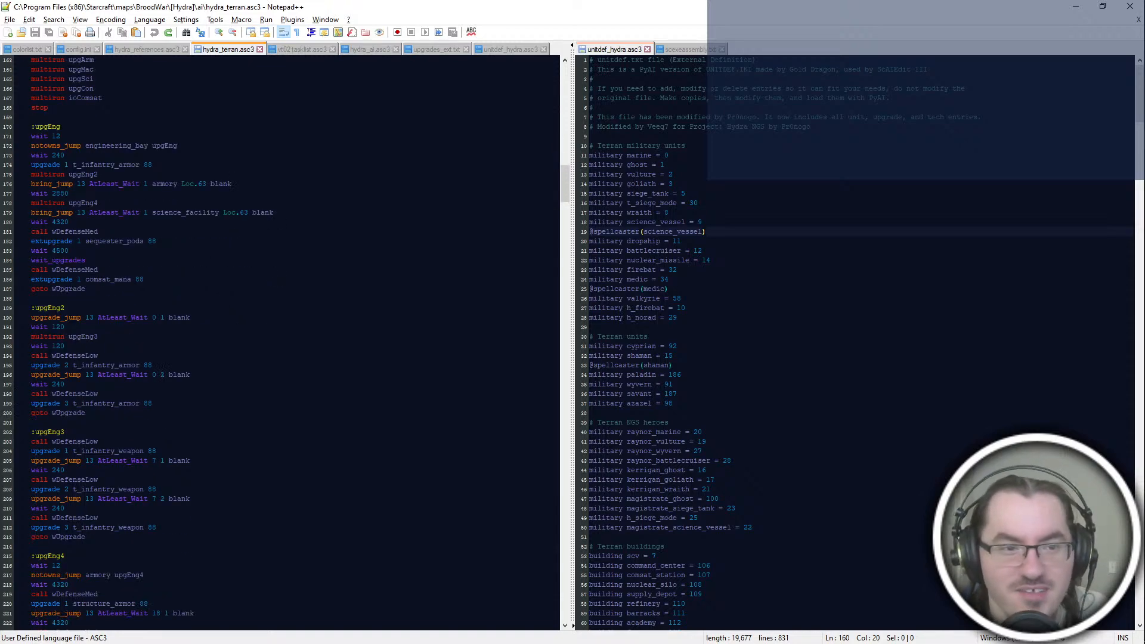
Step: Go back to the tDef loop and reread its ground and air defense build lists
{"action": "scroll", "coordinate": [281, 343], "scroll_direction": "up", "scroll_amount": 20}
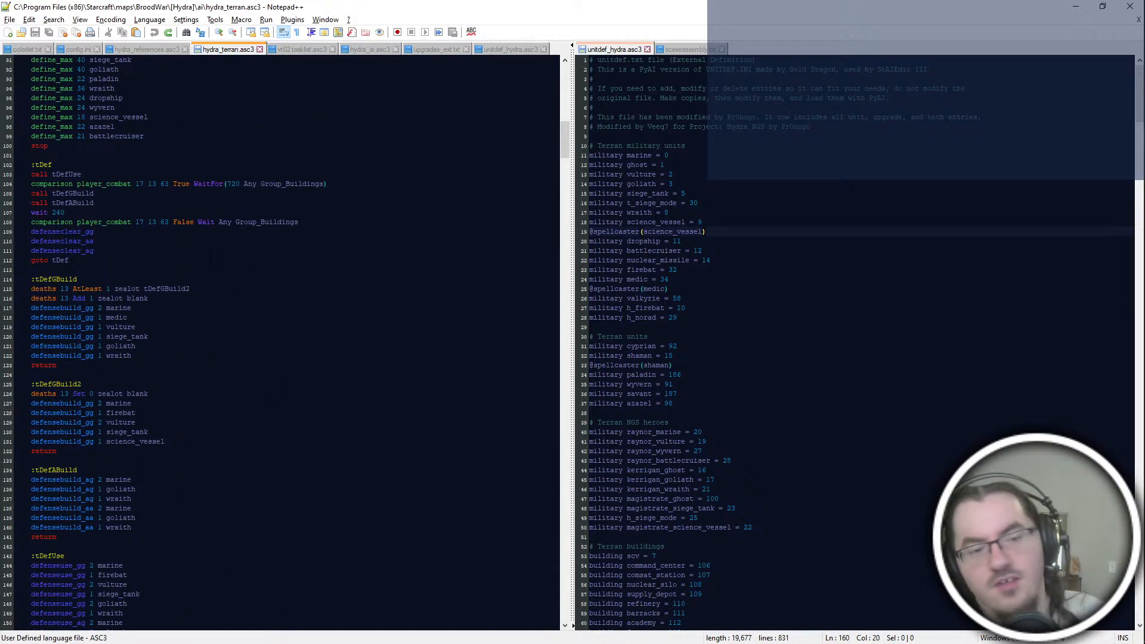
{"action": "scroll", "coordinate": [280, 343], "scroll_direction": "down", "scroll_amount": 8}
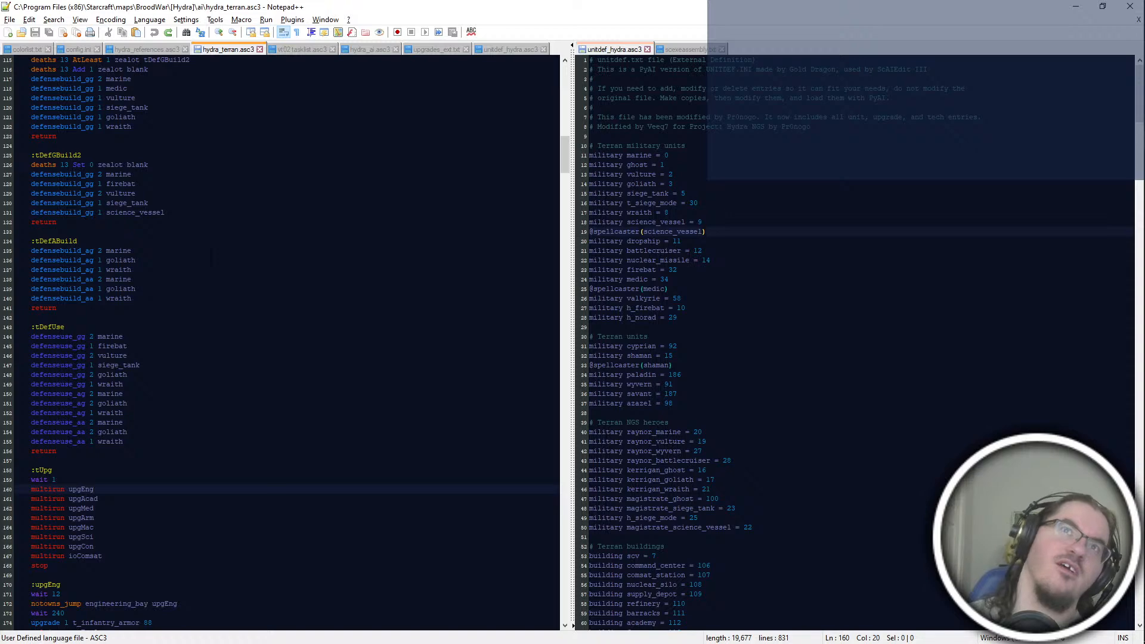
{"action": "scroll", "coordinate": [280, 343], "scroll_direction": "up", "scroll_amount": 10}
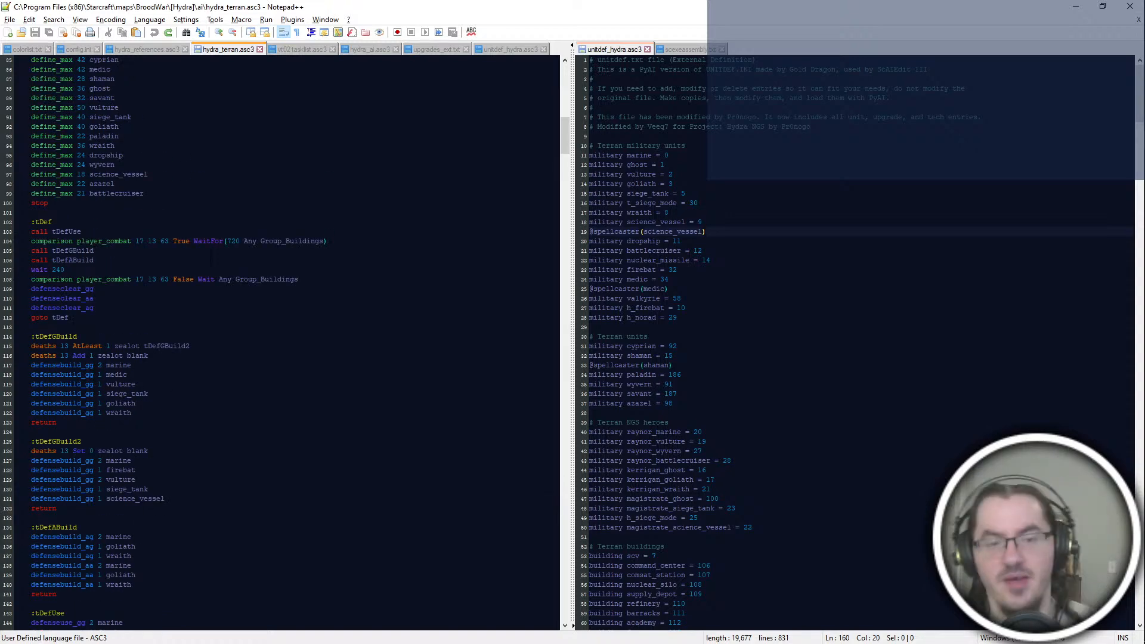
{"action": "scroll", "coordinate": [280, 343], "scroll_direction": "up", "scroll_amount": 3}
{"action": "scroll", "coordinate": [280, 343], "scroll_direction": "down", "scroll_amount": 11}
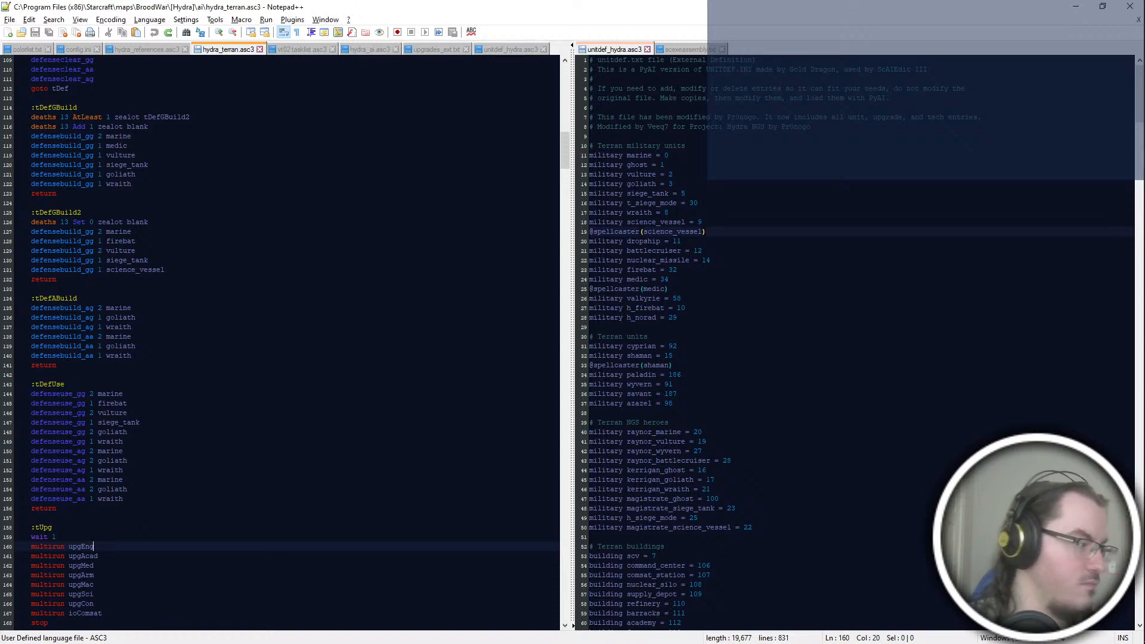
Step: Switch to ScmDraft and inspect the northern part of The Skinmaker map around its start locations and bases
{"action": "key", "text": "alt+Tab"}
{"action": "key", "text": "alt+Tab"}
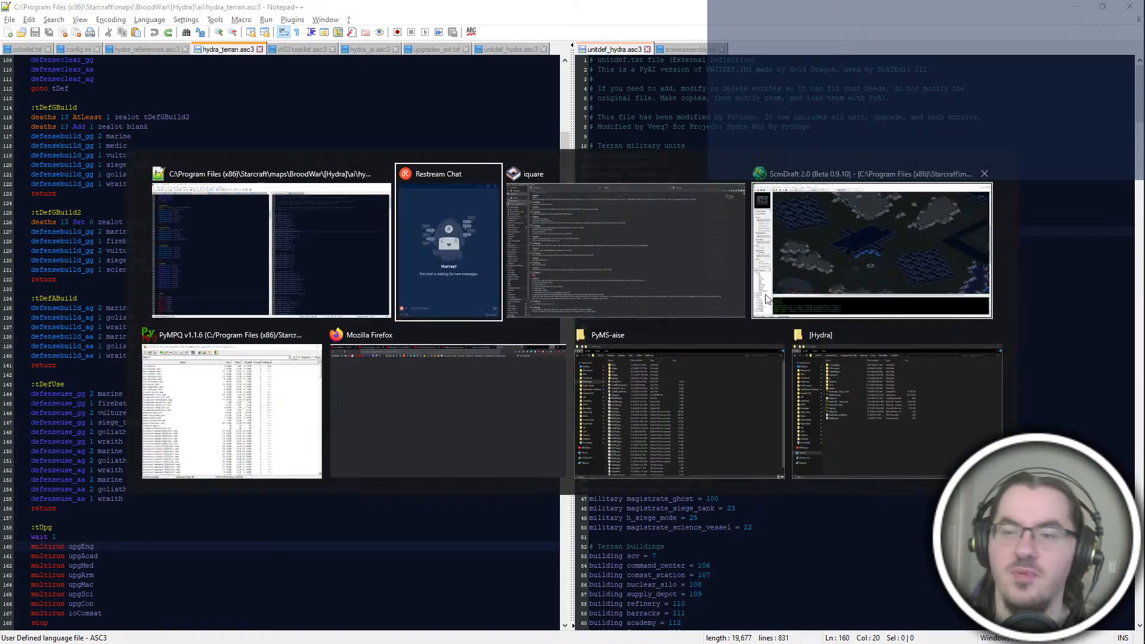
{"action": "key", "text": "Right"}
{"action": "key", "text": "Up"}
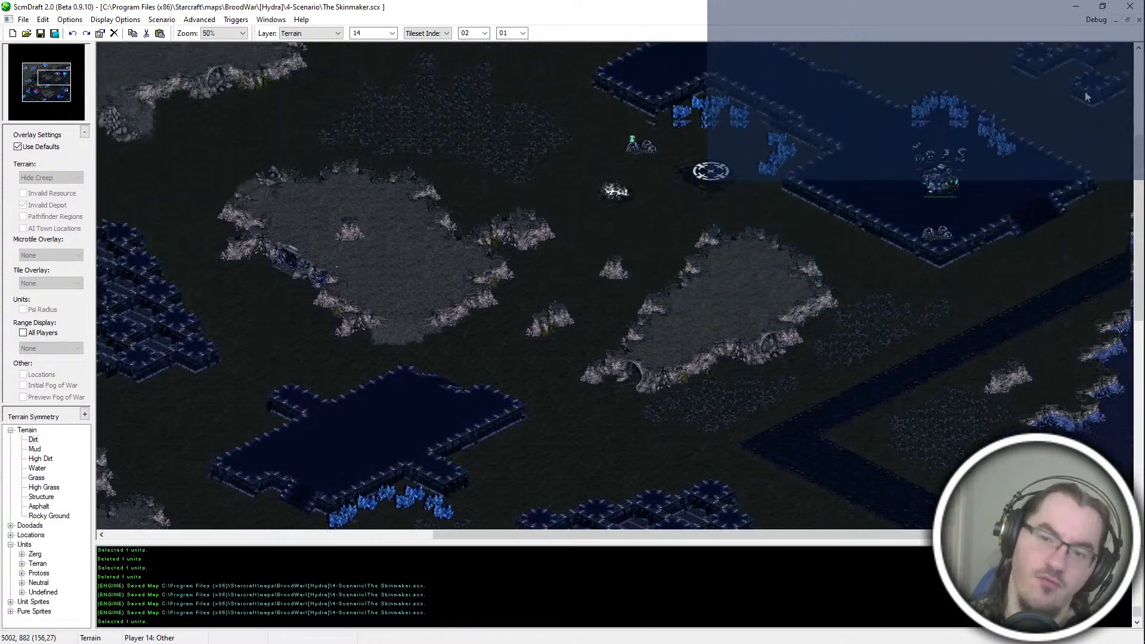
{"action": "key", "text": "Up"}
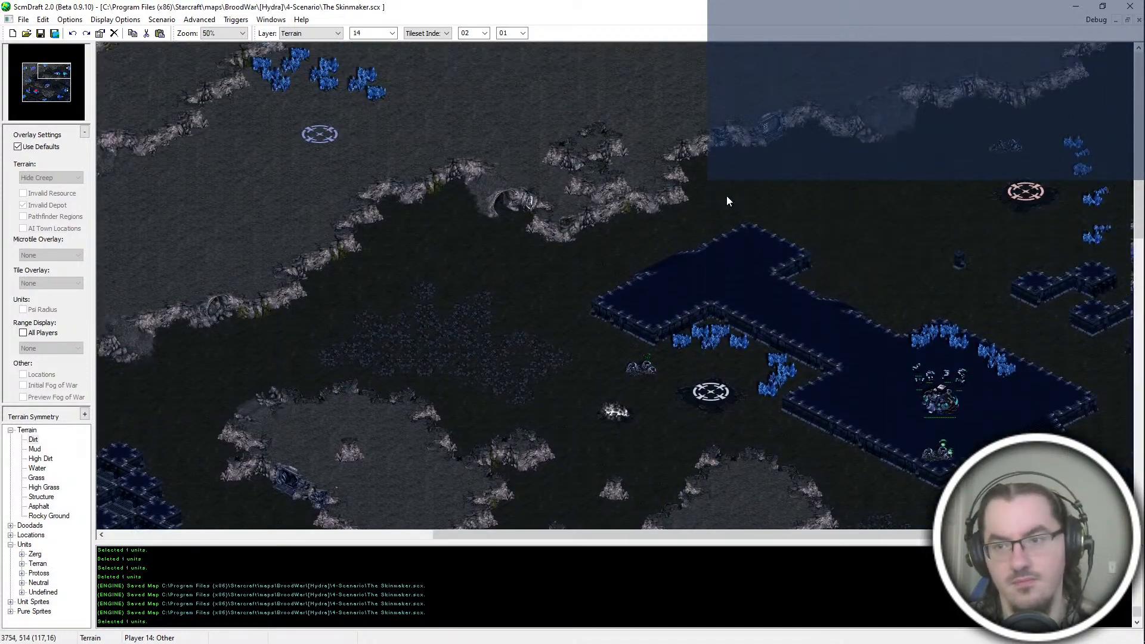
{"action": "key", "text": "Left"}
{"action": "key", "text": "Down"}
{"action": "left_click", "coordinate": [61, 87]}
Step: Switch back to Notepad++ and examine the upgEng block's t_infantry_armor upgrade and the upgEng2 to upgEng4 blocks
{"action": "key", "text": "alt+Tab"}
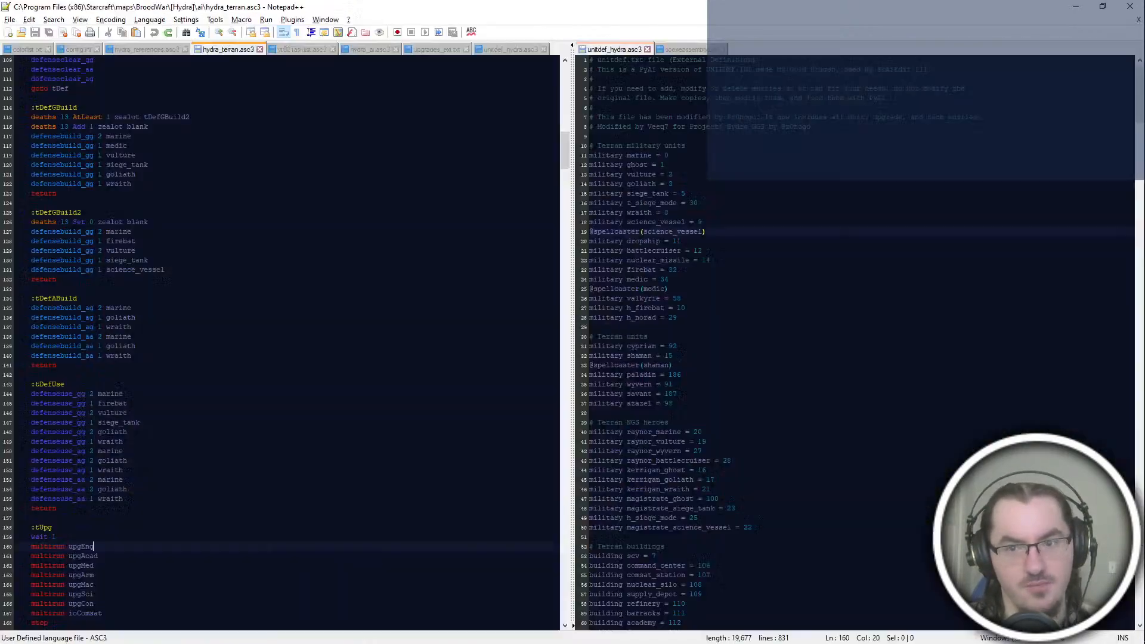
{"action": "scroll", "coordinate": [218, 327], "scroll_direction": "down", "scroll_amount": 8}
{"action": "scroll", "coordinate": [218, 327], "scroll_direction": "down", "scroll_amount": 6}
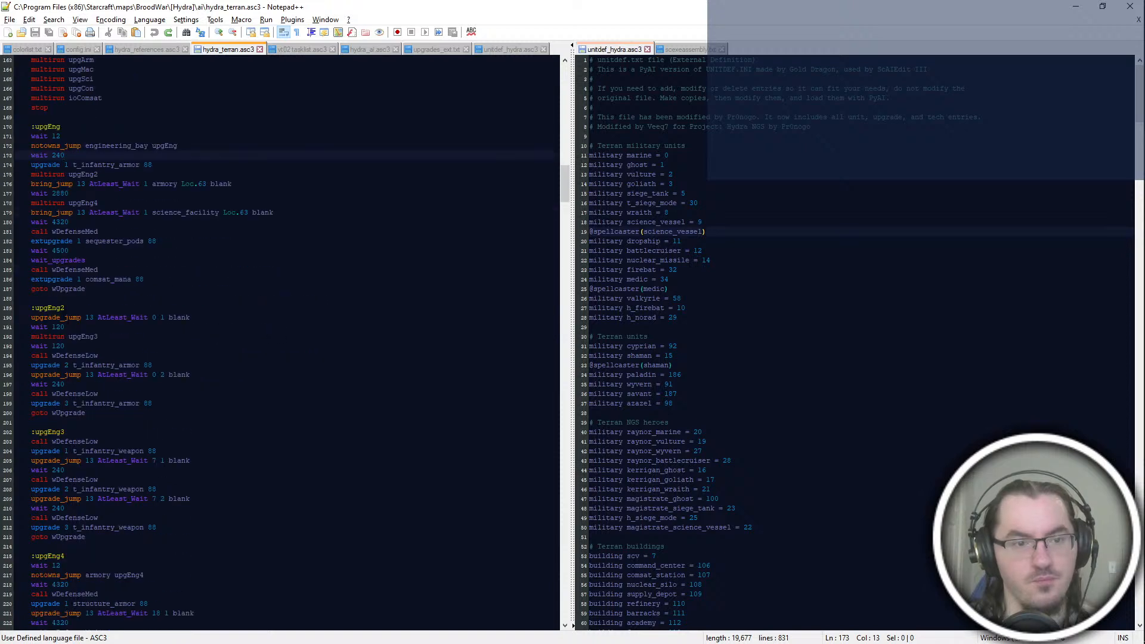
{"action": "left_click", "coordinate": [214, 327]}
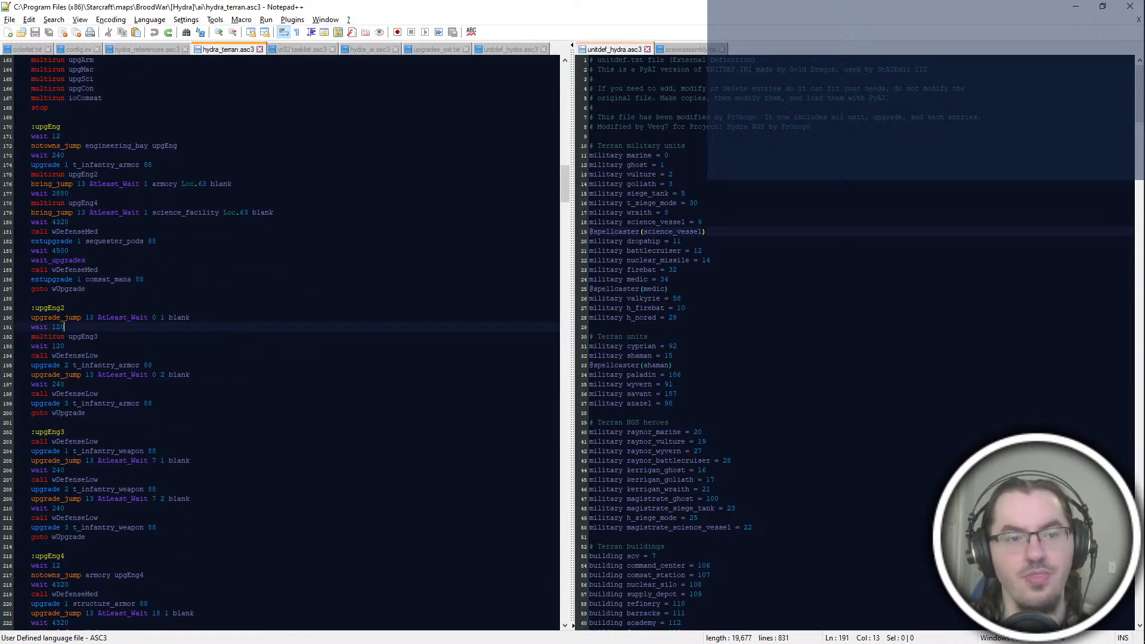
{"action": "left_click_drag", "start_coordinate": [301, 157], "coordinate": [301, 166]}
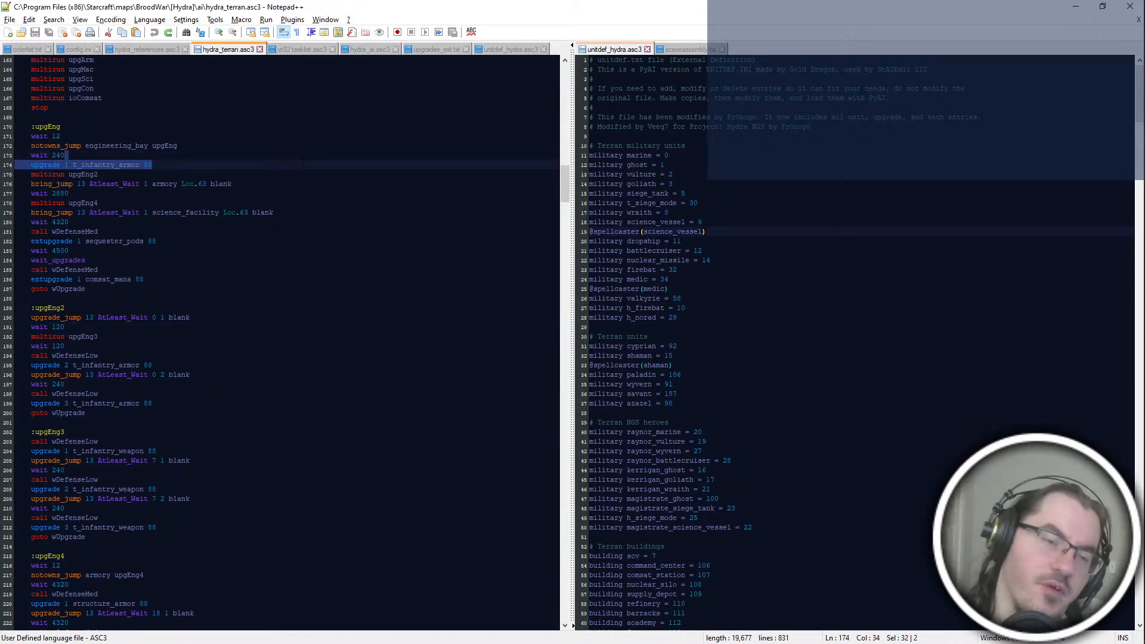
{"action": "left_click", "coordinate": [303, 260]}
{"action": "scroll", "coordinate": [209, 217], "scroll_direction": "down", "scroll_amount": 4}
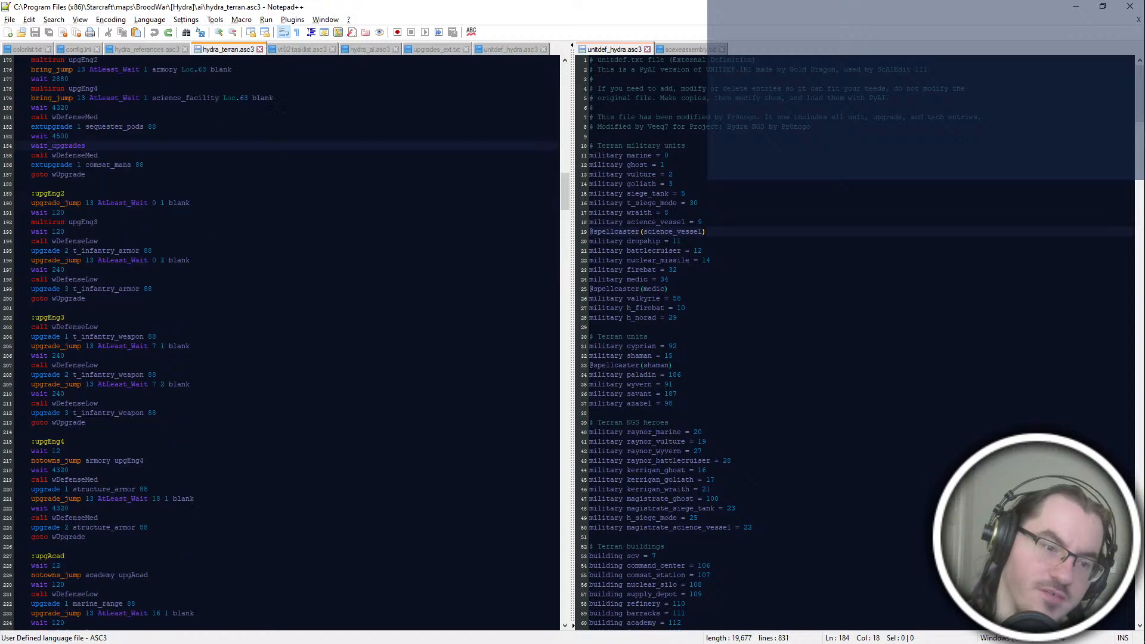
Step: Examine the upgrade blocks from upgArm3 to upgCov, including the machine shop, science facility and control tower sections
{"action": "scroll", "coordinate": [209, 102], "scroll_direction": "down", "scroll_amount": 4}
{"action": "scroll", "coordinate": [208, 220], "scroll_direction": "down", "scroll_amount": 20}
{"action": "scroll", "coordinate": [281, 343], "scroll_direction": "down", "scroll_amount": 2}
{"action": "scroll", "coordinate": [281, 343], "scroll_direction": "down", "scroll_amount": 2}
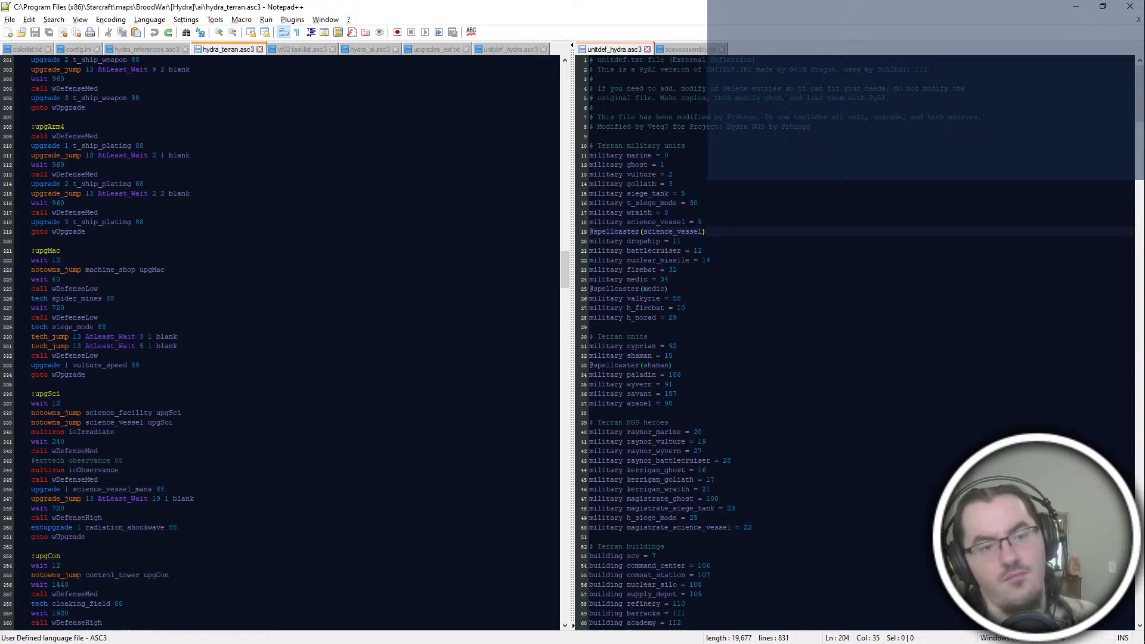
{"action": "scroll", "coordinate": [281, 343], "scroll_direction": "up", "scroll_amount": 2}
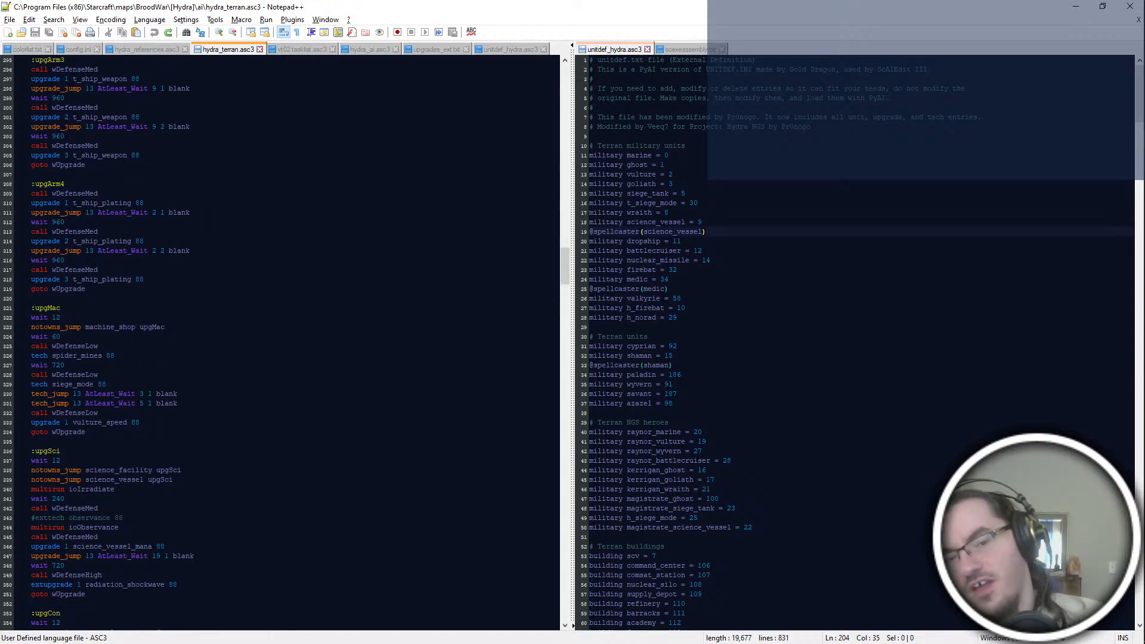
{"action": "scroll", "coordinate": [280, 343], "scroll_direction": "down", "scroll_amount": 6}
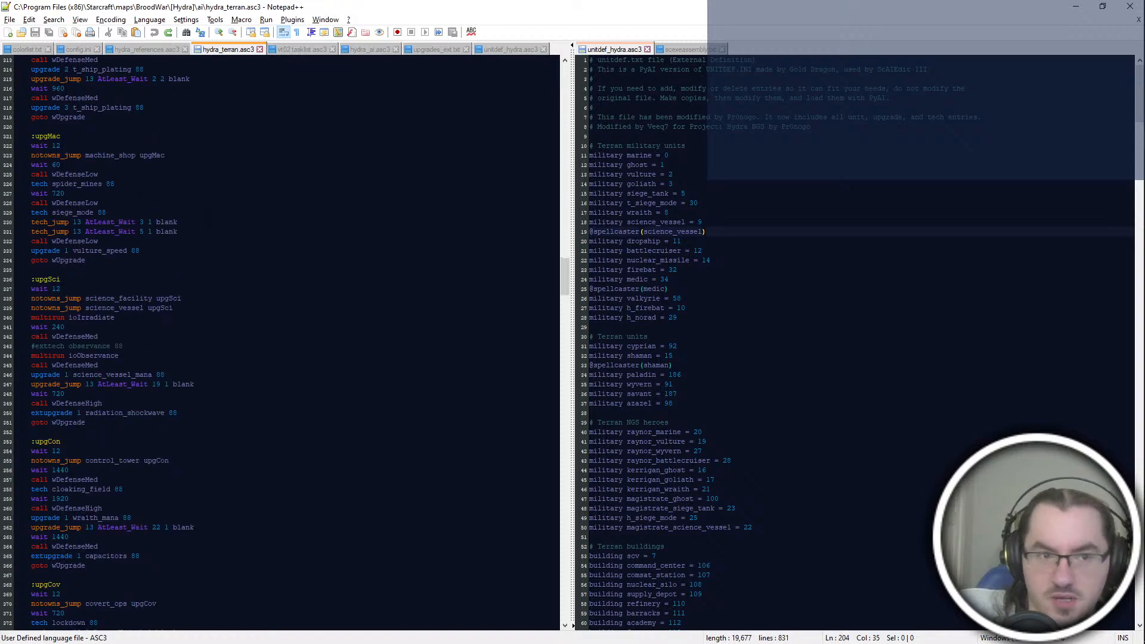
{"action": "scroll", "coordinate": [280, 343], "scroll_direction": "down", "scroll_amount": 6}
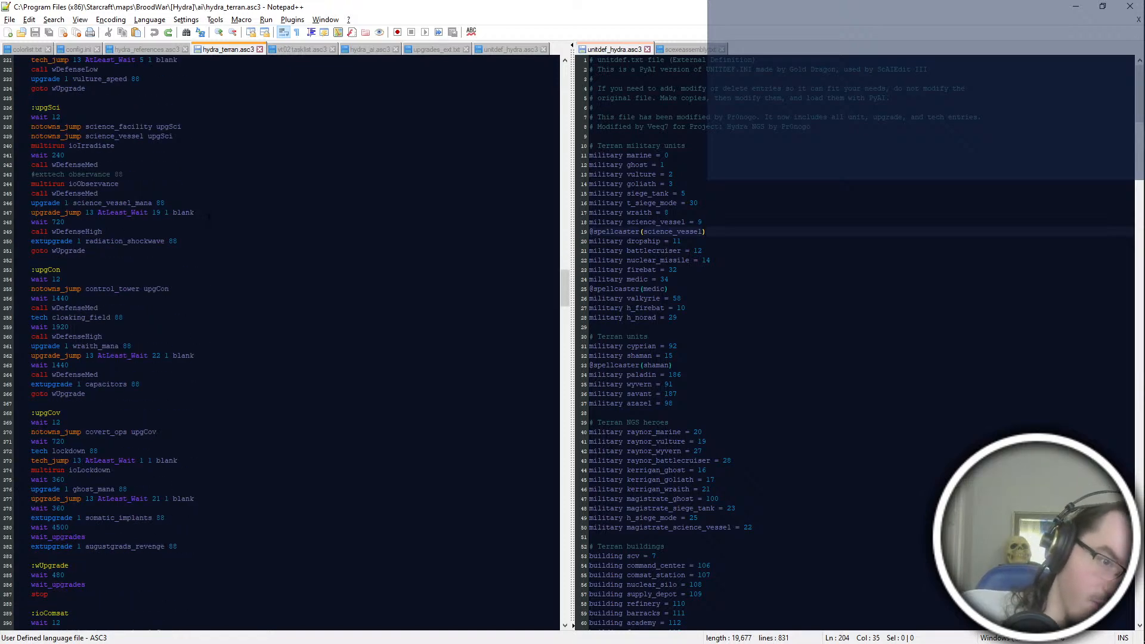
{"action": "scroll", "coordinate": [280, 343], "scroll_direction": "up", "scroll_amount": 10}
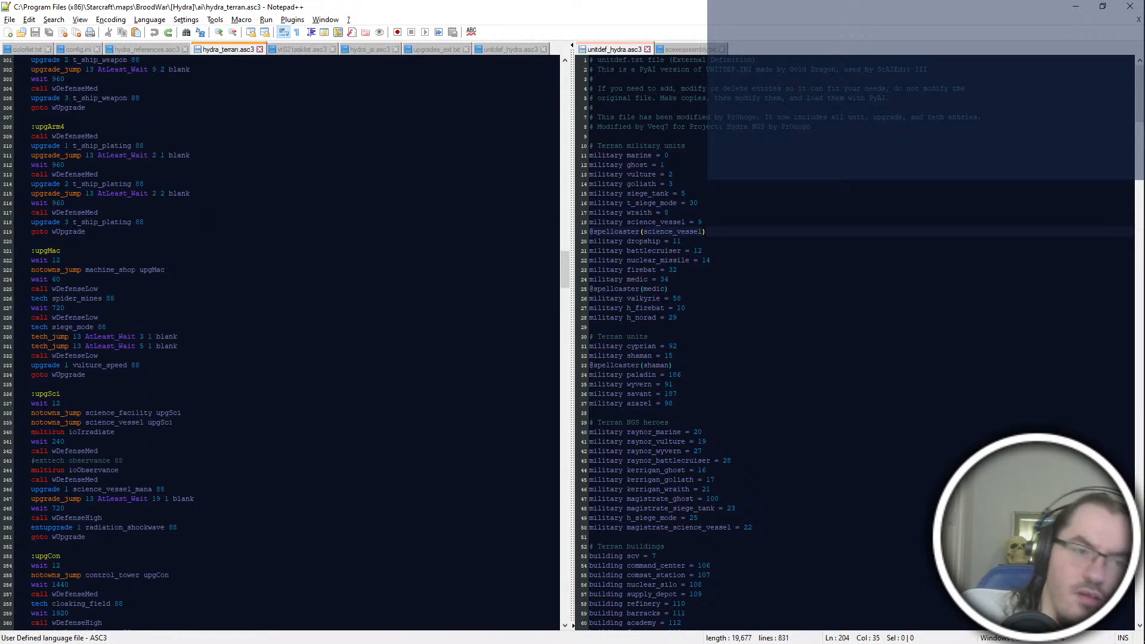
{"action": "scroll", "coordinate": [281, 343], "scroll_direction": "up", "scroll_amount": 16}
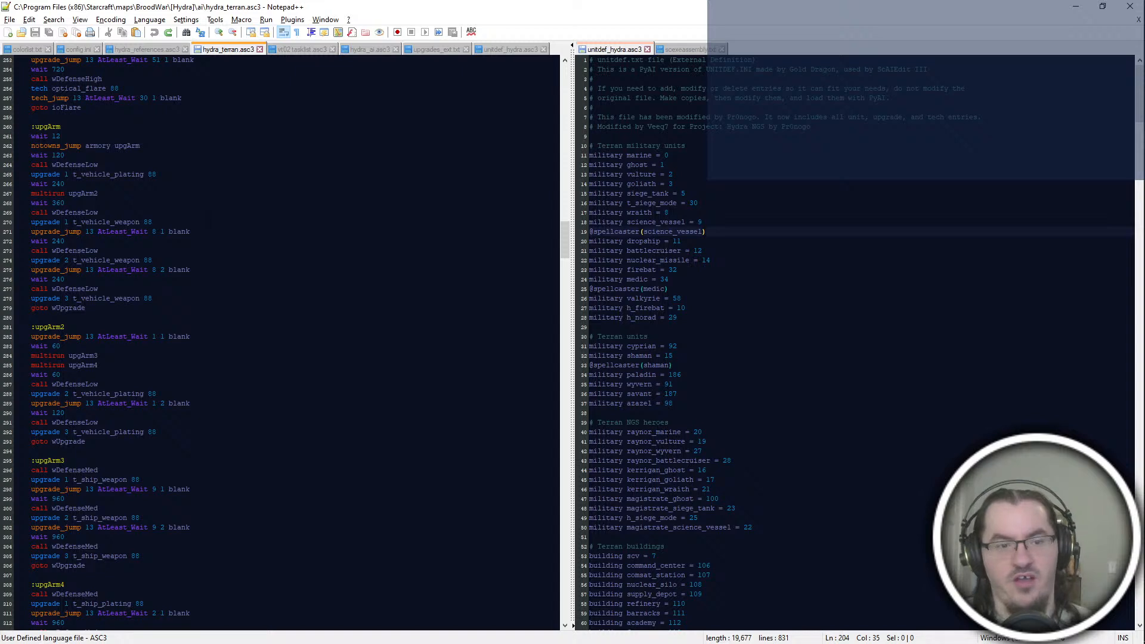
Step: Reread the script from the upgArm block down to upgCov and the ioComsat, ioIrradiate and ioLockdown idle orders
{"action": "scroll", "coordinate": [280, 343], "scroll_direction": "down", "scroll_amount": 2}
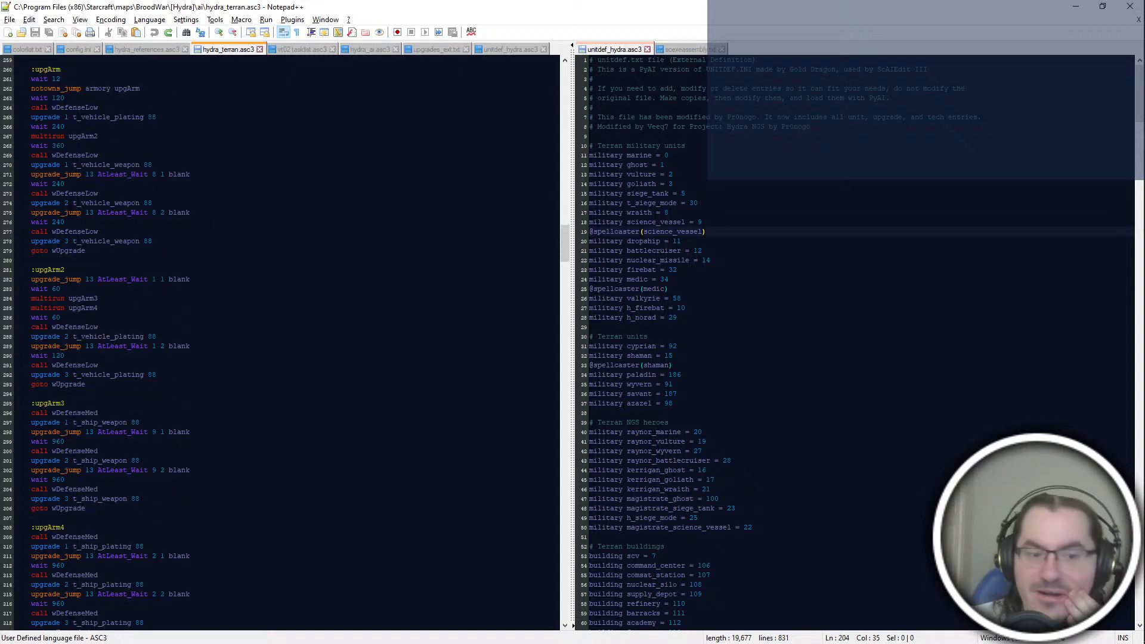
{"action": "scroll", "coordinate": [280, 343], "scroll_direction": "down", "scroll_amount": 6}
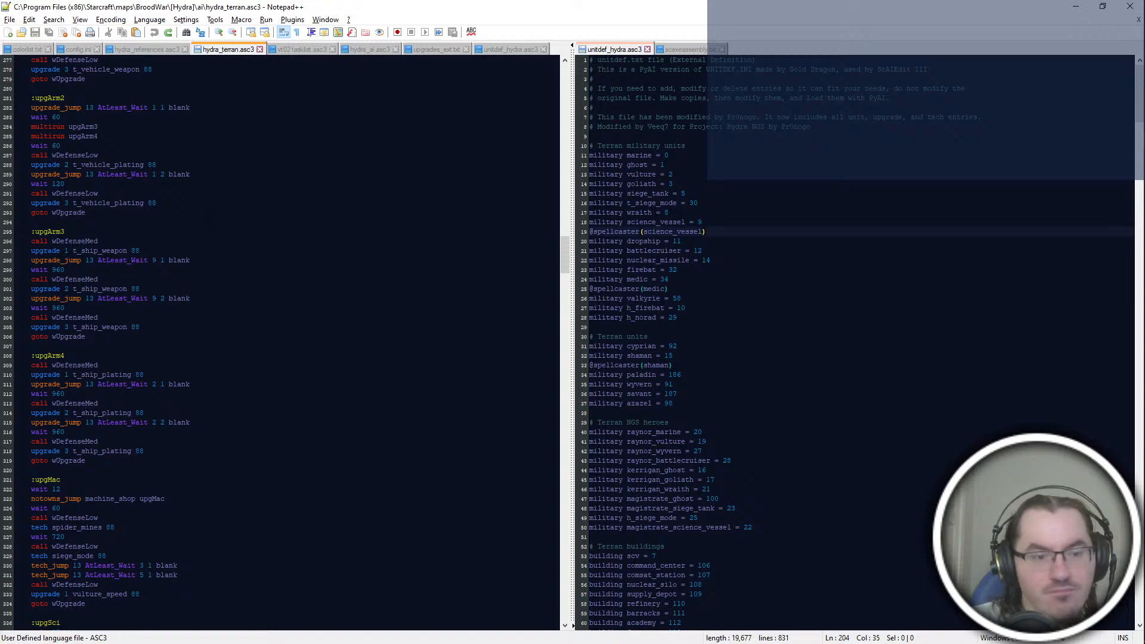
{"action": "scroll", "coordinate": [280, 343], "scroll_direction": "down", "scroll_amount": 8}
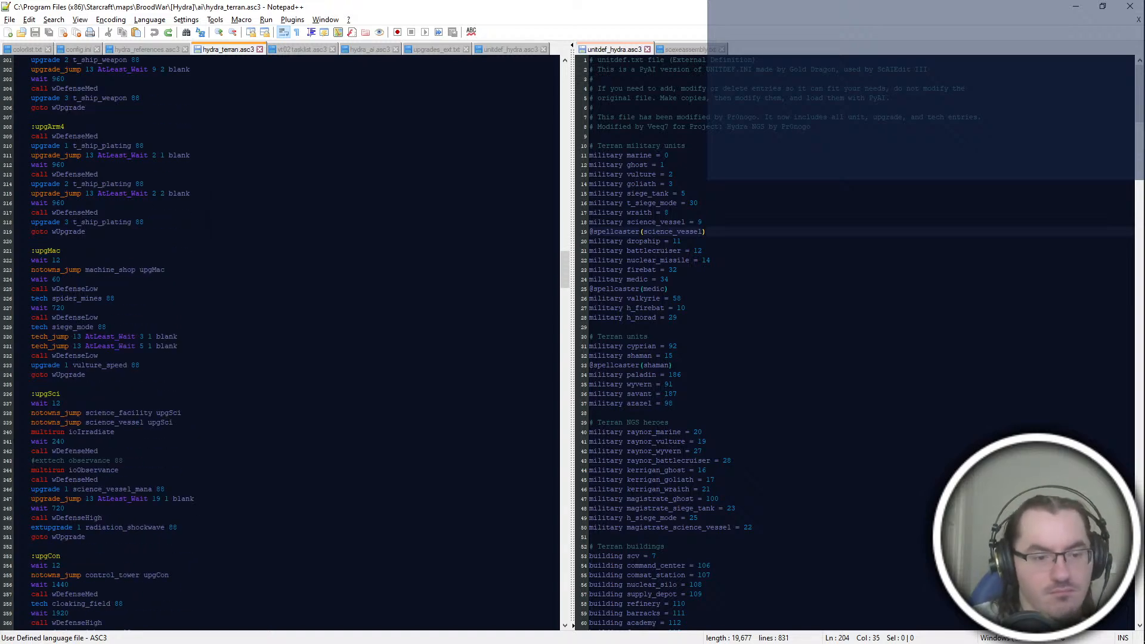
{"action": "scroll", "coordinate": [281, 343], "scroll_direction": "down", "scroll_amount": 6}
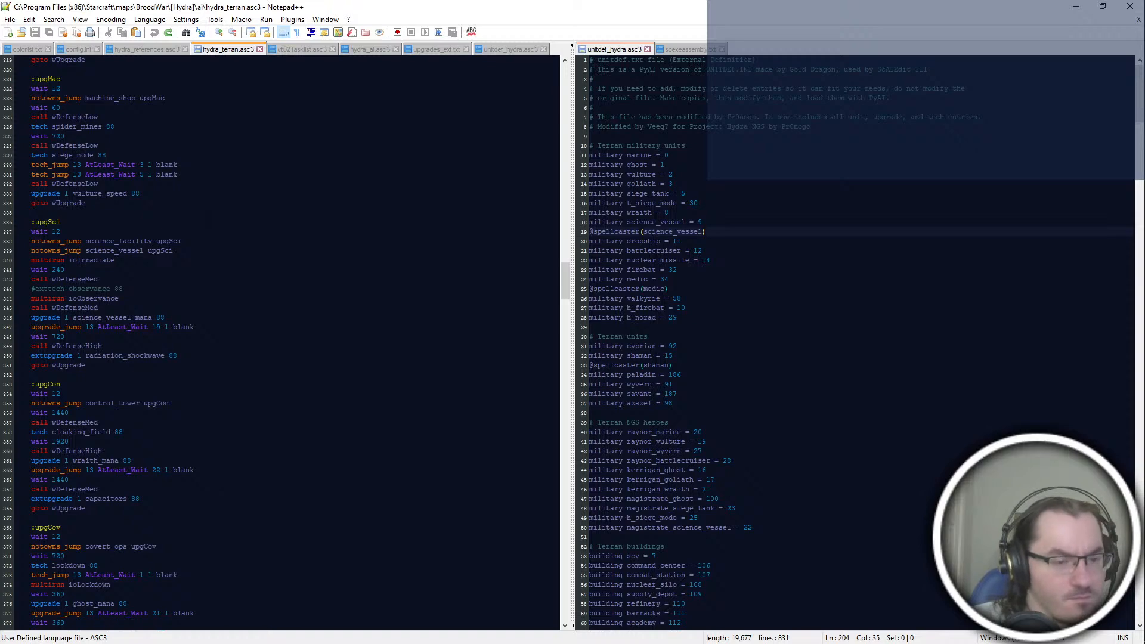
{"action": "scroll", "coordinate": [280, 343], "scroll_direction": "down", "scroll_amount": 8}
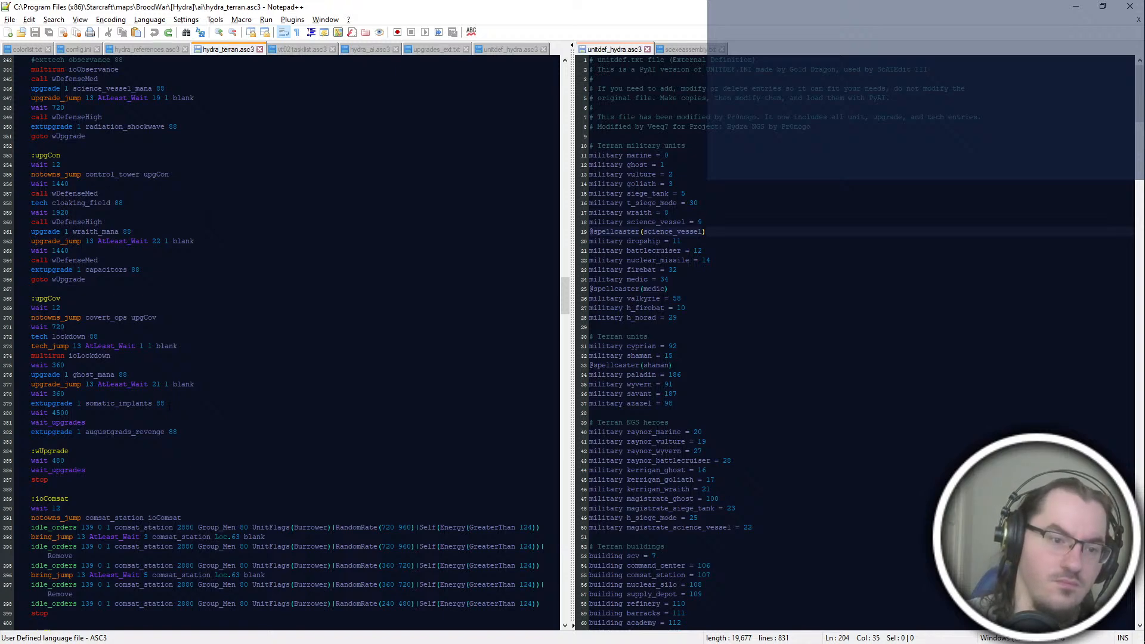
{"action": "scroll", "coordinate": [205, 434], "scroll_direction": "down", "scroll_amount": 12}
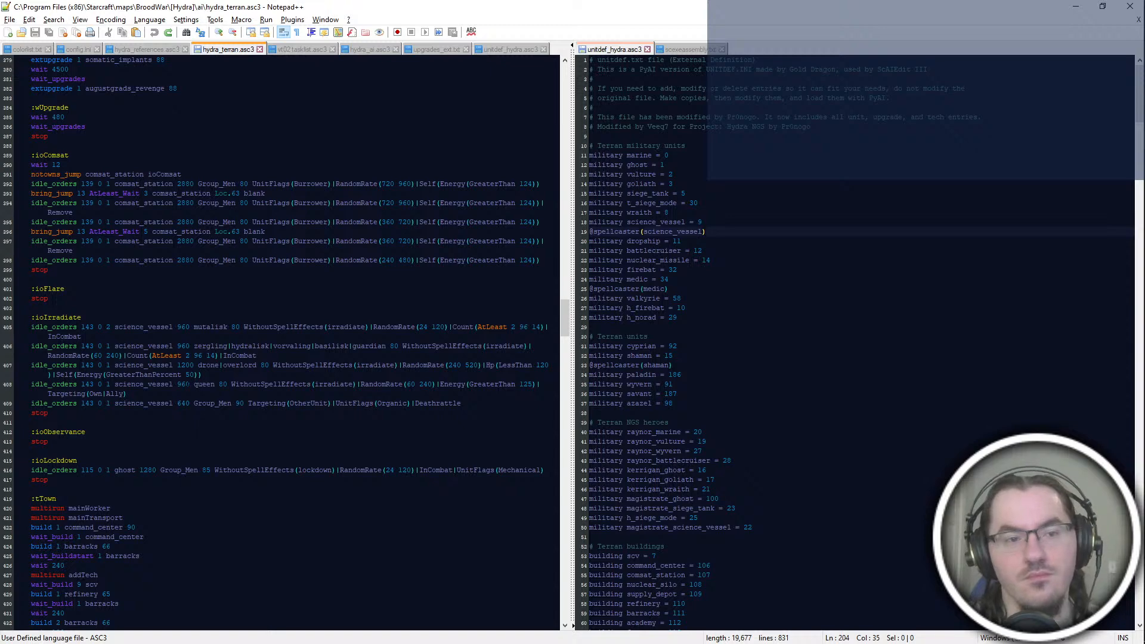
{"action": "scroll", "coordinate": [200, 319], "scroll_direction": "up", "scroll_amount": 14}
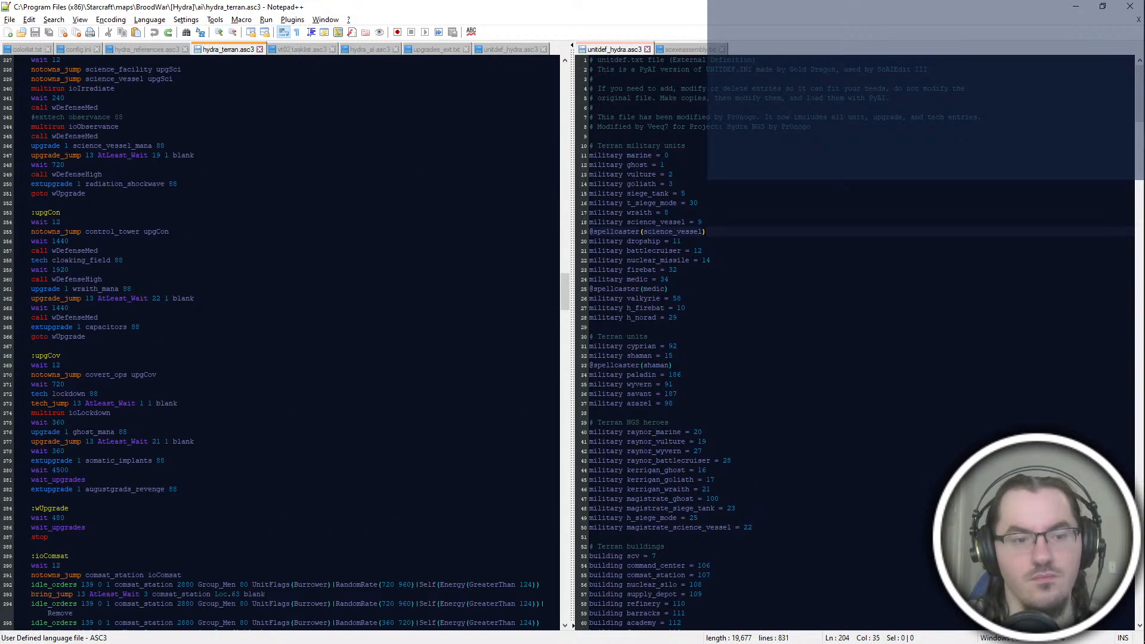
{"action": "scroll", "coordinate": [280, 343], "scroll_direction": "down", "scroll_amount": 14}
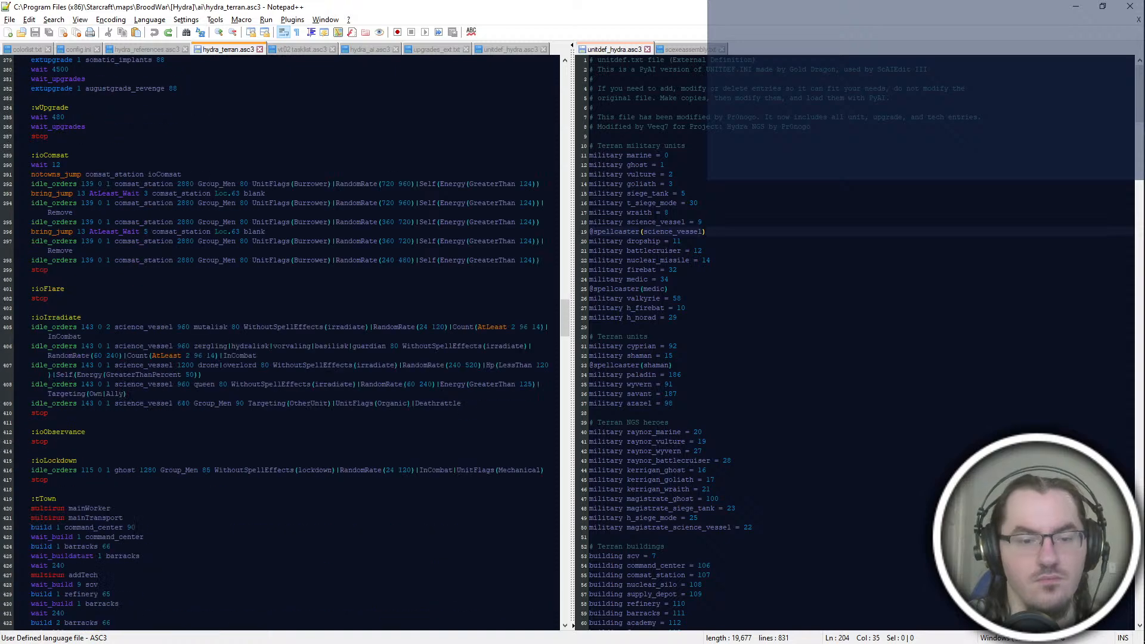
{"action": "scroll", "coordinate": [281, 343], "scroll_direction": "up", "scroll_amount": 8}
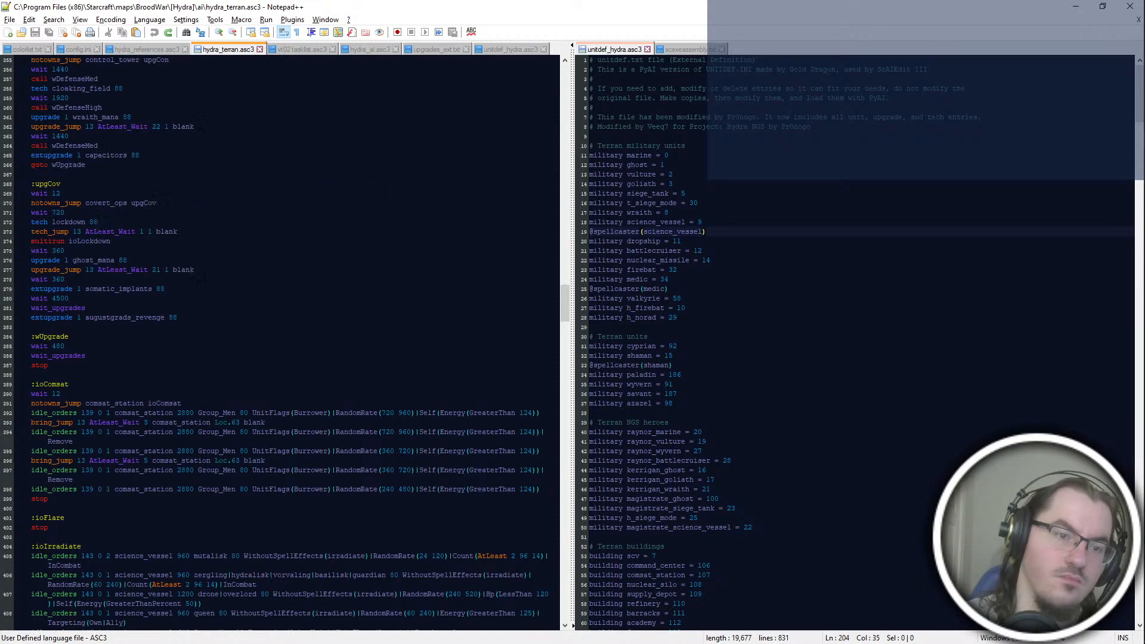
Step: Move the goto wUpgrade line from the end of the upgCon block to the end of the upgCov block
{"action": "left_click", "coordinate": [187, 155], "text": "shift"}
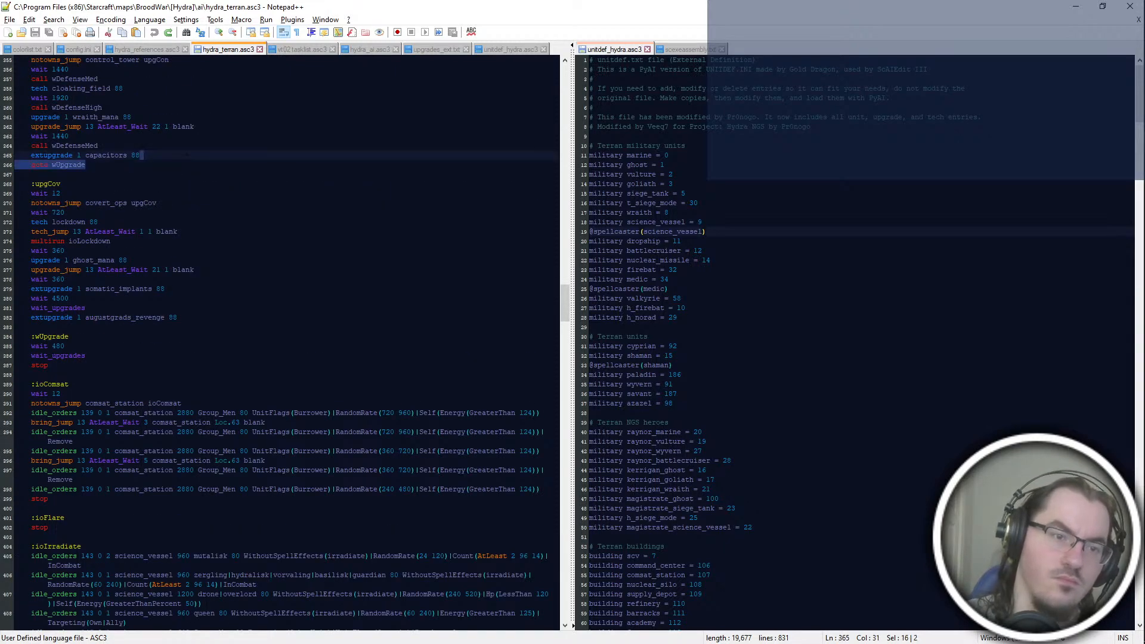
{"action": "scroll", "coordinate": [184, 210], "scroll_direction": "up", "scroll_amount": 4}
{"action": "key", "text": "ctrl+x"}
{"action": "left_click", "coordinate": [179, 422]}
{"action": "key", "text": "ctrl+v"}
Step: Move the whole upgCov block to directly below the upgMed block and save the script
{"action": "left_click", "coordinate": [181, 269], "text": "shift"}
{"action": "key", "text": "ctrl+x"}
{"action": "scroll", "coordinate": [180, 269], "scroll_direction": "up", "scroll_amount": 20}
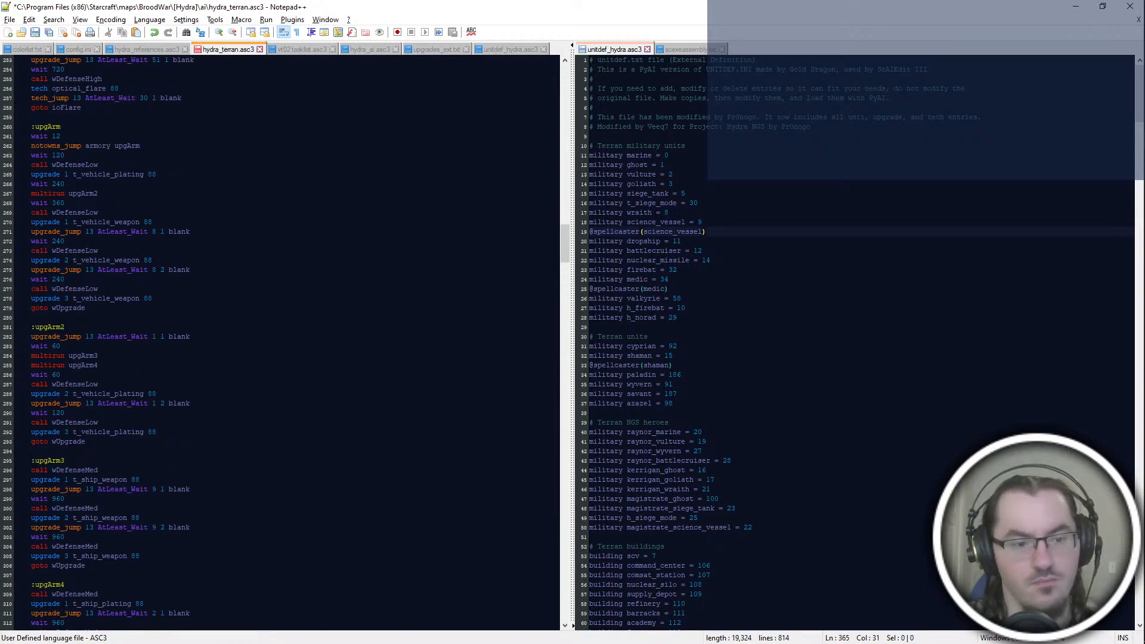
{"action": "scroll", "coordinate": [280, 343], "scroll_direction": "up", "scroll_amount": 16}
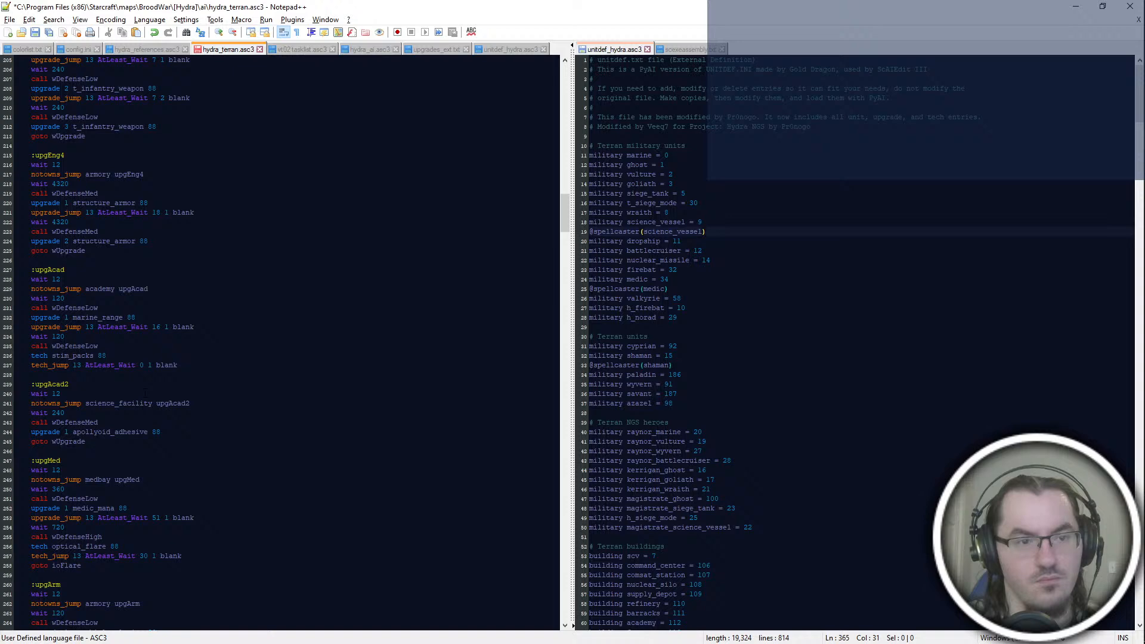
{"action": "scroll", "coordinate": [145, 393], "scroll_direction": "down", "scroll_amount": 18}
{"action": "scroll", "coordinate": [280, 343], "scroll_direction": "down", "scroll_amount": 14}
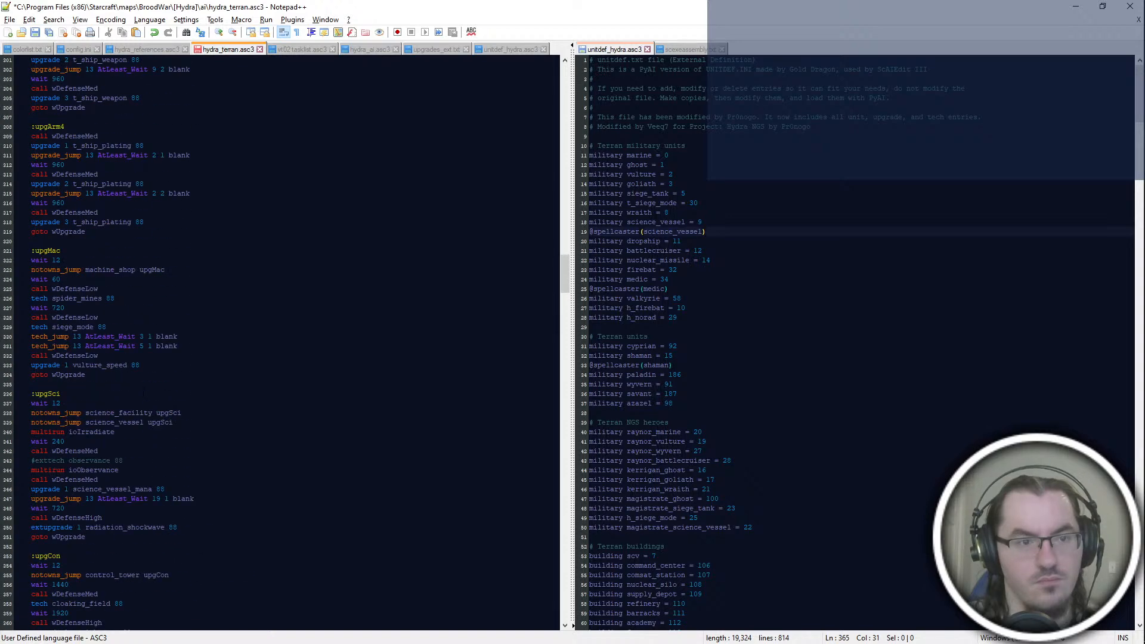
{"action": "scroll", "coordinate": [144, 393], "scroll_direction": "up", "scroll_amount": 20}
{"action": "scroll", "coordinate": [281, 343], "scroll_direction": "down", "scroll_amount": 20}
{"action": "left_click", "coordinate": [128, 507]}
{"action": "key", "text": "ctrl+v"}
{"action": "key", "text": "ctrl+s"}
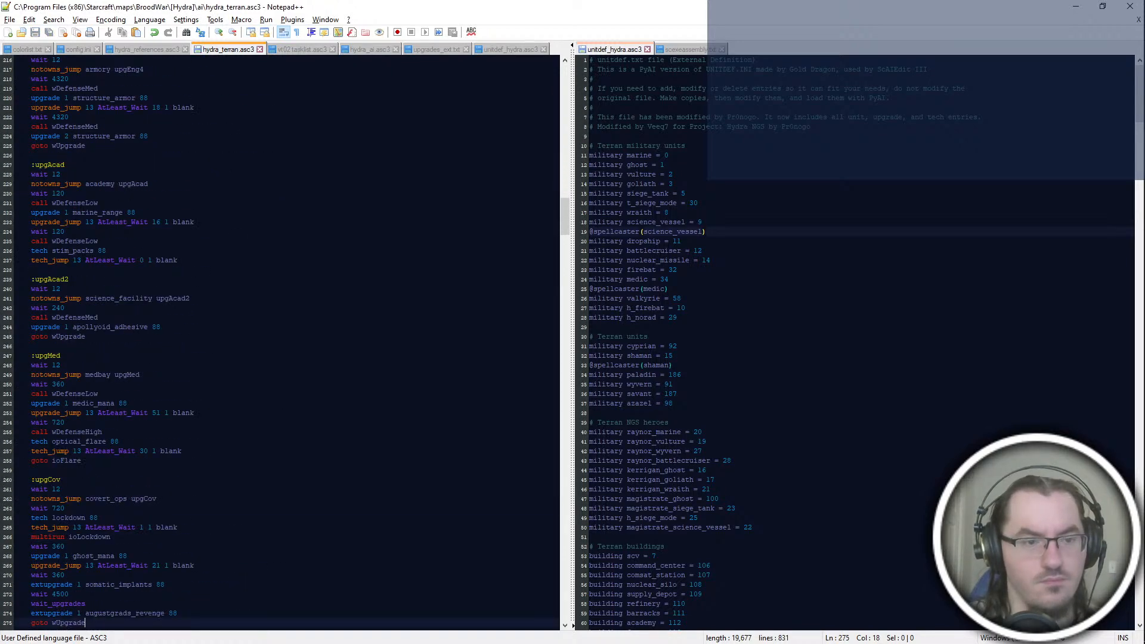
{"action": "scroll", "coordinate": [280, 343], "scroll_direction": "down", "scroll_amount": 8}
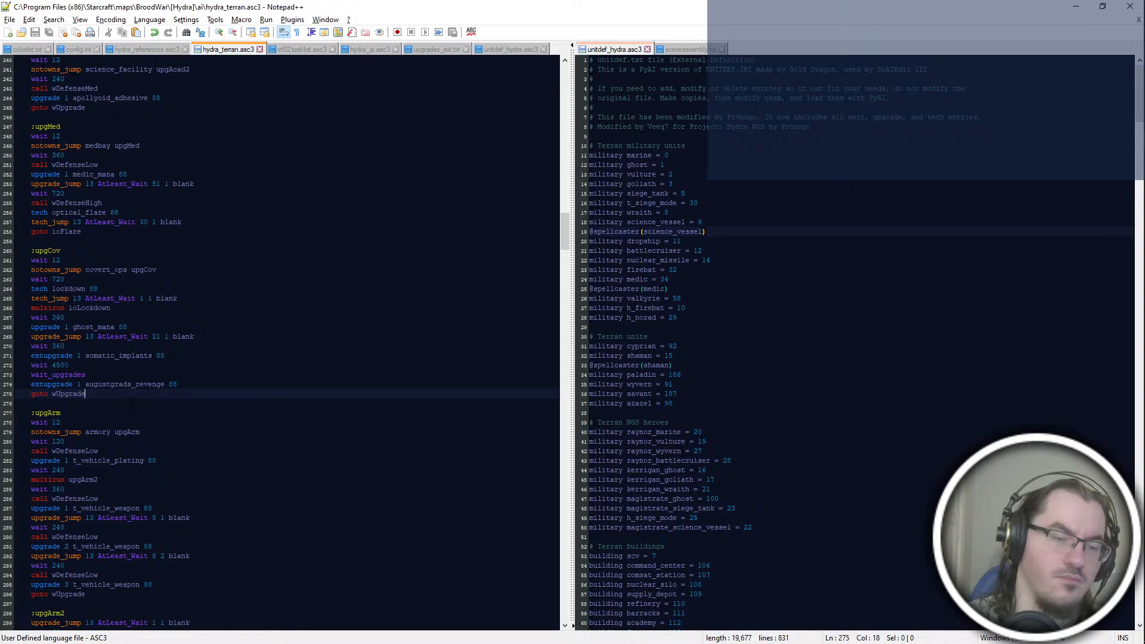
Step: Switch to File Explorer, launch betahydra.exe from the [Hydra] folder and enter the single-player registry
{"action": "key", "text": "alt+Tab"}
{"action": "left_click", "coordinate": [813, 375]}
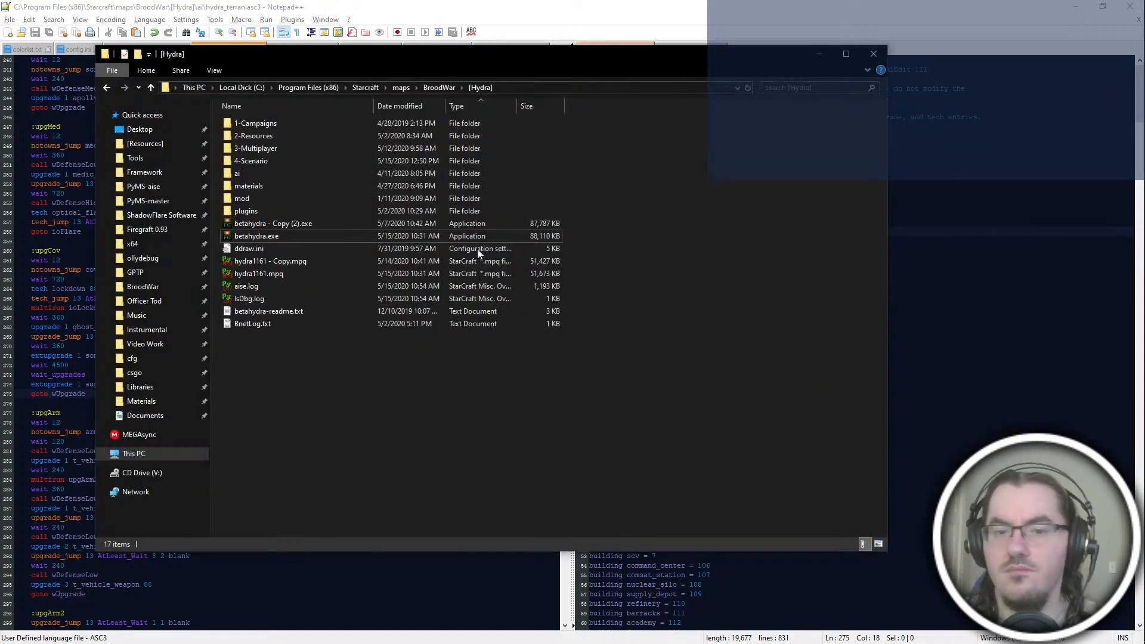
{"action": "left_click", "coordinate": [446, 236]}
{"action": "double_click", "coordinate": [446, 236]}
{"action": "key", "text": "Return"}
{"action": "key", "text": "s"}
{"action": "key", "text": "e"}
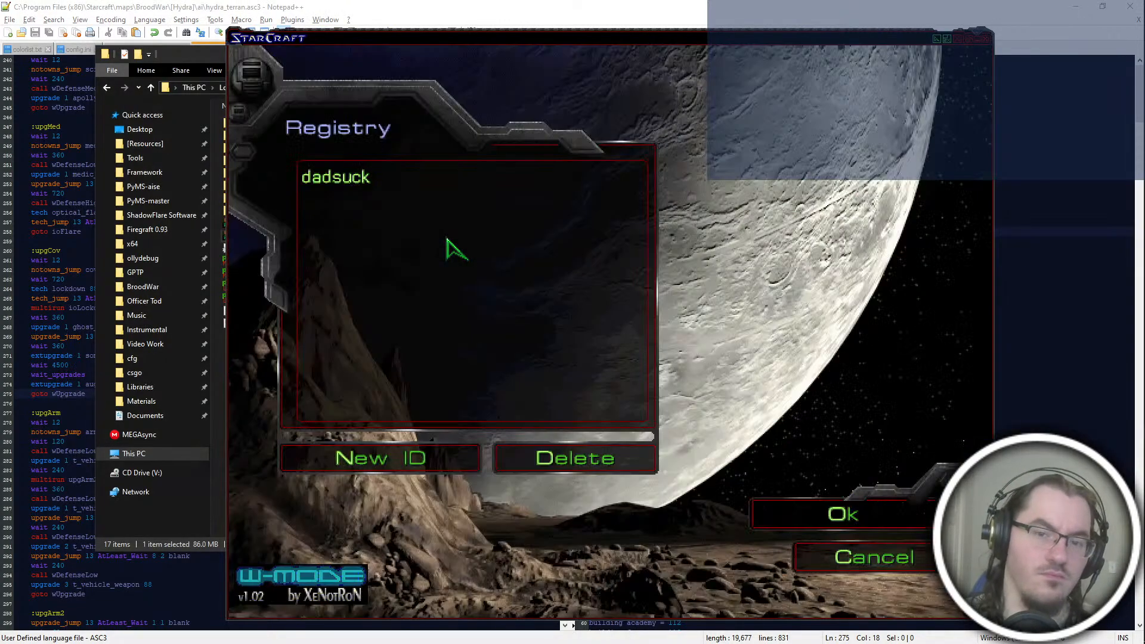
Step: Accept the player ID and start the custom map vterran02.scx from the 1-RebelYell folder inside 1-Campaigns
{"action": "key", "text": "o"}
{"action": "key", "text": "u"}
{"action": "key", "text": "Return"}
{"action": "key", "text": "Return"}
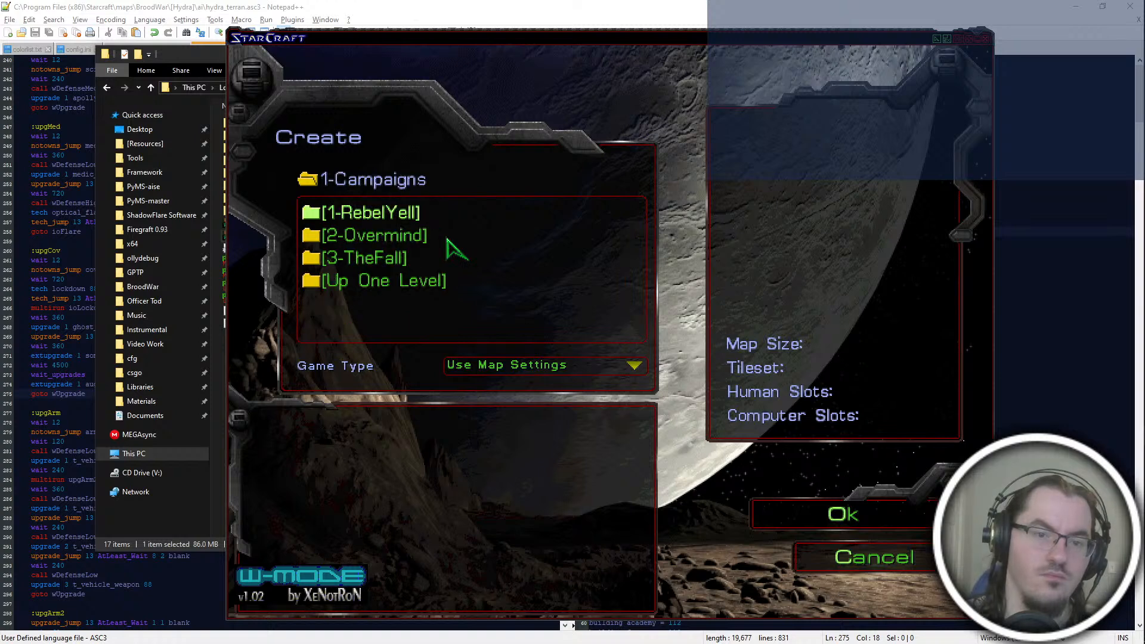
{"action": "key", "text": "Return"}
{"action": "key", "text": "Down"}
{"action": "key", "text": "Down"}
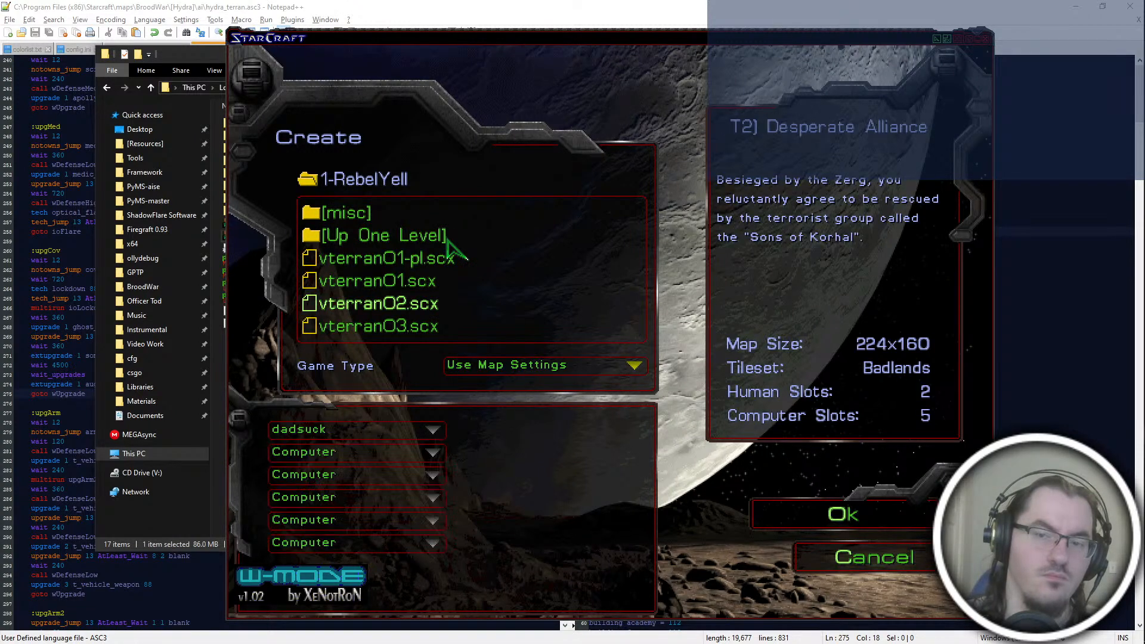
{"action": "key", "text": "Return"}
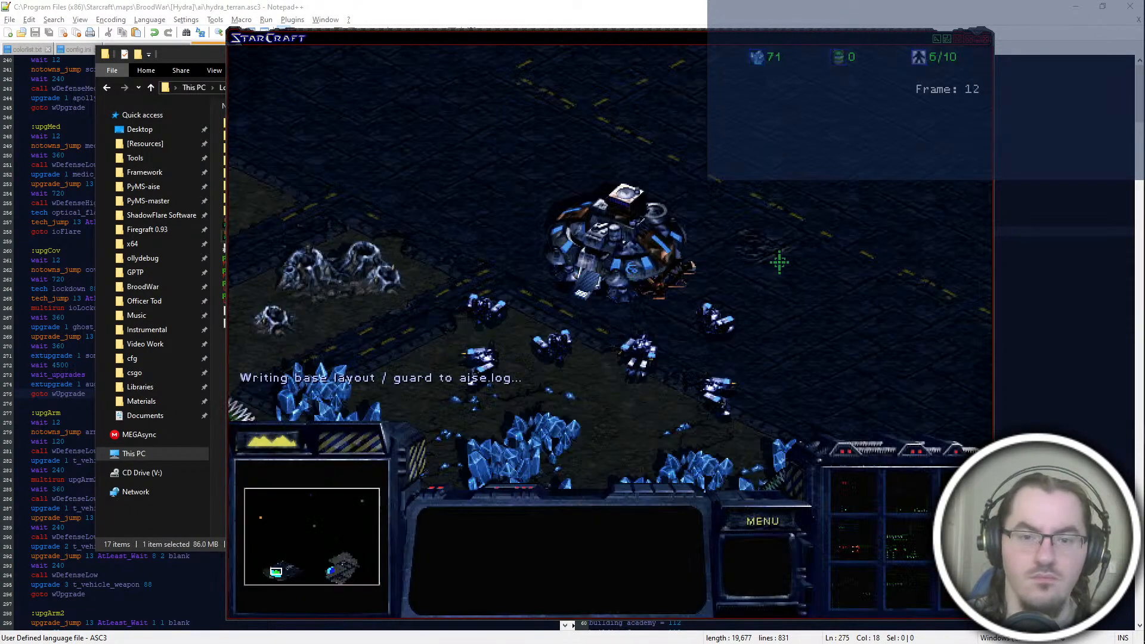
Step: Send the SCVs to mine minerals and build a Barracks beside the Command Center
{"action": "left_click_drag", "start_coordinate": [780, 262], "coordinate": [456, 412]}
{"action": "left_click_drag", "start_coordinate": [573, 247], "coordinate": [465, 406]}
{"action": "right_click", "coordinate": [533, 425]}
{"action": "left_click", "coordinate": [648, 266]}
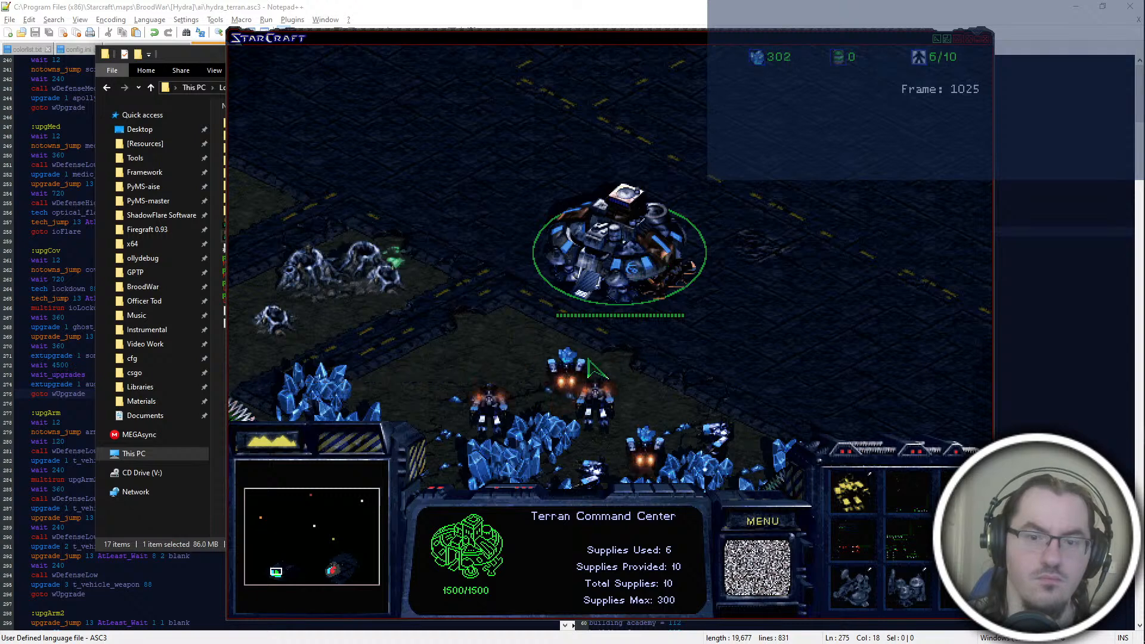
{"action": "left_click", "coordinate": [655, 338]}
{"action": "right_click", "coordinate": [595, 450]}
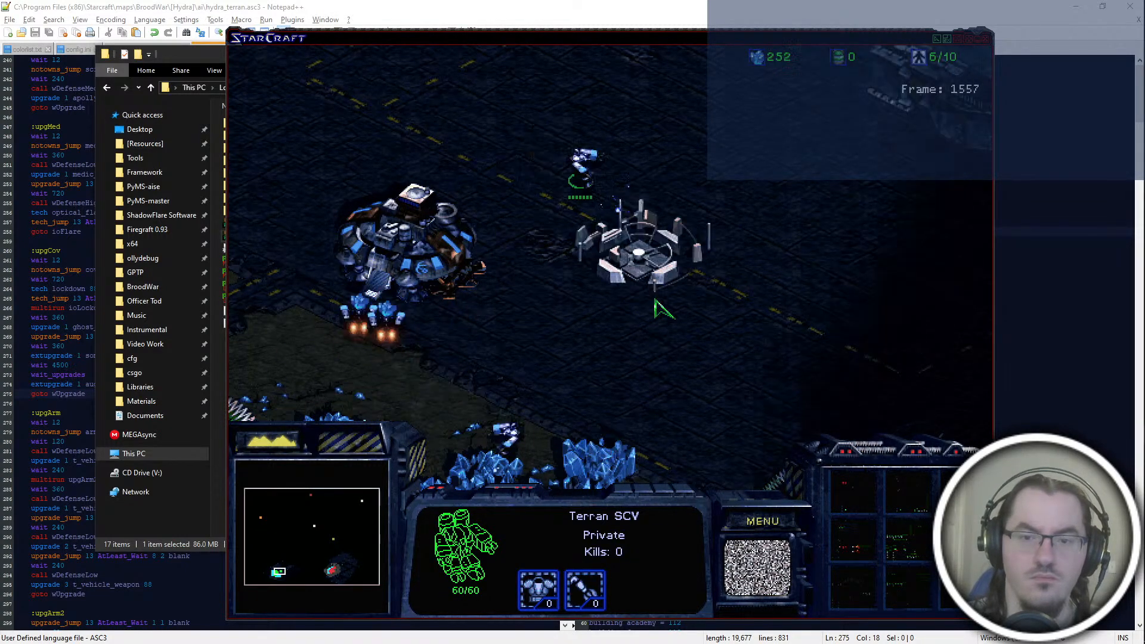
{"action": "left_click", "coordinate": [395, 293]}
{"action": "left_click", "coordinate": [627, 216]}
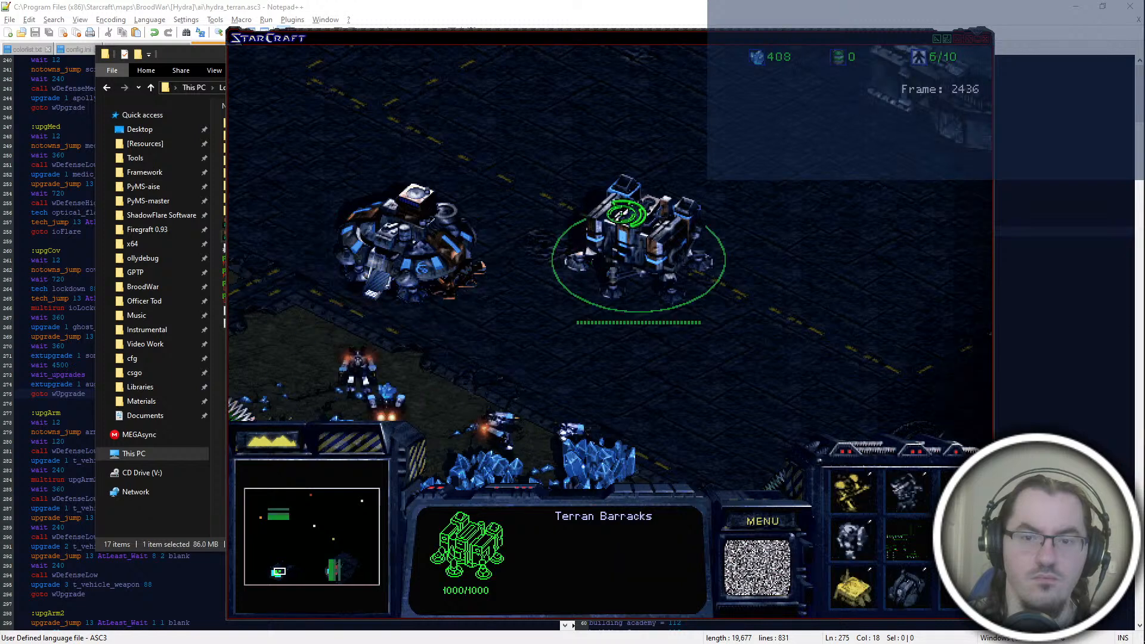
Step: Build an Academy beyond the Barracks with one SCV and send the other SCVs back to the minerals
{"action": "left_click", "coordinate": [412, 256]}
{"action": "left_click_drag", "start_coordinate": [597, 334], "coordinate": [277, 452]}
{"action": "right_click", "coordinate": [596, 346]}
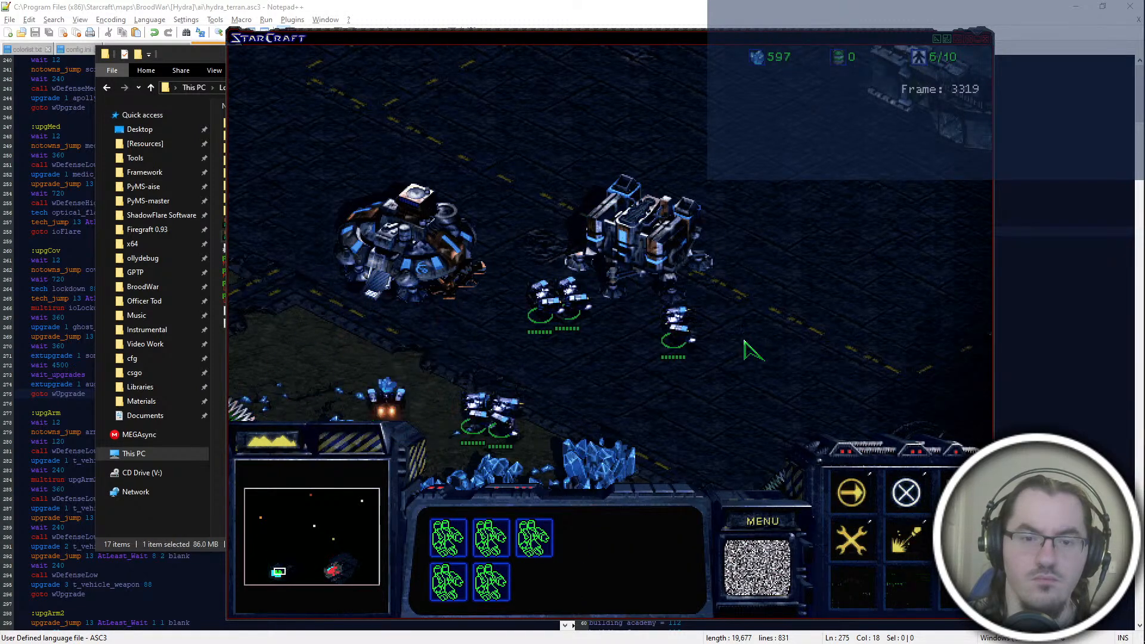
{"action": "left_click", "coordinate": [676, 327]}
{"action": "key", "text": "b"}
{"action": "key", "text": "a"}
{"action": "left_click", "coordinate": [810, 229]}
{"action": "left_click_drag", "start_coordinate": [644, 263], "coordinate": [441, 448]}
{"action": "right_click", "coordinate": [514, 467]}
{"action": "left_click_drag", "start_coordinate": [723, 233], "coordinate": [789, 219]}
Step: Try to add Covert Ops to the Barracks, then build a Refinery on the geyser and send SCVs to gather gas
{"action": "left_click", "coordinate": [686, 238]}
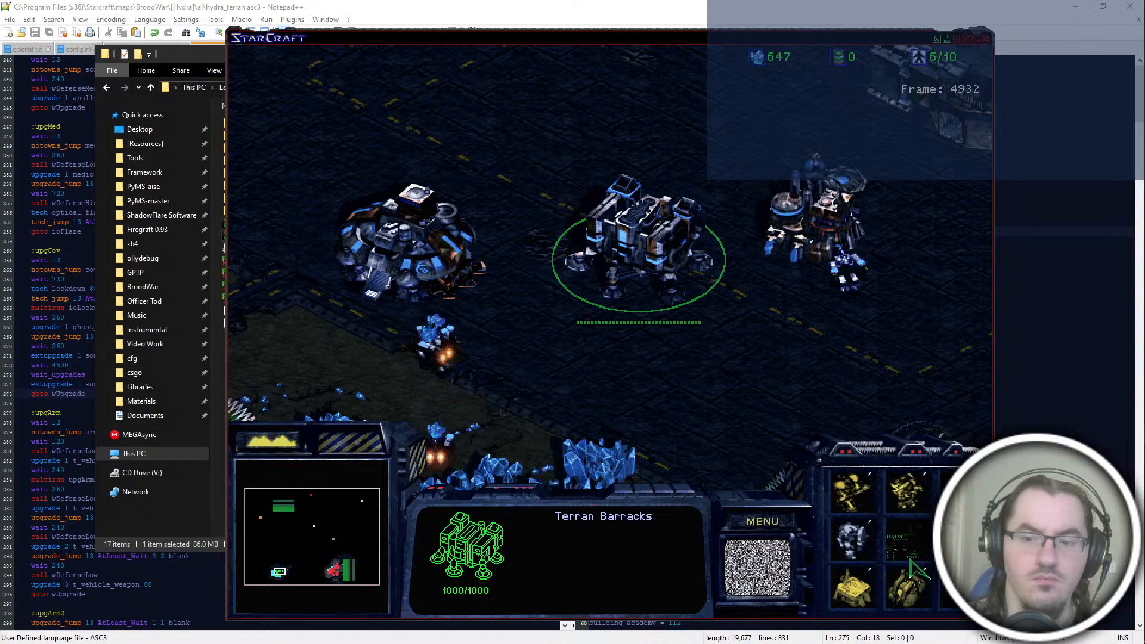
{"action": "left_click", "coordinate": [913, 594]}
{"action": "left_click", "coordinate": [849, 268]}
{"action": "right_click", "coordinate": [253, 333]}
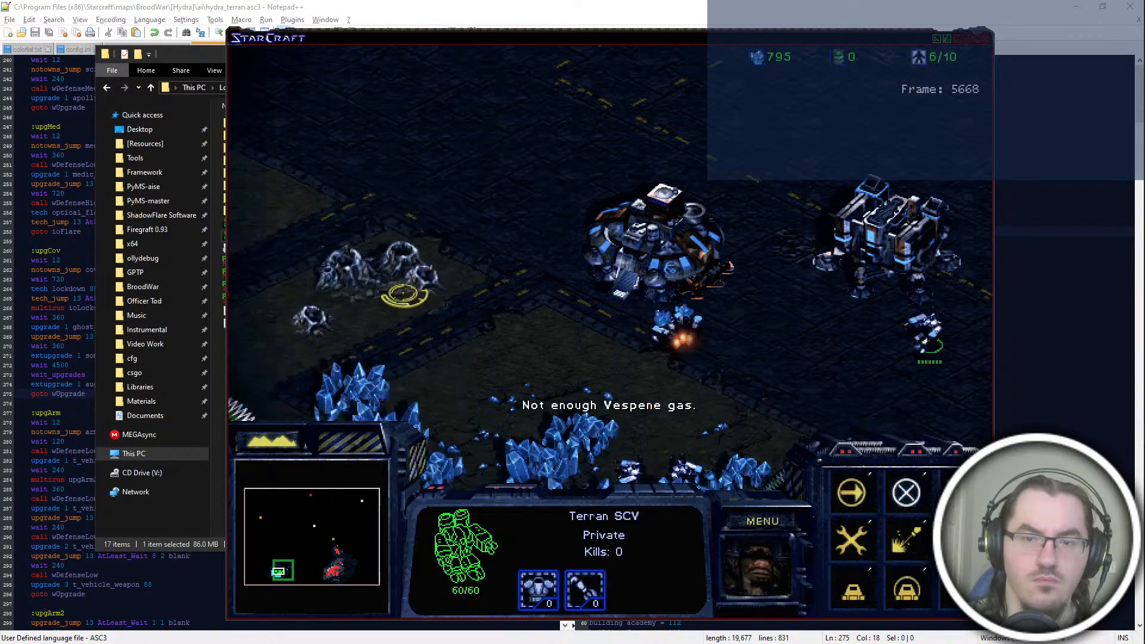
{"action": "key", "text": "b"}
{"action": "key", "text": "r"}
{"action": "left_click", "coordinate": [357, 256]}
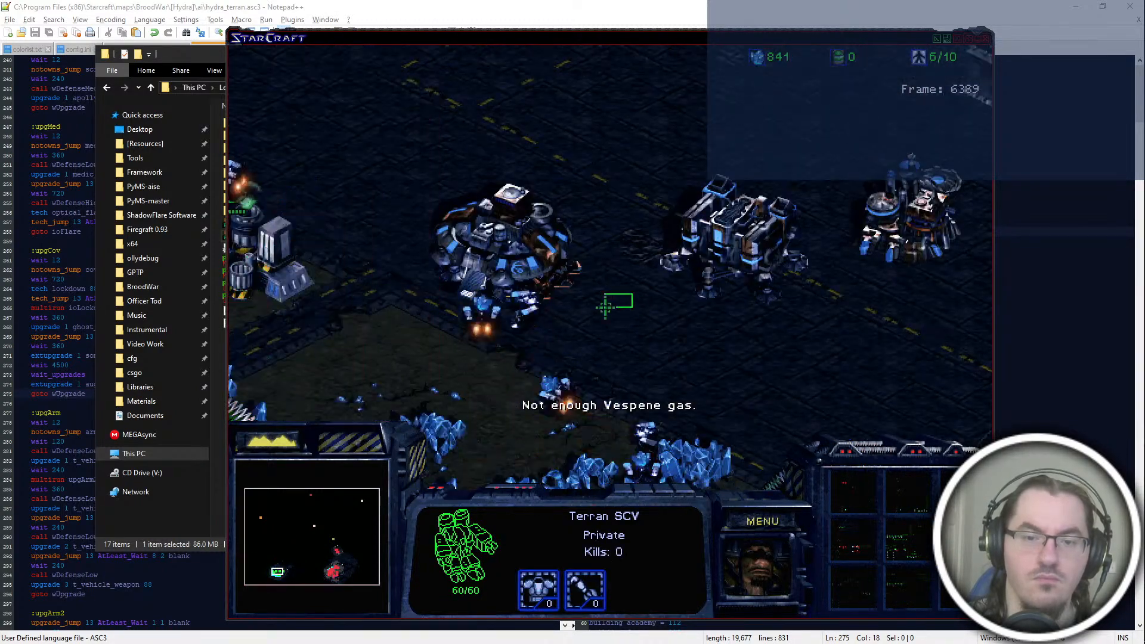
{"action": "left_click_drag", "start_coordinate": [631, 294], "coordinate": [496, 465]}
{"action": "left_click", "coordinate": [494, 540], "text": "shift"}
{"action": "right_click", "coordinate": [360, 252]}
Step: Add Covert Ops to the Barracks and a Comsat Station to the Command Center
{"action": "left_click", "coordinate": [850, 238]}
{"action": "left_click", "coordinate": [686, 263]}
{"action": "key", "text": "c"}
{"action": "left_click", "coordinate": [786, 310]}
{"action": "left_click", "coordinate": [496, 282]}
{"action": "key", "text": "c"}
{"action": "left_click", "coordinate": [525, 291]}
Step: Inspect the upgrade options of the Covert Ops and the Academy, and train one infantry unit at the Barracks
{"action": "left_click", "coordinate": [770, 310]}
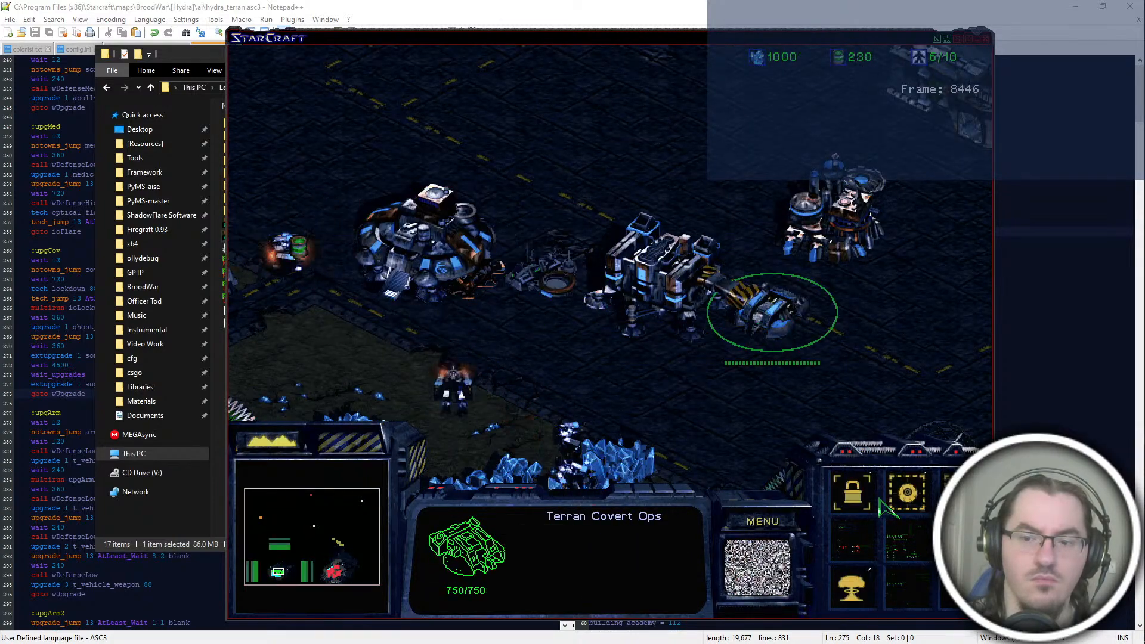
{"action": "left_click", "coordinate": [651, 281]}
{"action": "left_click", "coordinate": [904, 494]}
{"action": "left_click", "coordinate": [830, 246]}
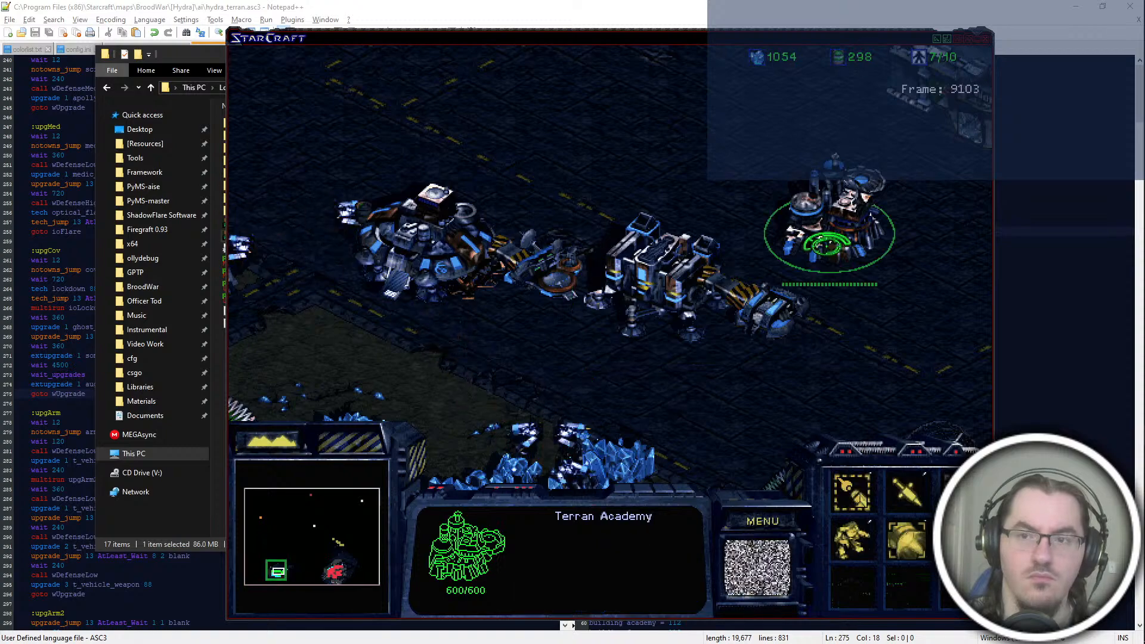
Step: Inspect the upgrade options of the Covert Ops, Barracks and Academy
{"action": "left_click", "coordinate": [767, 316]}
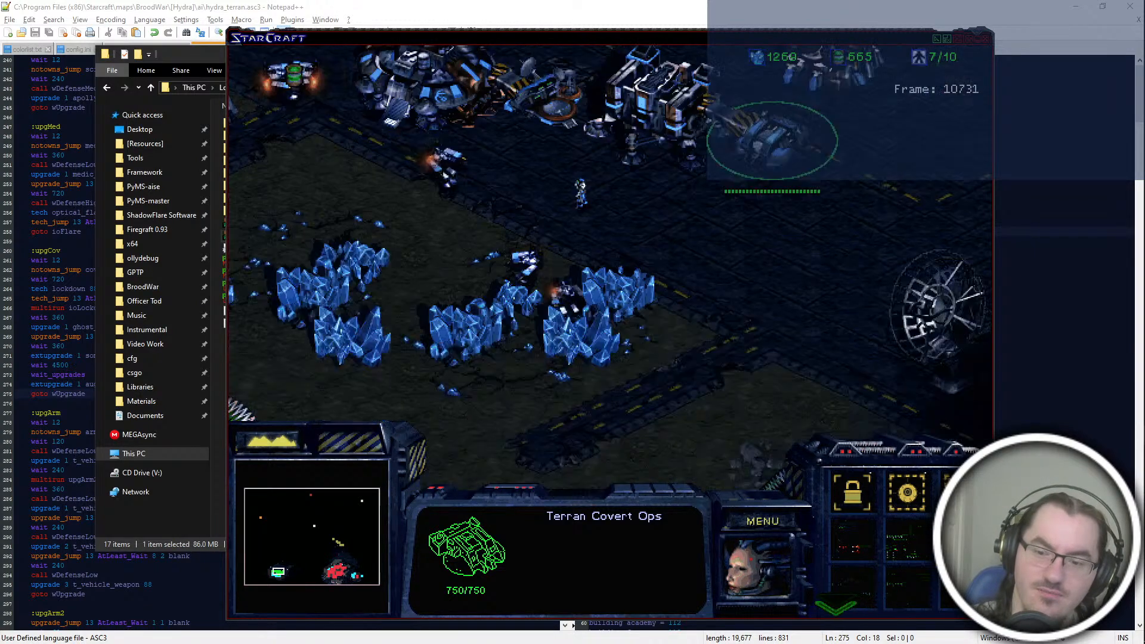
{"action": "left_click", "coordinate": [662, 297]}
{"action": "left_click", "coordinate": [831, 230]}
{"action": "left_click", "coordinate": [684, 260]}
{"action": "left_click", "coordinate": [764, 311]}
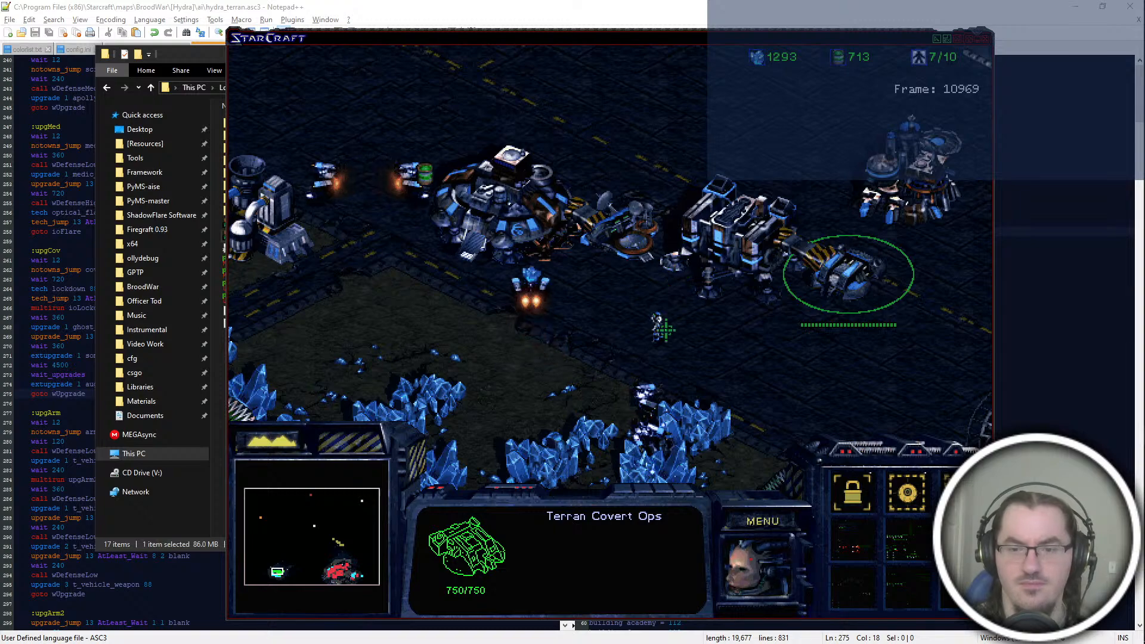
Step: Restart the mission, station one SCV beside the Command Center and send four SCVs to mine minerals
{"action": "left_click", "coordinate": [753, 518]}
{"action": "key", "text": "Escape"}
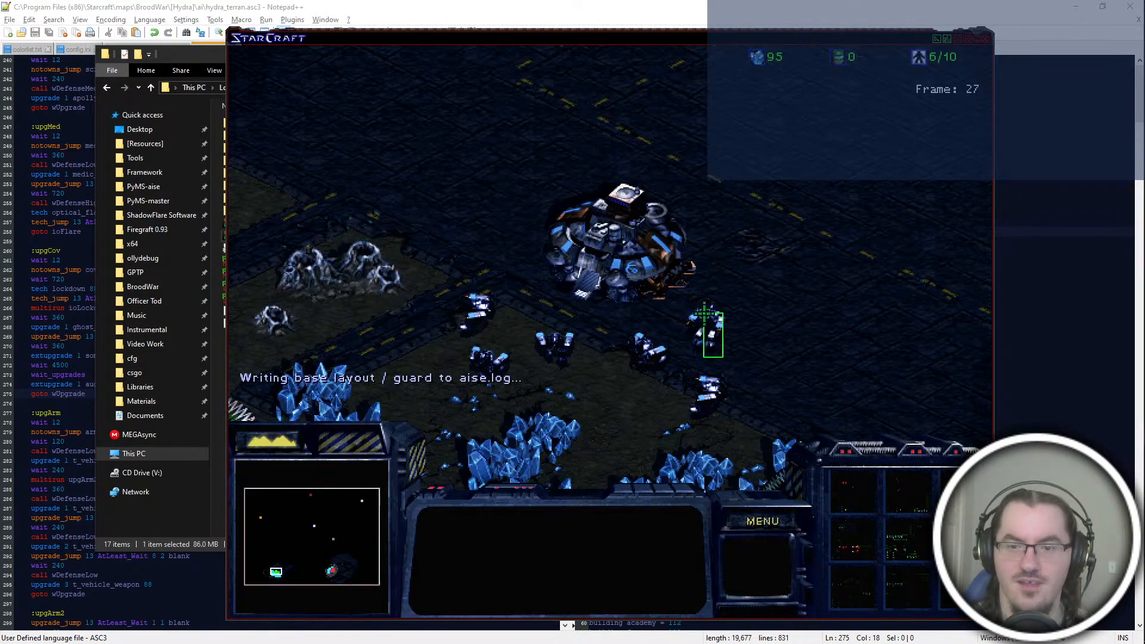
{"action": "left_click_drag", "start_coordinate": [710, 354], "coordinate": [697, 325]}
{"action": "right_click", "coordinate": [716, 253]}
{"action": "left_click_drag", "start_coordinate": [731, 406], "coordinate": [498, 352]}
{"action": "right_click", "coordinate": [537, 431]}
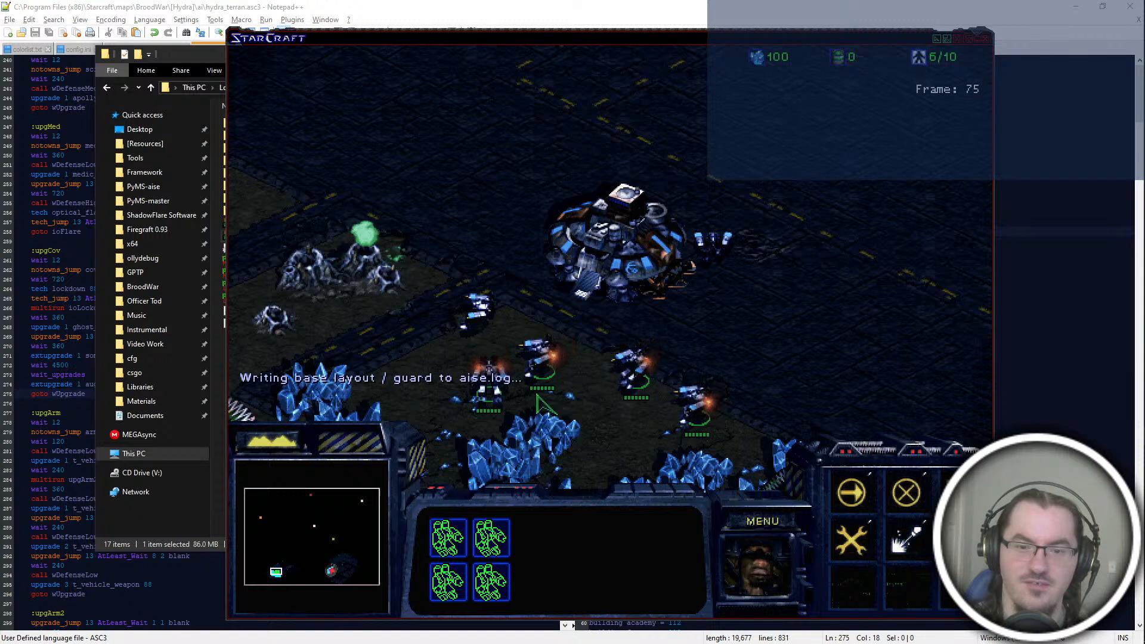
Step: Build a Refinery on the geyser with the SCV nearest to it
{"action": "left_click", "coordinate": [477, 311]}
{"action": "right_click", "coordinate": [358, 265]}
{"action": "key", "text": "b"}
{"action": "key", "text": "r"}
{"action": "left_click", "coordinate": [358, 265]}
Step: Build a Barracks beside the Command Center with the SCV stationed there
{"action": "left_click", "coordinate": [715, 244]}
{"action": "right_click", "coordinate": [706, 453]}
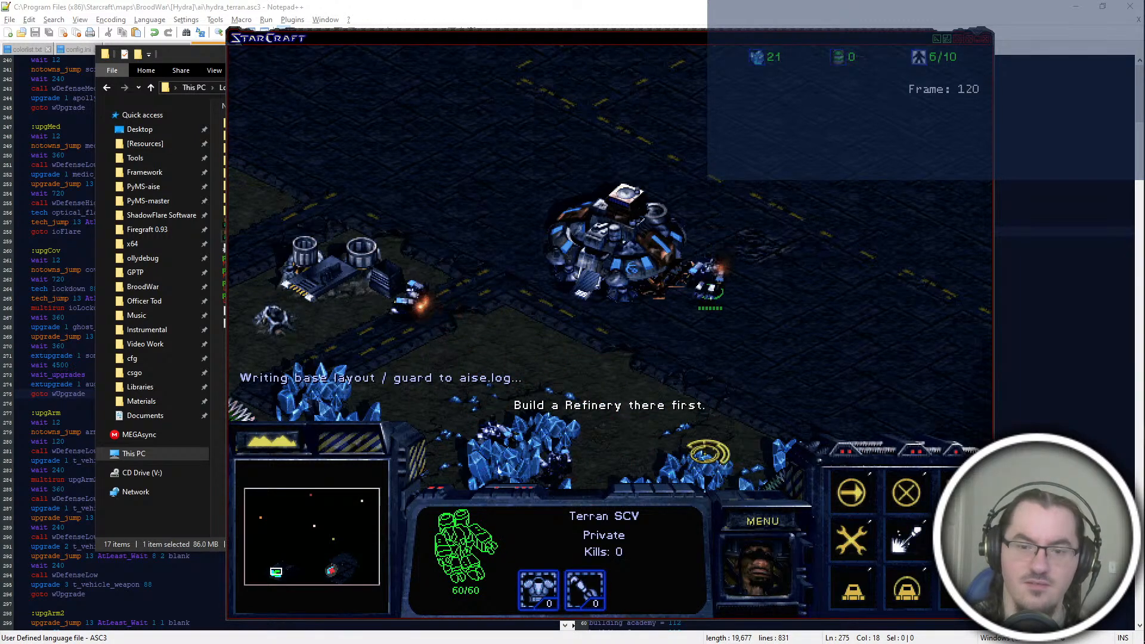
{"action": "right_click", "coordinate": [644, 262]}
{"action": "key", "text": "b"}
{"action": "key", "text": "b"}
{"action": "left_click", "coordinate": [664, 213]}
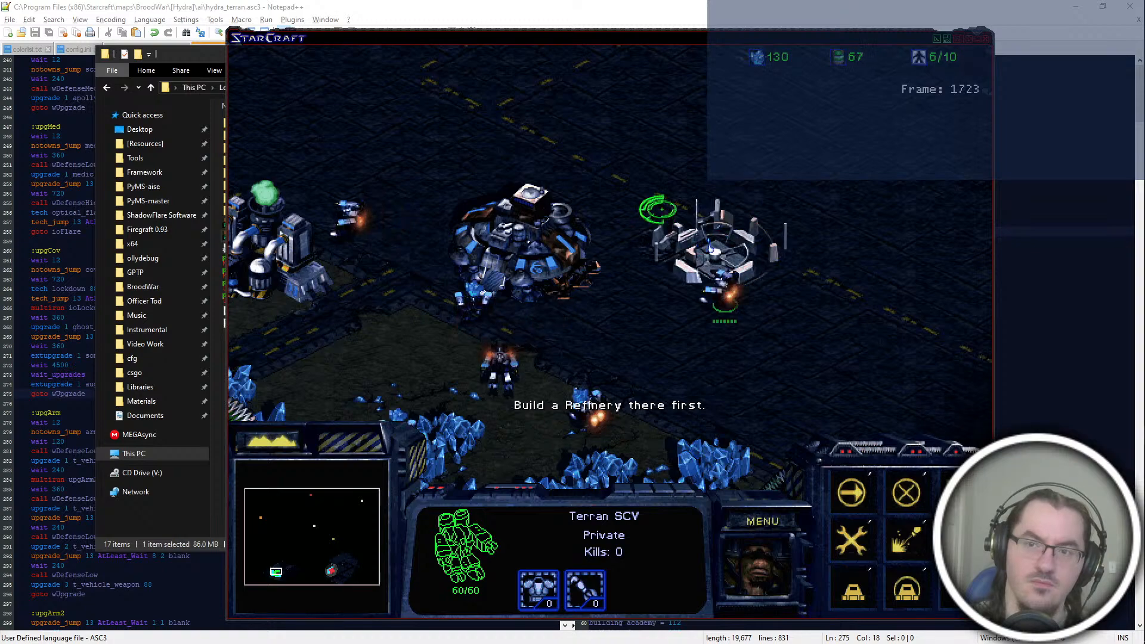
Step: Build a Supply Depot beside the mineral field and send the two builder SCVs to gather minerals
{"action": "key", "text": "b"}
{"action": "key", "text": "s"}
{"action": "left_click", "coordinate": [764, 408]}
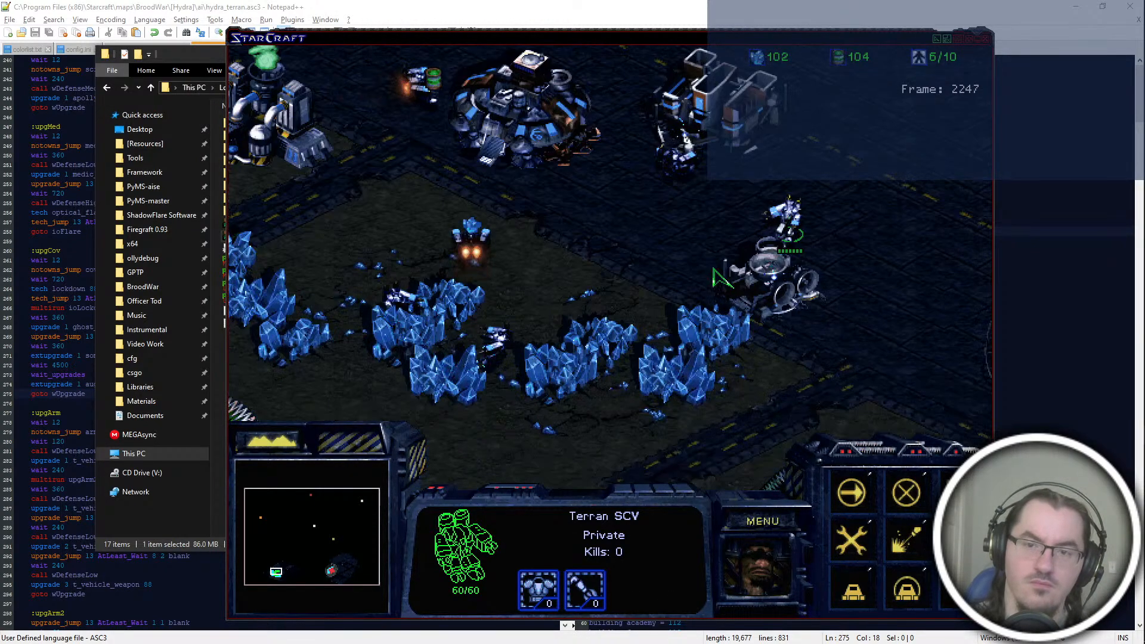
{"action": "left_click", "coordinate": [749, 255]}
{"action": "left_click", "coordinate": [739, 146]}
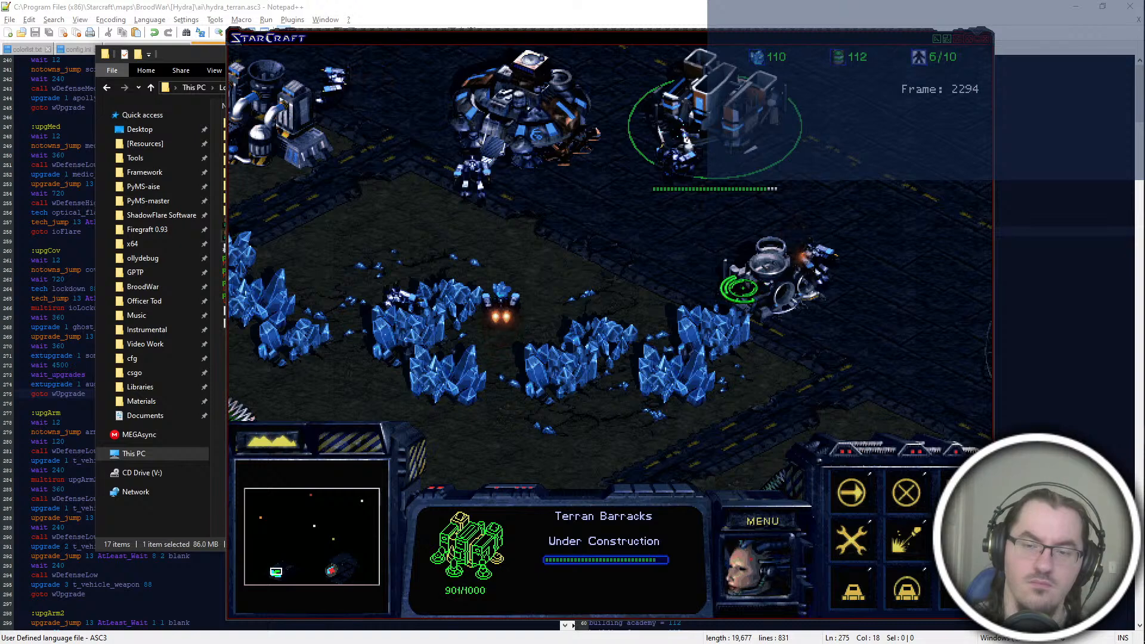
{"action": "left_click_drag", "start_coordinate": [835, 311], "coordinate": [614, 82]}
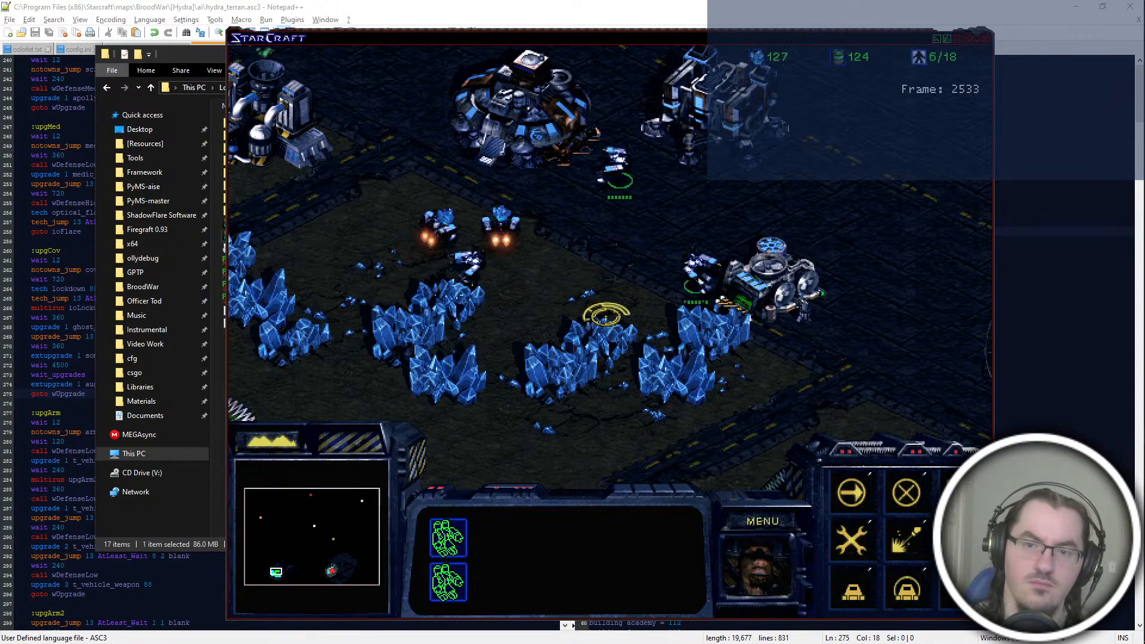
{"action": "left_click", "coordinate": [668, 188]}
Step: Build an Academy beyond the Supply Depot with one SCV and queue its return to the minerals
{"action": "left_click", "coordinate": [501, 134]}
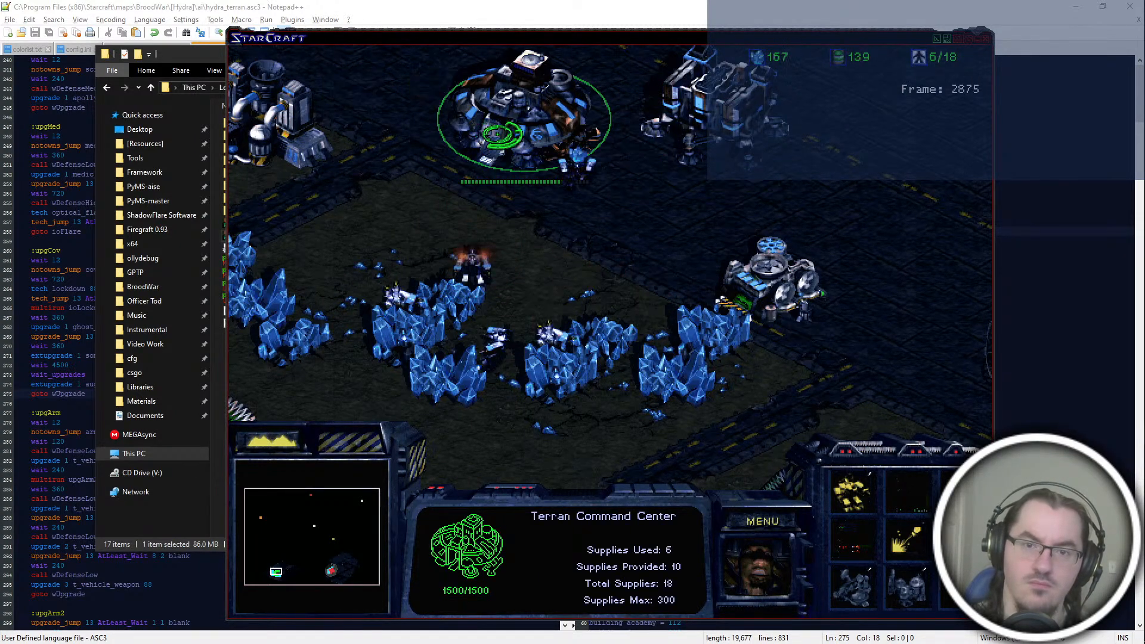
{"action": "left_click", "coordinate": [578, 164]}
{"action": "key", "text": "b"}
{"action": "key", "text": "a"}
{"action": "left_click", "coordinate": [888, 251]}
{"action": "right_click", "coordinate": [702, 322], "text": "shift"}
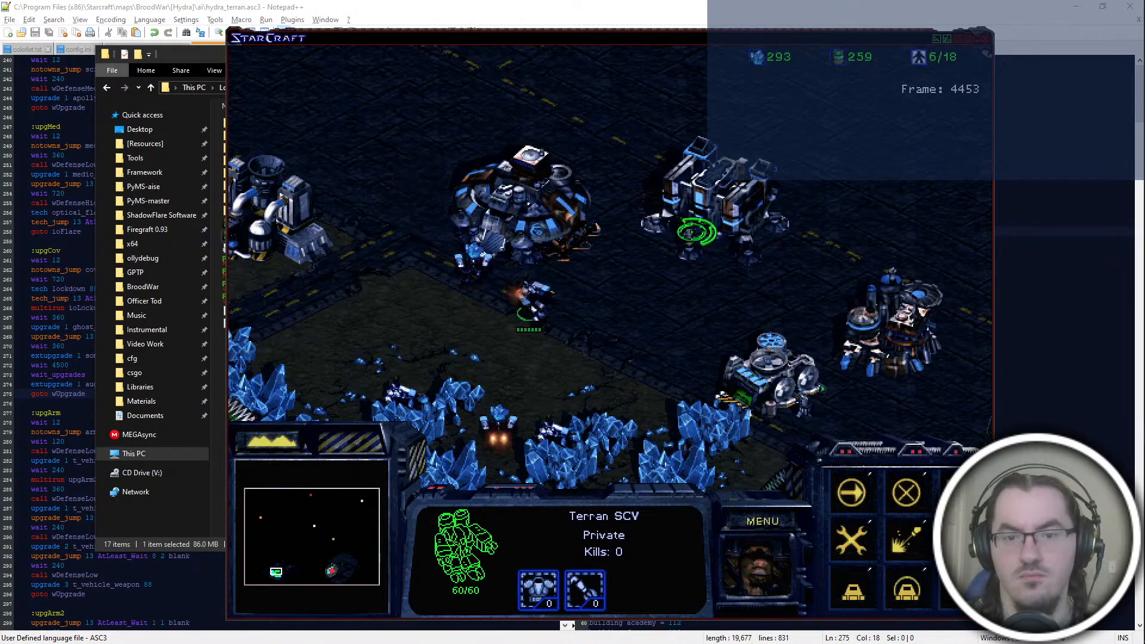
Step: Add Covert Ops to the Barracks
{"action": "left_click", "coordinate": [697, 231]}
{"action": "key", "text": "c"}
{"action": "left_click", "coordinate": [819, 225]}
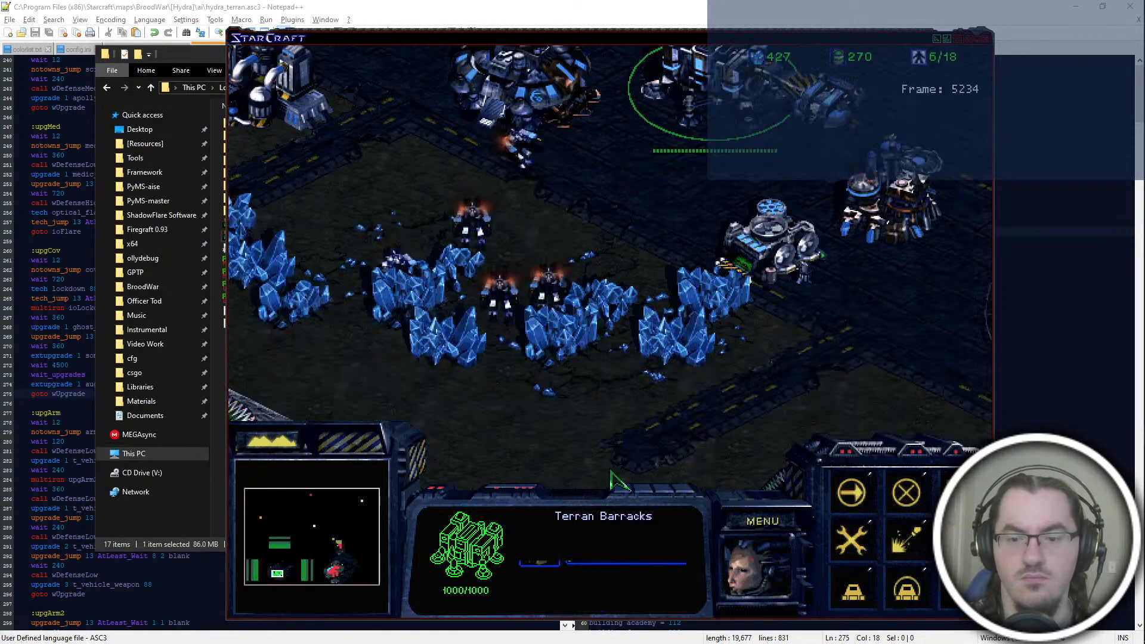
Step: Start the upgrade with the mushroom-cloud icon at the Covert Ops
{"action": "left_click_drag", "start_coordinate": [560, 76], "coordinate": [382, 501]}
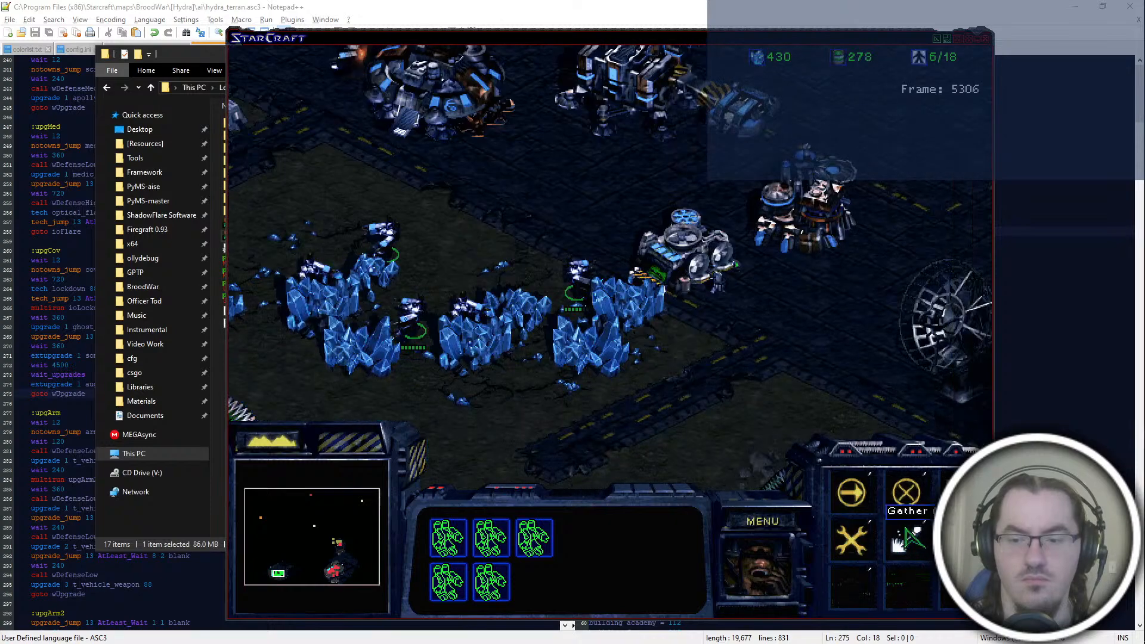
{"action": "left_click", "coordinate": [752, 275]}
{"action": "left_click", "coordinate": [856, 585]}
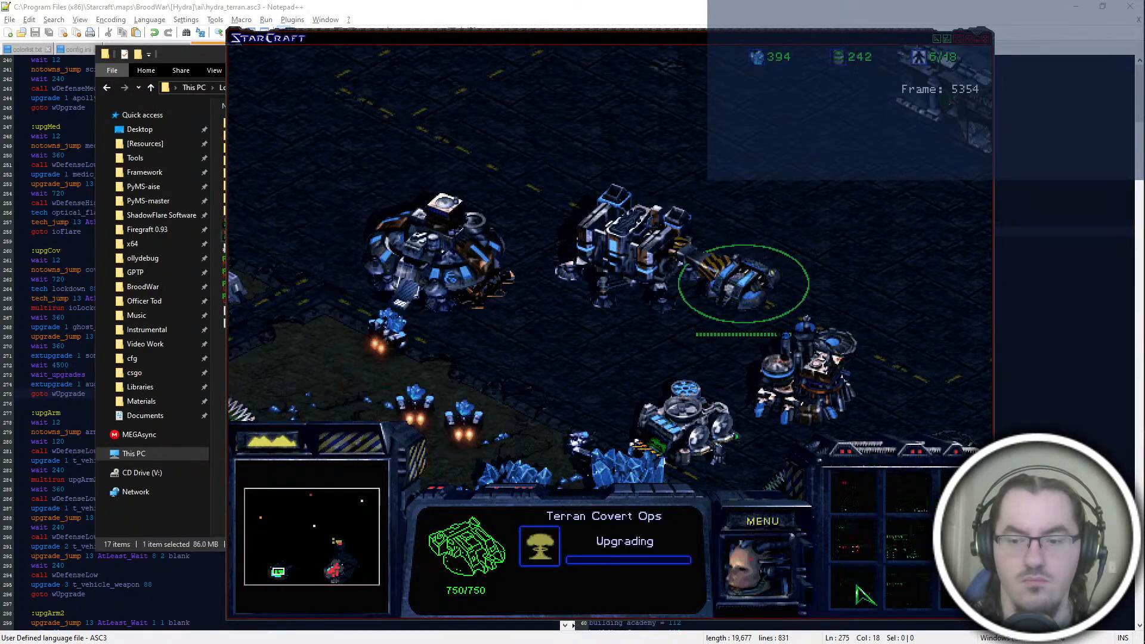
{"action": "left_click", "coordinate": [960, 589]}
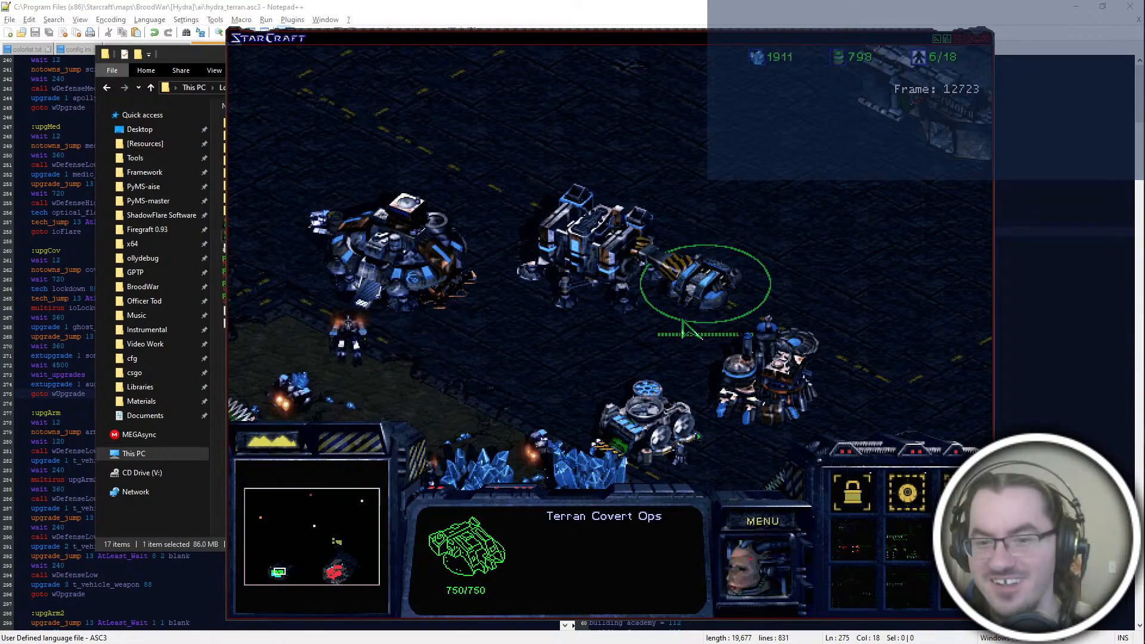
Step: End the mission and exit the game
{"action": "mouse_move", "coordinate": [334, 571]}
{"action": "left_mouse_down"}
{"action": "mouse_move", "coordinate": [358, 577]}
{"action": "mouse_move", "coordinate": [333, 571]}
{"action": "left_mouse_up"}
{"action": "left_click", "coordinate": [788, 539]}
{"action": "key", "text": "F10"}
{"action": "key", "text": "e"}
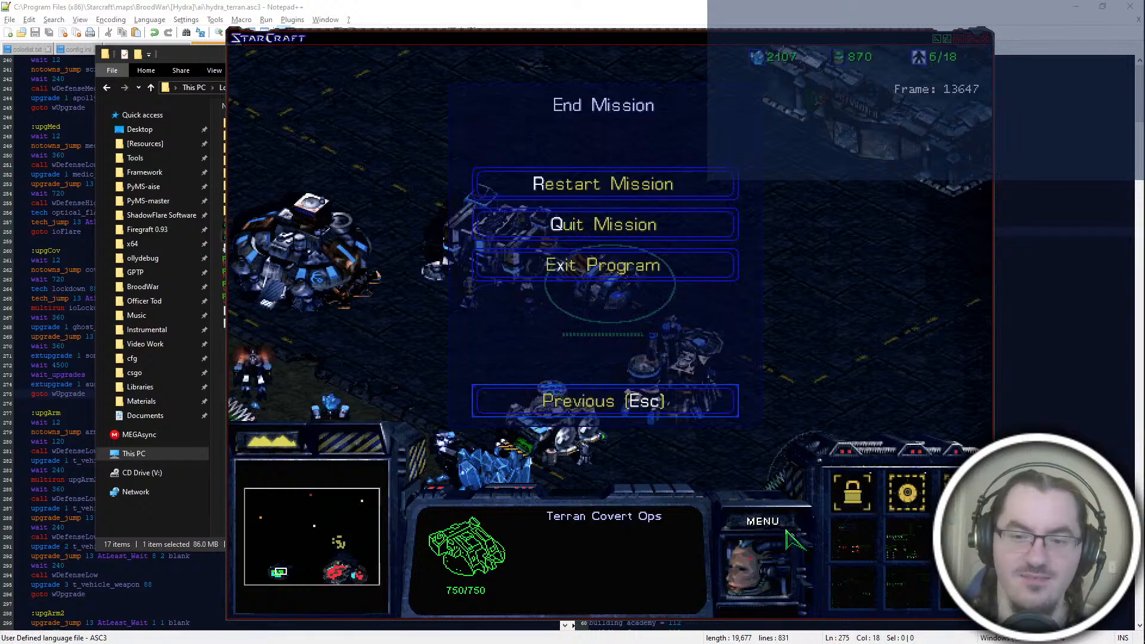
{"action": "key", "text": "x"}
{"action": "key", "text": "Return"}
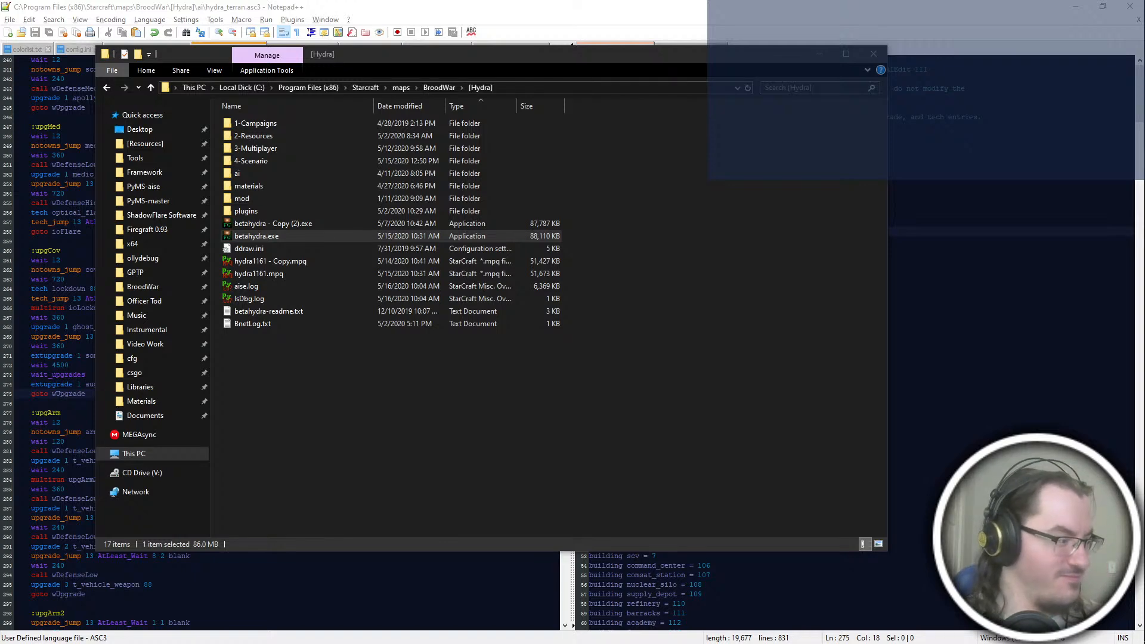
Step: Switch back to hydra_terran.asc3 in Notepad++ and review the upgrade blocks around upgCov
{"action": "key", "text": "alt+Tab"}
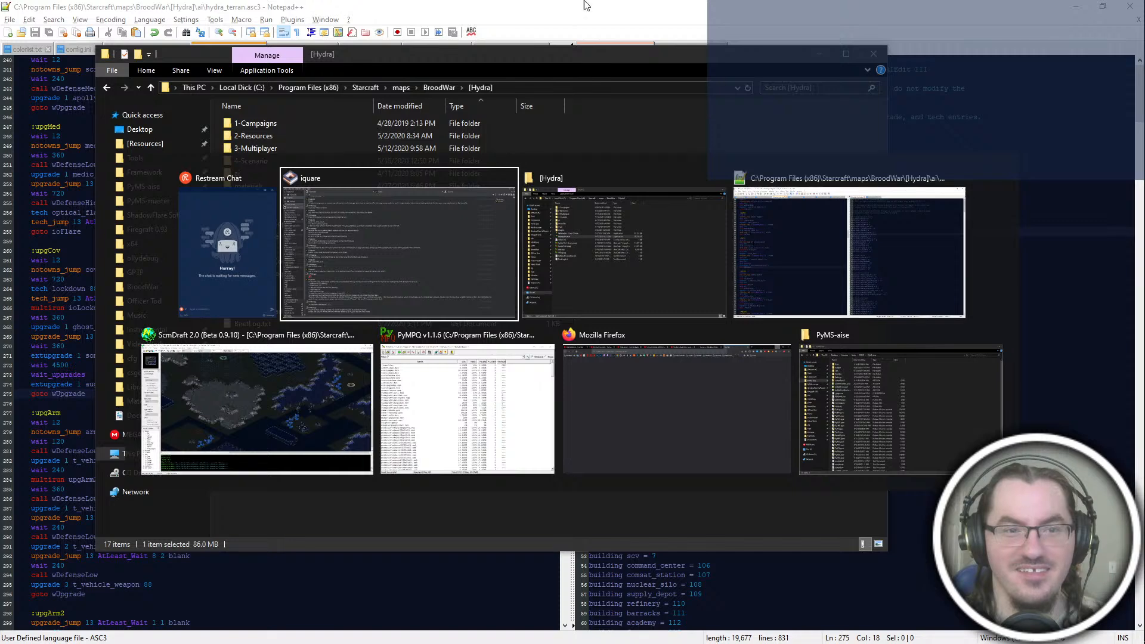
{"action": "left_click", "coordinate": [647, 262]}
{"action": "left_click", "coordinate": [486, 5]}
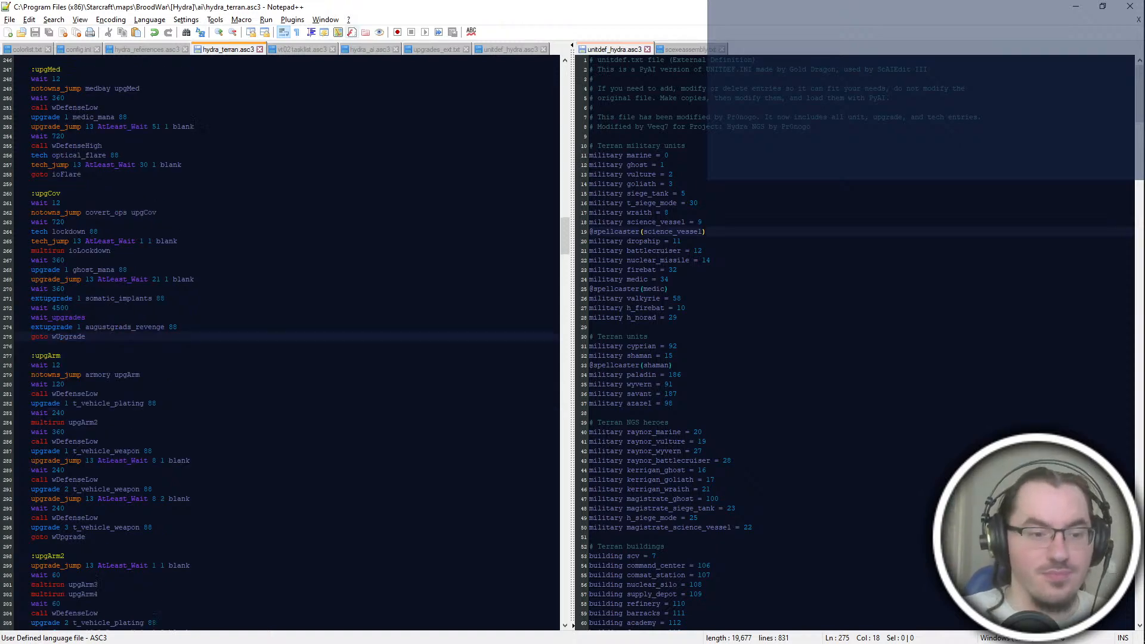
{"action": "scroll", "coordinate": [280, 343], "scroll_direction": "down", "scroll_amount": 16}
{"action": "scroll", "coordinate": [281, 343], "scroll_direction": "up", "scroll_amount": 10}
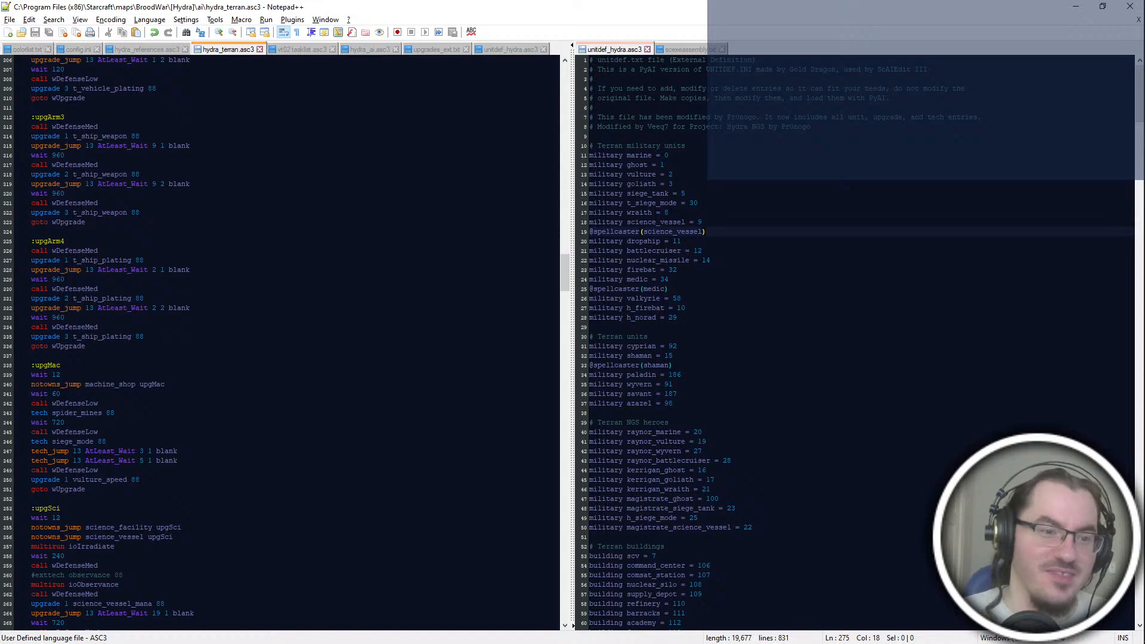
{"action": "scroll", "coordinate": [280, 343], "scroll_direction": "up", "scroll_amount": 8}
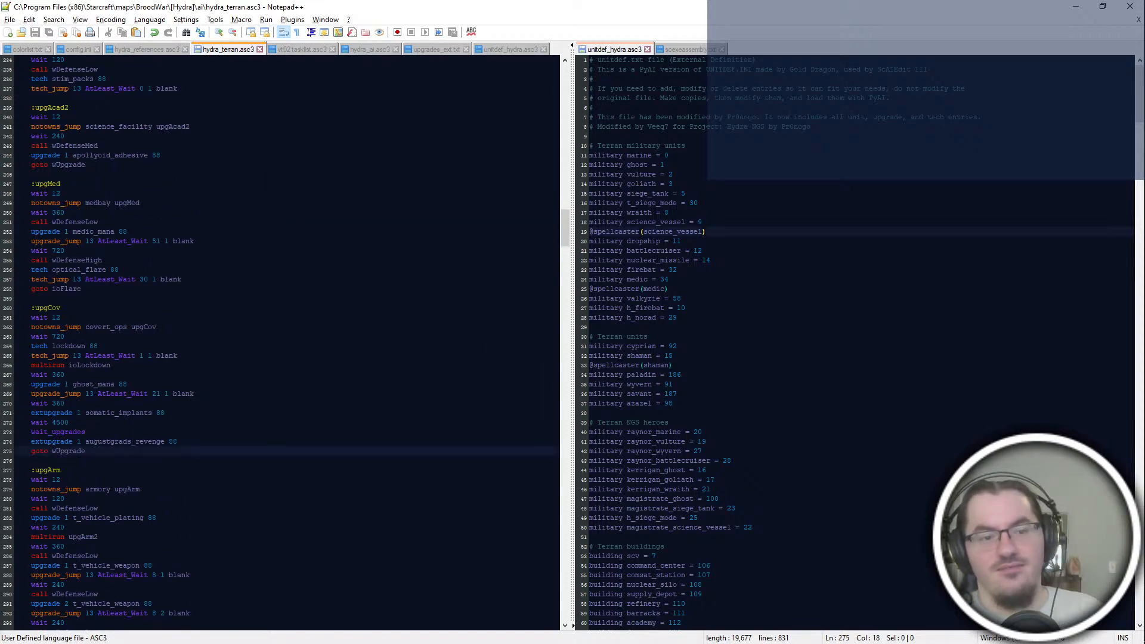
Step: Add the line "notowns_jump armory upgCov" below the covert_ops check in the upgCov block and save the file
{"action": "left_click", "coordinate": [64, 336]}
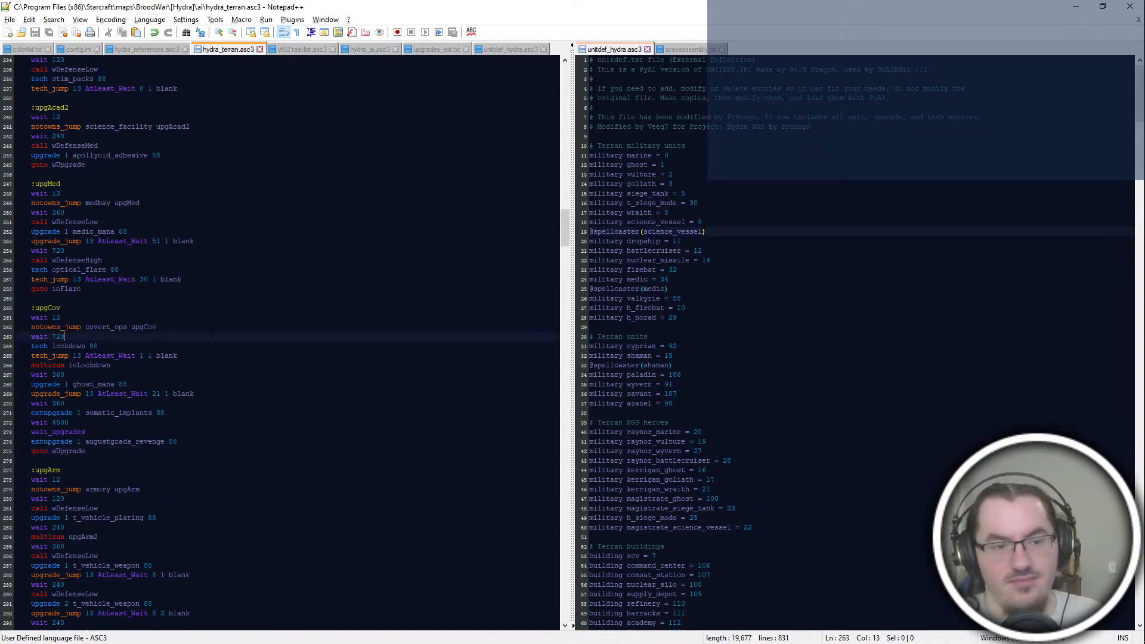
{"action": "left_click", "coordinate": [98, 346]}
{"action": "left_click", "coordinate": [64, 374]}
{"action": "left_click", "coordinate": [157, 327]}
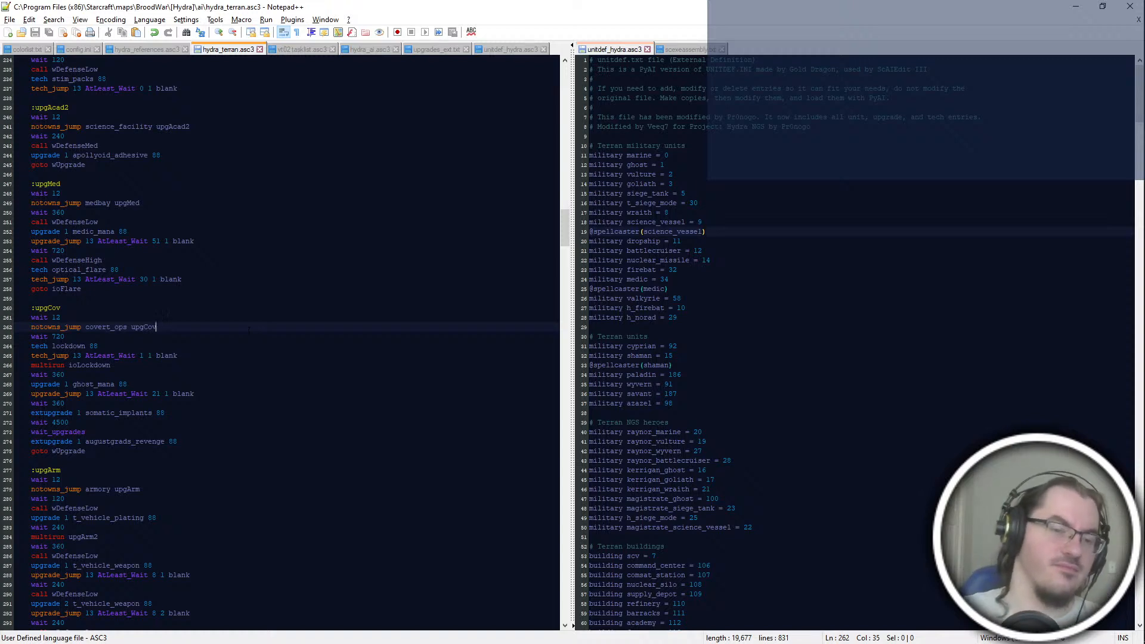
{"action": "key", "text": "Return"}
{"action": "type", "text": "notowns_jump armory"}
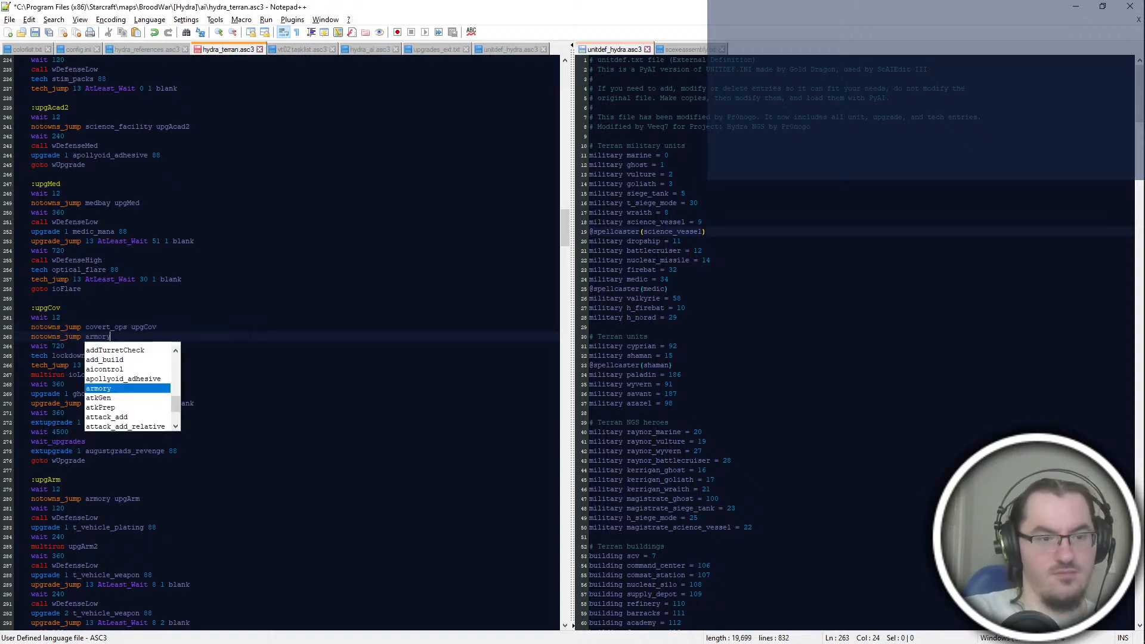
{"action": "type", "text": " upgCov"}
{"action": "key", "text": "ctrl+s"}
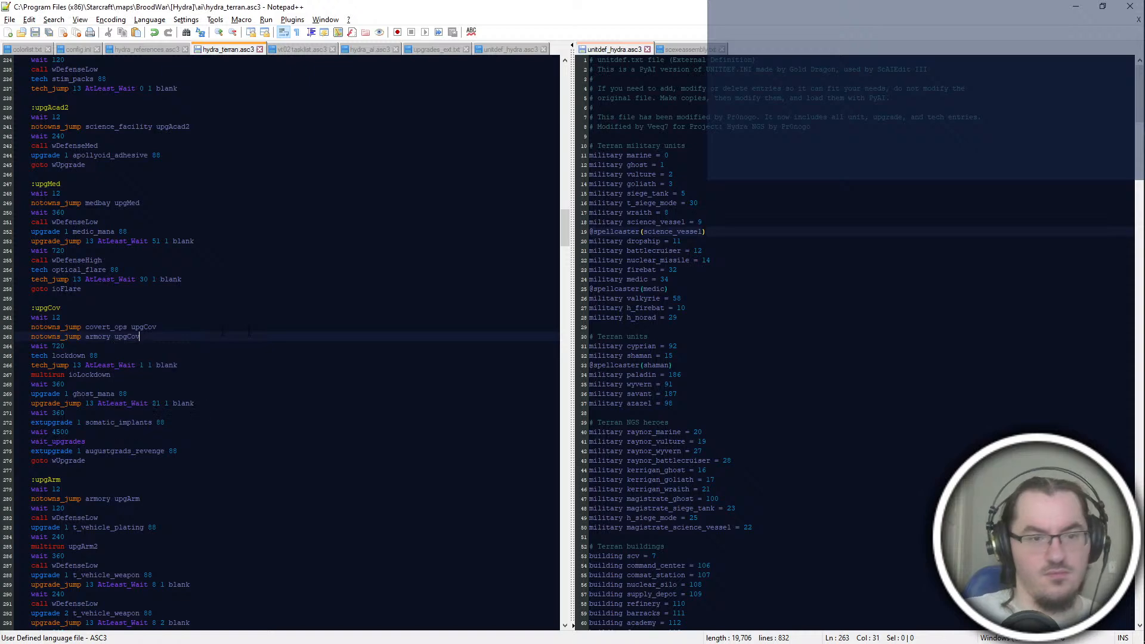
Step: Switch to the PyMS-aise folder window, go to the Firegraft 0.93 folder and launch Firegraft.exe
{"action": "key", "text": "alt+Tab"}
{"action": "key", "text": "alt+Tab"}
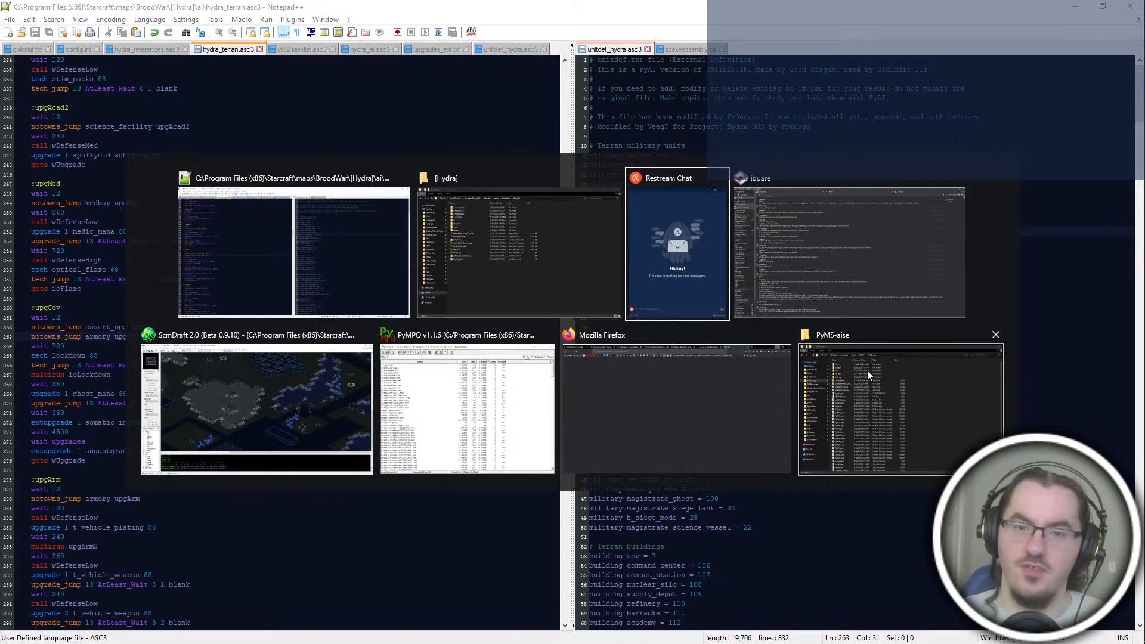
{"action": "left_click", "coordinate": [869, 399]}
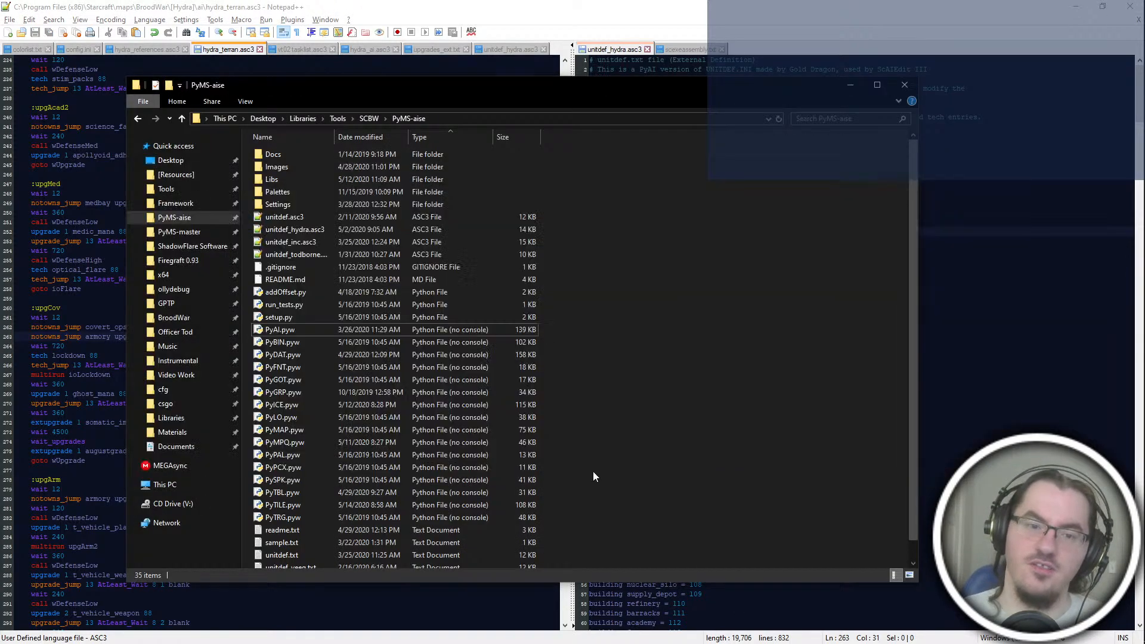
{"action": "left_click", "coordinate": [217, 261]}
{"action": "double_click", "coordinate": [364, 190]}
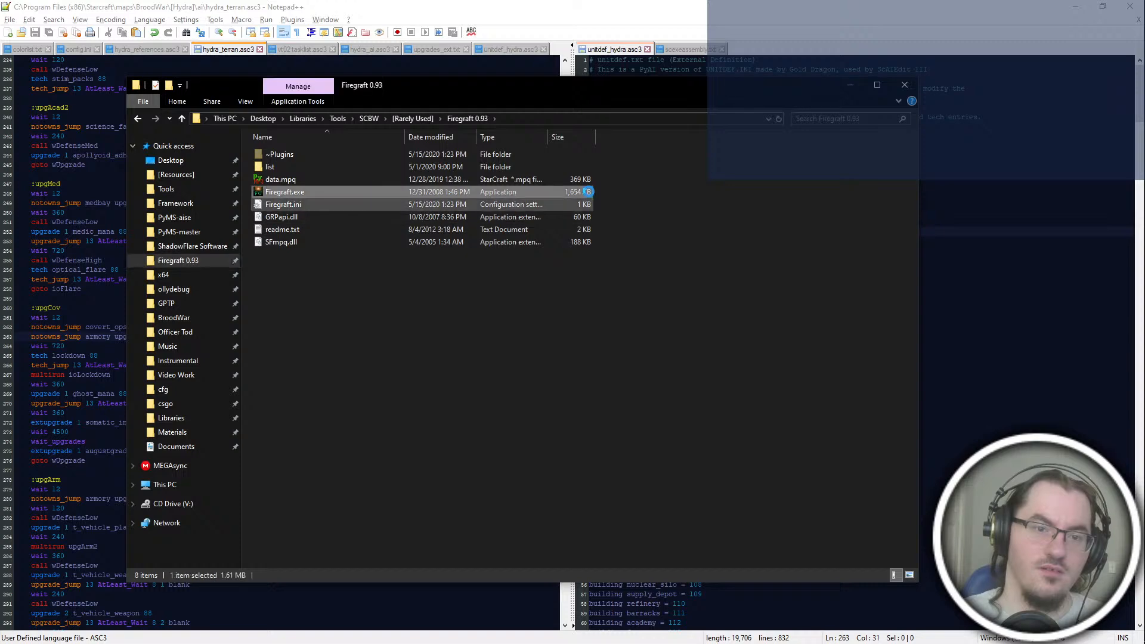
Step: Open betahydra.exe from the [Hydra] folder in Firegraft
{"action": "left_click", "coordinate": [520, 117]}
{"action": "left_click", "coordinate": [530, 108]}
{"action": "left_click", "coordinate": [543, 123]}
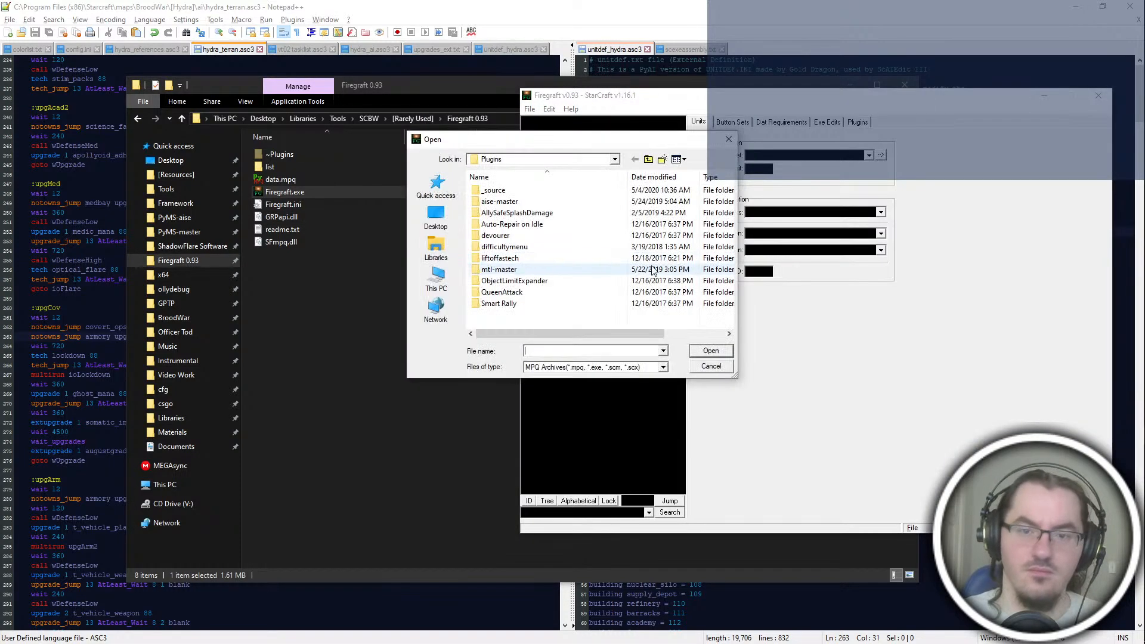
{"action": "left_click", "coordinate": [649, 159]}
{"action": "left_click", "coordinate": [436, 186]}
{"action": "scroll", "coordinate": [541, 272], "scroll_direction": "down", "scroll_amount": 5}
{"action": "double_click", "coordinate": [539, 242]}
{"action": "double_click", "coordinate": [506, 192]}
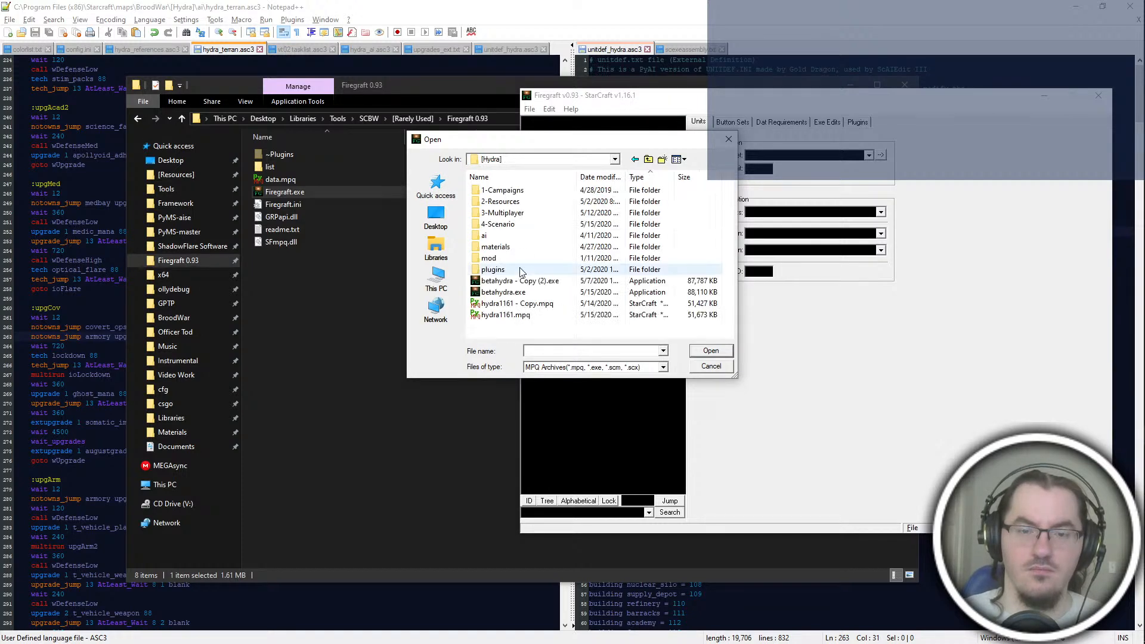
{"action": "double_click", "coordinate": [529, 293]}
Step: Add a new entry at the end of the research requirements for Lockdown
{"action": "left_click", "coordinate": [781, 122]}
{"action": "left_click", "coordinate": [777, 142]}
{"action": "left_click", "coordinate": [589, 131]}
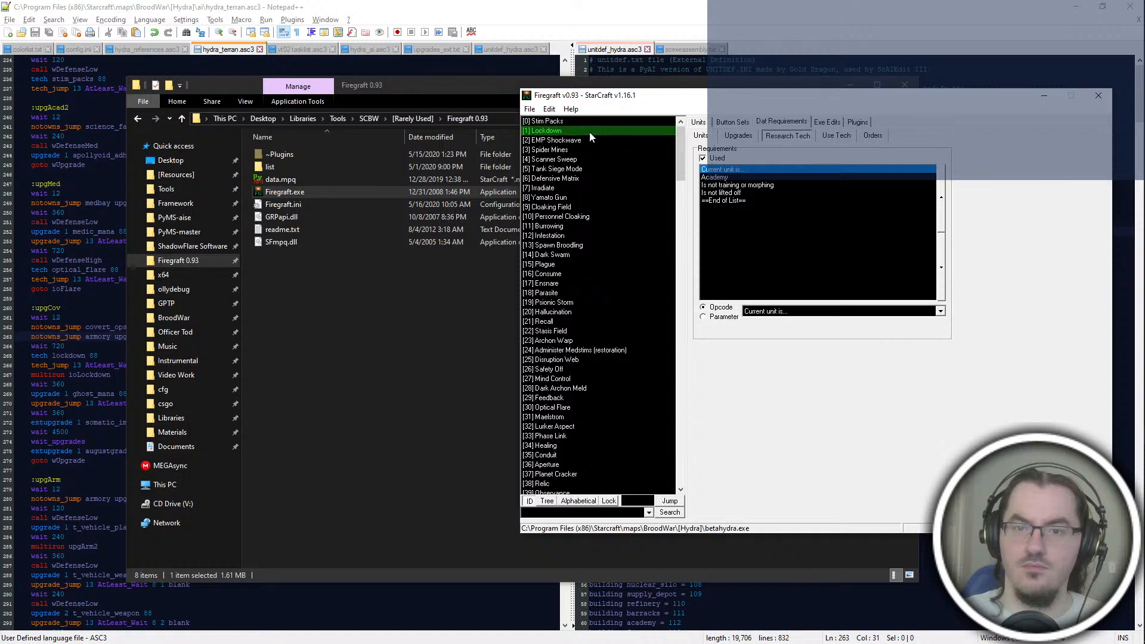
{"action": "left_click", "coordinate": [742, 193]}
{"action": "right_click", "coordinate": [744, 196]}
{"action": "left_click", "coordinate": [781, 233]}
Step: Make the new Lockdown requirement entry a parameter and set it to Armory
{"action": "left_click", "coordinate": [724, 317]}
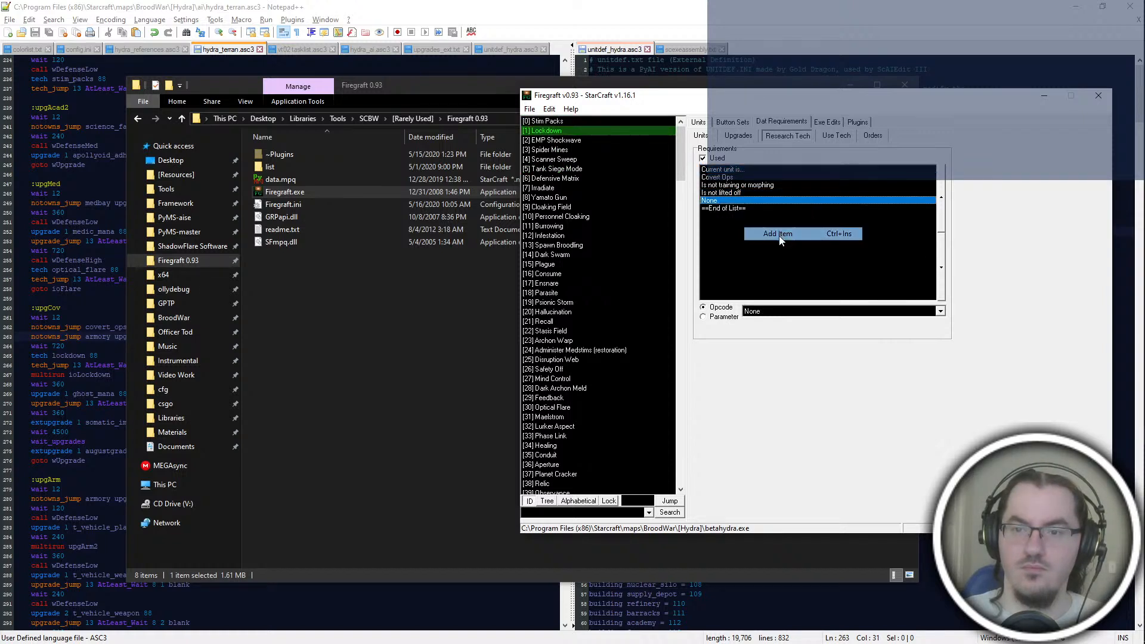
{"action": "left_click", "coordinate": [772, 313]}
{"action": "left_click", "coordinate": [774, 319]}
{"action": "key", "text": "a"}
{"action": "key", "text": "a"}
{"action": "key", "text": "a"}
{"action": "key", "text": "a"}
{"action": "key", "text": "a"}
{"action": "key", "text": "a"}
{"action": "key", "text": "a"}
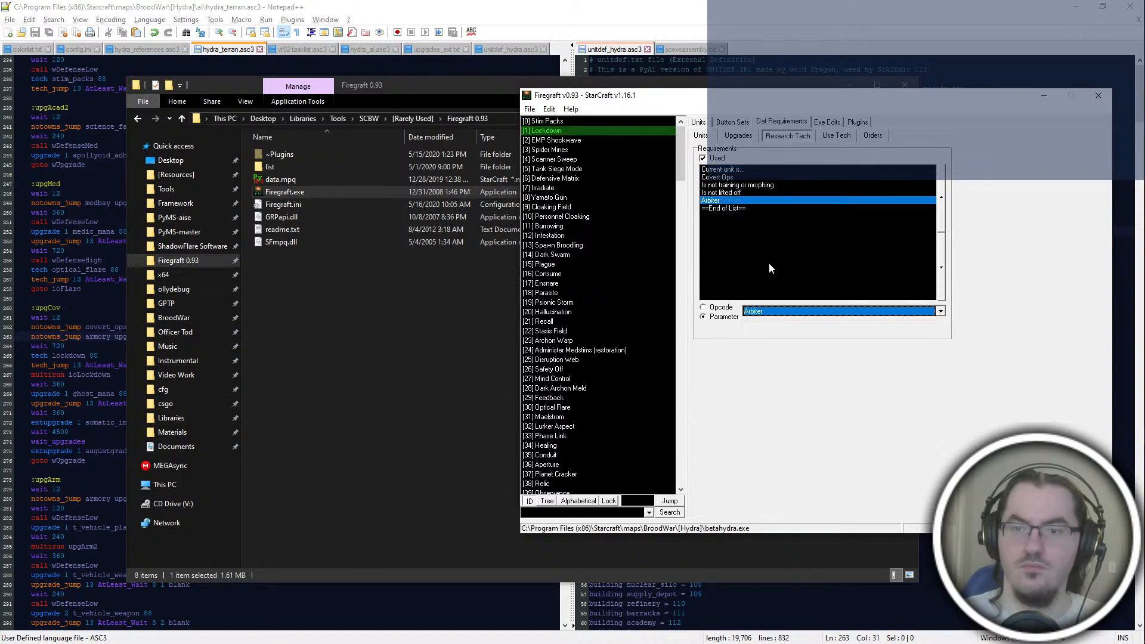
{"action": "key", "text": "a"}
{"action": "key", "text": "a"}
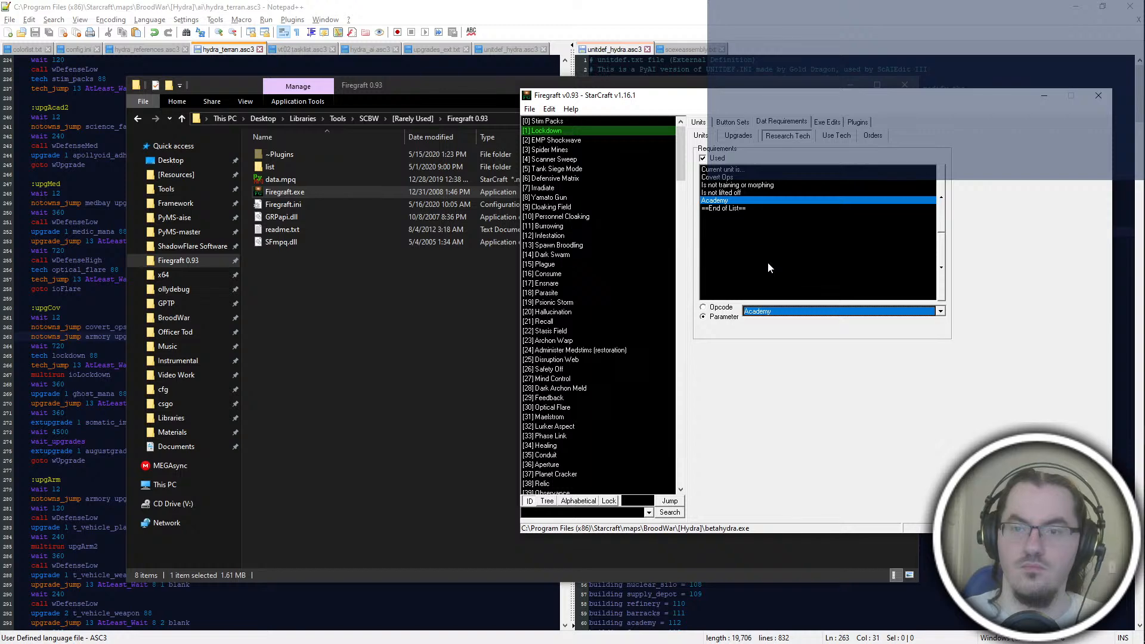
{"action": "right_click", "coordinate": [596, 137]}
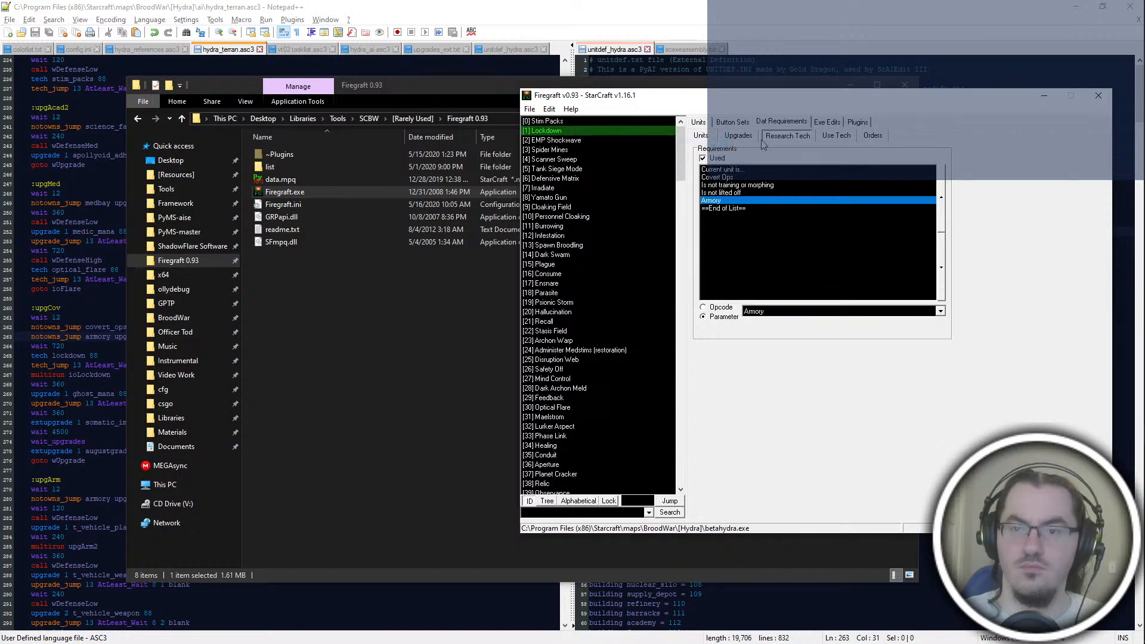
Step: Add a new entry at the end of the upgrade requirements for Ocular Implants - Ghost
{"action": "left_click", "coordinate": [738, 136]}
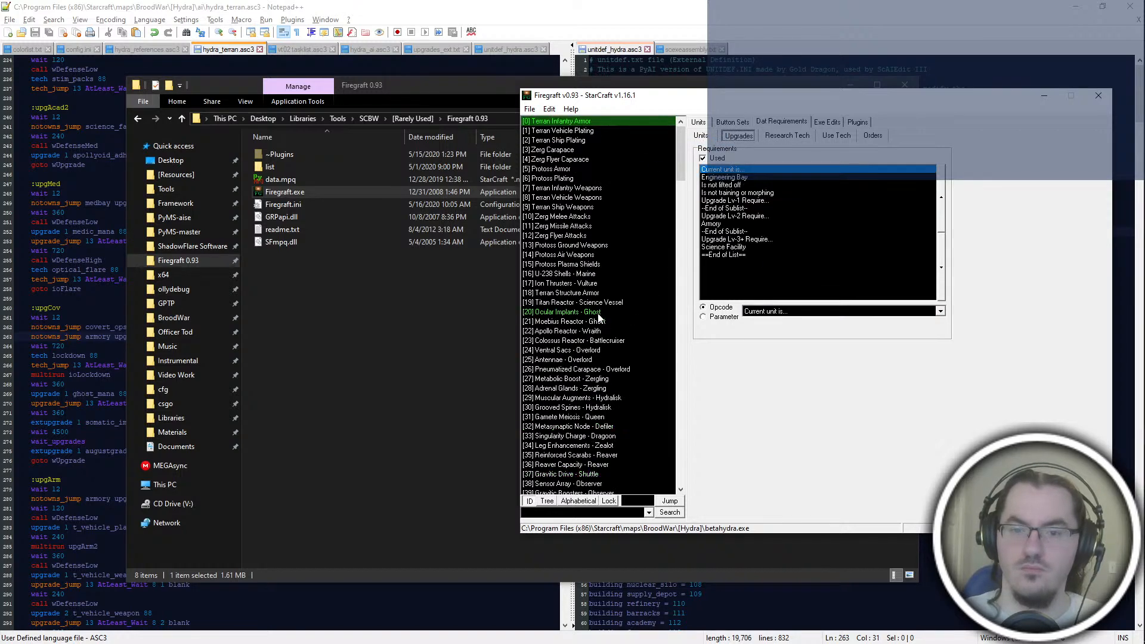
{"action": "left_click", "coordinate": [590, 312]}
{"action": "right_click", "coordinate": [770, 192]}
{"action": "left_click", "coordinate": [806, 231]}
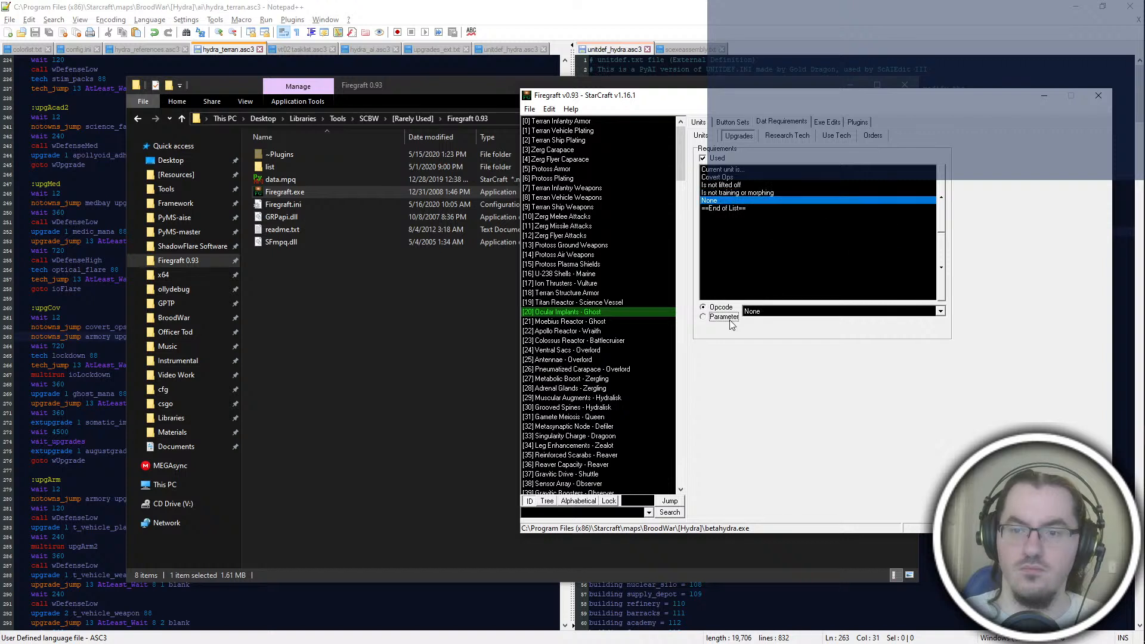
Step: Make the new Ocular Implants requirement entry a parameter and set it to Armory
{"action": "left_click", "coordinate": [723, 318]}
{"action": "double_click", "coordinate": [793, 310]}
{"action": "key", "text": "a"}
{"action": "key", "text": "a"}
{"action": "key", "text": "a"}
{"action": "key", "text": "a"}
{"action": "key", "text": "a"}
{"action": "key", "text": "a"}
{"action": "key", "text": "a"}
{"action": "key", "text": "a"}
{"action": "key", "text": "a"}
{"action": "key", "text": "a"}
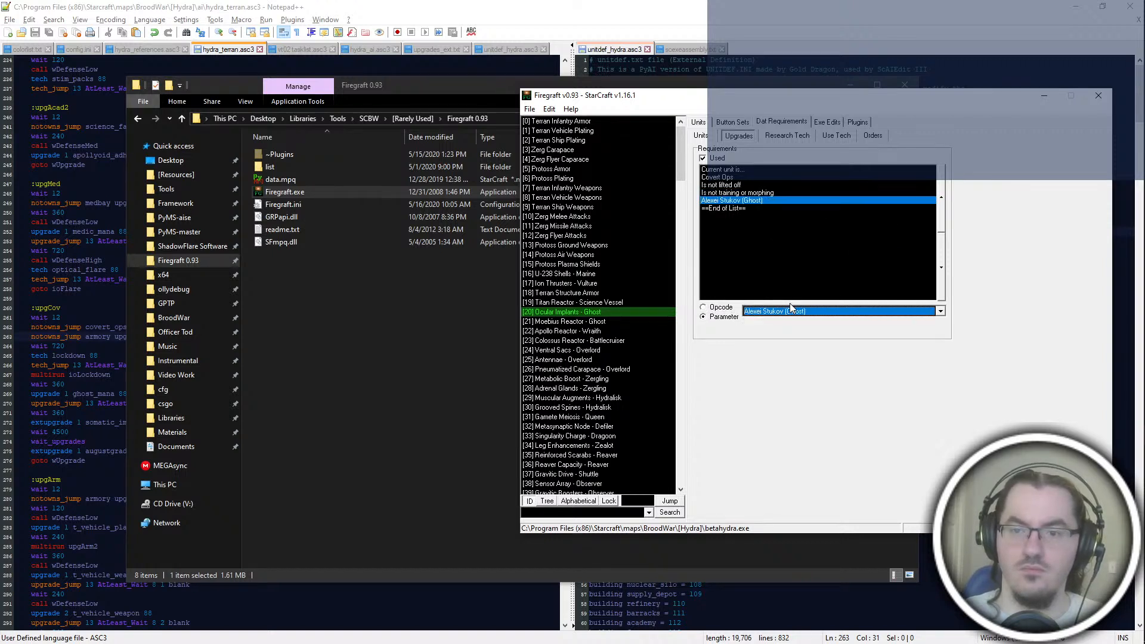
Step: Copy the Ocular Implants requirements entry and paste it onto Somatic Implants - Ghost, found by searching for "somatic"
{"action": "right_click", "coordinate": [603, 311]}
{"action": "left_click", "coordinate": [620, 382]}
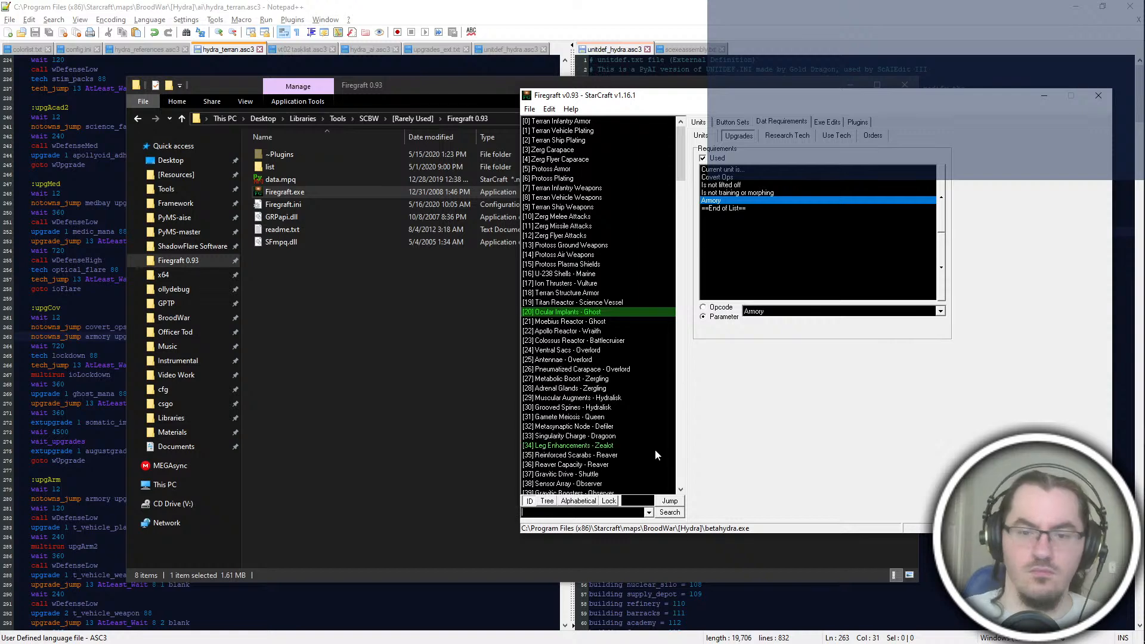
{"action": "type", "text": "samatic"}
{"action": "key", "text": "Return"}
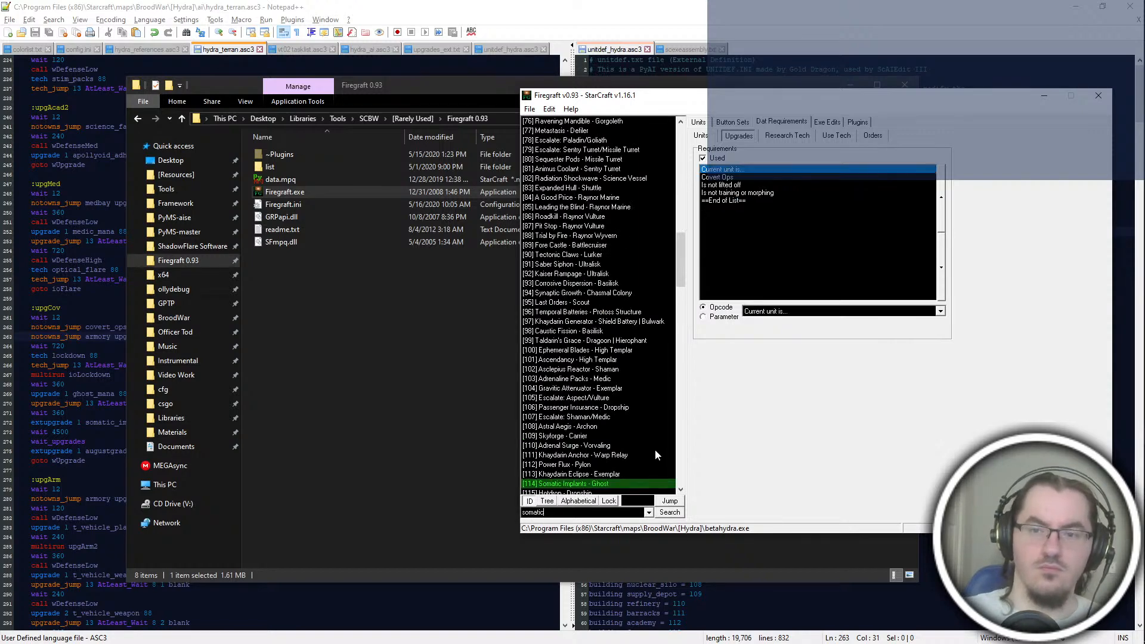
{"action": "right_click", "coordinate": [617, 490]}
{"action": "left_click", "coordinate": [627, 500]}
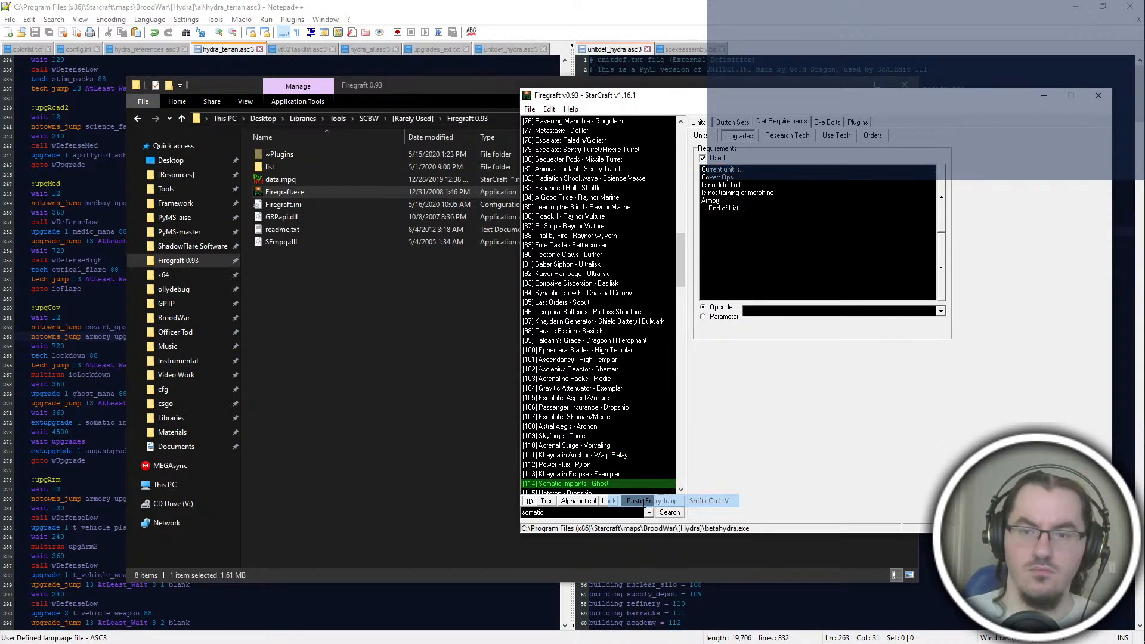
Step: Search the upgrades for "august" and paste the copied requirements entry onto Augustgrad's Revenge - Nuclear Missile
{"action": "left_click", "coordinate": [592, 513]}
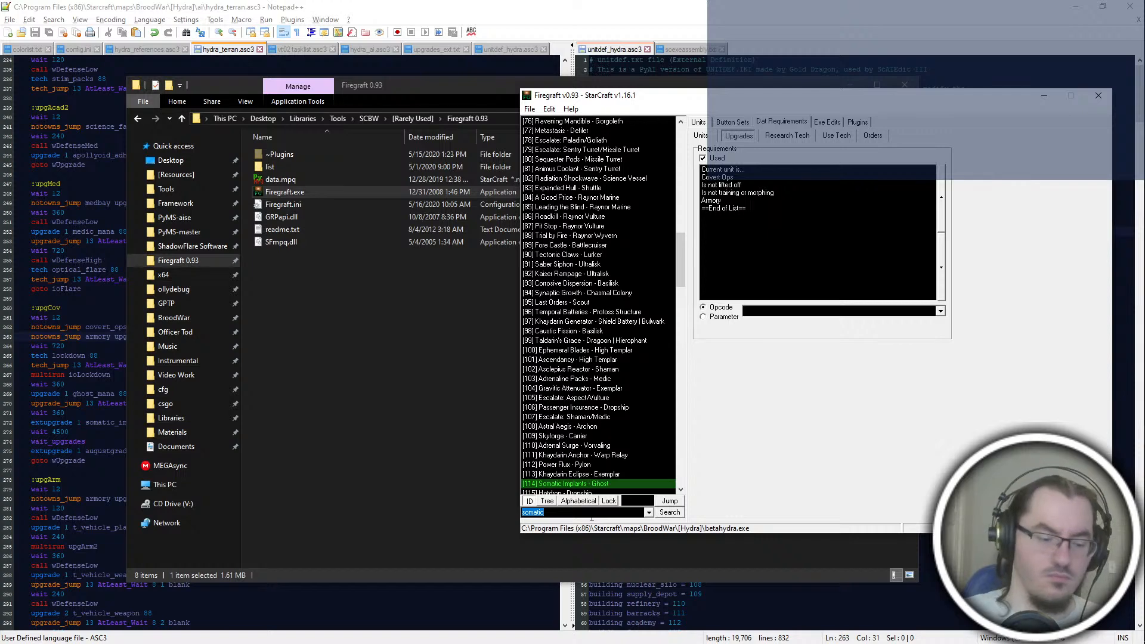
{"action": "key", "text": "BackSpace"}
{"action": "type", "text": "august"}
{"action": "key", "text": "Return"}
{"action": "right_click", "coordinate": [615, 124]}
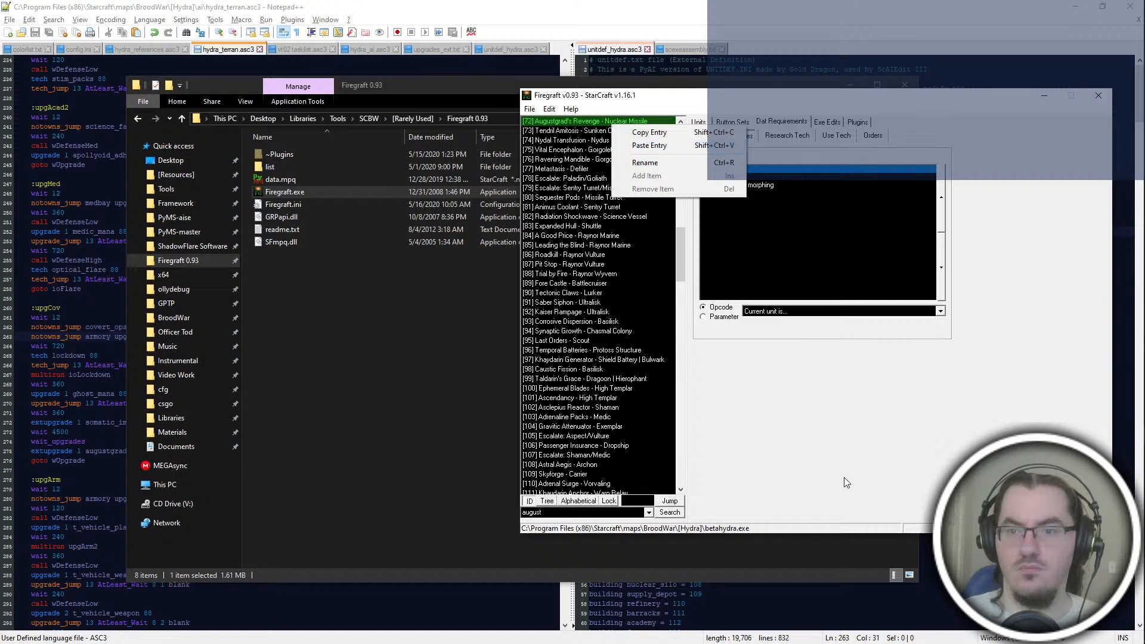
{"action": "right_click", "coordinate": [621, 120]}
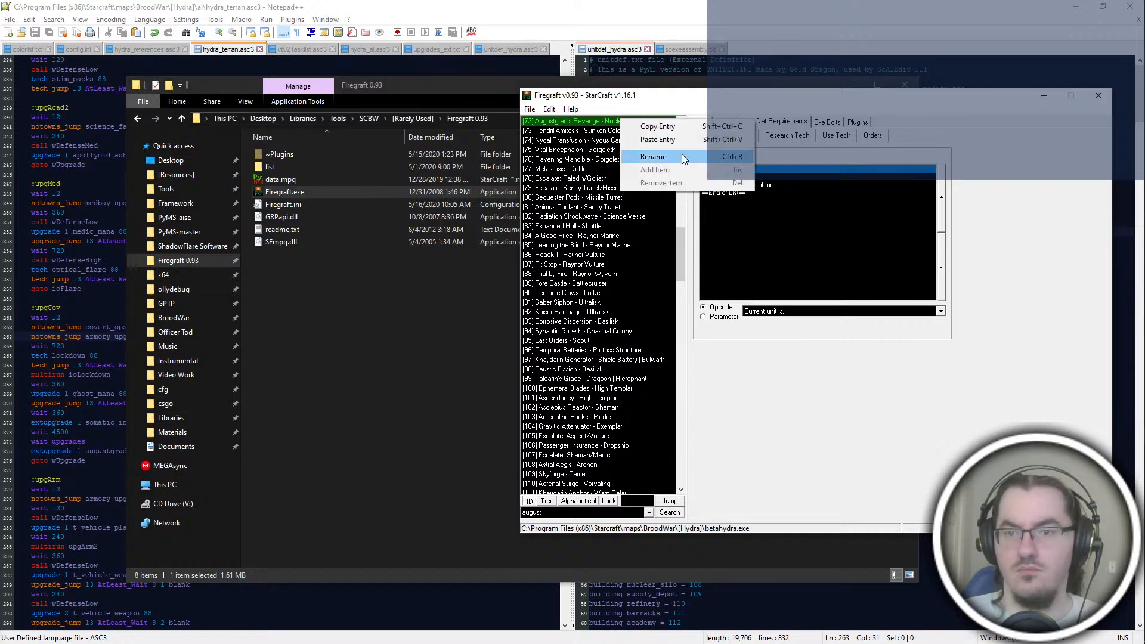
{"action": "left_click", "coordinate": [658, 139]}
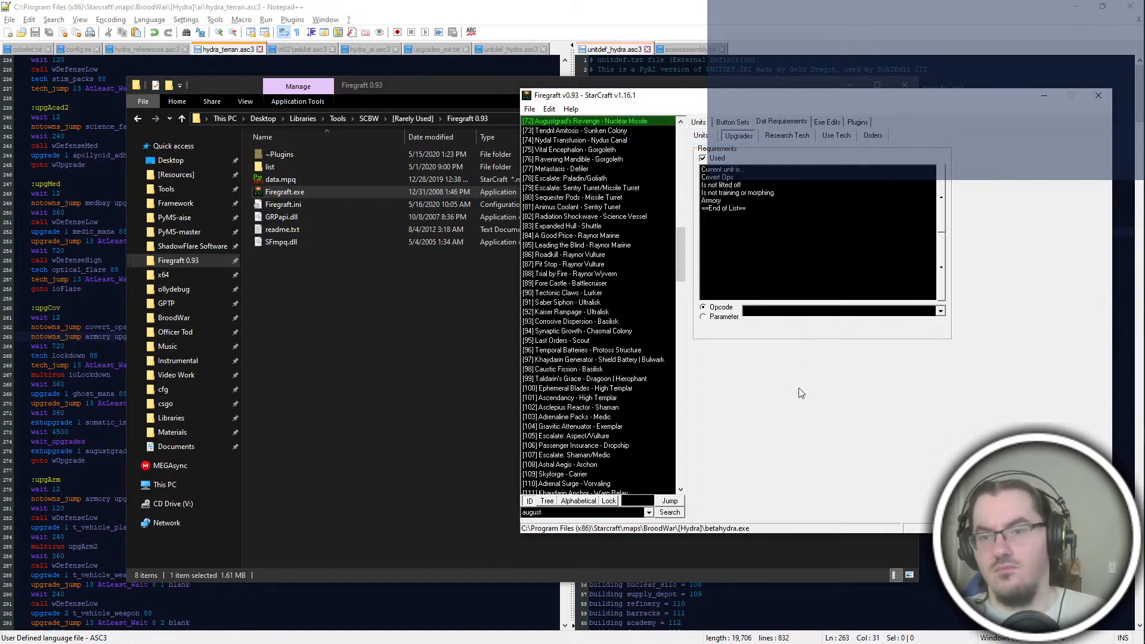
Step: Look through the requirements of the upgrades following Augustgrad's Revenge, from Tendril Amitosis to Escalate: Paladin/Goliath
{"action": "scroll", "coordinate": [634, 245], "scroll_direction": "up", "scroll_amount": 6}
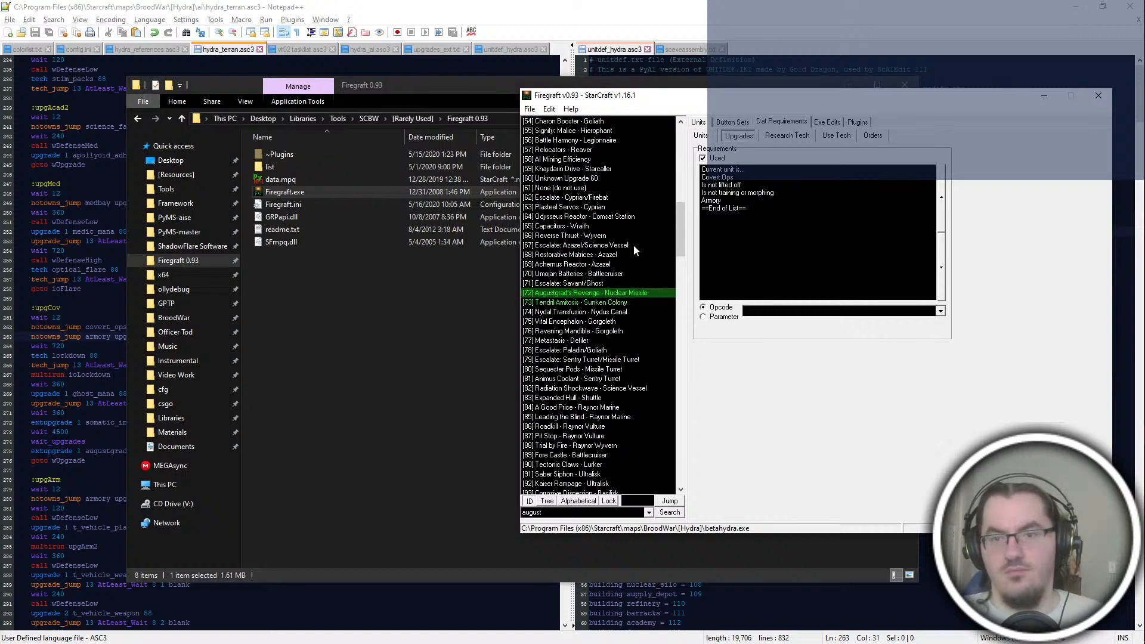
{"action": "left_click", "coordinate": [613, 305]}
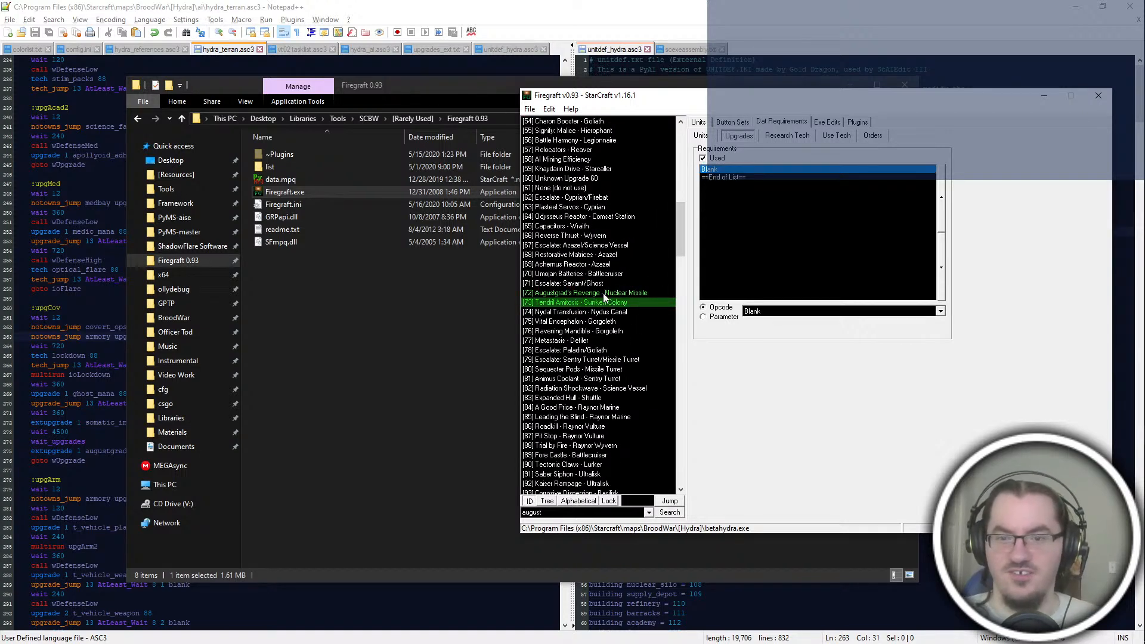
{"action": "left_click", "coordinate": [609, 313]}
{"action": "left_click", "coordinate": [614, 323]}
{"action": "left_click", "coordinate": [621, 332]}
{"action": "left_click", "coordinate": [618, 351]}
{"action": "left_click", "coordinate": [609, 341]}
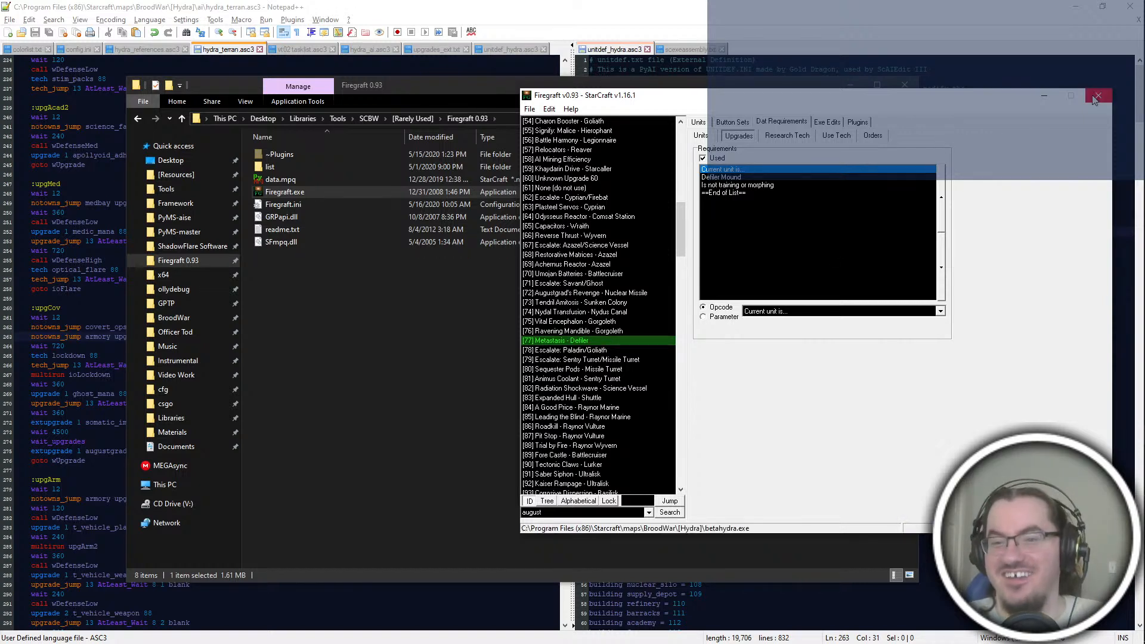
Step: Close the Firegraft 0.93 folder window and Firegraft, returning to the armory check of the upgArm block in hydra_terran.asc3
{"action": "left_click", "coordinate": [377, 339]}
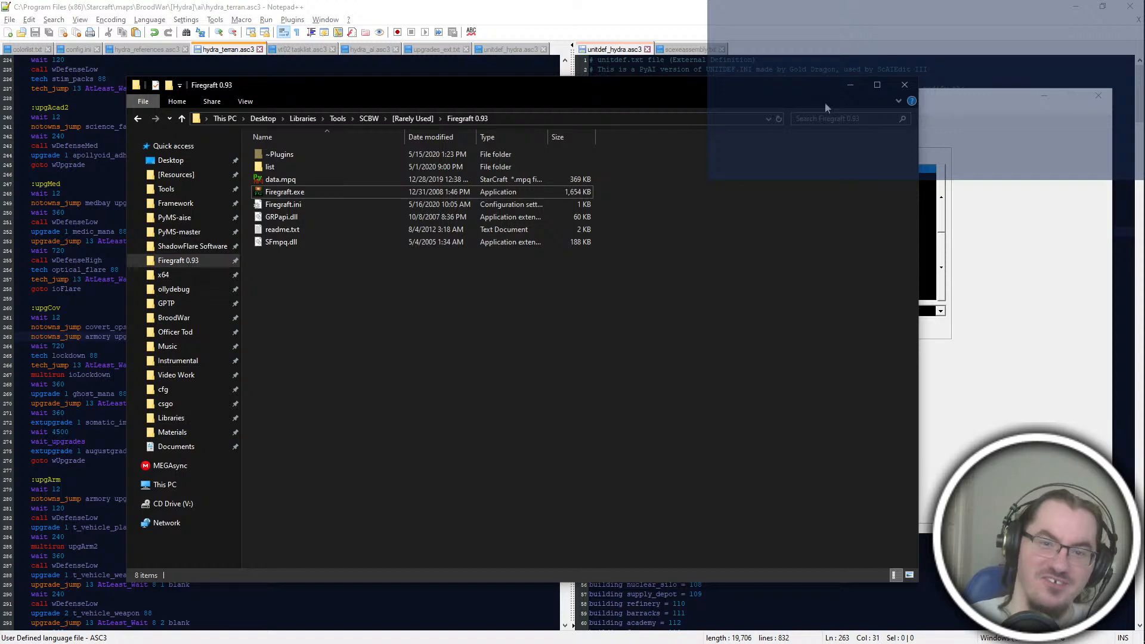
{"action": "left_click", "coordinate": [905, 85]}
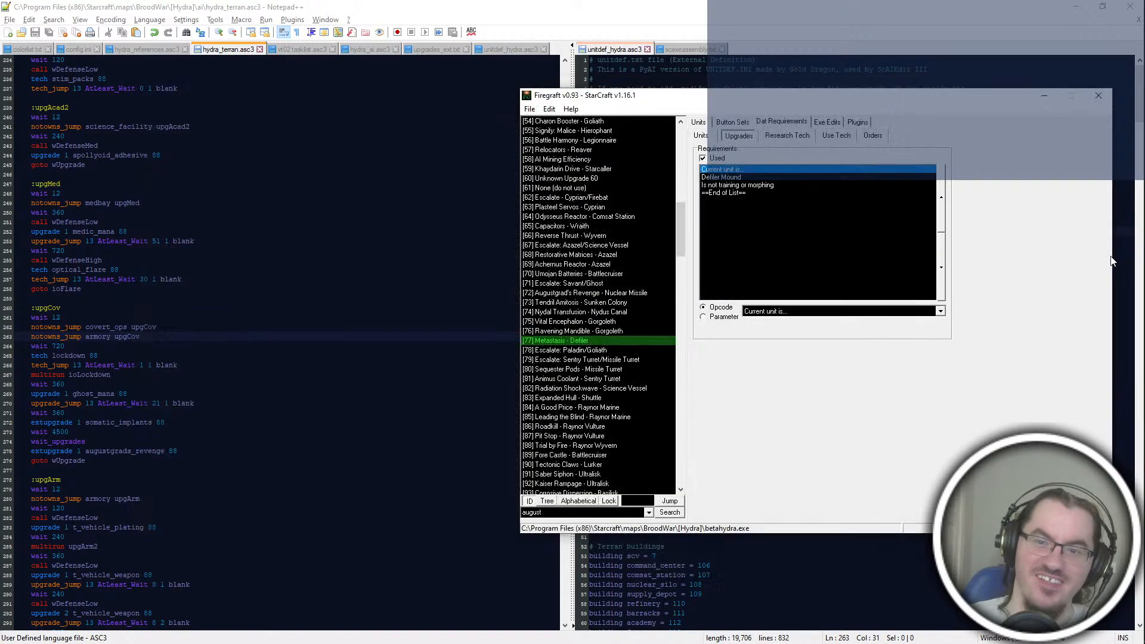
{"action": "left_click", "coordinate": [1098, 97]}
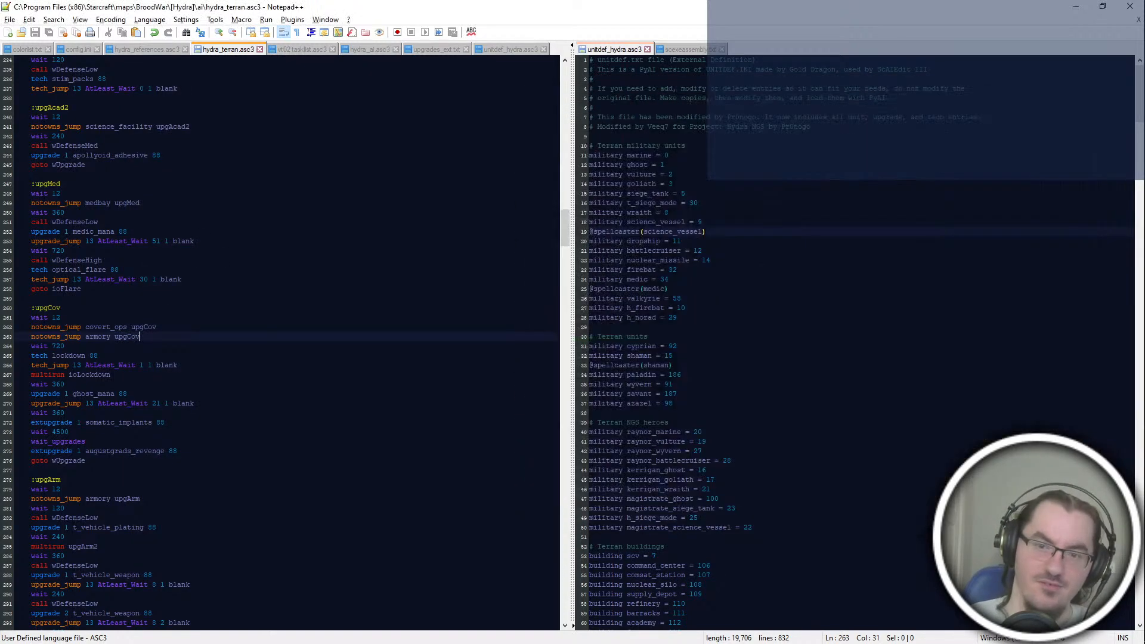
{"action": "left_click", "coordinate": [140, 499]}
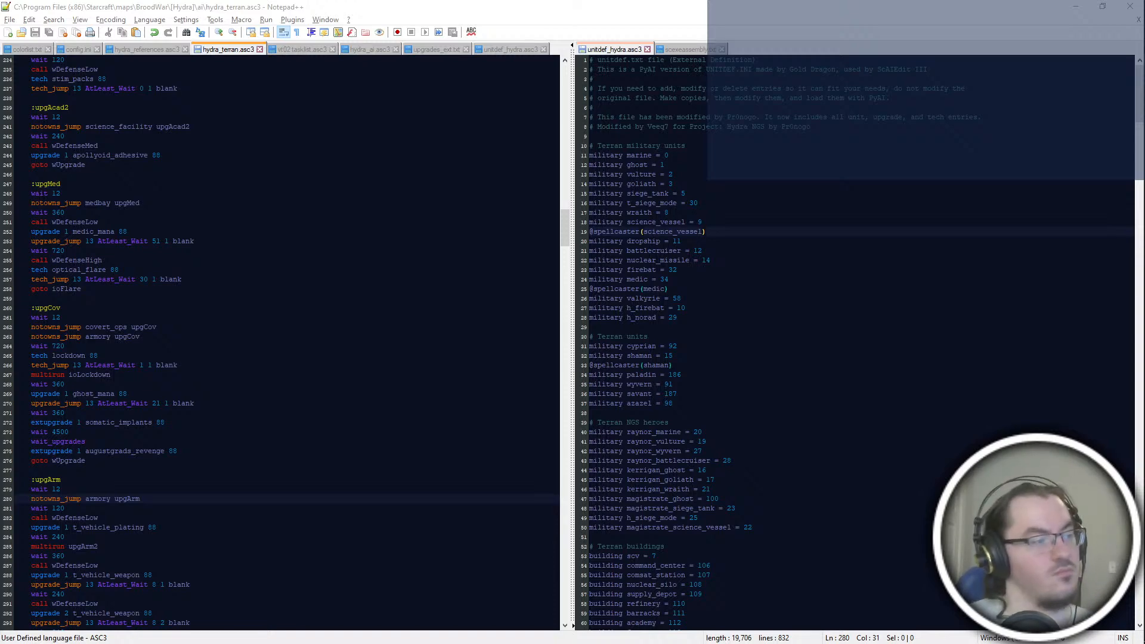
Step: Switch to PyMPQ with betahydra.exe loaded, open the dialog for adding files and cancel it
{"action": "key", "text": "alt+Tab"}
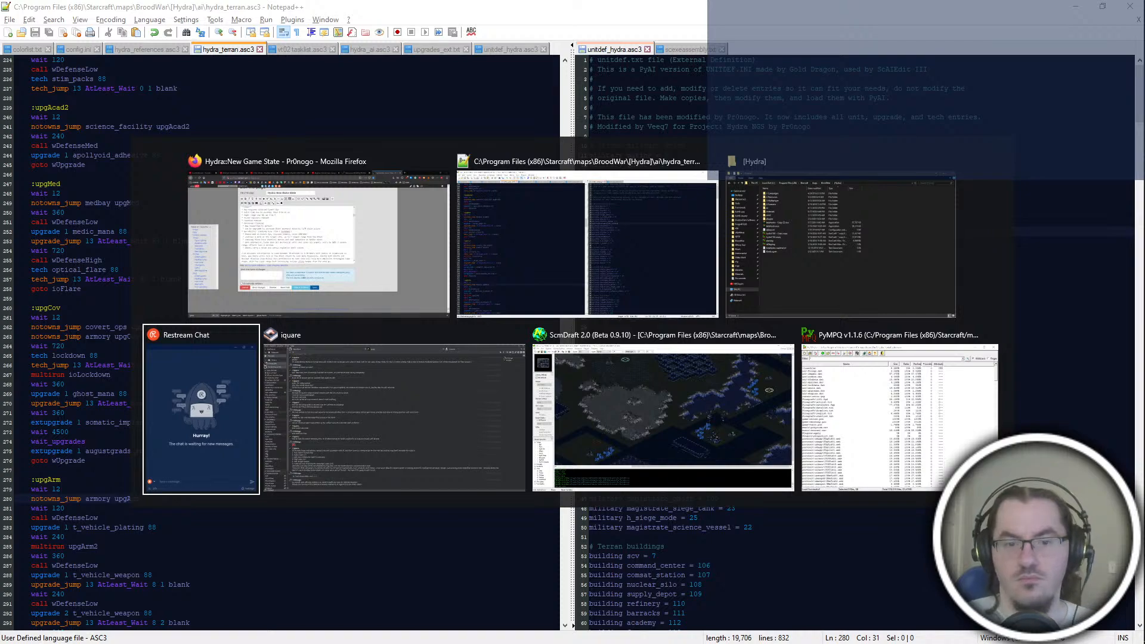
{"action": "left_click", "coordinate": [839, 419]}
{"action": "left_click", "coordinate": [335, 101]}
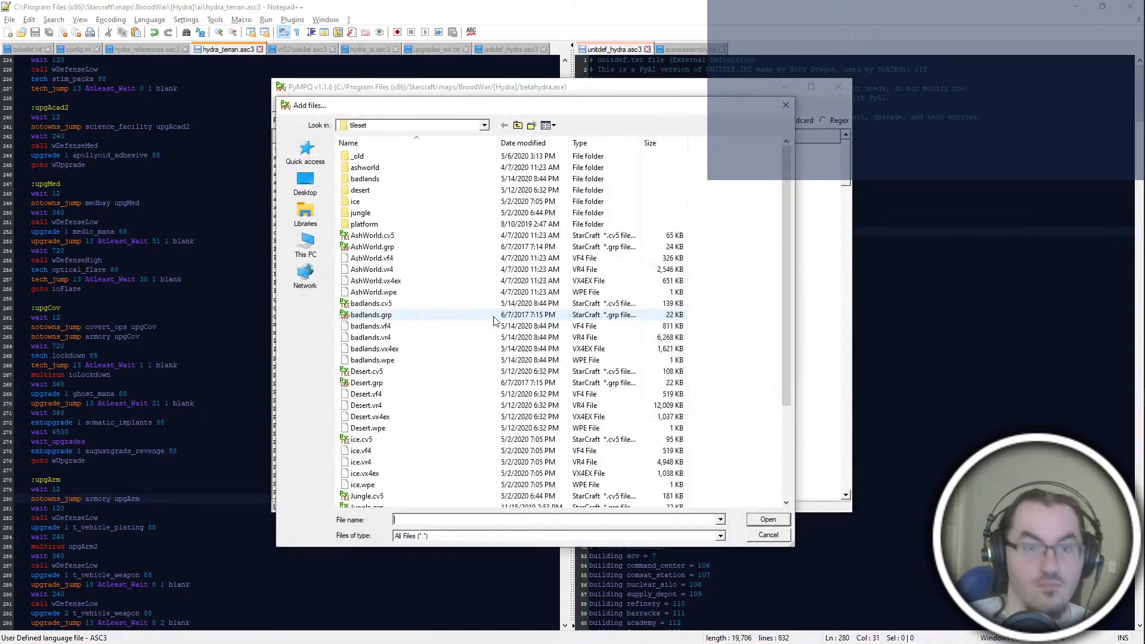
{"action": "left_click", "coordinate": [786, 106]}
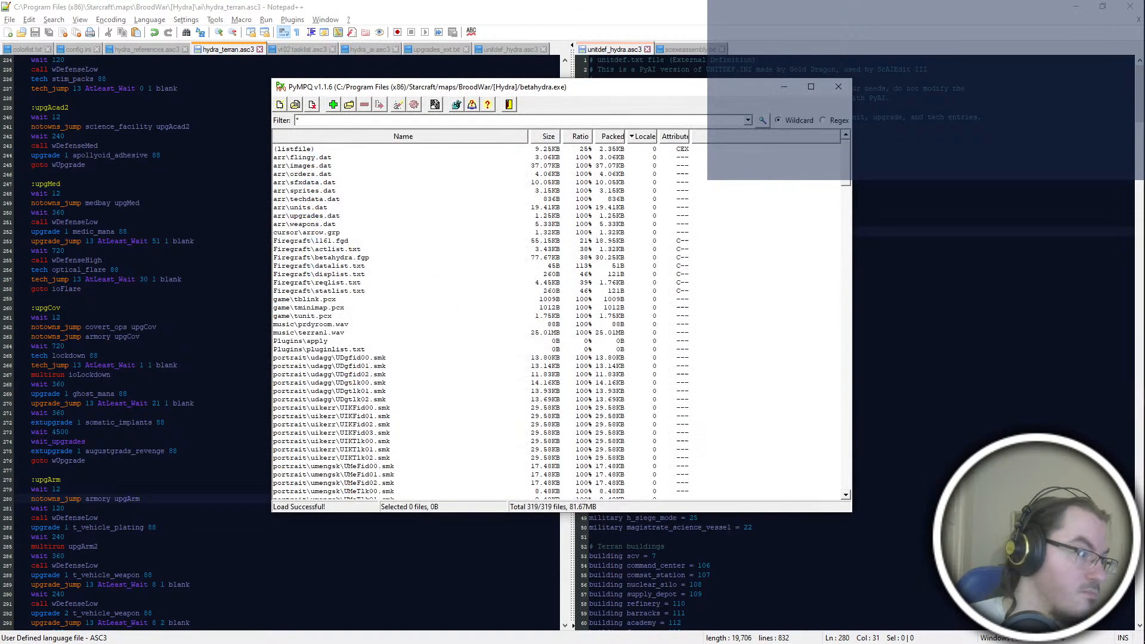
{"action": "left_click", "coordinate": [661, 309]}
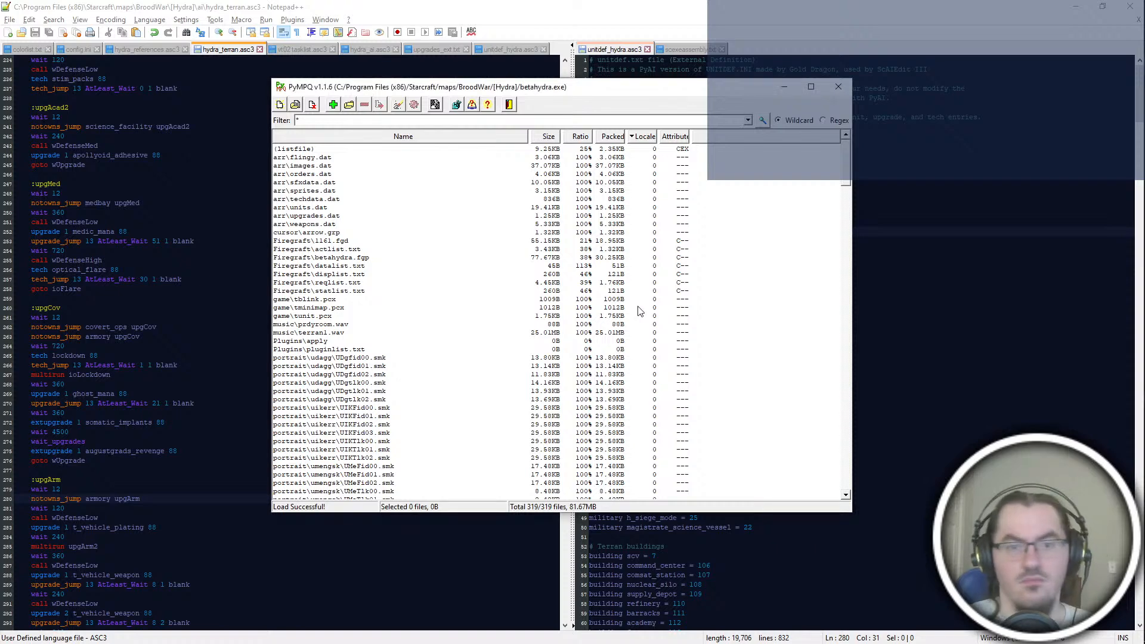
Step: Open techdata.dat from the [Hydra]\mod\arr folder in PyDAT and view the Lockdown technology's properties
{"action": "key", "text": "super+e"}
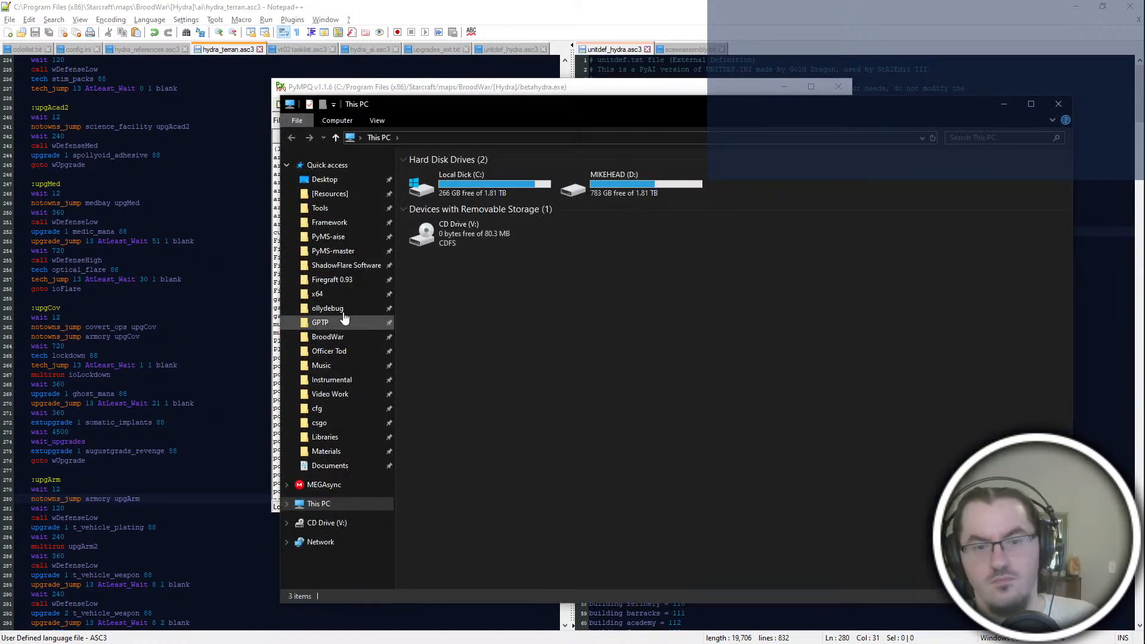
{"action": "left_click", "coordinate": [340, 337]}
{"action": "double_click", "coordinate": [468, 182]}
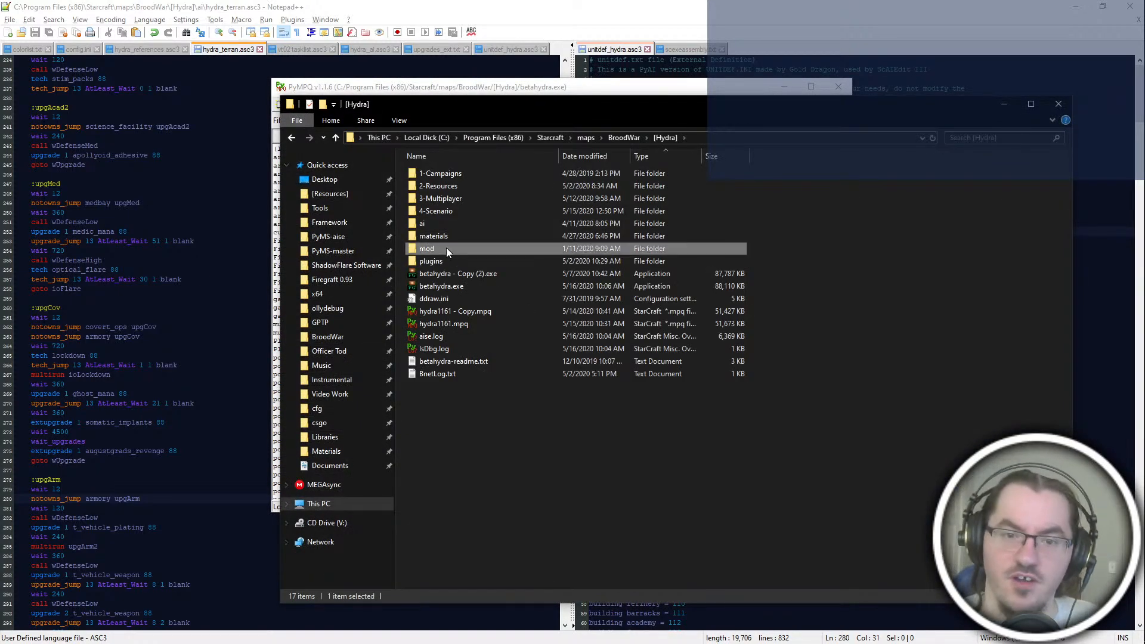
{"action": "double_click", "coordinate": [446, 248]}
{"action": "double_click", "coordinate": [441, 172]}
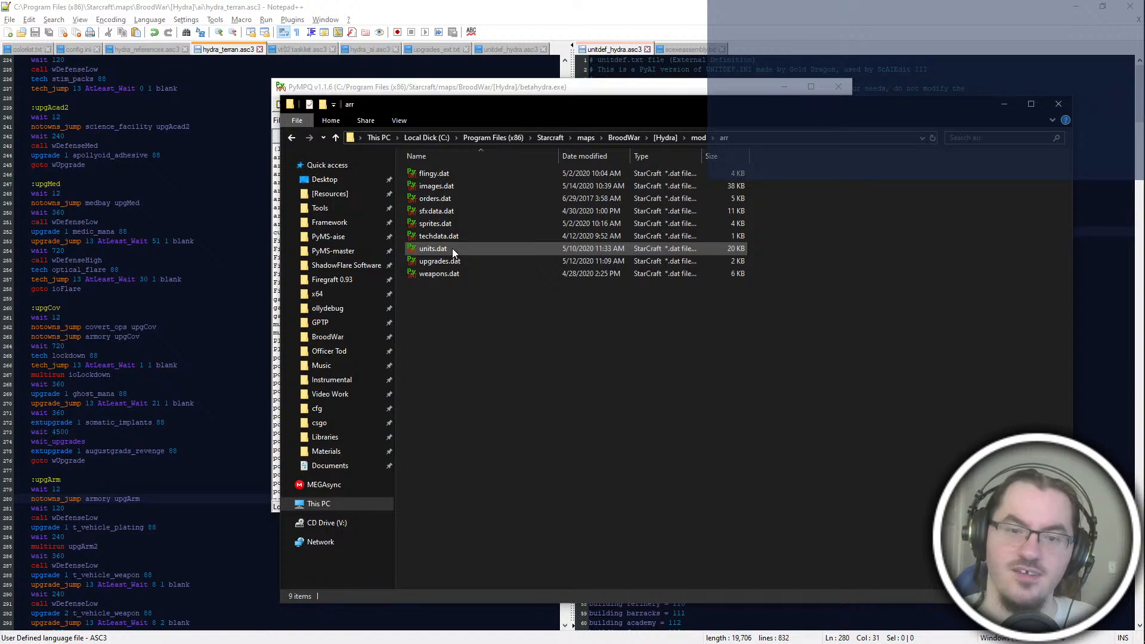
{"action": "double_click", "coordinate": [467, 236]}
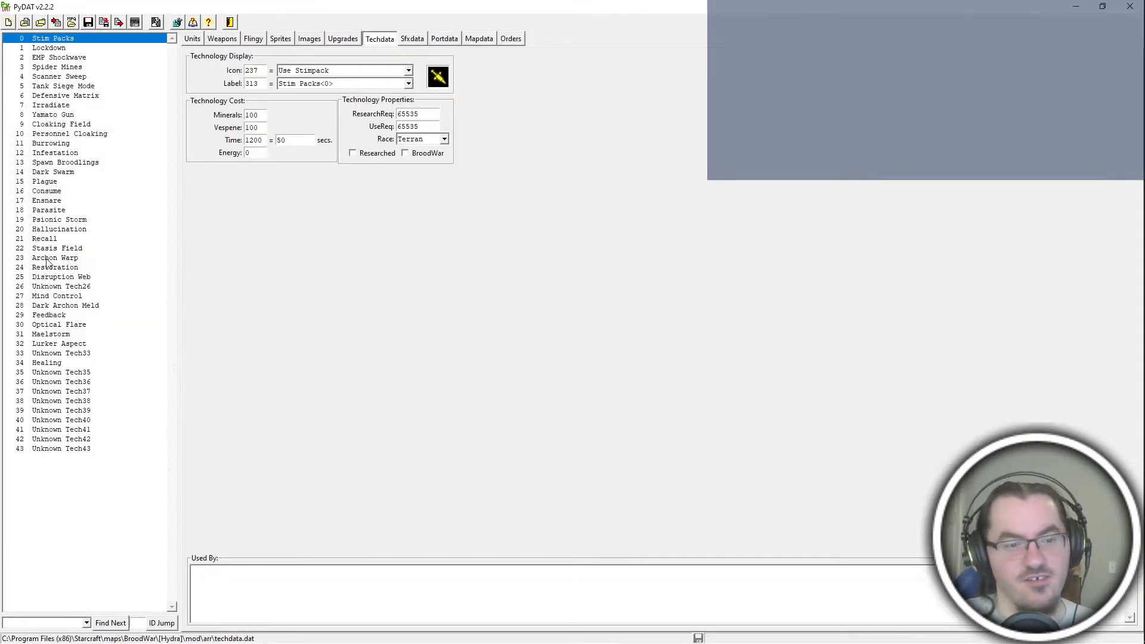
{"action": "left_click", "coordinate": [85, 49]}
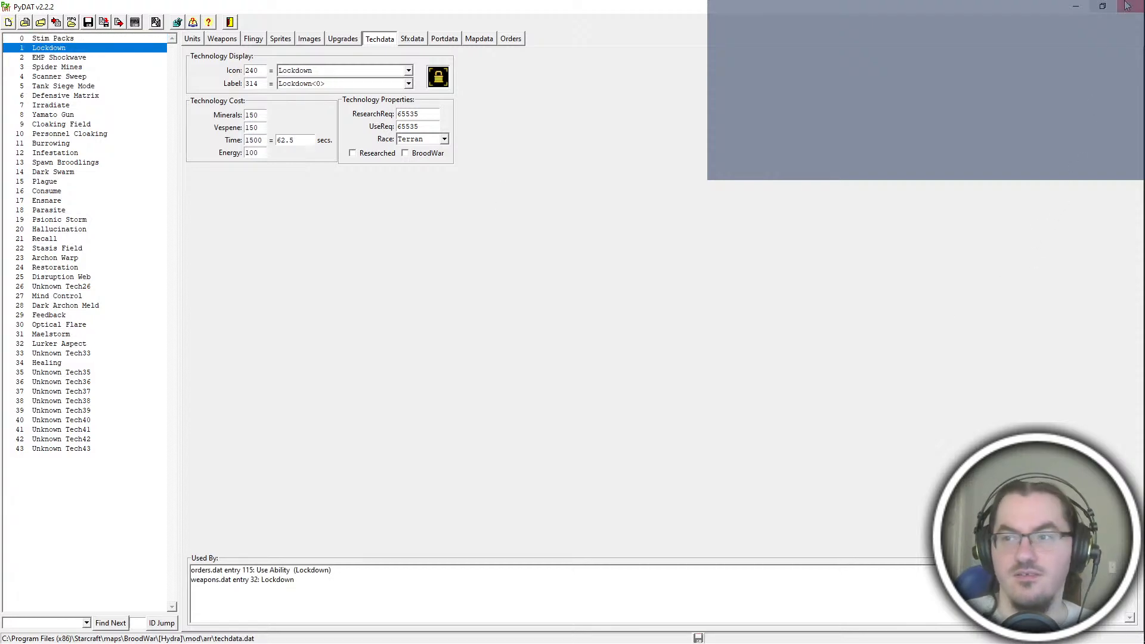
{"action": "left_click", "coordinate": [1076, 7]}
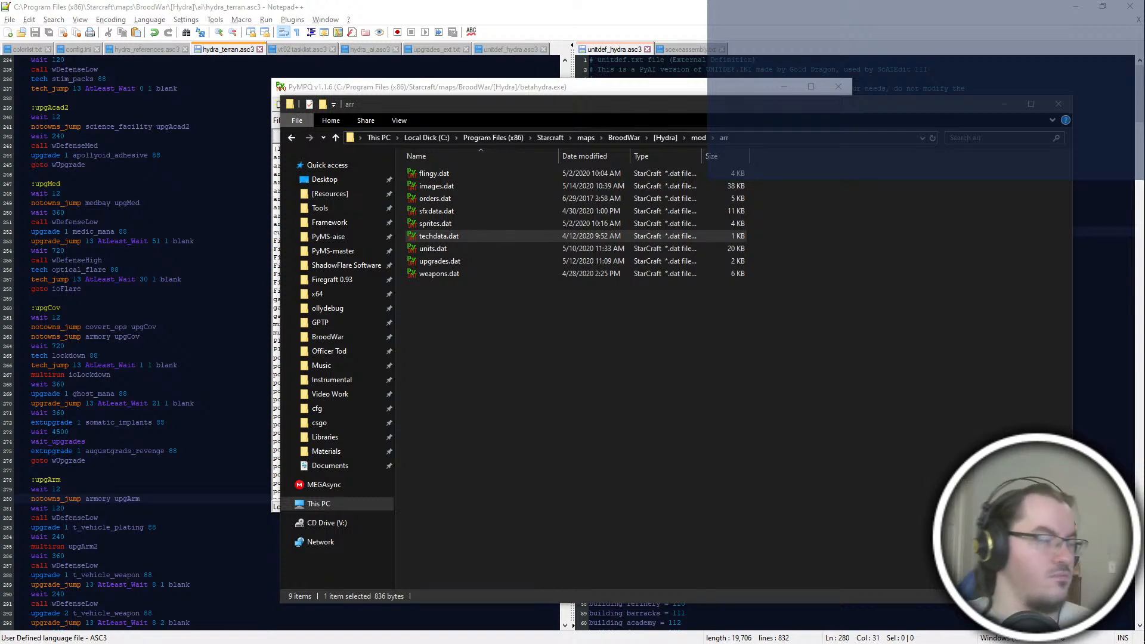
Step: Return to the arr folder, reopen techdata.dat in PyDAT, view the upgrades data and close PyDAT
{"action": "key", "text": "alt+Tab"}
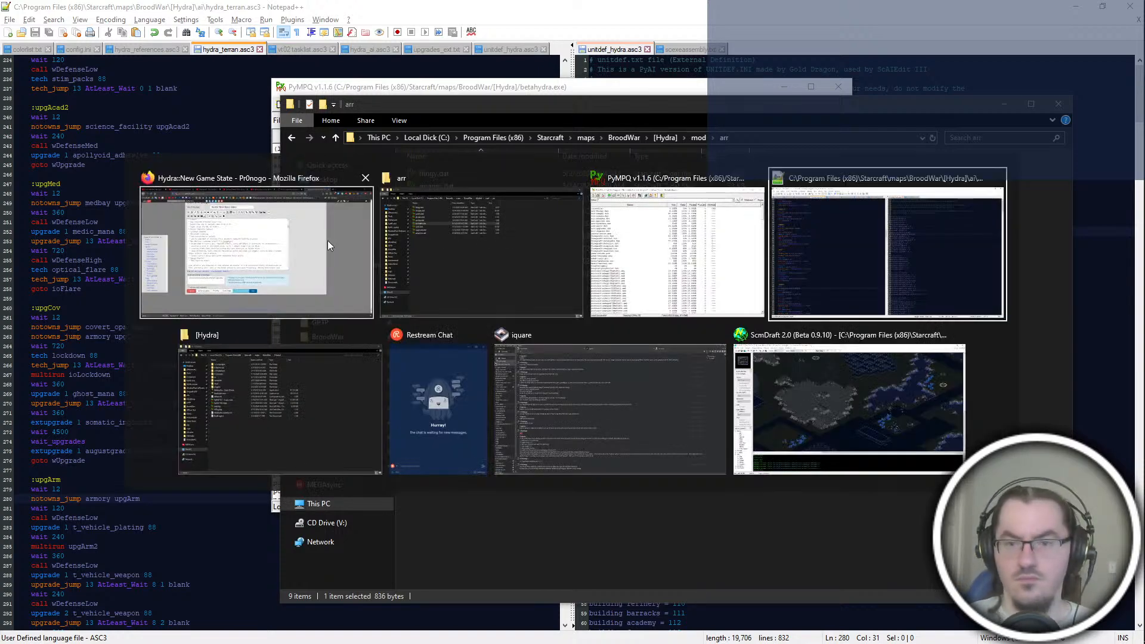
{"action": "key", "text": "alt+Tab"}
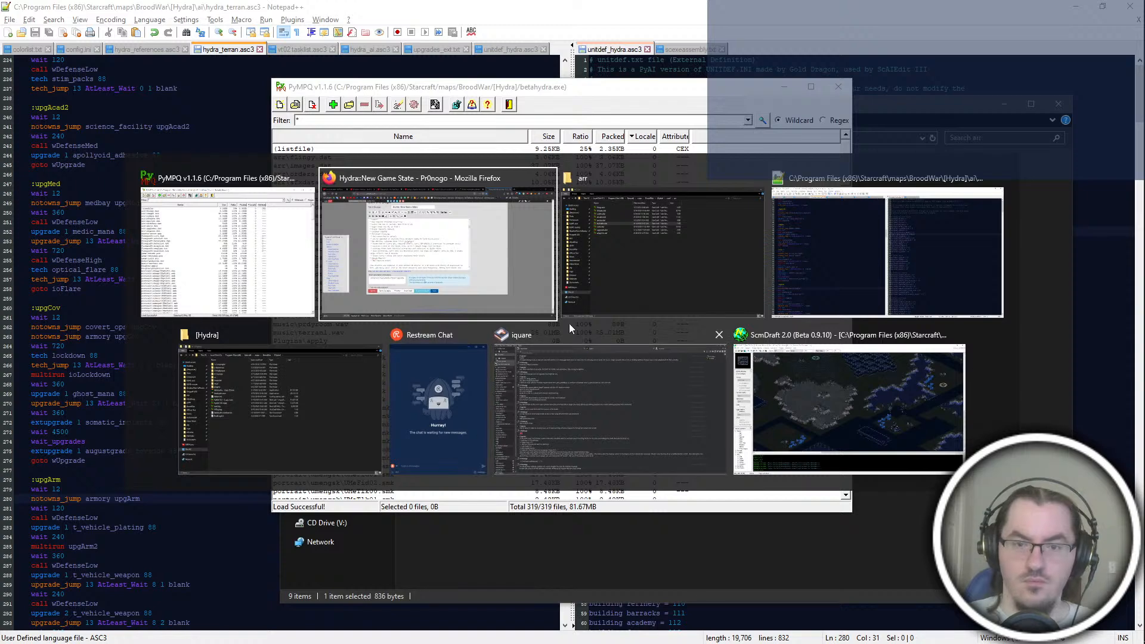
{"action": "key", "text": "alt+Tab"}
{"action": "key", "text": "Return"}
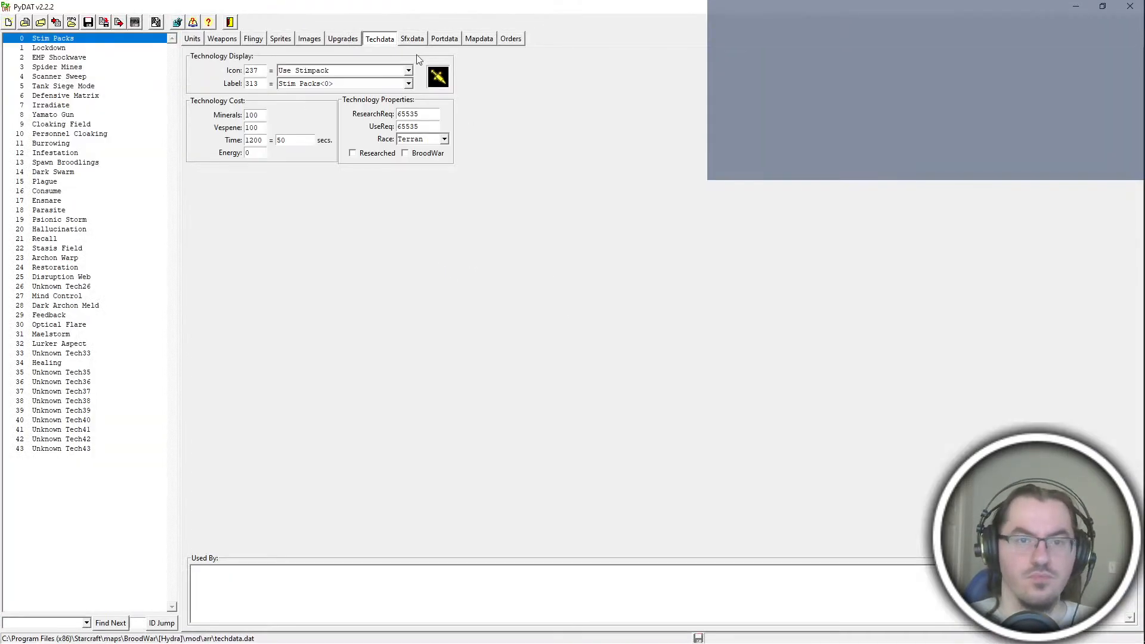
{"action": "left_click", "coordinate": [344, 38]}
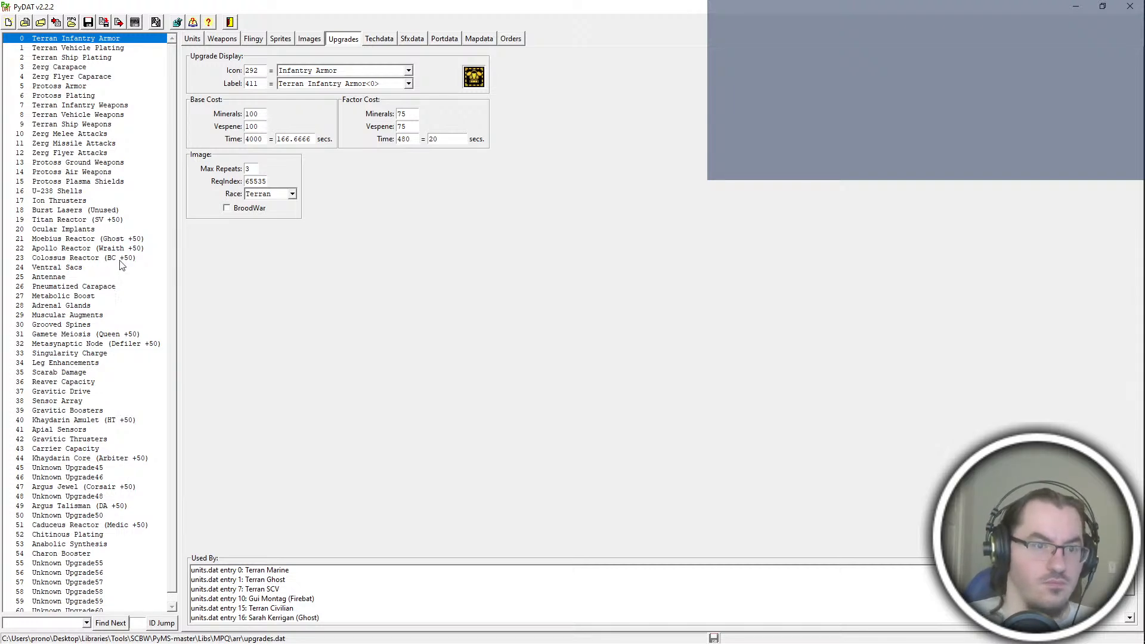
{"action": "left_click", "coordinate": [1130, 6]}
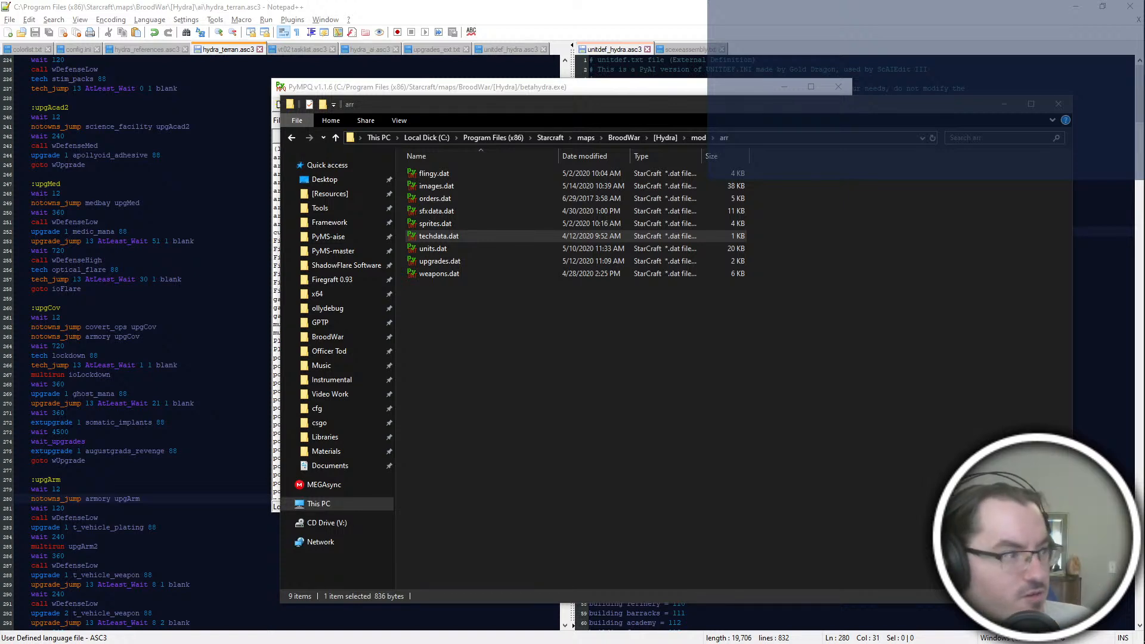
{"action": "key", "text": "alt+Tab"}
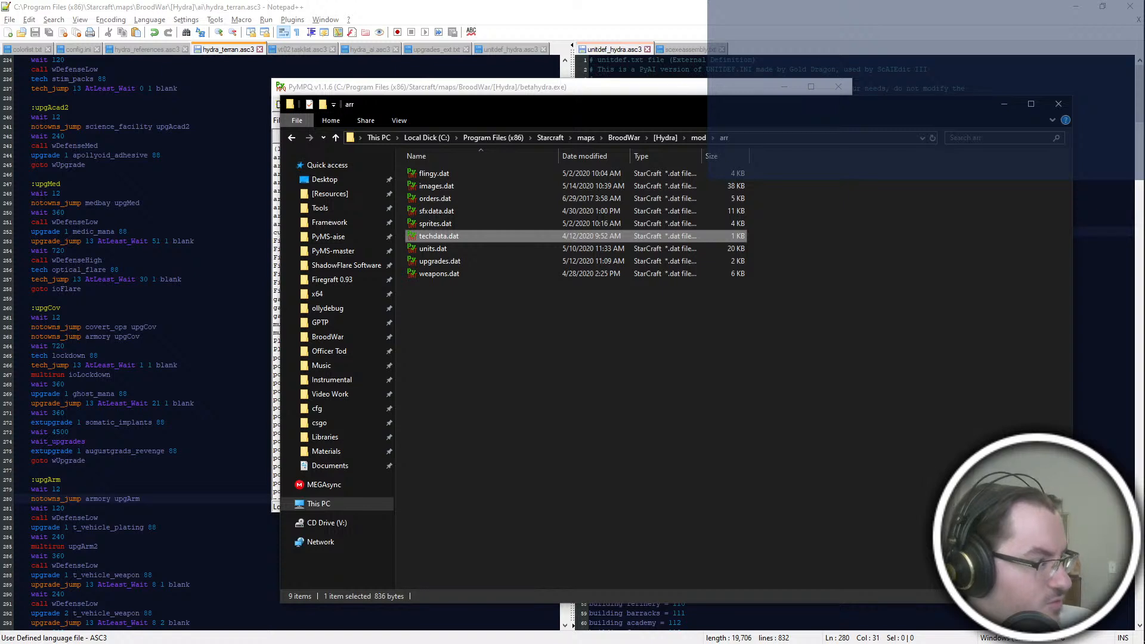
{"action": "key", "text": "alt+Tab"}
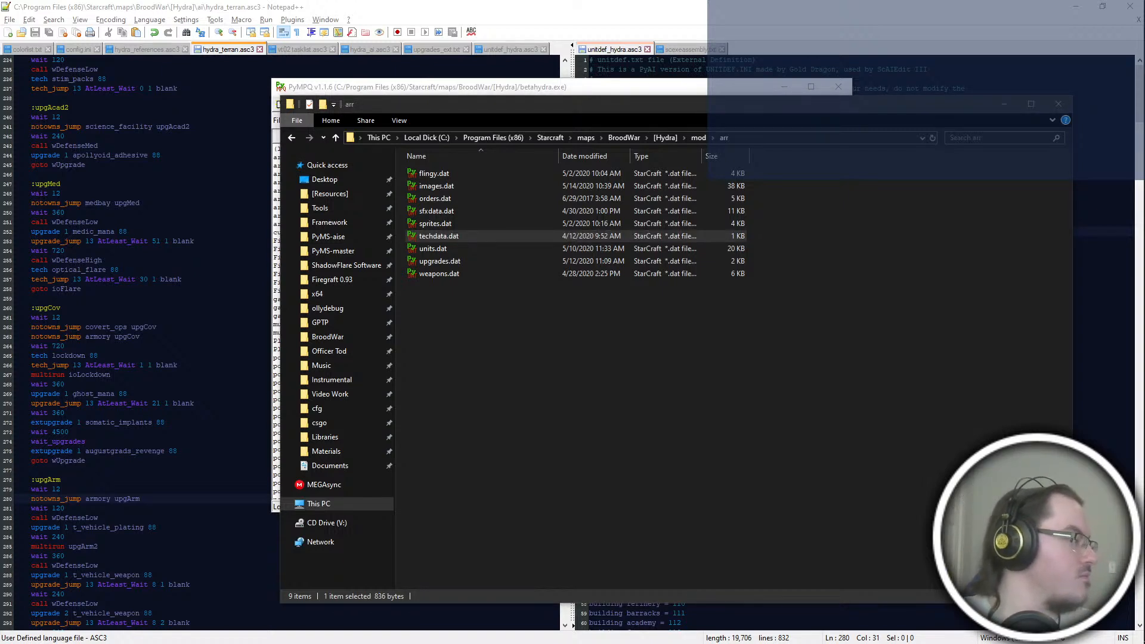
{"action": "left_click", "coordinate": [647, 323]}
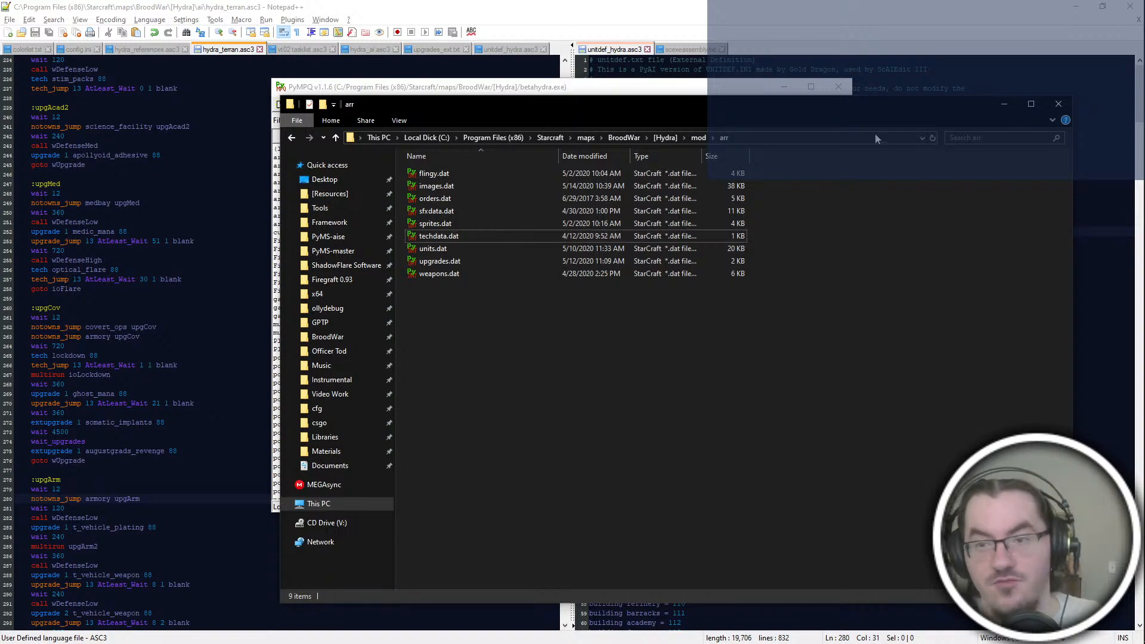
Step: Switch to ScmDraft, look over the terrain of The Skinmaker map, and return to hydra_terran.asc3 in Notepad++
{"action": "left_click", "coordinate": [792, 5]}
{"action": "key", "text": "alt+Tab"}
{"action": "key", "text": "alt+Tab"}
{"action": "left_click", "coordinate": [802, 435]}
{"action": "middle_click_drag", "start_coordinate": [662, 400], "coordinate": [662, 372]}
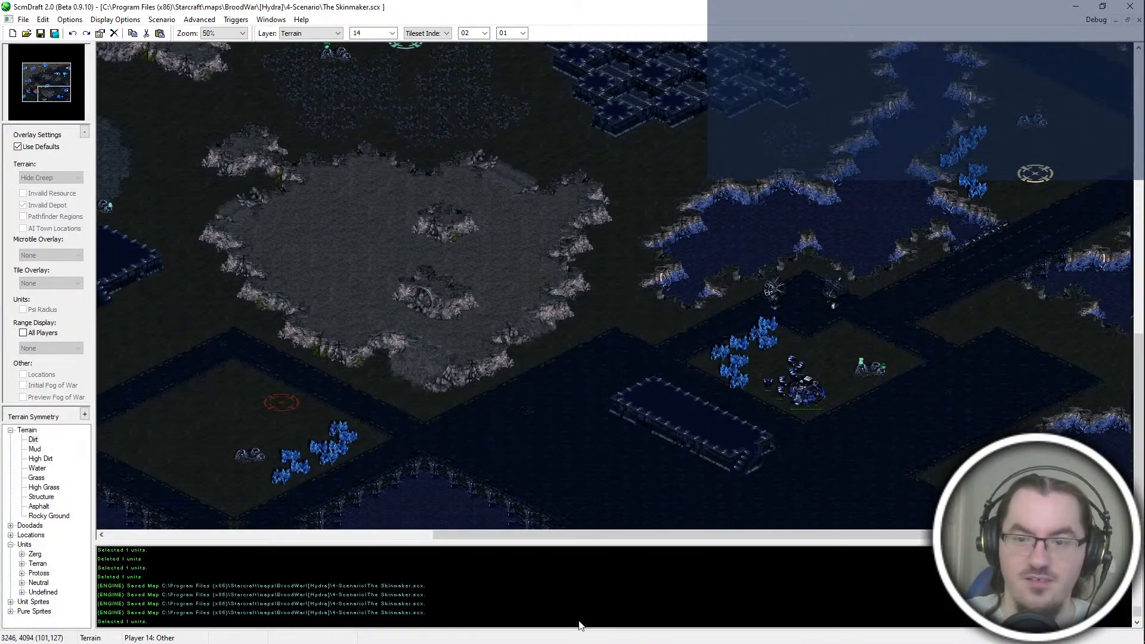
{"action": "scroll", "coordinate": [767, 395], "scroll_direction": "up", "scroll_amount": 1}
{"action": "middle_click_drag", "start_coordinate": [834, 446], "coordinate": [674, 389]}
{"action": "scroll", "coordinate": [675, 390], "scroll_direction": "down", "scroll_amount": 1}
{"action": "key", "text": "alt+Tab"}
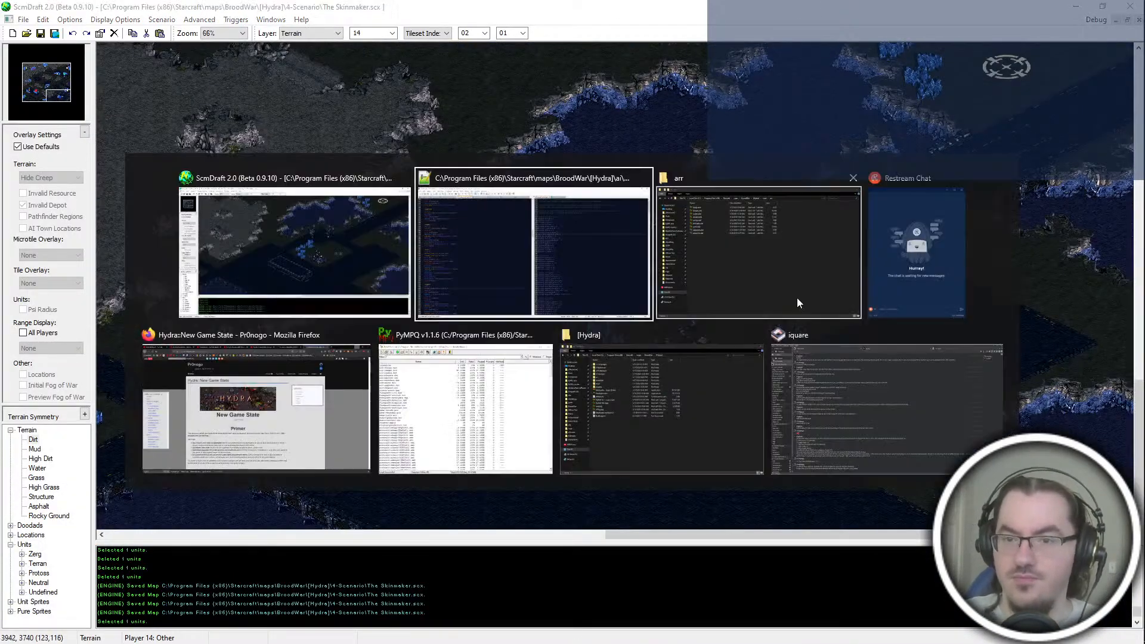
{"action": "left_click", "coordinate": [549, 292]}
Step: Review the upgrade blocks after upgArm in hydra_terran.asc3, including :upgSci with its commented-out observance line and :upgCon
{"action": "scroll", "coordinate": [286, 343], "scroll_direction": "down", "scroll_amount": 4}
{"action": "left_click", "coordinate": [99, 403]}
{"action": "scroll", "coordinate": [286, 343], "scroll_direction": "down", "scroll_amount": 8}
{"action": "left_click", "coordinate": [66, 422]}
{"action": "scroll", "coordinate": [287, 343], "scroll_direction": "down", "scroll_amount": 12}
{"action": "scroll", "coordinate": [286, 343], "scroll_direction": "down", "scroll_amount": 14}
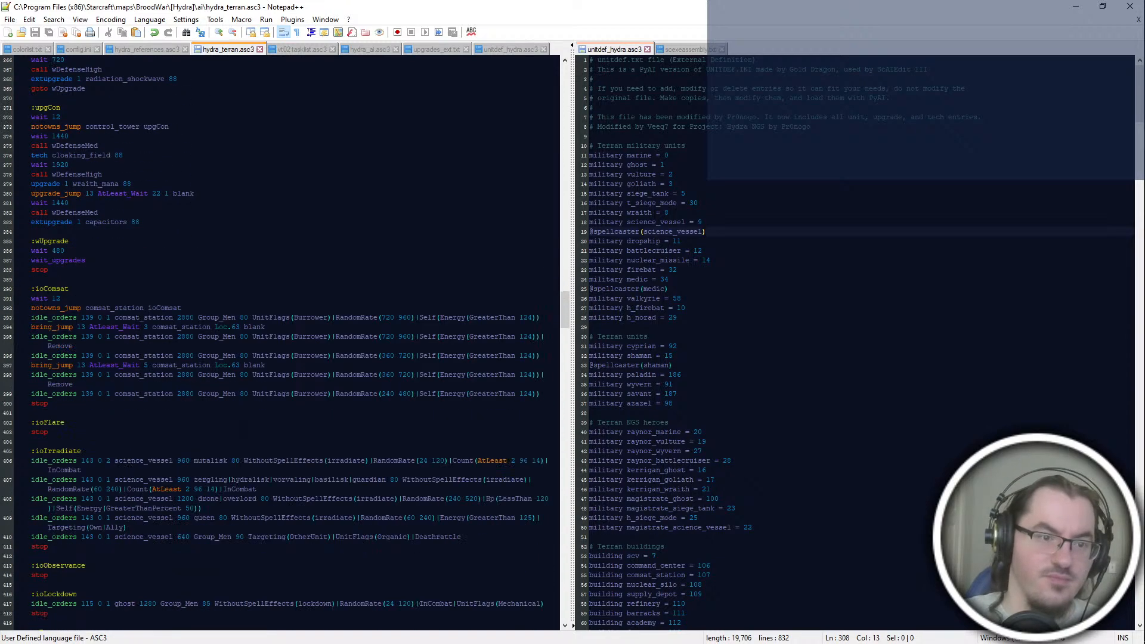
{"action": "left_click", "coordinate": [137, 183]}
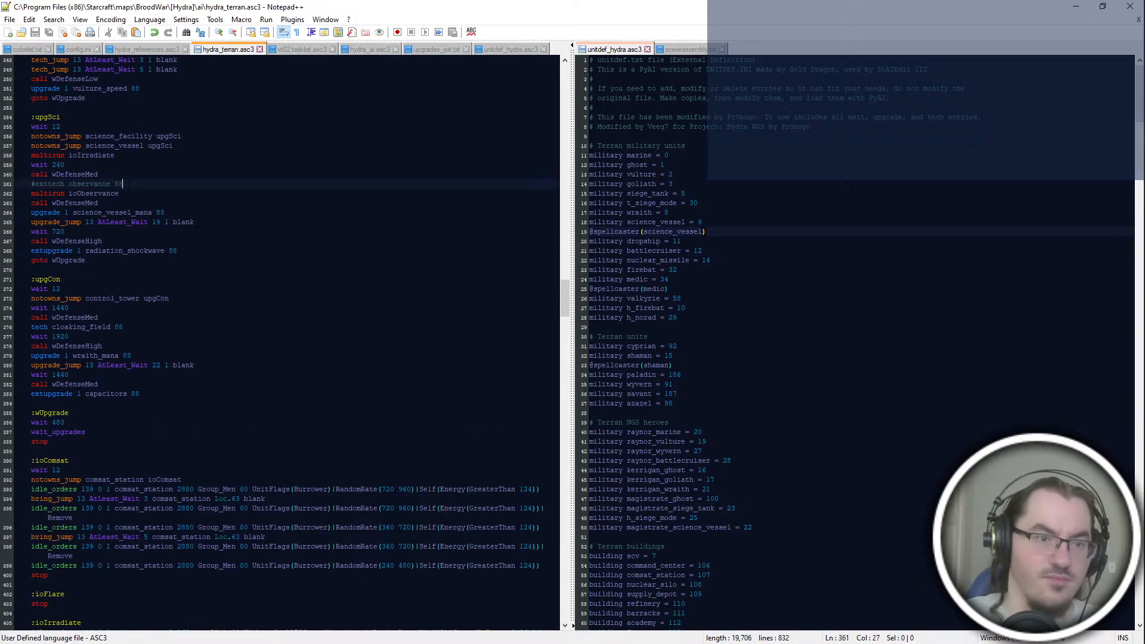
{"action": "left_click", "coordinate": [151, 262]}
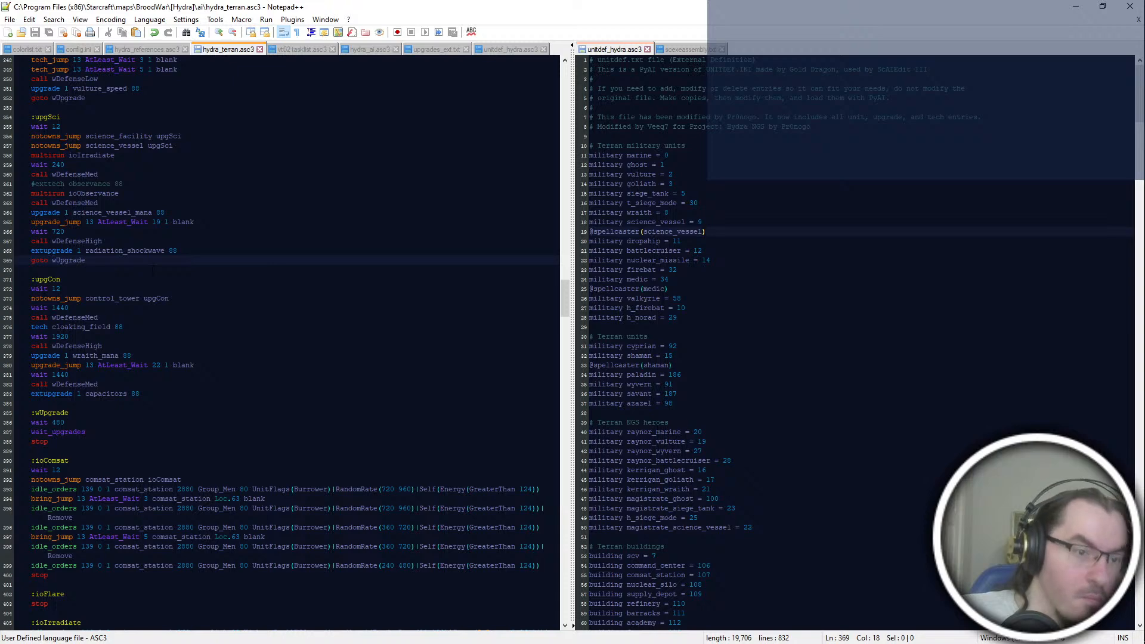
Step: Trace the ioObservance label to its block and review the neighbouring idle-order blocks, including :ioIrradiate and :ioLockdown
{"action": "double_click", "coordinate": [94, 193]}
{"action": "scroll", "coordinate": [166, 334], "scroll_direction": "down", "scroll_amount": 14}
{"action": "scroll", "coordinate": [165, 334], "scroll_direction": "up", "scroll_amount": 4}
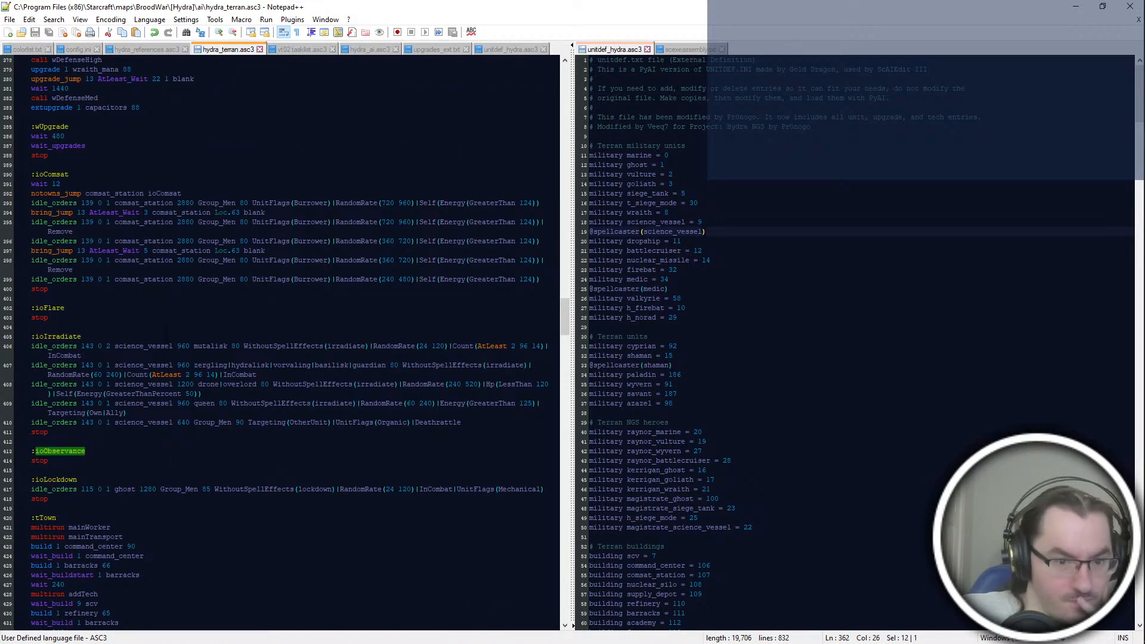
{"action": "left_click", "coordinate": [77, 480]}
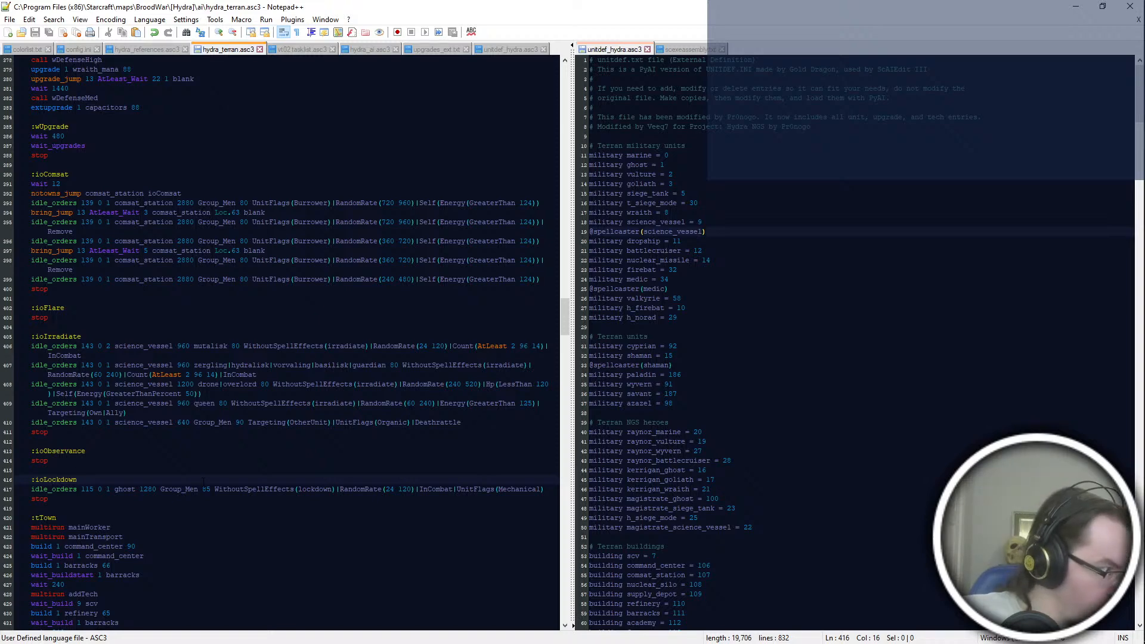
{"action": "scroll", "coordinate": [179, 418], "scroll_direction": "down", "scroll_amount": 6}
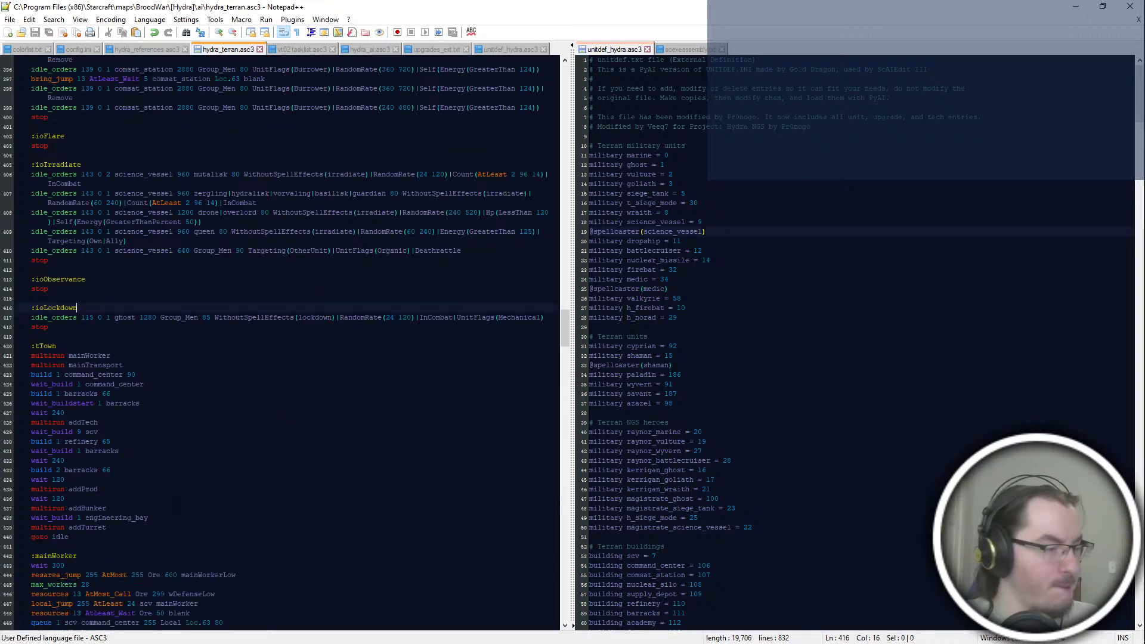
{"action": "left_click", "coordinate": [179, 511]}
{"action": "scroll", "coordinate": [179, 418], "scroll_direction": "down", "scroll_amount": 4}
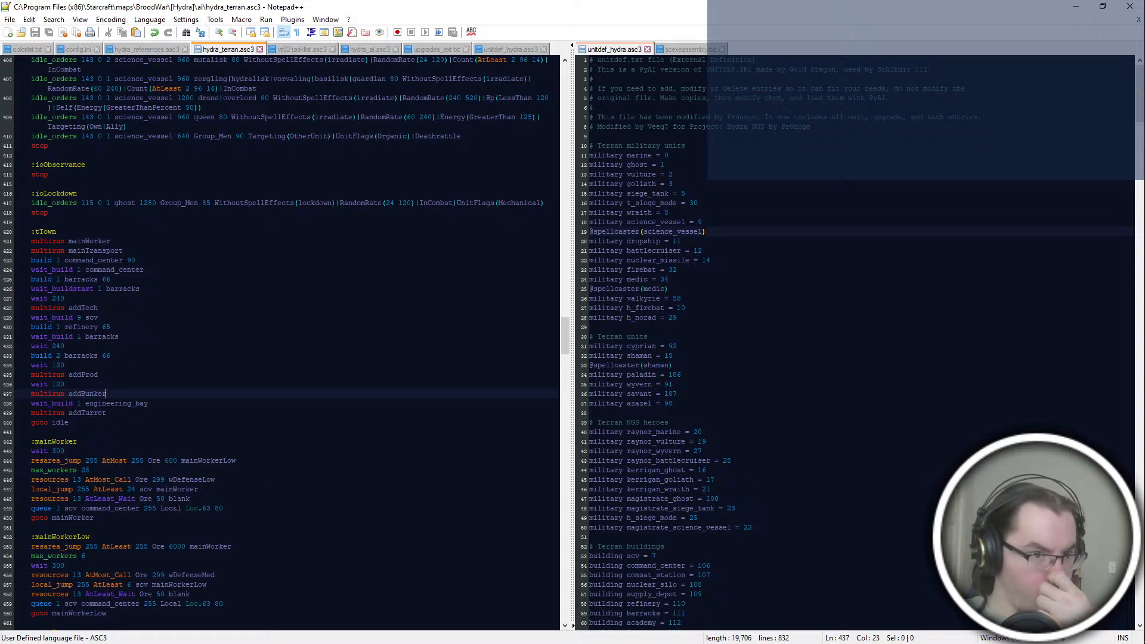
Step: Examine the :tTown build order and the worker, transport and expansion blocks that follow it
{"action": "left_click", "coordinate": [189, 375]}
{"action": "left_click", "coordinate": [192, 338]}
{"action": "double_click", "coordinate": [147, 289]}
{"action": "left_click", "coordinate": [198, 365]}
{"action": "double_click", "coordinate": [161, 337]}
{"action": "left_click", "coordinate": [173, 384]}
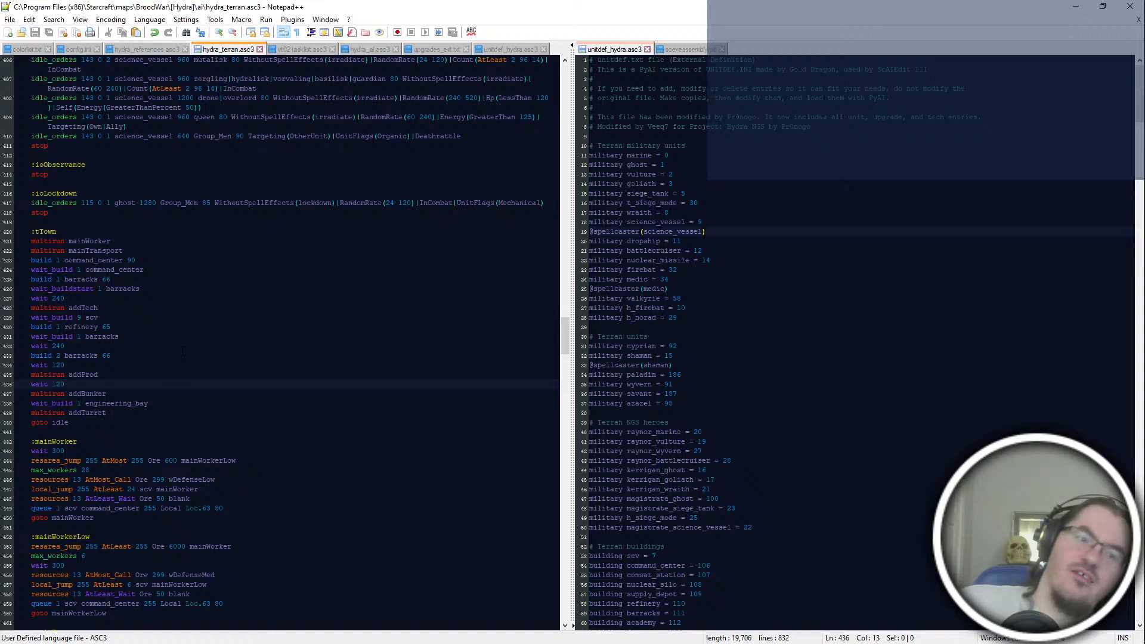
{"action": "left_click", "coordinate": [112, 356]}
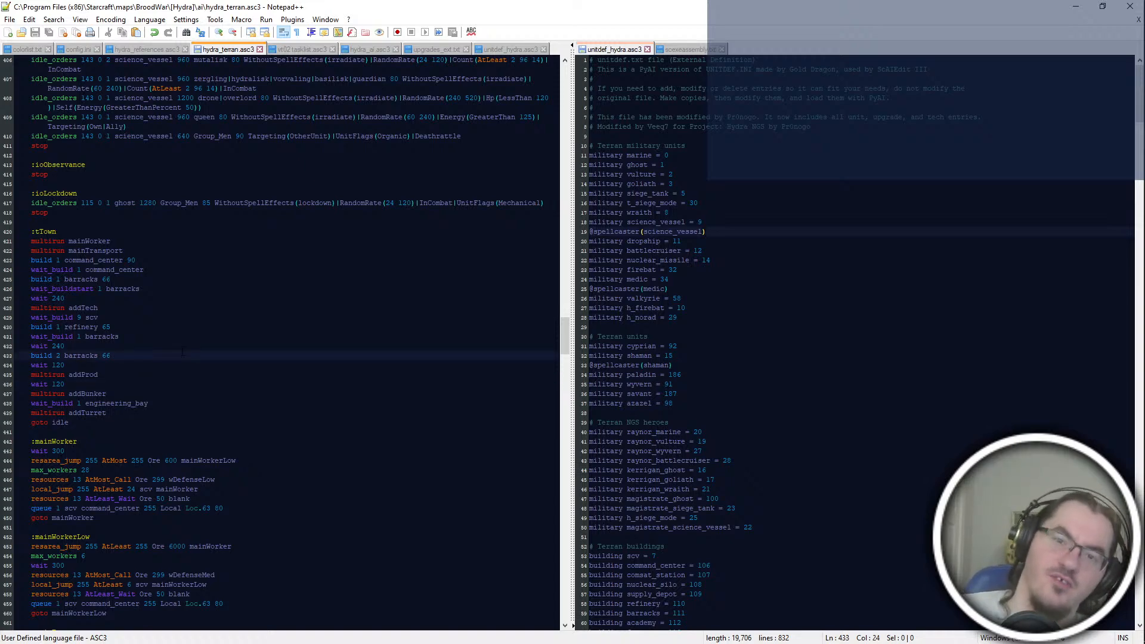
{"action": "scroll", "coordinate": [183, 354], "scroll_direction": "down", "scroll_amount": 6}
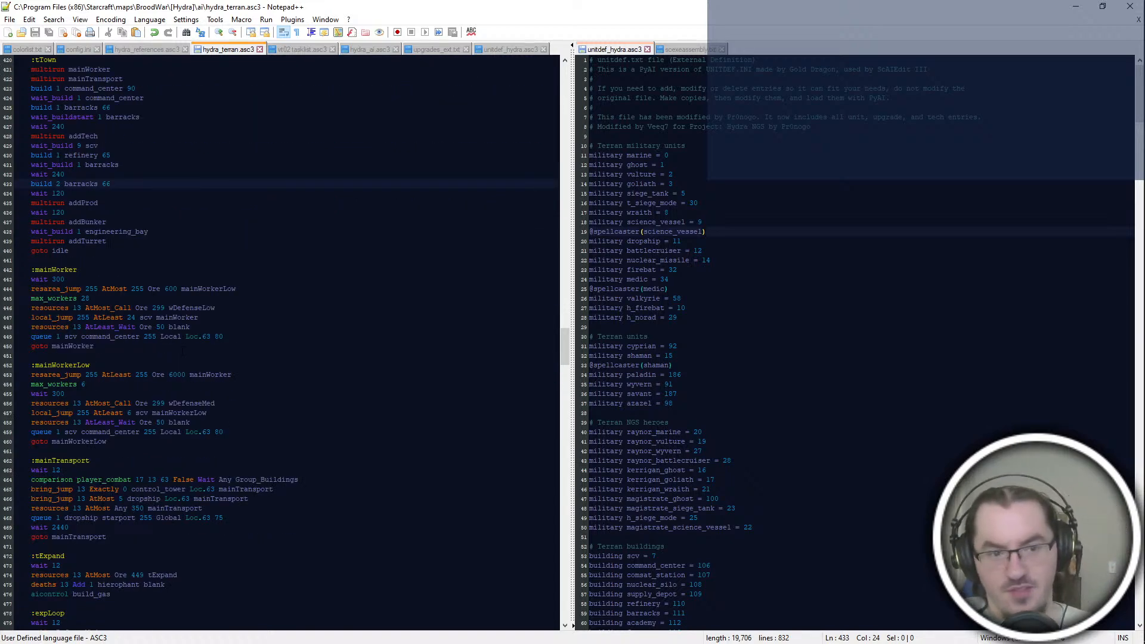
{"action": "scroll", "coordinate": [183, 353], "scroll_direction": "down", "scroll_amount": 2}
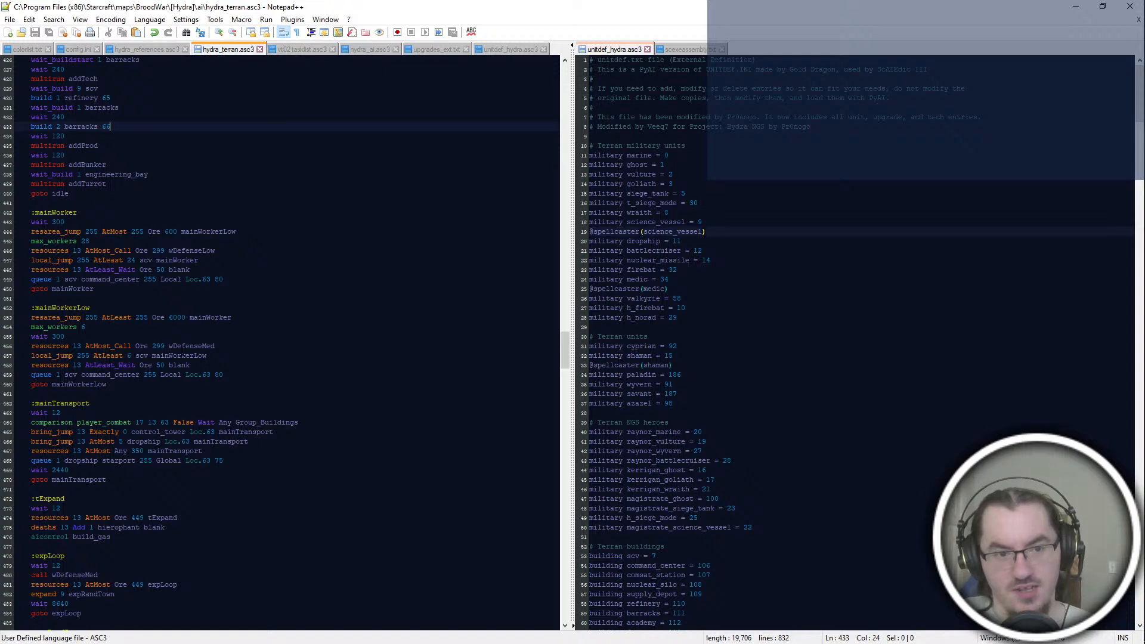
{"action": "scroll", "coordinate": [183, 353], "scroll_direction": "down", "scroll_amount": 4}
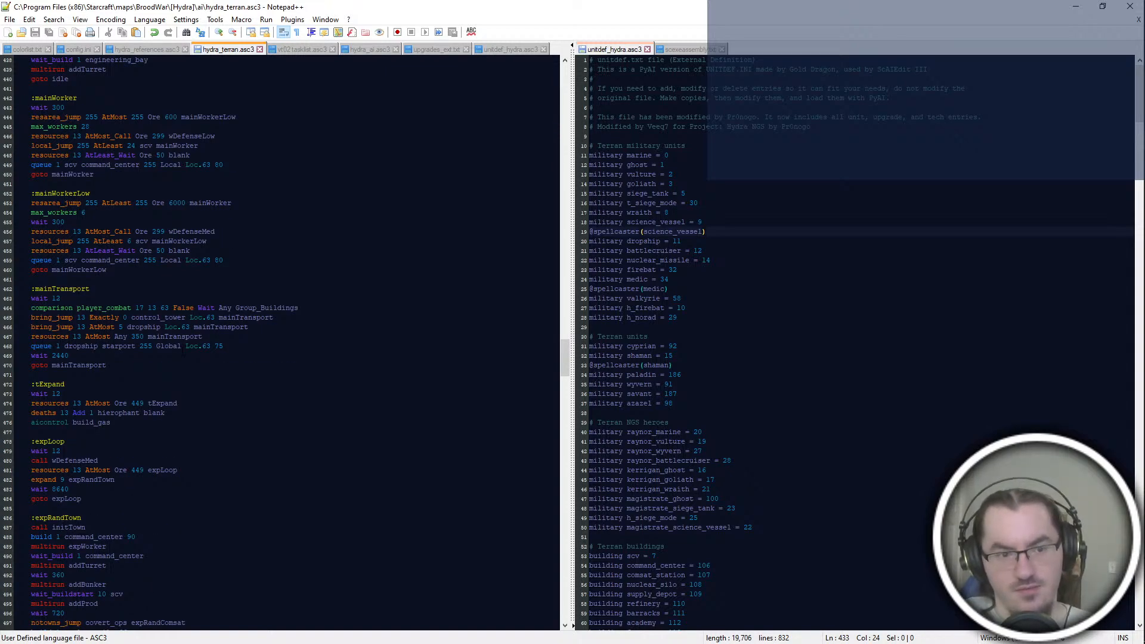
{"action": "scroll", "coordinate": [184, 353], "scroll_direction": "up", "scroll_amount": 6}
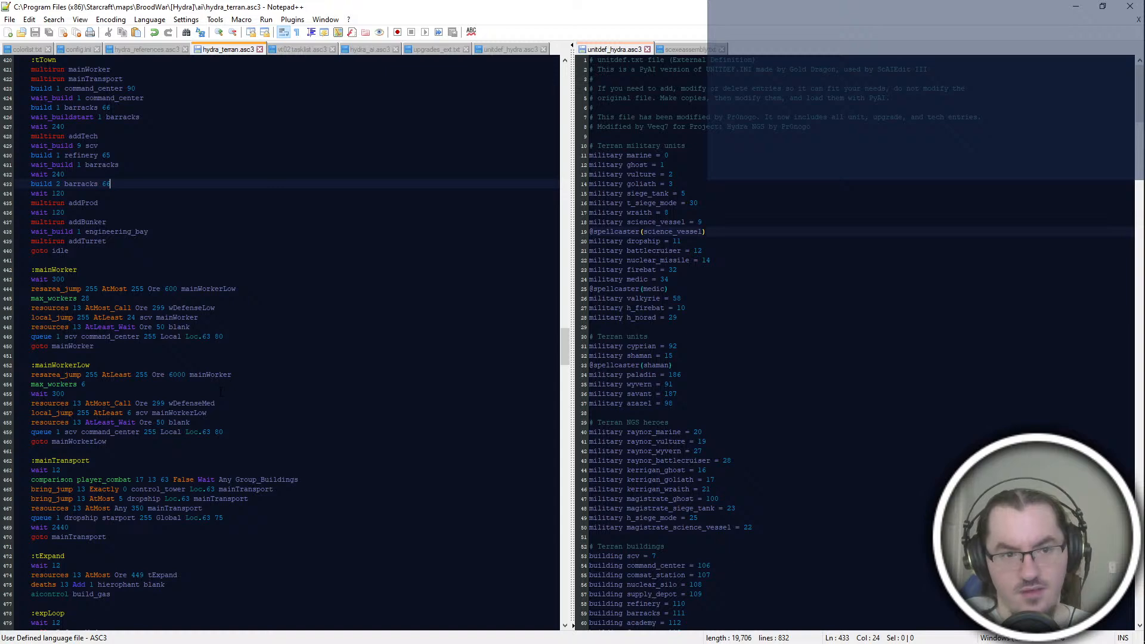
{"action": "scroll", "coordinate": [221, 392], "scroll_direction": "up", "scroll_amount": 4}
Step: Examine the :addTech tech sequence and the wait blocks it calls, from :wBarracks to :wCov
{"action": "scroll", "coordinate": [221, 391], "scroll_direction": "down", "scroll_amount": 20}
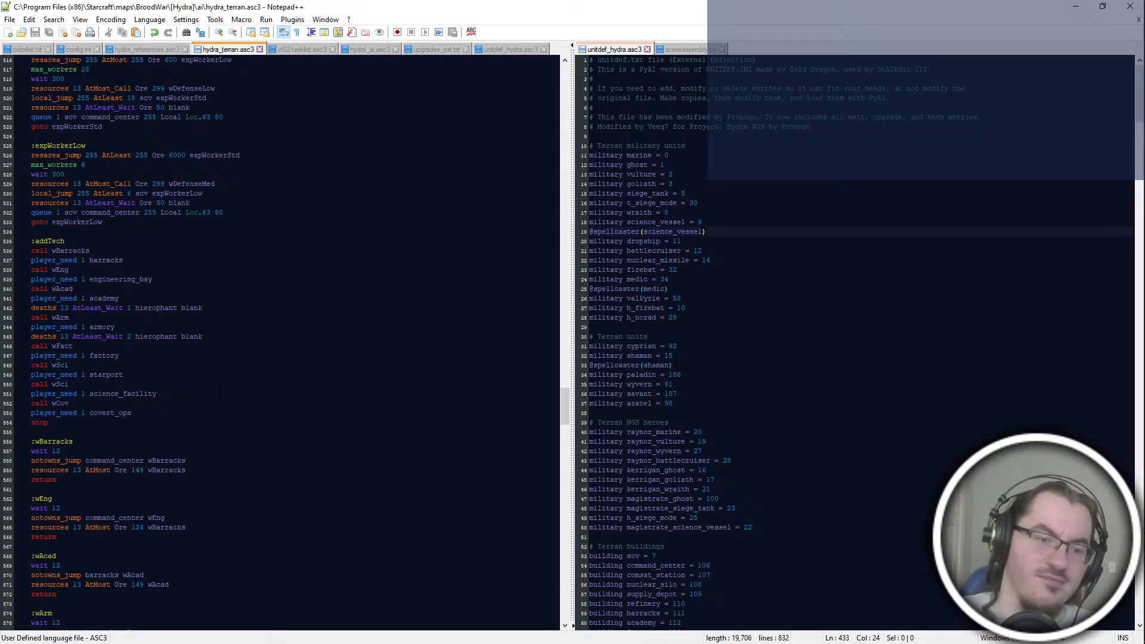
{"action": "scroll", "coordinate": [219, 391], "scroll_direction": "down", "scroll_amount": 8}
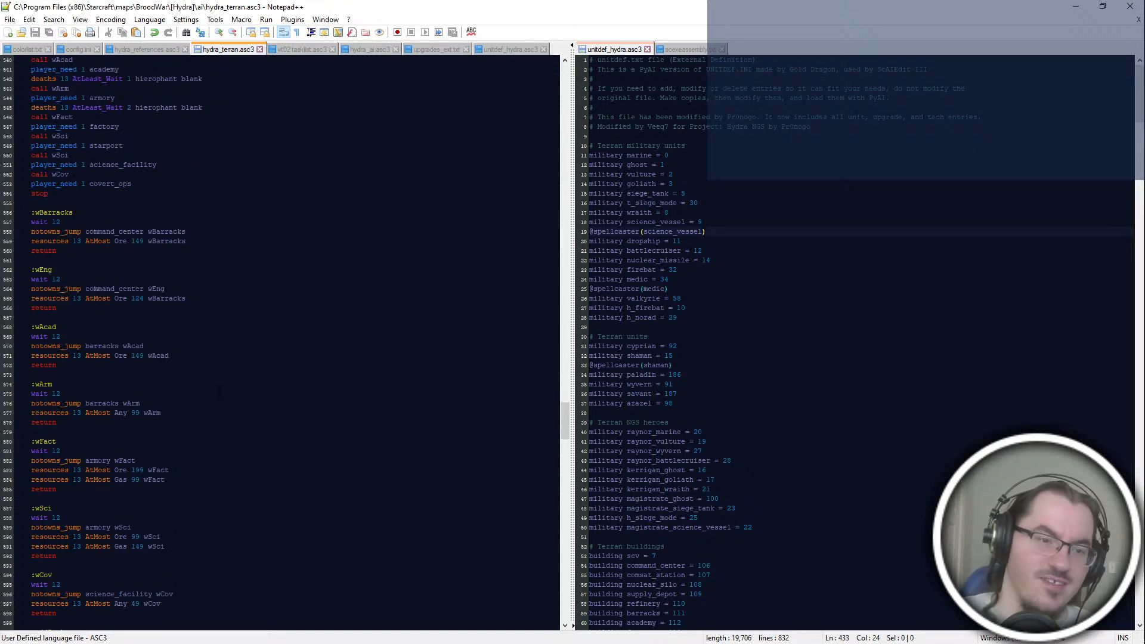
{"action": "scroll", "coordinate": [219, 392], "scroll_direction": "up", "scroll_amount": 8}
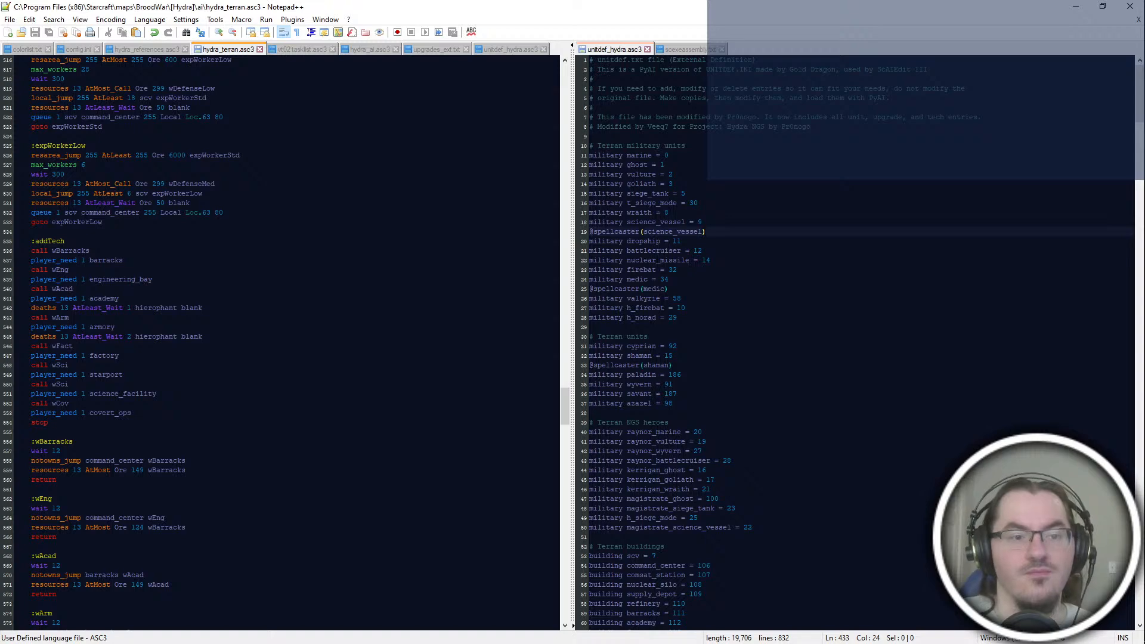
{"action": "double_click", "coordinate": [51, 241]}
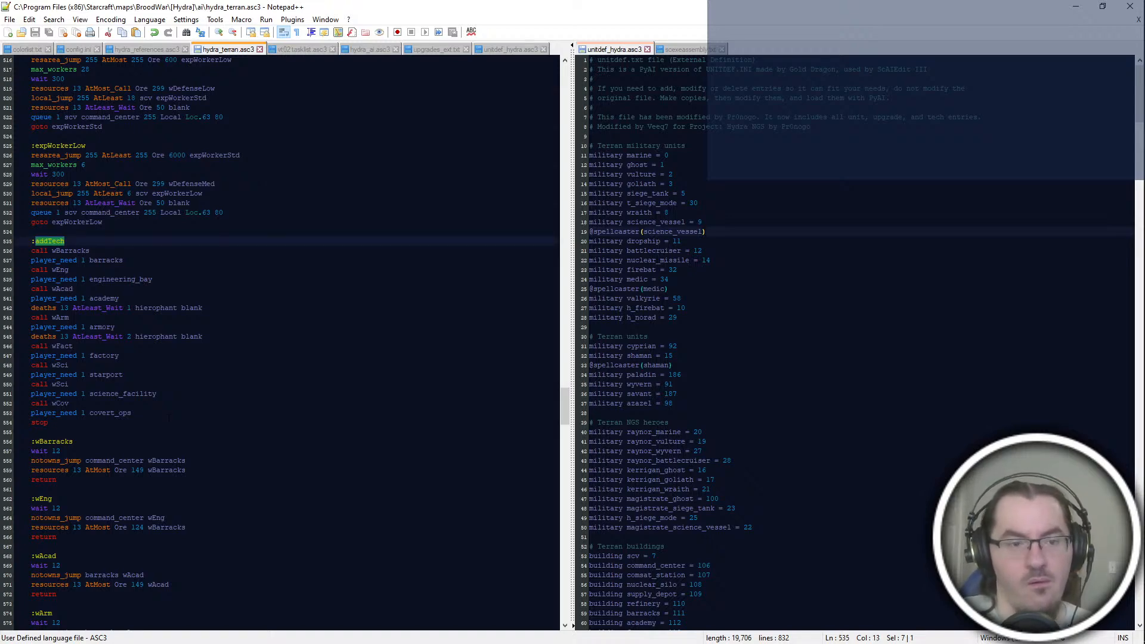
{"action": "scroll", "coordinate": [280, 343], "scroll_direction": "down", "scroll_amount": 6}
{"action": "scroll", "coordinate": [280, 343], "scroll_direction": "up", "scroll_amount": 10}
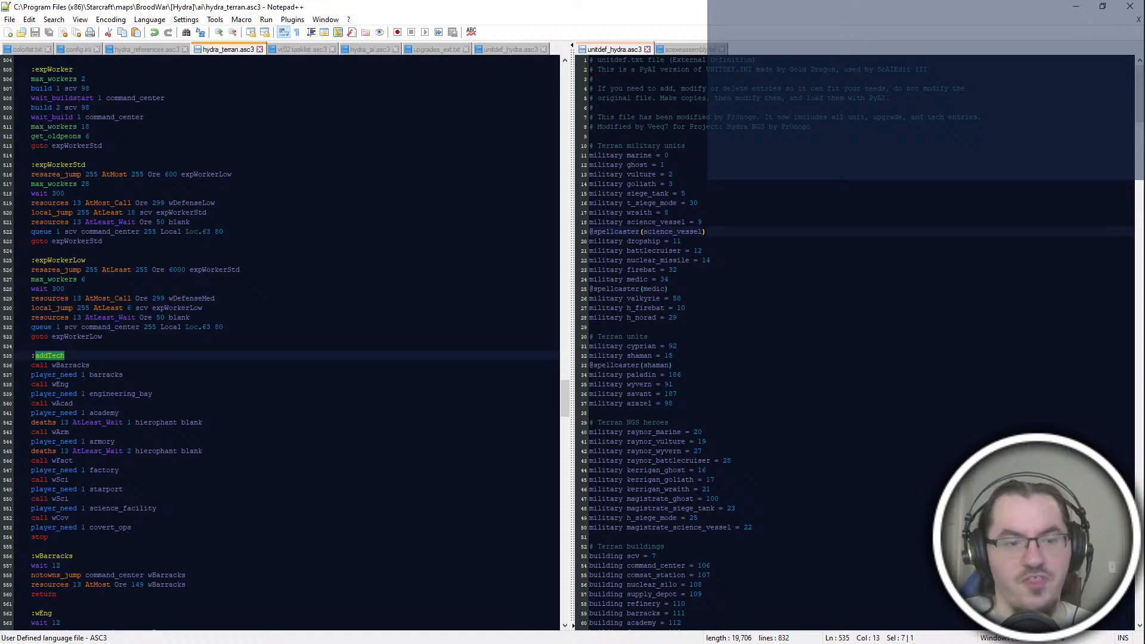
{"action": "scroll", "coordinate": [144, 374], "scroll_direction": "down", "scroll_amount": 4}
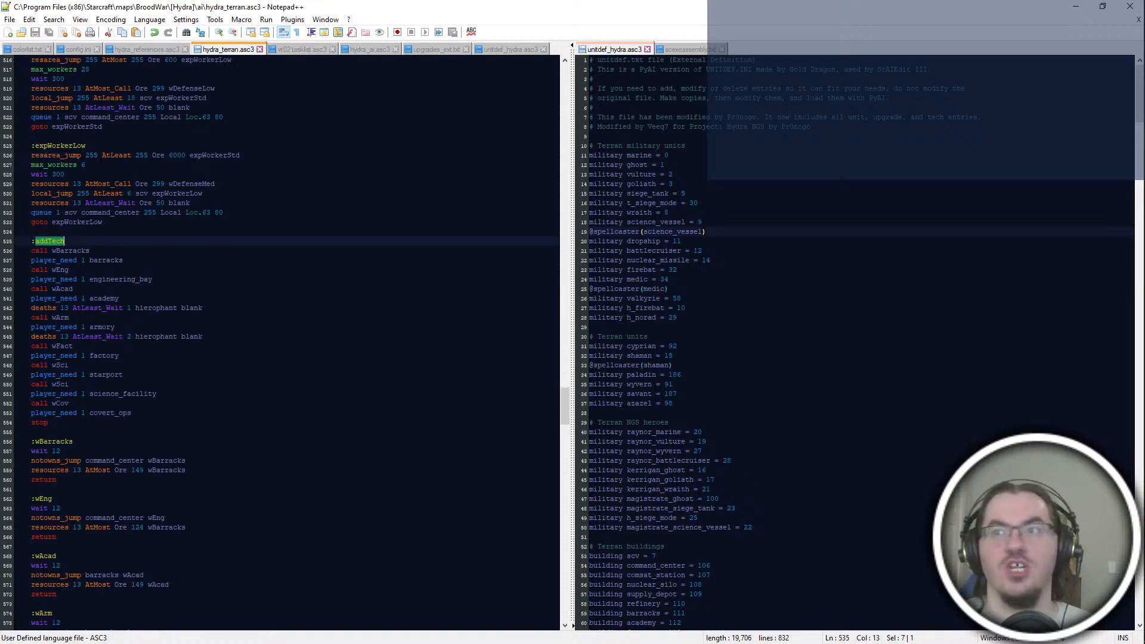
{"action": "scroll", "coordinate": [280, 343], "scroll_direction": "down", "scroll_amount": 2}
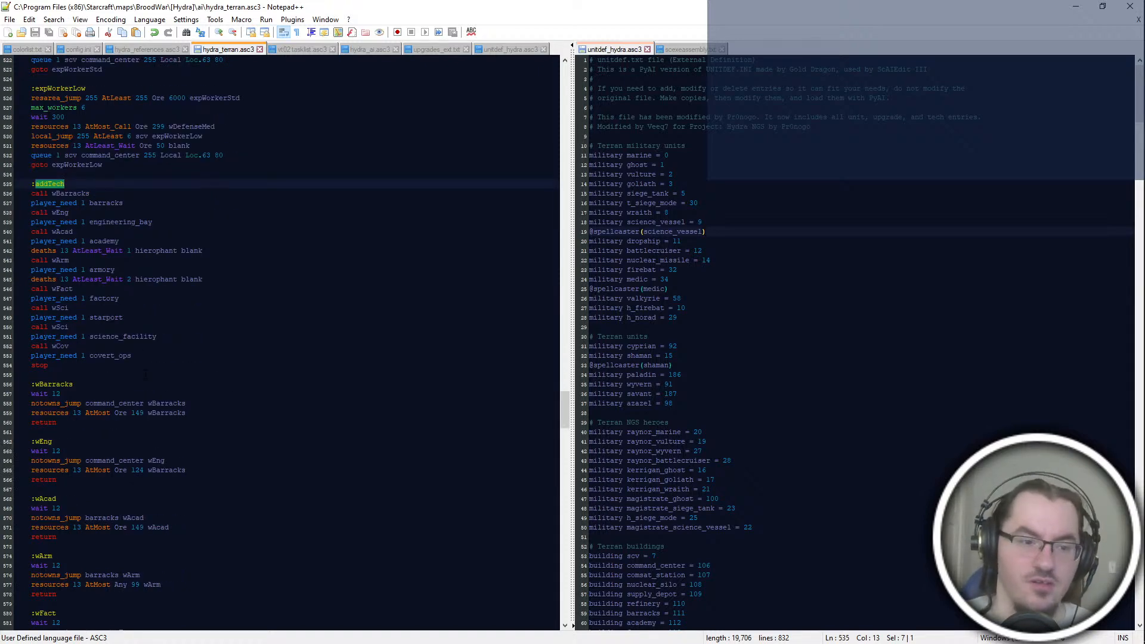
{"action": "scroll", "coordinate": [145, 374], "scroll_direction": "down", "scroll_amount": 6}
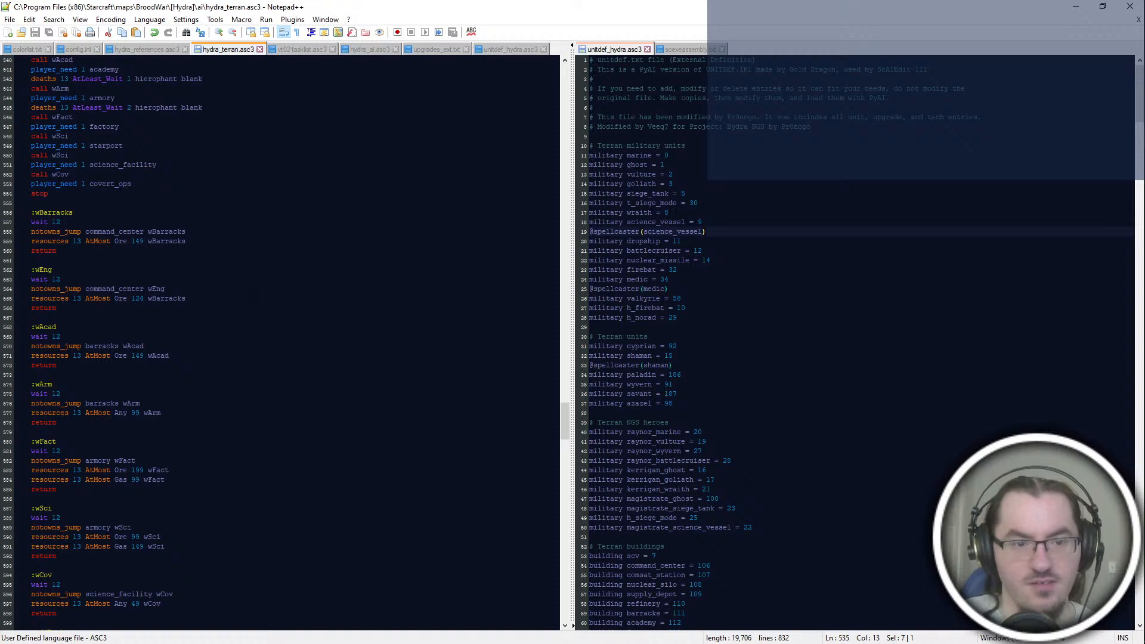
Step: Add a "call wDefenseLow" line after "wait 12" in the :wEng block
{"action": "left_click", "coordinate": [61, 280]}
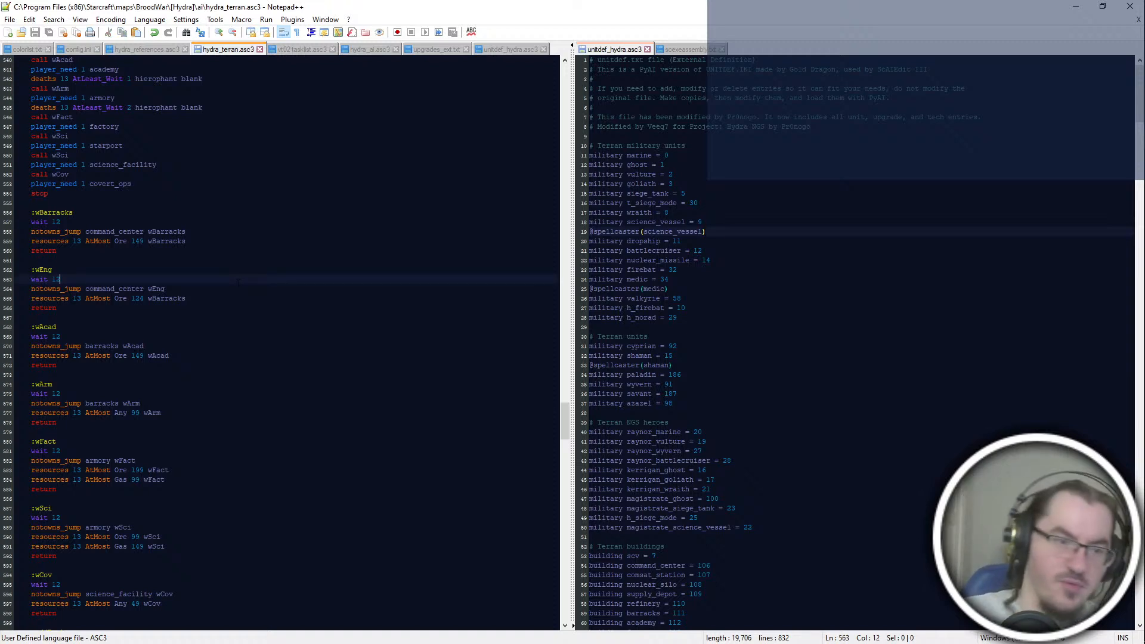
{"action": "key", "text": "Return"}
{"action": "type", "text": "call "}
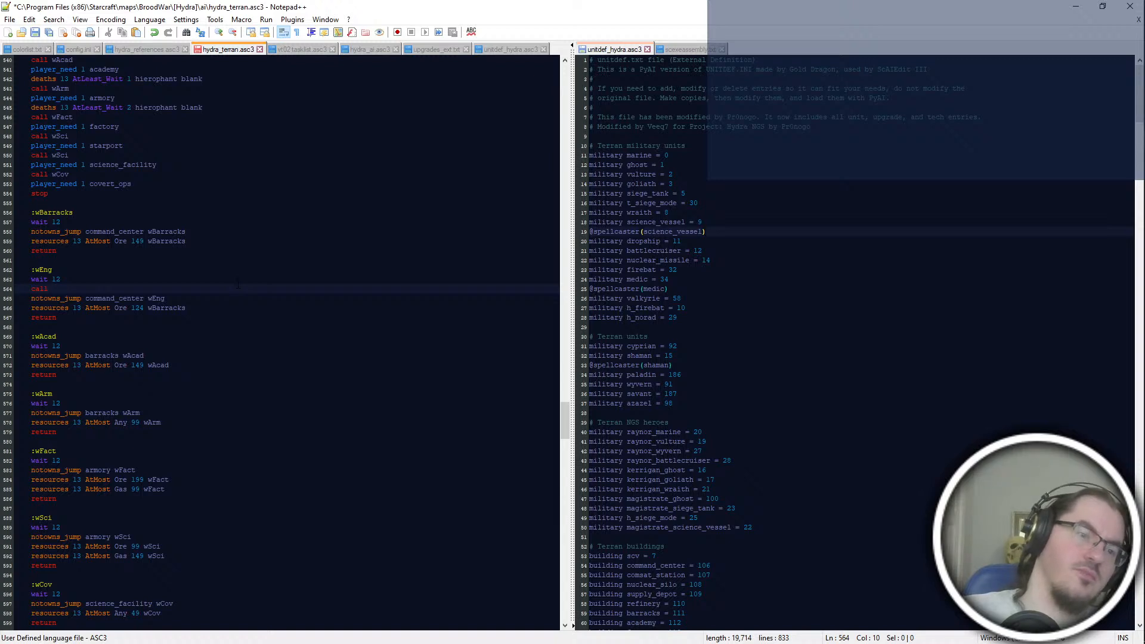
{"action": "type", "text": "wDef"}
{"action": "key", "text": "Down"}
{"action": "key", "text": "Down"}
{"action": "key", "text": "Return"}
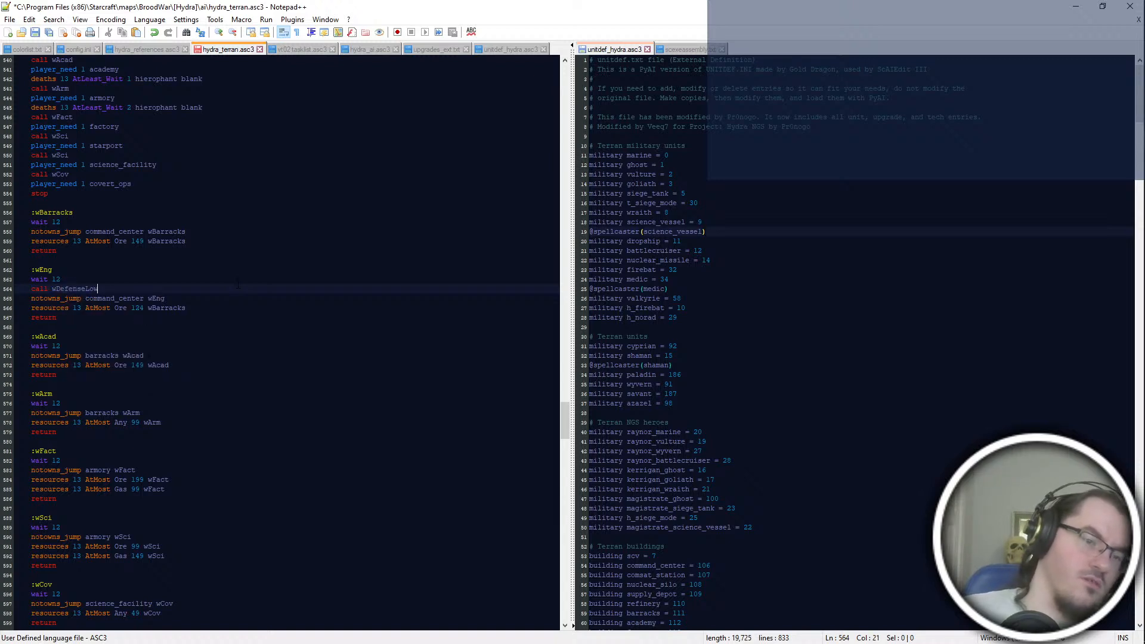
Step: Copy the "call wDefenseLow" line into the :wAcad, :wArm and :wSci blocks, after each "wait 12"
{"action": "left_click_drag", "start_coordinate": [237, 287], "coordinate": [237, 280]}
{"action": "key", "text": "ctrl+c"}
{"action": "left_click", "coordinate": [233, 346]}
{"action": "key", "text": "ctrl+v"}
{"action": "left_click", "coordinate": [233, 413]}
{"action": "key", "text": "ctrl+v"}
{"action": "scroll", "coordinate": [280, 343], "scroll_direction": "down", "scroll_amount": 2}
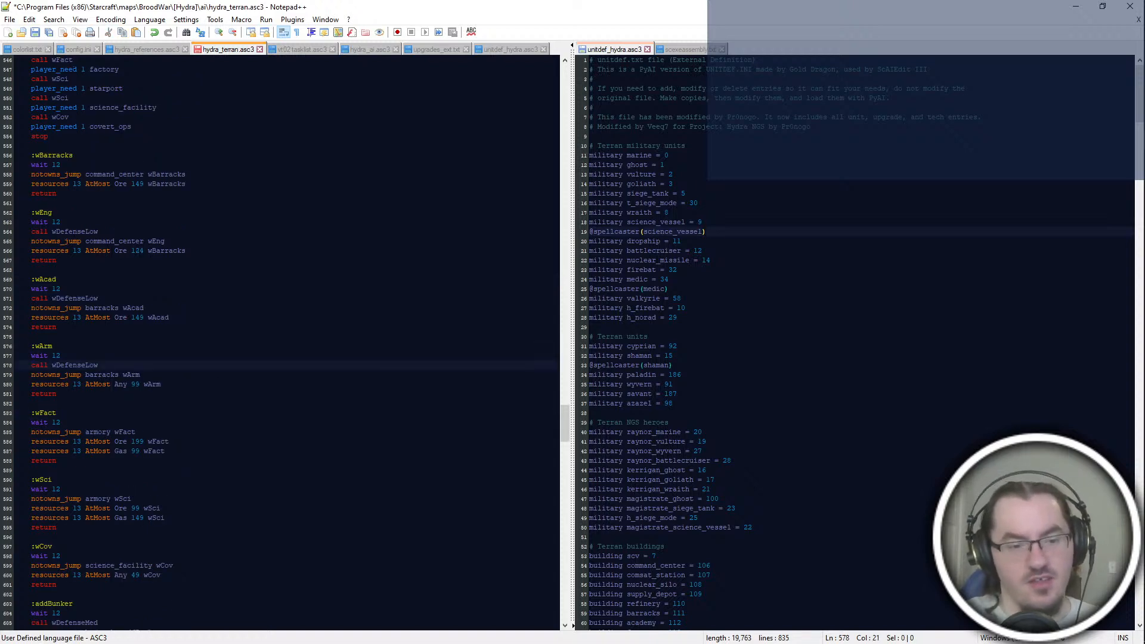
{"action": "left_click", "coordinate": [179, 489]}
{"action": "key", "text": "ctrl+v"}
Step: Add the copied "call wDefenseLow" line after "wait 12" in the :wCov block
{"action": "left_click_drag", "start_coordinate": [176, 566], "coordinate": [173, 575]}
{"action": "left_click", "coordinate": [161, 605]}
{"action": "left_click", "coordinate": [169, 566]}
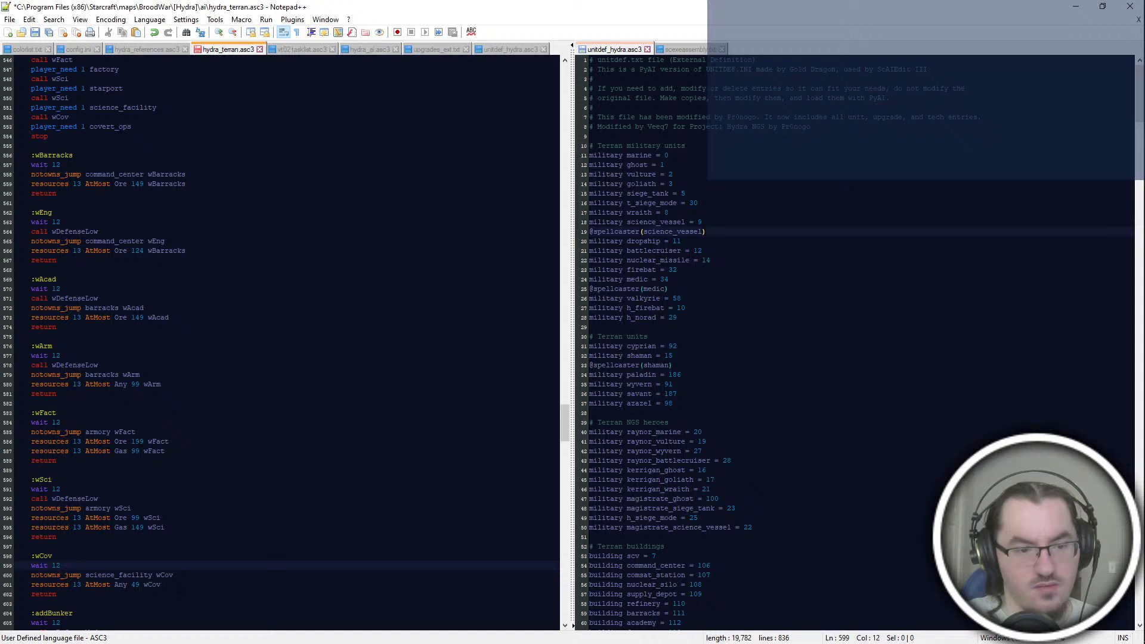
{"action": "scroll", "coordinate": [281, 343], "scroll_direction": "down", "scroll_amount": 2}
{"action": "key", "text": "ctrl+z"}
{"action": "key", "text": "ctrl+y"}
{"action": "left_click", "coordinate": [59, 508]}
{"action": "key", "text": "ctrl+v"}
Step: Delete the "call wCov" and "player_need 1 covert_ops" lines from the end of the :addTech block
{"action": "double_click", "coordinate": [164, 527]}
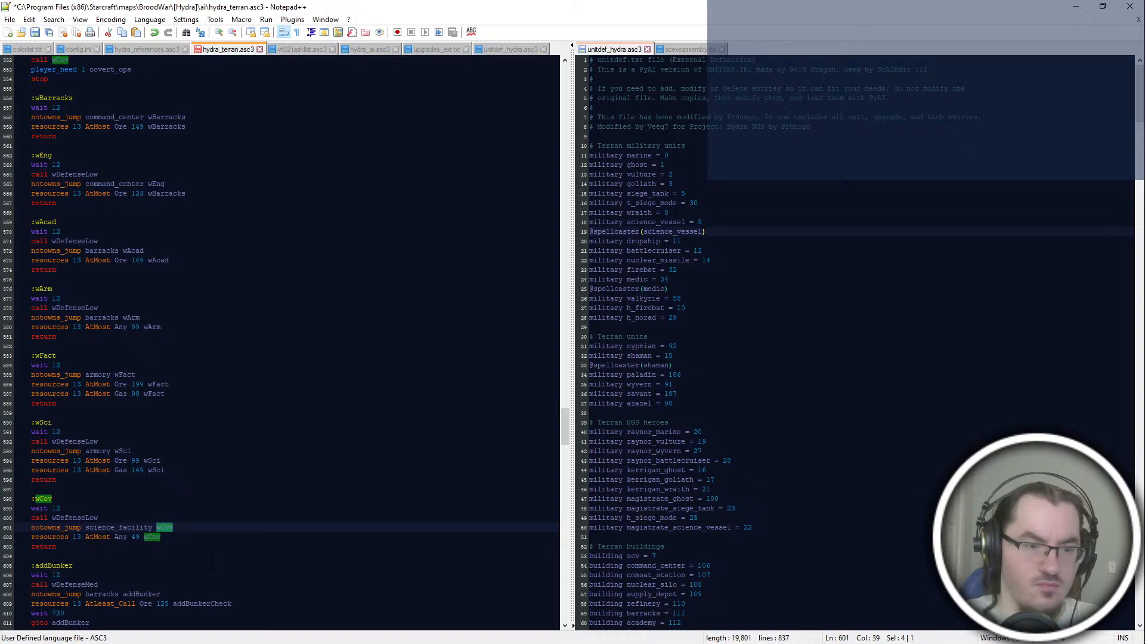
{"action": "scroll", "coordinate": [280, 343], "scroll_direction": "up", "scroll_amount": 8}
{"action": "left_click_drag", "start_coordinate": [149, 298], "coordinate": [167, 288]}
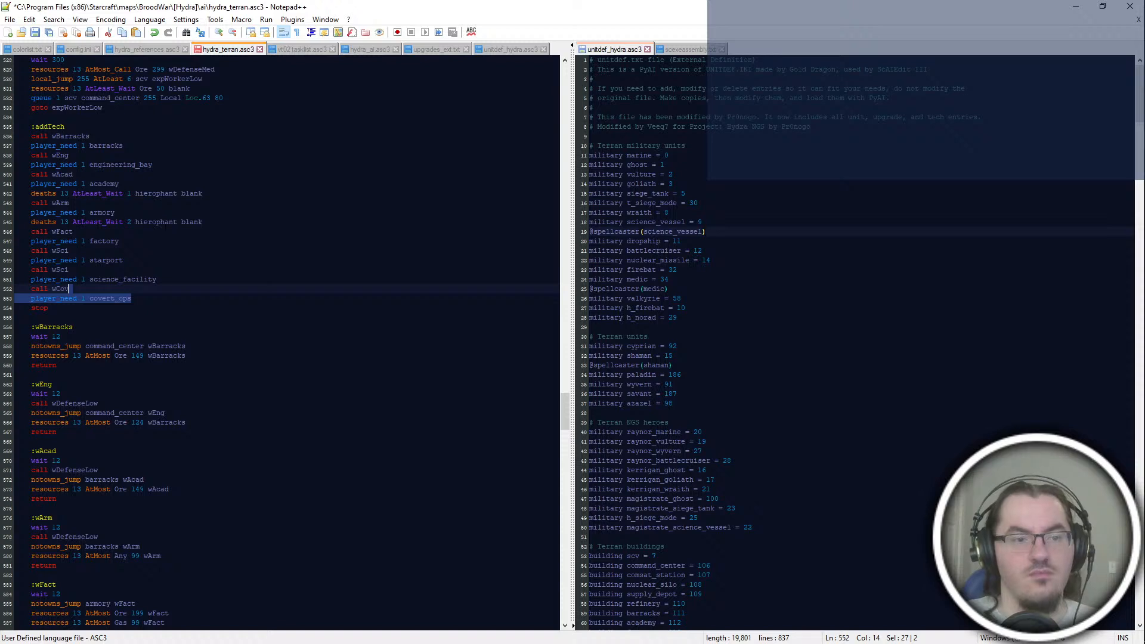
{"action": "left_click_drag", "start_coordinate": [133, 298], "coordinate": [159, 279]}
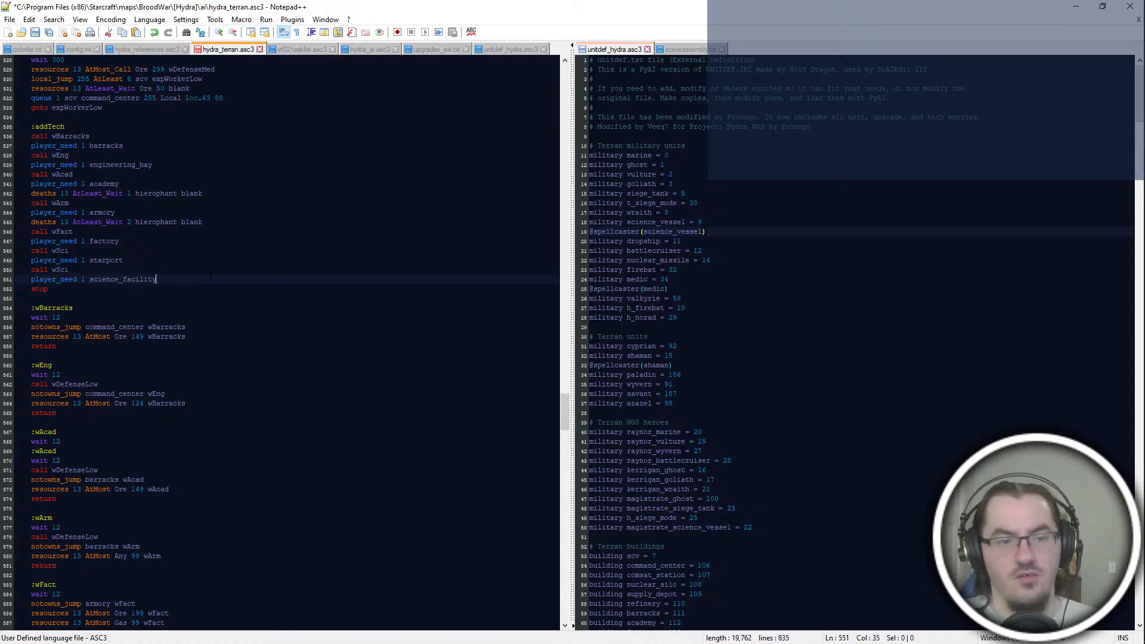
{"action": "key", "text": "BackSpace"}
Step: Delete the whole :wCov block between :wSci and :addBunker
{"action": "scroll", "coordinate": [281, 343], "scroll_direction": "down", "scroll_amount": 6}
{"action": "left_click", "coordinate": [32, 527]}
{"action": "left_click", "coordinate": [158, 461]}
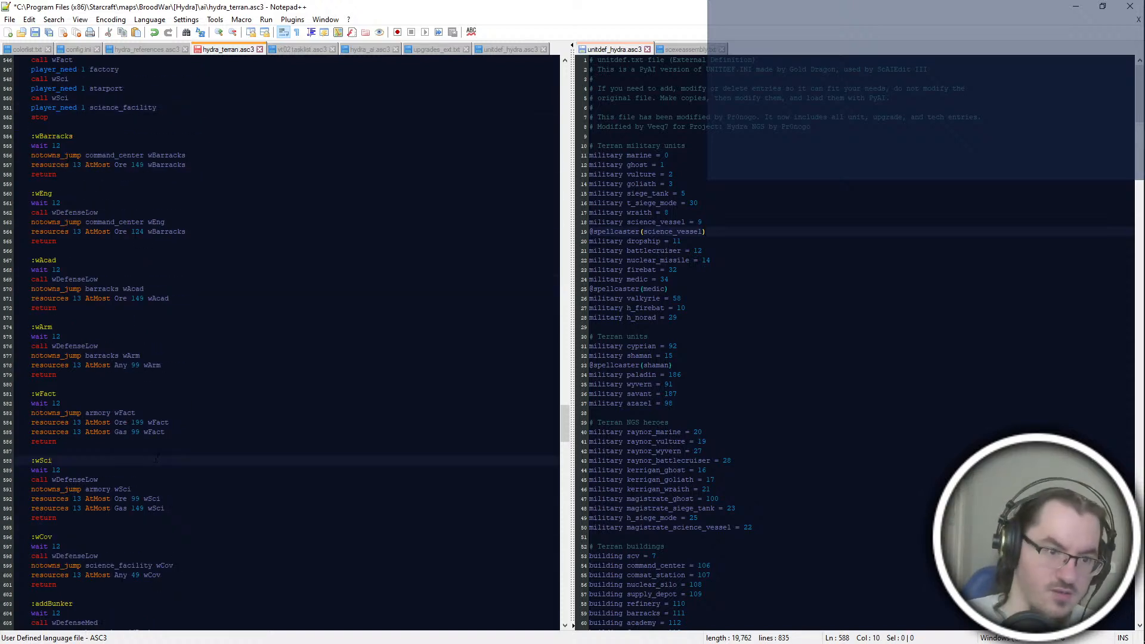
{"action": "left_click_drag", "start_coordinate": [120, 586], "coordinate": [146, 521]}
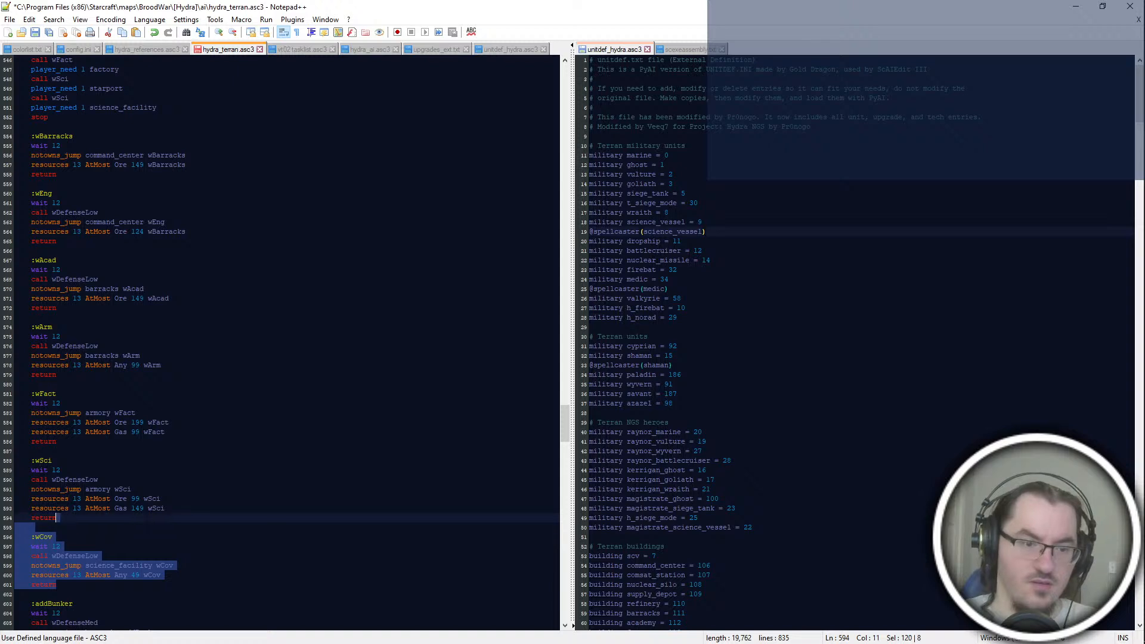
{"action": "key", "text": "BackSpace"}
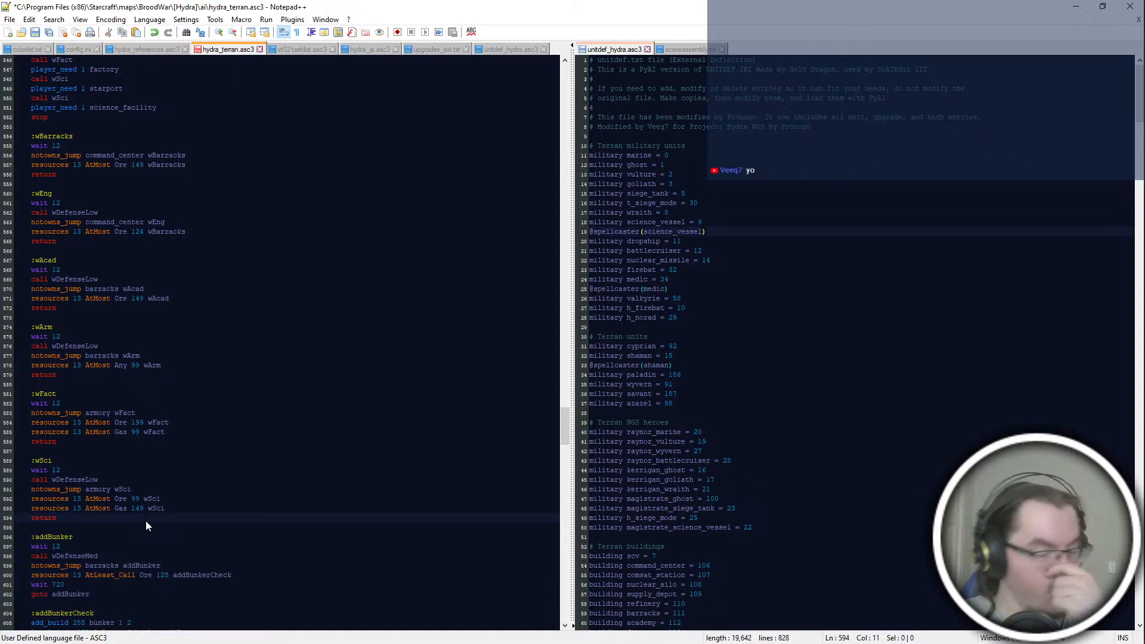
Step: Save the edited hydra_terran.asc3 script
{"action": "scroll", "coordinate": [145, 521], "scroll_direction": "down", "scroll_amount": 4}
{"action": "left_click", "coordinate": [113, 499]}
{"action": "left_click", "coordinate": [113, 489]}
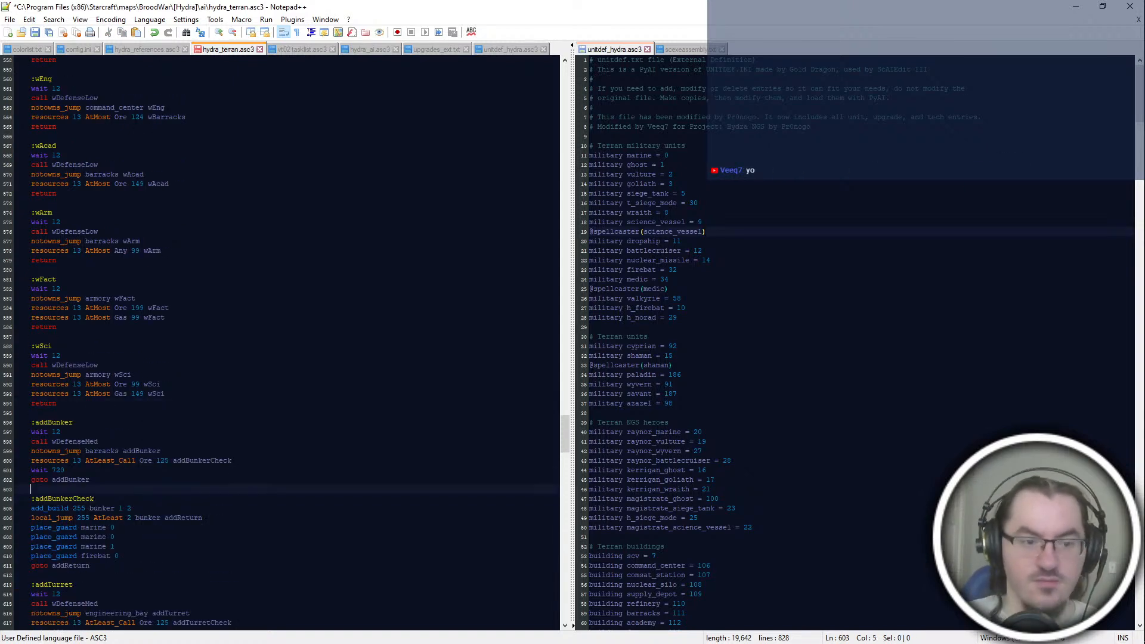
{"action": "key", "text": "ctrl+s"}
Step: Review the :addBunker, :addTurret, :addProd and :addBarracks blocks and their check sub-blocks
{"action": "left_click", "coordinate": [158, 480]}
{"action": "left_click", "coordinate": [157, 356]}
{"action": "left_click", "coordinate": [160, 479]}
{"action": "left_click", "coordinate": [177, 509]}
{"action": "scroll", "coordinate": [180, 501], "scroll_direction": "down", "scroll_amount": 4}
{"action": "scroll", "coordinate": [182, 394], "scroll_direction": "down", "scroll_amount": 4}
{"action": "left_click", "coordinate": [235, 422]}
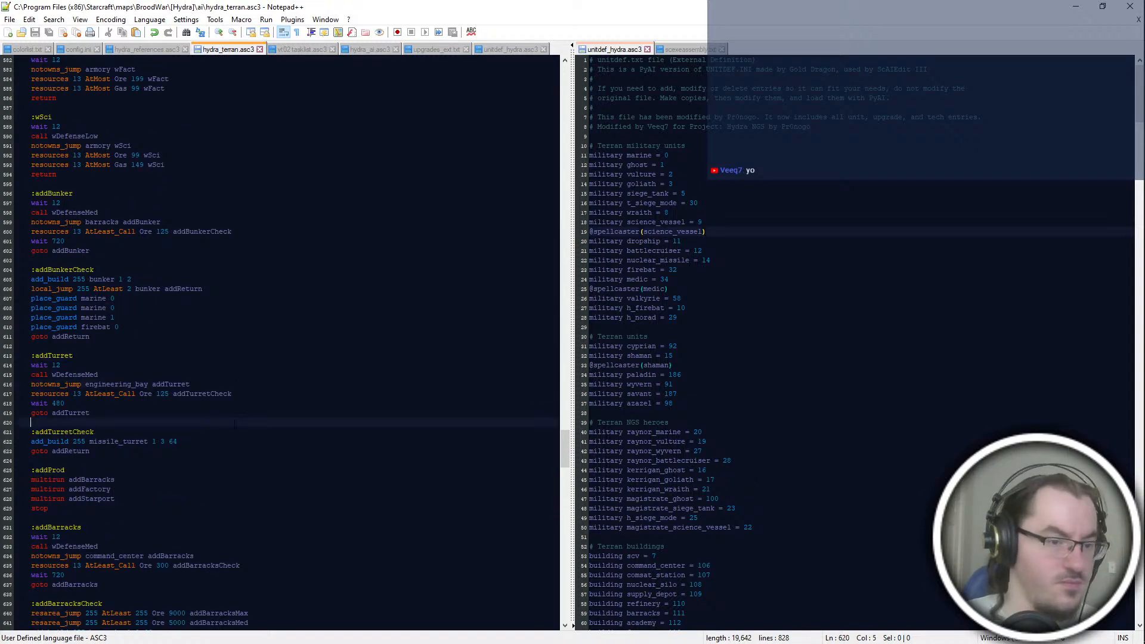
{"action": "scroll", "coordinate": [235, 422], "scroll_direction": "down", "scroll_amount": 6}
{"action": "left_click", "coordinate": [235, 423]}
{"action": "scroll", "coordinate": [235, 423], "scroll_direction": "down", "scroll_amount": 2}
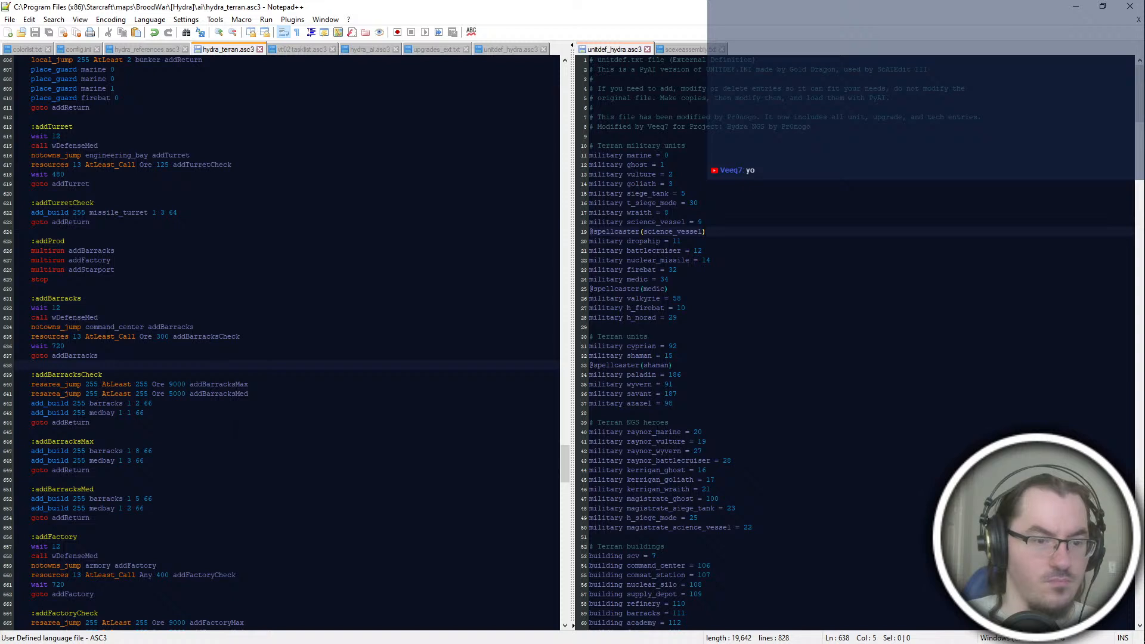
Step: Set the ore threshold for the Max jump to 12000 in the :addBarracksCheck and :addFactoryCheck blocks
{"action": "double_click", "coordinate": [219, 394]}
{"action": "double_click", "coordinate": [219, 384]}
{"action": "scroll", "coordinate": [269, 405], "scroll_direction": "down", "scroll_amount": 6}
{"action": "left_click", "coordinate": [269, 405]}
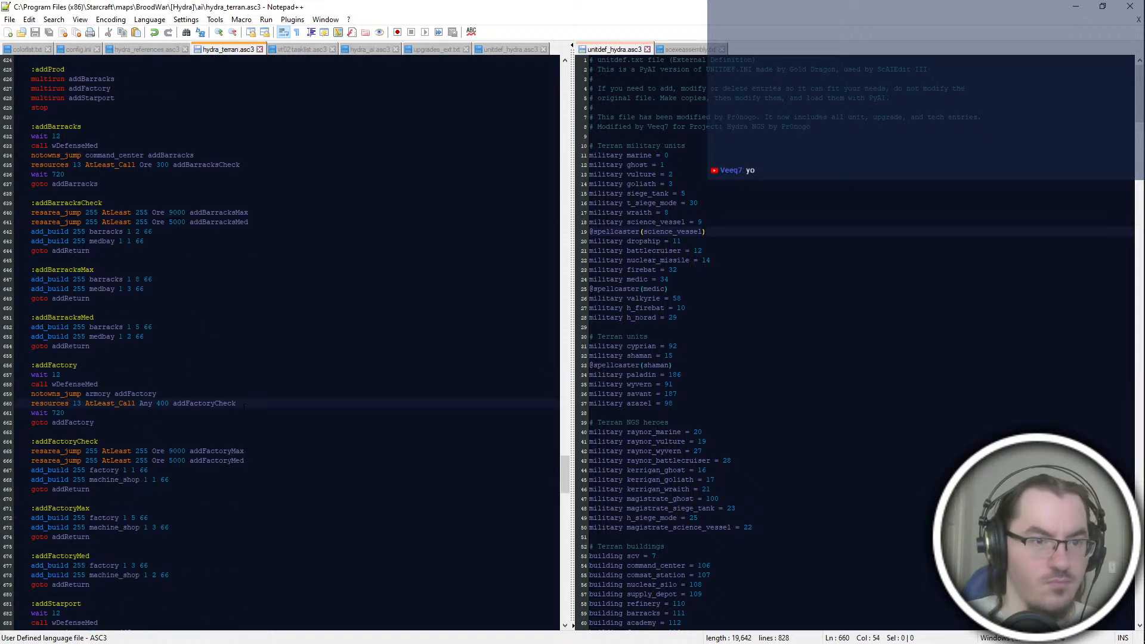
{"action": "double_click", "coordinate": [177, 212]}
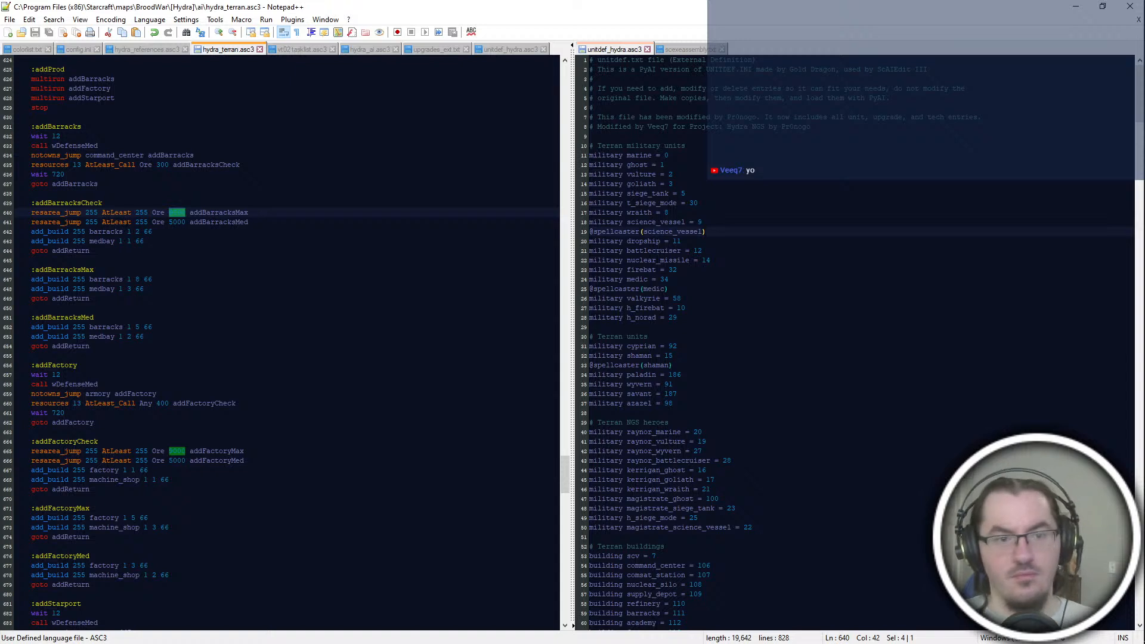
{"action": "type", "text": "1200"}
{"action": "type", "text": "0"}
{"action": "double_click", "coordinate": [177, 451]}
{"action": "type", "text": "12000"}
Step: Set the ore threshold for the Med jump to 6000 in the :addFactoryCheck and :addBarracksCheck blocks
{"action": "double_click", "coordinate": [177, 460]}
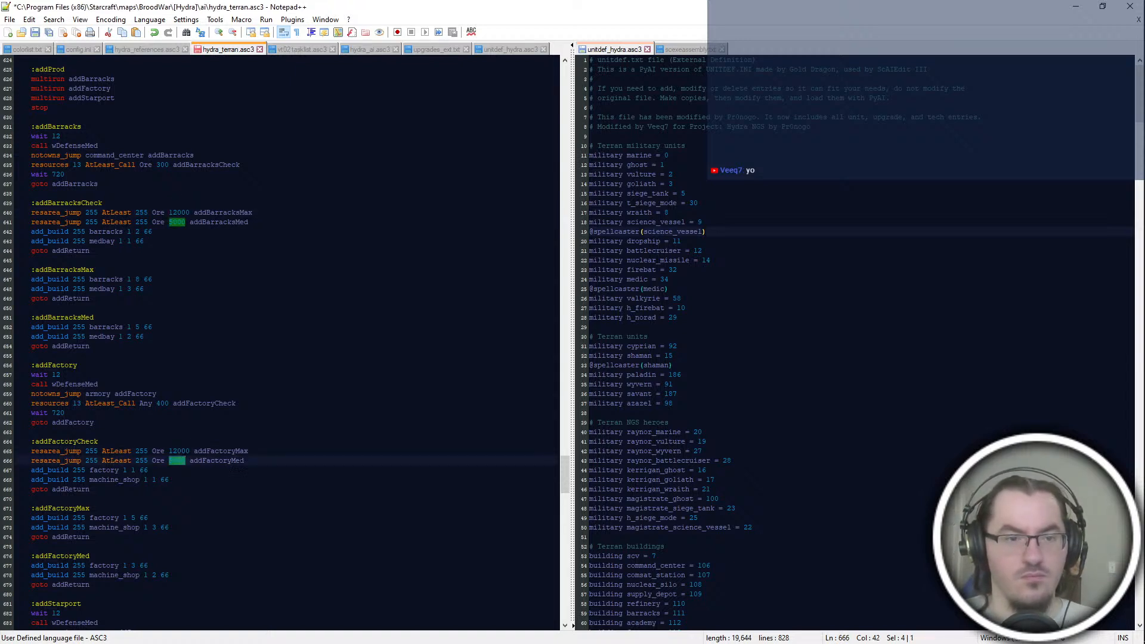
{"action": "type", "text": "6000"}
{"action": "double_click", "coordinate": [176, 222]}
{"action": "type", "text": "6000"}
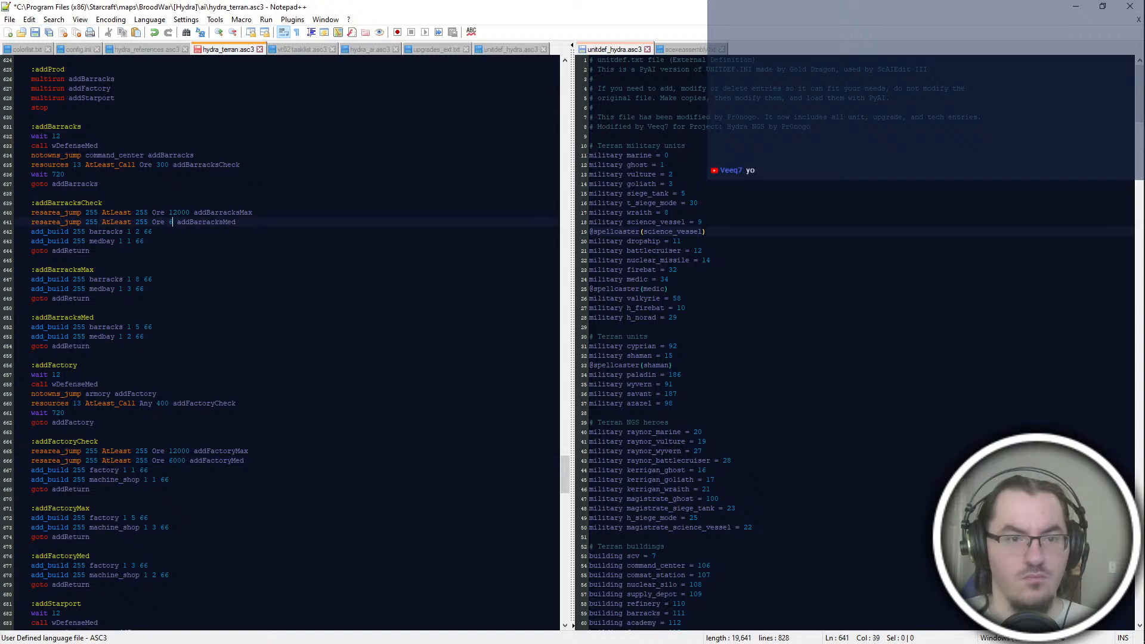
Step: Set the :addStarportCheck ore thresholds to 12000 for addStarportMax and 6000 for addStarportMed, and save the script
{"action": "scroll", "coordinate": [179, 358], "scroll_direction": "down", "scroll_amount": 6}
{"action": "double_click", "coordinate": [176, 346]}
{"action": "type", "text": "12000 addStarportMax"}
{"action": "double_click", "coordinate": [177, 356]}
{"action": "type", "text": "6000 addStarportMed"}
{"action": "scroll", "coordinate": [180, 533], "scroll_direction": "down", "scroll_amount": 8}
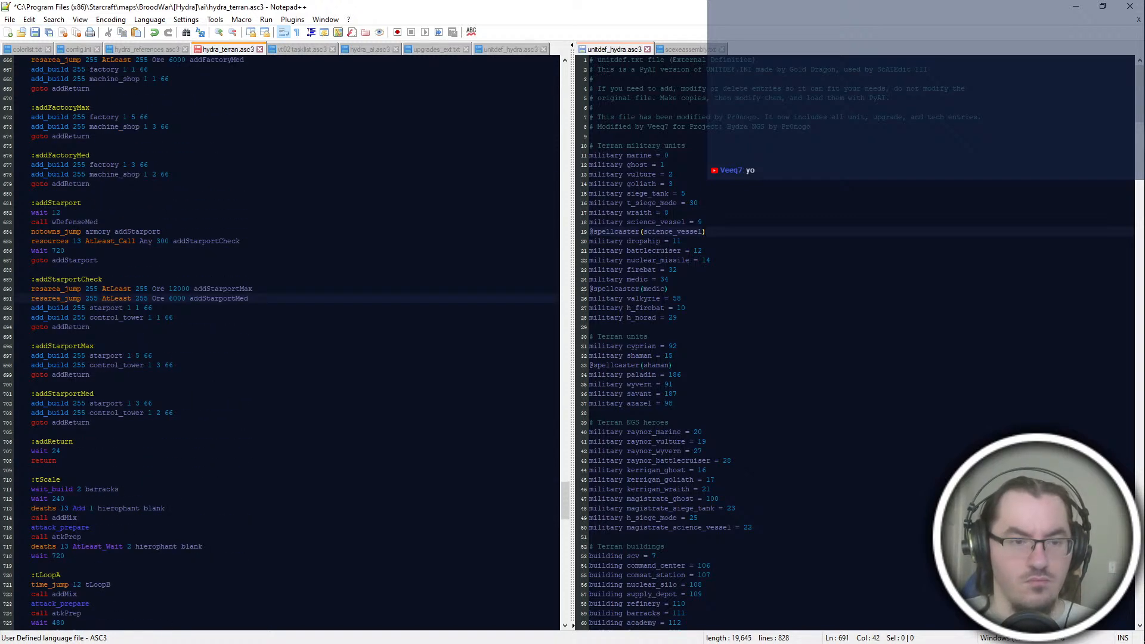
{"action": "left_click", "coordinate": [213, 346]}
{"action": "scroll", "coordinate": [280, 343], "scroll_direction": "up", "scroll_amount": 4}
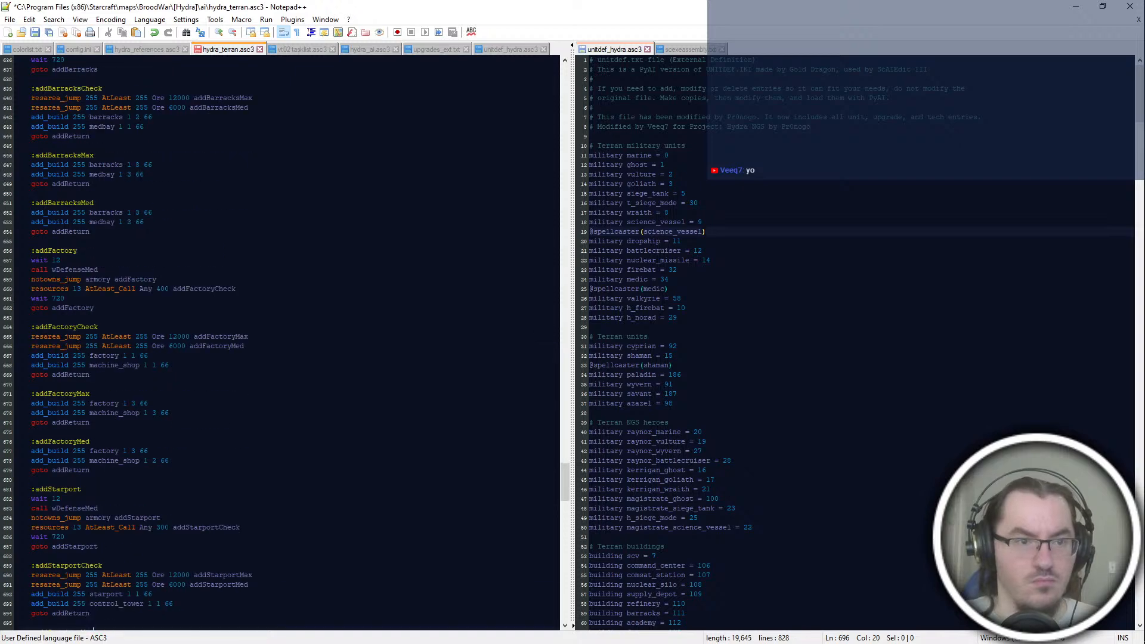
{"action": "key", "text": "ctrl+s"}
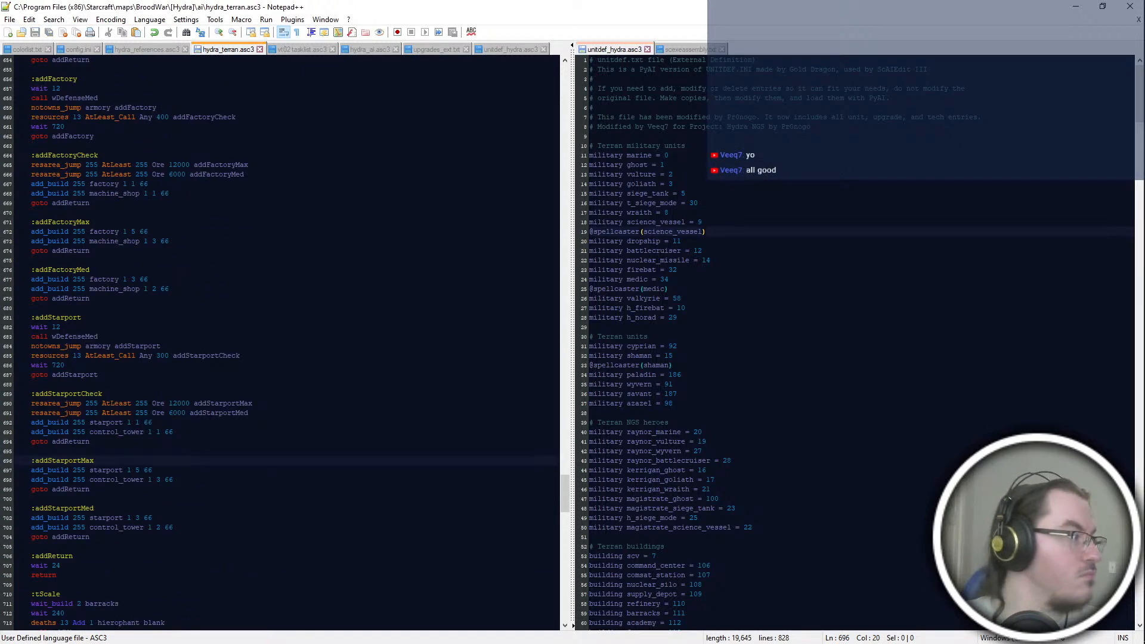
Step: Review the rest of the script, from :addReturn and the attack loops to the :addMix, :addMech and :addTankWraith blocks
{"action": "scroll", "coordinate": [131, 328], "scroll_direction": "down", "scroll_amount": 6}
{"action": "left_click", "coordinate": [131, 327]}
{"action": "left_click", "coordinate": [131, 394]}
{"action": "scroll", "coordinate": [131, 358], "scroll_direction": "down", "scroll_amount": 17}
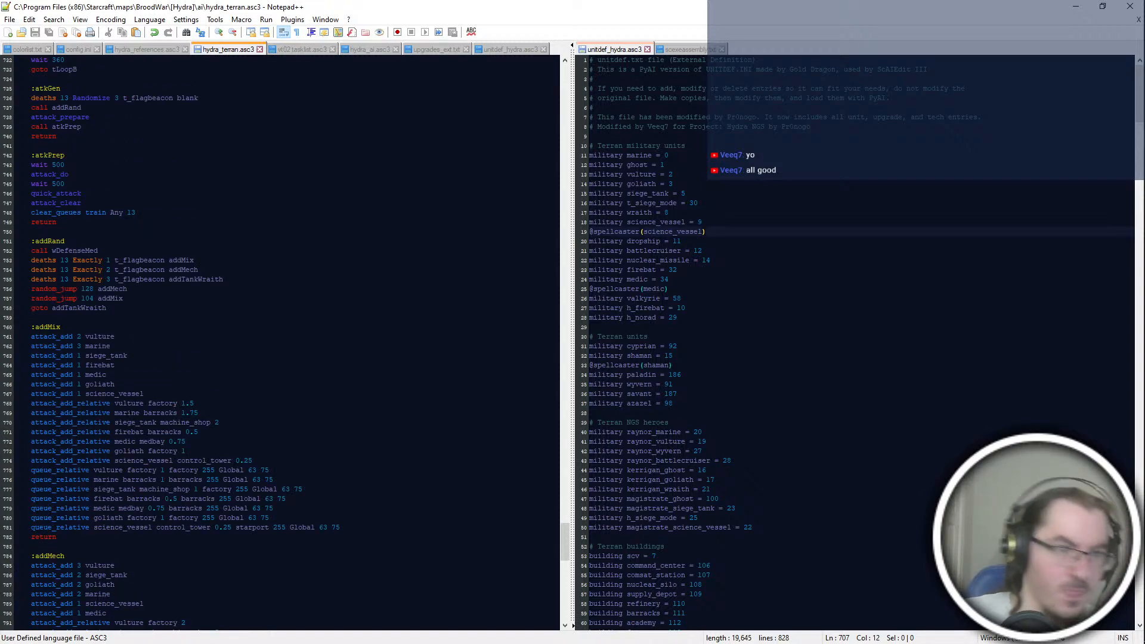
{"action": "scroll", "coordinate": [286, 343], "scroll_direction": "down", "scroll_amount": 19}
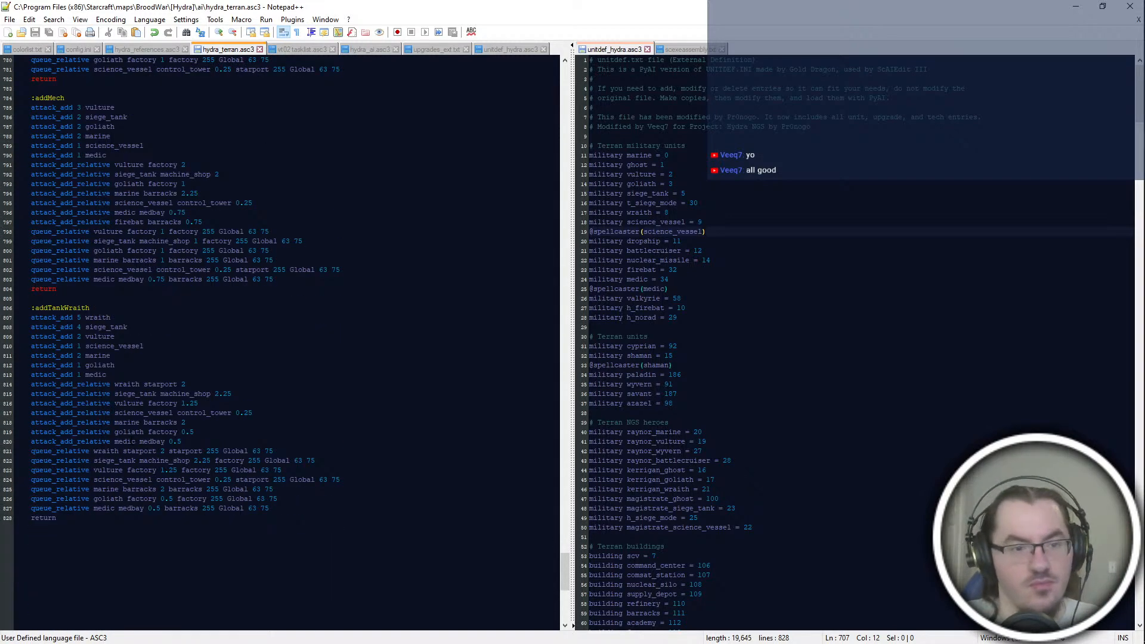
{"action": "scroll", "coordinate": [287, 343], "scroll_direction": "up", "scroll_amount": 20}
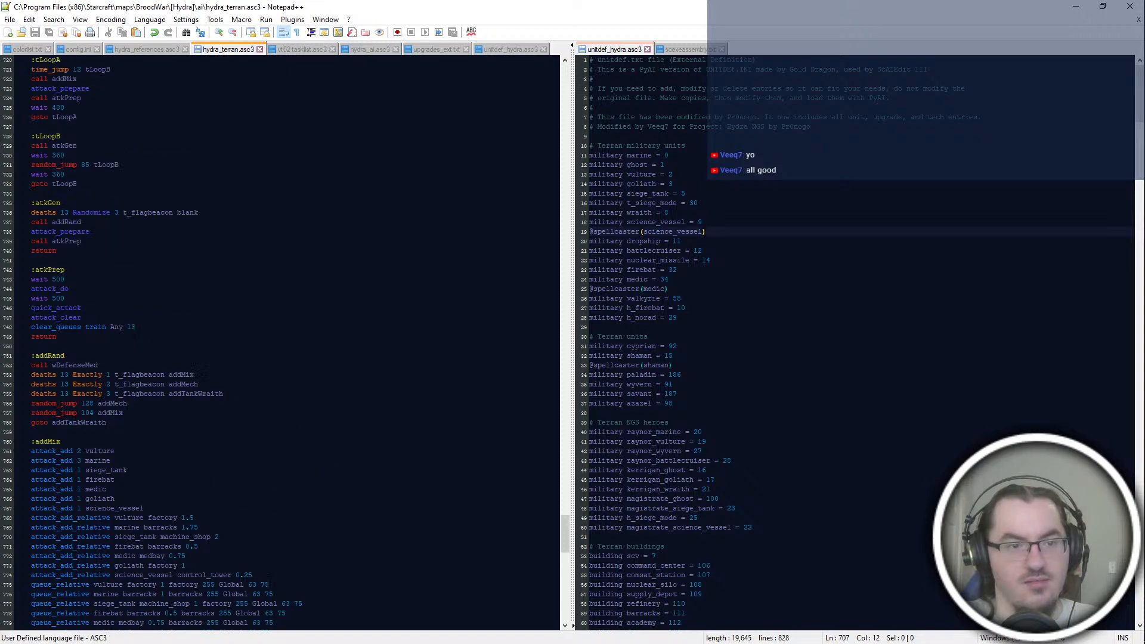
{"action": "scroll", "coordinate": [286, 343], "scroll_direction": "up", "scroll_amount": 2}
{"action": "scroll", "coordinate": [286, 343], "scroll_direction": "up", "scroll_amount": 20}
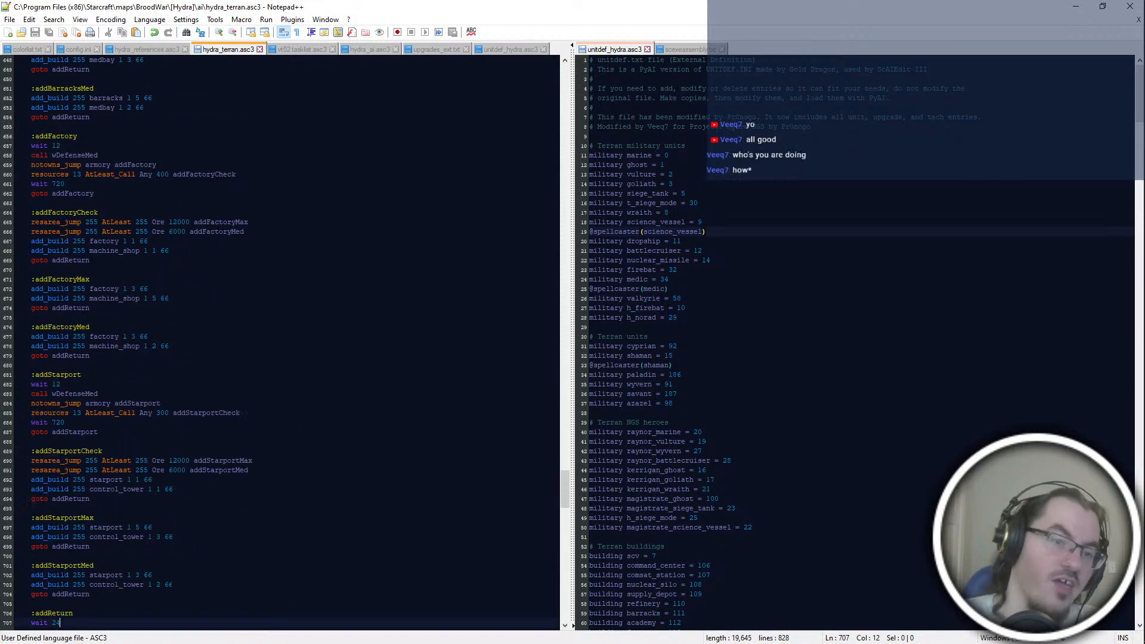
{"action": "scroll", "coordinate": [287, 343], "scroll_direction": "up", "scroll_amount": 20}
{"action": "scroll", "coordinate": [287, 343], "scroll_direction": "up", "scroll_amount": 20}
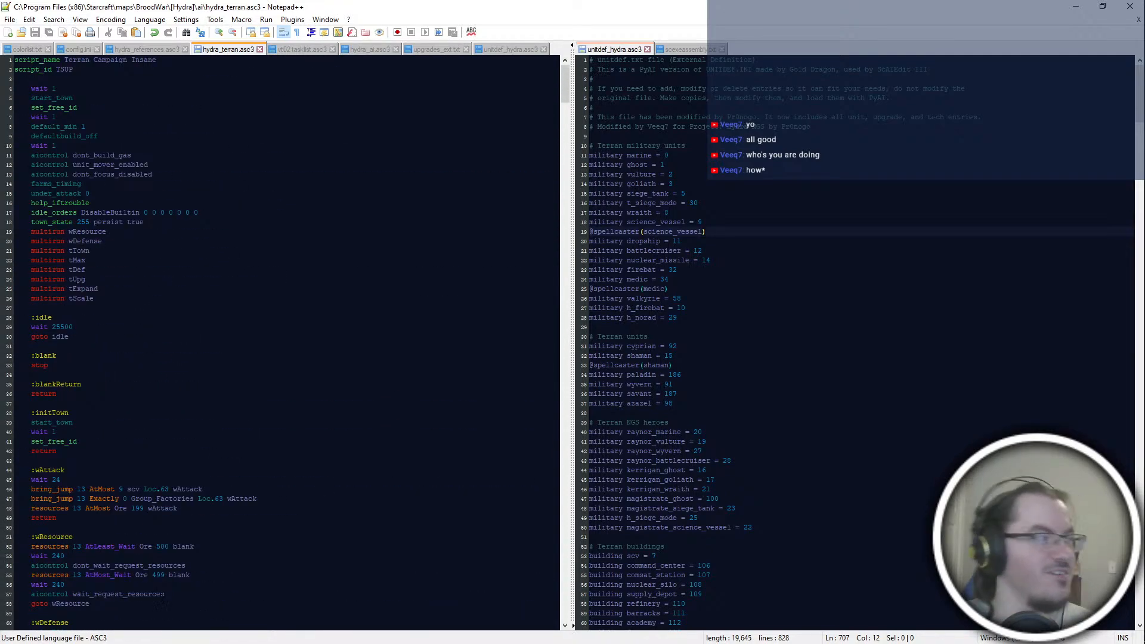
Step: Switch to ScmDraft and look over the bases and terrain of The Skinmaker map
{"action": "key", "text": "alt+Tab"}
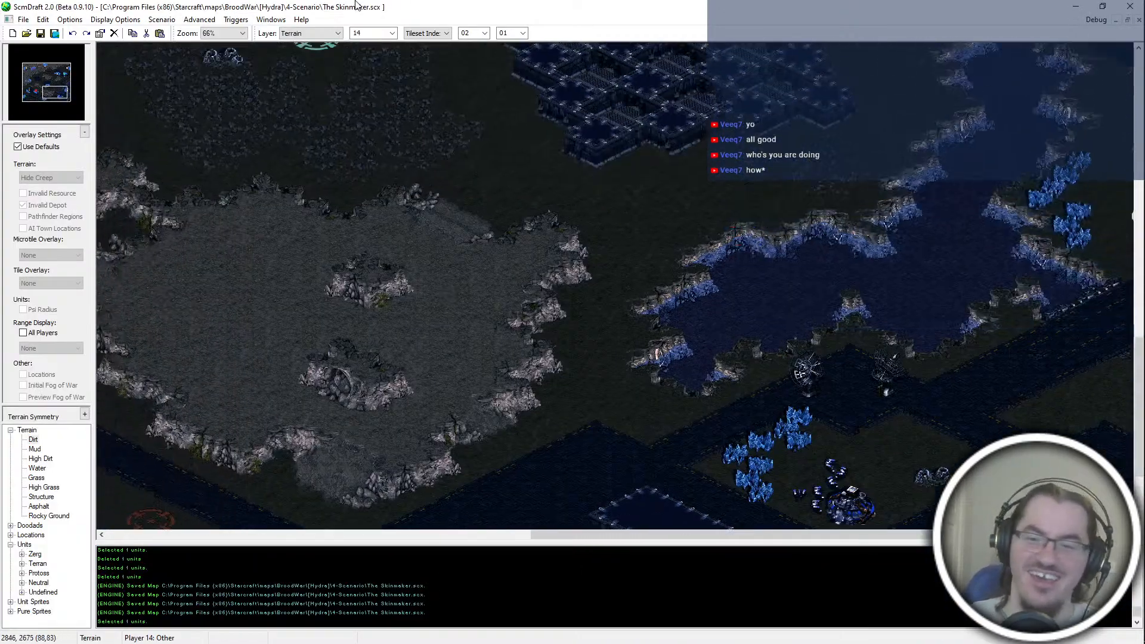
{"action": "middle_click_drag", "start_coordinate": [357, 59], "coordinate": [298, 411]}
{"action": "middle_click_drag", "start_coordinate": [310, 70], "coordinate": [506, 224]}
{"action": "key", "text": "alt+Tab"}
{"action": "key", "text": "Escape"}
{"action": "middle_click_drag", "start_coordinate": [547, 425], "coordinate": [425, 568]}
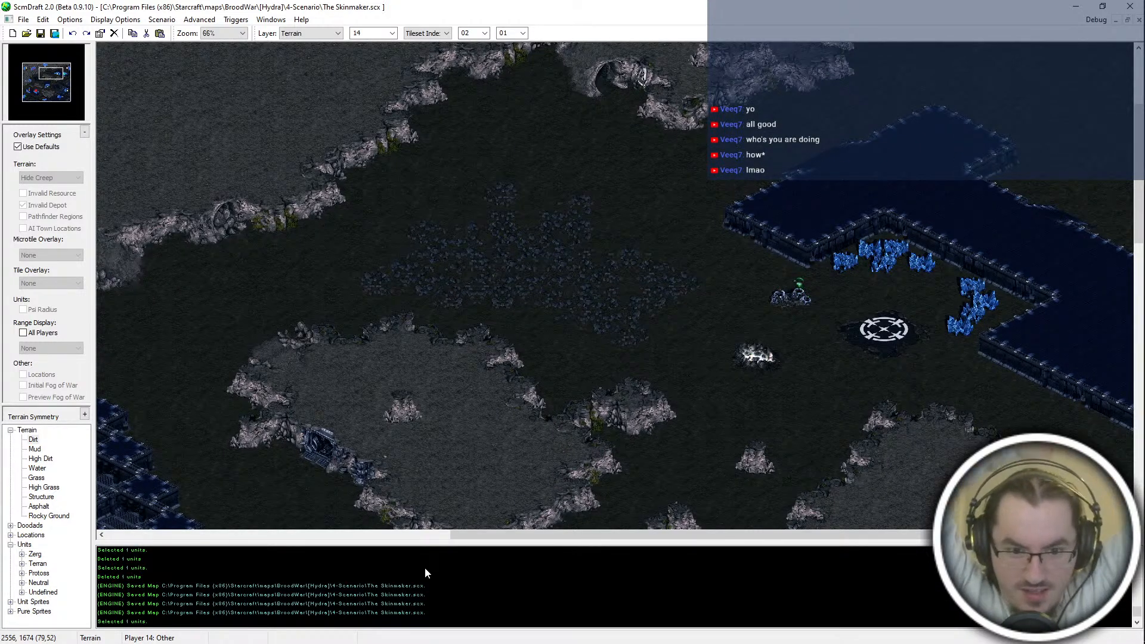
{"action": "middle_click_drag", "start_coordinate": [457, 435], "coordinate": [529, 642]}
Step: Switch back to Notepad++ and read through the defense, upgrade and idle-order blocks of hydra_terran.asc3
{"action": "key", "text": "alt+Tab"}
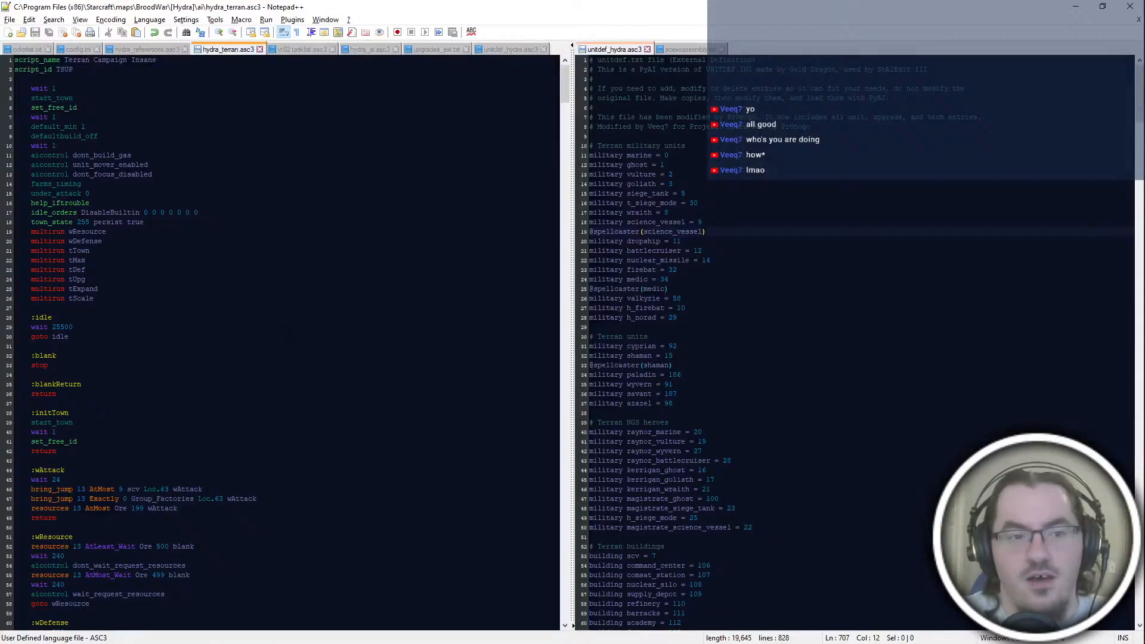
{"action": "scroll", "coordinate": [280, 343], "scroll_direction": "down", "scroll_amount": 20}
{"action": "scroll", "coordinate": [280, 343], "scroll_direction": "down", "scroll_amount": 20}
{"action": "key", "text": "alt+Tab"}
{"action": "left_click_drag", "start_coordinate": [38, 88], "coordinate": [50, 90]}
{"action": "scroll", "coordinate": [527, 323], "scroll_direction": "down", "scroll_amount": 2}
{"action": "key", "text": "alt+Tab"}
{"action": "scroll", "coordinate": [527, 323], "scroll_direction": "up", "scroll_amount": 15}
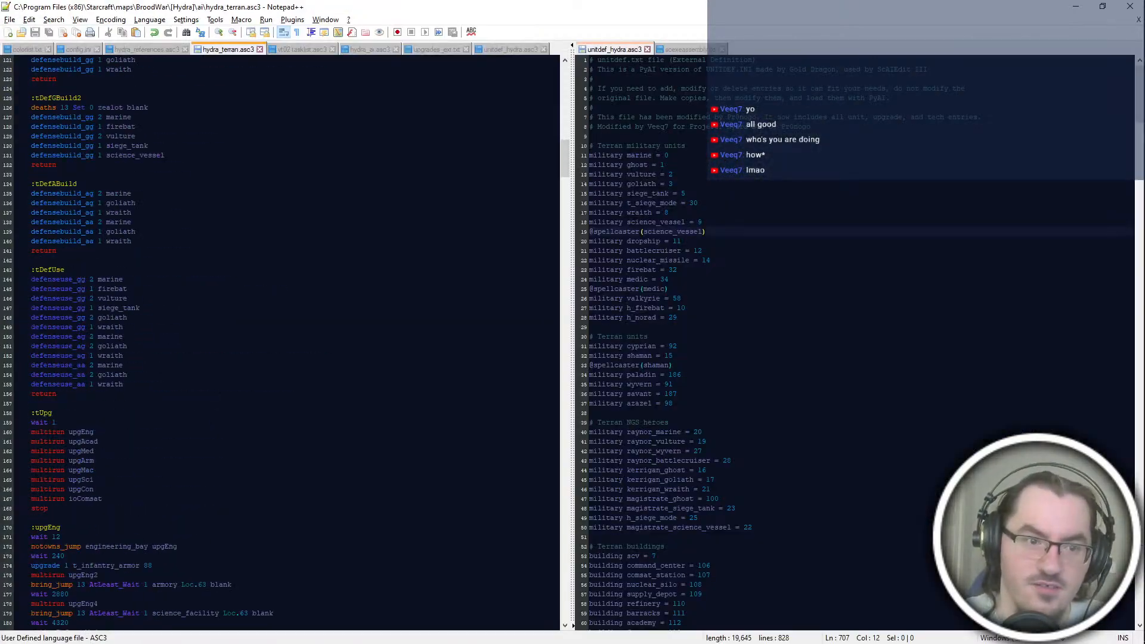
{"action": "scroll", "coordinate": [280, 343], "scroll_direction": "down", "scroll_amount": 20}
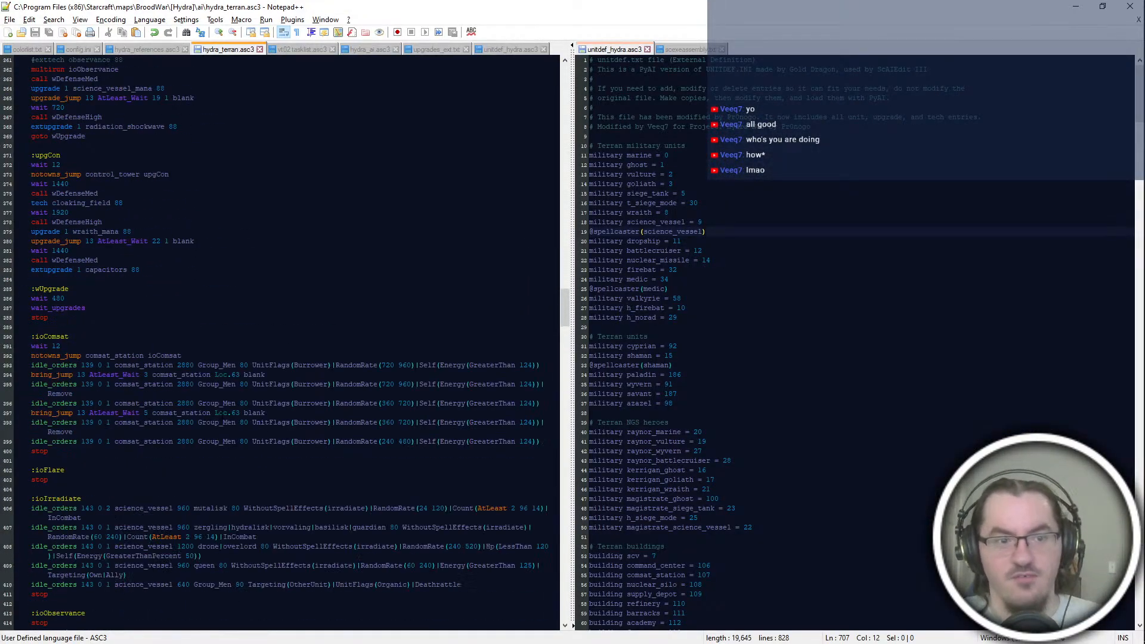
{"action": "scroll", "coordinate": [281, 343], "scroll_direction": "up", "scroll_amount": 20}
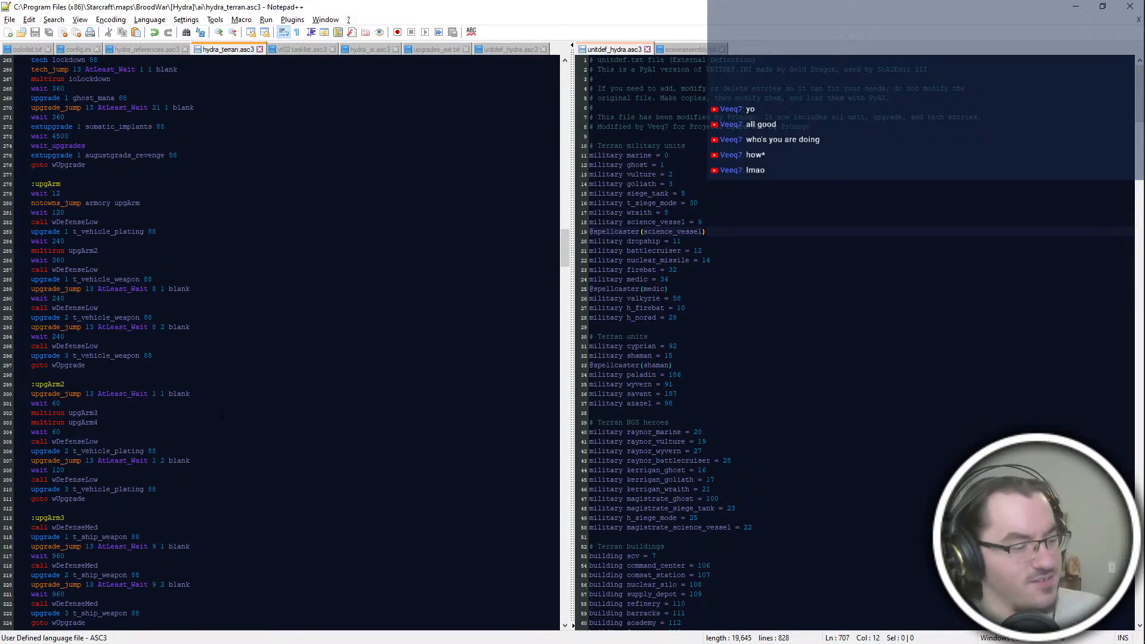
Step: Switch to ScmDraft and examine the base locations, resources and paths across The Skinmaker map
{"action": "key", "text": "alt+Tab"}
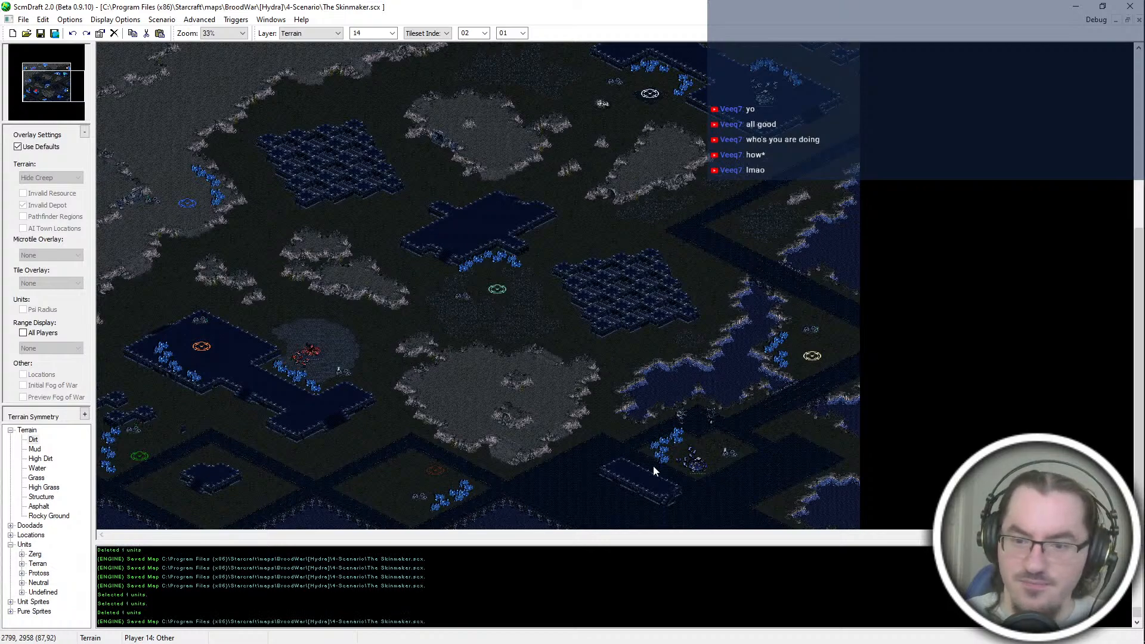
{"action": "scroll", "coordinate": [653, 465], "scroll_direction": "up", "scroll_amount": 2}
{"action": "middle_click_drag", "start_coordinate": [657, 454], "coordinate": [404, 187]}
{"action": "left_click_drag", "start_coordinate": [47, 81], "coordinate": [24, 70]}
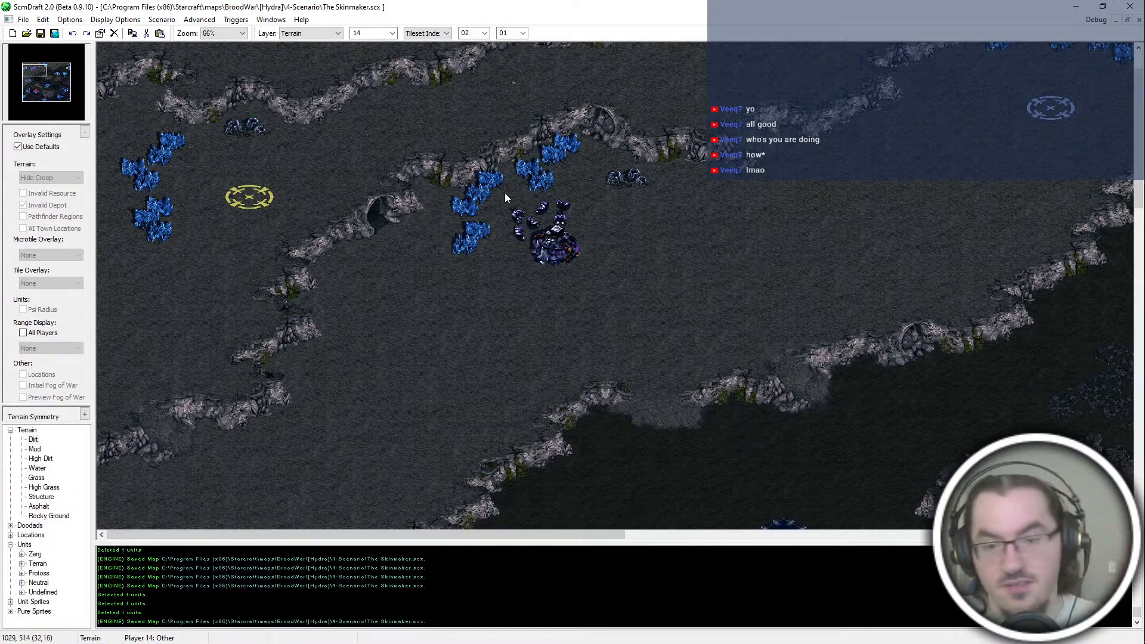
{"action": "scroll", "coordinate": [561, 389], "scroll_direction": "down", "scroll_amount": 10}
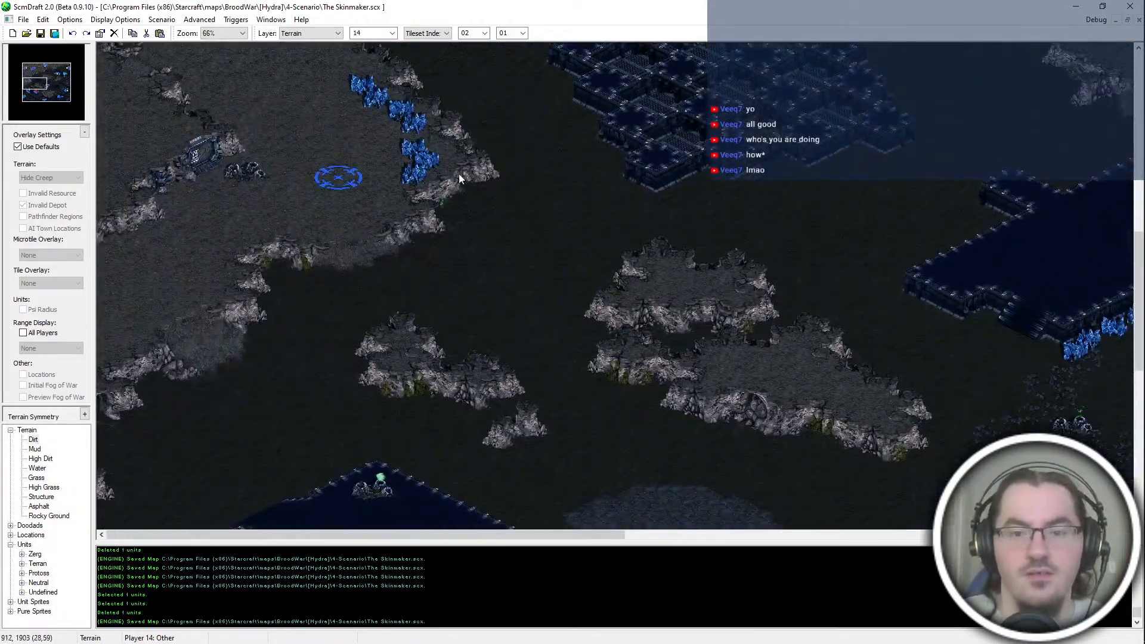
{"action": "key", "text": "Right"}
{"action": "key", "text": "Down"}
{"action": "key", "text": "Up"}
{"action": "key", "text": "Left"}
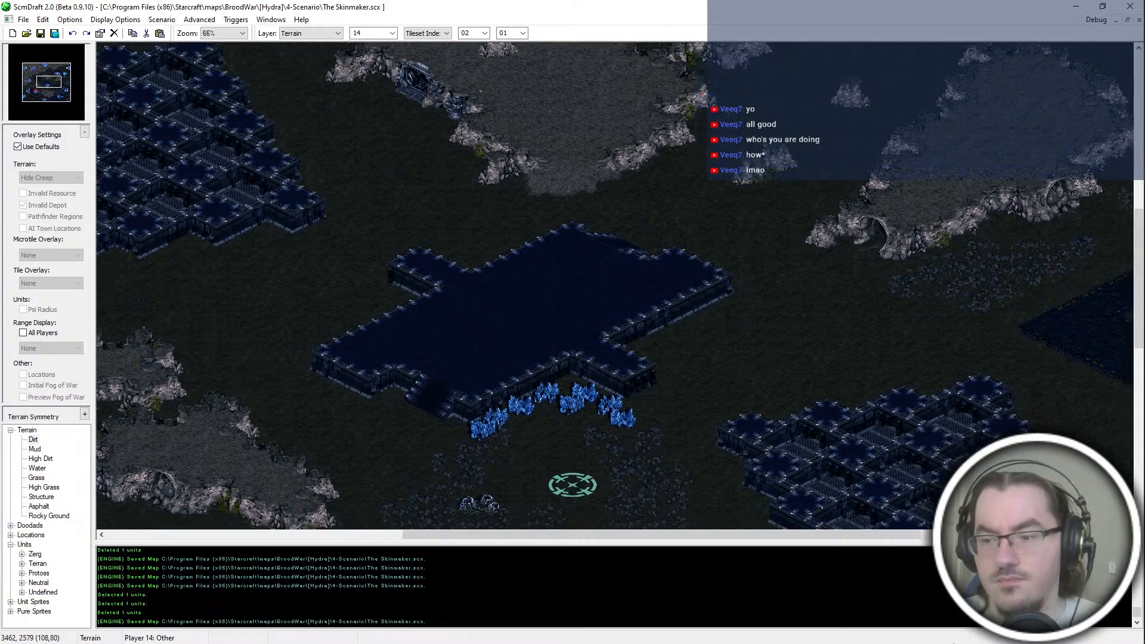
{"action": "mouse_move", "coordinate": [1144, 643]}
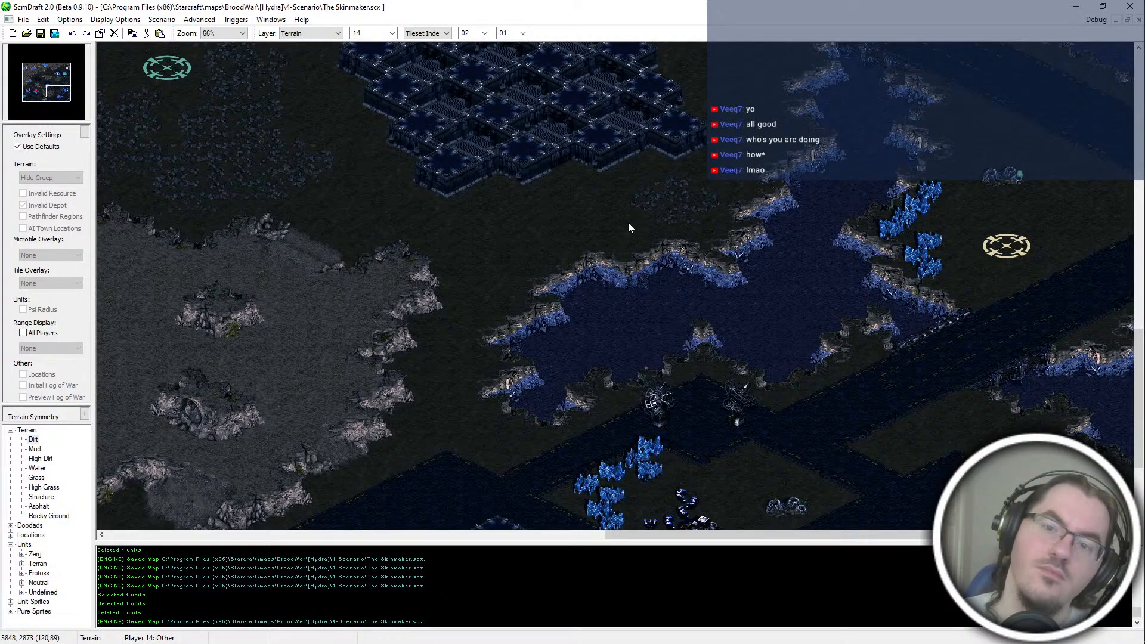
{"action": "mouse_move", "coordinate": [457, 643]}
{"action": "scroll", "coordinate": [469, 613], "scroll_direction": "up", "scroll_amount": 1}
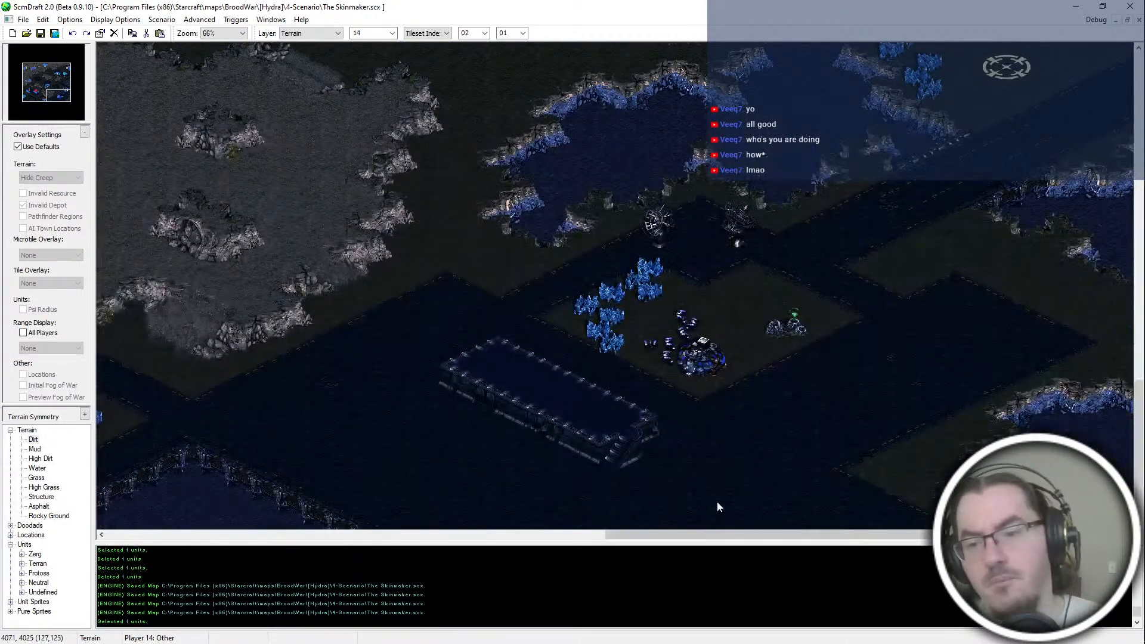
{"action": "key", "text": "alt+Tab"}
{"action": "key", "text": "alt+Tab"}
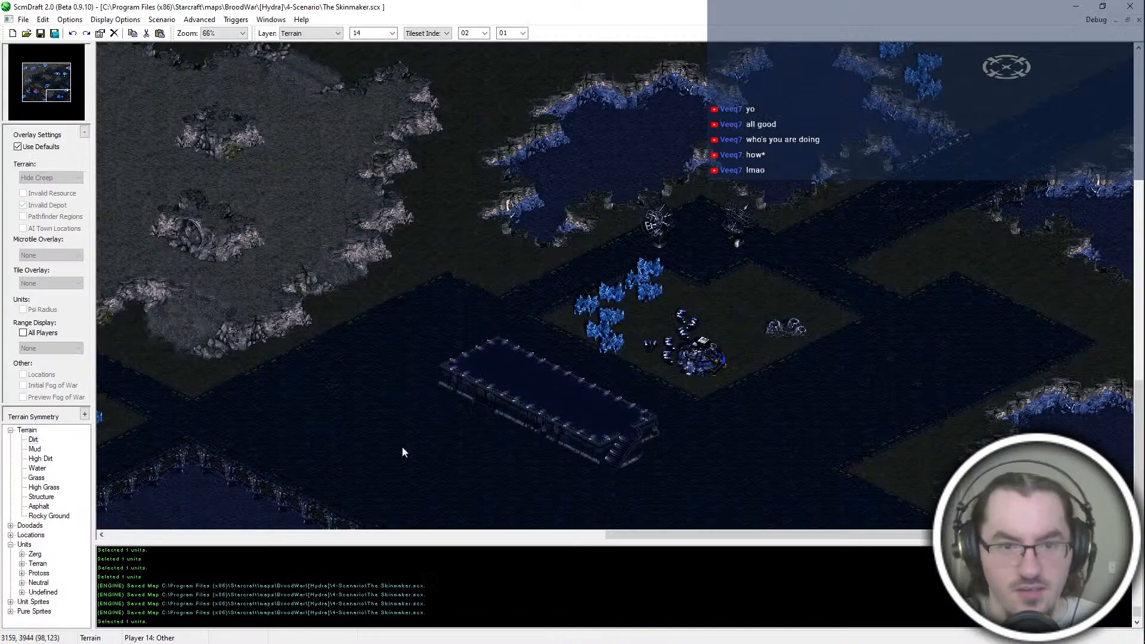
{"action": "key", "text": "alt+Tab"}
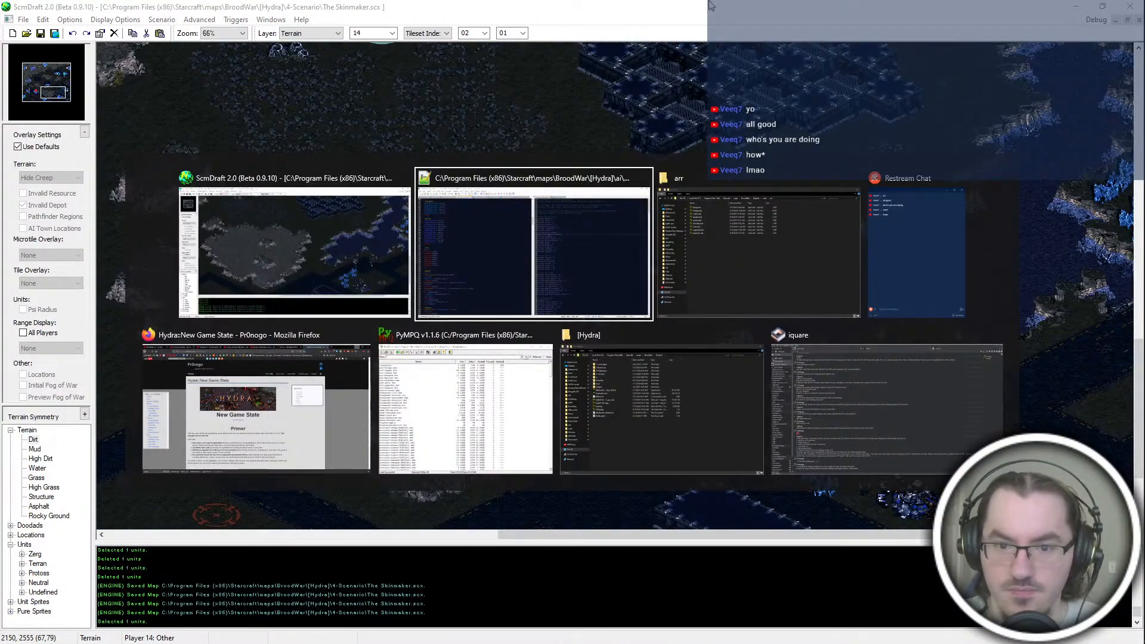
{"action": "key", "text": "alt+Tab"}
{"action": "left_click", "coordinate": [287, 392]}
{"action": "key", "text": "ctrl+Home"}
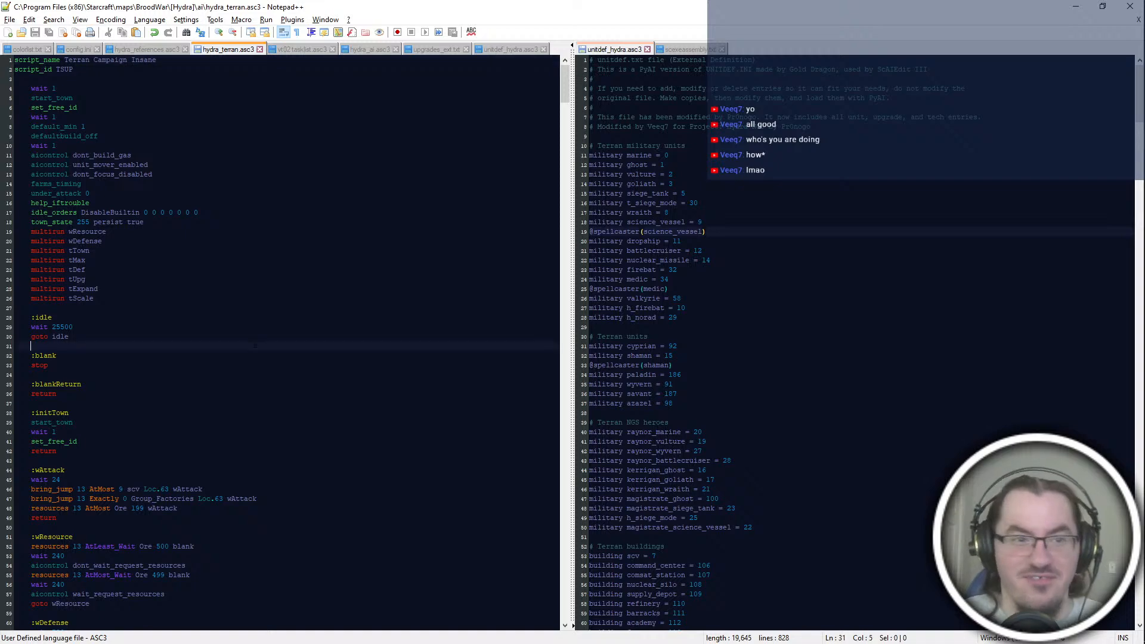
{"action": "left_click", "coordinate": [263, 440]}
Step: Switch to PyMPQ and start adding files to betahydra.exe from the mod's tileset folder
{"action": "key", "text": "alt+Tab"}
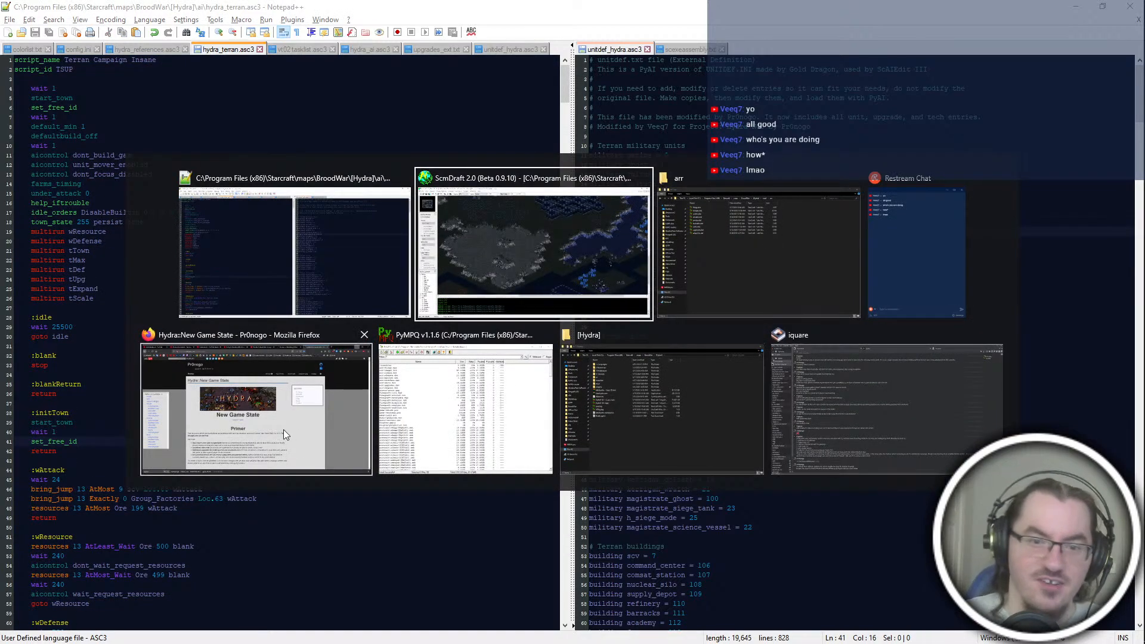
{"action": "left_click", "coordinate": [446, 404]}
{"action": "left_click", "coordinate": [333, 105]}
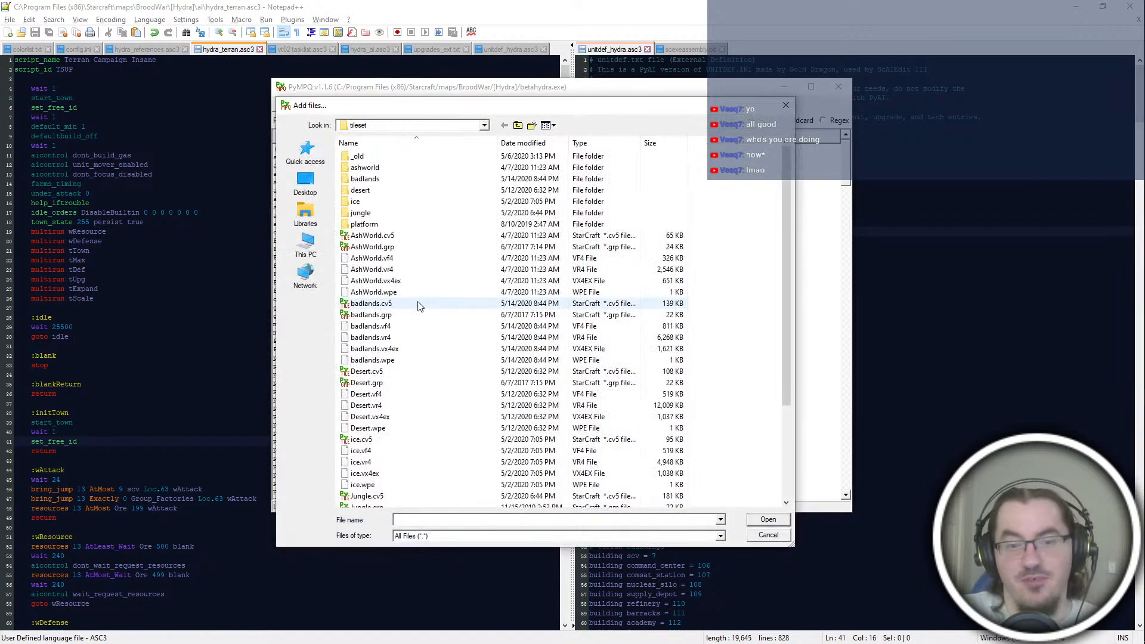
{"action": "left_click", "coordinate": [519, 125]}
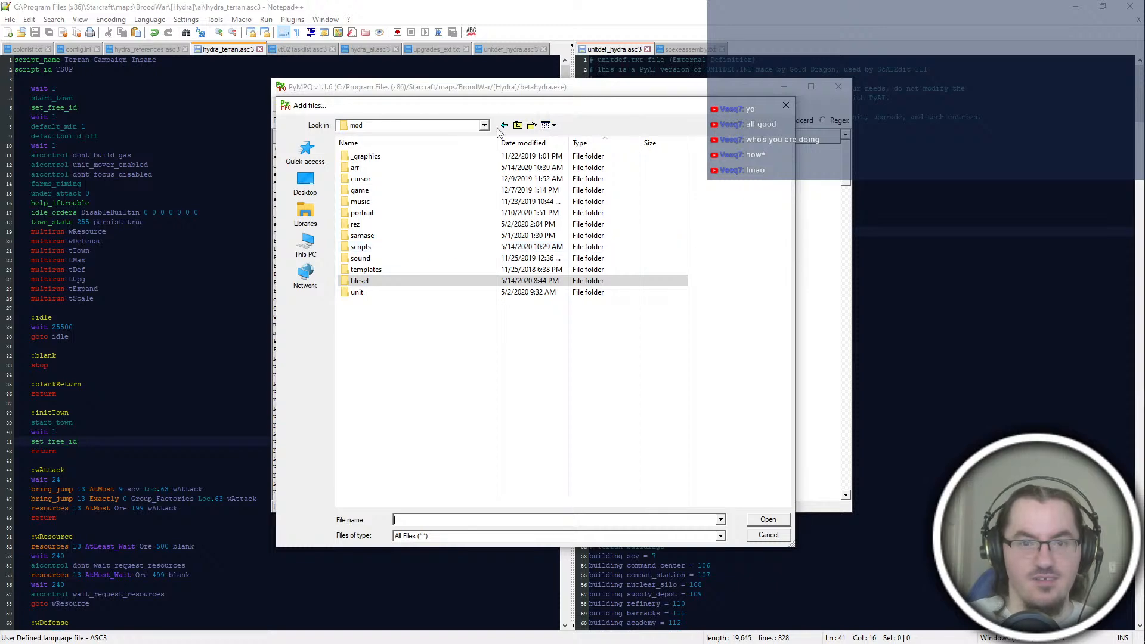
{"action": "left_click", "coordinate": [504, 125]}
{"action": "left_click", "coordinate": [387, 316]}
Step: Add the badlands tileset files, badlands.cv5 through badlands.wpe, to the archive with the folder prefix tileset\
{"action": "left_click", "coordinate": [387, 238]}
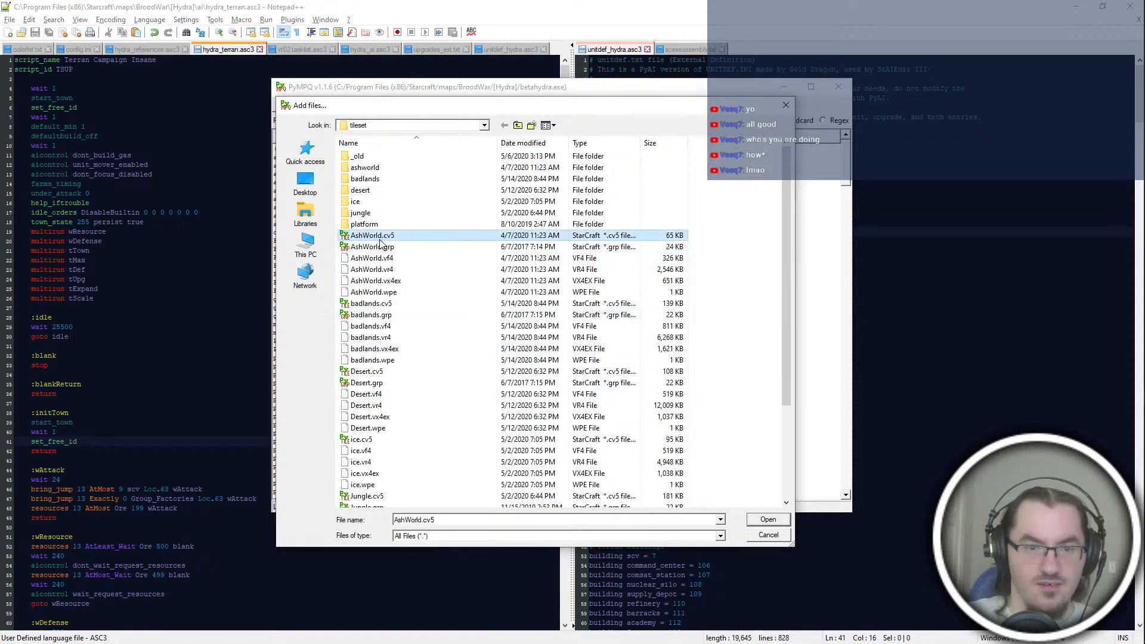
{"action": "left_click", "coordinate": [391, 349]}
{"action": "left_click", "coordinate": [392, 304]}
{"action": "left_click", "coordinate": [395, 365], "text": "shift"}
{"action": "key", "text": "Return"}
{"action": "type", "text": "tileset\\"}
{"action": "key", "text": "Return"}
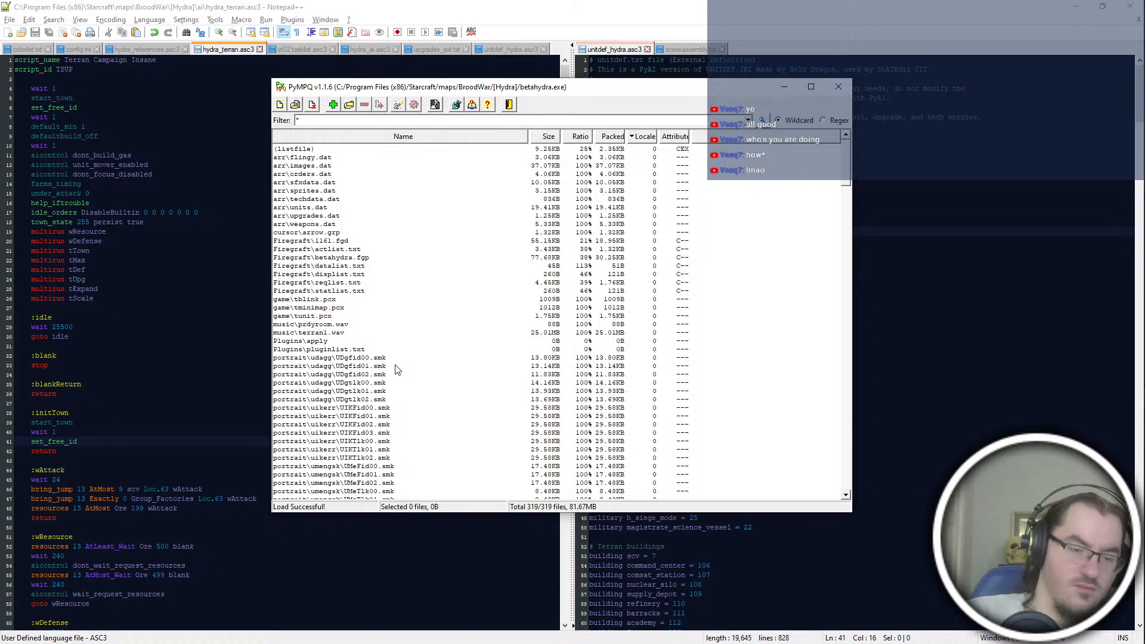
Step: Add all the .dat files from the mod's arr folder to betahydra.exe under the arr folder prefix
{"action": "key", "text": "Insert"}
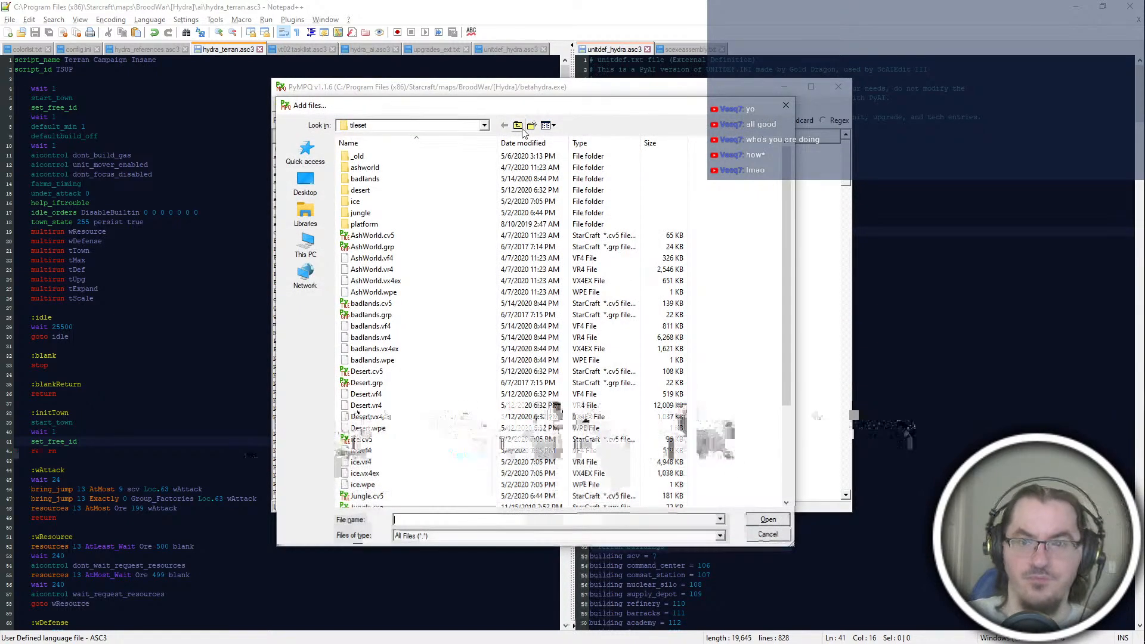
{"action": "left_click", "coordinate": [518, 126]}
{"action": "double_click", "coordinate": [438, 168]}
{"action": "key", "text": "ctrl+a"}
{"action": "key", "text": "Return"}
{"action": "type", "text": "arr"}
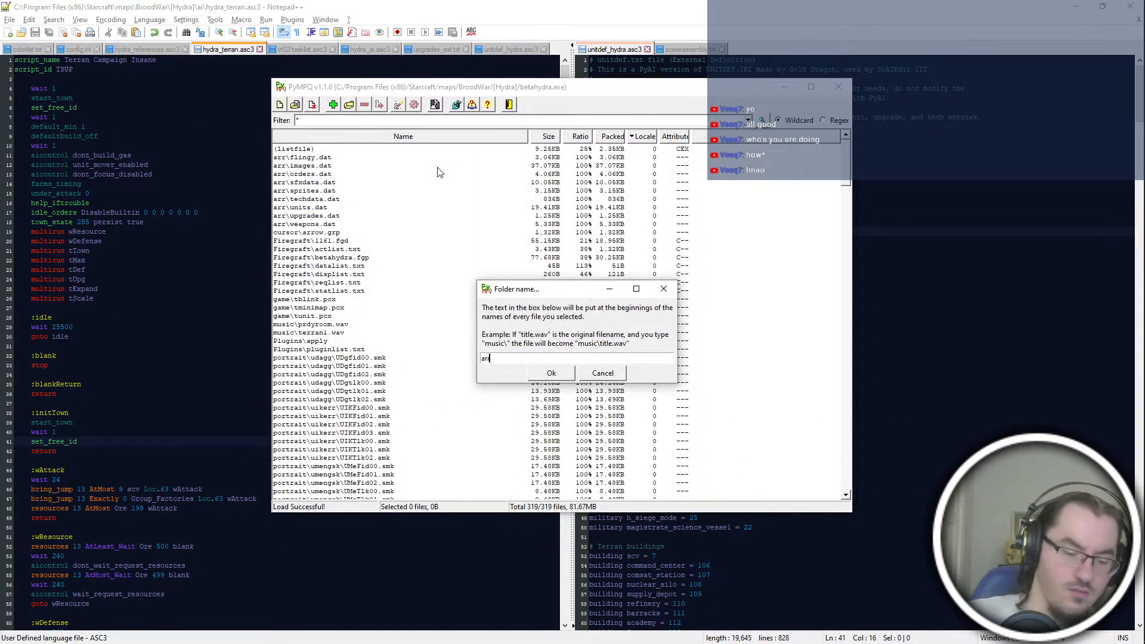
{"action": "key", "text": "Return"}
Step: Start adding files to the archive and browse to the mod's scripts folder
{"action": "key", "text": "Insert"}
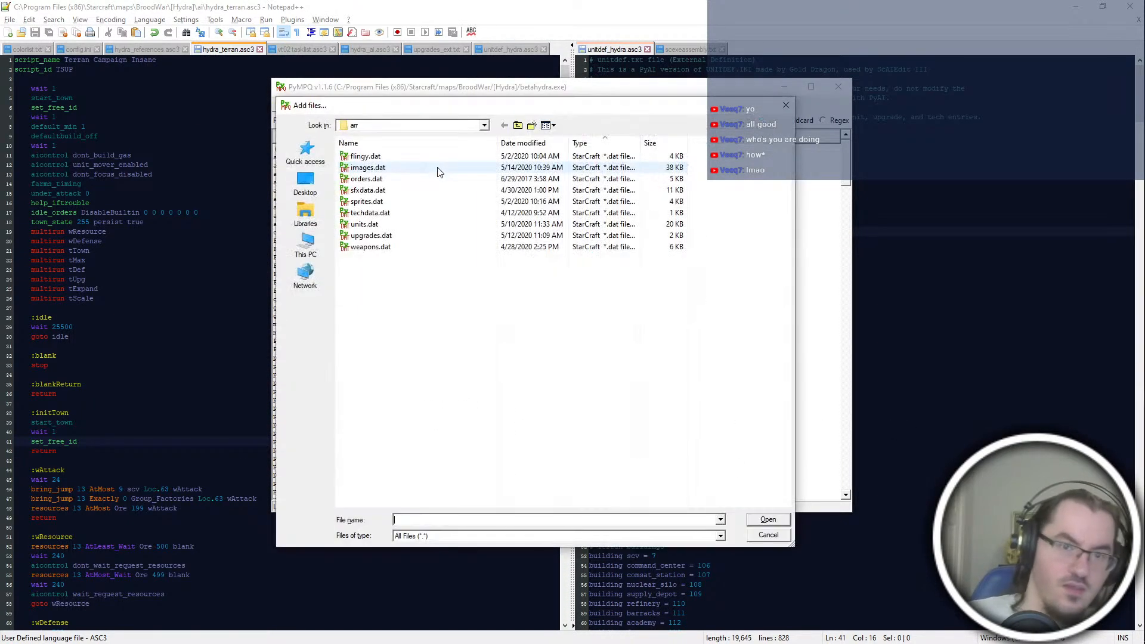
{"action": "left_click", "coordinate": [518, 126]}
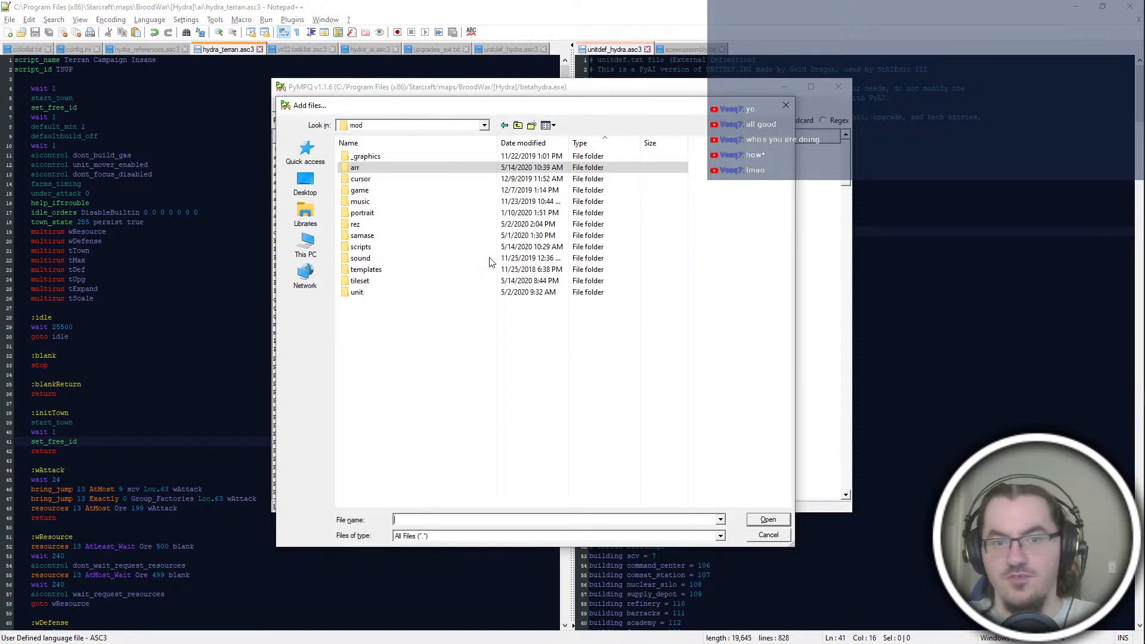
{"action": "double_click", "coordinate": [424, 247]}
Step: Launch PyAI.pyw from the PyMS-aise folder and close the file browser window
{"action": "key", "text": "super+e"}
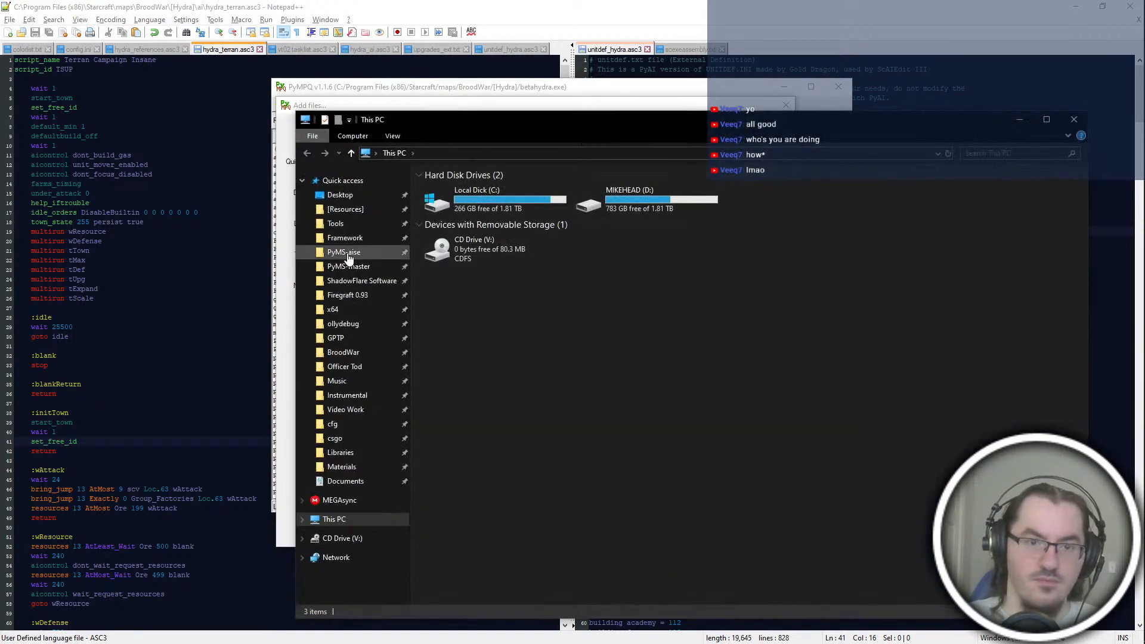
{"action": "left_click", "coordinate": [346, 253]}
{"action": "double_click", "coordinate": [491, 364]}
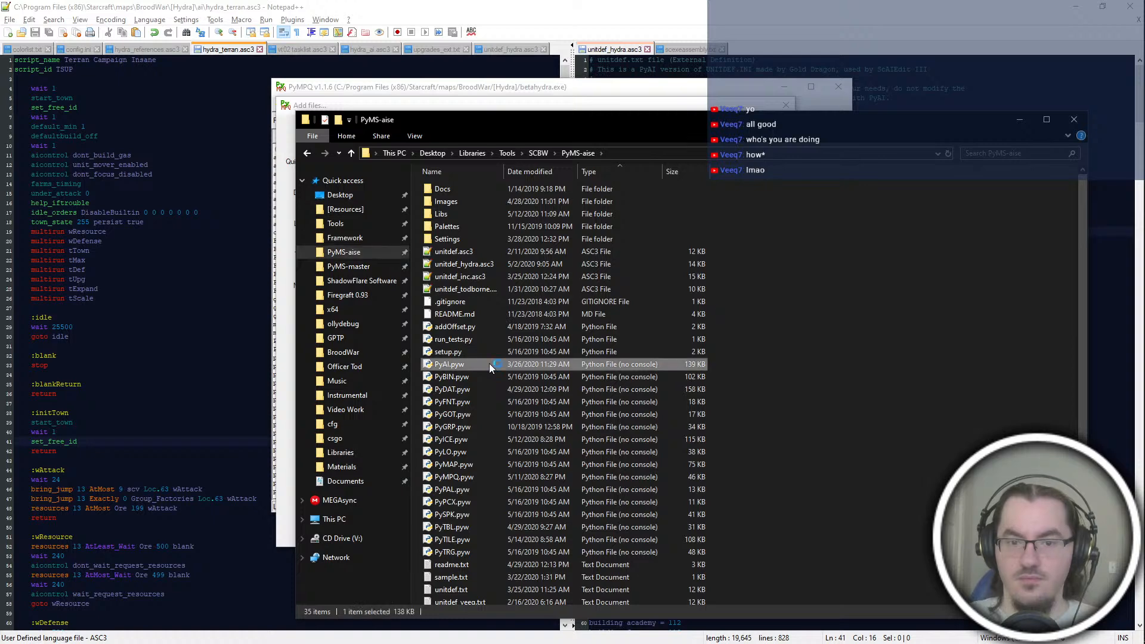
{"action": "key", "text": "alt+Tab"}
{"action": "left_click", "coordinate": [1076, 120]}
Step: Load aiscript.bin and bwscript.bin from the mod's scripts folder in PyAI and try to open the Ter3 script for editing
{"action": "left_click", "coordinate": [28, 36]}
{"action": "left_click", "coordinate": [247, 55]}
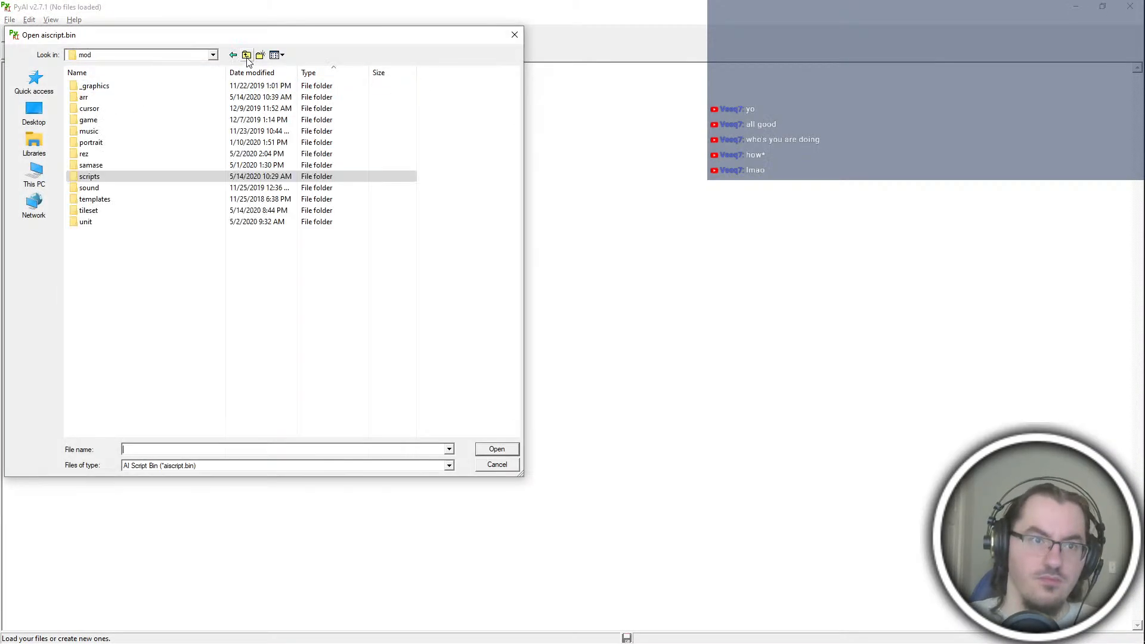
{"action": "left_click", "coordinate": [247, 56]}
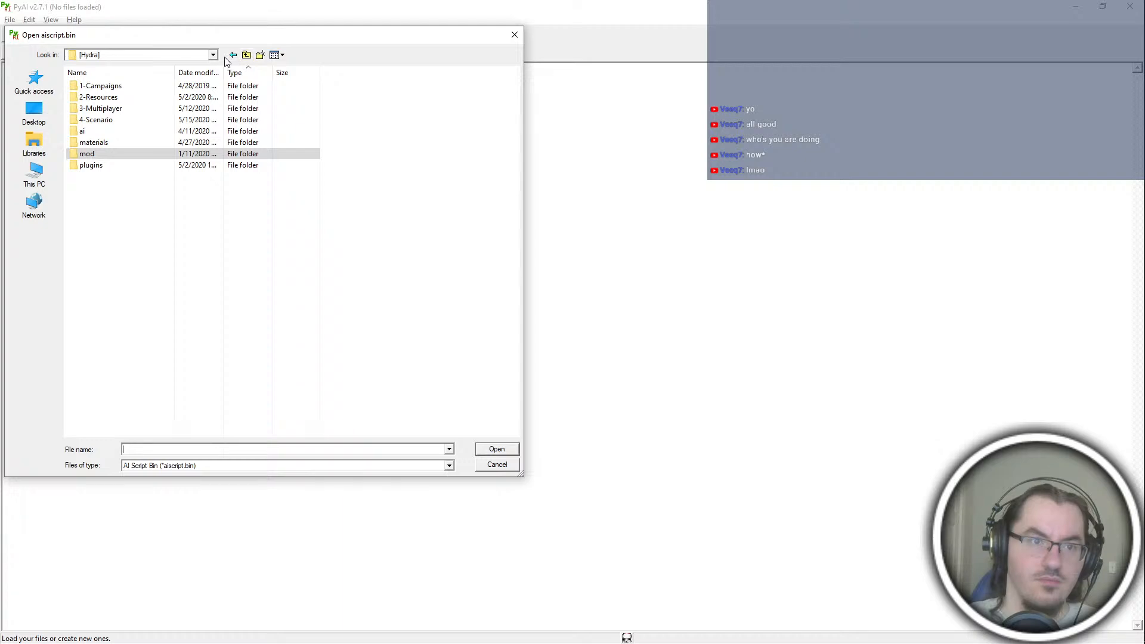
{"action": "left_click", "coordinate": [231, 55]}
{"action": "left_click", "coordinate": [231, 56]}
{"action": "double_click", "coordinate": [158, 99]}
{"action": "left_click", "coordinate": [143, 98]}
{"action": "double_click", "coordinate": [143, 98]}
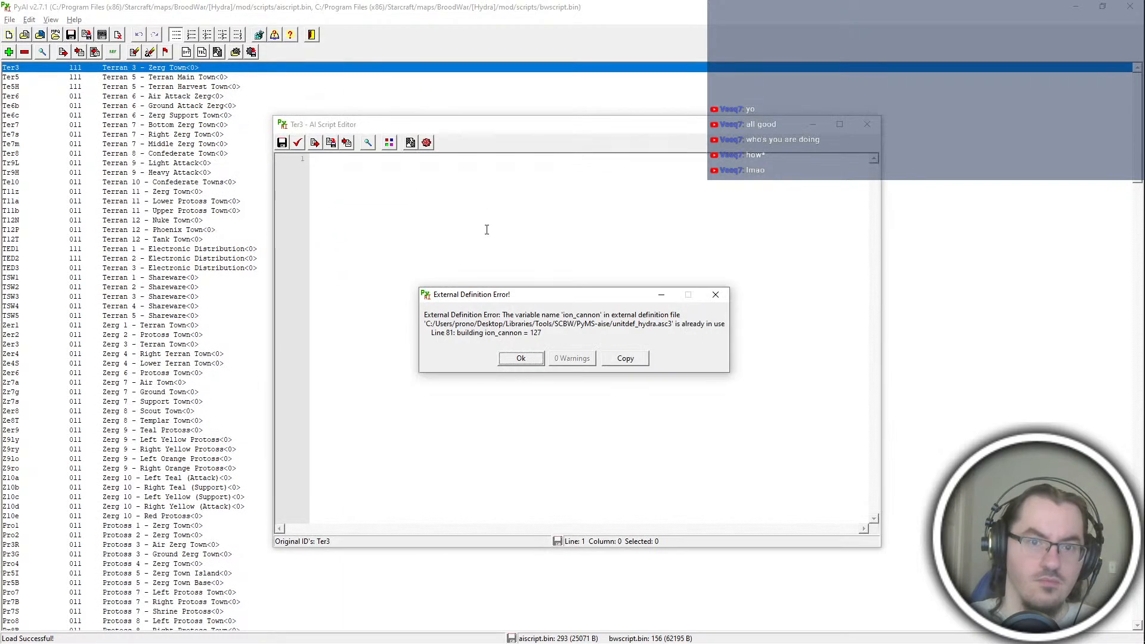
{"action": "left_click", "coordinate": [521, 356]}
{"action": "left_click", "coordinate": [867, 123]}
Step: In Notepad++, find ID 127 in unitdef_hydra.asc3 and delete the duplicate ion_cannon line under Terran buildings
{"action": "key", "text": "alt+Tab"}
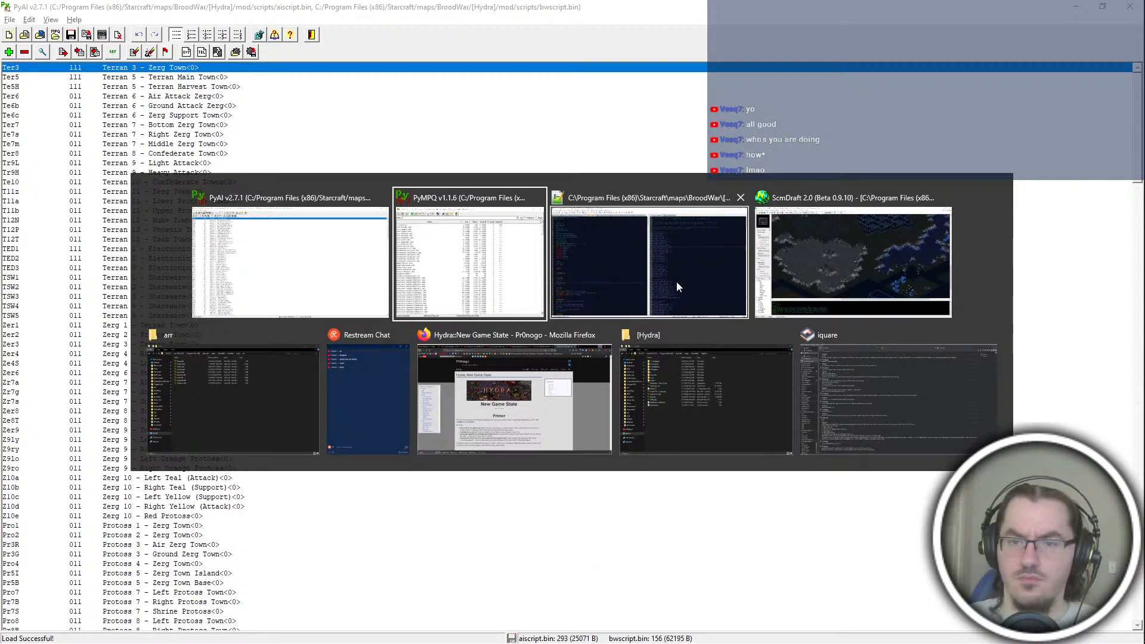
{"action": "left_click", "coordinate": [696, 303]}
{"action": "left_click", "coordinate": [695, 201]}
{"action": "key", "text": "ctrl+f"}
{"action": "type", "text": "127"}
{"action": "key", "text": "Return"}
{"action": "key", "text": "Return"}
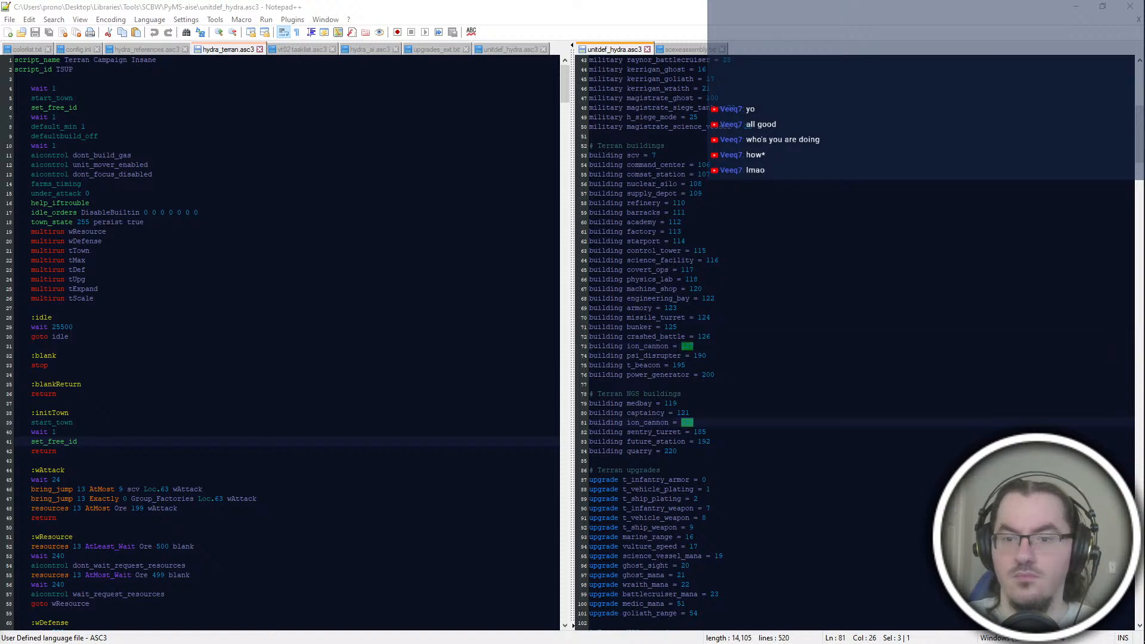
{"action": "left_click_drag", "start_coordinate": [753, 347], "coordinate": [753, 337]}
{"action": "key", "text": "BackSpace"}
{"action": "left_click", "coordinate": [763, 416]}
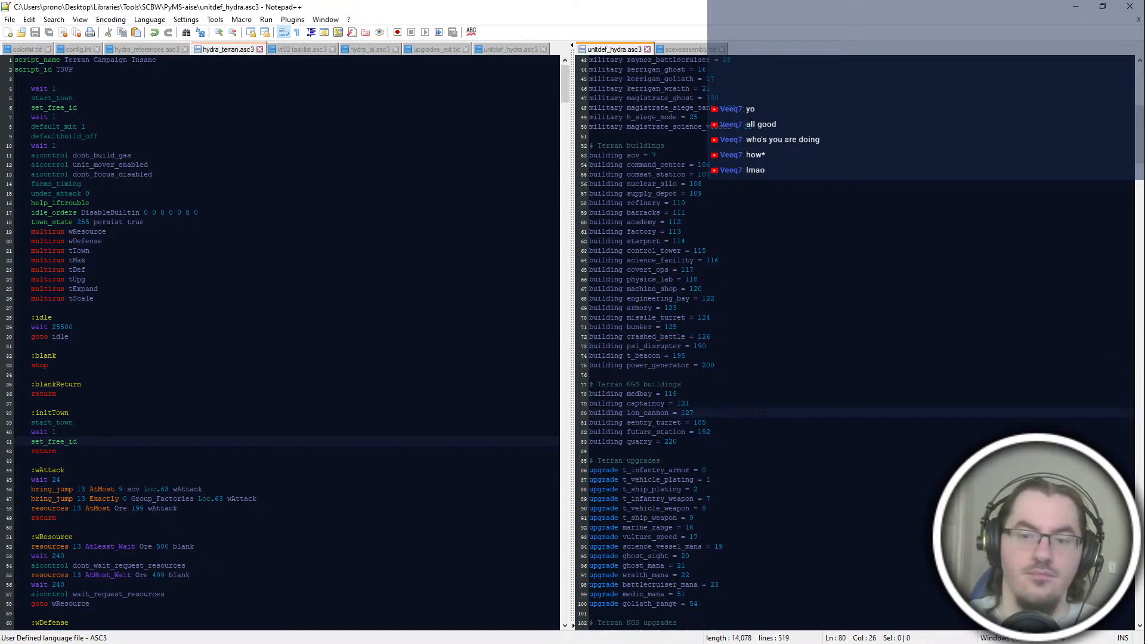
Step: In PyAI, replace the Ter3 script's text with the copied hydra_terran.asc3 code and convert it to PyAI syntax
{"action": "key", "text": "alt+Tab"}
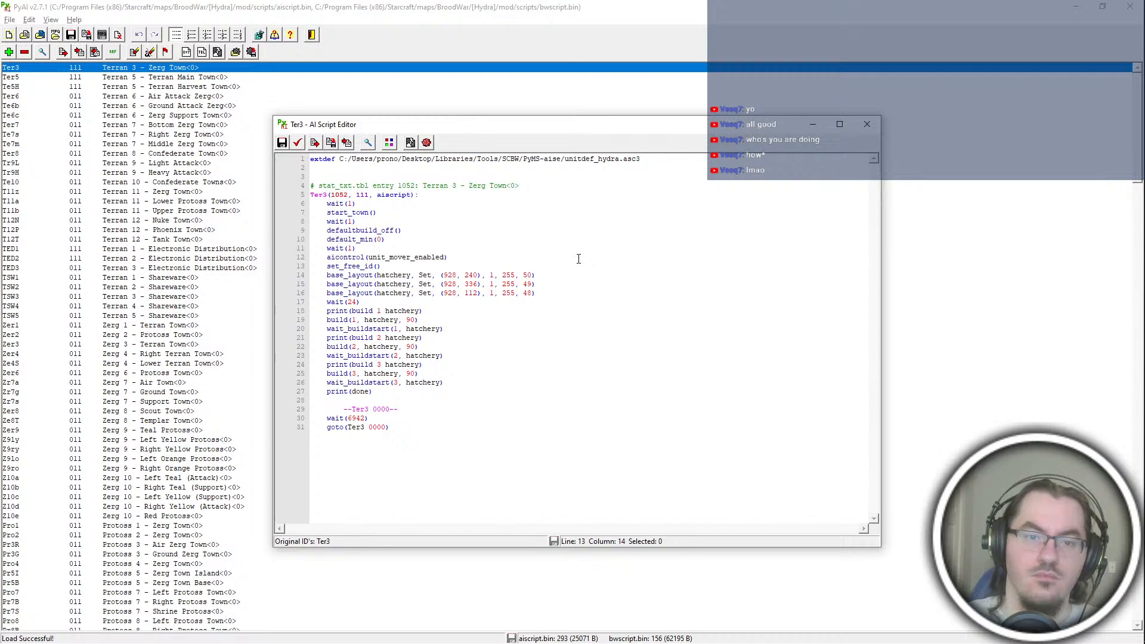
{"action": "key", "text": "ctrl+a"}
{"action": "key", "text": "ctrl+v"}
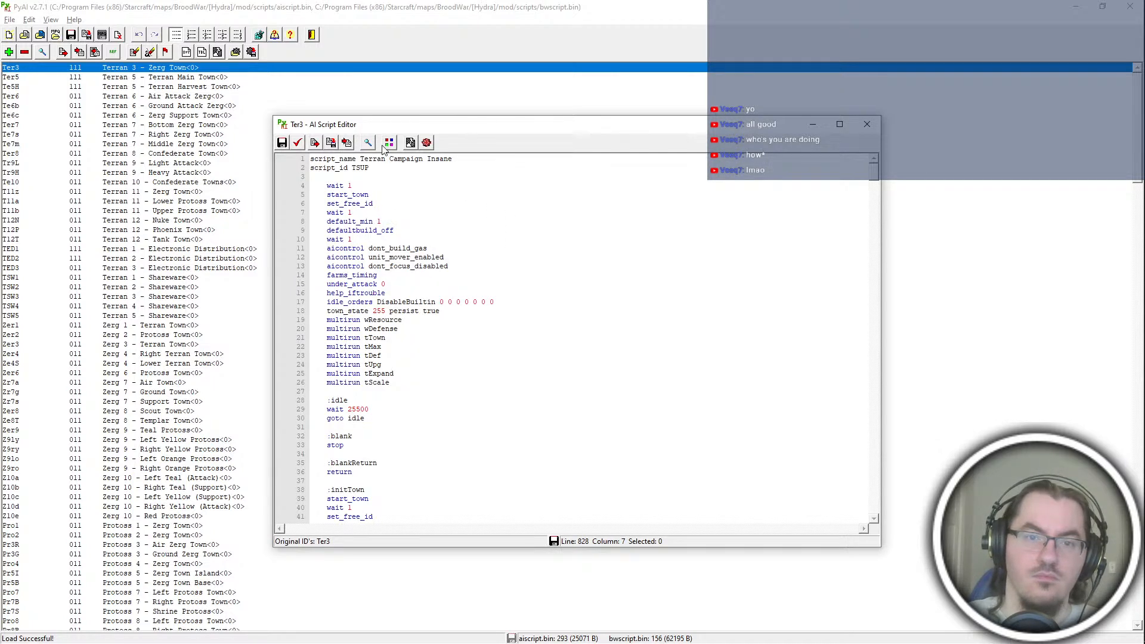
{"action": "left_click", "coordinate": [409, 143]}
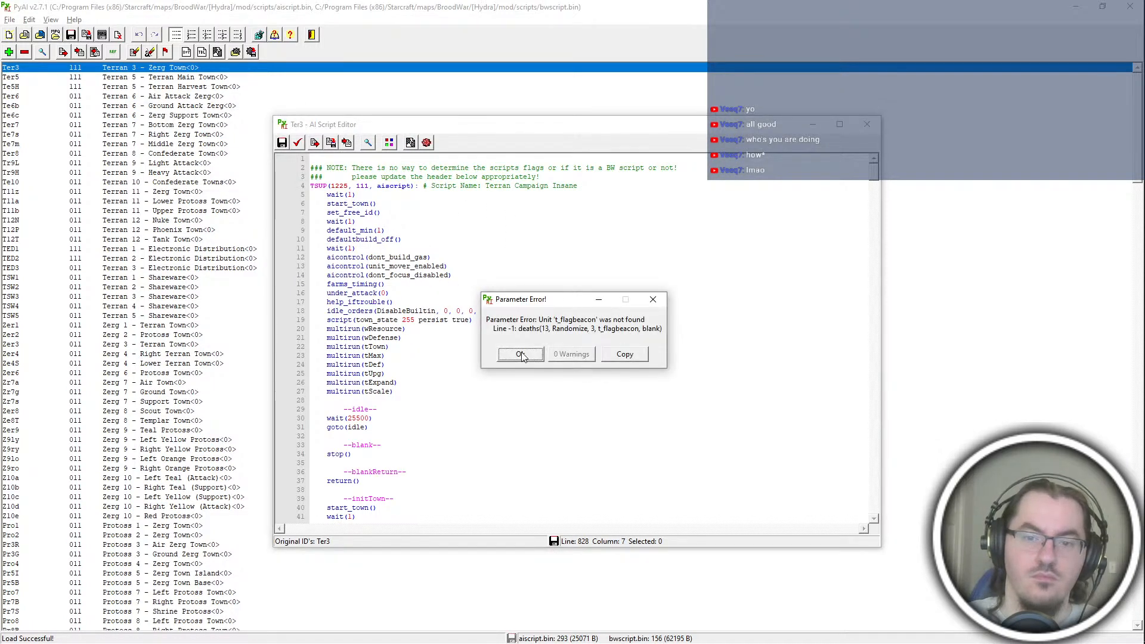
Step: In Notepad++, find the t_flagbeacon uses in hydra_terran.asc3 and compare them with the building names in unitdef_hydra.asc3
{"action": "key", "text": "alt+Tab"}
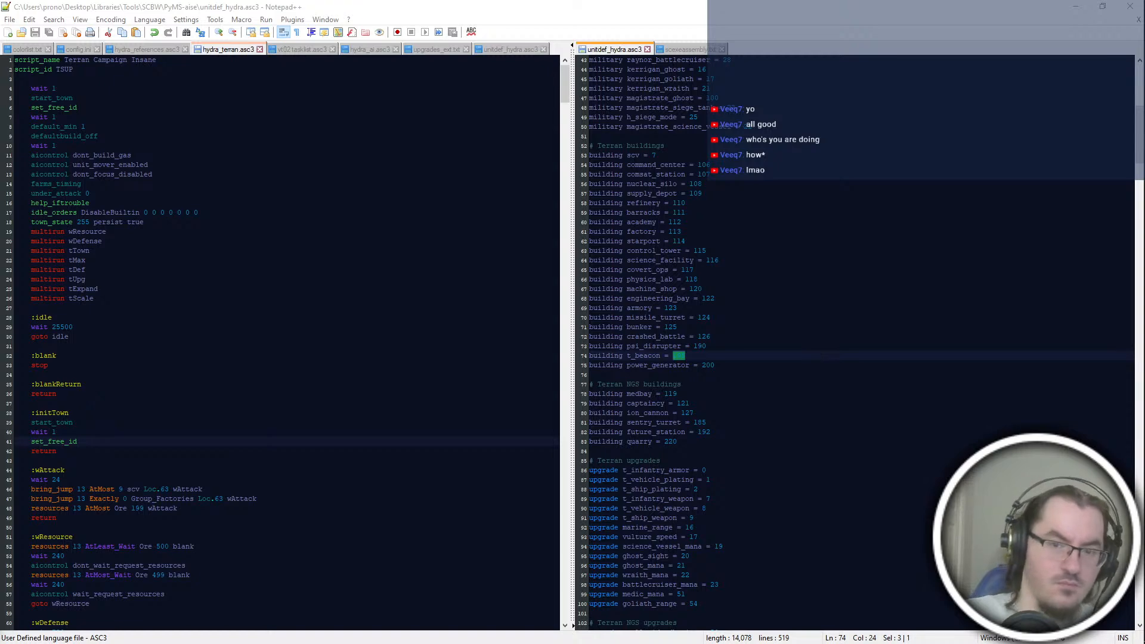
{"action": "key", "text": "alt+Tab"}
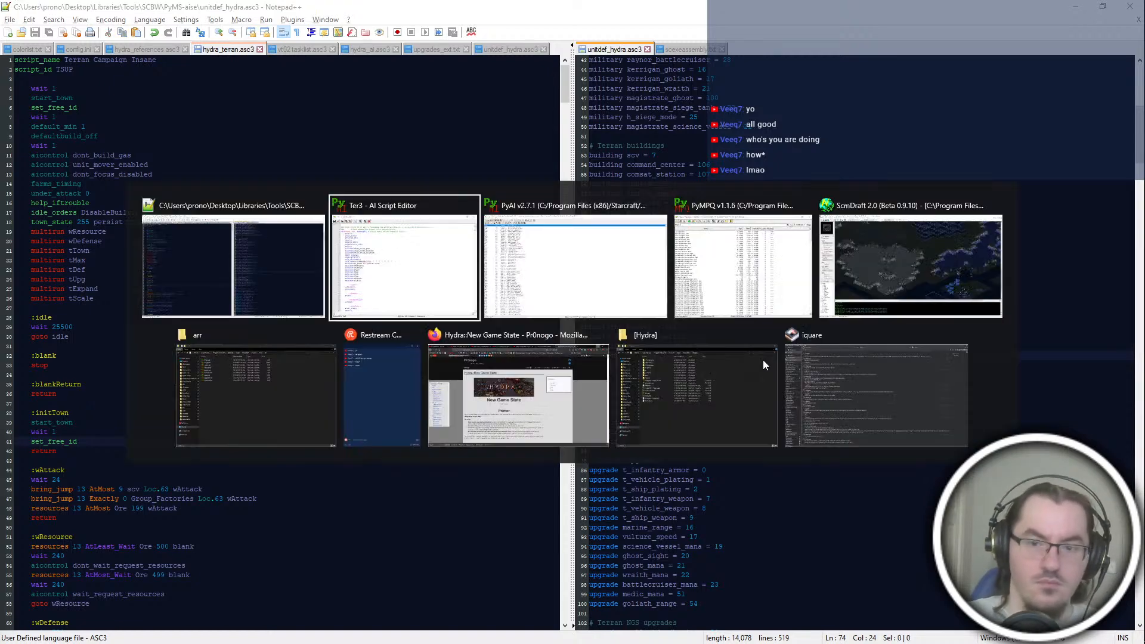
{"action": "left_click", "coordinate": [684, 3]}
{"action": "left_click", "coordinate": [704, 356]}
{"action": "left_click", "coordinate": [477, 356]}
{"action": "left_click", "coordinate": [716, 365]}
{"action": "double_click", "coordinate": [643, 356]}
{"action": "double_click", "coordinate": [62, 327]}
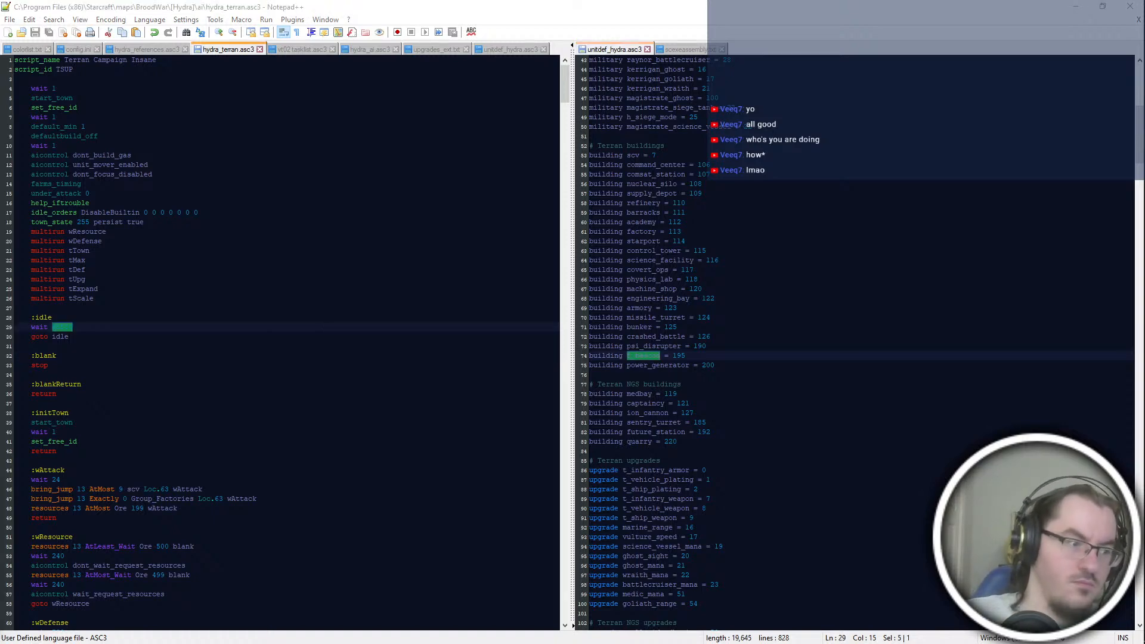
{"action": "key", "text": "Return"}
{"action": "scroll", "coordinate": [286, 343], "scroll_direction": "down", "scroll_amount": 6}
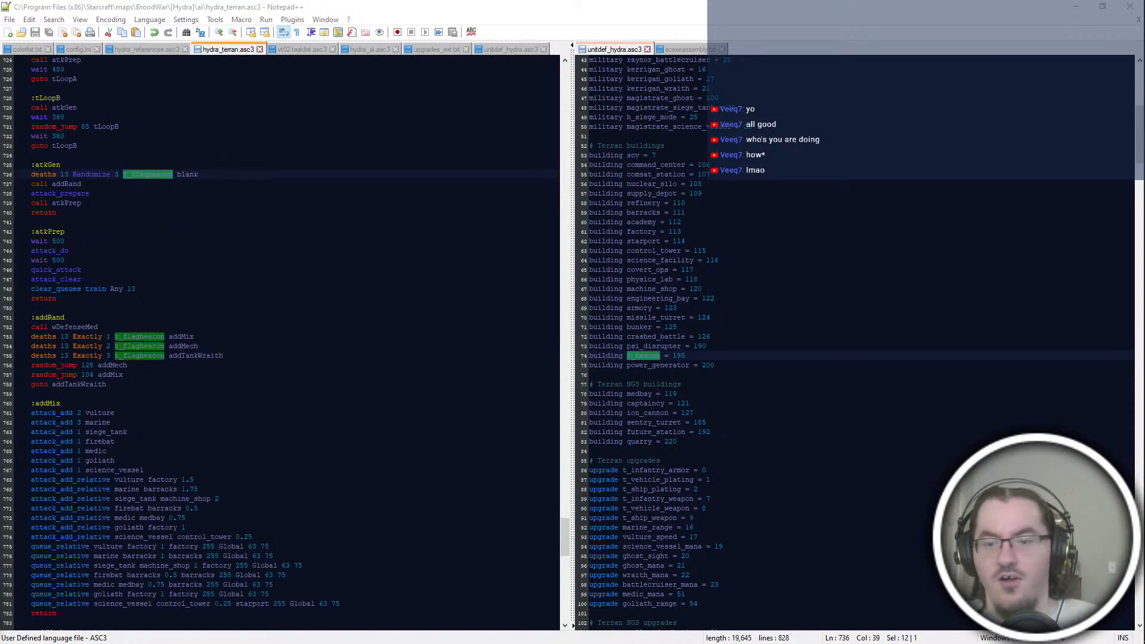
{"action": "scroll", "coordinate": [853, 340], "scroll_direction": "down", "scroll_amount": 4}
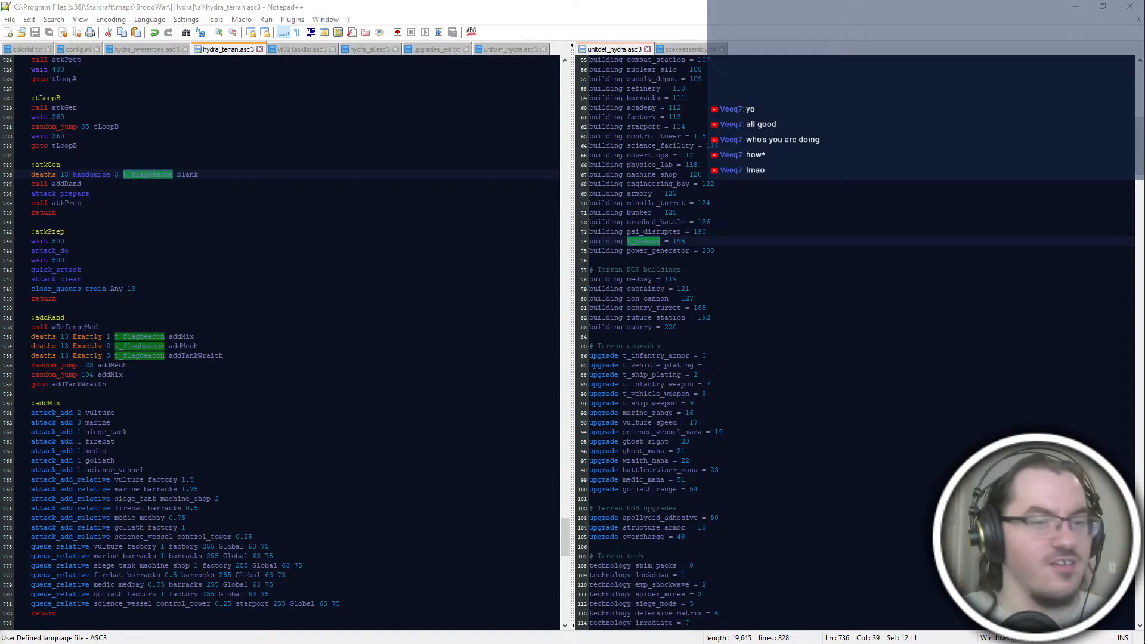
{"action": "scroll", "coordinate": [286, 343], "scroll_direction": "up", "scroll_amount": 4}
Step: Replace t_flagbeacon with power_generator in the deaths lines of the atkGen and addRand blocks of hydra_terran.asc3
{"action": "left_click", "coordinate": [136, 309]}
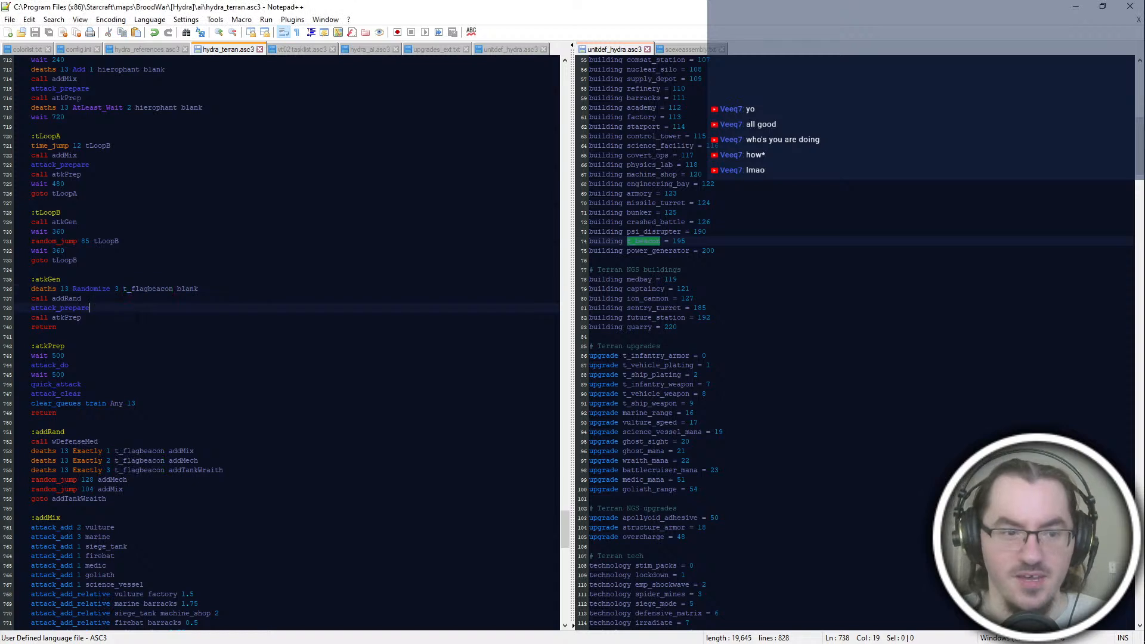
{"action": "double_click", "coordinate": [148, 289]}
{"action": "scroll", "coordinate": [776, 334], "scroll_direction": "up", "scroll_amount": 4}
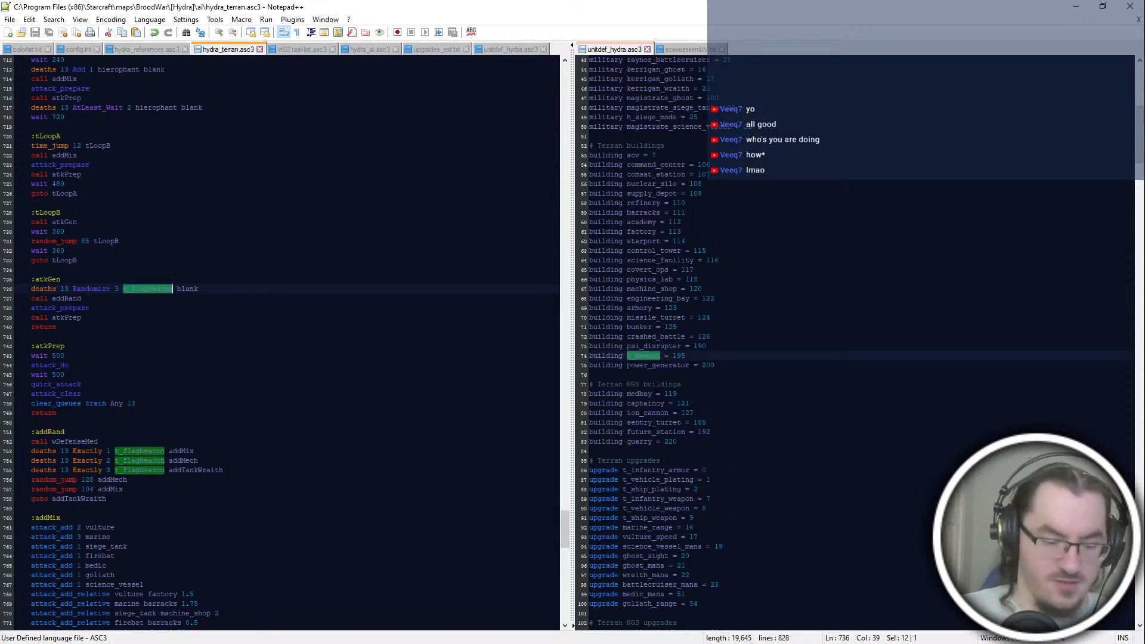
{"action": "type", "text": "power_generator"}
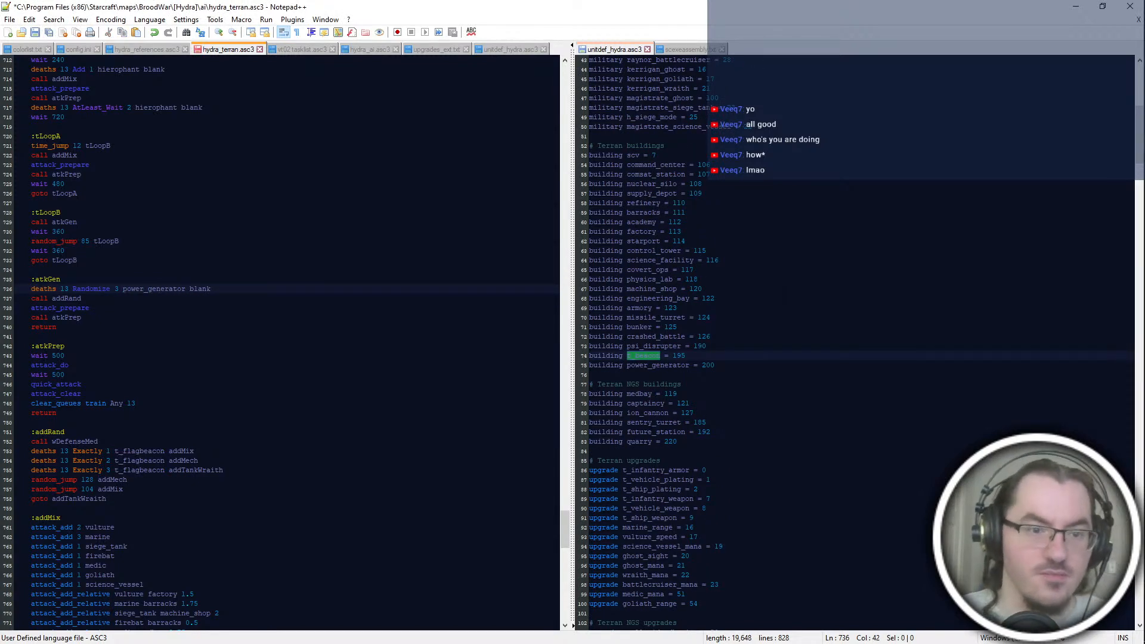
{"action": "double_click", "coordinate": [143, 290]}
{"action": "key", "text": "ctrl+c"}
{"action": "double_click", "coordinate": [149, 451]}
{"action": "key", "text": "ctrl+v"}
{"action": "double_click", "coordinate": [150, 461]}
{"action": "key", "text": "ctrl+v"}
{"action": "key", "text": "ctrl+v"}
{"action": "double_click", "coordinate": [152, 471]}
{"action": "key", "text": "ctrl+v"}
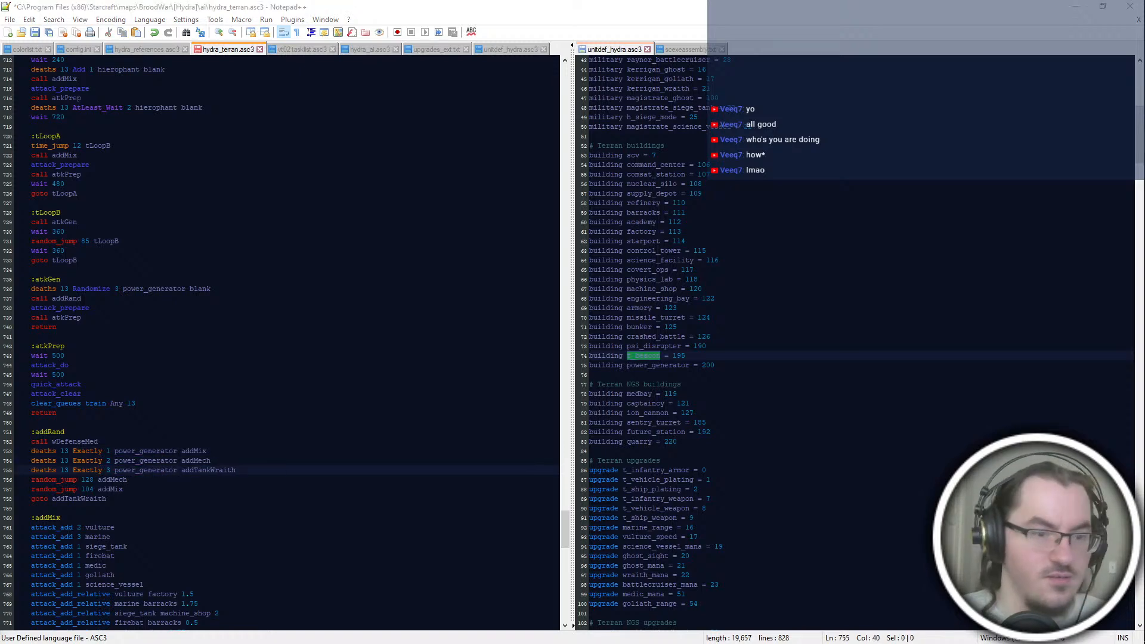
Step: Save hydra_terran.asc3, paste its full code over the Ter3 script in PyAI's editor, and convert it to PyAI syntax
{"action": "key", "text": "ctrl+s"}
{"action": "key", "text": "ctrl+a"}
{"action": "key", "text": "ctrl+c"}
{"action": "left_click", "coordinate": [429, 404]}
{"action": "key", "text": "alt+Tab"}
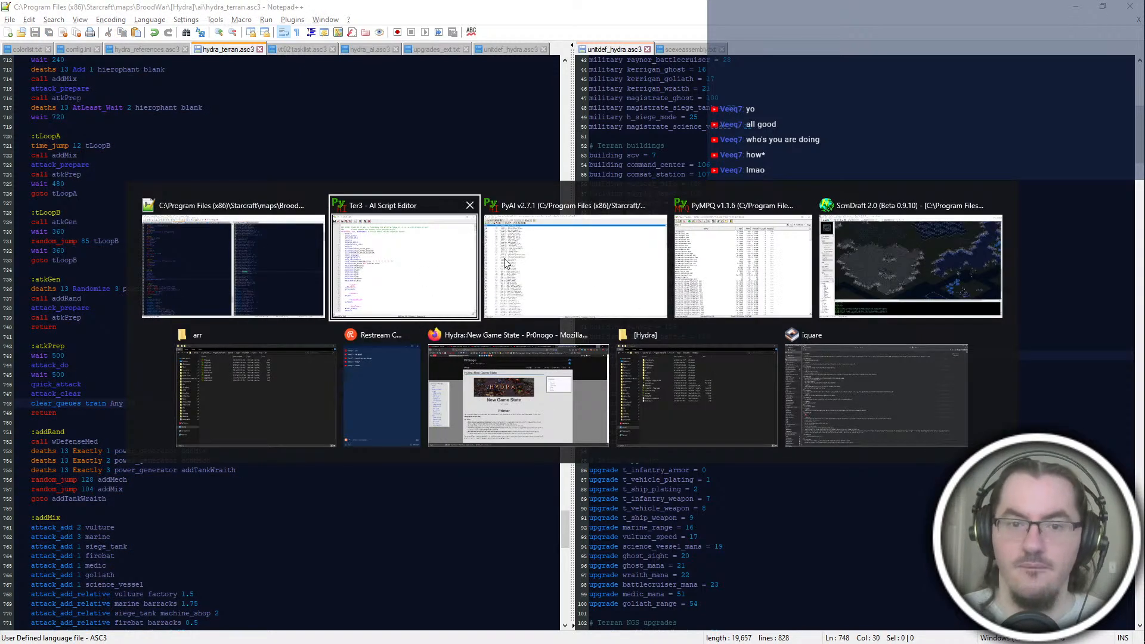
{"action": "key", "text": "ctrl+a"}
{"action": "key", "text": "ctrl+v"}
{"action": "left_click", "coordinate": [408, 146]}
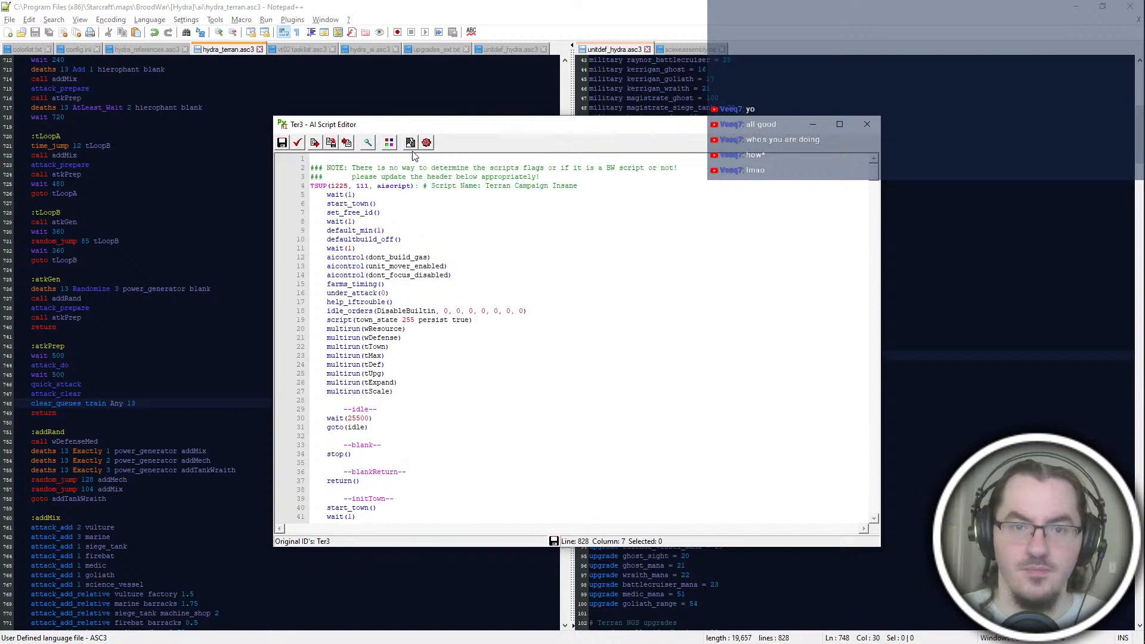
Step: Return to PyMPQ and add the selected files from the mod's scripts folder to the archive under the scripts folder prefix
{"action": "key", "text": "alt+Tab"}
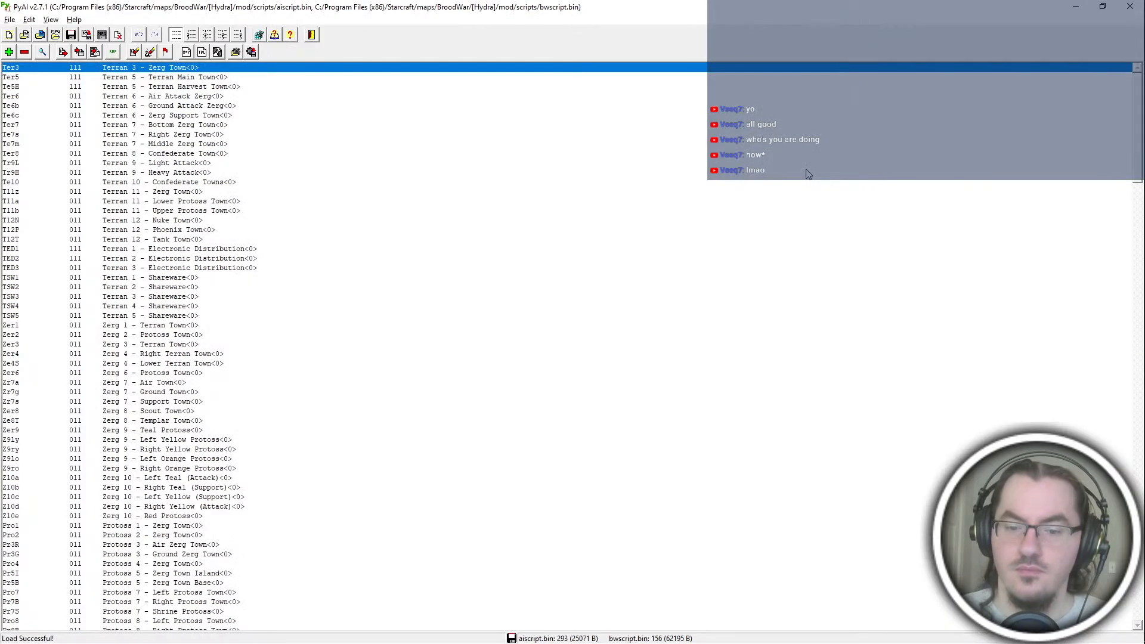
{"action": "key", "text": "alt+Tab"}
{"action": "key", "text": "alt+Tab"}
{"action": "left_click_drag", "start_coordinate": [396, 260], "coordinate": [376, 182]}
{"action": "key", "text": "Return"}
{"action": "type", "text": "scrpts\\"}
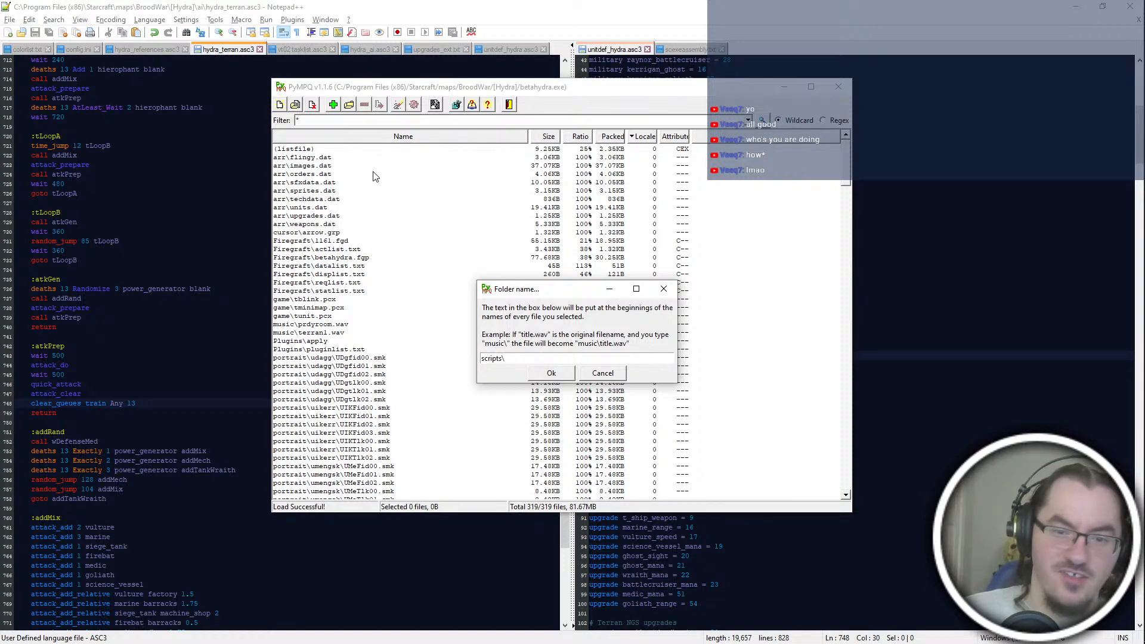
{"action": "key", "text": "Return"}
Step: Switch to PyAI, look over its DAT settings and menu commands, and minimize it to return to PyMPQ
{"action": "key", "text": "alt+Tab"}
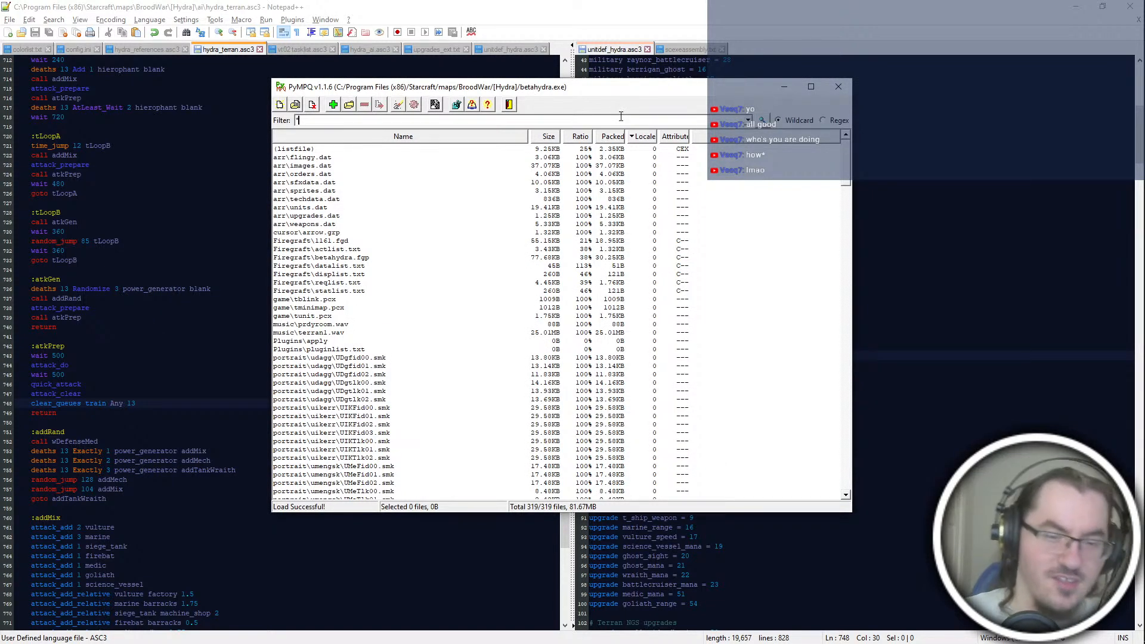
{"action": "key", "text": "alt+Tab"}
{"action": "key", "text": "alt+Tab"}
{"action": "left_click", "coordinate": [218, 52]}
{"action": "left_click", "coordinate": [548, 265]}
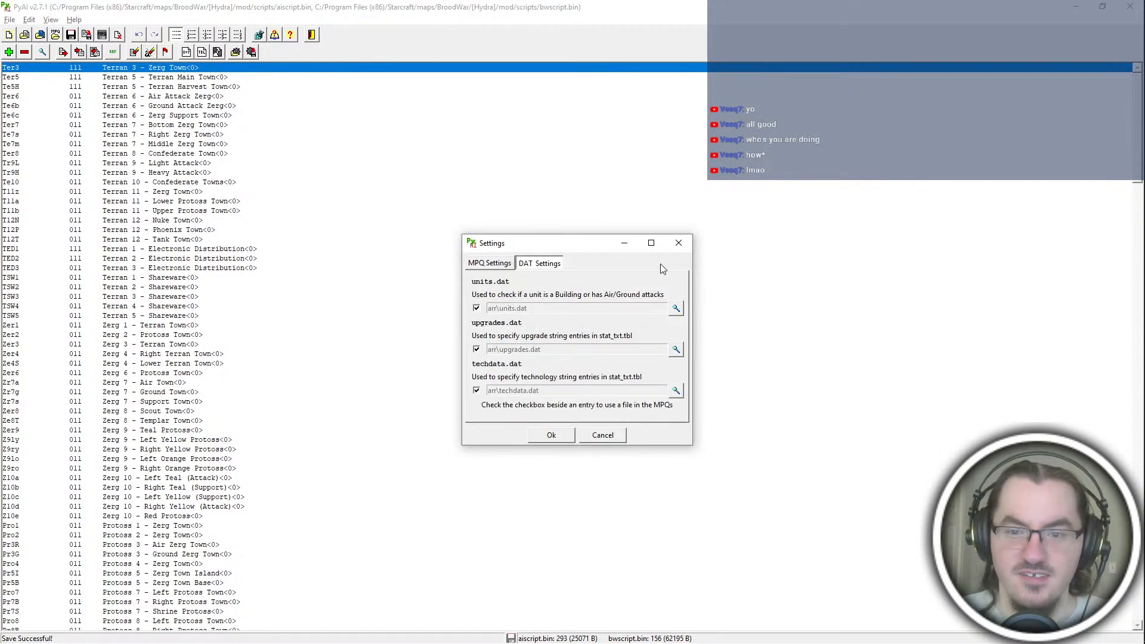
{"action": "left_click", "coordinate": [678, 243]}
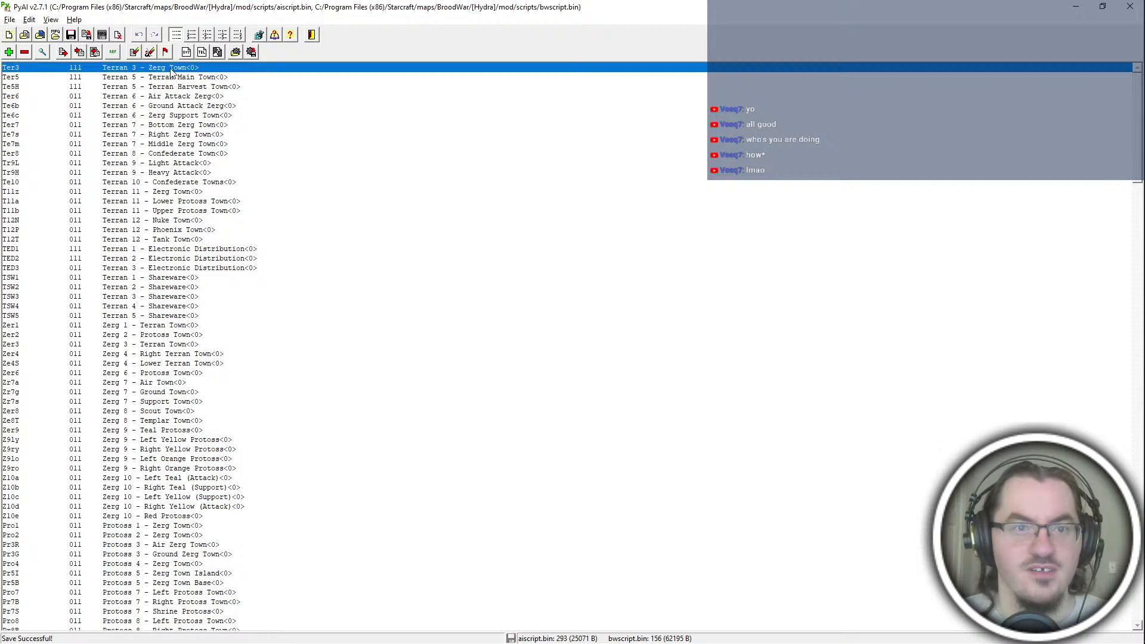
{"action": "left_click", "coordinate": [29, 19]}
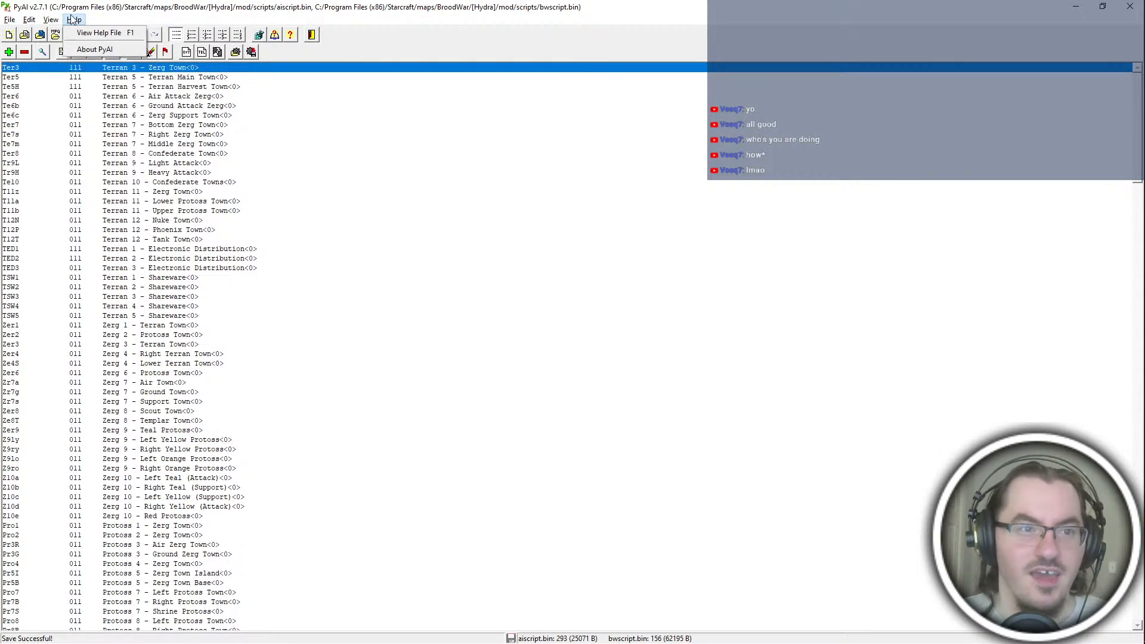
{"action": "mouse_move", "coordinate": [13, 20]}
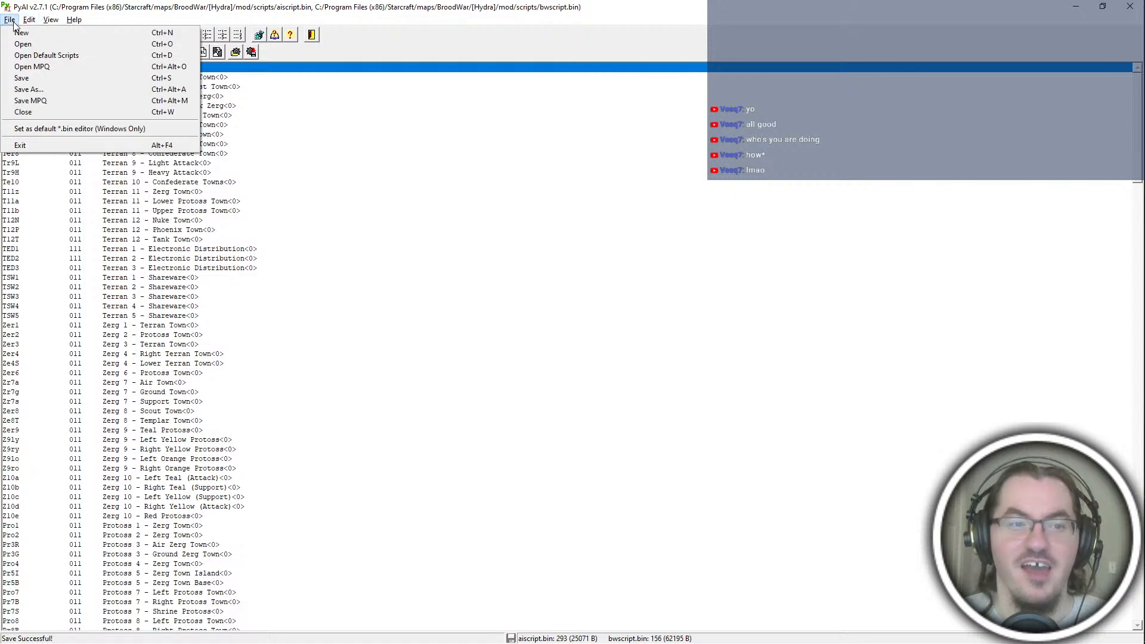
{"action": "left_click", "coordinate": [784, 11]}
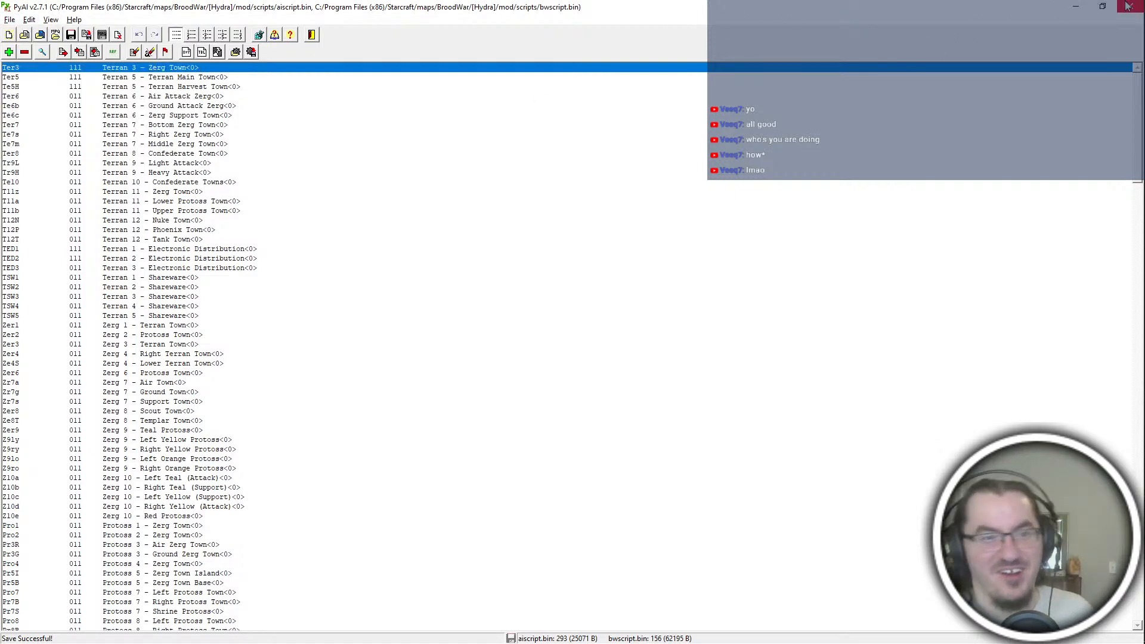
{"action": "left_click", "coordinate": [1076, 7]}
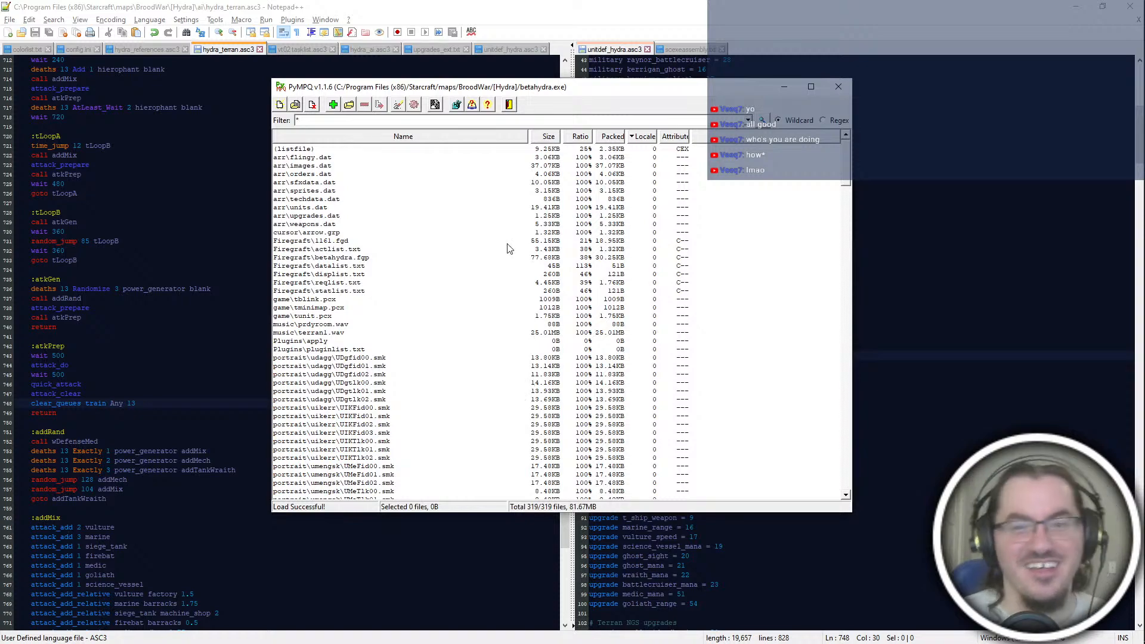
Step: Switch to The Skinmaker map in ScmDraft and draw a location of about 300 by 240 pixels around each of the three computer bases
{"action": "key", "text": "alt+Tab"}
{"action": "left_click", "coordinate": [670, 409]}
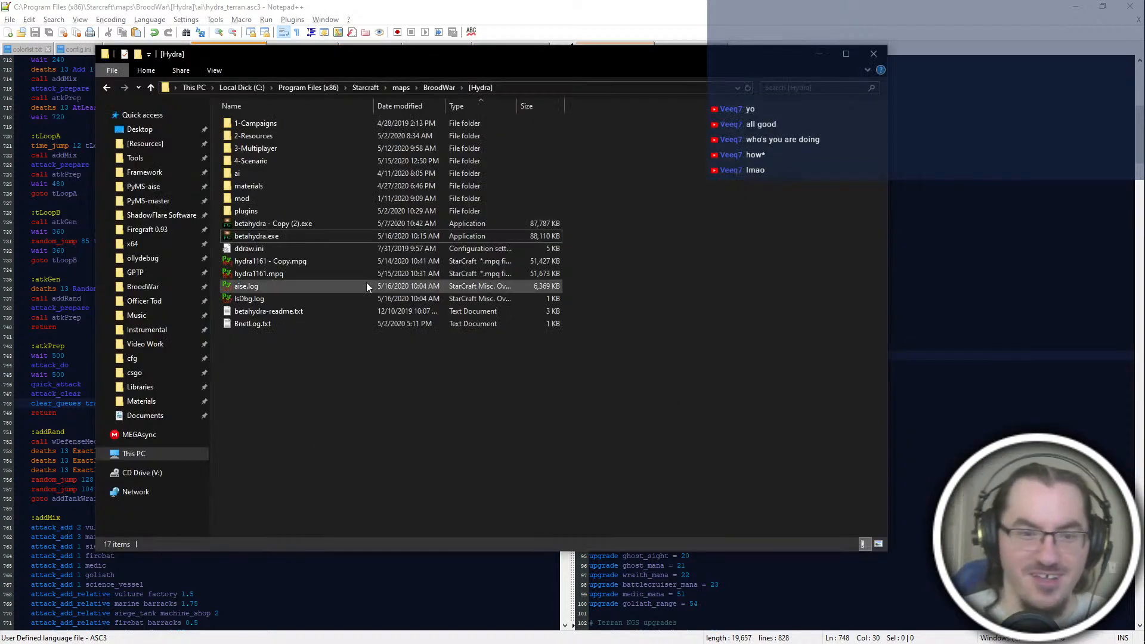
{"action": "left_click", "coordinate": [324, 236]}
{"action": "key", "text": "alt+Tab"}
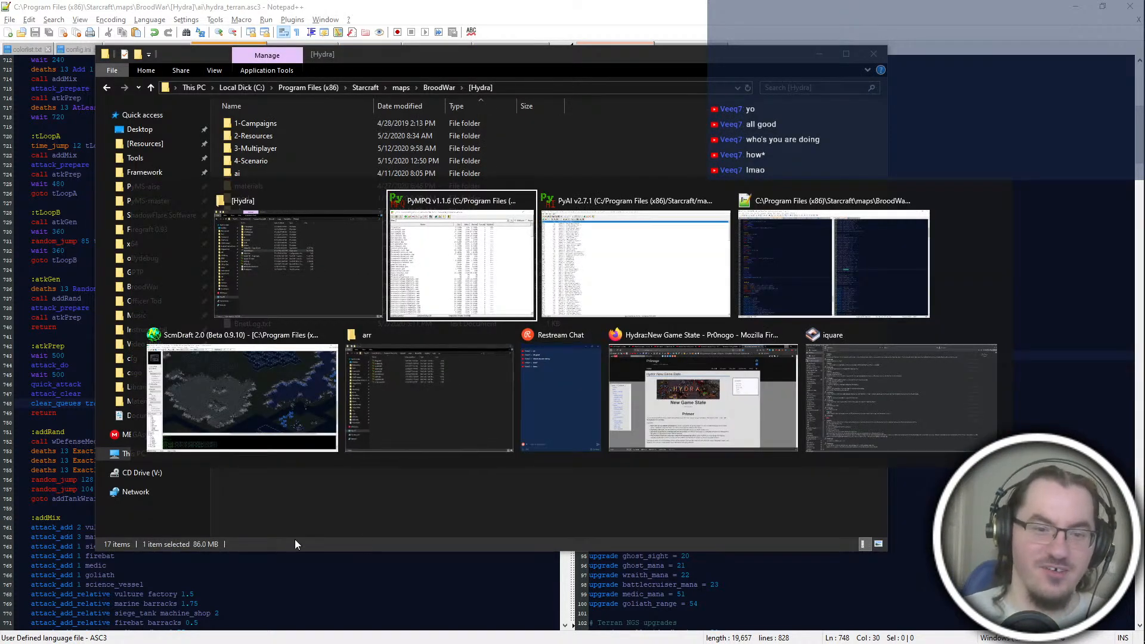
{"action": "left_click", "coordinate": [242, 397]}
{"action": "scroll", "coordinate": [835, 290], "scroll_direction": "up", "scroll_amount": 2}
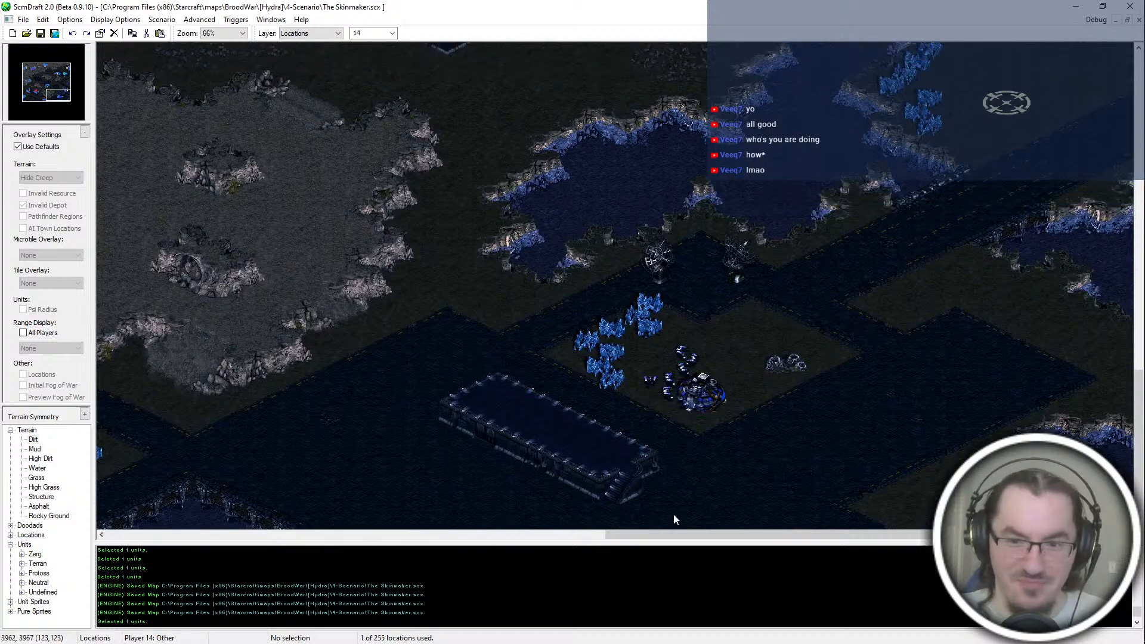
{"action": "left_click_drag", "start_coordinate": [628, 338], "coordinate": [744, 430]}
{"action": "left_click_drag", "start_coordinate": [62, 87], "coordinate": [58, 72]}
{"action": "left_click_drag", "start_coordinate": [936, 410], "coordinate": [939, 412]}
{"action": "middle_click_drag", "start_coordinate": [826, 374], "coordinate": [562, 298]}
{"action": "left_click_drag", "start_coordinate": [446, 244], "coordinate": [542, 323]}
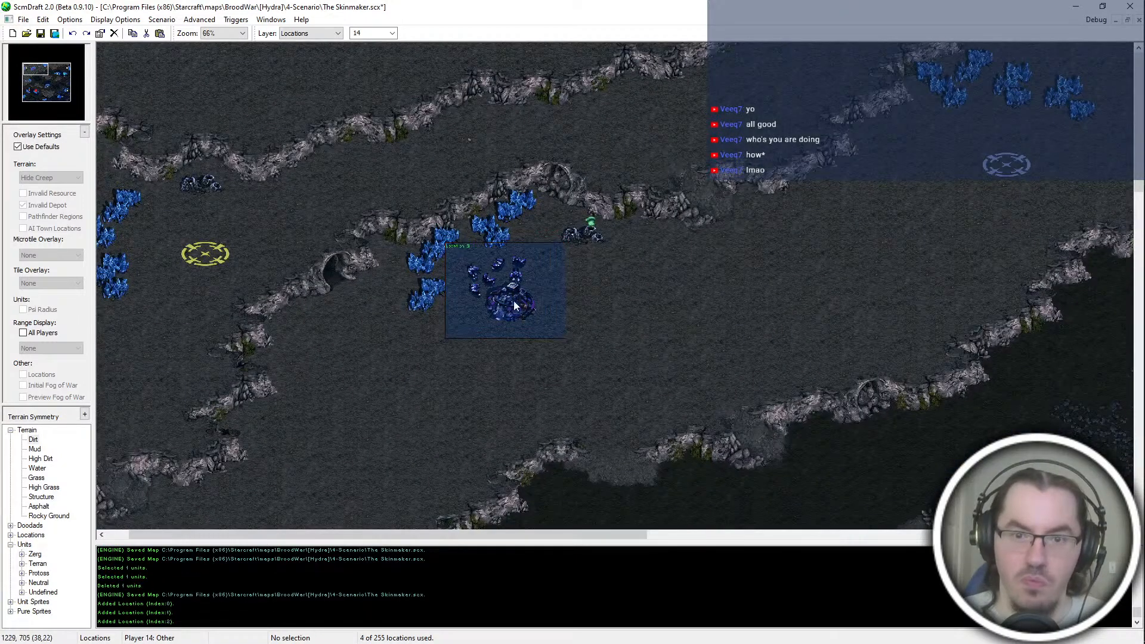
Step: Name the location around the northwestern base _AI]P4-ToledoCompany
{"action": "left_click", "coordinate": [512, 299]}
{"action": "double_click", "coordinate": [512, 298]}
{"action": "type", "text": "_AI]p4"}
{"action": "key", "text": "BackSpace"}
{"action": "key", "text": "BackSpace"}
{"action": "type", "text": "P4-Toledo"}
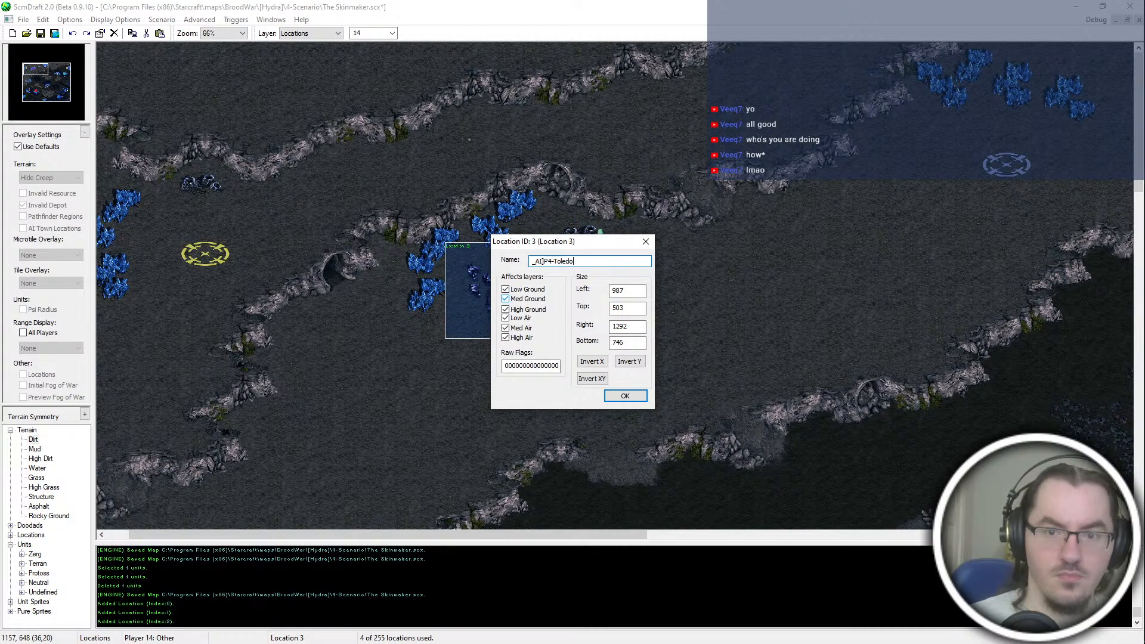
{"action": "type", "text": "Cmpo"}
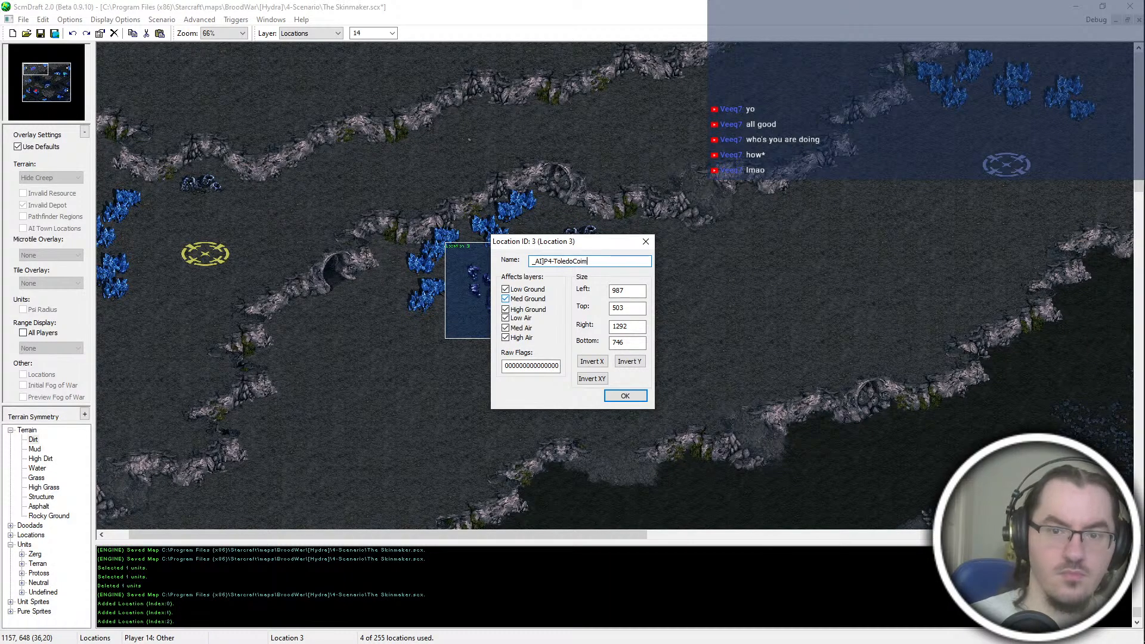
{"action": "type", "text": "any"}
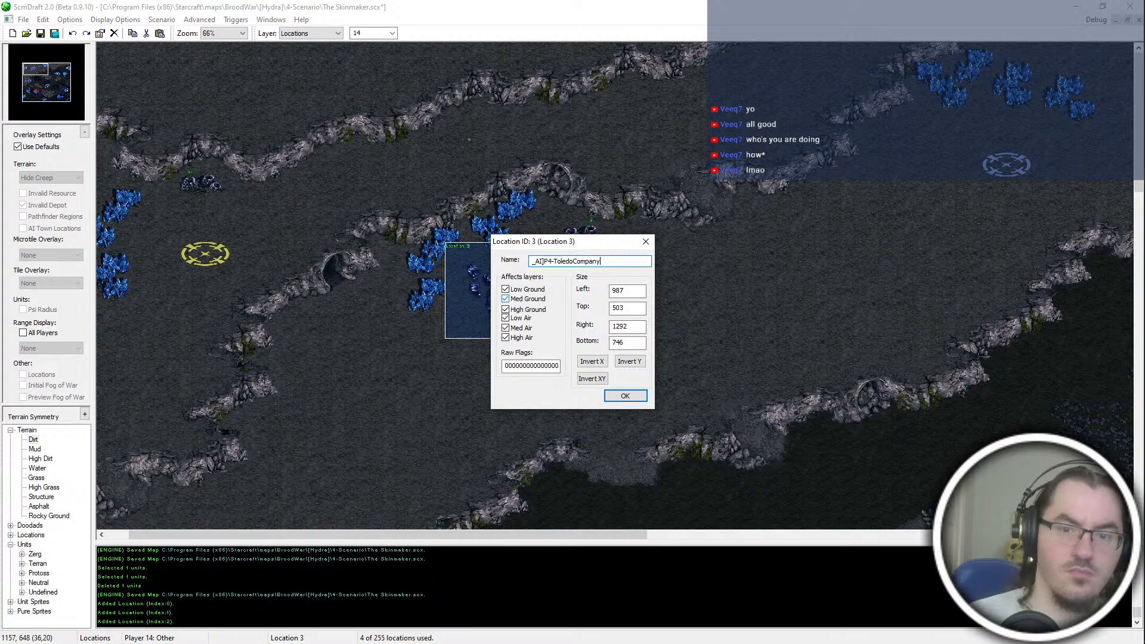
{"action": "key", "text": "Return"}
Step: Check the force names in the map settings and replace Toledo with Skinmaker in the Player 4 location's name
{"action": "key", "text": "ctrl+m"}
{"action": "left_click", "coordinate": [405, 187]}
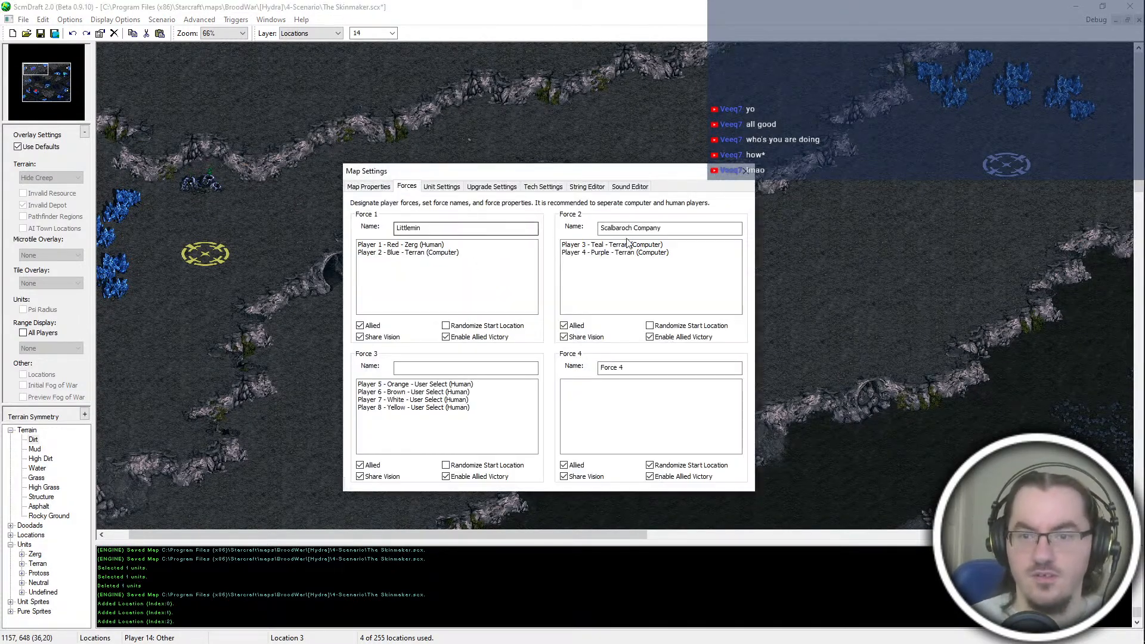
{"action": "left_click", "coordinate": [747, 171]}
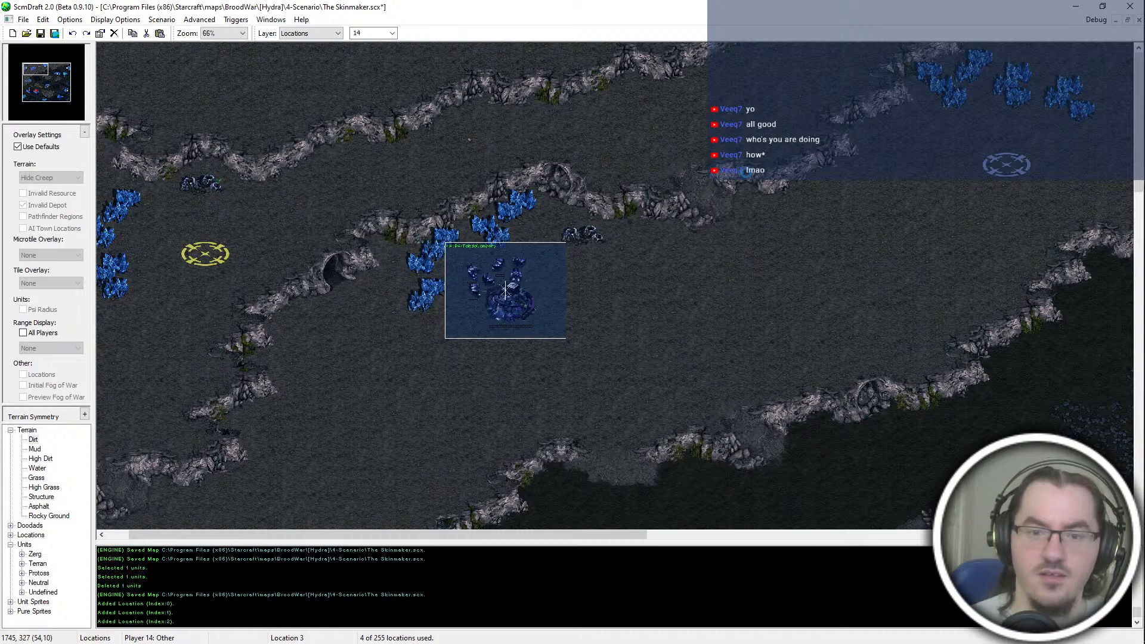
{"action": "key", "text": "ctrl+m"}
{"action": "left_click", "coordinate": [746, 173]}
{"action": "key", "text": "Return"}
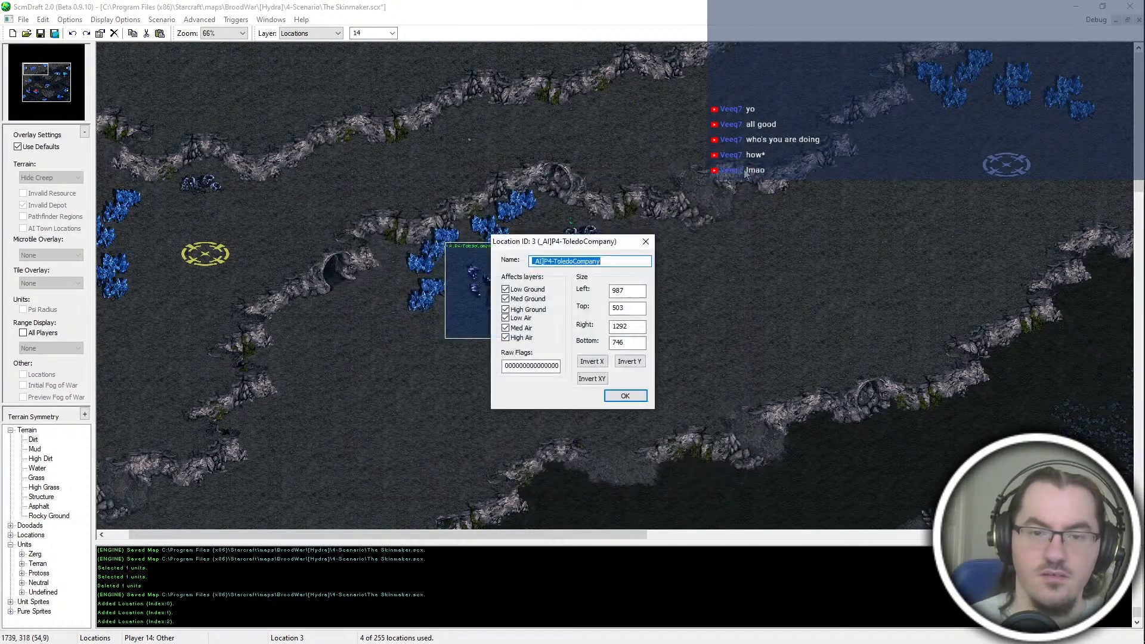
{"action": "left_click_drag", "start_coordinate": [555, 263], "coordinate": [574, 265]}
{"action": "type", "text": "Skinmaker"}
{"action": "key", "text": "Return"}
Step: Name the location around the northeastern base _AI]P3-Skinmaker
{"action": "middle_click_drag", "start_coordinate": [1092, 360], "coordinate": [922, 326]}
{"action": "left_click", "coordinate": [967, 279]}
{"action": "double_click", "coordinate": [967, 279]}
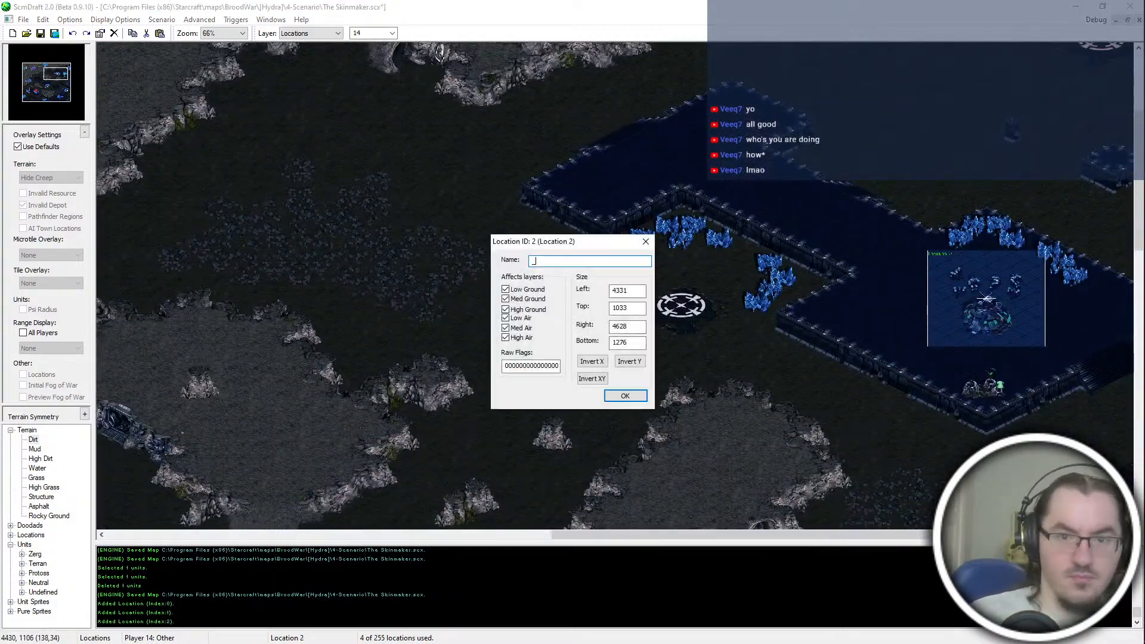
{"action": "type", "text": "_AI]P3-Skinmaker"}
{"action": "key", "text": "Return"}
Step: Name the location around the southeastern base _AI]P2-Enmut and save the map
{"action": "left_click", "coordinate": [72, 99]}
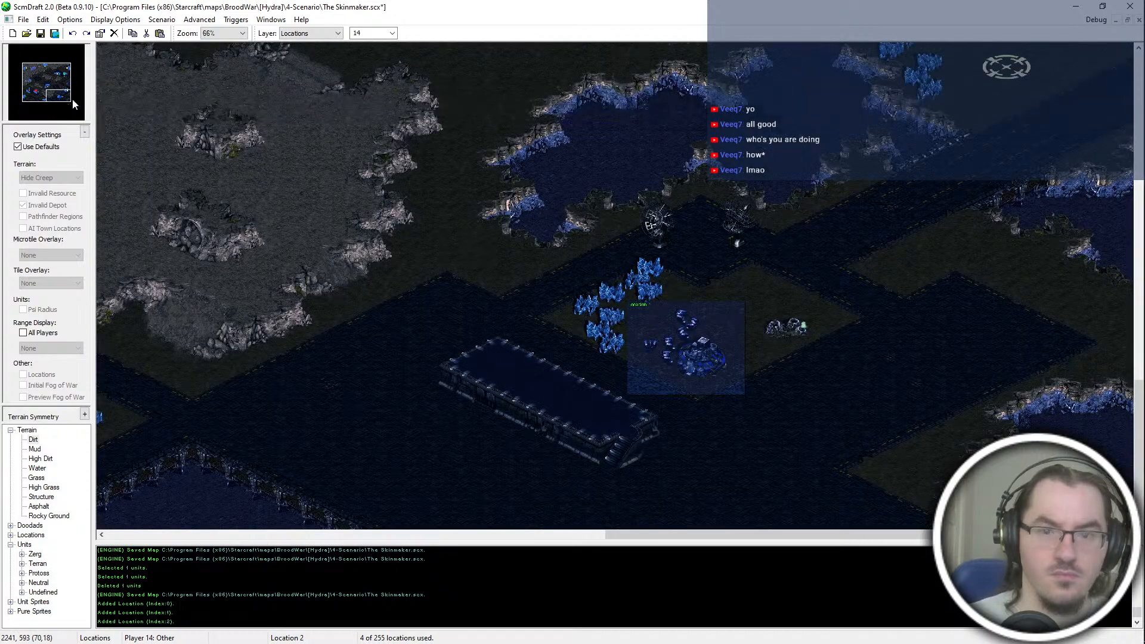
{"action": "left_click", "coordinate": [686, 347]}
{"action": "double_click", "coordinate": [687, 347]}
{"action": "type", "text": "_AI]"}
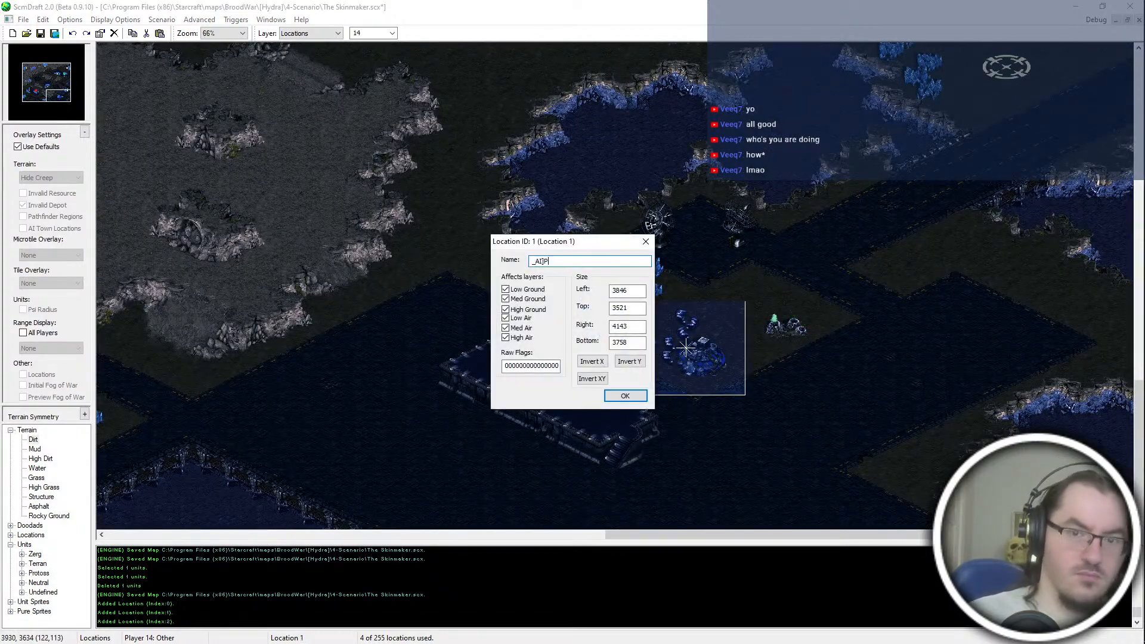
{"action": "type", "text": "P2-Enmut"}
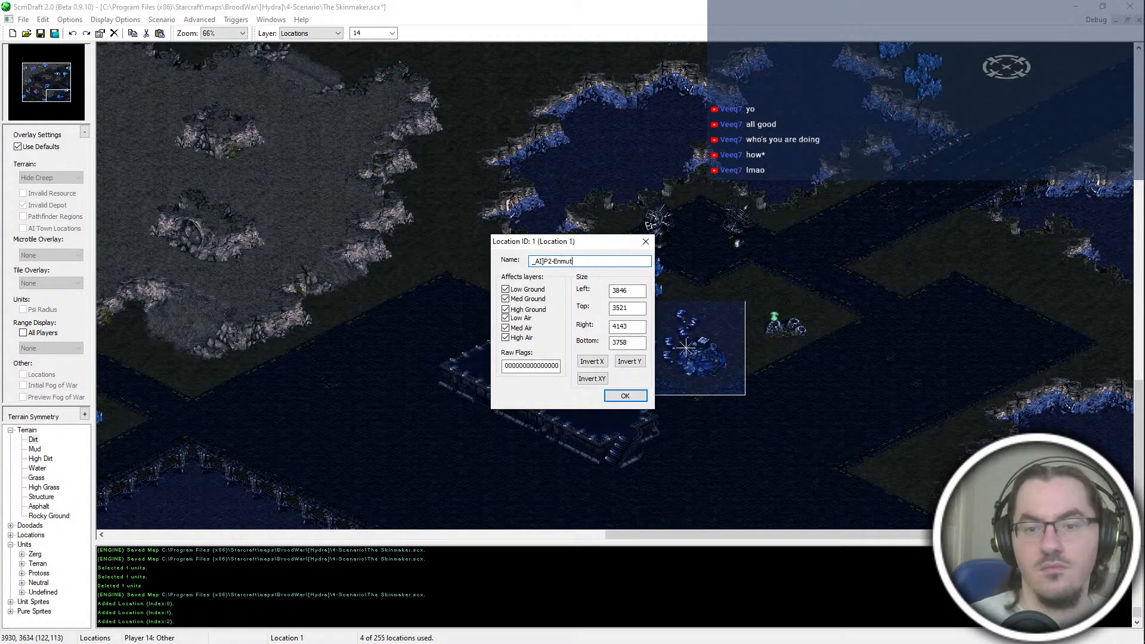
{"action": "key", "text": "Return"}
{"action": "middle_click_drag", "start_coordinate": [451, 368], "coordinate": [116, 367]}
{"action": "middle_click_drag", "start_coordinate": [751, 385], "coordinate": [716, 413]}
{"action": "key", "text": "ctrl+s"}
{"action": "key", "text": "alt+Tab"}
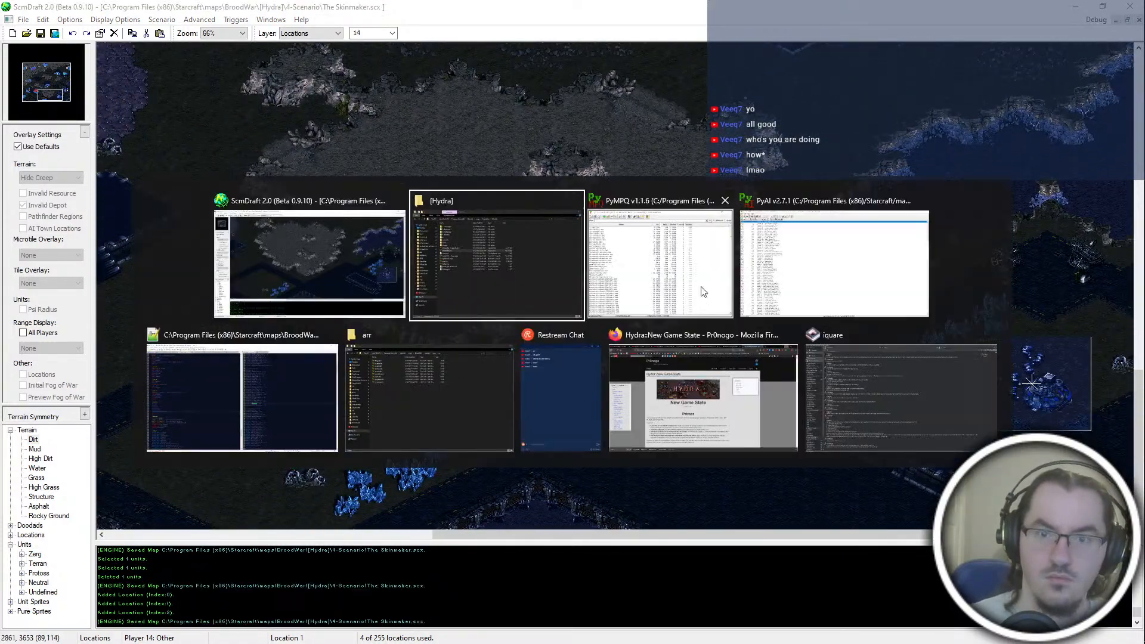
{"action": "left_click", "coordinate": [537, 266]}
{"action": "double_click", "coordinate": [300, 236]}
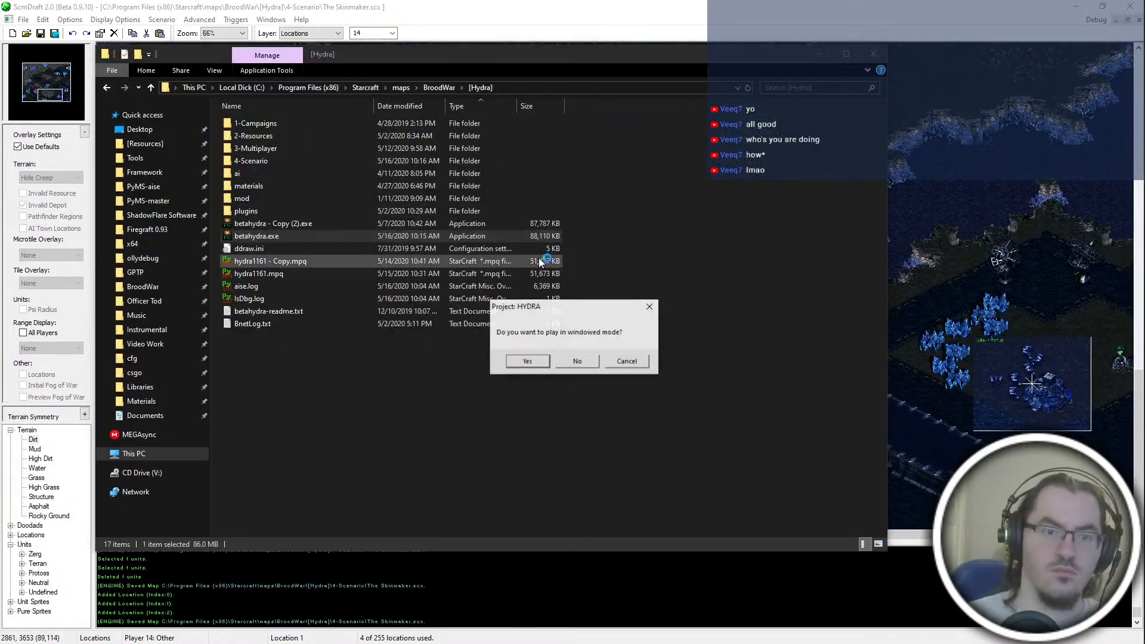
{"action": "left_click", "coordinate": [625, 356]}
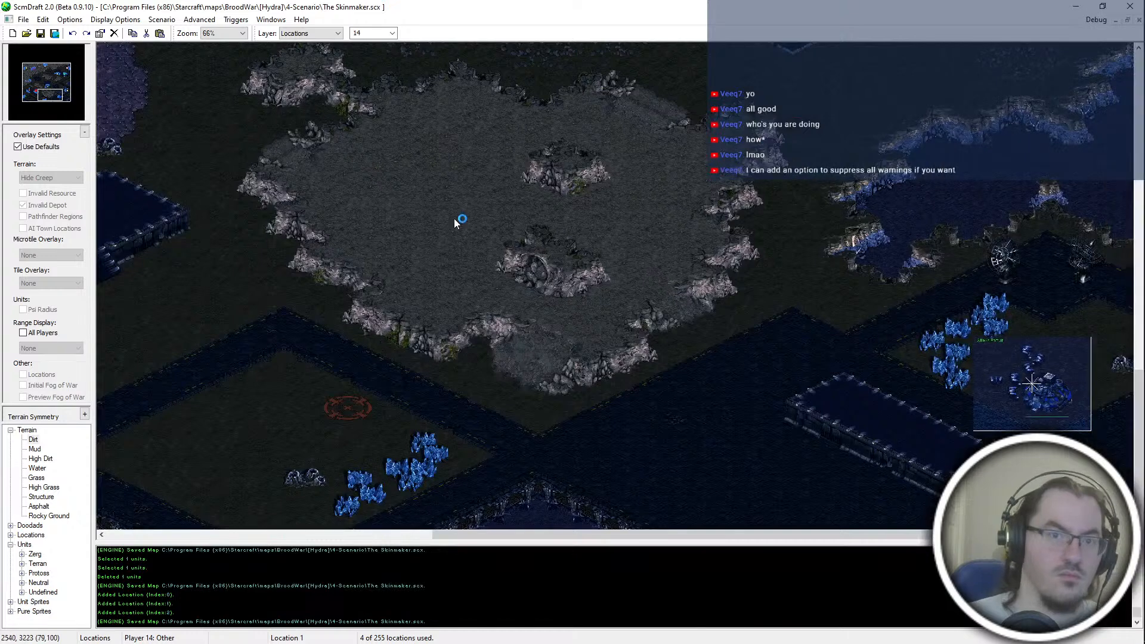
Step: Start a new trigger for the map in the Classic Trigedit trigger editor
{"action": "left_click", "coordinate": [722, 268]}
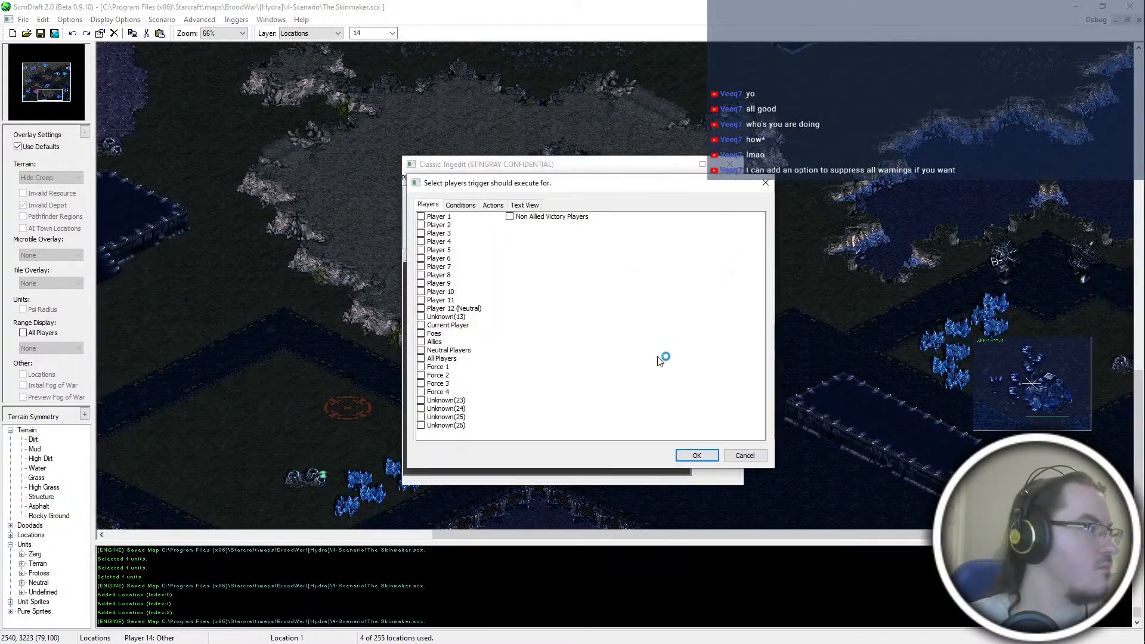
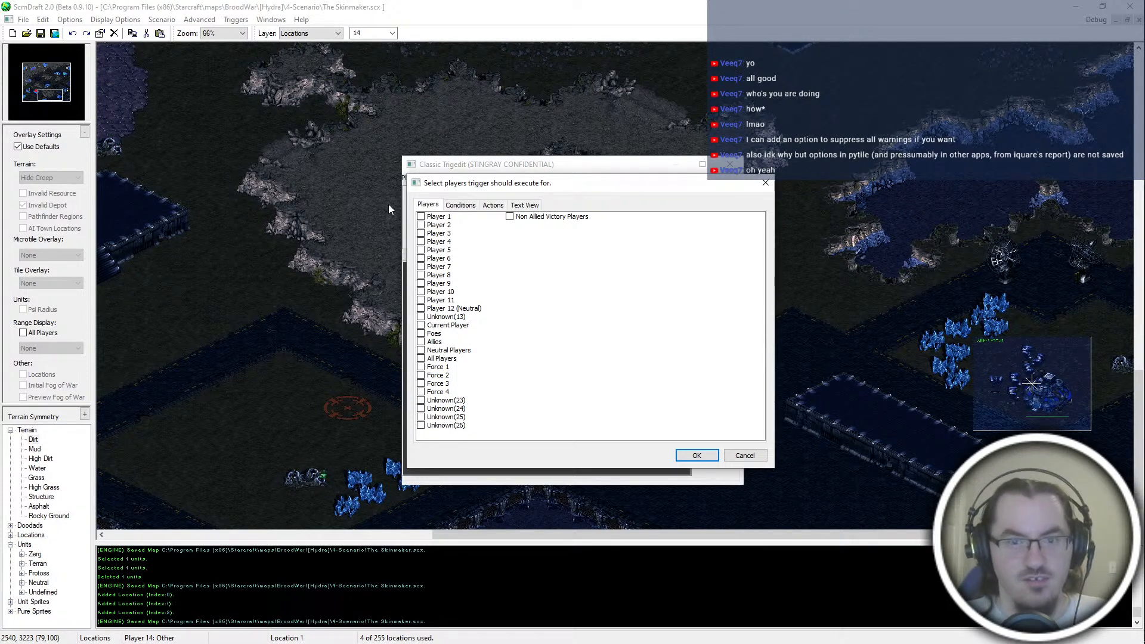
Step: Switch to File Explorer, open the PyMS-aise Settings folder and look through PyMPQ.txt
{"action": "key", "text": "alt+Tab"}
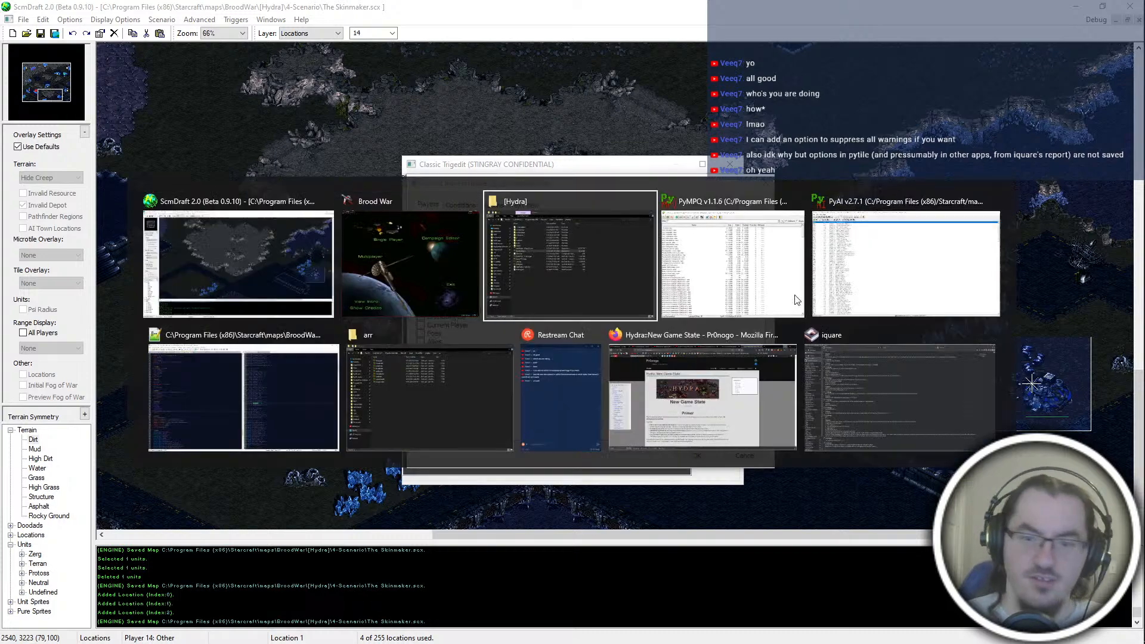
{"action": "left_click", "coordinate": [404, 389]}
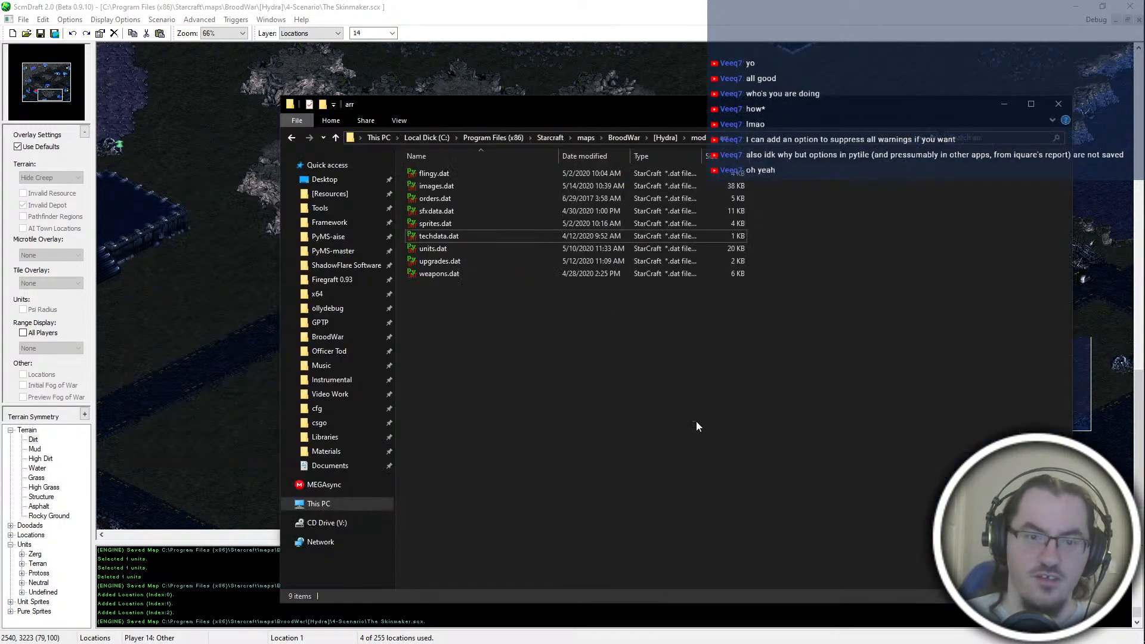
{"action": "left_click", "coordinate": [364, 241]}
{"action": "double_click", "coordinate": [501, 222]}
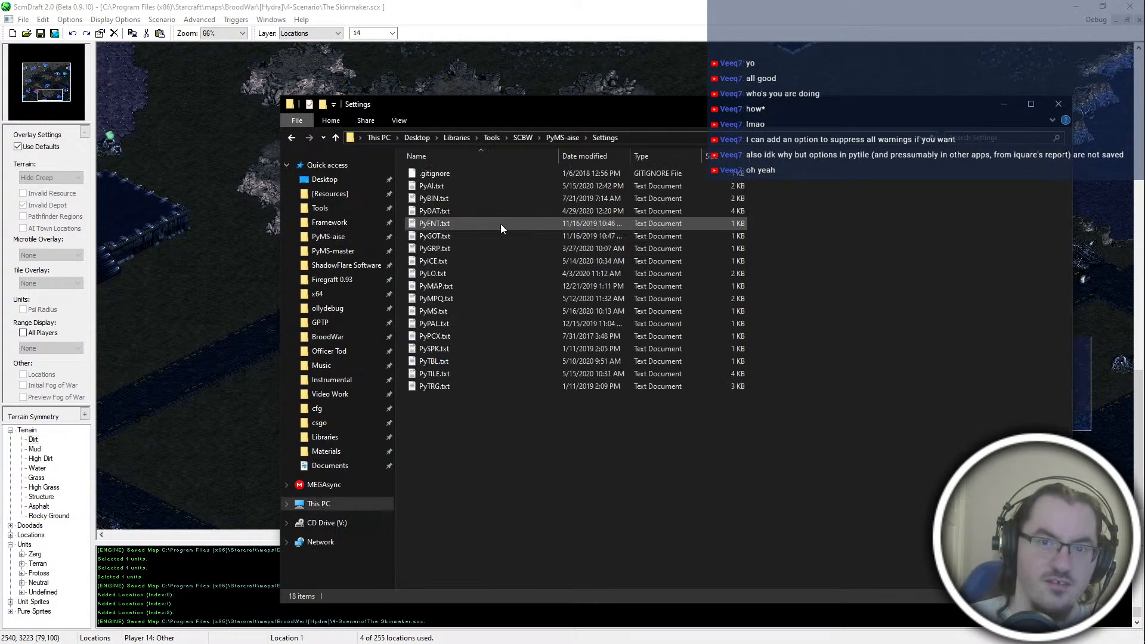
{"action": "key", "text": "alt+Left"}
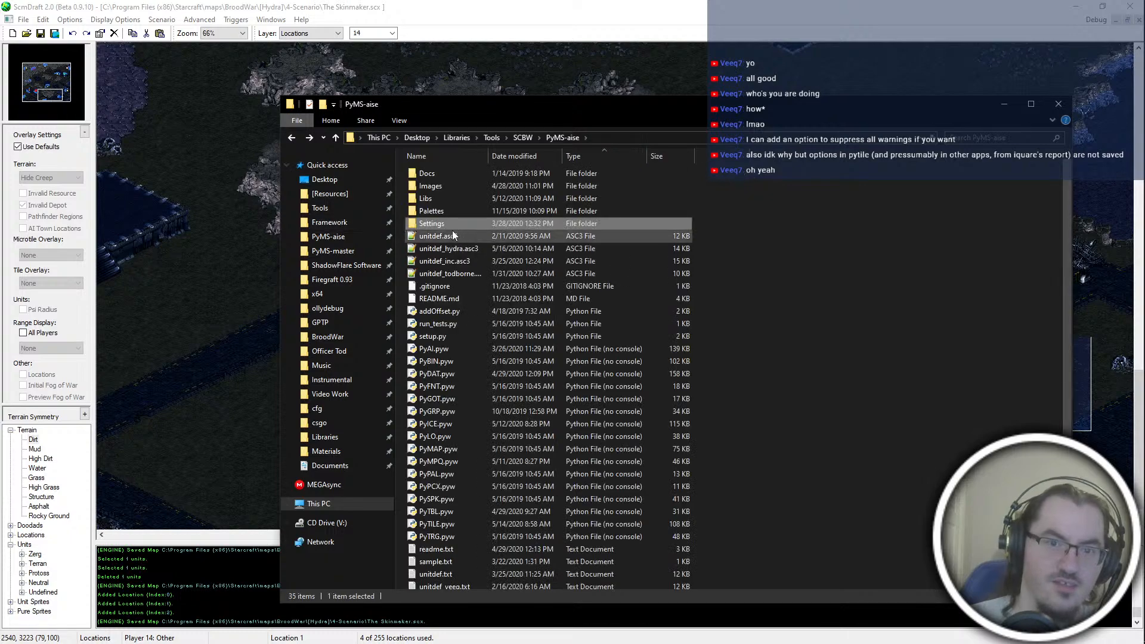
{"action": "double_click", "coordinate": [447, 223]}
{"action": "double_click", "coordinate": [460, 300]}
{"action": "scroll", "coordinate": [428, 414], "scroll_direction": "down", "scroll_amount": 11}
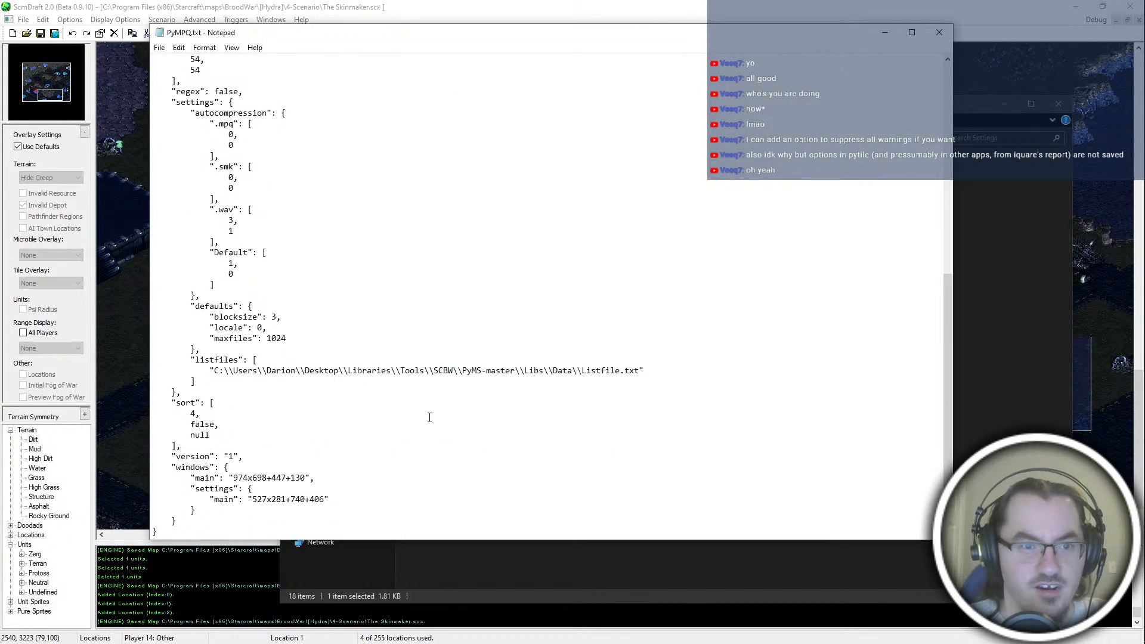
{"action": "scroll", "coordinate": [468, 474], "scroll_direction": "up", "scroll_amount": 5}
{"action": "left_click", "coordinate": [939, 32]}
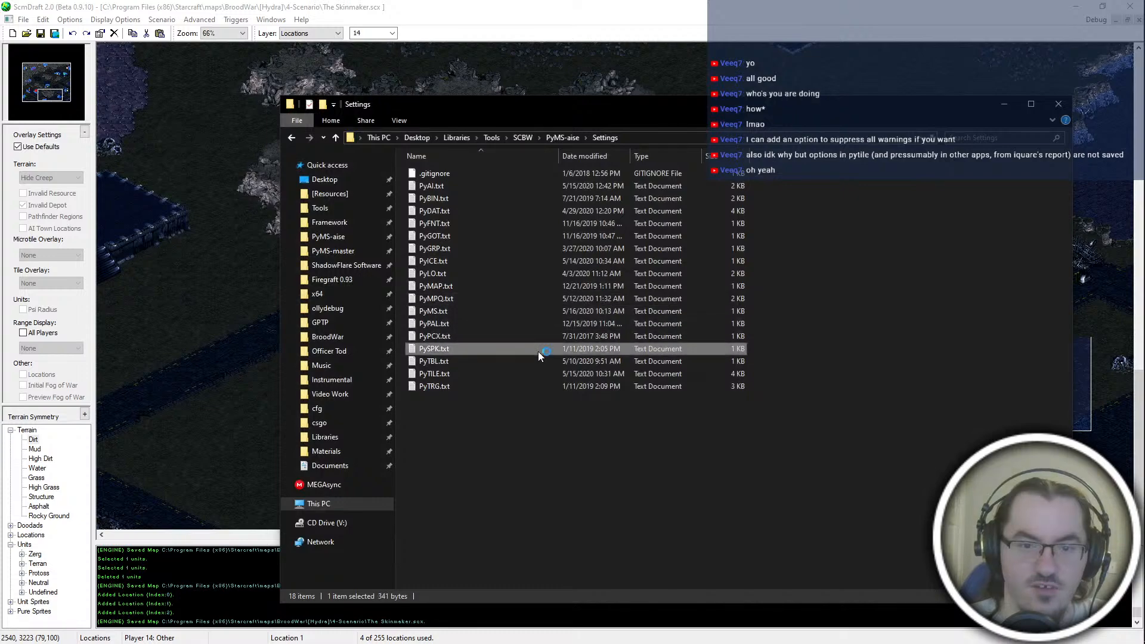
{"action": "double_click", "coordinate": [538, 352]}
{"action": "left_click", "coordinate": [940, 33]}
Step: Open PyTILE.txt and examine the doodadgroup options under global_settings
{"action": "double_click", "coordinate": [540, 374]}
{"action": "scroll", "coordinate": [319, 274], "scroll_direction": "down", "scroll_amount": 4}
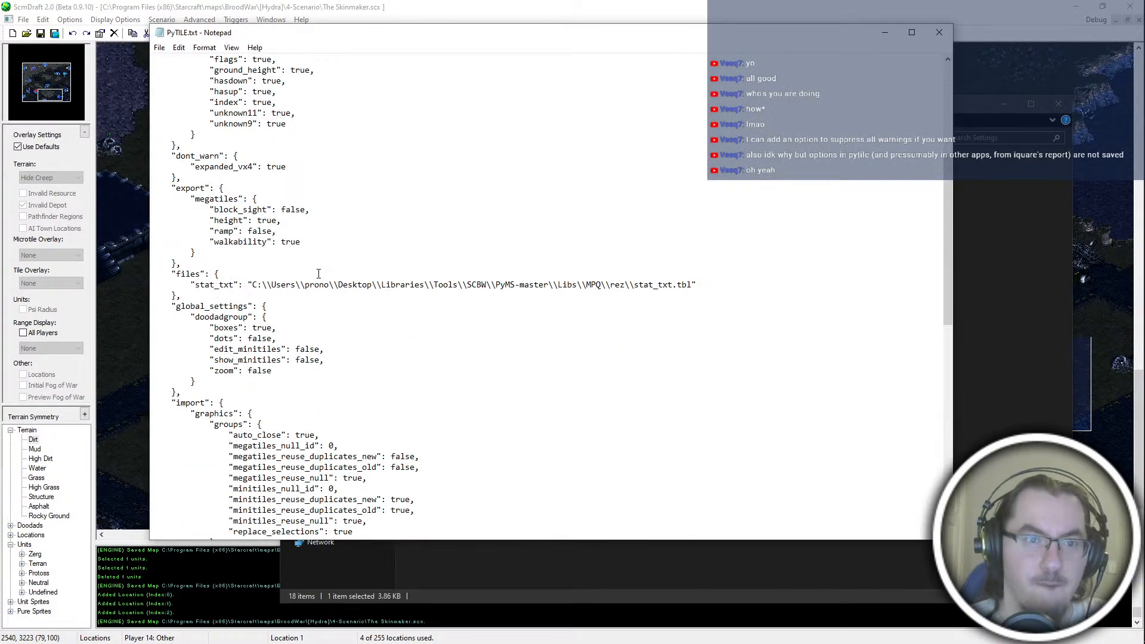
{"action": "scroll", "coordinate": [318, 274], "scroll_direction": "down", "scroll_amount": 4}
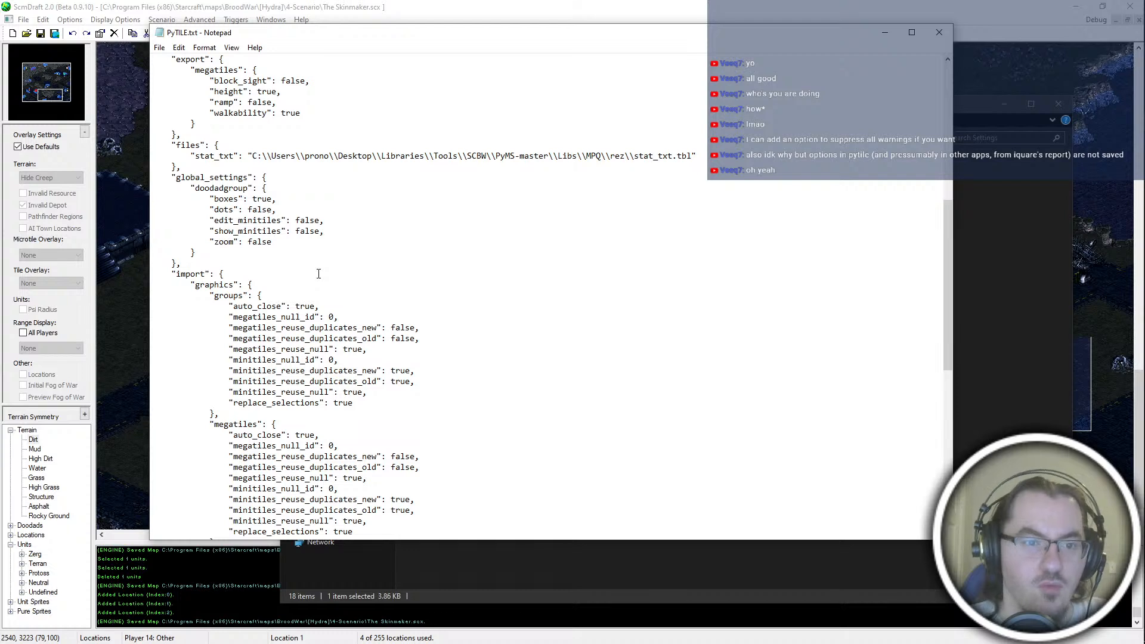
{"action": "scroll", "coordinate": [319, 274], "scroll_direction": "down", "scroll_amount": 2}
{"action": "left_click_drag", "start_coordinate": [237, 157], "coordinate": [291, 168]}
{"action": "left_click", "coordinate": [236, 182]}
{"action": "left_click_drag", "start_coordinate": [204, 125], "coordinate": [362, 182]}
{"action": "left_click", "coordinate": [360, 179]}
{"action": "left_click", "coordinate": [349, 169]}
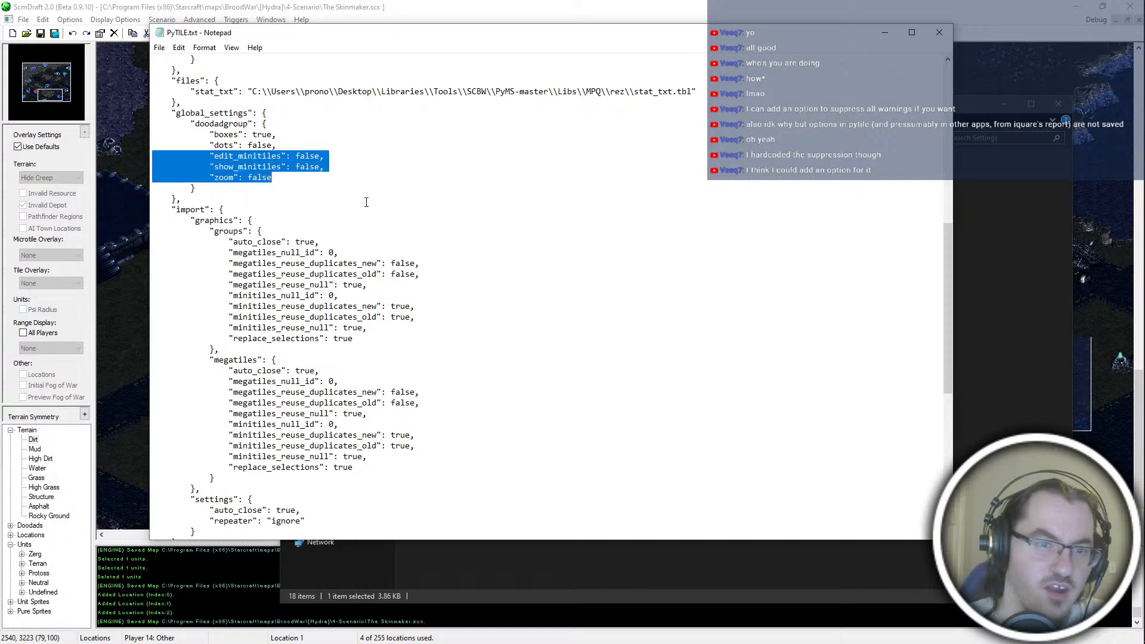
{"action": "left_click", "coordinate": [371, 213]}
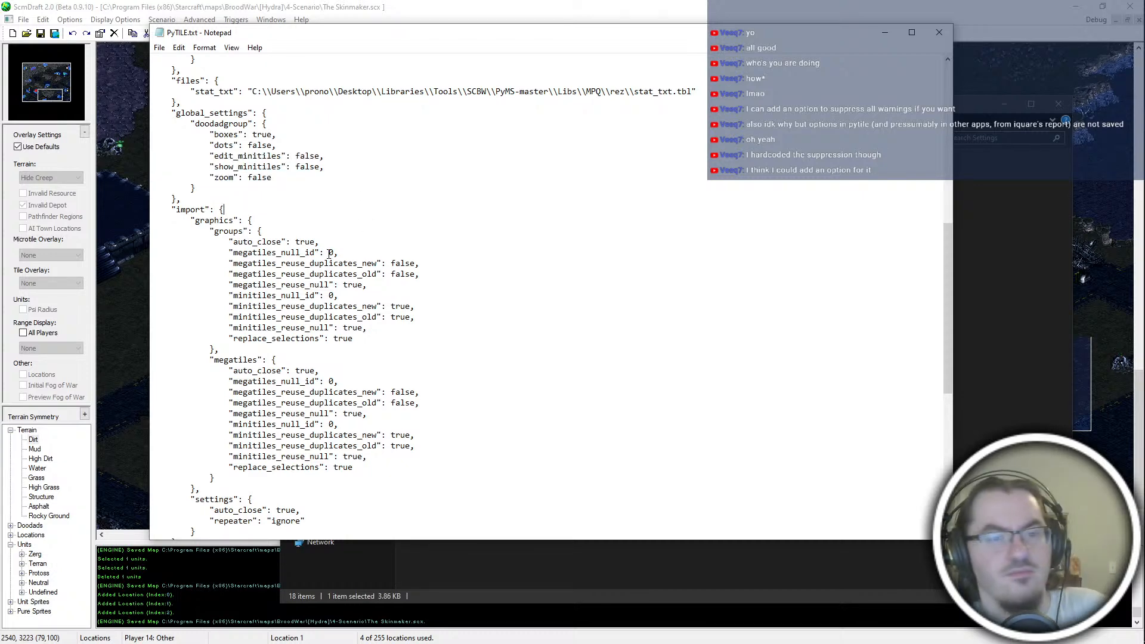
Step: Read through the import, lastpath, tilegroup and export sections of PyTILE.txt
{"action": "scroll", "coordinate": [329, 253], "scroll_direction": "down", "scroll_amount": 4}
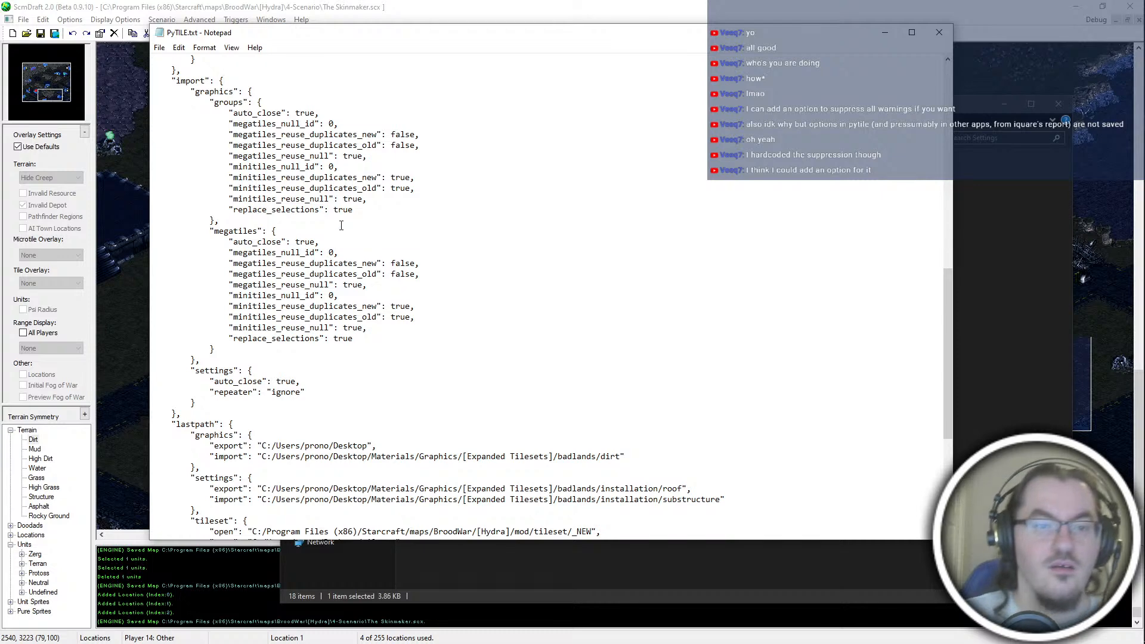
{"action": "scroll", "coordinate": [341, 225], "scroll_direction": "down", "scroll_amount": 6}
{"action": "scroll", "coordinate": [349, 221], "scroll_direction": "up", "scroll_amount": 6}
{"action": "scroll", "coordinate": [356, 216], "scroll_direction": "down", "scroll_amount": 6}
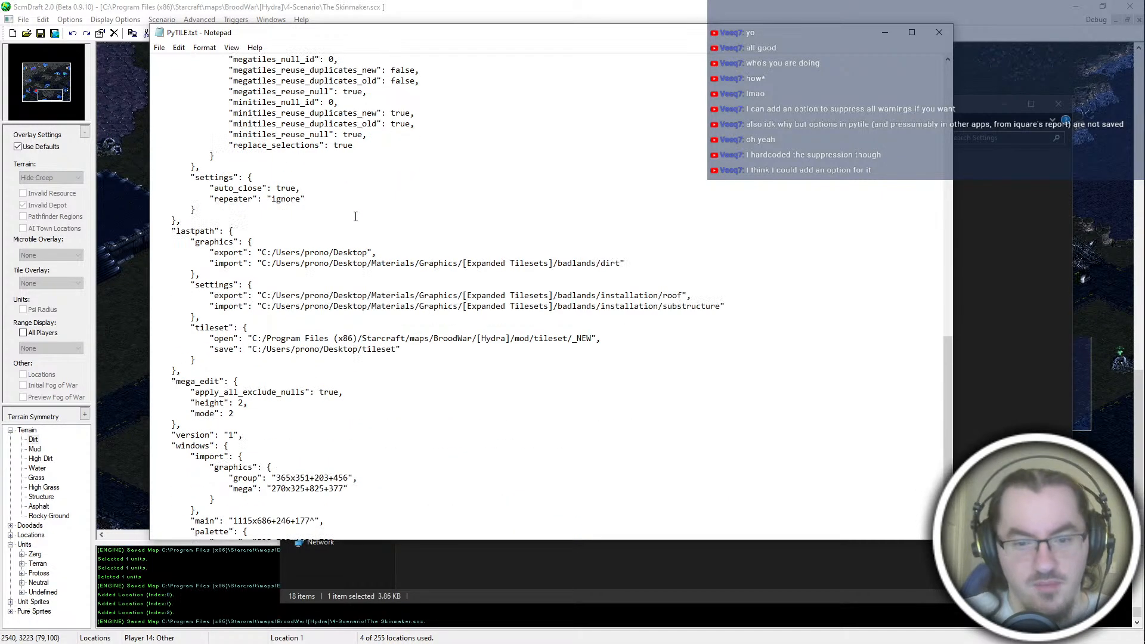
{"action": "scroll", "coordinate": [360, 245], "scroll_direction": "up", "scroll_amount": 10}
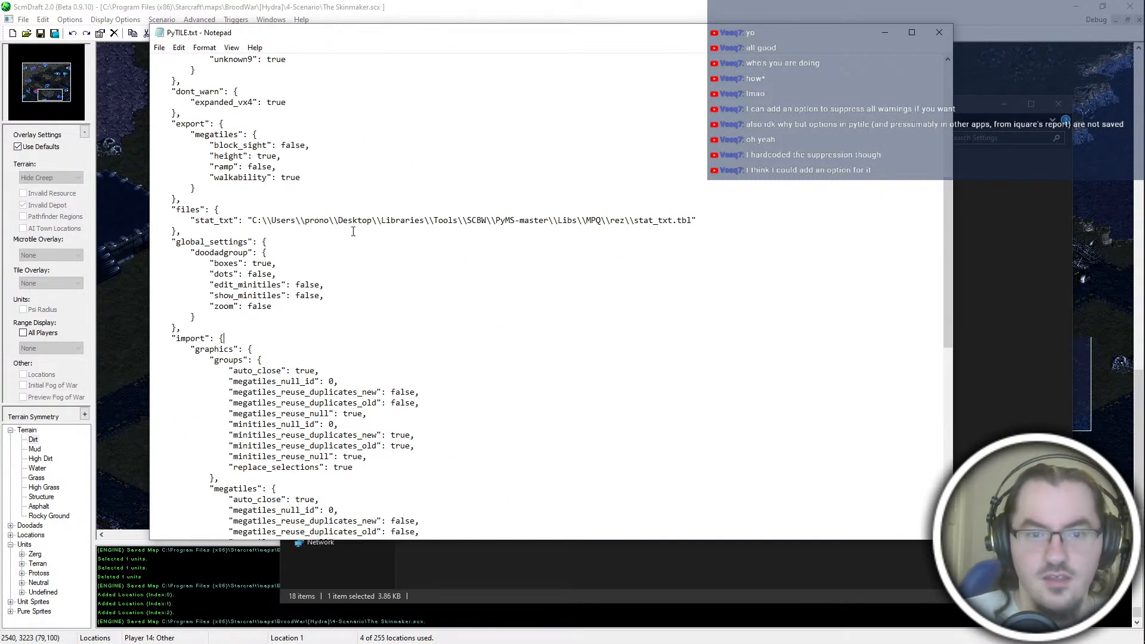
{"action": "scroll", "coordinate": [353, 231], "scroll_direction": "up", "scroll_amount": 6}
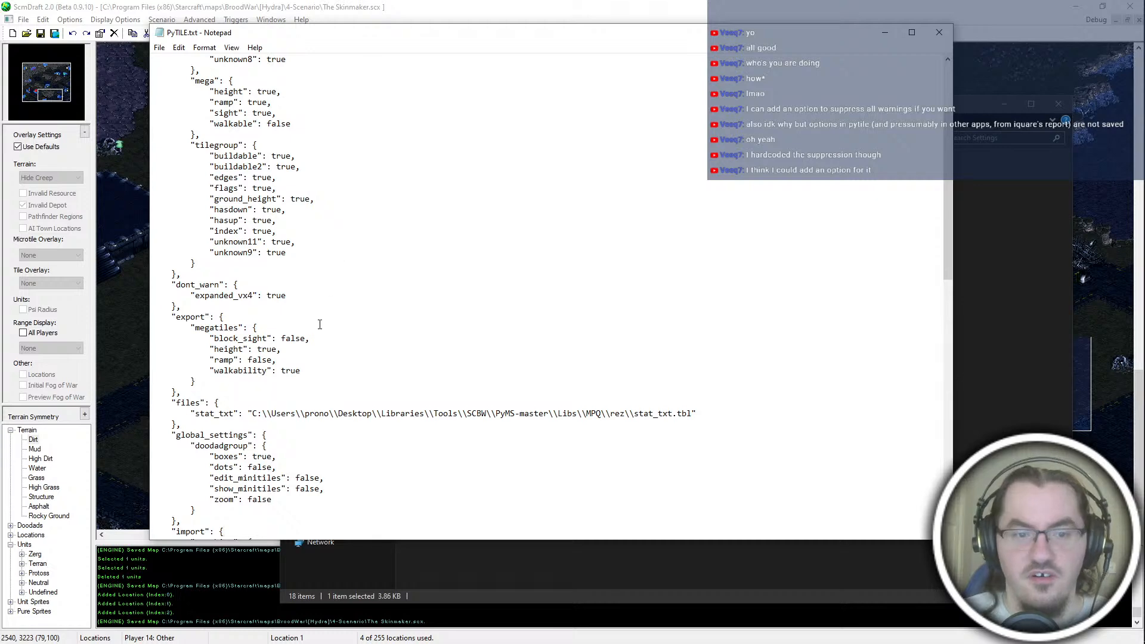
{"action": "left_click_drag", "start_coordinate": [261, 210], "coordinate": [388, 361]}
{"action": "left_click", "coordinate": [370, 180]}
{"action": "left_click_drag", "start_coordinate": [295, 338], "coordinate": [338, 374]}
Step: Review the boxes, dots, edit_minitiles, show_minitiles and zoom settings in PyTILE.txt and close the file
{"action": "scroll", "coordinate": [329, 358], "scroll_direction": "down", "scroll_amount": 4}
{"action": "left_click_drag", "start_coordinate": [309, 320], "coordinate": [369, 374]}
{"action": "left_click", "coordinate": [358, 403]}
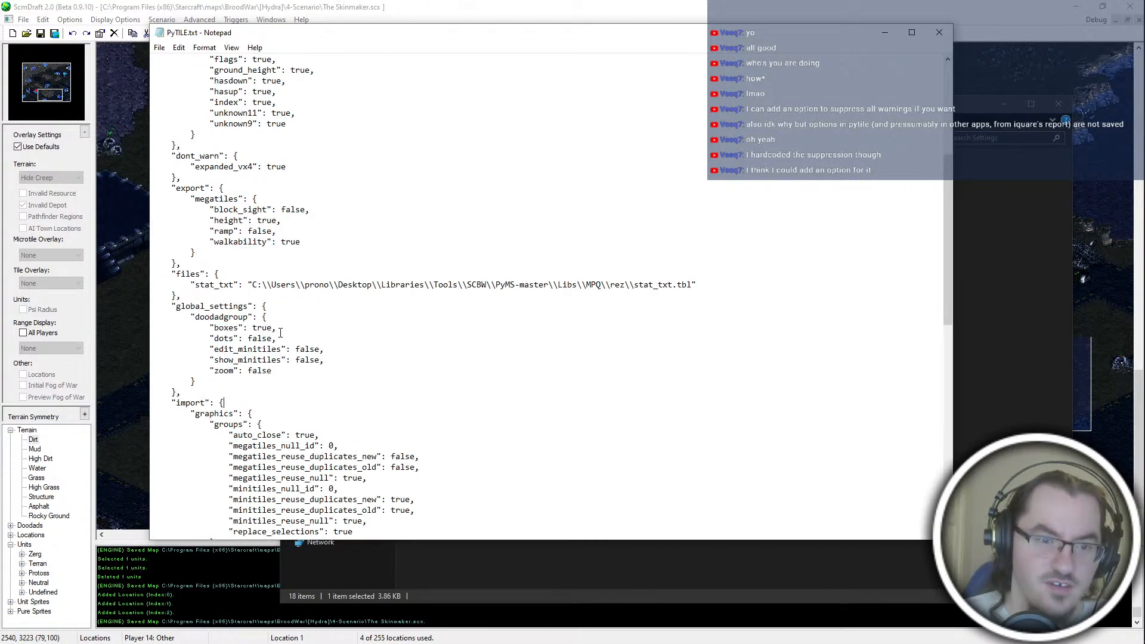
{"action": "left_click_drag", "start_coordinate": [297, 321], "coordinate": [302, 362]}
{"action": "left_click", "coordinate": [302, 371]}
{"action": "left_click_drag", "start_coordinate": [244, 338], "coordinate": [305, 350]}
{"action": "left_click", "coordinate": [298, 346]}
{"action": "left_click", "coordinate": [326, 401]}
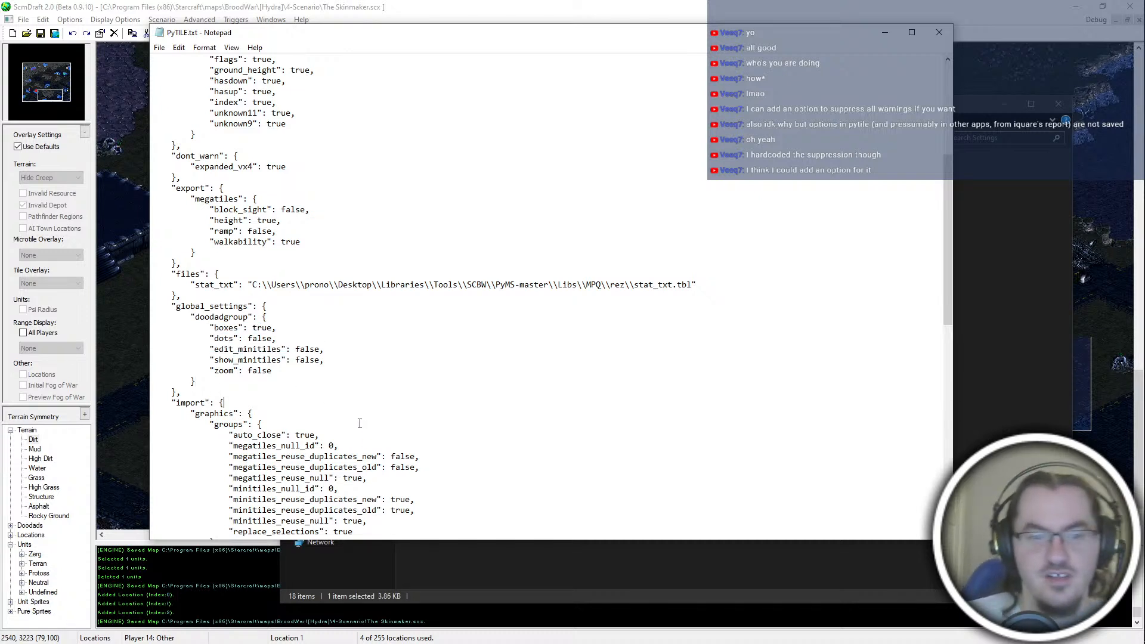
{"action": "left_click_drag", "start_coordinate": [345, 371], "coordinate": [156, 306]}
{"action": "left_click", "coordinate": [353, 378]}
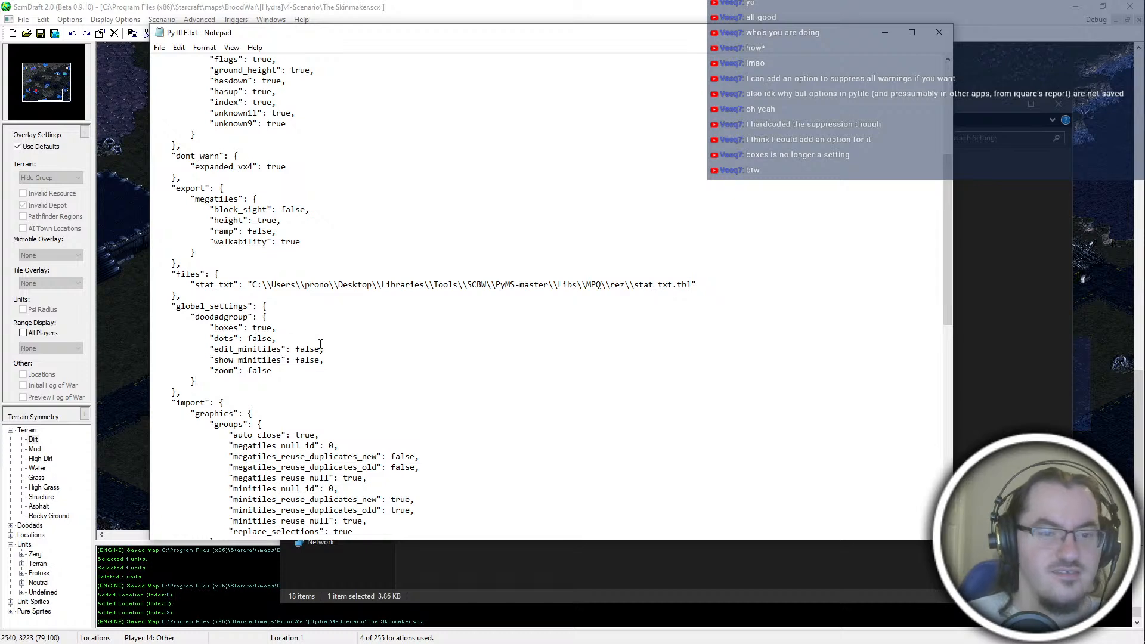
{"action": "left_click_drag", "start_coordinate": [156, 328], "coordinate": [333, 370]}
{"action": "left_click", "coordinate": [343, 397]}
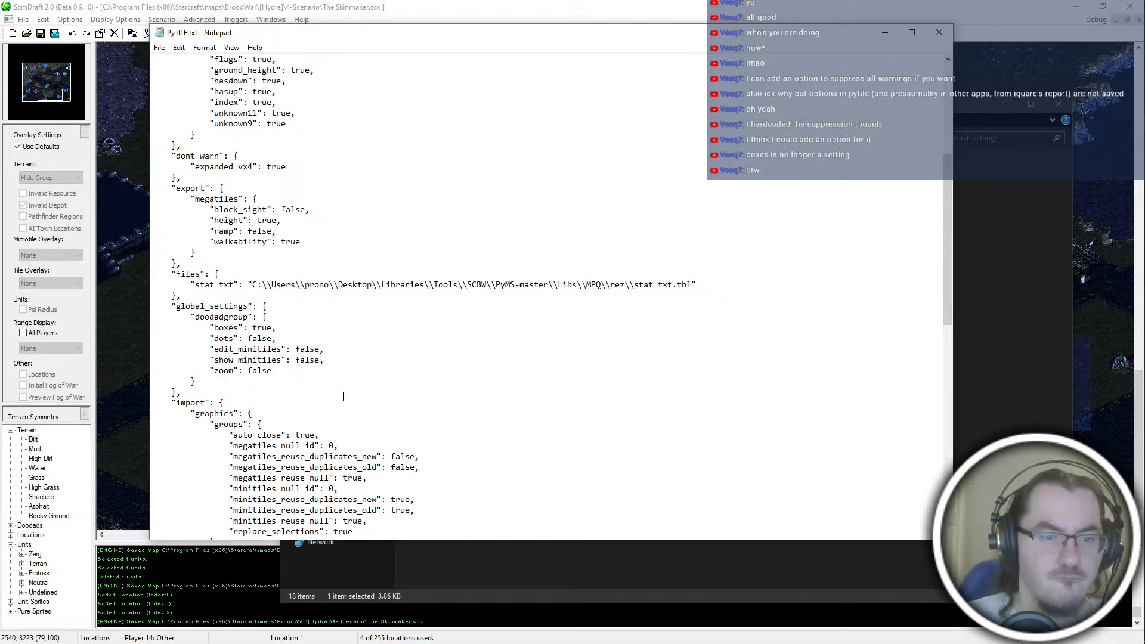
{"action": "scroll", "coordinate": [343, 397], "scroll_direction": "down", "scroll_amount": 8}
{"action": "scroll", "coordinate": [344, 397], "scroll_direction": "up", "scroll_amount": 6}
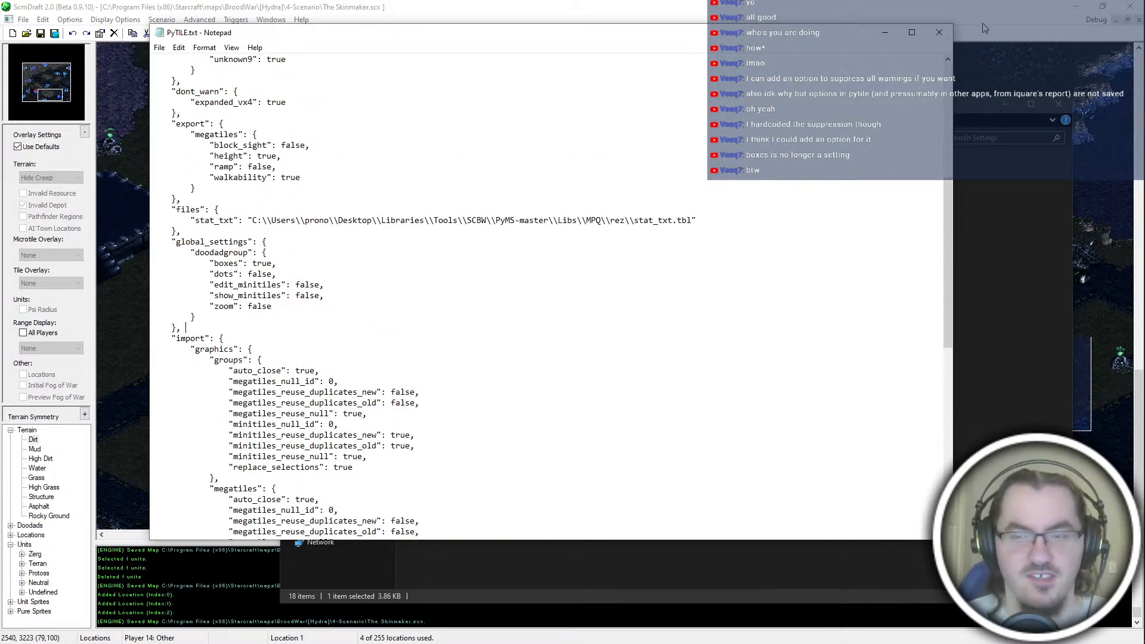
{"action": "left_click", "coordinate": [939, 32]}
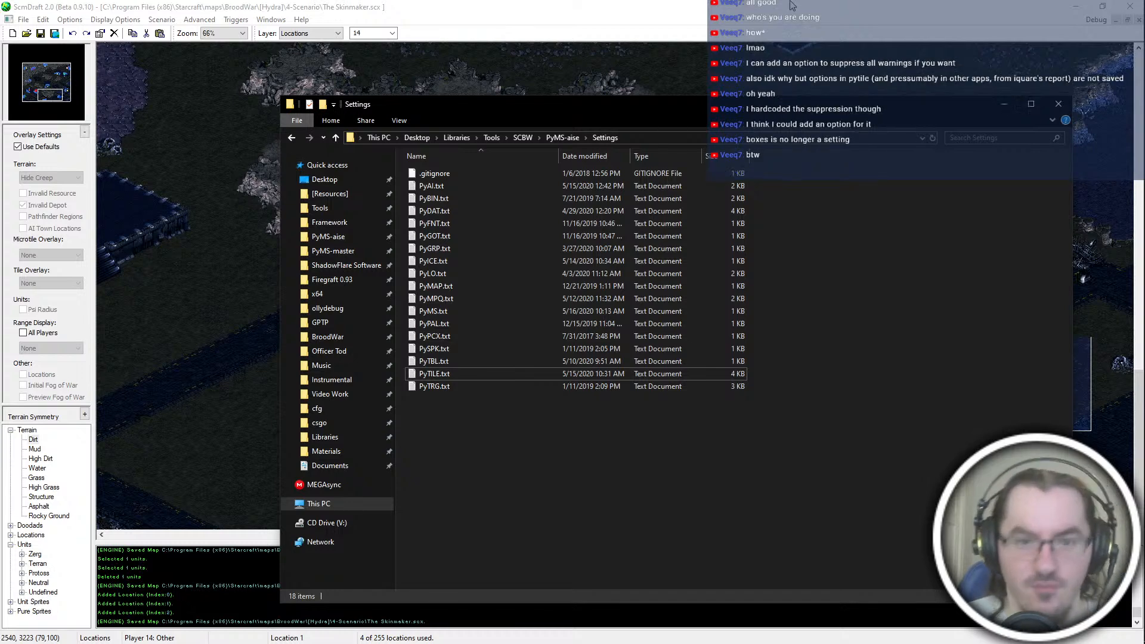
Step: Return to the new trigger in ScmDraft, make it execute for Player 2 and add its condition
{"action": "left_click", "coordinate": [801, 70]}
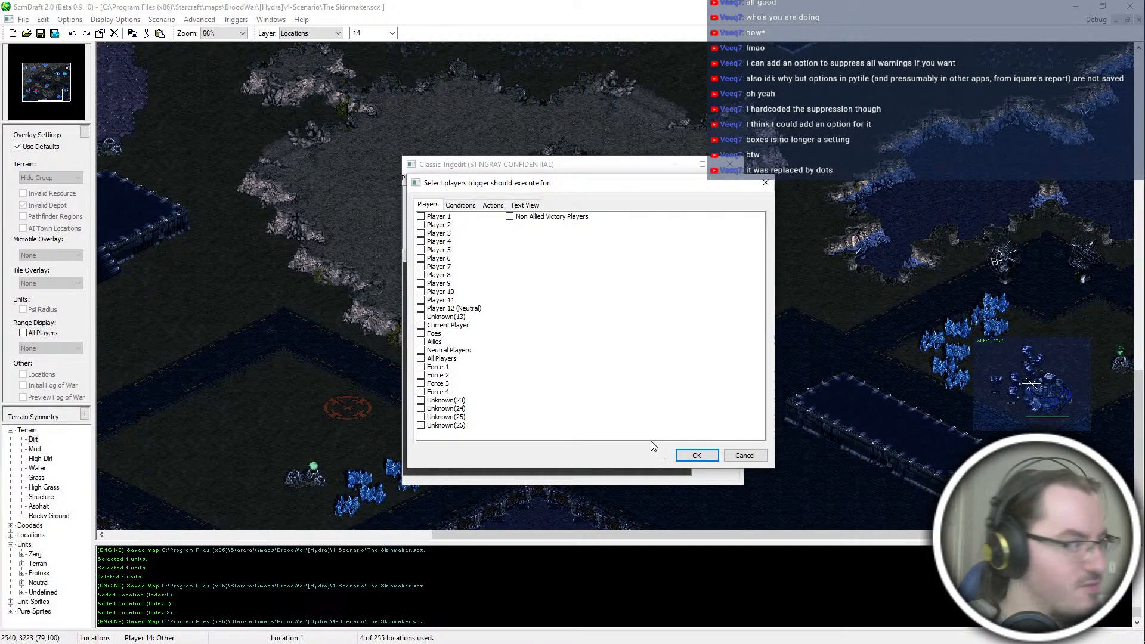
{"action": "left_click", "coordinate": [460, 205]}
{"action": "left_click", "coordinate": [612, 362]}
{"action": "left_click", "coordinate": [422, 217]}
{"action": "left_click", "coordinate": [461, 206]}
{"action": "left_click", "coordinate": [747, 216]}
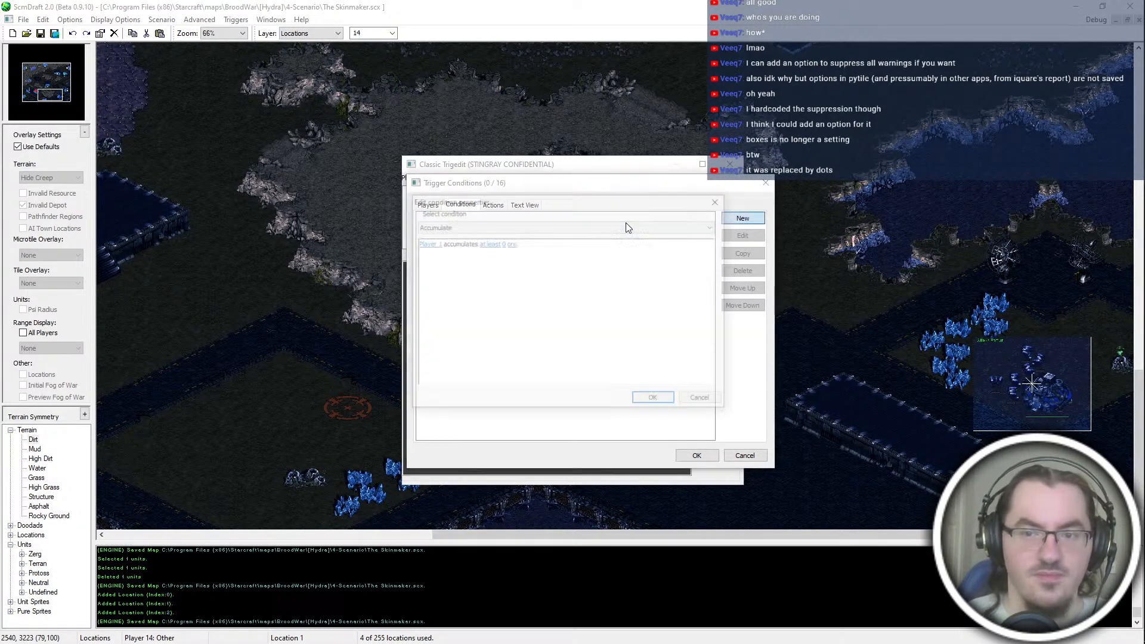
{"action": "key", "text": "Return"}
{"action": "left_click", "coordinate": [493, 205]}
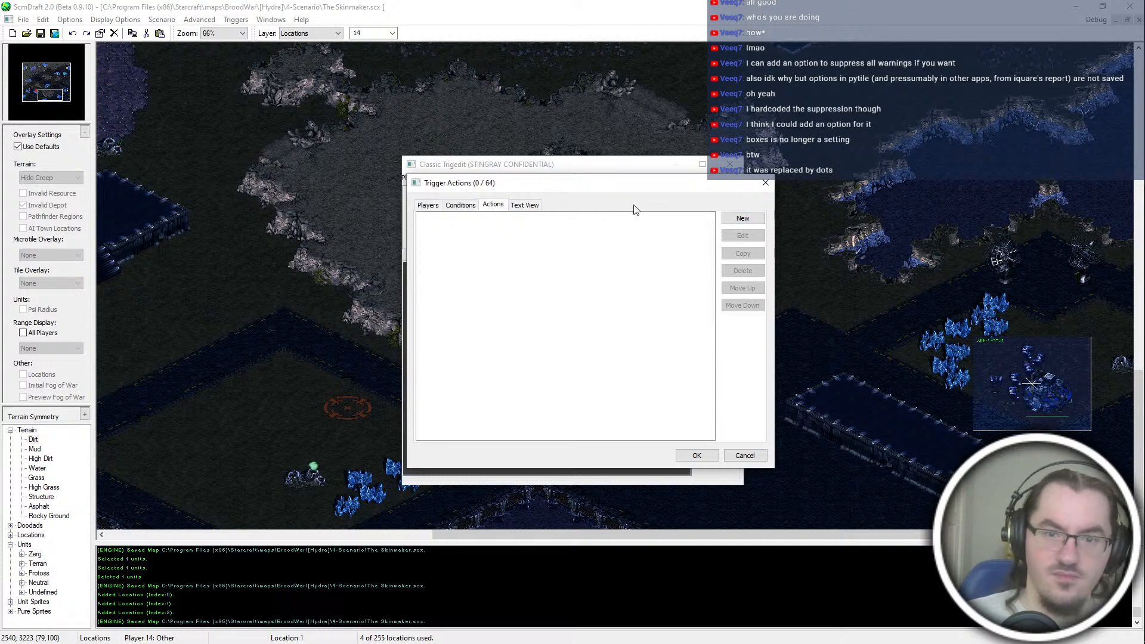
Step: Add a Comment action to the trigger reading P2 | Enmut AI
{"action": "left_click", "coordinate": [740, 218]}
{"action": "left_click", "coordinate": [465, 226]}
{"action": "left_click", "coordinate": [466, 245]}
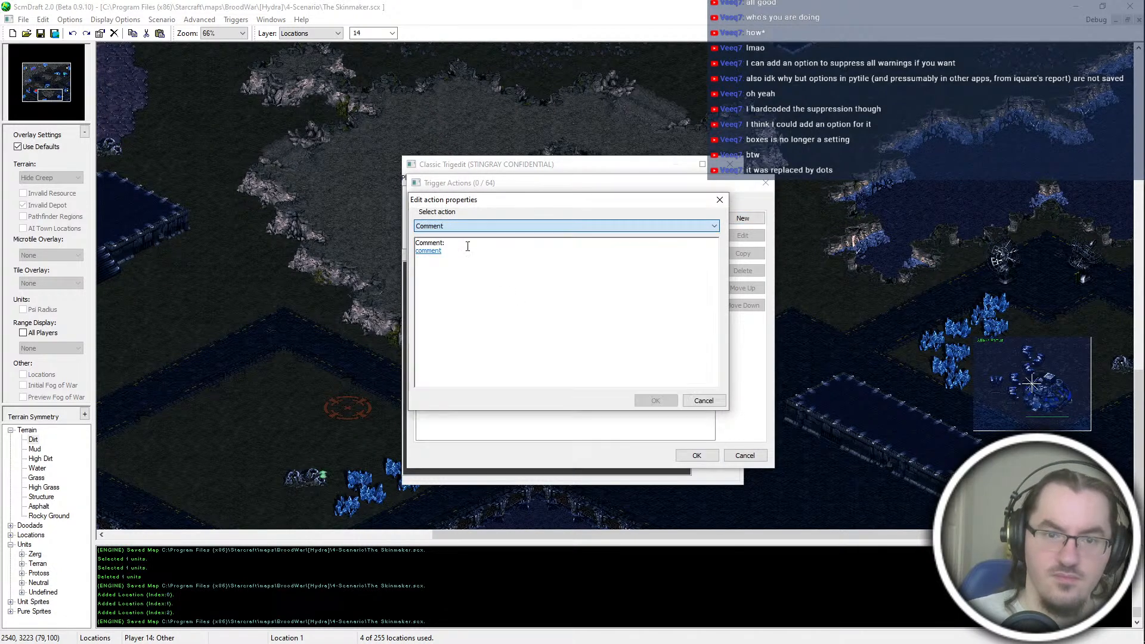
{"action": "left_click", "coordinate": [424, 255]}
{"action": "type", "text": "P2 | E"}
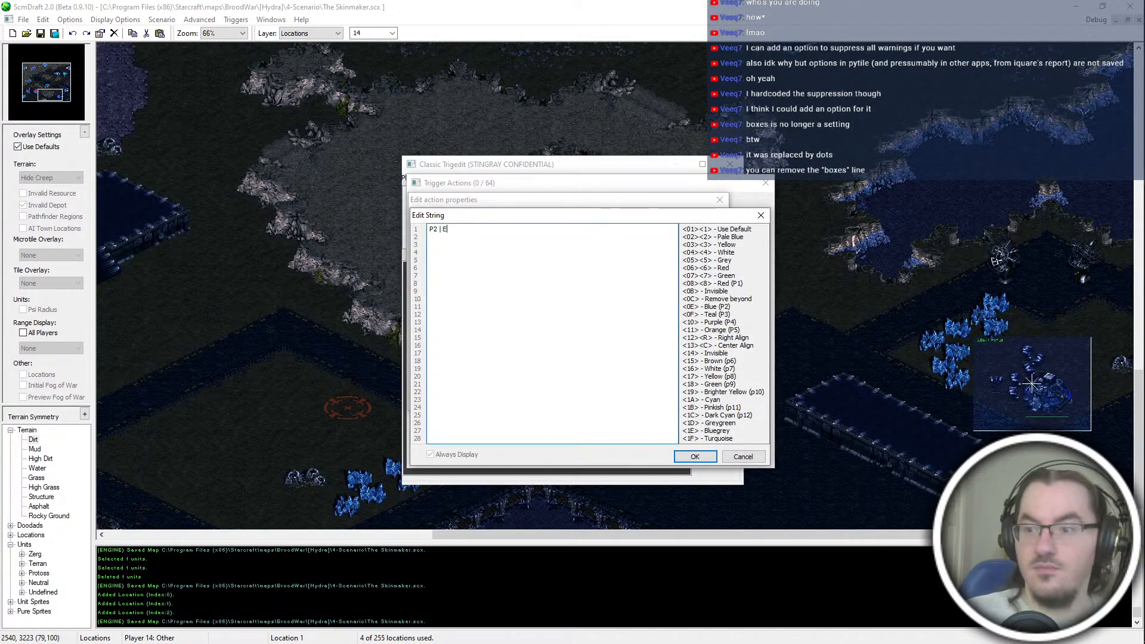
{"action": "type", "text": "nmut AI"}
{"action": "key", "text": "Return"}
{"action": "key", "text": "Return"}
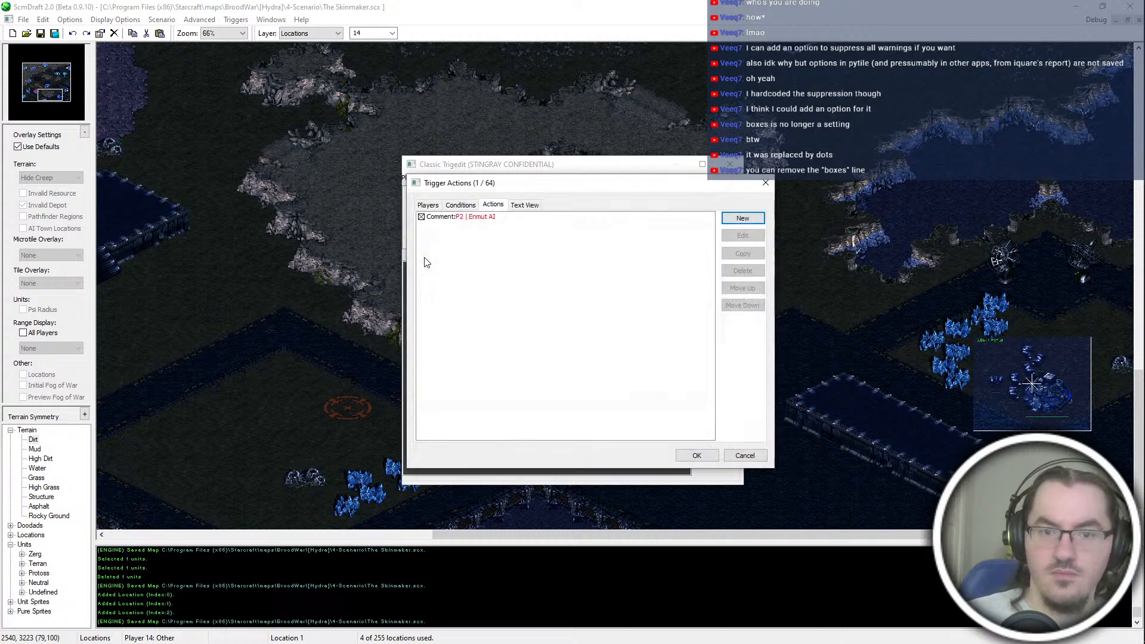
Step: Add a Run AI Script At Location action executing Terran Campaign Insane at the _AI]P2-Enmut location
{"action": "left_click", "coordinate": [753, 222]}
{"action": "key", "text": "s"}
{"action": "key", "text": "s"}
{"action": "key", "text": "s"}
{"action": "key", "text": "s"}
{"action": "key", "text": "s"}
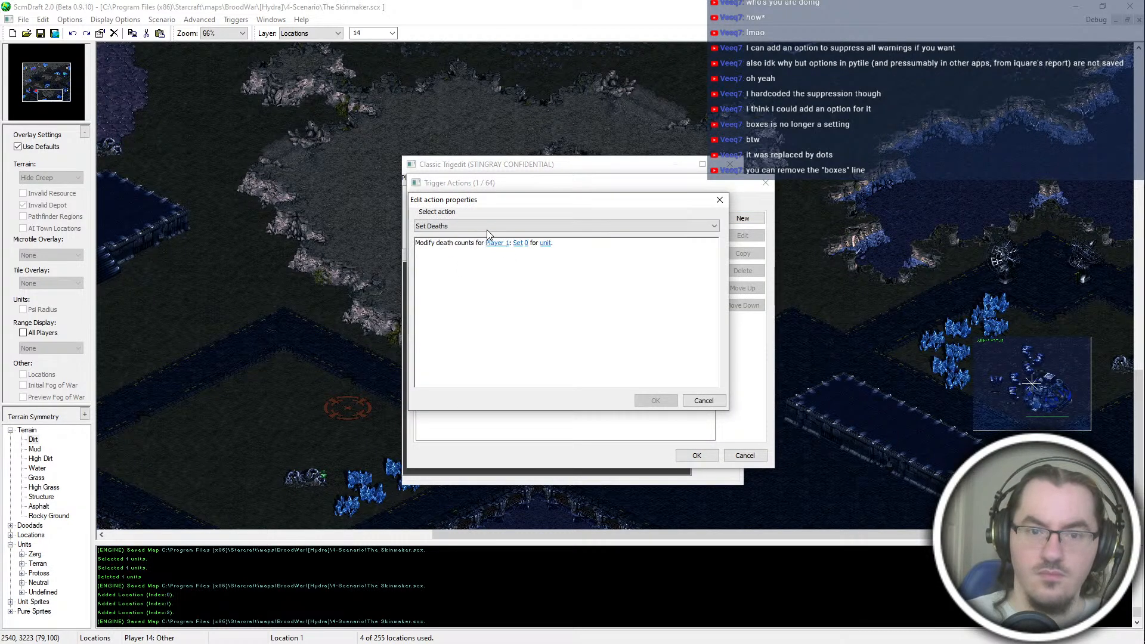
{"action": "key", "text": "r"}
{"action": "key", "text": "r"}
{"action": "key", "text": "r"}
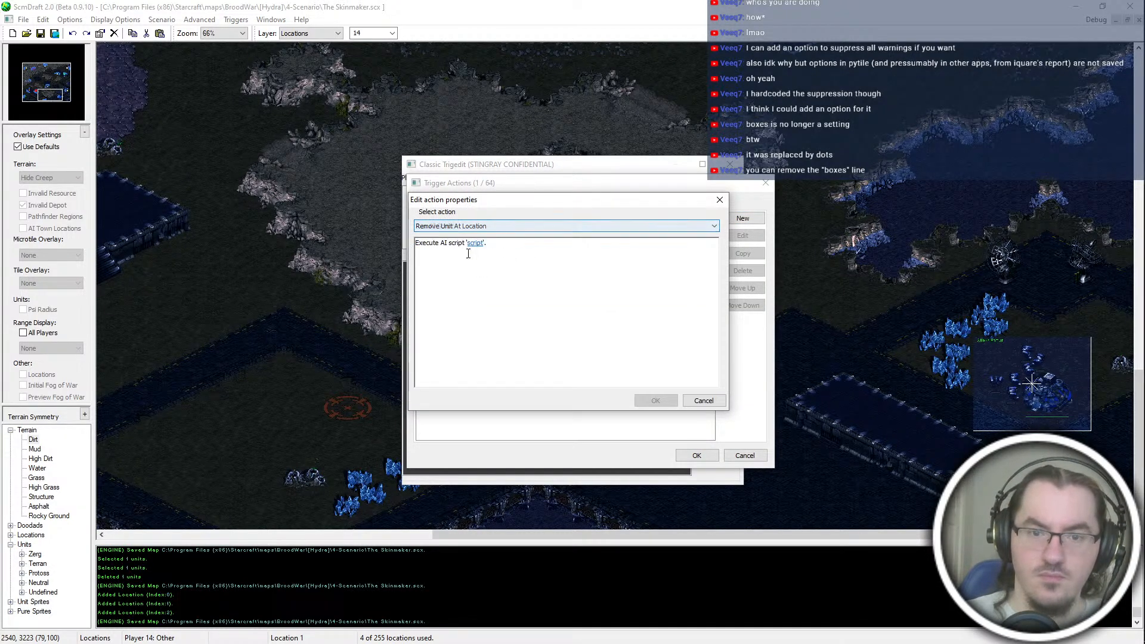
{"action": "left_click", "coordinate": [478, 244]}
{"action": "scroll", "coordinate": [482, 229], "scroll_direction": "down", "scroll_amount": 1}
{"action": "left_click", "coordinate": [482, 265]}
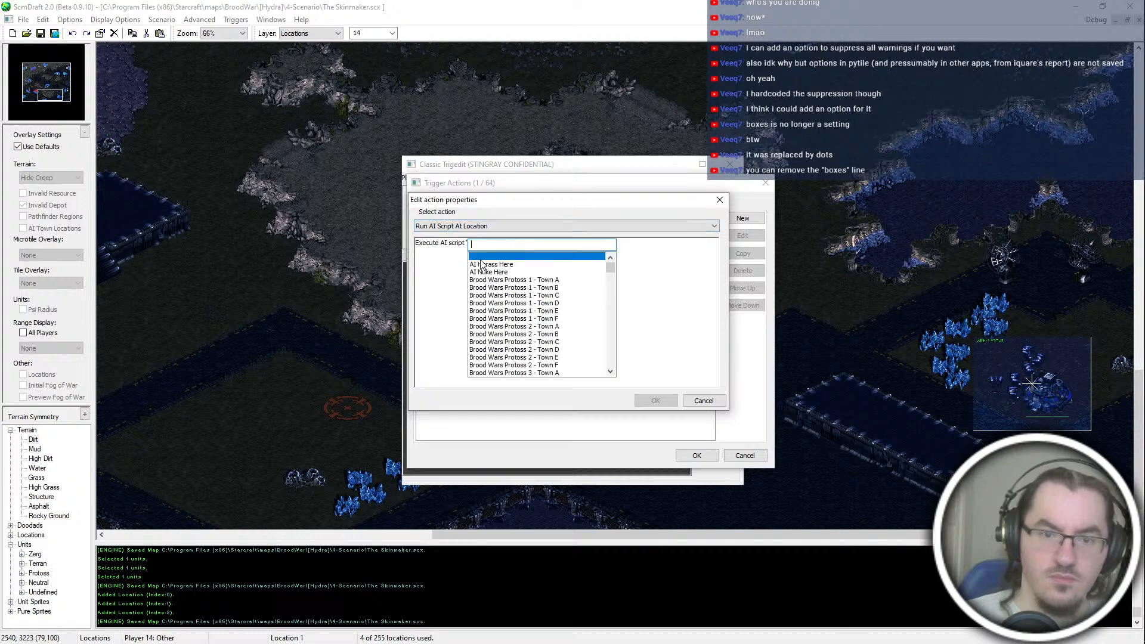
{"action": "type", "text": "Terran Campaign Insane"}
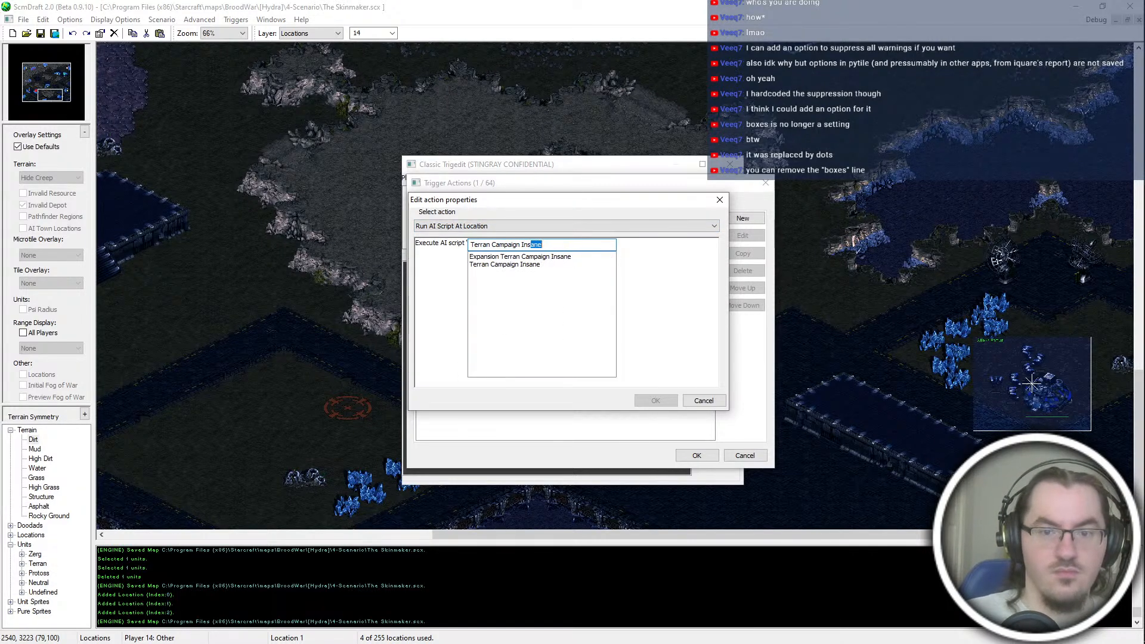
{"action": "key", "text": "Return"}
{"action": "left_click", "coordinate": [564, 244]}
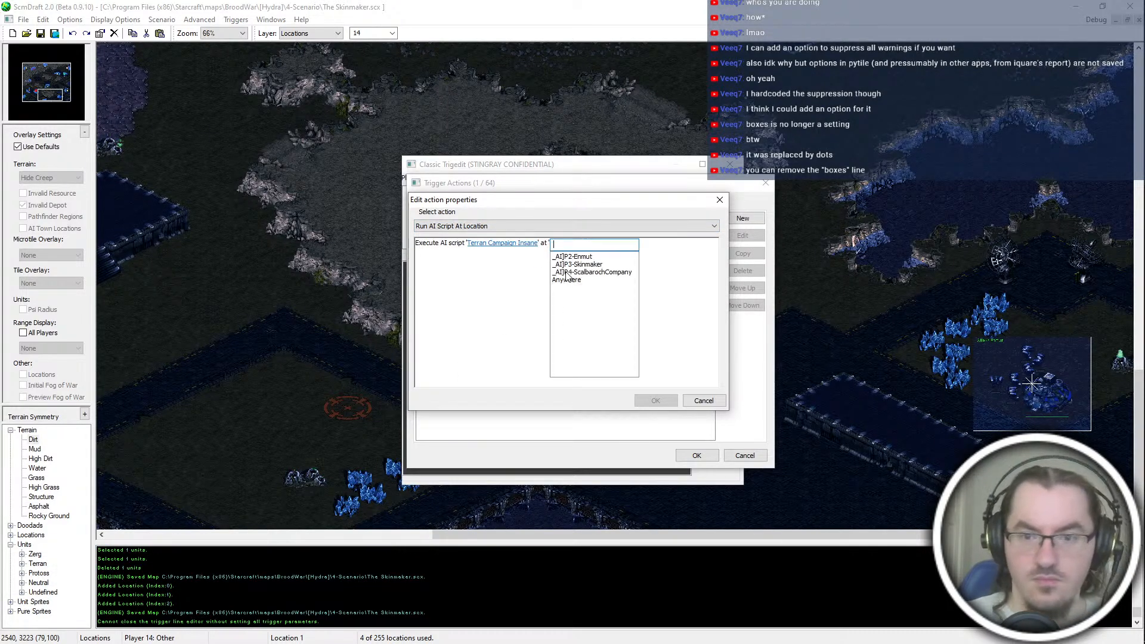
{"action": "key", "text": "Down"}
{"action": "left_click", "coordinate": [657, 398]}
Step: Add a Set Resources action for Current Player with the modifier Set To and amount 100, and confirm the trigger
{"action": "left_click", "coordinate": [744, 220]}
{"action": "key", "text": "s"}
{"action": "key", "text": "s"}
{"action": "key", "text": "s"}
{"action": "key", "text": "s"}
{"action": "key", "text": "s"}
{"action": "key", "text": "s"}
{"action": "key", "text": "s"}
{"action": "key", "text": "s"}
{"action": "left_click", "coordinate": [488, 244]}
{"action": "key", "text": "c"}
{"action": "key", "text": "Return"}
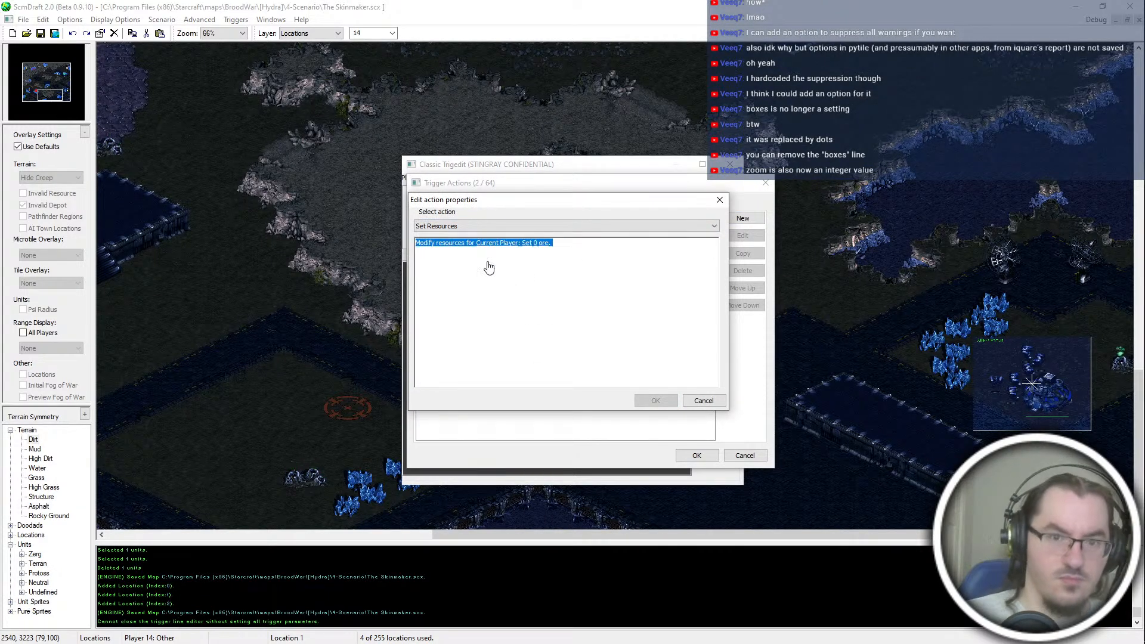
{"action": "left_click", "coordinate": [544, 285]}
{"action": "left_click", "coordinate": [536, 273]}
{"action": "type", "text": "100"}
{"action": "key", "text": "Return"}
{"action": "left_click", "coordinate": [528, 268]}
{"action": "left_click", "coordinate": [533, 266]}
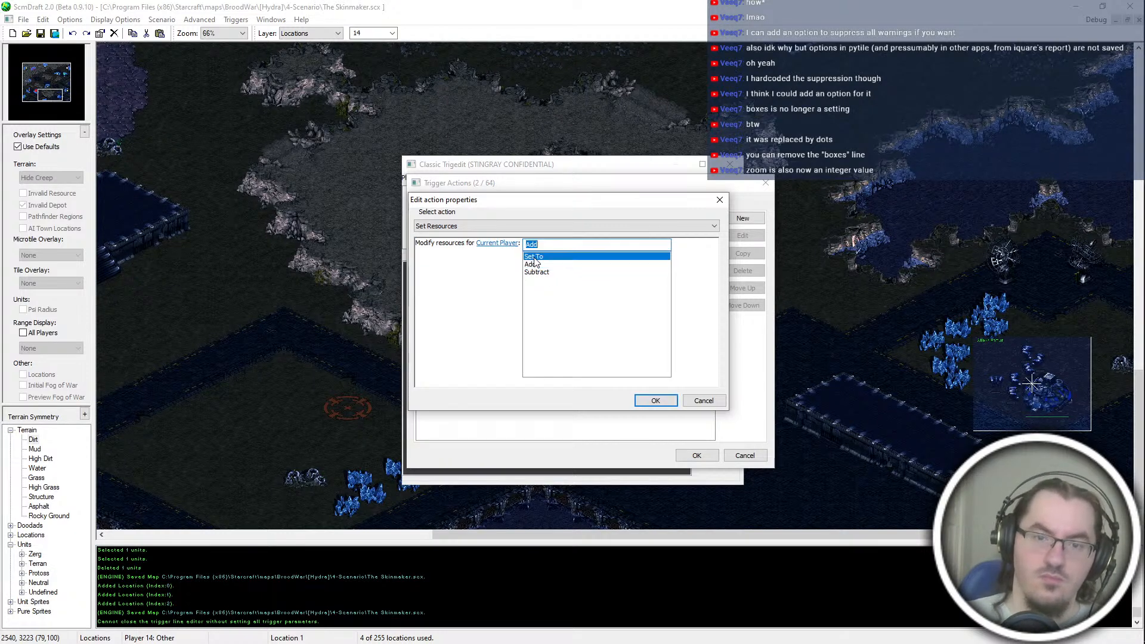
{"action": "left_click", "coordinate": [534, 257]}
{"action": "key", "text": "Return"}
{"action": "left_click", "coordinate": [697, 455]}
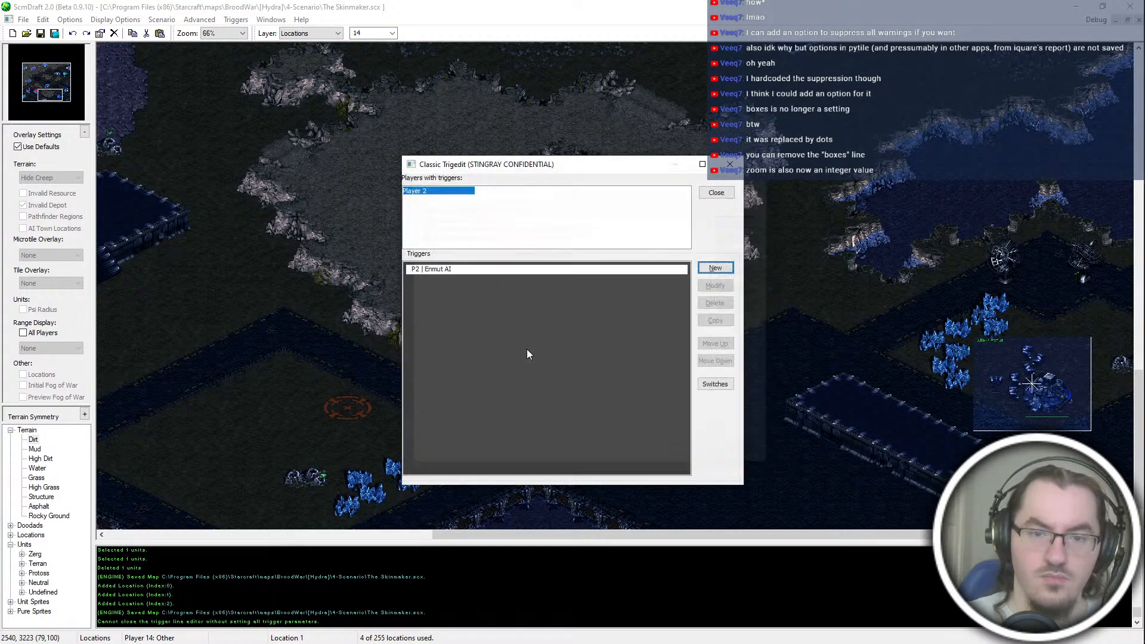
Step: Duplicate the P2 | Enmut AI trigger for Player 3 and change the copy's comment to P3 | Skinmaker AI
{"action": "double_click", "coordinate": [452, 274]}
{"action": "left_click", "coordinate": [421, 226]}
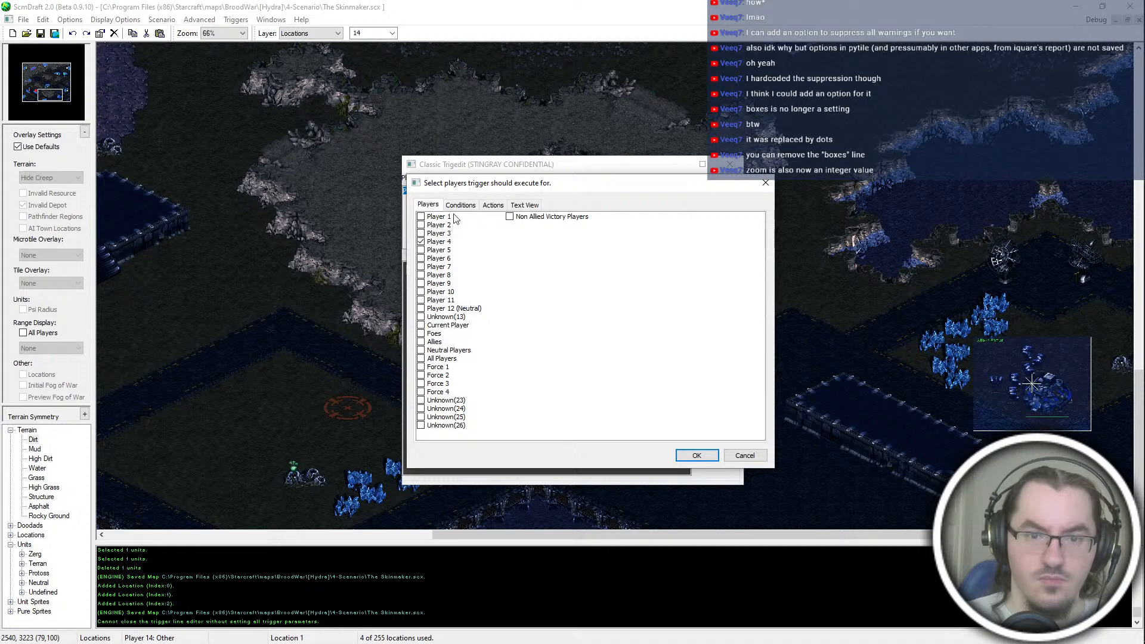
{"action": "left_click", "coordinate": [493, 206]}
{"action": "double_click", "coordinate": [467, 218]}
{"action": "left_click", "coordinate": [439, 252]}
{"action": "left_click_drag", "start_coordinate": [440, 243], "coordinate": [488, 233]}
{"action": "type", "text": "3"}
{"action": "key", "text": "BackSpace"}
{"action": "type", "text": "Skinmake"}
{"action": "key", "text": "Tab"}
{"action": "key", "text": "Return"}
{"action": "key", "text": "Return"}
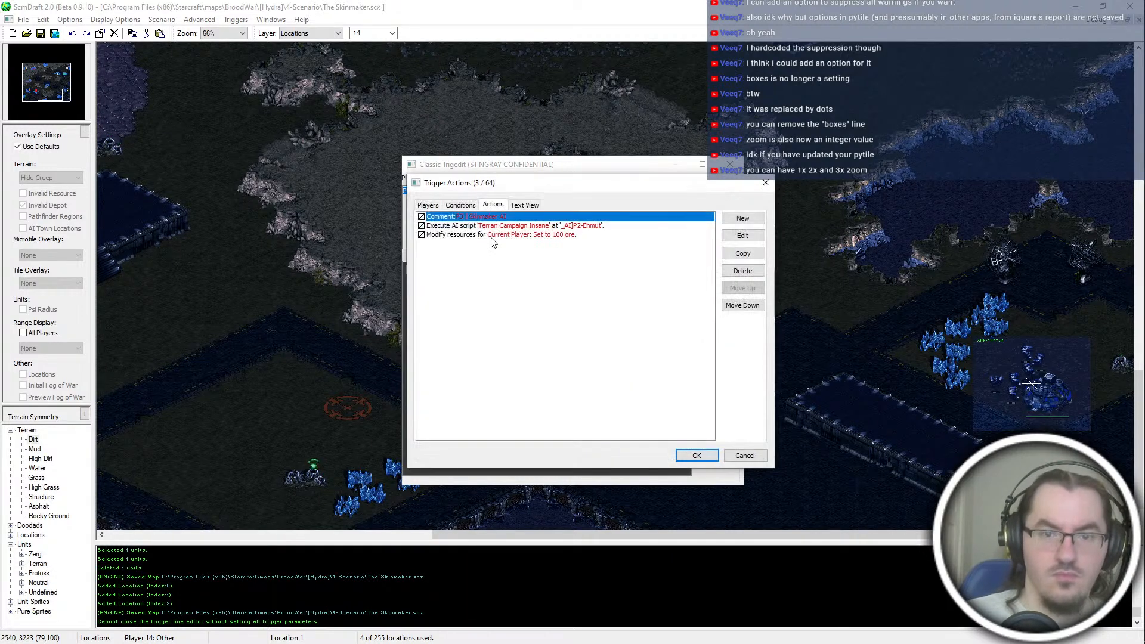
Step: Set the Player 3 trigger's AI script location to _AI]P3-Skinmaker and confirm the trigger
{"action": "double_click", "coordinate": [568, 228]}
{"action": "left_click", "coordinate": [570, 243]}
{"action": "left_click", "coordinate": [579, 264]}
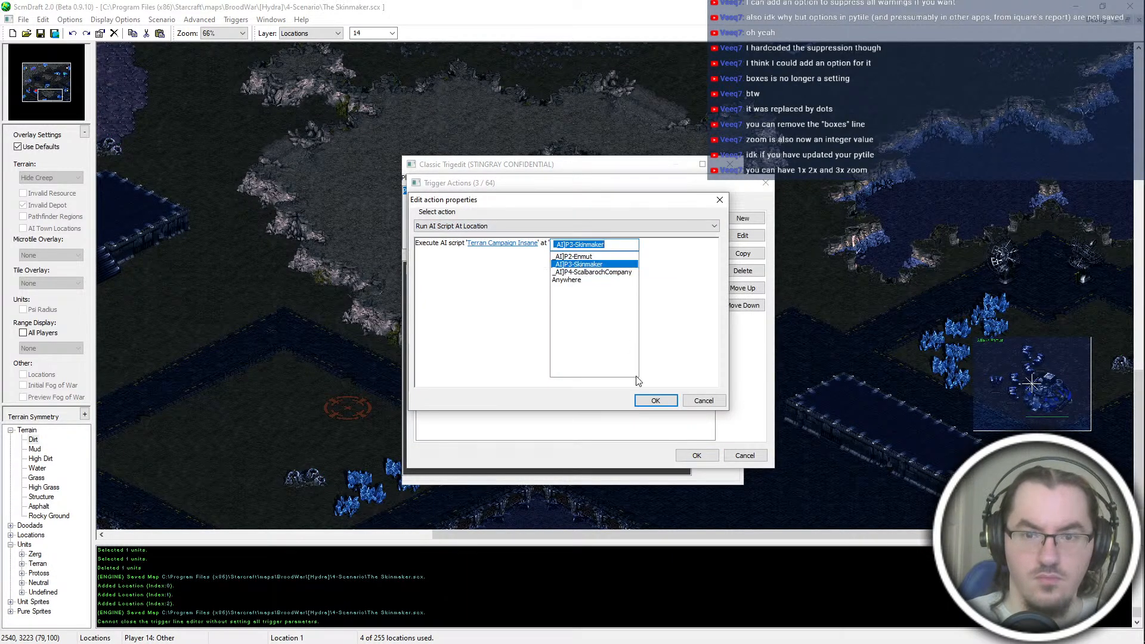
{"action": "left_click", "coordinate": [656, 400]}
{"action": "left_click", "coordinate": [694, 454]}
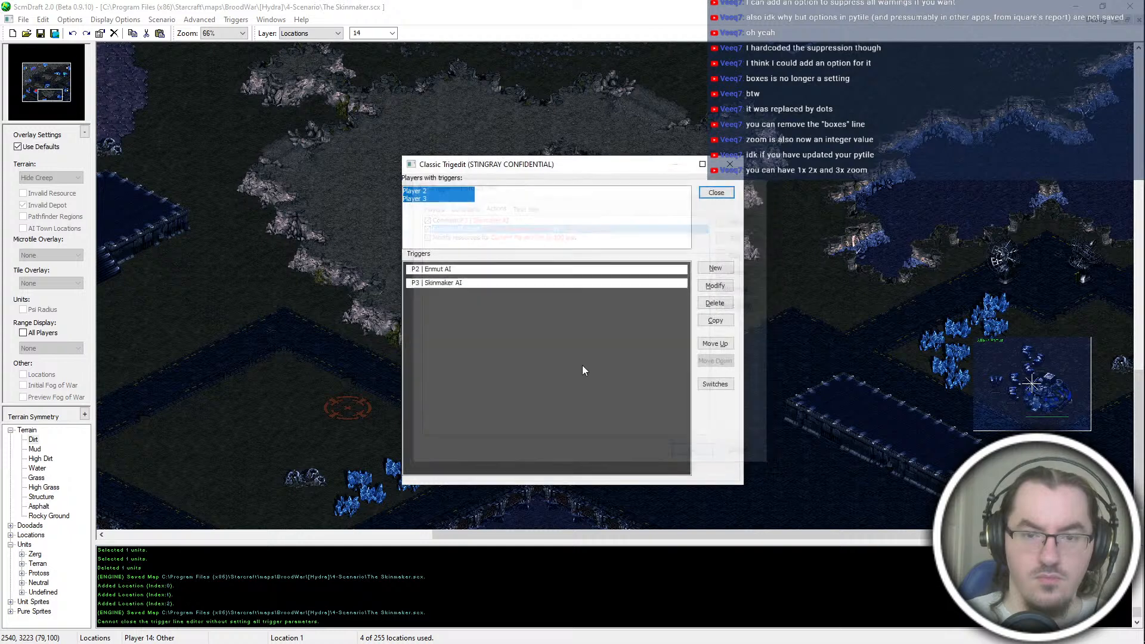
Step: Duplicate the P3 | Skinmaker AI trigger for Player 4 and change the copy's comment to P4 | Scalbaroch AI
{"action": "left_click", "coordinate": [446, 192]}
{"action": "key", "text": "alt+c"}
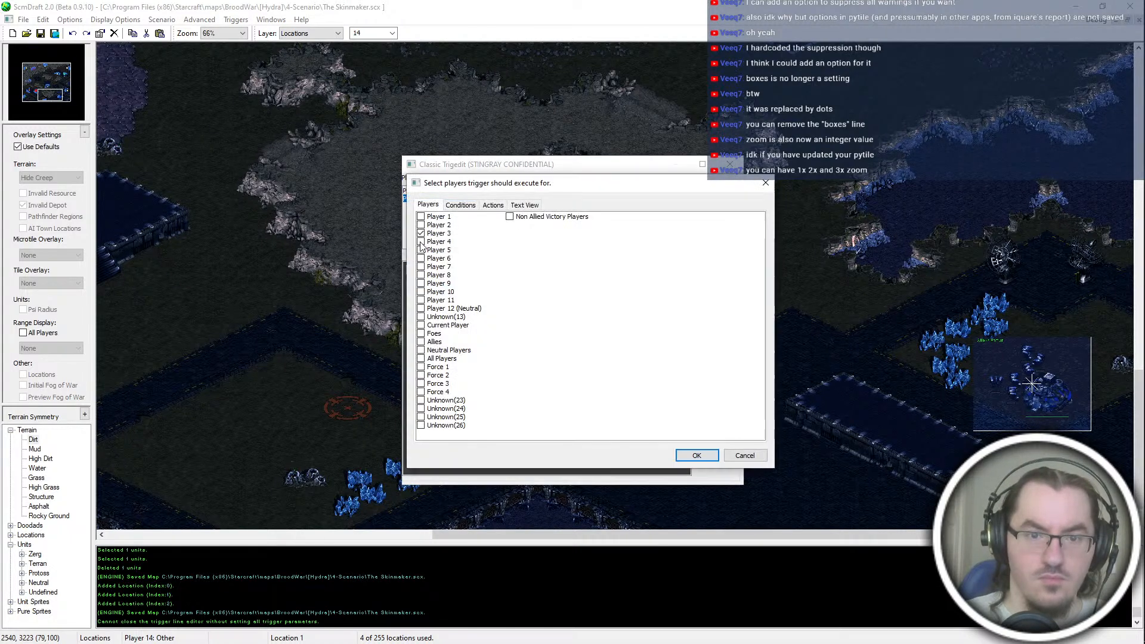
{"action": "left_click", "coordinate": [493, 205]}
{"action": "left_click", "coordinate": [495, 218]}
{"action": "left_click", "coordinate": [487, 223]}
{"action": "double_click", "coordinate": [486, 218]}
{"action": "left_click", "coordinate": [444, 251]}
{"action": "left_click", "coordinate": [437, 240]}
{"action": "key", "text": "BackSpace"}
{"action": "type", "text": "4"}
{"action": "double_click", "coordinate": [456, 229]}
{"action": "type", "text": "Scalbaroch AI"}
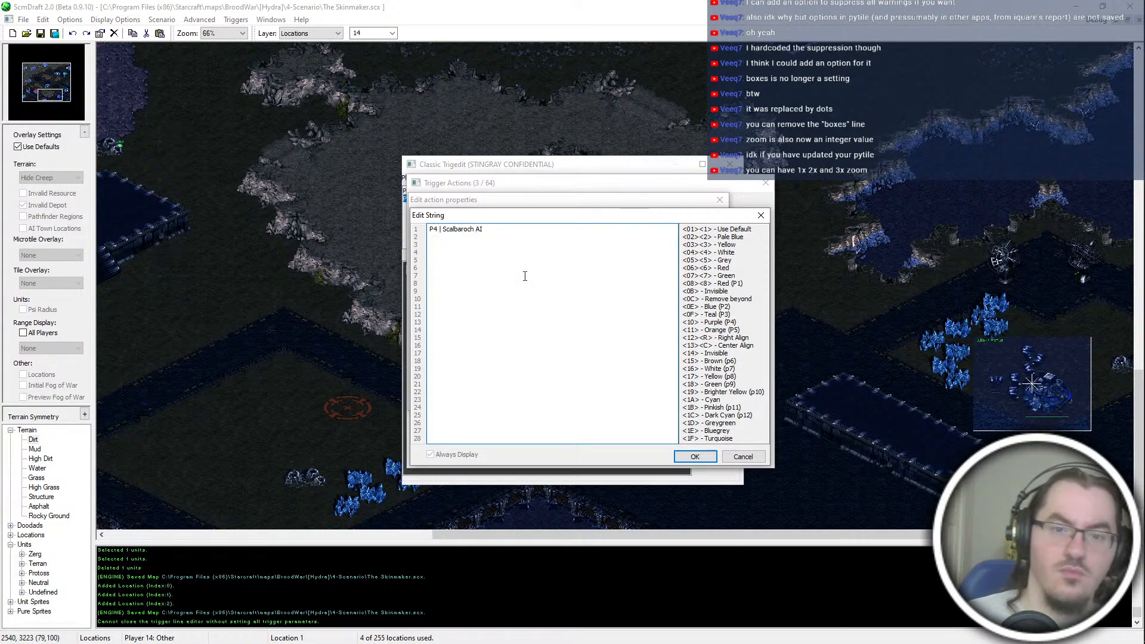
{"action": "key", "text": "Tab"}
{"action": "key", "text": "Return"}
{"action": "key", "text": "Return"}
Step: Set the Player 4 trigger's AI script location to _AI]P4-ScalbarochCompany, close the trigger editor and save the map
{"action": "double_click", "coordinate": [580, 225]}
{"action": "left_click", "coordinate": [576, 243]}
{"action": "left_click", "coordinate": [593, 272]}
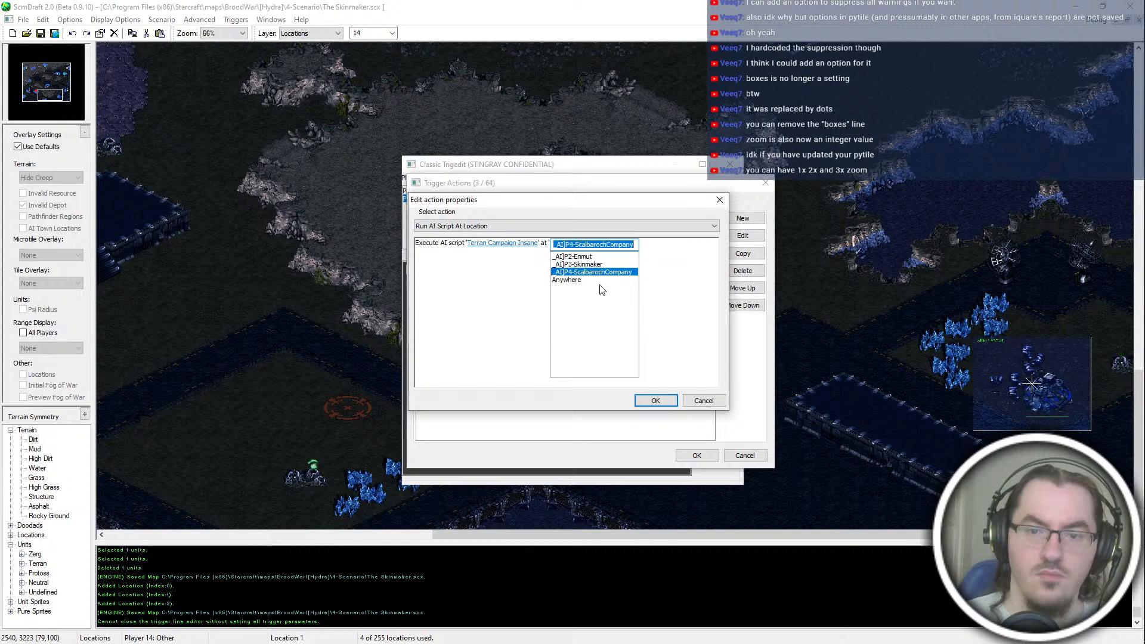
{"action": "left_click", "coordinate": [655, 400]}
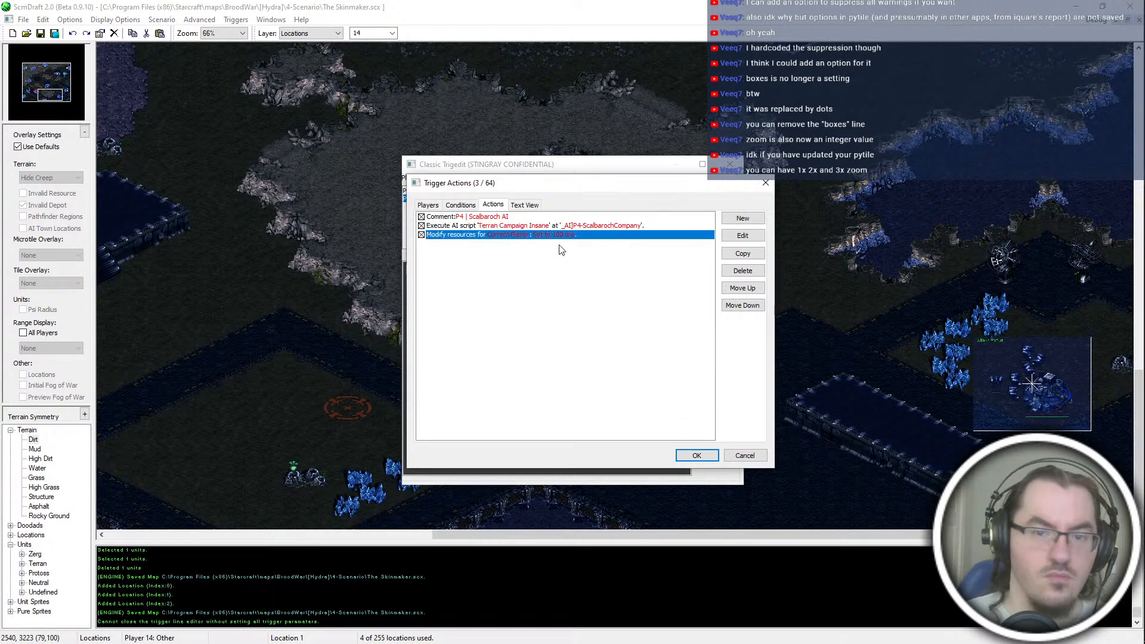
{"action": "left_click", "coordinate": [697, 455]}
{"action": "left_click", "coordinate": [447, 208]}
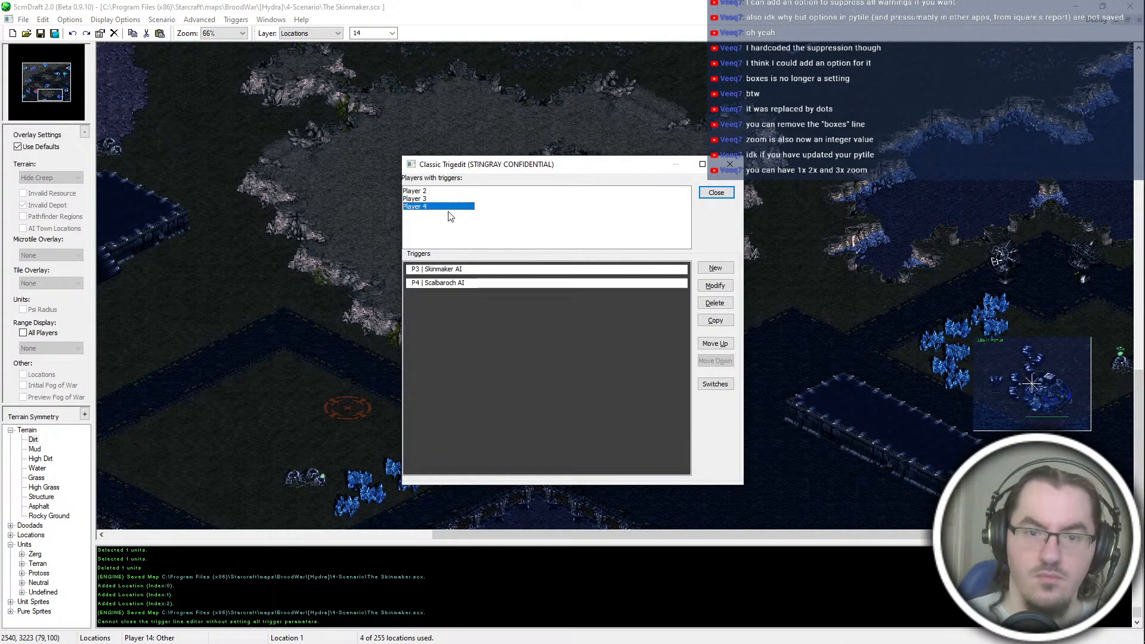
{"action": "left_click", "coordinate": [716, 193]}
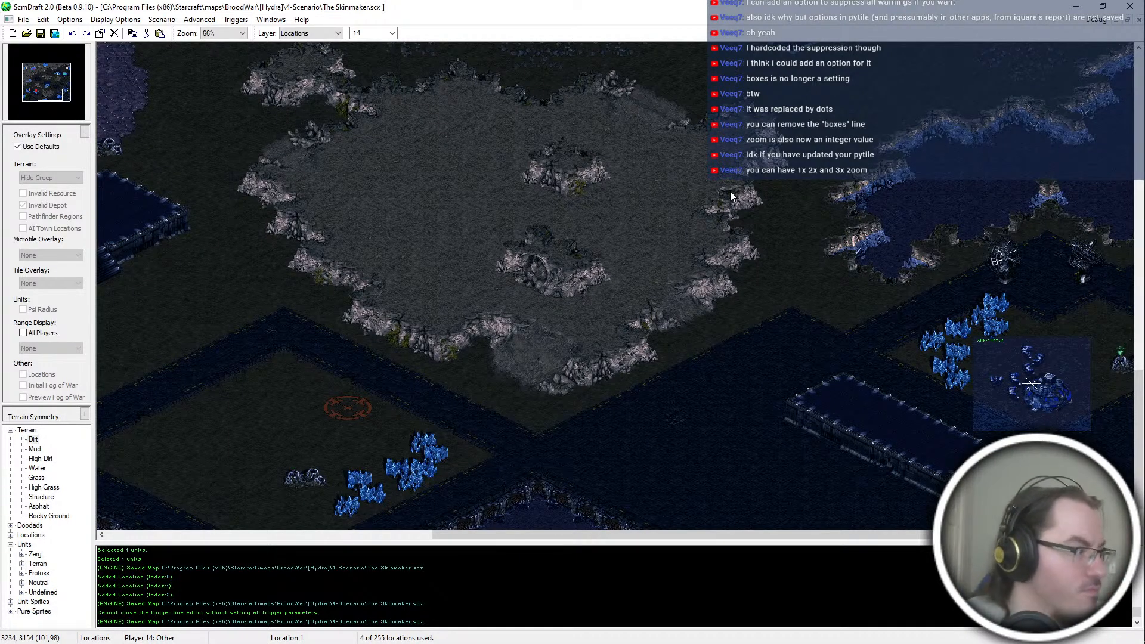
Step: Open the PyTILE.txt settings file in Notepad and find the "boxes" entry
{"action": "key", "text": "alt+Tab"}
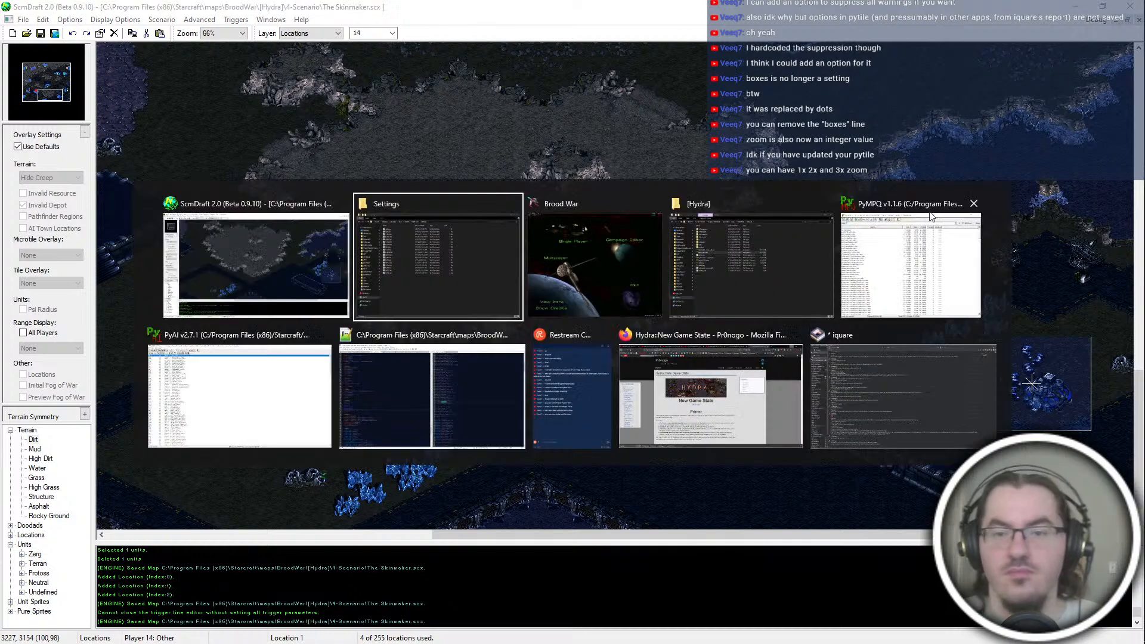
{"action": "key", "text": "Escape"}
{"action": "left_click", "coordinate": [1116, 121]}
{"action": "left_click", "coordinate": [981, 143]}
{"action": "key", "text": "ctrl+f"}
{"action": "type", "text": "boxes"}
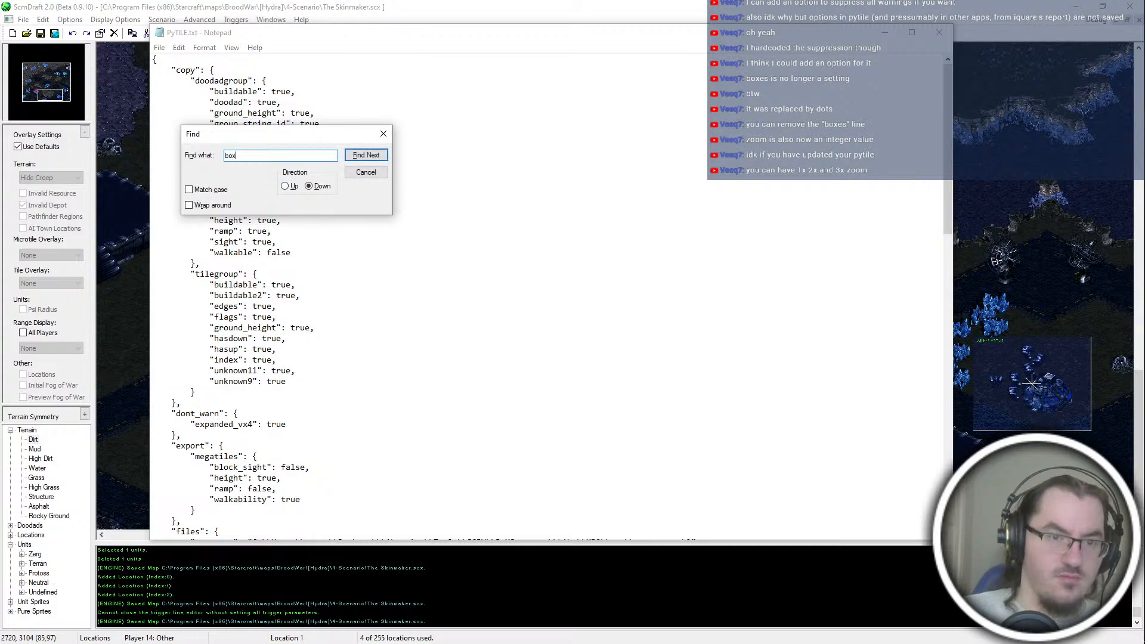
{"action": "key", "text": "Return"}
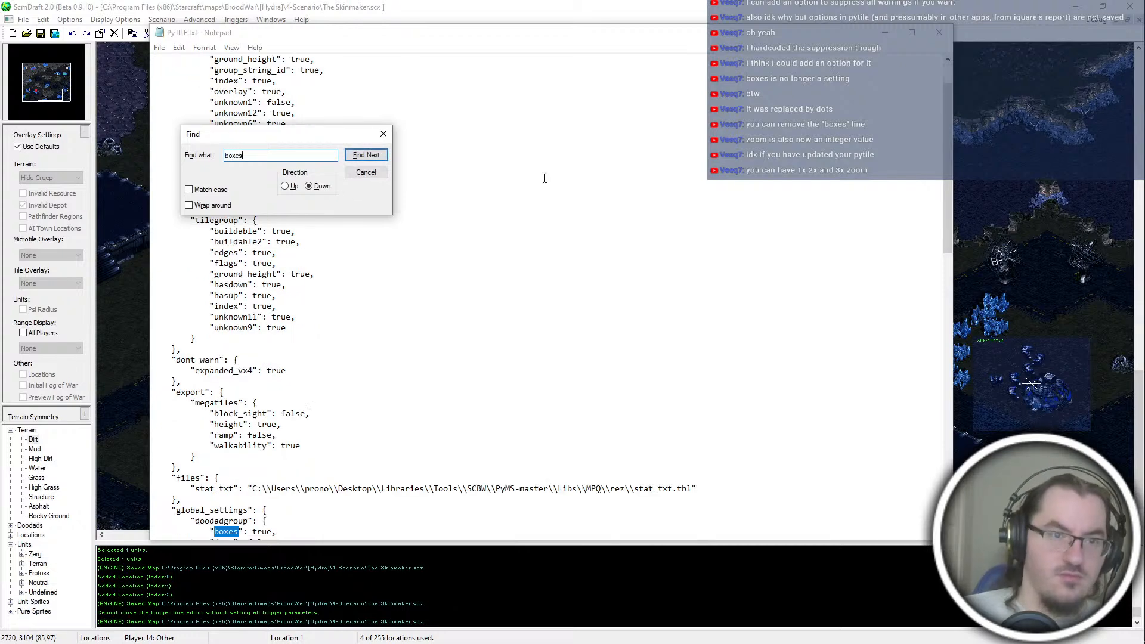
Step: Delete the "boxes" line from the PyTILE settings, save the file and close it
{"action": "left_click", "coordinate": [383, 133]}
{"action": "scroll", "coordinate": [358, 299], "scroll_direction": "down", "scroll_amount": 6}
{"action": "left_click_drag", "start_coordinate": [340, 338], "coordinate": [339, 328]}
{"action": "key", "text": "BackSpace"}
{"action": "key", "text": "ctrl+s"}
{"action": "key", "text": "alt+F4"}
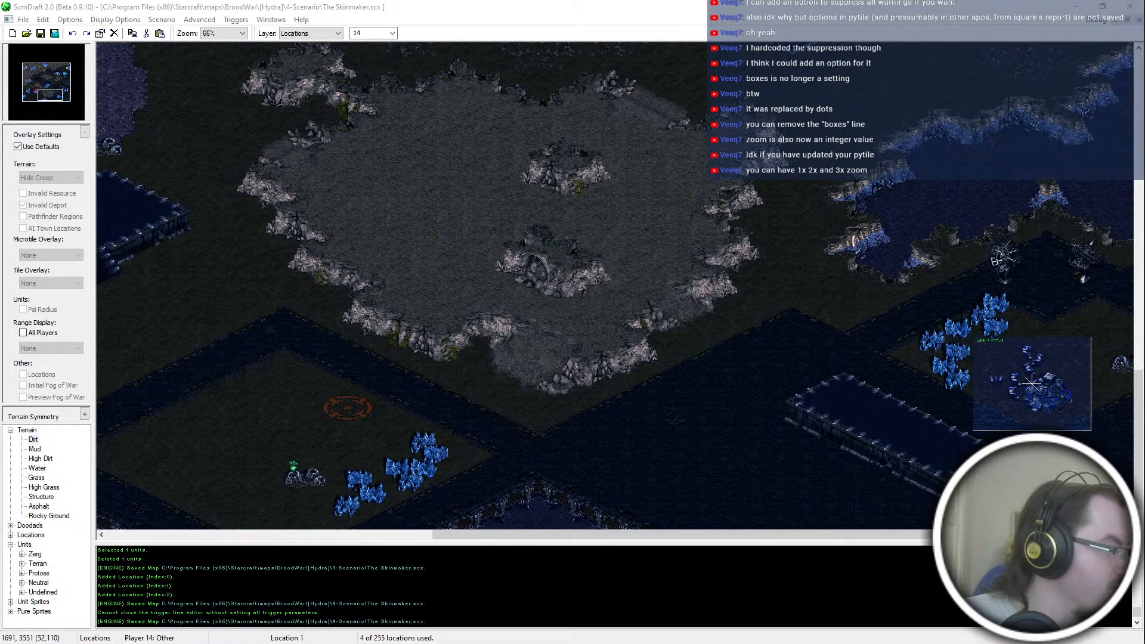
Step: Switch to Brood War and open the single-player game creation screen with the map folder list
{"action": "key", "text": "alt+Tab"}
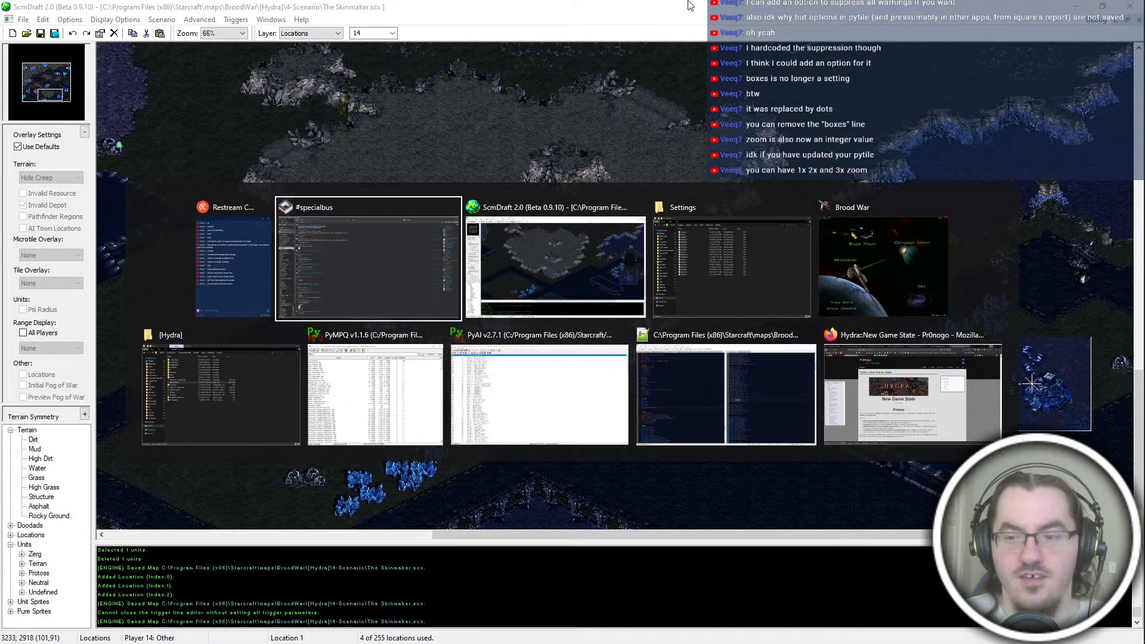
{"action": "key", "text": "Tab"}
{"action": "key", "text": "alt+Tab"}
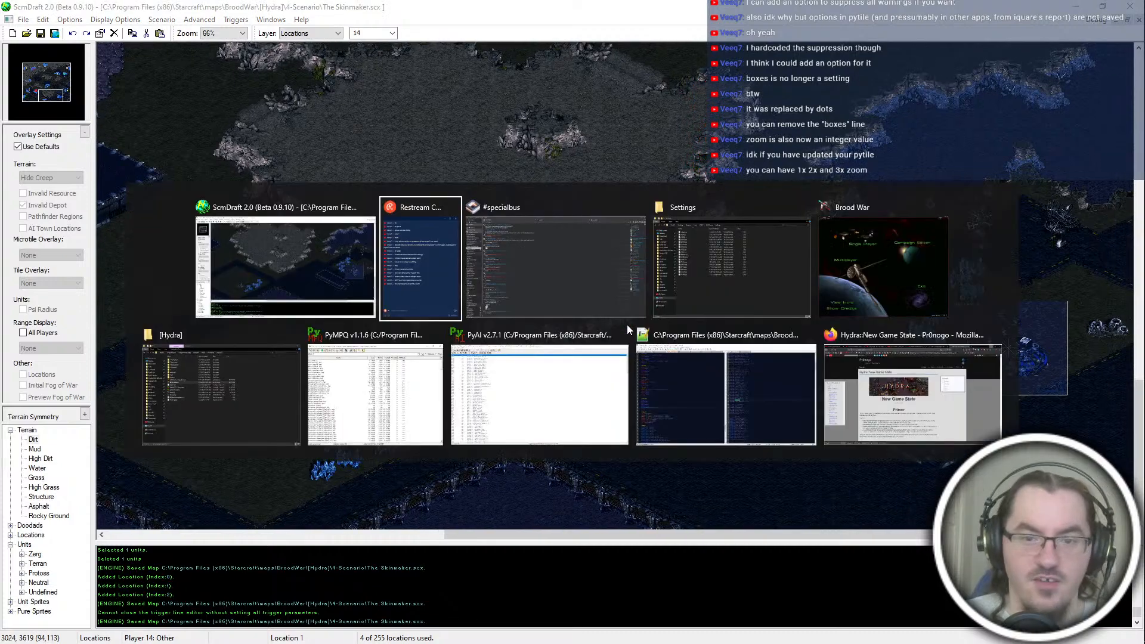
{"action": "left_click", "coordinate": [885, 286]}
{"action": "key", "text": "s"}
{"action": "key", "text": "e"}
{"action": "key", "text": "Return"}
{"action": "key", "text": "u"}
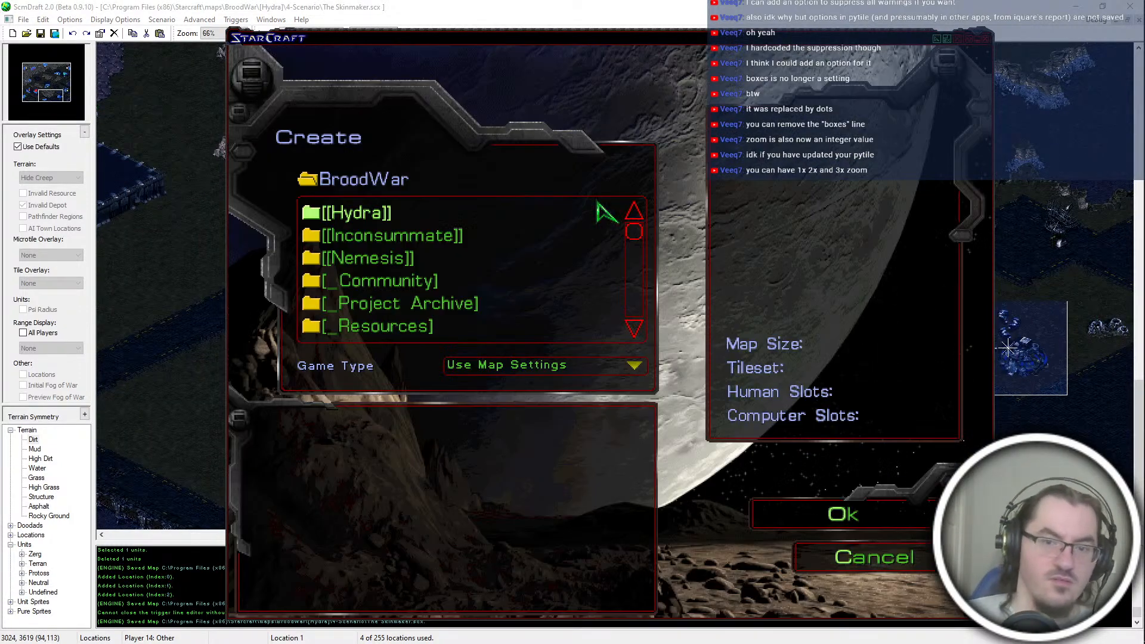
Step: Return to ScmDraft and create a new trigger for Player 1 with an Always condition
{"action": "left_click", "coordinate": [518, 4]}
{"action": "key", "text": "ctrl+t"}
{"action": "left_click", "coordinate": [718, 268]}
{"action": "left_click", "coordinate": [420, 217]}
{"action": "left_click", "coordinate": [460, 205]}
{"action": "left_click", "coordinate": [742, 218]}
{"action": "scroll", "coordinate": [492, 227], "scroll_direction": "down", "scroll_amount": 1}
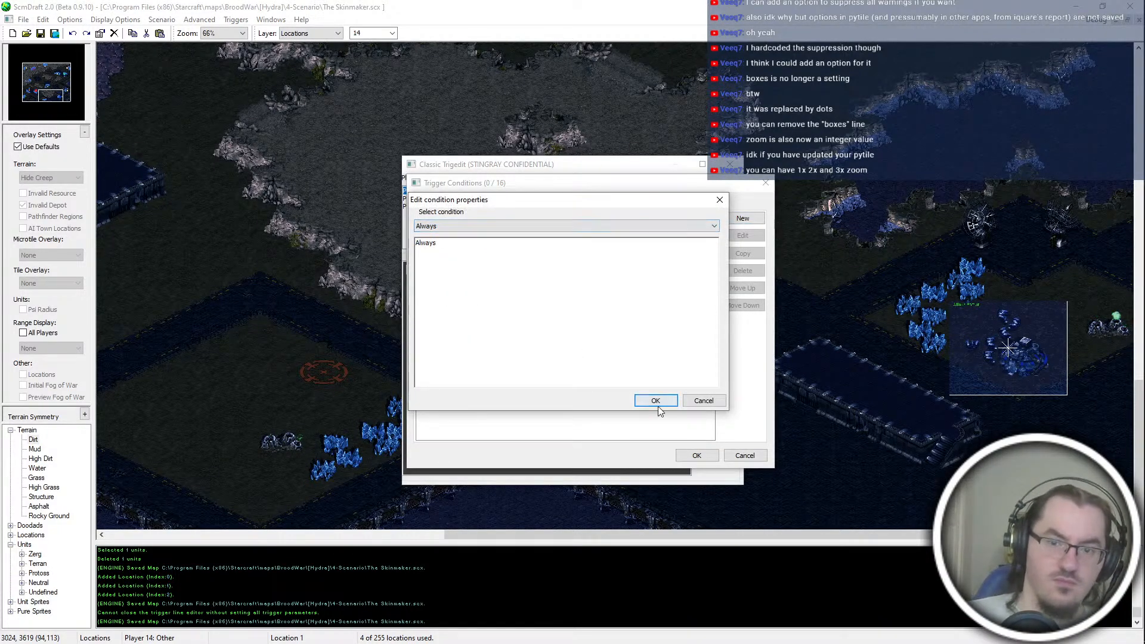
{"action": "left_click", "coordinate": [656, 401]}
Step: Add a Comment action to the trigger reading P1 | Objectives, starting resources
{"action": "left_click", "coordinate": [496, 206]}
{"action": "left_click", "coordinate": [737, 219]}
{"action": "scroll", "coordinate": [557, 224], "scroll_direction": "down", "scroll_amount": 1}
{"action": "left_click", "coordinate": [432, 253]}
{"action": "type", "text": "P1 | Objectives, starting resour"}
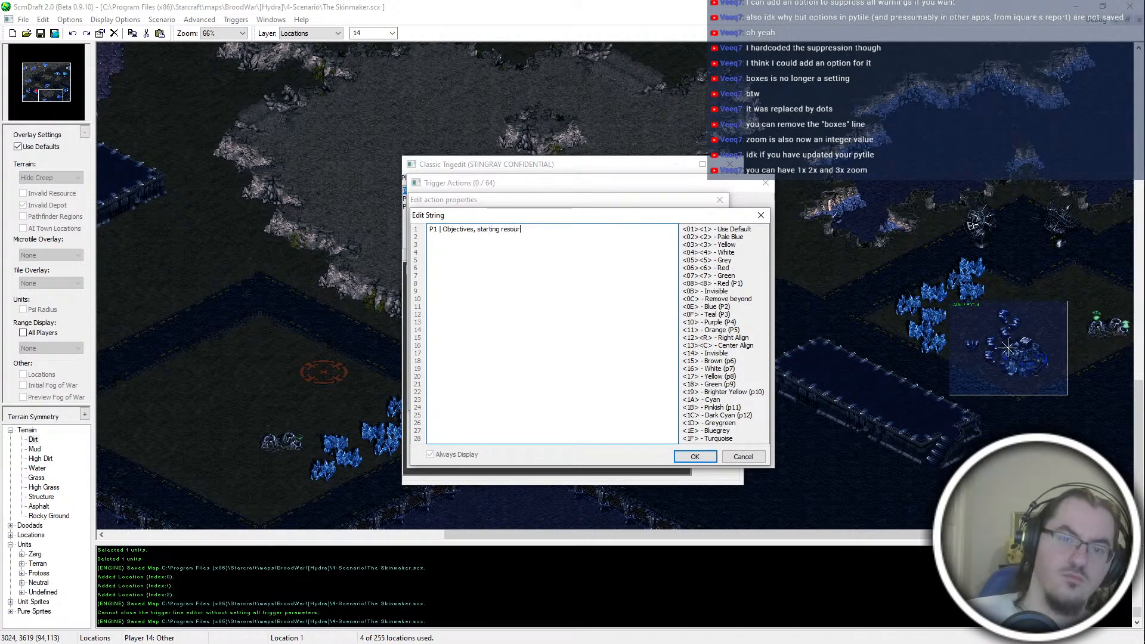
{"action": "left_click", "coordinate": [695, 456]}
{"action": "left_click", "coordinate": [465, 251]}
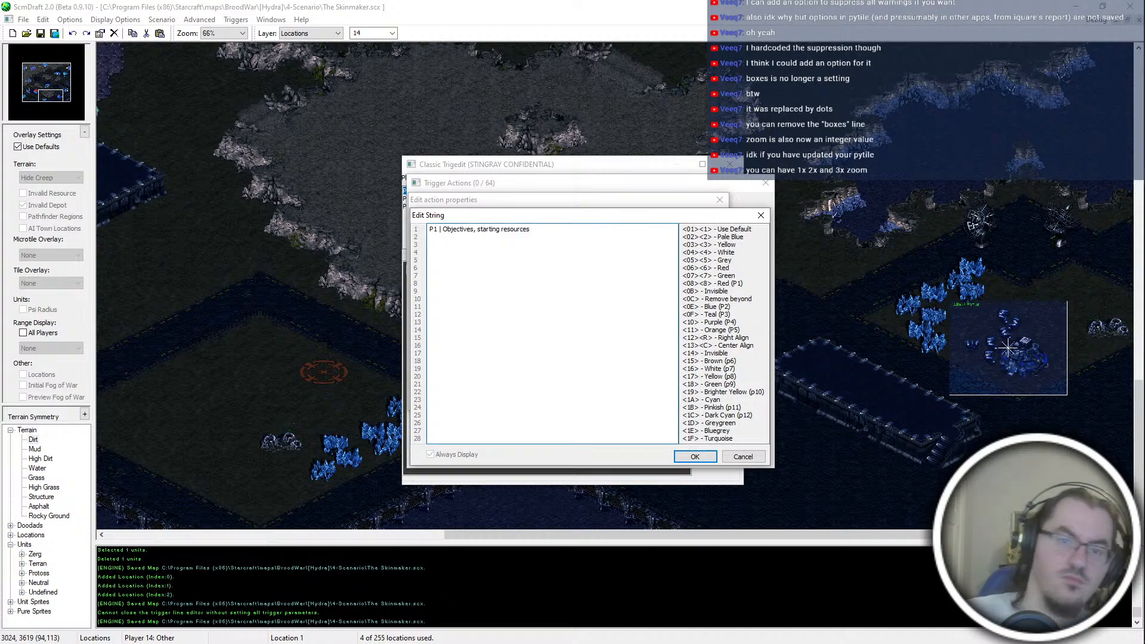
{"action": "key", "text": "Return"}
{"action": "key", "text": "Return"}
Step: Add a Run AI Script action turning on shared vision of Player 1 with current player, and a copy of it for Player 2
{"action": "left_click", "coordinate": [734, 220]}
{"action": "key", "text": "r"}
{"action": "key", "text": "r"}
{"action": "key", "text": "r"}
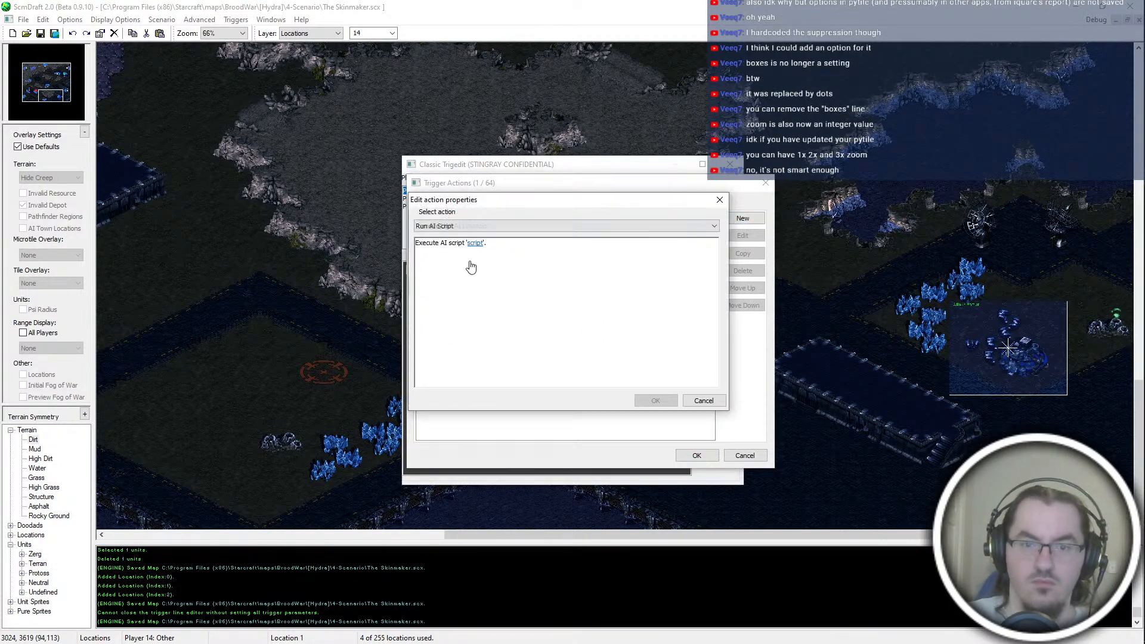
{"action": "left_click", "coordinate": [473, 266]}
{"action": "type", "text": "Turn ON Shared Vision of Player 1 with current pla"}
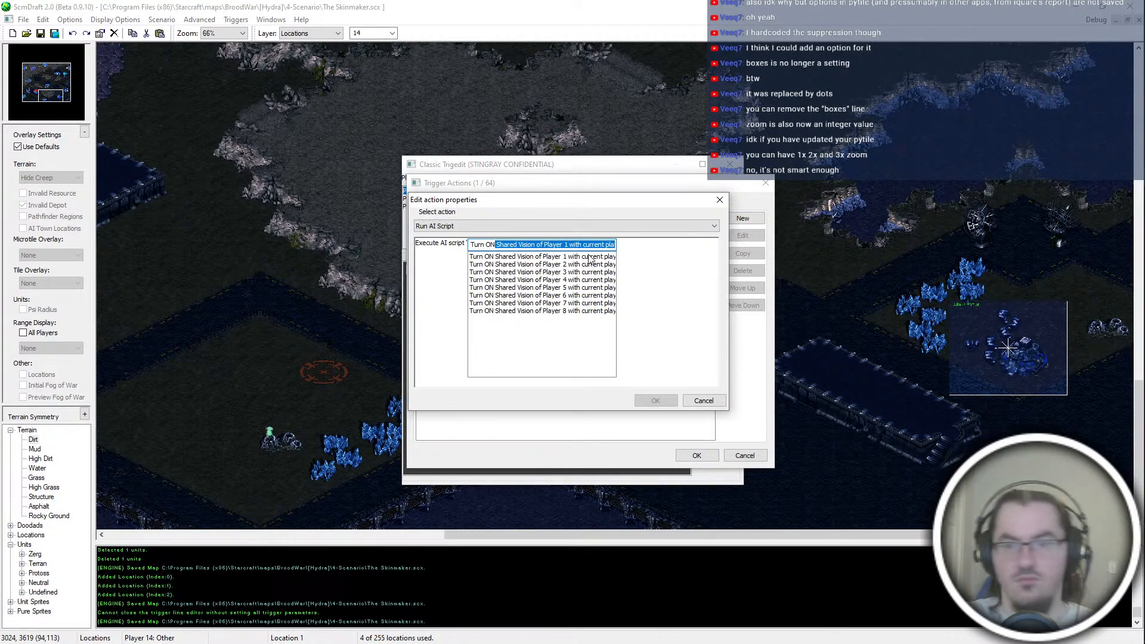
{"action": "key", "text": "Return"}
{"action": "key", "text": "Return"}
{"action": "double_click", "coordinate": [588, 237]}
{"action": "left_click", "coordinate": [586, 243]}
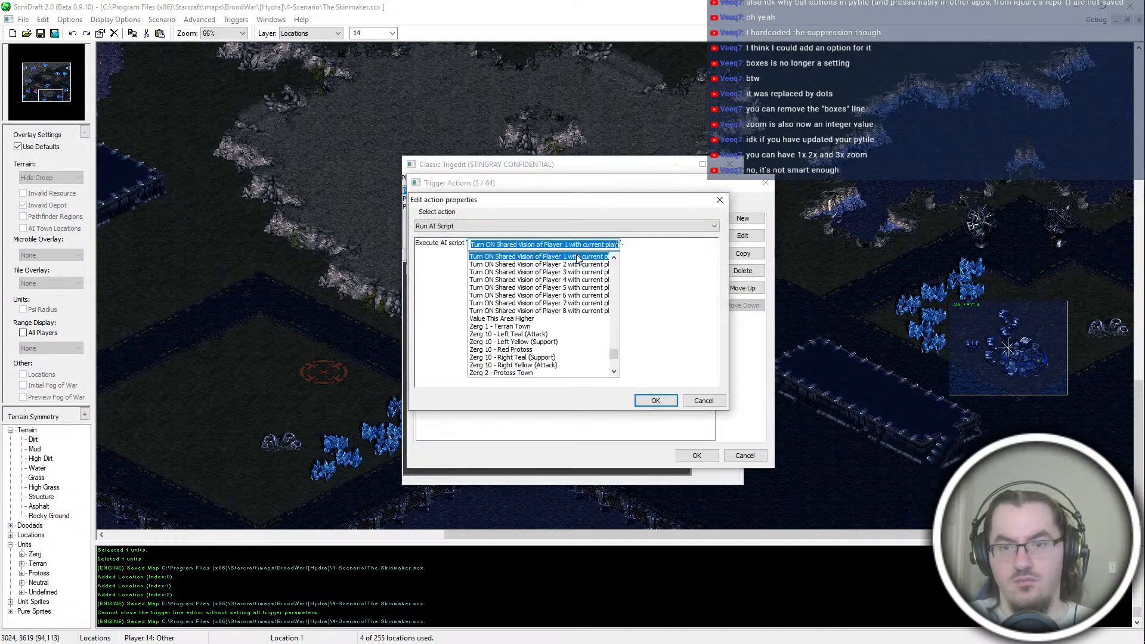
{"action": "left_click", "coordinate": [673, 403]}
Step: Copy the shared vision action for Player 3 and Player 4, and delete the one for Player 1
{"action": "key", "text": "alt+c"}
{"action": "double_click", "coordinate": [567, 247]}
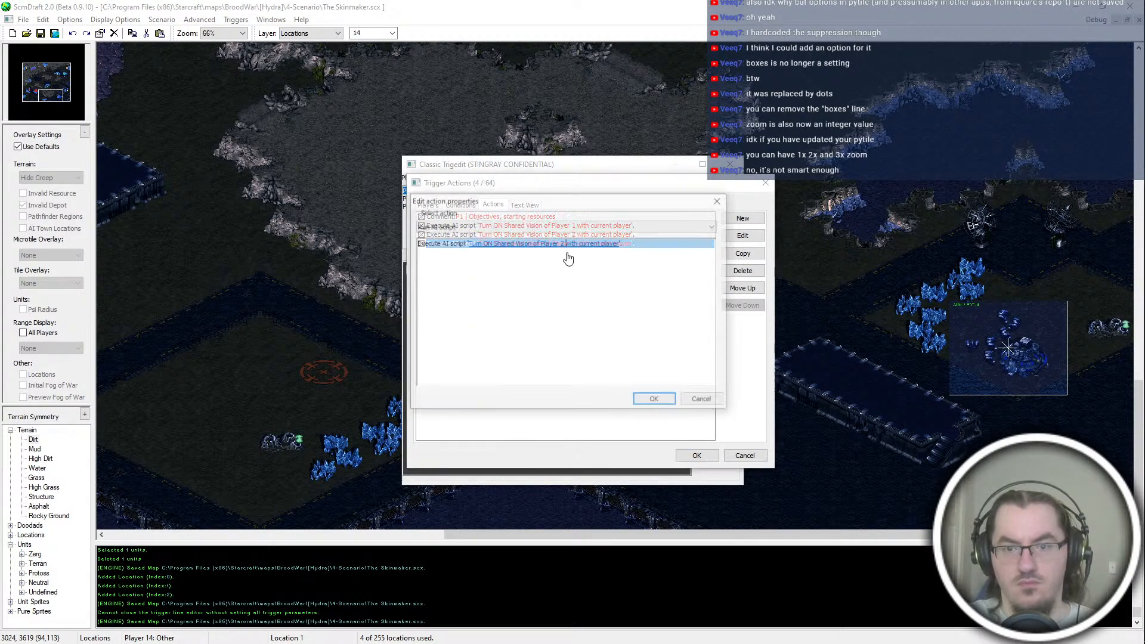
{"action": "left_click", "coordinate": [568, 244]}
{"action": "left_click", "coordinate": [571, 265]}
{"action": "left_click", "coordinate": [649, 396]}
{"action": "key", "text": "alt+c"}
{"action": "double_click", "coordinate": [567, 254]}
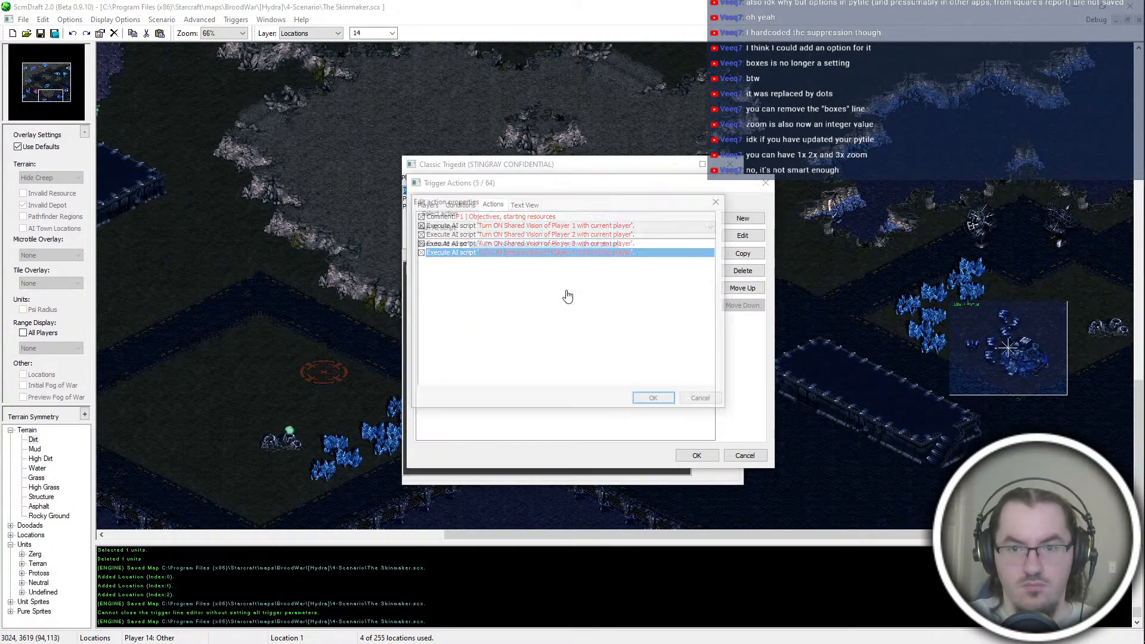
{"action": "left_click", "coordinate": [566, 244]}
{"action": "left_click", "coordinate": [566, 265]}
{"action": "left_click", "coordinate": [651, 398]}
{"action": "left_click", "coordinate": [581, 225]}
{"action": "key", "text": "Delete"}
Step: Create a Set Resources action in the Player 1 trigger and assign it to Current Player
{"action": "left_click", "coordinate": [738, 219]}
{"action": "key", "text": "r"}
{"action": "left_click", "coordinate": [470, 226]}
{"action": "left_click", "coordinate": [470, 229]}
{"action": "key", "text": "s"}
{"action": "left_click", "coordinate": [470, 230]}
{"action": "left_click", "coordinate": [470, 230]}
{"action": "key", "text": "s"}
{"action": "key", "text": "s"}
{"action": "key", "text": "s"}
{"action": "key", "text": "s"}
{"action": "key", "text": "s"}
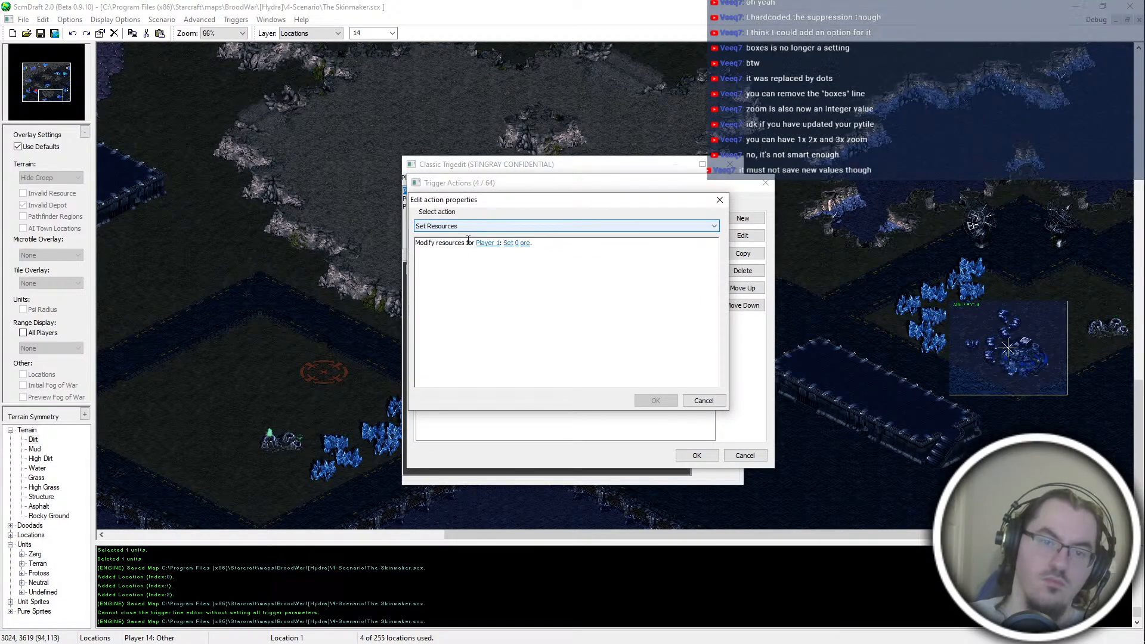
{"action": "left_click", "coordinate": [485, 254]}
{"action": "key", "text": "c"}
{"action": "key", "text": "Return"}
Step: Give the resources action the modifier Set To and amount 100 ore, and place it directly below the comment
{"action": "left_click", "coordinate": [535, 256]}
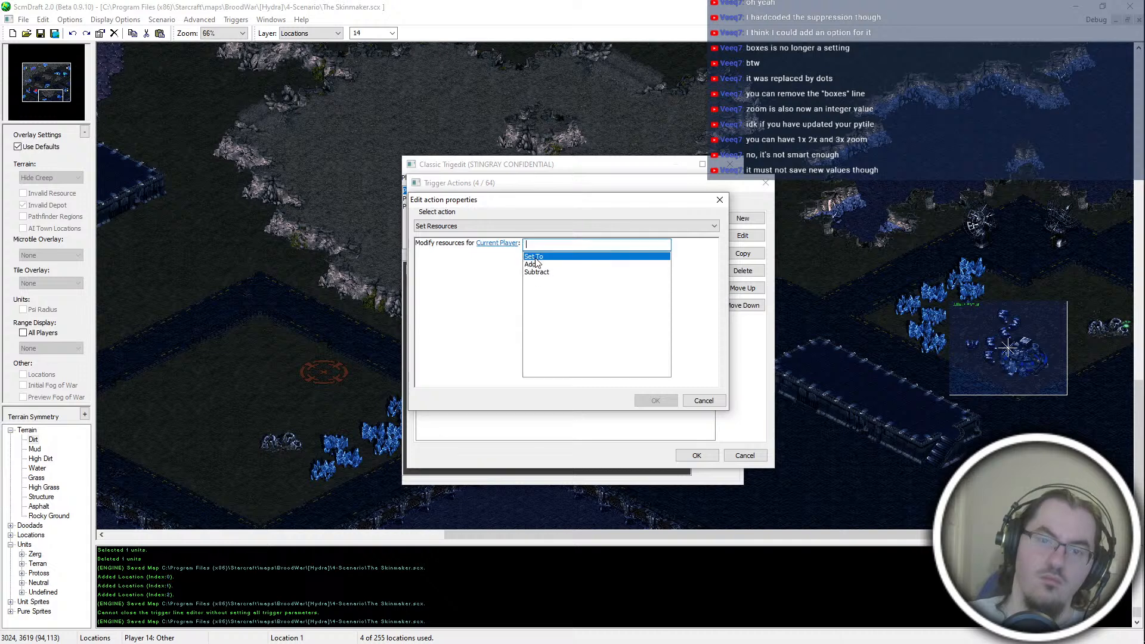
{"action": "left_click", "coordinate": [649, 260]}
{"action": "left_click", "coordinate": [546, 258]}
{"action": "type", "text": "100"}
{"action": "key", "text": "Return"}
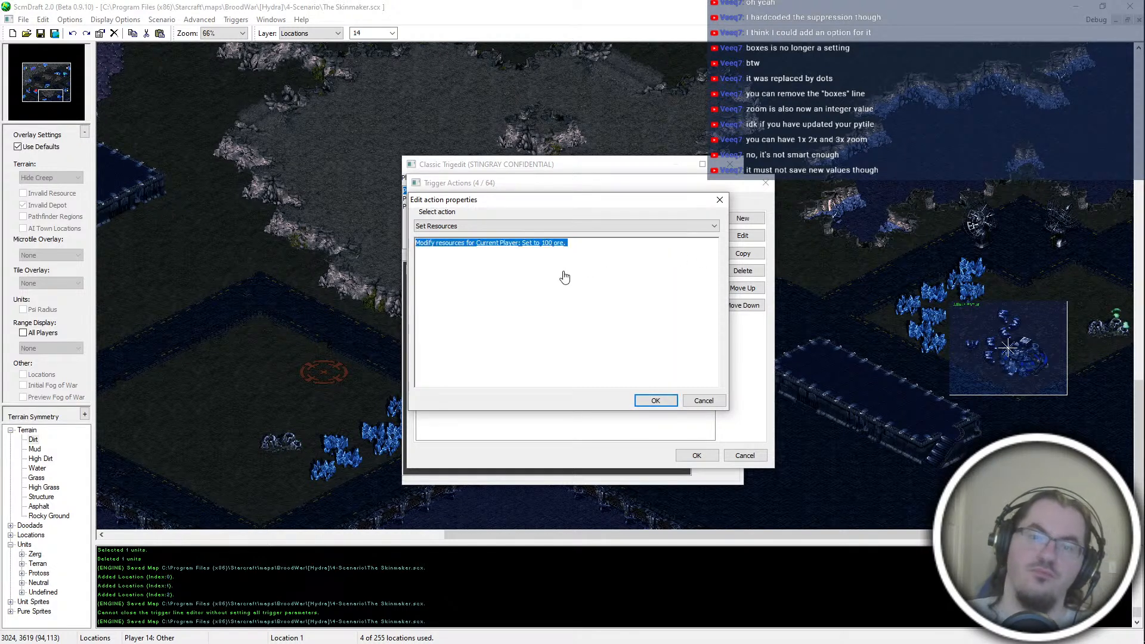
{"action": "left_click", "coordinate": [562, 261]}
{"action": "key", "text": "Return"}
{"action": "key", "text": "Return"}
{"action": "left_click", "coordinate": [573, 255]}
{"action": "left_click_drag", "start_coordinate": [573, 255], "coordinate": [686, 227]}
Step: Add a Set Mission Objectives action listing "- Pacify Scalbaroch Company" and "- Decimate the Skinmaker's personal guard" below a blank line
{"action": "left_click", "coordinate": [742, 219]}
{"action": "scroll", "coordinate": [531, 223], "scroll_direction": "down", "scroll_amount": 4}
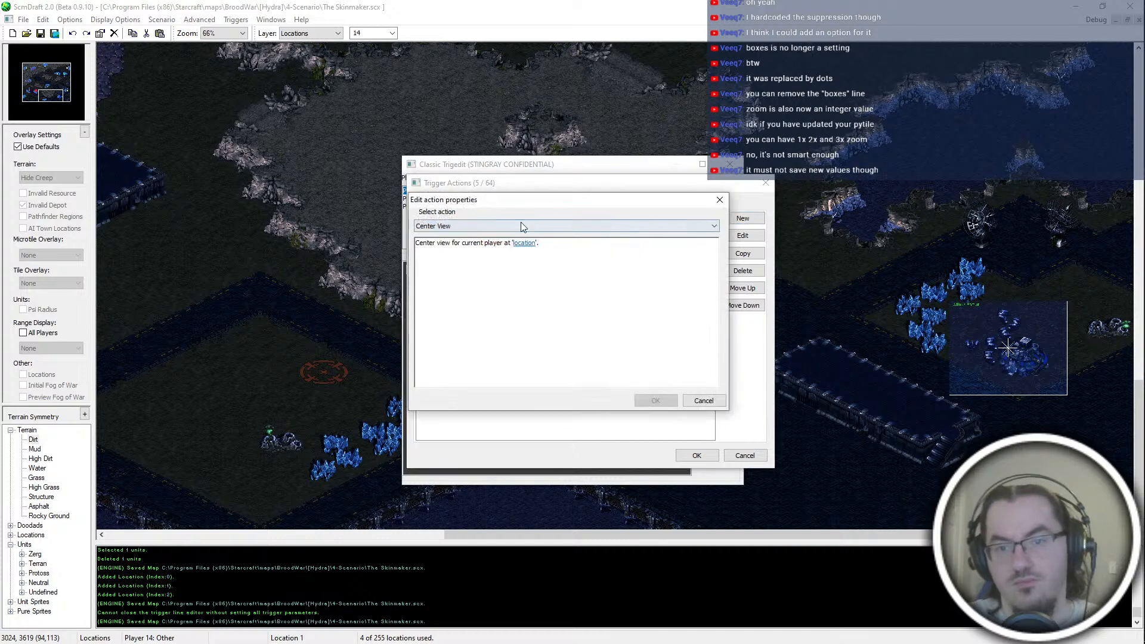
{"action": "scroll", "coordinate": [521, 225], "scroll_direction": "down", "scroll_amount": 3}
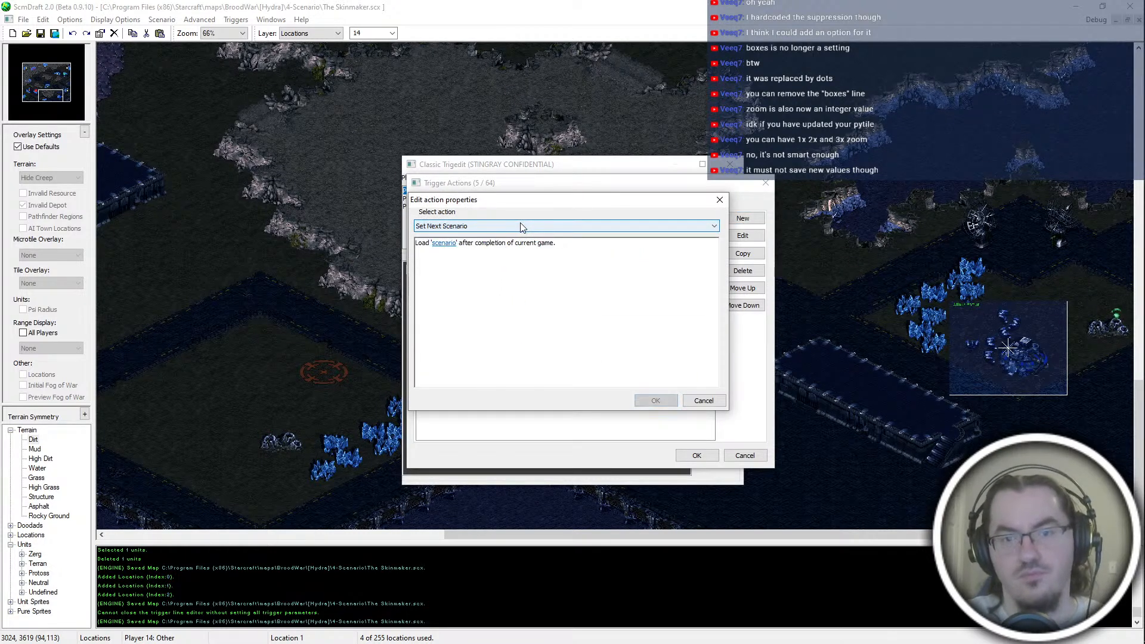
{"action": "left_click", "coordinate": [504, 251]}
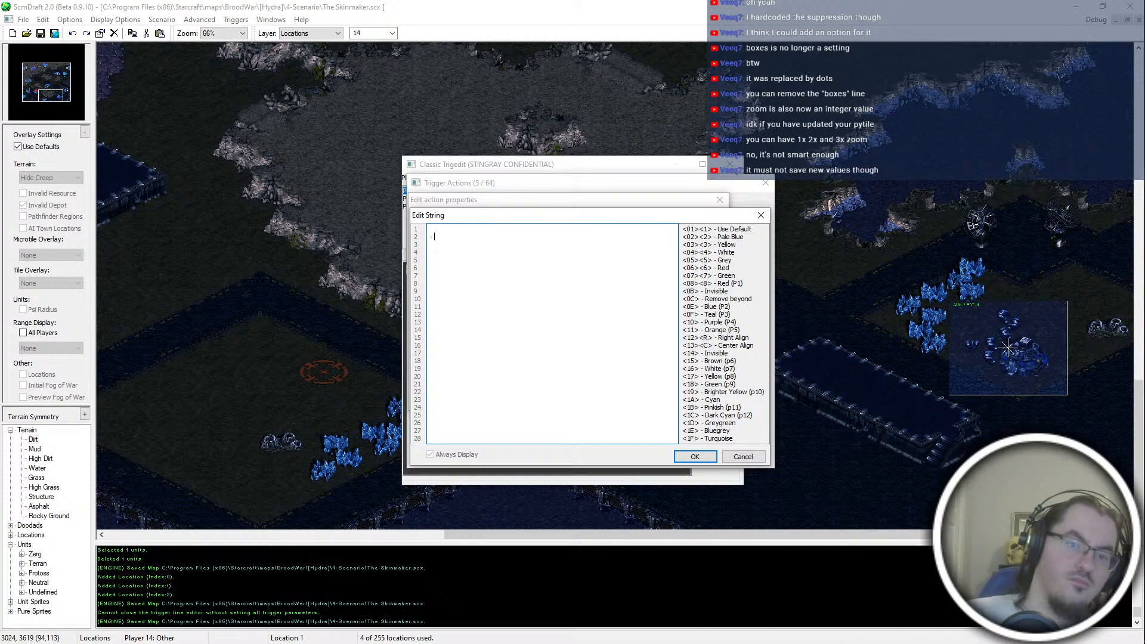
{"action": "type", "text": "Pacify Scalbaroch Company"}
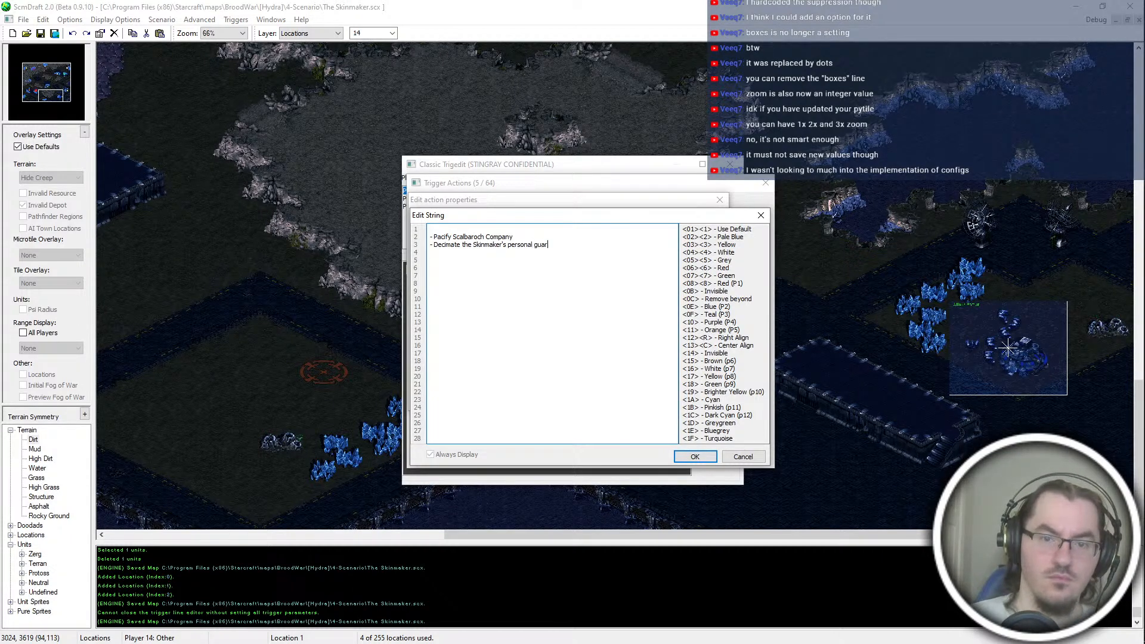
{"action": "left_click", "coordinate": [694, 456]}
{"action": "double_click", "coordinate": [583, 299]}
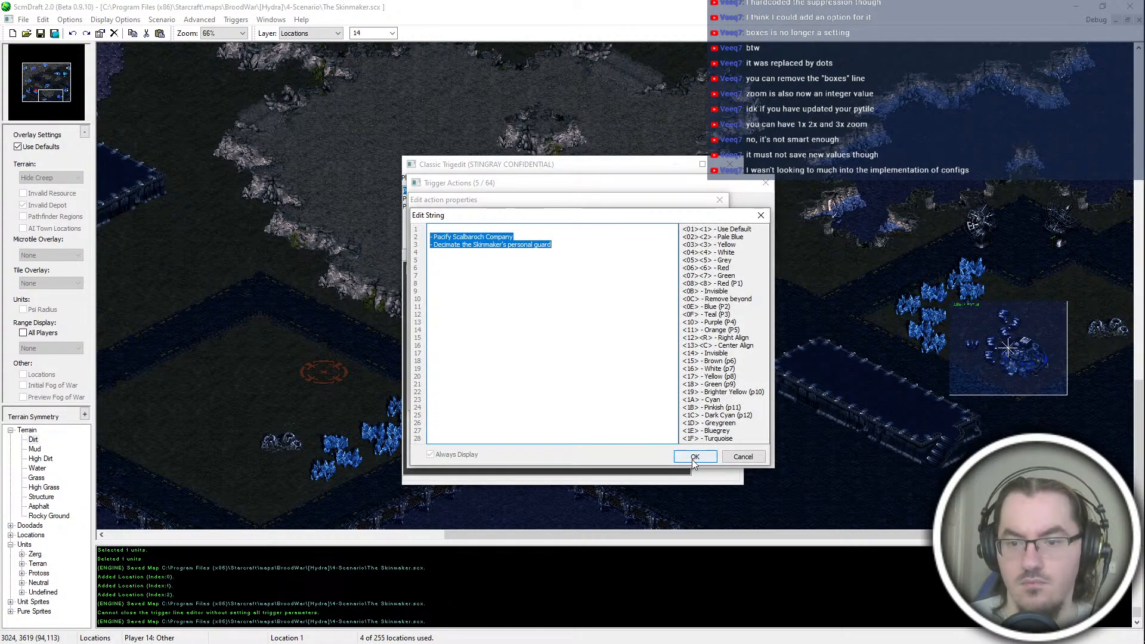
{"action": "left_click", "coordinate": [694, 457]}
{"action": "left_click", "coordinate": [655, 402]}
Step: Move the Set Mission Objectives action up to directly below the comment
{"action": "left_click", "coordinate": [630, 263]}
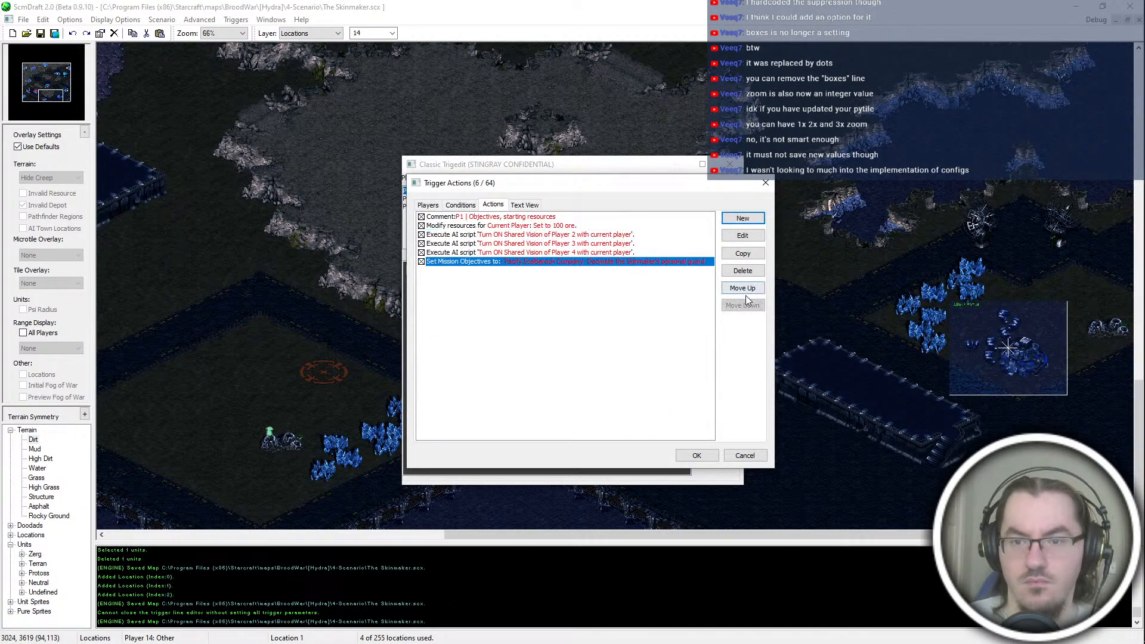
{"action": "left_click", "coordinate": [742, 288]}
{"action": "left_click", "coordinate": [743, 288]}
{"action": "left_click", "coordinate": [743, 288]}
{"action": "left_click", "coordinate": [743, 289]}
{"action": "left_click", "coordinate": [603, 245]}
{"action": "left_click", "coordinate": [686, 227]}
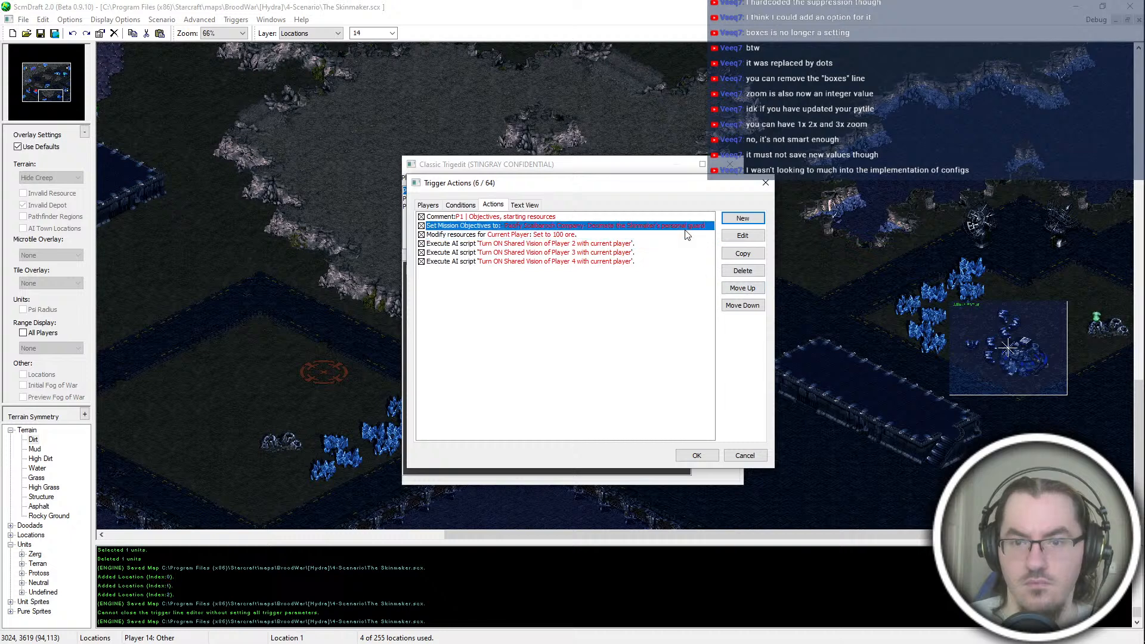
Step: Move the Set Mission Objectives action one place down and accept the Player 1 trigger
{"action": "left_click", "coordinate": [750, 306]}
{"action": "left_click", "coordinate": [626, 262]}
{"action": "left_click", "coordinate": [715, 461]}
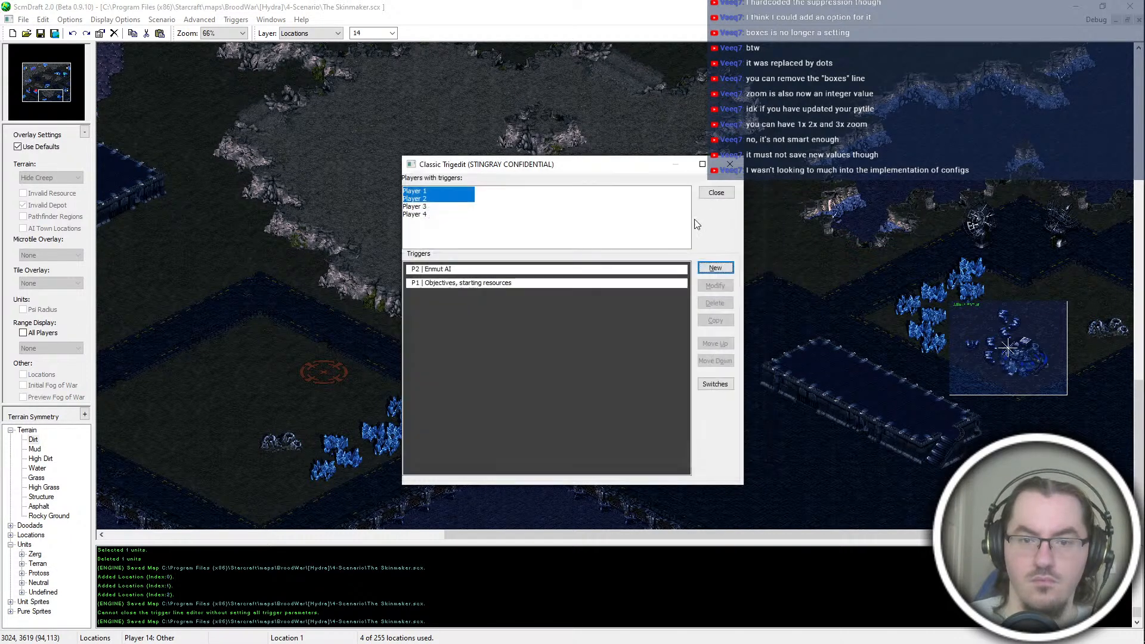
{"action": "left_click", "coordinate": [715, 267]}
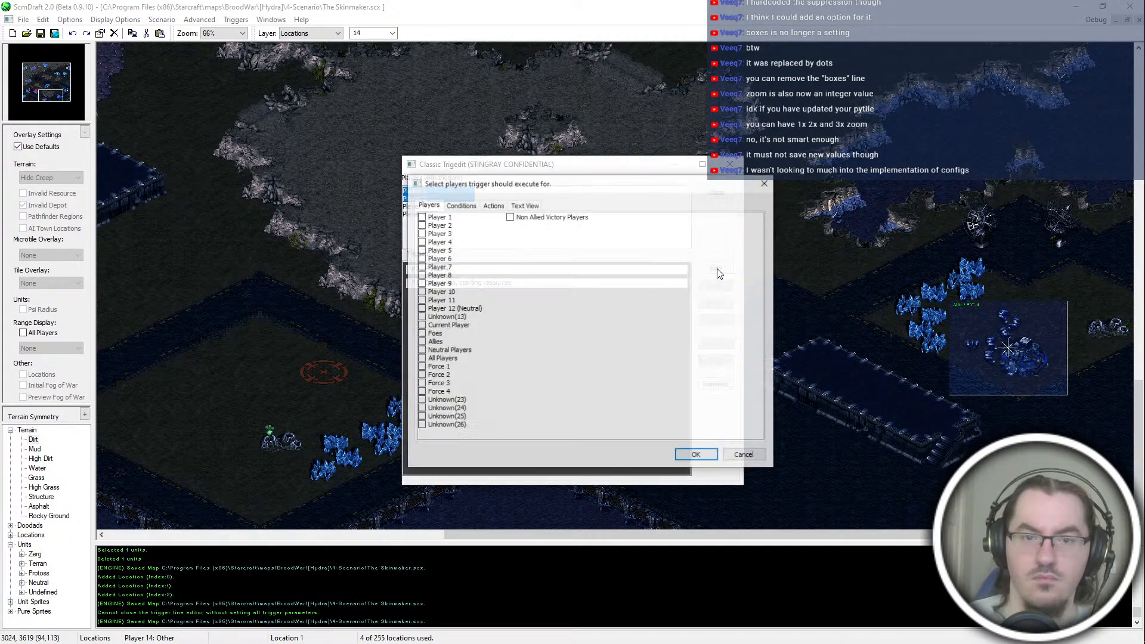
{"action": "left_click", "coordinate": [696, 455]}
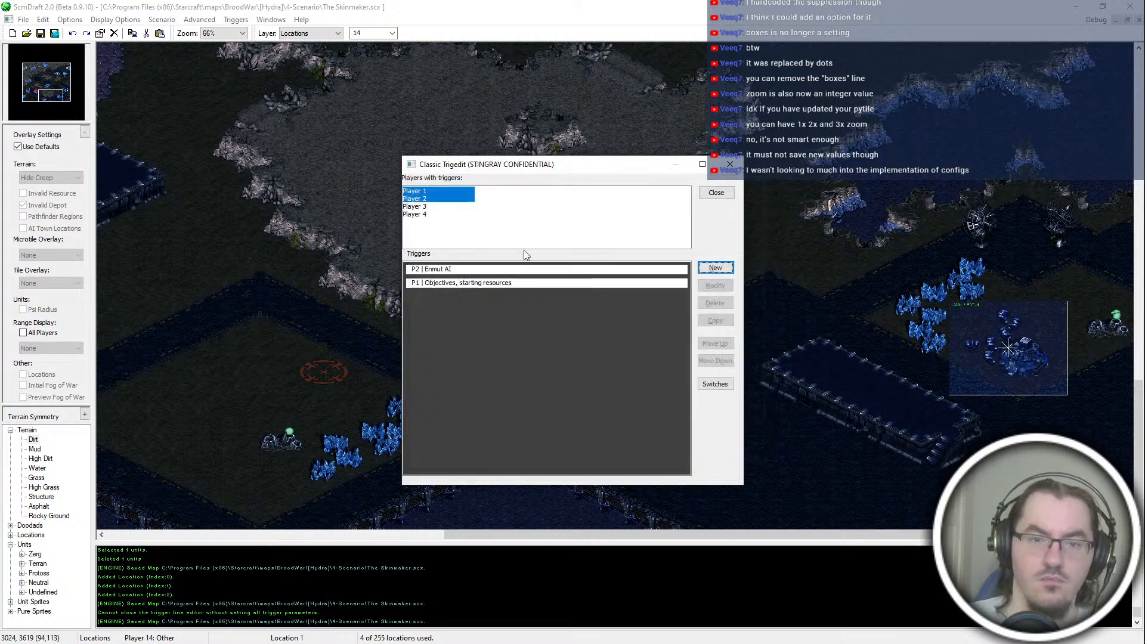
Step: Add a Set Alliance Status action to the P2 Enmut AI trigger that sets Player 3 to Enemy
{"action": "double_click", "coordinate": [478, 270]}
{"action": "left_click", "coordinate": [495, 204]}
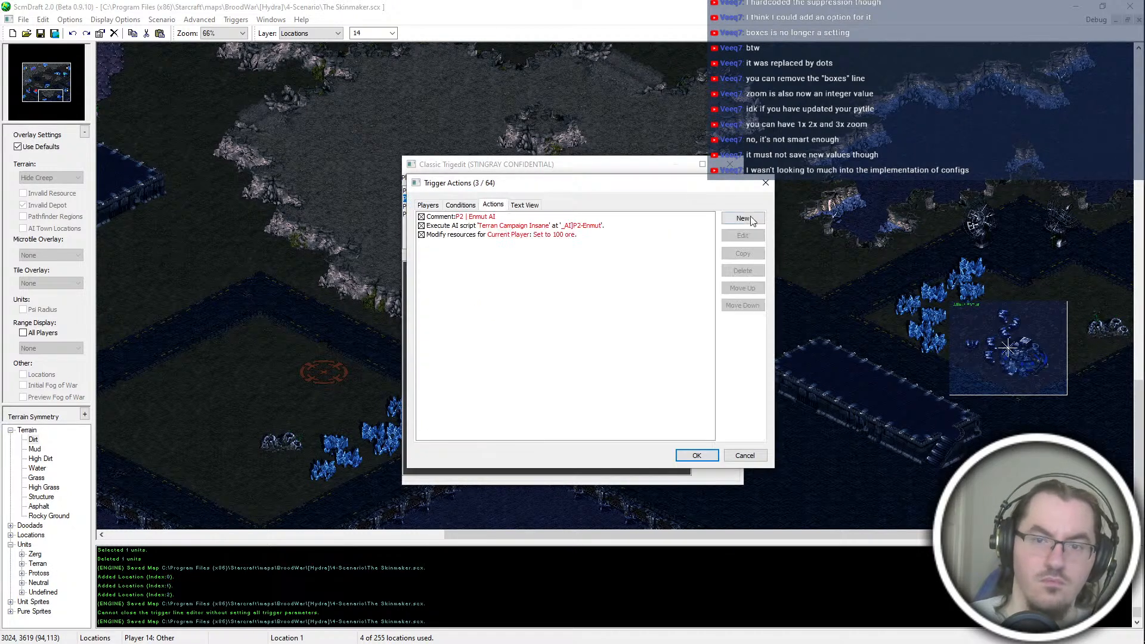
{"action": "left_click", "coordinate": [751, 218]}
{"action": "key", "text": "s"}
{"action": "key", "text": "s"}
{"action": "scroll", "coordinate": [469, 229], "scroll_direction": "up", "scroll_amount": 1}
{"action": "left_click", "coordinate": [470, 243]}
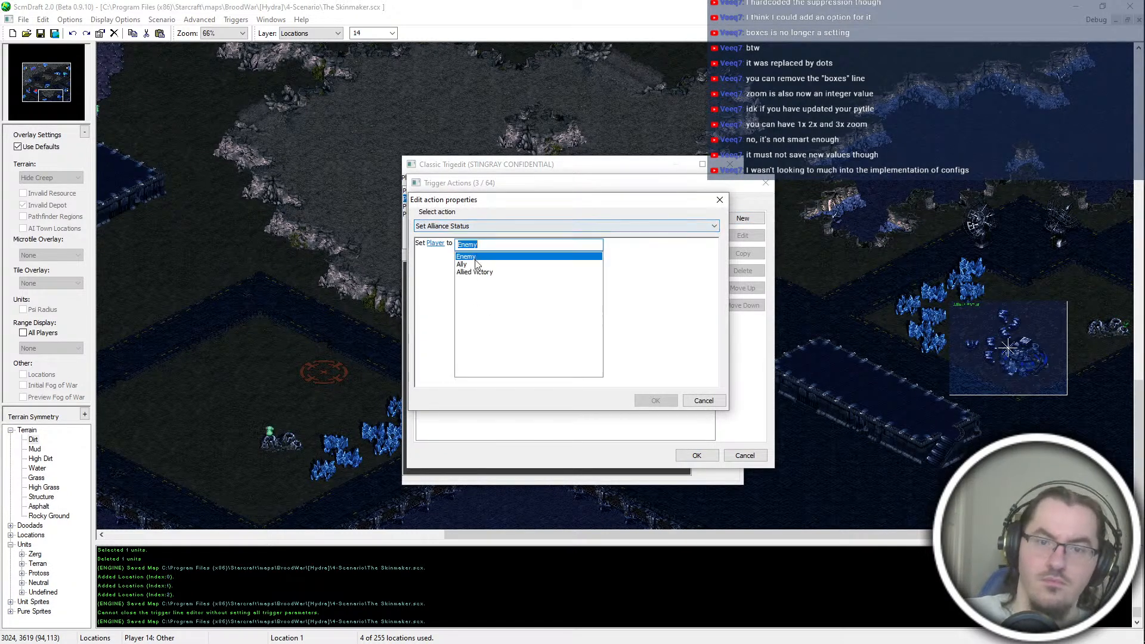
{"action": "left_click", "coordinate": [435, 243]}
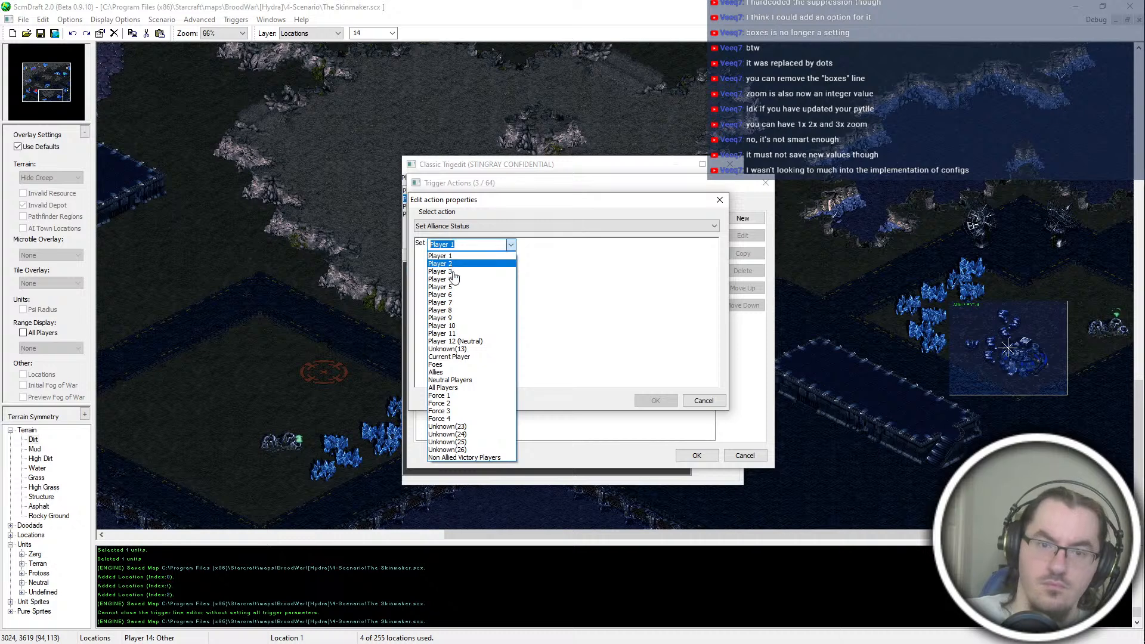
{"action": "left_click", "coordinate": [453, 270]}
{"action": "left_click", "coordinate": [656, 401]}
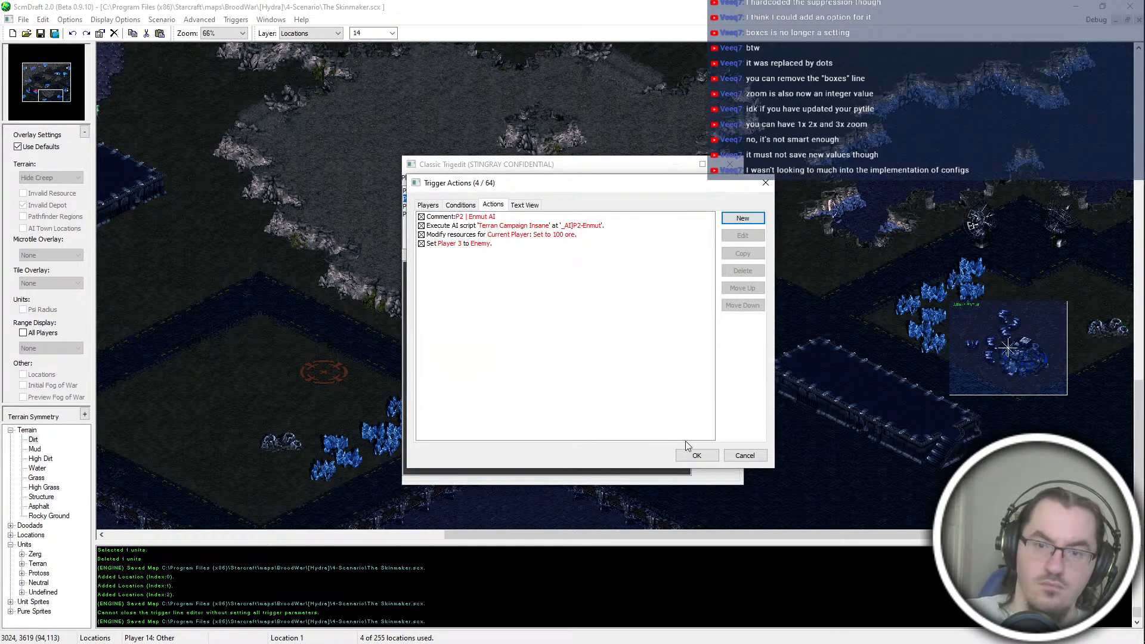
{"action": "left_click", "coordinate": [699, 455]}
Step: Duplicate the Player 3 alliance action in the P2 Enmut AI trigger and set the copy to Player 4 as Enemy
{"action": "double_click", "coordinate": [490, 272]}
{"action": "left_click", "coordinate": [487, 205]}
{"action": "left_click", "coordinate": [476, 244]}
{"action": "key", "text": "ctrl+c"}
{"action": "key", "text": "ctrl+v"}
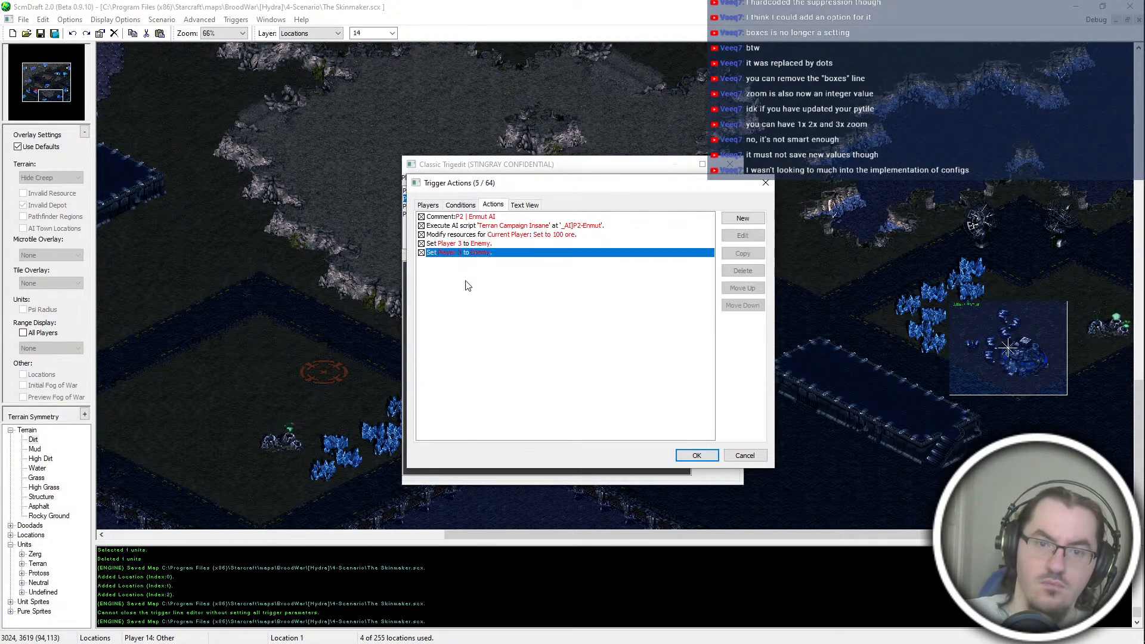
{"action": "double_click", "coordinate": [465, 254]}
{"action": "left_click", "coordinate": [438, 243]}
{"action": "left_click", "coordinate": [448, 263]}
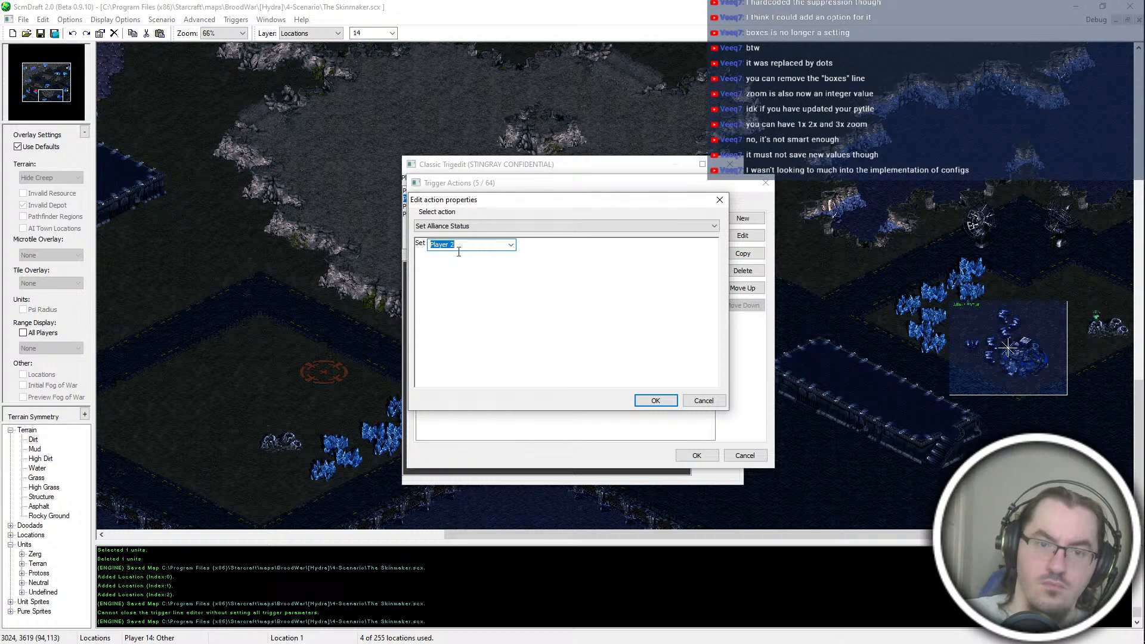
{"action": "key", "text": "Return"}
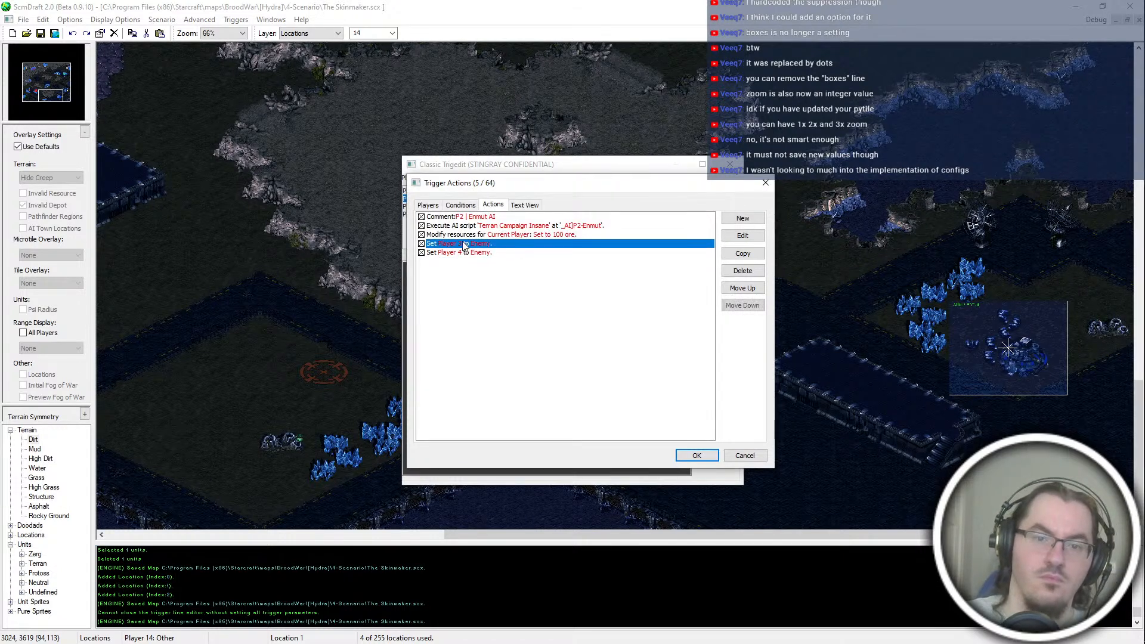
Step: Set Player 1 to Allied Victory in the Enmut AI trigger's remaining alliance action and accept the trigger
{"action": "double_click", "coordinate": [467, 246]}
{"action": "left_click", "coordinate": [468, 244]}
{"action": "left_click", "coordinate": [480, 274]}
{"action": "left_click", "coordinate": [437, 245]}
{"action": "left_click", "coordinate": [453, 255]}
{"action": "key", "text": "Return"}
{"action": "left_click", "coordinate": [687, 455]}
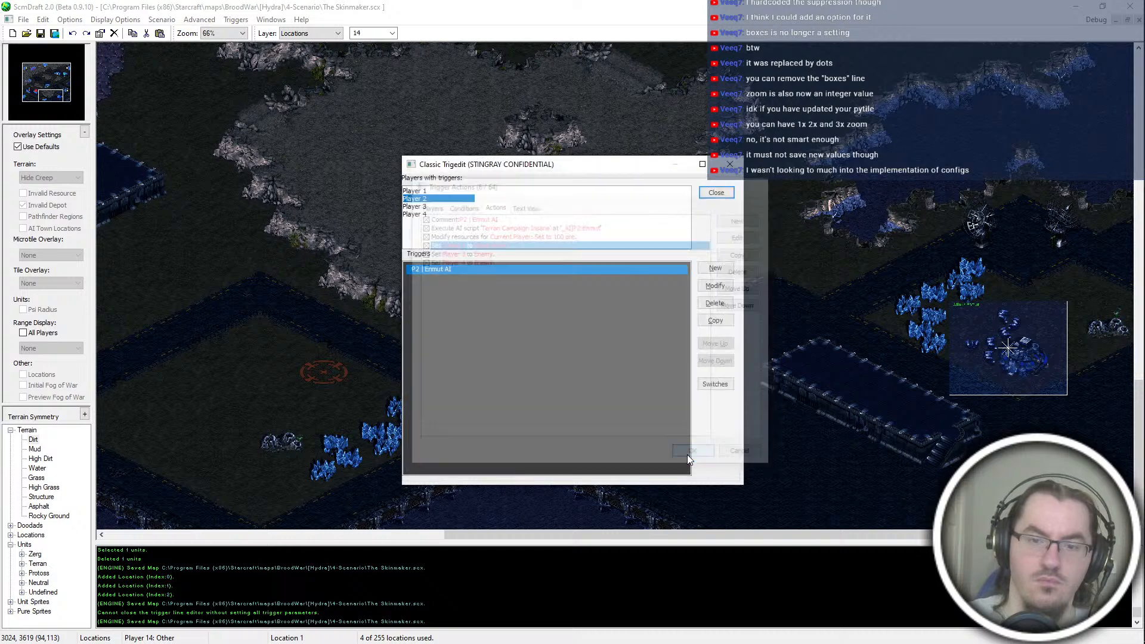
Step: Add a Set Alliance Status action to the P3 Skinmaker AI trigger that sets Player 1 to Enemy
{"action": "left_click", "coordinate": [435, 206]}
{"action": "double_click", "coordinate": [466, 268]}
{"action": "left_click", "coordinate": [494, 204]}
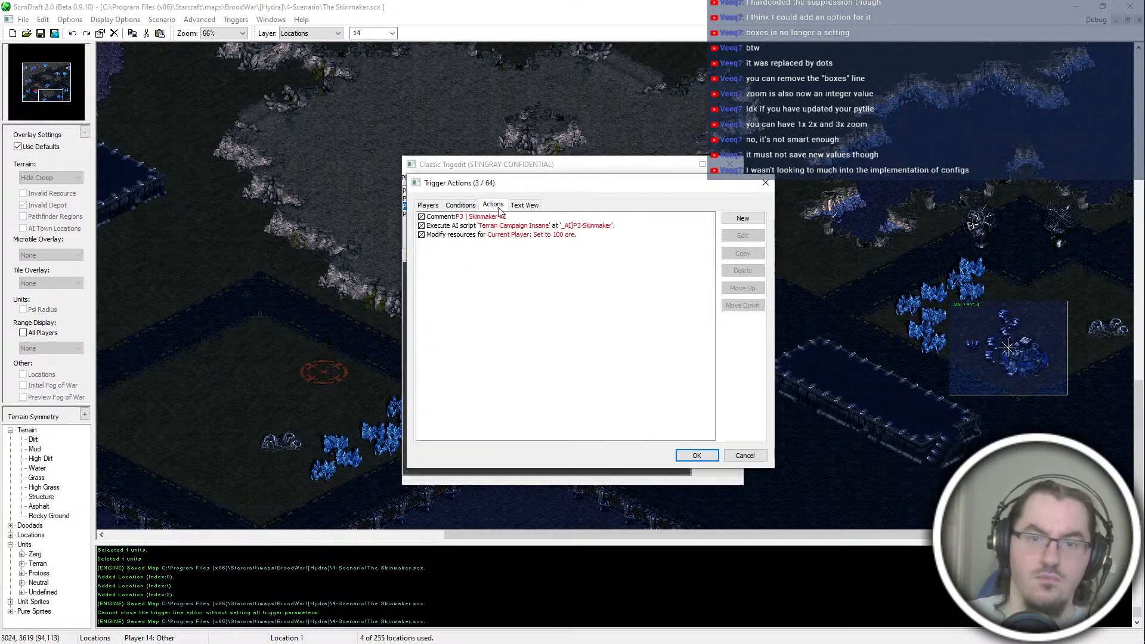
{"action": "left_click", "coordinate": [743, 218]}
{"action": "left_click", "coordinate": [501, 244]}
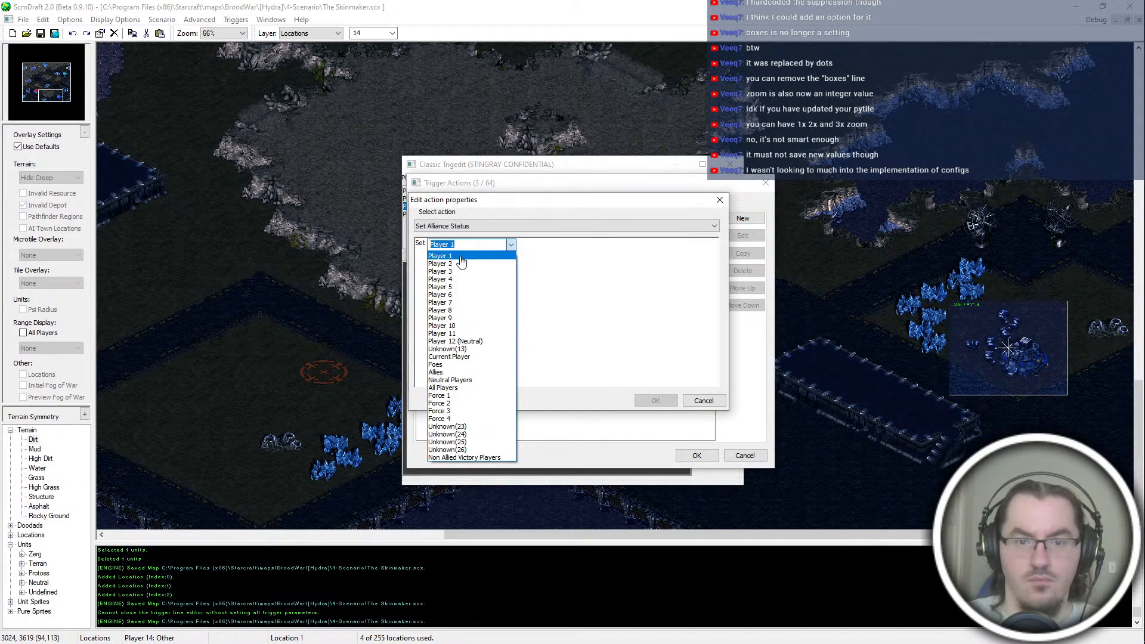
{"action": "left_click", "coordinate": [507, 261]}
{"action": "left_click", "coordinate": [472, 243]}
{"action": "left_click", "coordinate": [471, 253]}
{"action": "key", "text": "Return"}
Step: Duplicate the Player 1 alliance action in the Skinmaker AI trigger and set the copy to Player 2 as Enemy
{"action": "left_click", "coordinate": [467, 244]}
{"action": "key", "text": "alt+c"}
{"action": "double_click", "coordinate": [466, 253]}
{"action": "left_click", "coordinate": [456, 245]}
{"action": "left_click", "coordinate": [456, 259]}
{"action": "key", "text": "Return"}
Step: Duplicate the Player 2 alliance action in the Skinmaker AI trigger and set the copy to Player 3 as Allied Victory
{"action": "key", "text": "alt+c"}
{"action": "double_click", "coordinate": [466, 261]}
{"action": "left_click", "coordinate": [456, 245]}
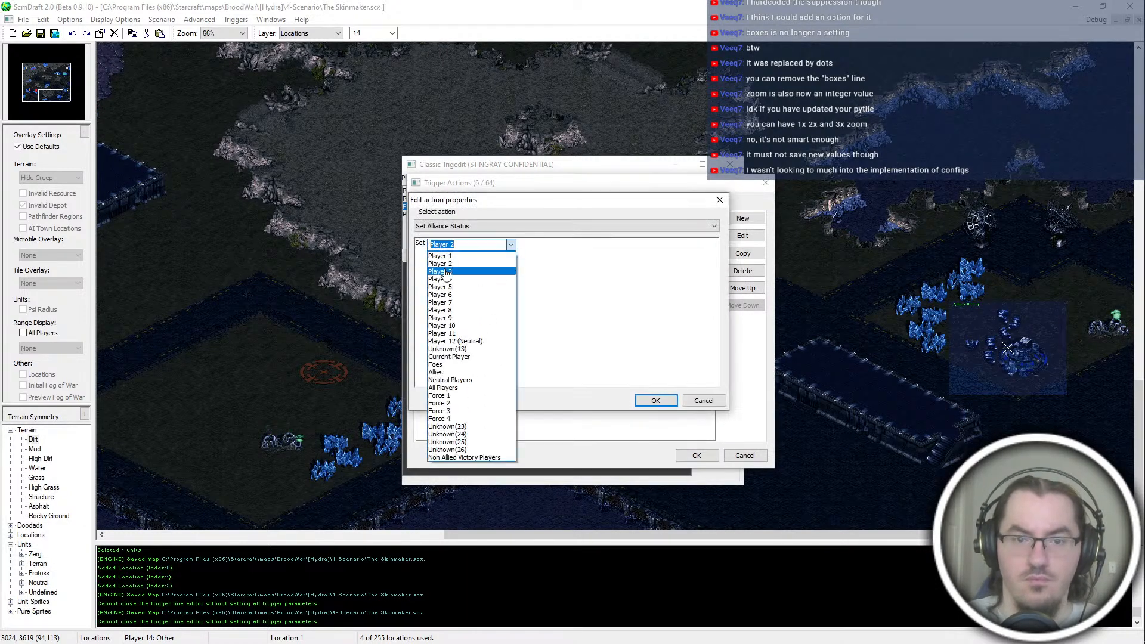
{"action": "left_click", "coordinate": [454, 270]}
{"action": "left_click", "coordinate": [444, 244]}
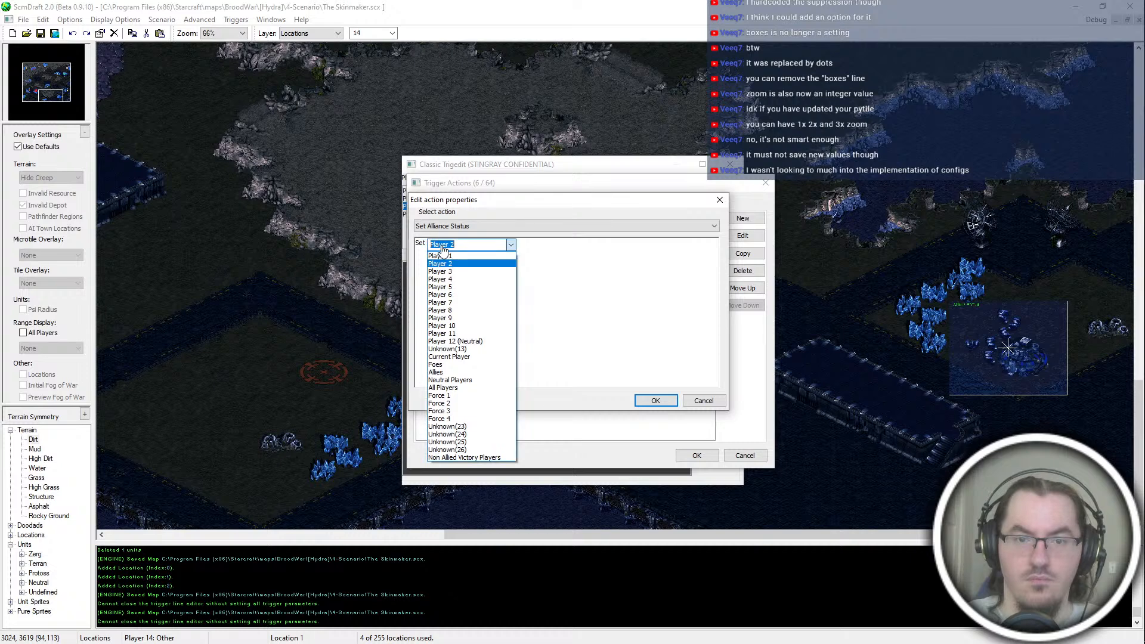
{"action": "left_click", "coordinate": [444, 271]}
{"action": "left_click", "coordinate": [475, 245]}
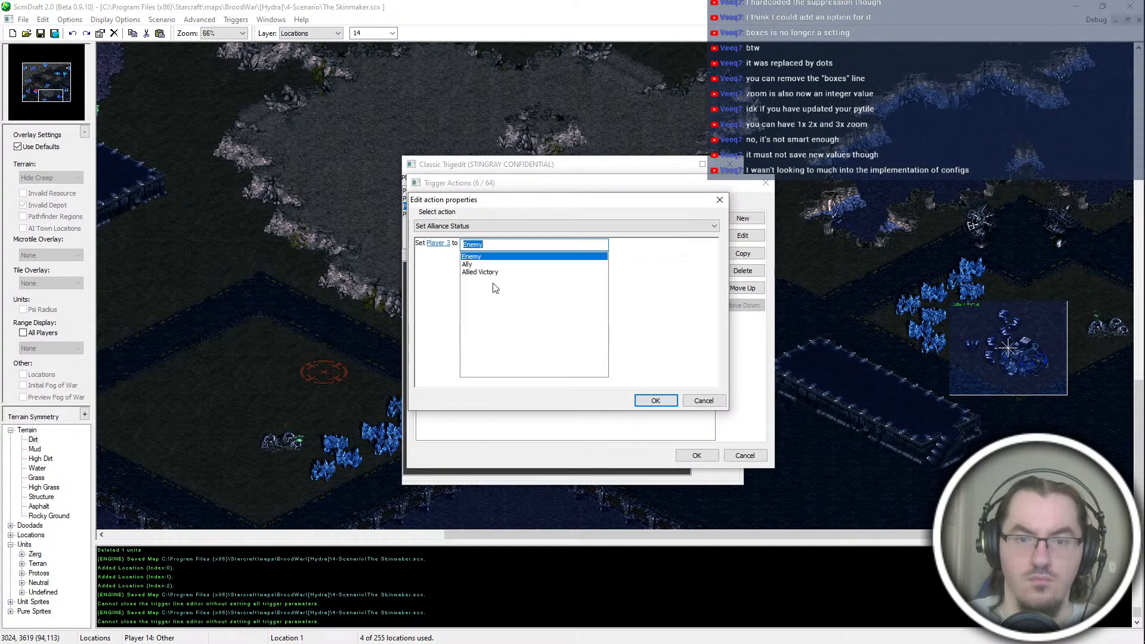
{"action": "key", "text": "Return"}
Step: Duplicate the Allied Victory action in the Skinmaker AI trigger, assign the copy to Player 4 and accept the trigger
{"action": "key", "text": "alt+c"}
{"action": "double_click", "coordinate": [489, 272]}
{"action": "left_click", "coordinate": [443, 244]}
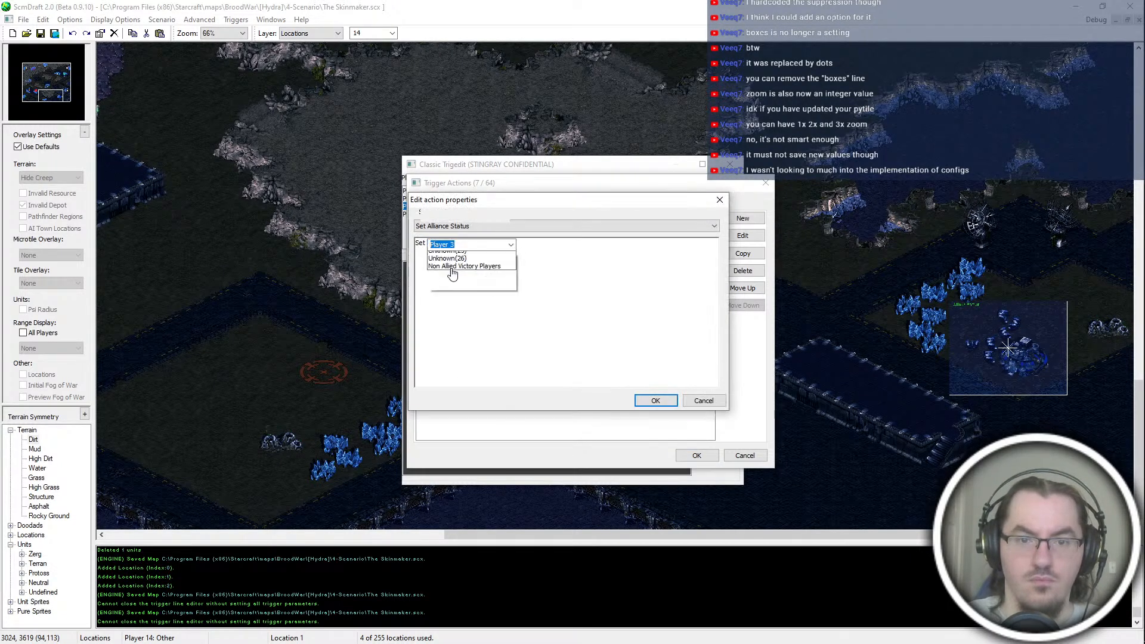
{"action": "left_click", "coordinate": [455, 266]}
{"action": "key", "text": "Return"}
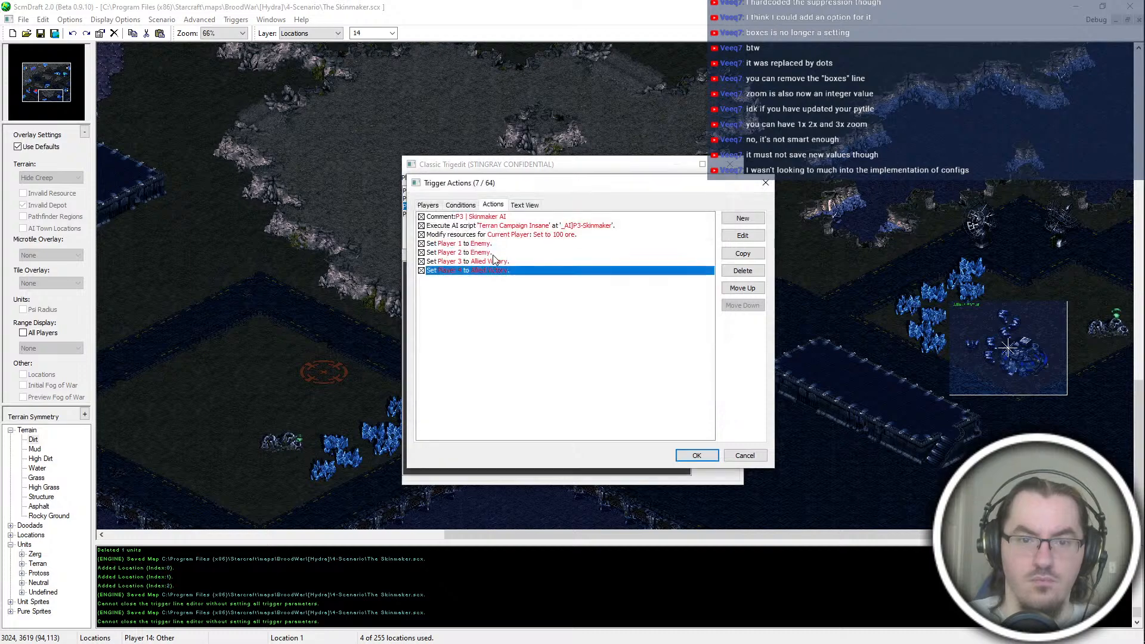
{"action": "key", "text": "Return"}
Step: Add a Set Alliance Status action to the P4 Scalbaroch AI trigger that sets Player 1 to Enemy
{"action": "left_click", "coordinate": [417, 214]}
{"action": "double_click", "coordinate": [454, 269]}
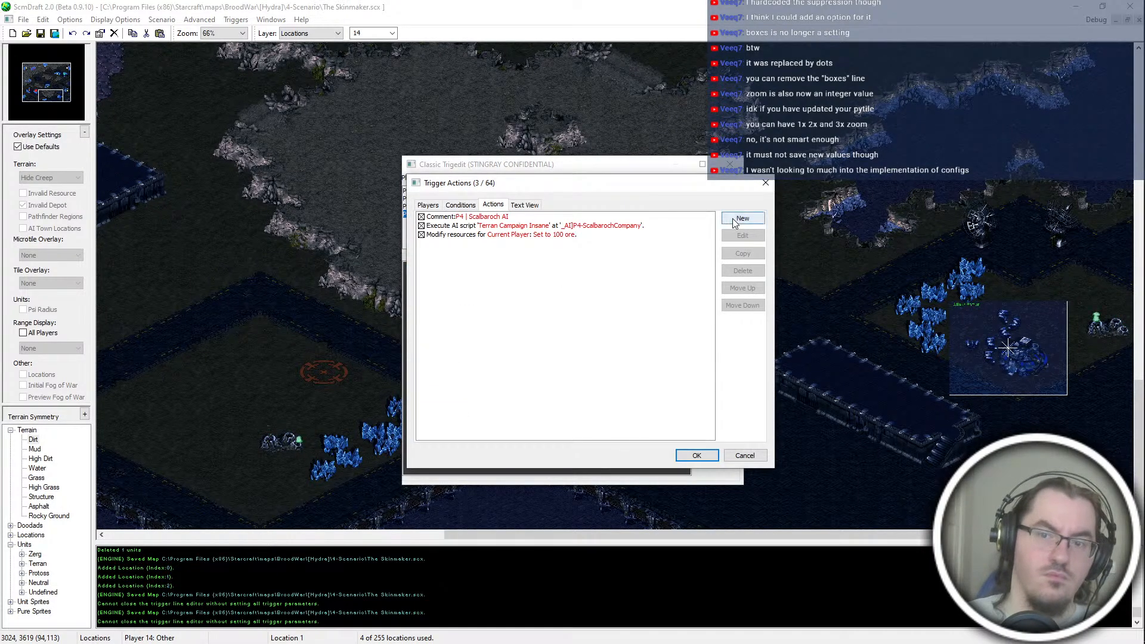
{"action": "left_click", "coordinate": [741, 218]}
{"action": "left_click", "coordinate": [435, 242]}
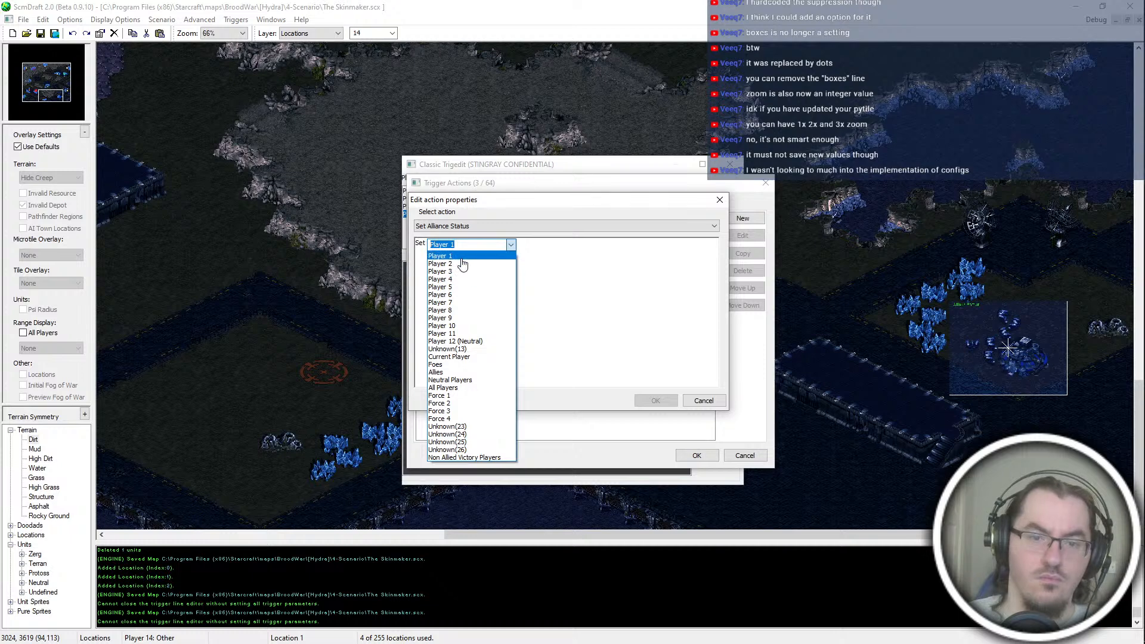
{"action": "left_click", "coordinate": [460, 255]}
{"action": "left_click", "coordinate": [471, 243]}
{"action": "left_click", "coordinate": [483, 256]}
{"action": "key", "text": "Return"}
Step: Duplicate the Player 1 alliance action in the Scalbaroch AI trigger and set the copy to Player 2 as Enemy
{"action": "left_click", "coordinate": [479, 244]}
{"action": "key", "text": "c"}
{"action": "key", "text": "e"}
{"action": "left_click", "coordinate": [448, 244]}
{"action": "type", "text": "e"}
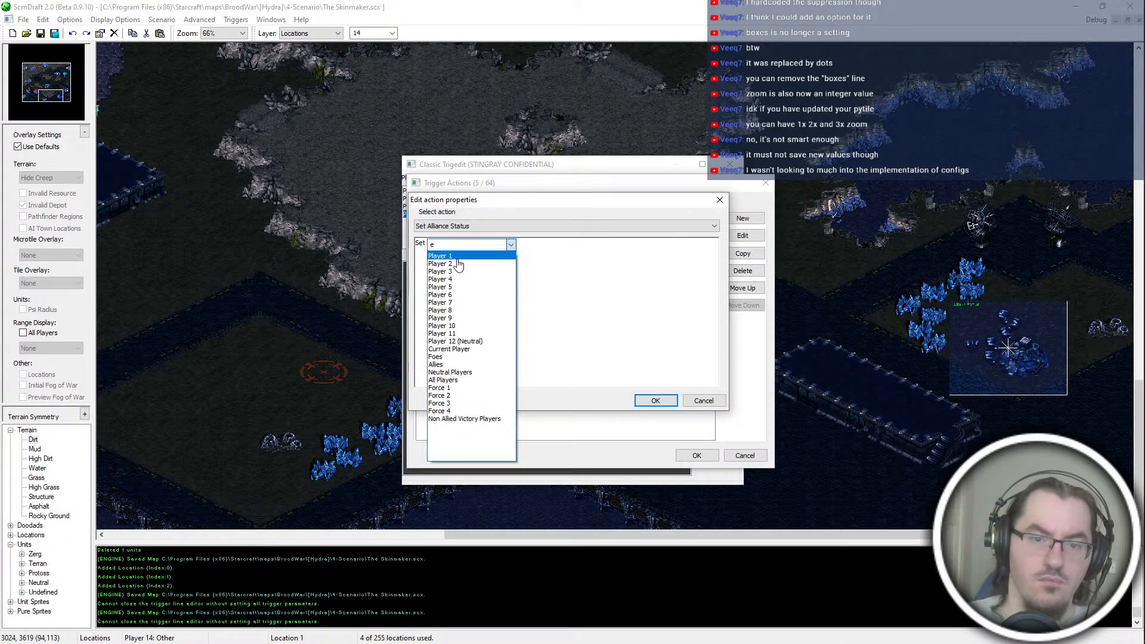
{"action": "left_click", "coordinate": [457, 259]}
{"action": "key", "text": "Return"}
Step: Duplicate the alliance action once more in the Scalbaroch AI trigger, set the copy to Player 3 as Allied Victory, and accept the trigger
{"action": "key", "text": "c"}
{"action": "key", "text": "e"}
{"action": "left_click", "coordinate": [453, 245]}
{"action": "left_click", "coordinate": [432, 280]}
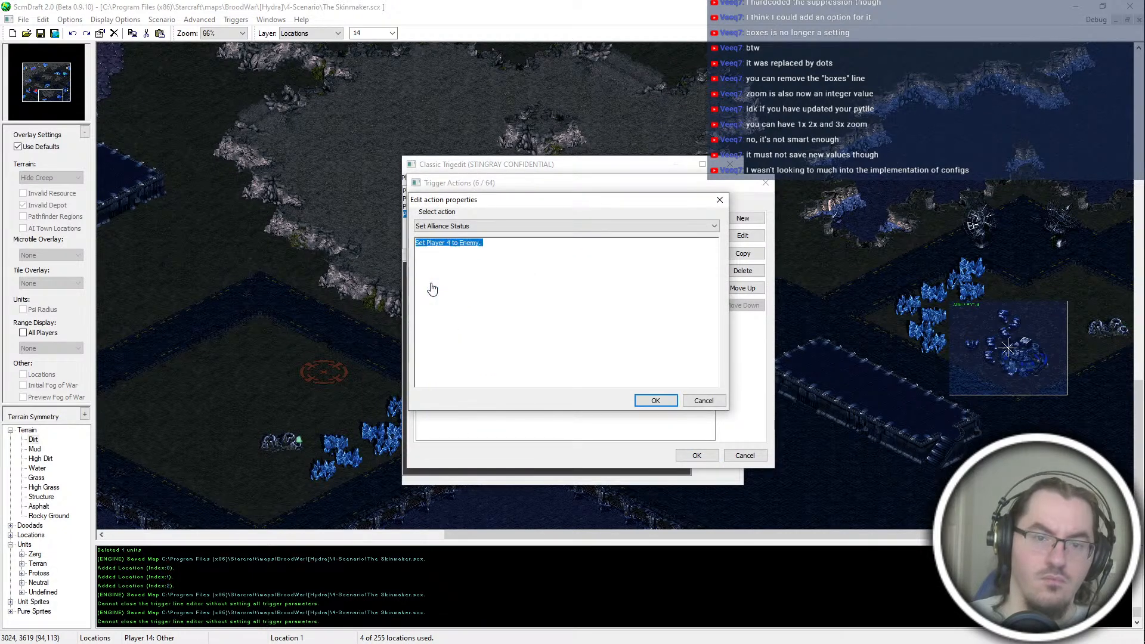
{"action": "left_click", "coordinate": [444, 245]}
{"action": "left_click", "coordinate": [464, 272]}
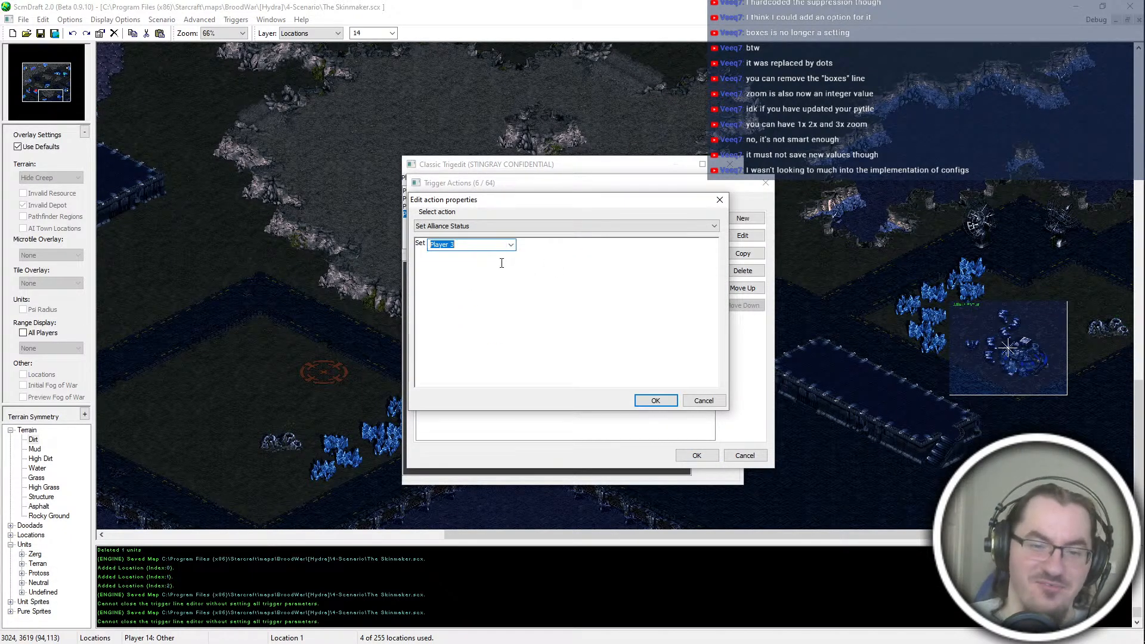
{"action": "left_click", "coordinate": [471, 244]}
{"action": "left_click", "coordinate": [480, 269]}
{"action": "key", "text": "Return"}
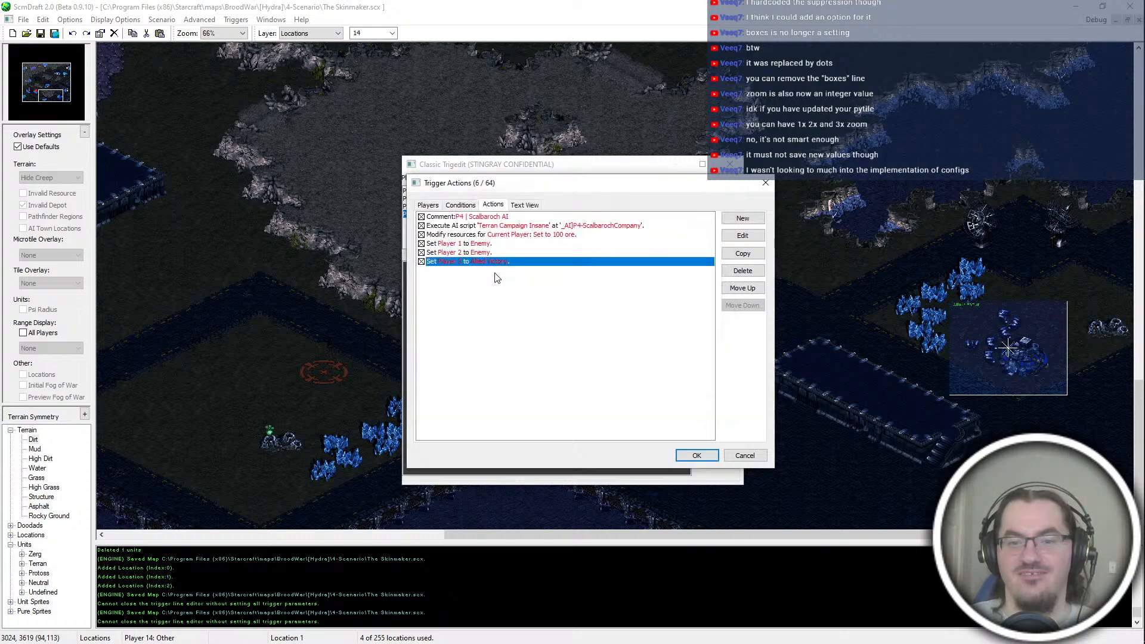
{"action": "left_click", "coordinate": [697, 456]}
Step: Delete the Player 3 Allied Victory action from the P3 Skinmaker AI trigger, accept it and close the trigger editor
{"action": "left_click", "coordinate": [415, 206]}
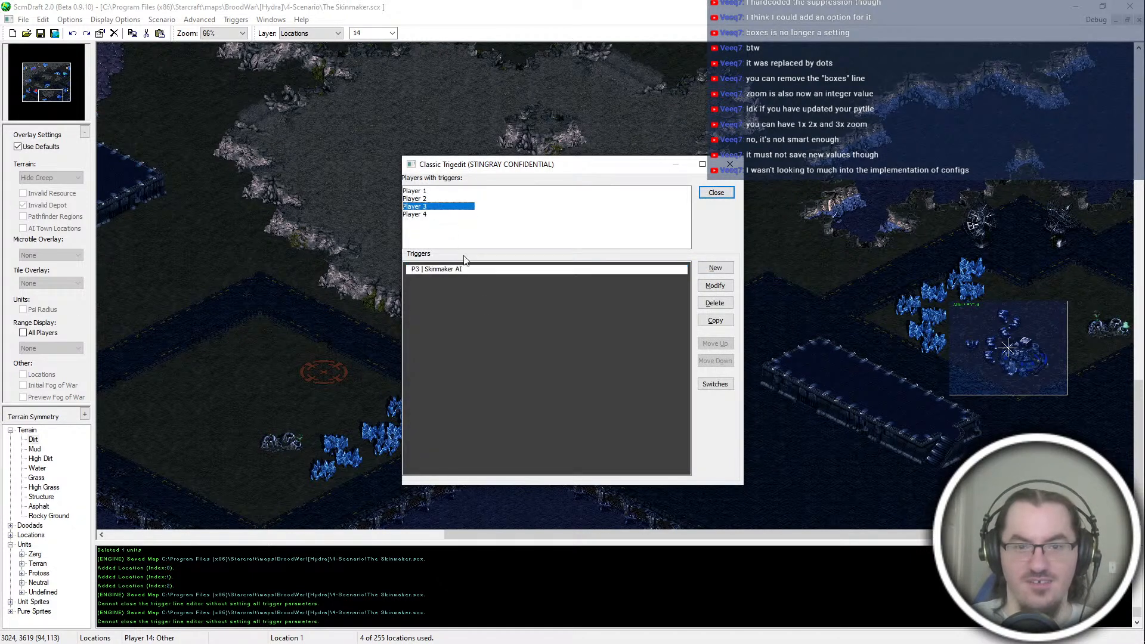
{"action": "double_click", "coordinate": [442, 269]}
{"action": "left_click", "coordinate": [494, 205]}
{"action": "left_click", "coordinate": [519, 261]}
{"action": "key", "text": "Delete"}
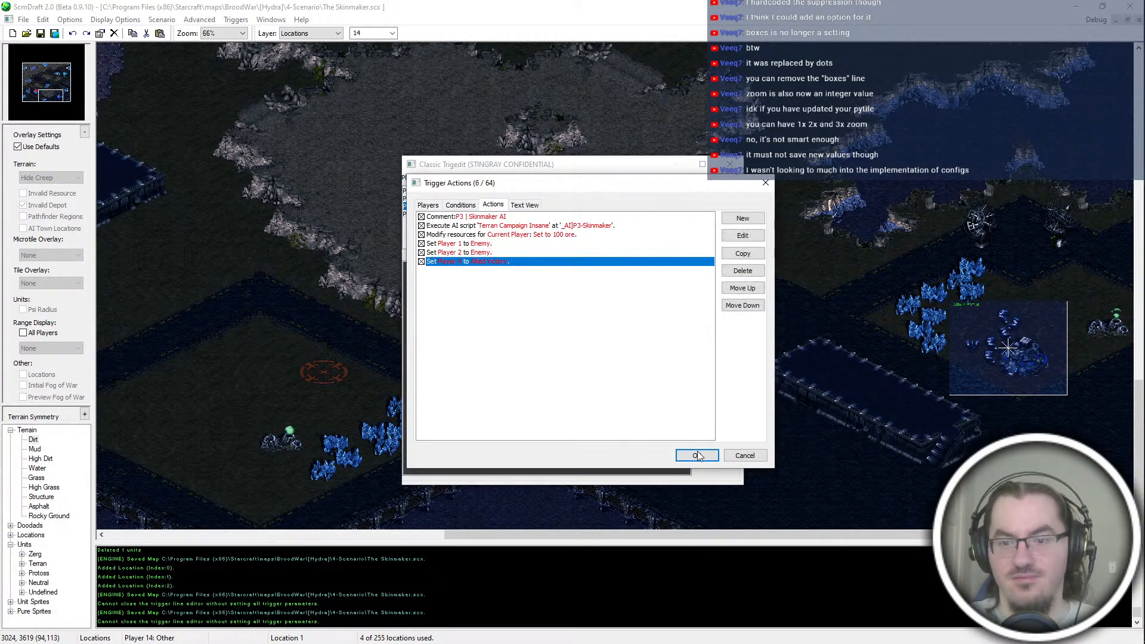
{"action": "left_click", "coordinate": [697, 455]}
{"action": "left_click", "coordinate": [716, 193]}
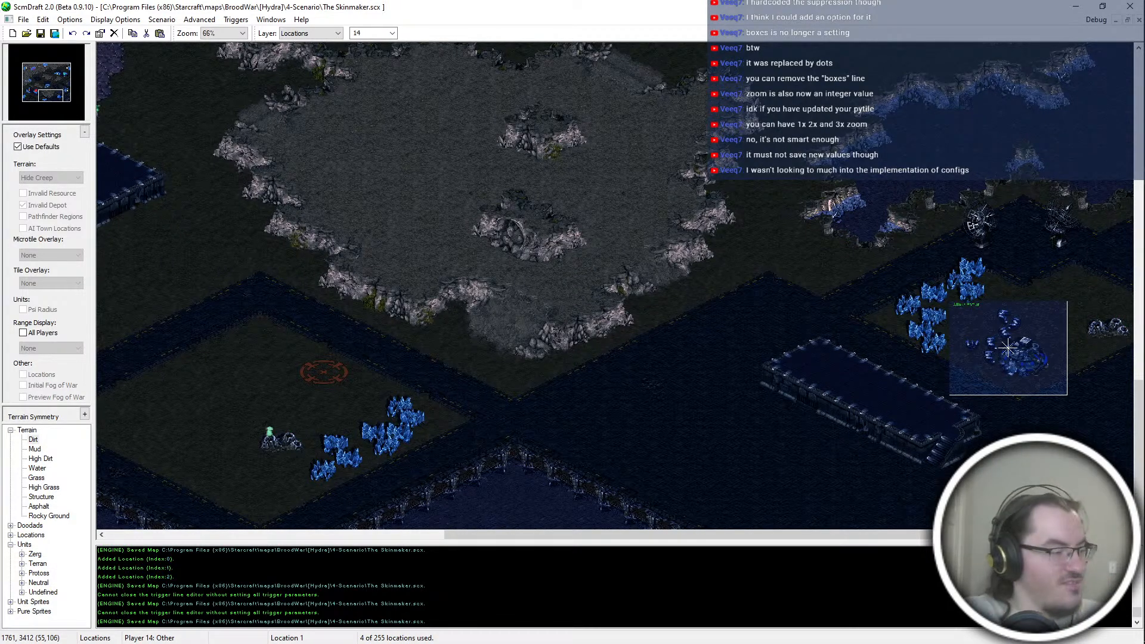
Step: Switch to StarCraft, create a Use Map Settings game on The Skinmaker.scx and start the mission
{"action": "key", "text": "alt+Tab"}
{"action": "key", "text": "alt+Tab"}
{"action": "key", "text": "Return"}
{"action": "key", "text": "Down"}
{"action": "key", "text": "Down"}
{"action": "key", "text": "Down"}
{"action": "key", "text": "Return"}
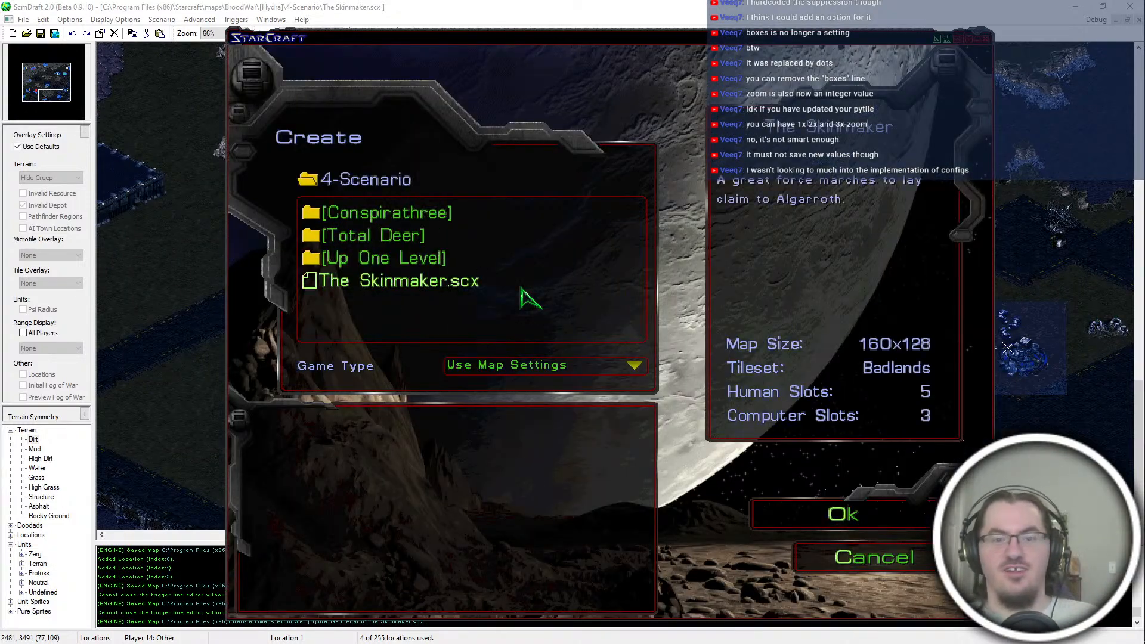
{"action": "key", "text": "Return"}
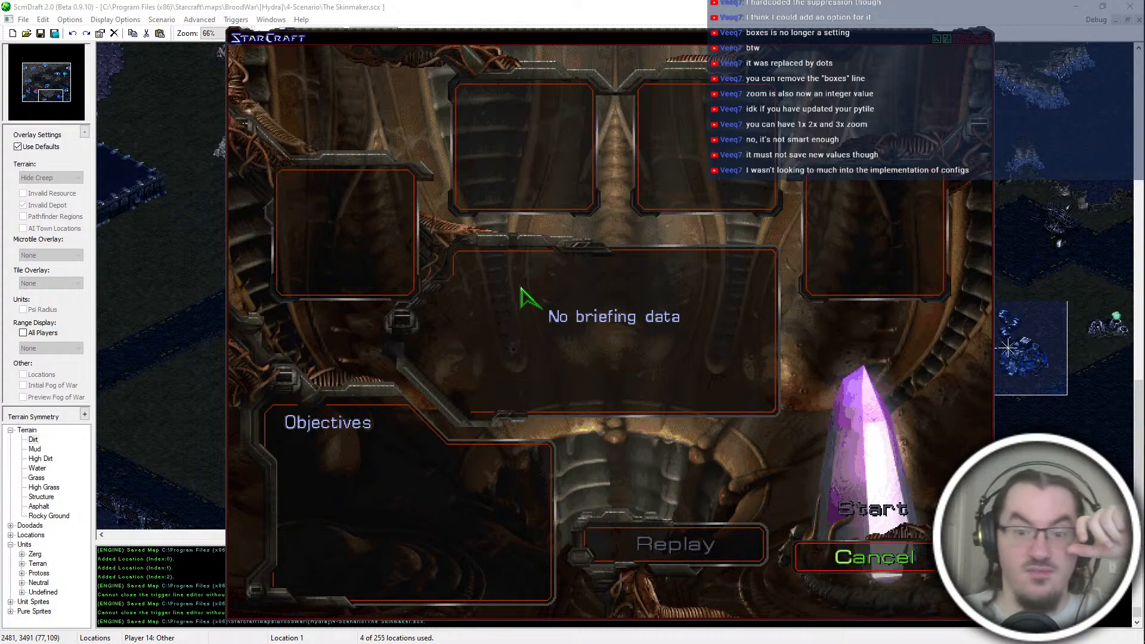
{"action": "key", "text": "Return"}
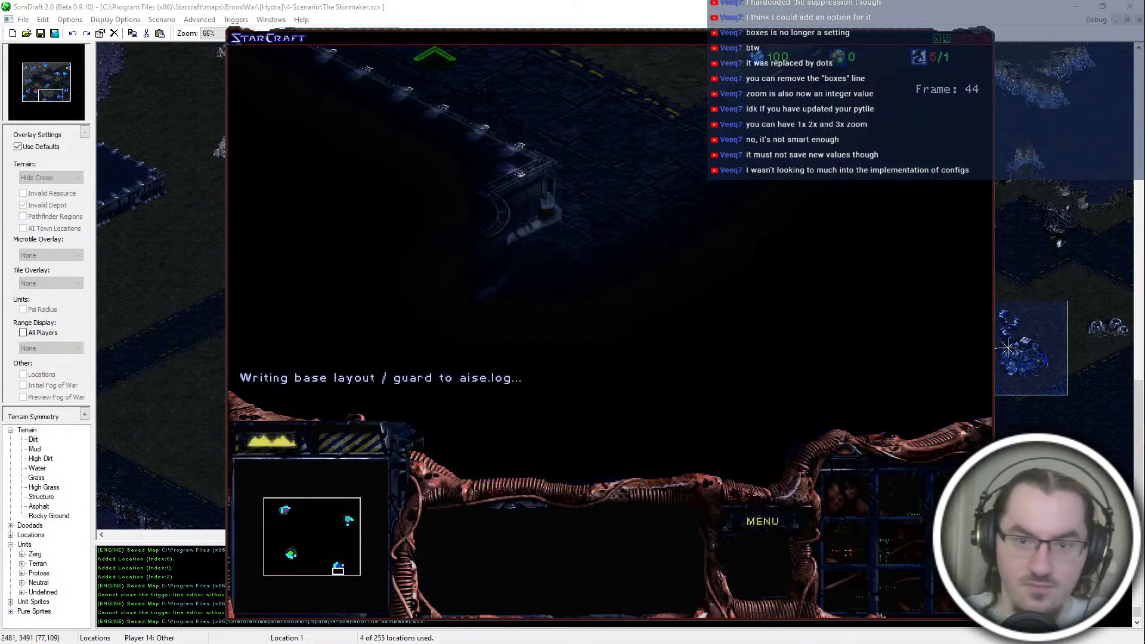
Step: Examine the computer players' bases across the map, checking their Command Centers, workers and early construction
{"action": "left_click", "coordinate": [650, 349]}
{"action": "left_click", "coordinate": [350, 527]}
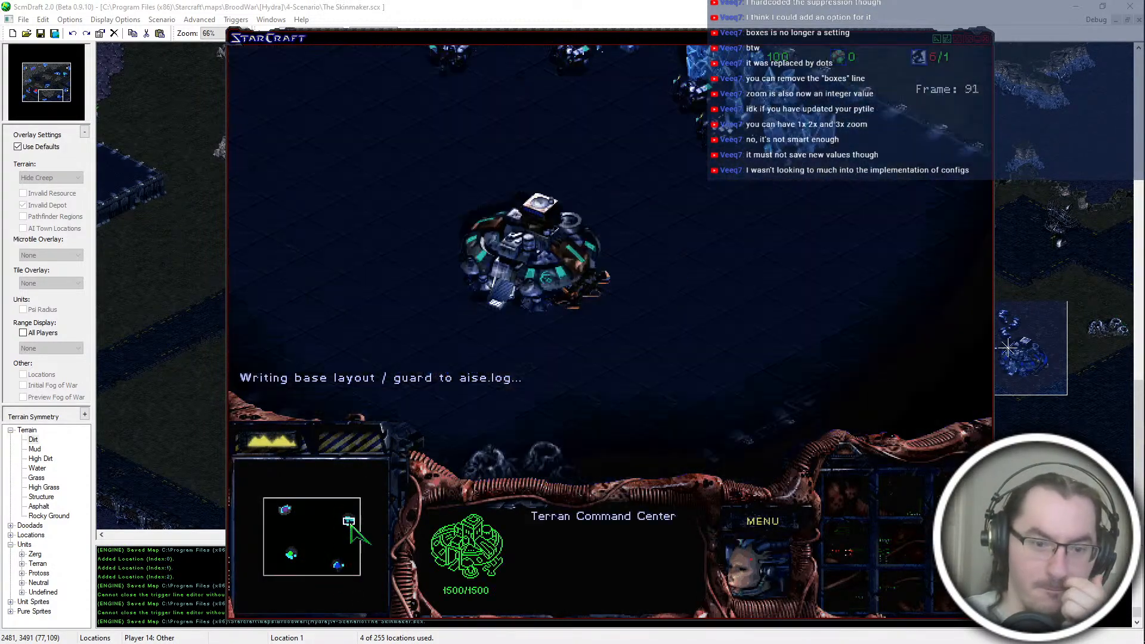
{"action": "left_click", "coordinate": [293, 525]}
{"action": "left_click", "coordinate": [287, 515]}
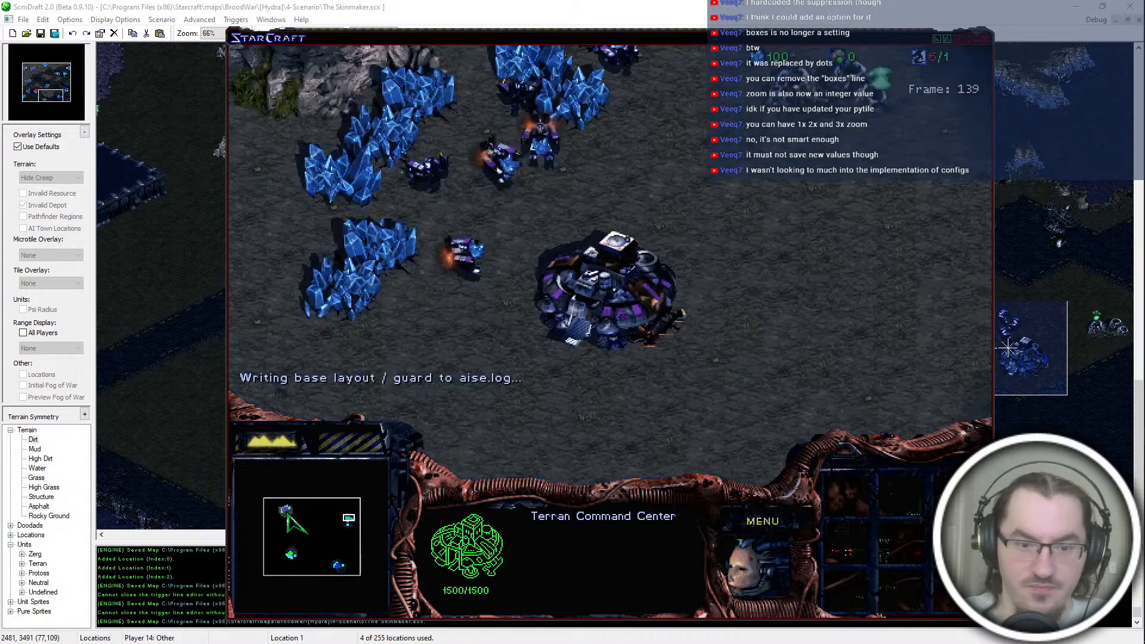
{"action": "left_click", "coordinate": [287, 513]}
{"action": "left_click", "coordinate": [655, 361]}
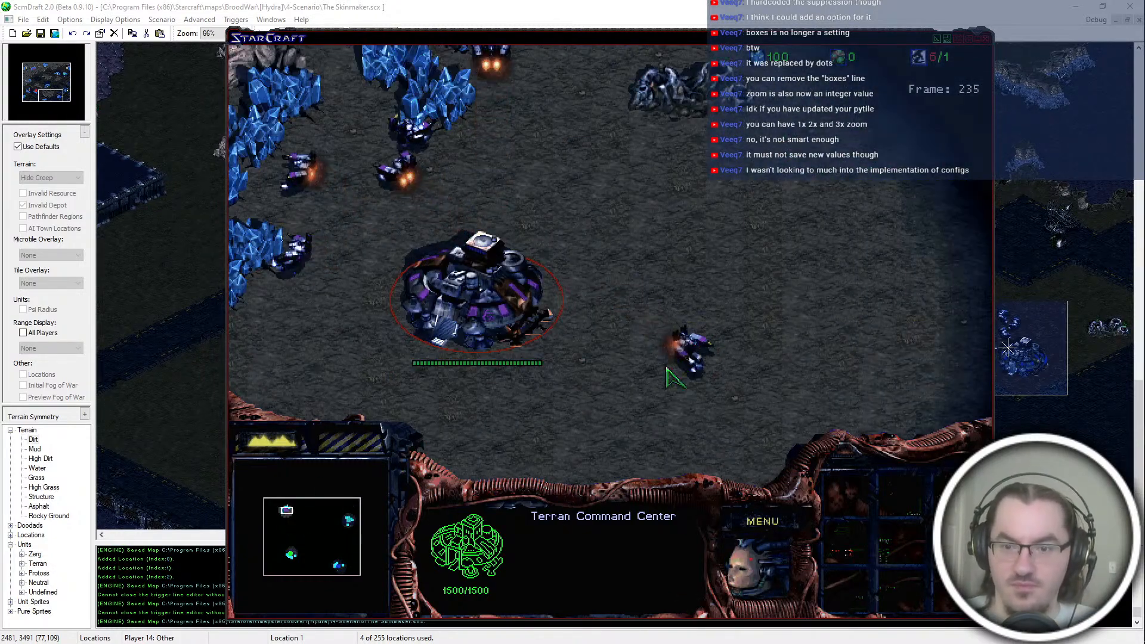
{"action": "left_click", "coordinate": [666, 357]}
{"action": "left_click", "coordinate": [350, 527]}
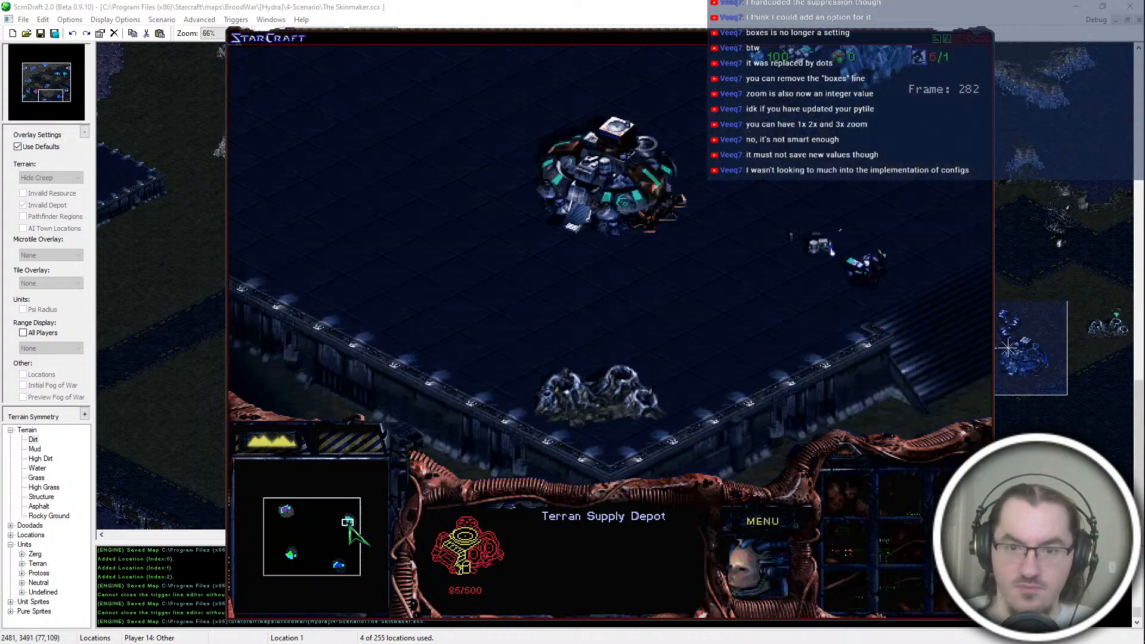
{"action": "left_click_drag", "start_coordinate": [349, 527], "coordinate": [352, 523]}
{"action": "left_click", "coordinate": [692, 298]}
{"action": "left_click_drag", "start_coordinate": [347, 562], "coordinate": [339, 566]}
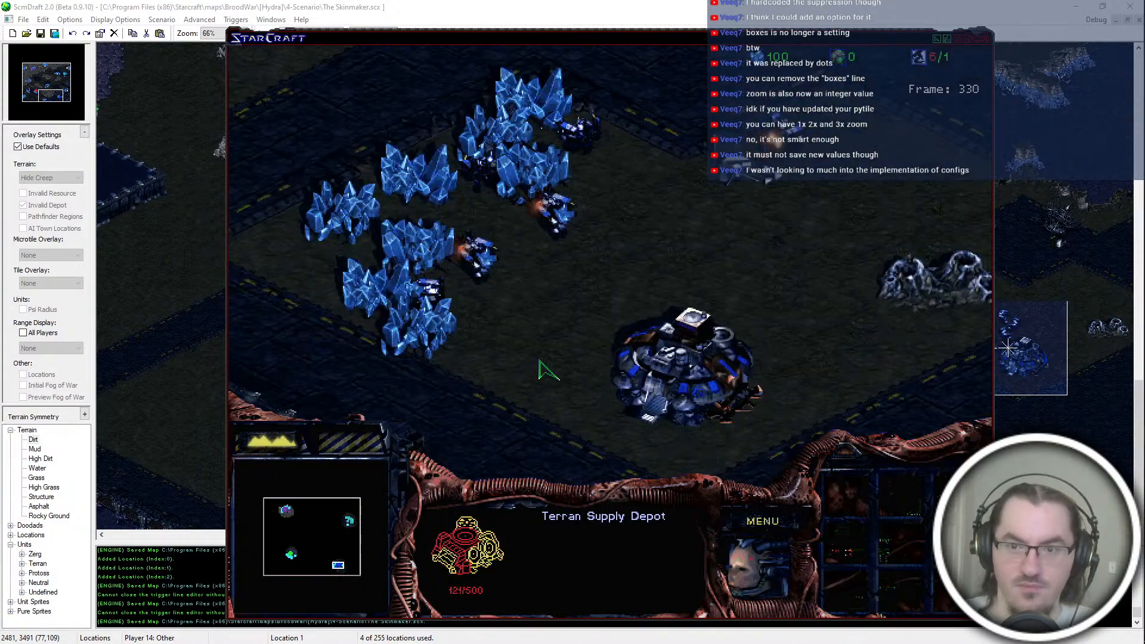
Step: Examine the Supply Depots and mining workers in the blue, teal and purple computer bases
{"action": "left_click", "coordinate": [740, 170]}
{"action": "left_click", "coordinate": [341, 562]}
{"action": "left_click", "coordinate": [337, 564]}
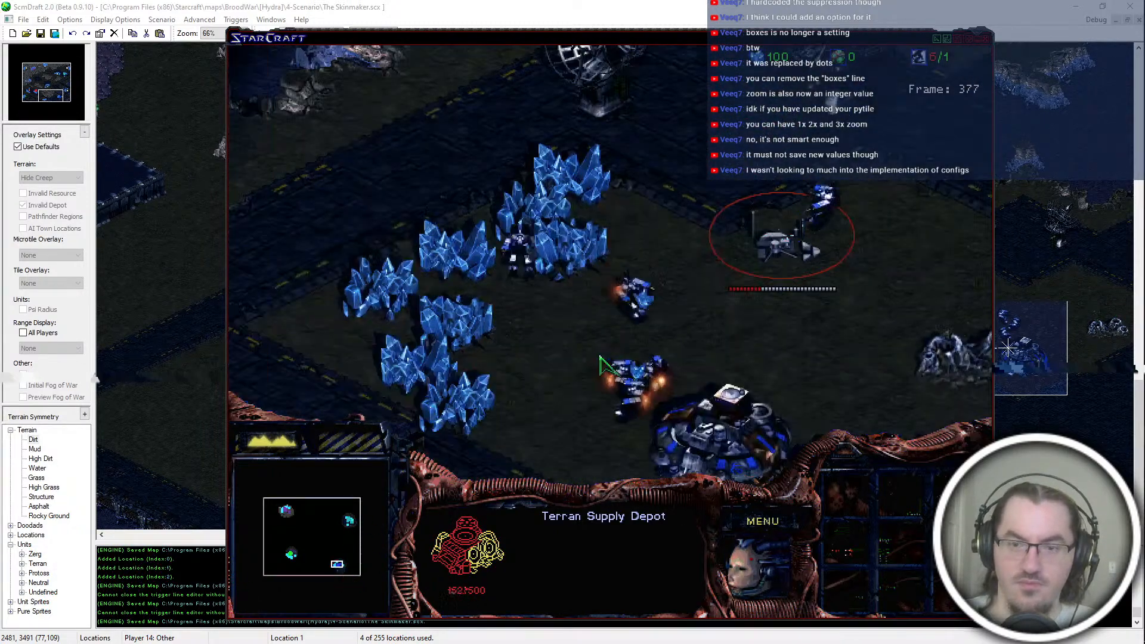
{"action": "mouse_move", "coordinate": [613, 617]}
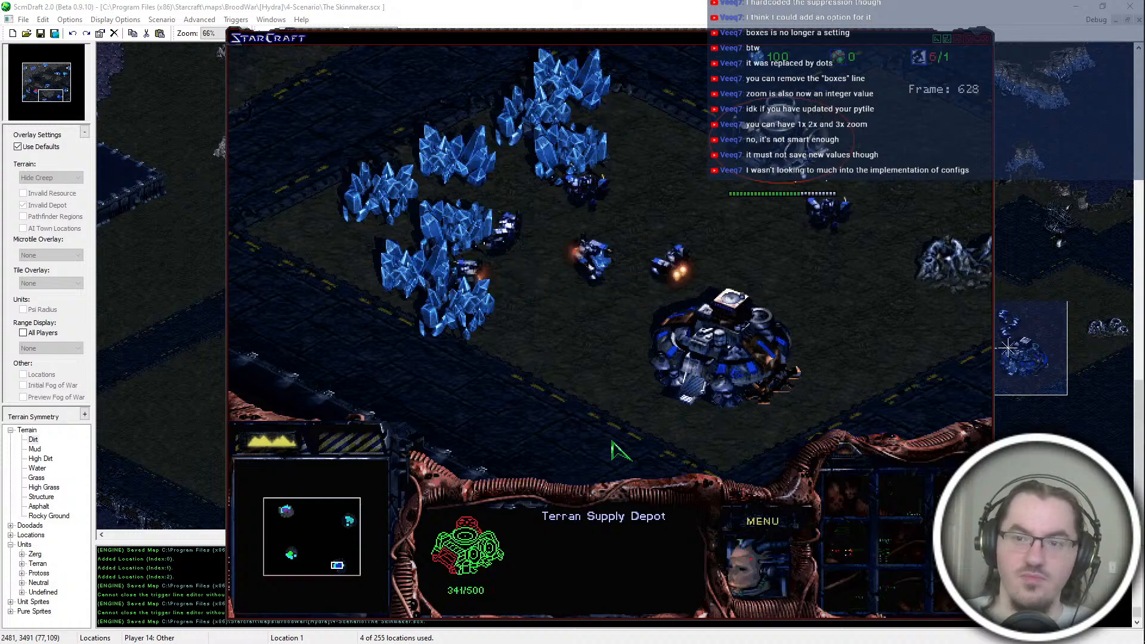
{"action": "left_click", "coordinate": [349, 520]}
{"action": "left_click_drag", "start_coordinate": [350, 520], "coordinate": [291, 506]}
{"action": "mouse_move", "coordinate": [231, 614]}
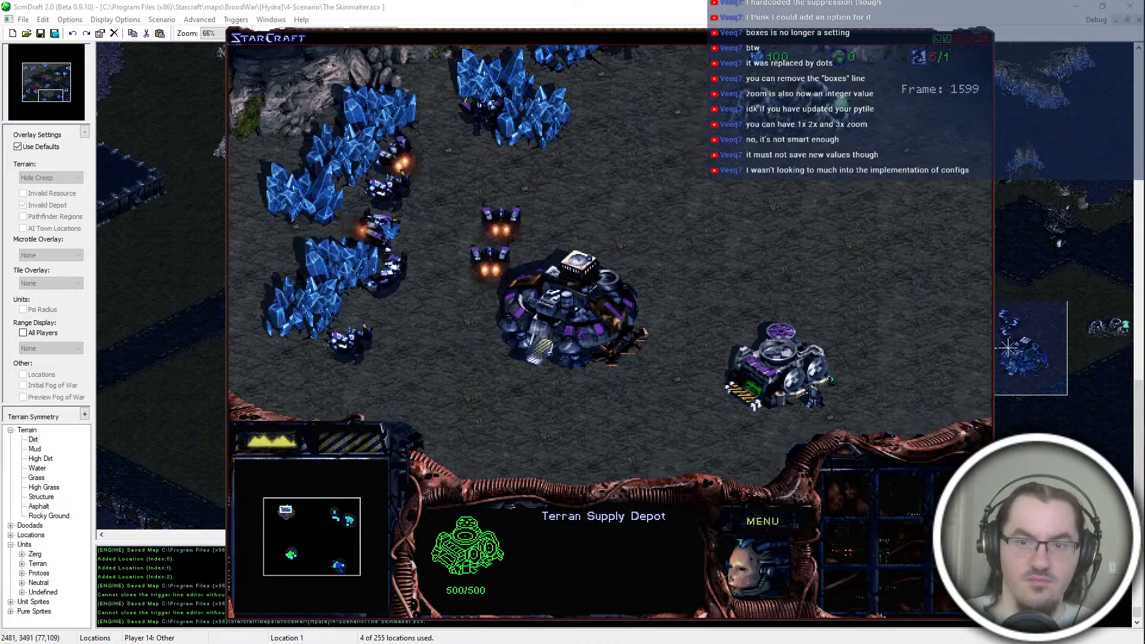
Step: Examine the Barracks construction in the purple and teal bases and the Zerg Overlord flying over the blue base
{"action": "left_click", "coordinate": [679, 290]}
{"action": "left_click_drag", "start_coordinate": [343, 520], "coordinate": [346, 517]}
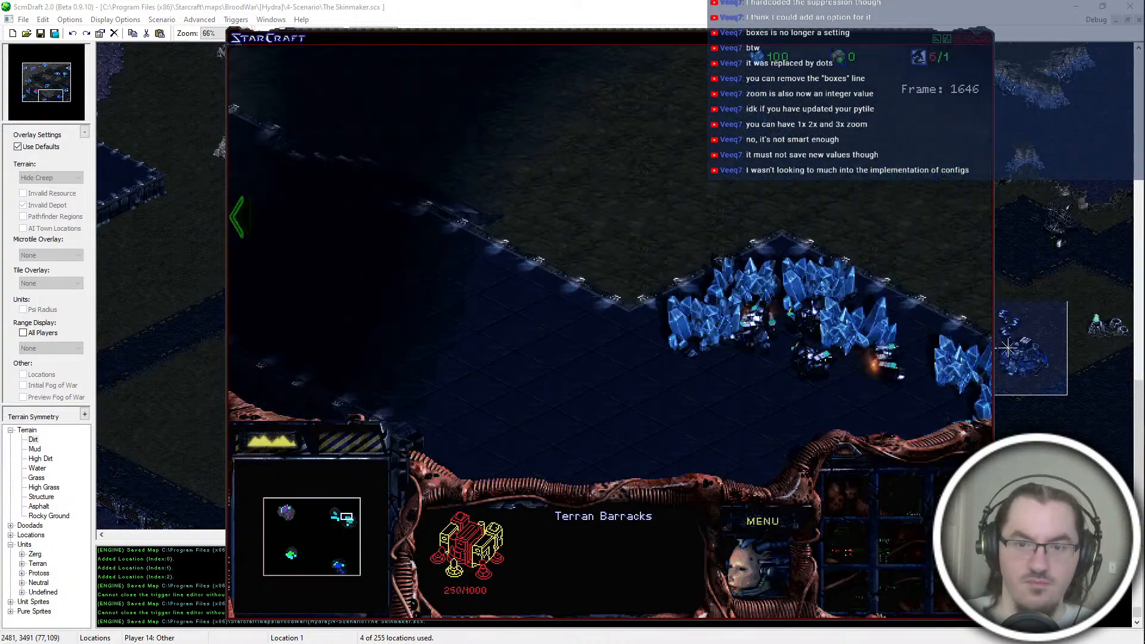
{"action": "left_click", "coordinate": [558, 249]}
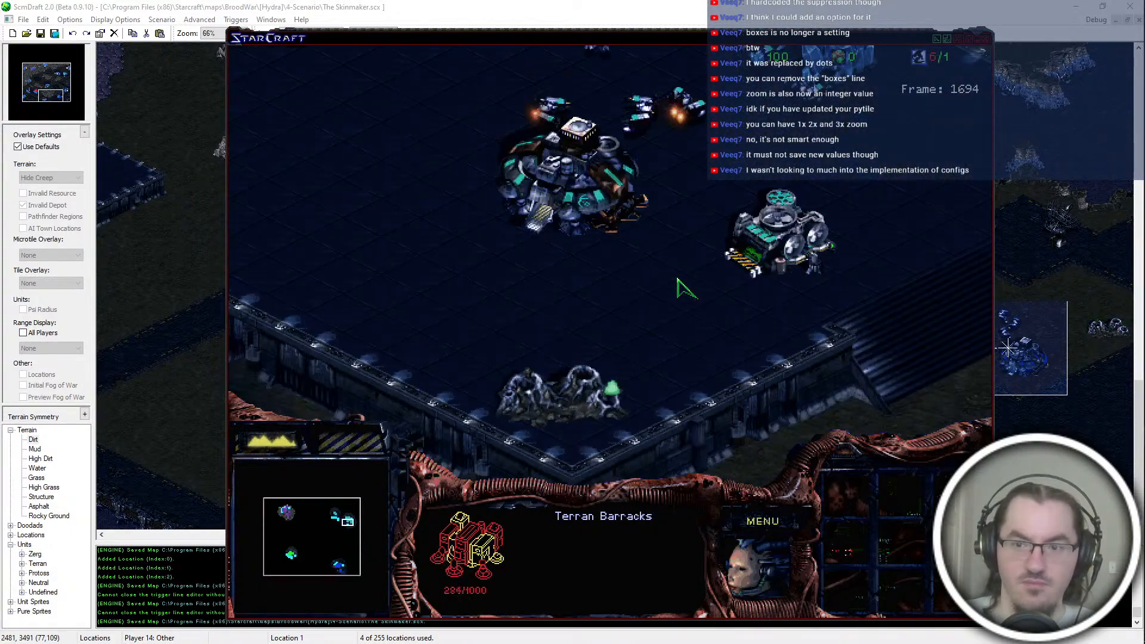
{"action": "left_click", "coordinate": [339, 515]}
{"action": "left_click", "coordinate": [339, 568]}
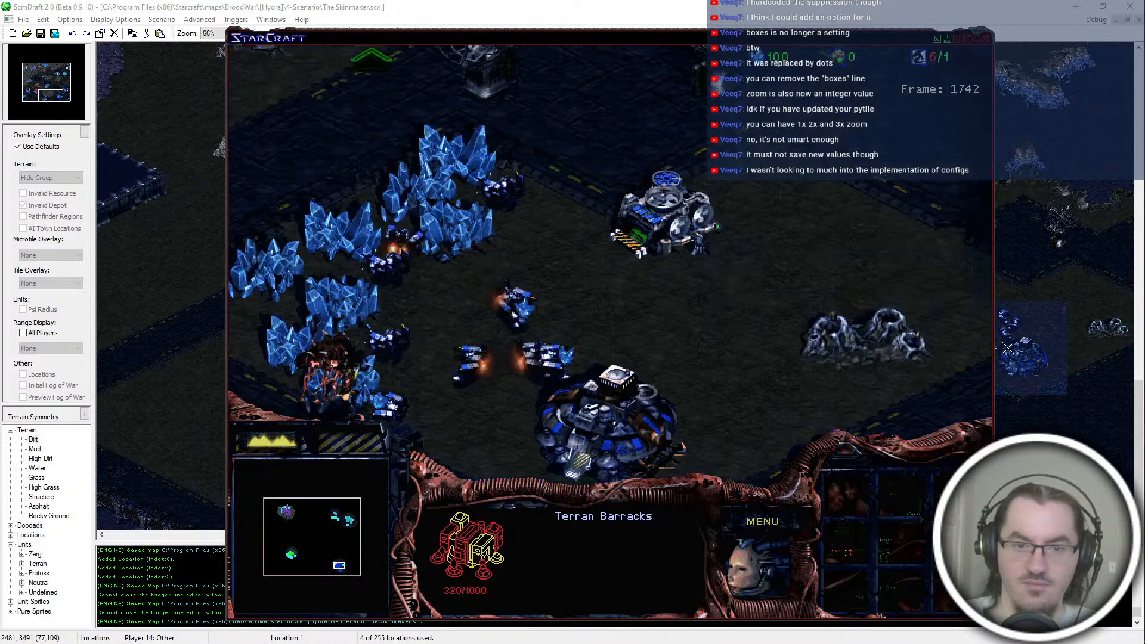
{"action": "left_click", "coordinate": [527, 378]}
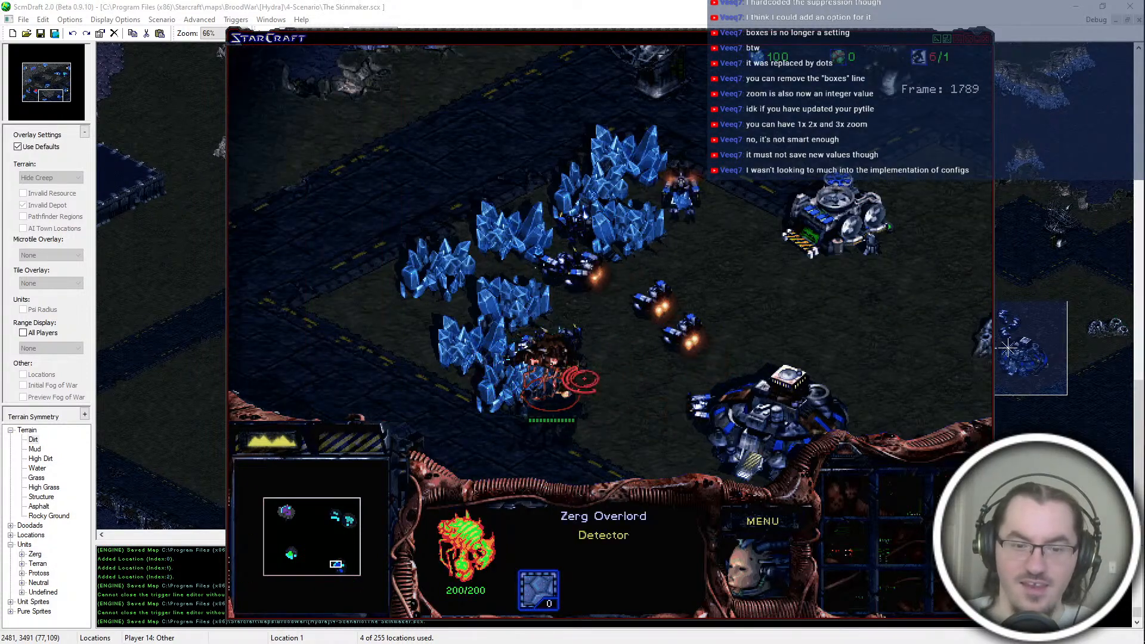
{"action": "left_click", "coordinate": [802, 238]}
{"action": "left_click", "coordinate": [339, 515]}
{"action": "left_click_drag", "start_coordinate": [723, 268], "coordinate": [650, 233]}
{"action": "left_click", "coordinate": [340, 565]}
Step: Run the console command "spawn scourge 2" at the blue base against the Zerg Overlord
{"action": "left_click", "coordinate": [549, 351]}
{"action": "left_click", "coordinate": [387, 279]}
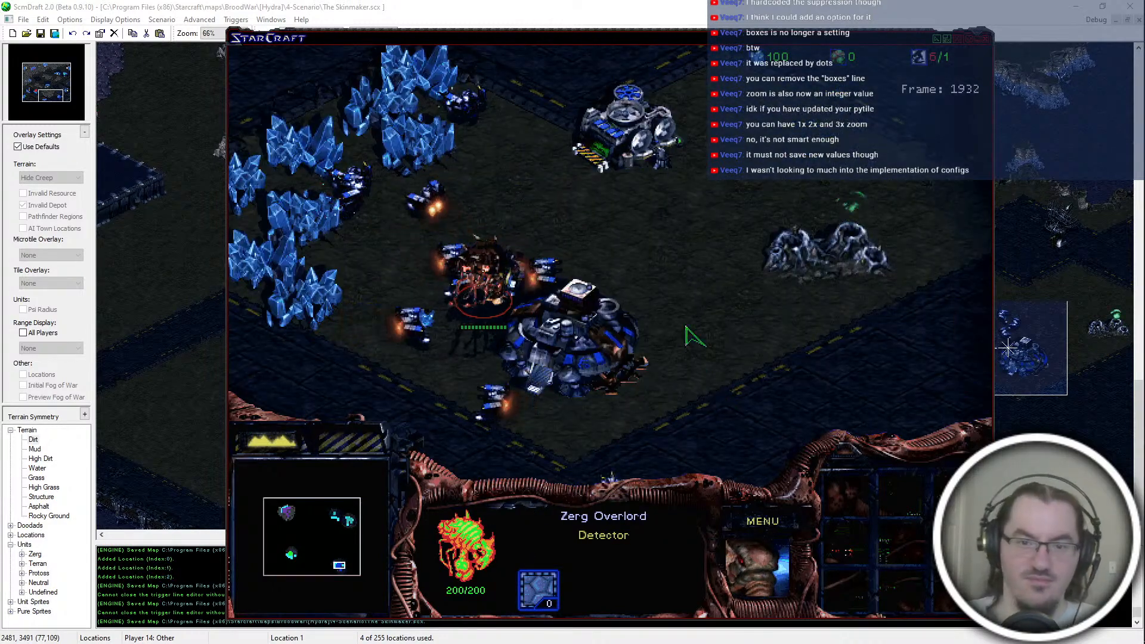
{"action": "key", "text": "grave"}
{"action": "type", "text": "spawn scourge"}
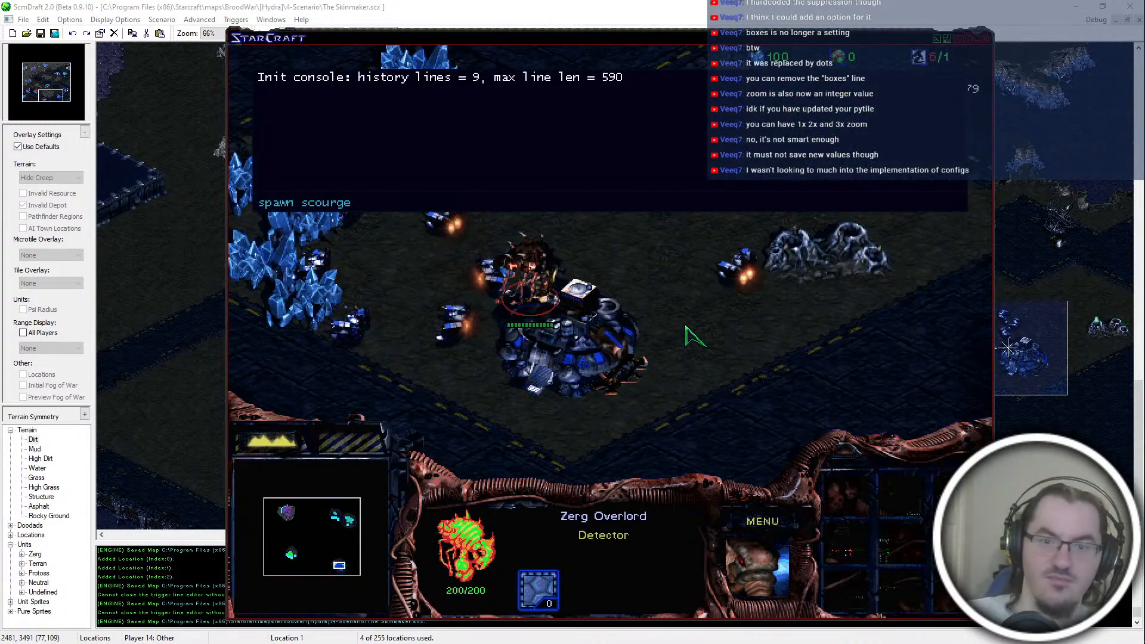
{"action": "key", "text": "Return"}
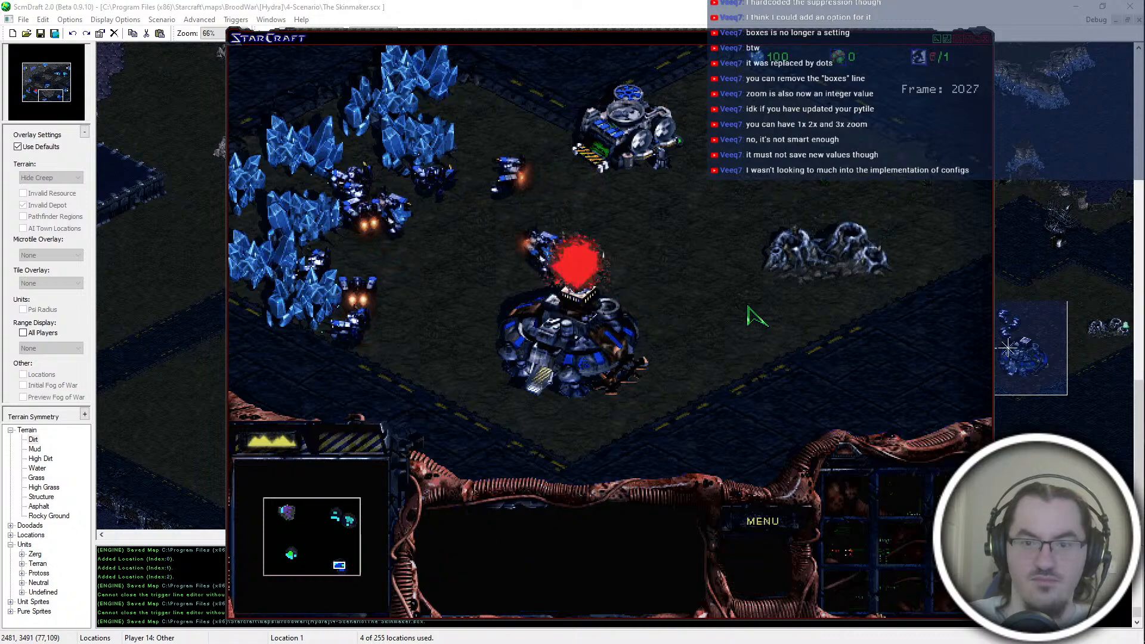
Step: Examine the teal and blue bases again, including their Command Centers and the Supply Depot under construction
{"action": "left_click", "coordinate": [350, 518]}
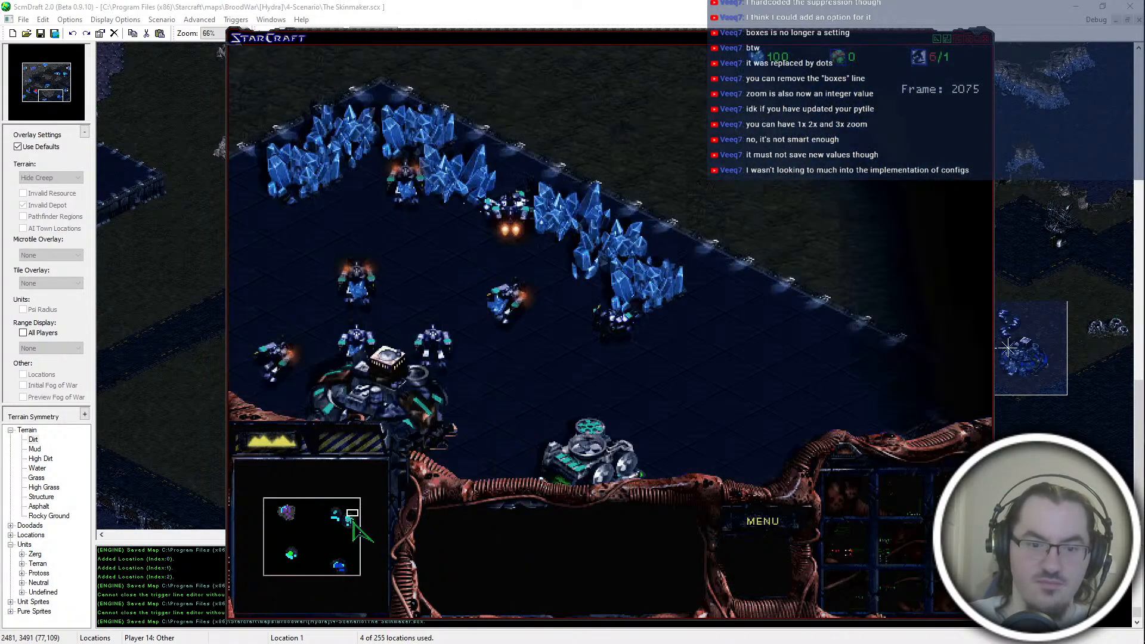
{"action": "left_click", "coordinate": [540, 301]}
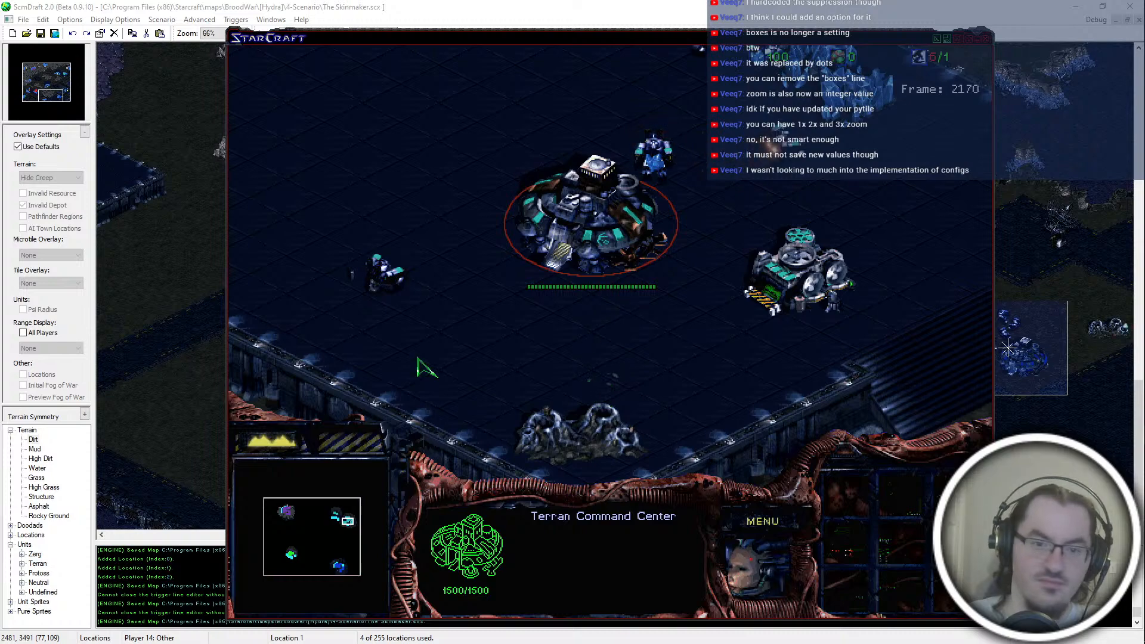
{"action": "left_click", "coordinate": [361, 280]}
{"action": "left_click", "coordinate": [339, 565]}
{"action": "left_click", "coordinate": [339, 565]}
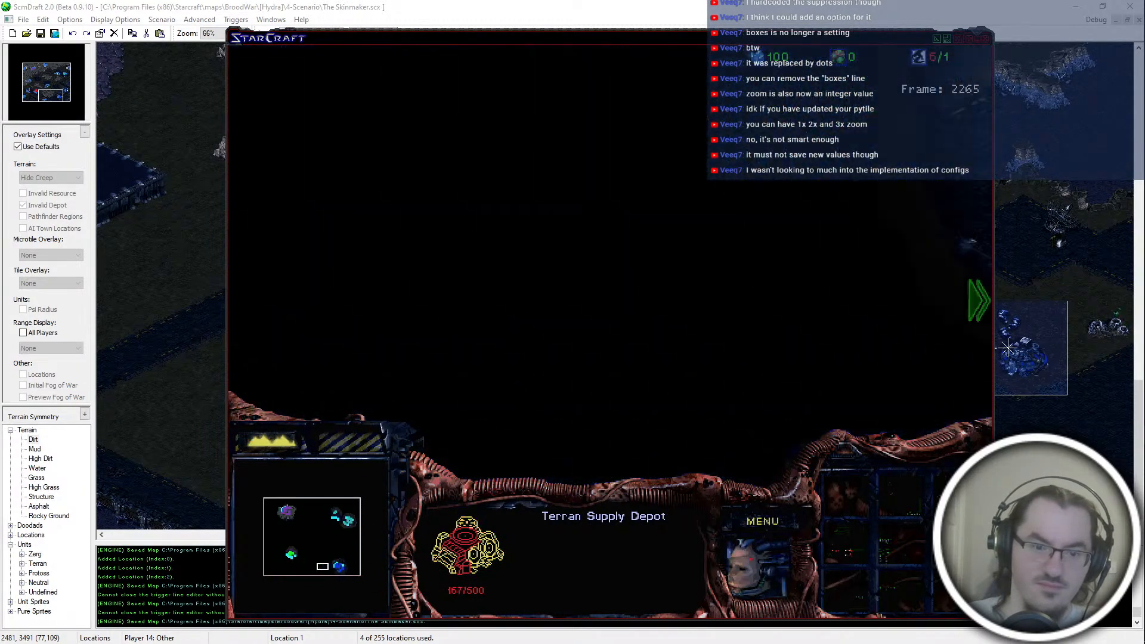
{"action": "left_click", "coordinate": [802, 294]}
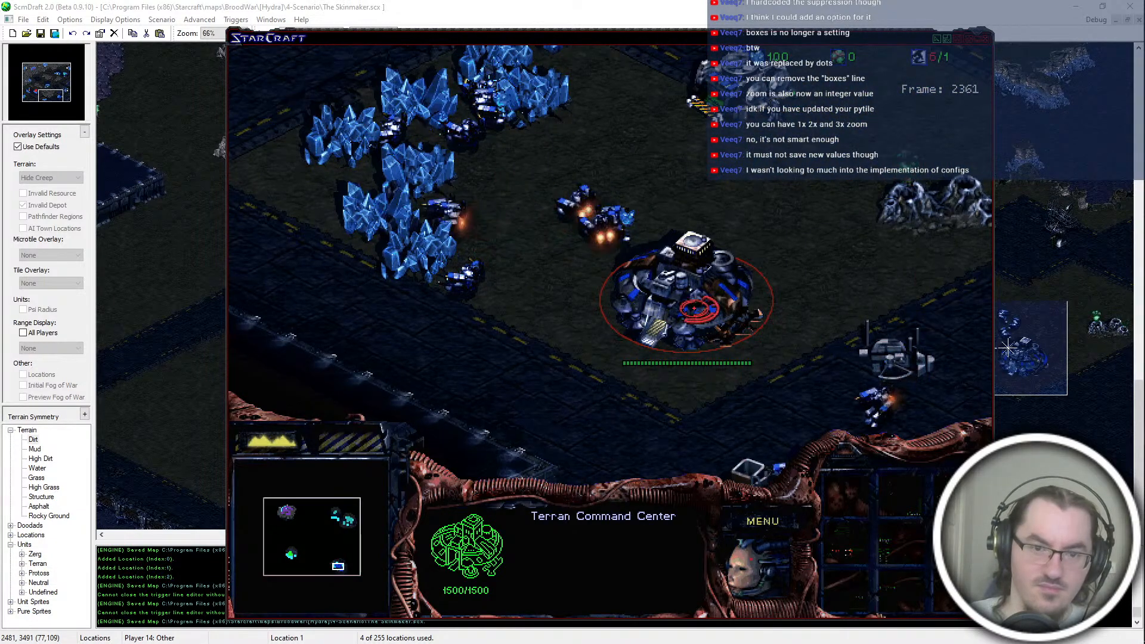
Step: Switch to ScmDraft and check the players' owners, races and colors in the map settings
{"action": "key", "text": "super"}
{"action": "left_click", "coordinate": [317, 2]}
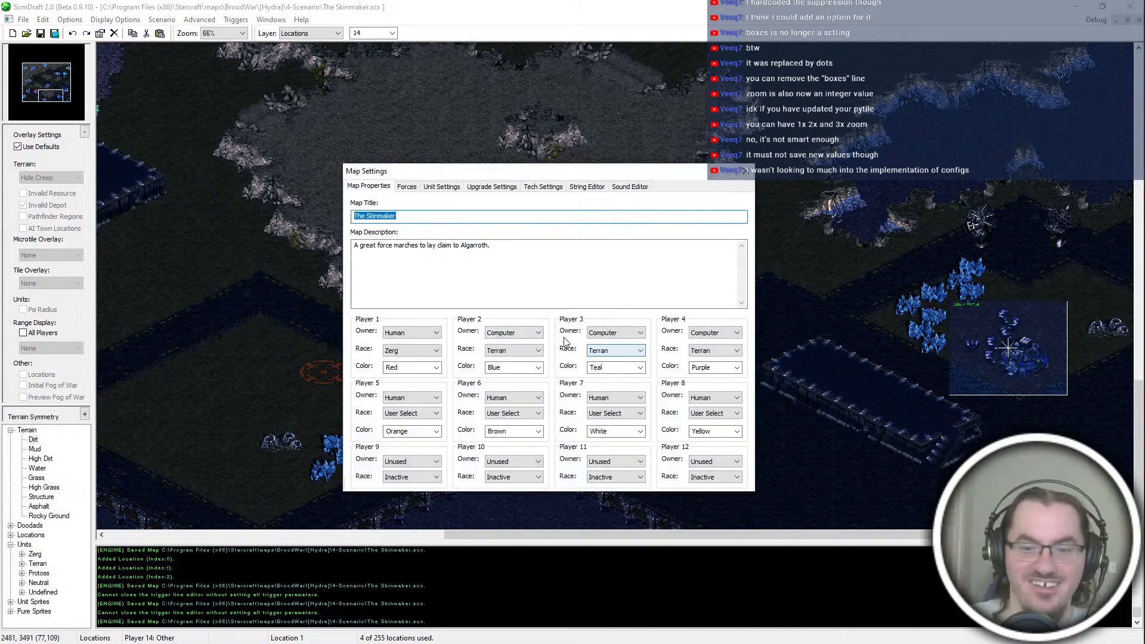
{"action": "left_click", "coordinate": [744, 172]}
Step: Switch back to StarCraft, run "spawn observer" west of the blue base and send the Observer toward the Zerg creep
{"action": "key", "text": "alt+Tab"}
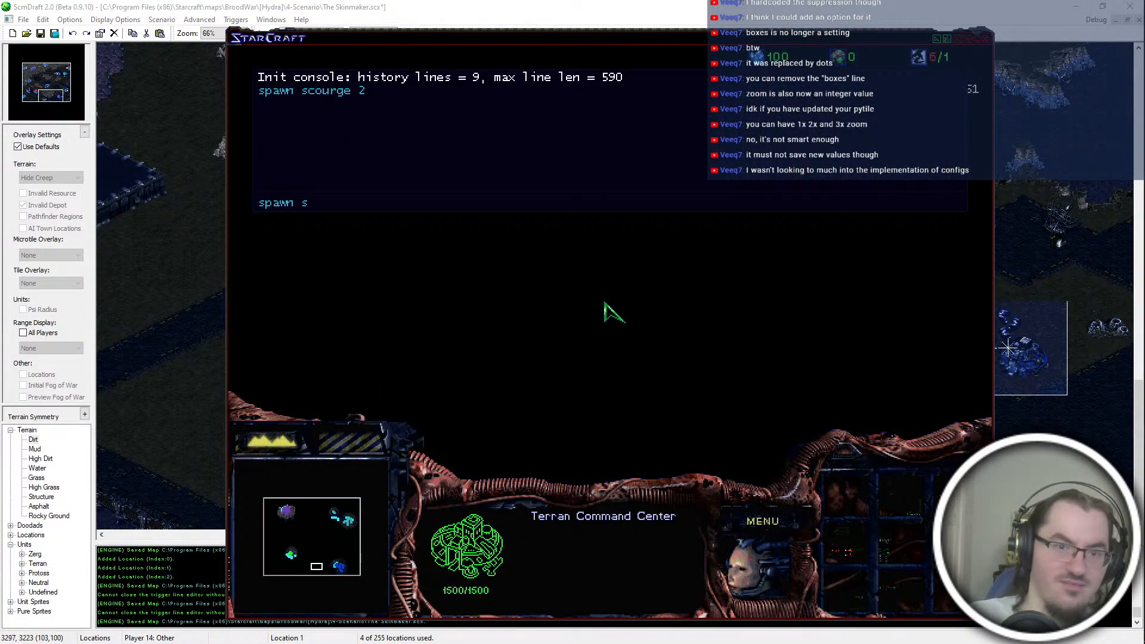
{"action": "type", "text": "r"}
{"action": "key", "text": "Return"}
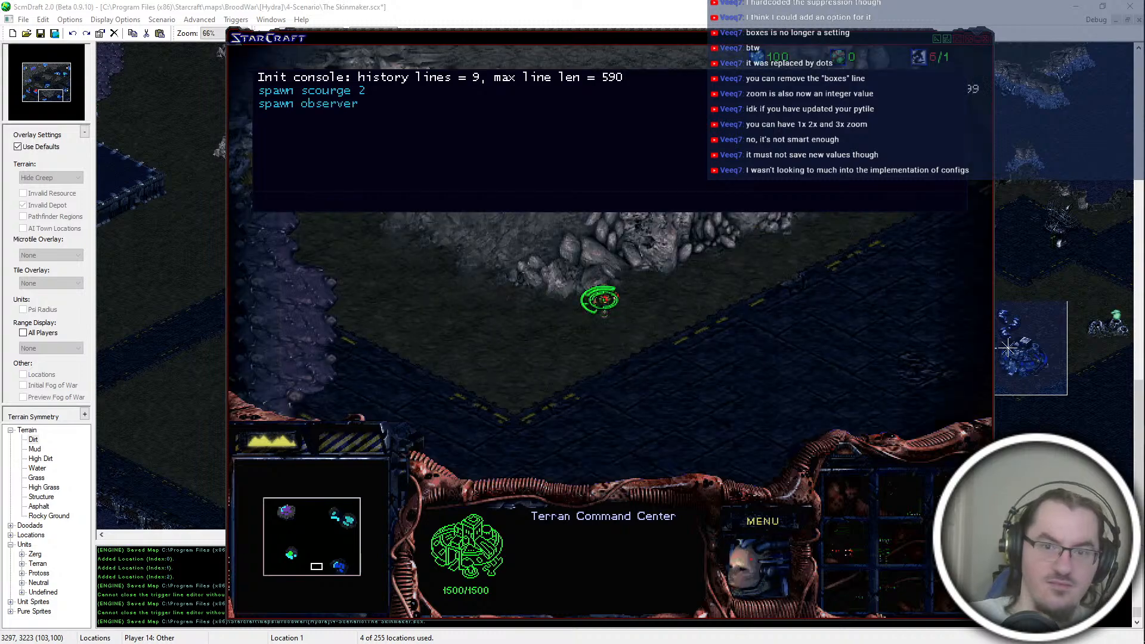
{"action": "key", "text": "grave"}
{"action": "left_click", "coordinate": [599, 299]}
{"action": "right_click", "coordinate": [419, 305]}
Step: Run "spawn zeratul" on the Zerg creep, move Zeratul among the defending units and order him to attack the Hatchery
{"action": "key", "text": "grave"}
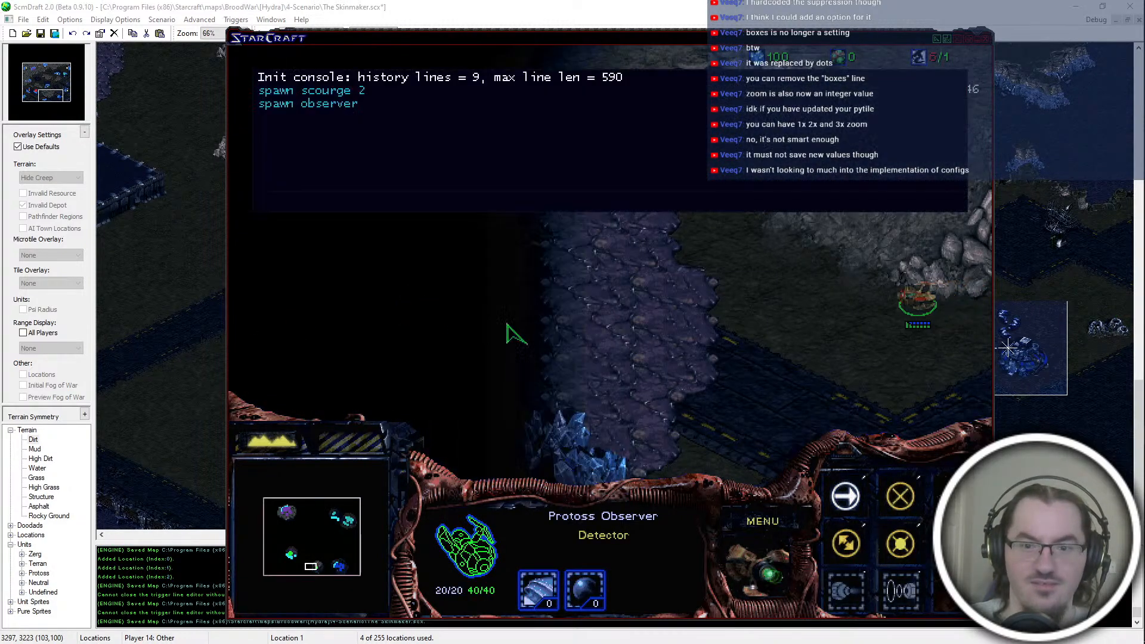
{"action": "type", "text": "spawn zeratul"}
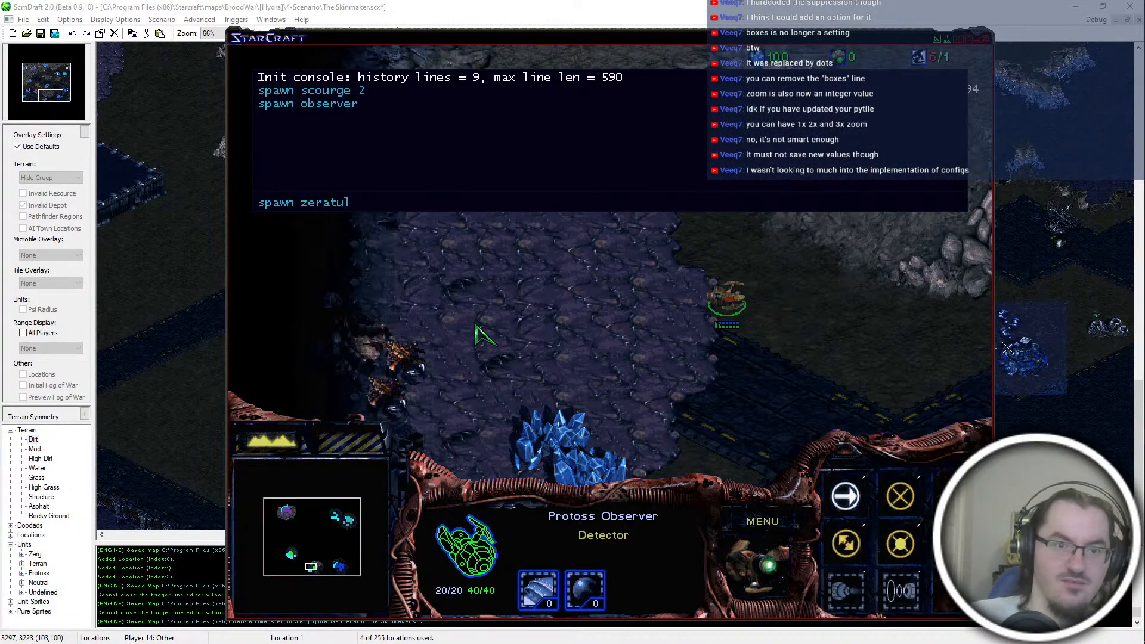
{"action": "key", "text": "Return"}
{"action": "left_click", "coordinate": [477, 323]}
{"action": "right_click", "coordinate": [493, 380]}
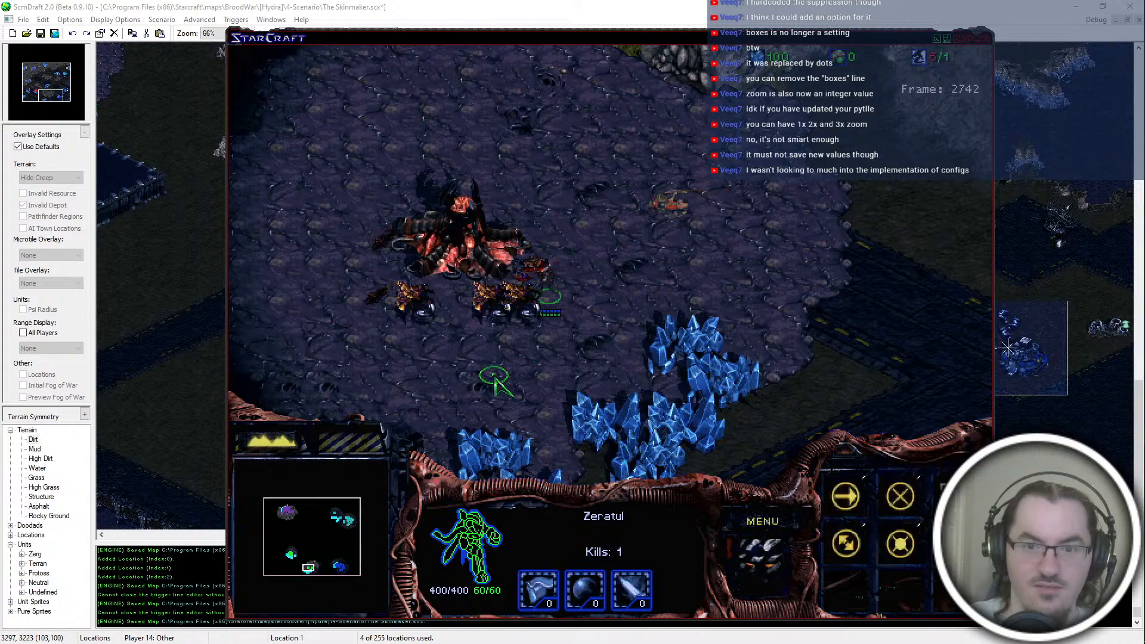
{"action": "right_click", "coordinate": [413, 336]}
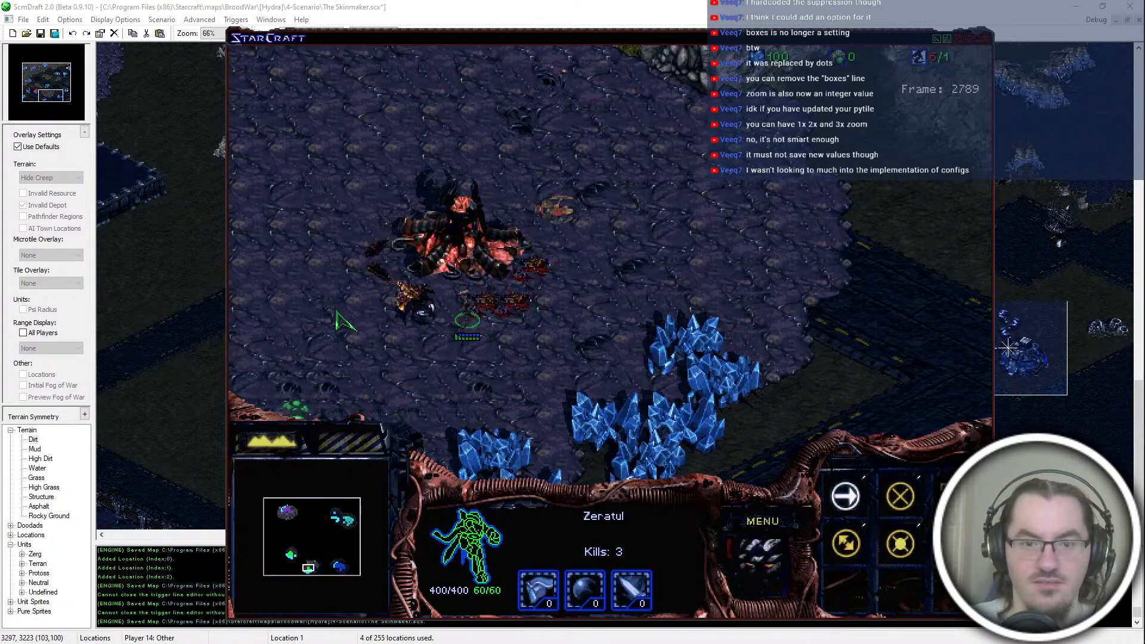
{"action": "key", "text": "a"}
{"action": "left_click", "coordinate": [486, 250]}
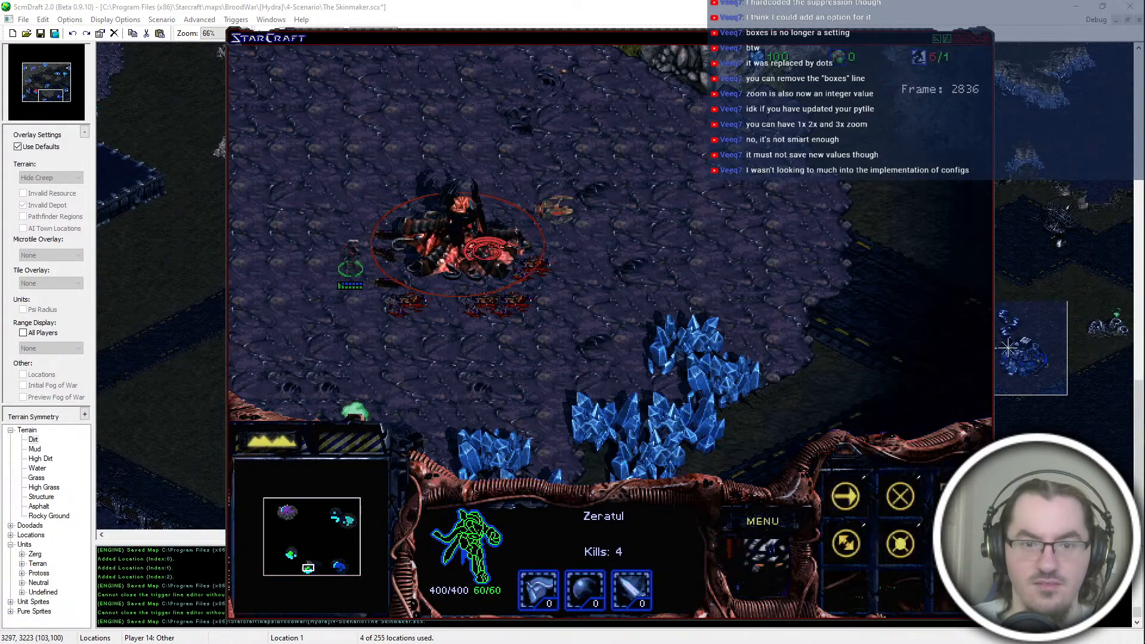
Step: Move the Observer northwest past the Hatchery, attack the Hatchery with Zeratul, and give him an attack order toward the west
{"action": "left_click", "coordinate": [556, 199]}
{"action": "right_click", "coordinate": [452, 210]}
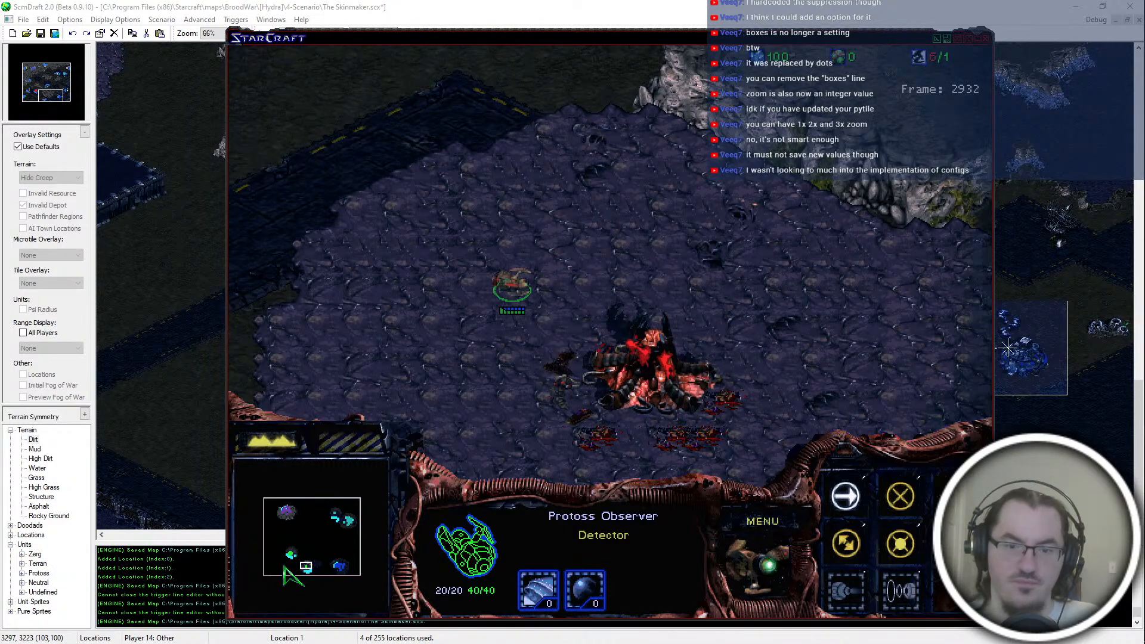
{"action": "left_click", "coordinate": [734, 391]}
{"action": "left_click", "coordinate": [650, 420]}
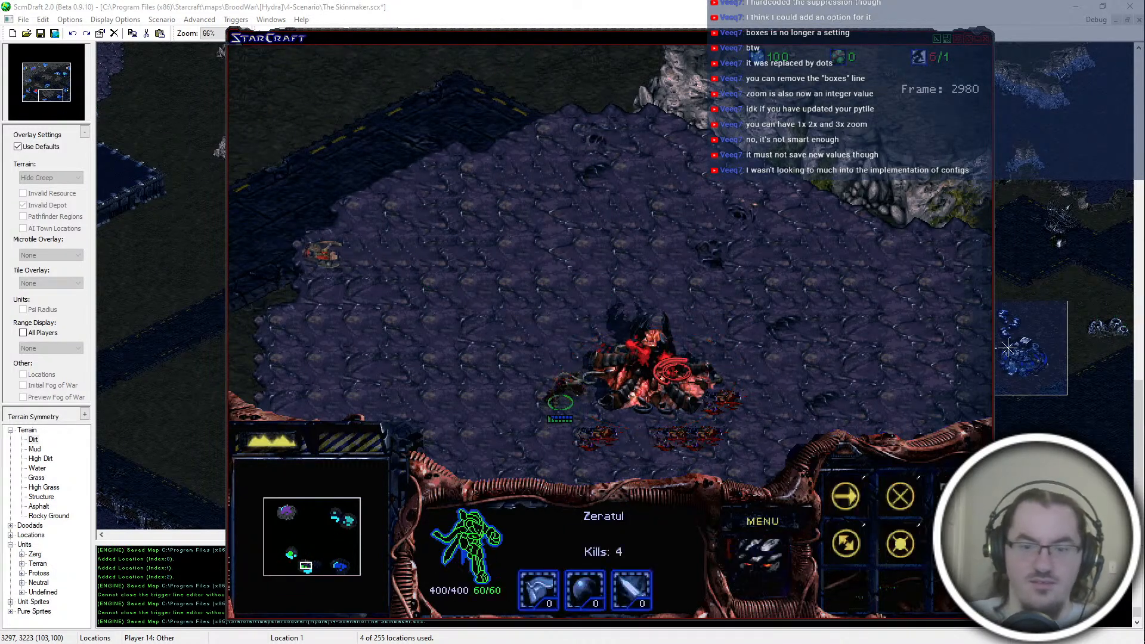
{"action": "key", "text": "Down"}
{"action": "key", "text": "a"}
{"action": "left_click", "coordinate": [435, 332]}
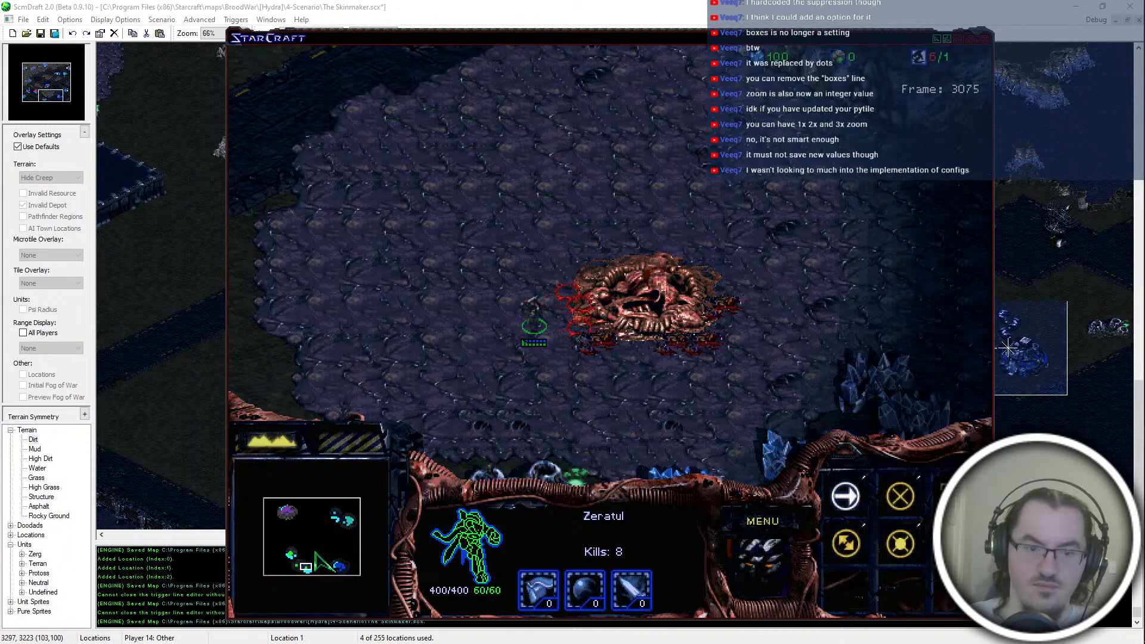
Step: Find the Observer beside the raised platform in the southwest and send it north along the map's west side
{"action": "left_click", "coordinate": [280, 572]}
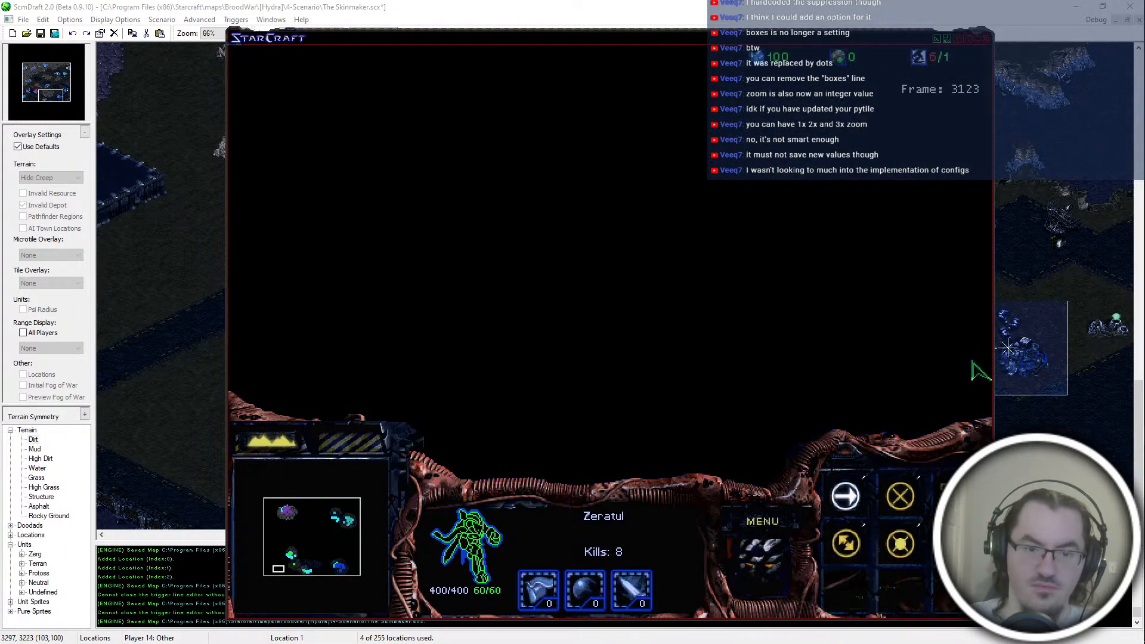
{"action": "left_click_drag", "start_coordinate": [285, 570], "coordinate": [290, 564]}
{"action": "left_click", "coordinate": [602, 317]}
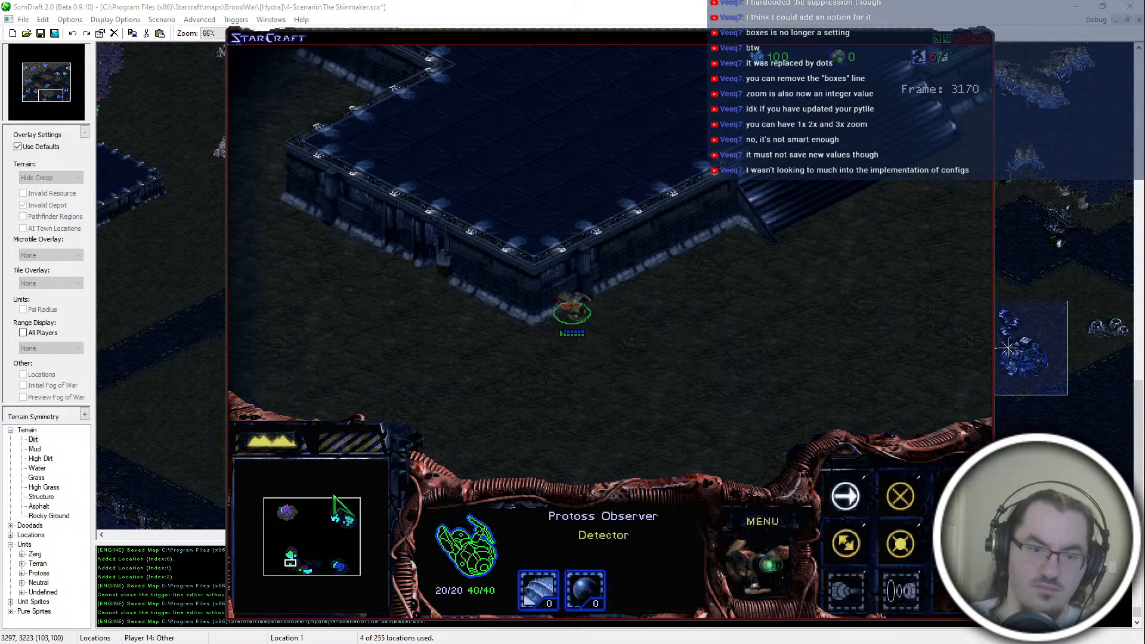
{"action": "left_click", "coordinate": [279, 541]}
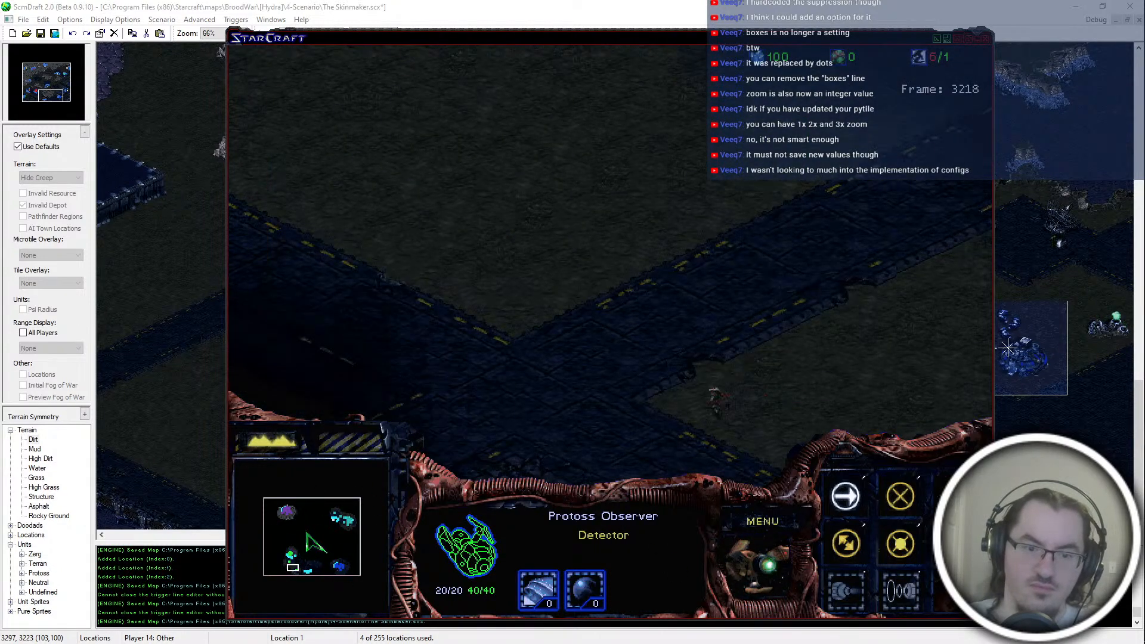
Step: Run "spawn zeratul" at the Protoss expansion west of the teal base to attack the Nexus there
{"action": "left_click", "coordinate": [333, 521]}
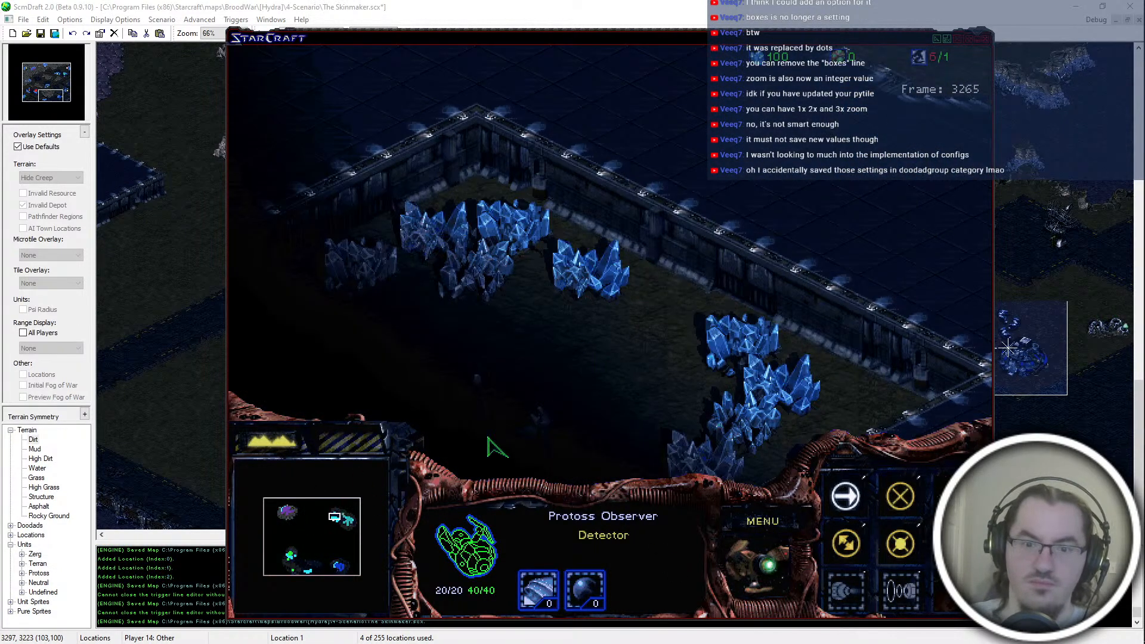
{"action": "key", "text": "grave"}
{"action": "type", "text": "spawn zeratul"}
{"action": "key", "text": "Return"}
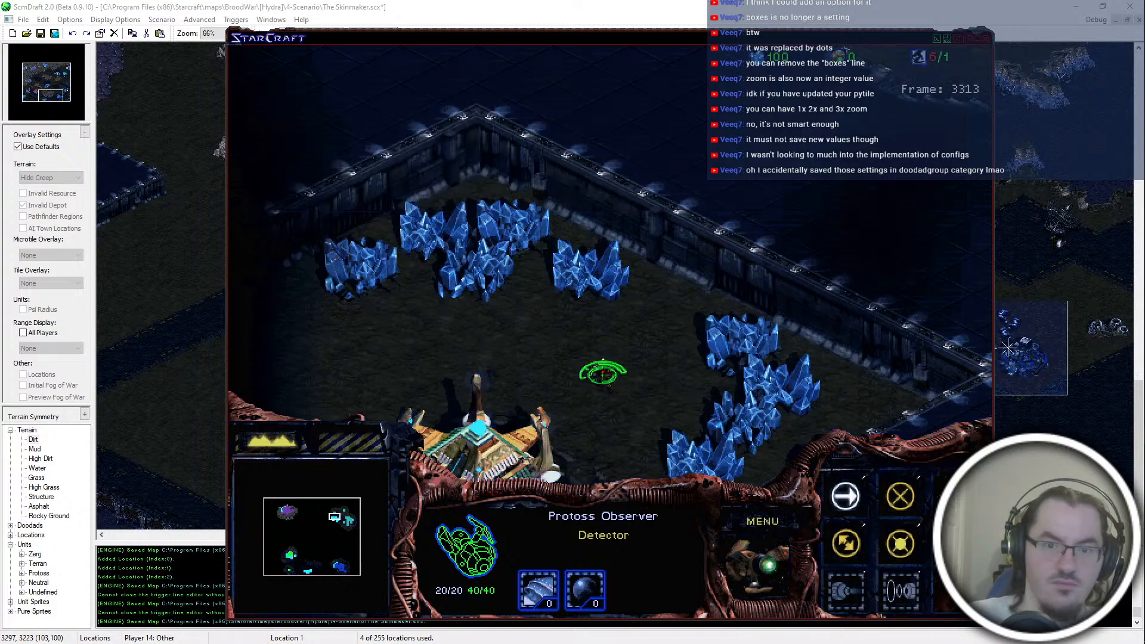
Step: Scout the high ground north of the teal base around the gun turret and the door in the cliff
{"action": "left_click", "coordinate": [353, 507]}
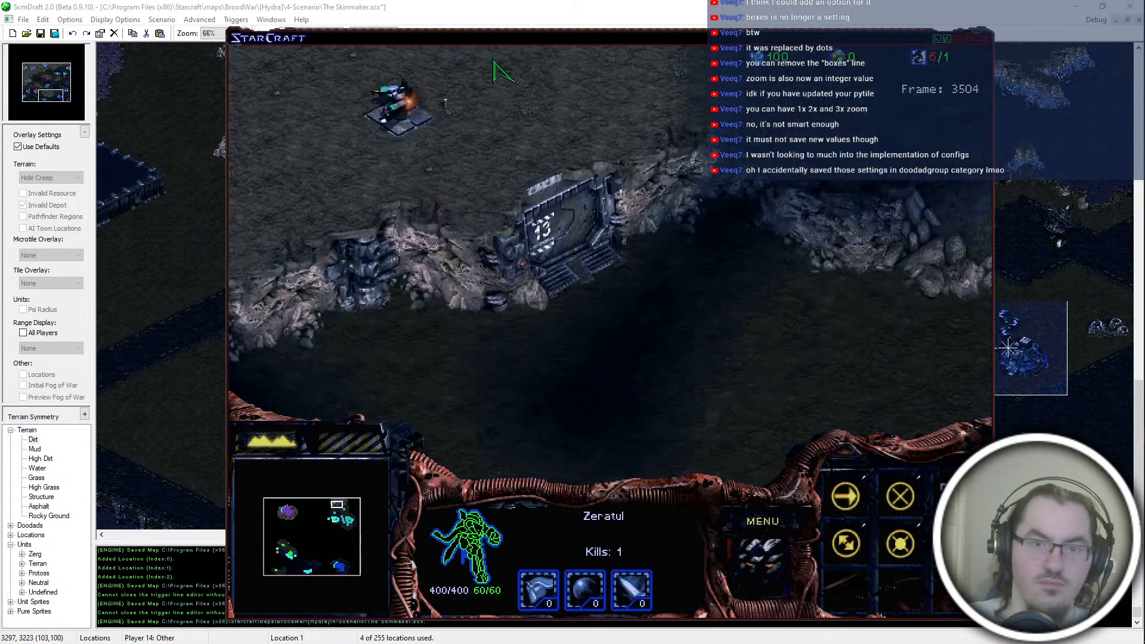
{"action": "left_click", "coordinate": [446, 110]}
{"action": "left_click", "coordinate": [491, 119]}
{"action": "left_click", "coordinate": [337, 505]}
{"action": "left_click", "coordinate": [343, 511]}
{"action": "left_click", "coordinate": [340, 511]}
{"action": "left_click_drag", "start_coordinate": [691, 340], "coordinate": [807, 203]}
{"action": "left_click", "coordinate": [345, 513]}
Step: Scout the western side of the map with the Observer and the first Zeratul, ordering both onward
{"action": "left_click", "coordinate": [290, 554]}
{"action": "left_click_drag", "start_coordinate": [598, 361], "coordinate": [462, 454]}
{"action": "left_click_drag", "start_coordinate": [322, 537], "coordinate": [281, 538]}
{"action": "left_click_drag", "start_coordinate": [715, 142], "coordinate": [488, 179]}
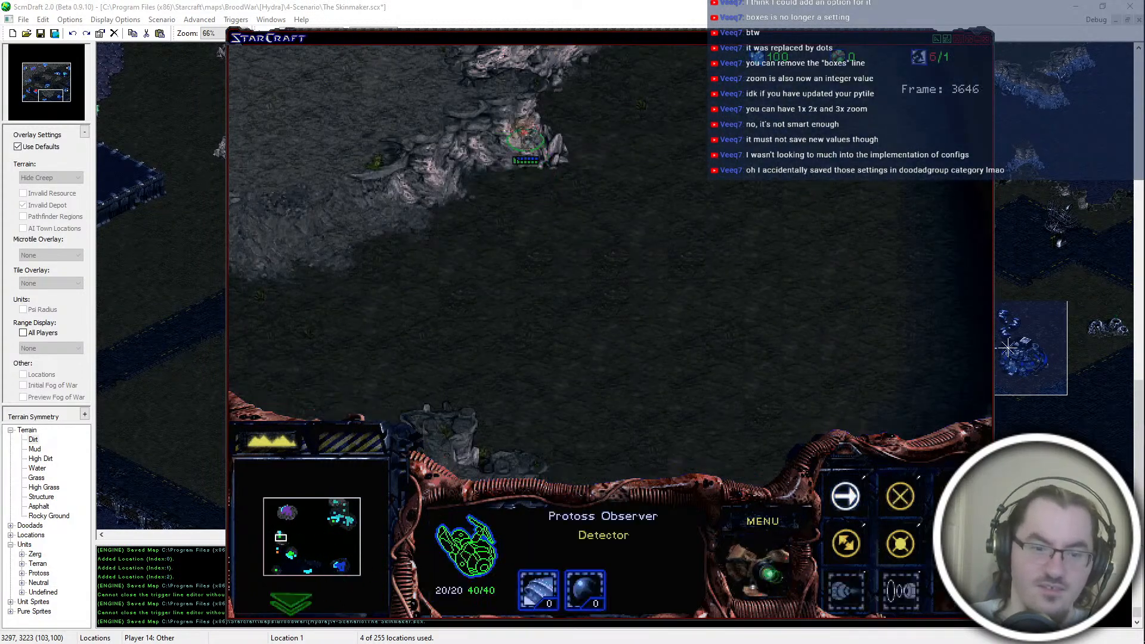
{"action": "left_click", "coordinate": [276, 552]}
{"action": "left_click", "coordinate": [685, 274]}
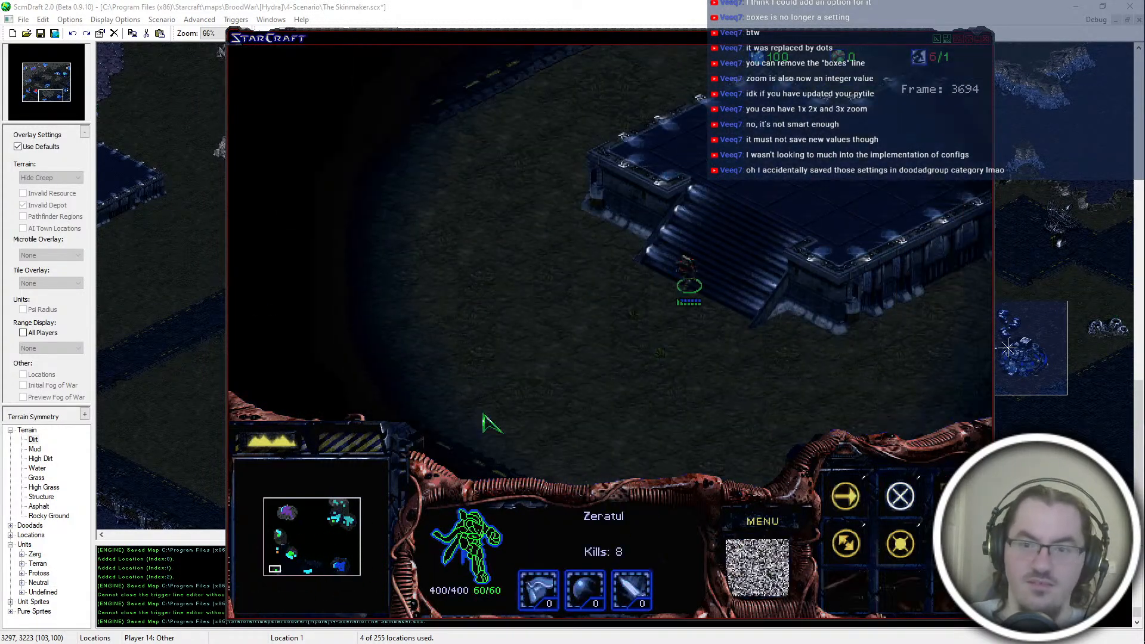
{"action": "right_click", "coordinate": [414, 144]}
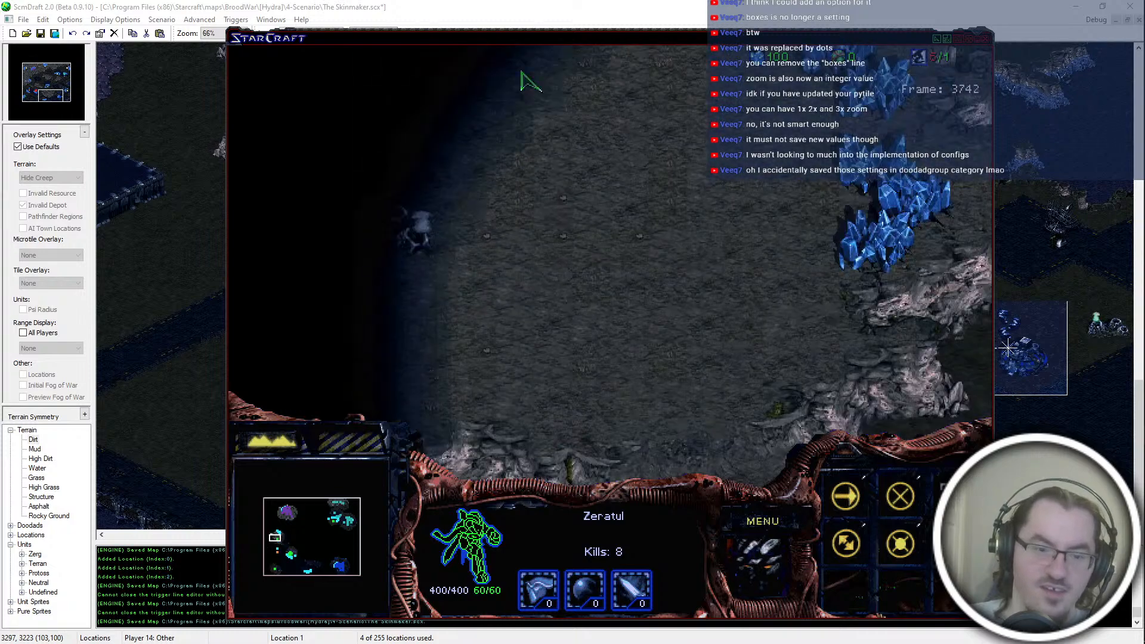
{"action": "left_click", "coordinate": [275, 540]}
{"action": "left_click_drag", "start_coordinate": [756, 196], "coordinate": [478, 449]}
{"action": "right_click", "coordinate": [434, 349]}
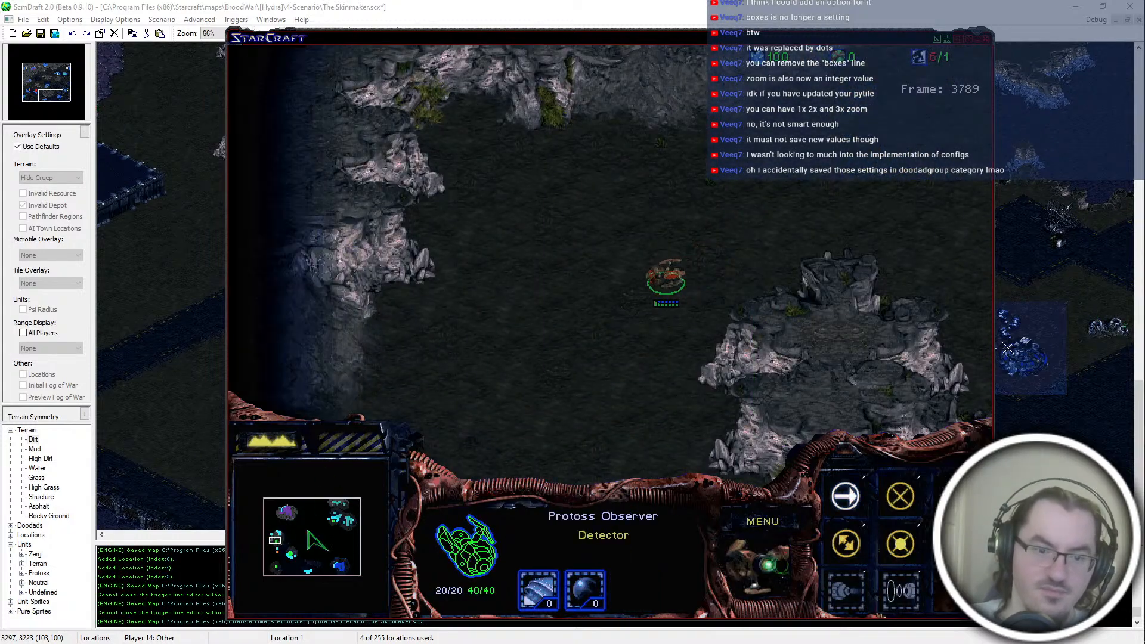
Step: Inspect the Barracks under construction above the cliff door in the teal base and the defenders nearby
{"action": "left_click_drag", "start_coordinate": [334, 509], "coordinate": [339, 504]}
{"action": "left_click", "coordinate": [308, 193]}
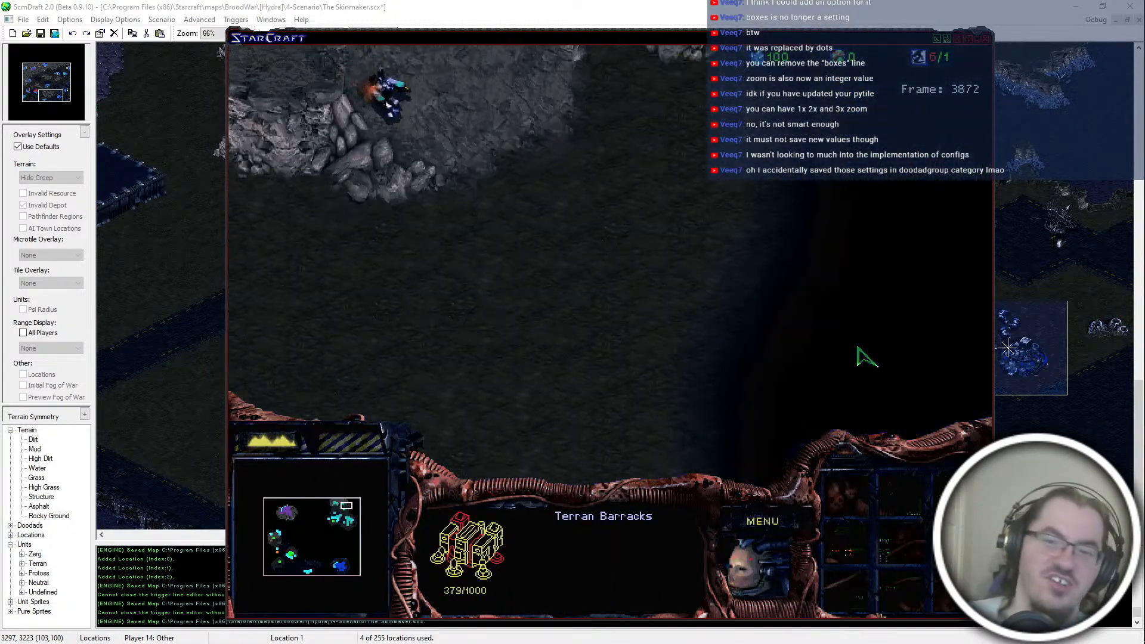
{"action": "left_click", "coordinate": [340, 517]}
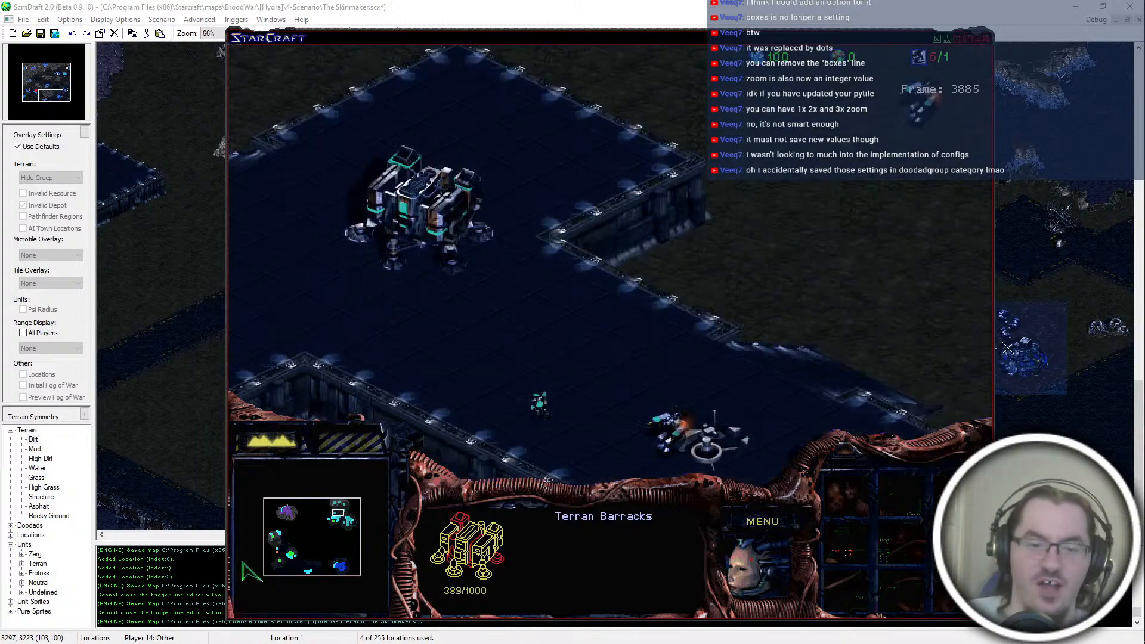
Step: Send the southwest Zeratul to attack the SCV beside the orange Command Center
{"action": "left_click", "coordinate": [274, 542]}
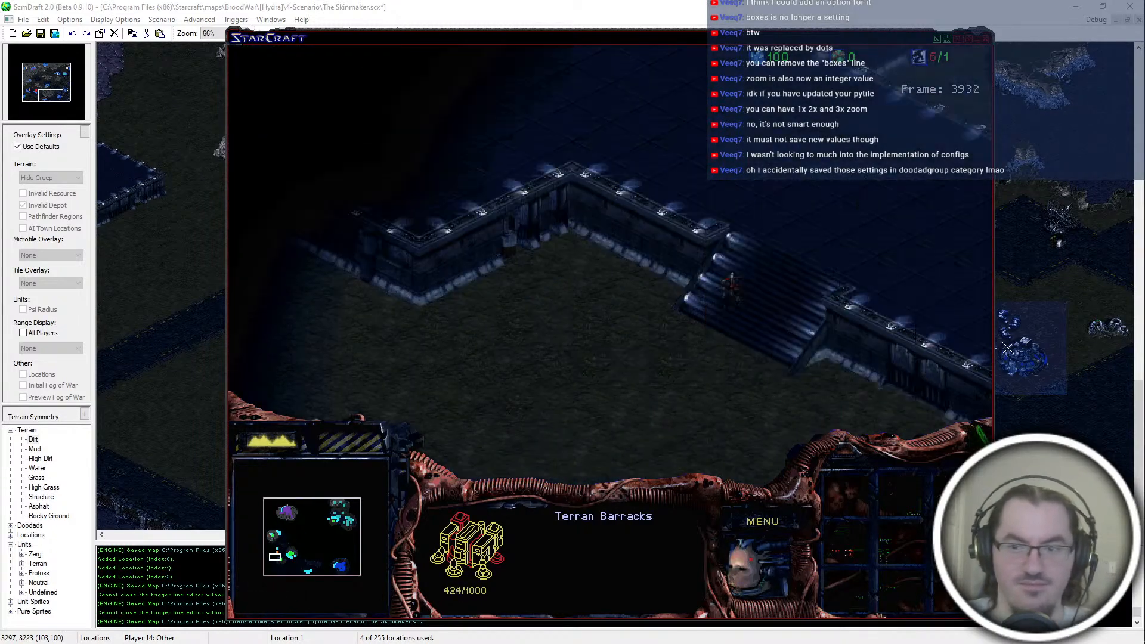
{"action": "left_click", "coordinate": [821, 431]}
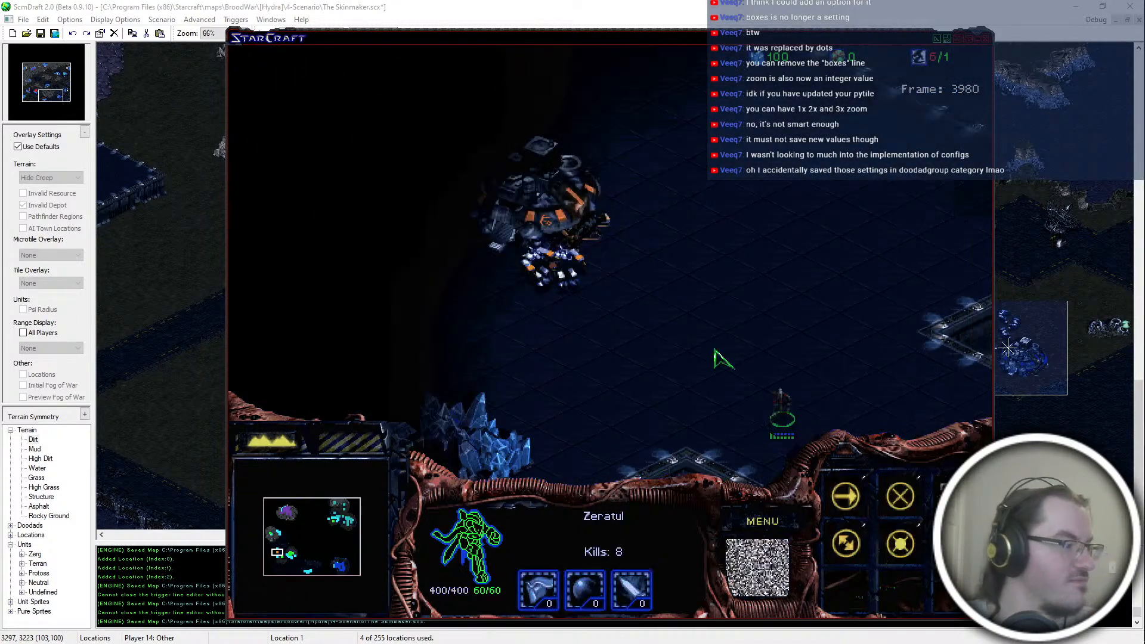
{"action": "right_click", "coordinate": [505, 260]}
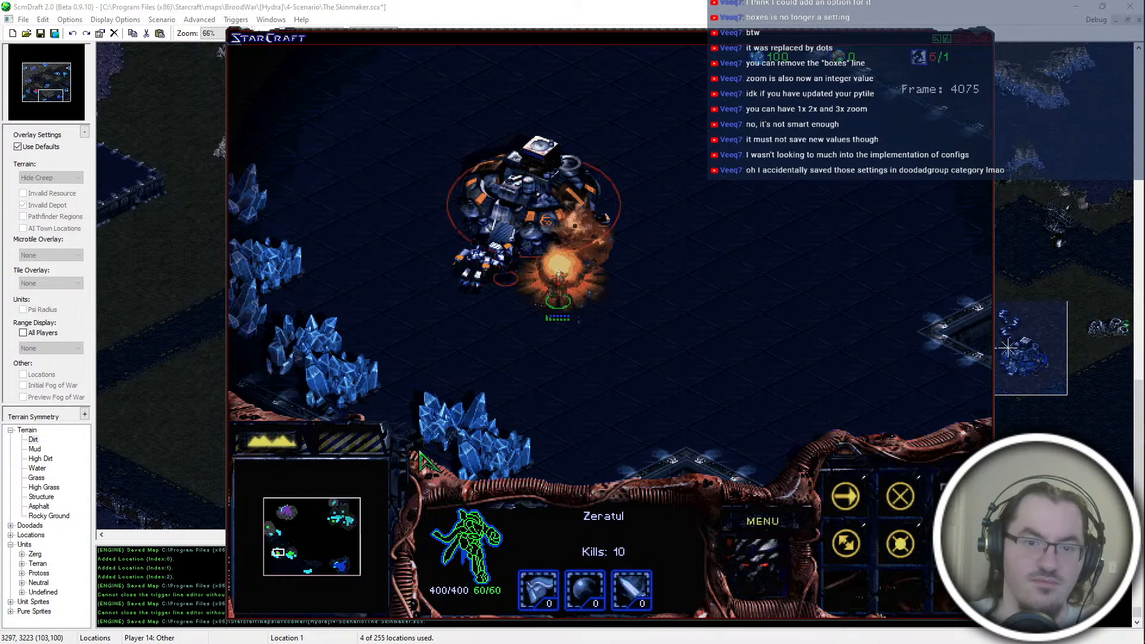
Step: Check the surroundings of the destroyed Nexus and the Zeratul at the expansion west of the teal base
{"action": "left_click", "coordinate": [332, 525]}
{"action": "left_click_drag", "start_coordinate": [336, 524], "coordinate": [336, 522]}
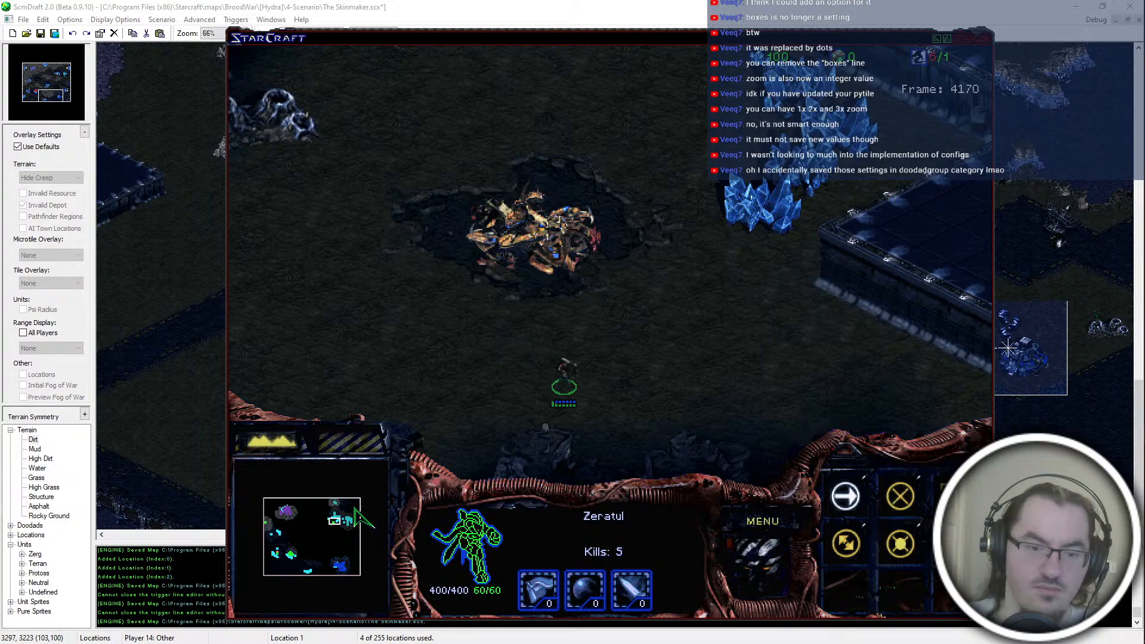
{"action": "key", "text": "Up"}
{"action": "key", "text": "Left"}
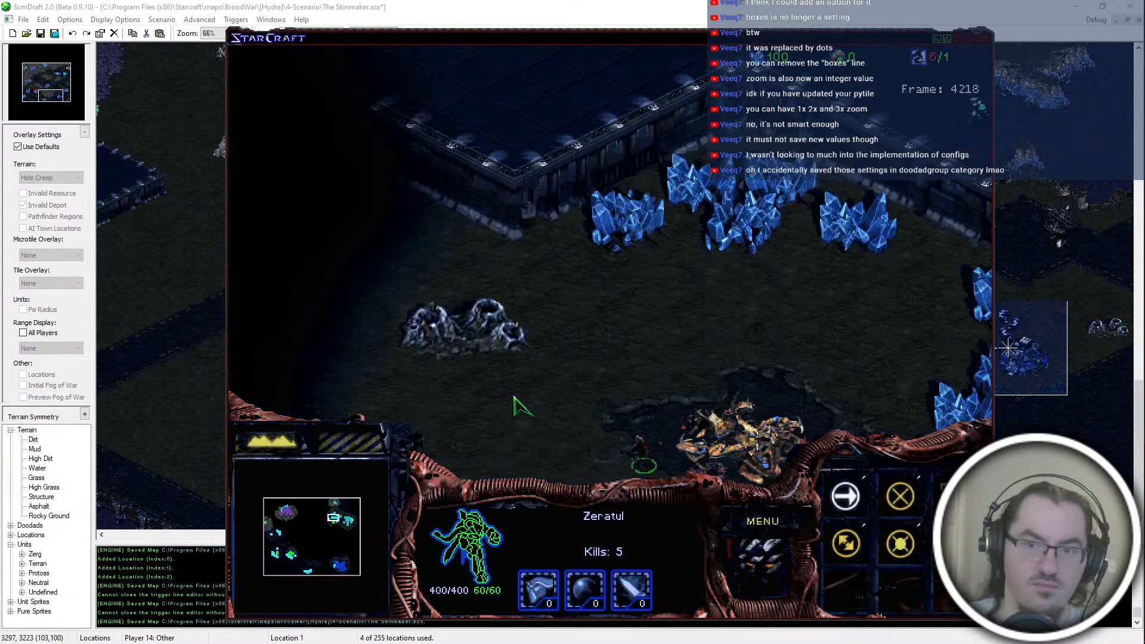
Step: Find the Observer on the map's west side and send it to the mineral field in the northwest corner
{"action": "left_click", "coordinate": [269, 524]}
{"action": "left_click", "coordinate": [307, 196]}
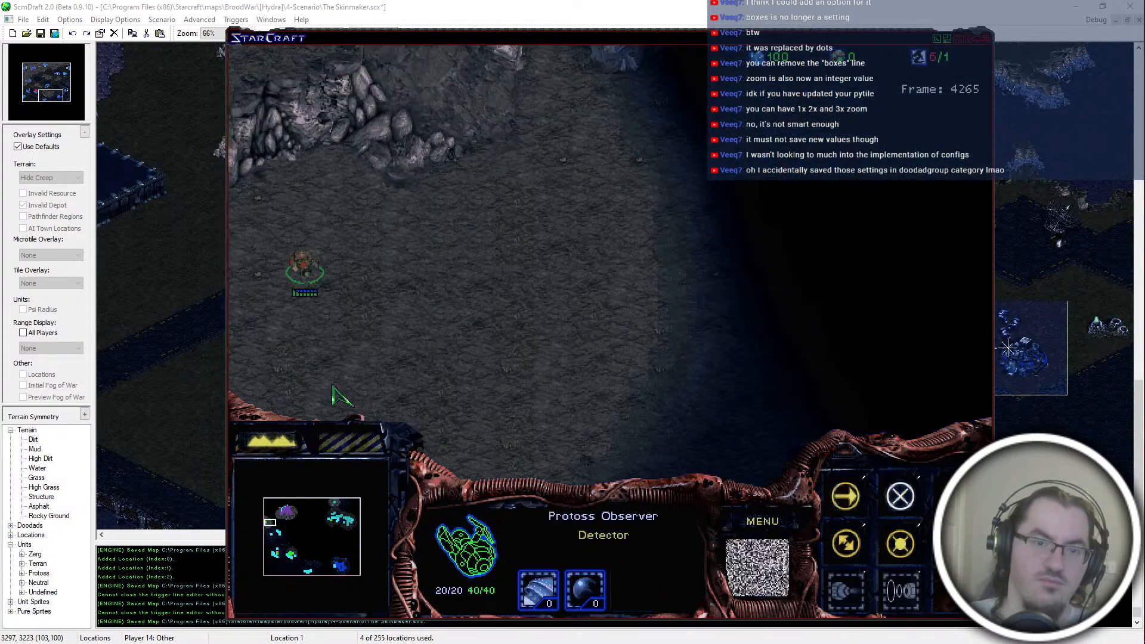
{"action": "left_click", "coordinate": [268, 508]}
{"action": "right_click", "coordinate": [535, 142]}
{"action": "right_click", "coordinate": [611, 57]}
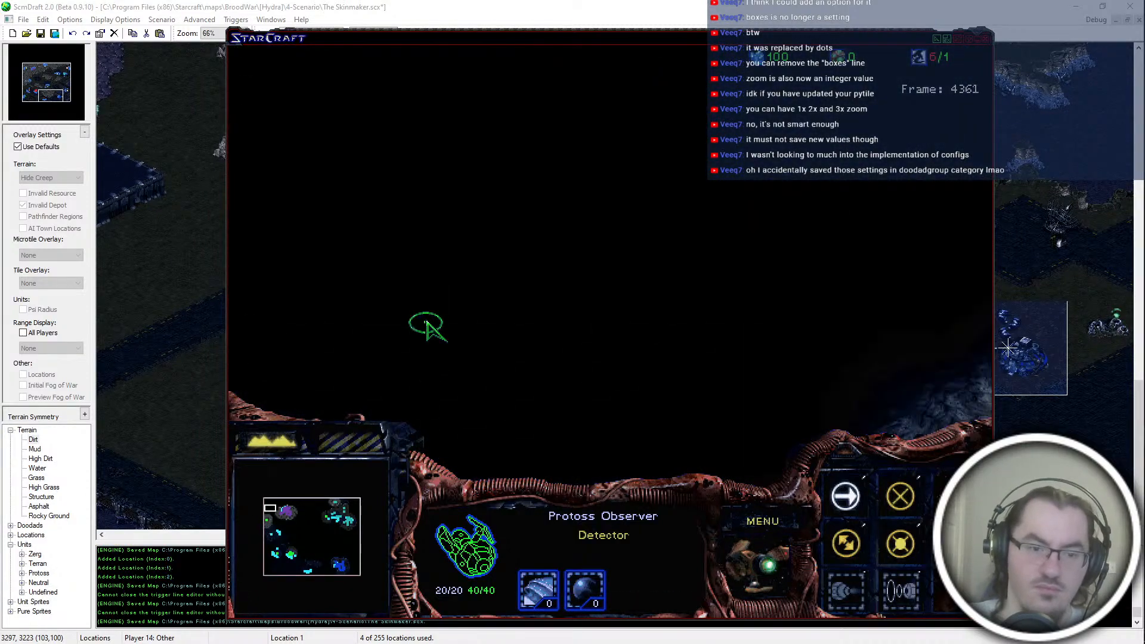
{"action": "right_click", "coordinate": [448, 295]}
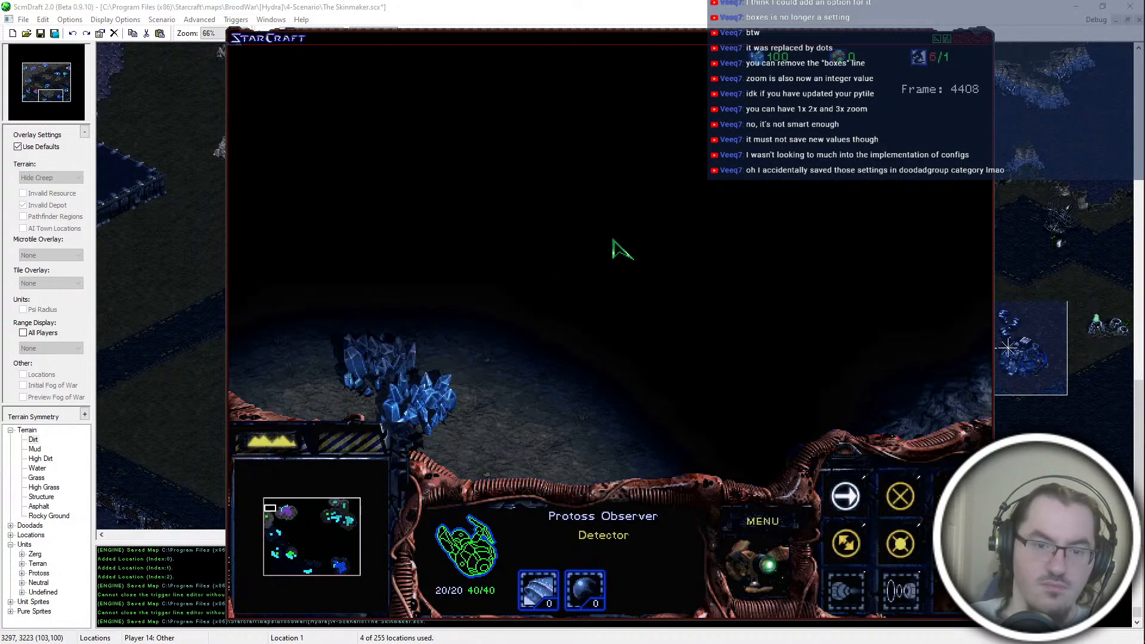
Step: Run "spawn zeratul" beside the Nexus in the northwest corner
{"action": "key", "text": "grave"}
{"action": "type", "text": "spa"}
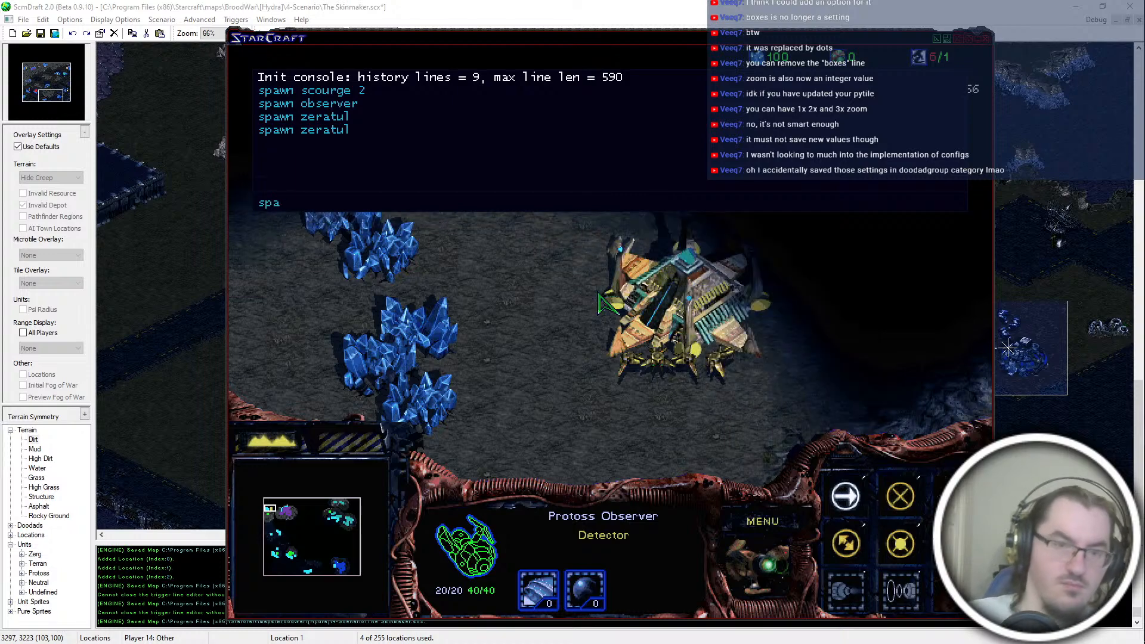
{"action": "type", "text": "wn zeratul"}
{"action": "key", "text": "Return"}
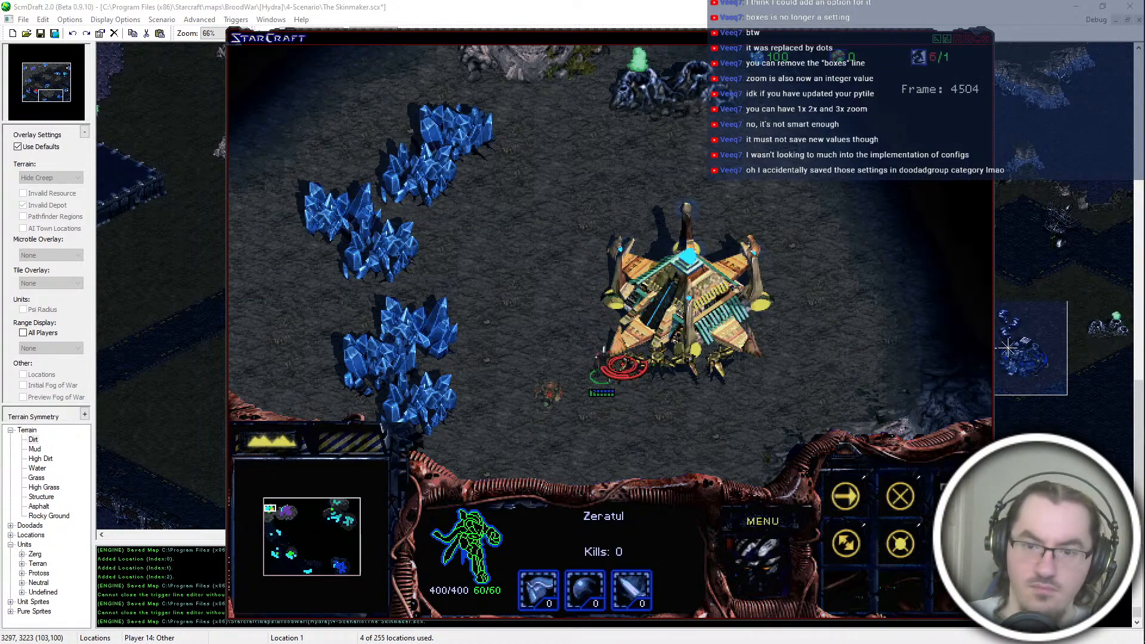
Step: Send the Zeratul from the teal base eastward to the dark crater near the map's northeast corner
{"action": "left_click", "coordinate": [340, 511]}
{"action": "mouse_move", "coordinate": [355, 370]}
{"action": "left_mouse_down"}
{"action": "mouse_move", "coordinate": [447, 278]}
{"action": "mouse_move", "coordinate": [471, 77]}
{"action": "left_mouse_up"}
{"action": "right_click", "coordinate": [860, 118]}
{"action": "key", "text": "a"}
{"action": "left_click", "coordinate": [744, 143]}
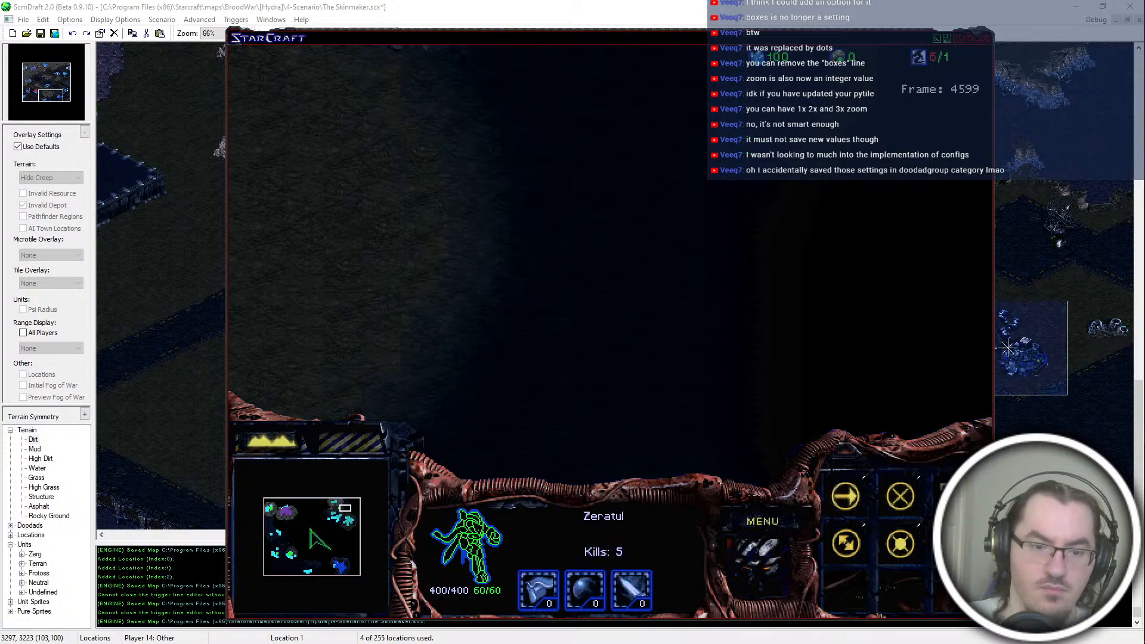
{"action": "right_click", "coordinate": [704, 216]}
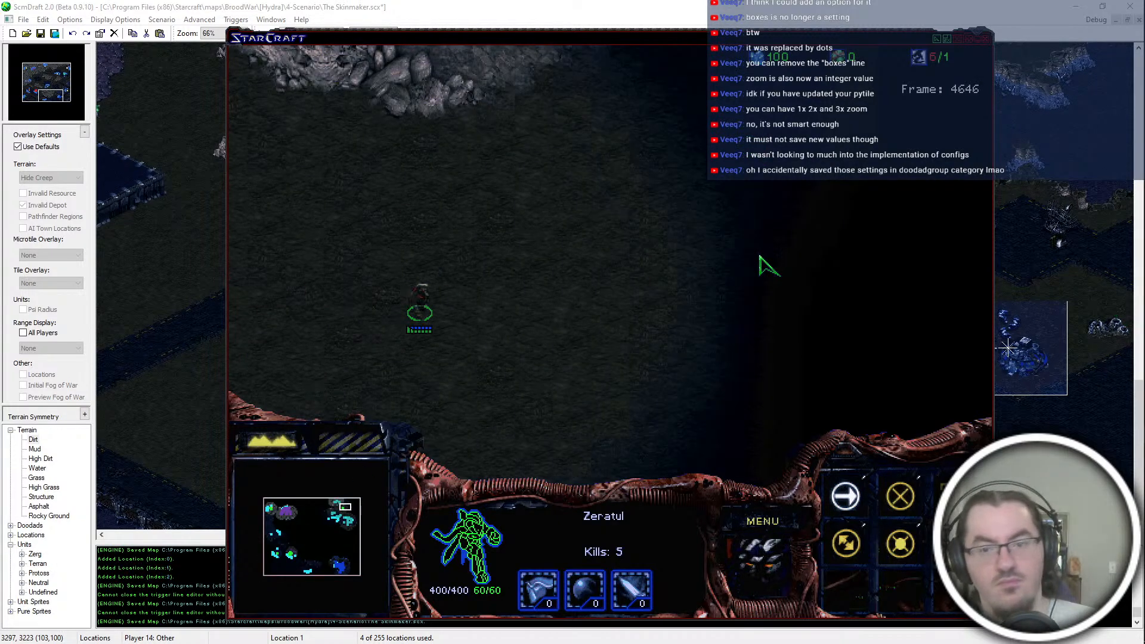
{"action": "right_click", "coordinate": [831, 294]}
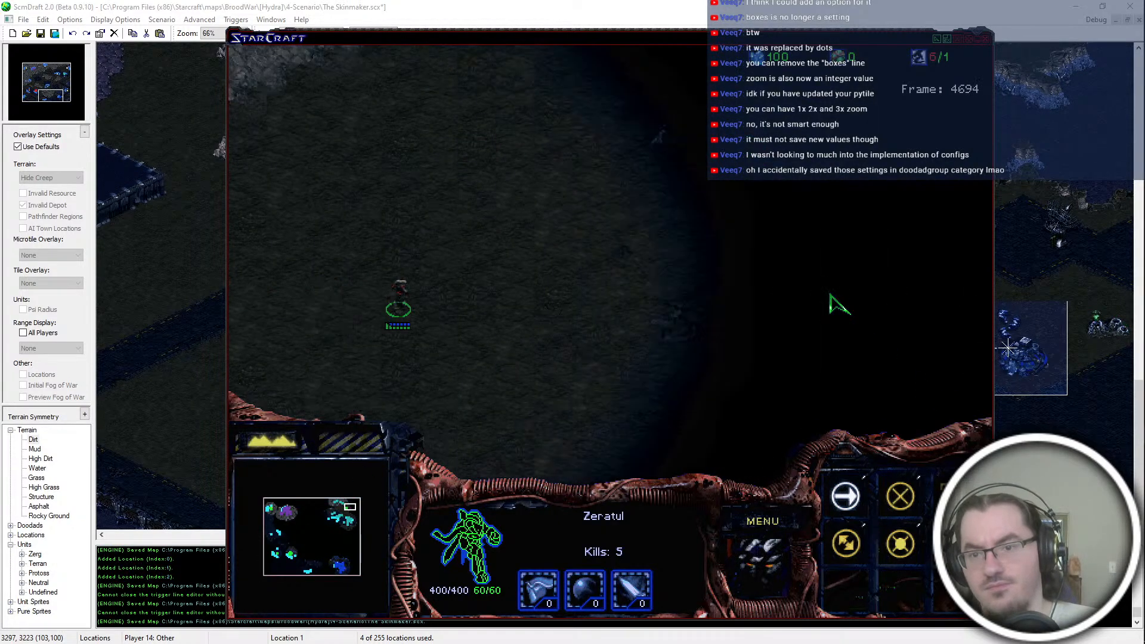
{"action": "right_click", "coordinate": [833, 296]}
{"action": "right_click", "coordinate": [840, 320]}
{"action": "right_click", "coordinate": [777, 291]}
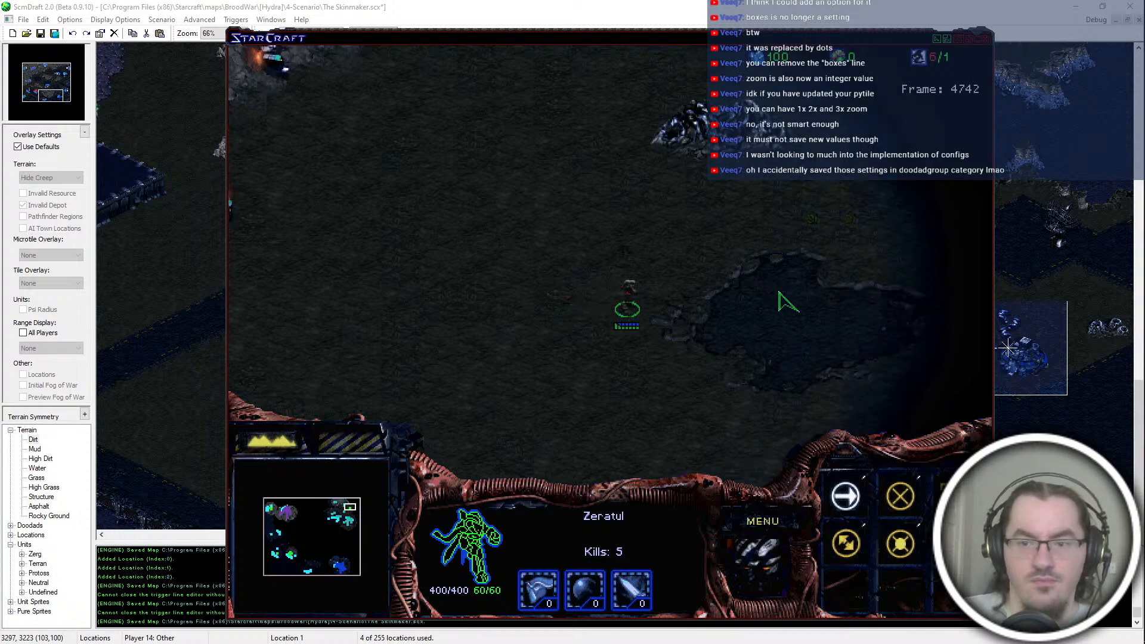
Step: Look up the Infested Terran's unit ID in the console and run "spawn 32 3" beside the Zeratul at the crater
{"action": "key", "text": "grave"}
{"action": "type", "text": "spawn infested"}
{"action": "key", "text": "Return"}
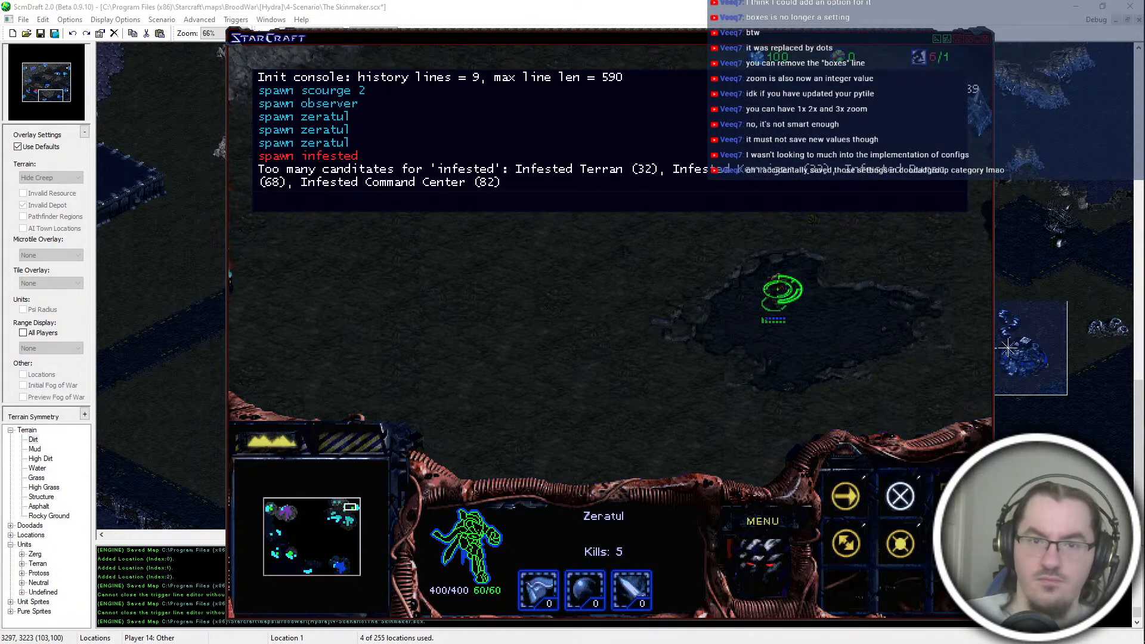
{"action": "type", "text": "spawn 32 3"}
{"action": "key", "text": "Return"}
{"action": "key", "text": "grave"}
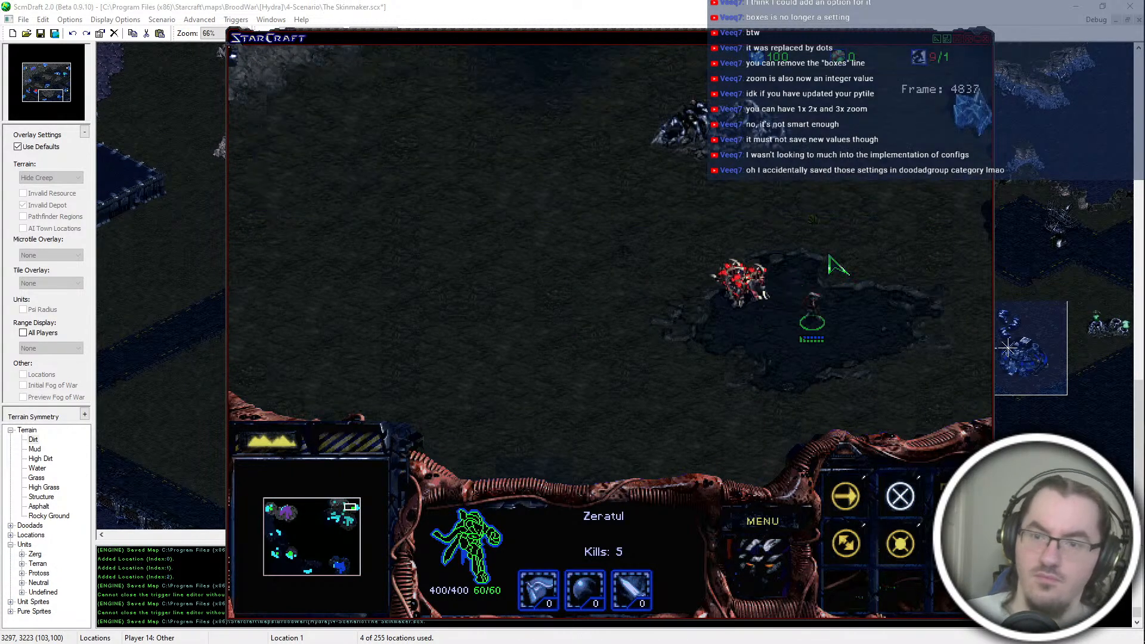
Step: Order the Infested Terrans to attack the Zeratul standing in the northeast crater
{"action": "left_click", "coordinate": [715, 268]}
{"action": "left_click_drag", "start_coordinate": [778, 275], "coordinate": [695, 241]}
{"action": "right_click", "coordinate": [609, 265]}
{"action": "left_click", "coordinate": [712, 287]}
{"action": "right_click", "coordinate": [780, 324]}
{"action": "left_click_drag", "start_coordinate": [650, 206], "coordinate": [562, 280]}
{"action": "right_click", "coordinate": [813, 319]}
{"action": "right_click", "coordinate": [858, 306]}
{"action": "key", "text": "a"}
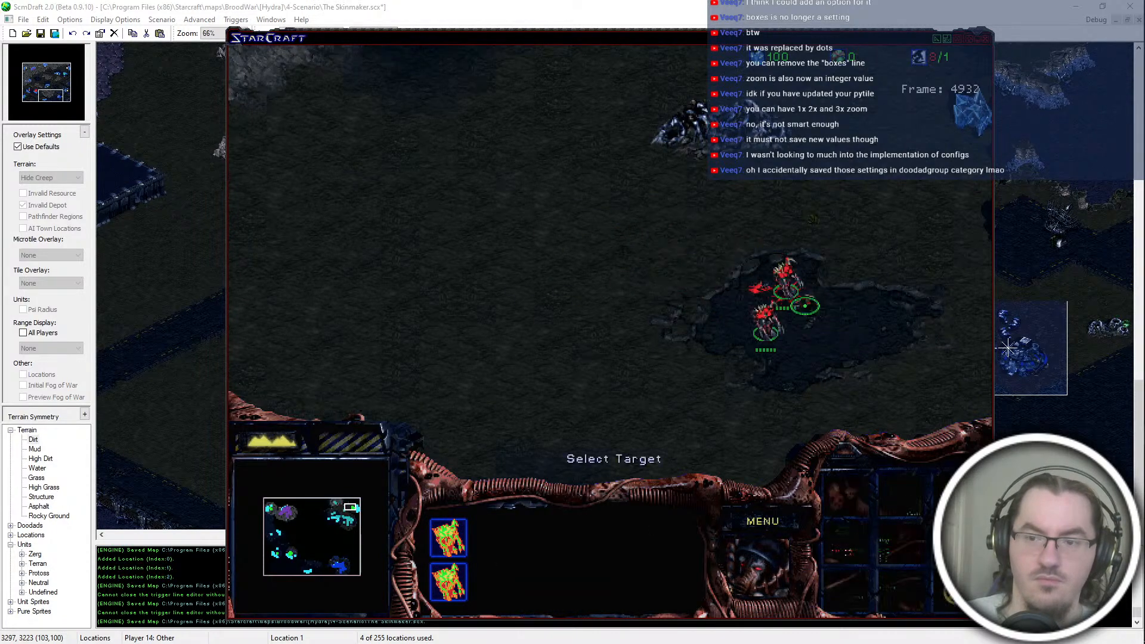
{"action": "left_click", "coordinate": [808, 310]}
Step: Run "spawn 32 2" at the destroyed Nexus in the northwest and attack the Zeratul there with both Infested Terrans
{"action": "left_click", "coordinate": [310, 515]}
{"action": "left_click", "coordinate": [273, 512]}
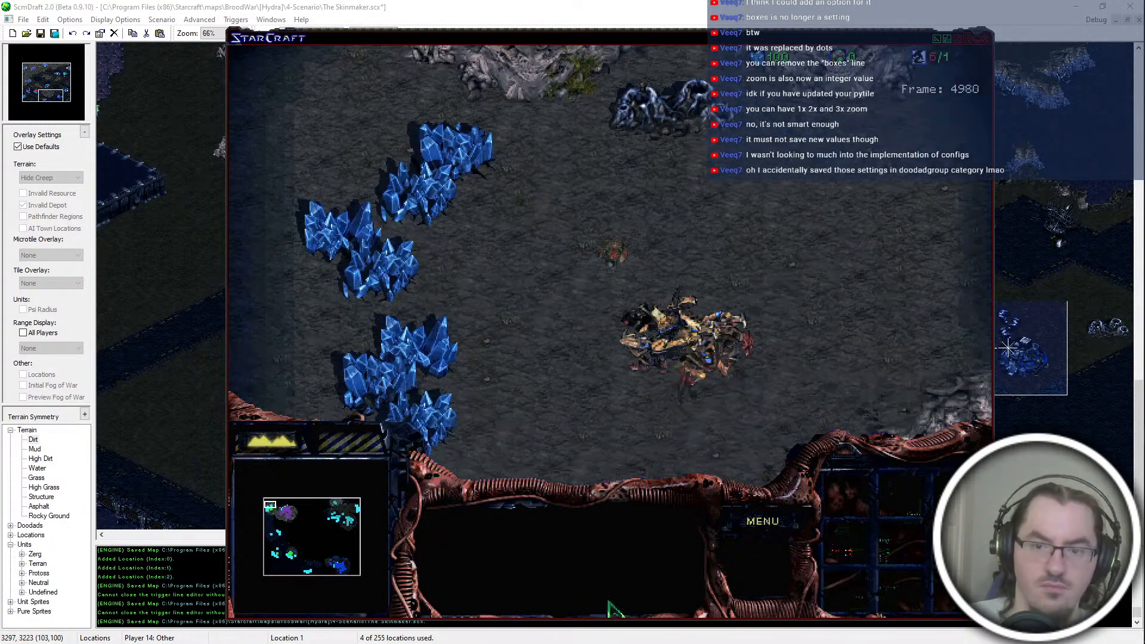
{"action": "key", "text": "grave"}
{"action": "type", "text": "spawn 32 2"}
{"action": "key", "text": "Return"}
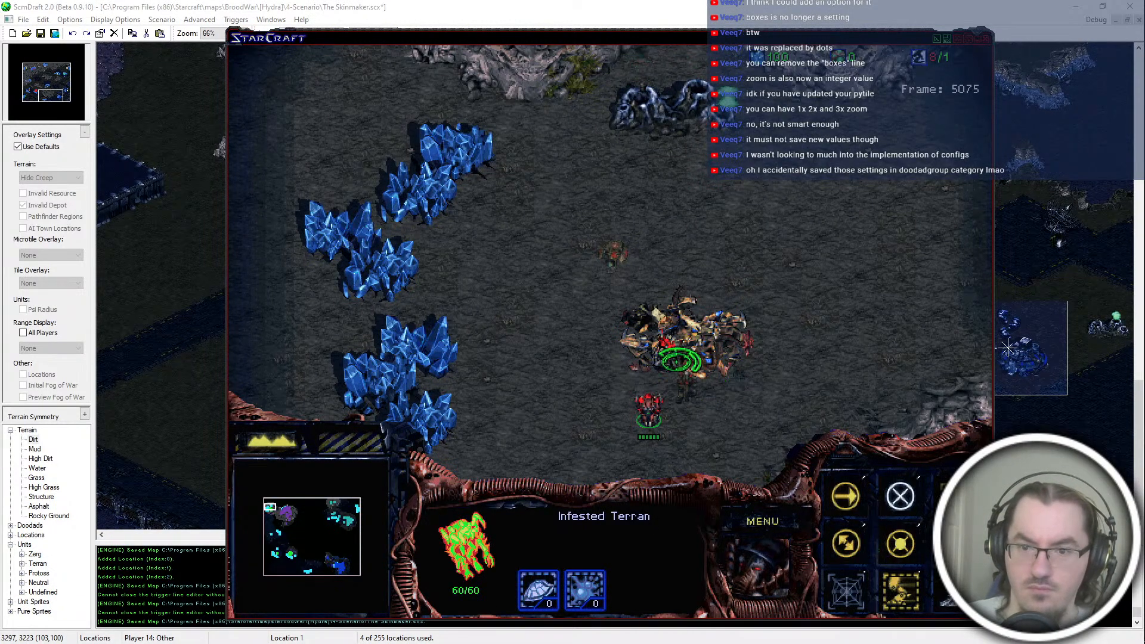
{"action": "double_click", "coordinate": [686, 368]}
{"action": "right_click", "coordinate": [726, 381]}
{"action": "key", "text": "a"}
{"action": "left_click", "coordinate": [673, 385]}
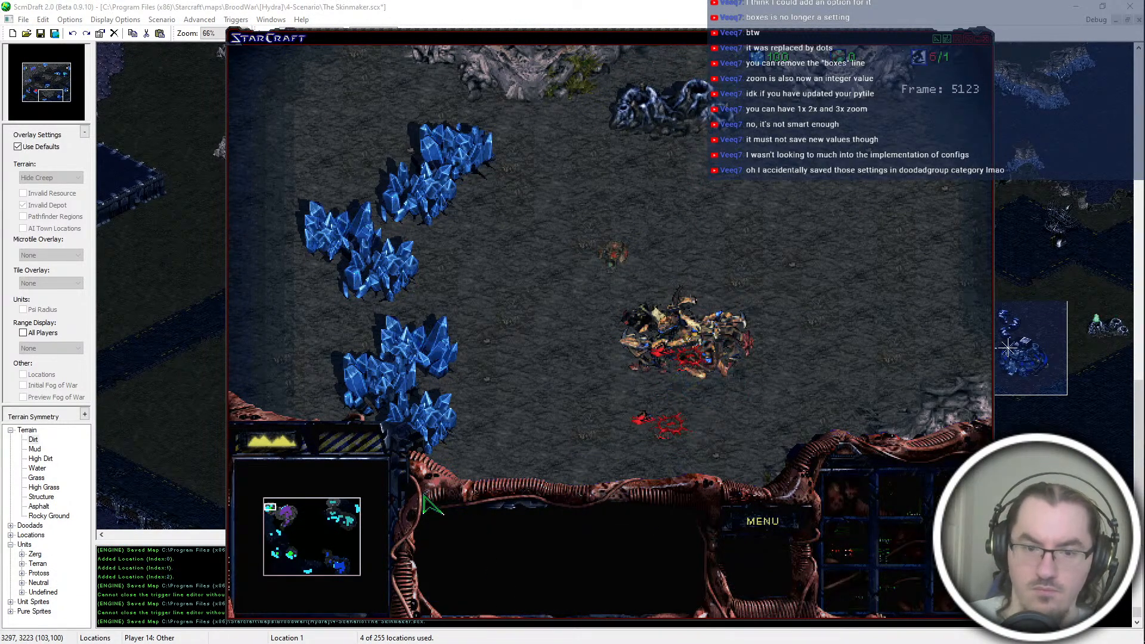
Step: Run "spawn 32 2" at the destroyed Command Center in the southwest and send both Infested Terrans at the Zeratul there
{"action": "left_click", "coordinate": [295, 542]}
{"action": "left_click", "coordinate": [288, 554]}
{"action": "left_click", "coordinate": [291, 554]}
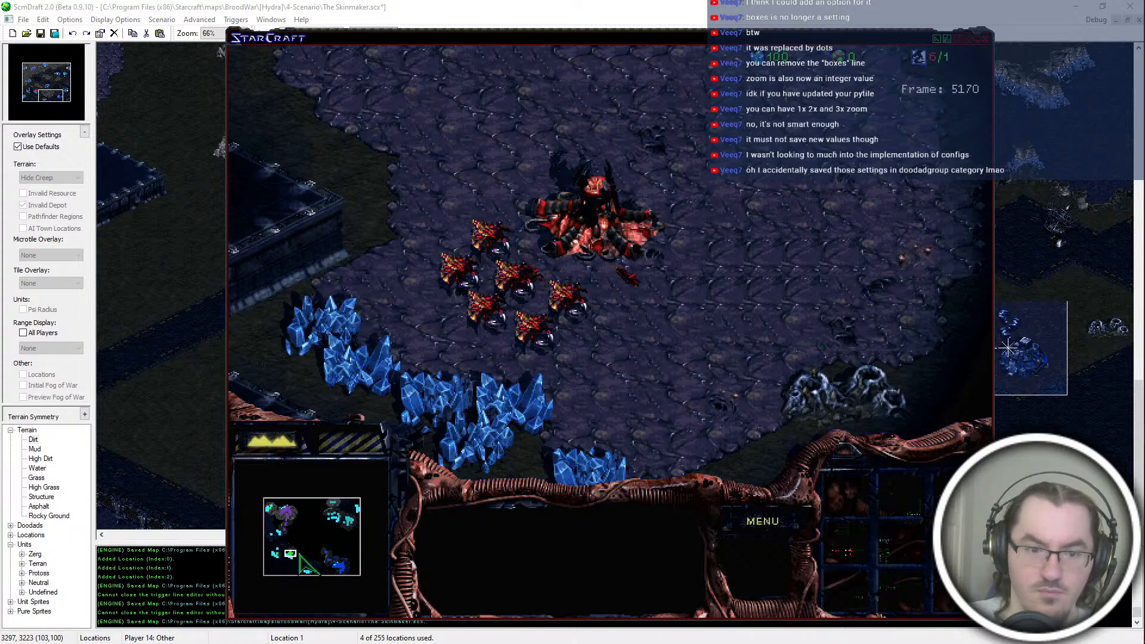
{"action": "left_click", "coordinate": [275, 552]}
{"action": "key", "text": "grave"}
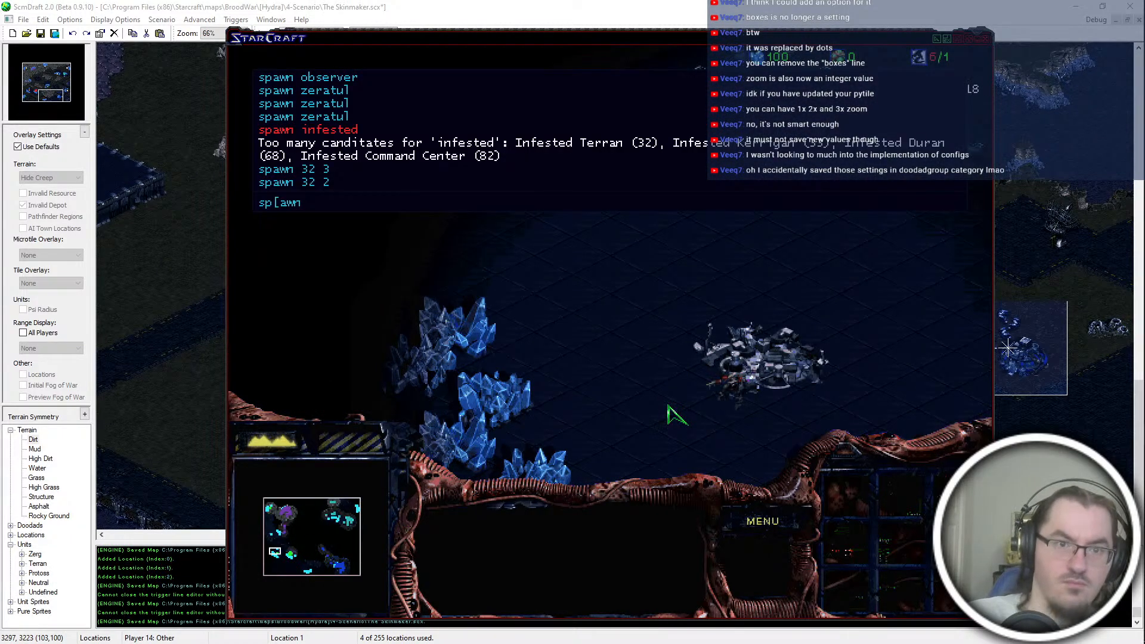
{"action": "type", "text": "spawn 322"}
{"action": "key", "text": "Return"}
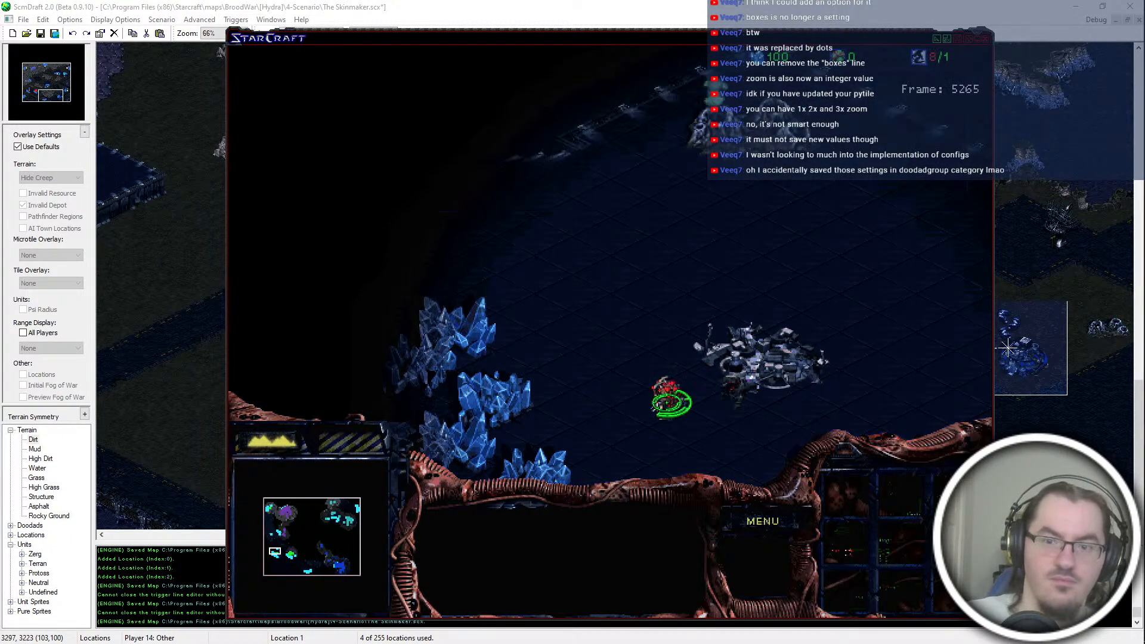
{"action": "left_click_drag", "start_coordinate": [671, 436], "coordinate": [725, 358]}
{"action": "right_click", "coordinate": [741, 388]}
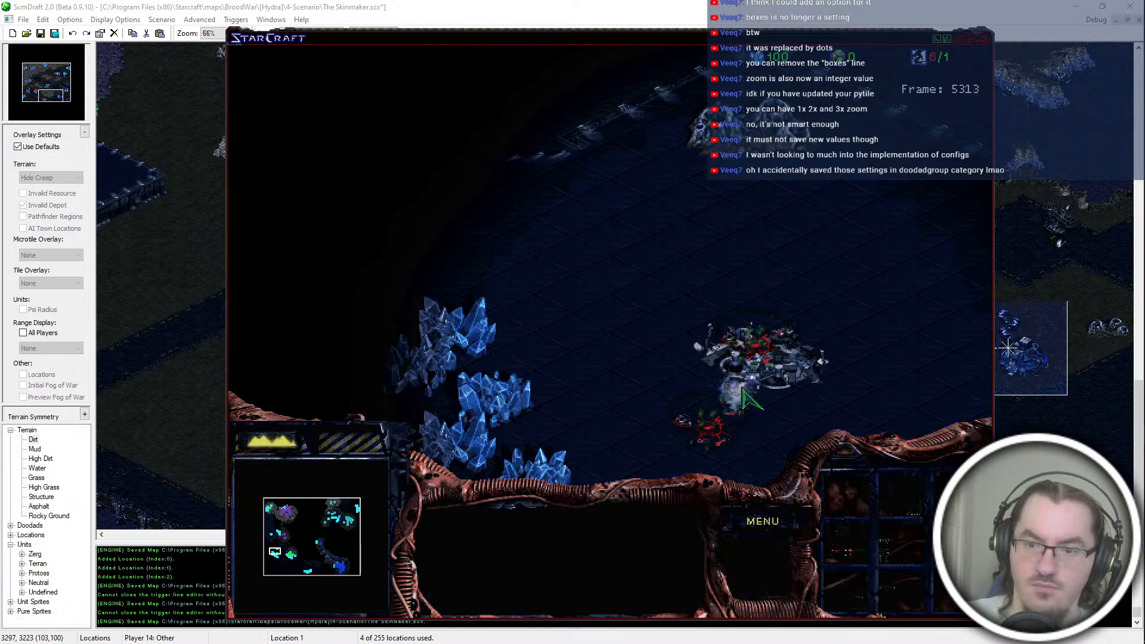
Step: Run "spawn scourge" next to the Observer above the destroyed Nexus in the northwest corner
{"action": "left_click", "coordinate": [271, 507]}
{"action": "key", "text": "grave"}
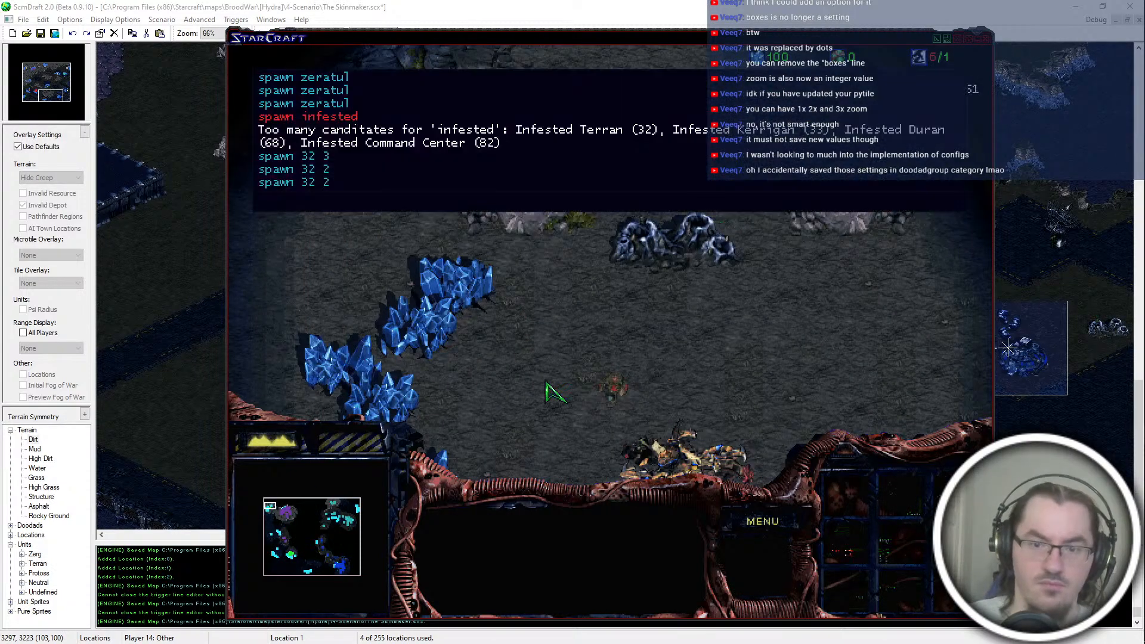
{"action": "type", "text": "spawn scourge"}
{"action": "key", "text": "Return"}
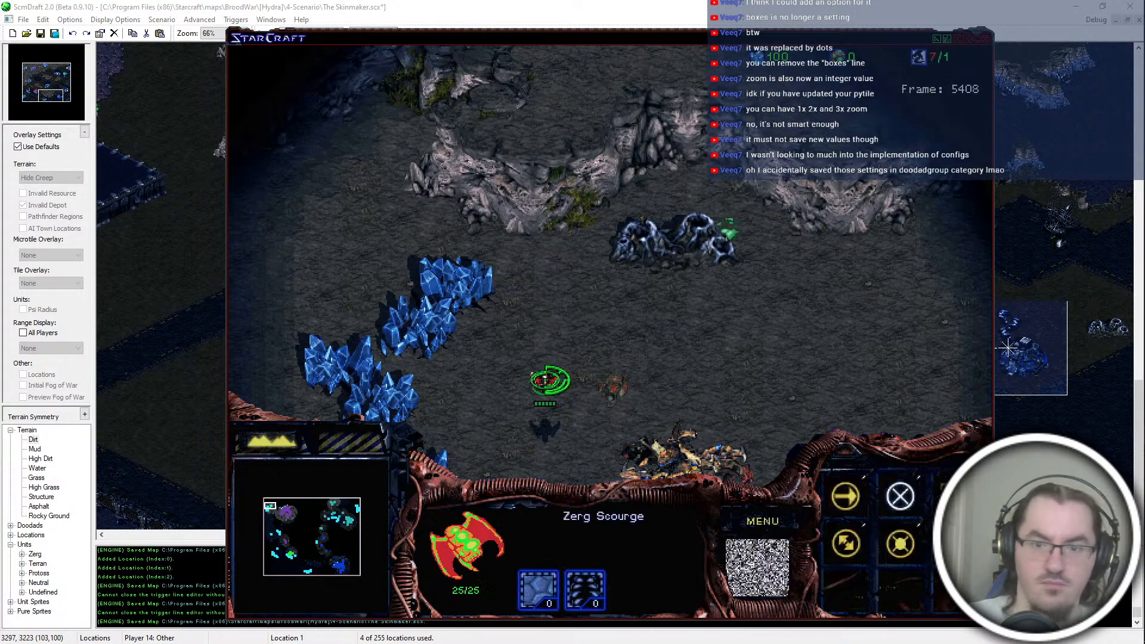
Step: Examine the teal base and the blue Marines advancing against teal on the ground southwest of it
{"action": "left_click", "coordinate": [300, 538]}
{"action": "left_click", "coordinate": [331, 517]}
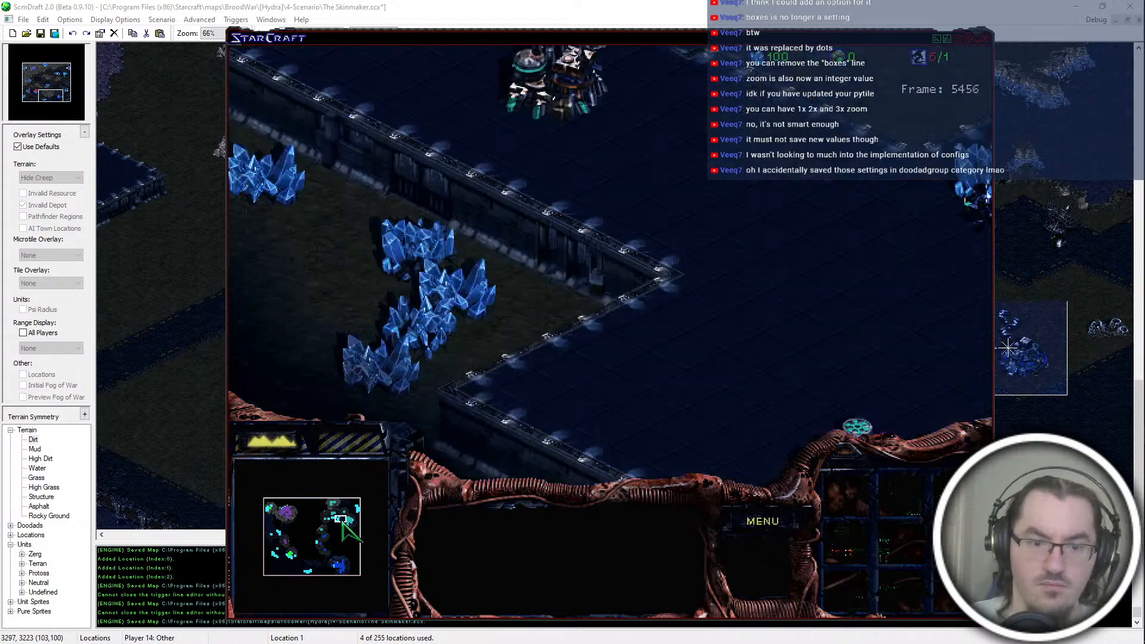
{"action": "left_click", "coordinate": [354, 504]}
{"action": "left_click", "coordinate": [329, 535]}
{"action": "left_click", "coordinate": [327, 543]}
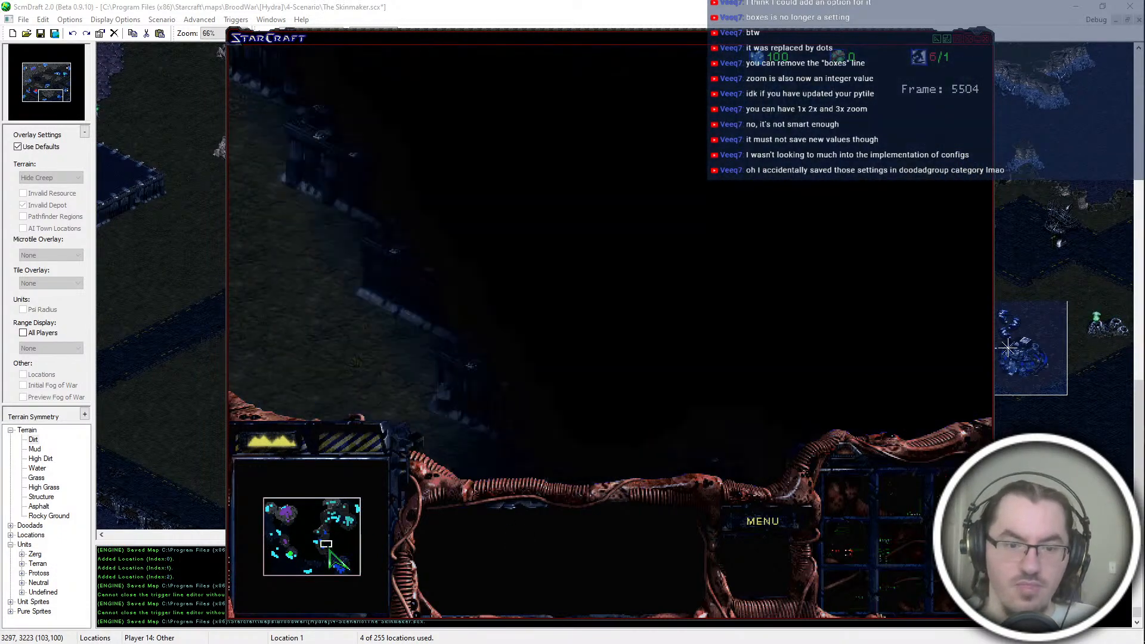
{"action": "left_click", "coordinate": [324, 538]}
{"action": "key", "text": "Up"}
{"action": "key", "text": "Up"}
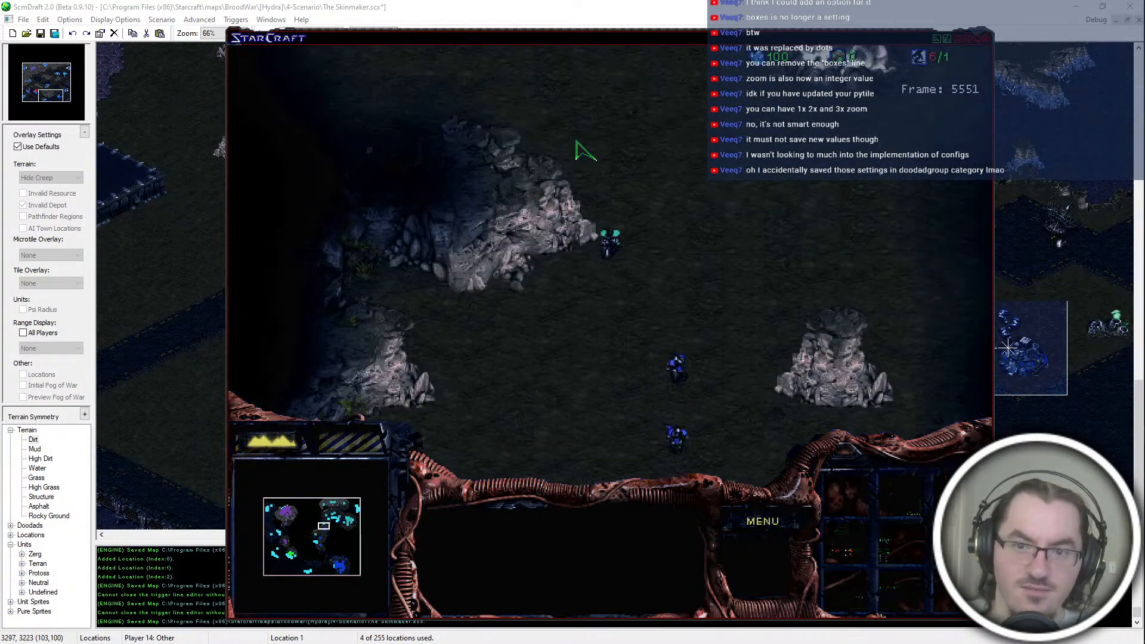
{"action": "left_click", "coordinate": [669, 425]}
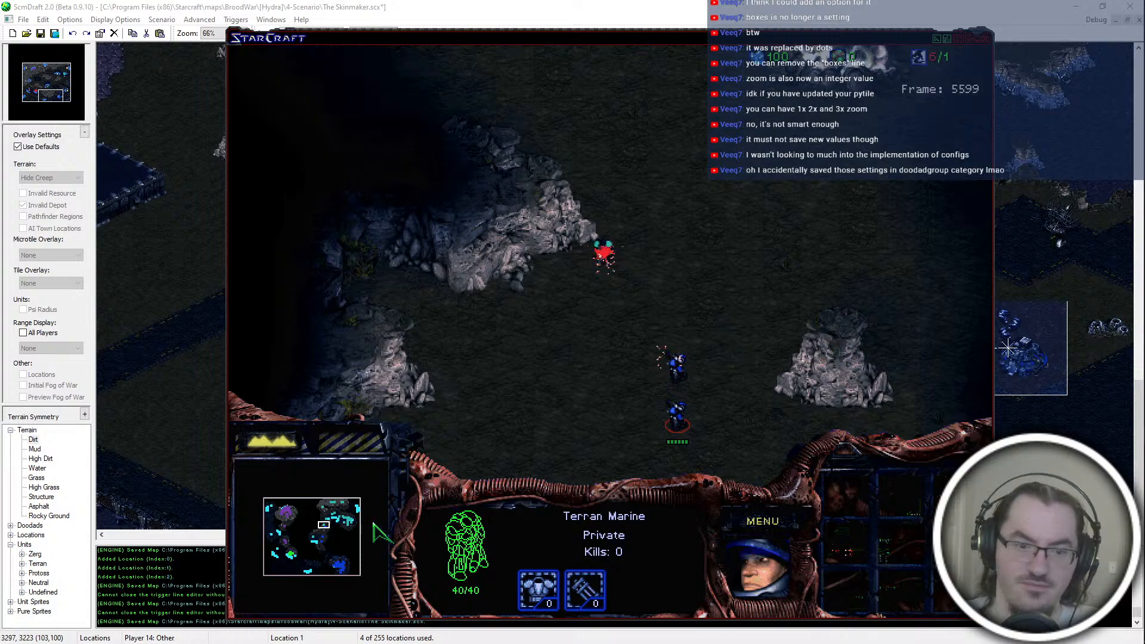
{"action": "left_click", "coordinate": [326, 535]}
{"action": "left_click", "coordinate": [328, 534]}
Step: Run "spawn sunken" at the red Zerg base beside the Hatchery
{"action": "left_click", "coordinate": [287, 555]}
{"action": "left_click_drag", "start_coordinate": [288, 553], "coordinate": [292, 553]}
{"action": "key", "text": "grave"}
{"action": "type", "text": "spawn"}
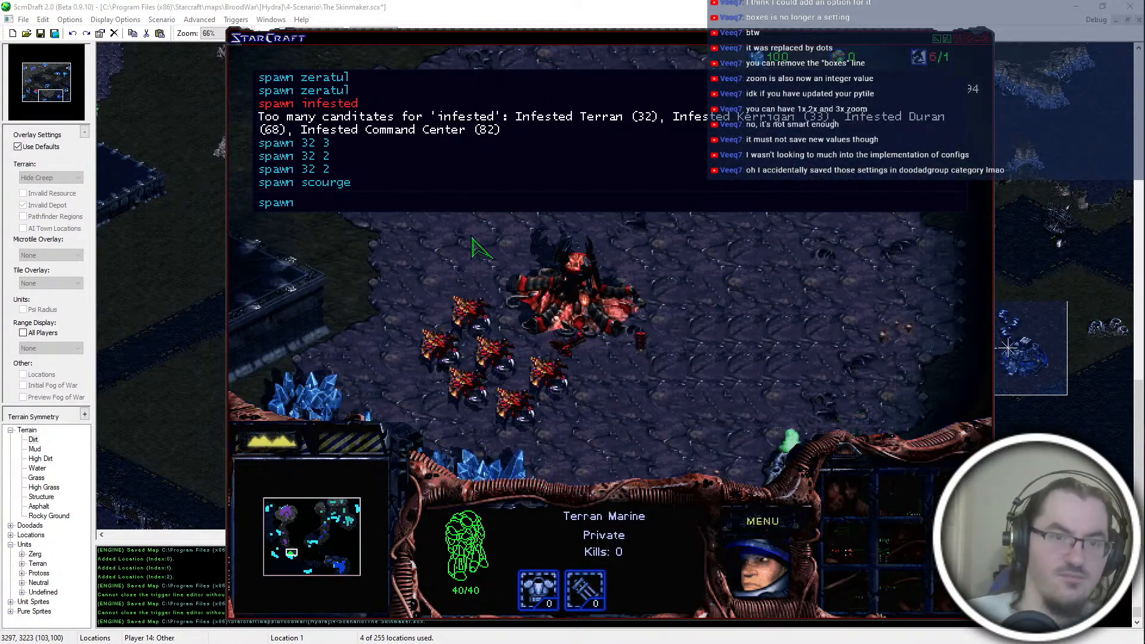
{"action": "type", "text": " sunken"}
{"action": "key", "text": "Return"}
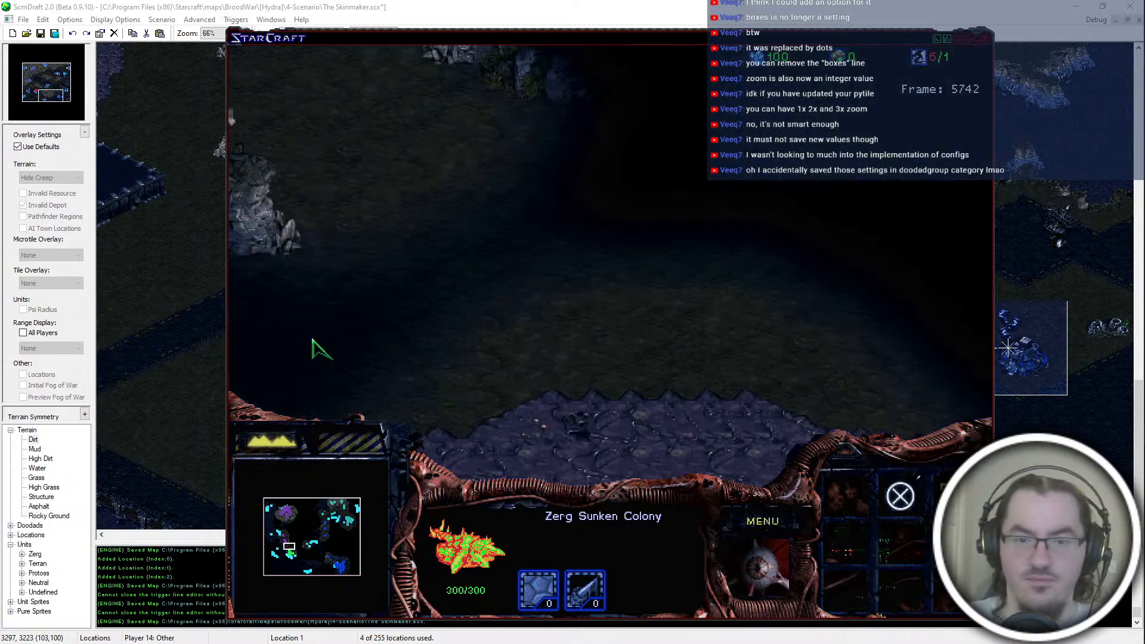
Step: Examine the blue Marines fighting on the open ground west of the teal base
{"action": "mouse_move", "coordinate": [347, 536]}
{"action": "left_mouse_down"}
{"action": "mouse_move", "coordinate": [348, 522]}
{"action": "mouse_move", "coordinate": [330, 523]}
{"action": "left_mouse_up"}
{"action": "key", "text": "Left"}
{"action": "key", "text": "Up"}
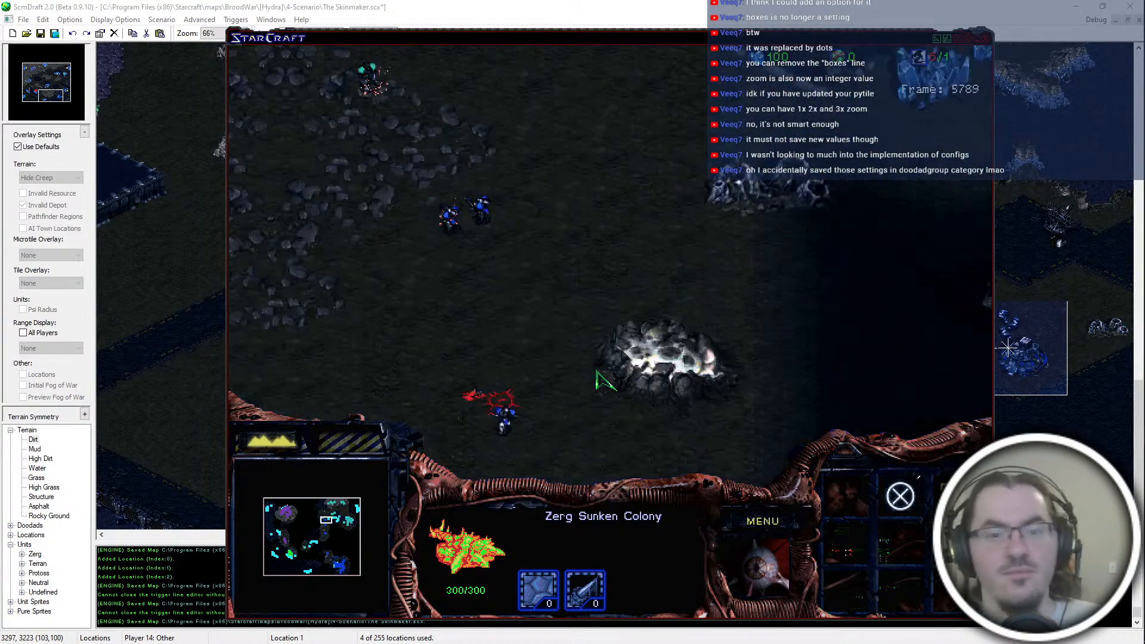
{"action": "left_click", "coordinate": [481, 213]}
{"action": "key", "text": "Left"}
{"action": "key", "text": "Up"}
{"action": "key", "text": "Down"}
{"action": "left_click_drag", "start_coordinate": [590, 266], "coordinate": [540, 235]}
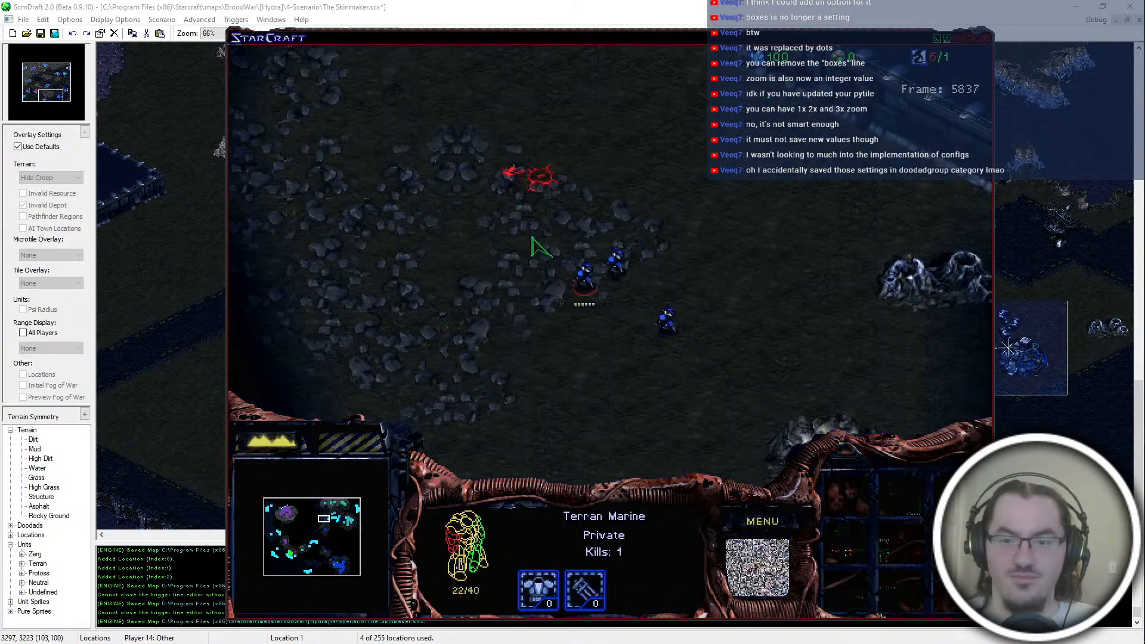
{"action": "left_click", "coordinate": [327, 514]}
{"action": "key", "text": "Left"}
{"action": "key", "text": "Down"}
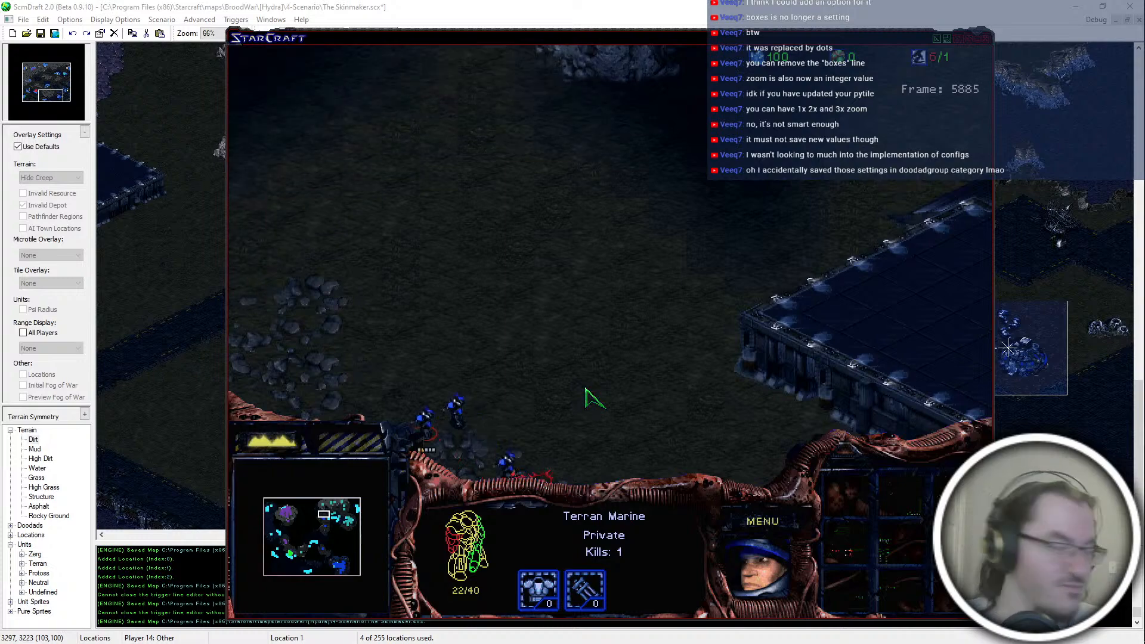
{"action": "key", "text": "Up"}
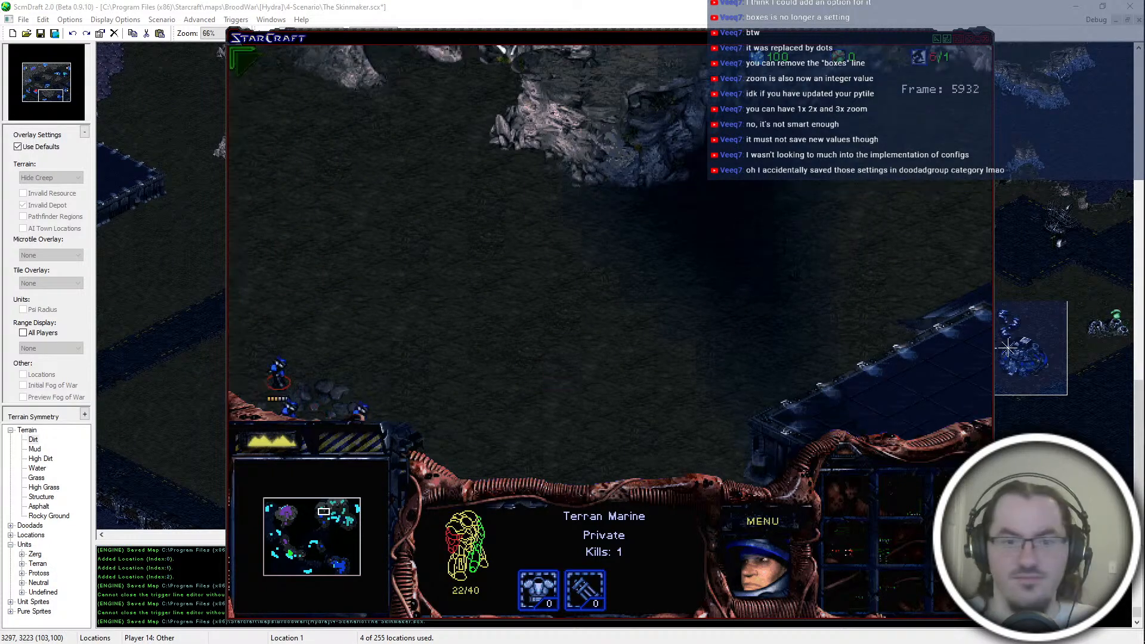
Step: Inspect the teal Firebat, the blue Marines facing it and the Engineering Bay at teal's northern outpost
{"action": "key", "text": "Left"}
{"action": "key", "text": "Up"}
{"action": "key", "text": "Down"}
{"action": "left_click_drag", "start_coordinate": [639, 191], "coordinate": [548, 344]}
{"action": "key", "text": "Down"}
{"action": "key", "text": "Left"}
{"action": "key", "text": "Up"}
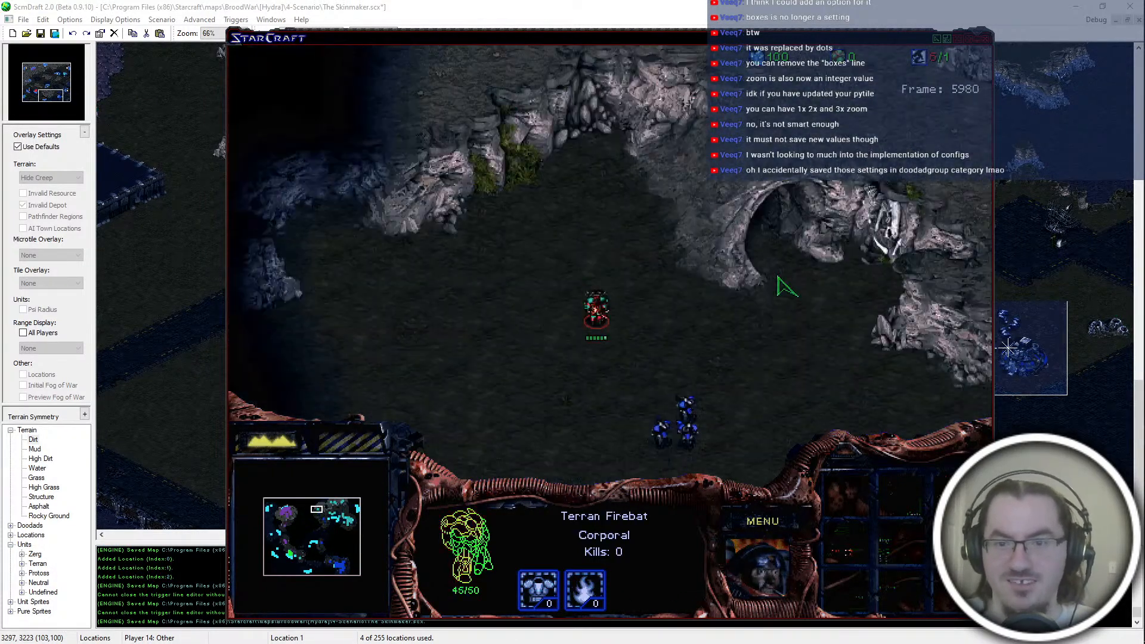
{"action": "left_click", "coordinate": [690, 421]}
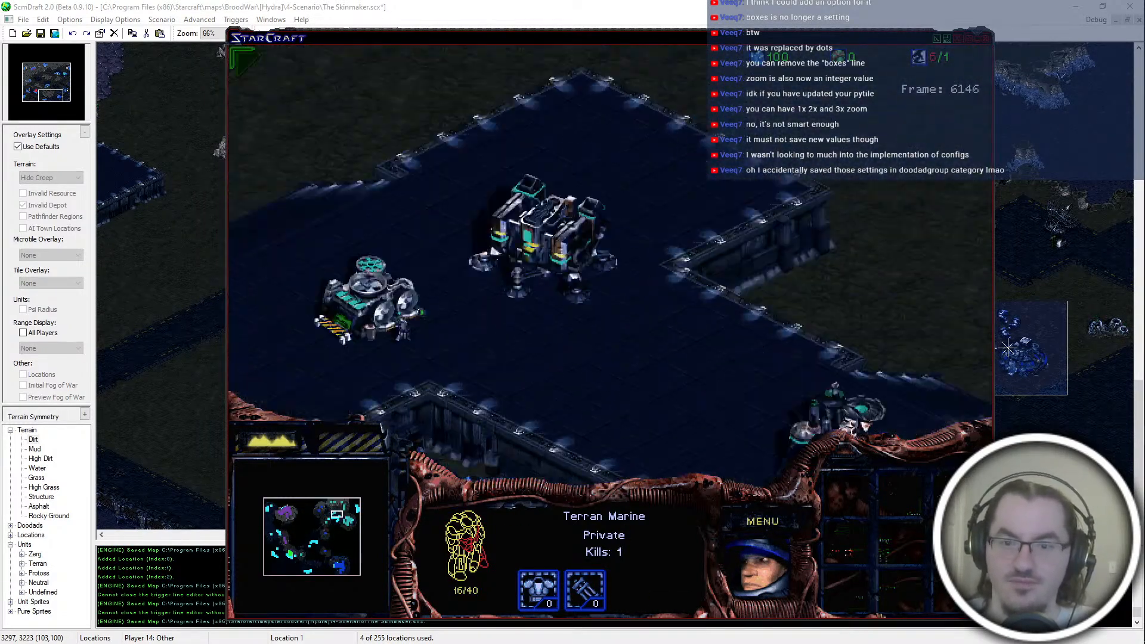
{"action": "left_click_drag", "start_coordinate": [603, 84], "coordinate": [767, 283]}
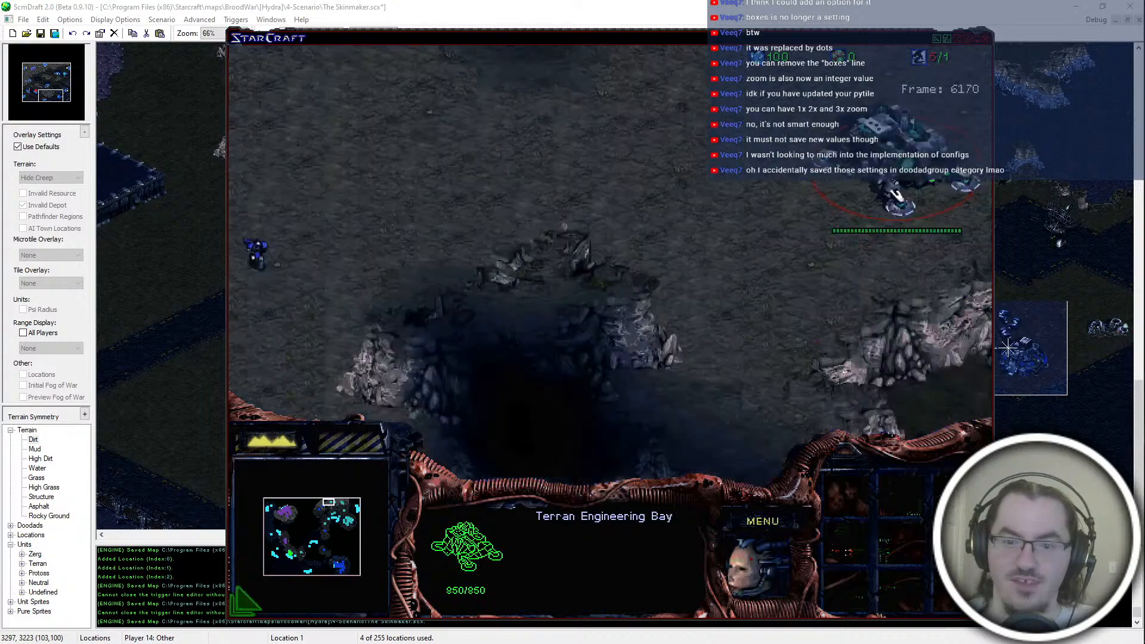
Step: Run "spawn 32 1" three times among the purple Marines on the western side of the map
{"action": "mouse_move", "coordinate": [303, 538]}
{"action": "left_mouse_down"}
{"action": "mouse_move", "coordinate": [285, 549]}
{"action": "mouse_move", "coordinate": [287, 537]}
{"action": "left_mouse_up"}
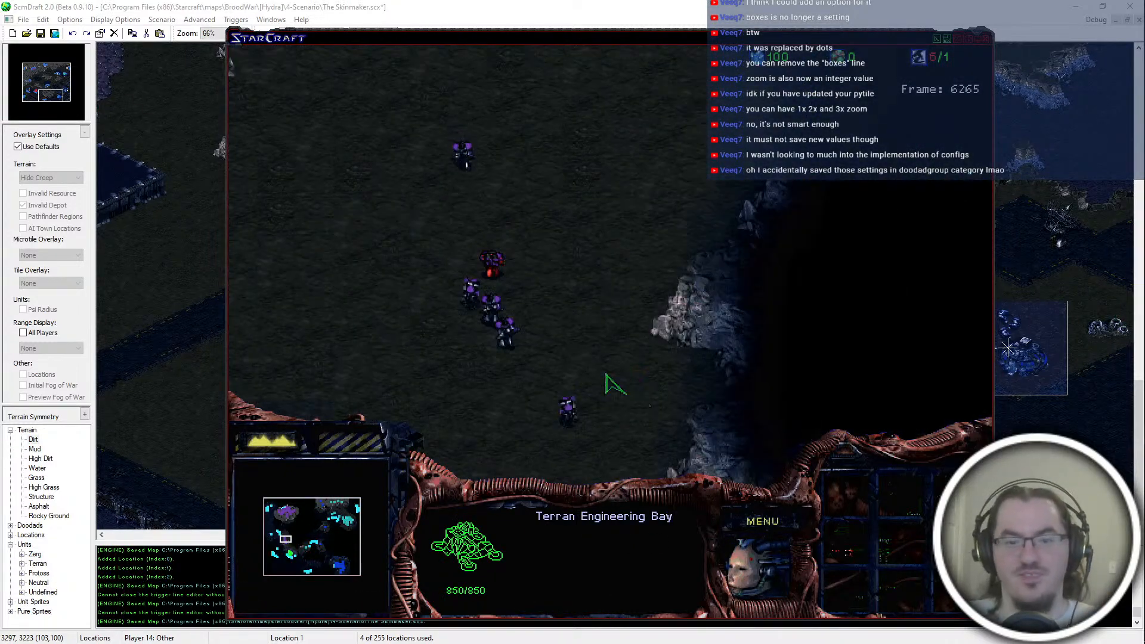
{"action": "key", "text": "Return"}
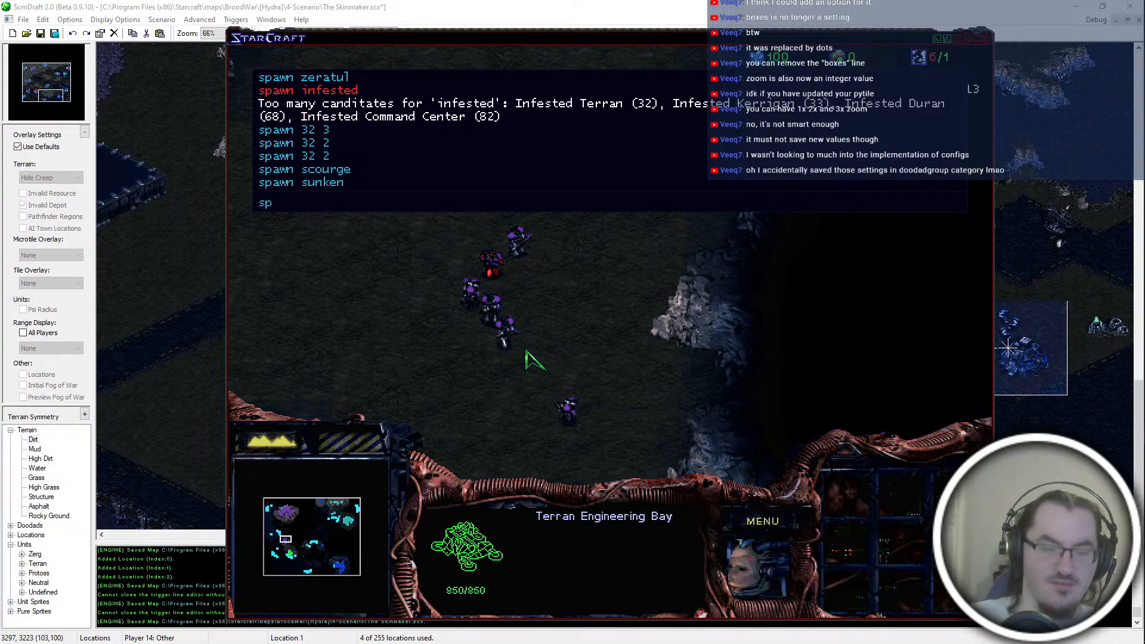
{"action": "key", "text": "Return"}
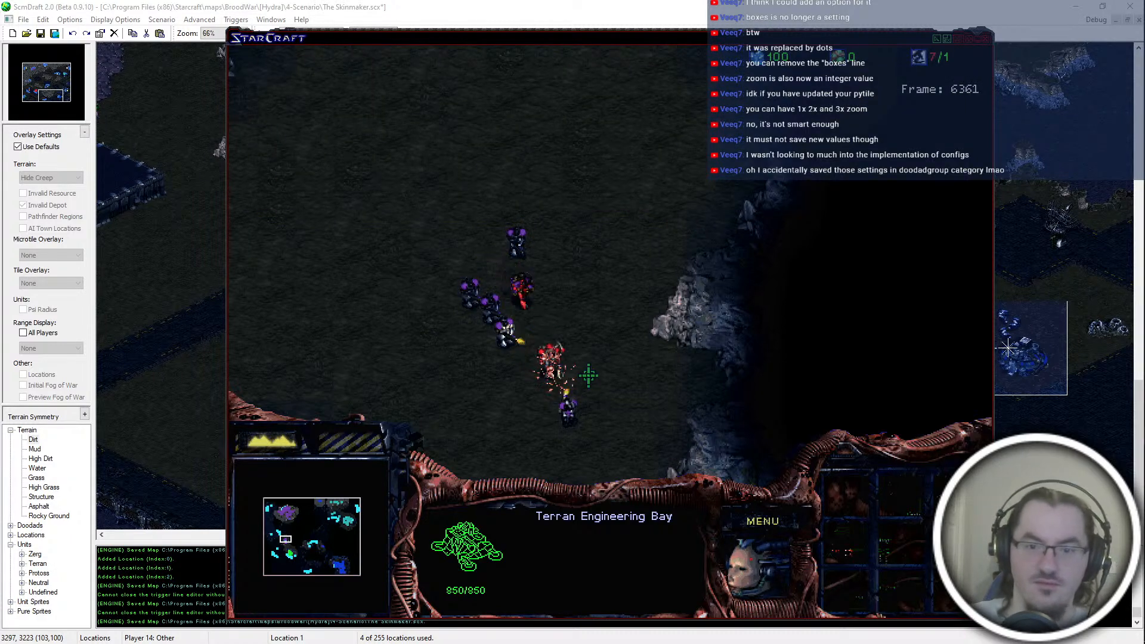
{"action": "key", "text": "Return"}
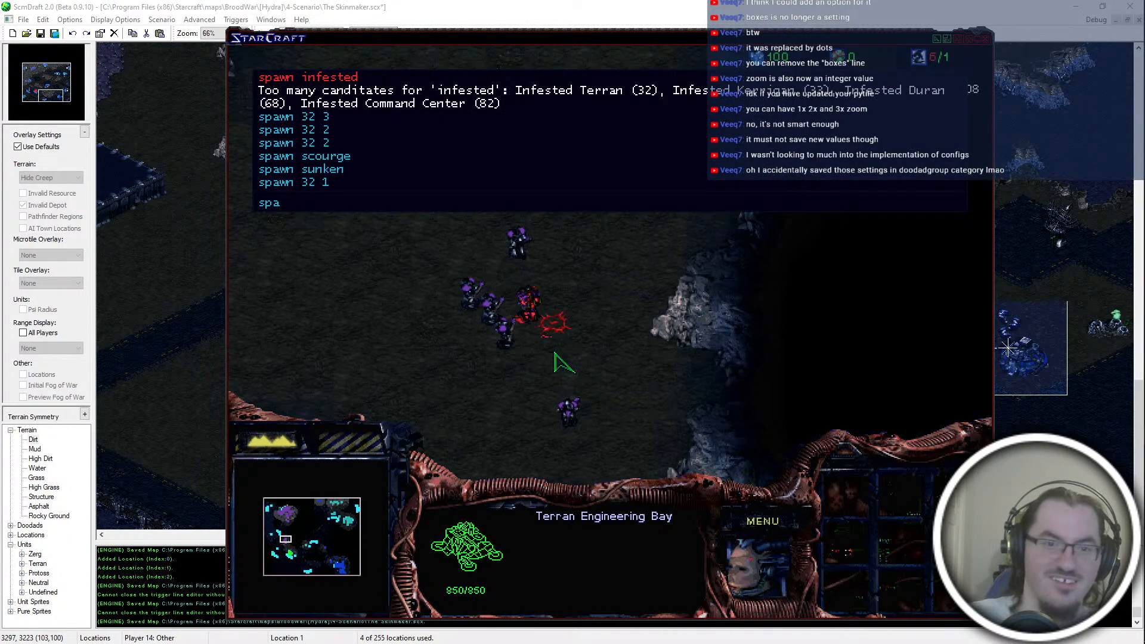
{"action": "type", "text": "spawn 32"}
{"action": "key", "text": "Return"}
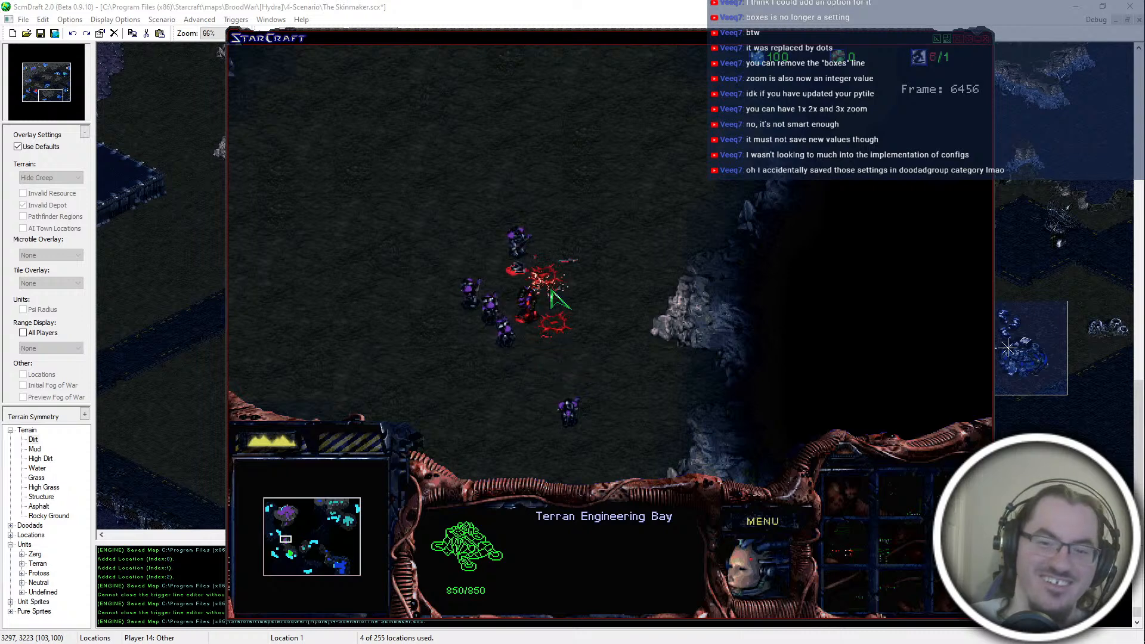
{"action": "key", "text": "Return"}
{"action": "type", "text": "spawn 32"}
{"action": "key", "text": "Return"}
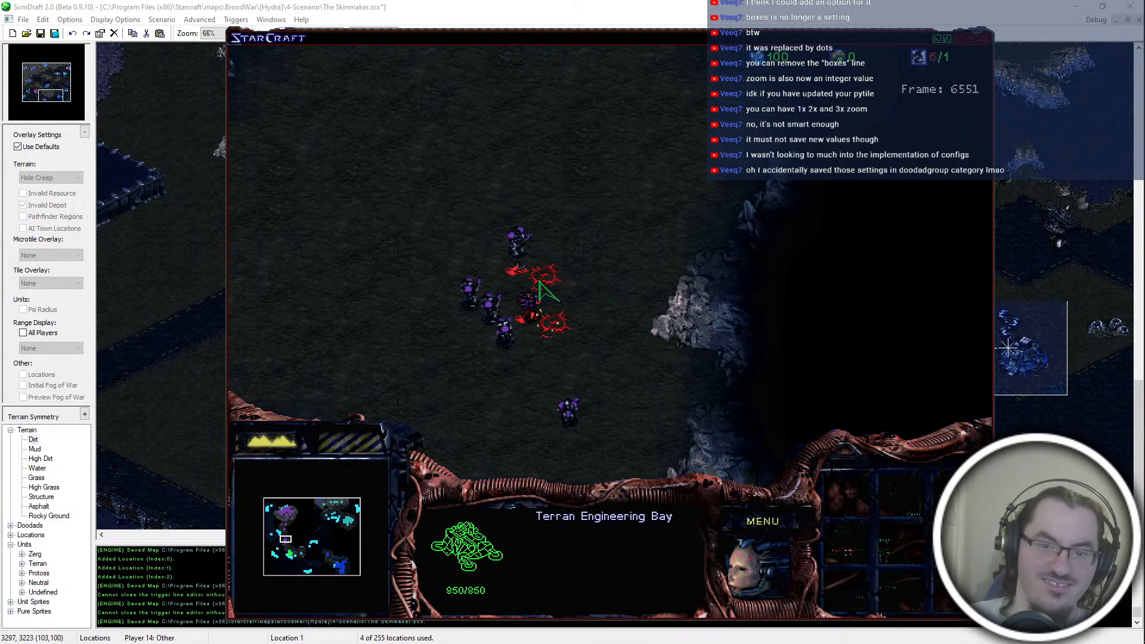
Step: Run "spawn 23 1" at the purple Marines in the west and select the southernmost Marine
{"action": "key", "text": "Return"}
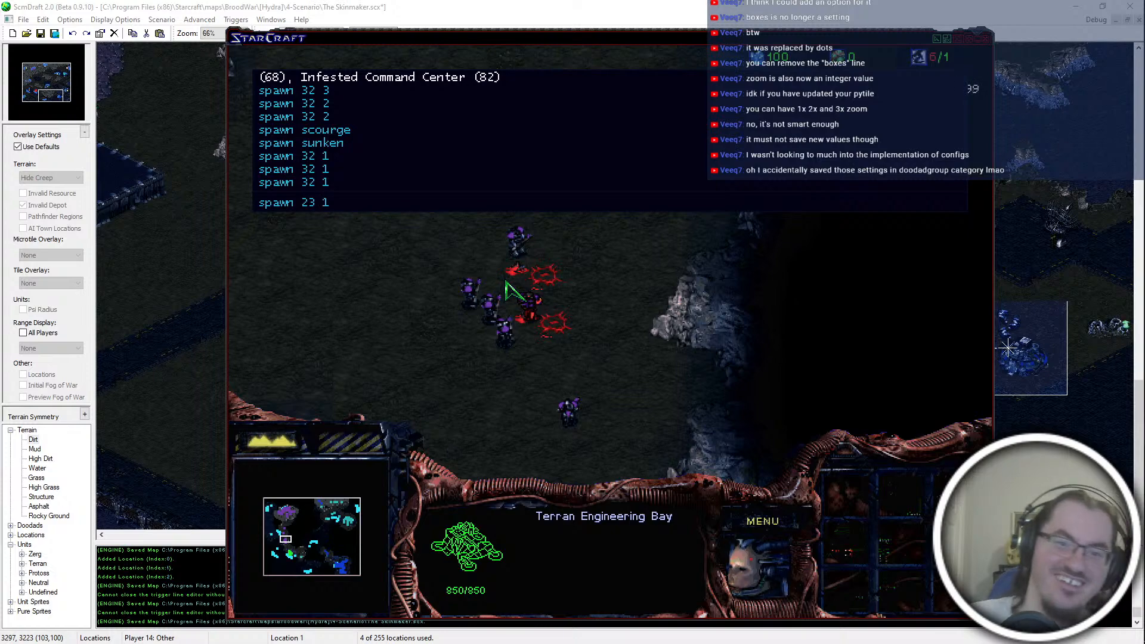
{"action": "key", "text": "Return"}
{"action": "left_click", "coordinate": [501, 278]}
{"action": "right_click", "coordinate": [499, 302]}
{"action": "left_click", "coordinate": [569, 410]}
Step: Examine teal's northern outpost and main base, inspecting the Bunker, Academy and Command Center
{"action": "left_click", "coordinate": [284, 535]}
{"action": "left_click", "coordinate": [304, 525]}
{"action": "left_click", "coordinate": [314, 504]}
{"action": "left_click", "coordinate": [317, 504]}
{"action": "left_click", "coordinate": [320, 507]}
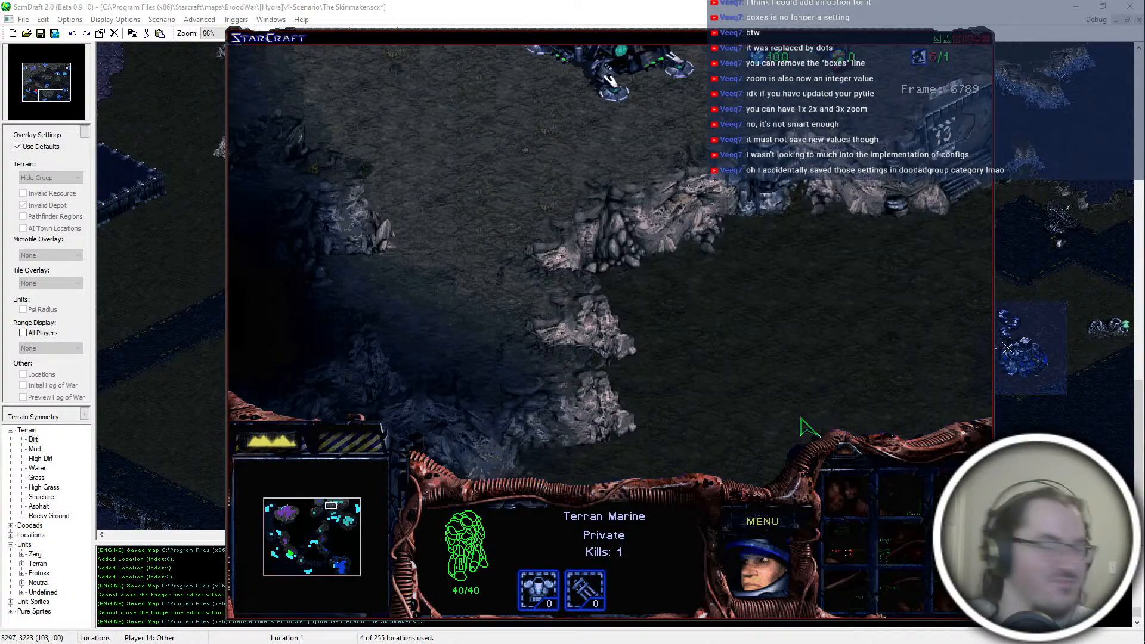
{"action": "left_click", "coordinate": [558, 240]}
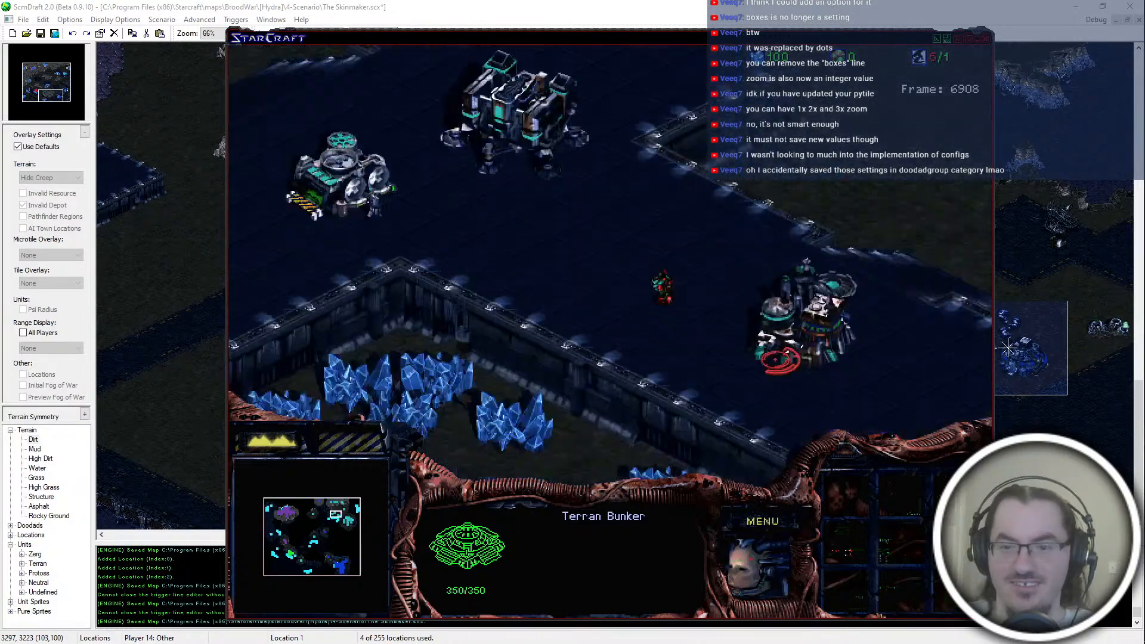
{"action": "left_click", "coordinate": [781, 361]}
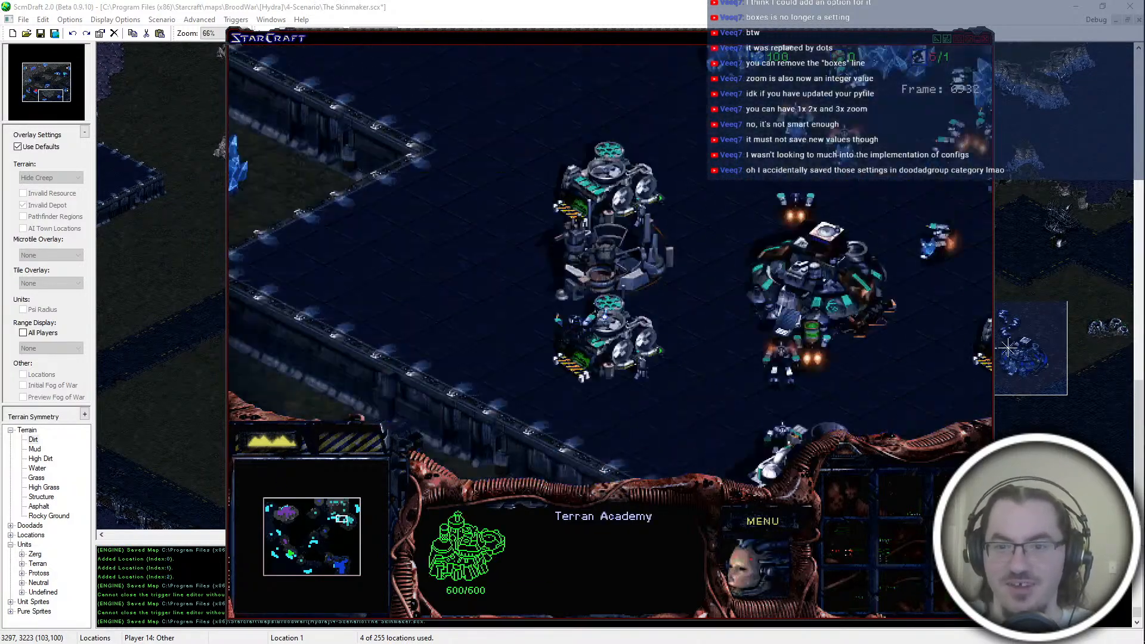
{"action": "left_click", "coordinate": [763, 314]}
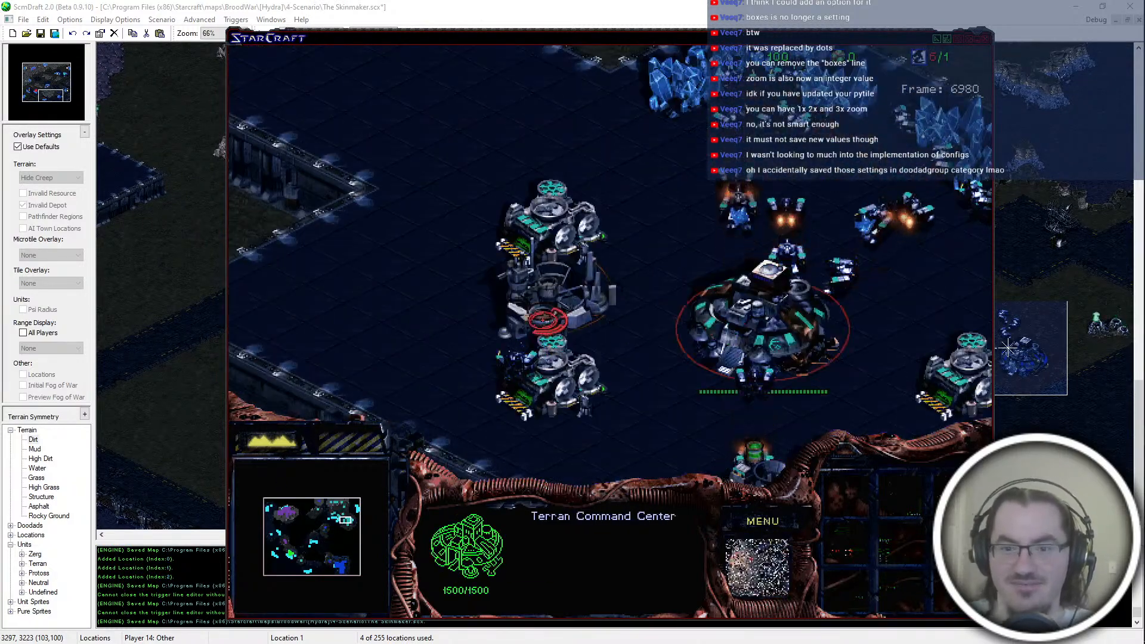
{"action": "left_click", "coordinate": [552, 301]}
{"action": "left_click", "coordinate": [634, 264]}
{"action": "left_click", "coordinate": [555, 313]}
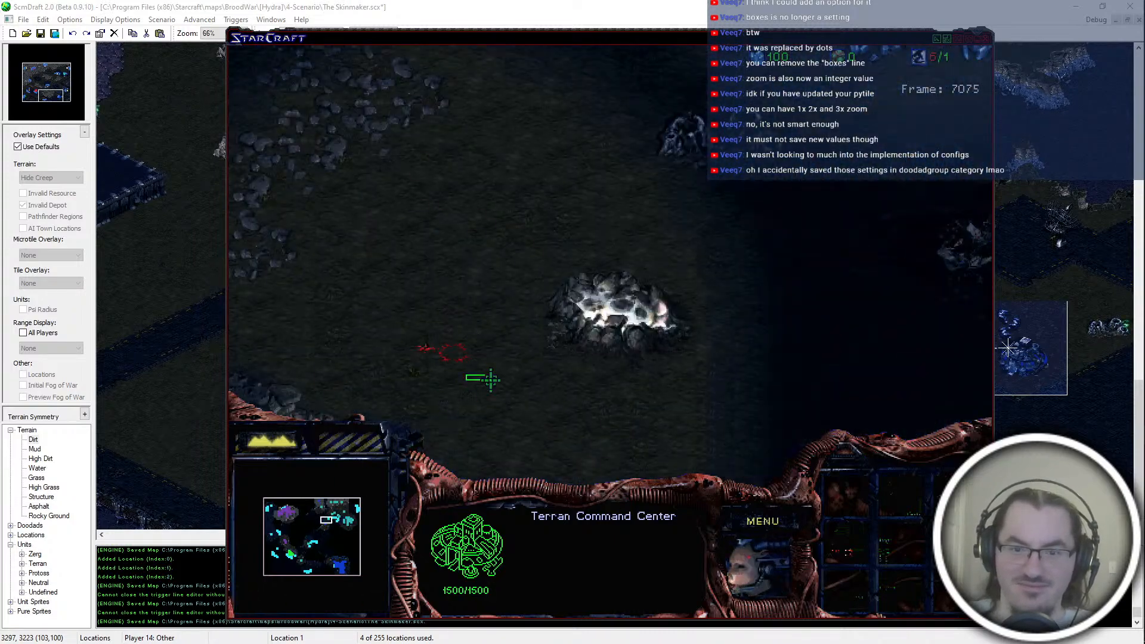
{"action": "left_click", "coordinate": [333, 504]}
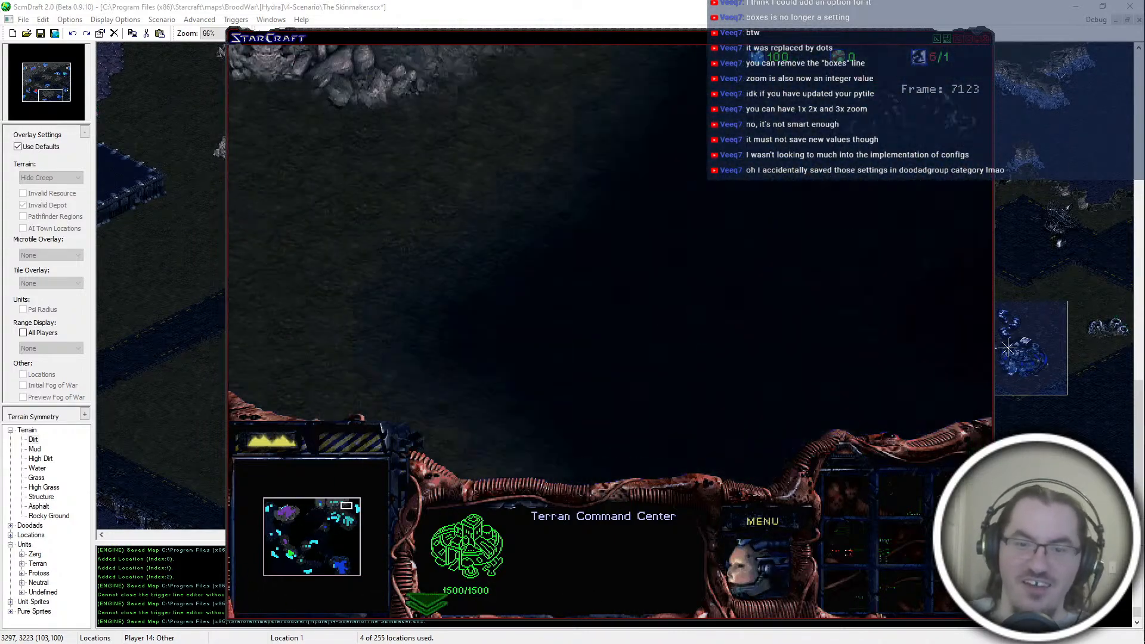
Step: Examine the blue base in the southeast, inspecting the damaged Armory, a Missile Turret and a Bunker
{"action": "left_click_drag", "start_coordinate": [307, 509], "coordinate": [341, 565]}
{"action": "left_click", "coordinate": [554, 445]}
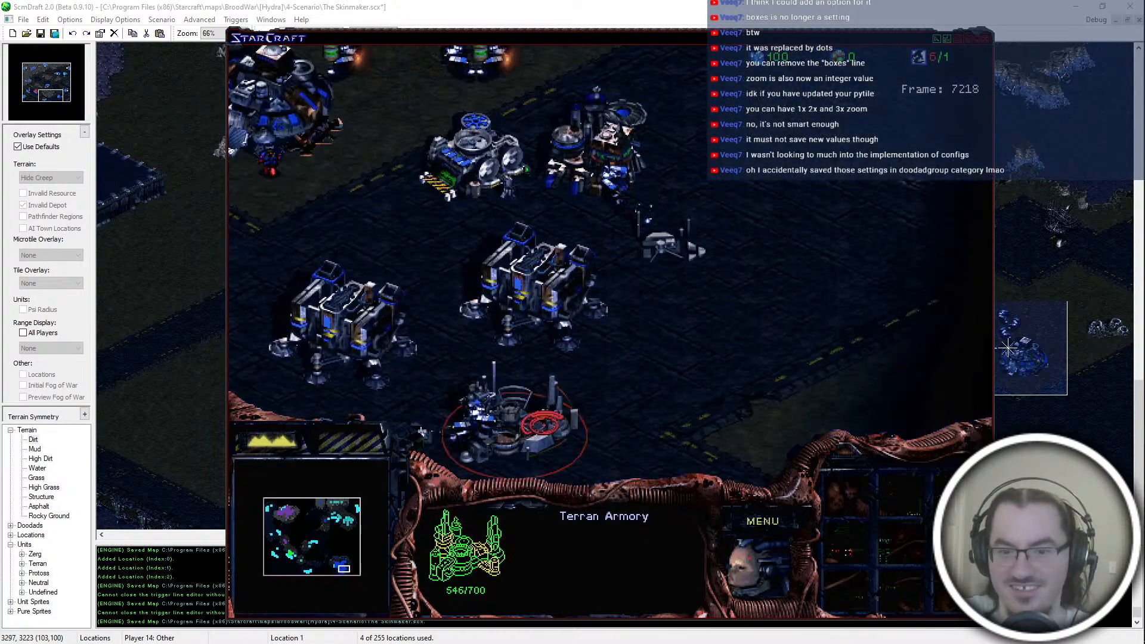
{"action": "left_click", "coordinate": [669, 241]}
{"action": "left_click", "coordinate": [588, 312]}
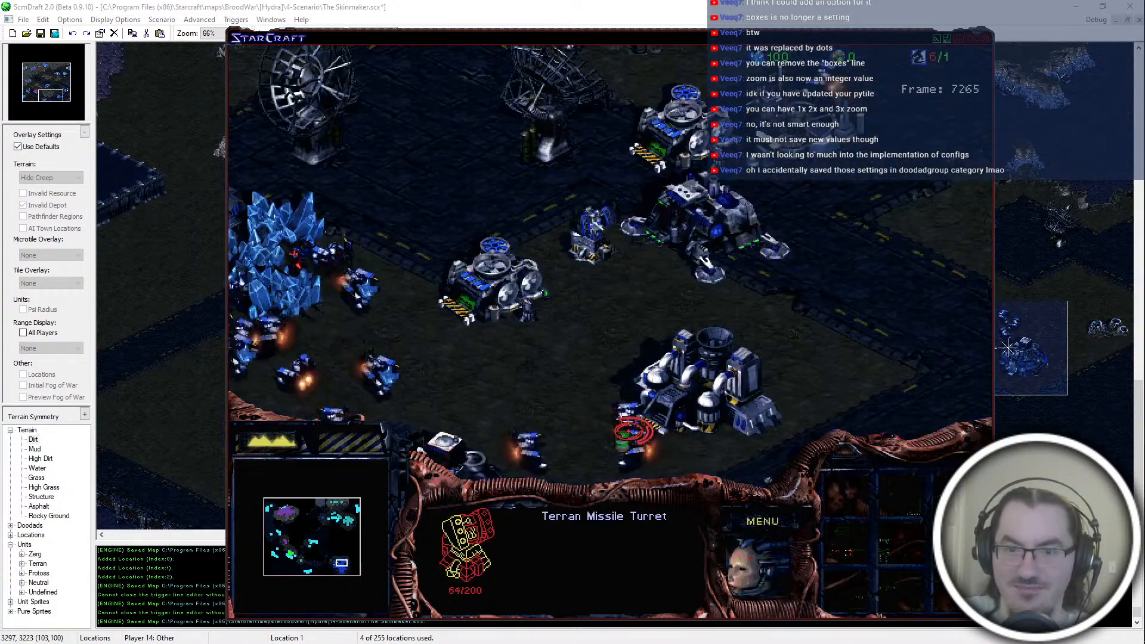
{"action": "left_click", "coordinate": [716, 362]}
{"action": "left_click", "coordinate": [921, 259]}
{"action": "left_click", "coordinate": [601, 319]}
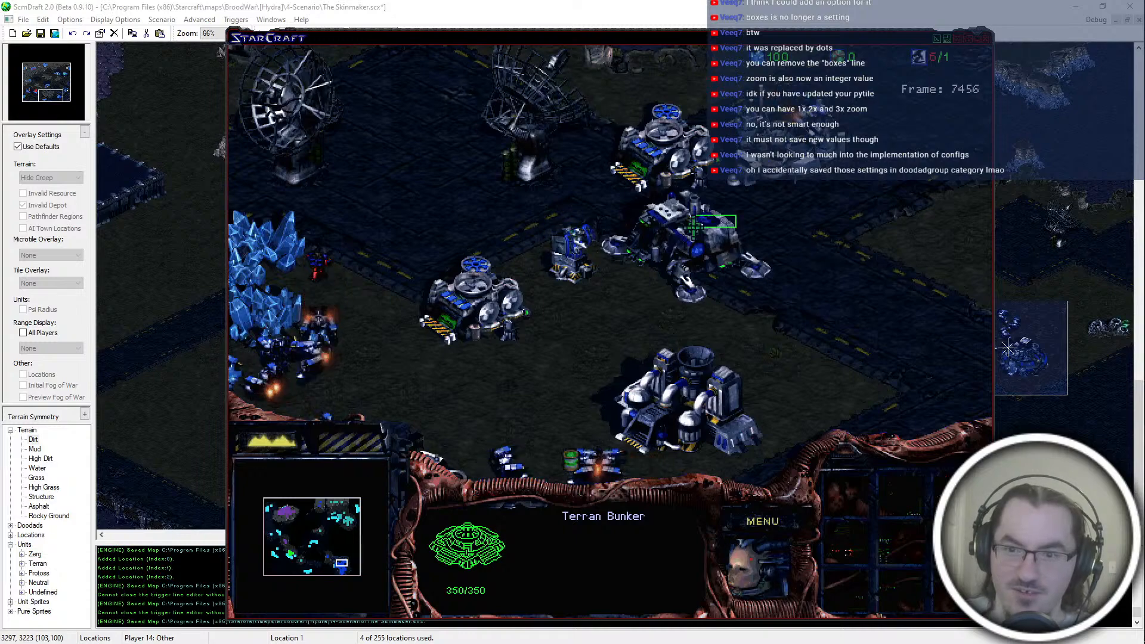
Step: Inspect blue's Engineering Bay, intact Missile Turret, Barracks and the Bunker beside them
{"action": "left_click", "coordinate": [737, 215]}
{"action": "middle_click_drag", "start_coordinate": [834, 306], "coordinate": [691, 230]}
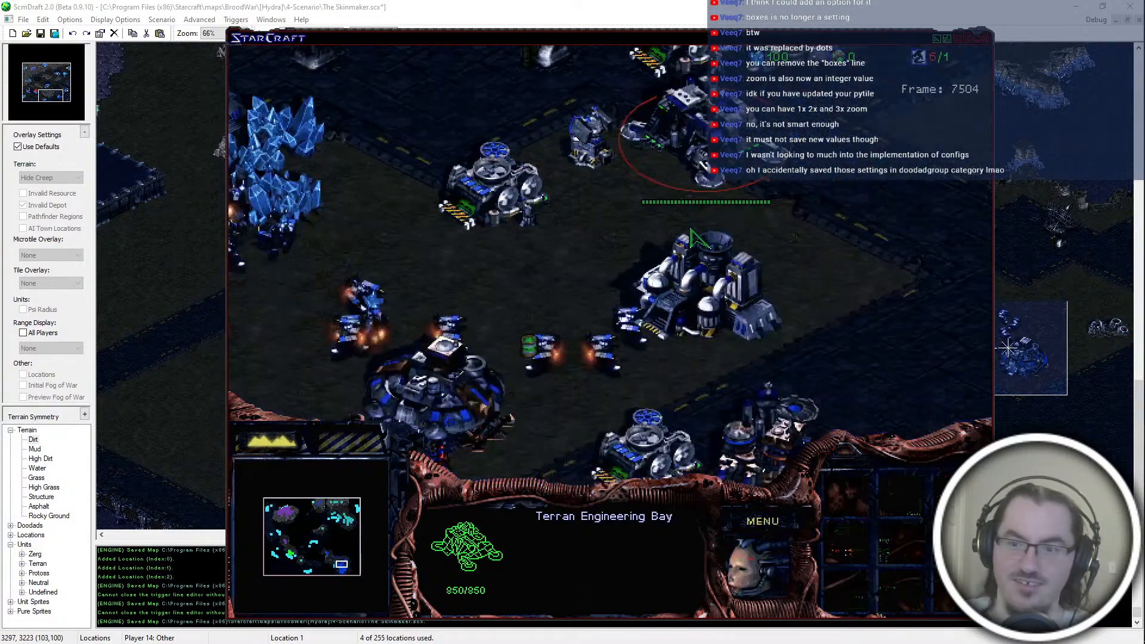
{"action": "left_click", "coordinate": [592, 145]}
{"action": "key", "text": "Down"}
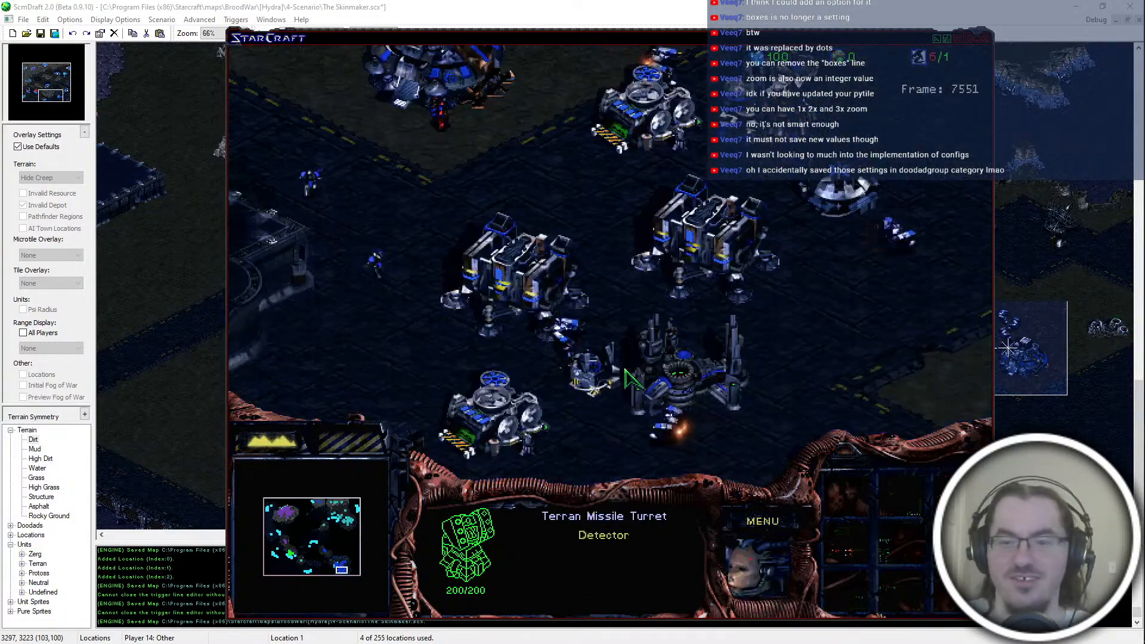
{"action": "left_click", "coordinate": [593, 291]}
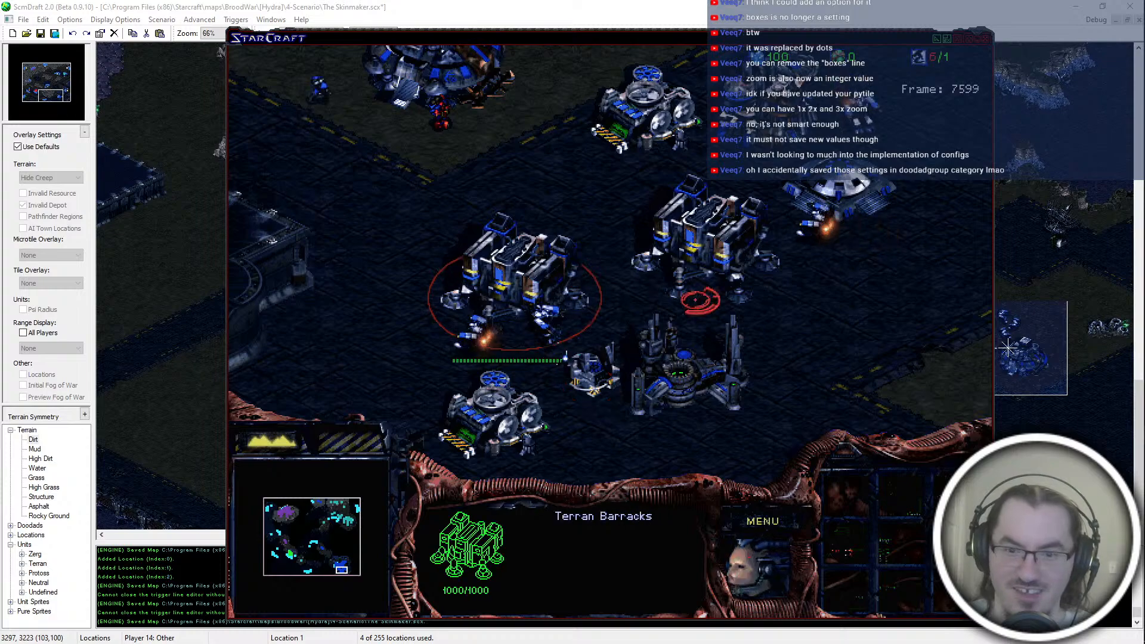
{"action": "left_click", "coordinate": [841, 192]}
{"action": "left_click", "coordinate": [859, 122]}
{"action": "mouse_move", "coordinate": [620, 165]}
{"action": "middle_mouse_down"}
{"action": "mouse_move", "coordinate": [498, 290]}
{"action": "mouse_move", "coordinate": [640, 164]}
{"action": "middle_mouse_up"}
{"action": "left_click", "coordinate": [891, 192]}
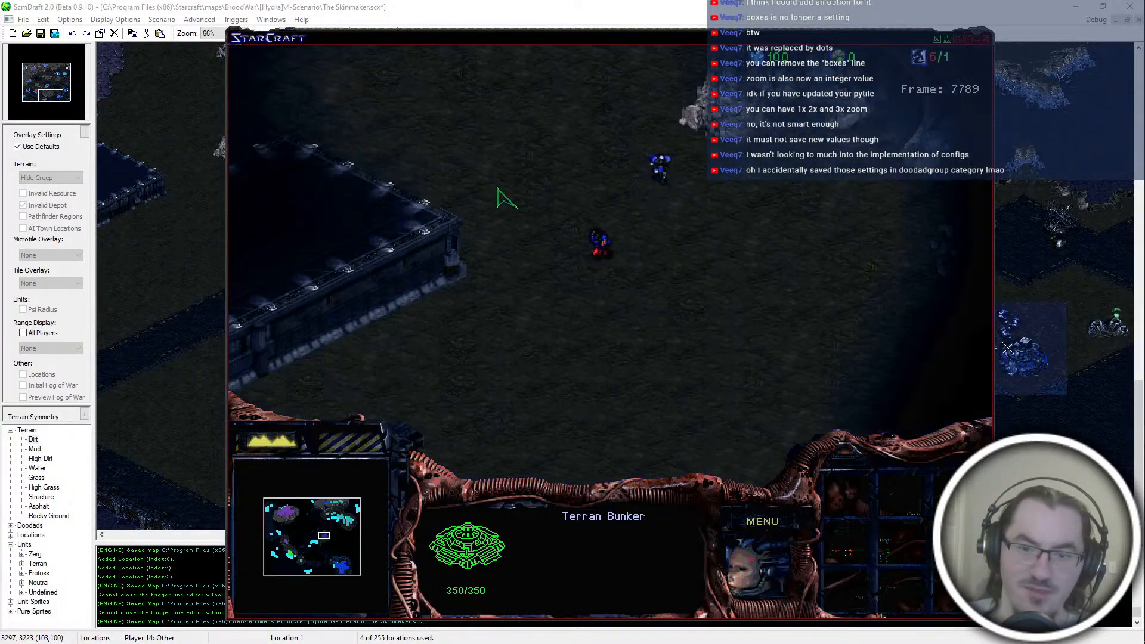
Step: Examine the blue Marines attacking the Engineering Bay at teal's northern outpost
{"action": "left_click", "coordinate": [328, 506]}
{"action": "left_click", "coordinate": [332, 502]}
{"action": "left_click", "coordinate": [314, 344]}
{"action": "left_click", "coordinate": [542, 333]}
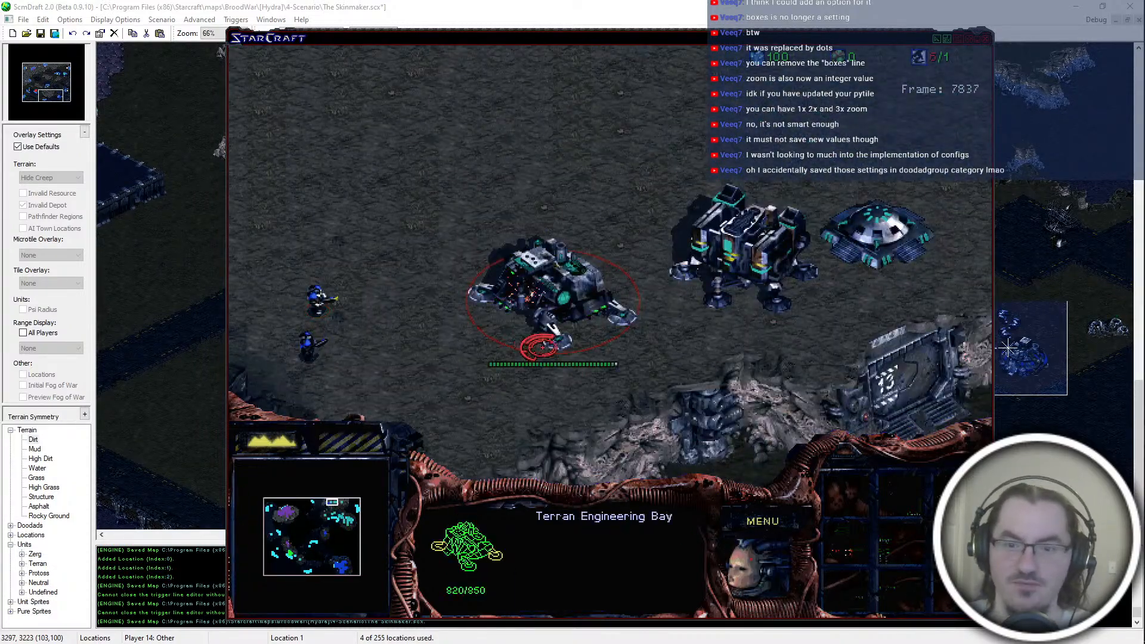
{"action": "left_click", "coordinate": [342, 517]}
Step: Inspect the purple Marines and Firebat attacking the red Zerg base from the north
{"action": "left_click", "coordinate": [284, 546]}
{"action": "left_click", "coordinate": [289, 547]}
{"action": "left_click_drag", "start_coordinate": [440, 358], "coordinate": [657, 303]}
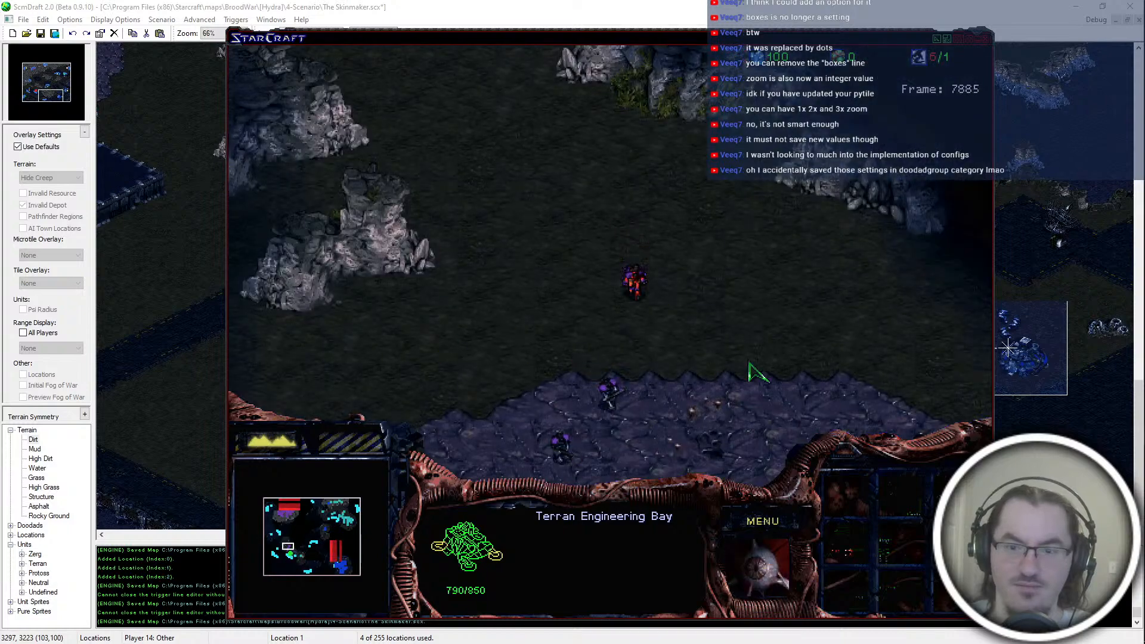
{"action": "left_click", "coordinate": [288, 549]}
{"action": "left_click_drag", "start_coordinate": [623, 365], "coordinate": [589, 366]}
{"action": "left_click_drag", "start_coordinate": [655, 384], "coordinate": [699, 429]}
{"action": "left_click", "coordinate": [562, 289]}
{"action": "left_click", "coordinate": [616, 237]}
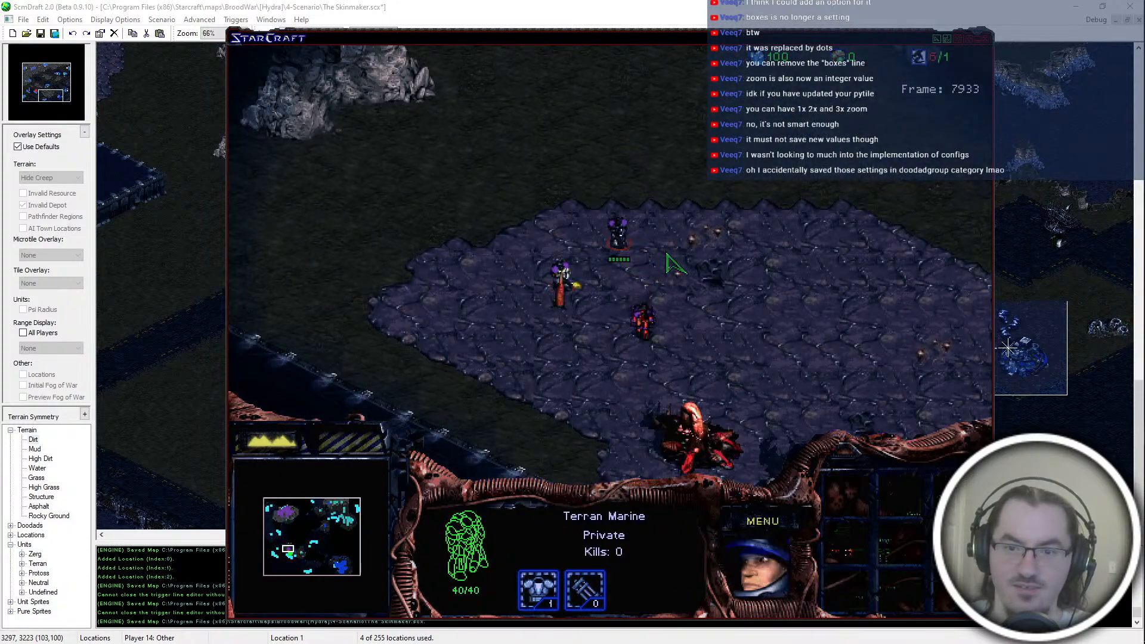
{"action": "left_click", "coordinate": [644, 327]}
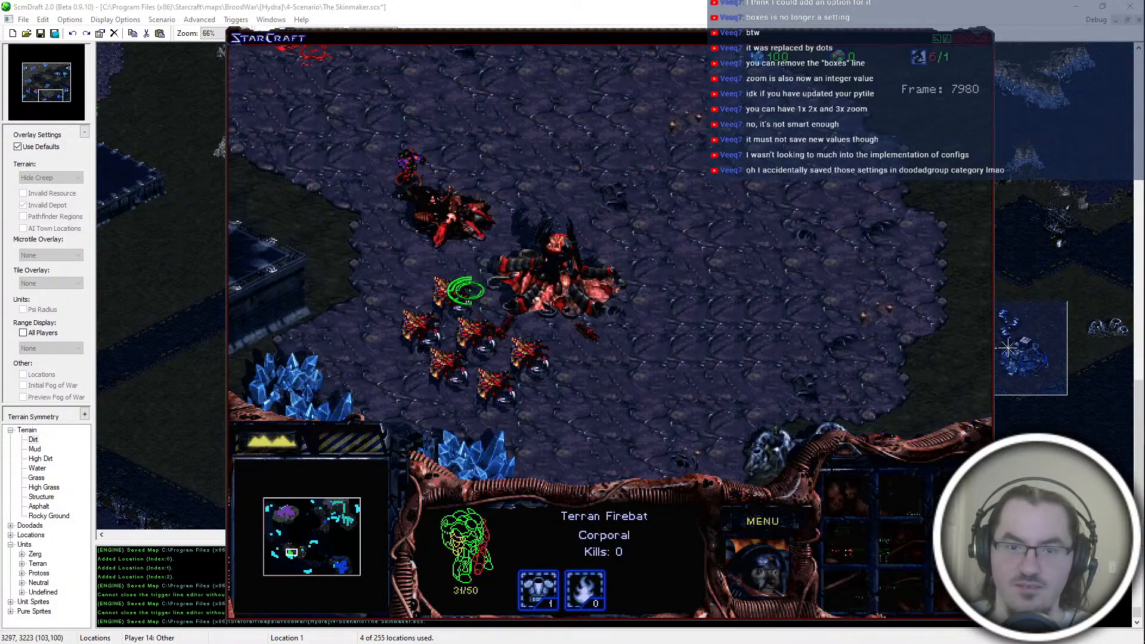
Step: Send a red Drone to attack the purple Marine on the creep and bring it back beside the Hatchery
{"action": "left_click", "coordinate": [474, 301]}
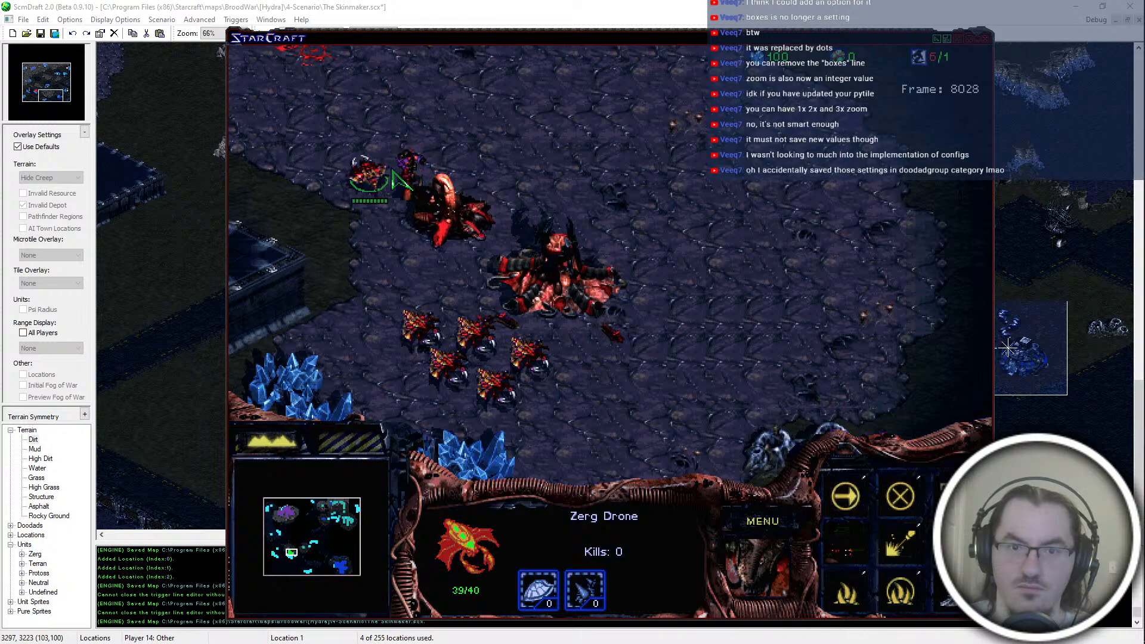
{"action": "right_click", "coordinate": [325, 92]}
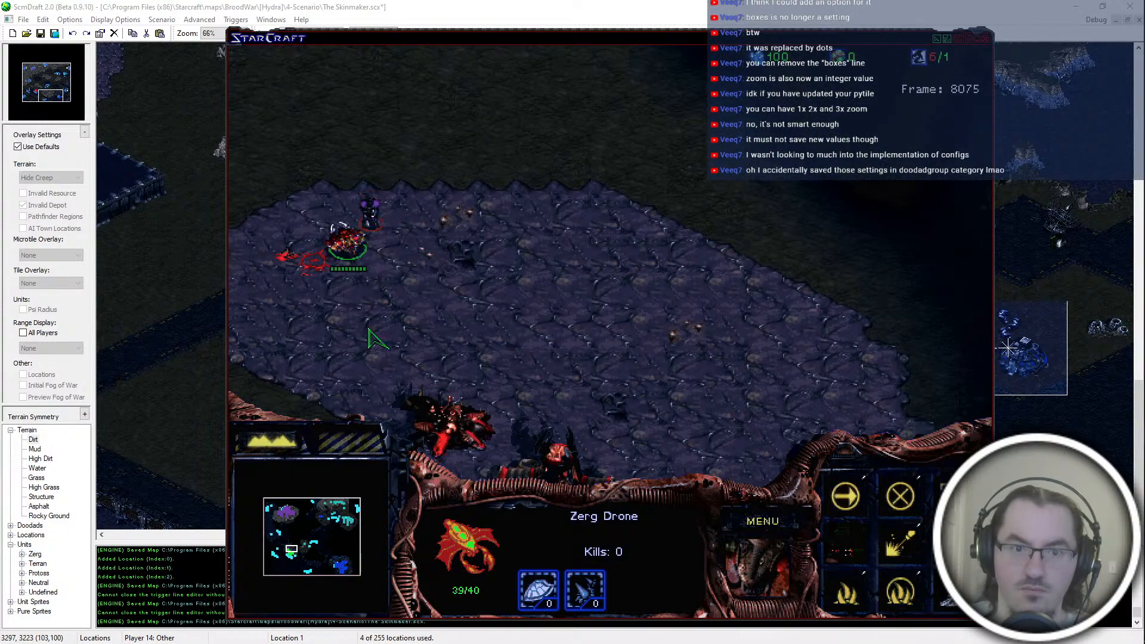
{"action": "right_click", "coordinate": [392, 213]}
{"action": "right_click", "coordinate": [371, 206]}
{"action": "key", "text": "Down"}
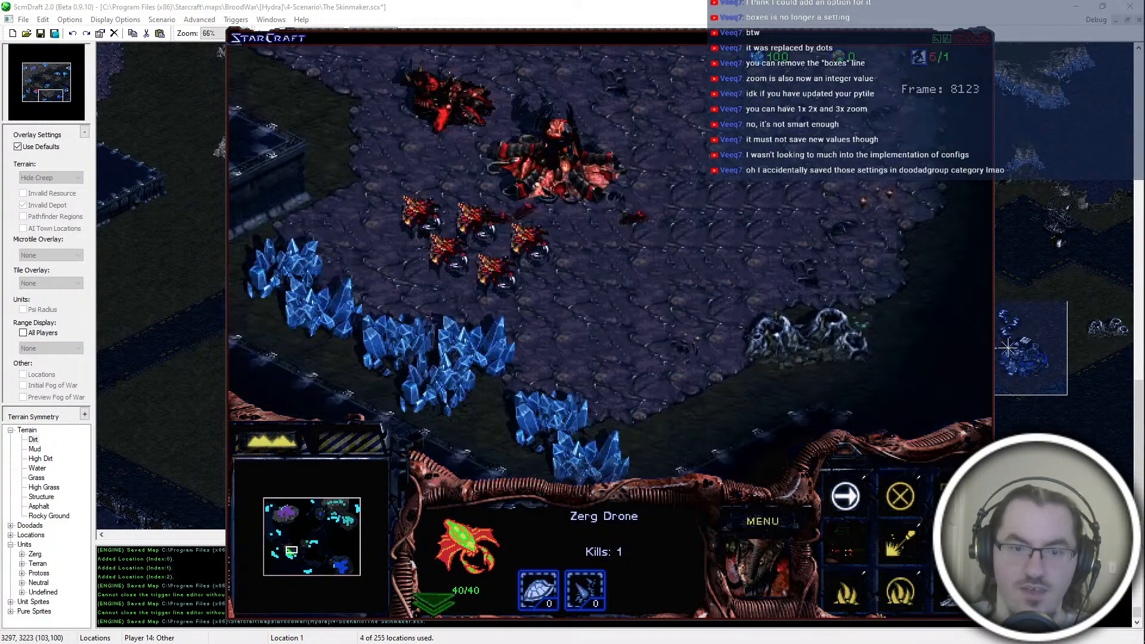
{"action": "right_click", "coordinate": [445, 190]}
Step: Inspect purple's mineral line and one of the SCVs working there
{"action": "left_click_drag", "start_coordinate": [300, 520], "coordinate": [281, 511]}
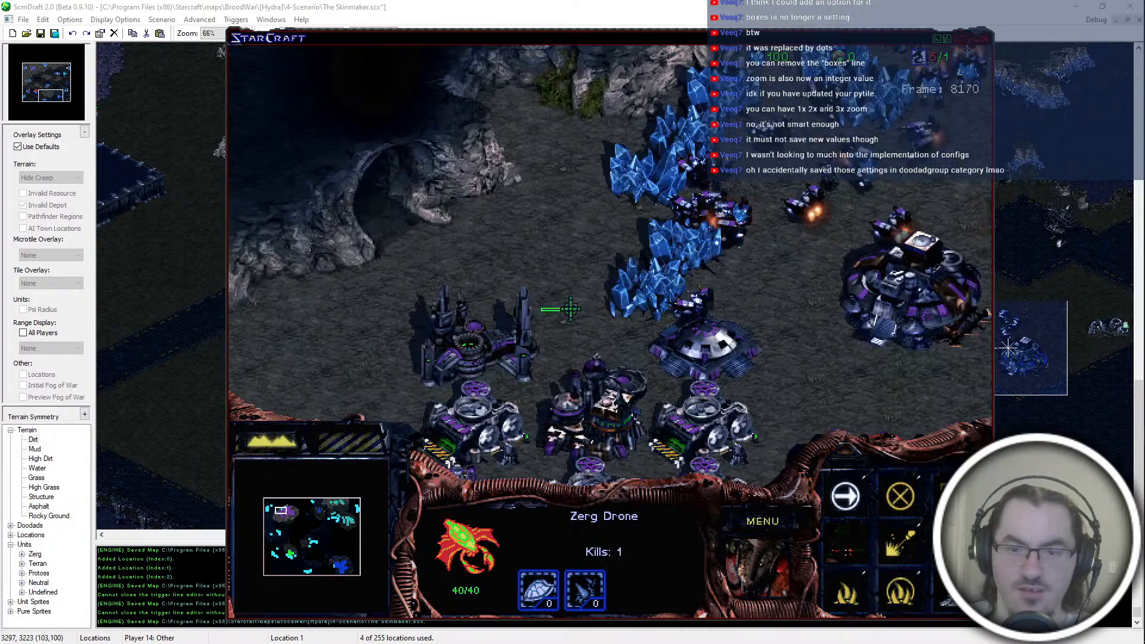
{"action": "left_click", "coordinate": [678, 308]}
{"action": "left_click", "coordinate": [679, 324]}
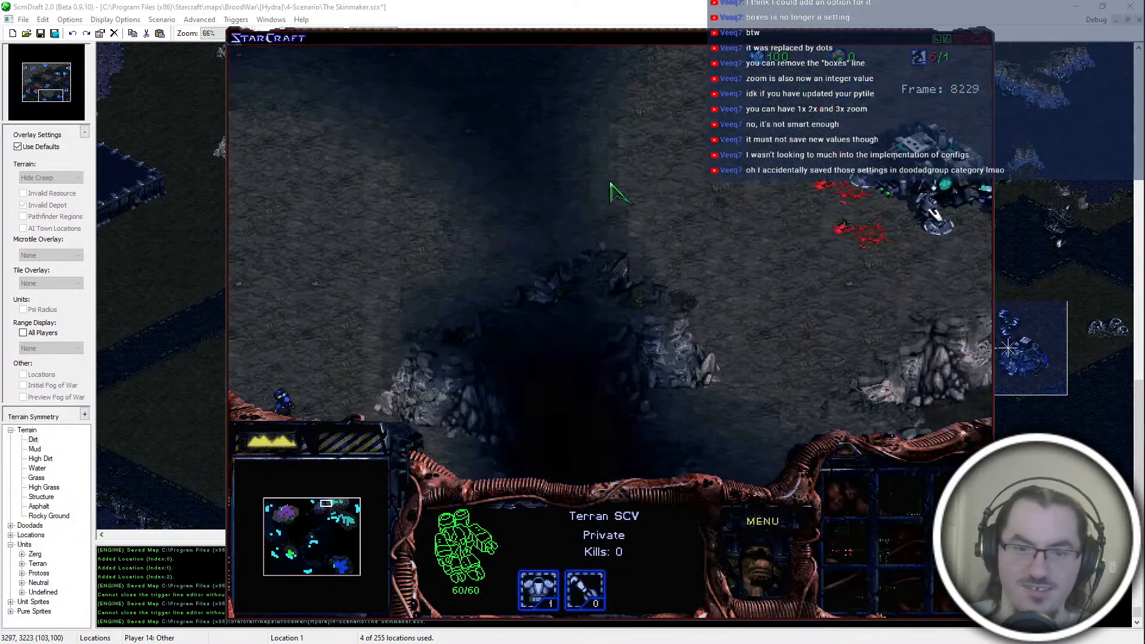
Step: Inspect the Marine, Engineering Bay and Firebat at teal's northern outpost
{"action": "key", "text": "Left"}
{"action": "left_click_drag", "start_coordinate": [844, 202], "coordinate": [478, 418]}
{"action": "key", "text": "Right"}
{"action": "key", "text": "Up"}
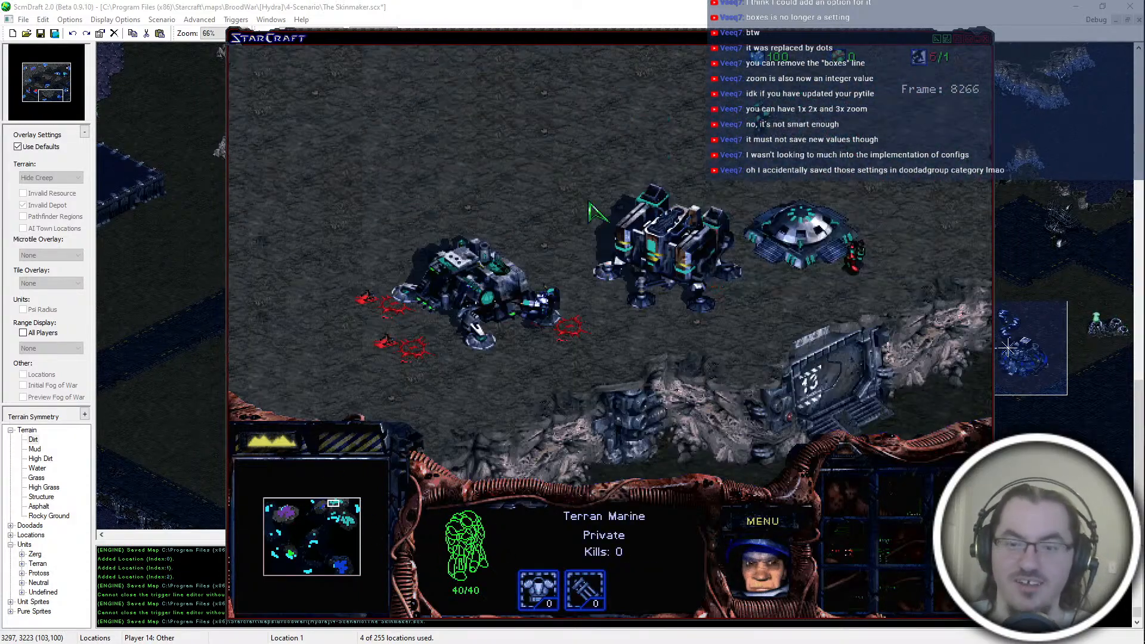
{"action": "left_click", "coordinate": [552, 348]}
{"action": "left_click", "coordinate": [498, 297]}
{"action": "key", "text": "Left"}
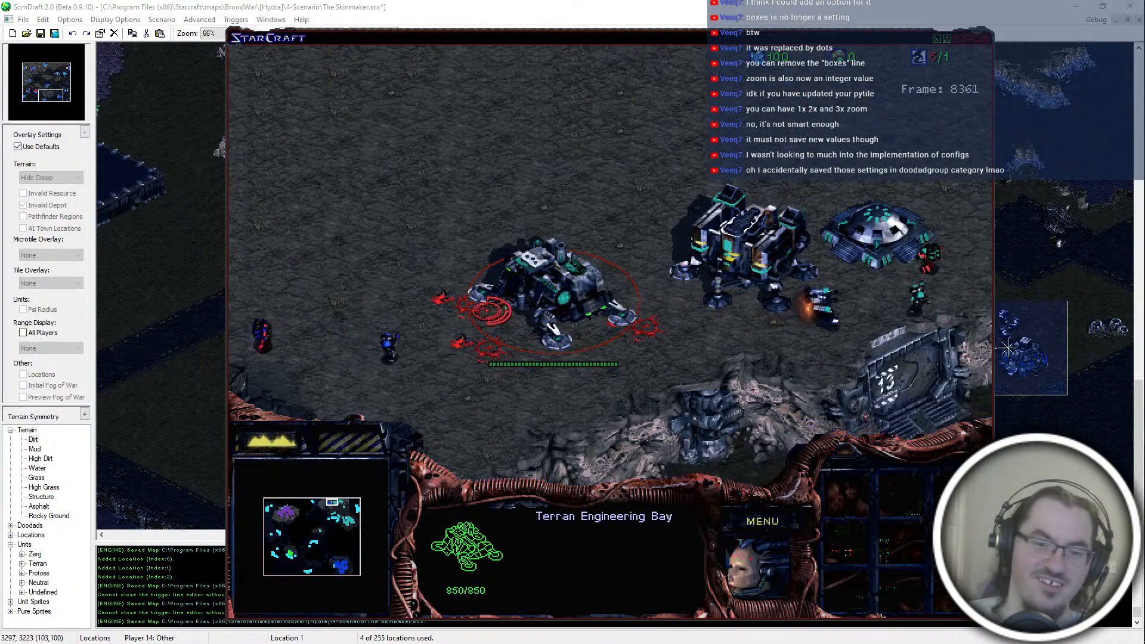
{"action": "left_click", "coordinate": [434, 338]}
{"action": "left_click", "coordinate": [528, 333]}
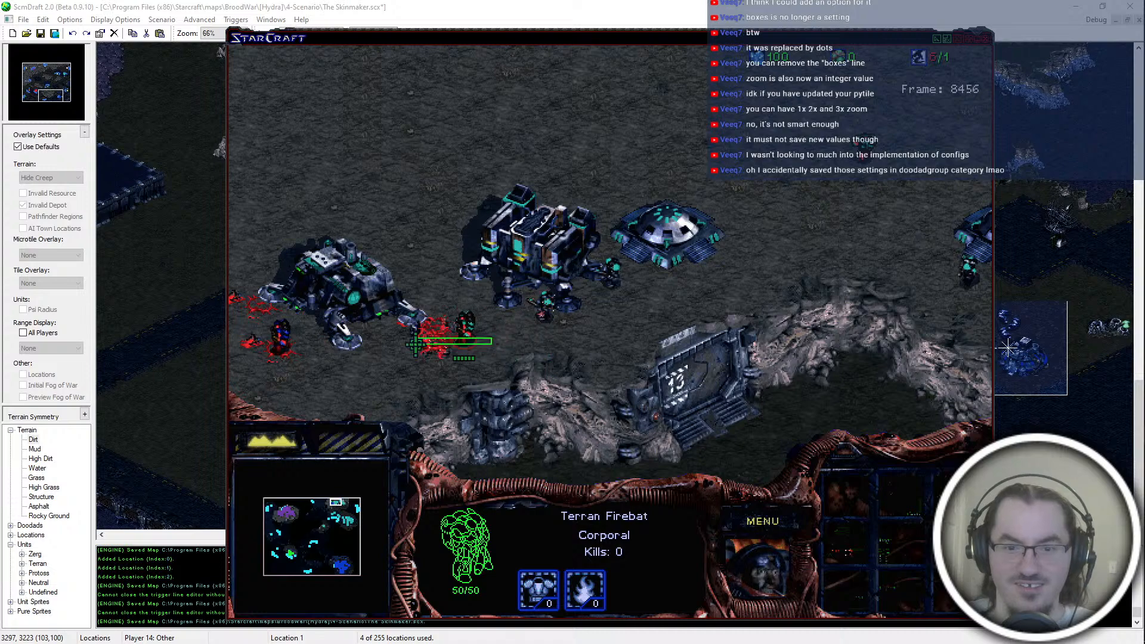
Step: Examine the Engineering Bay and the neighbouring Barracks as troops move around teal's northern outpost
{"action": "left_click", "coordinate": [763, 298]}
{"action": "left_click", "coordinate": [692, 238]}
{"action": "left_click", "coordinate": [747, 311]}
{"action": "left_click", "coordinate": [627, 319]}
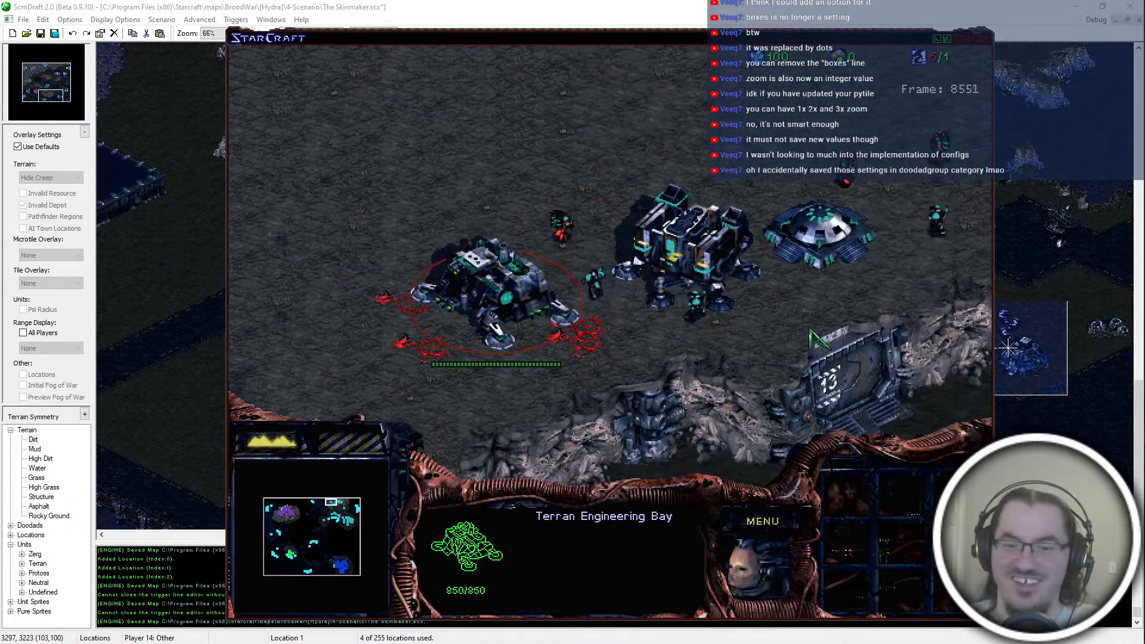
{"action": "left_click", "coordinate": [695, 203]}
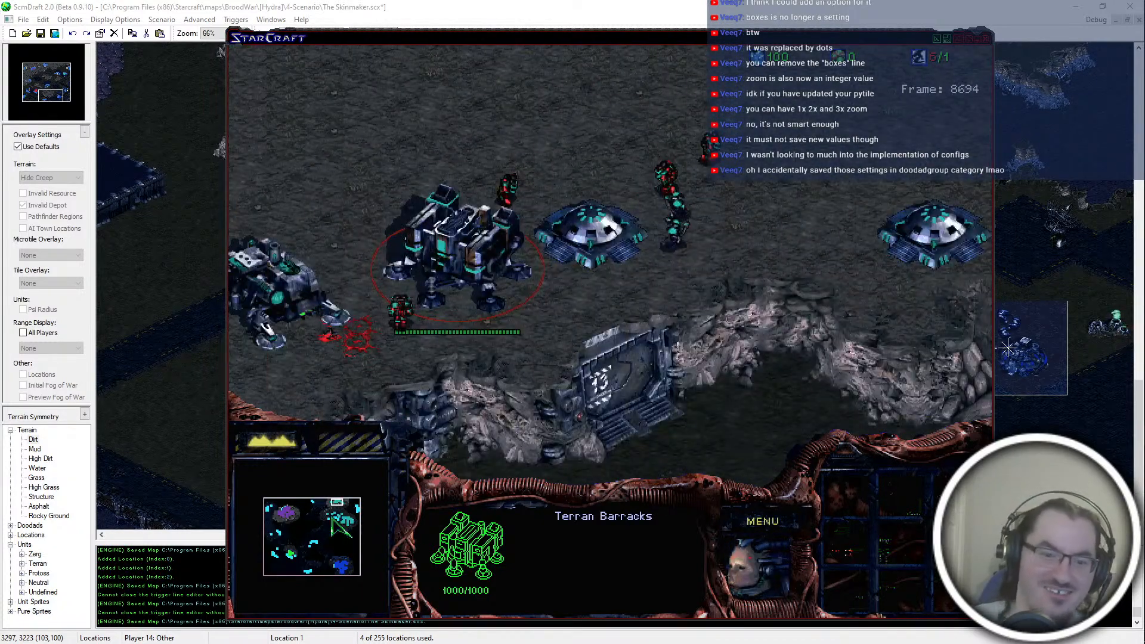
Step: Check the condition of the Missile Turret in teal's main base
{"action": "left_click", "coordinate": [344, 523]}
{"action": "left_click", "coordinate": [351, 527]}
{"action": "left_click", "coordinate": [344, 520]}
{"action": "left_click_drag", "start_coordinate": [524, 286], "coordinate": [476, 298]}
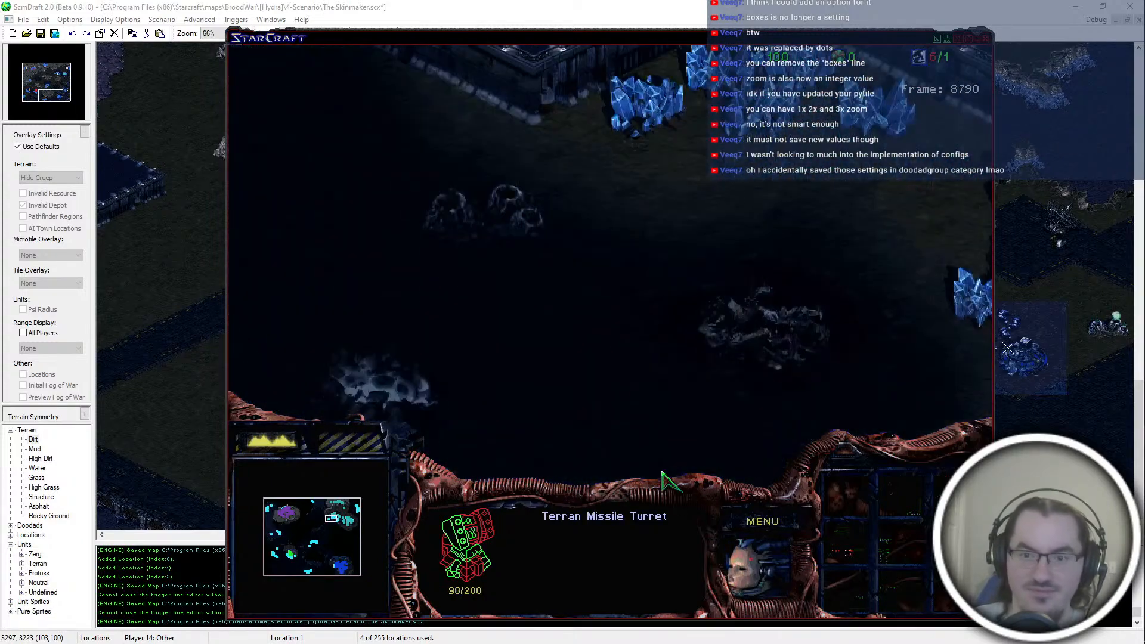
Step: Inspect purple's main base around the two Barracks and check its Armory
{"action": "left_click", "coordinate": [283, 511]}
{"action": "left_click", "coordinate": [289, 512]}
{"action": "left_click", "coordinate": [283, 514]}
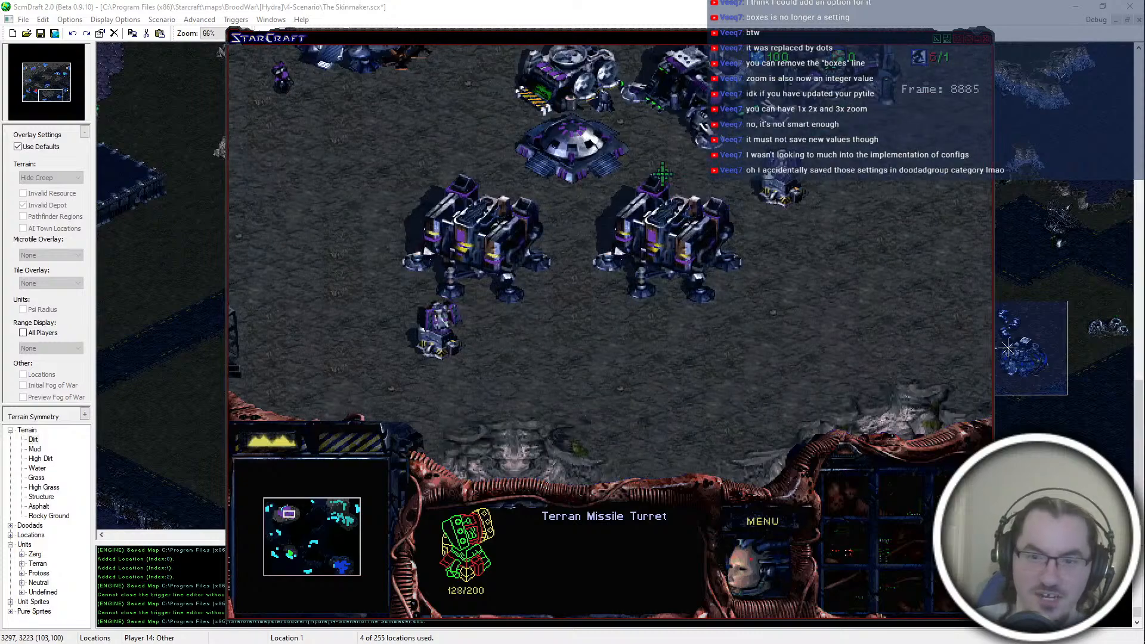
{"action": "left_click", "coordinate": [714, 230]}
{"action": "left_click", "coordinate": [582, 206]}
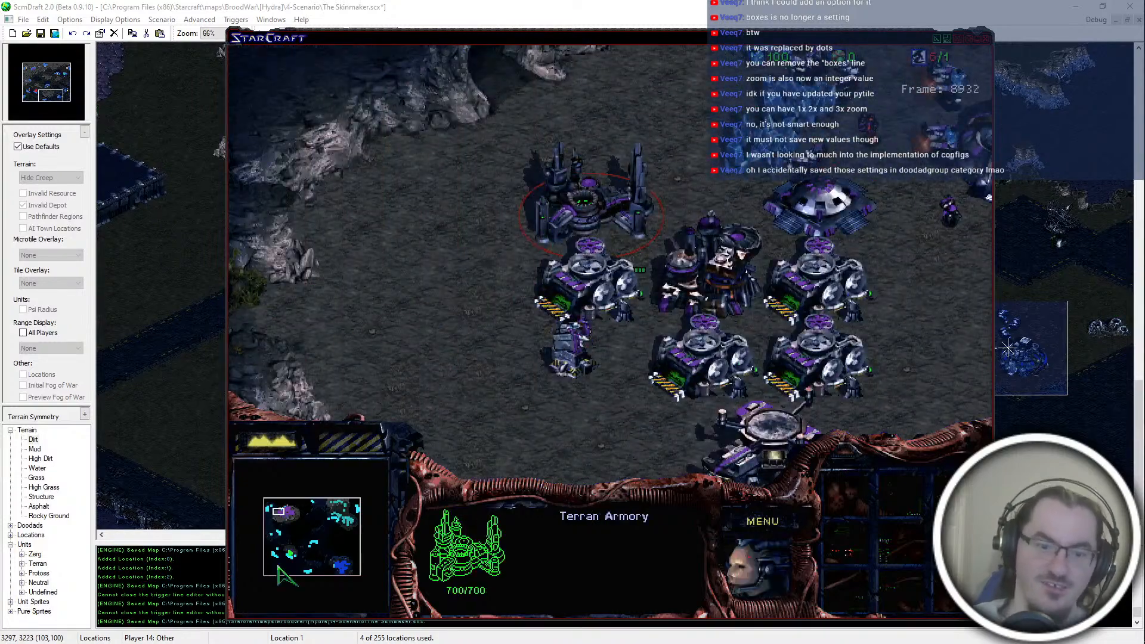
Step: Inspect blue's Command Center and Starports and compare them with purple's Starport
{"action": "left_click", "coordinate": [327, 568]}
{"action": "left_click", "coordinate": [337, 572]}
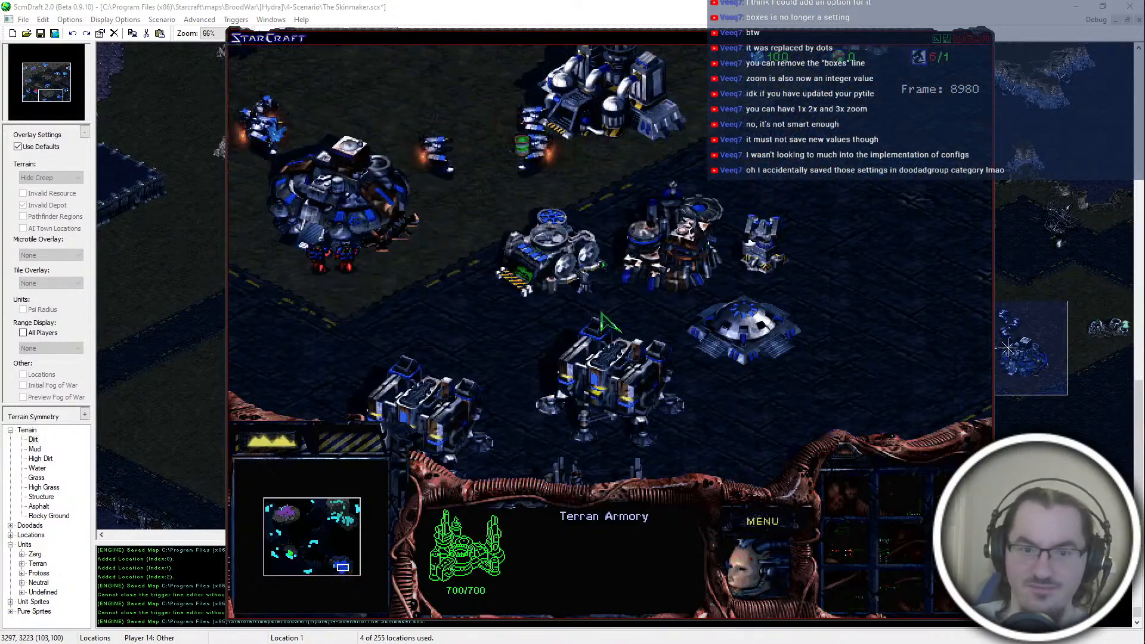
{"action": "left_click", "coordinate": [507, 380]}
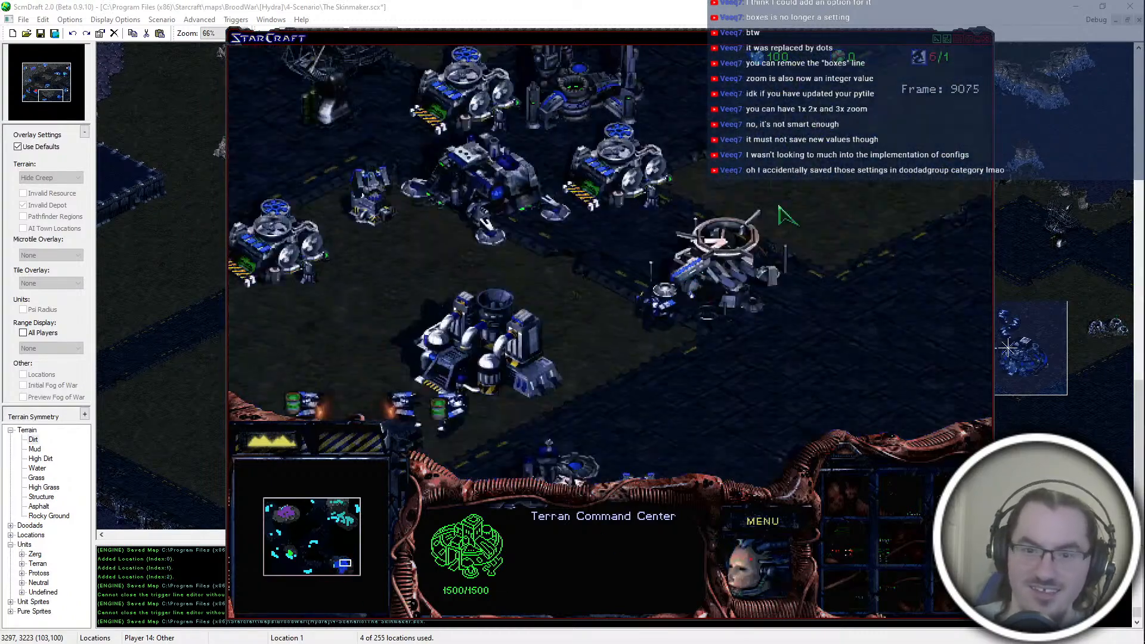
{"action": "left_click", "coordinate": [723, 245]}
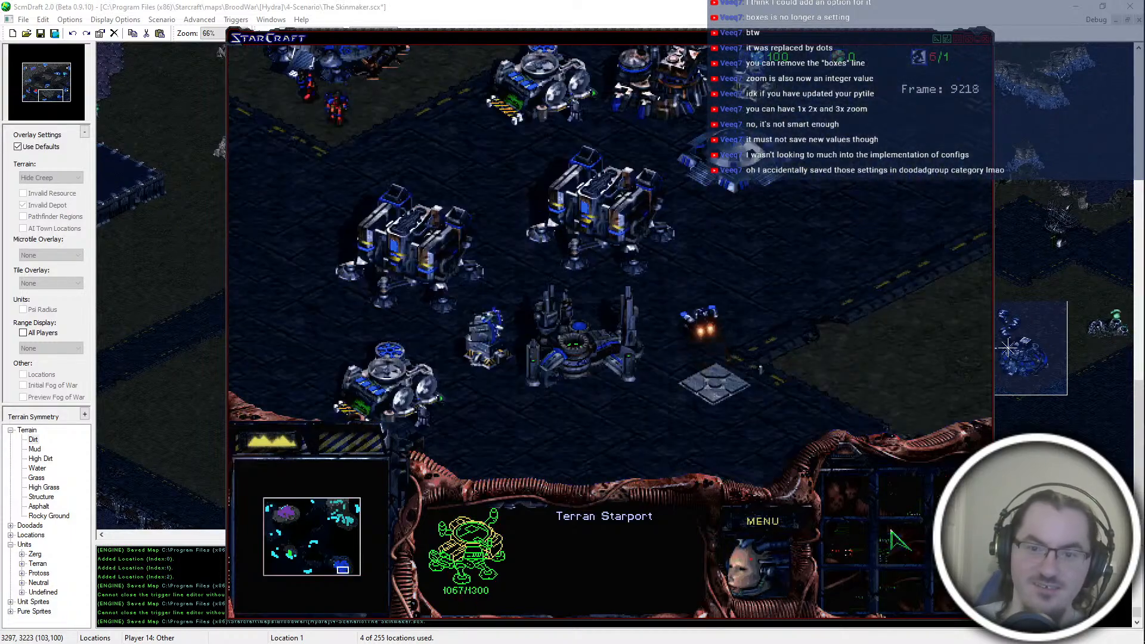
{"action": "left_click", "coordinate": [674, 427]}
{"action": "left_click", "coordinate": [818, 357]}
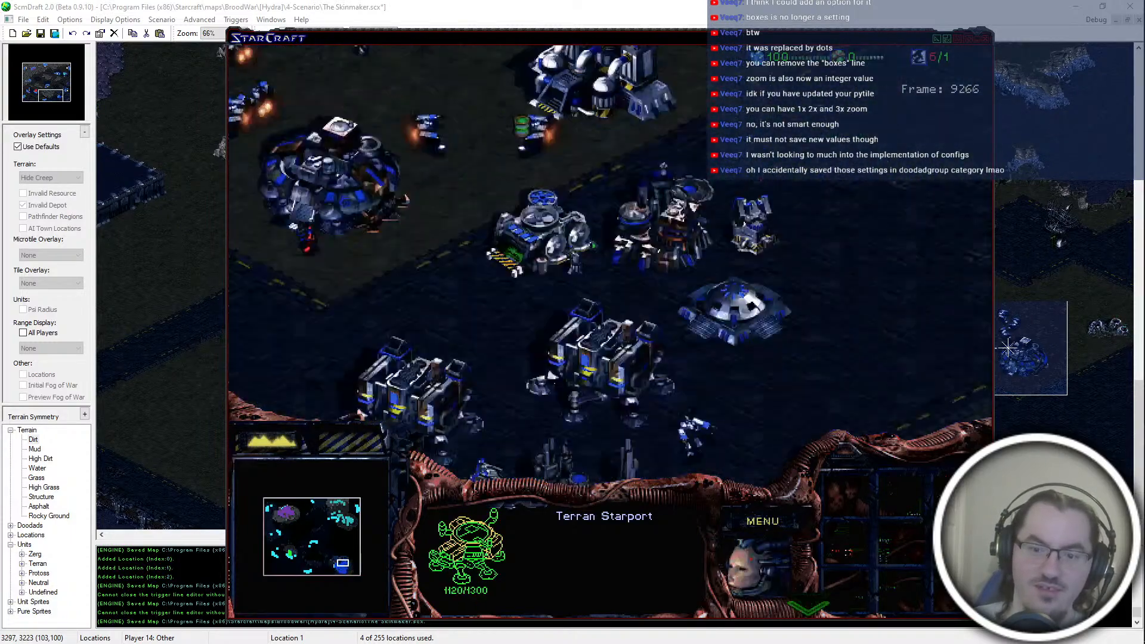
{"action": "left_click", "coordinate": [292, 512]}
{"action": "left_click", "coordinate": [520, 254]}
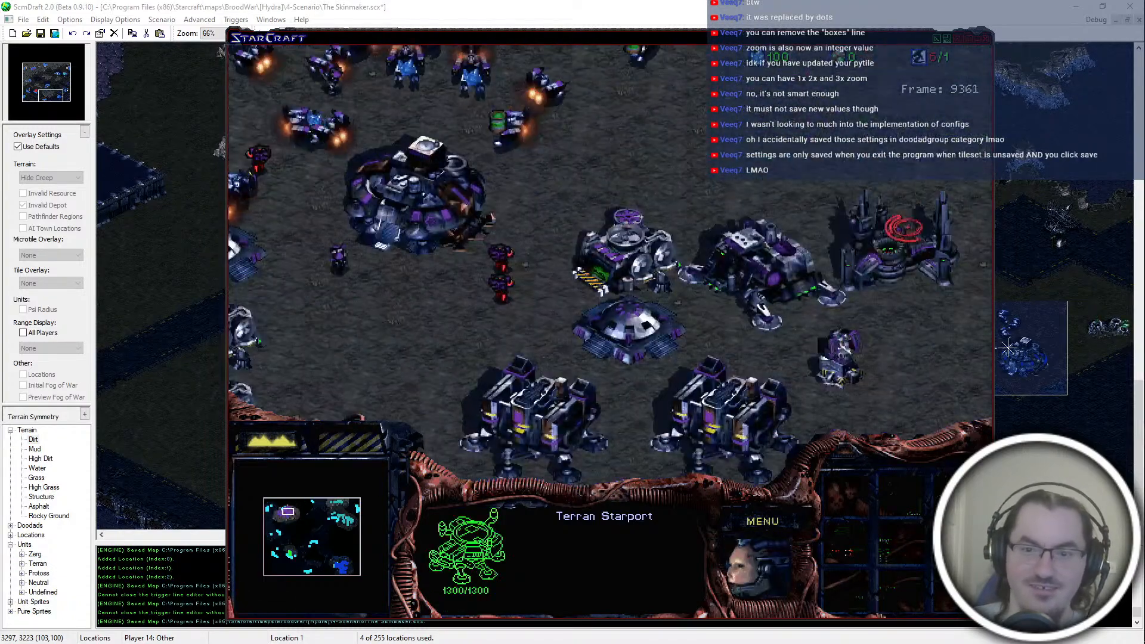
Step: Examine the teal SCV on the platform edge and the Factory under construction
{"action": "left_click", "coordinate": [346, 518]}
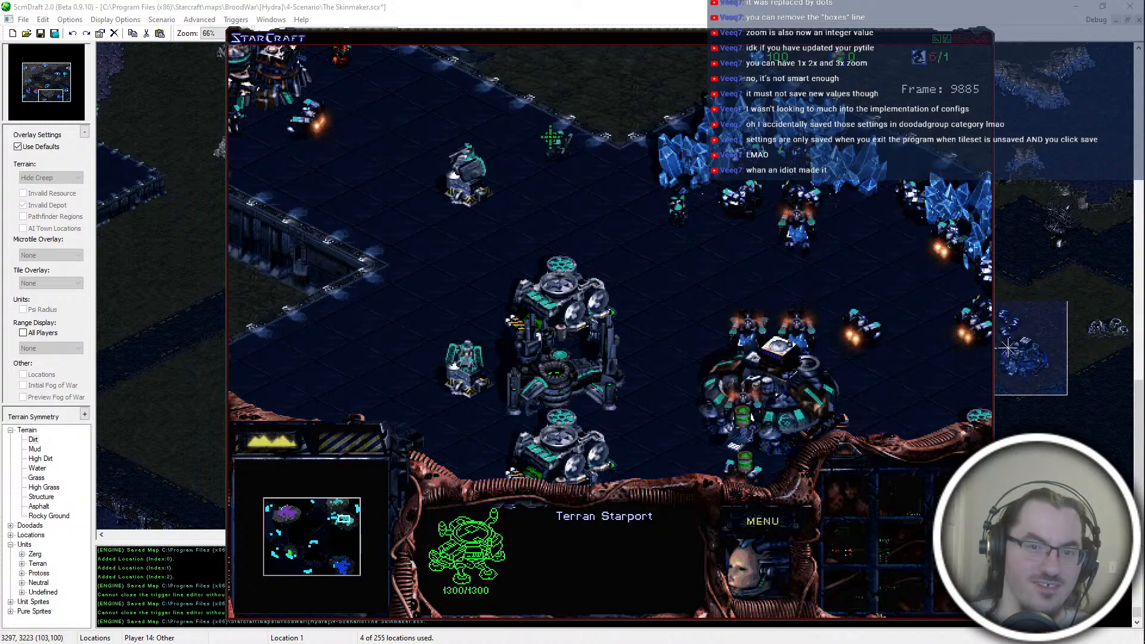
{"action": "left_click", "coordinate": [518, 301]}
{"action": "left_click_drag", "start_coordinate": [605, 238], "coordinate": [708, 334]}
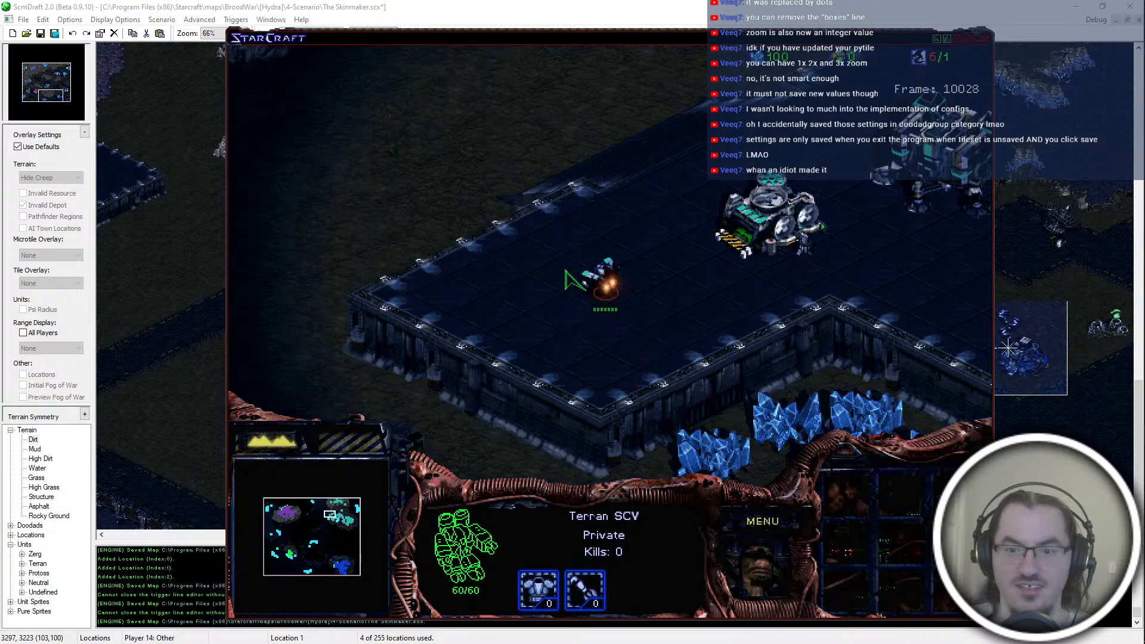
{"action": "left_click", "coordinate": [588, 301]}
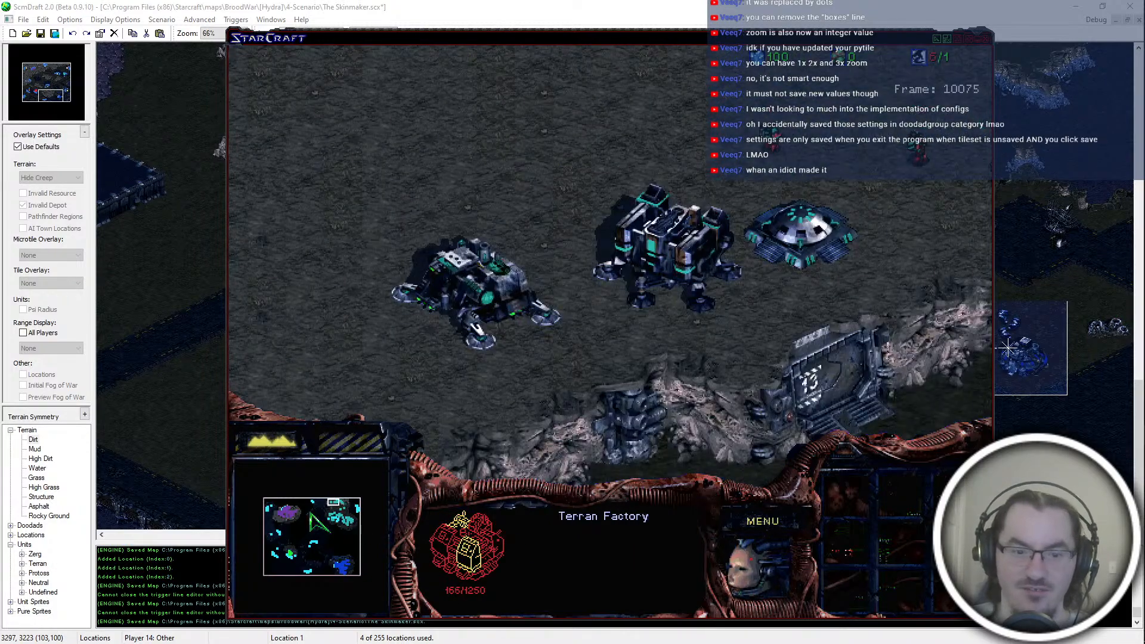
Step: Inspect purple's southern base entrance and the Supply Depot being built beside it
{"action": "left_click", "coordinate": [282, 513]}
{"action": "left_click", "coordinate": [775, 185]}
{"action": "left_click", "coordinate": [658, 350]}
{"action": "left_click", "coordinate": [899, 77]}
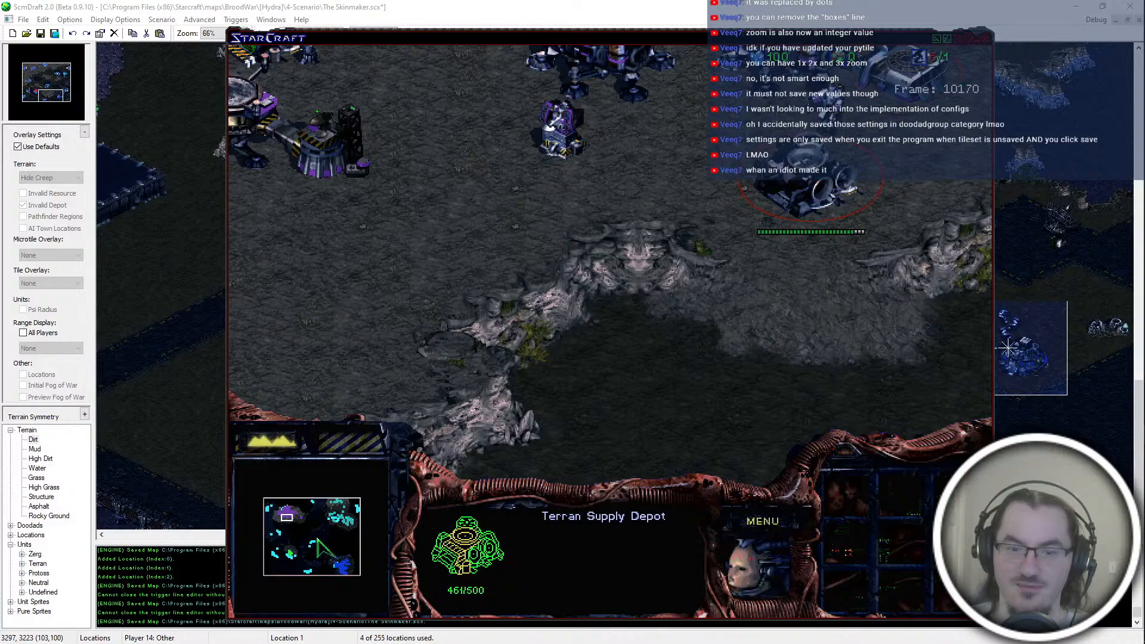
Step: Inspect blue's unfinished Starport and the Science Facility being built on the road west of its minerals
{"action": "left_click", "coordinate": [352, 567]}
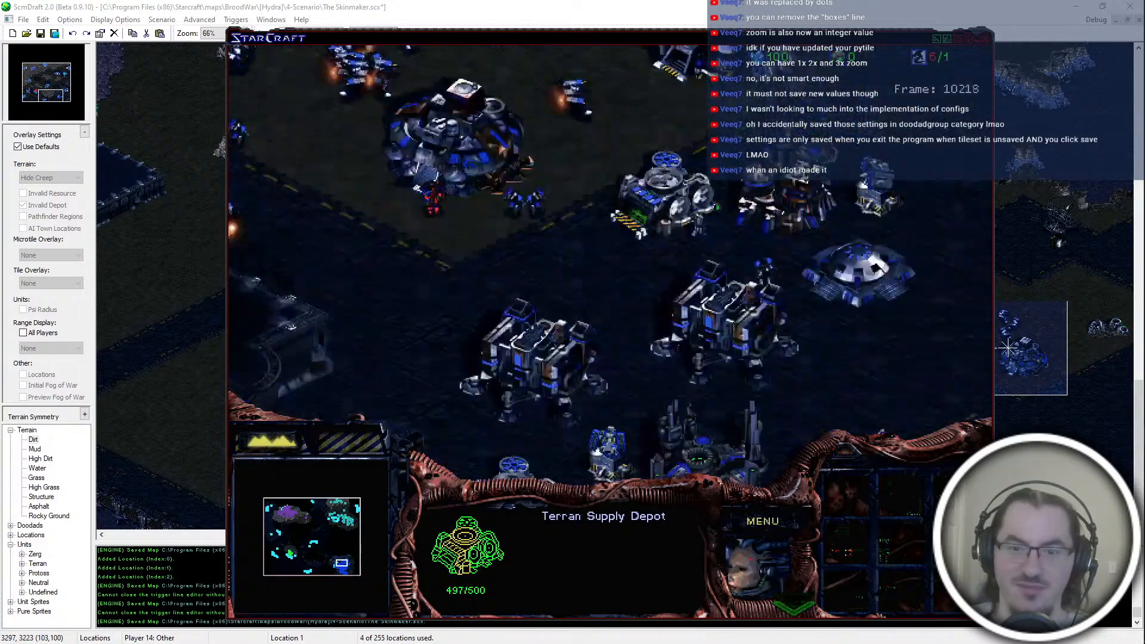
{"action": "left_click", "coordinate": [728, 248]}
{"action": "left_click", "coordinate": [759, 402]}
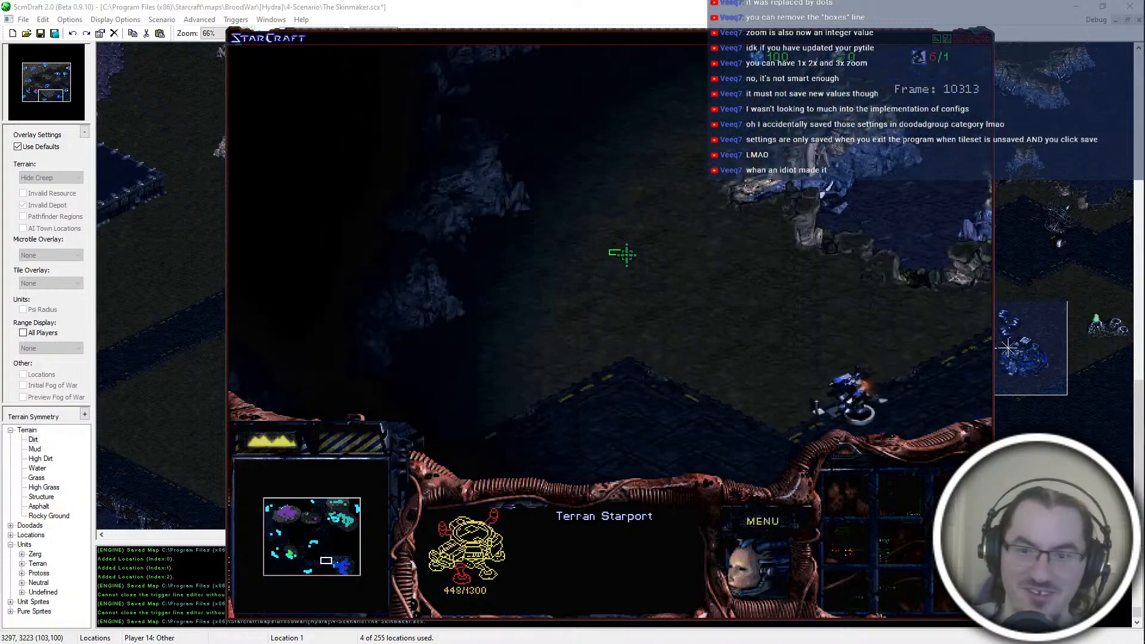
{"action": "left_click", "coordinate": [864, 396]}
{"action": "left_click", "coordinate": [874, 414]}
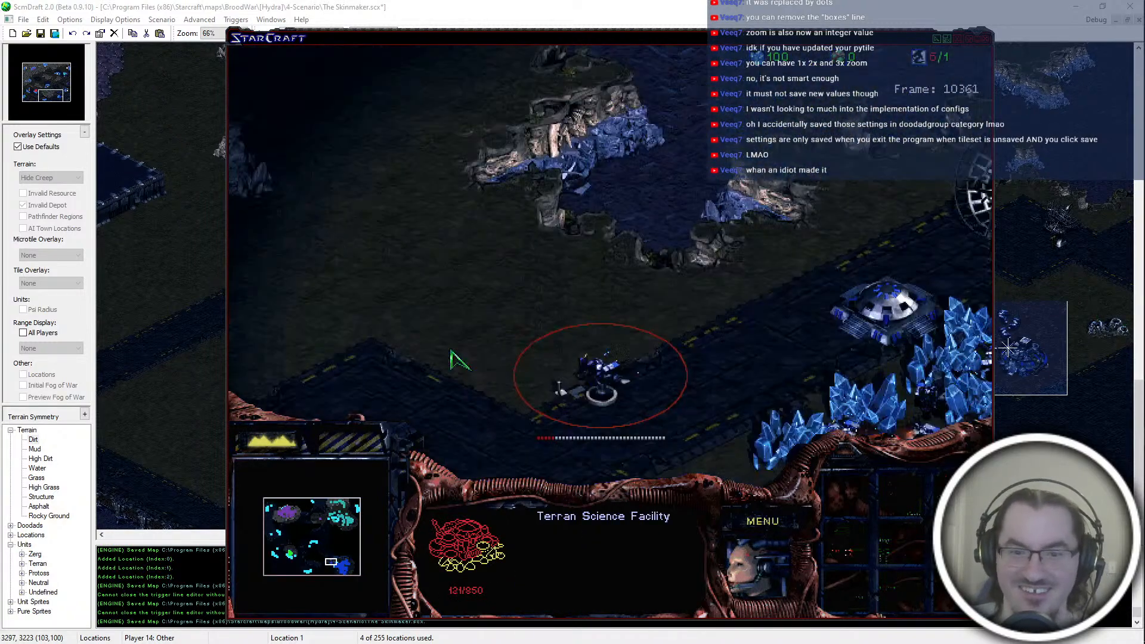
Step: Examine the Vespene Geyser and the purple Dropship flying over the crystals below teal's platform
{"action": "left_click", "coordinate": [351, 502]}
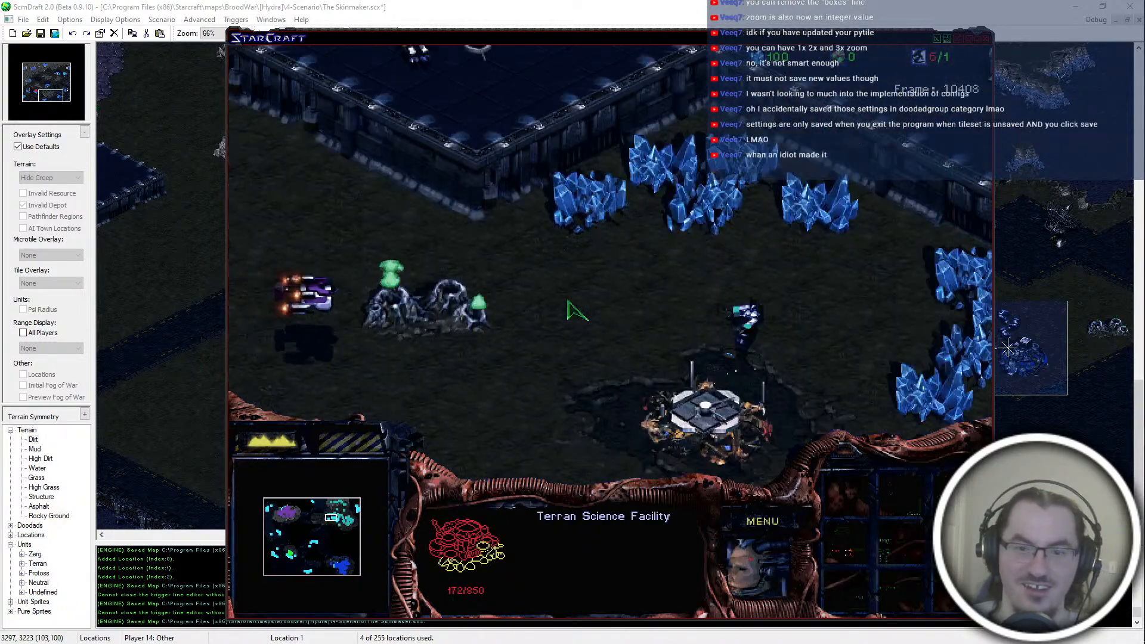
{"action": "left_click", "coordinate": [661, 417]}
{"action": "left_click", "coordinate": [496, 310]}
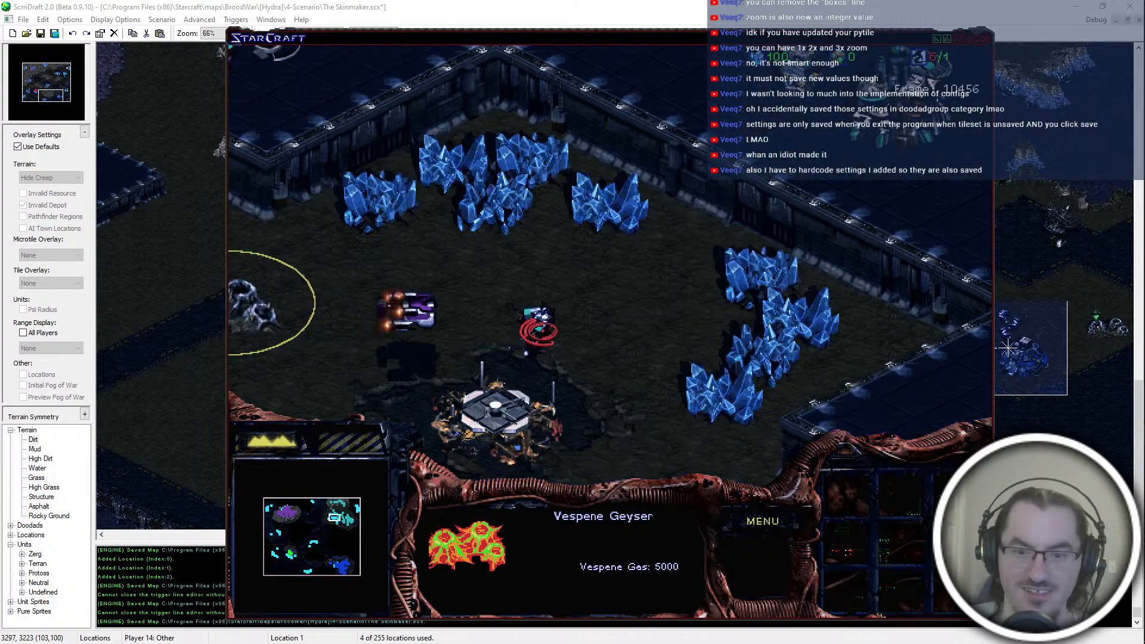
{"action": "left_click", "coordinate": [537, 322]}
{"action": "left_click", "coordinate": [531, 318]}
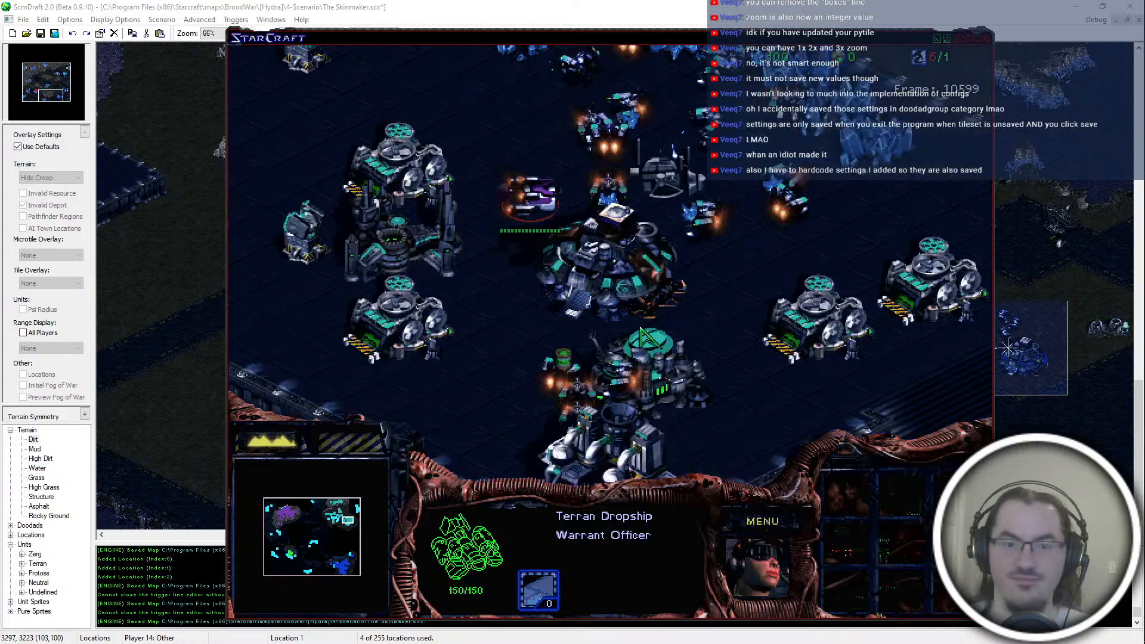
Step: Check the Supply Depots around teal's Command Center and the teal Marines gathered near the geyser
{"action": "left_click", "coordinate": [663, 373]}
{"action": "left_click", "coordinate": [688, 165]}
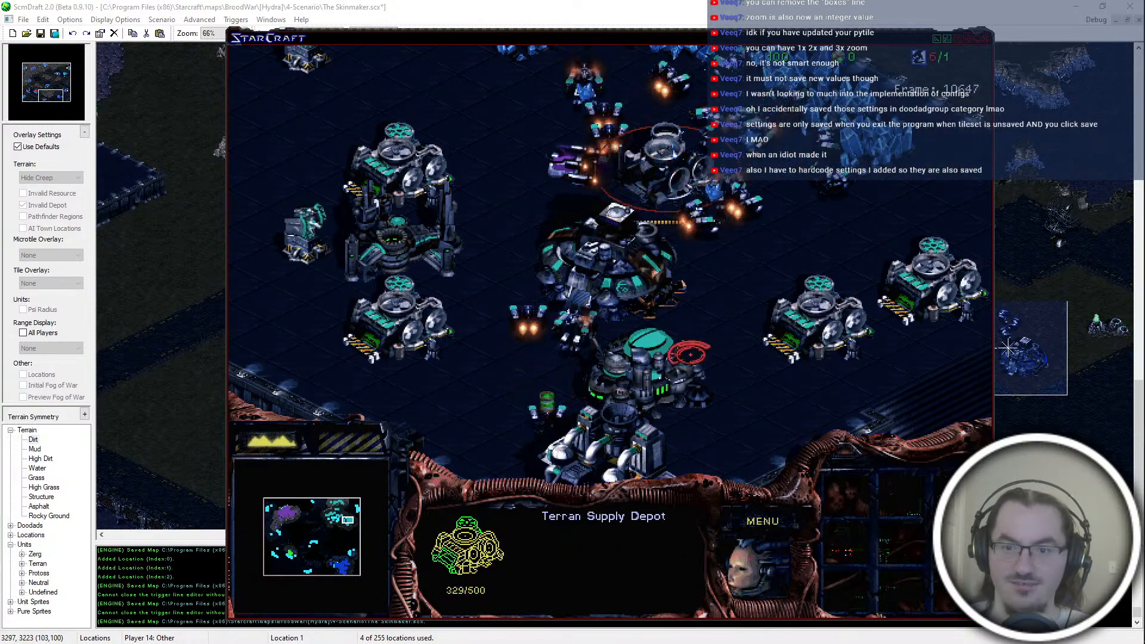
{"action": "left_click", "coordinate": [401, 161]}
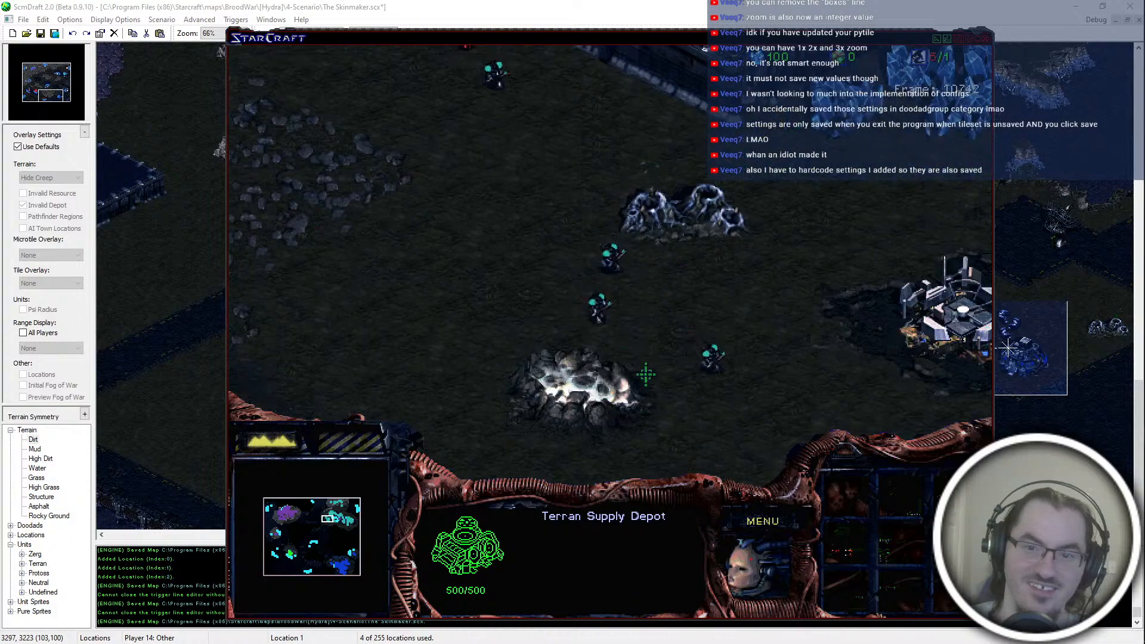
{"action": "left_click", "coordinate": [745, 391]}
{"action": "left_click", "coordinate": [504, 313]}
Step: Inspect the Command Center under construction and blue's Science Facility and Starport
{"action": "mouse_move", "coordinate": [344, 562]}
{"action": "left_mouse_down"}
{"action": "mouse_move", "coordinate": [357, 566]}
{"action": "mouse_move", "coordinate": [355, 554]}
{"action": "left_mouse_up"}
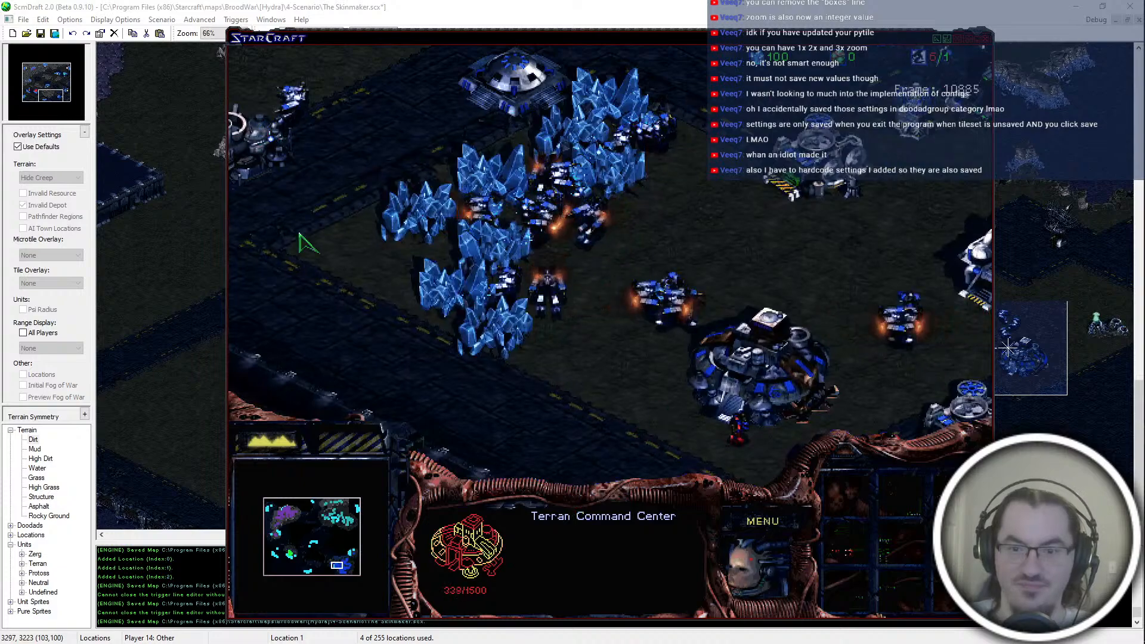
{"action": "left_click", "coordinate": [333, 562]}
{"action": "left_click", "coordinate": [410, 311]}
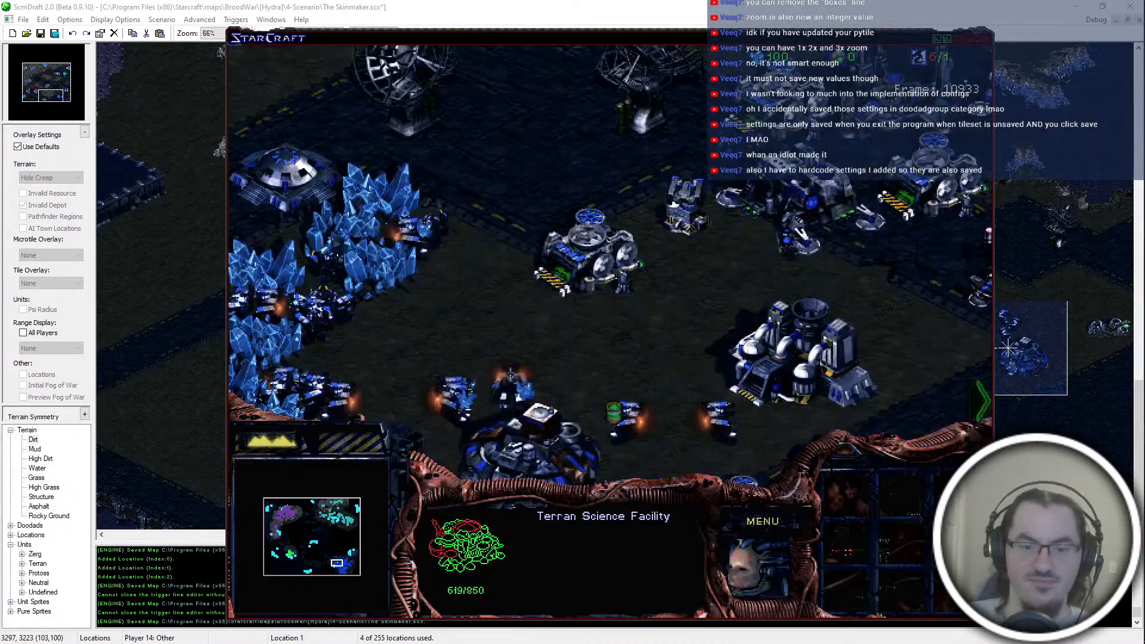
{"action": "left_click", "coordinate": [699, 340]}
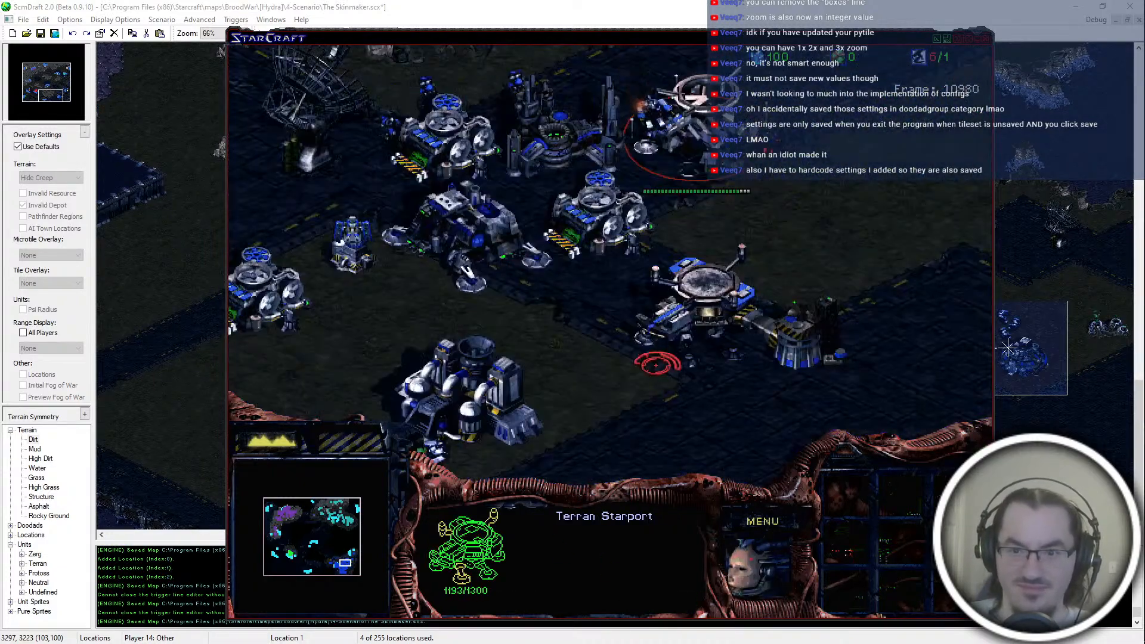
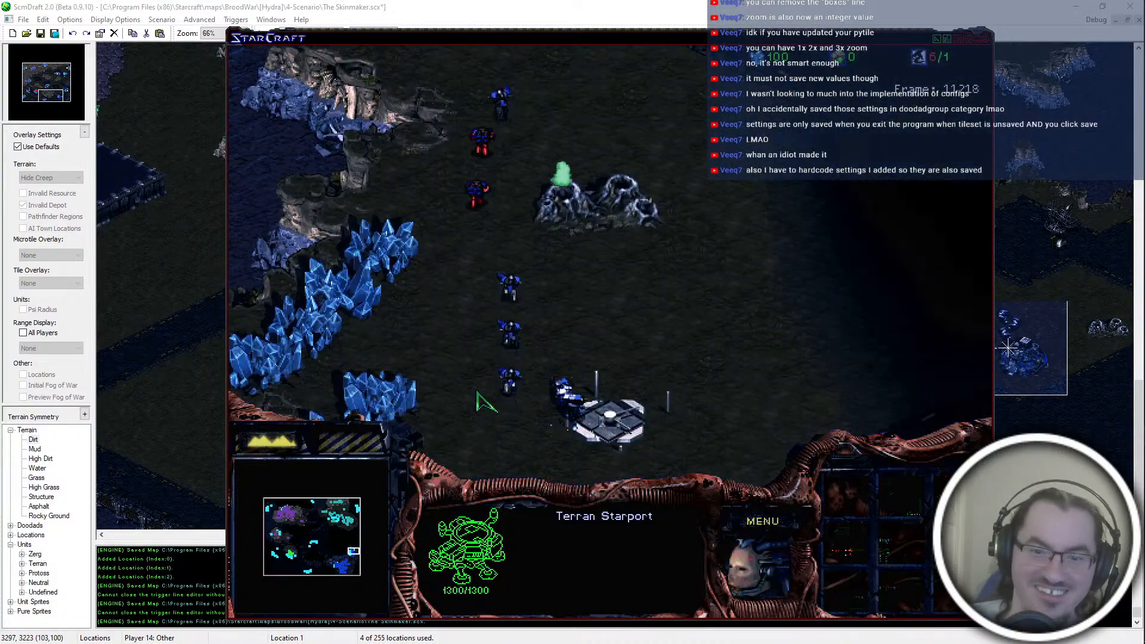
Step: Survey the blue and teal main bases and inspect teal's Factory near the corner of its platform
{"action": "left_click", "coordinate": [342, 567]}
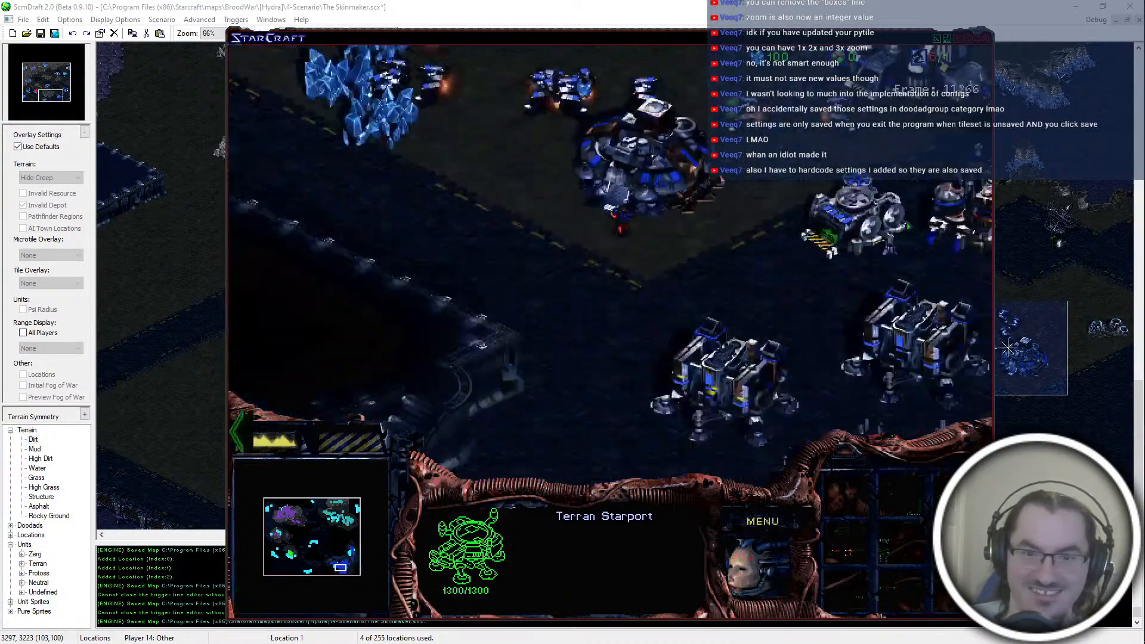
{"action": "left_click", "coordinate": [333, 514]}
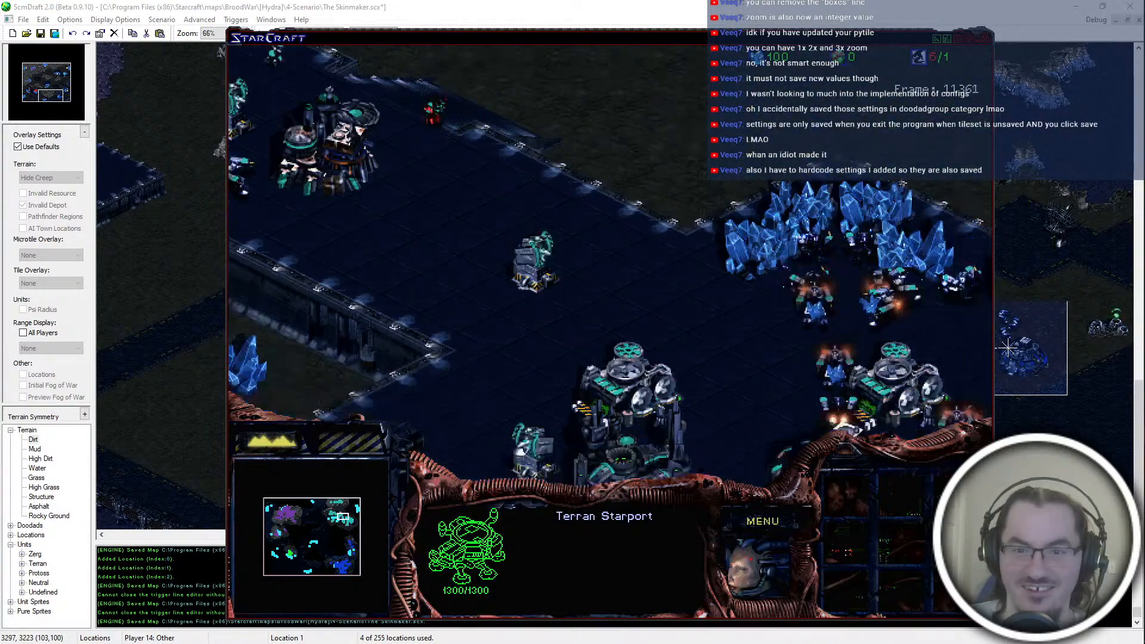
{"action": "left_click", "coordinate": [326, 194]}
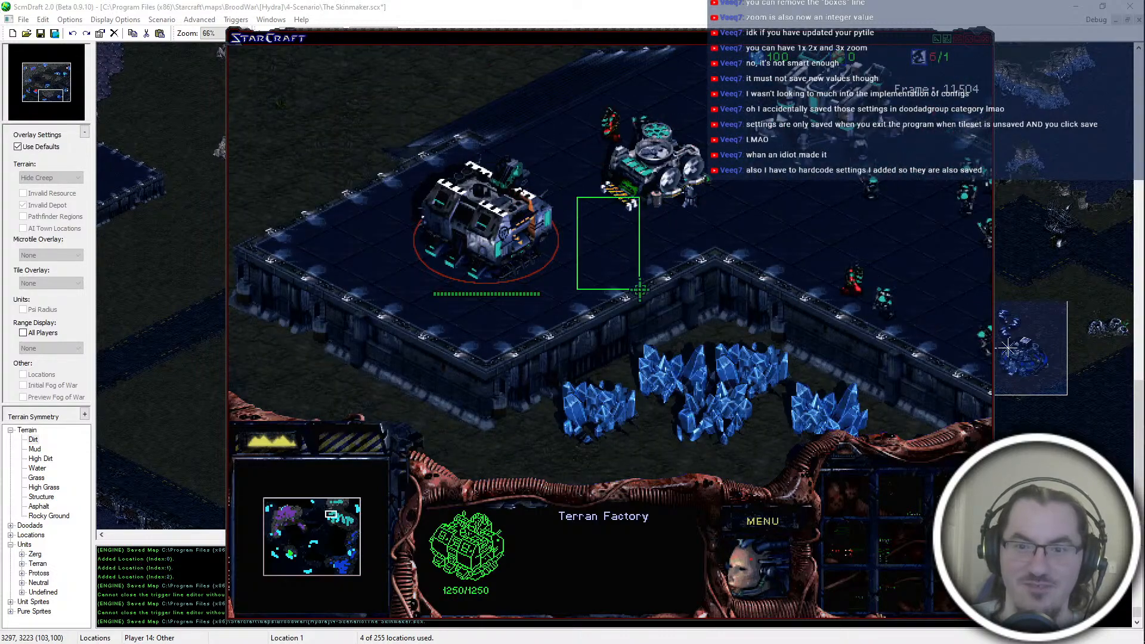
{"action": "left_click_drag", "start_coordinate": [630, 275], "coordinate": [633, 274]}
{"action": "left_click", "coordinate": [477, 230]}
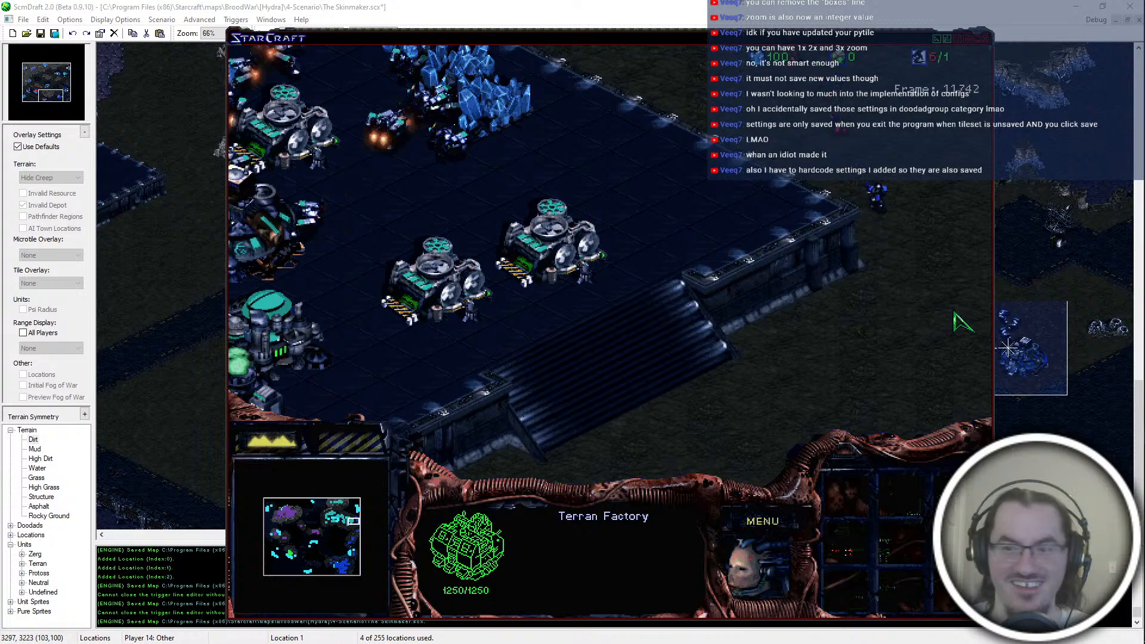
Step: Check the blue troops passing teal's mineral line and the area around teal's platform ramp
{"action": "key", "text": "Up"}
{"action": "key", "text": "Down"}
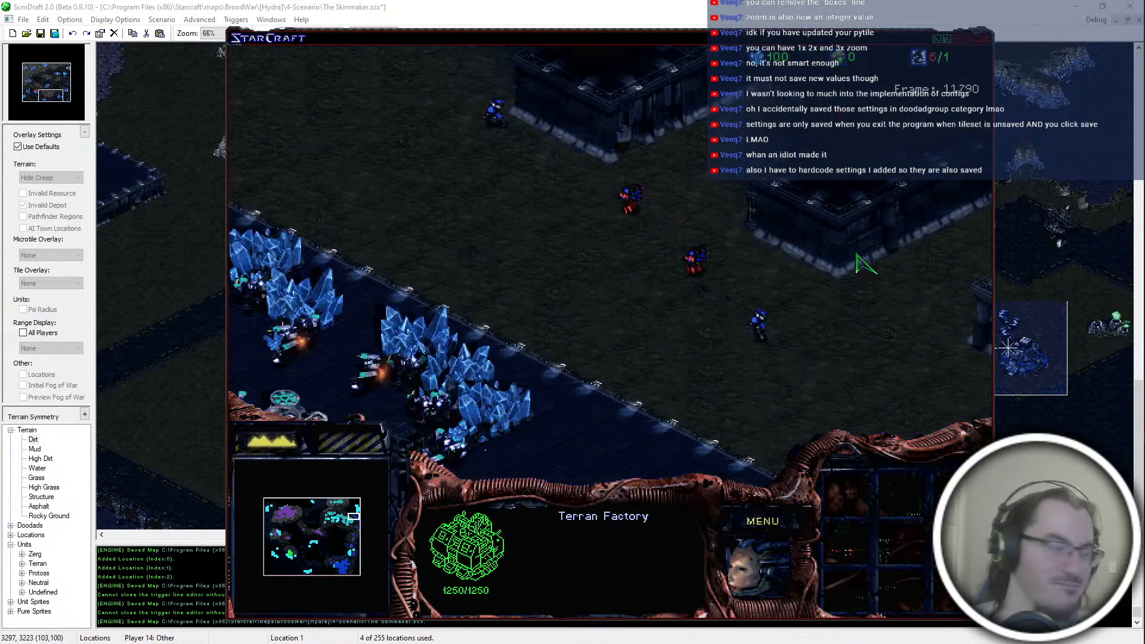
{"action": "left_click_drag", "start_coordinate": [353, 537], "coordinate": [348, 520]}
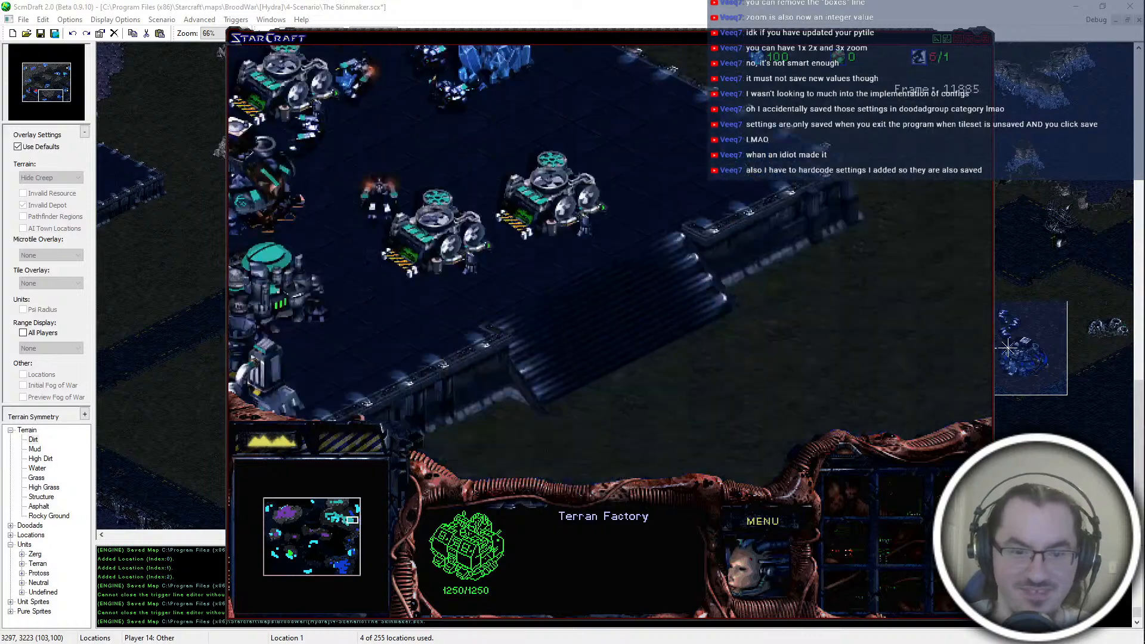
Step: Spawn Infested Terrans beside the red Hatchery with spawn 32 1 and blow up the red units and the neighbouring building
{"action": "left_click_drag", "start_coordinate": [303, 532], "coordinate": [290, 552]}
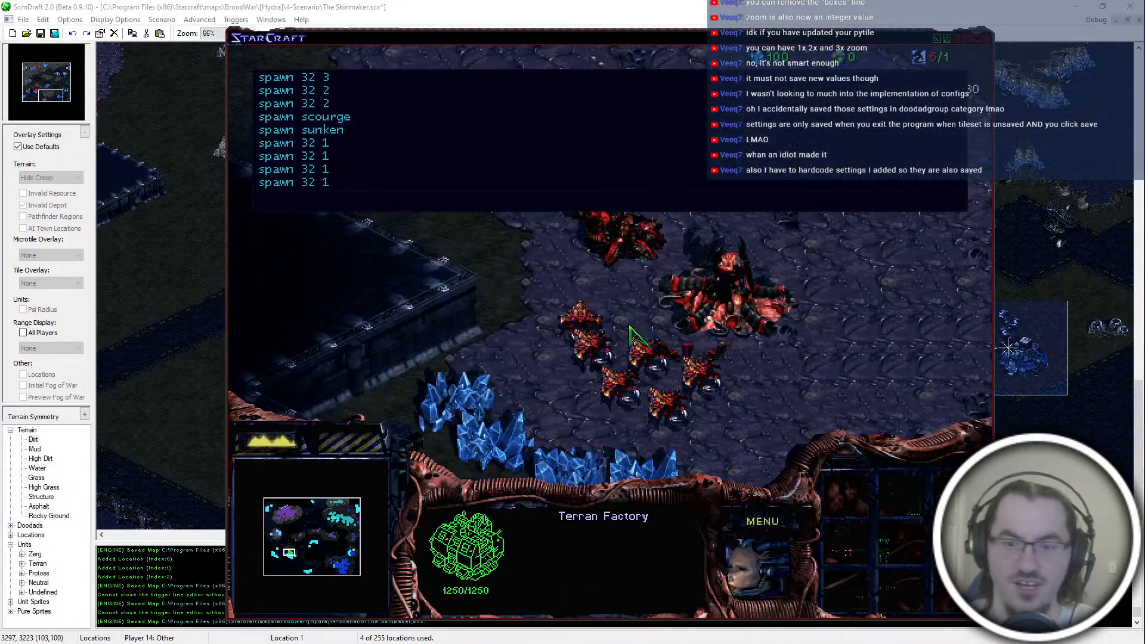
{"action": "key", "text": "Return"}
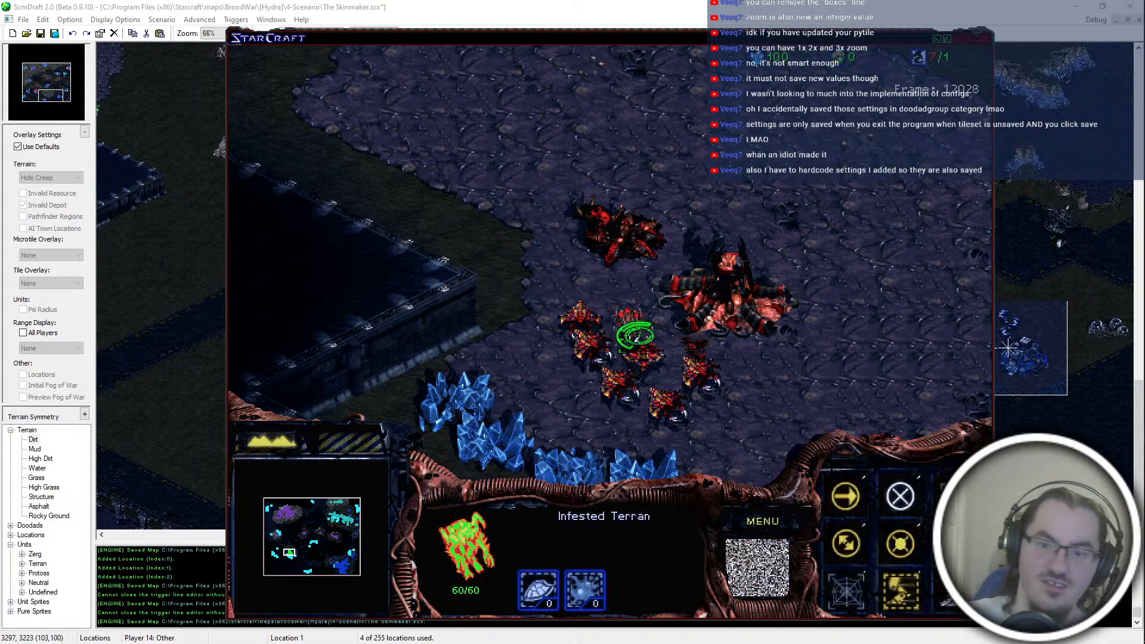
{"action": "key", "text": "grave"}
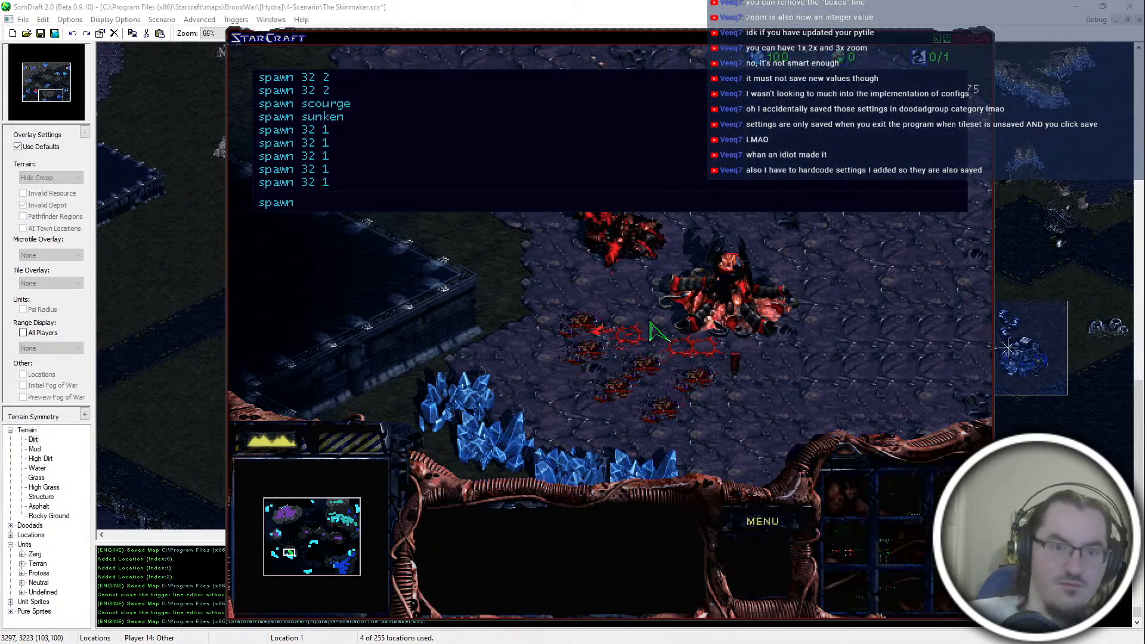
{"action": "key", "text": "Return"}
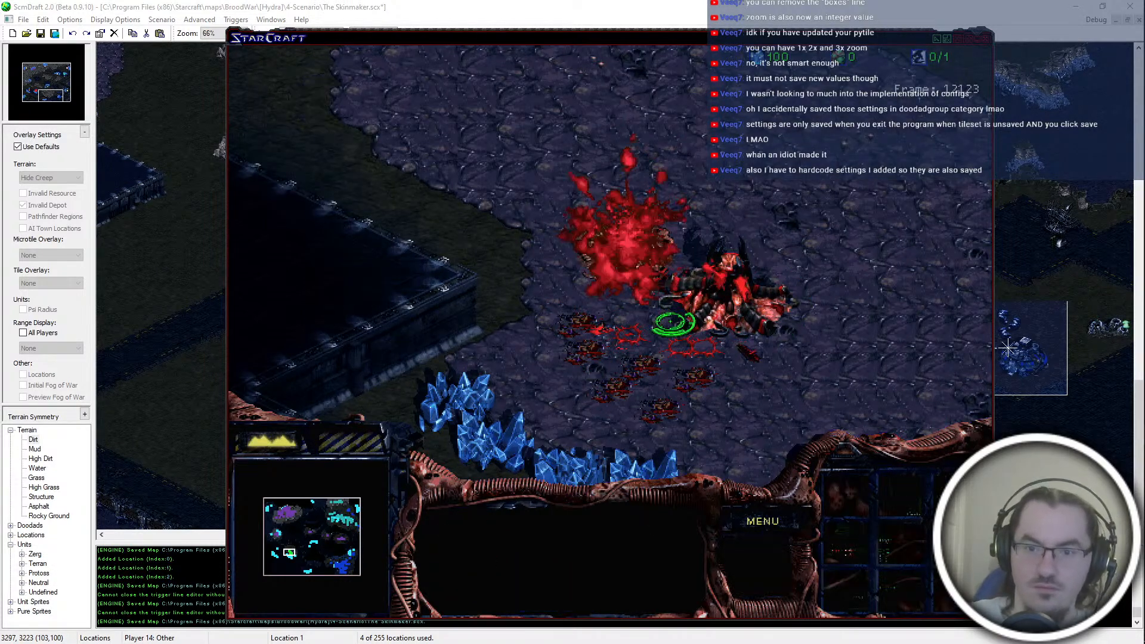
Step: Spawn more Infested Terrans with spawn 32 1 and send them against the red Hatchery to destroy it
{"action": "key", "text": "grave"}
{"action": "key", "text": "Return"}
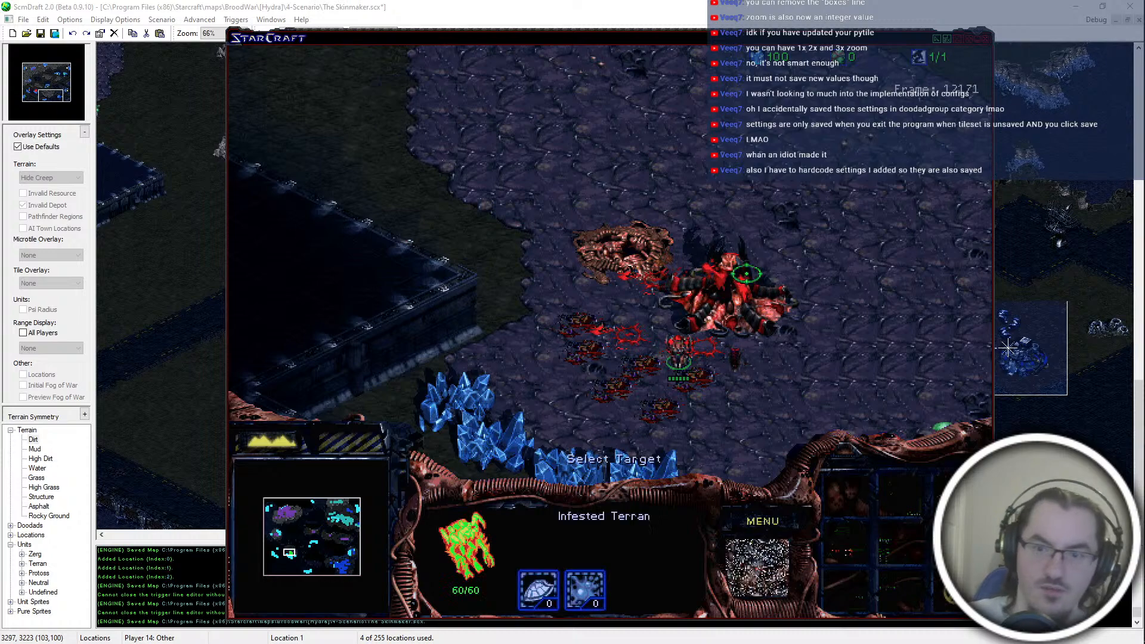
{"action": "left_click", "coordinate": [730, 327]}
{"action": "key", "text": "grave"}
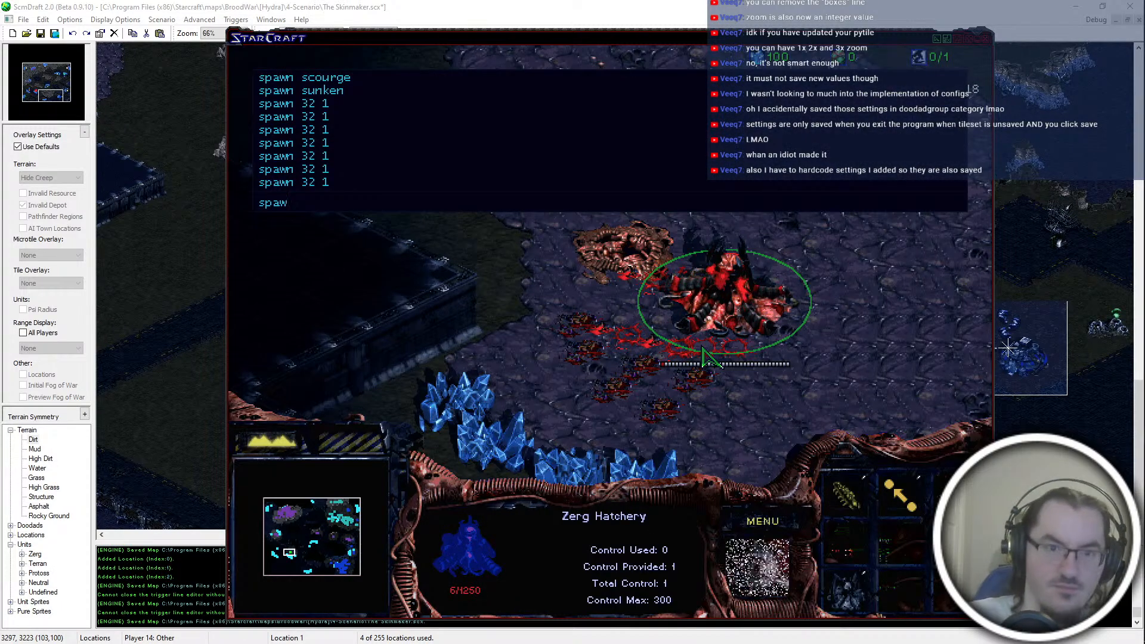
{"action": "key", "text": "Return"}
Step: Check the western side, the middle and the eastern expansion of the map for computer player activity
{"action": "left_click", "coordinate": [274, 536]}
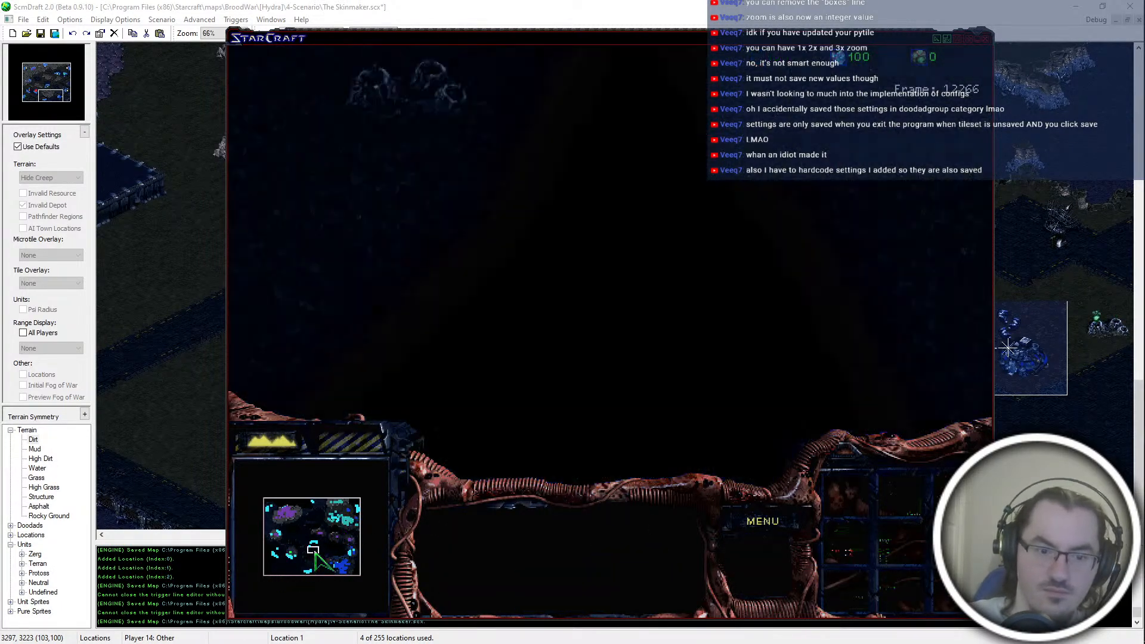
{"action": "left_click_drag", "start_coordinate": [276, 537], "coordinate": [350, 549]}
{"action": "left_click", "coordinate": [704, 238]}
{"action": "left_click", "coordinate": [571, 283]}
{"action": "left_click", "coordinate": [351, 543]}
{"action": "left_click", "coordinate": [557, 363]}
{"action": "key", "text": "Down"}
Step: Survey blue's main base in the southeast, including its Command Center and surrounding buildings
{"action": "left_click", "coordinate": [338, 566]}
{"action": "left_click", "coordinate": [345, 559]}
{"action": "left_click_drag", "start_coordinate": [832, 223], "coordinate": [879, 191]}
{"action": "key", "text": "Down"}
{"action": "key", "text": "Left"}
{"action": "key", "text": "Up"}
{"action": "key", "text": "Right"}
{"action": "key", "text": "Down"}
{"action": "key", "text": "Left"}
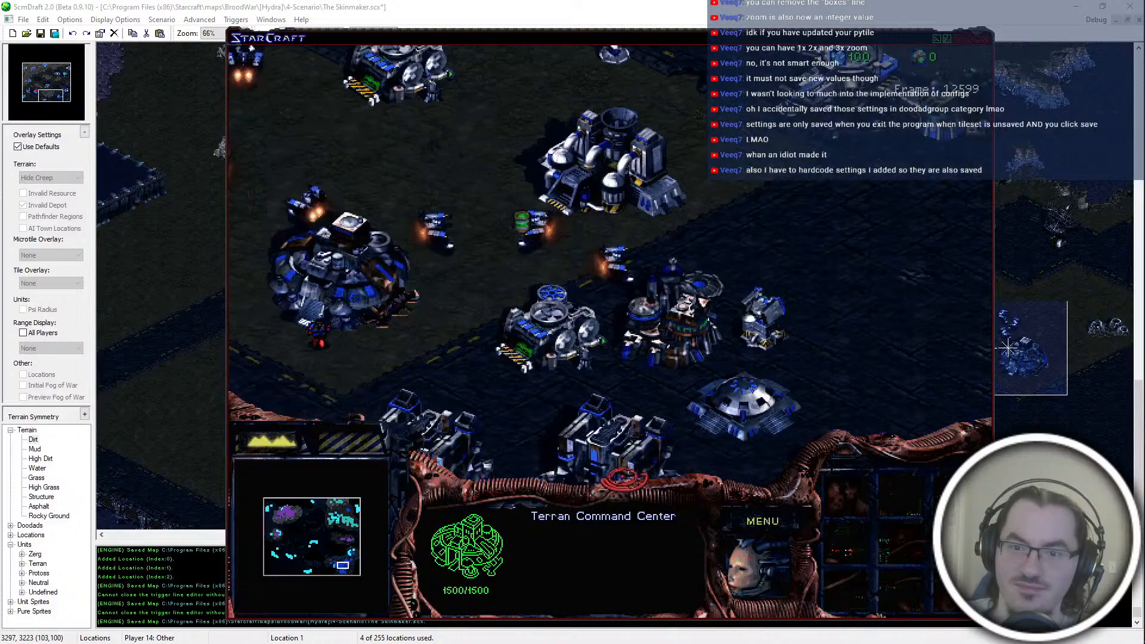
Step: Inspect blue's Barracks, Missile Turret, Supply Depot and Starport south of its Command Center
{"action": "left_click", "coordinate": [541, 322]}
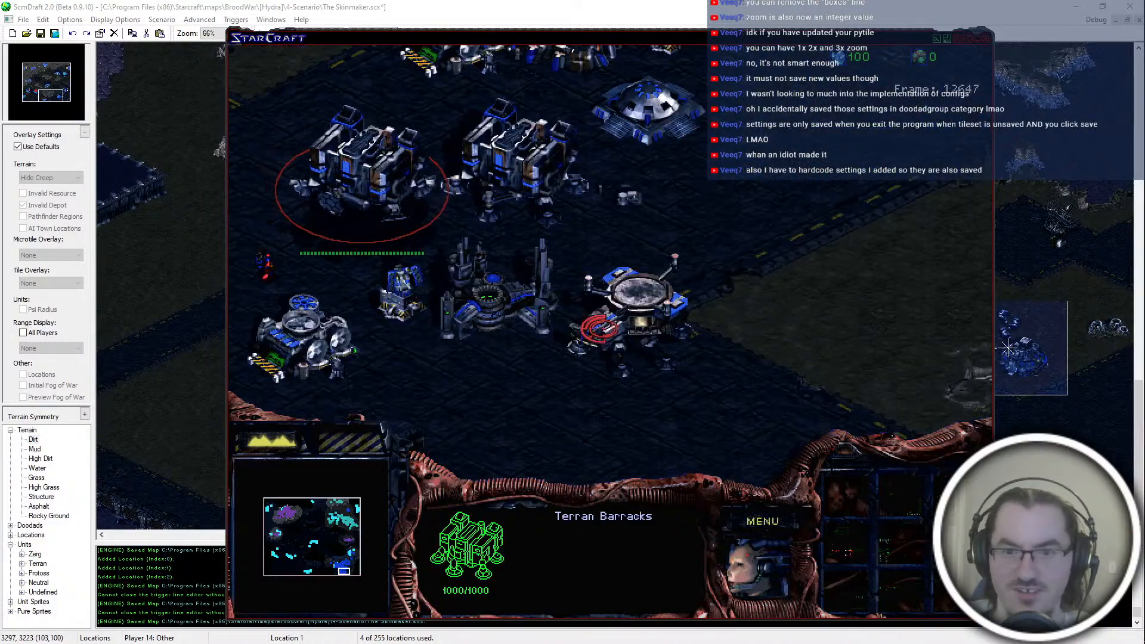
{"action": "left_click", "coordinate": [644, 200]}
{"action": "left_click", "coordinate": [633, 219]}
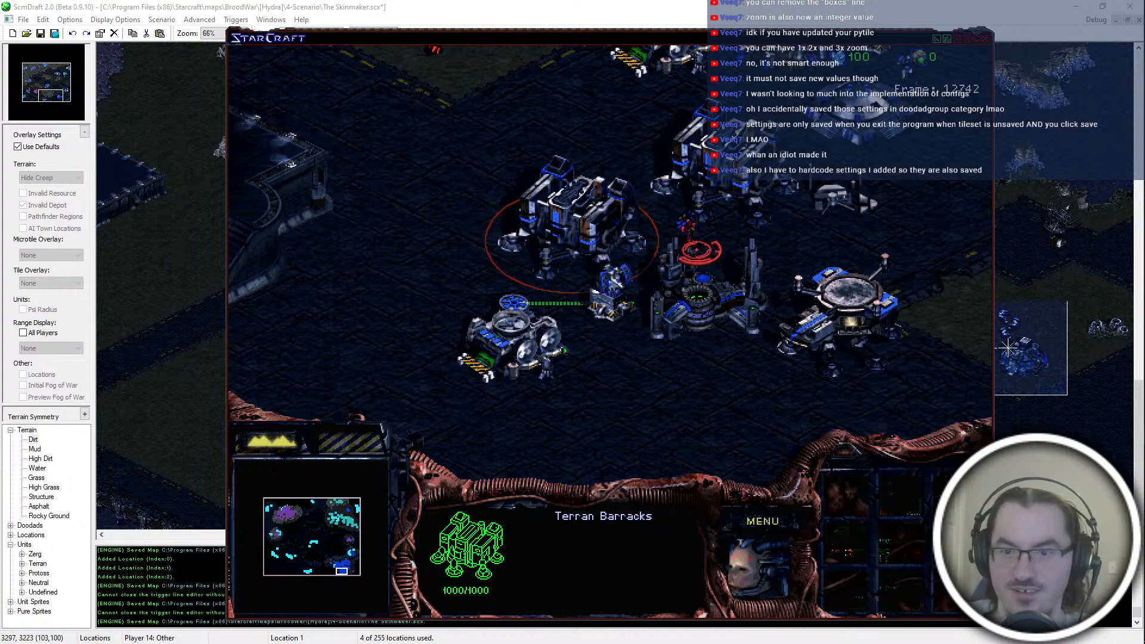
{"action": "left_click", "coordinate": [609, 309]}
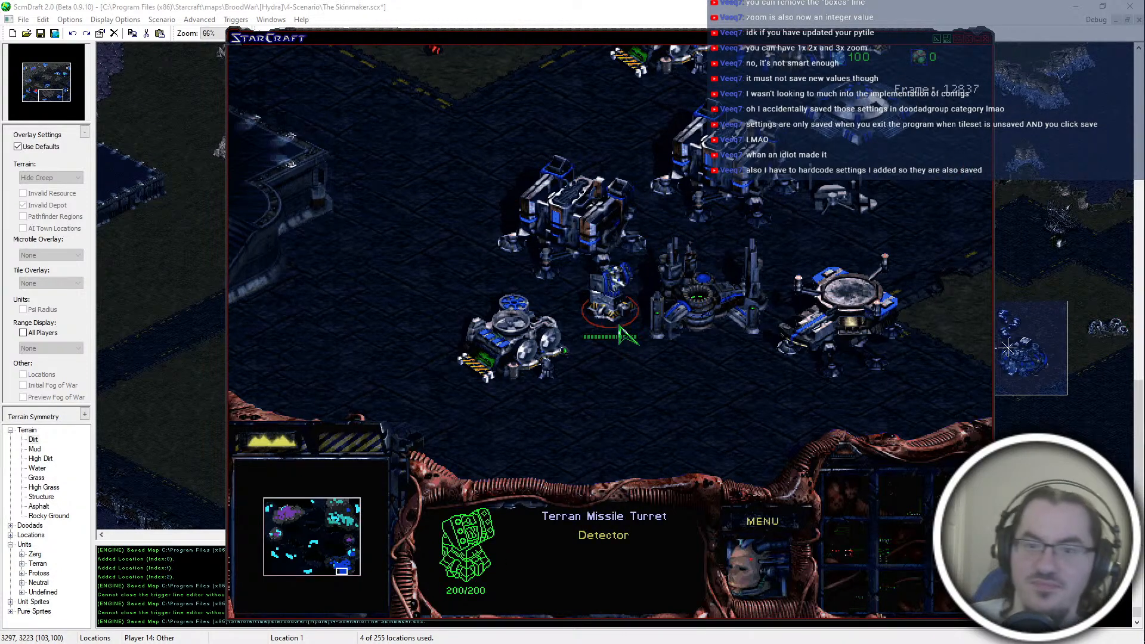
{"action": "left_click", "coordinate": [460, 378]}
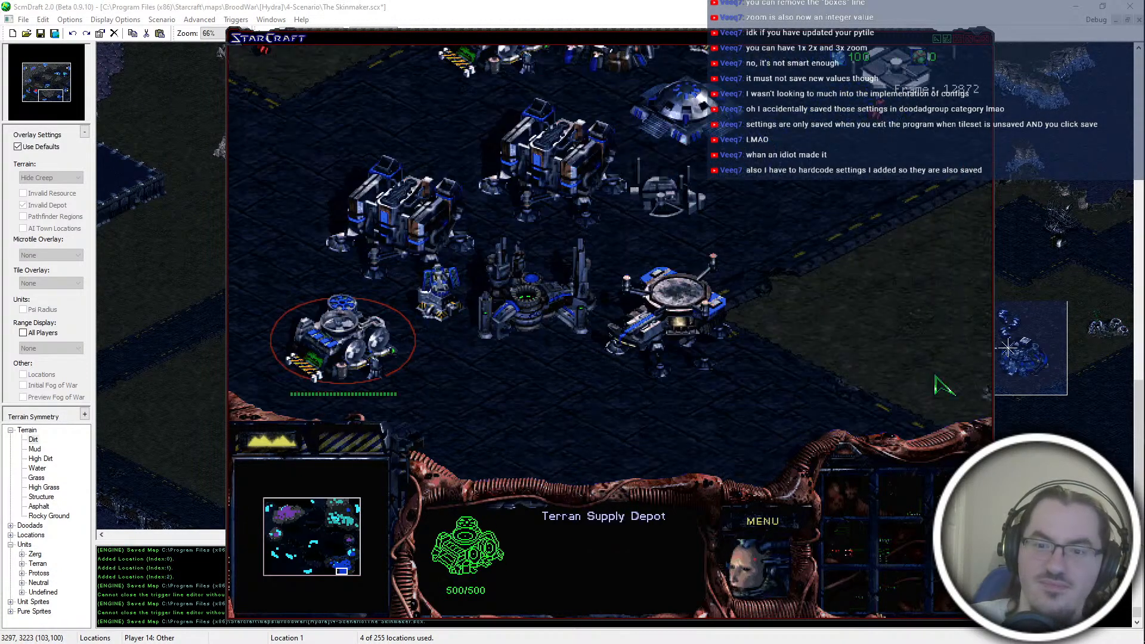
{"action": "left_click", "coordinate": [687, 361]}
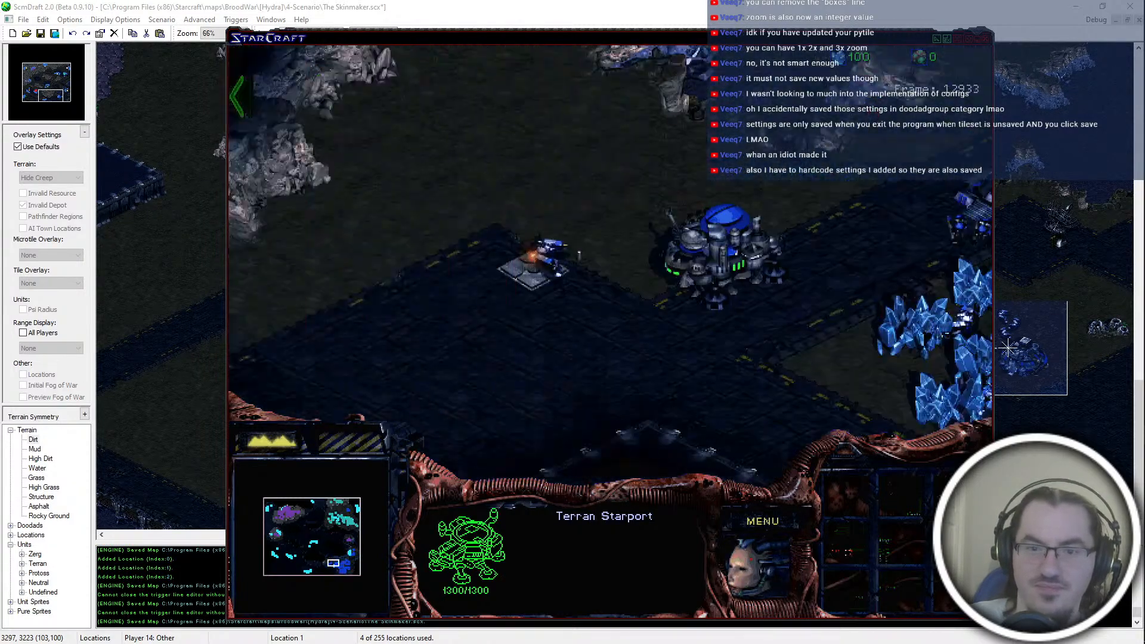
Step: Inspect blue's Barracks and Bunker under construction, and the Control Tower and Starport beside the road
{"action": "left_click", "coordinate": [544, 263]}
{"action": "left_click_drag", "start_coordinate": [790, 246], "coordinate": [856, 331]}
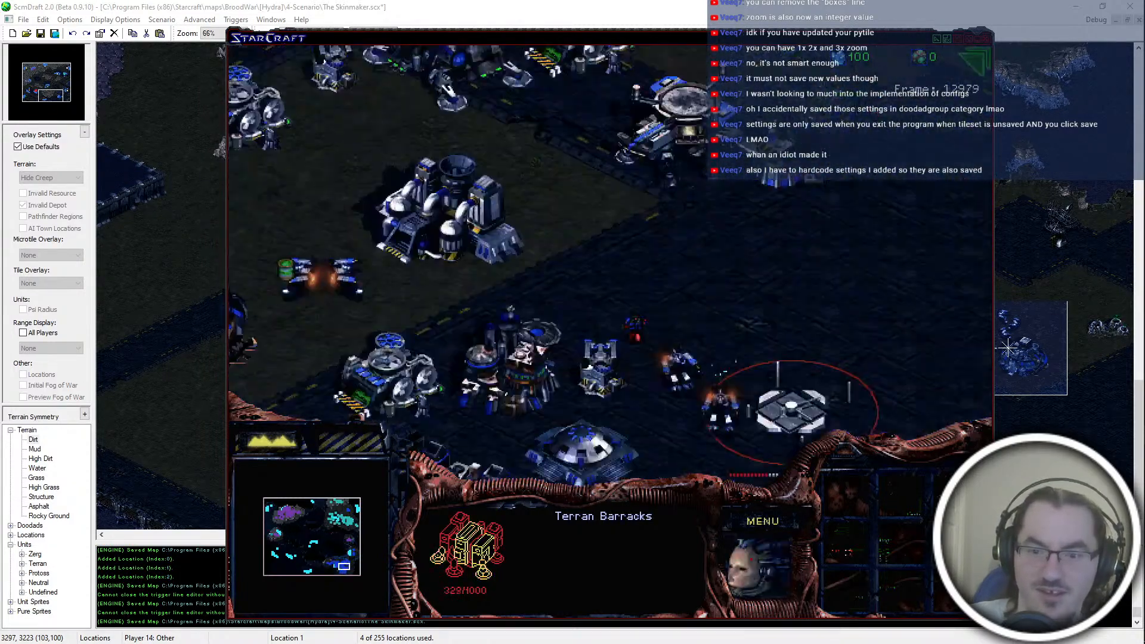
{"action": "left_click", "coordinate": [305, 266]}
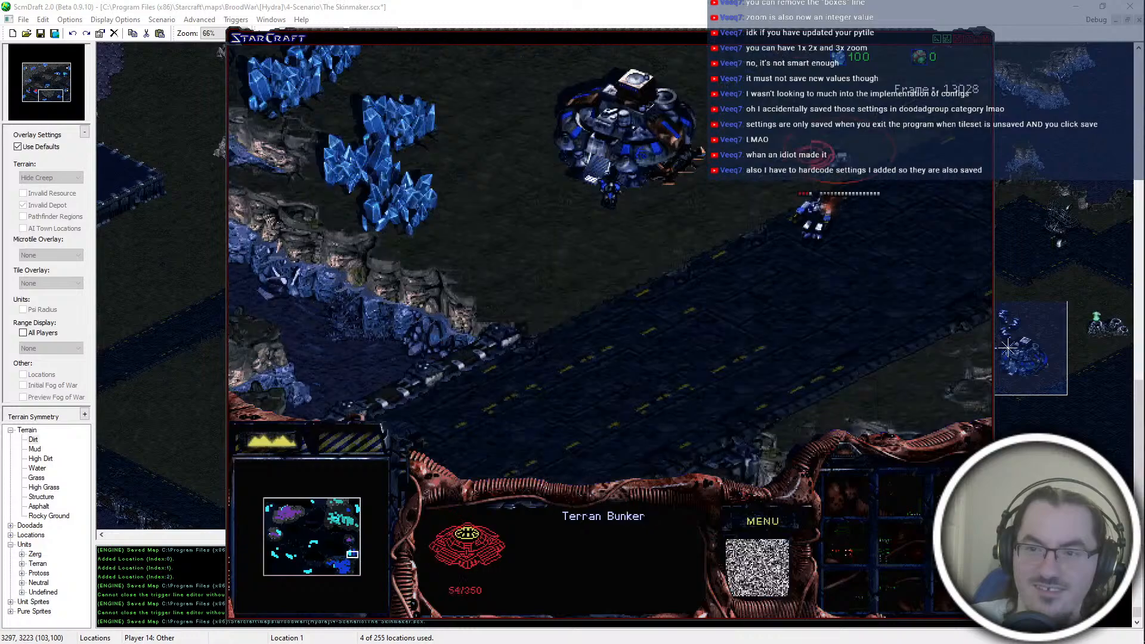
{"action": "left_click_drag", "start_coordinate": [836, 153], "coordinate": [615, 307]}
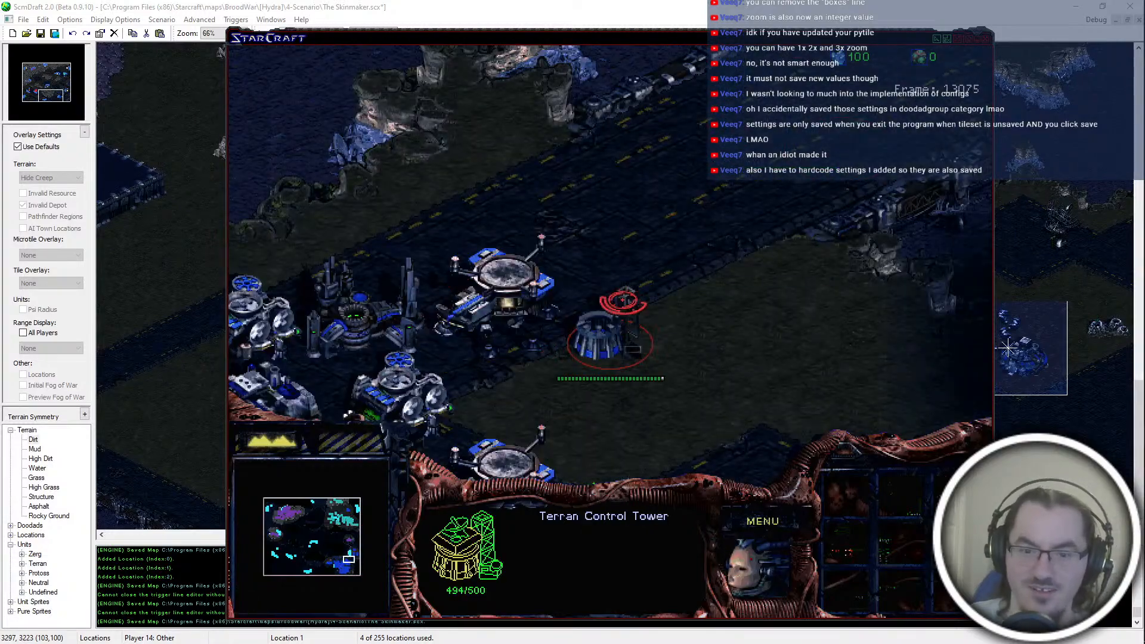
{"action": "left_click", "coordinate": [644, 272]}
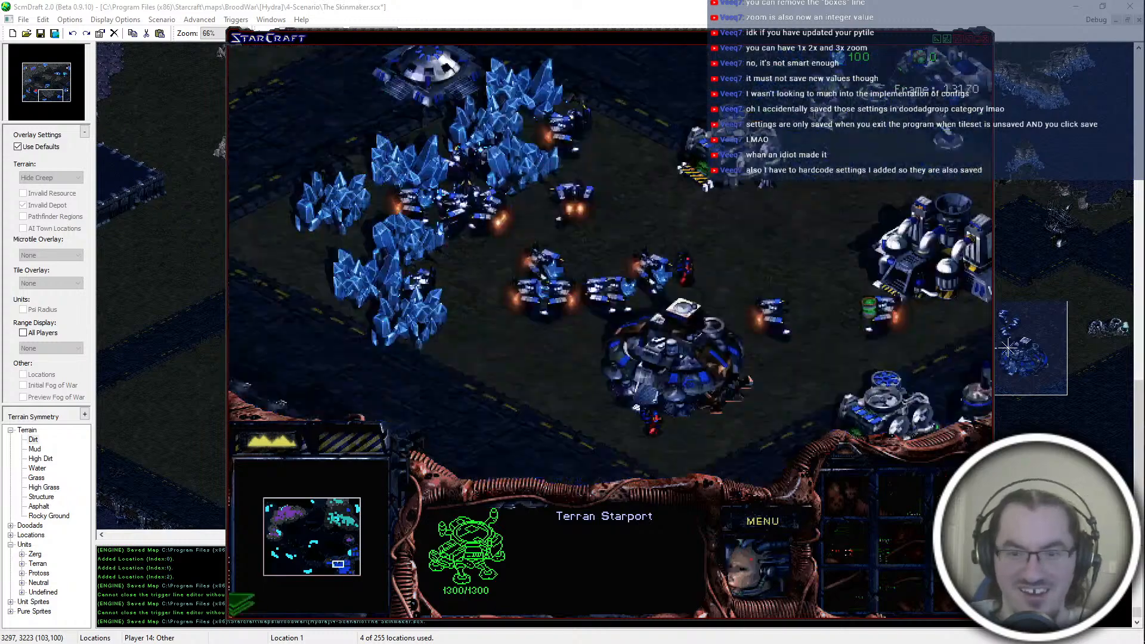
Step: Inspect purple's Barracks, Factory and outlying Bunker in the northwest base
{"action": "left_click", "coordinate": [662, 281]}
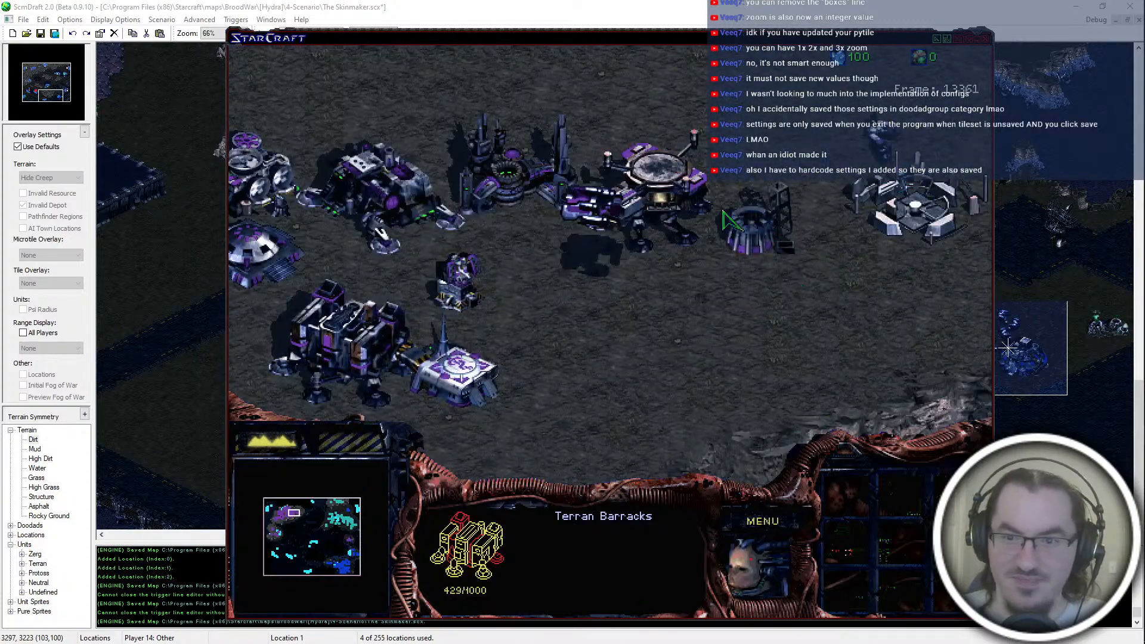
{"action": "left_click", "coordinate": [528, 276]}
{"action": "left_click", "coordinate": [844, 270]}
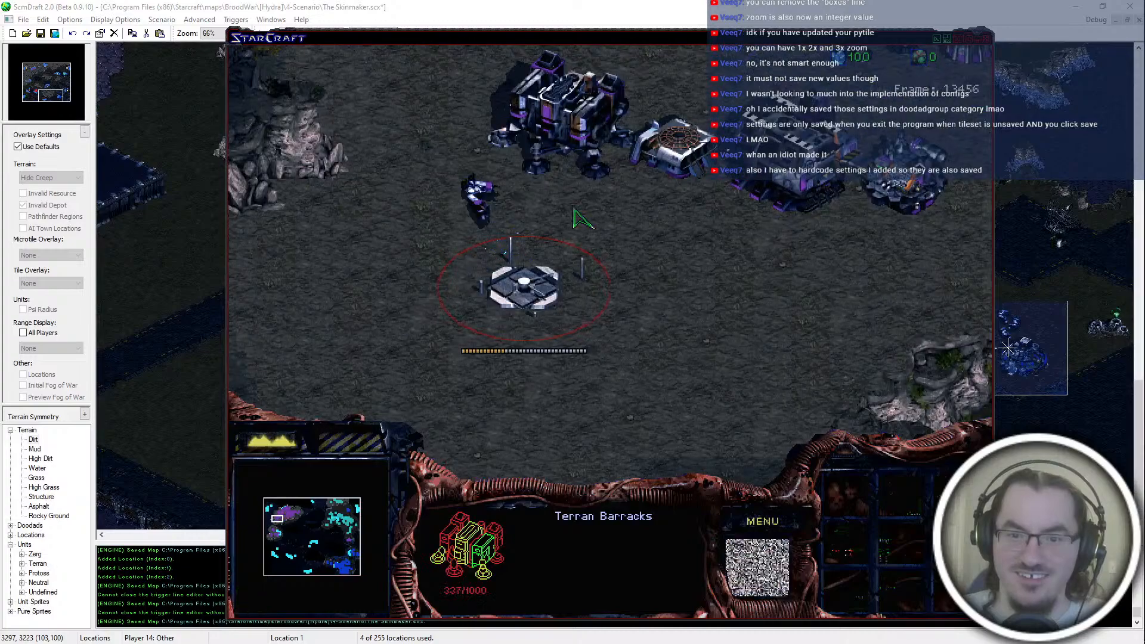
{"action": "left_click", "coordinate": [574, 124]}
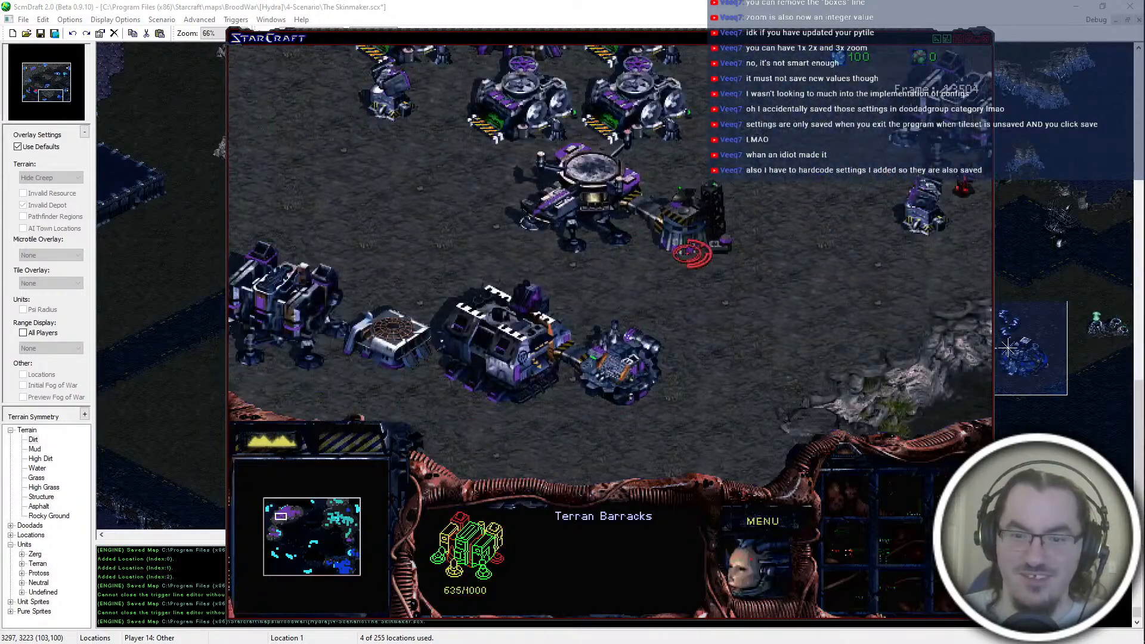
{"action": "left_click", "coordinate": [511, 346]}
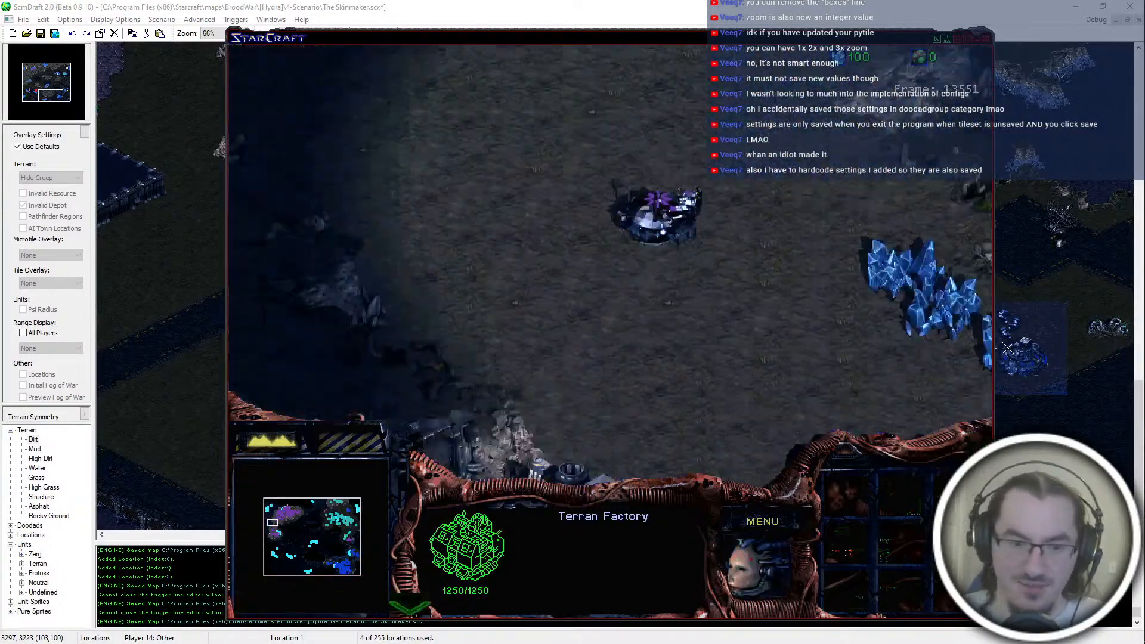
{"action": "left_click", "coordinate": [392, 413]}
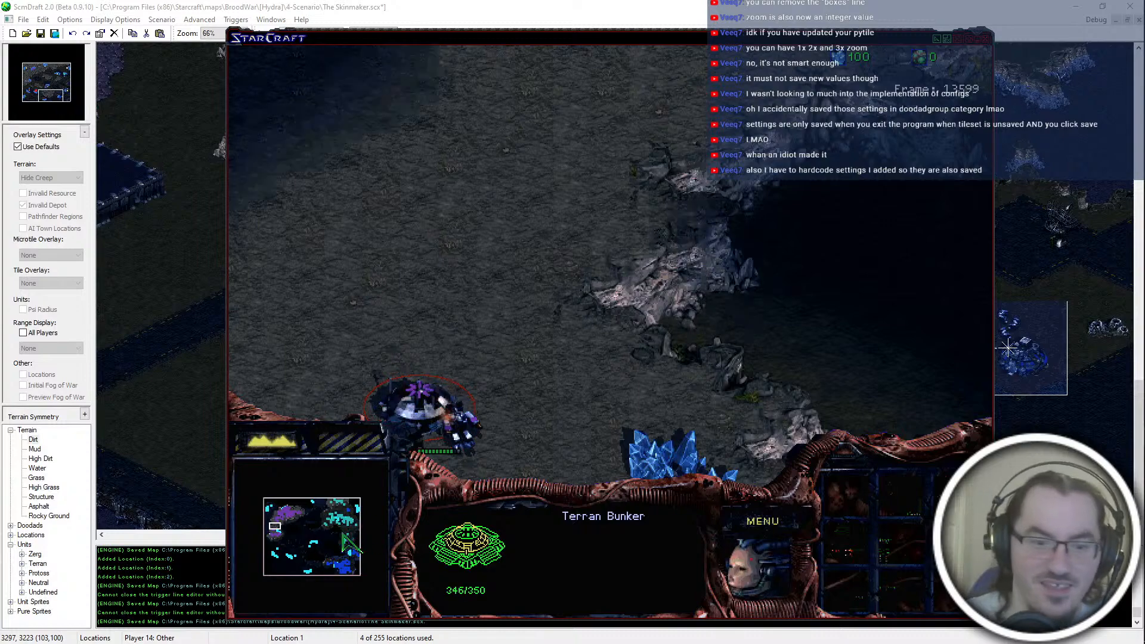
Step: Check the eastern side of the map, and inspect the teal Marine and the Bunker guarding the rocky ramp
{"action": "left_click", "coordinate": [348, 542]}
{"action": "left_click", "coordinate": [344, 559]}
{"action": "left_click", "coordinate": [327, 561]}
{"action": "left_click", "coordinate": [355, 507]}
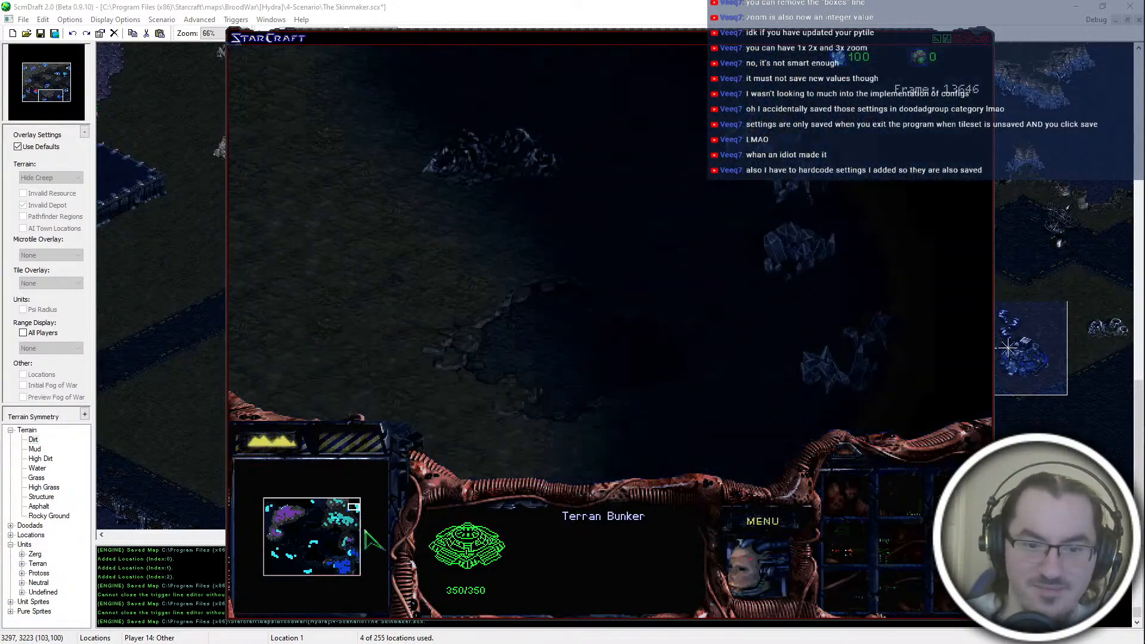
{"action": "left_click", "coordinate": [344, 508]}
{"action": "left_click", "coordinate": [664, 316]}
{"action": "left_click_drag", "start_coordinate": [590, 305], "coordinate": [626, 340]}
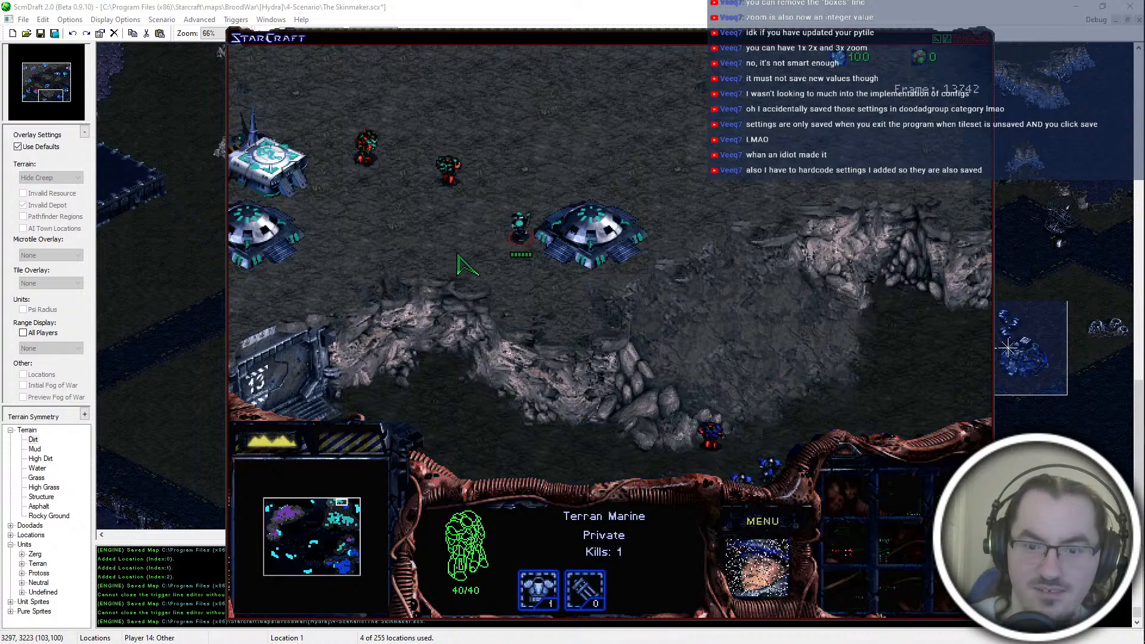
{"action": "left_click", "coordinate": [591, 232]}
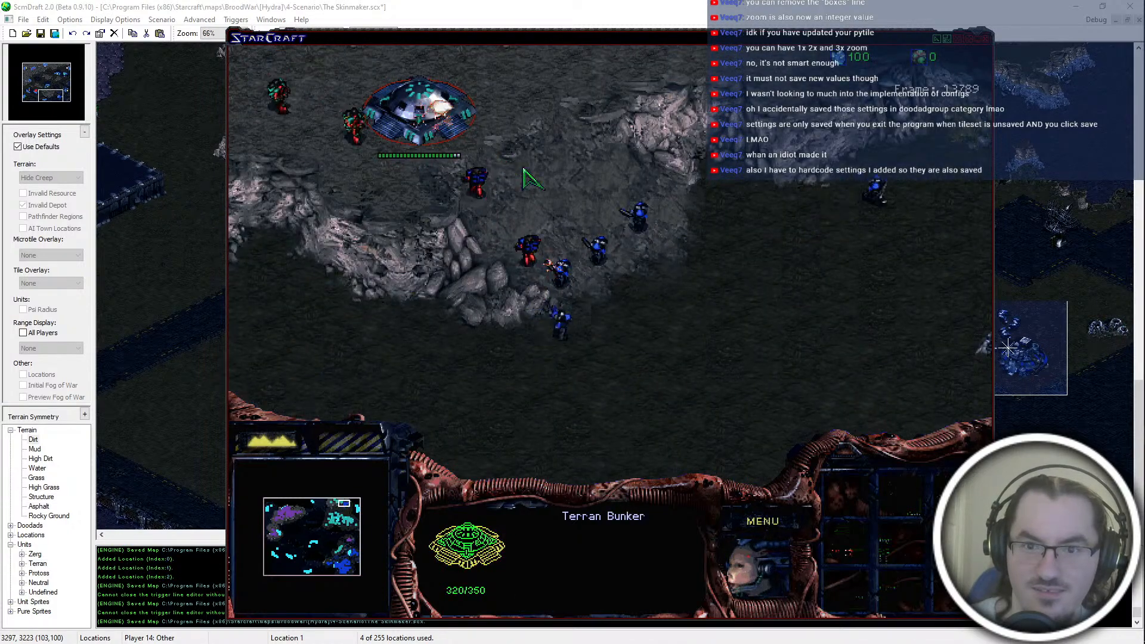
Step: Follow the fight between blue and teal at the rocky ramp, checking the Firebats around the burning Bunker
{"action": "left_click", "coordinate": [424, 158]}
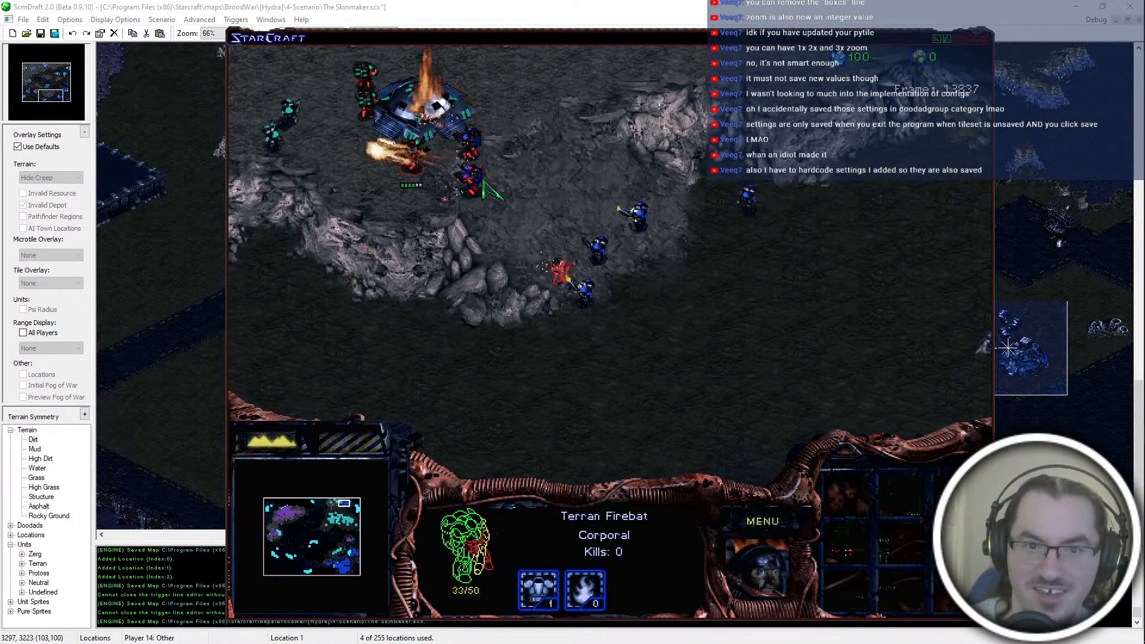
{"action": "left_click", "coordinate": [455, 142]}
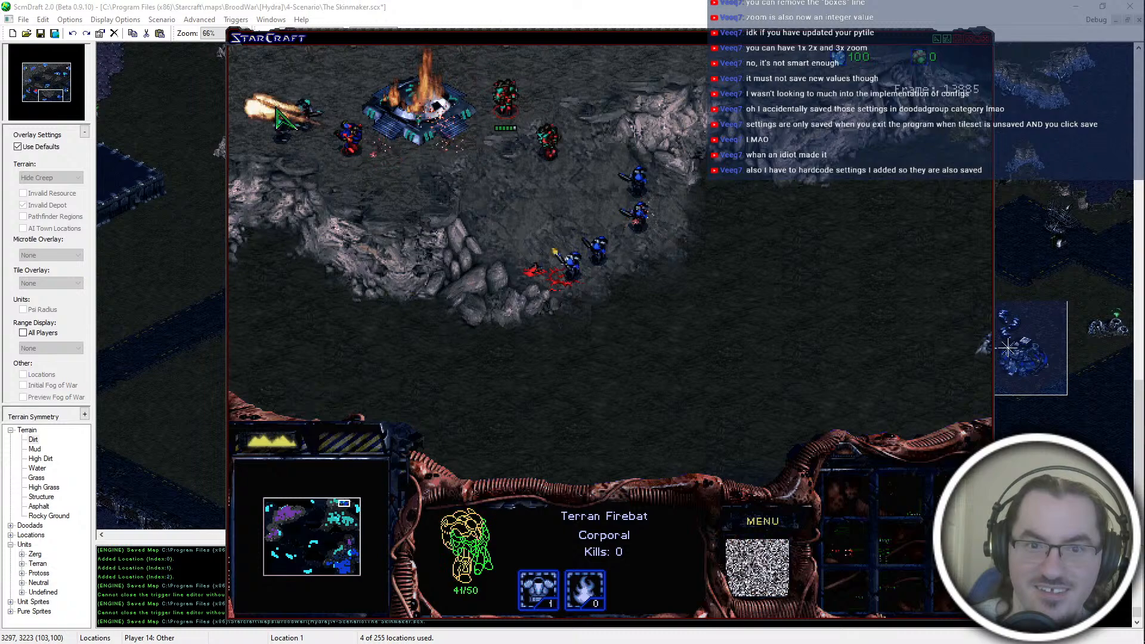
{"action": "left_click", "coordinate": [331, 138]}
{"action": "left_click", "coordinate": [300, 111]}
{"action": "left_click", "coordinate": [605, 194]}
{"action": "left_click_drag", "start_coordinate": [632, 173], "coordinate": [648, 163]}
{"action": "left_click", "coordinate": [723, 322]}
{"action": "left_click", "coordinate": [710, 324]}
{"action": "left_click", "coordinate": [673, 335]}
{"action": "key", "text": "Down"}
{"action": "key", "text": "Right"}
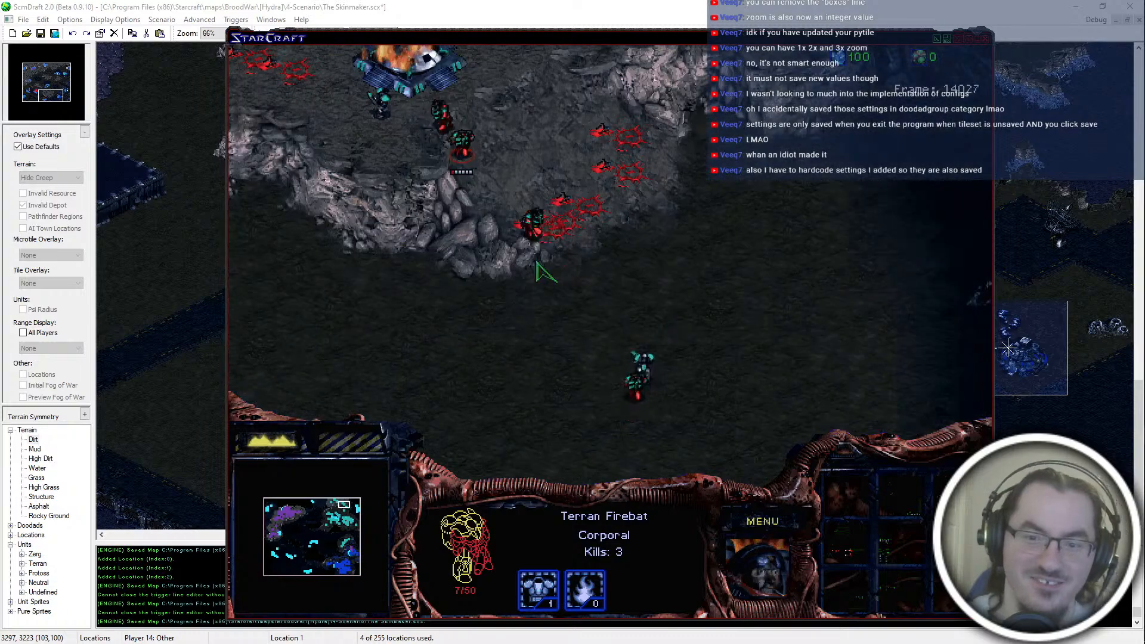
Step: Inspect the SCV and Bunker at blue's eastern expansion, and the Marine and Barracks in blue's main base
{"action": "left_click", "coordinate": [353, 552]}
{"action": "left_click", "coordinate": [682, 252]}
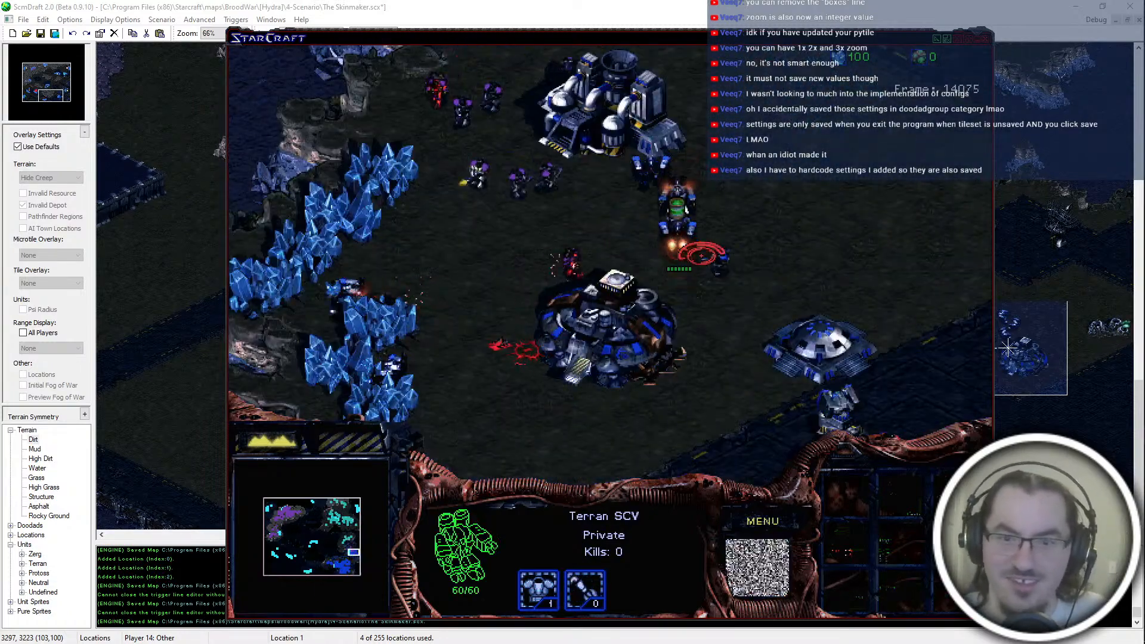
{"action": "left_click", "coordinate": [632, 322]}
{"action": "left_click", "coordinate": [817, 334]}
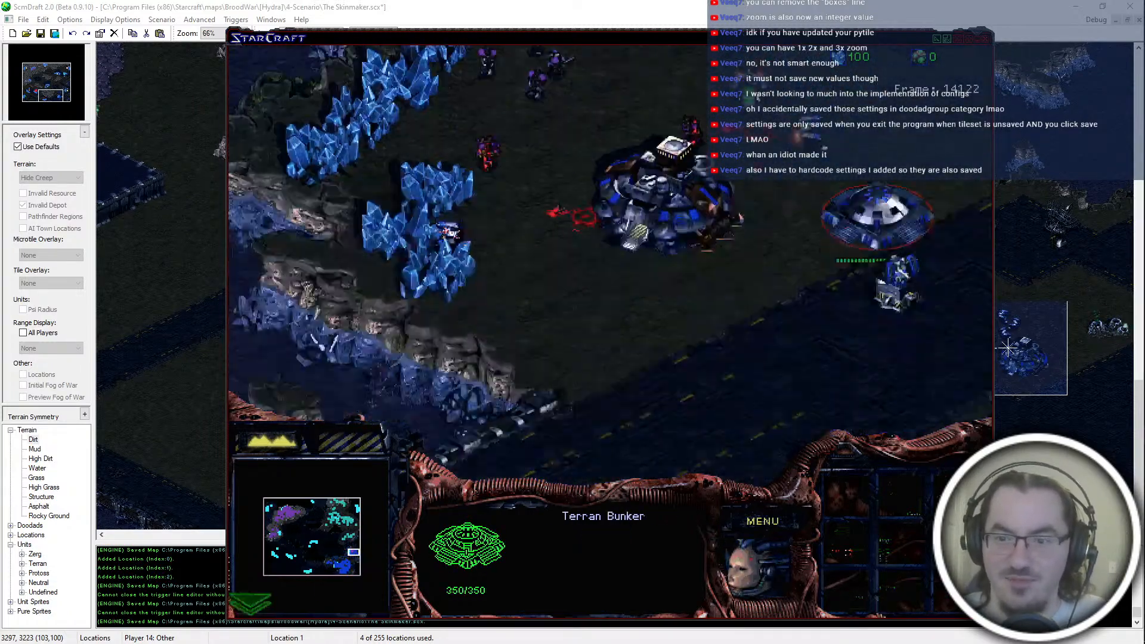
{"action": "left_click", "coordinate": [763, 226]}
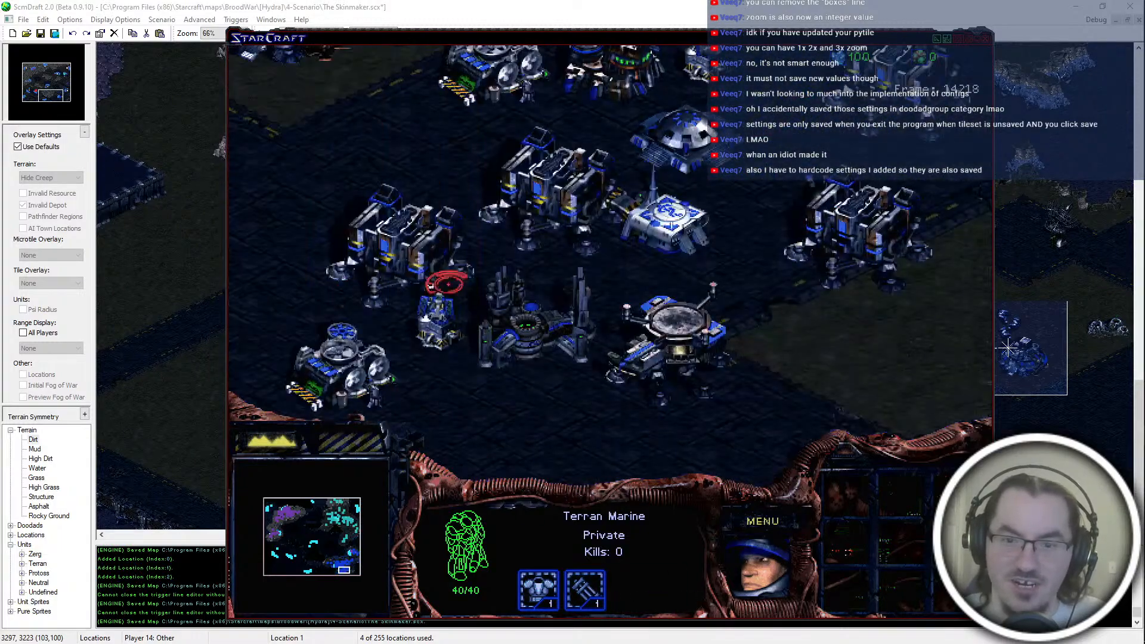
{"action": "left_click", "coordinate": [680, 364]}
{"action": "left_click", "coordinate": [561, 231]}
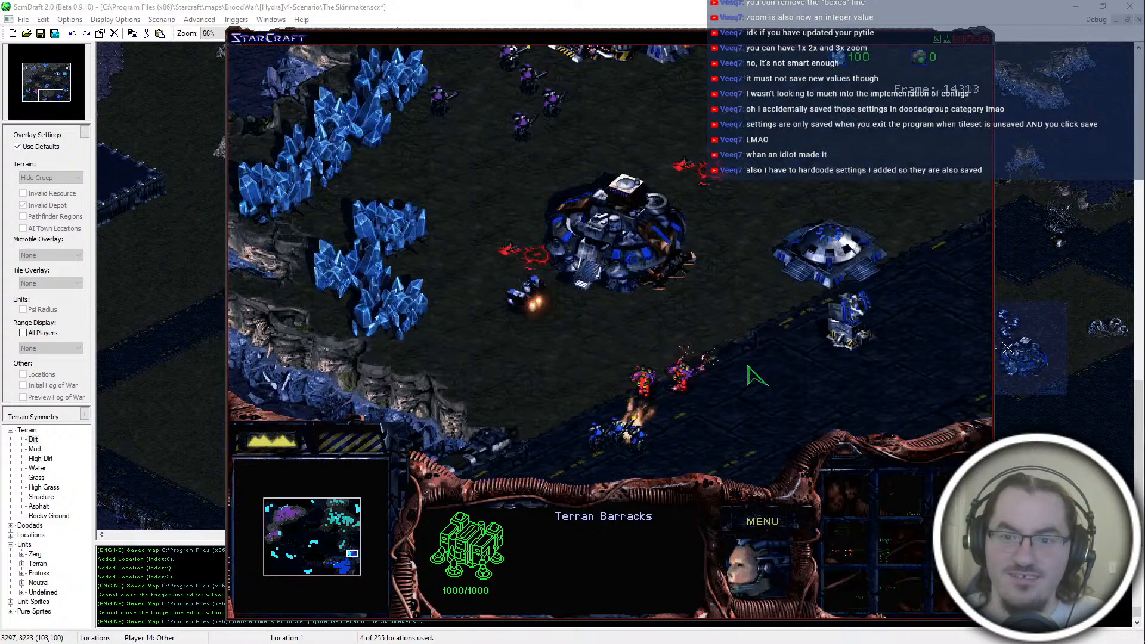
Step: Follow the skirmish on the road south of blue's eastern expansion, checking the fighting Marine and Firebats
{"action": "left_click", "coordinate": [678, 374]}
{"action": "left_click", "coordinate": [646, 372]}
{"action": "left_click", "coordinate": [627, 399]}
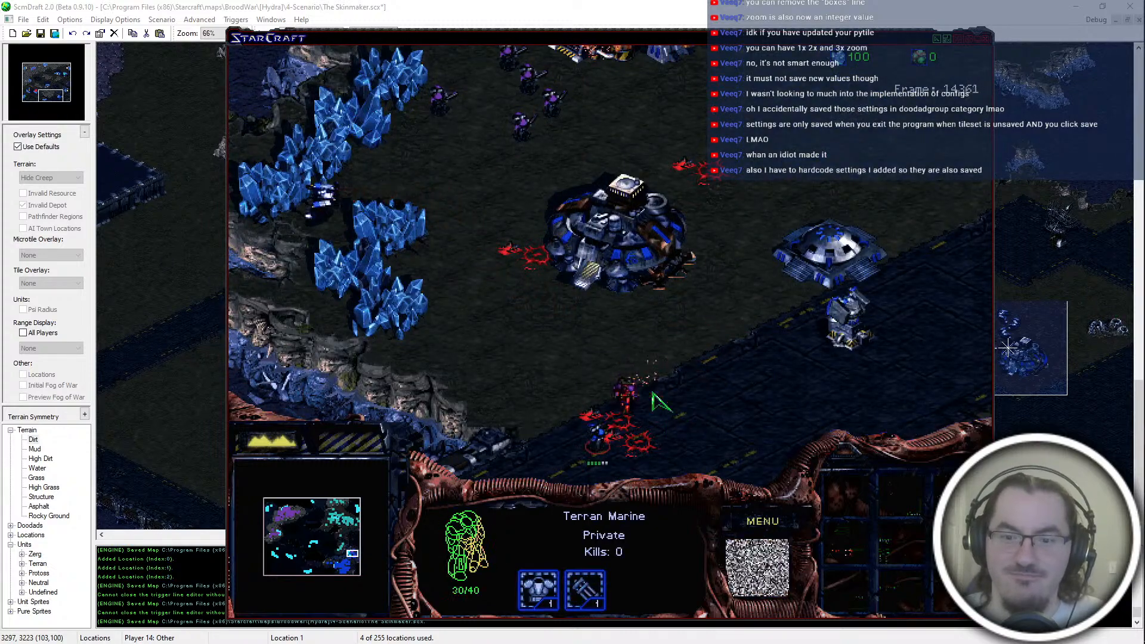
{"action": "left_click", "coordinate": [625, 404]}
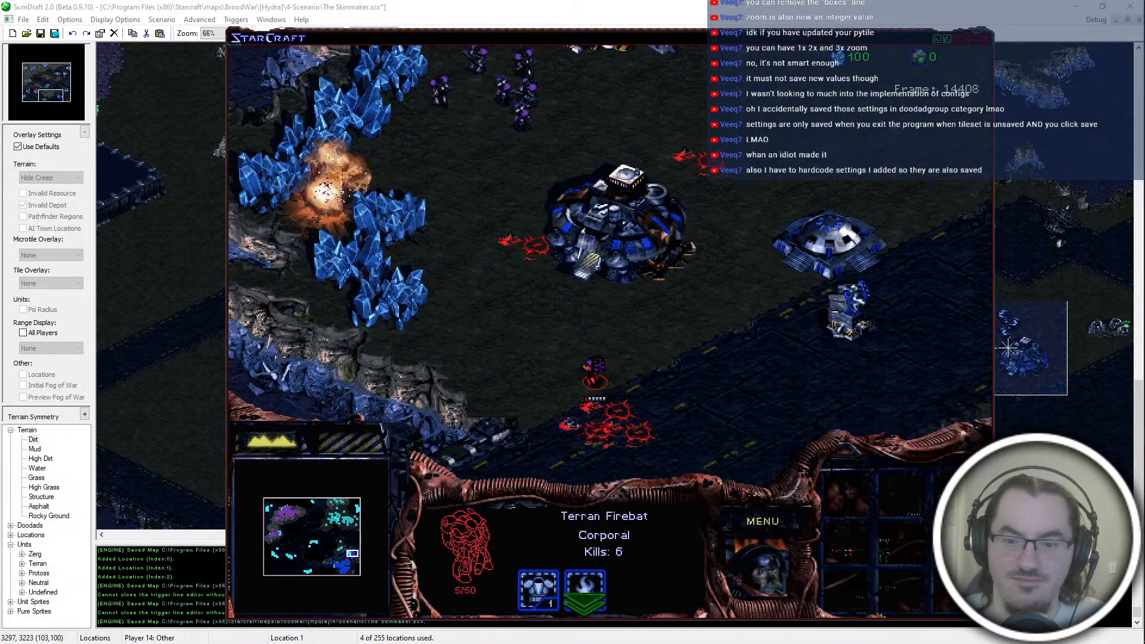
{"action": "left_click", "coordinate": [515, 415]}
{"action": "left_click", "coordinate": [518, 282]}
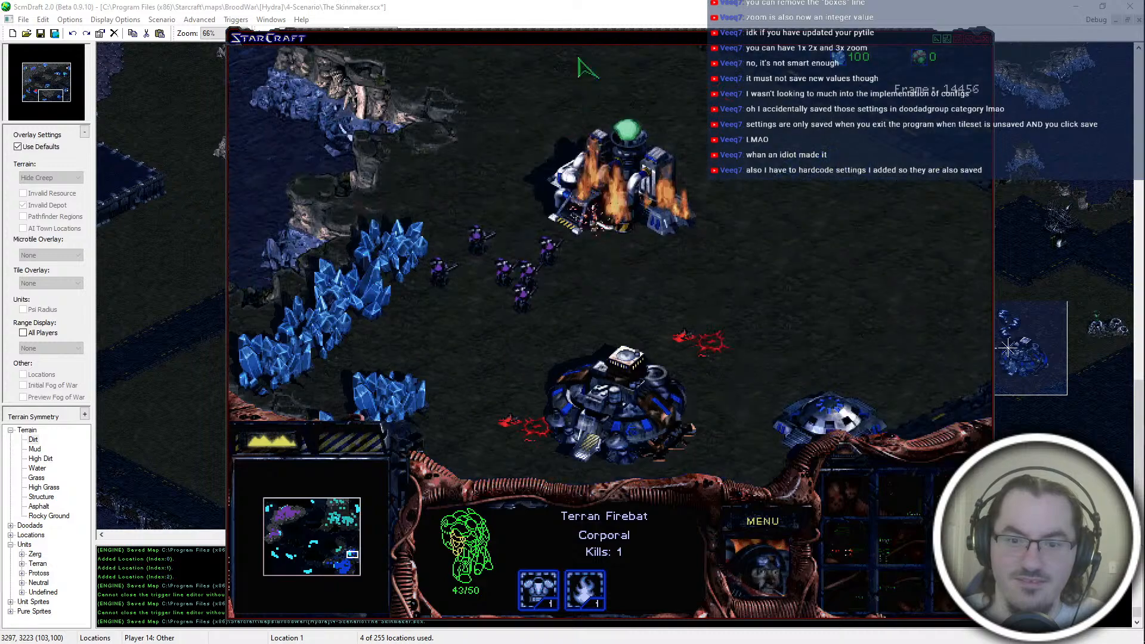
Step: Inspect the purple Marines attacking blue's eastern expansion, and check the condition of its Command Center
{"action": "left_click", "coordinate": [574, 216]}
{"action": "left_click", "coordinate": [496, 264]}
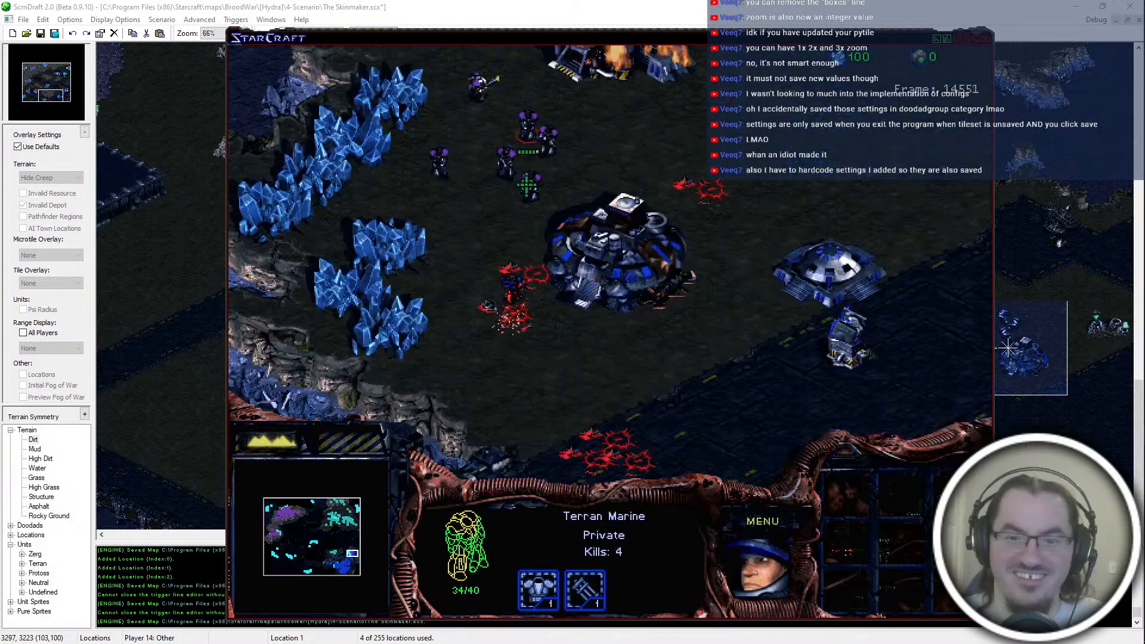
{"action": "left_click", "coordinate": [537, 160]}
{"action": "left_click", "coordinate": [626, 257]}
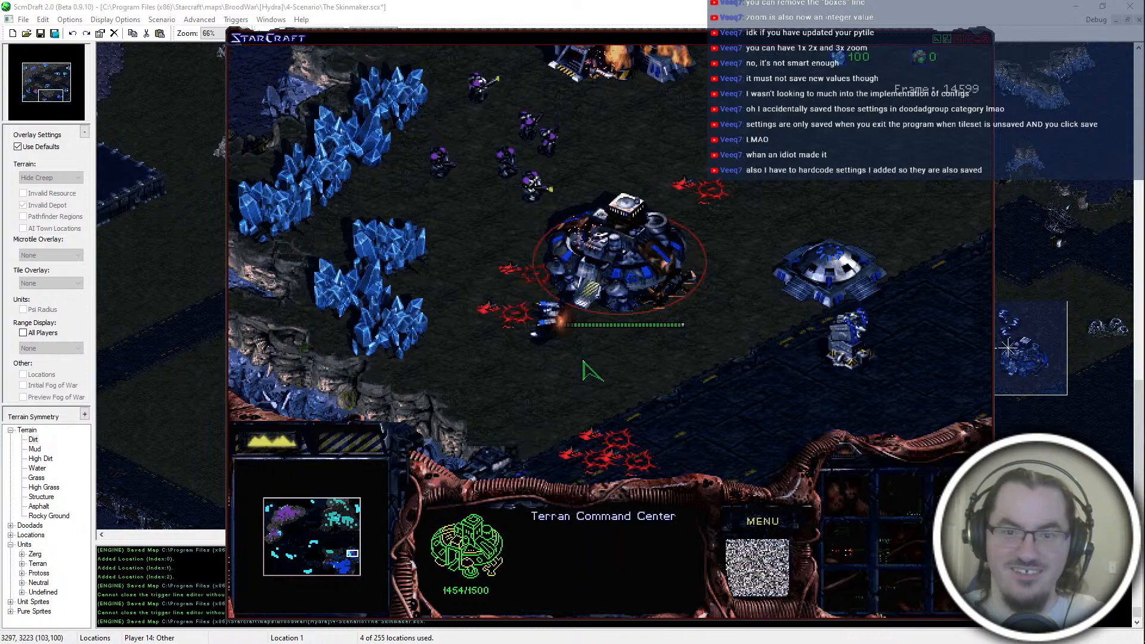
{"action": "key", "text": "Down"}
{"action": "key", "text": "Up"}
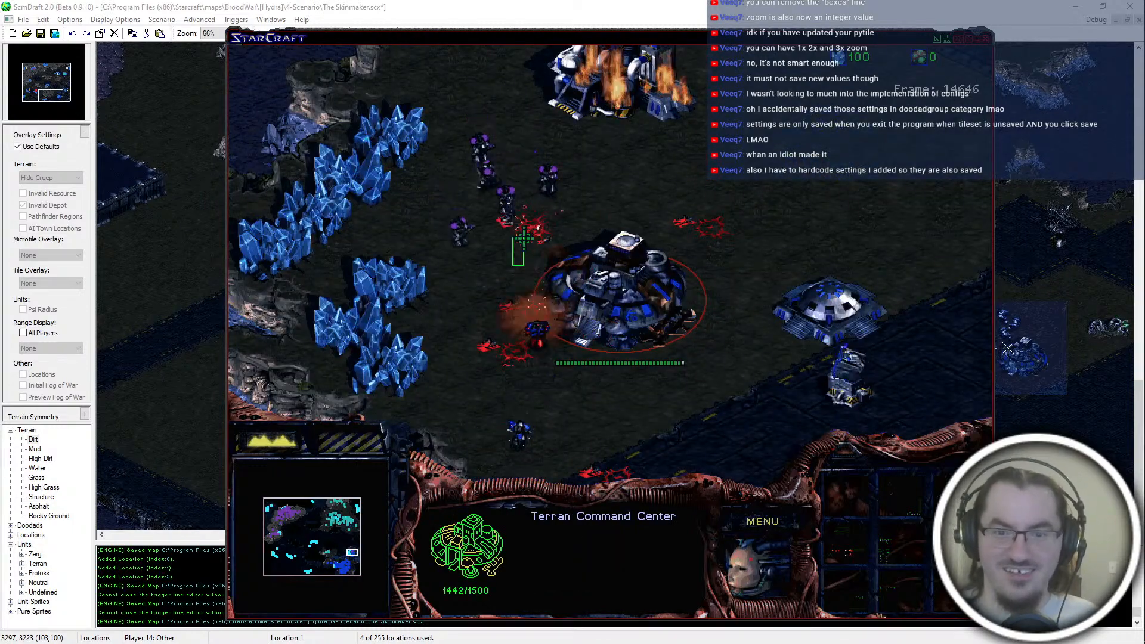
{"action": "left_click", "coordinate": [482, 258]}
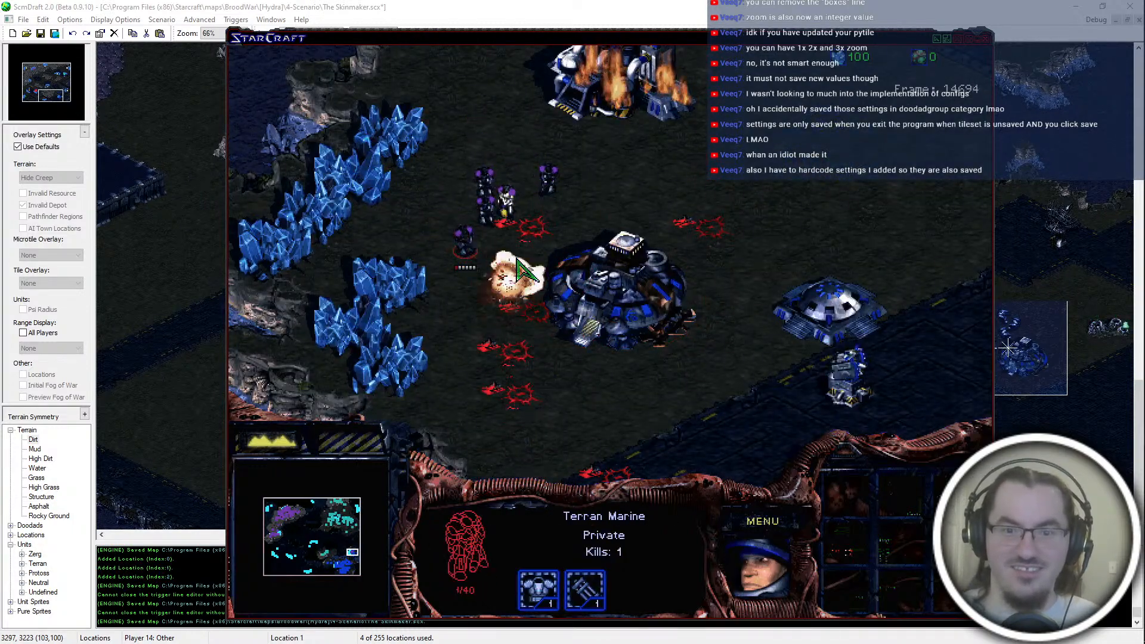
{"action": "left_click", "coordinate": [493, 216]}
Step: Survey blue's main base, from the Starports by the road to the outlying Barracks and Bunker in the west
{"action": "key", "text": "Left"}
{"action": "key", "text": "Down"}
{"action": "key", "text": "Left"}
{"action": "key", "text": "Down"}
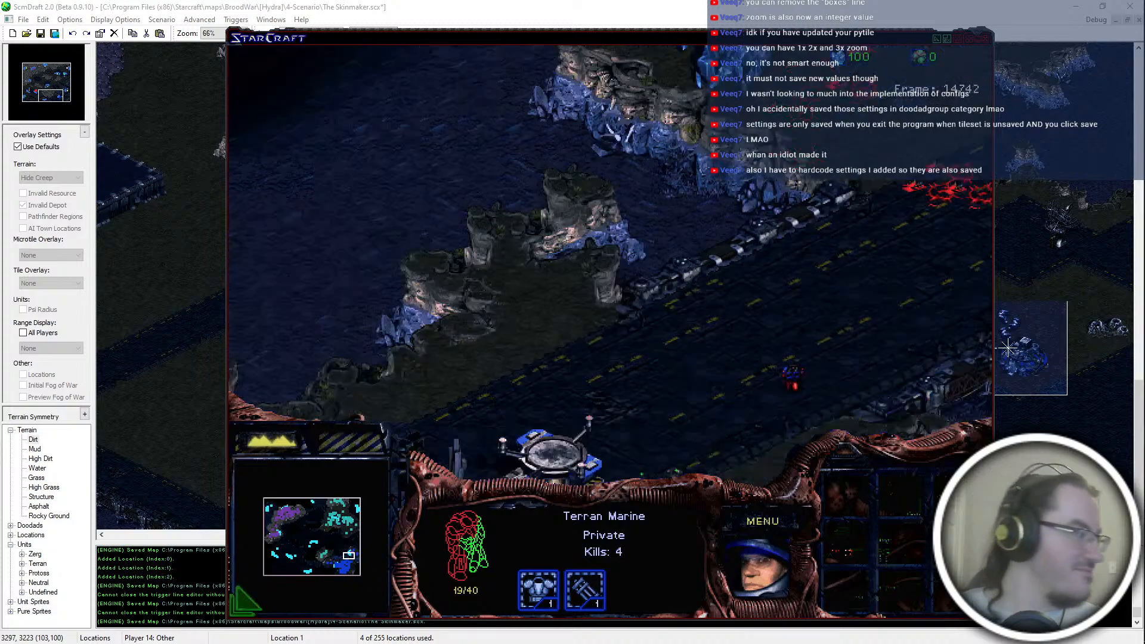
{"action": "key", "text": "Down"}
{"action": "key", "text": "Right"}
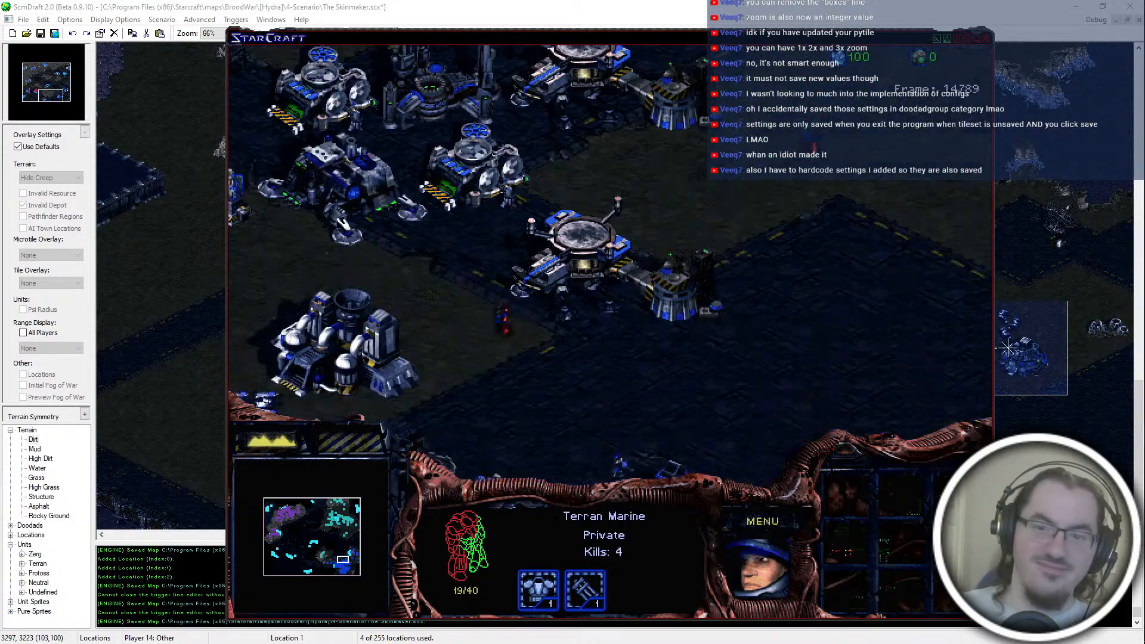
{"action": "key", "text": "Left"}
{"action": "key", "text": "Up"}
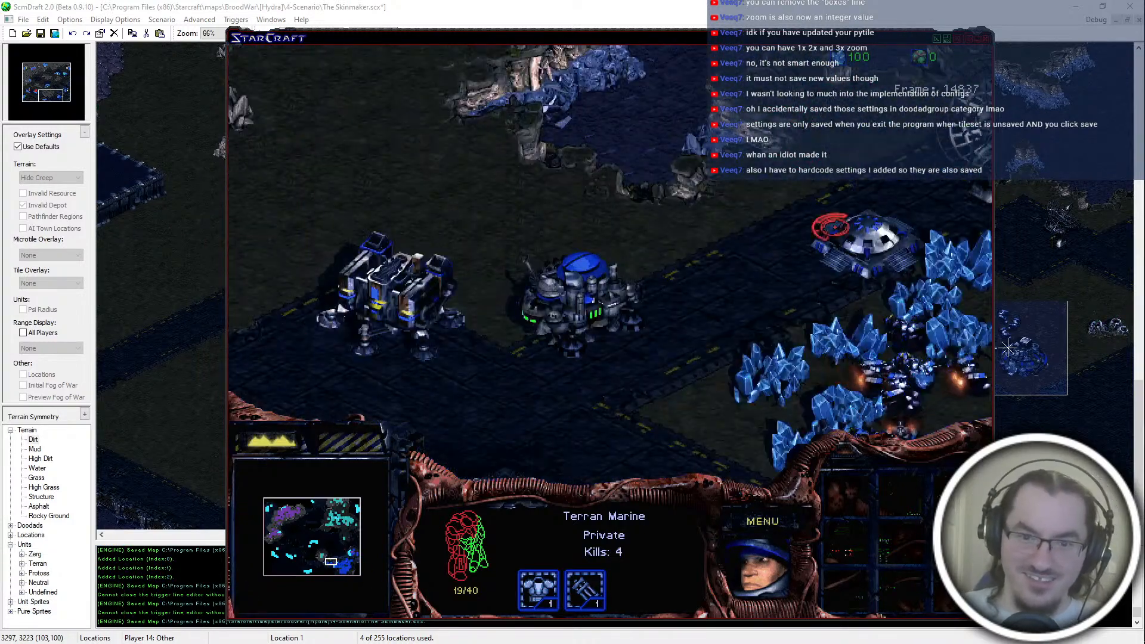
{"action": "key", "text": "Down"}
{"action": "key", "text": "Up"}
Step: Check the remaining purple Marine fighting the Firebats beside blue's burning eastern Command Center
{"action": "left_click_drag", "start_coordinate": [588, 205], "coordinate": [687, 278]}
{"action": "left_click_drag", "start_coordinate": [602, 211], "coordinate": [700, 220]}
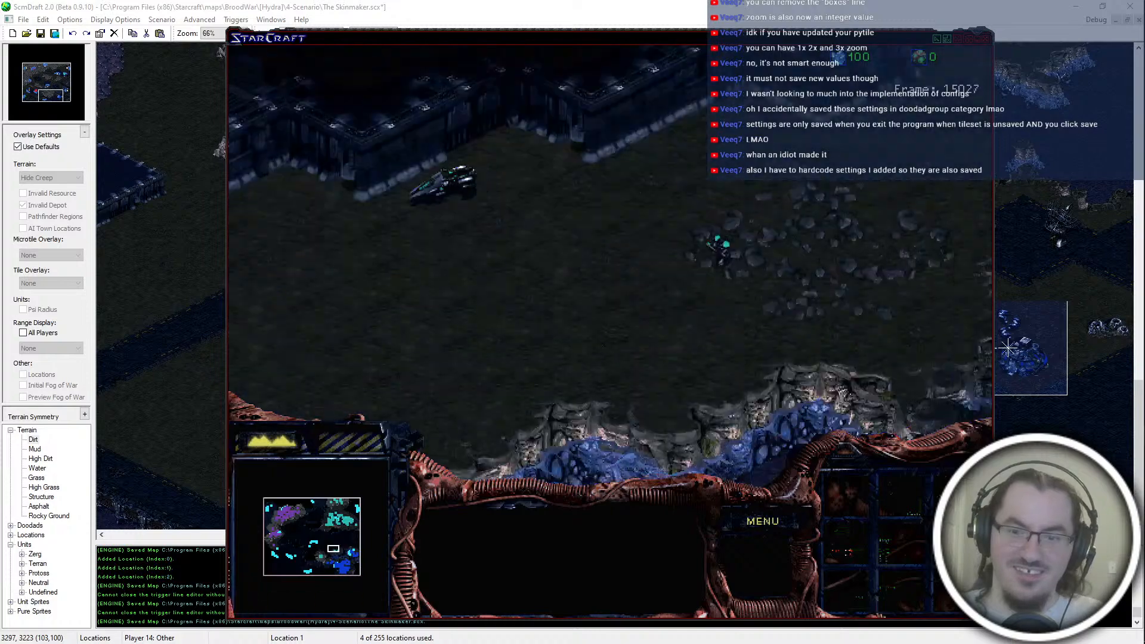
{"action": "left_click", "coordinate": [609, 225]}
{"action": "left_click", "coordinate": [626, 146]}
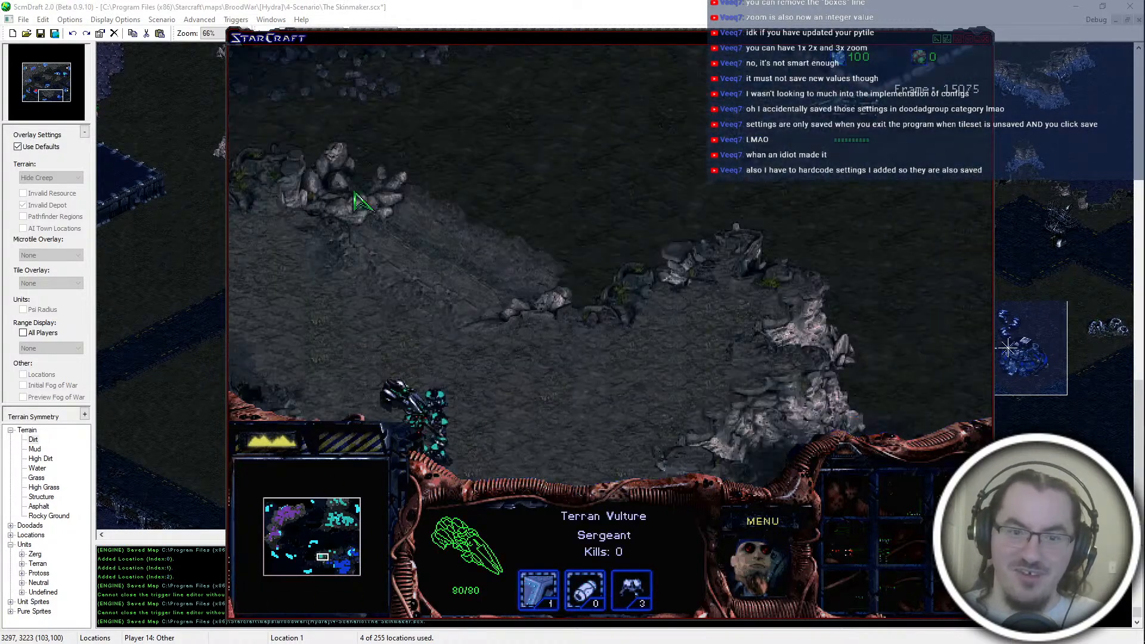
Step: Inspect the Vultures and Marines of teal's attack group on the rocky plateau, and check the eastern road
{"action": "left_click", "coordinate": [429, 417]}
{"action": "left_click", "coordinate": [408, 398]}
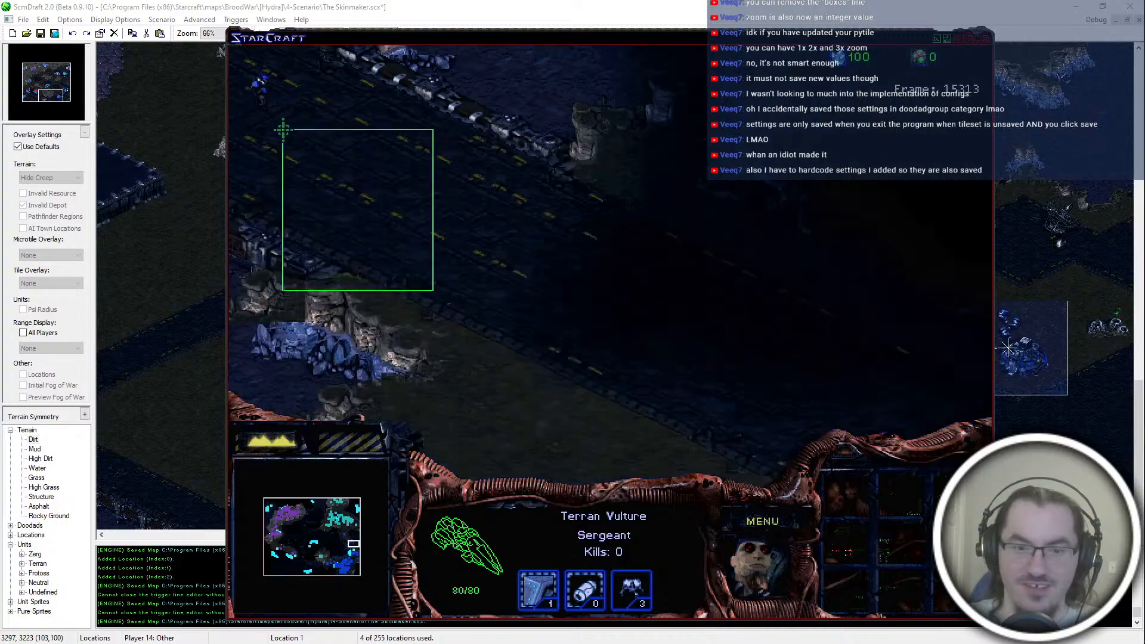
{"action": "left_click", "coordinate": [423, 268]}
{"action": "left_click", "coordinate": [596, 330]}
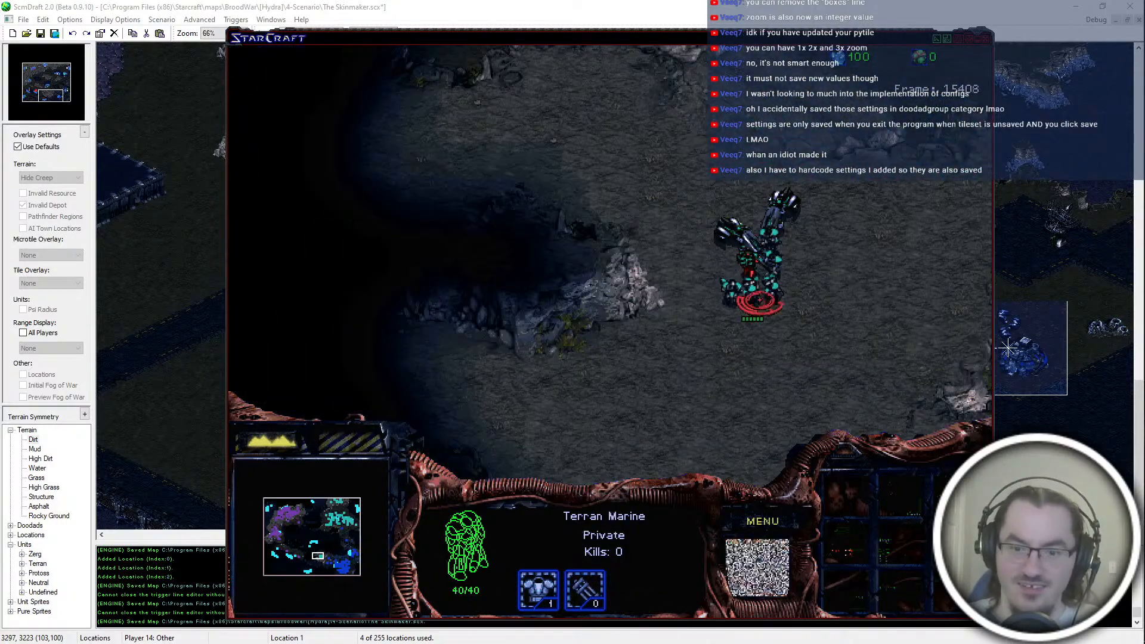
{"action": "left_click", "coordinate": [761, 300]}
Step: Inspect the buildings and units in purple's northwest base
{"action": "left_click_drag", "start_coordinate": [710, 206], "coordinate": [274, 533]}
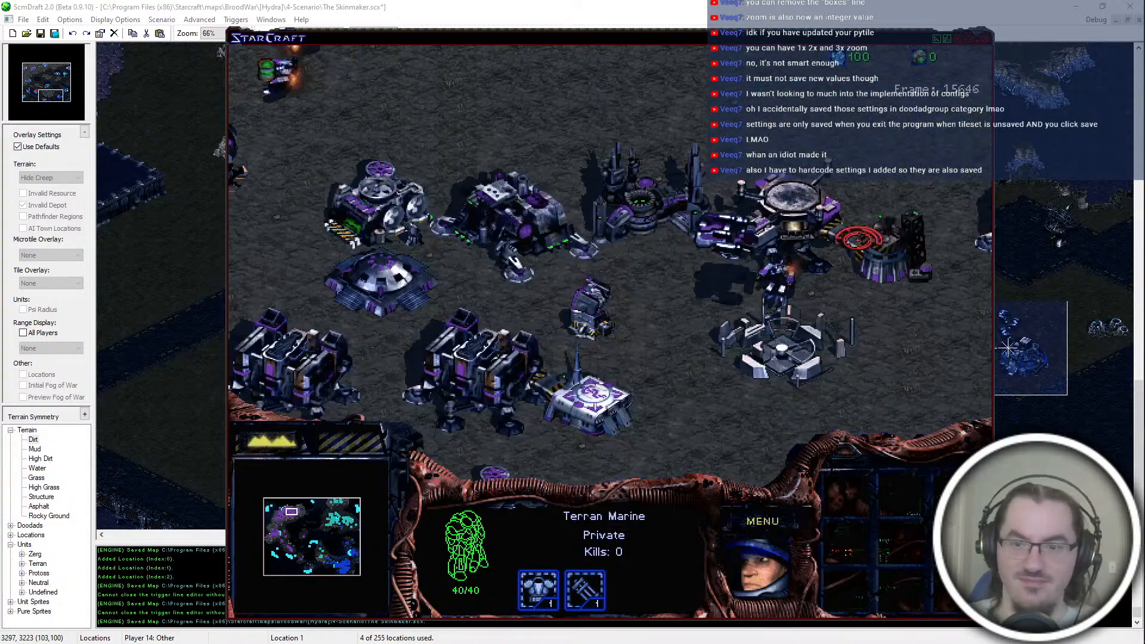
{"action": "left_click", "coordinate": [586, 418]}
{"action": "left_click", "coordinate": [552, 334]}
{"action": "left_click", "coordinate": [719, 194]}
Step: Locate the clash in the south-central dirt area, and check the Vulture and the blue Marines fighting there
{"action": "left_click", "coordinate": [315, 563]}
{"action": "left_click", "coordinate": [314, 552]}
{"action": "left_click", "coordinate": [324, 550]}
{"action": "left_click", "coordinate": [626, 297]}
{"action": "left_click_drag", "start_coordinate": [534, 241], "coordinate": [549, 227]}
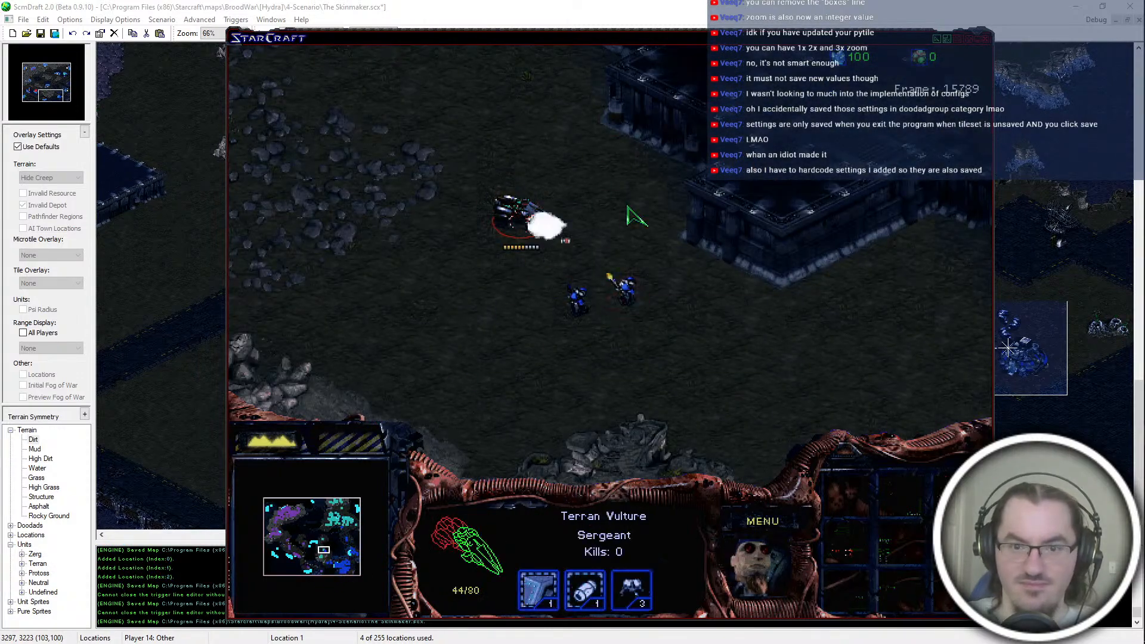
{"action": "left_click", "coordinate": [576, 299]}
{"action": "left_click", "coordinate": [535, 233]}
{"action": "left_click", "coordinate": [568, 293]}
{"action": "left_click", "coordinate": [537, 230]}
Step: Check blue's Command Center and Control Tower, and view the purple Marines gathering on the southern platform
{"action": "mouse_move", "coordinate": [336, 552]}
{"action": "left_mouse_down"}
{"action": "mouse_move", "coordinate": [342, 563]}
{"action": "mouse_move", "coordinate": [343, 554]}
{"action": "left_mouse_up"}
{"action": "left_click", "coordinate": [602, 190]}
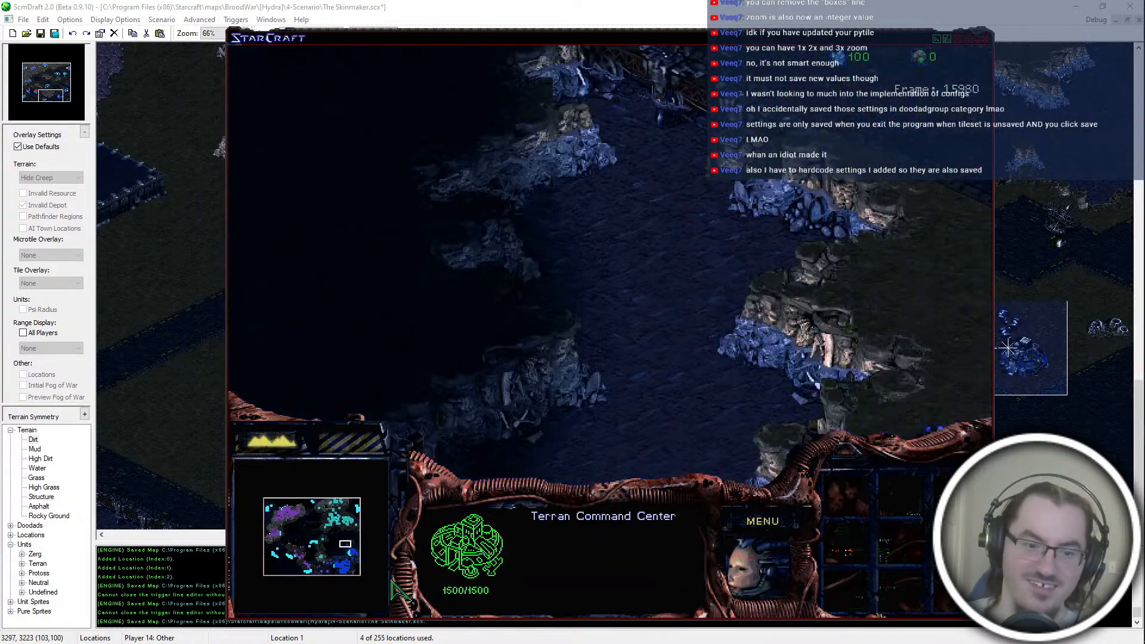
{"action": "left_click", "coordinate": [332, 573]}
{"action": "left_click", "coordinate": [514, 332]}
{"action": "left_click", "coordinate": [331, 564]}
{"action": "left_click_drag", "start_coordinate": [334, 565], "coordinate": [354, 548]}
{"action": "left_click", "coordinate": [723, 115]}
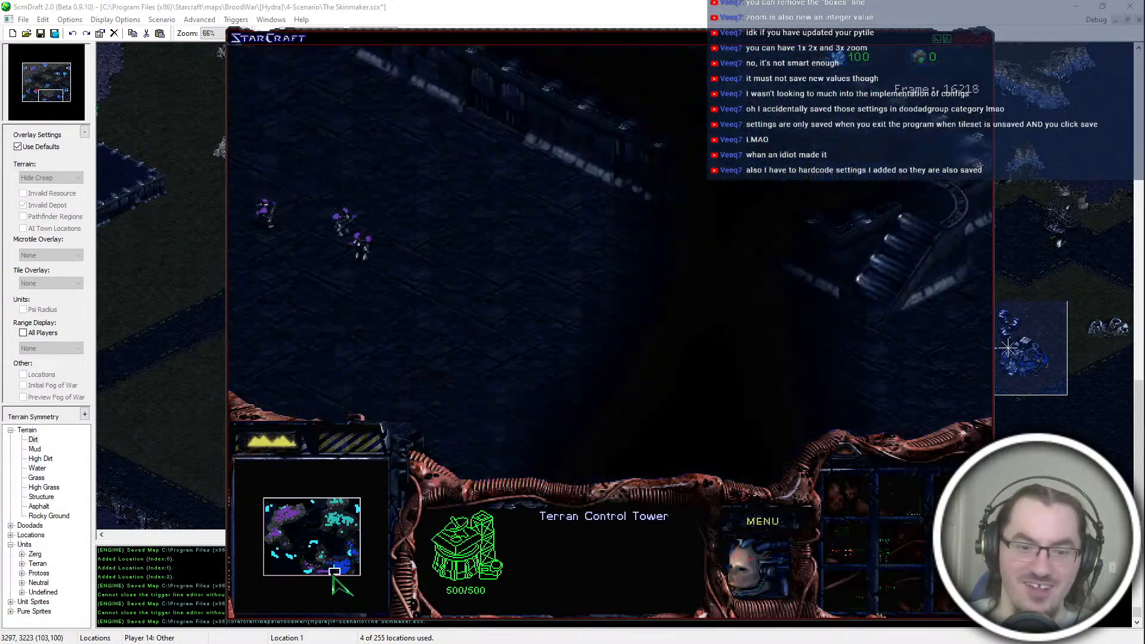
{"action": "key", "text": "space"}
{"action": "key", "text": "space"}
{"action": "key", "text": "space"}
{"action": "key", "text": "space"}
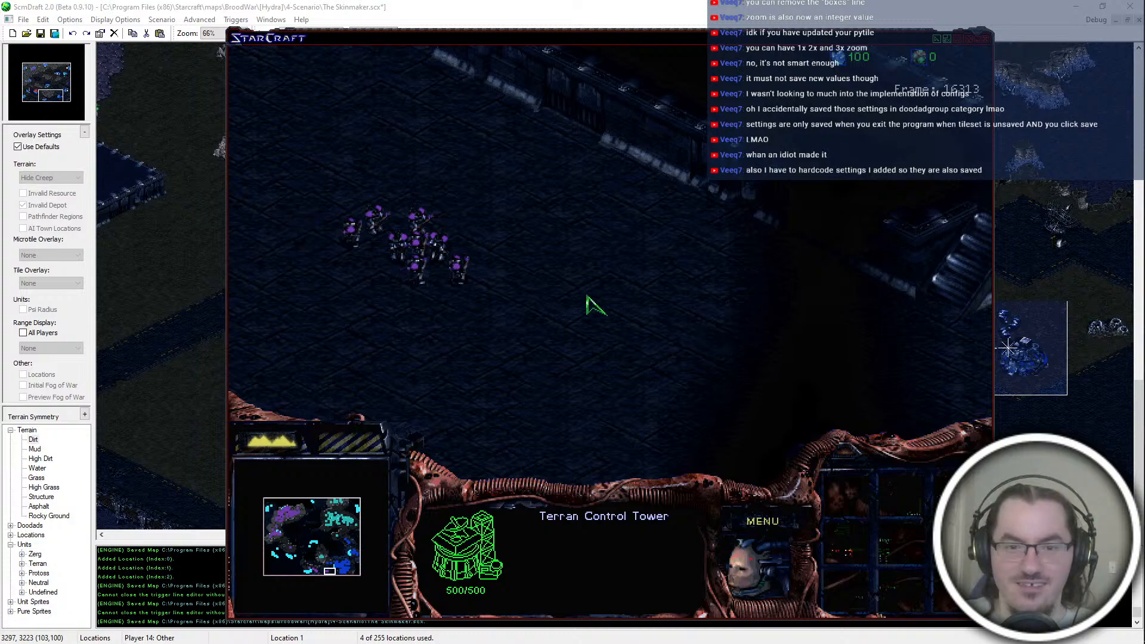
Step: Inspect the Siege Tank and Command Center in teal's northeast base
{"action": "left_click", "coordinate": [736, 401]}
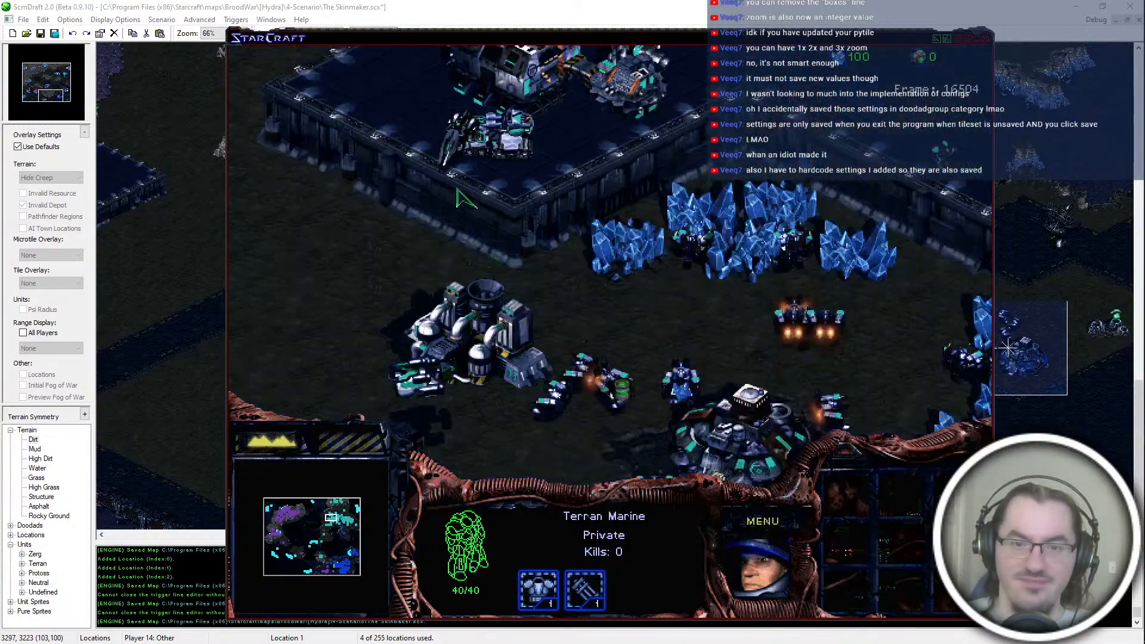
{"action": "left_click", "coordinate": [309, 338]}
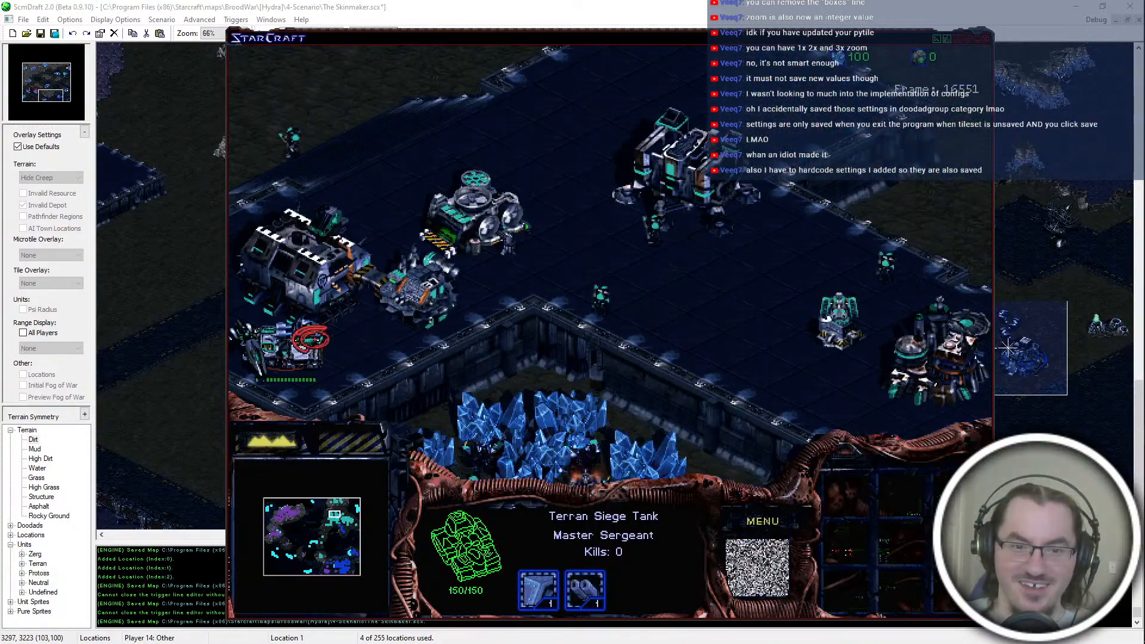
{"action": "left_click_drag", "start_coordinate": [846, 240], "coordinate": [775, 334]}
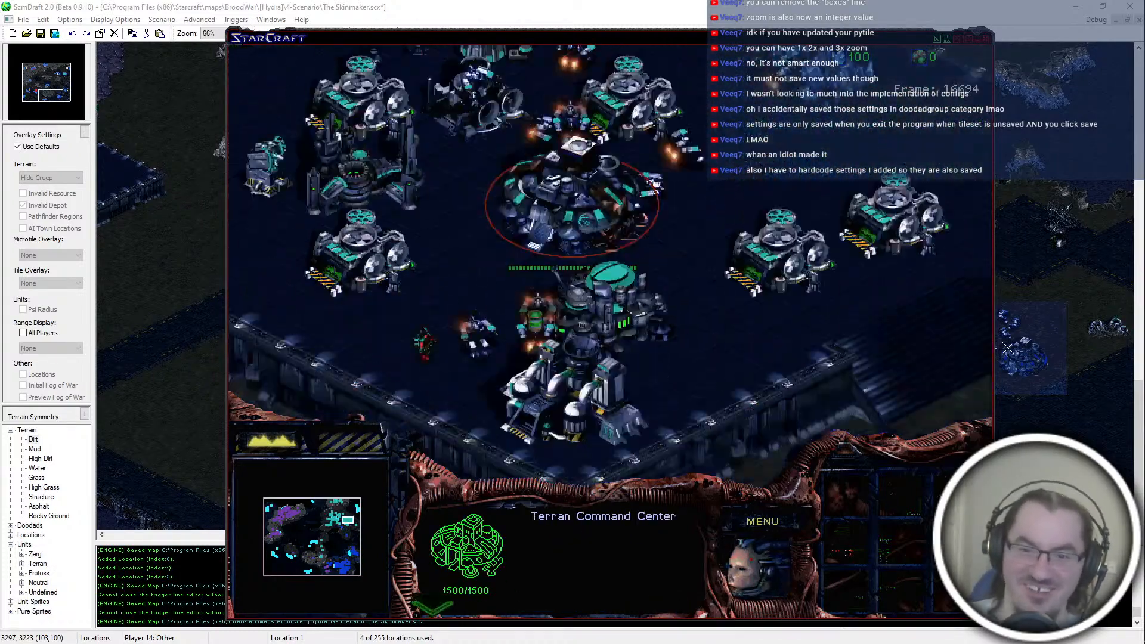
Step: Inspect blue's Bunker beside the western mineral field and the units fighting around it
{"action": "left_click", "coordinate": [340, 562]}
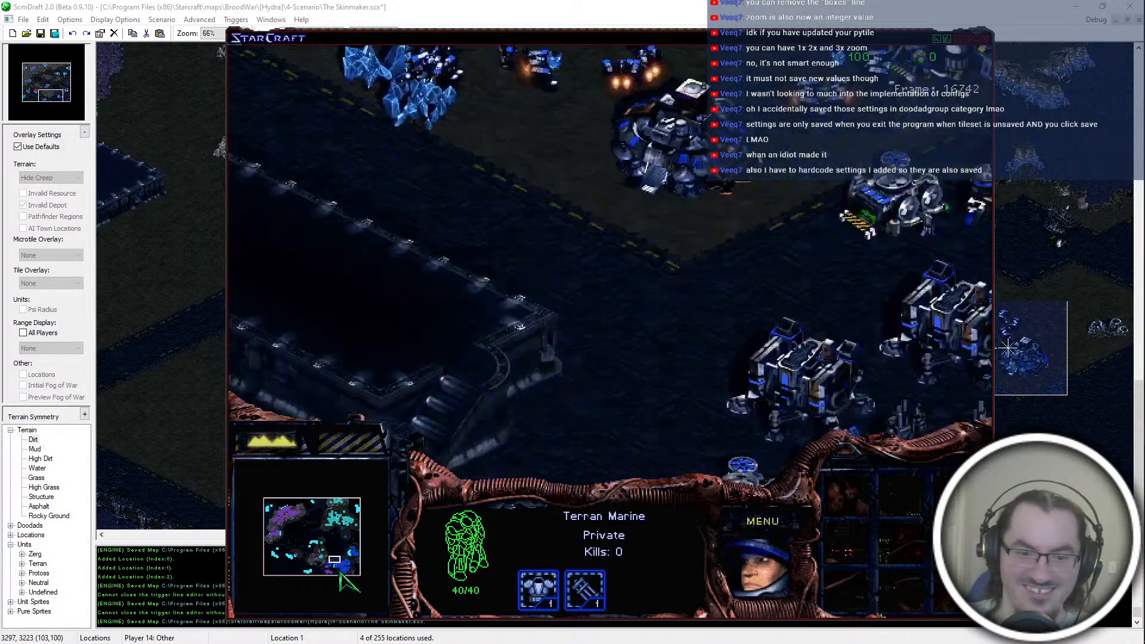
{"action": "left_click", "coordinate": [330, 563]}
{"action": "left_click", "coordinate": [587, 292]}
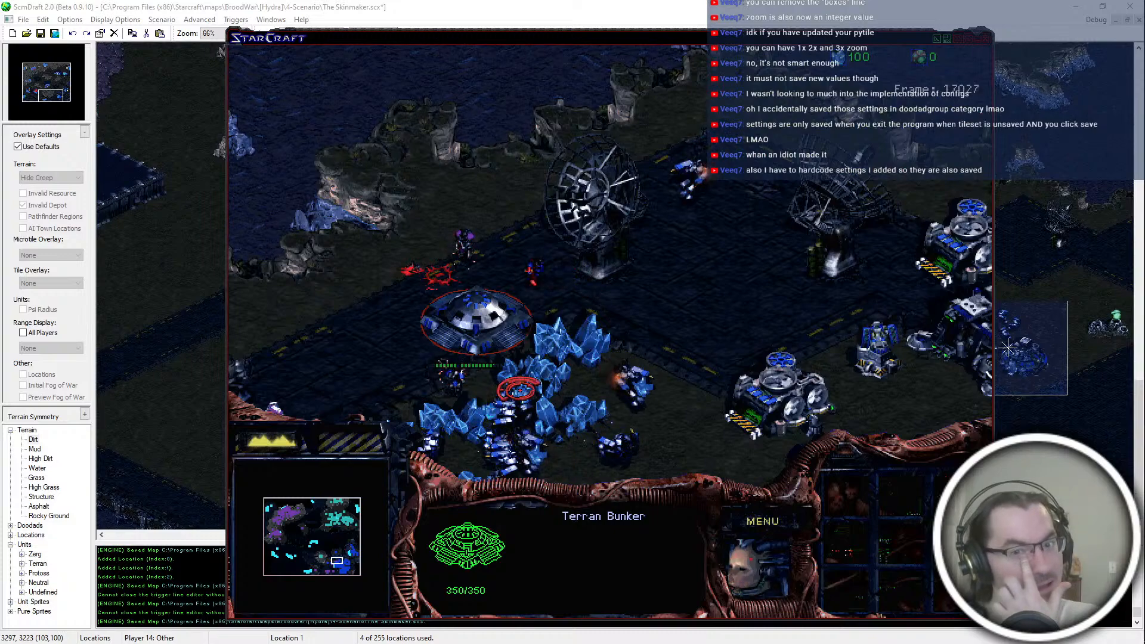
{"action": "left_click", "coordinate": [470, 258]}
{"action": "left_click", "coordinate": [472, 311]}
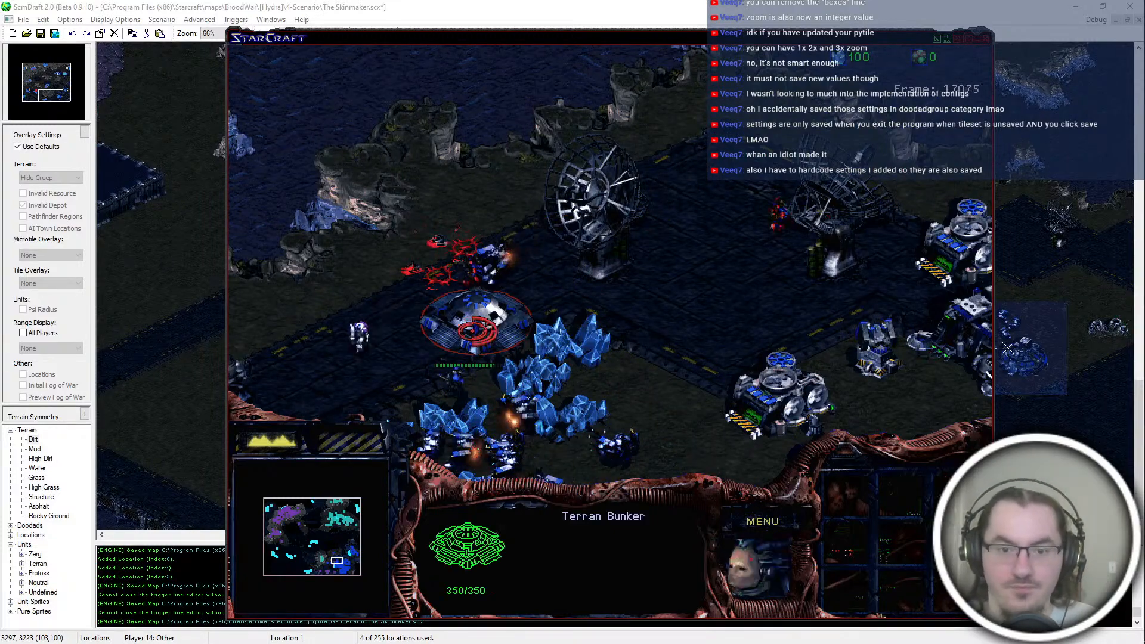
{"action": "left_click", "coordinate": [332, 560]}
{"action": "left_click", "coordinate": [568, 378]}
Step: Inspect the Goliath and infantry in purple's squad on the southern platform
{"action": "left_click", "coordinate": [325, 568]}
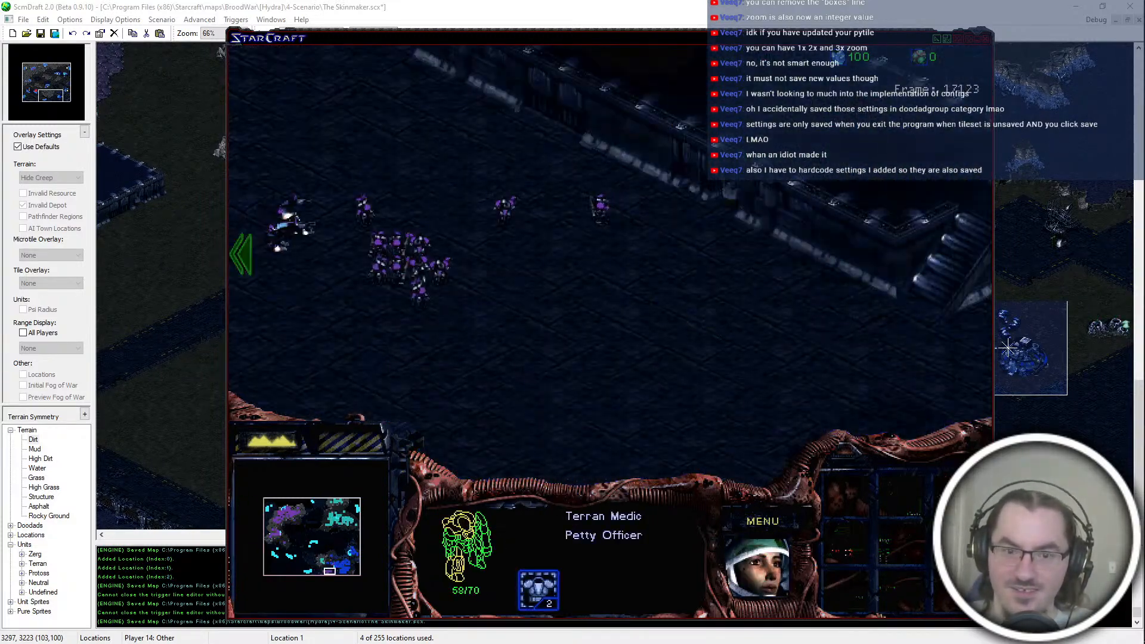
{"action": "left_click", "coordinate": [546, 167]}
{"action": "key", "text": "Left"}
{"action": "key", "text": "Down"}
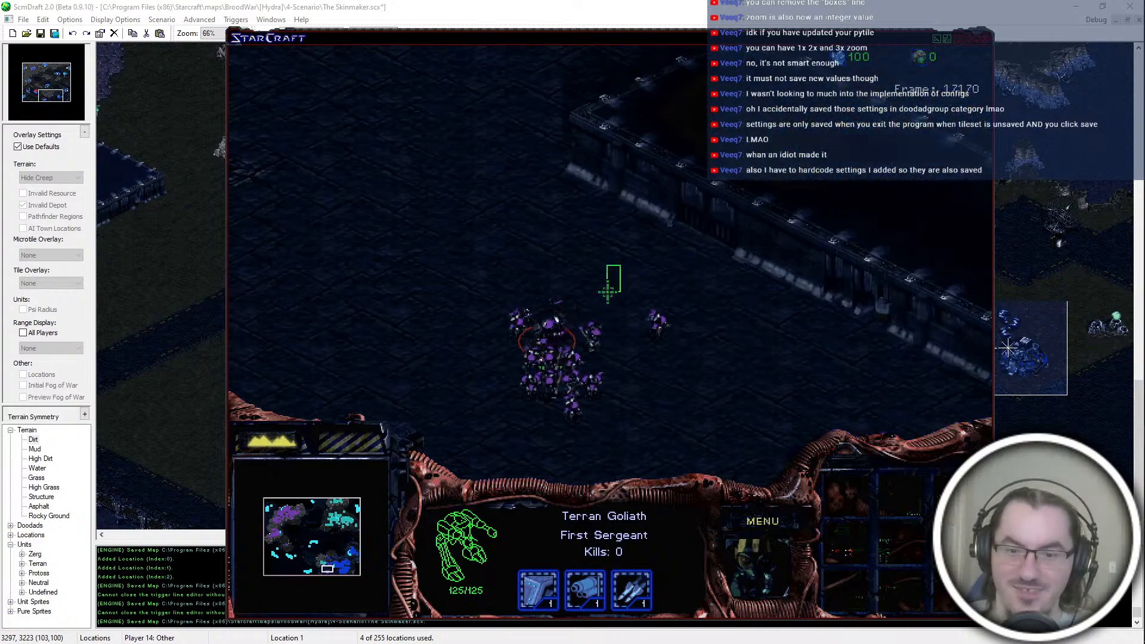
{"action": "left_click", "coordinate": [588, 348]}
{"action": "left_click", "coordinate": [546, 263]}
Step: Follow teal's attack on blue's outlying Barracks, checking the Firebat beside the burning building
{"action": "key", "text": "Up"}
{"action": "key", "text": "Up"}
{"action": "key", "text": "Left"}
{"action": "left_click", "coordinate": [590, 232]}
{"action": "left_click", "coordinate": [561, 248]}
{"action": "left_click", "coordinate": [567, 278]}
{"action": "key", "text": "Right"}
{"action": "key", "text": "Left"}
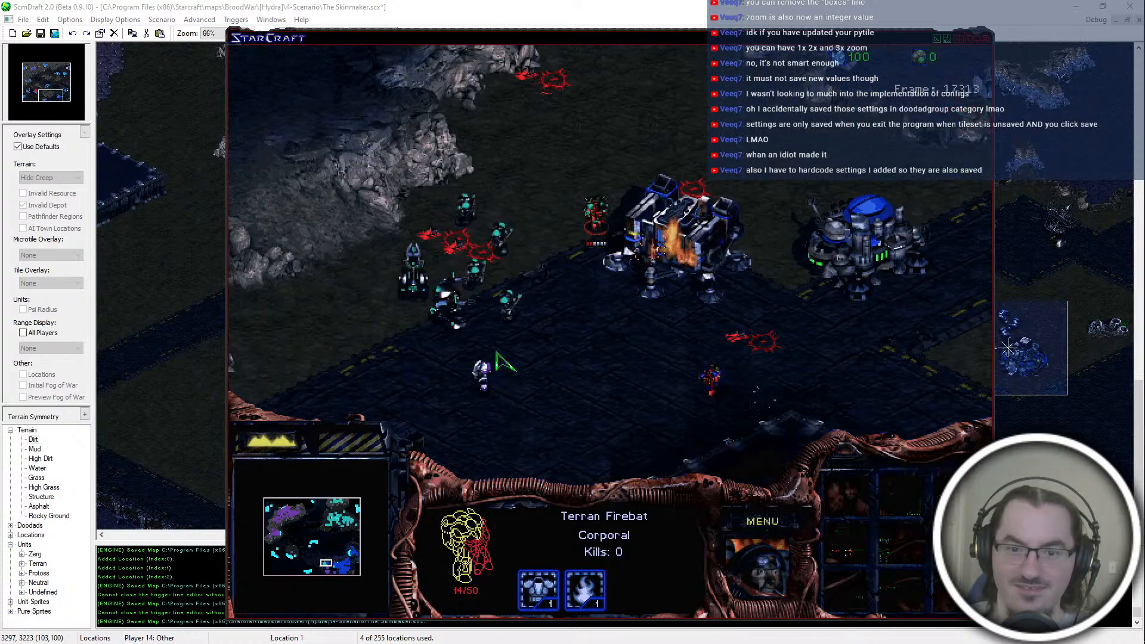
Step: Check the lone purple soldier on the road and the surroundings of blue's besieged western outpost
{"action": "left_click", "coordinate": [499, 381]}
{"action": "key", "text": "Down"}
{"action": "left_click_drag", "start_coordinate": [710, 193], "coordinate": [552, 317]}
{"action": "key", "text": "Up"}
{"action": "key", "text": "Right"}
{"action": "mouse_move", "coordinate": [338, 566]}
{"action": "left_mouse_down"}
{"action": "mouse_move", "coordinate": [352, 552]}
{"action": "mouse_move", "coordinate": [348, 567]}
{"action": "mouse_move", "coordinate": [326, 565]}
{"action": "left_mouse_up"}
{"action": "left_click", "coordinate": [799, 296]}
{"action": "key", "text": "Right"}
Step: Inspect the purple units approaching the outpost, and the teal Firebat and Marine destroying blue's Barracks
{"action": "left_click", "coordinate": [491, 384]}
{"action": "left_click", "coordinate": [406, 265]}
{"action": "left_click", "coordinate": [658, 308]}
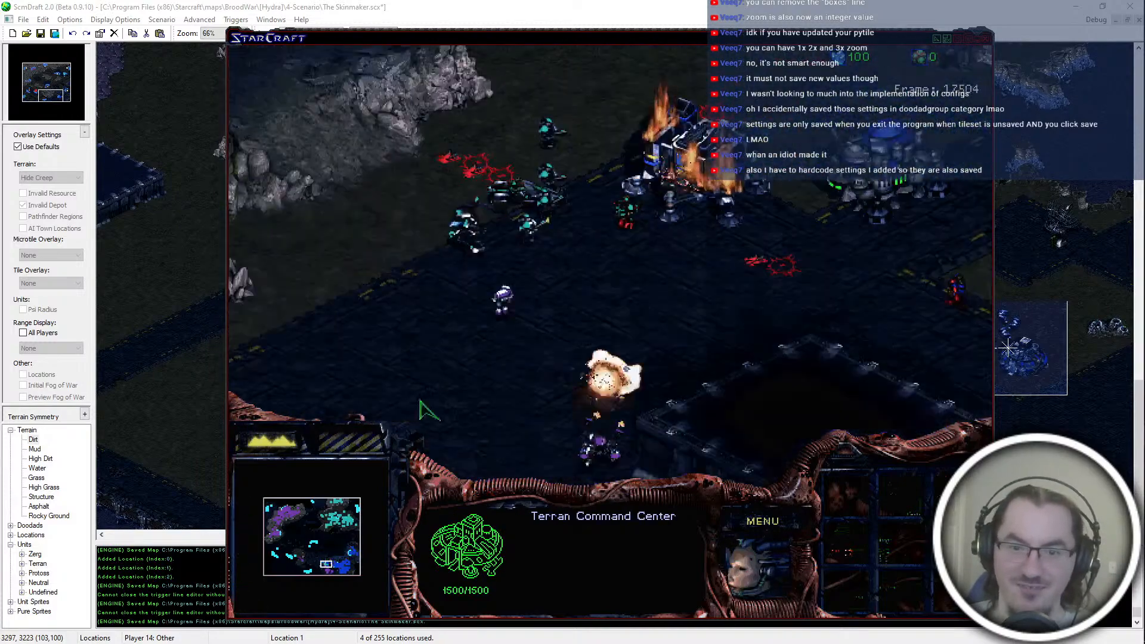
{"action": "left_click", "coordinate": [601, 407]}
{"action": "left_click", "coordinate": [625, 175]}
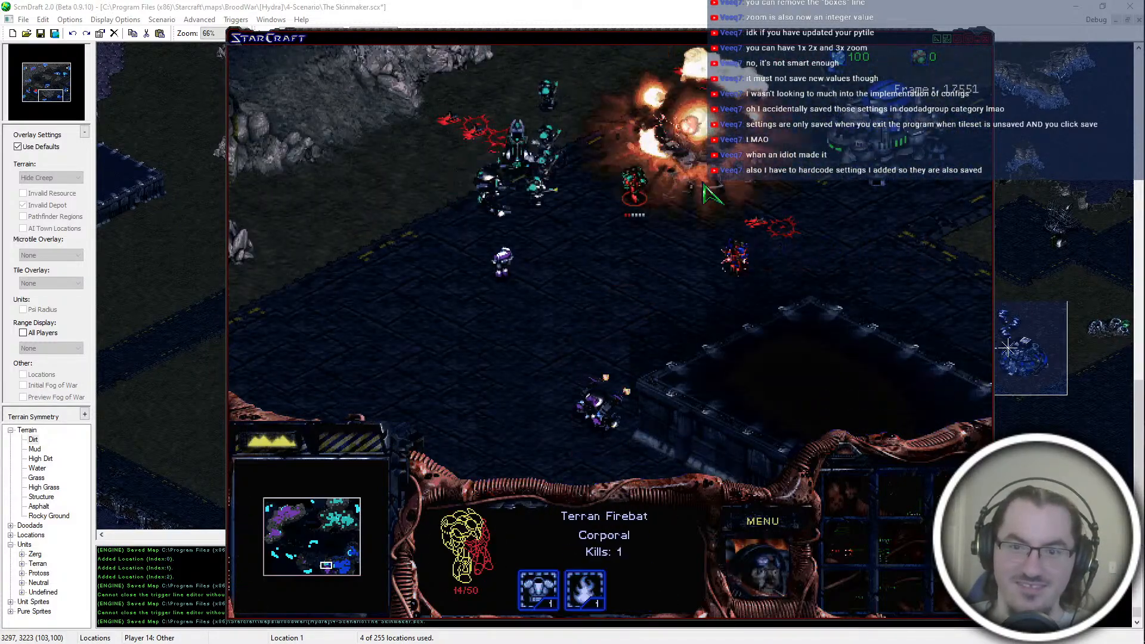
{"action": "left_click", "coordinate": [596, 142]}
{"action": "mouse_move", "coordinate": [681, 46]}
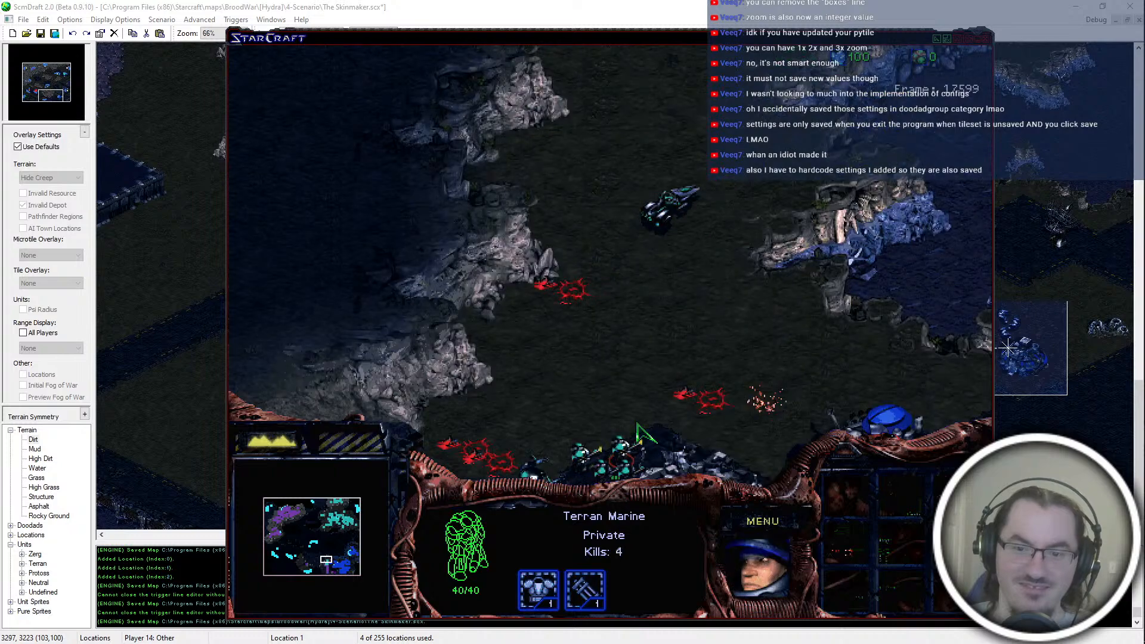
Step: Inspect the units around blue's besieged western outpost and the burning Science Facility beside the mineral field
{"action": "left_click", "coordinate": [683, 210]}
{"action": "left_click", "coordinate": [688, 270]}
{"action": "key", "text": "Right"}
{"action": "key", "text": "Up"}
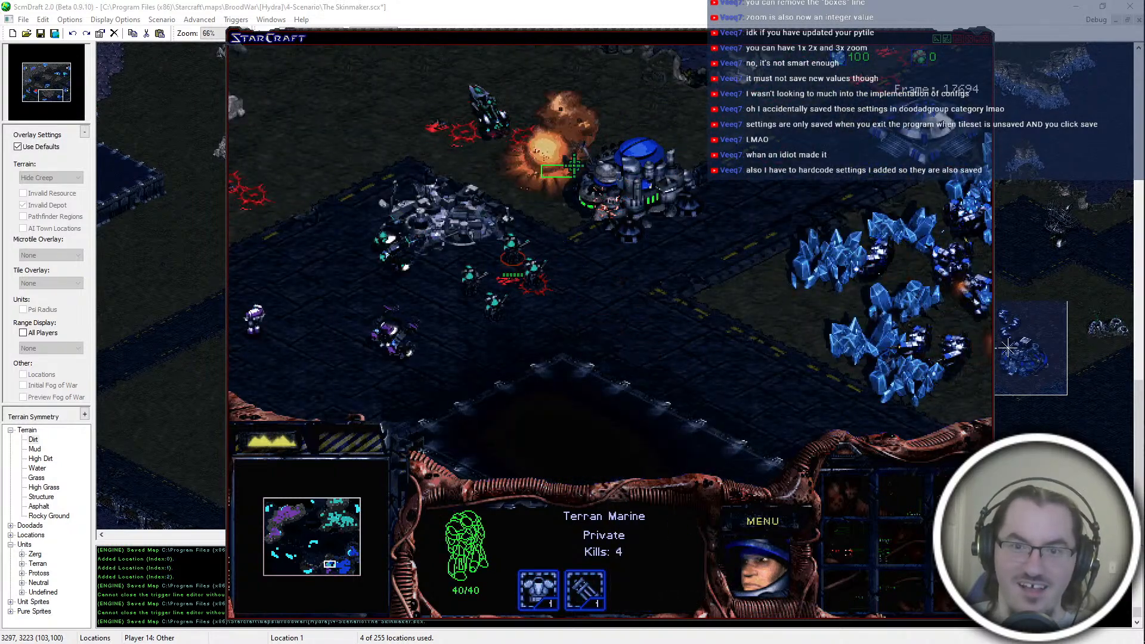
{"action": "left_click", "coordinate": [612, 192]}
{"action": "key", "text": "Right"}
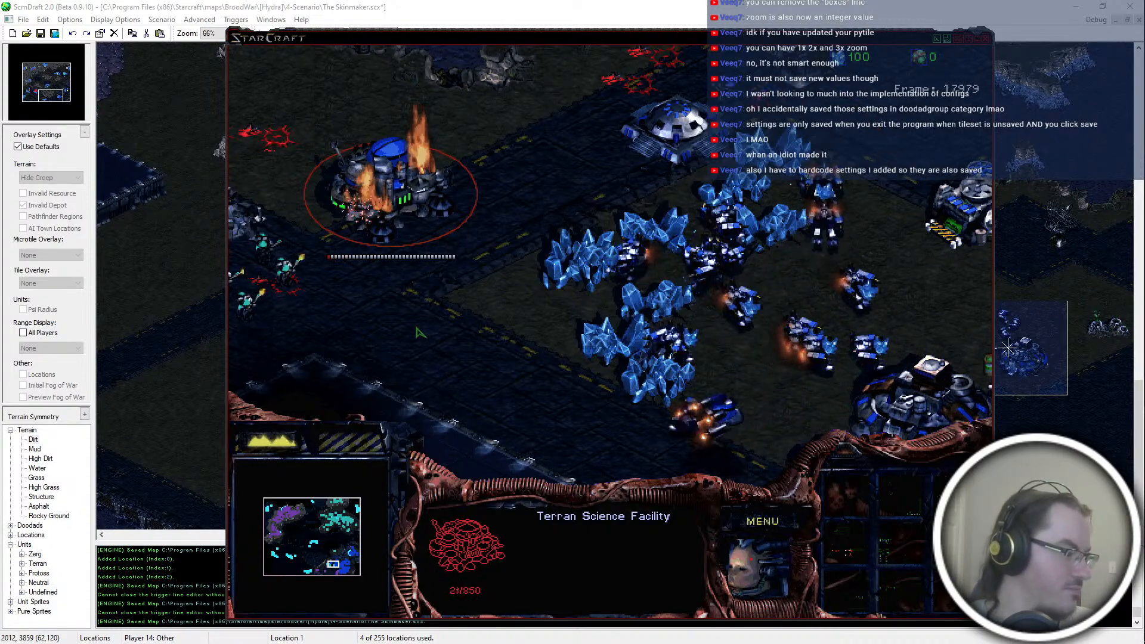
Step: Survey blue's main base and check the Barracks under attack by purple's squad
{"action": "left_click", "coordinate": [341, 569]}
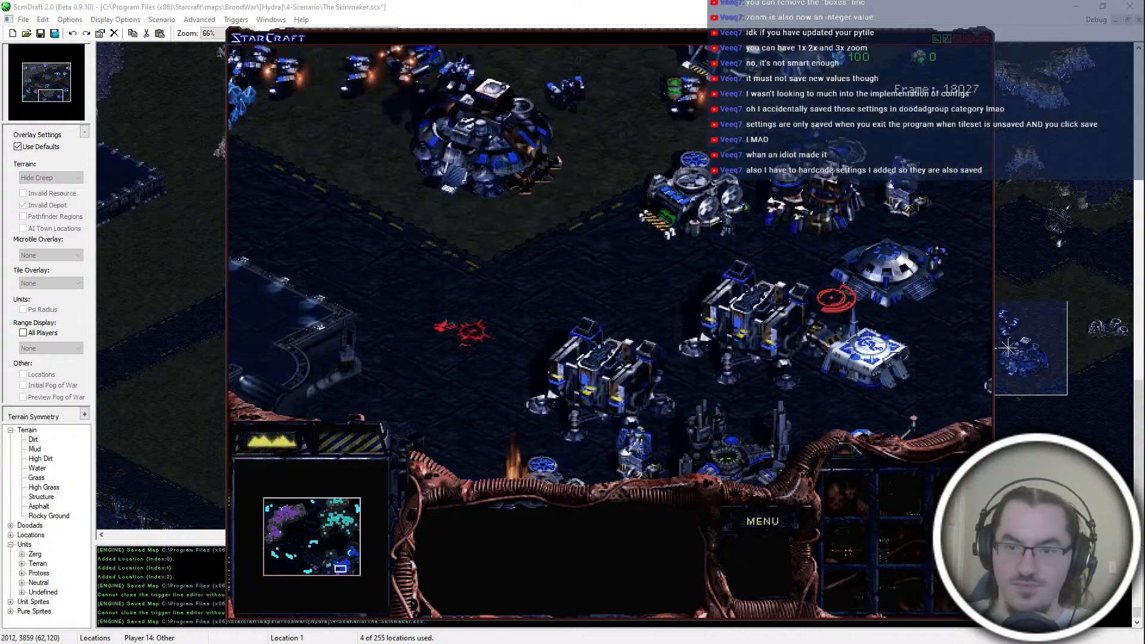
{"action": "key", "text": "Down"}
{"action": "left_click", "coordinate": [598, 219]}
{"action": "key", "text": "Right"}
{"action": "left_click", "coordinate": [627, 297]}
{"action": "left_click", "coordinate": [815, 192]}
{"action": "key", "text": "Left"}
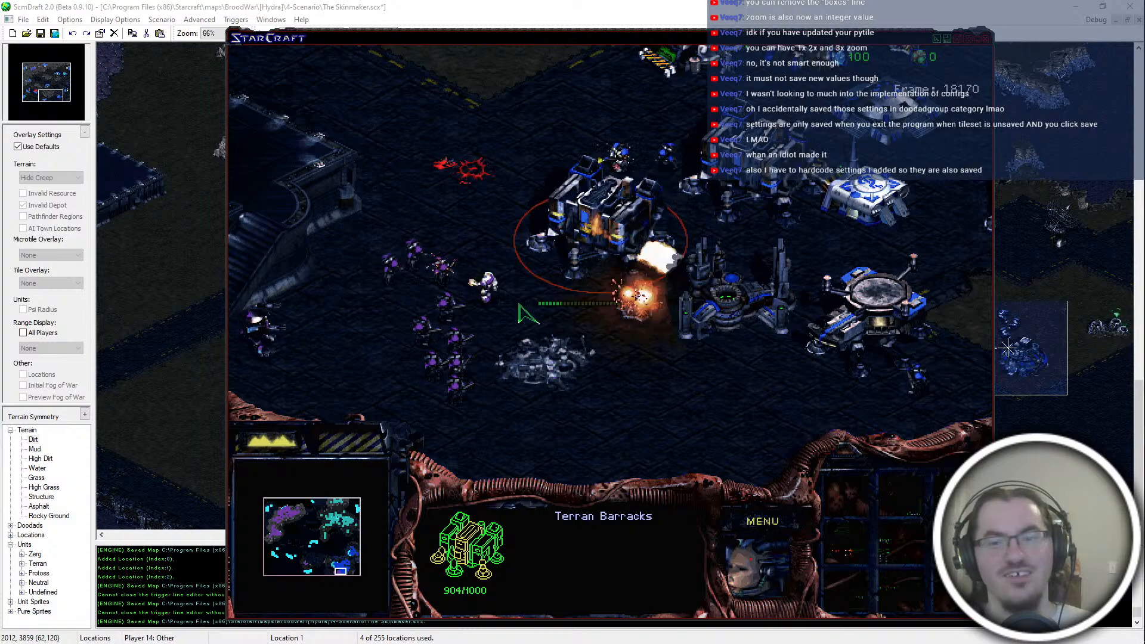
Step: Inspect purple's attacking infantry and Siege Tank, and blue's intact Barracks and Bunker
{"action": "left_click", "coordinate": [463, 337]}
{"action": "left_click", "coordinate": [312, 277]}
{"action": "left_click_drag", "start_coordinate": [493, 347], "coordinate": [564, 499]}
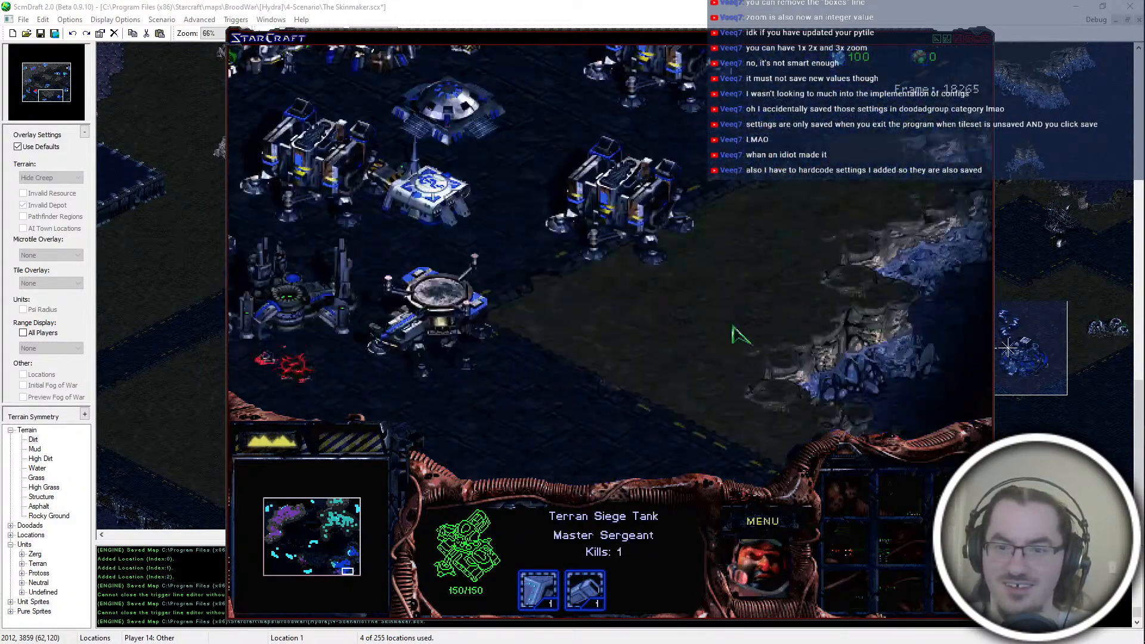
{"action": "left_click", "coordinate": [663, 365]}
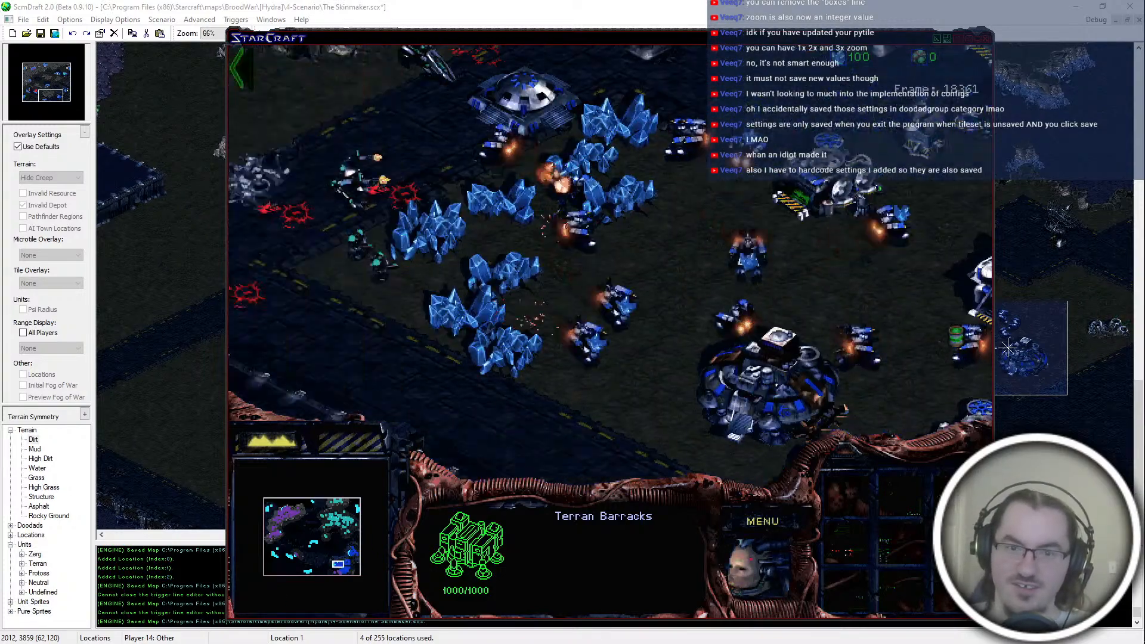
{"action": "left_click", "coordinate": [647, 154]}
{"action": "left_click", "coordinate": [612, 74]}
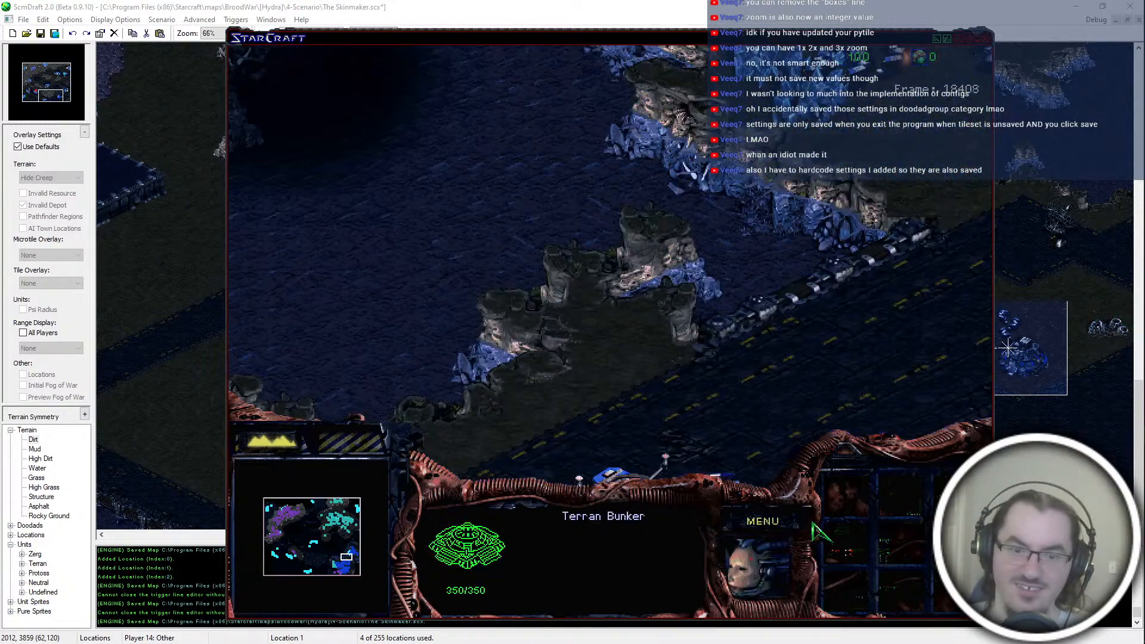
Step: Quit the test mission and switch back to The Skinmaker map in ScmDraft
{"action": "left_click", "coordinate": [763, 521]}
{"action": "left_click", "coordinate": [631, 352]}
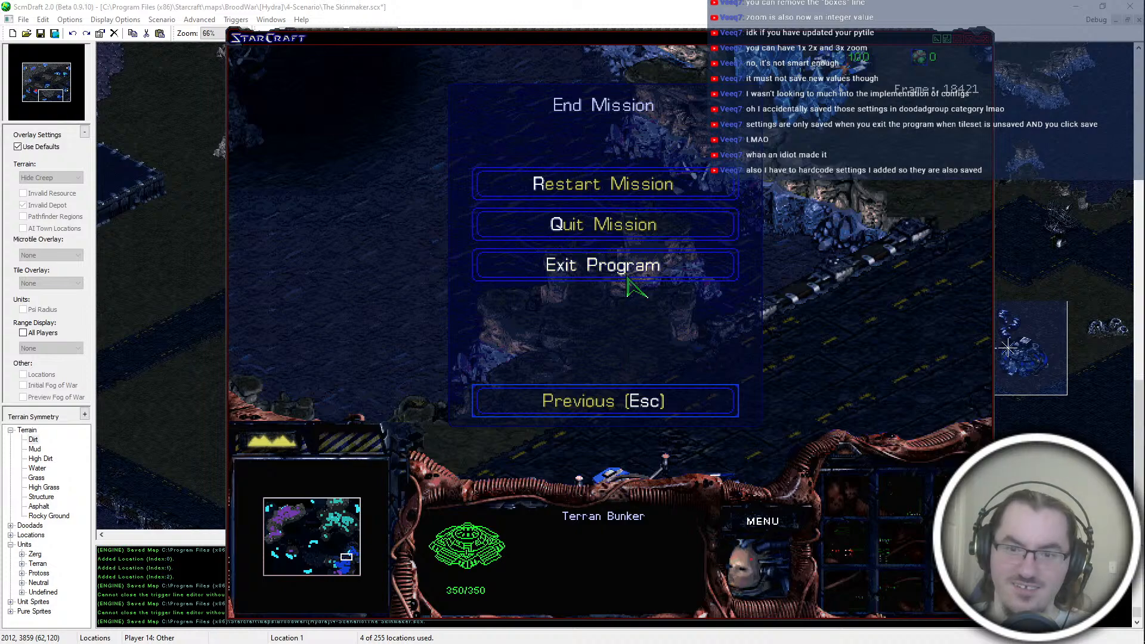
{"action": "left_click", "coordinate": [628, 222]}
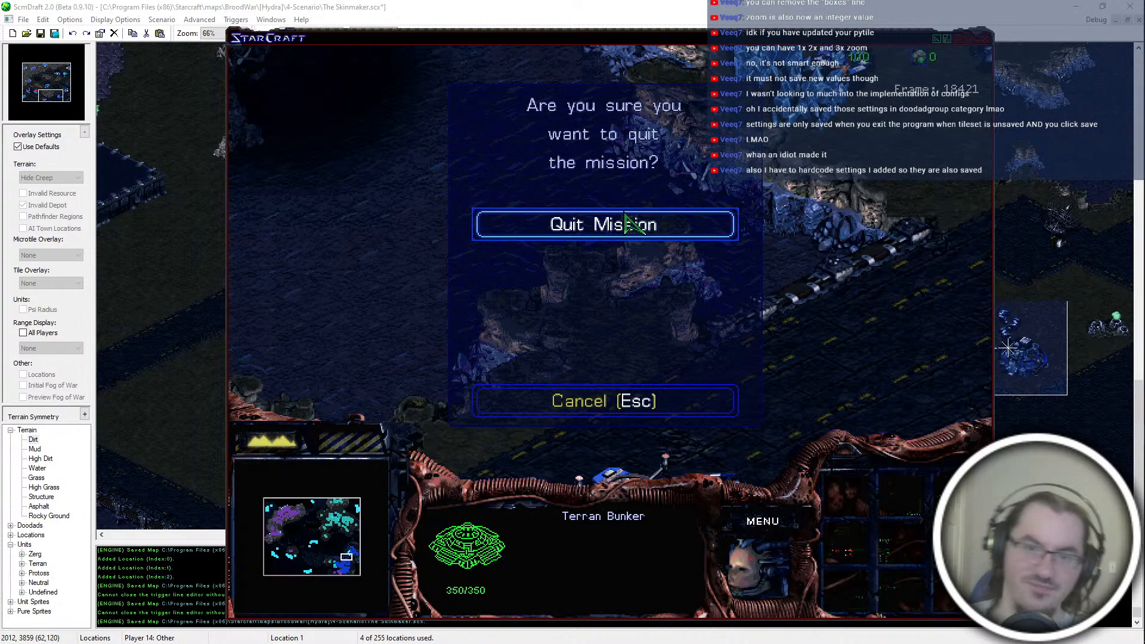
{"action": "left_click", "coordinate": [626, 218]}
{"action": "key", "text": "super"}
{"action": "left_click", "coordinate": [556, 2]}
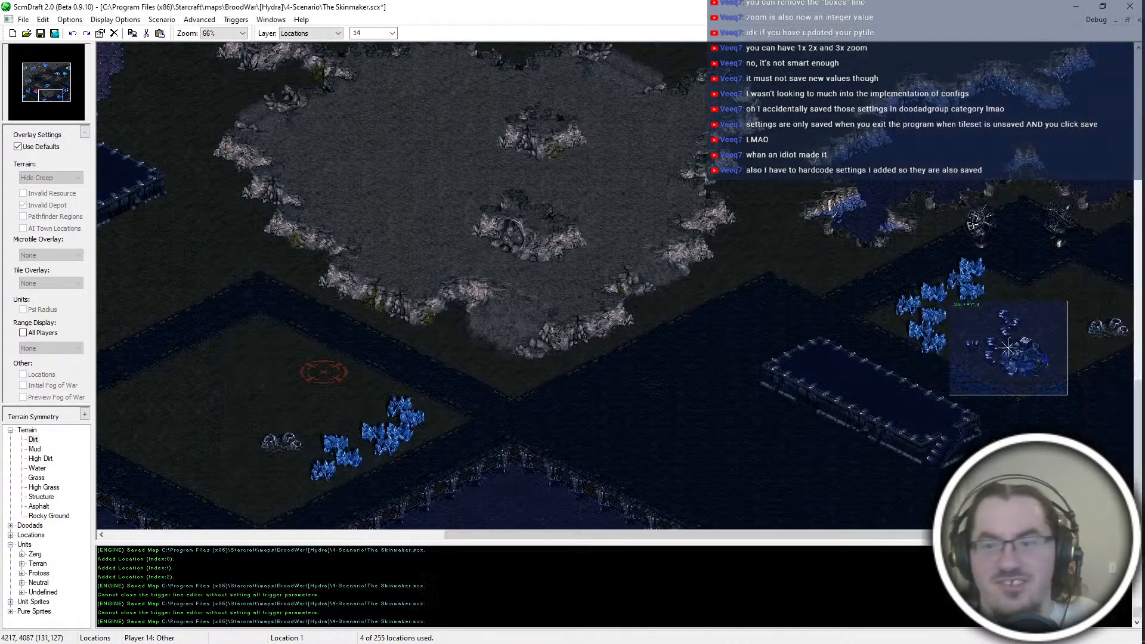
Step: Select the P2-Enmut AI location around blue's starting base and save The Skinmaker map
{"action": "middle_click_drag", "start_coordinate": [550, 333], "coordinate": [407, 372]}
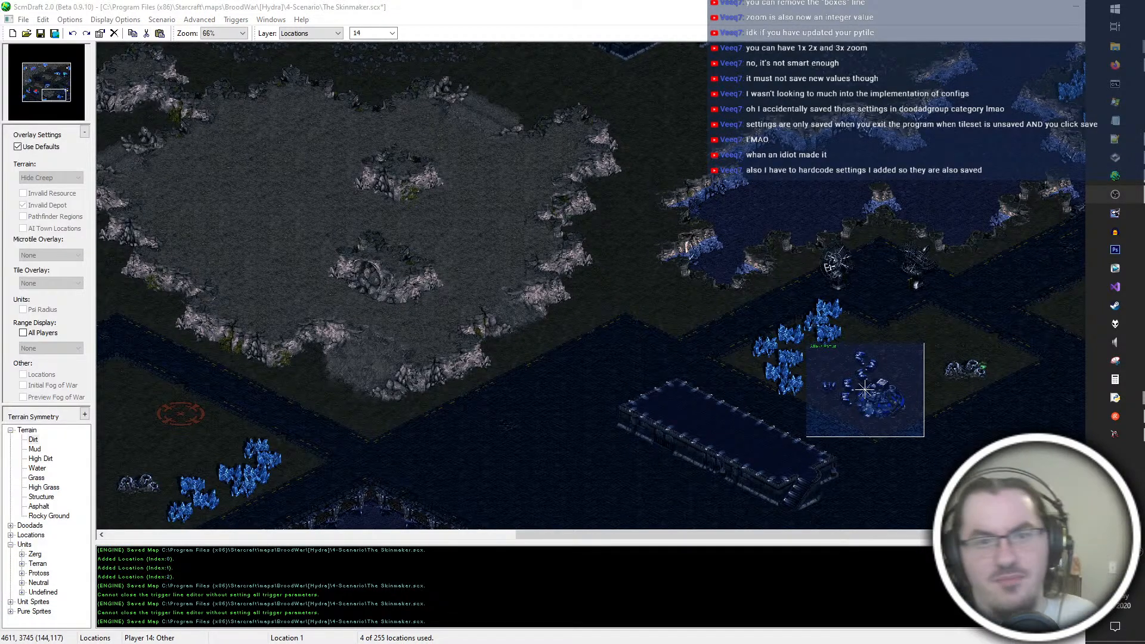
{"action": "middle_click_drag", "start_coordinate": [660, 204], "coordinate": [890, 330]}
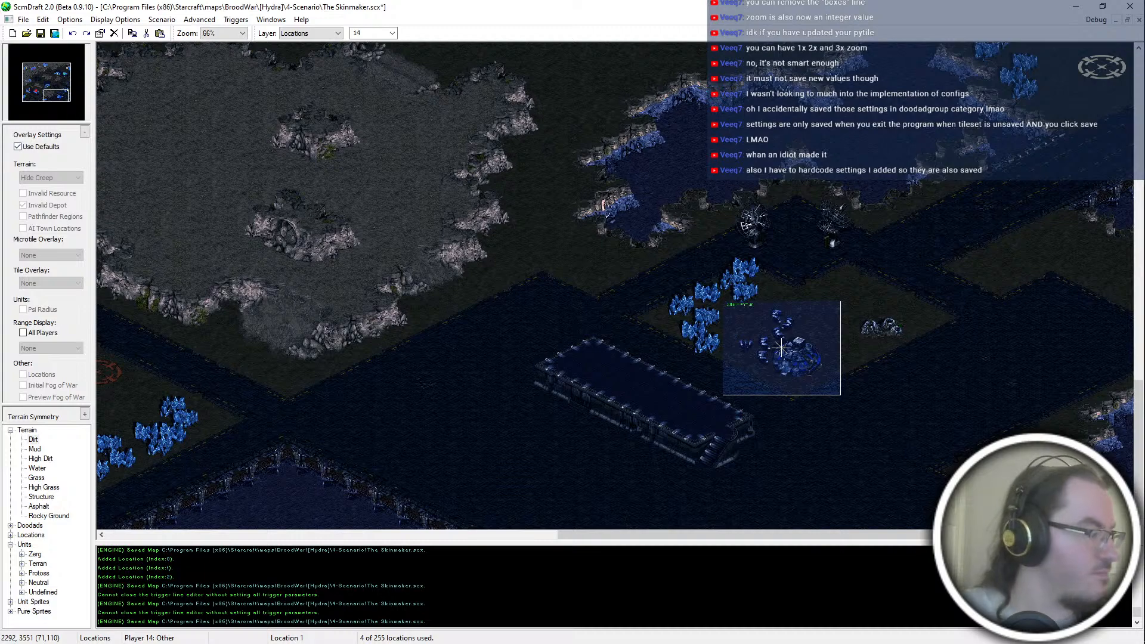
{"action": "key", "text": "Up"}
{"action": "key", "text": "Up"}
{"action": "key", "text": "Up"}
{"action": "key", "text": "Up"}
{"action": "key", "text": "Up"}
{"action": "key", "text": "Up"}
{"action": "key", "text": "Up"}
{"action": "key", "text": "Up"}
{"action": "key", "text": "Up"}
{"action": "key", "text": "Up"}
{"action": "key", "text": "Up"}
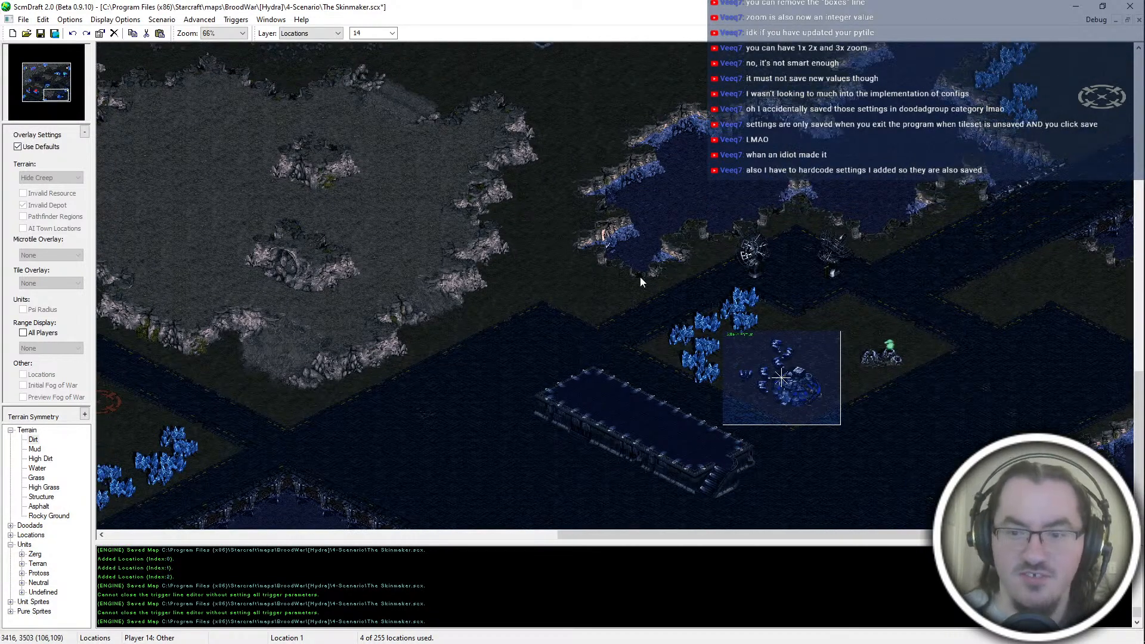
{"action": "key", "text": "Right"}
{"action": "key", "text": "Right"}
{"action": "key", "text": "Right"}
{"action": "key", "text": "Right"}
{"action": "key", "text": "Right"}
{"action": "key", "text": "Right"}
{"action": "key", "text": "Right"}
{"action": "key", "text": "Right"}
{"action": "left_click", "coordinate": [703, 476]}
{"action": "key", "text": "ctrl+s"}
Step: Switch to the Units layer and survey the map's centre and the terrain around teal's northeastern starting base
{"action": "key", "text": "Up"}
{"action": "key", "text": "Up"}
{"action": "key", "text": "Up"}
{"action": "key", "text": "Up"}
{"action": "key", "text": "Up"}
{"action": "key", "text": "Up"}
{"action": "key", "text": "Up"}
{"action": "key", "text": "Up"}
{"action": "key", "text": "Up"}
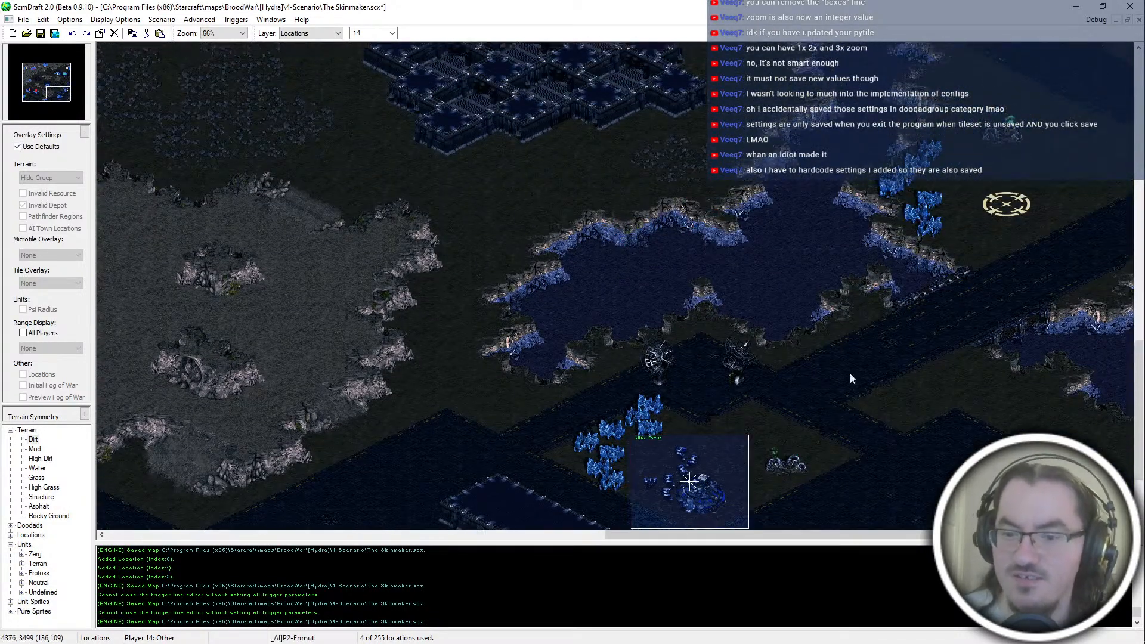
{"action": "key", "text": "Up"}
{"action": "key", "text": "Up"}
{"action": "key", "text": "Up"}
{"action": "key", "text": "Up"}
{"action": "key", "text": "Up"}
{"action": "key", "text": "Up"}
{"action": "key", "text": "Up"}
{"action": "key", "text": "Up"}
{"action": "key", "text": "Up"}
{"action": "key", "text": "Up"}
{"action": "key", "text": "Up"}
{"action": "key", "text": "Up"}
{"action": "key", "text": "Up"}
{"action": "key", "text": "Up"}
{"action": "key", "text": "Up"}
{"action": "key", "text": "Up"}
{"action": "key", "text": "Up"}
{"action": "key", "text": "Up"}
{"action": "key", "text": "Up"}
{"action": "key", "text": "Up"}
{"action": "key", "text": "Left"}
{"action": "key", "text": "Left"}
{"action": "key", "text": "Left"}
{"action": "key", "text": "Left"}
{"action": "key", "text": "Left"}
{"action": "key", "text": "Left"}
{"action": "key", "text": "Left"}
{"action": "key", "text": "Left"}
{"action": "key", "text": "Left"}
{"action": "key", "text": "Left"}
{"action": "key", "text": "Left"}
{"action": "key", "text": "Left"}
{"action": "key", "text": "Left"}
{"action": "key", "text": "Left"}
{"action": "key", "text": "Left"}
{"action": "key", "text": "Left"}
{"action": "key", "text": "Left"}
{"action": "key", "text": "Left"}
{"action": "key", "text": "Left"}
{"action": "key", "text": "Left"}
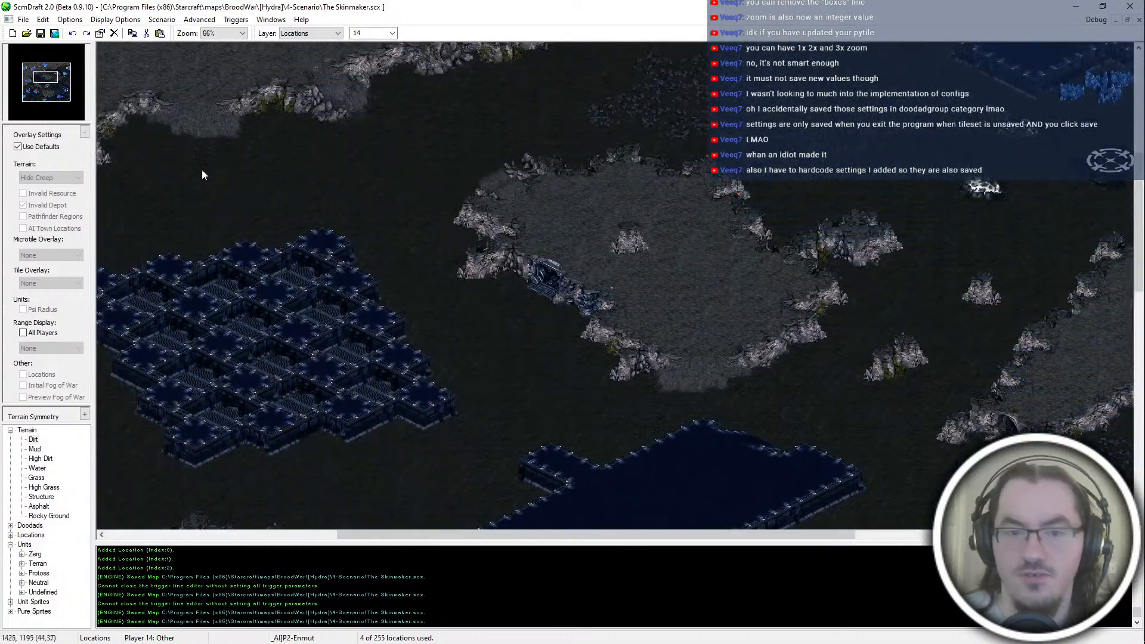
{"action": "left_click_drag", "start_coordinate": [75, 75], "coordinate": [71, 71]}
{"action": "key", "text": "u"}
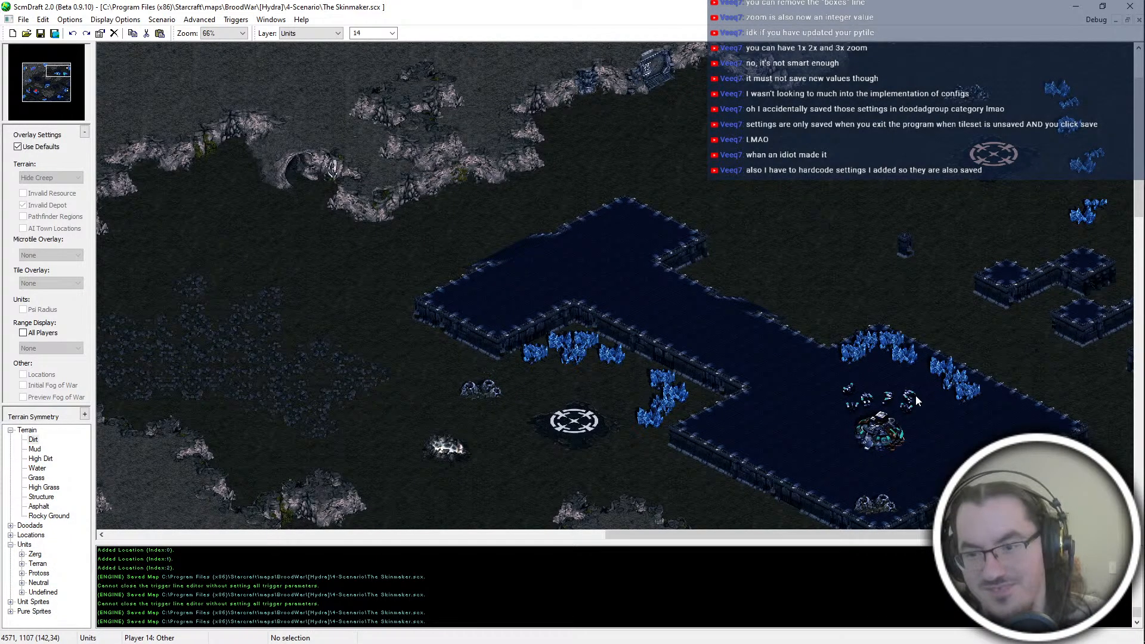
{"action": "scroll", "coordinate": [879, 135], "scroll_direction": "up", "scroll_amount": 2}
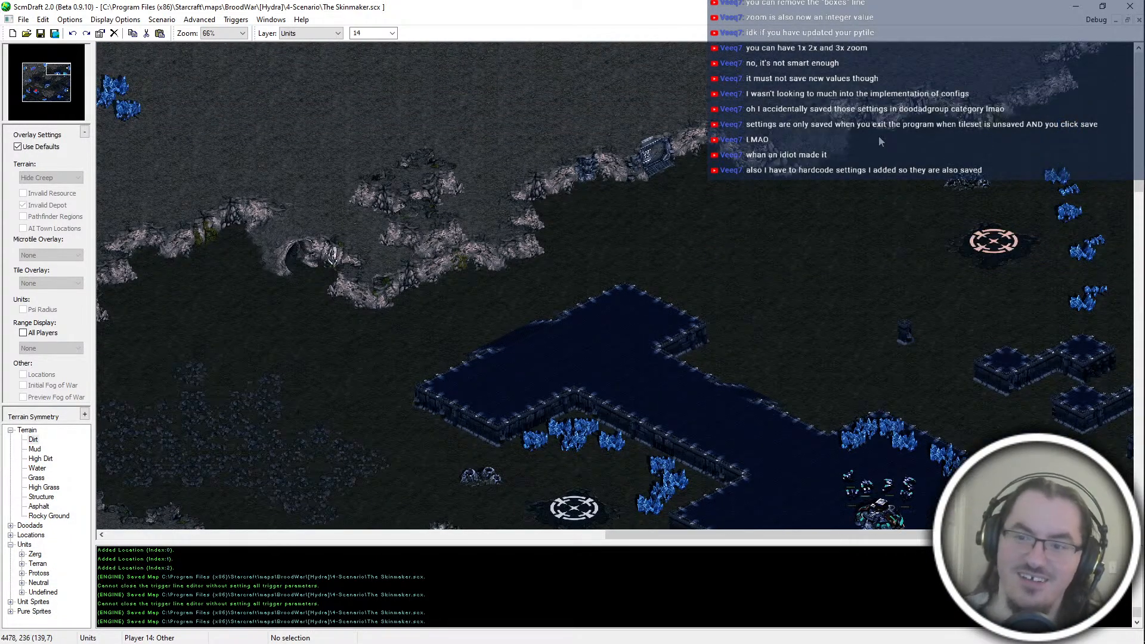
{"action": "scroll", "coordinate": [920, 469], "scroll_direction": "down", "scroll_amount": 6}
{"action": "scroll", "coordinate": [991, 70], "scroll_direction": "up", "scroll_amount": 1}
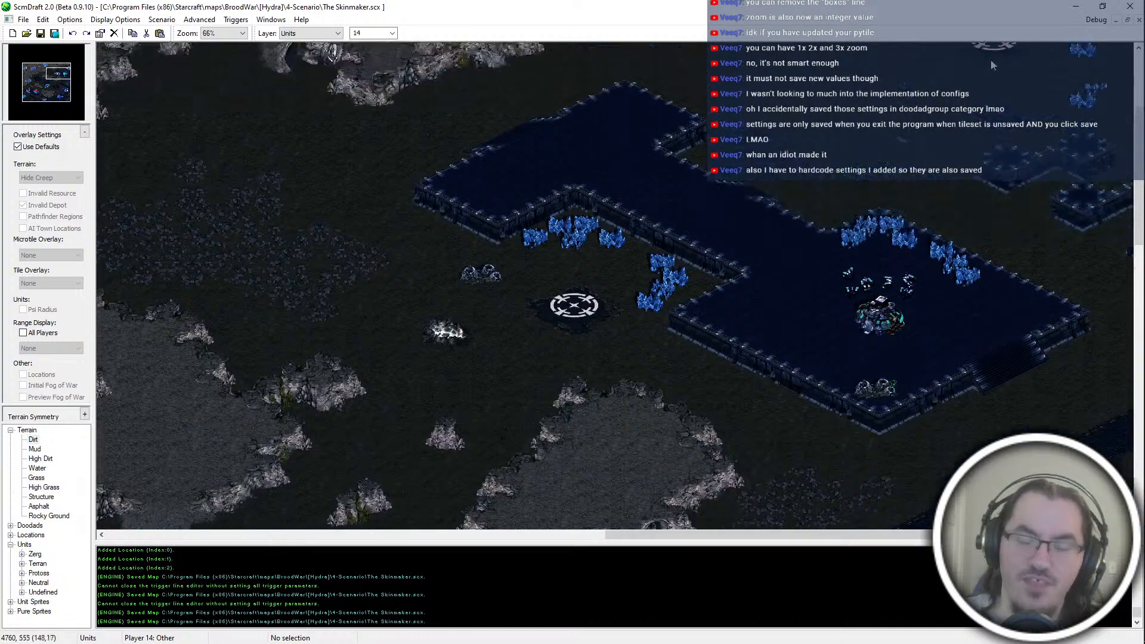
{"action": "scroll", "coordinate": [990, 64], "scroll_direction": "up", "scroll_amount": 2}
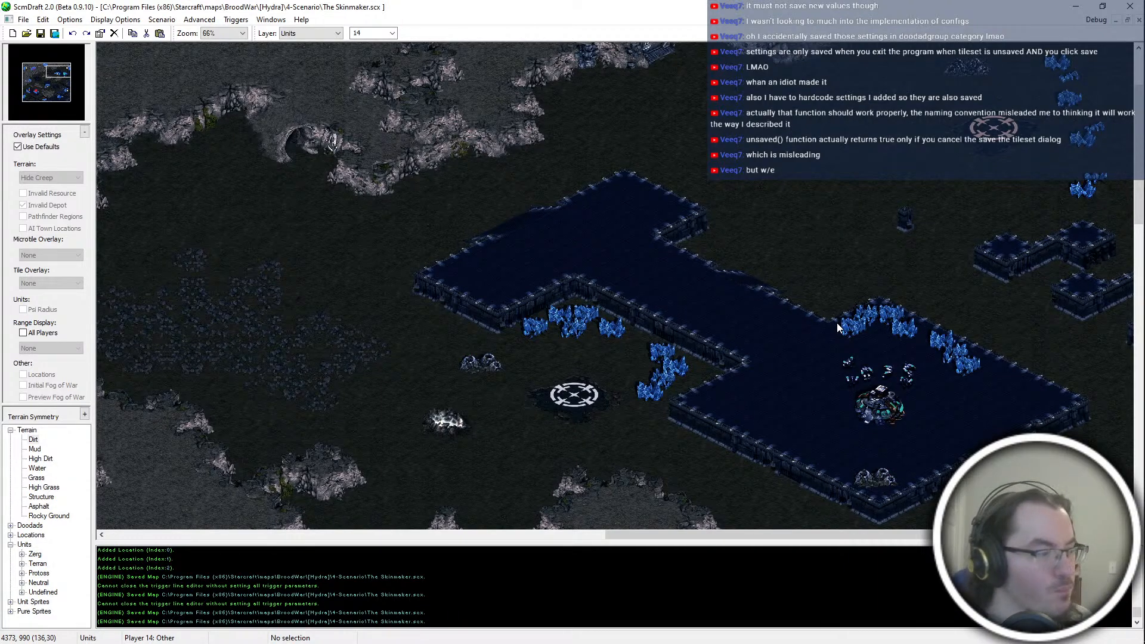
{"action": "key", "text": "alt+Tab"}
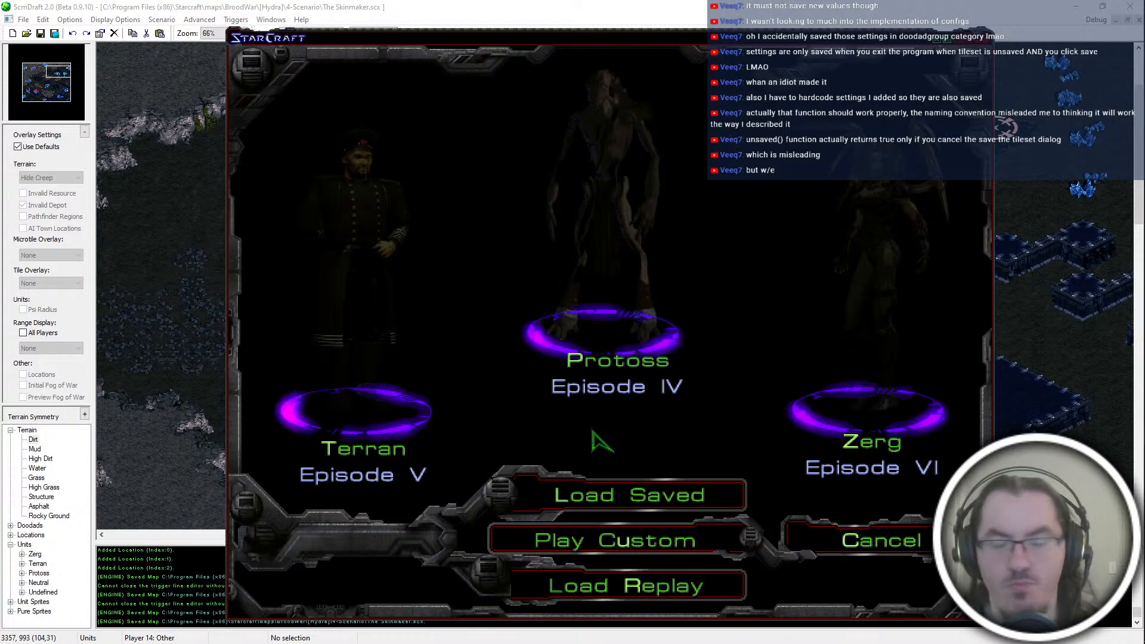
{"action": "key", "text": "alt+Tab"}
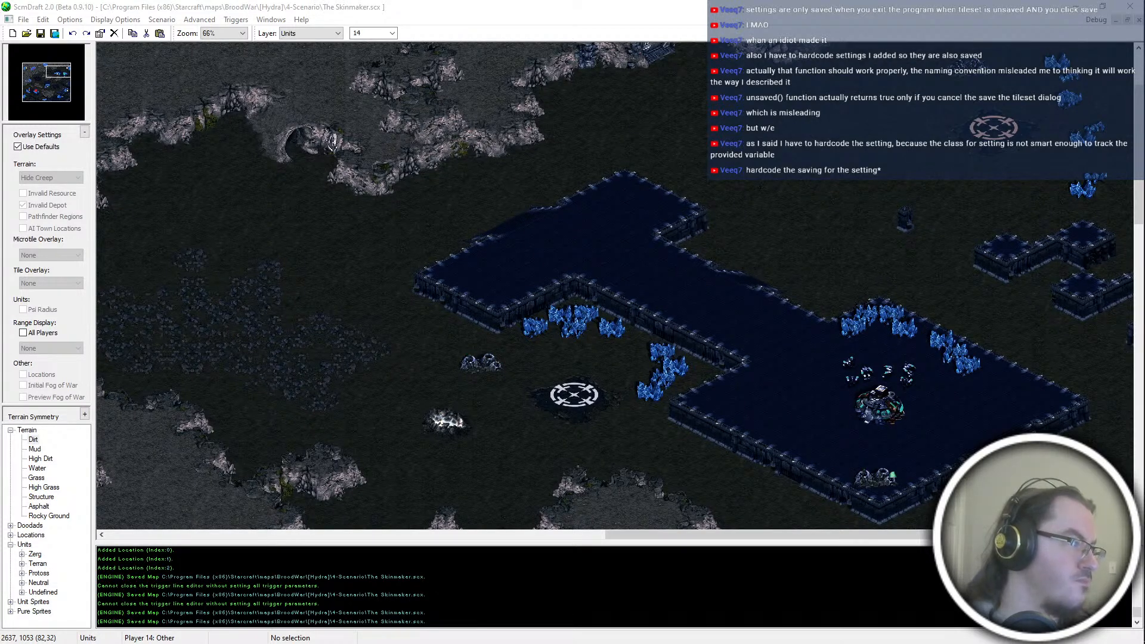
{"action": "mouse_move", "coordinate": [1115, 615]}
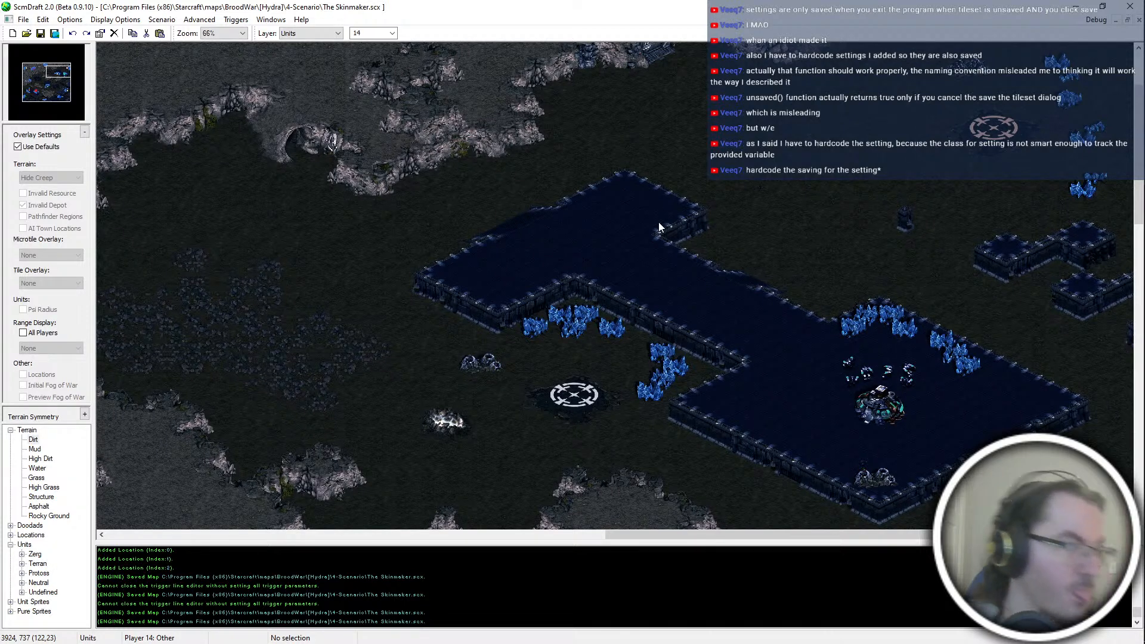
Step: Open the map settings and set the race of Players 5, 6, 7 and 8 to Neutral
{"action": "scroll", "coordinate": [661, 225], "scroll_direction": "up", "scroll_amount": 3}
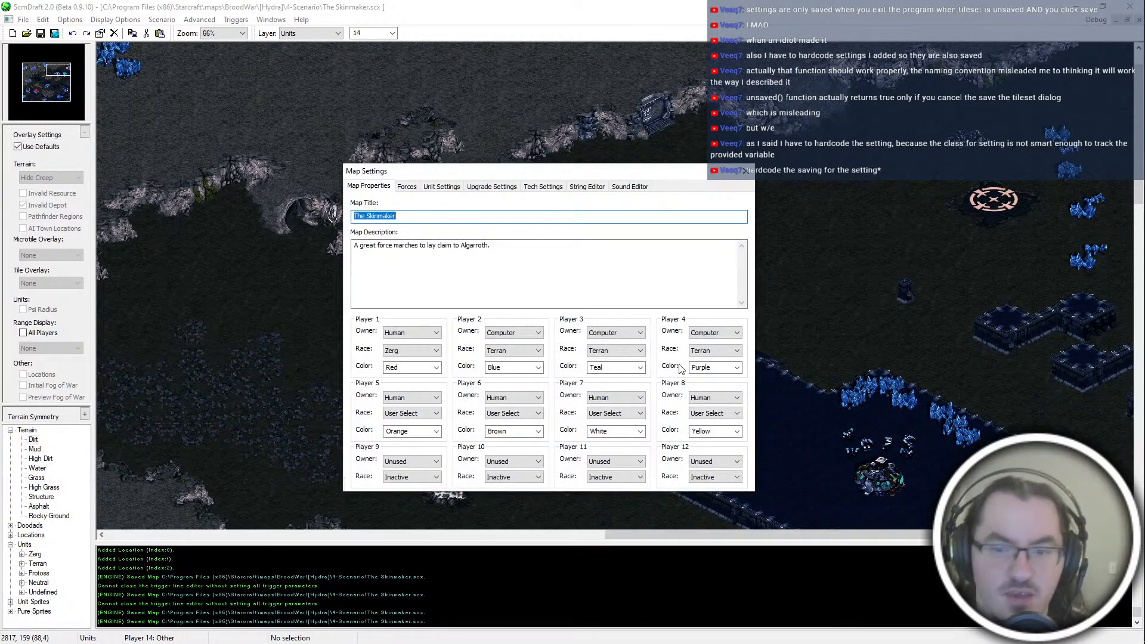
{"action": "left_click", "coordinate": [427, 413]}
{"action": "left_click", "coordinate": [411, 445]}
{"action": "left_click", "coordinate": [508, 414]}
{"action": "left_click", "coordinate": [510, 444]}
{"action": "left_click", "coordinate": [603, 416]}
{"action": "left_click", "coordinate": [605, 444]}
{"action": "left_click", "coordinate": [703, 412]}
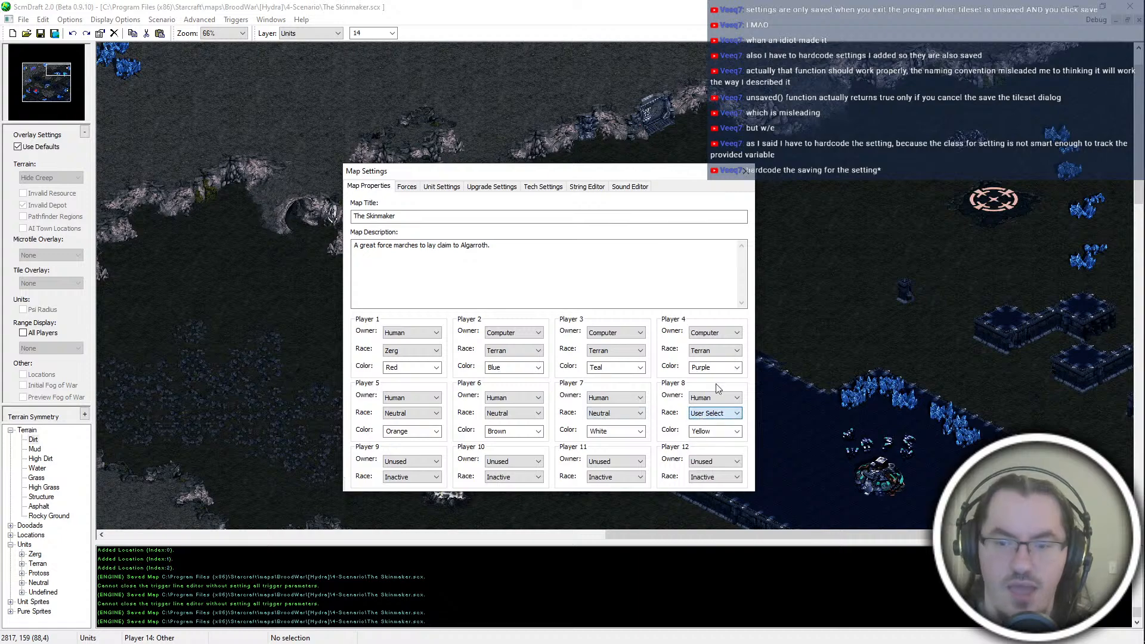
{"action": "left_click", "coordinate": [706, 445]}
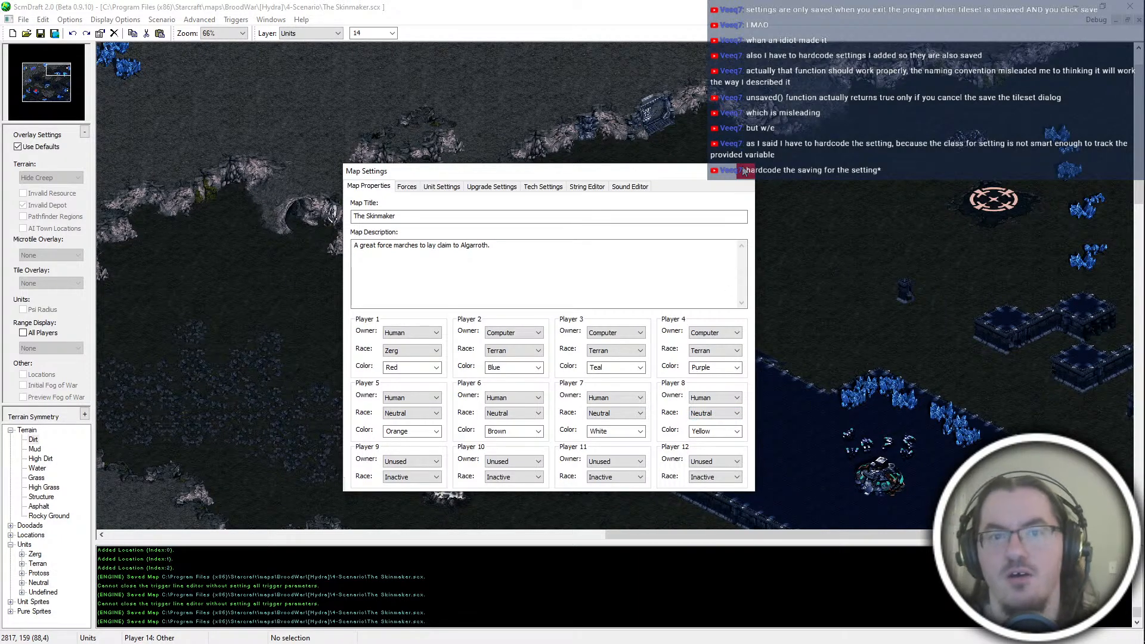
Step: Look up the color numbers in colorlist.txt in Notepad++ and set Player 2's color to 104 in ScmDraft
{"action": "key", "text": "alt+Tab"}
{"action": "left_click", "coordinate": [893, 403]}
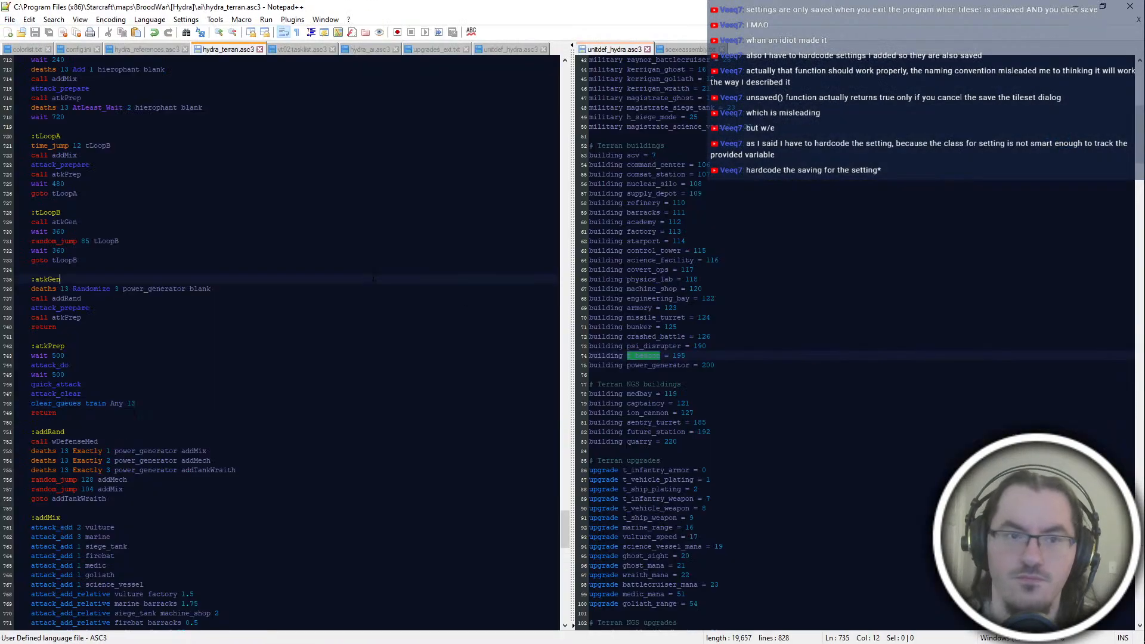
{"action": "left_click", "coordinate": [33, 52]}
{"action": "left_click", "coordinate": [233, 471]}
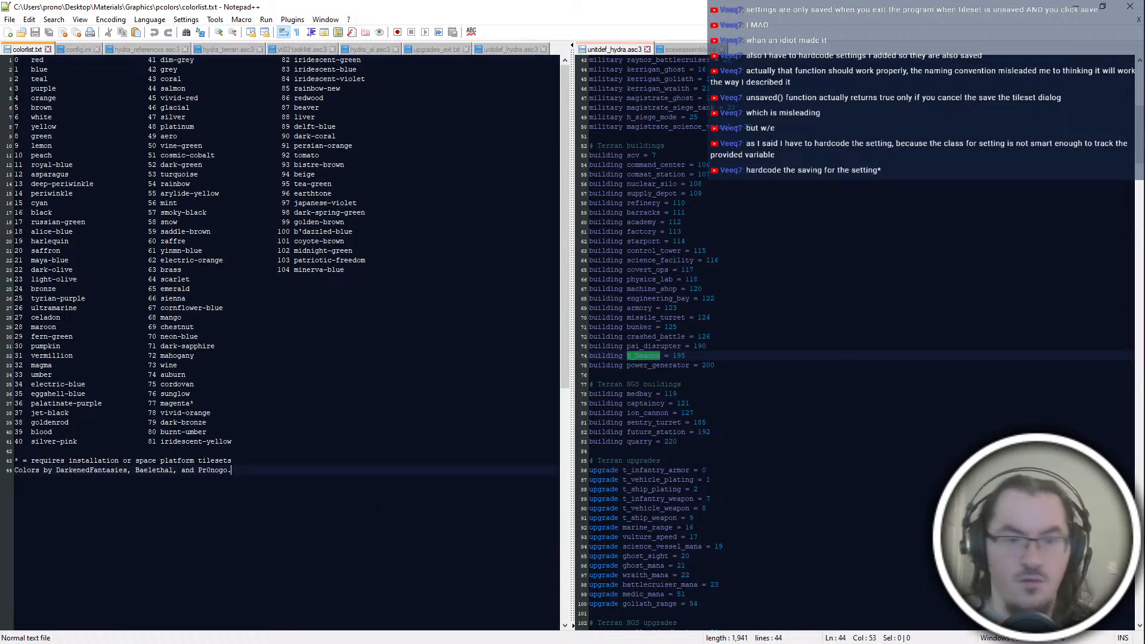
{"action": "key", "text": "alt+Tab"}
{"action": "double_click", "coordinate": [504, 369]}
{"action": "type", "text": "104"}
Step: Check the color list for a new Player 3 color and set it to 28
{"action": "double_click", "coordinate": [626, 368]}
{"action": "key", "text": "alt+Tab"}
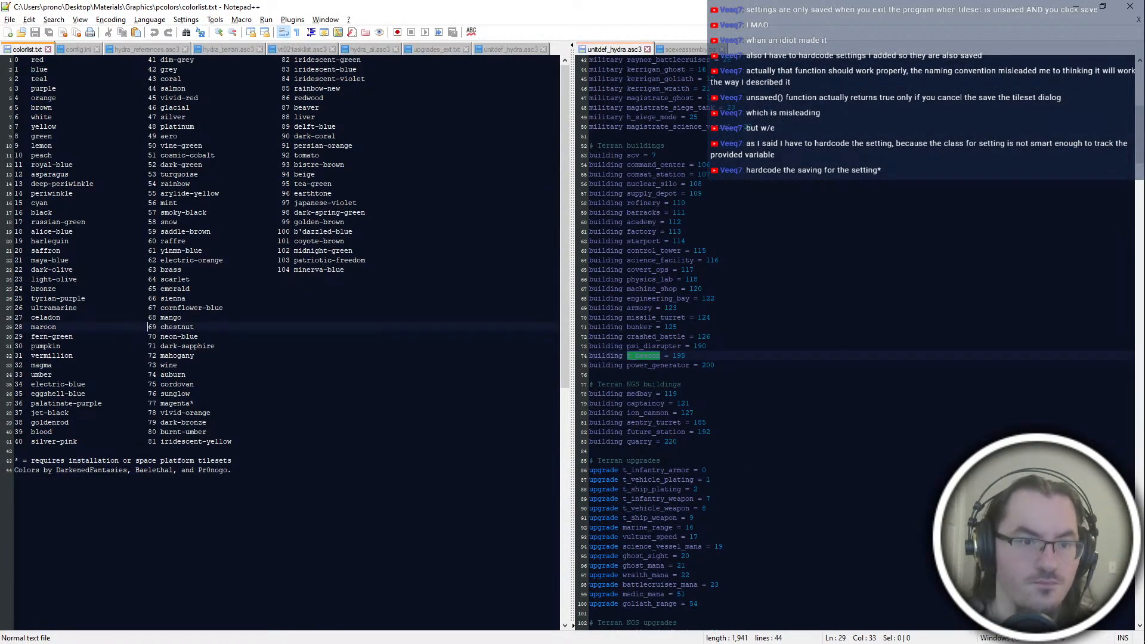
{"action": "left_click", "coordinate": [43, 288]}
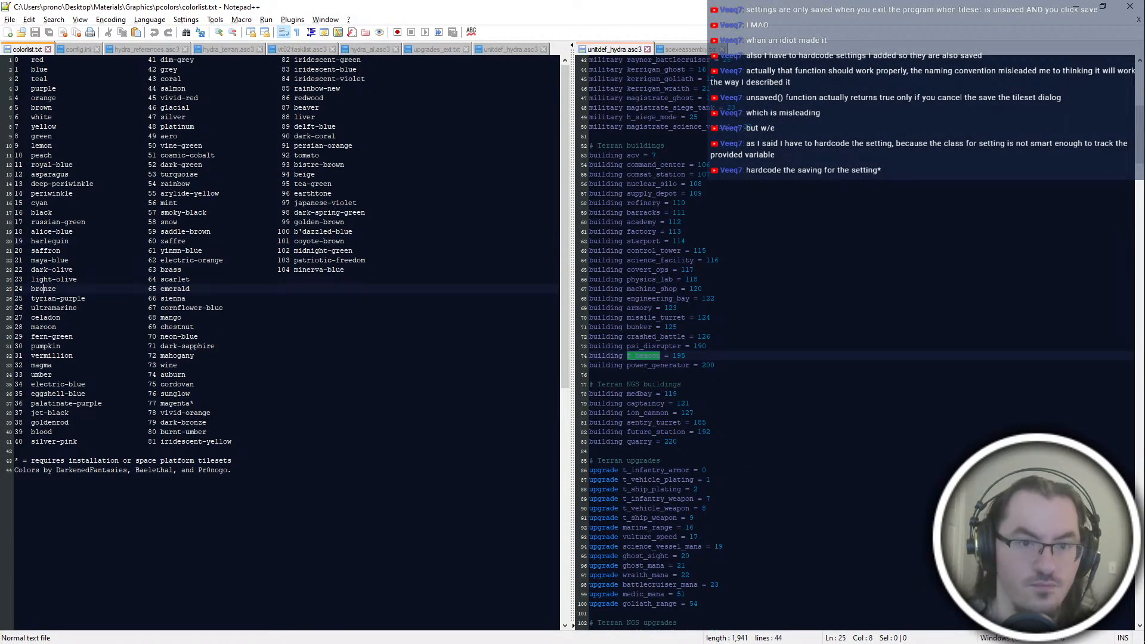
{"action": "key", "text": "alt+Tab"}
{"action": "double_click", "coordinate": [601, 367]}
{"action": "key", "text": "alt+Tab"}
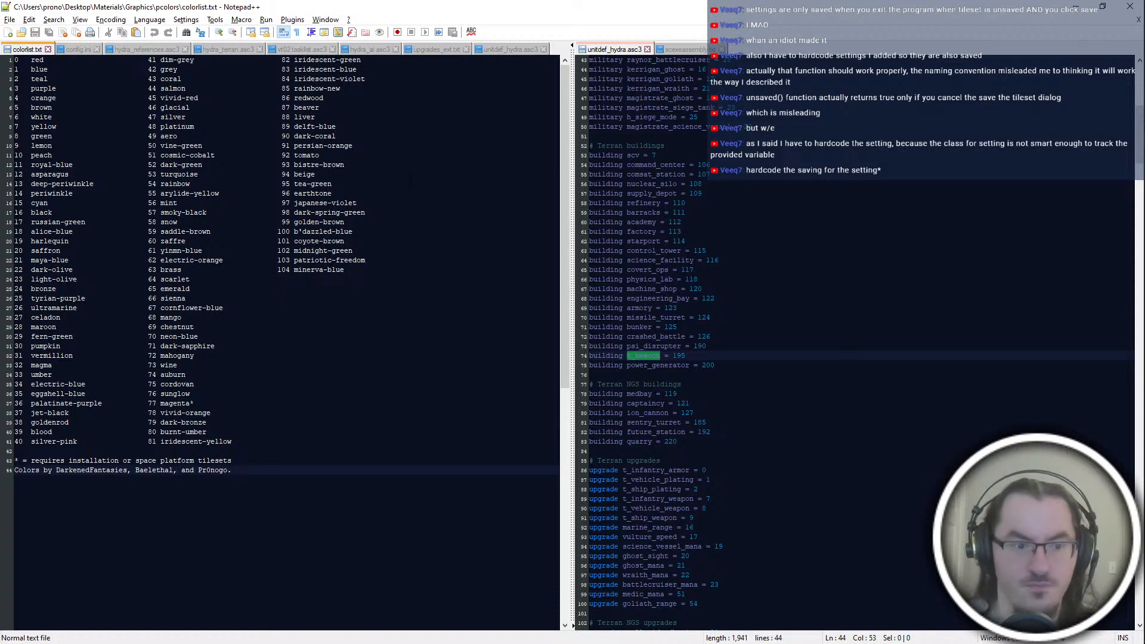
{"action": "key", "text": "alt+Tab"}
{"action": "type", "text": "28"}
Step: Consult the color list again, enter 9 as a player color, and look up options for Player 1's color
{"action": "key", "text": "alt+Tab"}
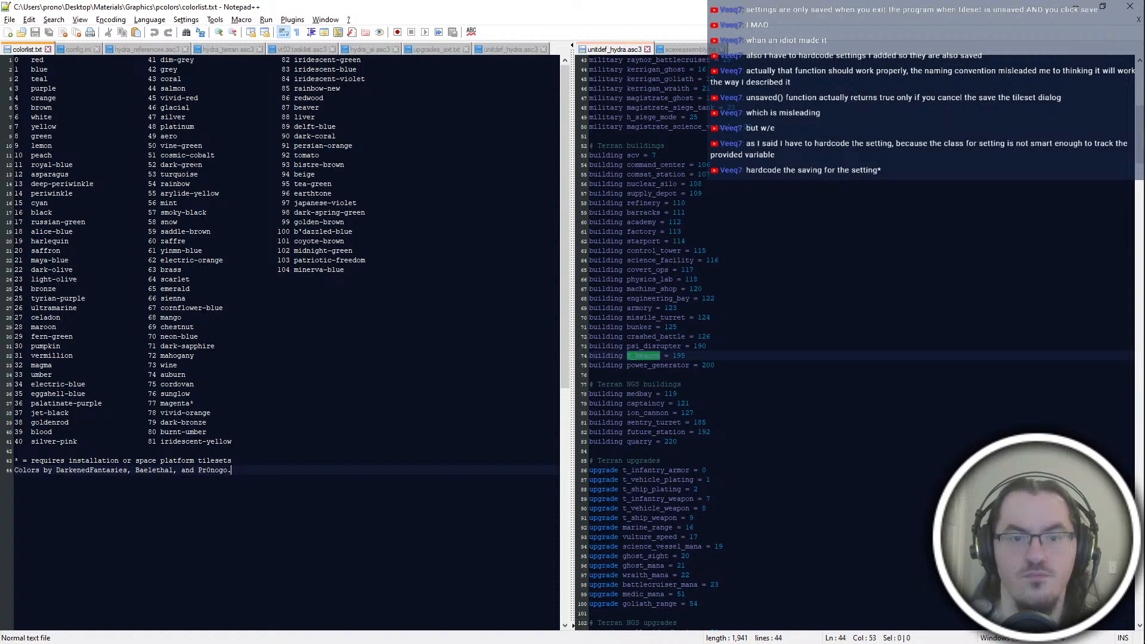
{"action": "key", "text": "alt+Tab"}
{"action": "type", "text": "9"}
{"action": "double_click", "coordinate": [411, 368]}
{"action": "key", "text": "alt+Tab"}
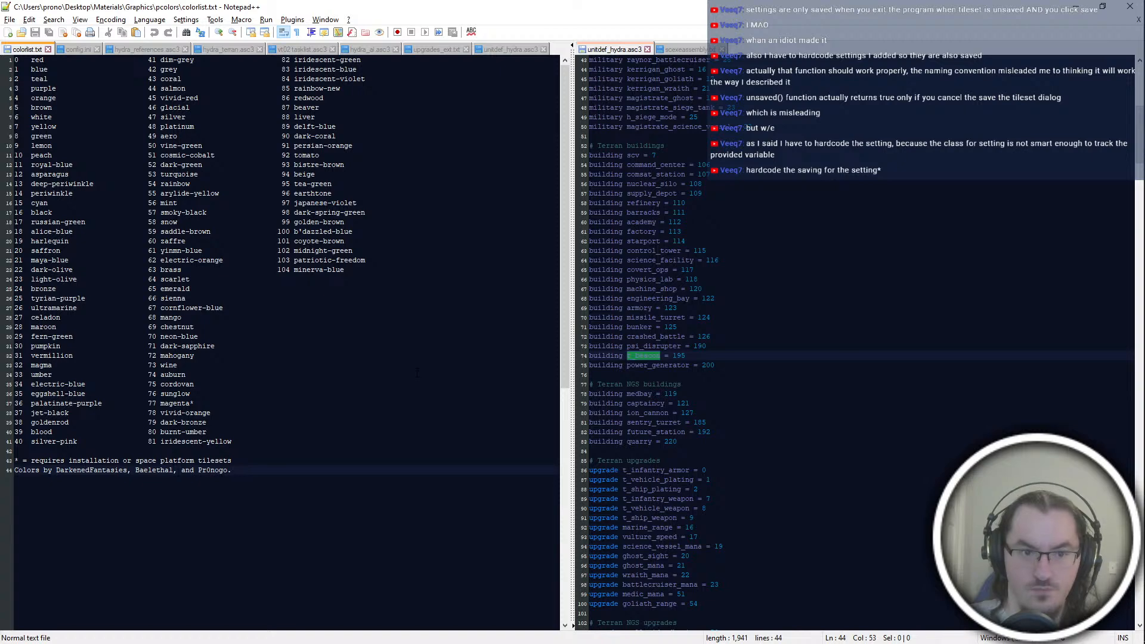
{"action": "key", "text": "alt+Tab"}
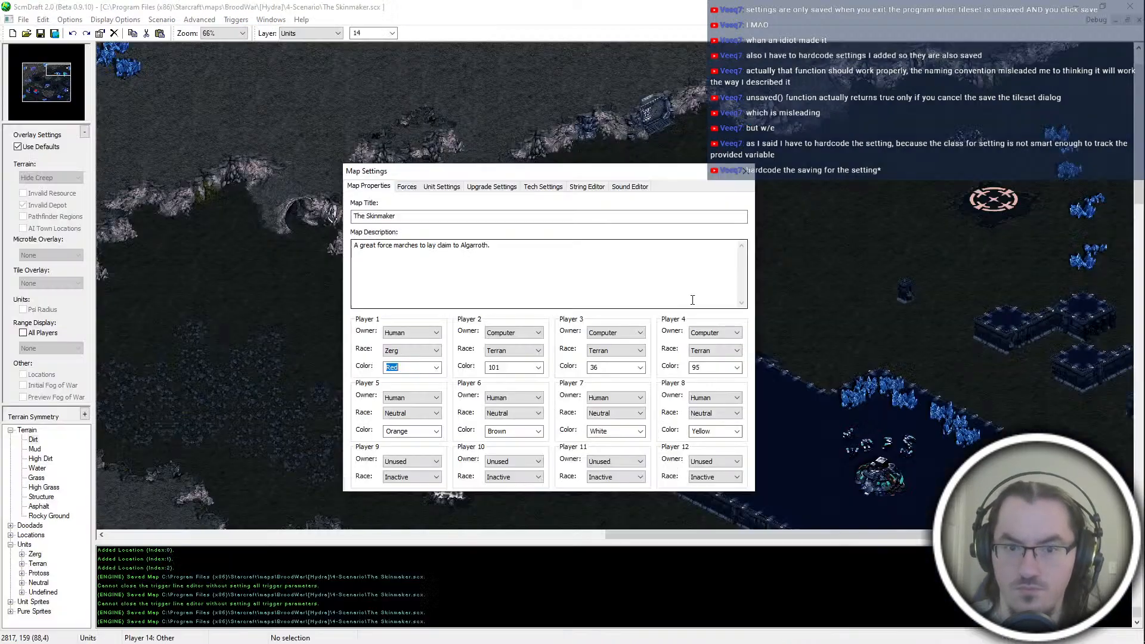
{"action": "key", "text": "alt+Tab"}
Step: Browse to the Conspirathree scenario folder and open conspirathree.scx in ScmDraft with the Hydra profile
{"action": "left_click", "coordinate": [485, 386]}
{"action": "left_click", "coordinate": [362, 189]}
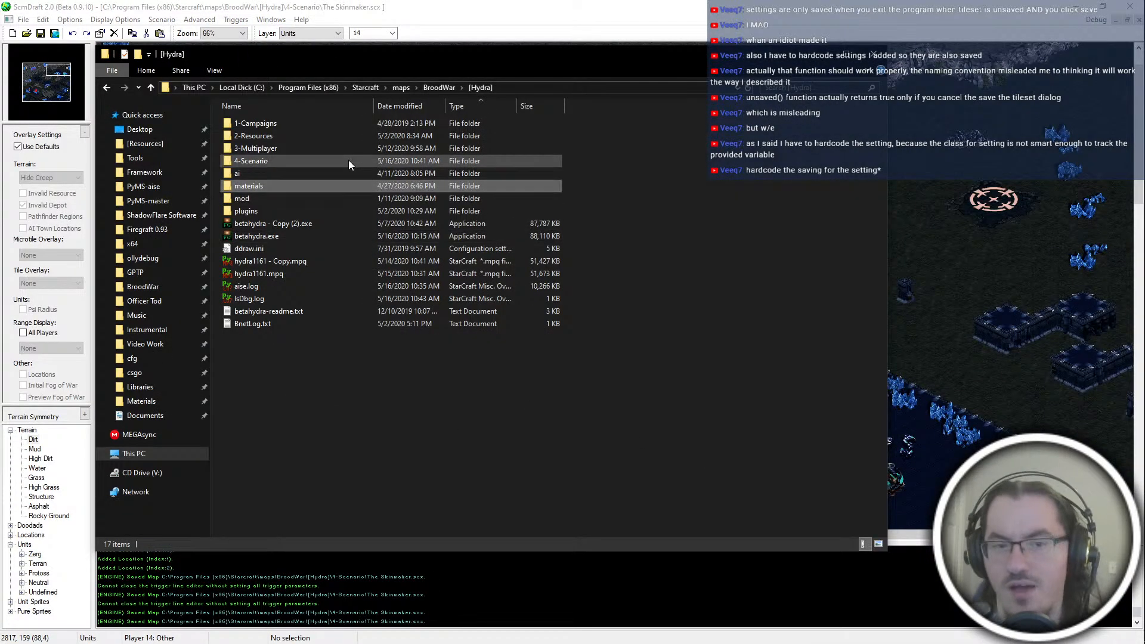
{"action": "double_click", "coordinate": [348, 161]}
{"action": "double_click", "coordinate": [306, 123]}
{"action": "key", "text": "alt+Left"}
{"action": "double_click", "coordinate": [253, 125]}
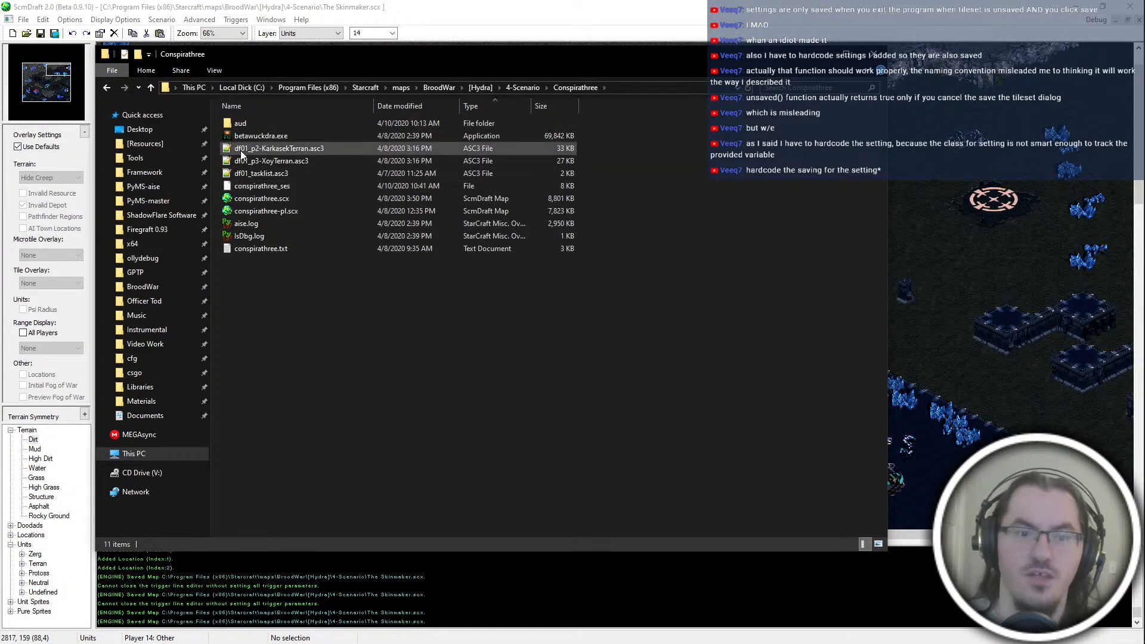
{"action": "double_click", "coordinate": [271, 198]}
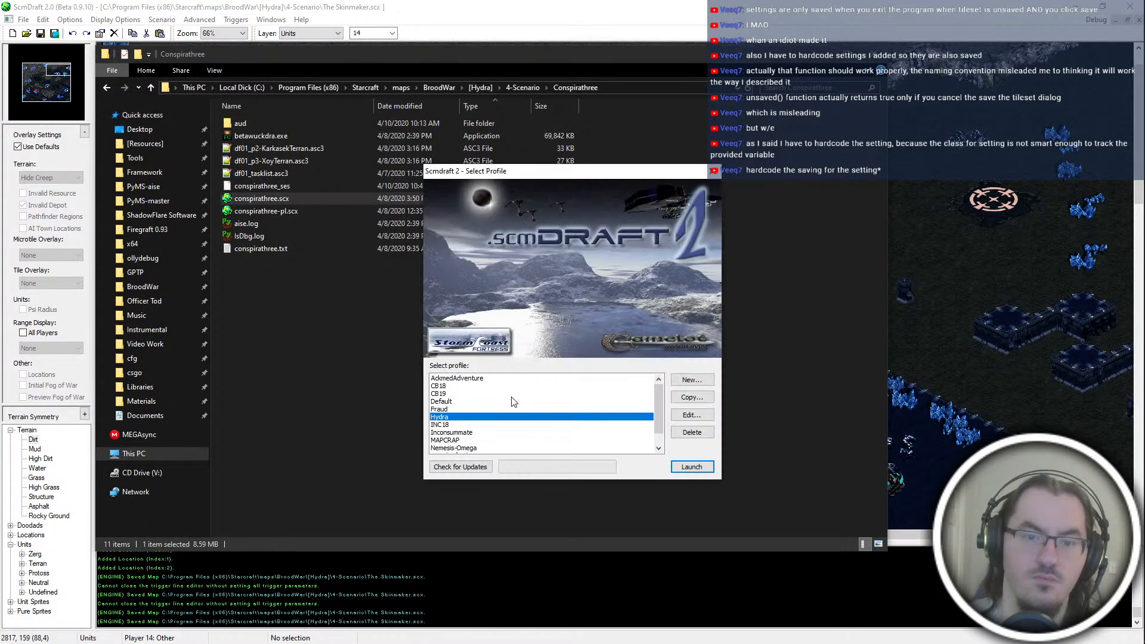
{"action": "key", "text": "Return"}
Step: Look over the bases and map settings of the conspirathree map as a color reference, and close its editor window
{"action": "left_click", "coordinate": [40, 99]}
{"action": "left_click_drag", "start_coordinate": [40, 98], "coordinate": [46, 93]}
{"action": "key", "text": "Return"}
{"action": "left_click", "coordinate": [749, 173]}
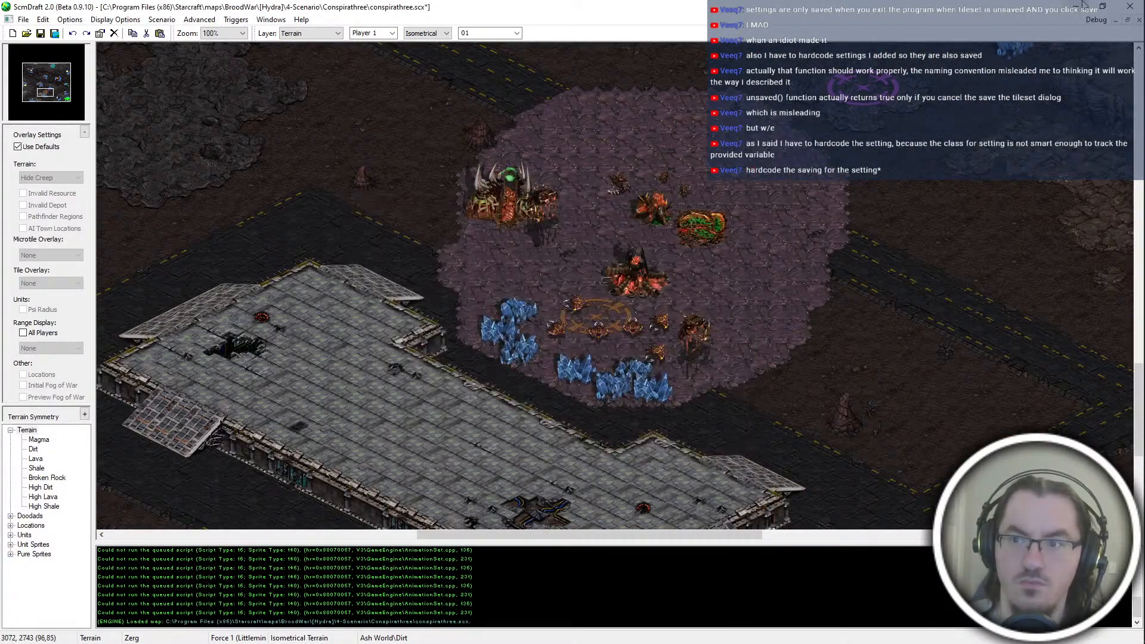
{"action": "left_click", "coordinate": [1130, 6]}
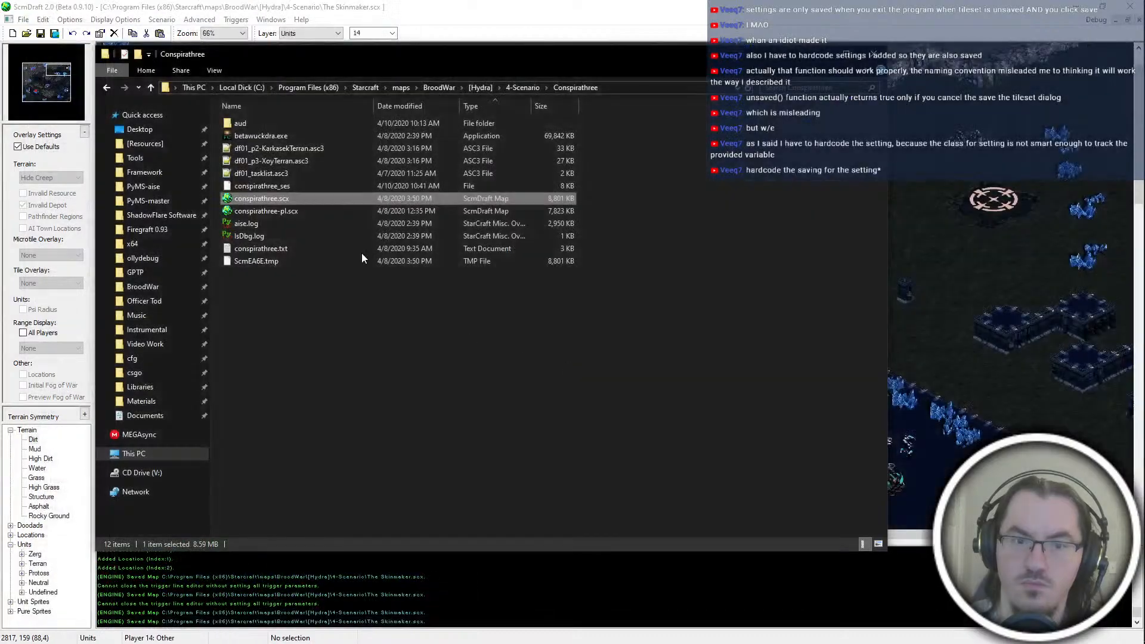
Step: Set Player 1's color to 96 in The Skinmaker map, consult the color list, and close the map settings
{"action": "type", "text": "96"}
{"action": "key", "text": "Tab"}
{"action": "key", "text": "Tab"}
{"action": "key", "text": "Tab"}
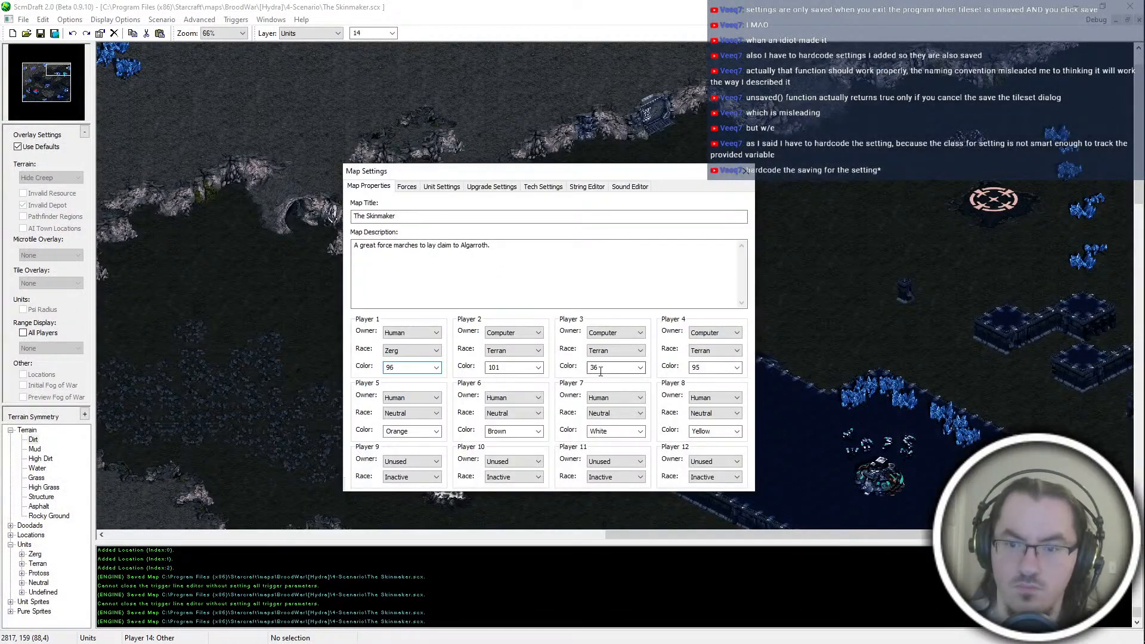
{"action": "left_click", "coordinate": [513, 368]}
{"action": "key", "text": "alt+Tab"}
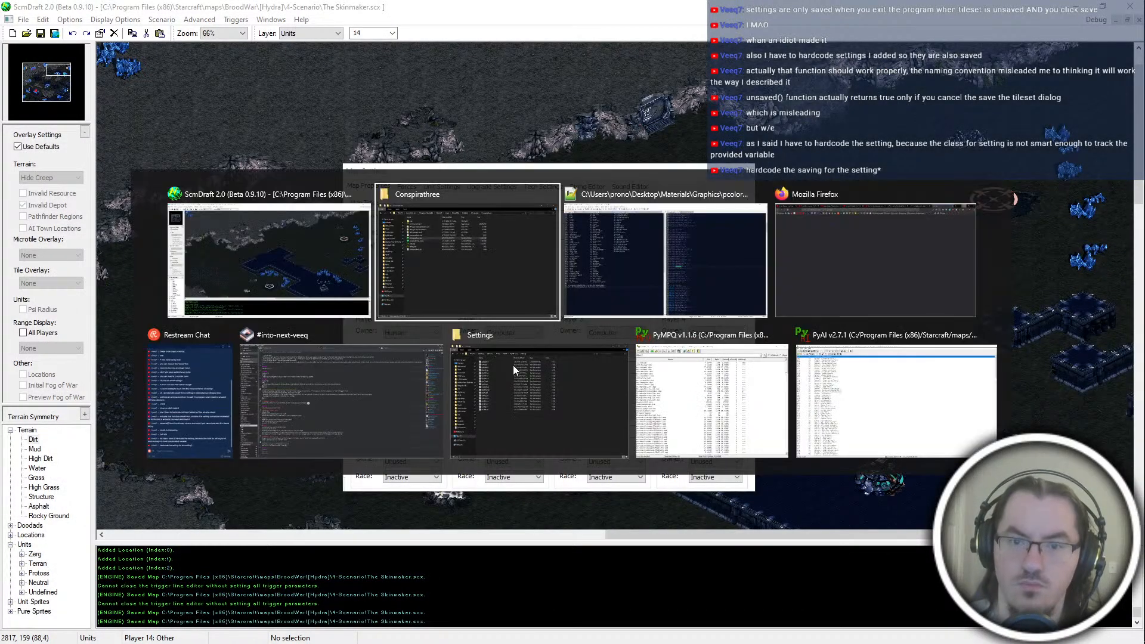
{"action": "left_click", "coordinate": [630, 269]}
{"action": "key", "text": "alt+Tab"}
{"action": "left_click", "coordinate": [746, 170]}
Step: Inspect the player bases around The Skinmaker map in their new colors, consulting the color list in between
{"action": "left_click_drag", "start_coordinate": [47, 92], "coordinate": [33, 67]}
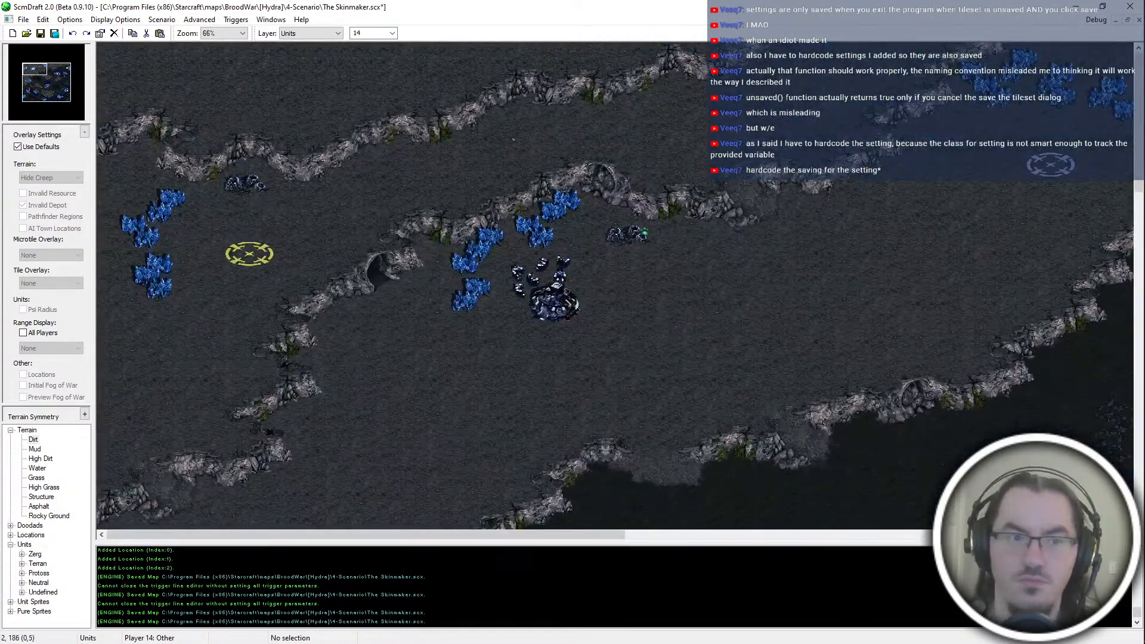
{"action": "left_click", "coordinate": [53, 81]}
{"action": "left_click", "coordinate": [37, 97]}
{"action": "left_click_drag", "start_coordinate": [37, 97], "coordinate": [65, 105]}
{"action": "key", "text": "alt+Tab"}
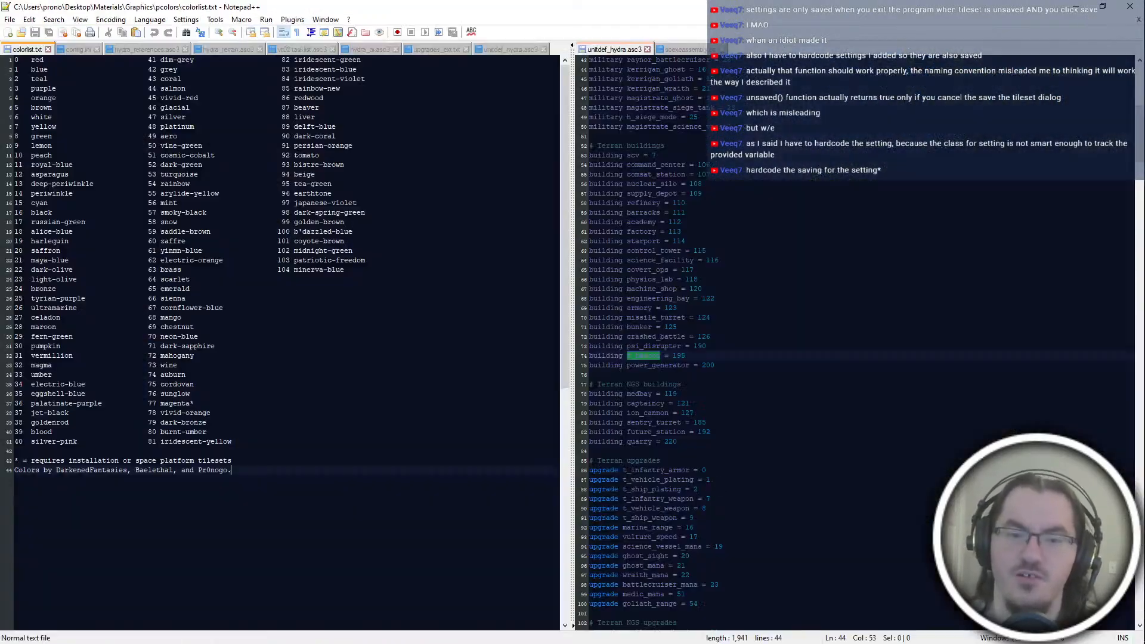
{"action": "key", "text": "alt+Tab"}
{"action": "key", "text": "Escape"}
{"action": "left_click", "coordinate": [83, 71]}
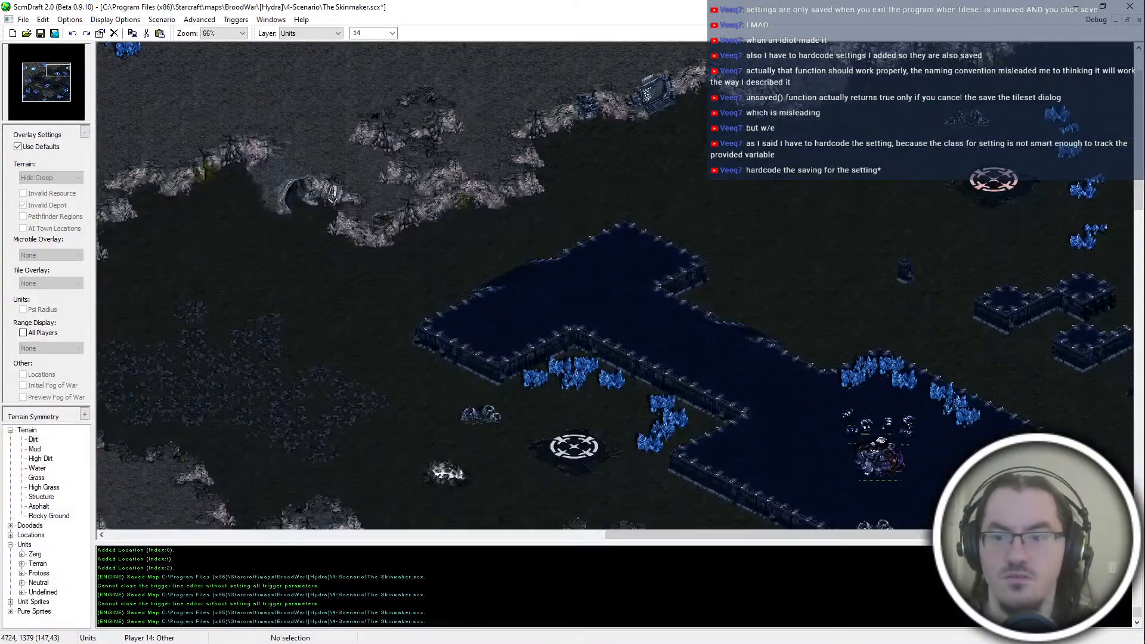
{"action": "scroll", "coordinate": [783, 374], "scroll_direction": "up", "scroll_amount": 2}
Step: Examine the purple and violet entries in colorlist.txt and compare them with the Terran base on the map
{"action": "key", "text": "alt+Tab"}
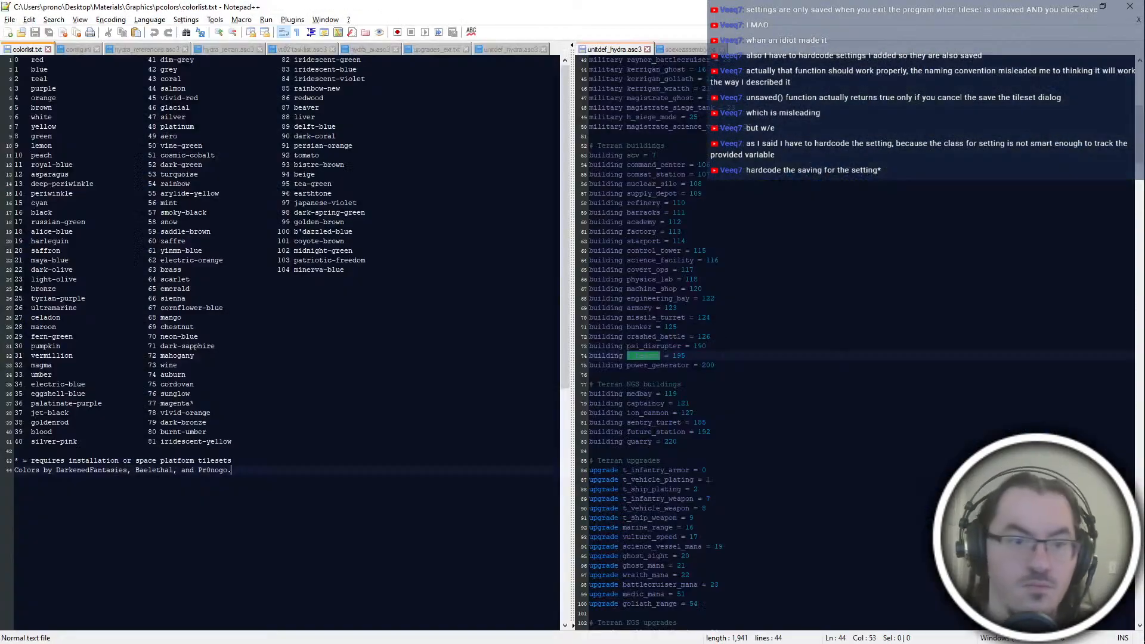
{"action": "left_click", "coordinate": [48, 317]}
{"action": "left_click", "coordinate": [64, 365]}
{"action": "left_click", "coordinate": [86, 404]}
{"action": "double_click", "coordinate": [86, 403]}
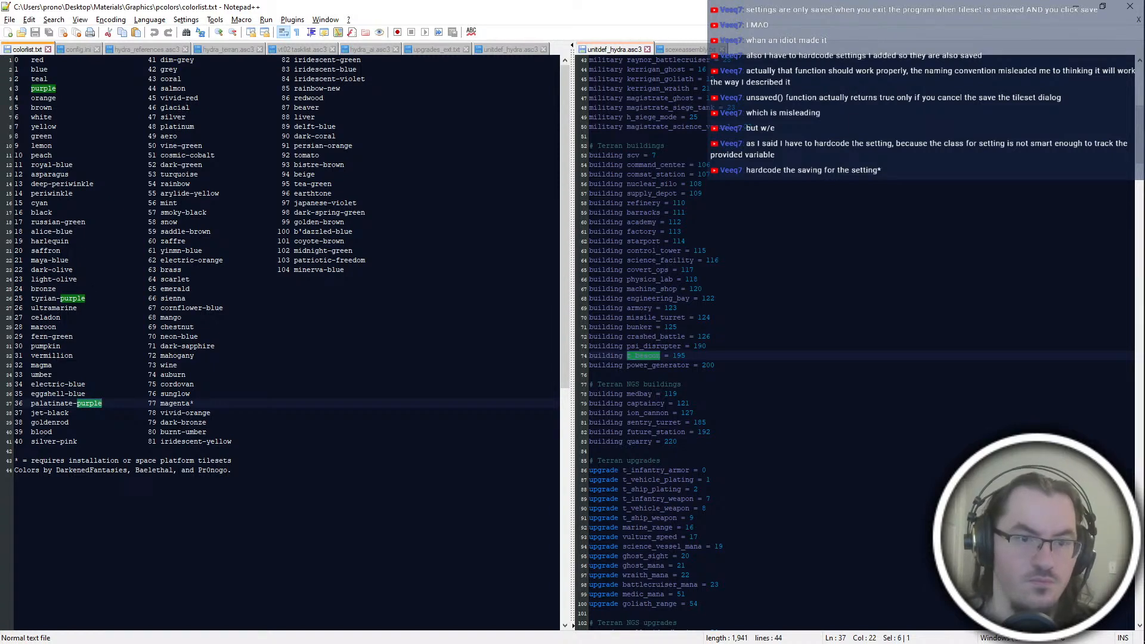
{"action": "double_click", "coordinate": [345, 203]}
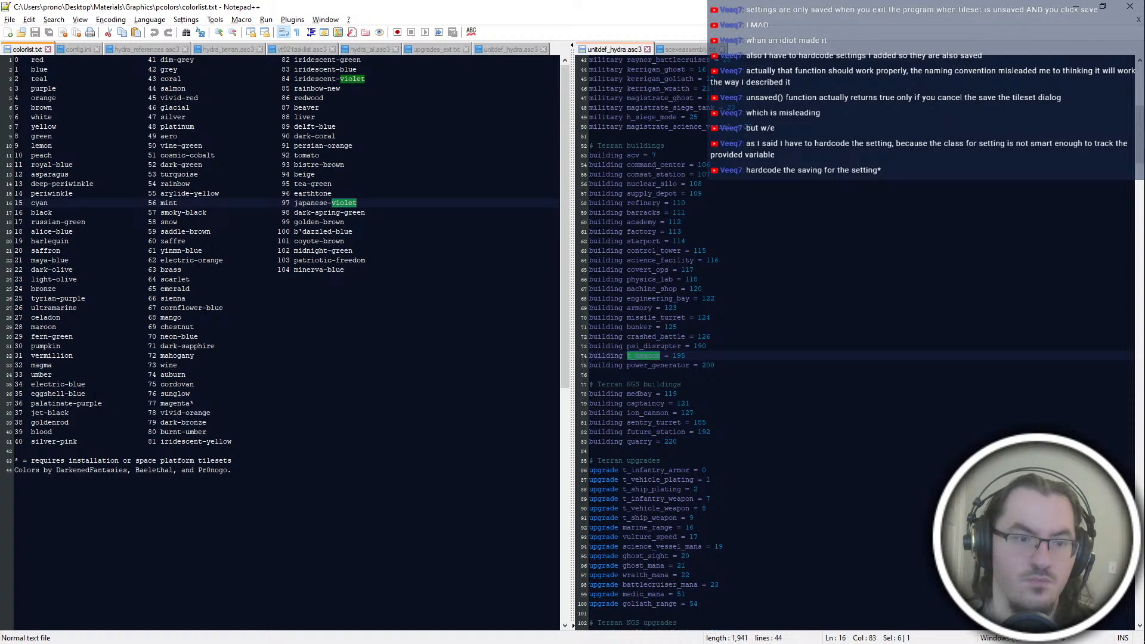
{"action": "double_click", "coordinate": [98, 405]}
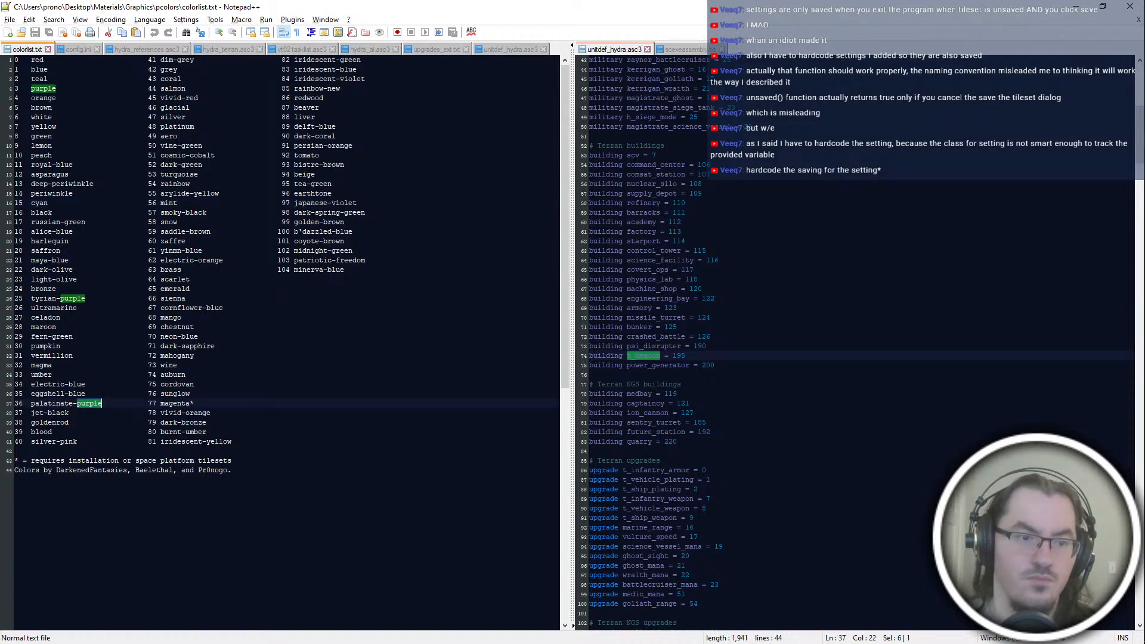
{"action": "key", "text": "alt+Tab"}
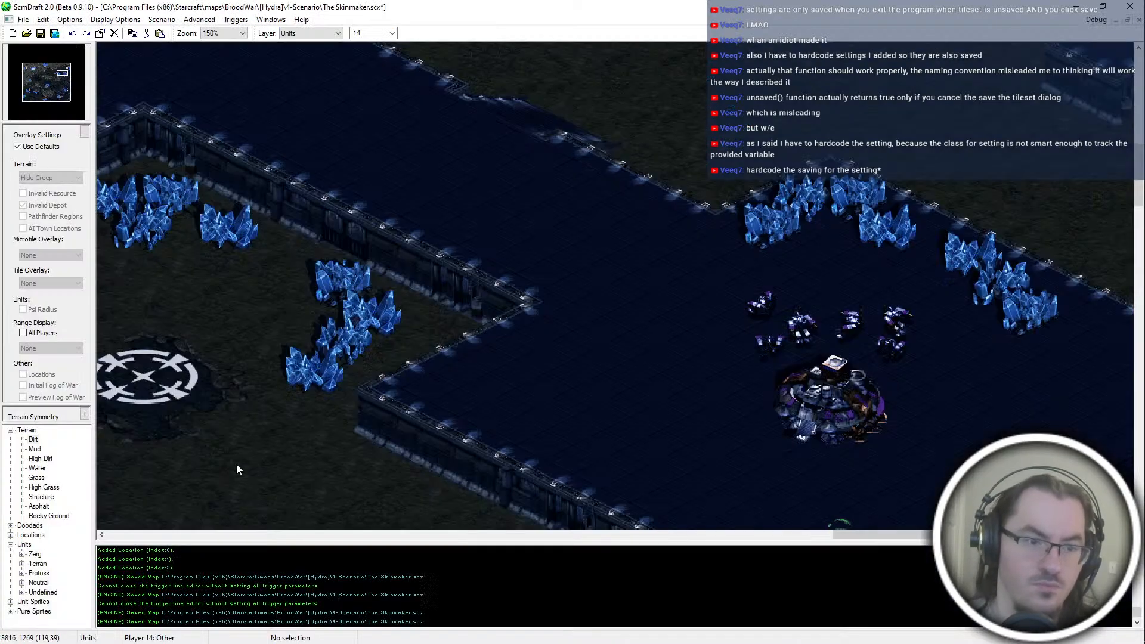
{"action": "key", "text": "alt+Tab"}
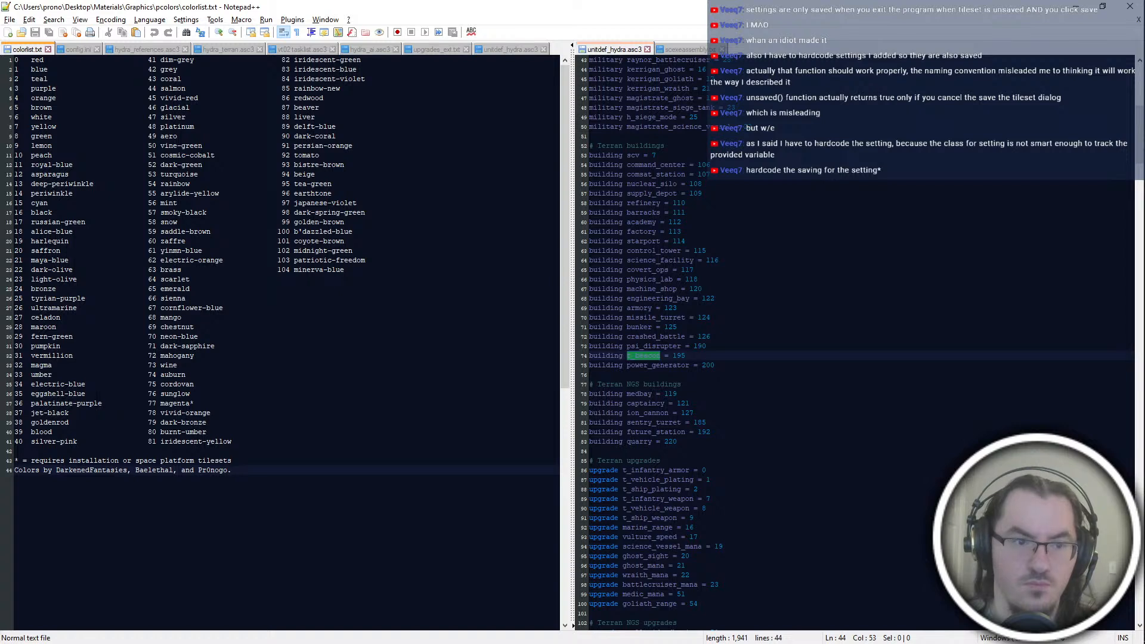
{"action": "double_click", "coordinate": [96, 403]}
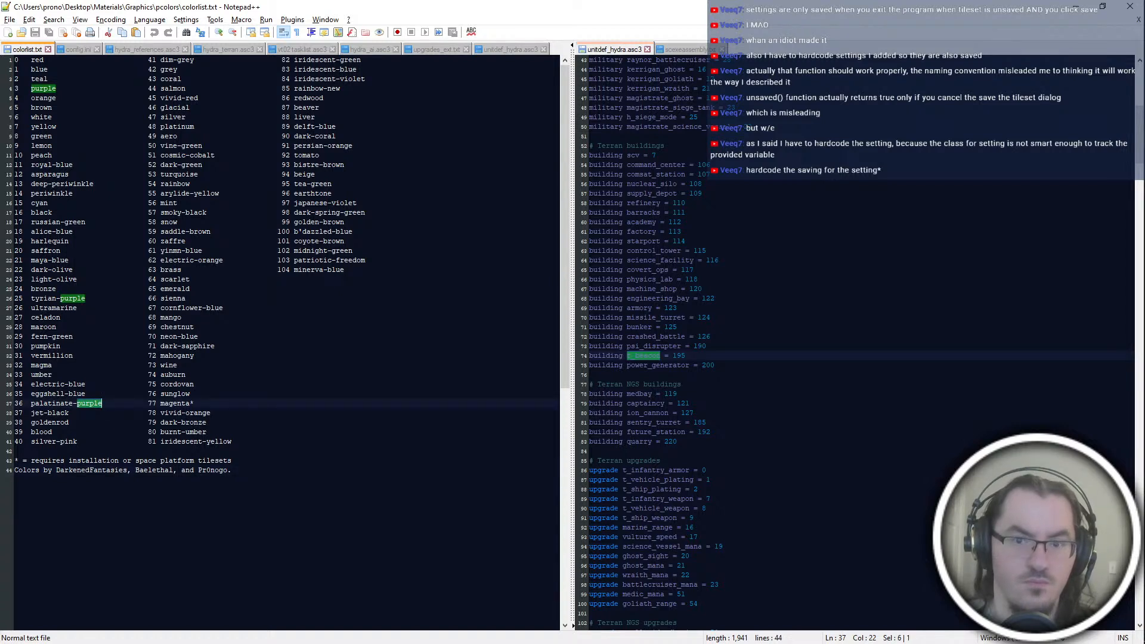
{"action": "left_click", "coordinate": [232, 470]}
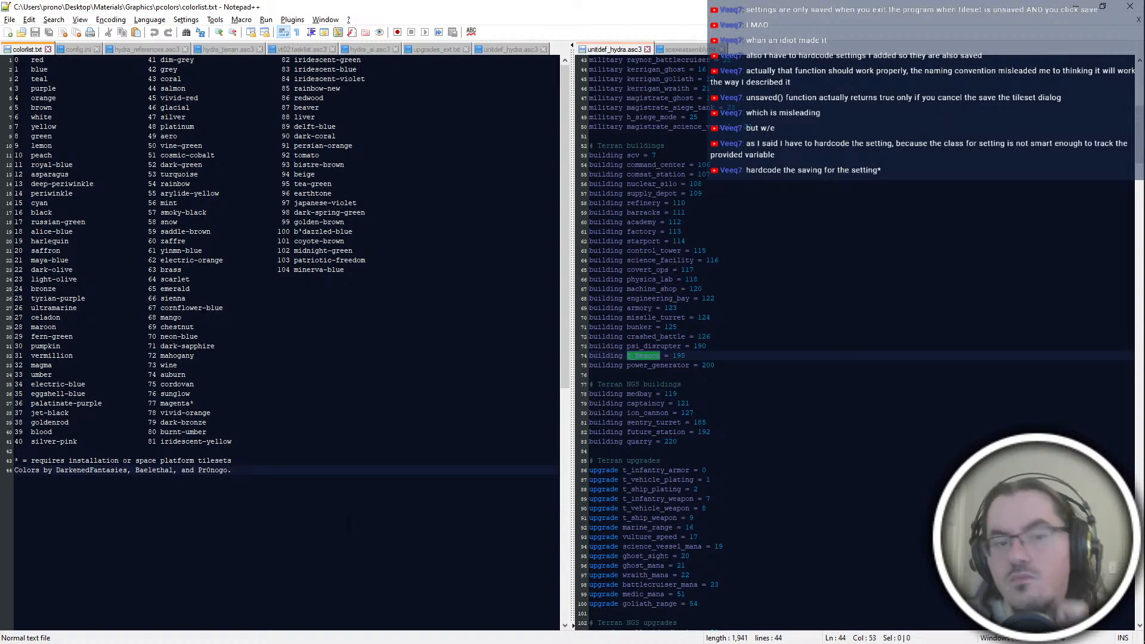
{"action": "key", "text": "alt+Tab"}
{"action": "key", "text": "alt+Tab"}
{"action": "key", "text": "alt+Tab"}
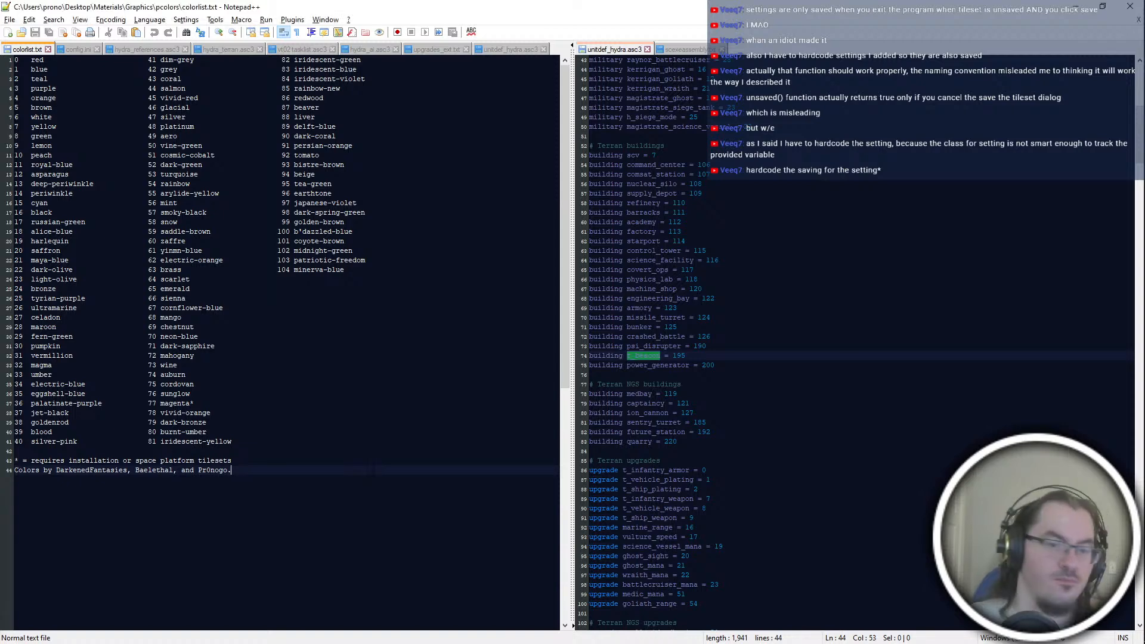
Step: Try a different color number for Player 3 in the map settings
{"action": "key", "text": "alt+Tab"}
{"action": "left_click", "coordinate": [622, 370]}
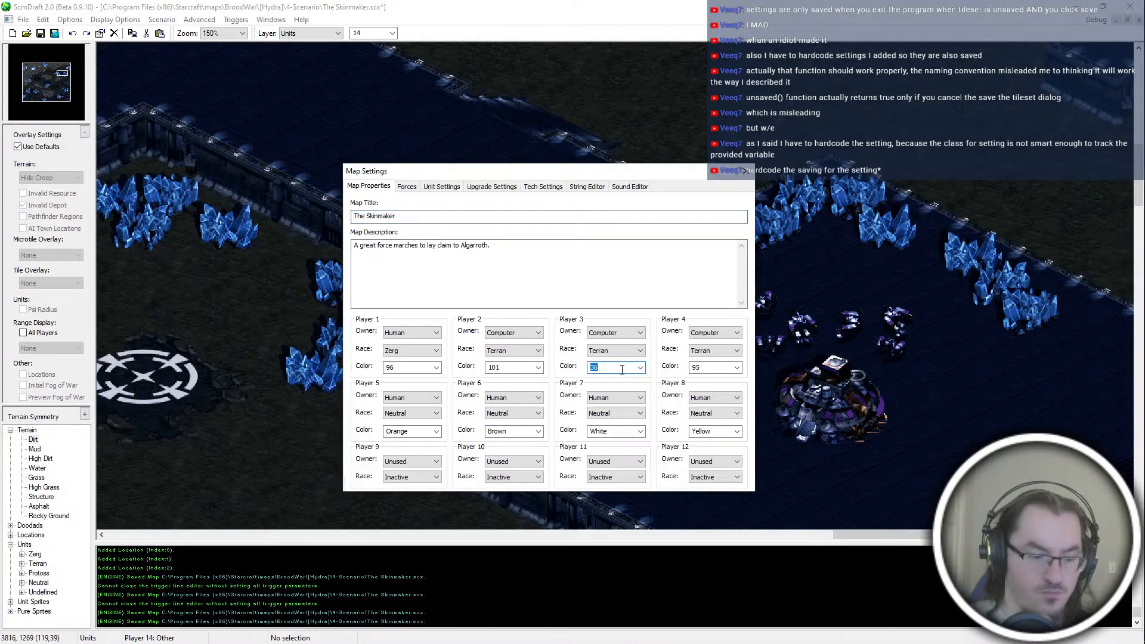
{"action": "key", "text": "Escape"}
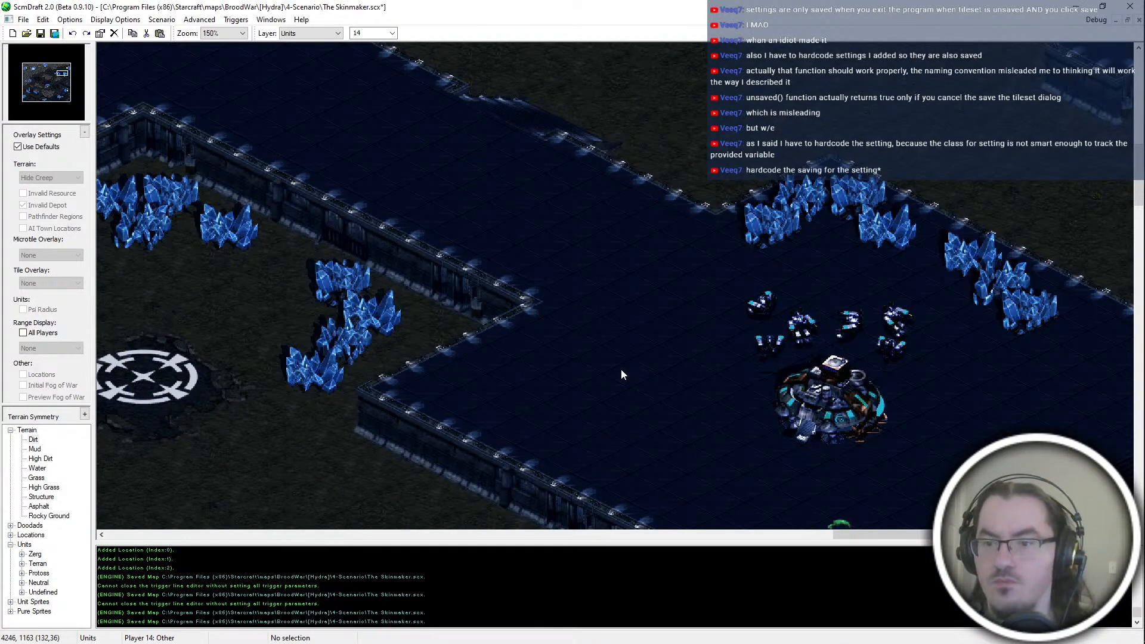
Step: Consult the color list, replace Player 3's color number in the map settings, and check the base on the map
{"action": "key", "text": "alt+Tab"}
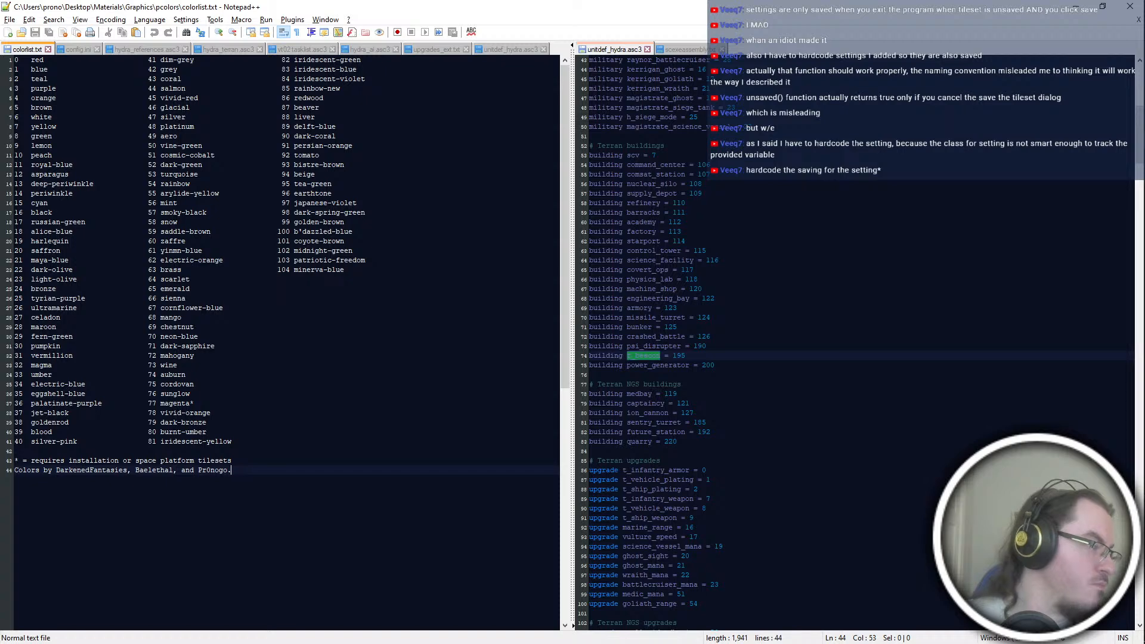
{"action": "key", "text": "alt+Tab"}
{"action": "key", "text": "ctrl+m"}
{"action": "left_click", "coordinate": [616, 365]}
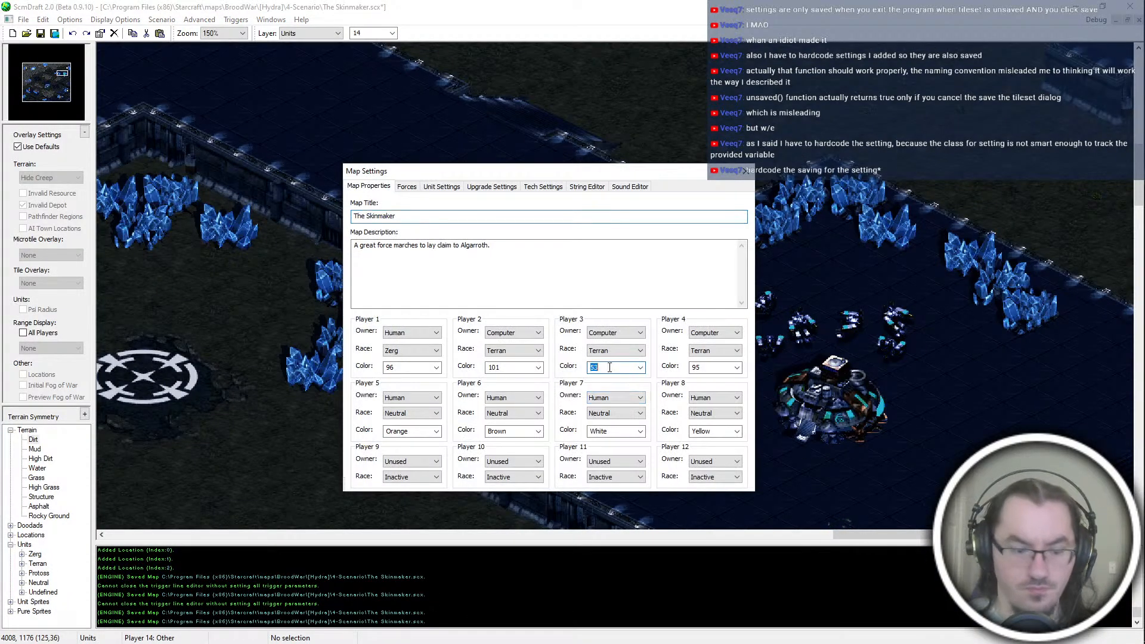
{"action": "key", "text": "Escape"}
{"action": "scroll", "coordinate": [608, 367], "scroll_direction": "down", "scroll_amount": 1}
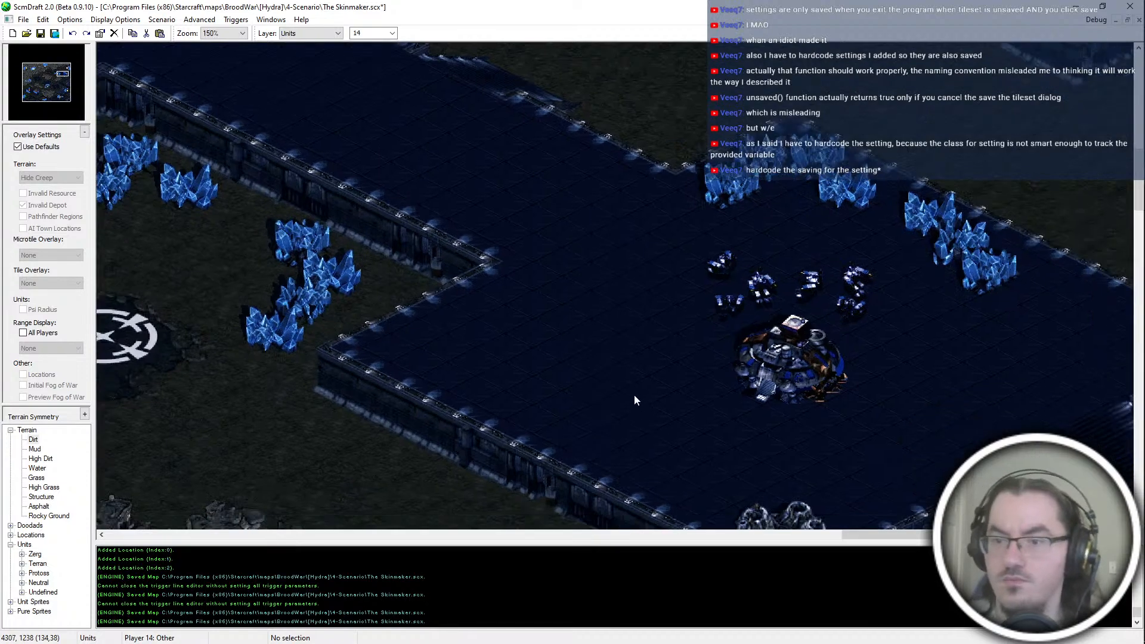
{"action": "scroll", "coordinate": [495, 257], "scroll_direction": "down", "scroll_amount": 1}
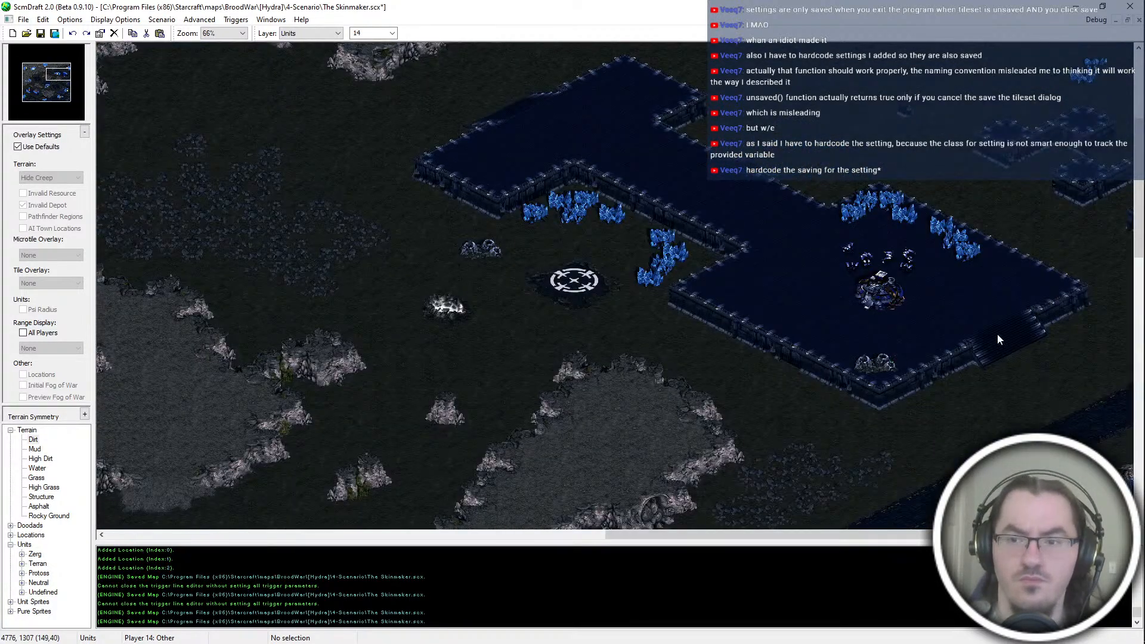
Step: Switch to Notepad++ and go through the open files to the hydra_terran.asc3 AI script
{"action": "key", "text": "alt+Tab"}
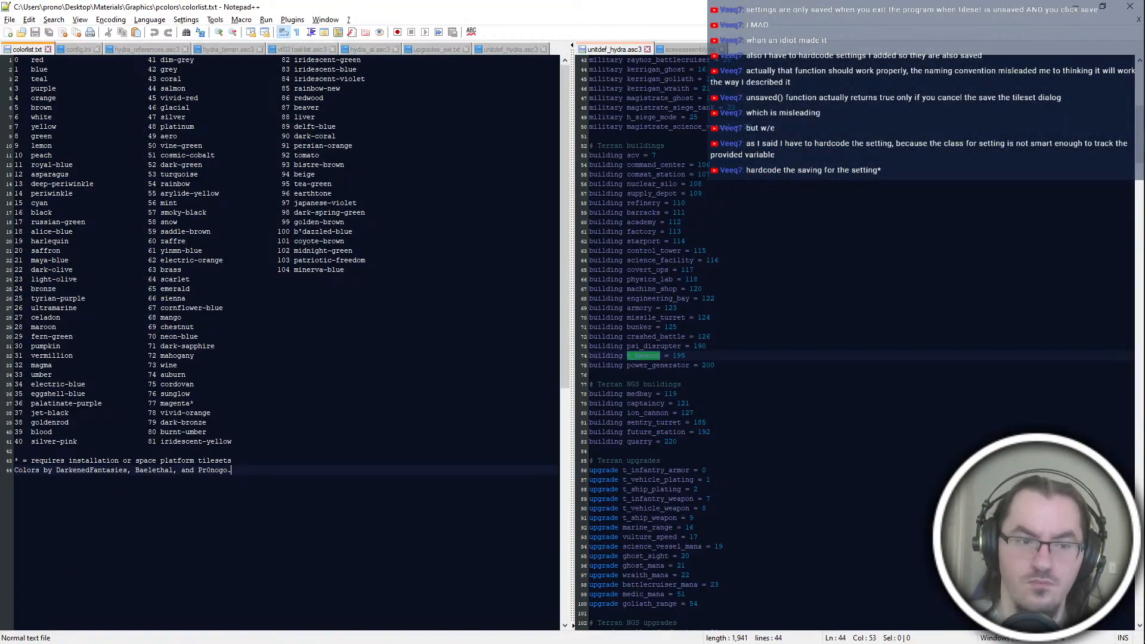
{"action": "key", "text": "ctrl+Tab"}
{"action": "key", "text": "ctrl+shift+Tab"}
{"action": "key", "text": "ctrl+Tab"}
{"action": "key", "text": "ctrl+Tab"}
{"action": "key", "text": "ctrl+Tab"}
{"action": "key", "text": "ctrl+Tab"}
{"action": "key", "text": "ctrl+Tab"}
{"action": "key", "text": "ctrl+Tab"}
{"action": "key", "text": "ctrl+Tab"}
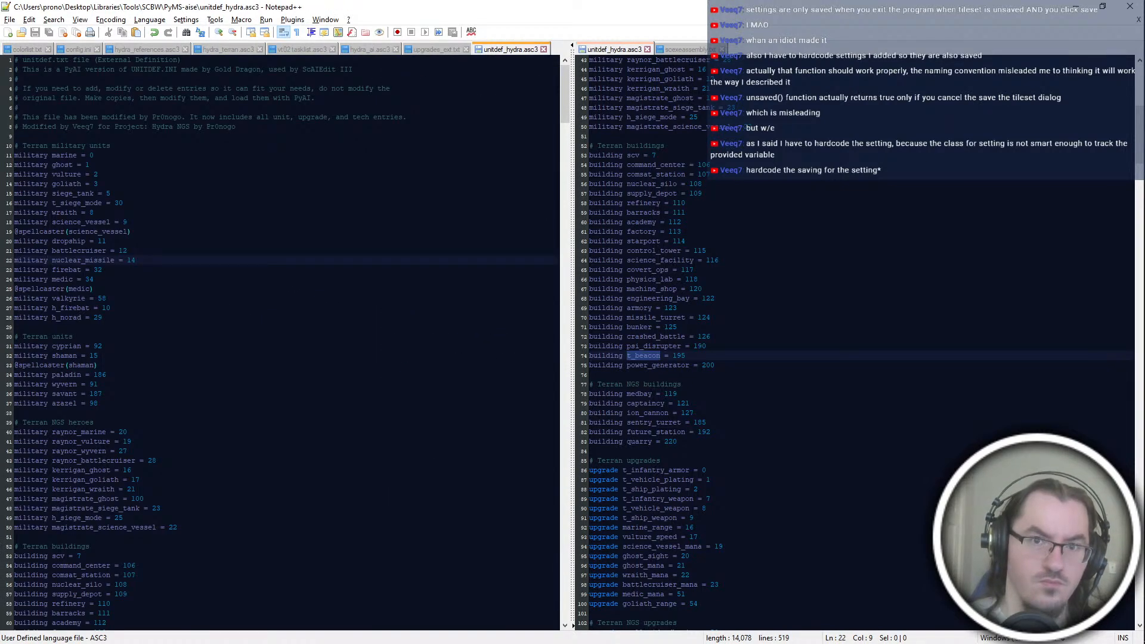
{"action": "key", "text": "ctrl+shift+Tab"}
{"action": "key", "text": "ctrl+shift+Tab"}
{"action": "key", "text": "ctrl+shift+Tab"}
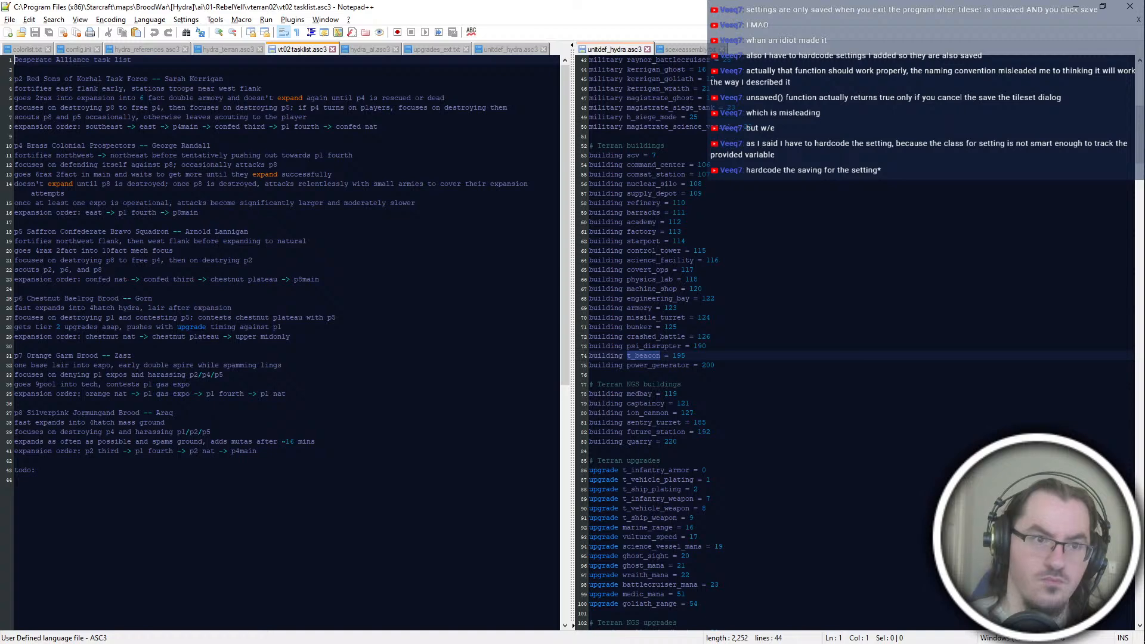
{"action": "key", "text": "ctrl+shift+Tab"}
Step: Examine the production blocks in hydra_terran.asc3, from addProd and addBarracks through addFactory to addStarport
{"action": "scroll", "coordinate": [280, 343], "scroll_direction": "down", "scroll_amount": 12}
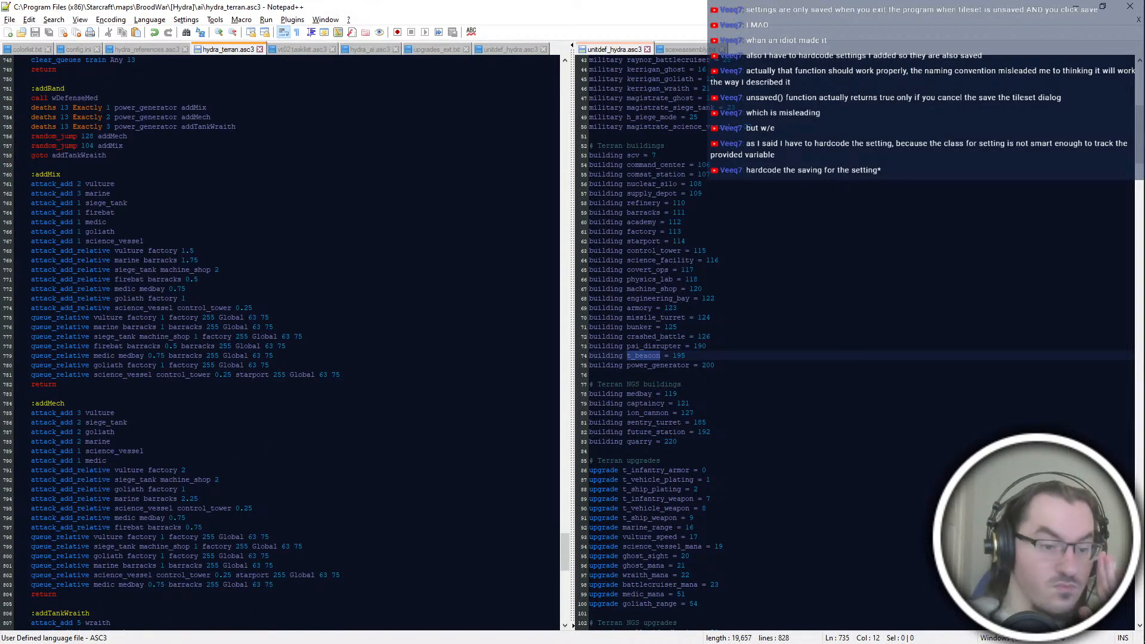
{"action": "scroll", "coordinate": [280, 343], "scroll_direction": "up", "scroll_amount": 20}
{"action": "scroll", "coordinate": [281, 343], "scroll_direction": "up", "scroll_amount": 14}
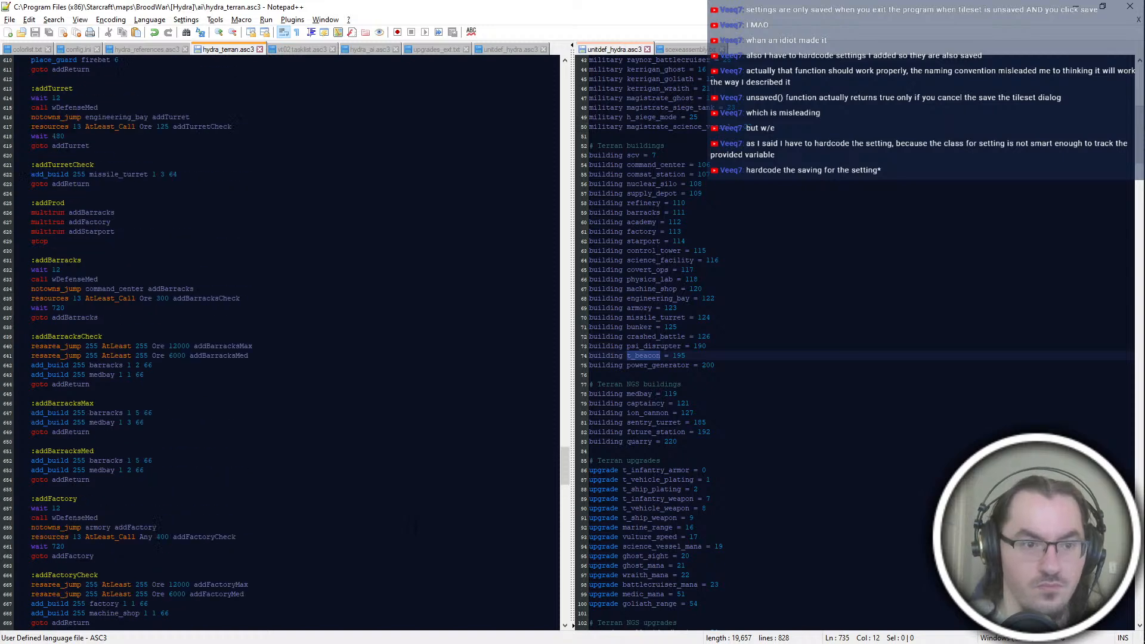
{"action": "left_click_drag", "start_coordinate": [313, 241], "coordinate": [375, 543]}
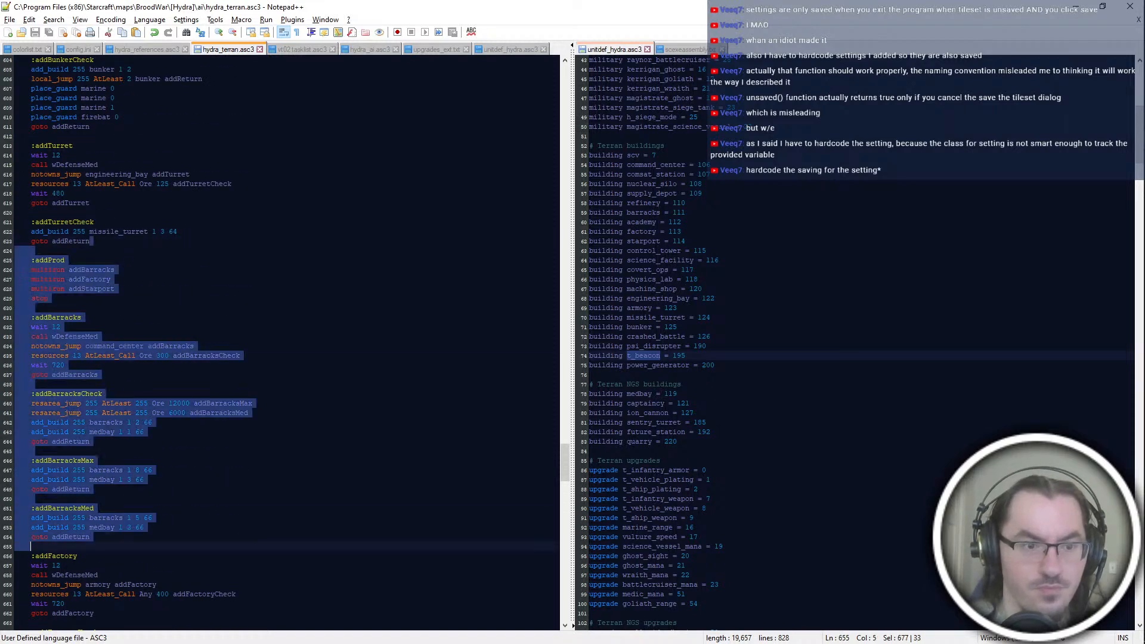
{"action": "scroll", "coordinate": [374, 543], "scroll_direction": "up", "scroll_amount": 14}
{"action": "scroll", "coordinate": [375, 541], "scroll_direction": "down", "scroll_amount": 10}
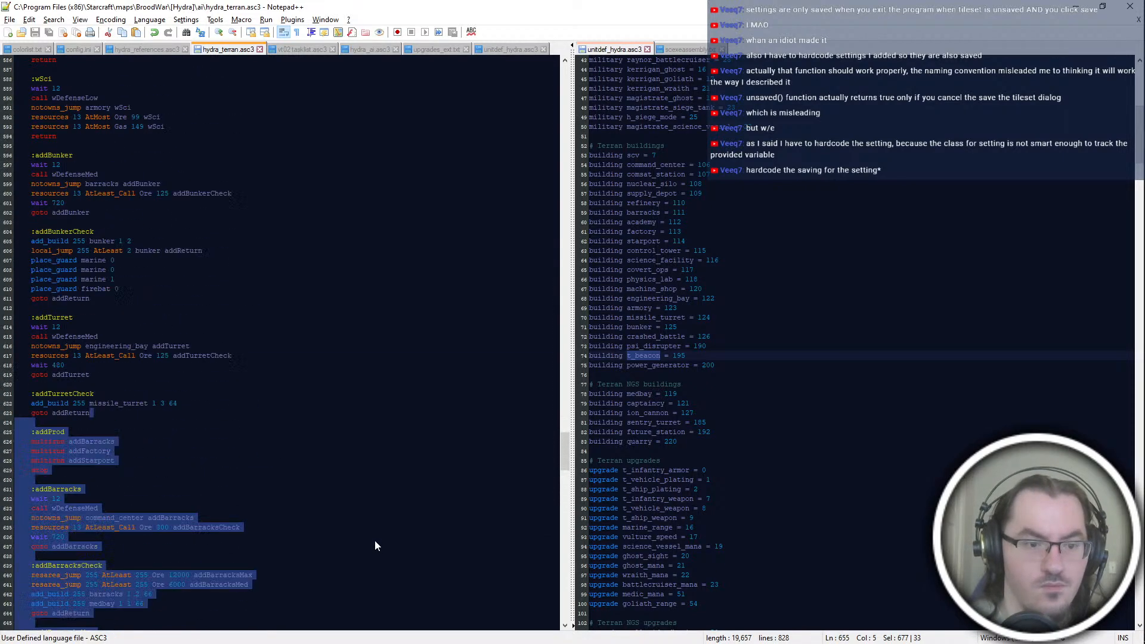
{"action": "scroll", "coordinate": [376, 542], "scroll_direction": "down", "scroll_amount": 11}
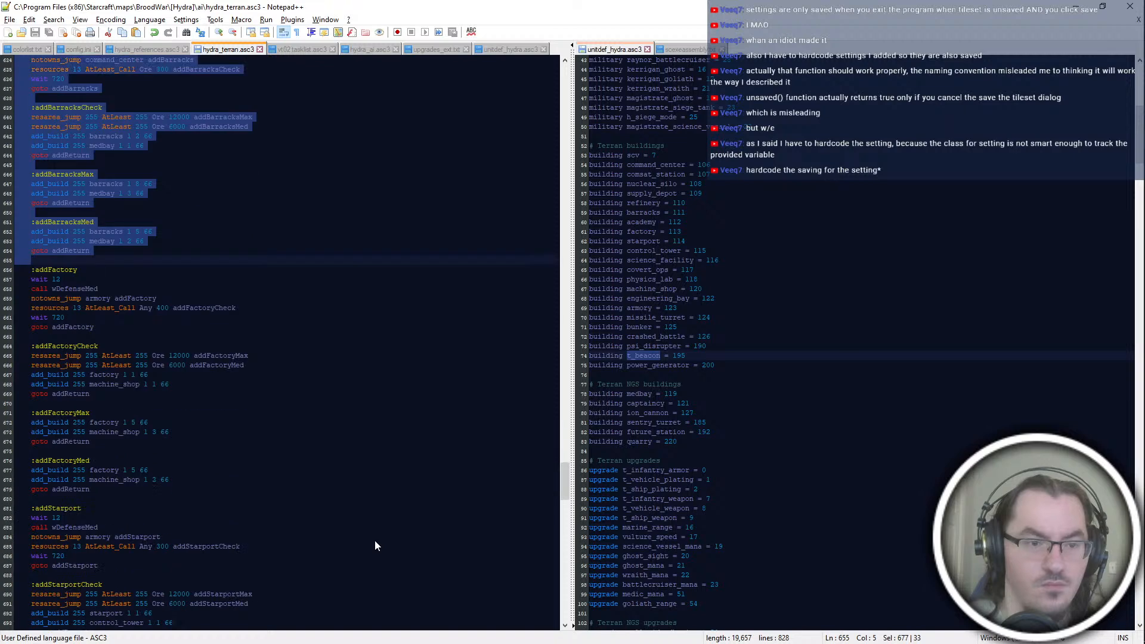
{"action": "left_click", "coordinate": [60, 279]}
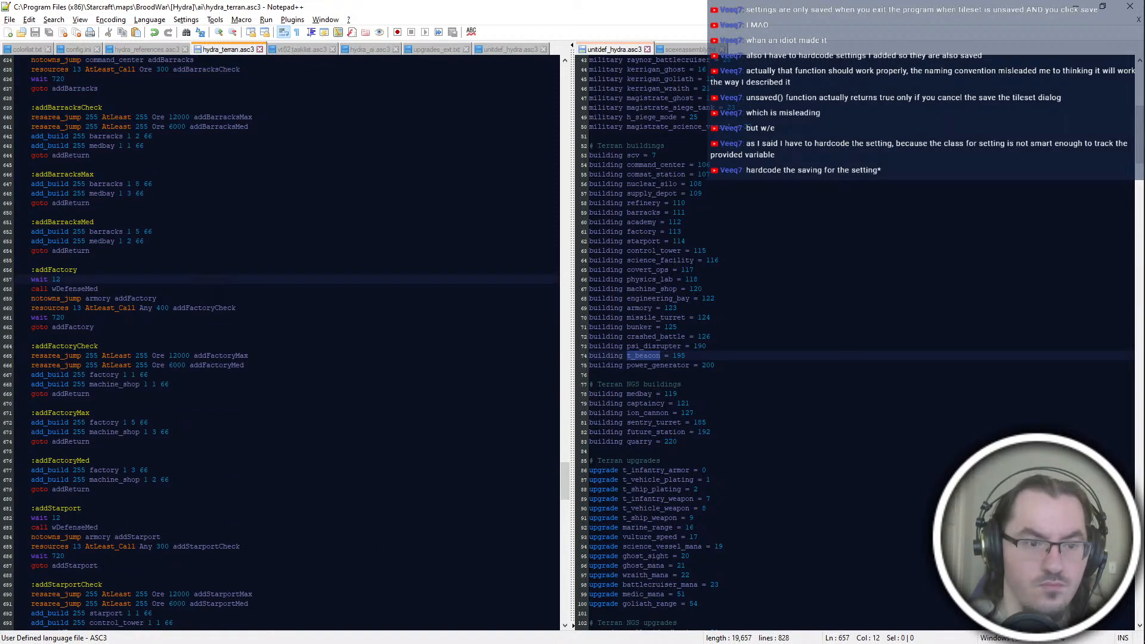
{"action": "double_click", "coordinate": [151, 511]}
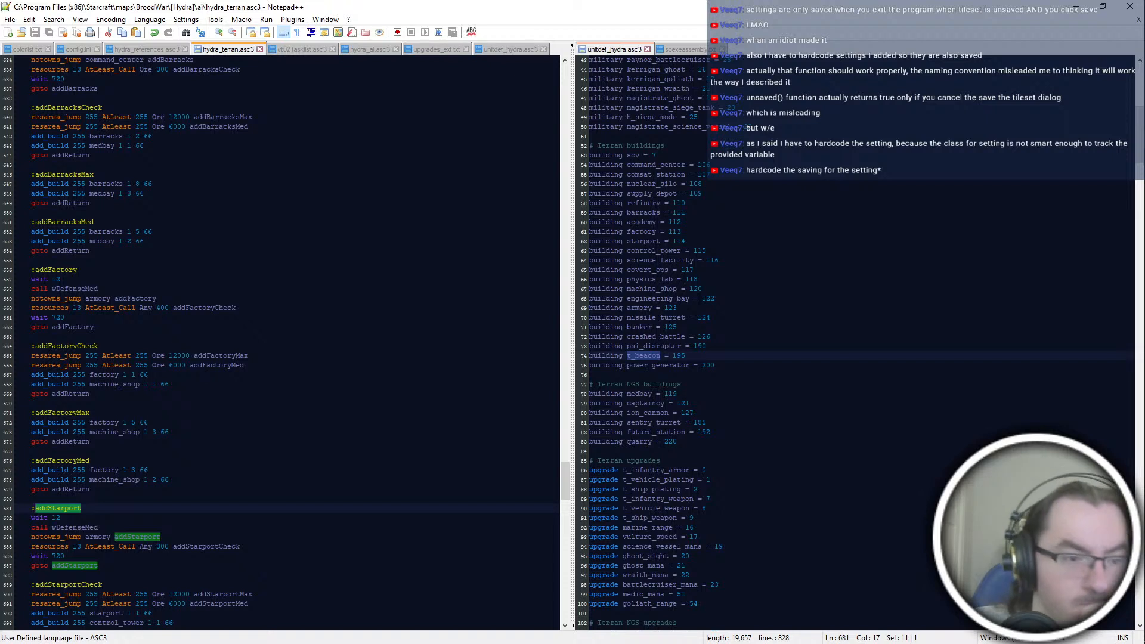
Step: Examine the addStarport and addFactory blocks and where the addFactory label is referenced in the script
{"action": "double_click", "coordinate": [95, 537]}
{"action": "double_click", "coordinate": [57, 538]}
{"action": "left_click", "coordinate": [164, 356]}
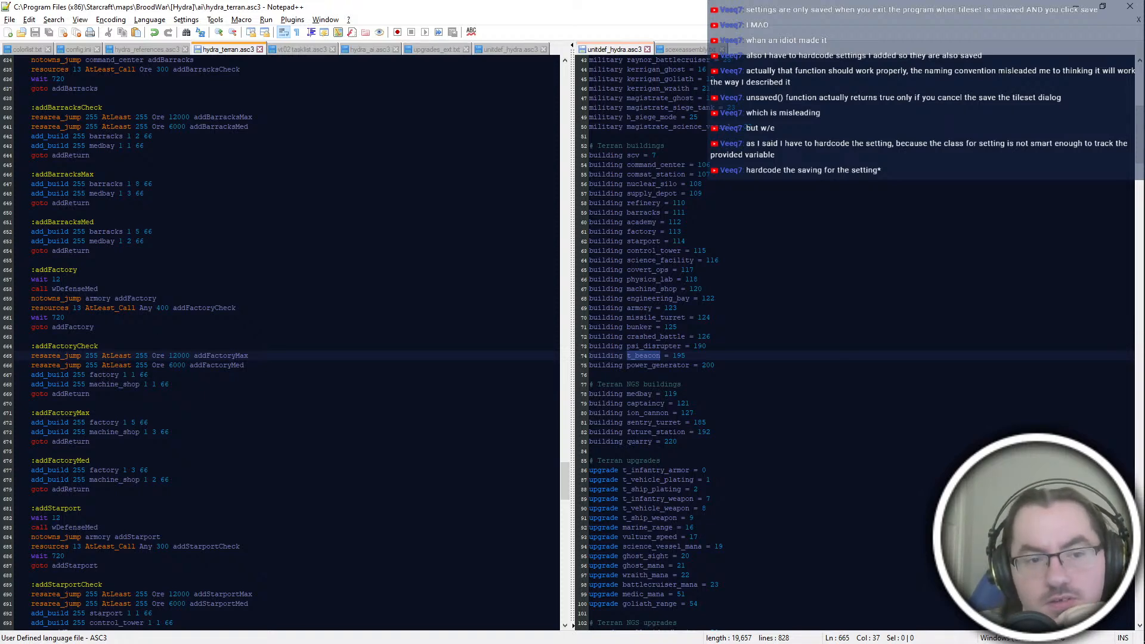
{"action": "double_click", "coordinate": [56, 269]}
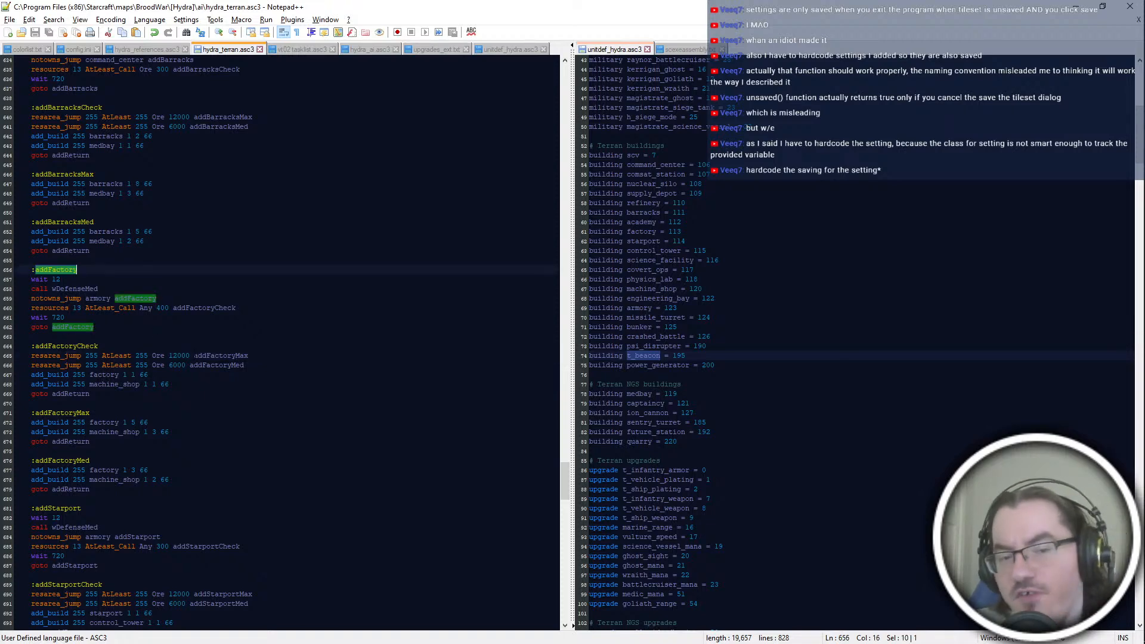
{"action": "scroll", "coordinate": [280, 343], "scroll_direction": "up", "scroll_amount": 4}
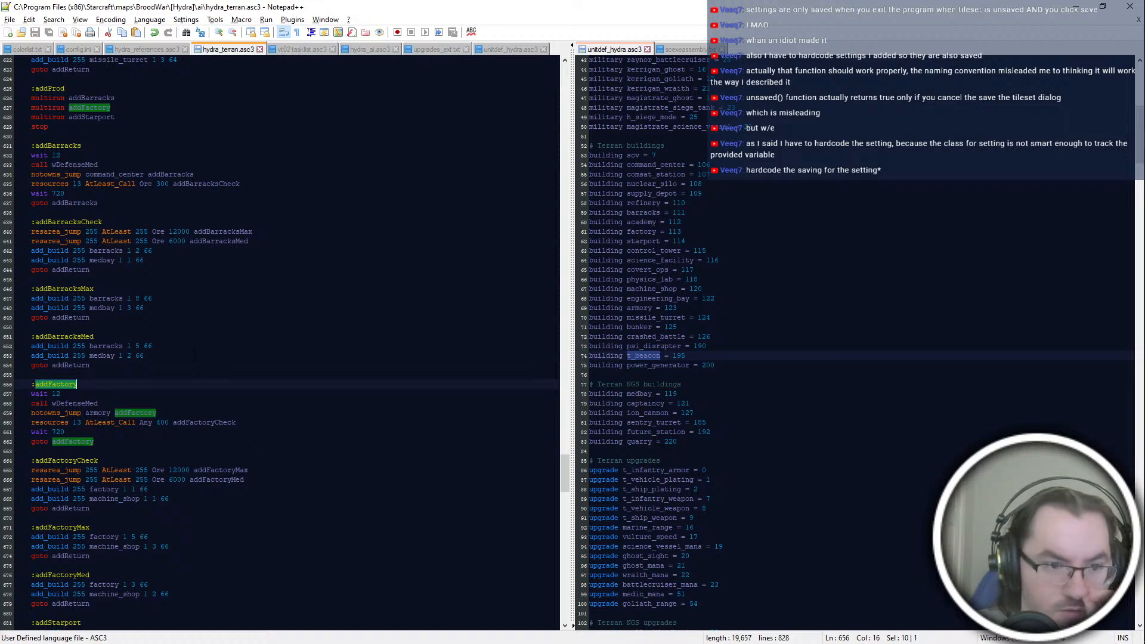
{"action": "left_click", "coordinate": [148, 489]}
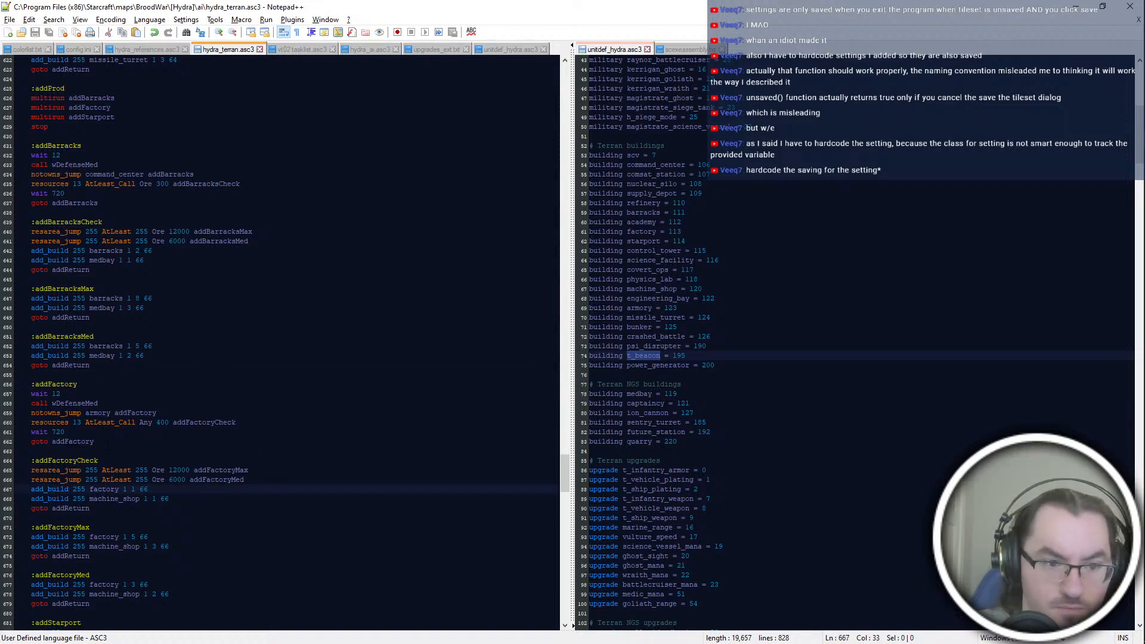
{"action": "double_click", "coordinate": [108, 446]}
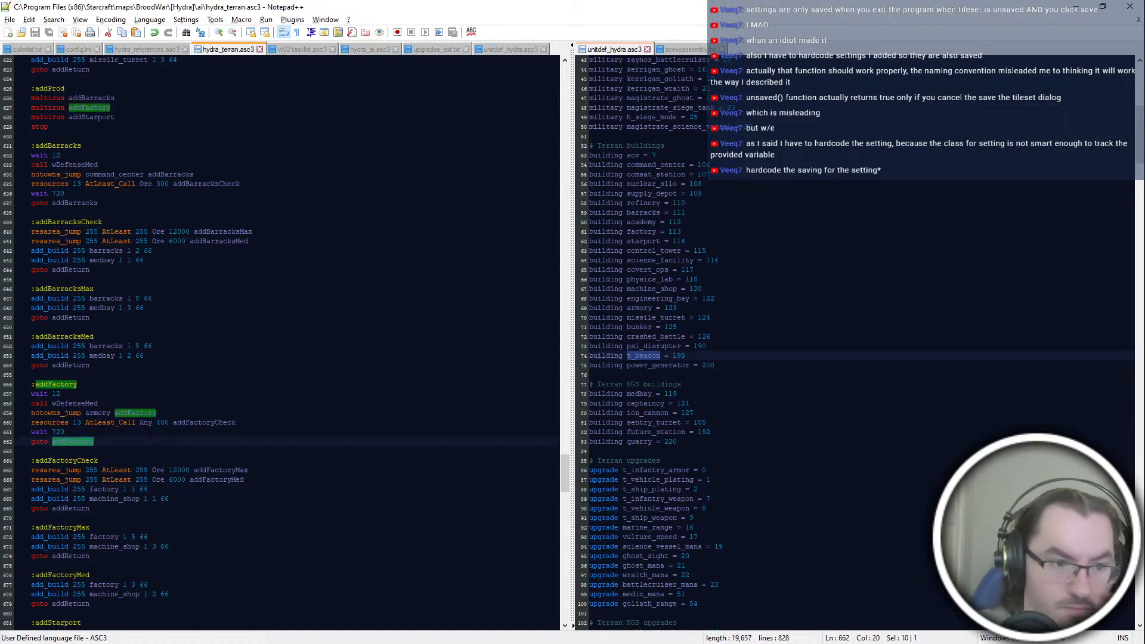
{"action": "scroll", "coordinate": [149, 434], "scroll_direction": "down", "scroll_amount": 2}
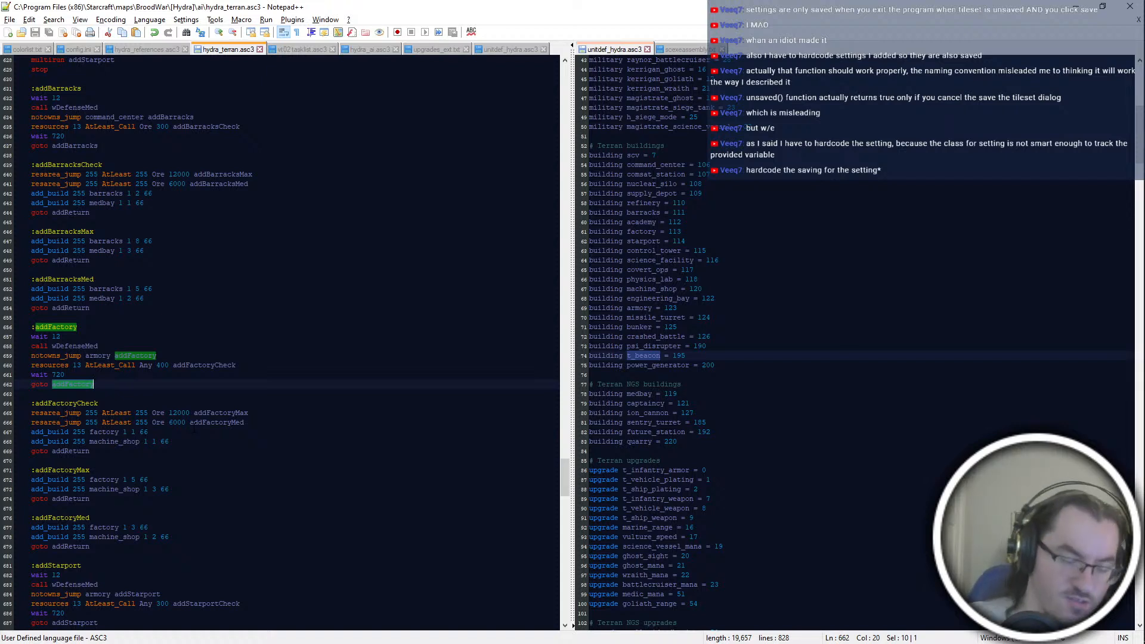
Step: Replace the wait 720 and goto addFactory lines at the end of the addFactory block with stop
{"action": "key", "text": "Left"}
{"action": "key", "text": "Right"}
{"action": "key", "text": "End"}
{"action": "key", "text": "shift+Home"}
{"action": "key", "text": "Delete"}
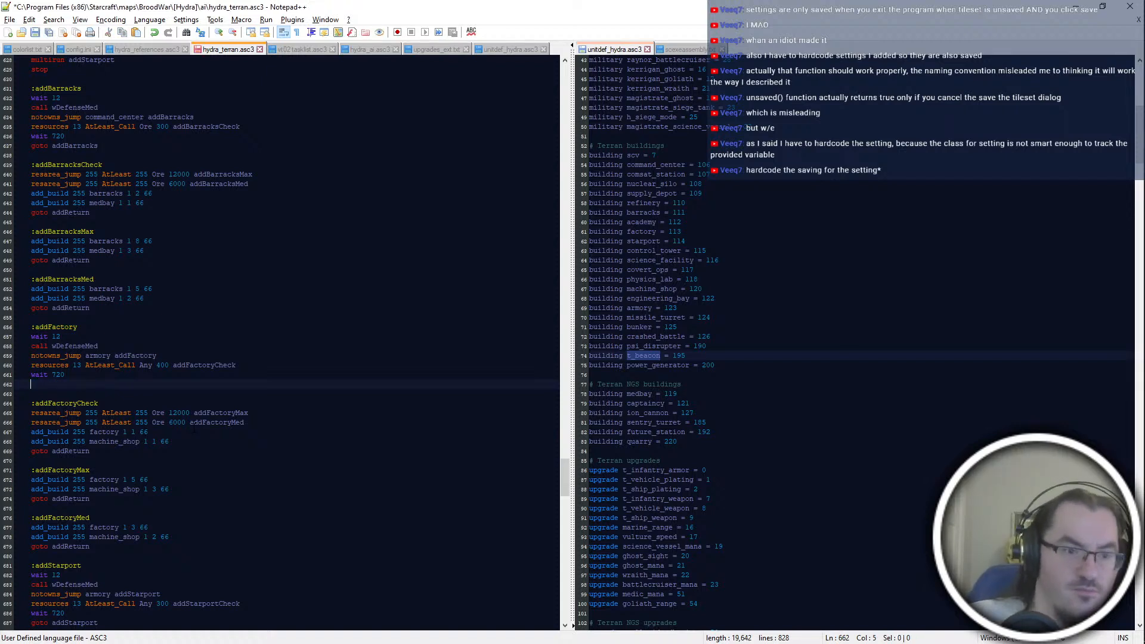
{"action": "key", "text": "shift+Up"}
{"action": "type", "text": "stop"}
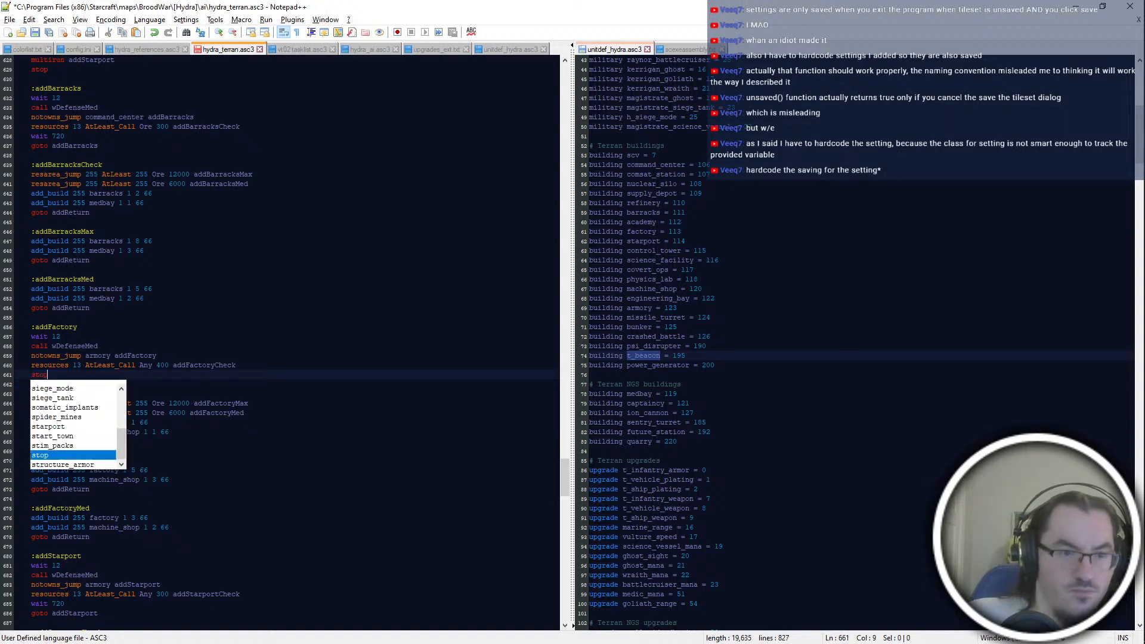
Step: Replace the wait 720 and goto addStarport lines at the end of the addStarport block with stop
{"action": "scroll", "coordinate": [127, 377], "scroll_direction": "down", "scroll_amount": 4}
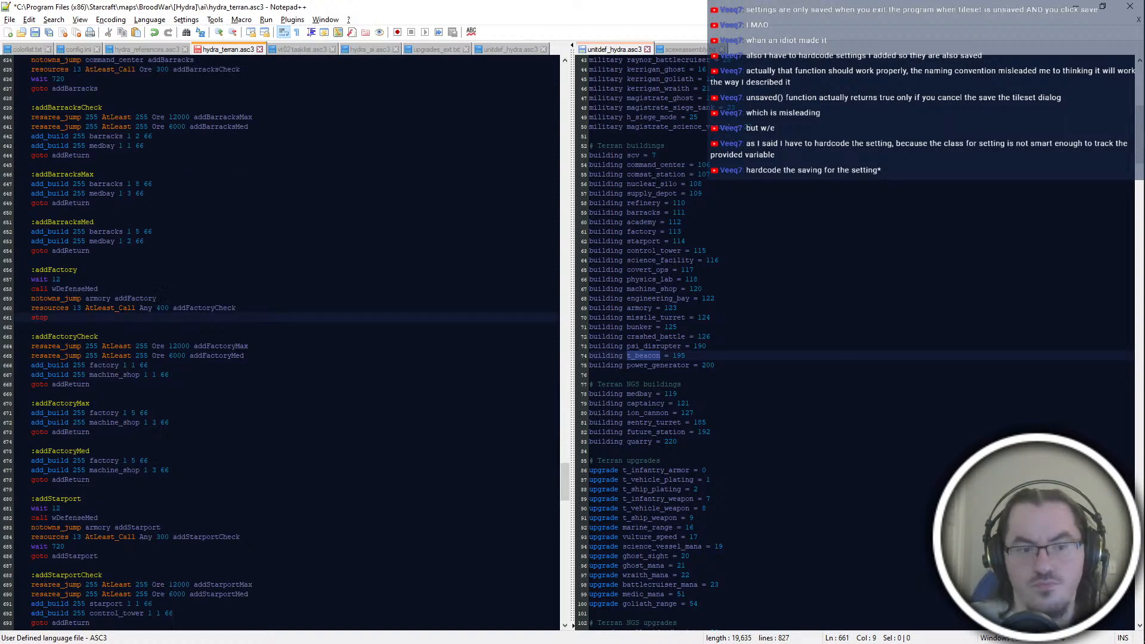
{"action": "left_click_drag", "start_coordinate": [99, 498], "coordinate": [31, 489]}
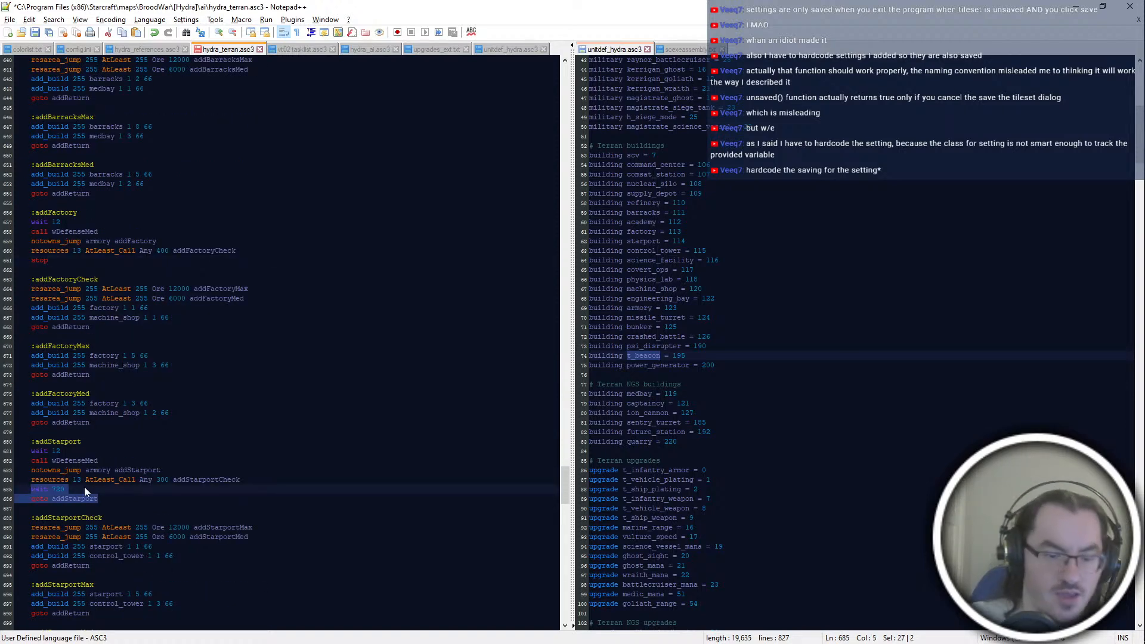
{"action": "type", "text": "stop"}
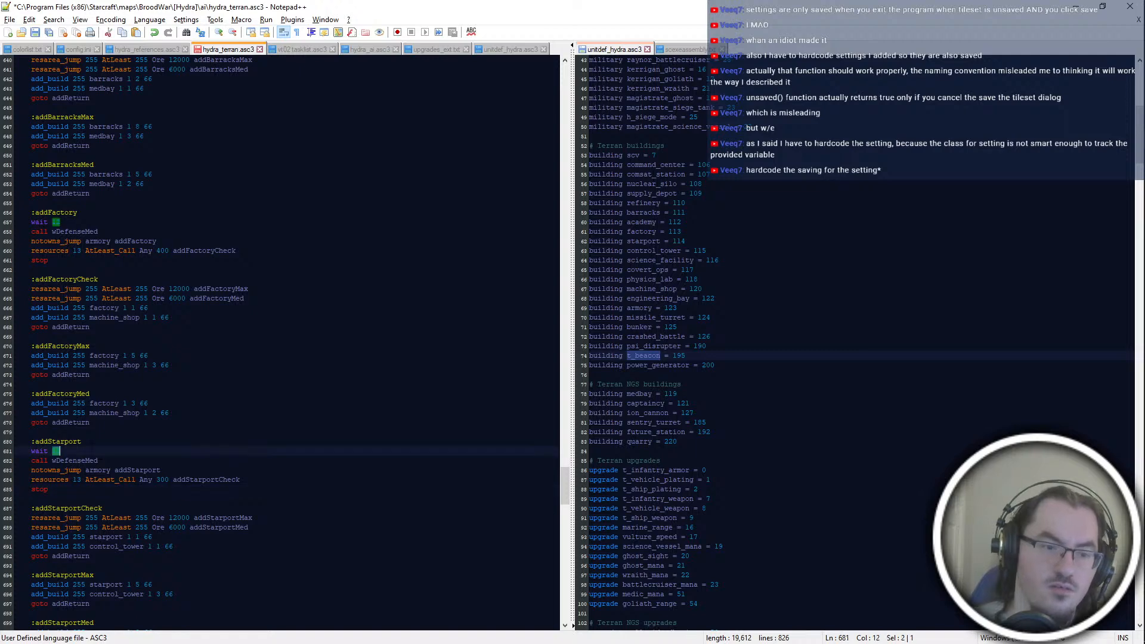
Step: Replace the wait 720 and goto addBarracks lines in the addBarracks block with stop, and save the script
{"action": "scroll", "coordinate": [119, 382], "scroll_direction": "up", "scroll_amount": 4}
{"action": "left_click", "coordinate": [156, 271]}
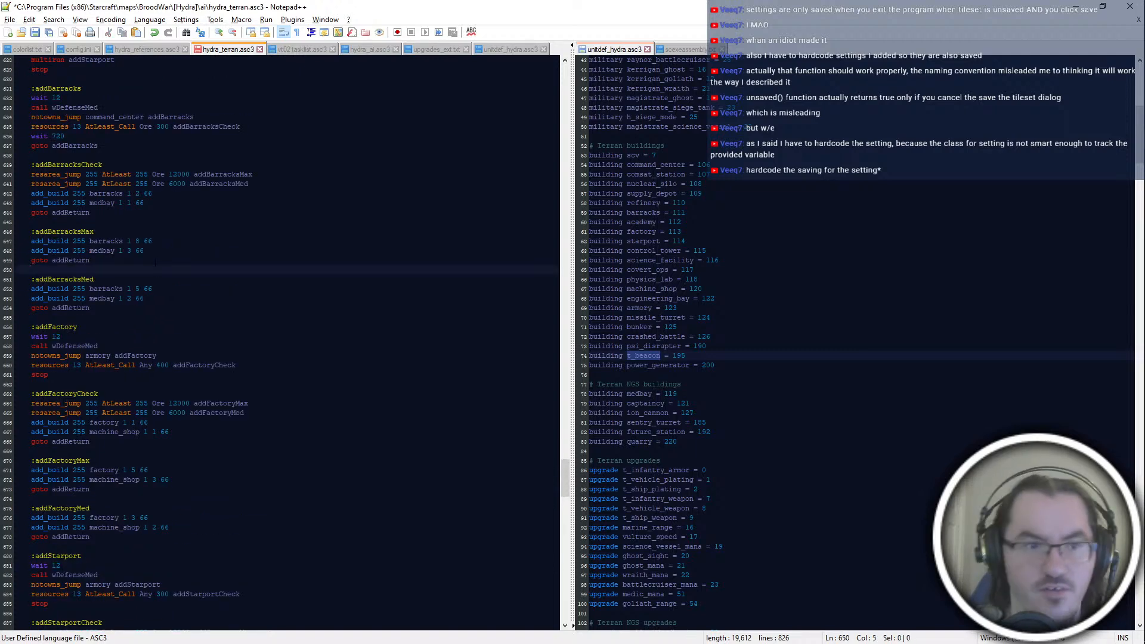
{"action": "scroll", "coordinate": [156, 271], "scroll_direction": "up", "scroll_amount": 2}
{"action": "left_click_drag", "start_coordinate": [99, 203], "coordinate": [32, 194]}
{"action": "type", "text": "wtop"}
{"action": "key", "text": "ctrl+s"}
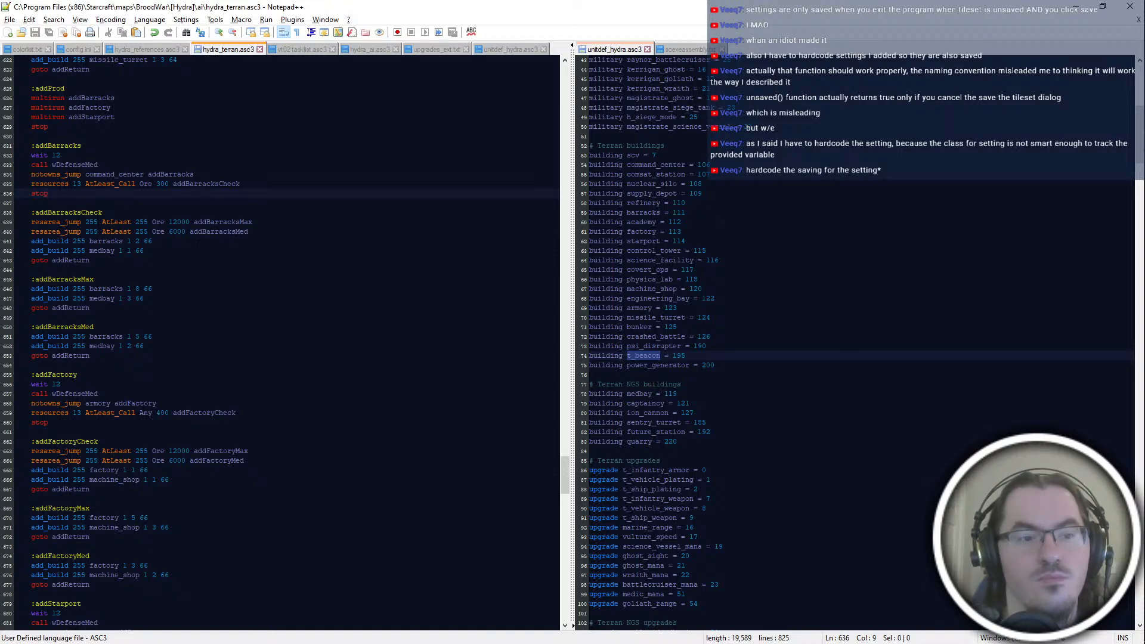
Step: Review the addProd block and its multirun lines for addBarracks, addFactory and addStarport
{"action": "scroll", "coordinate": [280, 340], "scroll_direction": "up", "scroll_amount": 10}
{"action": "scroll", "coordinate": [293, 343], "scroll_direction": "down", "scroll_amount": 6}
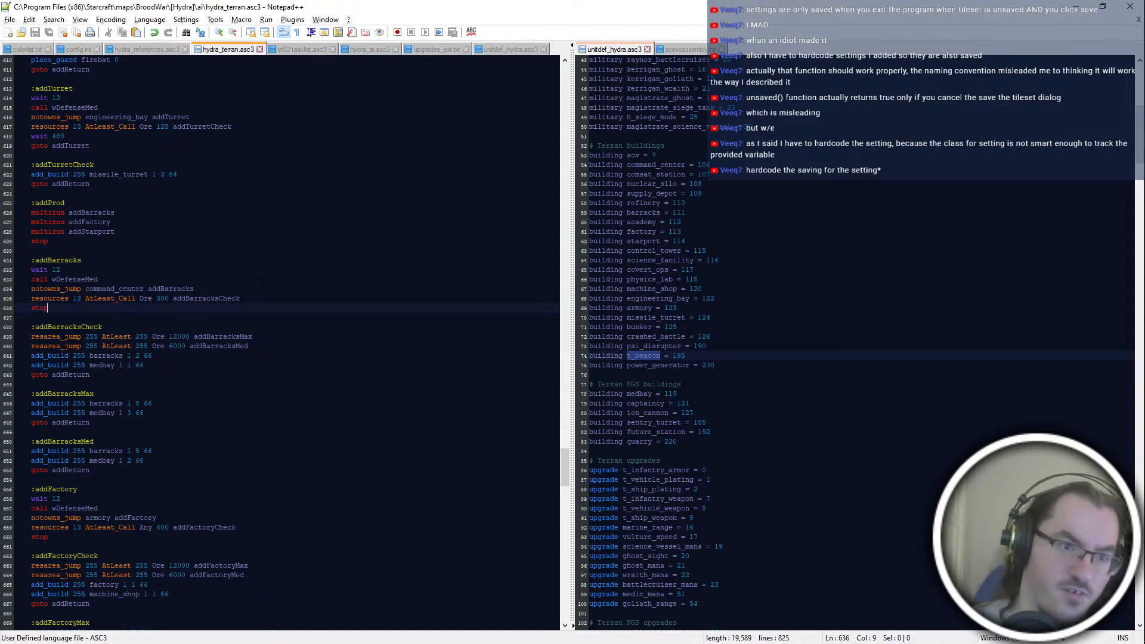
{"action": "left_click_drag", "start_coordinate": [149, 203], "coordinate": [145, 232]}
{"action": "left_click", "coordinate": [145, 231]}
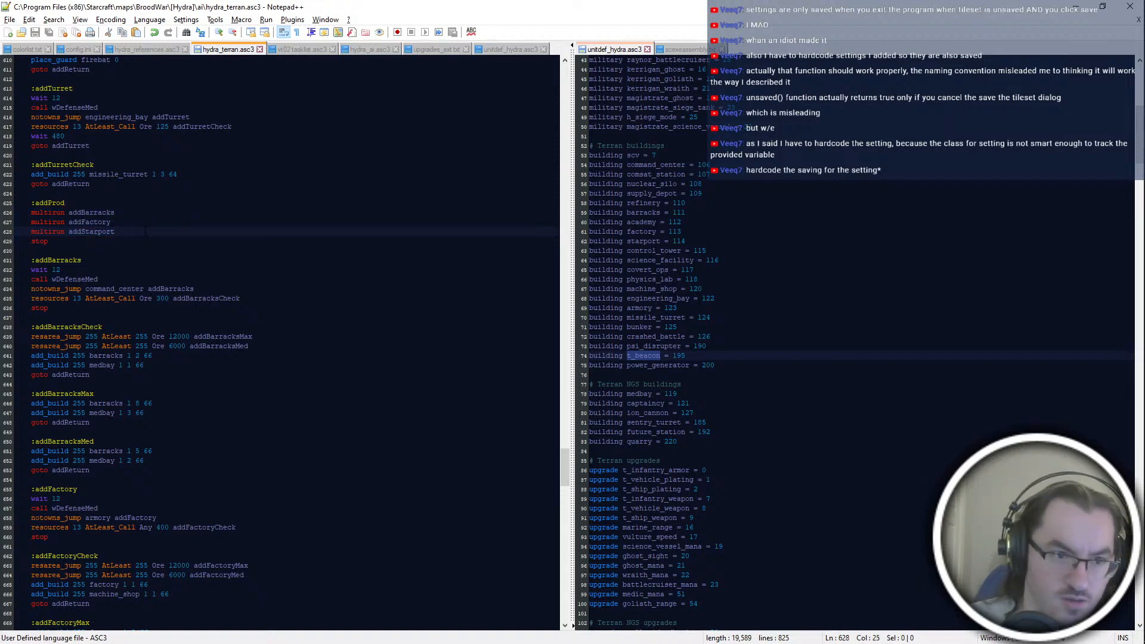
{"action": "key", "text": "Up"}
{"action": "key", "text": "Up"}
{"action": "key", "text": "Down"}
{"action": "key", "text": "Up"}
{"action": "key", "text": "Down"}
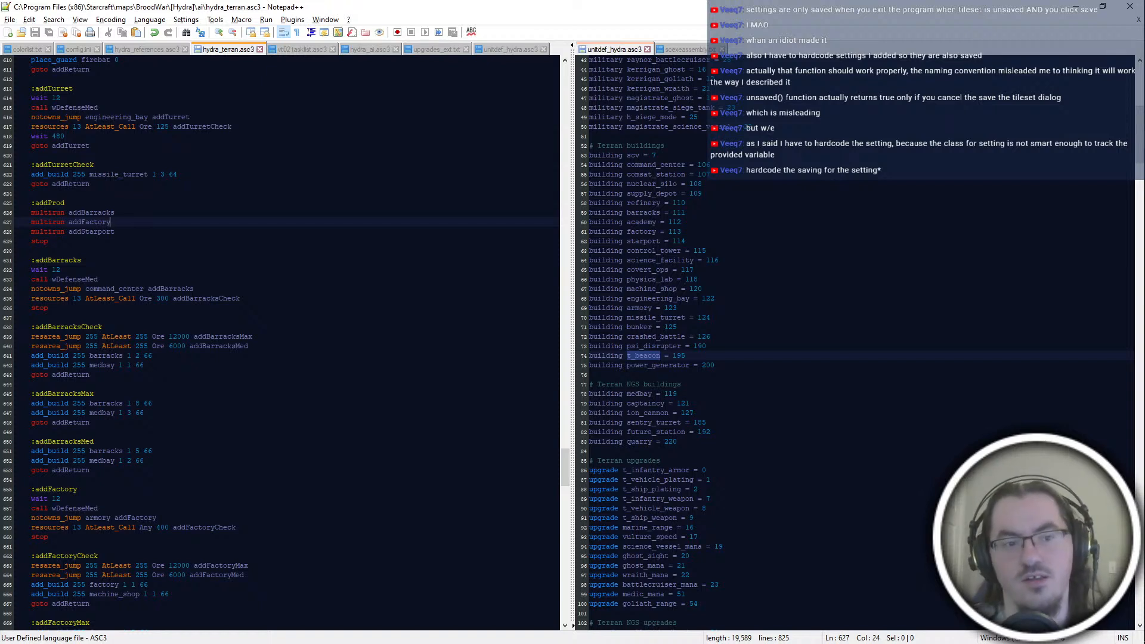
{"action": "key", "text": "Up"}
{"action": "key", "text": "Up"}
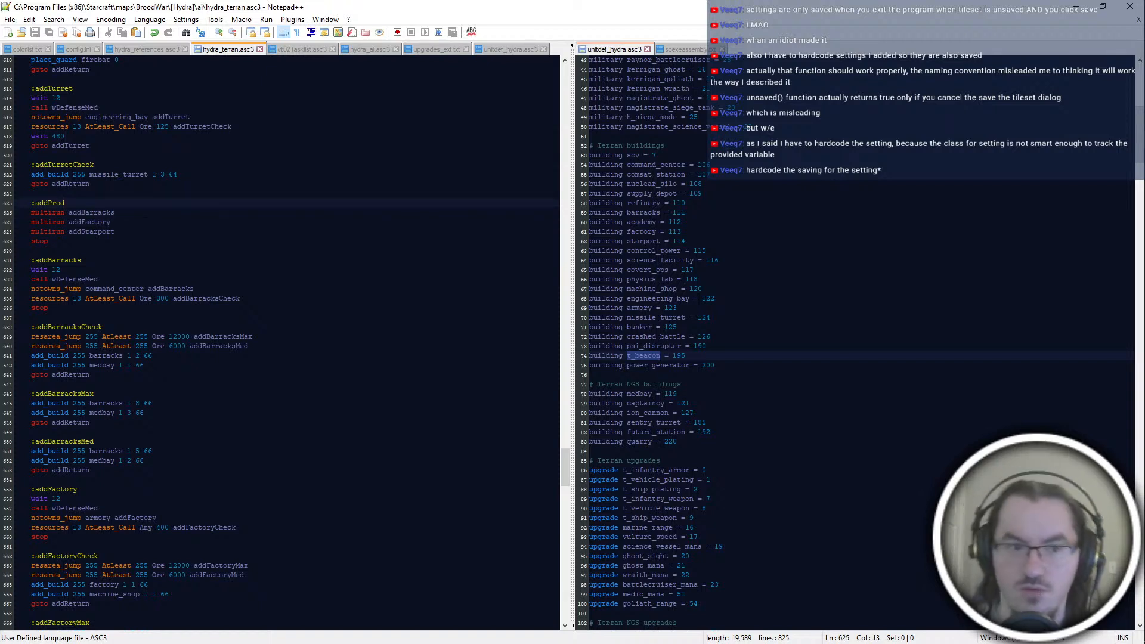
Step: Insert an empty line directly below the addProd label, above its multirun lines
{"action": "key", "text": "Right"}
{"action": "key", "text": "Return"}
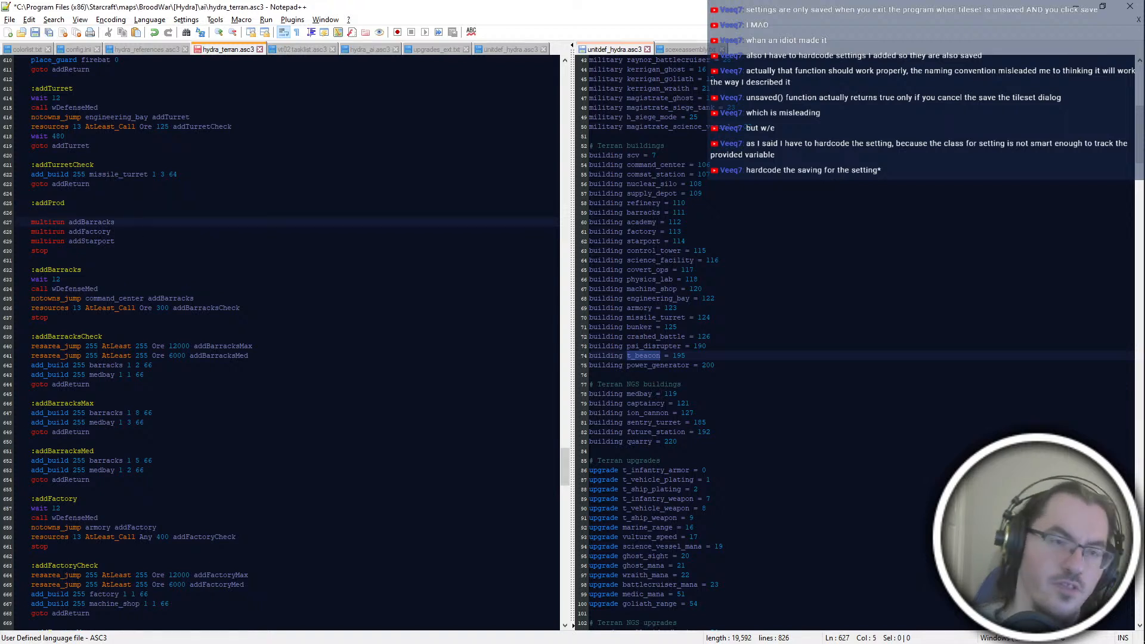
{"action": "key", "text": "Up"}
{"action": "key", "text": "Down"}
{"action": "key", "text": "Down"}
{"action": "key", "text": "Down"}
{"action": "key", "text": "Down"}
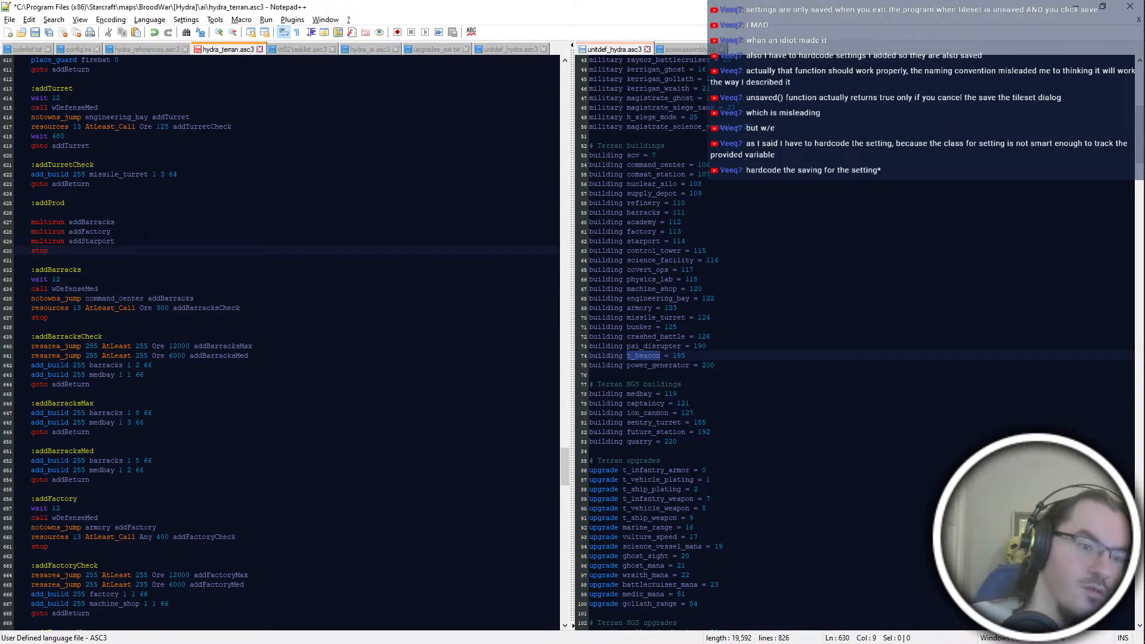
{"action": "key", "text": "ctrl+F3"}
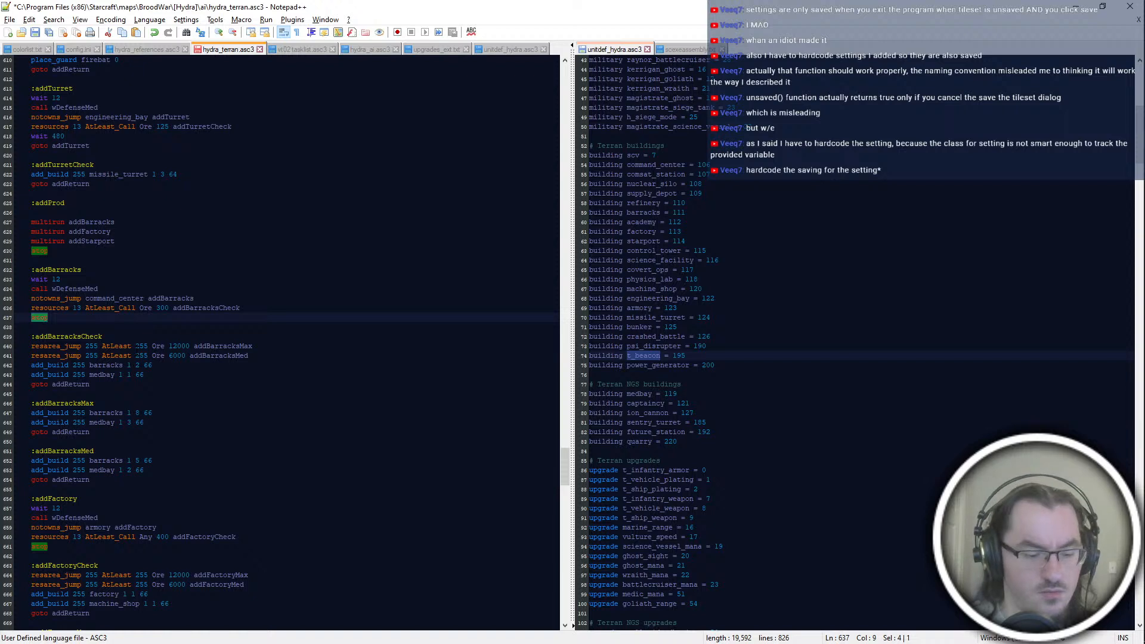
{"action": "type", "text": "retut"}
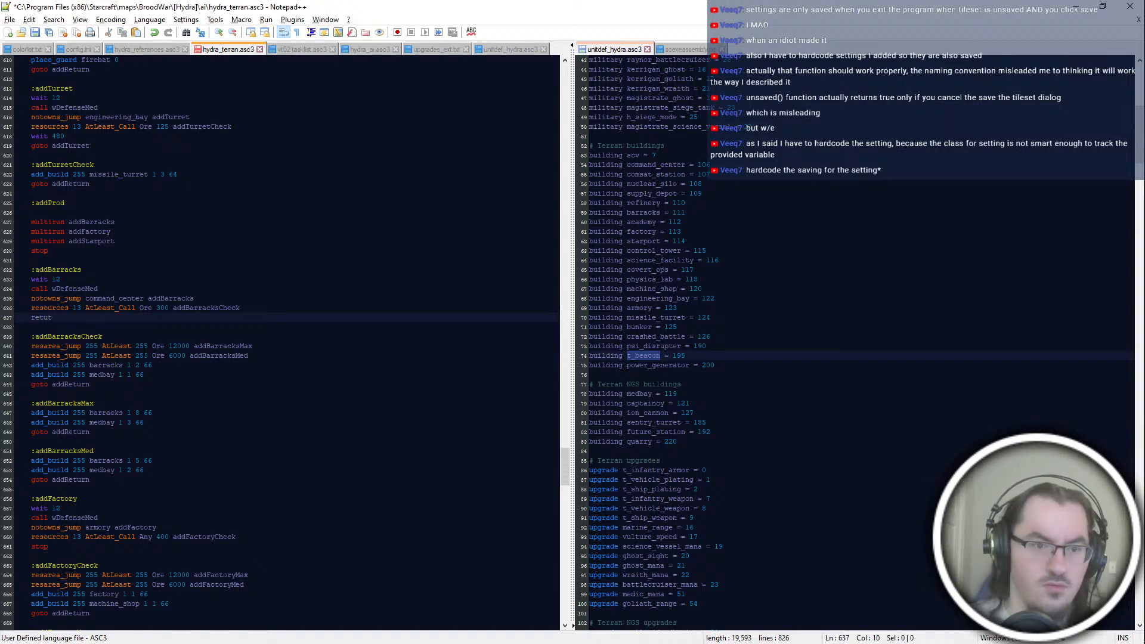
{"action": "key", "text": "BackSpace"}
{"action": "type", "text": "rn"}
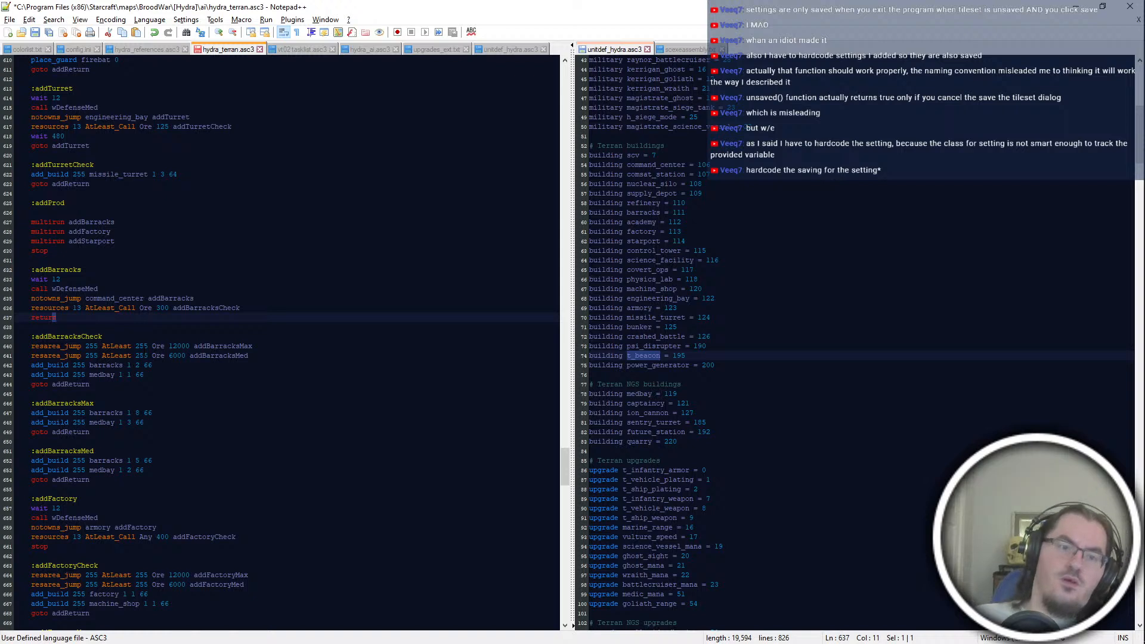
{"action": "key", "text": "BackSpace"}
{"action": "key", "text": "BackSpace"}
{"action": "key", "text": "BackSpace"}
{"action": "key", "text": "BackSpace"}
{"action": "key", "text": "BackSpace"}
{"action": "key", "text": "BackSpace"}
{"action": "type", "text": "stop"}
Step: Move the call wDefenseMed line from the addBarracks block into addProd, just above the multirun lines
{"action": "left_click", "coordinate": [98, 289]}
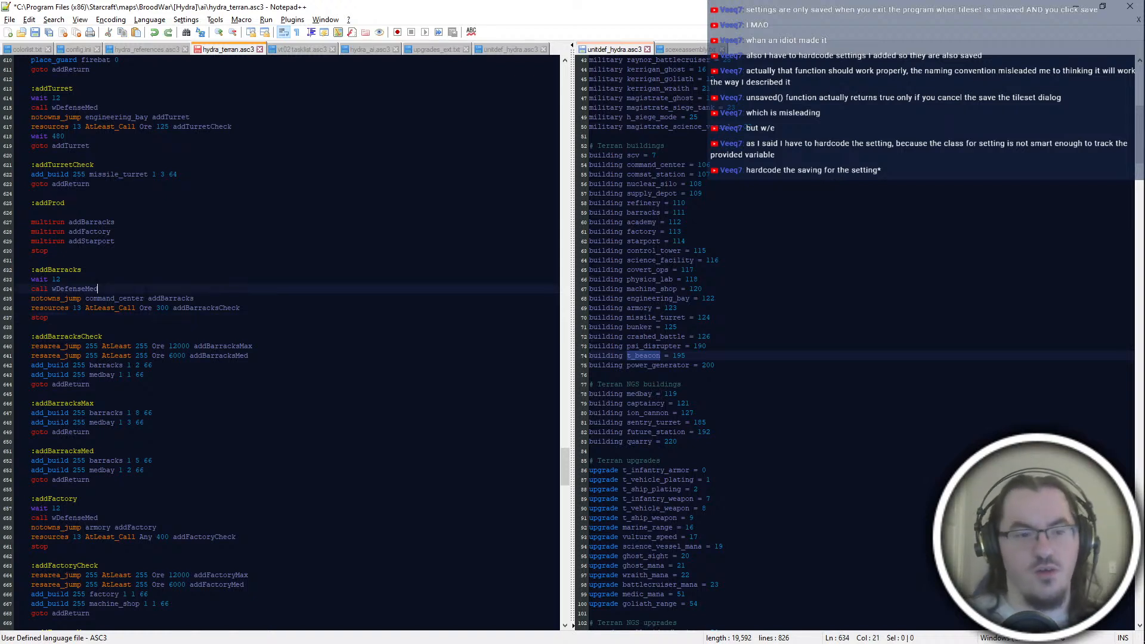
{"action": "key", "text": "shift+Up"}
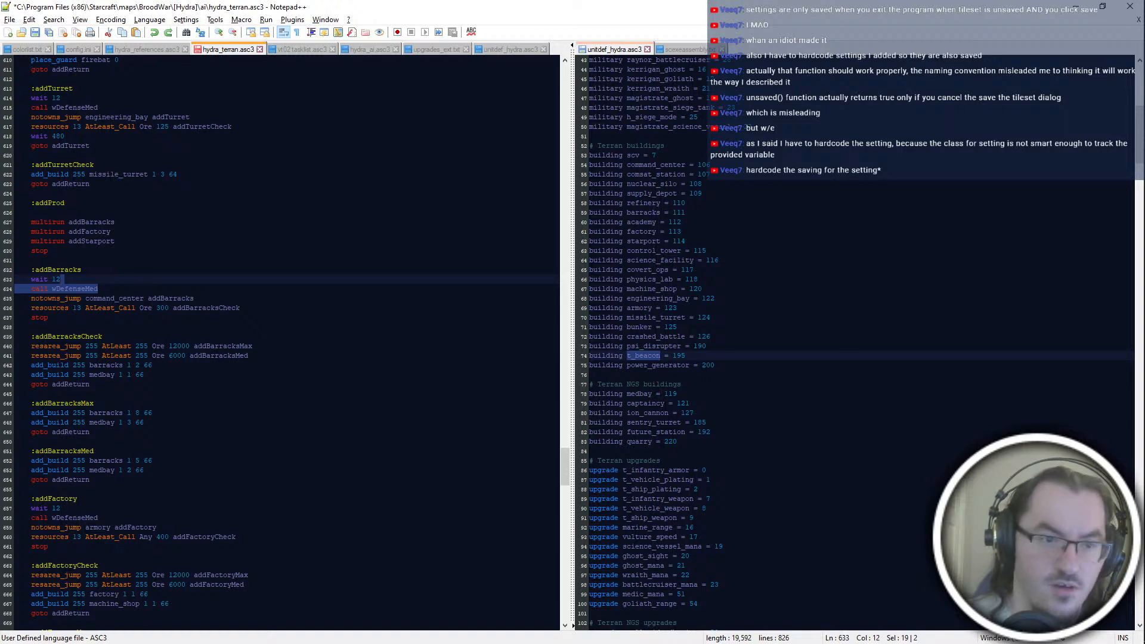
{"action": "key", "text": "ctrl+x"}
{"action": "left_click", "coordinate": [31, 213]}
{"action": "key", "text": "ctrl+v"}
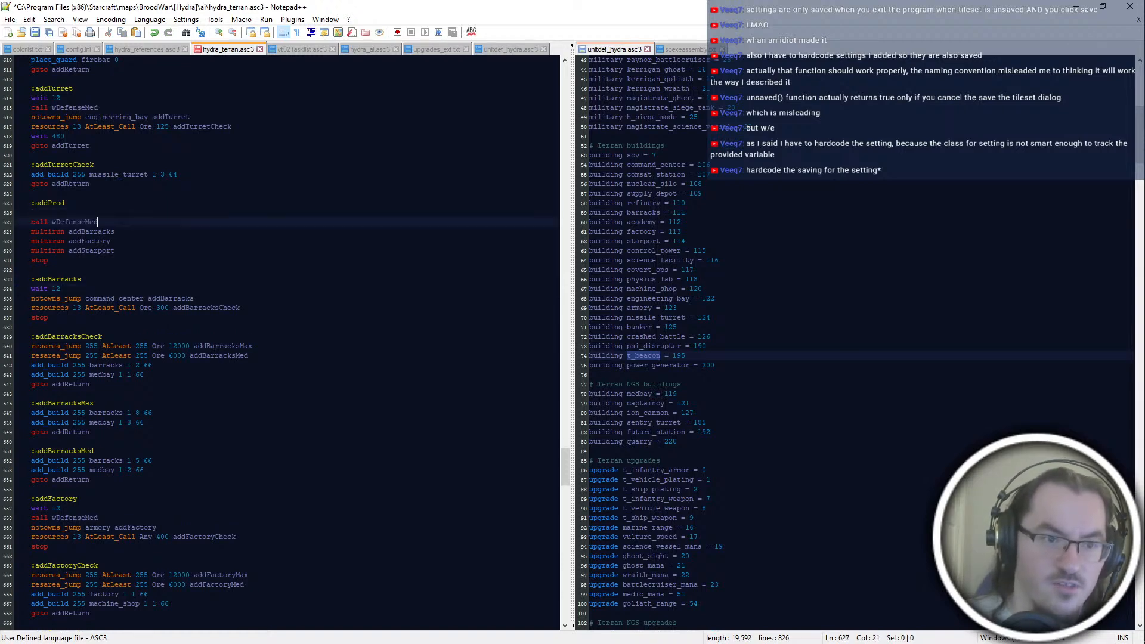
Step: Delete the call wDefenseMed line from the addFactory block
{"action": "scroll", "coordinate": [287, 343], "scroll_direction": "down", "scroll_amount": 2}
{"action": "left_click", "coordinate": [60, 451]}
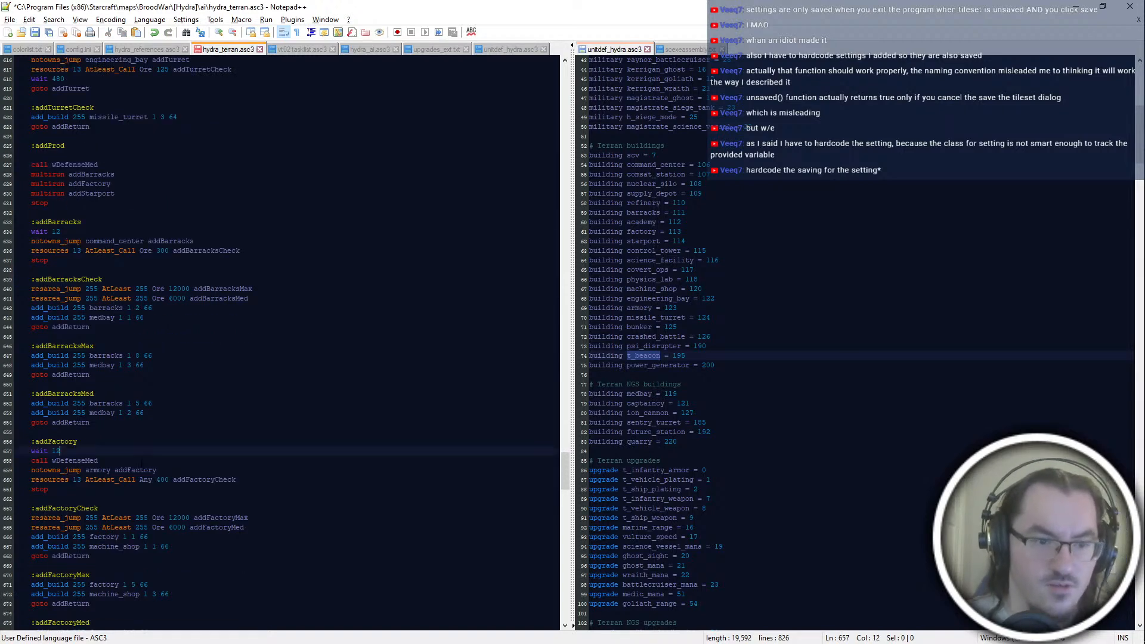
{"action": "key", "text": "shift+Down"}
{"action": "key", "text": "shift+End"}
{"action": "key", "text": "BackSpace"}
Step: Delete the call wDefenseMed line from the addStarport block and save the script
{"action": "scroll", "coordinate": [286, 343], "scroll_direction": "down", "scroll_amount": 6}
{"action": "left_click", "coordinate": [61, 499]}
{"action": "key", "text": "shift+Down"}
{"action": "key", "text": "shift+End"}
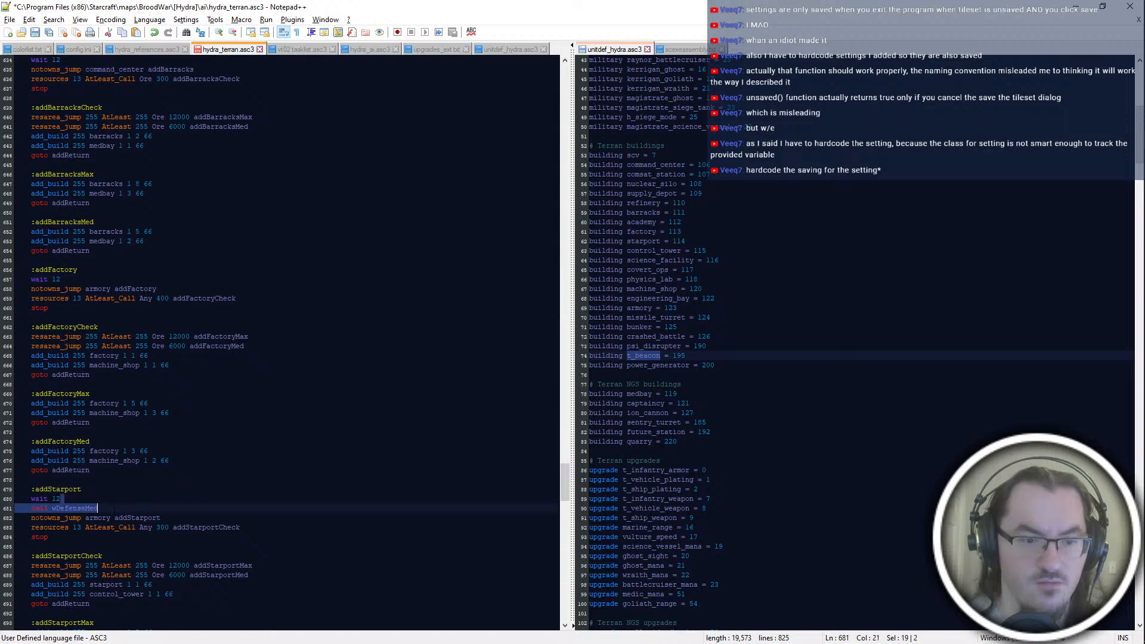
{"action": "key", "text": "BackSpace"}
{"action": "scroll", "coordinate": [286, 343], "scroll_direction": "up", "scroll_amount": 8}
{"action": "left_click", "coordinate": [179, 232]}
{"action": "key", "text": "ctrl+s"}
Step: Look over the addProd block around its empty line and the call wDefenseMed line
{"action": "left_click", "coordinate": [178, 212]}
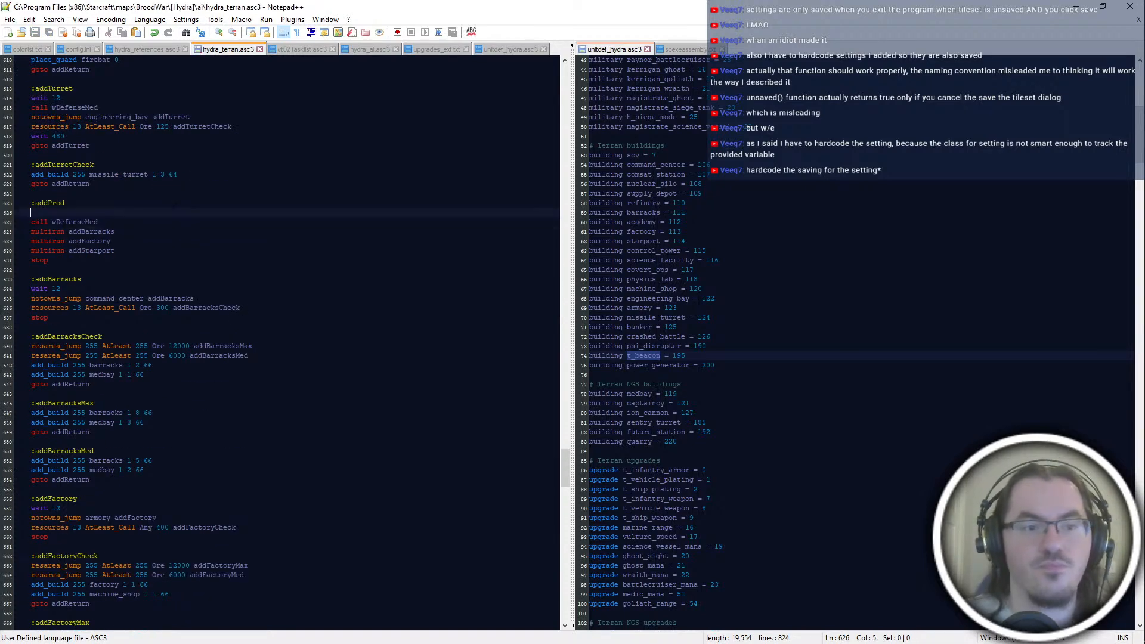
{"action": "left_click", "coordinate": [173, 261]}
{"action": "left_click", "coordinate": [171, 241]}
{"action": "left_click", "coordinate": [171, 232]}
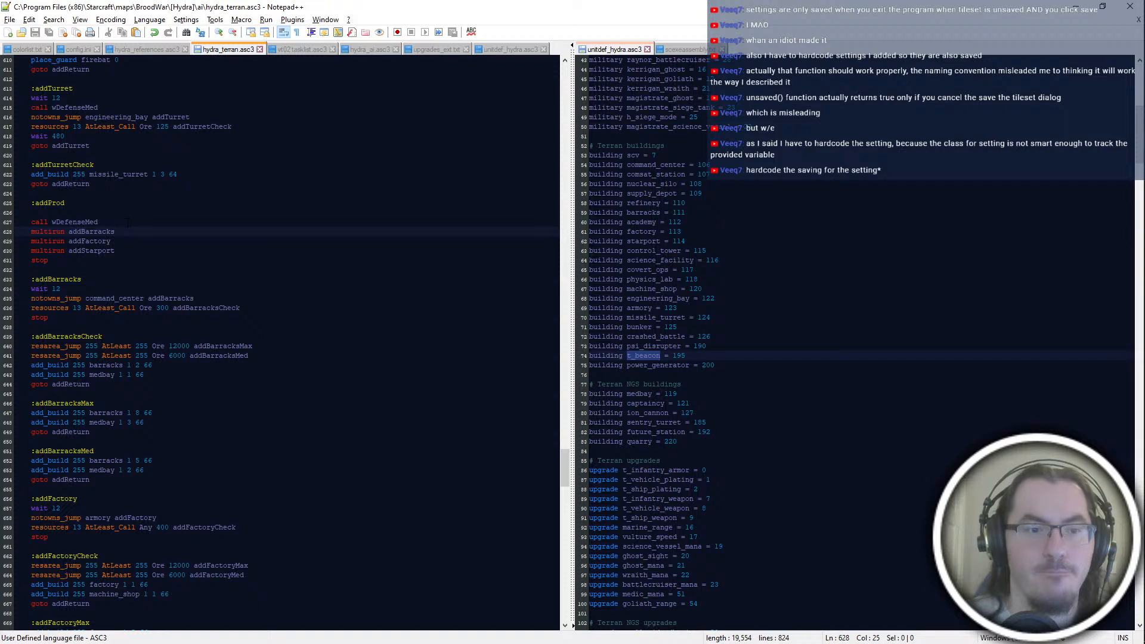
{"action": "key", "text": "Up"}
{"action": "key", "text": "Up"}
{"action": "key", "text": "Up"}
{"action": "key", "text": "Down"}
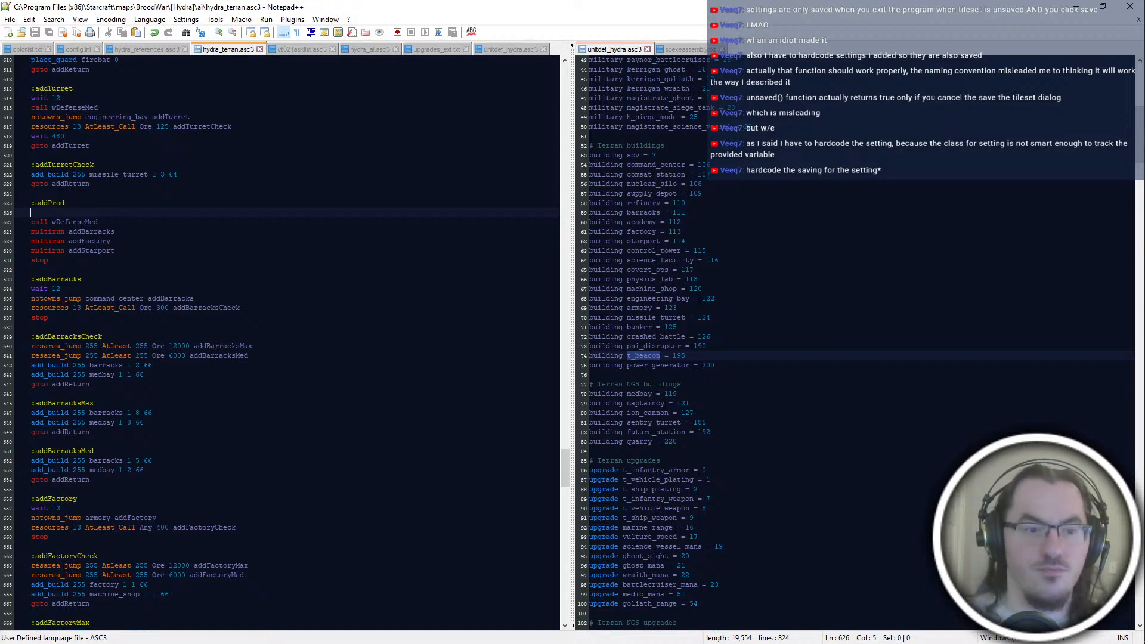
{"action": "key", "text": "Down"}
{"action": "key", "text": "Down"}
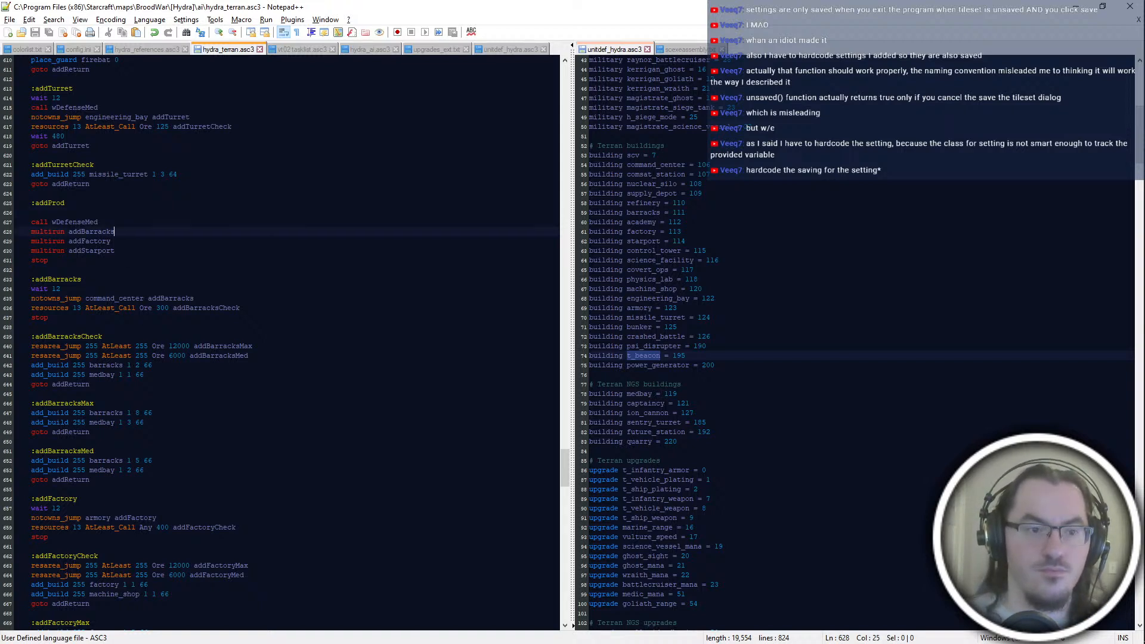
{"action": "key", "text": "Up"}
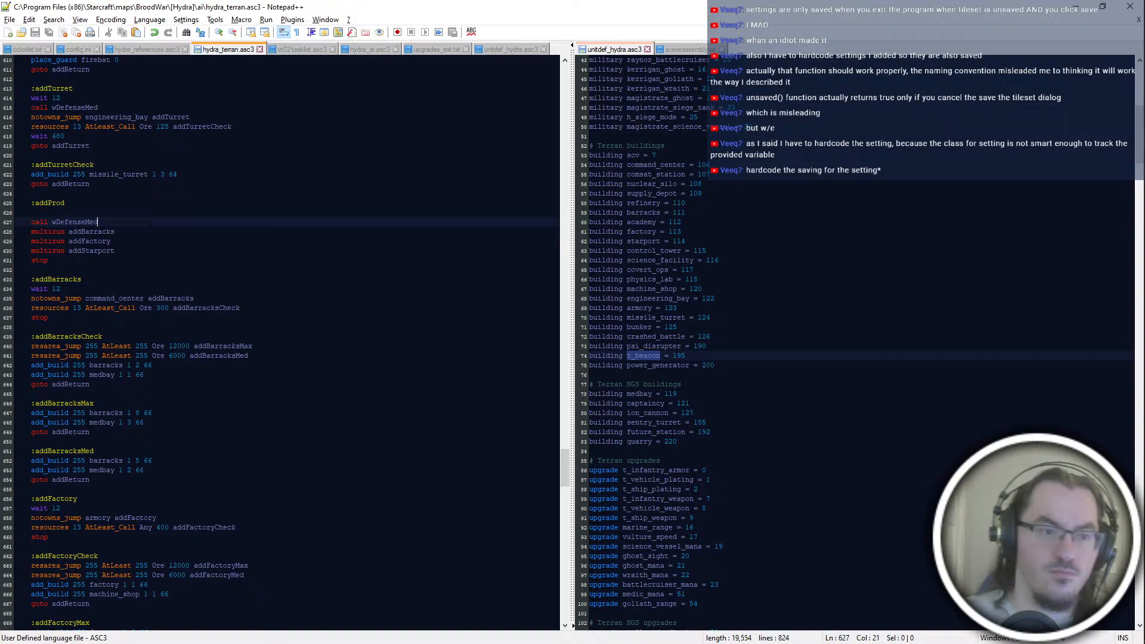
Step: Add wait 12 directly below the addProd label and two empty lines after call wDefenseMed
{"action": "key", "text": "Return"}
{"action": "key", "text": "Return"}
{"action": "key", "text": "Up"}
{"action": "key", "text": "Up"}
{"action": "key", "text": "Up"}
{"action": "type", "text": "wait 12"}
{"action": "key", "text": "Down"}
{"action": "key", "text": "Down"}
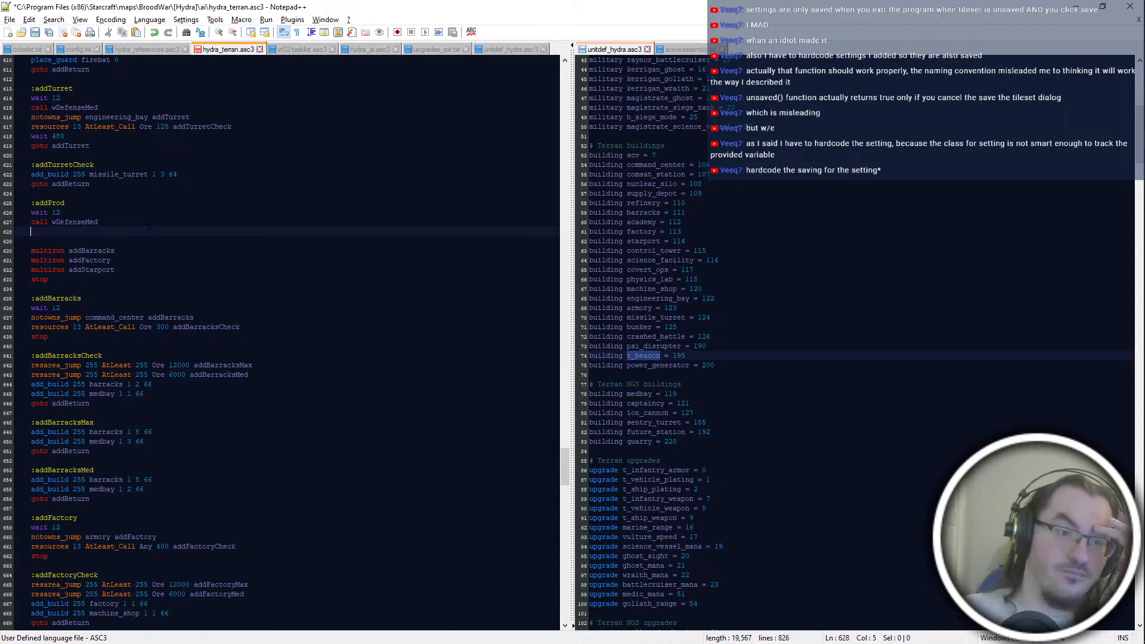
{"action": "key", "text": "alt+Tab"}
{"action": "key", "text": "alt+Tab"}
{"action": "key", "text": "alt+Tab"}
{"action": "key", "text": "alt+Tab"}
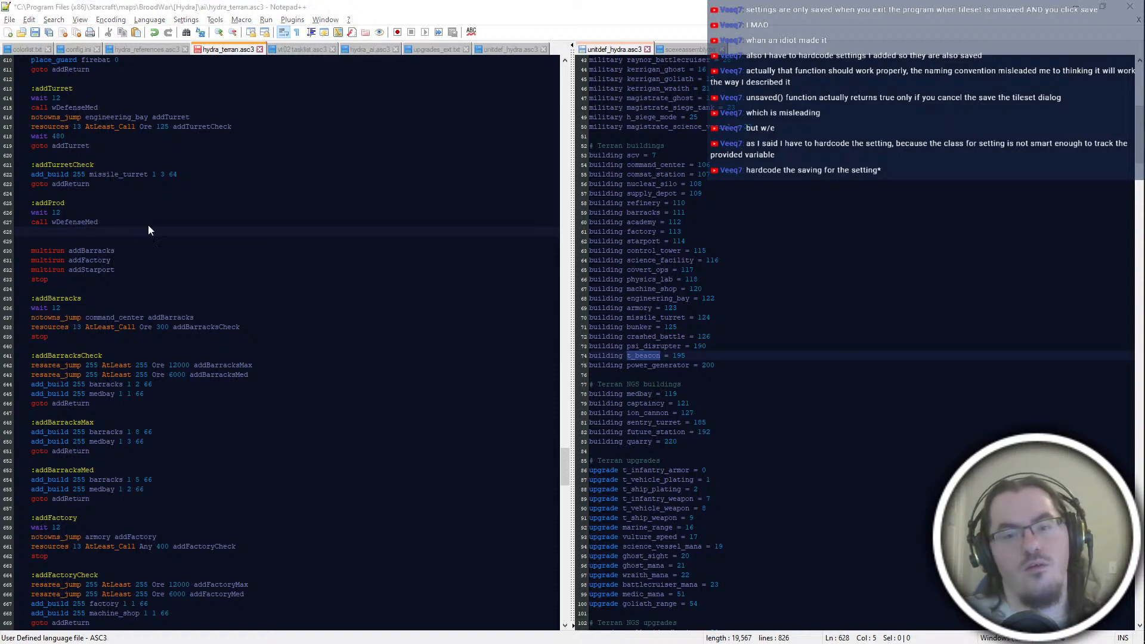
{"action": "key", "text": "alt+Tab"}
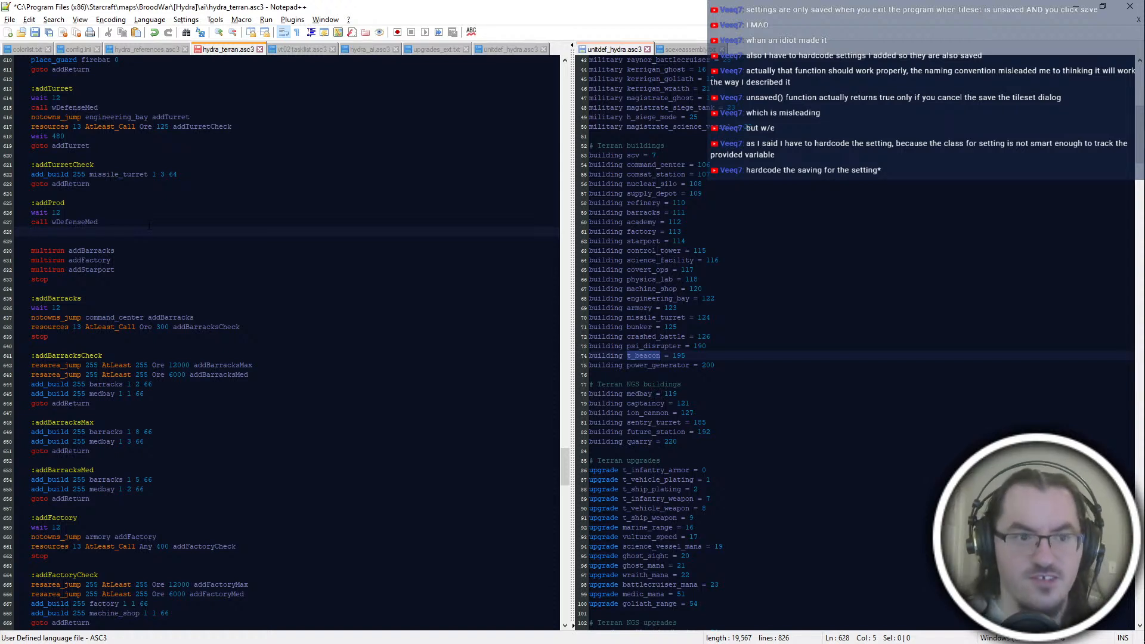
Step: Save the hydra_terran.asc3 script and switch to The Skinmaker map in ScmDraft
{"action": "key", "text": "ctrl+s"}
{"action": "key", "text": "alt+Tab"}
{"action": "key", "text": "Tab"}
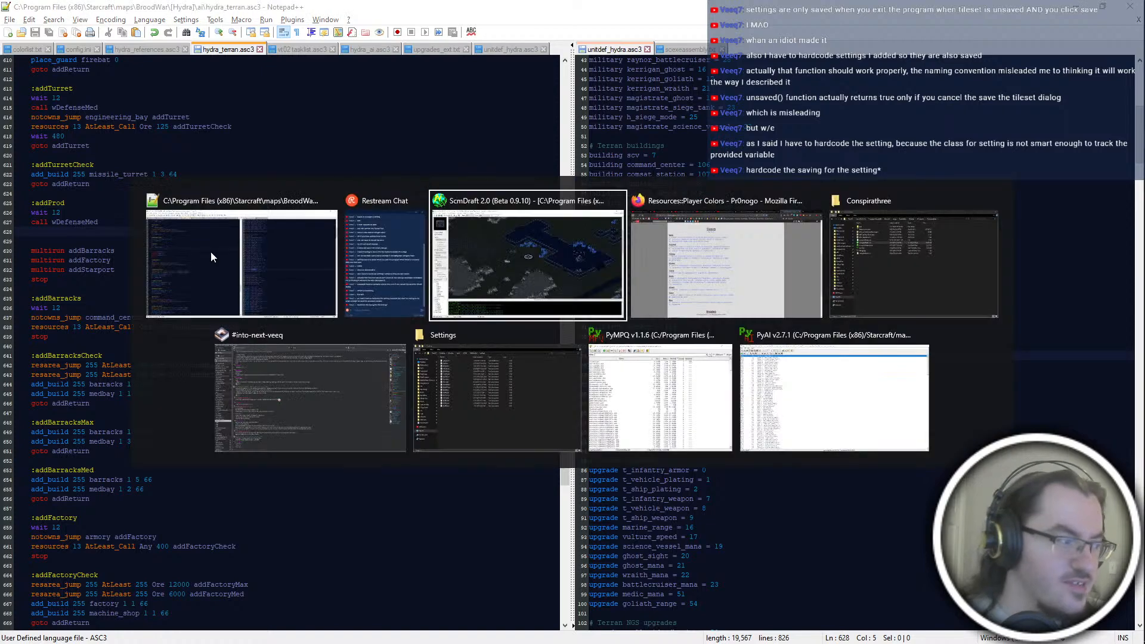
{"action": "key", "text": "Escape"}
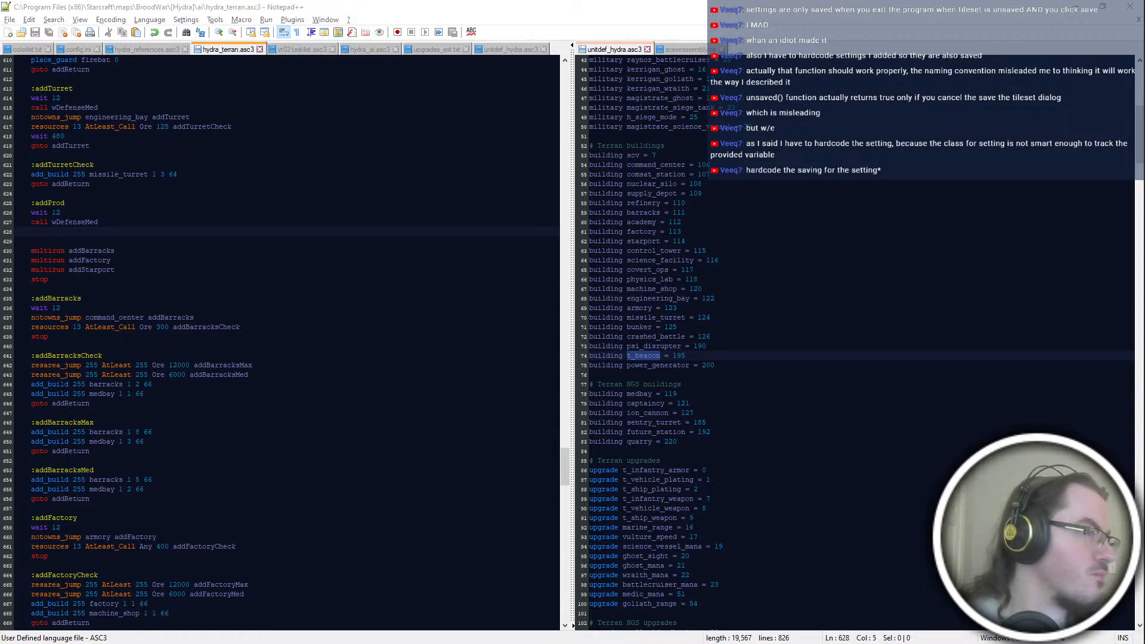
{"action": "key", "text": "alt+Tab"}
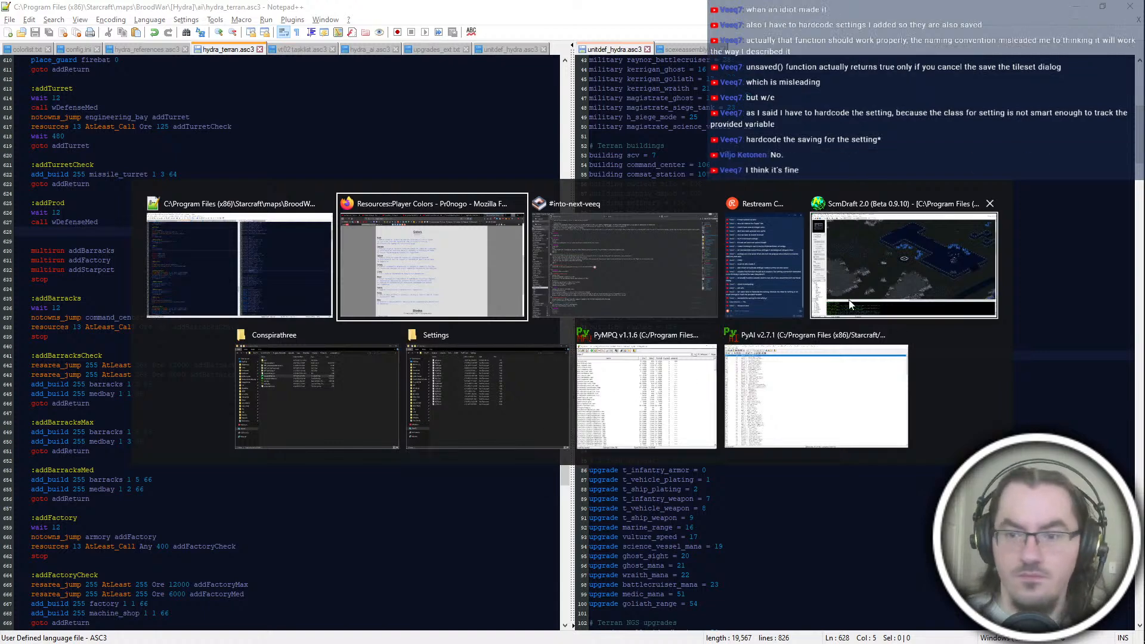
{"action": "left_click", "coordinate": [476, 4]}
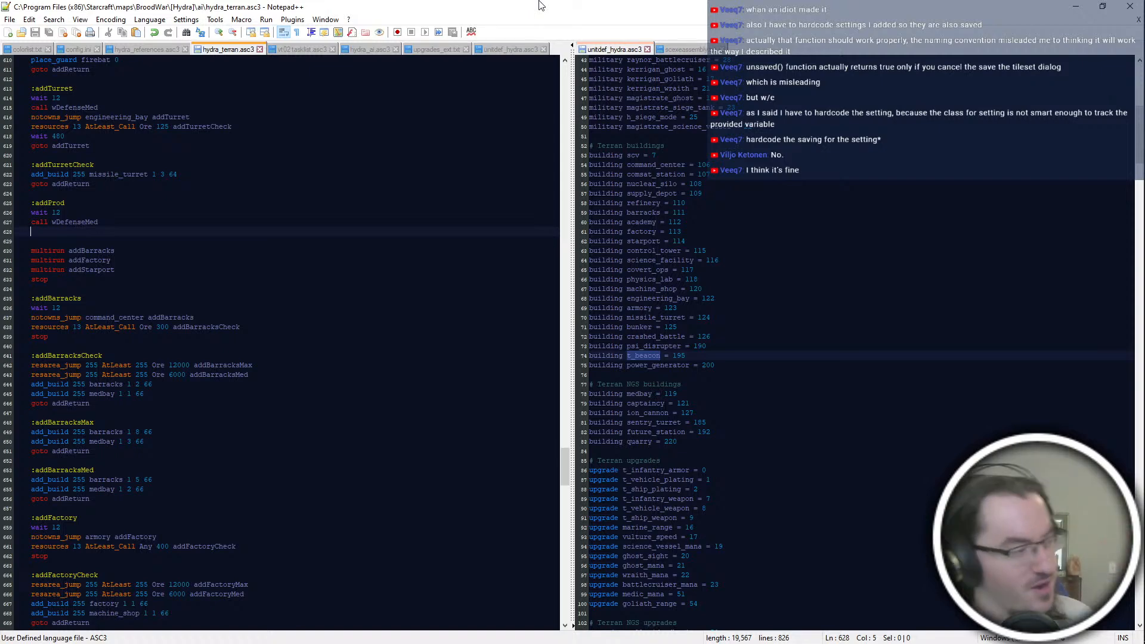
{"action": "key", "text": "alt+Tab"}
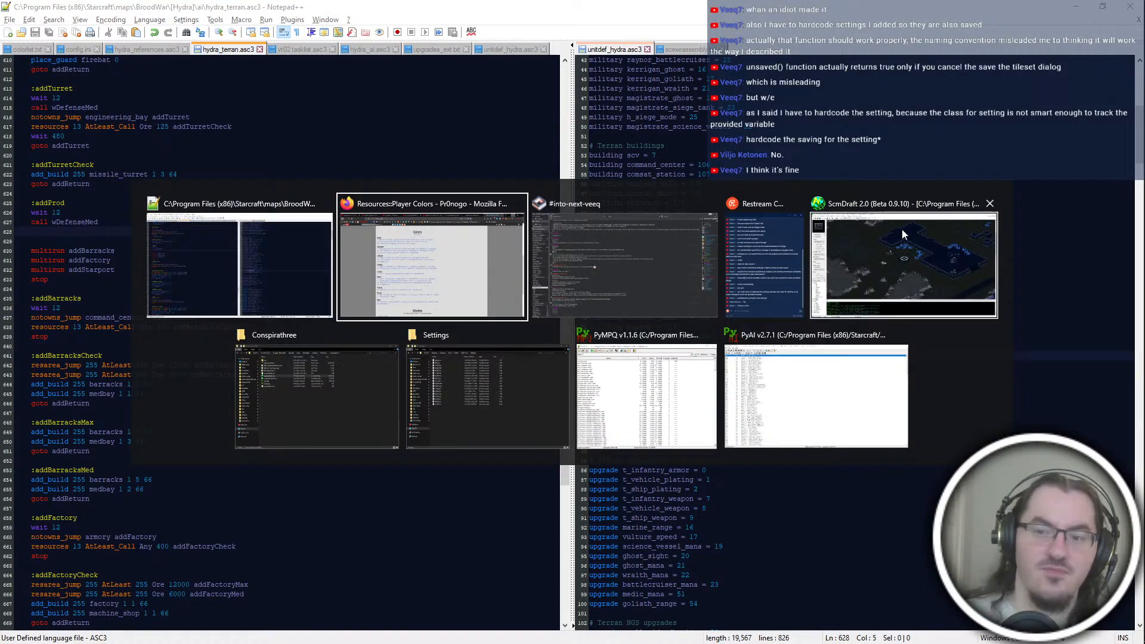
{"action": "left_click", "coordinate": [880, 246]}
Step: Look over the northeastern base, its structure platform and the open dirt and cliffs around it
{"action": "middle_click_drag", "start_coordinate": [887, 309], "coordinate": [681, 475]}
{"action": "middle_click_drag", "start_coordinate": [871, 132], "coordinate": [871, 199]}
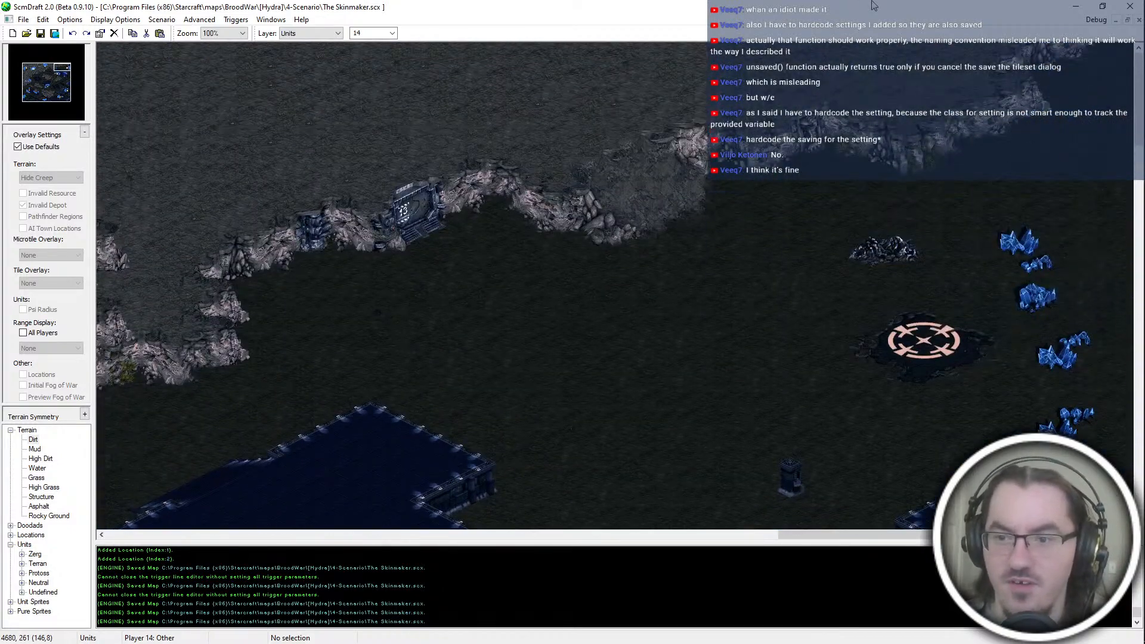
{"action": "scroll", "coordinate": [861, 273], "scroll_direction": "down", "scroll_amount": 2}
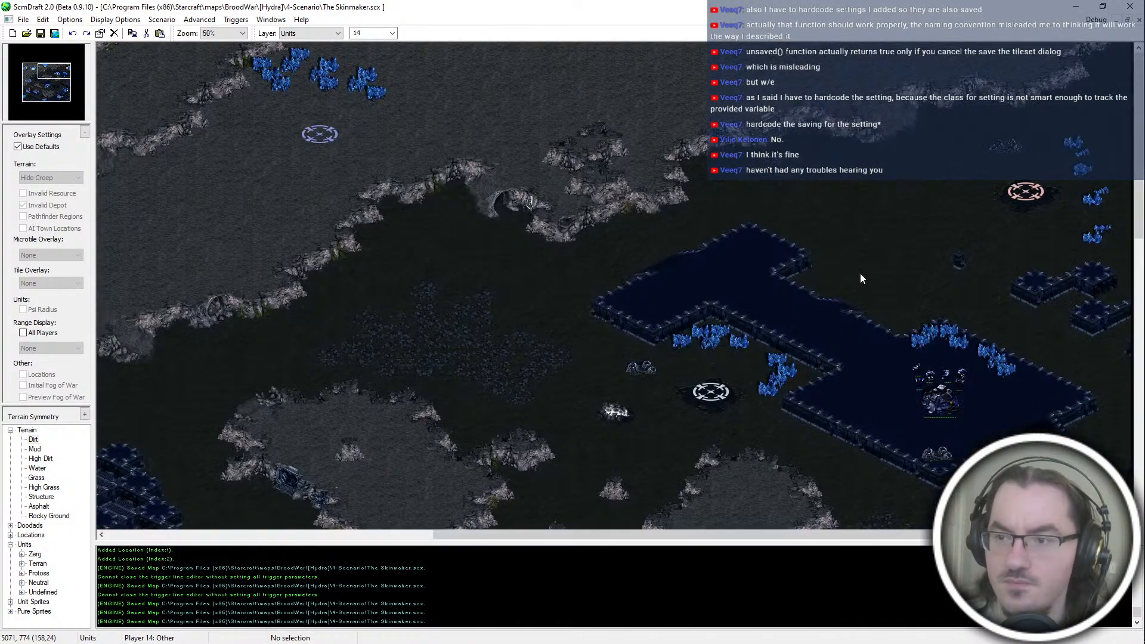
{"action": "scroll", "coordinate": [529, 282], "scroll_direction": "down", "scroll_amount": 2}
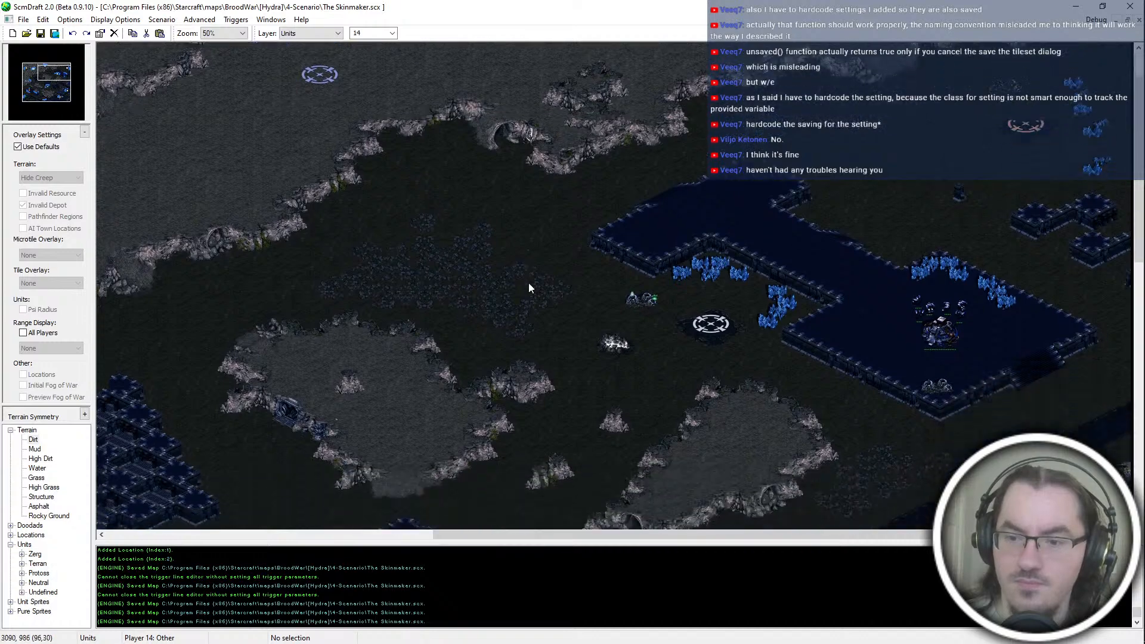
{"action": "left_click_drag", "start_coordinate": [534, 119], "coordinate": [561, 203]}
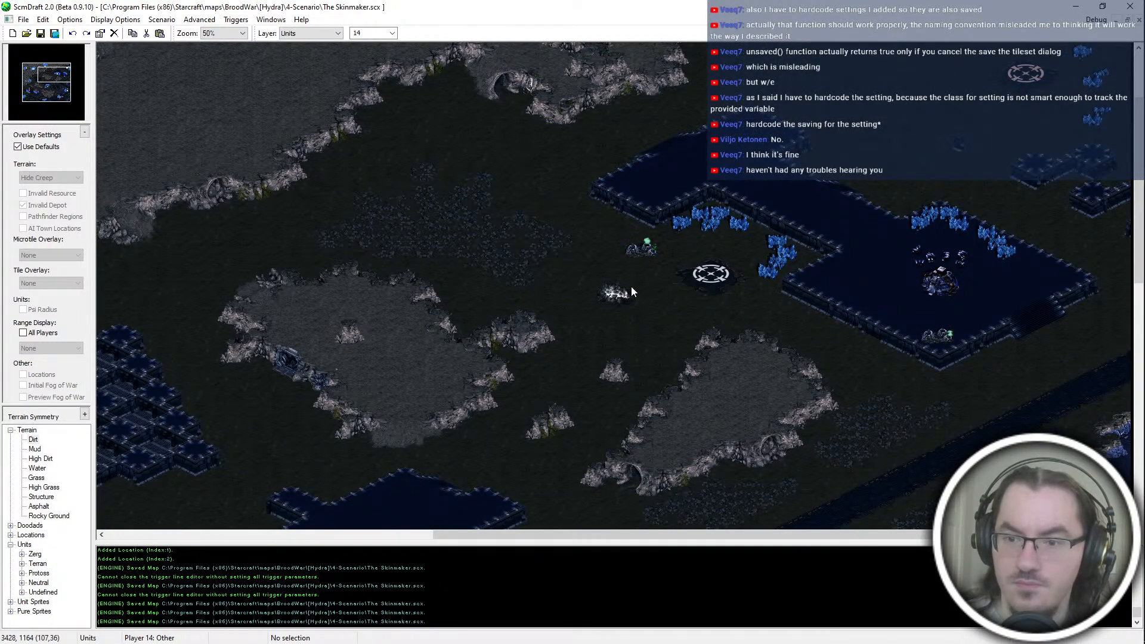
{"action": "scroll", "coordinate": [651, 398], "scroll_direction": "down", "scroll_amount": 4}
{"action": "mouse_move", "coordinate": [61, 82]}
{"action": "left_mouse_down"}
{"action": "mouse_move", "coordinate": [21, 64]}
{"action": "mouse_move", "coordinate": [134, 76]}
{"action": "mouse_move", "coordinate": [53, 79]}
{"action": "left_mouse_up"}
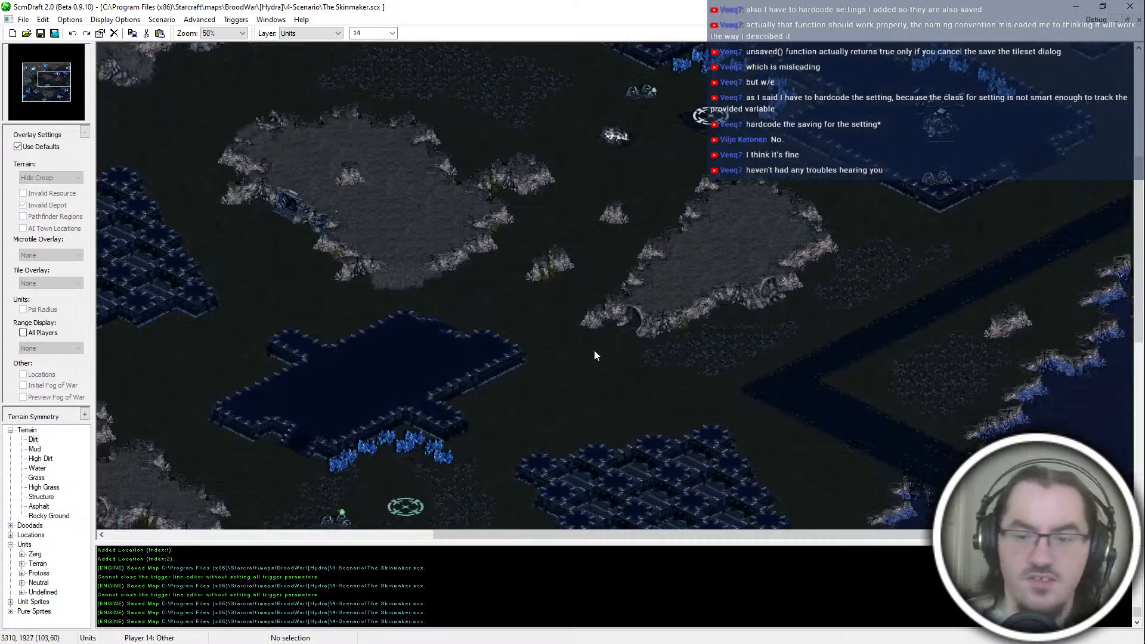
{"action": "scroll", "coordinate": [488, 281], "scroll_direction": "up", "scroll_amount": 2, "text": "ctrl"}
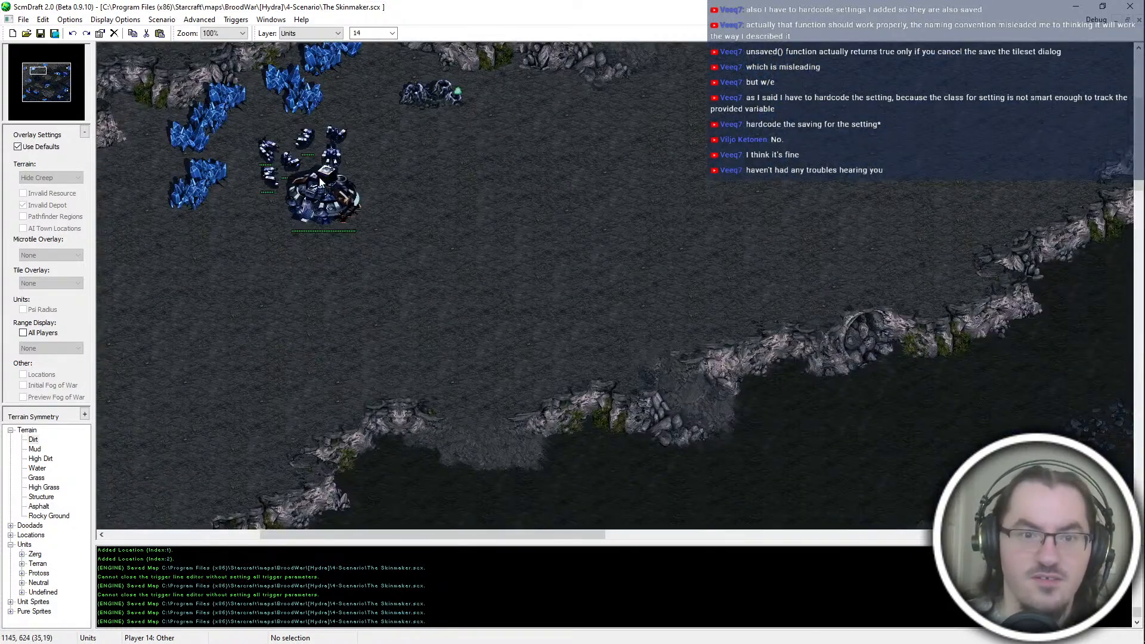
{"action": "left_click_drag", "start_coordinate": [65, 68], "coordinate": [69, 66]}
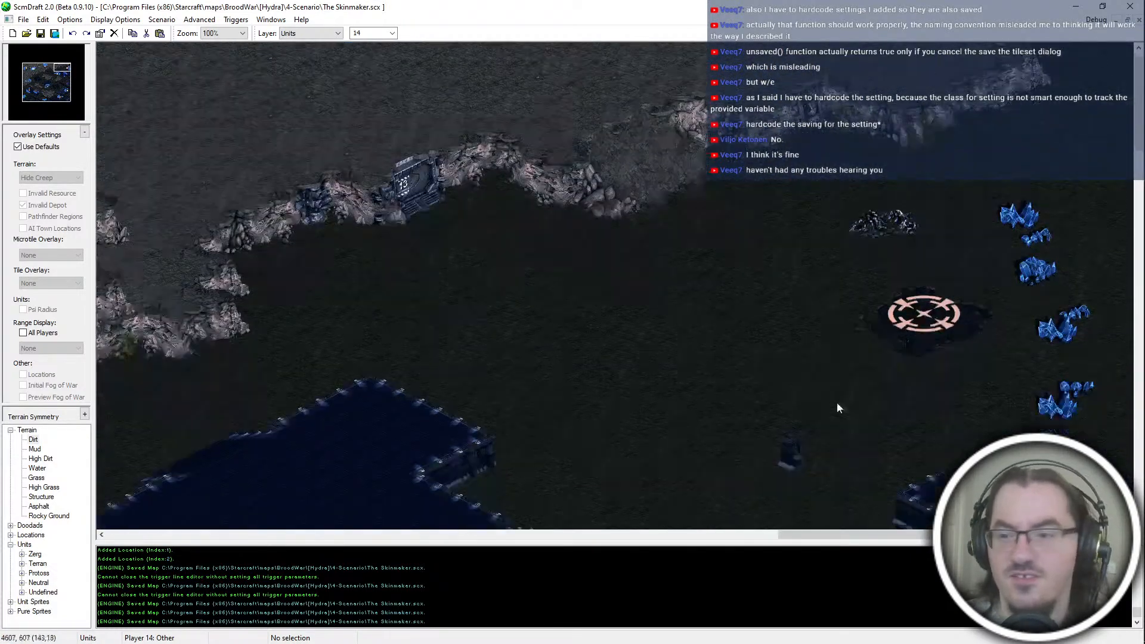
{"action": "scroll", "coordinate": [782, 233], "scroll_direction": "down", "scroll_amount": 5}
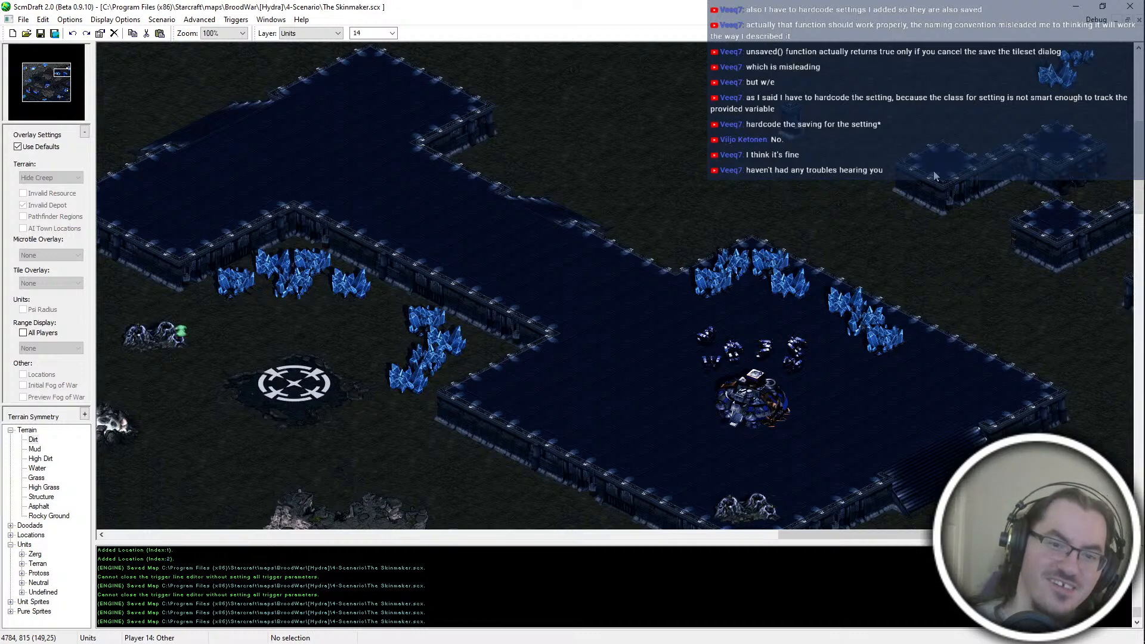
{"action": "scroll", "coordinate": [621, 95], "scroll_direction": "up", "scroll_amount": 3}
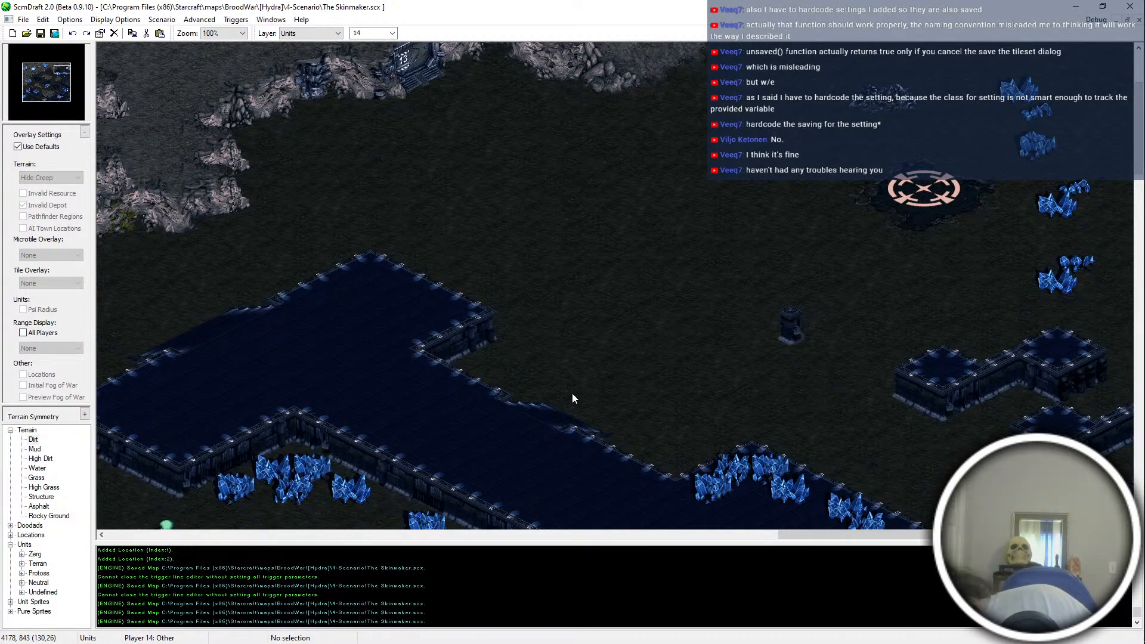
{"action": "scroll", "coordinate": [623, 392], "scroll_direction": "down", "scroll_amount": 3}
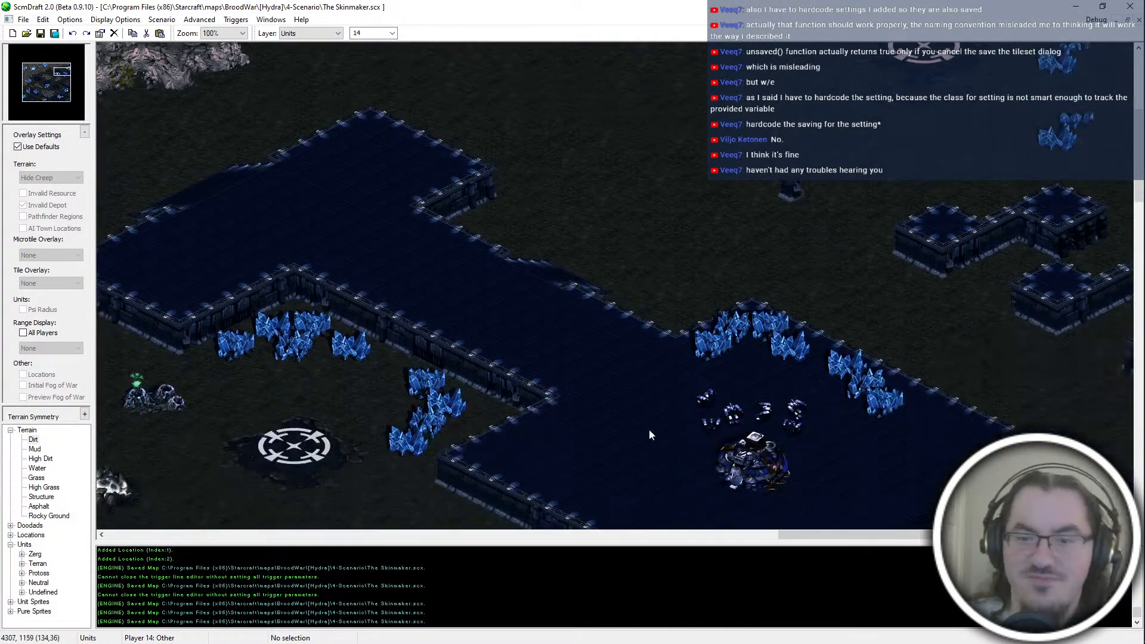
{"action": "mouse_move", "coordinate": [289, 143]}
{"action": "left_mouse_down"}
{"action": "mouse_move", "coordinate": [452, 283]}
{"action": "mouse_move", "coordinate": [322, 176]}
{"action": "left_mouse_up"}
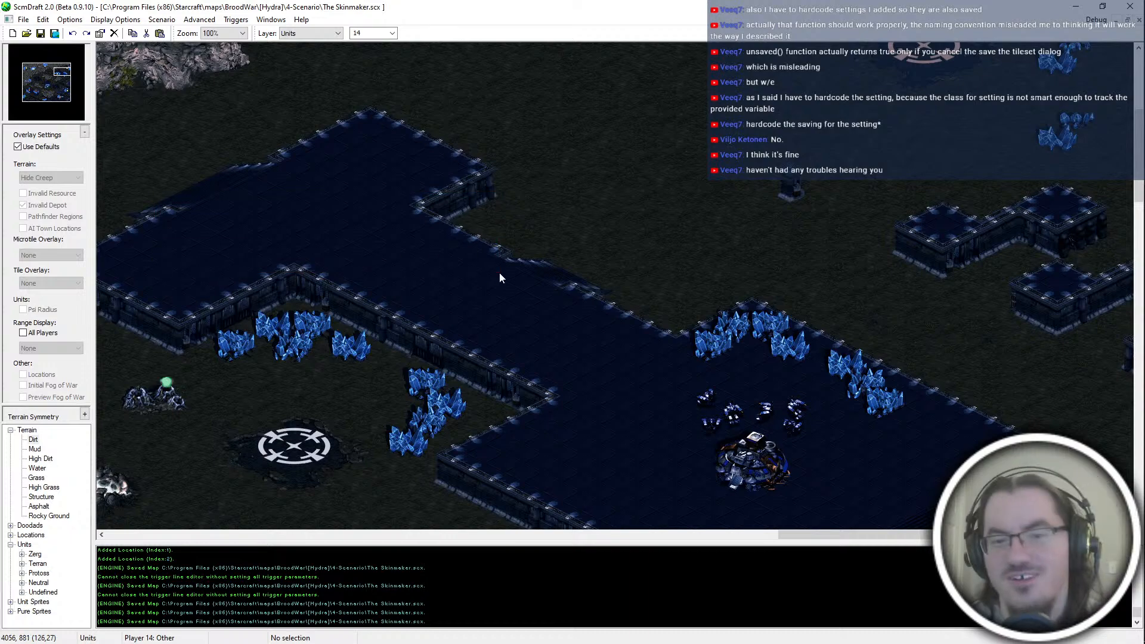
{"action": "scroll", "coordinate": [500, 272], "scroll_direction": "down", "scroll_amount": 3}
{"action": "middle_click_drag", "start_coordinate": [650, 378], "coordinate": [578, 155]}
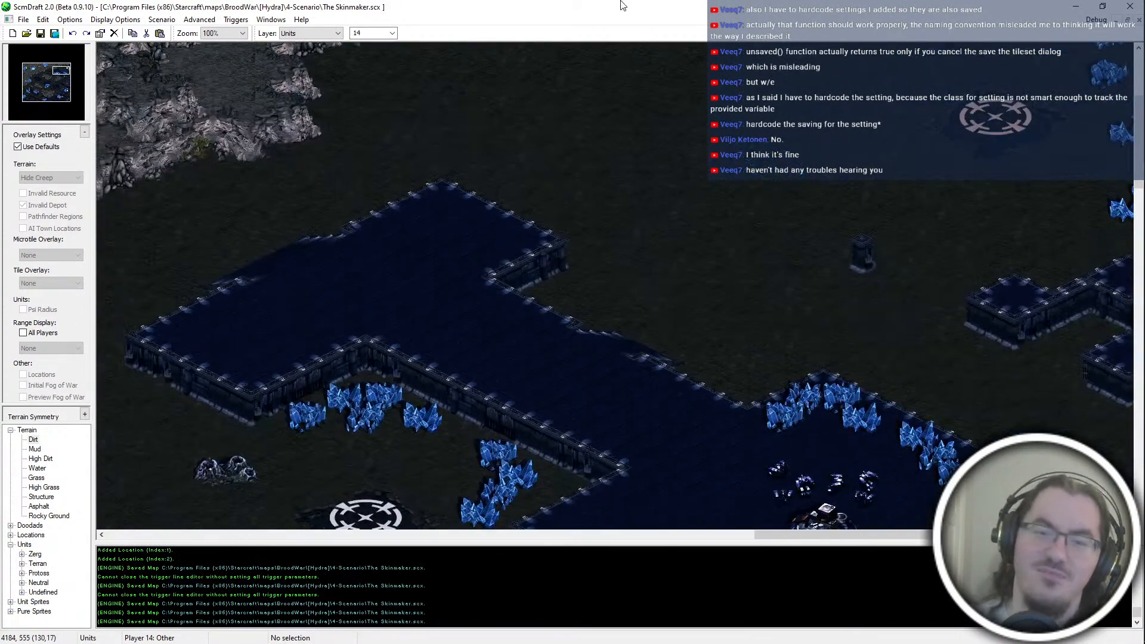
{"action": "middle_click_drag", "start_coordinate": [735, 301], "coordinate": [805, 373]}
{"action": "scroll", "coordinate": [805, 433], "scroll_direction": "down", "scroll_amount": 1, "text": "ctrl"}
{"action": "middle_click_drag", "start_coordinate": [805, 433], "coordinate": [805, 463]}
{"action": "scroll", "coordinate": [805, 463], "scroll_direction": "down", "scroll_amount": 1}
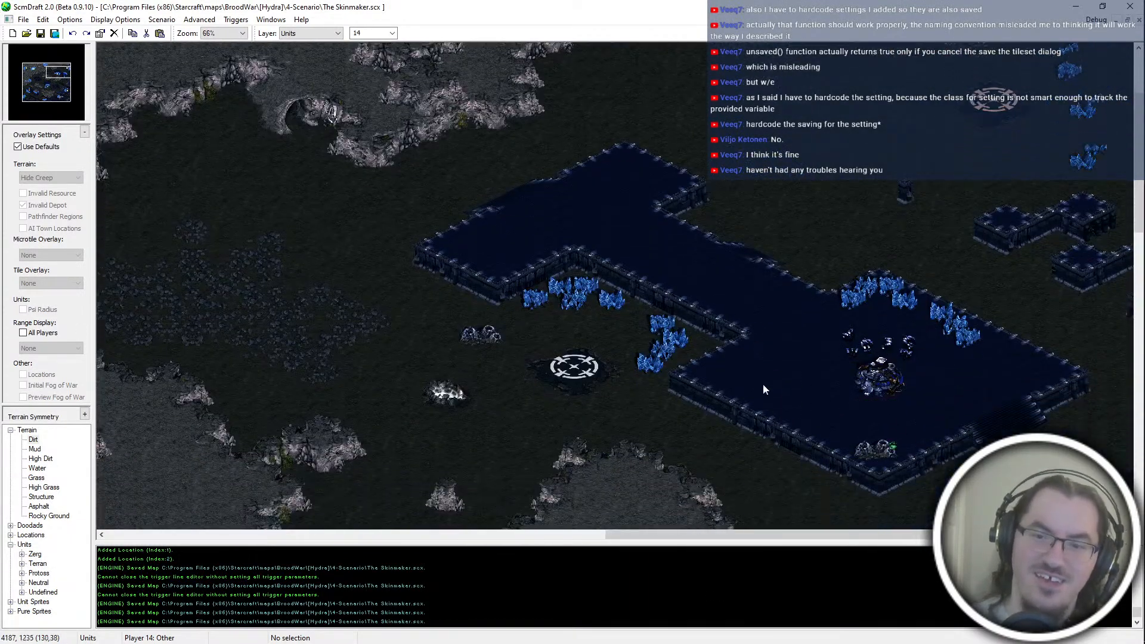
{"action": "scroll", "coordinate": [775, 301], "scroll_direction": "up", "scroll_amount": 3}
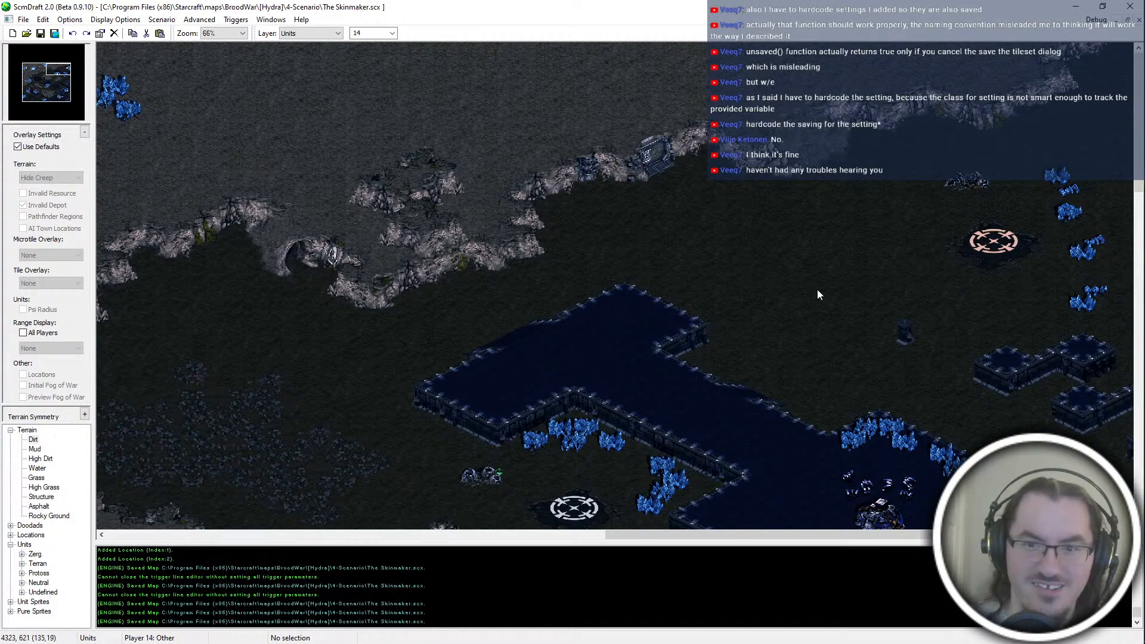
{"action": "mouse_move", "coordinate": [381, 44]}
{"action": "left_mouse_down"}
{"action": "mouse_move", "coordinate": [734, 213]}
{"action": "mouse_move", "coordinate": [764, 556]}
{"action": "mouse_move", "coordinate": [542, 354]}
{"action": "mouse_move", "coordinate": [459, 490]}
{"action": "mouse_move", "coordinate": [733, 337]}
{"action": "mouse_move", "coordinate": [863, 161]}
{"action": "left_mouse_up"}
{"action": "left_click_drag", "start_coordinate": [346, 227], "coordinate": [492, 368]}
{"action": "key", "text": "Up"}
{"action": "key", "text": "Left"}
{"action": "middle_click_drag", "start_coordinate": [291, 313], "coordinate": [915, 229]}
{"action": "middle_click_drag", "start_coordinate": [831, 432], "coordinate": [932, 366]}
{"action": "middle_click_drag", "start_coordinate": [780, 278], "coordinate": [1033, 248]}
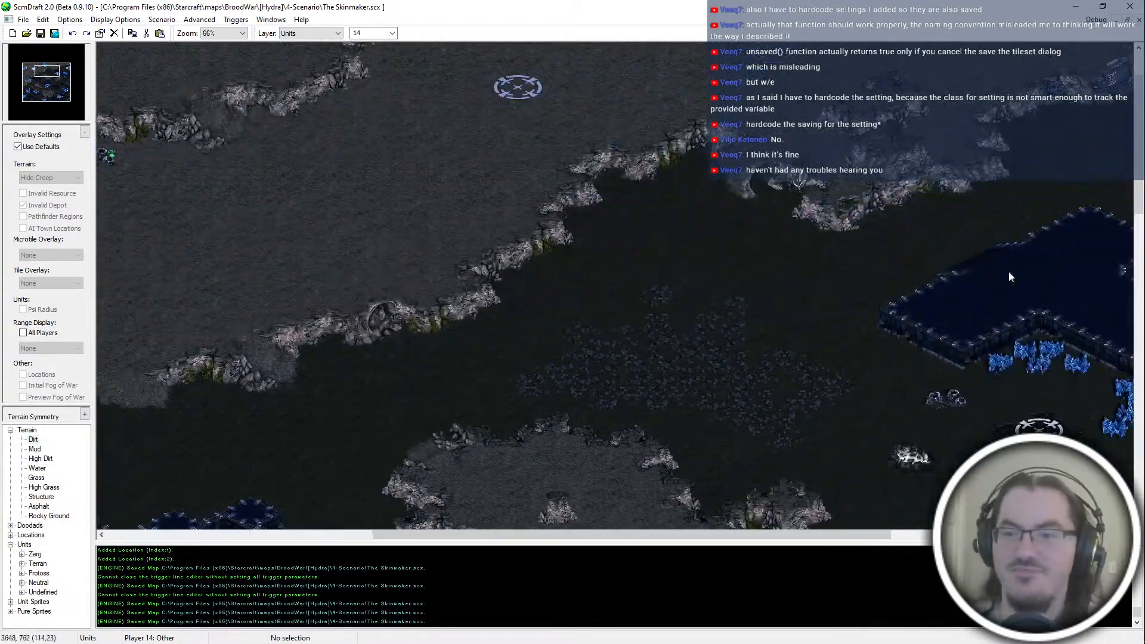
Step: Trim the rocky ground patch west of the structure platform with the isometrical Dirt terrain brush
{"action": "middle_click_drag", "start_coordinate": [638, 299], "coordinate": [726, 433]}
{"action": "key", "text": "t"}
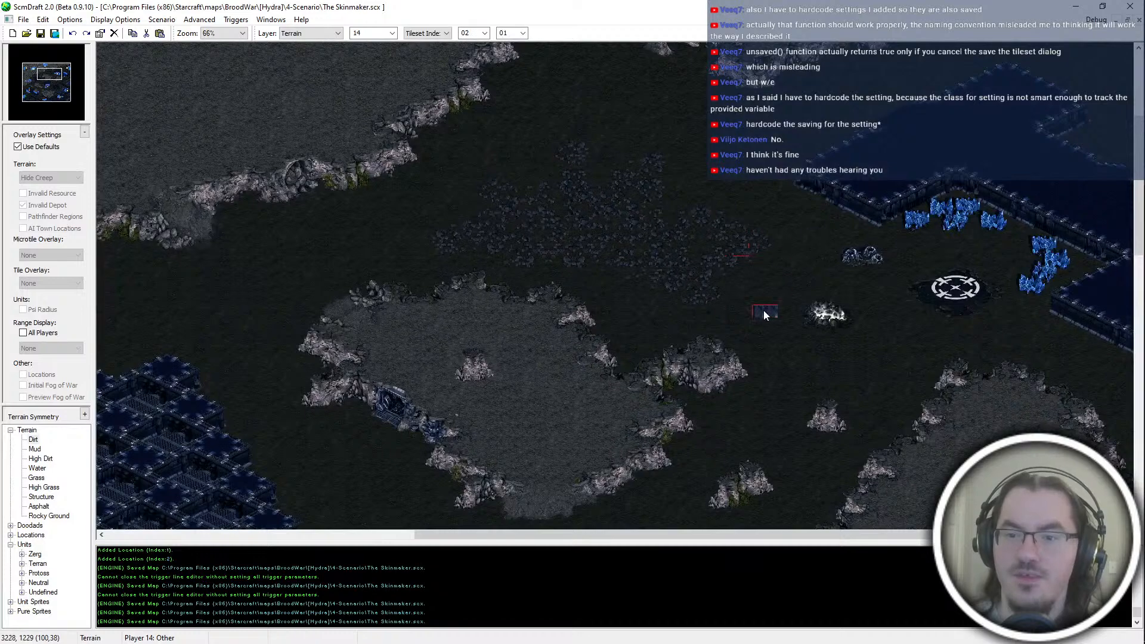
{"action": "middle_click_drag", "start_coordinate": [763, 310], "coordinate": [921, 211]}
{"action": "scroll", "coordinate": [477, 105], "scroll_direction": "up", "scroll_amount": 1, "text": "ctrl"}
{"action": "scroll", "coordinate": [439, 34], "scroll_direction": "down", "scroll_amount": 1}
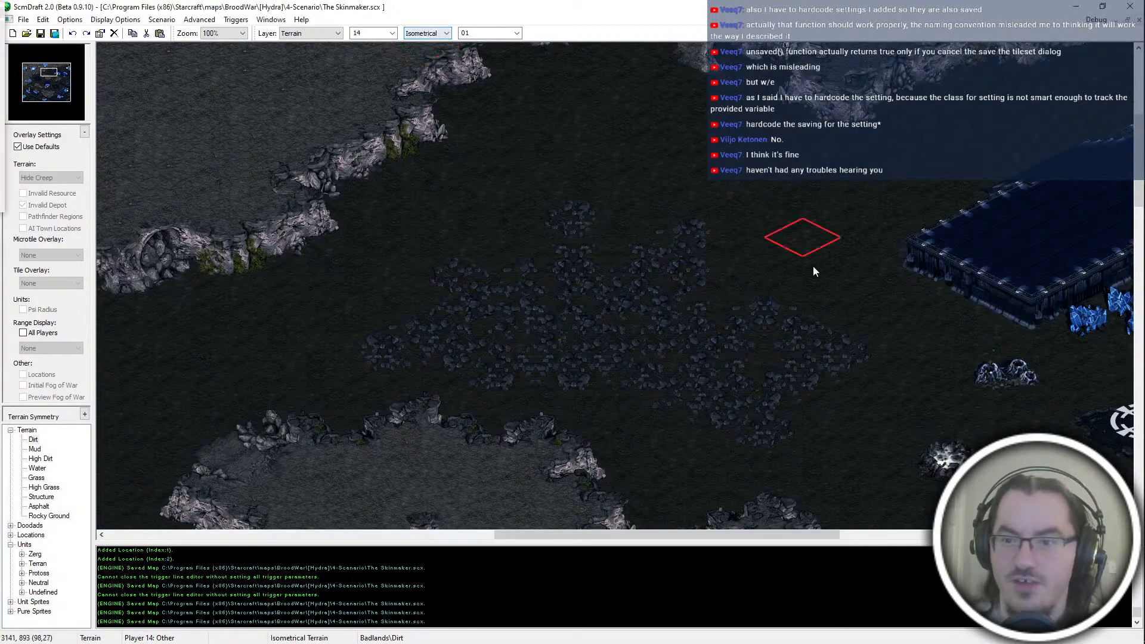
{"action": "scroll", "coordinate": [881, 345], "scroll_direction": "down", "scroll_amount": 2, "text": "ctrl"}
{"action": "scroll", "coordinate": [864, 391], "scroll_direction": "up", "scroll_amount": 1, "text": "ctrl"}
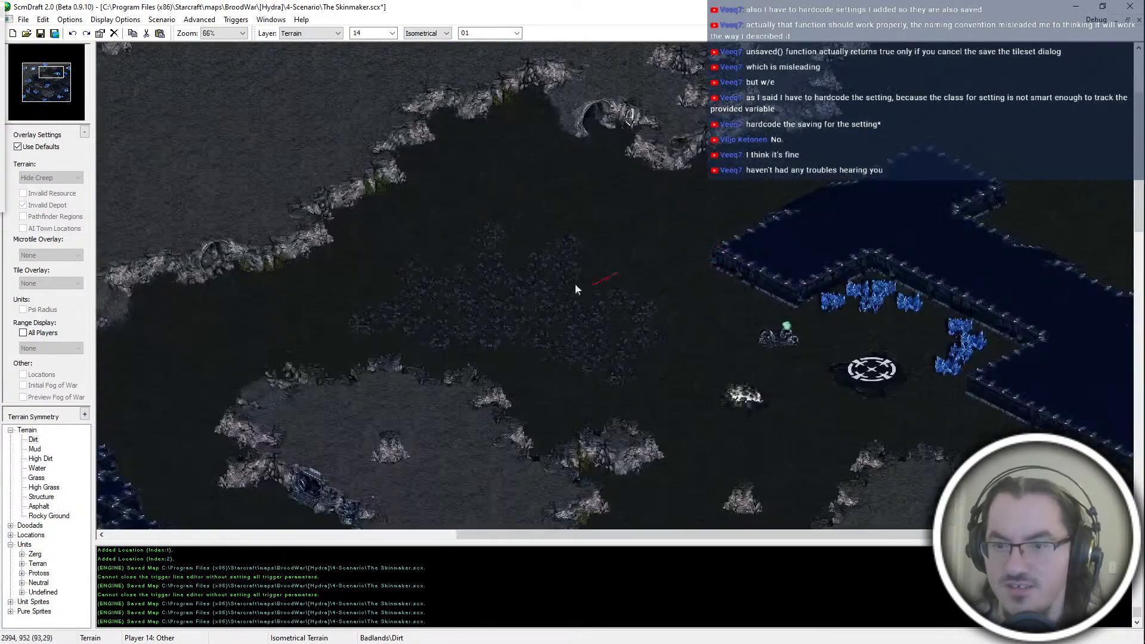
Step: Touch up the patch west of the structure platform with Rocky Ground terrain and save the map
{"action": "key", "text": "Up"}
{"action": "key", "text": "Right"}
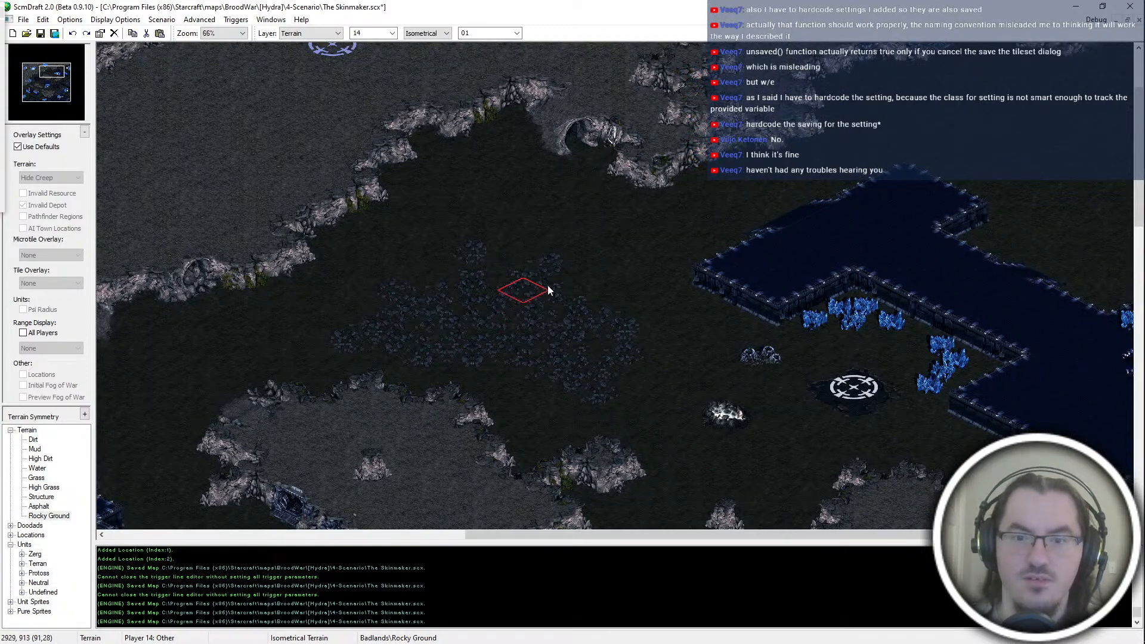
{"action": "scroll", "coordinate": [597, 307], "scroll_direction": "down", "scroll_amount": 2, "text": "ctrl"}
{"action": "key", "text": "ctrl+s"}
Step: Examine the map's central plateaus and the open dirt between the northern cliffs and the structure platform
{"action": "key", "text": "Down"}
{"action": "right_click_drag", "start_coordinate": [937, 192], "coordinate": [752, 314]}
{"action": "key", "text": "Down"}
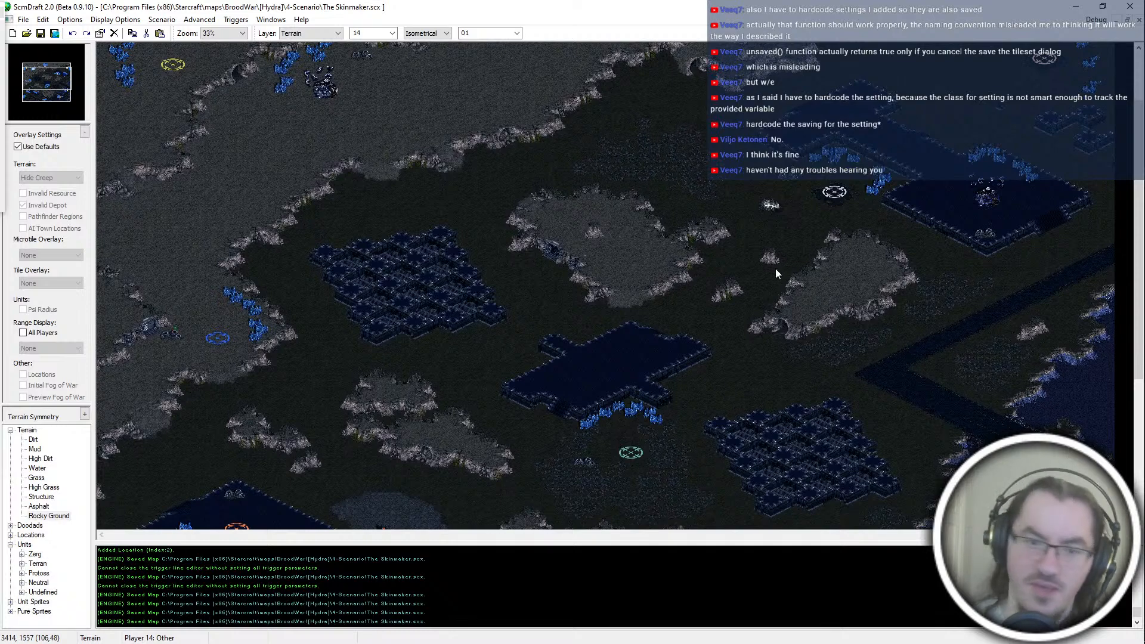
{"action": "scroll", "coordinate": [713, 365], "scroll_direction": "up", "scroll_amount": 2}
{"action": "scroll", "coordinate": [694, 327], "scroll_direction": "down", "scroll_amount": 1}
{"action": "scroll", "coordinate": [693, 325], "scroll_direction": "down", "scroll_amount": 7}
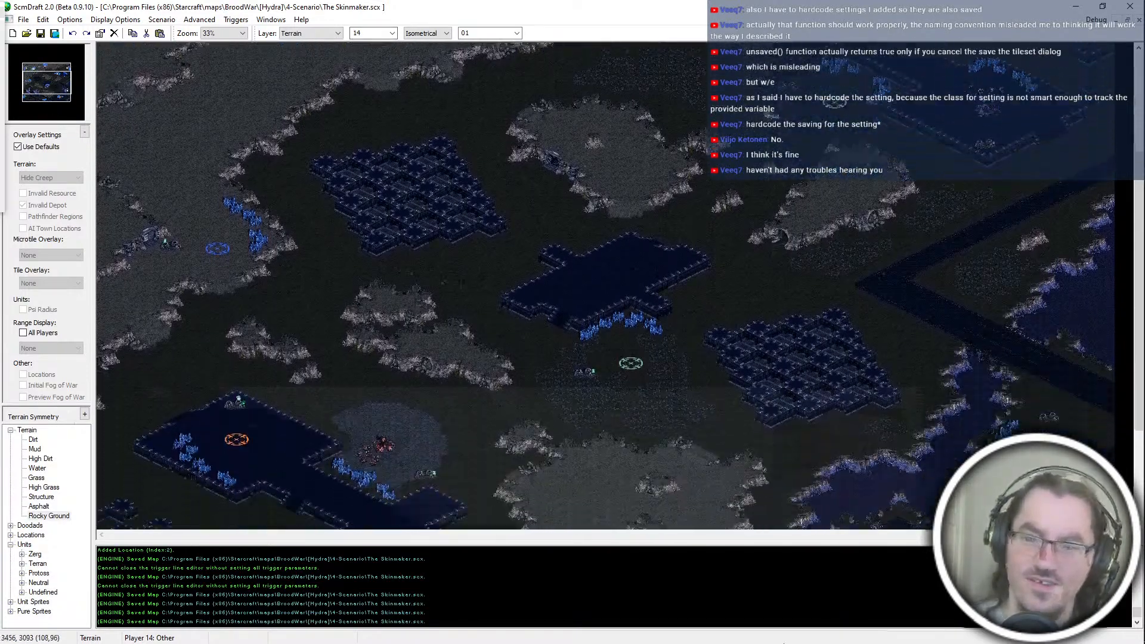
{"action": "scroll", "coordinate": [1064, 388], "scroll_direction": "up", "scroll_amount": 2, "text": "ctrl"}
{"action": "scroll", "coordinate": [1064, 382], "scroll_direction": "up", "scroll_amount": 3}
{"action": "scroll", "coordinate": [896, 361], "scroll_direction": "up", "scroll_amount": 6}
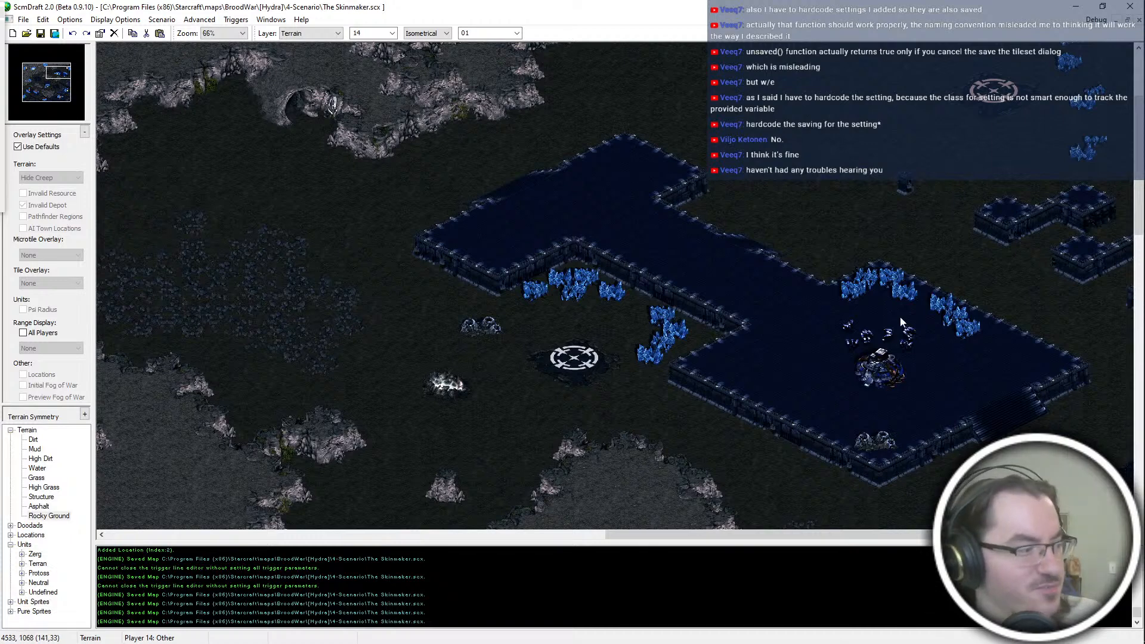
{"action": "scroll", "coordinate": [889, 179], "scroll_direction": "up", "scroll_amount": 3}
{"action": "scroll", "coordinate": [713, 147], "scroll_direction": "up", "scroll_amount": 2}
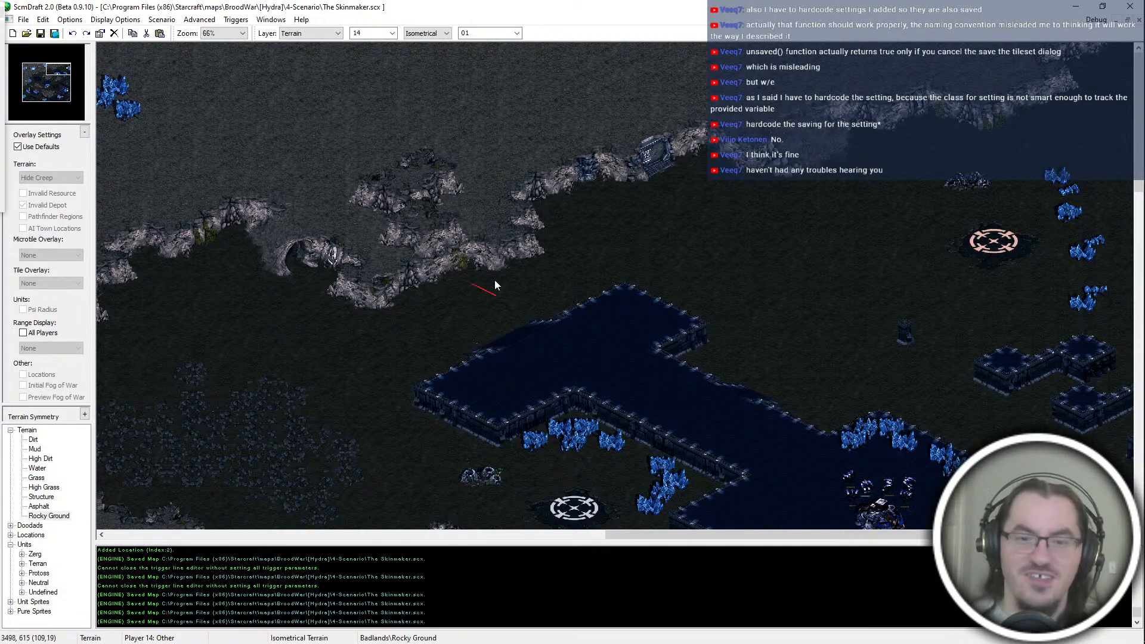
{"action": "middle_click_drag", "start_coordinate": [652, 208], "coordinate": [800, 208]}
{"action": "middle_click_drag", "start_coordinate": [555, 333], "coordinate": [854, 210]}
{"action": "mouse_move", "coordinate": [653, 381]}
{"action": "middle_mouse_down"}
{"action": "mouse_move", "coordinate": [745, 334]}
{"action": "mouse_move", "coordinate": [387, 173]}
{"action": "middle_mouse_up"}
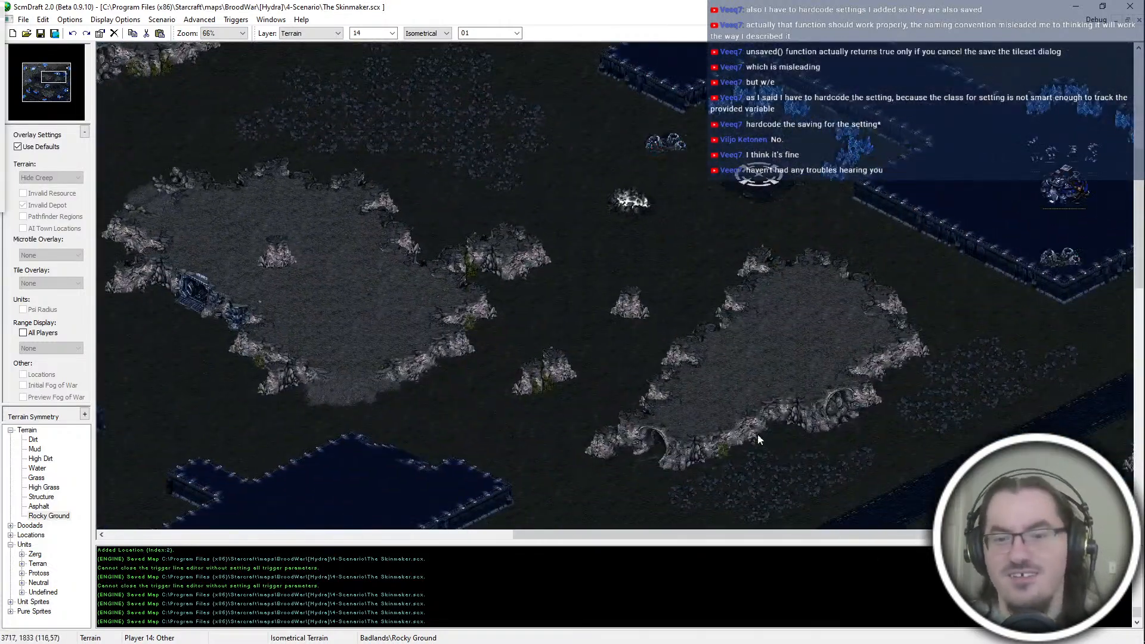
Step: Try adding a High Dirt outcrop in the open dirt north of the structure platform, undo it and save the map
{"action": "right_click", "coordinate": [748, 402]}
{"action": "mouse_move", "coordinate": [954, 74]}
{"action": "middle_mouse_down"}
{"action": "mouse_move", "coordinate": [832, 204]}
{"action": "mouse_move", "coordinate": [821, 296]}
{"action": "middle_mouse_up"}
{"action": "mouse_move", "coordinate": [782, 223]}
{"action": "left_mouse_down"}
{"action": "mouse_move", "coordinate": [774, 231]}
{"action": "mouse_move", "coordinate": [801, 246]}
{"action": "left_mouse_up"}
{"action": "left_click", "coordinate": [820, 227]}
{"action": "key", "text": "ctrl+z"}
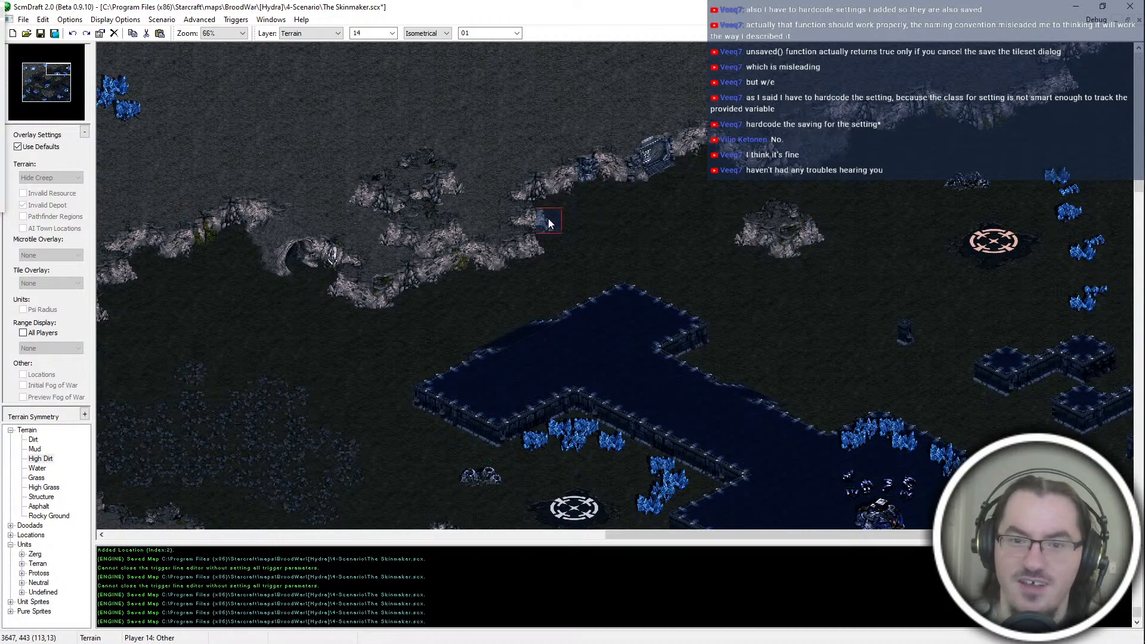
{"action": "key", "text": "ctrl+z"}
{"action": "key", "text": "ctrl+s"}
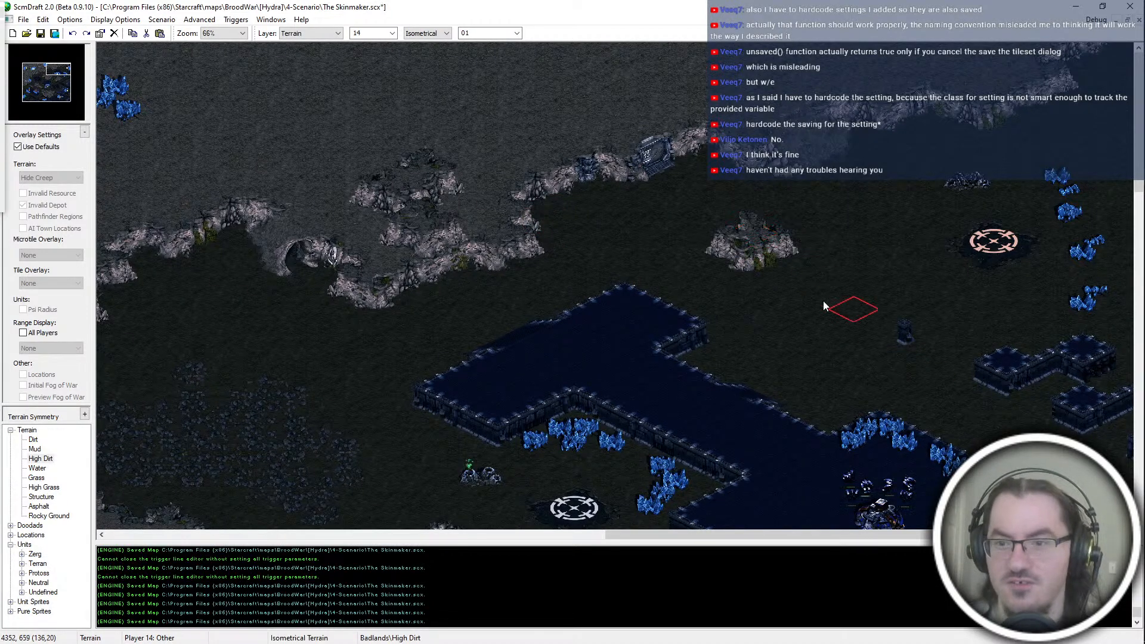
Step: Try other High Dirt outcrop shapes west of the northeastern start location, trimming with Dirt, and undo them
{"action": "left_click", "coordinate": [711, 213]}
{"action": "key", "text": "ctrl+z"}
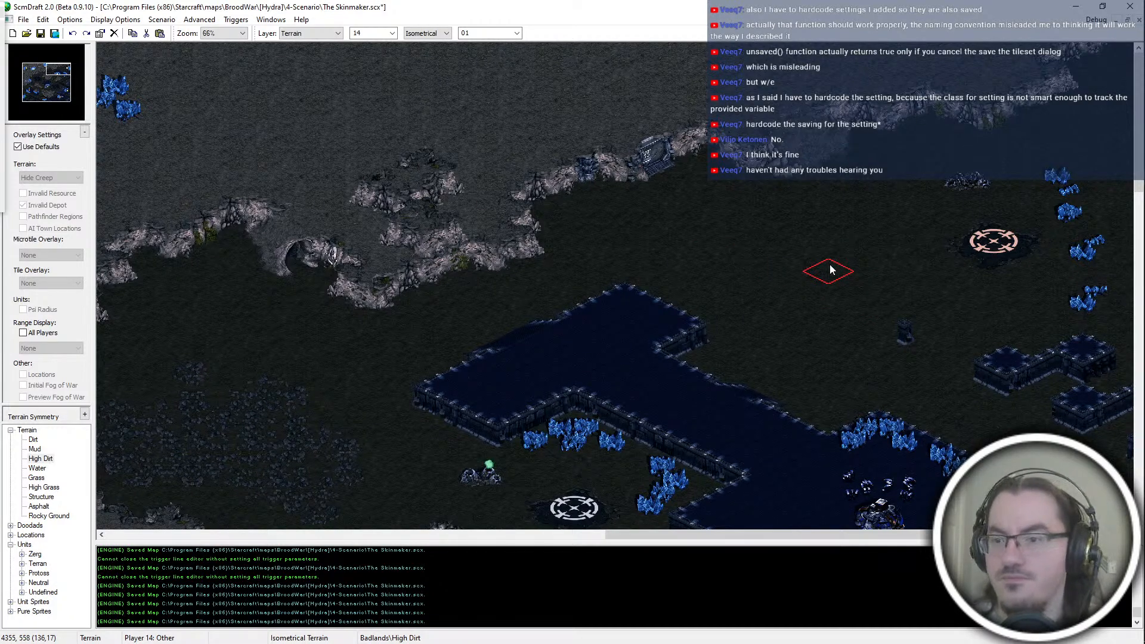
{"action": "left_click", "coordinate": [804, 260]}
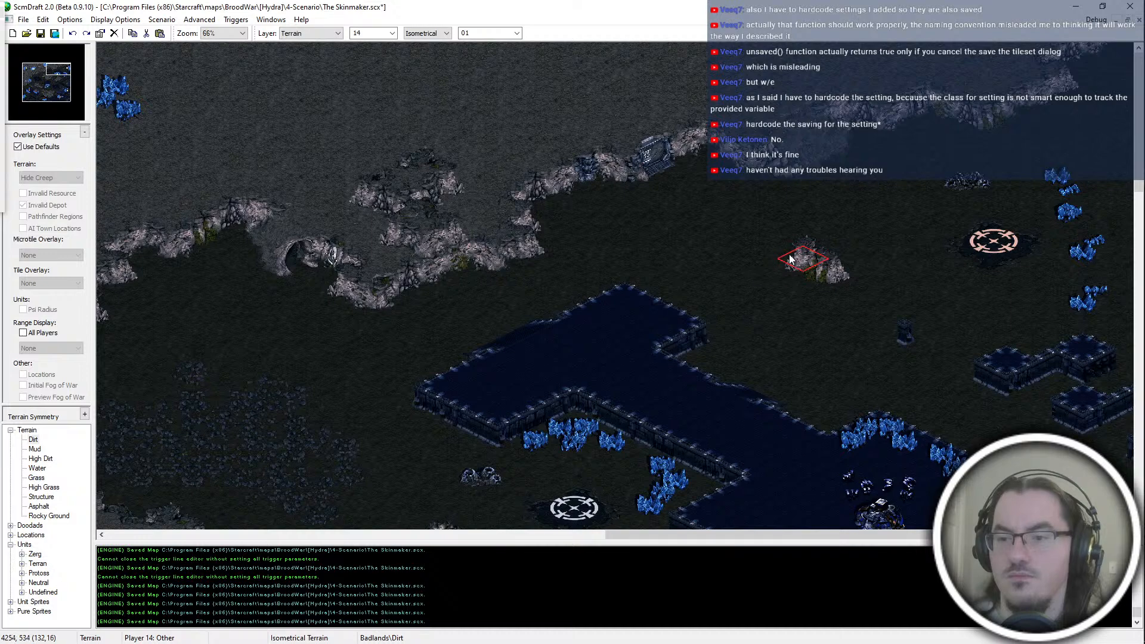
{"action": "key", "text": "ctrl+z"}
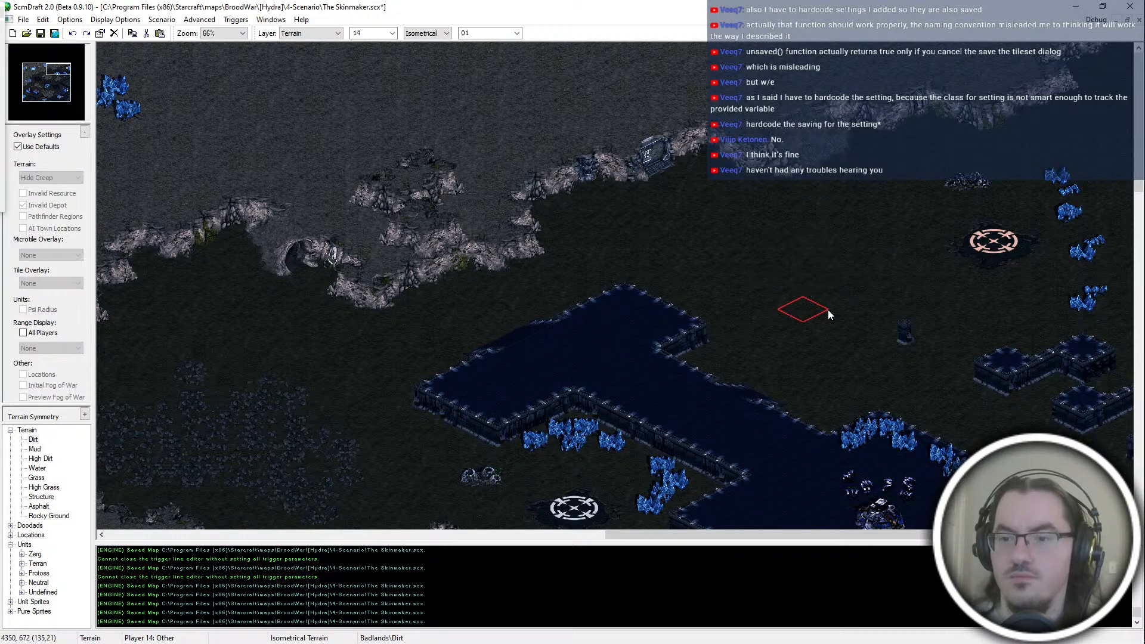
Step: Save the map and switch to the Doodads layer over the open dirt north of the structure platform
{"action": "scroll", "coordinate": [828, 310], "scroll_direction": "up", "scroll_amount": 1, "text": "ctrl"}
{"action": "key", "text": "ctrl+s"}
{"action": "middle_click_drag", "start_coordinate": [891, 248], "coordinate": [743, 327]}
{"action": "key", "text": "d"}
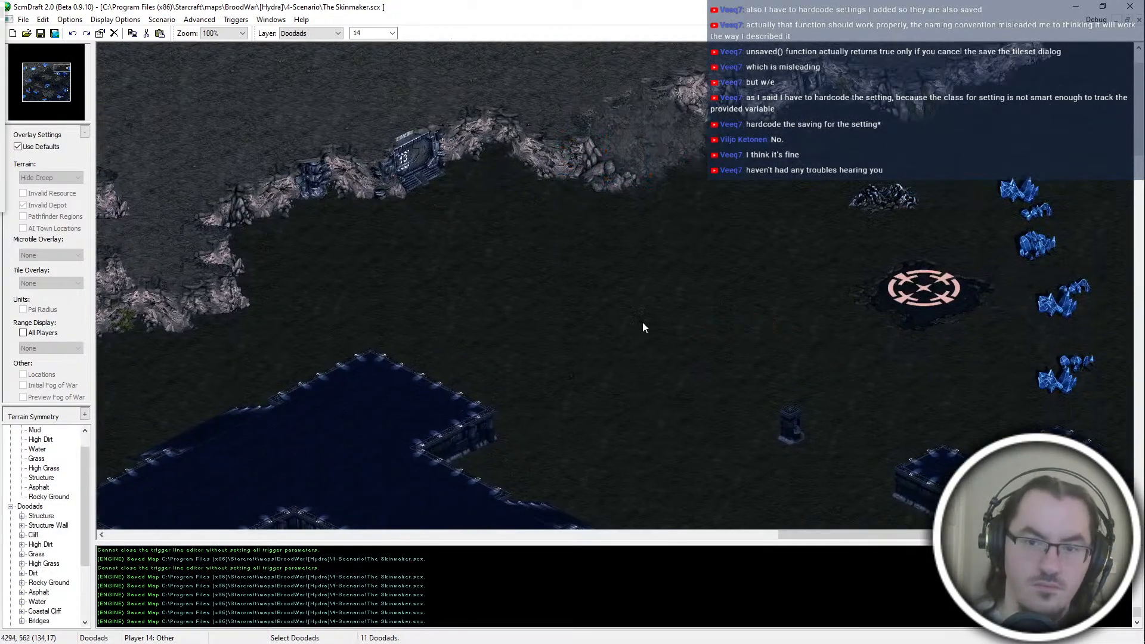
Step: Place the Dirt #10 doodad in the open dirt north of the structure platform
{"action": "left_click", "coordinate": [21, 573]}
{"action": "left_click", "coordinate": [49, 459]}
{"action": "key", "text": "Down"}
{"action": "key", "text": "Down"}
{"action": "key", "text": "Down"}
{"action": "key", "text": "Down"}
{"action": "key", "text": "Down"}
{"action": "key", "text": "Down"}
{"action": "key", "text": "Down"}
{"action": "key", "text": "Down"}
{"action": "key", "text": "Down"}
{"action": "key", "text": "Up"}
{"action": "key", "text": "Up"}
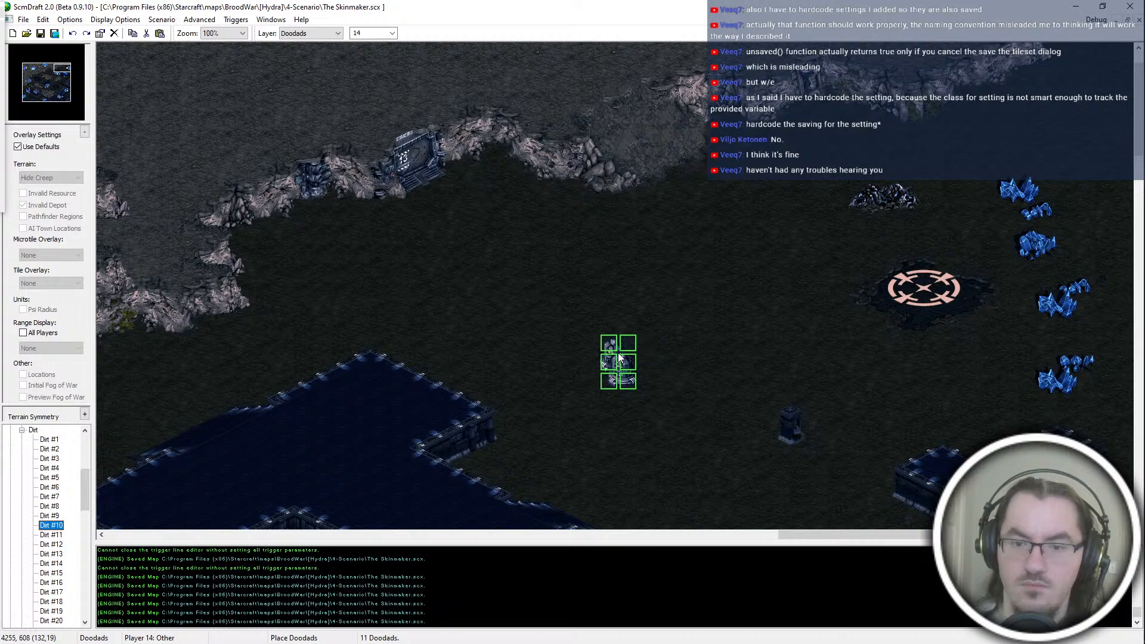
{"action": "left_click", "coordinate": [618, 358]}
Step: Add the Dirt #9 and Dirt #11 doodads beside the one just placed north of the structure platform, and save the map
{"action": "key", "text": "Up"}
{"action": "left_click", "coordinate": [655, 331]}
{"action": "key", "text": "Down"}
{"action": "key", "text": "Down"}
{"action": "left_click", "coordinate": [587, 306]}
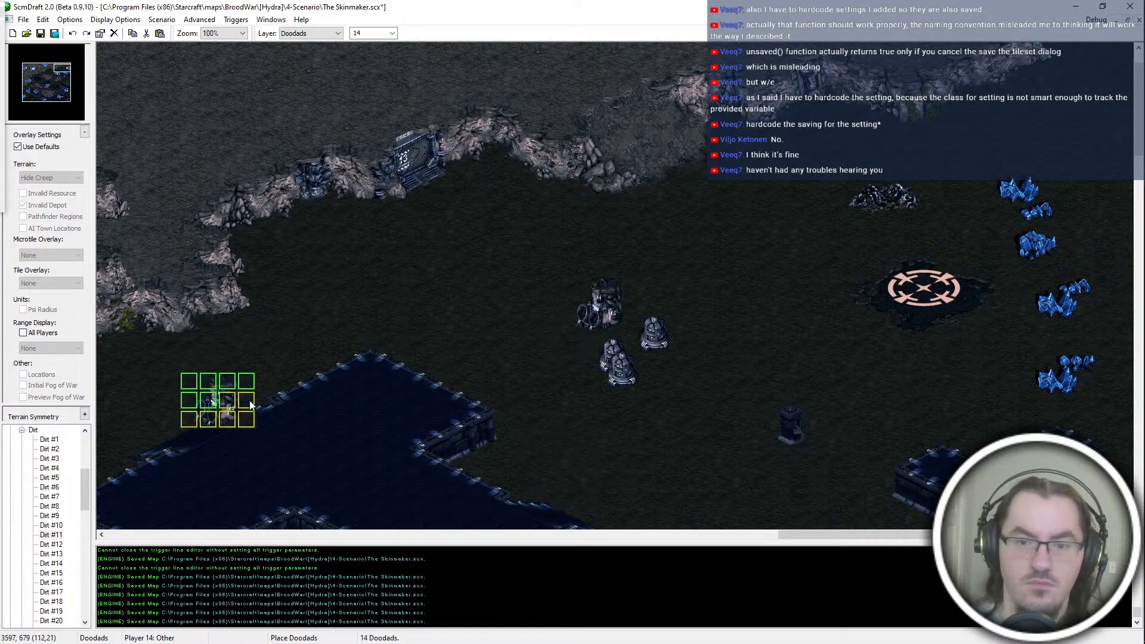
{"action": "scroll", "coordinate": [711, 259], "scroll_direction": "down", "scroll_amount": 1, "text": "ctrl"}
{"action": "key", "text": "Escape"}
{"action": "key", "text": "ctrl+s"}
{"action": "left_click_drag", "start_coordinate": [859, 224], "coordinate": [757, 308]}
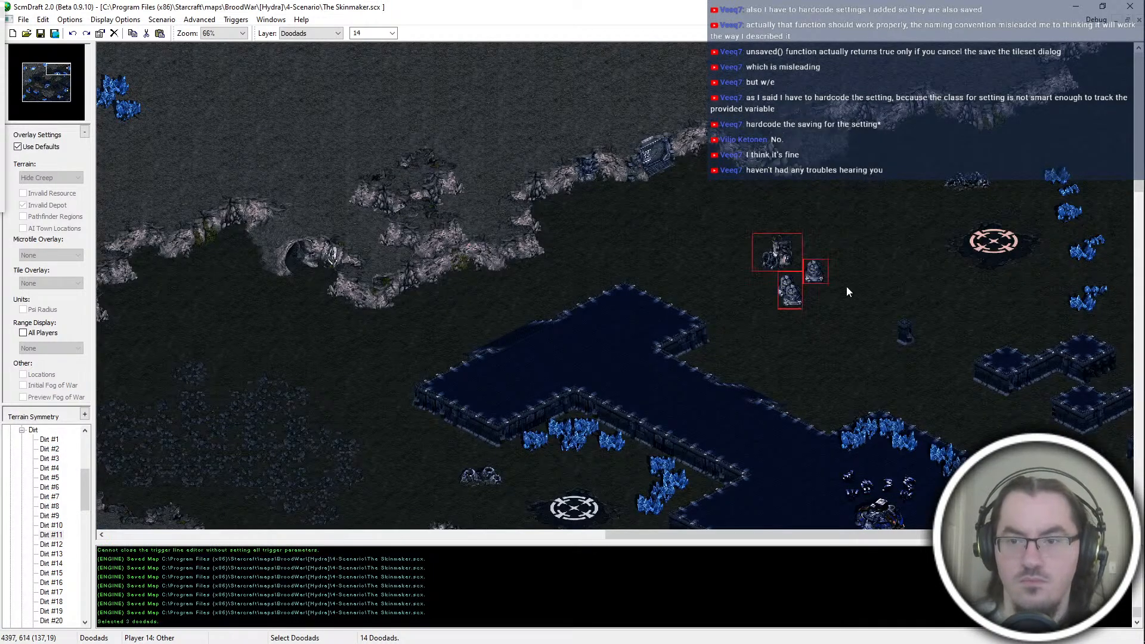
{"action": "left_click", "coordinate": [847, 286]}
{"action": "scroll", "coordinate": [847, 286], "scroll_direction": "down", "scroll_amount": 1, "text": "ctrl"}
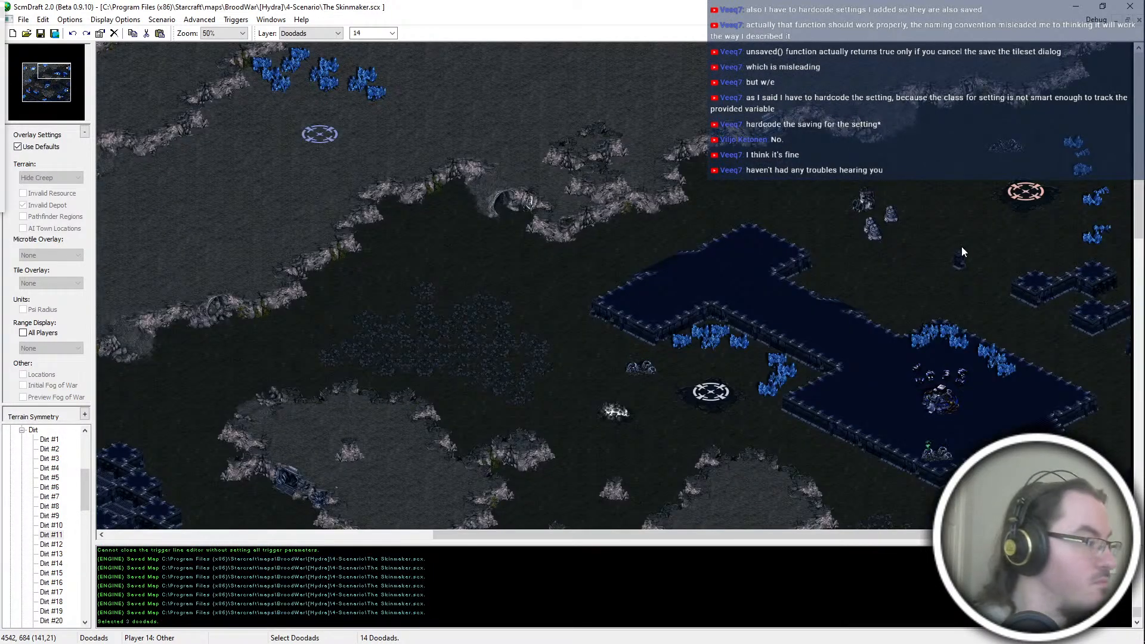
{"action": "scroll", "coordinate": [1001, 365], "scroll_direction": "down", "scroll_amount": 1}
{"action": "key", "text": "alt+Tab"}
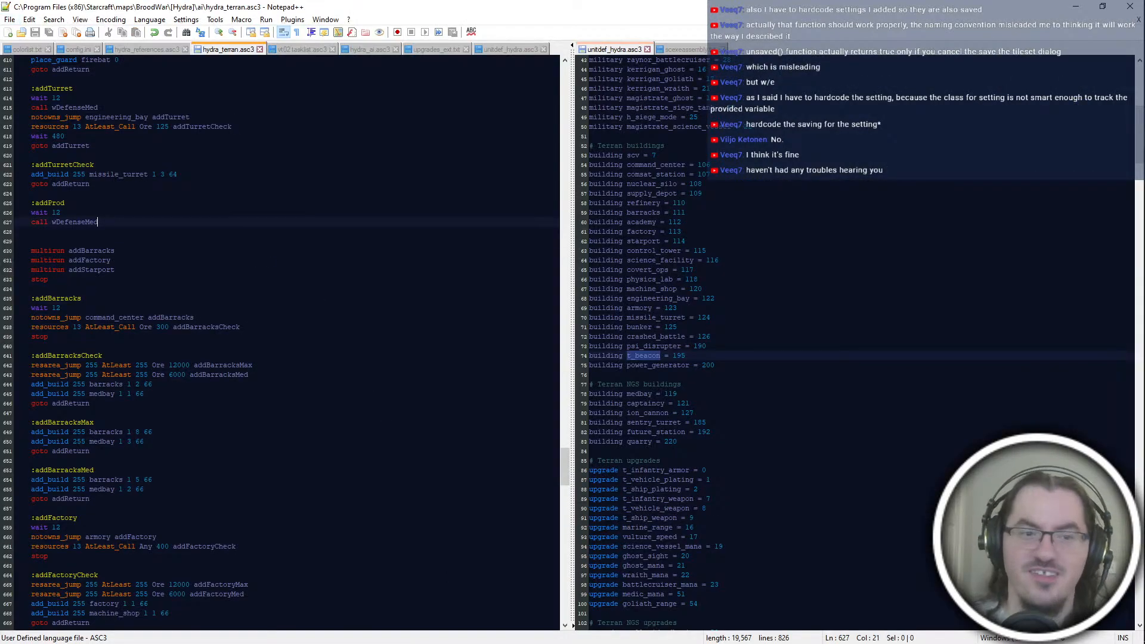
{"action": "key", "text": "alt+Tab"}
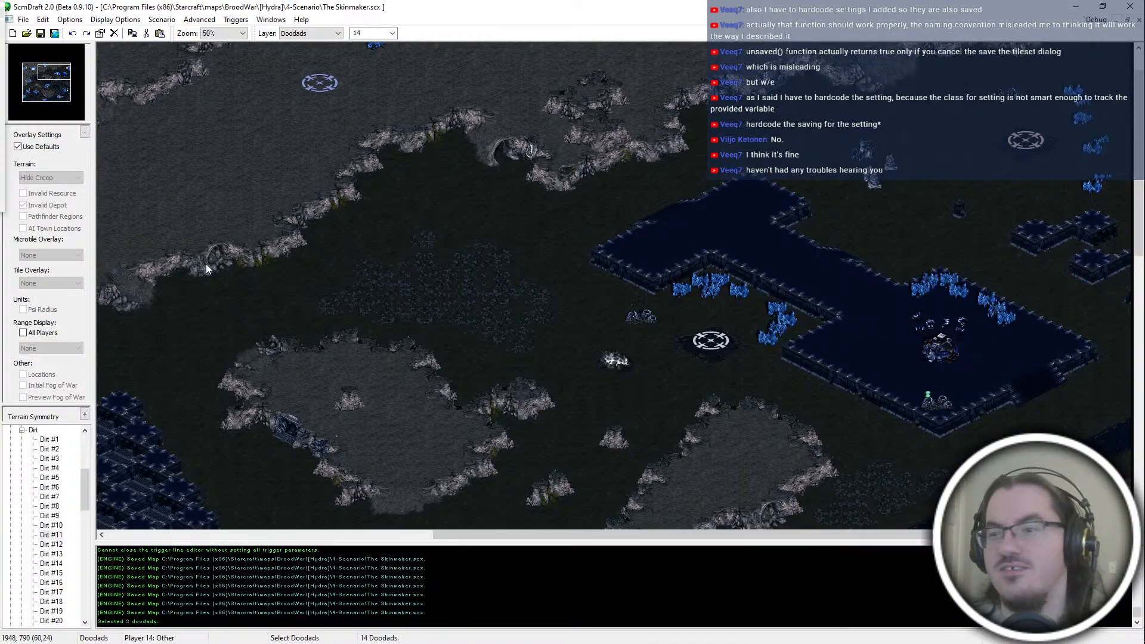
{"action": "scroll", "coordinate": [1120, 62], "scroll_direction": "up", "scroll_amount": 1}
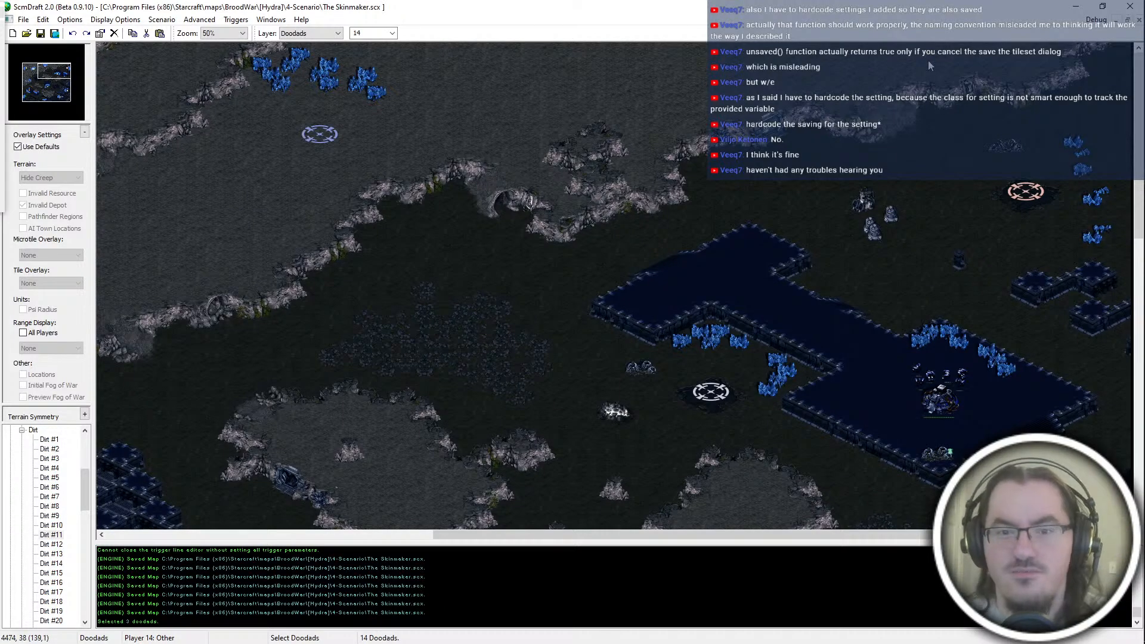
Step: Repaint isometric Dirt along the foot of the northern cliff around the cave ramp and save the map
{"action": "scroll", "coordinate": [716, 224], "scroll_direction": "up", "scroll_amount": 2, "text": "ctrl"}
{"action": "key", "text": "t"}
{"action": "left_click_drag", "start_coordinate": [450, 269], "coordinate": [488, 260]}
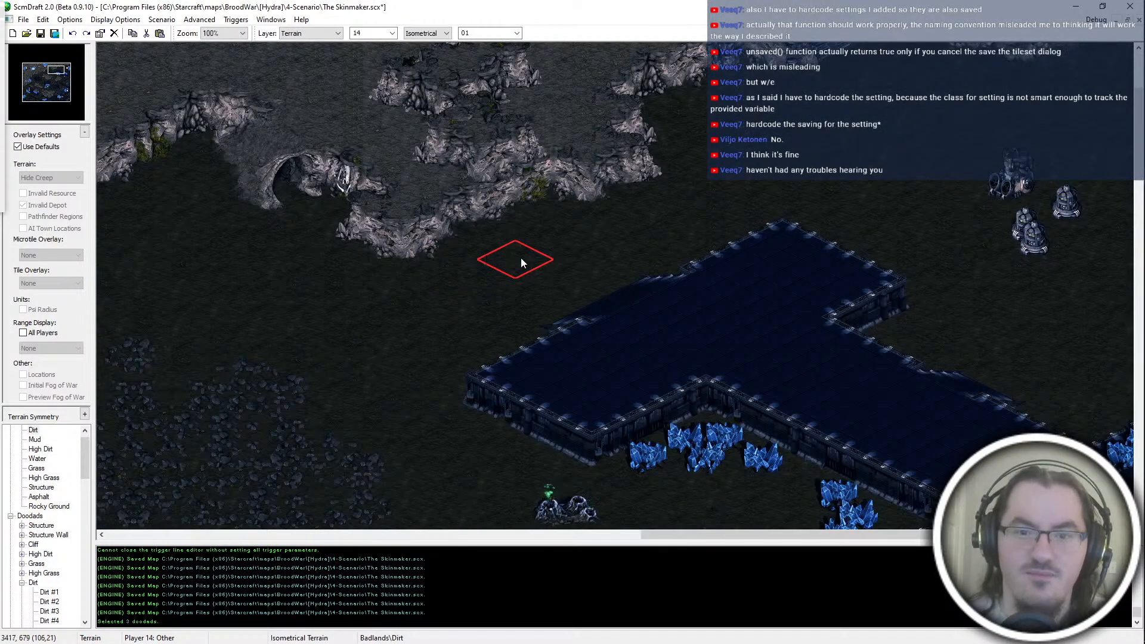
{"action": "middle_click_drag", "start_coordinate": [531, 263], "coordinate": [666, 327]}
{"action": "key", "text": "ctrl+s"}
{"action": "left_click", "coordinate": [508, 335]}
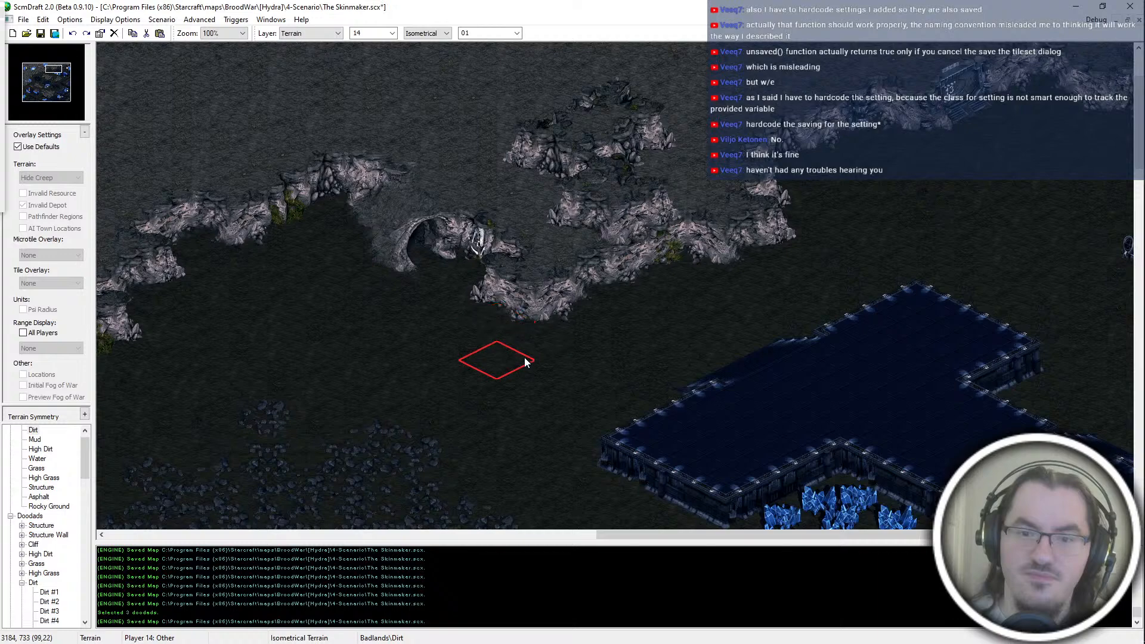
{"action": "key", "text": "ctrl+s"}
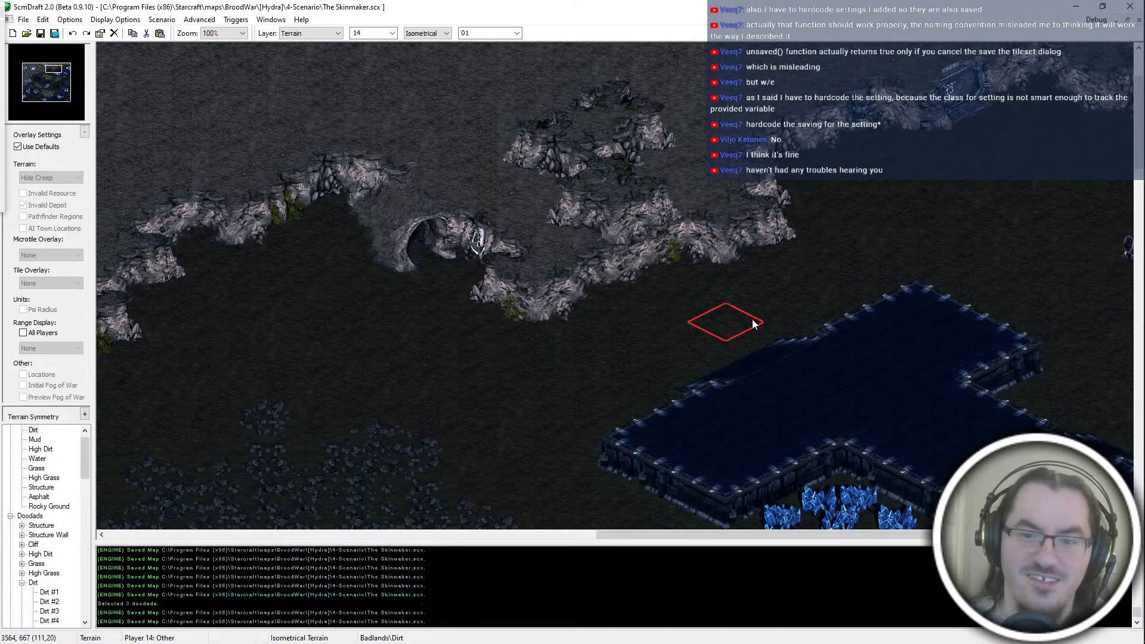
{"action": "scroll", "coordinate": [753, 318], "scroll_direction": "down", "scroll_amount": 1, "text": "ctrl"}
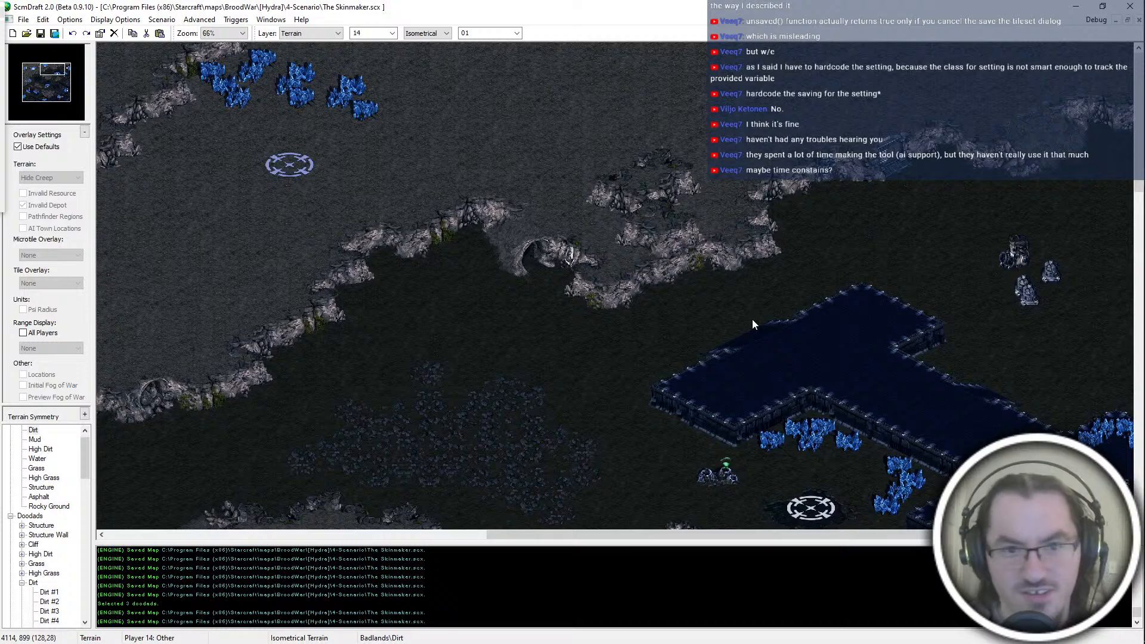
{"action": "key", "text": "Right"}
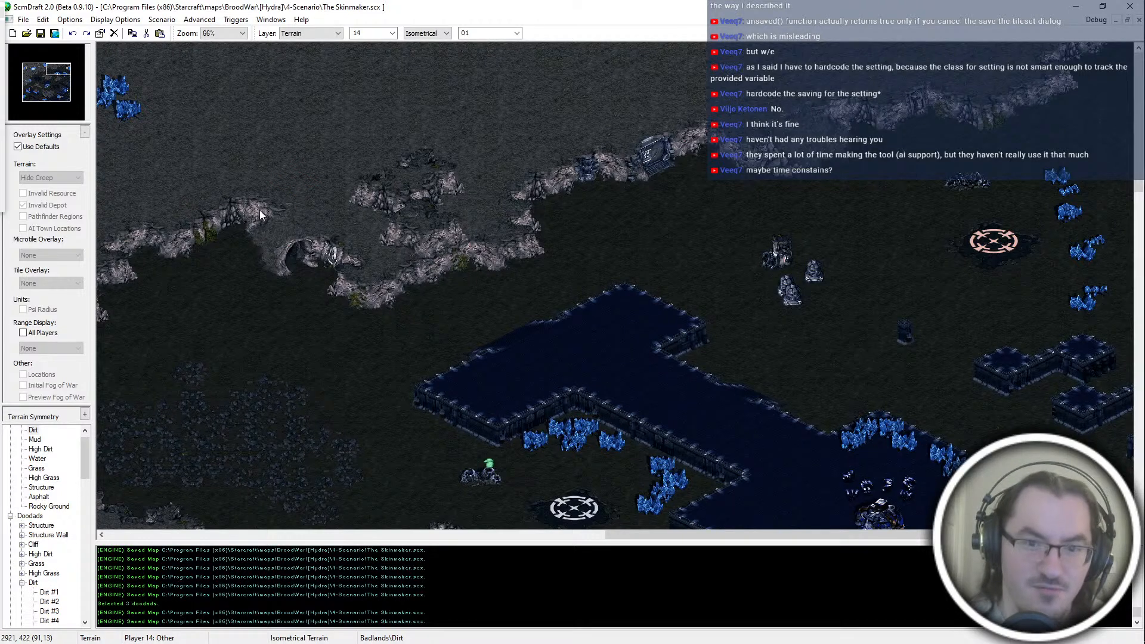
{"action": "key", "text": "Delete"}
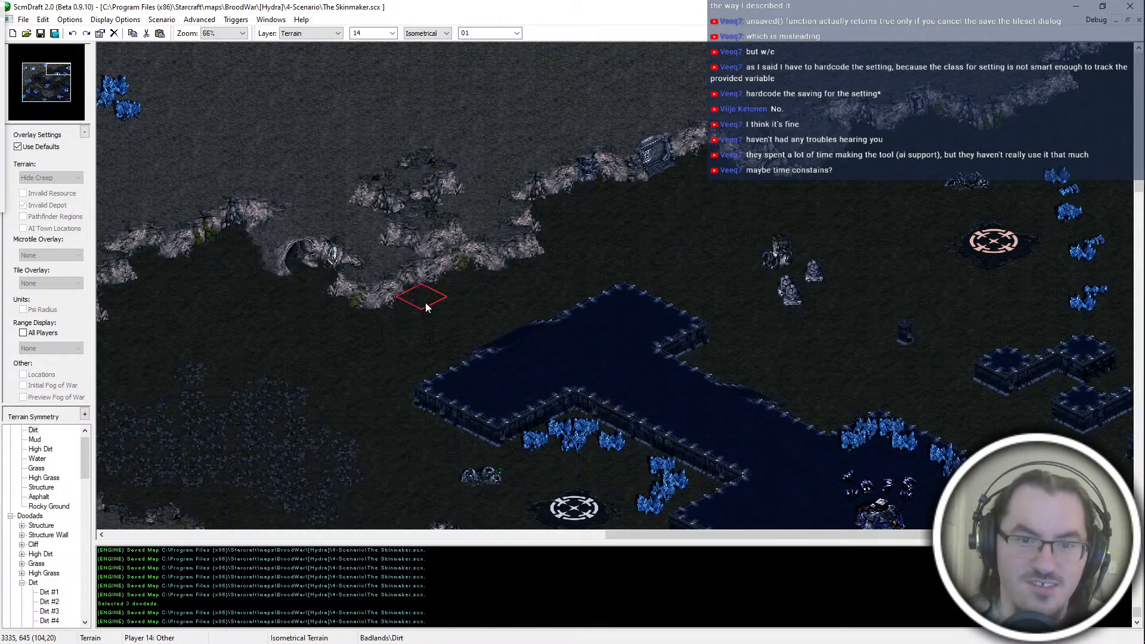
{"action": "key", "text": "ctrl+s"}
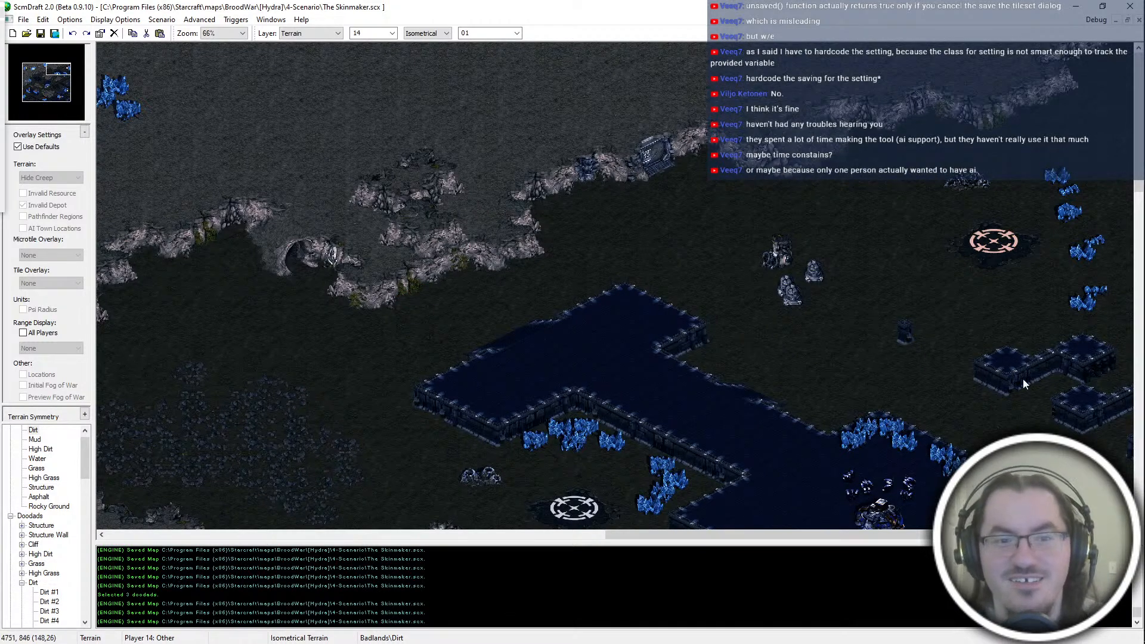
{"action": "middle_click_drag", "start_coordinate": [744, 209], "coordinate": [610, 307]}
{"action": "middle_click_drag", "start_coordinate": [669, 245], "coordinate": [752, 161]}
{"action": "middle_click_drag", "start_coordinate": [409, 121], "coordinate": [304, 139]}
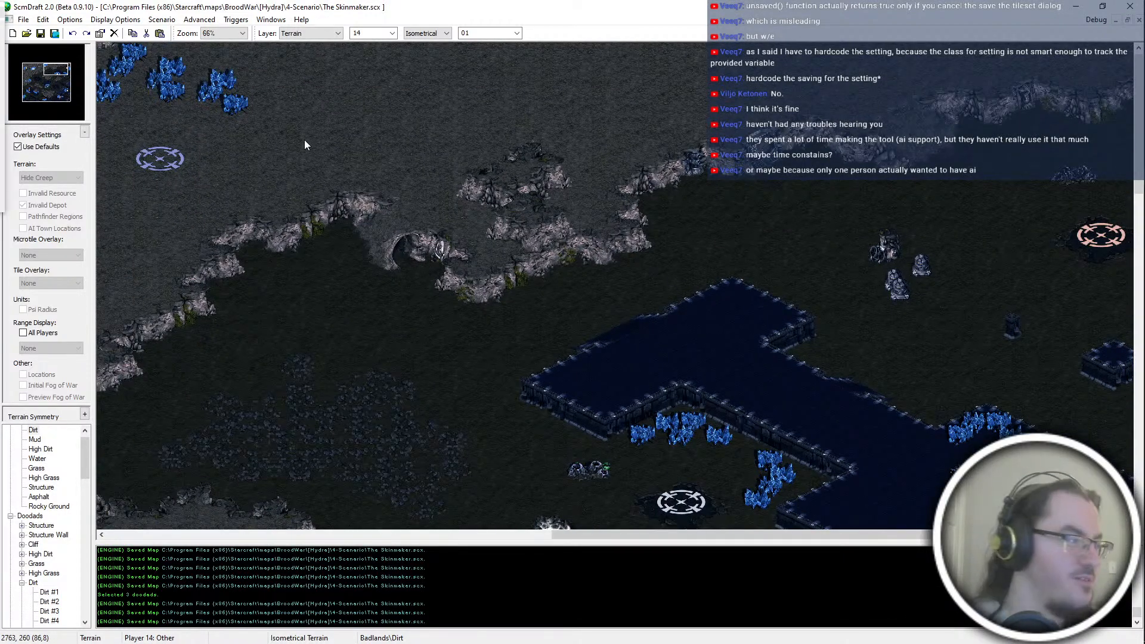
{"action": "middle_click_drag", "start_coordinate": [588, 368], "coordinate": [321, 265]}
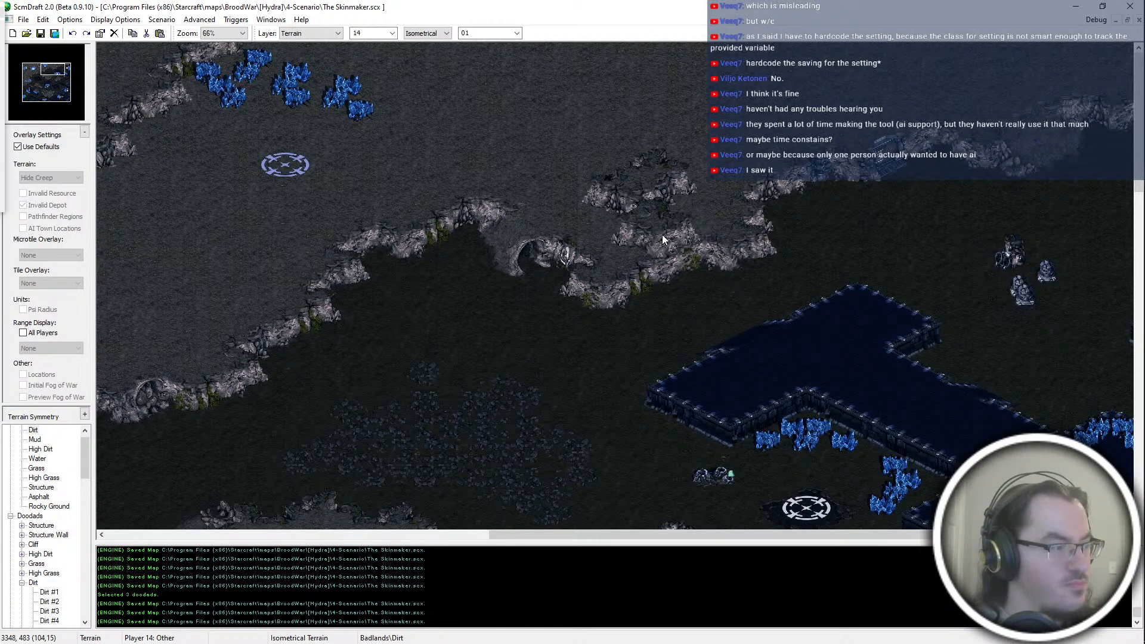
{"action": "key", "text": "Down"}
{"action": "key", "text": "Left"}
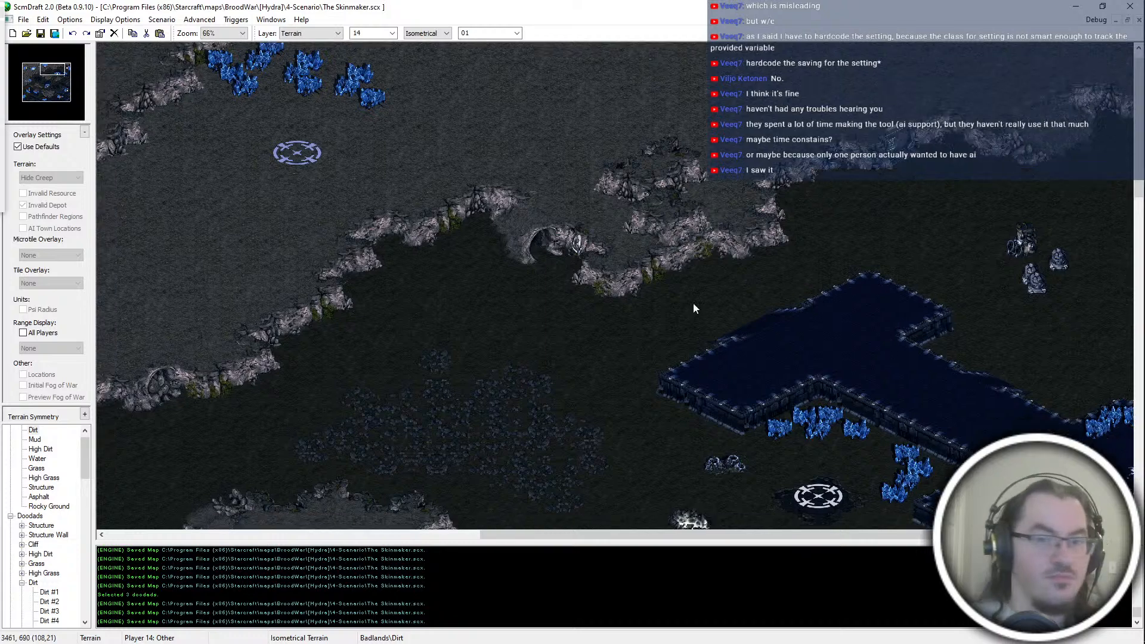
Step: Replace the cave ramp in the northern cliff with open slope tiles using the Tileset Indexed terrain mode
{"action": "scroll", "coordinate": [735, 305], "scroll_direction": "up", "scroll_amount": 1, "text": "ctrl"}
{"action": "key", "text": "Left"}
{"action": "key", "text": "Left"}
{"action": "key", "text": "Left"}
{"action": "key", "text": "Up"}
{"action": "key", "text": "Up"}
{"action": "key", "text": "Up"}
{"action": "left_click", "coordinate": [425, 33]}
{"action": "left_click", "coordinate": [427, 59]}
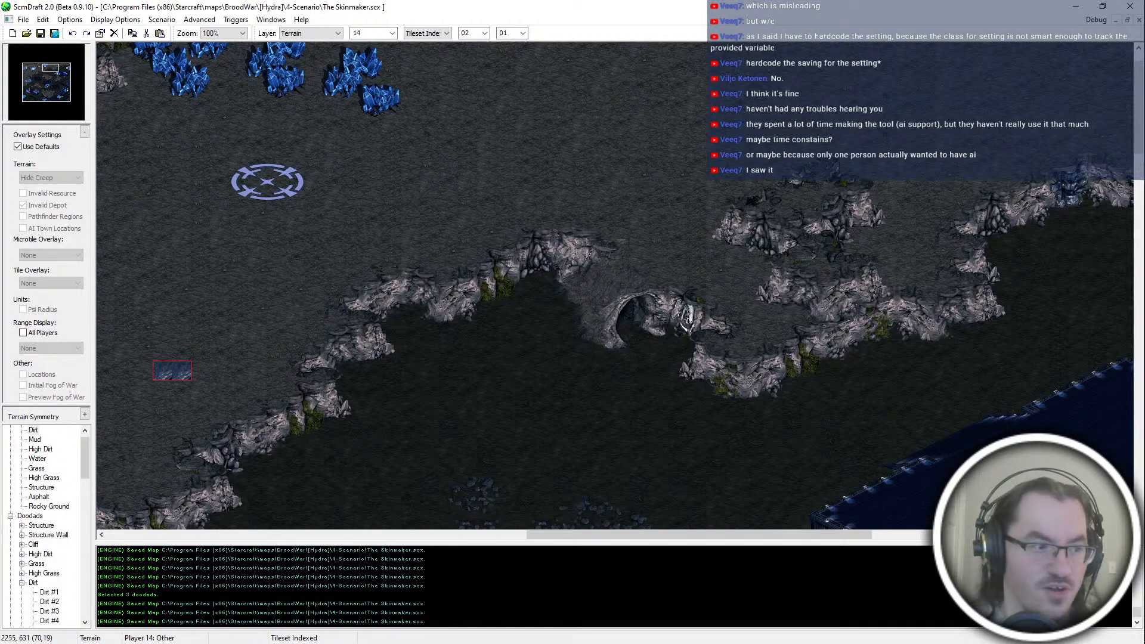
{"action": "left_click", "coordinate": [603, 301]}
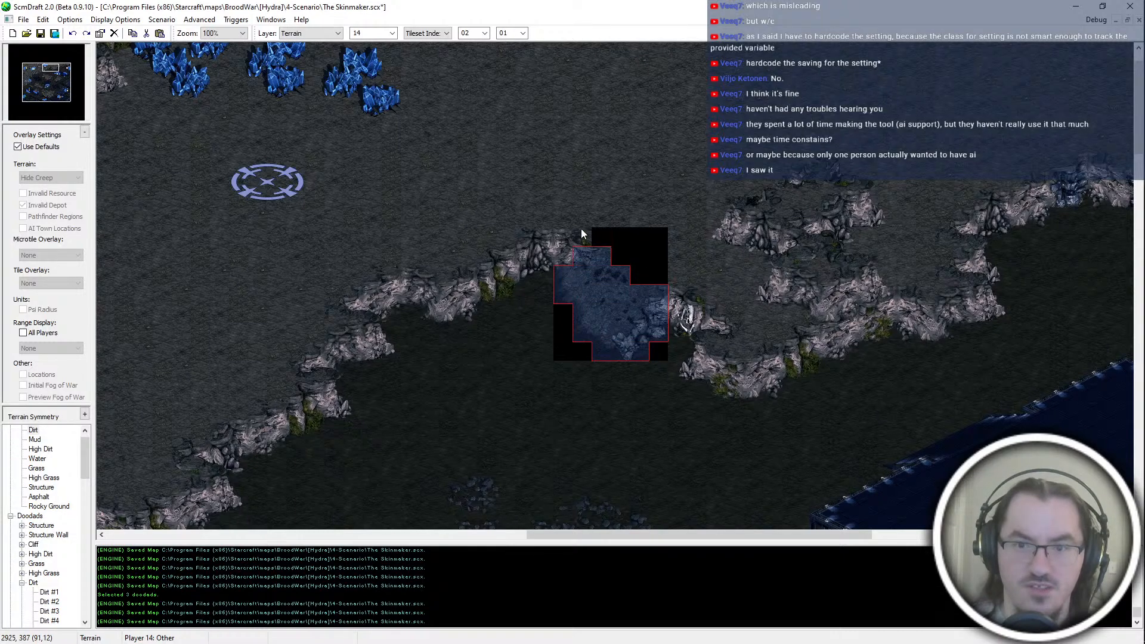
Step: Try touching up the new slope's upper edge with the Rectangular High Dirt brush and pasted tiles, and undo it
{"action": "key", "text": "ctrl+z"}
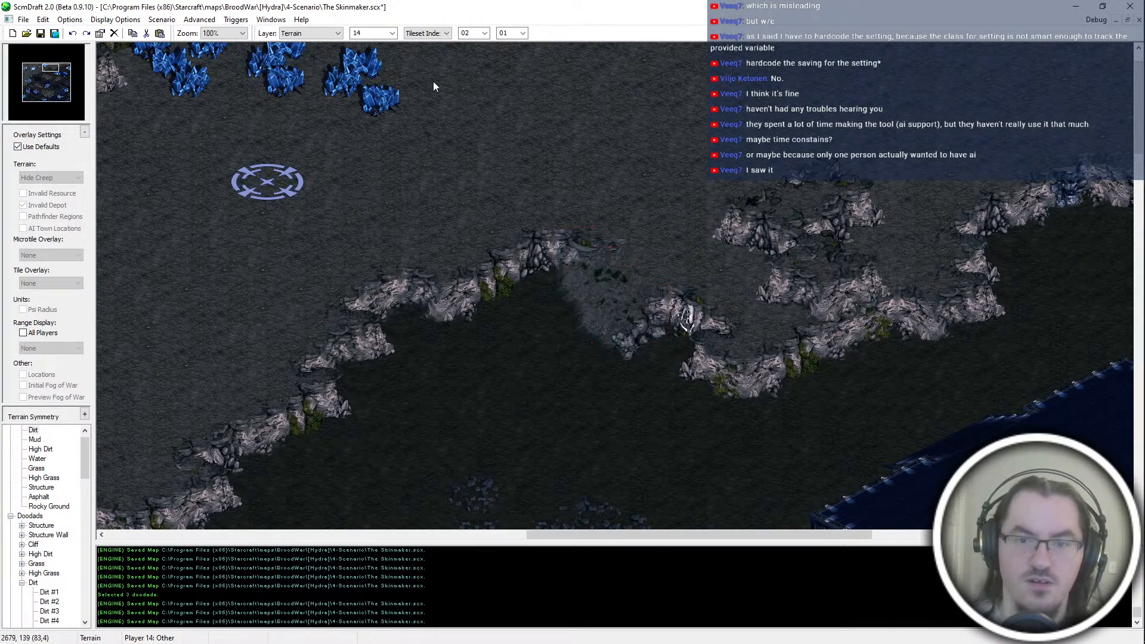
{"action": "scroll", "coordinate": [434, 35], "scroll_direction": "up", "scroll_amount": 1}
{"action": "scroll", "coordinate": [435, 37], "scroll_direction": "up", "scroll_amount": 1}
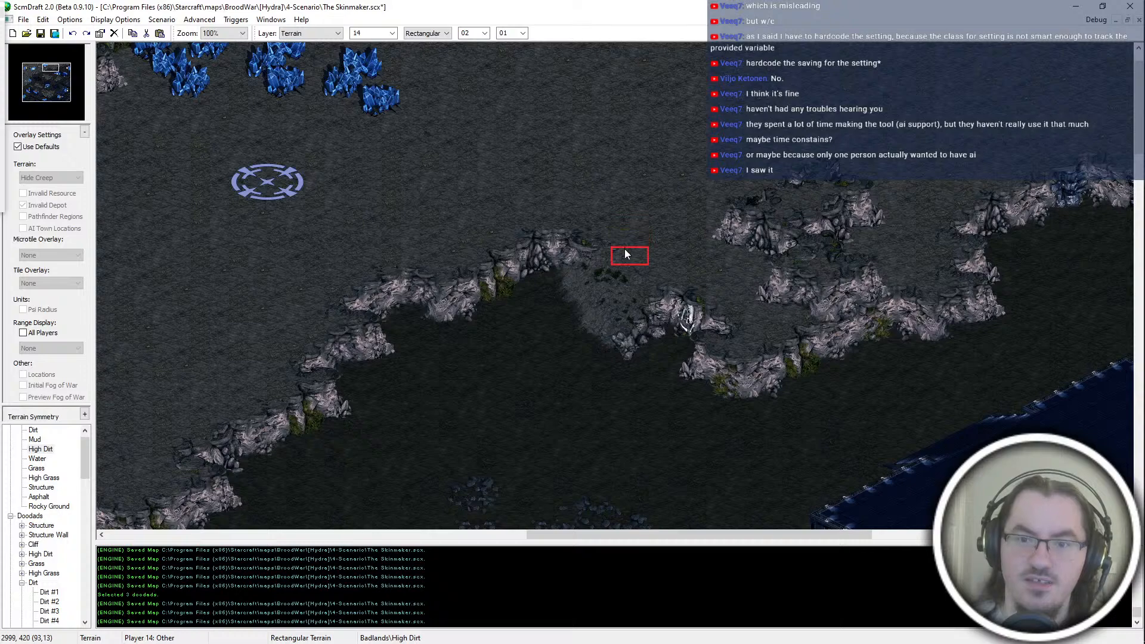
{"action": "key", "text": "ctrl+z"}
{"action": "key", "text": "ctrl+v"}
{"action": "key", "text": "ctrl+z"}
{"action": "key", "text": "Escape"}
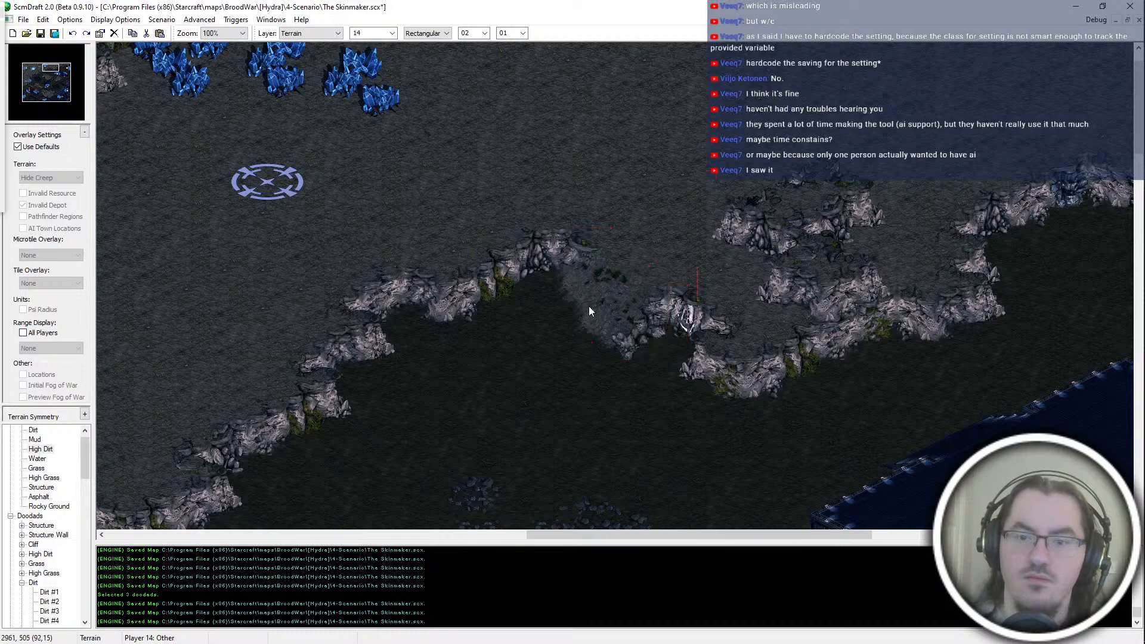
Step: Touch up the lower edge of the new slope with indexed tiles from group 01
{"action": "scroll", "coordinate": [428, 33], "scroll_direction": "down", "scroll_amount": 1}
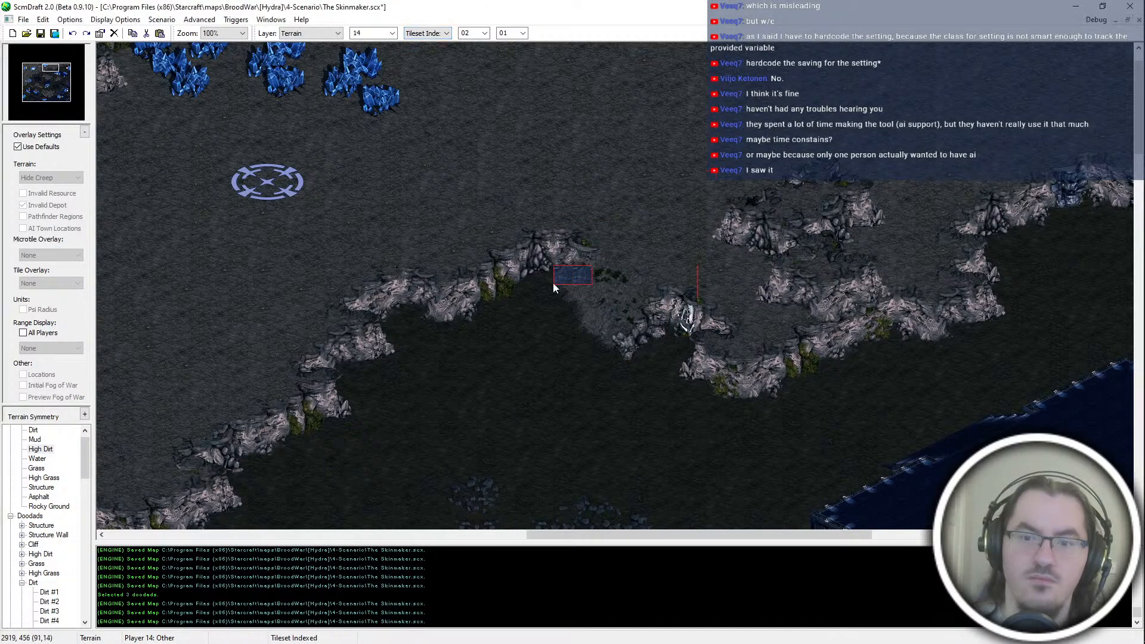
{"action": "scroll", "coordinate": [524, 339], "scroll_direction": "down", "scroll_amount": 2, "text": "ctrl"}
{"action": "mouse_move", "coordinate": [616, 339]}
{"action": "middle_mouse_down"}
{"action": "mouse_move", "coordinate": [582, 305]}
{"action": "mouse_move", "coordinate": [574, 330]}
{"action": "middle_mouse_up"}
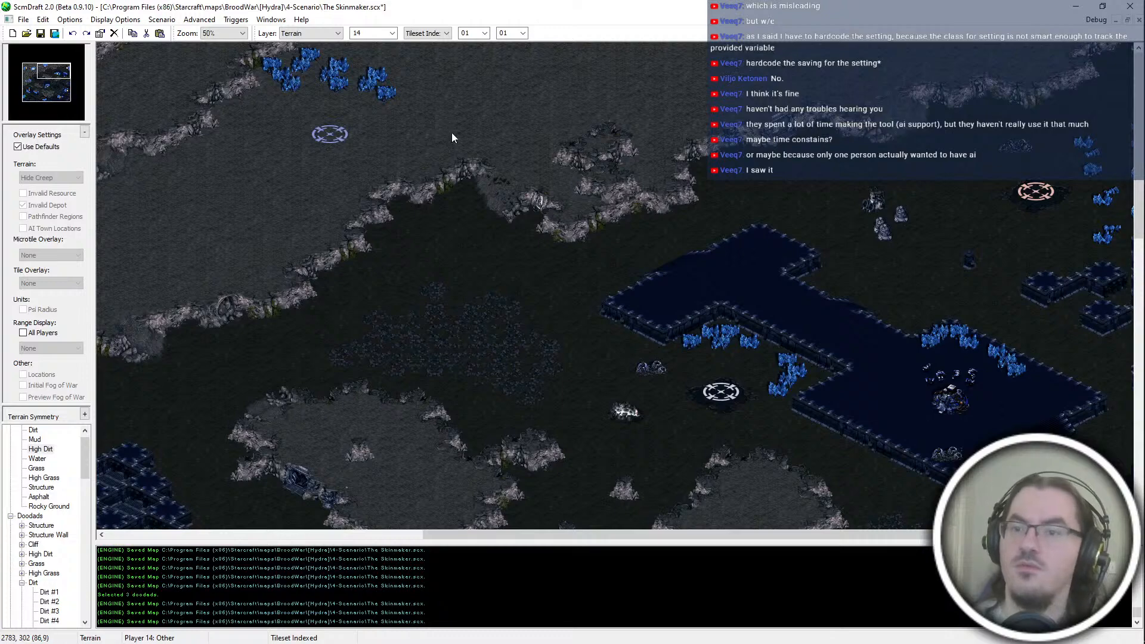
Step: Set the terrain brush back to Isometrical with Dirt and save the map with the new slope
{"action": "middle_click_drag", "start_coordinate": [458, 134], "coordinate": [154, 244]}
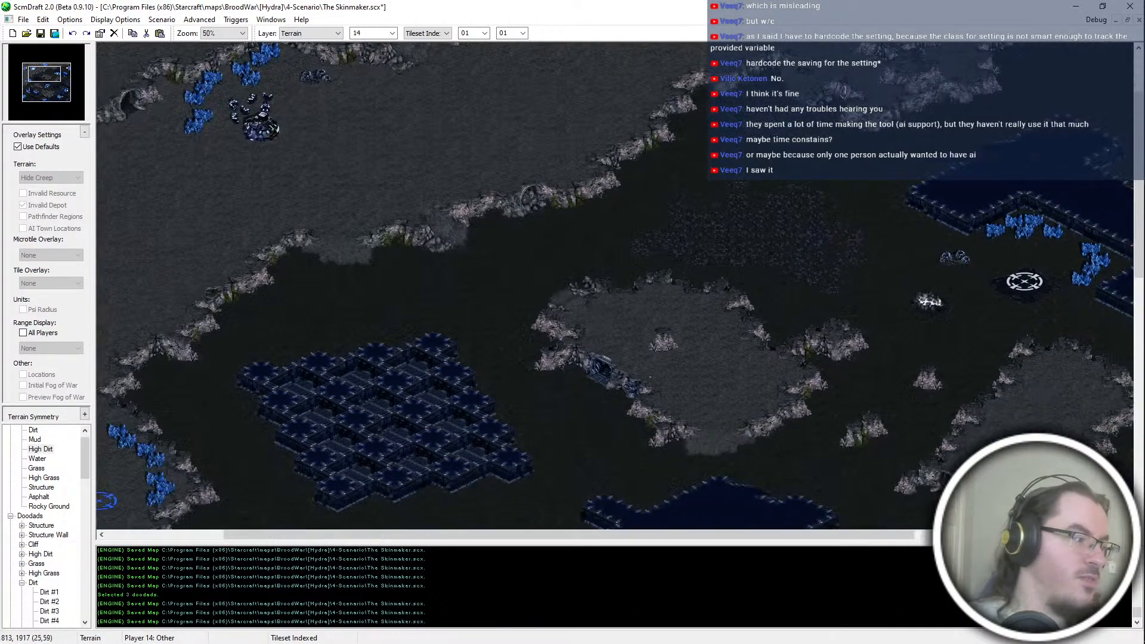
{"action": "middle_click_drag", "start_coordinate": [725, 435], "coordinate": [641, 517]}
{"action": "scroll", "coordinate": [535, 226], "scroll_direction": "up", "scroll_amount": 2, "text": "ctrl"}
{"action": "scroll", "coordinate": [442, 36], "scroll_direction": "up", "scroll_amount": 2}
{"action": "scroll", "coordinate": [444, 34], "scroll_direction": "up", "scroll_amount": 1}
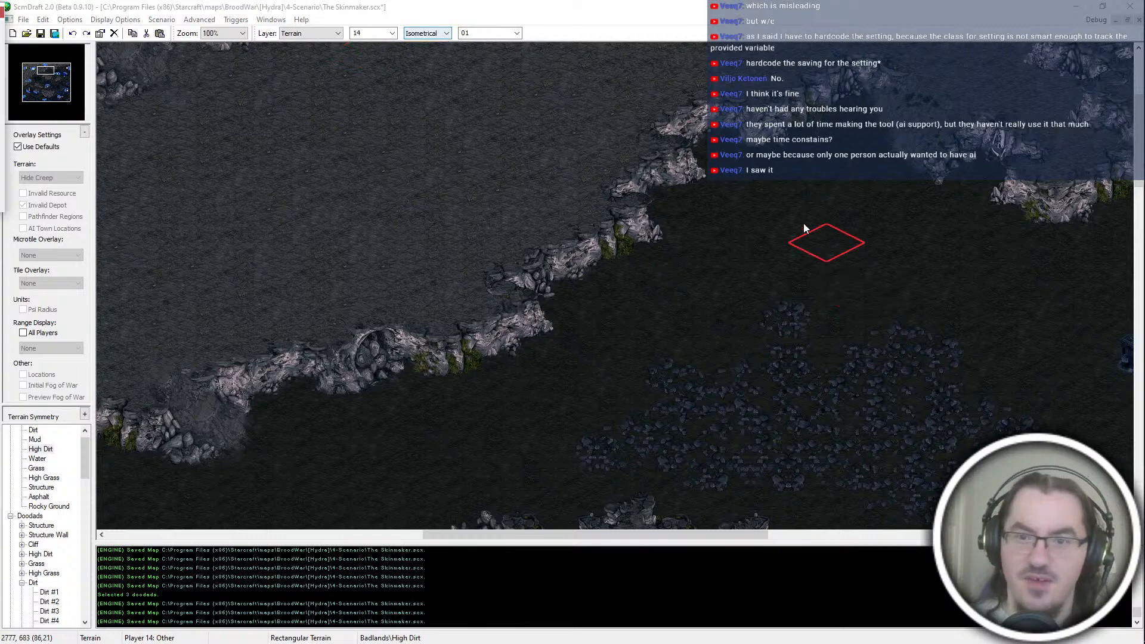
{"action": "middle_click_drag", "start_coordinate": [899, 218], "coordinate": [818, 263]}
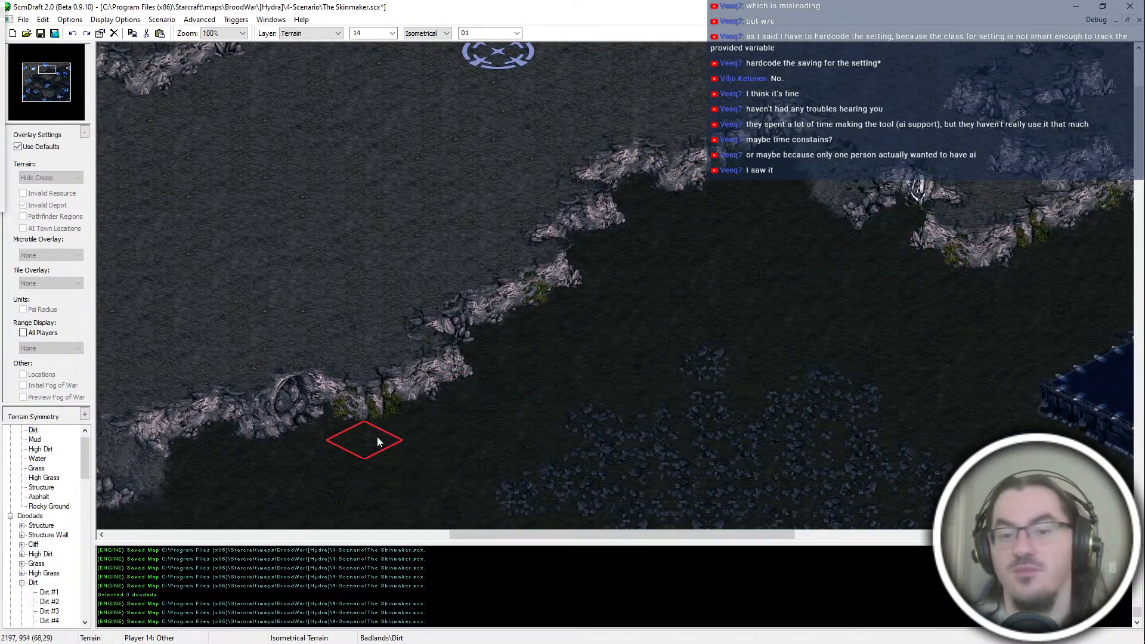
{"action": "scroll", "coordinate": [377, 442], "scroll_direction": "down", "scroll_amount": 1}
{"action": "key", "text": "ctrl+s"}
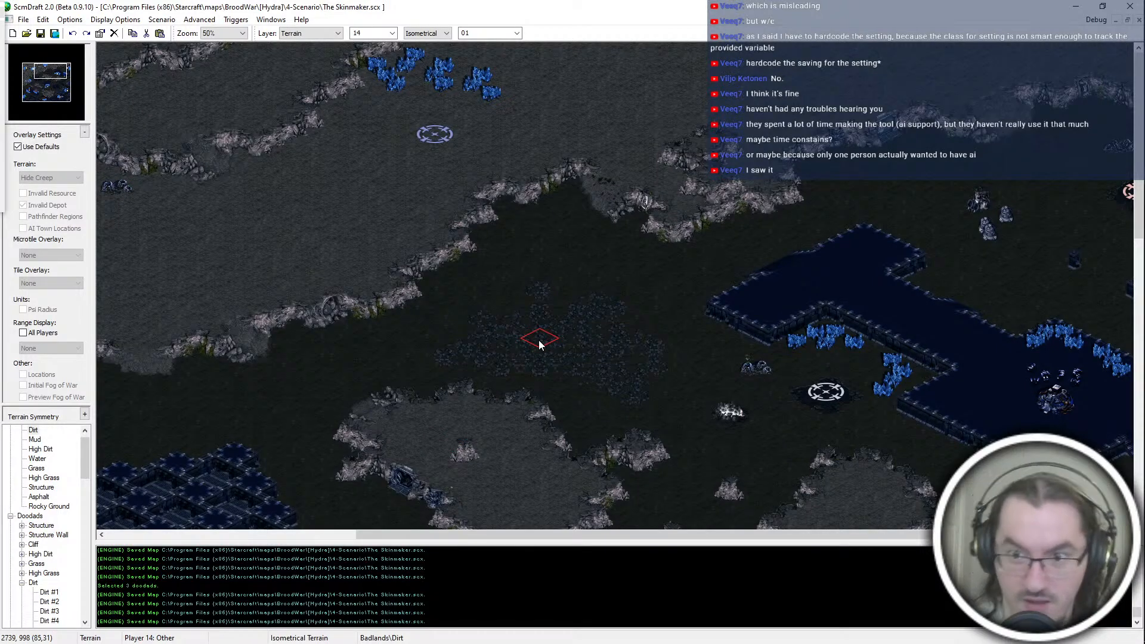
Step: Examine the map's overall layout, from the southern platforms up to the central plateaus
{"action": "mouse_move", "coordinate": [521, 340]}
{"action": "middle_mouse_down"}
{"action": "mouse_move", "coordinate": [186, 300]}
{"action": "mouse_move", "coordinate": [322, 439]}
{"action": "mouse_move", "coordinate": [434, 421]}
{"action": "mouse_move", "coordinate": [583, 502]}
{"action": "mouse_move", "coordinate": [442, 450]}
{"action": "mouse_move", "coordinate": [424, 388]}
{"action": "mouse_move", "coordinate": [298, 427]}
{"action": "mouse_move", "coordinate": [285, 536]}
{"action": "mouse_move", "coordinate": [453, 478]}
{"action": "mouse_move", "coordinate": [474, 549]}
{"action": "middle_mouse_up"}
{"action": "middle_click_drag", "start_coordinate": [467, 478], "coordinate": [809, 368]}
{"action": "scroll", "coordinate": [809, 368], "scroll_direction": "up", "scroll_amount": 1}
{"action": "scroll", "coordinate": [806, 370], "scroll_direction": "down", "scroll_amount": 3}
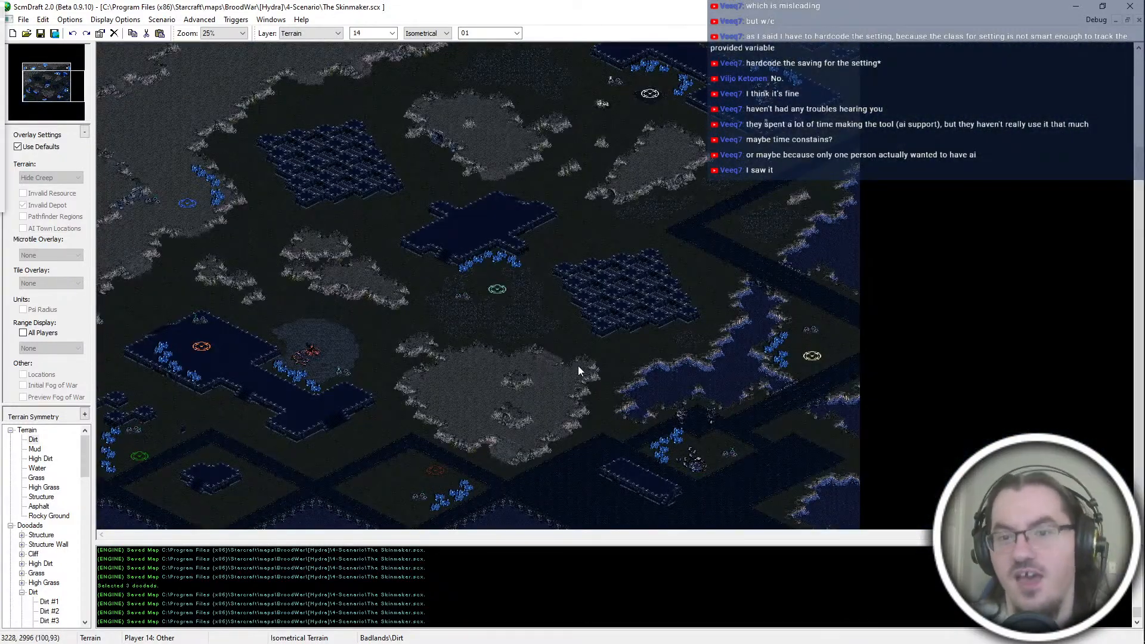
{"action": "middle_click_drag", "start_coordinate": [578, 366], "coordinate": [778, 154]}
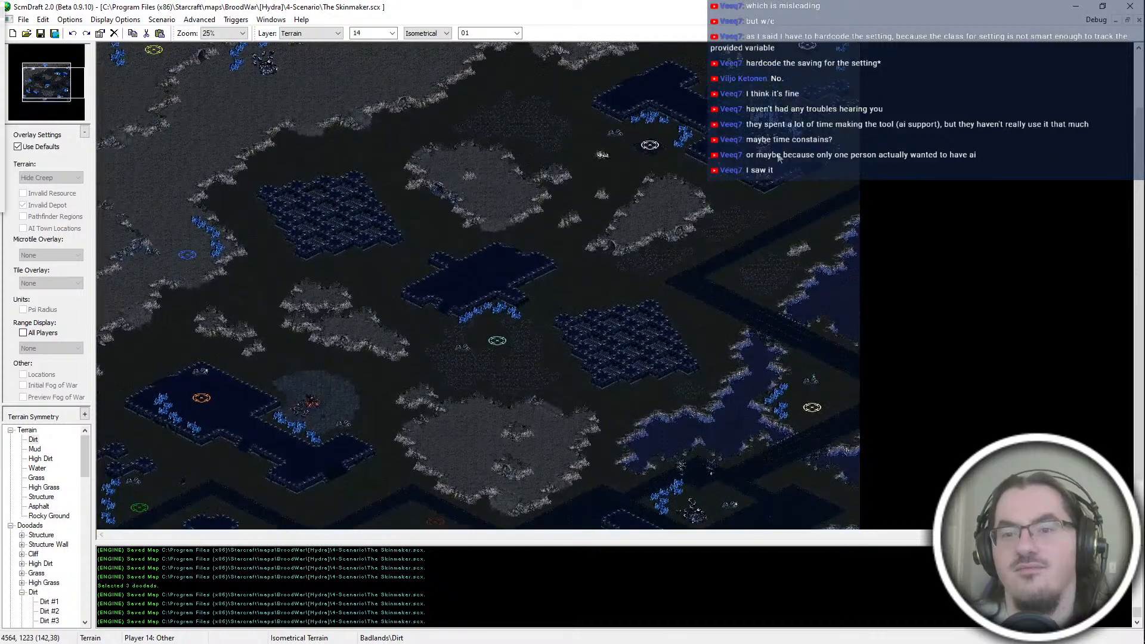
{"action": "scroll", "coordinate": [693, 196], "scroll_direction": "up", "scroll_amount": 2}
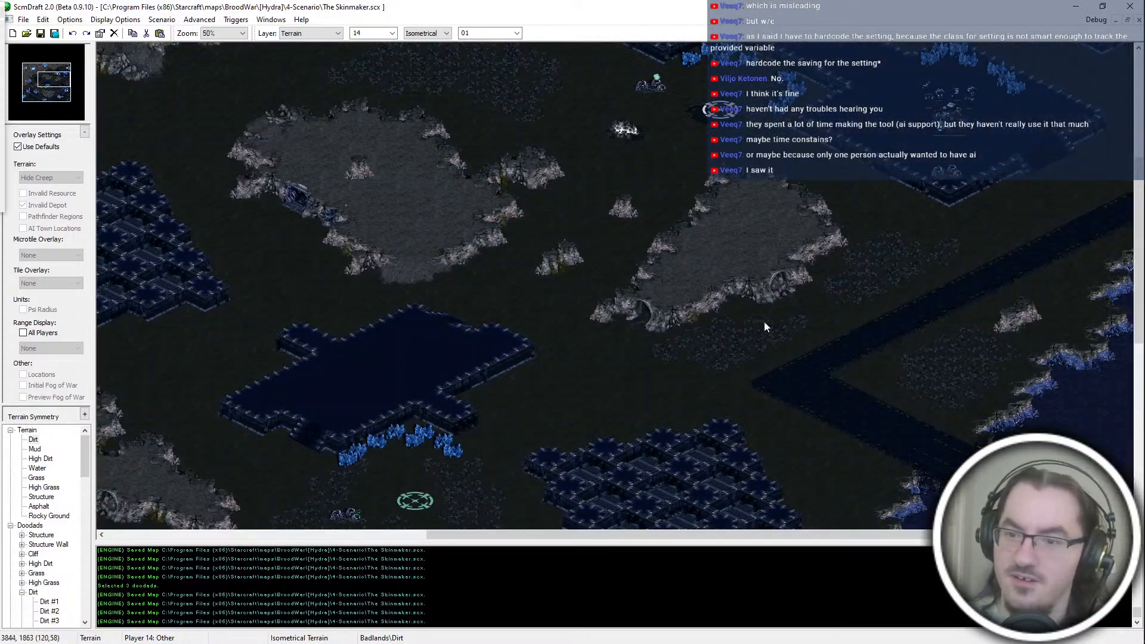
{"action": "middle_click_drag", "start_coordinate": [766, 326], "coordinate": [887, 73]}
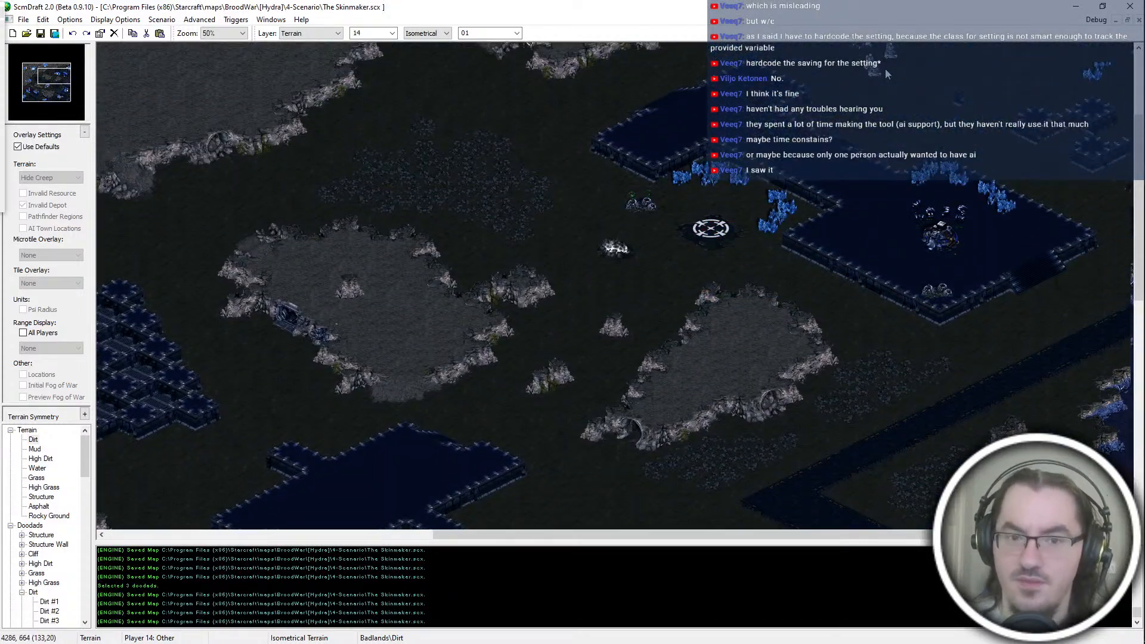
Step: Examine the dirt paths and plateaus around the white start location and the eastern structure platform
{"action": "scroll", "coordinate": [514, 170], "scroll_direction": "up", "scroll_amount": 1}
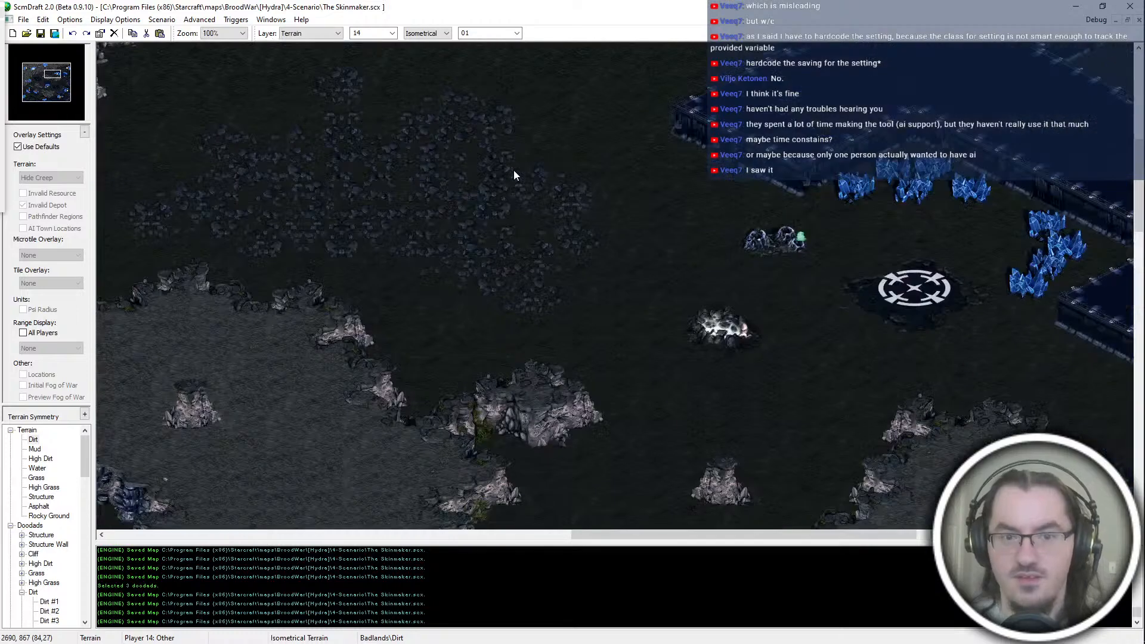
{"action": "scroll", "coordinate": [895, 233], "scroll_direction": "down", "scroll_amount": 5}
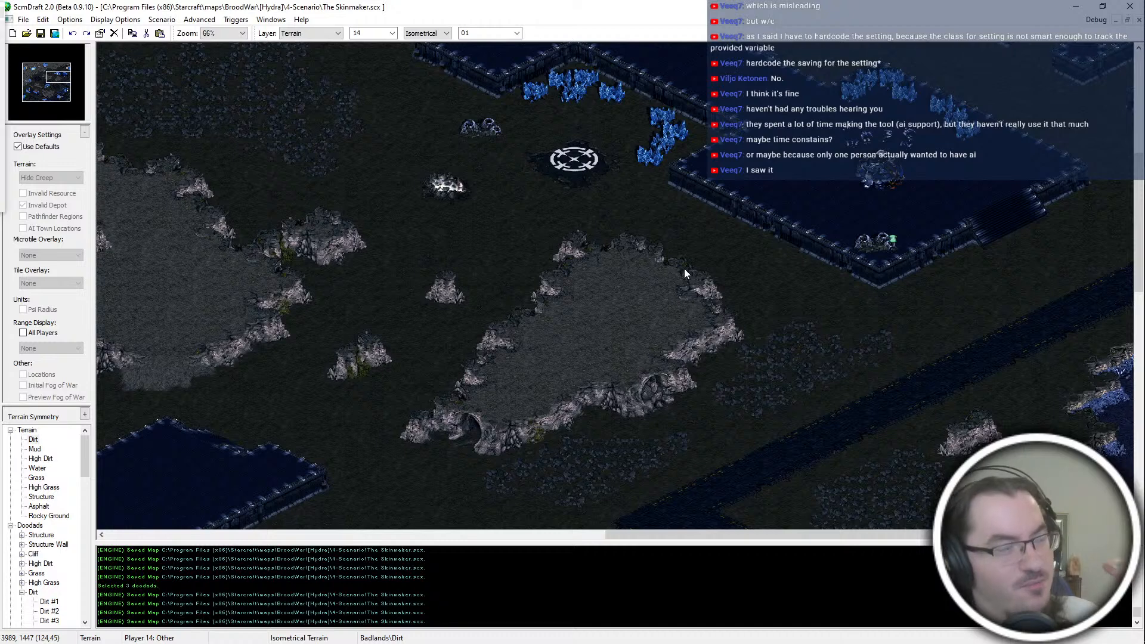
{"action": "scroll", "coordinate": [685, 269], "scroll_direction": "up", "scroll_amount": 3}
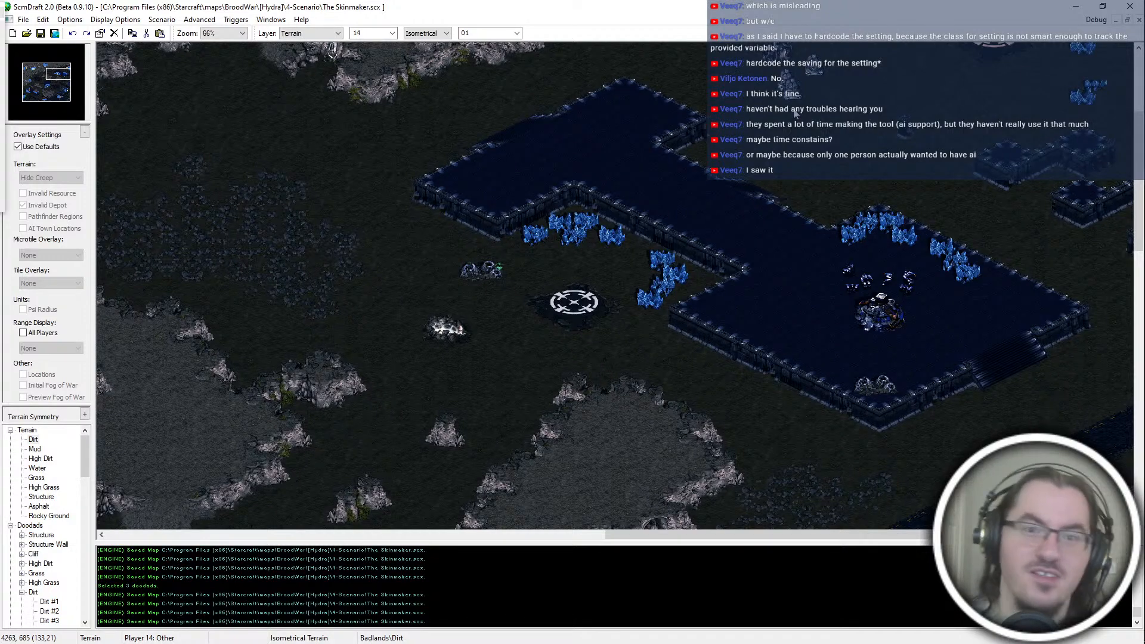
{"action": "scroll", "coordinate": [857, 70], "scroll_direction": "up", "scroll_amount": 4}
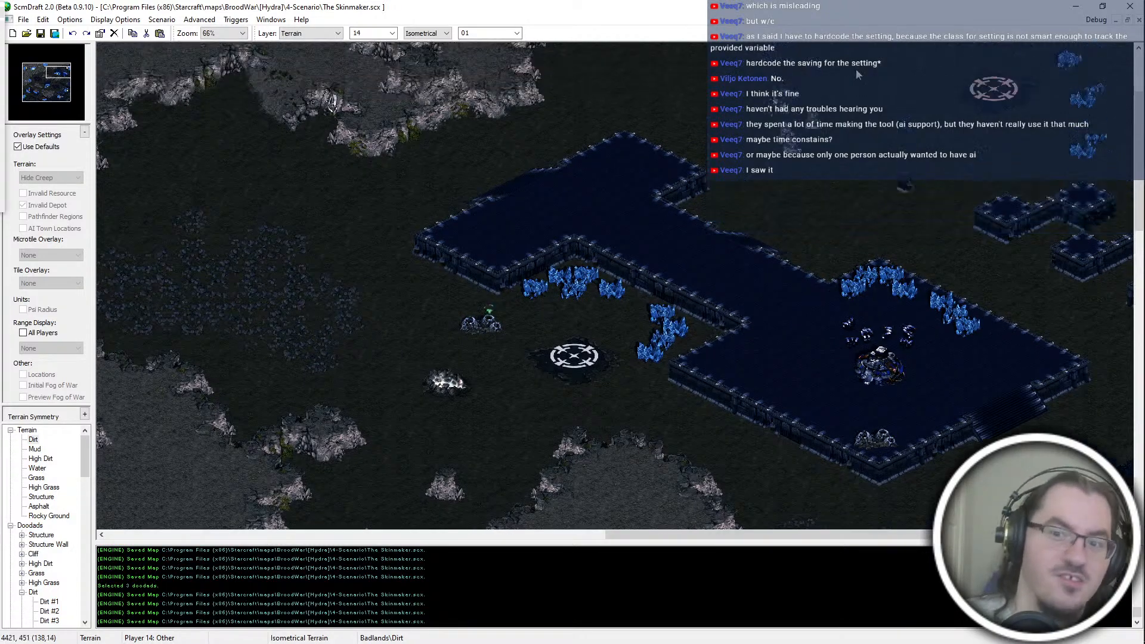
{"action": "key", "text": "Down"}
{"action": "key", "text": "Left"}
{"action": "key", "text": "Right"}
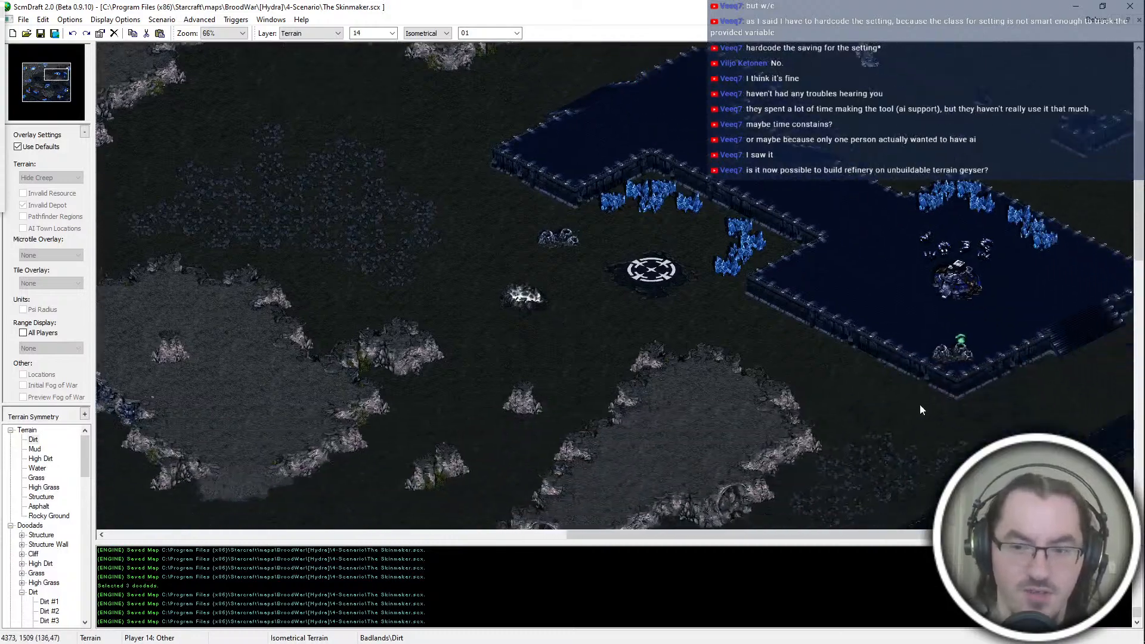
{"action": "key", "text": "Left"}
{"action": "scroll", "coordinate": [463, 267], "scroll_direction": "up", "scroll_amount": 2}
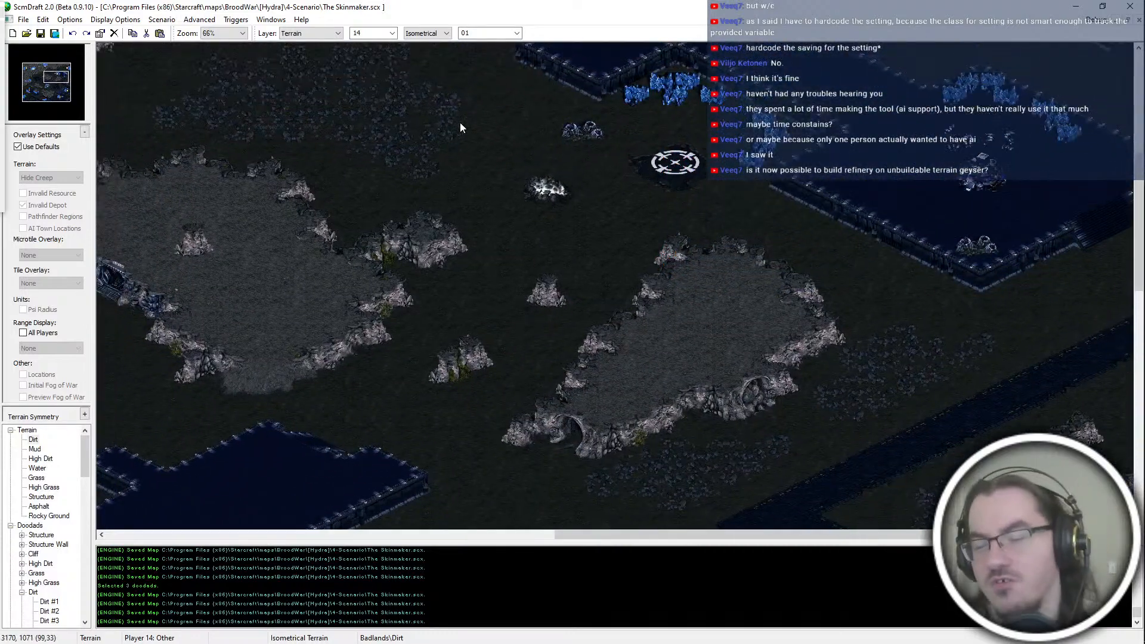
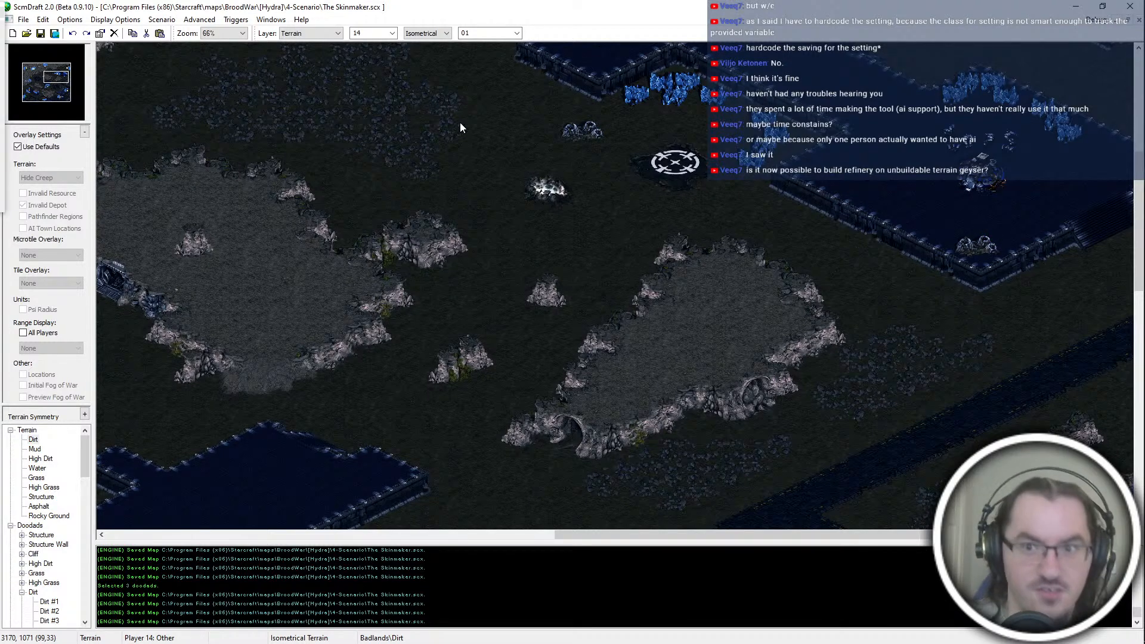
Step: Examine the two central high dirt plateaus, the structure platform south of them, and the open ground west of the white start location
{"action": "key", "text": "Left"}
{"action": "key", "text": "Left"}
{"action": "key", "text": "Left"}
{"action": "key", "text": "Left"}
{"action": "key", "text": "Up"}
{"action": "key", "text": "Up"}
{"action": "key", "text": "Up"}
{"action": "key", "text": "Up"}
{"action": "key", "text": "Up"}
{"action": "key", "text": "Up"}
{"action": "key", "text": "Up"}
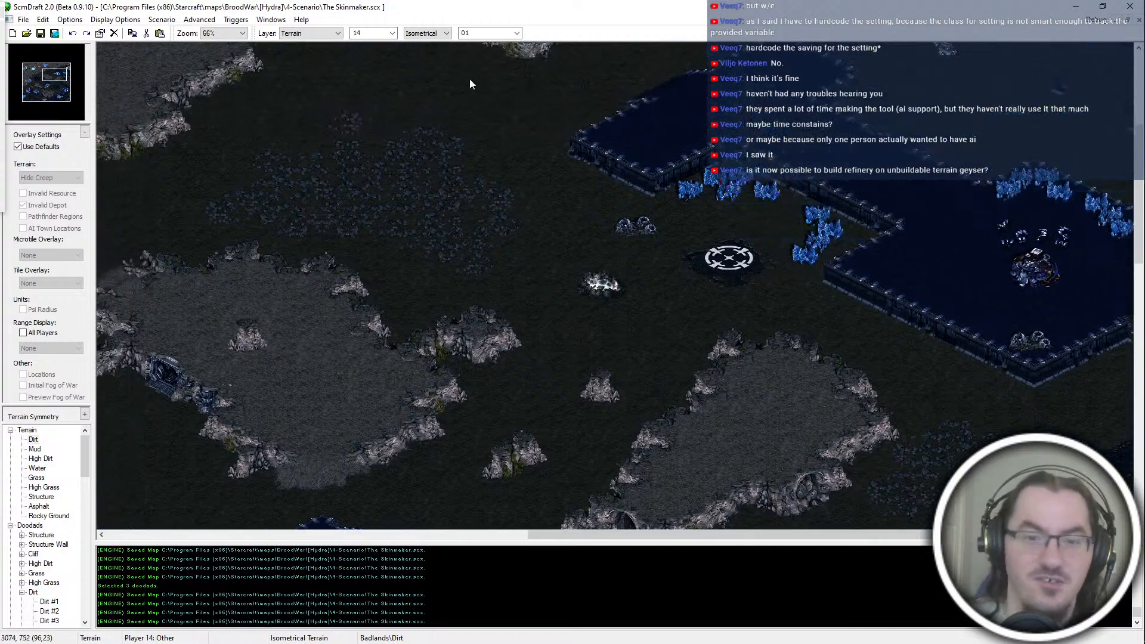
{"action": "middle_click_drag", "start_coordinate": [470, 78], "coordinate": [440, 45]}
{"action": "middle_click_drag", "start_coordinate": [481, 209], "coordinate": [227, 258]}
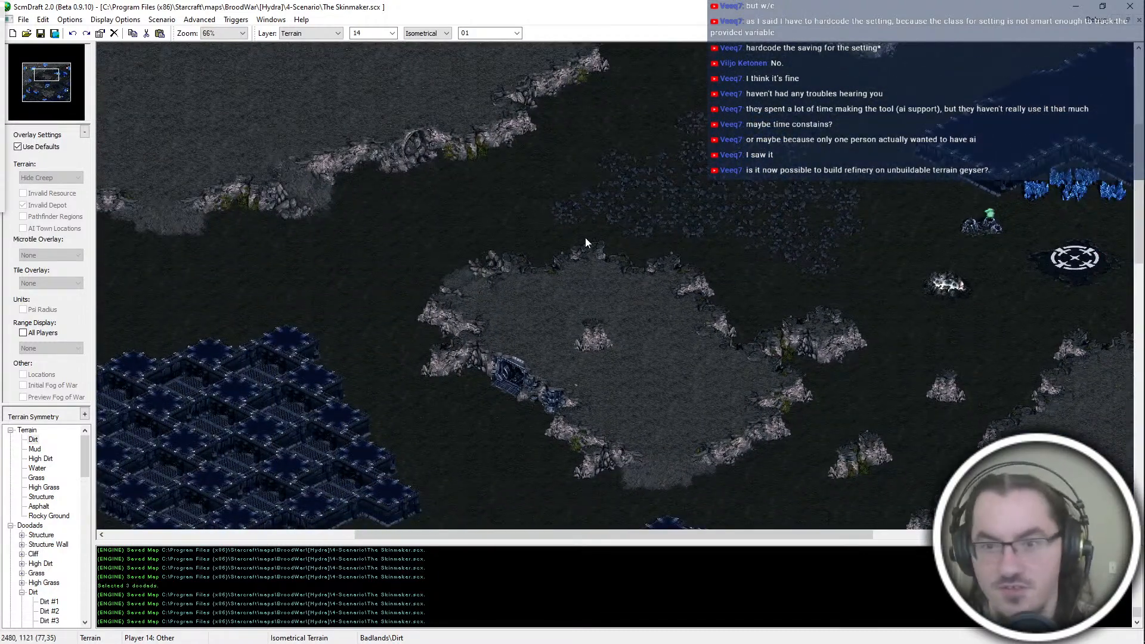
{"action": "middle_click_drag", "start_coordinate": [474, 185], "coordinate": [677, 341]}
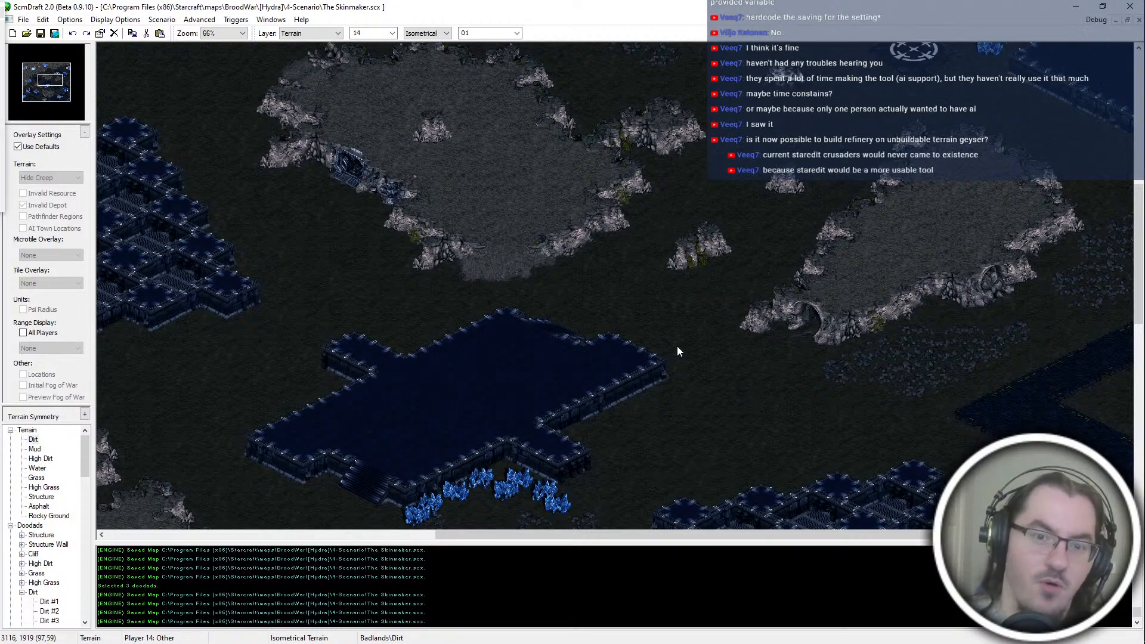
{"action": "middle_click_drag", "start_coordinate": [664, 353], "coordinate": [661, 179]}
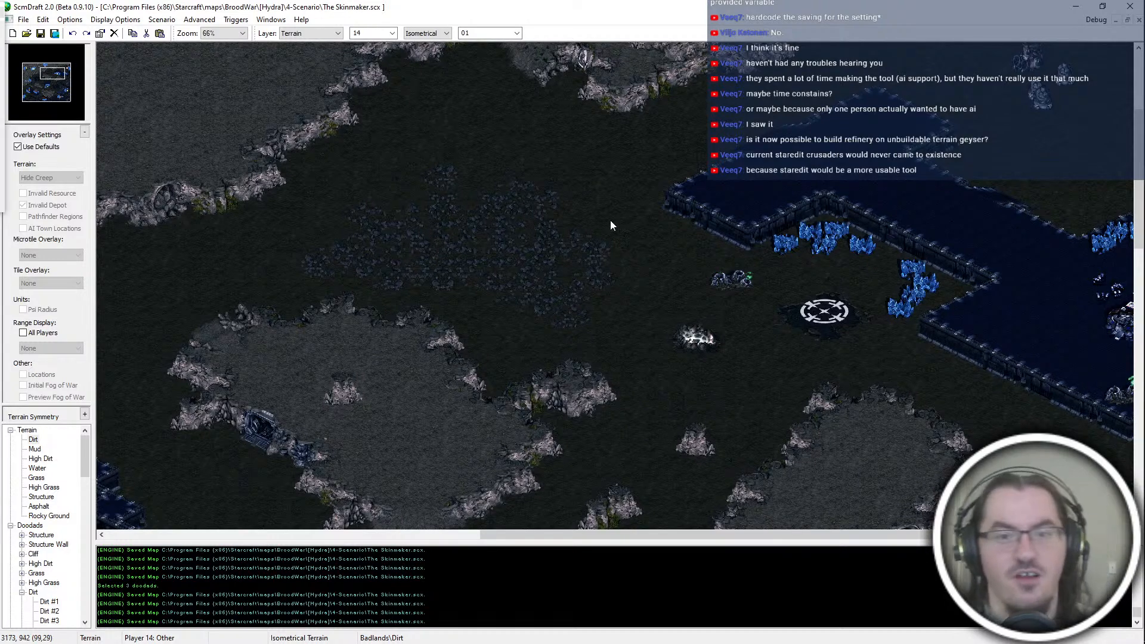
Step: Examine the long structure platform beside the white start location, including its mineral lines and surrounding dirt paths
{"action": "key", "text": "Right"}
{"action": "key", "text": "Up"}
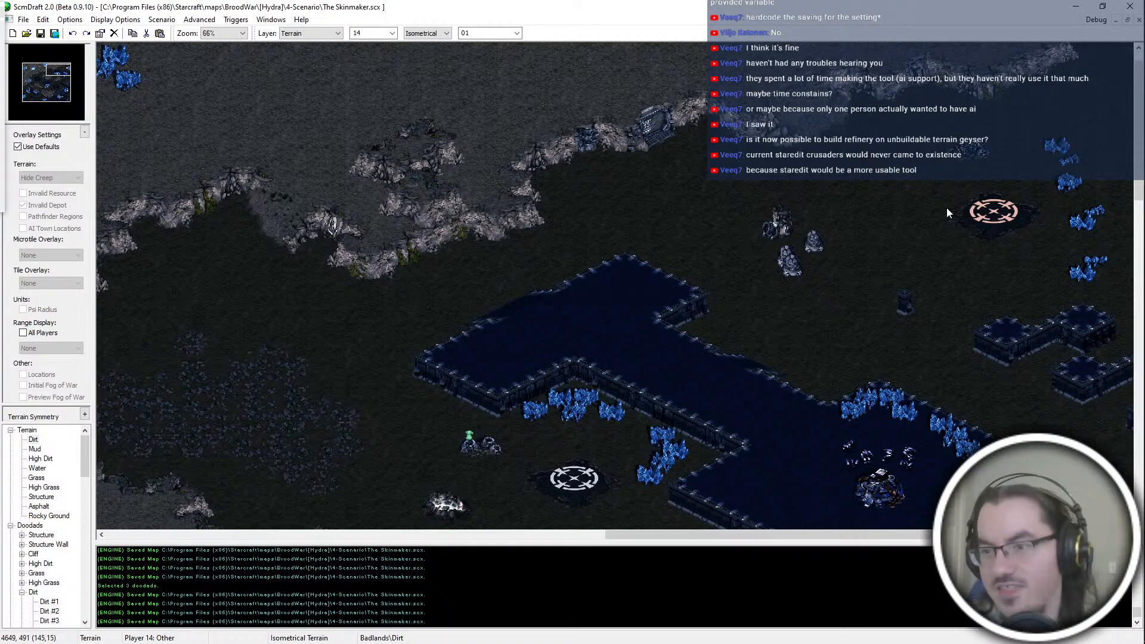
{"action": "left_click_drag", "start_coordinate": [893, 101], "coordinate": [1105, 314]}
{"action": "scroll", "coordinate": [949, 392], "scroll_direction": "down", "scroll_amount": 3}
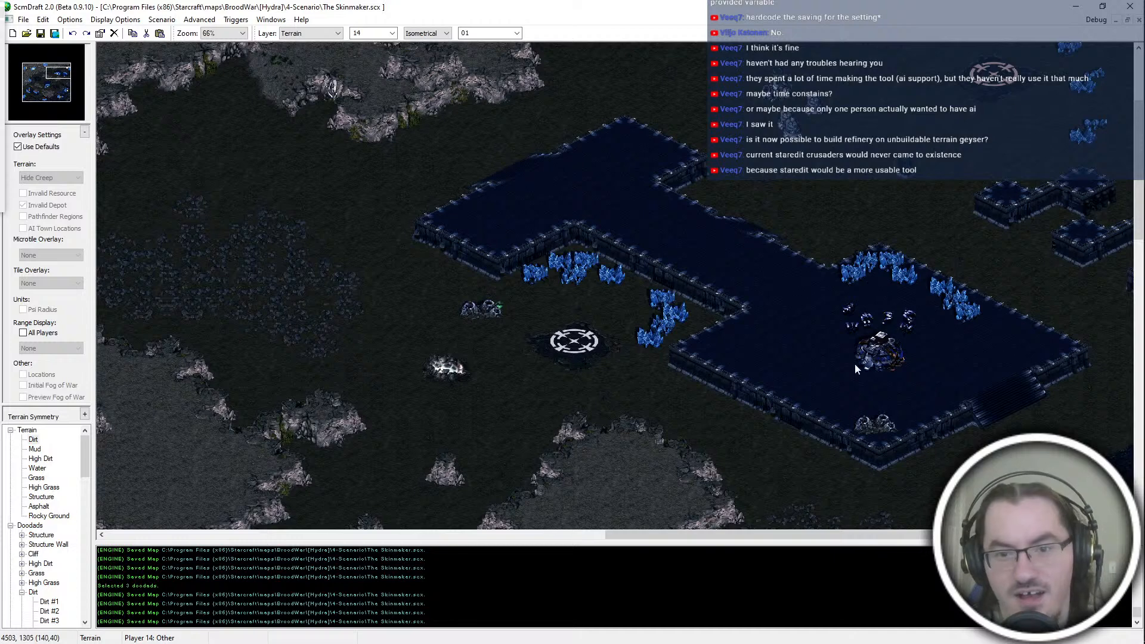
{"action": "left_click_drag", "start_coordinate": [753, 207], "coordinate": [1045, 435]}
{"action": "left_click_drag", "start_coordinate": [752, 231], "coordinate": [981, 394]}
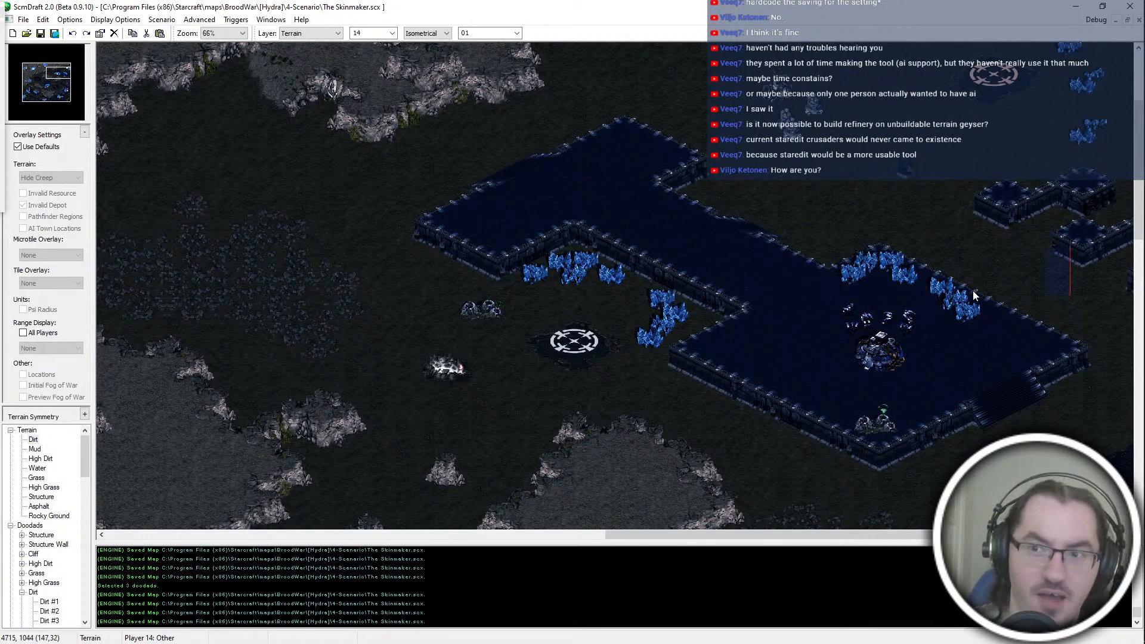
{"action": "scroll", "coordinate": [978, 226], "scroll_direction": "up", "scroll_amount": 2}
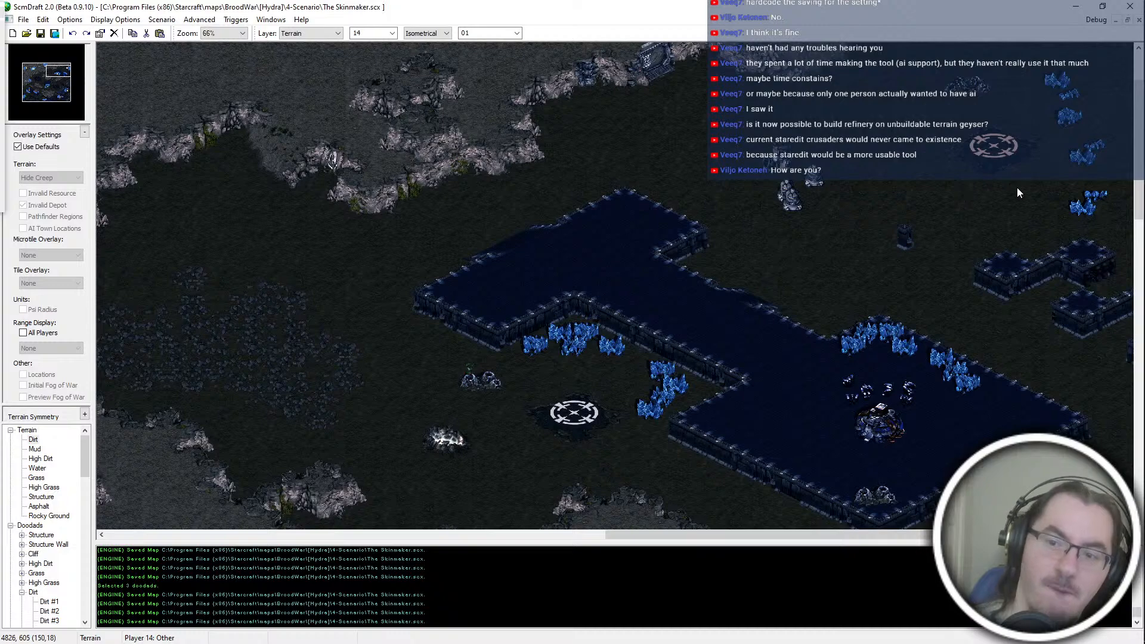
{"action": "left_click_drag", "start_coordinate": [777, 341], "coordinate": [1032, 531]}
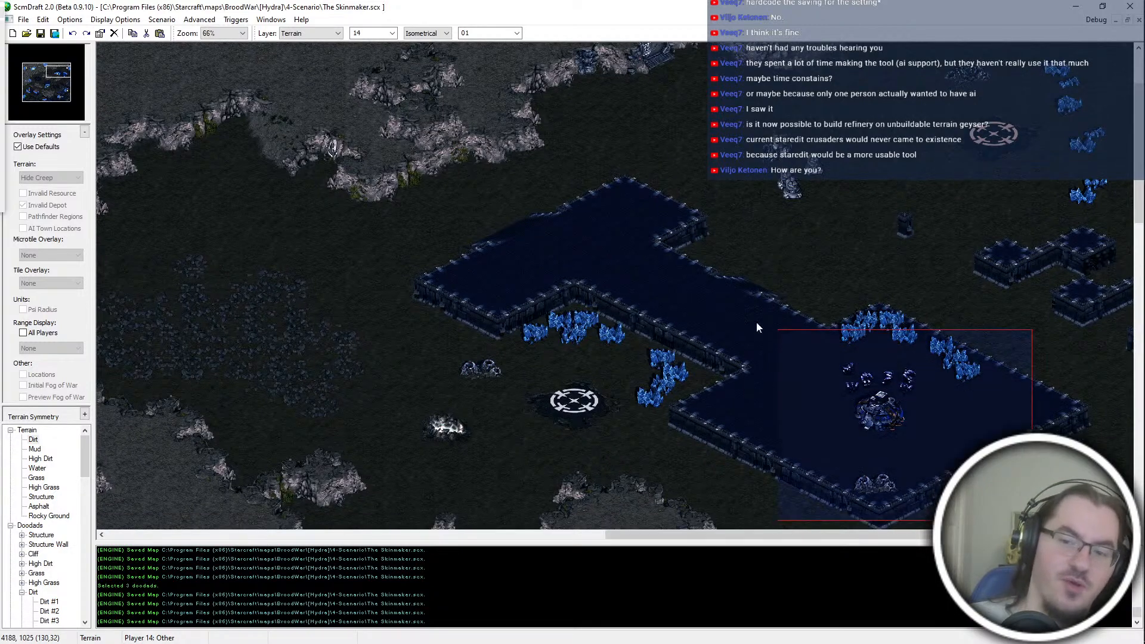
{"action": "scroll", "coordinate": [954, 275], "scroll_direction": "down", "scroll_amount": 3}
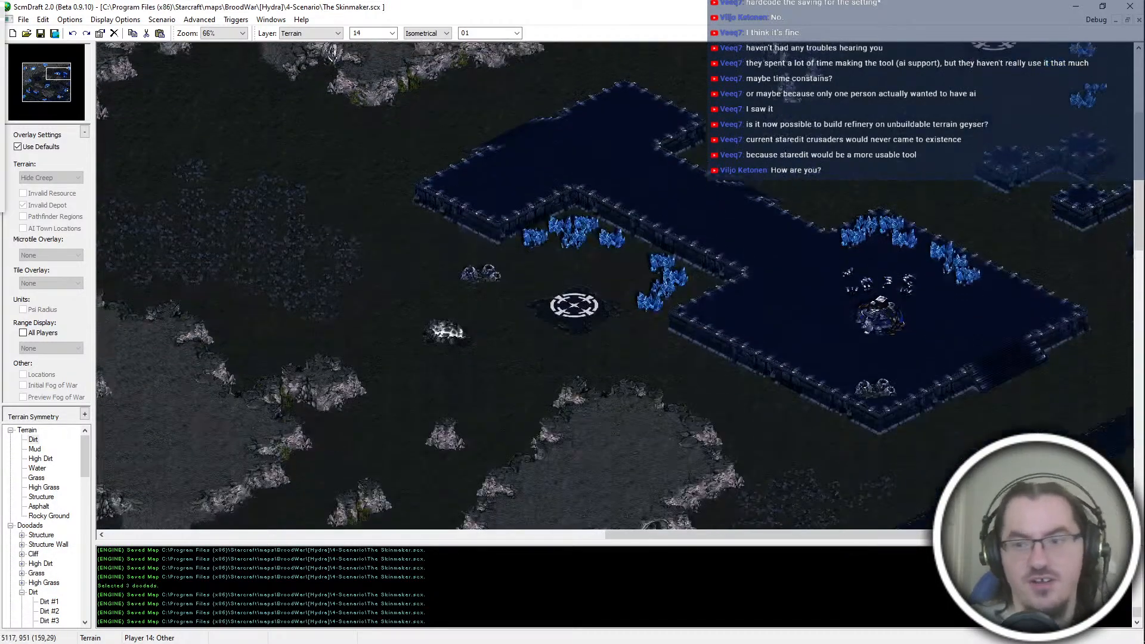
{"action": "scroll", "coordinate": [1095, 206], "scroll_direction": "up", "scroll_amount": 6}
{"action": "left_click_drag", "start_coordinate": [902, 127], "coordinate": [1105, 316]}
{"action": "scroll", "coordinate": [901, 385], "scroll_direction": "down", "scroll_amount": 2}
{"action": "left_click_drag", "start_coordinate": [714, 248], "coordinate": [957, 588]}
Step: Examine the large southern plateau and the structure platform holding the orange start location
{"action": "left_click", "coordinate": [39, 96]}
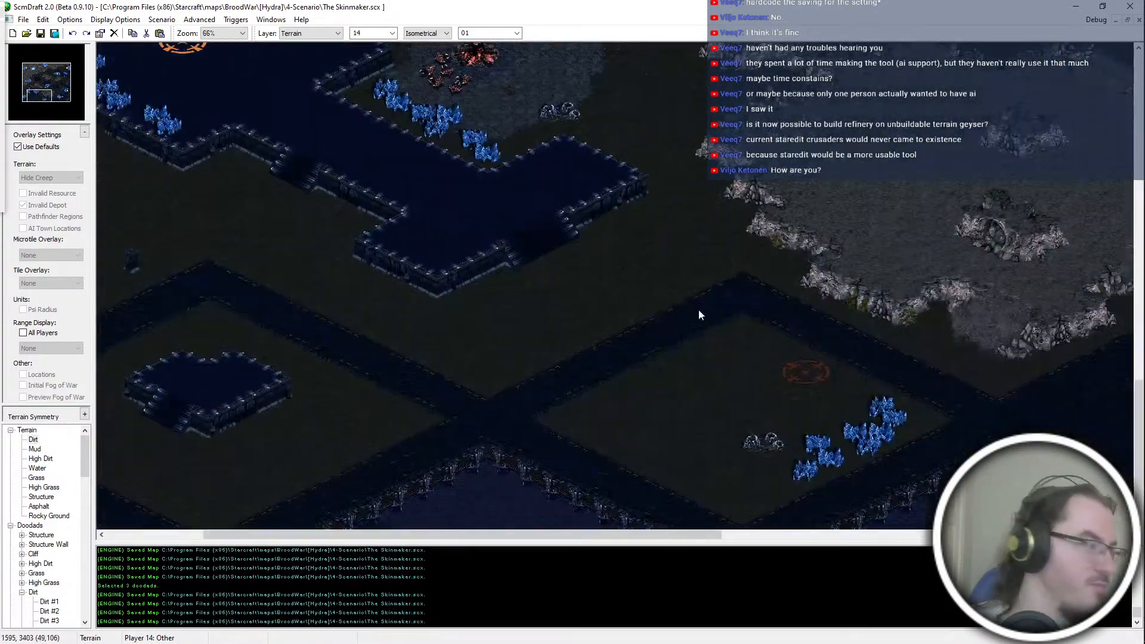
{"action": "key", "text": "Up"}
{"action": "key", "text": "Right"}
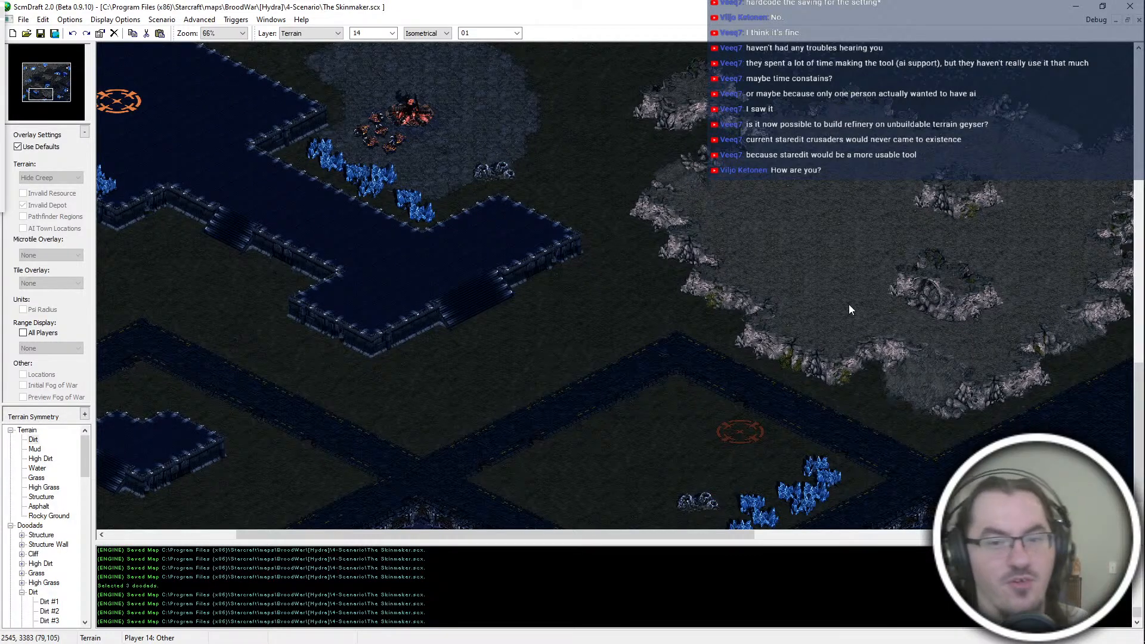
{"action": "middle_click_drag", "start_coordinate": [846, 249], "coordinate": [780, 362]}
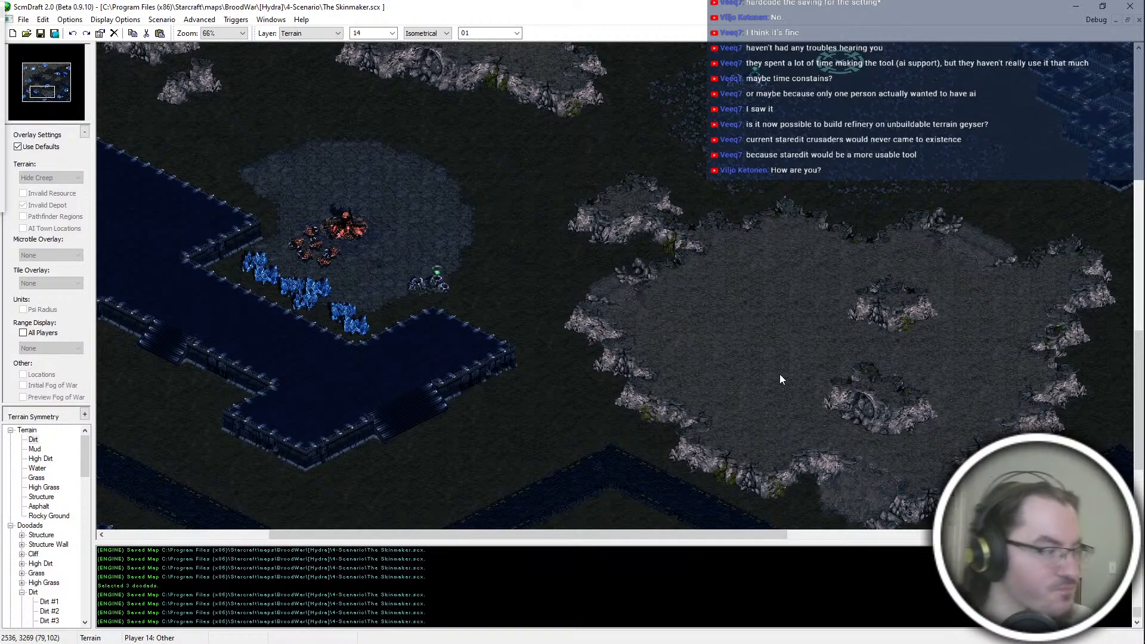
{"action": "middle_click_drag", "start_coordinate": [751, 370], "coordinate": [936, 446]}
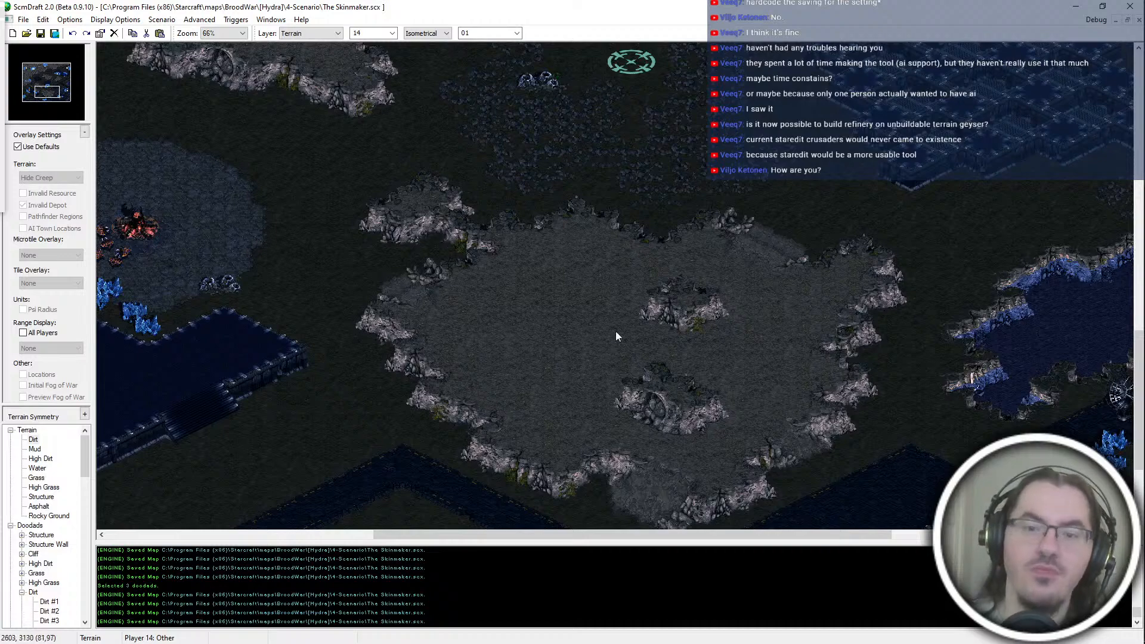
{"action": "middle_click_drag", "start_coordinate": [575, 299], "coordinate": [882, 290]}
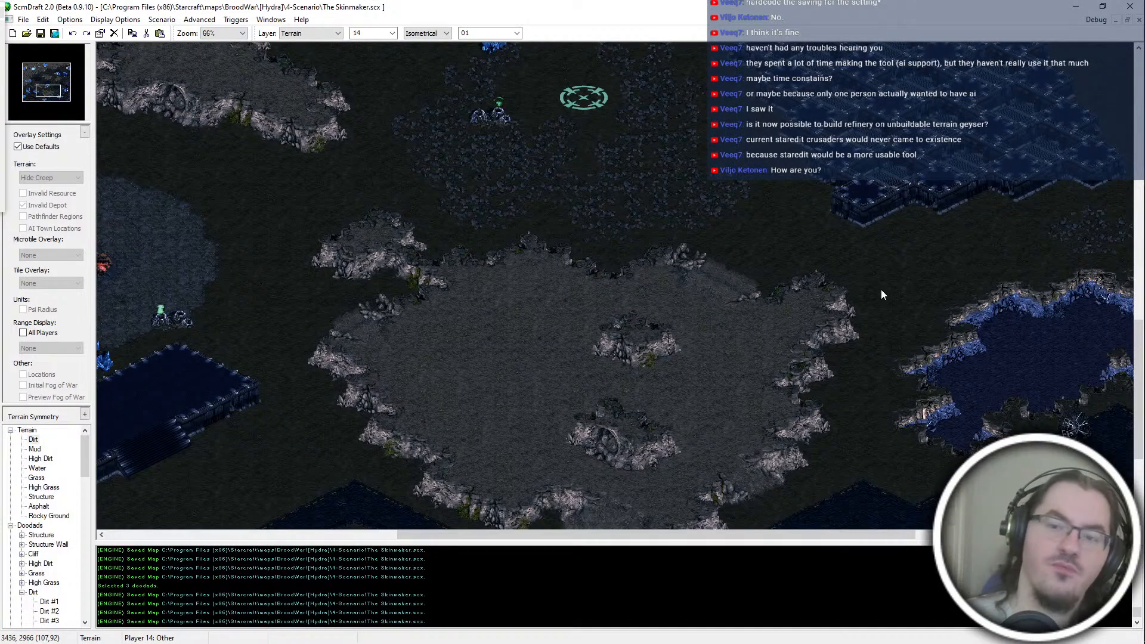
{"action": "left_click", "coordinate": [442, 36]}
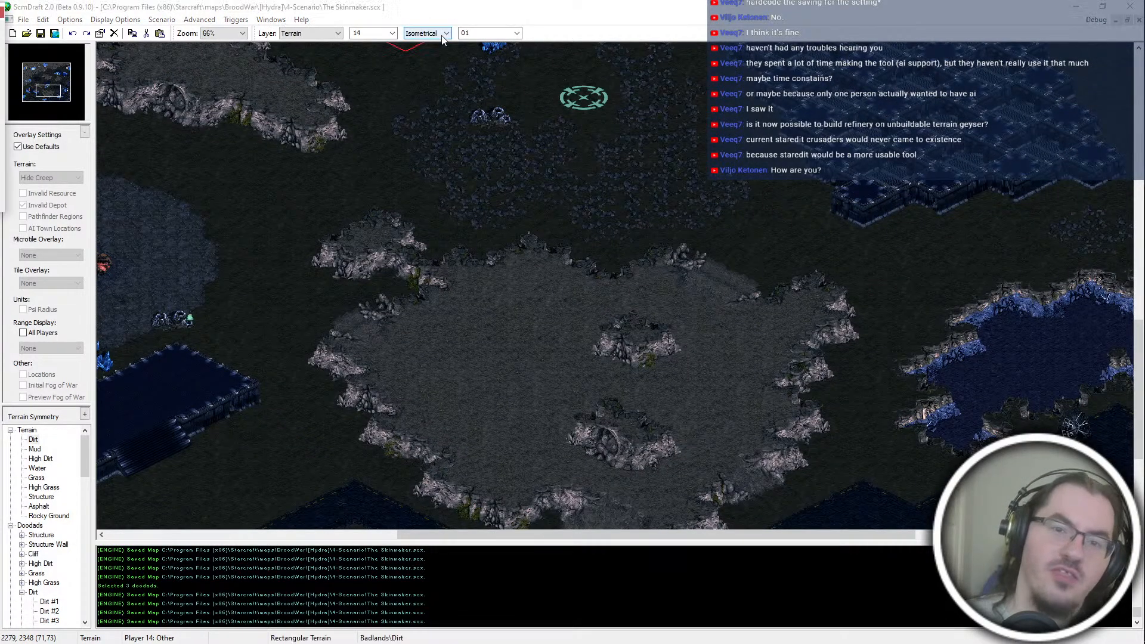
{"action": "middle_click_drag", "start_coordinate": [399, 253], "coordinate": [223, 441]}
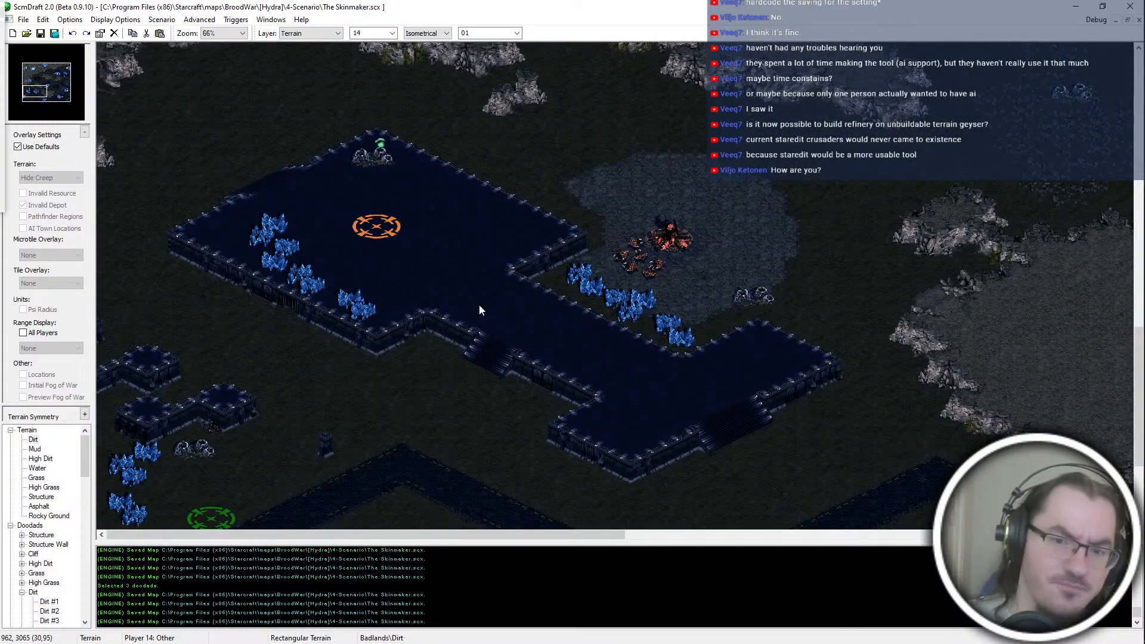
Step: Examine the route from the orange start platform past the teal start location to the central structure platform and plateaus
{"action": "middle_click_drag", "start_coordinate": [427, 246], "coordinate": [1044, 158]}
{"action": "middle_click_drag", "start_coordinate": [695, 264], "coordinate": [816, 108]}
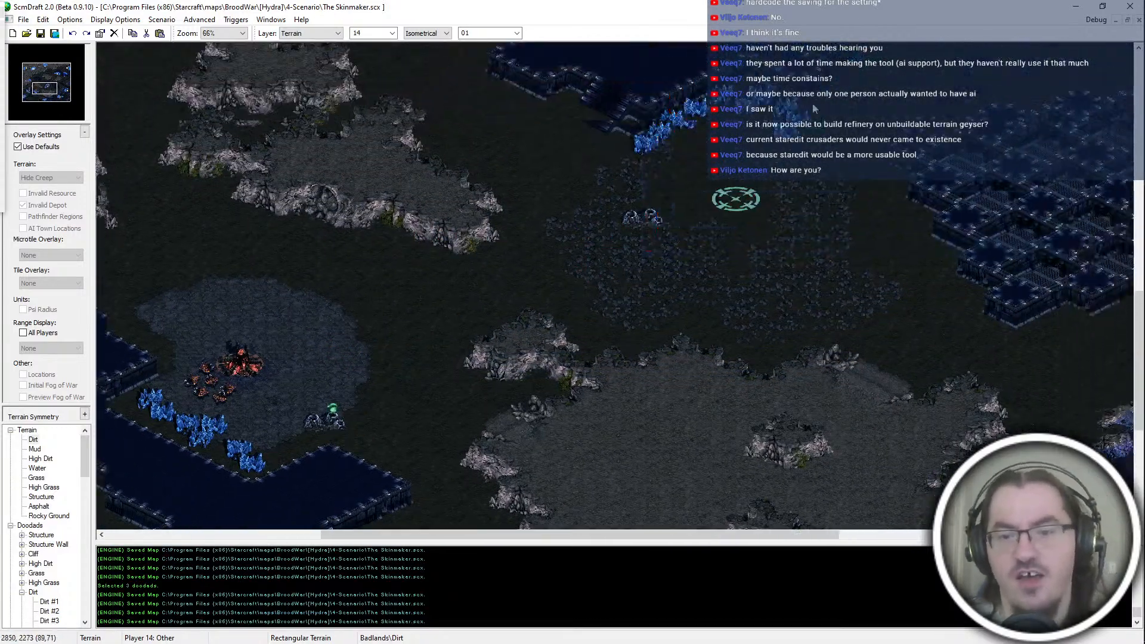
{"action": "middle_click_drag", "start_coordinate": [699, 315], "coordinate": [853, 100]}
{"action": "middle_click_drag", "start_coordinate": [766, 248], "coordinate": [935, 0]}
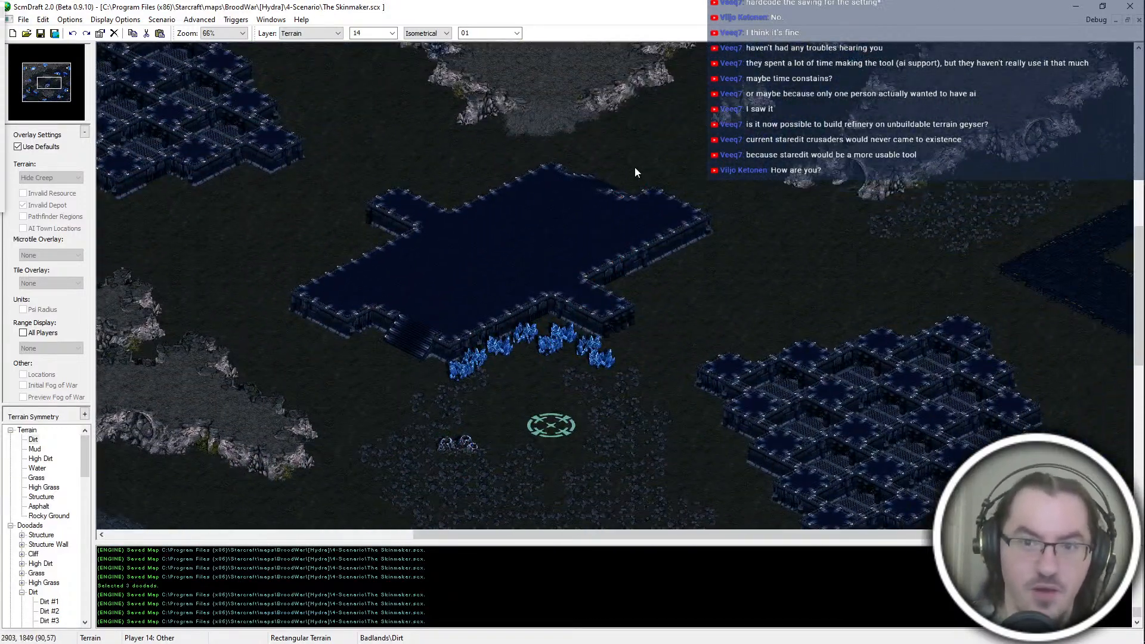
{"action": "middle_click_drag", "start_coordinate": [654, 191], "coordinate": [632, 120]}
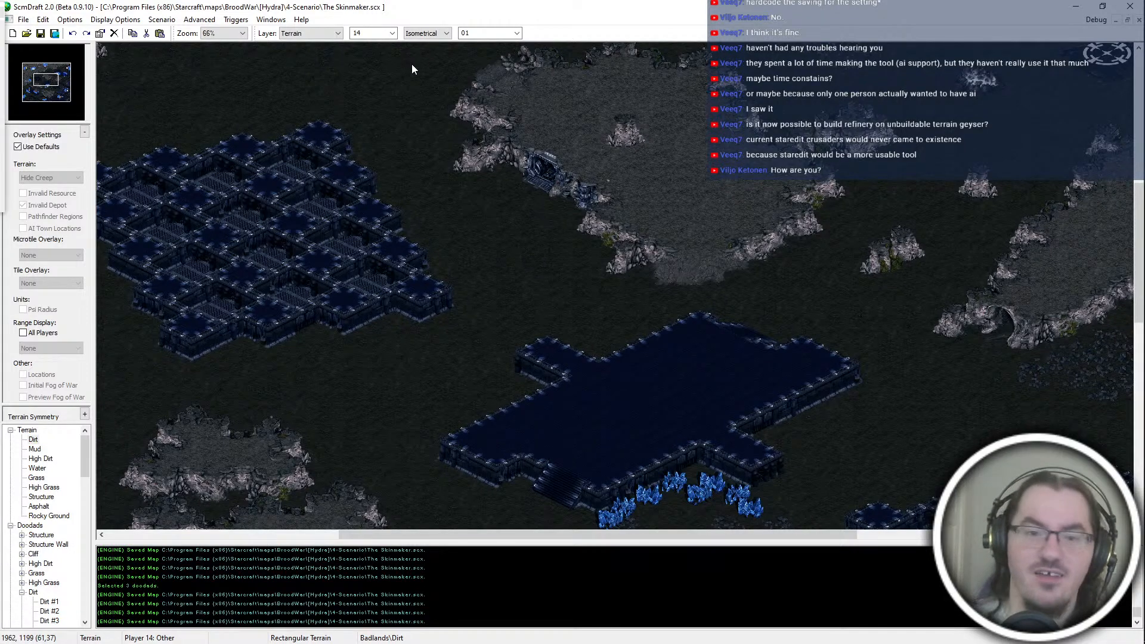
{"action": "middle_click_drag", "start_coordinate": [540, 382], "coordinate": [500, 228]}
{"action": "middle_click_drag", "start_coordinate": [547, 375], "coordinate": [690, 367]}
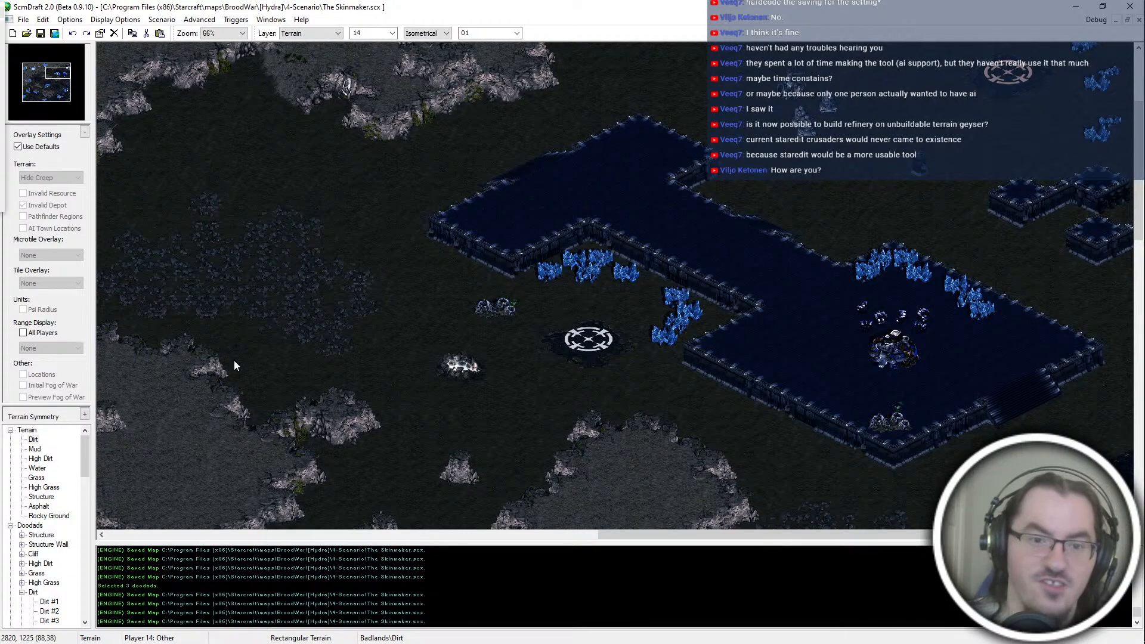
Step: Examine the paths from the white start location around the central plateaus to the blue start location's western high ground
{"action": "key", "text": "Right"}
{"action": "key", "text": "Down"}
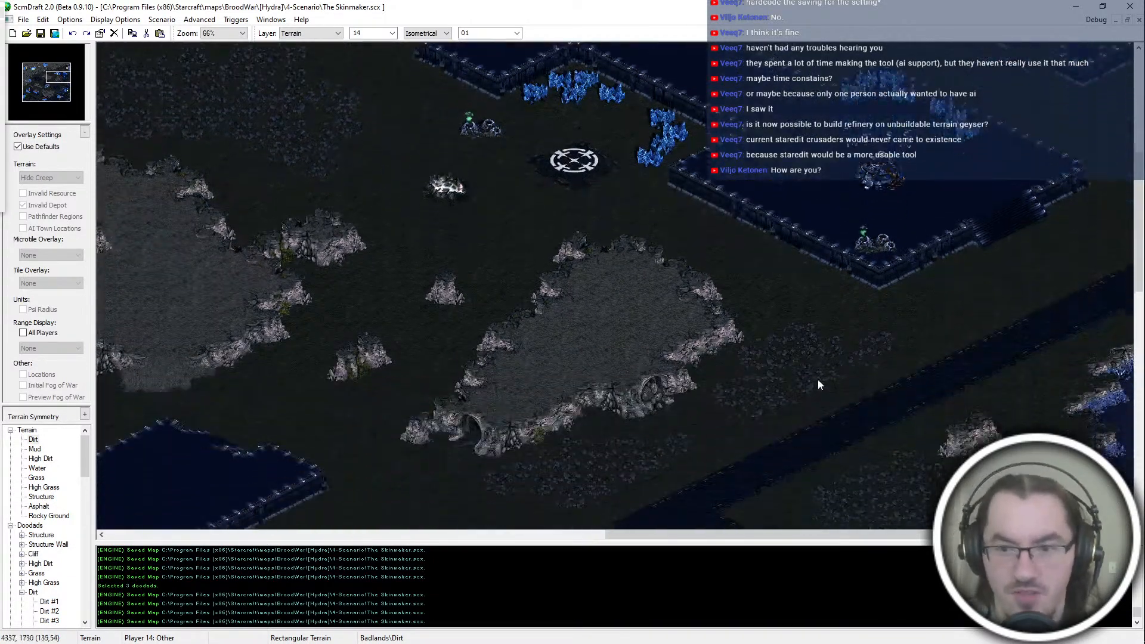
{"action": "key", "text": "Left"}
{"action": "key", "text": "Down"}
{"action": "key", "text": "Left"}
{"action": "key", "text": "Up"}
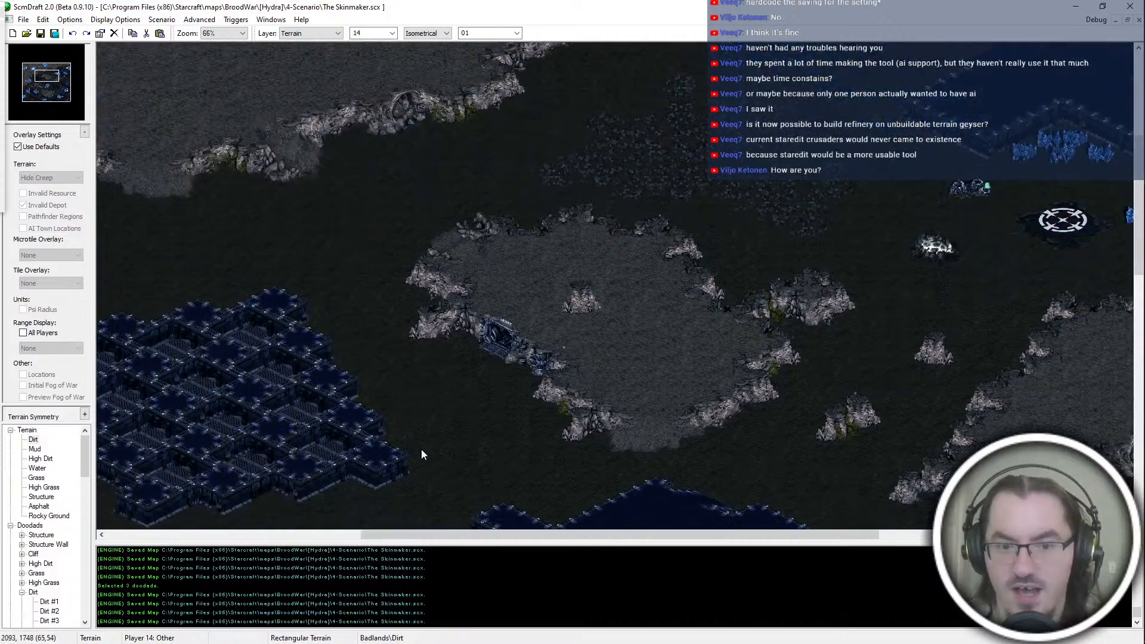
{"action": "middle_click_drag", "start_coordinate": [399, 273], "coordinate": [499, 466]}
{"action": "middle_click_drag", "start_coordinate": [646, 348], "coordinate": [392, 401]}
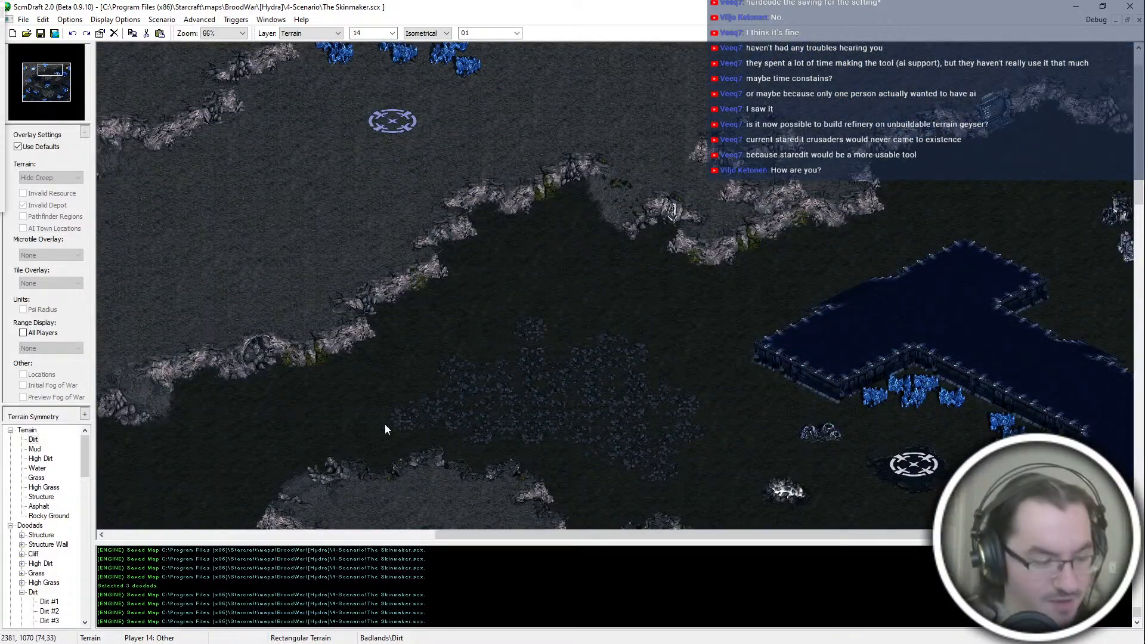
{"action": "middle_click_drag", "start_coordinate": [235, 461], "coordinate": [567, 357]}
{"action": "middle_click_drag", "start_coordinate": [160, 502], "coordinate": [460, 318]}
{"action": "middle_click_drag", "start_coordinate": [488, 422], "coordinate": [562, 340]}
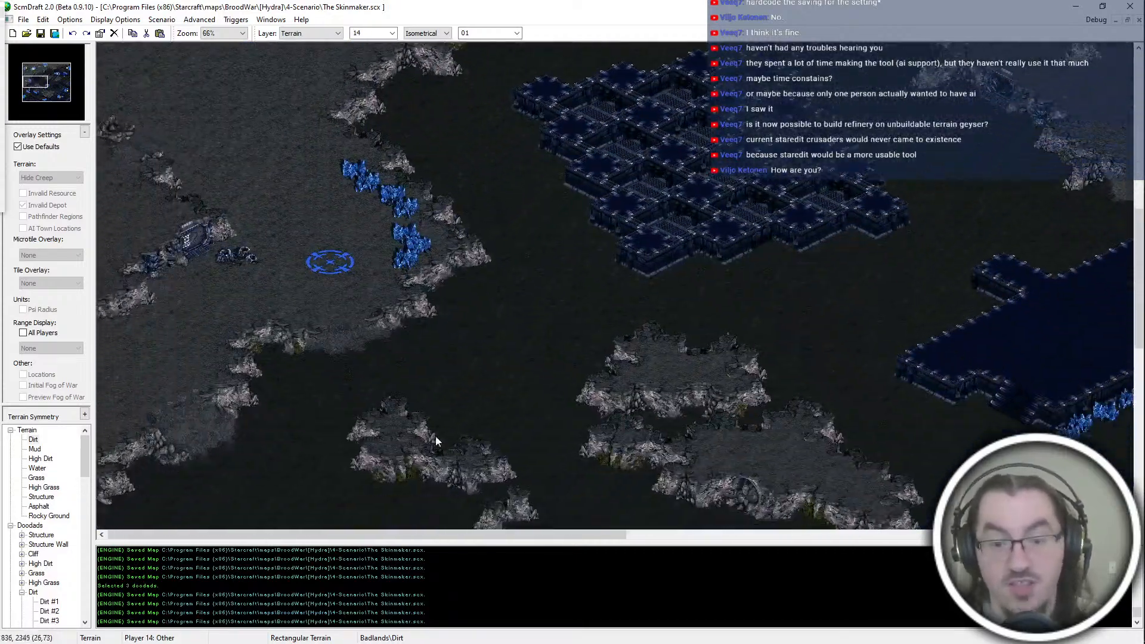
Step: Examine the terrain from the small western plateaus across the large southern plateau and up the eastern side to the white start location
{"action": "middle_click_drag", "start_coordinate": [407, 435], "coordinate": [349, 342]}
{"action": "key", "text": "Down"}
{"action": "key", "text": "Right"}
{"action": "key", "text": "Right"}
{"action": "key", "text": "Down"}
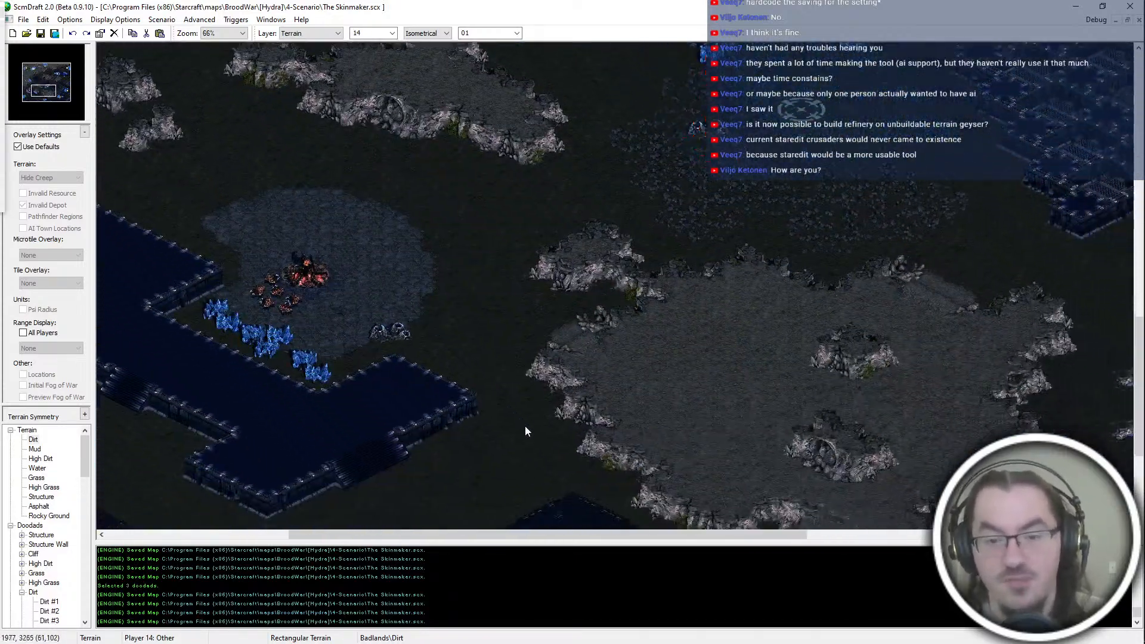
{"action": "key", "text": "Up"}
{"action": "key", "text": "Right"}
{"action": "key", "text": "Up"}
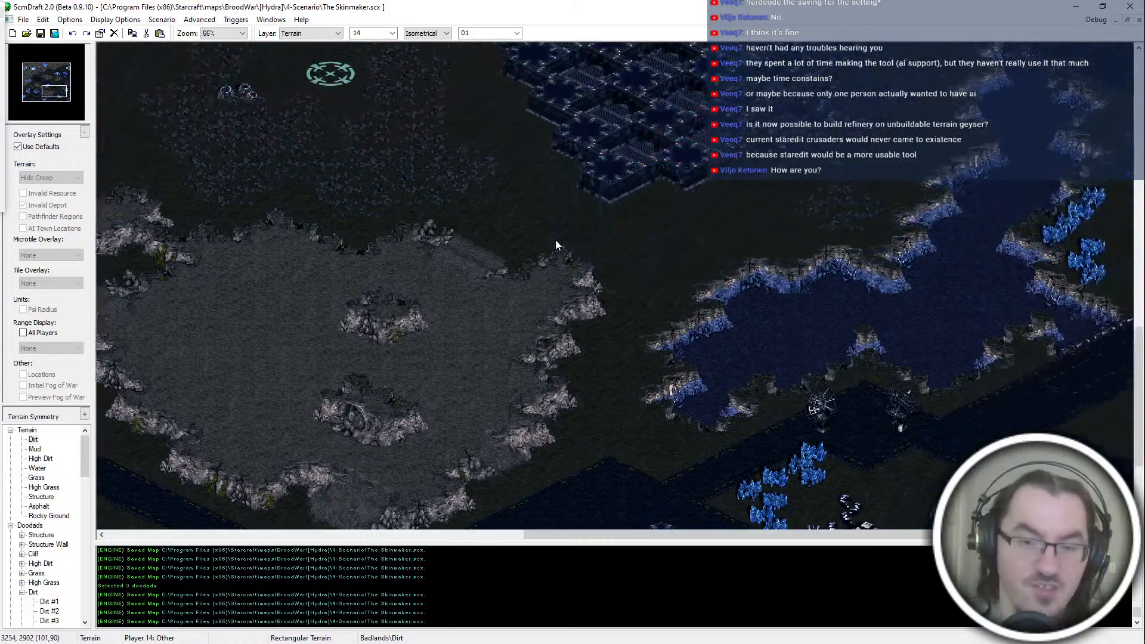
{"action": "key", "text": "Left"}
{"action": "key", "text": "Right"}
{"action": "key", "text": "Up"}
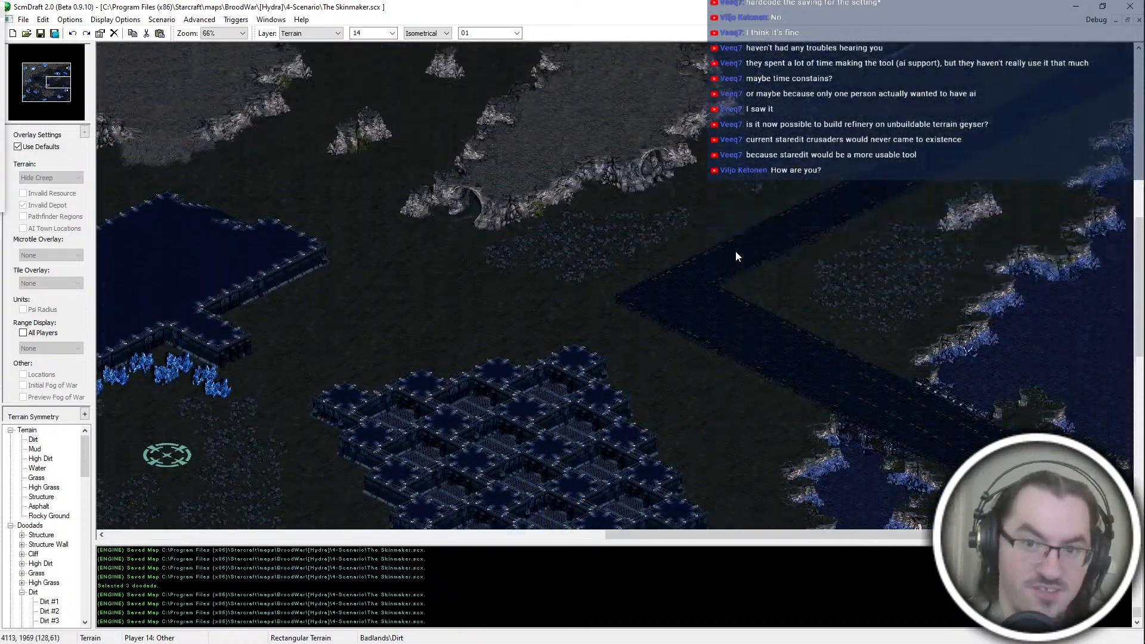
{"action": "key", "text": "Up"}
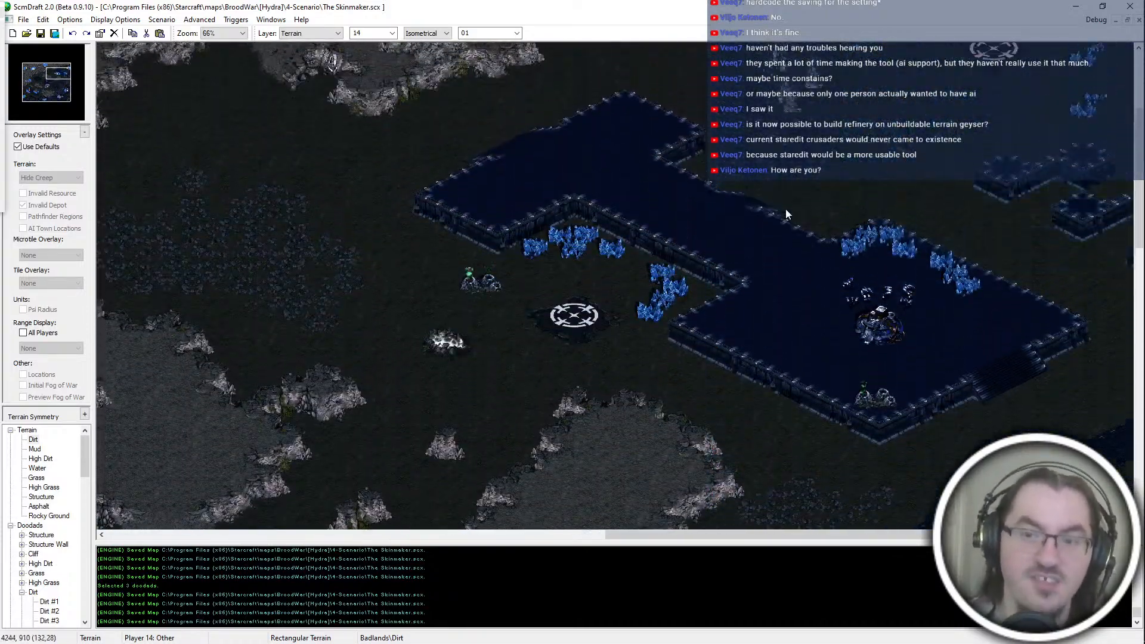
Step: Examine the dirt paths from the white start location down between the central plateaus to the teal start location
{"action": "key", "text": "Down"}
{"action": "key", "text": "Up"}
{"action": "key", "text": "Left"}
{"action": "key", "text": "Down"}
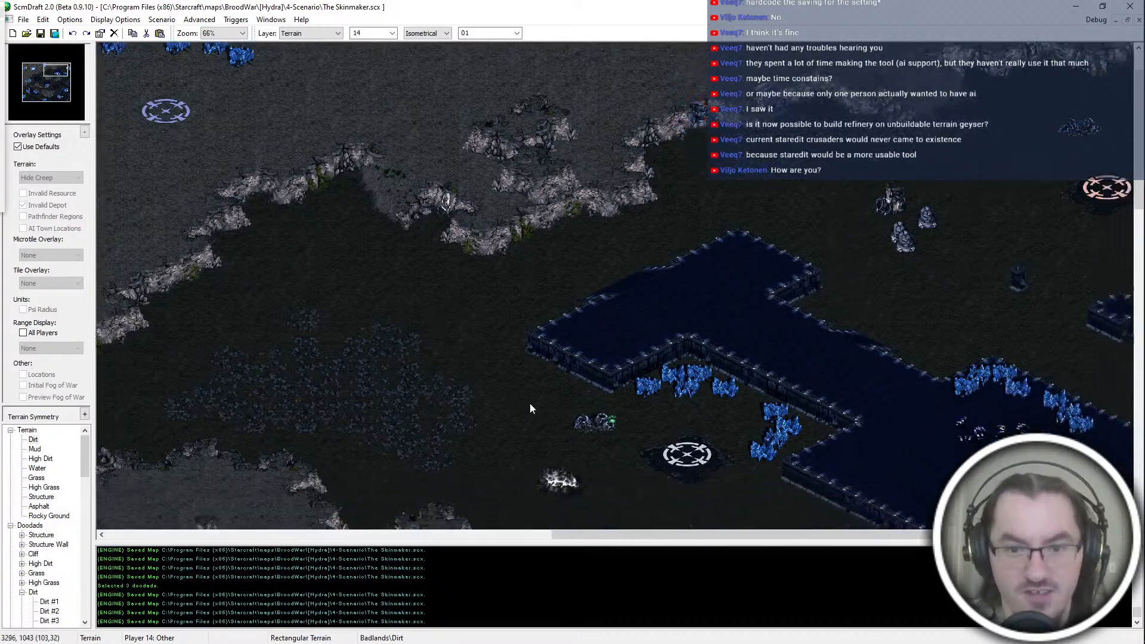
{"action": "key", "text": "Down"}
{"action": "key", "text": "Right"}
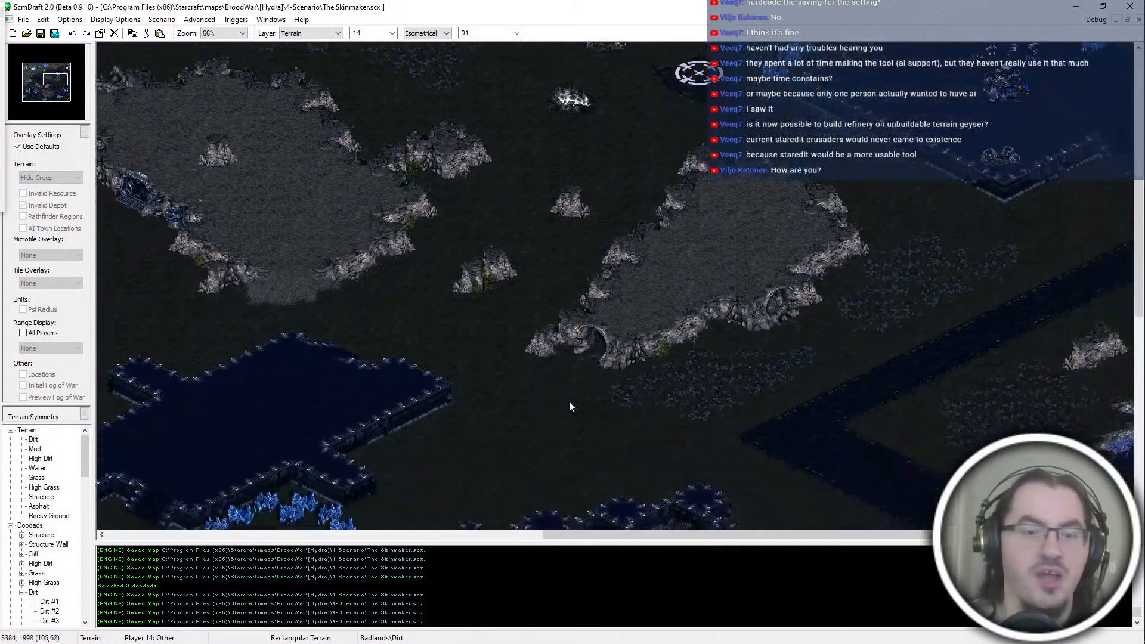
{"action": "key", "text": "Left"}
{"action": "key", "text": "Down"}
{"action": "key", "text": "Left"}
{"action": "key", "text": "Down"}
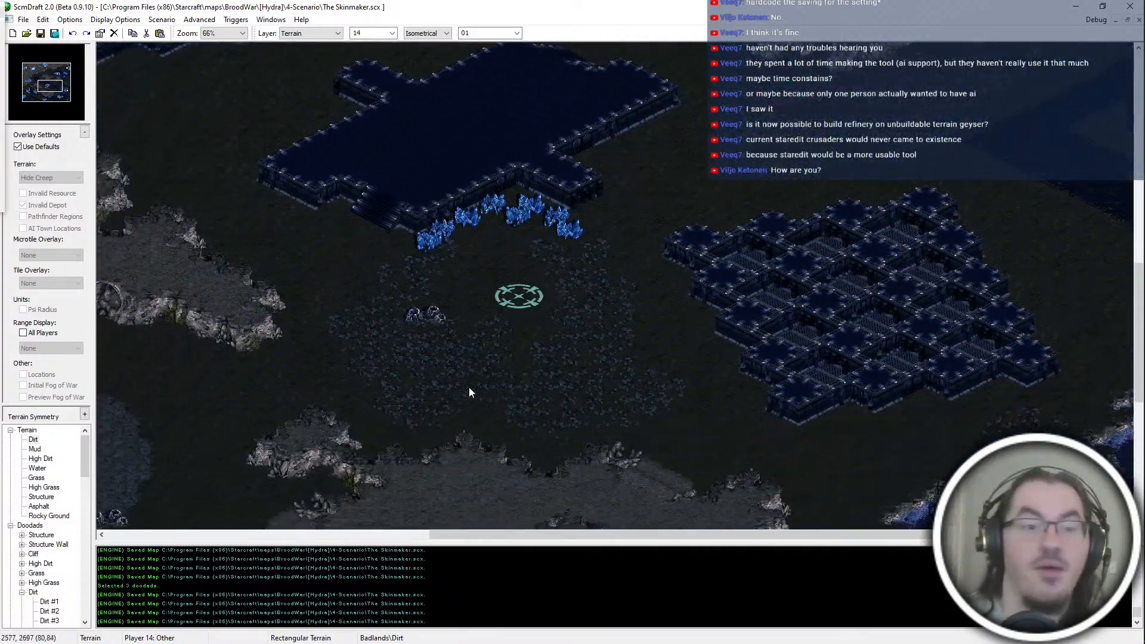
Step: Examine the western grid-shaped structure platform, the rocky plateaus below it, and the ramp on the large southern plateau
{"action": "key", "text": "Up"}
{"action": "key", "text": "Left"}
{"action": "key", "text": "Up"}
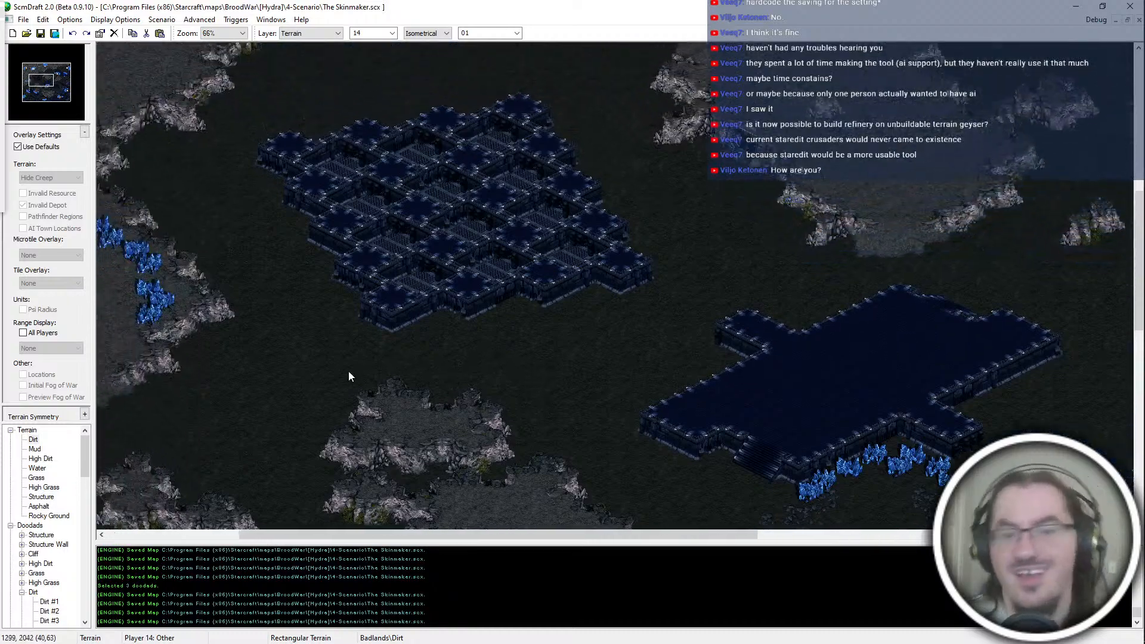
{"action": "key", "text": "Down"}
{"action": "key", "text": "Up"}
{"action": "key", "text": "Down"}
{"action": "key", "text": "Down"}
{"action": "key", "text": "Right"}
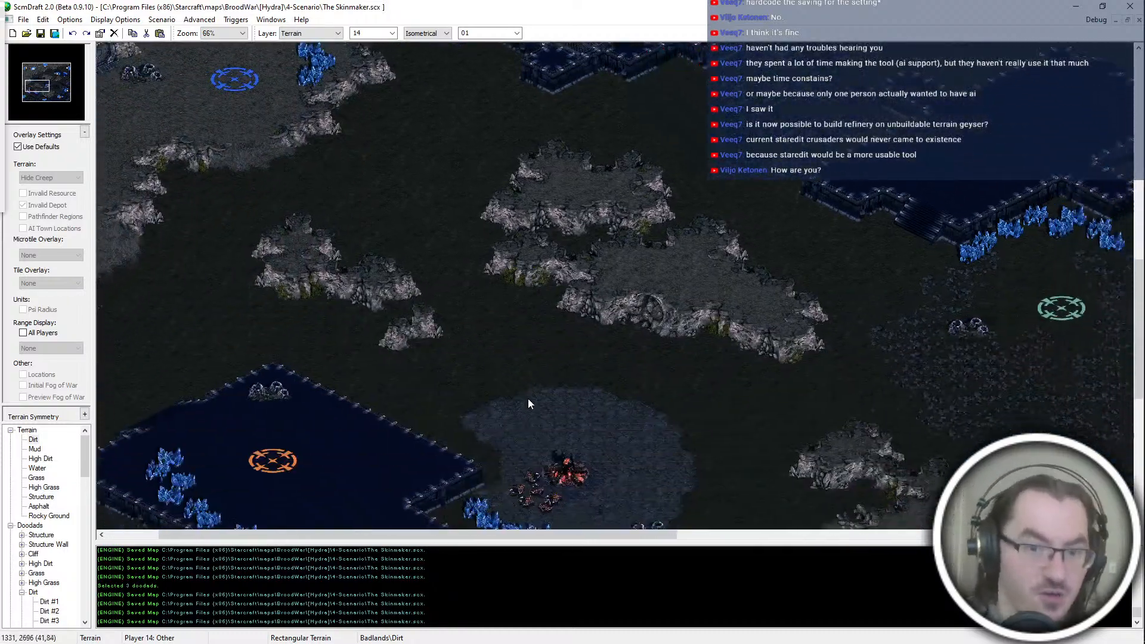
{"action": "key", "text": "Right"}
{"action": "key", "text": "Down"}
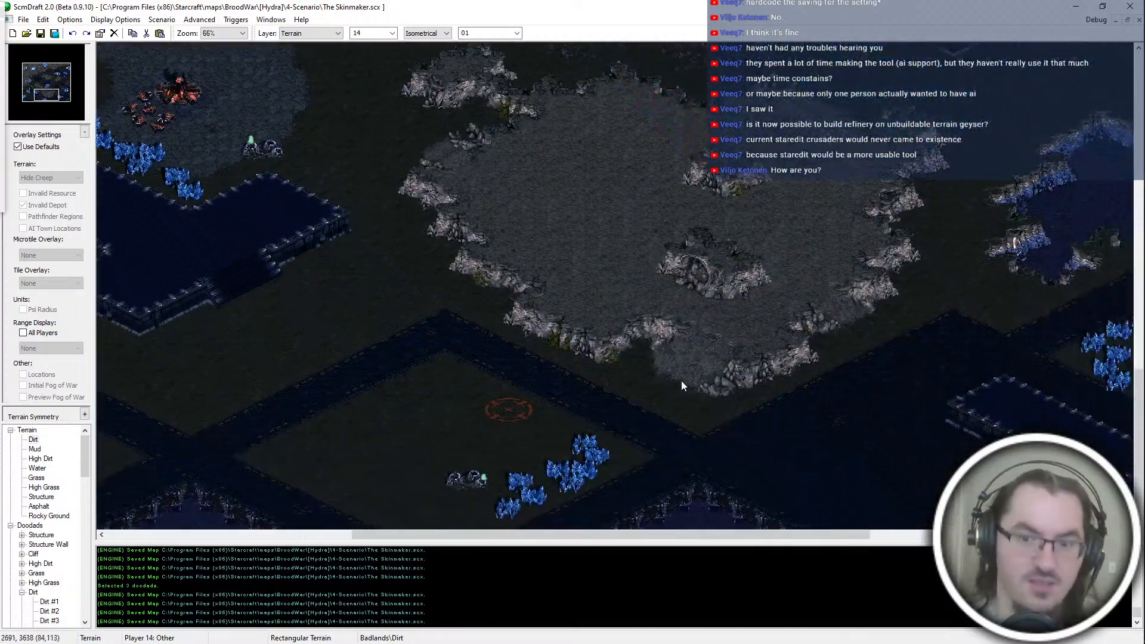
Step: Examine the terrain from the large southern plateau past the eastern grid-shaped platform and white start location to the yellow start location
{"action": "key", "text": "Up"}
{"action": "key", "text": "Up"}
{"action": "key", "text": "Right"}
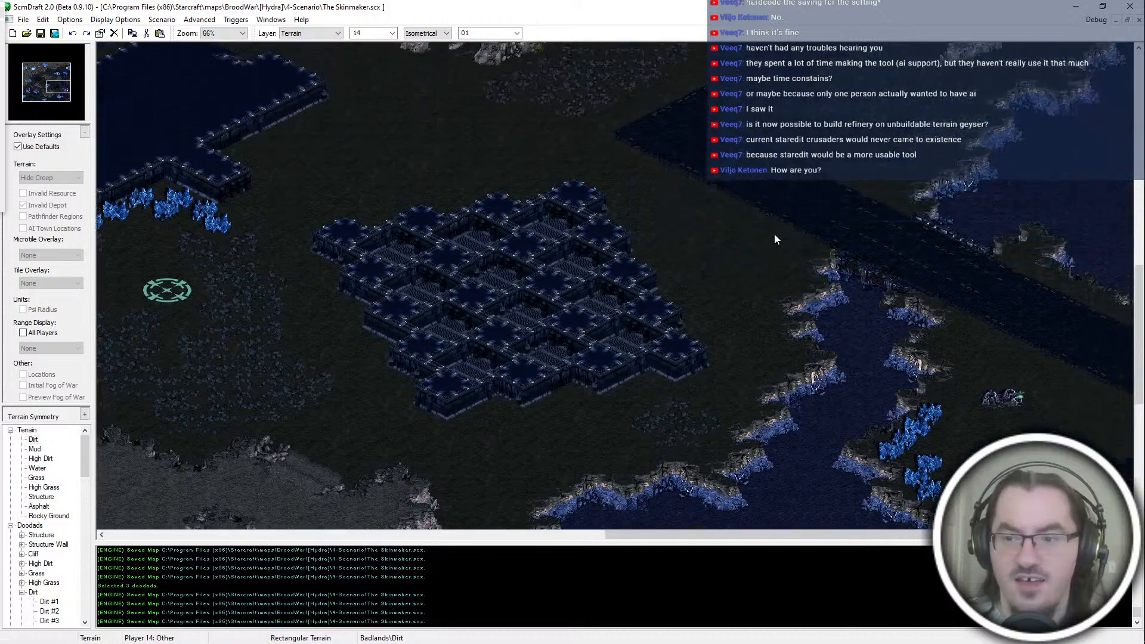
{"action": "key", "text": "Up"}
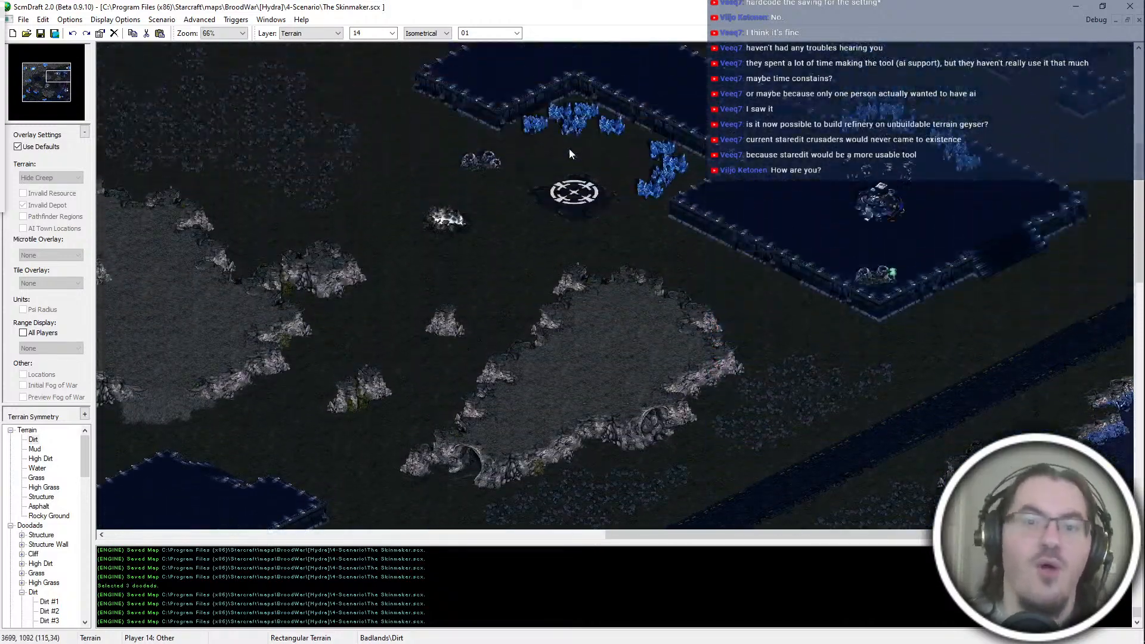
{"action": "key", "text": "Left"}
{"action": "key", "text": "Left"}
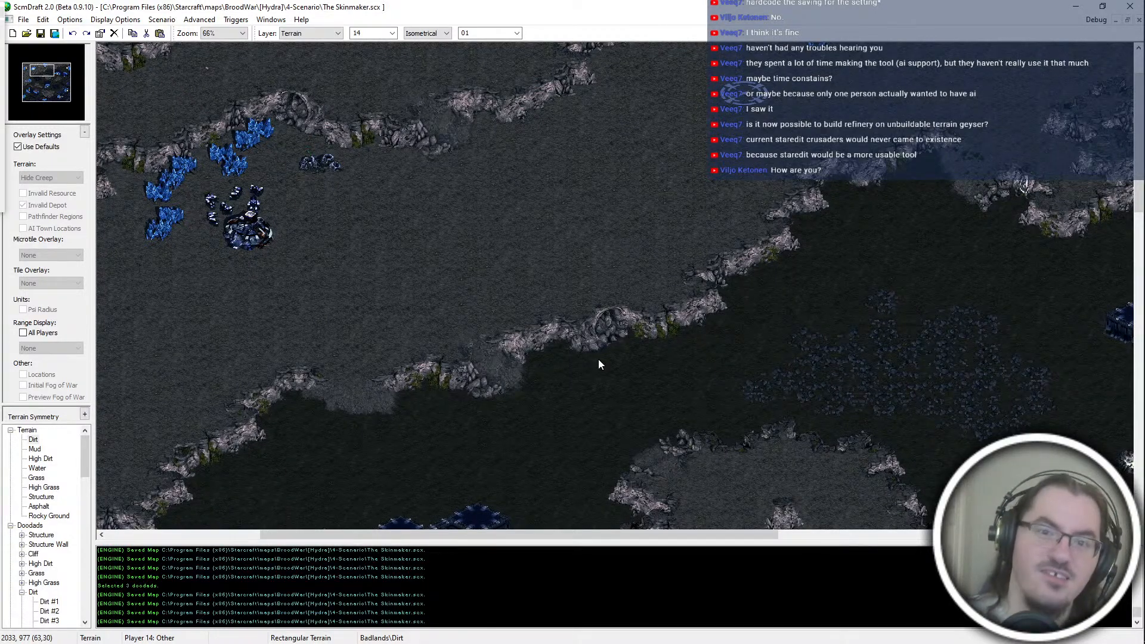
{"action": "key", "text": "Left"}
{"action": "key", "text": "Up"}
{"action": "key", "text": "Down"}
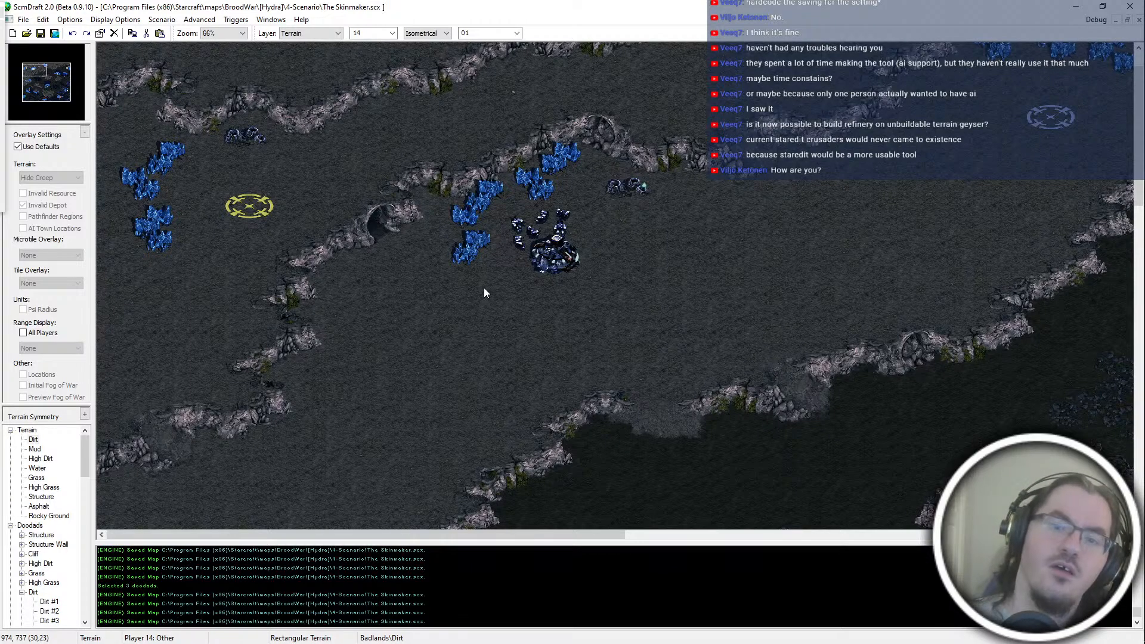
Step: Examine the western high ground from the yellow start location down to the blue start location and its southern slopes
{"action": "scroll", "coordinate": [435, 296], "scroll_direction": "down", "scroll_amount": 1}
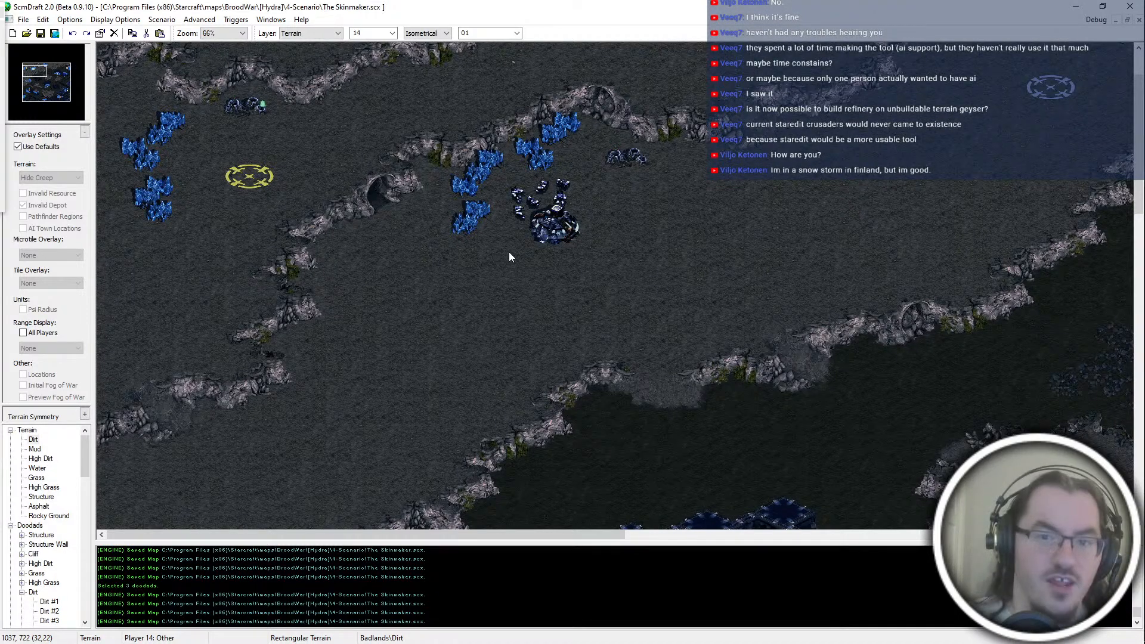
{"action": "middle_click_drag", "start_coordinate": [509, 252], "coordinate": [669, 102]}
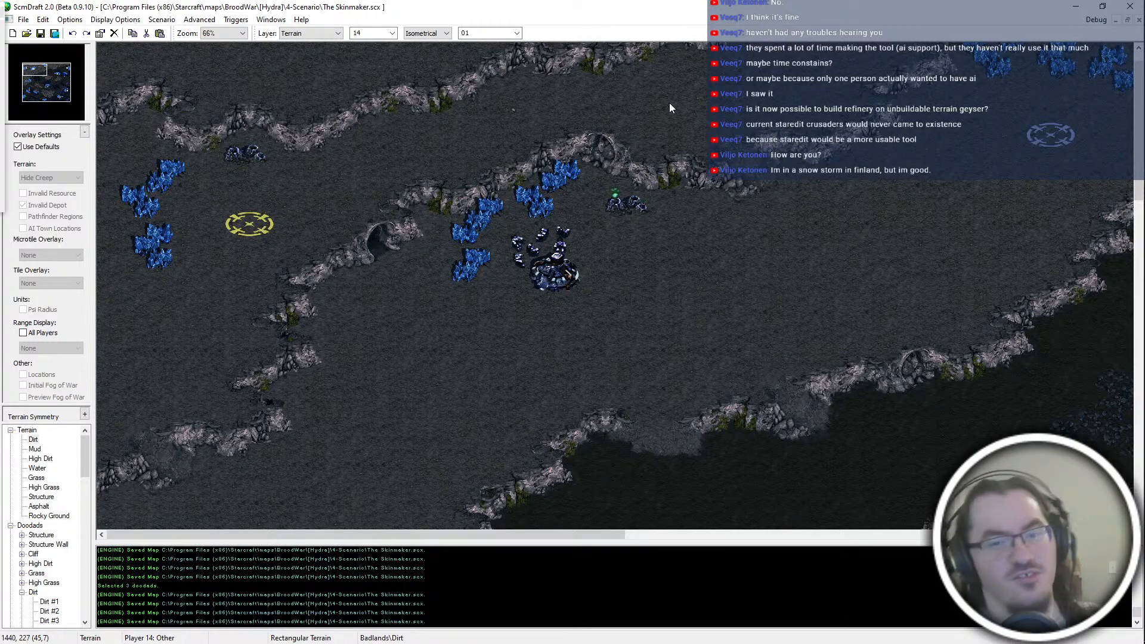
{"action": "scroll", "coordinate": [334, 403], "scroll_direction": "down", "scroll_amount": 3}
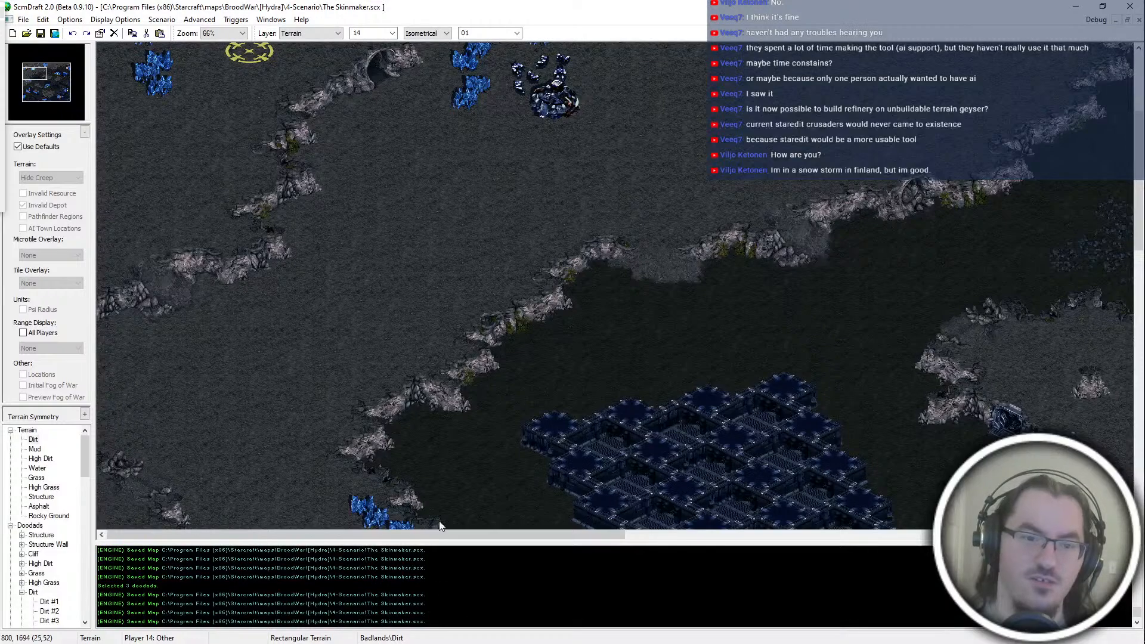
{"action": "scroll", "coordinate": [383, 296], "scroll_direction": "down", "scroll_amount": 6}
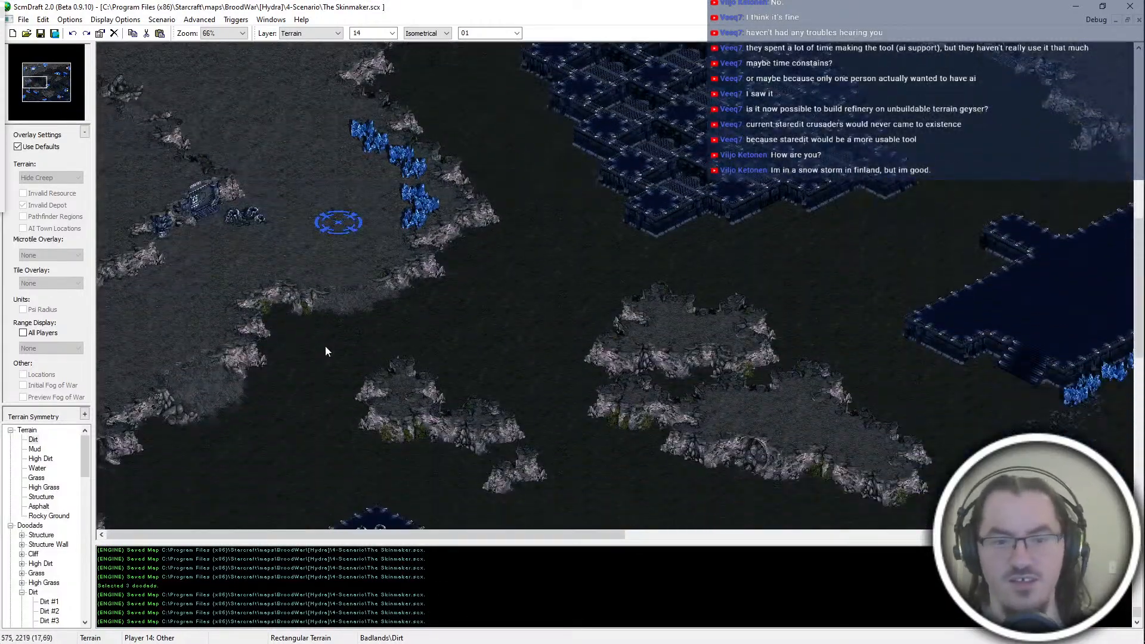
Step: Examine the northeastern terrain around the orange and white start locations, the structure platform and the slopes of the northern high ground
{"action": "key", "text": "Up"}
{"action": "key", "text": "Up"}
{"action": "key", "text": "Up"}
{"action": "key", "text": "Up"}
{"action": "key", "text": "Up"}
{"action": "key", "text": "Up"}
{"action": "key", "text": "Up"}
{"action": "key", "text": "Up"}
{"action": "key", "text": "Right"}
{"action": "key", "text": "Right"}
{"action": "key", "text": "Right"}
{"action": "key", "text": "Right"}
{"action": "key", "text": "Up"}
{"action": "key", "text": "Up"}
{"action": "key", "text": "Up"}
{"action": "key", "text": "Up"}
{"action": "key", "text": "Right"}
{"action": "key", "text": "Right"}
{"action": "key", "text": "Right"}
{"action": "key", "text": "Right"}
{"action": "key", "text": "Right"}
{"action": "key", "text": "Right"}
{"action": "key", "text": "Right"}
{"action": "key", "text": "Right"}
{"action": "key", "text": "Right"}
{"action": "key", "text": "Right"}
{"action": "key", "text": "Right"}
{"action": "key", "text": "Right"}
{"action": "key", "text": "Right"}
{"action": "key", "text": "Right"}
{"action": "key", "text": "Right"}
{"action": "key", "text": "Right"}
{"action": "key", "text": "Right"}
{"action": "key", "text": "Right"}
{"action": "key", "text": "Right"}
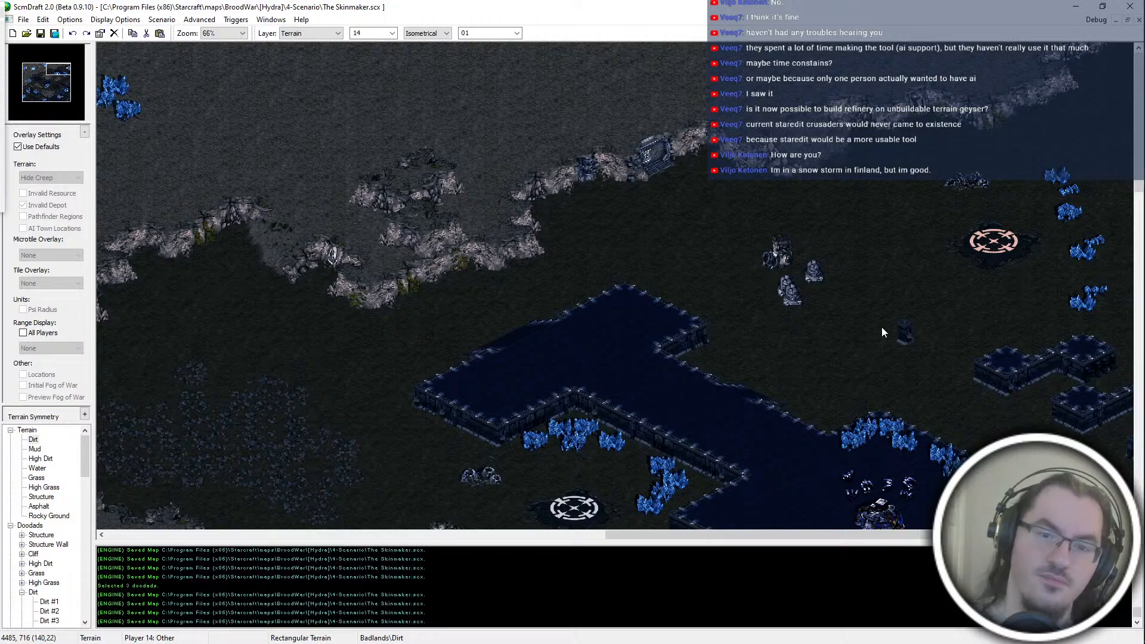
{"action": "key", "text": "Left"}
{"action": "key", "text": "Left"}
{"action": "key", "text": "Left"}
{"action": "key", "text": "Left"}
{"action": "key", "text": "Down"}
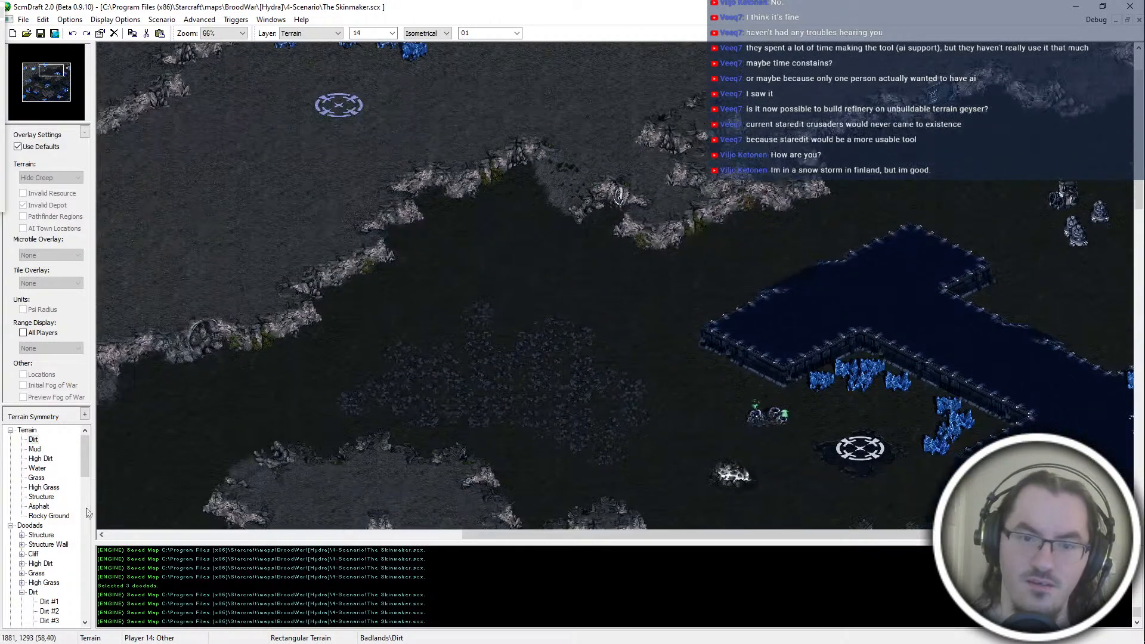
{"action": "key", "text": "Left"}
{"action": "key", "text": "Down"}
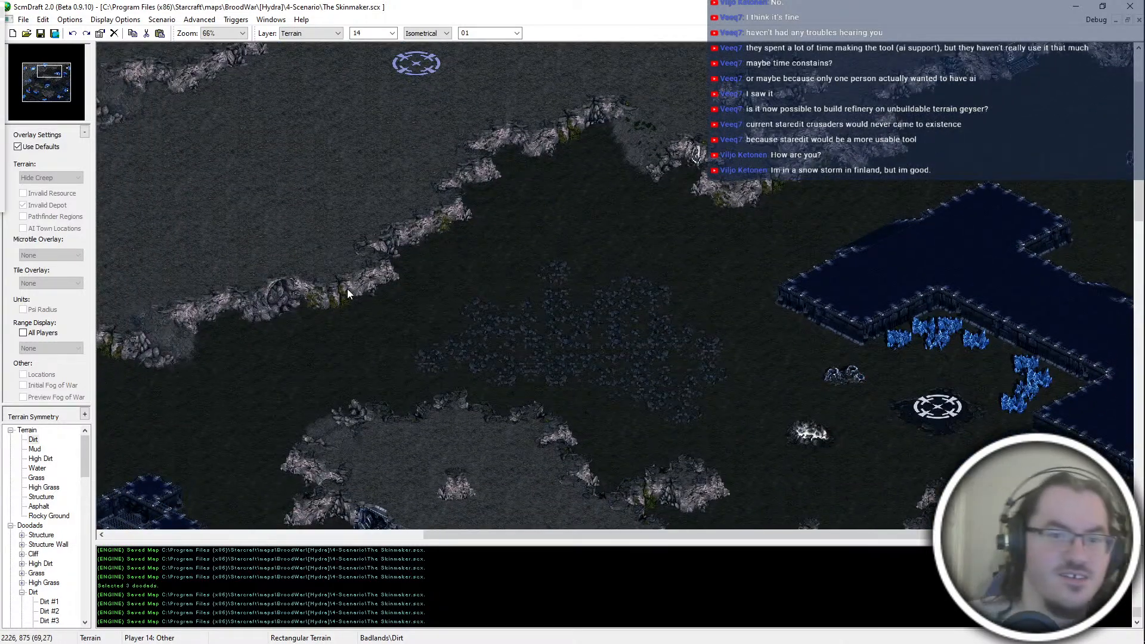
Step: Close the Conspirathree and Settings folder windows
{"action": "key", "text": "alt+Tab"}
{"action": "key", "text": "alt+Tab"}
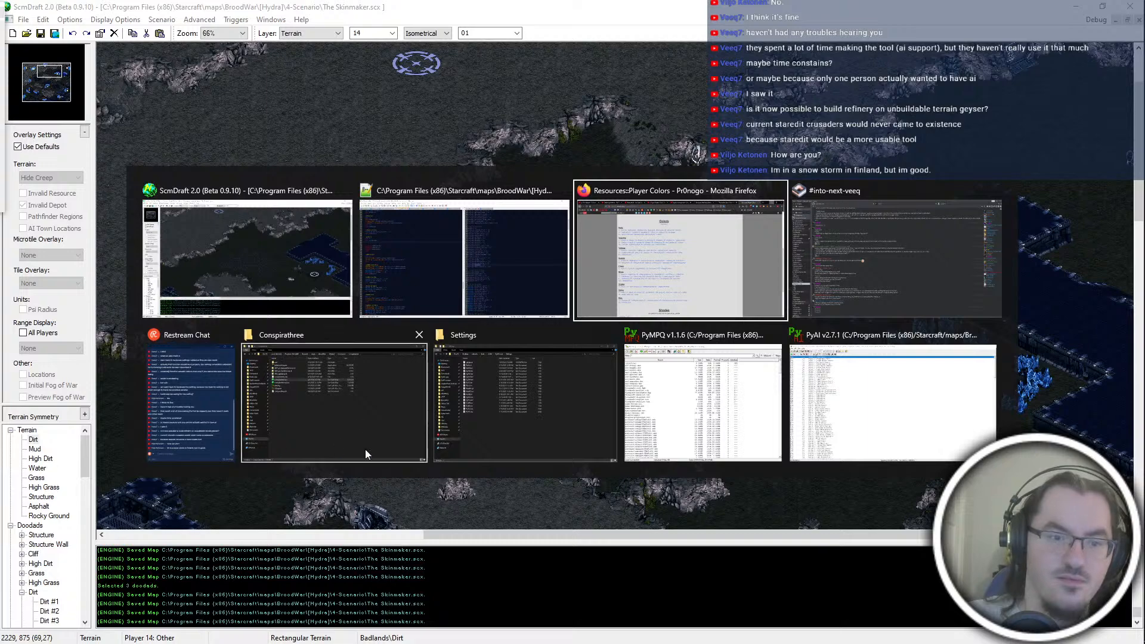
{"action": "left_click", "coordinate": [335, 446]}
{"action": "key", "text": "alt+F4"}
{"action": "key", "text": "alt+Tab"}
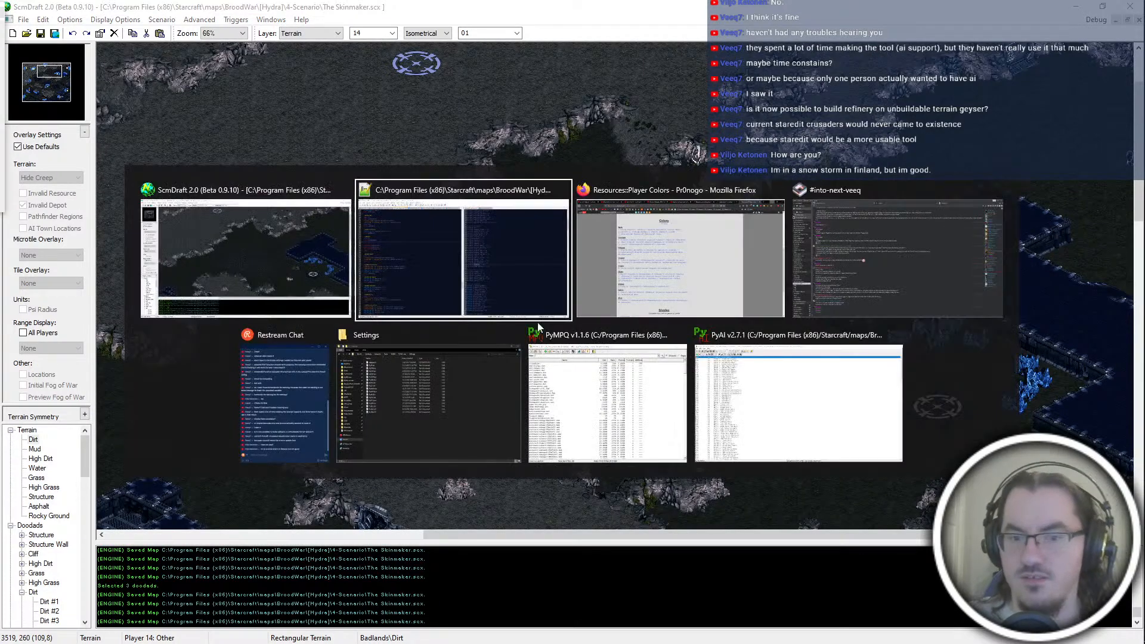
{"action": "left_click", "coordinate": [512, 335]}
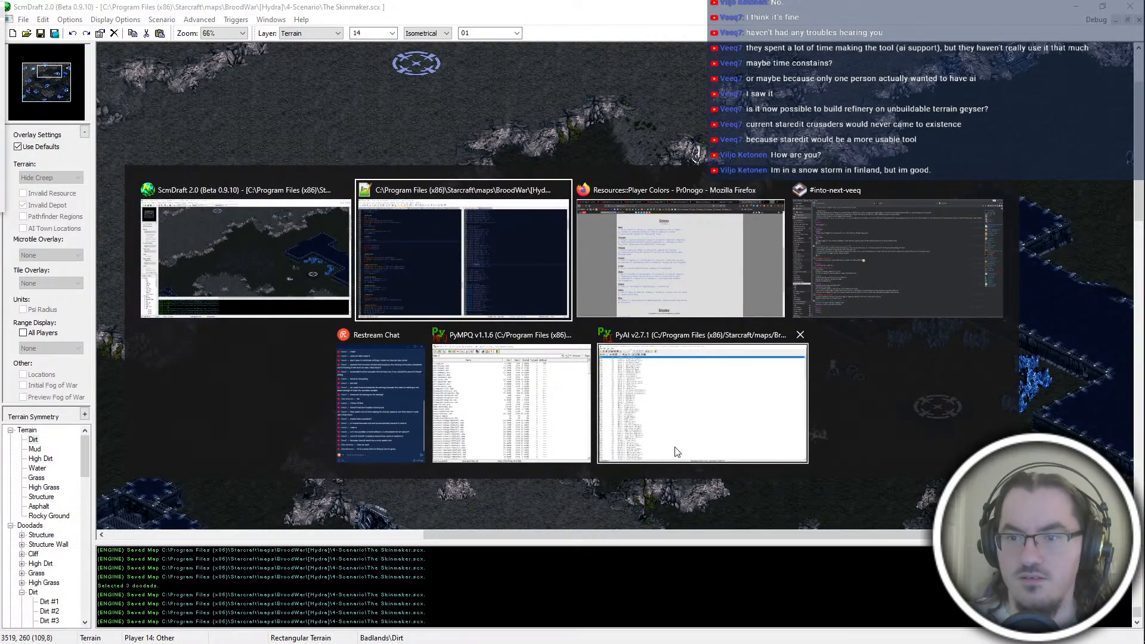
{"action": "key", "text": "Escape"}
{"action": "key", "text": "super+Tab"}
{"action": "key", "text": "Escape"}
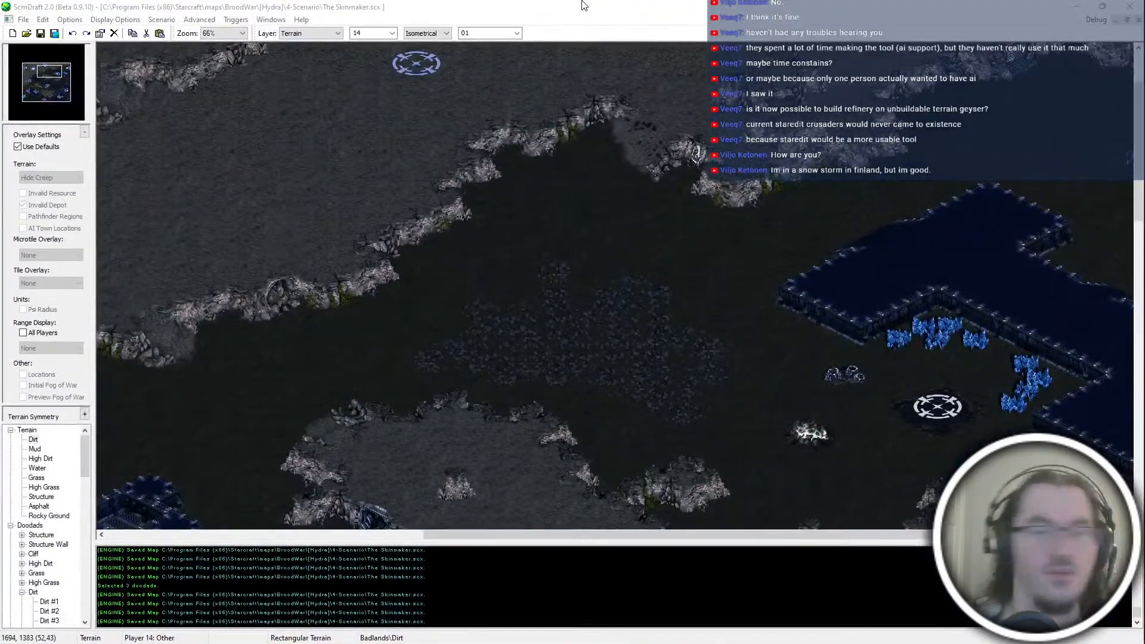
{"action": "key", "text": "alt+Tab"}
{"action": "key", "text": "Escape"}
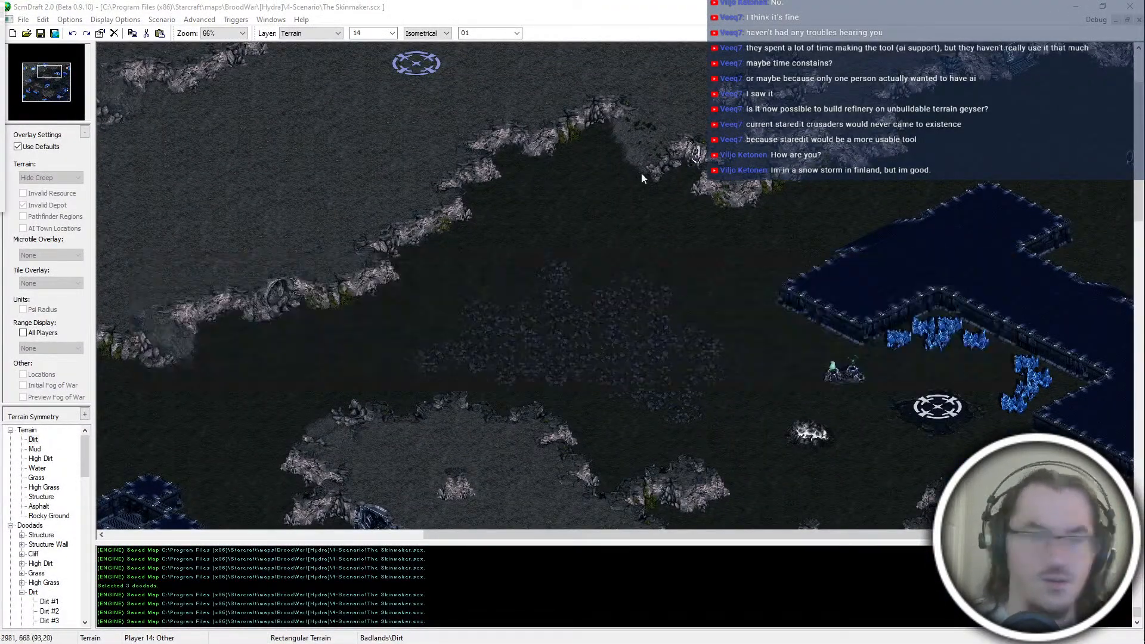
Step: Switch to Notepad++ and check the addProd block in hydra_terran.asc3, placing the cursor on the empty line below call wDefenseMed
{"action": "key", "text": "alt+Tab"}
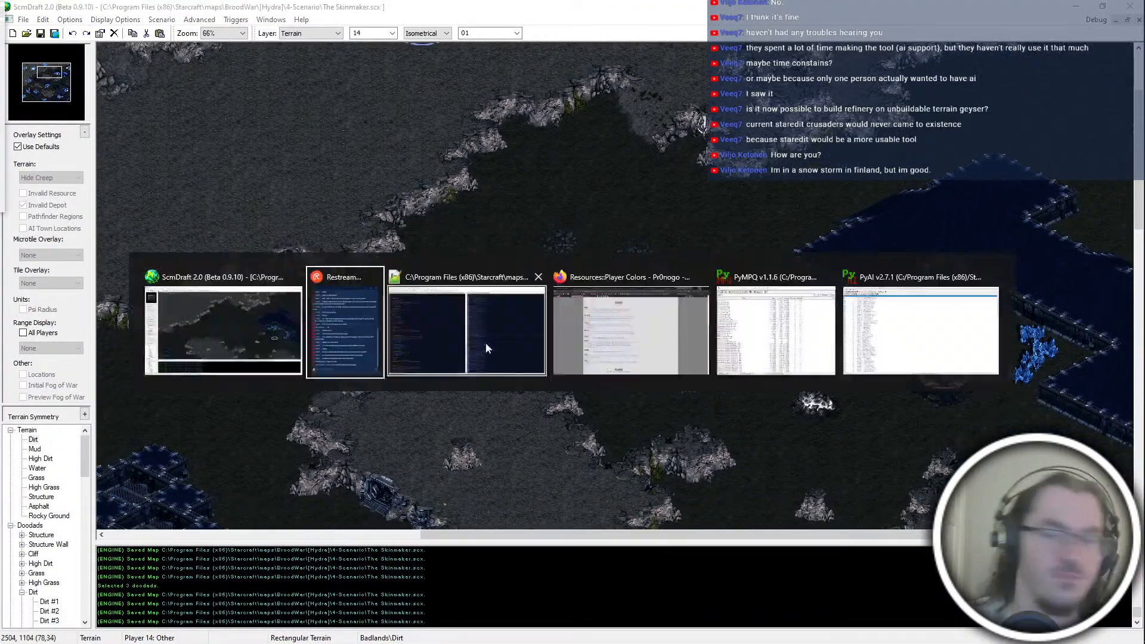
{"action": "left_click", "coordinate": [649, 318]}
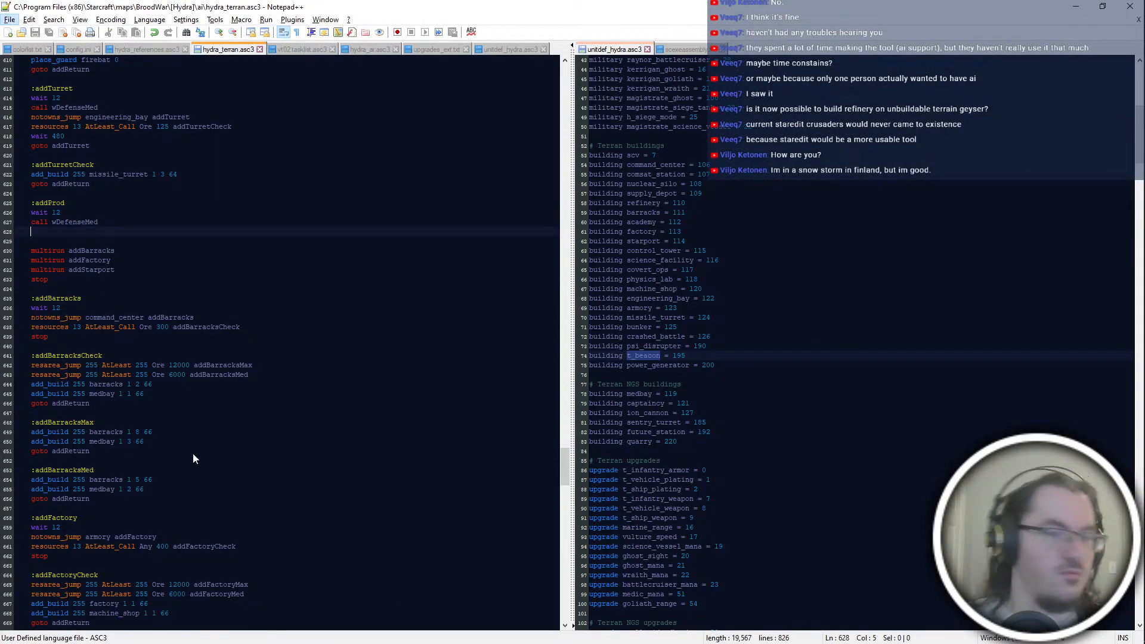
{"action": "left_click", "coordinate": [179, 298]}
{"action": "left_click", "coordinate": [167, 231]}
{"action": "scroll", "coordinate": [179, 238], "scroll_direction": "up", "scroll_amount": 2}
{"action": "left_click", "coordinate": [1076, 6]}
{"action": "key", "text": "alt+Tab"}
{"action": "left_click_drag", "start_coordinate": [78, 270], "coordinate": [141, 346]}
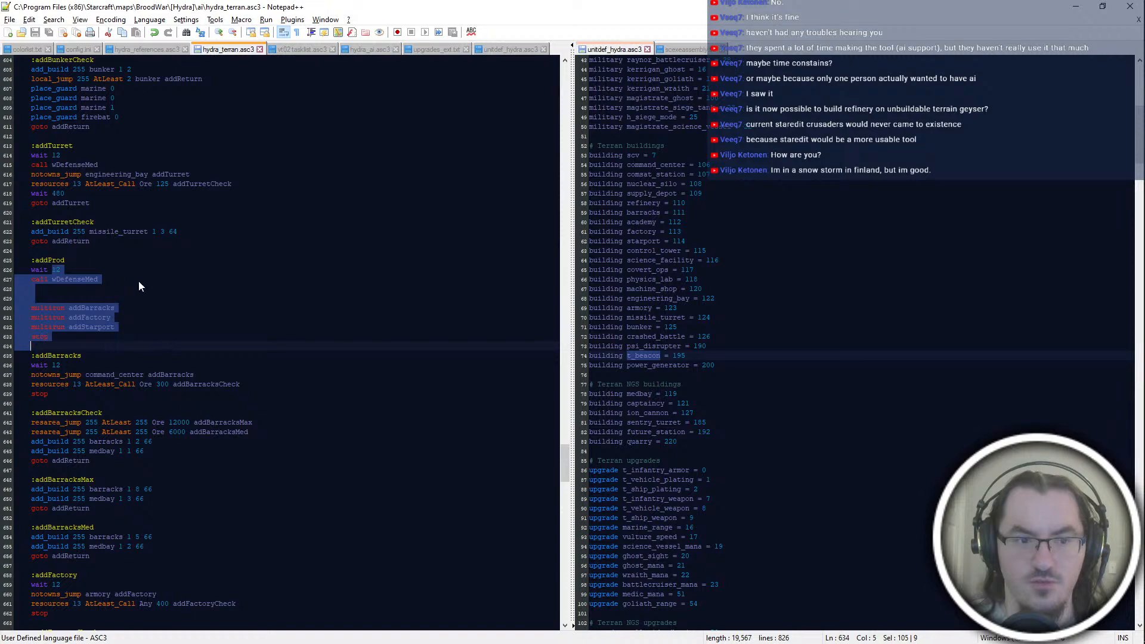
{"action": "left_click", "coordinate": [139, 280]}
{"action": "double_click", "coordinate": [120, 279]}
{"action": "left_click", "coordinate": [138, 289]}
Step: Switch to ScmDraft and examine the northeastern structure platform, the white start location and the slope down from the northern high ground
{"action": "key", "text": "alt+Tab"}
{"action": "key", "text": "Right"}
{"action": "key", "text": "Right"}
{"action": "key", "text": "Right"}
{"action": "key", "text": "Right"}
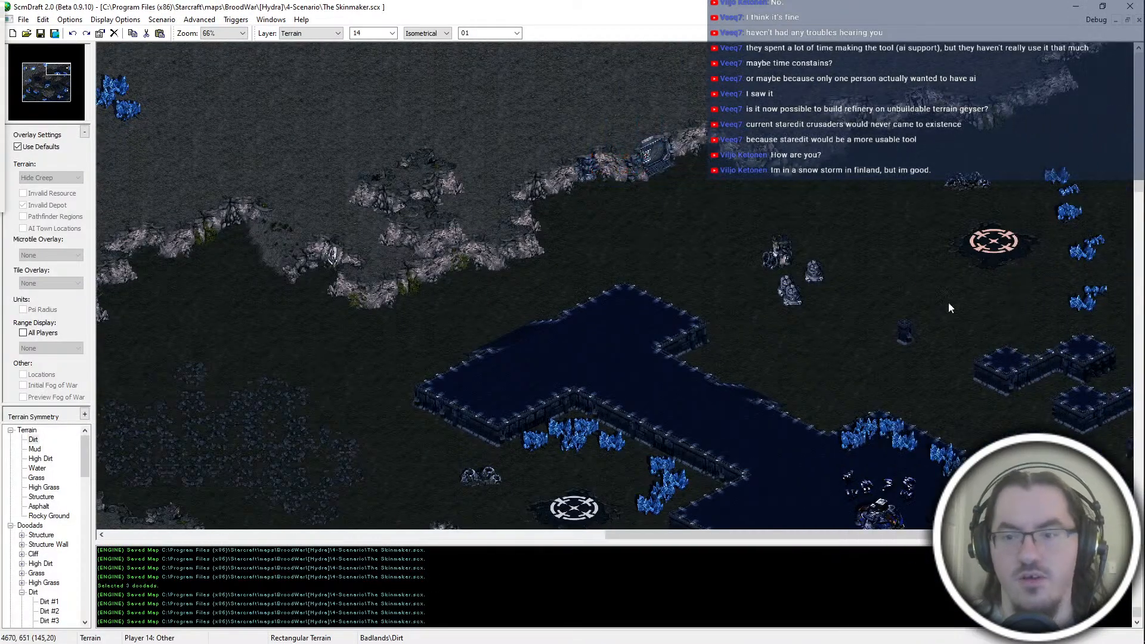
{"action": "key", "text": "alt+Tab"}
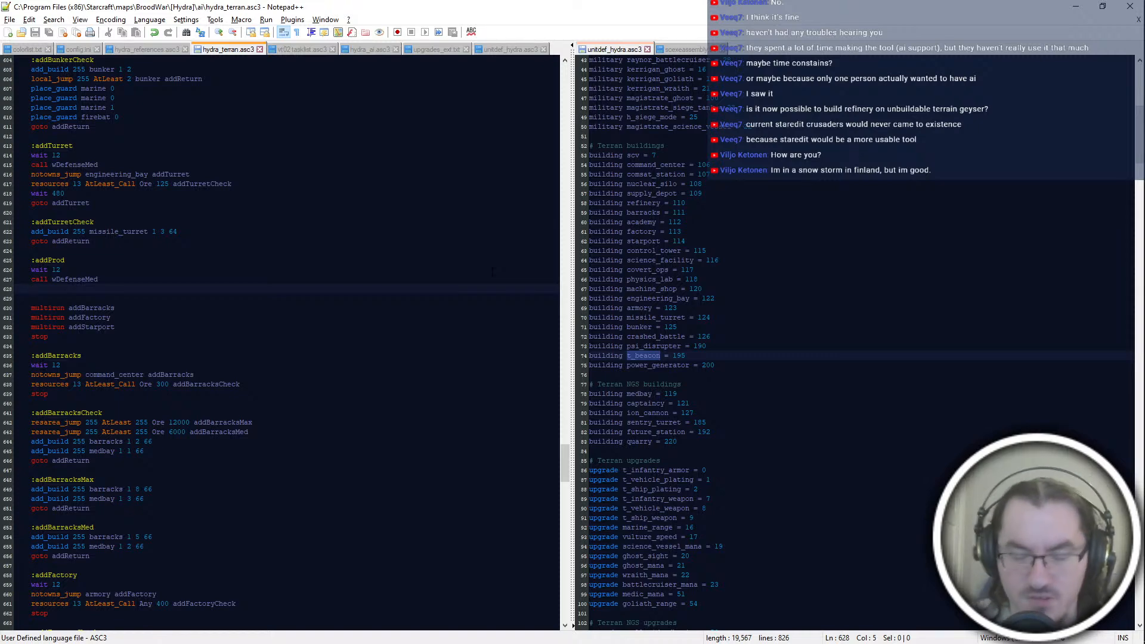
{"action": "key", "text": "alt+Tab"}
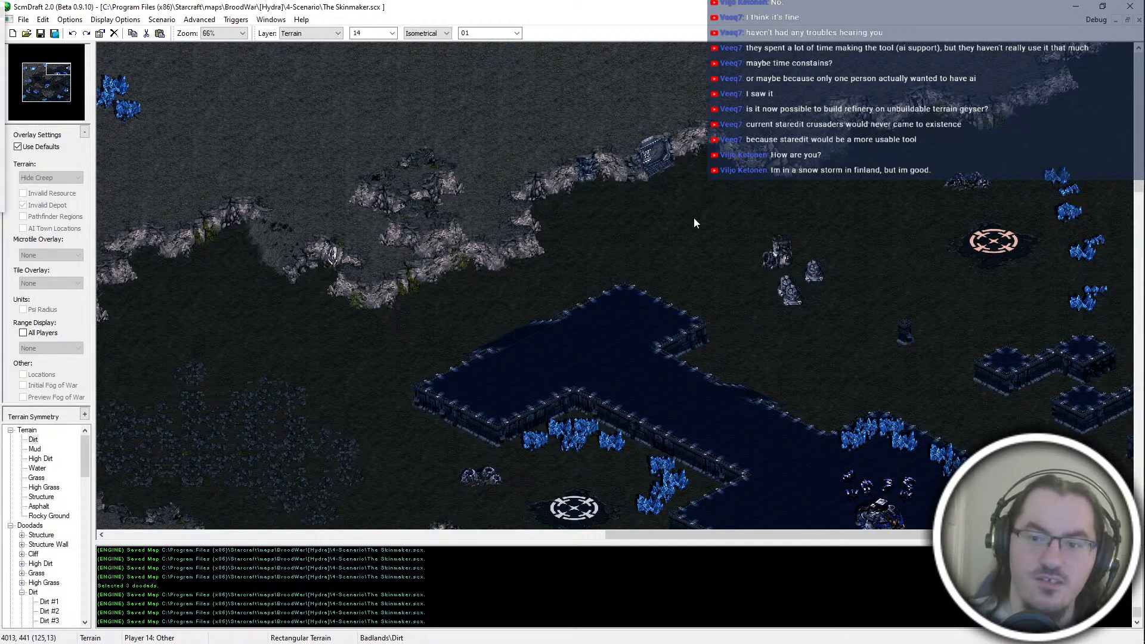
{"action": "scroll", "coordinate": [790, 342], "scroll_direction": "down", "scroll_amount": 5}
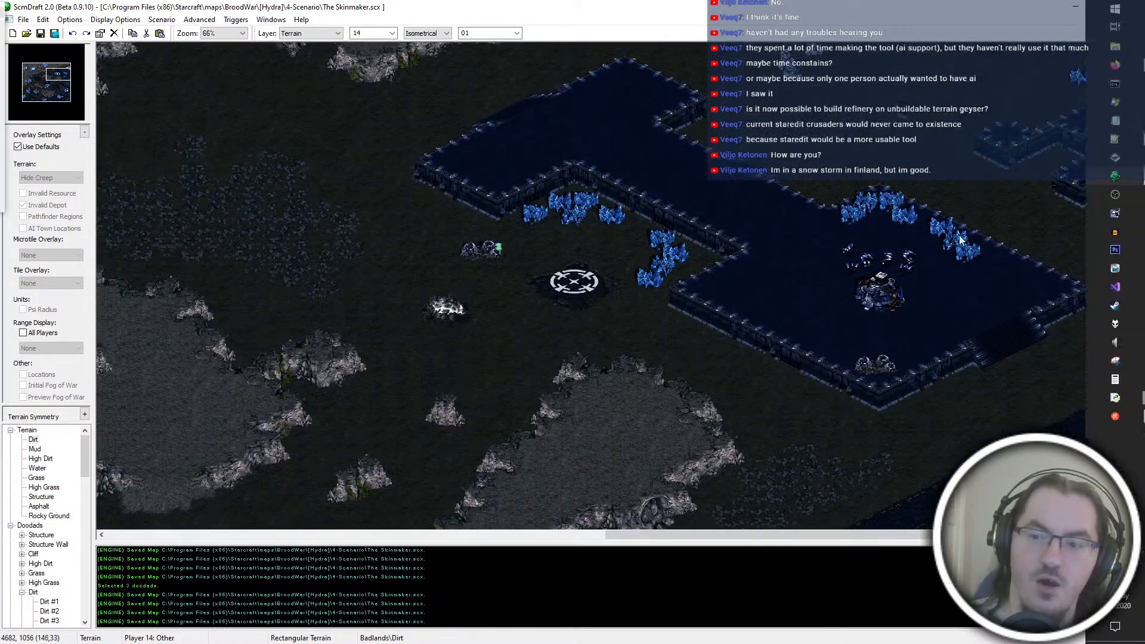
{"action": "scroll", "coordinate": [896, 402], "scroll_direction": "up", "scroll_amount": 5}
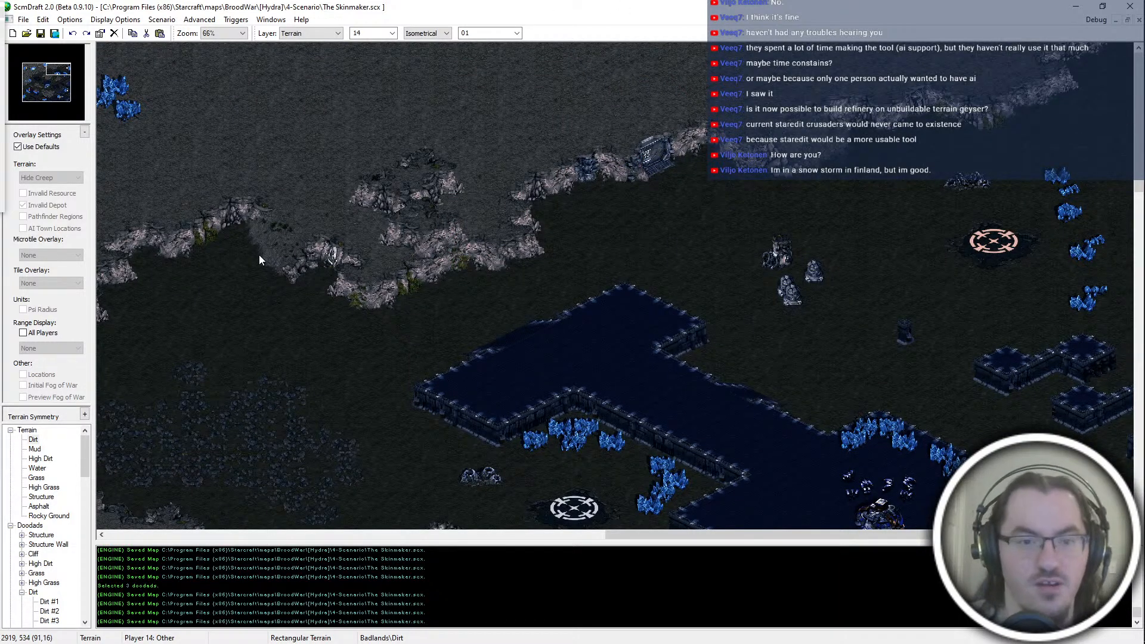
{"action": "middle_click_drag", "start_coordinate": [285, 304], "coordinate": [331, 255]}
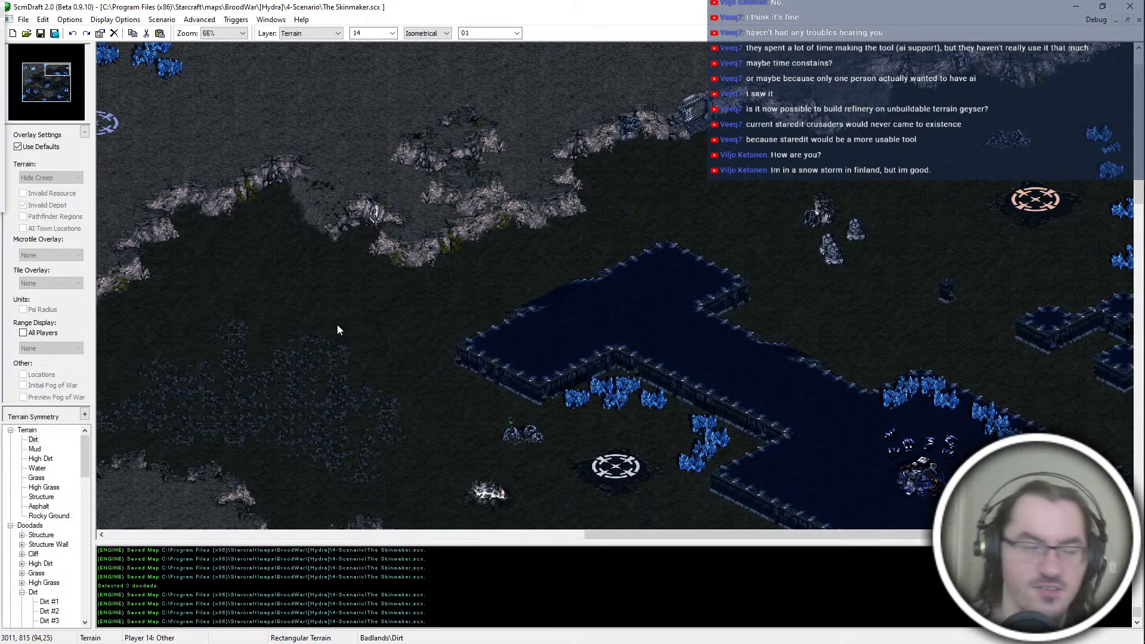
{"action": "middle_click_drag", "start_coordinate": [733, 420], "coordinate": [688, 288]}
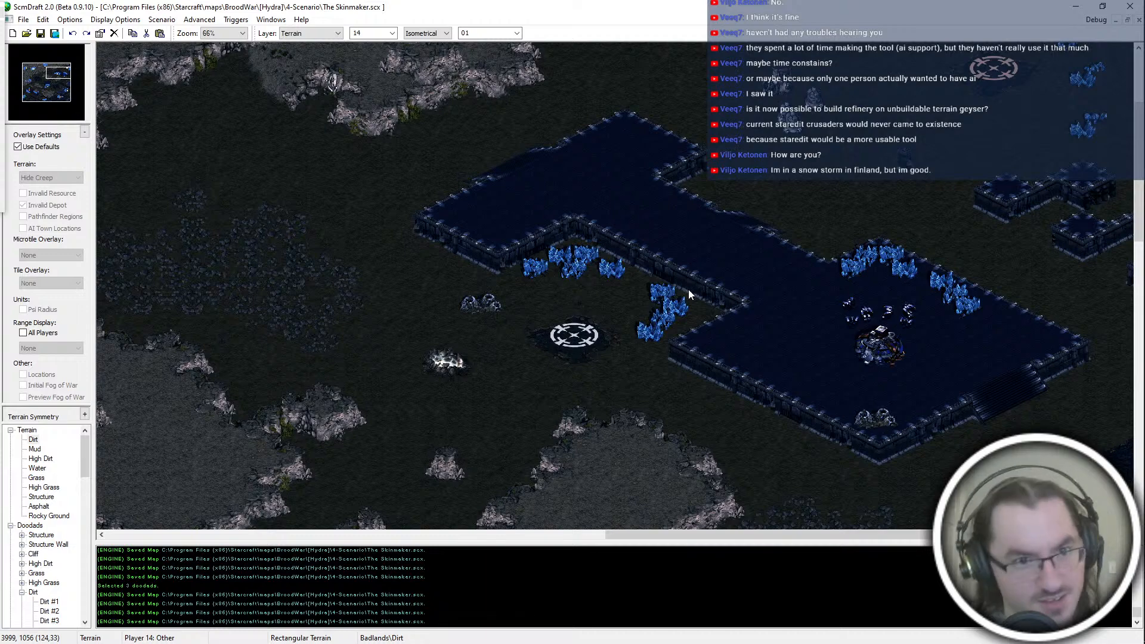
Step: Switch to Notepad++, review the wDefense and tDef blocks in hydra_terran.asc3 for wDefenseMed, and return to the empty line in addProd
{"action": "key", "text": "alt+Tab"}
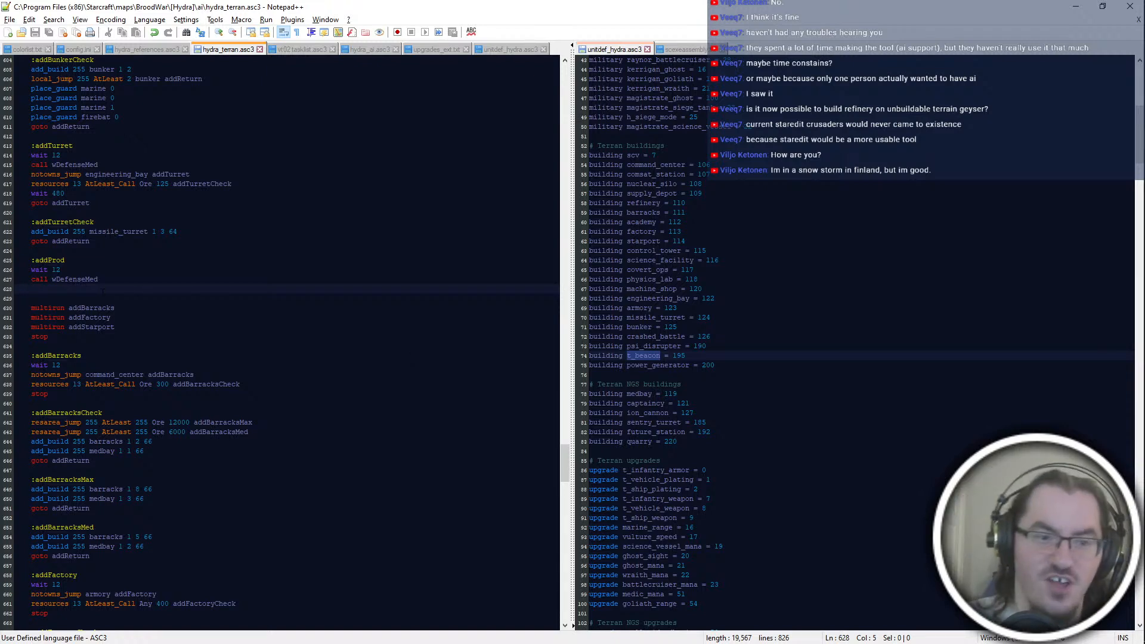
{"action": "double_click", "coordinate": [111, 280]}
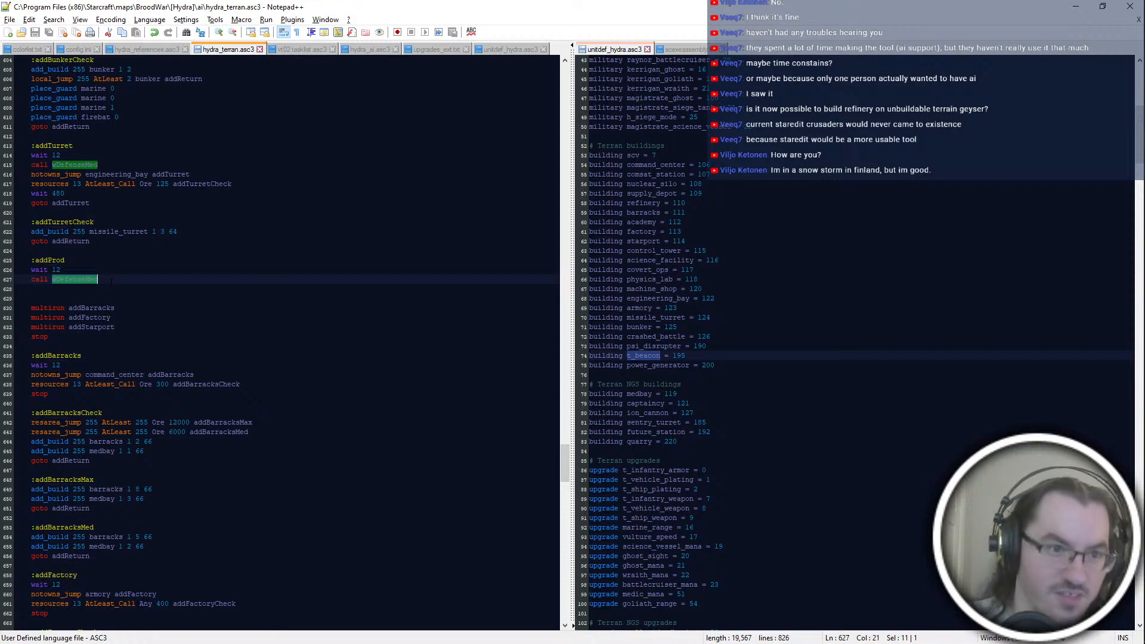
{"action": "scroll", "coordinate": [111, 281], "scroll_direction": "up", "scroll_amount": 20}
{"action": "scroll", "coordinate": [111, 281], "scroll_direction": "up", "scroll_amount": 20}
{"action": "scroll", "coordinate": [111, 281], "scroll_direction": "up", "scroll_amount": 20}
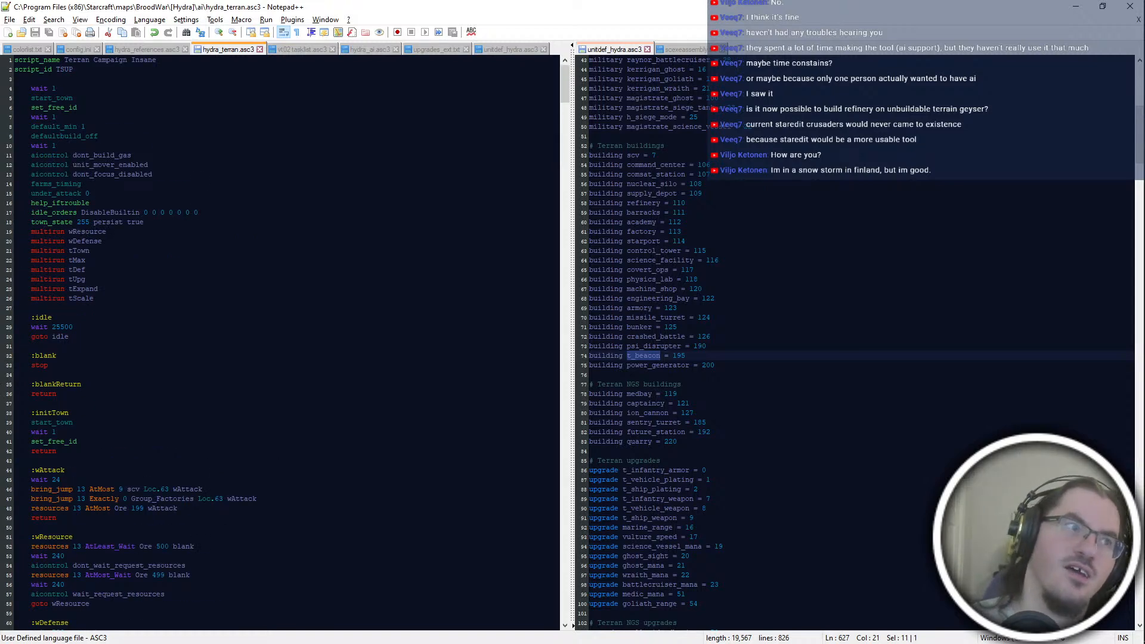
{"action": "scroll", "coordinate": [101, 599], "scroll_direction": "down", "scroll_amount": 4}
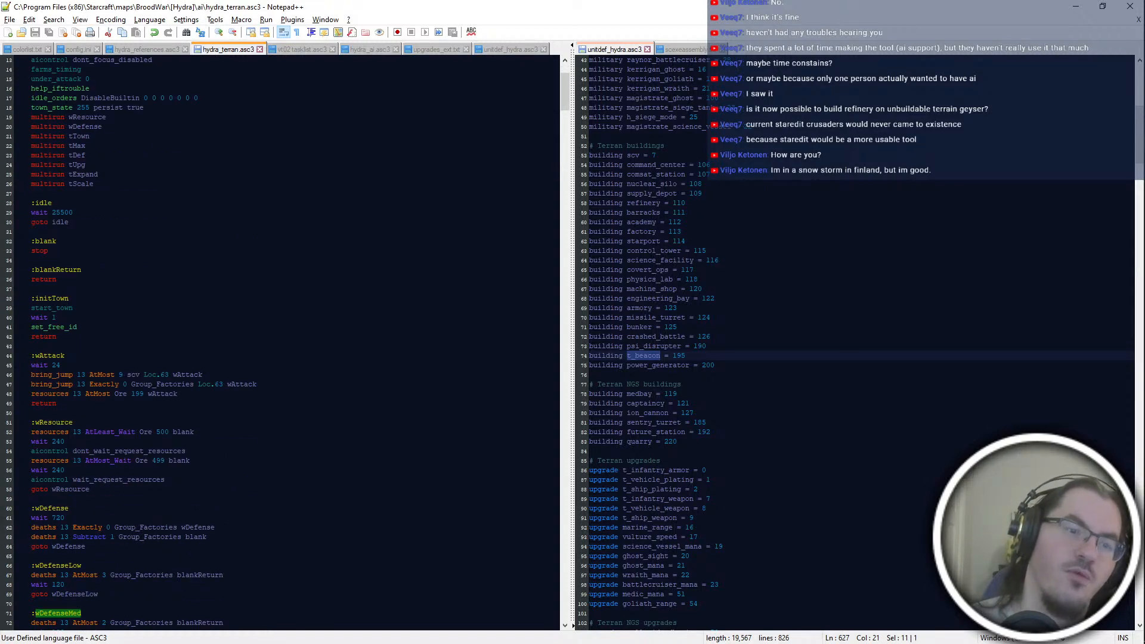
{"action": "scroll", "coordinate": [280, 343], "scroll_direction": "up", "scroll_amount": 2}
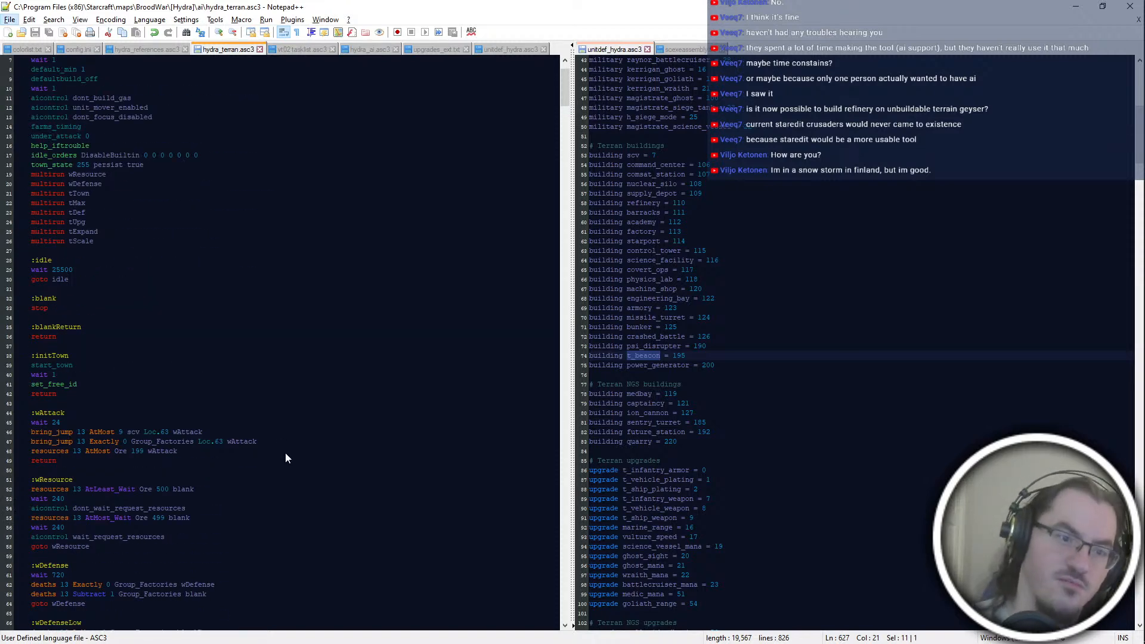
{"action": "scroll", "coordinate": [285, 453], "scroll_direction": "down", "scroll_amount": 18}
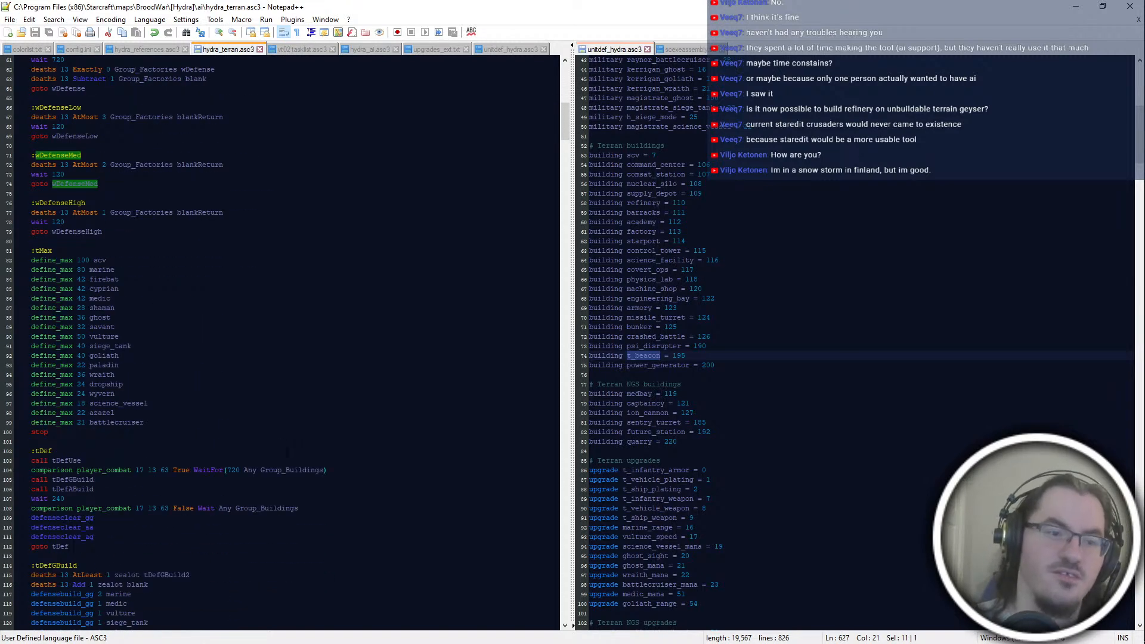
{"action": "scroll", "coordinate": [288, 451], "scroll_direction": "up", "scroll_amount": 14}
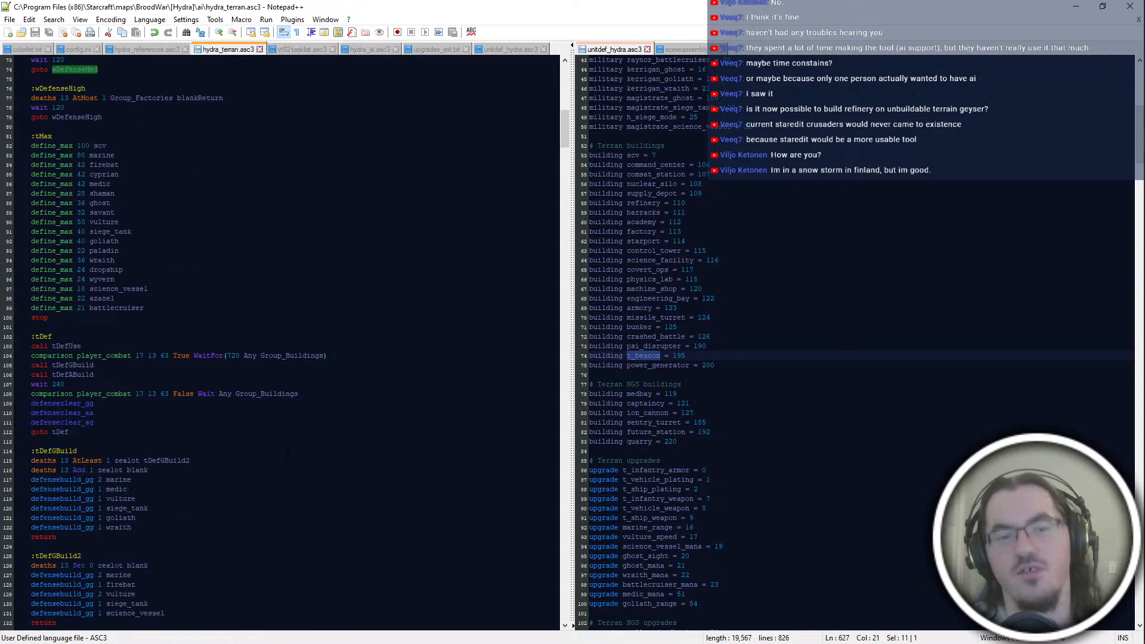
{"action": "scroll", "coordinate": [287, 454], "scroll_direction": "down", "scroll_amount": 12}
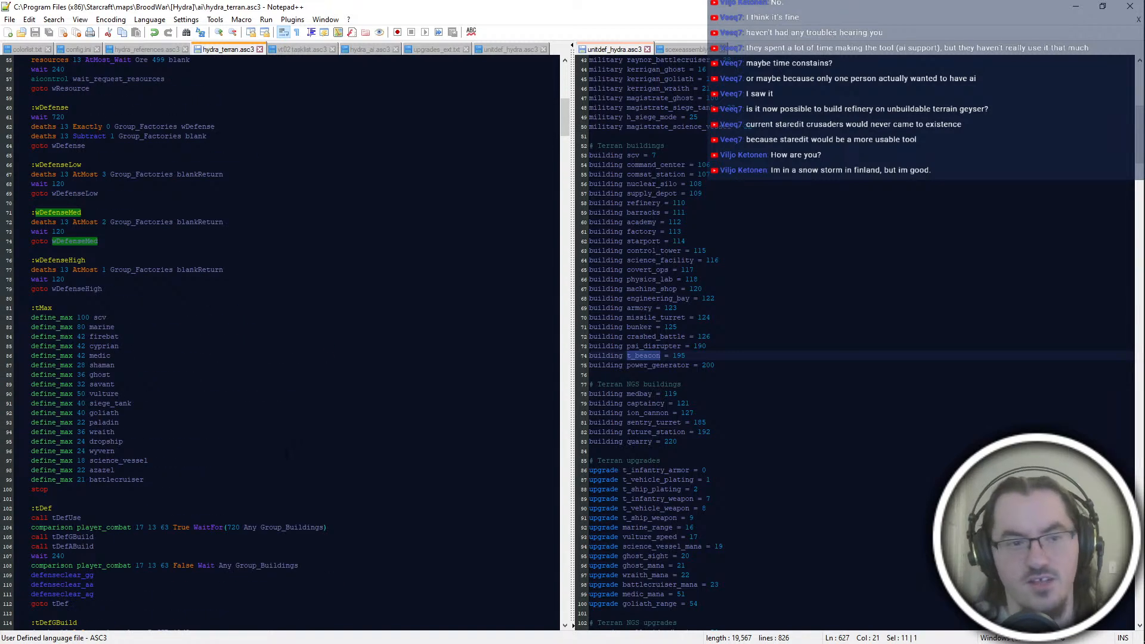
{"action": "key", "text": "Down"}
{"action": "scroll", "coordinate": [287, 454], "scroll_direction": "down", "scroll_amount": 14}
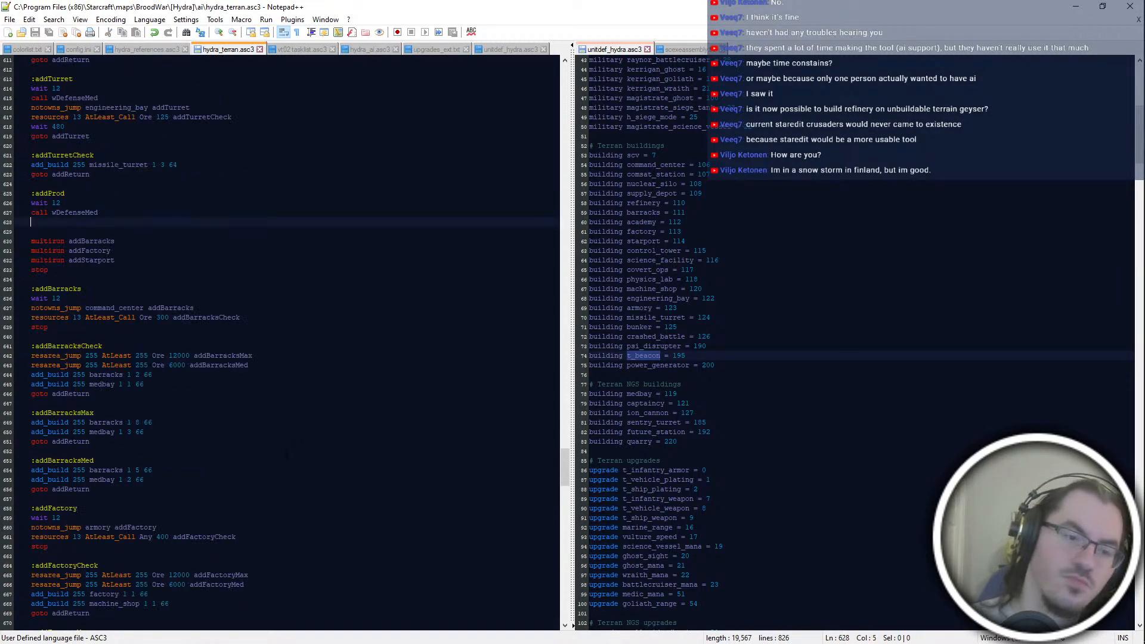
Step: Switch to ScmDraft to check the terrain around the white start location, and return to Notepad++
{"action": "key", "text": "alt+Tab"}
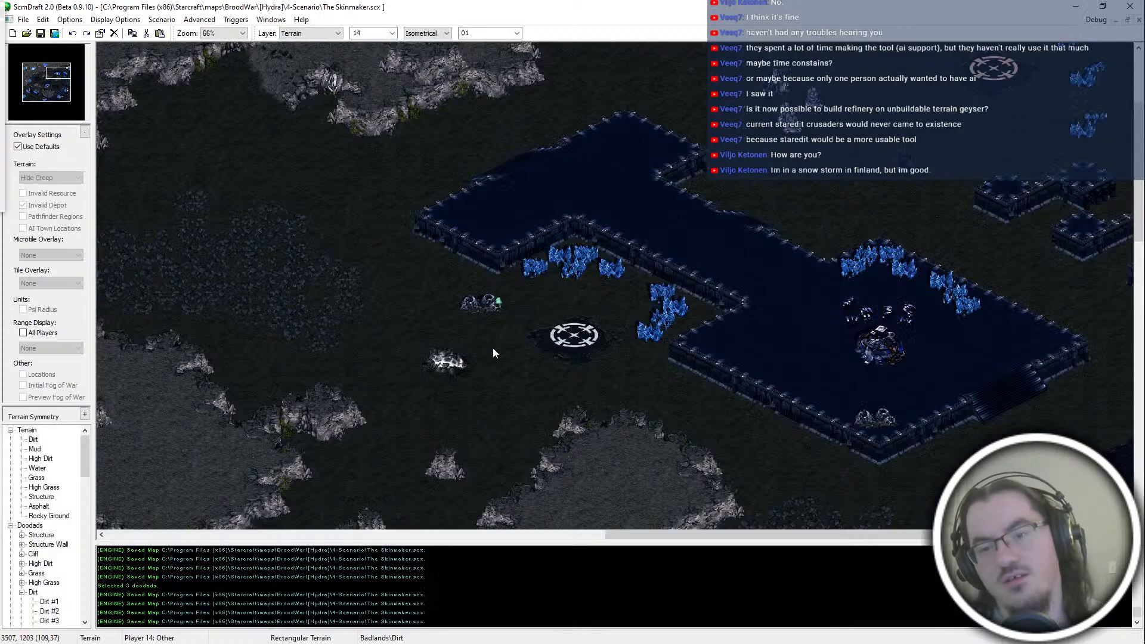
{"action": "scroll", "coordinate": [493, 349], "scroll_direction": "up", "scroll_amount": 1}
{"action": "key", "text": "alt+Tab"}
Step: Insert an empty line between wait 12 and call wDefenseMed in the addProd block and save the script
{"action": "key", "text": "Down"}
{"action": "key", "text": "Down"}
{"action": "key", "text": "Home"}
{"action": "key", "text": "Up"}
{"action": "key", "text": "Up"}
{"action": "key", "text": "Up"}
{"action": "key", "text": "Up"}
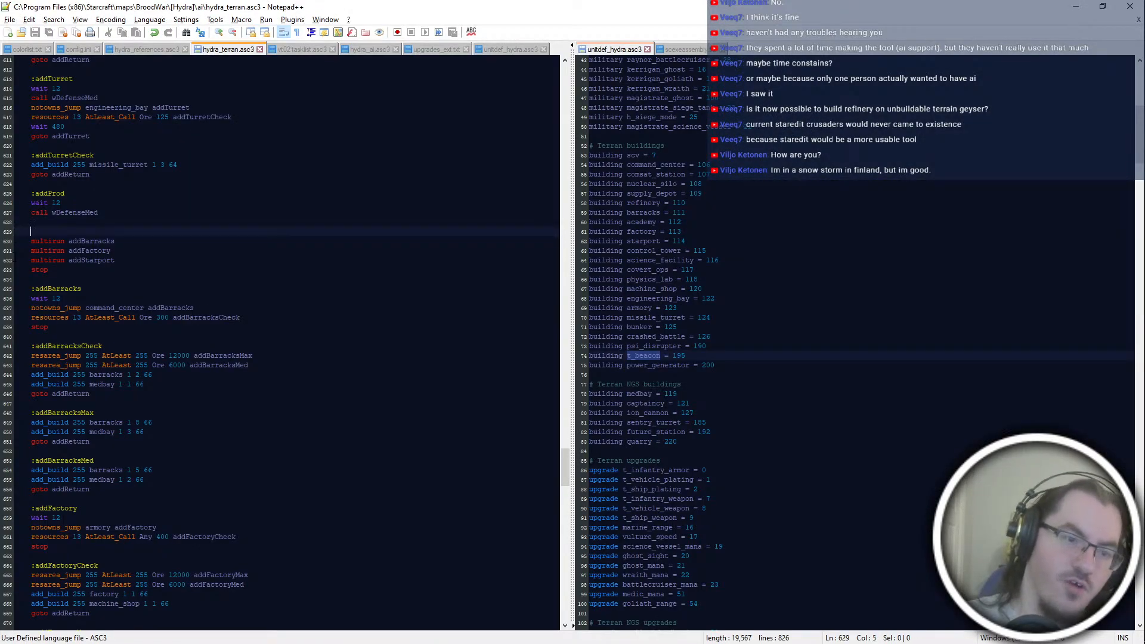
{"action": "key", "text": "End"}
{"action": "key", "text": "Return"}
{"action": "key", "text": "ctrl+s"}
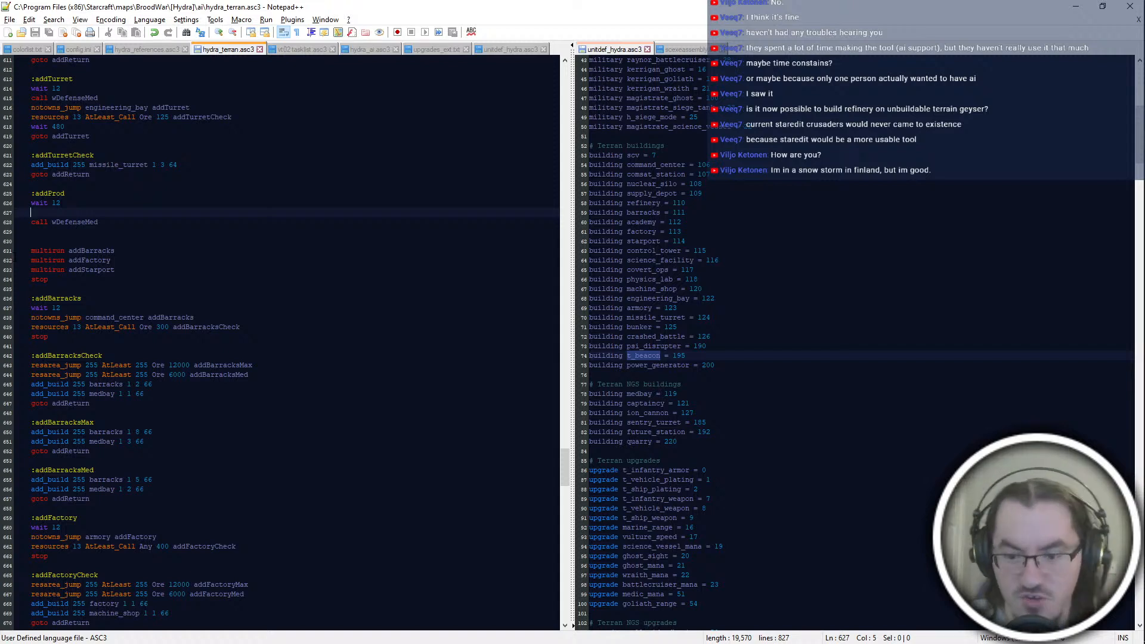
Step: Remove the blank lines between call wDefenseMed and multirun addBarracks, save, and return to the empty line below wait 12
{"action": "key", "text": "Down"}
{"action": "key", "text": "Down"}
{"action": "key", "text": "Down"}
{"action": "key", "text": "Down"}
{"action": "key", "text": "BackSpace"}
{"action": "key", "text": "BackSpace"}
{"action": "key", "text": "BackSpace"}
{"action": "key", "text": "BackSpace"}
{"action": "key", "text": "Up"}
{"action": "key", "text": "Up"}
{"action": "key", "text": "ctrl+s"}
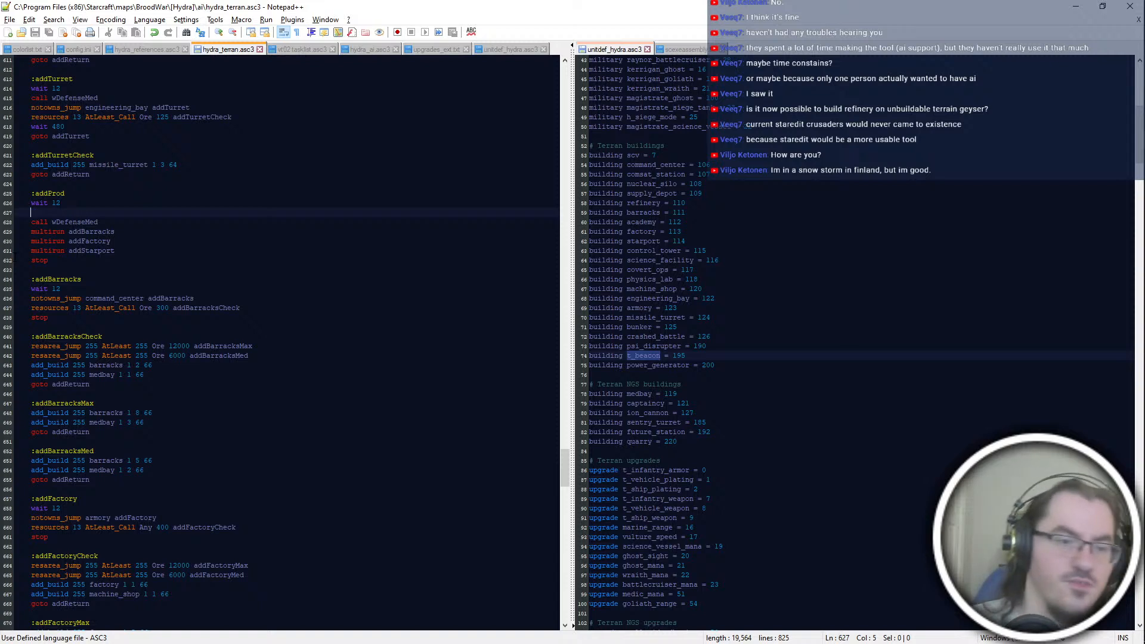
Step: Add the line "resources 13 AtLeast_Wait 300 Ore blank" below wait 12 in addProd
{"action": "type", "text": "resources 13 At"}
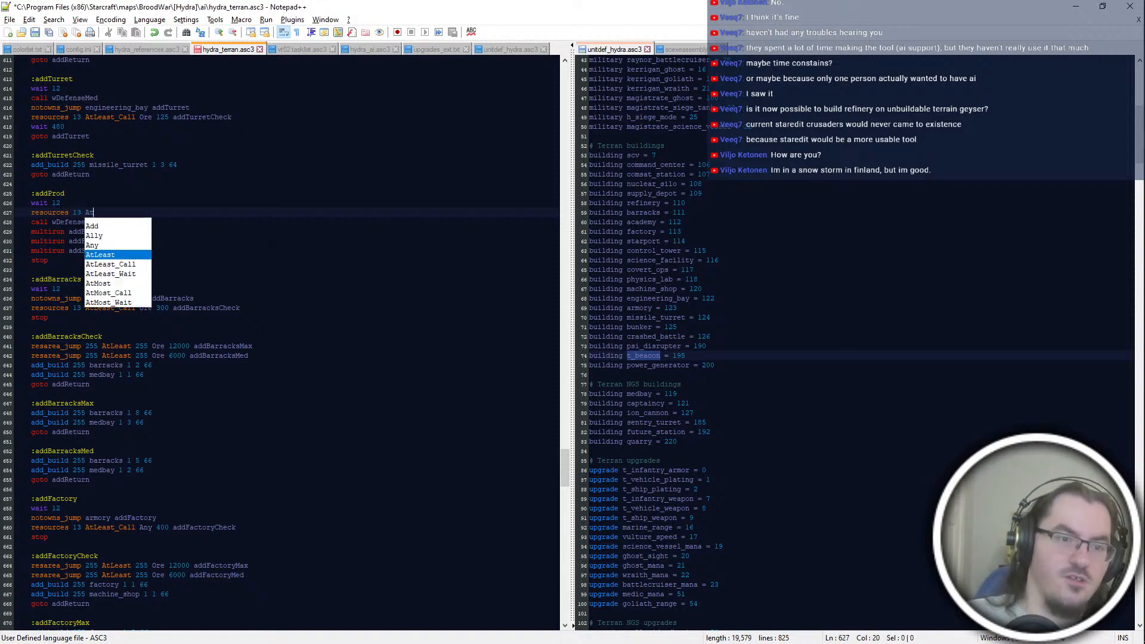
{"action": "type", "text": "Least_wait 300"}
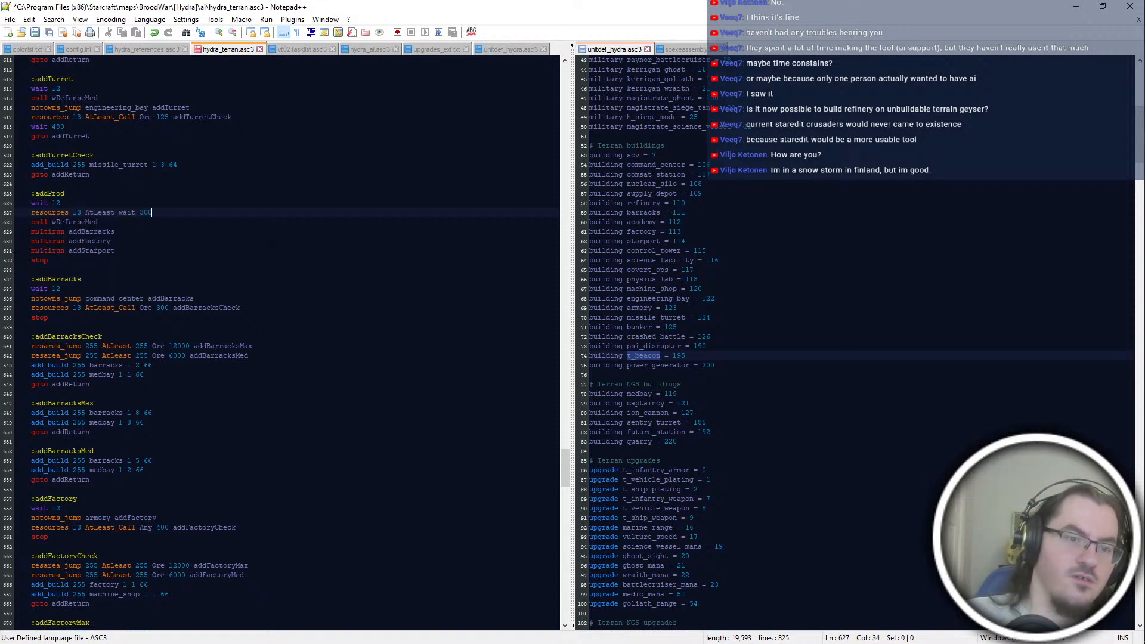
{"action": "key", "text": "BackSpace"}
{"action": "key", "text": "BackSpace"}
{"action": "key", "text": "BackSpace"}
{"action": "key", "text": "BackSpace"}
{"action": "key", "text": "BackSpace"}
{"action": "key", "text": "BackSpace"}
{"action": "key", "text": "BackSpace"}
{"action": "key", "text": "BackSpace"}
{"action": "type", "text": "Wait 300 "}
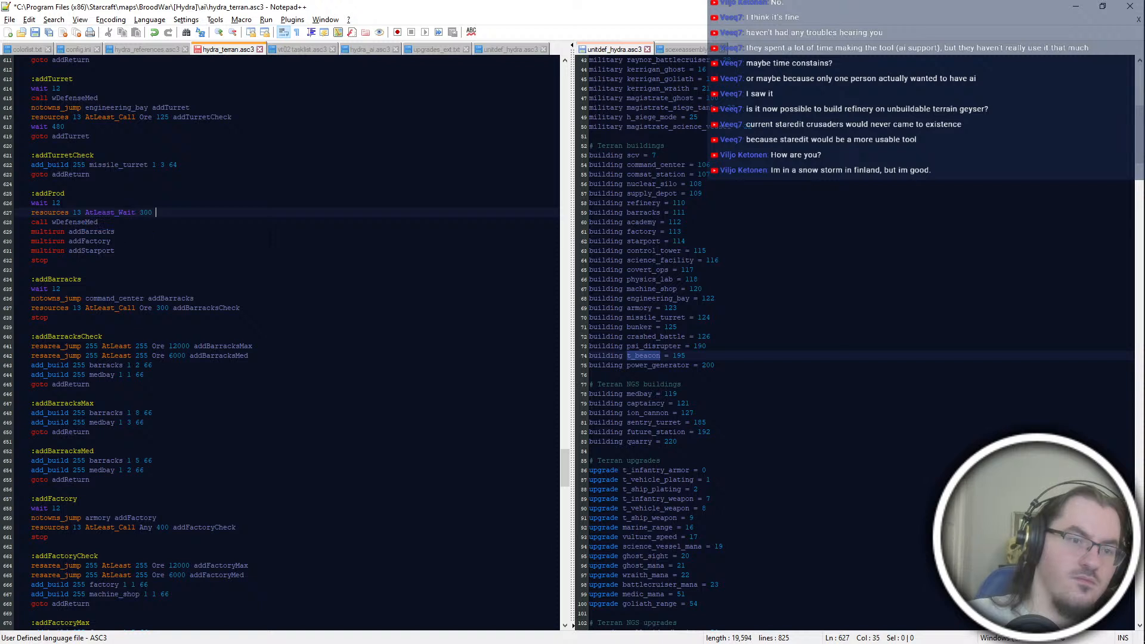
{"action": "type", "text": "Ore "}
{"action": "type", "text": "blank"}
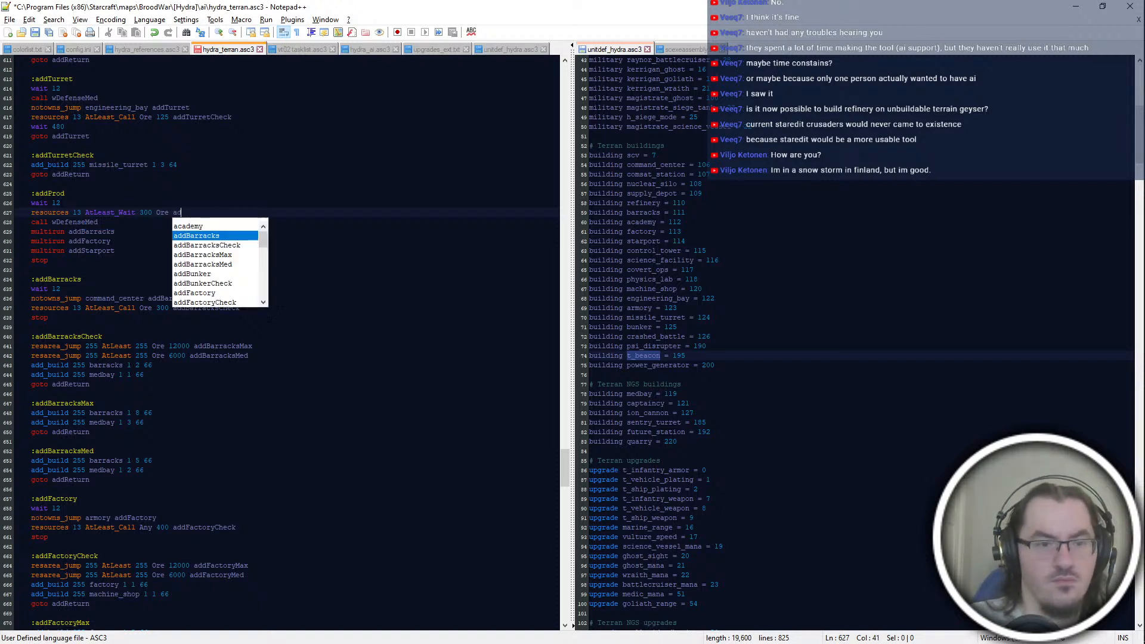
{"action": "key", "text": "Down"}
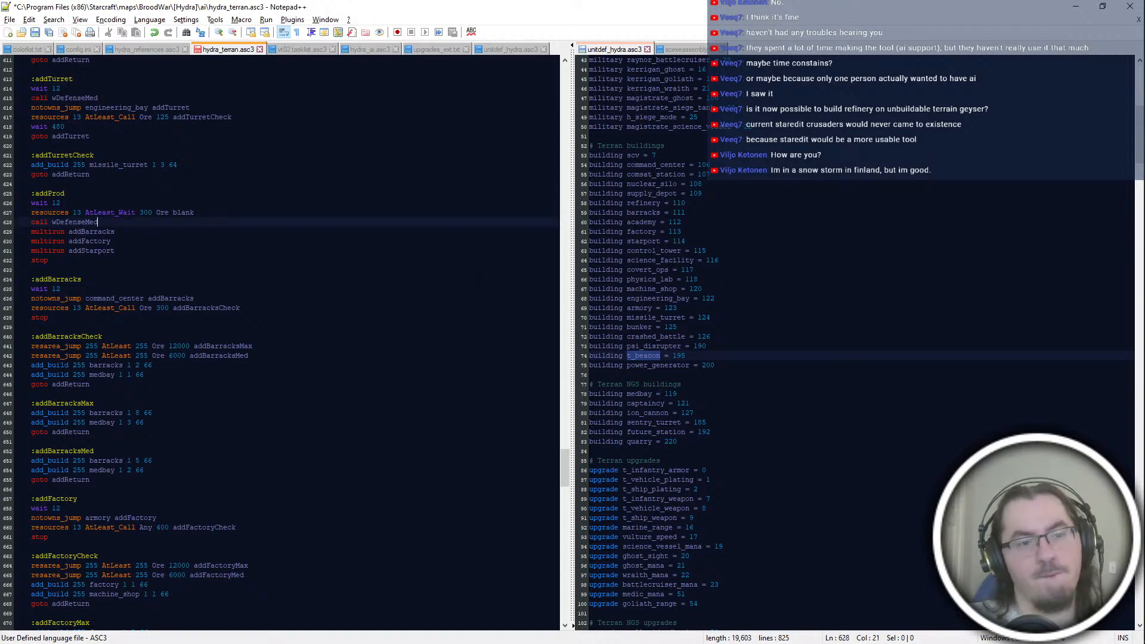
Step: Add the line "resources 13 AtLeast 300 Ore addBarracks" below call wDefenseMed in addProd
{"action": "key", "text": "Return"}
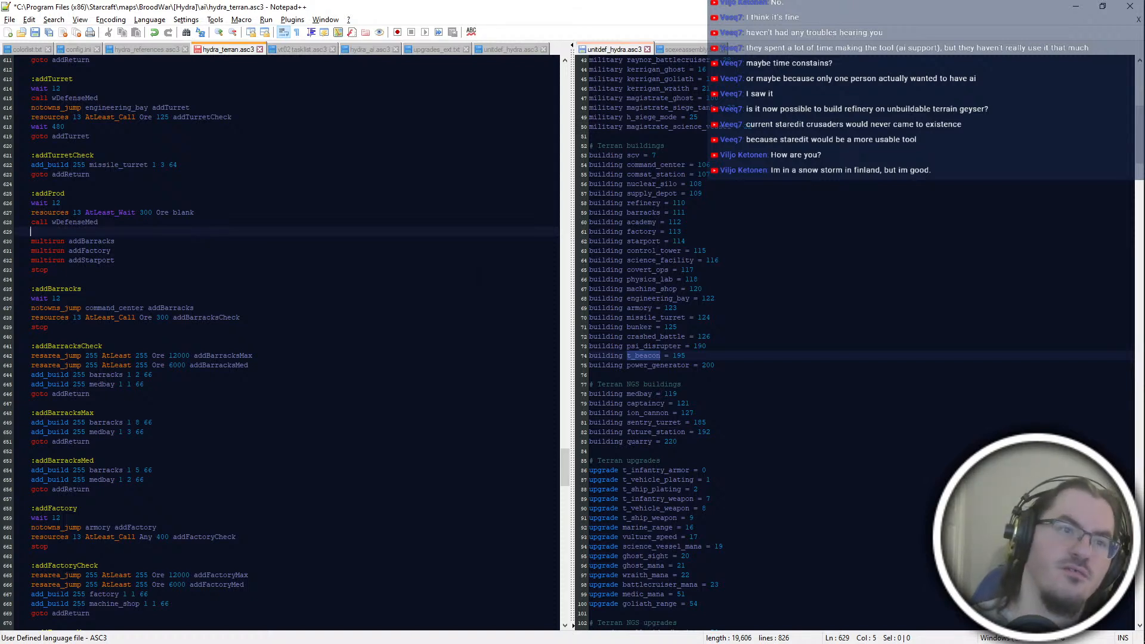
{"action": "key", "text": "ctrl+s"}
{"action": "scroll", "coordinate": [281, 343], "scroll_direction": "up", "scroll_amount": 4}
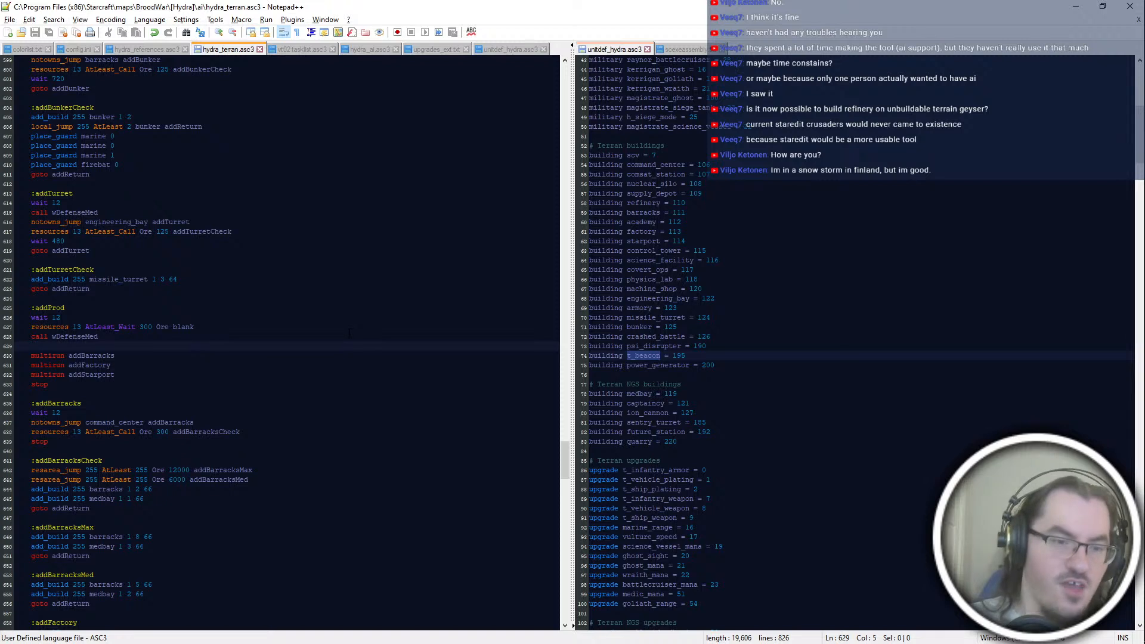
{"action": "type", "text": "re"}
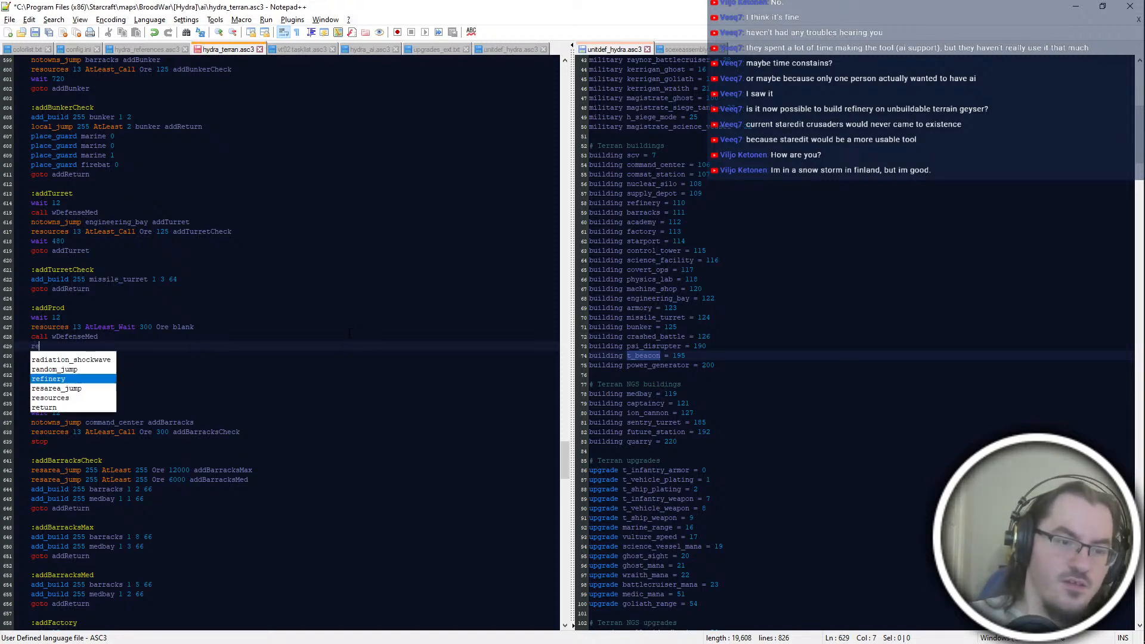
{"action": "type", "text": "sources 13 AtLeast "}
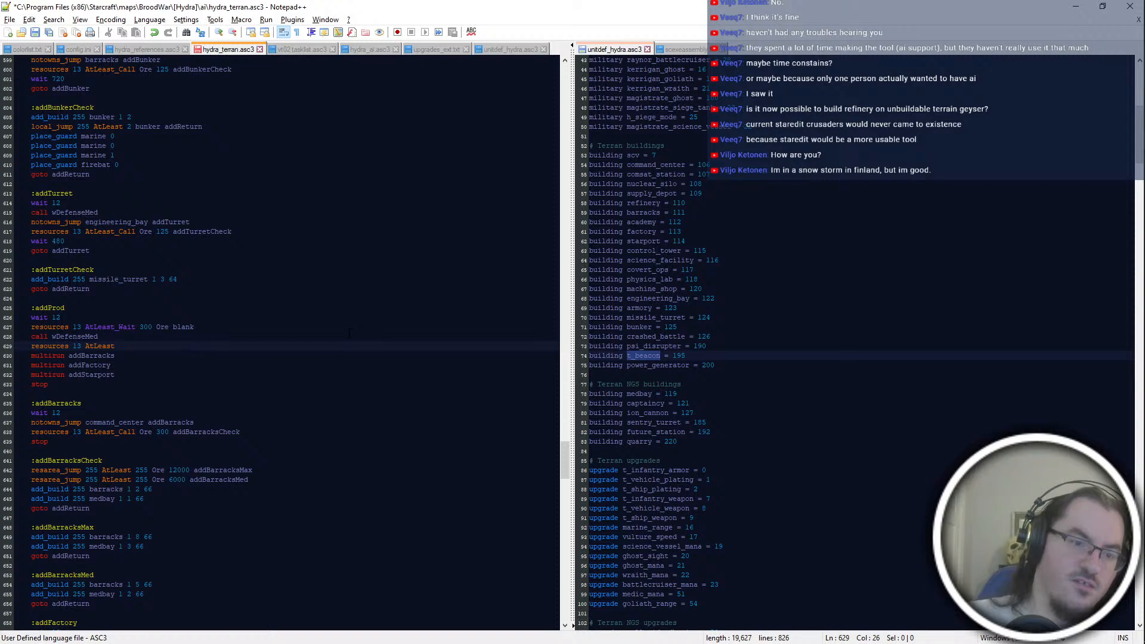
{"action": "type", "text": "300 Ore addBarracks"}
{"action": "key", "text": "Return"}
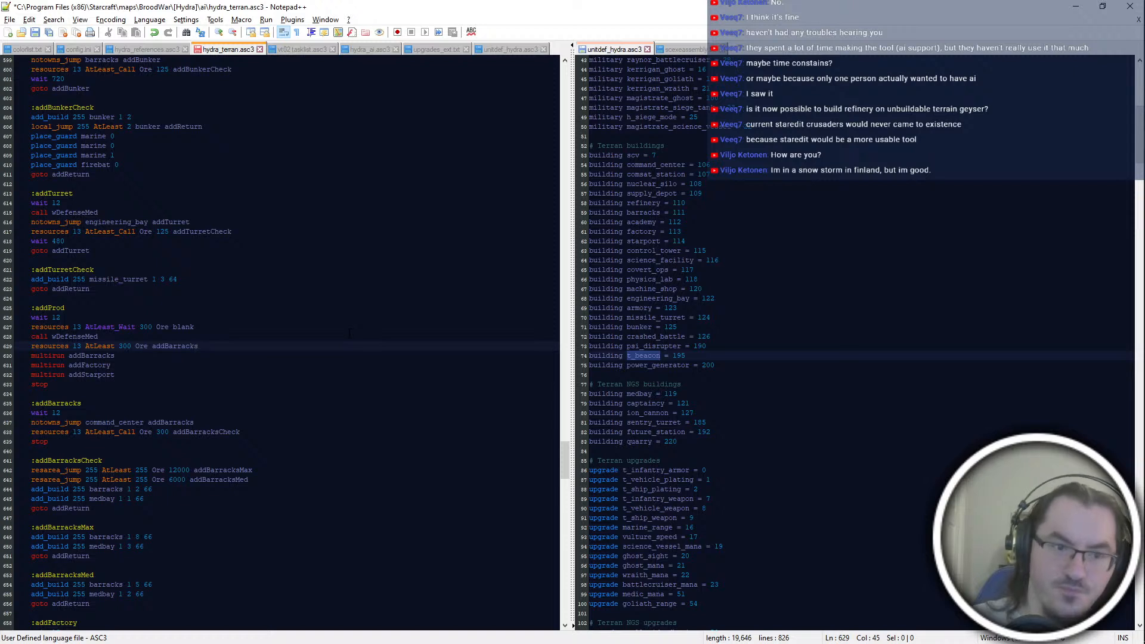
Step: Delete the multirun addBarracks line from addProd, leaving no blank line below call wDefenseMed
{"action": "key", "text": "shift+Down"}
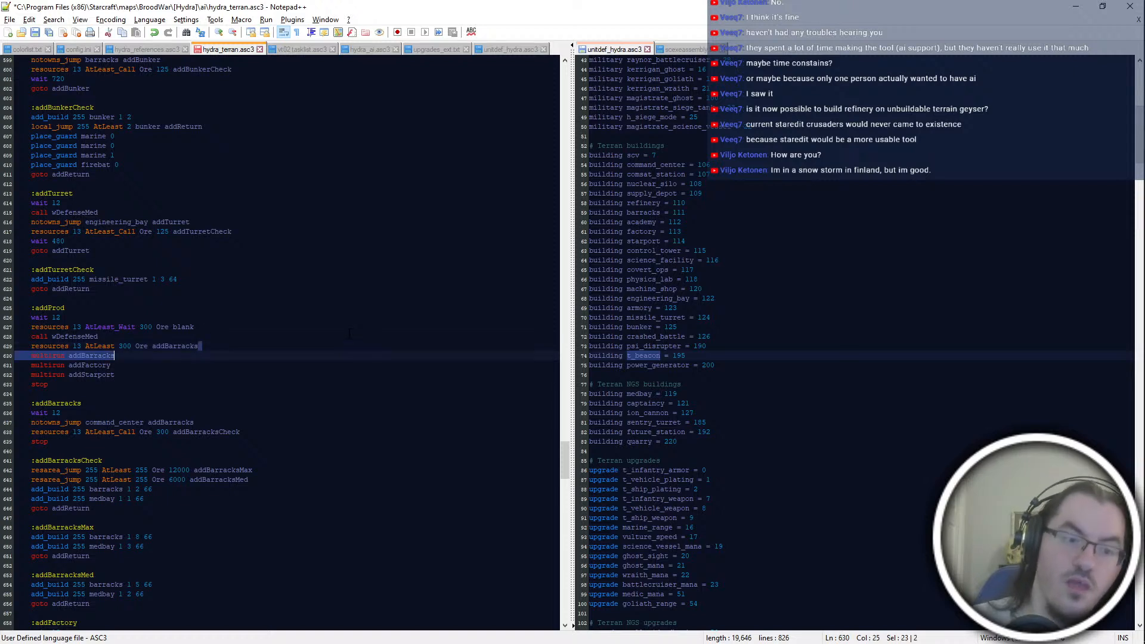
{"action": "key", "text": "Delete"}
{"action": "key", "text": "Home"}
{"action": "key", "text": "Return"}
{"action": "key", "text": "Up"}
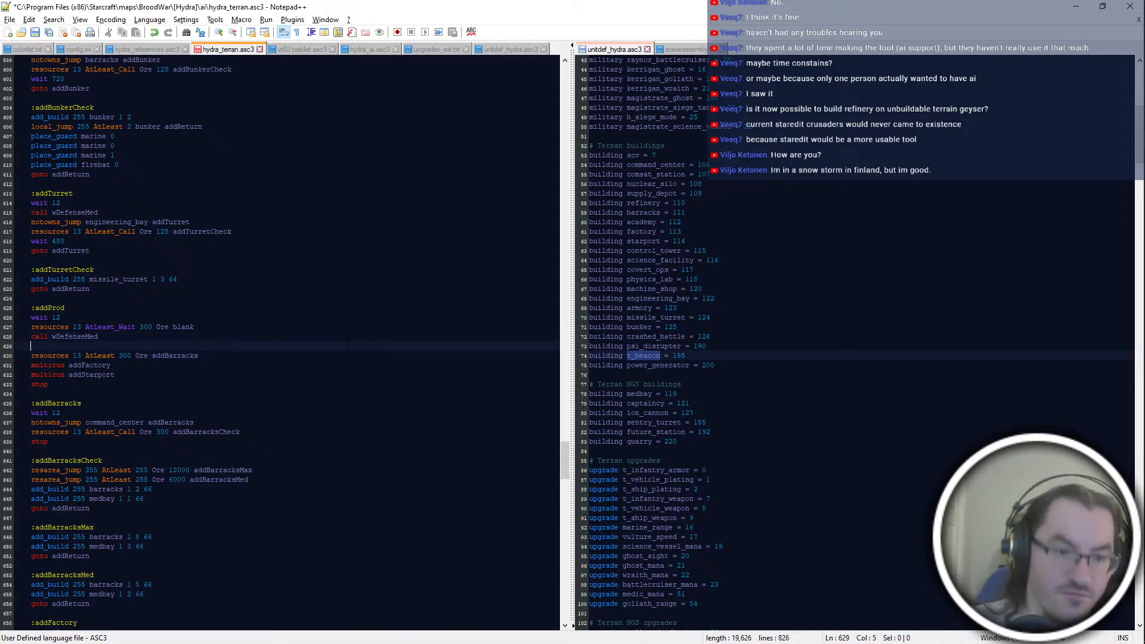
{"action": "key", "text": "BackSpace"}
{"action": "key", "text": "BackSpace"}
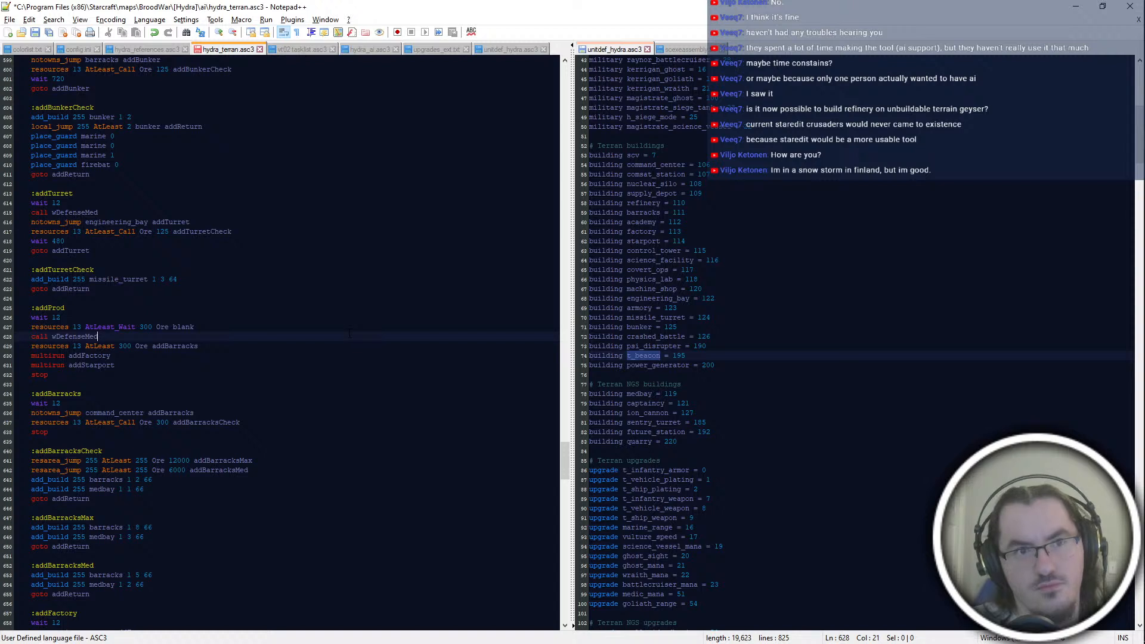
Step: Add the line "resources 13 AtLeast 400 Any addFactory" directly above the addBarracks resources line in addProd
{"action": "key", "text": "Return"}
{"action": "type", "text": "resources 13 "}
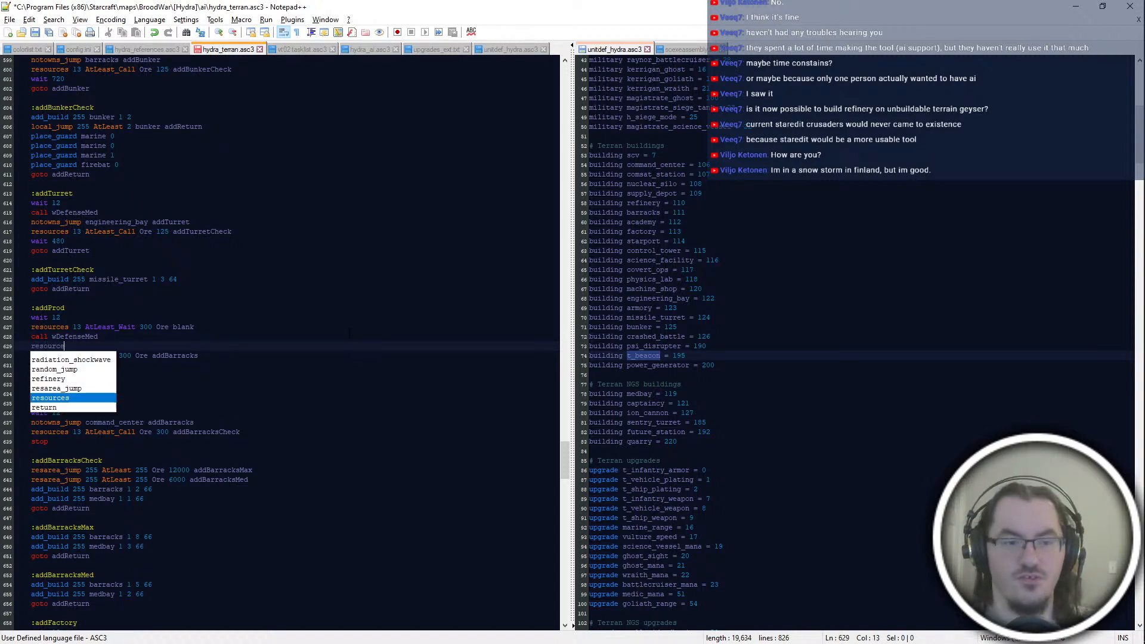
{"action": "type", "text": "AtLeast 400 Any ad"}
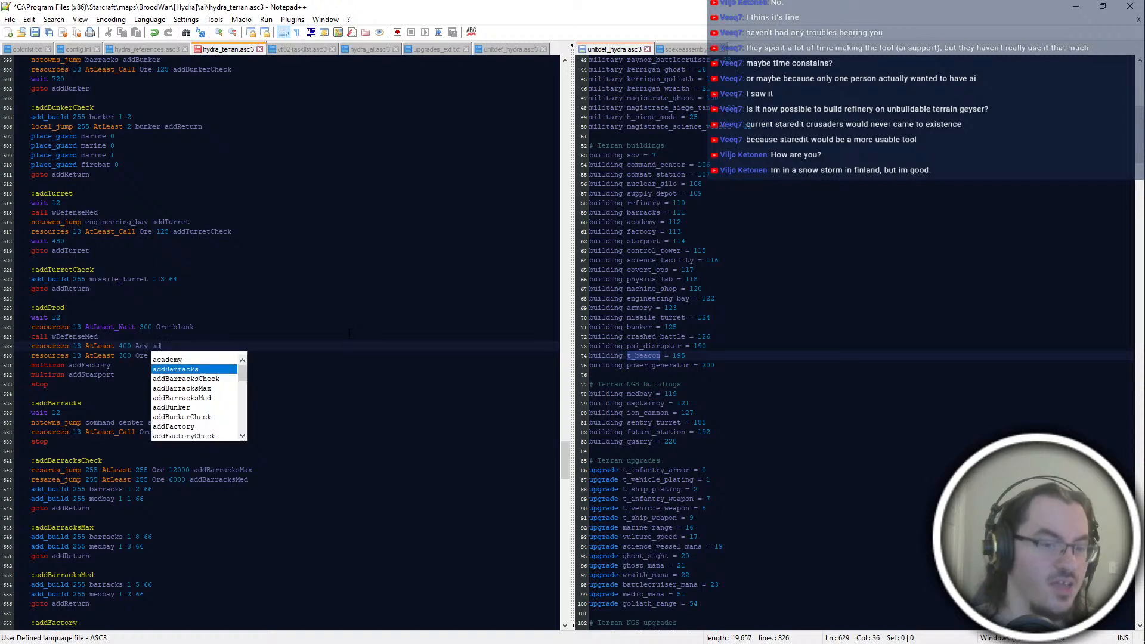
{"action": "type", "text": "dFactory"}
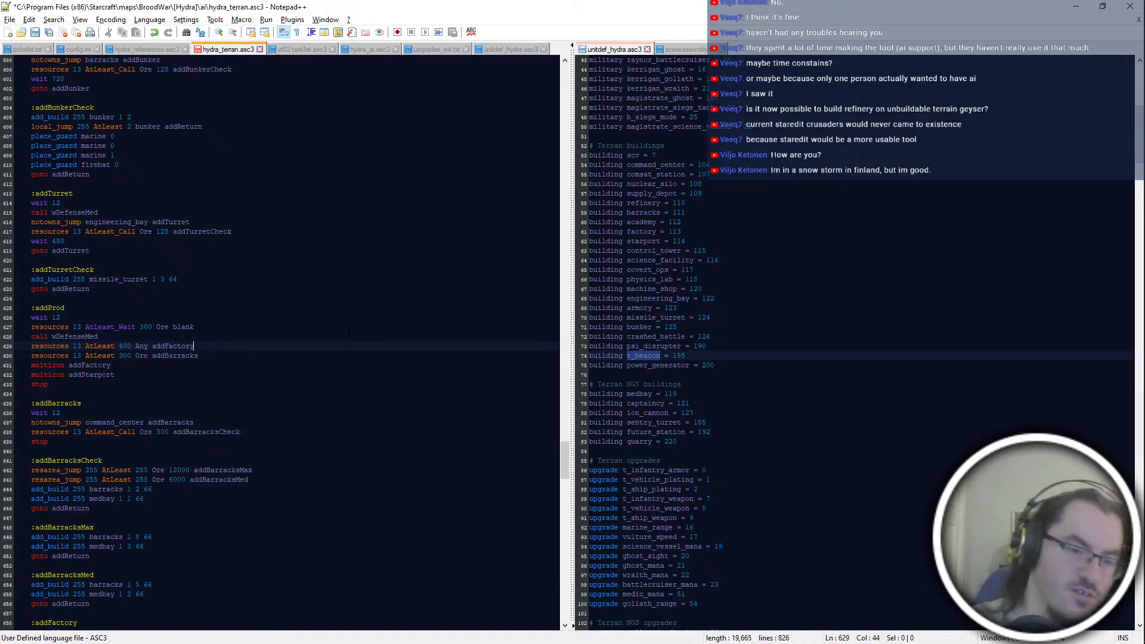
{"action": "key", "text": "Return"}
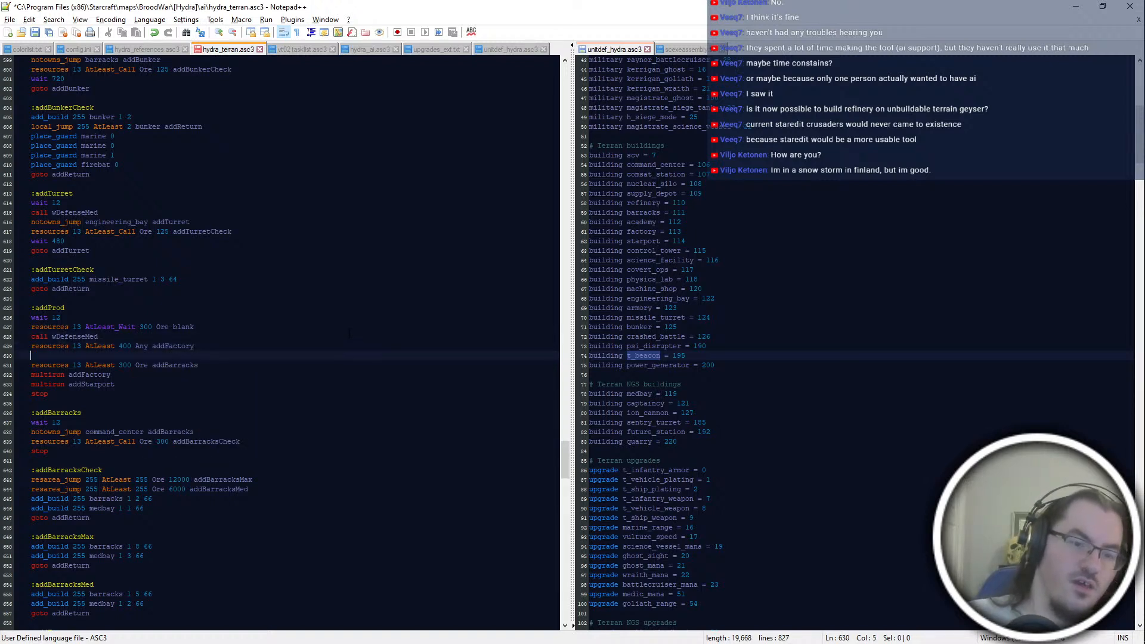
{"action": "key", "text": "BackSpace"}
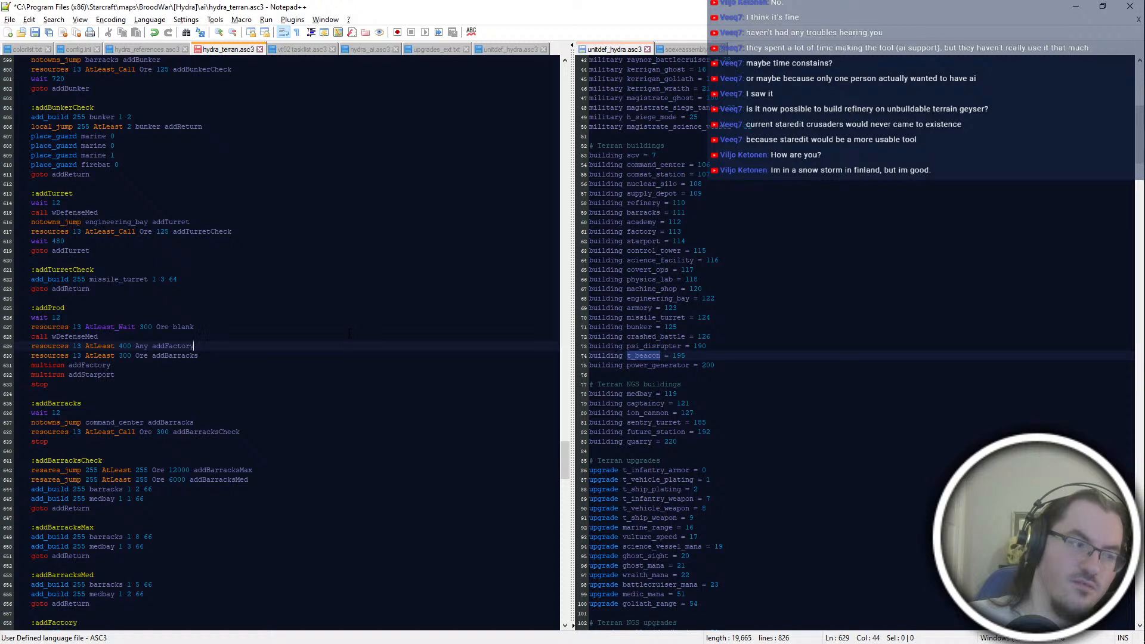
Step: Add the line "resources 13 AtLeast 300 Any addStarport" between the addFactory and addBarracks resources lines
{"action": "key", "text": "Return"}
{"action": "type", "text": "resources 13 AtLeast 300 Any addStarport"}
{"action": "key", "text": "Return"}
Step: Delete the multirun addFactory and multirun addStarport lines from the addProd block
{"action": "key", "text": "Down"}
{"action": "key", "text": "Down"}
{"action": "key", "text": "Down"}
{"action": "key", "text": "Down"}
{"action": "key", "text": "Down"}
{"action": "key", "text": "Up"}
{"action": "key", "text": "Up"}
{"action": "key", "text": "Up"}
{"action": "key", "text": "Up"}
{"action": "key", "text": "shift+Down"}
{"action": "key", "text": "shift+Down"}
{"action": "key", "text": "BackSpace"}
{"action": "key", "text": "shift+Down"}
{"action": "key", "text": "shift+Down"}
Step: Replace the stop command at the end of addProd with "goto addProd" and save the script
{"action": "left_click", "coordinate": [259, 381]}
{"action": "left_click", "coordinate": [266, 377]}
{"action": "key", "text": "shift+Home"}
{"action": "type", "text": "goto addP"}
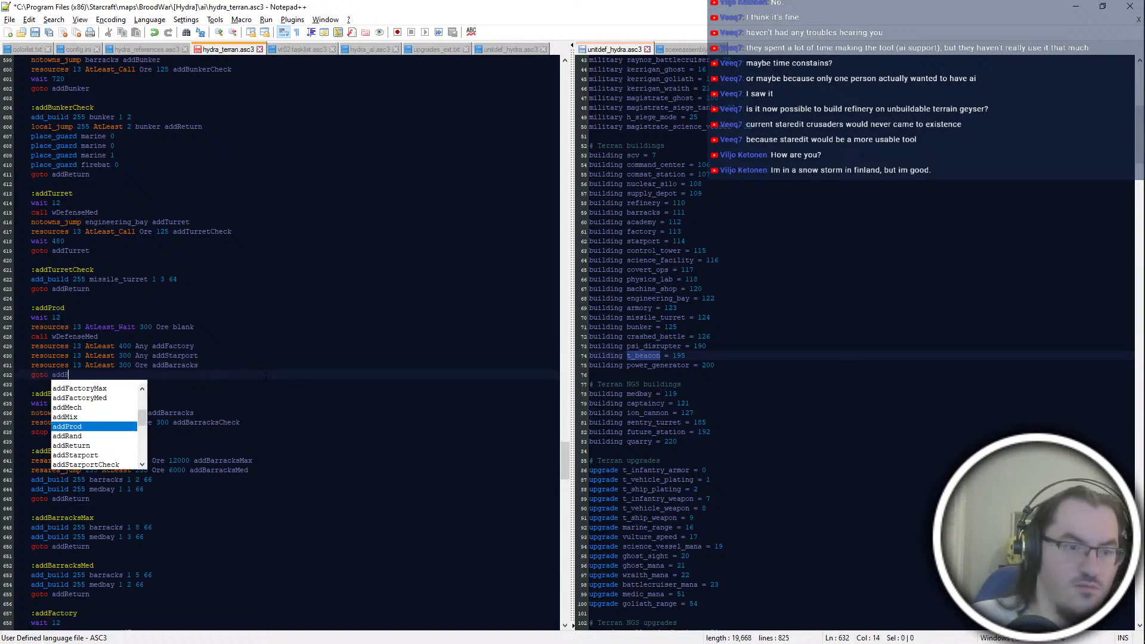
{"action": "type", "text": "rod"}
{"action": "key", "text": "Return"}
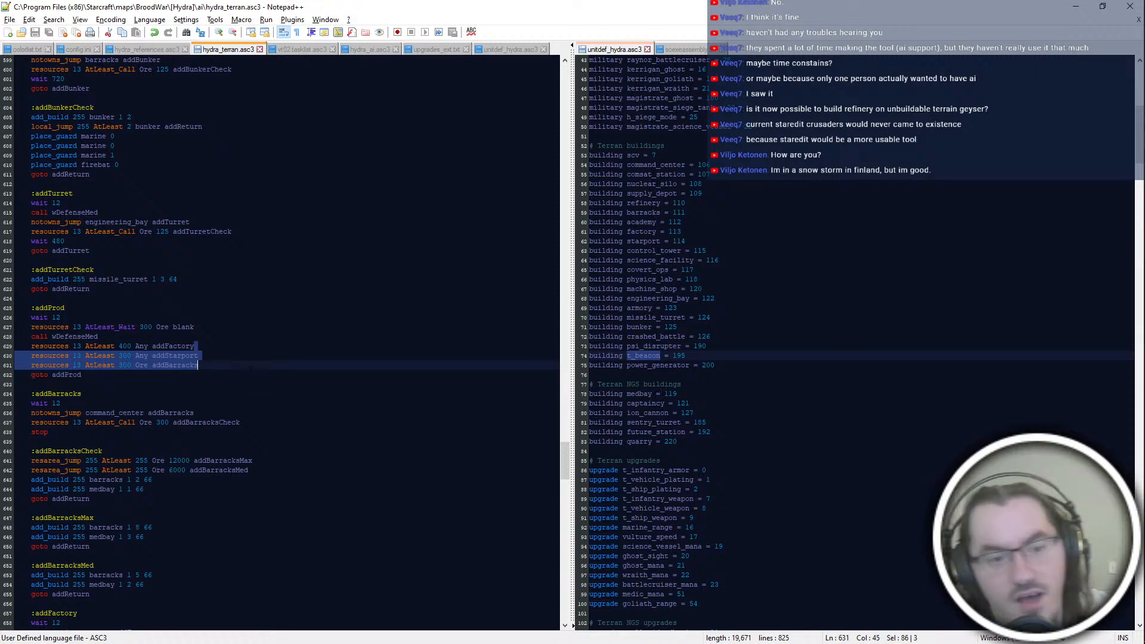
Step: Review the addFactory, addStarport and addBarracks jump targets in addProd, plus the notowns_jump, resources and stop lines in addBarracks
{"action": "scroll", "coordinate": [266, 376], "scroll_direction": "down", "scroll_amount": 4}
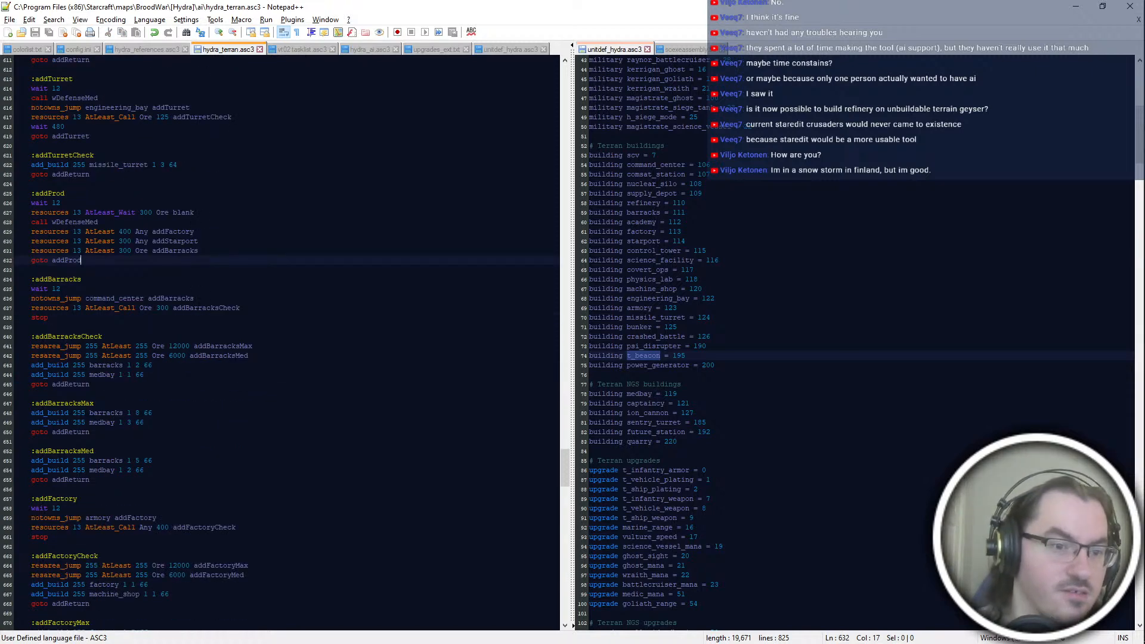
{"action": "double_click", "coordinate": [175, 241]}
{"action": "double_click", "coordinate": [173, 231]}
{"action": "double_click", "coordinate": [174, 241]}
{"action": "double_click", "coordinate": [175, 251]}
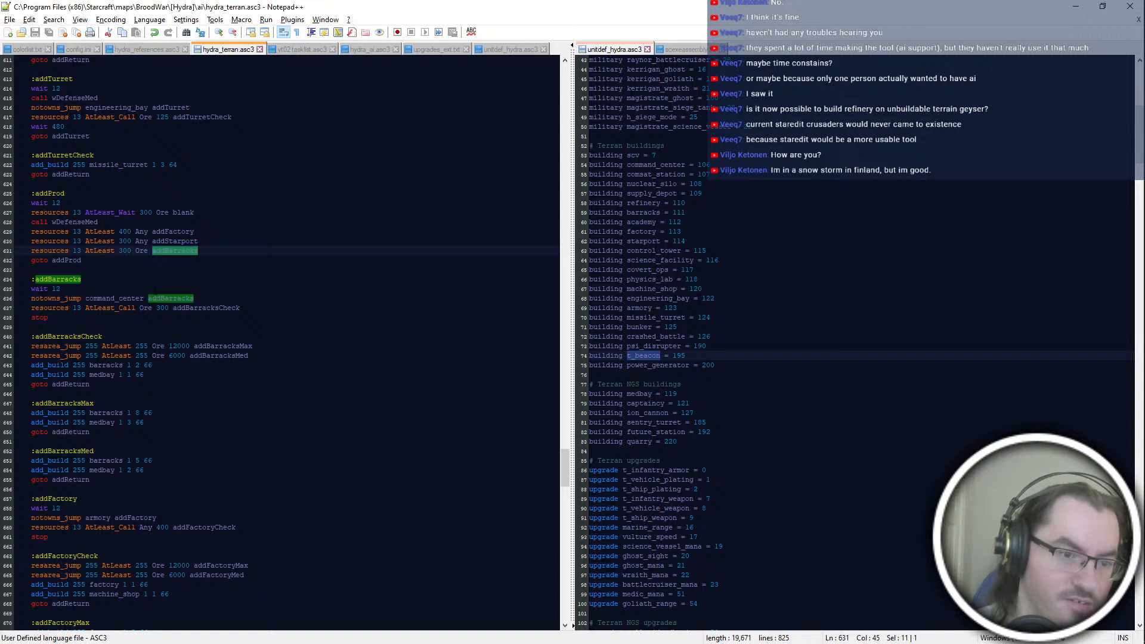
{"action": "left_click_drag", "start_coordinate": [35, 298], "coordinate": [249, 296]}
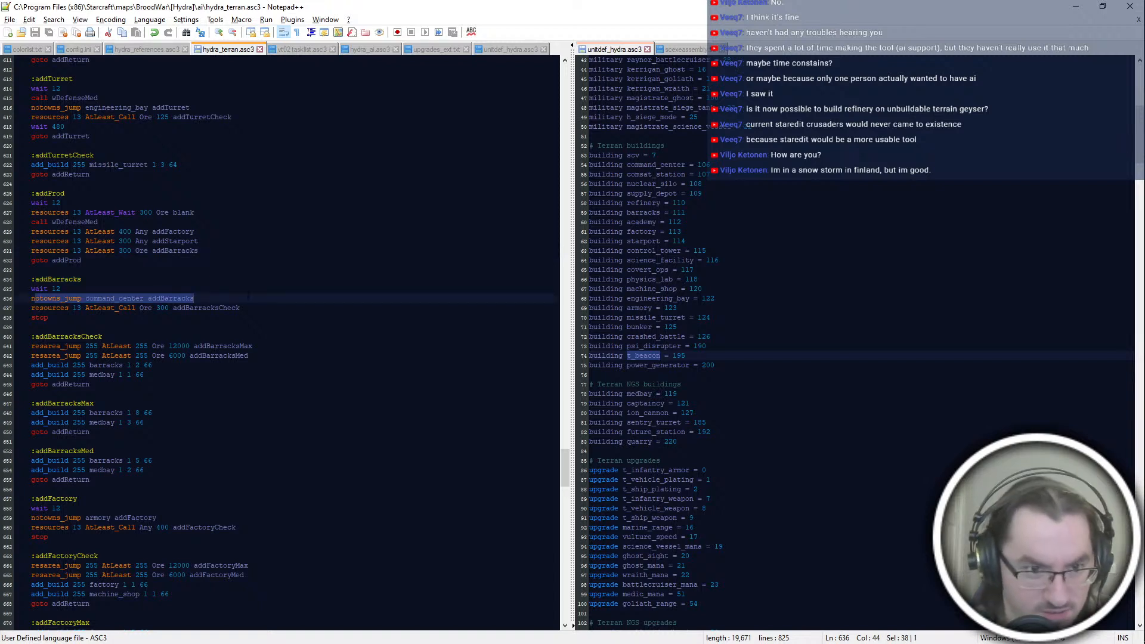
{"action": "left_click", "coordinate": [249, 296]}
{"action": "double_click", "coordinate": [248, 296]}
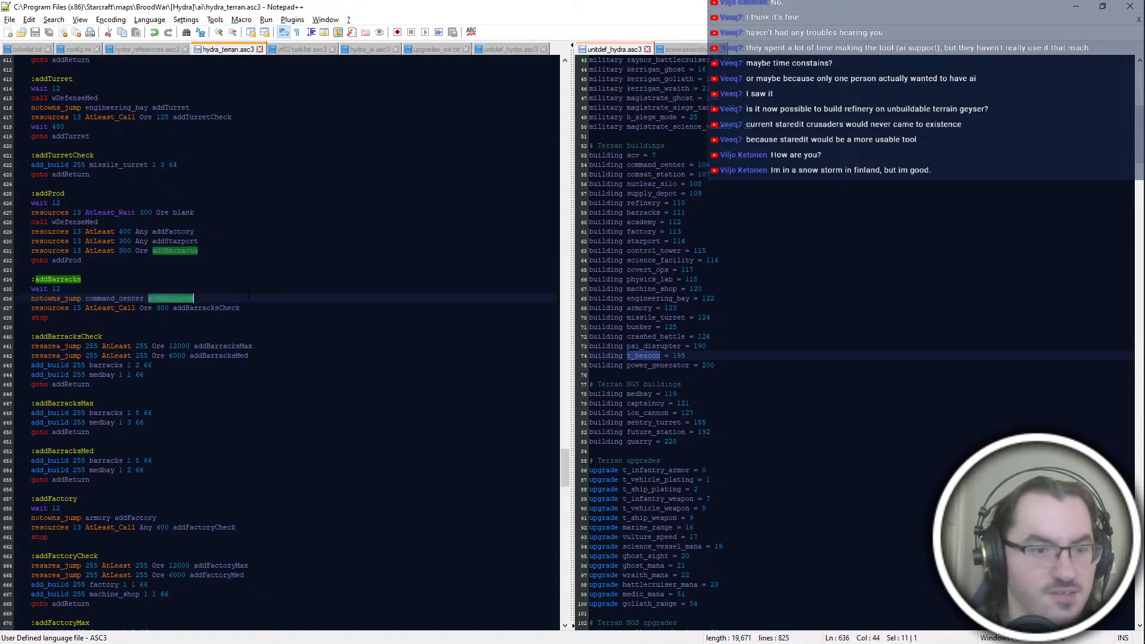
{"action": "left_click_drag", "start_coordinate": [31, 308], "coordinate": [246, 308]}
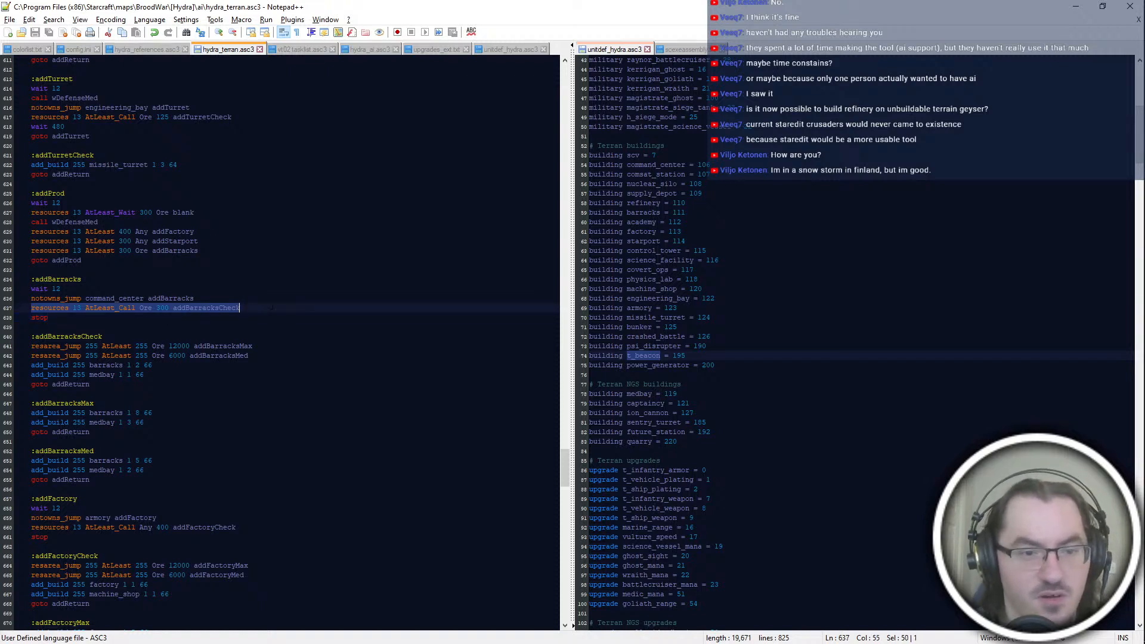
{"action": "left_click_drag", "start_coordinate": [49, 318], "coordinate": [31, 318]}
Step: Replace the notowns_jump and resources lines in addBarracks with "call wBarracks" and "call addBarracksCheck"
{"action": "left_click", "coordinate": [249, 309]}
{"action": "left_click_drag", "start_coordinate": [249, 309], "coordinate": [218, 289]}
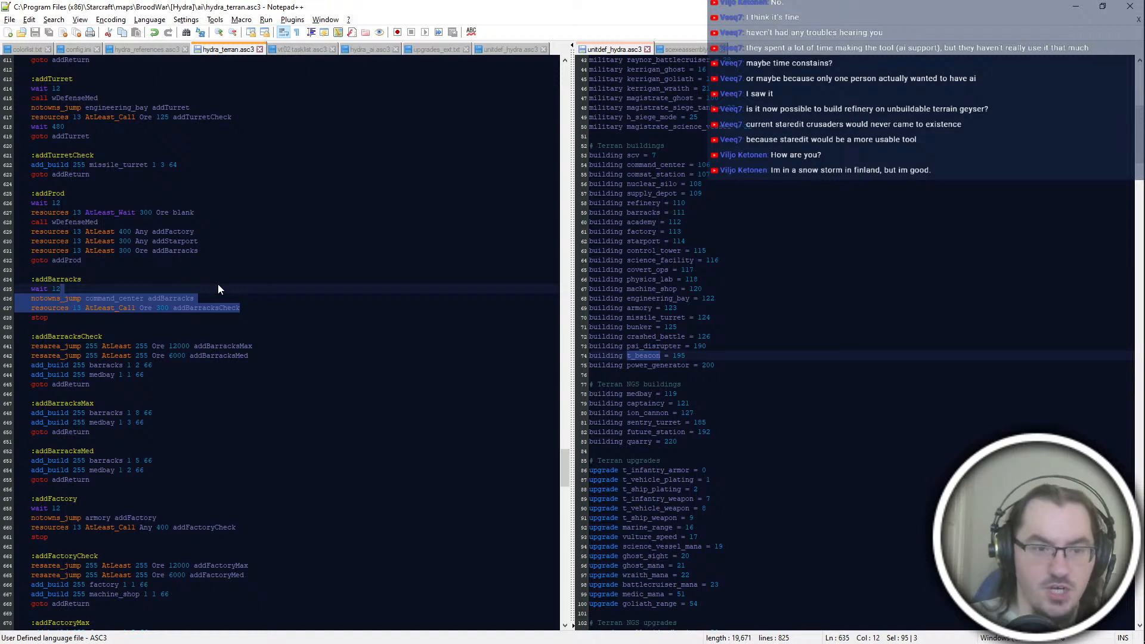
{"action": "key", "text": "Return"}
{"action": "type", "text": "call wBar"}
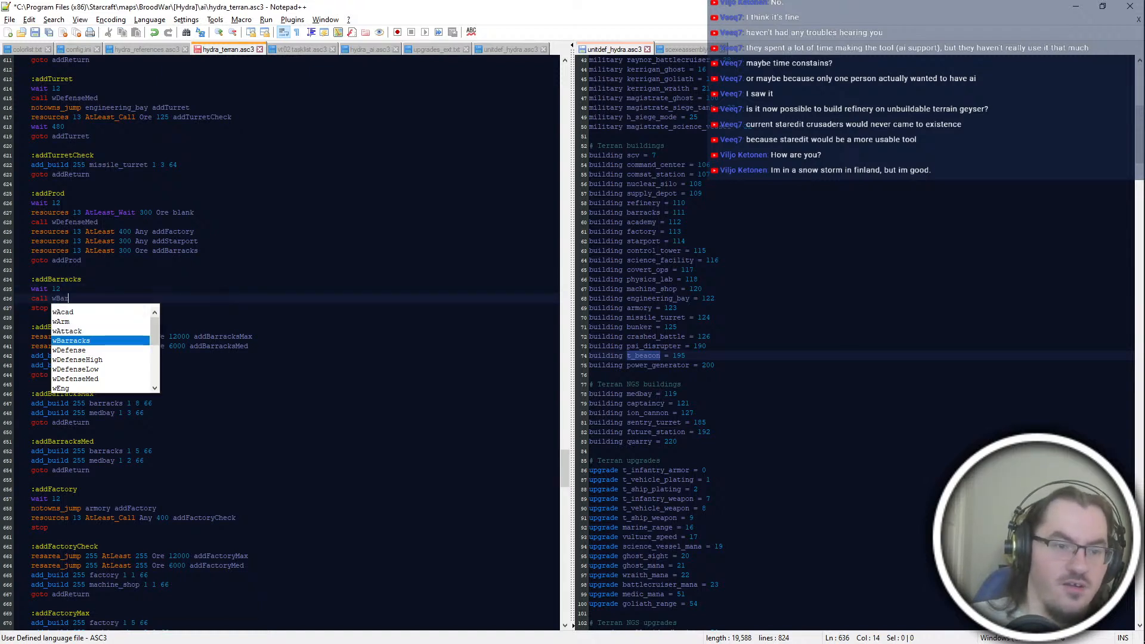
{"action": "key", "text": "Return"}
{"action": "key", "text": "Return"}
{"action": "type", "text": "call "}
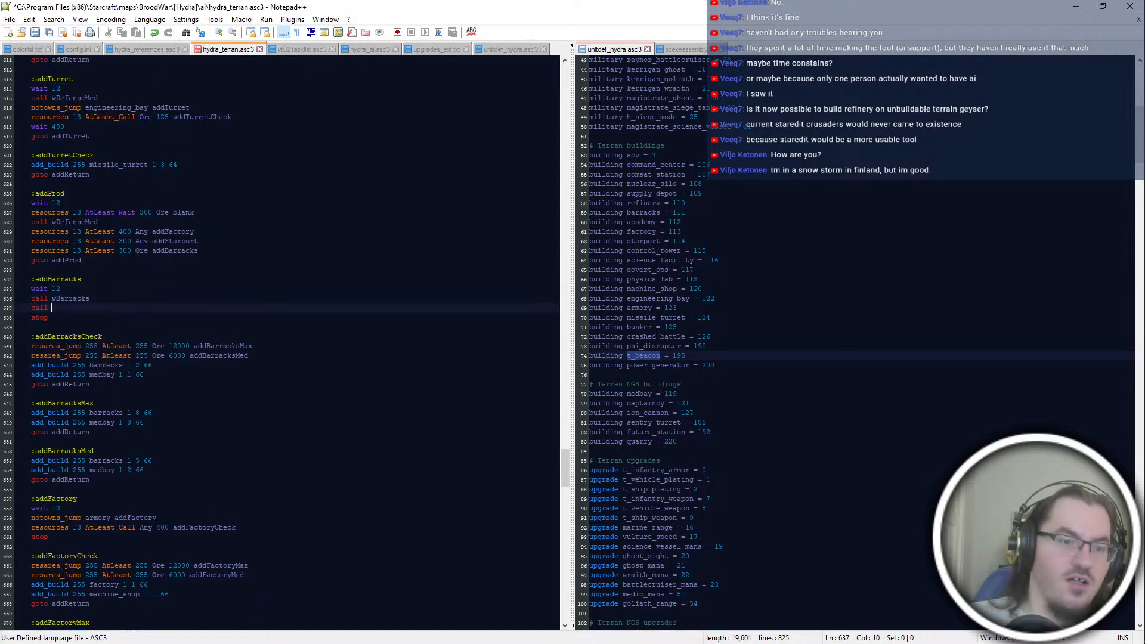
{"action": "type", "text": "addBar"}
{"action": "key", "text": "Down"}
{"action": "key", "text": "Return"}
Step: Check the new calls in addBarracks and the addReturn jump in addBarracksCheck, placing the cursor on the stop line of addBarracks
{"action": "double_click", "coordinate": [78, 299]}
{"action": "double_click", "coordinate": [83, 308]}
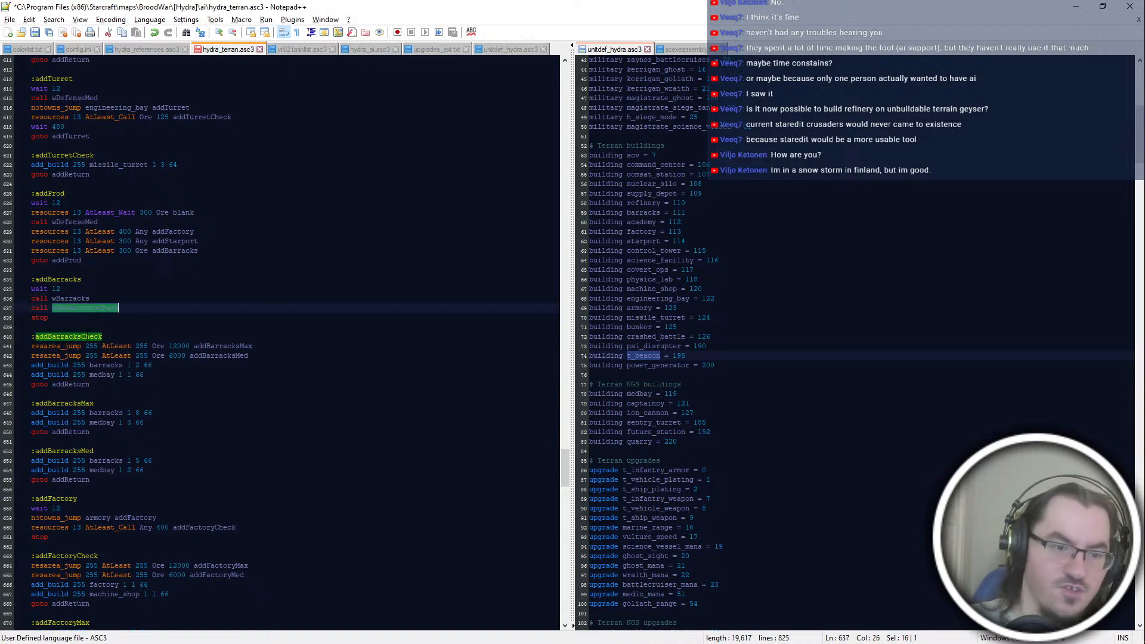
{"action": "double_click", "coordinate": [88, 384]}
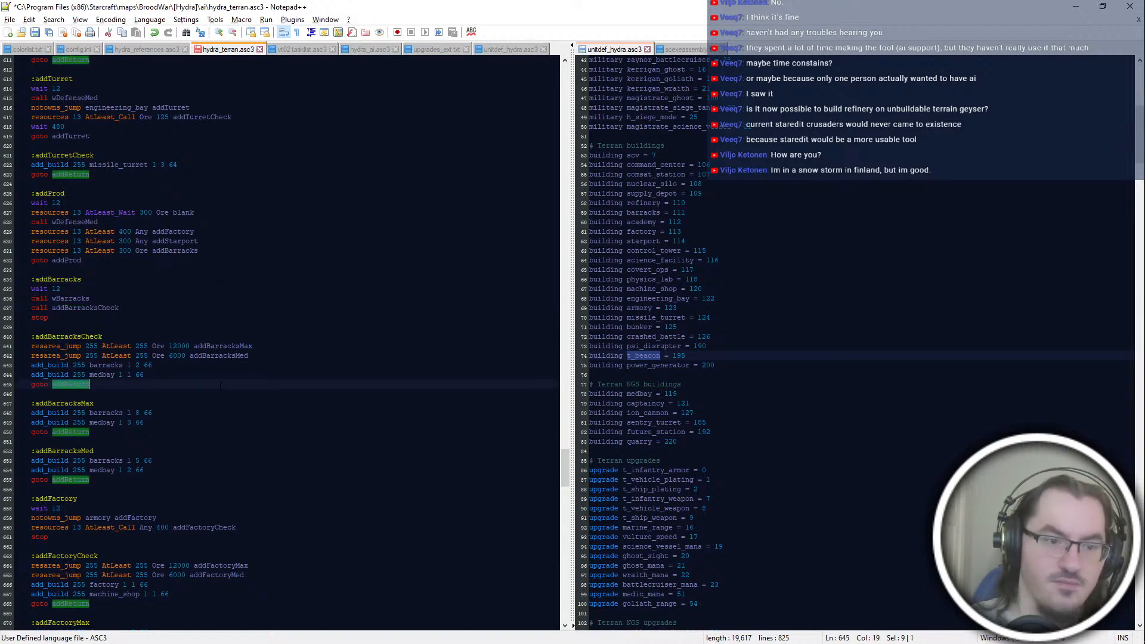
{"action": "scroll", "coordinate": [134, 575], "scroll_direction": "down", "scroll_amount": 2}
{"action": "left_click", "coordinate": [178, 261]}
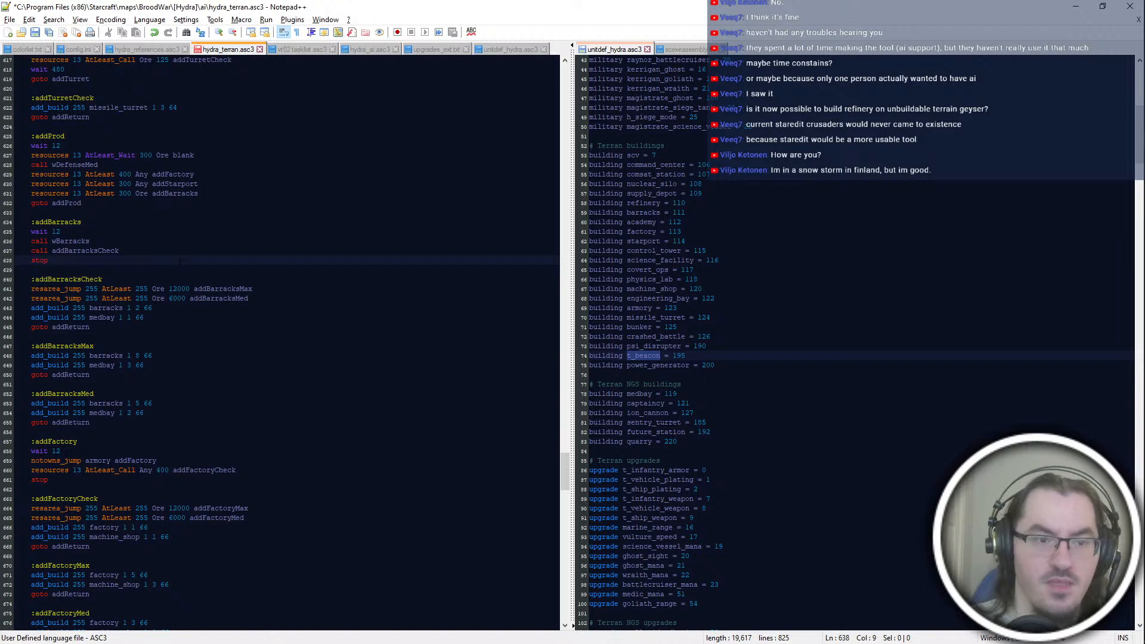
Step: Replace the stop command at the end of addBarracks with "goto addProd"
{"action": "scroll", "coordinate": [179, 261], "scroll_direction": "down", "scroll_amount": 2}
{"action": "key", "text": "ctrl+shift+Left"}
{"action": "type", "text": "goto addProd"}
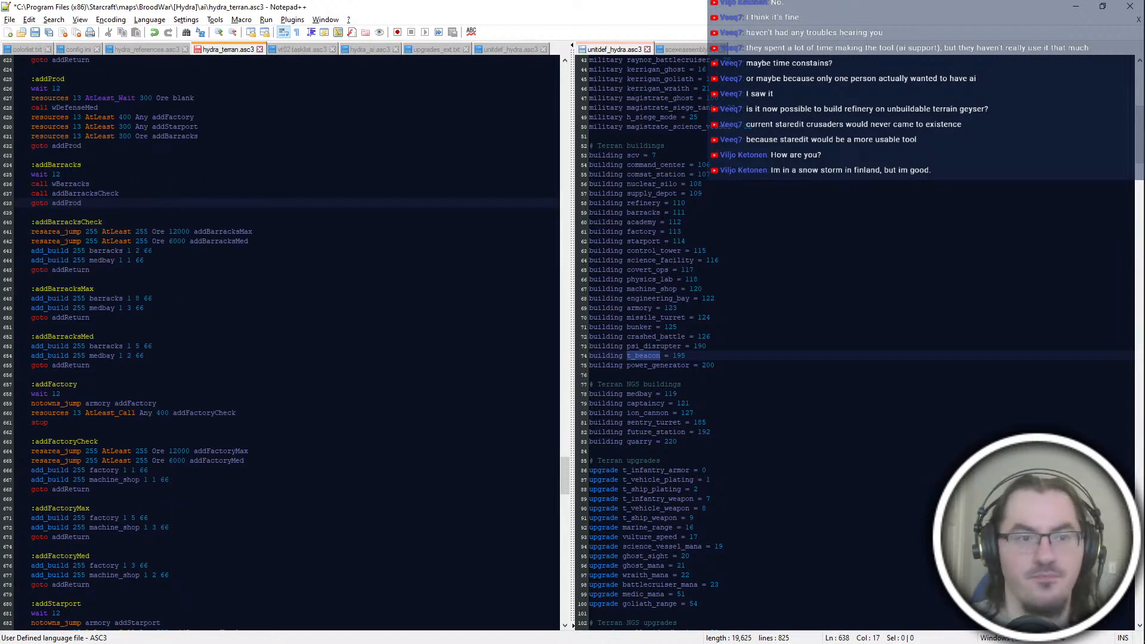
Step: Review the barracks jump in addProd, the barracks blocks, and the notowns_jump and resources lines in addFactory
{"action": "left_click", "coordinate": [131, 136]}
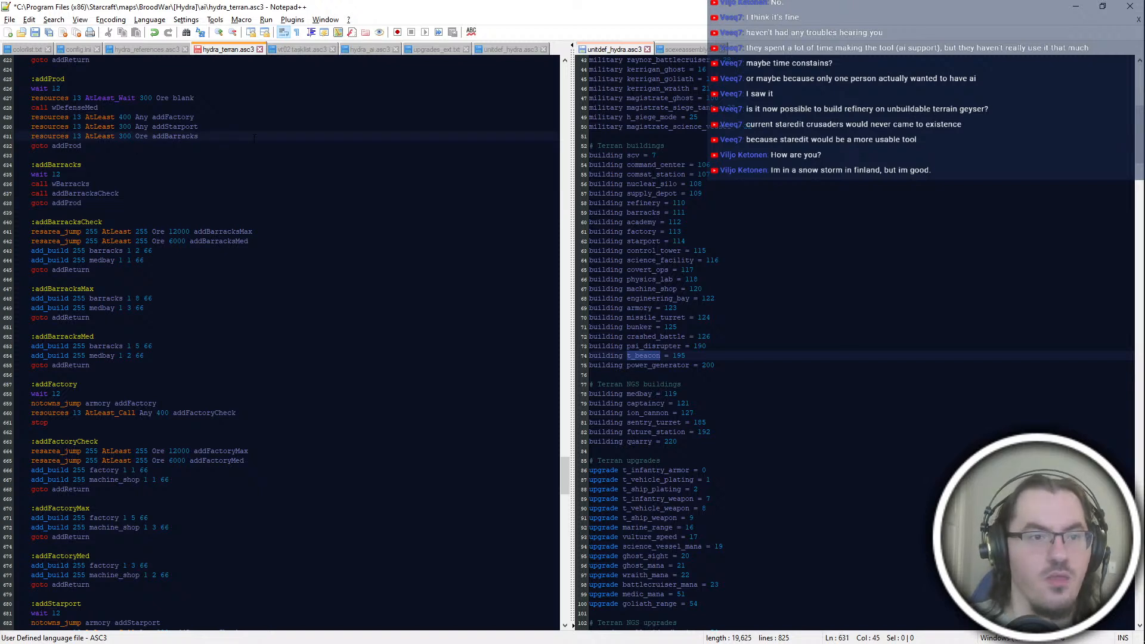
{"action": "left_click", "coordinate": [114, 308]}
{"action": "left_click", "coordinate": [82, 203]}
{"action": "left_click", "coordinate": [89, 318]}
{"action": "left_click", "coordinate": [143, 366]}
{"action": "left_click_drag", "start_coordinate": [143, 212], "coordinate": [144, 384]}
{"action": "left_click", "coordinate": [168, 432]}
{"action": "left_click", "coordinate": [167, 404]}
{"action": "left_click_drag", "start_coordinate": [34, 374], "coordinate": [156, 404]}
{"action": "left_click", "coordinate": [236, 413]}
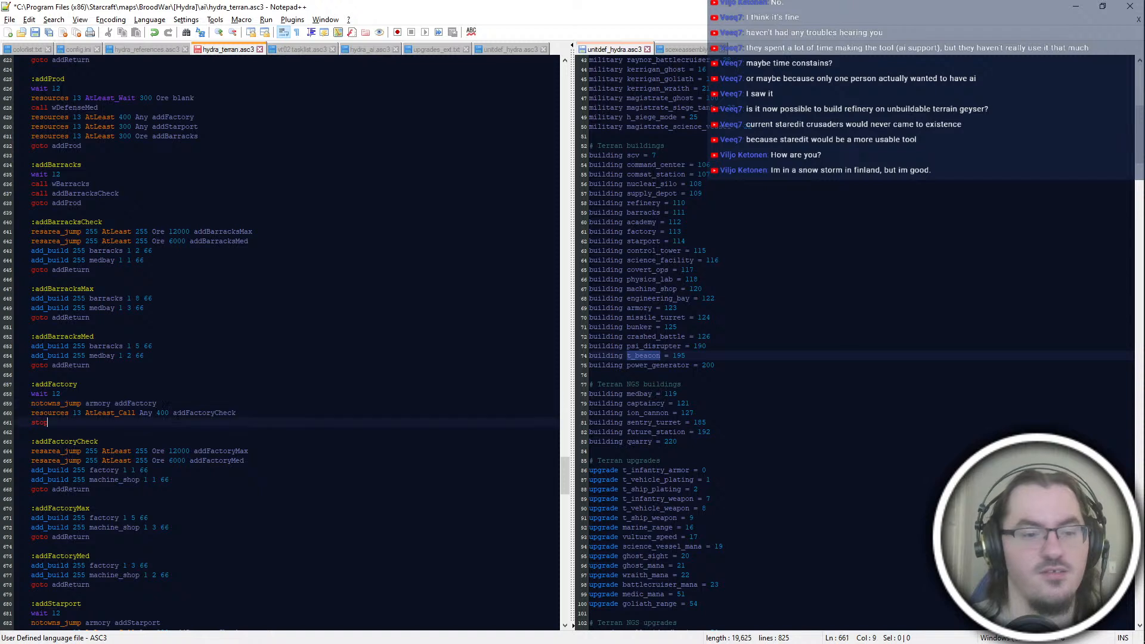
Step: Replace the notowns_jump and resources lines in addFactory with "call wFact" and "call addFactoryCheck"
{"action": "double_click", "coordinate": [265, 412]}
{"action": "left_click", "coordinate": [235, 413]}
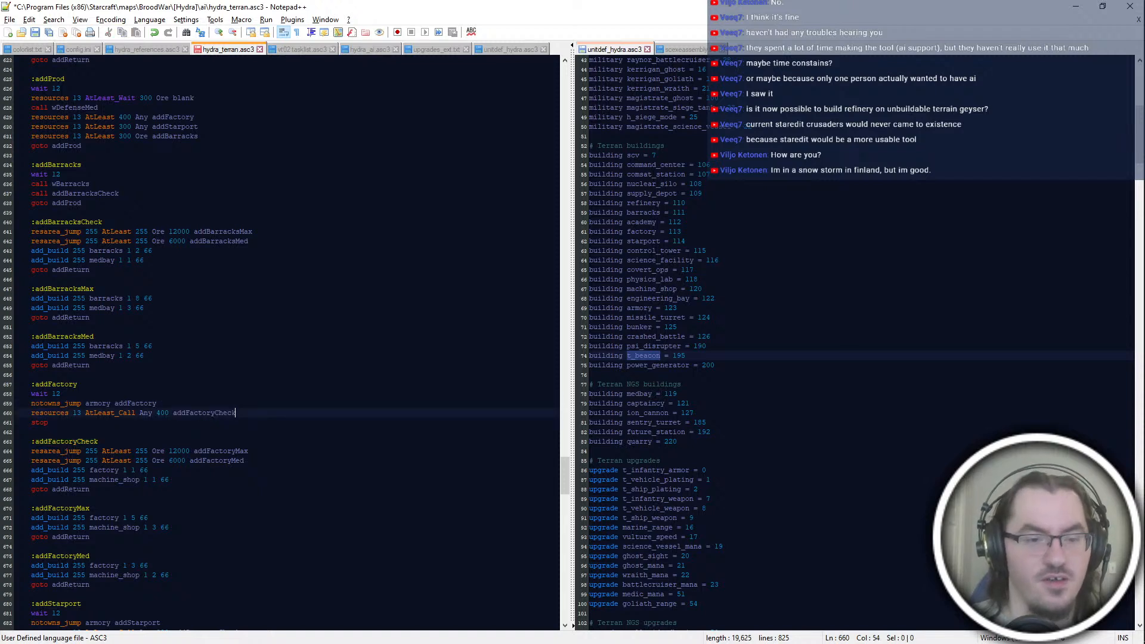
{"action": "key", "text": "shift+Up"}
{"action": "key", "text": "shift+Home"}
{"action": "type", "text": "call wFact"}
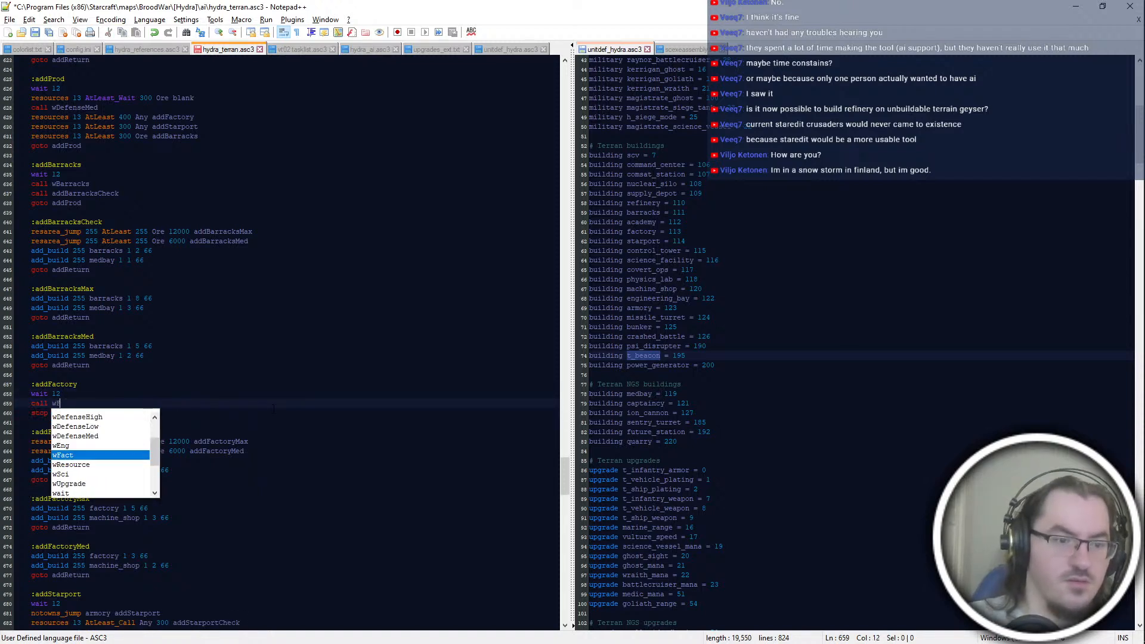
{"action": "key", "text": "Return"}
{"action": "type", "text": "call "}
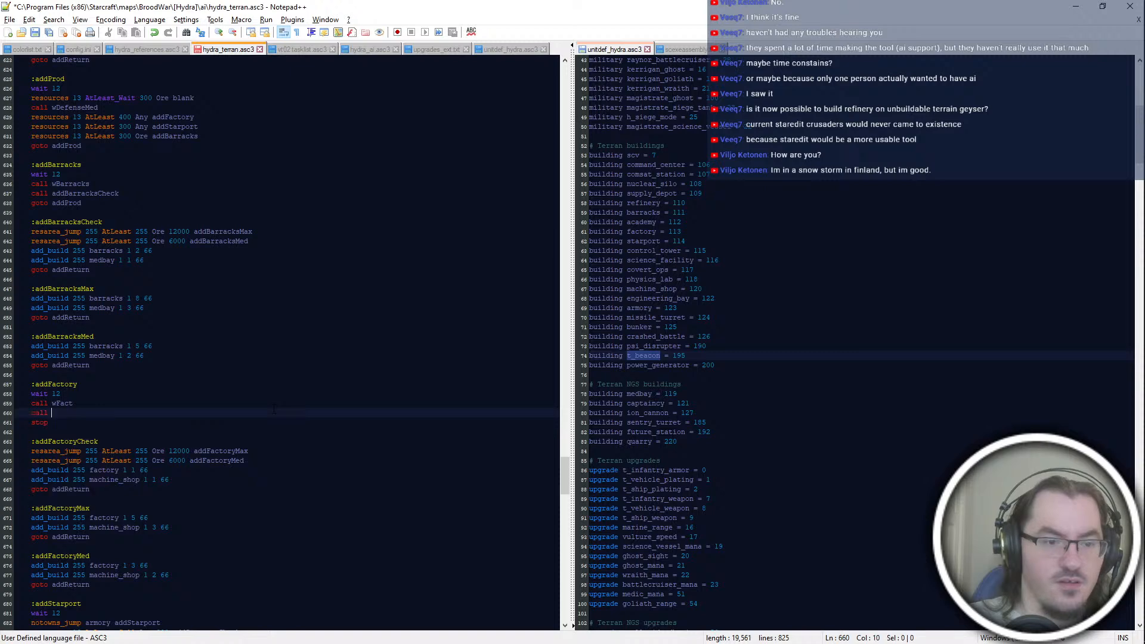
{"action": "type", "text": "addFactoryCheck"}
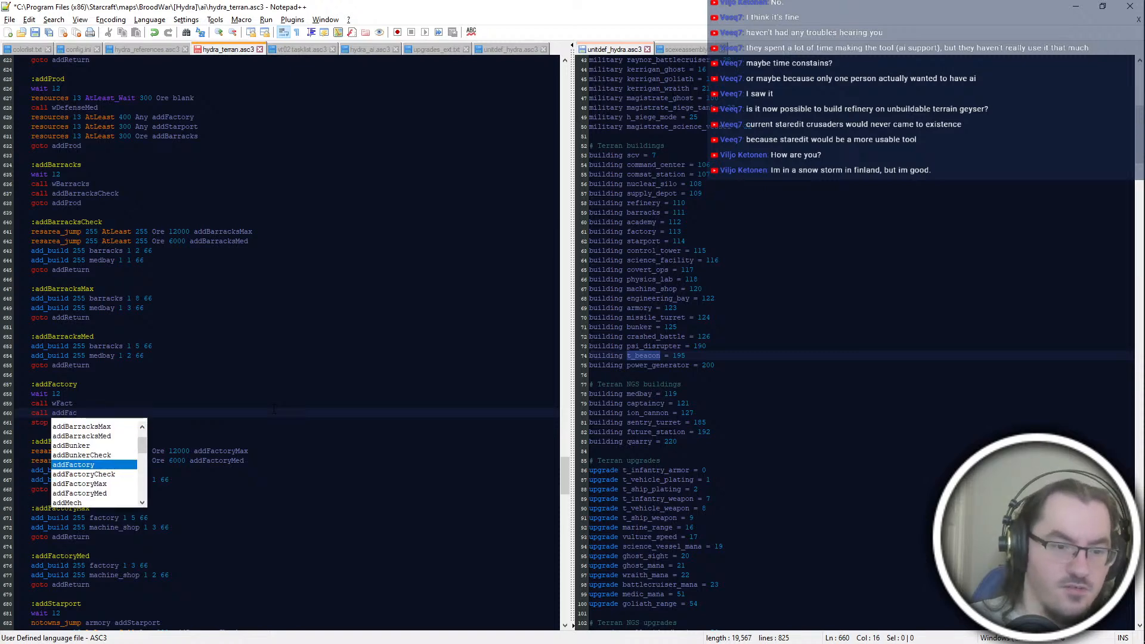
{"action": "key", "text": "Return"}
Step: Replace the notowns_jump and resources lines in addStarport with "call wFact"
{"action": "left_click", "coordinate": [248, 451]}
{"action": "scroll", "coordinate": [249, 451], "scroll_direction": "down", "scroll_amount": 4}
{"action": "left_click", "coordinate": [264, 518]}
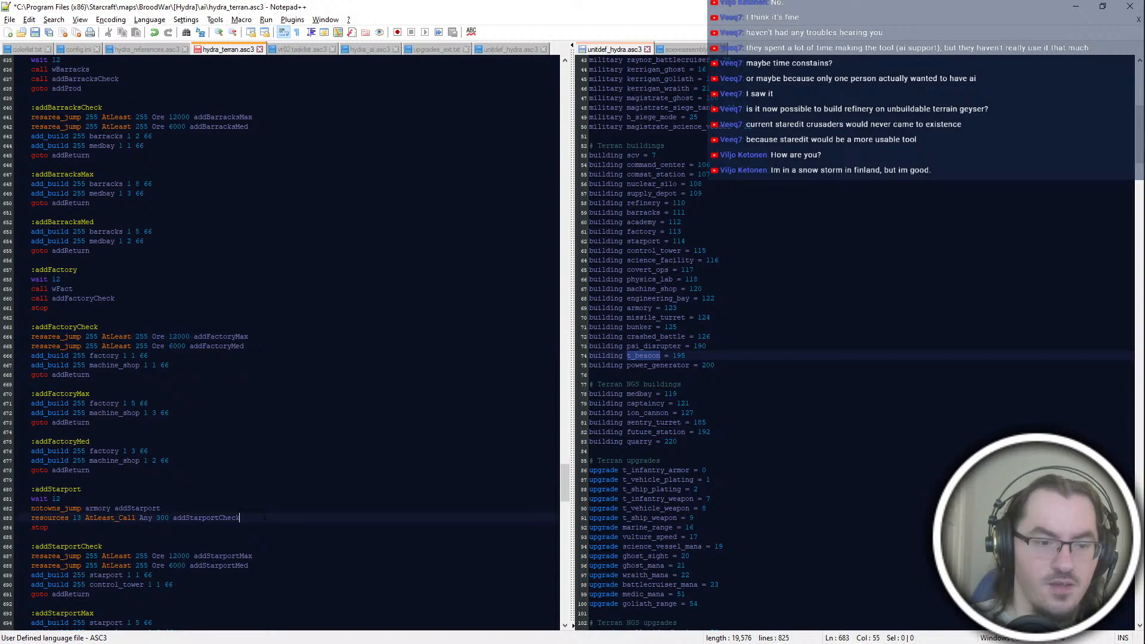
{"action": "key", "text": "shift+Up"}
{"action": "key", "text": "shift+Up"}
{"action": "key", "text": "Return"}
{"action": "type", "text": "call wSt"}
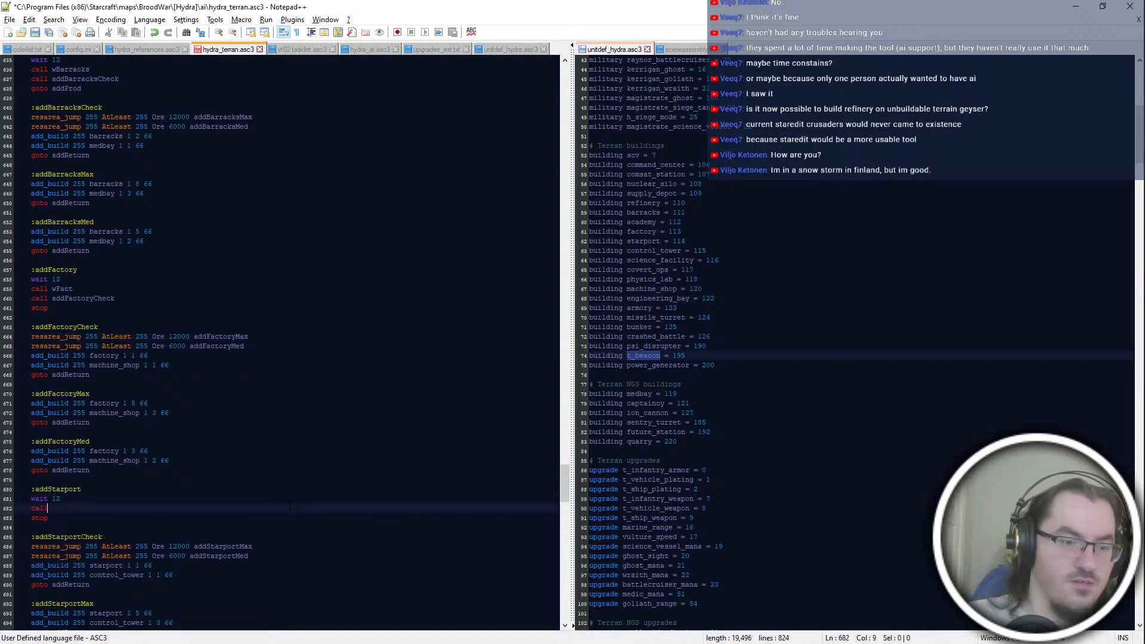
{"action": "key", "text": "BackSpace"}
{"action": "key", "text": "BackSpace"}
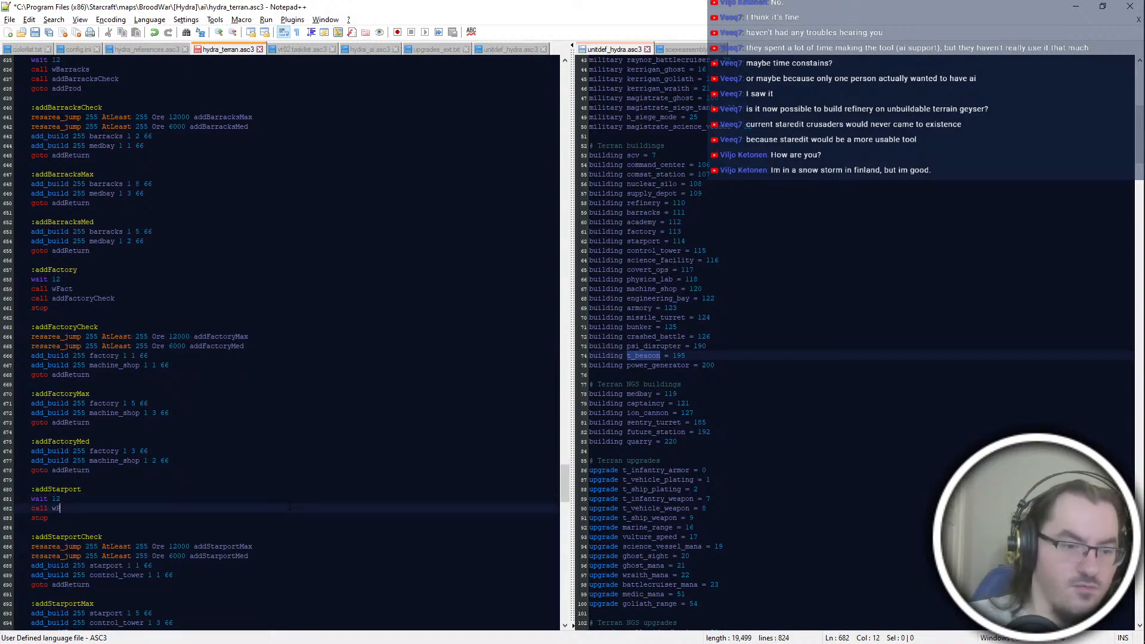
{"action": "type", "text": "S"}
{"action": "key", "text": "BackSpace"}
{"action": "type", "text": "Fact"}
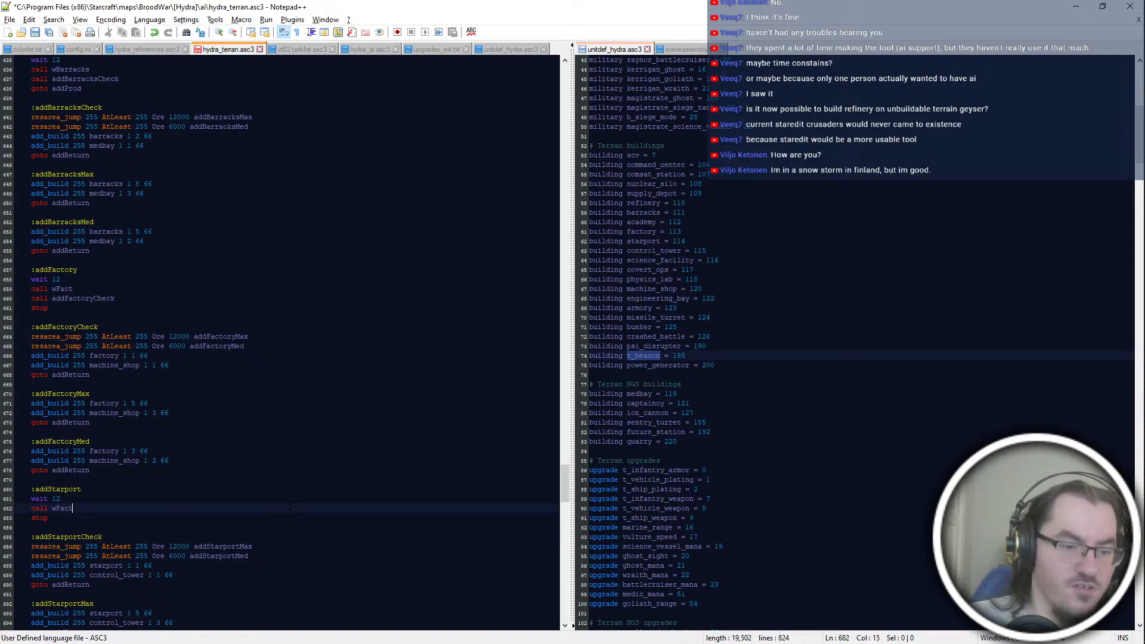
Step: Add "call addStarportCheck" below the wFact call in addStarport and save the script
{"action": "key", "text": "Return"}
{"action": "type", "text": "call"}
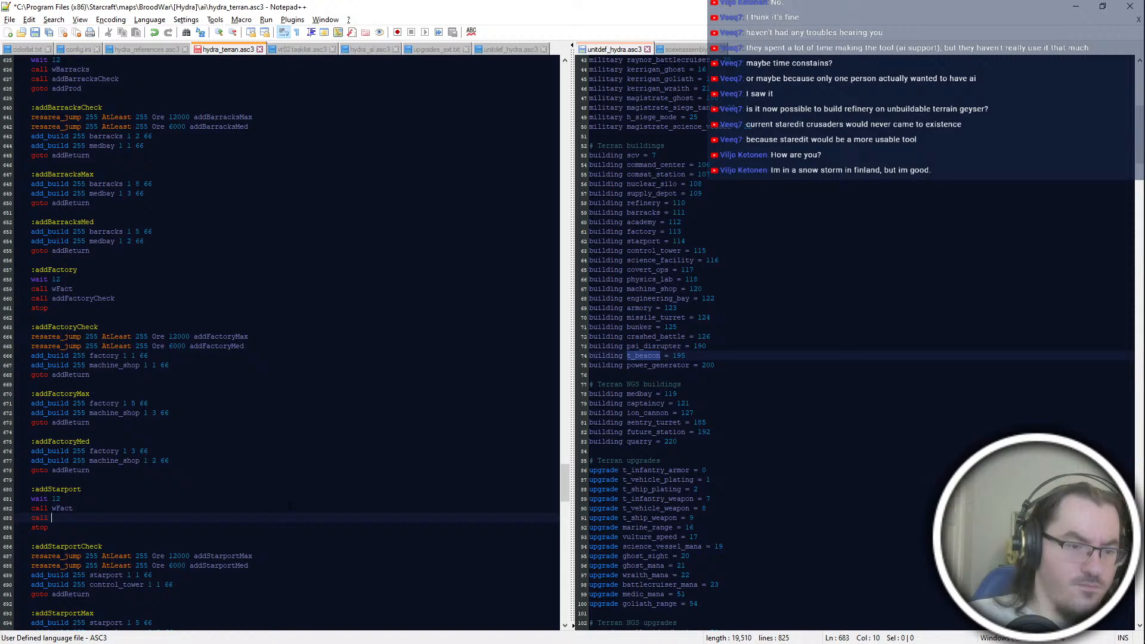
{"action": "type", "text": "addStarportCheck"}
{"action": "key", "text": "Return"}
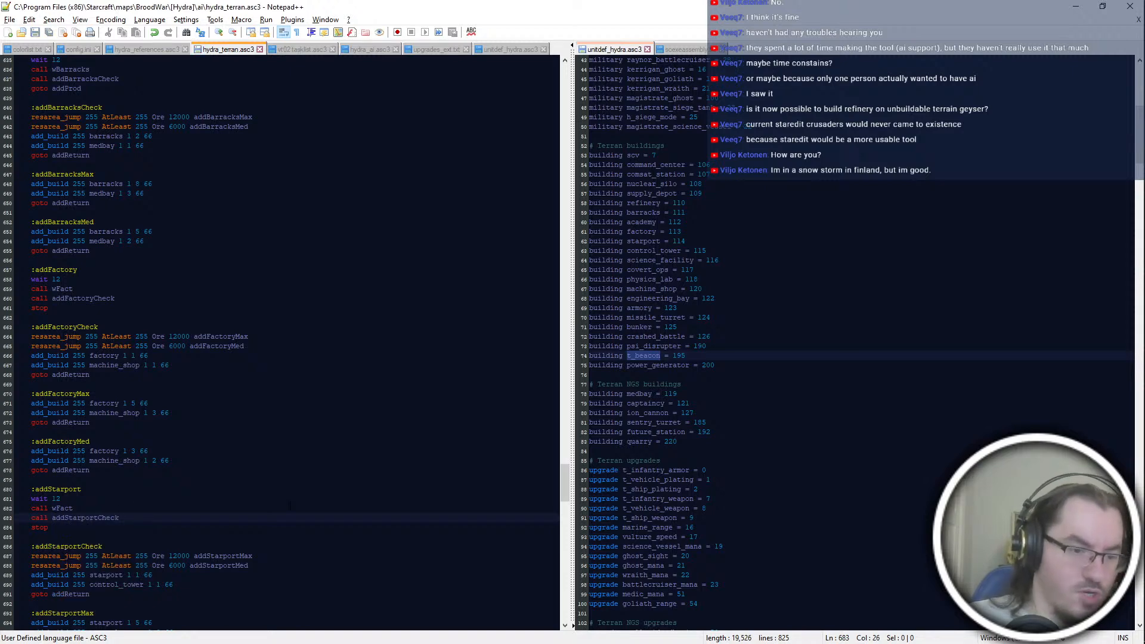
Step: Replace the stop commands at the end of addFactory and addStarport with the "goto addProd" copied from addBarracks, and save the script
{"action": "scroll", "coordinate": [290, 506], "scroll_direction": "down", "scroll_amount": 2}
{"action": "scroll", "coordinate": [290, 506], "scroll_direction": "down", "scroll_amount": 4}
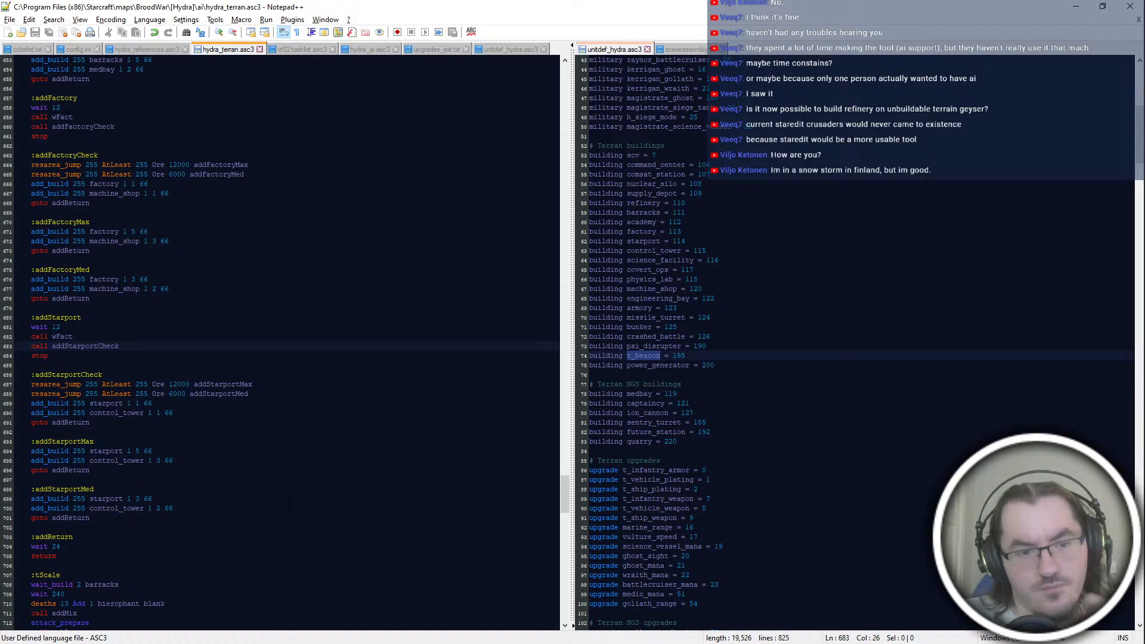
{"action": "scroll", "coordinate": [280, 343], "scroll_direction": "up", "scroll_amount": 4}
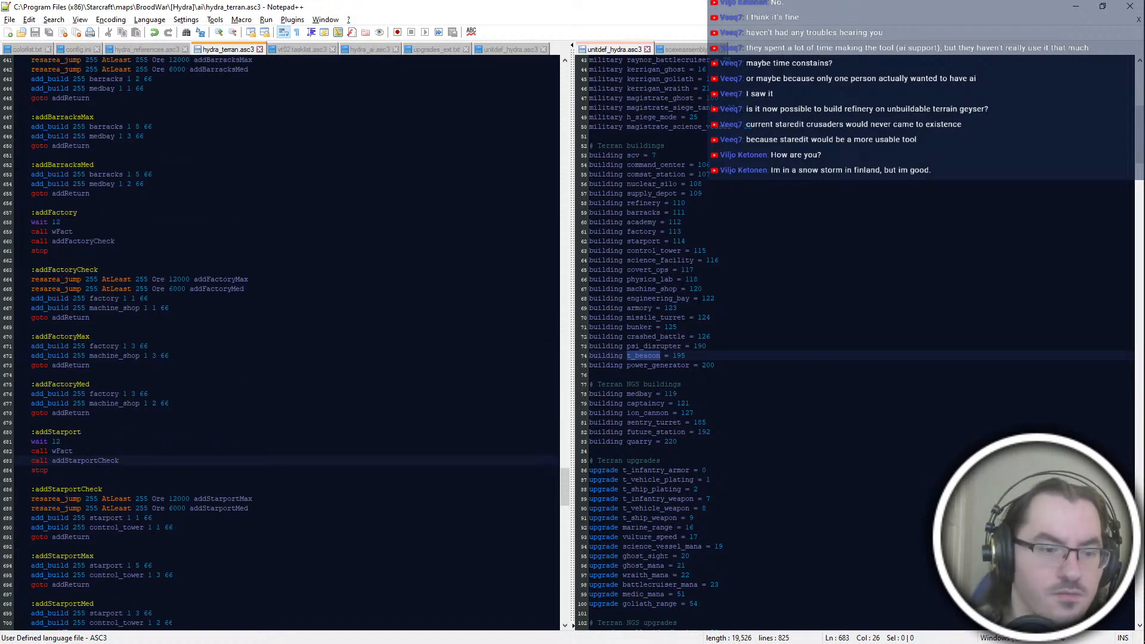
{"action": "left_click", "coordinate": [170, 404]}
{"action": "left_click", "coordinate": [61, 442]}
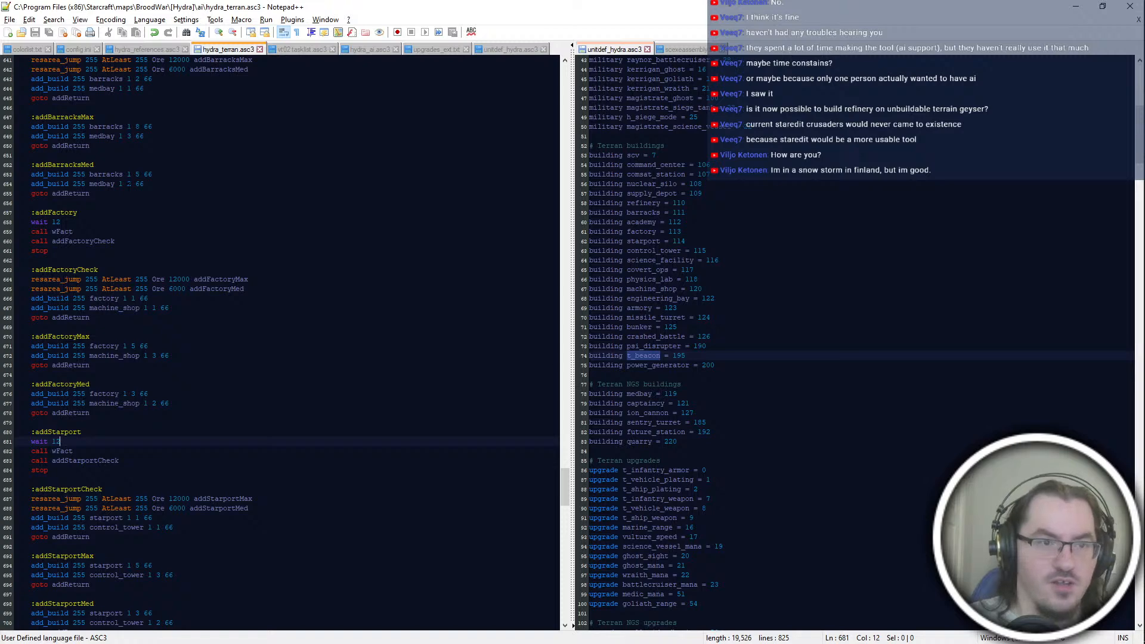
{"action": "scroll", "coordinate": [119, 299], "scroll_direction": "up", "scroll_amount": 2}
{"action": "left_click_drag", "start_coordinate": [138, 78], "coordinate": [151, 89]}
{"action": "key", "text": "ctrl+c"}
{"action": "left_click_drag", "start_coordinate": [146, 299], "coordinate": [153, 308]}
{"action": "key", "text": "ctrl+v"}
{"action": "left_click_drag", "start_coordinate": [178, 519], "coordinate": [184, 526]}
{"action": "key", "text": "ctrl+v"}
{"action": "key", "text": "ctrl+s"}
Step: Check the calls and the addProd jumps in the addFactory and addStarport blocks
{"action": "left_click", "coordinate": [189, 500]}
{"action": "scroll", "coordinate": [202, 486], "scroll_direction": "down", "scroll_amount": 6}
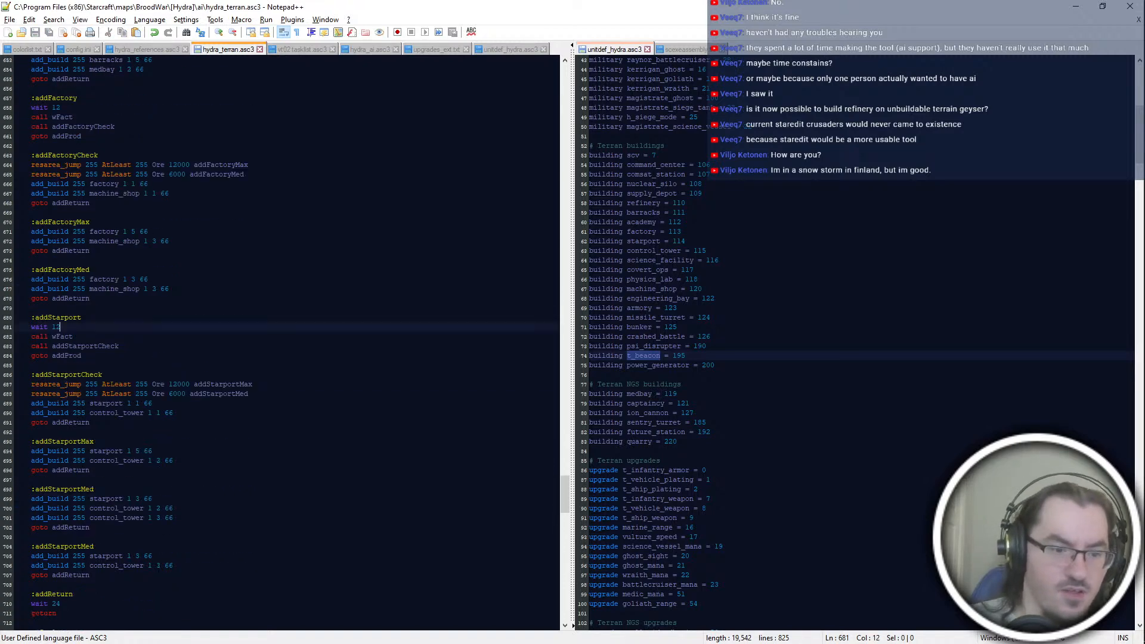
{"action": "scroll", "coordinate": [238, 443], "scroll_direction": "up", "scroll_amount": 10}
{"action": "left_click", "coordinate": [254, 424]}
{"action": "scroll", "coordinate": [238, 430], "scroll_direction": "down", "scroll_amount": 10}
{"action": "left_click", "coordinate": [156, 308]}
{"action": "double_click", "coordinate": [133, 347]}
{"action": "left_click", "coordinate": [129, 365]}
{"action": "double_click", "coordinate": [118, 357]}
{"action": "left_click", "coordinate": [156, 320]}
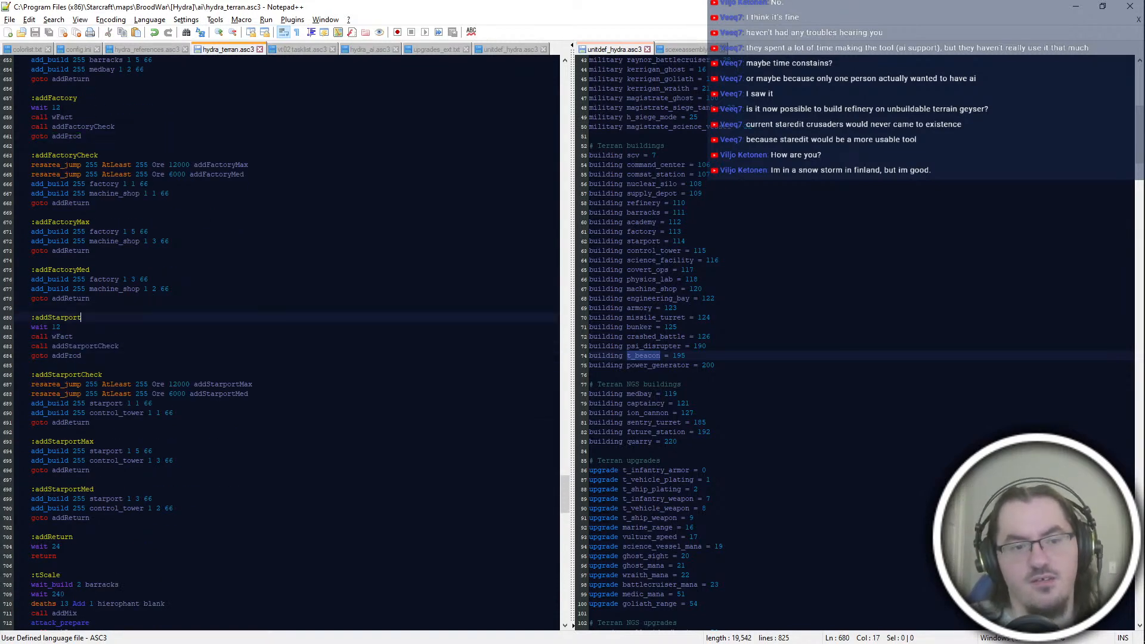
Step: Examine how addProd's resource jumps, starting with addFactory, lead through the barracks and factory blocks and back to addProd
{"action": "scroll", "coordinate": [161, 321], "scroll_direction": "up", "scroll_amount": 4}
{"action": "scroll", "coordinate": [161, 321], "scroll_direction": "up", "scroll_amount": 8}
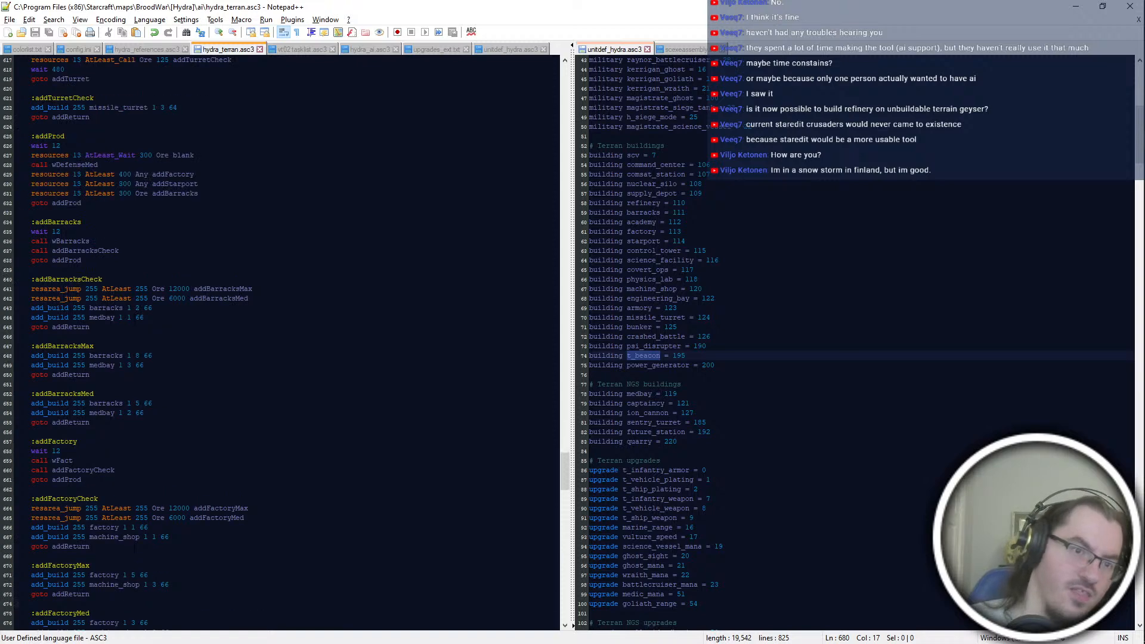
{"action": "scroll", "coordinate": [161, 321], "scroll_direction": "up", "scroll_amount": 6}
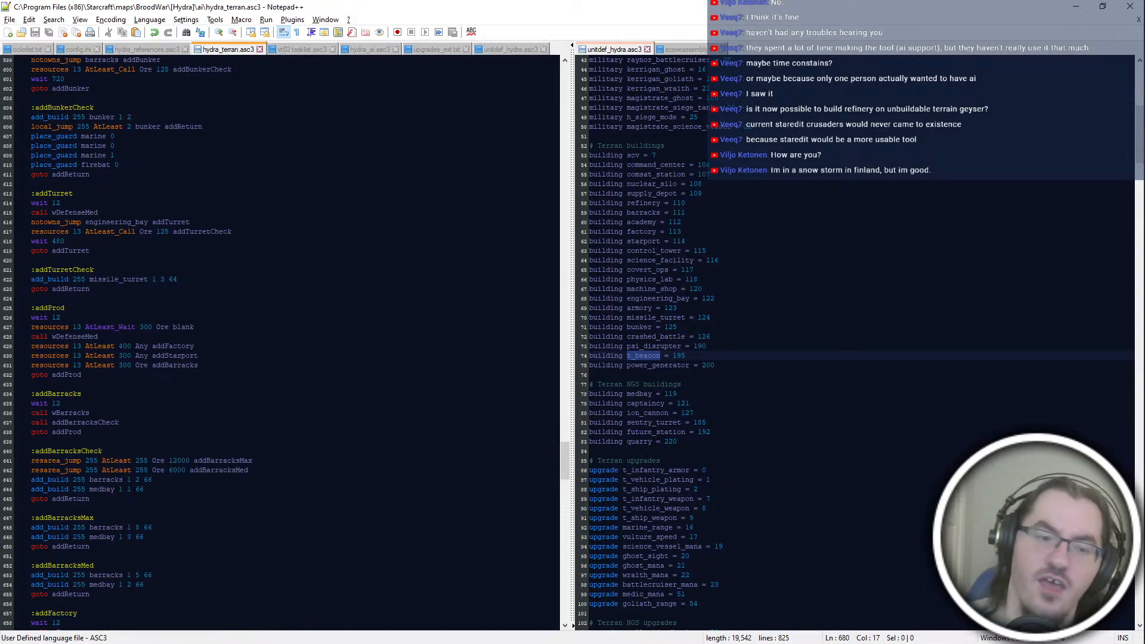
{"action": "double_click", "coordinate": [172, 346]}
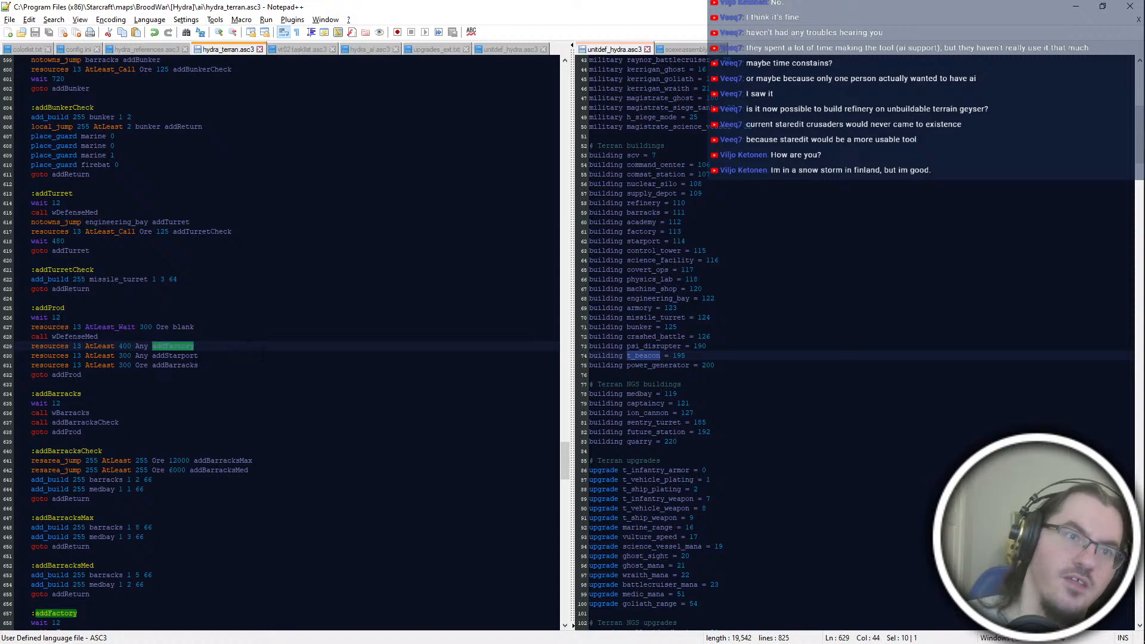
{"action": "left_click", "coordinate": [329, 472]}
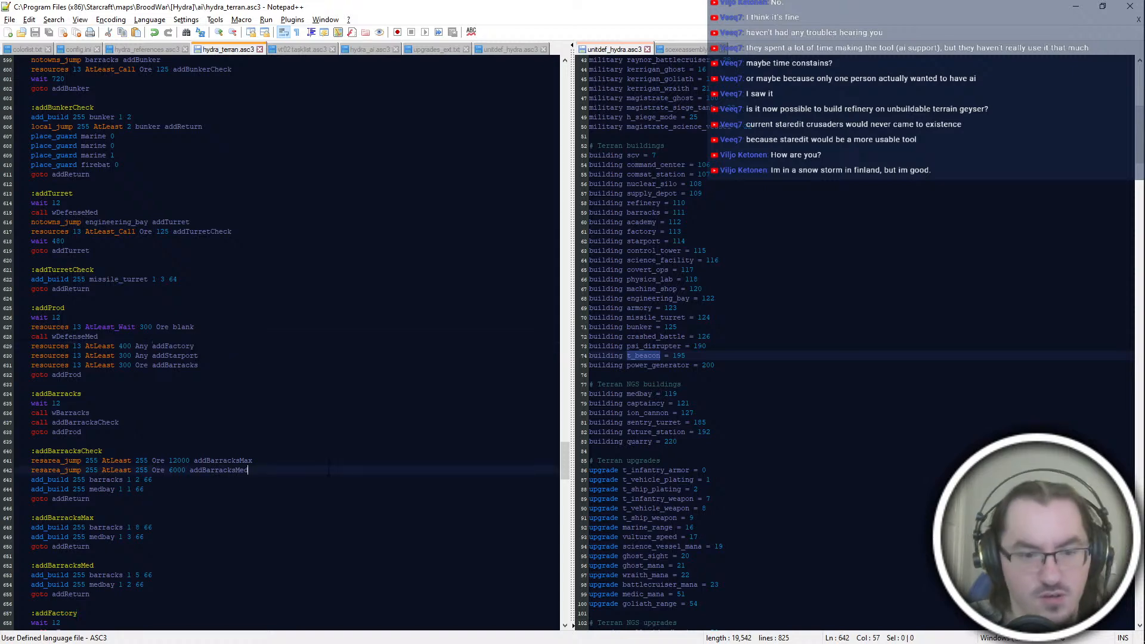
{"action": "scroll", "coordinate": [328, 472], "scroll_direction": "down", "scroll_amount": 10}
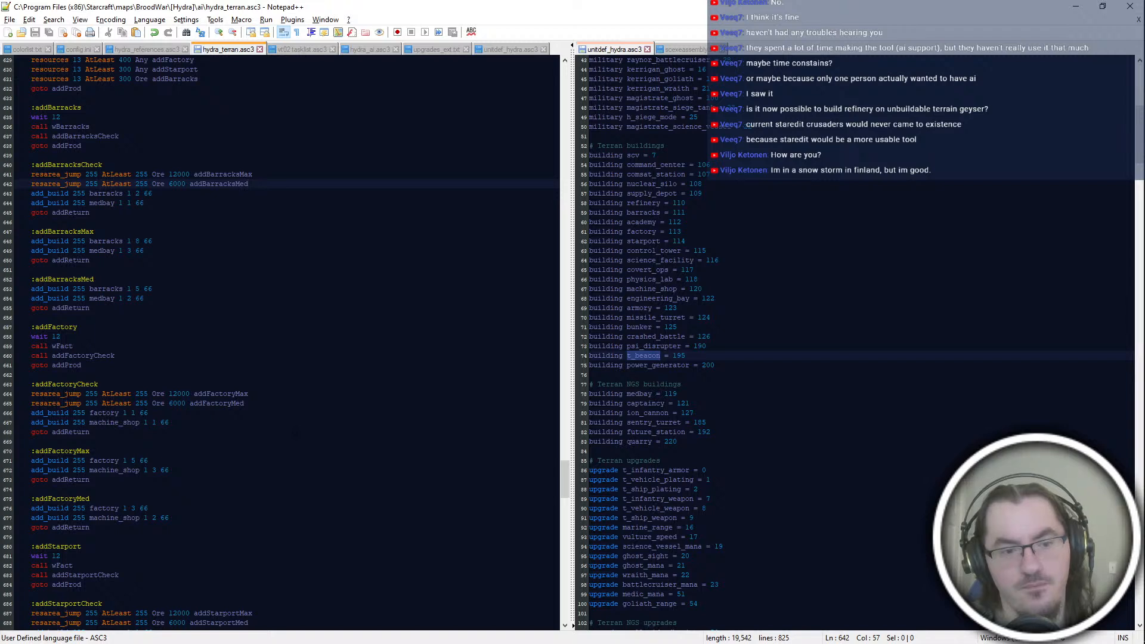
{"action": "left_click", "coordinate": [311, 404]}
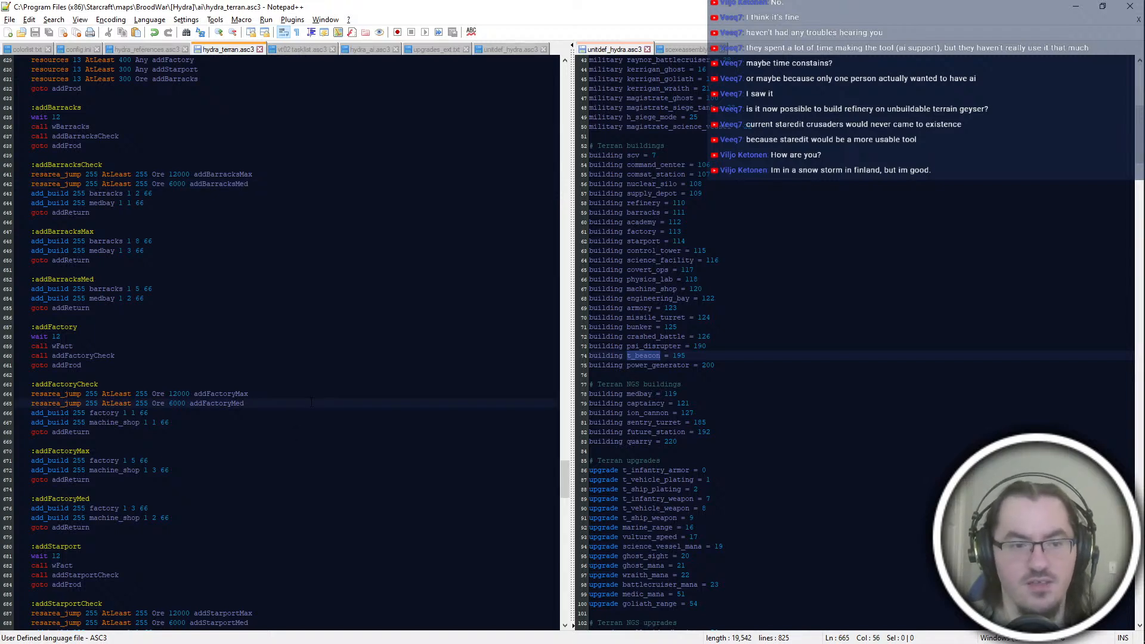
{"action": "scroll", "coordinate": [312, 403], "scroll_direction": "up", "scroll_amount": 4}
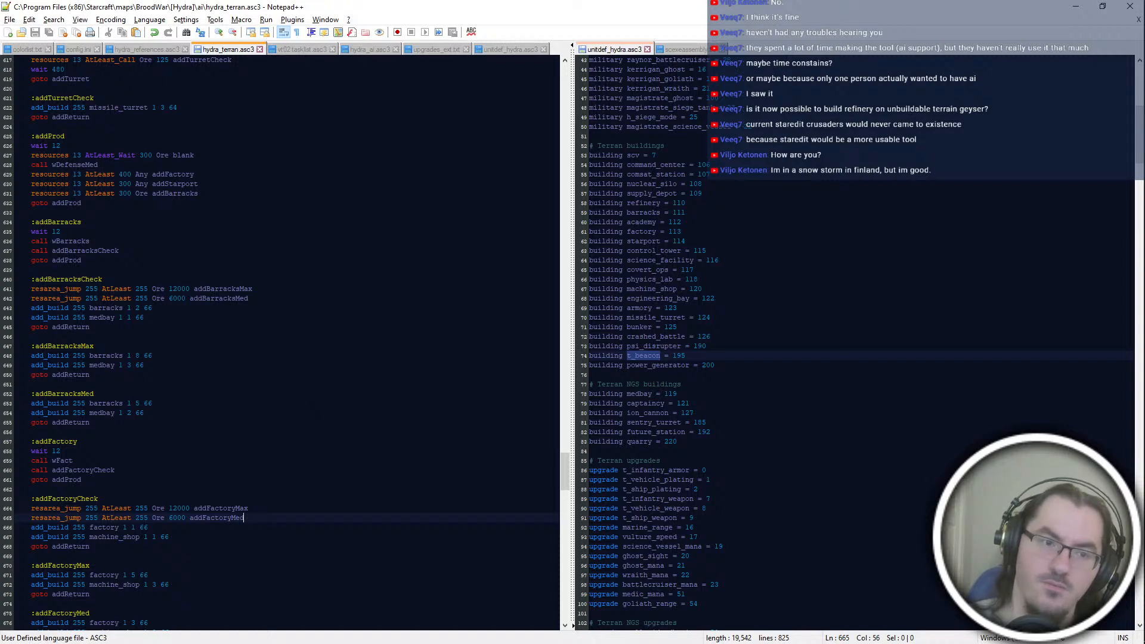
{"action": "left_click", "coordinate": [179, 259]}
{"action": "left_click", "coordinate": [178, 250]}
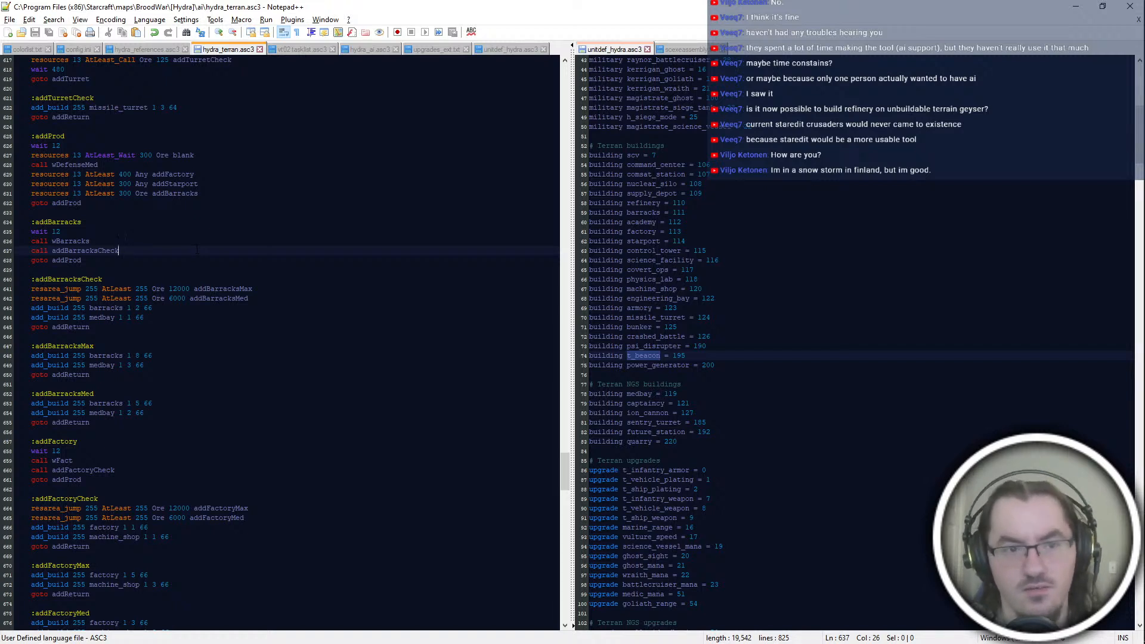
Step: Insert the line "deaths 13 Set psi_disrupter 1 blank" below the wDefenseMed call in addProd
{"action": "left_click", "coordinate": [239, 166]}
{"action": "key", "text": "Return"}
{"action": "type", "text": "deaths"}
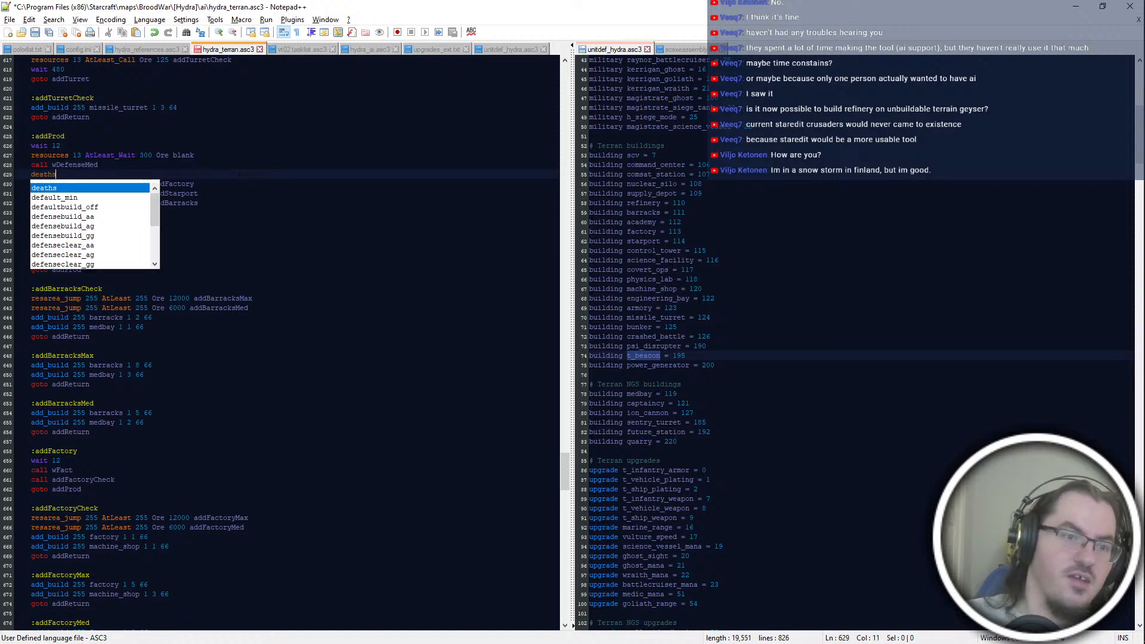
{"action": "type", "text": " 13 Set "}
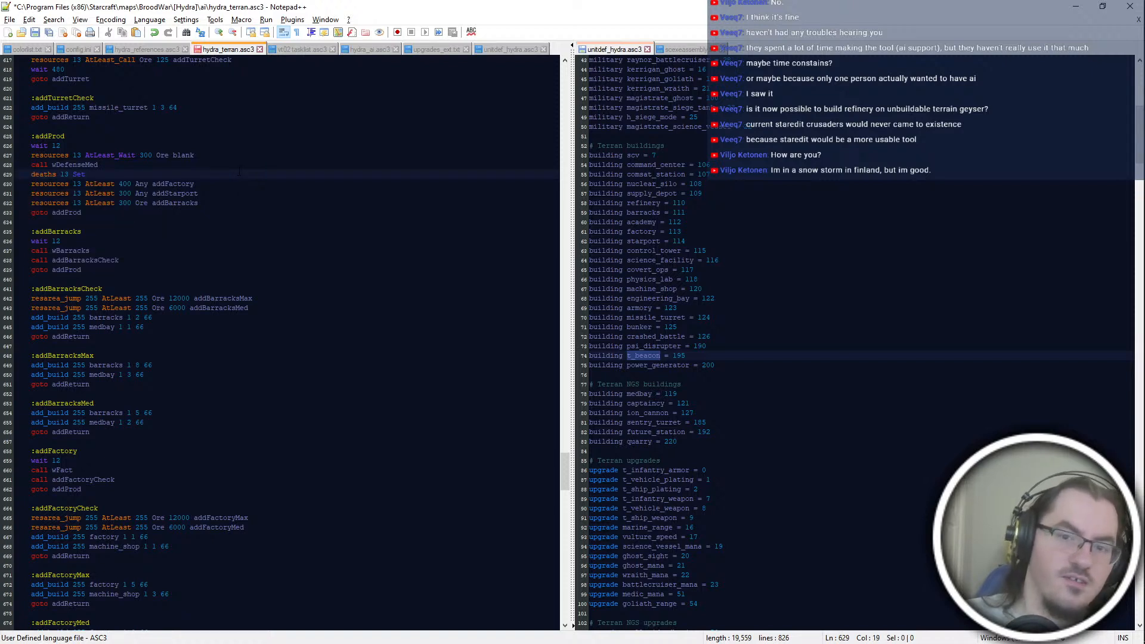
{"action": "type", "text": "os"}
{"action": "type", "text": "i_disr"}
{"action": "type", "text": "upter"}
{"action": "type", "text": " 1 blank"}
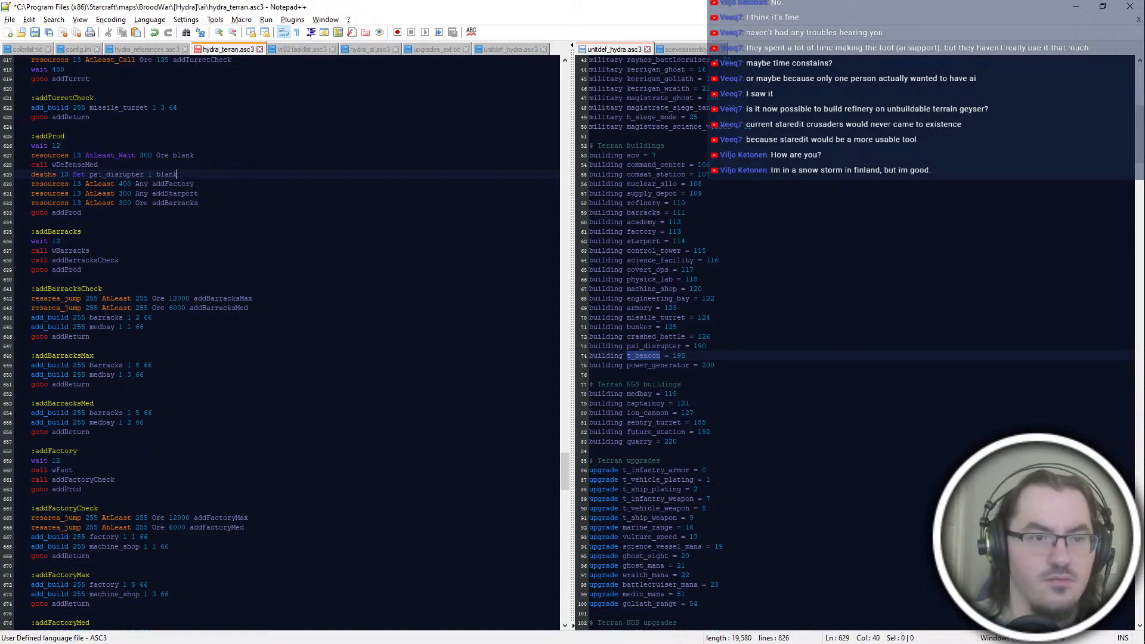
Step: Set the count in addProd's psi_disrupter deaths line to 0
{"action": "scroll", "coordinate": [281, 340], "scroll_direction": "up", "scroll_amount": 6}
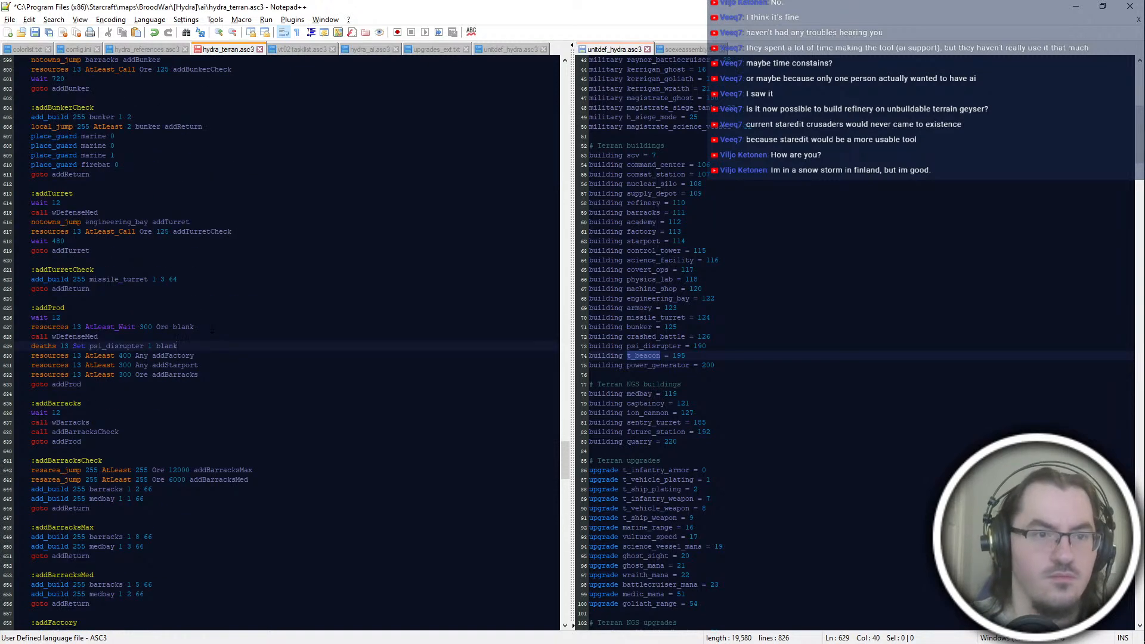
{"action": "scroll", "coordinate": [212, 328], "scroll_direction": "down", "scroll_amount": 4}
{"action": "left_click", "coordinate": [213, 292]}
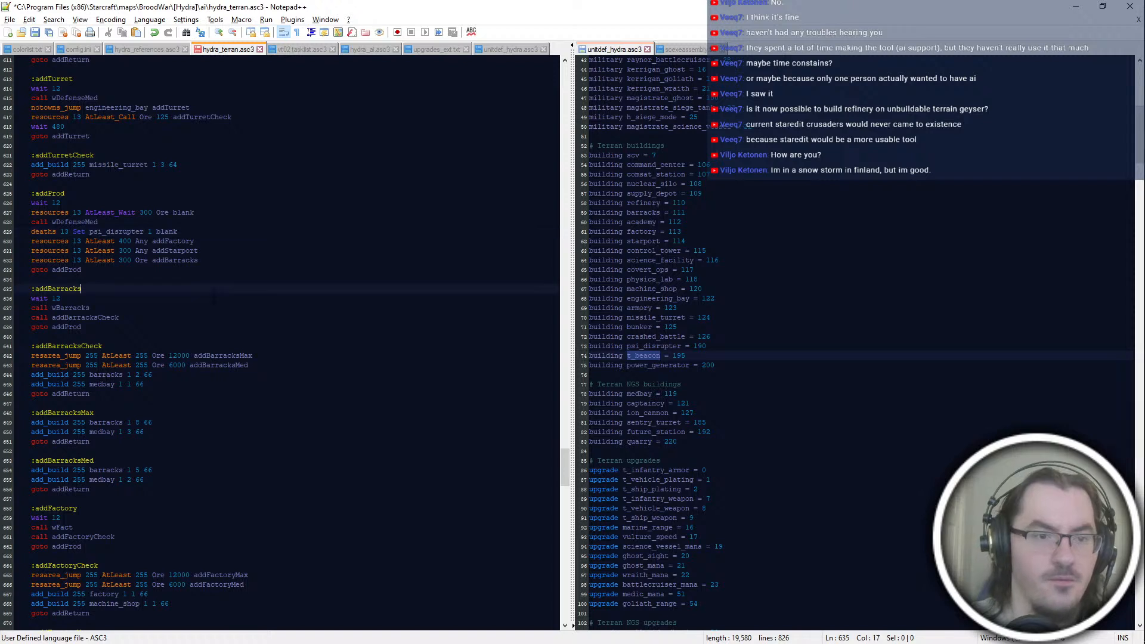
{"action": "key", "text": "Up"}
{"action": "key", "text": "Up"}
{"action": "key", "text": "Up"}
{"action": "key", "text": "Up"}
{"action": "key", "text": "Up"}
Step: Start a new line "deaths 13 AtLeast 1" below the addFactory resources line in addProd
{"action": "key", "text": "Up"}
{"action": "key", "text": "End"}
{"action": "key", "text": "ctrl+Left"}
{"action": "key", "text": "Left"}
{"action": "key", "text": "shift+Left"}
{"action": "type", "text": "0"}
{"action": "key", "text": "Down"}
{"action": "key", "text": "Down"}
{"action": "key", "text": "Up"}
{"action": "key", "text": "End"}
{"action": "key", "text": "Return"}
{"action": "type", "text": "deaths 13 AtLeast"}
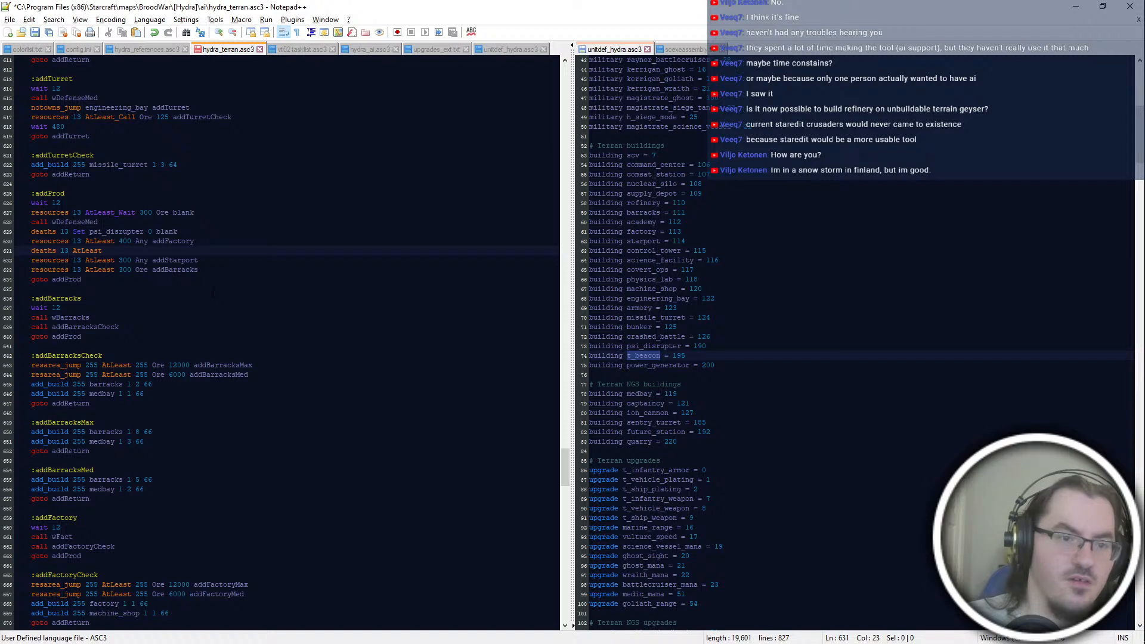
Step: Move psi_disrupter behind the 0 in the deaths line, making it "deaths 13 Set 0 psi_disrupter blank"
{"action": "left_click", "coordinate": [131, 224]}
{"action": "double_click", "coordinate": [131, 229]}
{"action": "key", "text": "ctrl+x"}
{"action": "key", "text": "Delete"}
{"action": "key", "text": "Right"}
{"action": "key", "text": "ctrl+v"}
Step: Complete the deaths line below the addFactory check with "psi_disrupter addProd"
{"action": "key", "text": "Down"}
{"action": "key", "text": "Down"}
{"action": "key", "text": "End"}
{"action": "key", "text": "ctrl+v"}
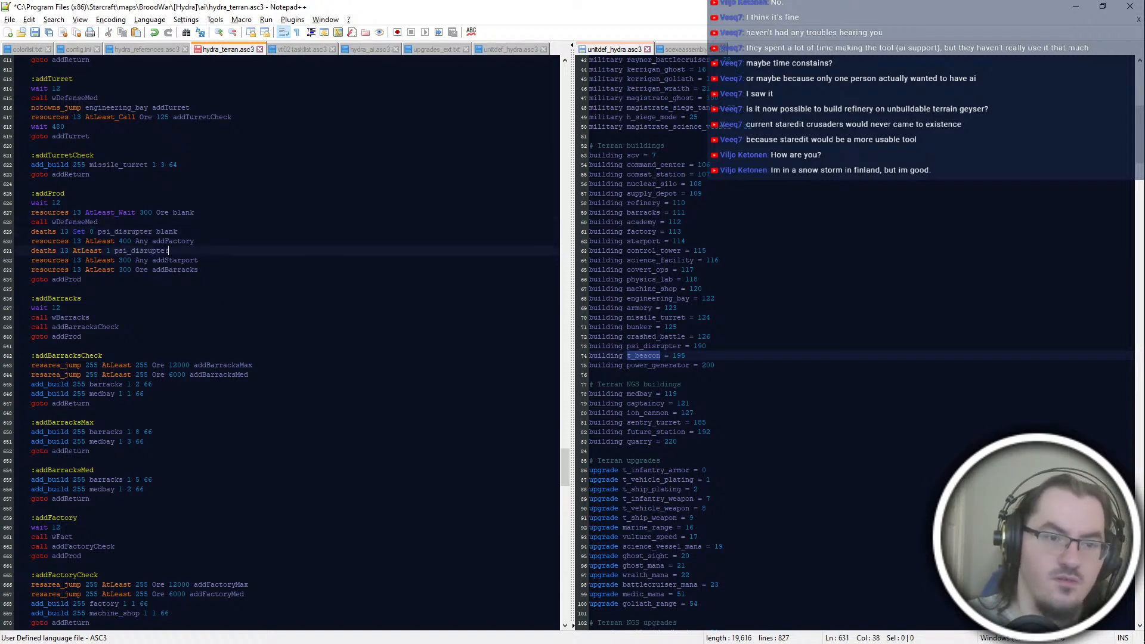
{"action": "type", "text": "blank"}
{"action": "key", "text": "Escape"}
{"action": "key", "text": "BackSpace"}
{"action": "key", "text": "BackSpace"}
{"action": "key", "text": "BackSpace"}
{"action": "key", "text": "BackSpace"}
{"action": "key", "text": "BackSpace"}
{"action": "type", "text": "addProd"}
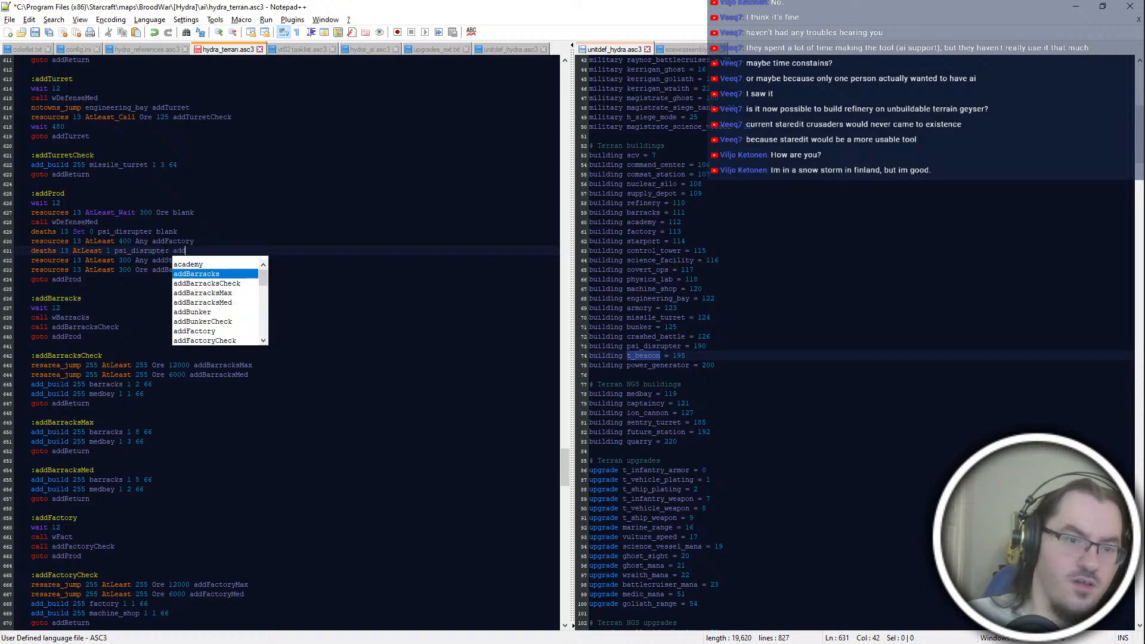
Step: Copy the line "deaths 13 AtLeast 1 psi_disrupter addProd" to below the addStarport resources line in addProd
{"action": "key", "text": "shift+Up"}
{"action": "key", "text": "ctrl+c"}
{"action": "key", "text": "Down"}
{"action": "key", "text": "Down"}
{"action": "key", "text": "ctrl+v"}
{"action": "key", "text": "Down"}
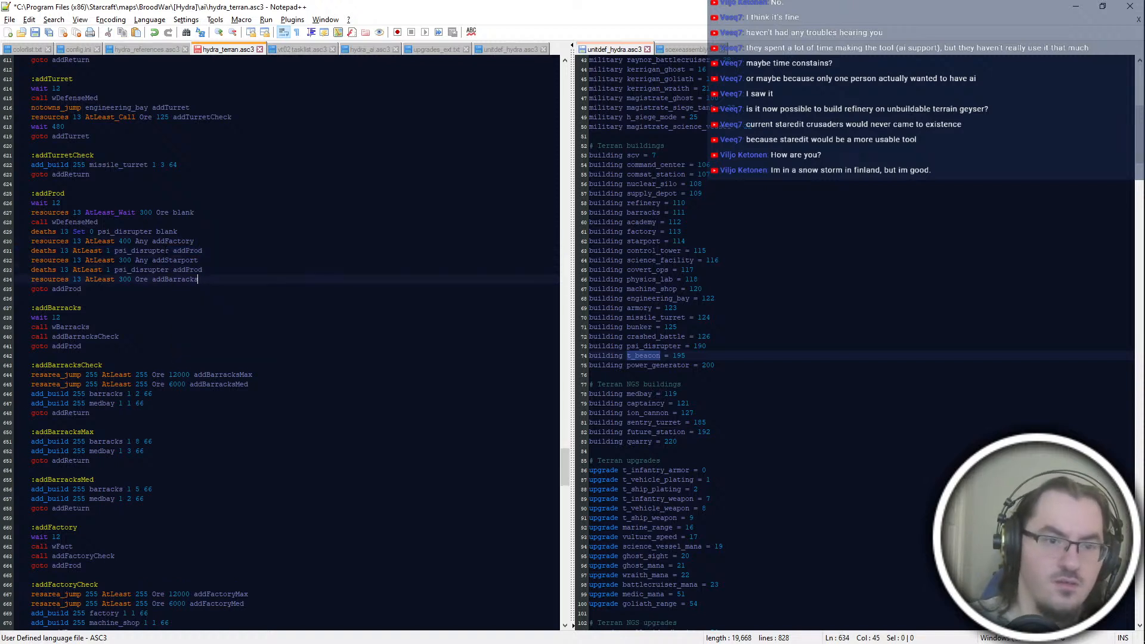
Step: Save the file and change AtLeast to AtLeast_Call on the addFactory, addStarport and addBarracks resources lines in addProd
{"action": "key", "text": "ctrl+s"}
{"action": "key", "text": "Down"}
{"action": "key", "text": "Down"}
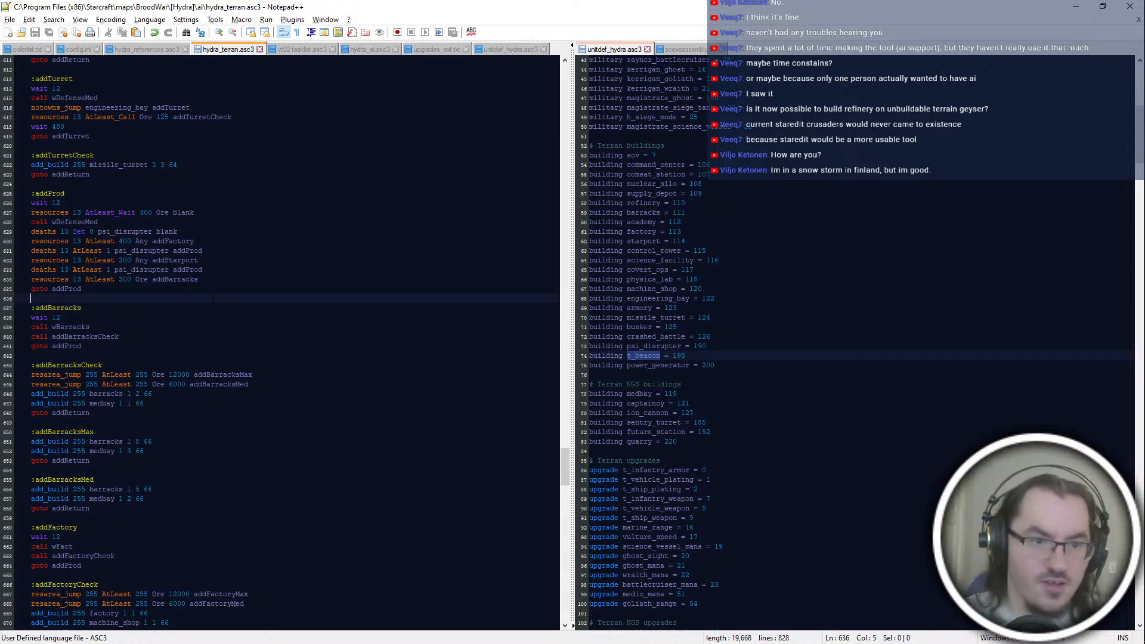
{"action": "left_click", "coordinate": [118, 241]}
{"action": "type", "text": "_Call"}
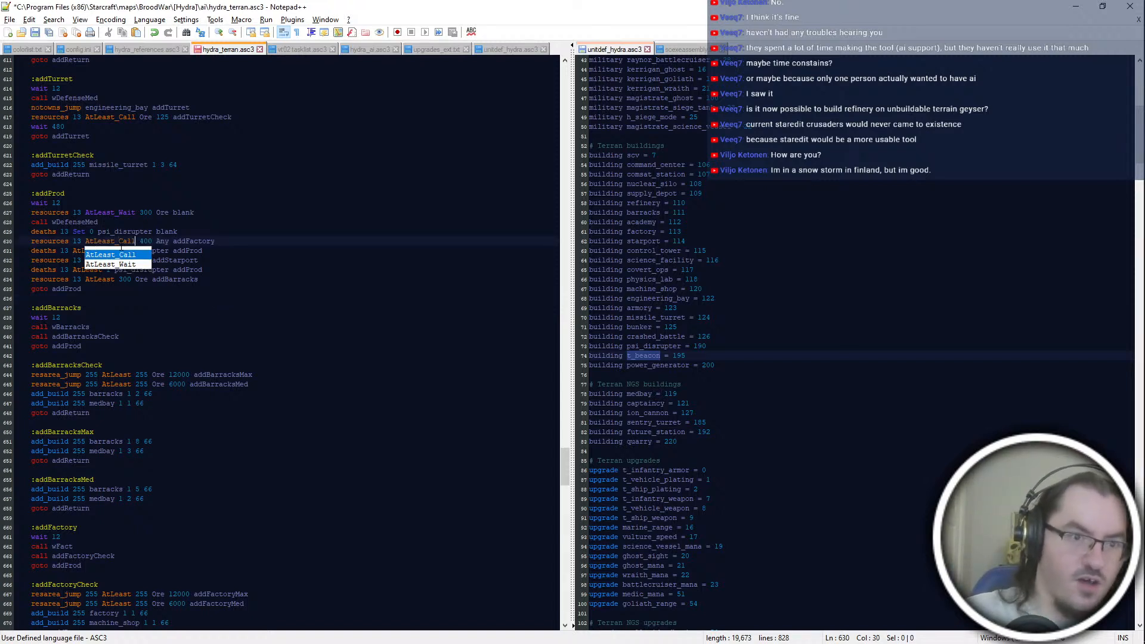
{"action": "left_click", "coordinate": [131, 261]}
{"action": "type", "text": "_cal"}
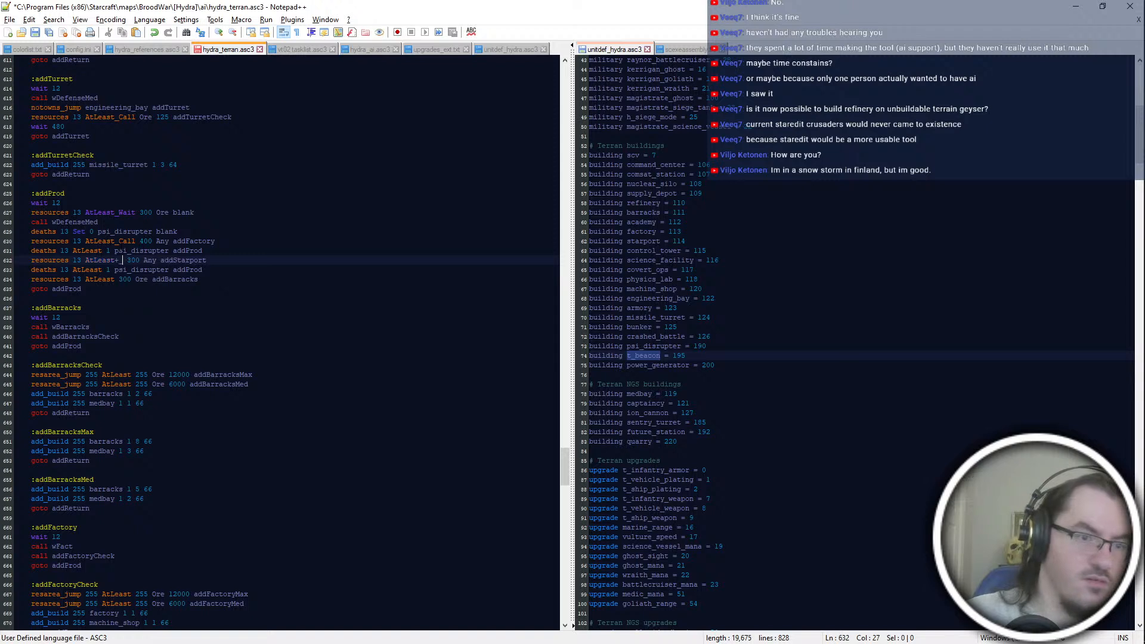
{"action": "key", "text": "Return"}
{"action": "left_click", "coordinate": [122, 279]}
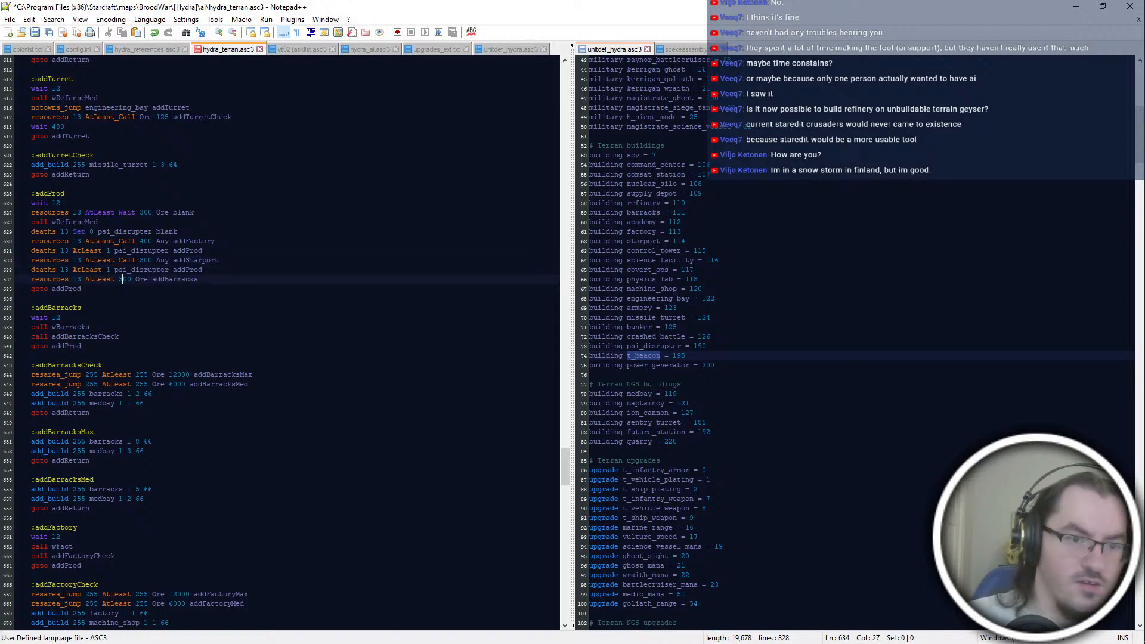
{"action": "type", "text": "_cal"}
{"action": "key", "text": "Return"}
Step: Replace the closing "goto addProd" of the addBarracks block with "return"
{"action": "left_click", "coordinate": [173, 317]}
{"action": "left_click", "coordinate": [169, 346]}
{"action": "key", "text": "shift+Home"}
{"action": "key", "text": "BackSpace"}
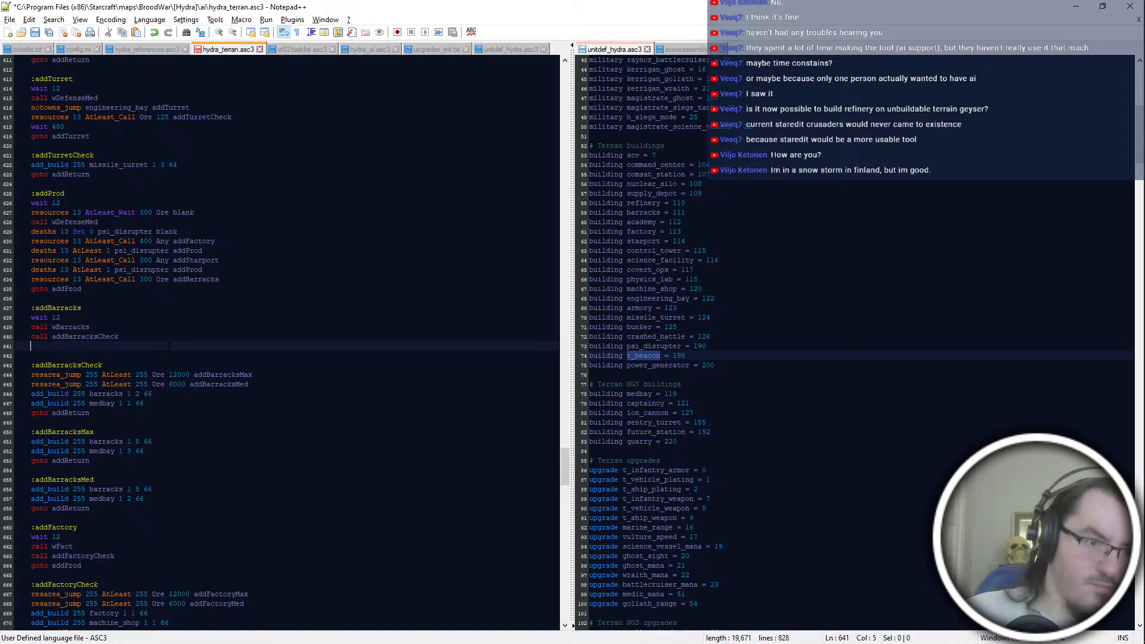
{"action": "type", "text": "return"}
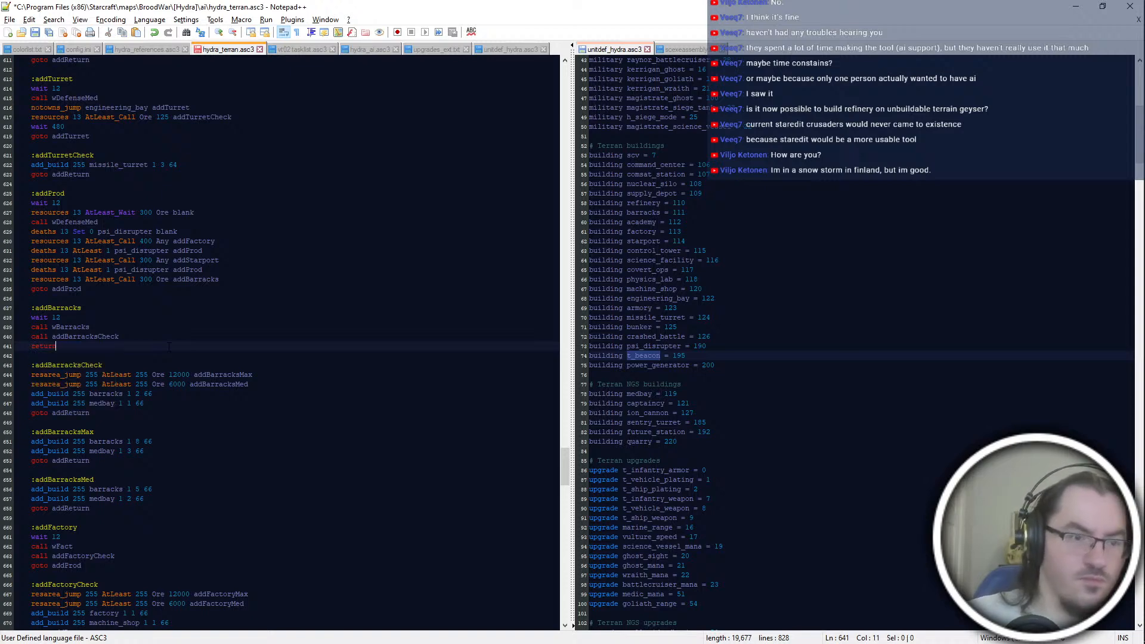
{"action": "scroll", "coordinate": [197, 104], "scroll_direction": "down", "scroll_amount": 4}
{"action": "left_click", "coordinate": [143, 222]}
{"action": "scroll", "coordinate": [143, 222], "scroll_direction": "up", "scroll_amount": 2}
{"action": "key", "text": "Return"}
{"action": "type", "text": "deaths 13"}
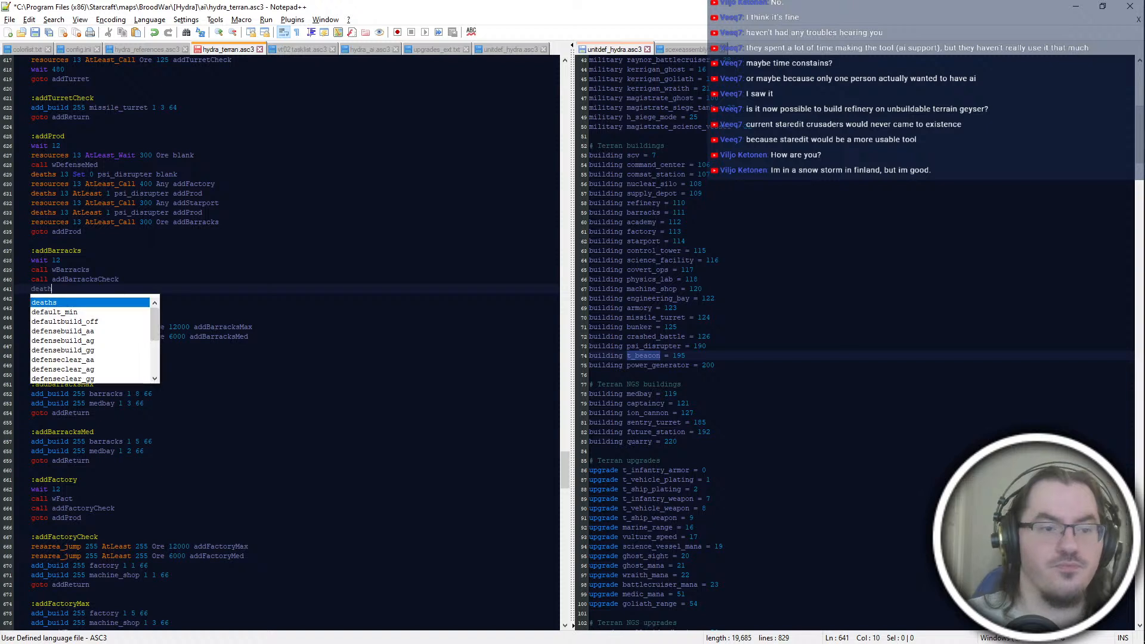
{"action": "key", "text": "shift+Up"}
{"action": "key", "text": "shift+End"}
{"action": "key", "text": "BackSpace"}
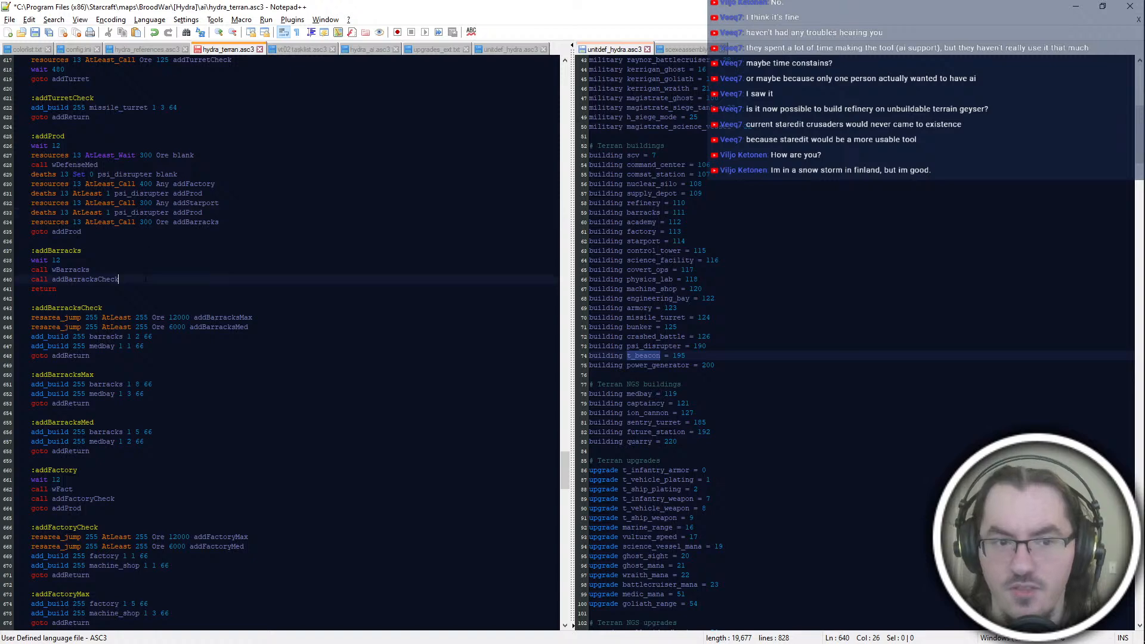
Step: Add the line "deaths 13 Set 1 psi_disrupter blank" below the medbay add_build line in addBarracksCheck
{"action": "double_click", "coordinate": [98, 279]}
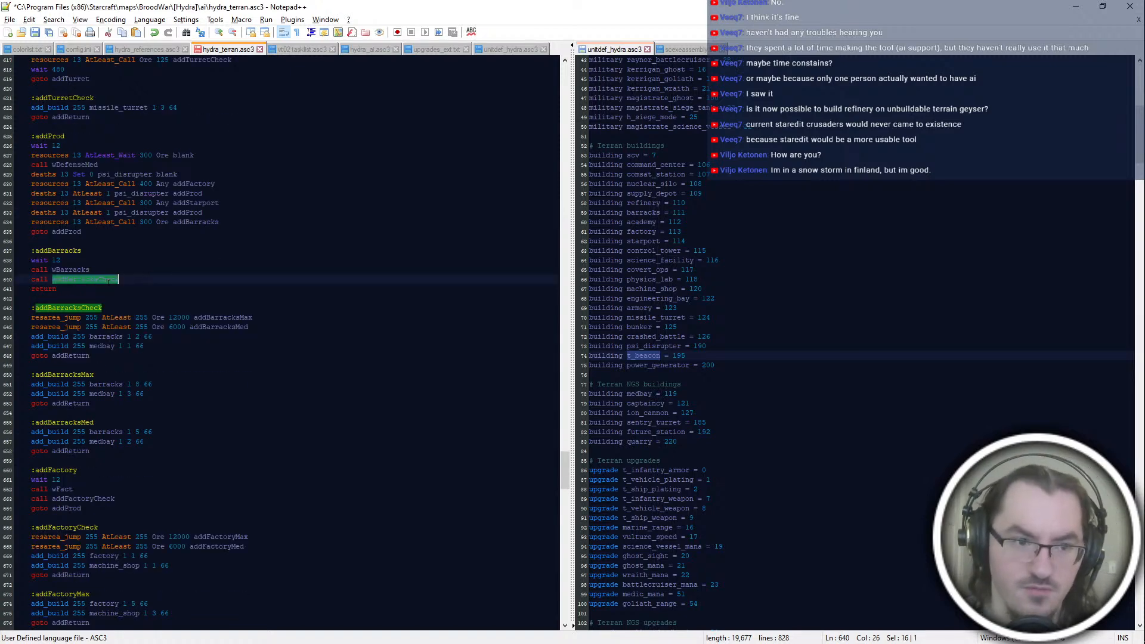
{"action": "left_click", "coordinate": [265, 329]}
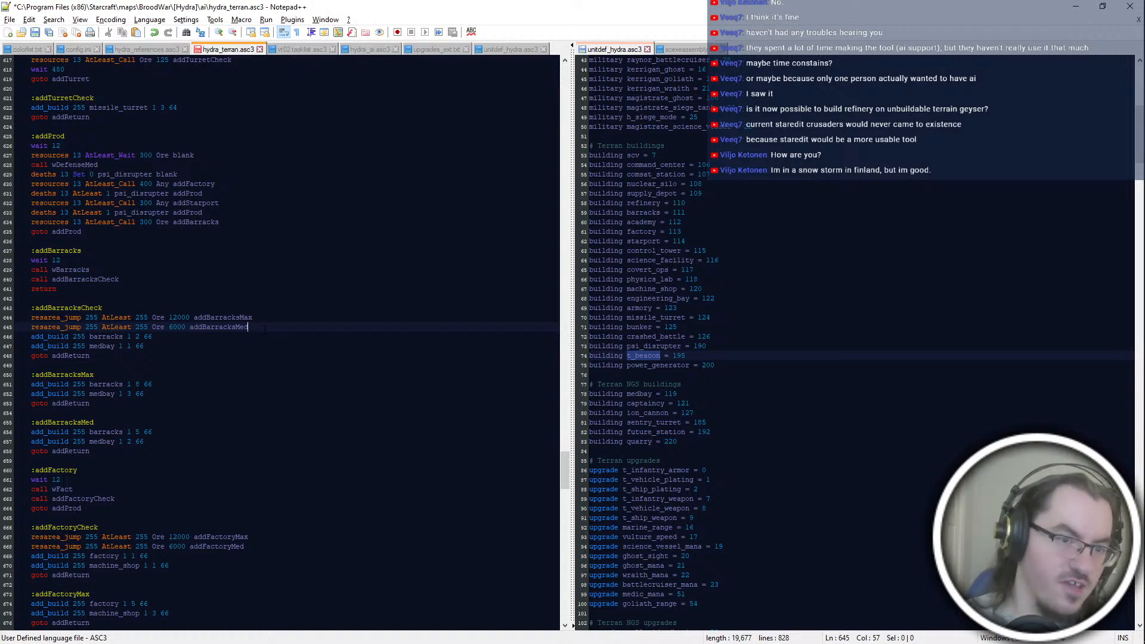
{"action": "left_click", "coordinate": [129, 347]}
{"action": "double_click", "coordinate": [73, 347]}
{"action": "left_click", "coordinate": [143, 347]}
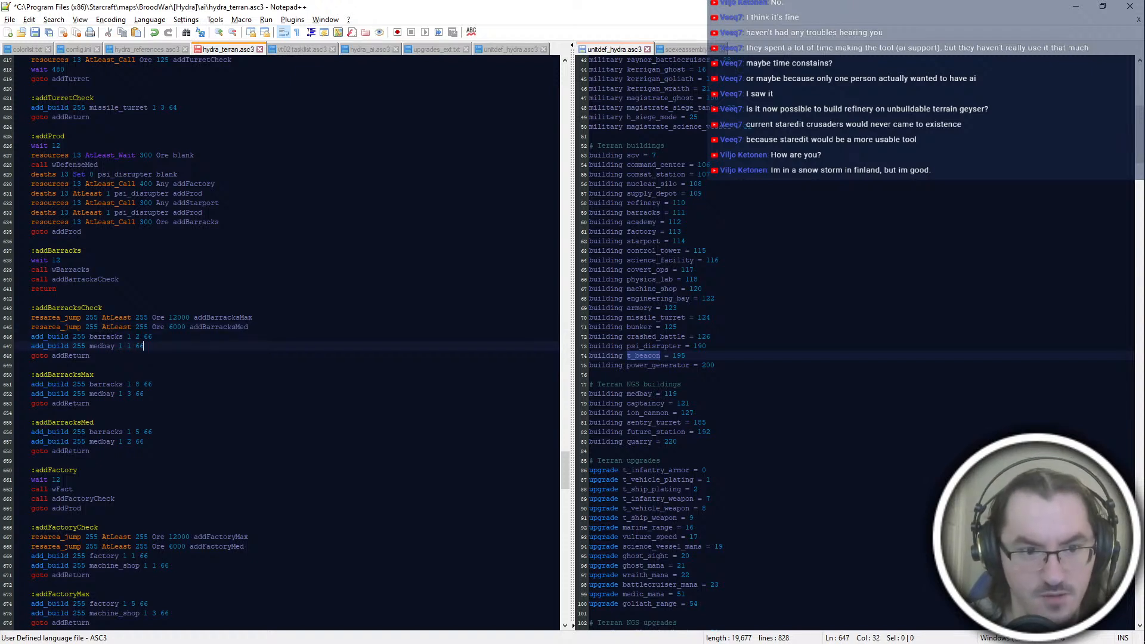
{"action": "key", "text": "Return"}
{"action": "type", "text": "deaths 13 At"}
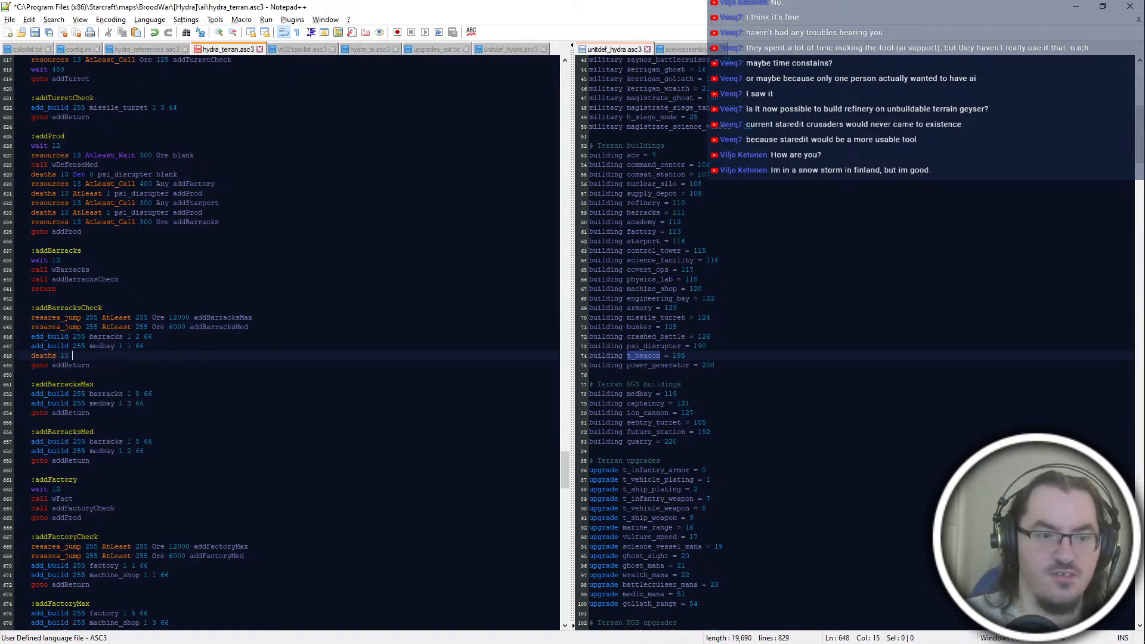
{"action": "key", "text": "BackSpace"}
{"action": "key", "text": "BackSpace"}
{"action": "type", "text": "Set 1 psi_disrupter"}
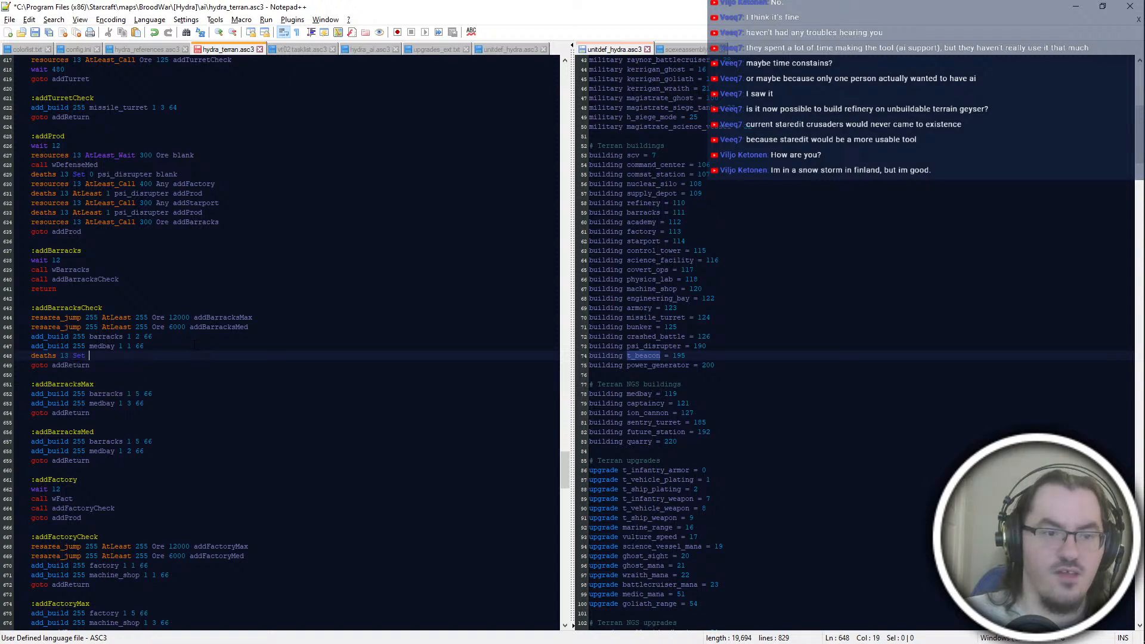
{"action": "key", "text": "BackSpace"}
{"action": "type", "text": "r blank"}
Step: Copy the line "deaths 13 Set 1 psi_disrupter blank" to below the medbay lines in addBarracksMax and addBarracksMed
{"action": "scroll", "coordinate": [194, 341], "scroll_direction": "down", "scroll_amount": 2}
{"action": "left_click_drag", "start_coordinate": [186, 299], "coordinate": [178, 291]}
{"action": "left_click", "coordinate": [170, 346]}
{"action": "key", "text": "ctrl+v"}
{"action": "left_click", "coordinate": [173, 403]}
{"action": "key", "text": "ctrl+v"}
{"action": "scroll", "coordinate": [173, 409], "scroll_direction": "down", "scroll_amount": 4}
{"action": "left_click", "coordinate": [176, 431]}
{"action": "left_click", "coordinate": [173, 414]}
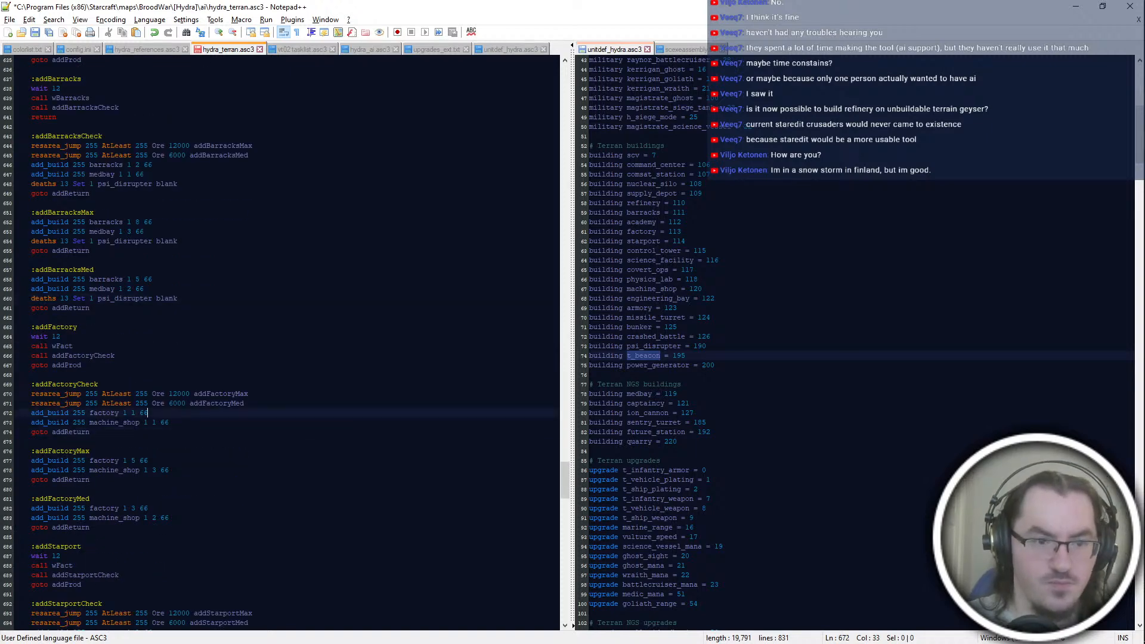
{"action": "scroll", "coordinate": [280, 344], "scroll_direction": "up", "scroll_amount": 4}
{"action": "left_click", "coordinate": [188, 220]}
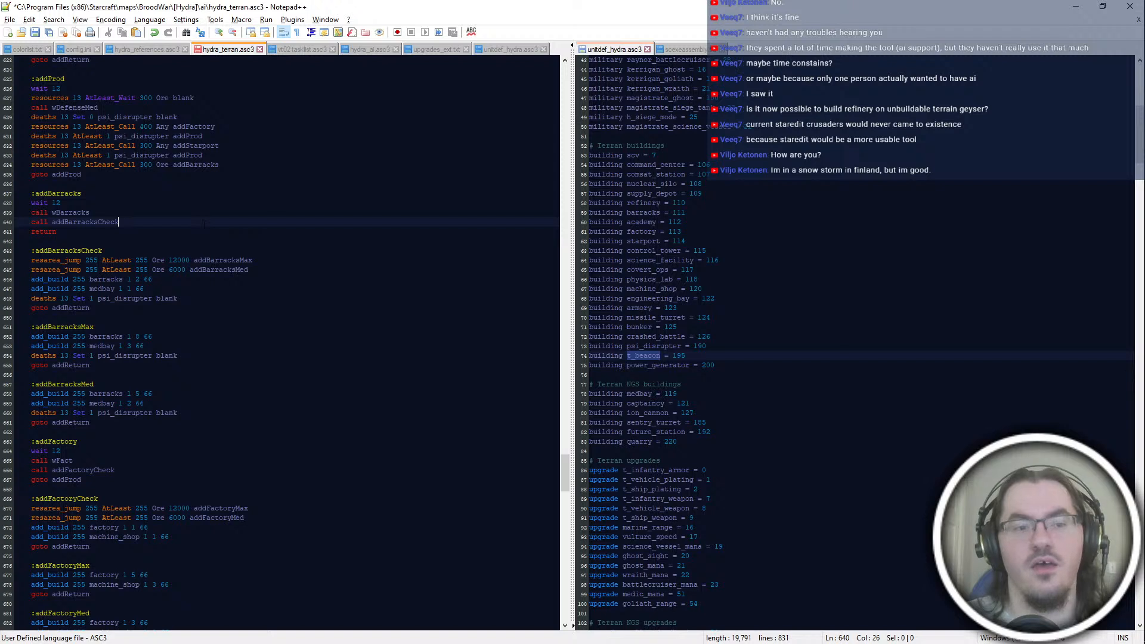
{"action": "key", "text": "Return"}
{"action": "scroll", "coordinate": [204, 226], "scroll_direction": "up", "scroll_amount": 2}
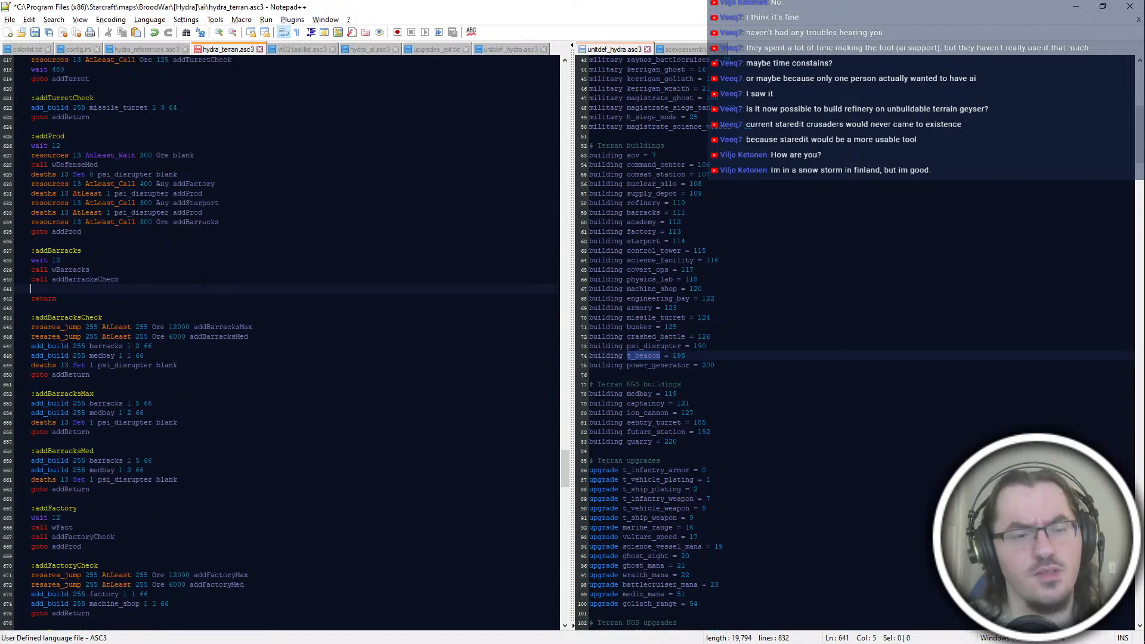
{"action": "key", "text": "BackSpace"}
{"action": "key", "text": "BackSpace"}
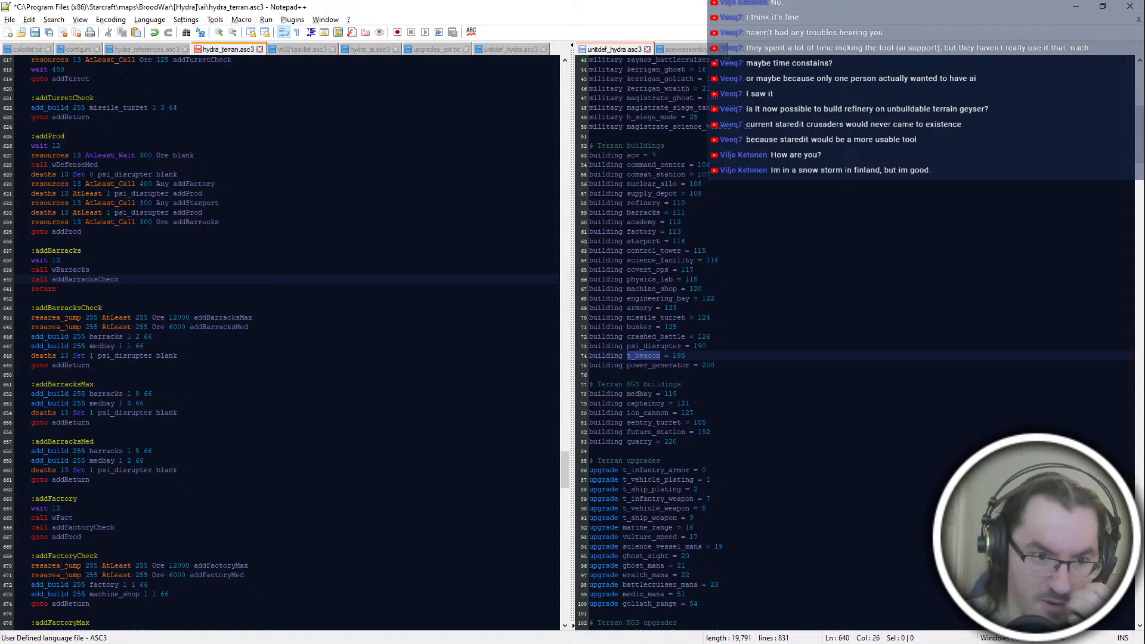
Step: Paste "deaths 13 Set 1 psi_disrupter blank" below the machine_shop lines in addFactoryCheck, addFactoryMax and addFactoryMed
{"action": "left_click", "coordinate": [248, 327]}
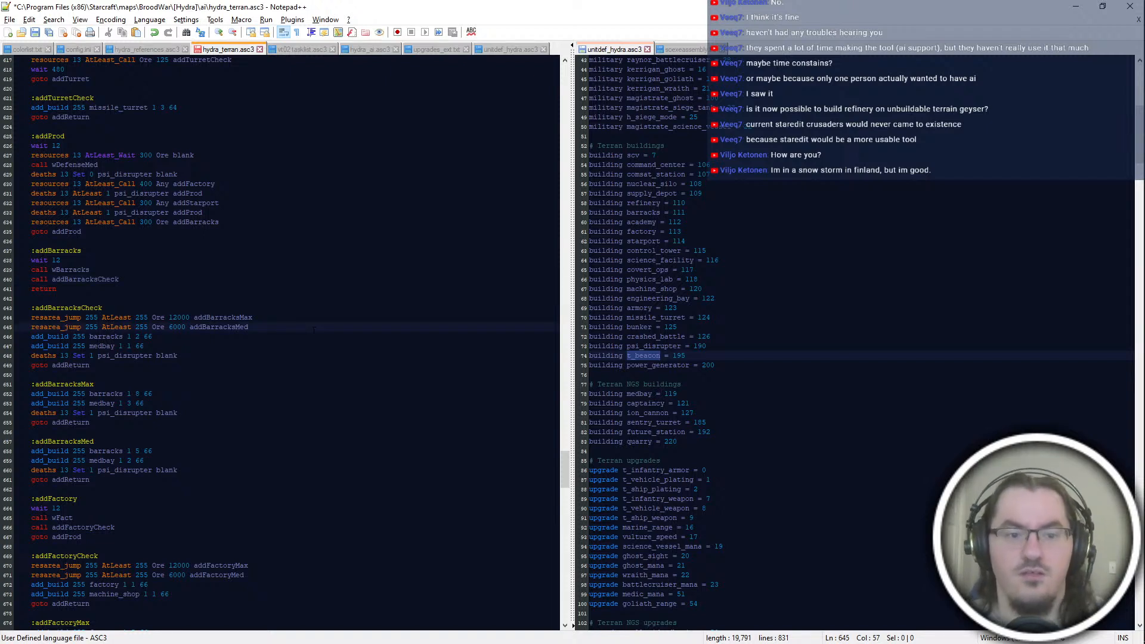
{"action": "scroll", "coordinate": [280, 343], "scroll_direction": "down", "scroll_amount": 4}
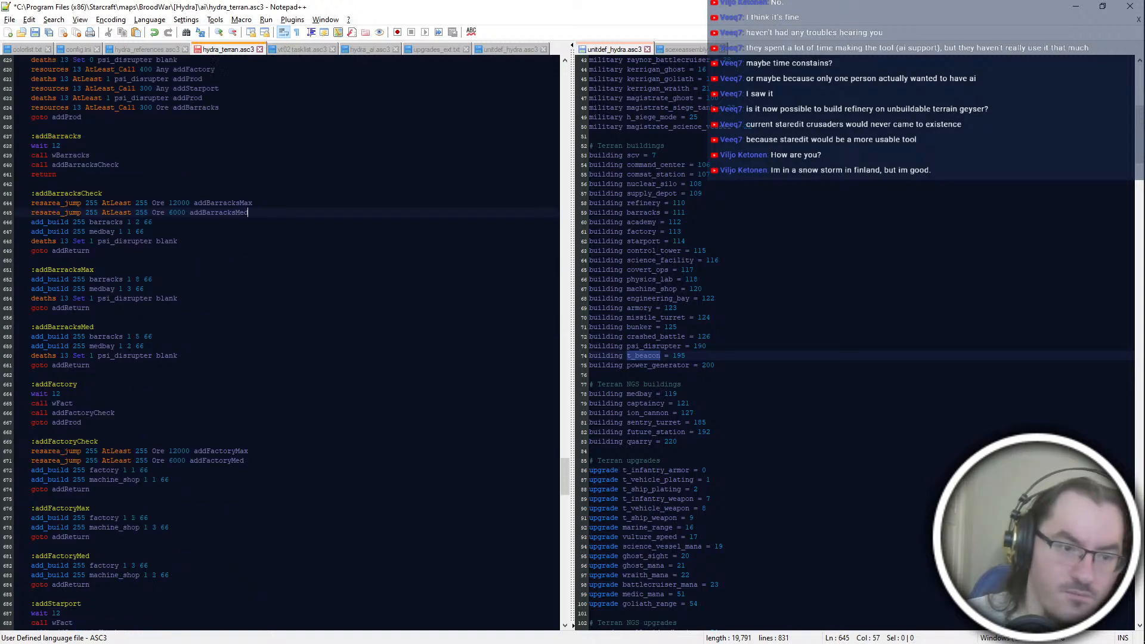
{"action": "scroll", "coordinate": [196, 423], "scroll_direction": "down", "scroll_amount": 2}
{"action": "left_click", "coordinate": [197, 423]}
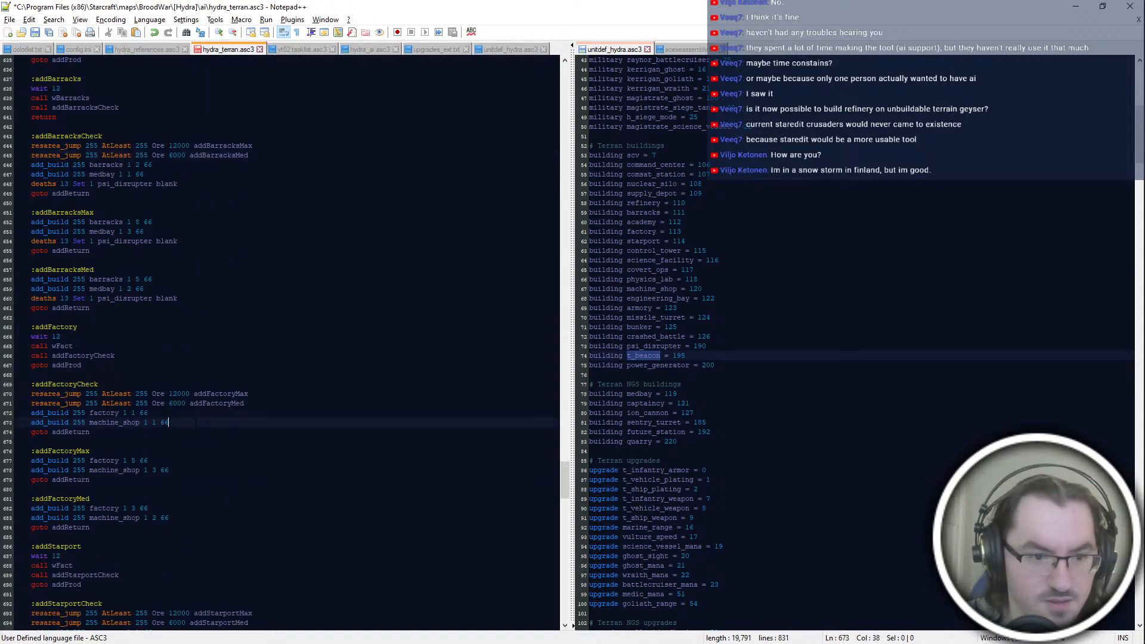
{"action": "left_click", "coordinate": [179, 470], "text": "ctrl"}
{"action": "left_click", "coordinate": [179, 518], "text": "ctrl"}
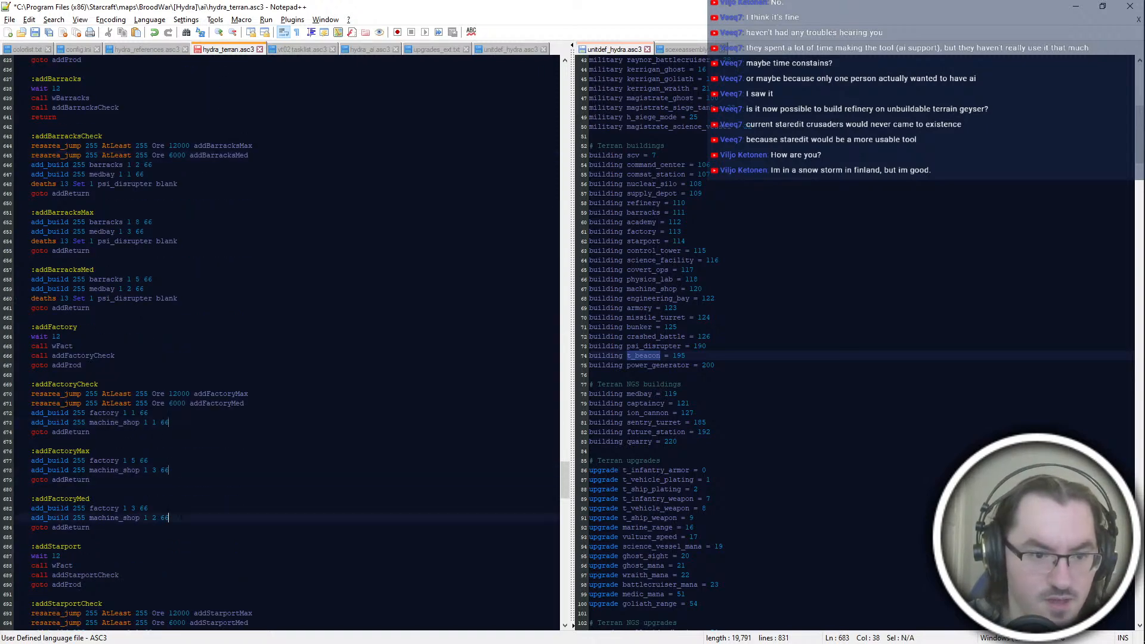
{"action": "key", "text": "ctrl+v"}
Step: Paste "deaths 13 Set 1 psi_disrupter blank" below the control_tower lines in the three starport check blocks
{"action": "scroll", "coordinate": [181, 518], "scroll_direction": "down", "scroll_amount": 8}
{"action": "left_click", "coordinate": [264, 385]}
{"action": "left_click", "coordinate": [191, 537]}
{"action": "left_click", "coordinate": [191, 489], "text": "ctrl"}
{"action": "left_click", "coordinate": [203, 442], "text": "ctrl"}
{"action": "key", "text": "ctrl+v"}
Step: Check how the addReturn jumps are used at the end of the barracks and factory check blocks
{"action": "scroll", "coordinate": [226, 471], "scroll_direction": "up", "scroll_amount": 4}
{"action": "left_click", "coordinate": [226, 471]}
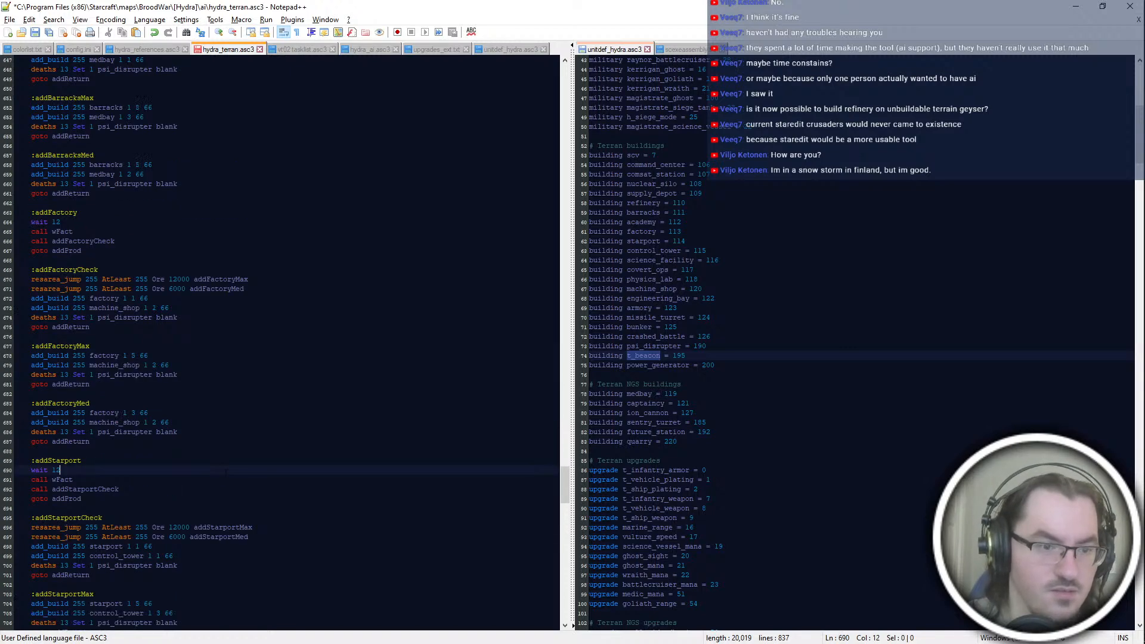
{"action": "scroll", "coordinate": [226, 472], "scroll_direction": "up", "scroll_amount": 8}
{"action": "left_click", "coordinate": [151, 375]}
{"action": "left_click", "coordinate": [109, 449]}
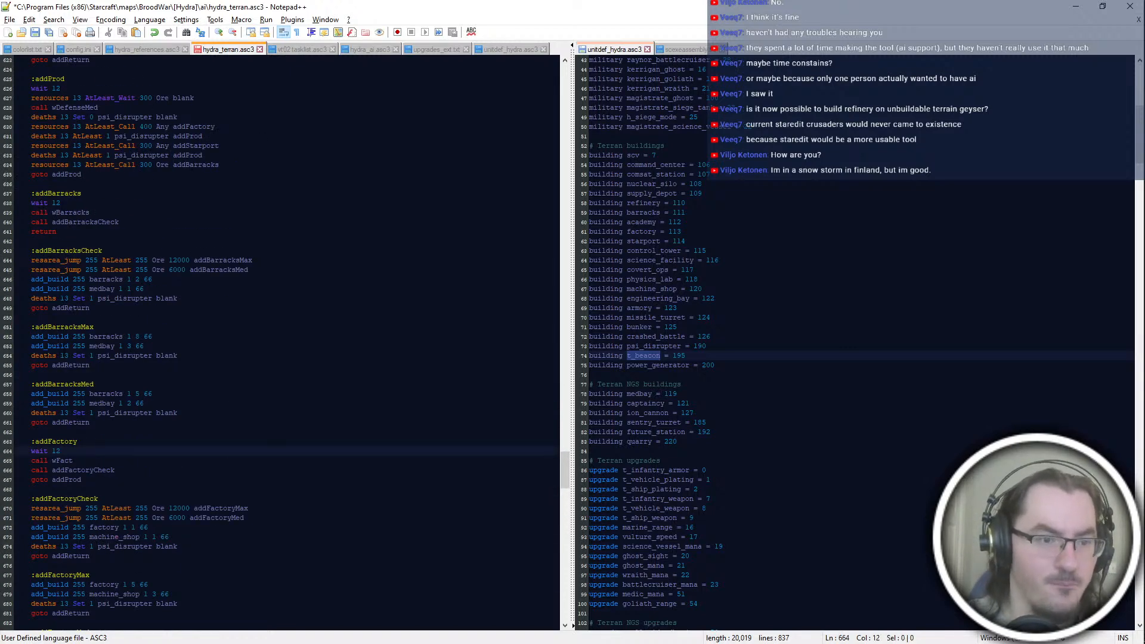
{"action": "double_click", "coordinate": [65, 423]}
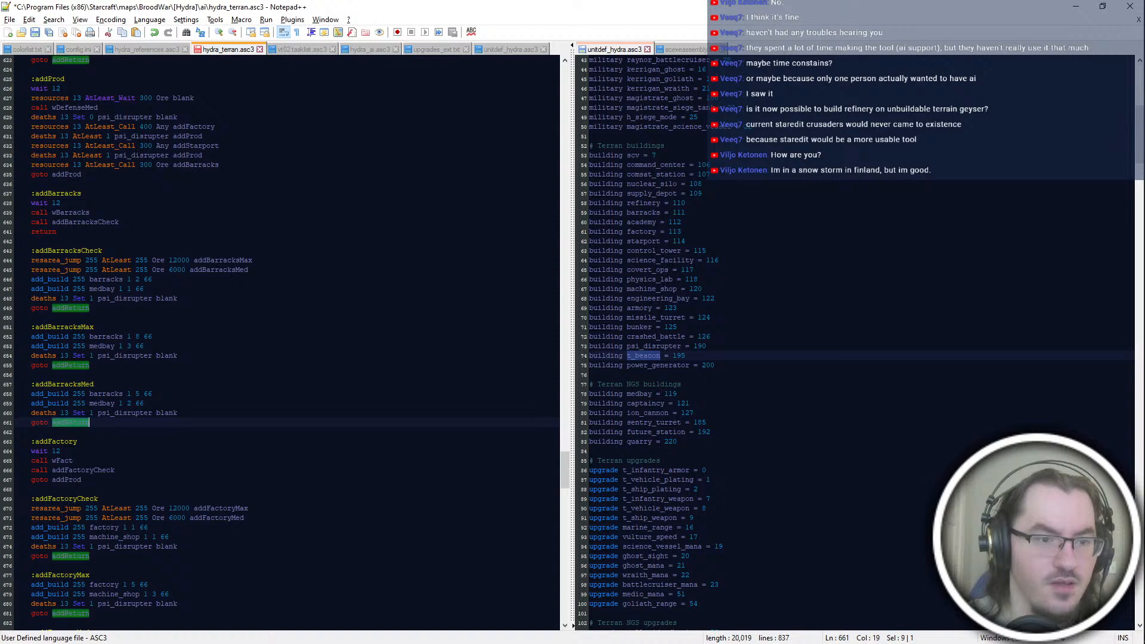
{"action": "double_click", "coordinate": [70, 308]}
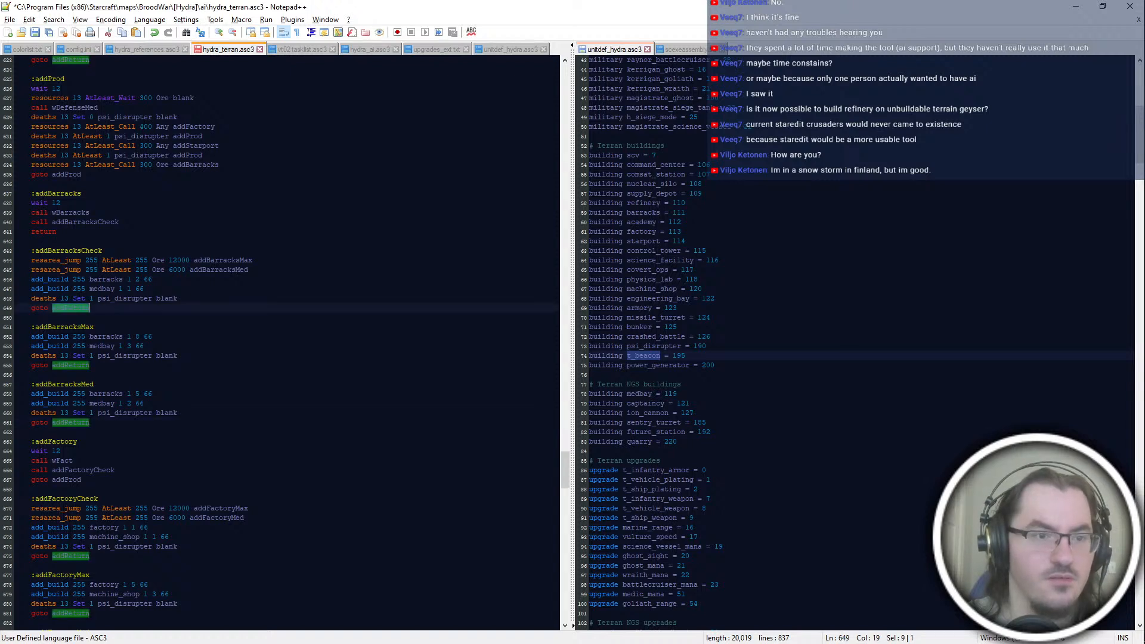
{"action": "left_click", "coordinate": [80, 317]}
{"action": "left_click", "coordinate": [63, 241]}
Step: Copy "return" from addBarracks over the closing "goto addProd" lines of addFactory and addStarport
{"action": "double_click", "coordinate": [45, 232]}
{"action": "key", "text": "ctrl+c"}
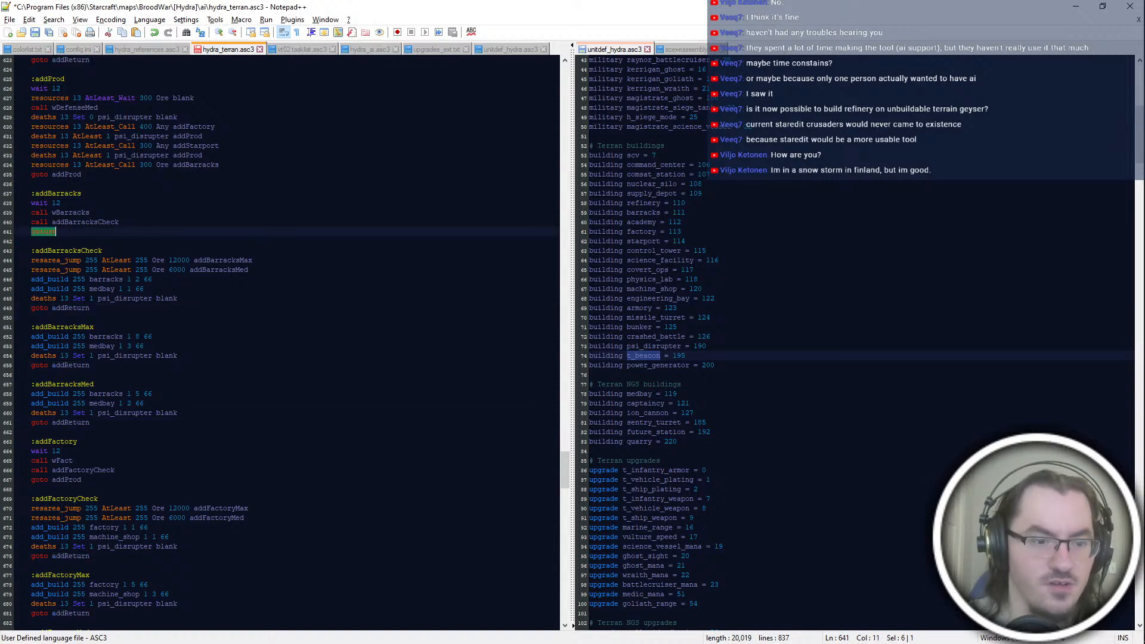
{"action": "left_click", "coordinate": [141, 478]}
{"action": "key", "text": "shift+Home"}
{"action": "key", "text": "ctrl+v"}
{"action": "scroll", "coordinate": [131, 481], "scroll_direction": "down", "scroll_amount": 8}
{"action": "left_click", "coordinate": [122, 499]}
{"action": "key", "text": "shift+Home"}
{"action": "key", "text": "ctrl+v"}
Step: Review the production blocks and the resarea_jump conditions in addBarracksCheck
{"action": "scroll", "coordinate": [55, 346], "scroll_direction": "up", "scroll_amount": 12}
{"action": "left_click", "coordinate": [55, 346]}
{"action": "left_click", "coordinate": [262, 384]}
{"action": "left_click", "coordinate": [291, 374]}
{"action": "key", "text": "Up"}
{"action": "double_click", "coordinate": [291, 374]}
{"action": "left_click", "coordinate": [292, 384]}
{"action": "scroll", "coordinate": [292, 384], "scroll_direction": "down", "scroll_amount": 2}
{"action": "left_click_drag", "start_coordinate": [36, 299], "coordinate": [98, 366]}
{"action": "left_click", "coordinate": [149, 461]}
{"action": "double_click", "coordinate": [179, 318]}
{"action": "key", "text": "End"}
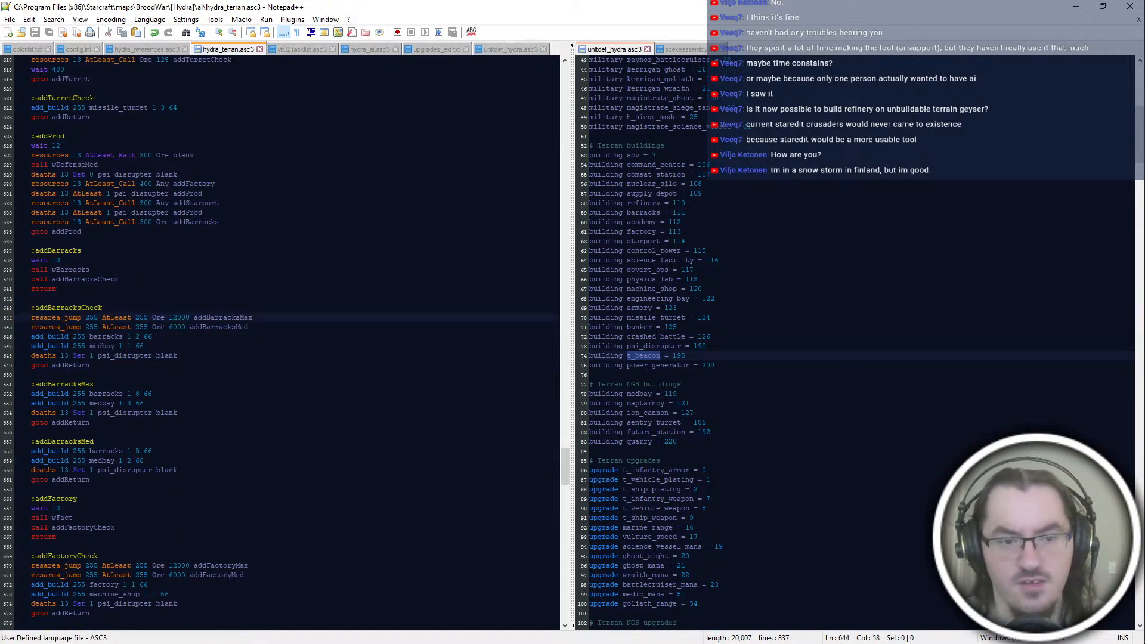
{"action": "key", "text": "Up"}
{"action": "key", "text": "Down"}
{"action": "key", "text": "Down"}
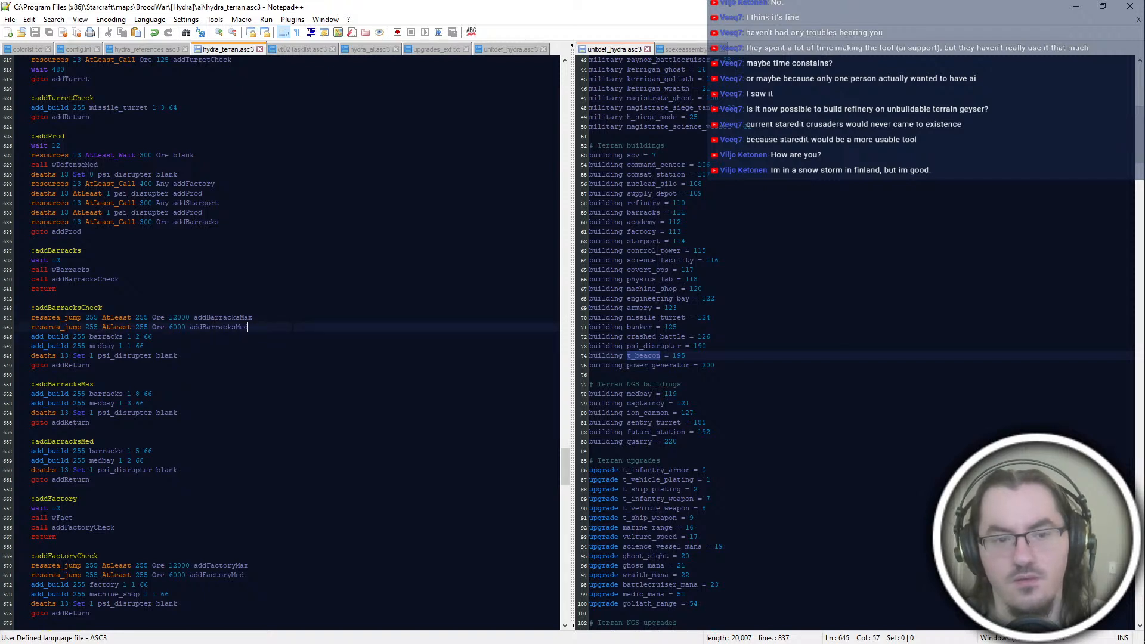
Step: Add the line "local_jump 255 AtLeast 2 barracks addReturn" below the resarea_jump lines in addBarracksCheck
{"action": "key", "text": "Return"}
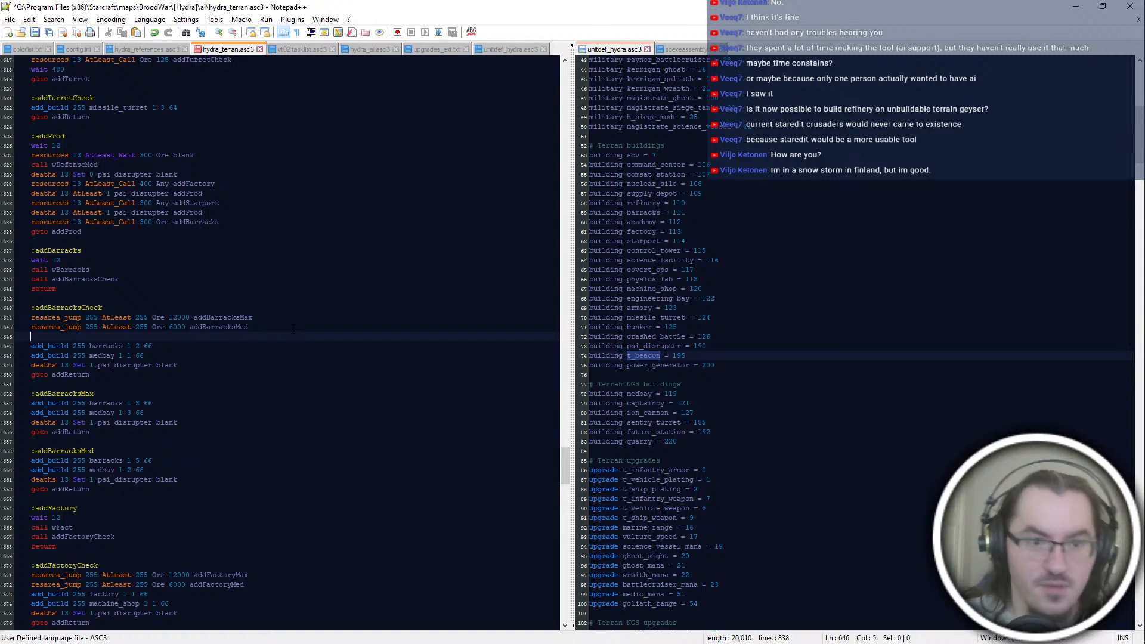
{"action": "left_click", "coordinate": [292, 329]}
{"action": "left_click", "coordinate": [286, 318]}
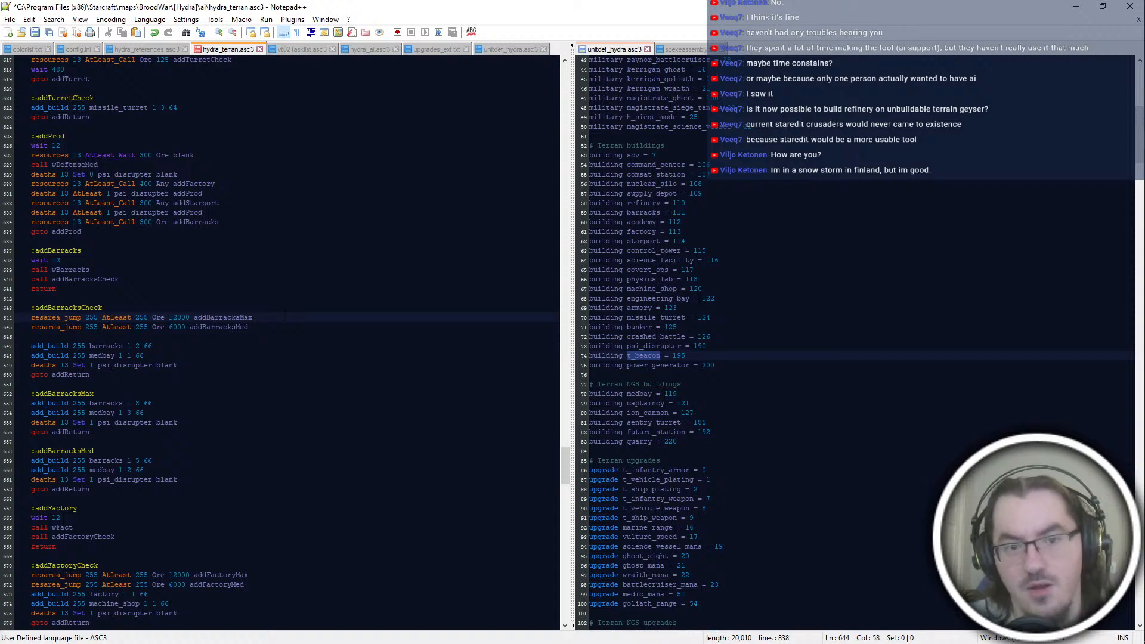
{"action": "left_click", "coordinate": [271, 337]}
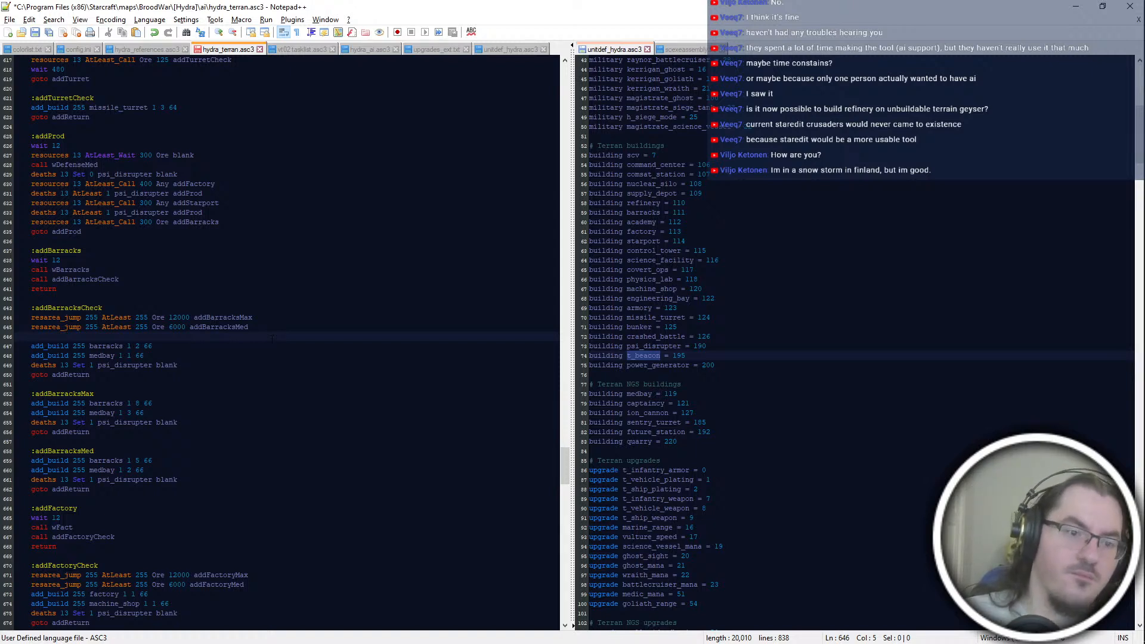
{"action": "key", "text": "Tab"}
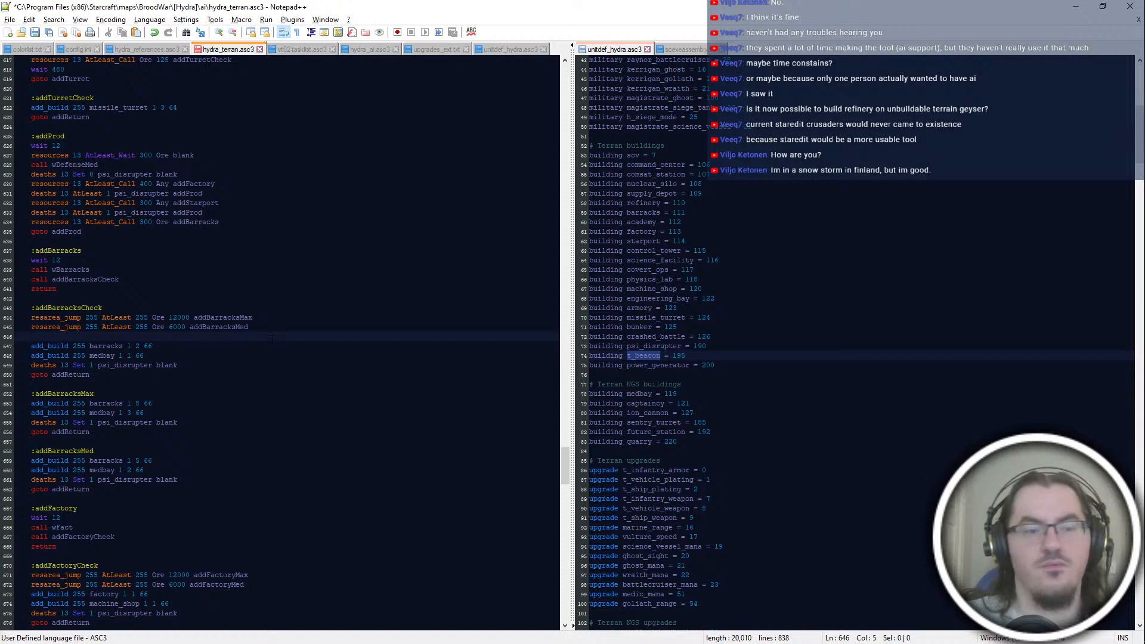
{"action": "type", "text": "local"}
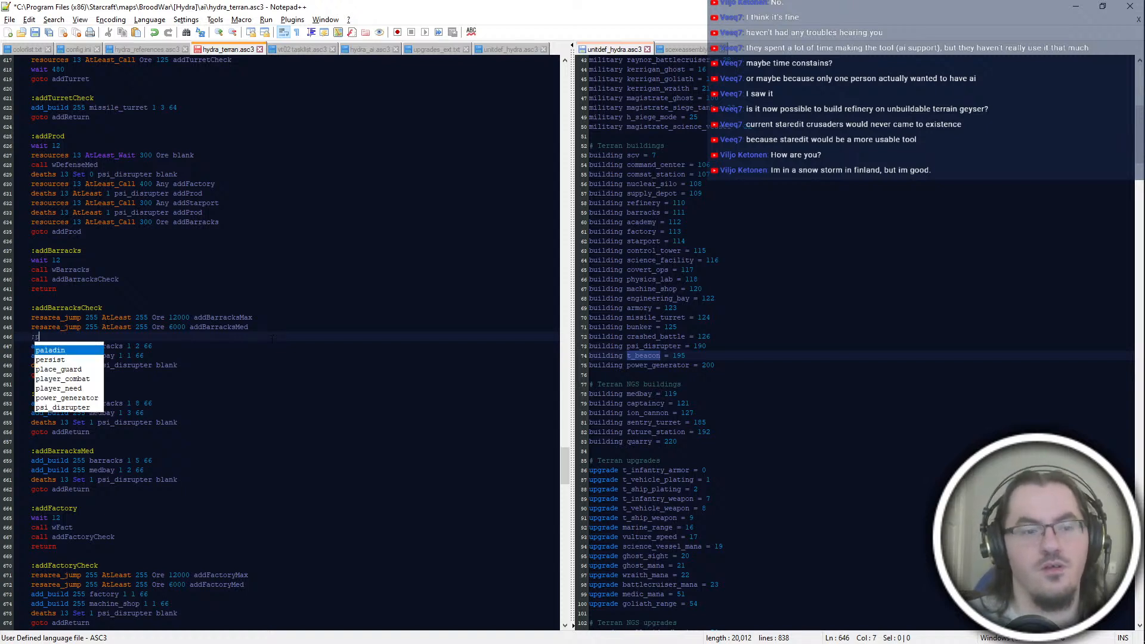
{"action": "type", "text": "_jump barrack"}
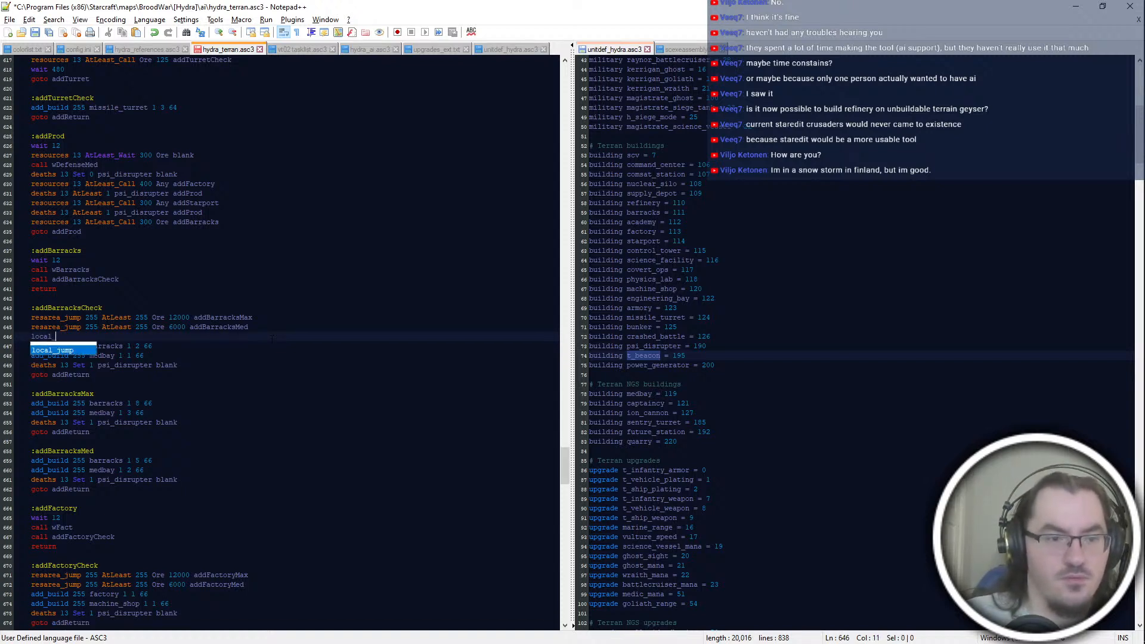
{"action": "key", "text": "BackSpace"}
{"action": "key", "text": "BackSpace"}
{"action": "key", "text": "BackSpace"}
{"action": "key", "text": "BackSpace"}
{"action": "key", "text": "BackSpace"}
{"action": "key", "text": "BackSpace"}
{"action": "key", "text": "BackSpace"}
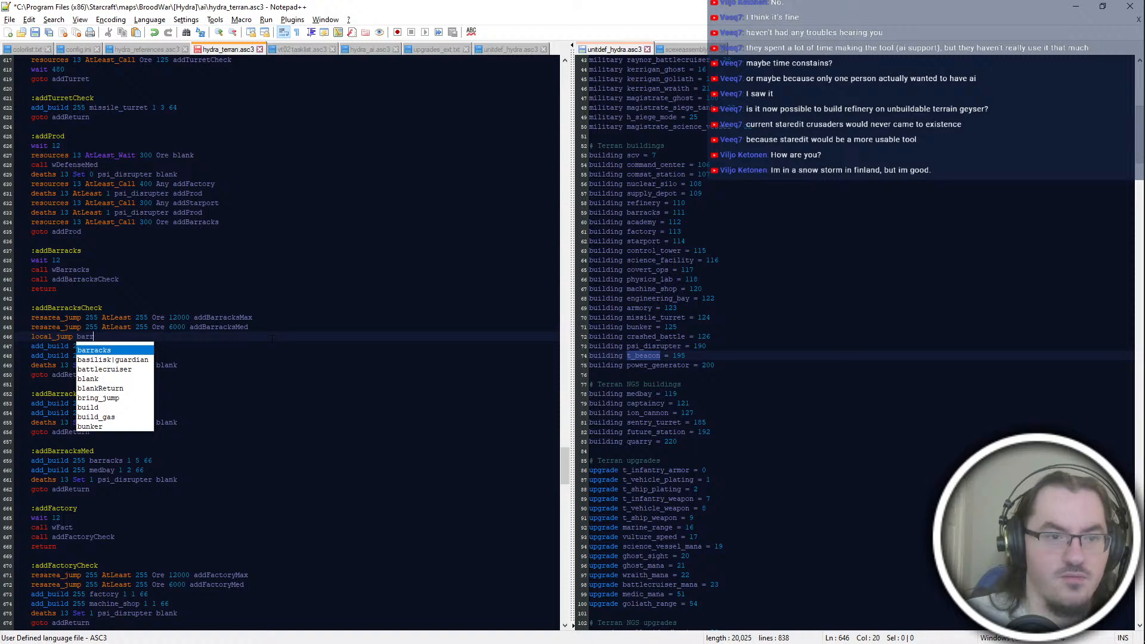
{"action": "scroll", "coordinate": [272, 339], "scroll_direction": "up", "scroll_amount": 6}
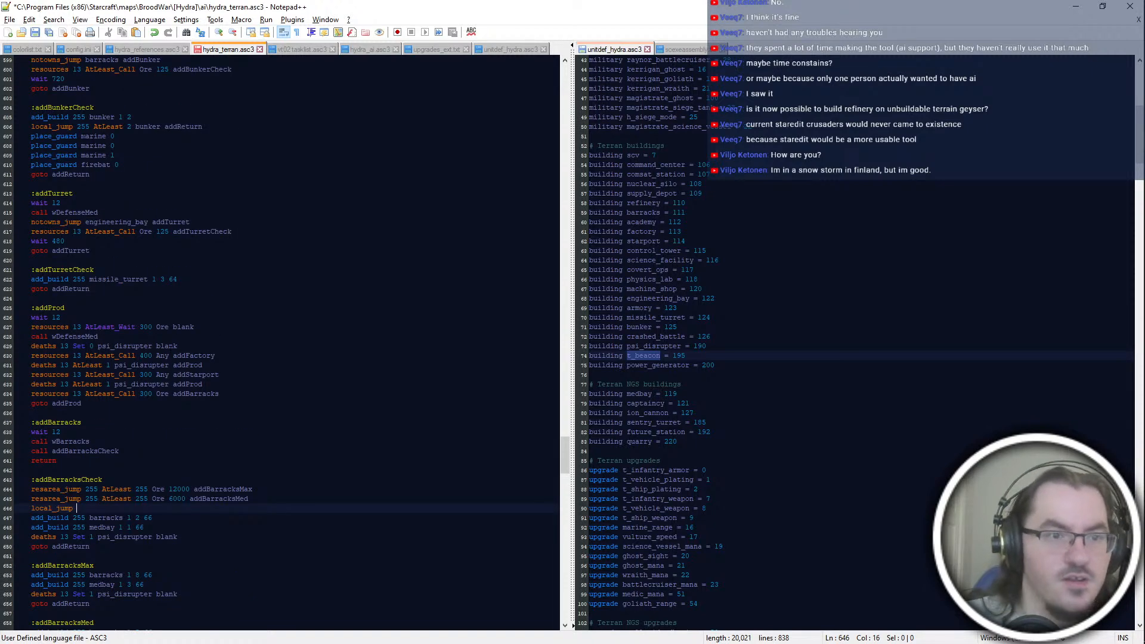
{"action": "type", "text": "255 AtLeast 2 bar"}
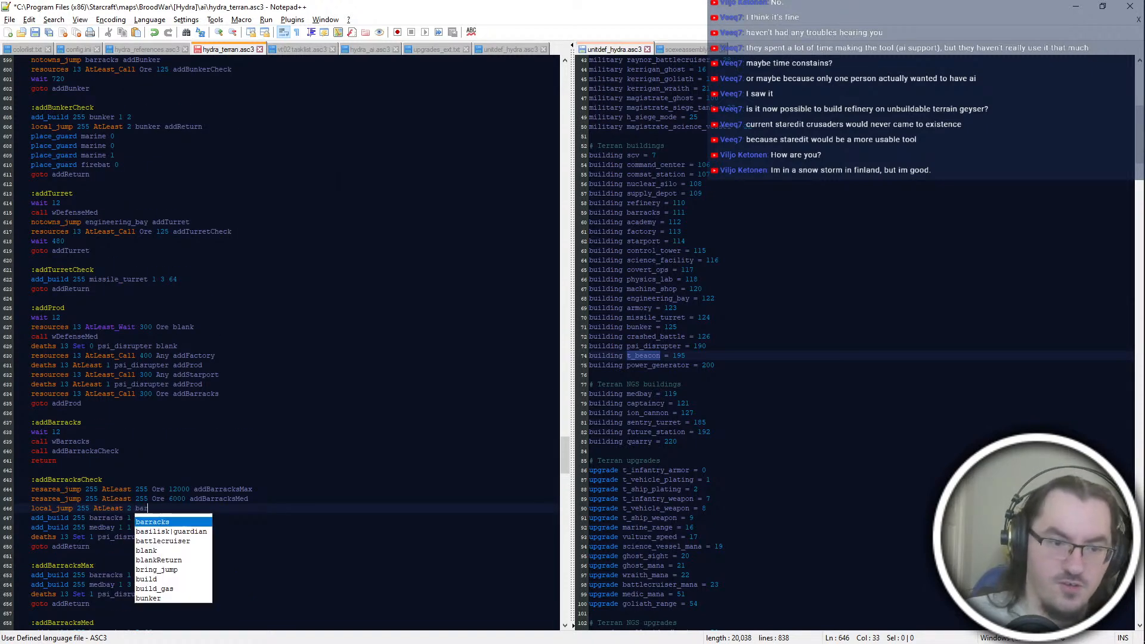
{"action": "type", "text": "racks addReturn"}
{"action": "scroll", "coordinate": [280, 343], "scroll_direction": "down", "scroll_amount": 4}
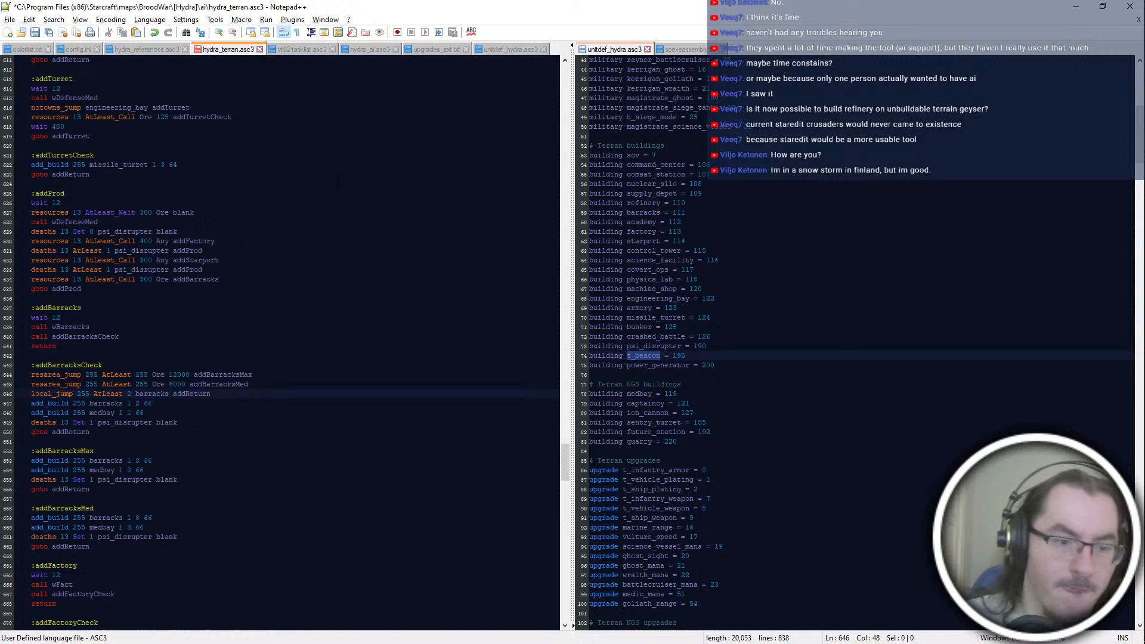
Step: Copy the barracks local_jump line to the start of addBarracksMax with AtLeast 8 and of addBarracksMed with AtLeast 5
{"action": "key", "text": "shift+Up"}
{"action": "key", "text": "shift+End"}
{"action": "key", "text": "ctrl+c"}
{"action": "left_click", "coordinate": [95, 451]}
{"action": "key", "text": "ctrl+v"}
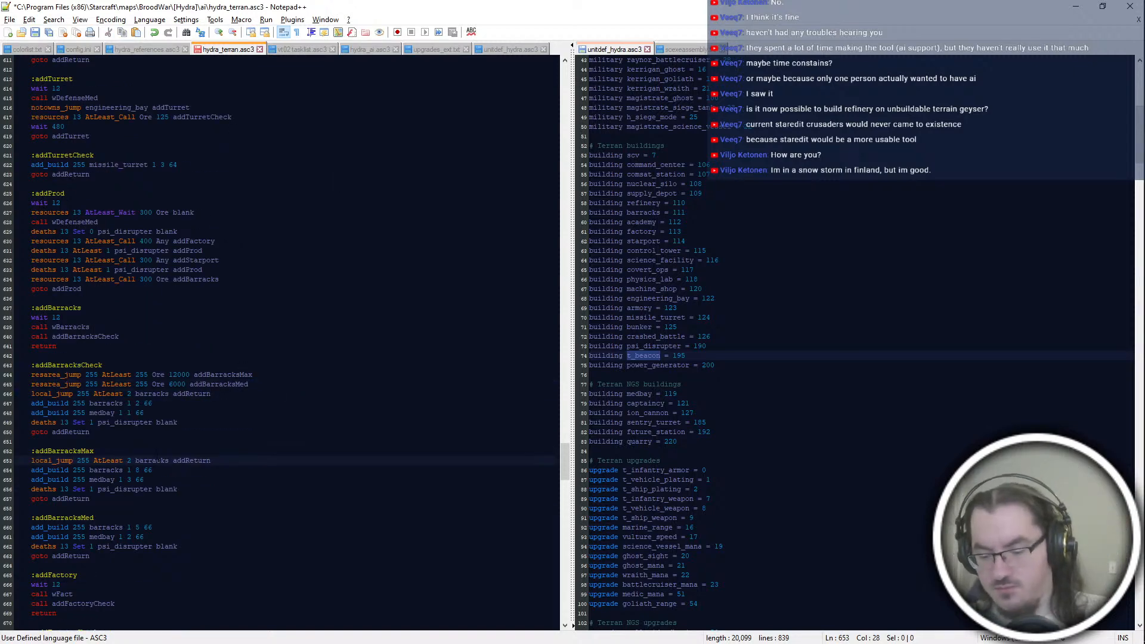
{"action": "left_click", "coordinate": [94, 518]}
{"action": "key", "text": "ctrl+v"}
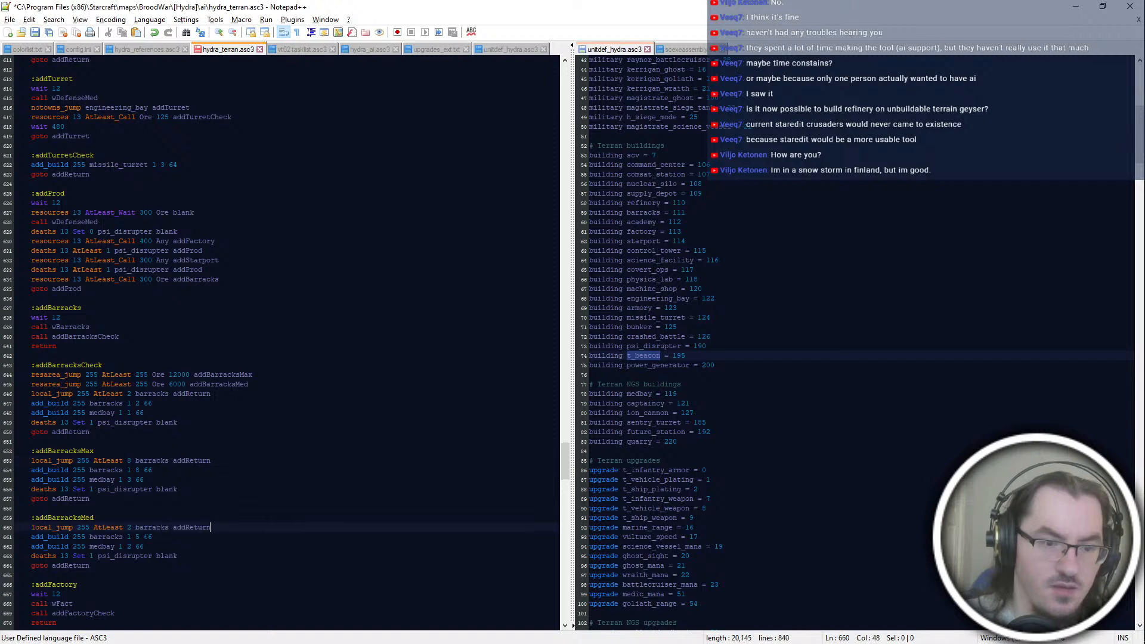
{"action": "key", "text": "Left"}
{"action": "key", "text": "Insert"}
{"action": "type", "text": "5"}
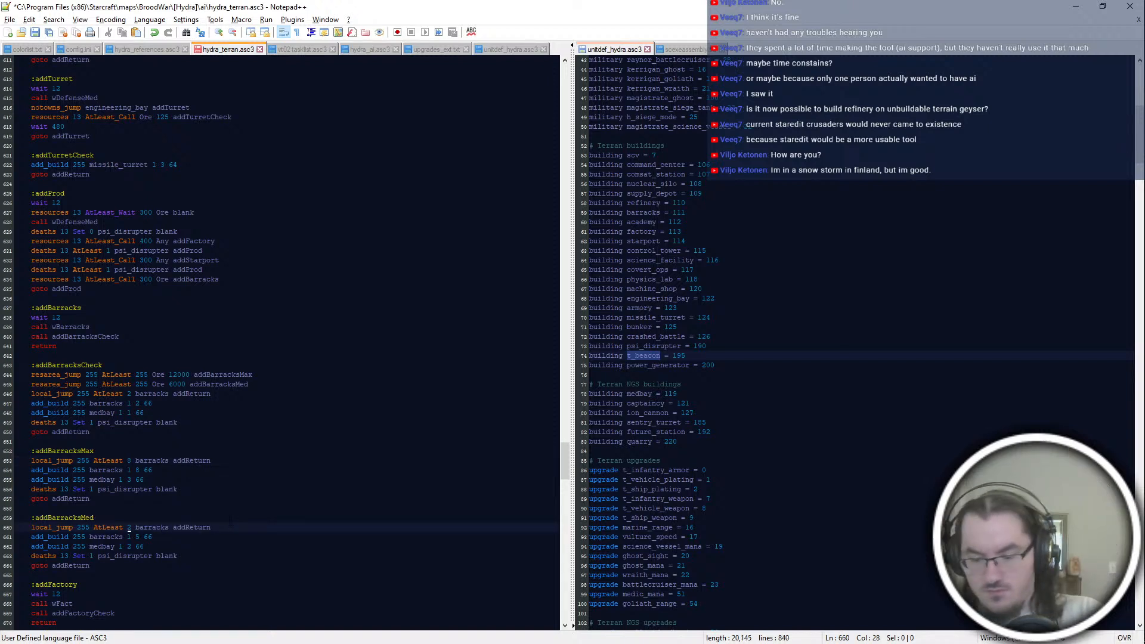
{"action": "key", "text": "Insert"}
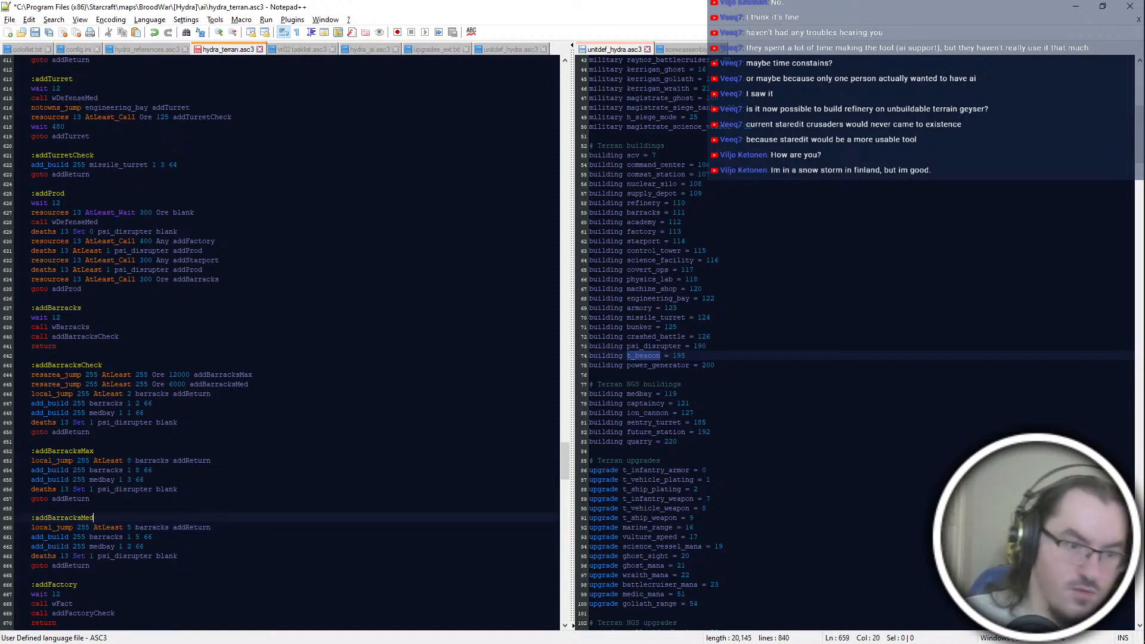
Step: Check the psi_disrupter death lines across the barracks and factory blocks
{"action": "left_click", "coordinate": [261, 539]}
{"action": "left_click", "coordinate": [177, 556]}
{"action": "scroll", "coordinate": [179, 442], "scroll_direction": "down", "scroll_amount": 4}
{"action": "left_click", "coordinate": [143, 499]}
{"action": "scroll", "coordinate": [143, 499], "scroll_direction": "down", "scroll_amount": 4}
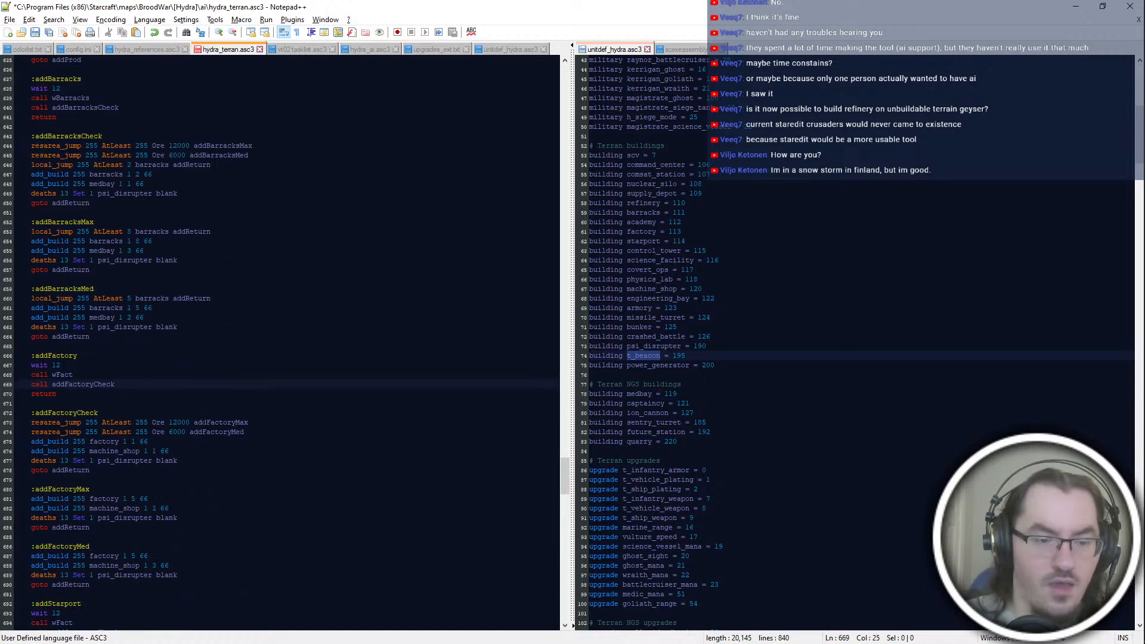
{"action": "double_click", "coordinate": [125, 327]}
{"action": "left_click", "coordinate": [140, 337]}
{"action": "left_click_drag", "start_coordinate": [31, 327], "coordinate": [177, 327]}
{"action": "double_click", "coordinate": [148, 327]}
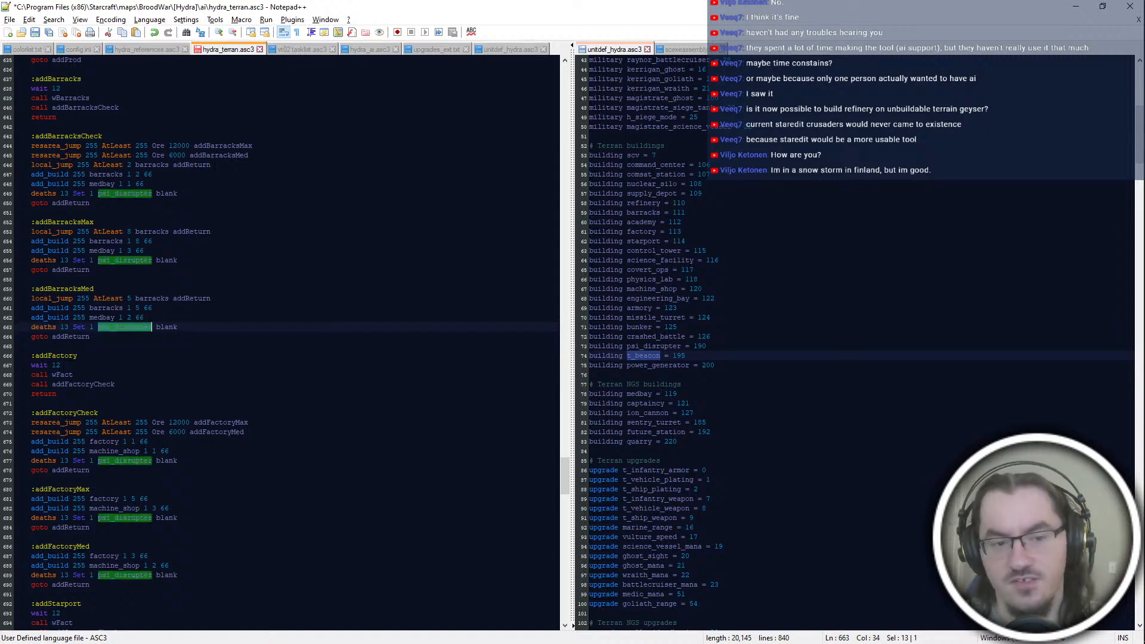
{"action": "scroll", "coordinate": [223, 328], "scroll_direction": "down", "scroll_amount": 4}
Step: Add the line "local_jump 255 AtLeast 1 factory addReturn" below the resarea_jump lines in addFactoryCheck
{"action": "left_click", "coordinate": [223, 327]}
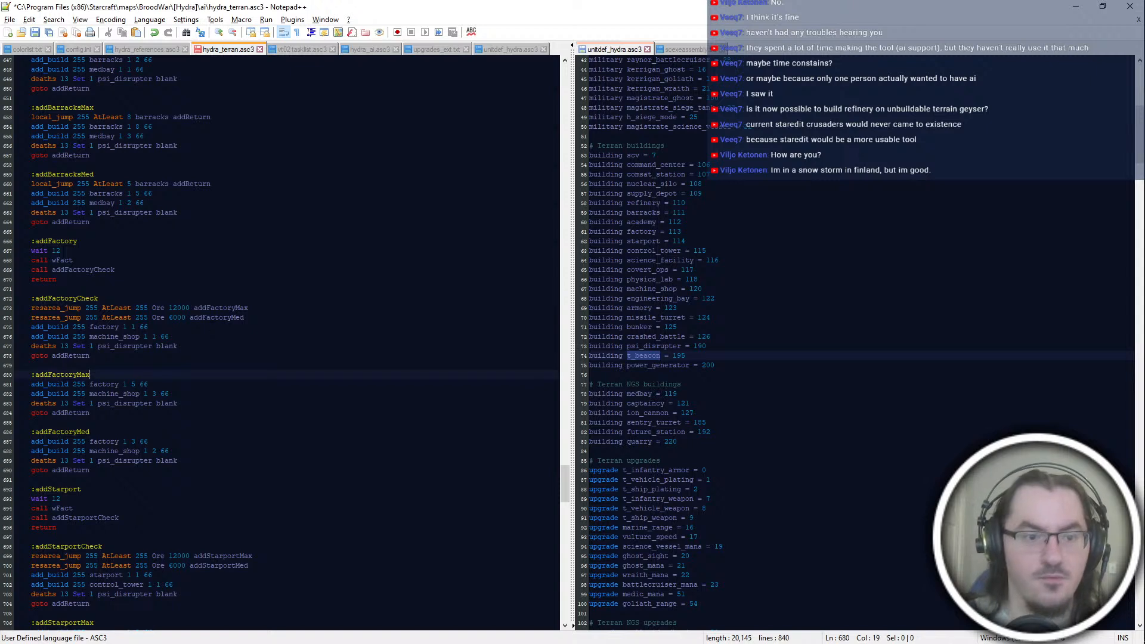
{"action": "left_click", "coordinate": [245, 318]}
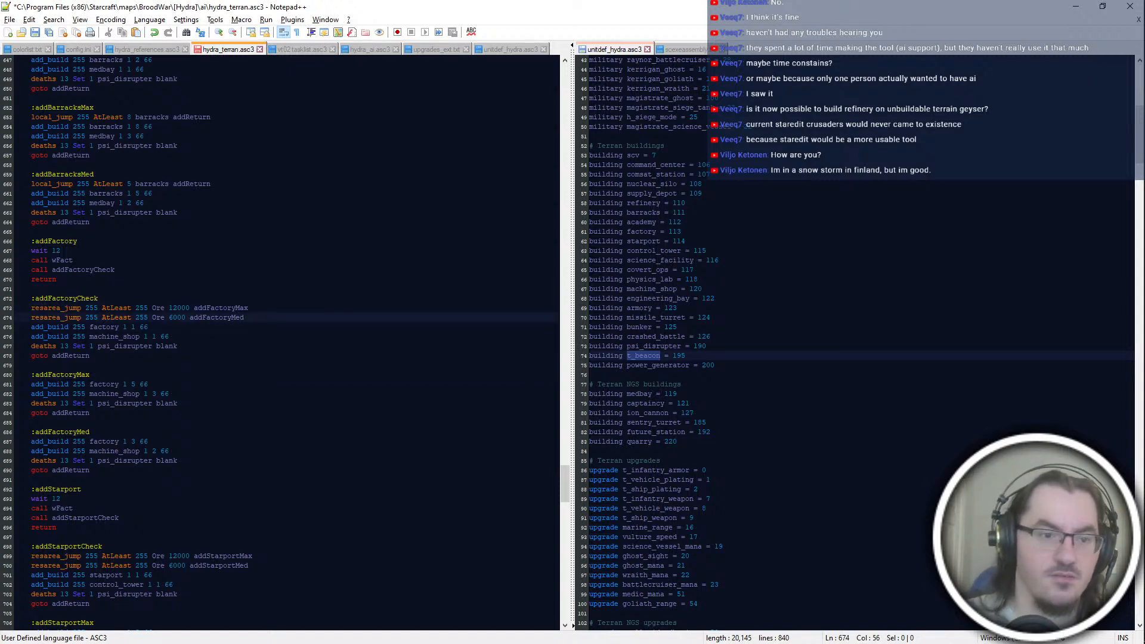
{"action": "key", "text": "Return"}
{"action": "type", "text": "local_jump 255 "}
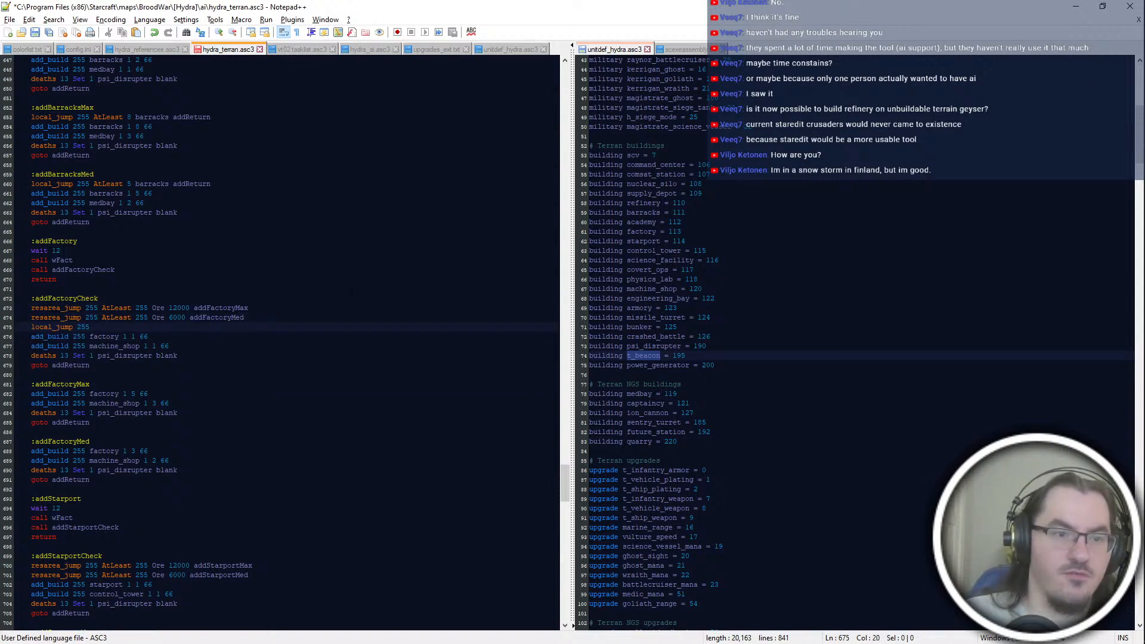
{"action": "type", "text": "AtLeast"}
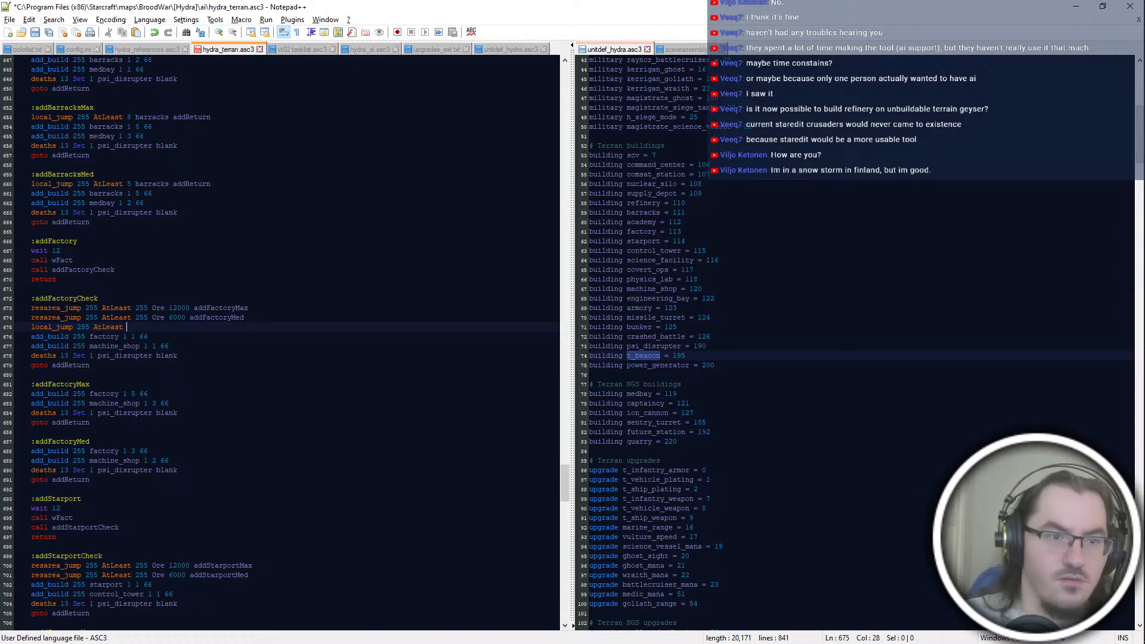
{"action": "scroll", "coordinate": [280, 343], "scroll_direction": "up", "scroll_amount": 6}
{"action": "type", "text": "1 factory bl"}
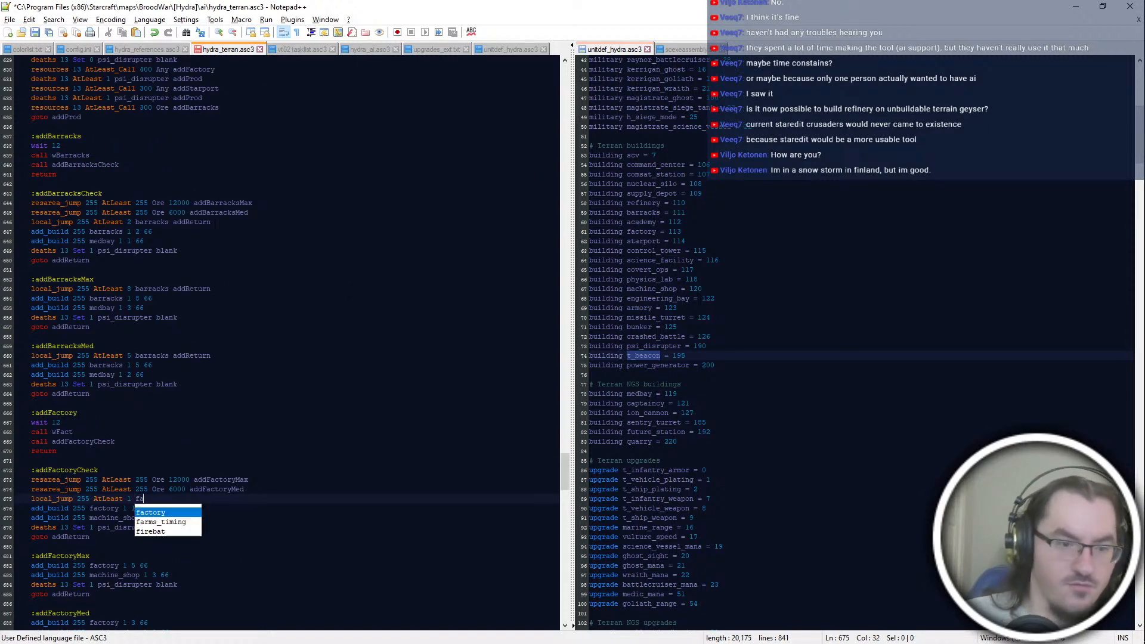
{"action": "key", "text": "BackSpace"}
{"action": "key", "text": "BackSpace"}
{"action": "type", "text": "addReturn"}
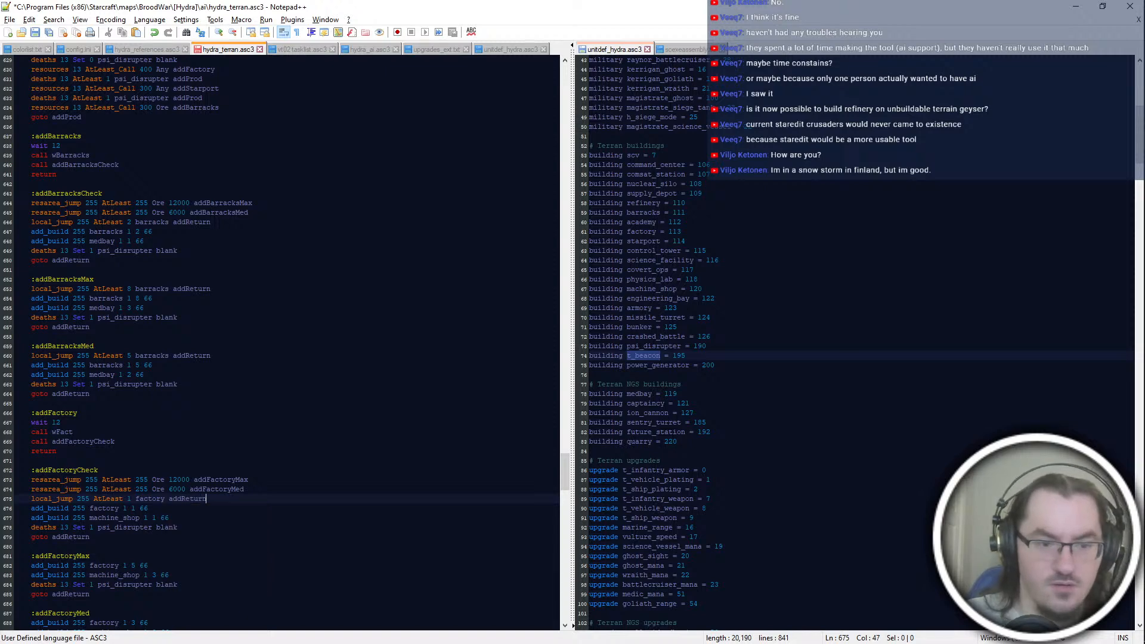
Step: Copy the factory local_jump line to the start of addFactoryMax and change its count to AtLeast 5
{"action": "key", "text": "shift+Up"}
{"action": "key", "text": "shift+End"}
{"action": "scroll", "coordinate": [281, 343], "scroll_direction": "down", "scroll_amount": 8}
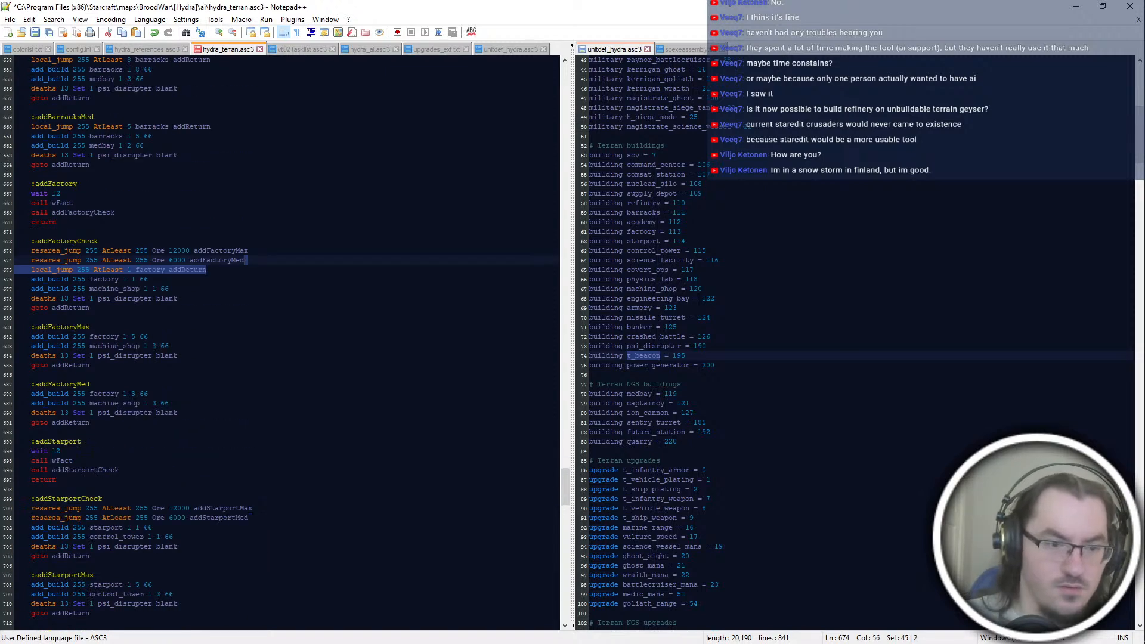
{"action": "left_click", "coordinate": [156, 327]}
{"action": "key", "text": "ctrl+v"}
{"action": "left_click_drag", "start_coordinate": [120, 337], "coordinate": [132, 338]}
{"action": "type", "text": "t 5"}
Step: Paste the factory local_jump line at the start of addFactoryMed and set its count to AtLeast 3
{"action": "key", "text": "Down"}
{"action": "key", "text": "Down"}
{"action": "key", "text": "Down"}
{"action": "key", "text": "Down"}
{"action": "key", "text": "Down"}
{"action": "key", "text": "Down"}
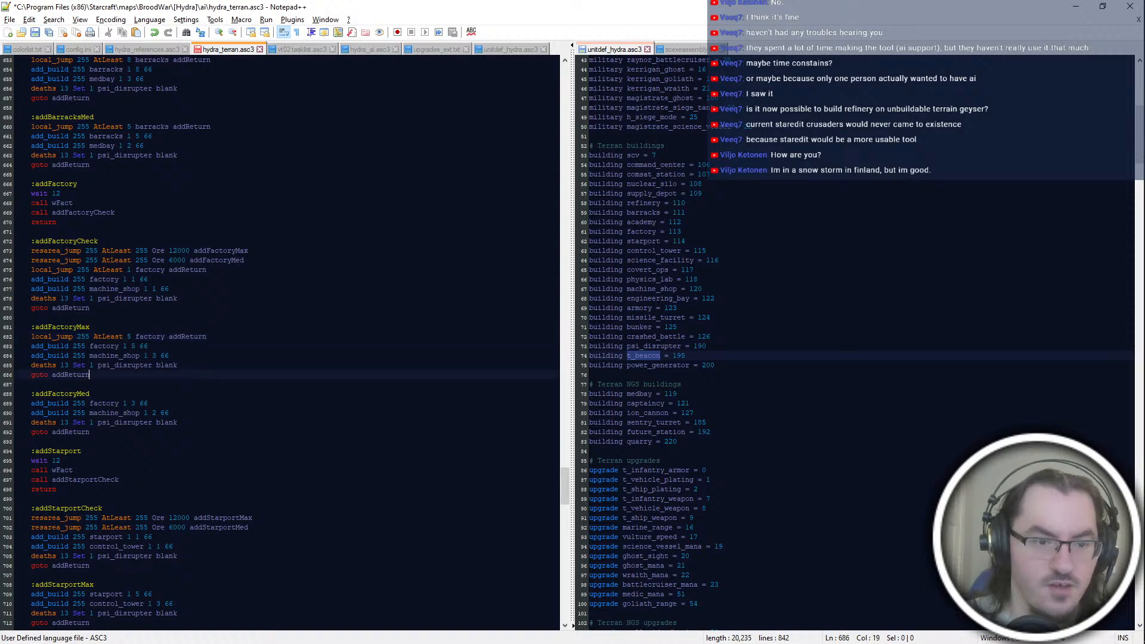
{"action": "key", "text": "ctrl+v"}
{"action": "double_click", "coordinate": [129, 404]}
{"action": "type", "text": "5"}
{"action": "key", "text": "Down"}
{"action": "key", "text": "Delete"}
{"action": "type", "text": "5"}
{"action": "key", "text": "Down"}
{"action": "key", "text": "Down"}
{"action": "key", "text": "Down"}
{"action": "key", "text": "Down"}
{"action": "key", "text": "Down"}
Step: Paste the local_jump line below the resarea_jump lines in addStarportCheck and change it to "local_jump 255 AtLeast 1 starport addReturn"
{"action": "scroll", "coordinate": [281, 343], "scroll_direction": "down", "scroll_amount": 2}
{"action": "left_click", "coordinate": [153, 489]}
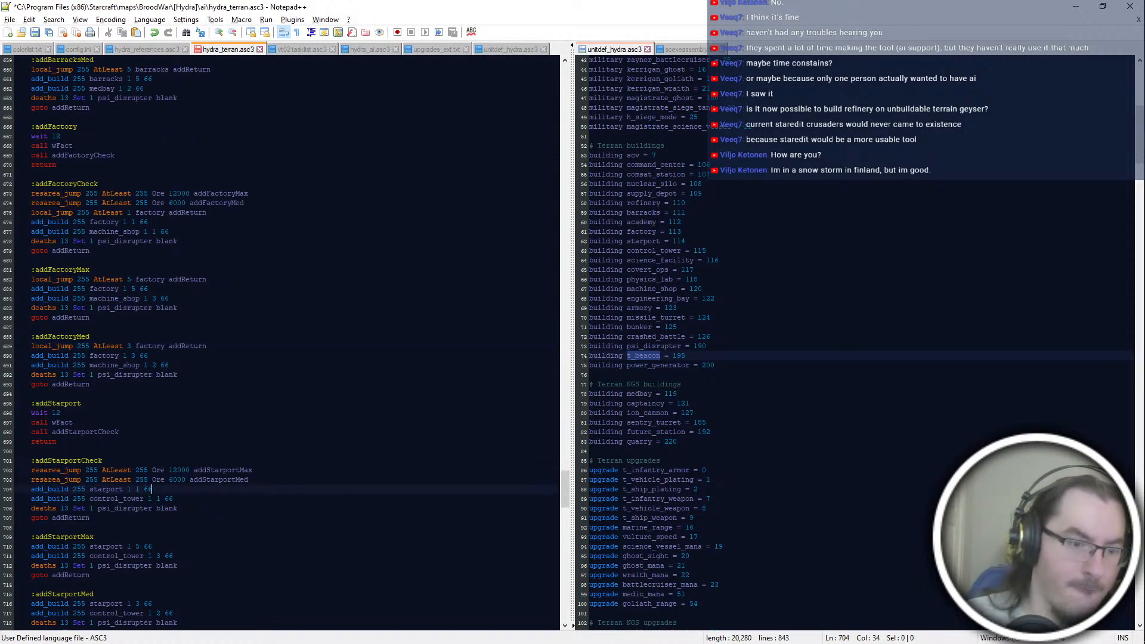
{"action": "scroll", "coordinate": [290, 490], "scroll_direction": "down", "scroll_amount": 4}
{"action": "key", "text": "Up"}
{"action": "key", "text": "End"}
{"action": "key", "text": "ctrl+v"}
{"action": "key", "text": "ctrl+Left"}
{"action": "key", "text": "Left"}
{"action": "key", "text": "ctrl+BackSpace"}
{"action": "type", "text": "starport"}
Step: Copy the starport local_jump line to the start of addStarportMax and set its count to AtLeast 5
{"action": "left_click_drag", "start_coordinate": [257, 375], "coordinate": [256, 366]}
{"action": "key", "text": "ctrl+c"}
{"action": "left_click", "coordinate": [107, 433]}
{"action": "key", "text": "ctrl+v"}
{"action": "left_click_drag", "start_coordinate": [132, 443], "coordinate": [129, 442]}
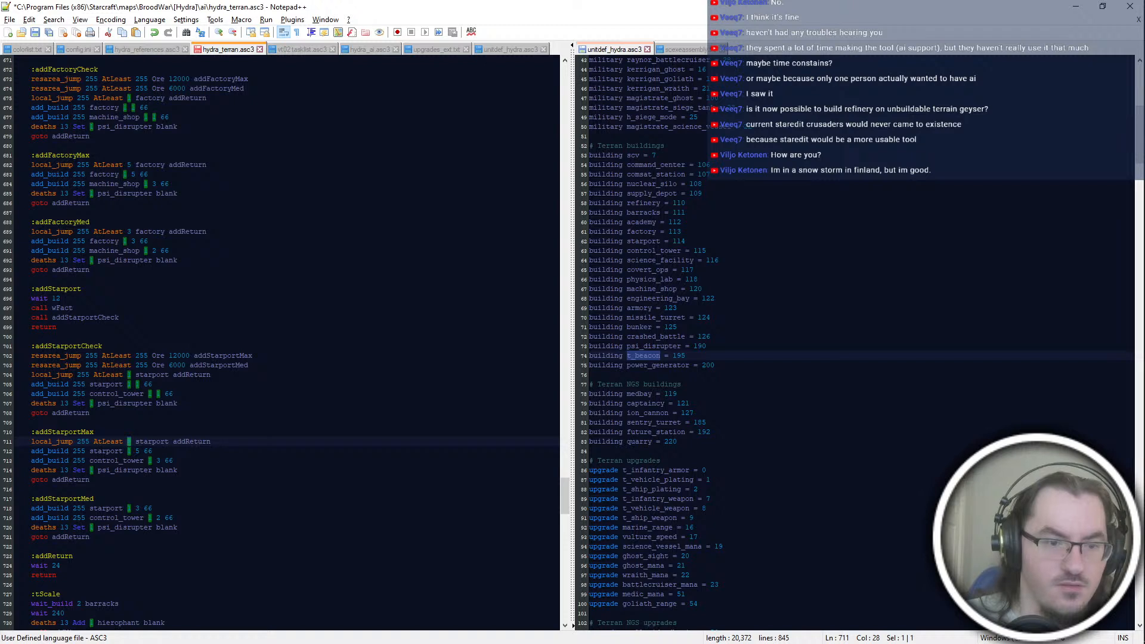
{"action": "type", "text": "5"}
Step: Paste the starport local_jump line at the start of addStarportMed with AtLeast 3, and save the script
{"action": "left_click", "coordinate": [140, 500]}
{"action": "key", "text": "ctrl+v"}
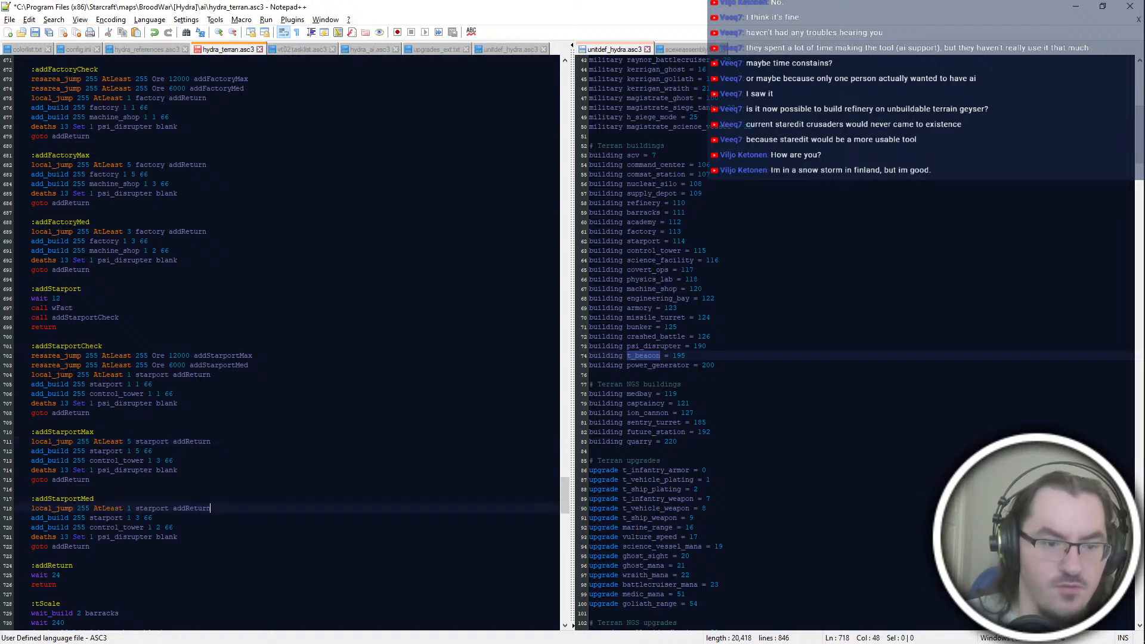
{"action": "key", "text": "Delete"}
{"action": "type", "text": "3"}
{"action": "key", "text": "ctrl+s"}
Step: Review the production check blocks and the addProd resource calls and psi_disrupter death conditions
{"action": "left_click", "coordinate": [173, 527]}
{"action": "scroll", "coordinate": [173, 527], "scroll_direction": "down", "scroll_amount": 4}
{"action": "left_click", "coordinate": [200, 404]}
{"action": "scroll", "coordinate": [201, 404], "scroll_direction": "up", "scroll_amount": 18}
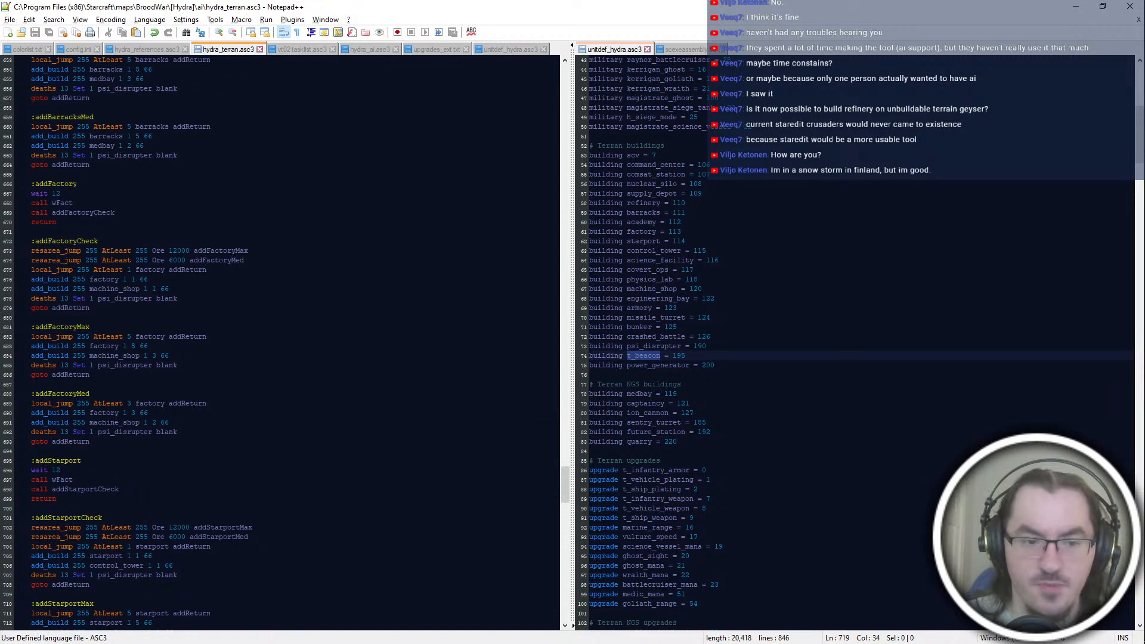
{"action": "left_click", "coordinate": [142, 184]}
{"action": "scroll", "coordinate": [142, 185], "scroll_direction": "up", "scroll_amount": 8}
{"action": "scroll", "coordinate": [142, 184], "scroll_direction": "up", "scroll_amount": 14}
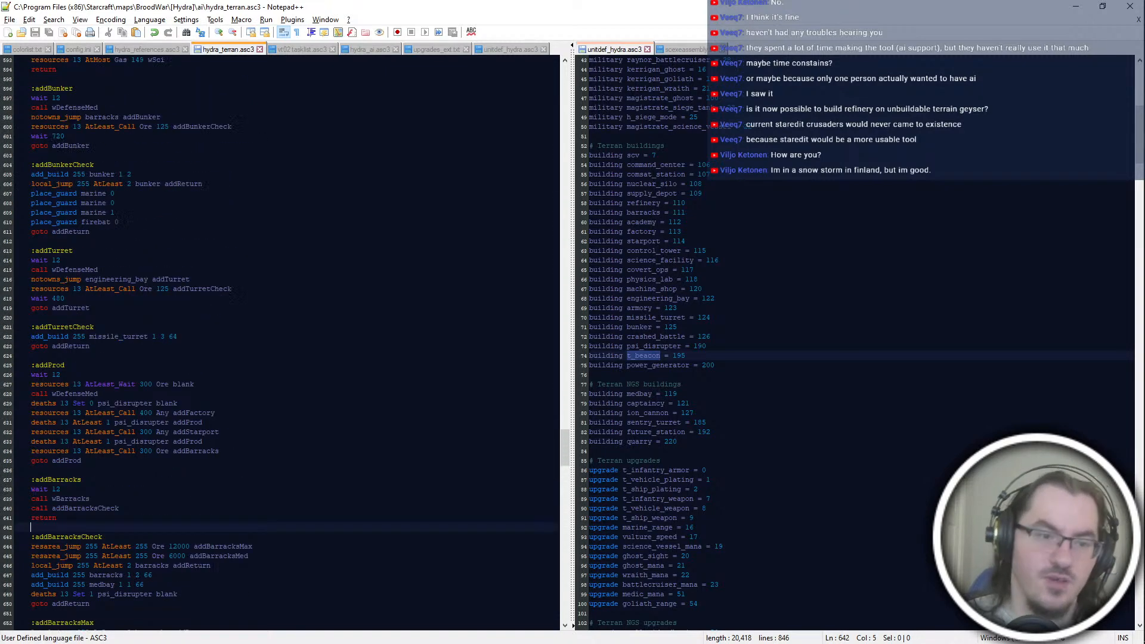
{"action": "scroll", "coordinate": [141, 184], "scroll_direction": "down", "scroll_amount": 14}
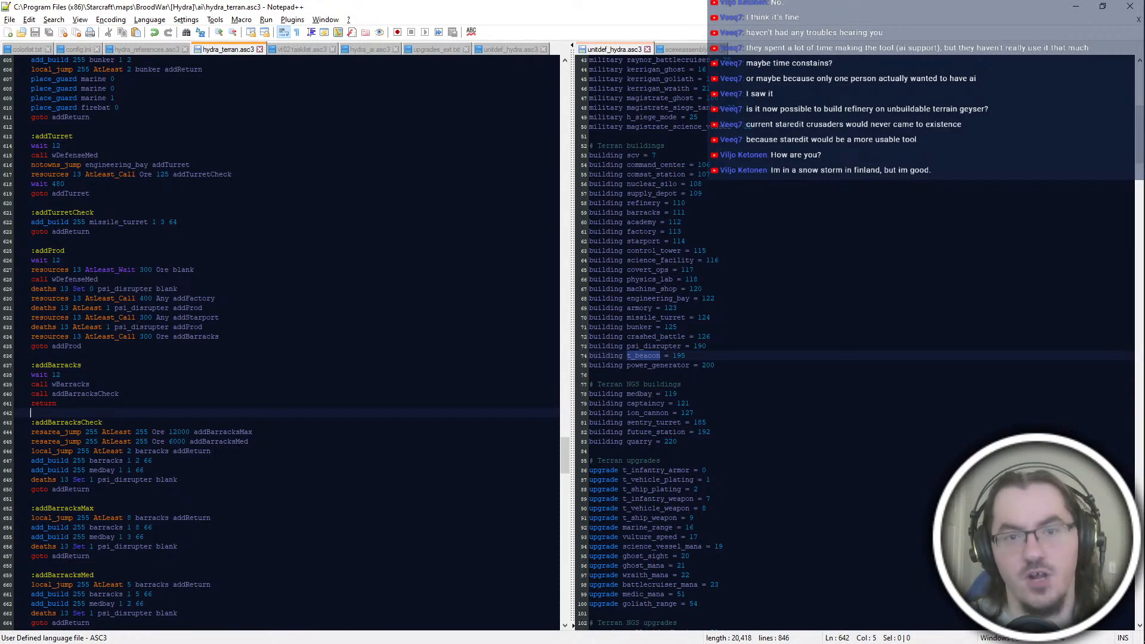
{"action": "scroll", "coordinate": [281, 343], "scroll_direction": "up", "scroll_amount": 6}
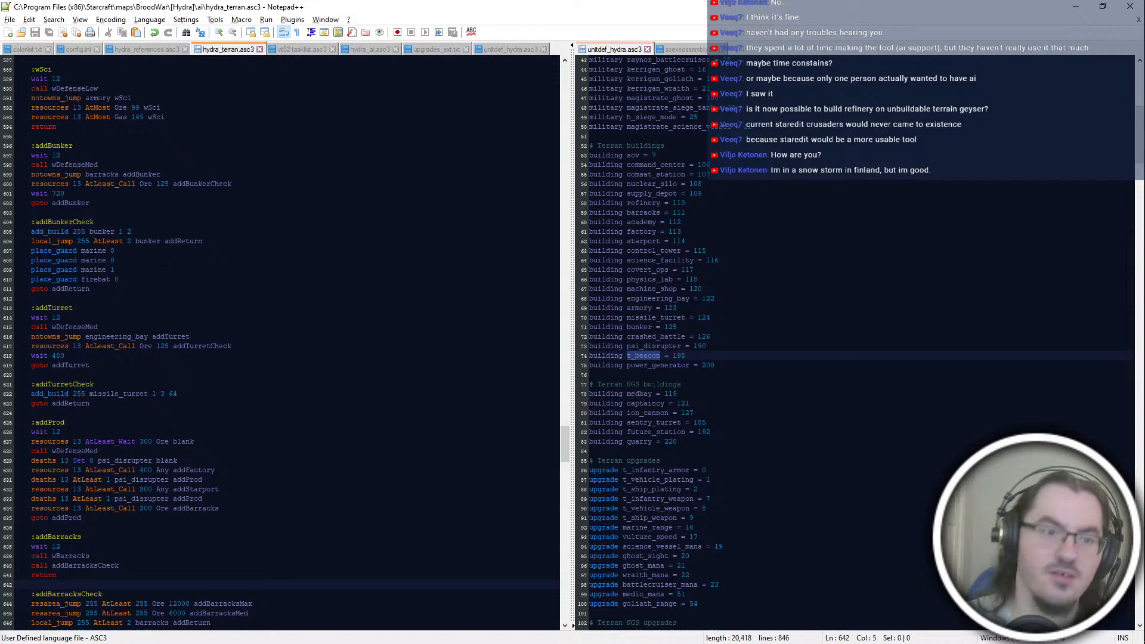
{"action": "scroll", "coordinate": [281, 343], "scroll_direction": "up", "scroll_amount": 4}
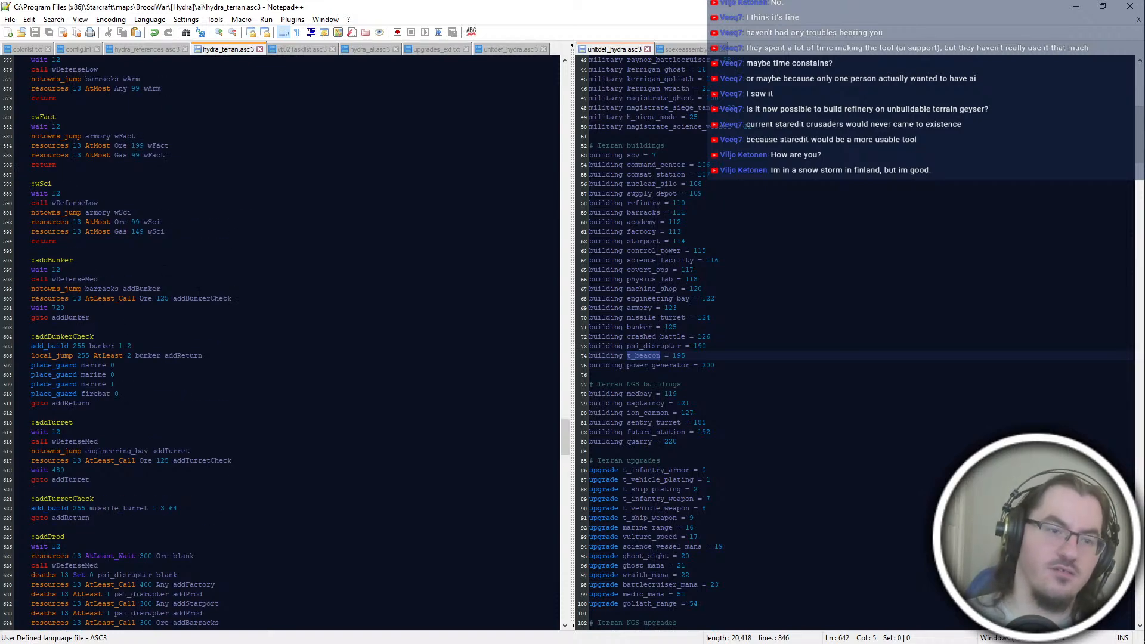
{"action": "scroll", "coordinate": [281, 343], "scroll_direction": "down", "scroll_amount": 6}
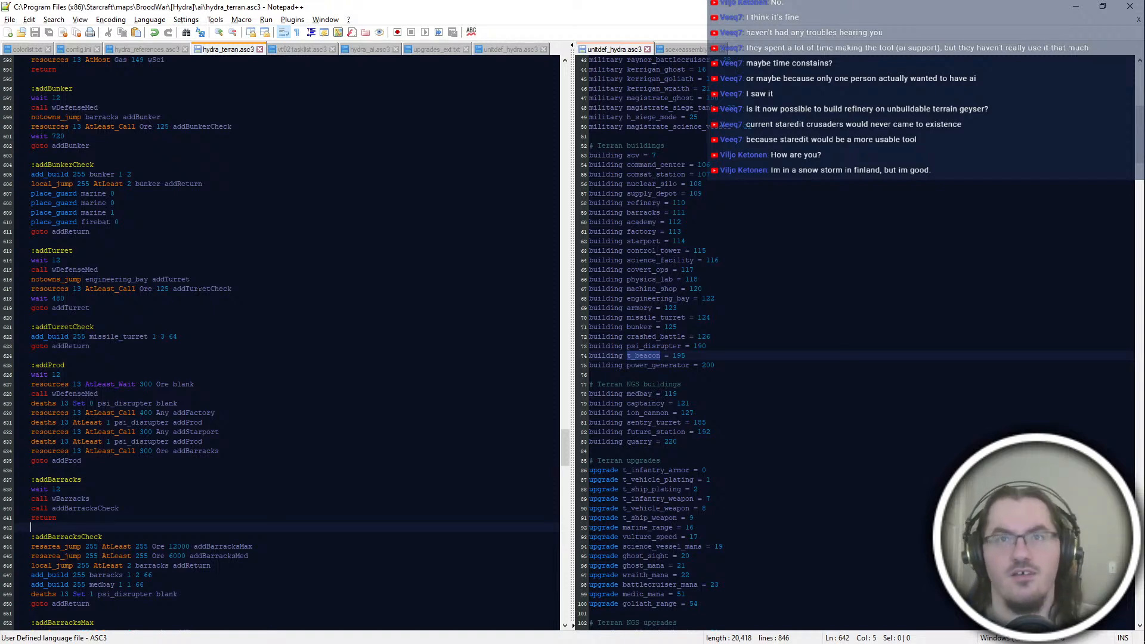
{"action": "double_click", "coordinate": [187, 423]}
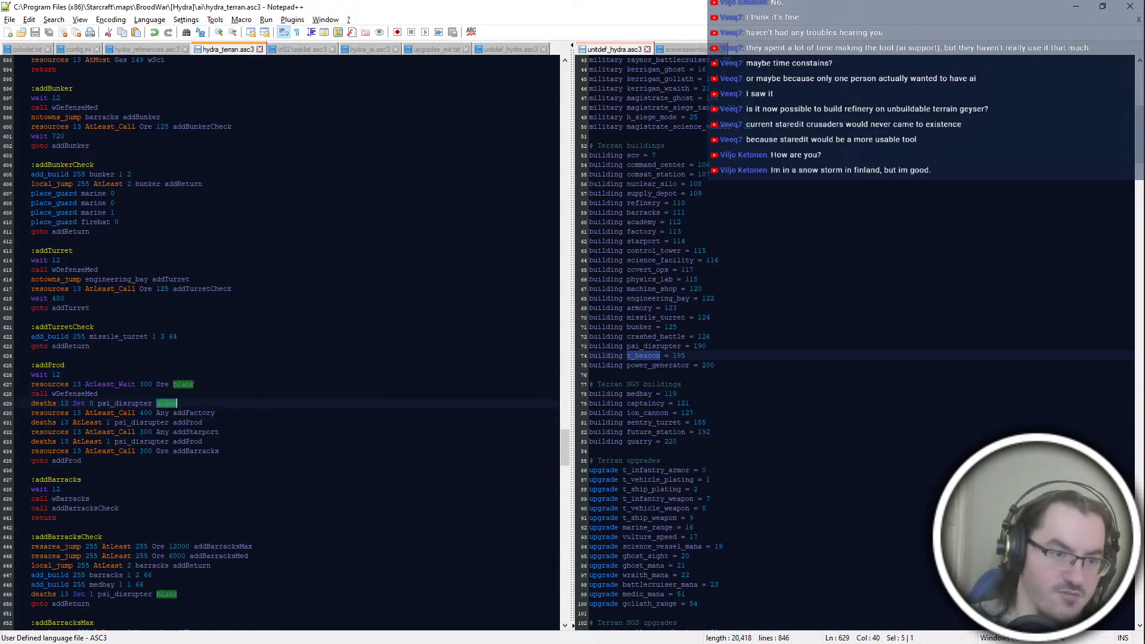
{"action": "left_click", "coordinate": [231, 415]}
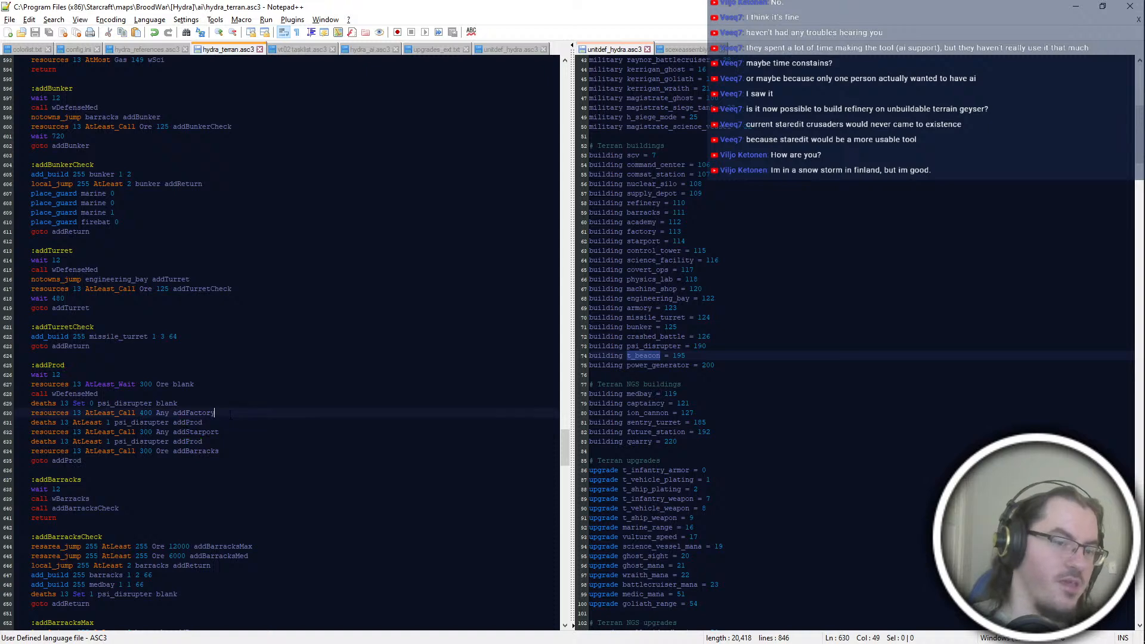
Step: Examine addProd's resource calls to addFactory, addStarport and addBarracks, along with the addBarracks block they lead to
{"action": "double_click", "coordinate": [231, 415]}
{"action": "scroll", "coordinate": [237, 179], "scroll_direction": "down", "scroll_amount": 4}
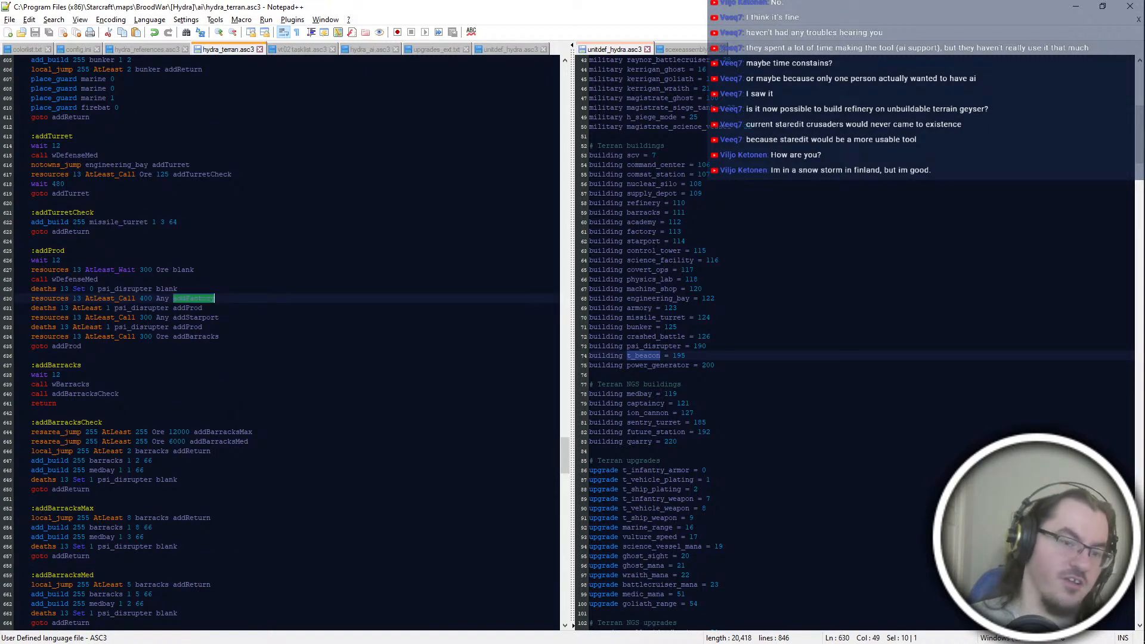
{"action": "left_click", "coordinate": [225, 413]}
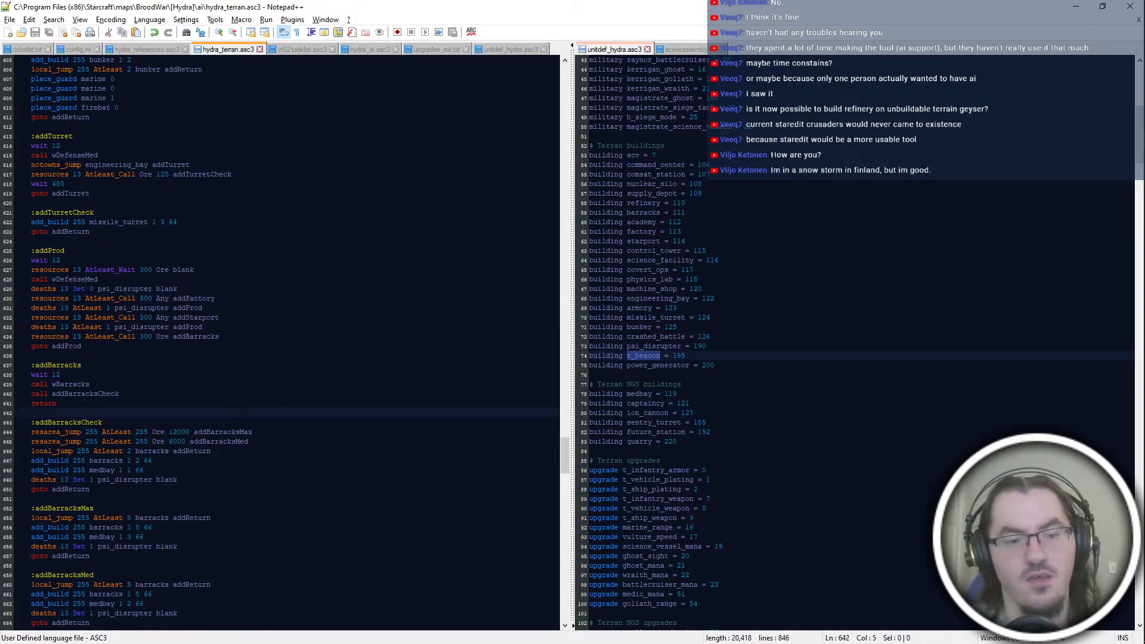
{"action": "scroll", "coordinate": [287, 342], "scroll_direction": "down", "scroll_amount": 4}
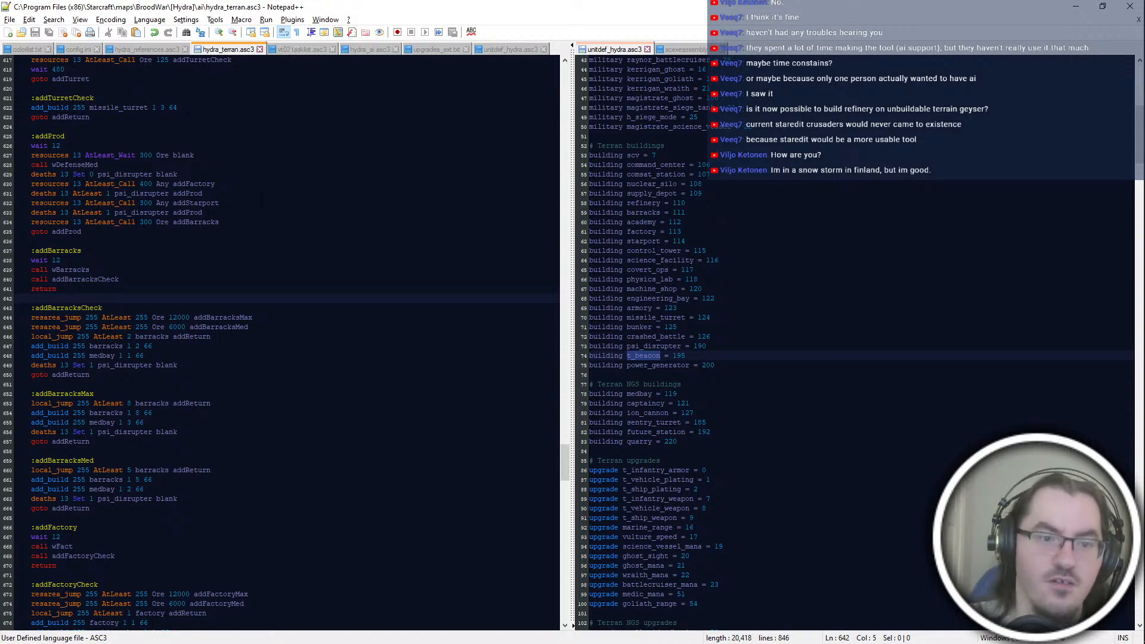
{"action": "double_click", "coordinate": [196, 203]}
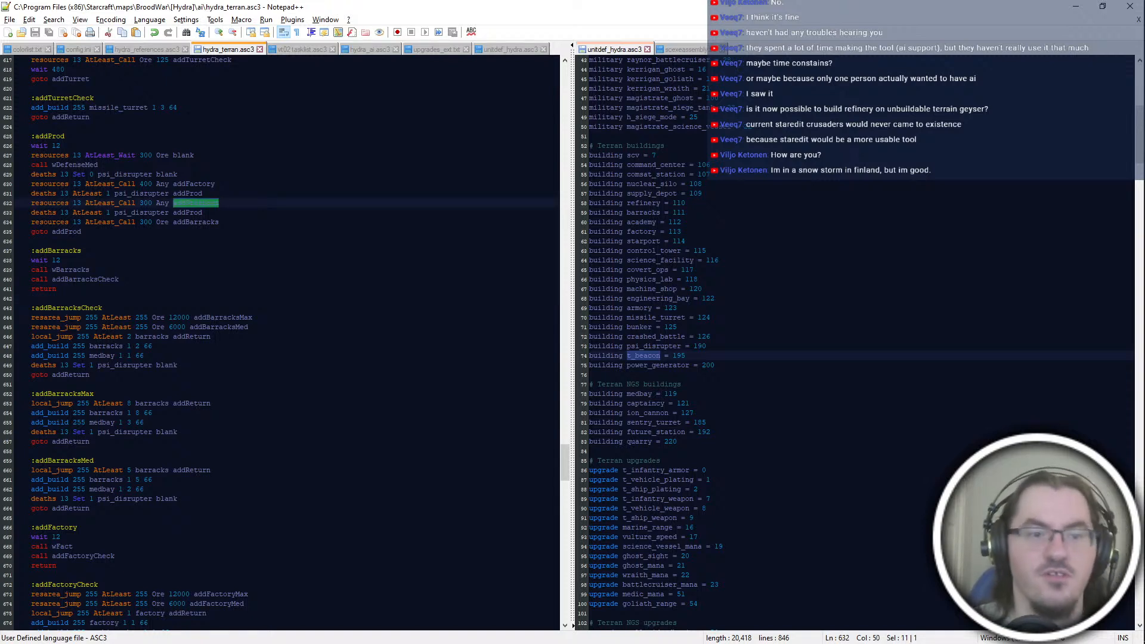
{"action": "left_click", "coordinate": [220, 203]}
{"action": "left_click", "coordinate": [219, 221]}
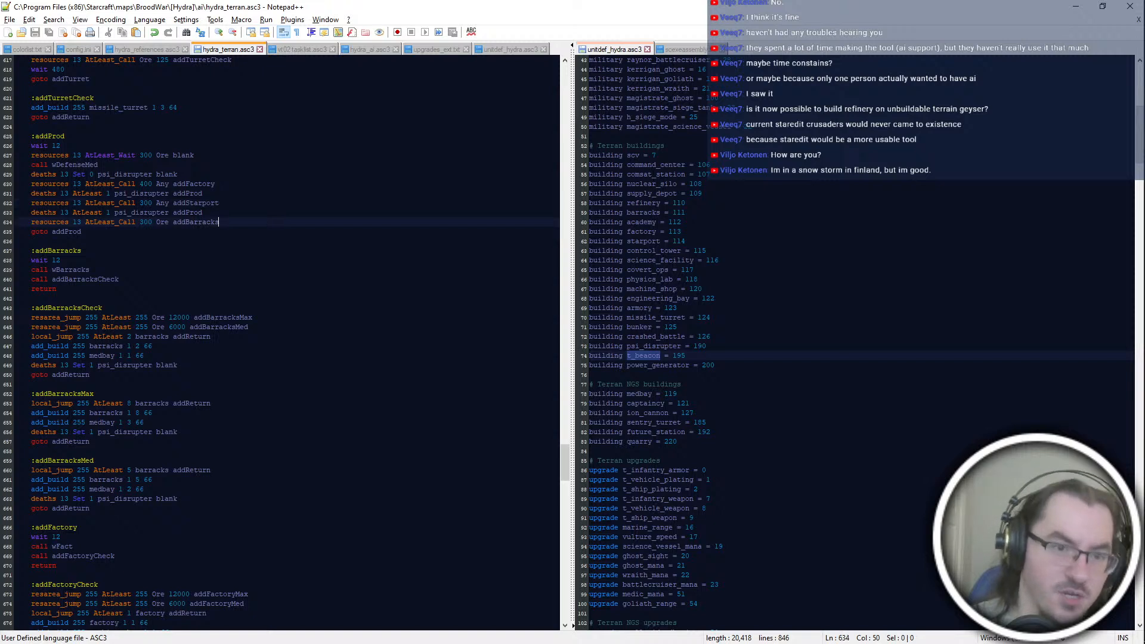
{"action": "double_click", "coordinate": [197, 222]}
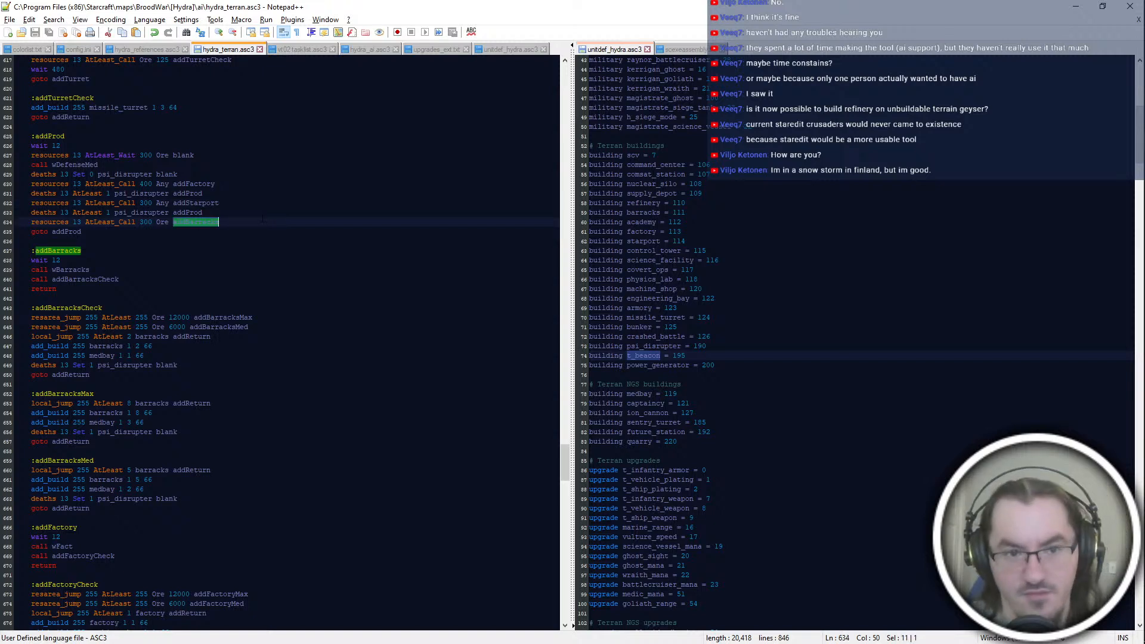
{"action": "left_click", "coordinate": [60, 260]}
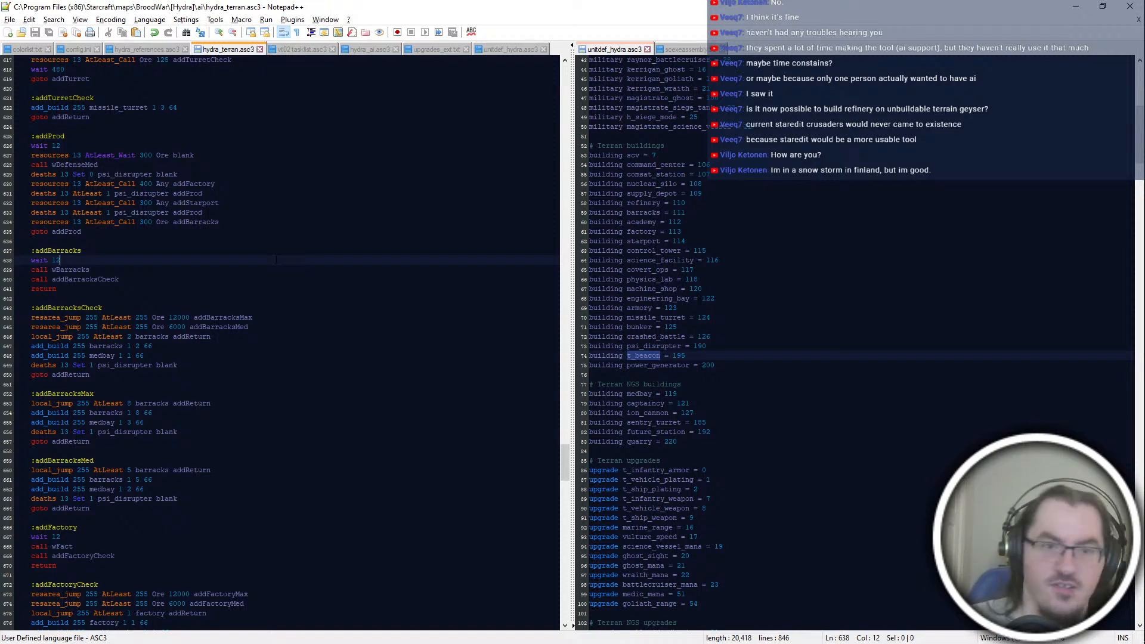
{"action": "scroll", "coordinate": [287, 340], "scroll_direction": "down", "scroll_amount": 2}
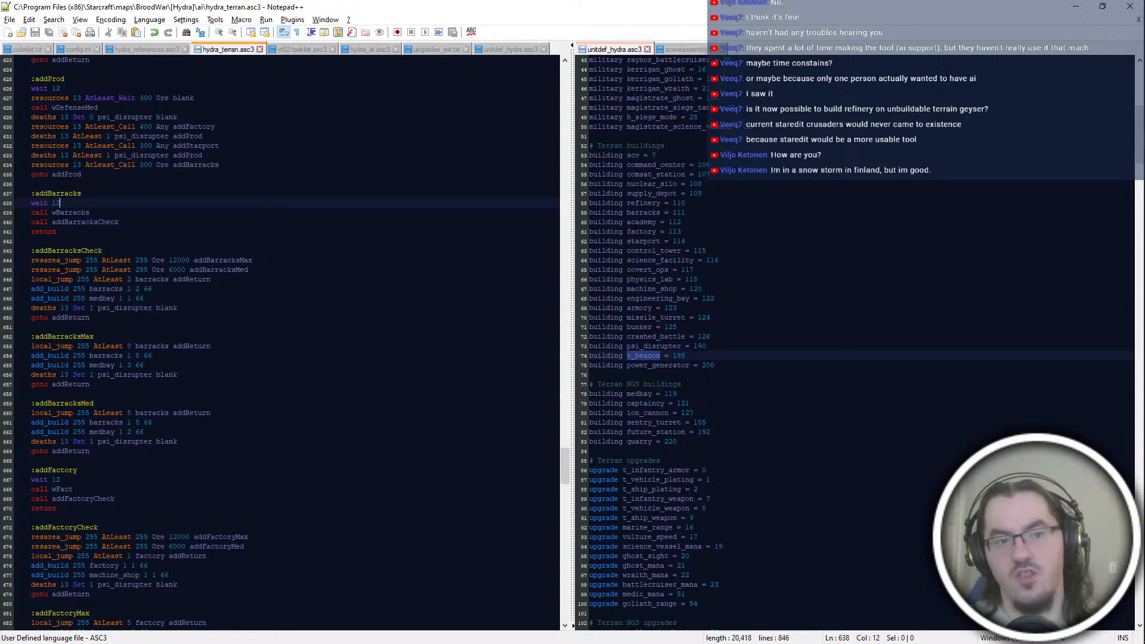
Step: Compare the addProd call order with the barracks and factory check, Max and Med blocks and the preceding wait blocks
{"action": "scroll", "coordinate": [286, 340], "scroll_direction": "up", "scroll_amount": 4}
{"action": "double_click", "coordinate": [222, 260]}
{"action": "left_click", "coordinate": [222, 289]}
{"action": "double_click", "coordinate": [222, 279]}
{"action": "left_click", "coordinate": [222, 260]}
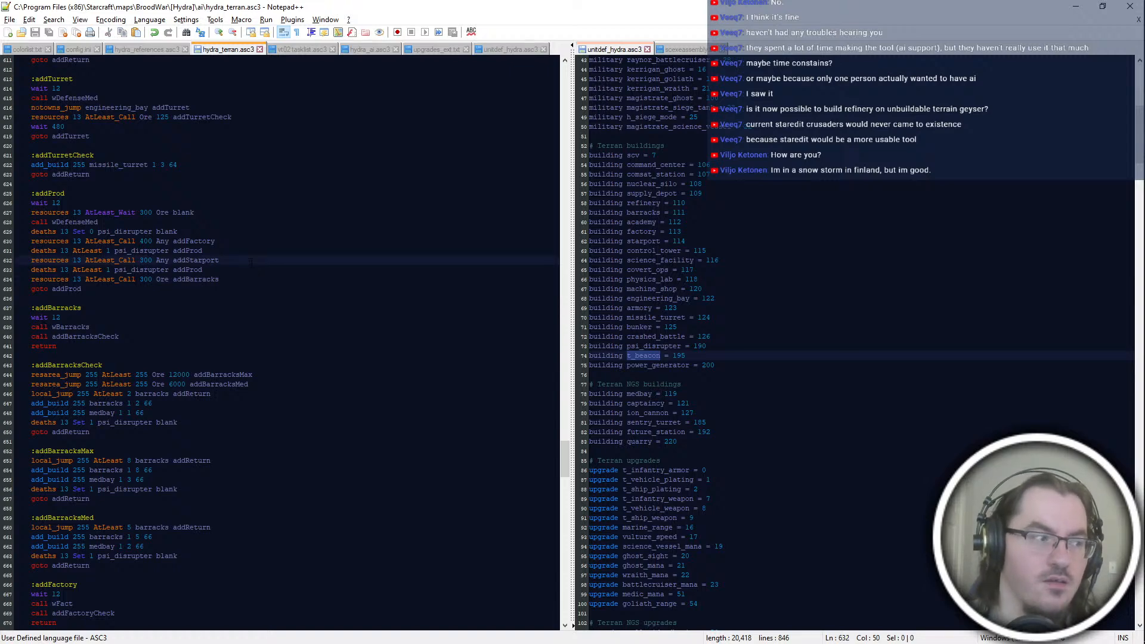
{"action": "scroll", "coordinate": [250, 262], "scroll_direction": "down", "scroll_amount": 4}
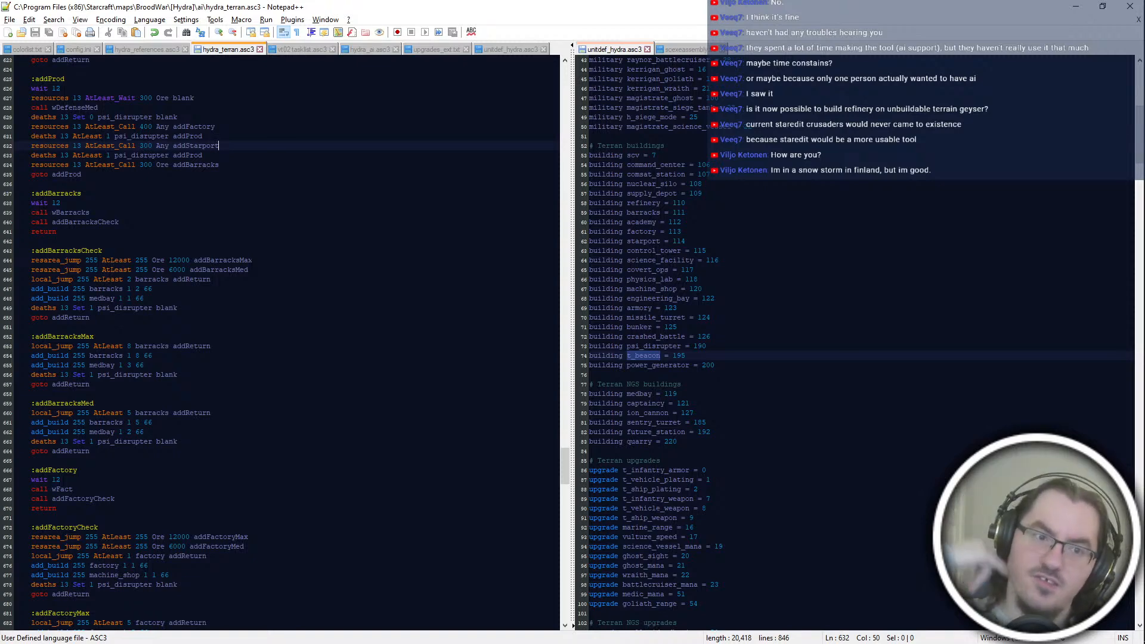
{"action": "scroll", "coordinate": [280, 343], "scroll_direction": "up", "scroll_amount": 8}
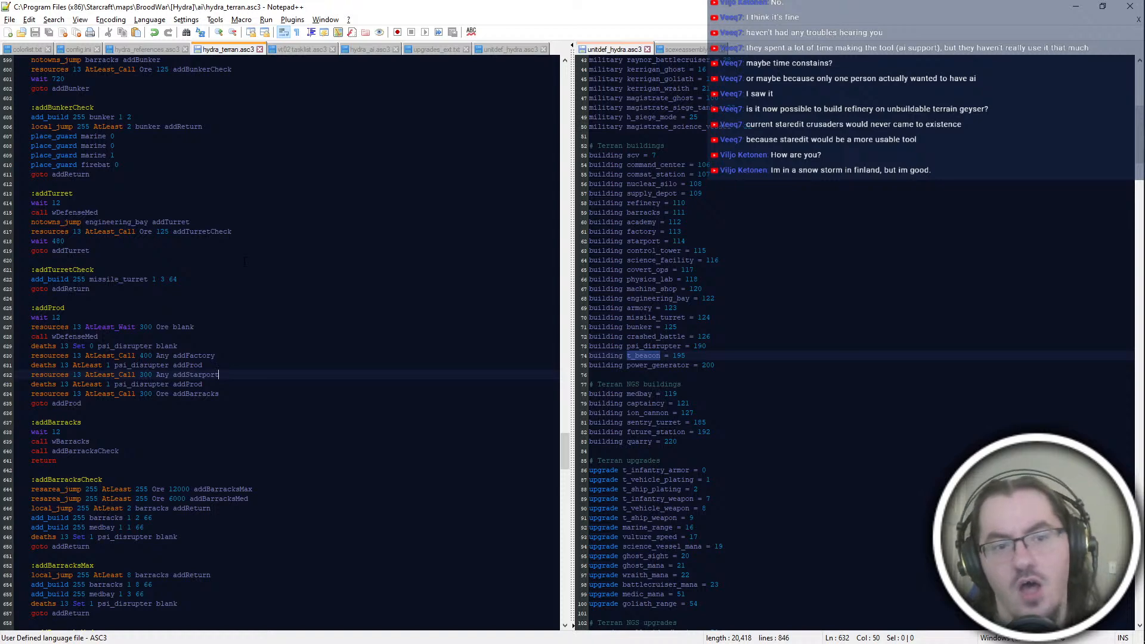
{"action": "scroll", "coordinate": [244, 261], "scroll_direction": "up", "scroll_amount": 2}
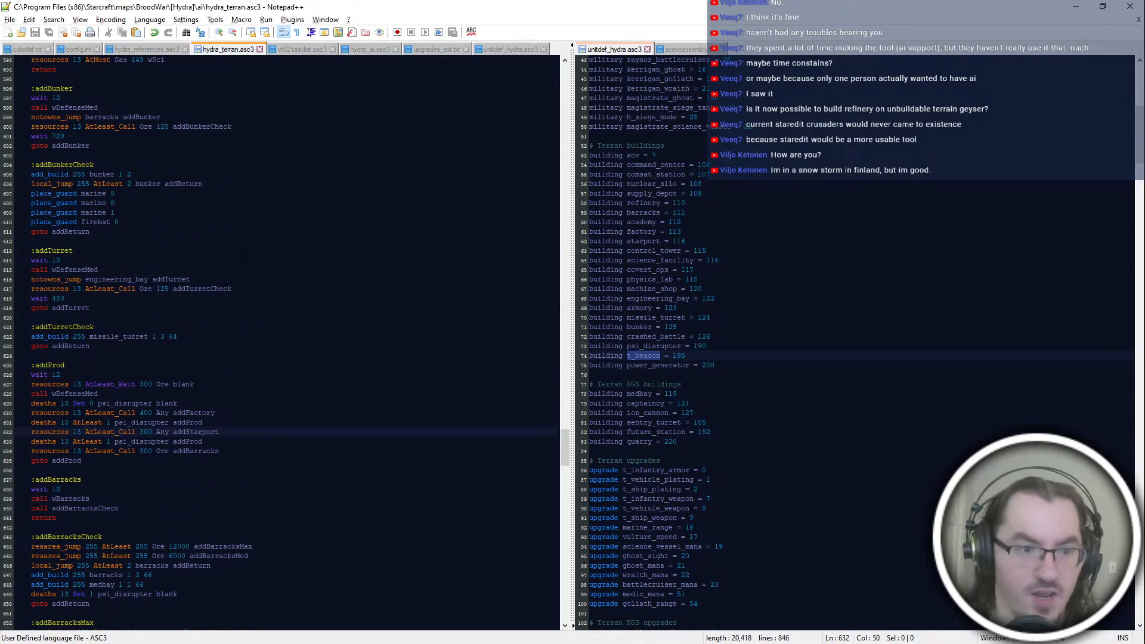
{"action": "scroll", "coordinate": [235, 125], "scroll_direction": "down", "scroll_amount": 6}
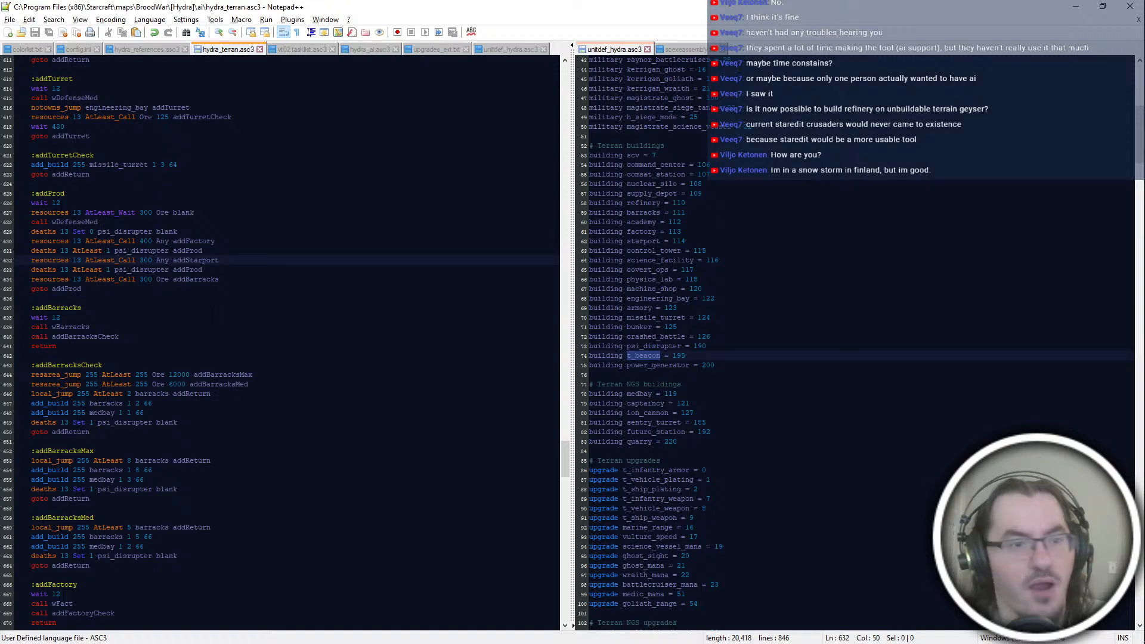
{"action": "scroll", "coordinate": [216, 316], "scroll_direction": "down", "scroll_amount": 6}
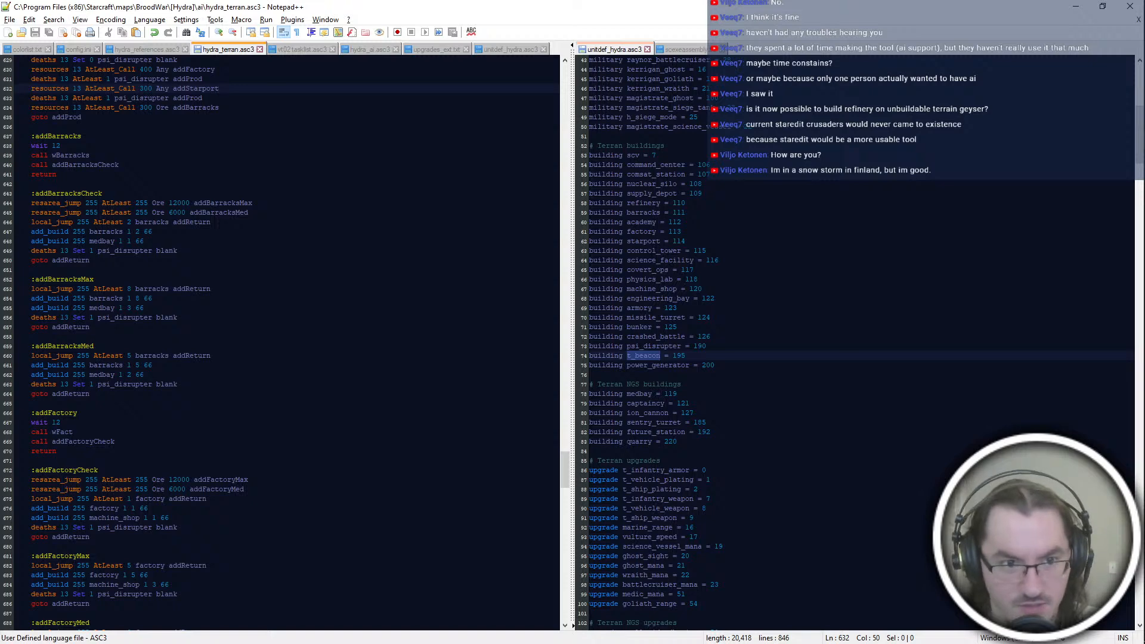
{"action": "scroll", "coordinate": [284, 343], "scroll_direction": "up", "scroll_amount": 10}
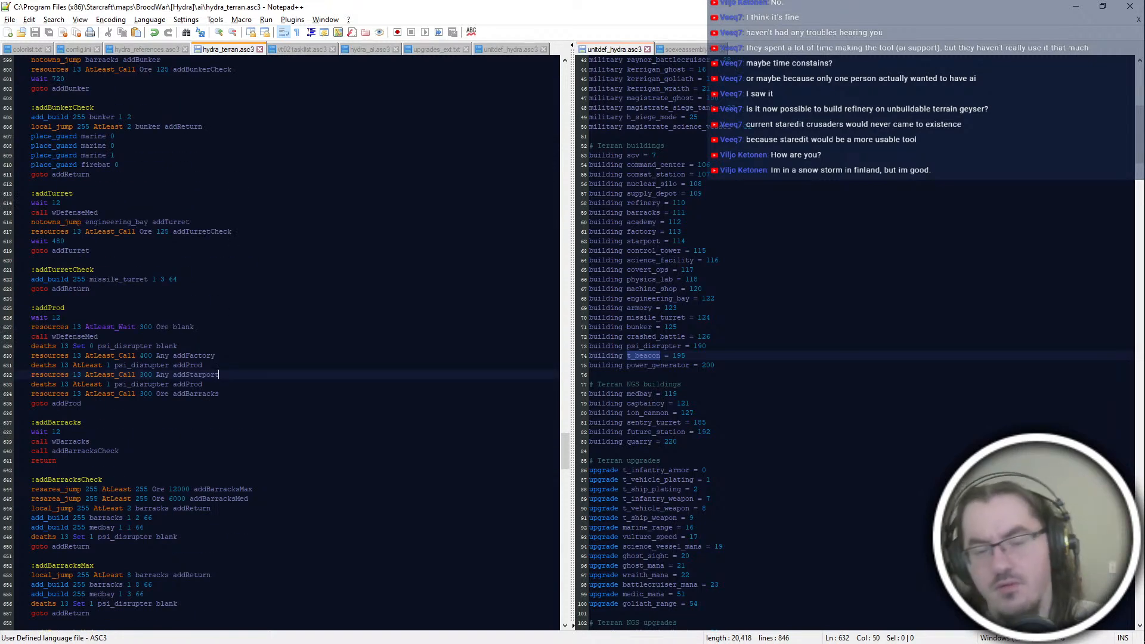
{"action": "scroll", "coordinate": [283, 343], "scroll_direction": "down", "scroll_amount": 6}
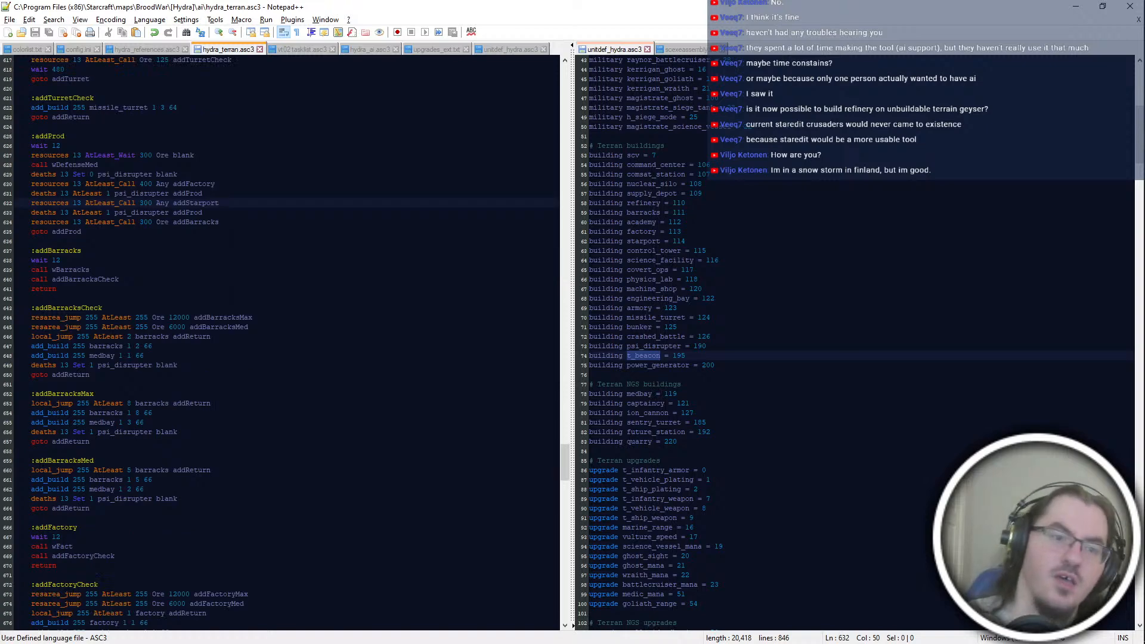
{"action": "scroll", "coordinate": [284, 343], "scroll_direction": "down", "scroll_amount": 4}
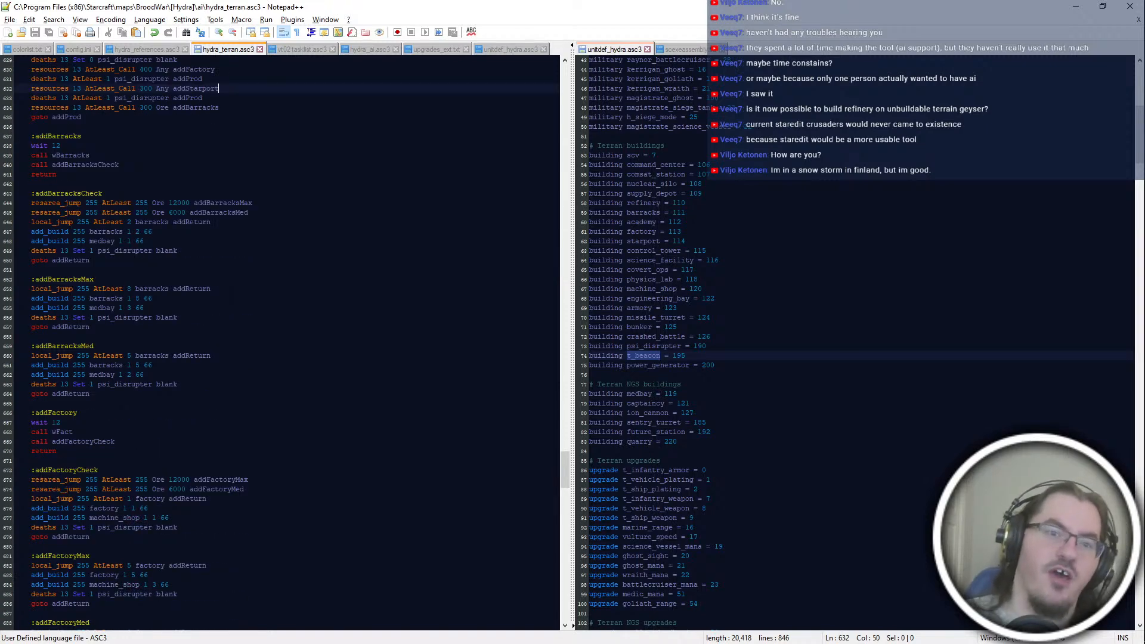
{"action": "scroll", "coordinate": [284, 343], "scroll_direction": "up", "scroll_amount": 10}
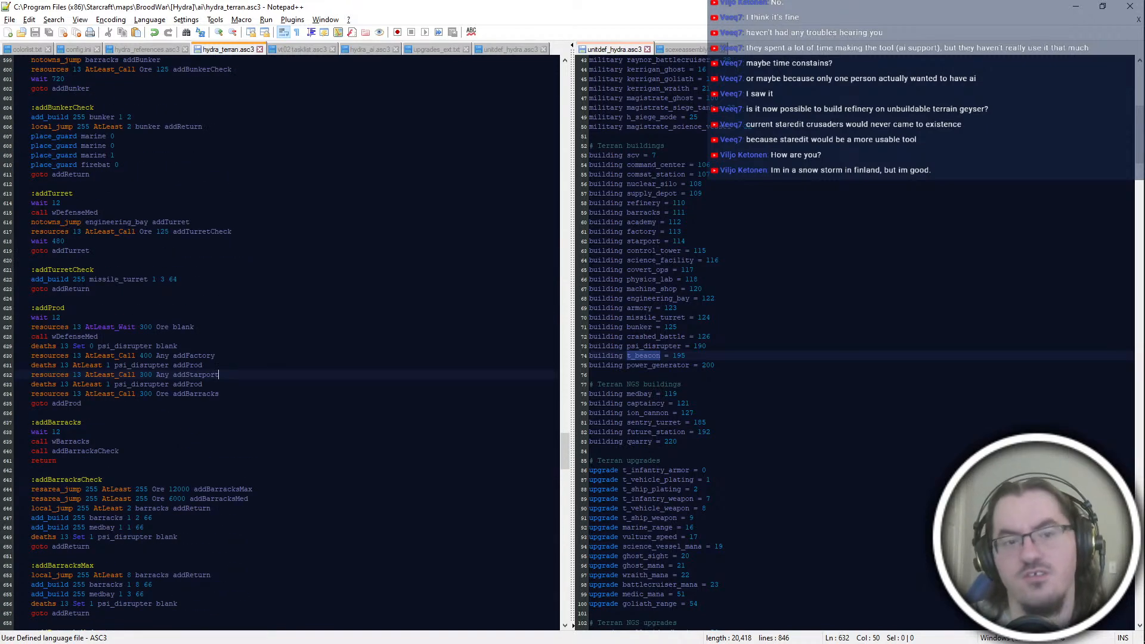
{"action": "scroll", "coordinate": [283, 343], "scroll_direction": "up", "scroll_amount": 2}
{"action": "scroll", "coordinate": [241, 280], "scroll_direction": "down", "scroll_amount": 6}
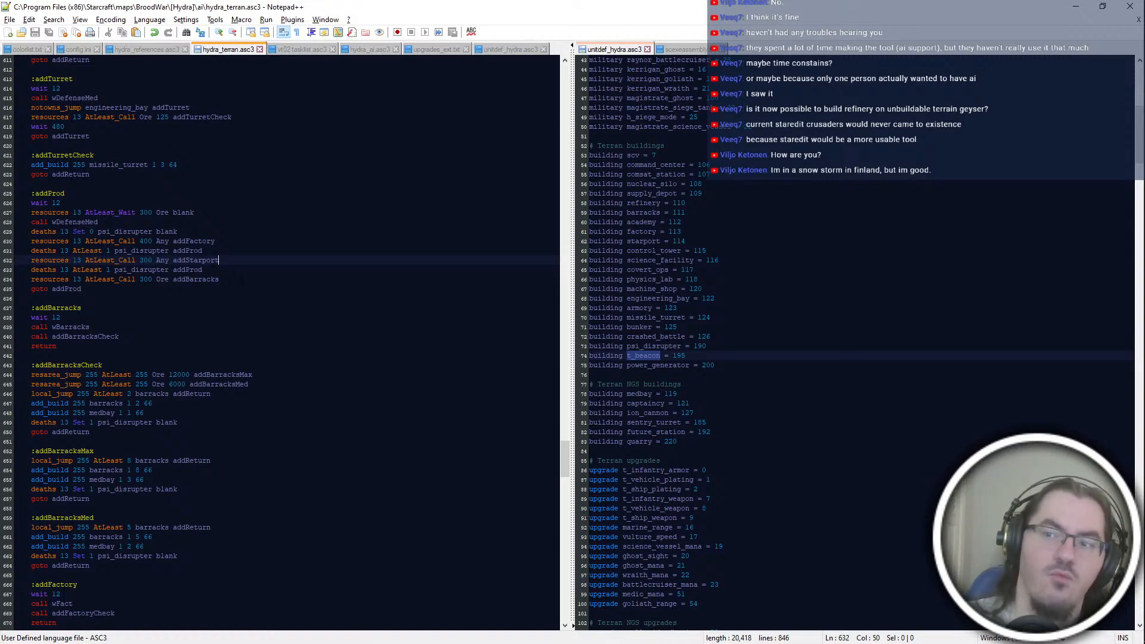
{"action": "scroll", "coordinate": [240, 280], "scroll_direction": "up", "scroll_amount": 6}
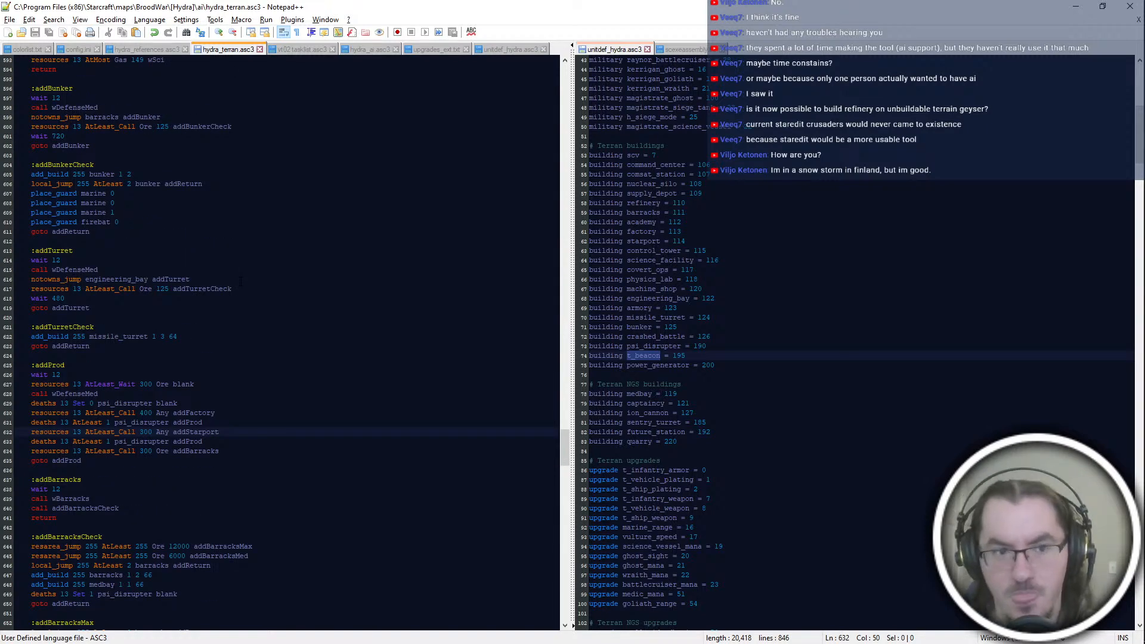
{"action": "scroll", "coordinate": [241, 280], "scroll_direction": "up", "scroll_amount": 8}
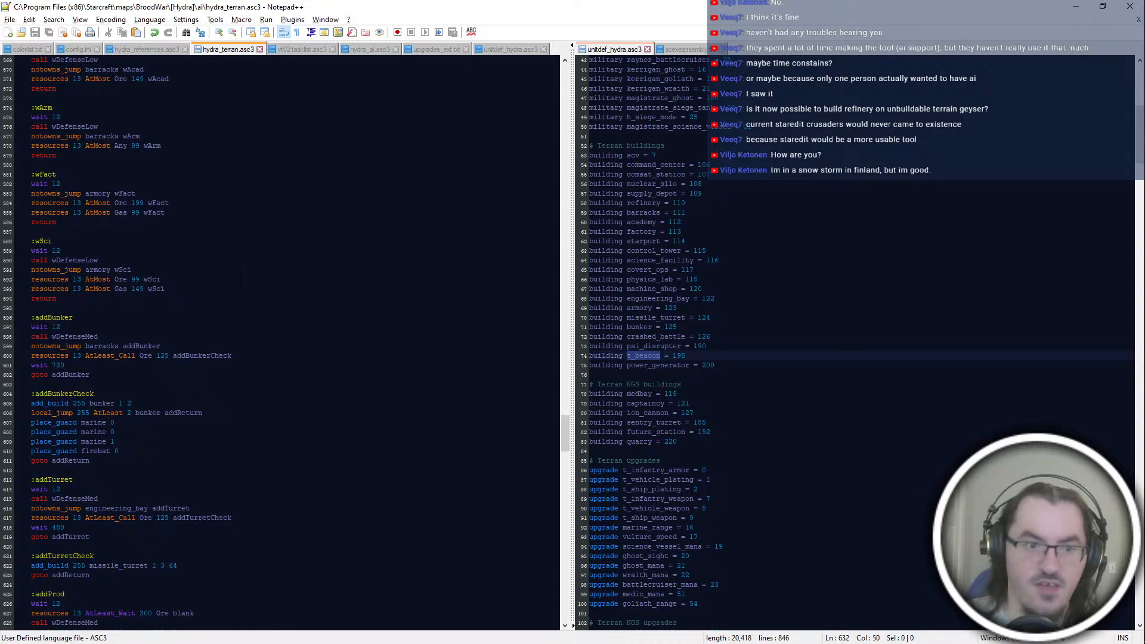
{"action": "scroll", "coordinate": [240, 280], "scroll_direction": "down", "scroll_amount": 8}
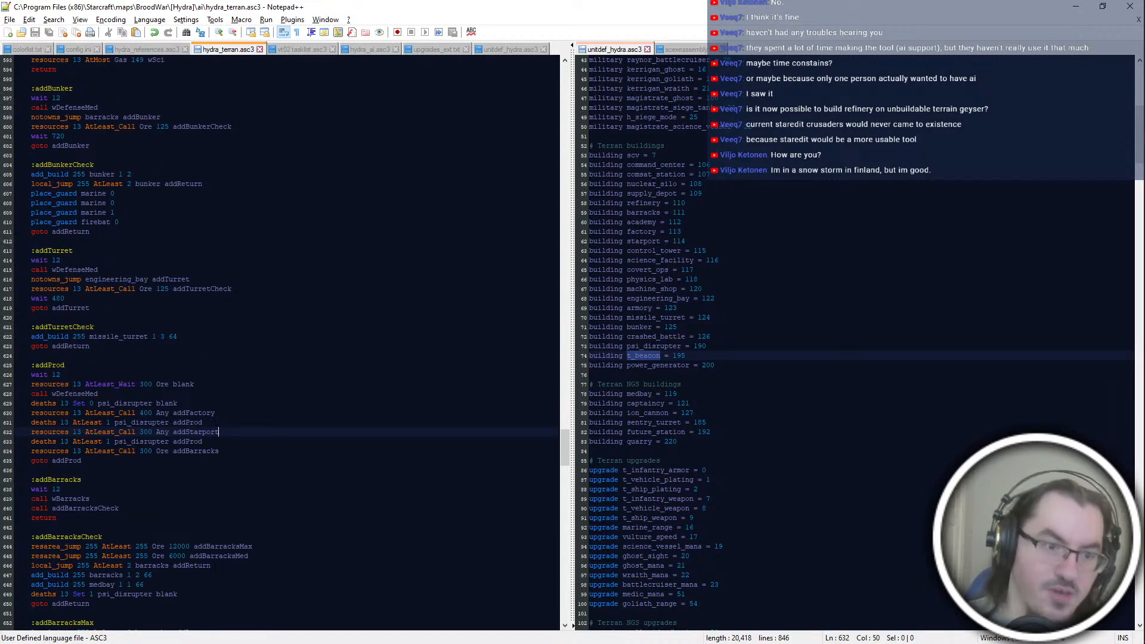
Step: Review the addProd body from the psi_disrupter reset to its closing goto, and the opening build order that starts addProd
{"action": "double_click", "coordinate": [62, 365]}
{"action": "left_click", "coordinate": [211, 423]}
{"action": "left_click_drag", "start_coordinate": [224, 395], "coordinate": [228, 462]}
{"action": "left_click", "coordinate": [229, 470]}
{"action": "left_click", "coordinate": [231, 403]}
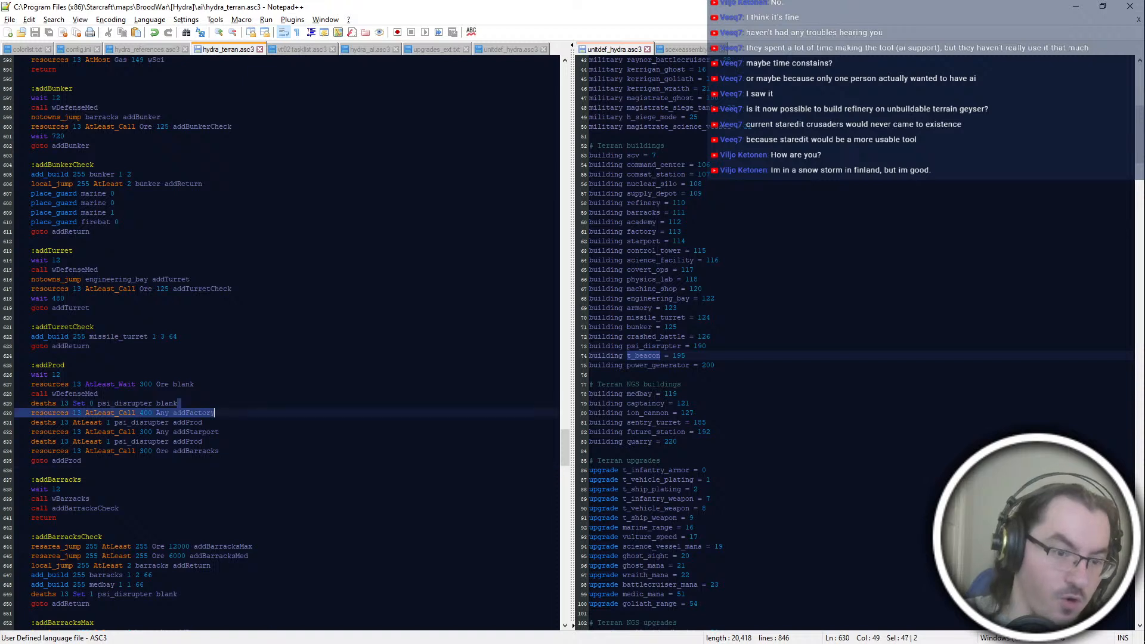
{"action": "left_click_drag", "start_coordinate": [231, 404], "coordinate": [239, 461]}
{"action": "left_click", "coordinate": [236, 499]}
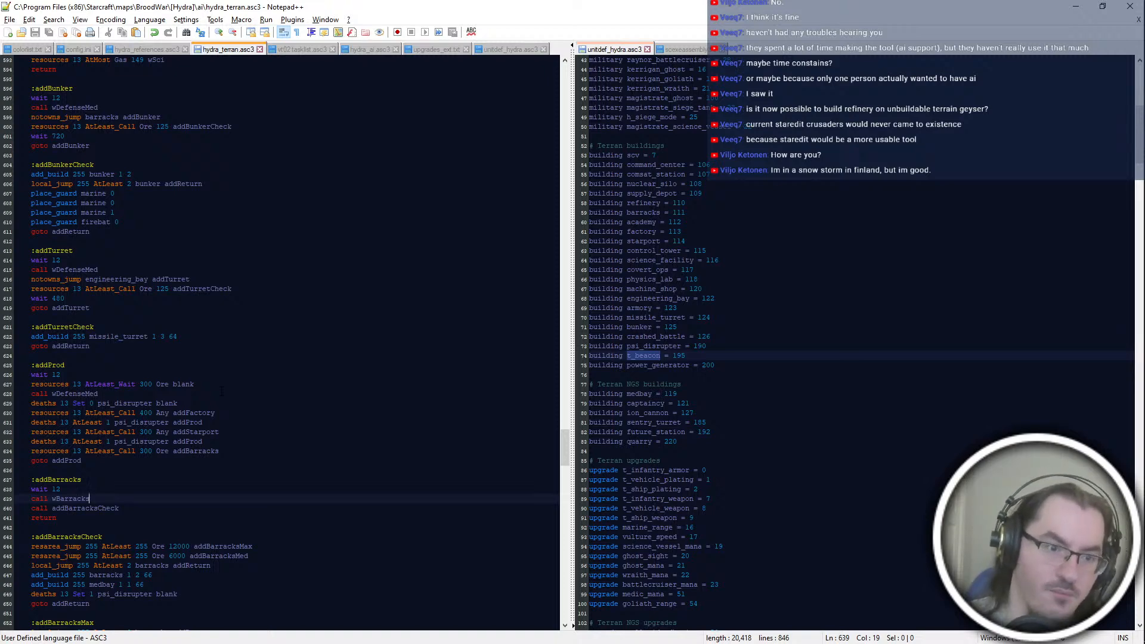
{"action": "scroll", "coordinate": [222, 391], "scroll_direction": "up", "scroll_amount": 20}
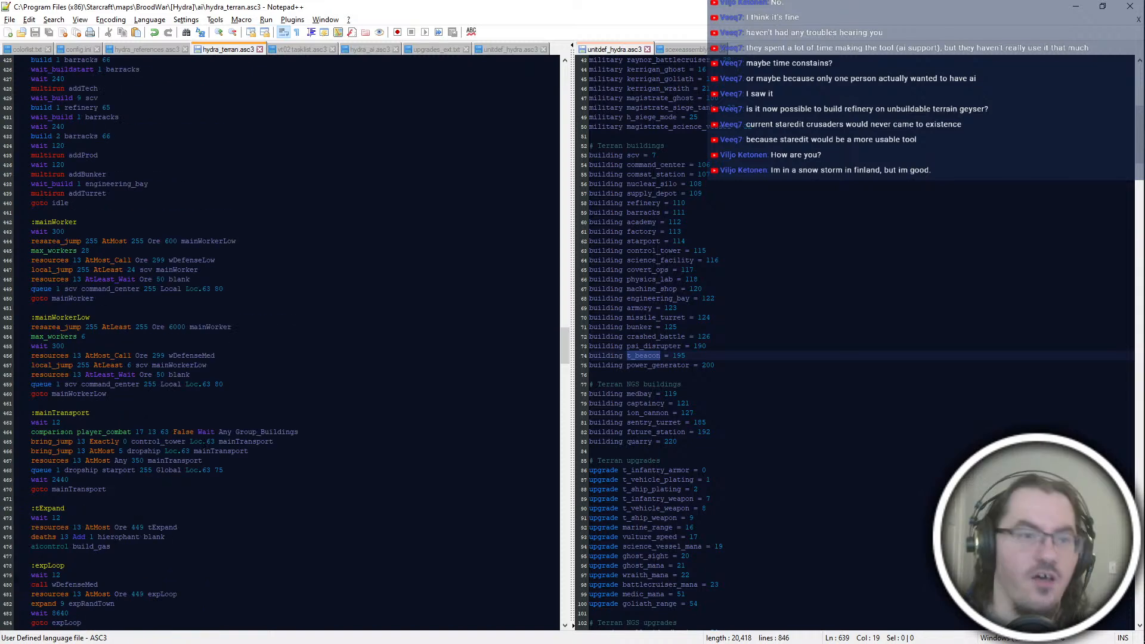
{"action": "scroll", "coordinate": [205, 442], "scroll_direction": "down", "scroll_amount": 20}
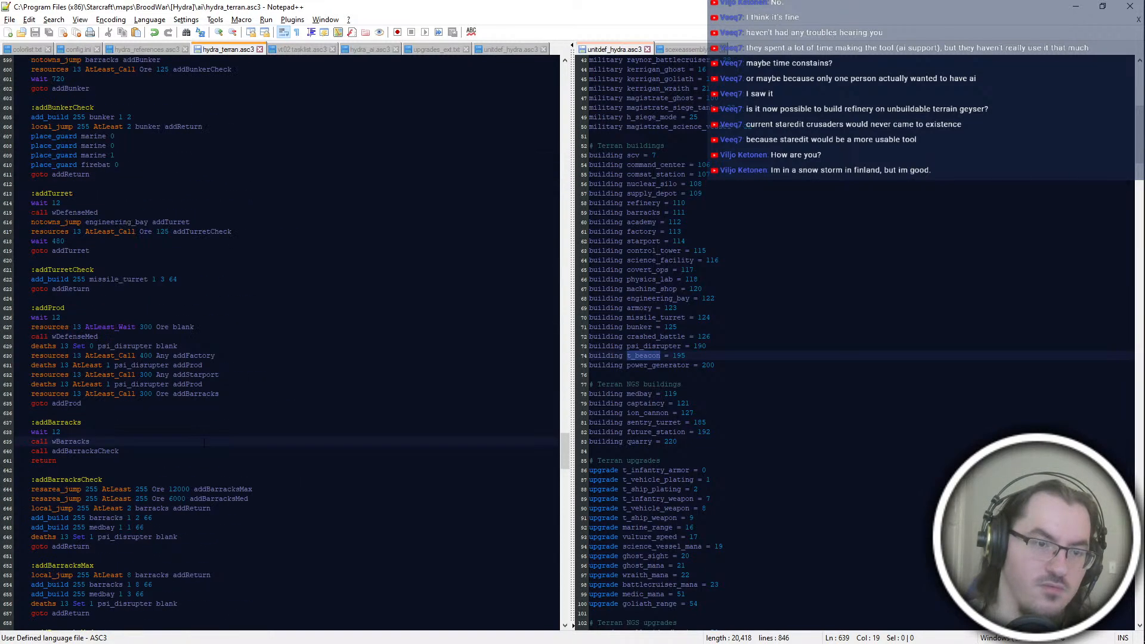
Step: Split the production block by adding an :addProdGen label below :addProd, and point the block's closing goto at addProdGen
{"action": "left_click", "coordinate": [165, 327]}
{"action": "left_click", "coordinate": [219, 309]}
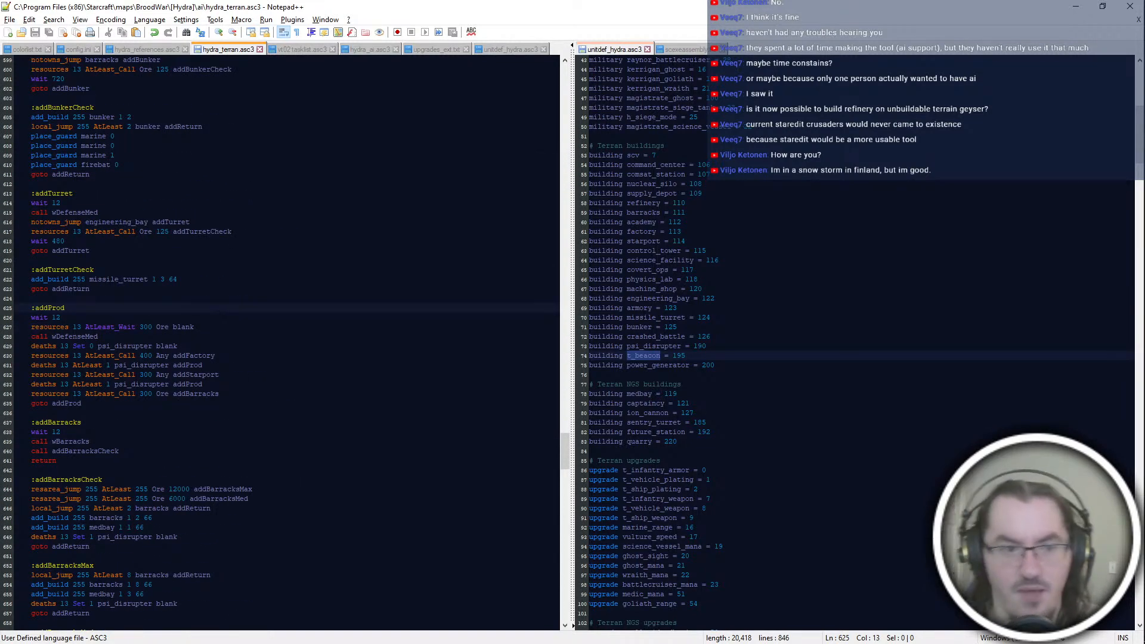
{"action": "key", "text": "Return"}
{"action": "key", "text": "Return"}
{"action": "type", "text": ":addProdGen"}
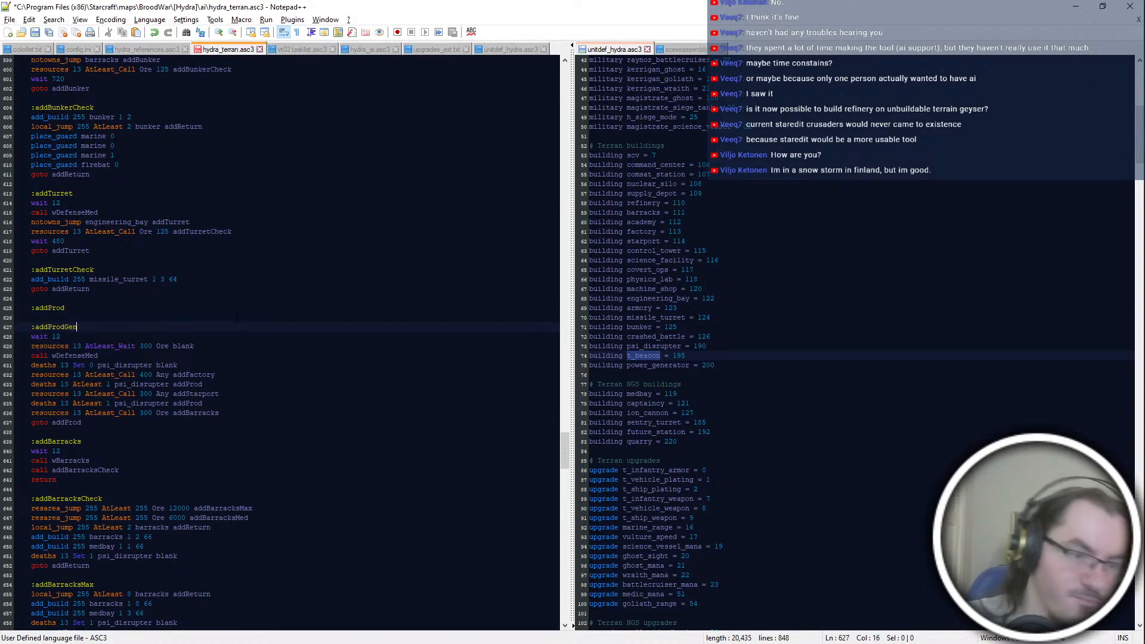
{"action": "left_click", "coordinate": [173, 423]}
{"action": "type", "text": "Gen"}
Step: Change the target of both "deaths 13 AtLeast 1 psi_disrupter" lines to addProdGen and save the script
{"action": "double_click", "coordinate": [112, 310]}
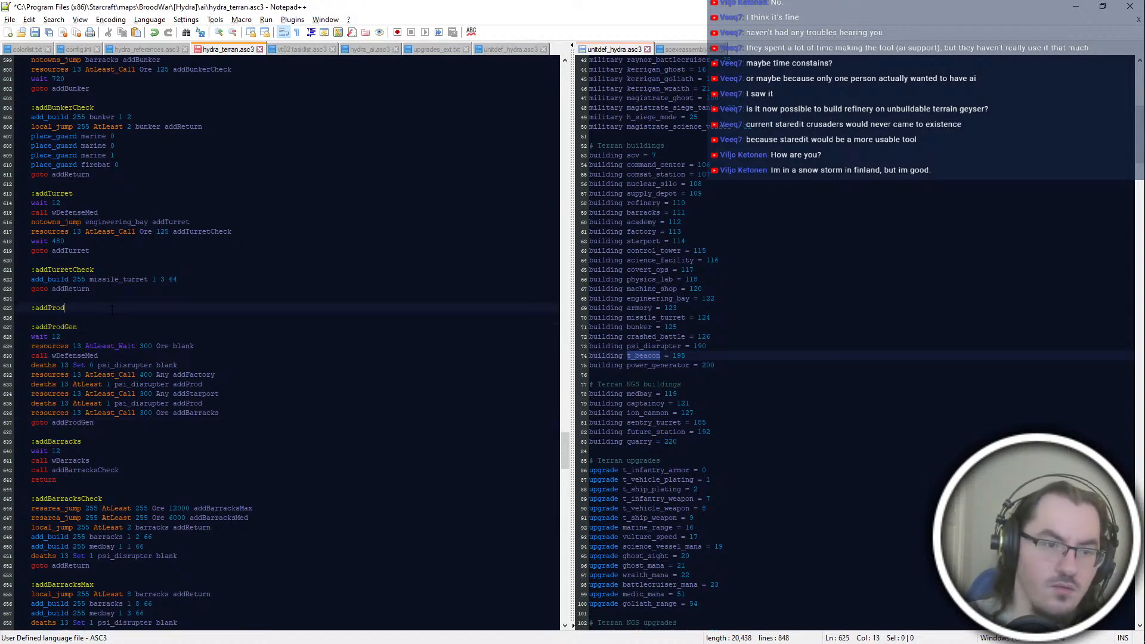
{"action": "scroll", "coordinate": [112, 310], "scroll_direction": "down", "scroll_amount": 4}
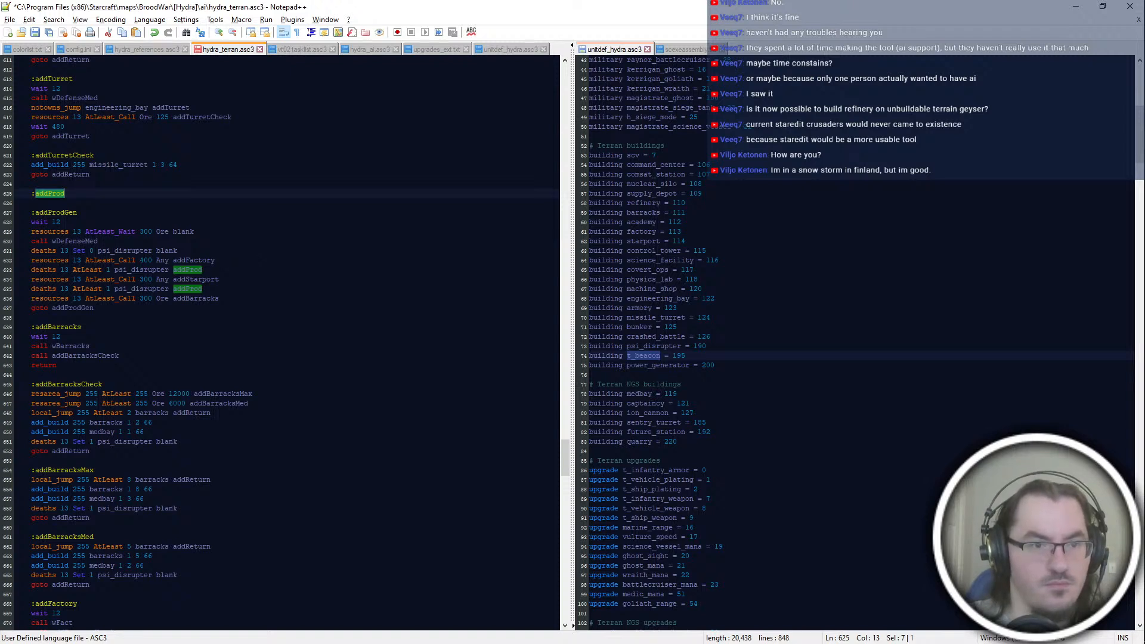
{"action": "left_click", "coordinate": [203, 270]}
{"action": "type", "text": "Gen"}
{"action": "left_click", "coordinate": [204, 289]}
{"action": "type", "text": "GEn"}
{"action": "left_click", "coordinate": [215, 260]}
{"action": "double_click", "coordinate": [213, 288]}
{"action": "left_click", "coordinate": [215, 260]}
{"action": "double_click", "coordinate": [213, 270]}
{"action": "left_click", "coordinate": [215, 289]}
{"action": "key", "text": "ctrl+s"}
Step: Add the line "deaths 13 Exactly 0 crashed_battle addProdGen" directly under the :addProd label
{"action": "left_click", "coordinate": [61, 222]}
{"action": "double_click", "coordinate": [51, 193]}
{"action": "scroll", "coordinate": [52, 193], "scroll_direction": "down", "scroll_amount": 10}
{"action": "scroll", "coordinate": [280, 340], "scroll_direction": "up", "scroll_amount": 20}
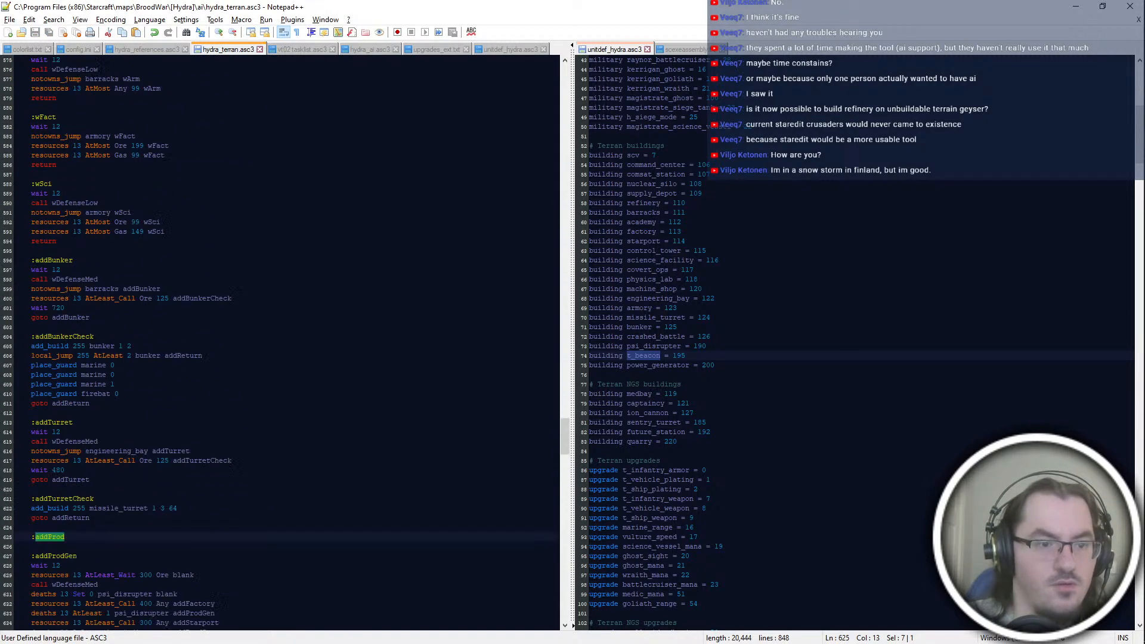
{"action": "key", "text": "End"}
{"action": "key", "text": "Return"}
{"action": "scroll", "coordinate": [280, 340], "scroll_direction": "down", "scroll_amount": 4}
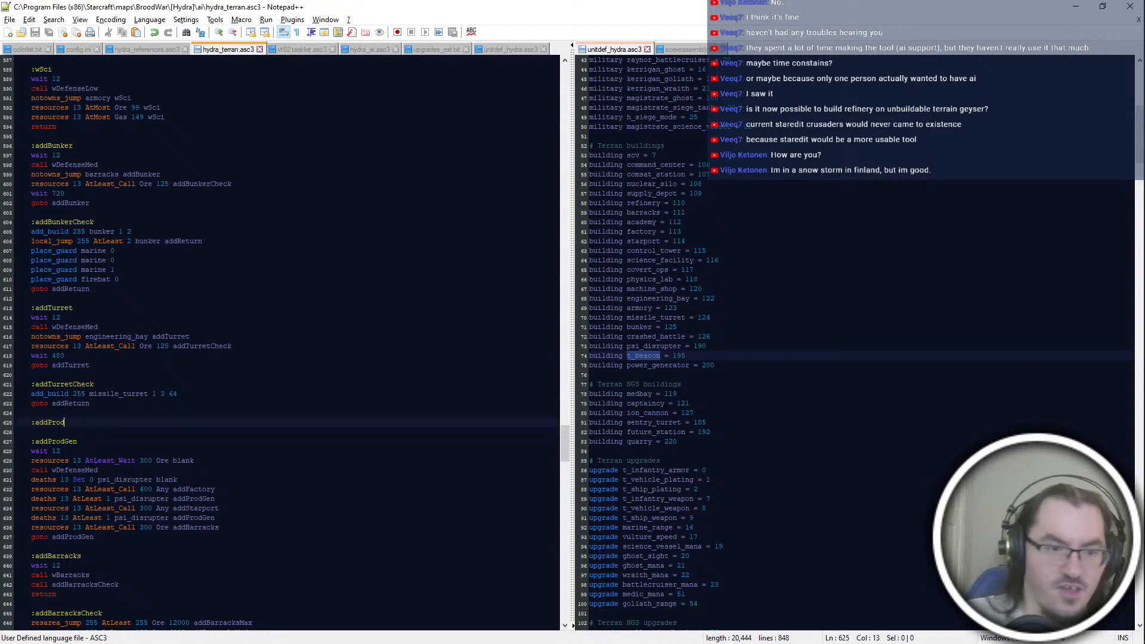
{"action": "type", "text": "deaths 13 Exactly 0"}
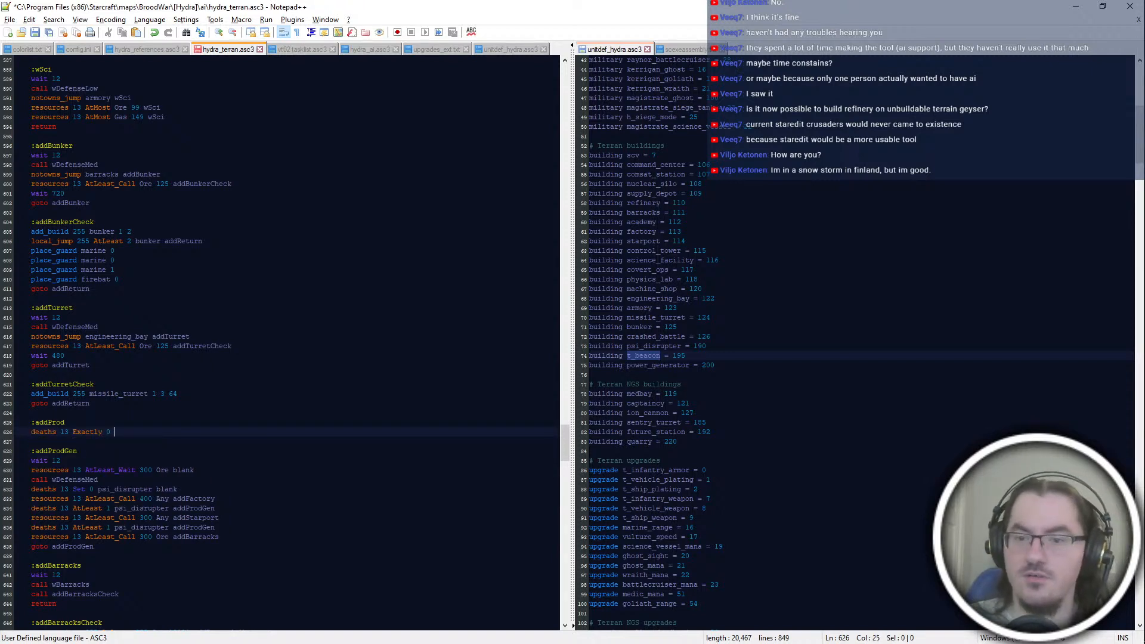
{"action": "type", "text": " crashed_battle "}
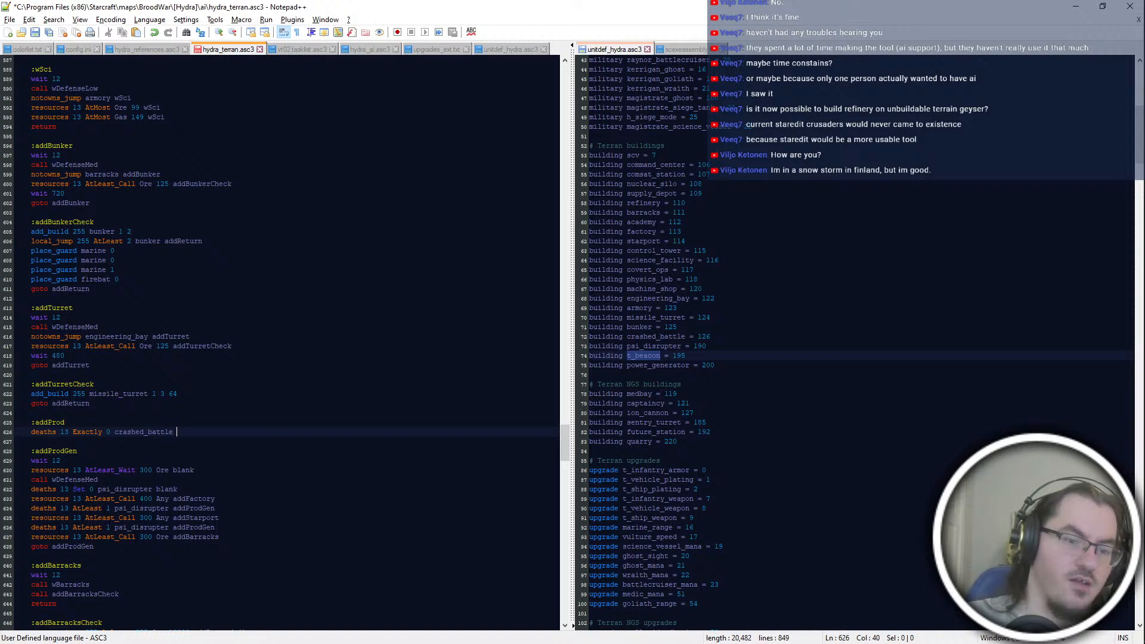
{"action": "type", "text": "addProdGen"}
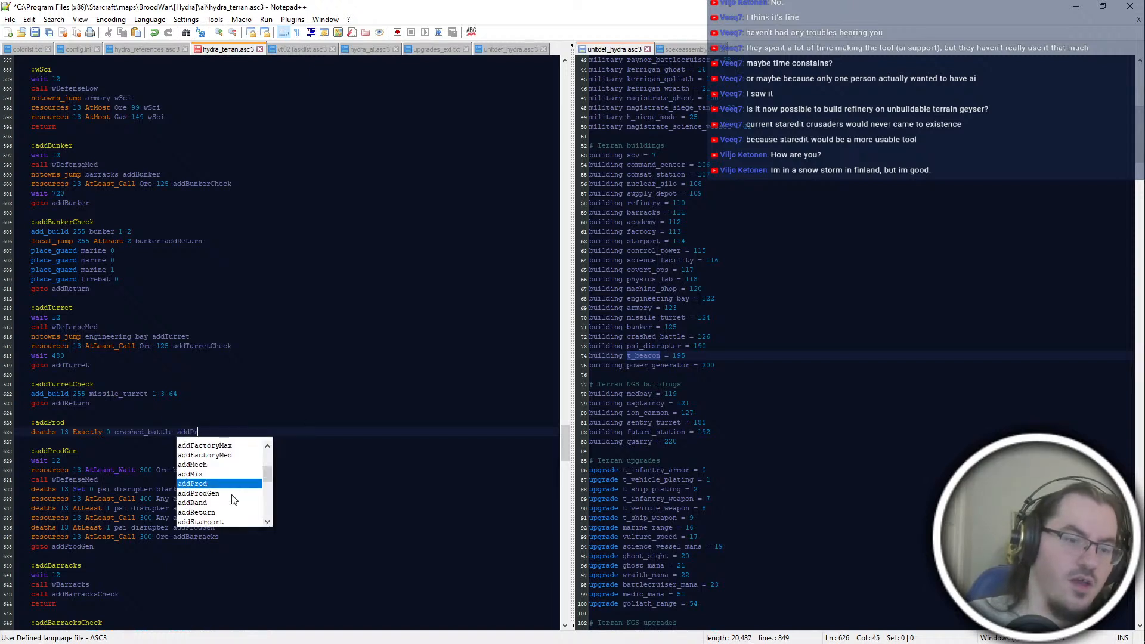
Step: Duplicate the "deaths 13 Exactly 0 crashed_battle addProdGen" line three times, setting the counts of the copies to 1, 2 and 3
{"action": "key", "text": "ctrl+d"}
{"action": "key", "text": "Down"}
{"action": "key", "text": "ctrl+Left"}
{"action": "key", "text": "ctrl+Left"}
{"action": "key", "text": "ctrl+Left"}
{"action": "key", "text": "shift+Right"}
{"action": "type", "text": "1"}
{"action": "key", "text": "End"}
{"action": "key", "text": "ctrl+d"}
{"action": "left_click_drag", "start_coordinate": [111, 452], "coordinate": [107, 459]}
{"action": "type", "text": "2"}
{"action": "key", "text": "ctrl+d"}
{"action": "type", "text": "3"}
Step: Remove the "Gen" suffix from the targets of the Exactly 1, Exactly 2 and Exactly 3 crashed_battle lines
{"action": "key", "text": "Up"}
{"action": "key", "text": "Up"}
{"action": "key", "text": "End"}
{"action": "key", "text": "shift+Left"}
{"action": "key", "text": "shift+Left"}
{"action": "key", "text": "shift+Left"}
{"action": "key", "text": "BackSpace"}
{"action": "key", "text": "Down"}
{"action": "key", "text": "Delete"}
{"action": "key", "text": "Delete"}
{"action": "key", "text": "Delete"}
{"action": "key", "text": "Down"}
{"action": "key", "text": "Delete"}
{"action": "key", "text": "Delete"}
{"action": "key", "text": "Delete"}
{"action": "key", "text": "Up"}
{"action": "key", "text": "Up"}
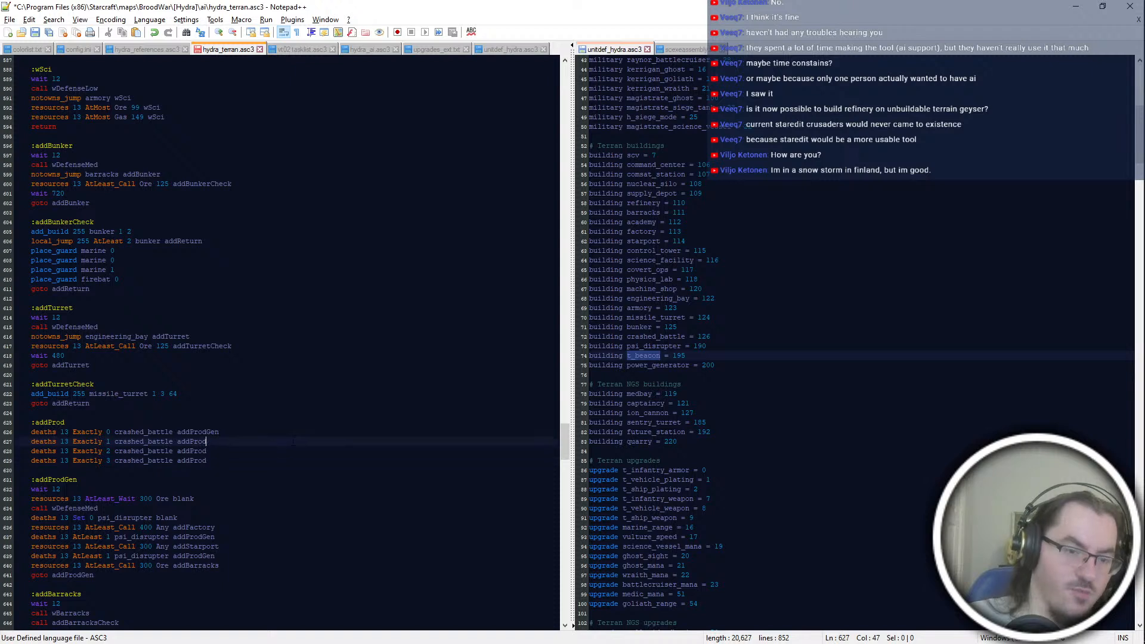
Step: Complete the targets of the Exactly 1, 2 and 3 crashed_battle lines as addProdMech, addProdBio and addProdAir
{"action": "type", "text": "mECH"}
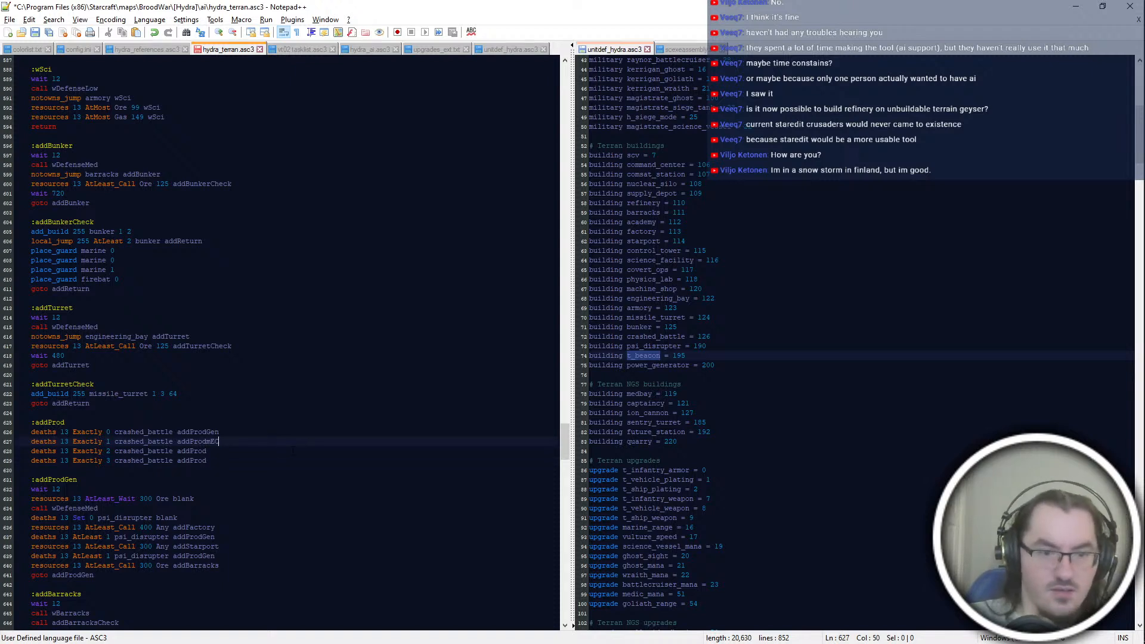
{"action": "key", "text": "BackSpace"}
{"action": "key", "text": "BackSpace"}
{"action": "key", "text": "BackSpace"}
{"action": "key", "text": "BackSpace"}
{"action": "type", "text": "Mech"}
{"action": "key", "text": "Down"}
{"action": "type", "text": "Bio"}
{"action": "key", "text": "Down"}
{"action": "key", "text": "Down"}
{"action": "key", "text": "Left"}
{"action": "type", "text": "Air"}
{"action": "scroll", "coordinate": [292, 451], "scroll_direction": "down", "scroll_amount": 2}
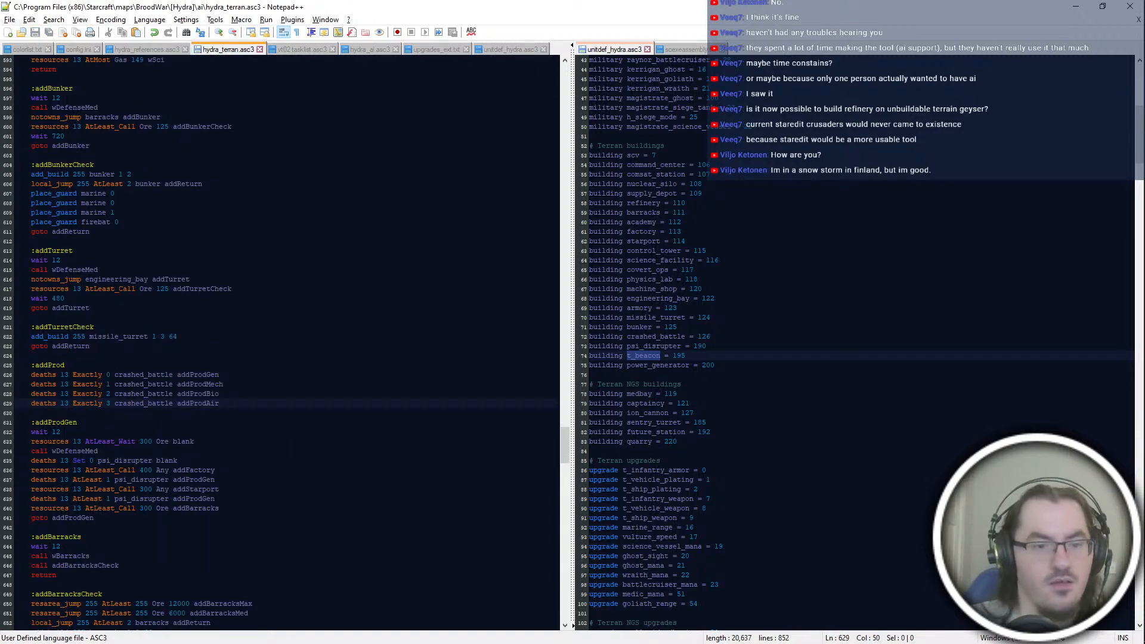
Step: Delete the "deaths 13 Exactly 0 crashed_battle addProdGen" line under :addProd and save the script
{"action": "key", "text": "Up"}
{"action": "key", "text": "Up"}
{"action": "key", "text": "Up"}
{"action": "key", "text": "shift+Up"}
{"action": "key", "text": "shift+Down"}
{"action": "key", "text": "BackSpace"}
{"action": "key", "text": "shift+Up"}
{"action": "key", "text": "BackSpace"}
{"action": "left_click", "coordinate": [77, 413]}
{"action": "key", "text": "ctrl+s"}
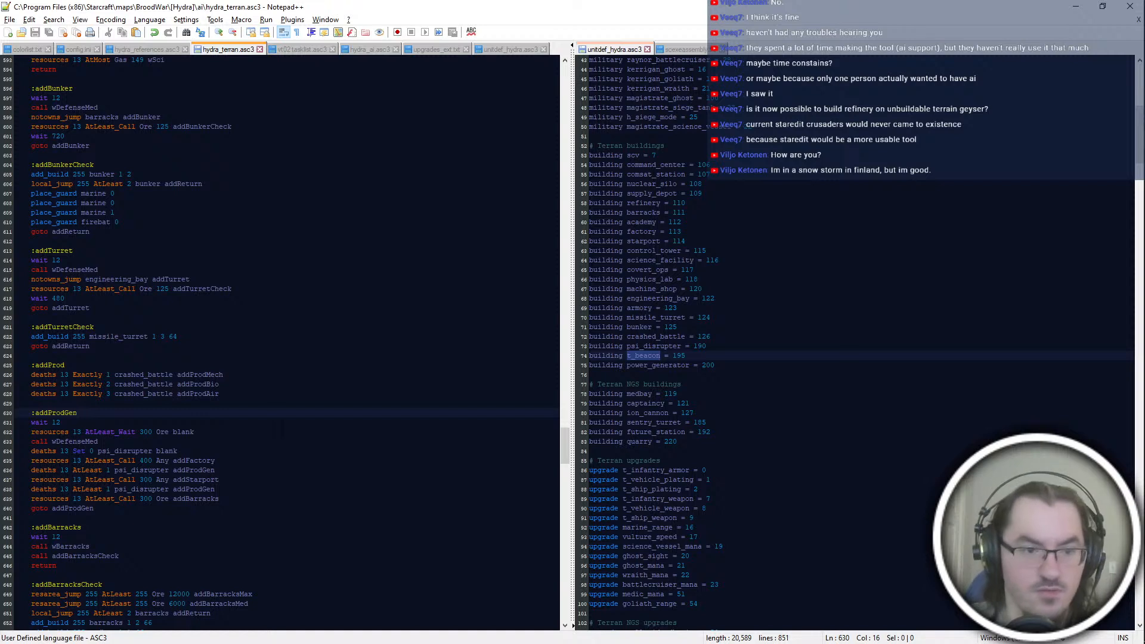
Step: Add an :addProdMech label after the closing goto of the addProdGen block, separated by a blank line
{"action": "left_click", "coordinate": [283, 423]}
{"action": "left_click_drag", "start_coordinate": [229, 395], "coordinate": [221, 441]}
{"action": "left_click", "coordinate": [224, 518]}
{"action": "left_click", "coordinate": [230, 499]}
{"action": "key", "text": "Down"}
{"action": "key", "text": "Return"}
{"action": "key", "text": "Return"}
{"action": "type", "text": ":addP"}
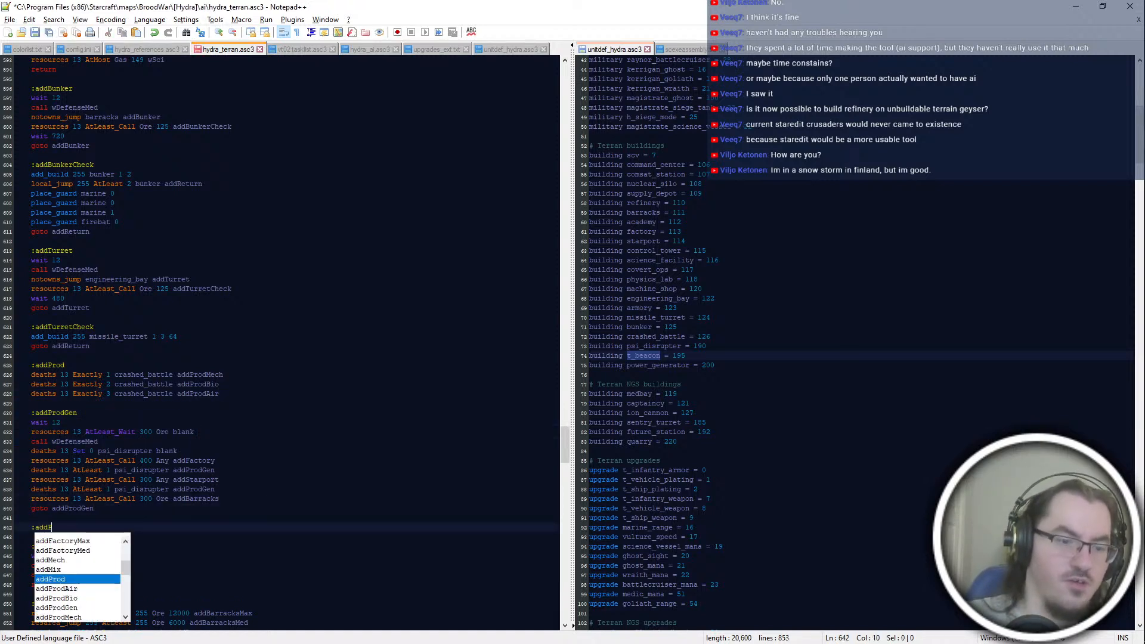
{"action": "type", "text": "rodMech"}
Step: Copy the body of the addProdGen block, from wait 12 to its closing goto, under the :addProdMech label
{"action": "left_click_drag", "start_coordinate": [234, 509], "coordinate": [173, 414]}
{"action": "key", "text": "ctrl+c"}
{"action": "left_click", "coordinate": [192, 528]}
{"action": "key", "text": "ctrl+v"}
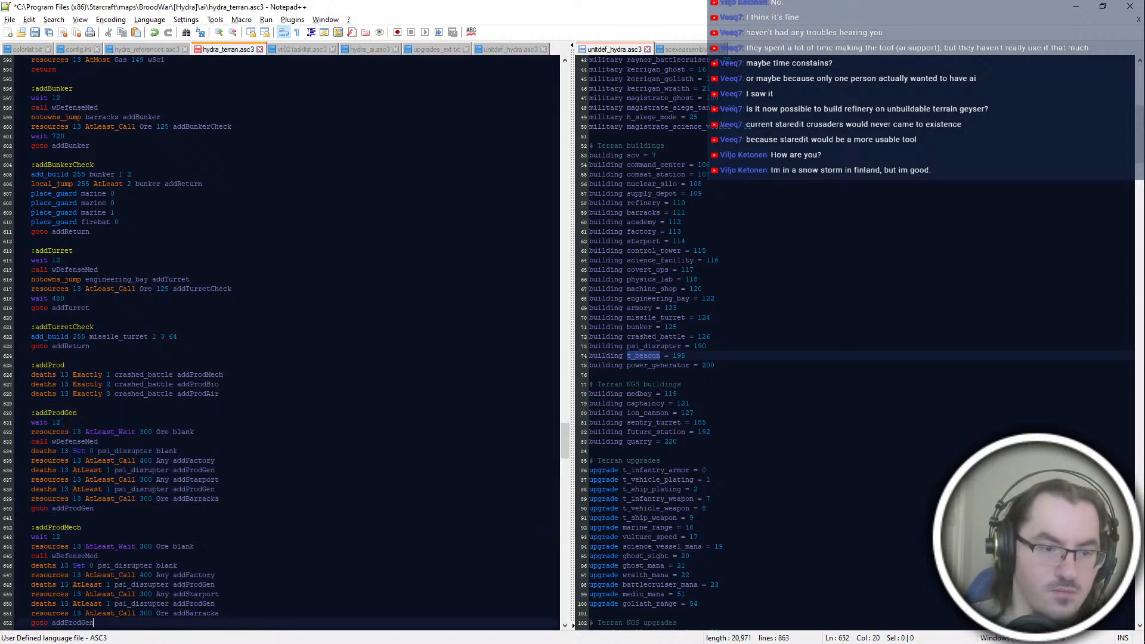
Step: Reorder the resource calls in addProdMech so that addBarracks follows addFactory and addStarport comes last
{"action": "scroll", "coordinate": [256, 432], "scroll_direction": "down", "scroll_amount": 2}
{"action": "left_click", "coordinate": [255, 432]}
{"action": "left_click_drag", "start_coordinate": [238, 432], "coordinate": [202, 385]}
{"action": "left_click", "coordinate": [244, 556]}
{"action": "scroll", "coordinate": [245, 556], "scroll_direction": "down", "scroll_amount": 2}
{"action": "key", "text": "Up"}
{"action": "key", "text": "shift+Up"}
{"action": "key", "text": "shift+Up"}
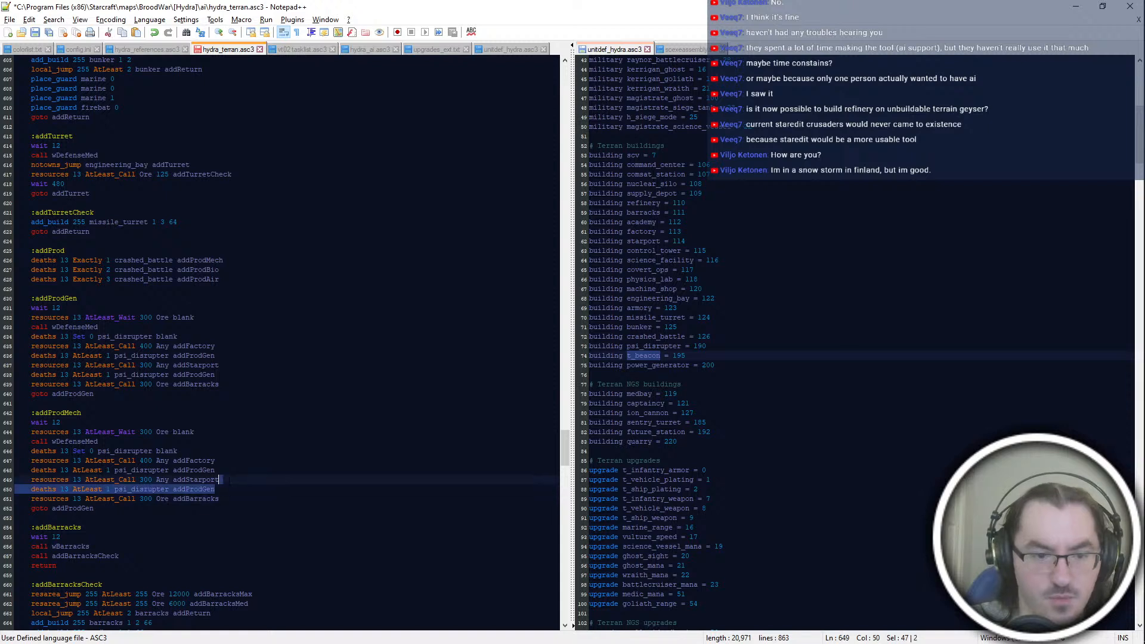
{"action": "key", "text": "BackSpace"}
{"action": "key", "text": "ctrl+v"}
{"action": "key", "text": "Up"}
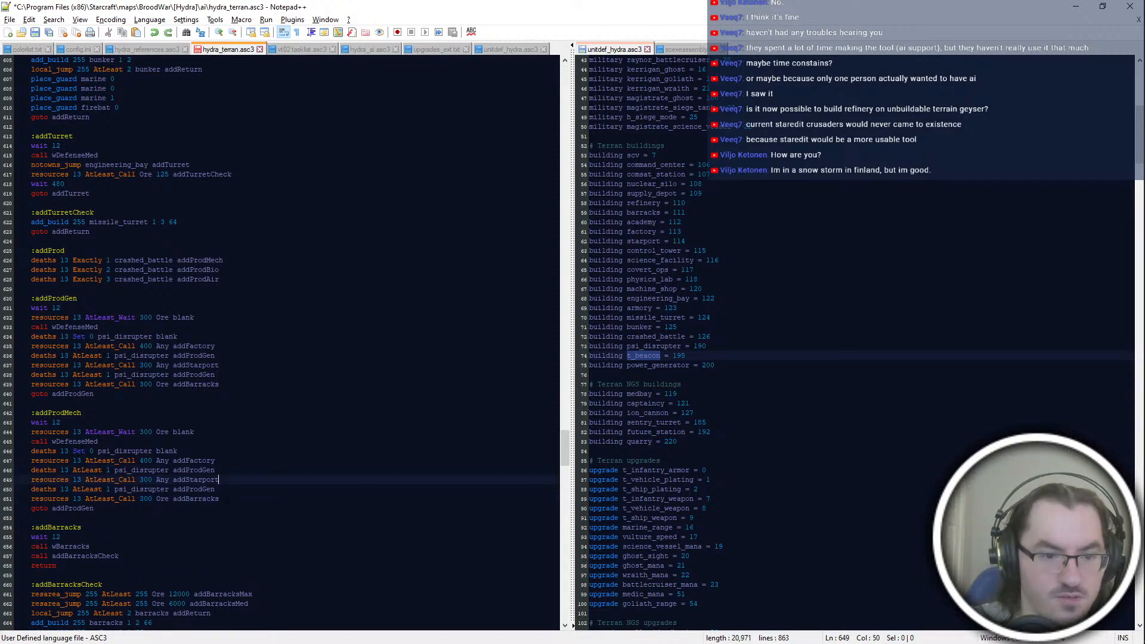
{"action": "key", "text": "shift+Up"}
{"action": "key", "text": "shift+Up"}
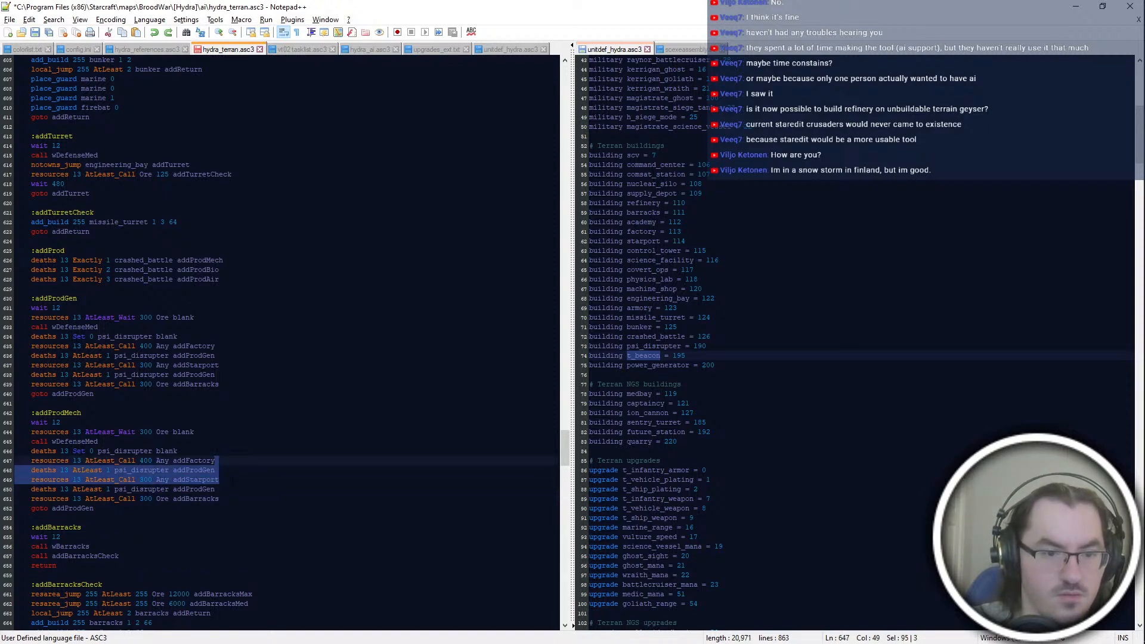
{"action": "key", "text": "BackSpace"}
{"action": "key", "text": "Down"}
{"action": "key", "text": "Down"}
{"action": "key", "text": "ctrl+v"}
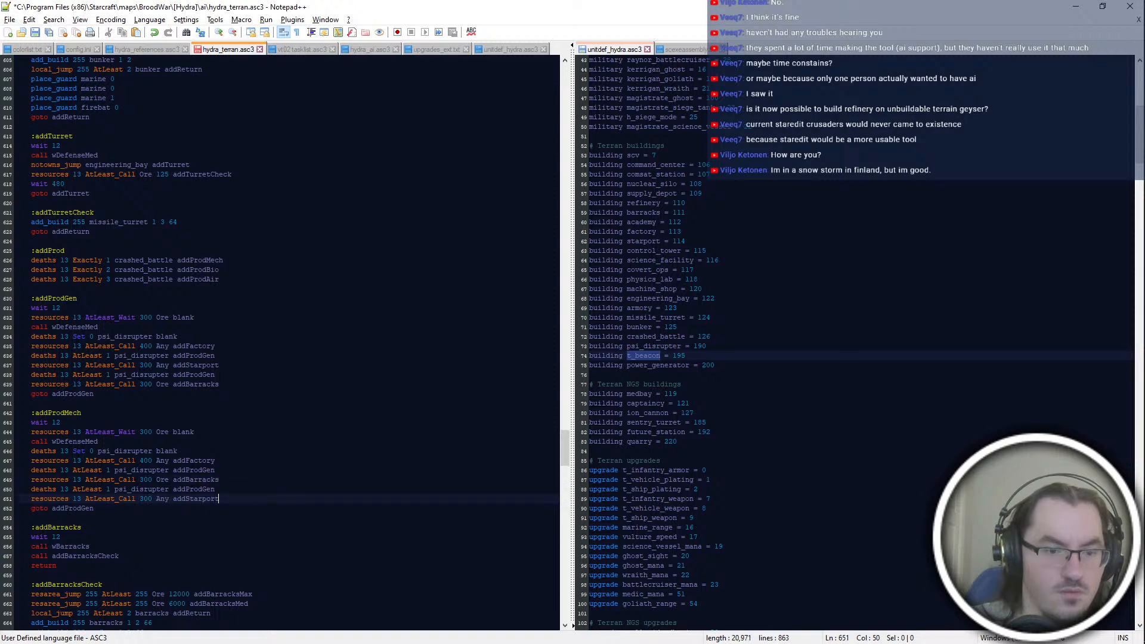
Step: Change the targets of both psi_disrupter AtLeast lines and the closing goto in the addProdMech block to addProdMech
{"action": "scroll", "coordinate": [237, 485], "scroll_direction": "down", "scroll_amount": 2}
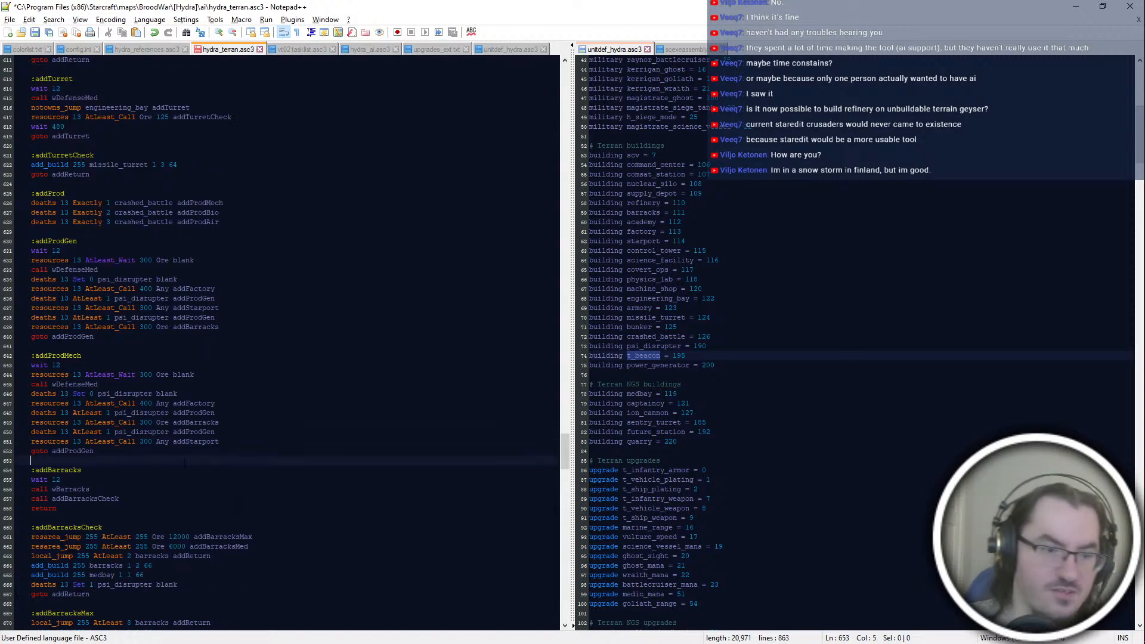
{"action": "left_click", "coordinate": [172, 442]}
{"action": "double_click", "coordinate": [58, 355]}
{"action": "key", "text": "ctrl+c"}
{"action": "double_click", "coordinate": [193, 432]}
{"action": "key", "text": "ctrl+v"}
{"action": "double_click", "coordinate": [194, 413]}
{"action": "key", "text": "ctrl+v"}
{"action": "key", "text": "Down"}
{"action": "key", "text": "Down"}
{"action": "key", "text": "Down"}
{"action": "key", "text": "Down"}
{"action": "key", "text": "ctrl+shift+Left"}
{"action": "key", "text": "ctrl+v"}
Step: Duplicate the whole addProdMech block below itself and rename the copy's label to :addProdBio
{"action": "key", "text": "shift+Up"}
{"action": "key", "text": "shift+Up"}
{"action": "key", "text": "shift+Up"}
{"action": "key", "text": "shift+Up"}
{"action": "key", "text": "shift+Up"}
{"action": "key", "text": "shift+Up"}
{"action": "key", "text": "shift+Up"}
{"action": "key", "text": "shift+Up"}
{"action": "key", "text": "shift+Up"}
{"action": "key", "text": "shift+Up"}
{"action": "key", "text": "shift+Up"}
{"action": "key", "text": "shift+Up"}
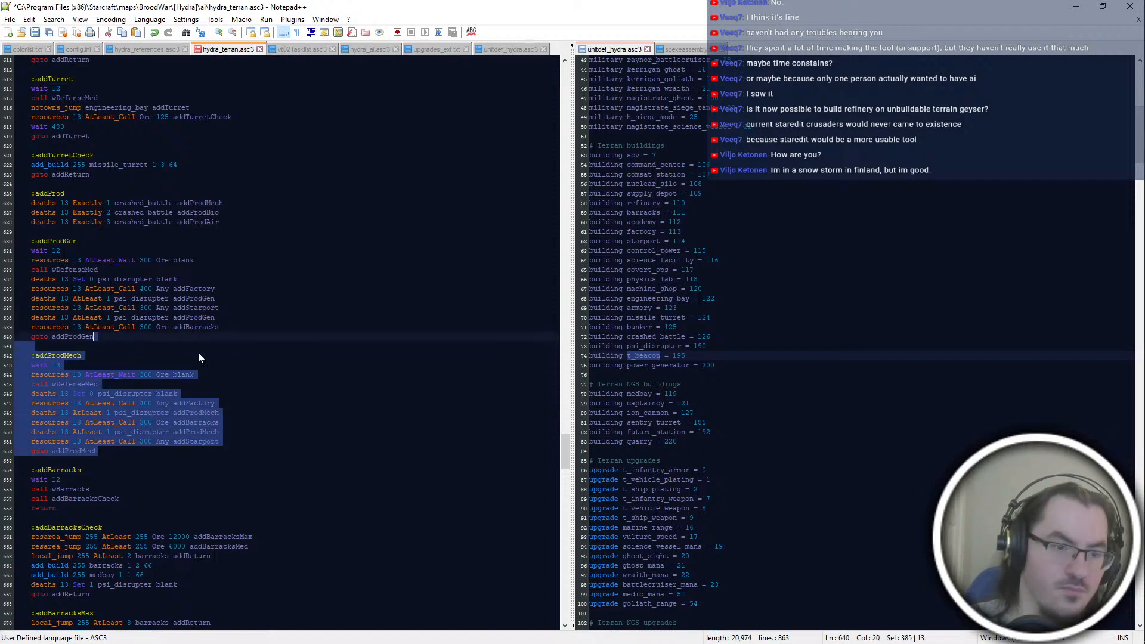
{"action": "key", "text": "ctrl+d"}
{"action": "left_click", "coordinate": [202, 527]}
{"action": "left_click_drag", "start_coordinate": [81, 470], "coordinate": [64, 470]}
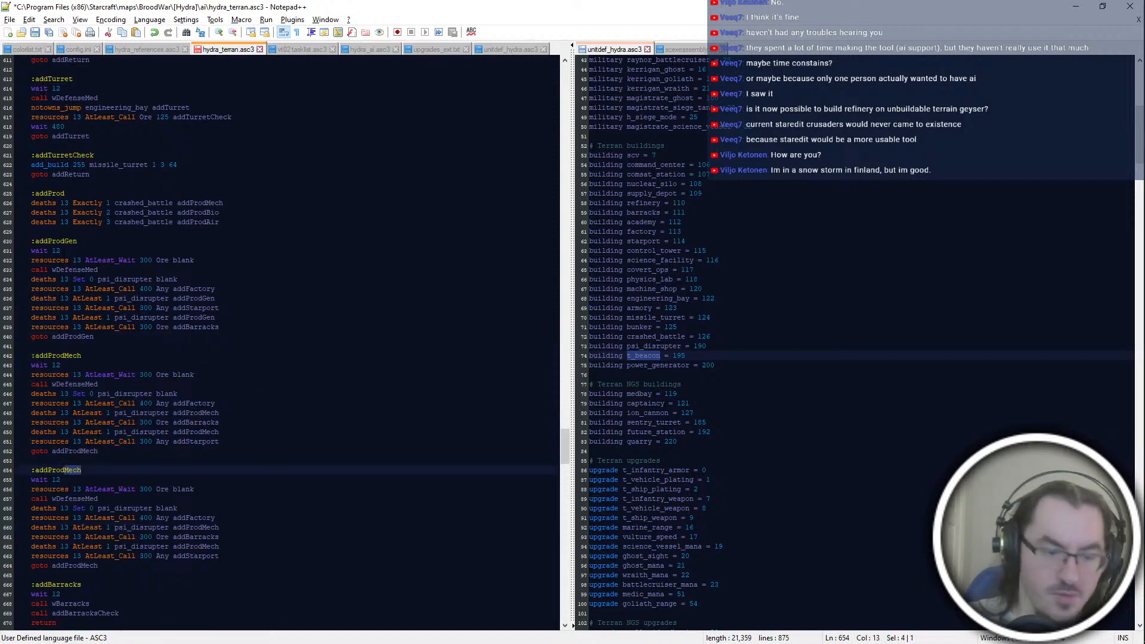
{"action": "type", "text": "Bio"}
Step: Move the addBarracks resource call to the front of the addProdBio block, ahead of addFactory and addStarport
{"action": "left_click_drag", "start_coordinate": [237, 547], "coordinate": [237, 527]}
{"action": "key", "text": "ctrl+x"}
{"action": "left_click", "coordinate": [238, 509]}
{"action": "key", "text": "ctrl+v"}
{"action": "scroll", "coordinate": [251, 507], "scroll_direction": "down", "scroll_amount": 2}
{"action": "left_click", "coordinate": [250, 500]}
{"action": "key", "text": "shift+Up"}
{"action": "key", "text": "shift+Up"}
{"action": "key", "text": "ctrl+x"}
{"action": "key", "text": "Up"}
{"action": "key", "text": "ctrl+v"}
{"action": "key", "text": "shift+Up"}
{"action": "key", "text": "shift+Up"}
{"action": "key", "text": "ctrl+x"}
{"action": "key", "text": "Down"}
{"action": "key", "text": "ctrl+v"}
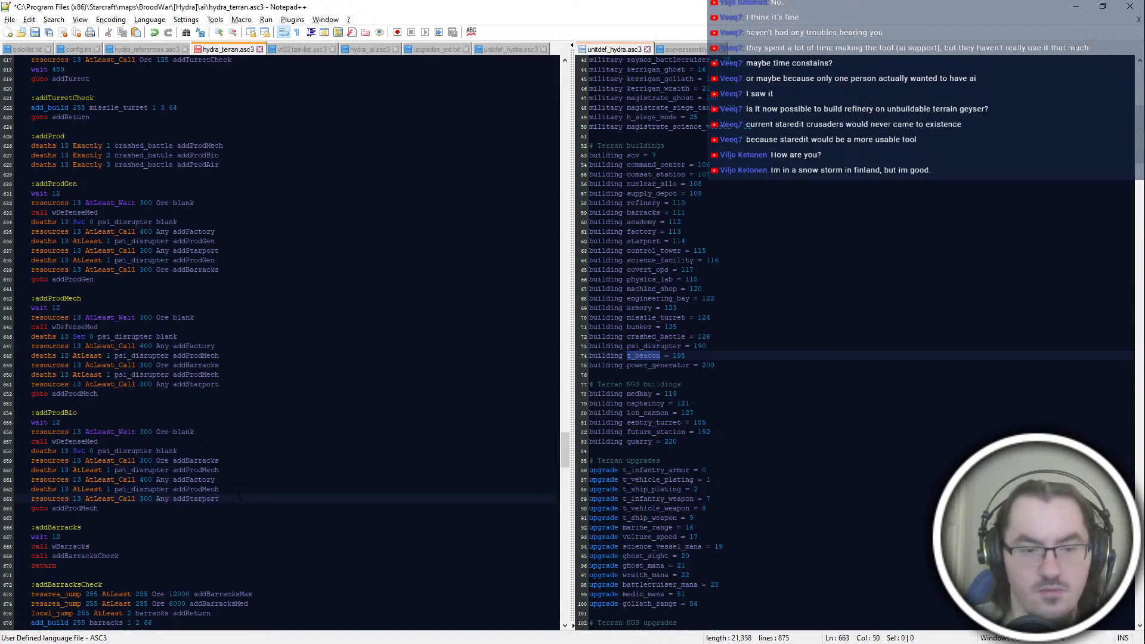
Step: Move the addFactory resource call below addStarport in the addProdBio block, keeping a psi_disrupter check between the calls
{"action": "key", "text": "shift+Up"}
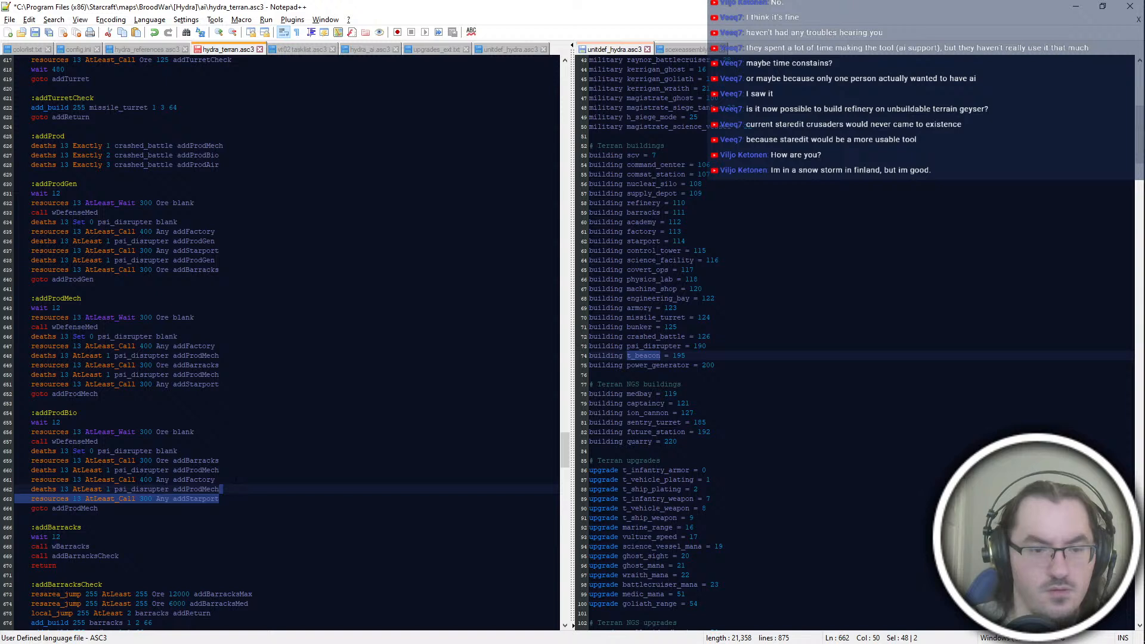
{"action": "key", "text": "Left"}
{"action": "key", "text": "Up"}
{"action": "left_click_drag", "start_coordinate": [233, 489], "coordinate": [220, 471]}
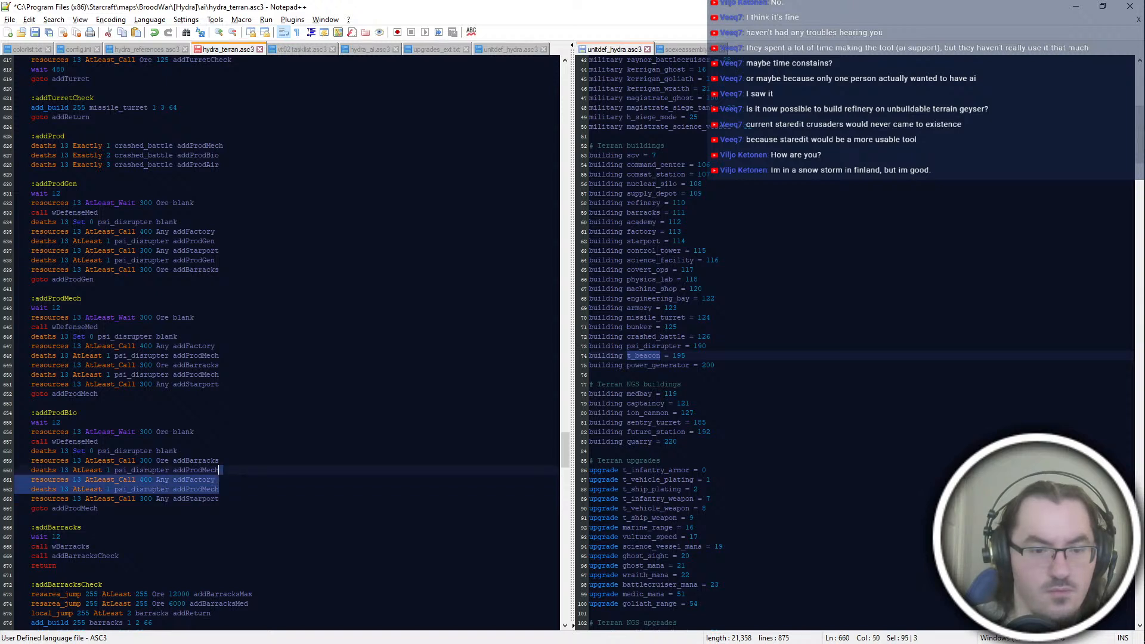
{"action": "left_click", "coordinate": [239, 490]}
{"action": "key", "text": "Up"}
{"action": "key", "text": "shift+Up"}
{"action": "key", "text": "shift+Up"}
{"action": "key", "text": "ctrl+x"}
{"action": "key", "text": "Down"}
{"action": "key", "text": "Down"}
{"action": "key", "text": "ctrl+v"}
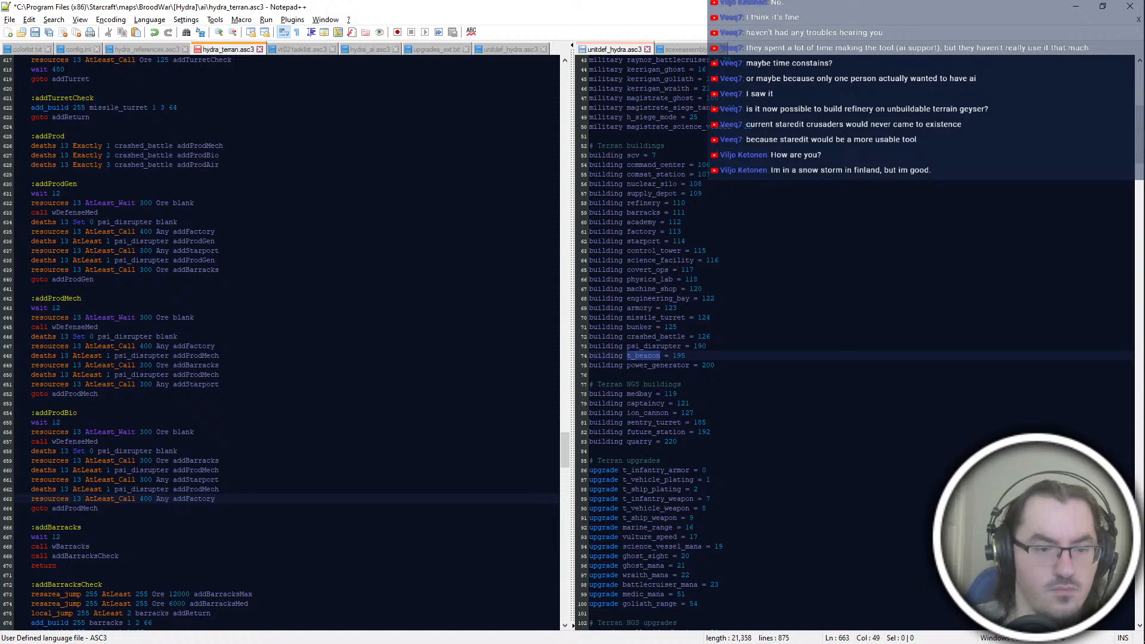
{"action": "scroll", "coordinate": [287, 340], "scroll_direction": "down", "scroll_amount": 2}
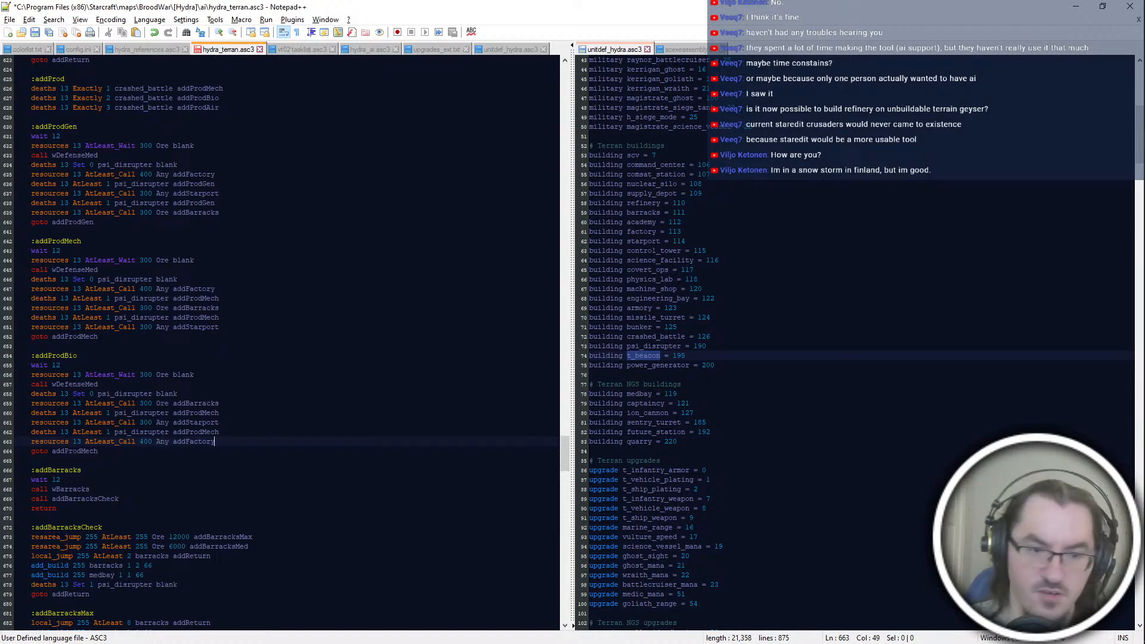
Step: Duplicate the whole addProdBio block below itself, ahead of the addBarracks block
{"action": "left_click", "coordinate": [91, 490]}
{"action": "scroll", "coordinate": [286, 340], "scroll_direction": "down", "scroll_amount": 2}
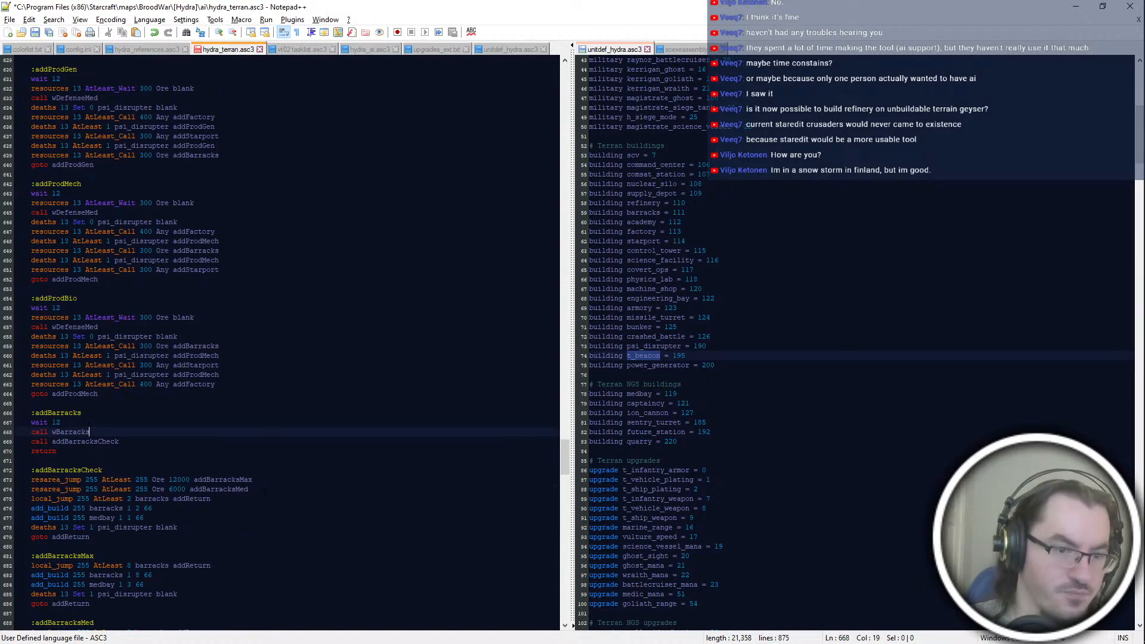
{"action": "scroll", "coordinate": [264, 493], "scroll_direction": "up", "scroll_amount": 2}
{"action": "left_click_drag", "start_coordinate": [133, 451], "coordinate": [126, 338]}
{"action": "key", "text": "ctrl+d"}
Step: Change the closing goto and both psi_disrupter AtLeast targets in the original addProdBio block to addProdBio
{"action": "double_click", "coordinate": [108, 356]}
{"action": "key", "text": "ctrl+c"}
{"action": "double_click", "coordinate": [74, 451]}
{"action": "key", "text": "ctrl+v"}
{"action": "double_click", "coordinate": [196, 432]}
{"action": "key", "text": "ctrl+v"}
{"action": "double_click", "coordinate": [196, 413]}
{"action": "key", "text": "ctrl+v"}
Step: Rename the duplicated block's label to :addProdAir and point its two psi_disrupter AtLeast lines and closing goto at addProdAir
{"action": "double_click", "coordinate": [57, 470]}
{"action": "type", "text": "addProdAir"}
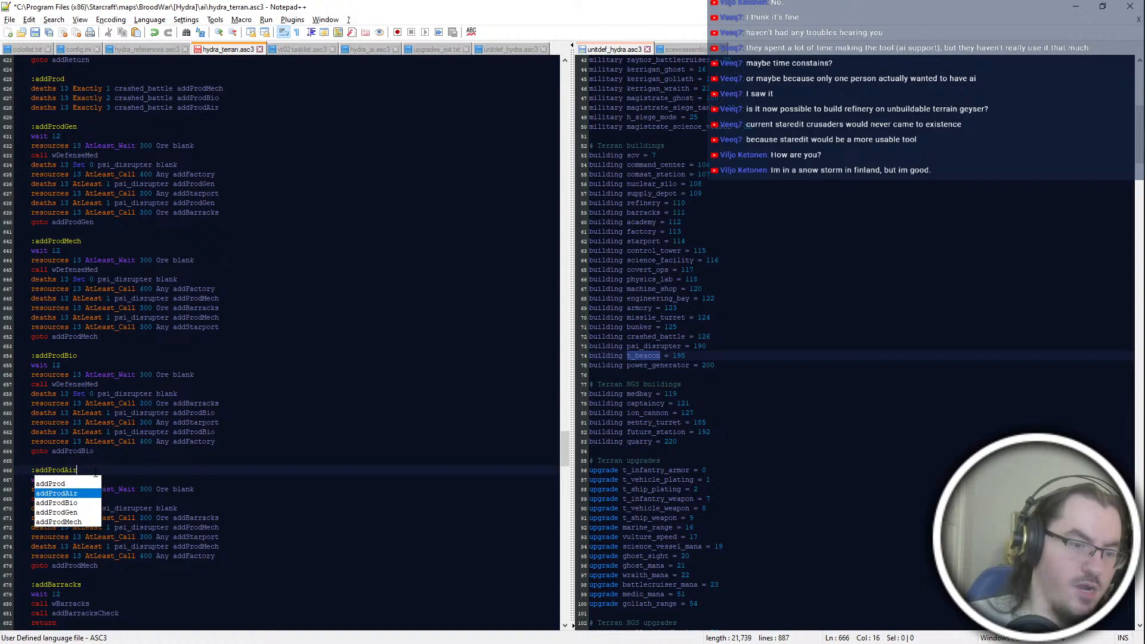
{"action": "double_click", "coordinate": [196, 537]}
{"action": "double_click", "coordinate": [196, 527]}
{"action": "key", "text": "ctrl+v"}
{"action": "double_click", "coordinate": [196, 547]}
{"action": "key", "text": "ctrl+v"}
{"action": "double_click", "coordinate": [74, 565]}
{"action": "key", "text": "ctrl+v"}
{"action": "left_click_drag", "start_coordinate": [215, 546], "coordinate": [216, 528]}
{"action": "left_click", "coordinate": [238, 538]}
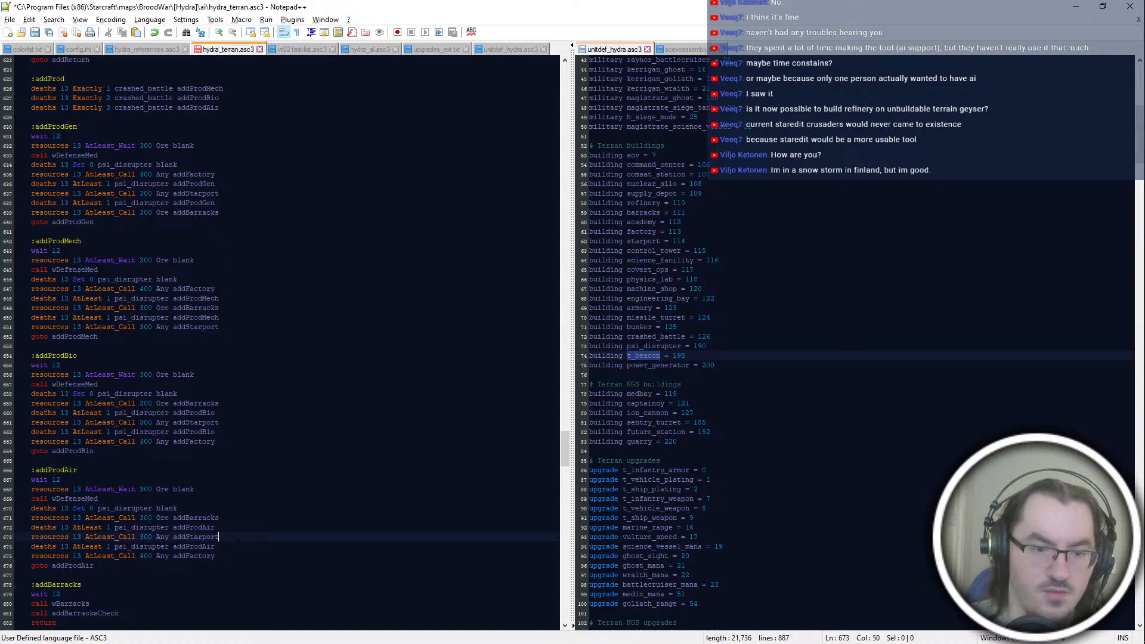
Step: Move the addStarport resource call above addBarracks in the addProdAir block, keeping psi_disrupter checks between the calls, and save the file
{"action": "left_click_drag", "start_coordinate": [230, 556], "coordinate": [238, 528]}
{"action": "left_click", "coordinate": [231, 556]}
{"action": "left_click", "coordinate": [234, 537]}
{"action": "key", "text": "ctrl+x"}
{"action": "left_click", "coordinate": [243, 509]}
{"action": "key", "text": "ctrl+v"}
{"action": "key", "text": "ctrl+s"}
{"action": "left_click", "coordinate": [258, 574]}
Step: Review the four addProd blocks and the addBarracks and addFactory blocks beneath them for their build order and structure count limits
{"action": "scroll", "coordinate": [259, 518], "scroll_direction": "down", "scroll_amount": 2}
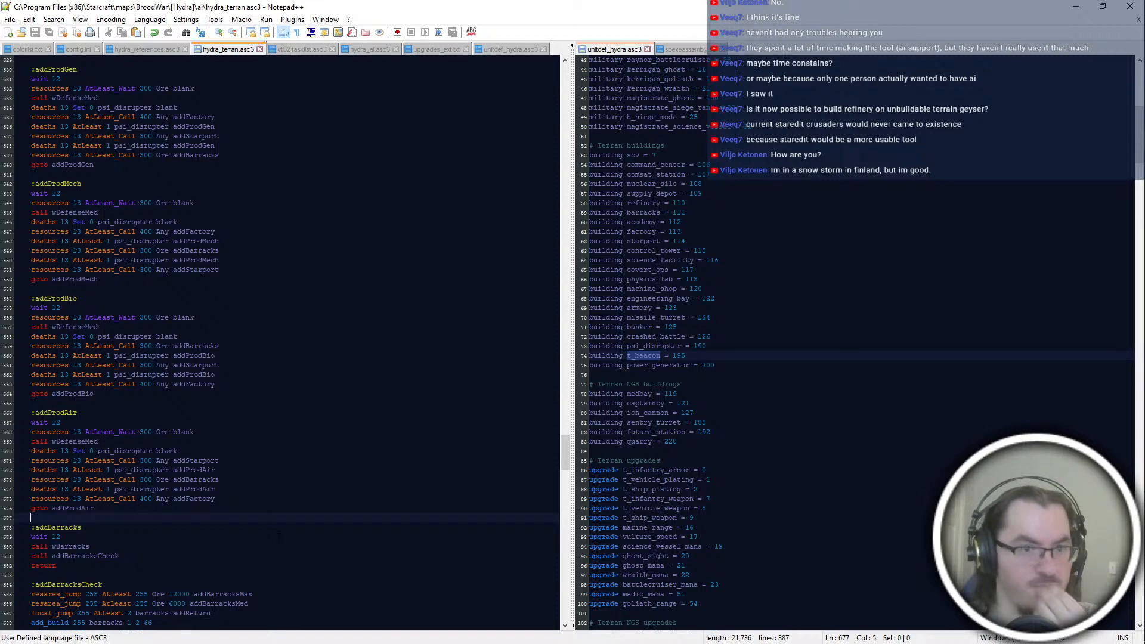
{"action": "scroll", "coordinate": [279, 536], "scroll_direction": "down", "scroll_amount": 4}
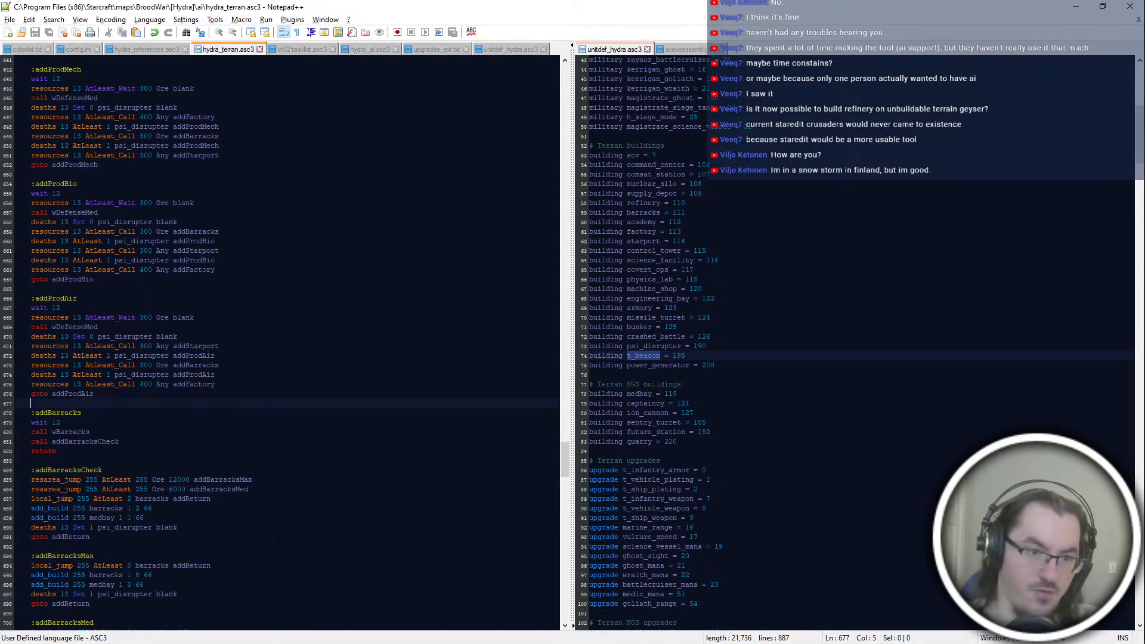
{"action": "scroll", "coordinate": [196, 546], "scroll_direction": "up", "scroll_amount": 8}
{"action": "scroll", "coordinate": [281, 343], "scroll_direction": "down", "scroll_amount": 12}
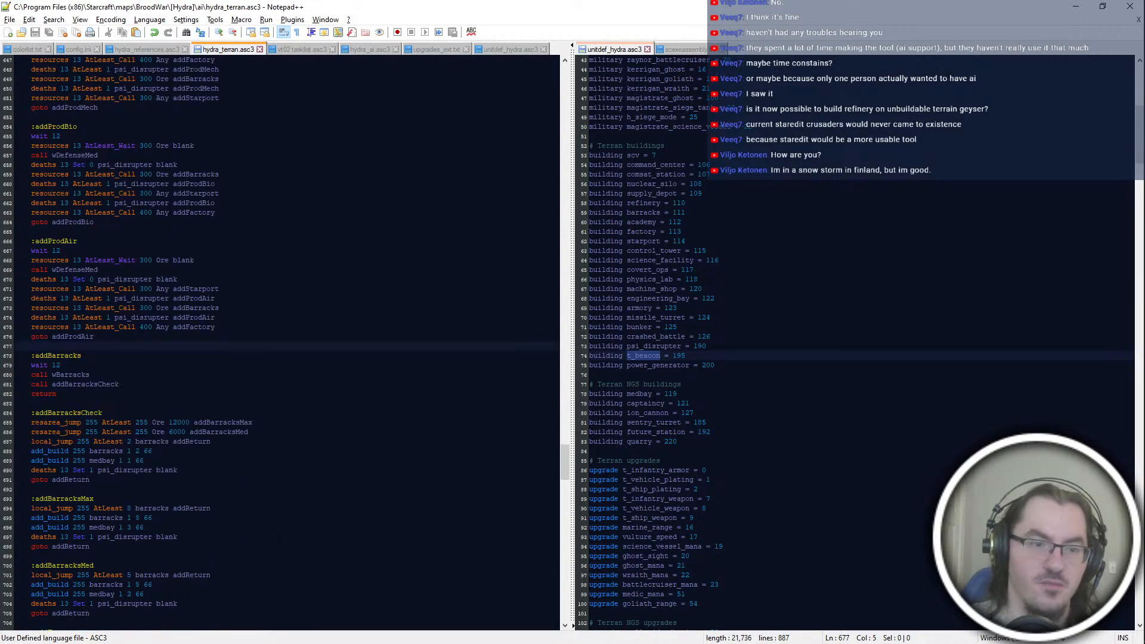
{"action": "scroll", "coordinate": [280, 343], "scroll_direction": "up", "scroll_amount": 12}
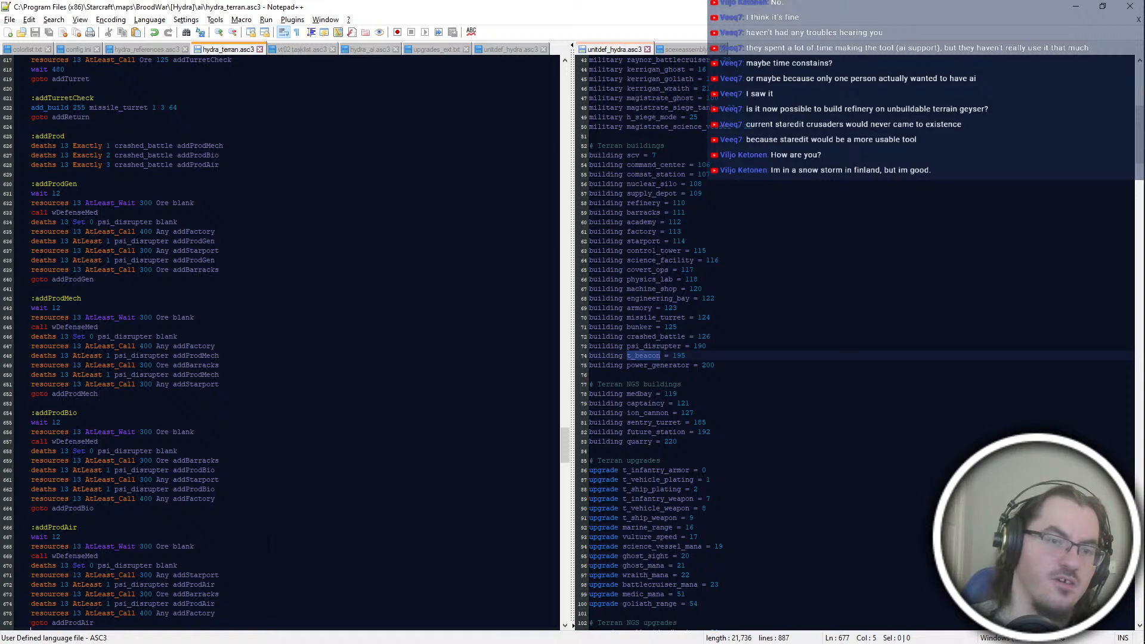
{"action": "scroll", "coordinate": [280, 343], "scroll_direction": "down", "scroll_amount": 4}
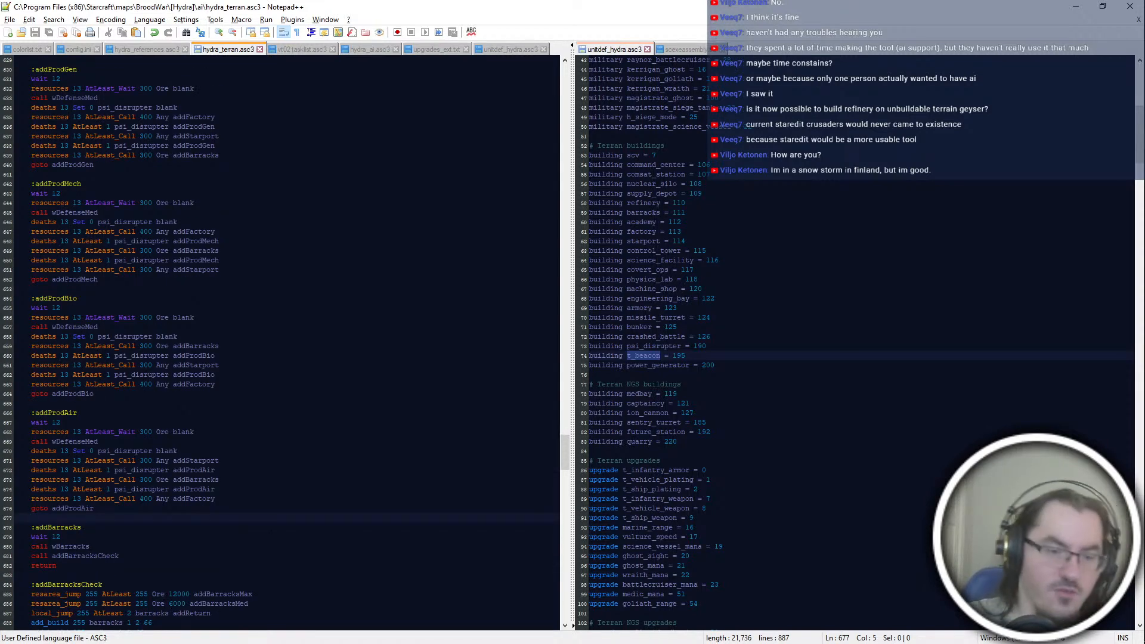
{"action": "scroll", "coordinate": [280, 343], "scroll_direction": "down", "scroll_amount": 6}
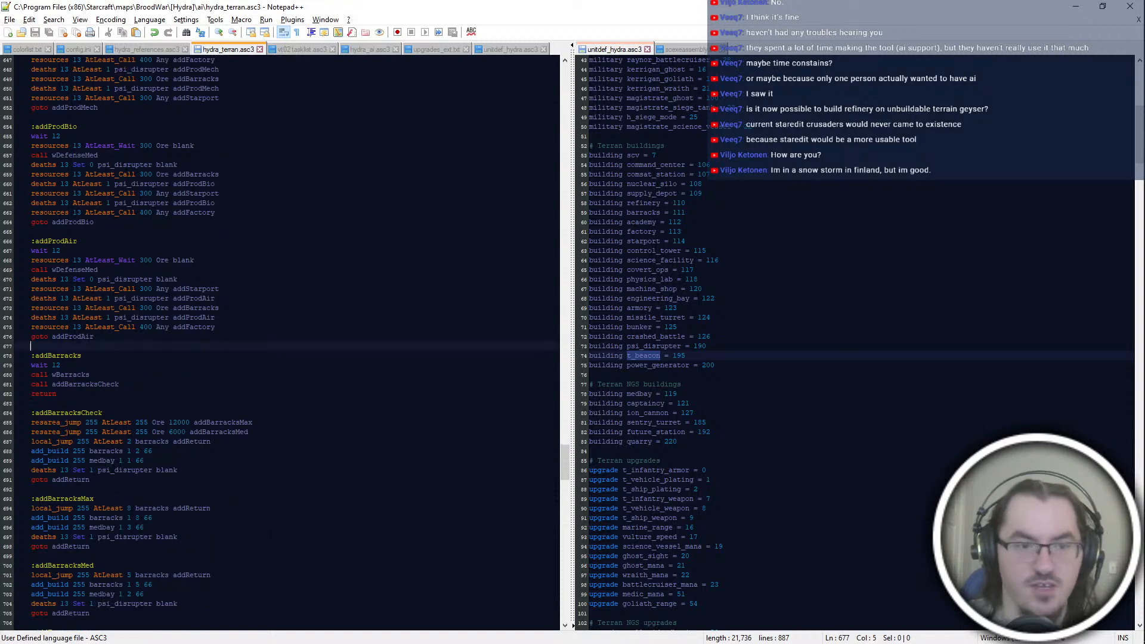
{"action": "scroll", "coordinate": [280, 343], "scroll_direction": "up", "scroll_amount": 14}
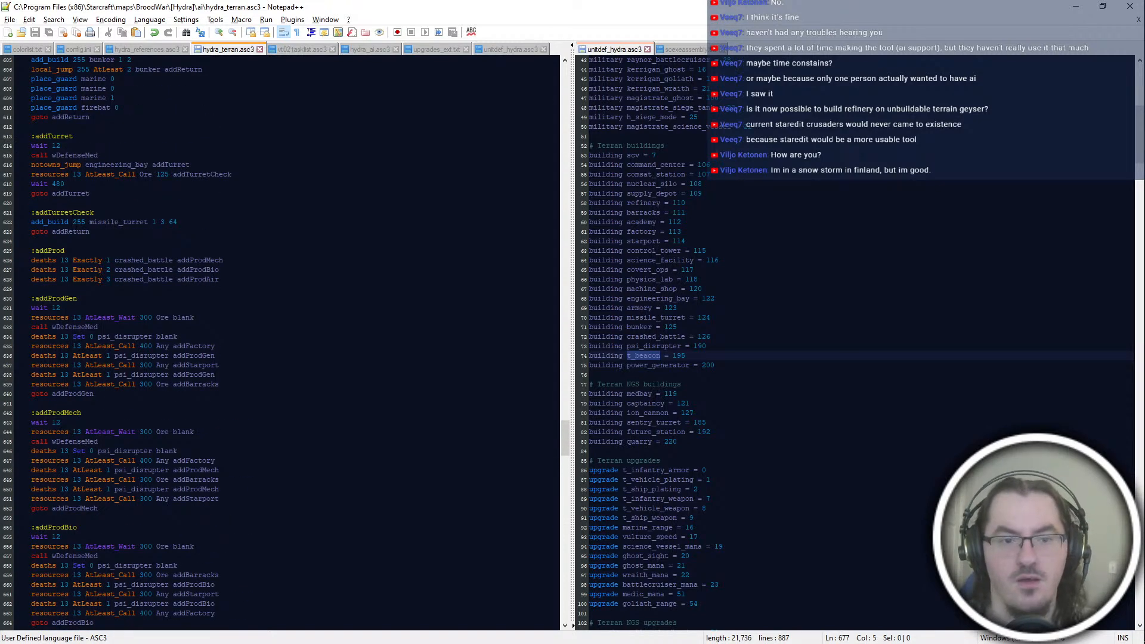
{"action": "scroll", "coordinate": [261, 404], "scroll_direction": "down", "scroll_amount": 20}
{"action": "left_click", "coordinate": [260, 404]}
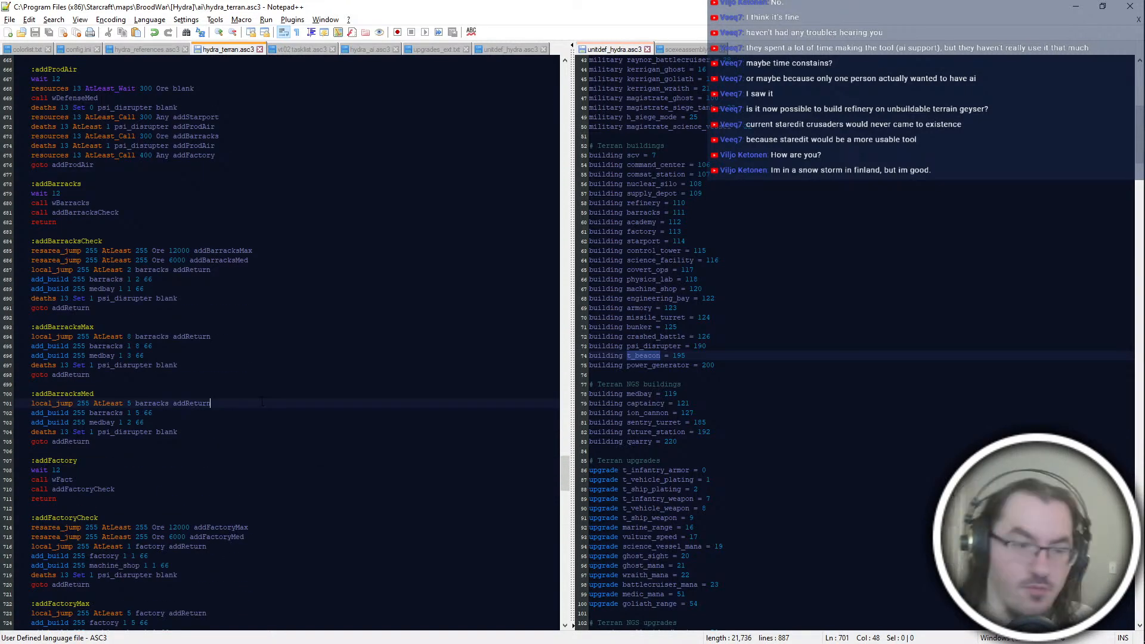
{"action": "scroll", "coordinate": [262, 403], "scroll_direction": "down", "scroll_amount": 4}
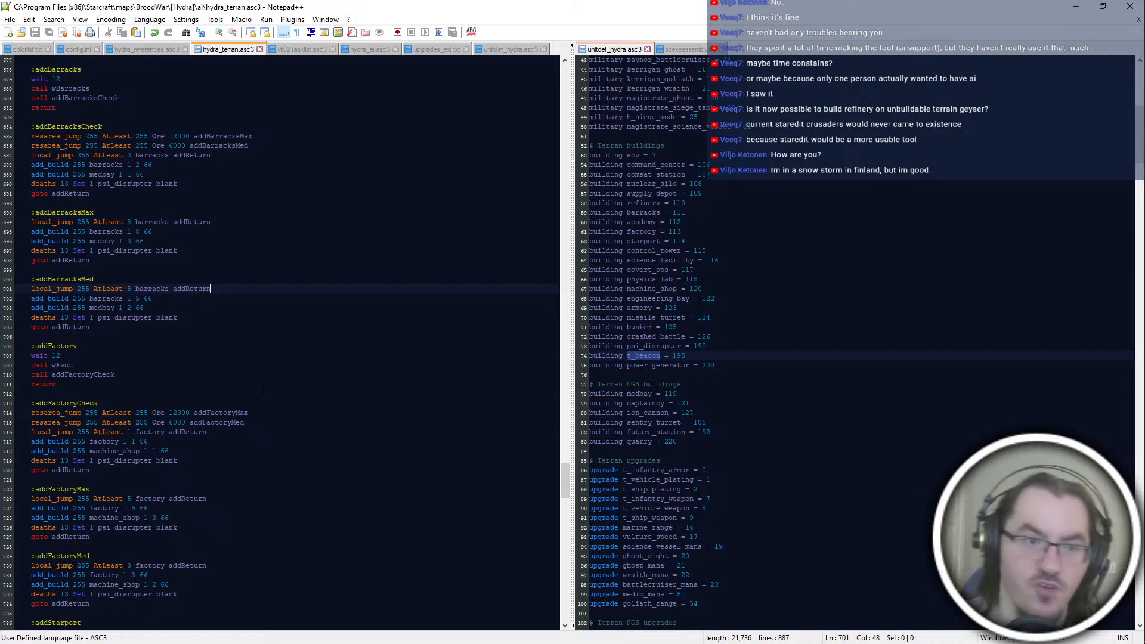
{"action": "scroll", "coordinate": [263, 390], "scroll_direction": "down", "scroll_amount": 4}
{"action": "scroll", "coordinate": [262, 391], "scroll_direction": "up", "scroll_amount": 6}
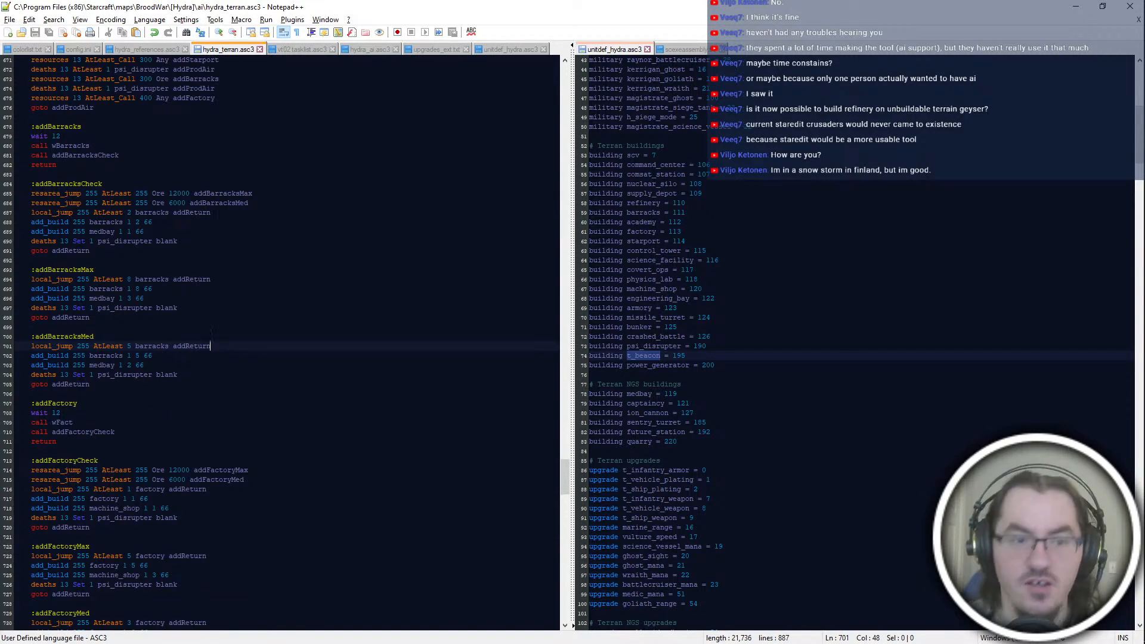
Step: Examine the barracks and medbay add_build lines in addBarracksCheck against those in addBarracksMax and addBarracksMed
{"action": "left_click", "coordinate": [212, 279]}
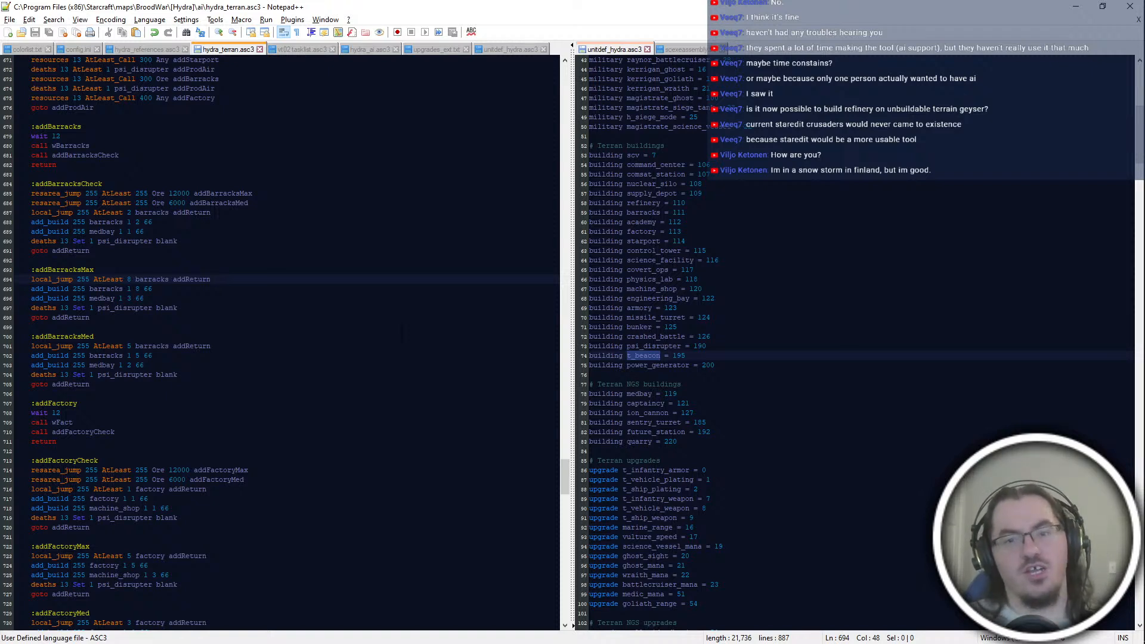
{"action": "double_click", "coordinate": [63, 232]}
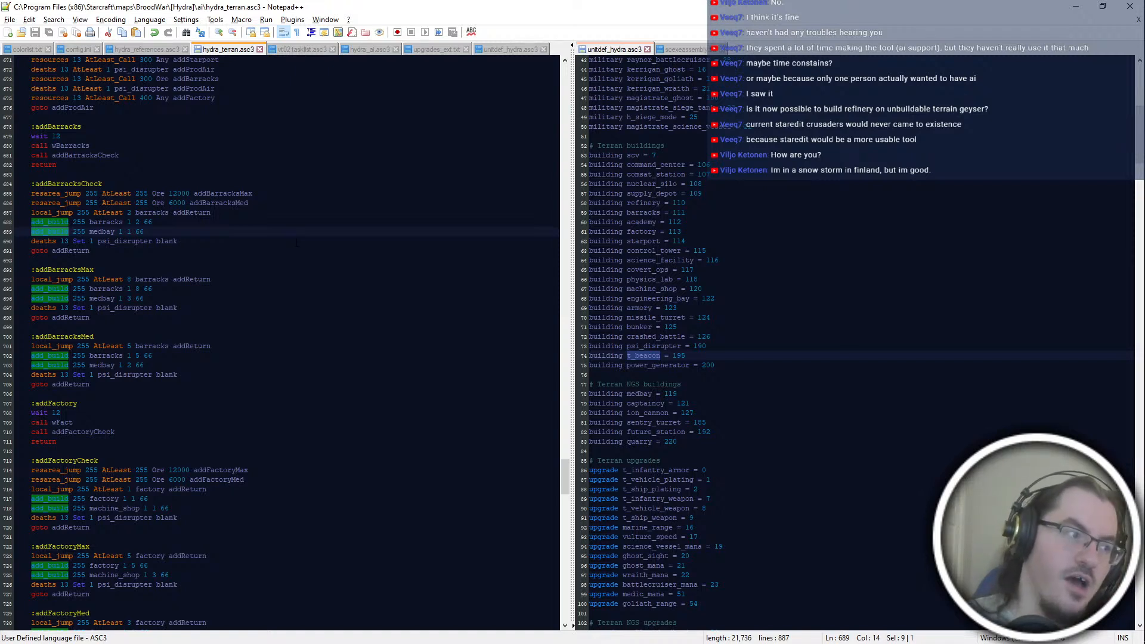
{"action": "key", "text": "Up"}
{"action": "key", "text": "Up"}
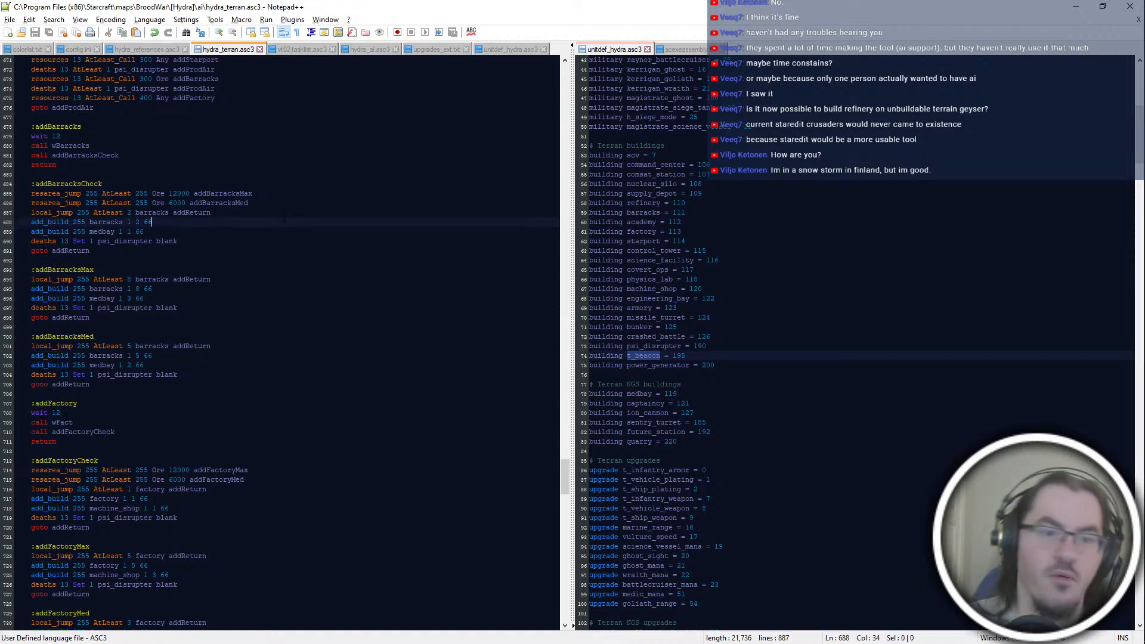
{"action": "key", "text": "End"}
{"action": "key", "text": "shift+Down"}
{"action": "key", "text": "shift+Down"}
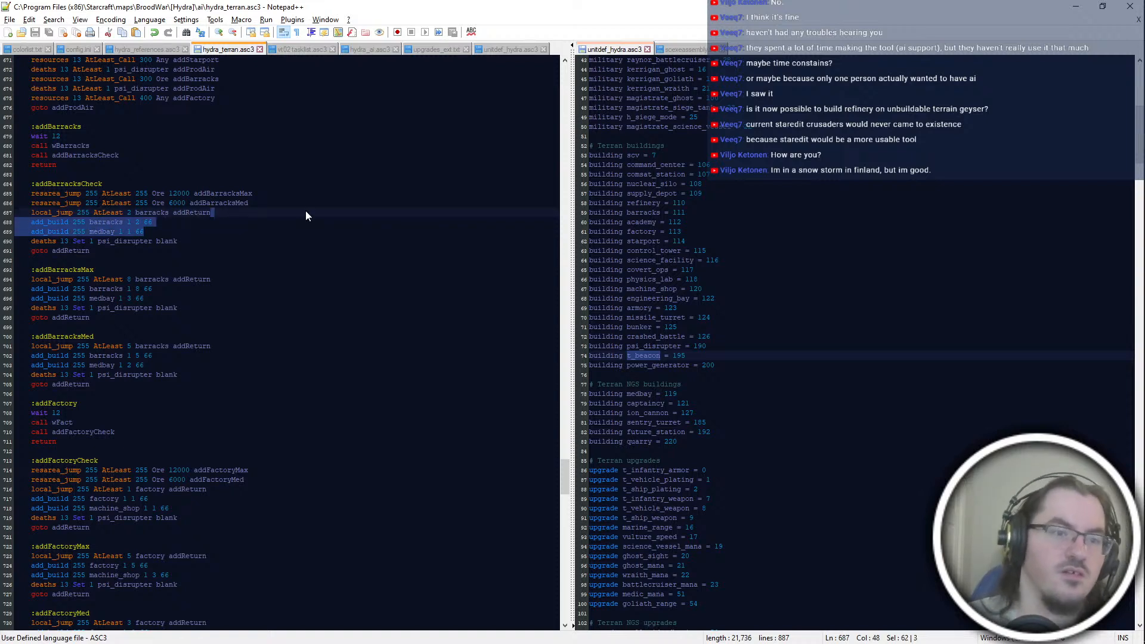
{"action": "key", "text": "Down"}
{"action": "key", "text": "End"}
{"action": "key", "text": "Up"}
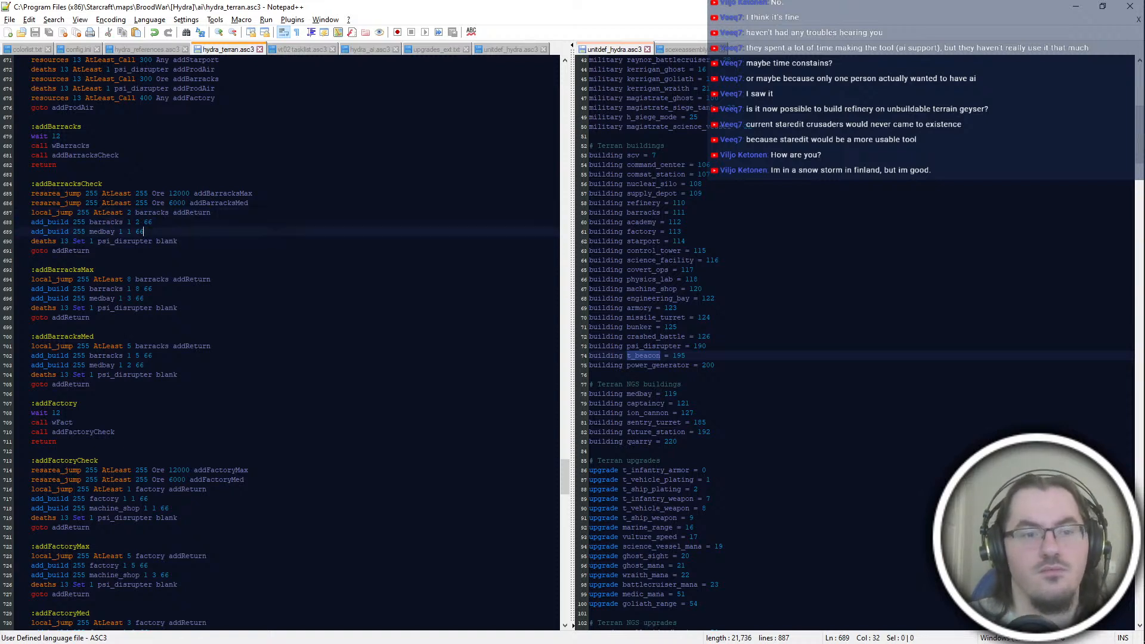
{"action": "key", "text": "shift+Up"}
{"action": "key", "text": "shift+Up"}
{"action": "key", "text": "shift+End"}
{"action": "scroll", "coordinate": [280, 340], "scroll_direction": "up", "scroll_amount": 2}
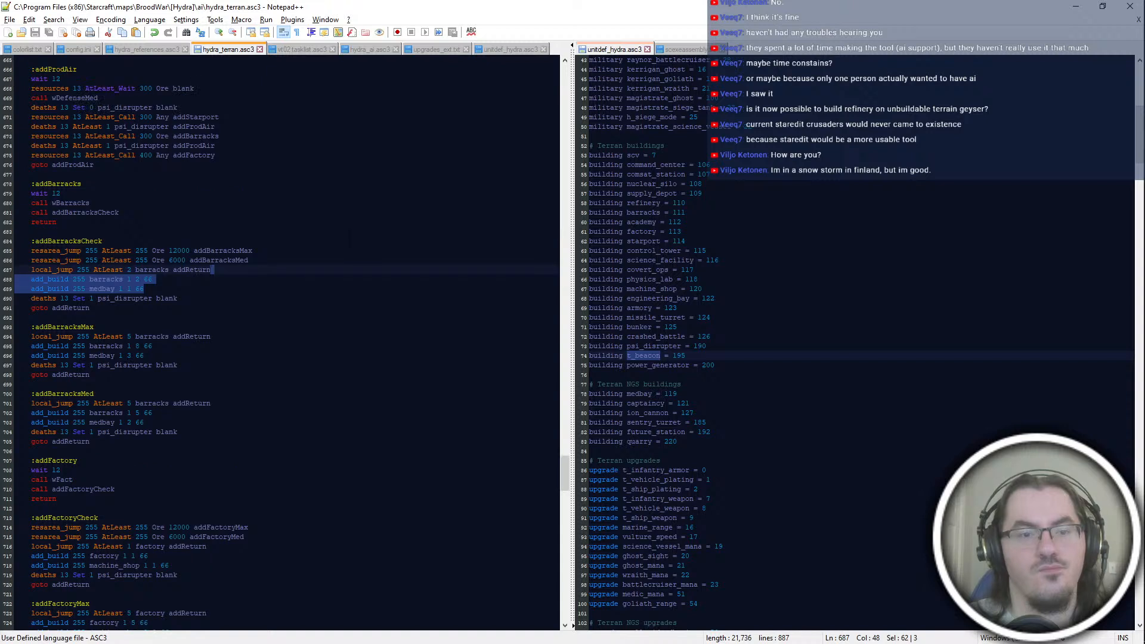
{"action": "left_click", "coordinate": [317, 261]}
{"action": "left_click_drag", "start_coordinate": [317, 290], "coordinate": [317, 272]}
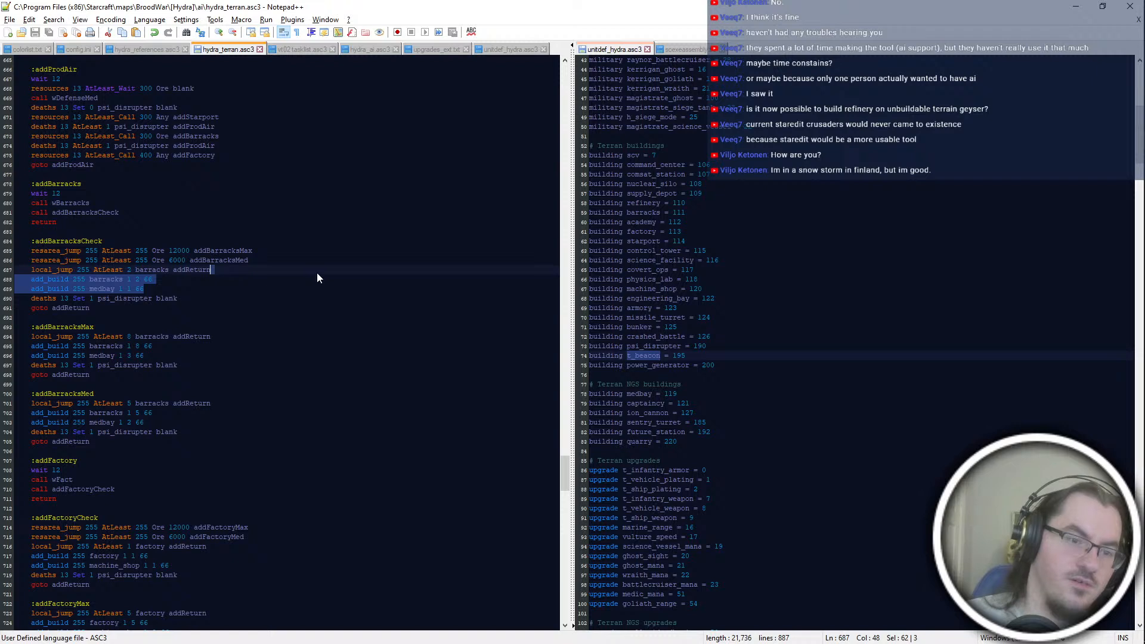
{"action": "left_click", "coordinate": [316, 273]}
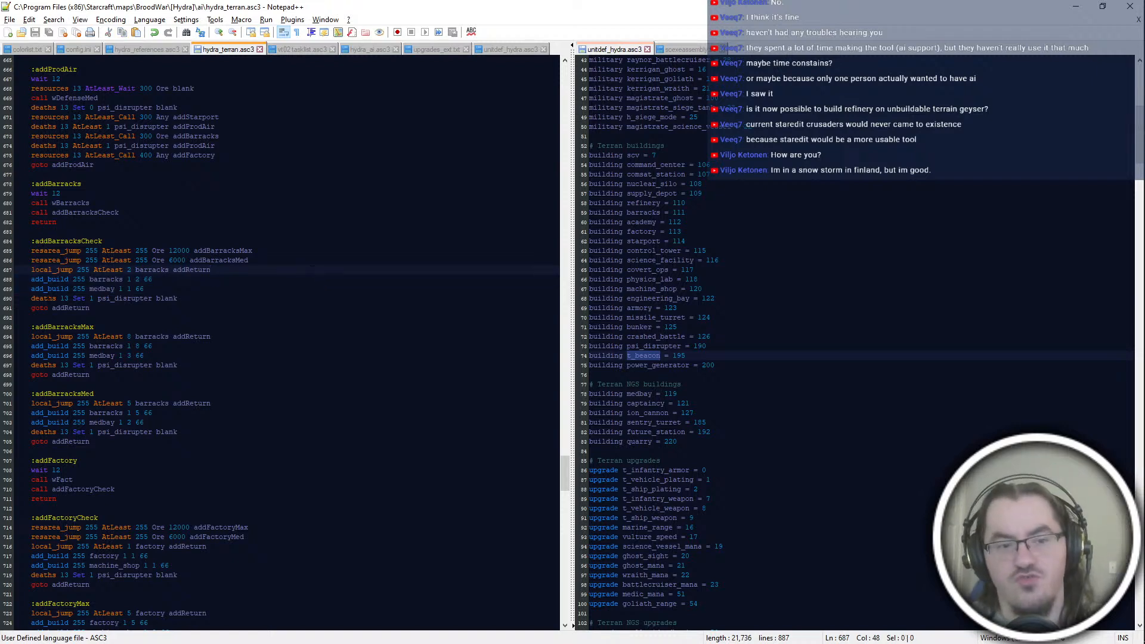
{"action": "double_click", "coordinate": [52, 279]}
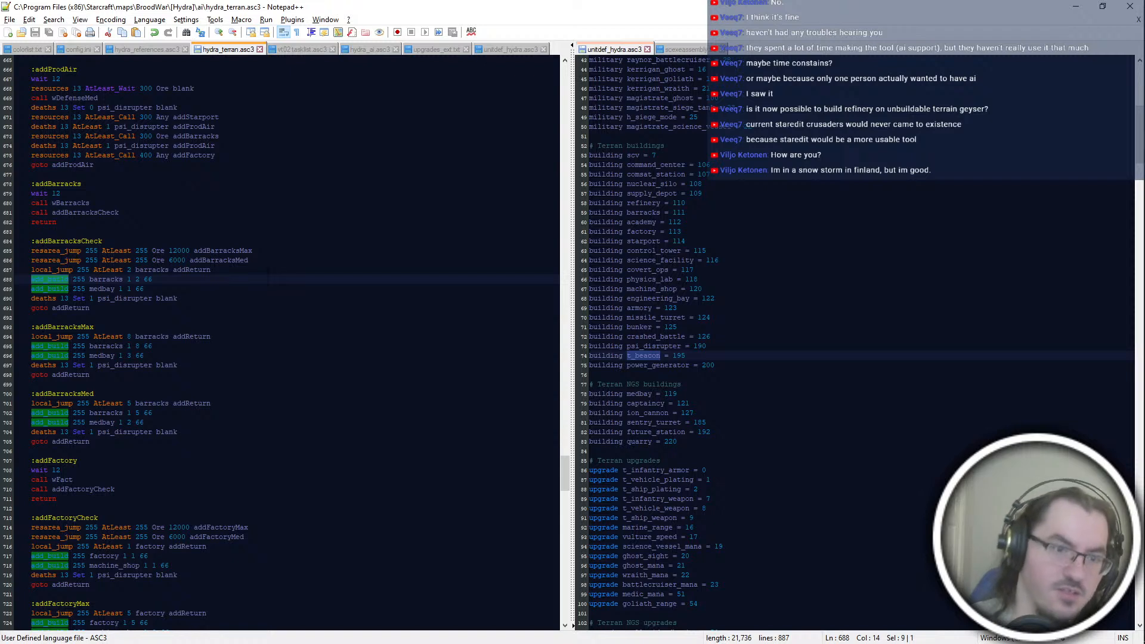
{"action": "double_click", "coordinate": [66, 299]}
{"action": "double_click", "coordinate": [24, 289]}
{"action": "double_click", "coordinate": [50, 288]}
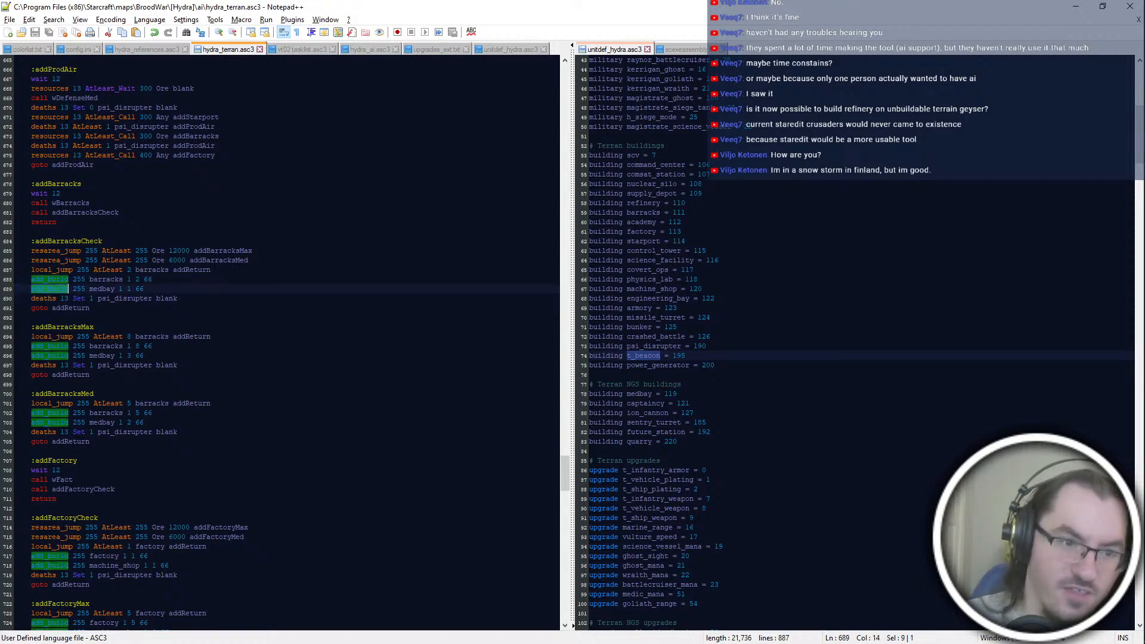
{"action": "left_click", "coordinate": [312, 290]}
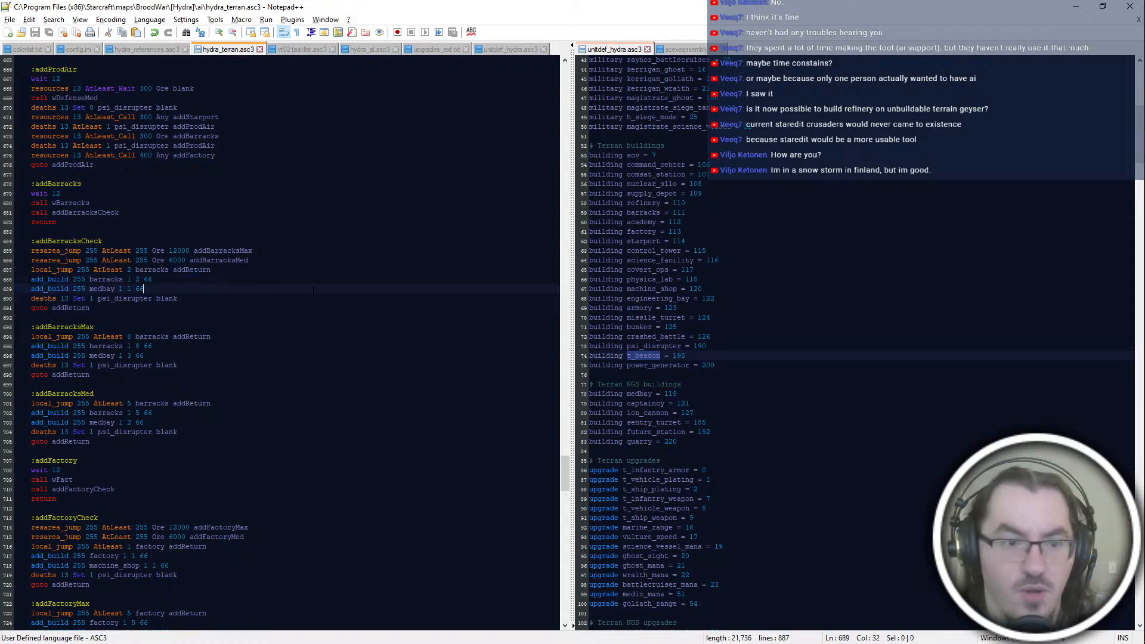
{"action": "left_click", "coordinate": [333, 327]}
{"action": "left_click", "coordinate": [260, 305]}
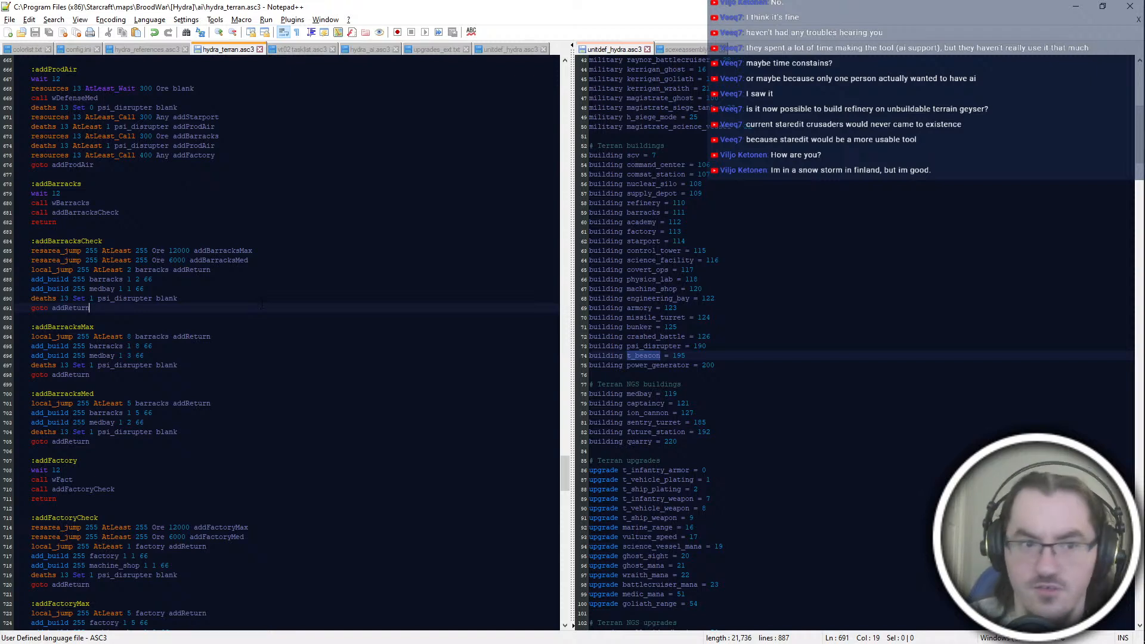
{"action": "left_click_drag", "start_coordinate": [149, 290], "coordinate": [245, 272]}
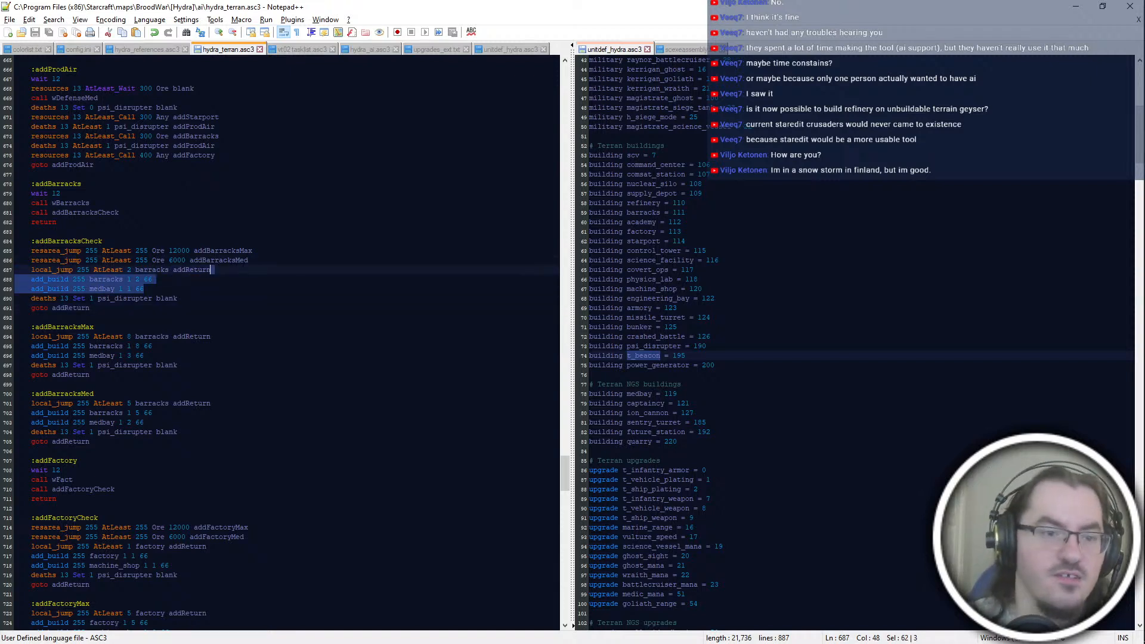
Step: Add an :addBarracksMinCheck label between the addBarracksCheck and addBarracksMax blocks
{"action": "left_click", "coordinate": [231, 299]}
{"action": "key", "text": "Down"}
{"action": "key", "text": "Return"}
{"action": "key", "text": "Return"}
{"action": "type", "text": ":addBarracksMinCheck"}
Step: Start the first line under :addBarracksMinCheck with deaths 13 Exactly 1
{"action": "key", "text": "Return"}
{"action": "type", "text": "deaths 13"}
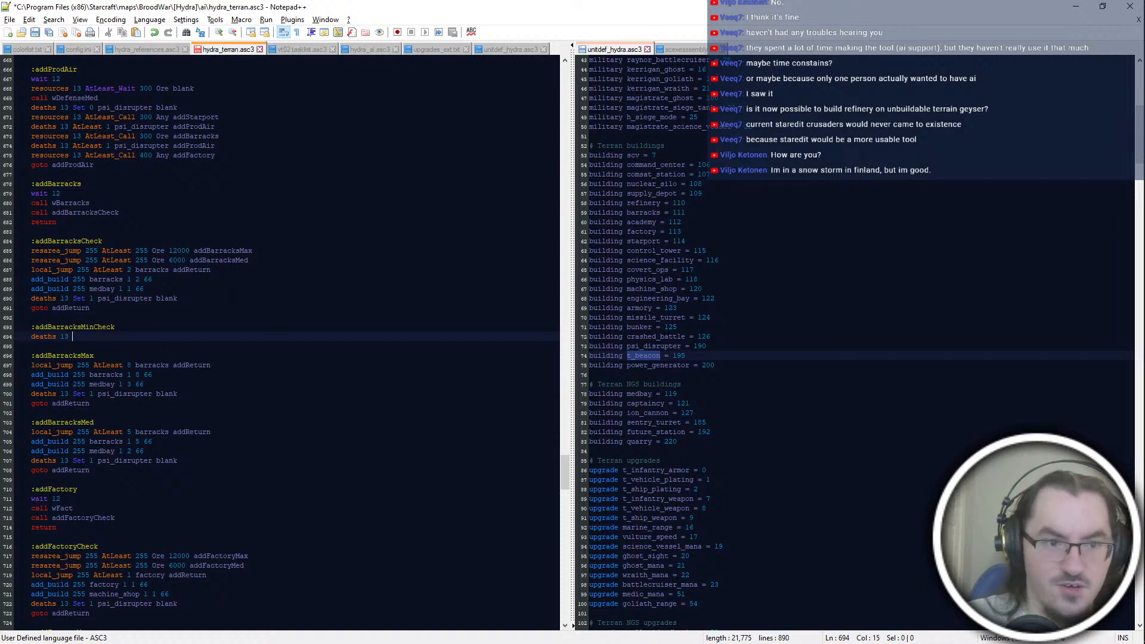
{"action": "type", "text": " AtLeas"}
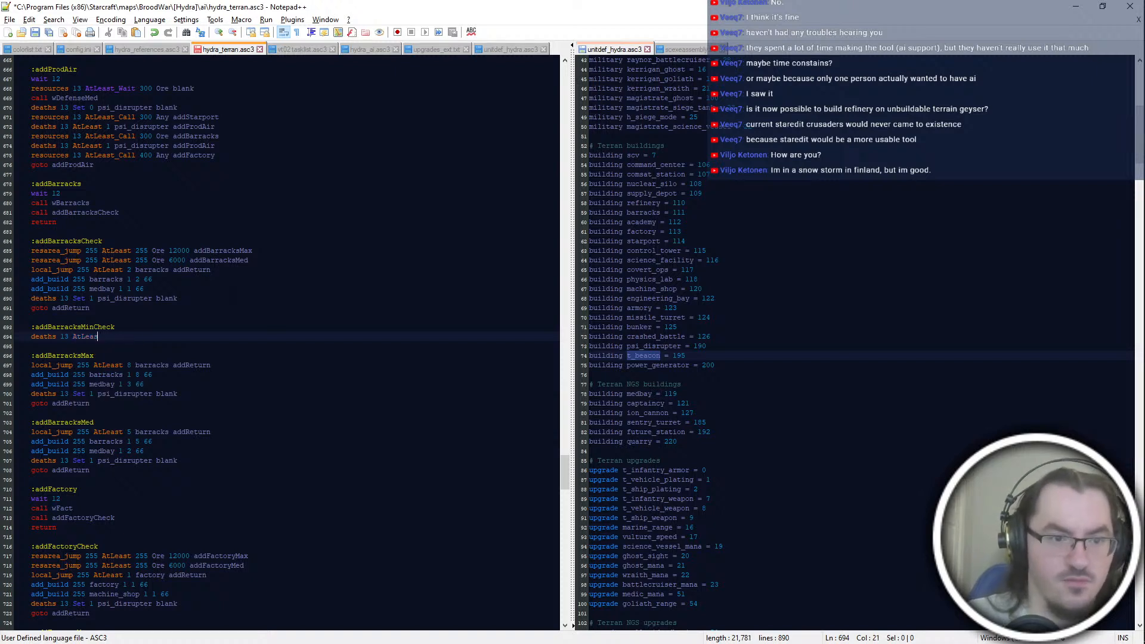
{"action": "key", "text": "BackSpace"}
{"action": "key", "text": "BackSpace"}
{"action": "key", "text": "BackSpace"}
{"action": "key", "text": "BackSpace"}
{"action": "key", "text": "BackSpace"}
{"action": "key", "text": "BackSpace"}
{"action": "type", "text": "Exactly 1"}
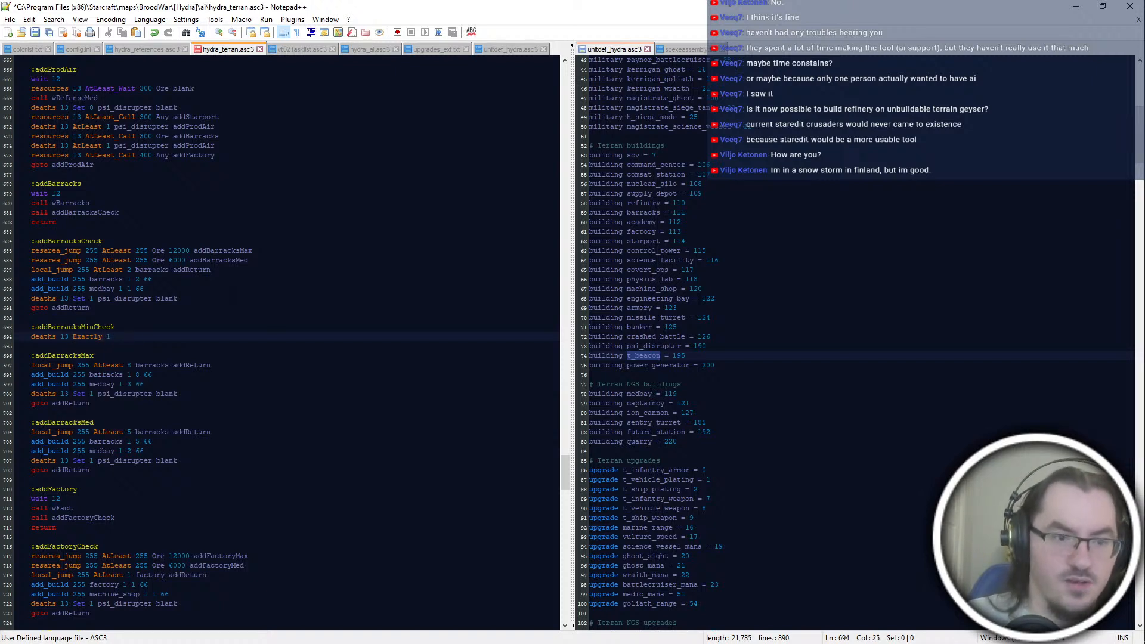
Step: Duplicate the deaths 13 Exactly 1 line twice and set the copies' counts to 2 and 3
{"action": "key", "text": "ctrl+d"}
{"action": "key", "text": "ctrl+d"}
{"action": "key", "text": "Down"}
{"action": "key", "text": "shift+Left"}
{"action": "key", "text": "shift+Left"}
{"action": "type", "text": "2"}
{"action": "key", "text": "Down"}
{"action": "key", "text": "shift+Left"}
{"action": "type", "text": "3"}
Step: Append crashed_battle as the unit on all three deaths lines in the addBarracksMinCheck block
{"action": "key", "text": "Up"}
{"action": "key", "text": "Up"}
{"action": "type", "text": "crashed_battle"}
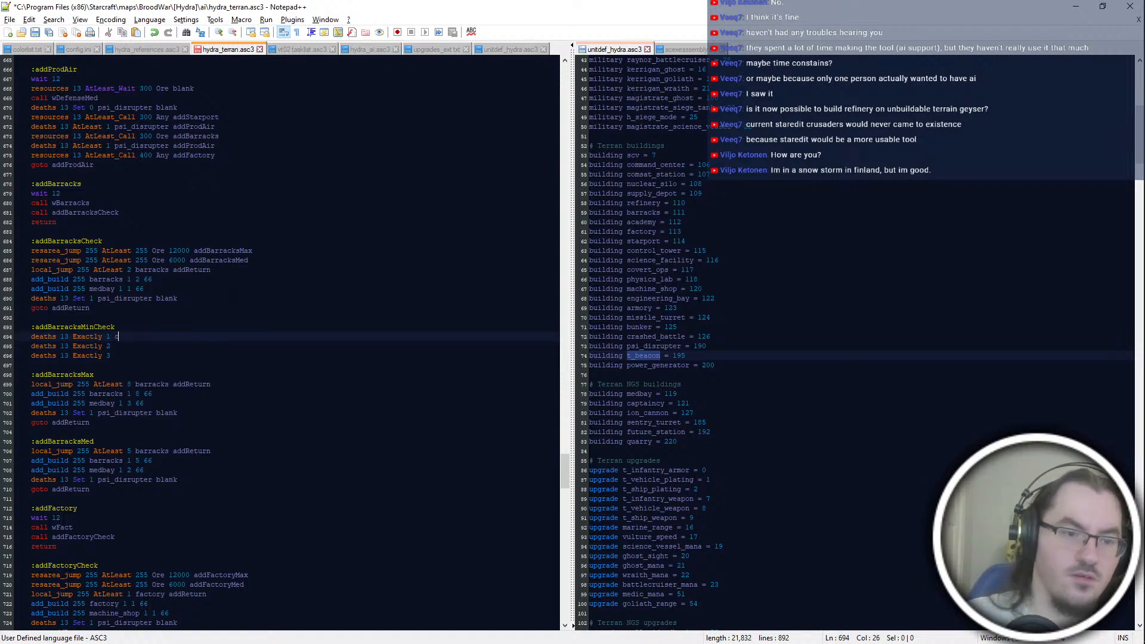
{"action": "key", "text": "Down"}
{"action": "type", "text": "crashed_battle"}
{"action": "key", "text": "Down"}
{"action": "type", "text": "crashed_battle"}
Step: Point the Exactly 1 crashed_battle line in addBarracksMinCheck at addBarracksMinMech
{"action": "key", "text": "Up"}
{"action": "key", "text": "Up"}
{"action": "type", "text": "addBarracksMinCheck"}
{"action": "key", "text": "BackSpace"}
{"action": "key", "text": "BackSpace"}
{"action": "key", "text": "BackSpace"}
{"action": "key", "text": "BackSpace"}
{"action": "key", "text": "BackSpace"}
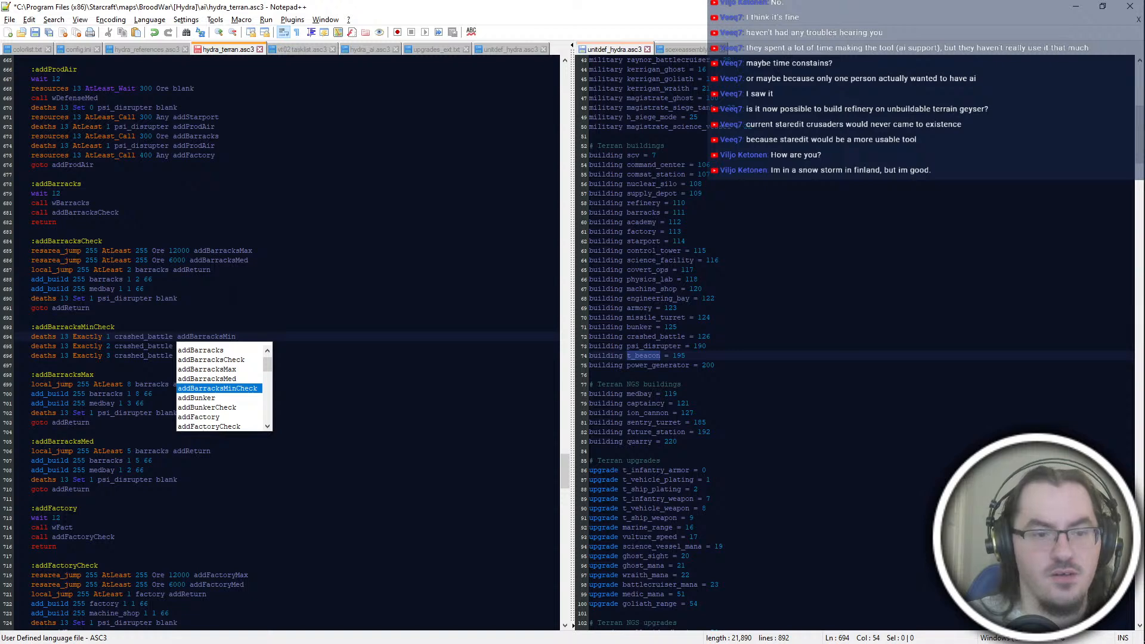
{"action": "key", "text": "Escape"}
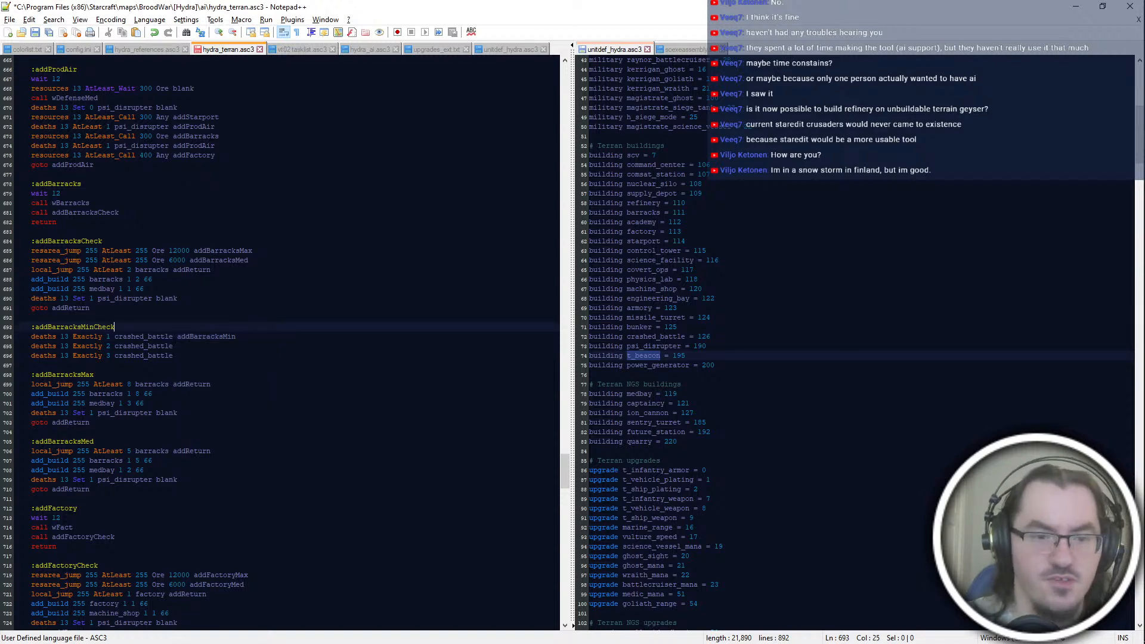
{"action": "scroll", "coordinate": [281, 343], "scroll_direction": "up", "scroll_amount": 12}
{"action": "scroll", "coordinate": [281, 343], "scroll_direction": "up", "scroll_amount": 6}
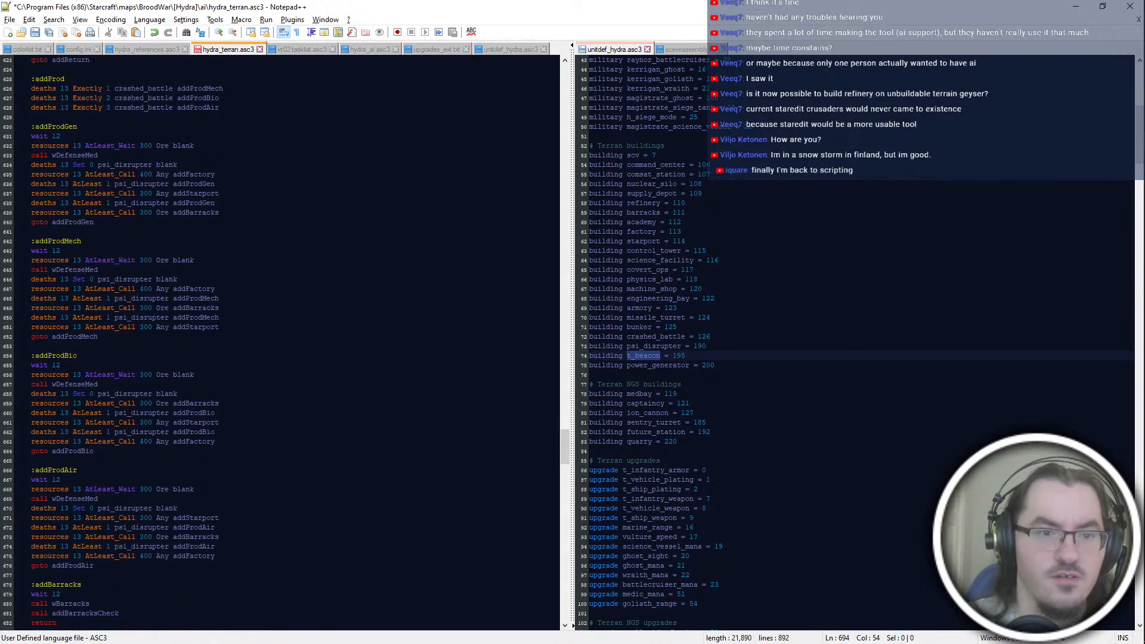
{"action": "scroll", "coordinate": [281, 343], "scroll_direction": "down", "scroll_amount": 16}
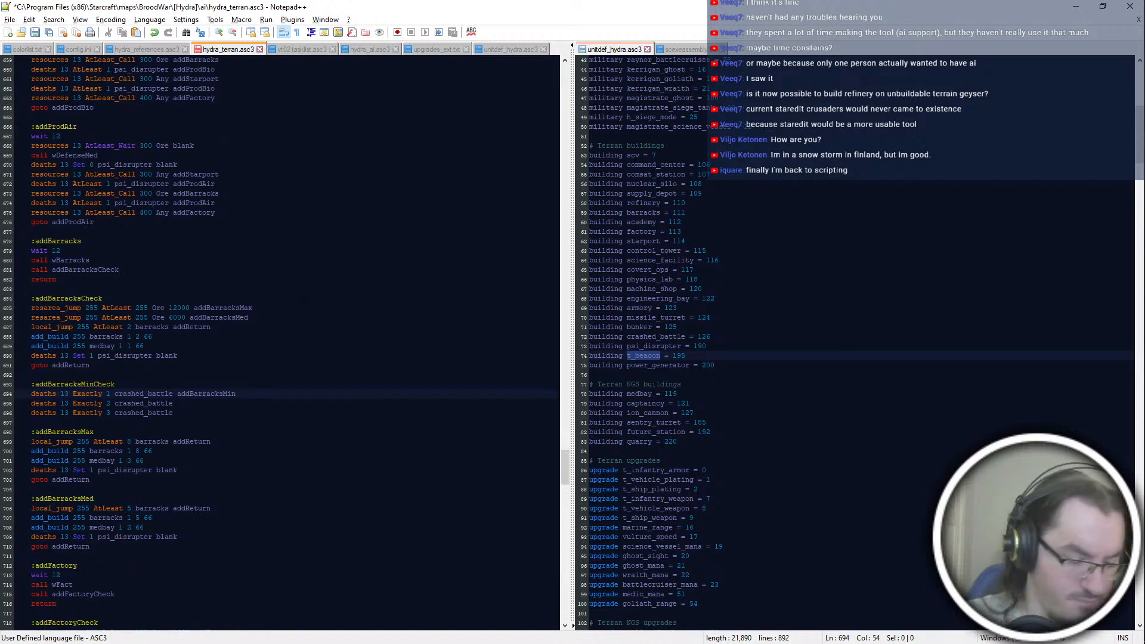
{"action": "type", "text": "Mech"}
Step: Point the Exactly 2 crashed_battle line at addBarracksMinBio and the Exactly 3 line at addBarracksMinAir
{"action": "key", "text": "Down"}
{"action": "type", "text": "addBarracksMin"}
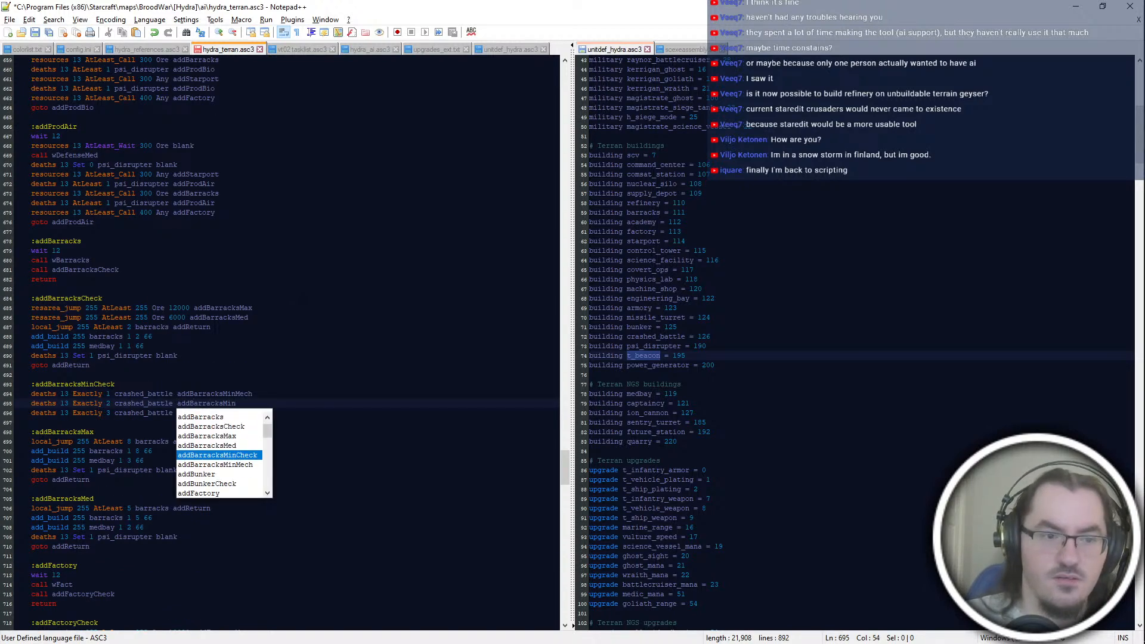
{"action": "type", "text": "Bio"}
{"action": "key", "text": "Down"}
{"action": "type", "text": "addBarrea"}
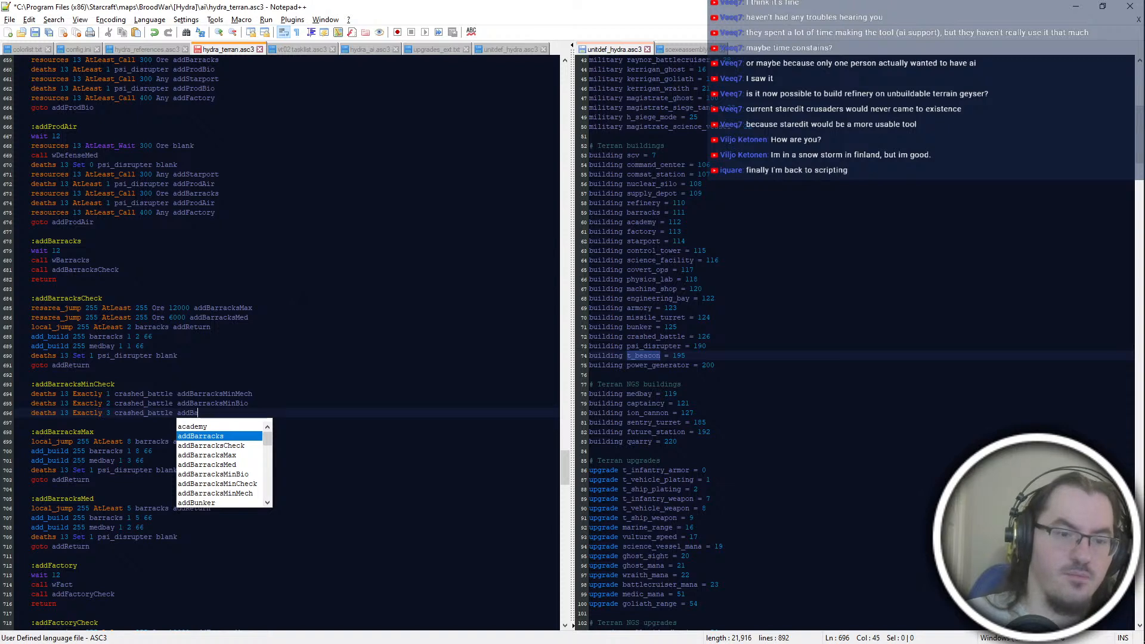
{"action": "key", "text": "BackSpace"}
{"action": "key", "text": "BackSpace"}
{"action": "type", "text": "acksMin"}
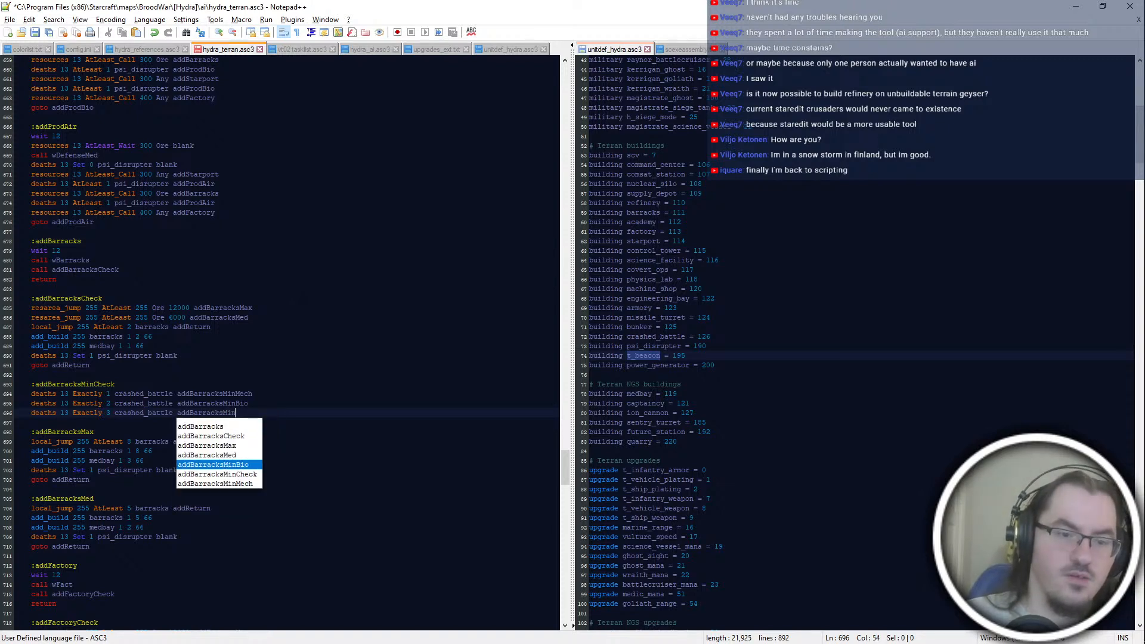
{"action": "type", "text": "Air"}
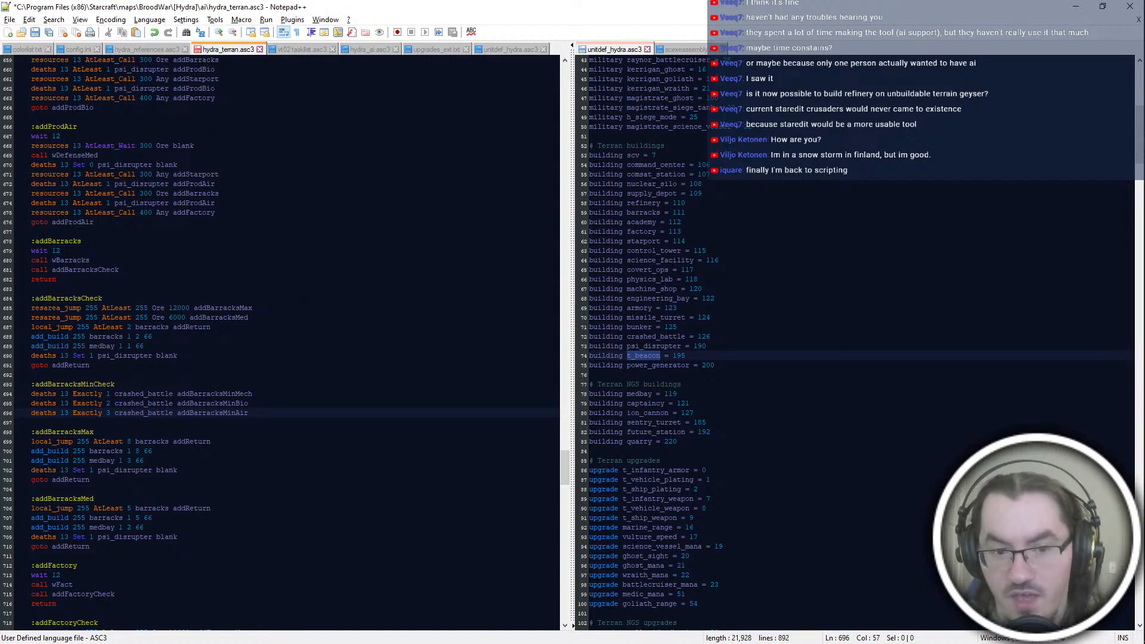
{"action": "scroll", "coordinate": [335, 329], "scroll_direction": "down", "scroll_amount": 2}
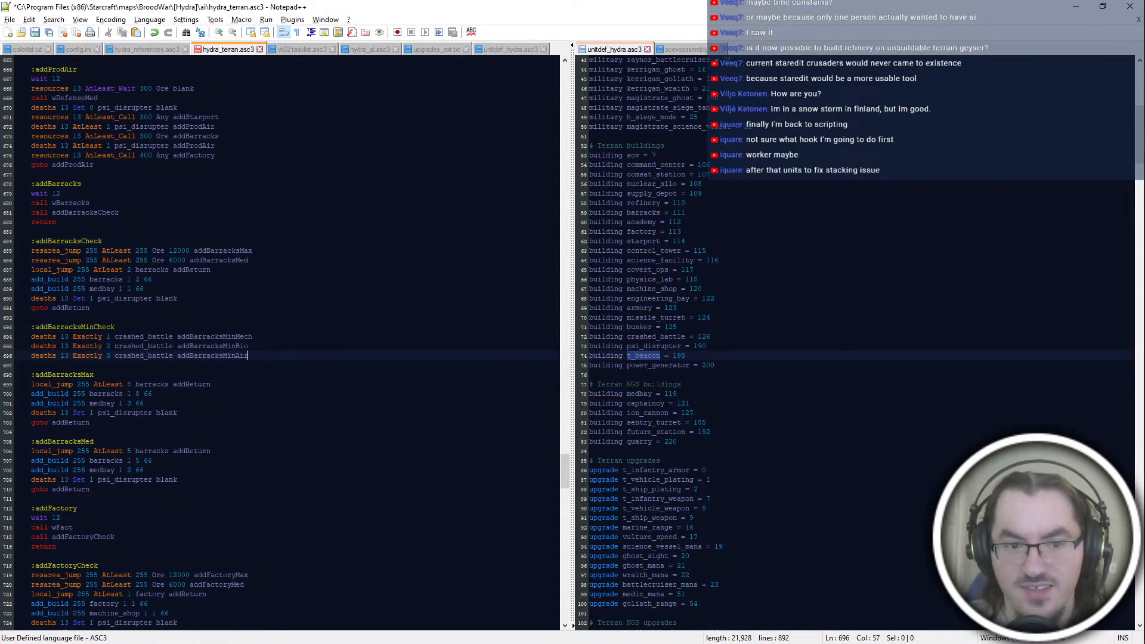
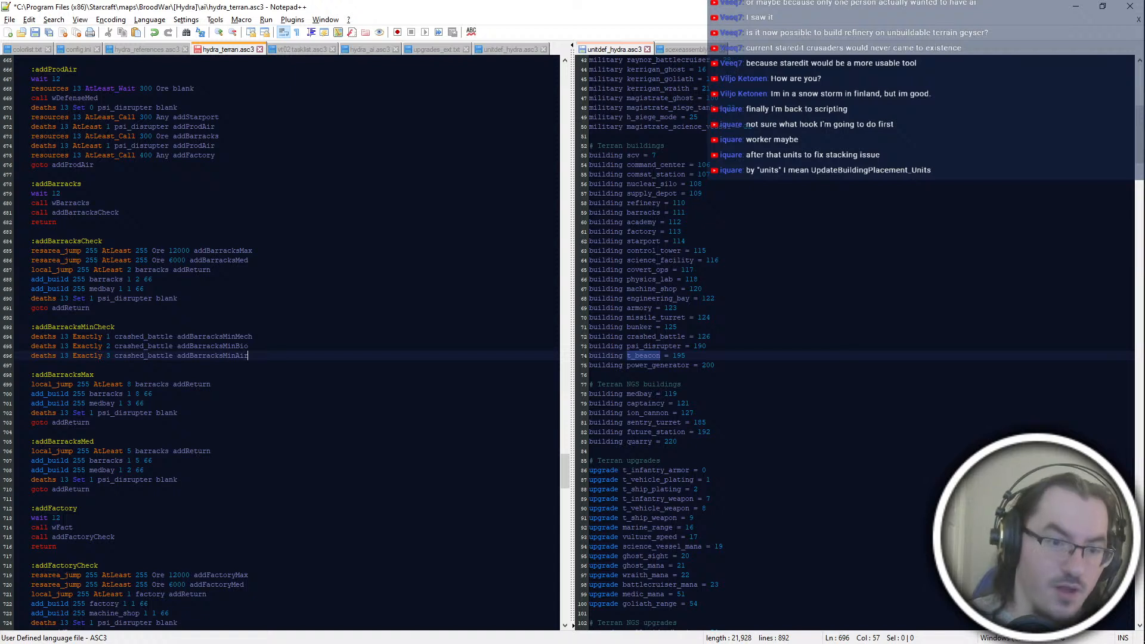
{"action": "key", "text": "Return"}
{"action": "key", "text": "Return"}
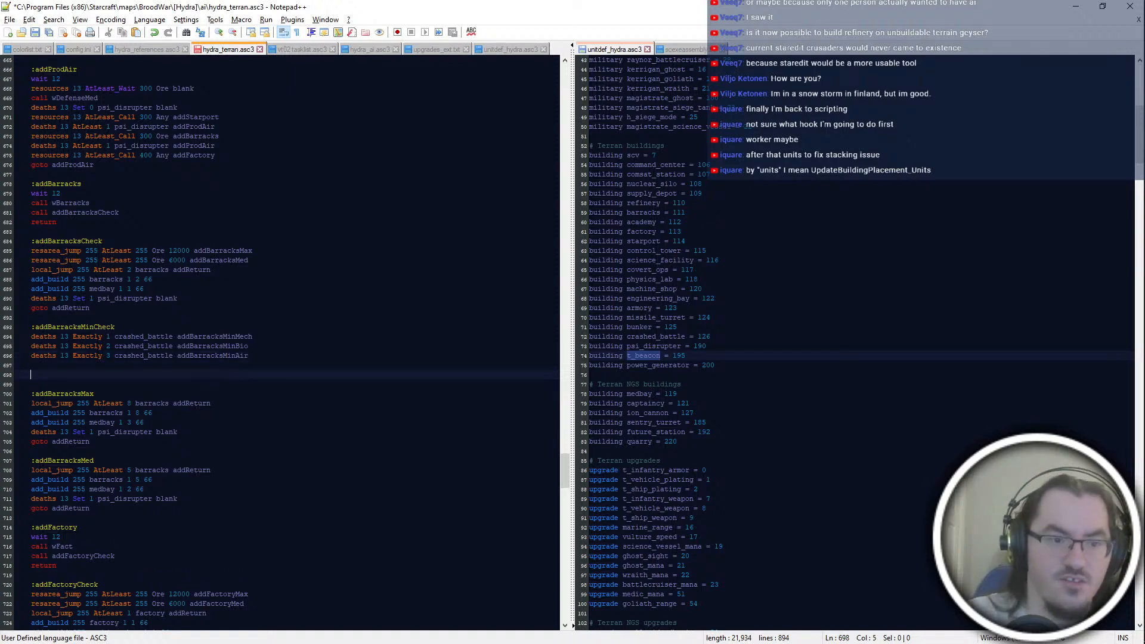
{"action": "type", "text": ":addBarracksMin"}
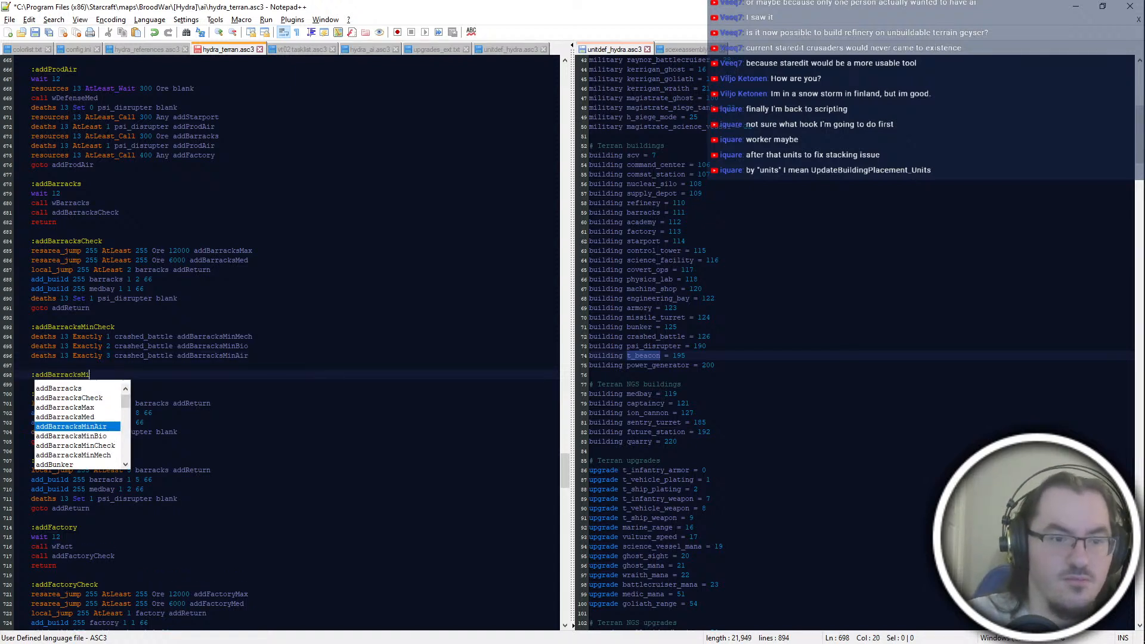
{"action": "key", "text": "shift+Up"}
{"action": "key", "text": "BackSpace"}
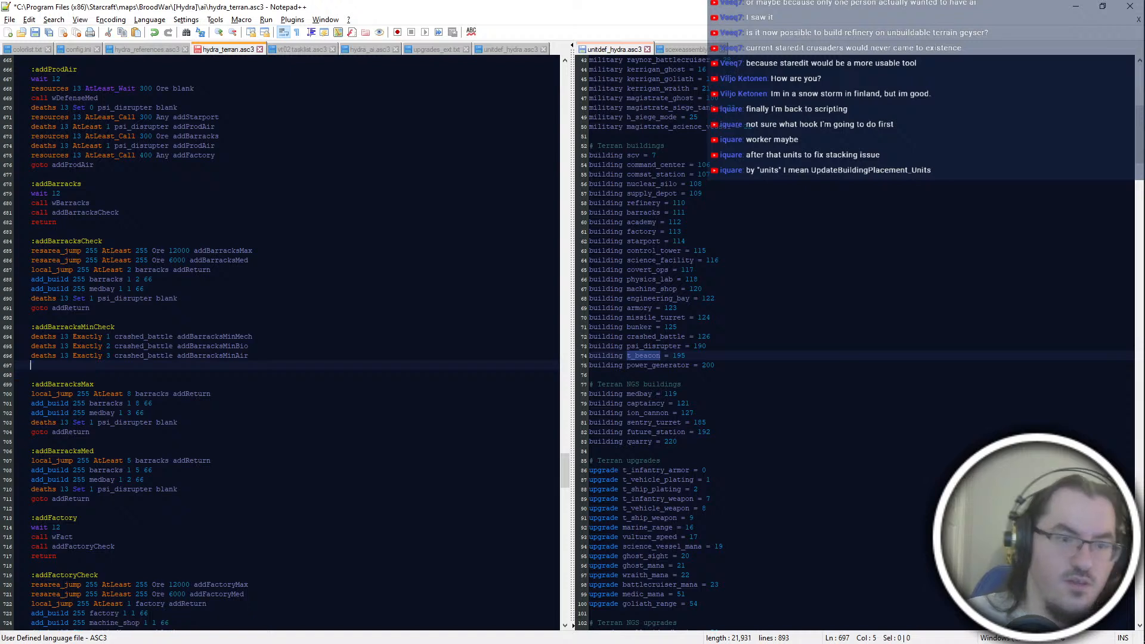
Step: Move the barracks and medbay add_build lines, the deaths line and goto addReturn from addBarracksCheck to the end of addBarracksMinCheck
{"action": "left_click", "coordinate": [185, 299]}
{"action": "left_click_drag", "start_coordinate": [179, 289], "coordinate": [216, 271]}
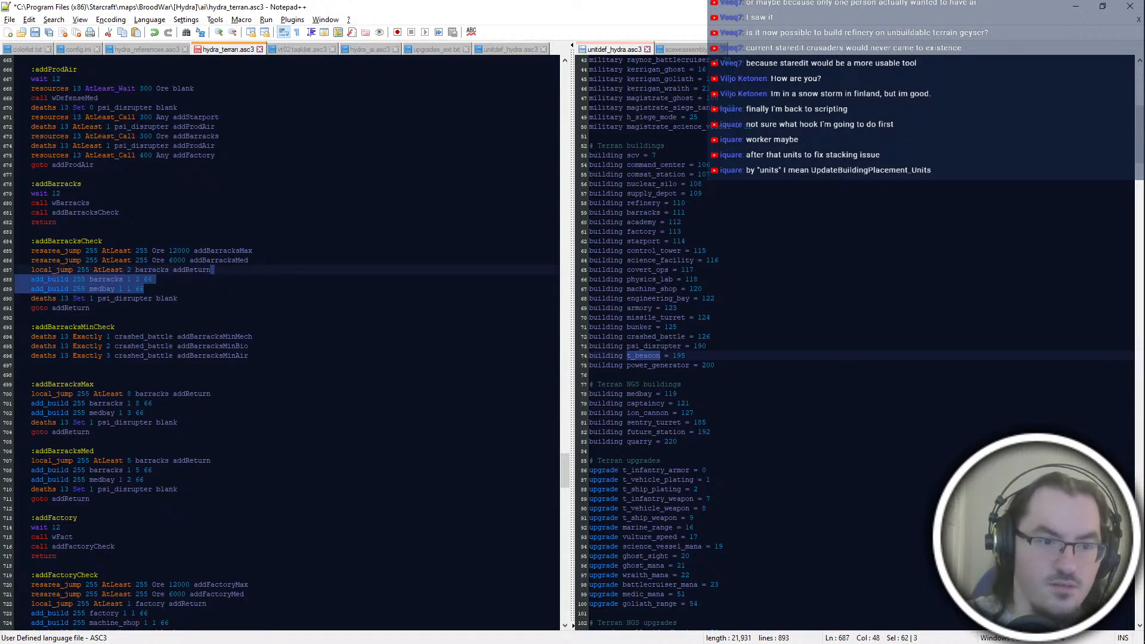
{"action": "left_click_drag", "start_coordinate": [182, 298], "coordinate": [222, 271]}
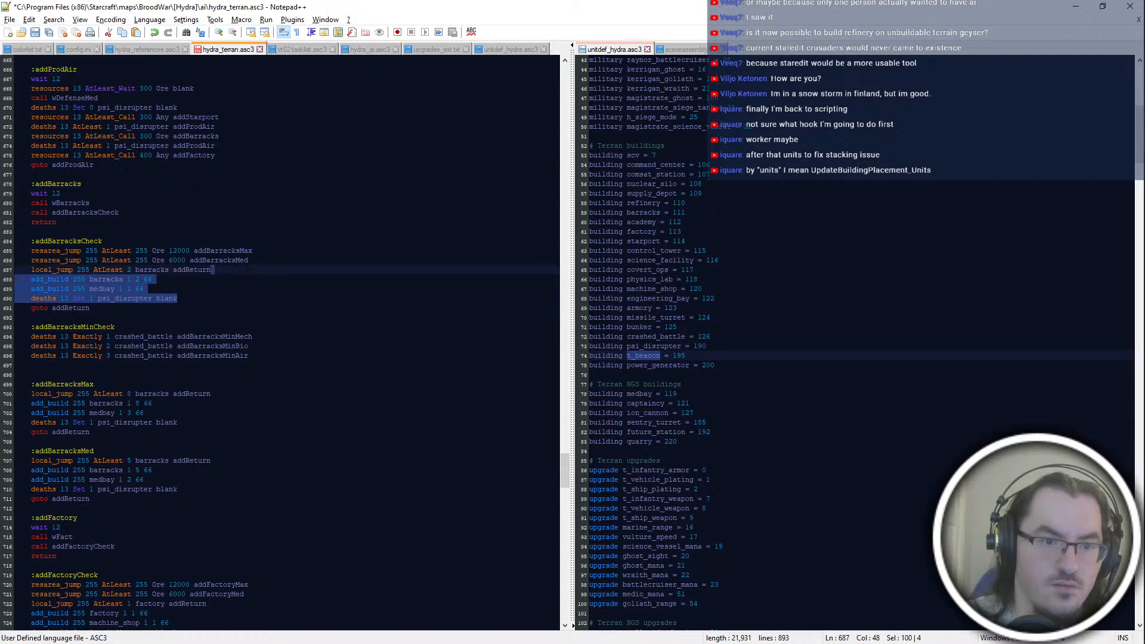
{"action": "left_click_drag", "start_coordinate": [90, 308], "coordinate": [249, 276]}
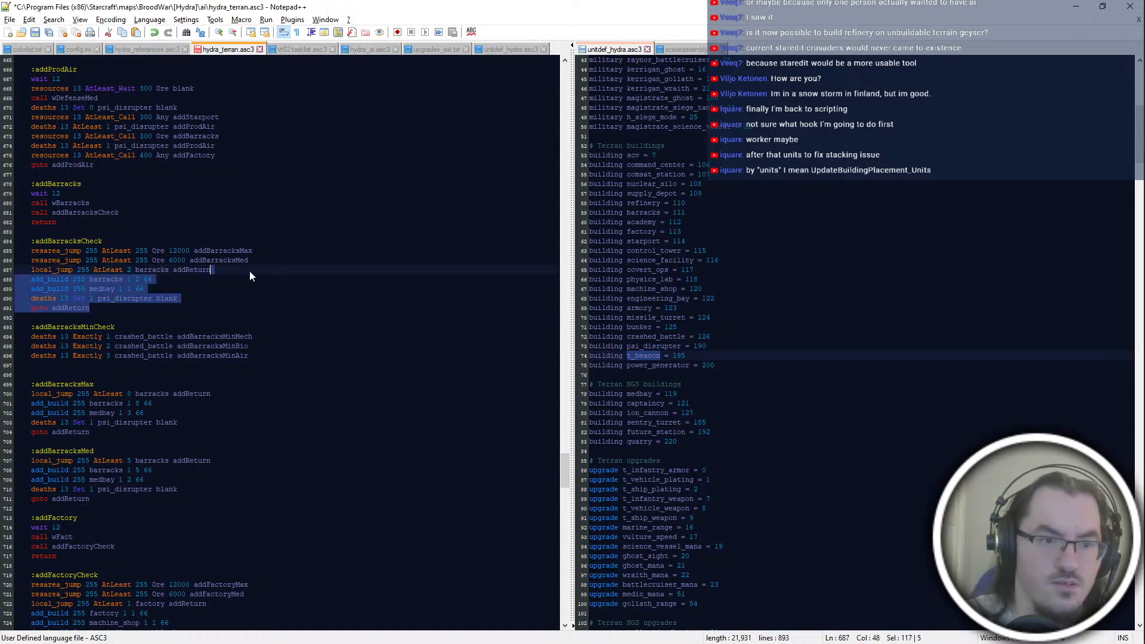
{"action": "key", "text": "Delete"}
{"action": "key", "text": "Down"}
{"action": "key", "text": "Down"}
{"action": "key", "text": "Down"}
{"action": "key", "text": "Down"}
{"action": "key", "text": "Down"}
{"action": "key", "text": "Down"}
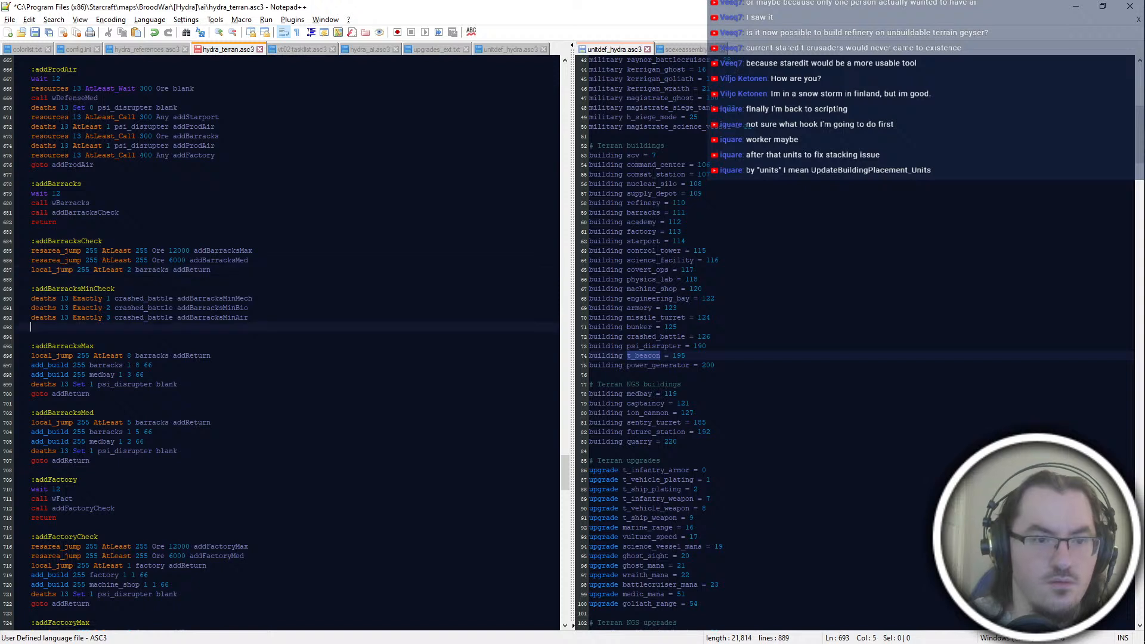
{"action": "type", "text": "add_build 255 barracks 1 2 66 \tadd_build 255 medbay 1 1 66 \tdeaths 13 Set 1 psi_disrupter blank \tgoto addReturn"}
{"action": "key", "text": "Up"}
{"action": "key", "text": "Up"}
{"action": "key", "text": "Up"}
{"action": "key", "text": "Up"}
{"action": "key", "text": "BackSpace"}
{"action": "key", "text": "BackSpace"}
{"action": "key", "text": "Down"}
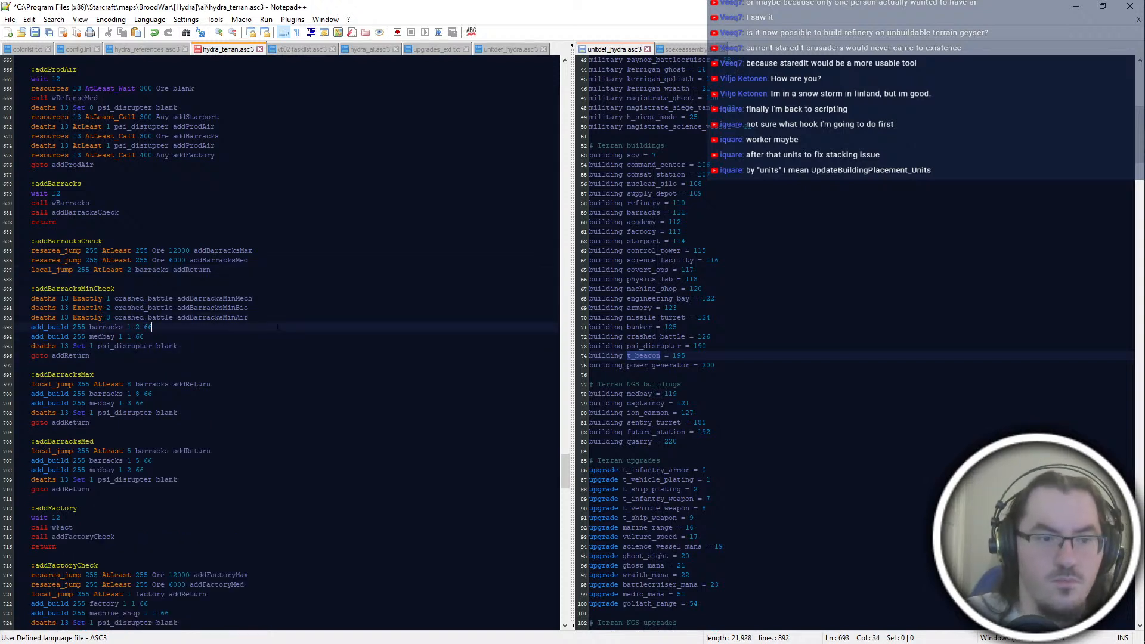
{"action": "key", "text": "Down"}
{"action": "key", "text": "Down"}
{"action": "key", "text": "Down"}
{"action": "key", "text": "Return"}
{"action": "key", "text": "Return"}
{"action": "type", "text": ":"}
{"action": "key", "text": "BackSpace"}
{"action": "key", "text": "BackSpace"}
{"action": "key", "text": "BackSpace"}
{"action": "key", "text": "BackSpace"}
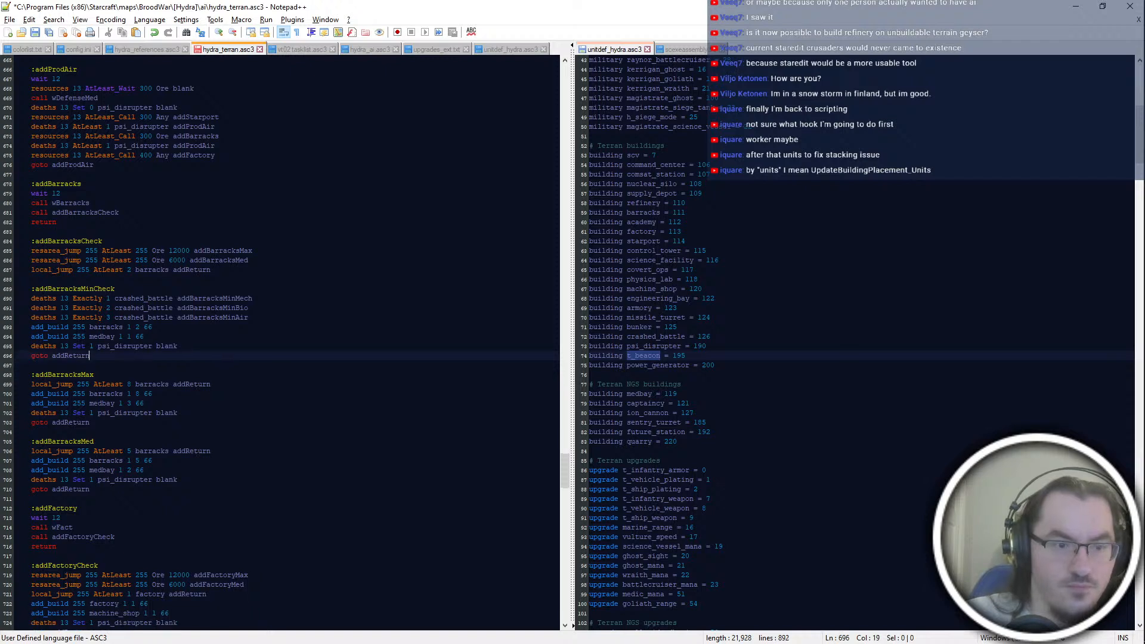
Step: Add a new label ":addBarracksMin" between the addBarracksMinCheck and addBarracksMax blocks
{"action": "left_click", "coordinate": [152, 394]}
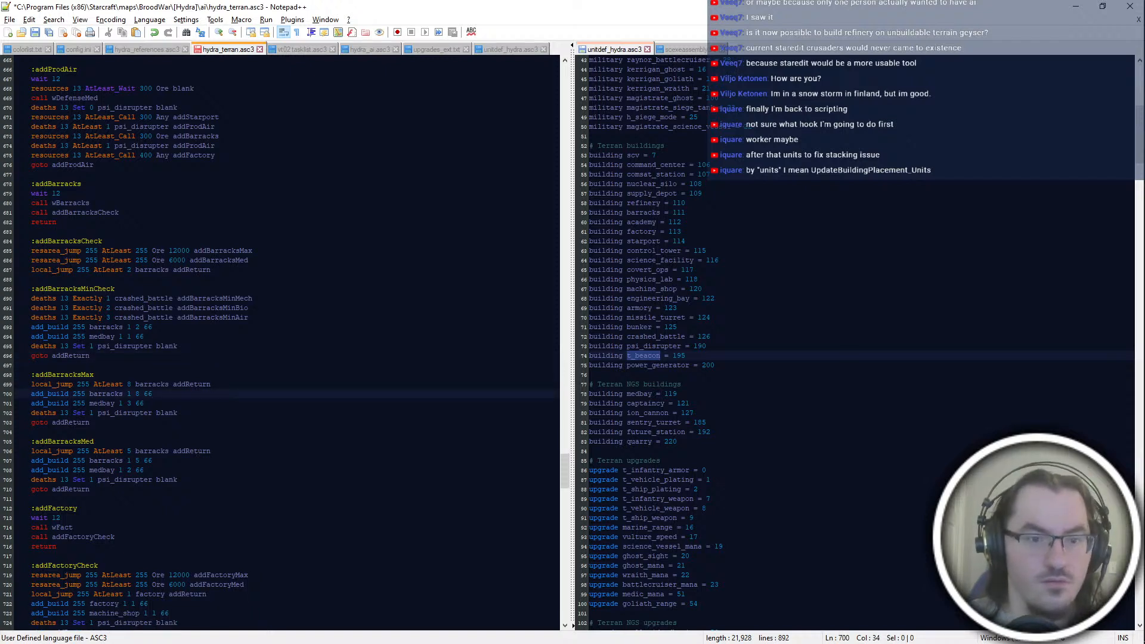
{"action": "key", "text": "Up"}
{"action": "key", "text": "Up"}
{"action": "key", "text": "Up"}
{"action": "key", "text": "Up"}
{"action": "key", "text": "Return"}
{"action": "key", "text": "Return"}
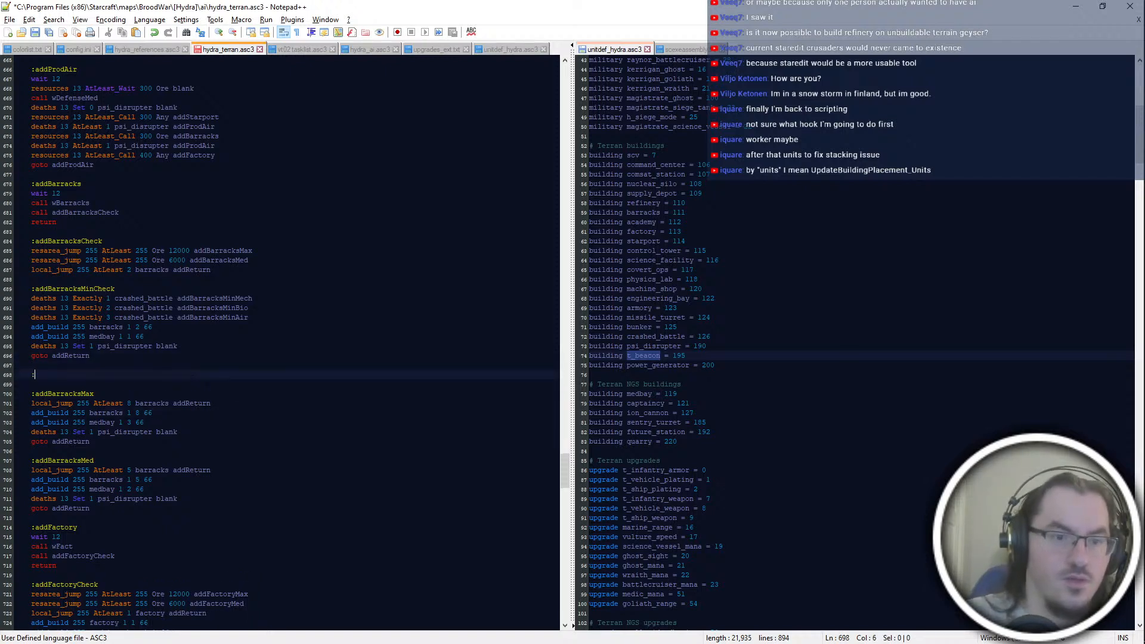
{"action": "type", "text": ":addBarracksMin"}
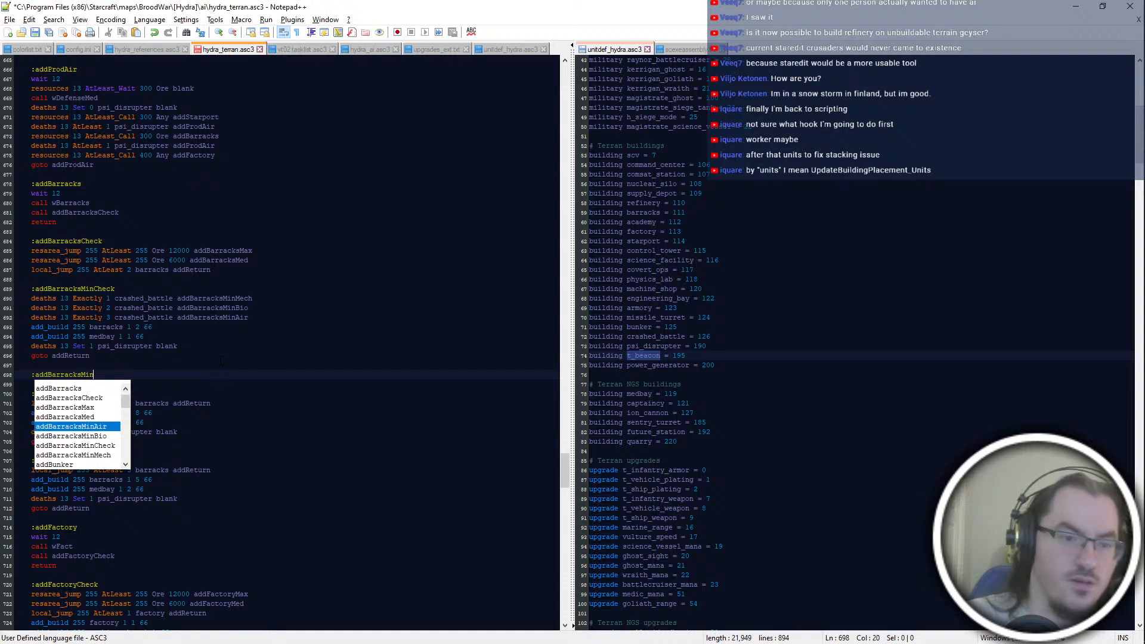
Step: Replace the psi_disrupter deaths line and goto addReturn at the end of addBarracksMinCheck with "goto addProdSuccess"
{"action": "left_click_drag", "start_coordinate": [286, 356], "coordinate": [286, 335]}
{"action": "key", "text": "Return"}
{"action": "type", "text": "goto"}
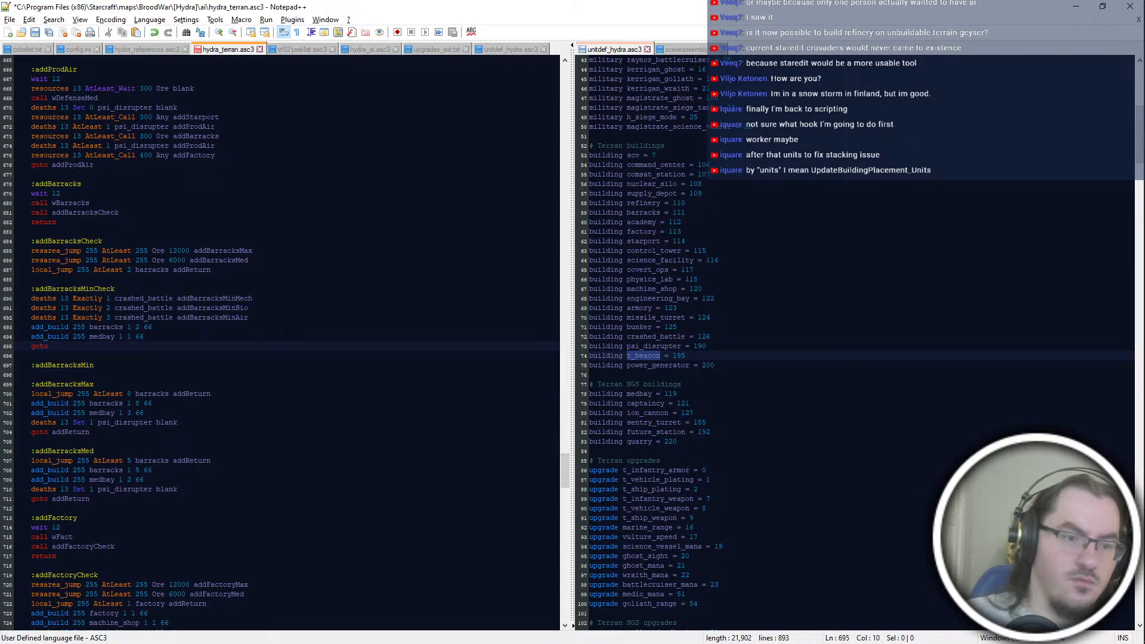
{"action": "type", "text": " addReturn"}
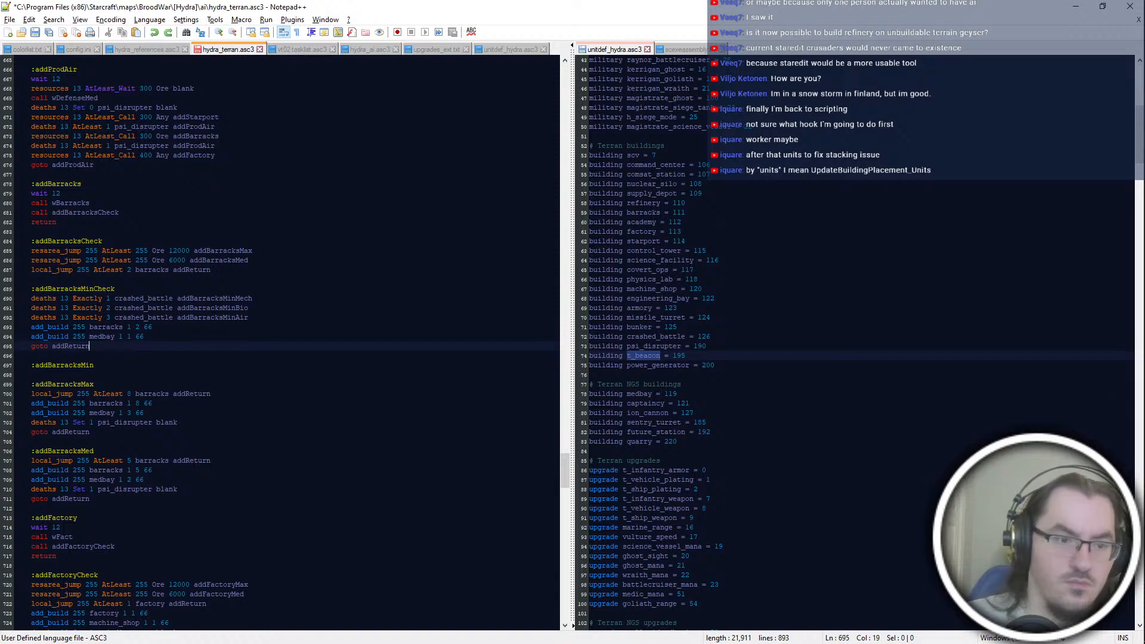
{"action": "key", "text": "shift+Up"}
{"action": "key", "text": "shift+End"}
{"action": "key", "text": "ctrl+x"}
{"action": "key", "text": "Return"}
{"action": "type", "text": "goto addProd"}
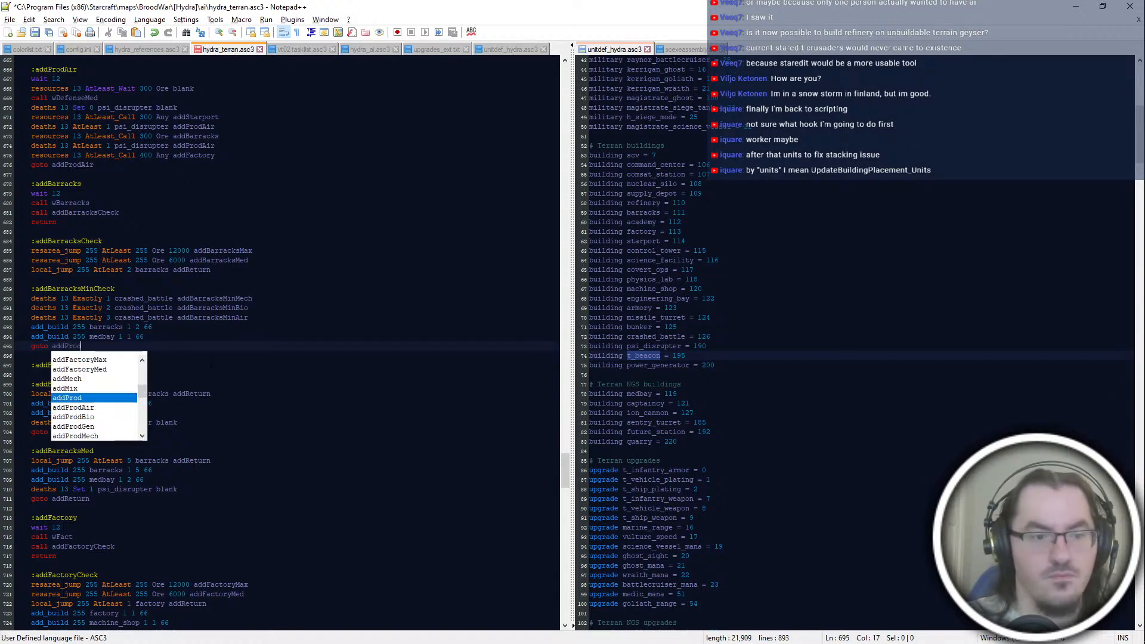
{"action": "type", "text": "Supcess"}
Step: Add a new label ":addProdSuccess" directly above the addReturn block
{"action": "left_click", "coordinate": [212, 365]}
{"action": "left_click", "coordinate": [239, 432]}
{"action": "left_click", "coordinate": [197, 203]}
{"action": "left_click", "coordinate": [203, 241]}
{"action": "scroll", "coordinate": [203, 241], "scroll_direction": "down", "scroll_amount": 8}
{"action": "left_click", "coordinate": [208, 336]}
{"action": "scroll", "coordinate": [208, 336], "scroll_direction": "down", "scroll_amount": 4}
{"action": "left_click", "coordinate": [148, 528]}
{"action": "scroll", "coordinate": [149, 528], "scroll_direction": "down", "scroll_amount": 8}
{"action": "left_click", "coordinate": [150, 498]}
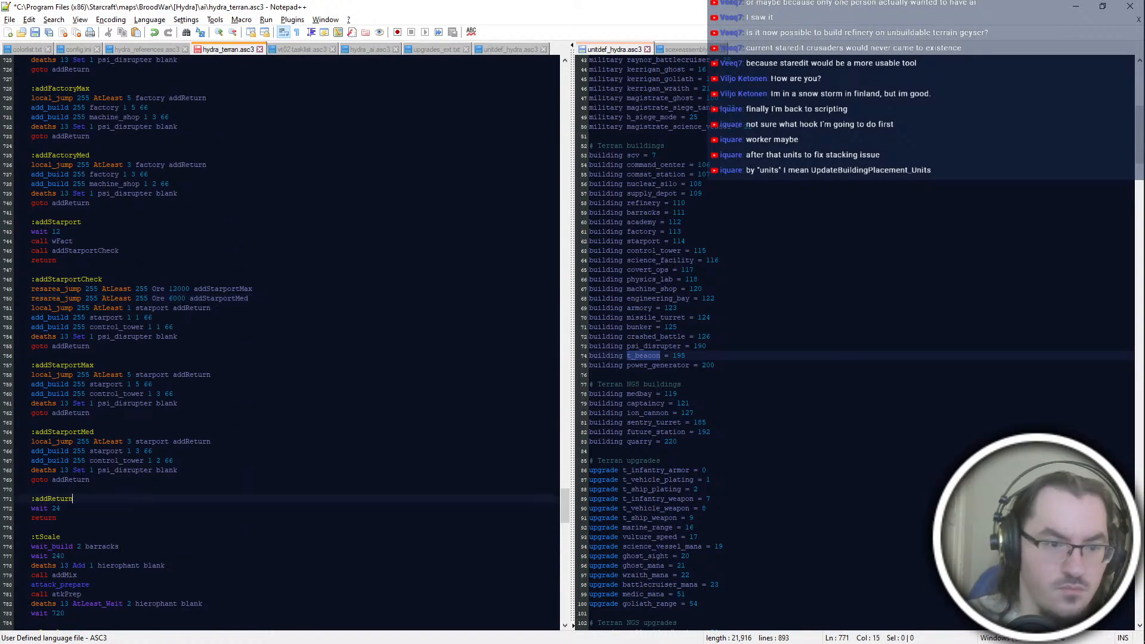
{"action": "left_click", "coordinate": [170, 490]}
{"action": "left_click", "coordinate": [181, 482]}
{"action": "key", "text": "Return"}
{"action": "key", "text": "Return"}
{"action": "type", "text": ":a"}
{"action": "type", "text": "ddProdSucces"}
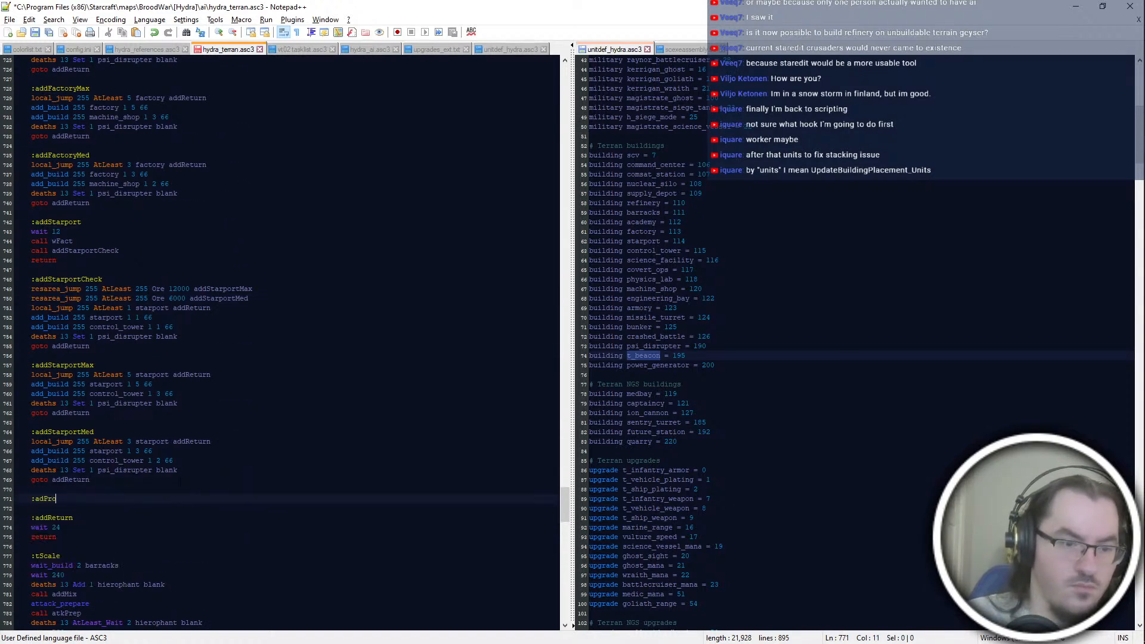
Step: Add the line "deaths 13 Set 1 psi_disrupter blank" under the addProdSuccess label
{"action": "key", "text": "Return"}
{"action": "key", "text": "Return"}
{"action": "type", "text": "deaths 13 Set 1 psi"}
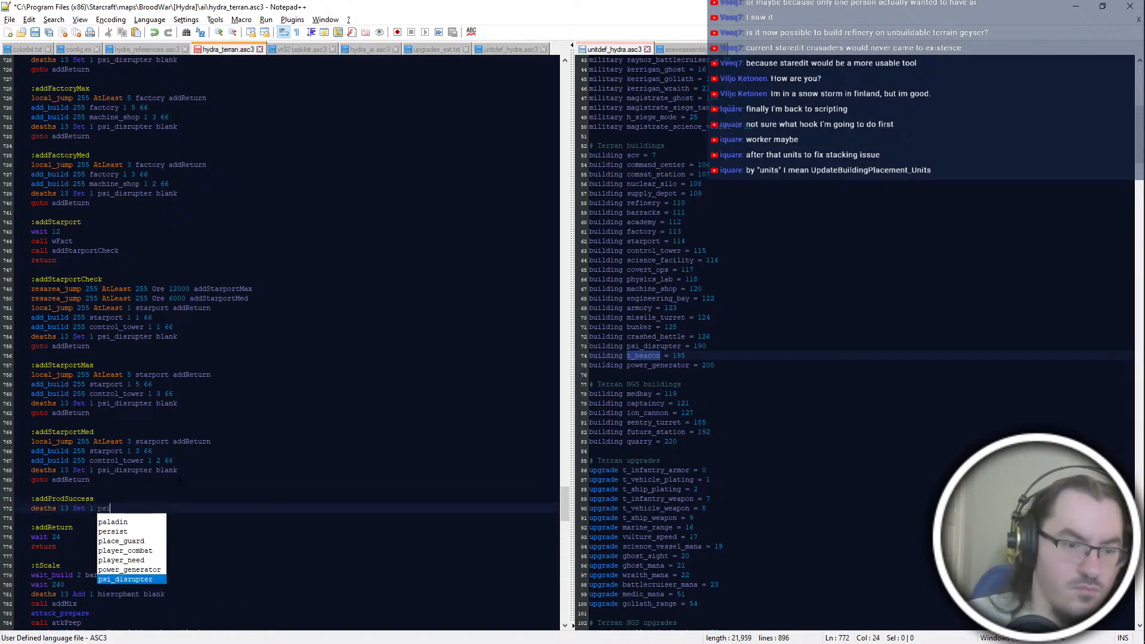
{"action": "key", "text": "Return"}
{"action": "type", "text": "blank"}
{"action": "key", "text": "Return"}
Step: Extend the addBarracksMin label to ":addBarracksMinMech"
{"action": "left_click", "coordinate": [219, 470]}
{"action": "key", "text": "shift+Up"}
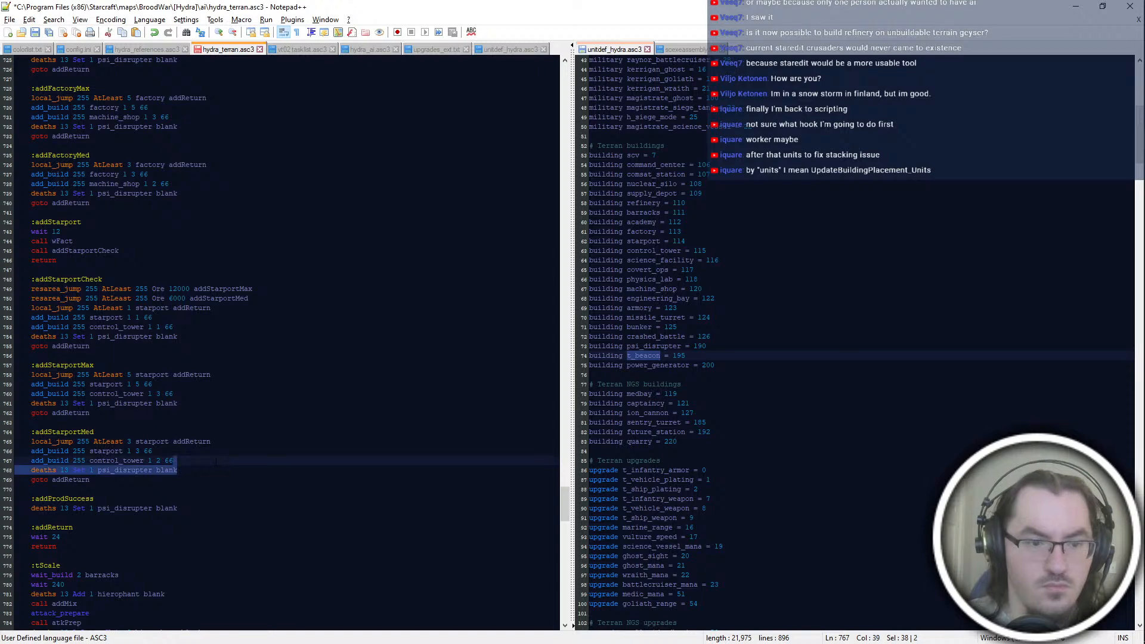
{"action": "left_click", "coordinate": [218, 413]}
{"action": "scroll", "coordinate": [218, 413], "scroll_direction": "up", "scroll_amount": 12}
{"action": "left_click", "coordinate": [203, 290]}
{"action": "scroll", "coordinate": [202, 290], "scroll_direction": "up", "scroll_amount": 6}
{"action": "left_click", "coordinate": [167, 356]}
{"action": "left_click", "coordinate": [166, 300]}
{"action": "left_click", "coordinate": [165, 310]}
{"action": "left_click_drag", "start_coordinate": [166, 309], "coordinate": [186, 293]}
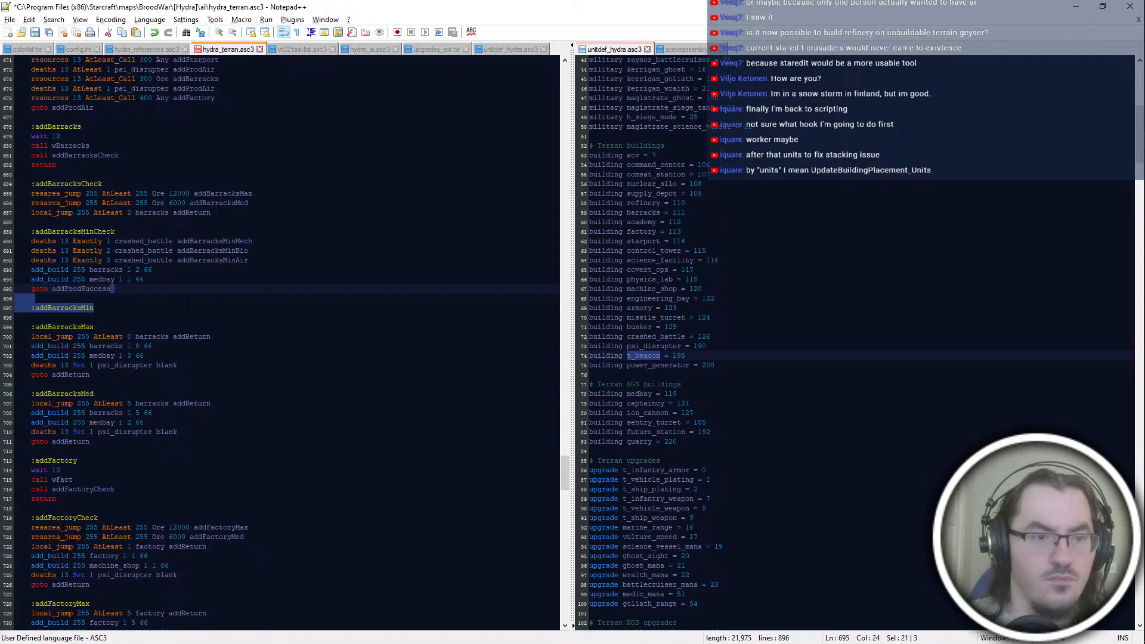
{"action": "key", "text": "Right"}
{"action": "type", "text": "Mech"}
{"action": "key", "text": "Escape"}
Step: Fill addBarracksMinMech with "add_build 255 barracks 1 1 66" and "goto addProdSuccess", based on the lines from addBarracksMinCheck
{"action": "key", "text": "Up"}
{"action": "key", "text": "Up"}
{"action": "left_click_drag", "start_coordinate": [111, 289], "coordinate": [250, 260]}
{"action": "key", "text": "ctrl+c"}
{"action": "left_click", "coordinate": [149, 308]}
{"action": "key", "text": "ctrl+v"}
{"action": "key", "text": "BackSpace"}
{"action": "mouse_move", "coordinate": [149, 326]}
{"action": "left_mouse_down"}
{"action": "mouse_move", "coordinate": [156, 317]}
{"action": "mouse_move", "coordinate": [136, 317]}
{"action": "left_mouse_up"}
{"action": "type", "text": "1"}
{"action": "left_click", "coordinate": [149, 328]}
{"action": "key", "text": "Up"}
{"action": "key", "text": "Up"}
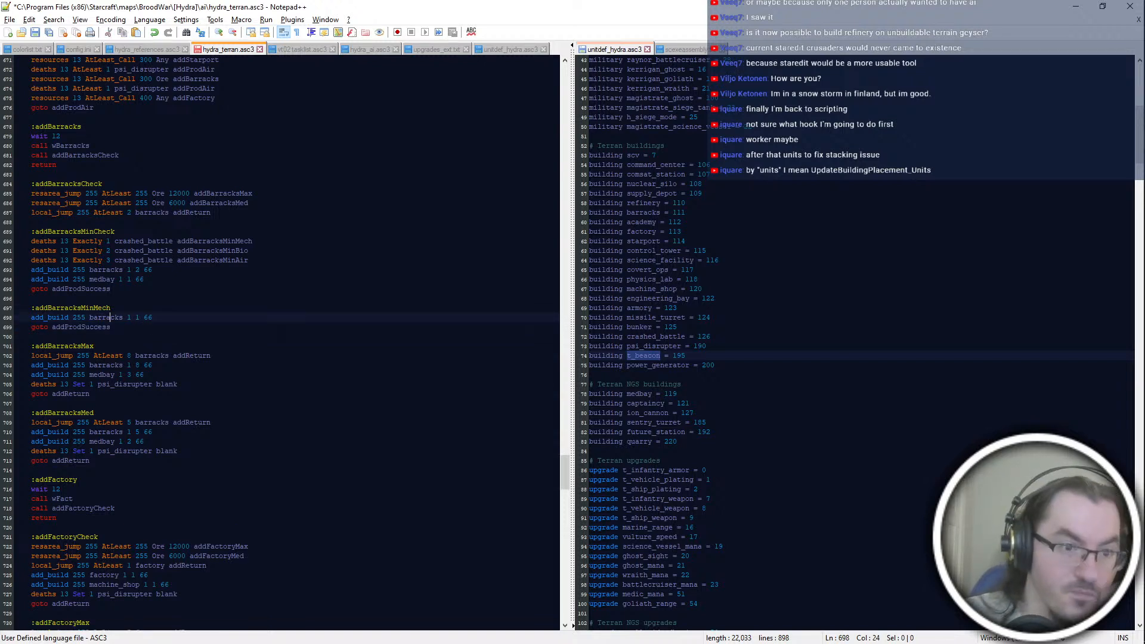
Step: Move "local_jump 255 AtLeast 2 barracks addReturn" from addBarracksCheck to below the deaths checks in addBarracksMinCheck
{"action": "key", "text": "Return"}
{"action": "type", "text": "local_jump"}
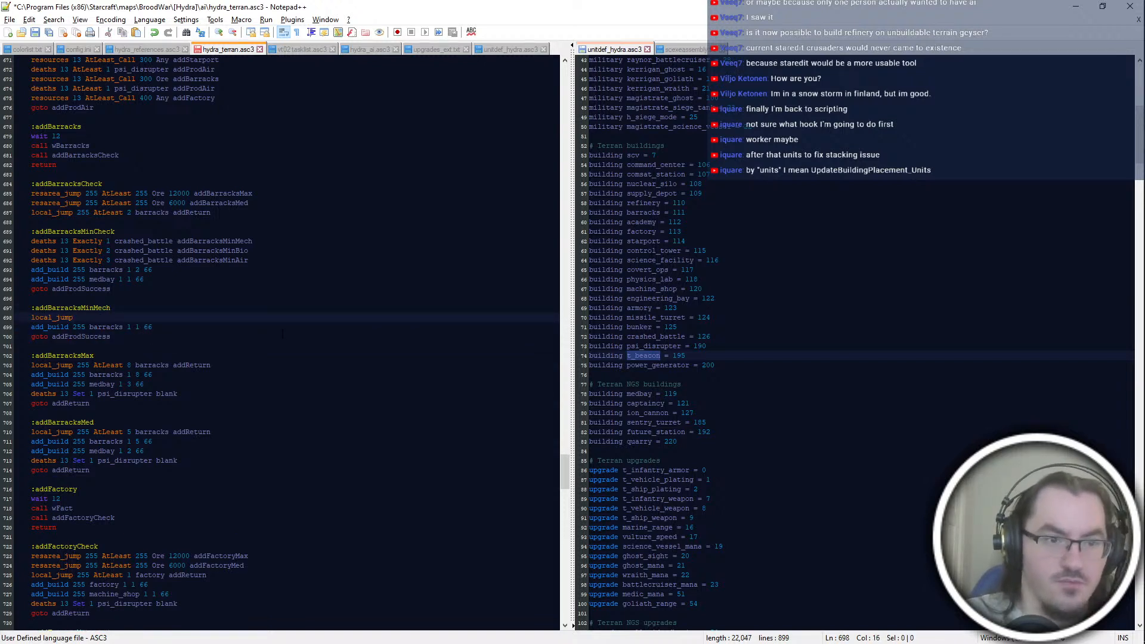
{"action": "left_click_drag", "start_coordinate": [221, 213], "coordinate": [250, 203]}
{"action": "key", "text": "ctrl+x"}
{"action": "left_click", "coordinate": [262, 251]}
{"action": "key", "text": "ctrl+v"}
Step: Insert "local_jump 255 AtLeast 1 barracks addReturn" as the first line of addBarracksMinMech
{"action": "left_click", "coordinate": [263, 329]}
{"action": "left_click_drag", "start_coordinate": [77, 317], "coordinate": [111, 308]}
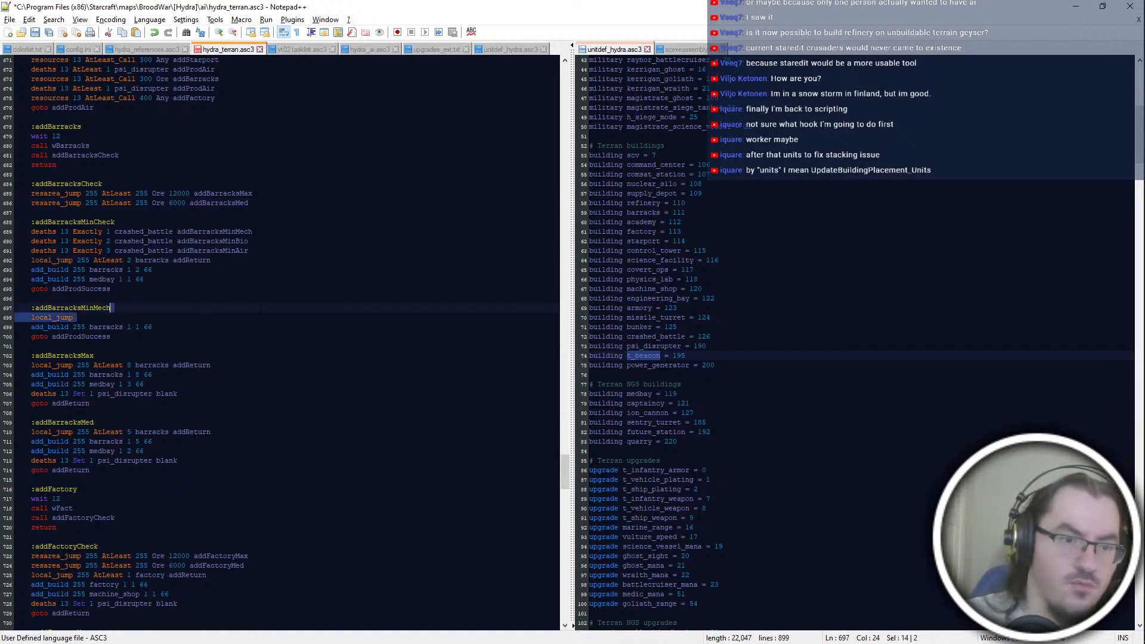
{"action": "key", "text": "ctrl+v"}
{"action": "double_click", "coordinate": [131, 317]}
{"action": "type", "text": "1"}
{"action": "key", "text": "Down"}
{"action": "key", "text": "Down"}
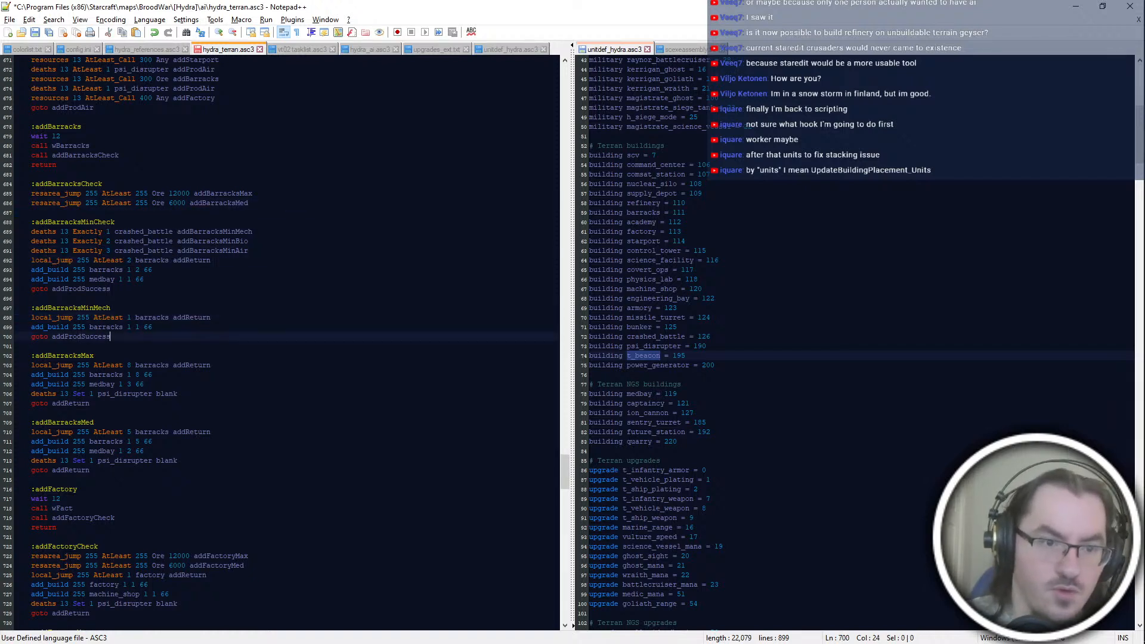
Step: Duplicate the whole addBarracksMinMech block below itself and rename the copy's label to ":addBarracksMinBio"
{"action": "key", "text": "shift+Up"}
{"action": "key", "text": "shift+Up"}
{"action": "key", "text": "shift+Up"}
{"action": "key", "text": "shift+Up"}
{"action": "key", "text": "shift+Up"}
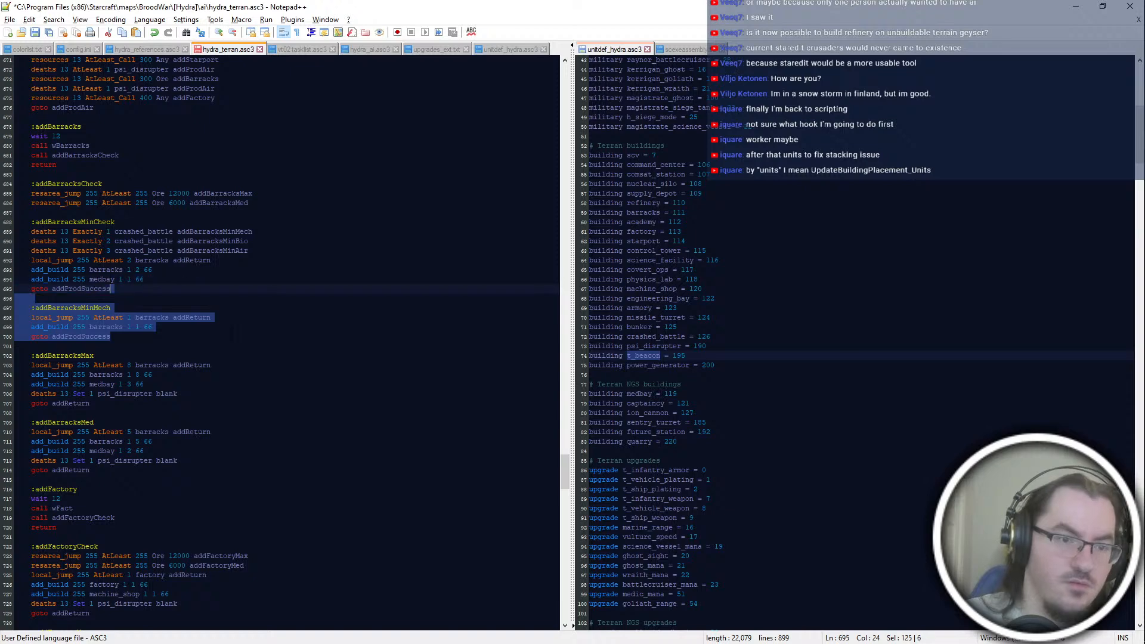
{"action": "key", "text": "ctrl+d"}
{"action": "left_click_drag", "start_coordinate": [94, 356], "coordinate": [31, 356]}
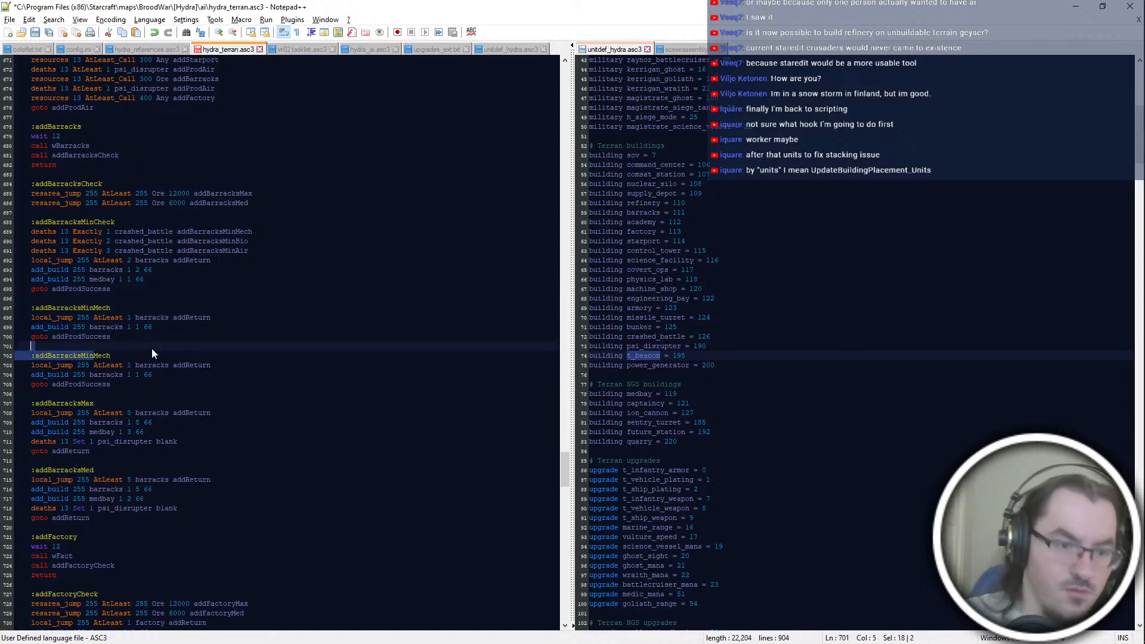
{"action": "key", "text": "shift+End"}
{"action": "key", "text": "shift+Page_Down"}
{"action": "key", "text": "shift+Page_Up"}
{"action": "type", "text": "Bio"}
{"action": "key", "text": "Return"}
Step: Duplicate the barracks add_build line in addBarracksMinBio and change the first one to "add_build 255 barracks 1 2 66"
{"action": "key", "text": "Down"}
{"action": "key", "text": "Down"}
{"action": "key", "text": "ctrl+d"}
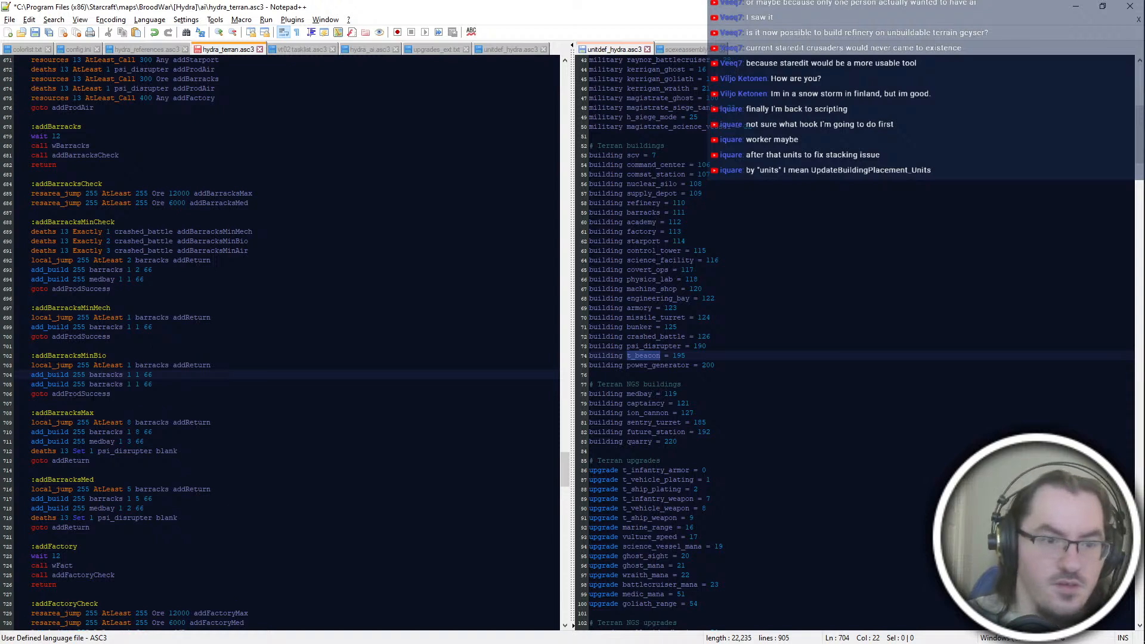
{"action": "double_click", "coordinate": [137, 374]}
{"action": "type", "text": "2"}
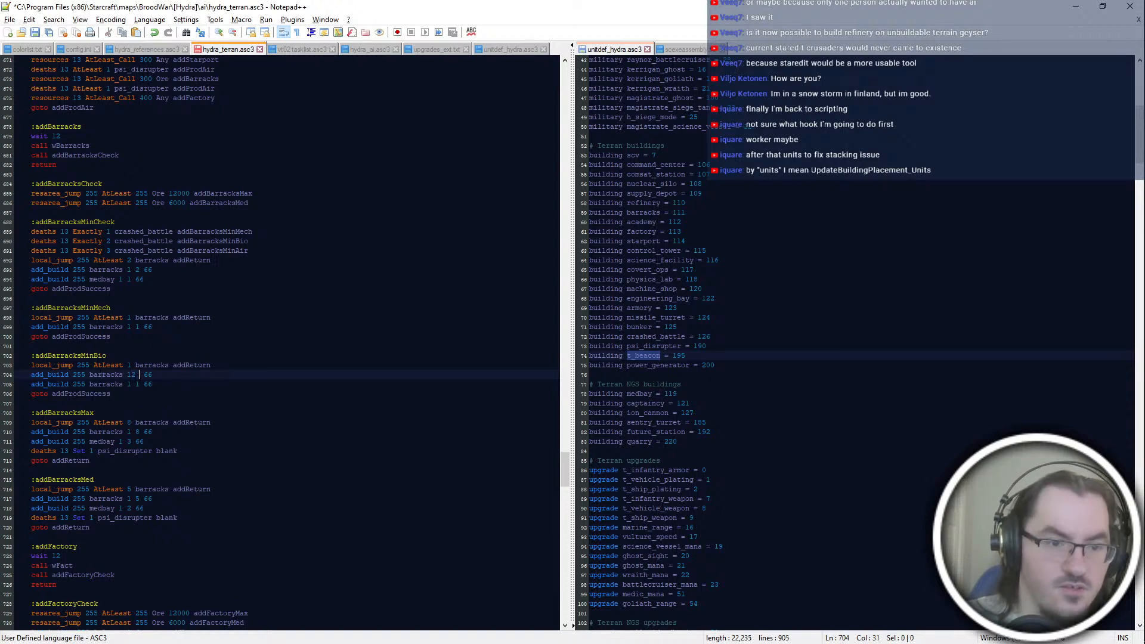
{"action": "key", "text": "Down"}
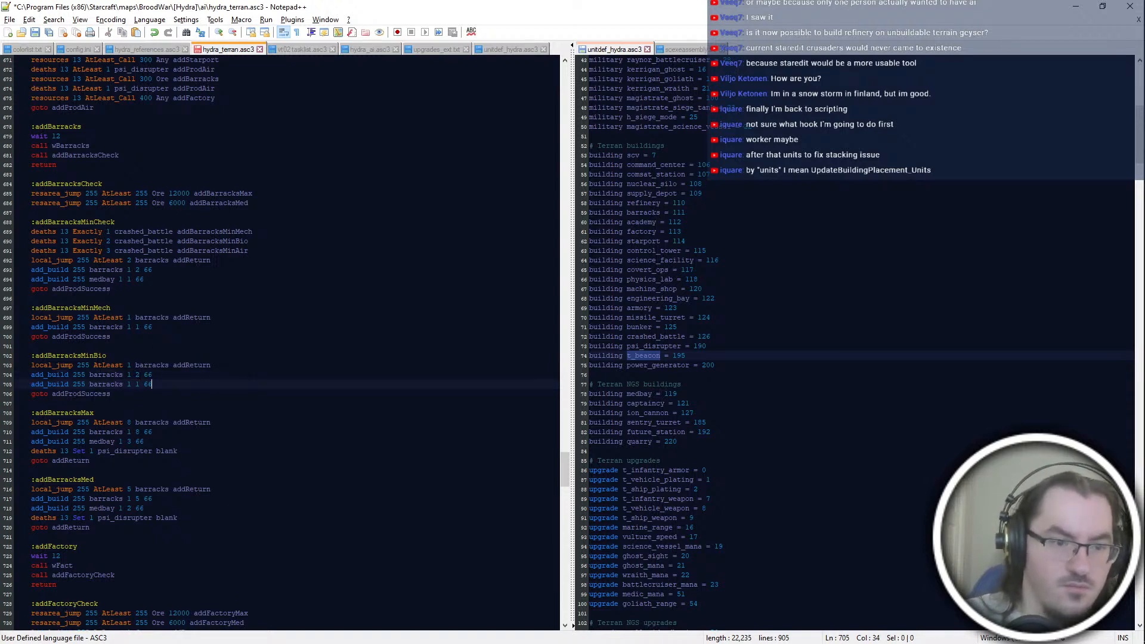
Step: Insert "local_jump 255 AtLeast 1 medbay addBarracksMinBio2" between addBarracksMinBio's add_build lines and change the second one's building to medbay
{"action": "key", "text": "Home"}
{"action": "key", "text": "Return"}
{"action": "key", "text": "Up"}
{"action": "type", "text": "l"}
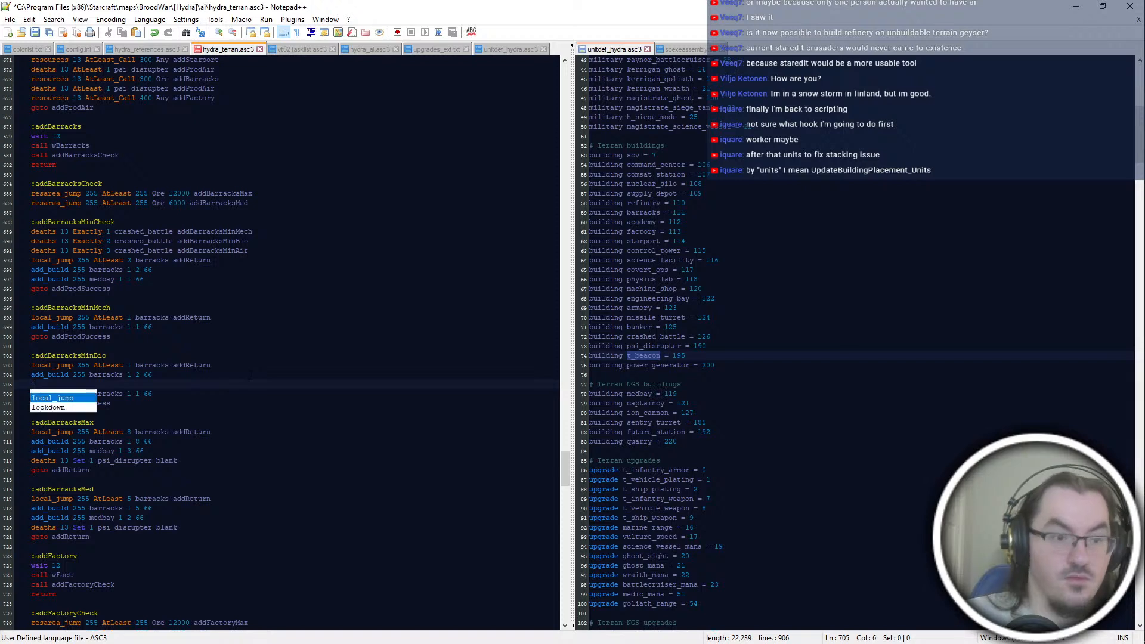
{"action": "type", "text": "ocal_jump 255 AtLeast 1 medbay addBarracksMinBio2"}
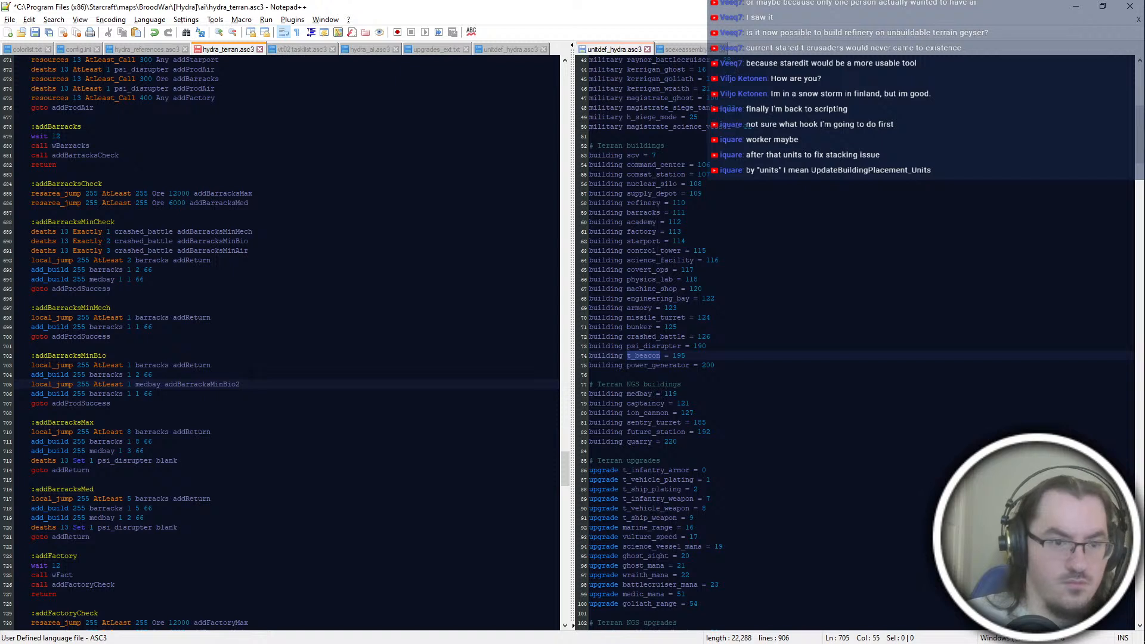
{"action": "double_click", "coordinate": [110, 393]}
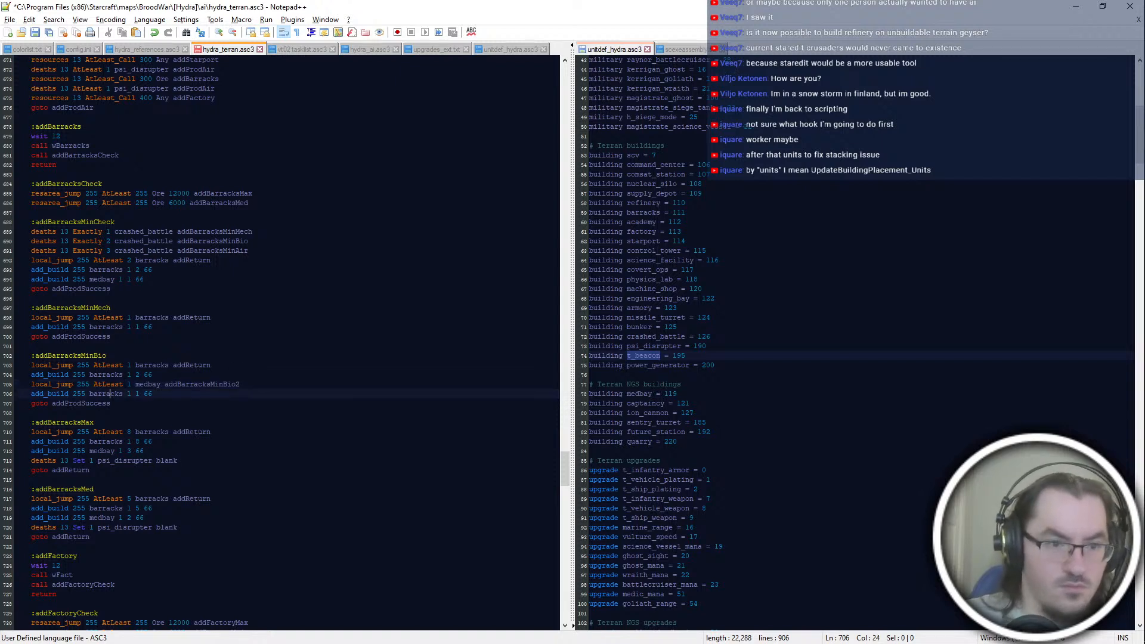
{"action": "type", "text": "medbay"}
Step: Add a new label ":addBarracksMinBio2" below the addBarracksMinBio block
{"action": "left_click", "coordinate": [180, 403]}
{"action": "key", "text": "Return"}
{"action": "type", "text": "add"}
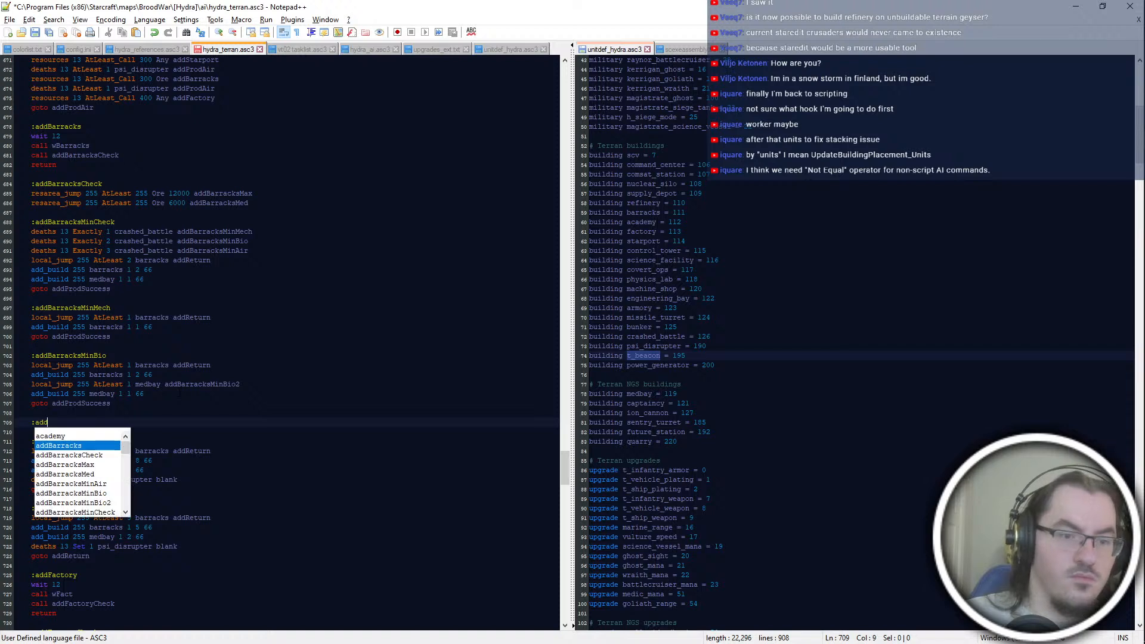
{"action": "type", "text": "BarracksMinBio2"}
{"action": "key", "text": "Return"}
Step: Enter "add_build 255 covert_ops" under the addBarracksMinBio2 label
{"action": "type", "text": "add_build 255"}
{"action": "key", "text": "Home"}
{"action": "key", "text": "Return"}
{"action": "key", "text": "Up"}
{"action": "type", "text": "local_jump"}
{"action": "key", "text": "shift+Up"}
{"action": "key", "text": "shift+End"}
{"action": "key", "text": "BackSpace"}
{"action": "key", "text": "Down"}
{"action": "type", "text": "cover"}
{"action": "key", "text": "Return"}
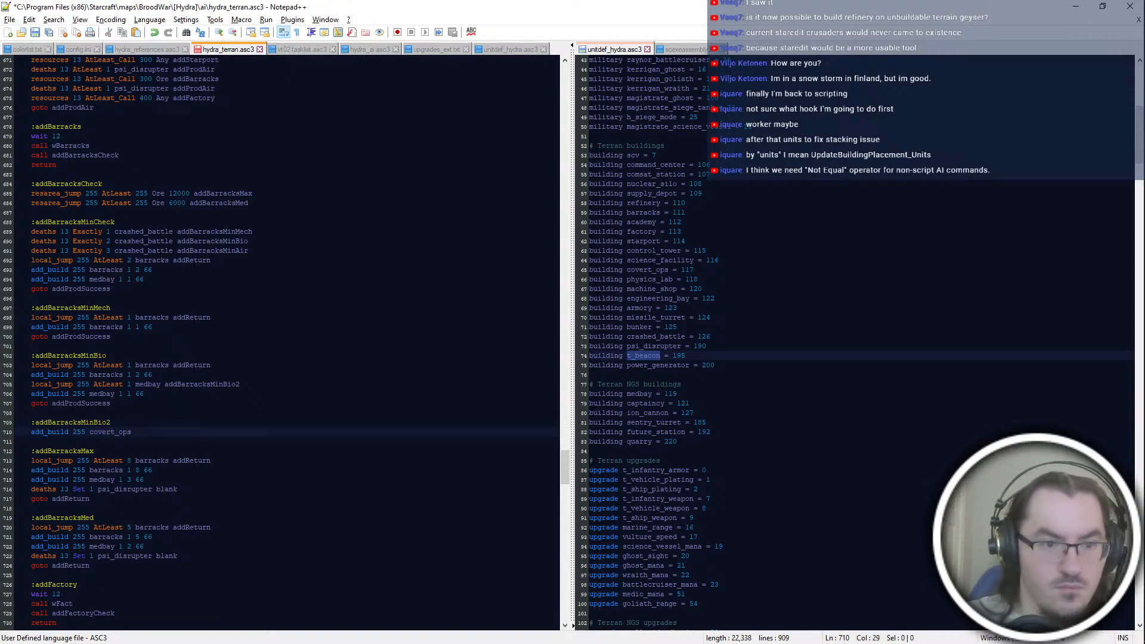
Step: Set the AtLeast count of addBarracksMinBio's barracks jump to 2 and complete the covert_ops line with "1 1 66"
{"action": "double_click", "coordinate": [129, 365]}
{"action": "type", "text": "2"}
{"action": "left_click", "coordinate": [132, 441]}
{"action": "left_click", "coordinate": [132, 432]}
{"action": "type", "text": "bl"}
{"action": "key", "text": "BackSpace"}
{"action": "key", "text": "BackSpace"}
{"action": "type", "text": "66"}
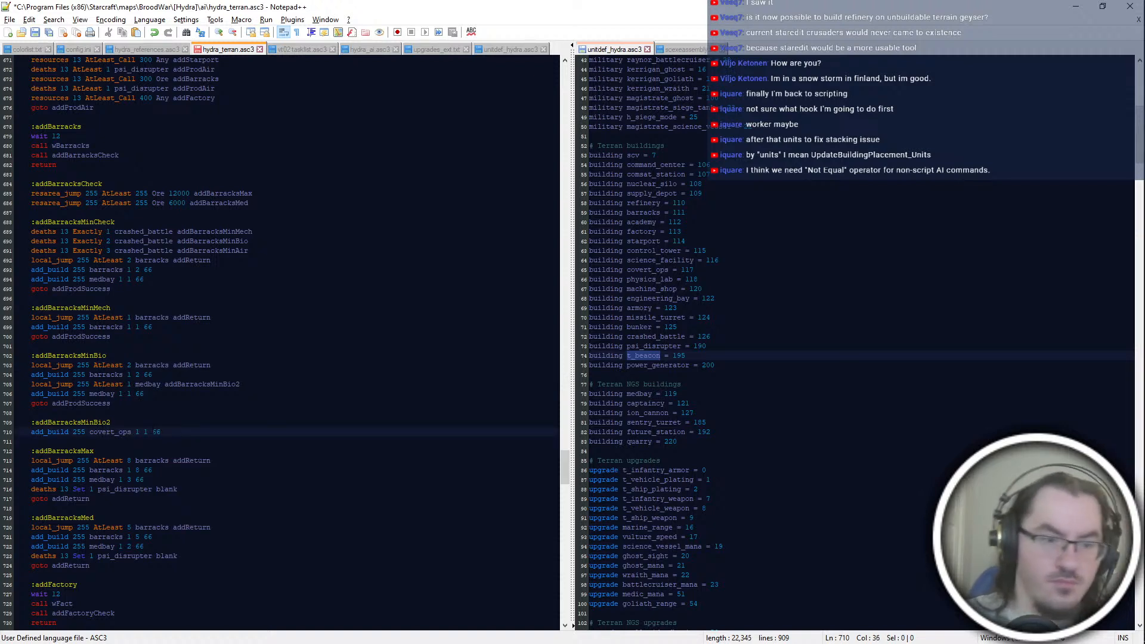
Step: Finish the addBarracksMinBio2 block with a "goto addProdSuccess" line
{"action": "key", "text": "Return"}
{"action": "type", "text": "goto addProdSucc"}
{"action": "key", "text": "Return"}
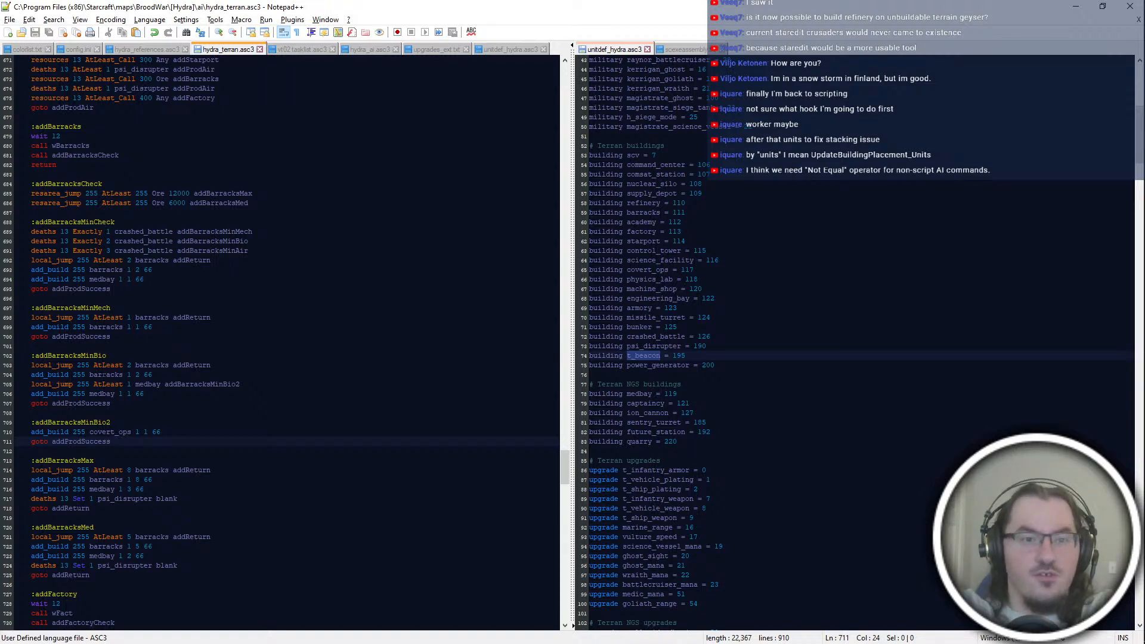
Step: Add a new label ":addBarracksMinAir" between the addBarracksMinBio2 and addBarracksMax blocks
{"action": "key", "text": "Down"}
{"action": "key", "text": "Down"}
{"action": "key", "text": "Down"}
{"action": "key", "text": "End"}
{"action": "key", "text": "Return"}
{"action": "key", "text": "BackSpace"}
{"action": "key", "text": "BackSpace"}
{"action": "key", "text": "Up"}
{"action": "key", "text": "Up"}
{"action": "key", "text": "Up"}
{"action": "key", "text": "Return"}
{"action": "key", "text": "Return"}
{"action": "type", "text": ":addB"}
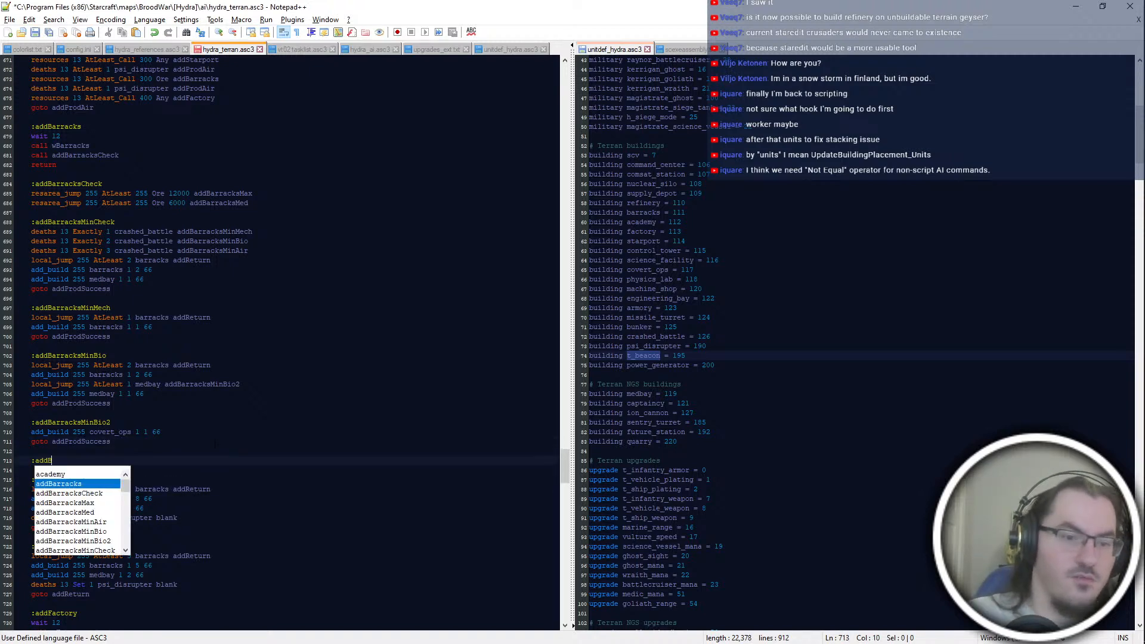
{"action": "type", "text": "arracksMinAir"}
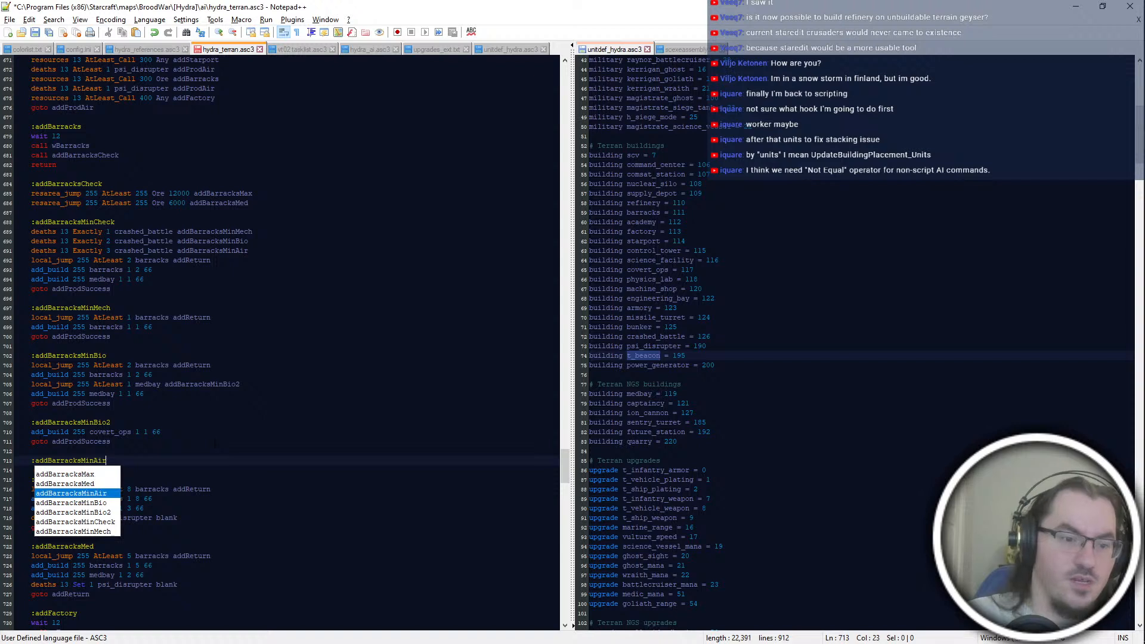
Step: Under addBarracksMinAir, enter "local_jump 255 AtLeast 1 barracks addReturn" followed by "add_build 255 barracks 1 1 66"
{"action": "key", "text": "Return"}
{"action": "type", "text": "local_jump 255 AtLeast"}
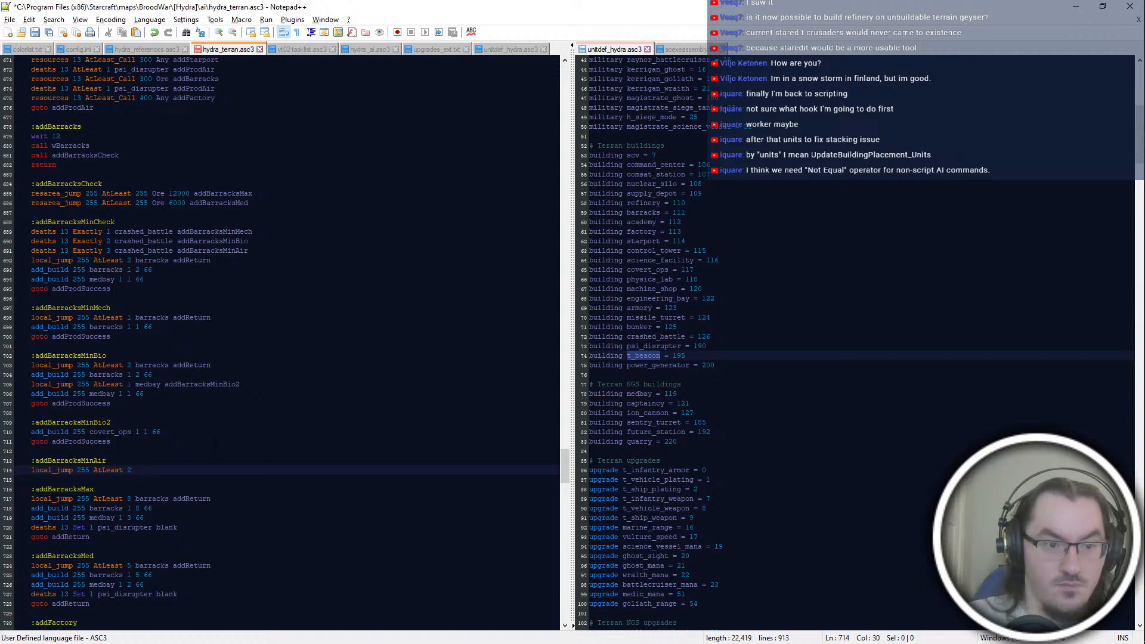
{"action": "type", "text": " 1 barracks addReturn"}
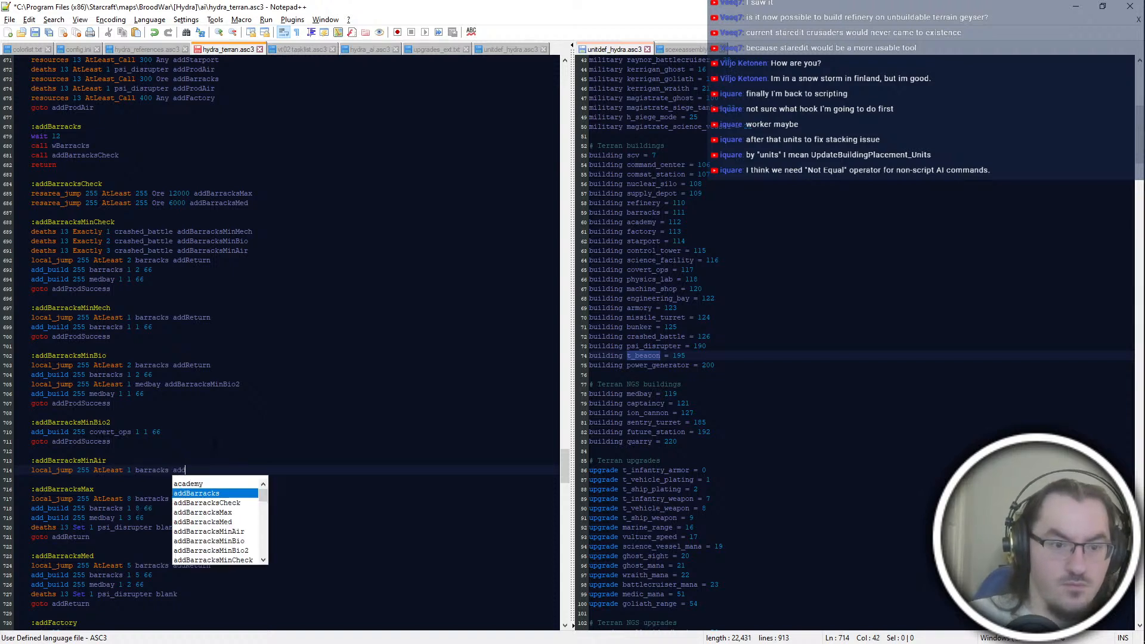
{"action": "key", "text": "Return"}
{"action": "type", "text": "add_build 255"}
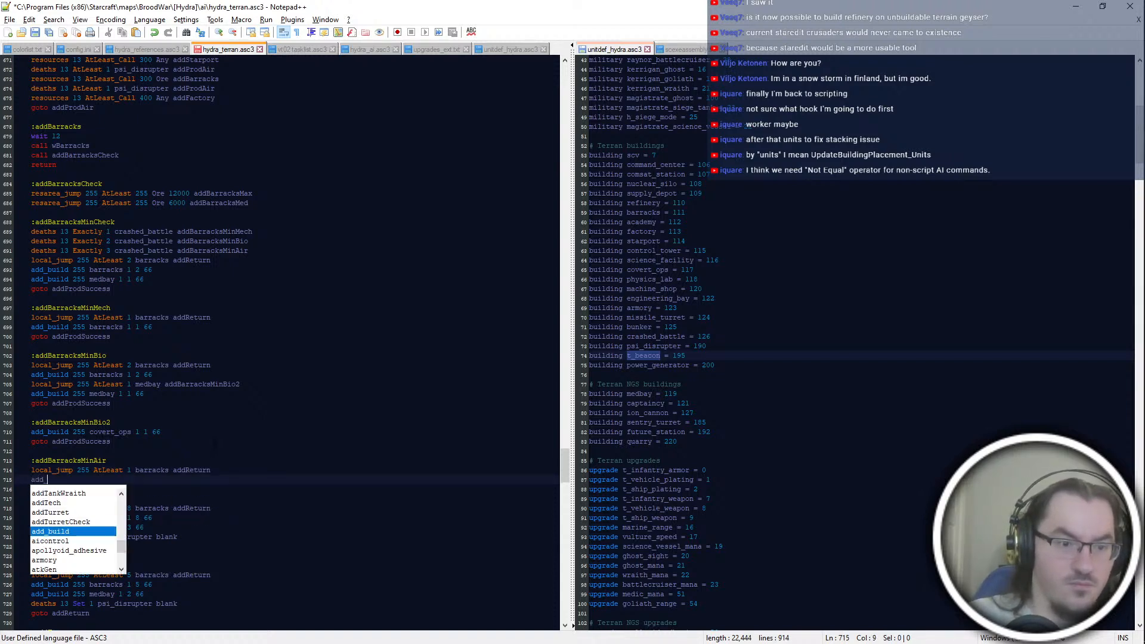
{"action": "type", "text": " barracks 1 1 66"}
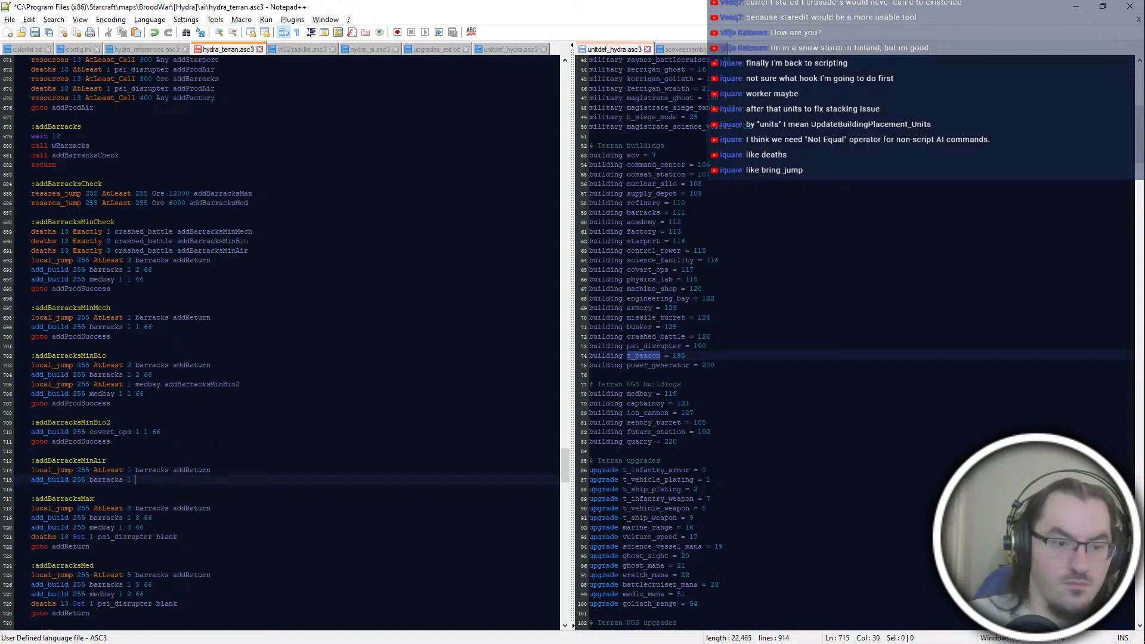
Step: Enter "add_build 255 medbay 1 1 66" below addBarracksMinAir's barracks build line
{"action": "key", "text": "Return"}
{"action": "type", "text": "add_build 255 medbay a"}
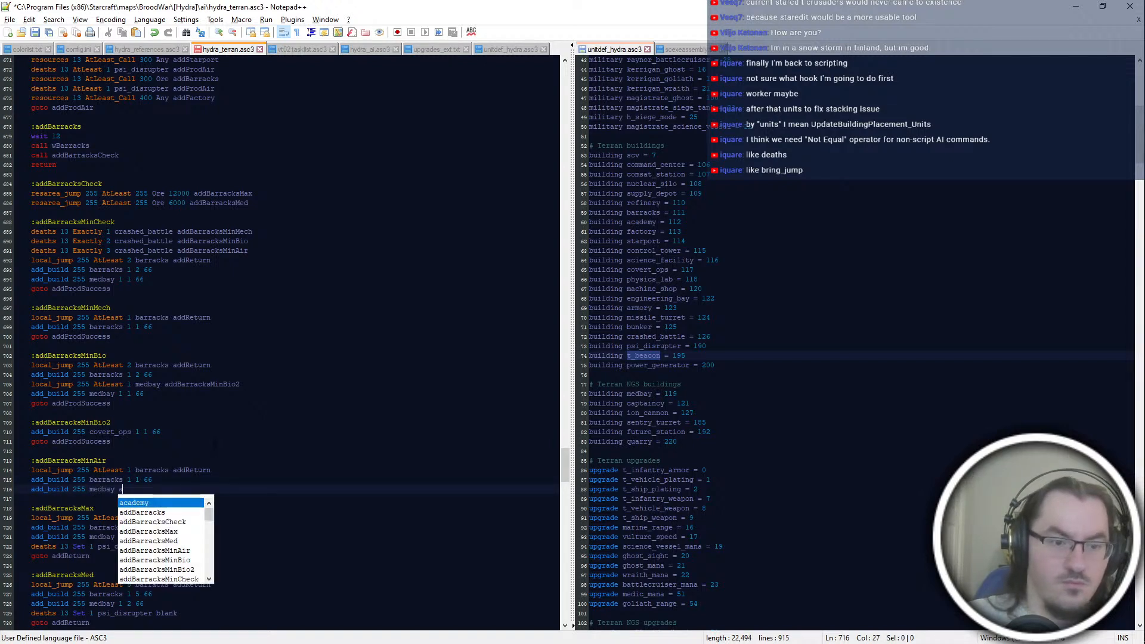
{"action": "key", "text": "BackSpace"}
{"action": "type", "text": "1 1 66"}
{"action": "key", "text": "Return"}
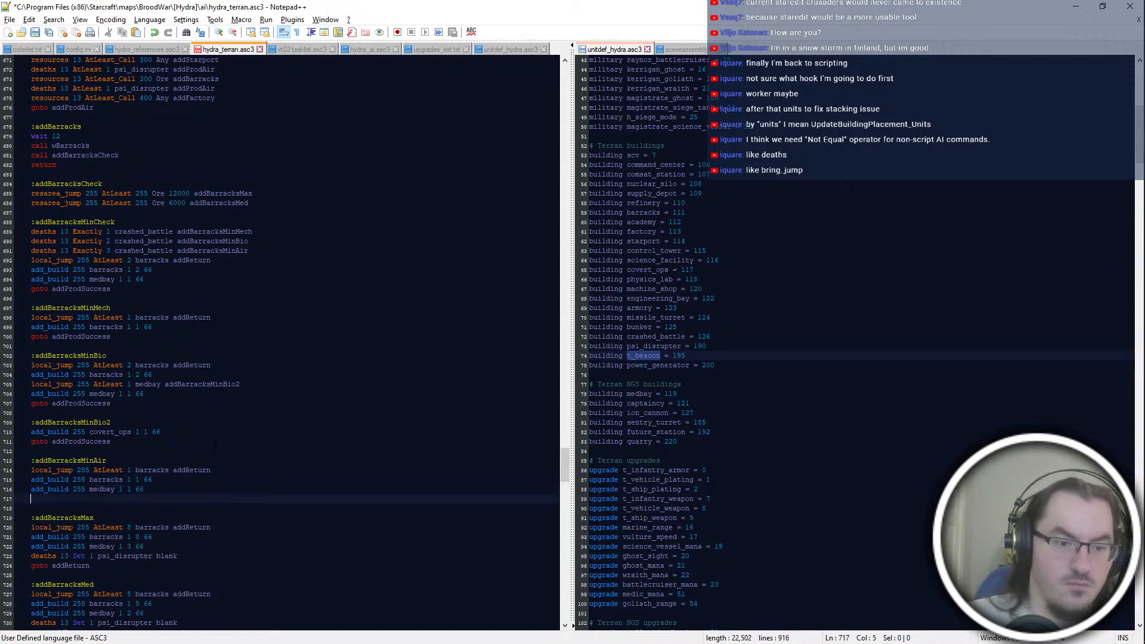
Step: Insert "random_jump 128" between addBarracksMinAir's barracks and medbay add_build lines
{"action": "key", "text": "Up"}
{"action": "key", "text": "Up"}
{"action": "key", "text": "End"}
{"action": "key", "text": "Return"}
{"action": "type", "text": "random_jump 85"}
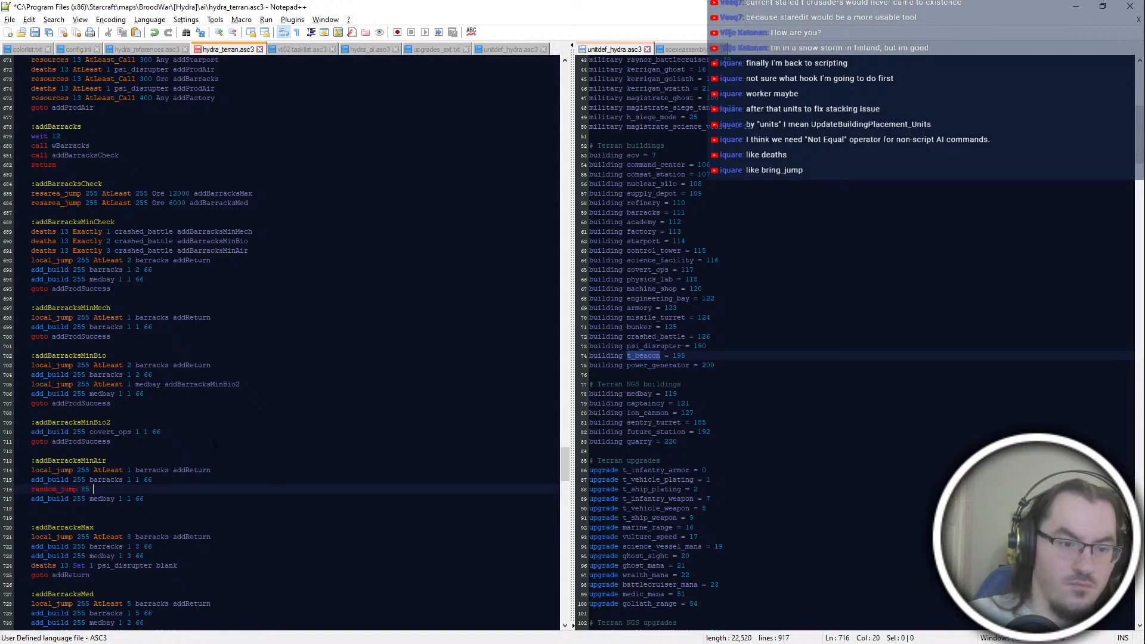
{"action": "key", "text": "BackSpace"}
{"action": "key", "text": "BackSpace"}
{"action": "key", "text": "BackSpace"}
{"action": "type", "text": "128"}
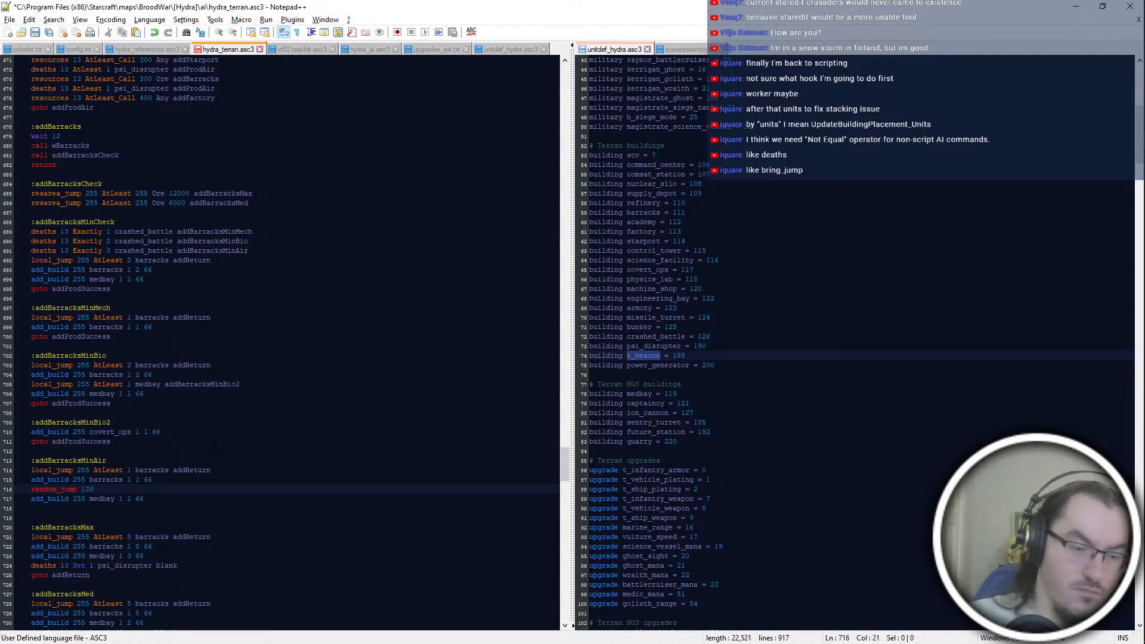
{"action": "key", "text": "shift+Up"}
{"action": "key", "text": "shift+End"}
{"action": "key", "text": "Return"}
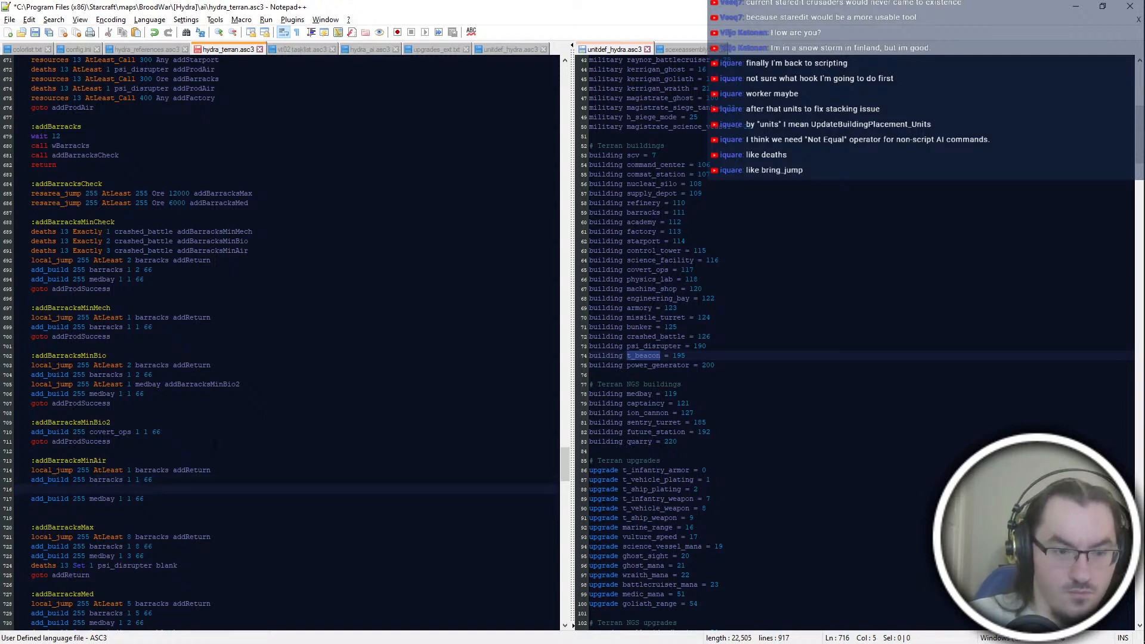
{"action": "type", "text": "random_jump 12"}
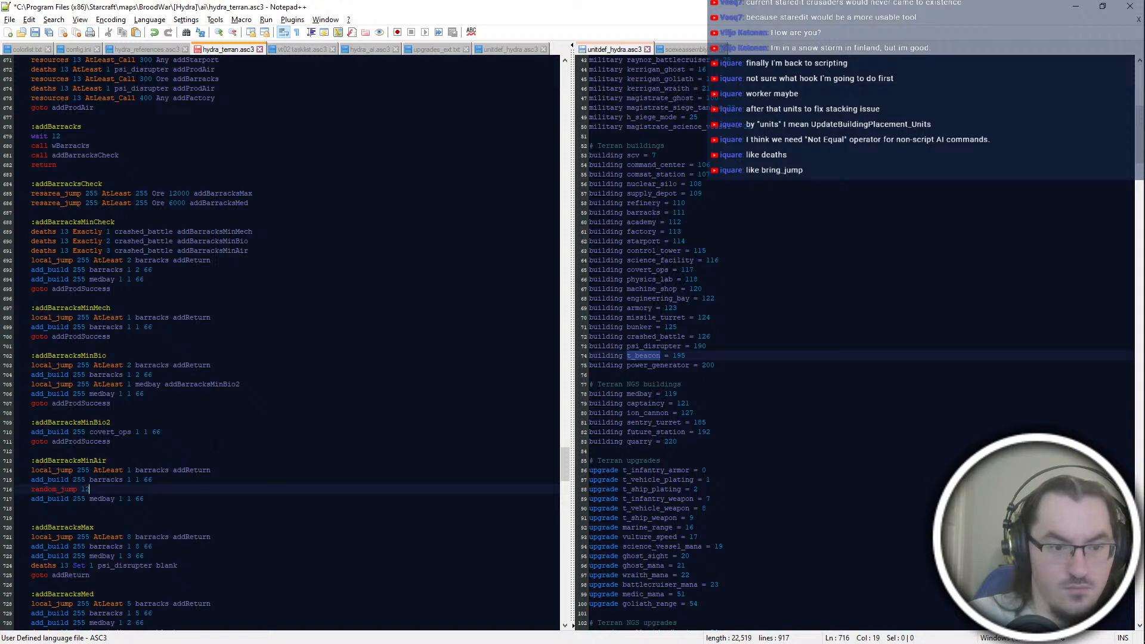
{"action": "type", "text": "8"}
Step: Enter "local_jump 255 AtLeast 1 covert_ops addProdSuccess" below addBarracksMinAir's random_jump line
{"action": "key", "text": "Return"}
{"action": "type", "text": "local_jump 255 AtLeast 1 Covert"}
{"action": "key", "text": "BackSpace"}
{"action": "key", "text": "BackSpace"}
{"action": "key", "text": "BackSpace"}
{"action": "key", "text": "BackSpace"}
{"action": "key", "text": "BackSpace"}
{"action": "key", "text": "BackSpace"}
{"action": "type", "text": "covert_ops add"}
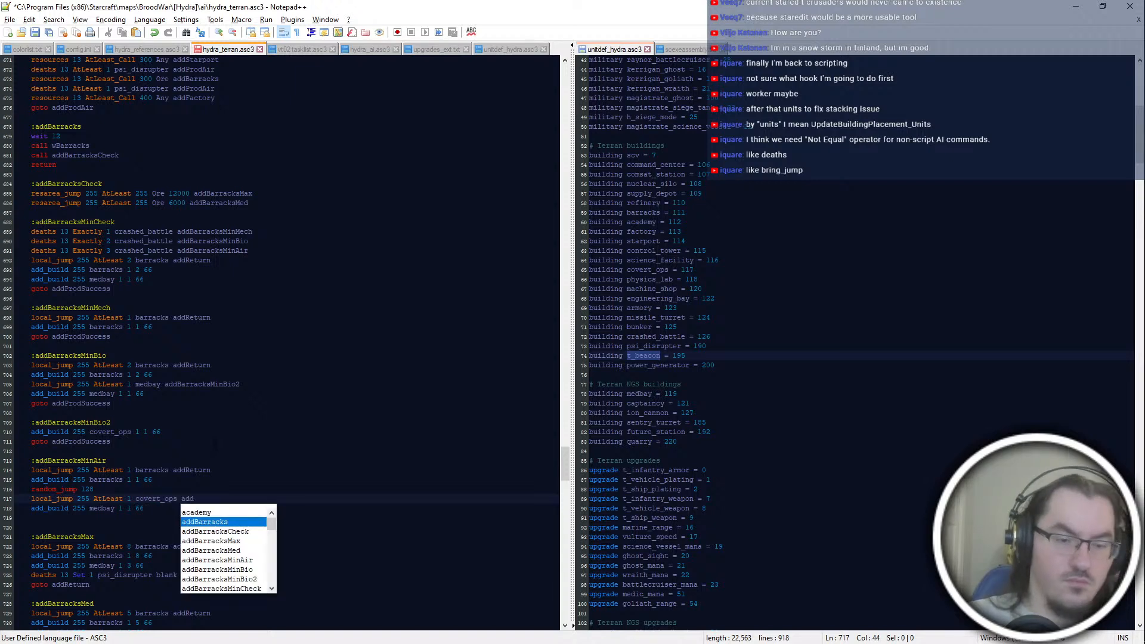
{"action": "type", "text": "ProdSuccess"}
{"action": "key", "text": "Return"}
Step: Complete addBarracksMinAir's random_jump 128 line with the target addBarracksMinAir2
{"action": "key", "text": "Down"}
{"action": "key", "text": "Down"}
{"action": "key", "text": "Up"}
{"action": "key", "text": "Up"}
{"action": "key", "text": "Up"}
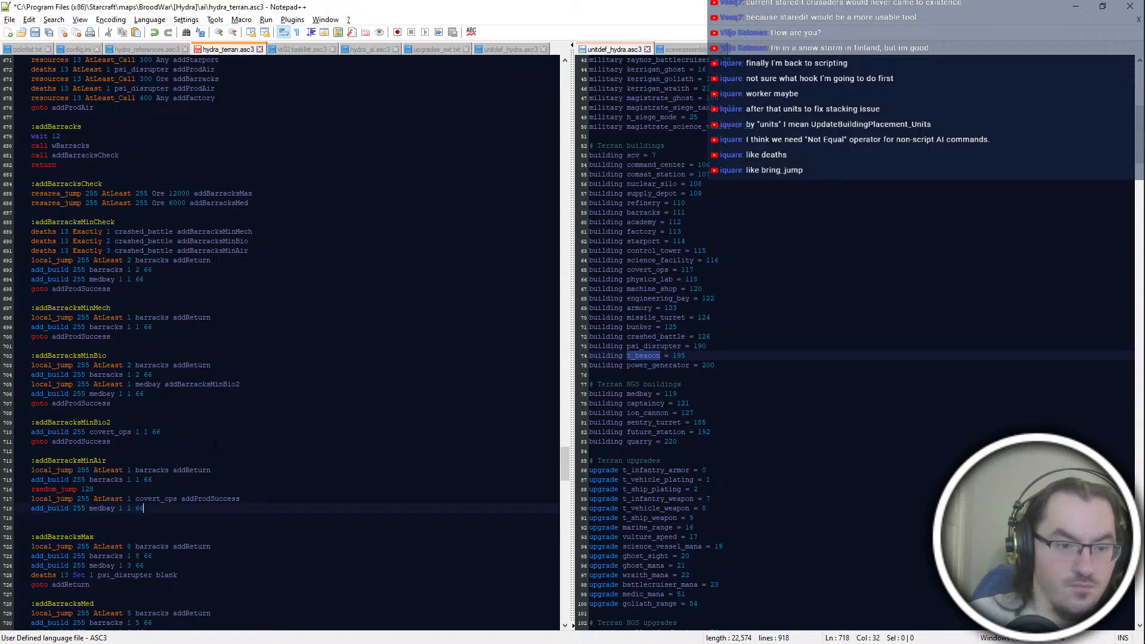
{"action": "type", "text": "addBarracks"}
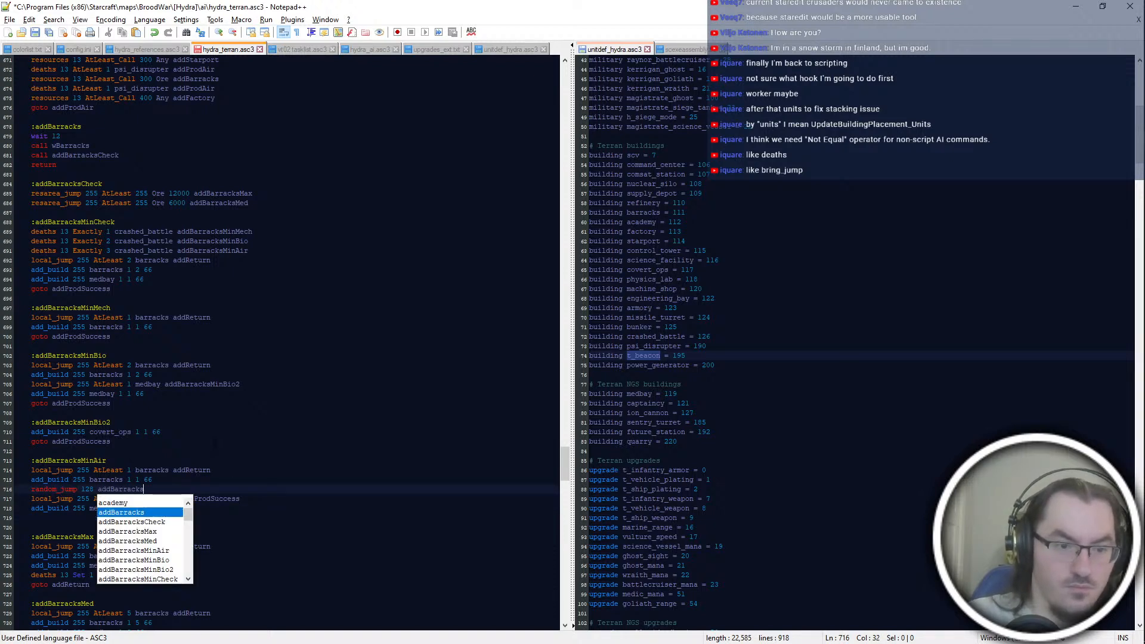
{"action": "type", "text": "MinAir2"}
Step: End the addBarracksMinAir block with "goto addProdSuccess" after its medbay build line
{"action": "key", "text": "Down"}
{"action": "key", "text": "Down"}
{"action": "key", "text": "Down"}
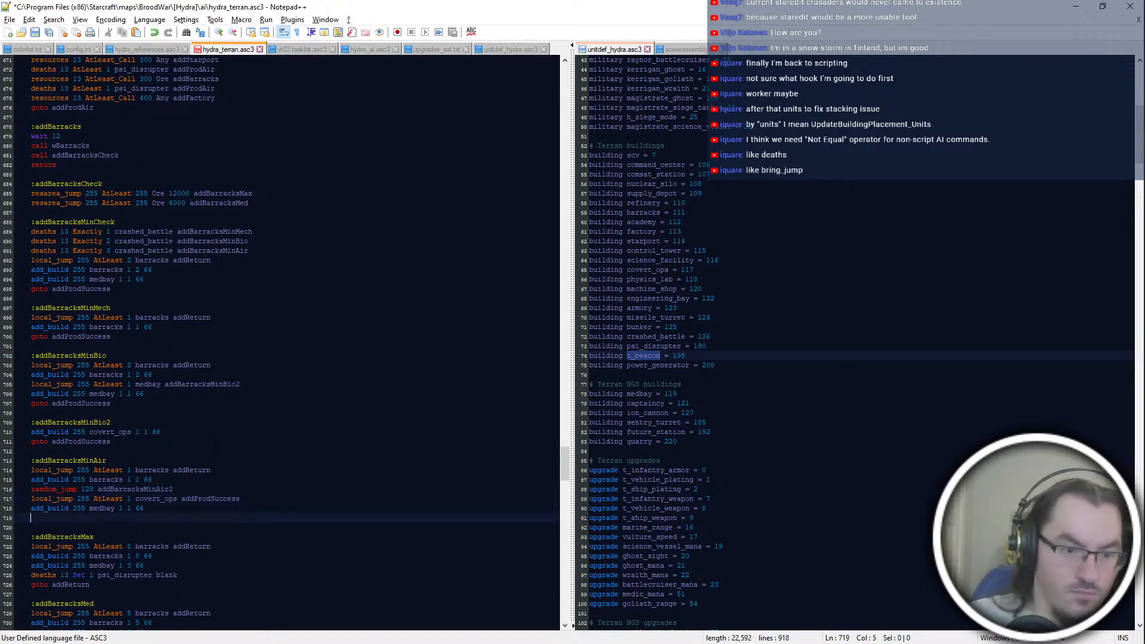
{"action": "type", "text": "goto addProdSuccess"}
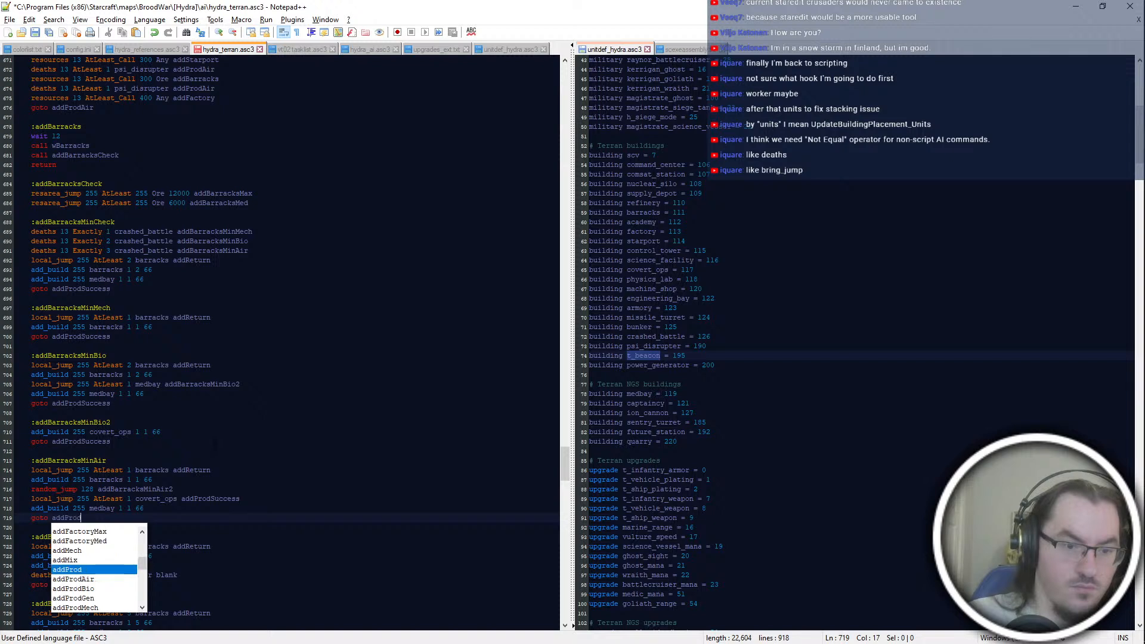
{"action": "key", "text": "Return"}
{"action": "key", "text": "Return"}
Step: Add the label ":addBarracksMinAir2" below addBarracksMinAir, with the line "add_build 255 covert_ops 1 1 66" under it
{"action": "type", "text": ":ad"}
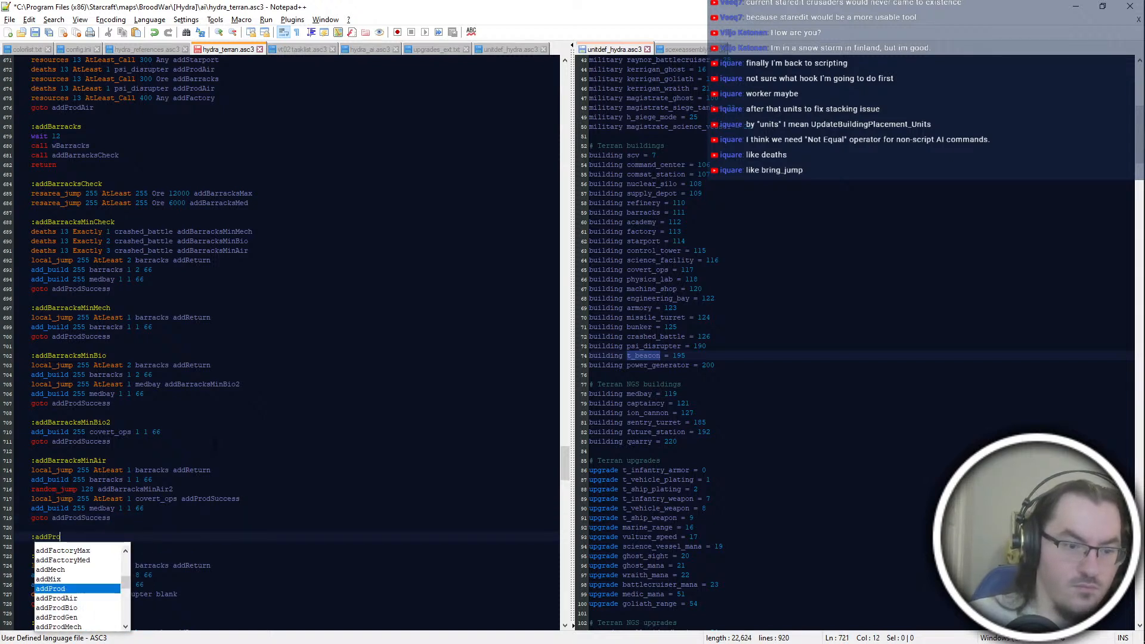
{"action": "key", "text": "Escape"}
{"action": "type", "text": "dd"}
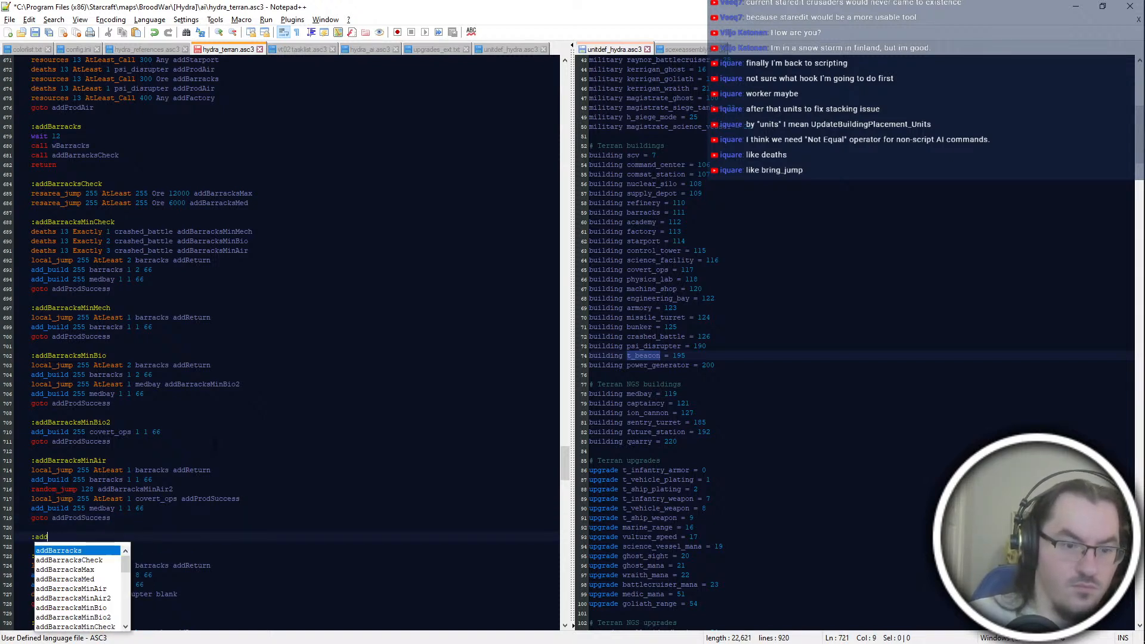
{"action": "type", "text": "BarracksMinAir2"}
{"action": "key", "text": "Return"}
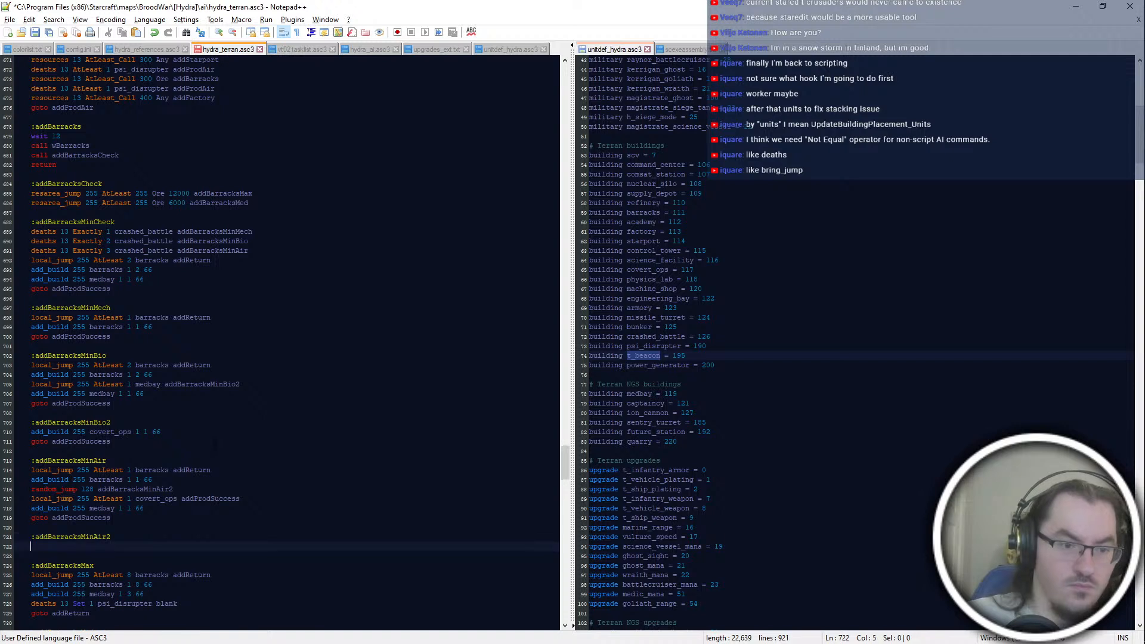
{"action": "type", "text": "add_build 255 "}
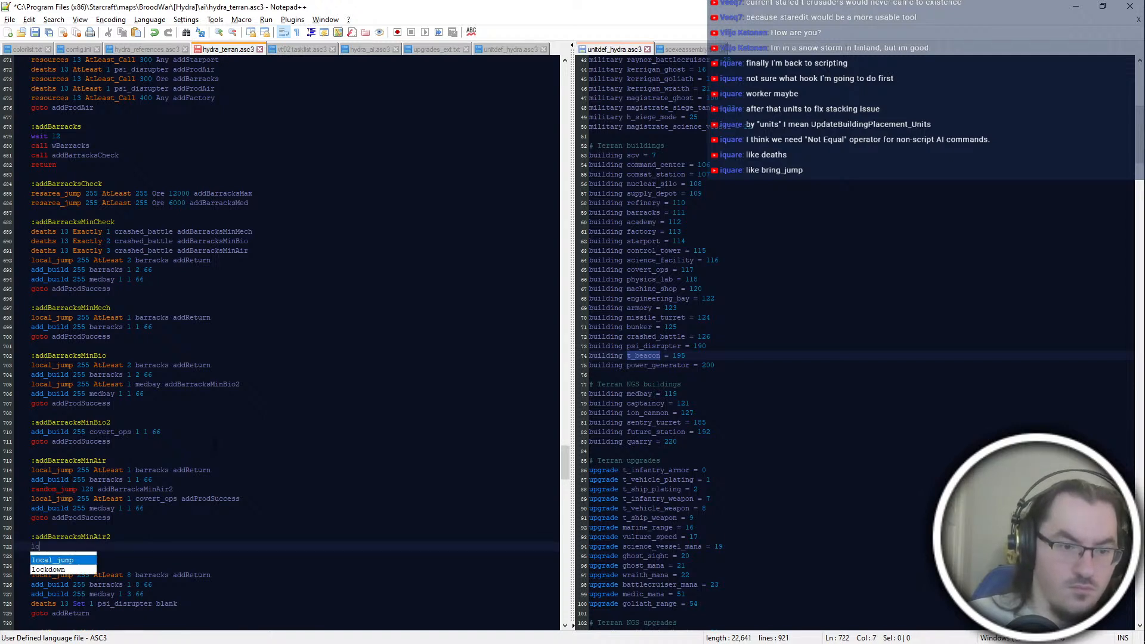
{"action": "type", "text": "covert_ops 1 1 66"}
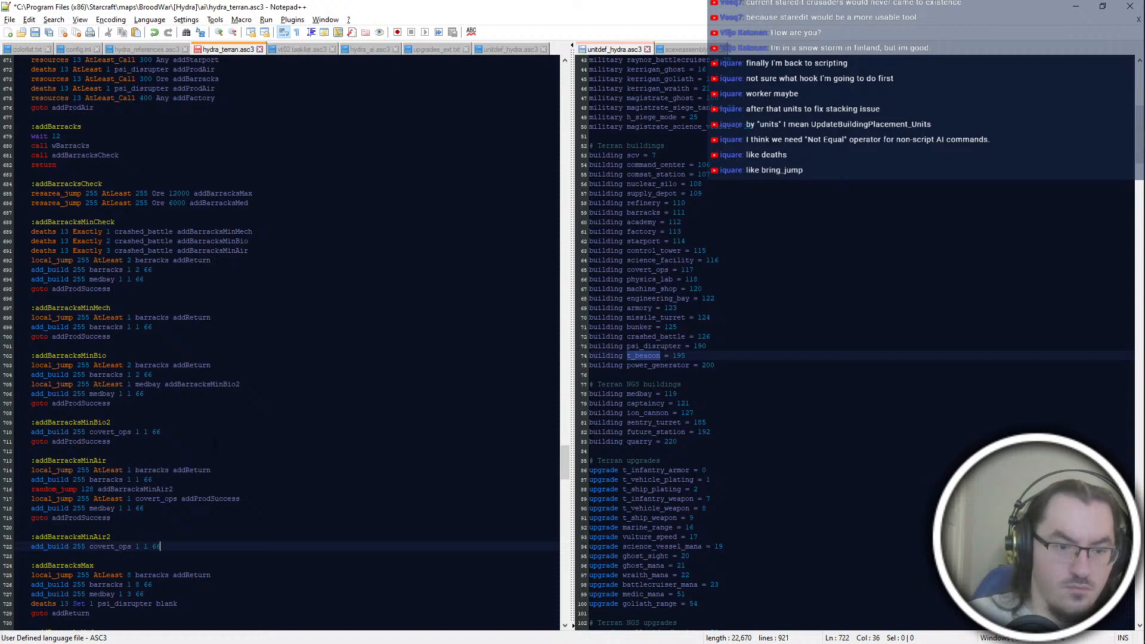
Step: Insert "local_jump 255 AtLeast 1 medbay|covert_ops addProdSuccess" above addBarracksMinAir2's covert_ops build line
{"action": "key", "text": "Home"}
{"action": "key", "text": "Return"}
{"action": "key", "text": "Up"}
{"action": "type", "text": "local_jump 255"}
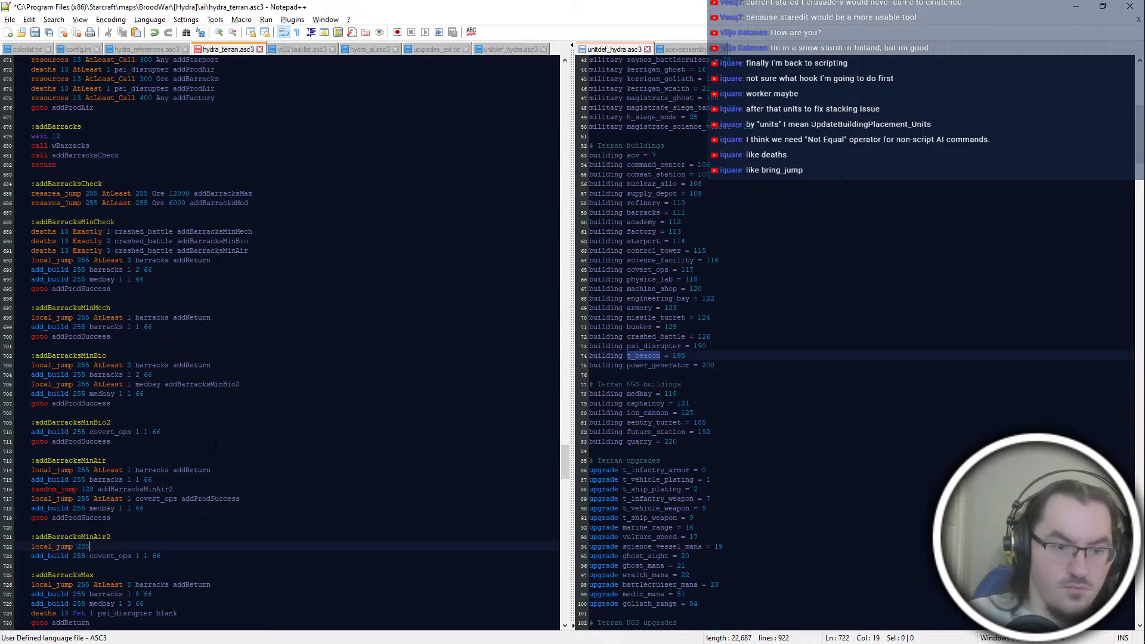
{"action": "type", "text": " AtLeast 1"}
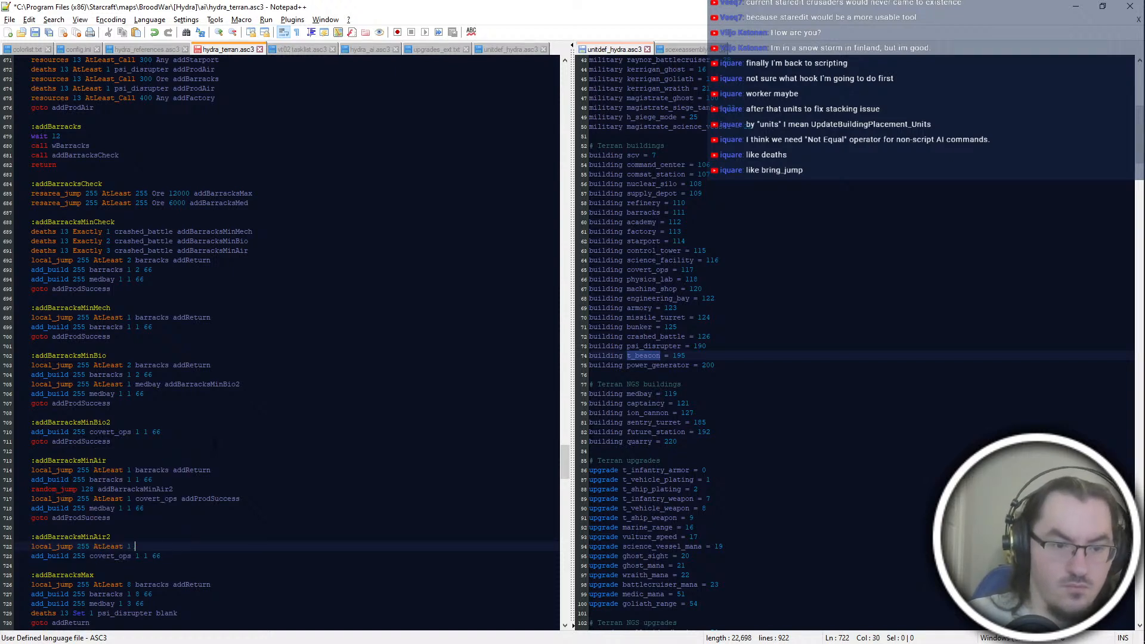
{"action": "type", "text": " medbay|covert_ops addProdSuccess"}
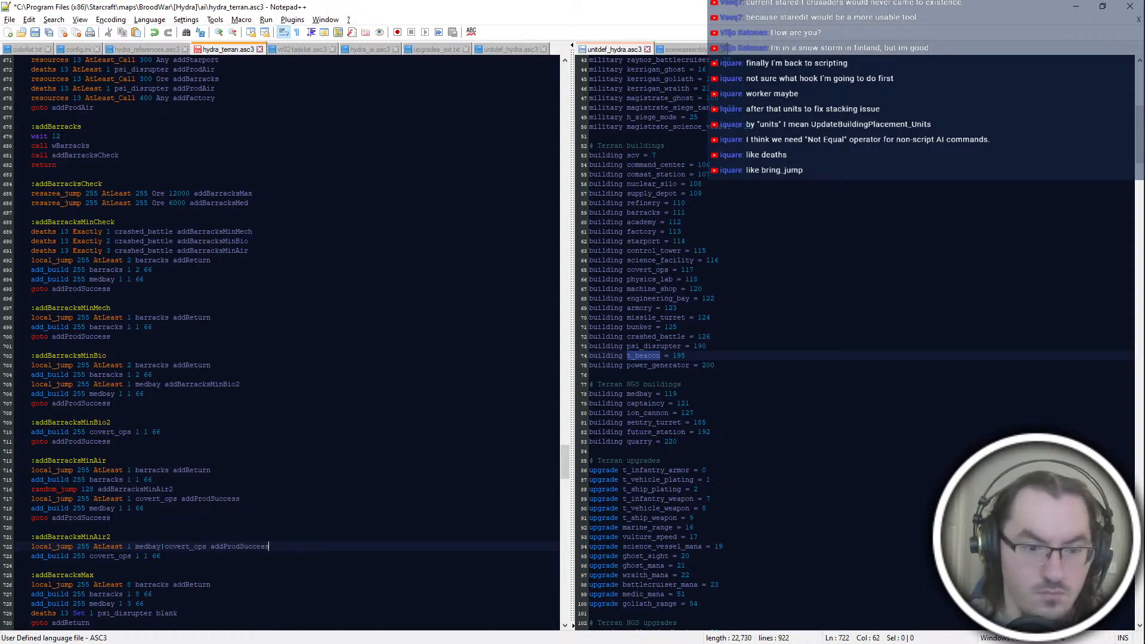
{"action": "left_click", "coordinate": [203, 565]}
{"action": "left_click", "coordinate": [206, 546]}
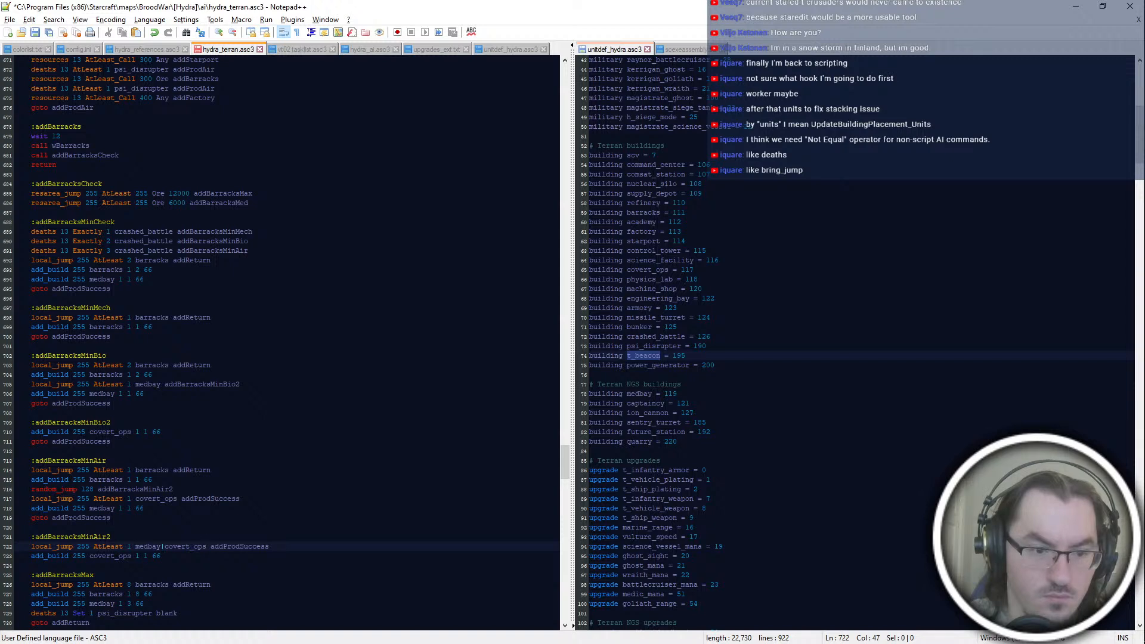
Step: Move the medbay|covert_ops jump from addBarracksMinAir2 to above addBarracksMinAir's random_jump, replacing the covert_ops-only jump there
{"action": "left_click", "coordinate": [173, 489]}
{"action": "left_click", "coordinate": [144, 509]}
{"action": "left_click", "coordinate": [240, 499]}
{"action": "key", "text": "ctrl+t"}
{"action": "left_click", "coordinate": [111, 537]}
{"action": "left_click_drag", "start_coordinate": [111, 537], "coordinate": [269, 546]}
{"action": "key", "text": "ctrl+x"}
{"action": "left_click_drag", "start_coordinate": [240, 489], "coordinate": [153, 479]}
{"action": "key", "text": "ctrl+v"}
{"action": "left_click", "coordinate": [111, 536]}
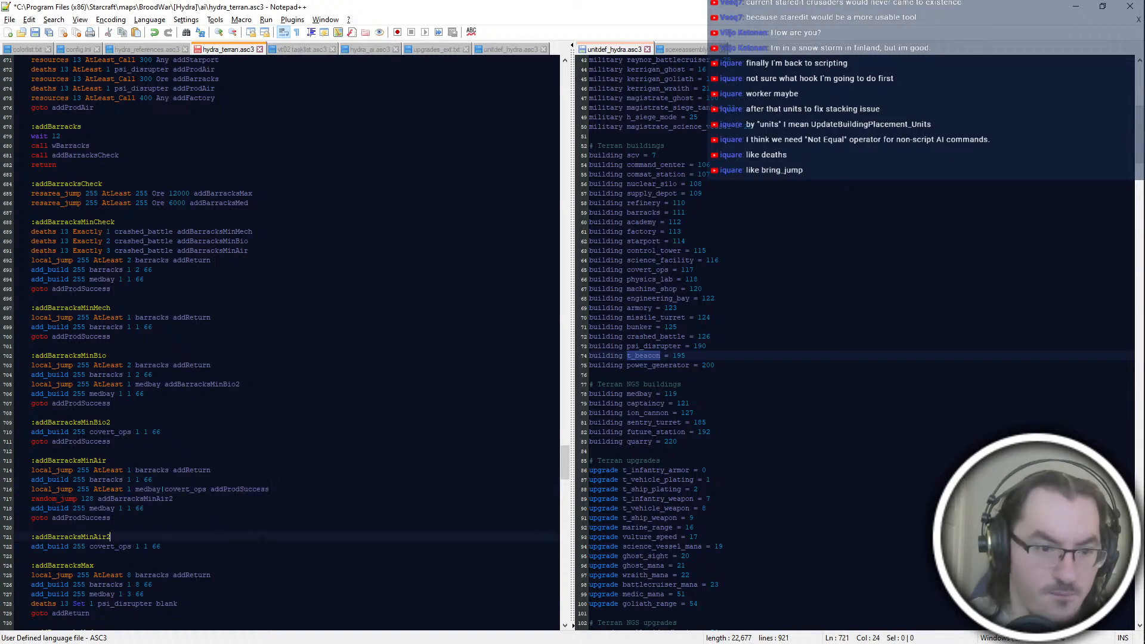
Step: Copy addBarracksMinAir's "goto addProdSuccess" line to the end of the addBarracksMinAir2 block
{"action": "key", "text": "Down"}
{"action": "key", "text": "Up"}
{"action": "key", "text": "Up"}
{"action": "key", "text": "Up"}
{"action": "key", "text": "shift+Up"}
{"action": "key", "text": "shift+End"}
{"action": "key", "text": "ctrl+c"}
{"action": "key", "text": "Down"}
{"action": "key", "text": "Down"}
{"action": "key", "text": "Down"}
{"action": "key", "text": "Down"}
{"action": "key", "text": "End"}
{"action": "key", "text": "ctrl+v"}
{"action": "key", "text": "Return"}
{"action": "key", "text": "Return"}
{"action": "type", "text": ":addBarracks"}
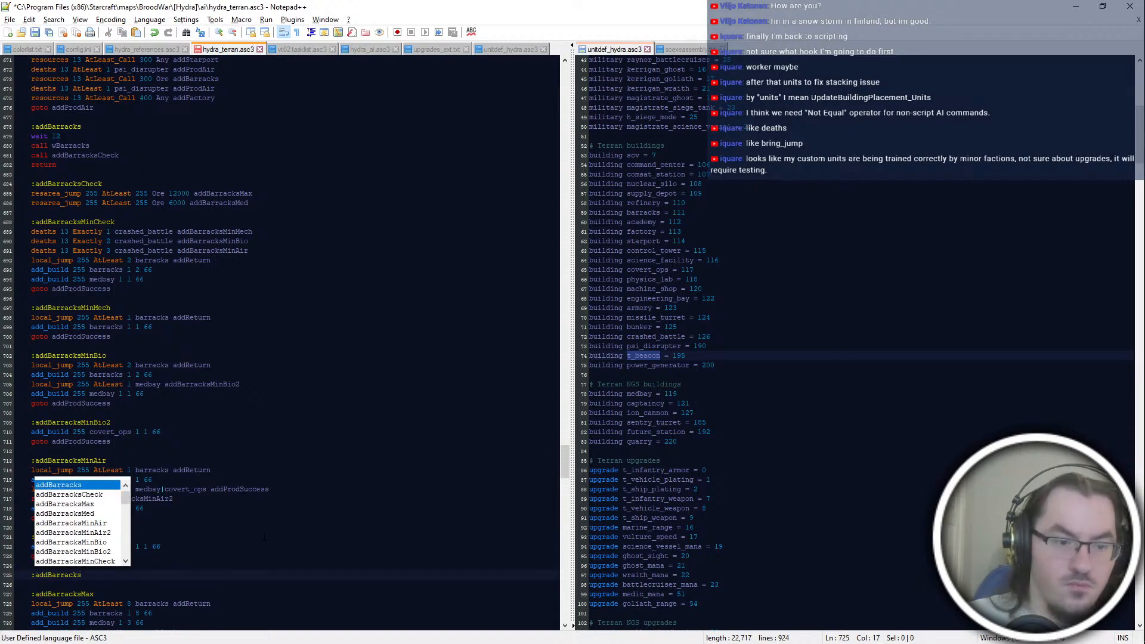
{"action": "key", "text": "shift+Up"}
{"action": "key", "text": "shift+Up"}
{"action": "key", "text": "shift+End"}
{"action": "key", "text": "BackSpace"}
Step: Save the Terran AI script
{"action": "key", "text": "ctrl+s"}
{"action": "left_click", "coordinate": [250, 452]}
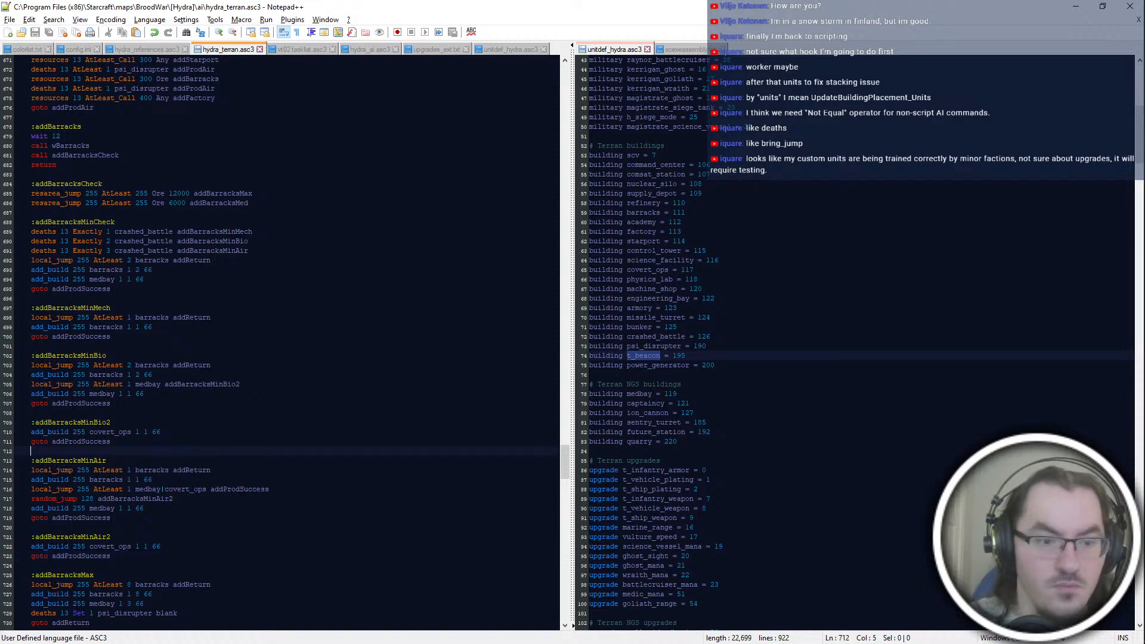
Step: Review the barracks minimum-build blocks and the addBarracksMax and addBarracksMed blocks that follow them
{"action": "scroll", "coordinate": [215, 451], "scroll_direction": "down", "scroll_amount": 2}
{"action": "left_click", "coordinate": [197, 452]}
{"action": "left_click", "coordinate": [188, 481]}
{"action": "left_click", "coordinate": [184, 500]}
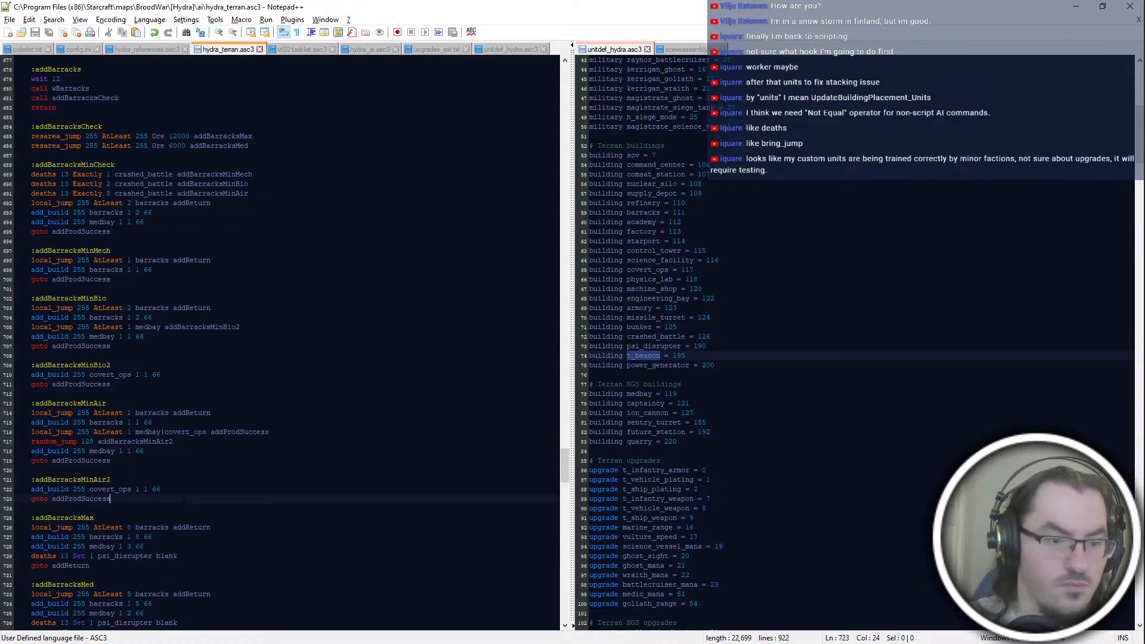
{"action": "left_click", "coordinate": [88, 441]}
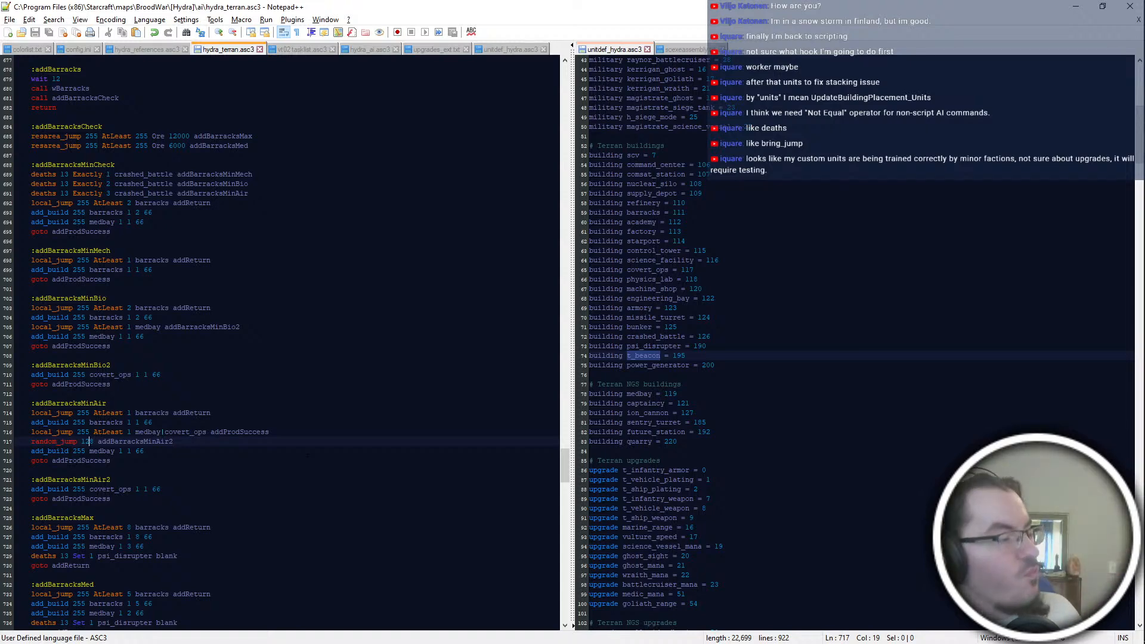
{"action": "left_click", "coordinate": [514, 528]}
{"action": "key", "text": "Down"}
{"action": "scroll", "coordinate": [287, 342], "scroll_direction": "down", "scroll_amount": 4}
{"action": "left_click", "coordinate": [89, 451]}
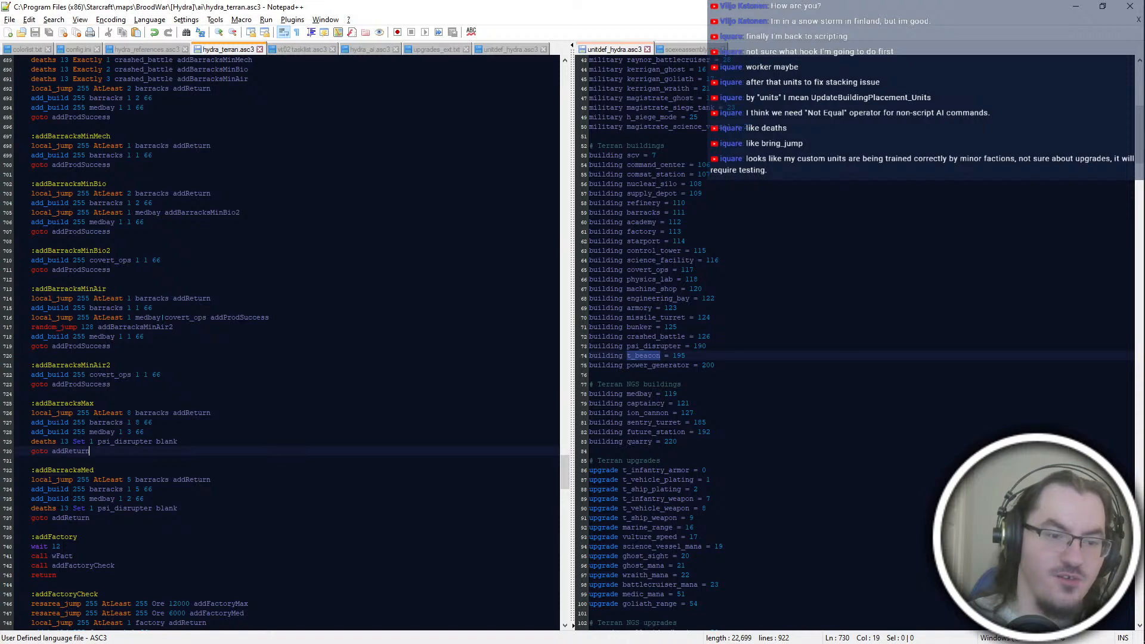
{"action": "key", "text": "Up"}
{"action": "key", "text": "Up"}
{"action": "key", "text": "Up"}
{"action": "scroll", "coordinate": [187, 385], "scroll_direction": "up", "scroll_amount": 6}
{"action": "scroll", "coordinate": [187, 385], "scroll_direction": "down", "scroll_amount": 6}
{"action": "left_click", "coordinate": [187, 384]}
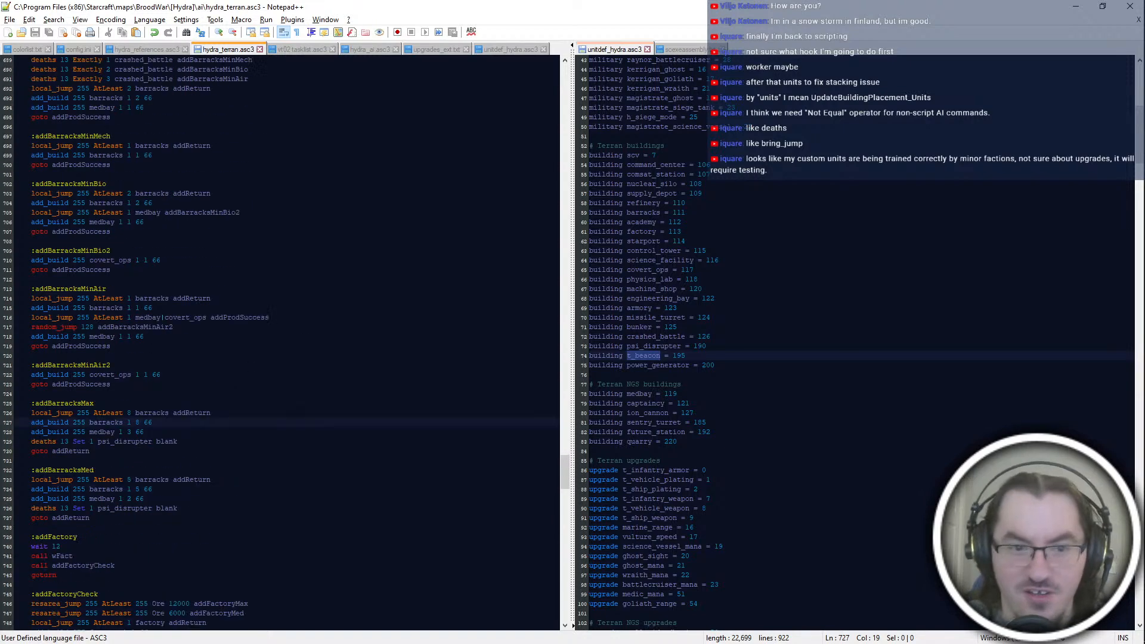
{"action": "left_click", "coordinate": [89, 451]}
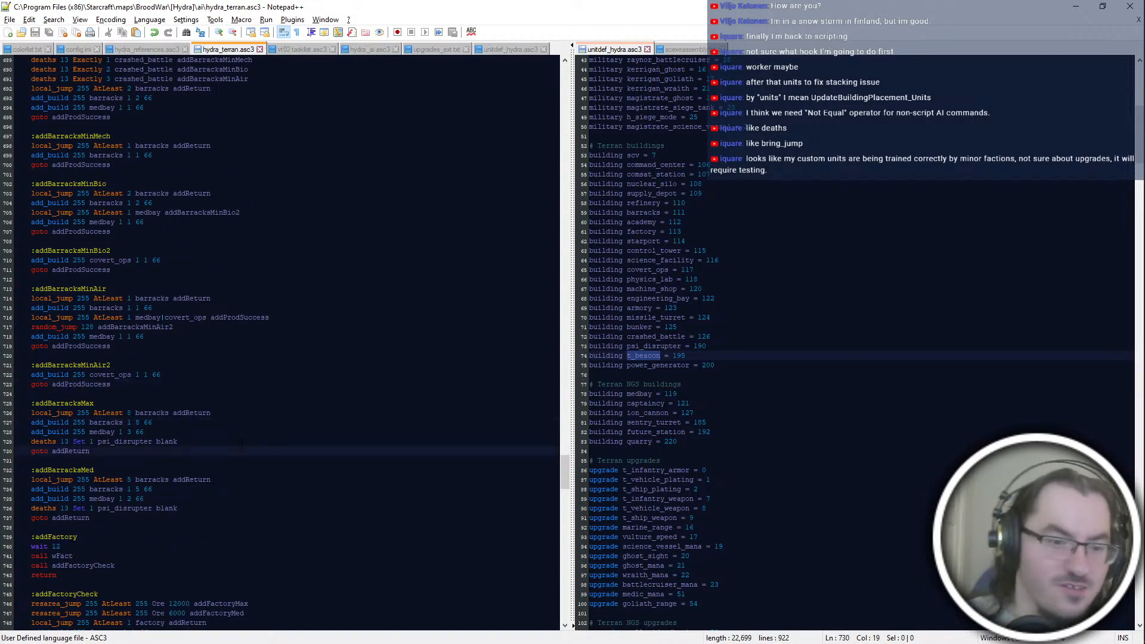
Step: Examine how addBarracksCheck leads into the minimum-build blocks and how these compare with addBarracksMax and addBarracksMed
{"action": "scroll", "coordinate": [242, 445], "scroll_direction": "up", "scroll_amount": 2}
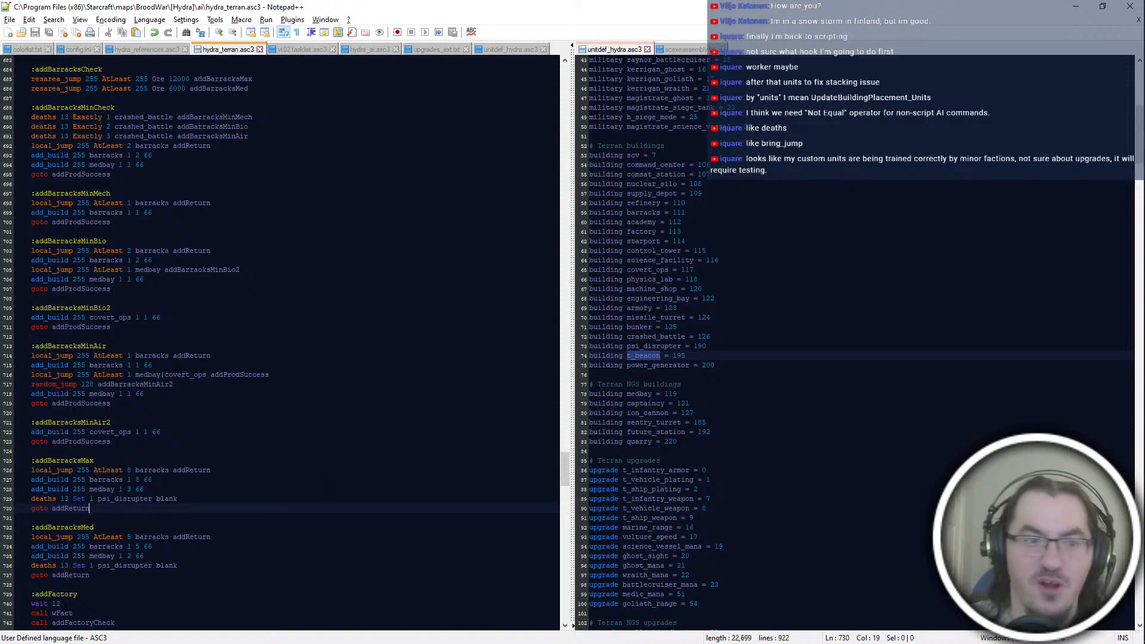
{"action": "scroll", "coordinate": [280, 358], "scroll_direction": "down", "scroll_amount": 4}
{"action": "scroll", "coordinate": [280, 358], "scroll_direction": "up", "scroll_amount": 6}
{"action": "scroll", "coordinate": [281, 358], "scroll_direction": "down", "scroll_amount": 4}
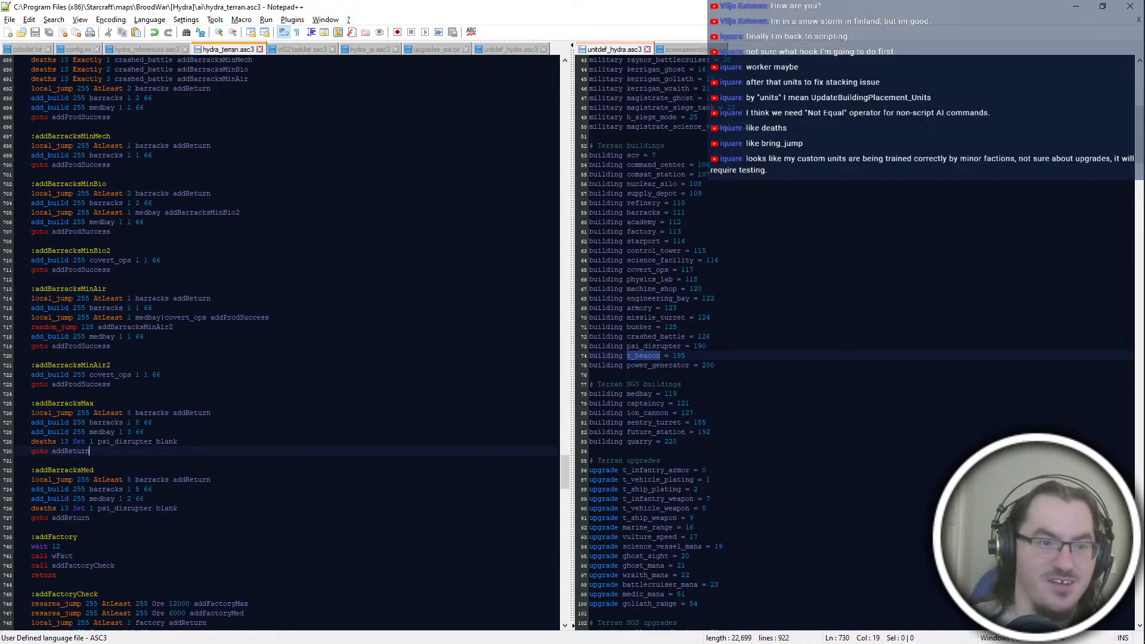
{"action": "left_click", "coordinate": [167, 386]}
{"action": "left_click", "coordinate": [189, 442]}
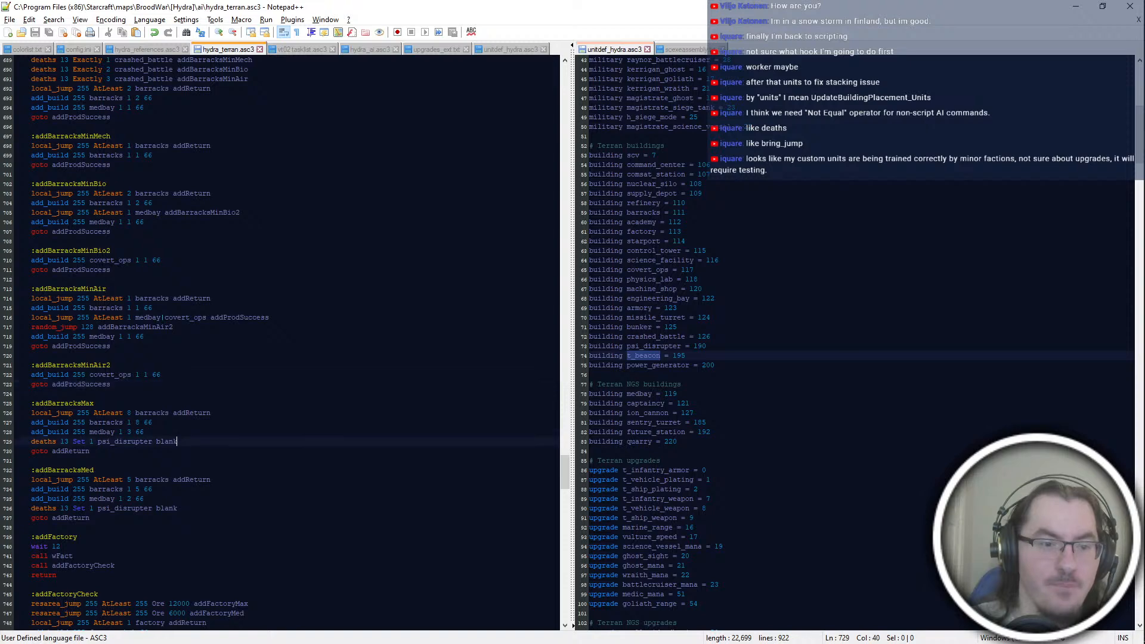
{"action": "left_click", "coordinate": [186, 451]}
{"action": "scroll", "coordinate": [187, 447], "scroll_direction": "up", "scroll_amount": 6}
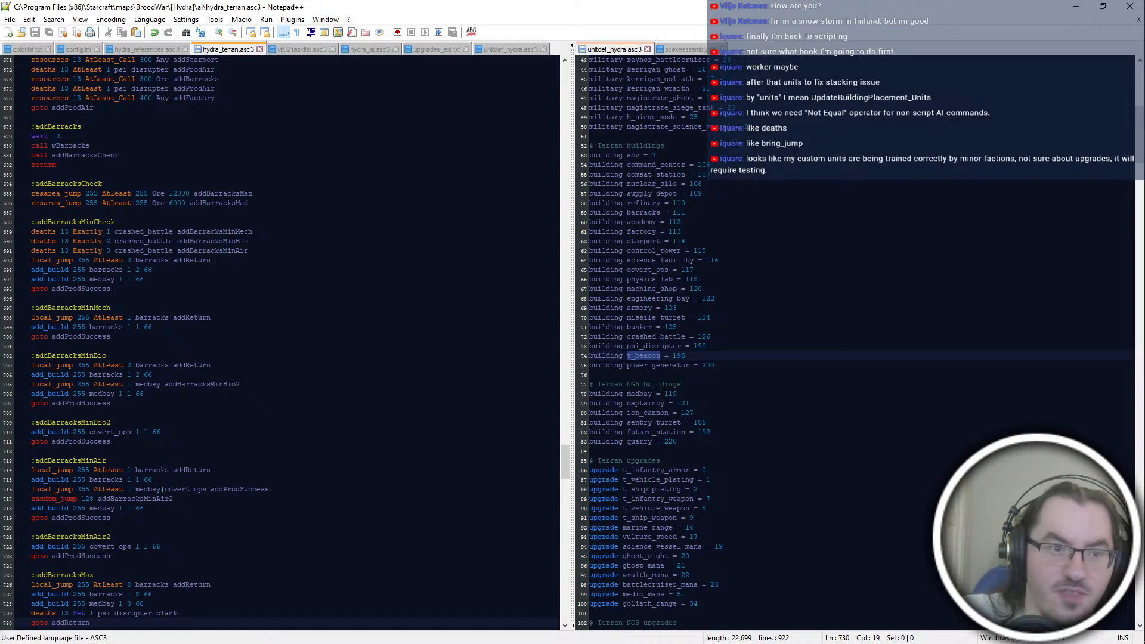
{"action": "left_click", "coordinate": [249, 203]}
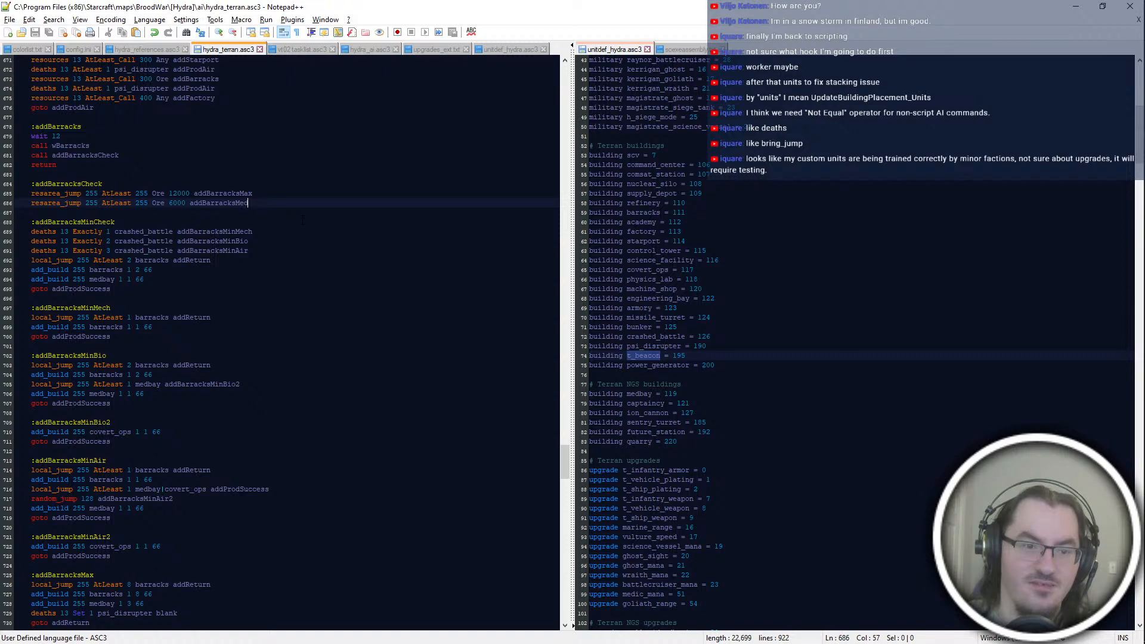
{"action": "scroll", "coordinate": [303, 220], "scroll_direction": "down", "scroll_amount": 2}
{"action": "left_click_drag", "start_coordinate": [32, 155], "coordinate": [111, 460]}
{"action": "left_click", "coordinate": [110, 498]}
{"action": "scroll", "coordinate": [272, 481], "scroll_direction": "up", "scroll_amount": 2}
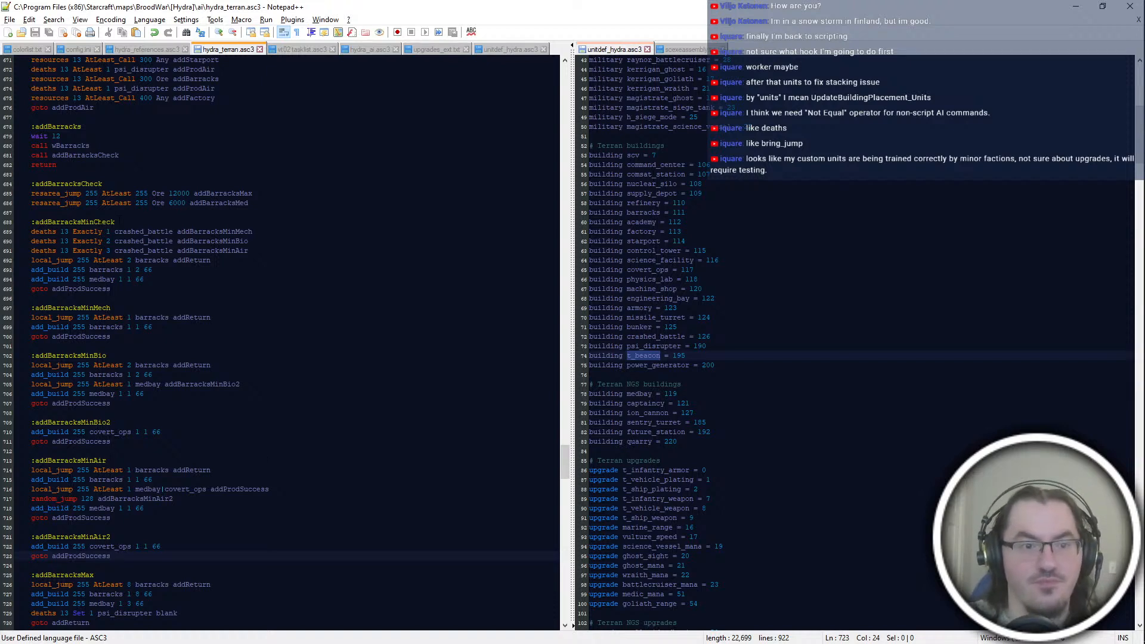
Step: Rename the addBarracksMinCheck label to addBarracksMin and save the script
{"action": "left_click", "coordinate": [137, 222]}
{"action": "key", "text": "BackSpace"}
{"action": "key", "text": "BackSpace"}
{"action": "key", "text": "BackSpace"}
{"action": "key", "text": "BackSpace"}
{"action": "key", "text": "BackSpace"}
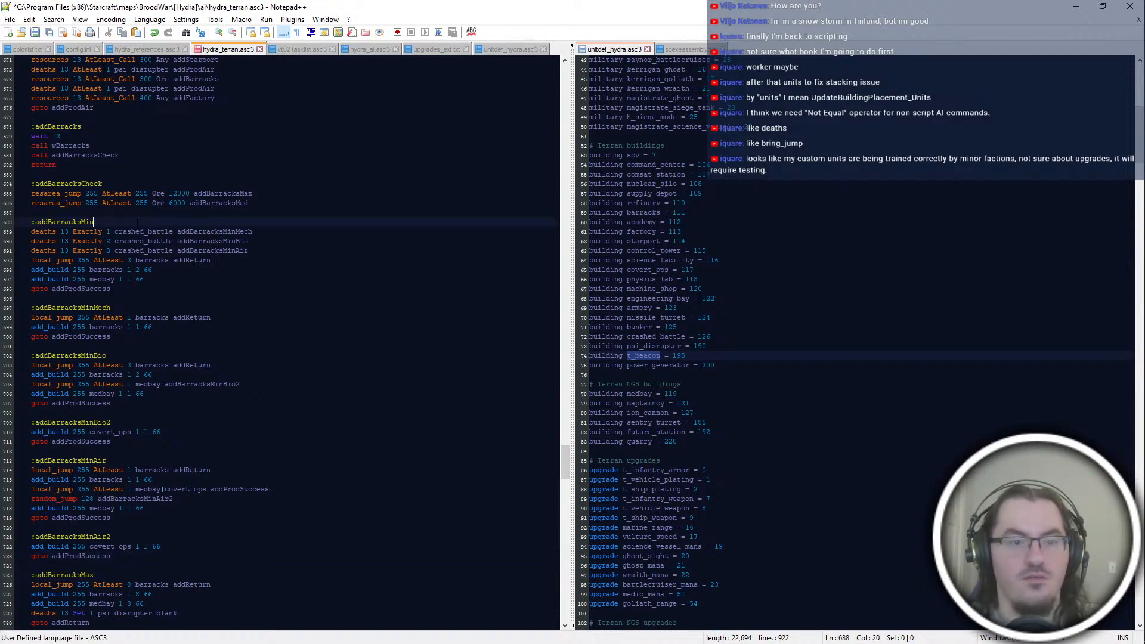
{"action": "key", "text": "ctrl+s"}
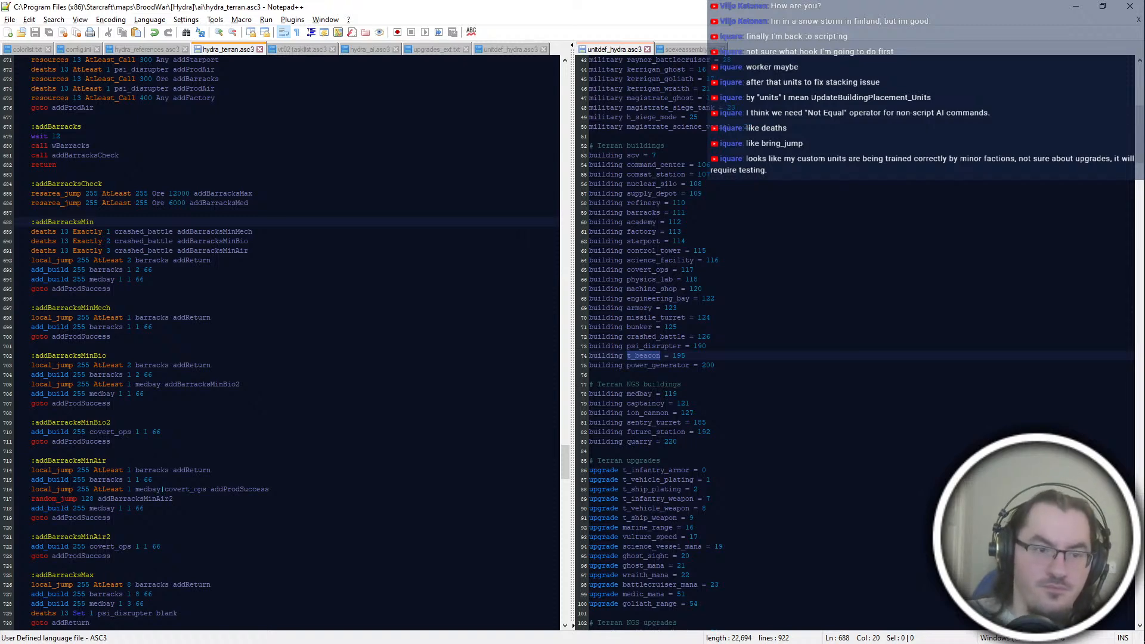
Step: Copy the three crashed_battle deaths lines from addBarracksMin to the start of the addBarracksMax block
{"action": "scroll", "coordinate": [202, 460], "scroll_direction": "down", "scroll_amount": 4}
{"action": "left_click", "coordinate": [203, 460]}
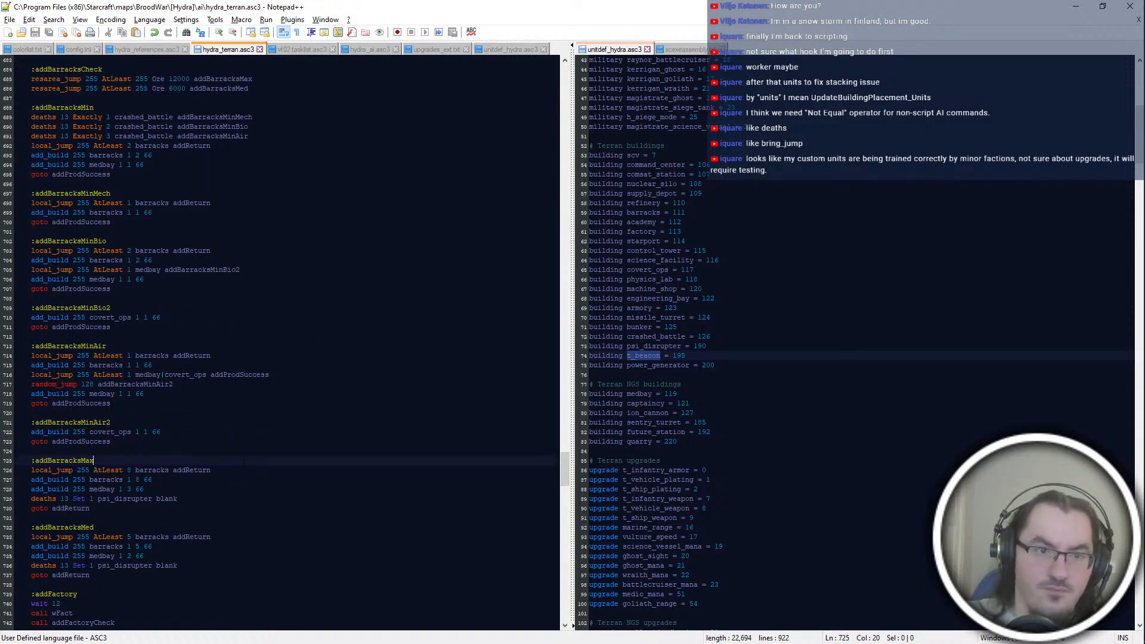
{"action": "left_click_drag", "start_coordinate": [268, 137], "coordinate": [268, 108]}
{"action": "left_click", "coordinate": [203, 461]}
{"action": "key", "text": "ctrl+v"}
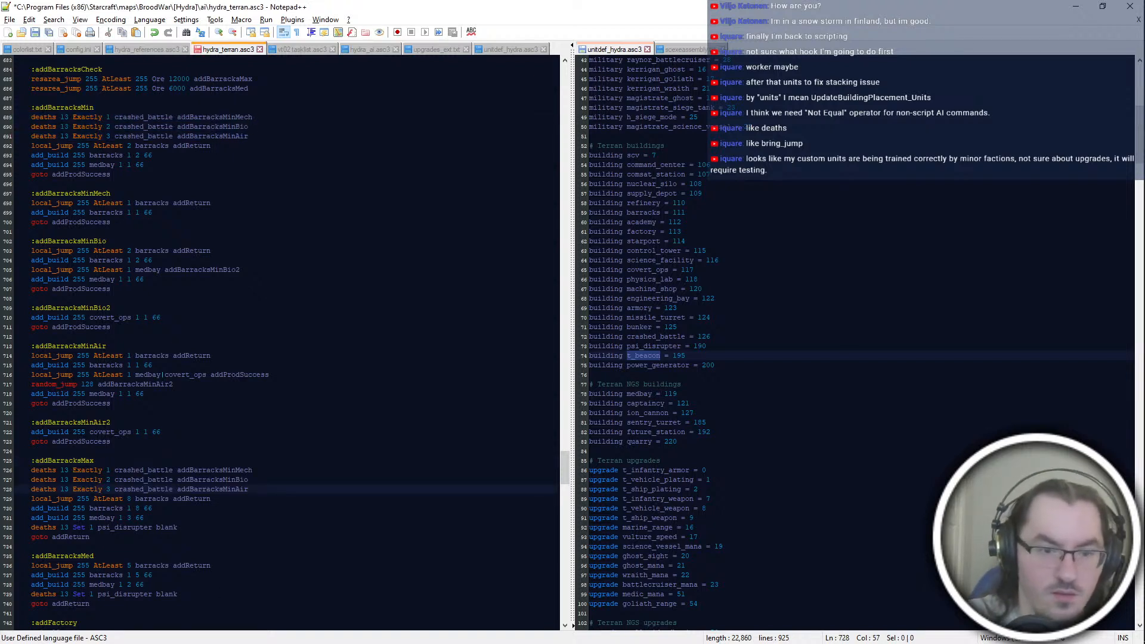
Step: Retarget the copied deaths lines in addBarracksMax to addBarracksMaxMech, addBarracksMaxBio and addBarracksMaxAir, and save the script
{"action": "key", "text": "Up"}
{"action": "key", "text": "Up"}
{"action": "key", "text": "Down"}
{"action": "type", "text": "ax"}
{"action": "key", "text": "Left"}
{"action": "key", "text": "Left"}
{"action": "key", "text": "Up"}
{"action": "type", "text": "ax"}
{"action": "key", "text": "Insert"}
{"action": "key", "text": "Down"}
{"action": "key", "text": "Down"}
{"action": "key", "text": "Down"}
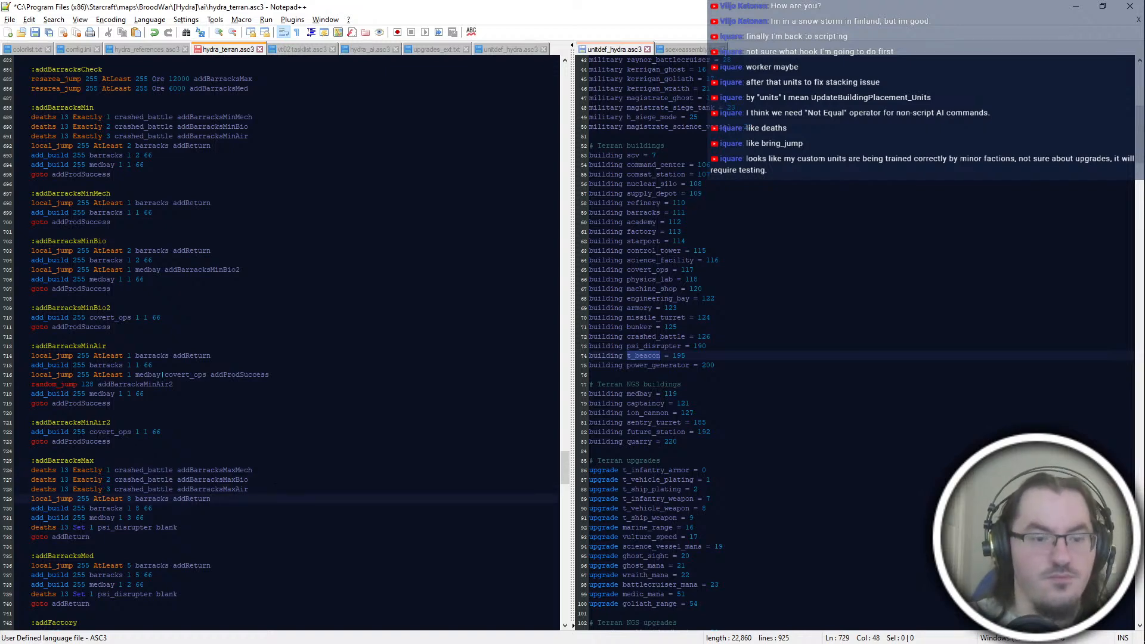
{"action": "key", "text": "ctrl+s"}
Step: Copy the three crashed_battle deaths lines from addBarracksMax to the start of the addBarracksMed block
{"action": "scroll", "coordinate": [280, 343], "scroll_direction": "down", "scroll_amount": 4}
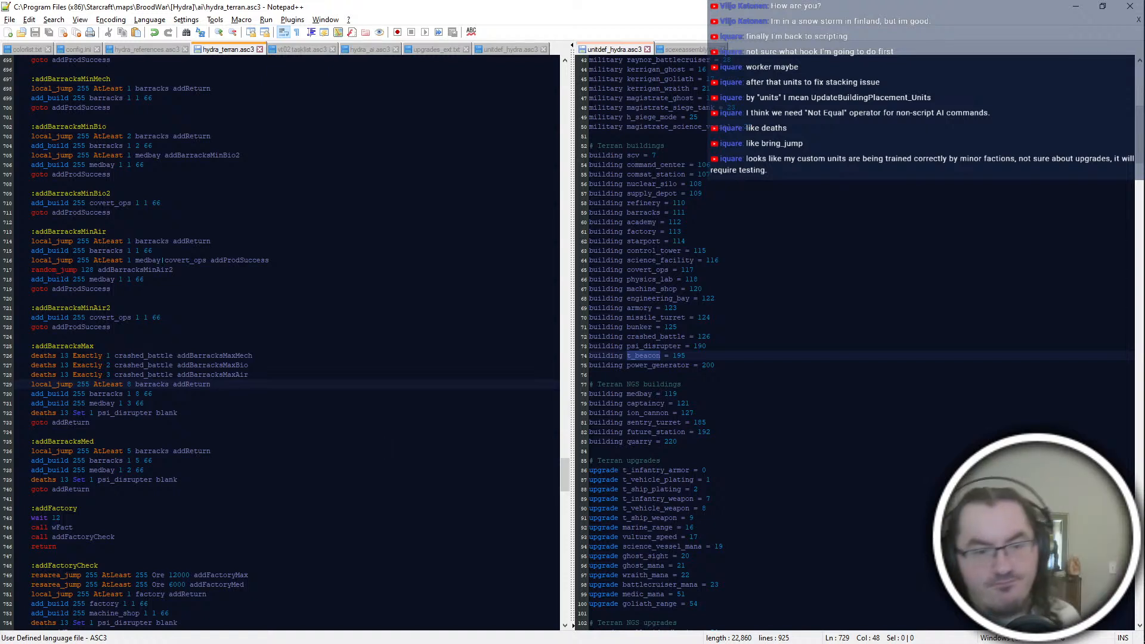
{"action": "scroll", "coordinate": [281, 343], "scroll_direction": "down", "scroll_amount": 2}
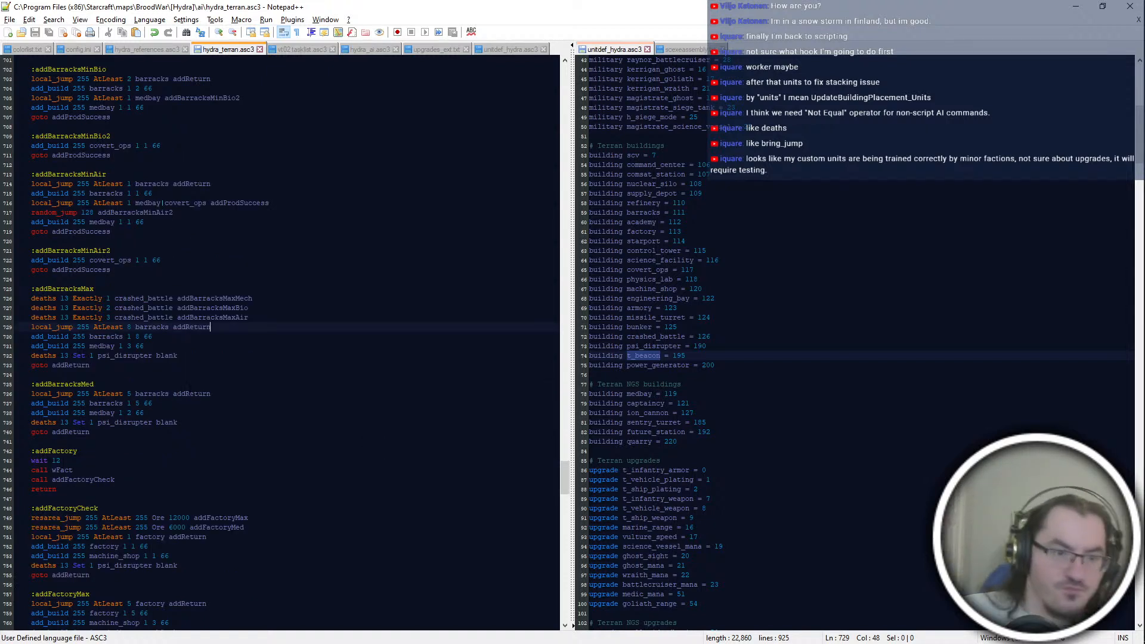
{"action": "left_click_drag", "start_coordinate": [263, 318], "coordinate": [263, 290]}
{"action": "key", "text": "ctrl+c"}
{"action": "left_click", "coordinate": [95, 384]}
{"action": "key", "text": "ctrl+v"}
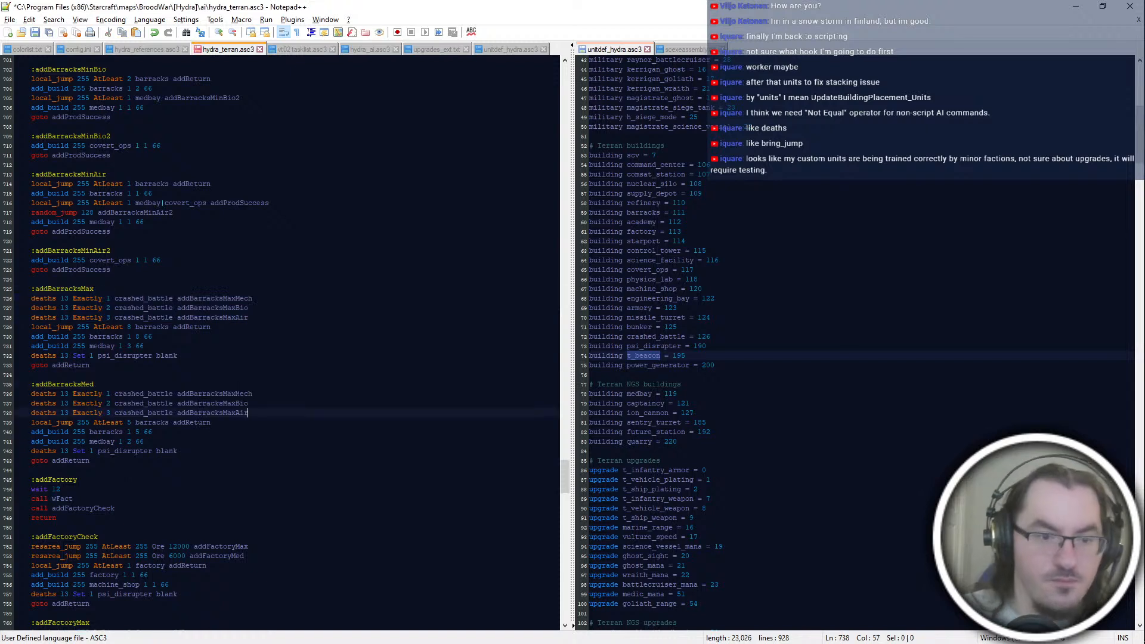
Step: Retarget the deaths lines in addBarracksMed to addBarracksMedMech, addBarracksMedBio and addBarracksMedAir, and save the script
{"action": "left_click", "coordinate": [190, 394]}
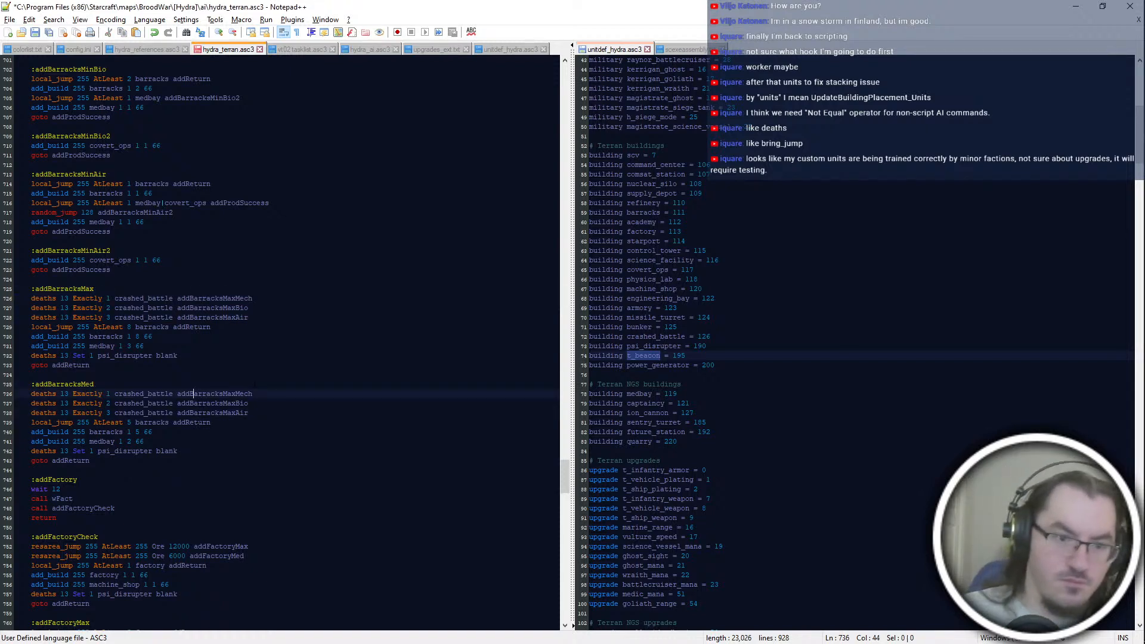
{"action": "key", "text": "Insert"}
{"action": "type", "text": "ed"}
{"action": "key", "text": "Left"}
{"action": "key", "text": "Left"}
{"action": "key", "text": "Down"}
{"action": "type", "text": "ed"}
{"action": "key", "text": "Left"}
{"action": "key", "text": "Left"}
{"action": "key", "text": "Down"}
{"action": "key", "text": "Down"}
{"action": "key", "text": "Left"}
{"action": "key", "text": "Up"}
{"action": "type", "text": "Med"}
{"action": "key", "text": "Insert"}
{"action": "key", "text": "ctrl+s"}
{"action": "key", "text": "Down"}
{"action": "key", "text": "Down"}
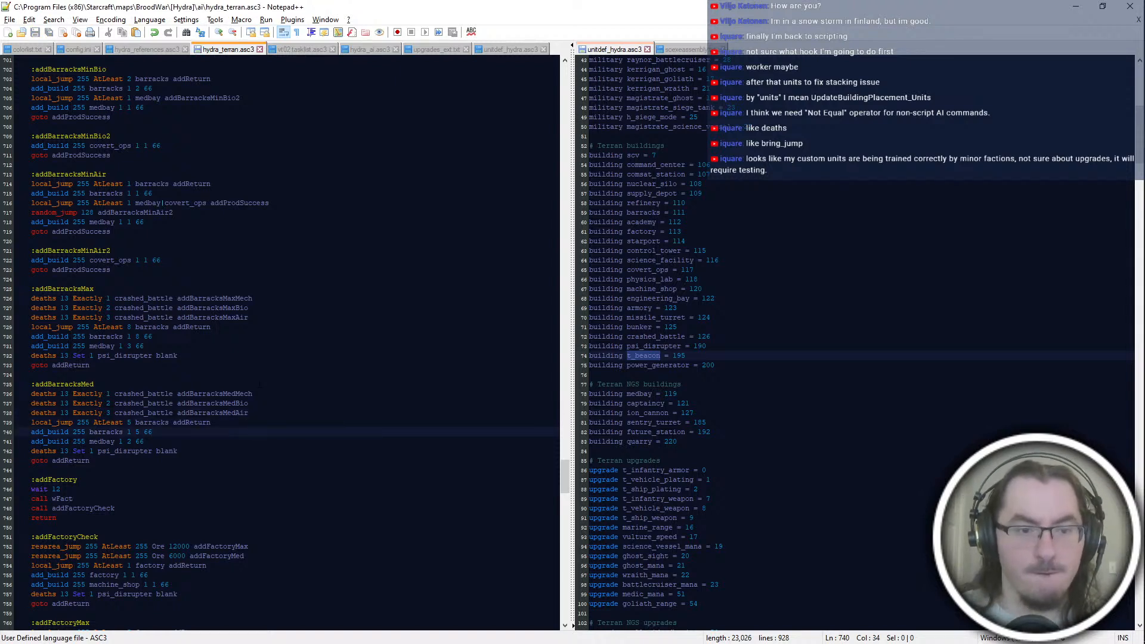
Step: Review the build counts in addBarracksMed and addBarracksMax against the mech, bio and air minimum-build blocks
{"action": "key", "text": "Up"}
{"action": "key", "text": "Down"}
{"action": "key", "text": "Down"}
{"action": "key", "text": "Down"}
{"action": "key", "text": "Up"}
{"action": "key", "text": "Up"}
{"action": "key", "text": "Down"}
{"action": "scroll", "coordinate": [286, 343], "scroll_direction": "up", "scroll_amount": 2}
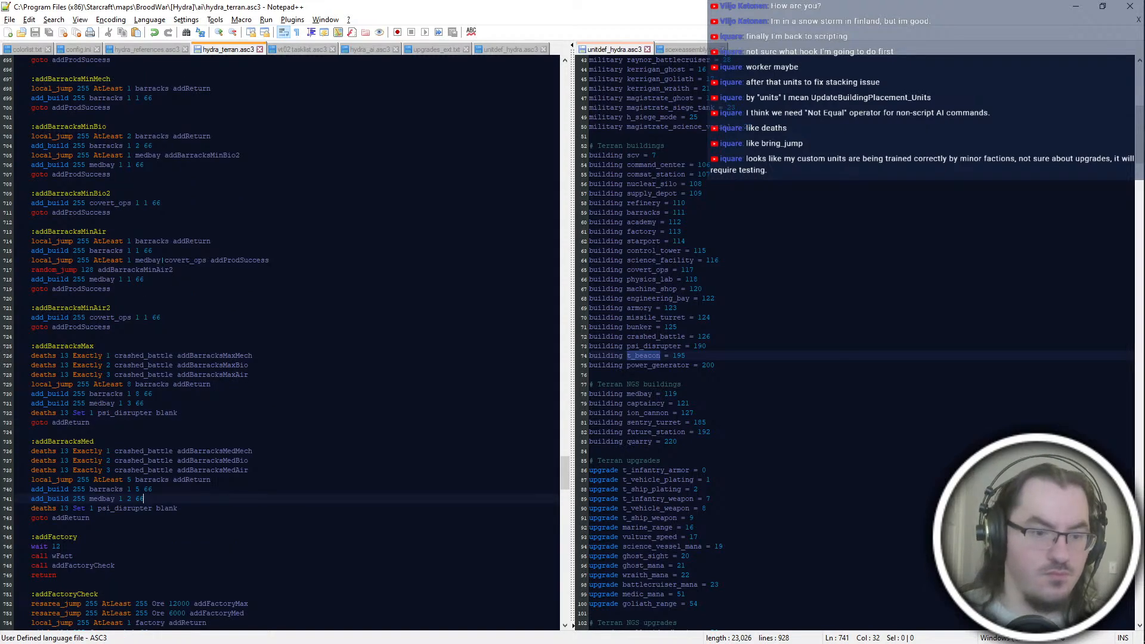
{"action": "key", "text": "Left"}
{"action": "key", "text": "Left"}
{"action": "key", "text": "Left"}
{"action": "key", "text": "shift+Left"}
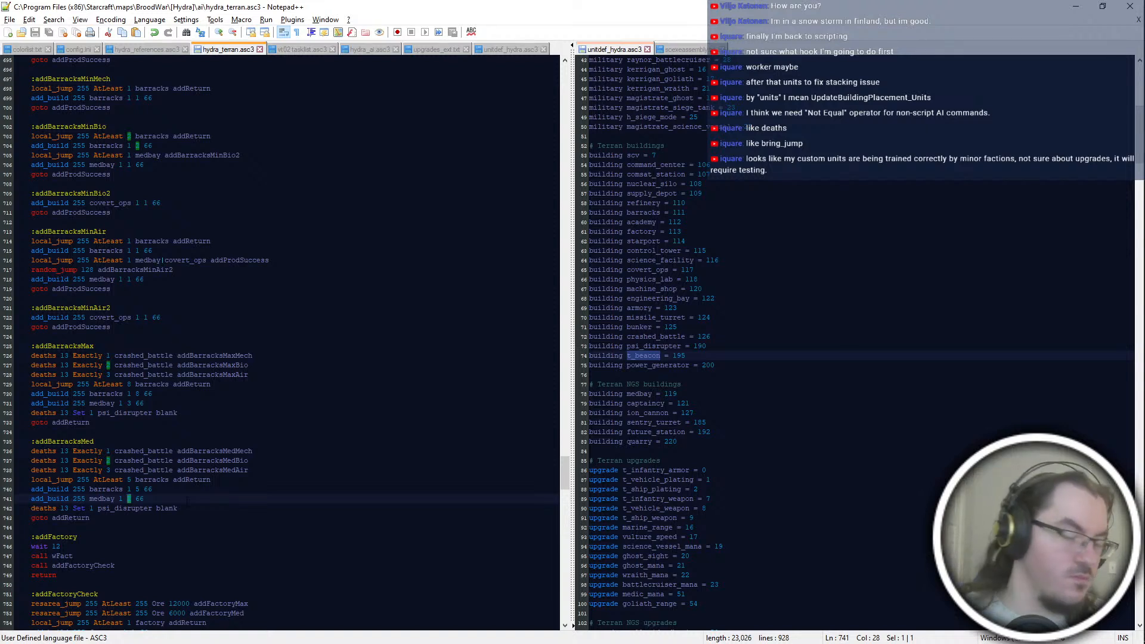
{"action": "key", "text": "End"}
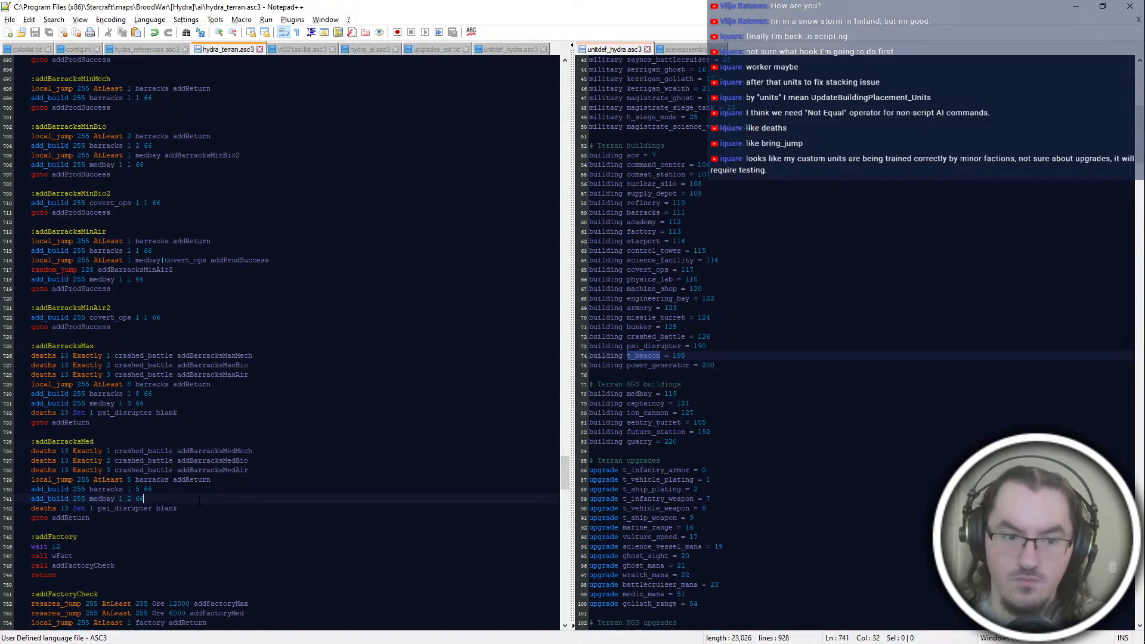
{"action": "scroll", "coordinate": [200, 500], "scroll_direction": "down", "scroll_amount": 4}
{"action": "scroll", "coordinate": [139, 527], "scroll_direction": "up", "scroll_amount": 4}
{"action": "left_click", "coordinate": [153, 98]}
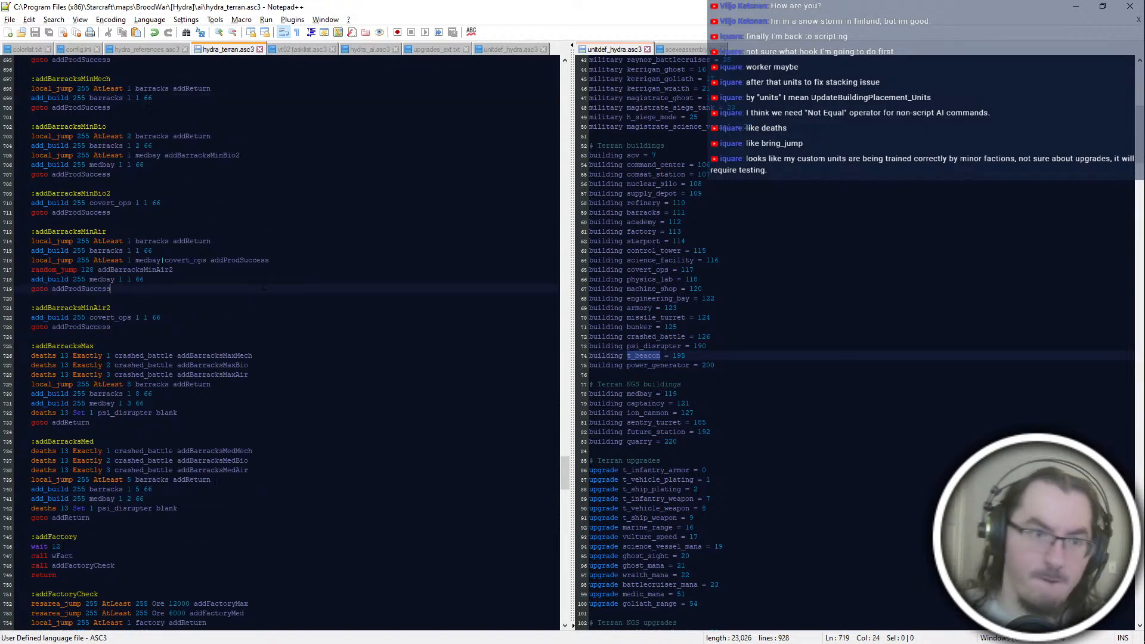
{"action": "left_click", "coordinate": [111, 288]}
{"action": "scroll", "coordinate": [111, 289], "scroll_direction": "up", "scroll_amount": 2}
{"action": "left_click", "coordinate": [94, 403]}
{"action": "scroll", "coordinate": [95, 403], "scroll_direction": "up", "scroll_amount": 4}
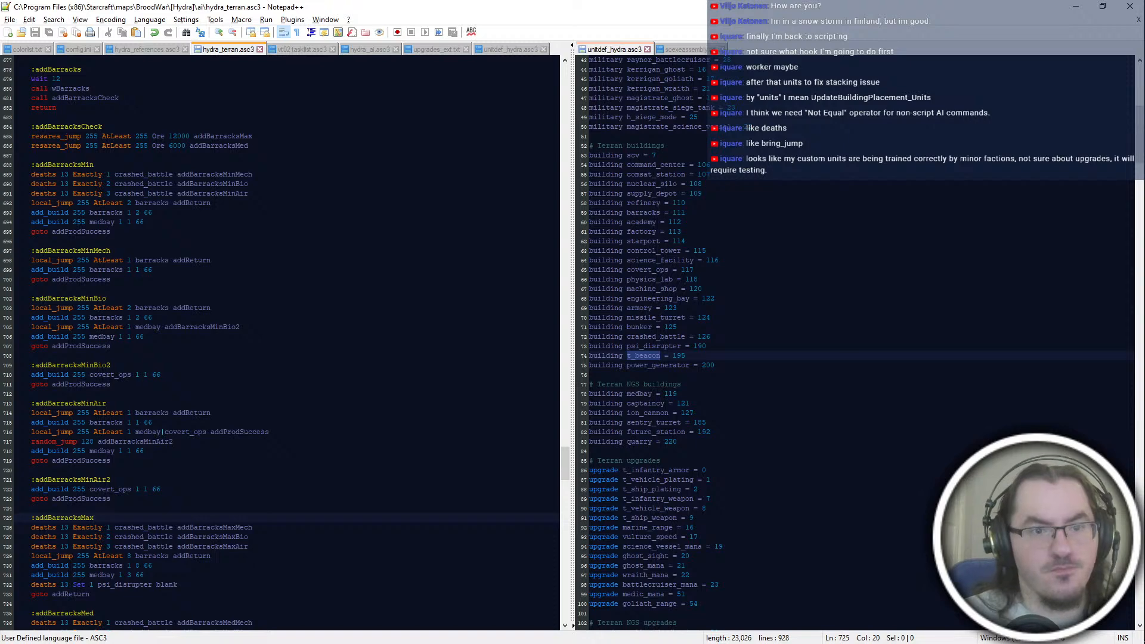
{"action": "scroll", "coordinate": [94, 403], "scroll_direction": "down", "scroll_amount": 4}
{"action": "left_click", "coordinate": [249, 422]}
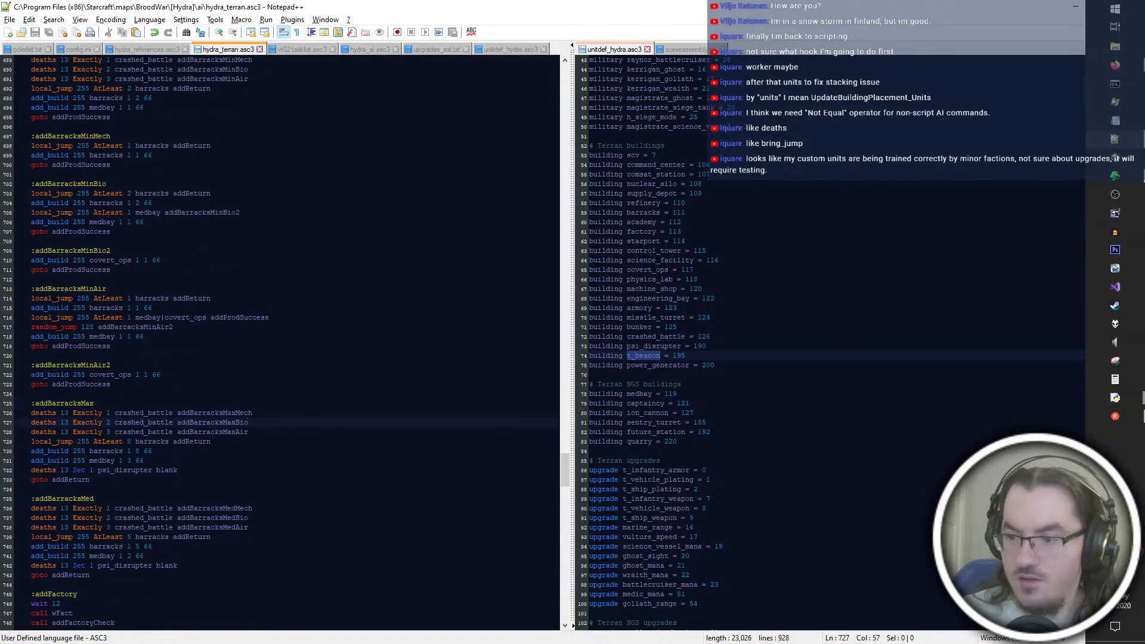
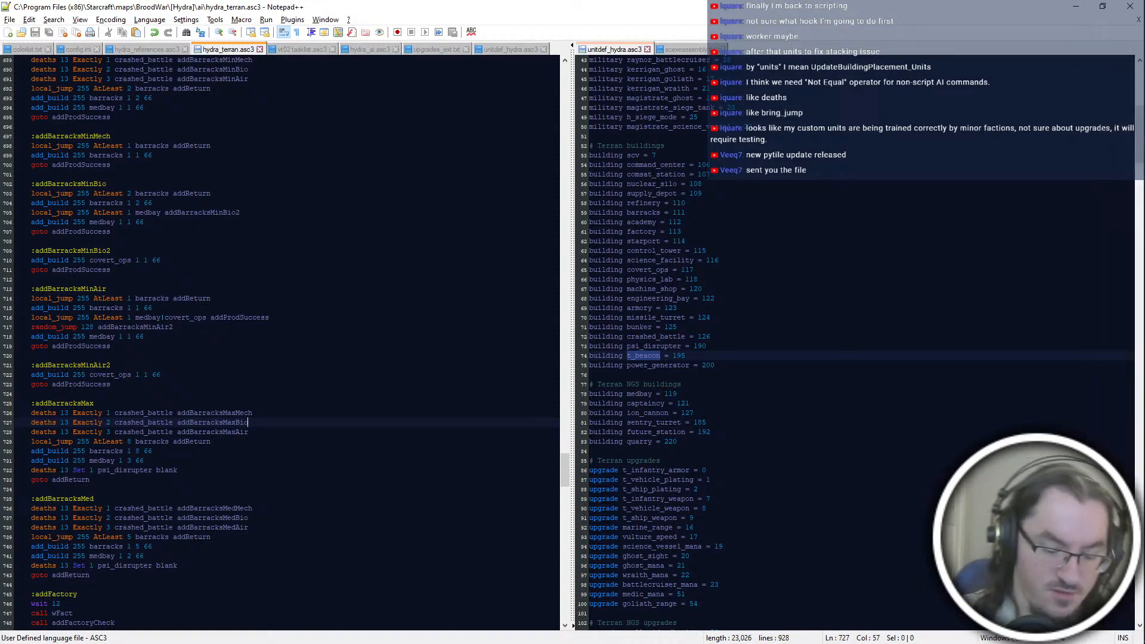
{"action": "key", "text": "ctrl+super+Right"}
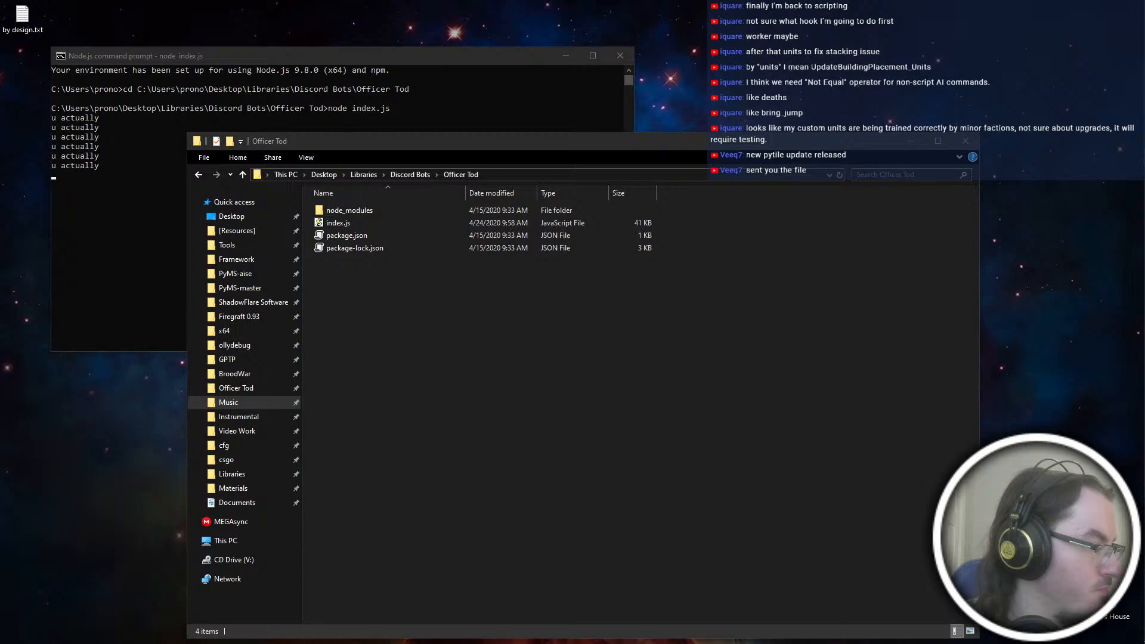
{"action": "key", "text": "alt+Tab"}
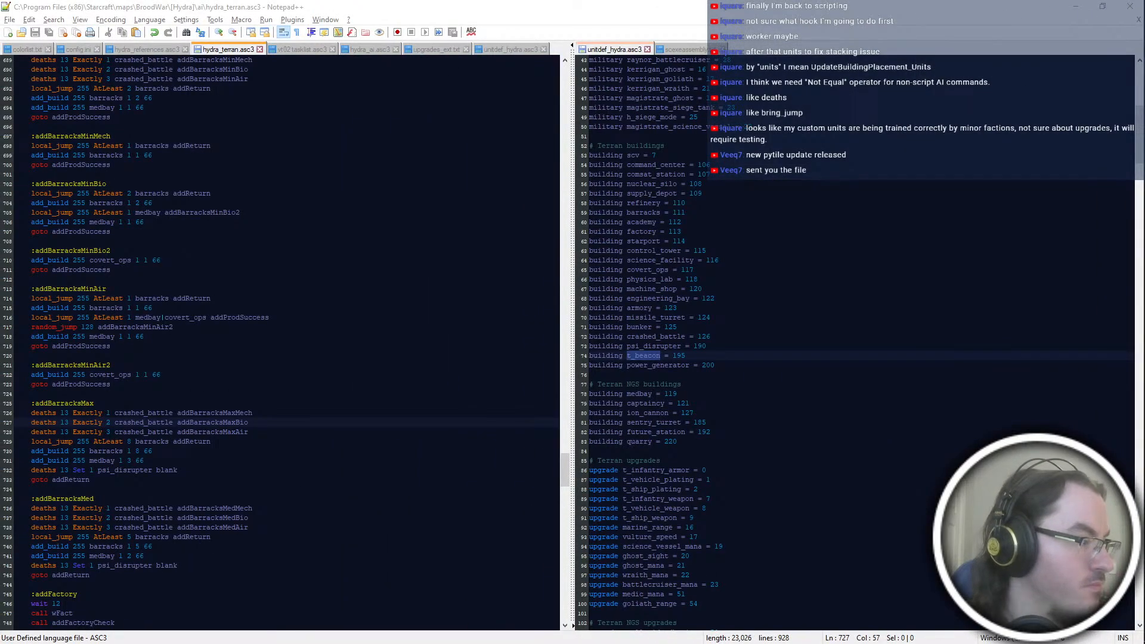
{"action": "key", "text": "ctrl+super+Right"}
{"action": "key", "text": "ctrl+super+Right"}
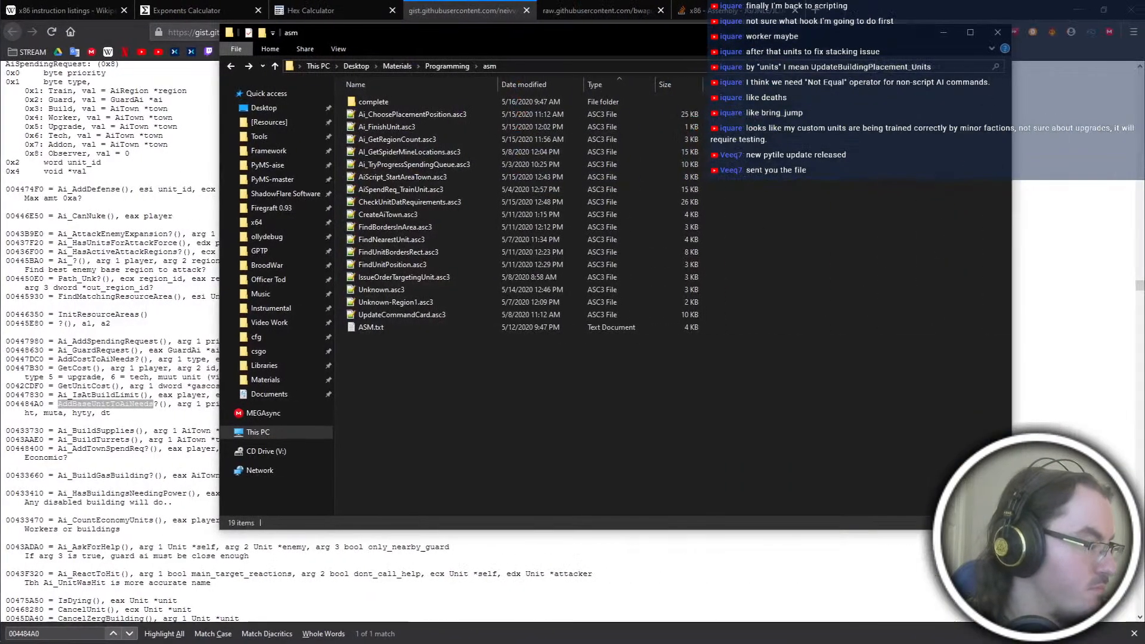
{"action": "key", "text": "ctrl+super+Left"}
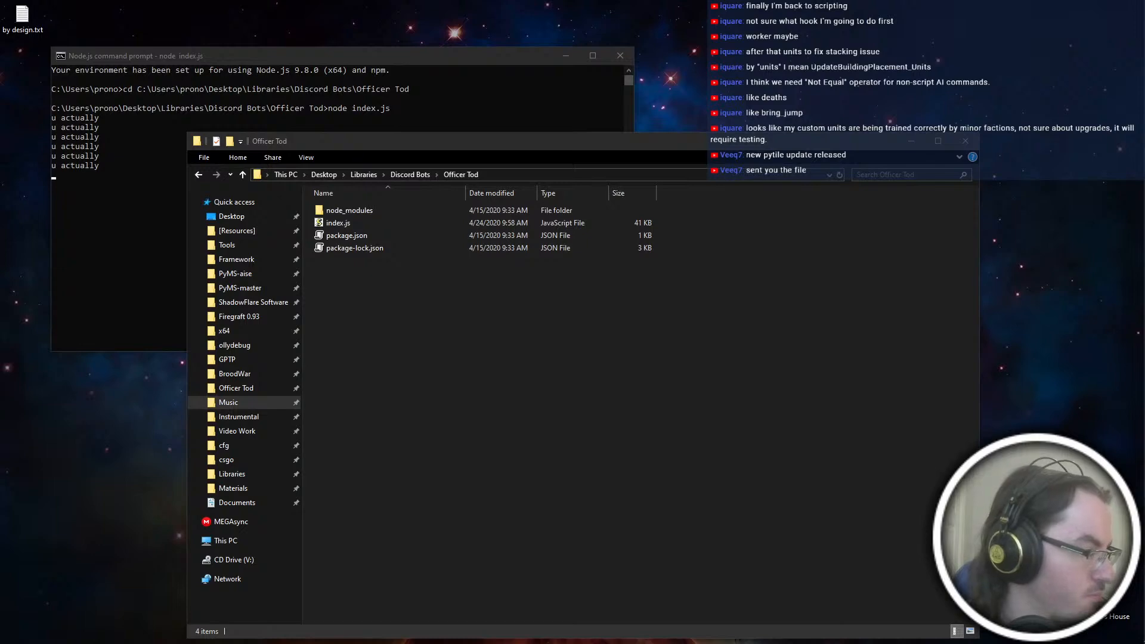
{"action": "key", "text": "ctrl+super+Left"}
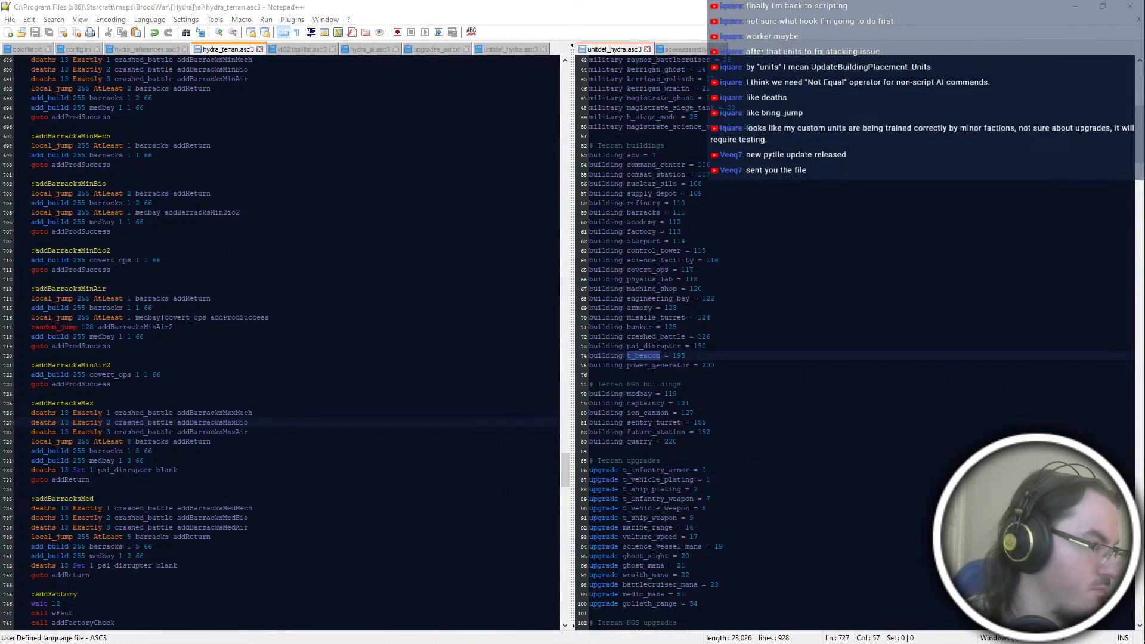
{"action": "key", "text": "ctrl+super+Right"}
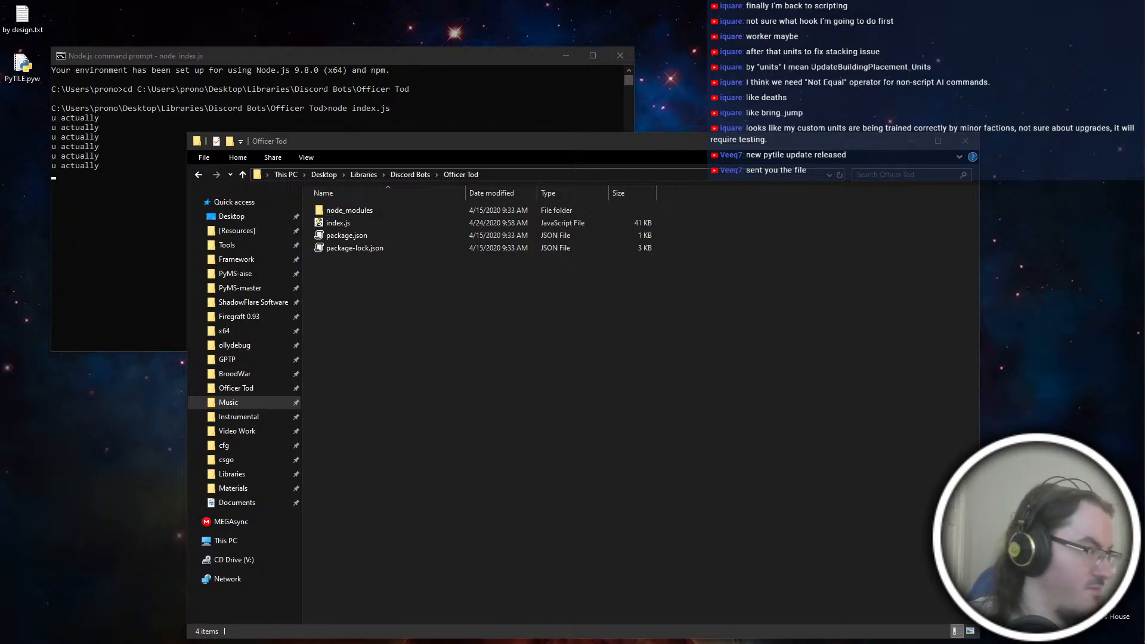
{"action": "key", "text": "alt+Tab"}
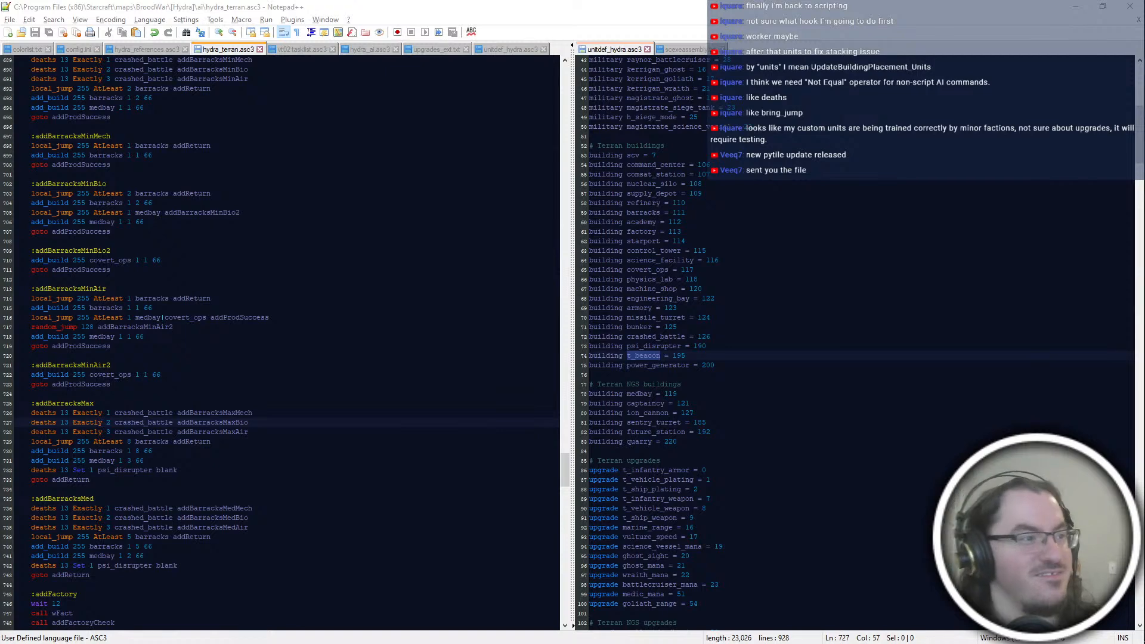
{"action": "key", "text": "alt+Tab"}
{"action": "key", "text": "alt+Tab"}
{"action": "key", "text": "alt+Tab"}
{"action": "key", "text": "alt+Tab"}
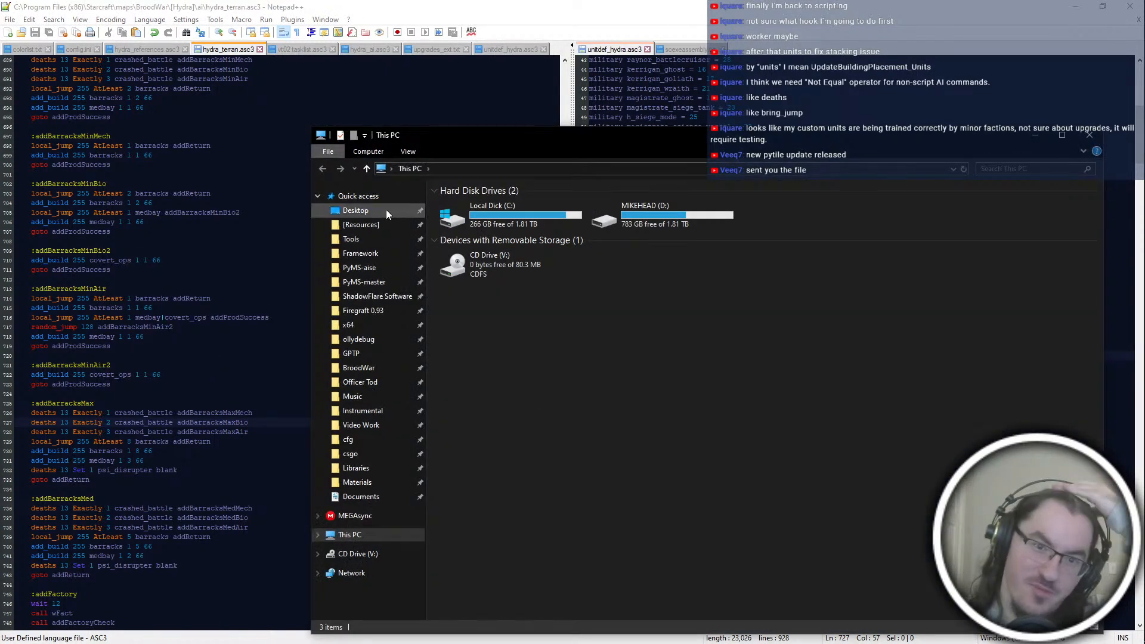
Step: Move PyTILE.pyw from the Desktop into the PyMS-aise folder, replacing the existing file there
{"action": "left_click", "coordinate": [386, 209]}
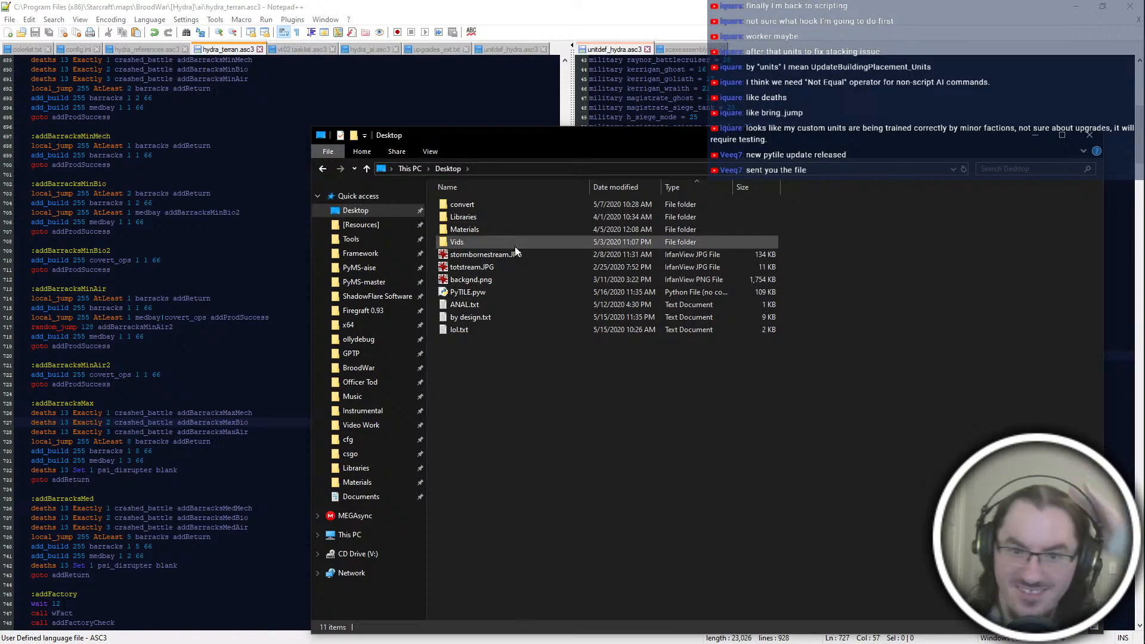
{"action": "left_click_drag", "start_coordinate": [484, 291], "coordinate": [682, 328]}
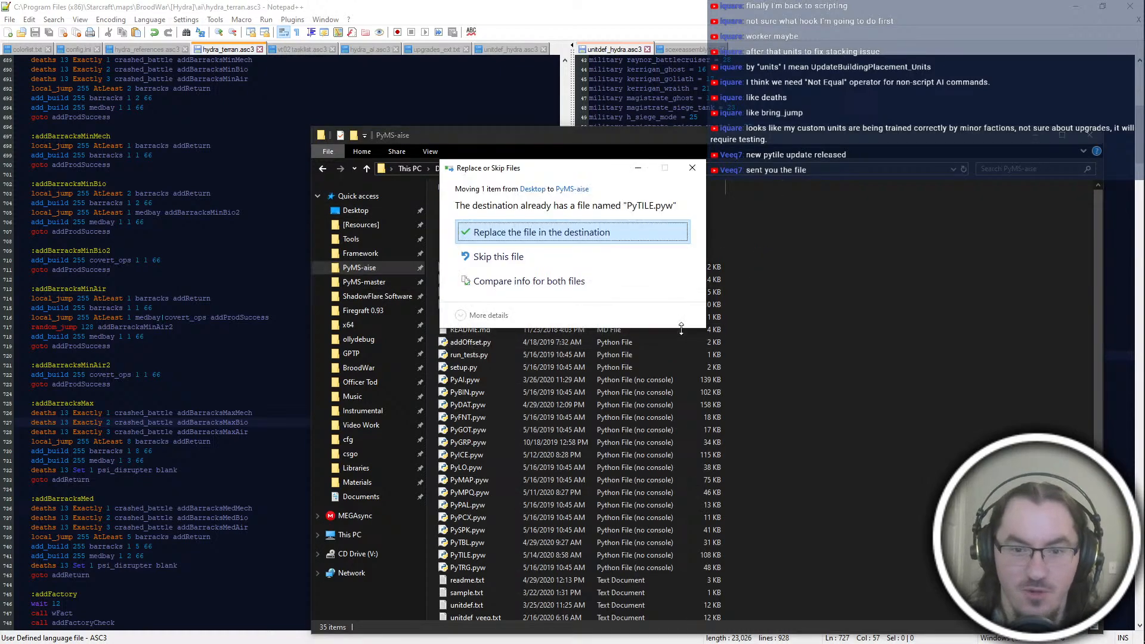
{"action": "key", "text": "Return"}
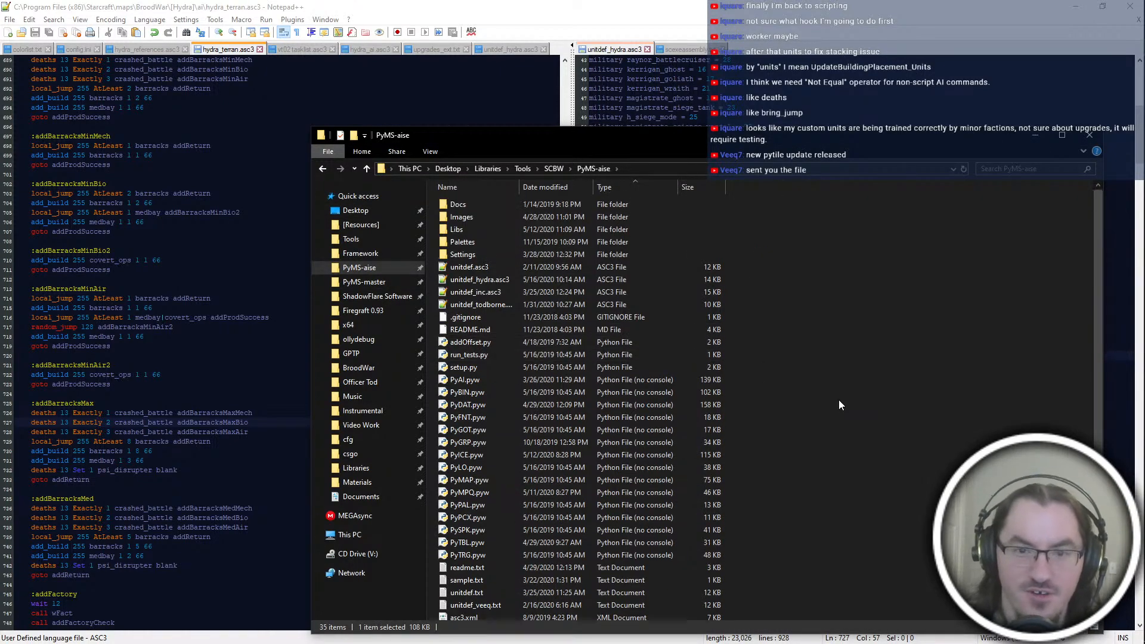
Step: Launch the updated PyTILE and try out the Show Minitile Flags and Paint Minitile Flags view settings, leaving both off
{"action": "key", "text": "alt+Left"}
{"action": "key", "text": "alt+Right"}
{"action": "key", "text": "Return"}
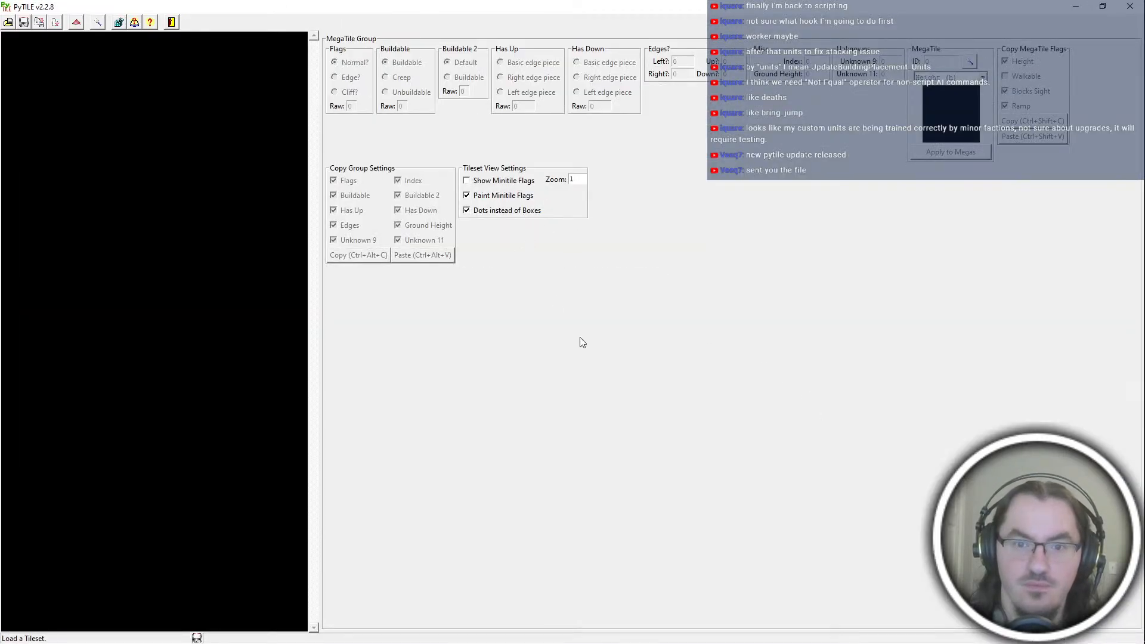
{"action": "left_click", "coordinate": [498, 196]}
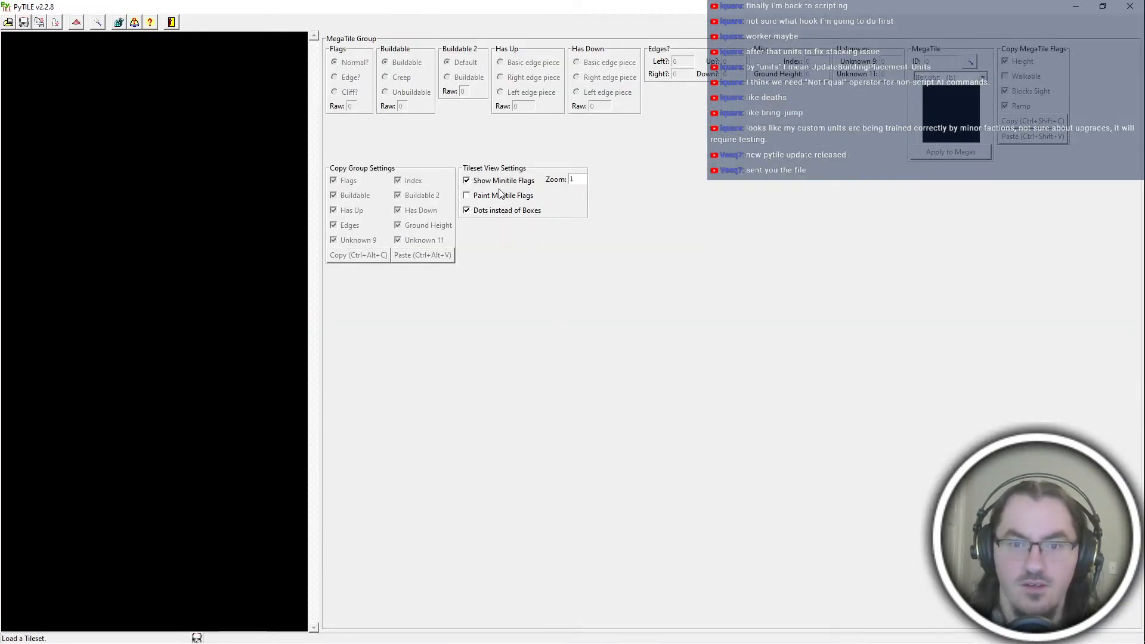
{"action": "left_click", "coordinate": [503, 181]}
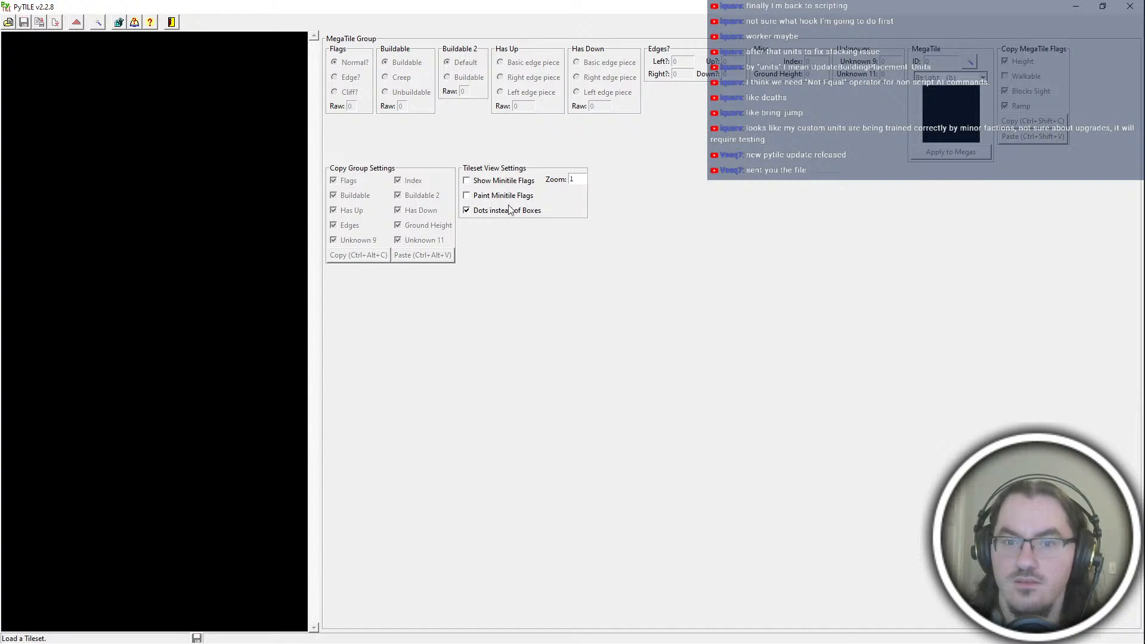
{"action": "left_click", "coordinate": [507, 188]}
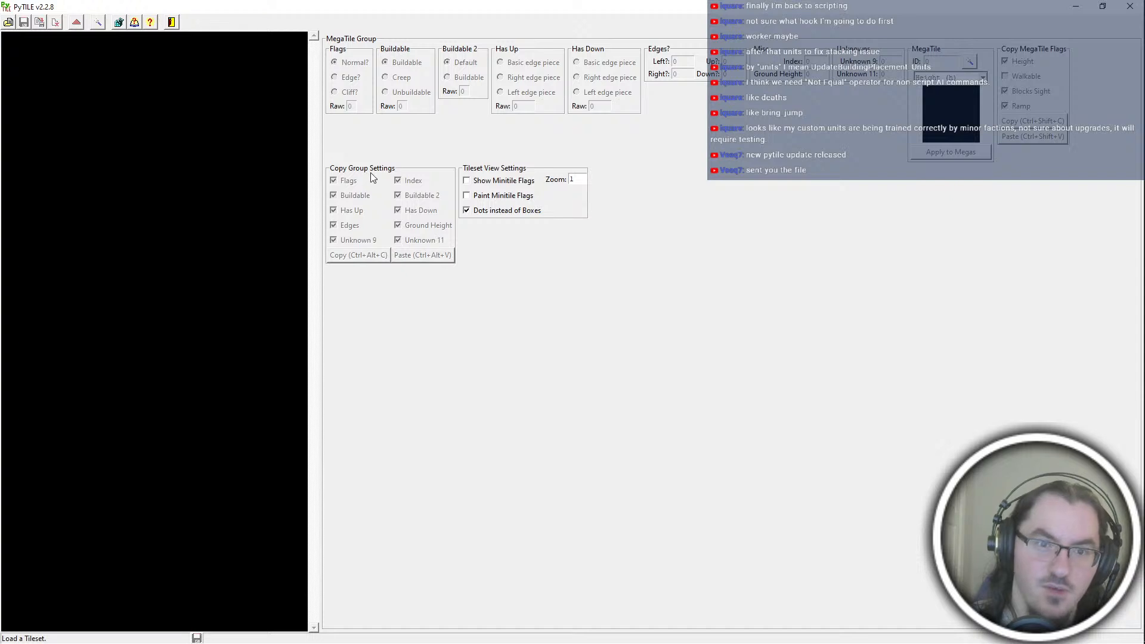
{"action": "left_click", "coordinate": [531, 180]}
{"action": "left_click", "coordinate": [513, 184]}
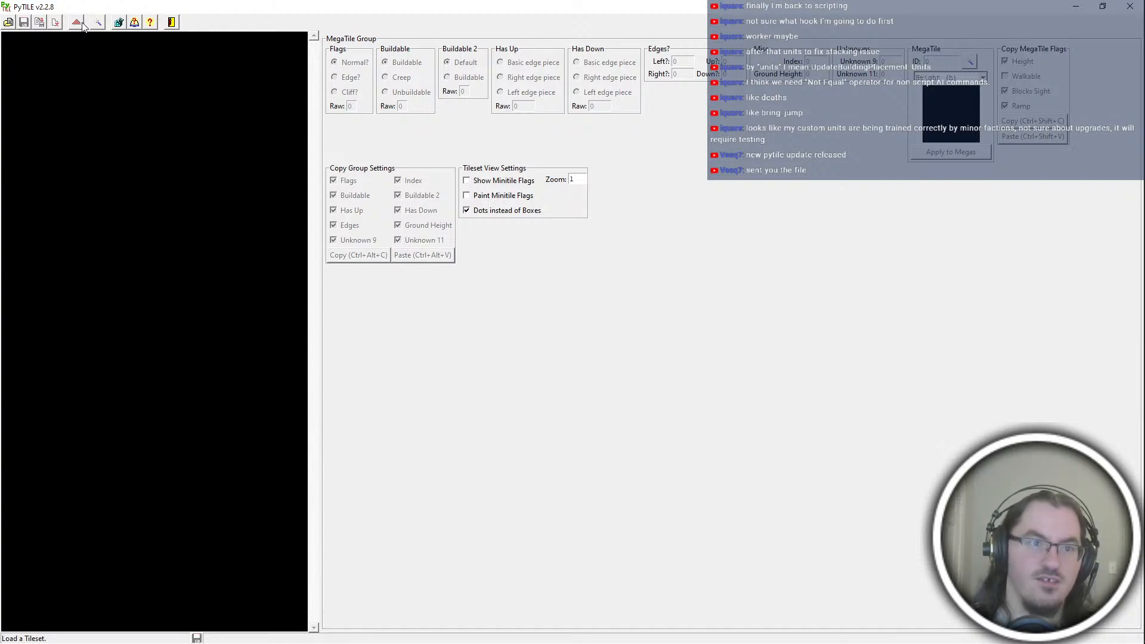
Step: Close PyTILE without loading a complete tileset and return to the hydra_terran.asc3 script in Notepad++
{"action": "left_click", "coordinate": [8, 23]}
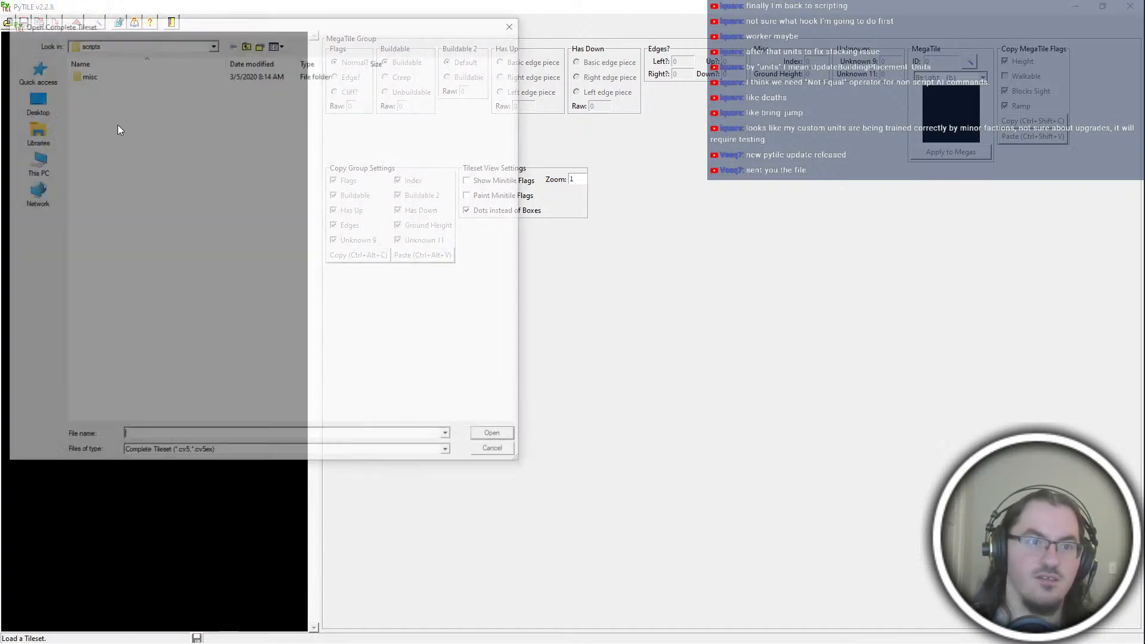
{"action": "left_click", "coordinate": [514, 22]}
{"action": "left_click", "coordinate": [1129, 6]}
{"action": "left_click", "coordinate": [784, 423]}
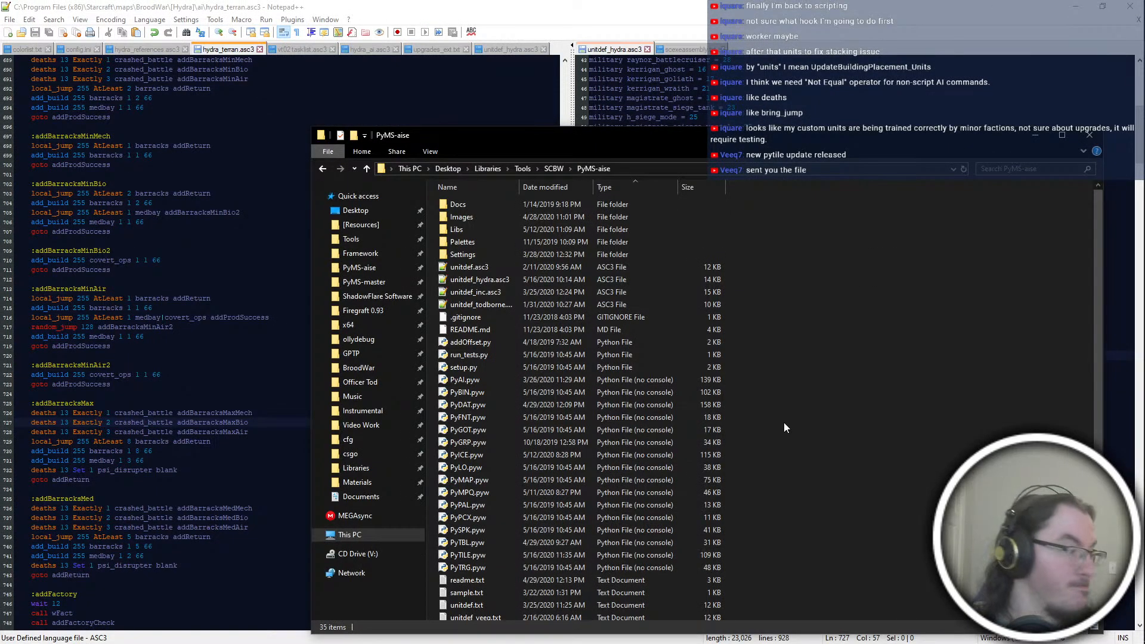
{"action": "left_click", "coordinate": [607, 5]}
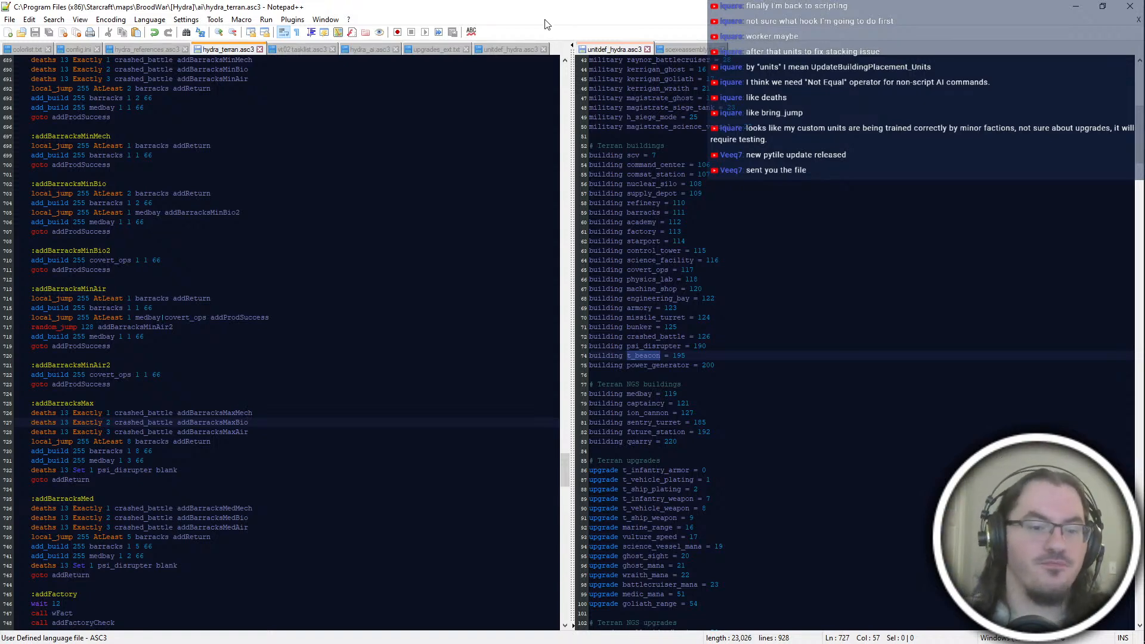
Step: Switch to ScmDraft and examine the terrain and mineral areas of The Skinmaker map
{"action": "key", "text": "alt+Tab"}
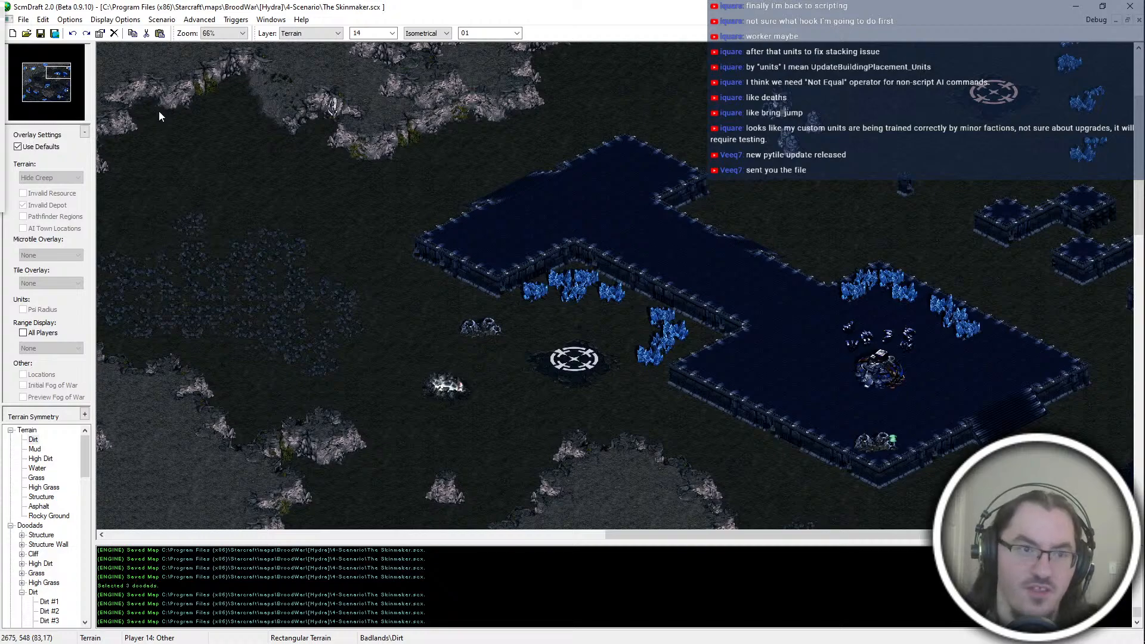
{"action": "scroll", "coordinate": [189, 117], "scroll_direction": "down", "scroll_amount": 10}
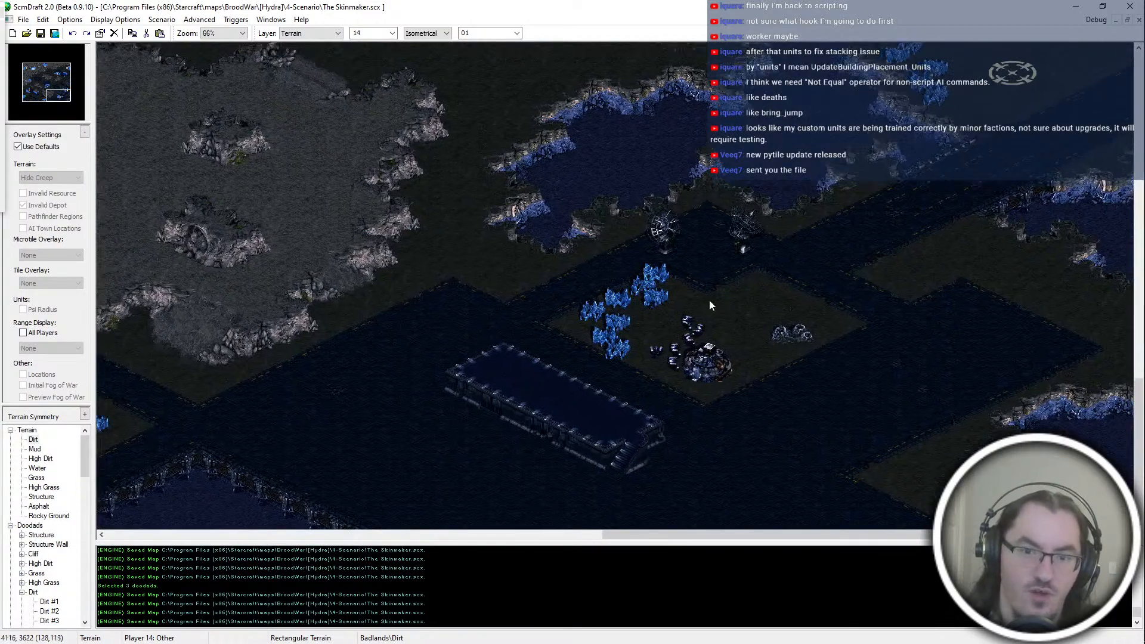
{"action": "scroll", "coordinate": [804, 421], "scroll_direction": "up", "scroll_amount": 6}
{"action": "key", "text": "Up"}
{"action": "key", "text": "Up"}
{"action": "key", "text": "Right"}
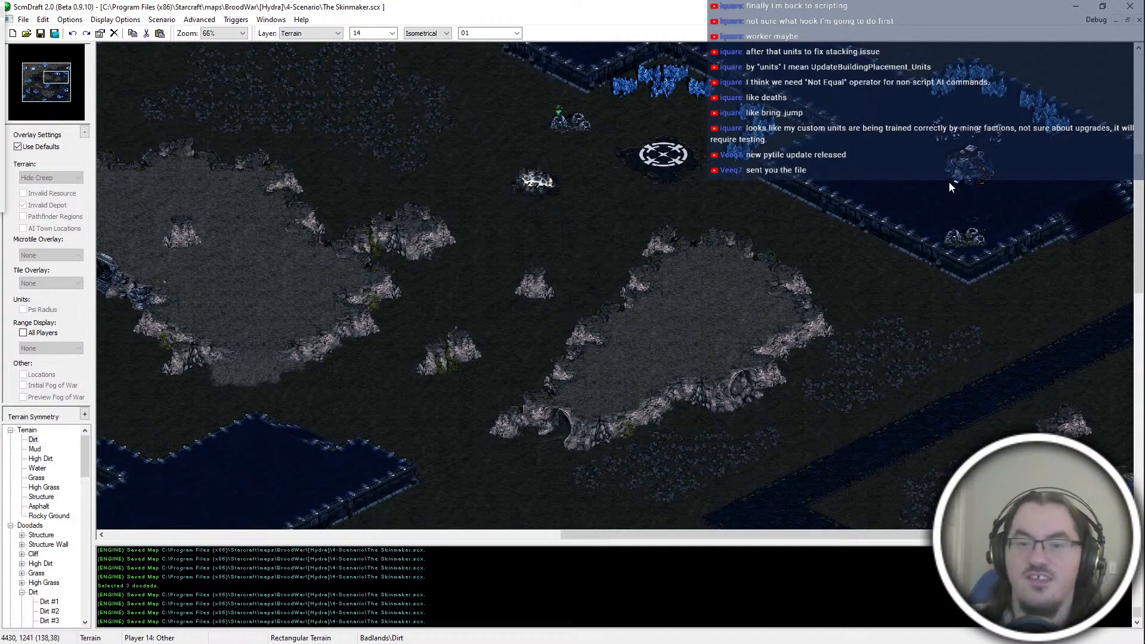
{"action": "key", "text": "Up"}
{"action": "key", "text": "Up"}
{"action": "key", "text": "Up"}
{"action": "key", "text": "Up"}
{"action": "key", "text": "Up"}
{"action": "key", "text": "Up"}
{"action": "key", "text": "Right"}
{"action": "key", "text": "Right"}
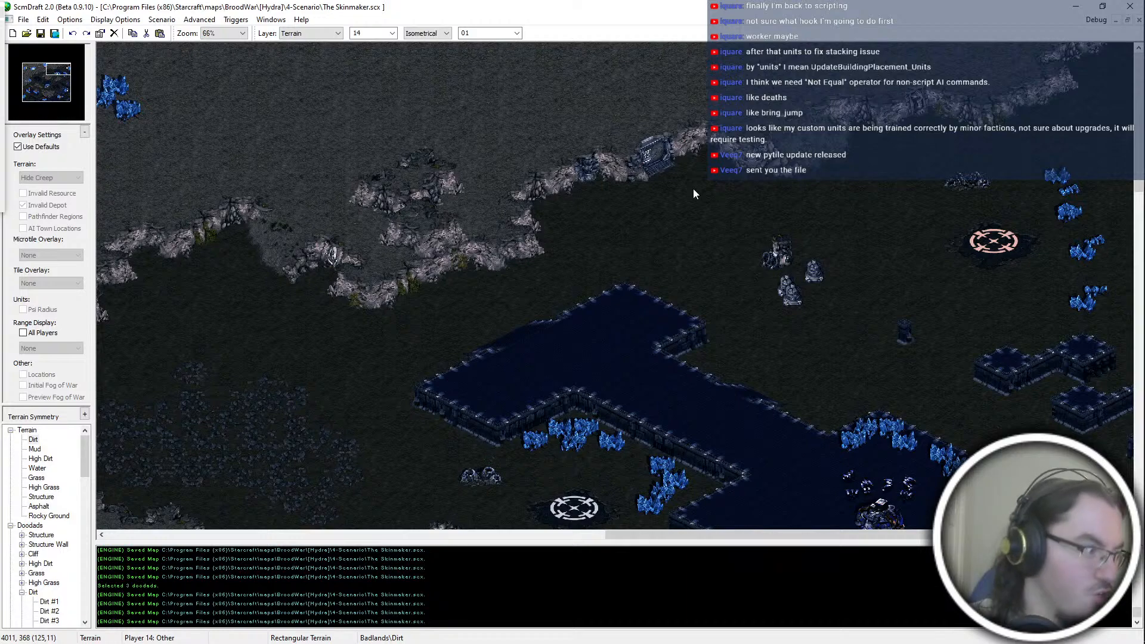
{"action": "key", "text": "alt+Tab"}
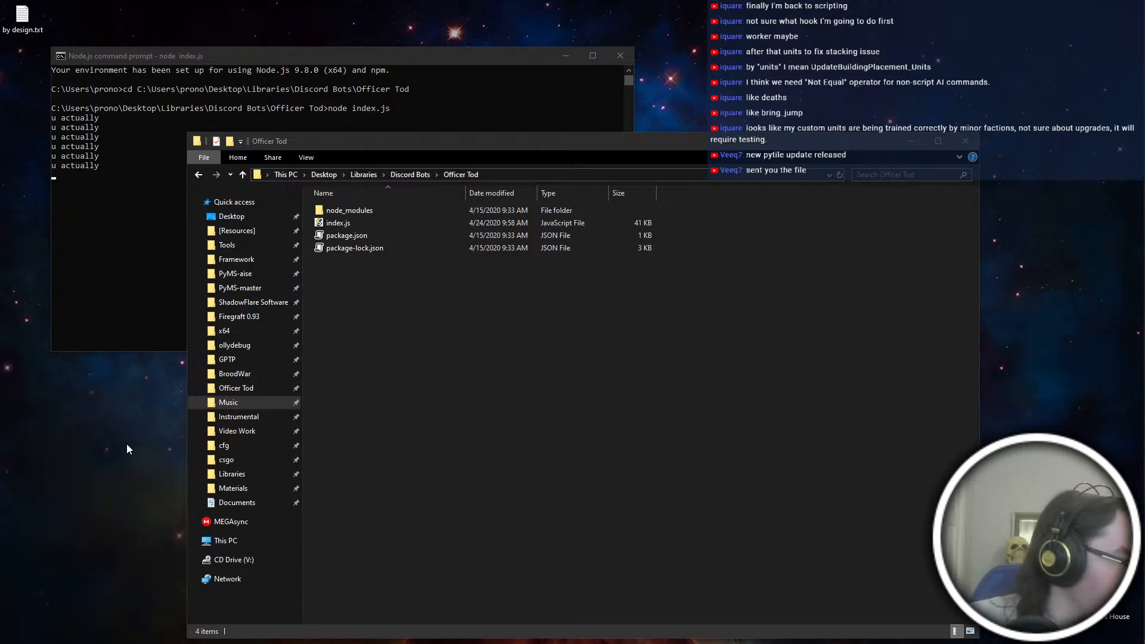
{"action": "key", "text": "alt+Tab"}
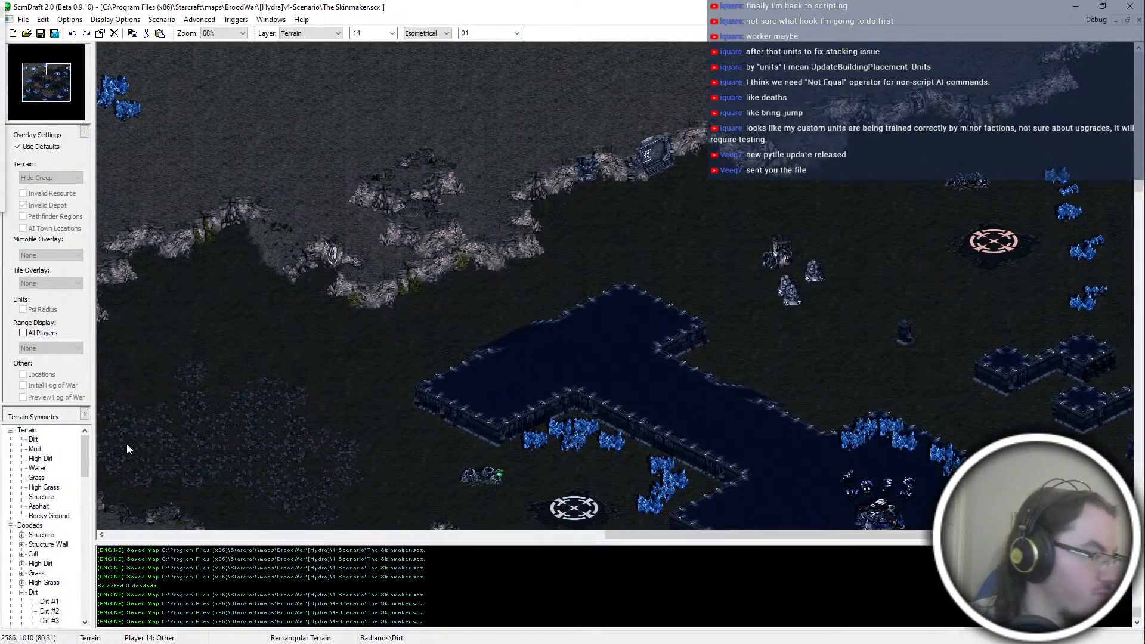
Step: Switch back to Notepad++ and review the addBarracksMax, addBarracksMed and addFactoryCheck blocks of the Terran script
{"action": "key", "text": "alt+Tab"}
{"action": "left_click", "coordinate": [286, 432]}
{"action": "left_click", "coordinate": [249, 356]}
{"action": "double_click", "coordinate": [263, 412]}
{"action": "left_click", "coordinate": [268, 441]}
{"action": "left_click", "coordinate": [286, 423]}
{"action": "left_click", "coordinate": [299, 431]}
{"action": "left_click", "coordinate": [298, 470]}
{"action": "left_click_drag", "start_coordinate": [52, 346], "coordinate": [275, 537]}
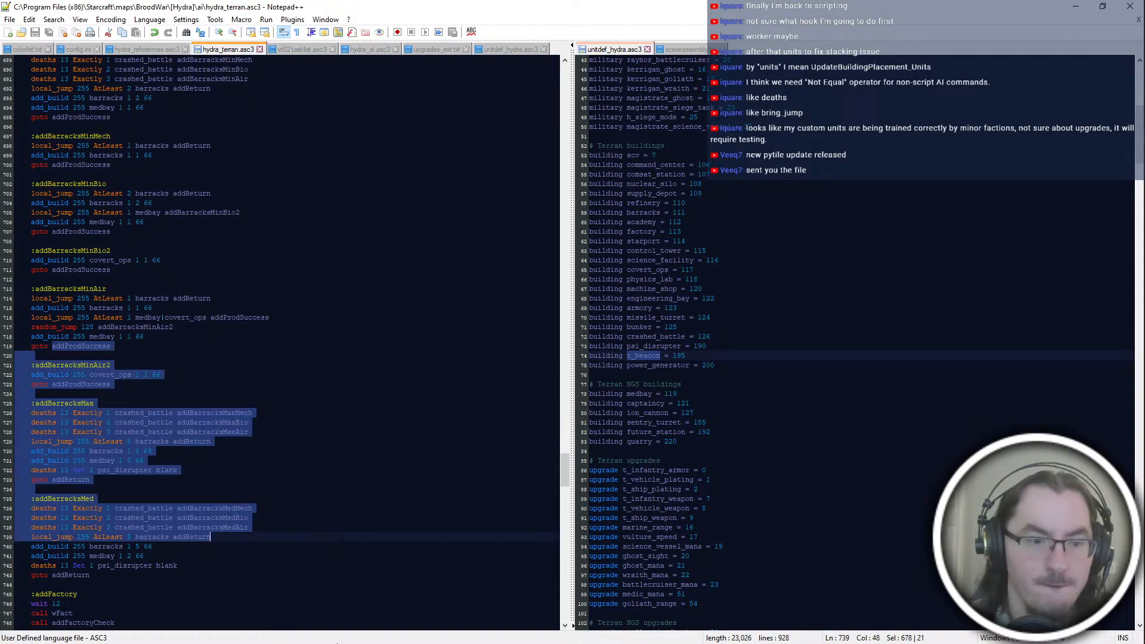
{"action": "left_click", "coordinate": [334, 489]}
{"action": "scroll", "coordinate": [143, 418], "scroll_direction": "down", "scroll_amount": 6}
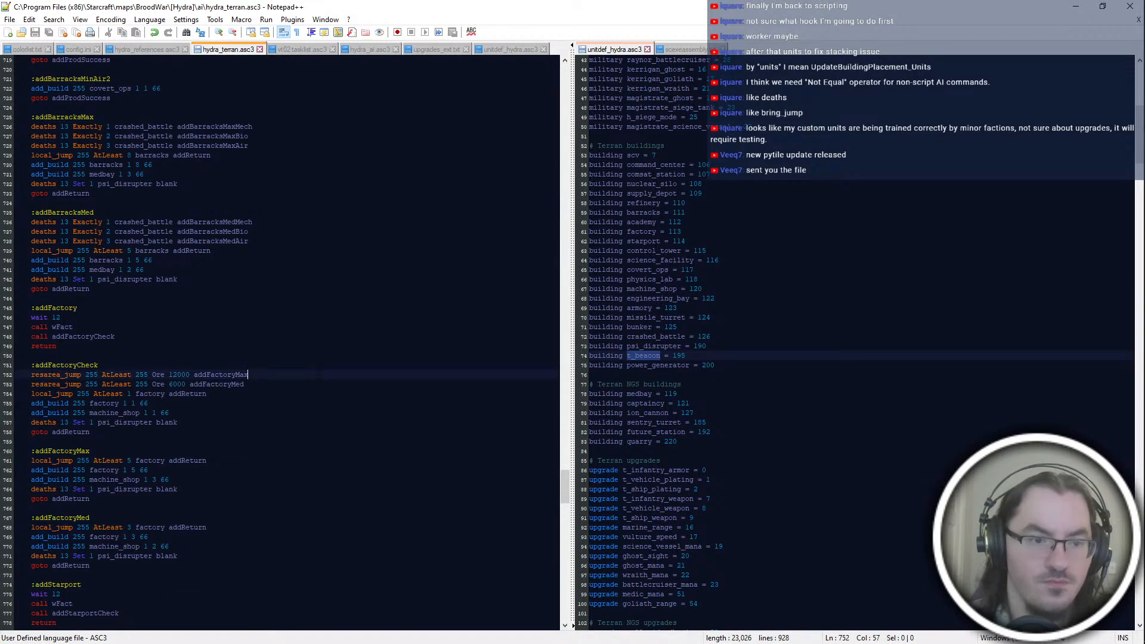
{"action": "double_click", "coordinate": [140, 384]}
{"action": "double_click", "coordinate": [284, 260]}
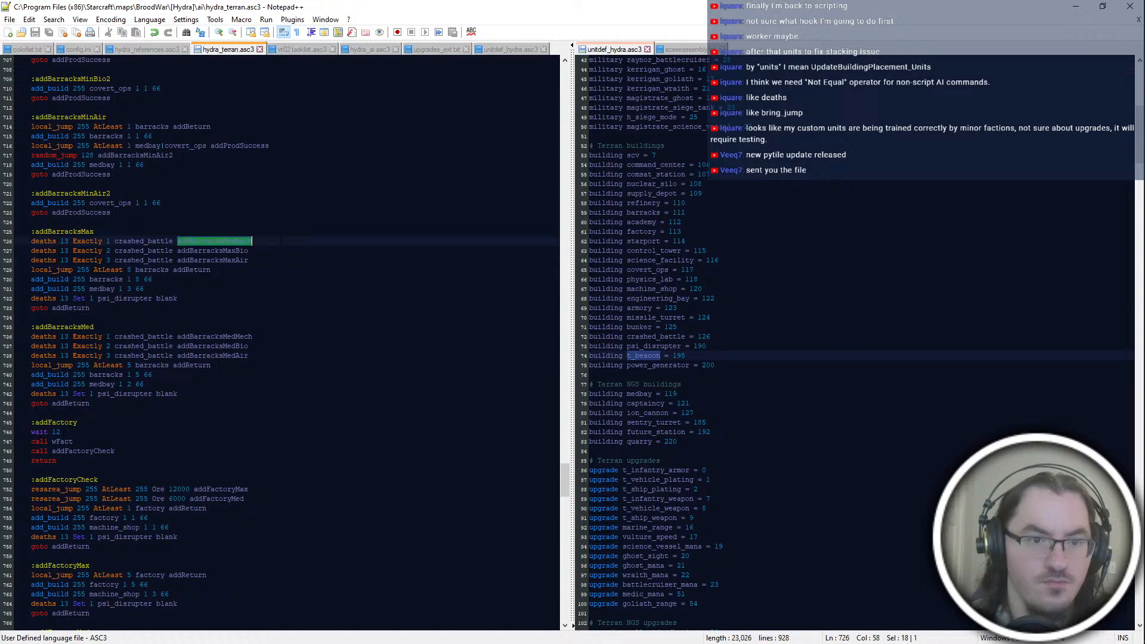
{"action": "double_click", "coordinate": [274, 241]}
{"action": "left_click", "coordinate": [254, 196]}
{"action": "left_click", "coordinate": [301, 279]}
{"action": "left_click", "coordinate": [305, 250]}
{"action": "left_click", "coordinate": [299, 270]}
{"action": "left_click", "coordinate": [287, 260]}
{"action": "key", "text": "Return"}
{"action": "key", "text": "Return"}
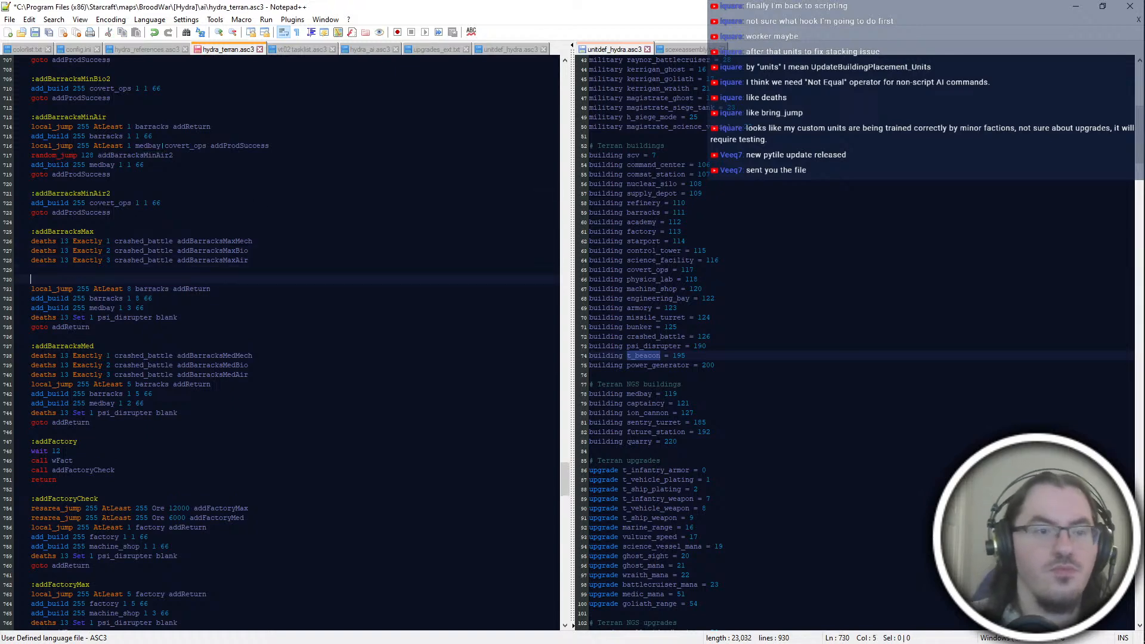
{"action": "key", "text": "ctrl+z"}
{"action": "key", "text": "ctrl+z"}
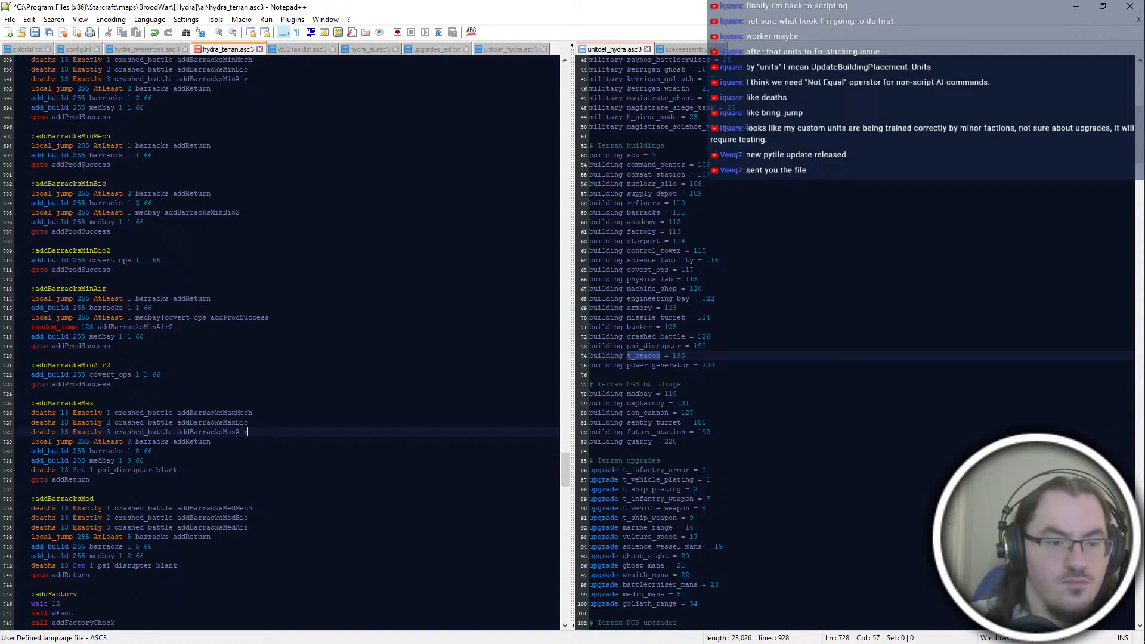
Step: Set the barracks count to 6 in both the local_jump and add_build lines of addBarracksMax
{"action": "left_click", "coordinate": [167, 356]}
{"action": "left_click", "coordinate": [166, 318]}
{"action": "left_click", "coordinate": [168, 298]}
{"action": "left_click", "coordinate": [191, 470]}
{"action": "double_click", "coordinate": [129, 441]}
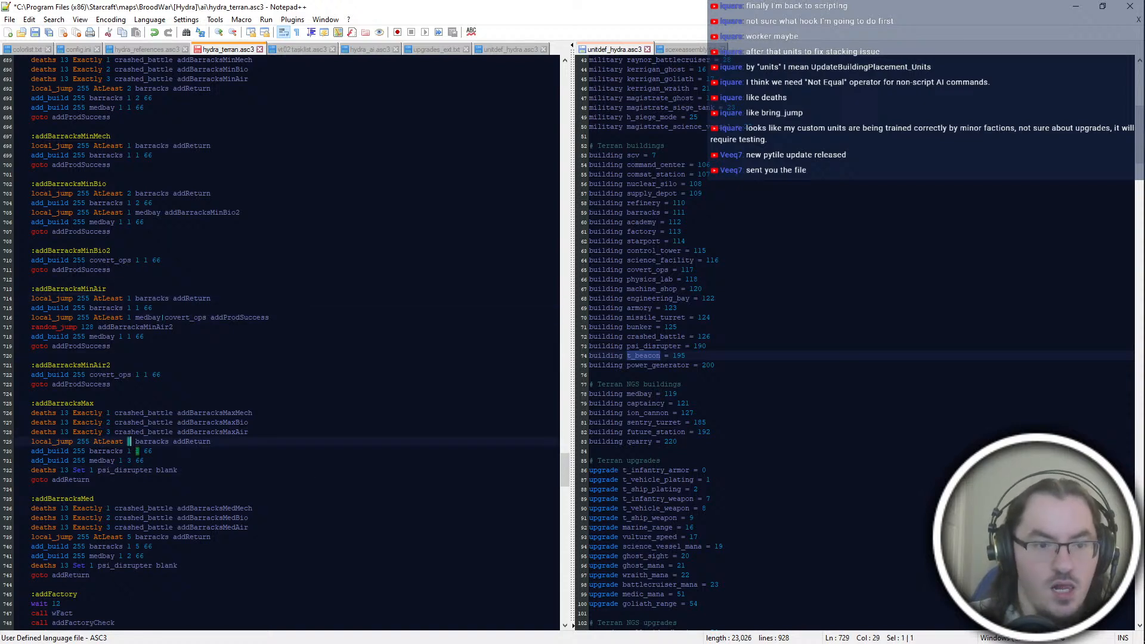
{"action": "left_click", "coordinate": [130, 441]}
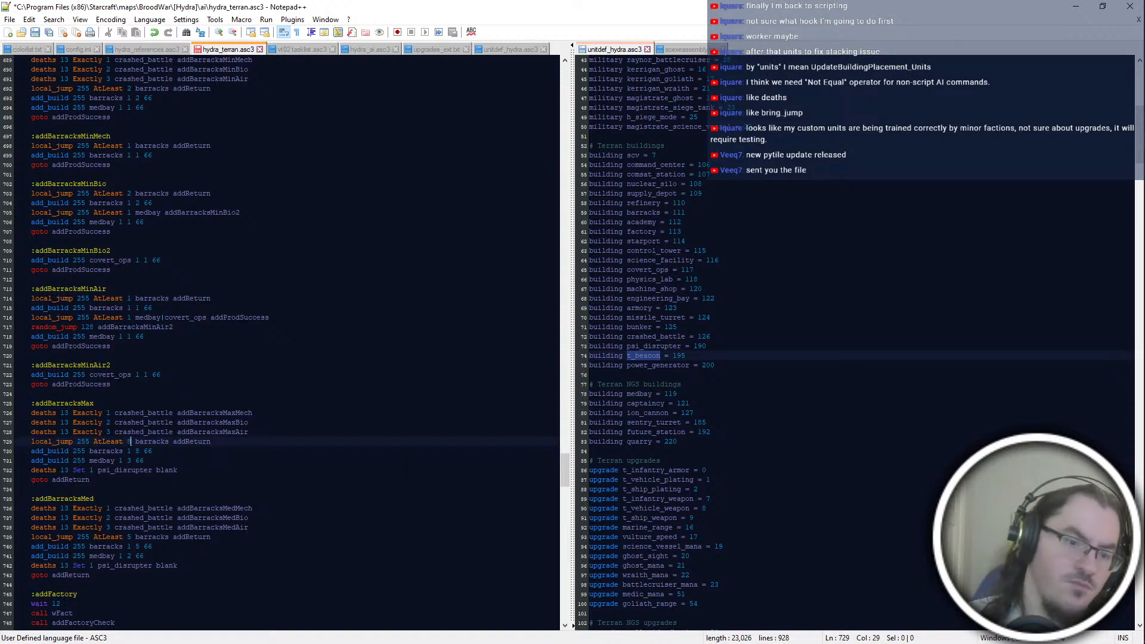
{"action": "key", "text": "Delete"}
{"action": "type", "text": "6"}
{"action": "key", "text": "Down"}
{"action": "key", "text": "BackSpace"}
{"action": "type", "text": "6"}
Step: Set the medbay count to 2 in the add_build line of addBarracksMax
{"action": "key", "text": "Down"}
{"action": "key", "text": "Down"}
{"action": "key", "text": "Down"}
{"action": "left_click", "coordinate": [139, 460]}
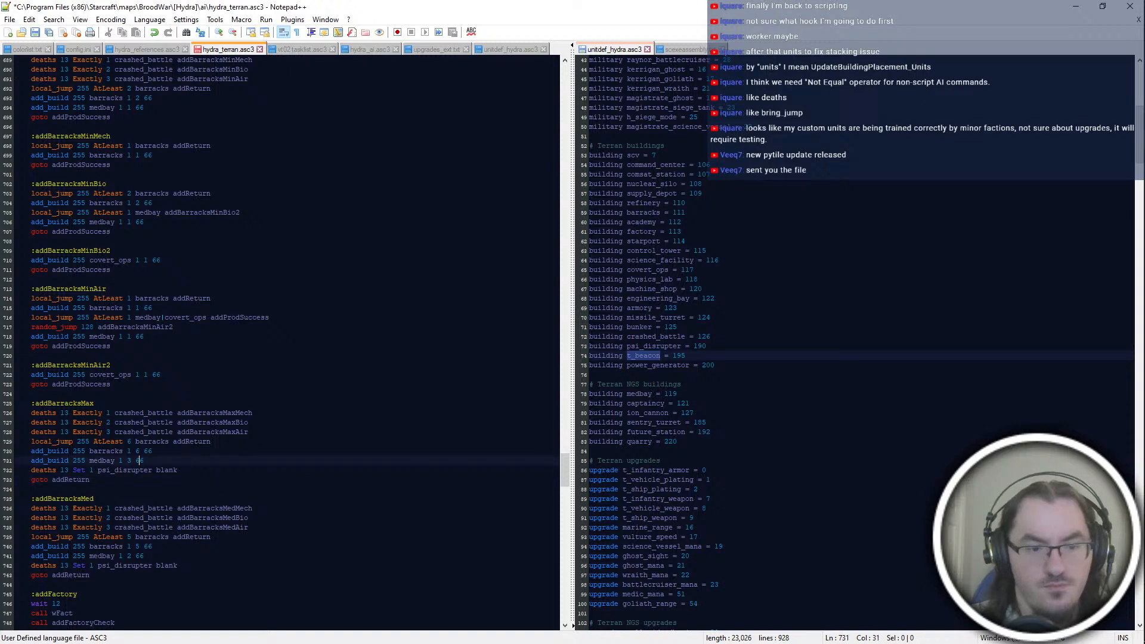
{"action": "key", "text": "shift+Left"}
{"action": "key", "text": "shift+Left"}
{"action": "type", "text": "2"}
Step: Insert the line "local_jump 255 AtLeast 2 medbay" above the medbay add_build line in addBarracksMax
{"action": "key", "text": "Up"}
{"action": "key", "text": "End"}
{"action": "key", "text": "Return"}
{"action": "type", "text": "local_jump 255 At"}
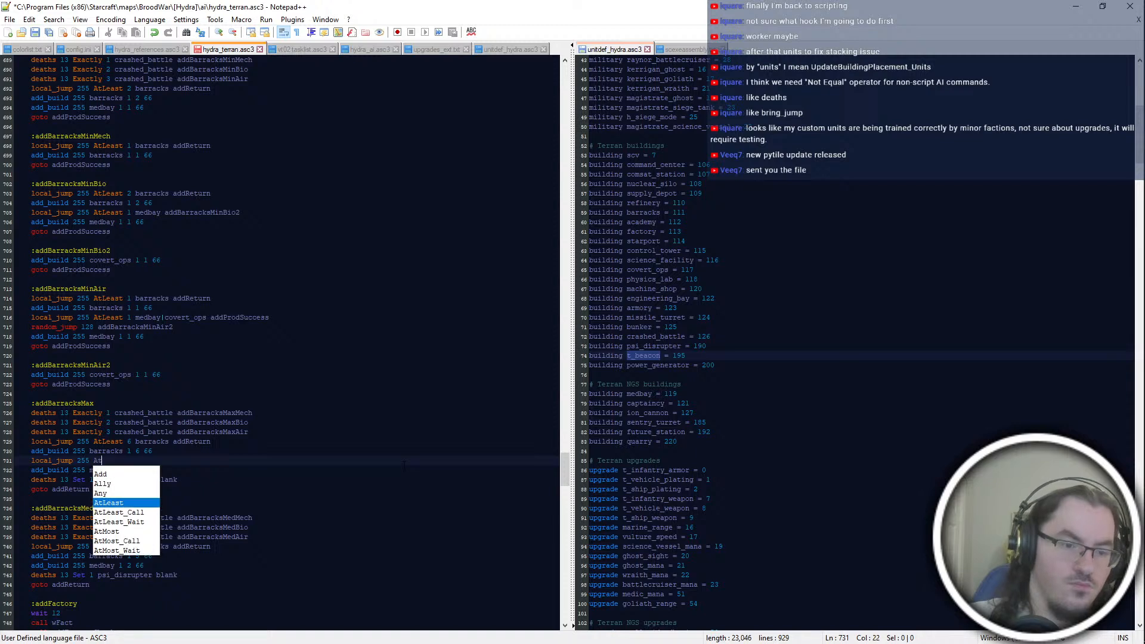
{"action": "type", "text": "Least 2 medbay"}
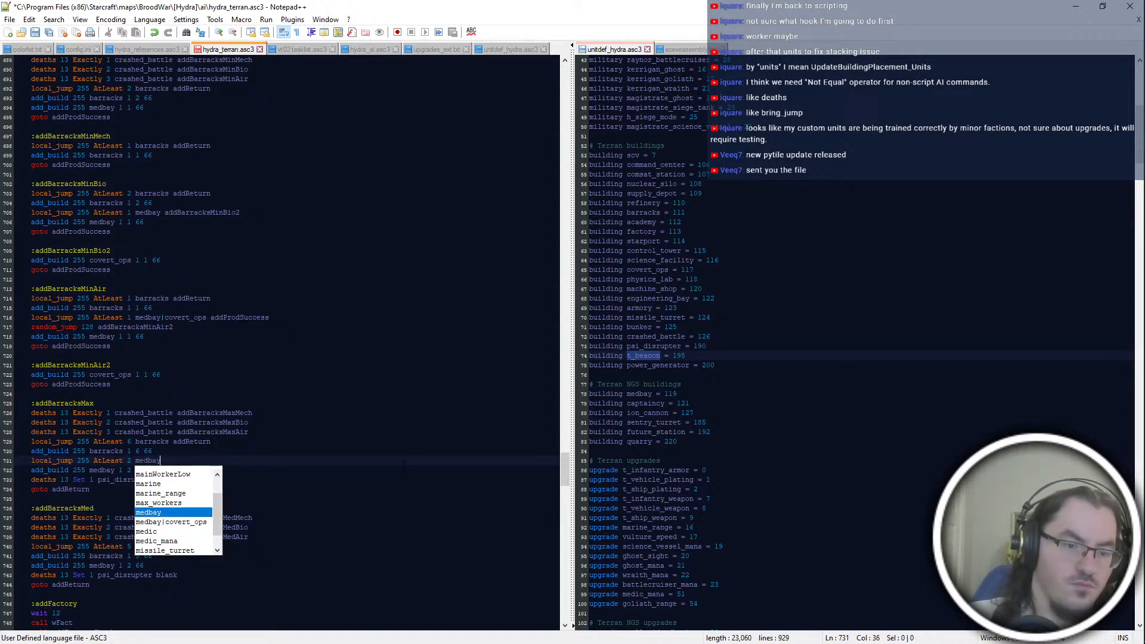
Step: Rewrite the new line's ending so it reads "local_jump 255 AtLeast 4 medbay|covert_ops addProdSuccess"
{"action": "key", "text": "Escape"}
{"action": "key", "text": "shift+Left"}
{"action": "key", "text": "shift+Left"}
{"action": "key", "text": "shift+Left"}
{"action": "key", "text": "shift+Left"}
{"action": "key", "text": "shift+Left"}
{"action": "key", "text": "shift+Left"}
{"action": "key", "text": "shift+Left"}
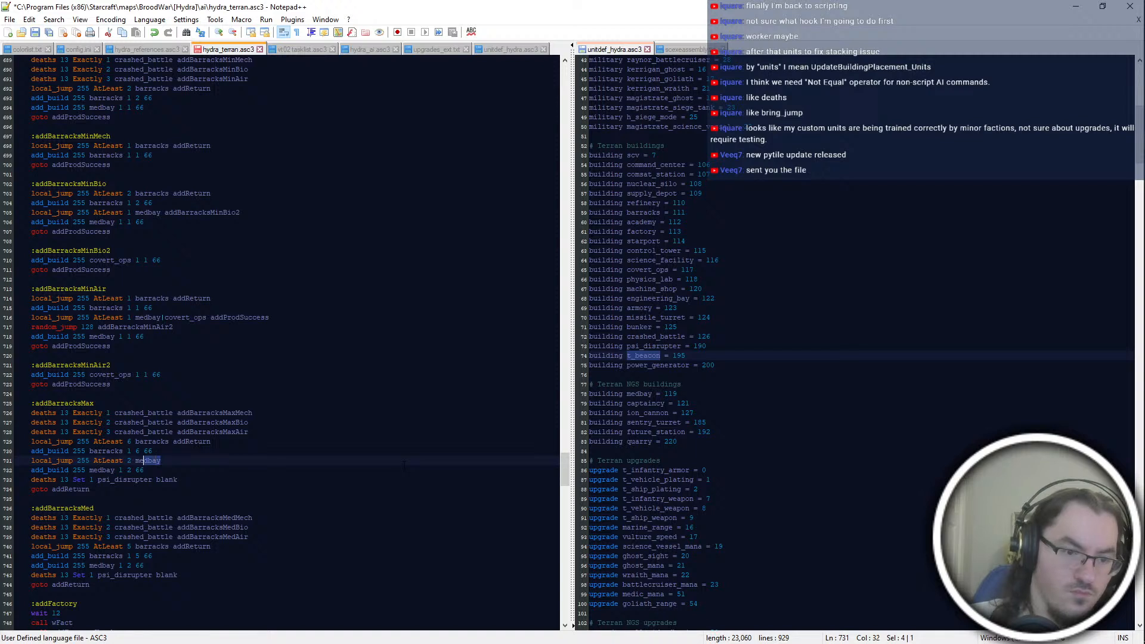
{"action": "key", "text": "BackSpace"}
{"action": "key", "text": "BackSpace"}
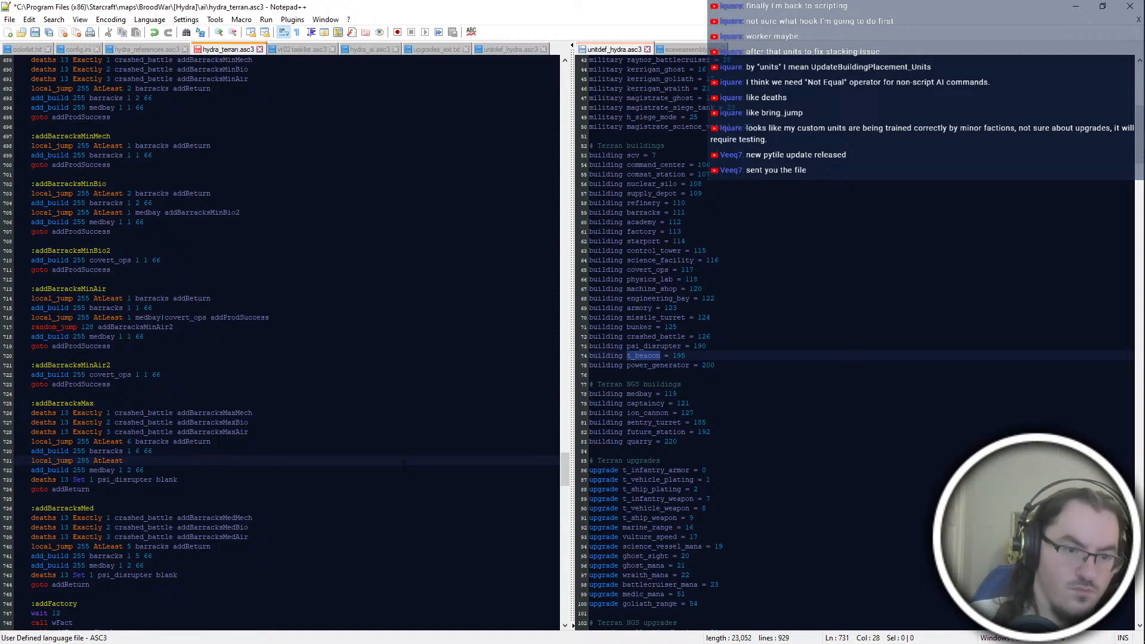
{"action": "type", "text": "4 medbay|cover"}
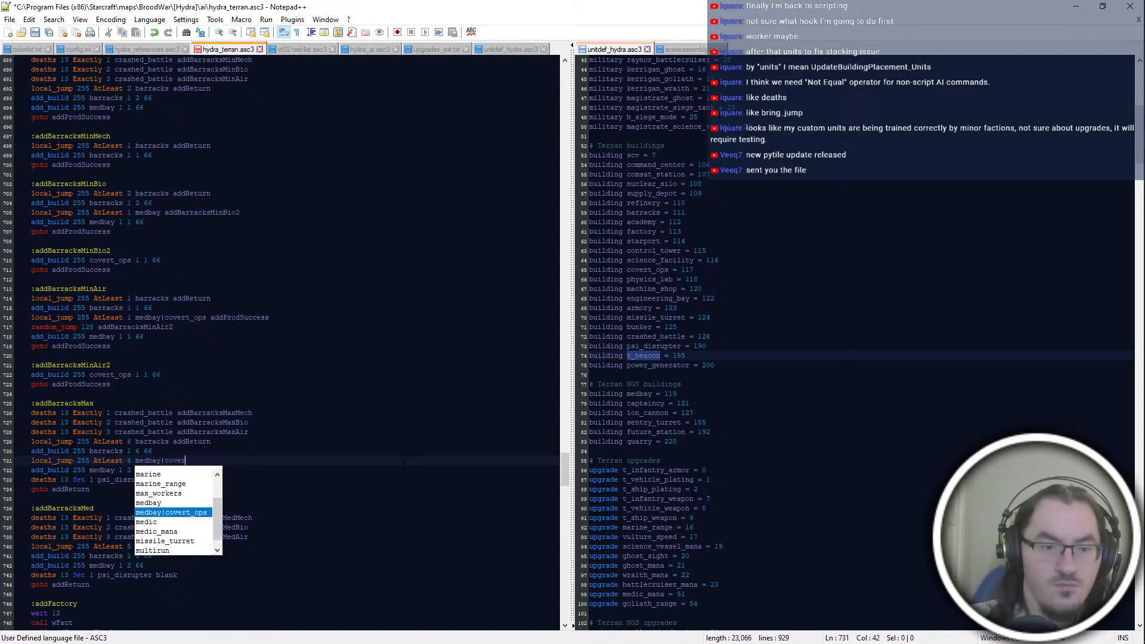
{"action": "key", "text": "Return"}
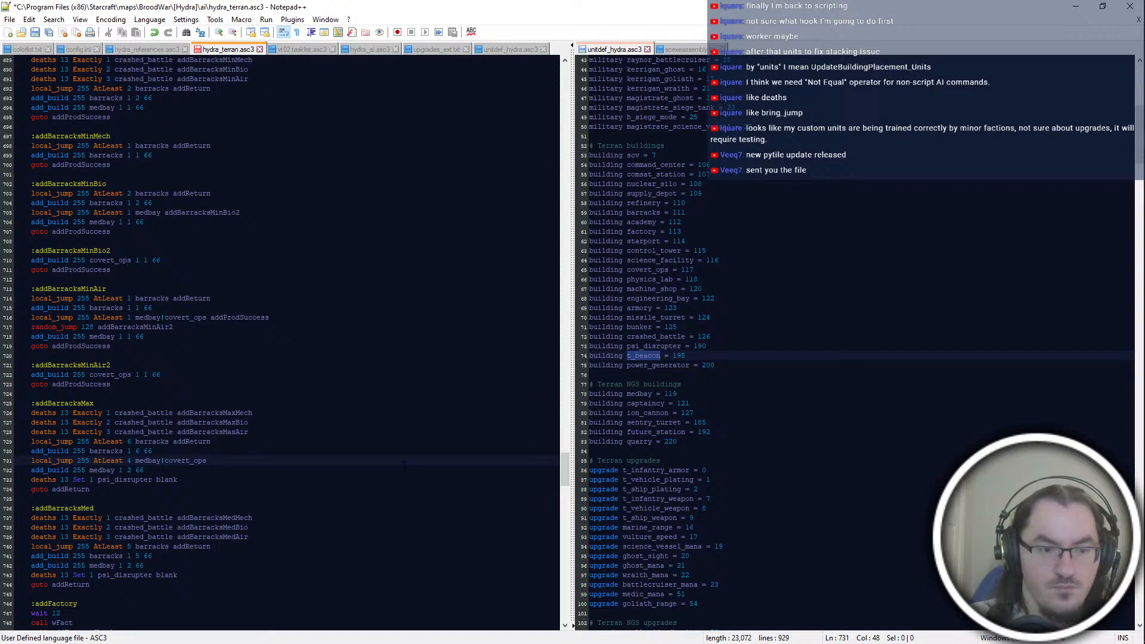
{"action": "type", "text": "add"}
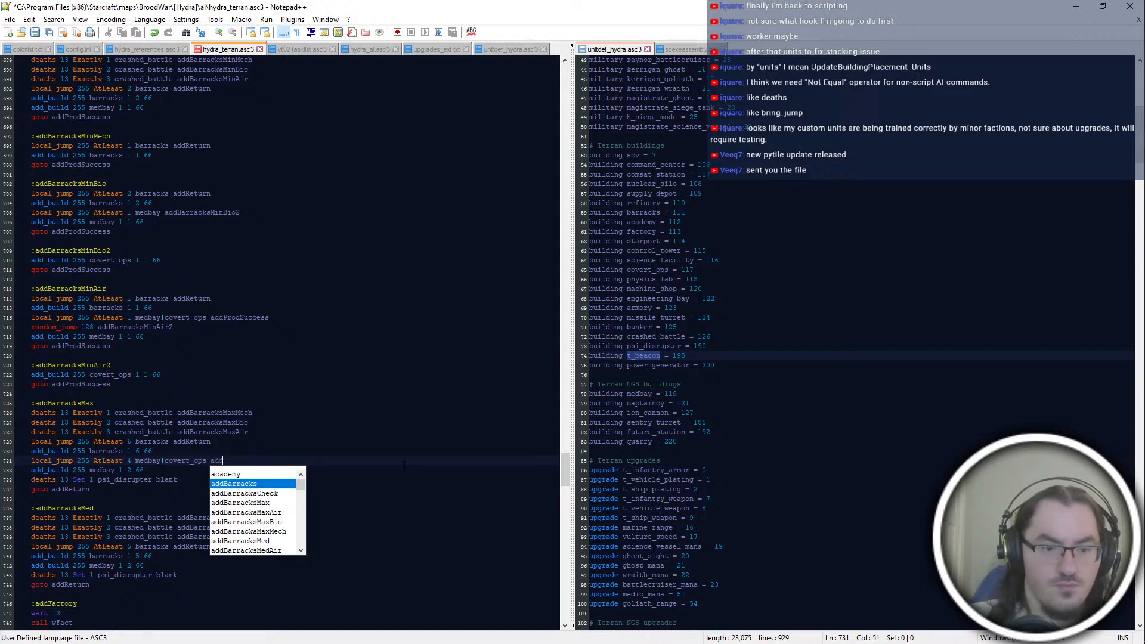
{"action": "type", "text": "ProdSuccess"}
{"action": "key", "text": "Return"}
Step: Change the closing goto target of addBarracksMax to addProdSuccess
{"action": "left_click", "coordinate": [407, 483]}
{"action": "key", "text": "Down"}
{"action": "key", "text": "shift+Left"}
{"action": "key", "text": "shift+Left"}
{"action": "key", "text": "shift+Left"}
{"action": "key", "text": "shift+Left"}
{"action": "key", "text": "shift+Left"}
{"action": "key", "text": "shift+Left"}
{"action": "type", "text": "ProdSuc"}
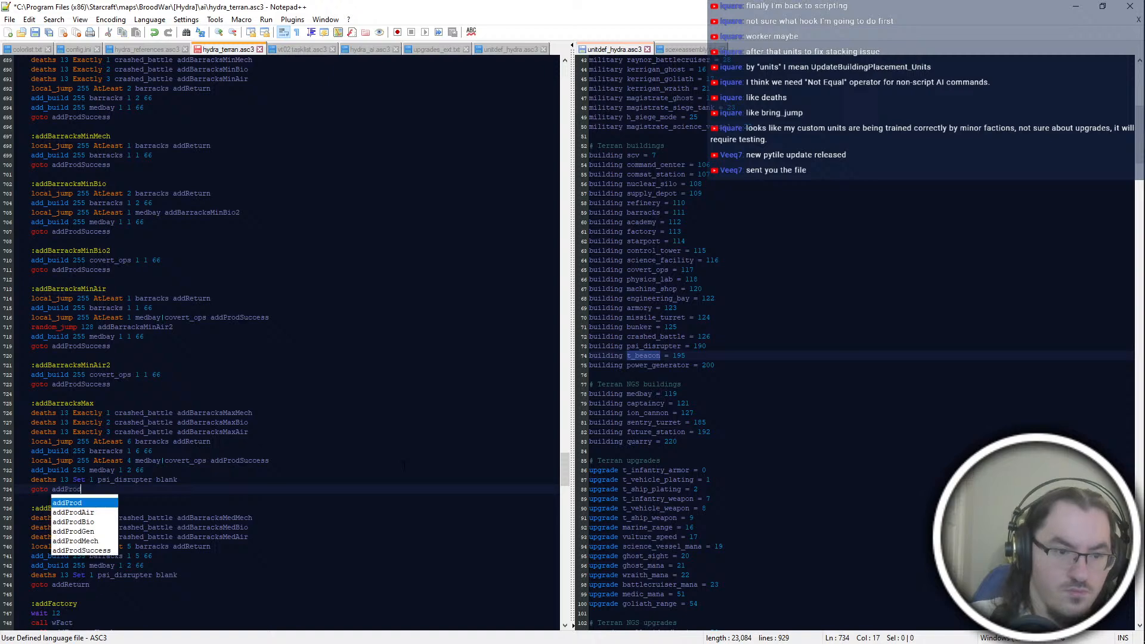
{"action": "key", "text": "Return"}
{"action": "key", "text": "Up"}
{"action": "key", "text": "Up"}
{"action": "key", "text": "Up"}
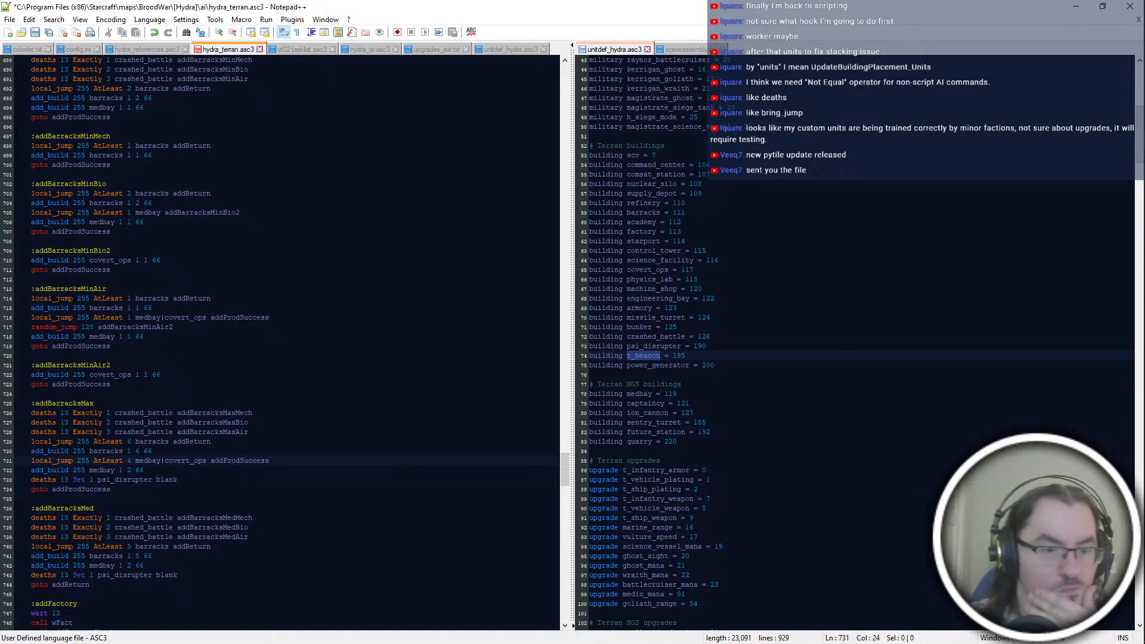
Step: Copy addProdSuccess from addBarracksMax and paste it over the goto target closing addBarracksMed
{"action": "key", "text": "Down"}
{"action": "key", "text": "Down"}
{"action": "key", "text": "Down"}
{"action": "key", "text": "ctrl+shift+Left"}
{"action": "key", "text": "ctrl+c"}
{"action": "key", "text": "Down"}
{"action": "key", "text": "Down"}
{"action": "key", "text": "Down"}
{"action": "key", "text": "Down"}
{"action": "key", "text": "Down"}
{"action": "key", "text": "Down"}
{"action": "key", "text": "Down"}
{"action": "key", "text": "Down"}
{"action": "key", "text": "Down"}
{"action": "key", "text": "ctrl+Right"}
{"action": "key", "text": "Down"}
{"action": "key", "text": "ctrl+shift+Left"}
{"action": "key", "text": "ctrl+v"}
Step: Replace the closing goto targets in the addFactoryCheck, addFactoryMax and addFactoryMed blocks with addProdSuccess
{"action": "left_click", "coordinate": [249, 518]}
{"action": "scroll", "coordinate": [249, 517], "scroll_direction": "down", "scroll_amount": 8}
{"action": "double_click", "coordinate": [71, 499]}
{"action": "scroll", "coordinate": [71, 499], "scroll_direction": "down", "scroll_amount": 6}
{"action": "double_click", "coordinate": [70, 394], "text": "ctrl"}
{"action": "double_click", "coordinate": [71, 461], "text": "ctrl"}
{"action": "key", "text": "ctrl+v"}
Step: Replace the closing goto targets in addStarportCheck and addStarportMax with addProdSuccess, and save the script
{"action": "left_click", "coordinate": [98, 603]}
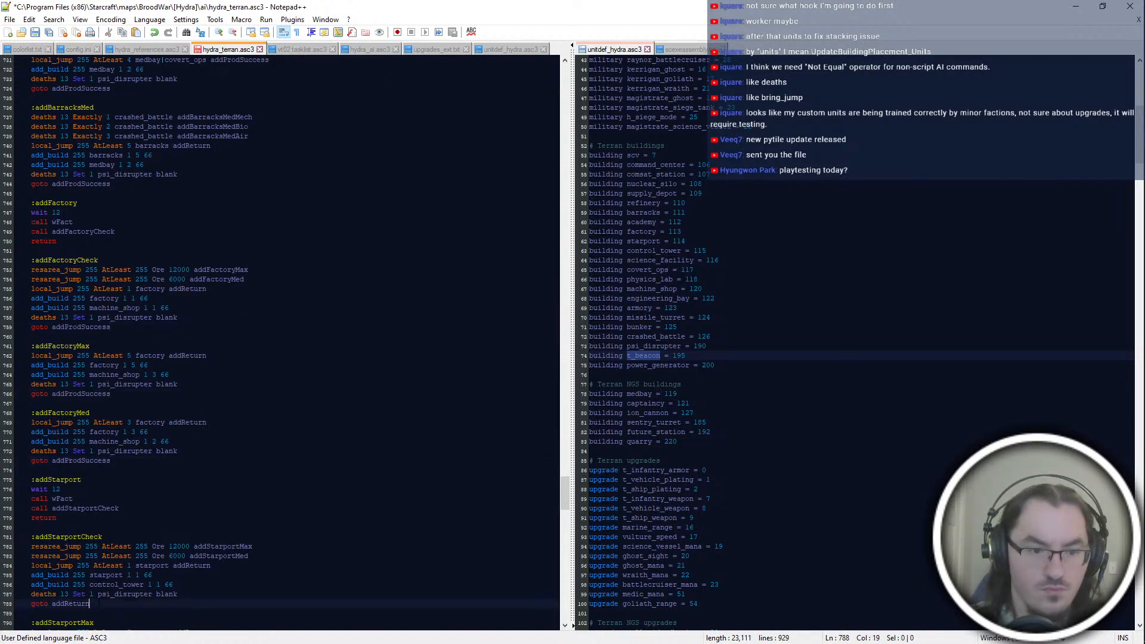
{"action": "double_click", "coordinate": [70, 603]}
{"action": "key", "text": "ctrl+v"}
{"action": "scroll", "coordinate": [280, 340], "scroll_direction": "down", "scroll_amount": 11}
{"action": "double_click", "coordinate": [70, 441]}
{"action": "key", "text": "ctrl+v"}
{"action": "double_click", "coordinate": [70, 508]}
{"action": "left_click", "coordinate": [209, 423]}
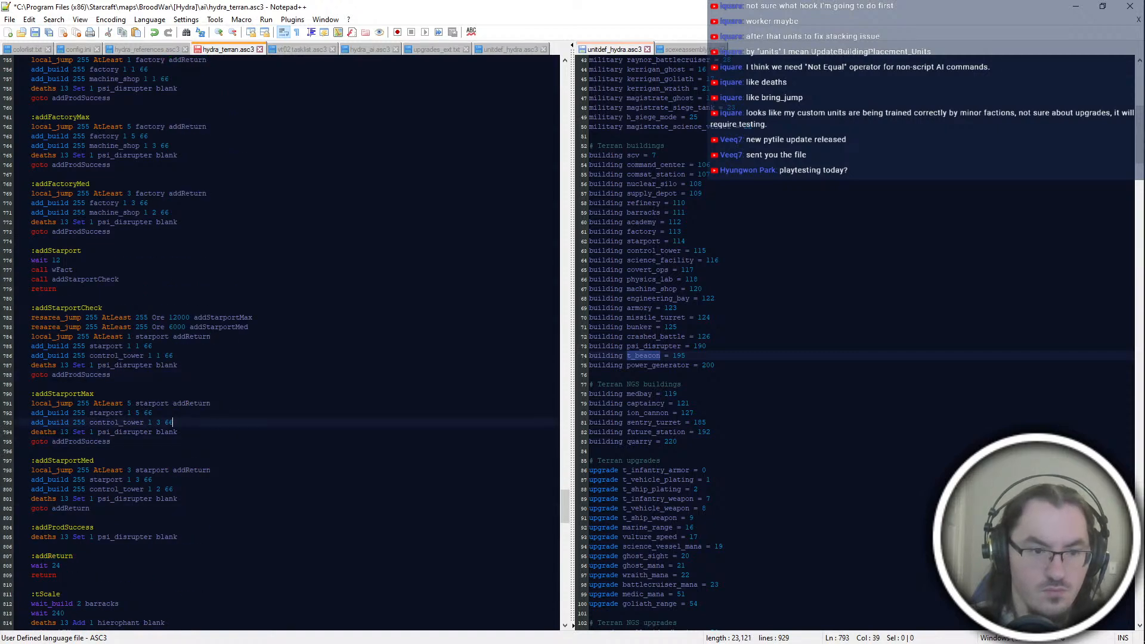
{"action": "key", "text": "ctrl+s"}
Step: Return to the barracks blocks, then switch to ScmDraft and view part of The Skinmaker map
{"action": "scroll", "coordinate": [238, 358], "scroll_direction": "up", "scroll_amount": 14}
{"action": "left_click", "coordinate": [237, 354]}
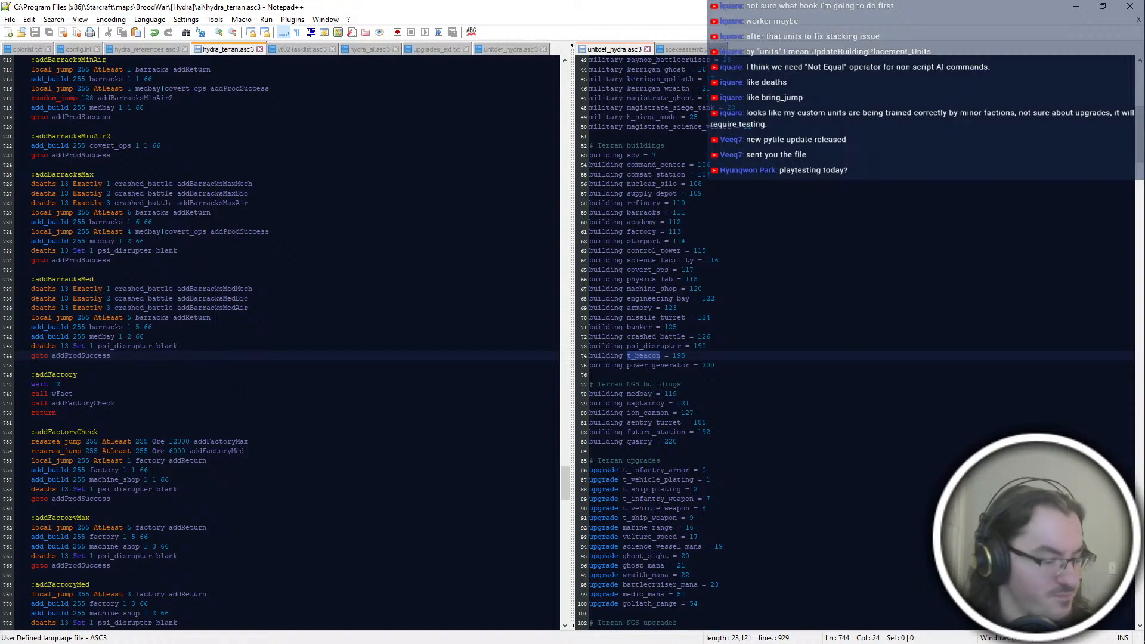
{"action": "key", "text": "alt+Tab"}
{"action": "key", "text": "alt+Tab"}
Step: Switch back to Notepad++ and review the addBarracksMax and addBarracksMed blocks
{"action": "key", "text": "alt+Tab"}
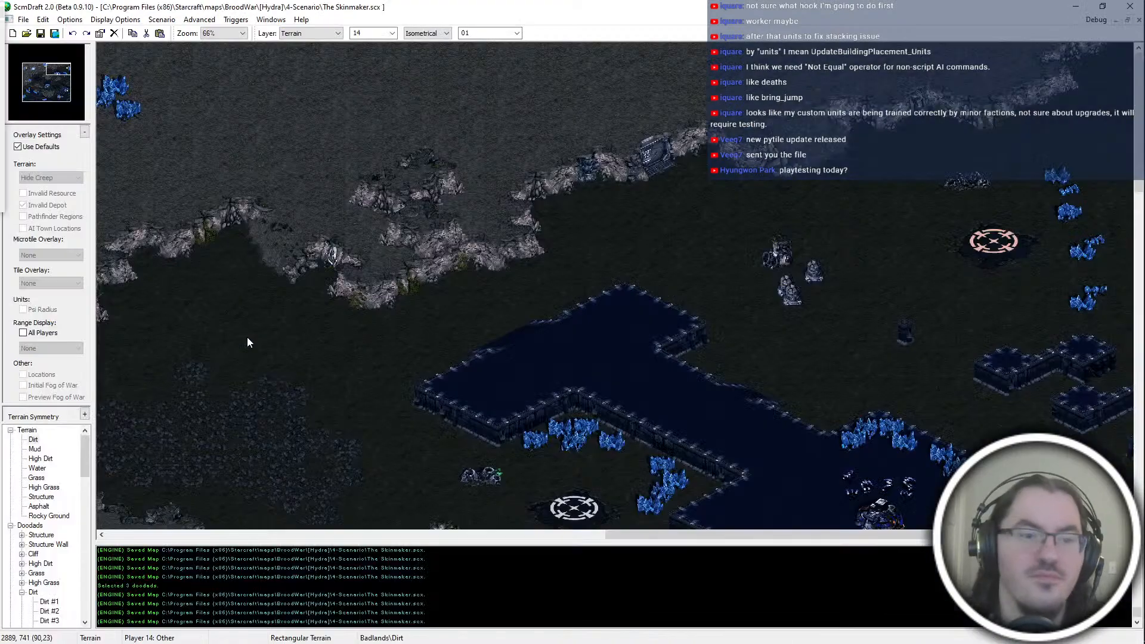
{"action": "left_click", "coordinate": [47, 76]}
{"action": "key", "text": "alt+Tab"}
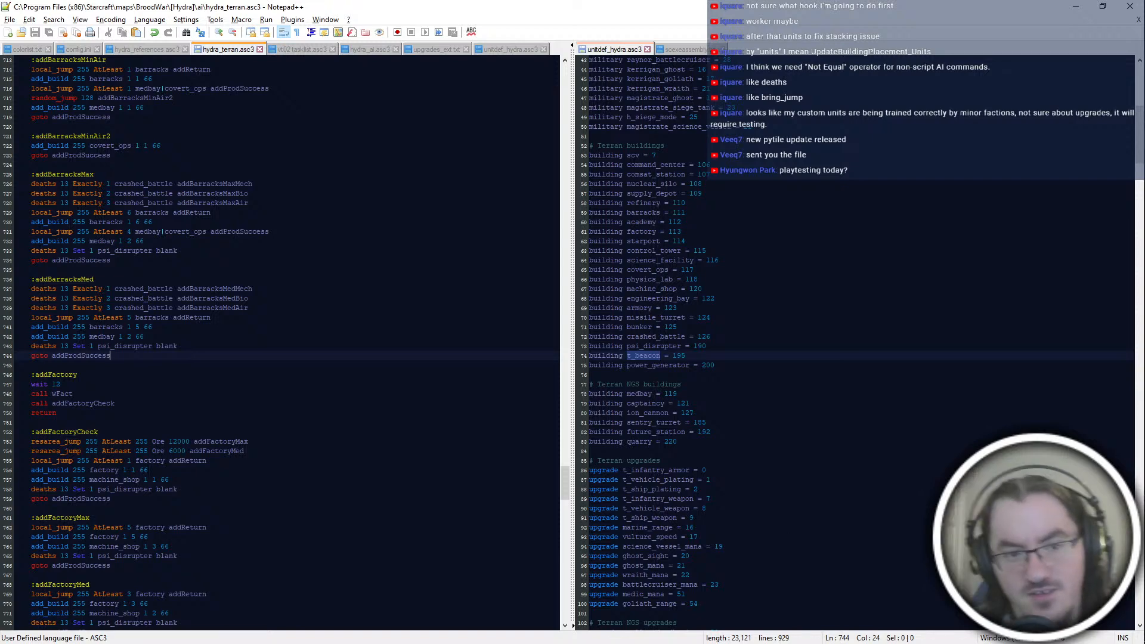
{"action": "left_click", "coordinate": [212, 405]}
{"action": "scroll", "coordinate": [211, 406], "scroll_direction": "up", "scroll_amount": 6}
{"action": "left_click", "coordinate": [198, 432]}
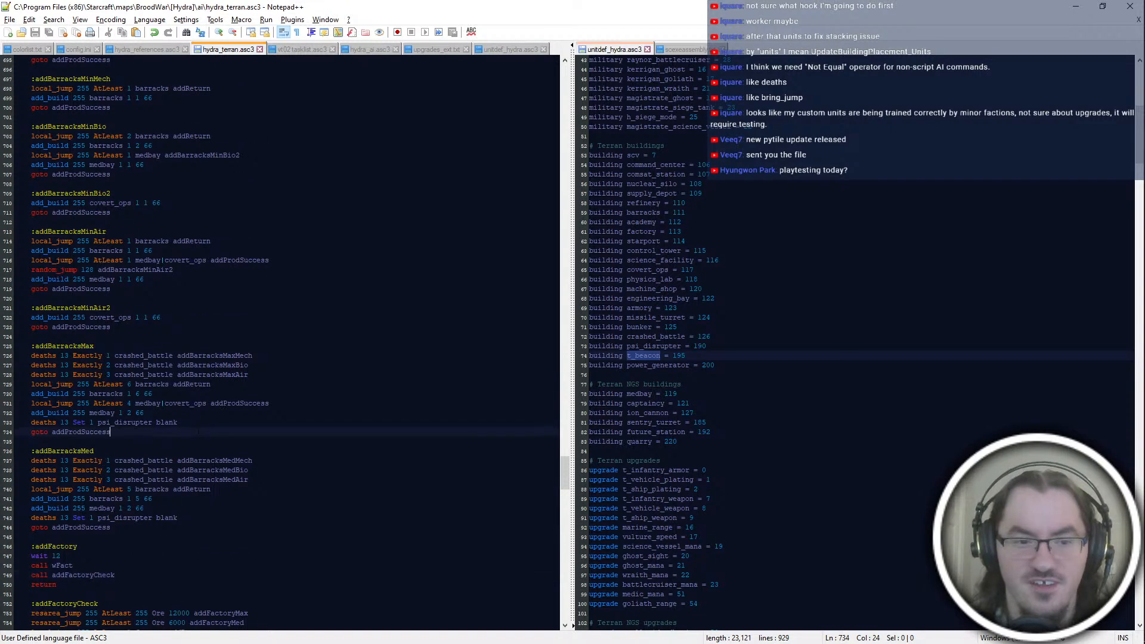
{"action": "scroll", "coordinate": [280, 343], "scroll_direction": "up", "scroll_amount": 4}
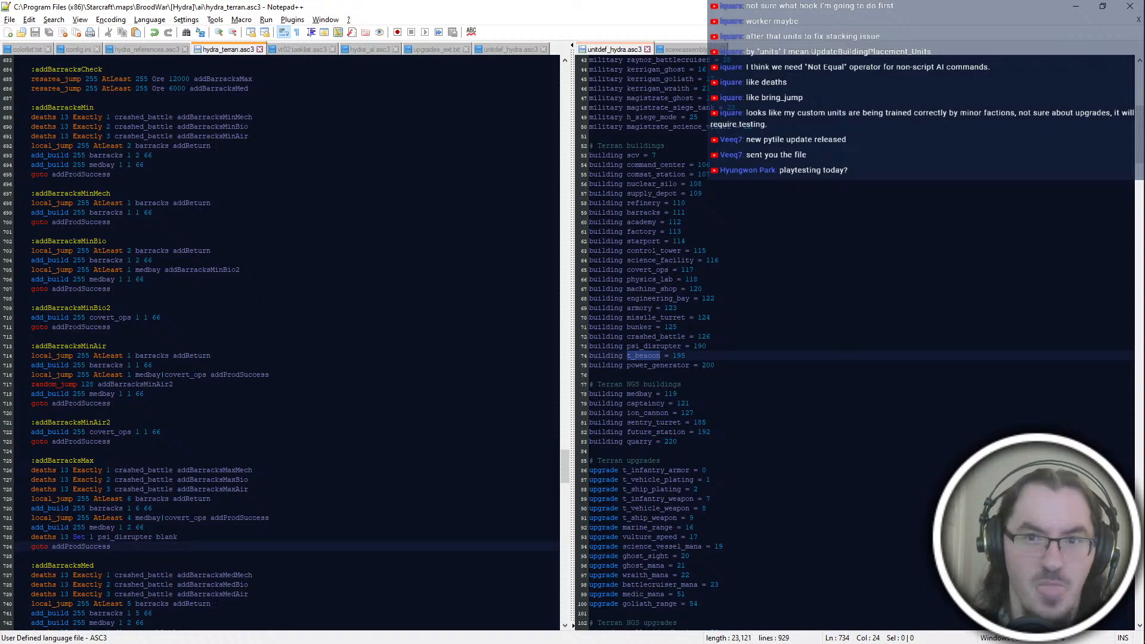
{"action": "scroll", "coordinate": [280, 343], "scroll_direction": "down", "scroll_amount": 6}
{"action": "left_click", "coordinate": [215, 431]}
{"action": "key", "text": "Up"}
{"action": "key", "text": "Up"}
{"action": "key", "text": "Up"}
{"action": "key", "text": "Up"}
{"action": "key", "text": "Up"}
{"action": "key", "text": "Up"}
{"action": "key", "text": "Up"}
{"action": "key", "text": "Up"}
{"action": "key", "text": "Up"}
{"action": "key", "text": "Up"}
{"action": "key", "text": "Up"}
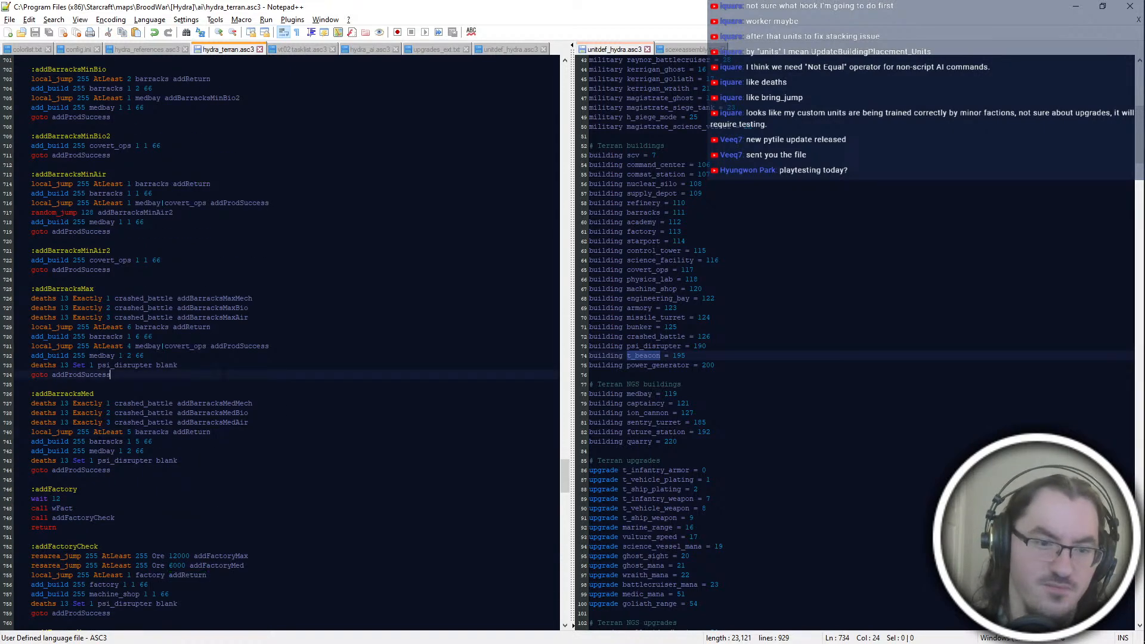
Step: Review the addBarracksMin mech, bio and air blocks and check where addProdSuccess is used
{"action": "key", "text": "Up"}
{"action": "key", "text": "Up"}
{"action": "key", "text": "Up"}
{"action": "key", "text": "Up"}
{"action": "key", "text": "Up"}
{"action": "key", "text": "Up"}
{"action": "key", "text": "Up"}
{"action": "key", "text": "Up"}
{"action": "key", "text": "Up"}
{"action": "key", "text": "Up"}
{"action": "key", "text": "Up"}
{"action": "key", "text": "Up"}
{"action": "key", "text": "Up"}
{"action": "key", "text": "Up"}
{"action": "key", "text": "Up"}
{"action": "key", "text": "Up"}
{"action": "key", "text": "Up"}
{"action": "key", "text": "Up"}
{"action": "key", "text": "Up"}
{"action": "key", "text": "Up"}
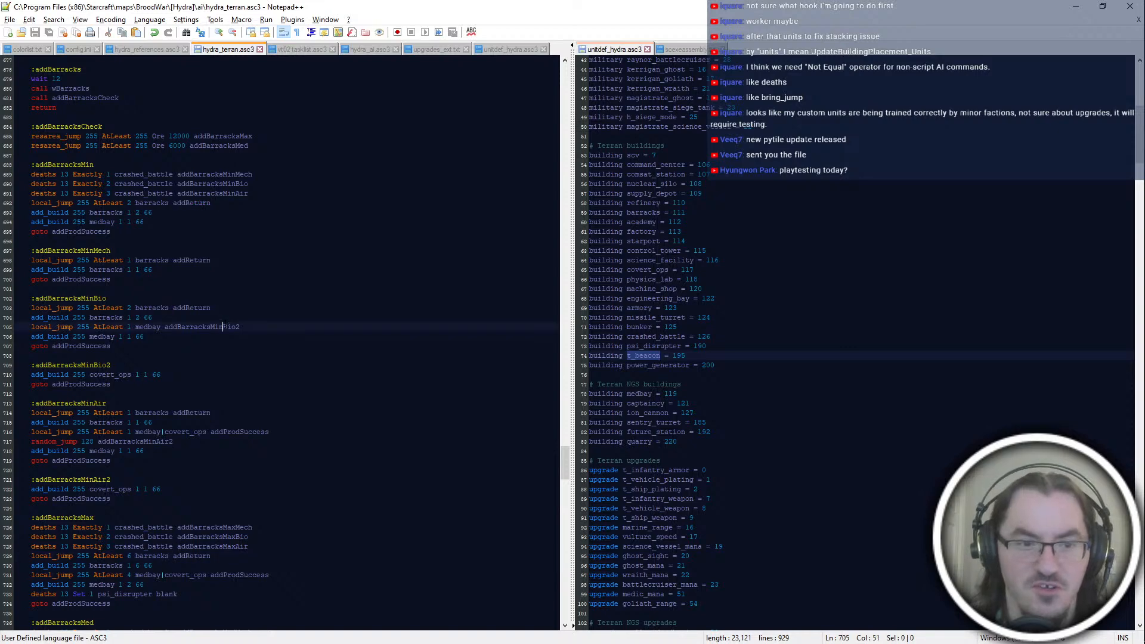
{"action": "key", "text": "Down"}
{"action": "key", "text": "Down"}
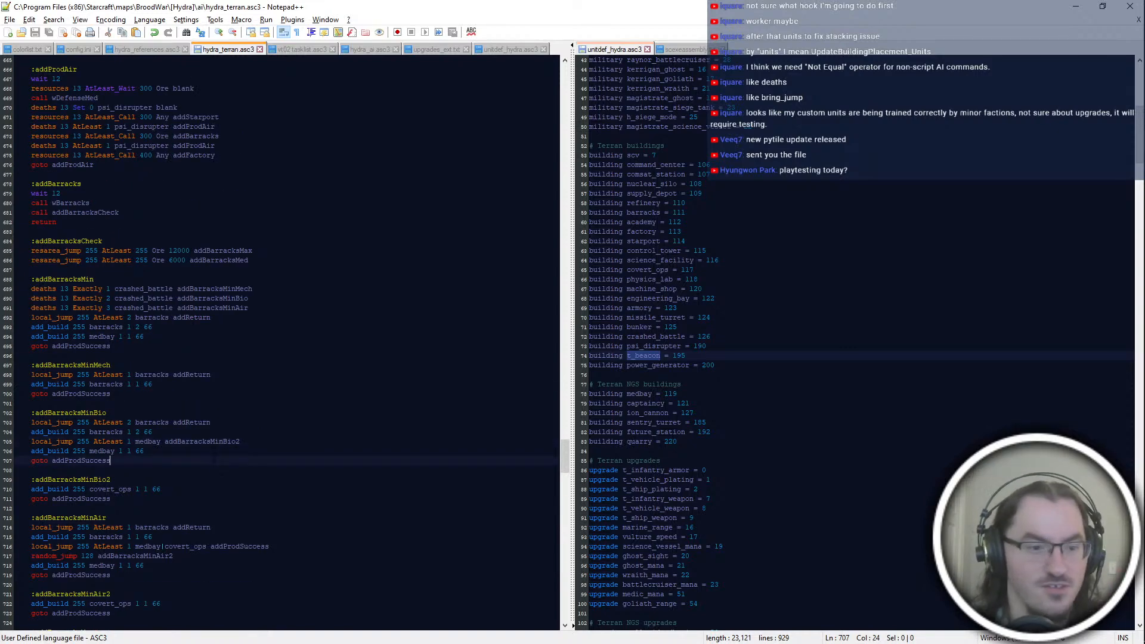
{"action": "scroll", "coordinate": [284, 343], "scroll_direction": "down", "scroll_amount": 4}
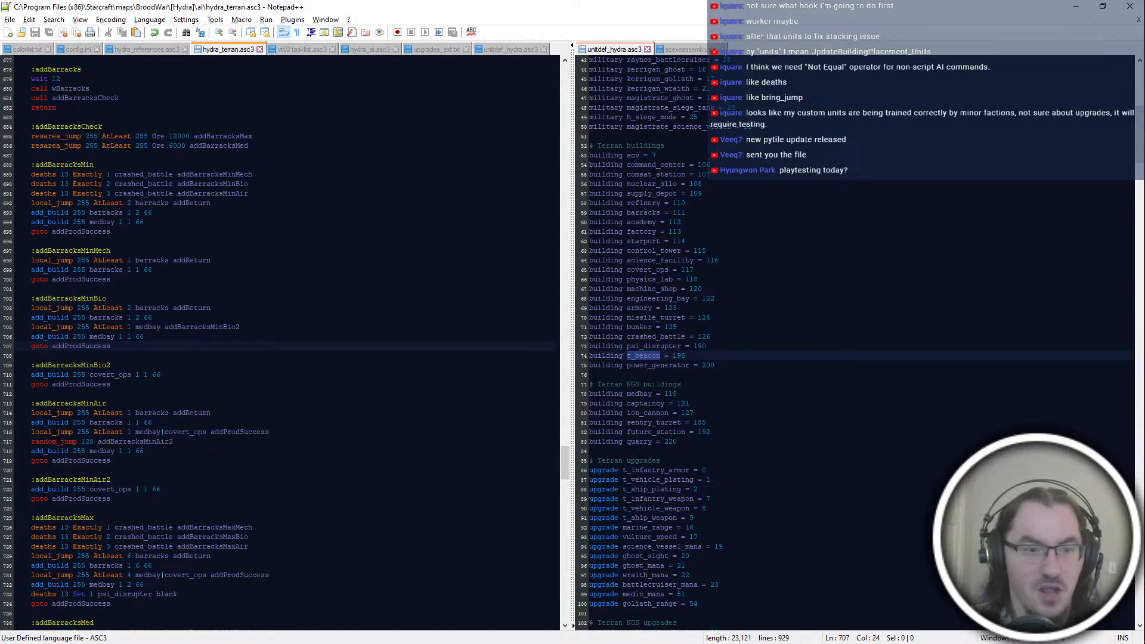
{"action": "scroll", "coordinate": [283, 343], "scroll_direction": "up", "scroll_amount": 12}
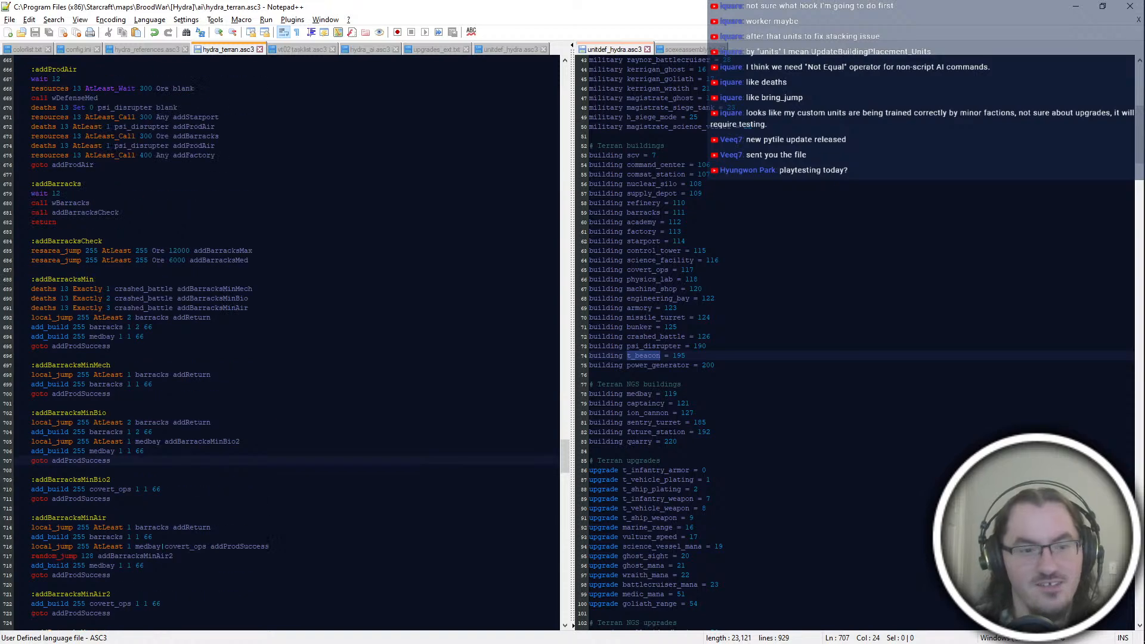
{"action": "scroll", "coordinate": [284, 343], "scroll_direction": "down", "scroll_amount": 10}
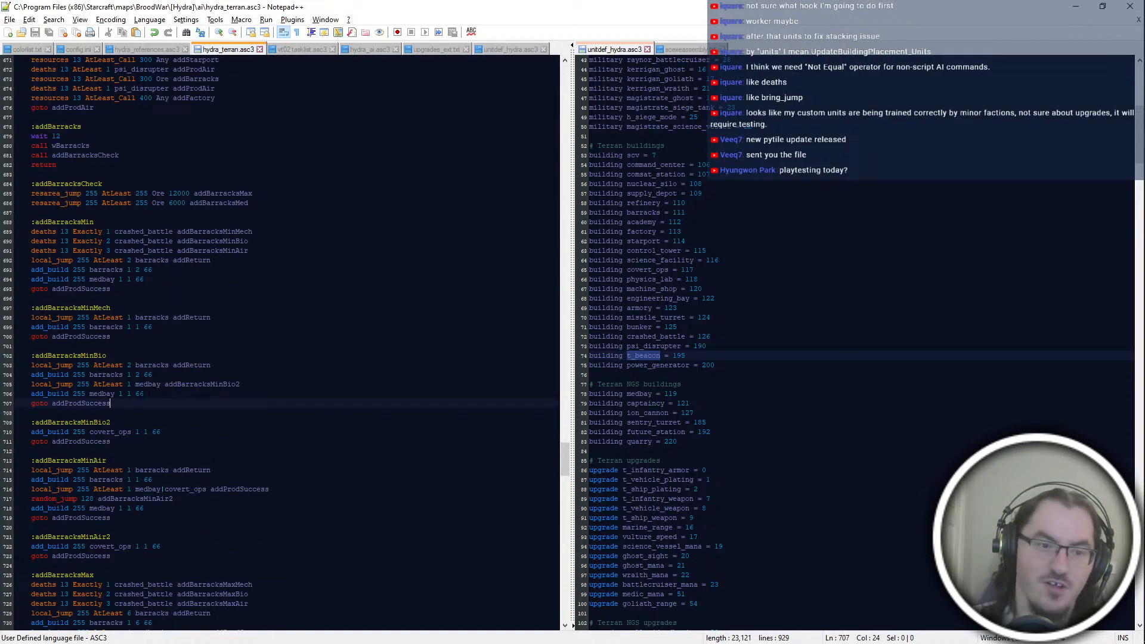
{"action": "left_click", "coordinate": [68, 327]}
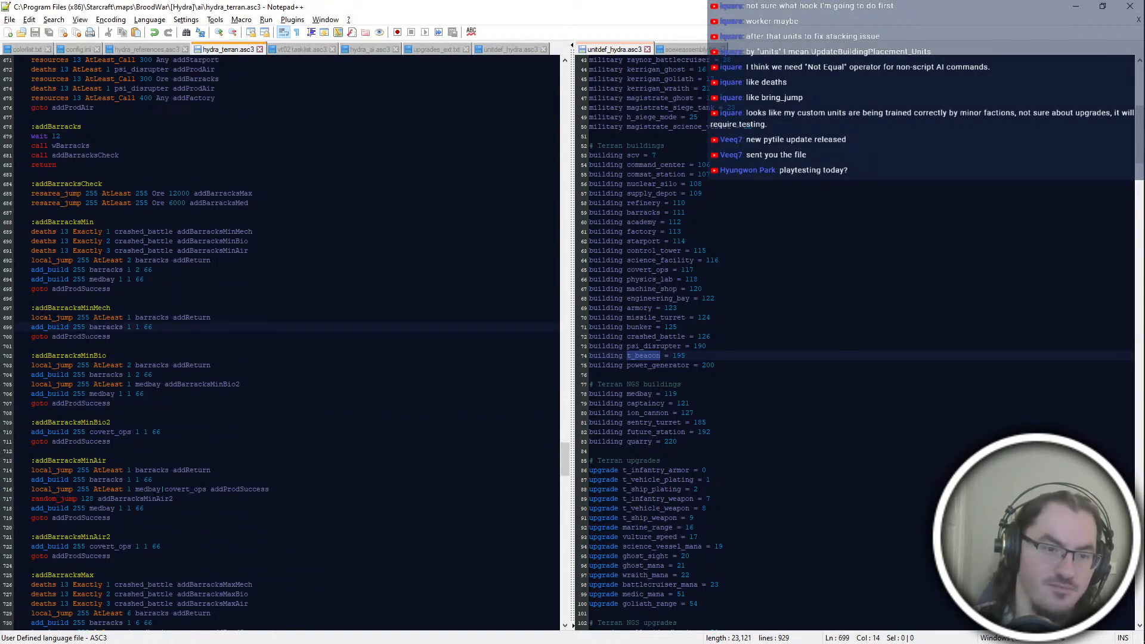
{"action": "double_click", "coordinate": [81, 336]}
{"action": "double_click", "coordinate": [81, 441]}
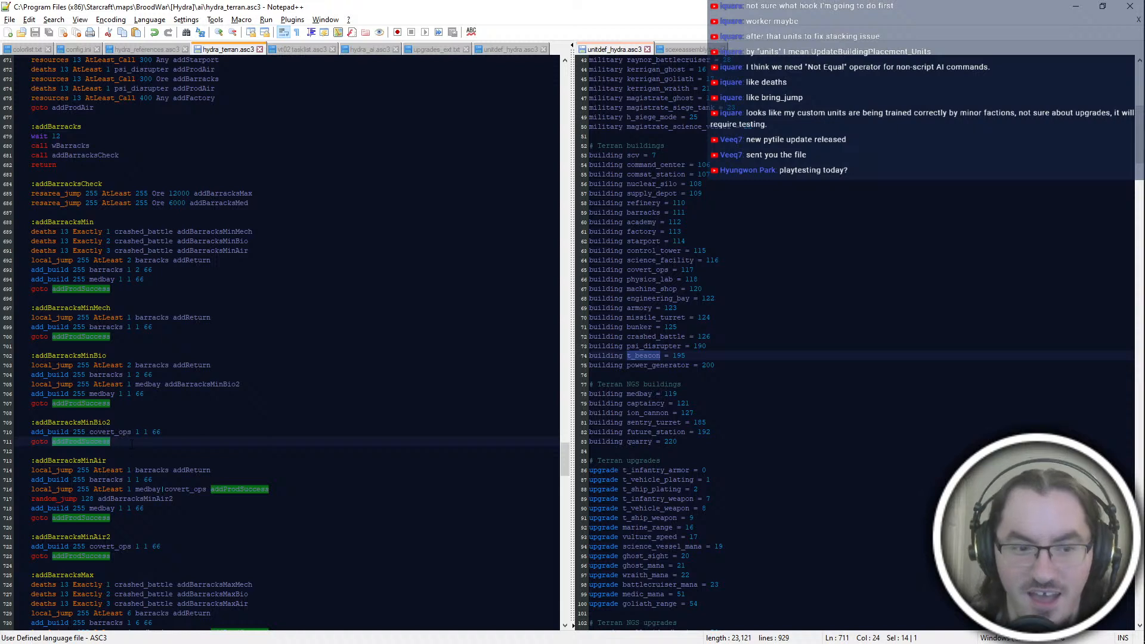
{"action": "left_click", "coordinate": [131, 443]}
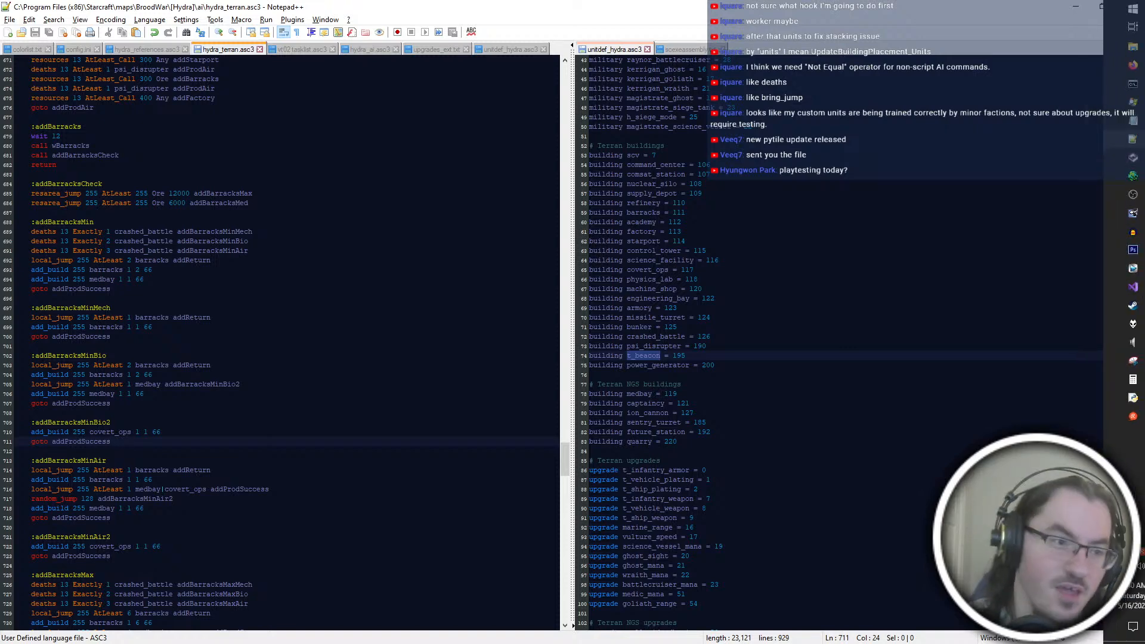
Step: Switch to ScmDraft and examine the bases, resource areas and terrain of The Skinmaker map
{"action": "key", "text": "super"}
{"action": "key", "text": "super"}
{"action": "key", "text": "alt+Tab"}
{"action": "key", "text": "Escape"}
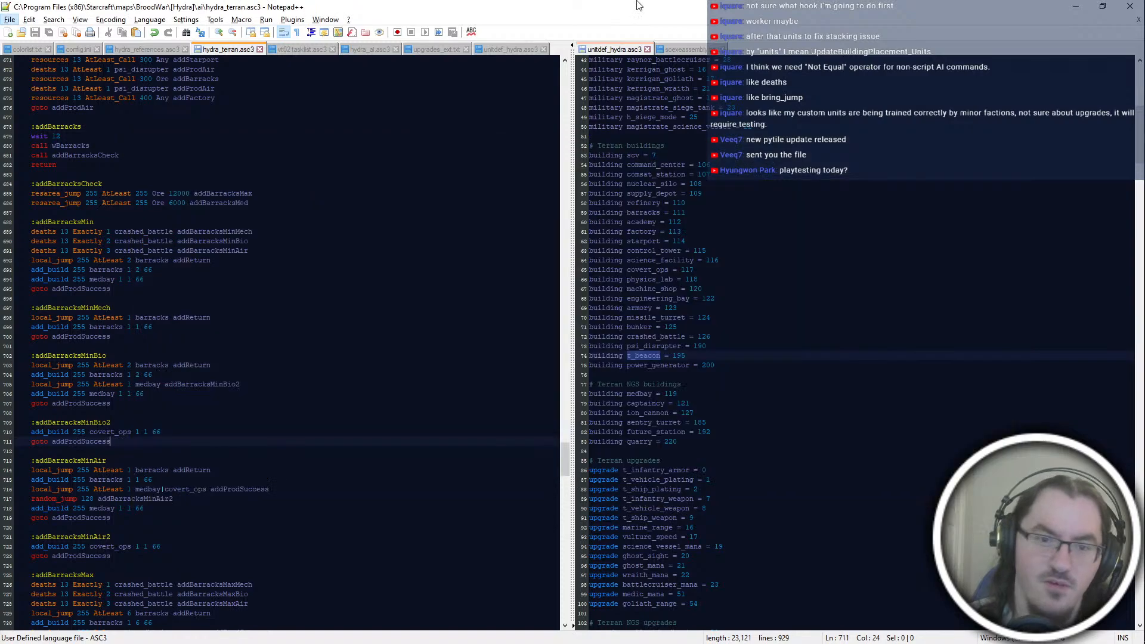
{"action": "key", "text": "alt+Tab"}
{"action": "scroll", "coordinate": [772, 212], "scroll_direction": "up", "scroll_amount": 5}
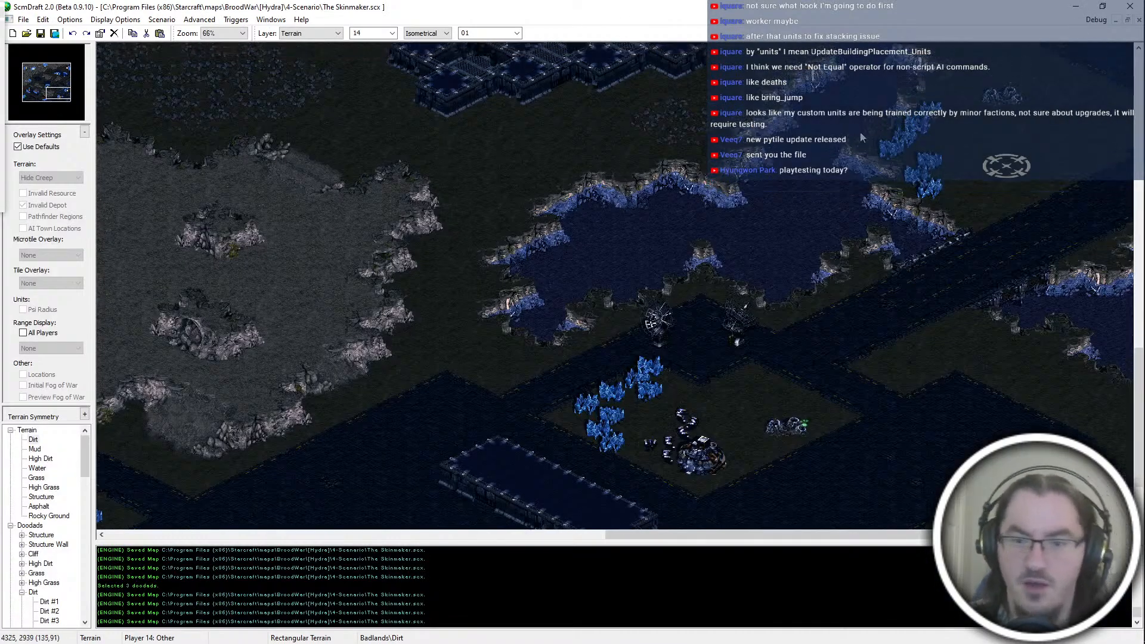
{"action": "middle_click_drag", "start_coordinate": [838, 191], "coordinate": [274, 391]}
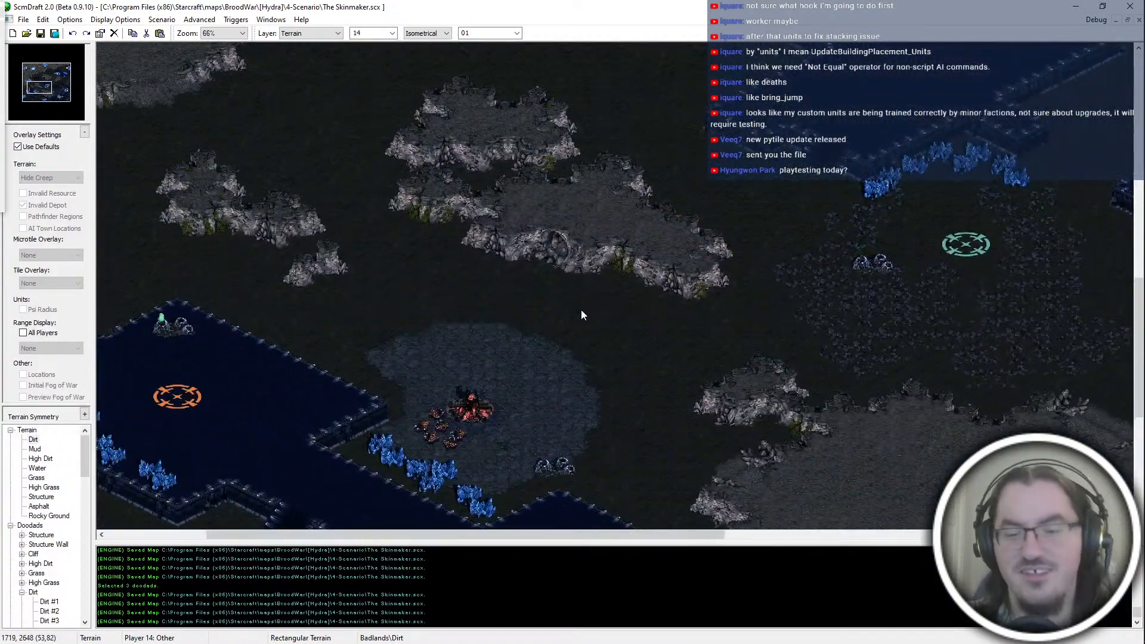
{"action": "middle_click_drag", "start_coordinate": [560, 320], "coordinate": [467, 102]}
Step: Switch back to Notepad++ and compare the barracks and medbay checks in the addBarracksMinMech, addBarracksMinBio and addBarracksMinAir blocks
{"action": "key", "text": "alt+Tab"}
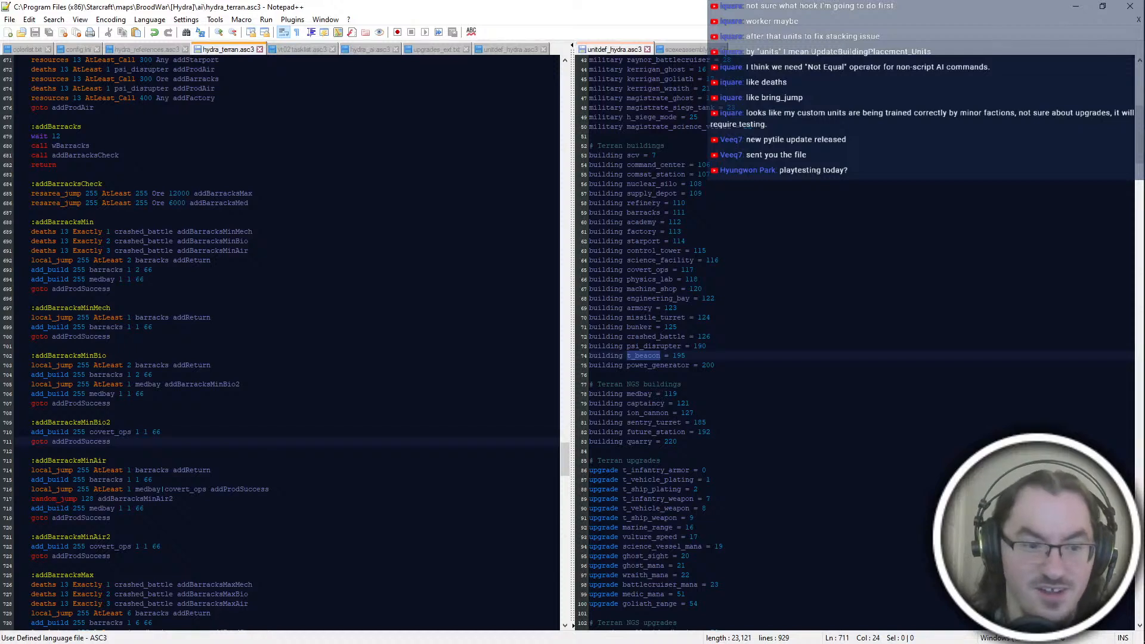
{"action": "left_click", "coordinate": [283, 318]}
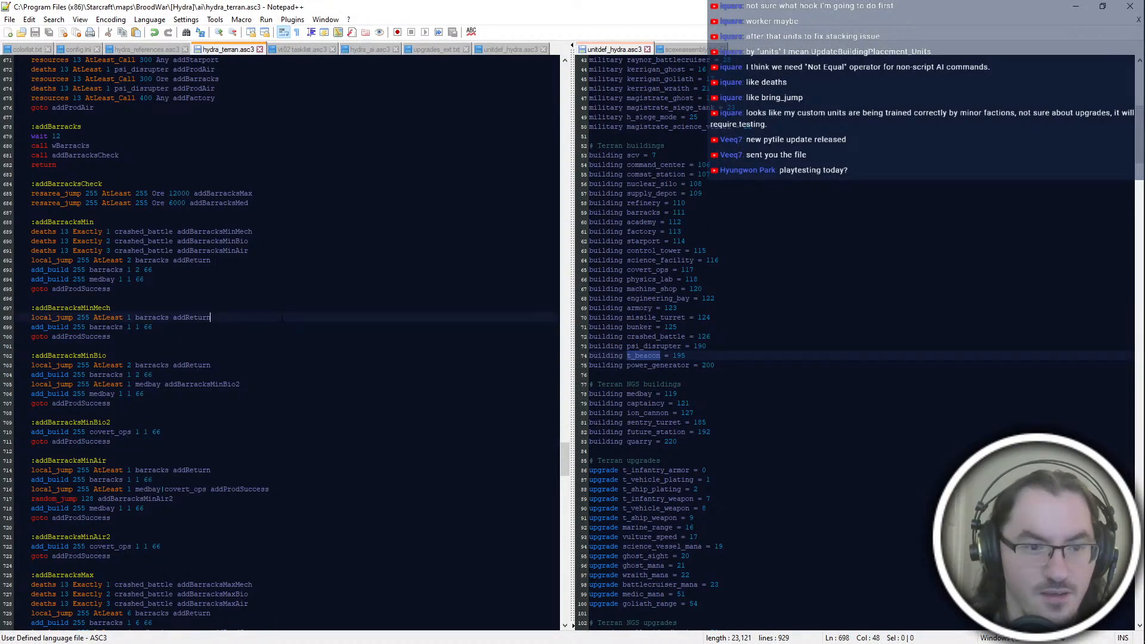
{"action": "left_click", "coordinate": [284, 386]}
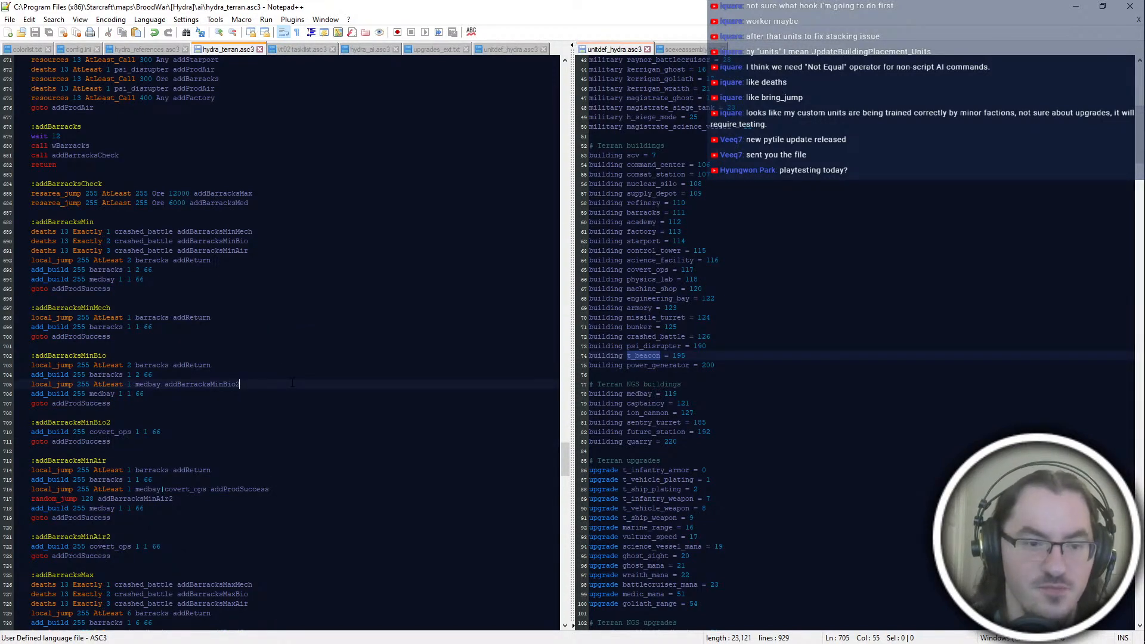
{"action": "key", "text": "Down"}
{"action": "key", "text": "Down"}
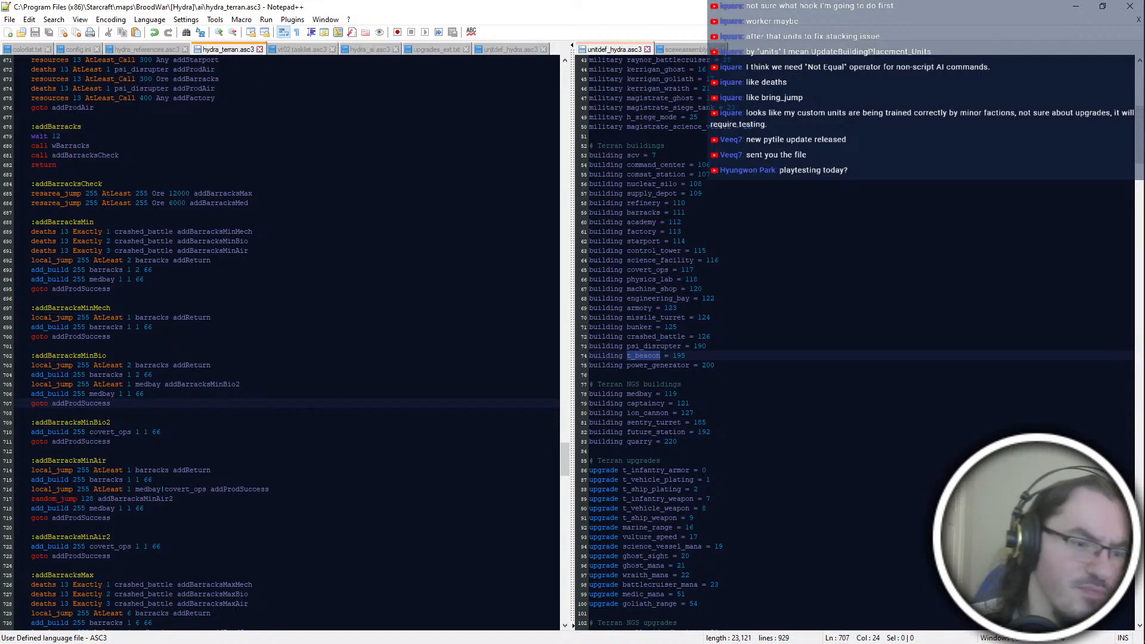
{"action": "left_click", "coordinate": [291, 490]}
{"action": "key", "text": "Up"}
{"action": "key", "text": "Up"}
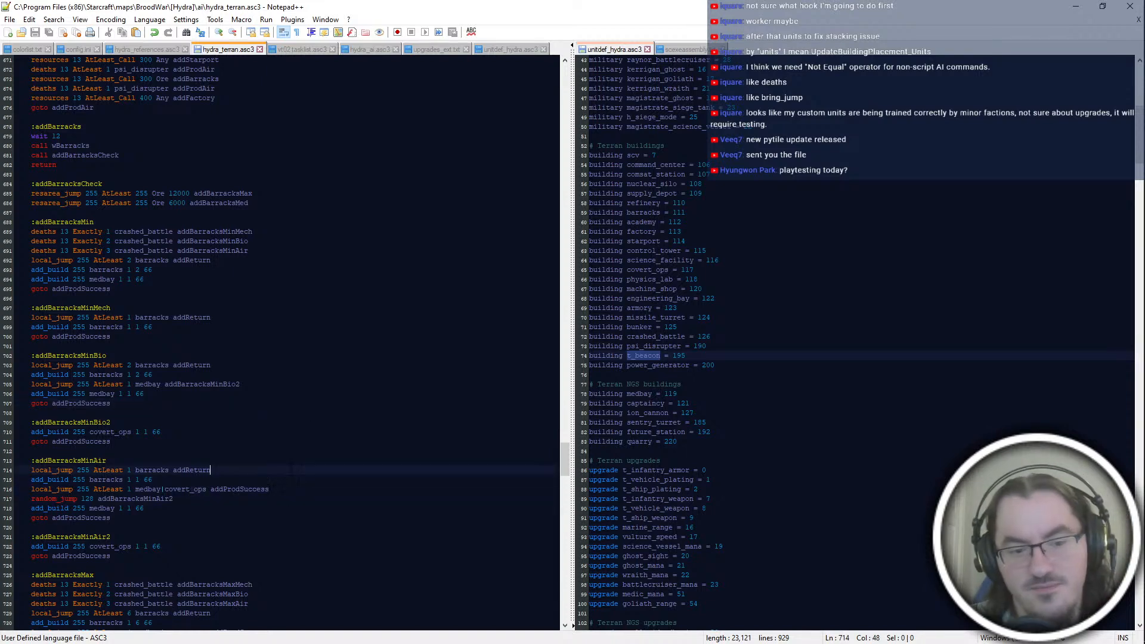
{"action": "left_click", "coordinate": [246, 291]}
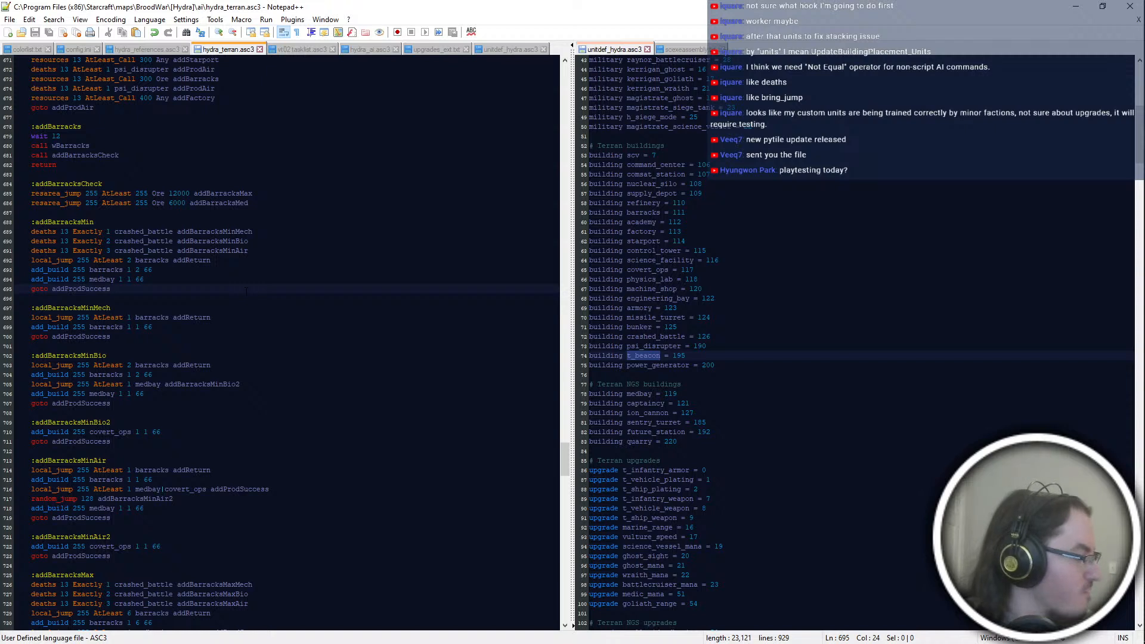
{"action": "left_click", "coordinate": [345, 318]}
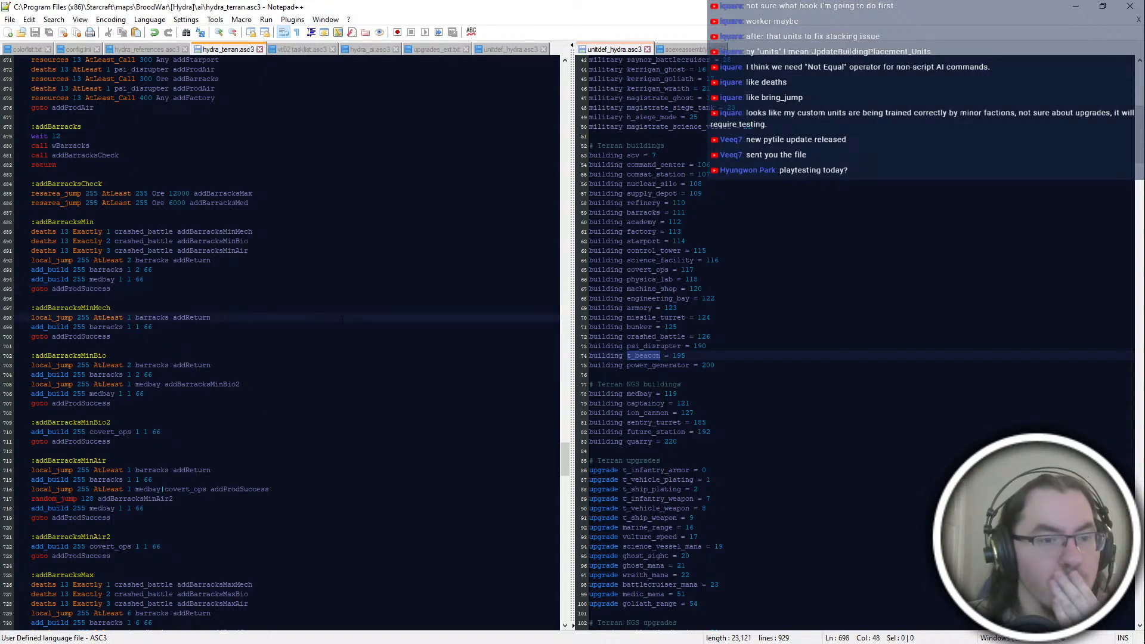
Step: Review the addBarracksMin blocks, the factory and starport blocks, and the medbay lines of addBarracksMax
{"action": "key", "text": "Up"}
{"action": "key", "text": "Up"}
{"action": "key", "text": "Up"}
{"action": "key", "text": "Up"}
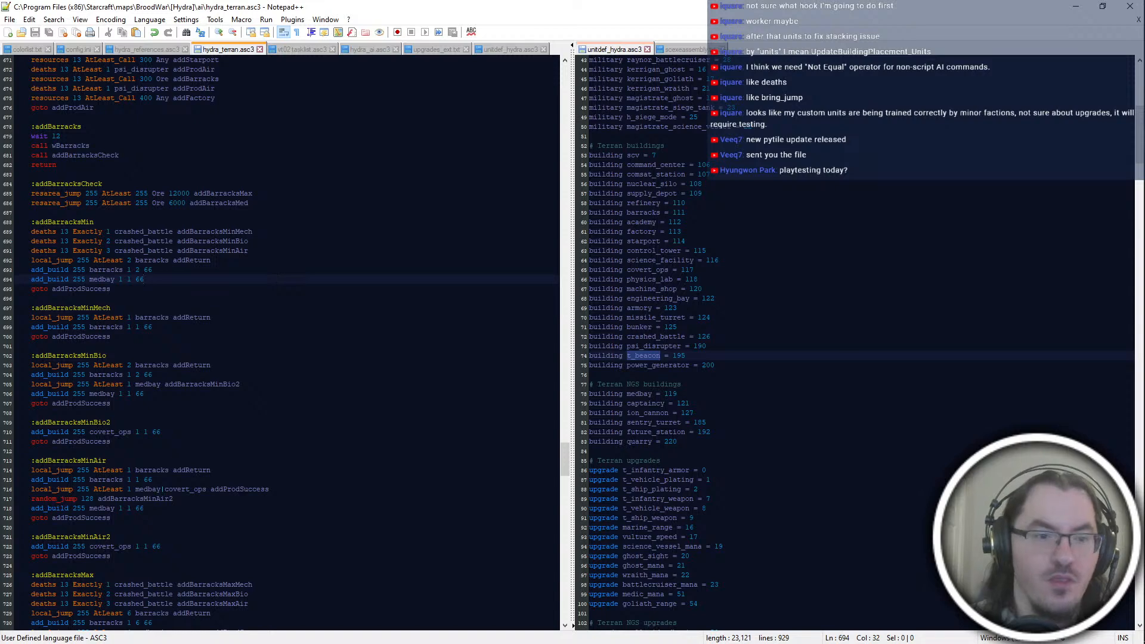
{"action": "scroll", "coordinate": [197, 147], "scroll_direction": "up", "scroll_amount": 4}
{"action": "left_click", "coordinate": [290, 367]}
{"action": "key", "text": "ctrl+z"}
{"action": "key", "text": "ctrl+y"}
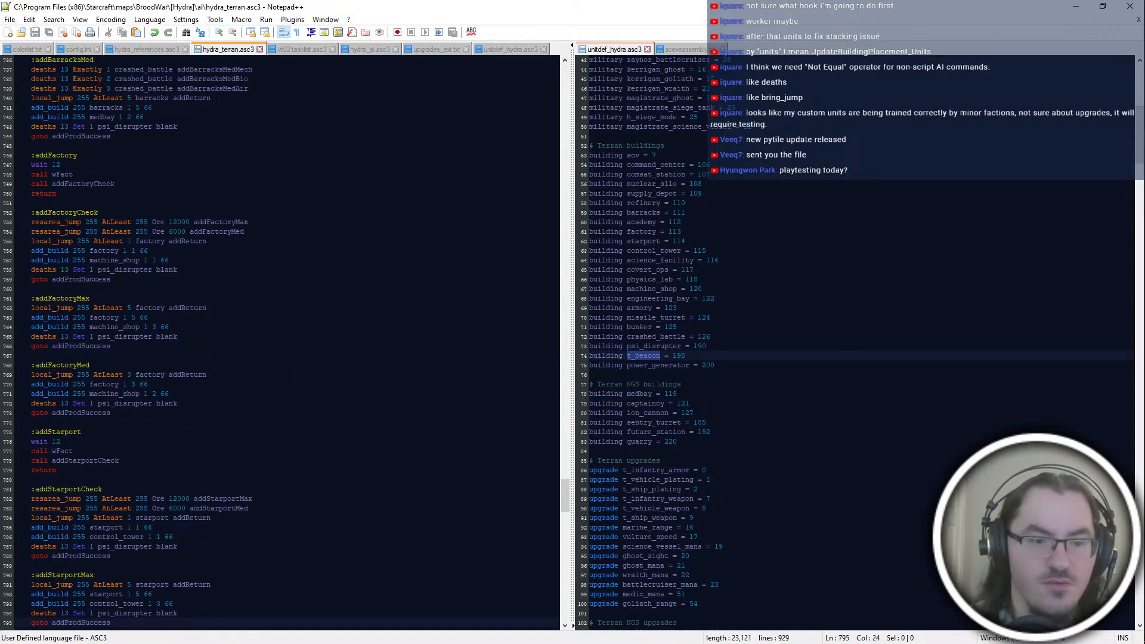
{"action": "scroll", "coordinate": [286, 343], "scroll_direction": "up", "scroll_amount": 12}
{"action": "left_click", "coordinate": [167, 221]}
{"action": "scroll", "coordinate": [167, 221], "scroll_direction": "up", "scroll_amount": 6}
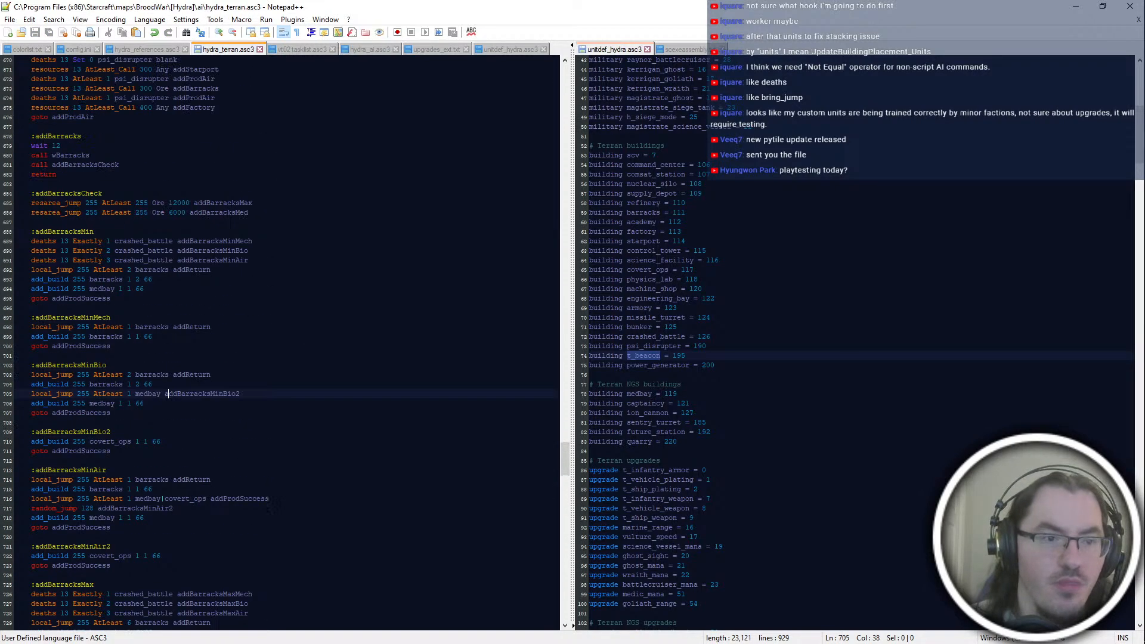
{"action": "left_click", "coordinate": [256, 556]}
{"action": "scroll", "coordinate": [257, 537], "scroll_direction": "down", "scroll_amount": 6}
{"action": "left_click", "coordinate": [244, 479]}
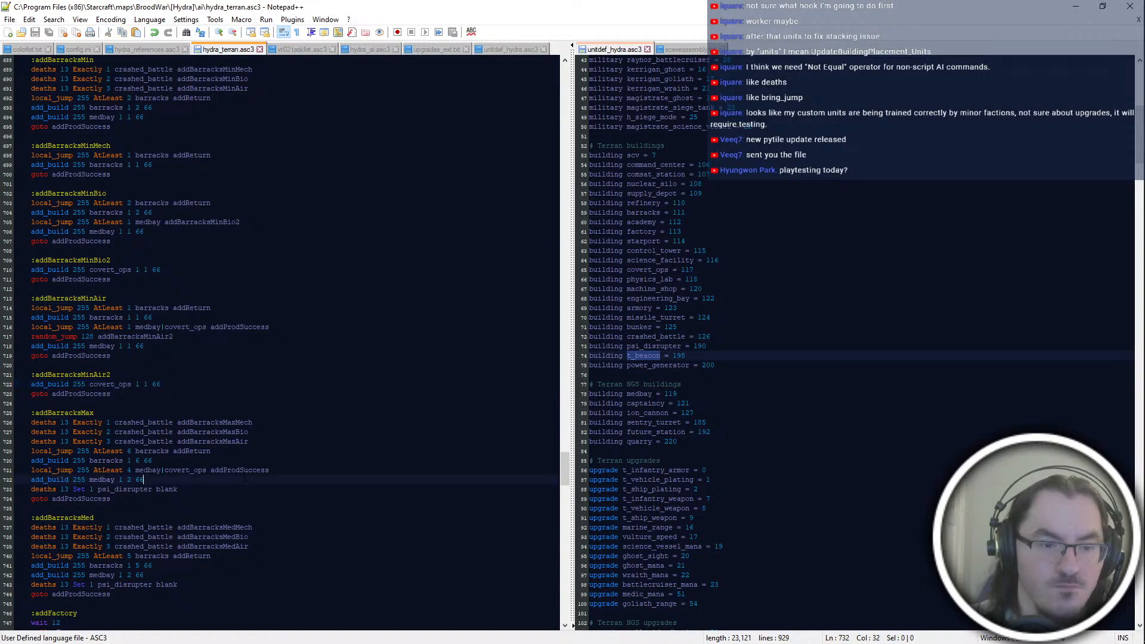
Step: Insert an empty line below the medbay|covert_ops check in the addBarracksMax block
{"action": "key", "text": "Down"}
{"action": "key", "text": "Down"}
{"action": "left_click", "coordinate": [270, 470]}
{"action": "key", "text": "Return"}
{"action": "type", "text": "random_jump"}
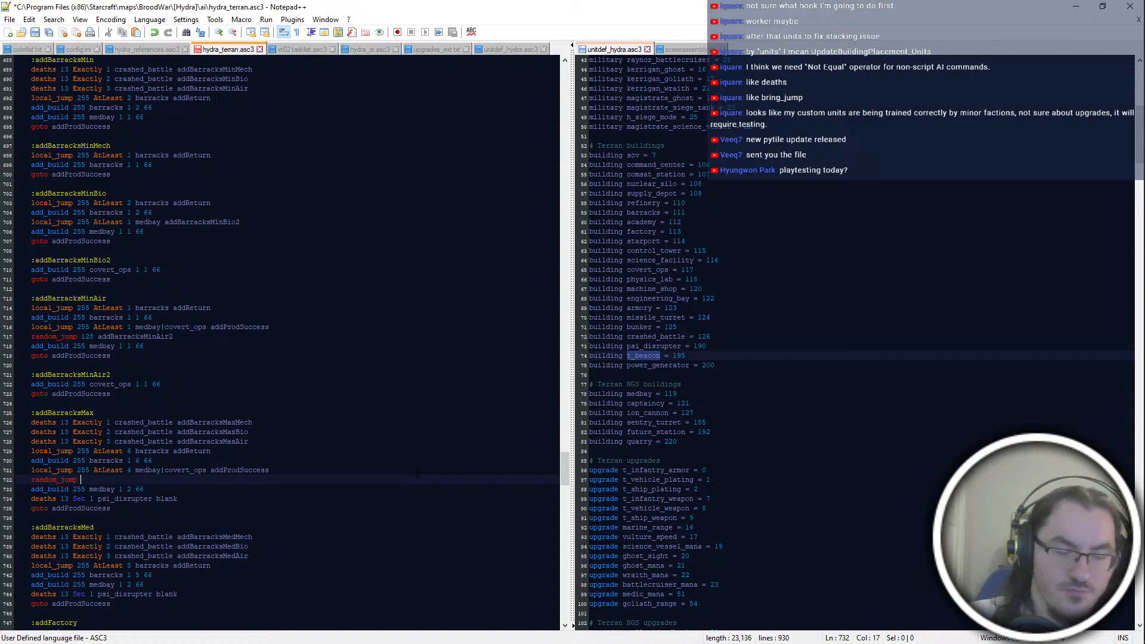
{"action": "type", "text": " 128"}
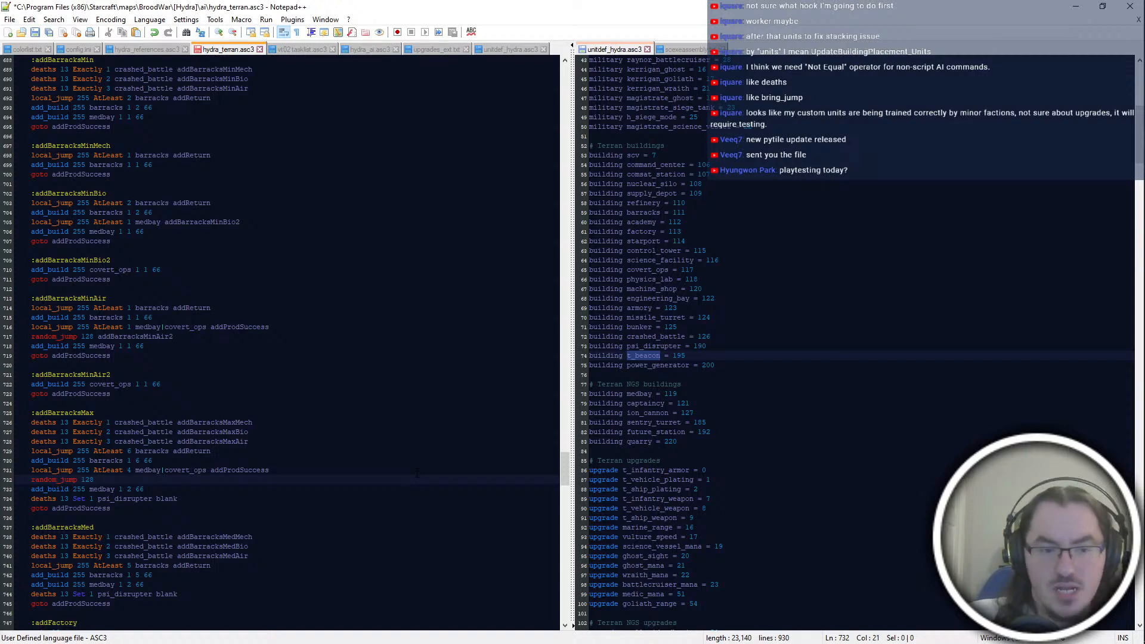
{"action": "key", "text": "shift+Home"}
{"action": "key", "text": "BackSpace"}
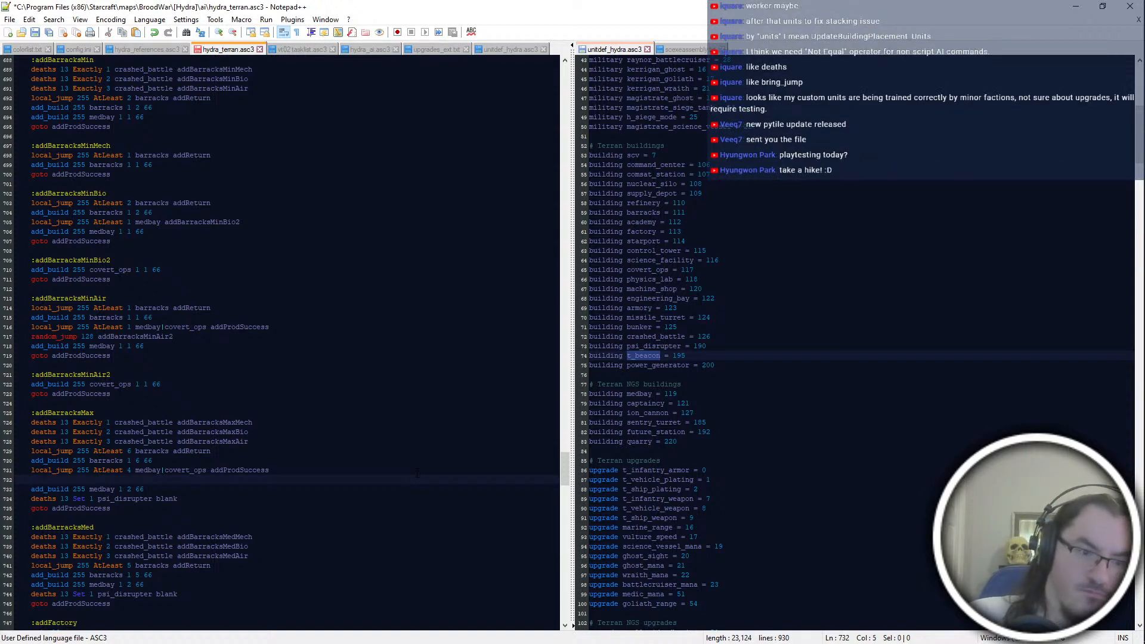
Step: Enter "local_jump 255 AtLeast 2 medbay addBarracksMaxGen2" on the empty line in addBarracksMax
{"action": "type", "text": "local_jump 255 AtLeast "}
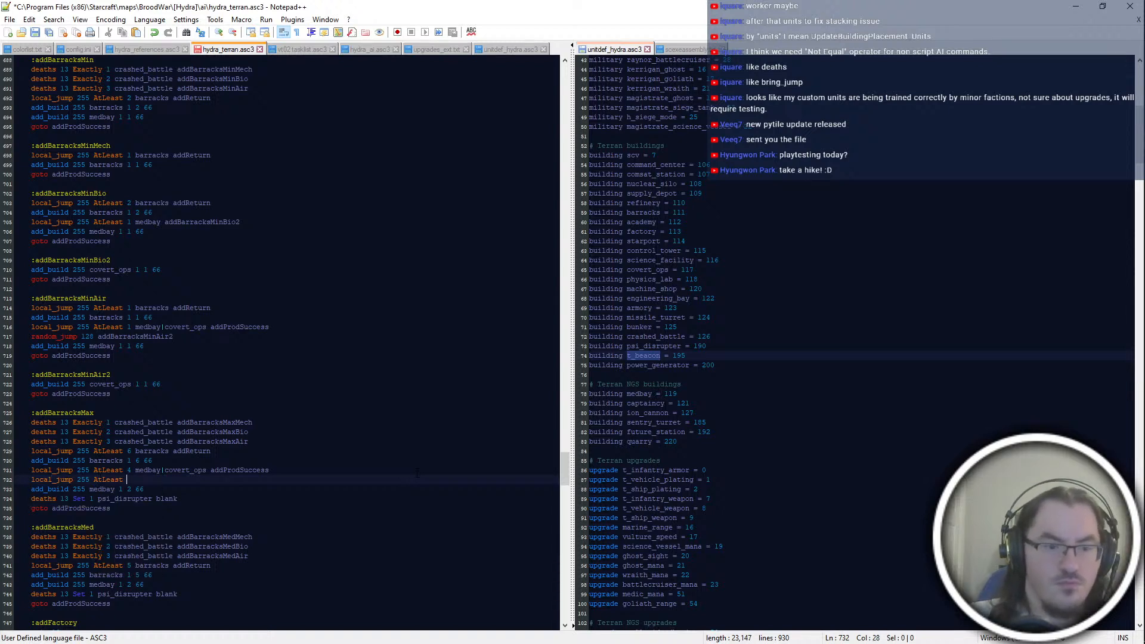
{"action": "type", "text": "2 medbay "}
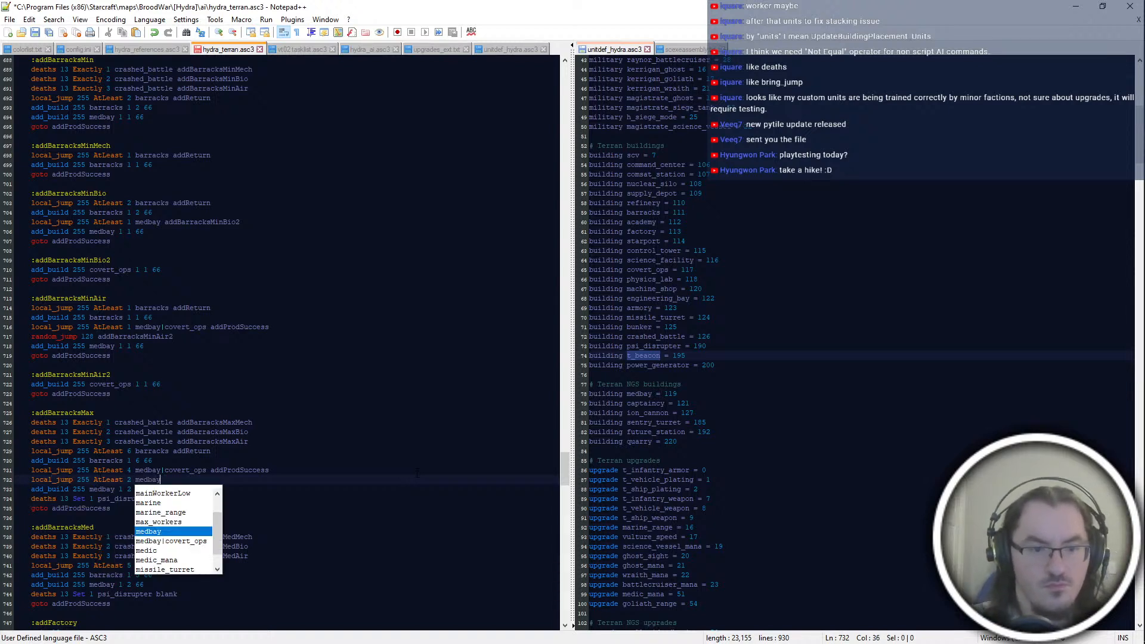
{"action": "type", "text": "addBarracks"}
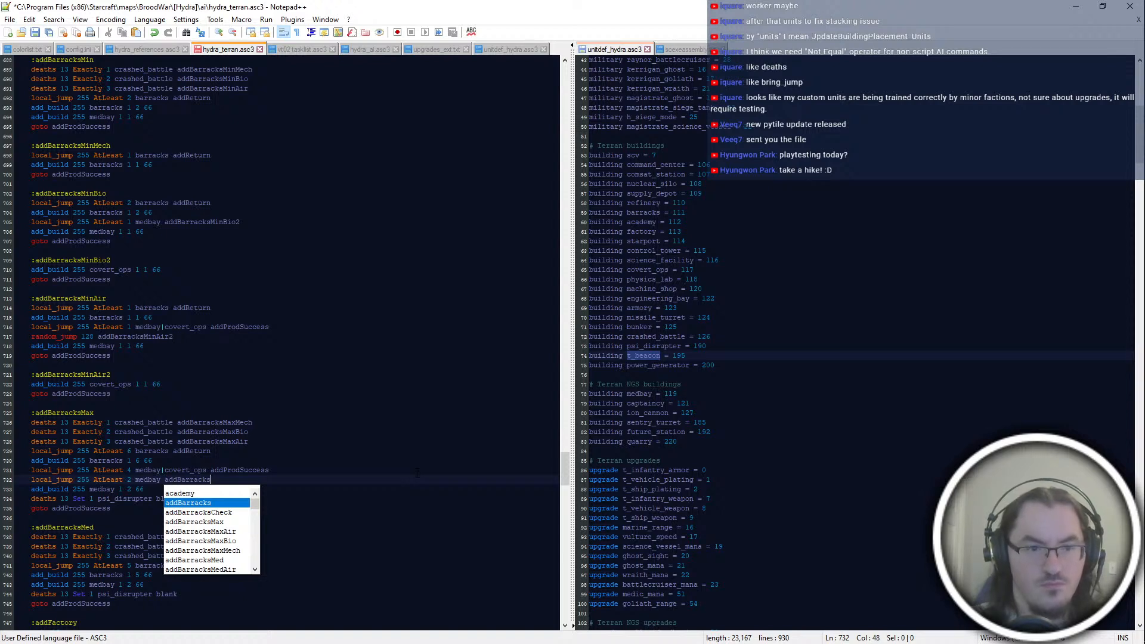
{"action": "type", "text": "MaxGen2"}
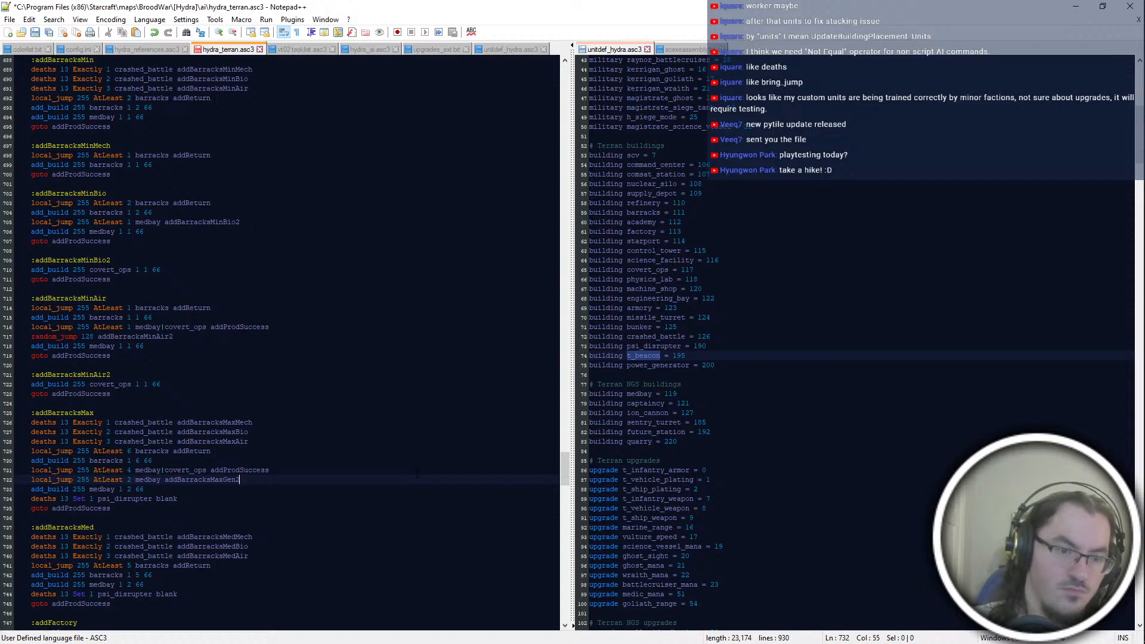
Step: Add "random_jump 128 addBarracksMaxGen2" below the new medbay jump in addBarracksMax
{"action": "key", "text": "Down"}
{"action": "key", "text": "Down"}
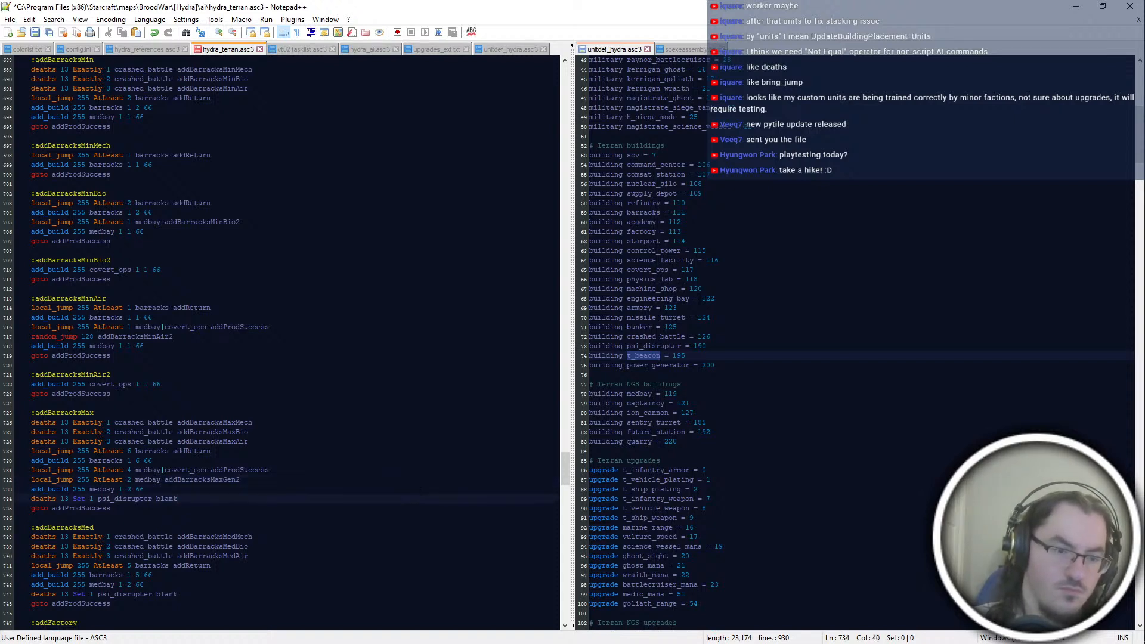
{"action": "key", "text": "Up"}
{"action": "key", "text": "Up"}
{"action": "key", "text": "End"}
{"action": "key", "text": "Return"}
{"action": "type", "text": "random_jump 128 "}
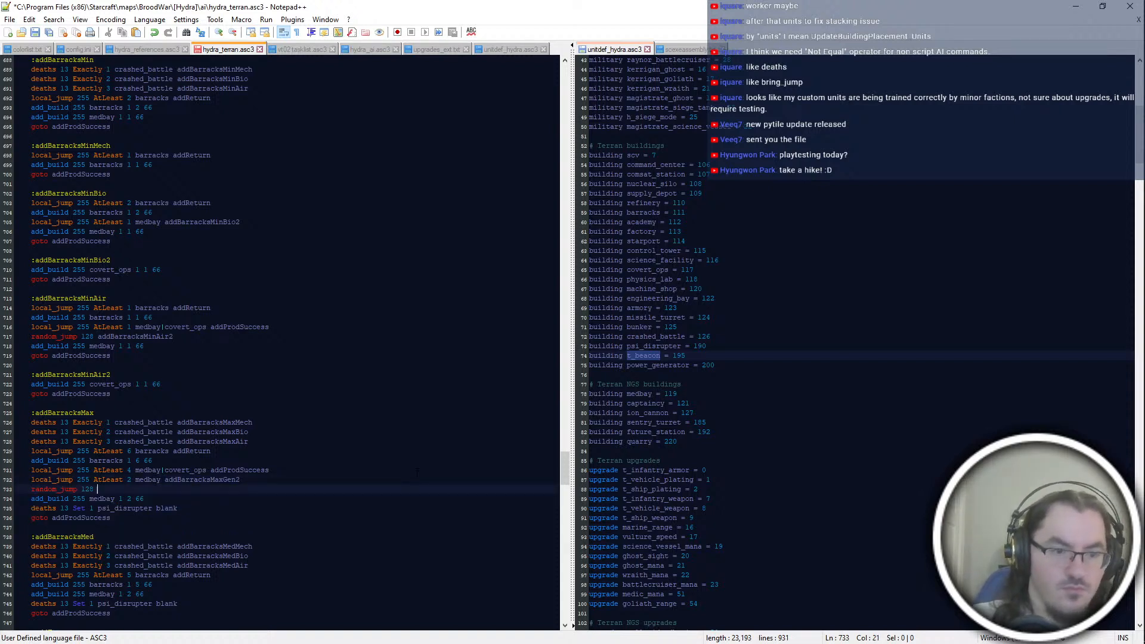
{"action": "type", "text": "addBarracksMaxGen2"}
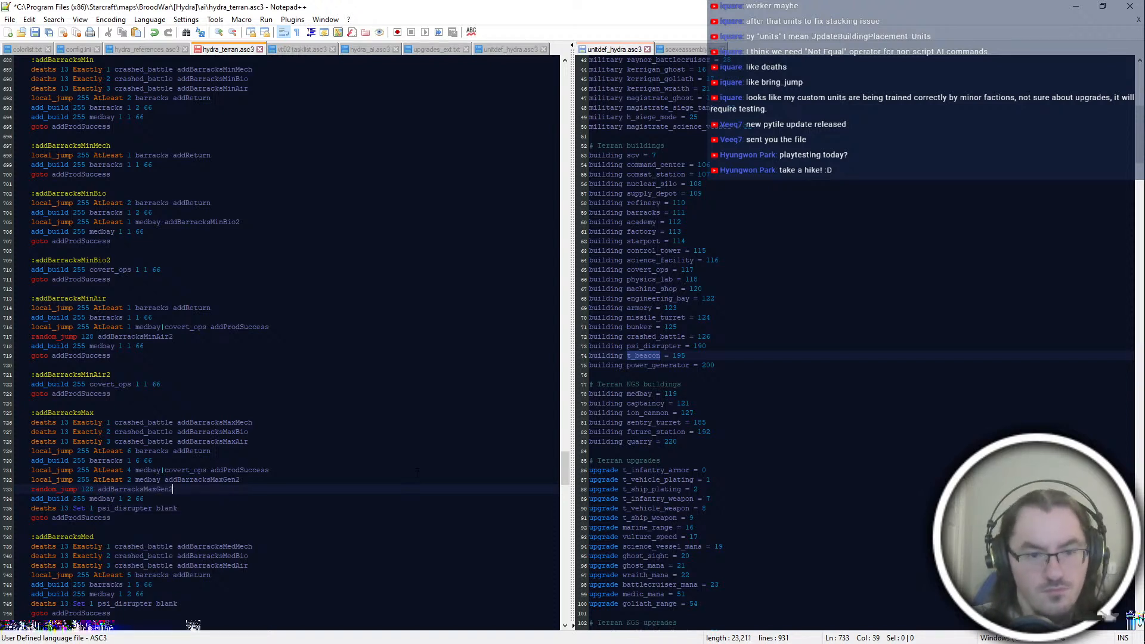
Step: Split off the end of addBarracksMax by adding an ":addBarracksMaxGen" label above its medbay add_build line
{"action": "key", "text": "Down"}
{"action": "key", "text": "Down"}
{"action": "key", "text": "Down"}
{"action": "key", "text": "Up"}
{"action": "key", "text": "Up"}
{"action": "key", "text": "Down"}
{"action": "key", "text": "Up"}
{"action": "key", "text": "Up"}
{"action": "key", "text": "Return"}
{"action": "key", "text": "Return"}
{"action": "type", "text": ":addBV"}
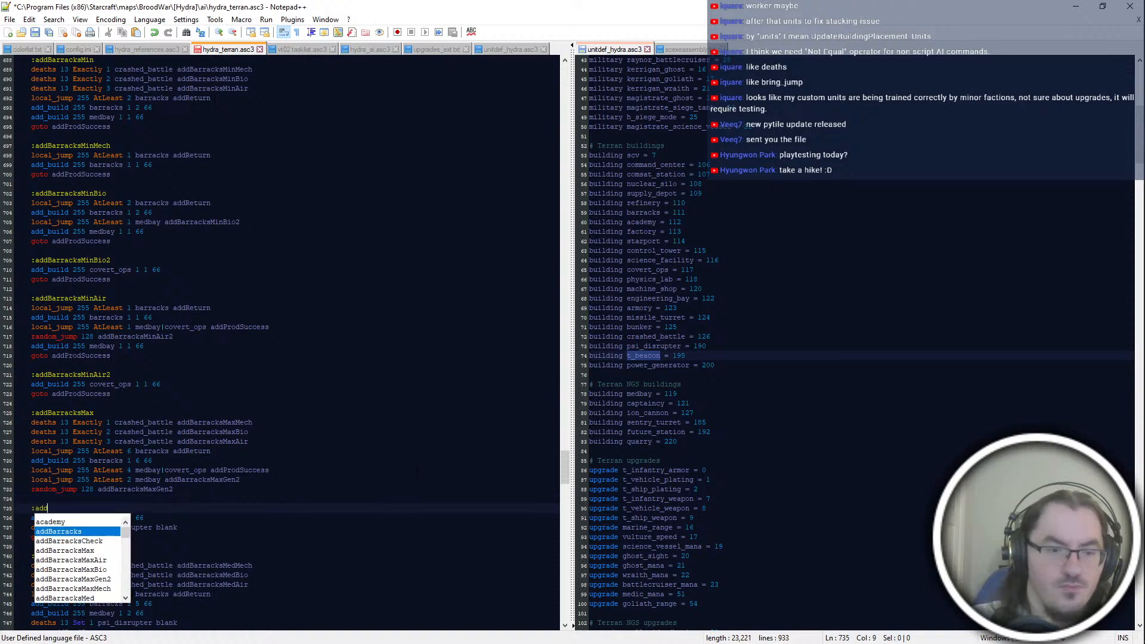
{"action": "key", "text": "BackSpace"}
{"action": "key", "text": "BackSpace"}
{"action": "type", "text": "barracksMax"}
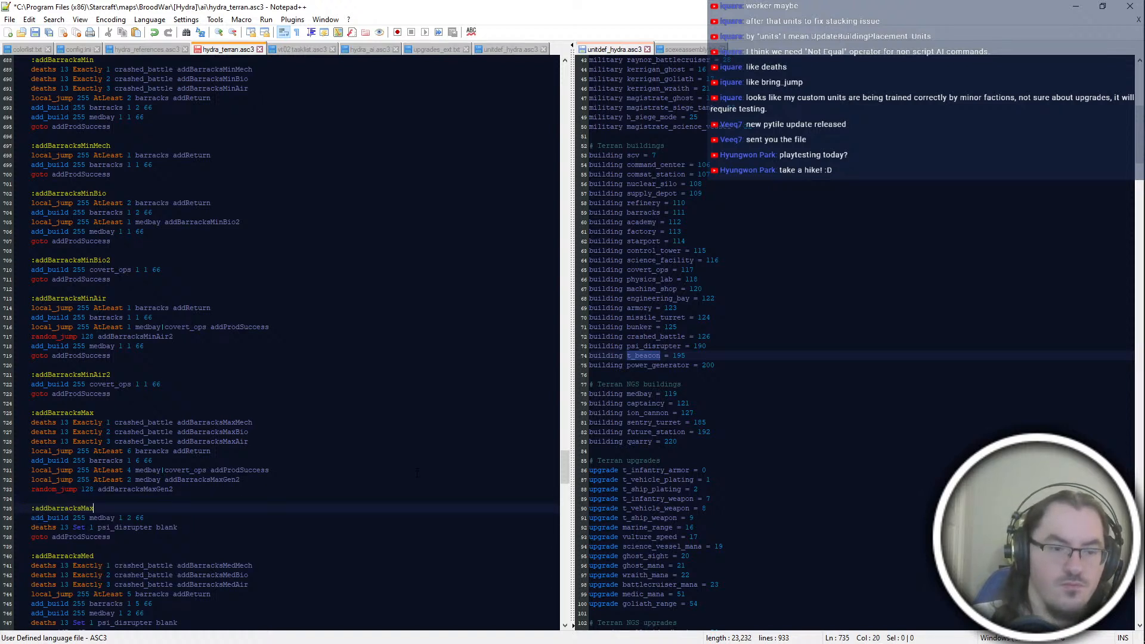
{"action": "key", "text": "BackSpace"}
{"action": "key", "text": "BackSpace"}
{"action": "key", "text": "BackSpace"}
{"action": "key", "text": "BackSpace"}
{"action": "key", "text": "BackSpace"}
{"action": "key", "text": "BackSpace"}
{"action": "key", "text": "BackSpace"}
{"action": "key", "text": "BackSpace"}
{"action": "key", "text": "BackSpace"}
{"action": "key", "text": "BackSpace"}
{"action": "type", "text": "BarracksM"}
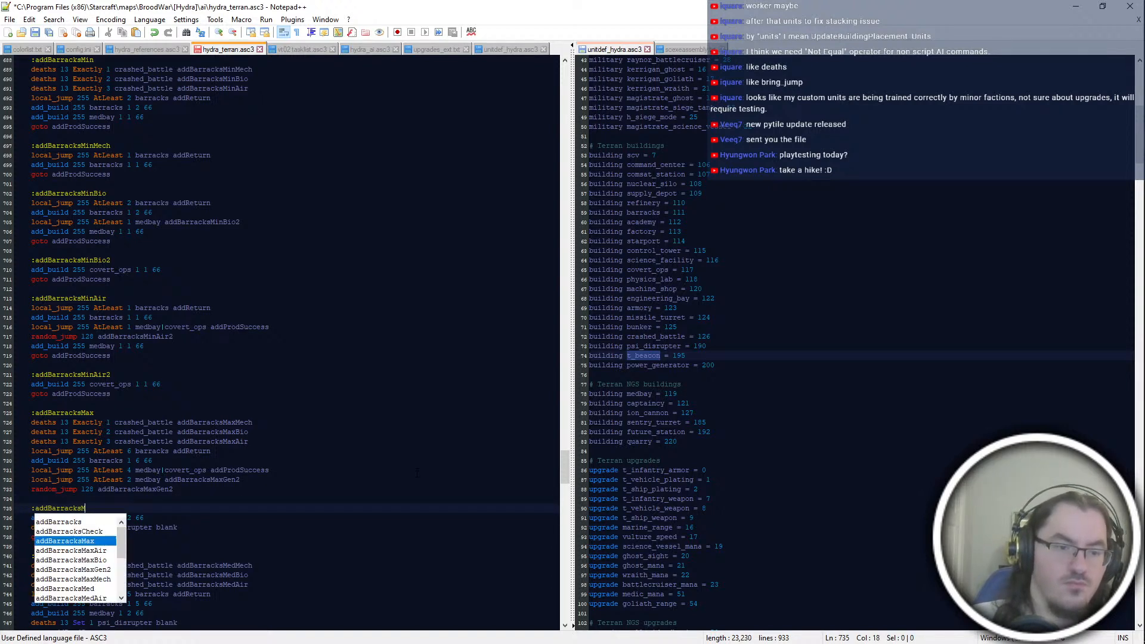
{"action": "type", "text": "axGen"}
{"action": "key", "text": "Escape"}
Step: Create an ":addBarracksMaxGen2" block below addBarracksMaxGen containing "add_build 255 covert_ops 1 2 66"
{"action": "key", "text": "Down"}
{"action": "key", "text": "Down"}
{"action": "key", "text": "Down"}
{"action": "key", "text": "End"}
{"action": "key", "text": "Return"}
{"action": "key", "text": "Return"}
{"action": "type", "text": ":addBarracks"}
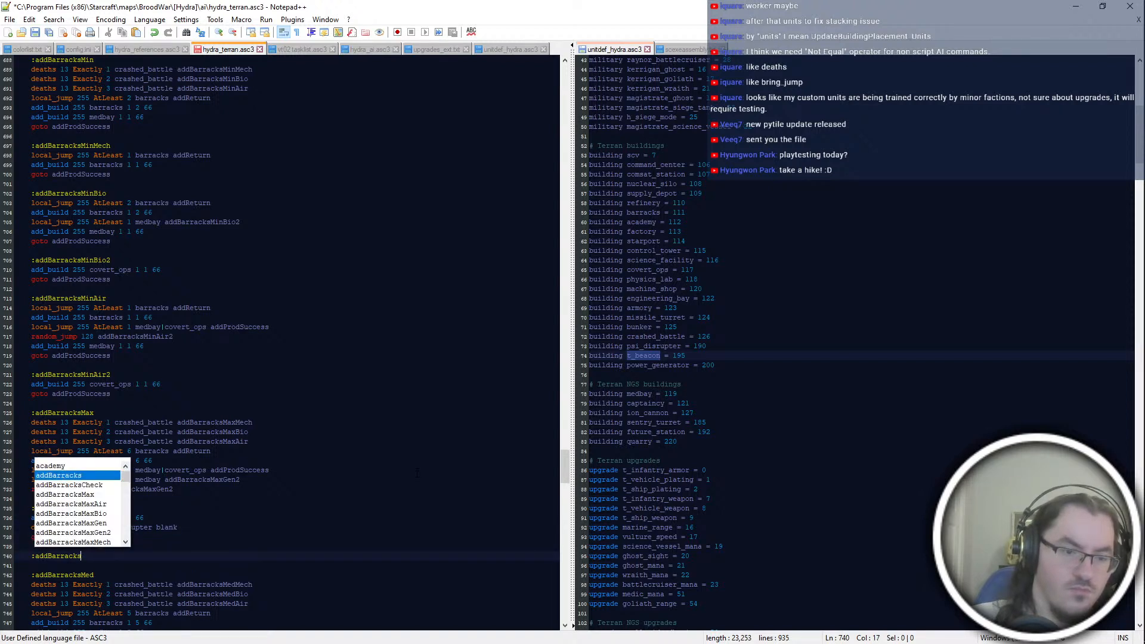
{"action": "type", "text": "MaxGen"}
{"action": "key", "text": "Return"}
Step: Insert "local_jump 255 AtLeast 2 covert_ops addBarracksMaxGen" above the covert_ops build line in addBarracksMaxGen2
{"action": "key", "text": "Return"}
{"action": "type", "text": "add_bu"}
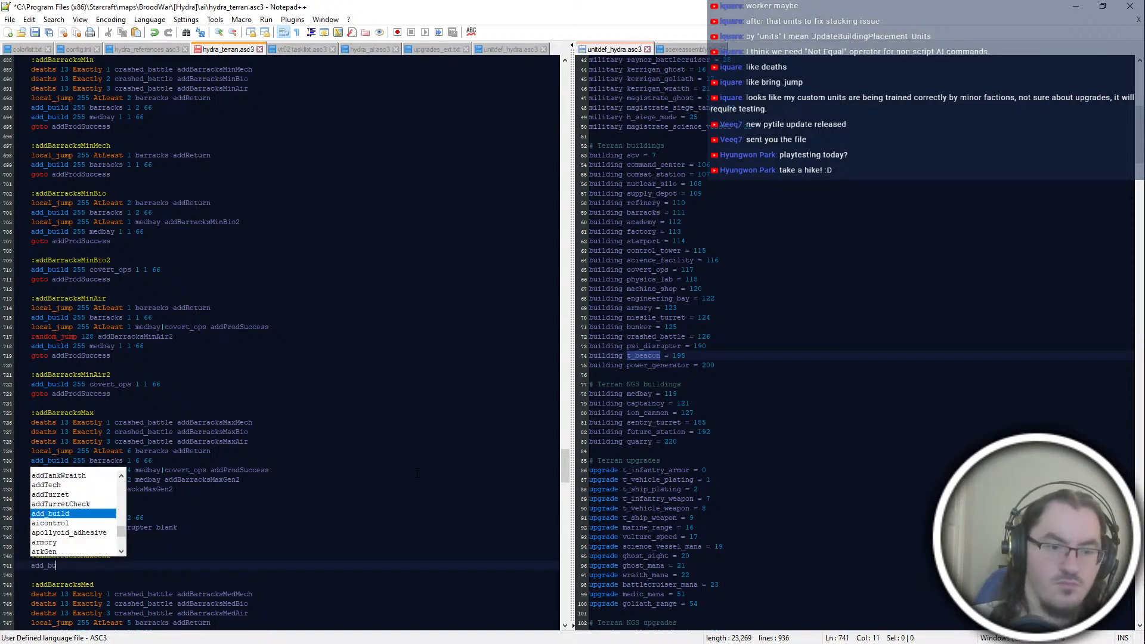
{"action": "type", "text": "ild 255 covert_ops 1 2 66"}
{"action": "key", "text": "Home"}
{"action": "key", "text": "Return"}
{"action": "key", "text": "Up"}
{"action": "type", "text": "local_jump 25"}
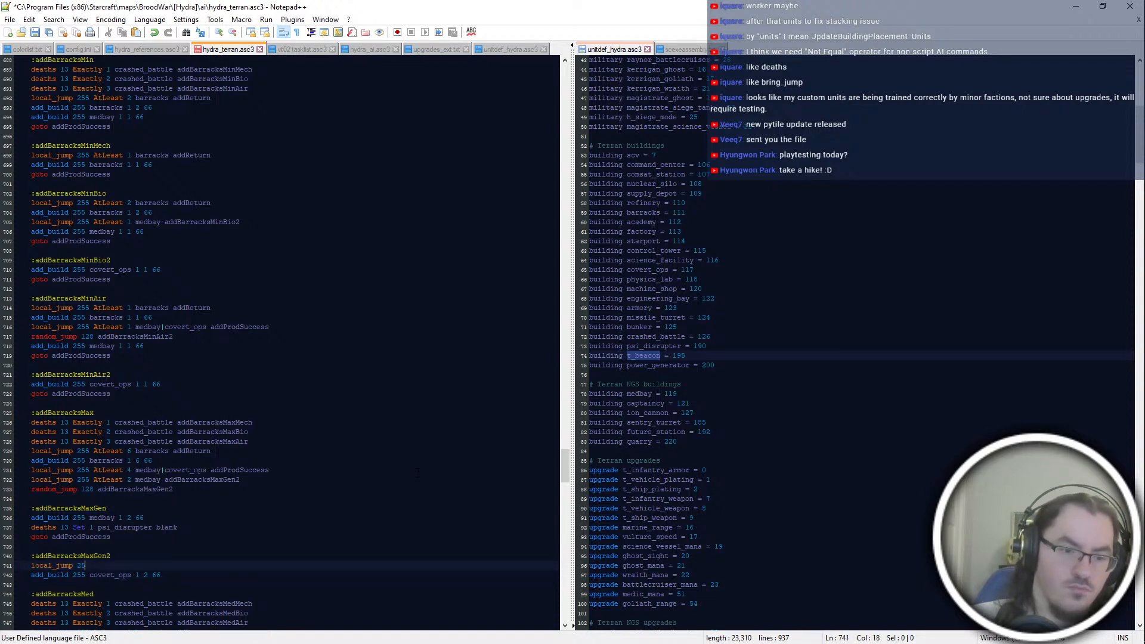
{"action": "type", "text": "5 AtLeast 2 covert_ops "}
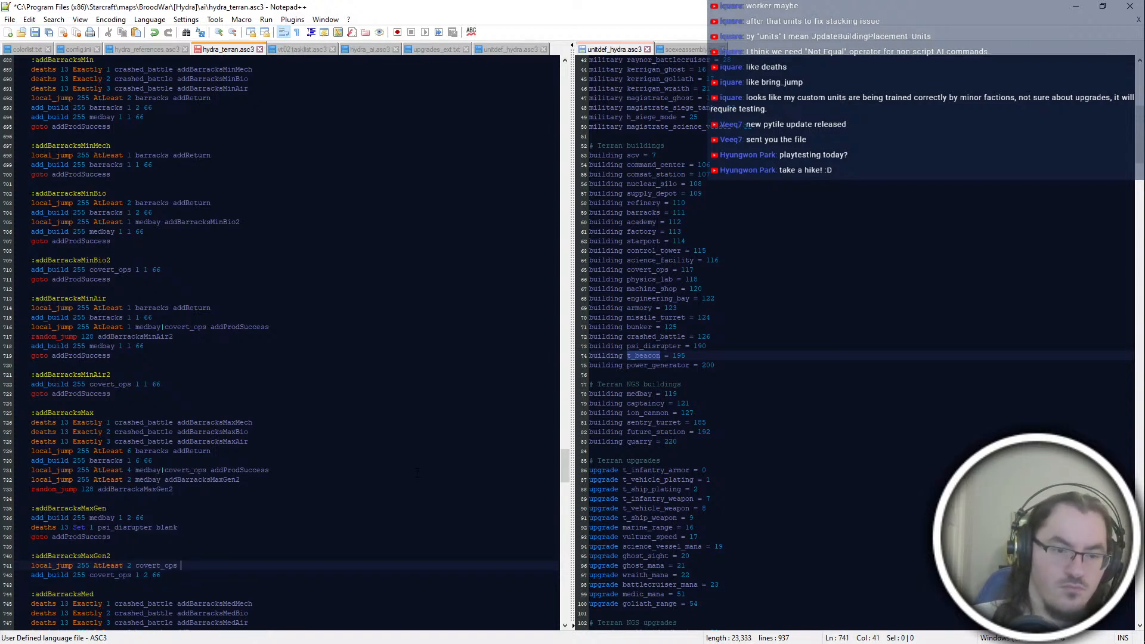
{"action": "type", "text": "addBarracksMaxG"}
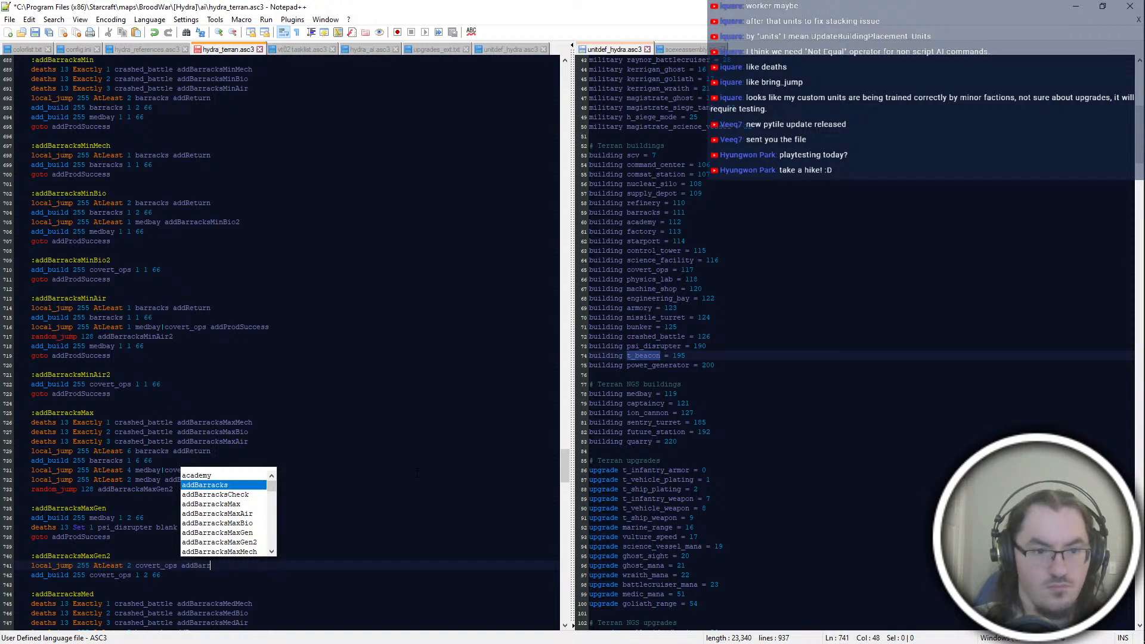
{"action": "key", "text": "Return"}
Step: End the addBarracksMaxGen2 block with "goto addProdSuccess"
{"action": "key", "text": "Down"}
{"action": "key", "text": "Return"}
{"action": "type", "text": "goto addProdSuccess"}
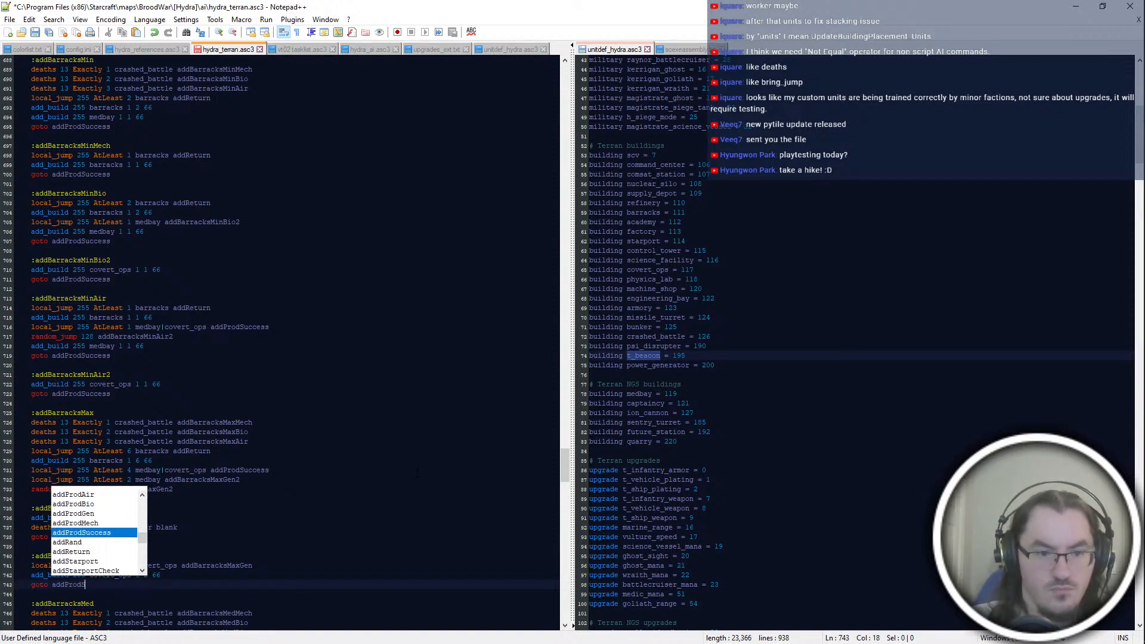
{"action": "key", "text": "Return"}
{"action": "key", "text": "BackSpace"}
Step: Delete the "deaths 13 Set 1 psi_disrupter blank" line from addBarracksMaxGen and save the script
{"action": "left_click_drag", "start_coordinate": [178, 528], "coordinate": [174, 489]}
{"action": "left_click", "coordinate": [108, 509]}
{"action": "key", "text": "ctrl+s"}
Step: Check the medbay and covert_ops jumps in addBarracksMax and the Gen blocks below it
{"action": "left_click", "coordinate": [257, 480]}
{"action": "left_click", "coordinate": [238, 527]}
{"action": "left_click", "coordinate": [259, 486]}
{"action": "double_click", "coordinate": [263, 480]}
{"action": "double_click", "coordinate": [271, 471]}
{"action": "left_click", "coordinate": [268, 500]}
{"action": "scroll", "coordinate": [268, 500], "scroll_direction": "down", "scroll_amount": 2}
Step: Start an ":addBarracksMaxMech" block below addBarracksMaxGen2 with "local_jump 255 AtLeast 3 barracks addReturn"
{"action": "left_click", "coordinate": [111, 518]}
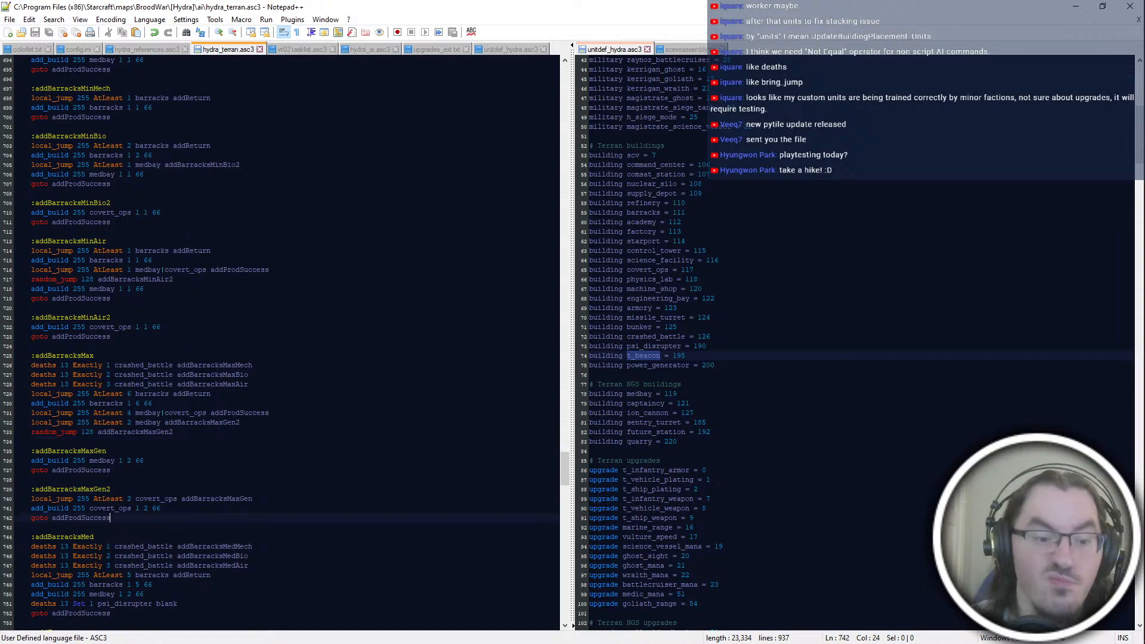
{"action": "key", "text": "Return"}
{"action": "key", "text": "Return"}
{"action": "type", "text": ":add"}
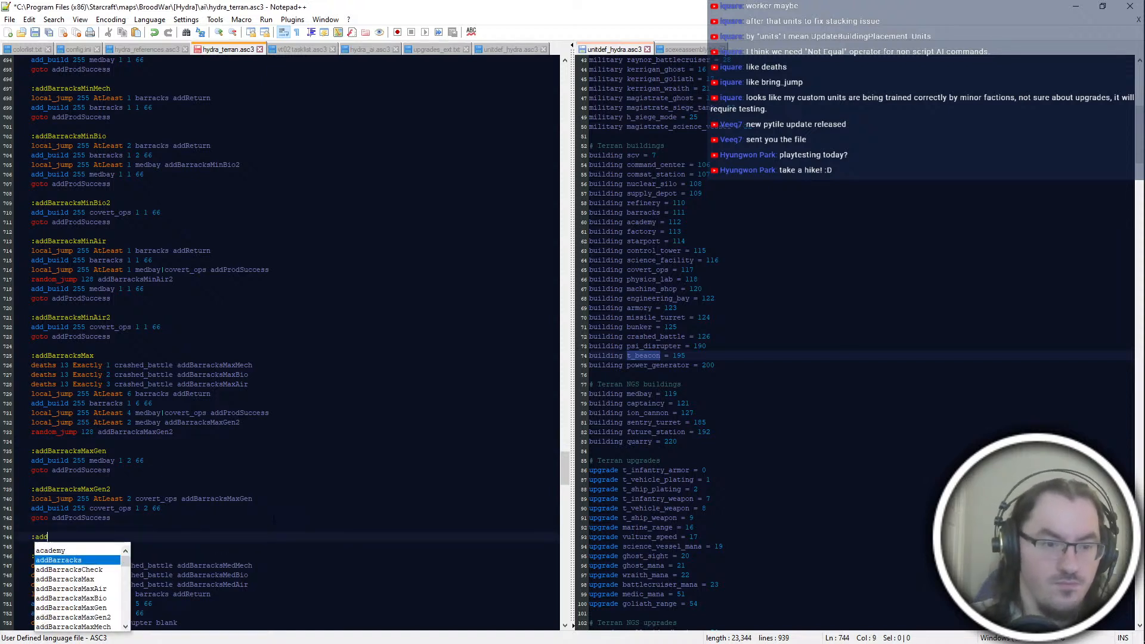
{"action": "type", "text": "BarracksMaxMech"}
{"action": "key", "text": "Return"}
{"action": "type", "text": "local"}
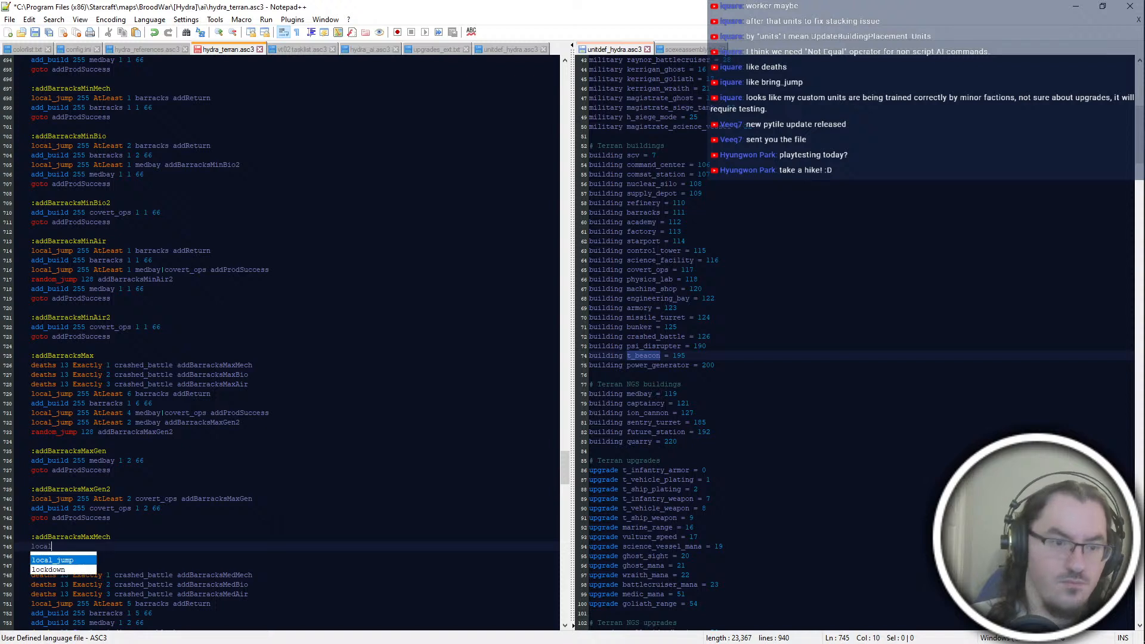
{"action": "type", "text": "_jump 255 AtLeast 3 barracks addReturn"}
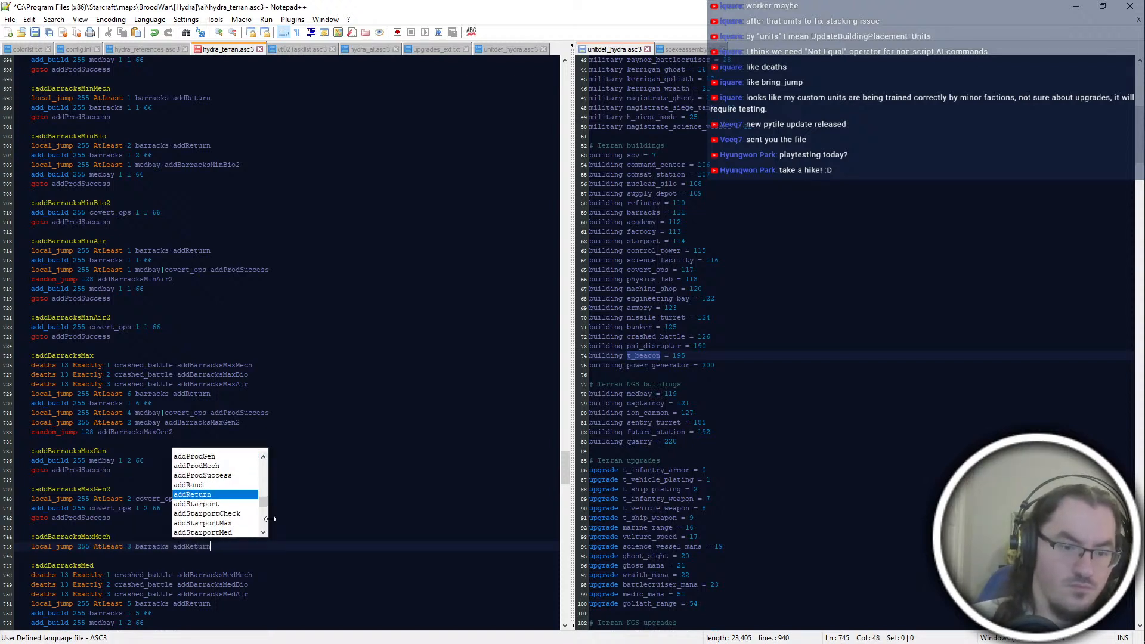
Step: Add "add_build 255 barracks 1 3 66" and "add_build 255 medbay 1 1 66" to addBarracksMaxMech
{"action": "key", "text": "Return"}
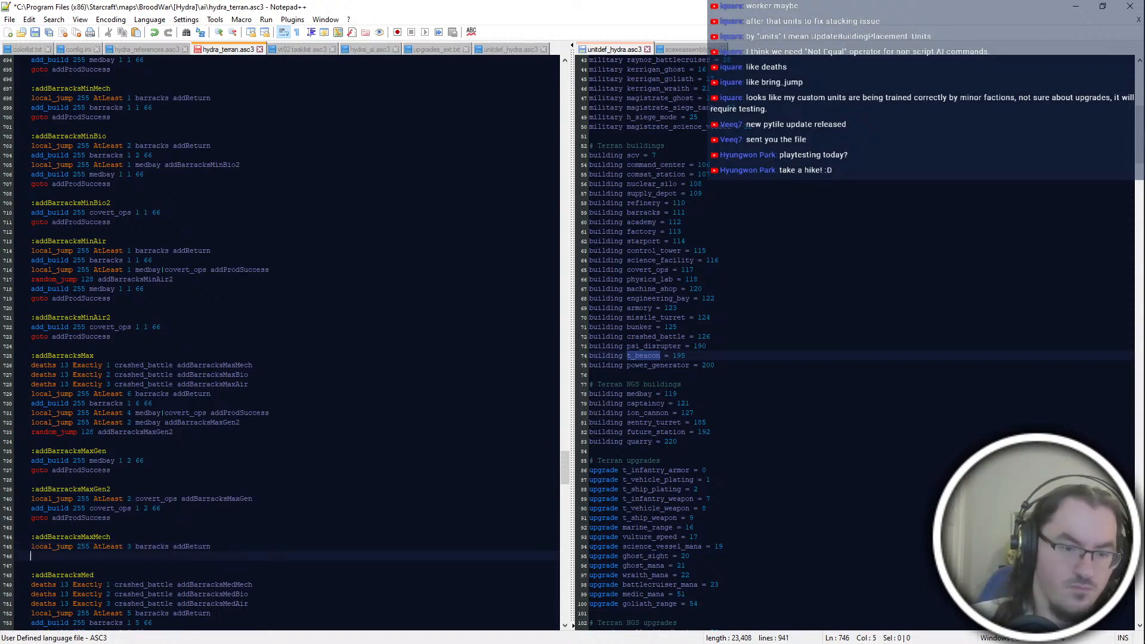
{"action": "type", "text": "add_b"}
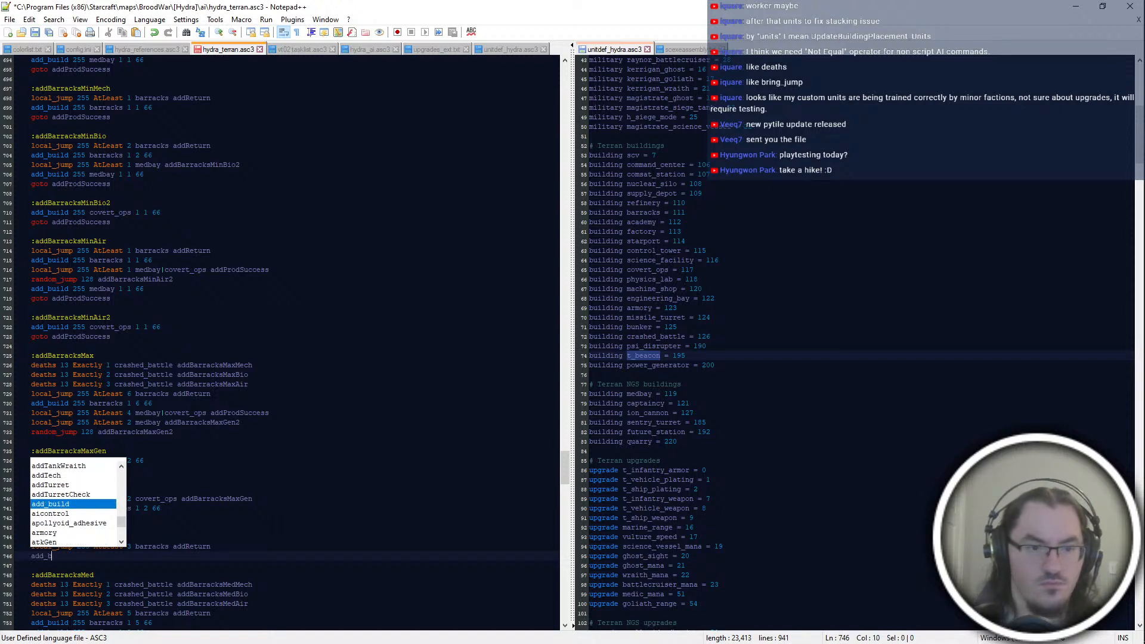
{"action": "type", "text": "uild 255 barracks 1 3 66"}
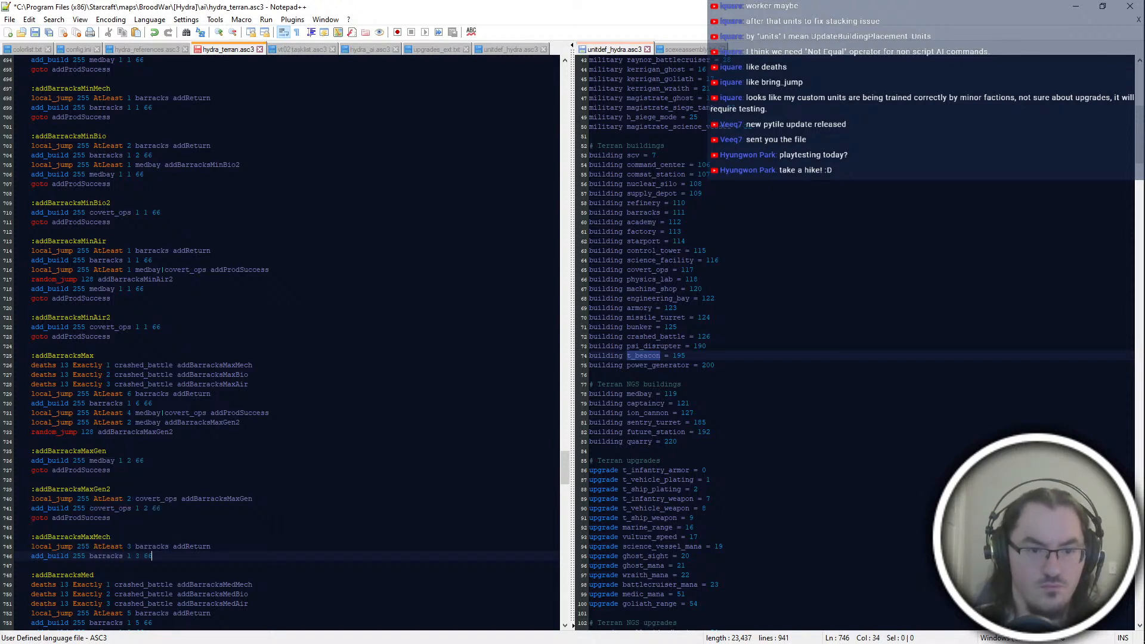
{"action": "key", "text": "Return"}
{"action": "type", "text": "add_build "}
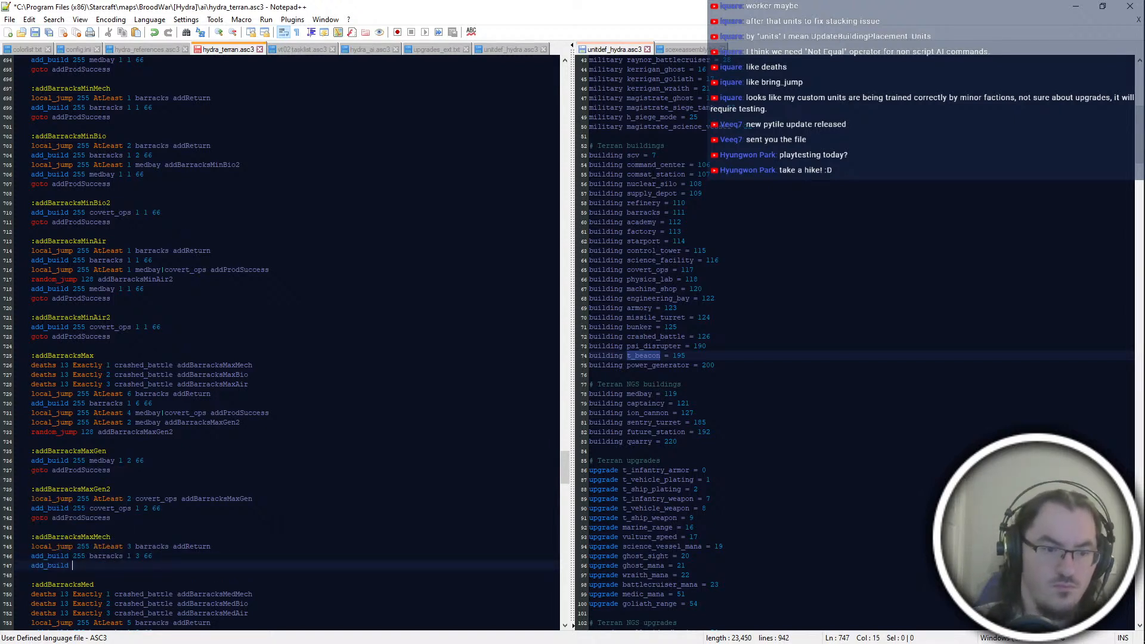
{"action": "type", "text": "255 medbay"}
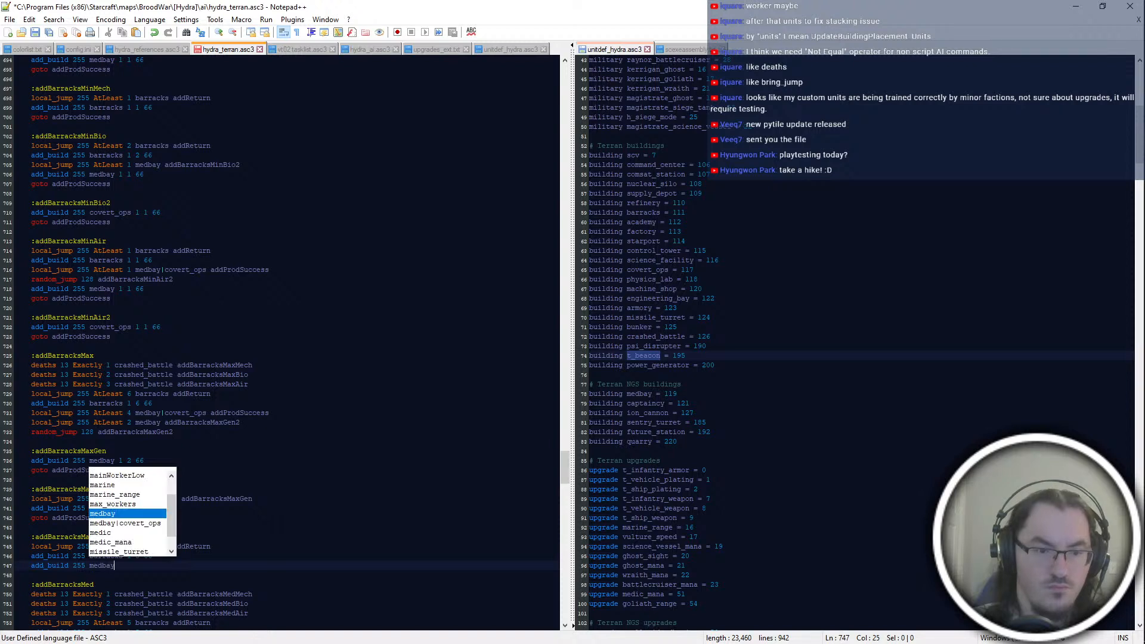
{"action": "type", "text": " 1 1 66"}
Step: End the addBarracksMaxMech block with "goto addProdSuccess" and save the script
{"action": "key", "text": "Return"}
{"action": "type", "text": "g"}
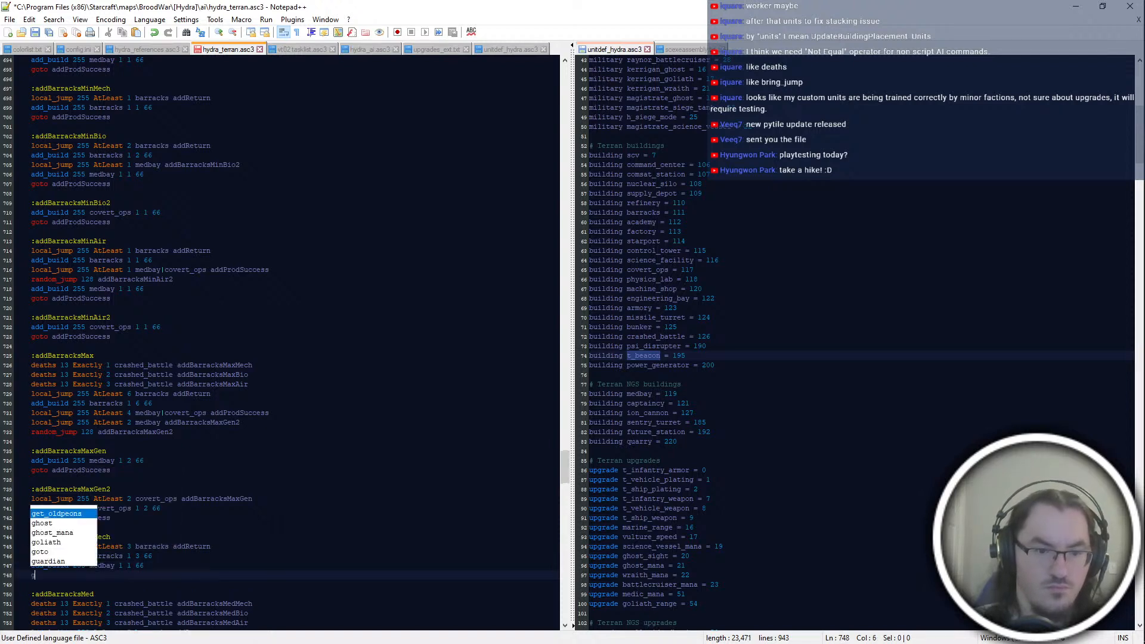
{"action": "type", "text": "oto addProdSuccess"}
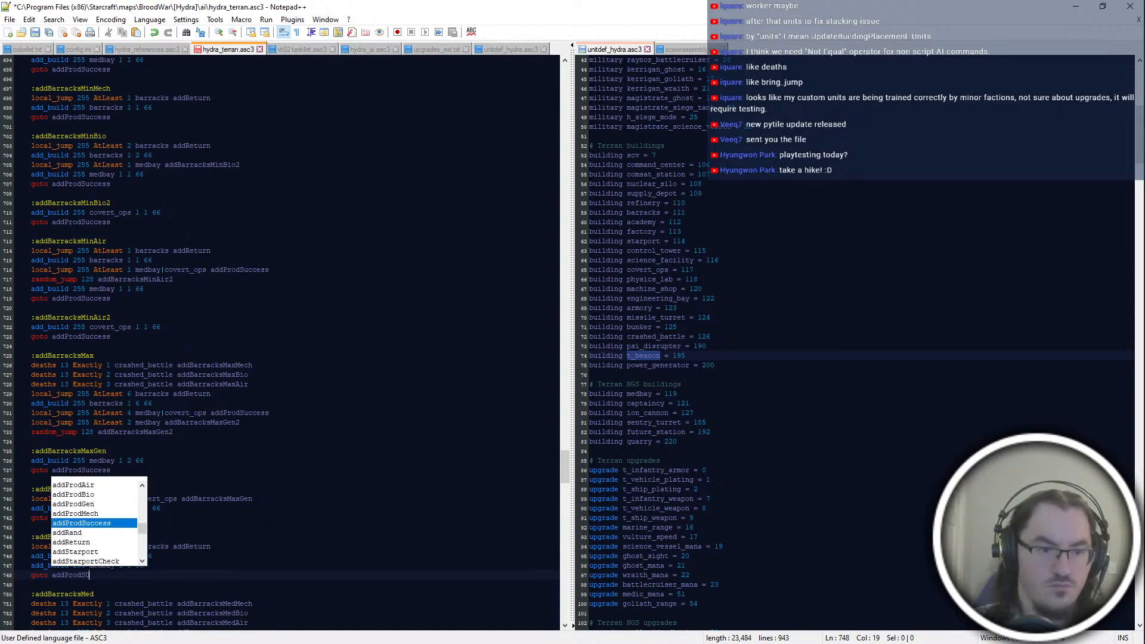
{"action": "left_click", "coordinate": [211, 546]}
{"action": "key", "text": "Down"}
{"action": "key", "text": "Down"}
{"action": "scroll", "coordinate": [287, 343], "scroll_direction": "down", "scroll_amount": 2}
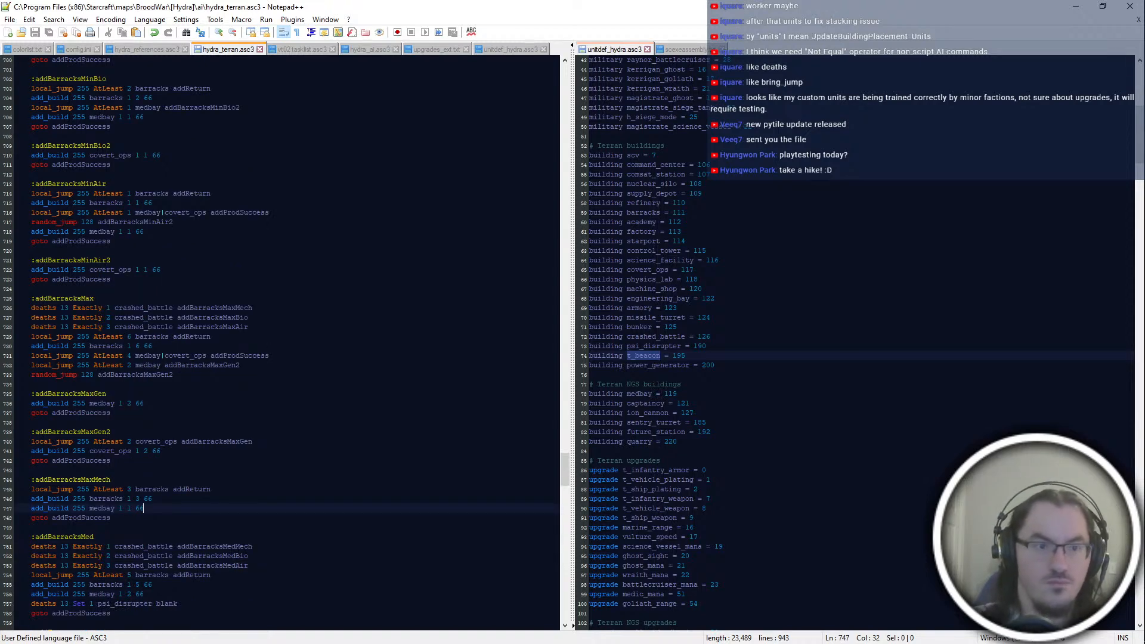
Step: Start an ":addBarracksMaxBio" block below addBarracksMaxMech with "local_jump 255 AtLeast 8 barracks addReturn"
{"action": "key", "text": "Down"}
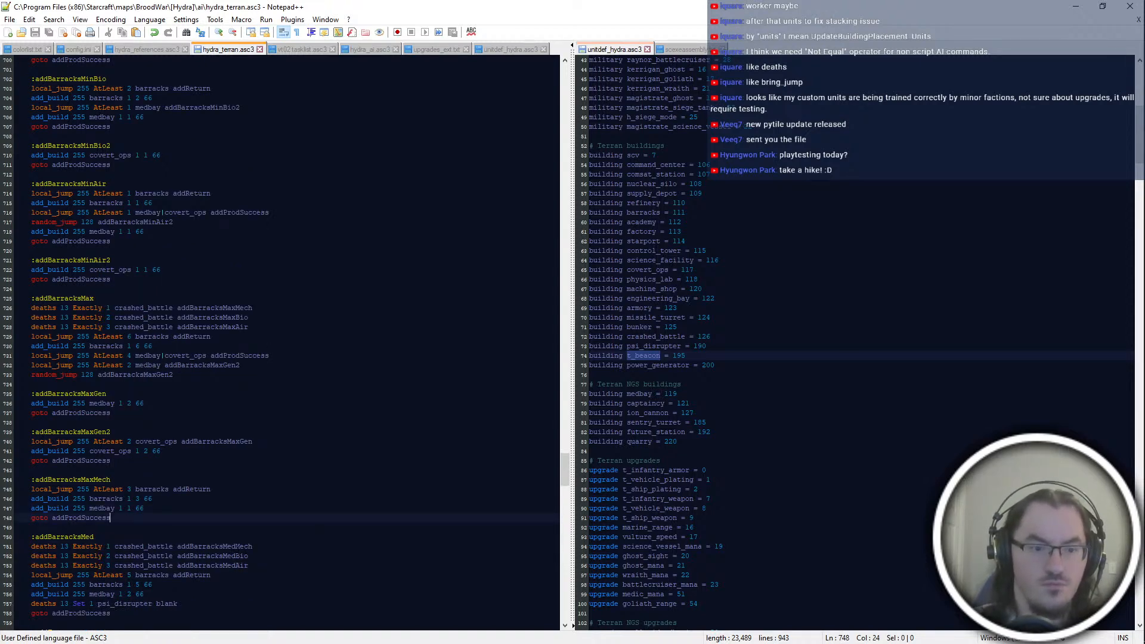
{"action": "key", "text": "Return"}
{"action": "key", "text": "Return"}
{"action": "type", "text": ":addBarra"}
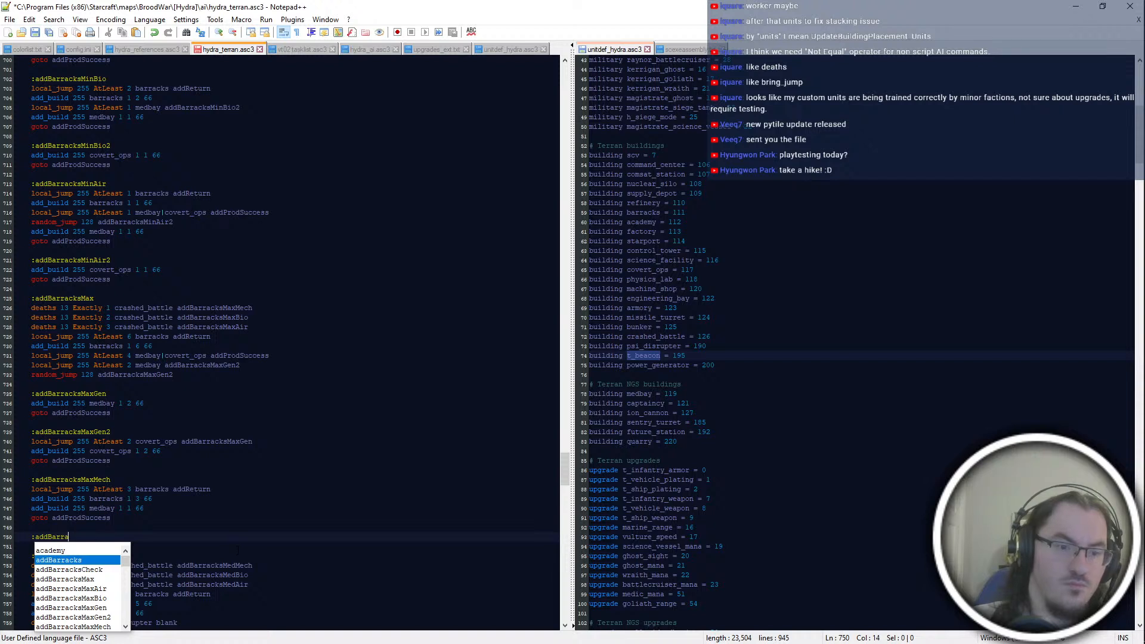
{"action": "type", "text": "cksMaxBio"}
{"action": "key", "text": "Return"}
{"action": "type", "text": "local_jump 255 AtLeast"}
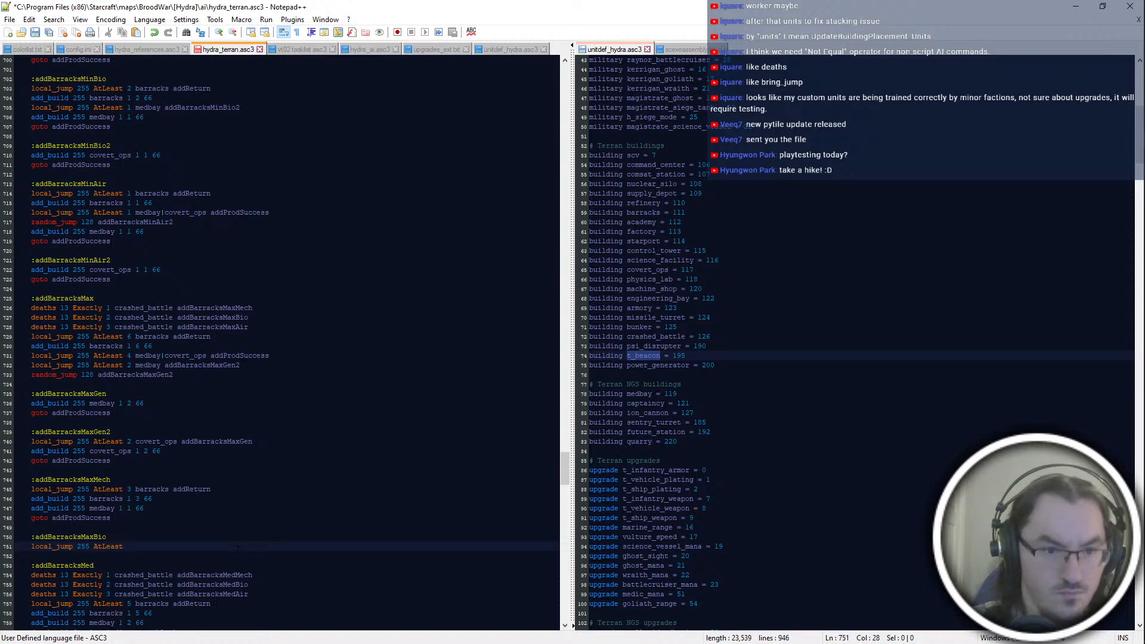
{"action": "type", "text": " 8 barracks addReturn"}
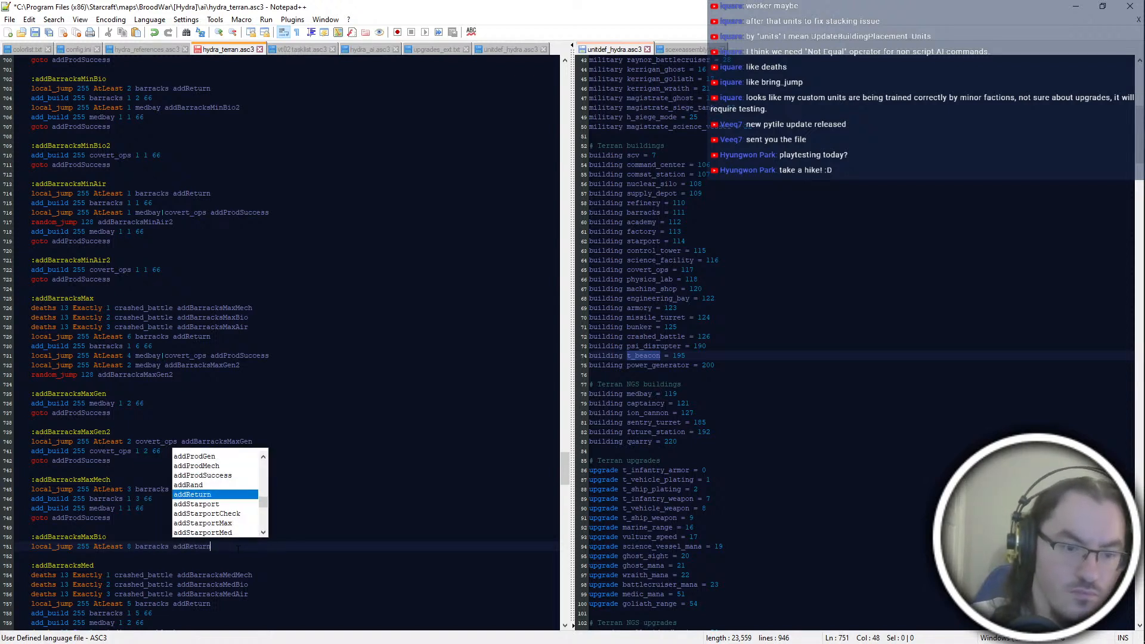
{"action": "key", "text": "Return"}
{"action": "key", "text": "Return"}
Step: Add "add_build 255 barracks 1 8 66" and "add_build 255 medbay 1 3 66" to addBarracksMaxBio
{"action": "type", "text": "add_bu"}
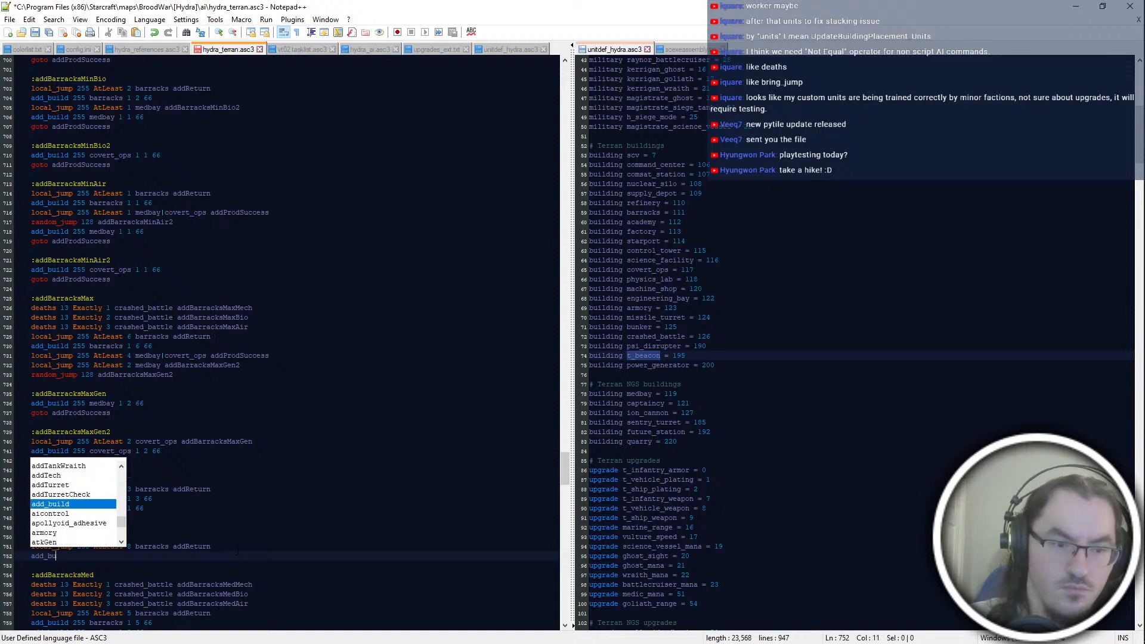
{"action": "type", "text": "ild 255 barracks 1 8 66"}
{"action": "key", "text": "Return"}
{"action": "type", "text": "add_build 25"}
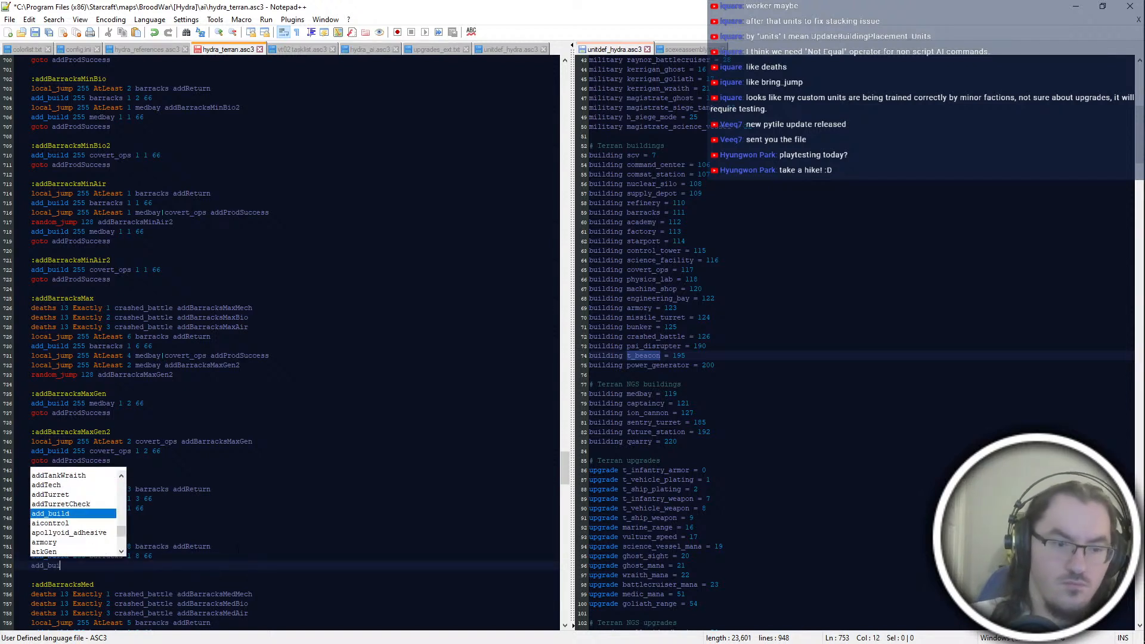
{"action": "type", "text": "5 medbay 1 3 66"}
Step: Add the labels ":addBarracksMaxBio2" and ":addBarracksMaxBio3" below the addBarracksMaxBio block
{"action": "key", "text": "Return"}
{"action": "key", "text": "Return"}
{"action": "key", "text": "Return"}
{"action": "key", "text": "Tab"}
{"action": "type", "text": ":addBarracksMaxBio2"}
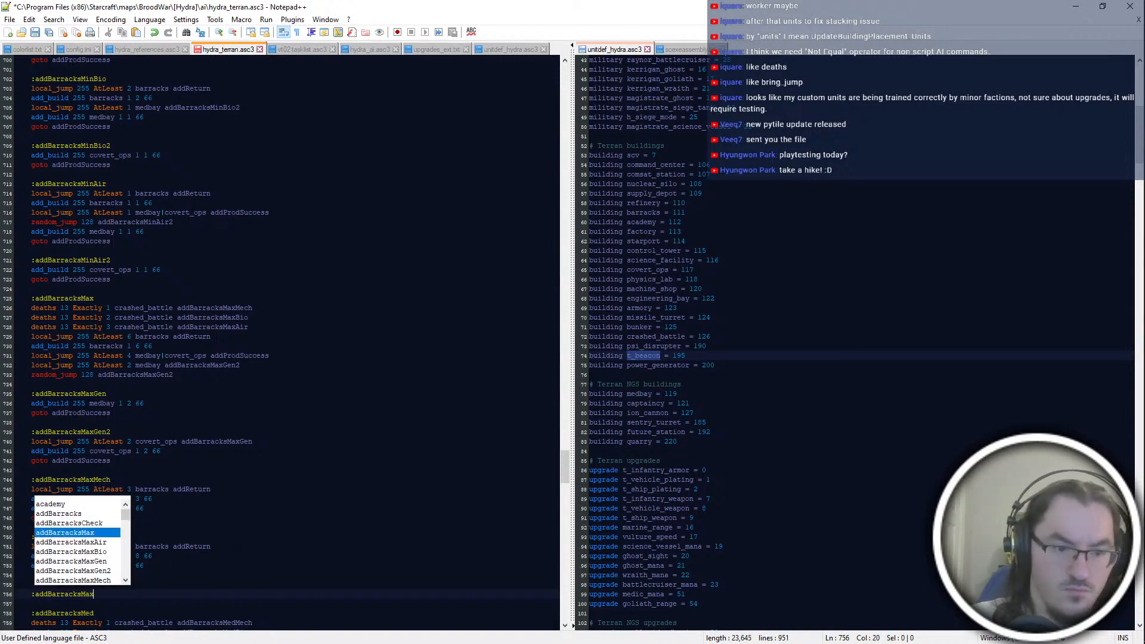
{"action": "key", "text": "Return"}
{"action": "key", "text": "Return"}
{"action": "type", "text": ":addBarracksMa"}
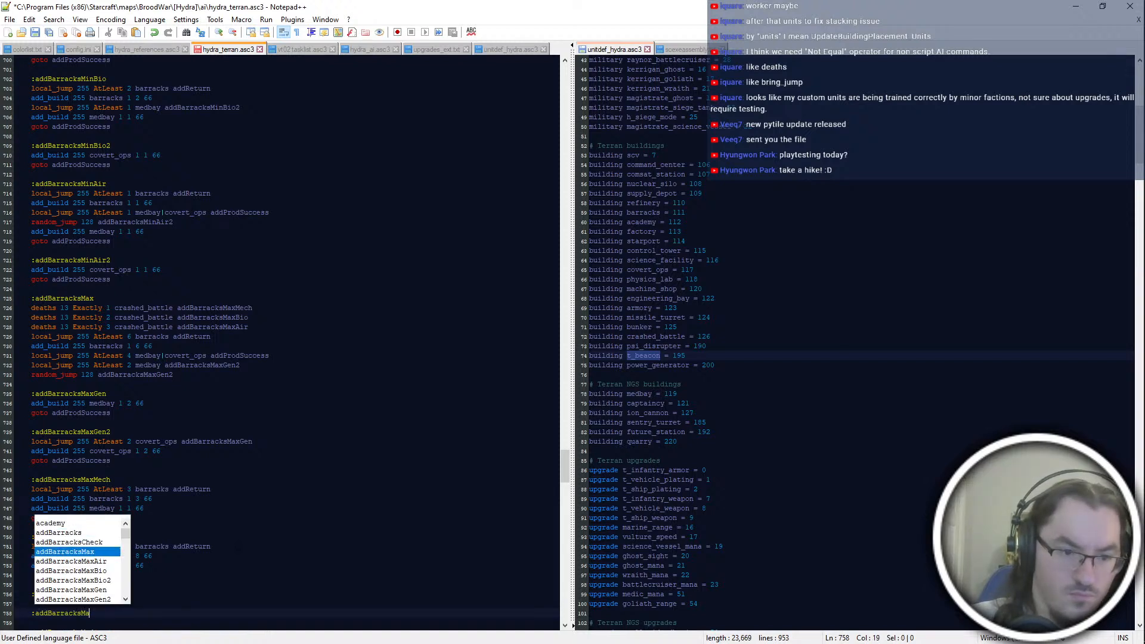
{"action": "type", "text": "xBio"}
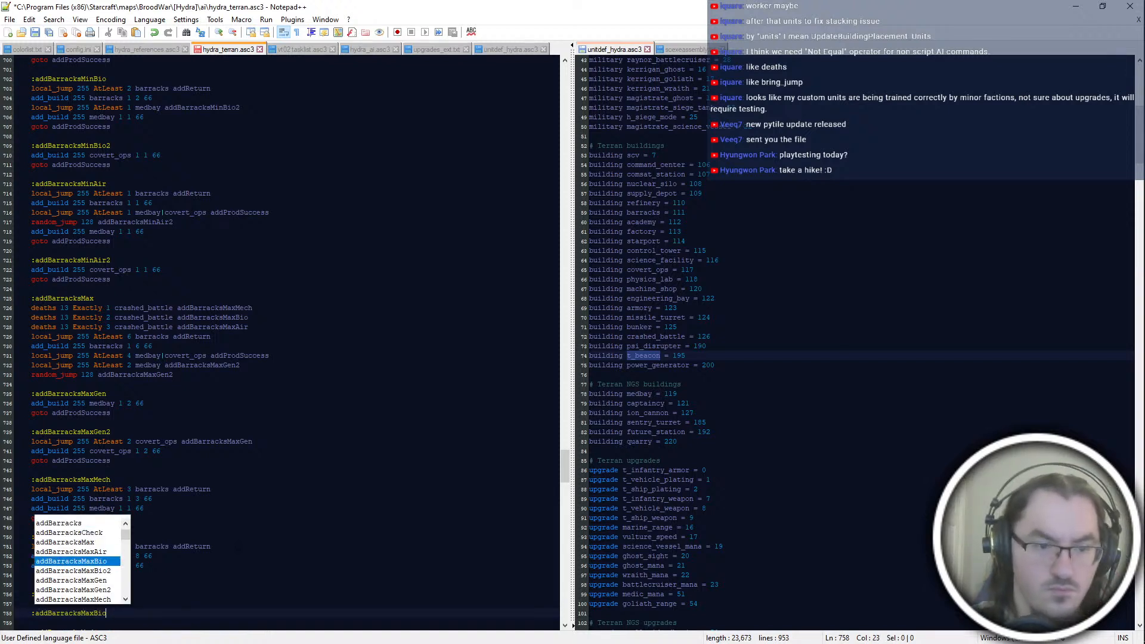
{"action": "type", "text": "3"}
Step: Move the medbay add_build line from addBarracksMaxBio to directly under the addBarracksMaxBio2 label
{"action": "key", "text": "Up"}
{"action": "key", "text": "Up"}
{"action": "key", "text": "Up"}
{"action": "key", "text": "Up"}
{"action": "key", "text": "shift+Up"}
{"action": "key", "text": "ctrl+x"}
{"action": "key", "text": "Down"}
{"action": "key", "text": "Down"}
{"action": "key", "text": "Down"}
{"action": "key", "text": "ctrl+v"}
{"action": "key", "text": "Return"}
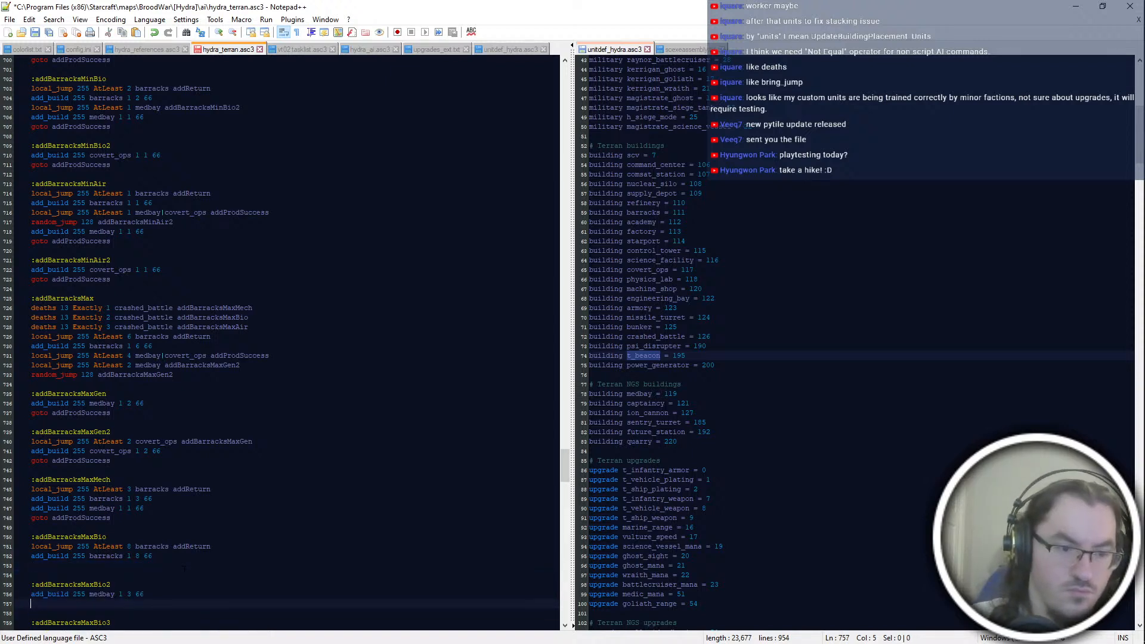
Step: End the addBarracksMaxBio2 block with "goto addProdSuccess"
{"action": "type", "text": "loca"}
{"action": "key", "text": "BackSpace"}
{"action": "key", "text": "BackSpace"}
{"action": "key", "text": "BackSpace"}
{"action": "key", "text": "BackSpace"}
{"action": "type", "text": "goto addProdSU"}
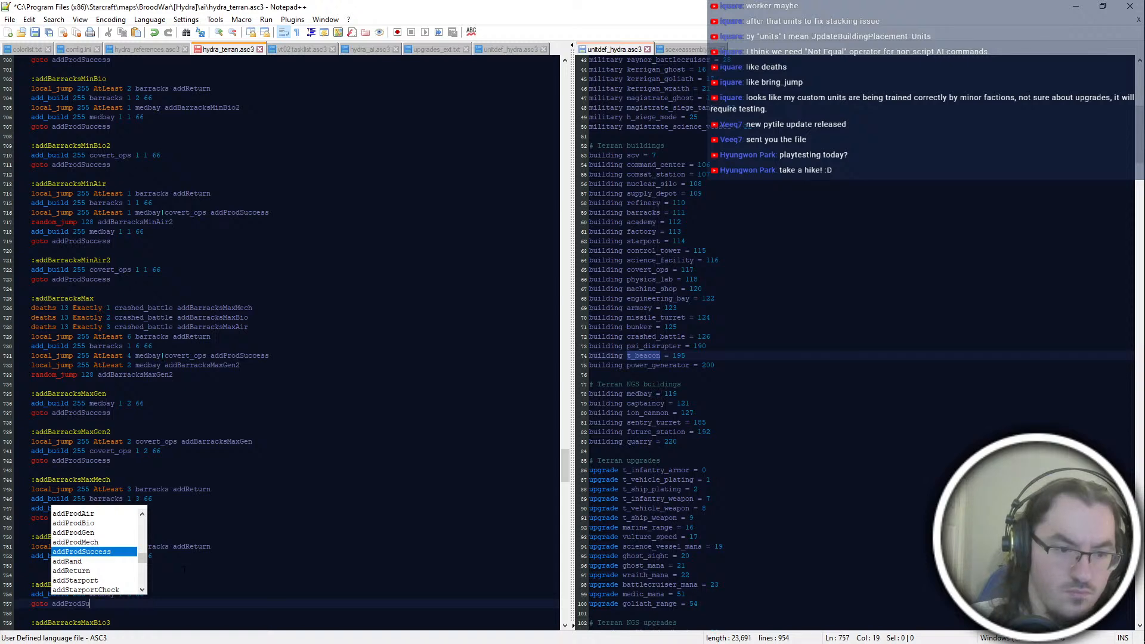
{"action": "key", "text": "Return"}
Step: Add "local_jump 255 AtLeast 4 medbay|covert_ops addProdSuccess" below the barracks build in addBarracksMaxBio
{"action": "key", "text": "Up"}
{"action": "key", "text": "Up"}
{"action": "key", "text": "Up"}
{"action": "key", "text": "Up"}
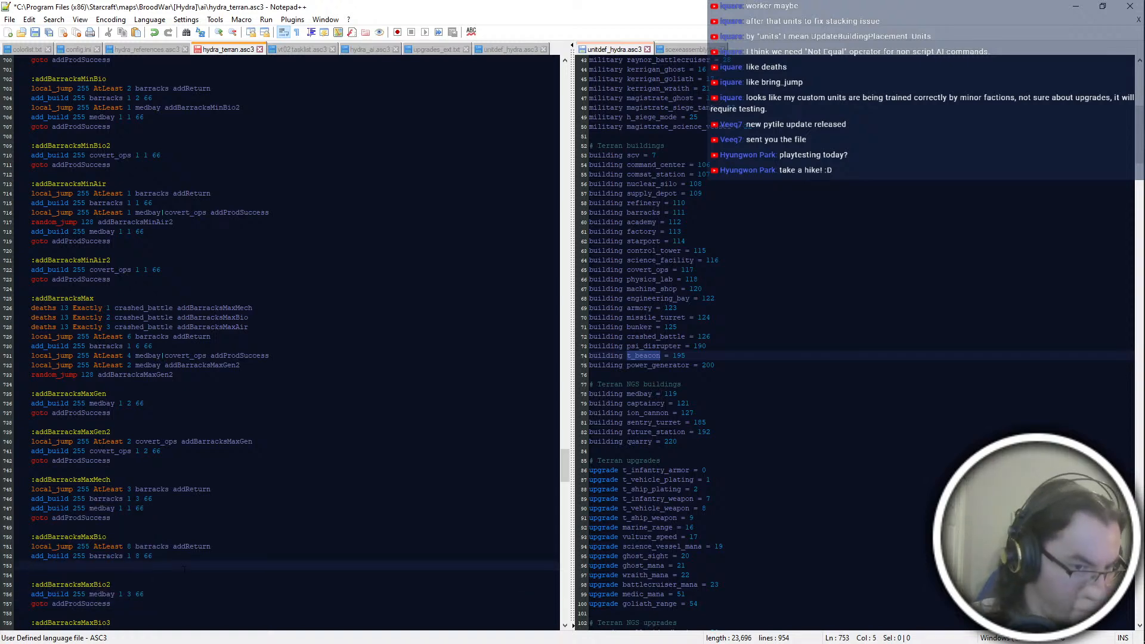
{"action": "scroll", "coordinate": [184, 569], "scroll_direction": "down", "scroll_amount": 4}
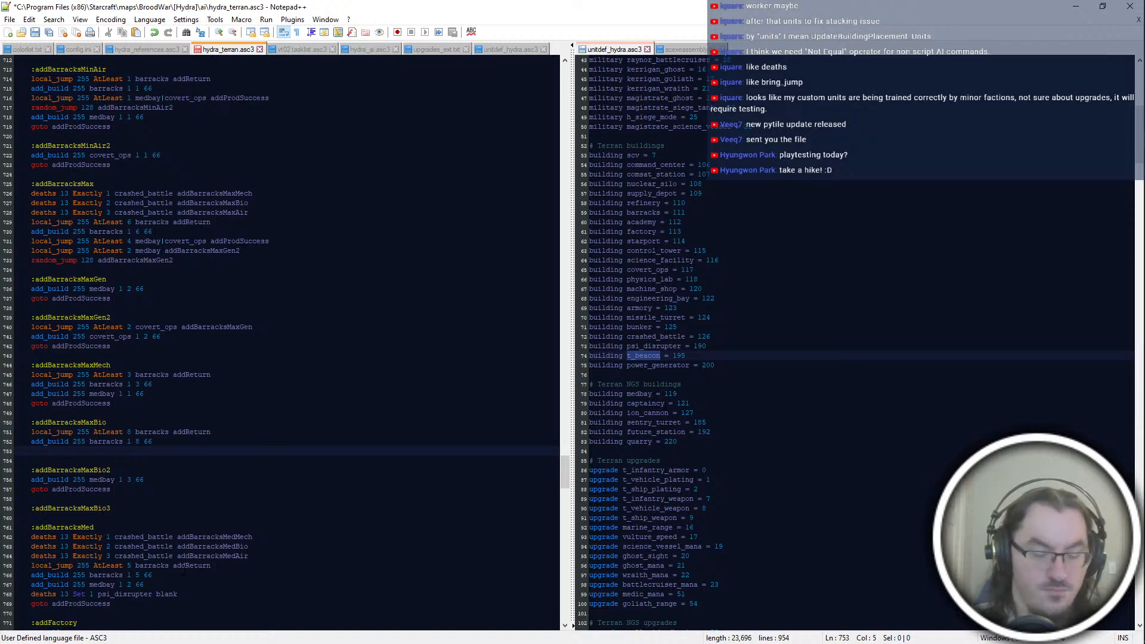
{"action": "type", "text": "local"}
{"action": "key", "text": "BackSpace"}
{"action": "key", "text": "BackSpace"}
{"action": "key", "text": "BackSpace"}
{"action": "key", "text": "BackSpace"}
{"action": "key", "text": "BackSpace"}
{"action": "type", "text": "l"}
{"action": "key", "text": "Return"}
{"action": "type", "text": "255 A"}
{"action": "key", "text": "Return"}
{"action": "type", "text": "4 "}
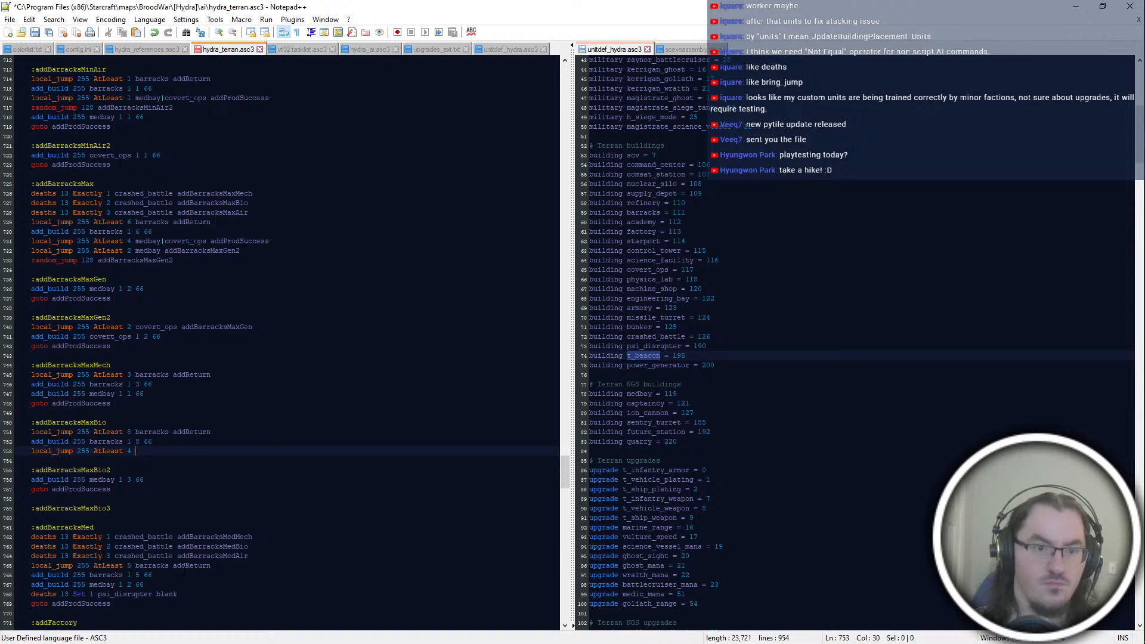
{"action": "type", "text": "medb"}
{"action": "key", "text": "Down"}
{"action": "key", "text": "Return"}
{"action": "type", "text": "addProdSuc"}
{"action": "key", "text": "Return"}
{"action": "key", "text": "Return"}
Step: Add "local_jump 255 AtLeast 2 medbay addBarracksMaxBio3" at the end of addBarracksMaxBio
{"action": "type", "text": "l"}
{"action": "key", "text": "Return"}
{"action": "type", "text": "255 A"}
{"action": "key", "text": "Return"}
{"action": "type", "text": "2 medbay addBarracks"}
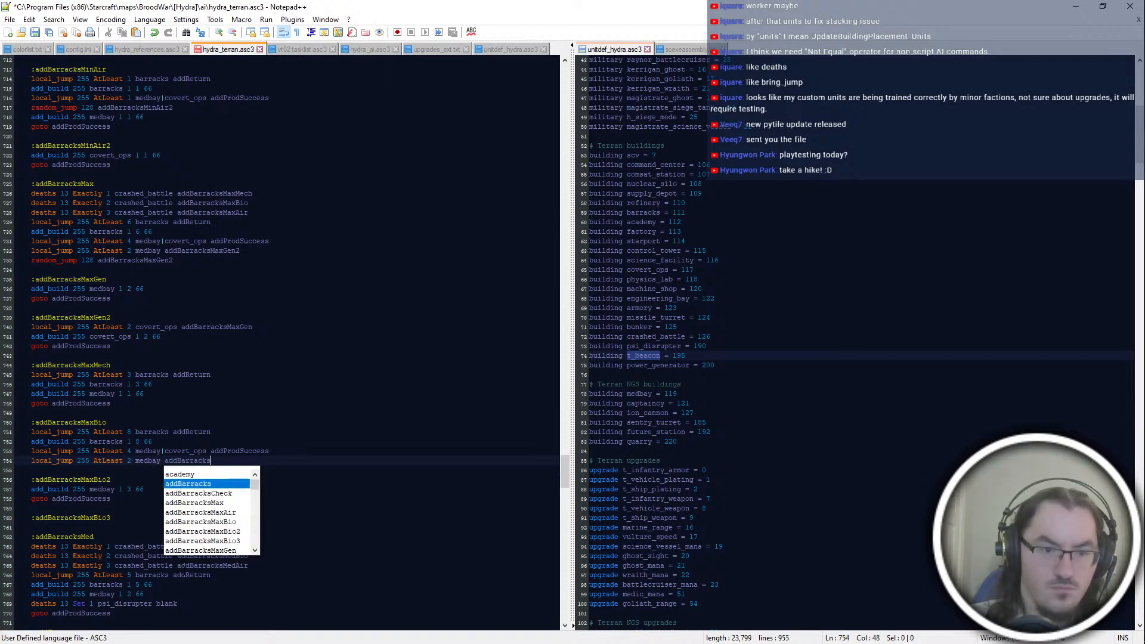
{"action": "type", "text": "MaxBio3"}
{"action": "key", "text": "Return"}
{"action": "key", "text": "Return"}
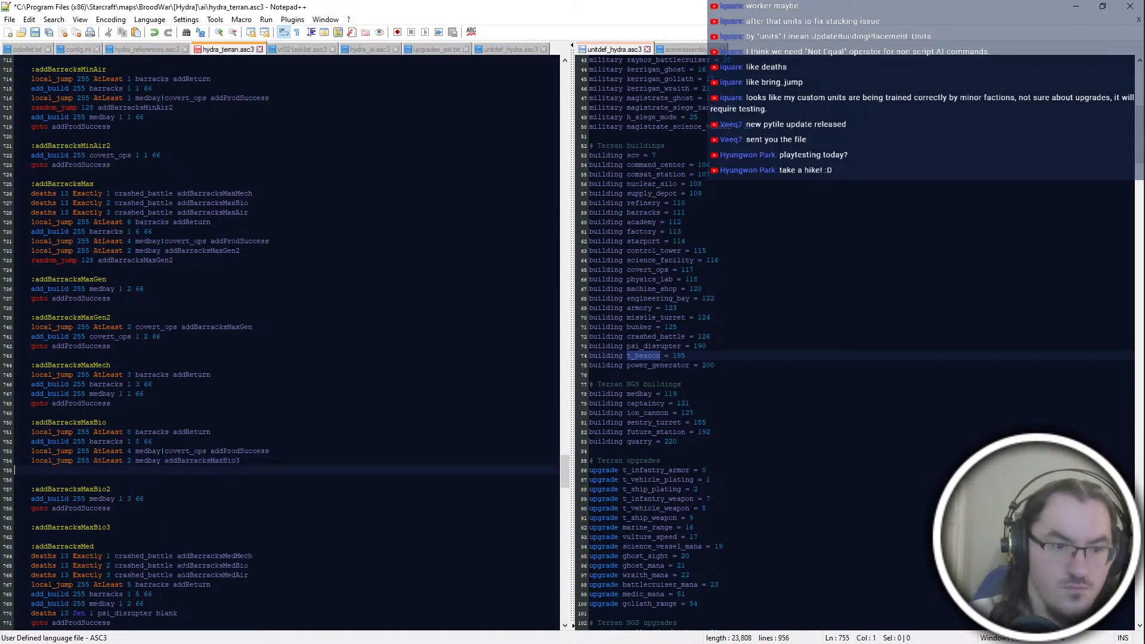
{"action": "key", "text": "BackSpace"}
Step: Add "local_jump 255 AtLeast 2 covert_ops addBarracksMaxBio2" under the addBarracksMaxBio3 label
{"action": "key", "text": "Down"}
{"action": "key", "text": "Down"}
{"action": "key", "text": "Down"}
{"action": "key", "text": "Down"}
{"action": "key", "text": "Down"}
{"action": "key", "text": "Down"}
{"action": "key", "text": "Return"}
{"action": "type", "text": "local_jump 255 AtLeast 2 covert_ops addBarracksMaxBio2"}
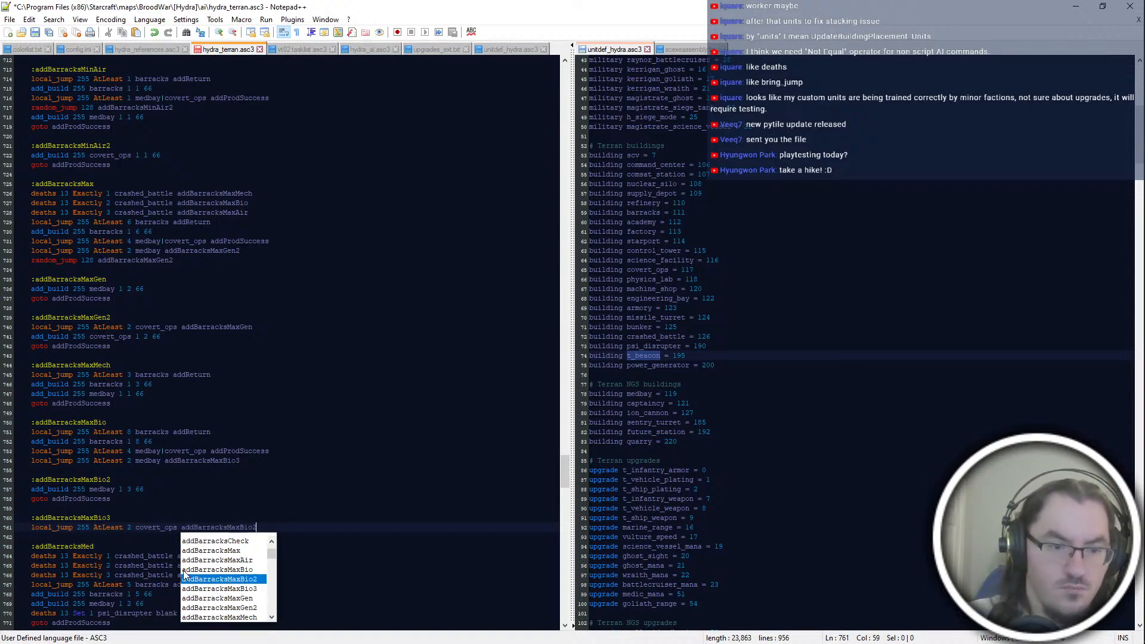
{"action": "key", "text": "Return"}
{"action": "key", "text": "Return"}
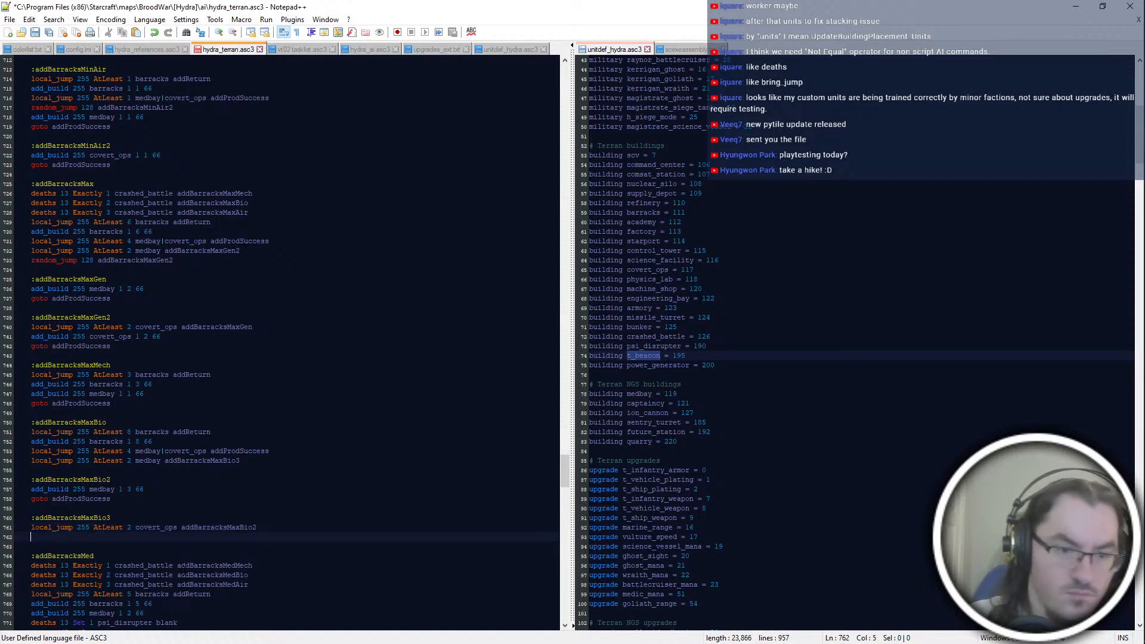
Step: Add "random_jump 128 addBarracksMaxBio3" after the medbay jump in addBarracksMaxBio
{"action": "left_click", "coordinate": [286, 432]}
{"action": "left_click", "coordinate": [292, 461]}
{"action": "key", "text": "Return"}
{"action": "type", "text": "random_jump 128 addBarracksM"}
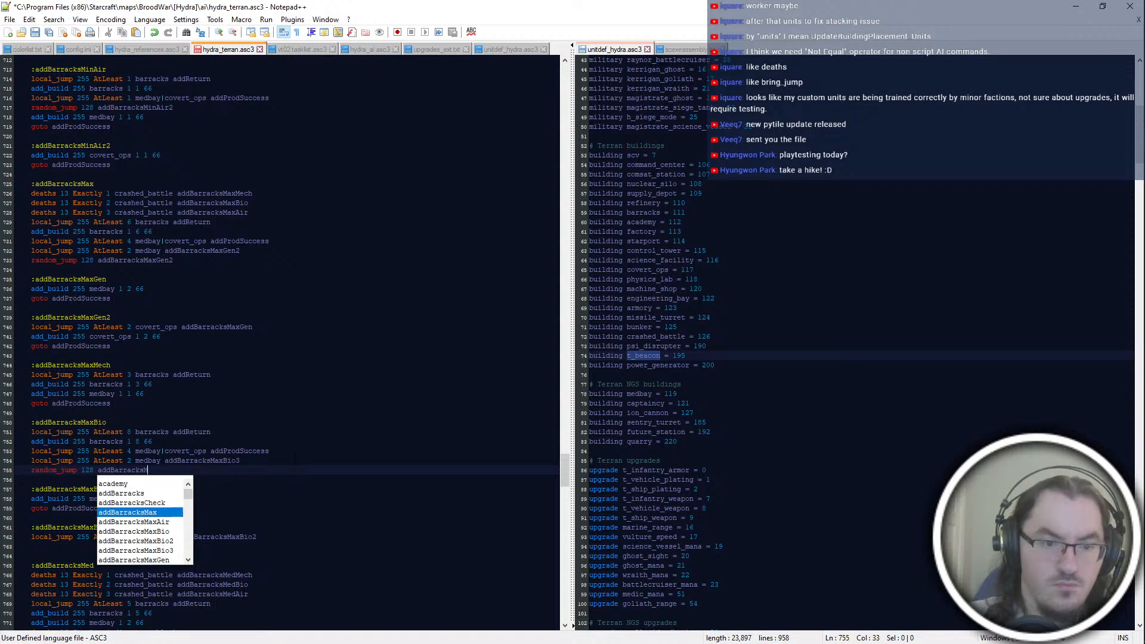
{"action": "type", "text": "axBio3"}
Step: Add "add_build 255 covert_ops 1 3 66" to the addBarracksMaxBio3 block
{"action": "left_click", "coordinate": [296, 546]}
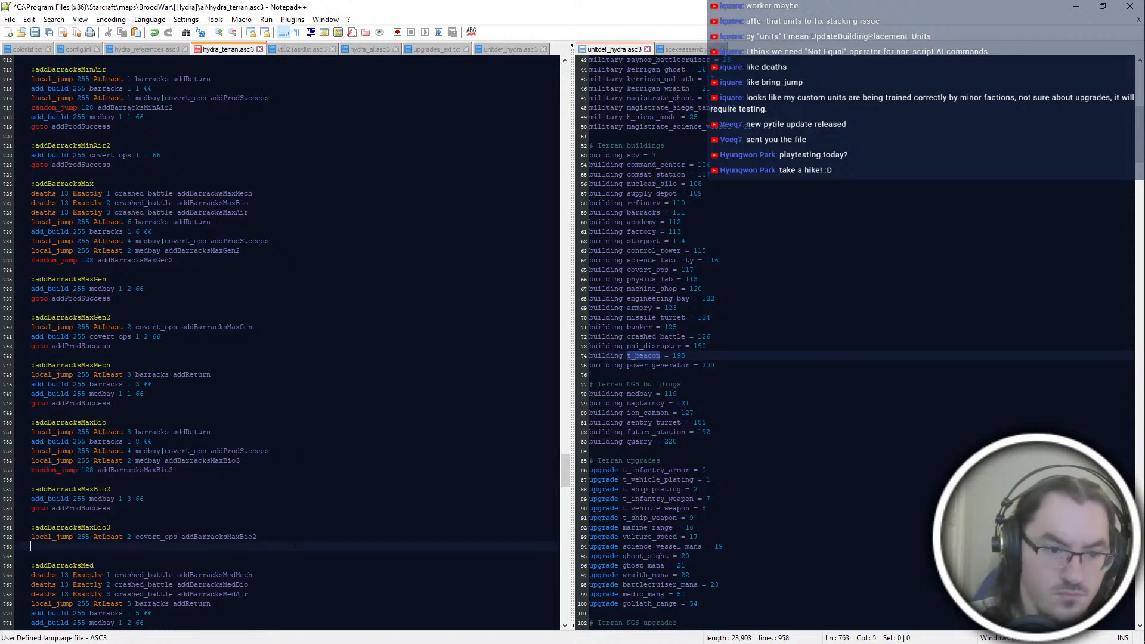
{"action": "type", "text": "add_build"}
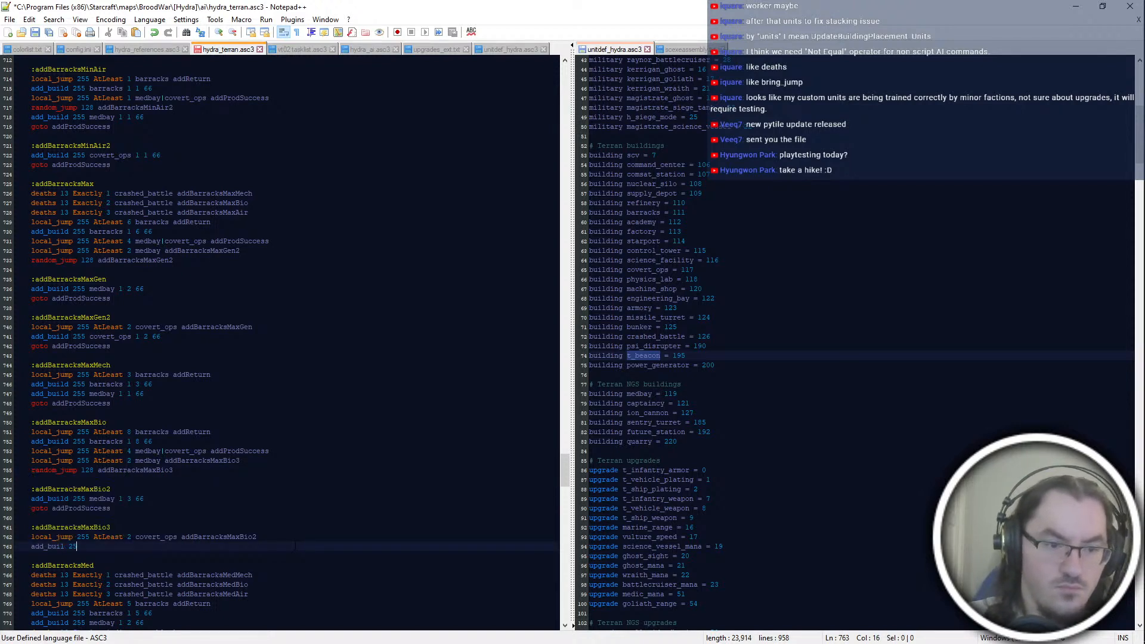
{"action": "type", "text": " 255 covert_ops 1"}
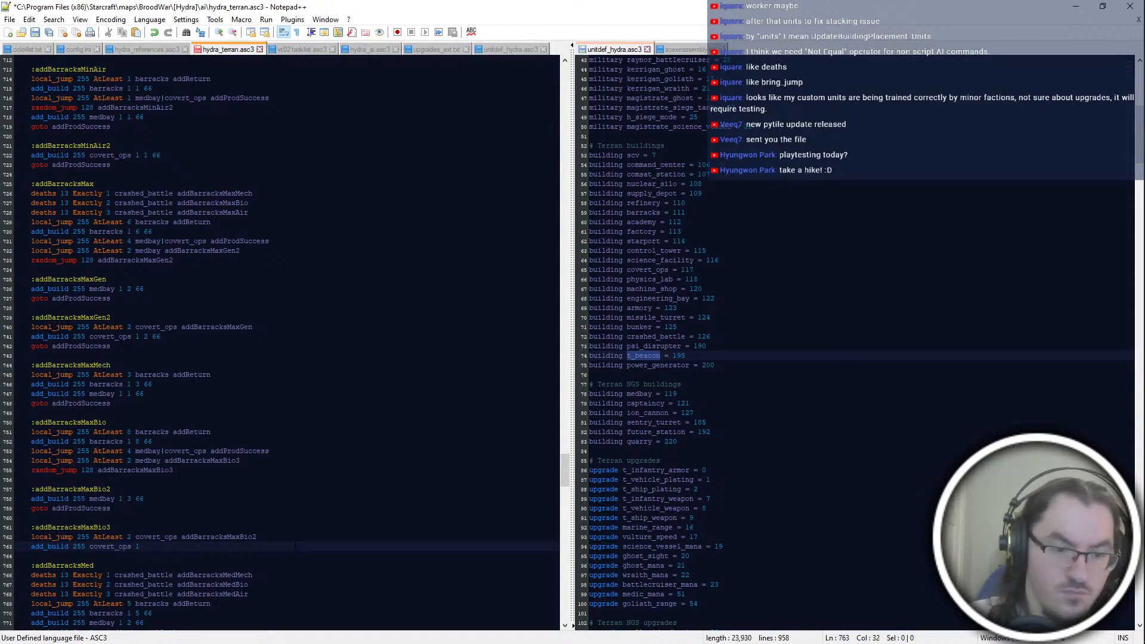
{"action": "type", "text": " 3 66"}
Step: Set the AtLeast counts to 6 for medbay|covert_ops and 3 for medbay in addBarracksMaxBio, and 3 for covert_ops in addBarracksMaxBio3
{"action": "double_click", "coordinate": [129, 451]}
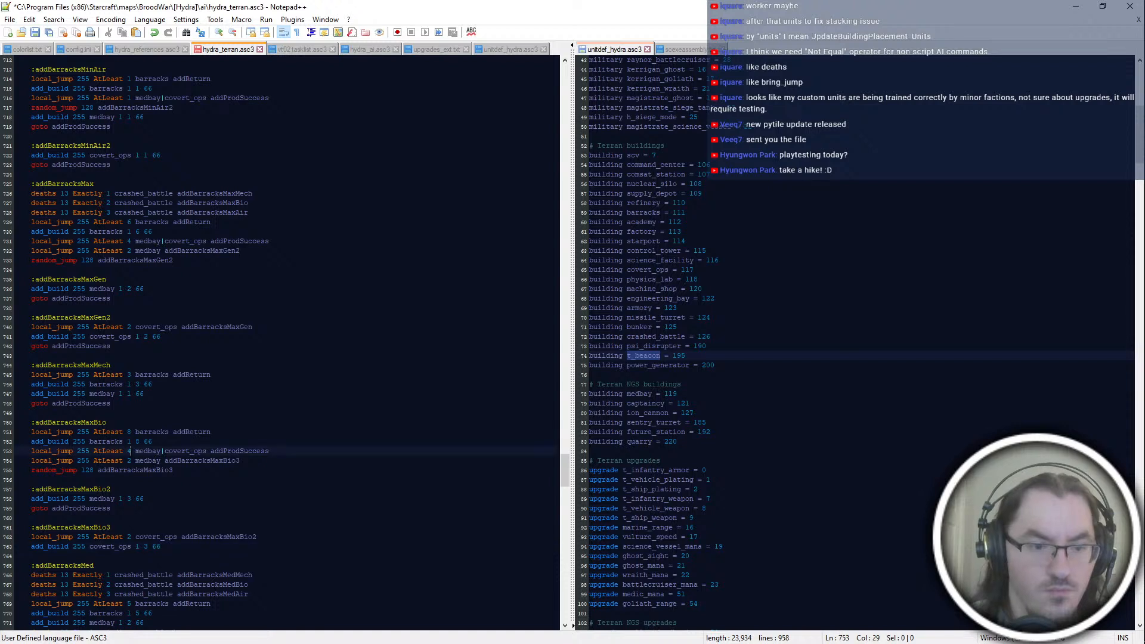
{"action": "type", "text": "6"}
{"action": "left_click", "coordinate": [127, 460]}
{"action": "double_click", "coordinate": [129, 461]}
{"action": "type", "text": "3"}
{"action": "double_click", "coordinate": [129, 537]}
{"action": "type", "text": "3"}
Step: End the addBarracksMaxBio3 block with "goto addProdSuccess"
{"action": "left_click", "coordinate": [162, 556]}
{"action": "left_click", "coordinate": [163, 547]}
{"action": "key", "text": "Return"}
{"action": "type", "text": "goto addProdS"}
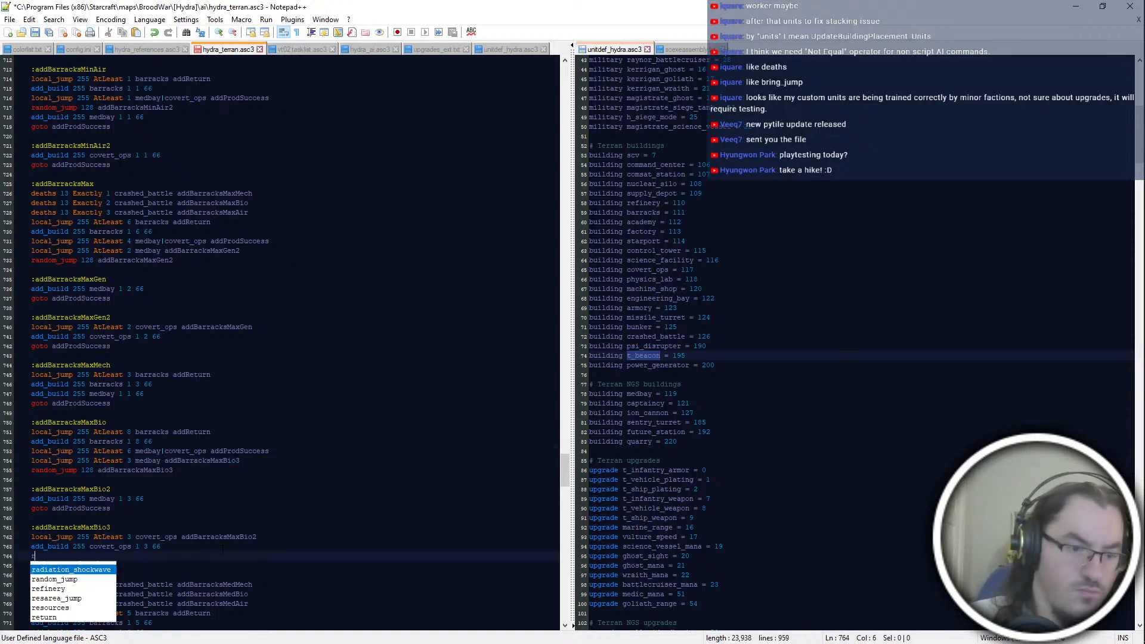
{"action": "key", "text": "Return"}
{"action": "key", "text": "Return"}
{"action": "key", "text": "Return"}
Step: Save the script and add an ":addBarracksMaxAir" label below the addBarracksMaxBio3 block
{"action": "type", "text": ":"}
{"action": "key", "text": "ctrl+s"}
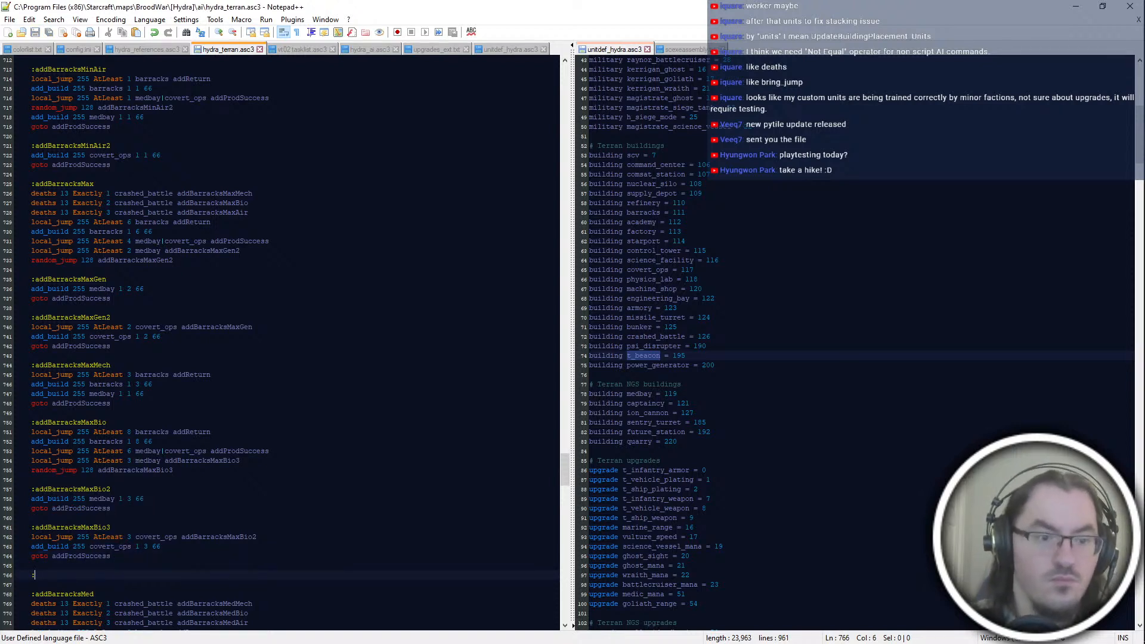
{"action": "type", "text": "addBarracksMax"}
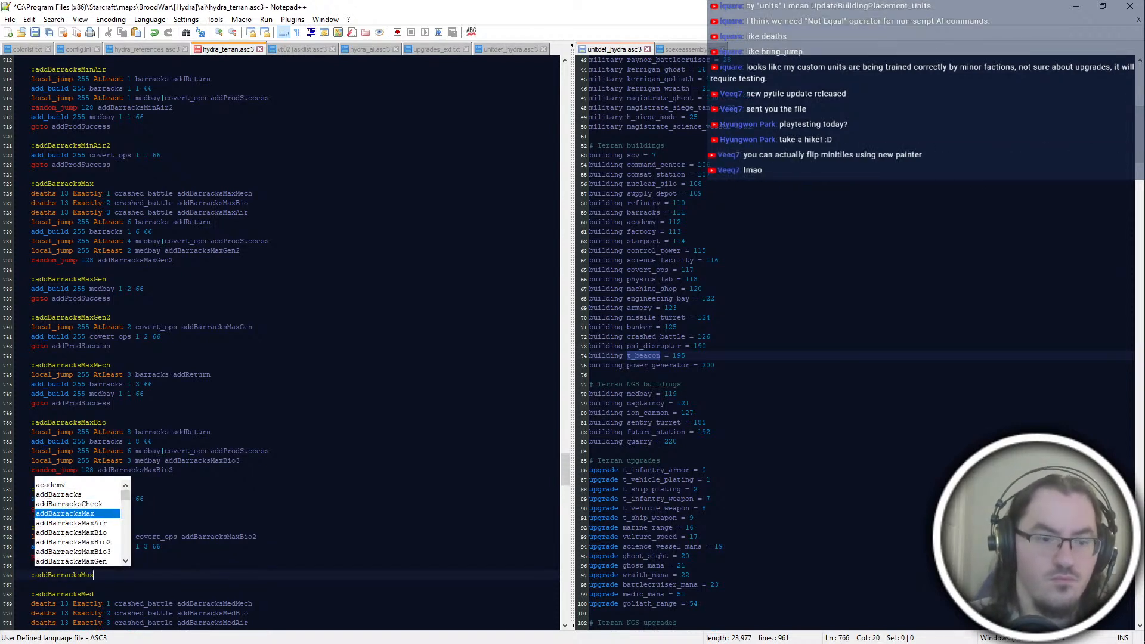
{"action": "type", "text": "Air"}
{"action": "key", "text": "Return"}
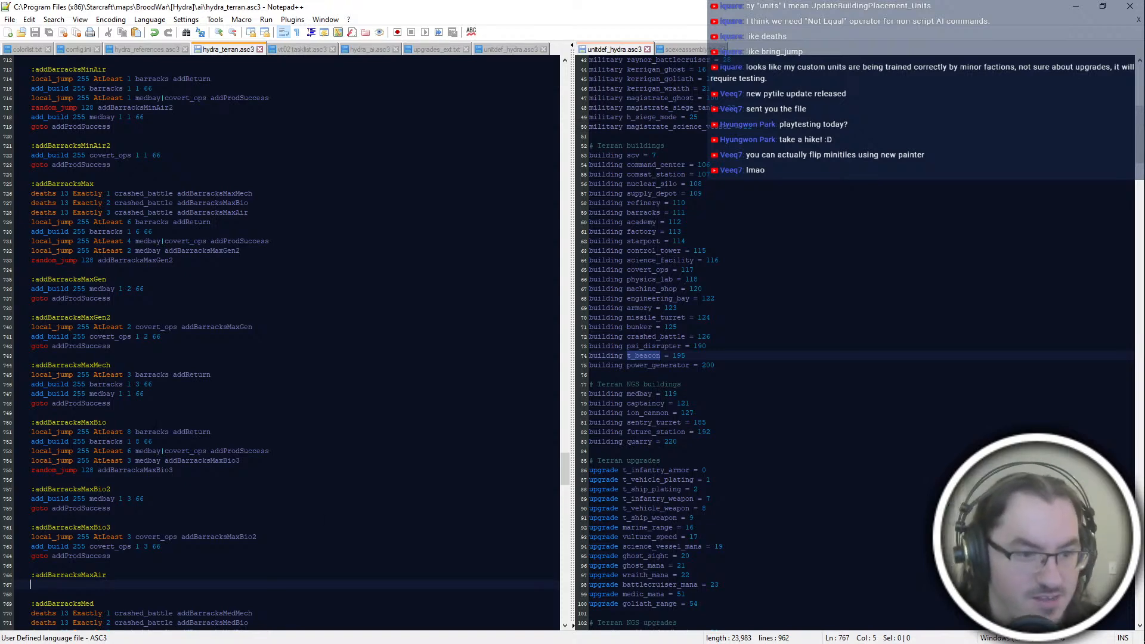
{"action": "scroll", "coordinate": [156, 422], "scroll_direction": "down", "scroll_amount": 4}
{"action": "left_click", "coordinate": [225, 595]}
{"action": "left_click", "coordinate": [324, 520]}
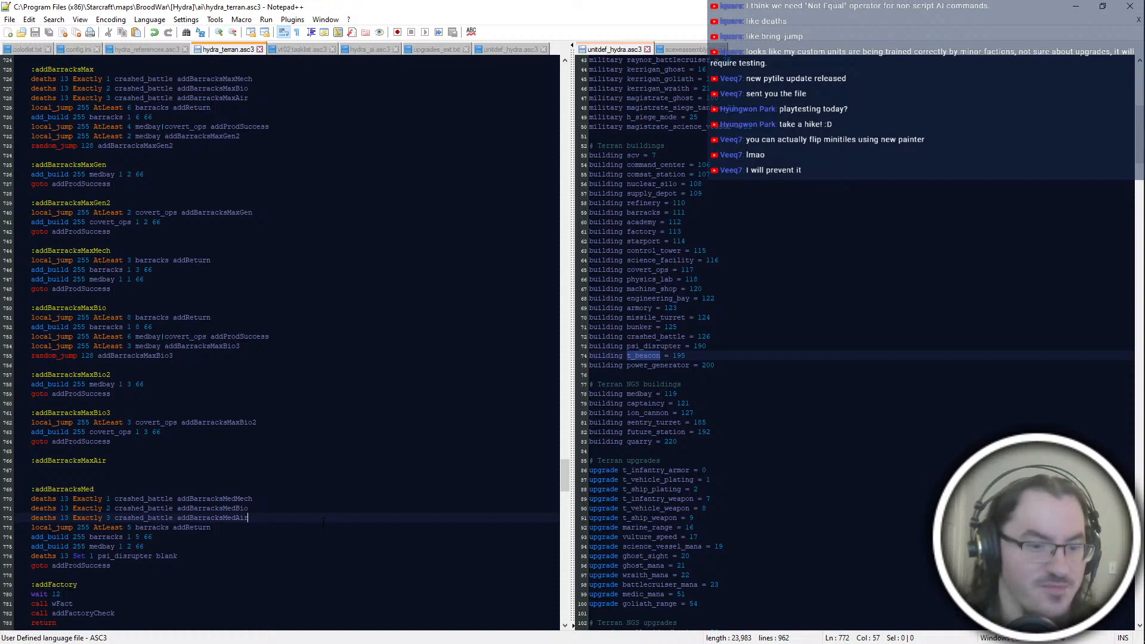
{"action": "left_click", "coordinate": [229, 470]}
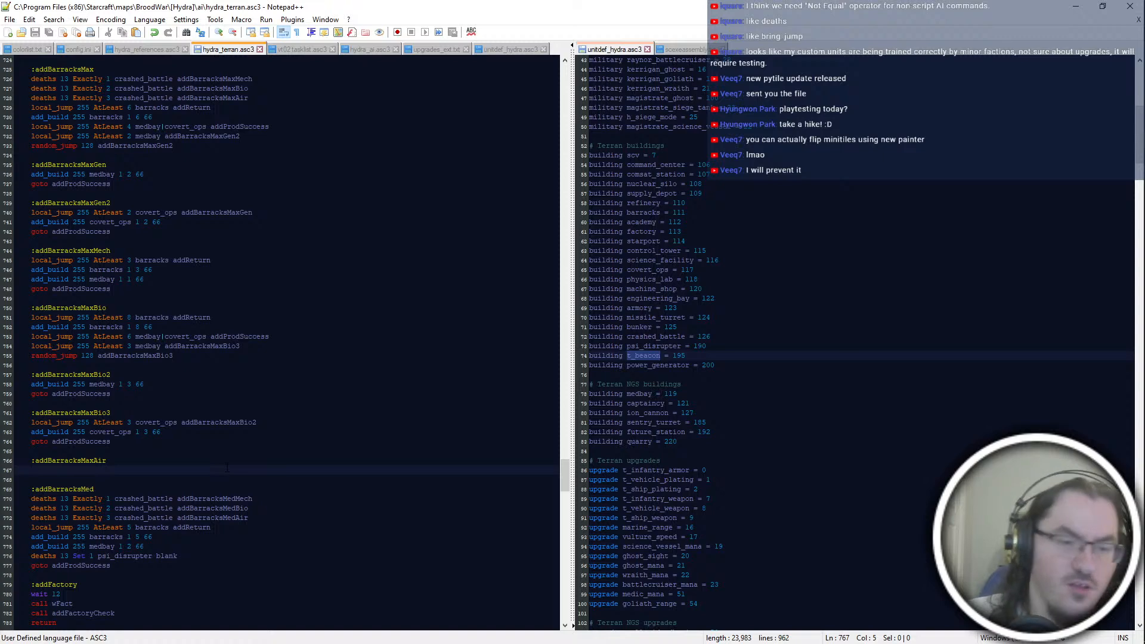
{"action": "key", "text": "alt+Tab"}
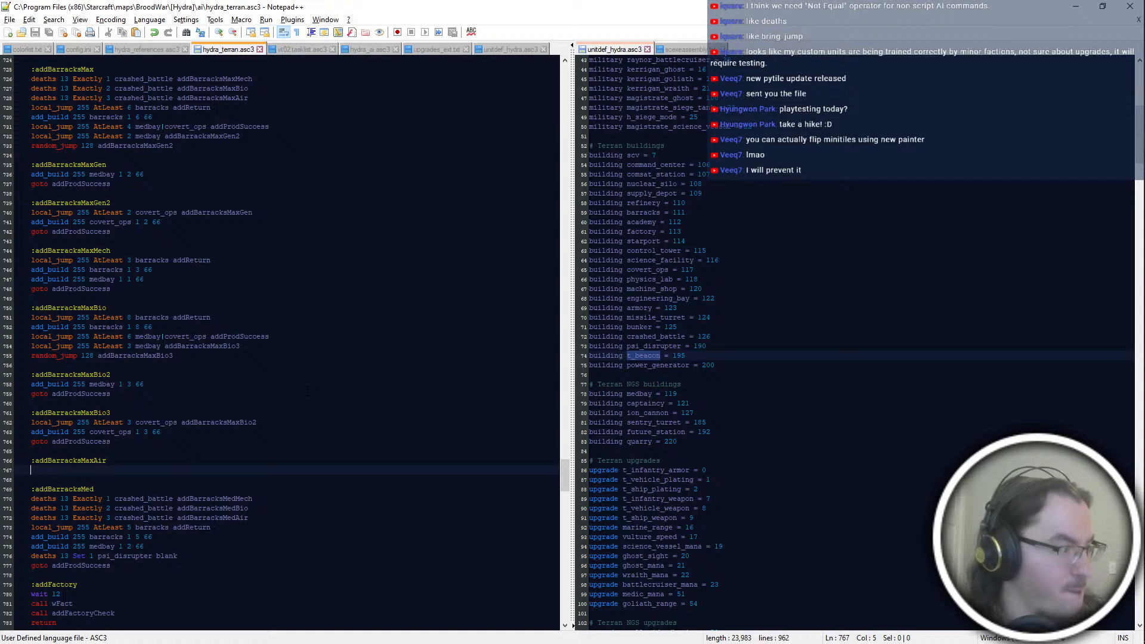
{"action": "key", "text": "alt+Tab"}
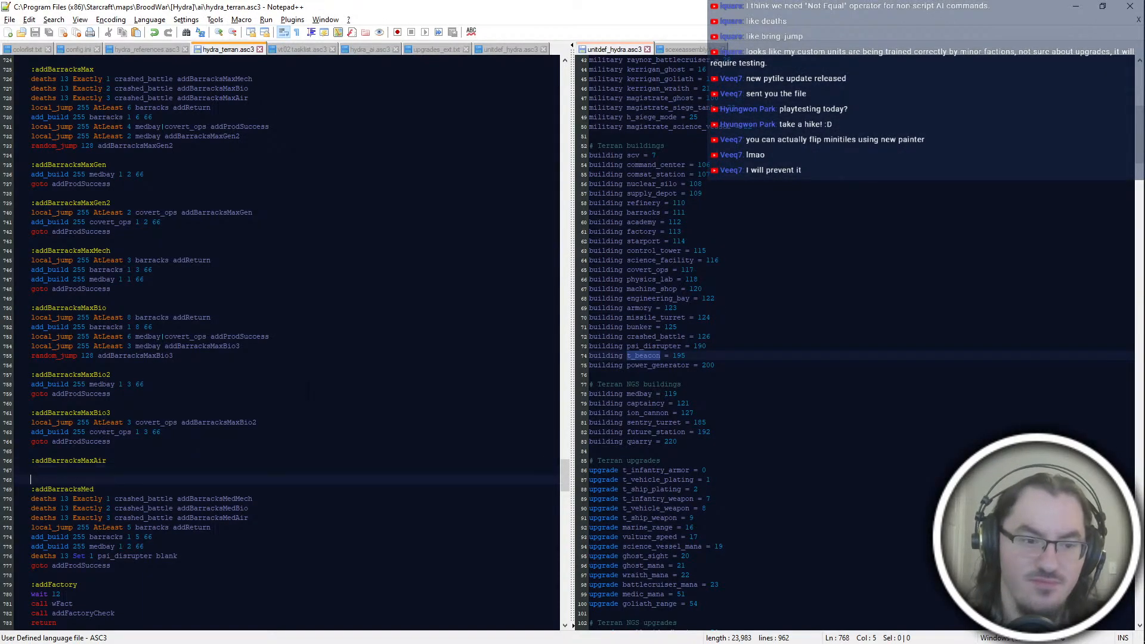
Step: Start the addBarracksMaxAir block with a local_jump check for AtLeast 4 barracks, followed by "add_build 255 barracks 1 4 66"
{"action": "type", "text": "local_jump 255 AtLeast"}
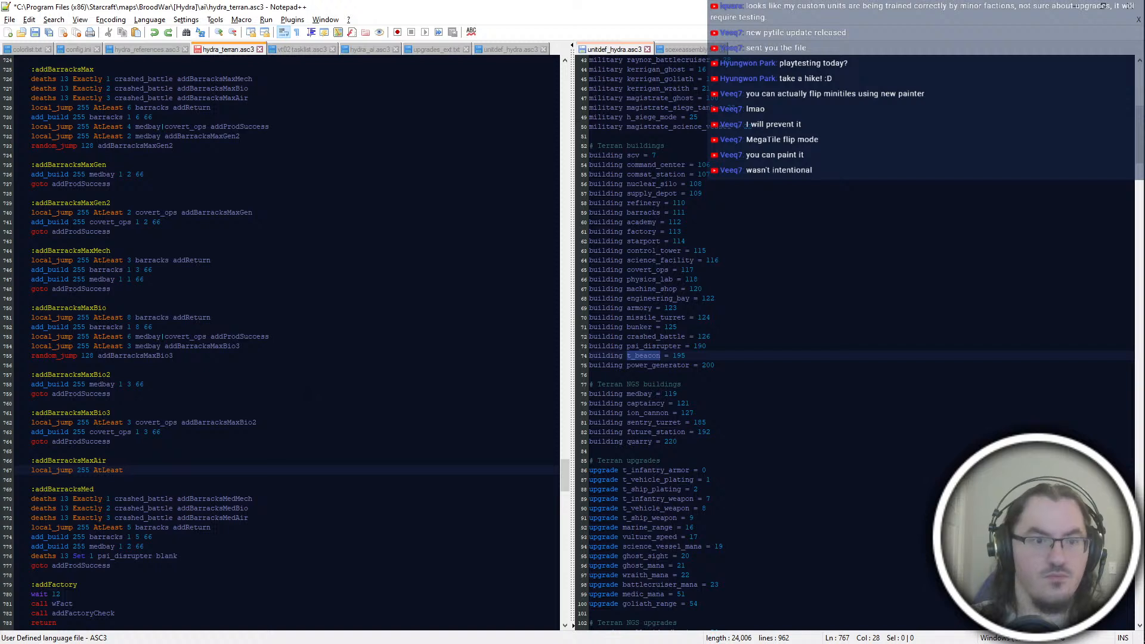
{"action": "type", "text": "4 barracks 66"}
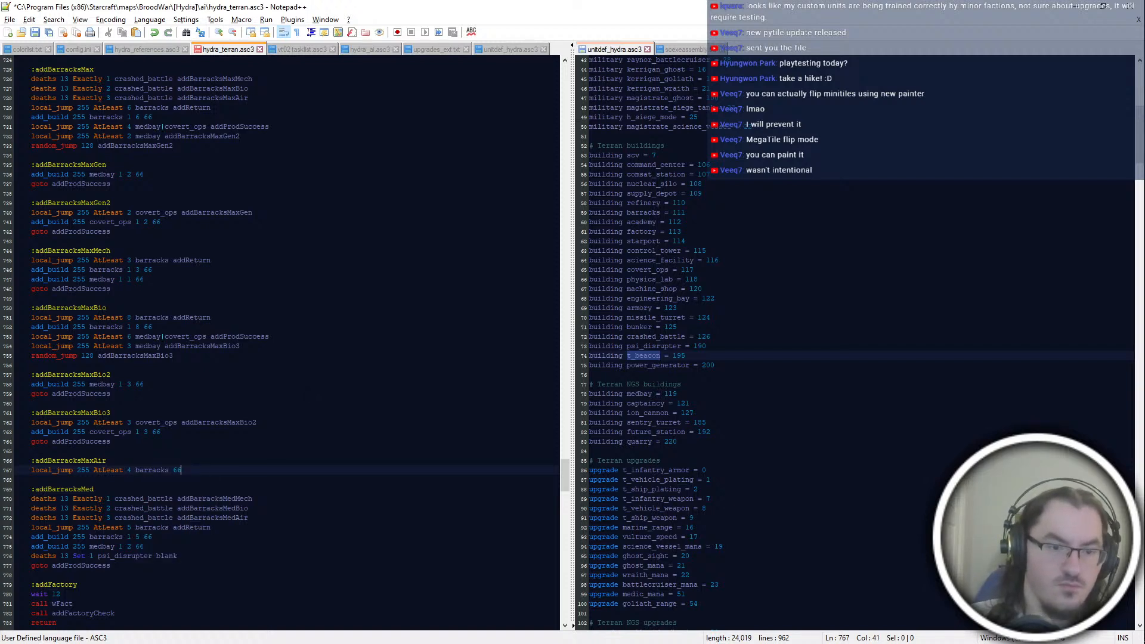
{"action": "key", "text": "Return"}
{"action": "type", "text": "add"}
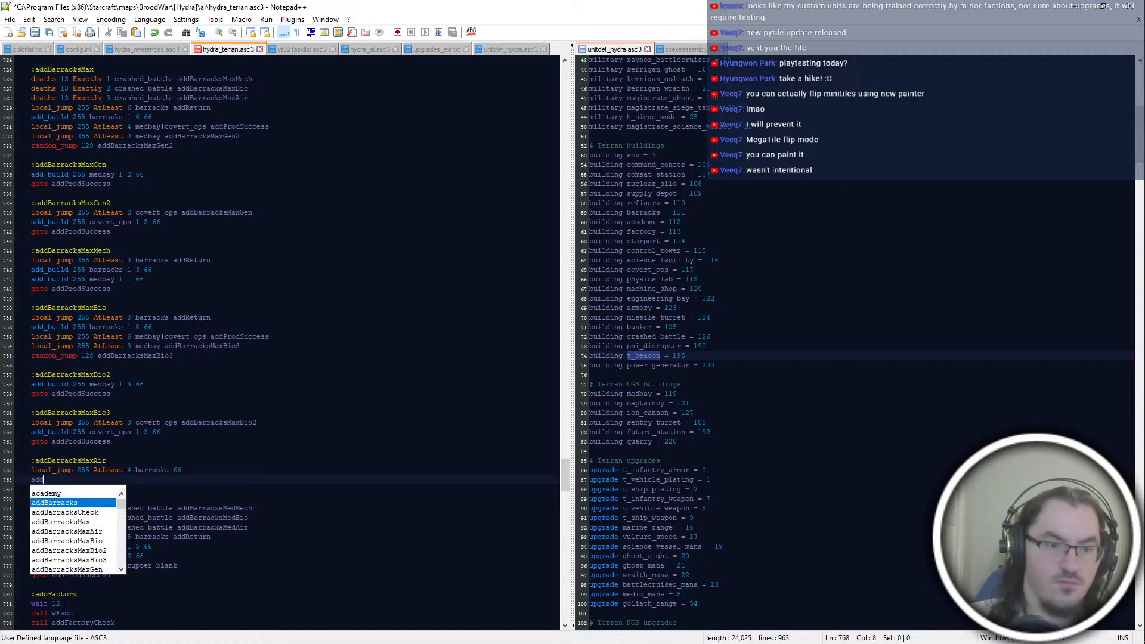
{"action": "type", "text": "_build 255 barracks"}
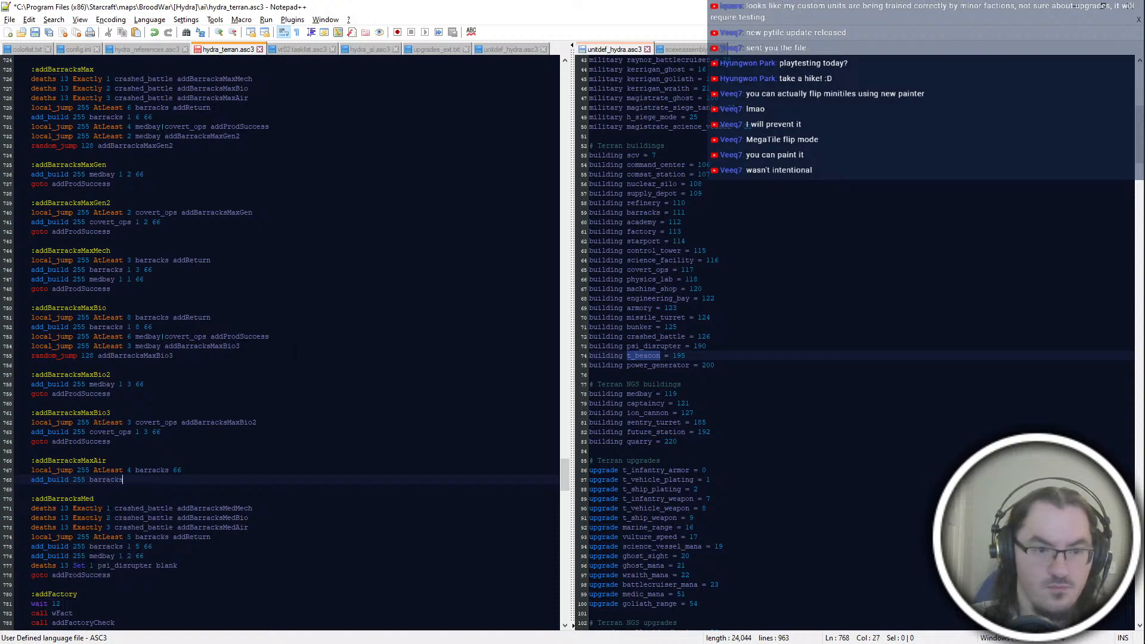
{"action": "type", "text": " 1 4 66"}
{"action": "key", "text": "Return"}
Step: Replace the trailing 66 in addBarracksMaxAir's barracks check with the jump target addReturn
{"action": "key", "text": "Up"}
{"action": "key", "text": "Up"}
{"action": "key", "text": "End"}
{"action": "key", "text": "BackSpace"}
{"action": "key", "text": "BackSpace"}
{"action": "type", "text": "addReturn"}
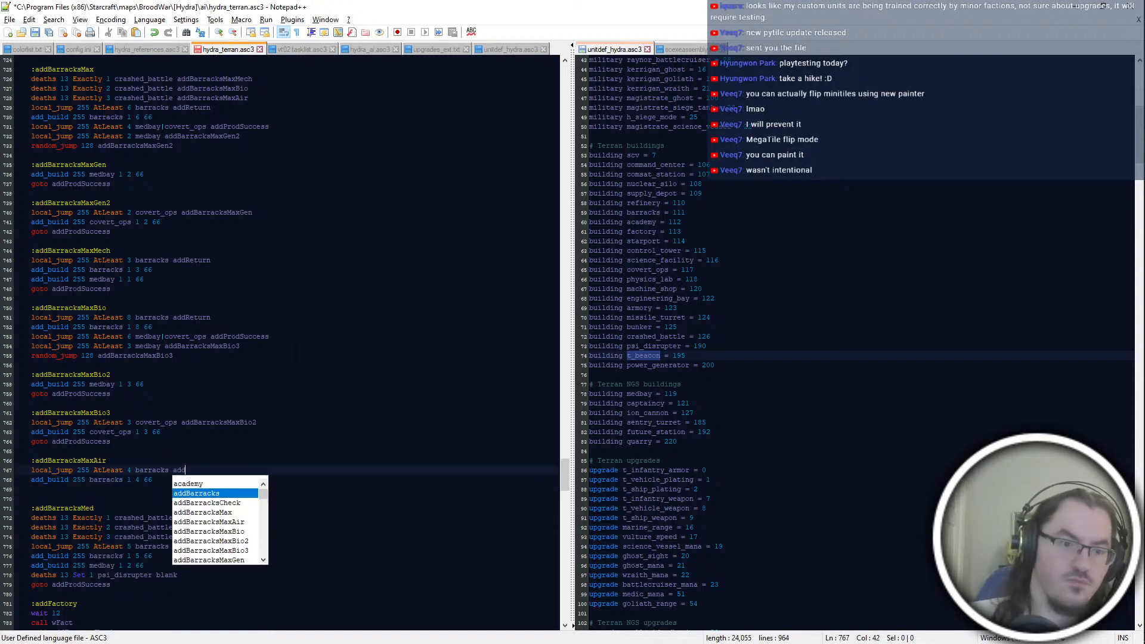
{"action": "key", "text": "Down"}
{"action": "key", "text": "Down"}
{"action": "key", "text": "Down"}
{"action": "key", "text": "Up"}
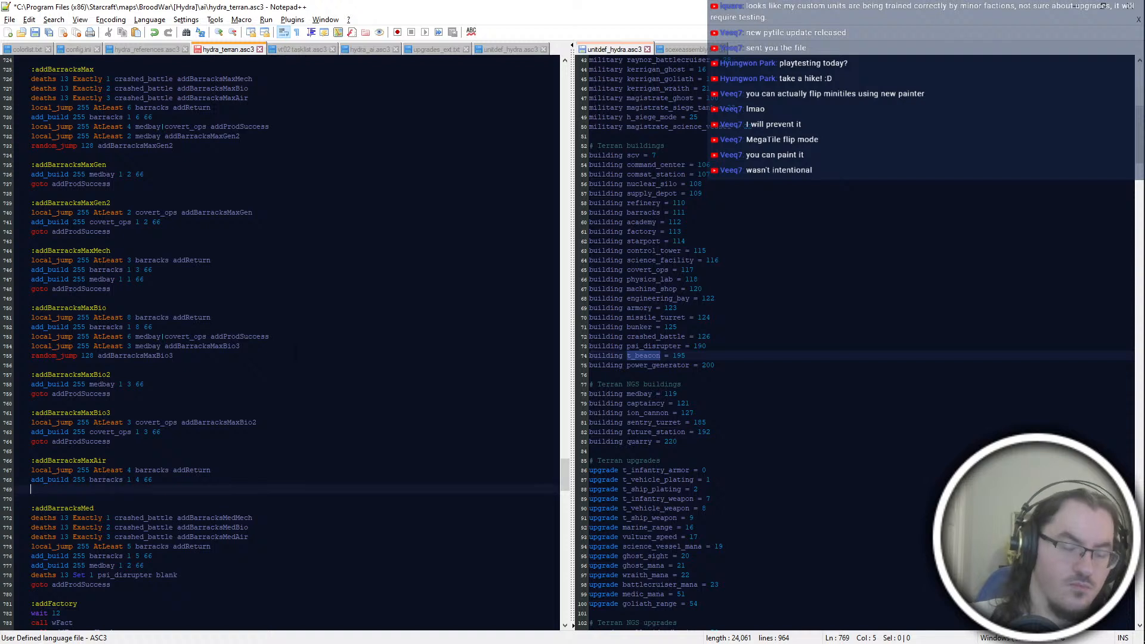
Step: Add "local_jump 255 AtLeast 2 medbay|covert_ops addProdSuccess" below the add_build line in addBarracksMaxAir
{"action": "type", "text": "local_jump 255 At"}
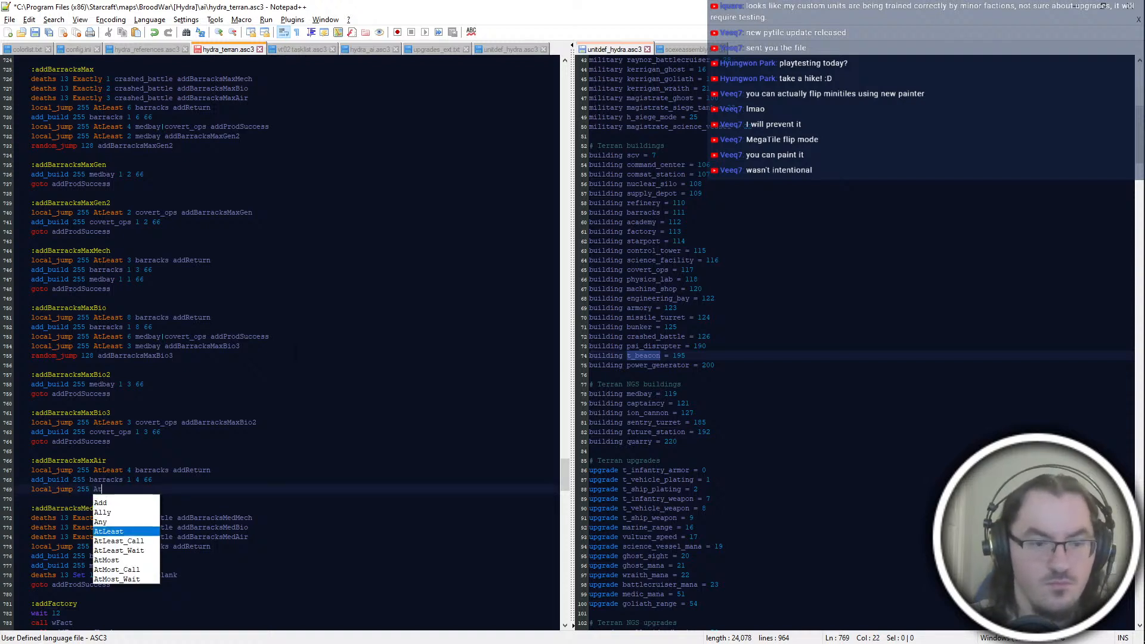
{"action": "type", "text": "Least 2"}
{"action": "key", "text": "BackSpace"}
{"action": "key", "text": "BackSpace"}
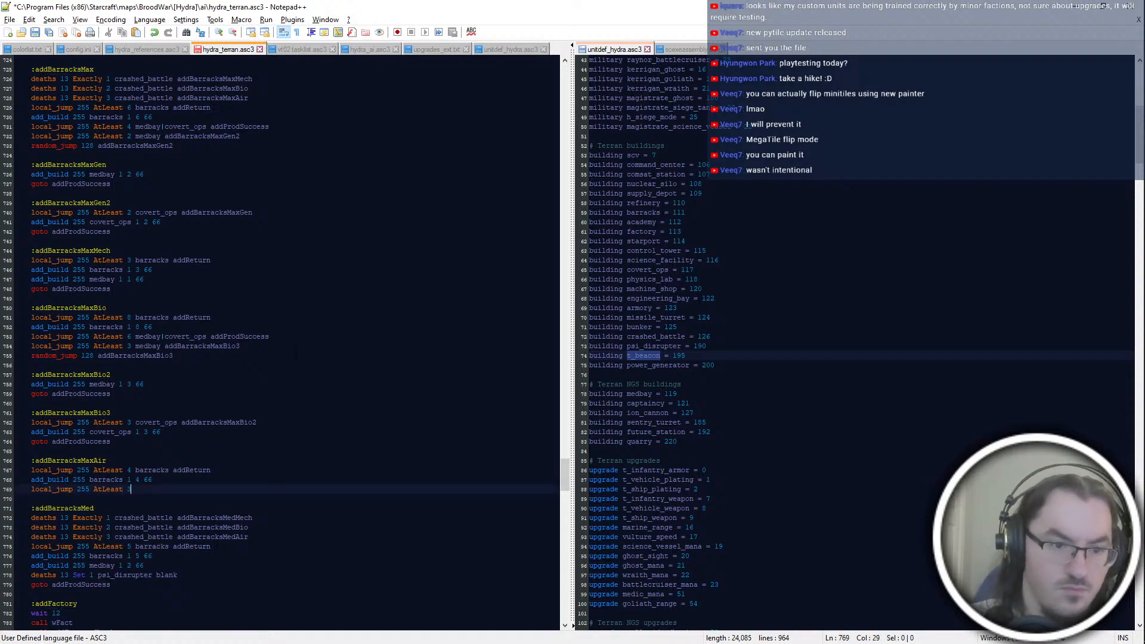
{"action": "type", "text": "2 medbay|covert_ops"}
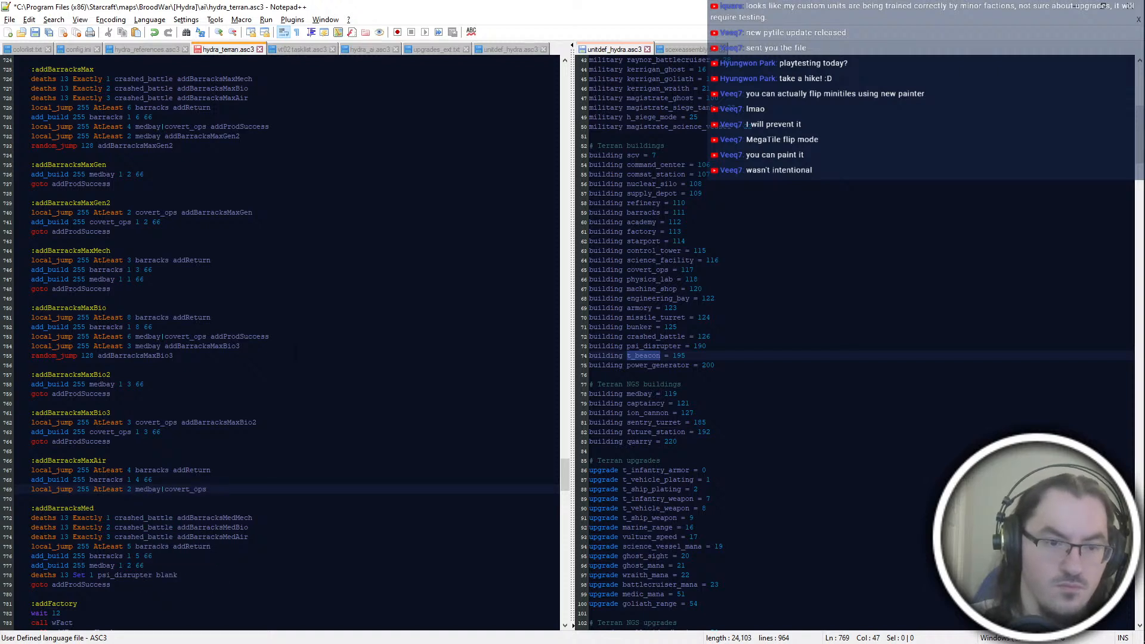
{"action": "type", "text": " addProdSuccess"}
{"action": "key", "text": "Return"}
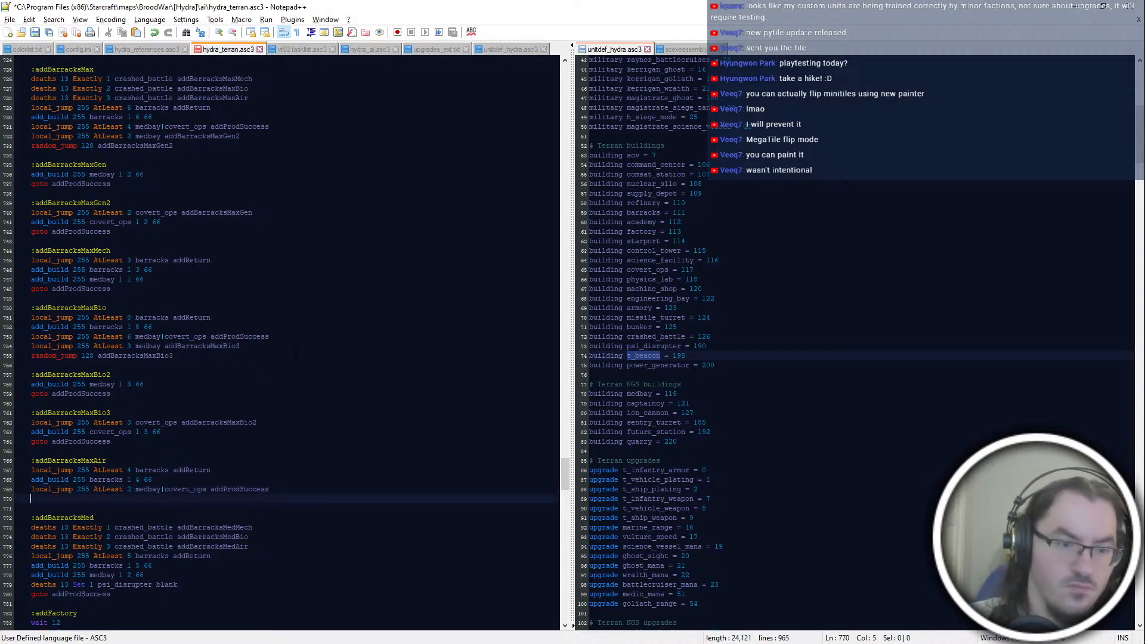
Step: Add "local_jump 255 AtLeast 1 medbay addBarracksMaxAir3" as the next line of the addBarracksMaxAir block
{"action": "type", "text": "local_jump 255 AtLeast 1"}
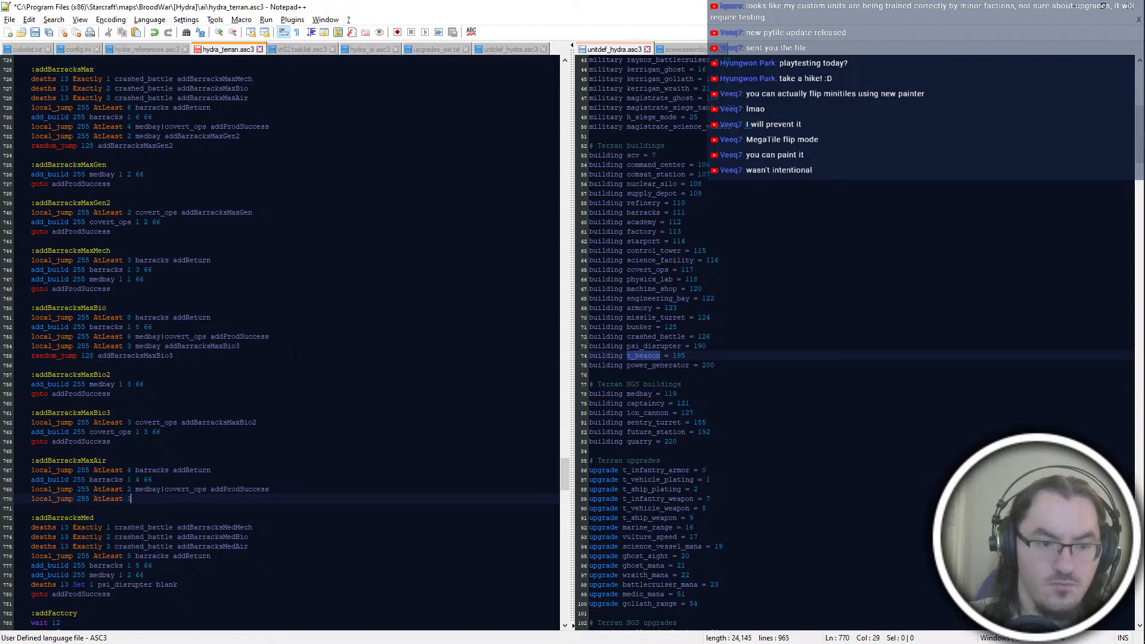
{"action": "type", "text": " medbay add"}
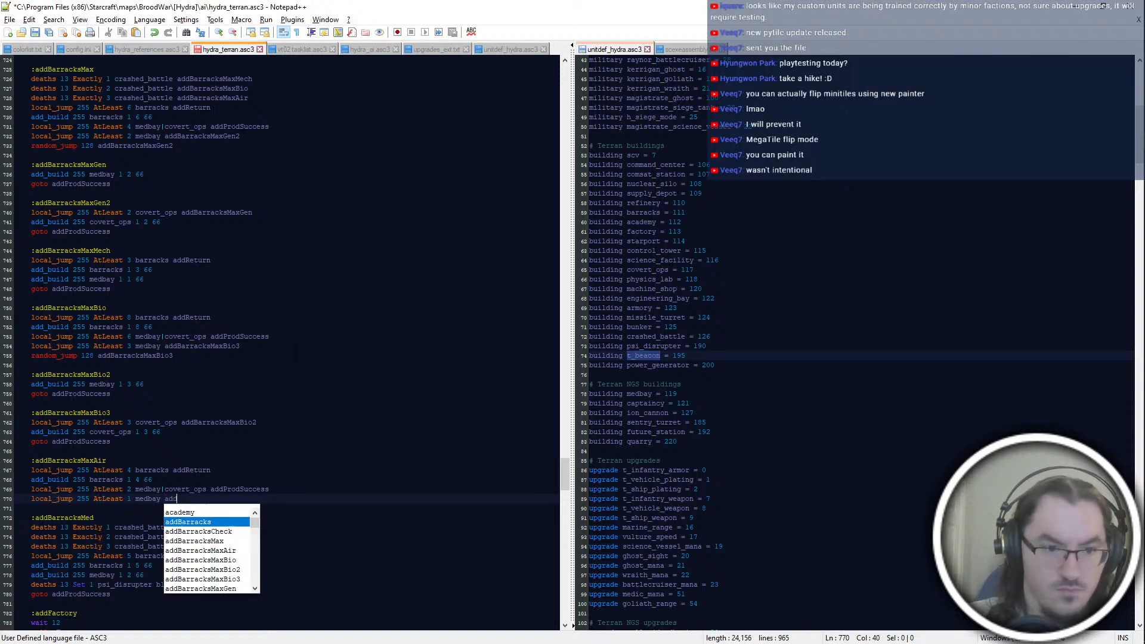
{"action": "type", "text": "BarracksMaxA"}
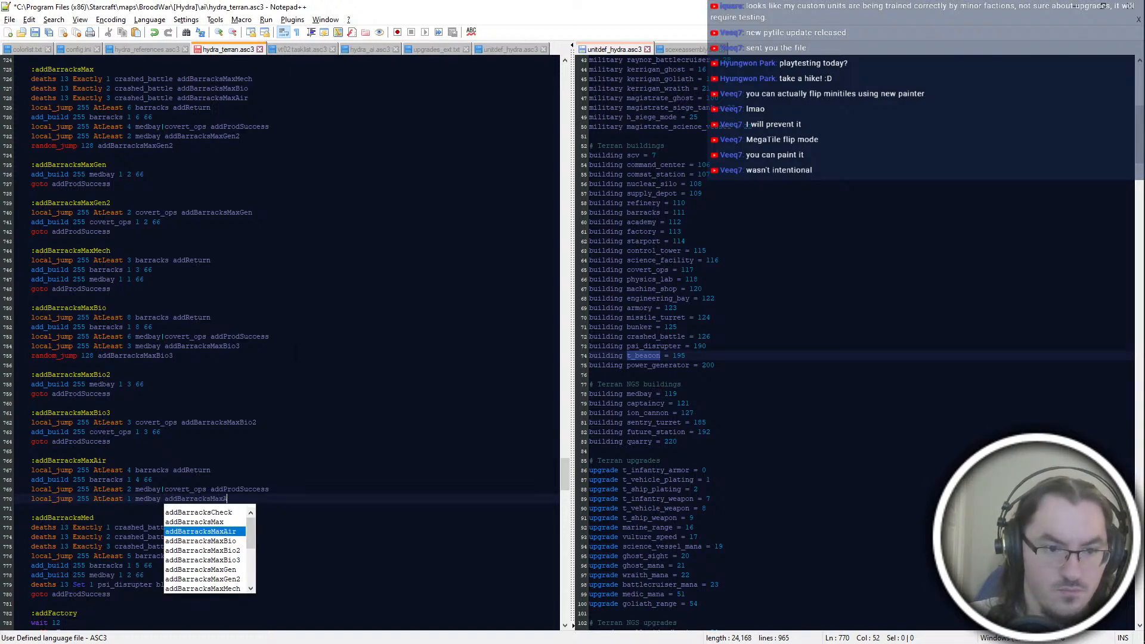
{"action": "type", "text": "ir3"}
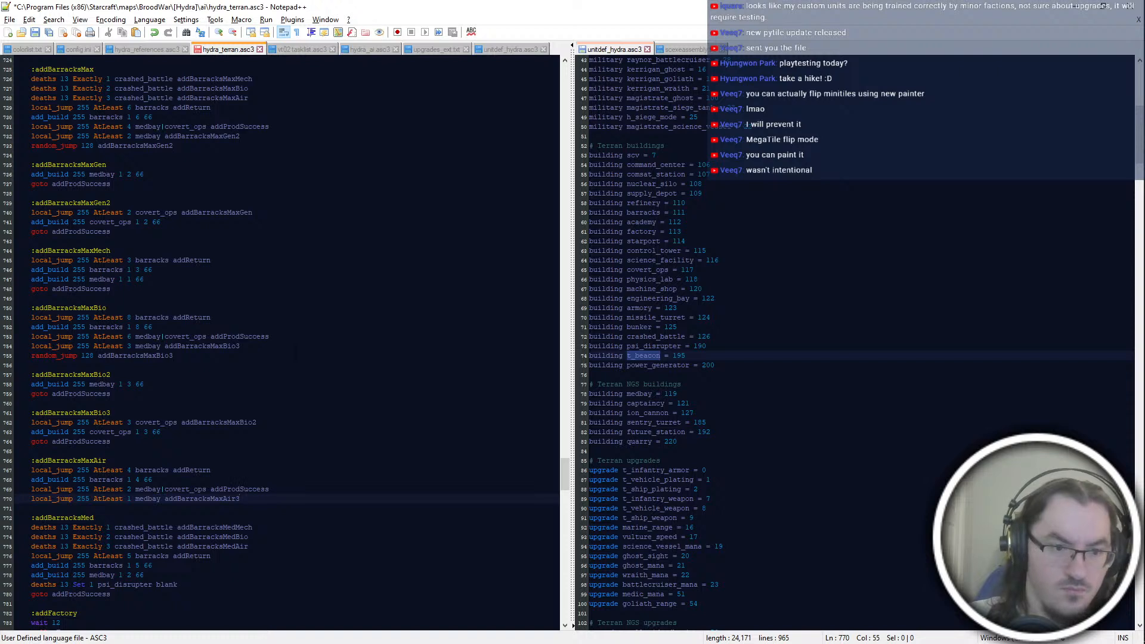
Step: End the addBarracksMaxAir block with "random_jump 128 addBarracksMaxAir3"
{"action": "key", "text": "Return"}
{"action": "type", "text": "random_jump 128 "}
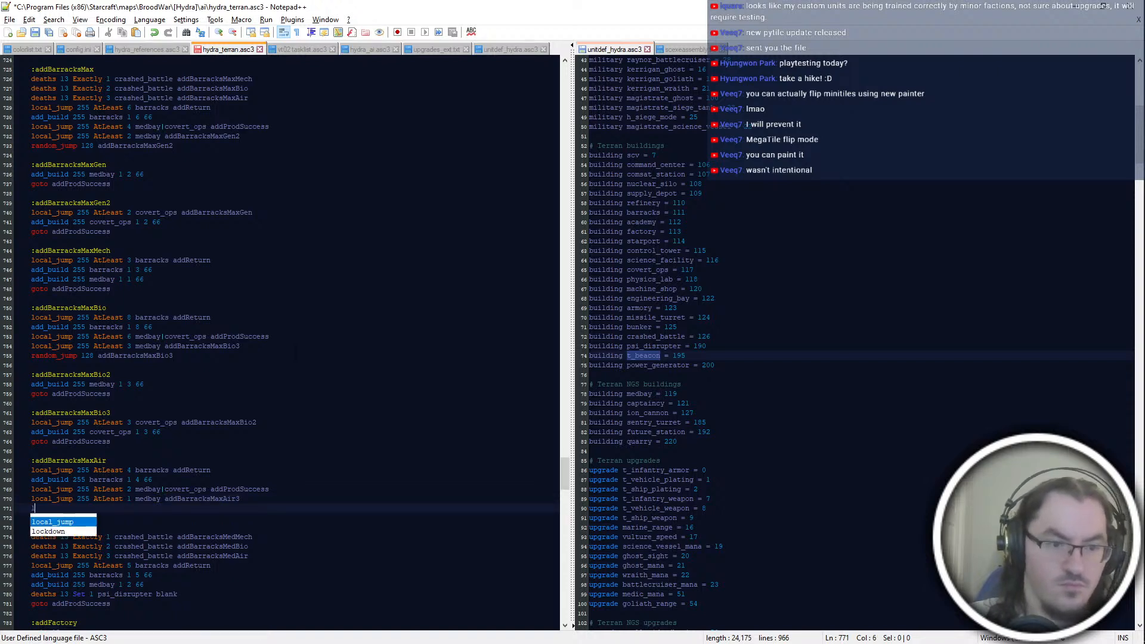
{"action": "type", "text": "addBarracksMax"}
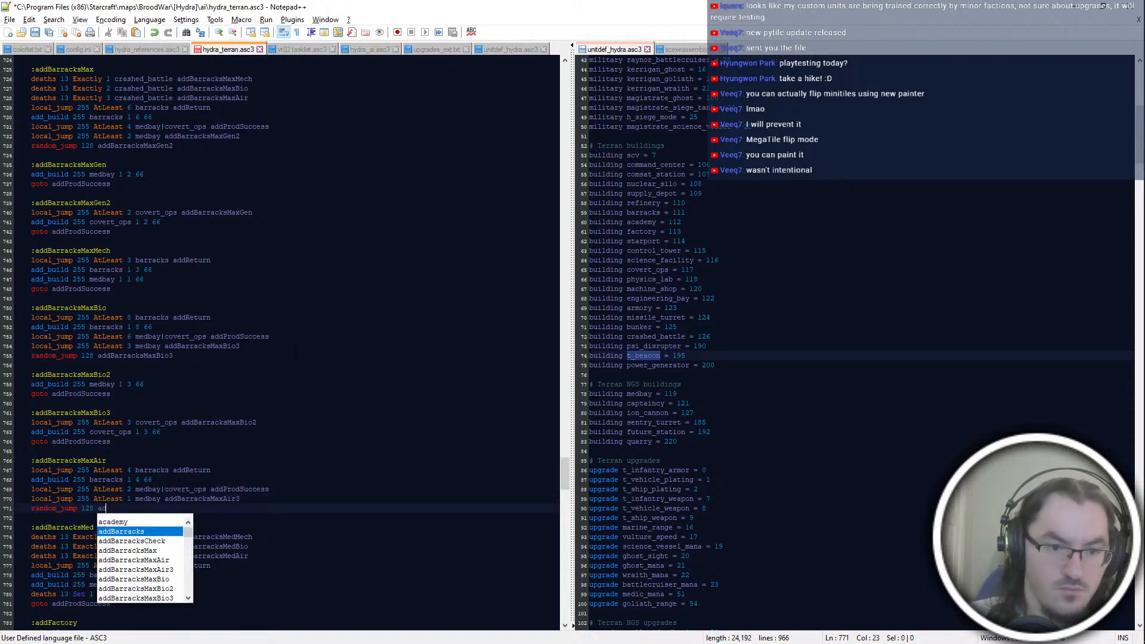
{"action": "key", "text": "BackSpace"}
{"action": "key", "text": "BackSpace"}
{"action": "key", "text": "BackSpace"}
{"action": "key", "text": "BackSpace"}
{"action": "type", "text": "s"}
{"action": "key", "text": "BackSpace"}
{"action": "key", "text": "BackSpace"}
{"action": "type", "text": "sMaxAir3"}
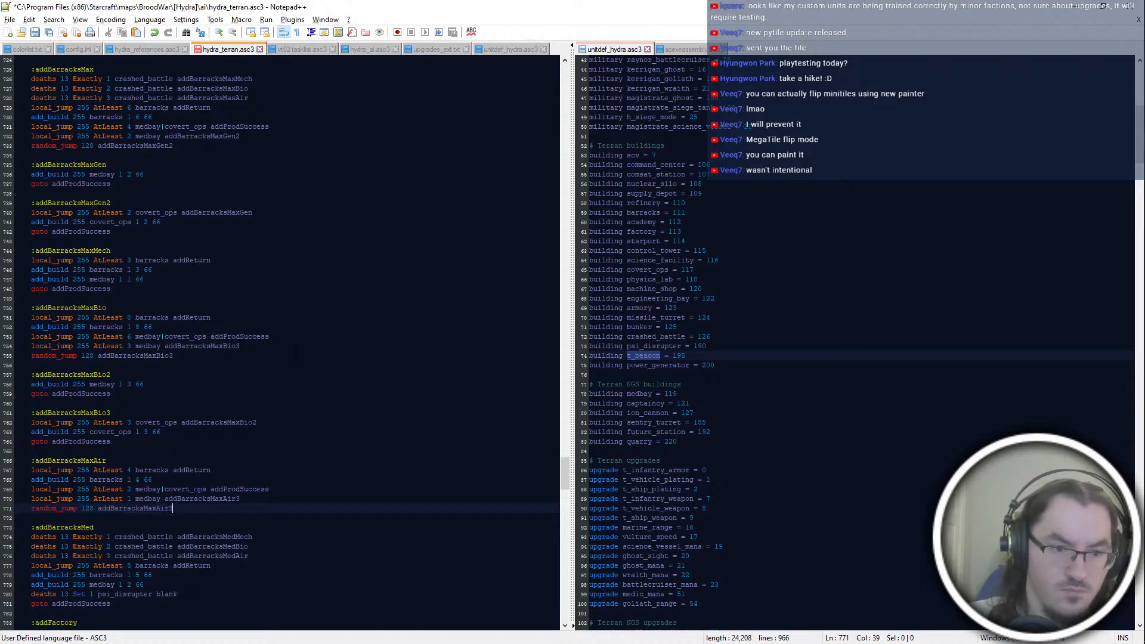
Step: Add an ":addBarracksMaxAir2" label below the addBarracksMaxAir block
{"action": "key", "text": "Return"}
{"action": "key", "text": "Return"}
{"action": "type", "text": ":addbarracks"}
{"action": "key", "text": "Return"}
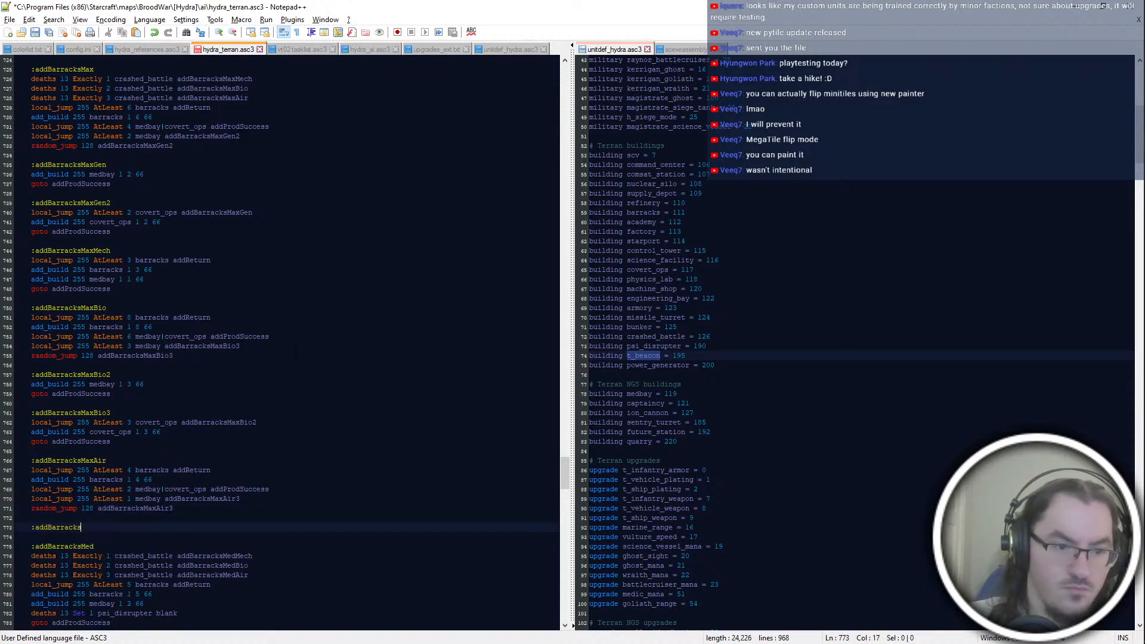
{"action": "type", "text": "MaxAir2"}
{"action": "key", "text": "Return"}
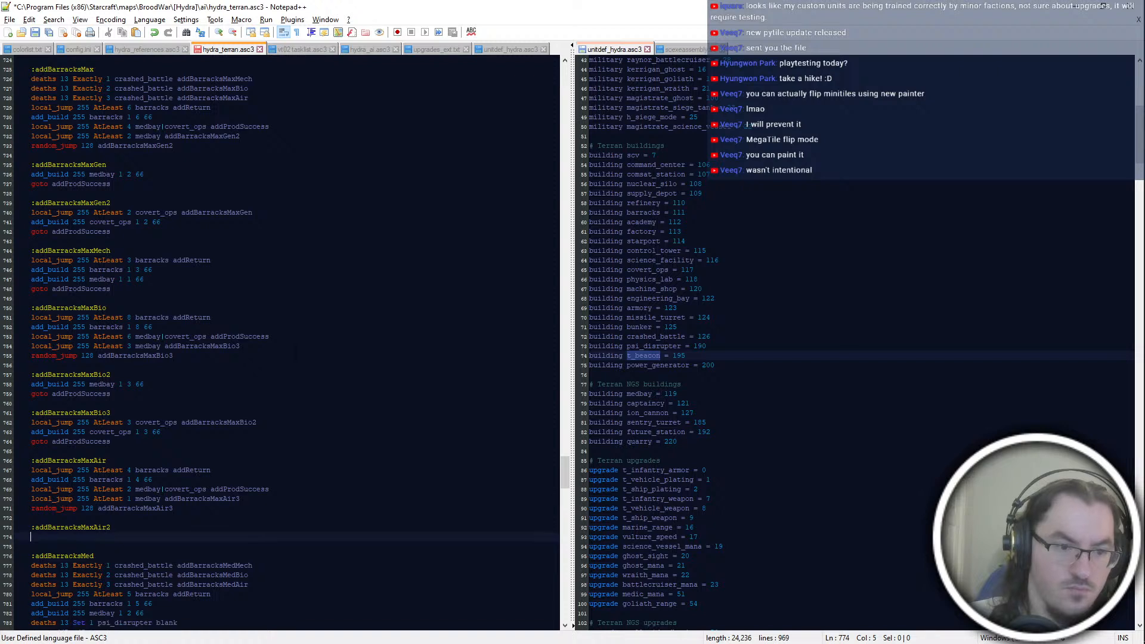
Step: Fill the addBarracksMaxAir2 block with "add_build 255 medbay 1 1 66" and "goto addProdSuccess"
{"action": "type", "text": "add_"}
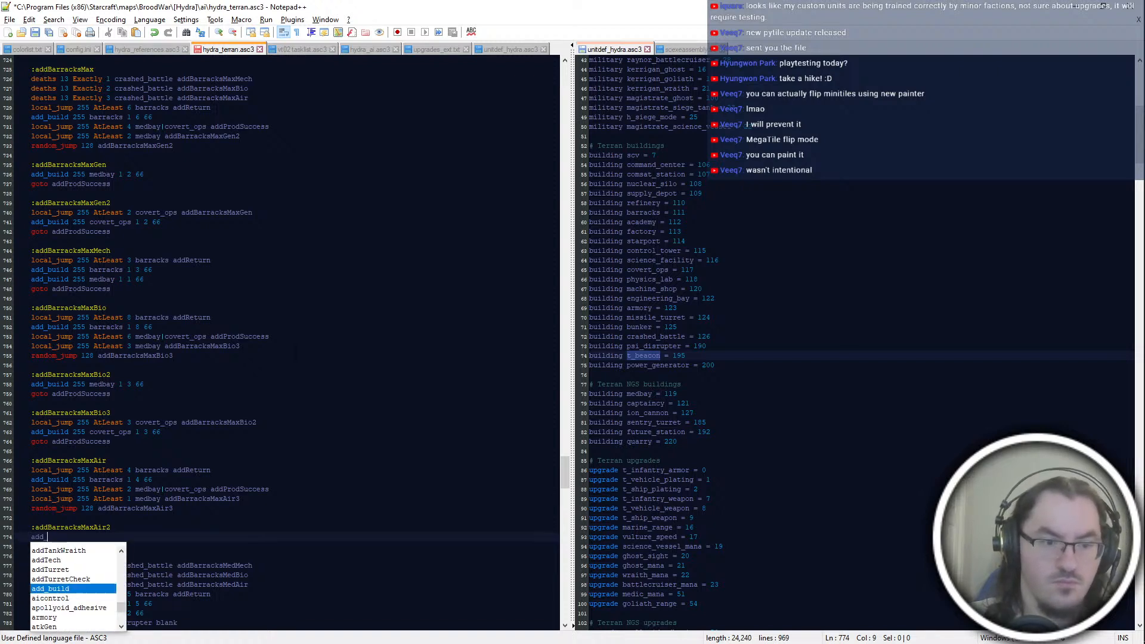
{"action": "type", "text": "build 255 medbay 1"}
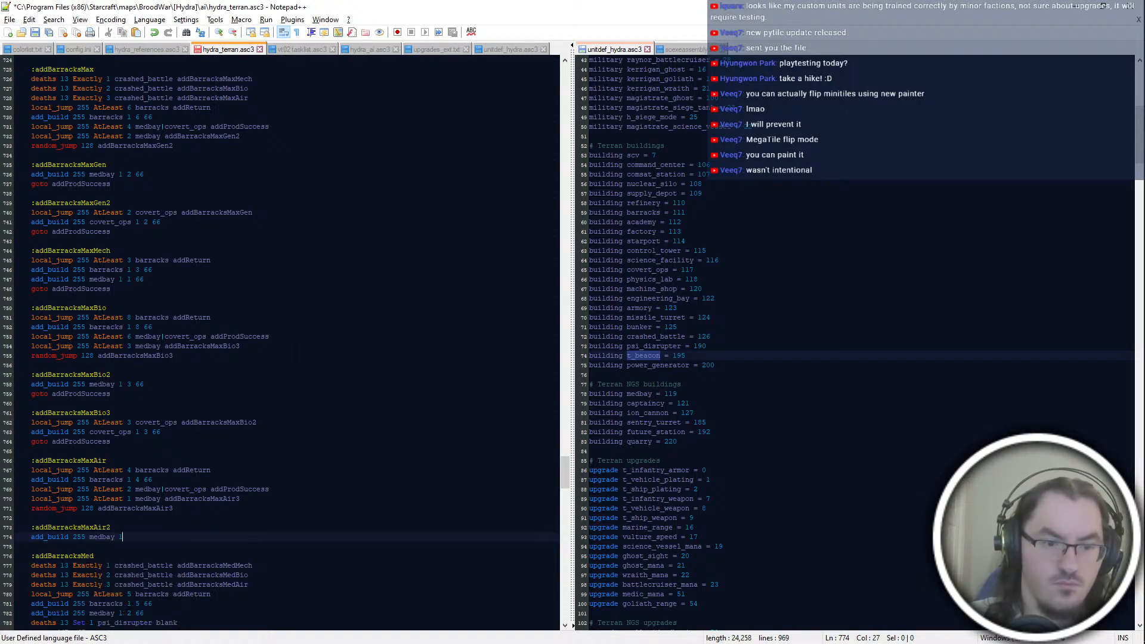
{"action": "type", "text": " 1 66"}
{"action": "key", "text": "Return"}
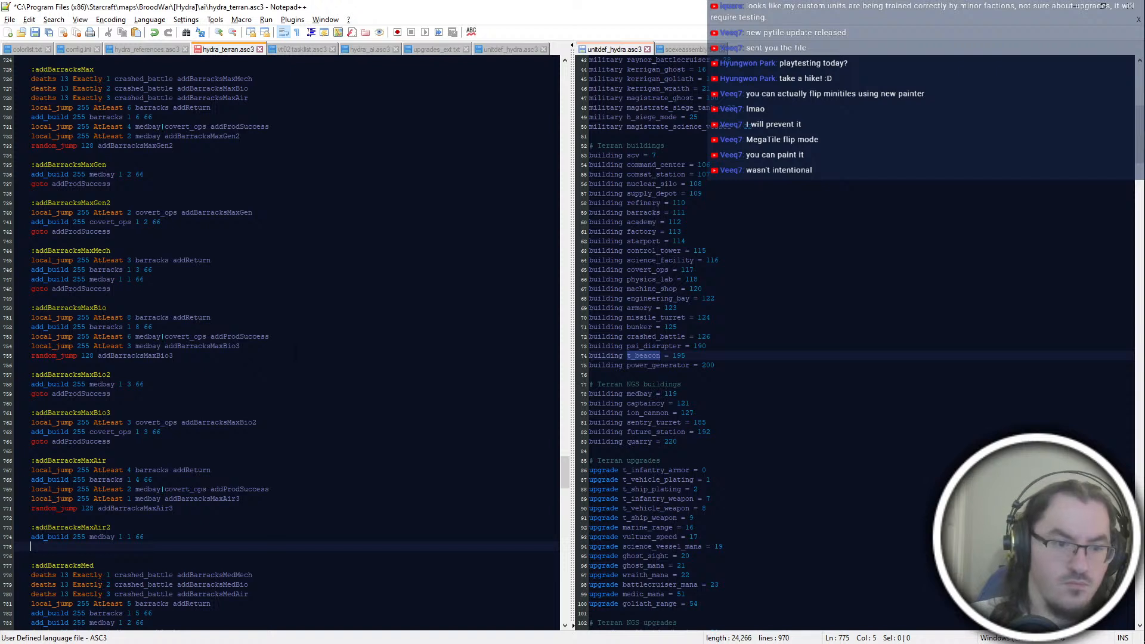
{"action": "type", "text": "goto addprodSuccess"}
Step: Add an ":addBarracksMaxAir3" block containing "add_build 255 covert_ops 1 1 66" and "goto addProdSuccess"
{"action": "key", "text": "Return"}
{"action": "key", "text": "Return"}
{"action": "key", "text": "Return"}
{"action": "type", "text": ":addBarracksMaxAir3"}
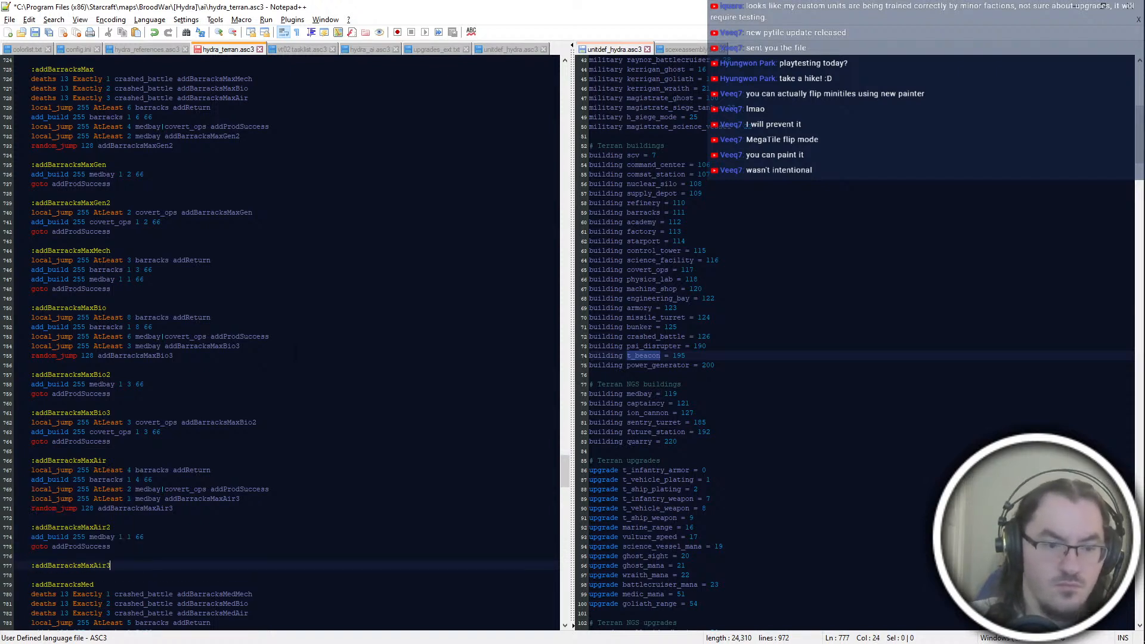
{"action": "key", "text": "Return"}
{"action": "type", "text": "add_buil"}
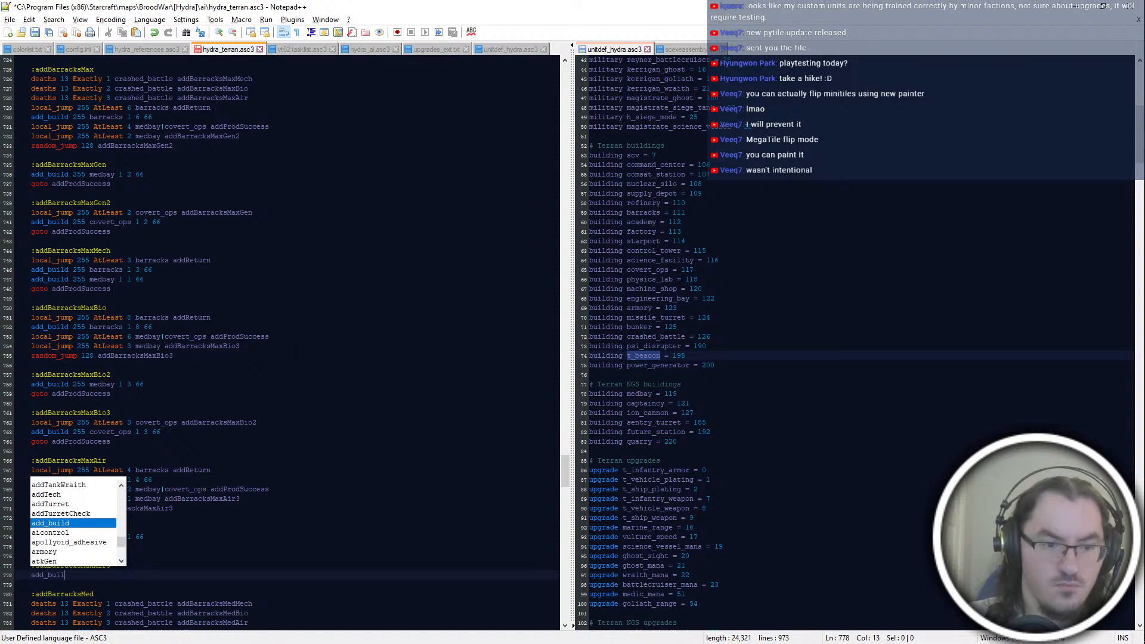
{"action": "type", "text": "d 255 covert_ops 1 1 66"}
{"action": "key", "text": "Return"}
{"action": "type", "text": "goto addProdSuc"}
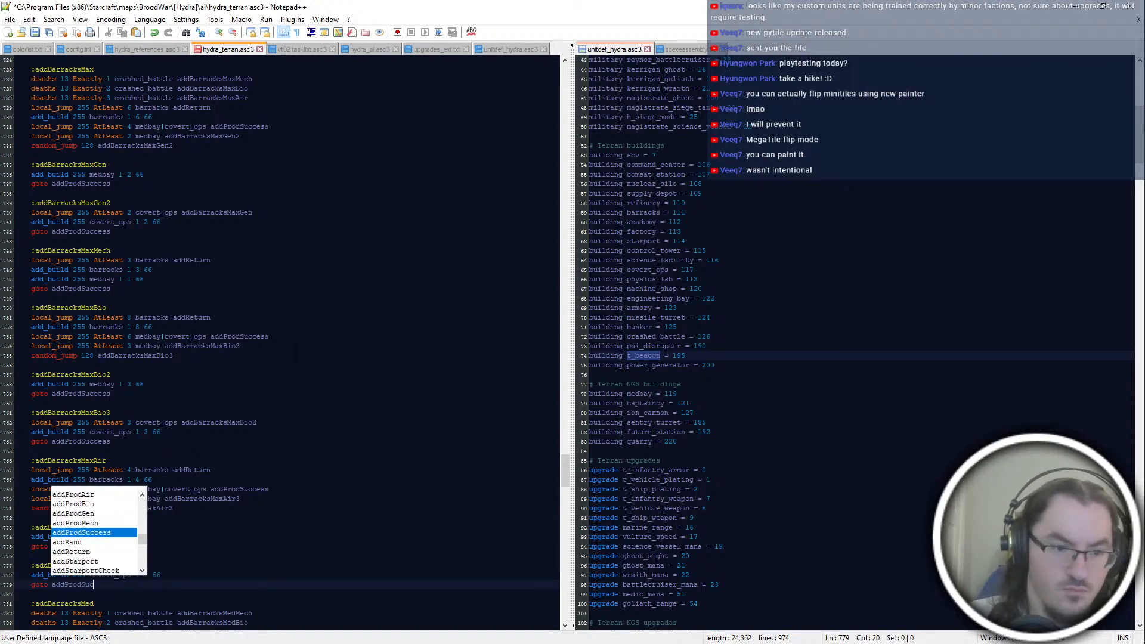
{"action": "type", "text": "cess"}
Step: Insert "local_jump 255 AtLeast 1 covert_ops addBarracksMaxAir2" directly under the addBarracksMaxAir3 label
{"action": "key", "text": "Up"}
{"action": "key", "text": "Up"}
{"action": "key", "text": "Return"}
{"action": "type", "text": "local_jump 255 AtLeast 1 cove"}
{"action": "key", "text": "Tab"}
{"action": "type", "text": "addB"}
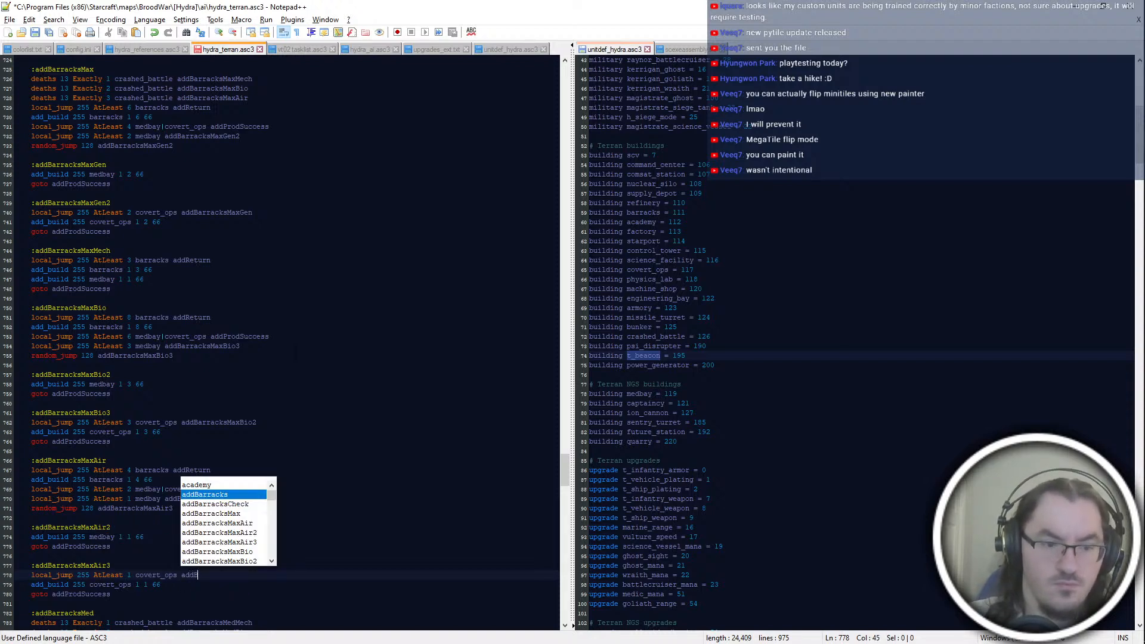
{"action": "type", "text": "arracksMaxAir"}
{"action": "key", "text": "BackSpace"}
{"action": "type", "text": "ir2"}
{"action": "key", "text": "Down"}
{"action": "key", "text": "Down"}
{"action": "key", "text": "Return"}
{"action": "key", "text": "Return"}
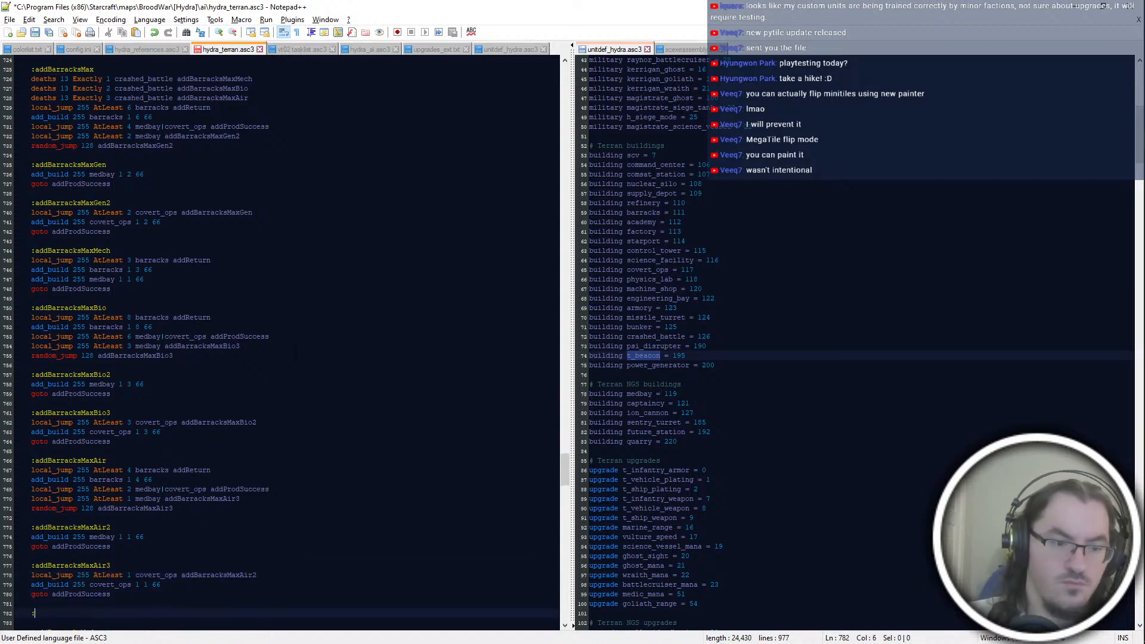
{"action": "type", "text": ":addBarracks"}
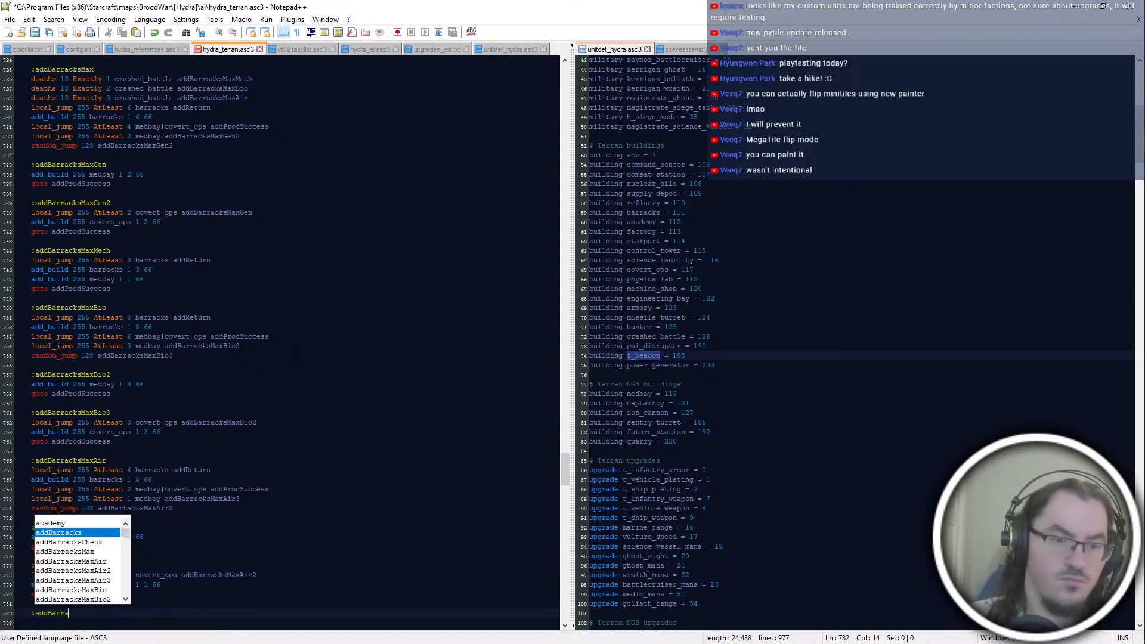
{"action": "key", "text": "shift+Up"}
{"action": "key", "text": "shift+Up"}
{"action": "key", "text": "shift+End"}
{"action": "key", "text": "BackSpace"}
Step: Save the script and delete the "deaths 13 Set 1 psi_disrupter blank" line from the addBarracksMed block
{"action": "key", "text": "ctrl+s"}
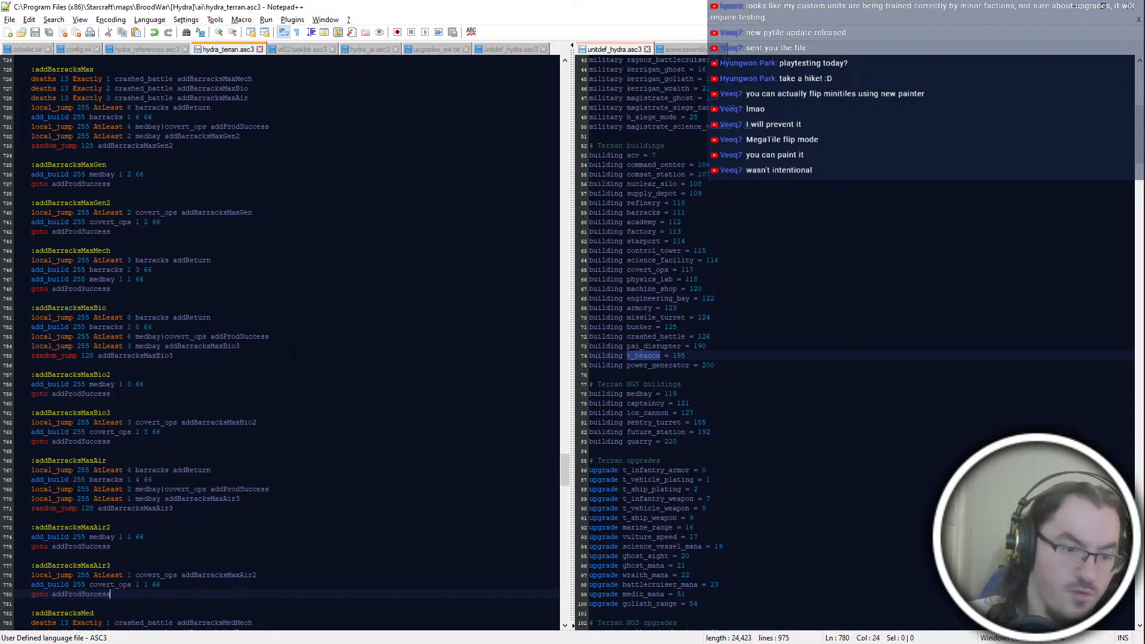
{"action": "scroll", "coordinate": [286, 343], "scroll_direction": "down", "scroll_amount": 6}
{"action": "left_click", "coordinate": [173, 517]}
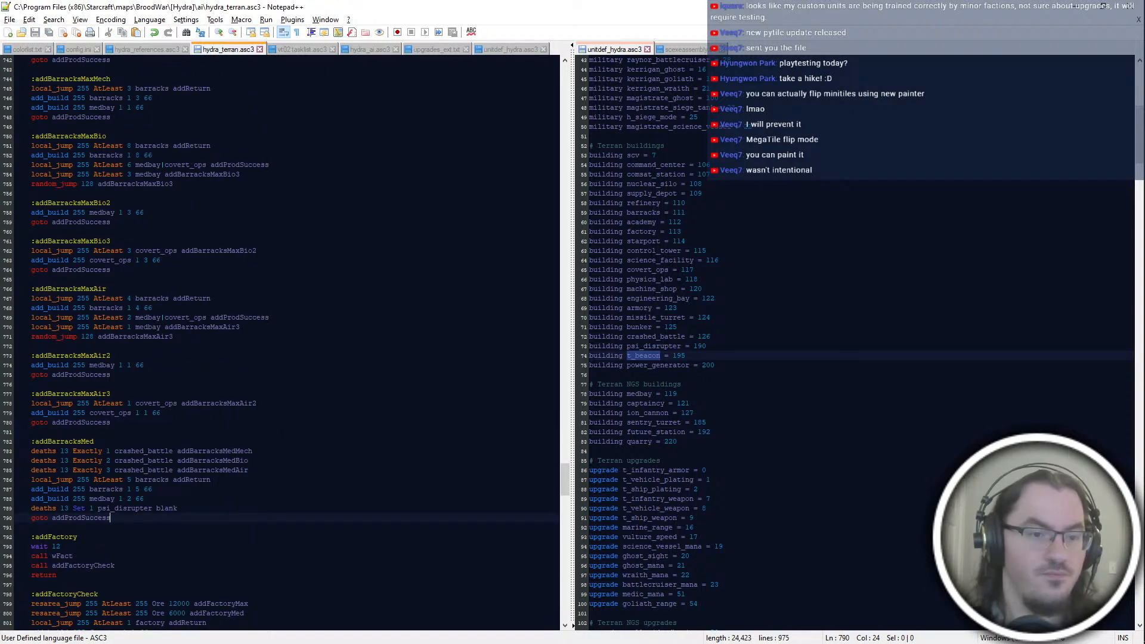
{"action": "left_click", "coordinate": [250, 470]}
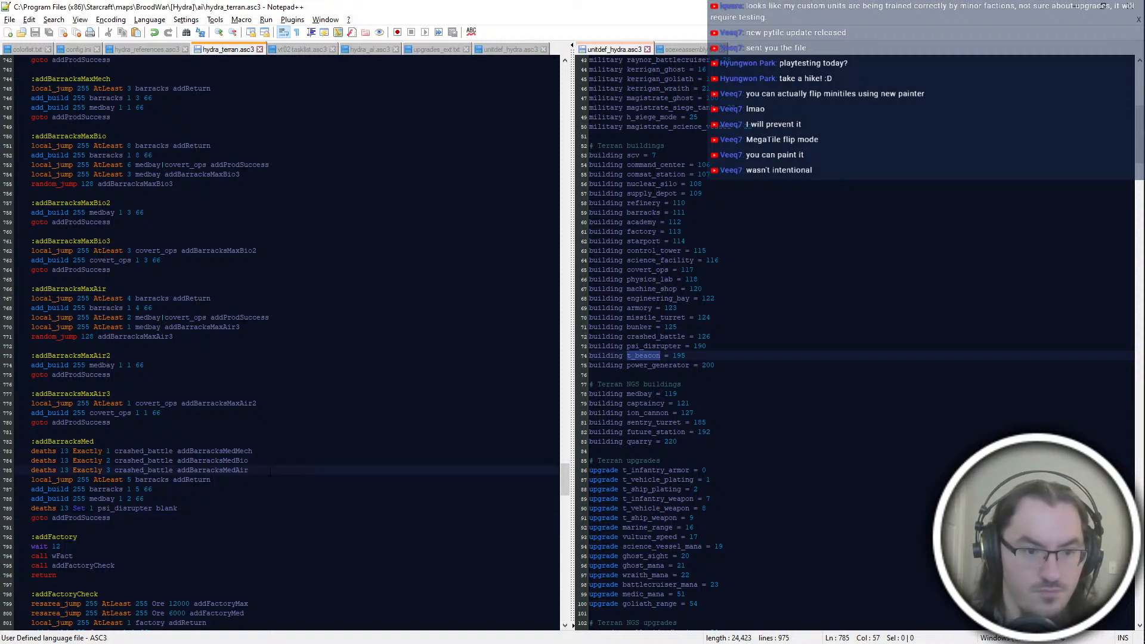
{"action": "key", "text": "Down"}
{"action": "key", "text": "Down"}
{"action": "key", "text": "Down"}
{"action": "key", "text": "Down"}
{"action": "key", "text": "shift+Up"}
{"action": "key", "text": "BackSpace"}
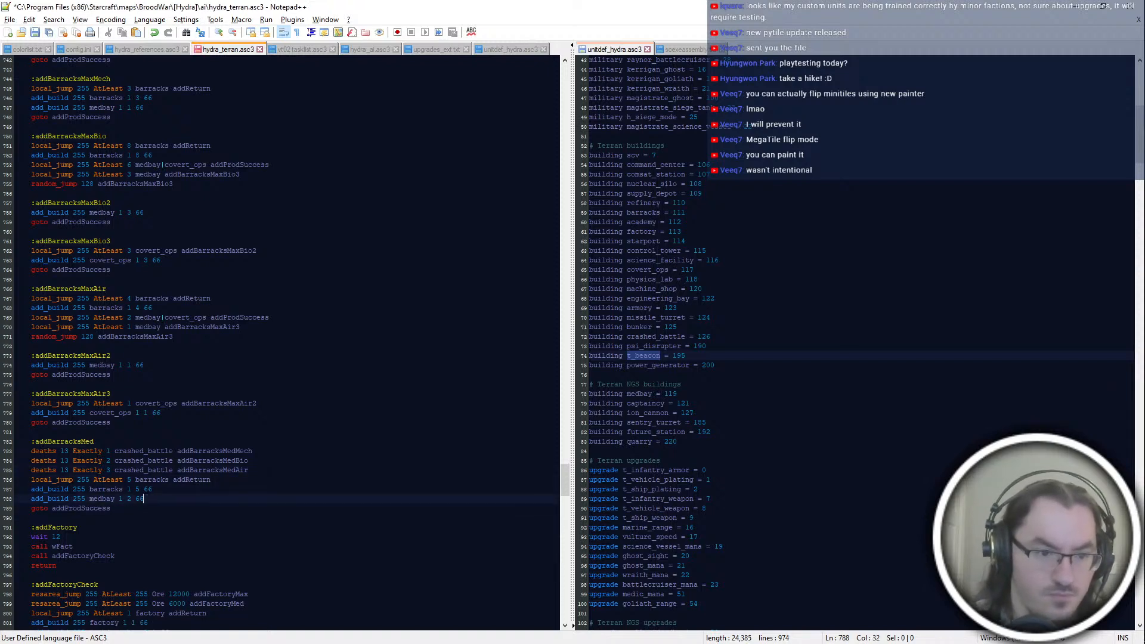
Step: Set both the barracks check and the barracks build count in the addBarracksMed block to 4, and save the script
{"action": "key", "text": "Up"}
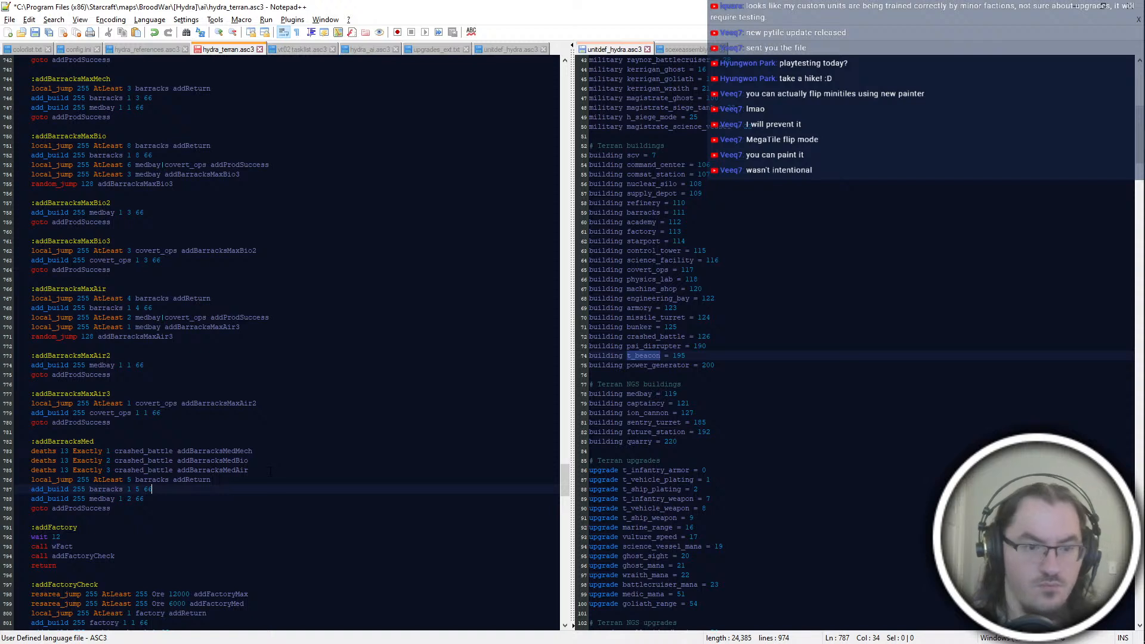
{"action": "key", "text": "Up"}
{"action": "key", "text": "End"}
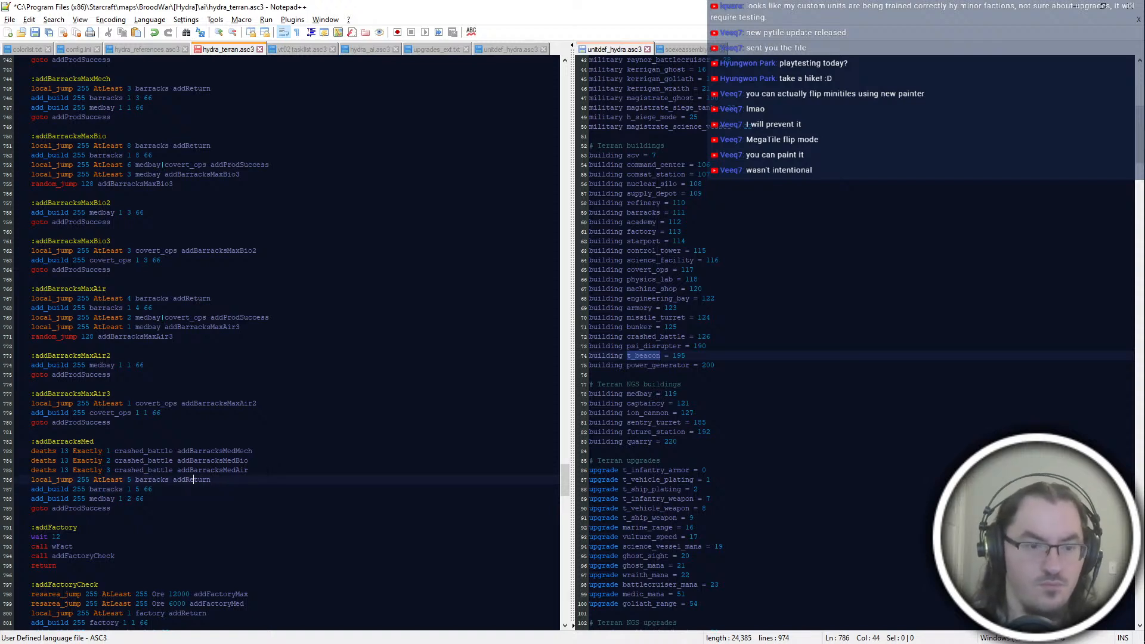
{"action": "key", "text": "shift+Right"}
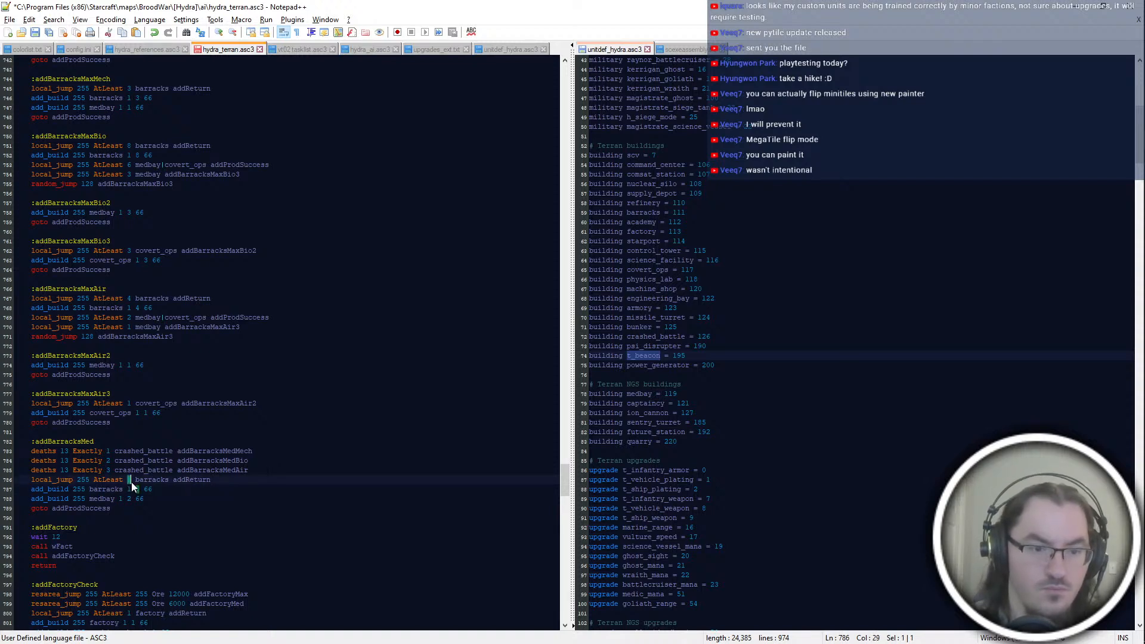
{"action": "scroll", "coordinate": [281, 343], "scroll_direction": "up", "scroll_amount": 2}
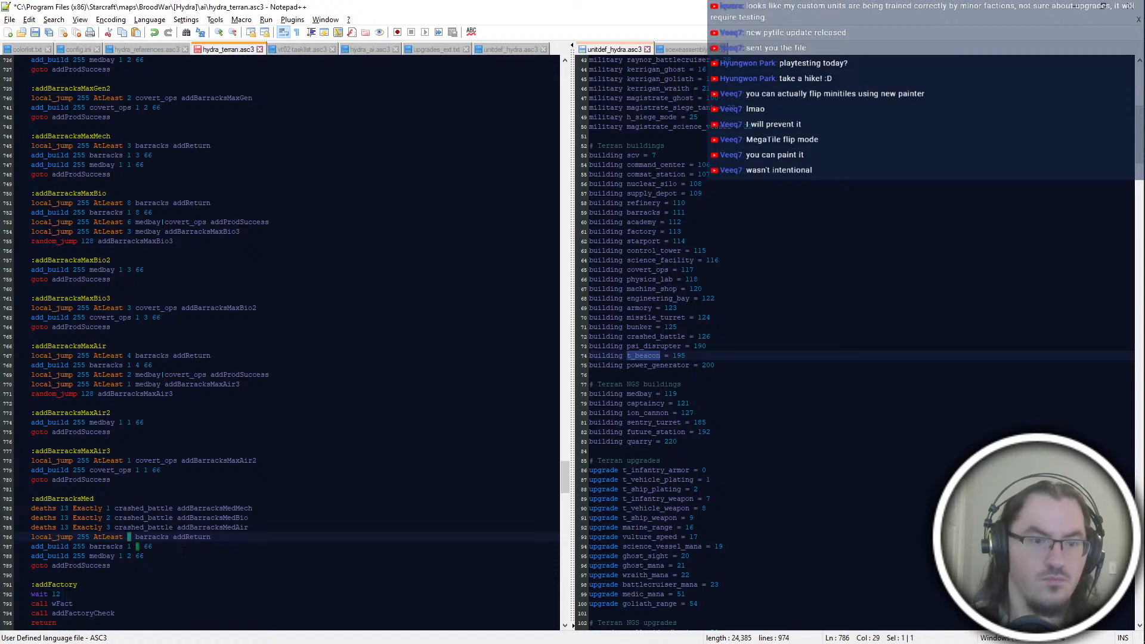
{"action": "scroll", "coordinate": [280, 343], "scroll_direction": "up", "scroll_amount": 8}
{"action": "scroll", "coordinate": [281, 343], "scroll_direction": "down", "scroll_amount": 8}
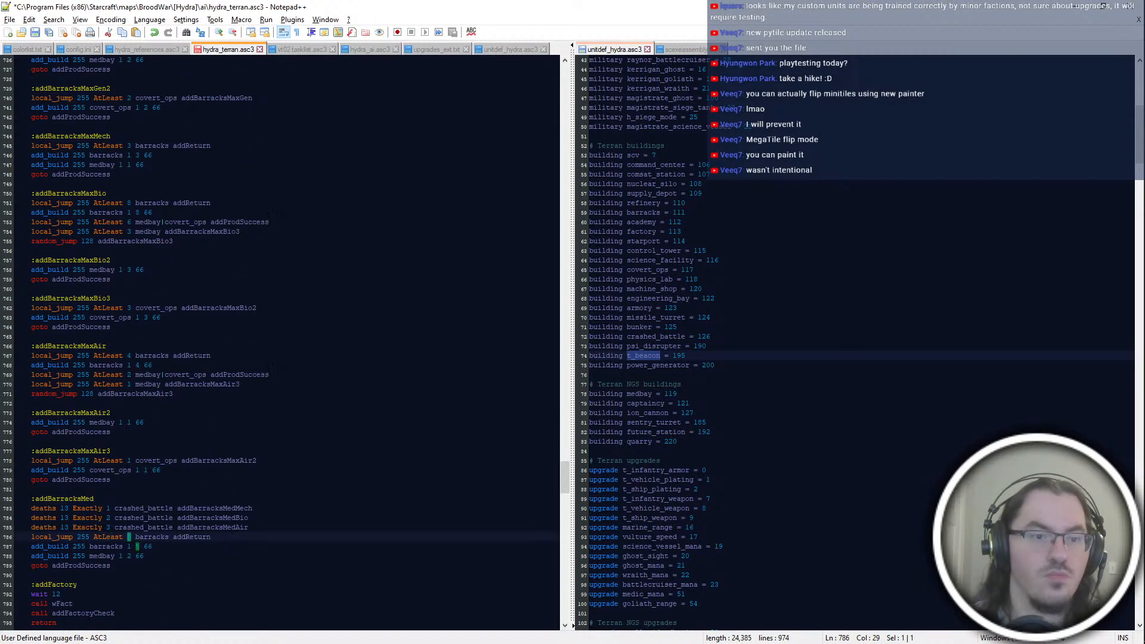
{"action": "type", "text": "4"}
{"action": "key", "text": "Down"}
{"action": "key", "text": "End"}
{"action": "key", "text": "Delete"}
{"action": "type", "text": "4"}
{"action": "key", "text": "Down"}
{"action": "key", "text": "ctrl+s"}
{"action": "key", "text": "Down"}
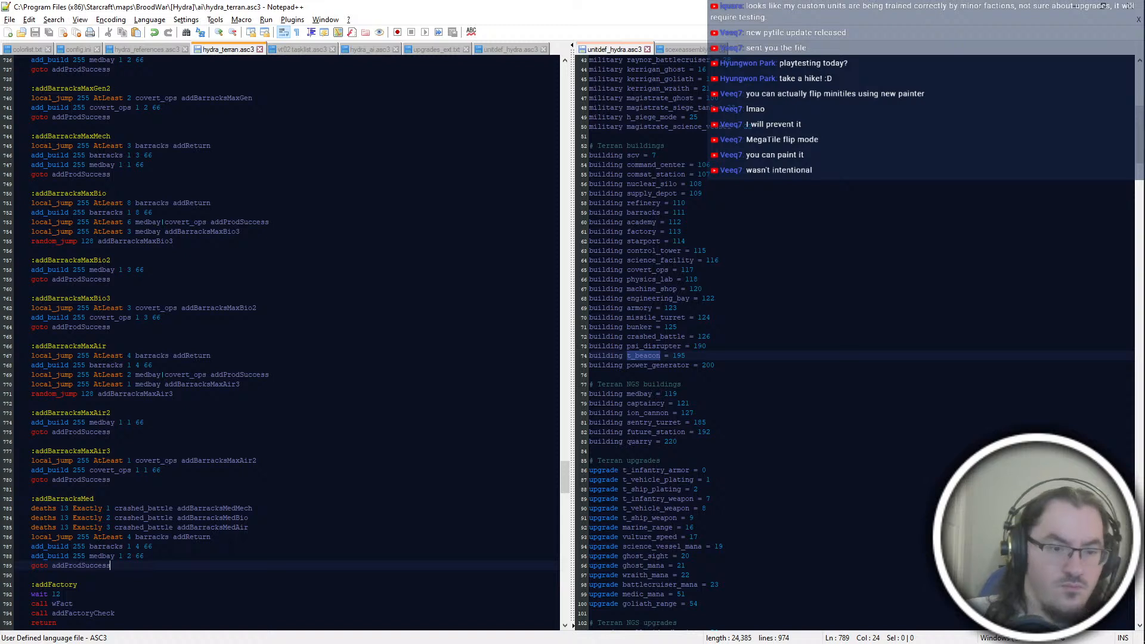
{"action": "key", "text": "Up"}
{"action": "key", "text": "Up"}
{"action": "key", "text": "Return"}
{"action": "type", "text": "local"}
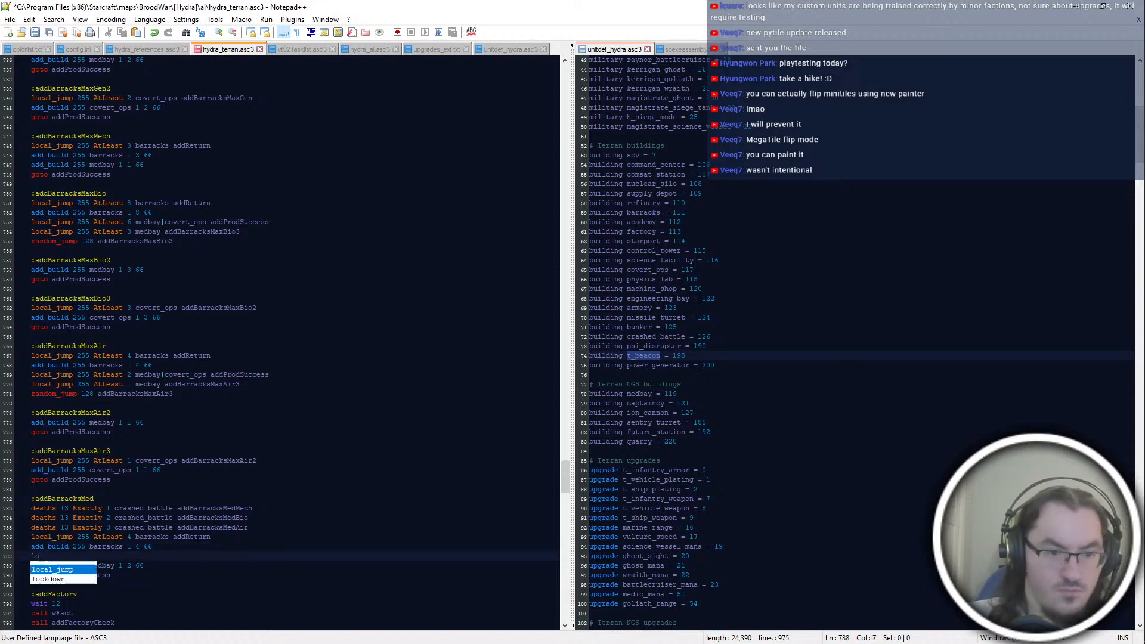
{"action": "key", "text": "Return"}
{"action": "key", "text": "BackSpace"}
{"action": "key", "text": "Return"}
{"action": "key", "text": "BackSpace"}
{"action": "key", "text": "BackSpace"}
{"action": "type", "text": "_"}
{"action": "key", "text": "Return"}
{"action": "key", "text": "BackSpace"}
{"action": "key", "text": "BackSpace"}
{"action": "type", "text": "+ump"}
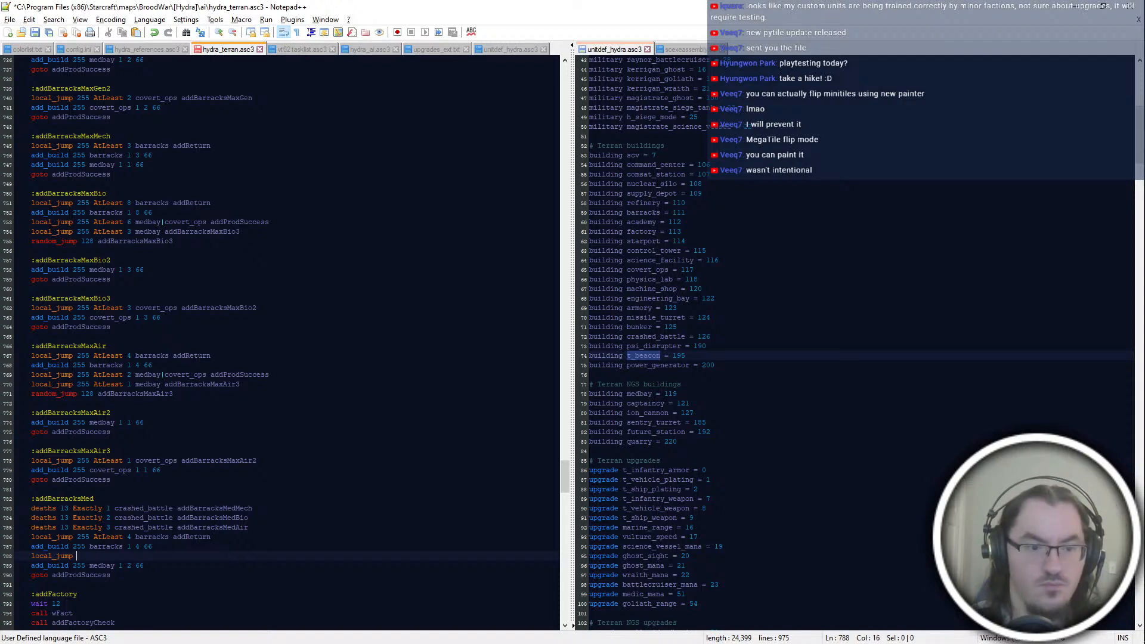
{"action": "left_click", "coordinate": [275, 411]}
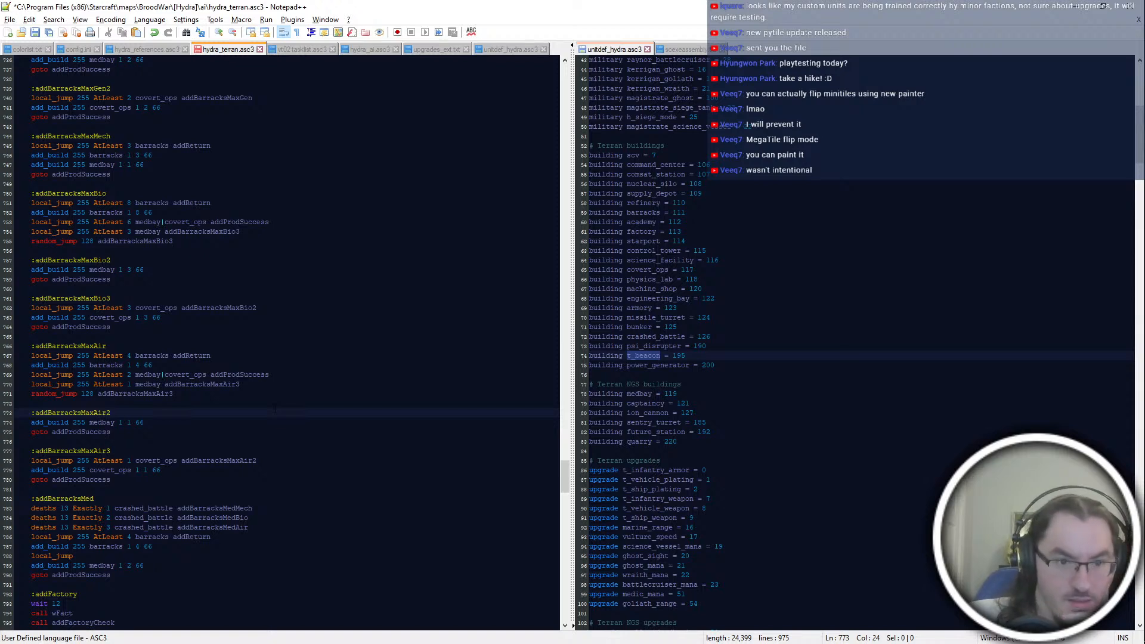
{"action": "left_click", "coordinate": [265, 556]}
{"action": "left_click", "coordinate": [265, 584]}
Step: Replace the lines following the three deaths checks in the addBarracksMed block with "goto addBarracksMaxAir"
{"action": "left_click_drag", "start_coordinate": [269, 566], "coordinate": [340, 531]}
{"action": "key", "text": "Return"}
{"action": "key", "text": "shift+Down"}
{"action": "key", "text": "shift+End"}
{"action": "type", "text": "goto addBarracksMaxAir"}
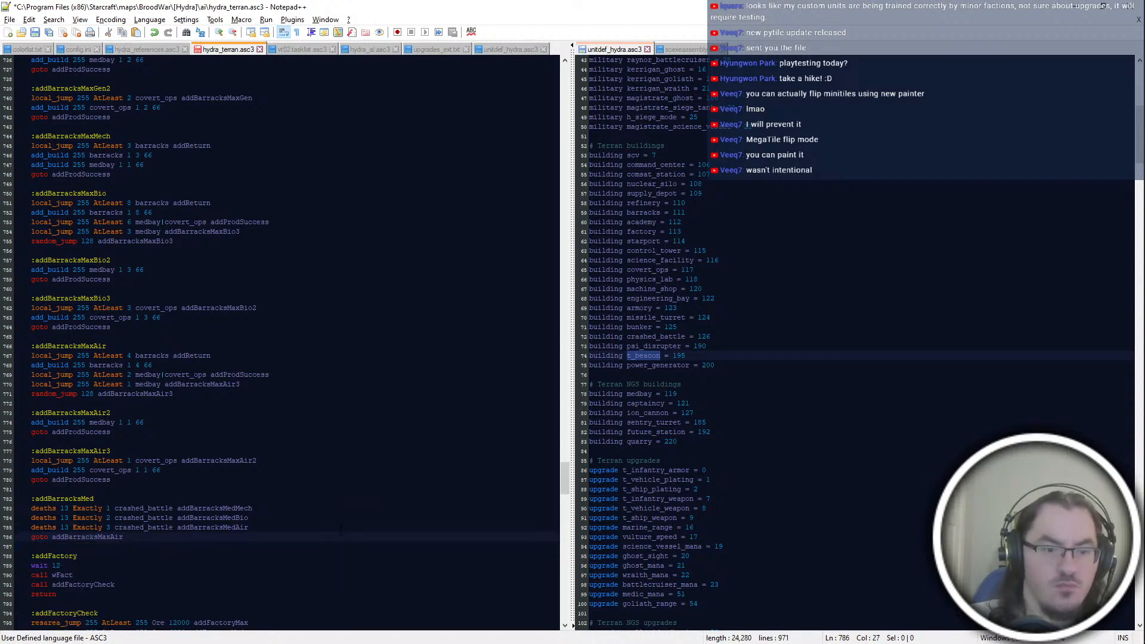
Step: Add an ":addBarracksMedMech" label with an empty line beneath it, directly after the addBarracksMed block
{"action": "key", "text": "Return"}
{"action": "key", "text": "Return"}
{"action": "type", "text": ":addBar"}
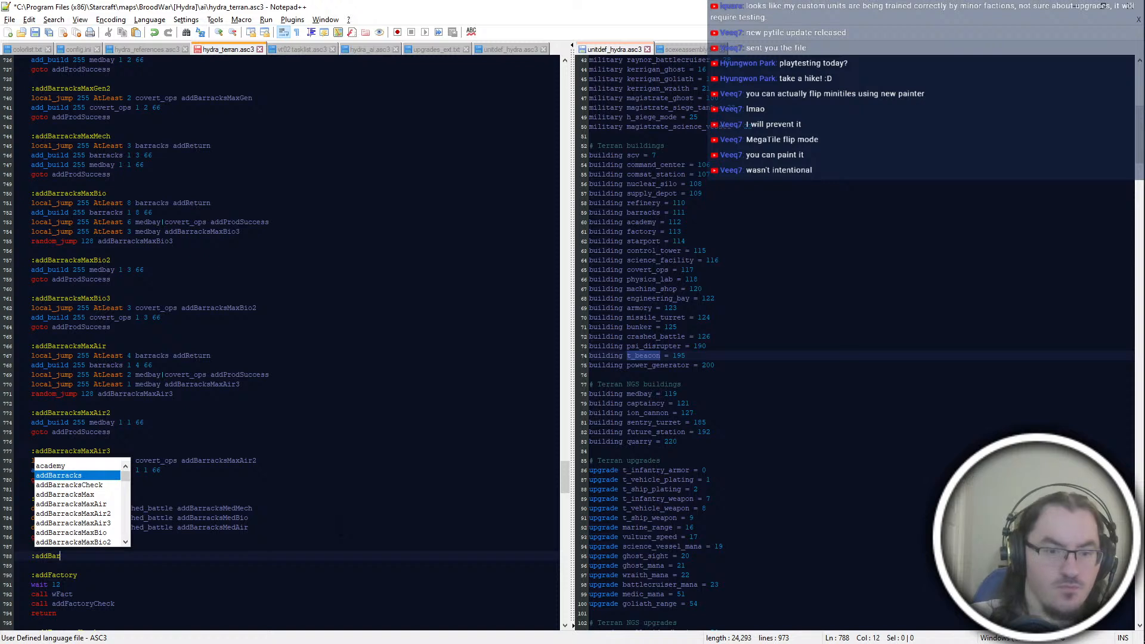
{"action": "type", "text": "racksMedMech"}
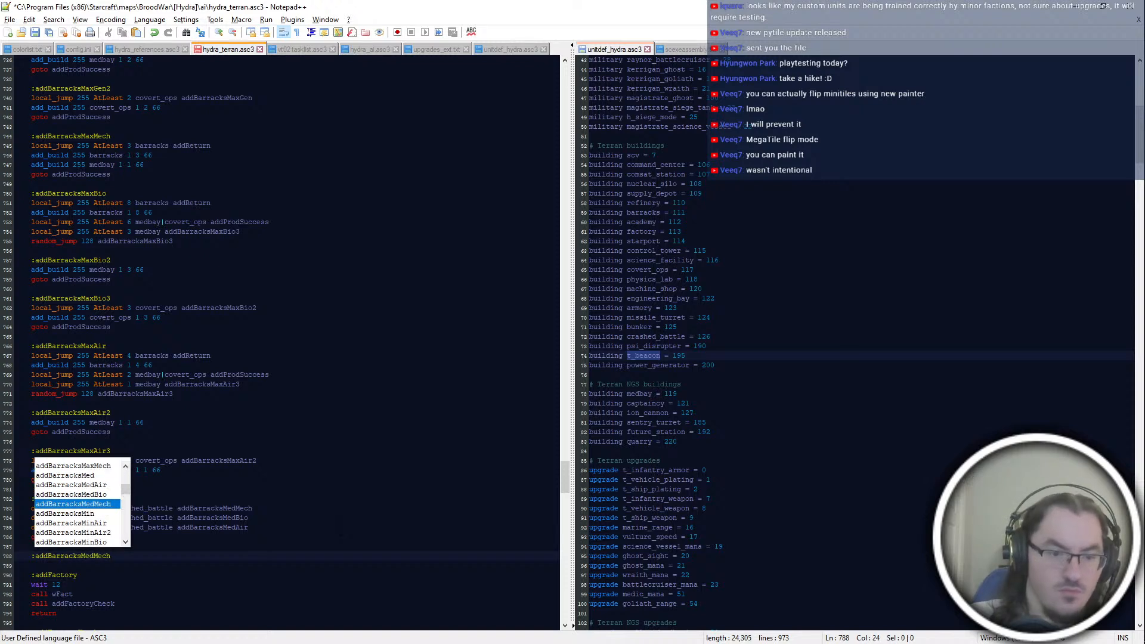
{"action": "key", "text": "Escape"}
{"action": "key", "text": "Return"}
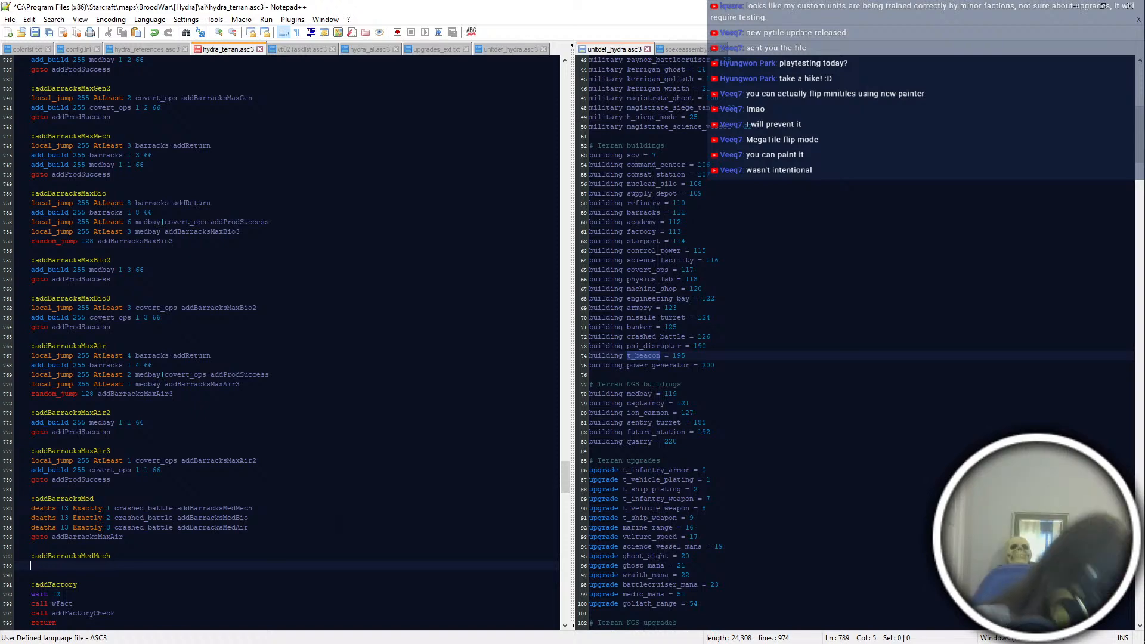
Step: Rename the addBarracksMaxGen and addBarracksMaxGen2 labels to addBarracksMaxGen2 and addBarracksMaxGen3, and update the covert_ops and medbay jumps to match
{"action": "scroll", "coordinate": [286, 343], "scroll_direction": "up", "scroll_amount": 4}
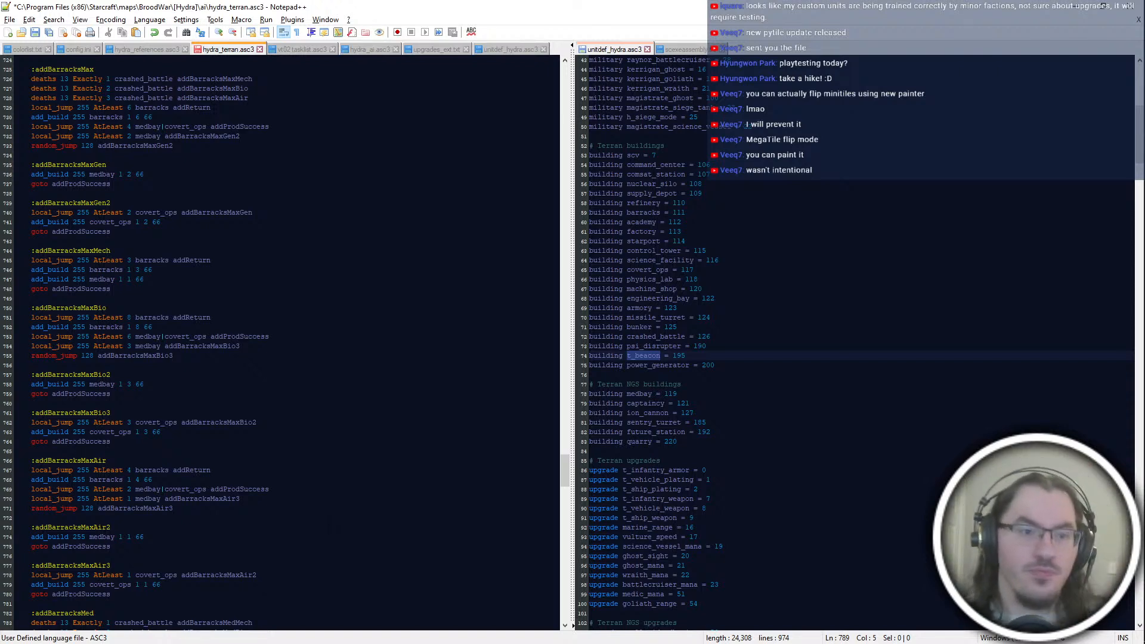
{"action": "left_click", "coordinate": [137, 165]}
{"action": "type", "text": "2"}
{"action": "left_click_drag", "start_coordinate": [113, 203], "coordinate": [107, 203]}
{"action": "type", "text": "3"}
{"action": "left_click", "coordinate": [258, 210]}
{"action": "type", "text": "2"}
{"action": "left_click", "coordinate": [224, 175]}
{"action": "left_click_drag", "start_coordinate": [240, 136], "coordinate": [236, 136]}
{"action": "type", "text": "3"}
{"action": "left_click", "coordinate": [271, 126]}
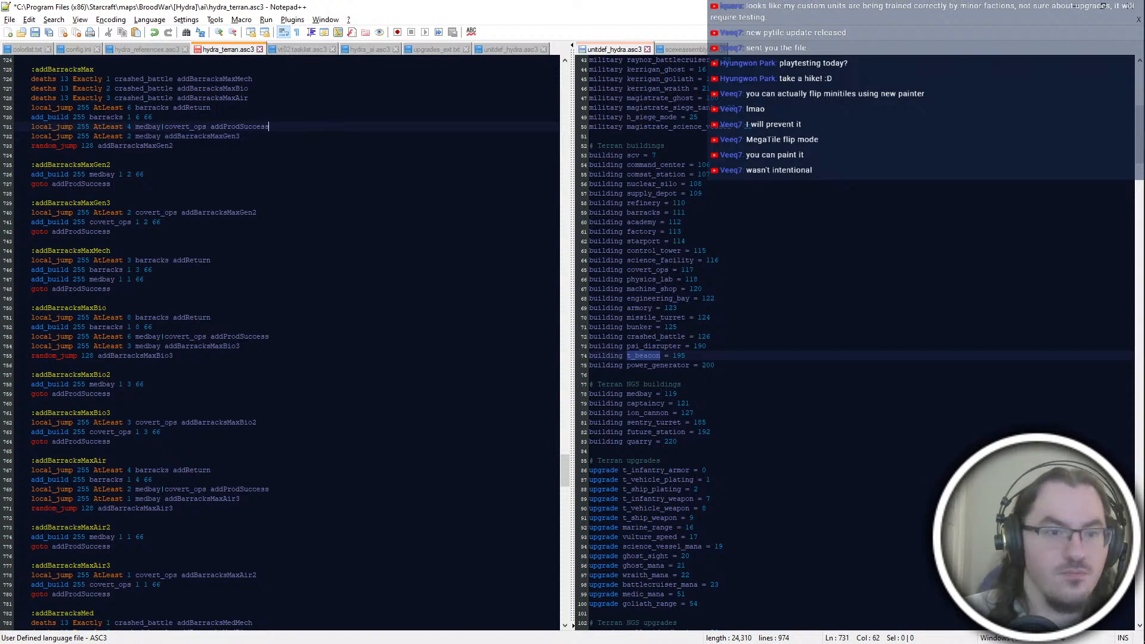
Step: Insert an ":addBarracksMaxGen" label below the three deaths checks of the addBarracksMax block and save the script
{"action": "key", "text": "Up"}
{"action": "key", "text": "Up"}
{"action": "key", "text": "Up"}
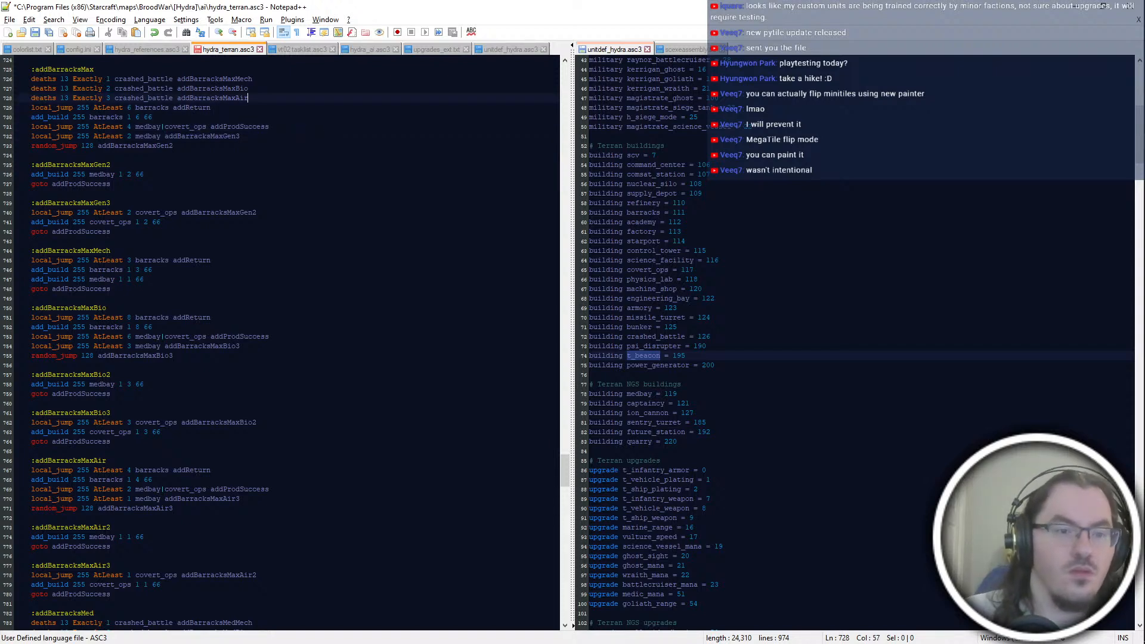
{"action": "key", "text": "Return"}
{"action": "key", "text": "Return"}
{"action": "type", "text": ":addBarracksMaxGen2"}
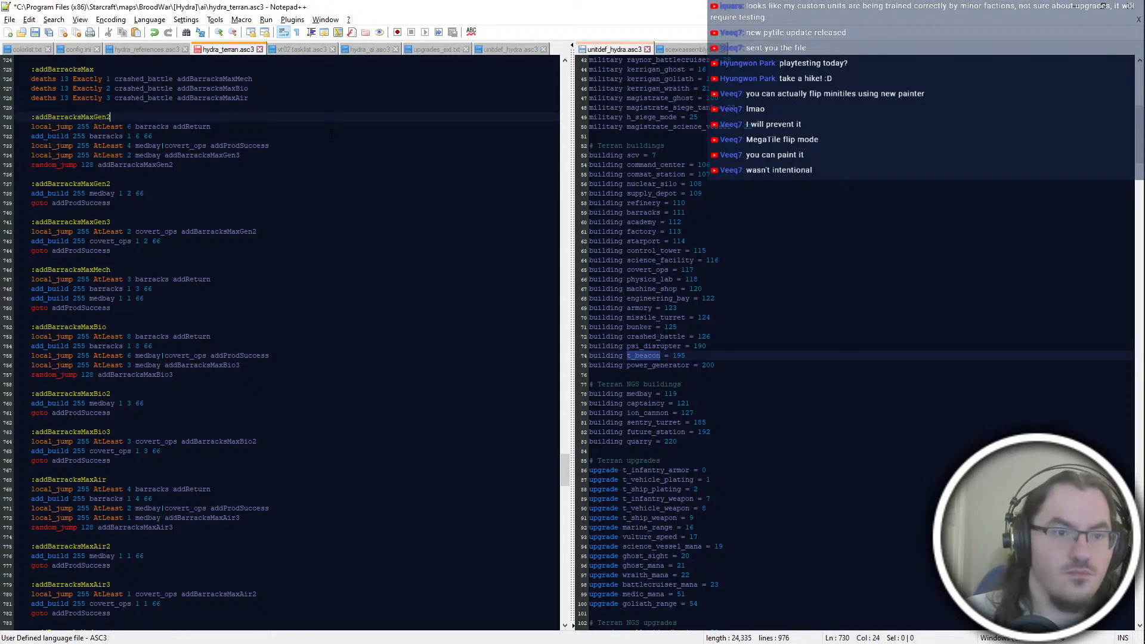
{"action": "key", "text": "ctrl+s"}
{"action": "scroll", "coordinate": [281, 340], "scroll_direction": "up", "scroll_amount": 10}
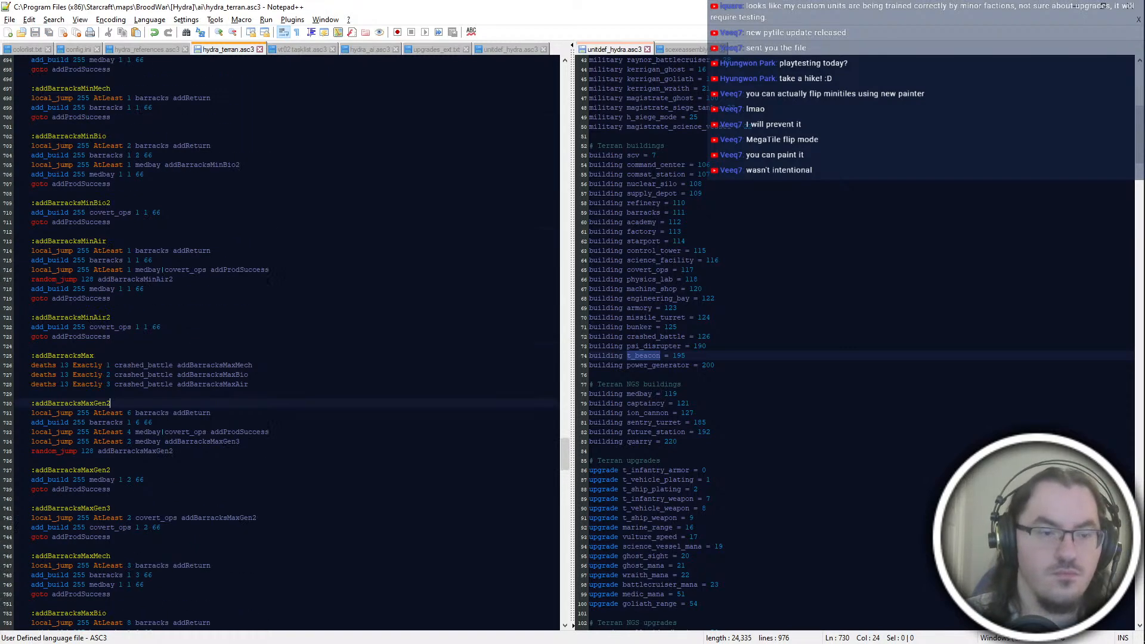
{"action": "key", "text": "BackSpace"}
{"action": "key", "text": "ctrl+s"}
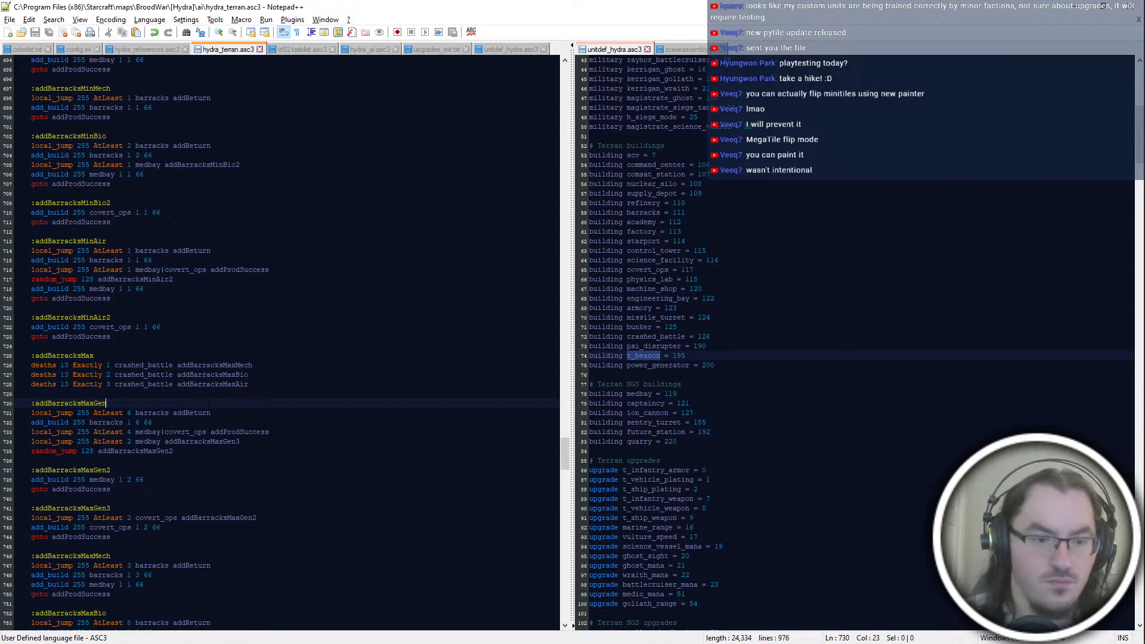
Step: Undo the separate addBarracksMaxGen label and the renumbering of the general-block labels and jumps
{"action": "scroll", "coordinate": [239, 418], "scroll_direction": "up", "scroll_amount": 2}
{"action": "left_click", "coordinate": [304, 327]}
{"action": "left_click", "coordinate": [308, 481]}
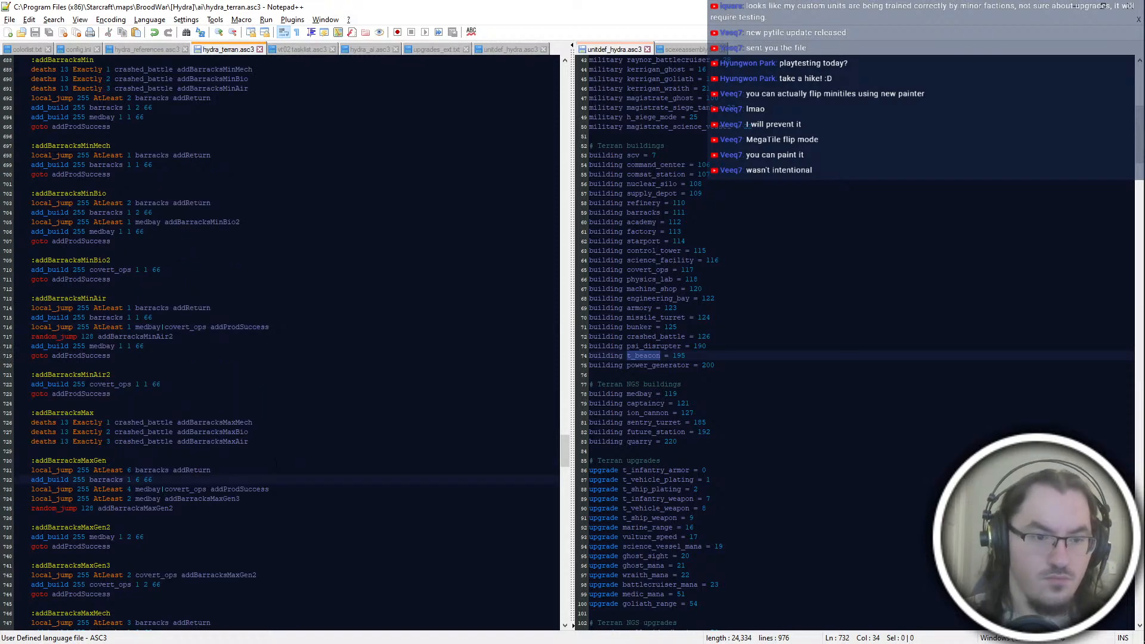
{"action": "scroll", "coordinate": [276, 465], "scroll_direction": "up", "scroll_amount": 2}
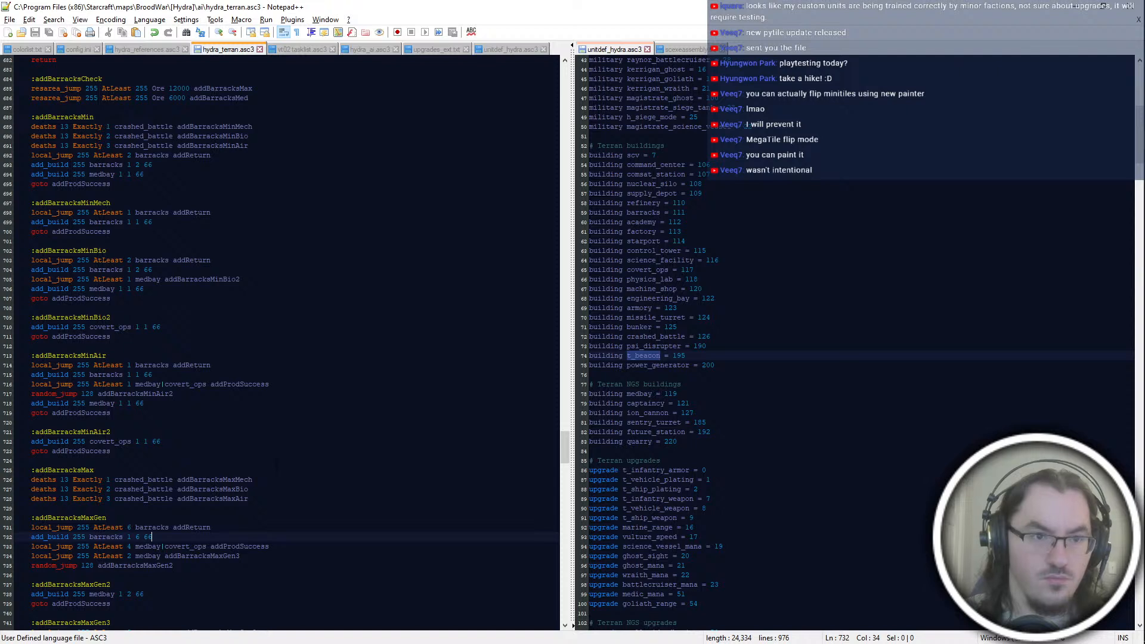
{"action": "key", "text": "Up"}
{"action": "key", "text": "Up"}
{"action": "key", "text": "BackSpace"}
{"action": "key", "text": "BackSpace"}
{"action": "key", "text": "BackSpace"}
{"action": "key", "text": "BackSpace"}
{"action": "key", "text": "BackSpace"}
{"action": "key", "text": "BackSpace"}
{"action": "key", "text": "BackSpace"}
{"action": "key", "text": "BackSpace"}
{"action": "key", "text": "BackSpace"}
{"action": "key", "text": "BackSpace"}
{"action": "key", "text": "BackSpace"}
{"action": "key", "text": "BackSpace"}
{"action": "key", "text": "BackSpace"}
{"action": "key", "text": "BackSpace"}
{"action": "key", "text": "BackSpace"}
{"action": "key", "text": "BackSpace"}
{"action": "key", "text": "BackSpace"}
{"action": "key", "text": "BackSpace"}
{"action": "key", "text": "BackSpace"}
{"action": "key", "text": "BackSpace"}
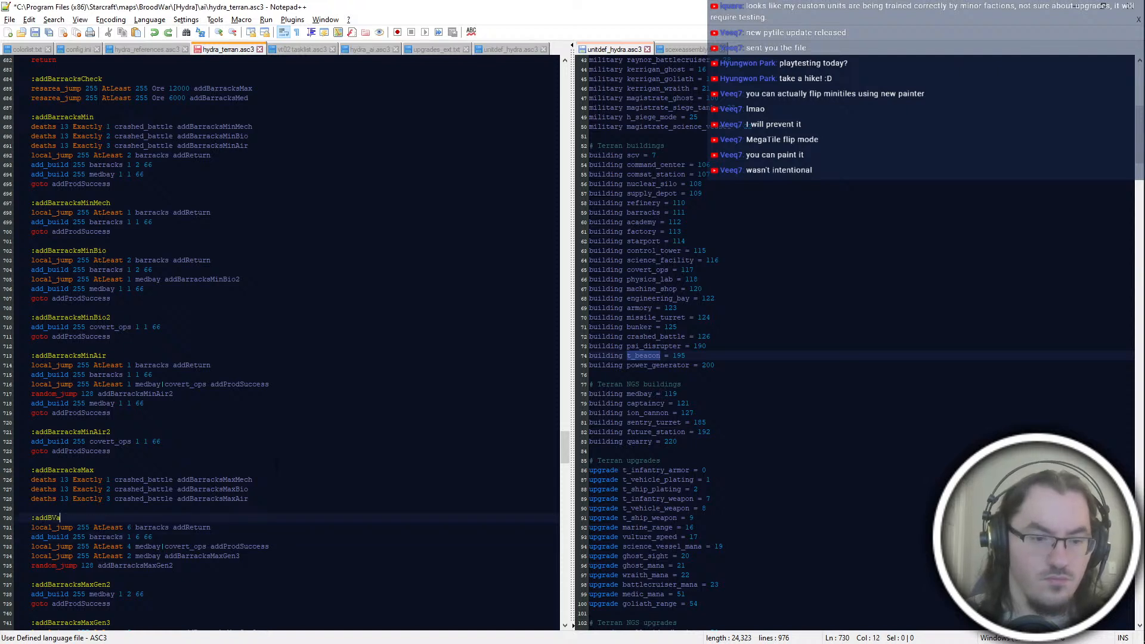
{"action": "key", "text": "ctrl+z"}
{"action": "key", "text": "ctrl+z"}
{"action": "key", "text": "ctrl+z"}
{"action": "key", "text": "ctrl+z"}
{"action": "key", "text": "ctrl+z"}
{"action": "key", "text": "ctrl+z"}
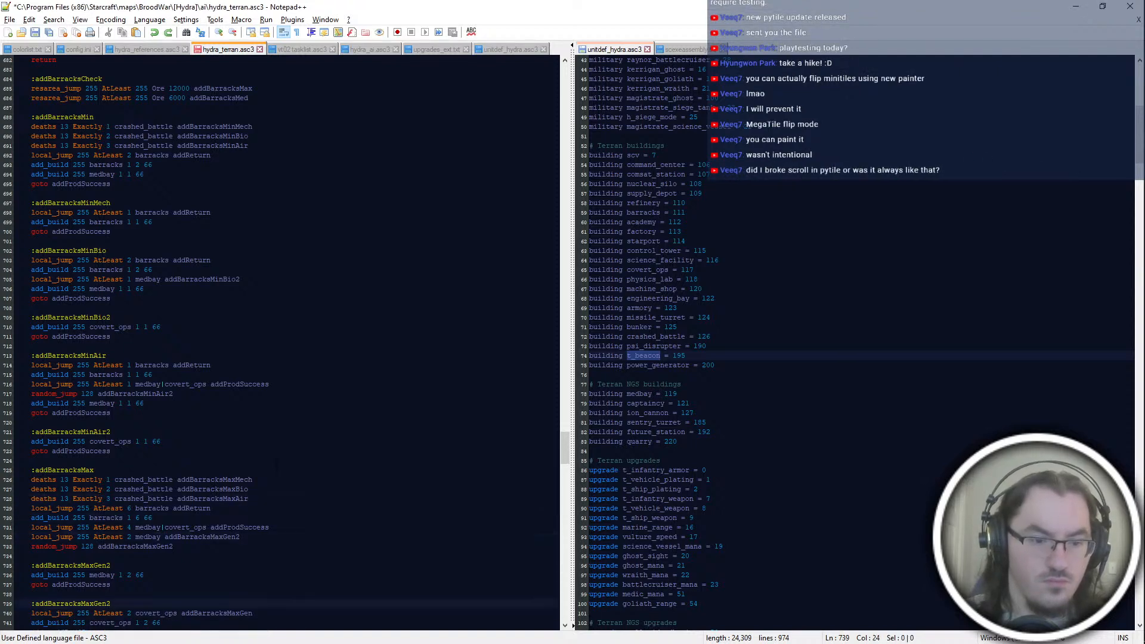
{"action": "key", "text": "ctrl+z"}
{"action": "key", "text": "ctrl+z"}
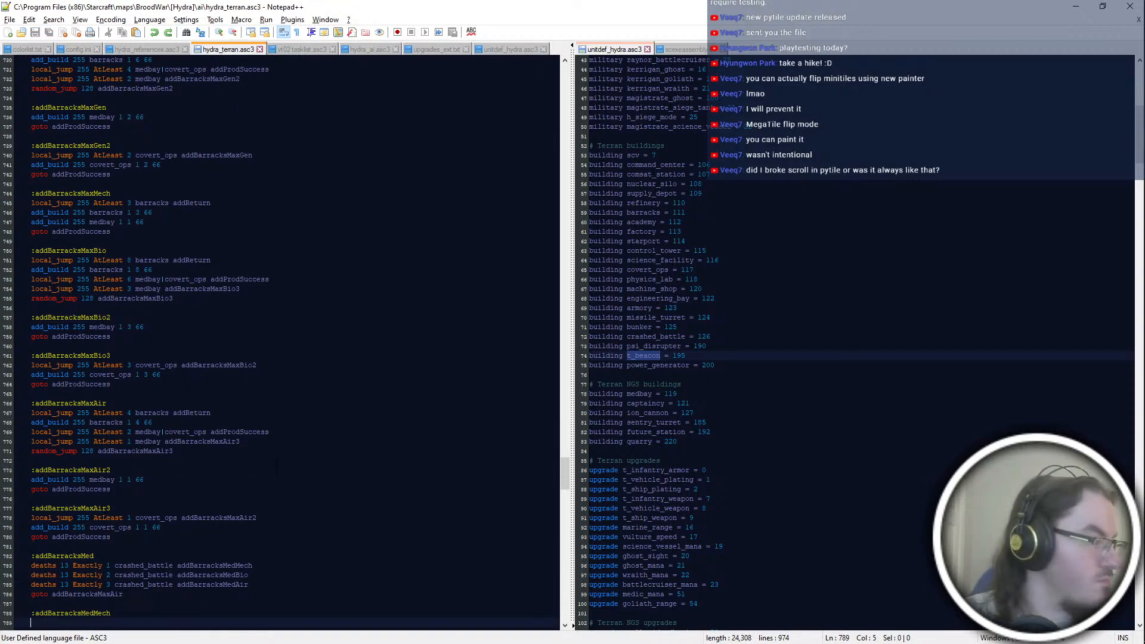
Step: Switch to the PyMS-aise folder, launch PyTILE and open the badlands.cv5 tileset from the mod's tileset folder
{"action": "key", "text": "alt+Tab"}
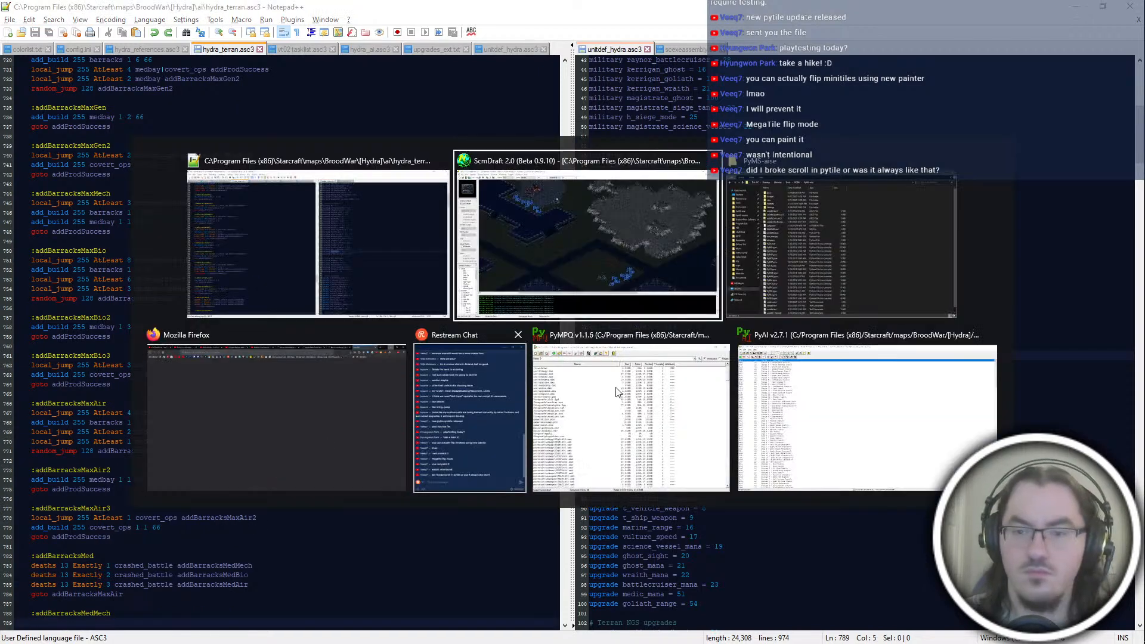
{"action": "left_click", "coordinate": [866, 248]}
{"action": "double_click", "coordinate": [525, 555]}
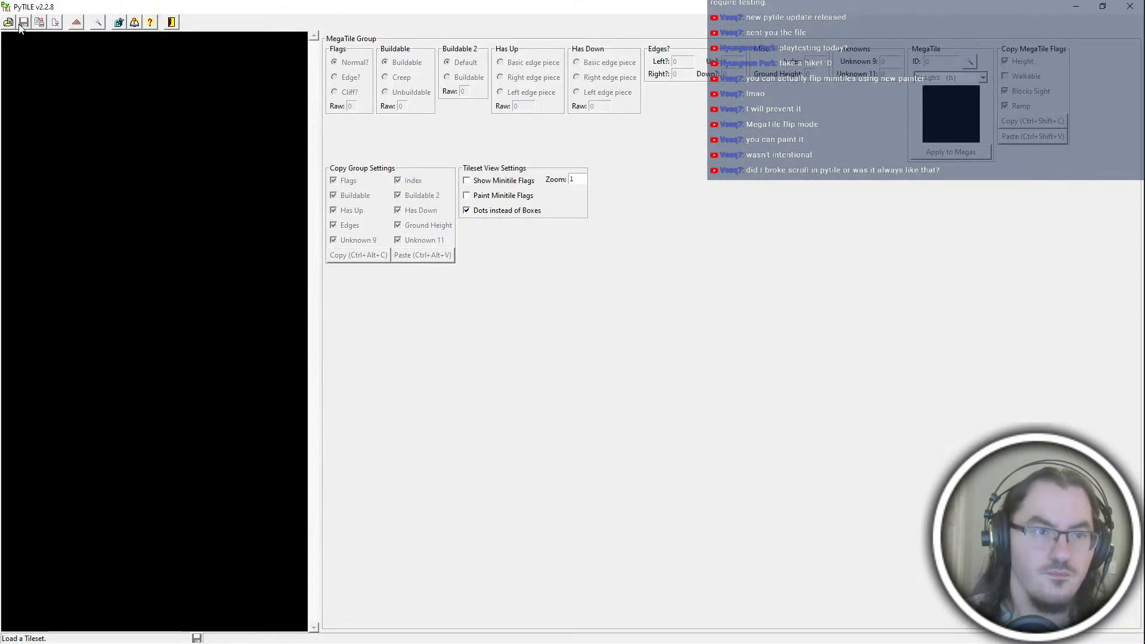
{"action": "left_click", "coordinate": [20, 24]}
{"action": "left_click", "coordinate": [247, 43]}
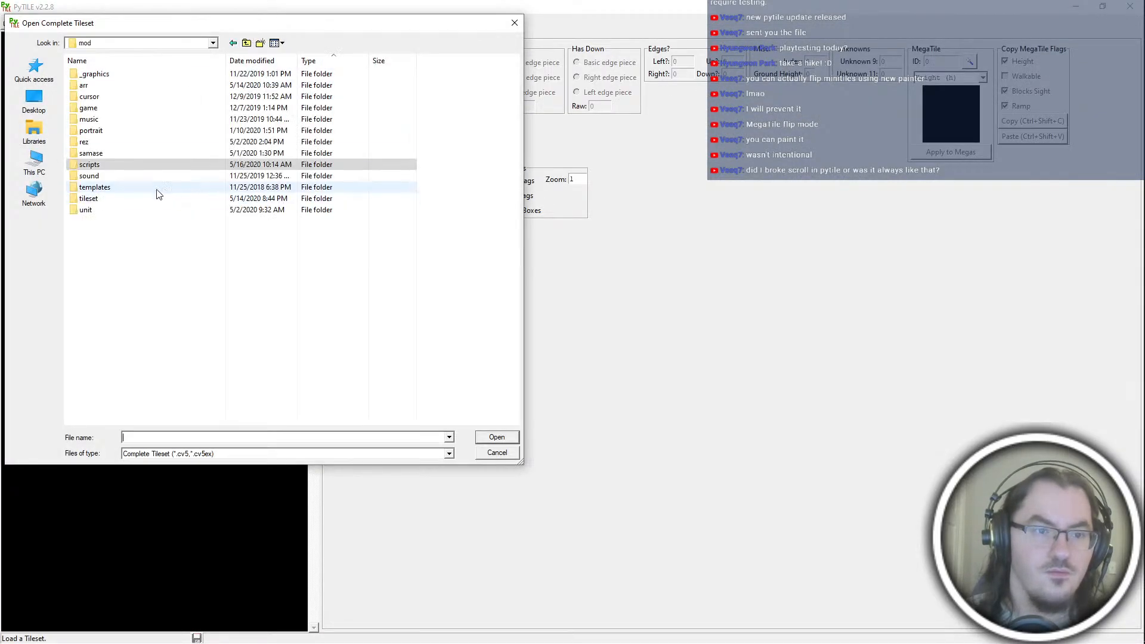
{"action": "double_click", "coordinate": [159, 198]}
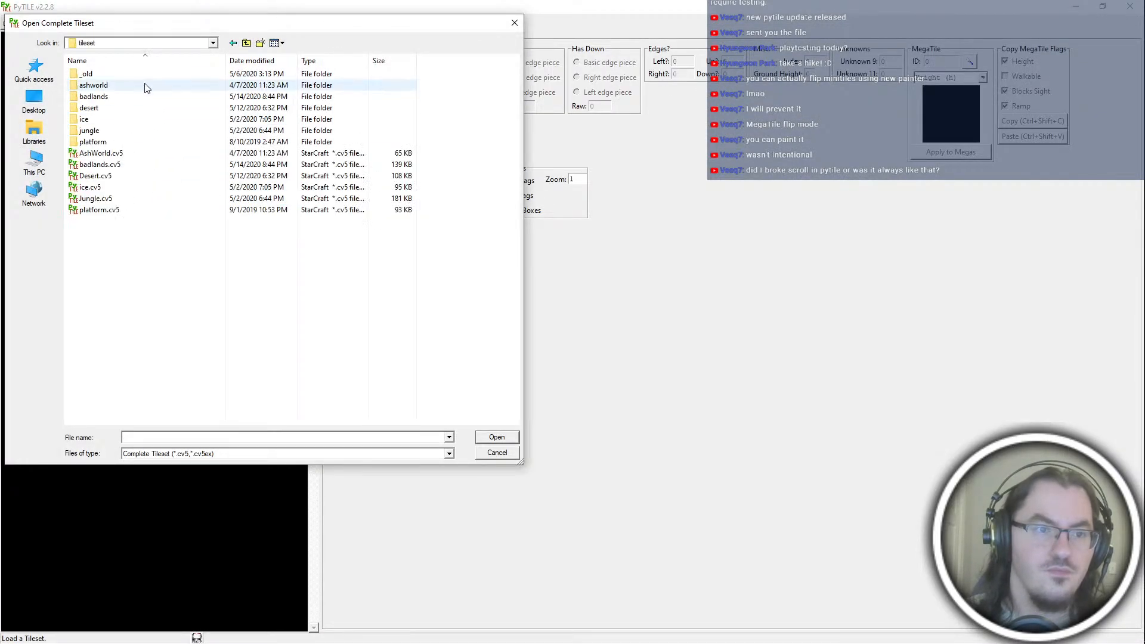
{"action": "left_click", "coordinate": [136, 165]}
{"action": "double_click", "coordinate": [119, 164]}
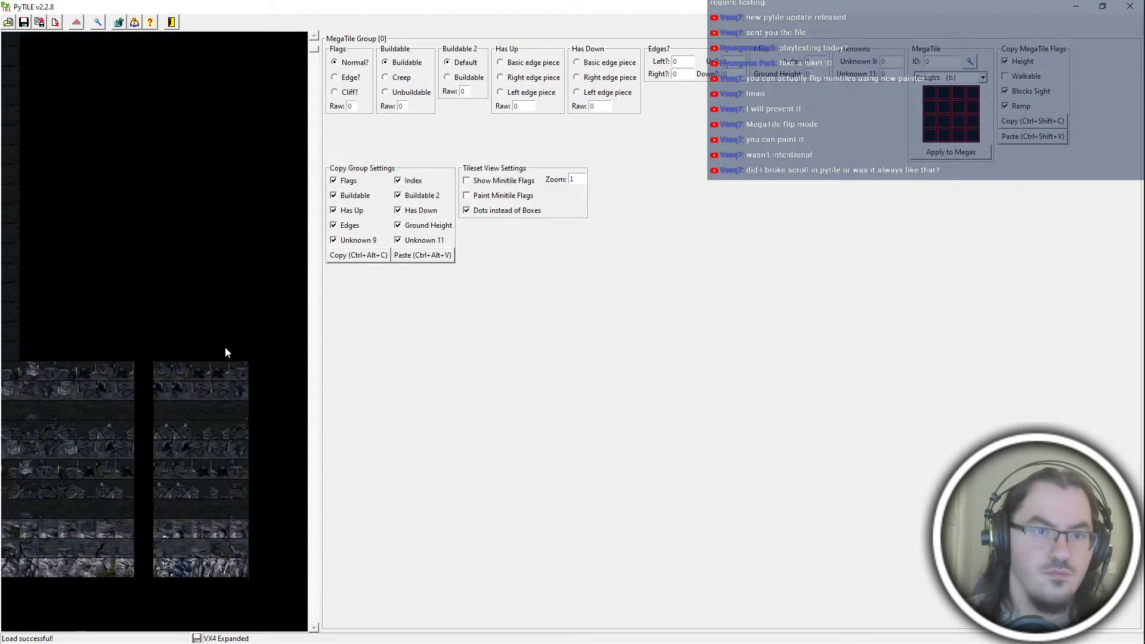
Step: Select a cliff megatile in group 75 and check how scrolling behaves in the tileset view and with the MegaTile Height mode
{"action": "scroll", "coordinate": [224, 346], "scroll_direction": "down", "scroll_amount": 3}
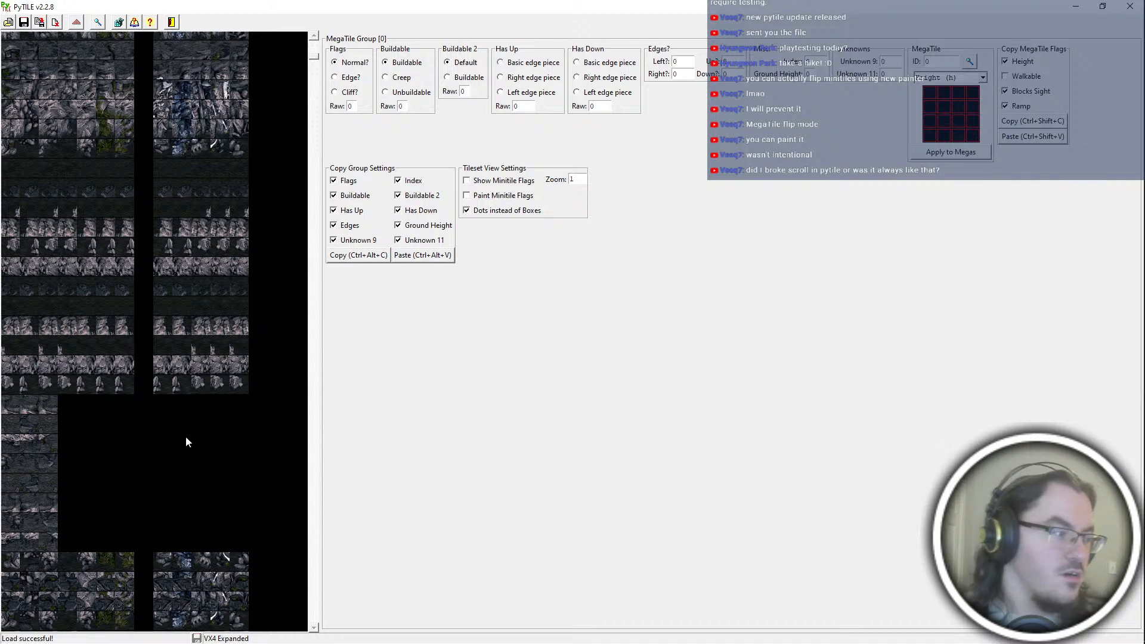
{"action": "left_click", "coordinate": [206, 391]}
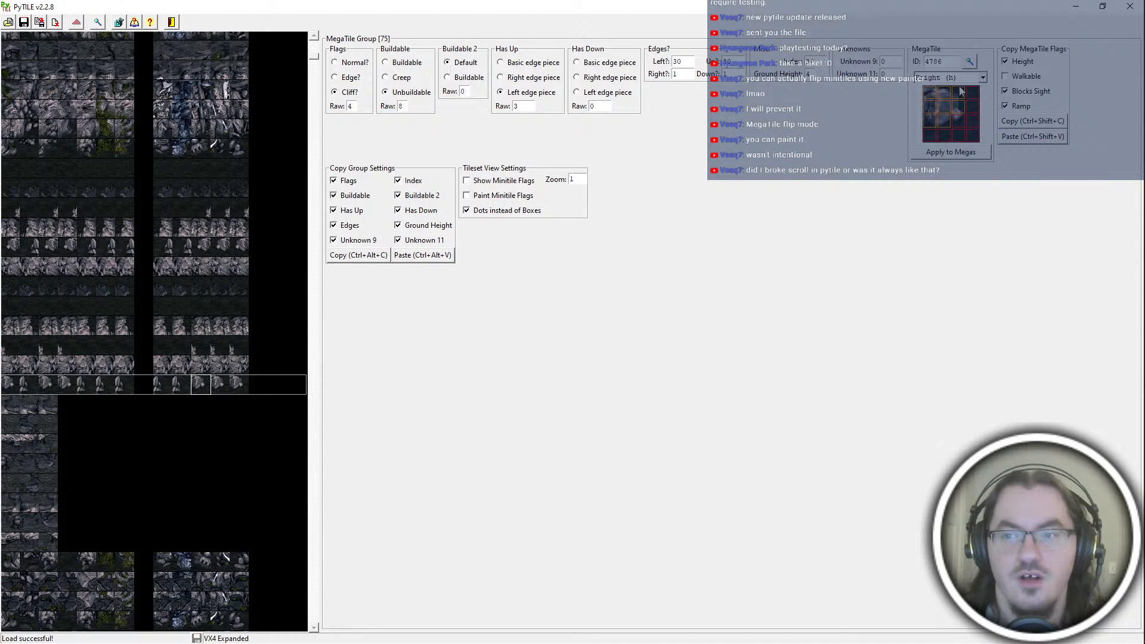
{"action": "left_click", "coordinate": [955, 78]}
{"action": "left_click", "coordinate": [952, 87]}
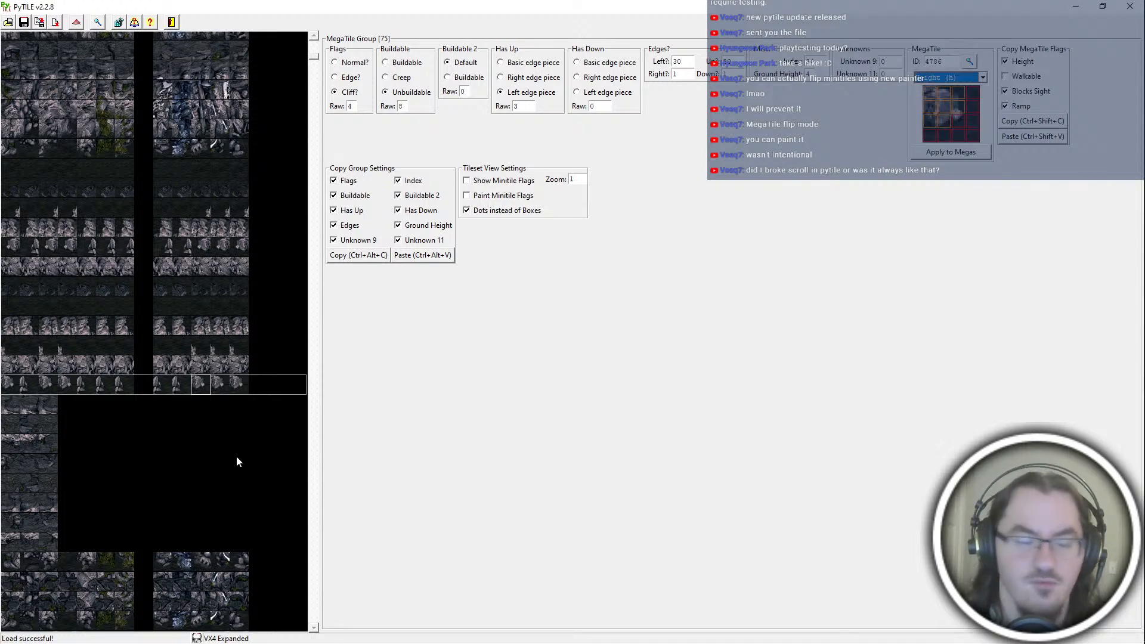
{"action": "left_click", "coordinate": [686, 62]}
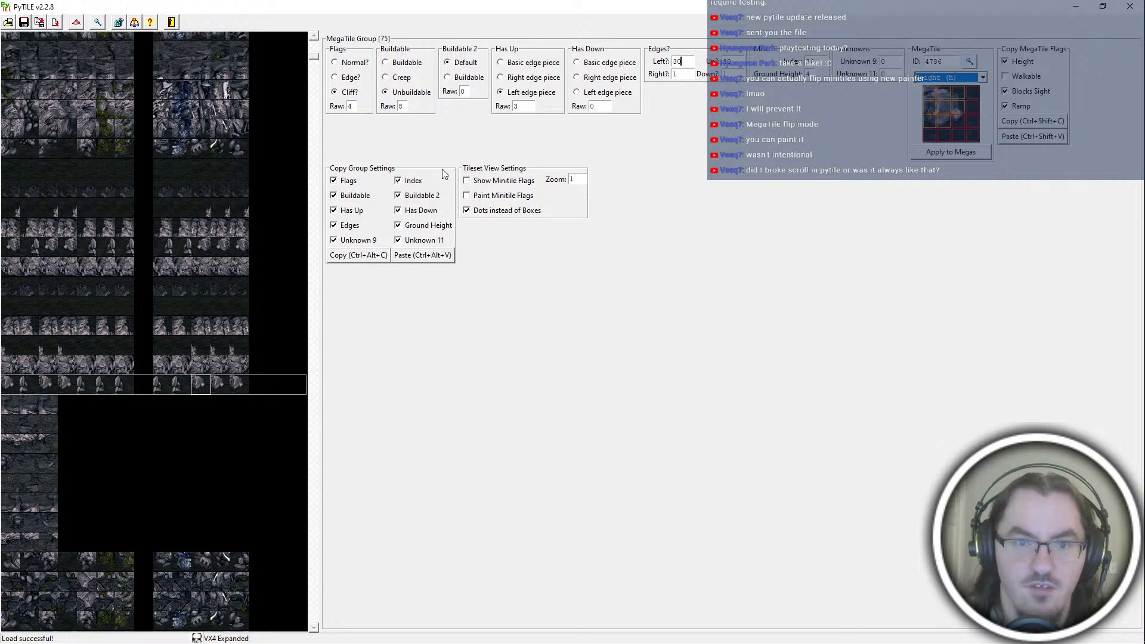
{"action": "scroll", "coordinate": [151, 387], "scroll_direction": "down", "scroll_amount": 3}
{"action": "left_click", "coordinate": [949, 78]}
{"action": "left_click", "coordinate": [944, 84]}
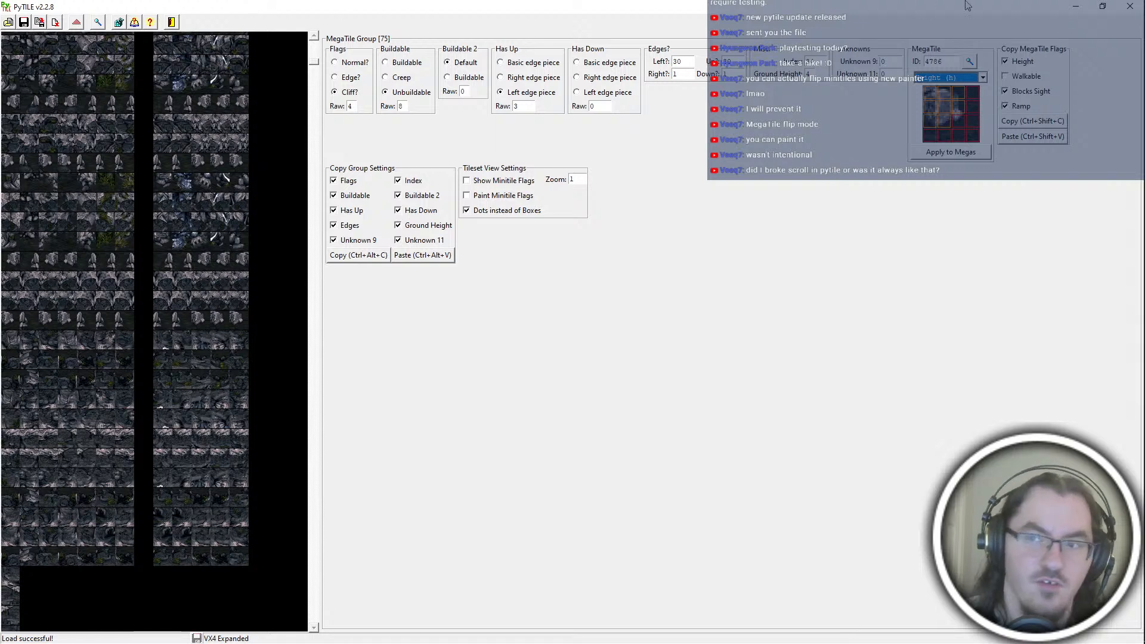
Step: Close PyTILE and return to the empty addBarracksMedMech block of the script in Notepad++
{"action": "left_click", "coordinate": [1130, 6]}
{"action": "left_click", "coordinate": [659, 3]}
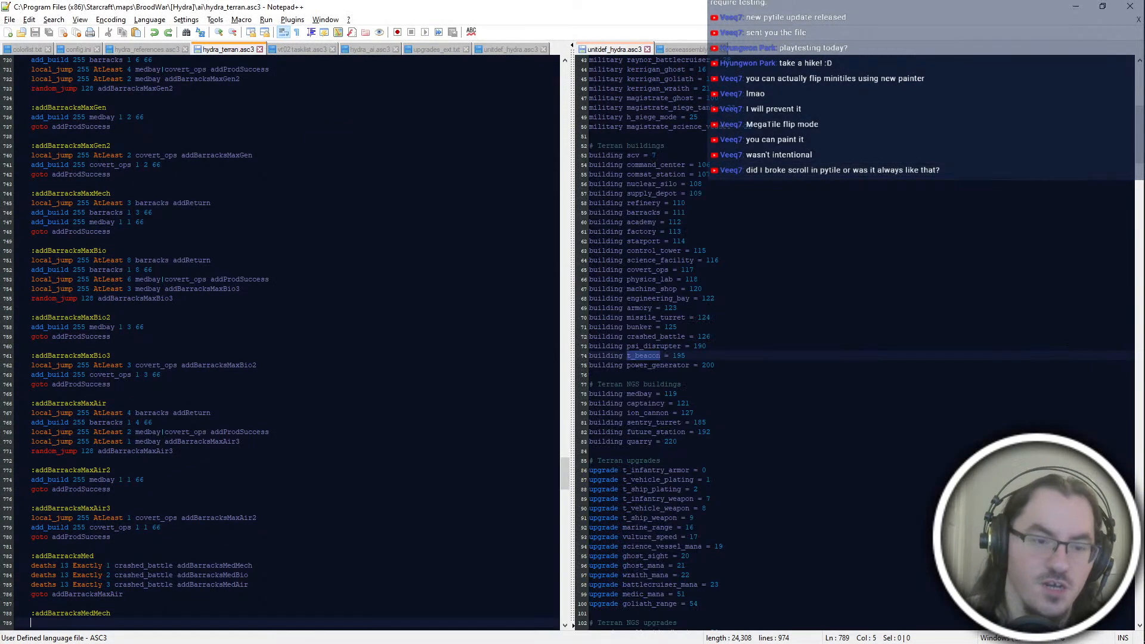
{"action": "scroll", "coordinate": [370, 334], "scroll_direction": "down", "scroll_amount": 8}
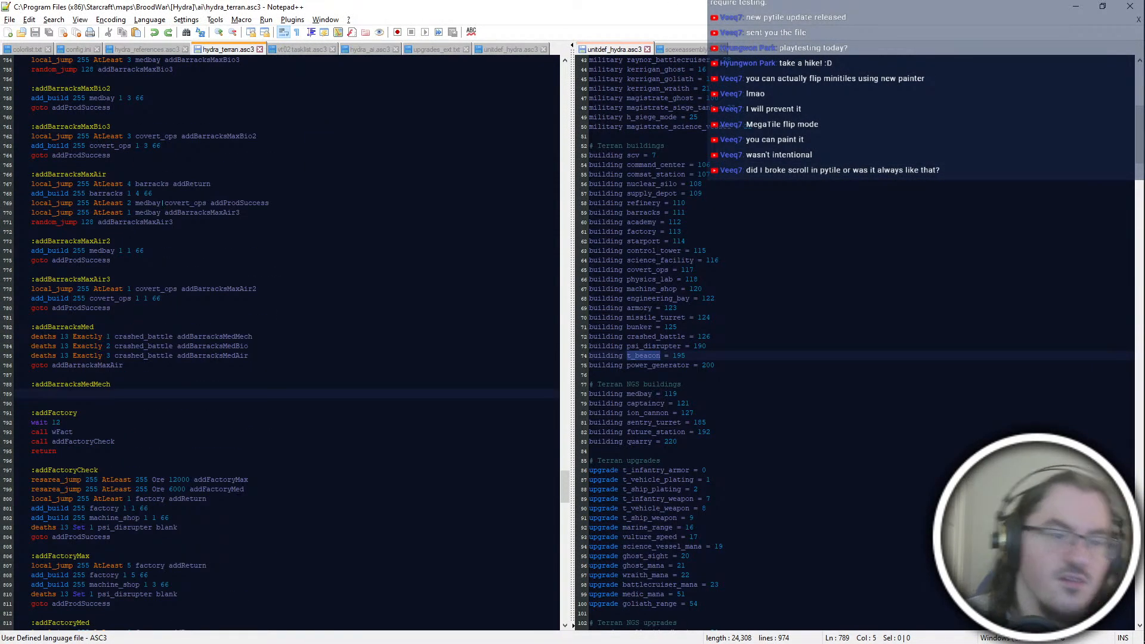
Step: Review the minimum and maximum barracks blocks above the empty addBarracksMedMech block
{"action": "scroll", "coordinate": [370, 334], "scroll_direction": "up", "scroll_amount": 8}
{"action": "scroll", "coordinate": [280, 340], "scroll_direction": "up", "scroll_amount": 3}
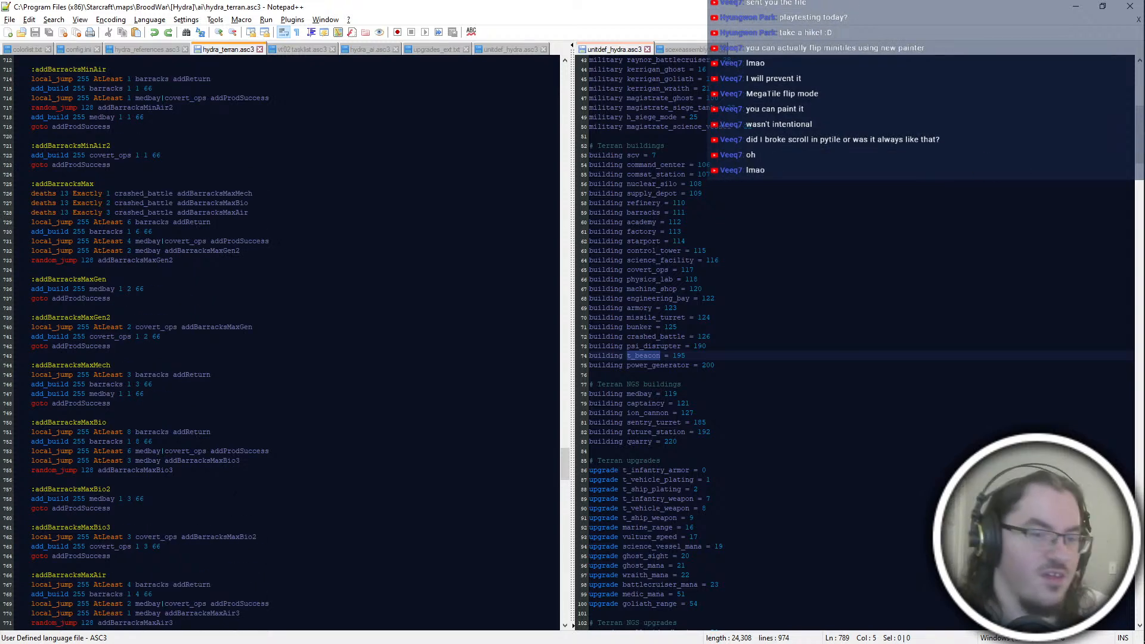
{"action": "scroll", "coordinate": [280, 340], "scroll_direction": "up", "scroll_amount": 8}
{"action": "scroll", "coordinate": [280, 340], "scroll_direction": "down", "scroll_amount": 18}
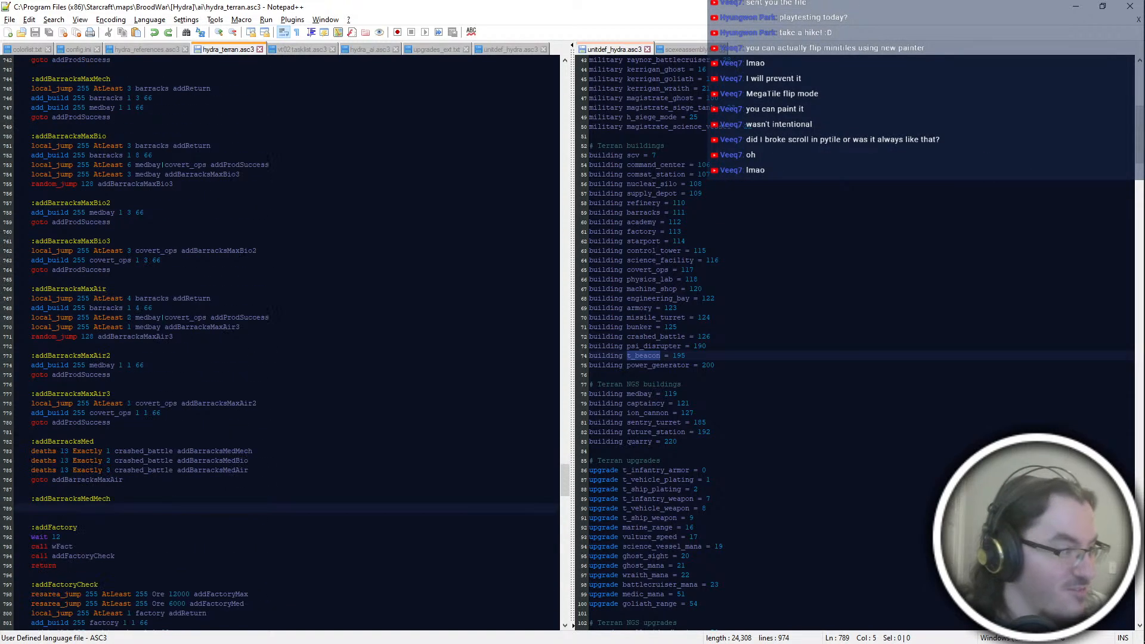
{"action": "scroll", "coordinate": [246, 484], "scroll_direction": "down", "scroll_amount": 4}
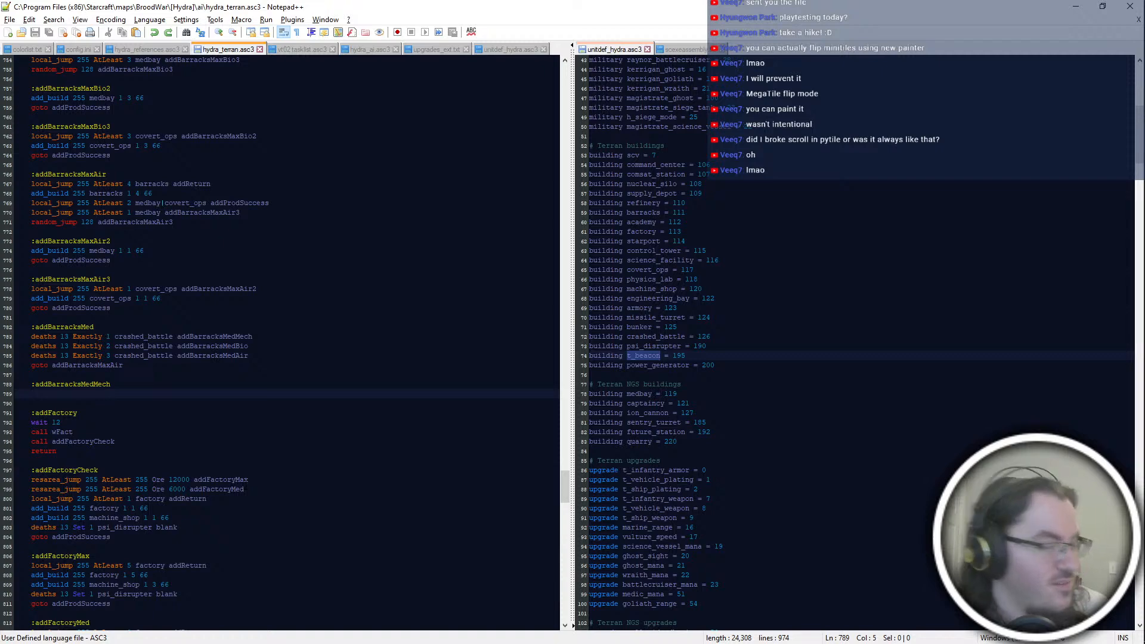
{"action": "scroll", "coordinate": [280, 341], "scroll_direction": "down", "scroll_amount": 4}
{"action": "scroll", "coordinate": [281, 341], "scroll_direction": "up", "scroll_amount": 4}
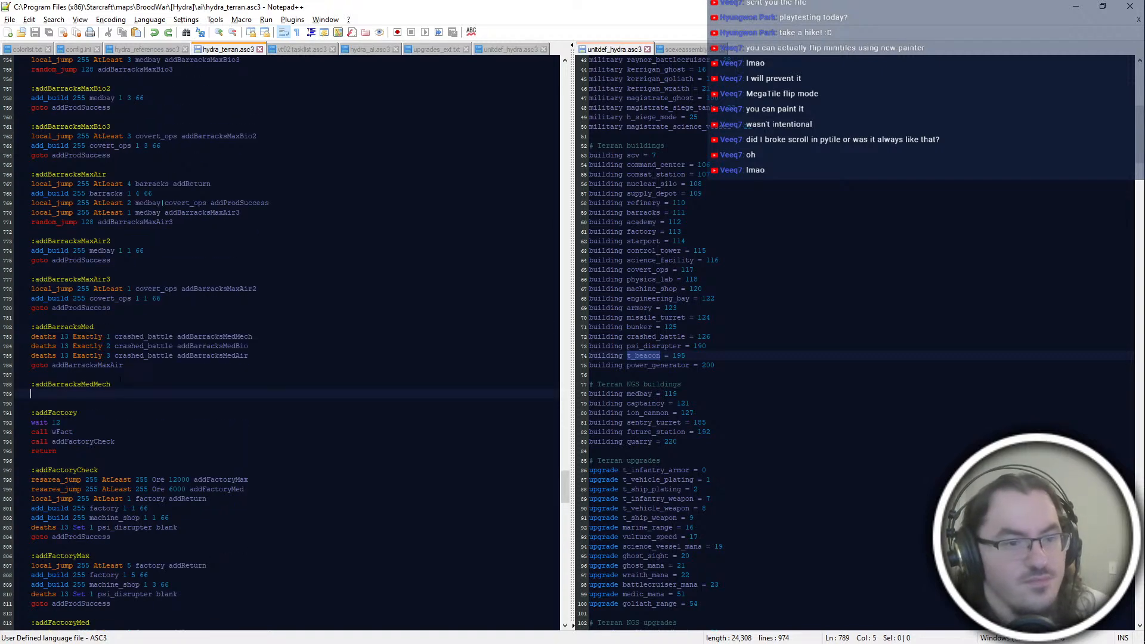
{"action": "scroll", "coordinate": [239, 491], "scroll_direction": "up", "scroll_amount": 2}
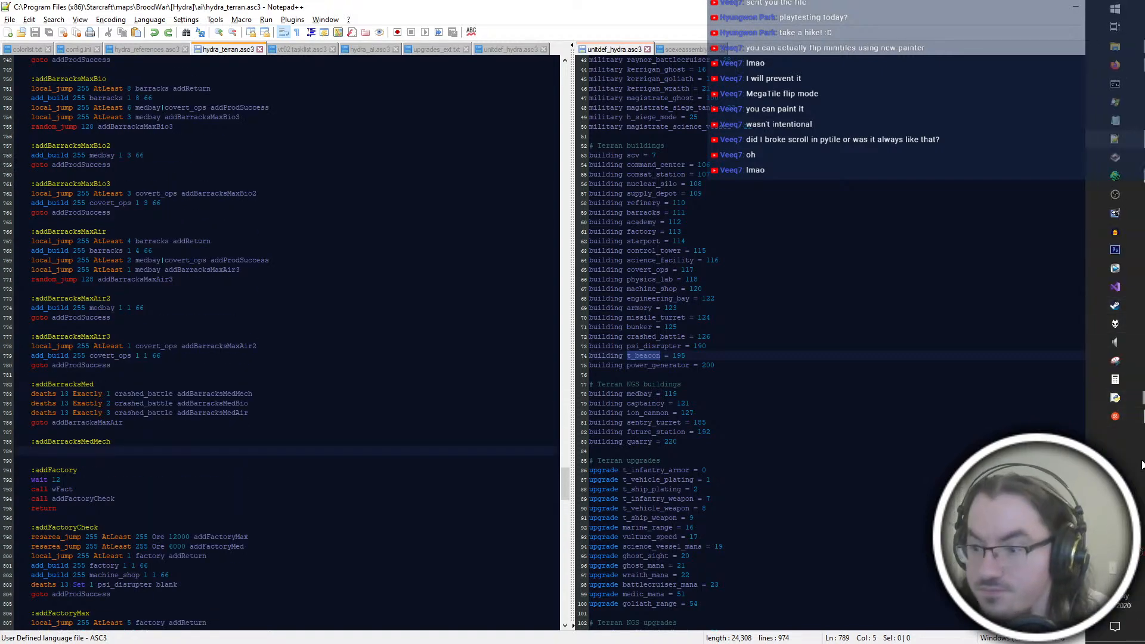
{"action": "left_click", "coordinate": [1116, 176]}
{"action": "key", "text": "Down"}
{"action": "key", "text": "Right"}
{"action": "key", "text": "Right"}
{"action": "key", "text": "Right"}
{"action": "key", "text": "alt+Tab"}
Step: Check where addBarracksMedMech is referenced and compare its empty block with the maximum general, mech, bio and air blocks
{"action": "scroll", "coordinate": [287, 343], "scroll_direction": "up", "scroll_amount": 2}
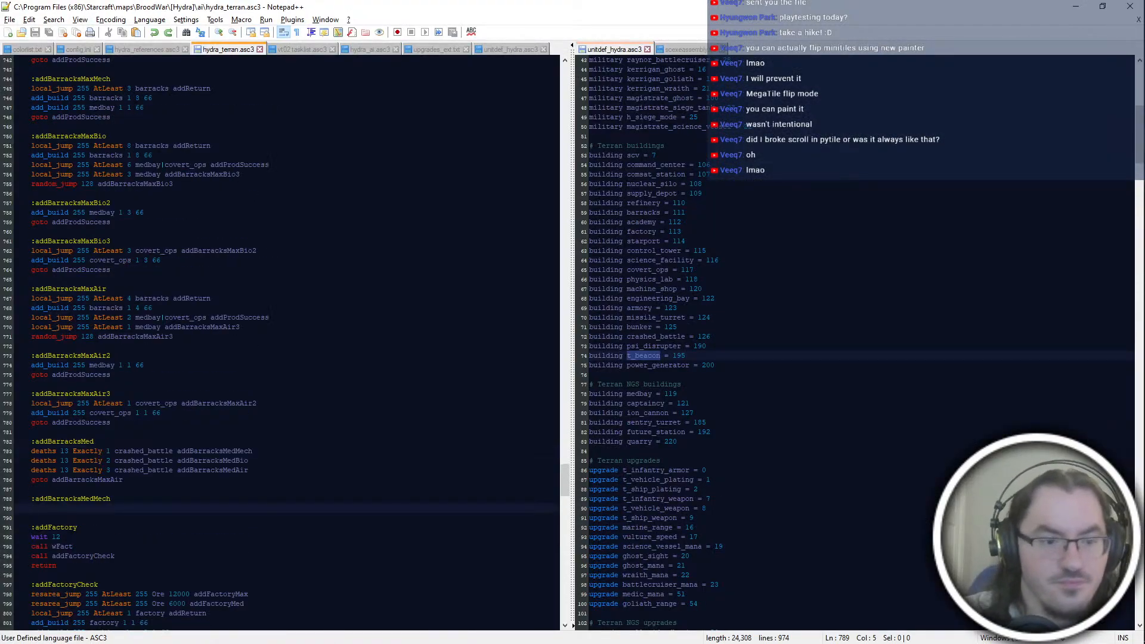
{"action": "double_click", "coordinate": [110, 499]}
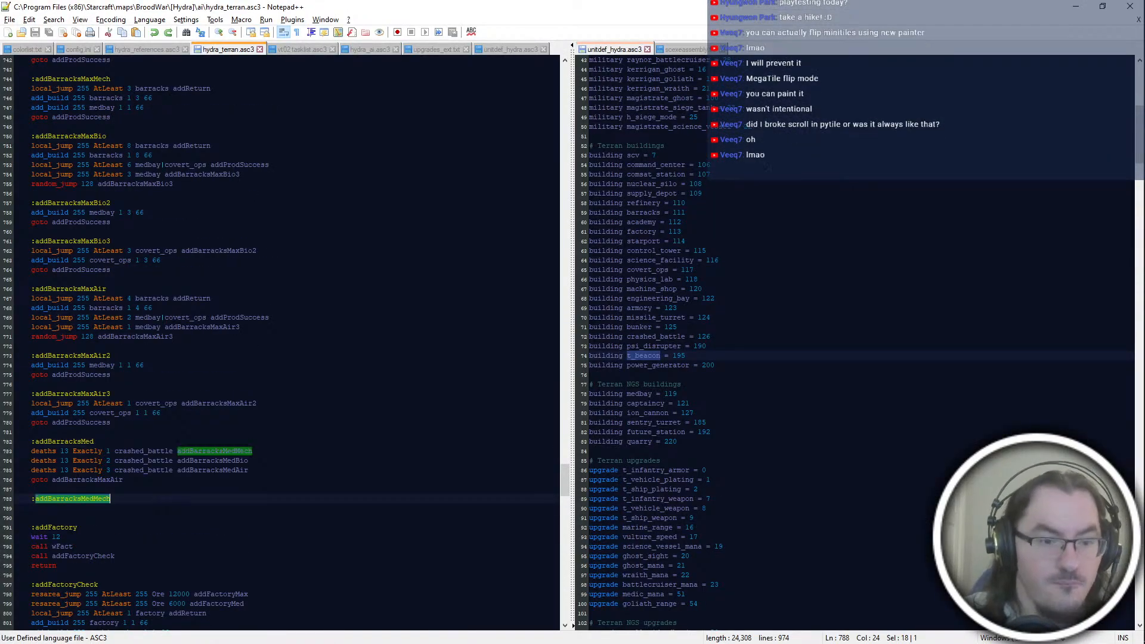
{"action": "left_click", "coordinate": [161, 509]}
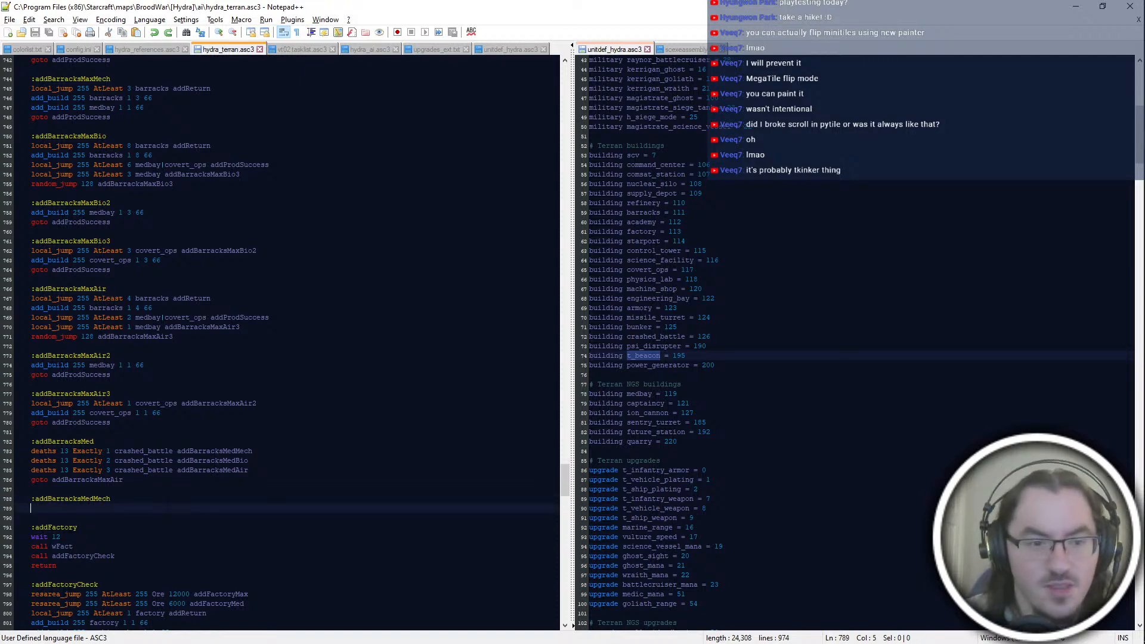
{"action": "scroll", "coordinate": [286, 343], "scroll_direction": "up", "scroll_amount": 4}
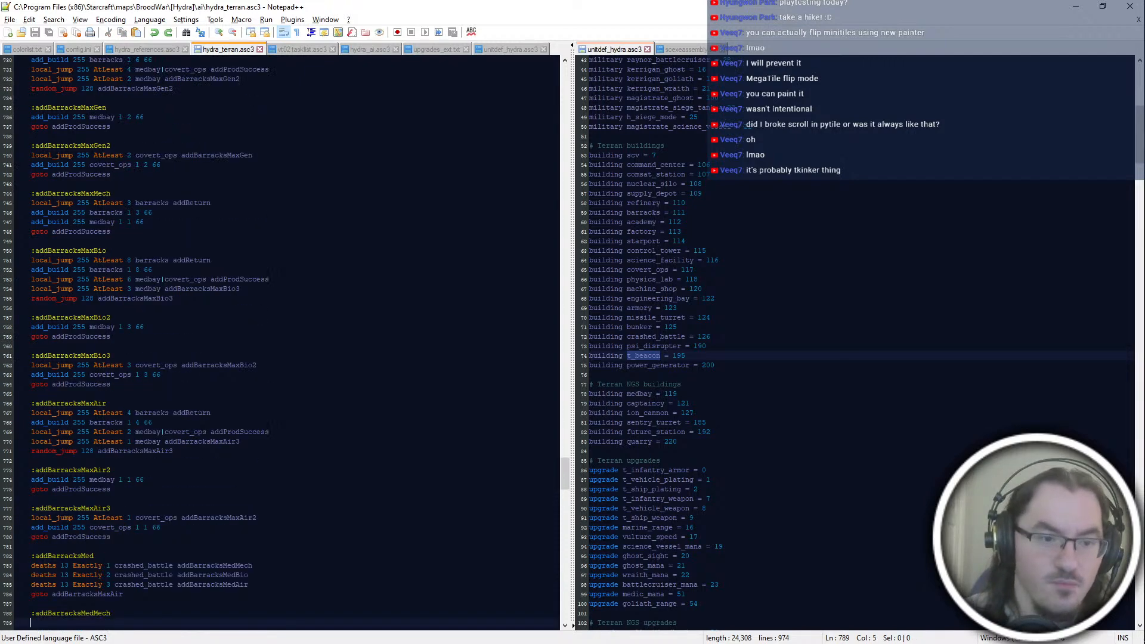
{"action": "scroll", "coordinate": [188, 386], "scroll_direction": "down", "scroll_amount": 4}
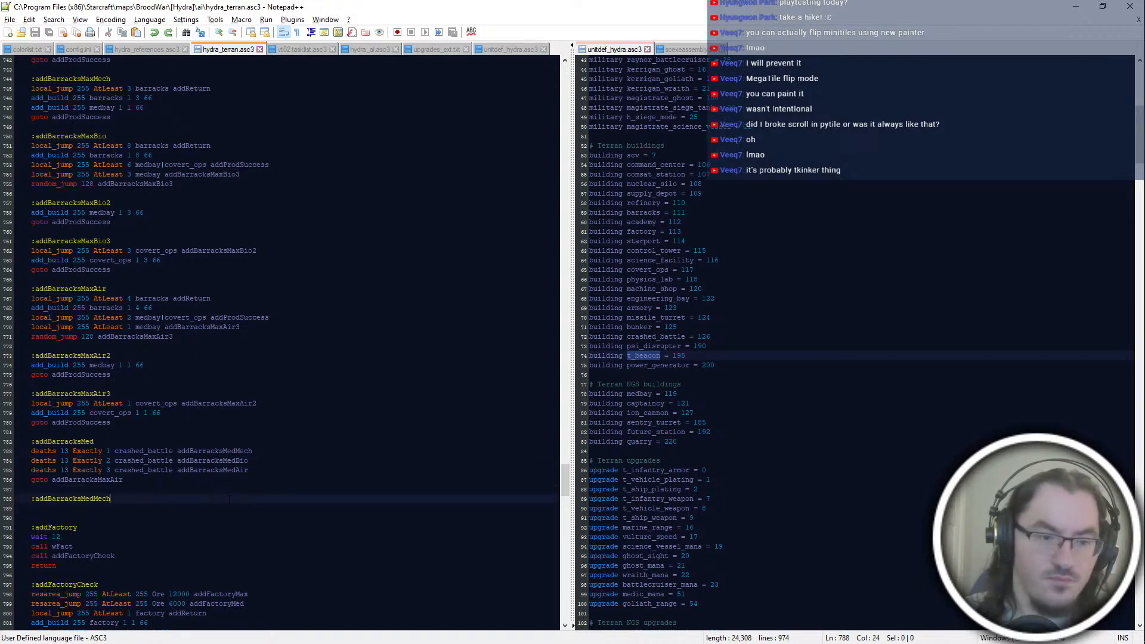
{"action": "double_click", "coordinate": [237, 452]}
{"action": "left_click", "coordinate": [215, 508]}
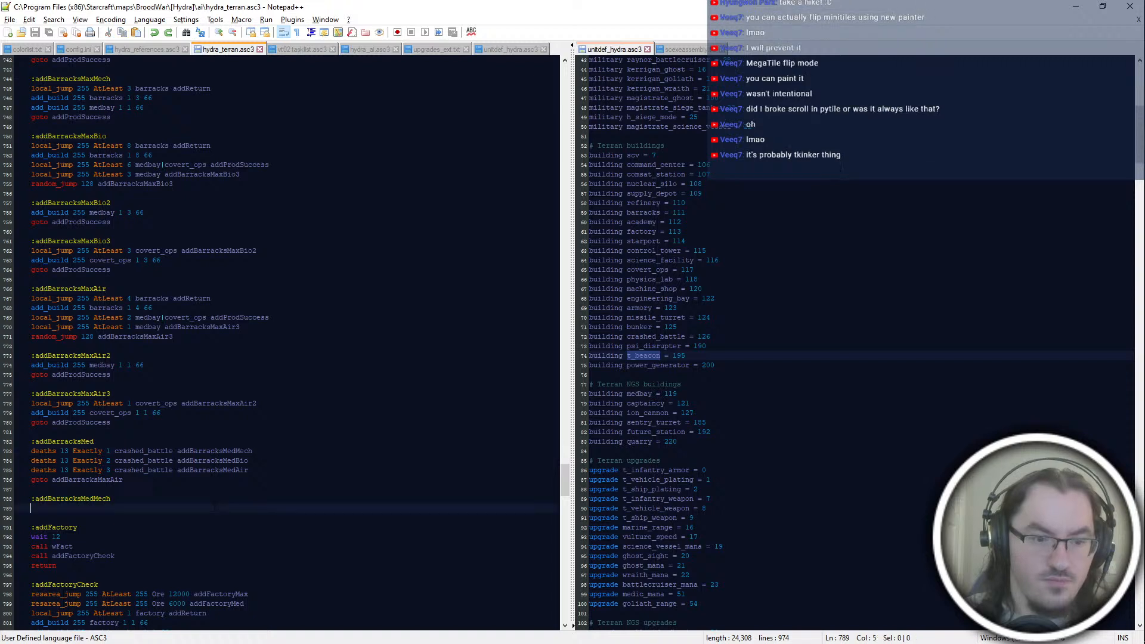
{"action": "scroll", "coordinate": [216, 507], "scroll_direction": "down", "scroll_amount": 2}
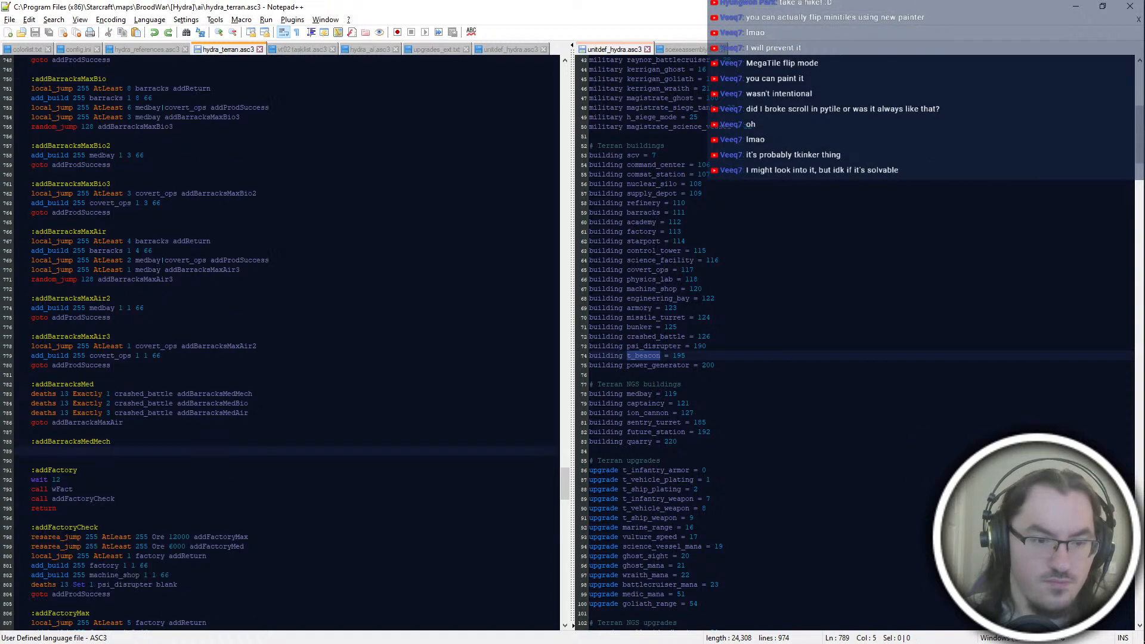
{"action": "type", "text": "loc"}
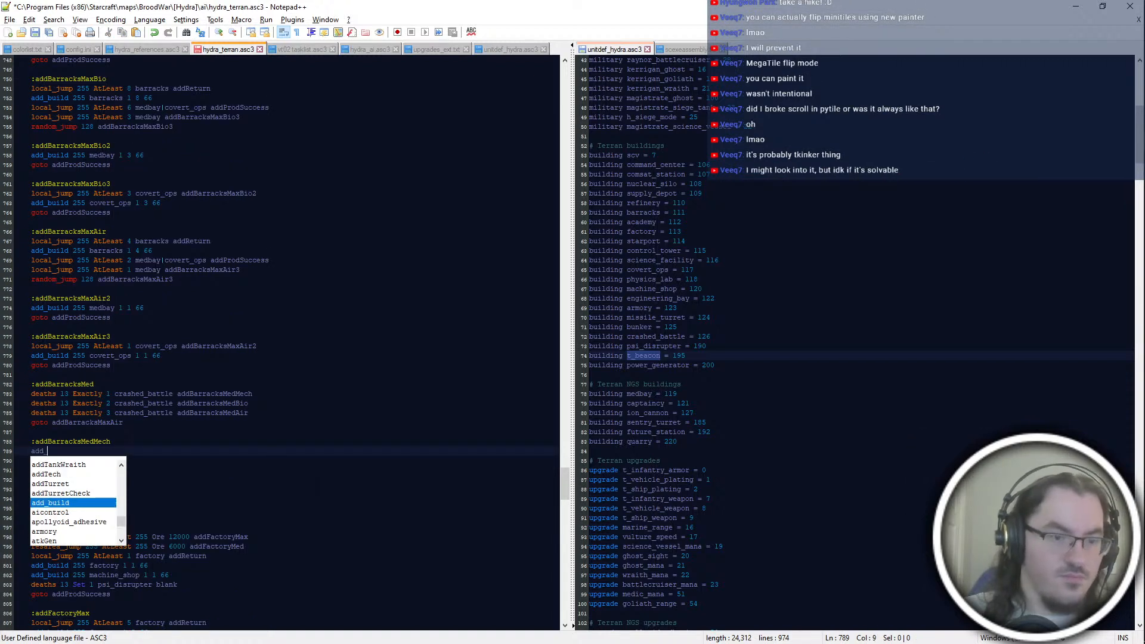
{"action": "type", "text": "al_jump 255 AtLeast"}
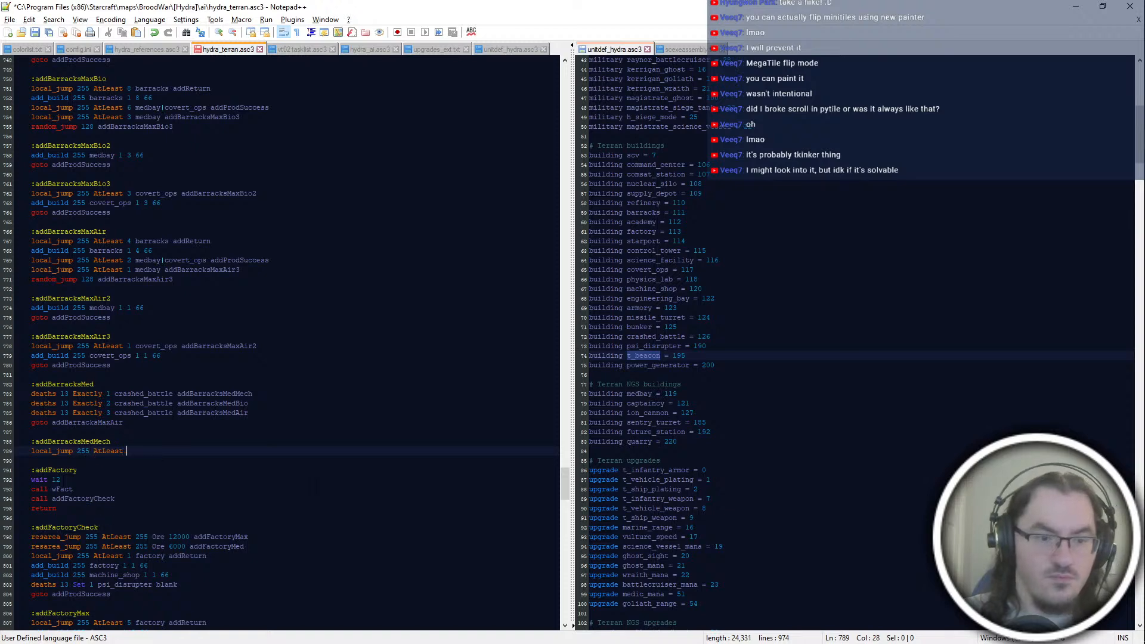
{"action": "scroll", "coordinate": [286, 343], "scroll_direction": "up", "scroll_amount": 6}
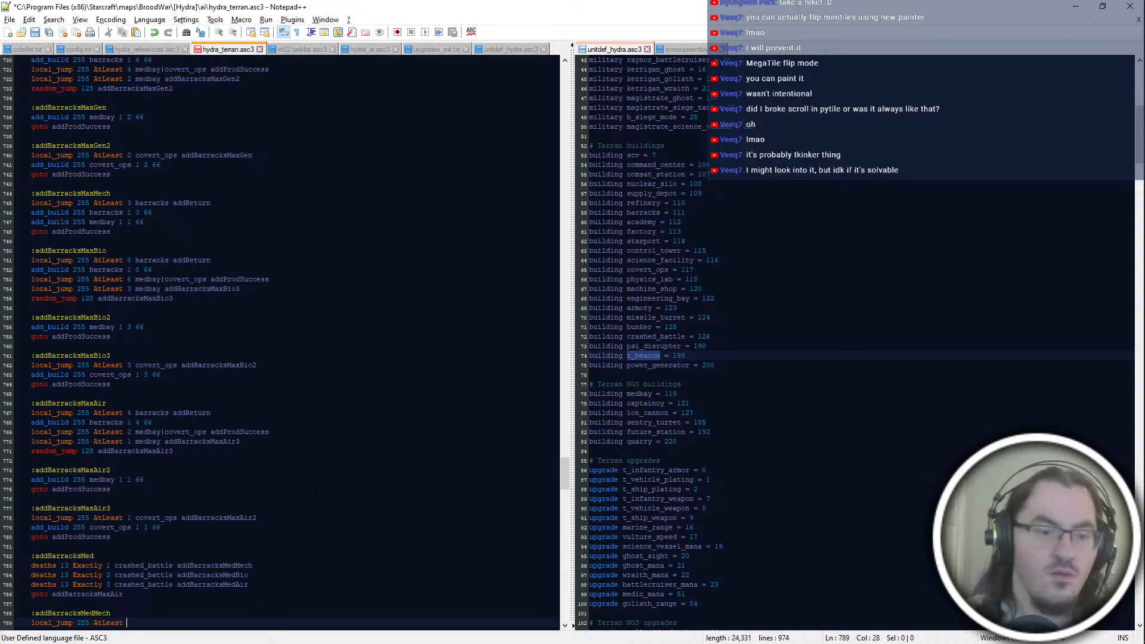
{"action": "scroll", "coordinate": [316, 493], "scroll_direction": "up", "scroll_amount": 4}
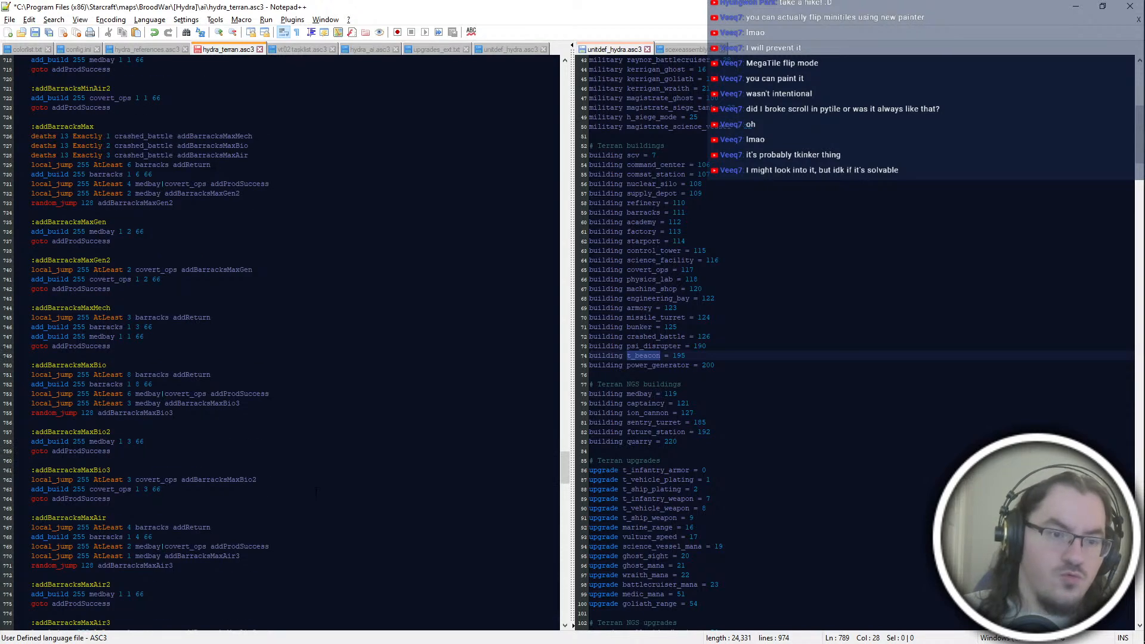
{"action": "scroll", "coordinate": [281, 343], "scroll_direction": "up", "scroll_amount": 10}
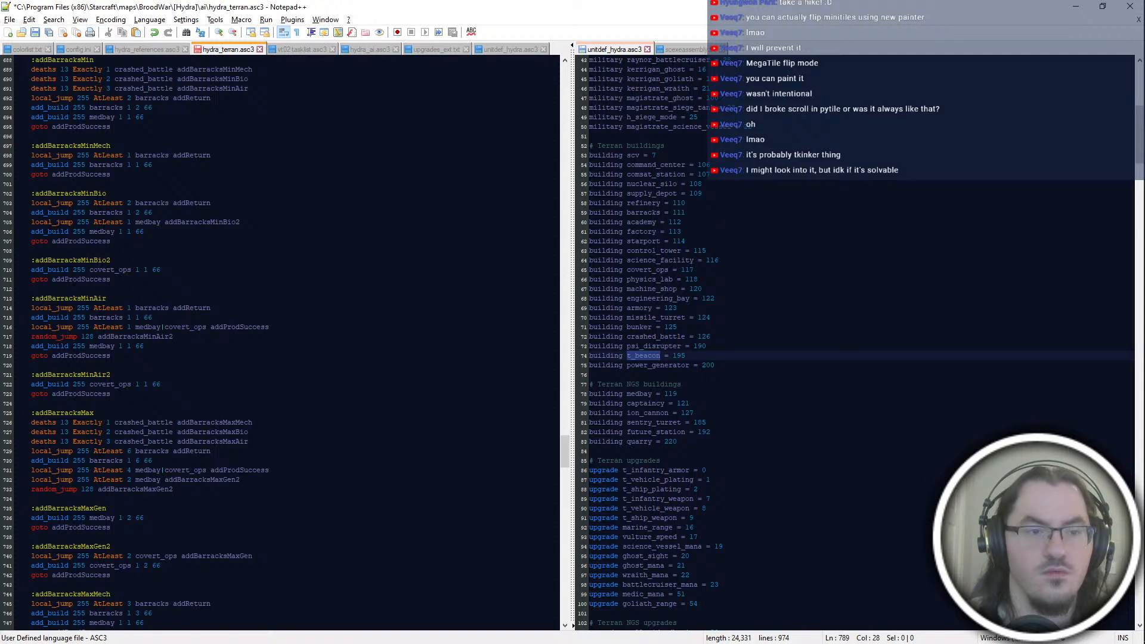
{"action": "scroll", "coordinate": [280, 340], "scroll_direction": "down", "scroll_amount": 20}
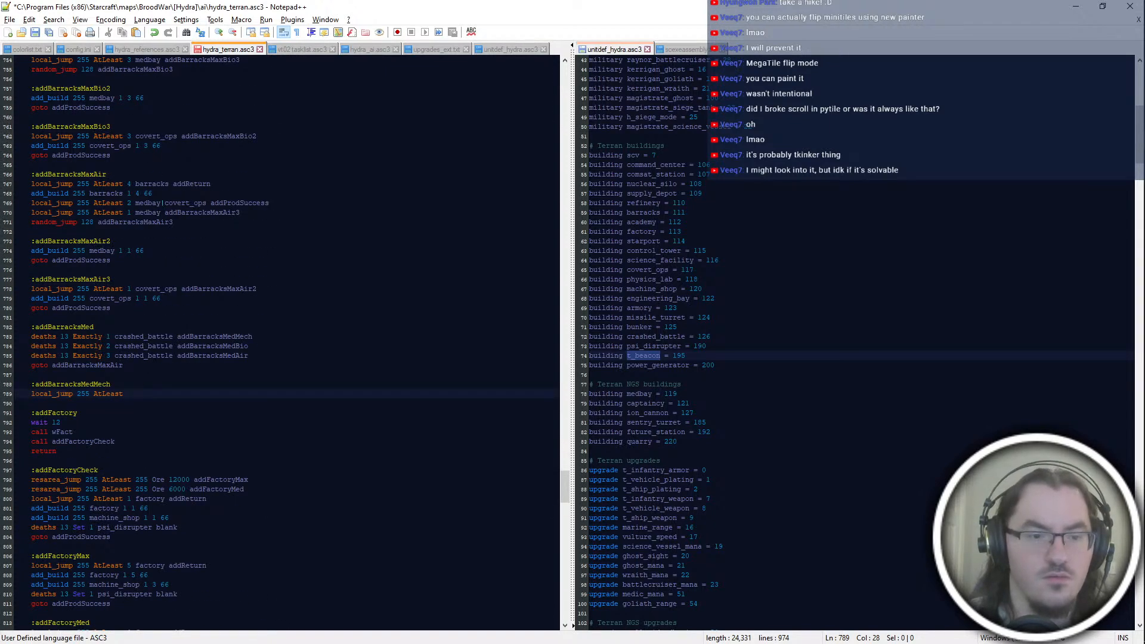
Step: Delete the addBarracksMedMech block, point the crashed_battle 1 check in addBarracksMed to addBarracksMinBio, and save the script
{"action": "left_click_drag", "start_coordinate": [250, 394], "coordinate": [250, 365]}
{"action": "key", "text": "BackSpace"}
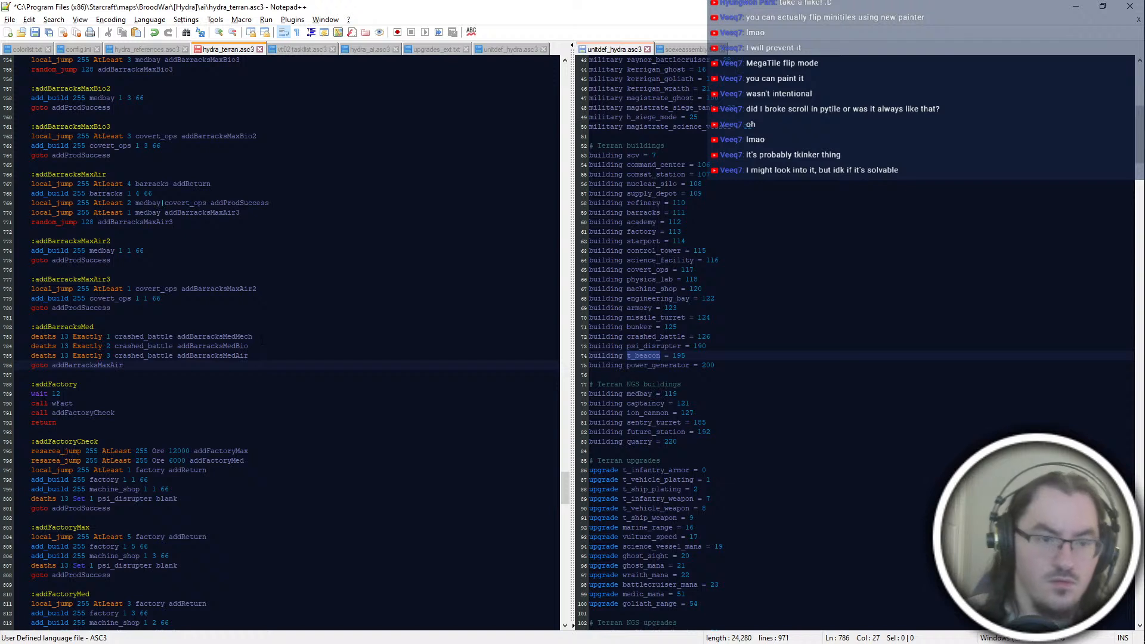
{"action": "left_click", "coordinate": [261, 338]}
{"action": "left_click_drag", "start_coordinate": [253, 338], "coordinate": [223, 337]}
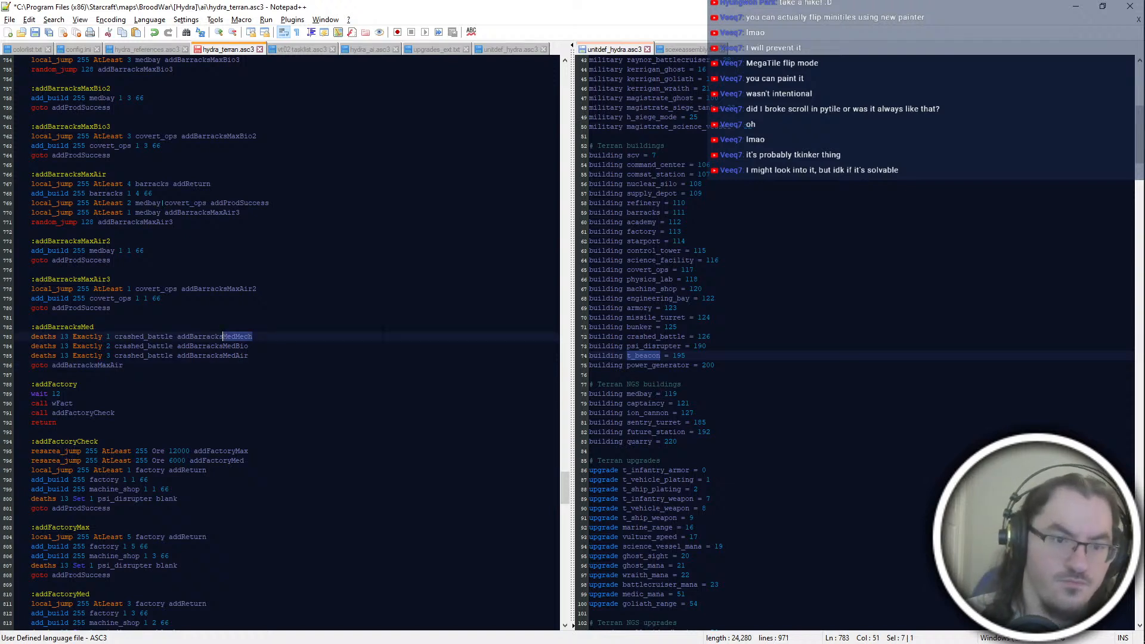
{"action": "type", "text": "M"}
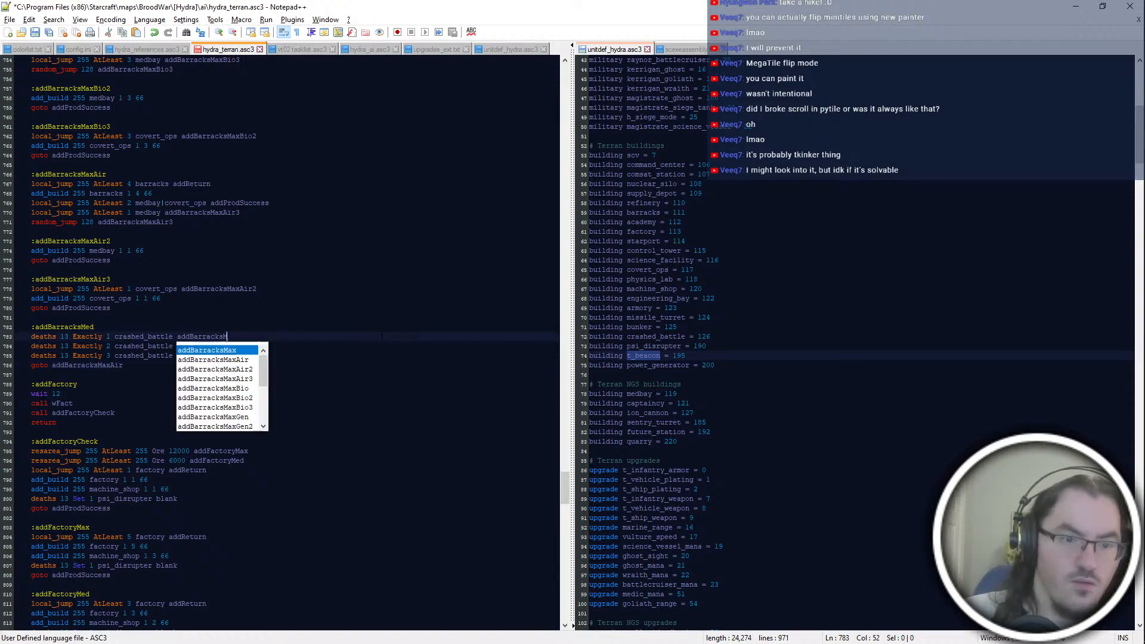
{"action": "type", "text": "inBio"}
{"action": "key", "text": "Down"}
{"action": "key", "text": "ctrl+s"}
{"action": "key", "text": "ctrl+shift+Left"}
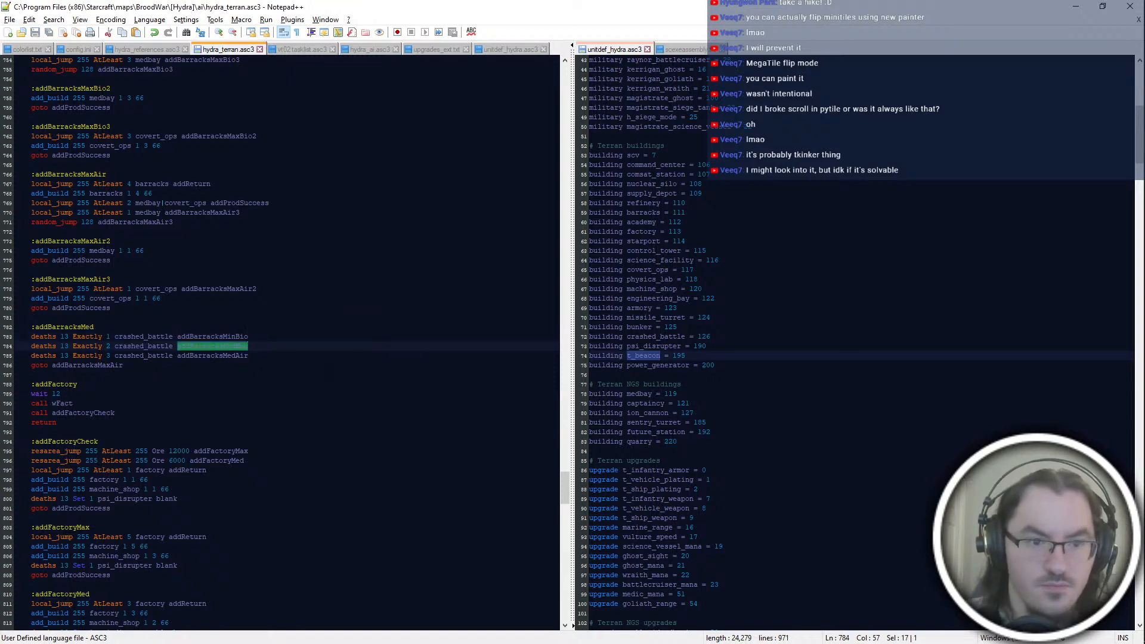
Step: Add an :addBarracksMedBio label after the goto line of the addBarracksMed block, separated by a blank line
{"action": "scroll", "coordinate": [330, 368], "scroll_direction": "up", "scroll_amount": 6}
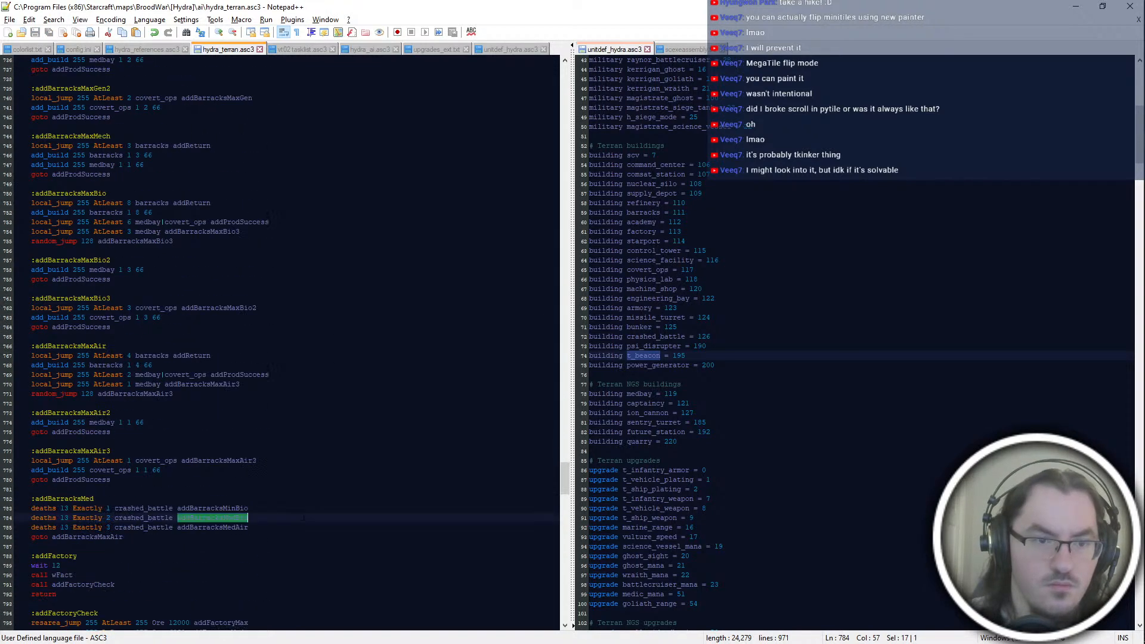
{"action": "left_click", "coordinate": [299, 536]}
{"action": "double_click", "coordinate": [284, 527]}
{"action": "double_click", "coordinate": [278, 517]}
{"action": "left_click", "coordinate": [278, 537]}
{"action": "key", "text": "Return"}
{"action": "key", "text": "Return"}
{"action": "type", "text": ":add"}
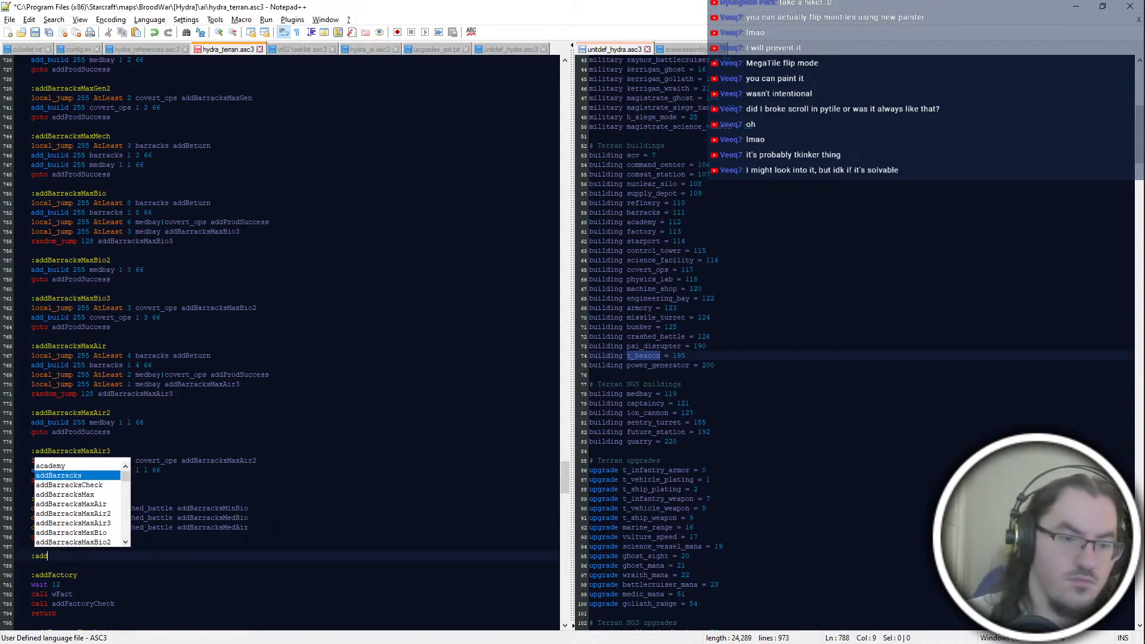
{"action": "type", "text": "BarracksMedBio"}
Step: Start the addBarracksMedBio block with the check local_jump 255 AtLeast 5 barracks, without a jump target
{"action": "key", "text": "Return"}
{"action": "type", "text": "a"}
{"action": "key", "text": "BackSpace"}
{"action": "type", "text": "l"}
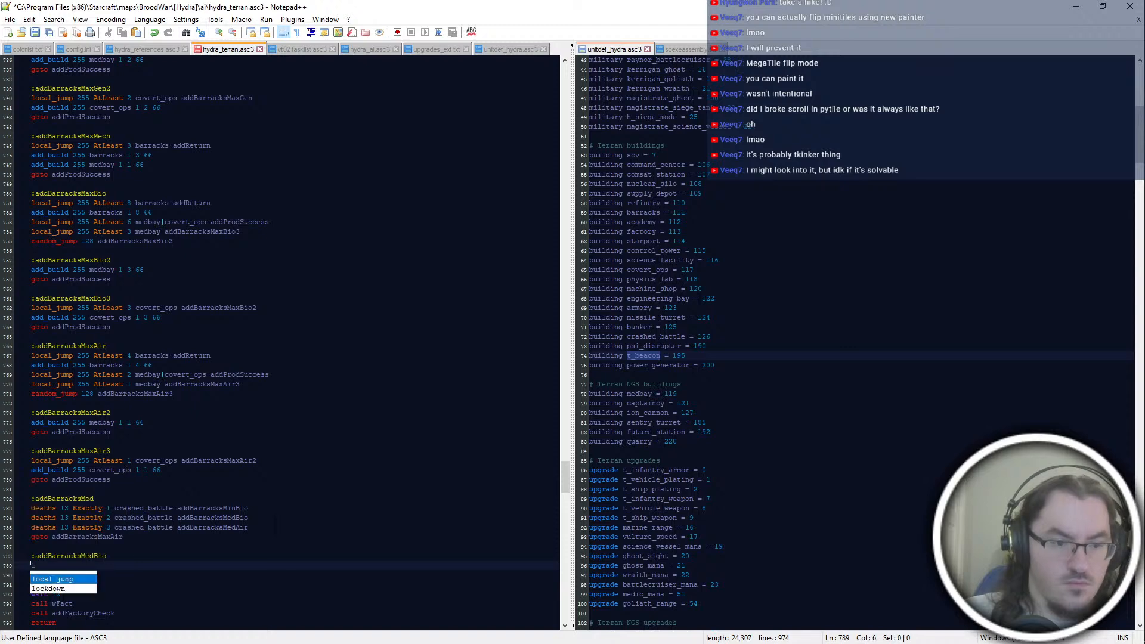
{"action": "type", "text": "ocal\\ _jump 255 AtLeast"}
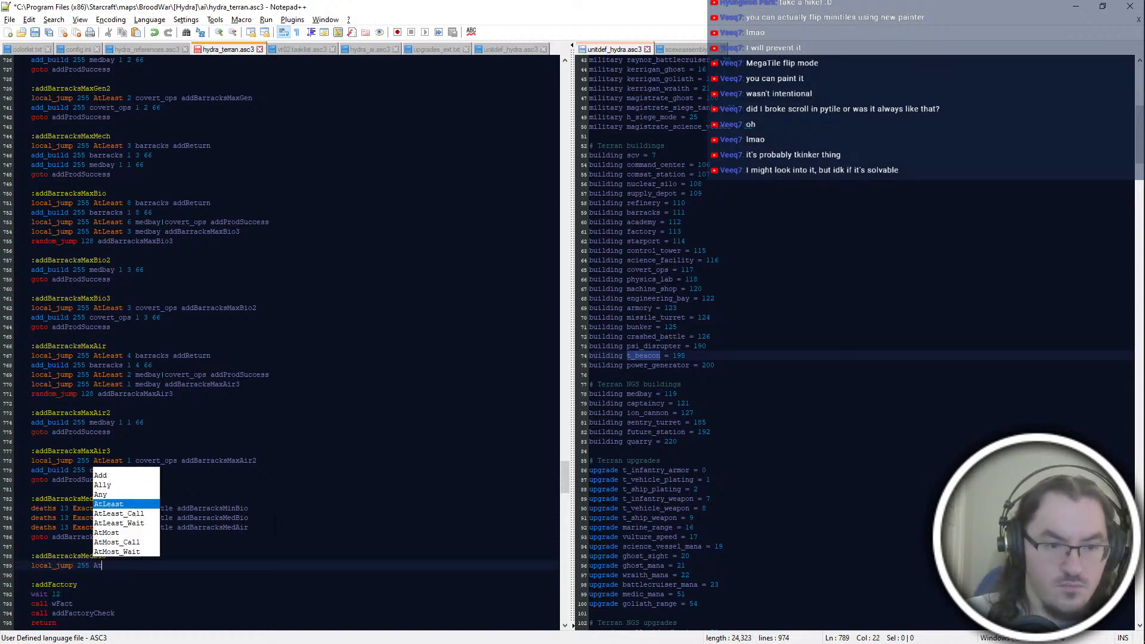
{"action": "scroll", "coordinate": [287, 340], "scroll_direction": "up", "scroll_amount": 17}
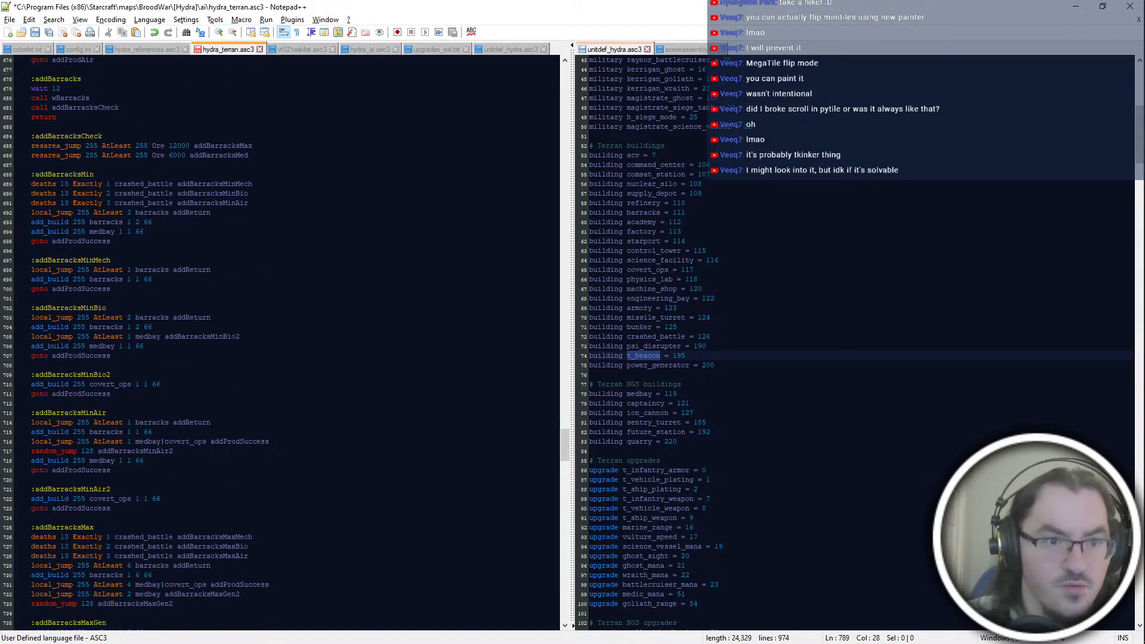
{"action": "scroll", "coordinate": [204, 250], "scroll_direction": "down", "scroll_amount": 12}
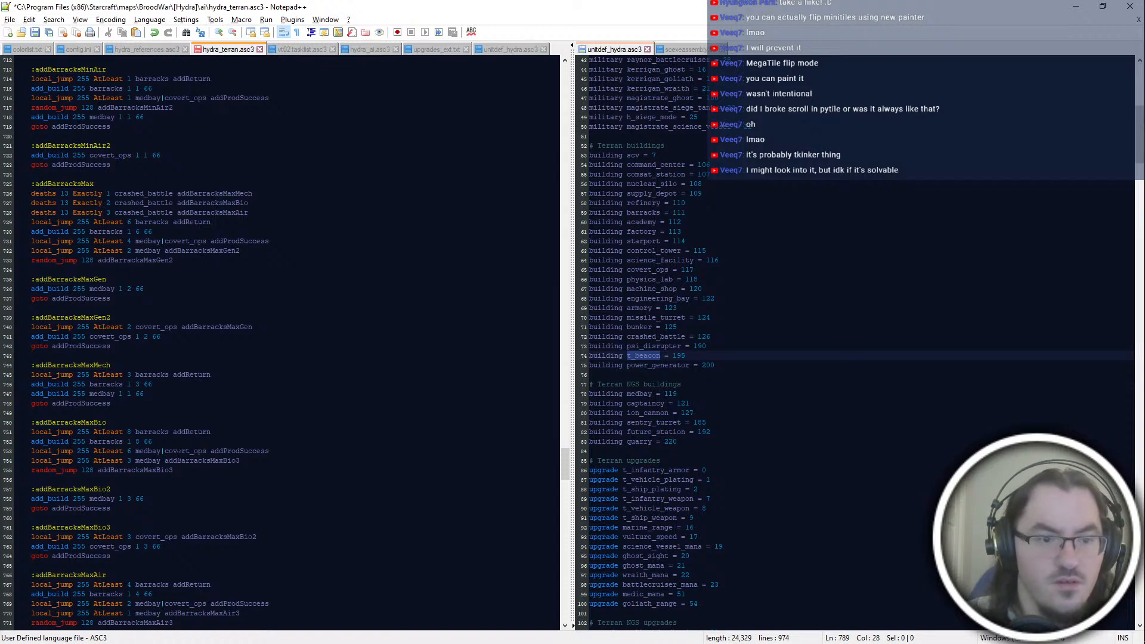
{"action": "scroll", "coordinate": [177, 168], "scroll_direction": "down", "scroll_amount": 16}
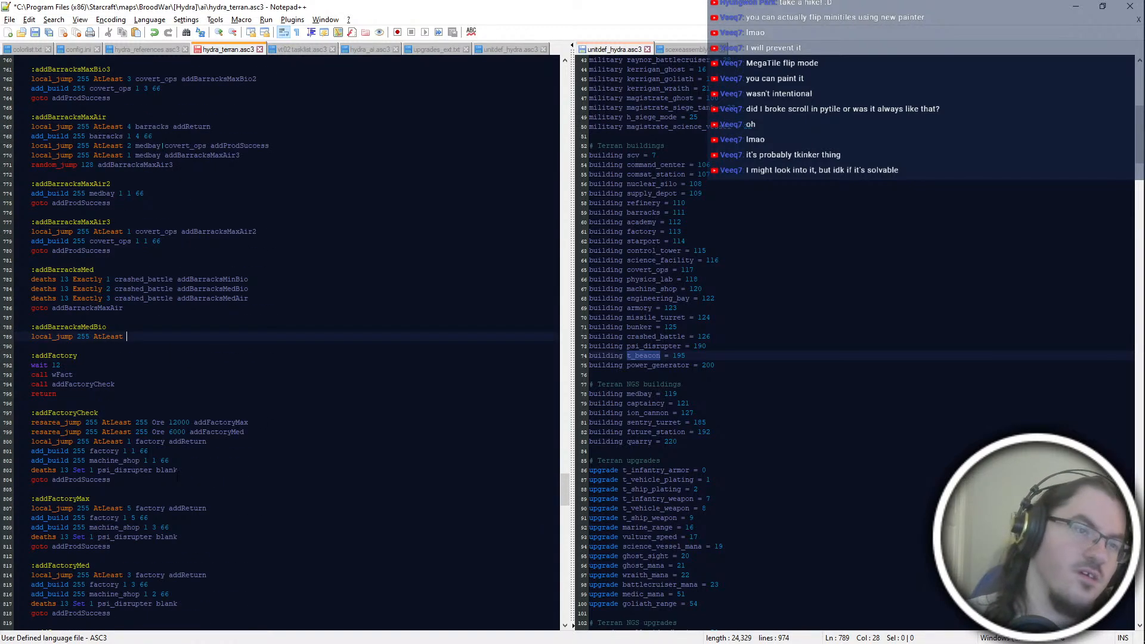
{"action": "type", "text": "5 barracks"}
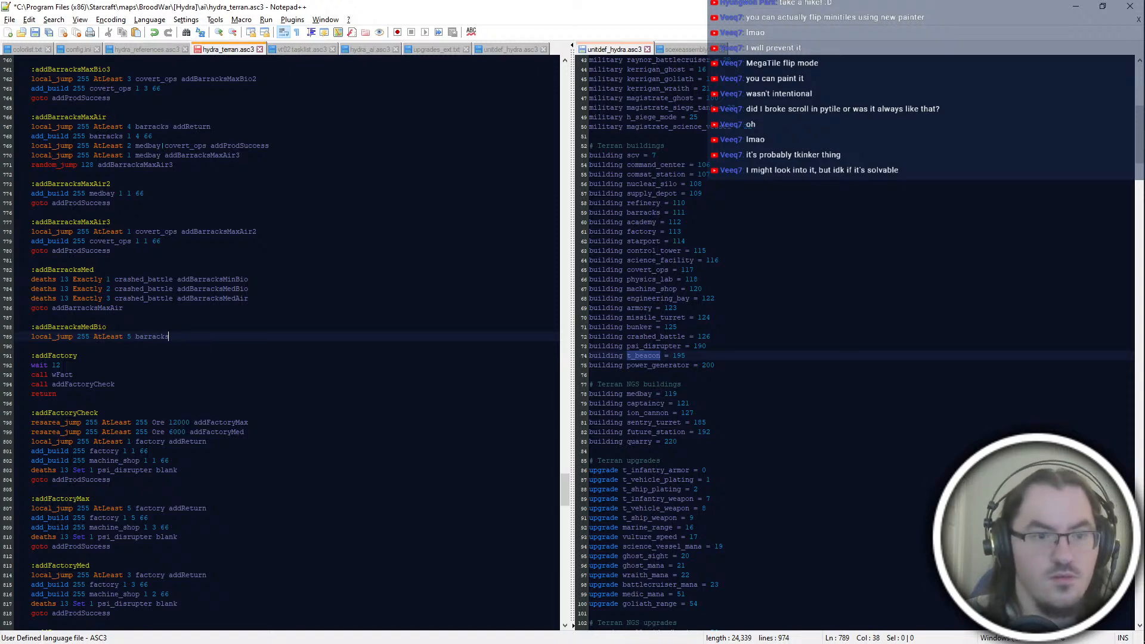
Step: Compare the barracks counts used across the minimum and maximum blocks, and return to the end of the addBarracksMedBio check
{"action": "double_click", "coordinate": [152, 337]}
{"action": "scroll", "coordinate": [153, 337], "scroll_direction": "up", "scroll_amount": 10}
{"action": "scroll", "coordinate": [209, 372], "scroll_direction": "up", "scroll_amount": 7}
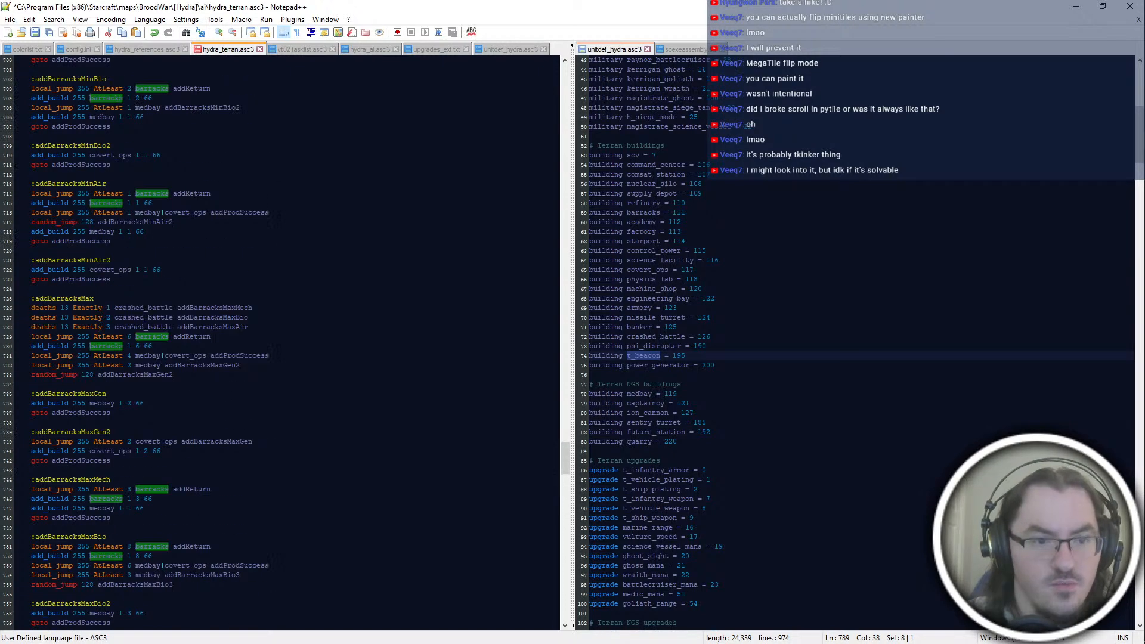
{"action": "scroll", "coordinate": [281, 343], "scroll_direction": "up", "scroll_amount": 4}
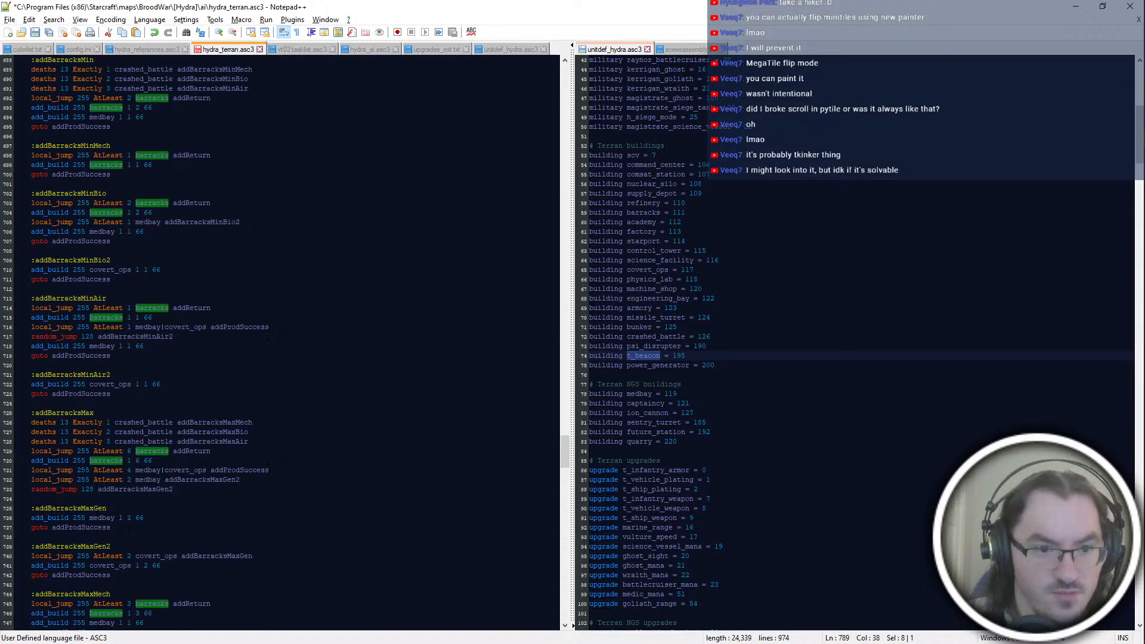
{"action": "scroll", "coordinate": [280, 343], "scroll_direction": "down", "scroll_amount": 8}
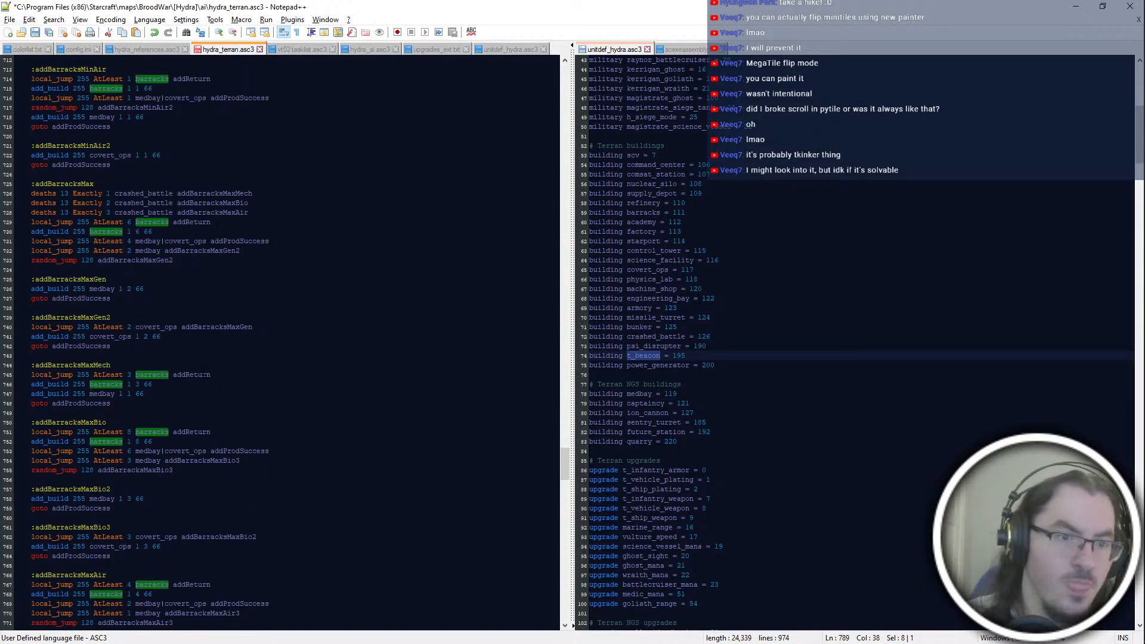
{"action": "scroll", "coordinate": [281, 343], "scroll_direction": "down", "scroll_amount": 3}
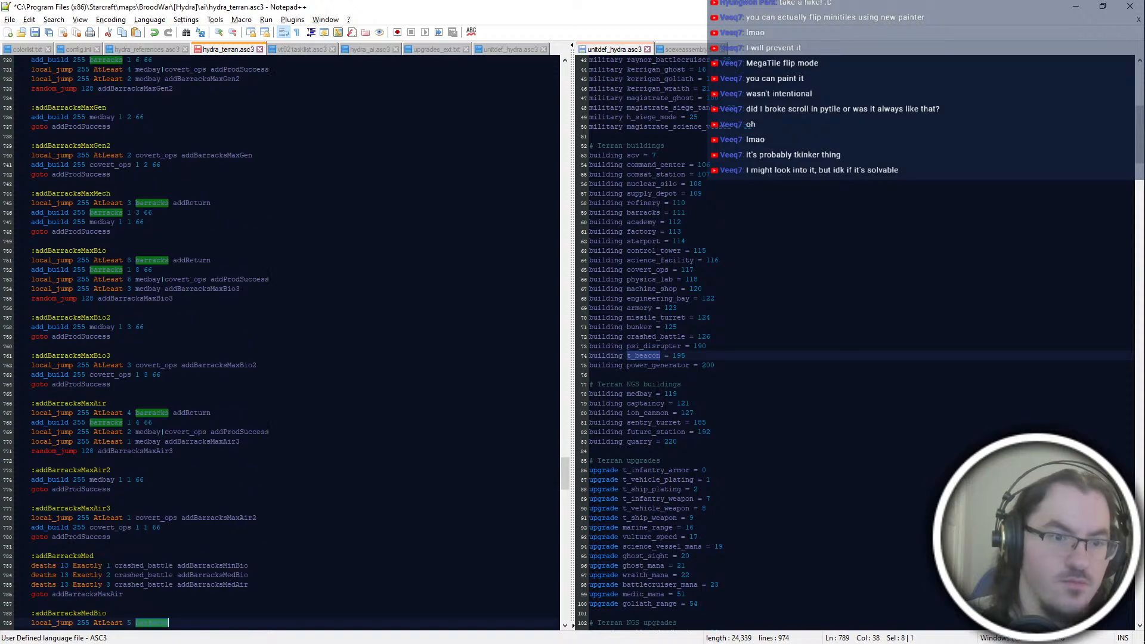
{"action": "scroll", "coordinate": [280, 343], "scroll_direction": "down", "scroll_amount": 13}
{"action": "left_click", "coordinate": [201, 338]}
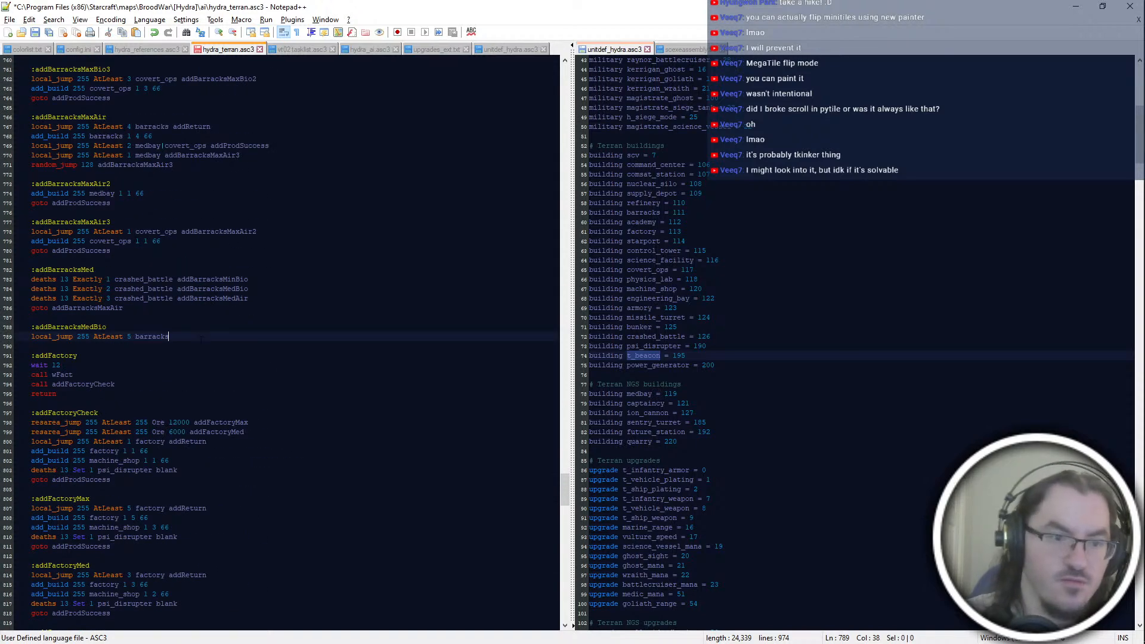
Step: Make the 5-barracks check in addBarracksMedBio jump to addReturn and add the line add_build 255 barracks 1 5 66 below it
{"action": "type", "text": "addReturn"}
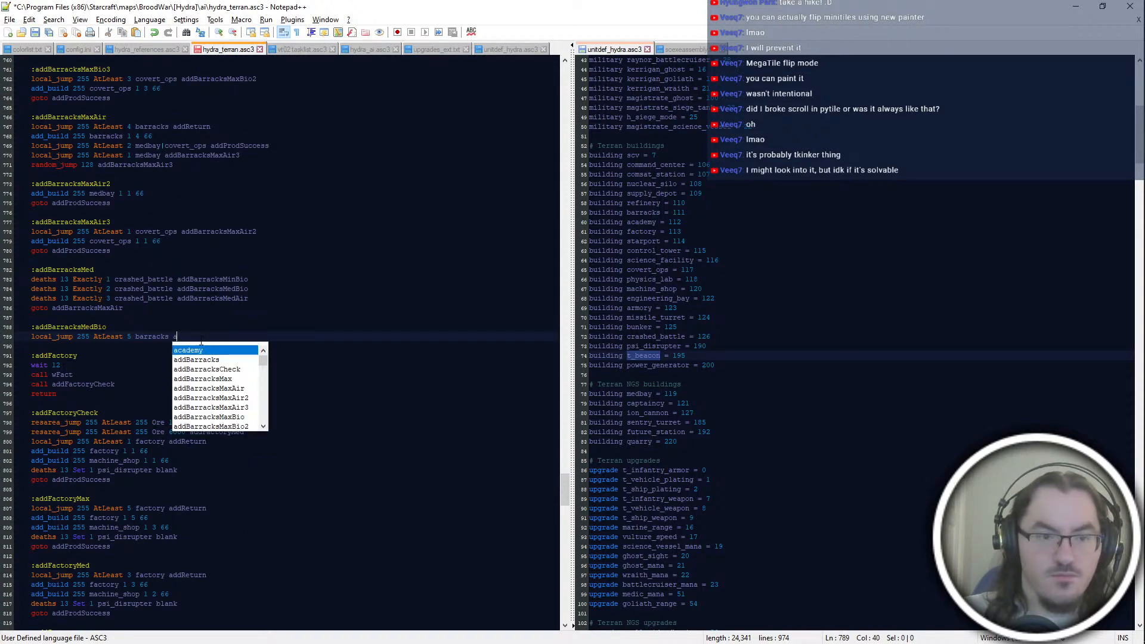
{"action": "key", "text": "Return"}
{"action": "key", "text": "Return"}
{"action": "type", "text": "add_build 255 "}
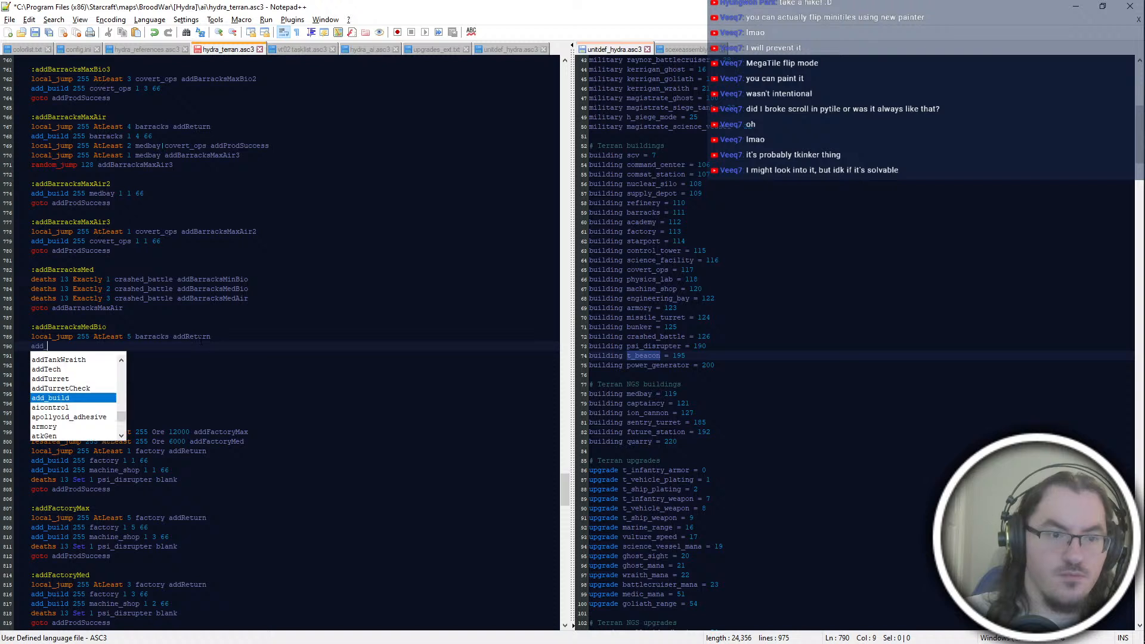
{"action": "type", "text": "barra"}
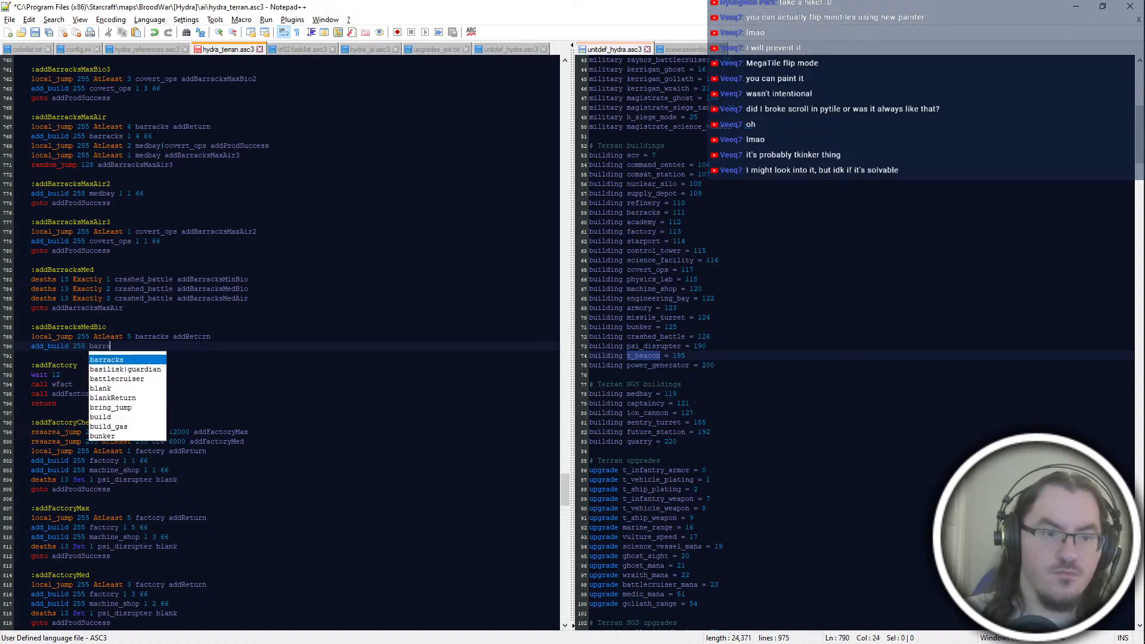
{"action": "type", "text": "cks 5 5 66"}
{"action": "key", "text": "Return"}
Step: Add the check local_jump 255 AtLeast 3 medbay|covert_ops addProdSuccess under the barracks build line, above a started add_build 255 line
{"action": "type", "text": "add_bu"}
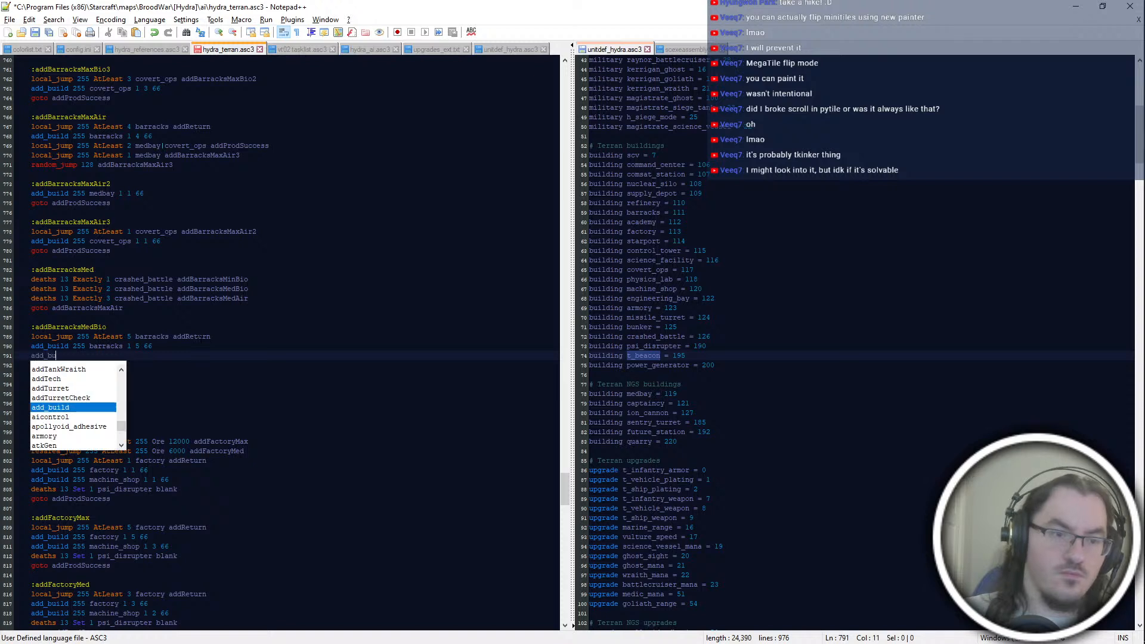
{"action": "type", "text": "ild 255"}
{"action": "key", "text": "Up"}
{"action": "key", "text": "End"}
{"action": "key", "text": "Return"}
{"action": "type", "text": "loc"}
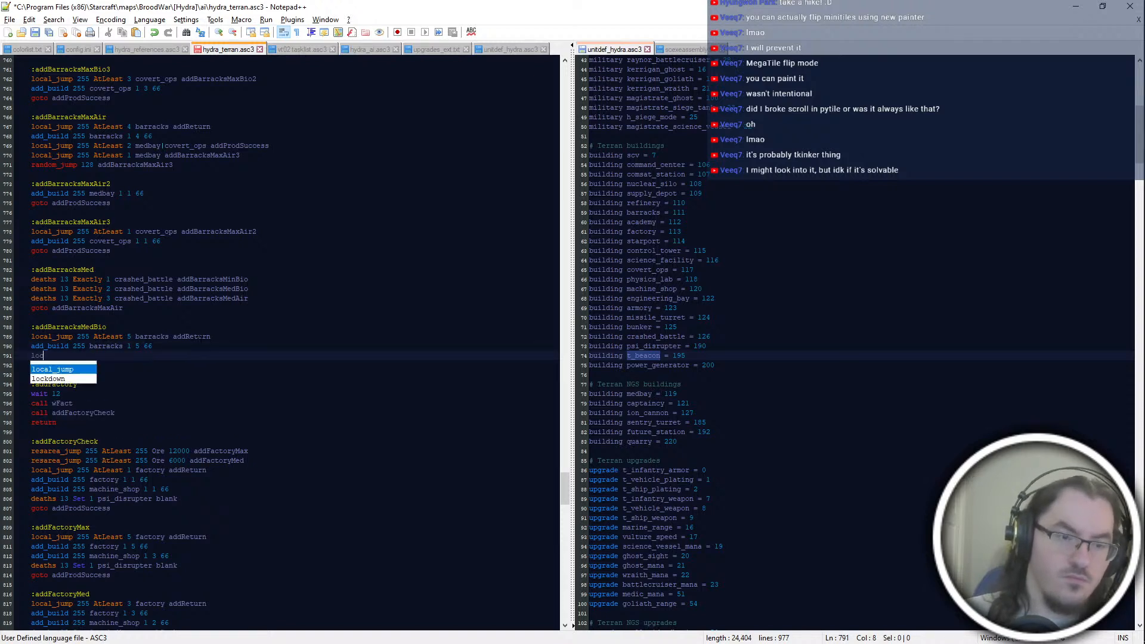
{"action": "type", "text": "al_jump 255 AtLeast 3 medbay|covert_ops"}
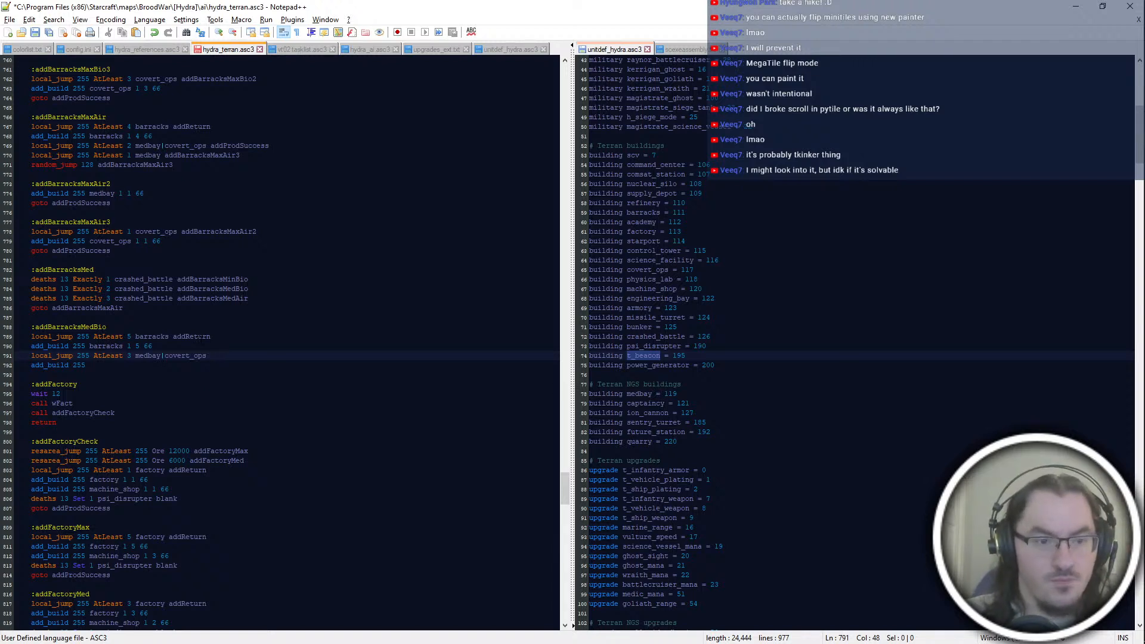
{"action": "type", "text": "add"}
{"action": "type", "text": "dSuccess"}
{"action": "key", "text": "Return"}
Step: Add the check local_jump 255 AtLeast 2 medbay addBarracksMedBio3 below the medbay|covert_ops check
{"action": "key", "text": "Return"}
{"action": "type", "text": "locla"}
{"action": "key", "text": "Return"}
{"action": "key", "text": "BackSpace"}
{"action": "key", "text": "BackSpace"}
{"action": "key", "text": "BackSpace"}
{"action": "key", "text": "BackSpace"}
{"action": "type", "text": "al_jump 255 AtLeast 3"}
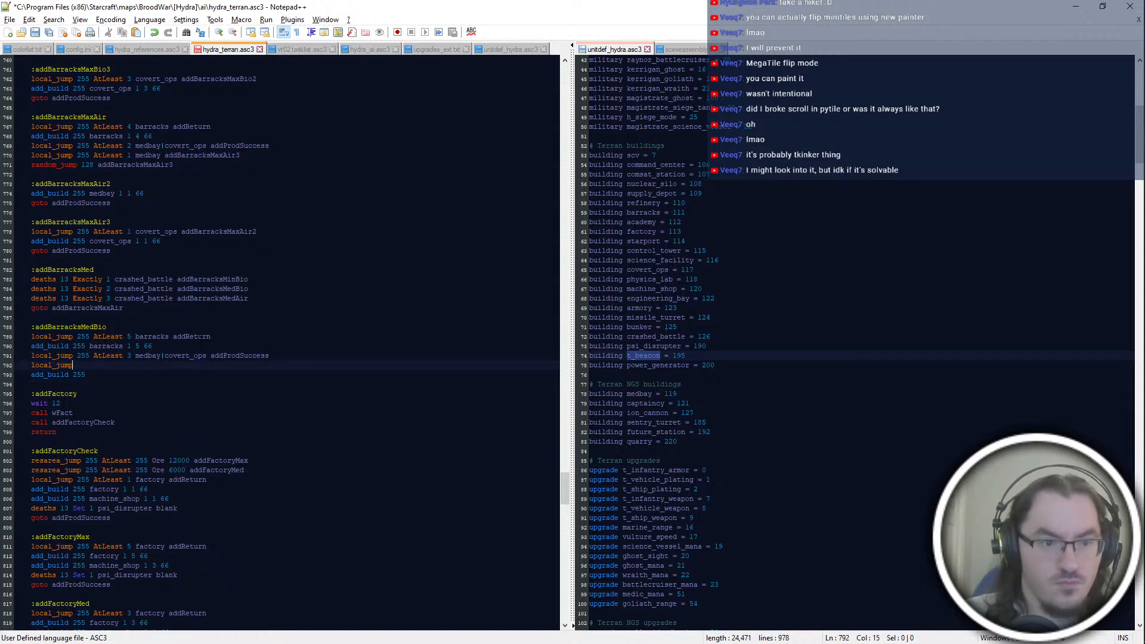
{"action": "type", "text": " med"}
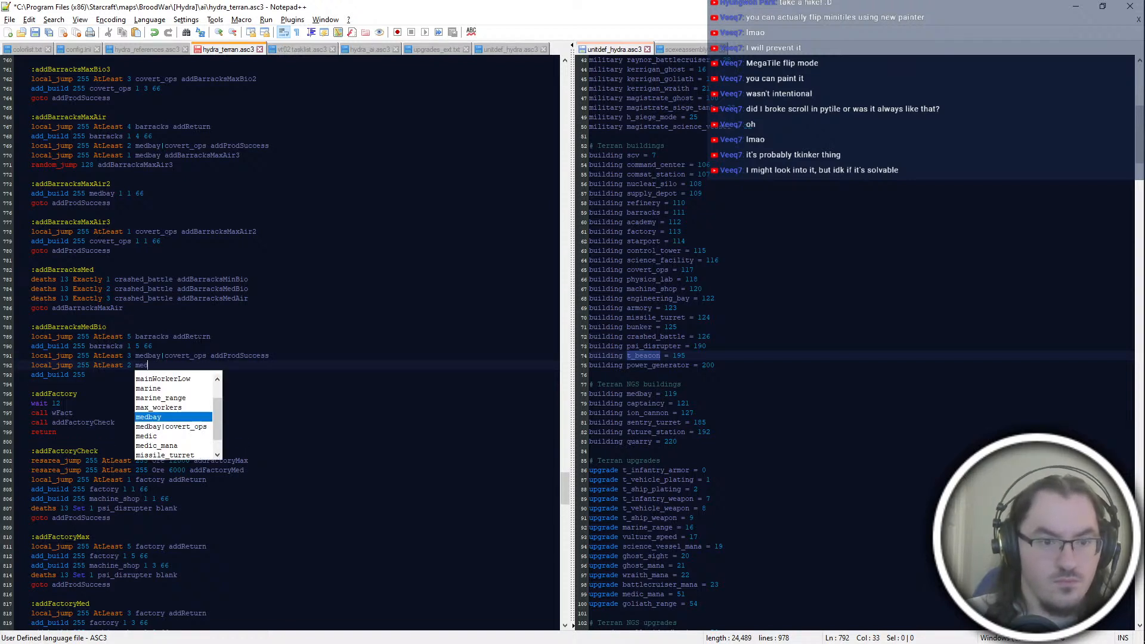
{"action": "type", "text": "bay add"}
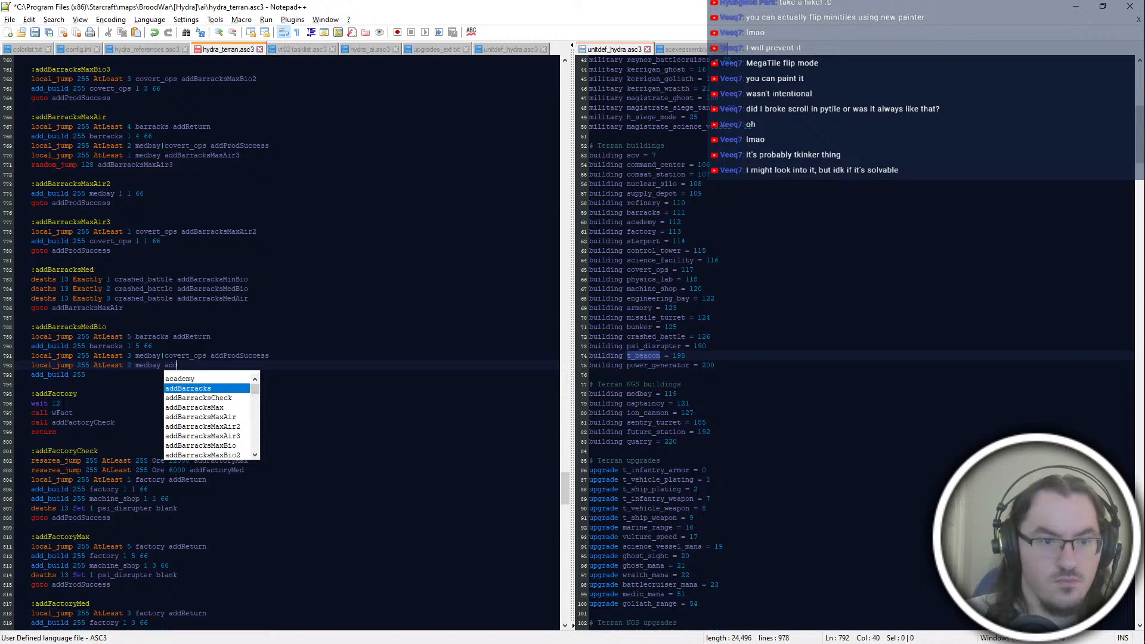
{"action": "type", "text": "BarracksM"}
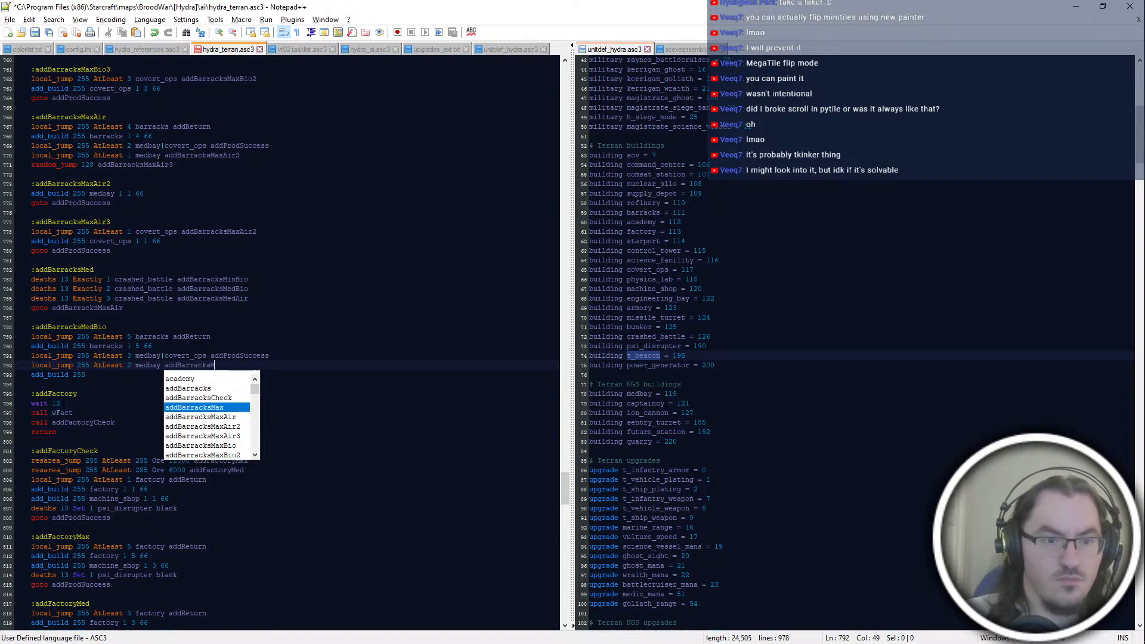
{"action": "type", "text": "edBio3"}
Step: Create the :addBarracksMedBio2 block with add_build 255 medbay 1 1 66 and goto addProdSuccess
{"action": "key", "text": "Return"}
{"action": "key", "text": "Return"}
{"action": "type", "text": ":addBarracksMe"}
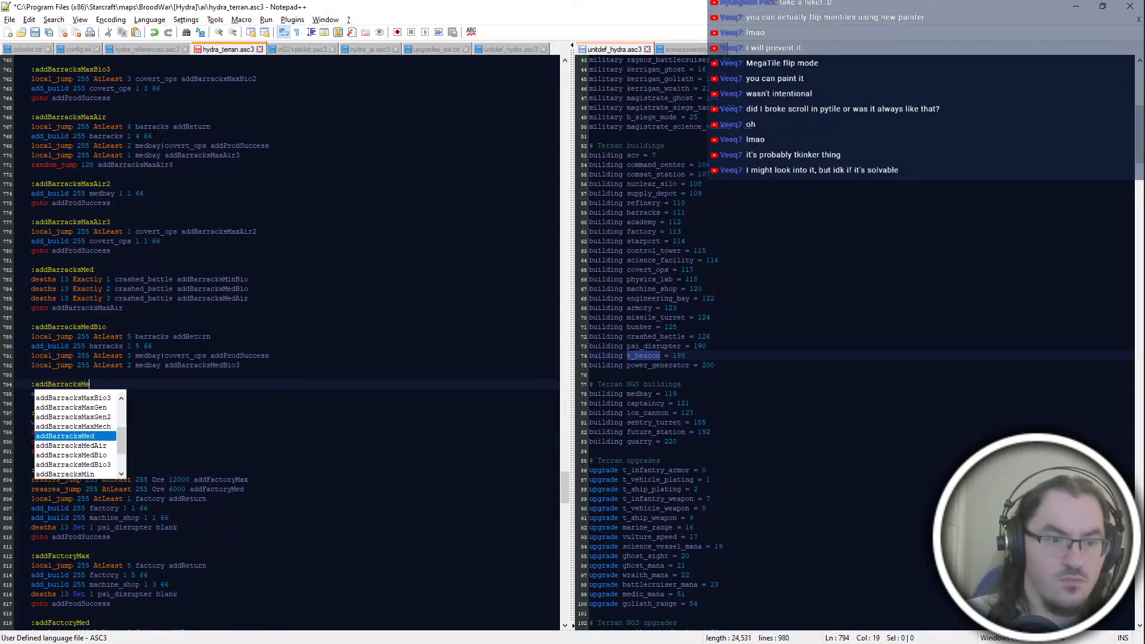
{"action": "type", "text": "dBio2"}
{"action": "key", "text": "Down"}
{"action": "type", "text": "medbay 1 1 66"}
{"action": "key", "text": "Return"}
{"action": "type", "text": "goto addProdSuccess"}
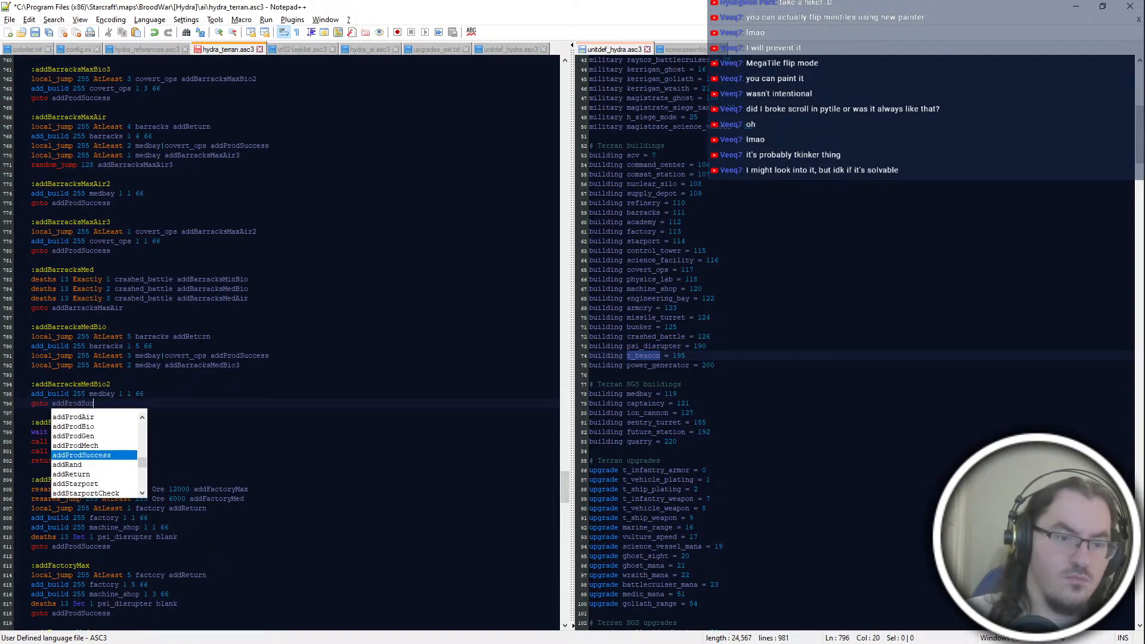
Step: Add an :addBarracksMedBio3 label after a blank line and start its build line with add_build 255 covert_ops 1
{"action": "key", "text": "Return"}
{"action": "key", "text": "Return"}
{"action": "type", "text": ":addProd"}
{"action": "key", "text": "BackSpace"}
{"action": "key", "text": "BackSpace"}
{"action": "key", "text": "BackSpace"}
{"action": "key", "text": "BackSpace"}
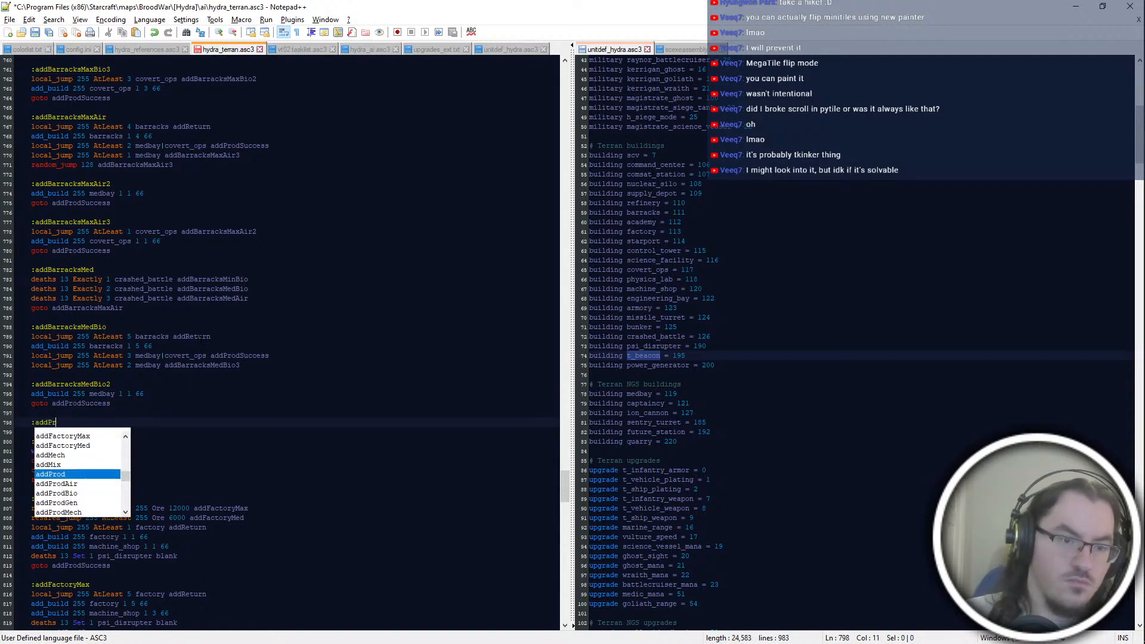
{"action": "type", "text": "BarracksMedBio3"}
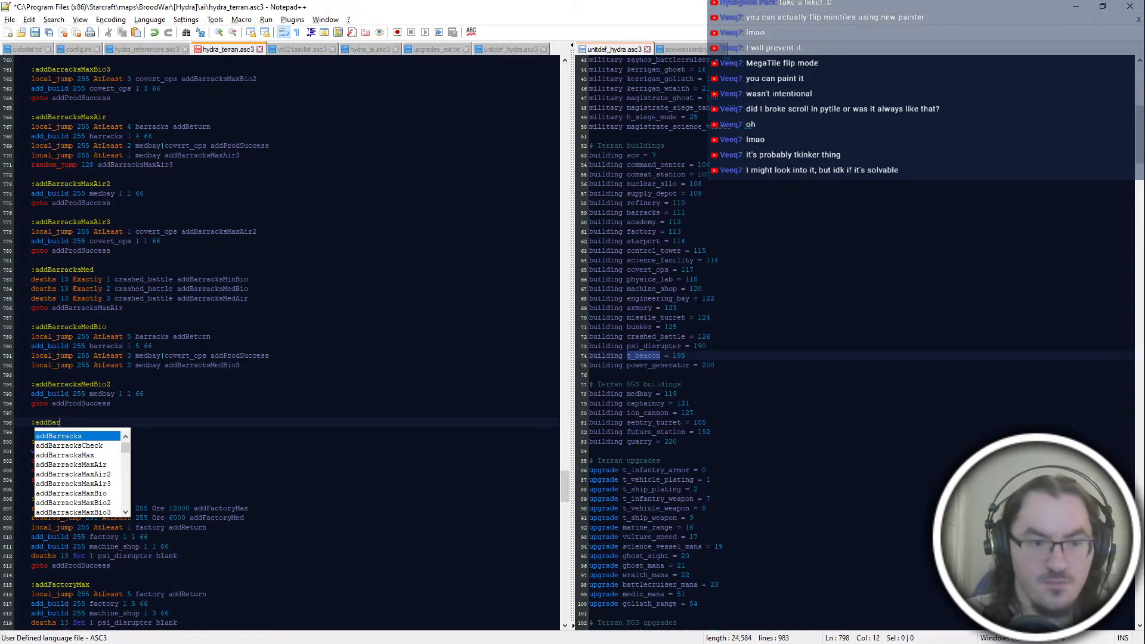
{"action": "key", "text": "Return"}
{"action": "type", "text": "add"}
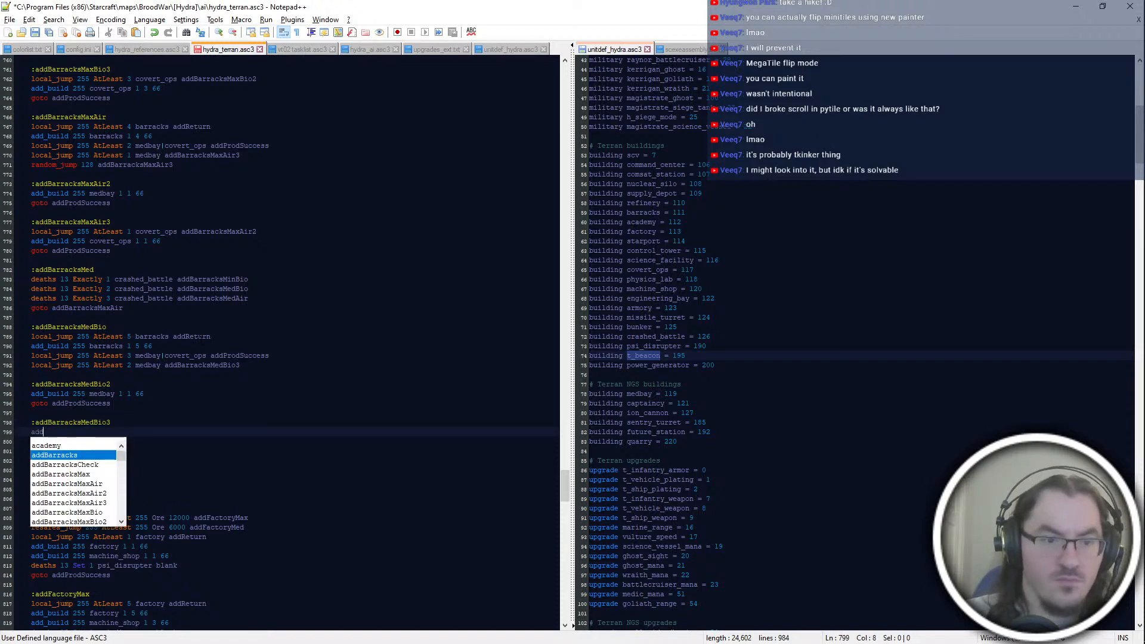
{"action": "type", "text": "_build 255 covert_ops 1"}
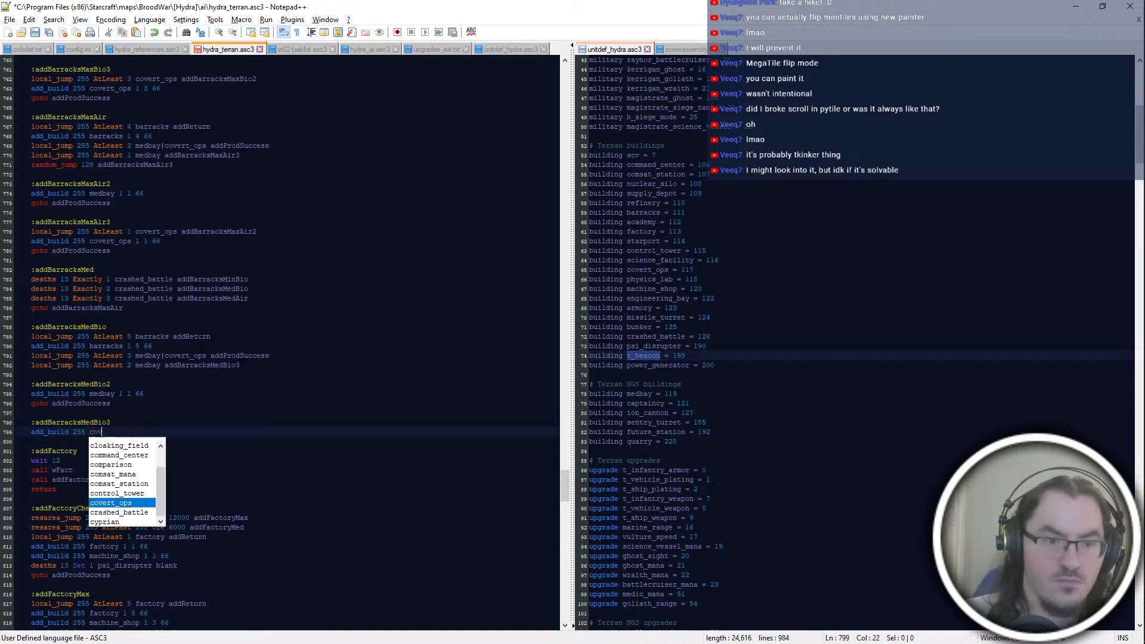
Step: Change the addBarracksMedBio2 medbay build to 1 2 66 and complete the covert_ops build line as 1 2 66
{"action": "left_click", "coordinate": [139, 393]}
{"action": "key", "text": "Left"}
{"action": "key", "text": "Left"}
{"action": "key", "text": "shift+Left"}
{"action": "type", "text": "2"}
{"action": "key", "text": "Down"}
{"action": "key", "text": "Down"}
{"action": "key", "text": "Down"}
{"action": "key", "text": "Down"}
{"action": "type", "text": "2 66"}
Step: Insert the check local_jump 255 AtLeast 2 covert_ops addBarracksMedBio2 directly under the :addBarracksMedBio3 label
{"action": "key", "text": "Up"}
{"action": "key", "text": "Return"}
{"action": "type", "text": "locl"}
{"action": "key", "text": "Return"}
{"action": "type", "text": "2"}
{"action": "key", "text": "BackSpace"}
{"action": "key", "text": "BackSpace"}
{"action": "type", "text": "al"}
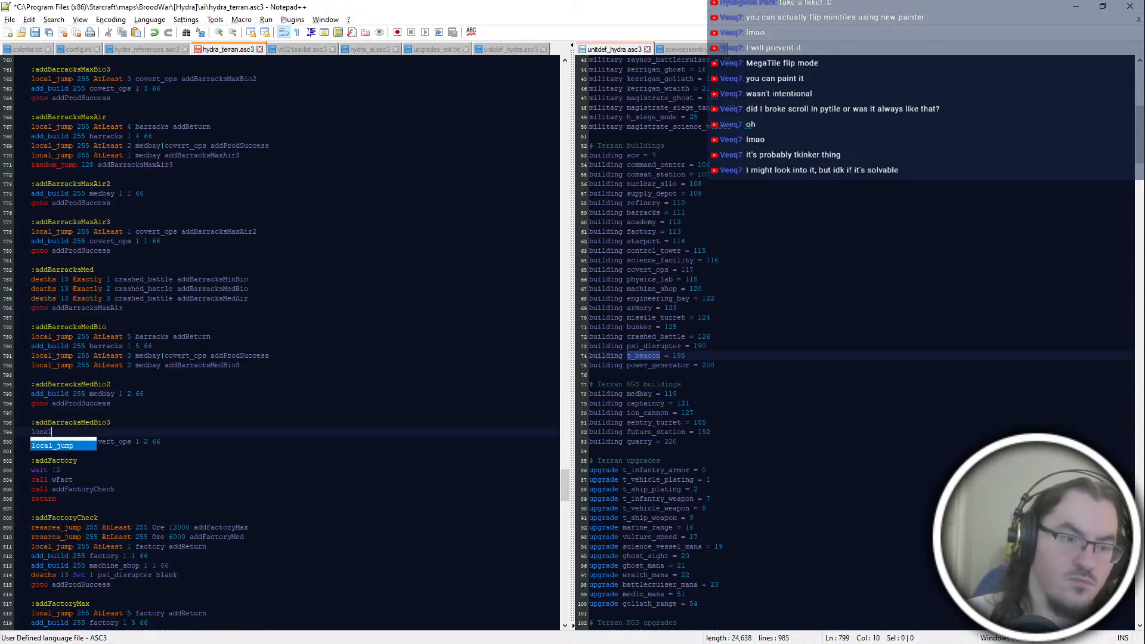
{"action": "type", "text": "_jump 255 AtLeast2 co"}
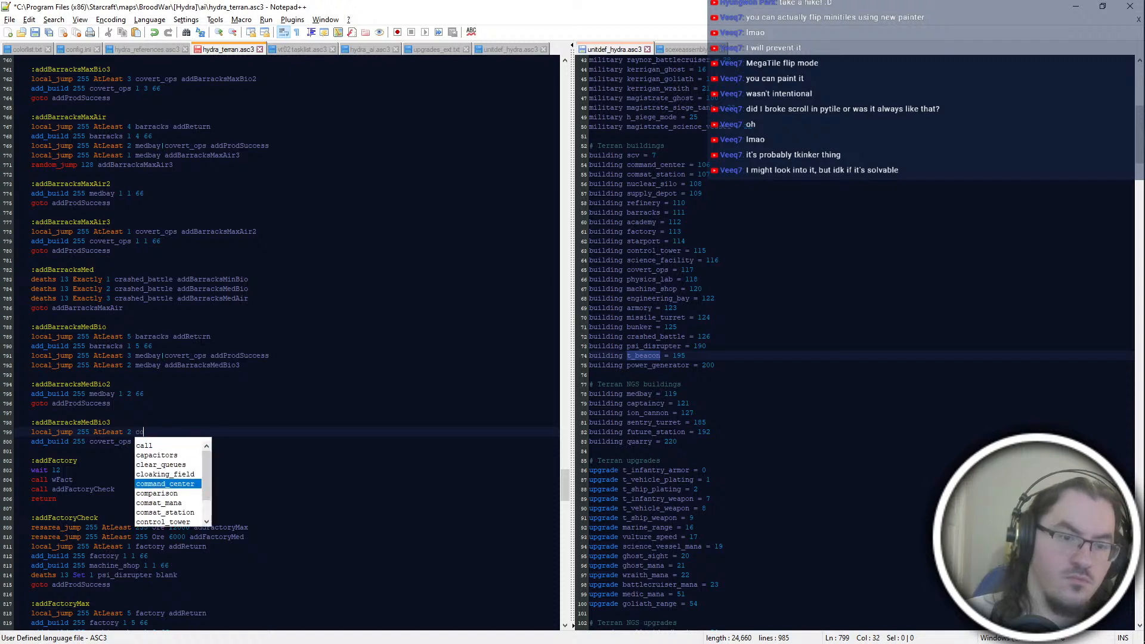
{"action": "type", "text": "vert_ops add"}
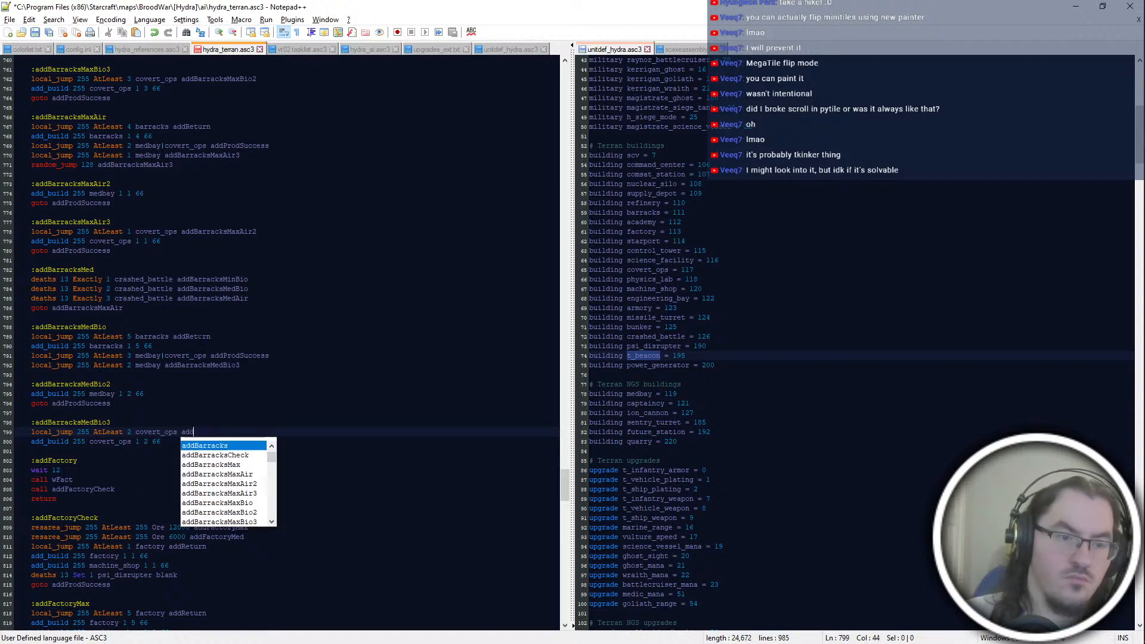
{"action": "type", "text": "barracksMedBio2"}
{"action": "key", "text": "Return"}
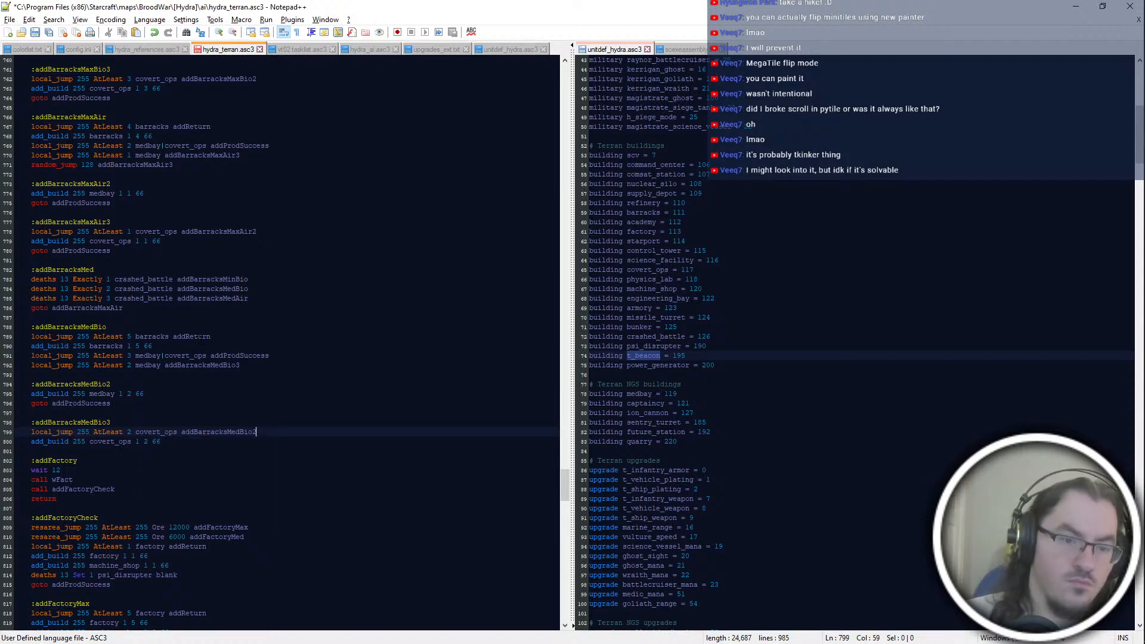
Step: End the addBarracksMedBio3 block with goto addProdSuccess and save the script
{"action": "key", "text": "Down"}
{"action": "key", "text": "Return"}
{"action": "type", "text": "goto addProdSuccess"}
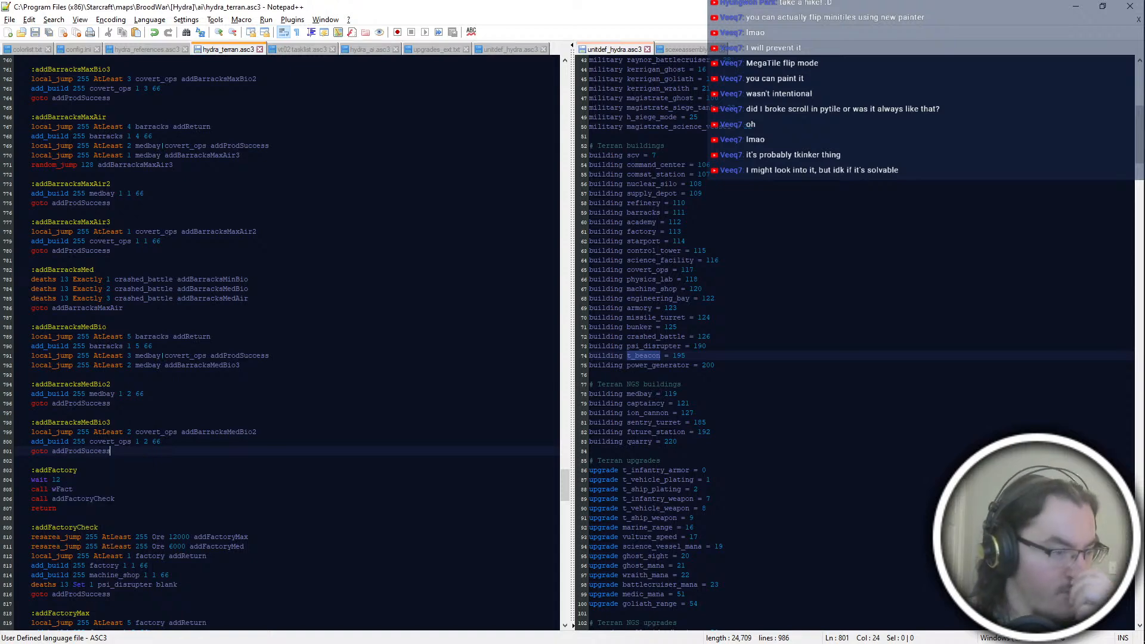
Step: Review the barracks and factory blocks, the wFact wait block and the addProd blocks that call them
{"action": "scroll", "coordinate": [286, 343], "scroll_direction": "down", "scroll_amount": 6}
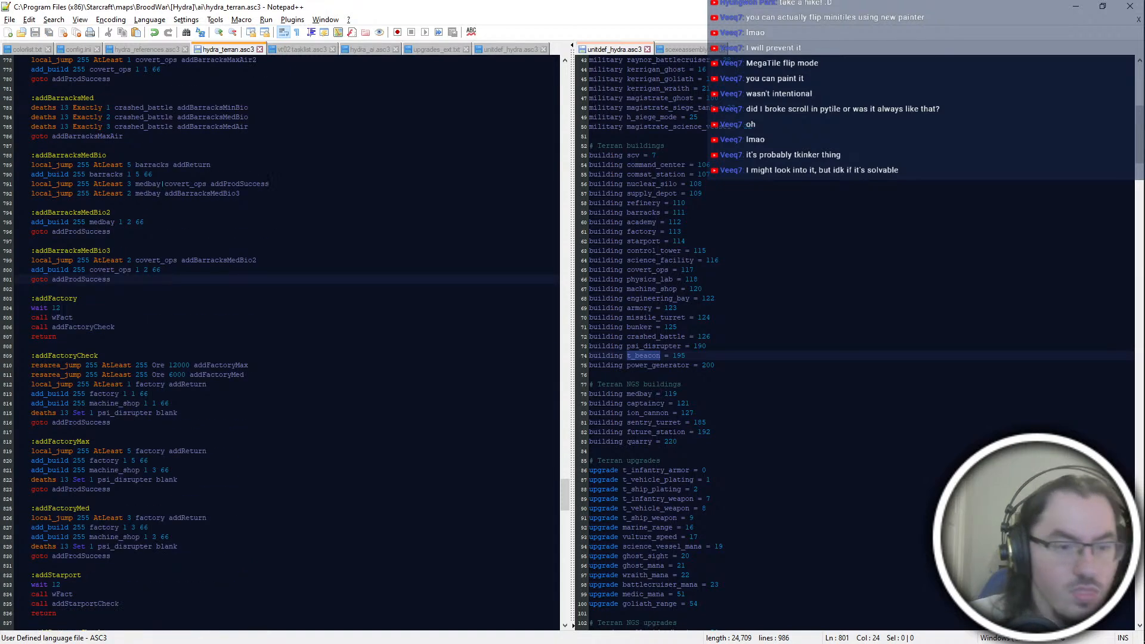
{"action": "key", "text": "Down"}
{"action": "key", "text": "Down"}
{"action": "key", "text": "Down"}
{"action": "key", "text": "Down"}
{"action": "key", "text": "Down"}
{"action": "key", "text": "Down"}
{"action": "scroll", "coordinate": [287, 343], "scroll_direction": "up", "scroll_amount": 6}
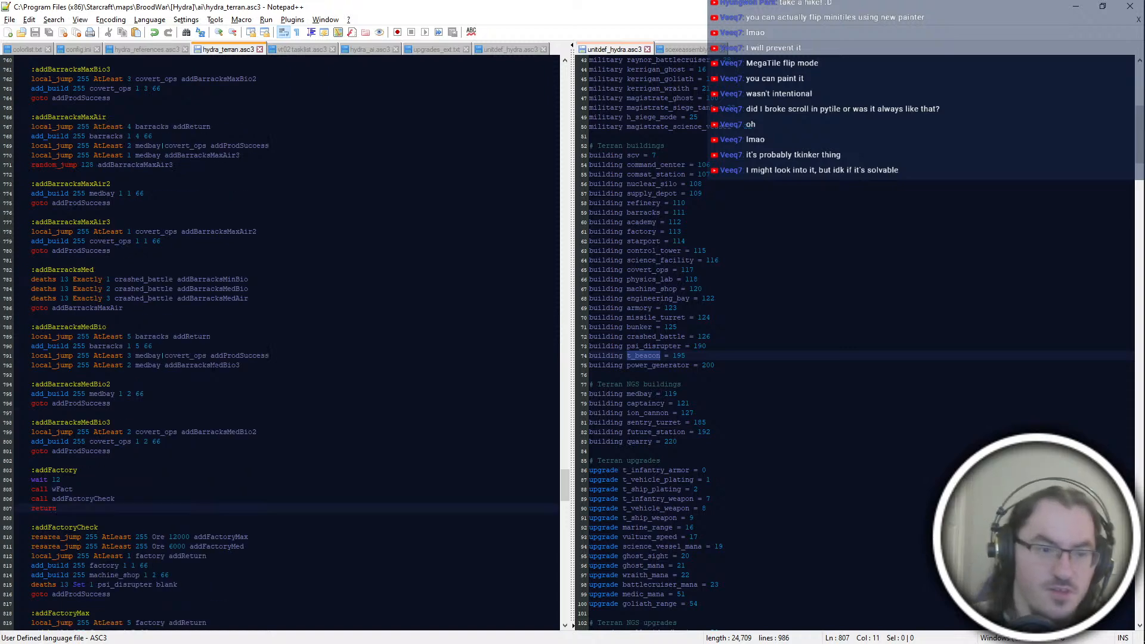
{"action": "scroll", "coordinate": [286, 343], "scroll_direction": "up", "scroll_amount": 16}
{"action": "scroll", "coordinate": [286, 343], "scroll_direction": "up", "scroll_amount": 20}
{"action": "scroll", "coordinate": [112, 484], "scroll_direction": "down", "scroll_amount": 20}
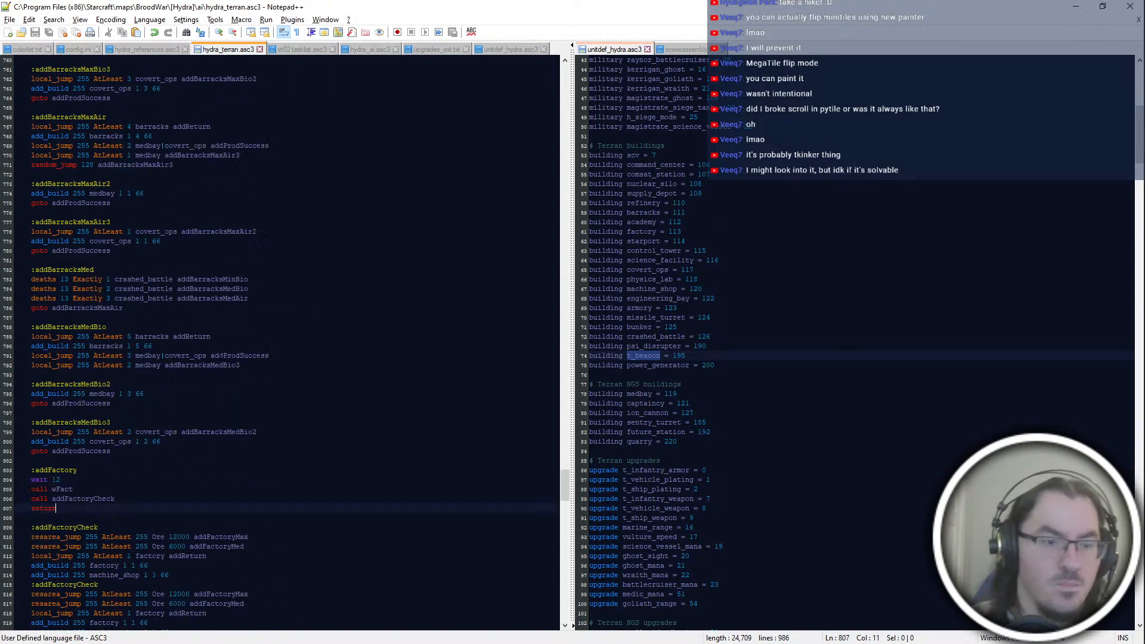
{"action": "key", "text": "Up"}
{"action": "scroll", "coordinate": [113, 484], "scroll_direction": "down", "scroll_amount": 4}
{"action": "key", "text": "Down"}
{"action": "key", "text": "Down"}
{"action": "key", "text": "Down"}
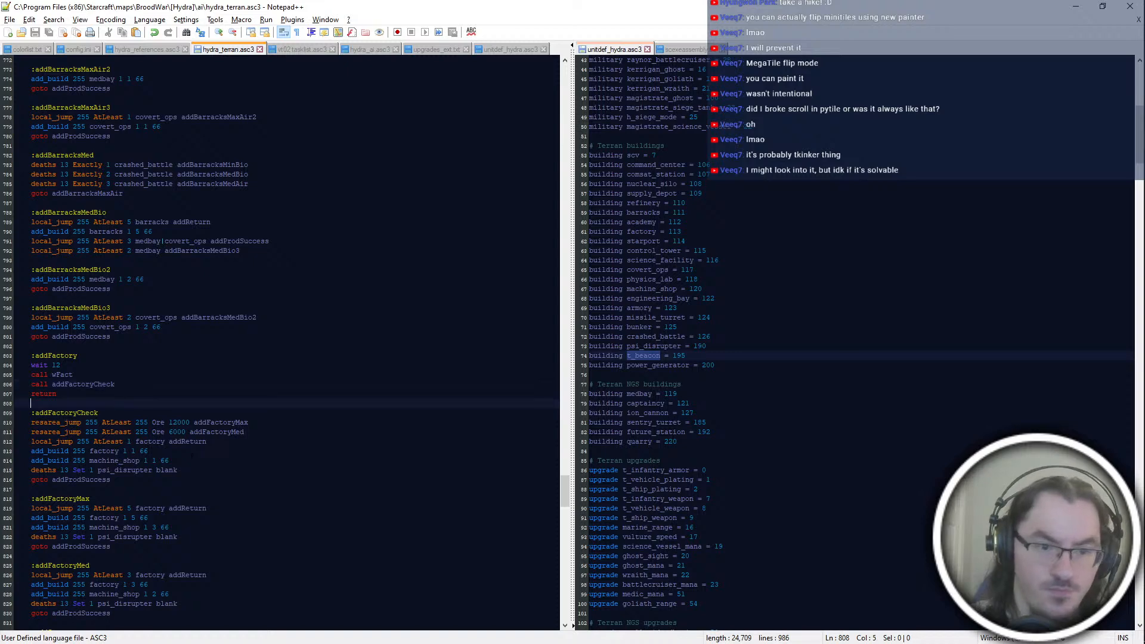
{"action": "key", "text": "Up"}
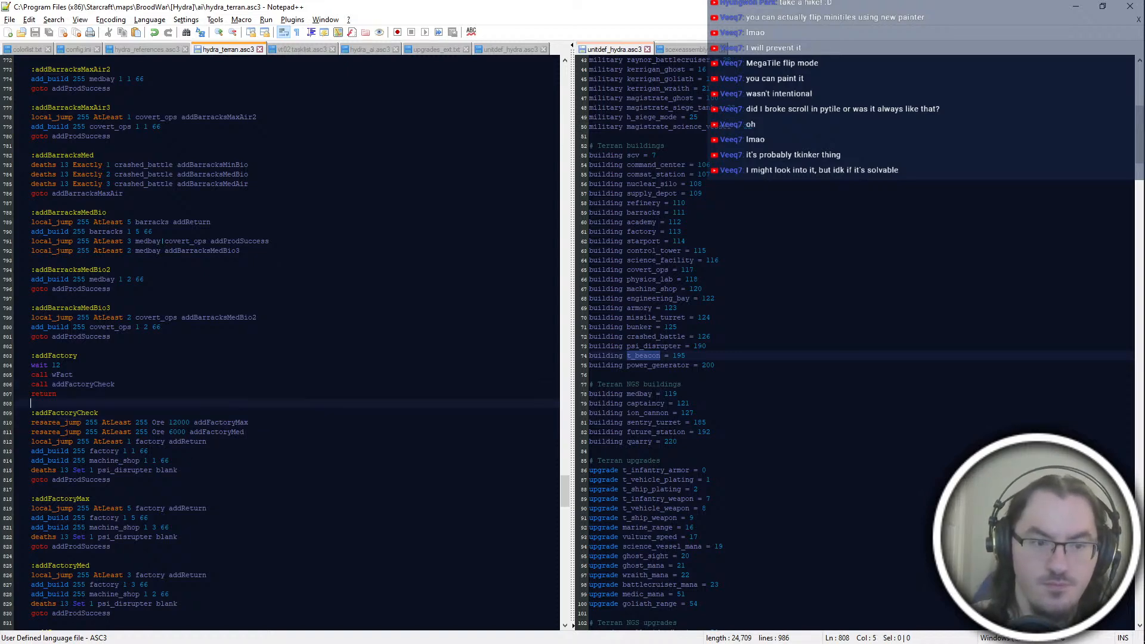
{"action": "left_click", "coordinate": [140, 394]}
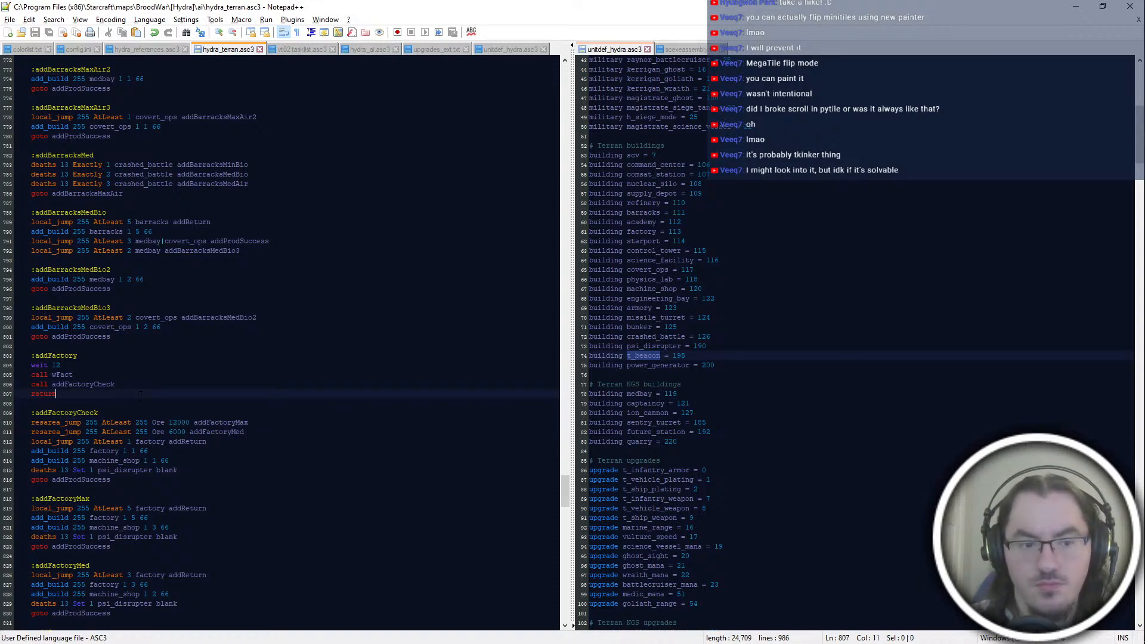
{"action": "scroll", "coordinate": [141, 394], "scroll_direction": "up", "scroll_amount": 20}
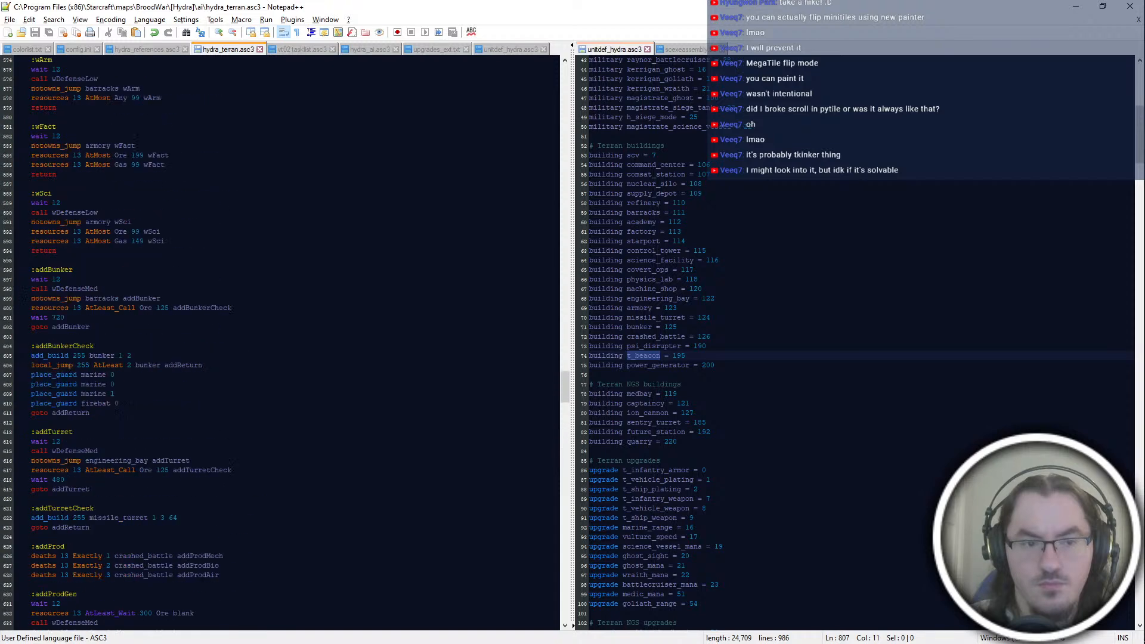
{"action": "scroll", "coordinate": [281, 343], "scroll_direction": "up", "scroll_amount": 8}
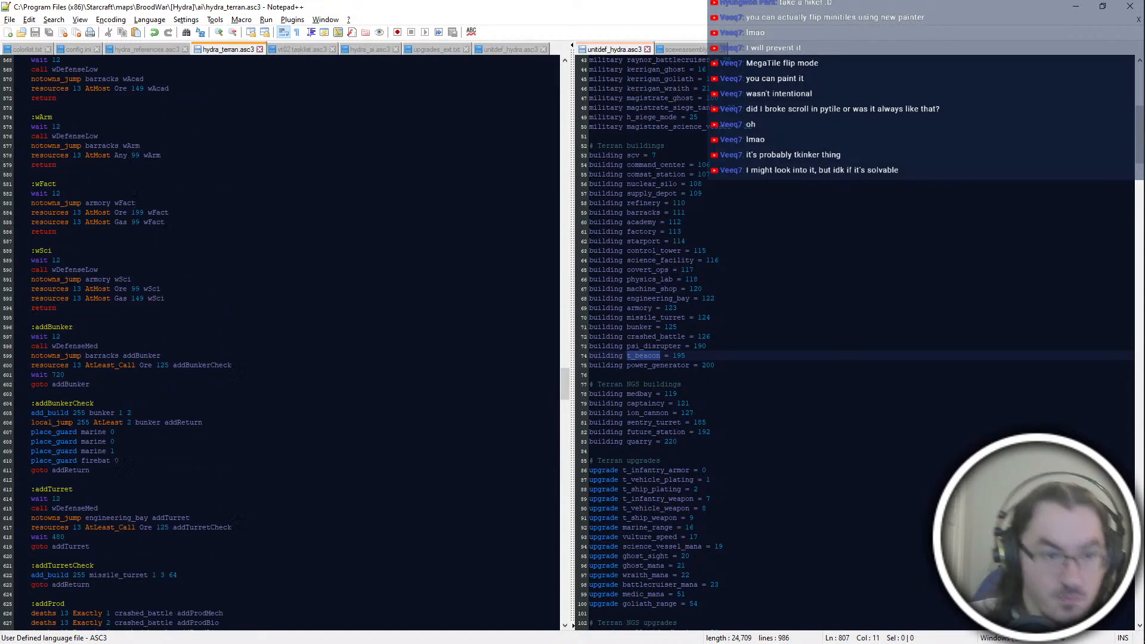
{"action": "scroll", "coordinate": [280, 343], "scroll_direction": "down", "scroll_amount": 12}
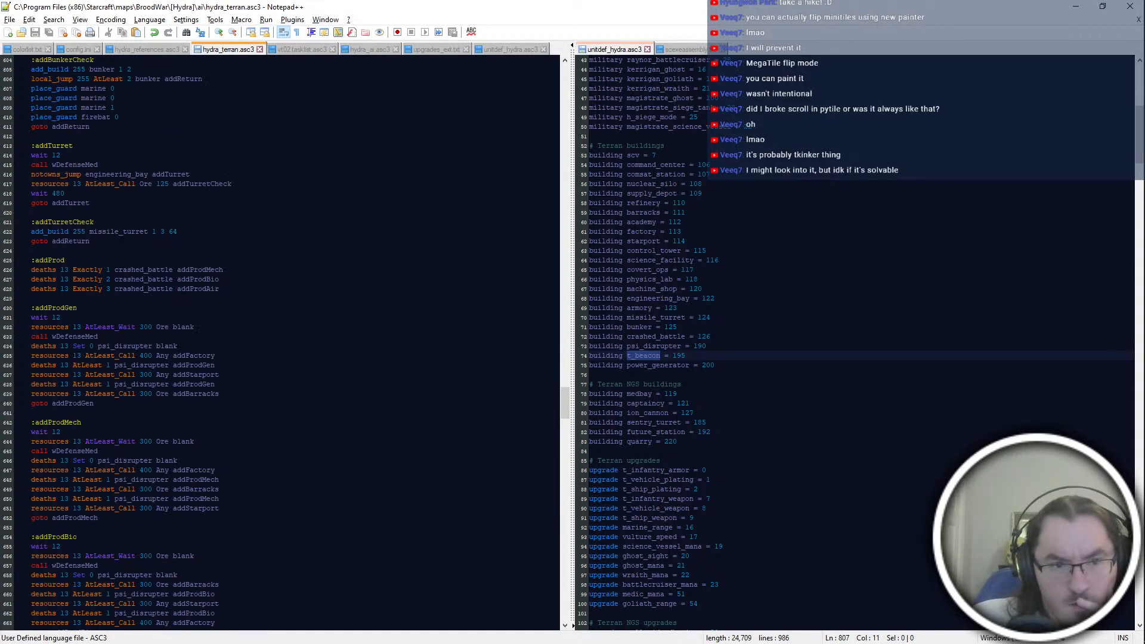
{"action": "scroll", "coordinate": [280, 343], "scroll_direction": "down", "scroll_amount": 20}
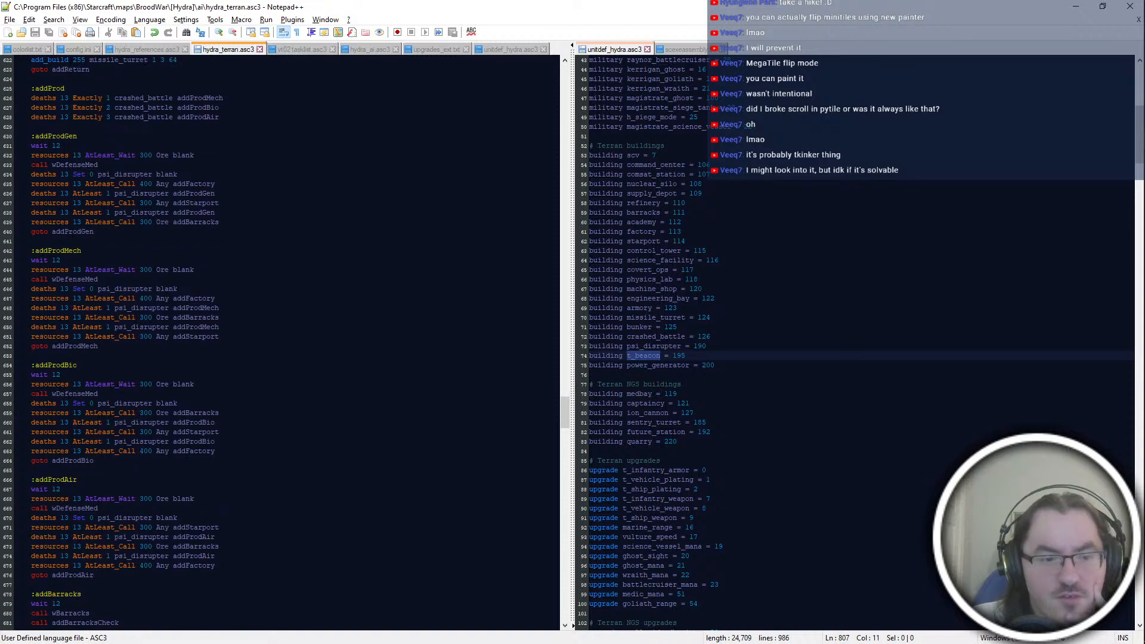
{"action": "key", "text": "Down"}
Step: Move the call wFact line from addFactory to directly under the :addFactoryCheck label, and delete the remaining addFactory block
{"action": "left_click", "coordinate": [139, 260]}
{"action": "key", "text": "shift+Up"}
{"action": "key", "text": "shift+Up"}
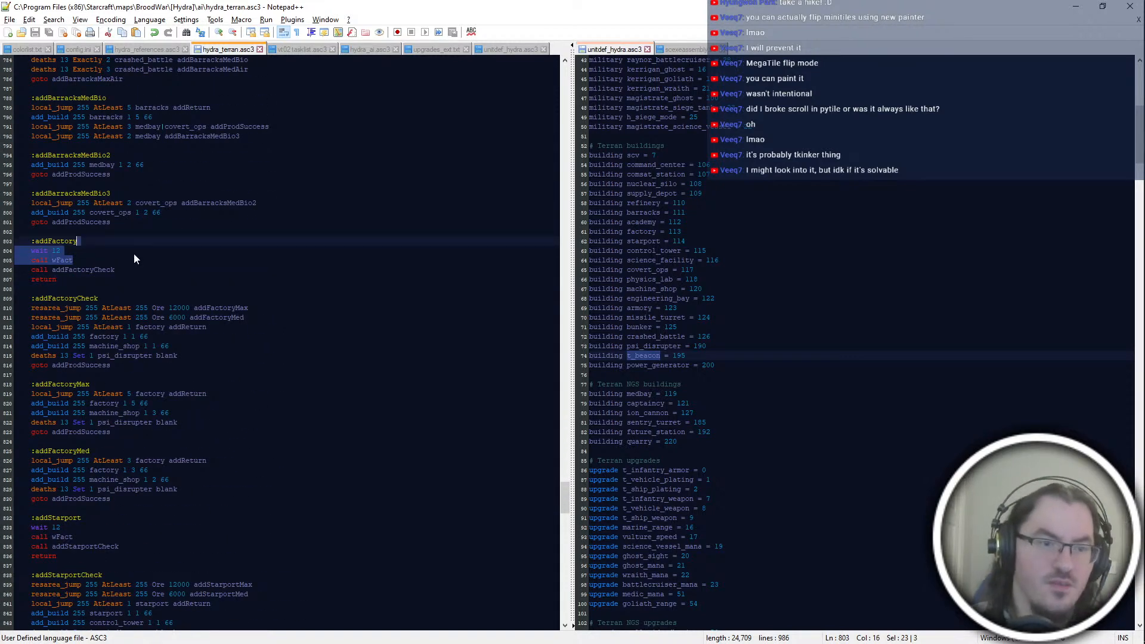
{"action": "key", "text": "Down"}
{"action": "key", "text": "shift+Down"}
{"action": "key", "text": "ctrl+x"}
{"action": "left_click", "coordinate": [139, 289]}
{"action": "key", "text": "ctrl+v"}
{"action": "left_click_drag", "start_coordinate": [129, 270], "coordinate": [141, 222]}
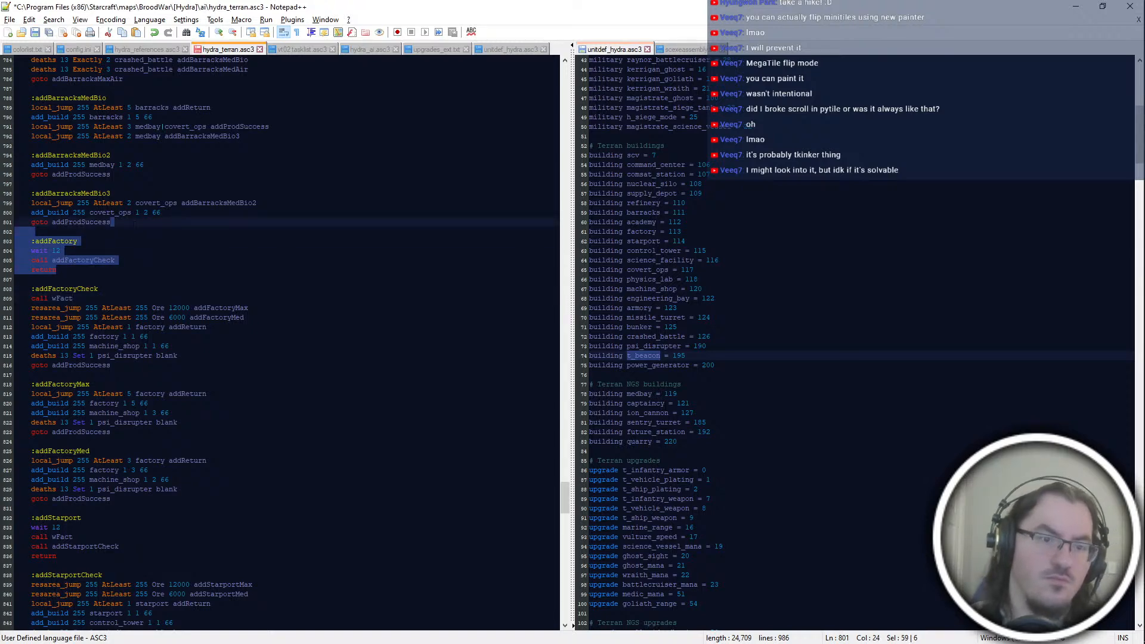
{"action": "key", "text": "Delete"}
Step: Move the call wFact line from addStarport to directly under the :addStarportCheck label, and delete the remaining addStarport block
{"action": "scroll", "coordinate": [280, 343], "scroll_direction": "down", "scroll_amount": 6}
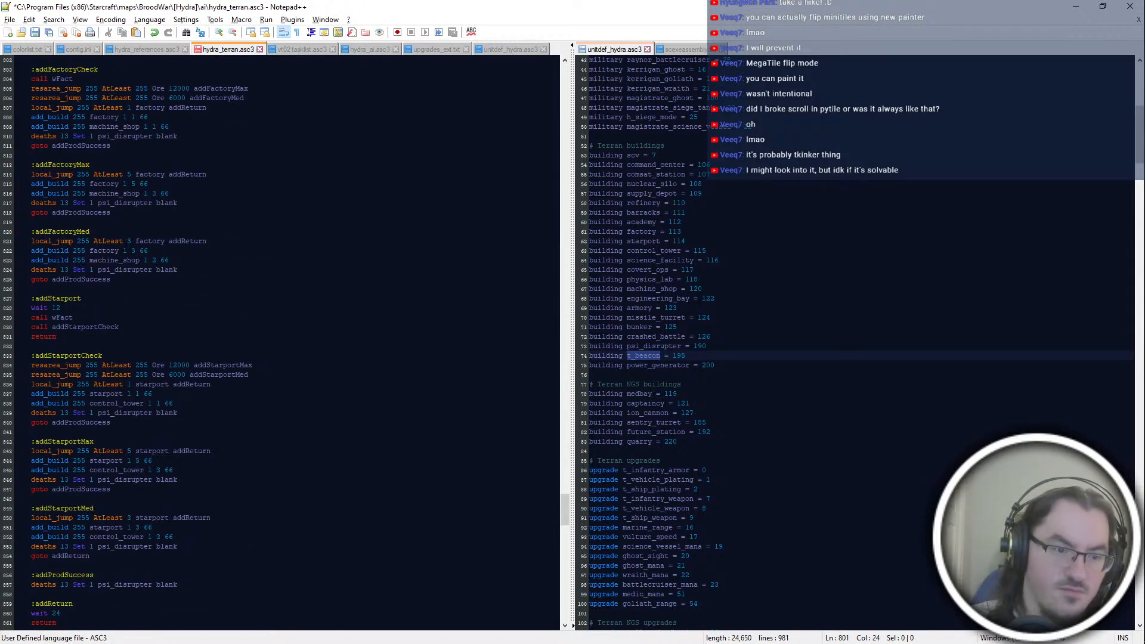
{"action": "left_click_drag", "start_coordinate": [84, 318], "coordinate": [112, 279]}
{"action": "key", "text": "ctrl+x"}
{"action": "left_click", "coordinate": [105, 346]}
{"action": "key", "text": "ctrl+v"}
{"action": "left_click", "coordinate": [122, 317]}
{"action": "left_click", "coordinate": [72, 327]}
{"action": "key", "text": "Delete"}
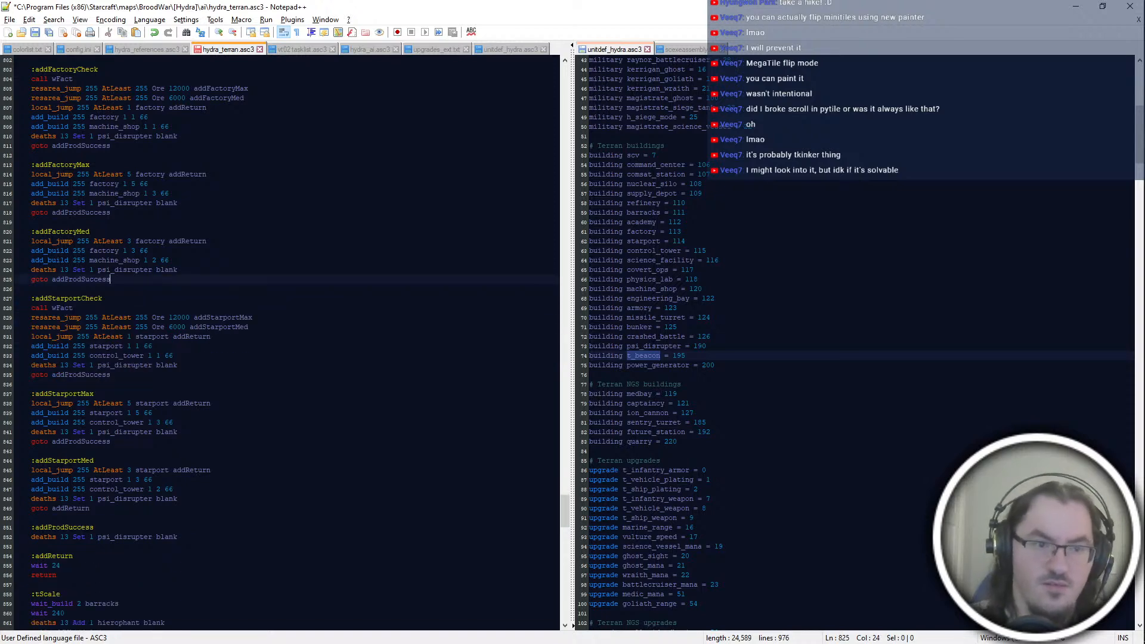
Step: Move the call wBarracks line from addBarracks to directly under the :addBarracksCheck label, and delete the remaining addBarracks block
{"action": "scroll", "coordinate": [281, 343], "scroll_direction": "up", "scroll_amount": 20}
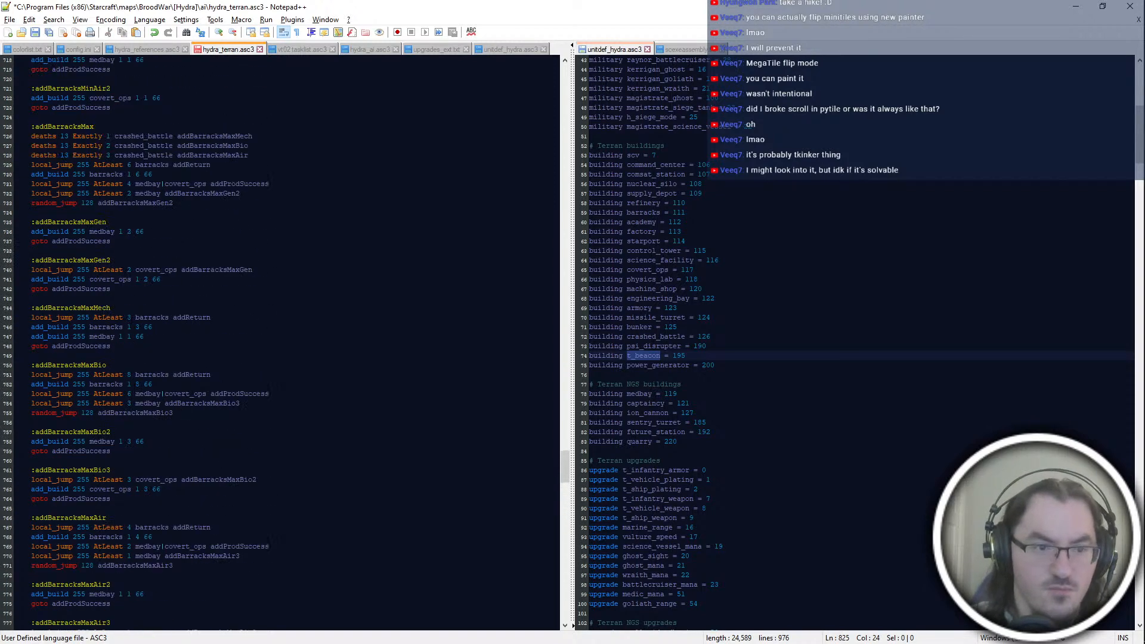
{"action": "scroll", "coordinate": [280, 343], "scroll_direction": "up", "scroll_amount": 16}
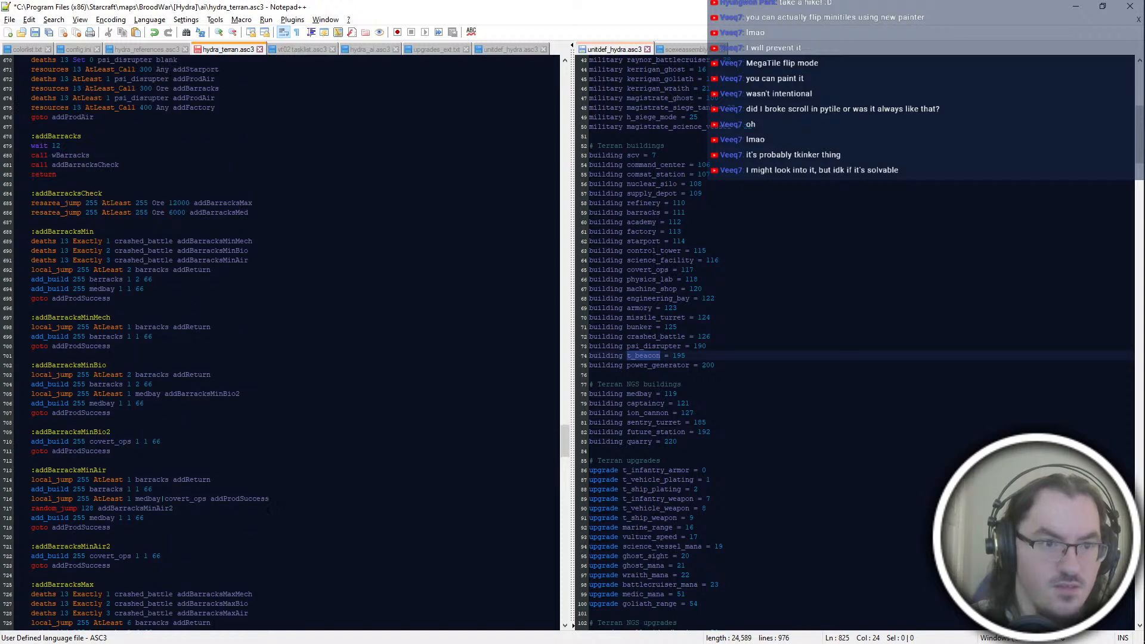
{"action": "double_click", "coordinate": [135, 148]}
{"action": "left_click_drag", "start_coordinate": [135, 147], "coordinate": [106, 146]}
{"action": "triple_click", "coordinate": [121, 153]}
{"action": "left_click", "coordinate": [122, 153]}
{"action": "key", "text": "ctrl+x"}
{"action": "left_click", "coordinate": [108, 185]}
{"action": "key", "text": "ctrl+v"}
{"action": "scroll", "coordinate": [114, 197], "scroll_direction": "up", "scroll_amount": 6}
{"action": "left_click_drag", "start_coordinate": [128, 337], "coordinate": [129, 298]}
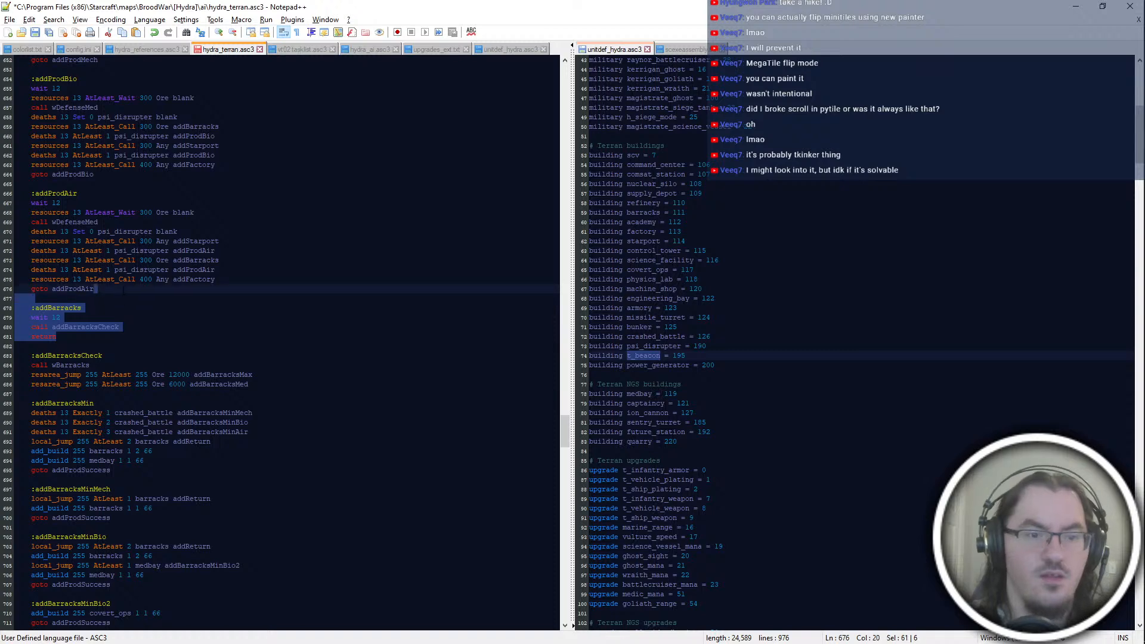
{"action": "key", "text": "Delete"}
Step: In the addProdAir block, redirect the starport, barracks and factory calls to addStarportCheck, addBarracksCheck and addFactoryCheck
{"action": "scroll", "coordinate": [215, 358], "scroll_direction": "up", "scroll_amount": 4}
{"action": "left_click", "coordinate": [215, 365]}
{"action": "left_click", "coordinate": [219, 375]}
{"action": "type", "text": "Check"}
{"action": "left_click", "coordinate": [238, 394]}
{"action": "type", "text": "Check"}
{"action": "left_click", "coordinate": [261, 355]}
{"action": "type", "text": "Check"}
Step: In the addProdBio block, redirect the factory, starport and barracks calls to addFactoryCheck, addStarportCheck and addBarracksCheck
{"action": "left_click", "coordinate": [216, 279]}
{"action": "type", "text": "Check"}
{"action": "left_click", "coordinate": [215, 251]}
{"action": "left_click", "coordinate": [239, 260]}
{"action": "type", "text": "Check"}
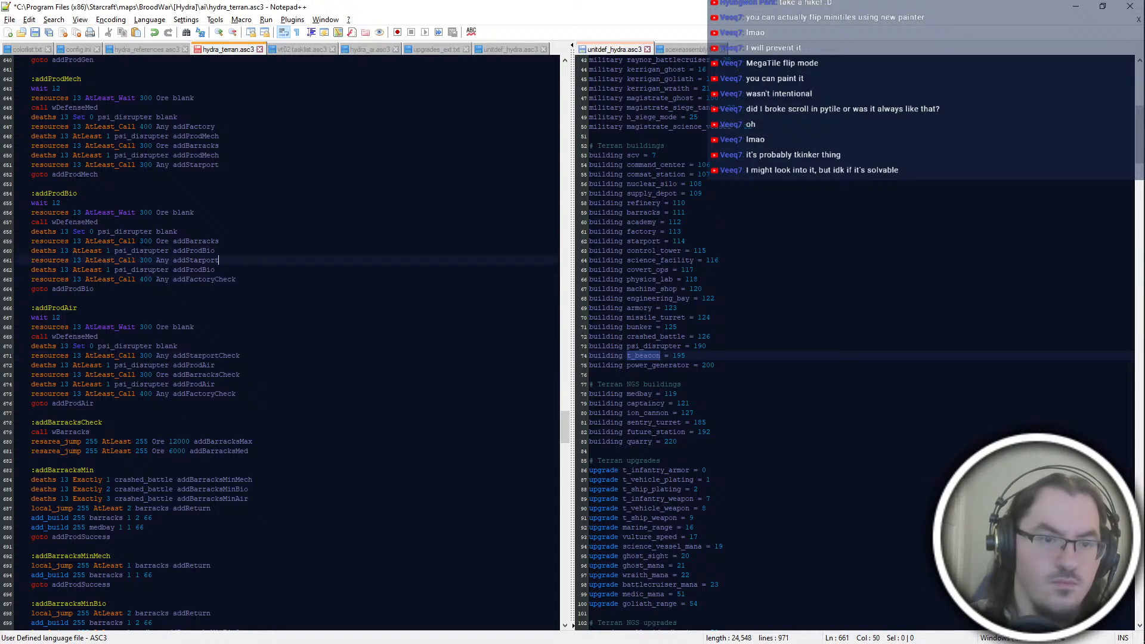
{"action": "left_click", "coordinate": [265, 241]}
{"action": "type", "text": "Check"}
Step: In the addProdMech block, redirect the starport, barracks and factory calls to addStarportCheck, addBarracksCheck and addFactoryCheck
{"action": "left_click", "coordinate": [264, 165]}
{"action": "type", "text": "Check"}
{"action": "left_click", "coordinate": [263, 145]}
{"action": "type", "text": "Check"}
{"action": "left_click", "coordinate": [264, 127]}
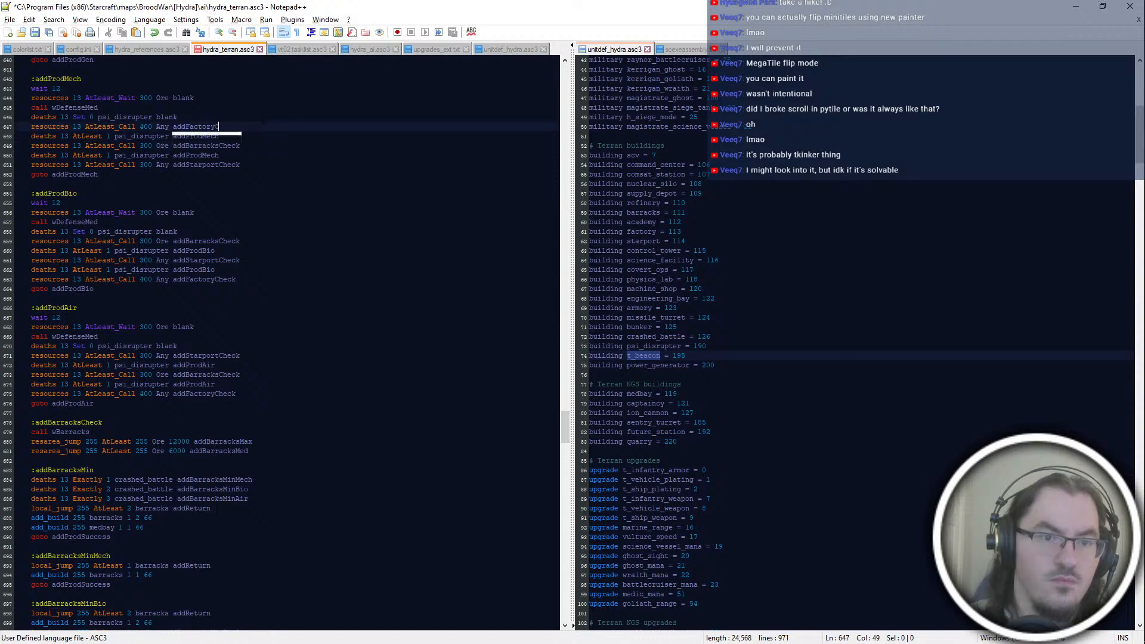
{"action": "type", "text": "Check"}
Step: In the addProdGen block, redirect the barracks, starport and factory calls to addBarracksCheck, addStarportCheck and addFactoryCheck, and save the script
{"action": "scroll", "coordinate": [263, 127], "scroll_direction": "up", "scroll_amount": 6}
{"action": "left_click", "coordinate": [256, 222]}
{"action": "type", "text": "Check"}
{"action": "left_click", "coordinate": [256, 202]}
{"action": "type", "text": "Check"}
{"action": "left_click", "coordinate": [251, 184]}
{"action": "type", "text": "Check"}
{"action": "key", "text": "ctrl+s"}
{"action": "left_click", "coordinate": [311, 393]}
{"action": "scroll", "coordinate": [311, 391], "scroll_direction": "down", "scroll_amount": 4}
{"action": "scroll", "coordinate": [287, 343], "scroll_direction": "up", "scroll_amount": 10}
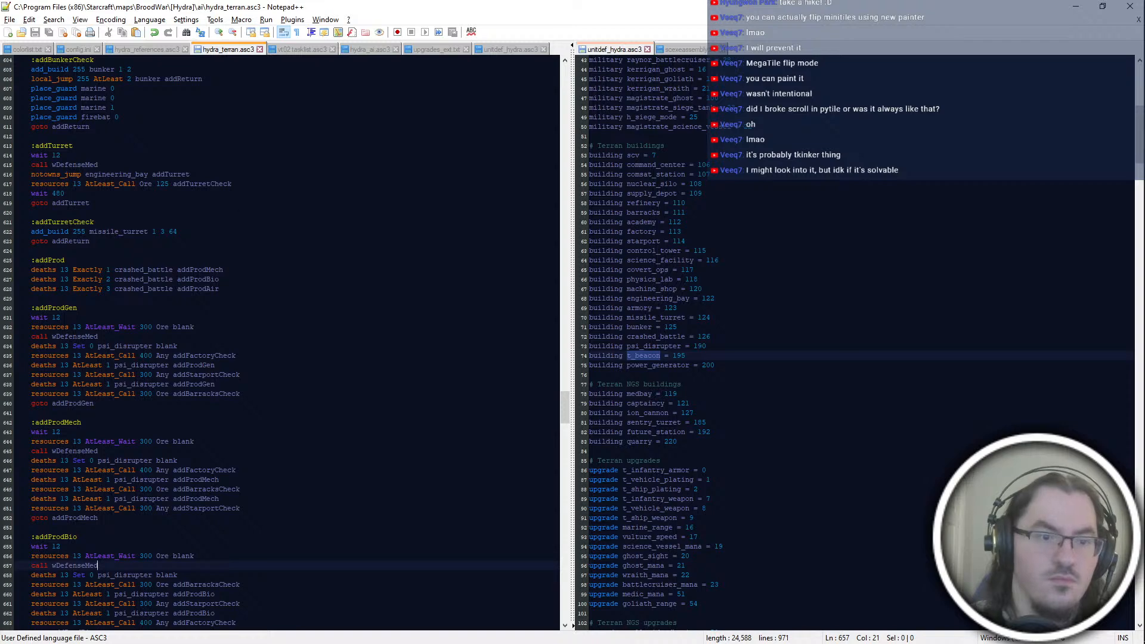
{"action": "scroll", "coordinate": [286, 343], "scroll_direction": "down", "scroll_amount": 16}
{"action": "scroll", "coordinate": [286, 343], "scroll_direction": "up", "scroll_amount": 2}
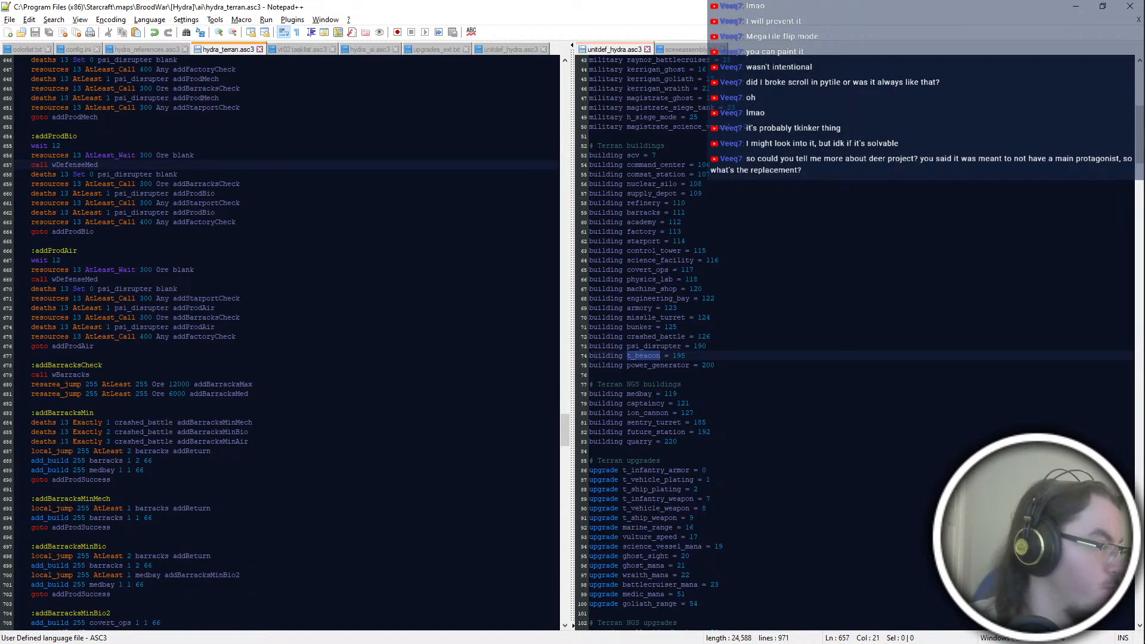
{"action": "scroll", "coordinate": [286, 343], "scroll_direction": "up", "scroll_amount": 8}
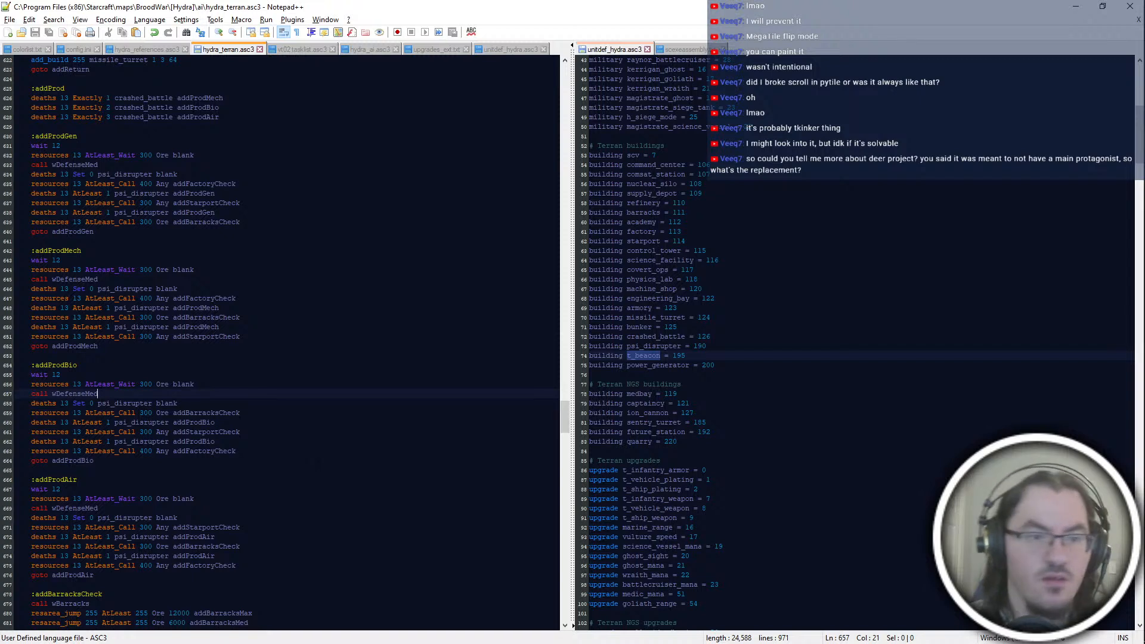
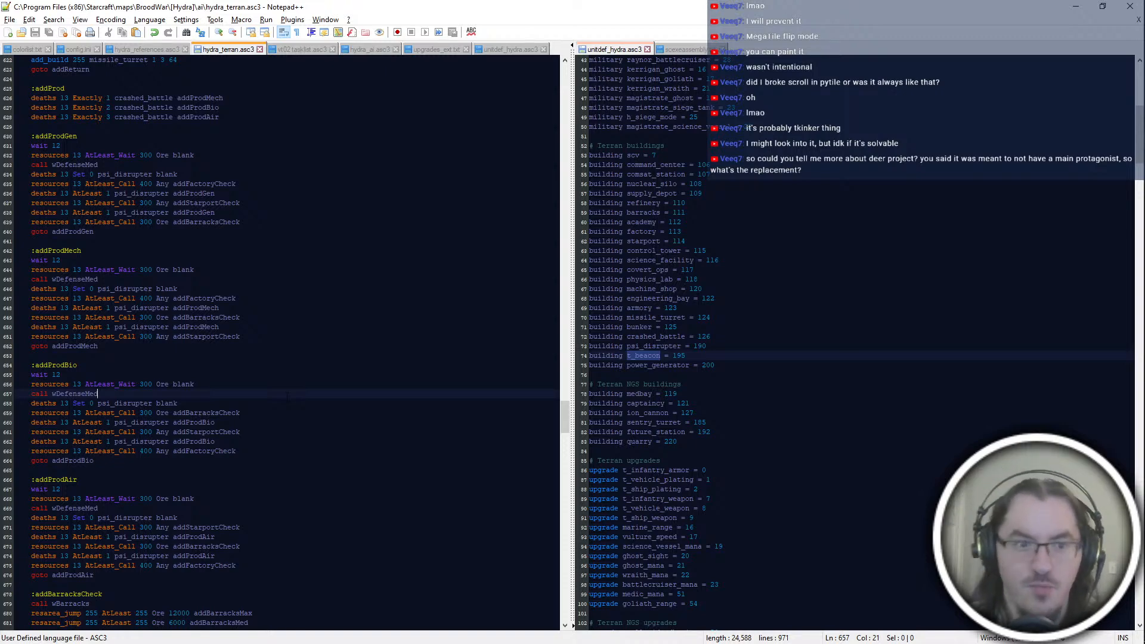
Step: Switch to the map The Skinmaker in ScmDraft and survey the terrain, resource fields and start locations across its southern and eastern areas
{"action": "key", "text": "alt+Tab"}
{"action": "middle_click_drag", "start_coordinate": [1034, 90], "coordinate": [1062, 62]}
{"action": "middle_click_drag", "start_coordinate": [116, 356], "coordinate": [729, 223]}
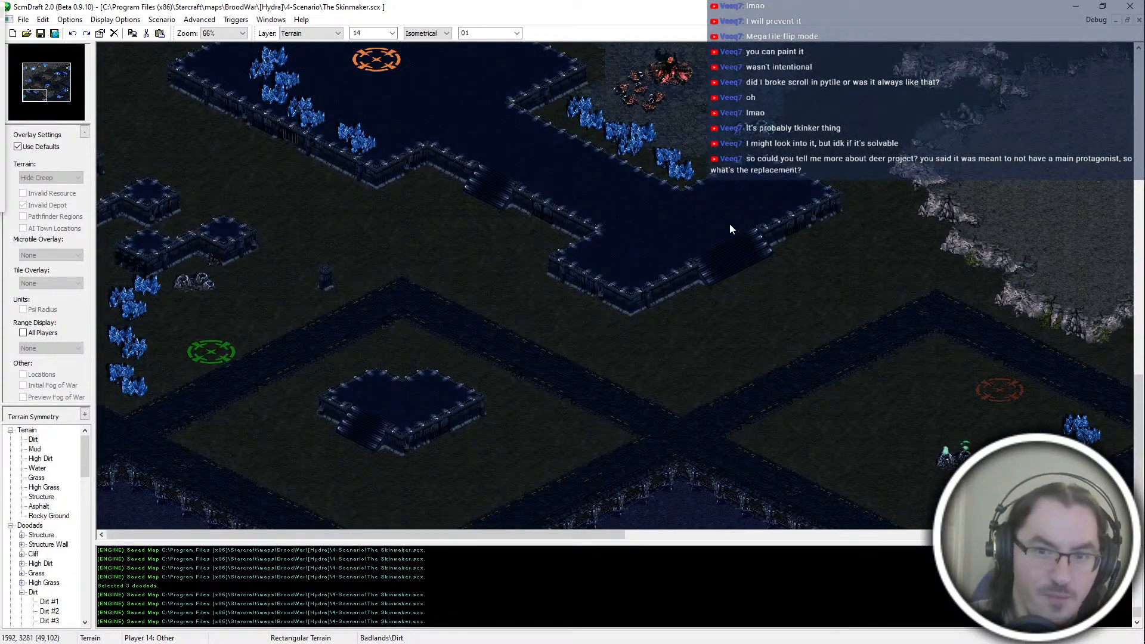
{"action": "key", "text": "Right"}
{"action": "key", "text": "Right"}
{"action": "key", "text": "Right"}
{"action": "key", "text": "Right"}
{"action": "key", "text": "Right"}
{"action": "key", "text": "Right"}
{"action": "key", "text": "Right"}
{"action": "key", "text": "Up"}
{"action": "key", "text": "Up"}
{"action": "key", "text": "Up"}
{"action": "key", "text": "Up"}
{"action": "key", "text": "Up"}
{"action": "key", "text": "Up"}
{"action": "key", "text": "Up"}
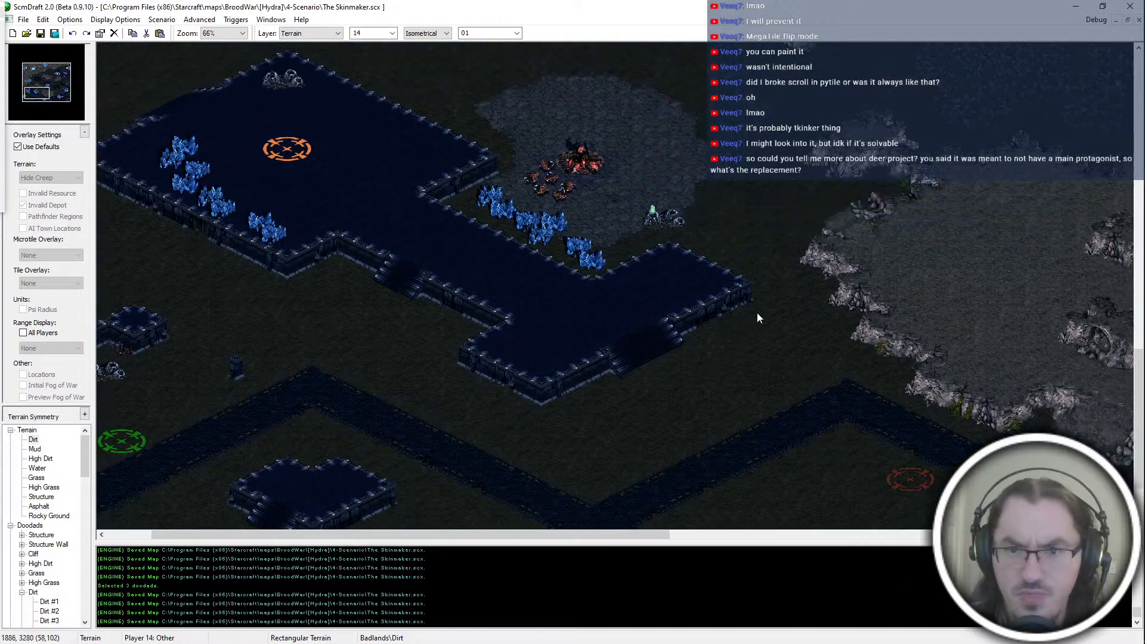
{"action": "key", "text": "Right"}
{"action": "key", "text": "Right"}
{"action": "key", "text": "Right"}
{"action": "key", "text": "Right"}
{"action": "key", "text": "Right"}
{"action": "key", "text": "Right"}
{"action": "key", "text": "Right"}
{"action": "key", "text": "Right"}
{"action": "key", "text": "Right"}
{"action": "key", "text": "Right"}
{"action": "key", "text": "Right"}
{"action": "key", "text": "Right"}
{"action": "key", "text": "Up"}
{"action": "key", "text": "Up"}
{"action": "key", "text": "Up"}
{"action": "key", "text": "Up"}
{"action": "key", "text": "Up"}
{"action": "key", "text": "Up"}
{"action": "key", "text": "Up"}
{"action": "key", "text": "Up"}
{"action": "key", "text": "Up"}
{"action": "key", "text": "Up"}
{"action": "key", "text": "Up"}
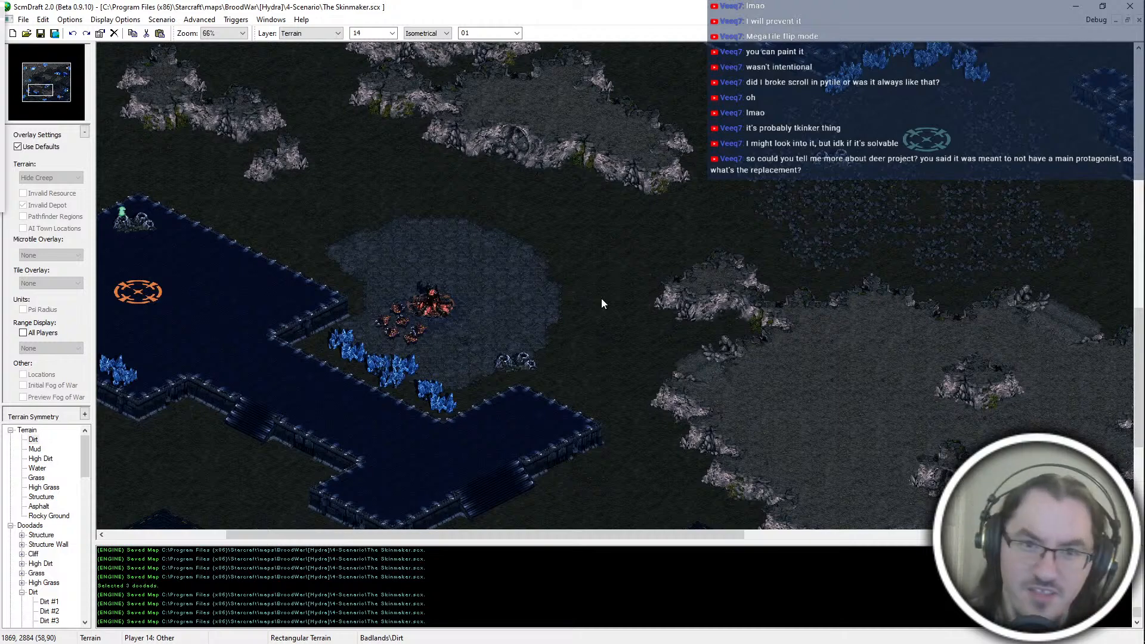
{"action": "middle_click_drag", "start_coordinate": [929, 225], "coordinate": [720, 396]}
{"action": "middle_click_drag", "start_coordinate": [463, 258], "coordinate": [552, 371]}
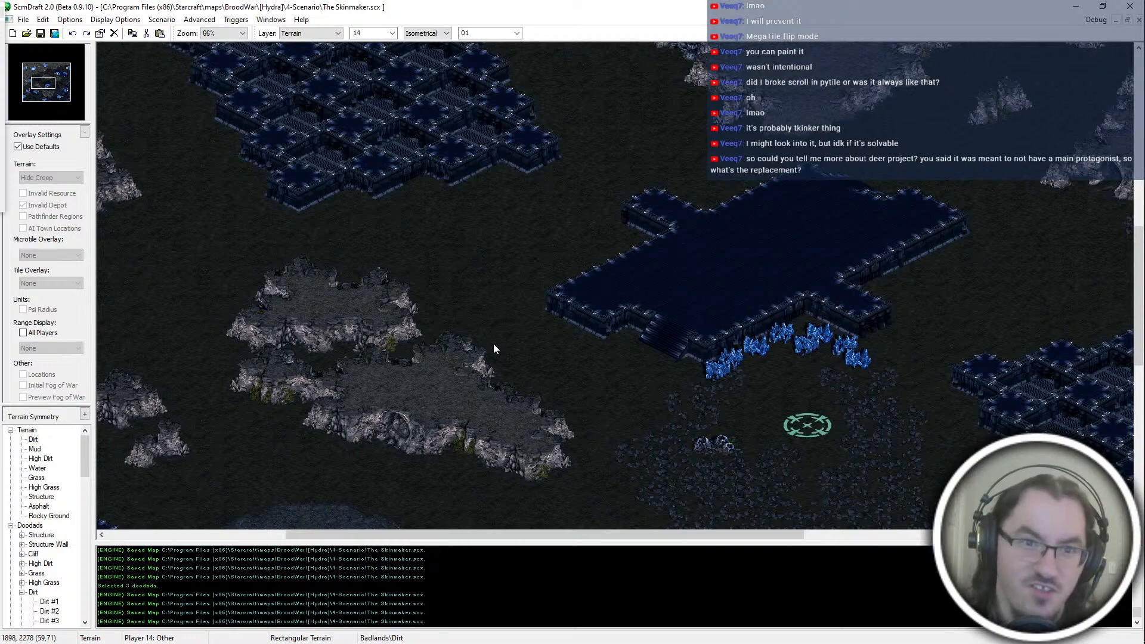
{"action": "middle_click_drag", "start_coordinate": [481, 322], "coordinate": [392, 173]}
{"action": "middle_click_drag", "start_coordinate": [424, 481], "coordinate": [453, 421]}
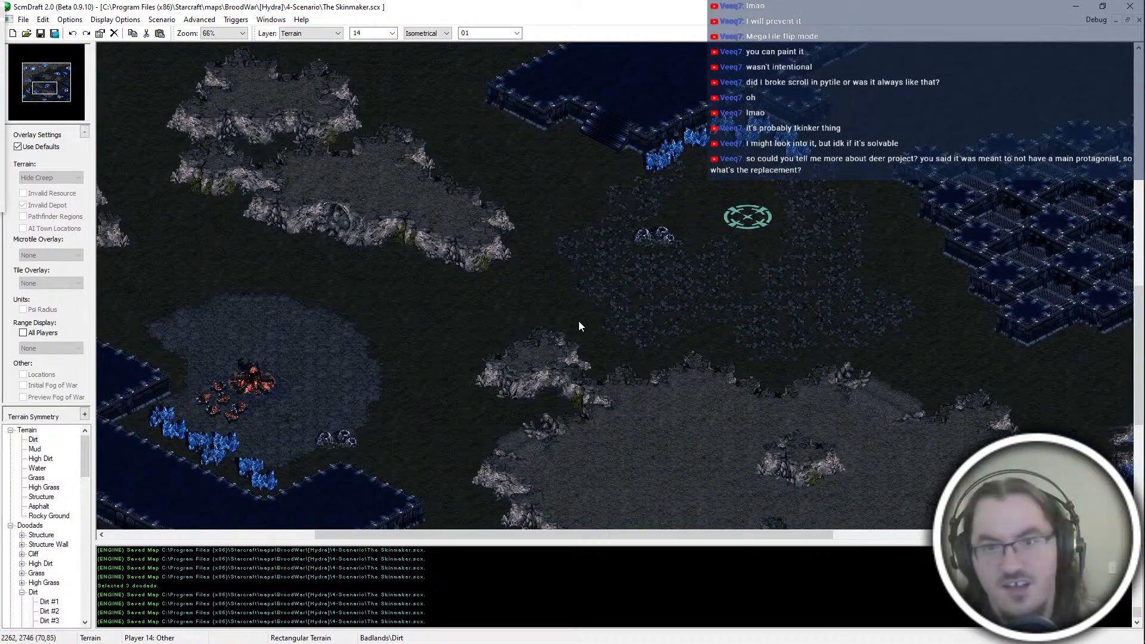
{"action": "middle_click_drag", "start_coordinate": [578, 324], "coordinate": [476, 390]}
{"action": "middle_click_drag", "start_coordinate": [815, 306], "coordinate": [623, 257]}
{"action": "middle_click_drag", "start_coordinate": [768, 370], "coordinate": [565, 309]}
{"action": "middle_click_drag", "start_coordinate": [840, 122], "coordinate": [759, 288]}
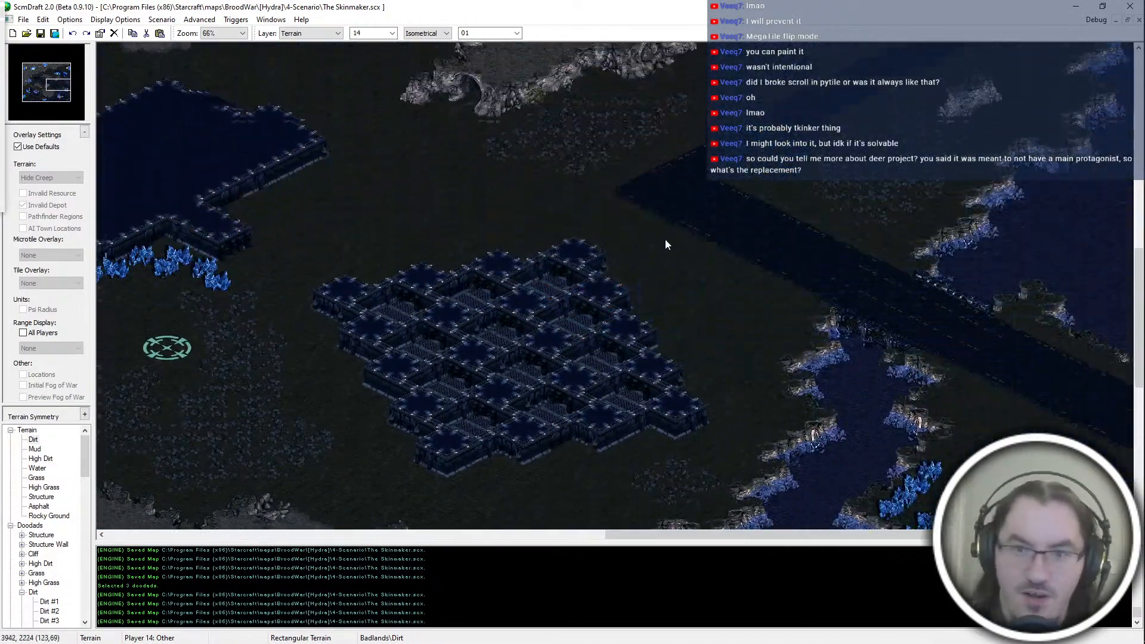
{"action": "middle_click_drag", "start_coordinate": [298, 238], "coordinate": [615, 322]}
{"action": "middle_click_drag", "start_coordinate": [312, 327], "coordinate": [675, 267]}
{"action": "middle_click_drag", "start_coordinate": [406, 356], "coordinate": [508, 322]}
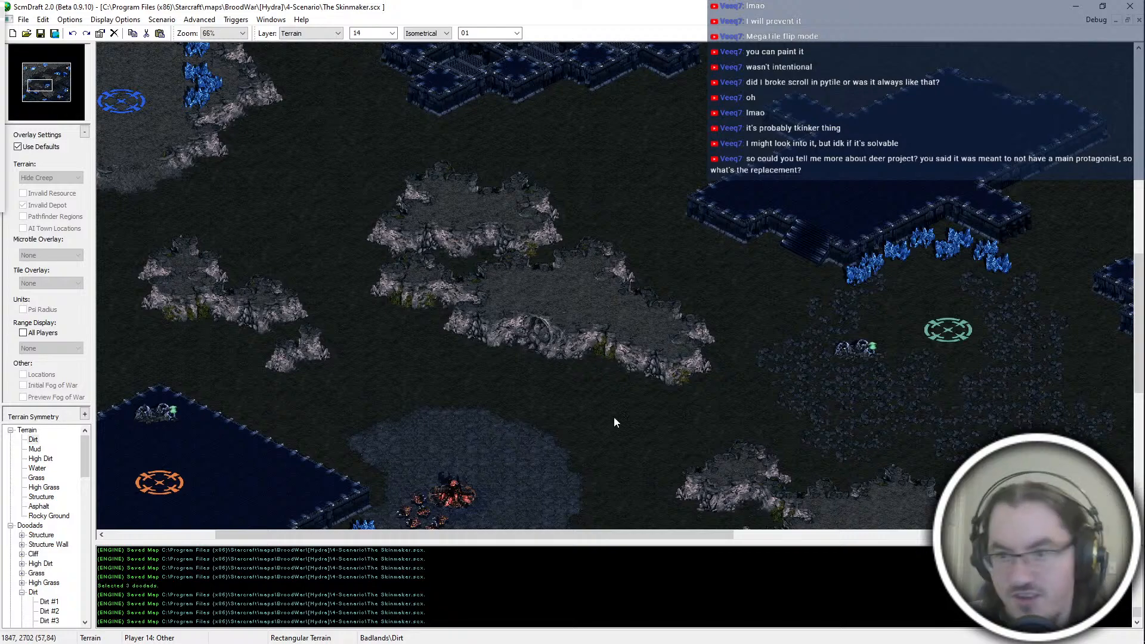
{"action": "key", "text": "Down"}
{"action": "key", "text": "Right"}
{"action": "key", "text": "Down"}
{"action": "key", "text": "Right"}
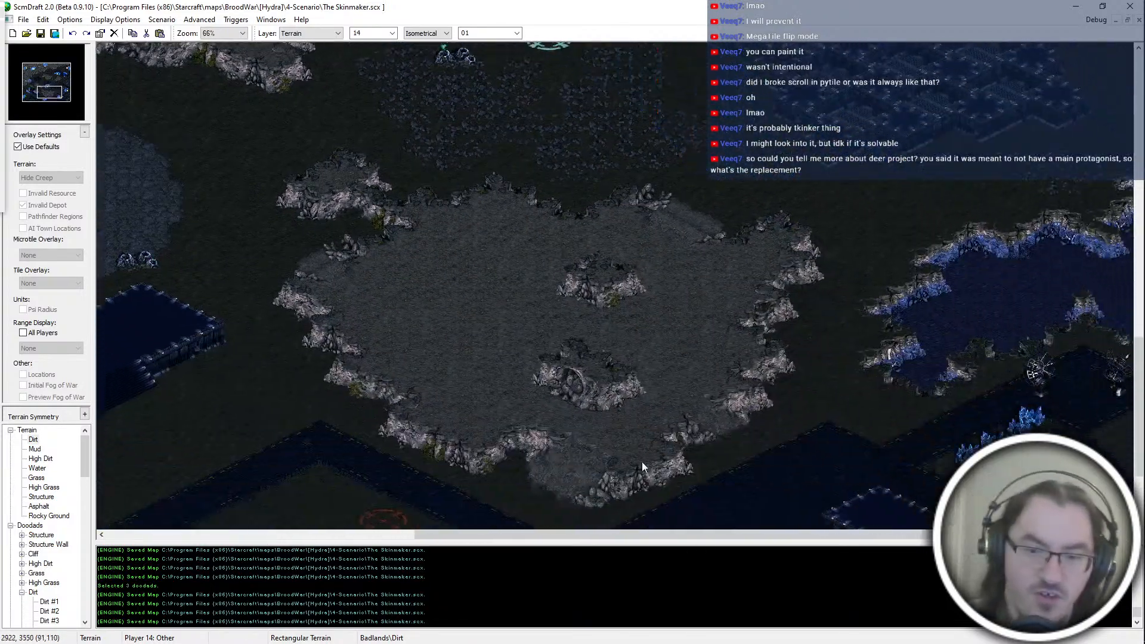
{"action": "key", "text": "Up"}
{"action": "key", "text": "Right"}
{"action": "key", "text": "Up"}
{"action": "key", "text": "Right"}
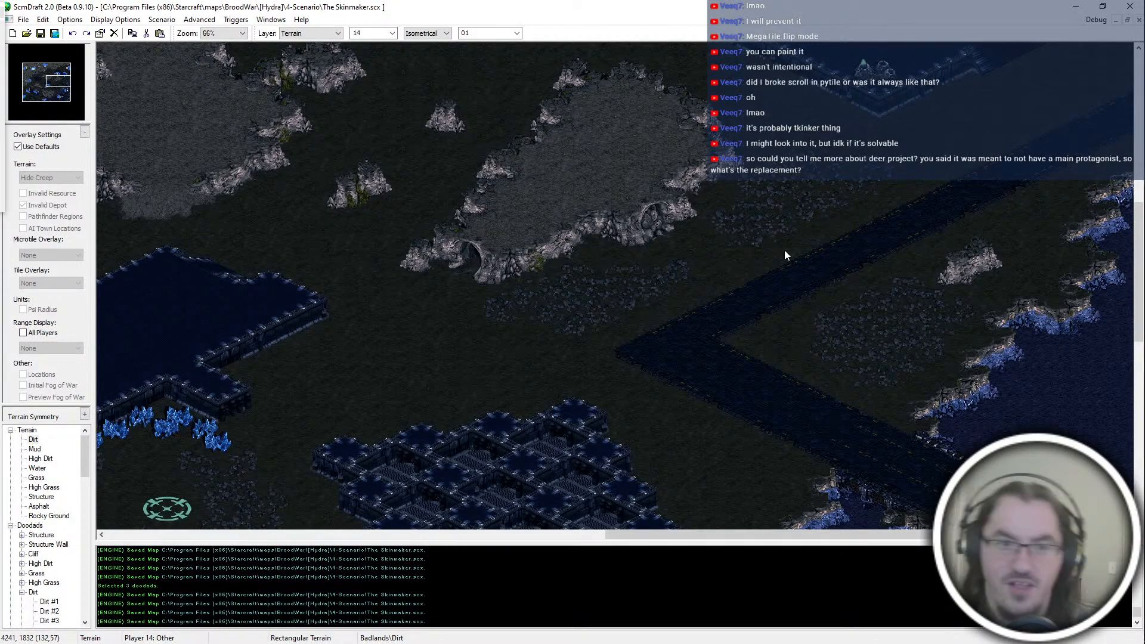
Step: Save the map The Skinmaker.scx
{"action": "key", "text": "Left"}
{"action": "key", "text": "Down"}
{"action": "key", "text": "Down"}
{"action": "key", "text": "Right"}
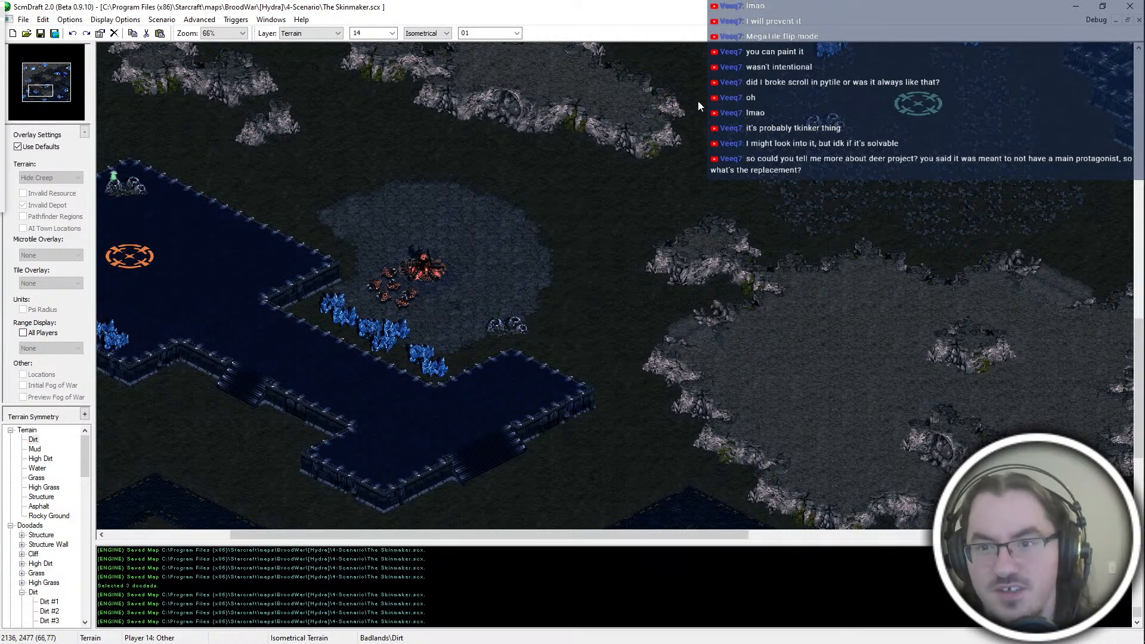
{"action": "key", "text": "ctrl+s"}
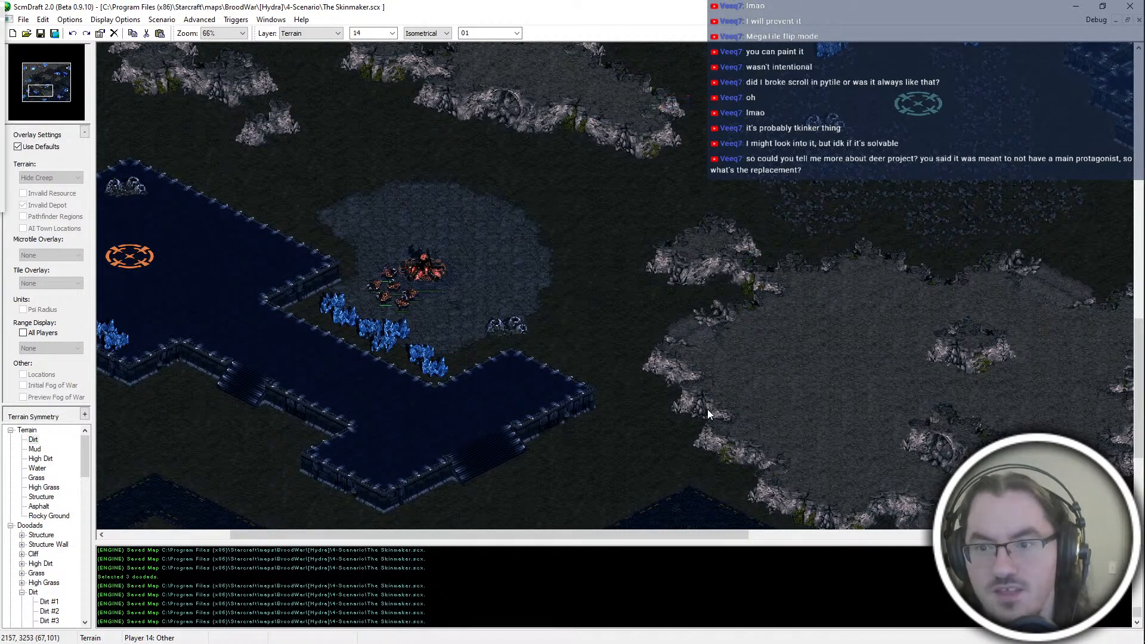
{"action": "middle_click_drag", "start_coordinate": [709, 407], "coordinate": [771, 292]}
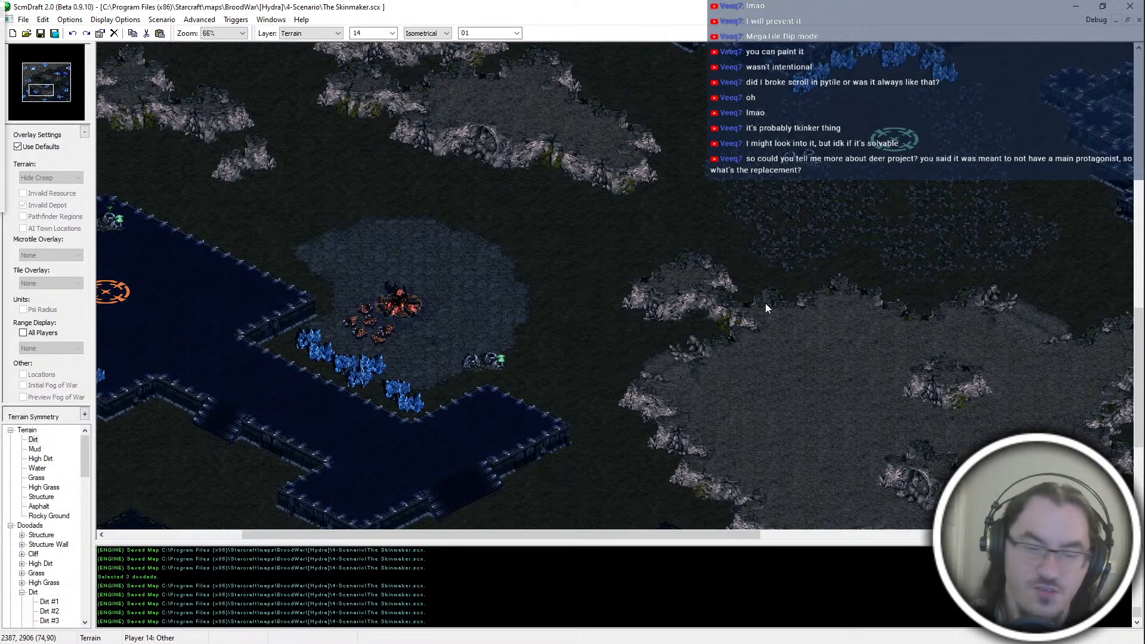
{"action": "middle_click_drag", "start_coordinate": [588, 252], "coordinate": [541, 282]}
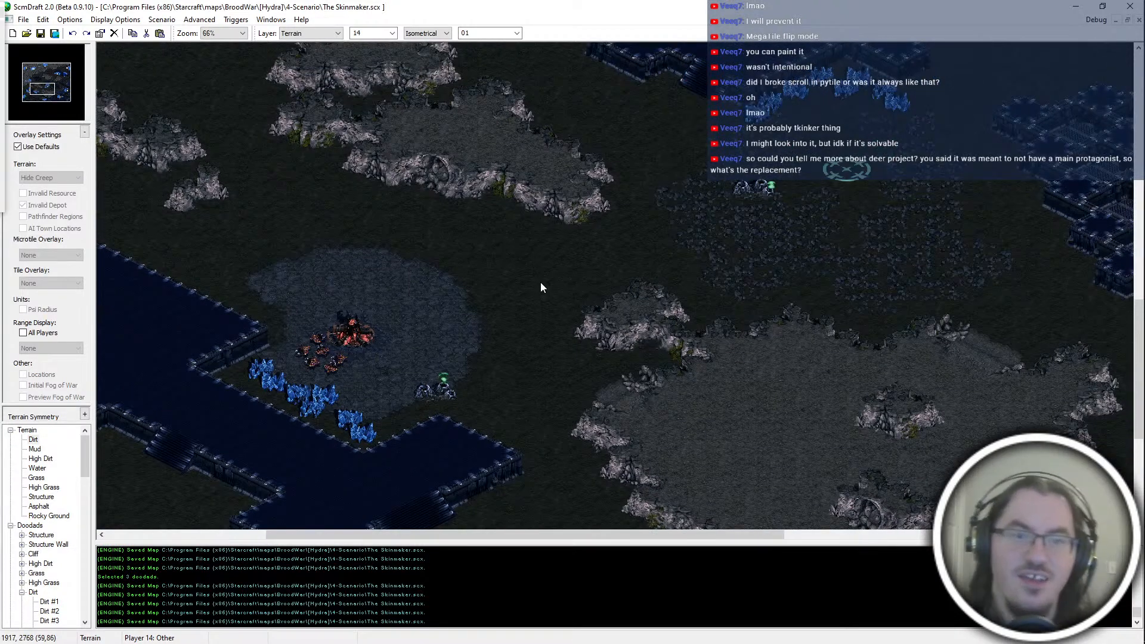
{"action": "middle_click_drag", "start_coordinate": [312, 251], "coordinate": [455, 377]}
{"action": "middle_click_drag", "start_coordinate": [790, 312], "coordinate": [813, 210]}
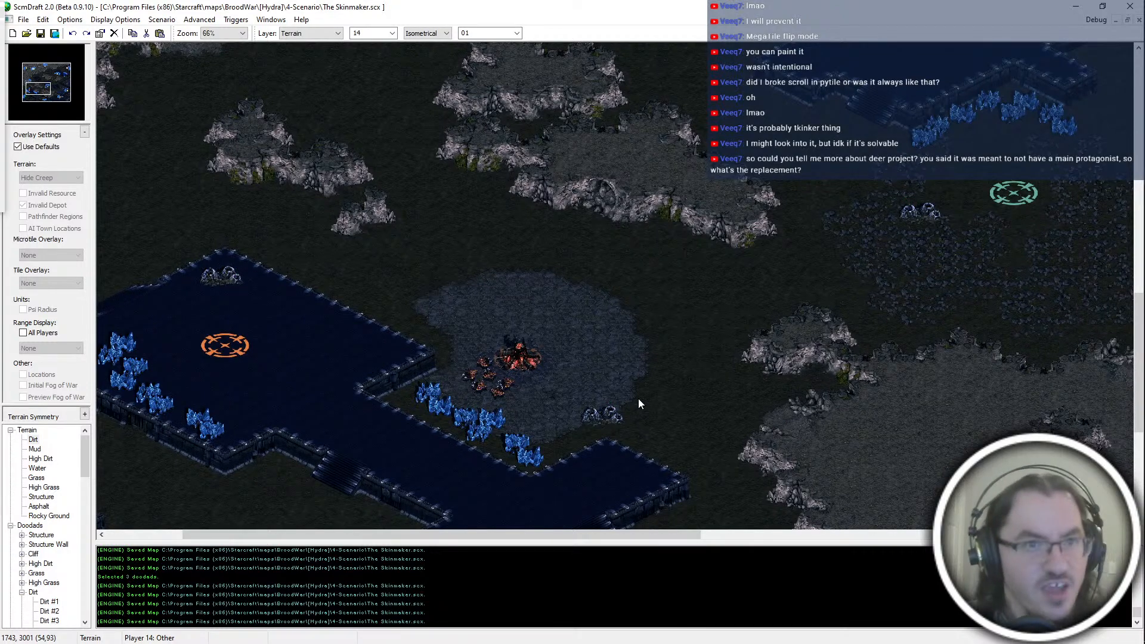
{"action": "middle_click_drag", "start_coordinate": [638, 398], "coordinate": [965, 633]}
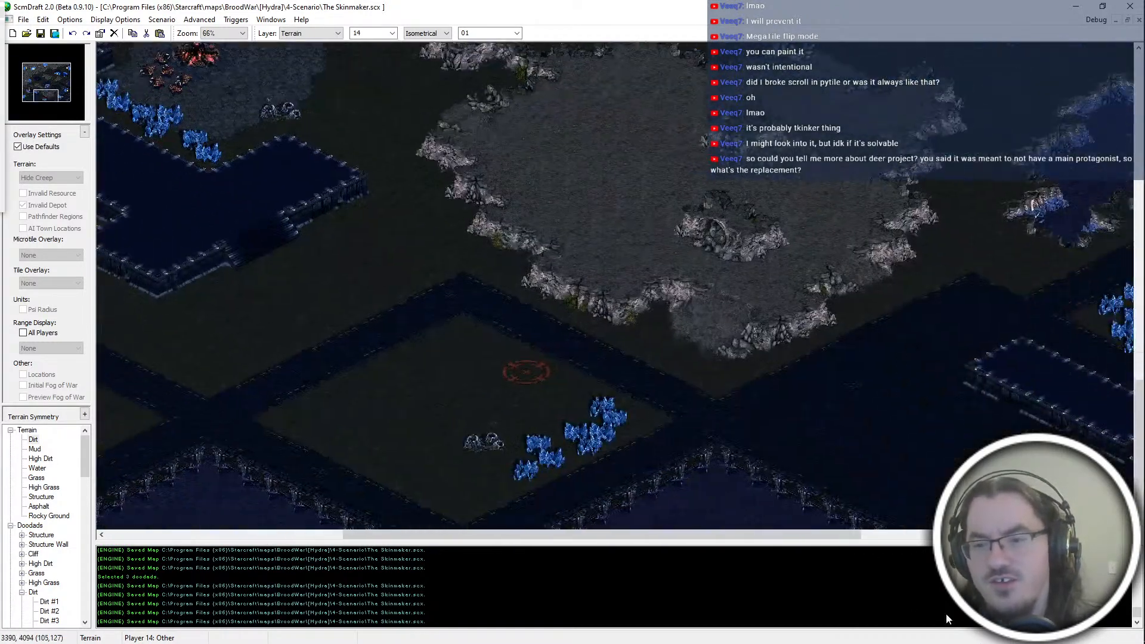
{"action": "middle_click_drag", "start_coordinate": [689, 431], "coordinate": [224, 98]}
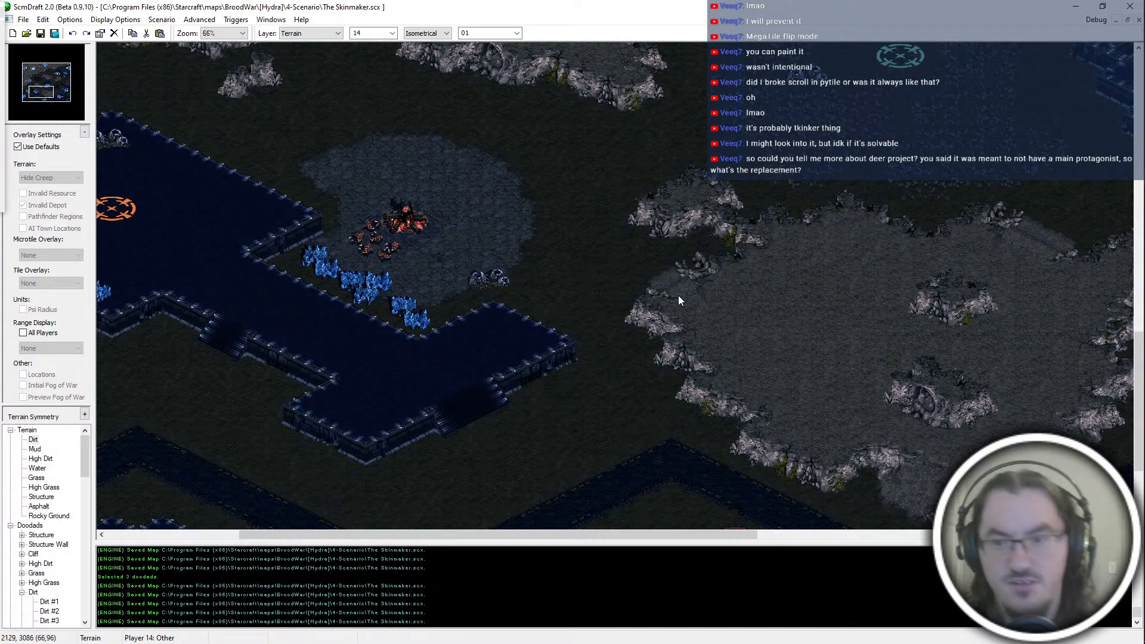
{"action": "key", "text": "Up"}
{"action": "key", "text": "Up"}
{"action": "key", "text": "Right"}
{"action": "key", "text": "Right"}
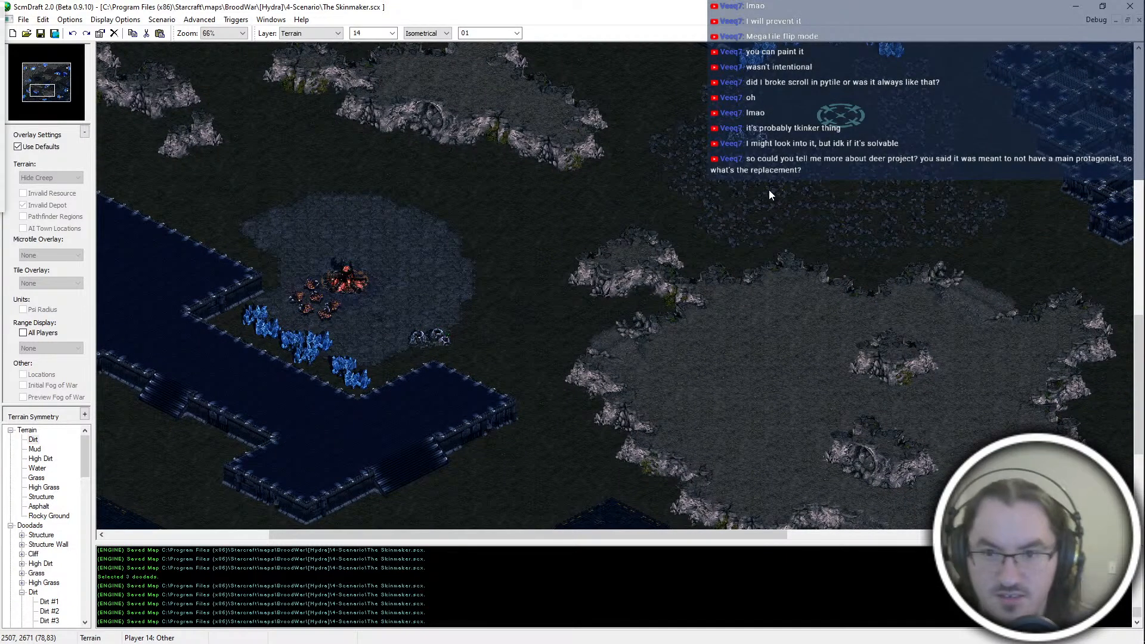
{"action": "key", "text": "Right"}
{"action": "key", "text": "Up"}
{"action": "key", "text": "Up"}
{"action": "key", "text": "Up"}
{"action": "key", "text": "Up"}
{"action": "key", "text": "Right"}
{"action": "key", "text": "Right"}
{"action": "key", "text": "Right"}
{"action": "key", "text": "Right"}
{"action": "key", "text": "Right"}
{"action": "key", "text": "Right"}
{"action": "key", "text": "Right"}
{"action": "key", "text": "Right"}
{"action": "key", "text": "Right"}
{"action": "key", "text": "Up"}
{"action": "key", "text": "Up"}
{"action": "key", "text": "Up"}
{"action": "key", "text": "Up"}
{"action": "key", "text": "Up"}
{"action": "key", "text": "Up"}
{"action": "key", "text": "Up"}
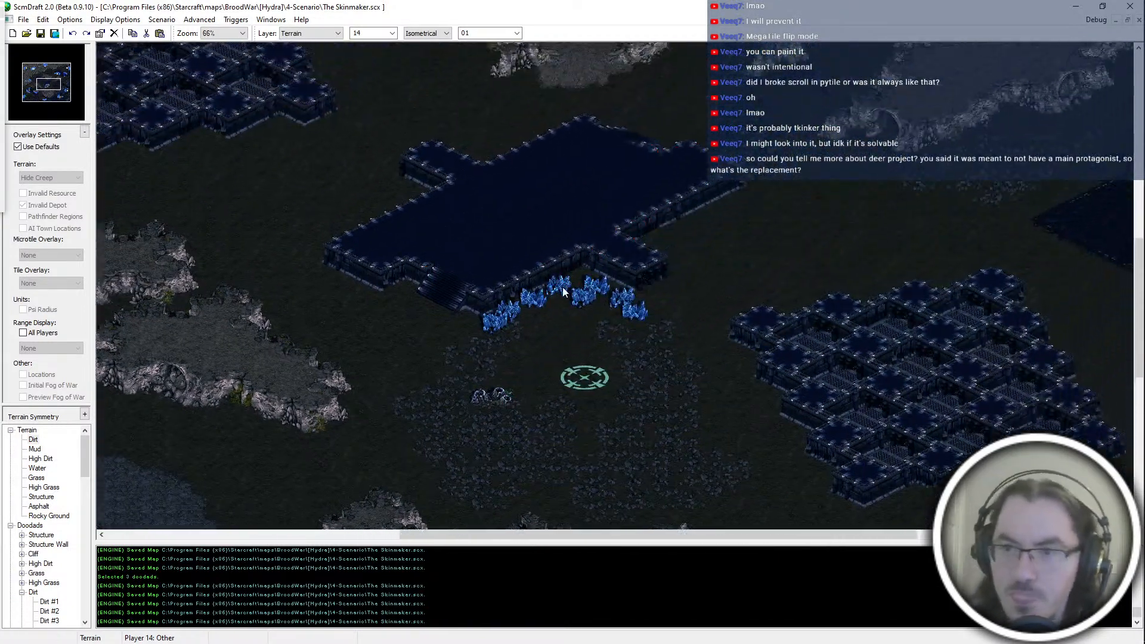
{"action": "key", "text": "Left"}
{"action": "key", "text": "Left"}
{"action": "key", "text": "Left"}
{"action": "key", "text": "Left"}
{"action": "key", "text": "Left"}
{"action": "key", "text": "Down"}
{"action": "key", "text": "Down"}
{"action": "key", "text": "Down"}
{"action": "key", "text": "Down"}
{"action": "middle_click_drag", "start_coordinate": [159, 489], "coordinate": [458, 418]}
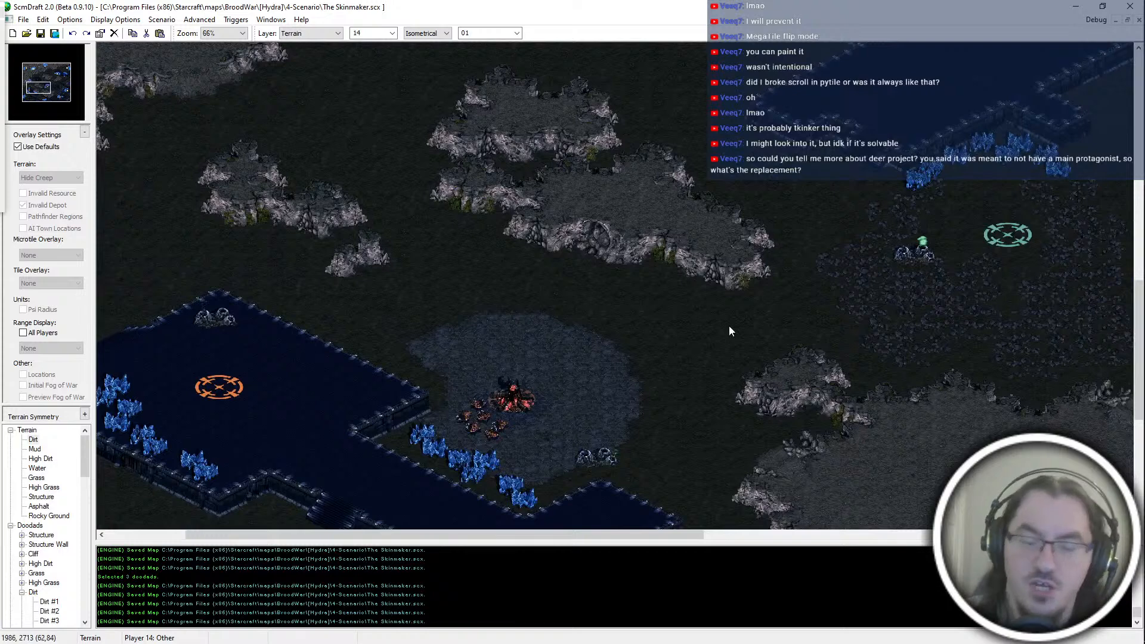
{"action": "key", "text": "Right"}
{"action": "key", "text": "Right"}
{"action": "key", "text": "Right"}
{"action": "key", "text": "Right"}
{"action": "key", "text": "Down"}
{"action": "key", "text": "Down"}
{"action": "key", "text": "Down"}
{"action": "key", "text": "Down"}
{"action": "scroll", "coordinate": [541, 563], "scroll_direction": "up", "scroll_amount": 3}
{"action": "scroll", "coordinate": [541, 563], "scroll_direction": "down", "scroll_amount": 4}
{"action": "key", "text": "Right"}
{"action": "key", "text": "Right"}
{"action": "key", "text": "Right"}
{"action": "key", "text": "Down"}
{"action": "key", "text": "Down"}
{"action": "key", "text": "Down"}
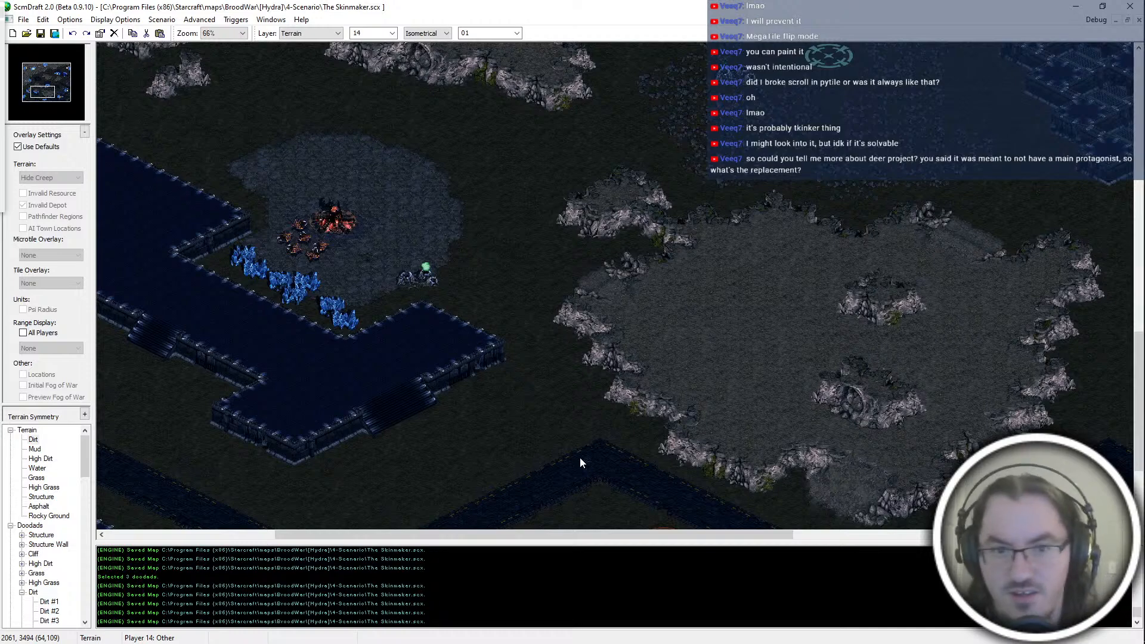
{"action": "key", "text": "Left"}
{"action": "key", "text": "Left"}
{"action": "key", "text": "Left"}
{"action": "key", "text": "Left"}
{"action": "key", "text": "Left"}
{"action": "key", "text": "Left"}
{"action": "key", "text": "Left"}
{"action": "key", "text": "Left"}
{"action": "key", "text": "Up"}
{"action": "key", "text": "Up"}
{"action": "key", "text": "Up"}
{"action": "key", "text": "Up"}
{"action": "key", "text": "Up"}
{"action": "key", "text": "Up"}
{"action": "key", "text": "Up"}
{"action": "key", "text": "Up"}
{"action": "key", "text": "Left"}
{"action": "key", "text": "Up"}
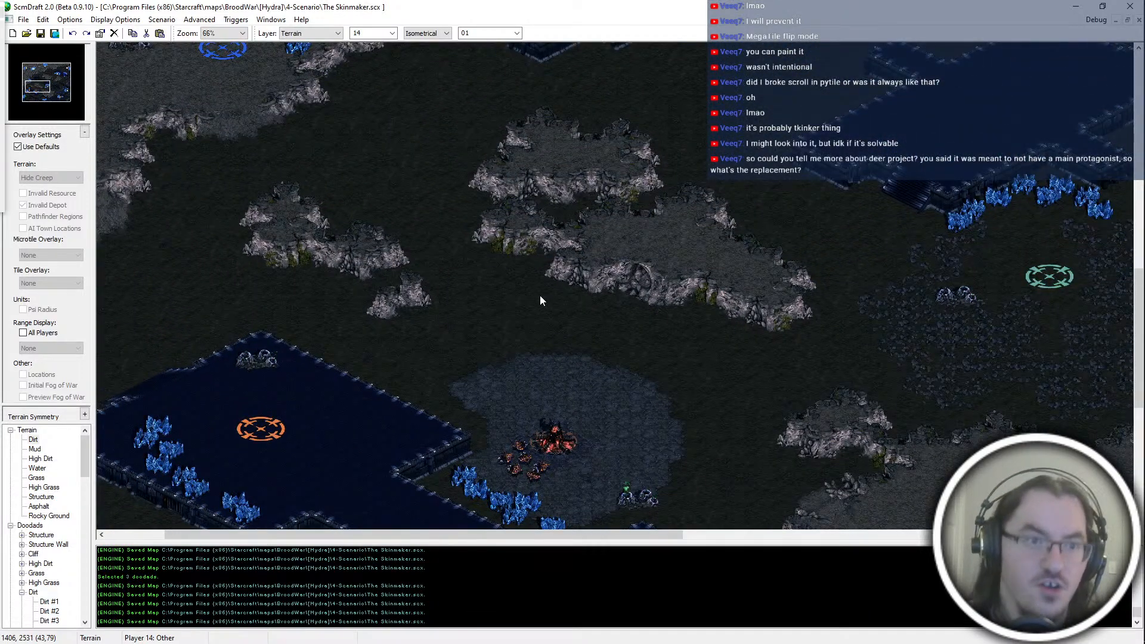
{"action": "key", "text": "Down"}
{"action": "key", "text": "Down"}
{"action": "key", "text": "Down"}
{"action": "key", "text": "Down"}
{"action": "key", "text": "Down"}
{"action": "key", "text": "Right"}
{"action": "key", "text": "Right"}
{"action": "key", "text": "Right"}
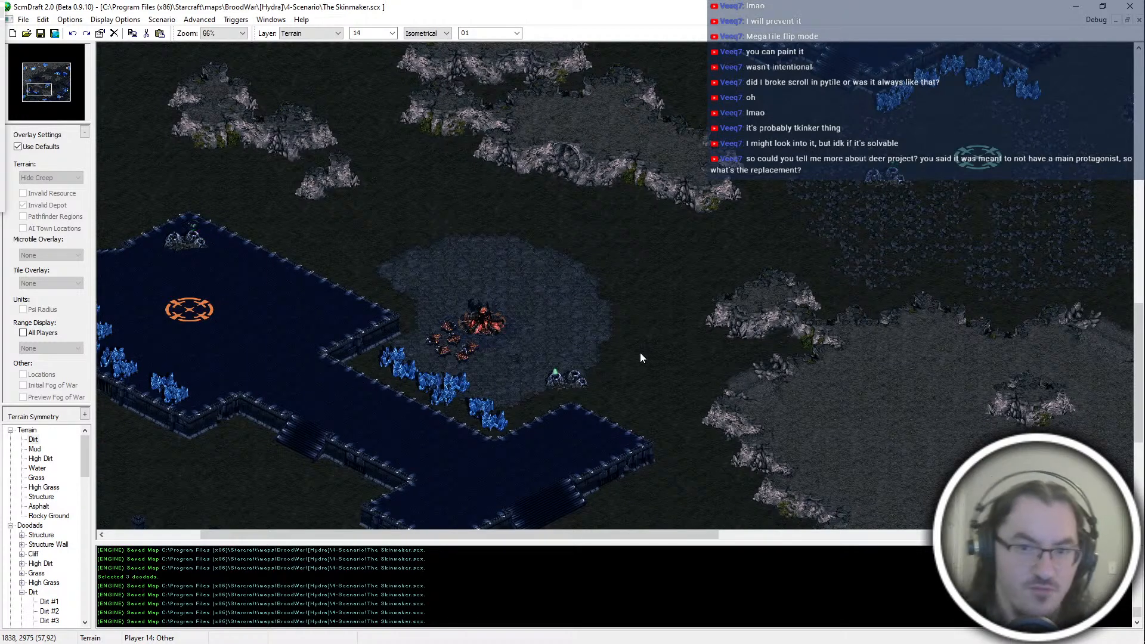
{"action": "key", "text": "Right"}
{"action": "key", "text": "Up"}
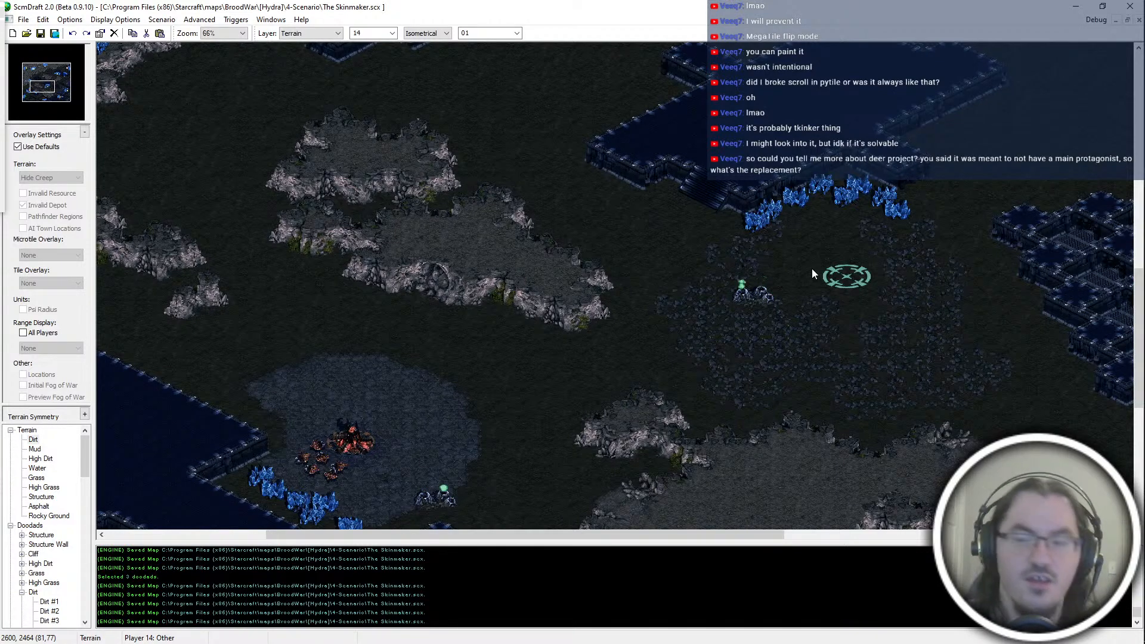
{"action": "scroll", "coordinate": [463, 421], "scroll_direction": "down", "scroll_amount": 5}
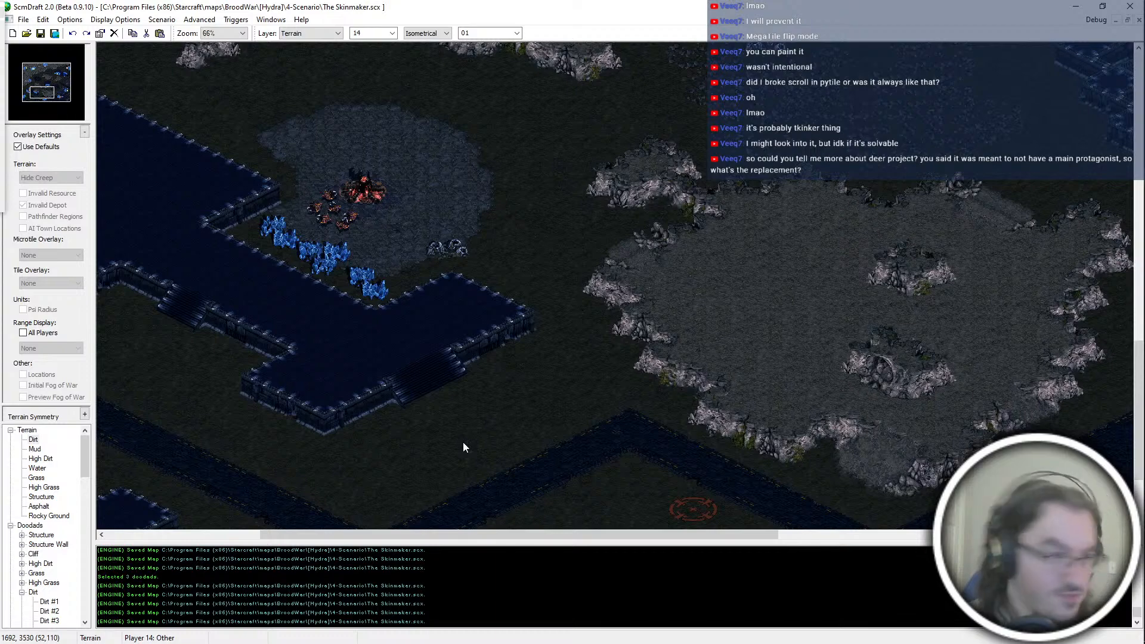
{"action": "middle_click_drag", "start_coordinate": [463, 442], "coordinate": [529, 317]}
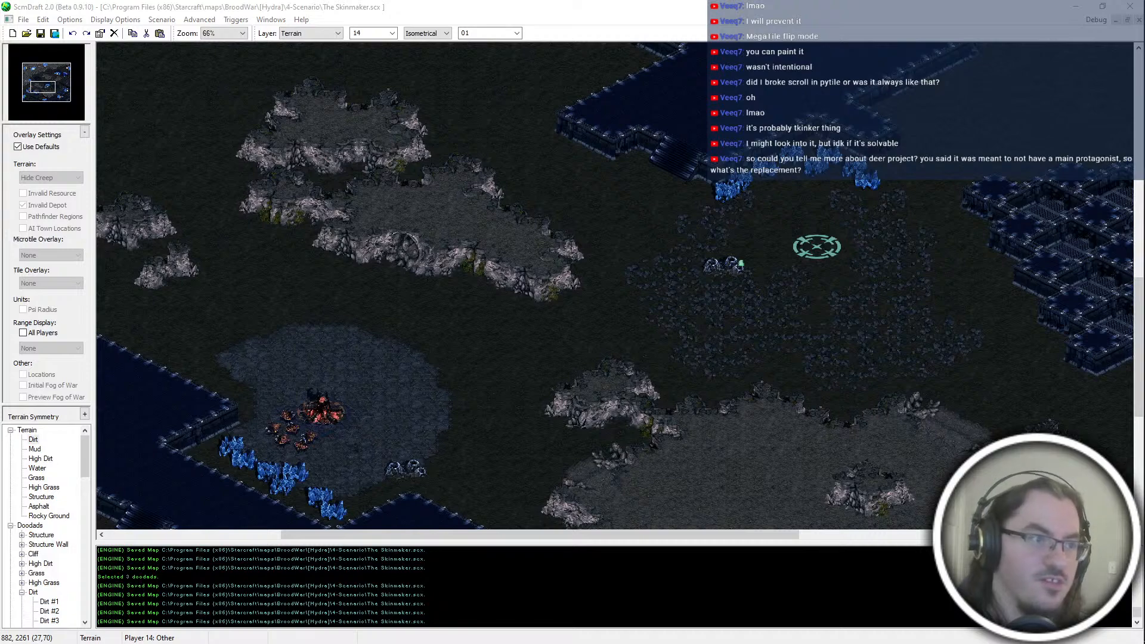
{"action": "middle_click_drag", "start_coordinate": [375, 325], "coordinate": [474, 327]}
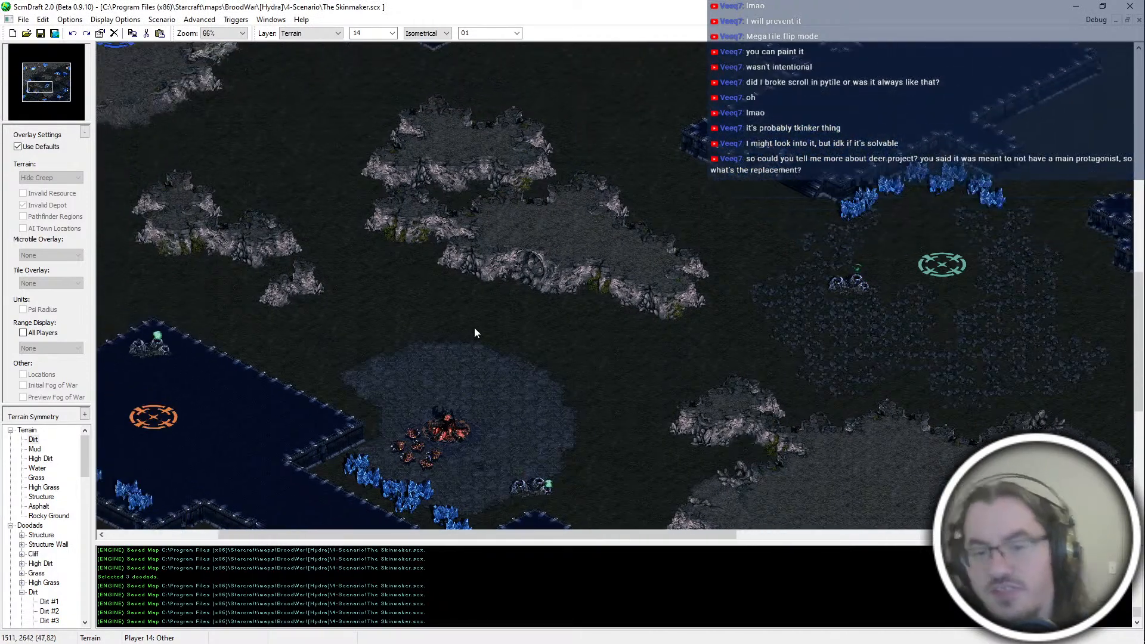
{"action": "key", "text": "Left"}
{"action": "key", "text": "Left"}
{"action": "key", "text": "Down"}
{"action": "key", "text": "Down"}
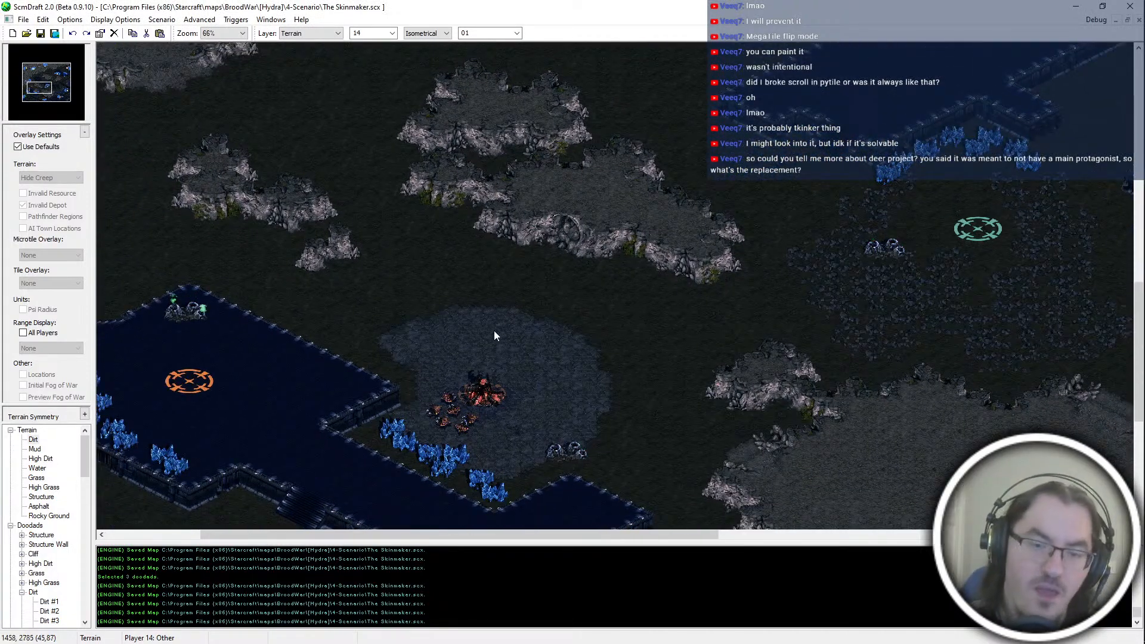
{"action": "key", "text": "Right"}
{"action": "key", "text": "Right"}
{"action": "key", "text": "Right"}
{"action": "key", "text": "Right"}
{"action": "key", "text": "Right"}
{"action": "key", "text": "Right"}
{"action": "key", "text": "Down"}
{"action": "key", "text": "Down"}
{"action": "key", "text": "Down"}
{"action": "key", "text": "Down"}
{"action": "key", "text": "Down"}
{"action": "key", "text": "Down"}
{"action": "key", "text": "Down"}
{"action": "key", "text": "Down"}
{"action": "key", "text": "Down"}
{"action": "key", "text": "Down"}
{"action": "key", "text": "Down"}
{"action": "key", "text": "Down"}
{"action": "key", "text": "Left"}
{"action": "key", "text": "Left"}
{"action": "key", "text": "Left"}
{"action": "key", "text": "Left"}
{"action": "key", "text": "Left"}
{"action": "key", "text": "Left"}
{"action": "key", "text": "Left"}
{"action": "key", "text": "Left"}
{"action": "key", "text": "Left"}
{"action": "key", "text": "Left"}
{"action": "key", "text": "Left"}
{"action": "key", "text": "Left"}
{"action": "key", "text": "Left"}
{"action": "key", "text": "Left"}
{"action": "key", "text": "Left"}
{"action": "key", "text": "Left"}
{"action": "key", "text": "Left"}
{"action": "key", "text": "Left"}
{"action": "key", "text": "Left"}
{"action": "key", "text": "Left"}
{"action": "key", "text": "Up"}
{"action": "key", "text": "Up"}
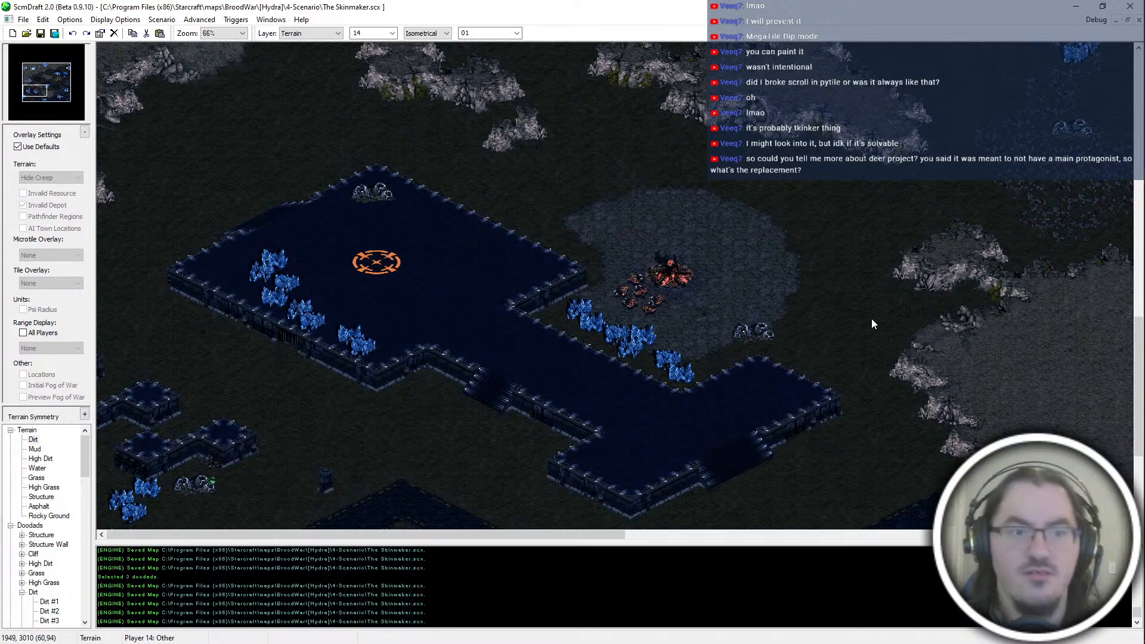
{"action": "middle_click_drag", "start_coordinate": [872, 318], "coordinate": [1143, 59]}
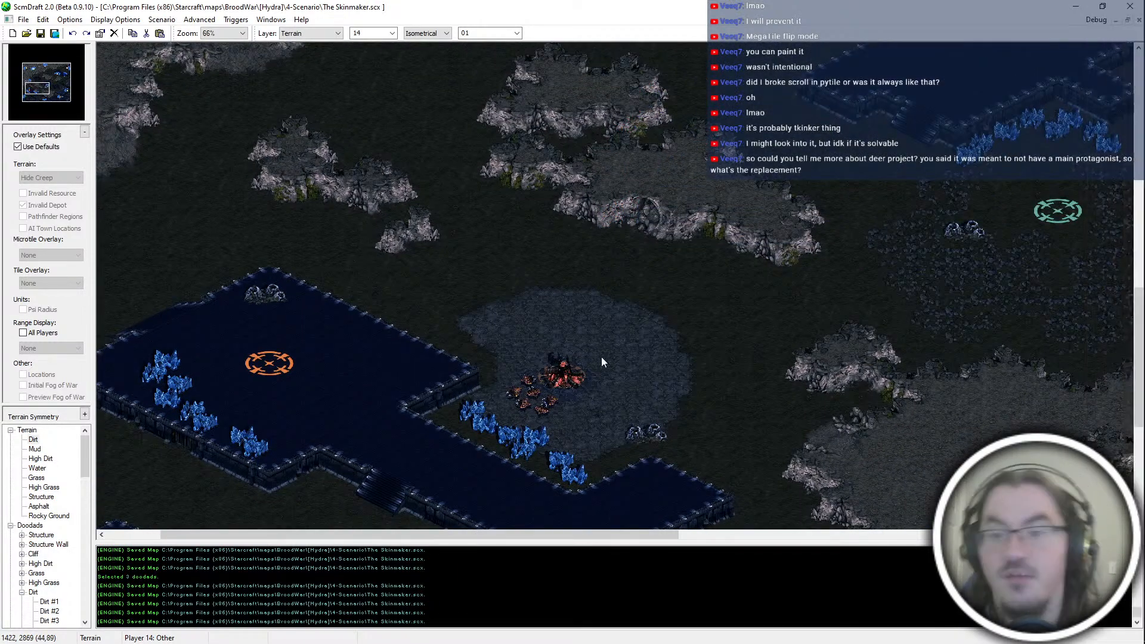
{"action": "middle_click_drag", "start_coordinate": [725, 362], "coordinate": [861, 250]}
{"action": "middle_click_drag", "start_coordinate": [954, 407], "coordinate": [534, 417]}
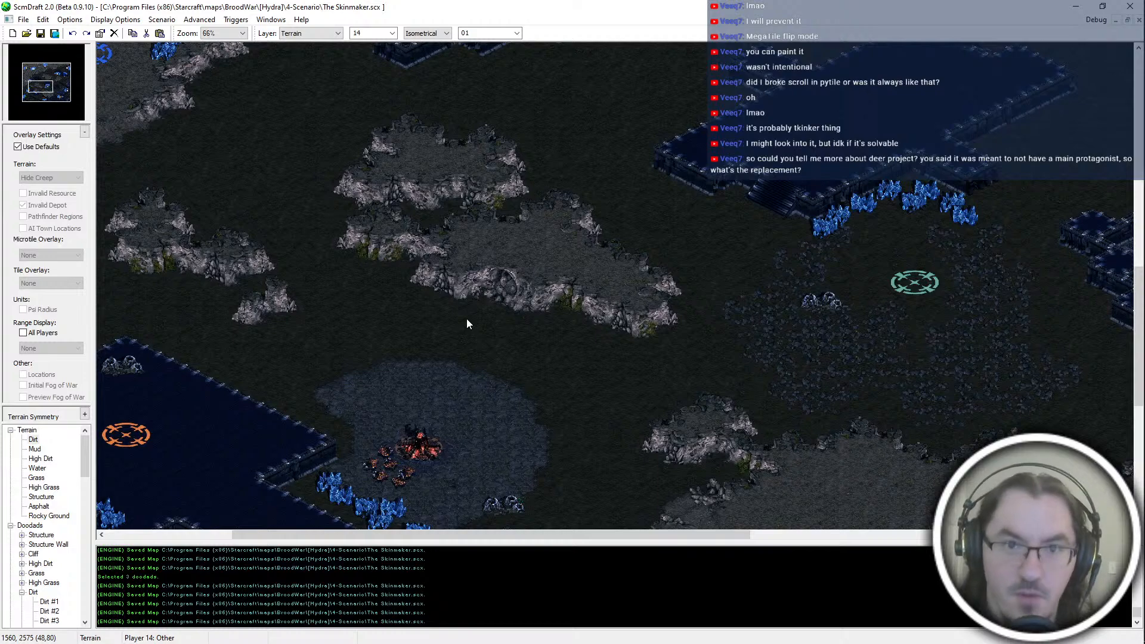
{"action": "middle_click_drag", "start_coordinate": [474, 333], "coordinate": [708, 291]}
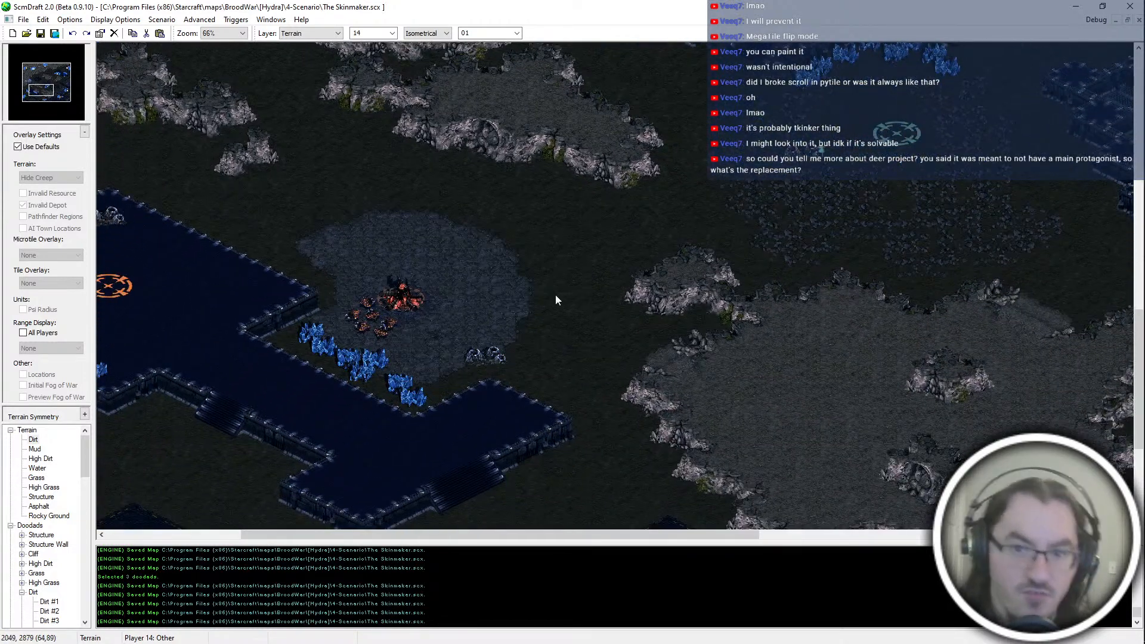
{"action": "middle_click_drag", "start_coordinate": [482, 263], "coordinate": [452, 209]}
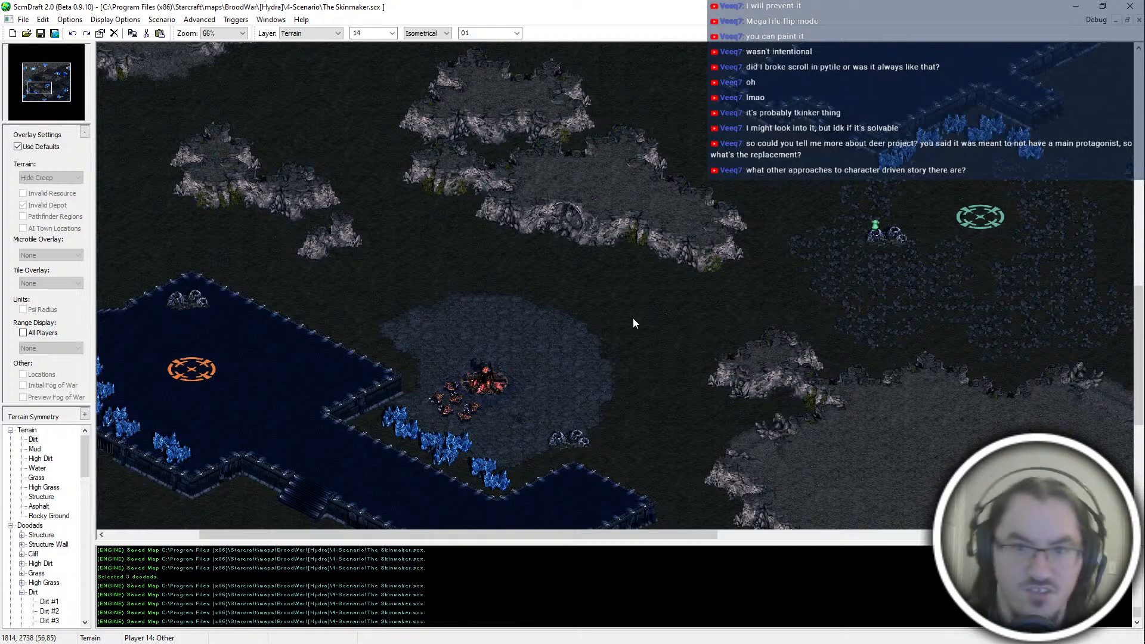
{"action": "middle_click_drag", "start_coordinate": [704, 279], "coordinate": [638, 393]}
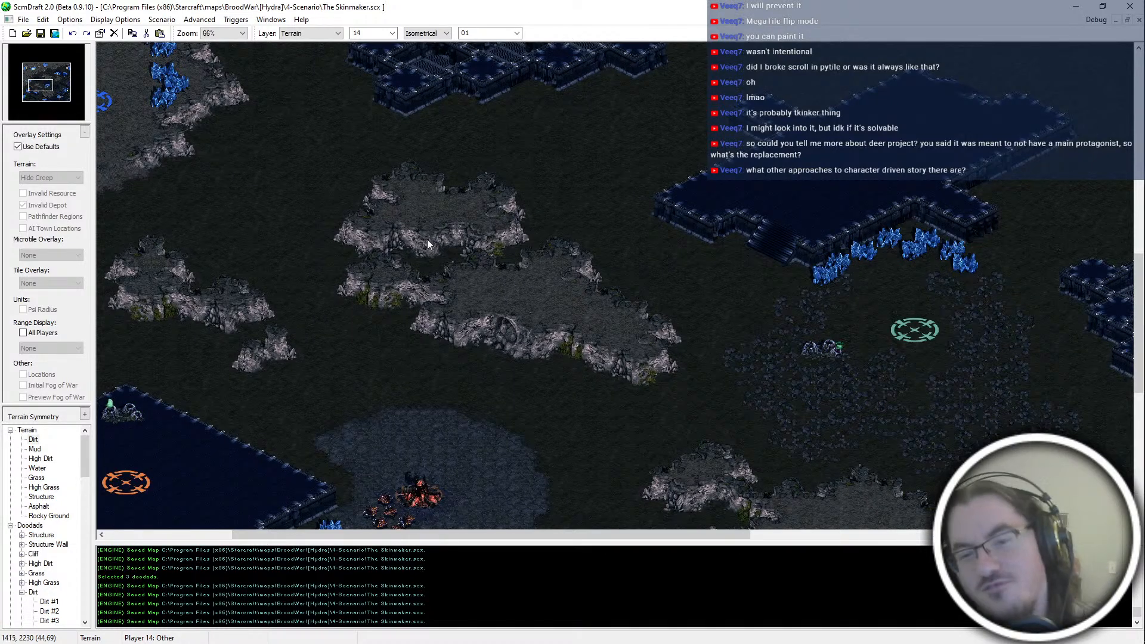
{"action": "middle_click_drag", "start_coordinate": [403, 228], "coordinate": [536, 328]}
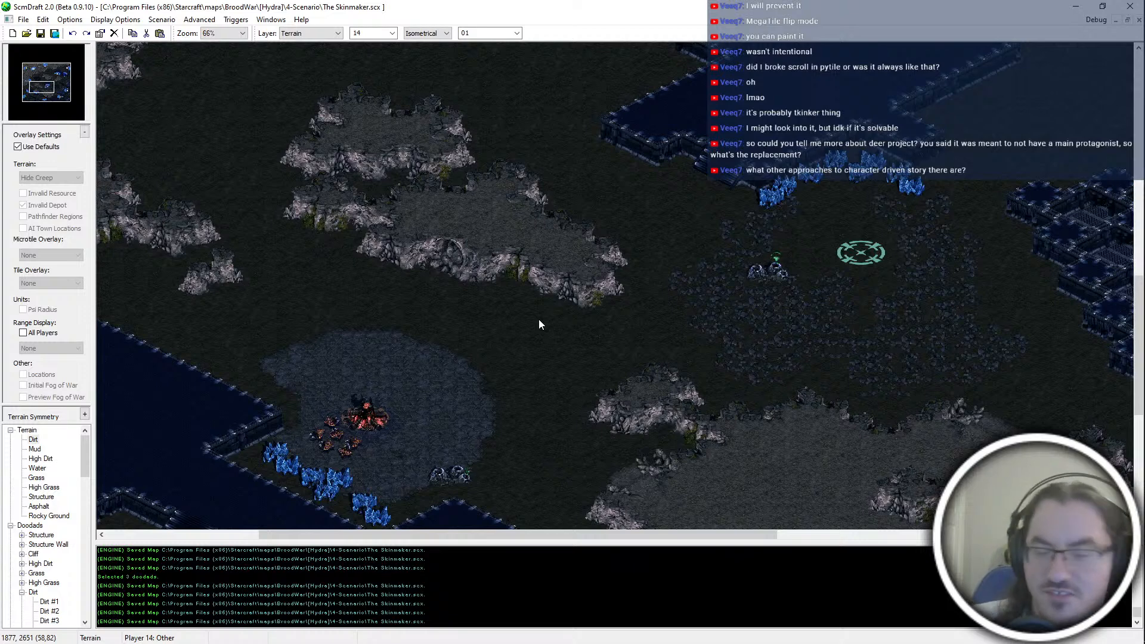
{"action": "middle_click_drag", "start_coordinate": [288, 138], "coordinate": [323, 262]}
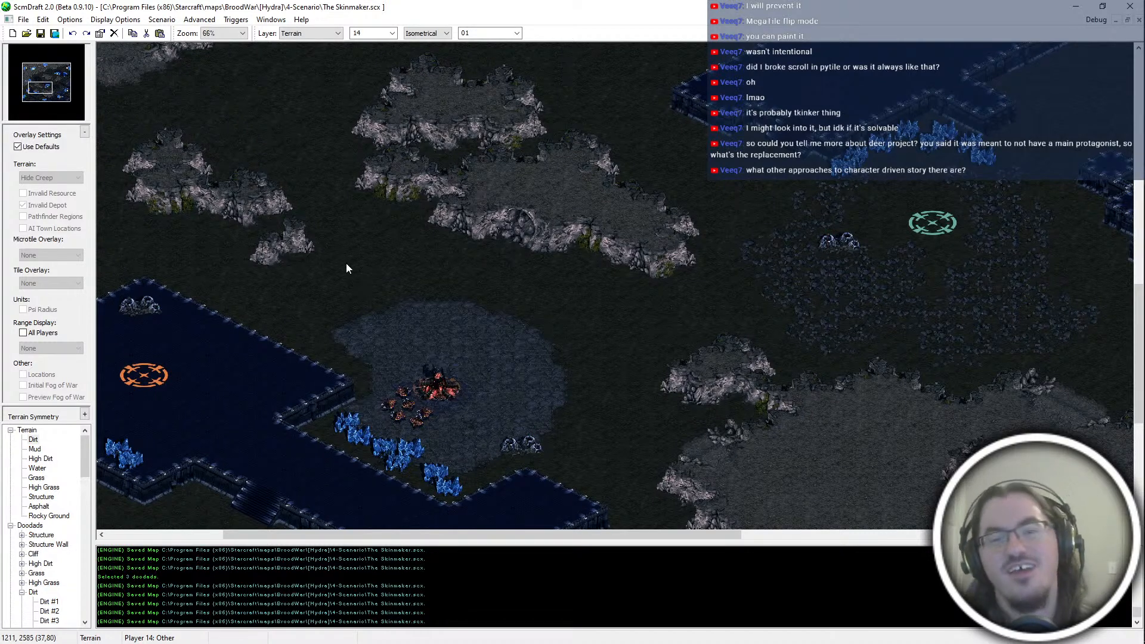
{"action": "key", "text": "Up"}
{"action": "key", "text": "Right"}
{"action": "key", "text": "Down"}
{"action": "key", "text": "Right"}
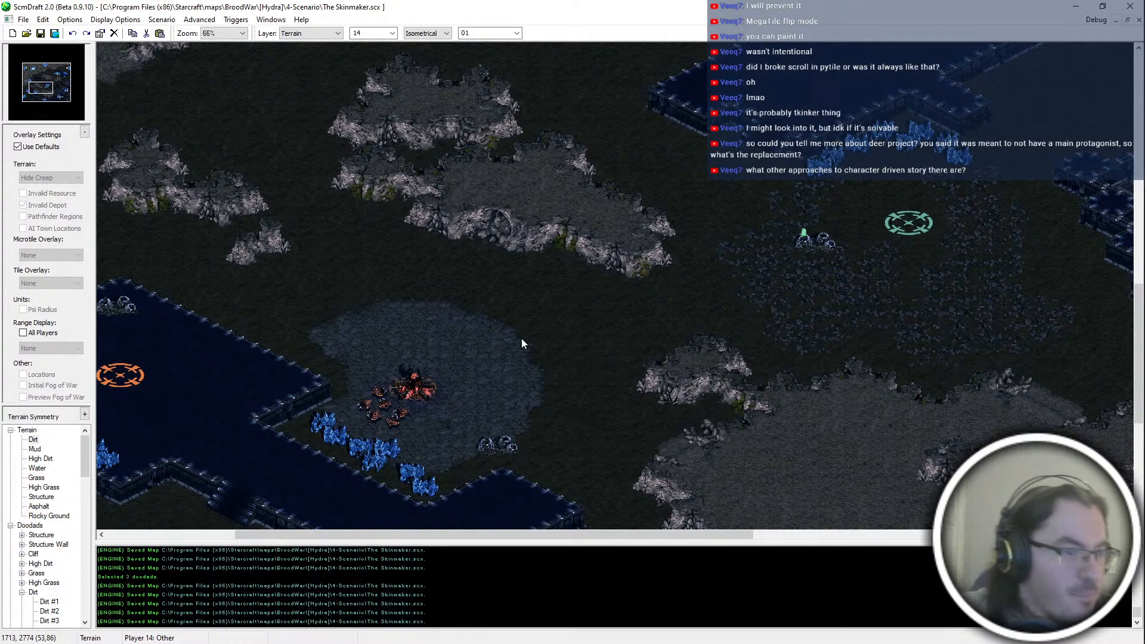
{"action": "key", "text": "Down"}
{"action": "middle_click_drag", "start_coordinate": [424, 409], "coordinate": [465, 367]}
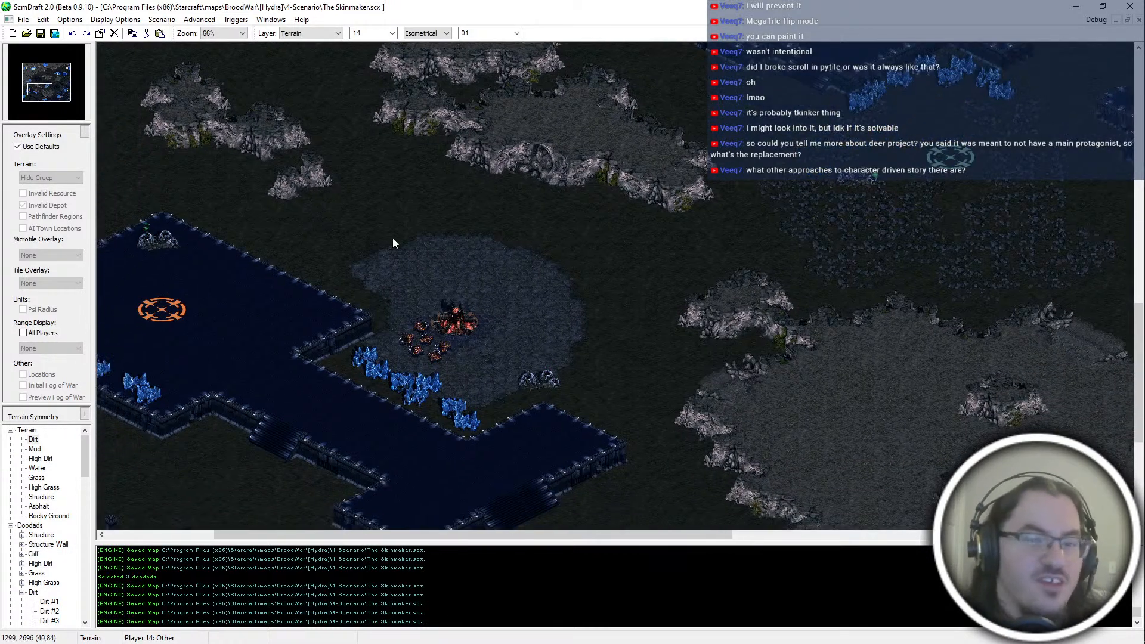
{"action": "middle_click_drag", "start_coordinate": [599, 240], "coordinate": [660, 353]}
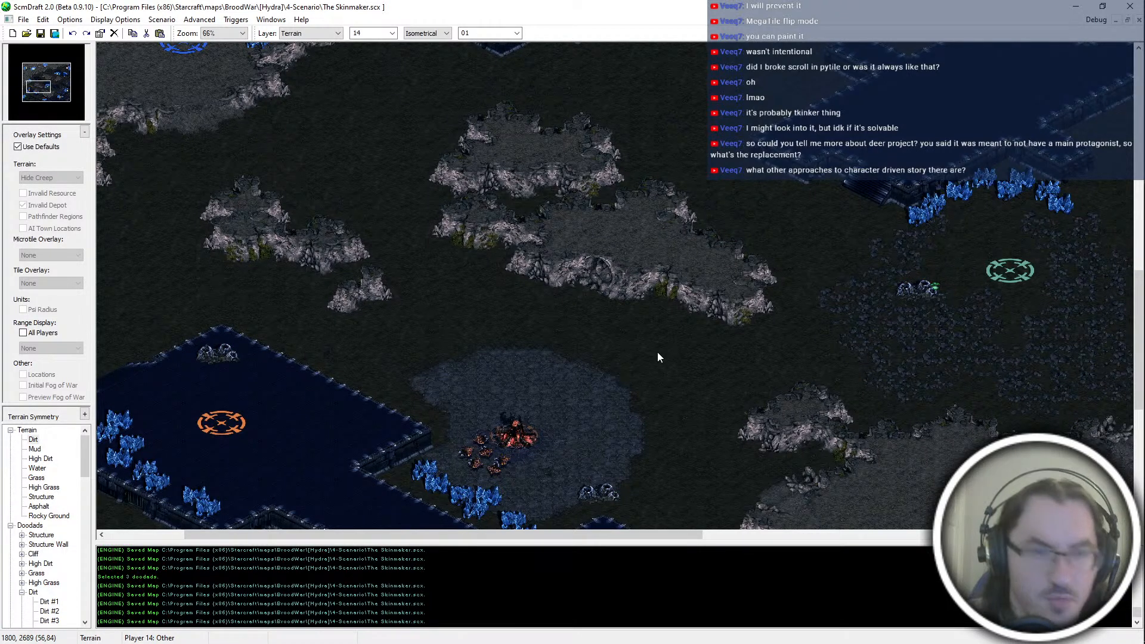
{"action": "middle_click_drag", "start_coordinate": [574, 428], "coordinate": [538, 392]}
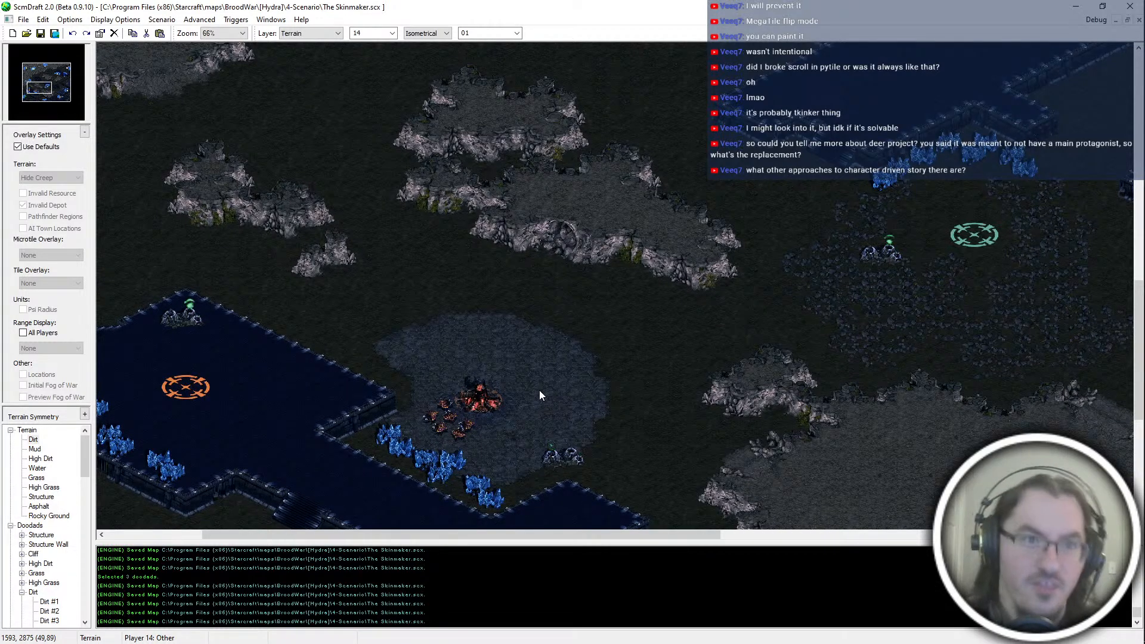
{"action": "middle_click_drag", "start_coordinate": [539, 390], "coordinate": [662, 420]}
{"action": "mouse_move", "coordinate": [489, 206]}
{"action": "middle_mouse_down"}
{"action": "mouse_move", "coordinate": [379, 388]}
{"action": "mouse_move", "coordinate": [191, 440]}
{"action": "mouse_move", "coordinate": [394, 389]}
{"action": "mouse_move", "coordinate": [648, 408]}
{"action": "mouse_move", "coordinate": [557, 127]}
{"action": "mouse_move", "coordinate": [524, 297]}
{"action": "middle_mouse_up"}
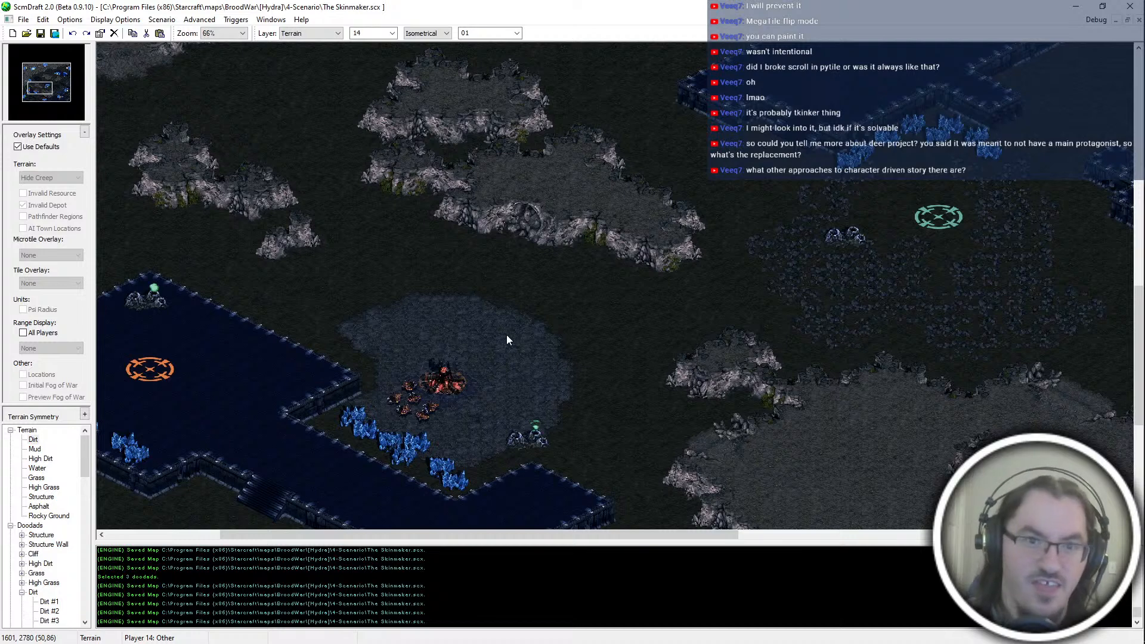
{"action": "key", "text": "Right"}
{"action": "key", "text": "Up"}
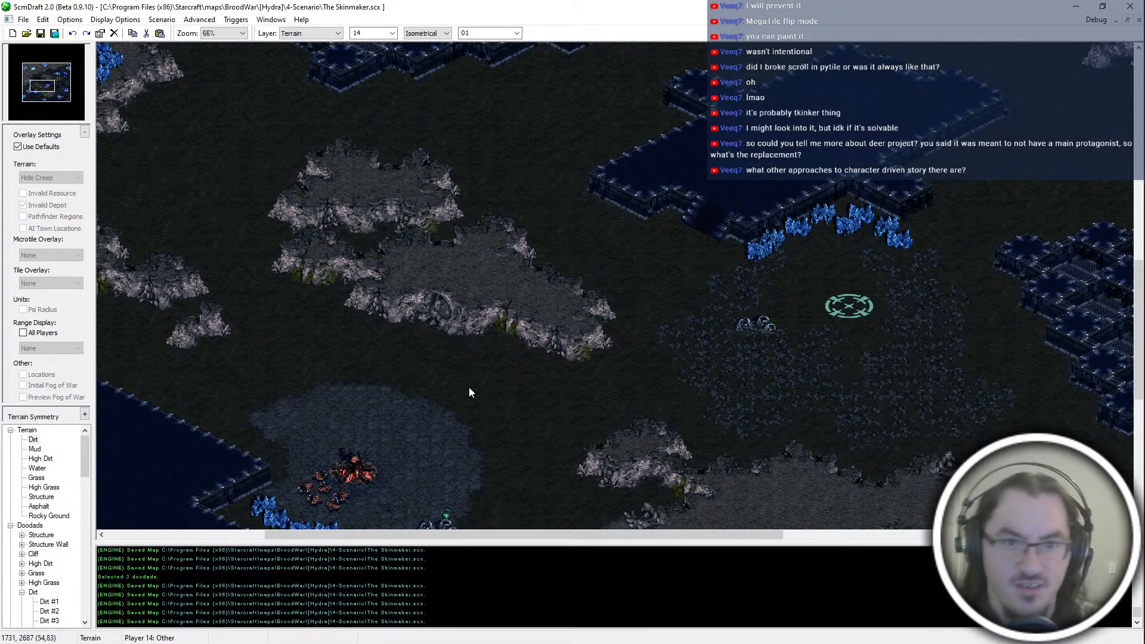
{"action": "key", "text": "Left"}
{"action": "key", "text": "Down"}
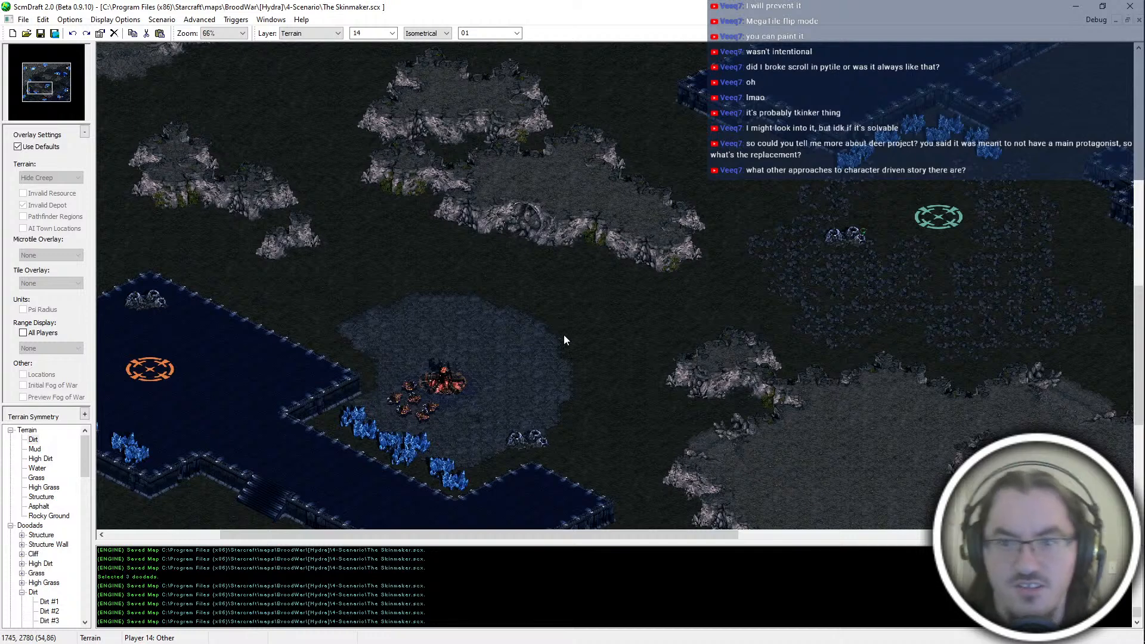
{"action": "key", "text": "Up"}
{"action": "key", "text": "Up"}
{"action": "key", "text": "Right"}
{"action": "key", "text": "Right"}
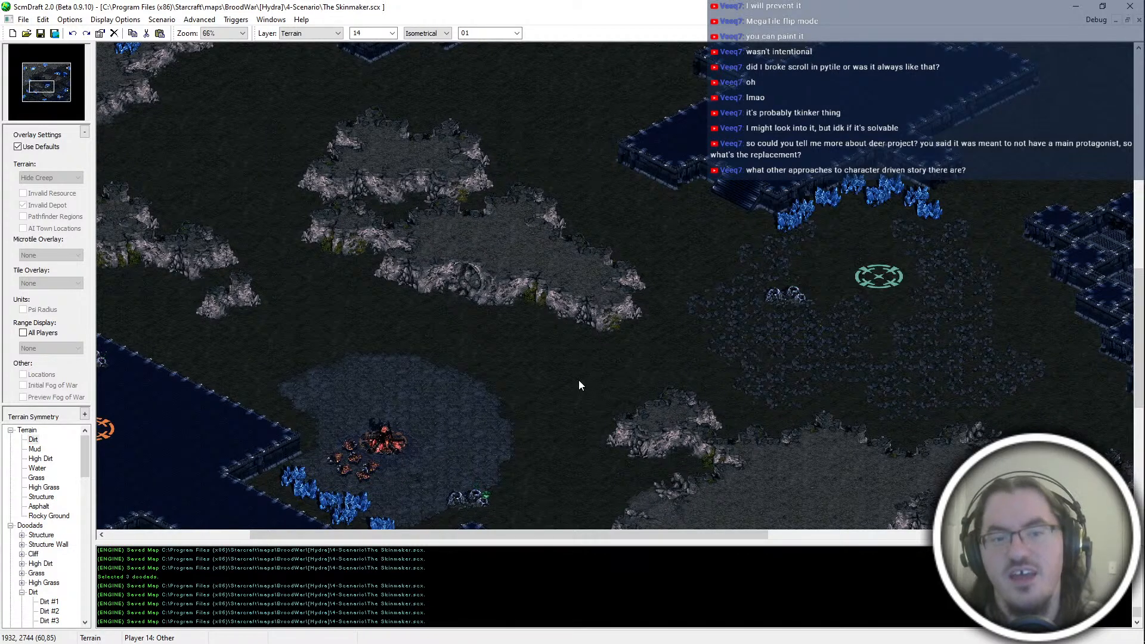
{"action": "middle_click_drag", "start_coordinate": [499, 198], "coordinate": [552, 275]}
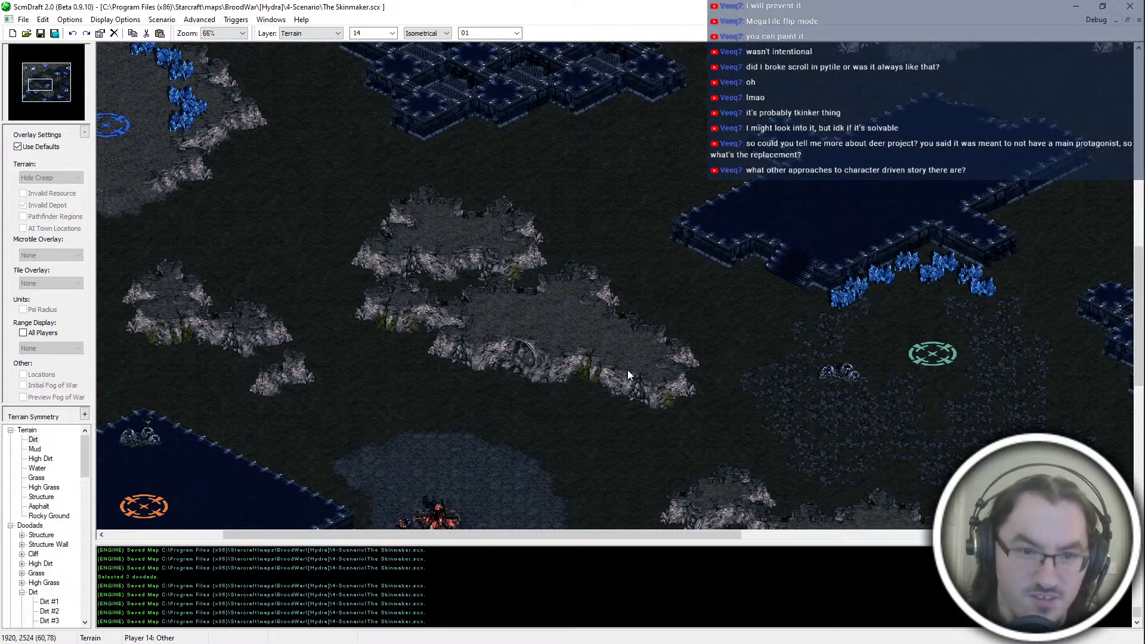
{"action": "key", "text": "Down"}
{"action": "key", "text": "Right"}
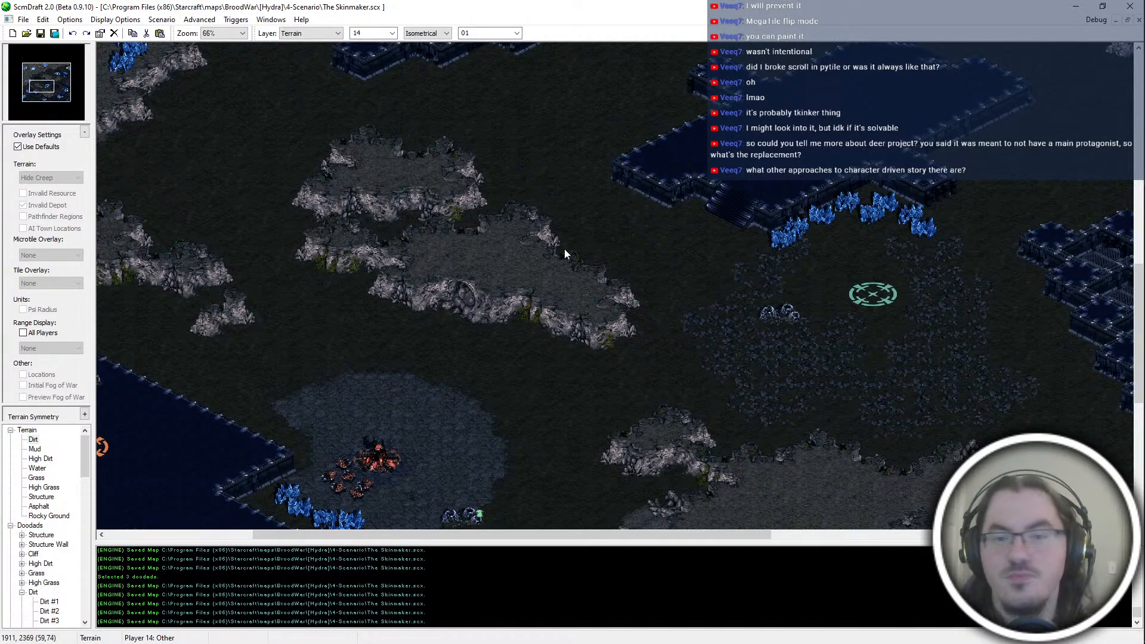
{"action": "middle_click_drag", "start_coordinate": [567, 324], "coordinate": [490, 491]}
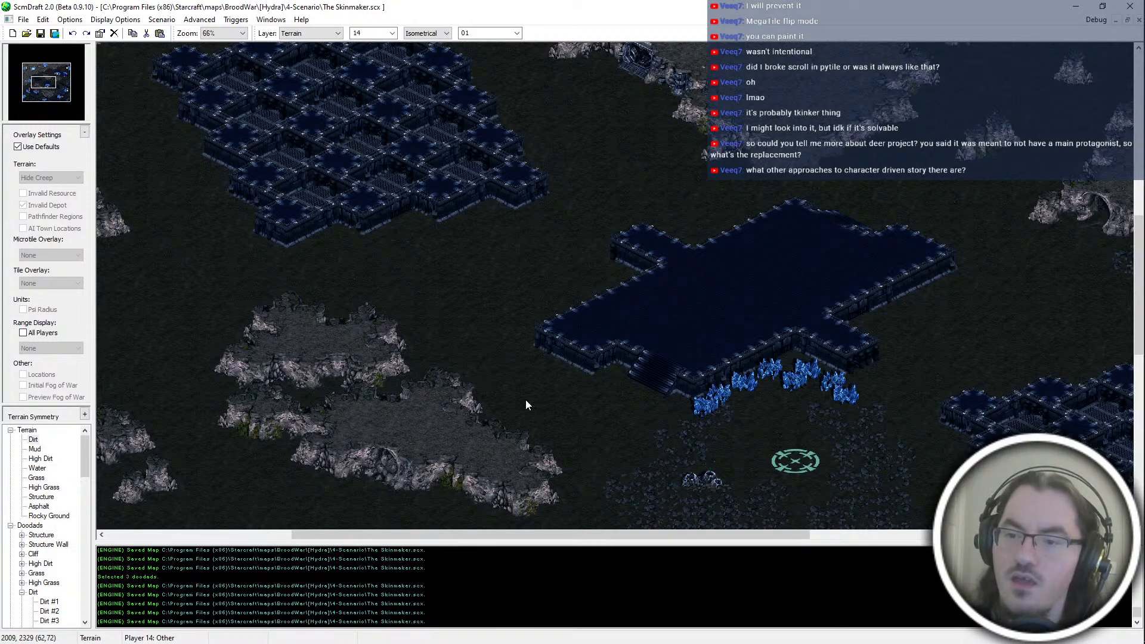
{"action": "middle_click_drag", "start_coordinate": [622, 435], "coordinate": [573, 524]}
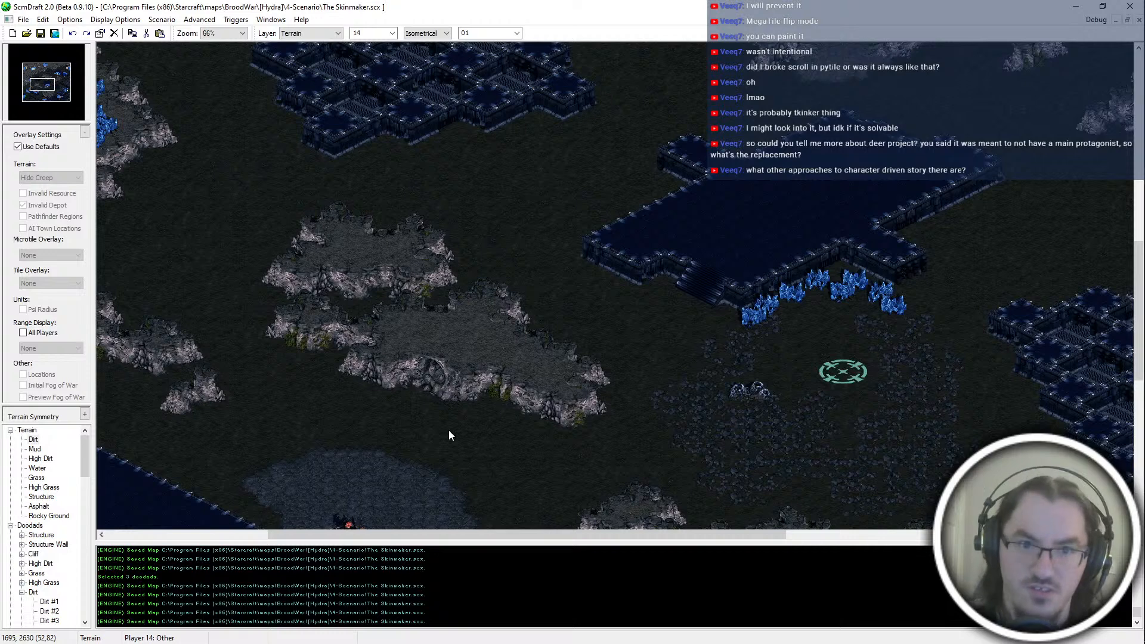
{"action": "key", "text": "Left"}
{"action": "key", "text": "Left"}
{"action": "key", "text": "Left"}
{"action": "key", "text": "Left"}
{"action": "key", "text": "Left"}
{"action": "key", "text": "Left"}
{"action": "key", "text": "Down"}
{"action": "key", "text": "Down"}
{"action": "key", "text": "Down"}
{"action": "key", "text": "Down"}
{"action": "key", "text": "Down"}
{"action": "key", "text": "Down"}
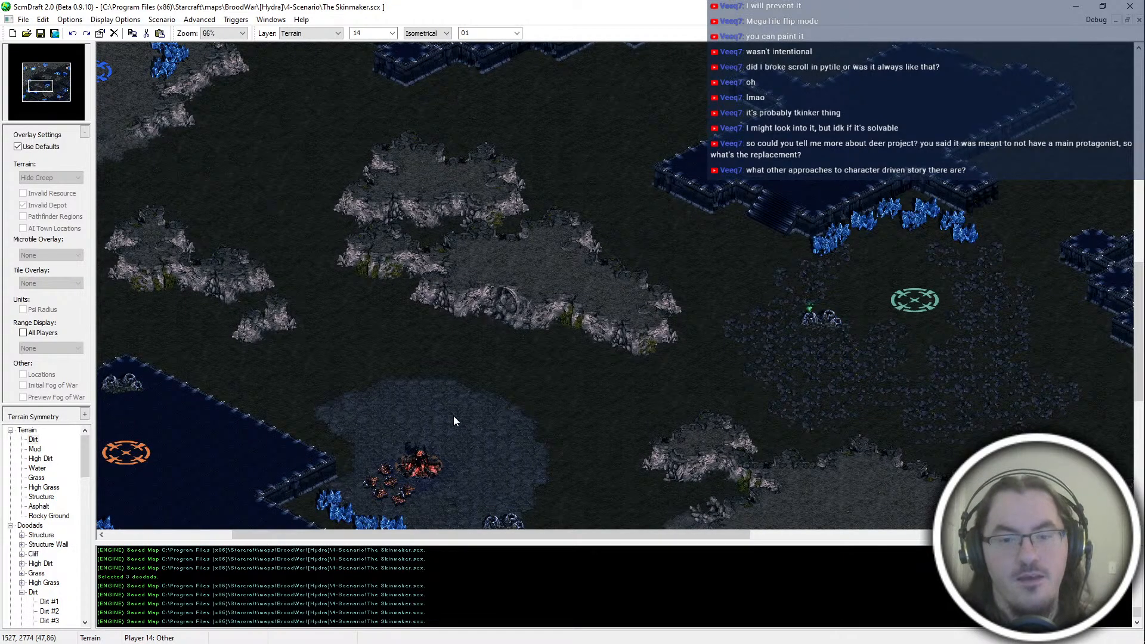
{"action": "mouse_move", "coordinate": [435, 378]}
{"action": "middle_mouse_down"}
{"action": "mouse_move", "coordinate": [423, 366]}
{"action": "mouse_move", "coordinate": [444, 395]}
{"action": "mouse_move", "coordinate": [353, 345]}
{"action": "mouse_move", "coordinate": [384, 392]}
{"action": "mouse_move", "coordinate": [271, 189]}
{"action": "mouse_move", "coordinate": [371, 382]}
{"action": "mouse_move", "coordinate": [583, 406]}
{"action": "mouse_move", "coordinate": [626, 276]}
{"action": "mouse_move", "coordinate": [496, 294]}
{"action": "mouse_move", "coordinate": [277, 267]}
{"action": "mouse_move", "coordinate": [196, 413]}
{"action": "mouse_move", "coordinate": [424, 434]}
{"action": "mouse_move", "coordinate": [601, 267]}
{"action": "mouse_move", "coordinate": [600, 440]}
{"action": "mouse_move", "coordinate": [634, 484]}
{"action": "mouse_move", "coordinate": [713, 481]}
{"action": "mouse_move", "coordinate": [622, 422]}
{"action": "middle_mouse_up"}
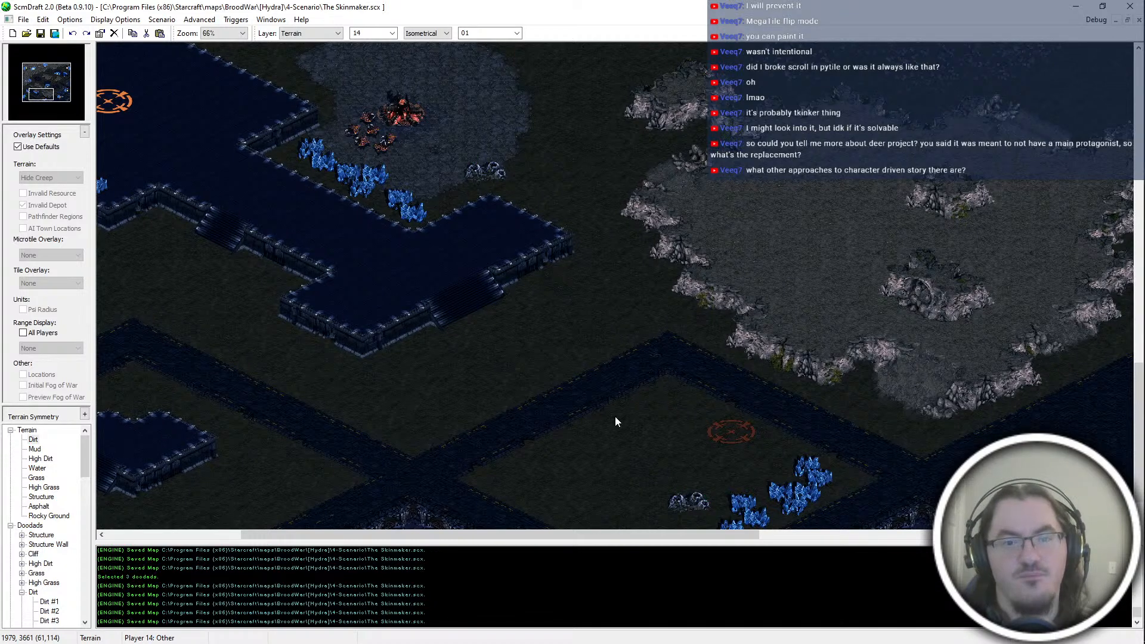
{"action": "middle_click_drag", "start_coordinate": [901, 309], "coordinate": [770, 381]}
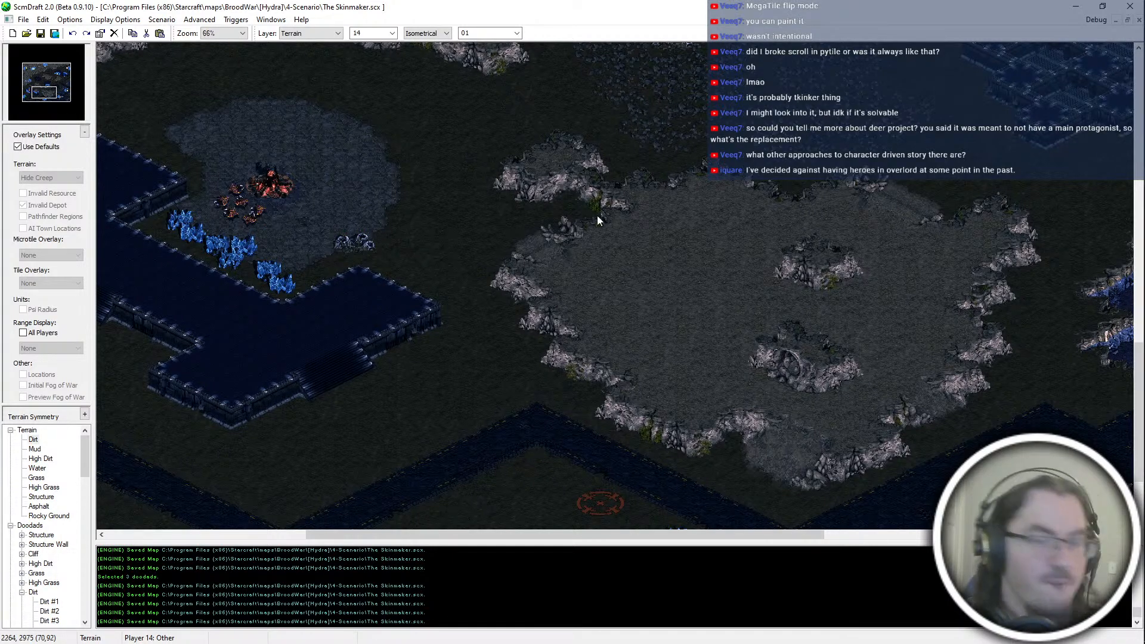
{"action": "middle_click_drag", "start_coordinate": [570, 296], "coordinate": [671, 332]}
Step: Review the addProdGen, addProdMech, addProdBio, addProdAir and addBarracks blocks of hydra_terran.asc3 in Notepad++, and return to the map in ScmDraft
{"action": "key", "text": "alt+Tab"}
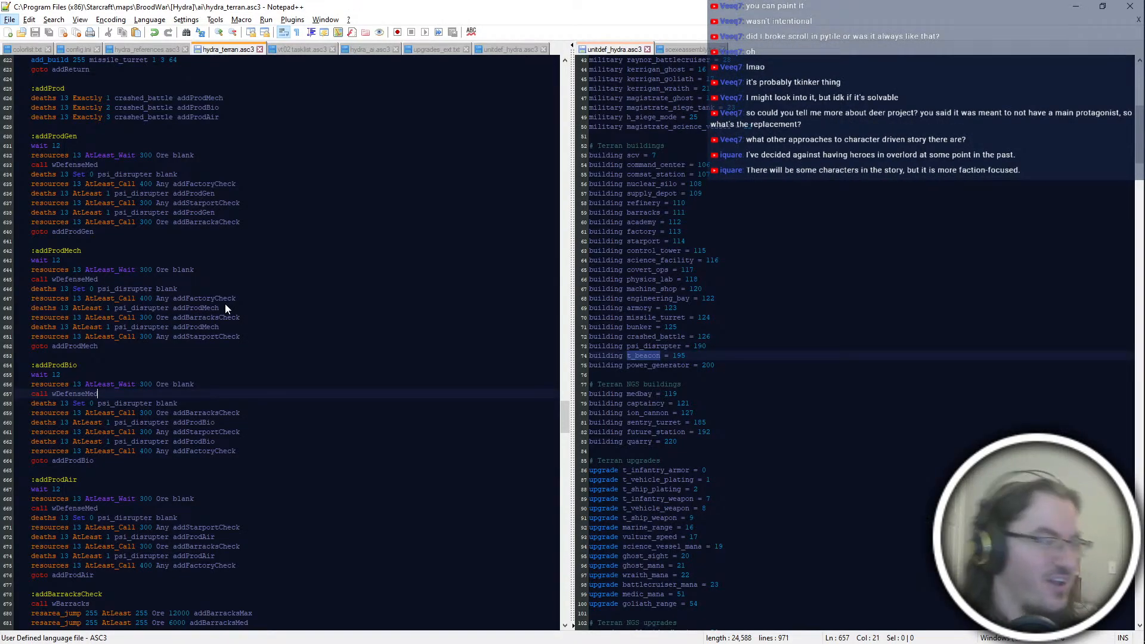
{"action": "left_click", "coordinate": [256, 413]}
{"action": "scroll", "coordinate": [256, 413], "scroll_direction": "down", "scroll_amount": 10}
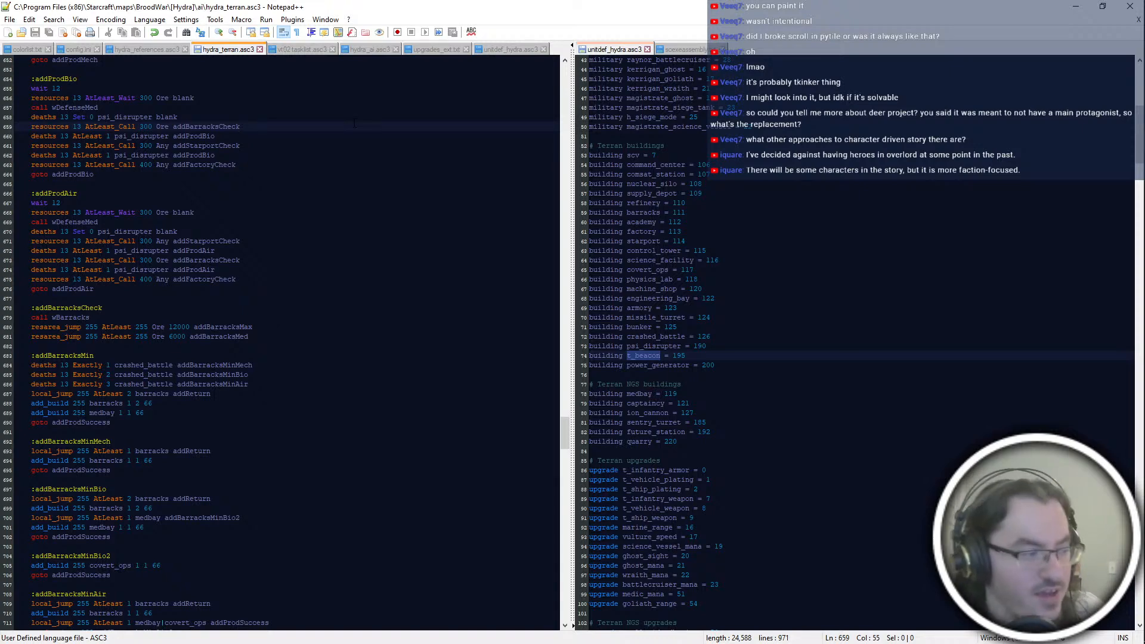
{"action": "scroll", "coordinate": [355, 122], "scroll_direction": "up", "scroll_amount": 16}
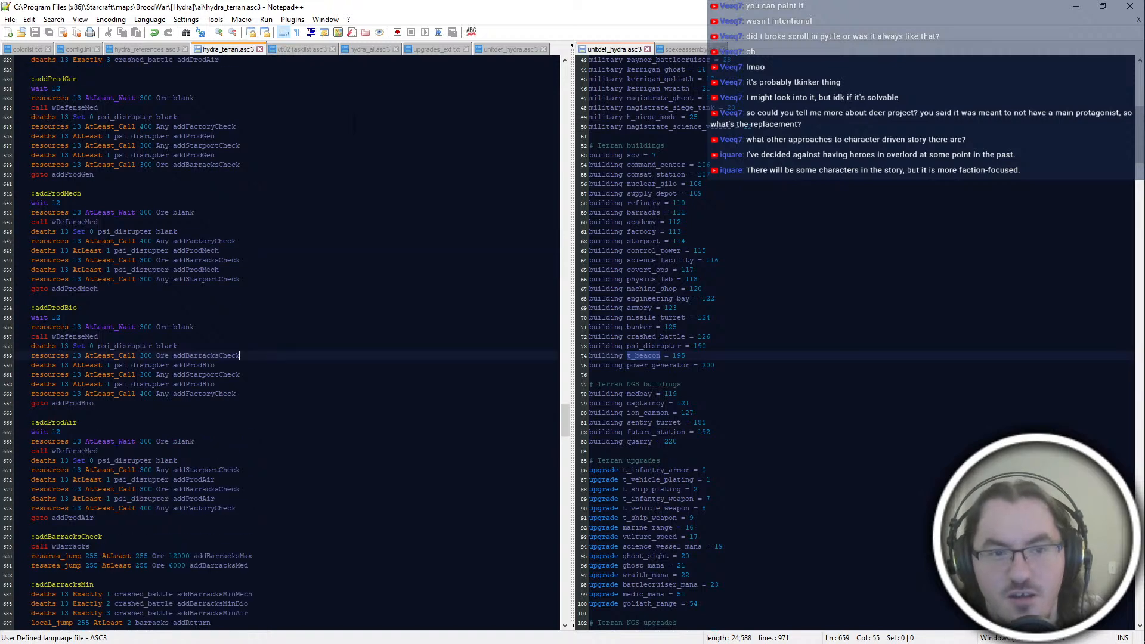
{"action": "scroll", "coordinate": [354, 122], "scroll_direction": "down", "scroll_amount": 8}
{"action": "scroll", "coordinate": [354, 123], "scroll_direction": "up", "scroll_amount": 4}
{"action": "key", "text": "alt+Tab"}
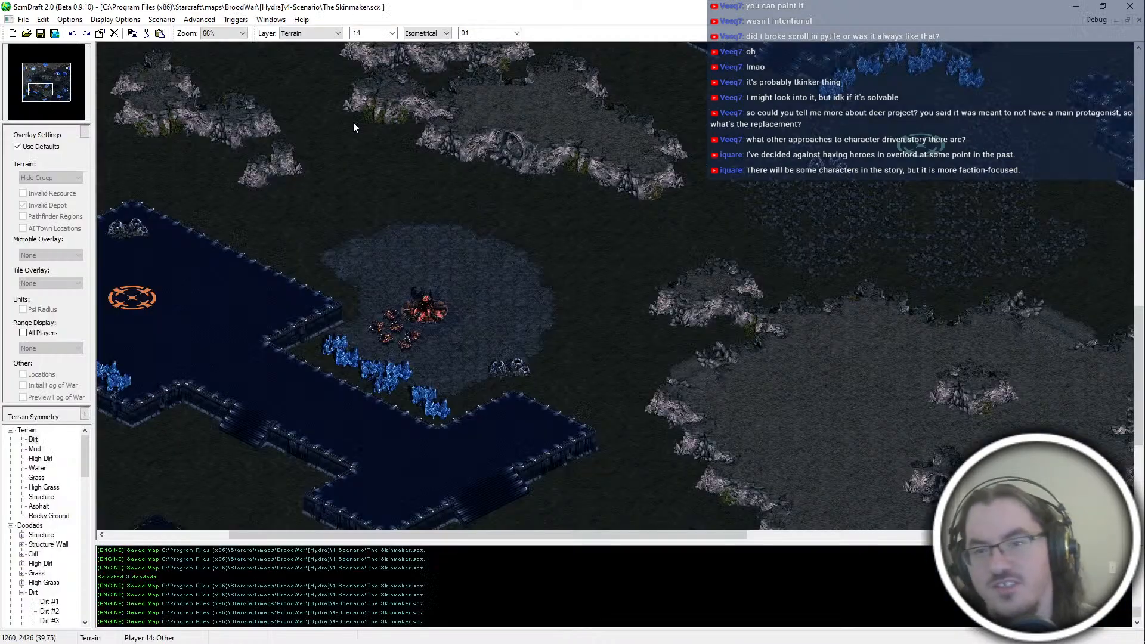
Step: In Tileset Indexed terrain mode, place a ramp tile block on the central rocky ridge's south-eastern cliff and save the map
{"action": "key", "text": "Up"}
{"action": "key", "text": "Up"}
{"action": "key", "text": "Right"}
{"action": "key", "text": "Right"}
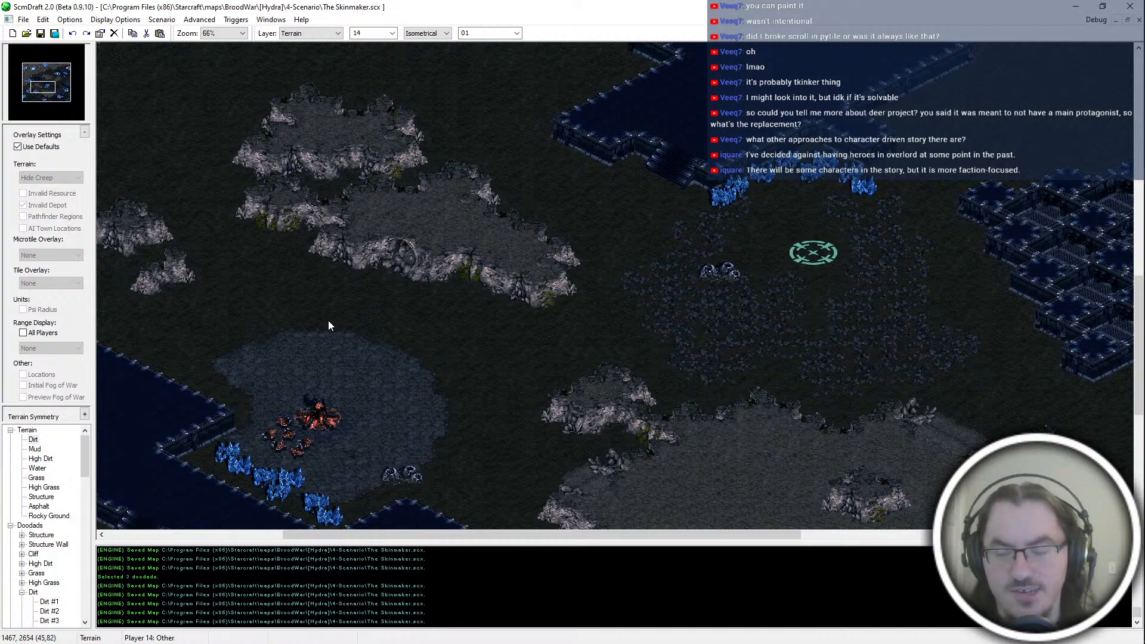
{"action": "middle_click_drag", "start_coordinate": [783, 456], "coordinate": [214, 107]}
{"action": "middle_click_drag", "start_coordinate": [440, 320], "coordinate": [617, 367]}
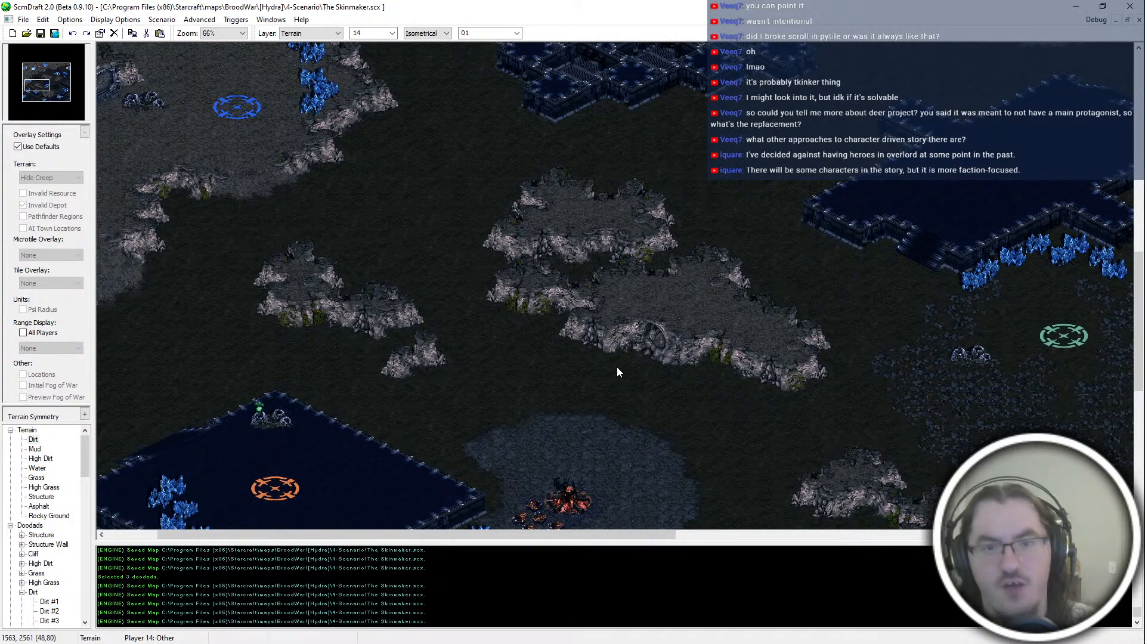
{"action": "scroll", "coordinate": [433, 33], "scroll_direction": "down", "scroll_amount": 2}
{"action": "left_click", "coordinate": [257, 181]}
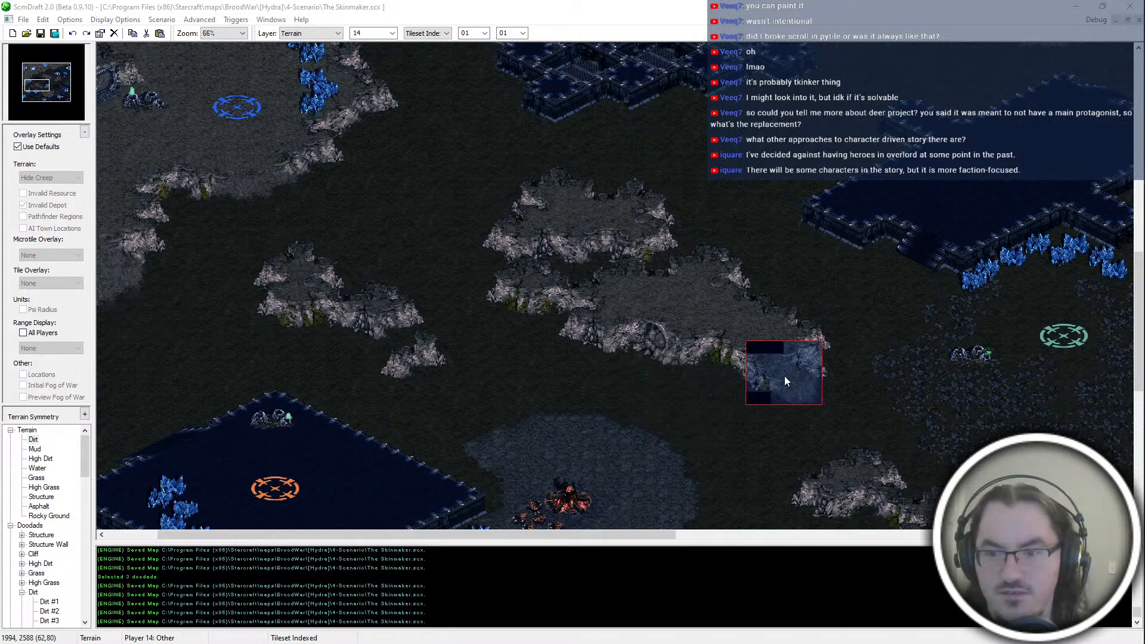
{"action": "right_click", "coordinate": [767, 389]}
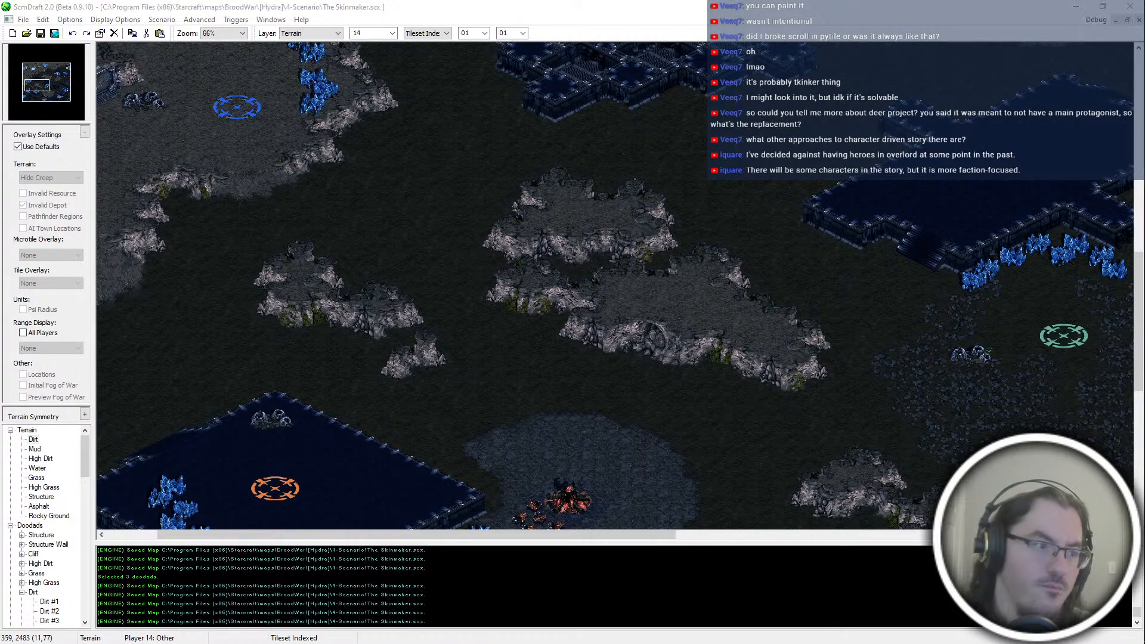
{"action": "left_click", "coordinate": [768, 387]}
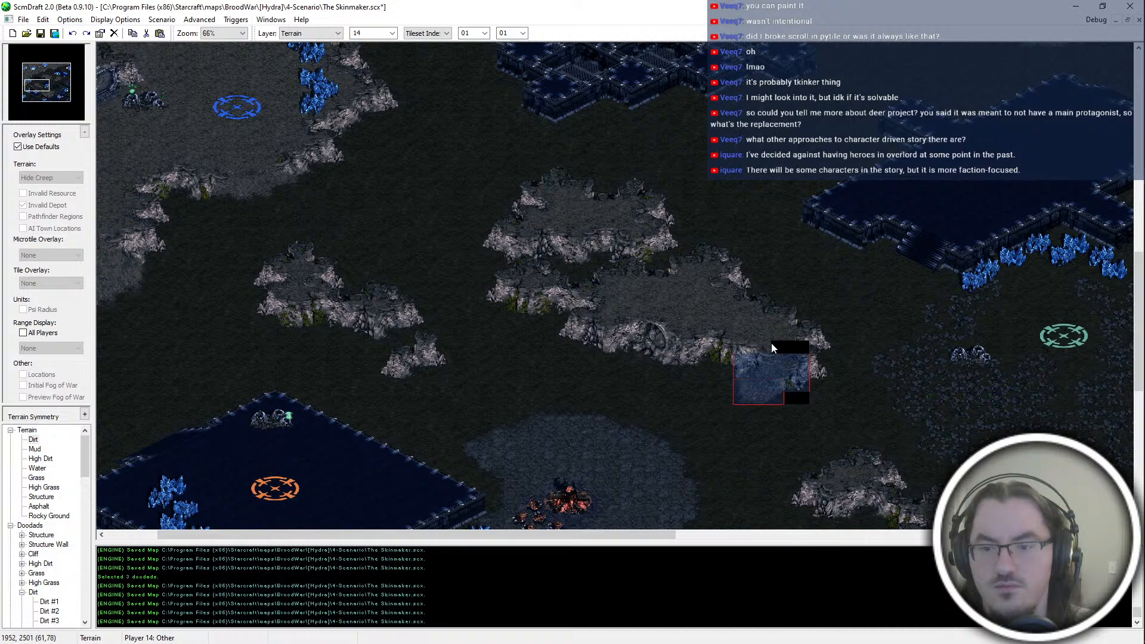
{"action": "key", "text": "ctrl+s"}
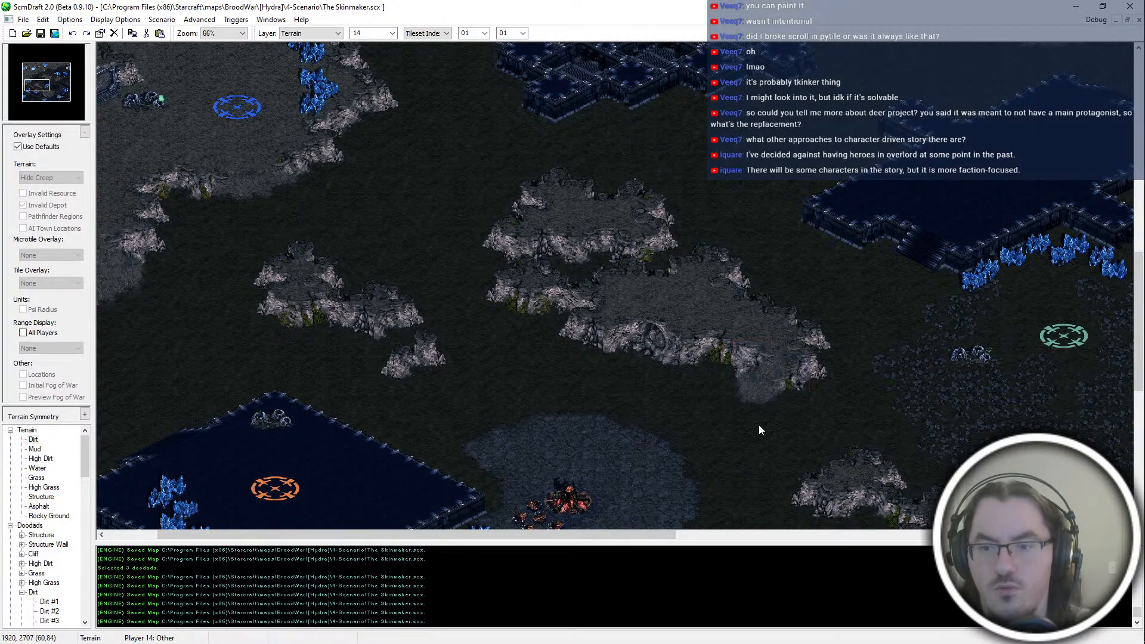
{"action": "key", "text": "alt+Tab"}
{"action": "key", "text": "alt+Tab"}
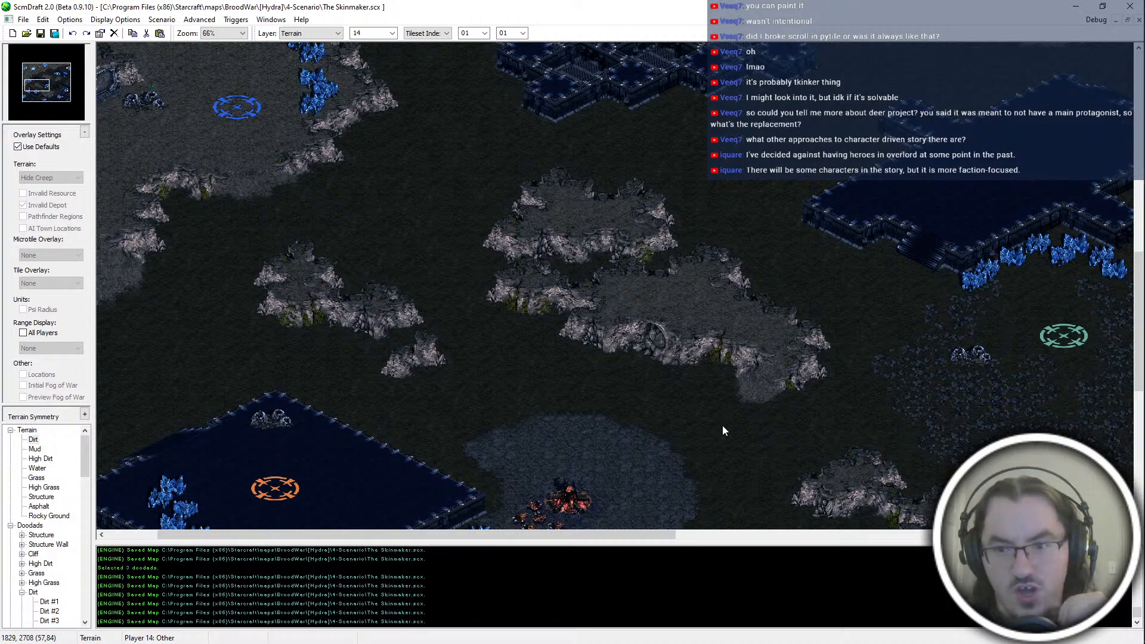
{"action": "middle_click_drag", "start_coordinate": [722, 425], "coordinate": [975, 528]}
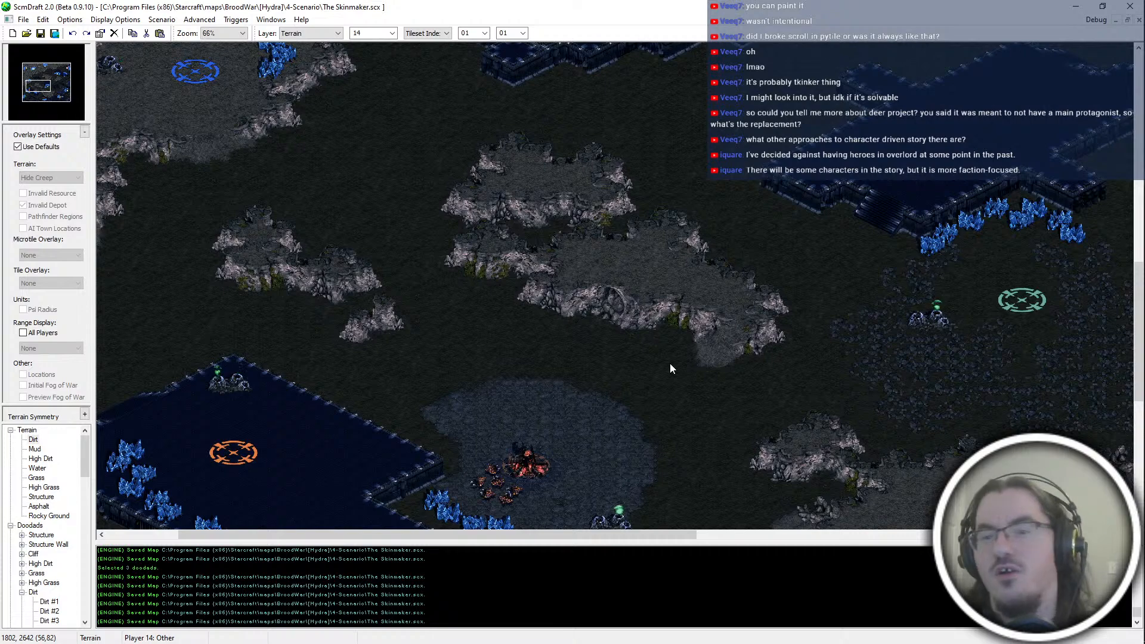
{"action": "middle_click_drag", "start_coordinate": [671, 363], "coordinate": [599, 322]}
{"action": "right_click", "coordinate": [871, 405]}
{"action": "right_click_drag", "start_coordinate": [972, 406], "coordinate": [811, 311]}
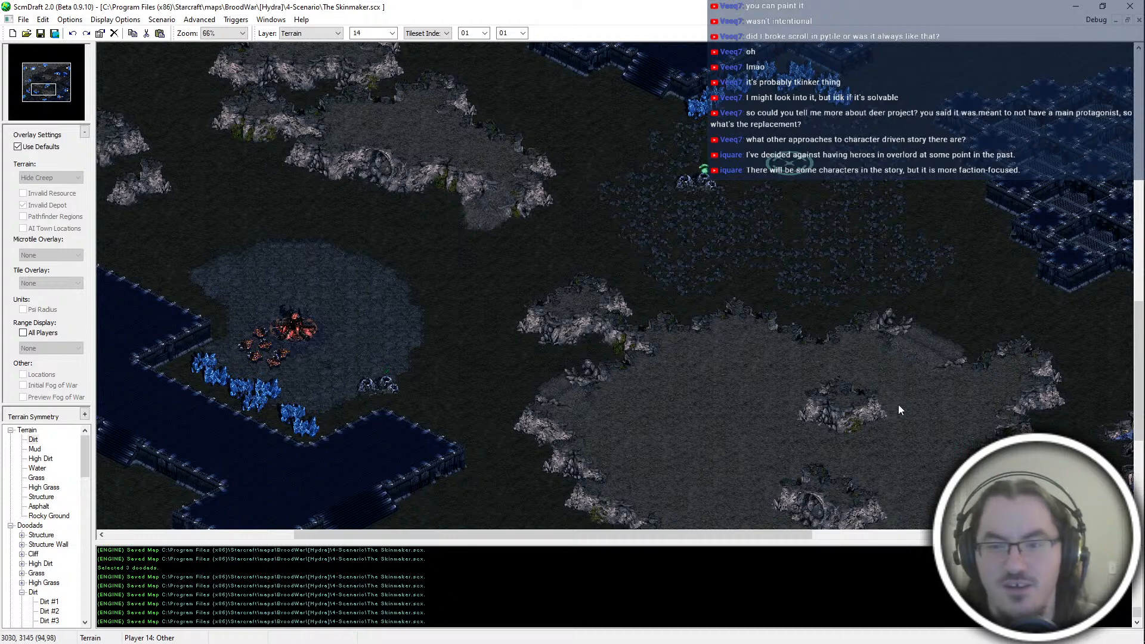
{"action": "right_click_drag", "start_coordinate": [943, 438], "coordinate": [961, 456]}
{"action": "right_click_drag", "start_coordinate": [914, 361], "coordinate": [822, 465]}
{"action": "right_click_drag", "start_coordinate": [958, 367], "coordinate": [1019, 326]}
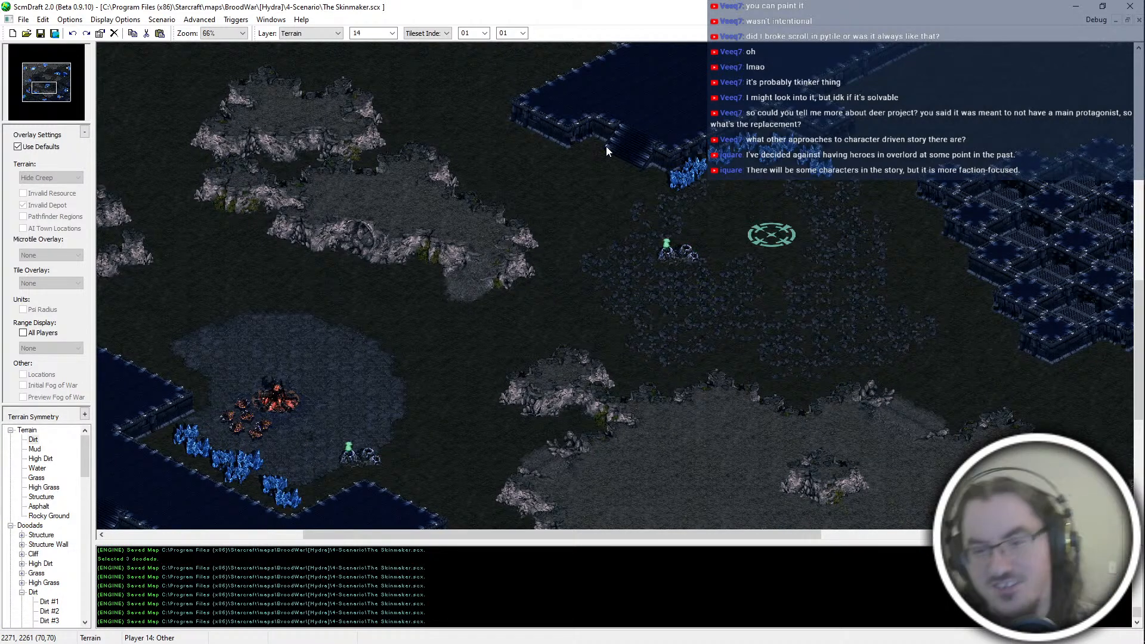
{"action": "middle_click_drag", "start_coordinate": [625, 256], "coordinate": [652, 466]}
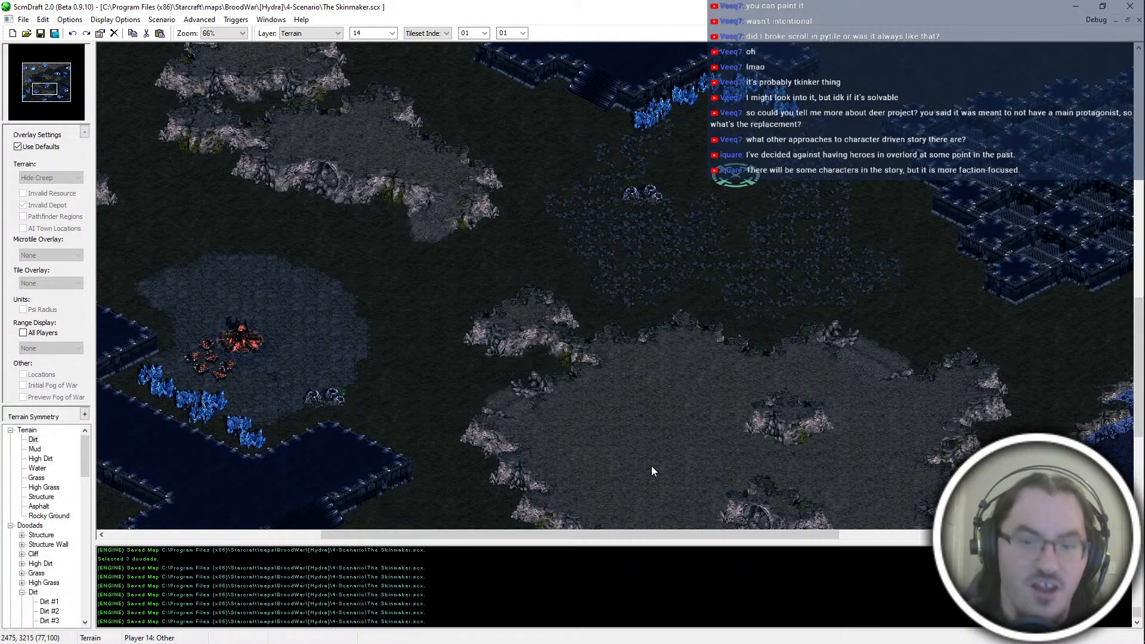
Step: Place a small indexed tile block on the north-eastern edge of the central rocky ridge and save the map
{"action": "key", "text": "Right"}
{"action": "key", "text": "Down"}
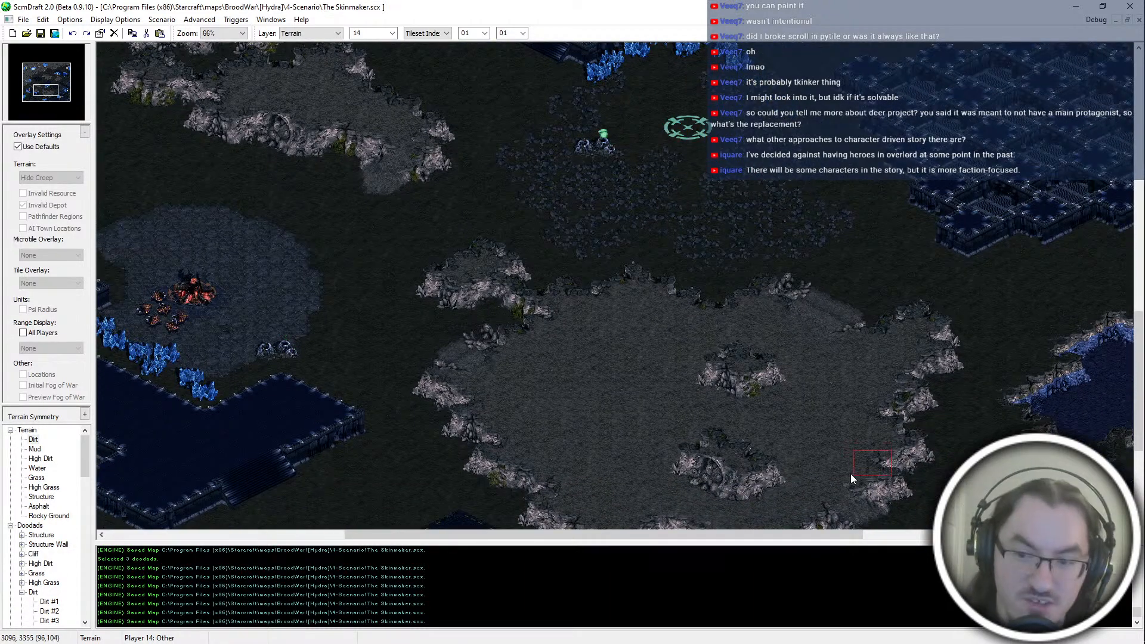
{"action": "key", "text": "Left"}
{"action": "key", "text": "Up"}
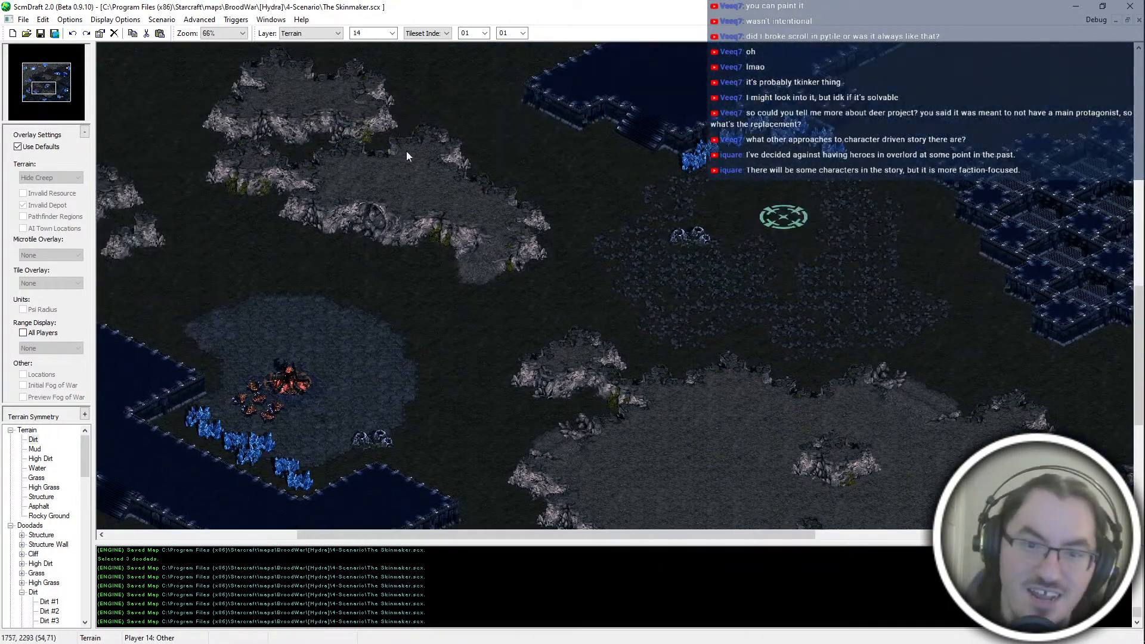
{"action": "left_click", "coordinate": [438, 153]}
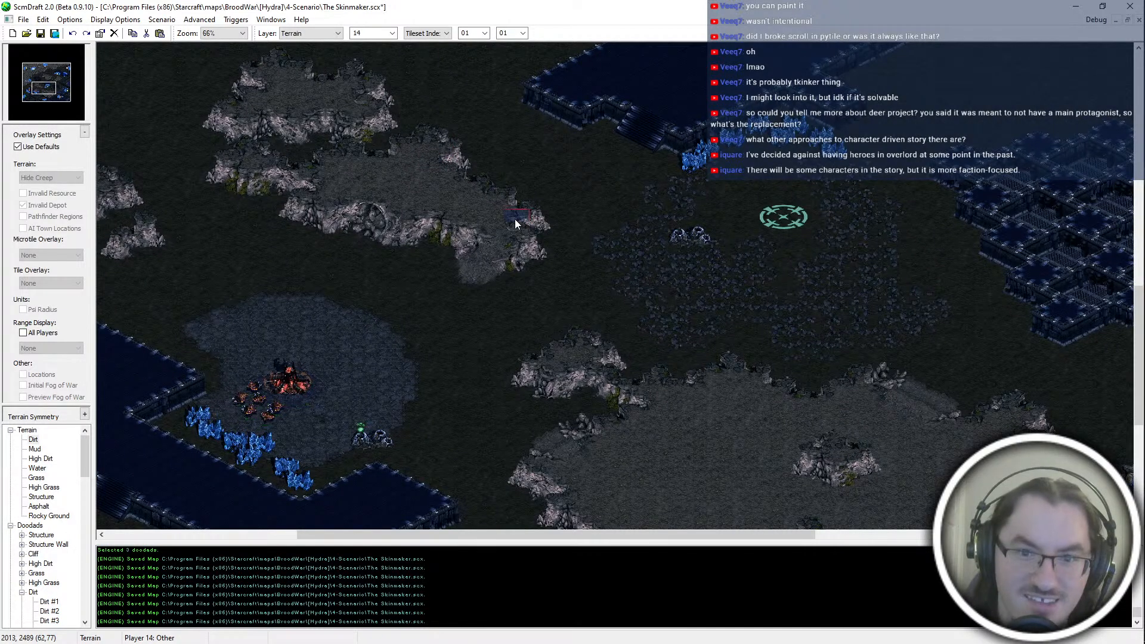
{"action": "key", "text": "Left"}
{"action": "key", "text": "Up"}
{"action": "key", "text": "ctrl+s"}
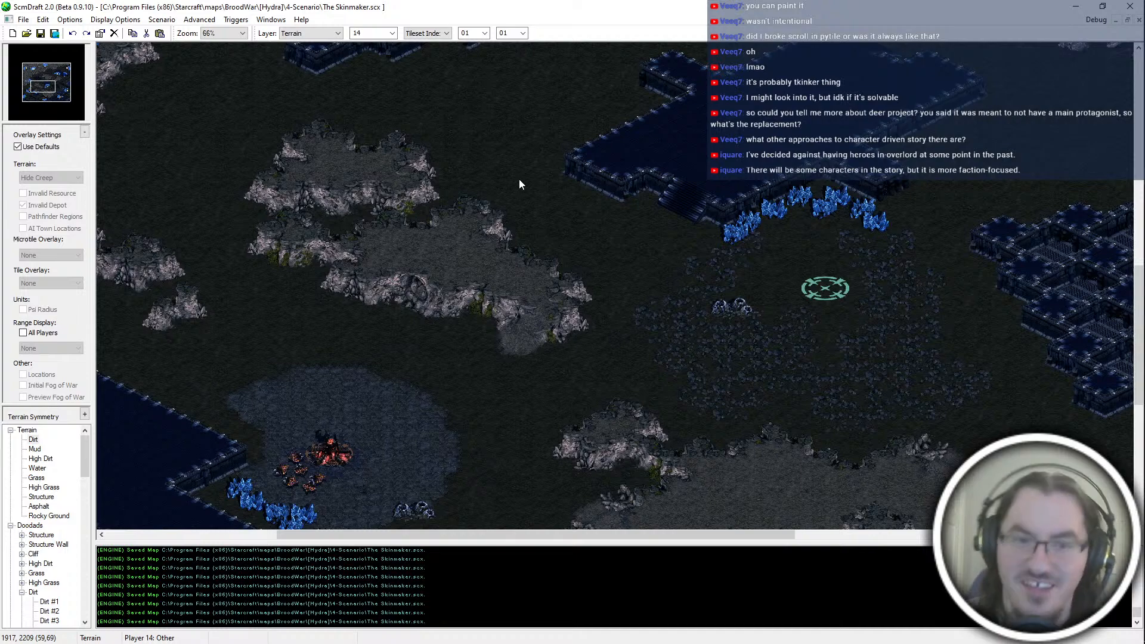
{"action": "key", "text": "Right"}
{"action": "key", "text": "Right"}
{"action": "key", "text": "Right"}
{"action": "key", "text": "Right"}
{"action": "key", "text": "Right"}
{"action": "key", "text": "Down"}
{"action": "key", "text": "Down"}
{"action": "key", "text": "Down"}
{"action": "key", "text": "Down"}
{"action": "key", "text": "Down"}
{"action": "middle_click_drag", "start_coordinate": [148, 274], "coordinate": [256, 347]}
{"action": "middle_click_drag", "start_coordinate": [452, 425], "coordinate": [457, 393]}
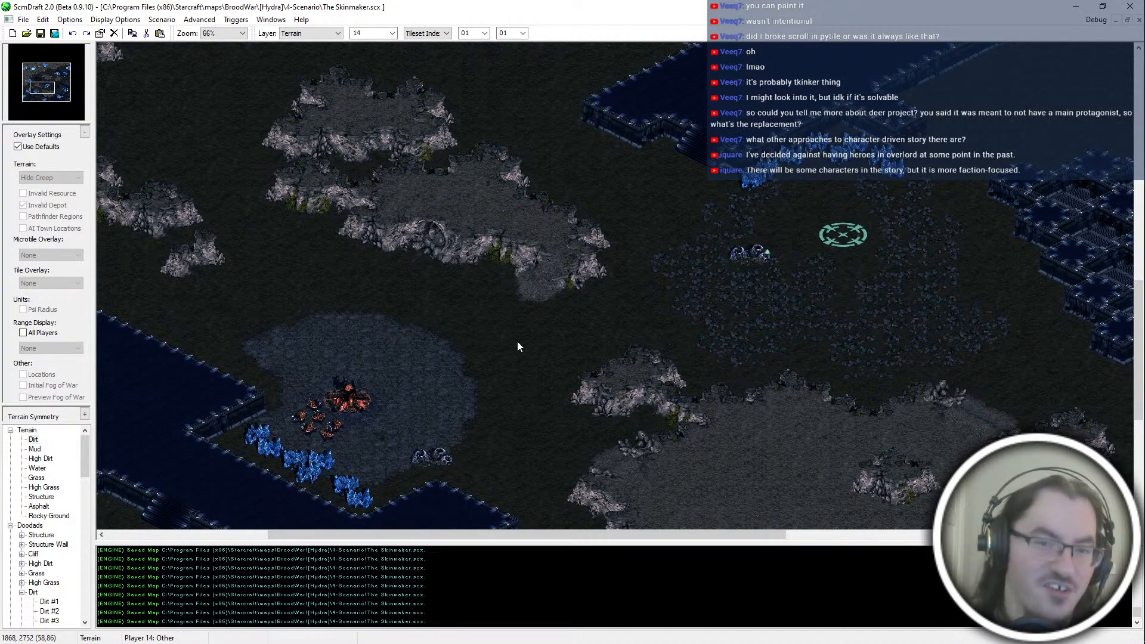
Step: Undo the latest tile placement that forms the ramp on the central ridge's south-eastern cliff, and restore it
{"action": "key", "text": "ctrl+z"}
{"action": "key", "text": "ctrl+z"}
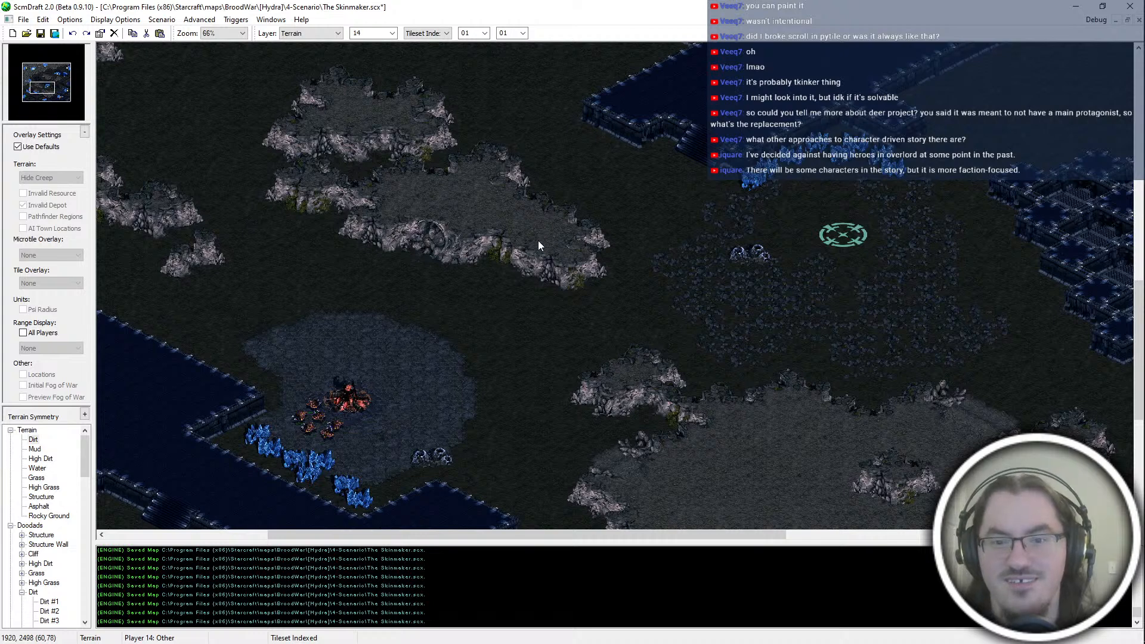
{"action": "left_click_drag", "start_coordinate": [567, 253], "coordinate": [535, 294]}
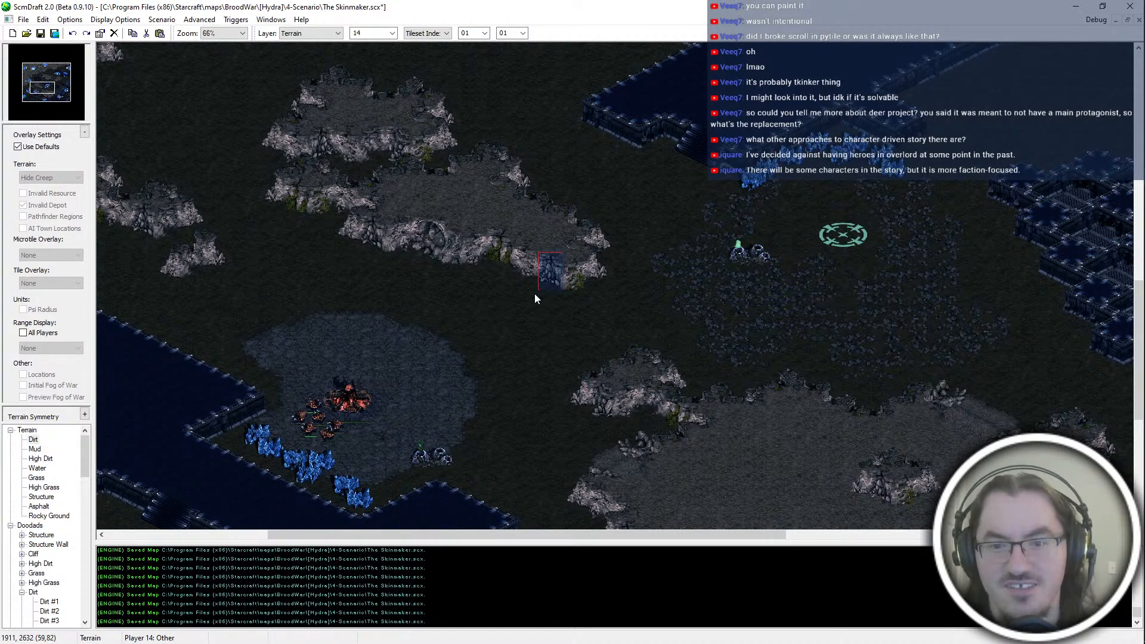
{"action": "key", "text": "ctrl+y"}
{"action": "middle_click_drag", "start_coordinate": [599, 367], "coordinate": [624, 384]}
{"action": "middle_click_drag", "start_coordinate": [491, 314], "coordinate": [507, 331]}
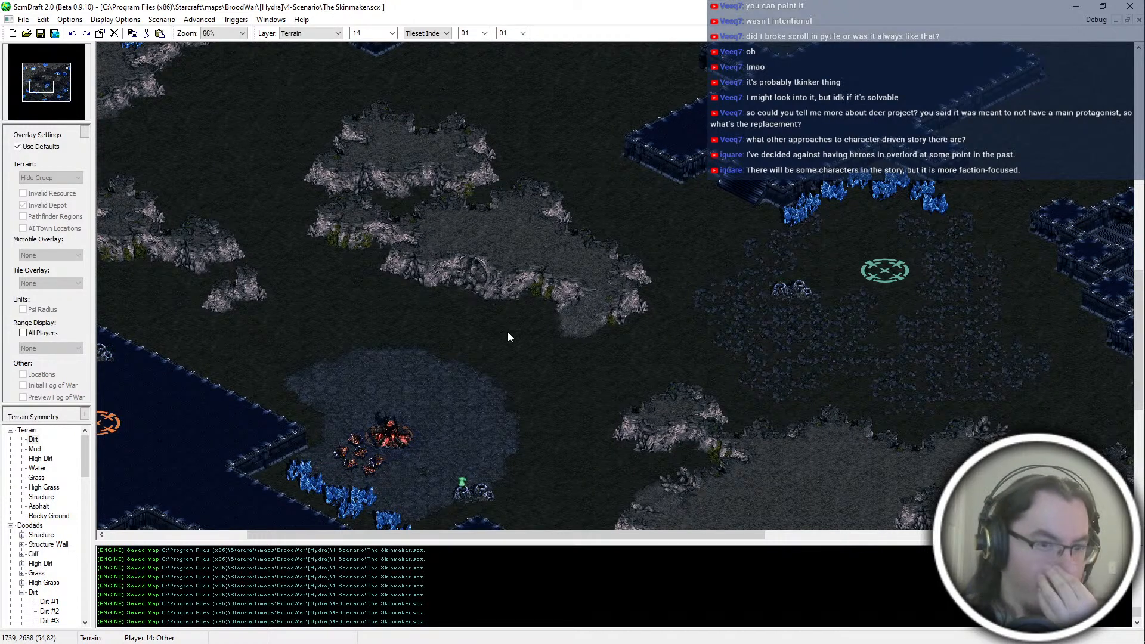
Step: Examine the terrain around the central rocky ridges, the neighbouring structure platforms and the large south-eastern plateau
{"action": "middle_click_drag", "start_coordinate": [569, 364], "coordinate": [575, 406]}
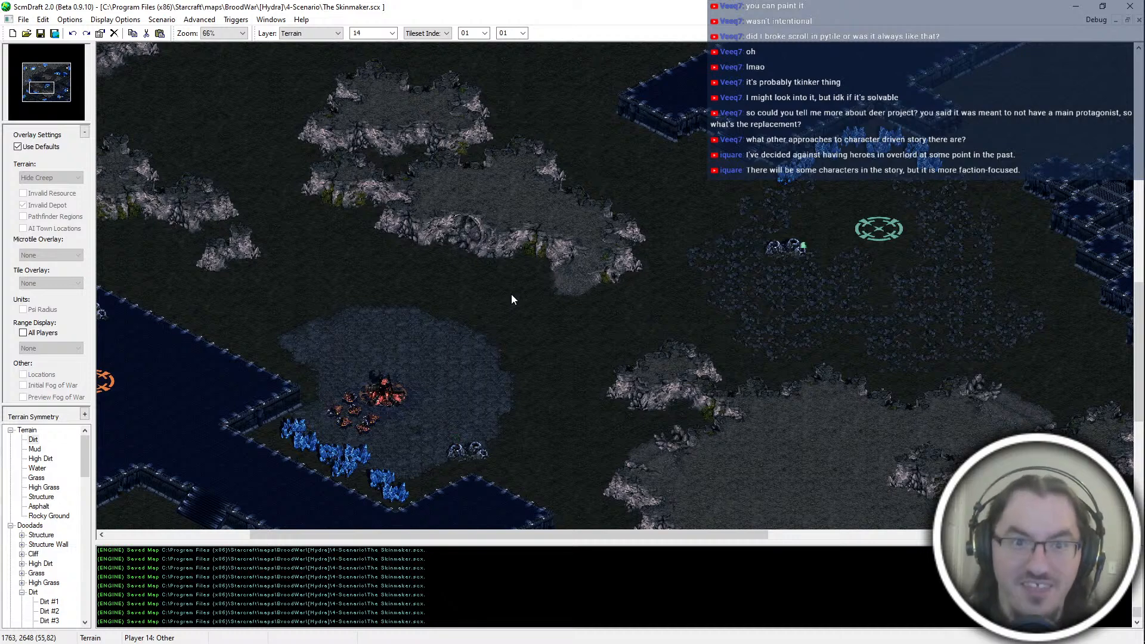
{"action": "middle_click_drag", "start_coordinate": [220, 226], "coordinate": [399, 303]}
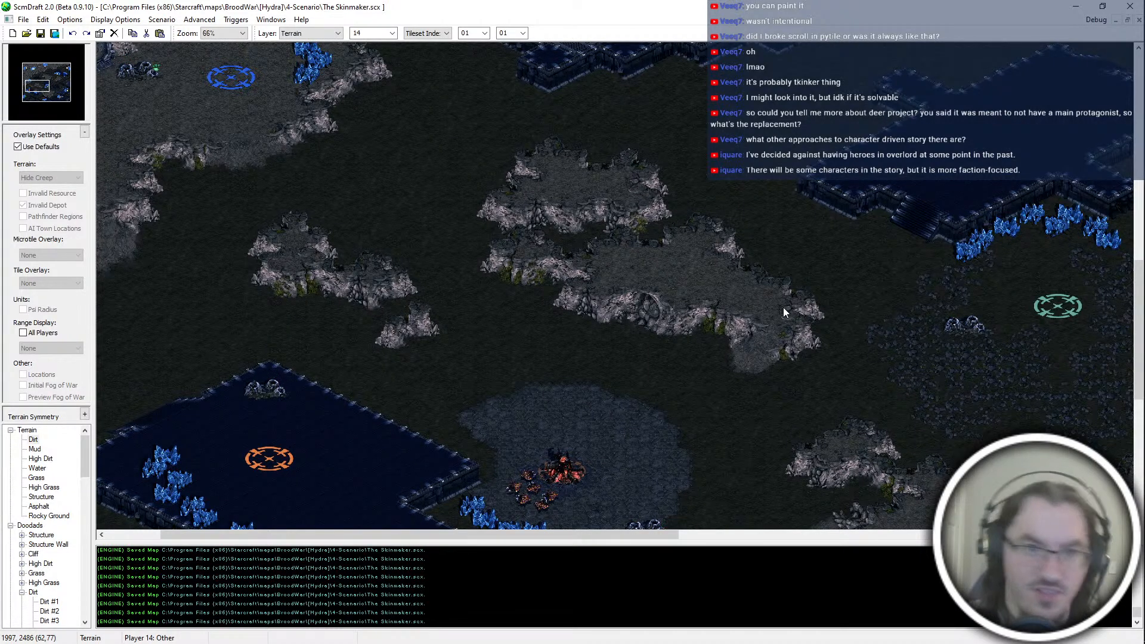
{"action": "middle_click_drag", "start_coordinate": [535, 87], "coordinate": [530, 248]}
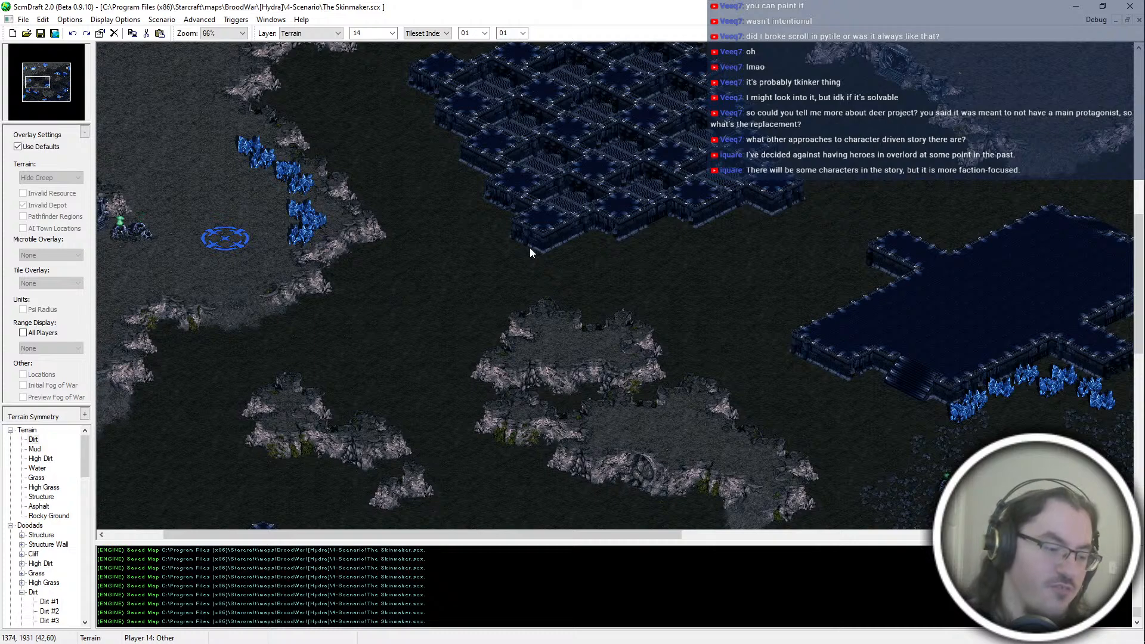
{"action": "middle_click_drag", "start_coordinate": [529, 248], "coordinate": [655, 490]}
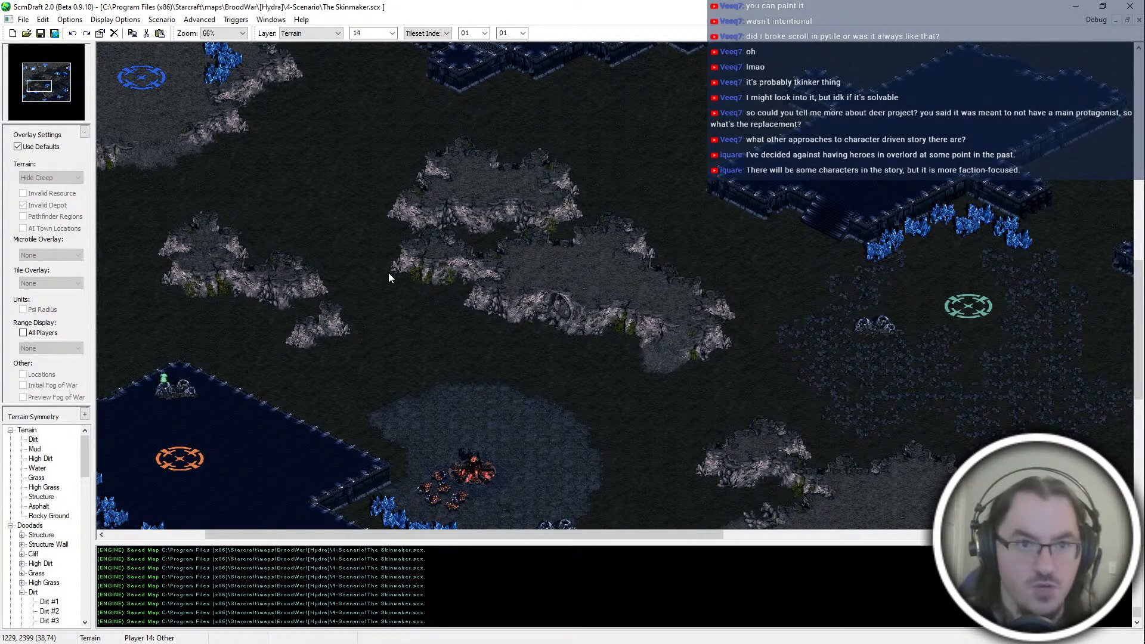
{"action": "middle_click_drag", "start_coordinate": [326, 129], "coordinate": [434, 248]}
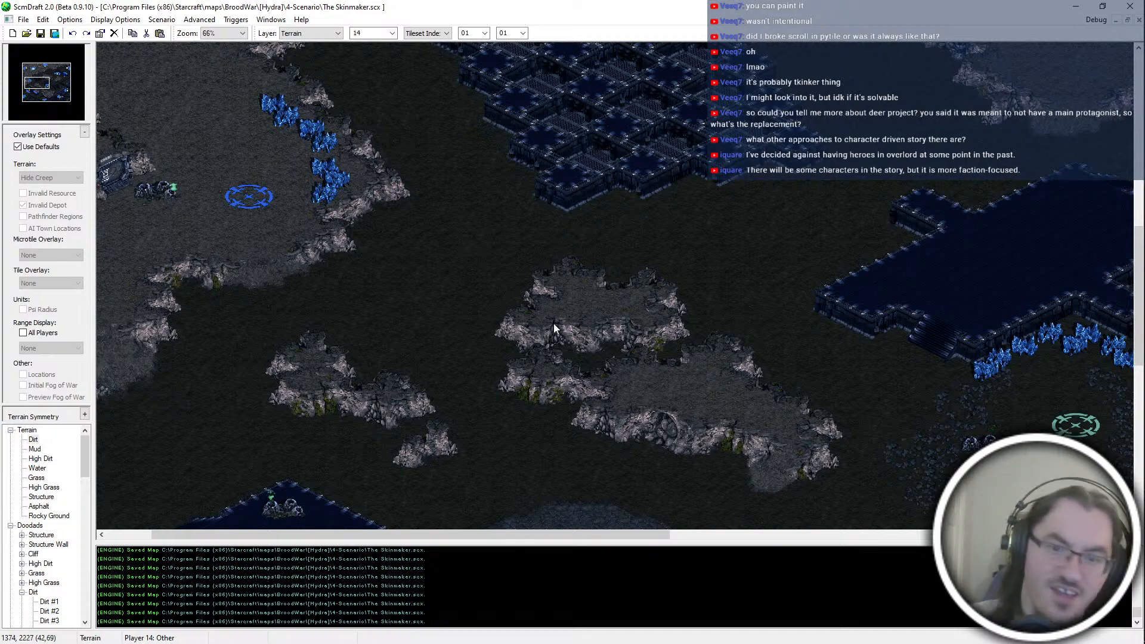
{"action": "key", "text": "Down"}
{"action": "key", "text": "Right"}
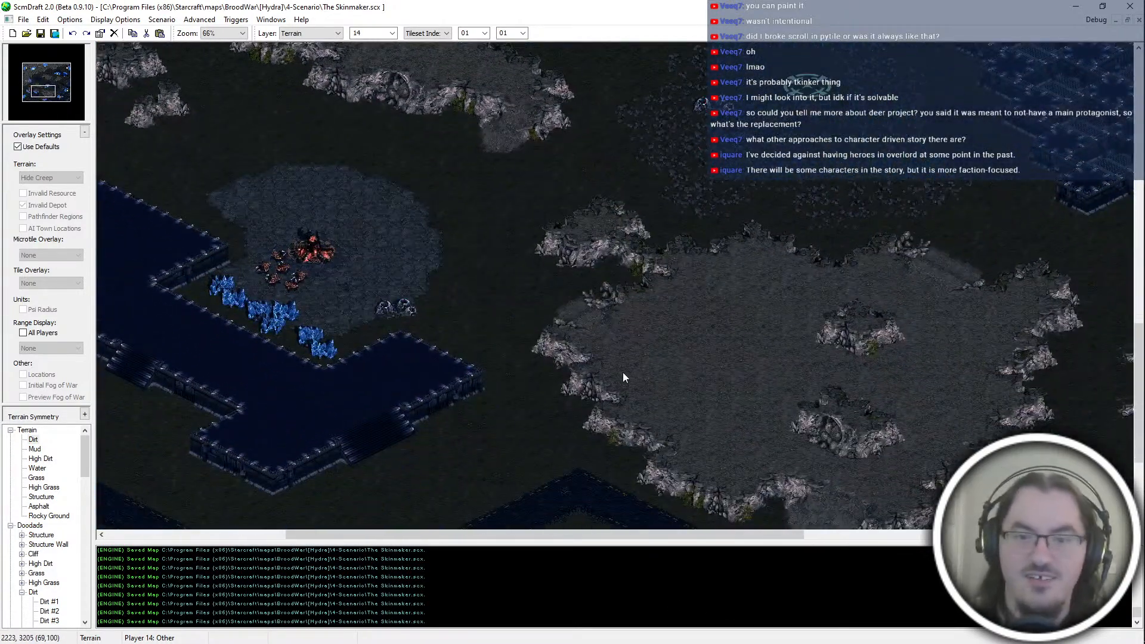
{"action": "key", "text": "Up"}
{"action": "key", "text": "Left"}
{"action": "key", "text": "Down"}
{"action": "key", "text": "Right"}
{"action": "key", "text": "Left"}
{"action": "key", "text": "Up"}
{"action": "key", "text": "Left"}
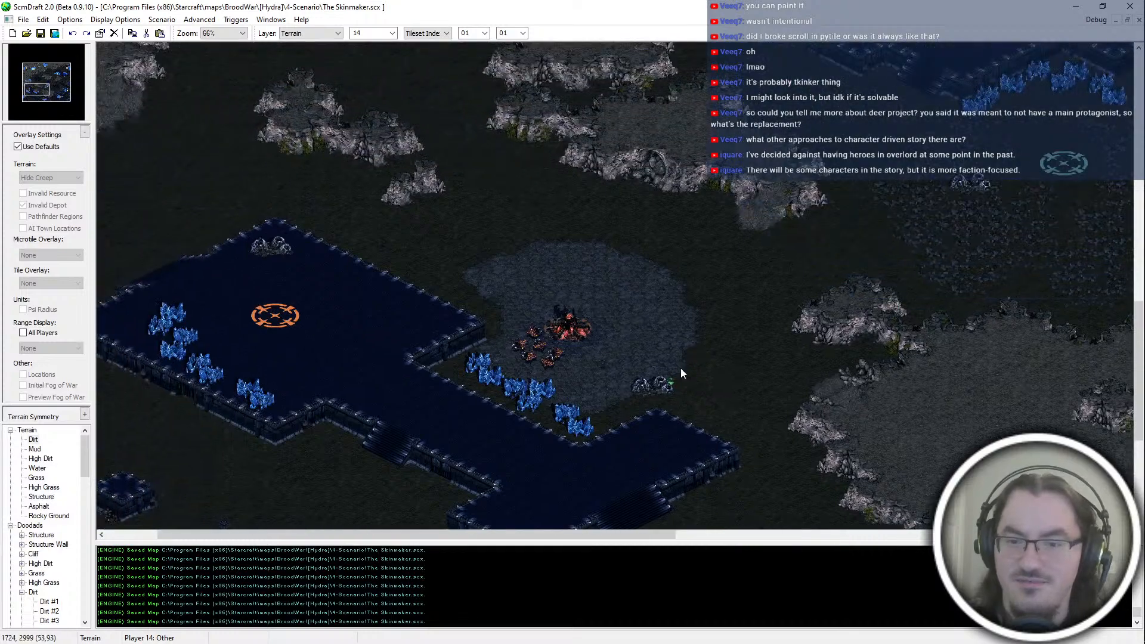
{"action": "key", "text": "Down"}
{"action": "key", "text": "Right"}
{"action": "key", "text": "Up"}
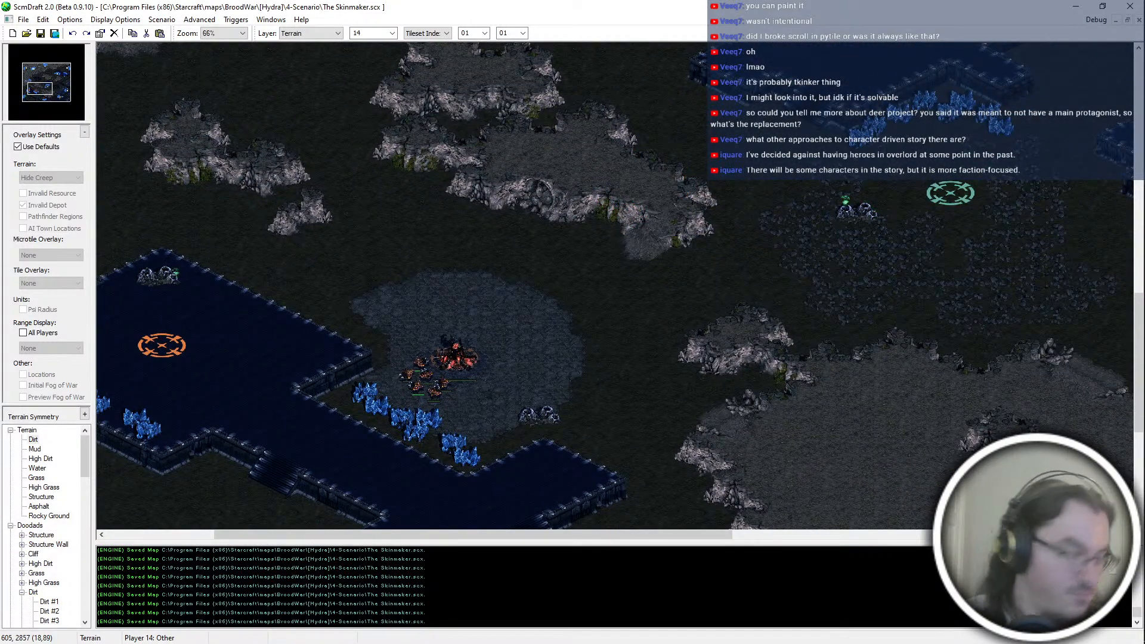
Step: Switch to hydra_terran.asc3 in Notepad++ and check where the addProd blocks call addBarracksCheck
{"action": "key", "text": "ctrl+super+Right"}
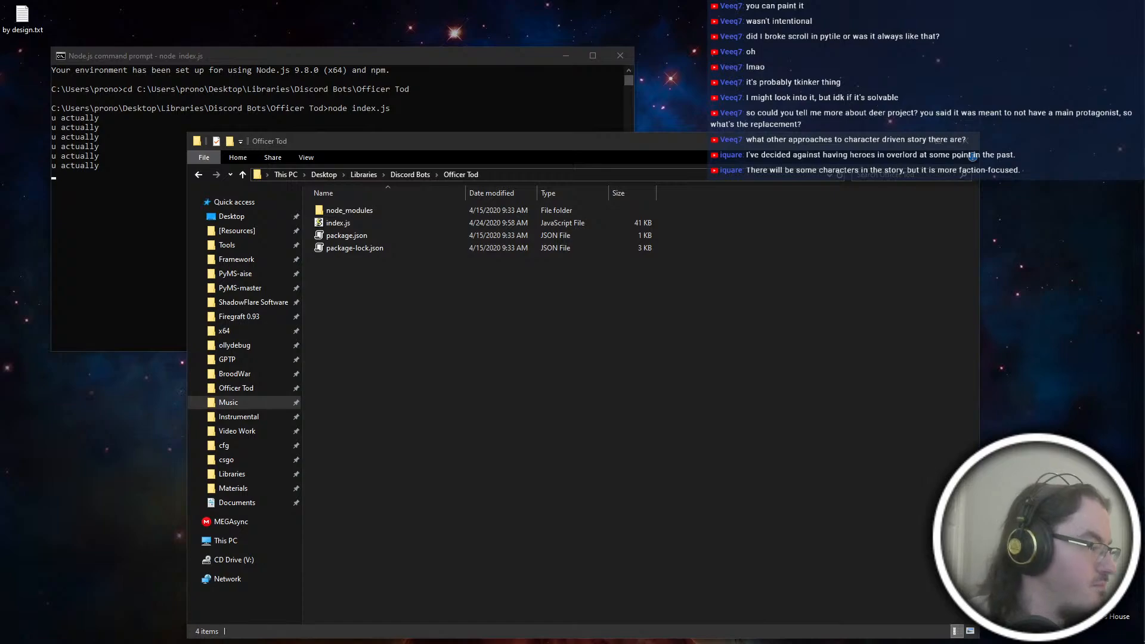
{"action": "key", "text": "ctrl+super+Left"}
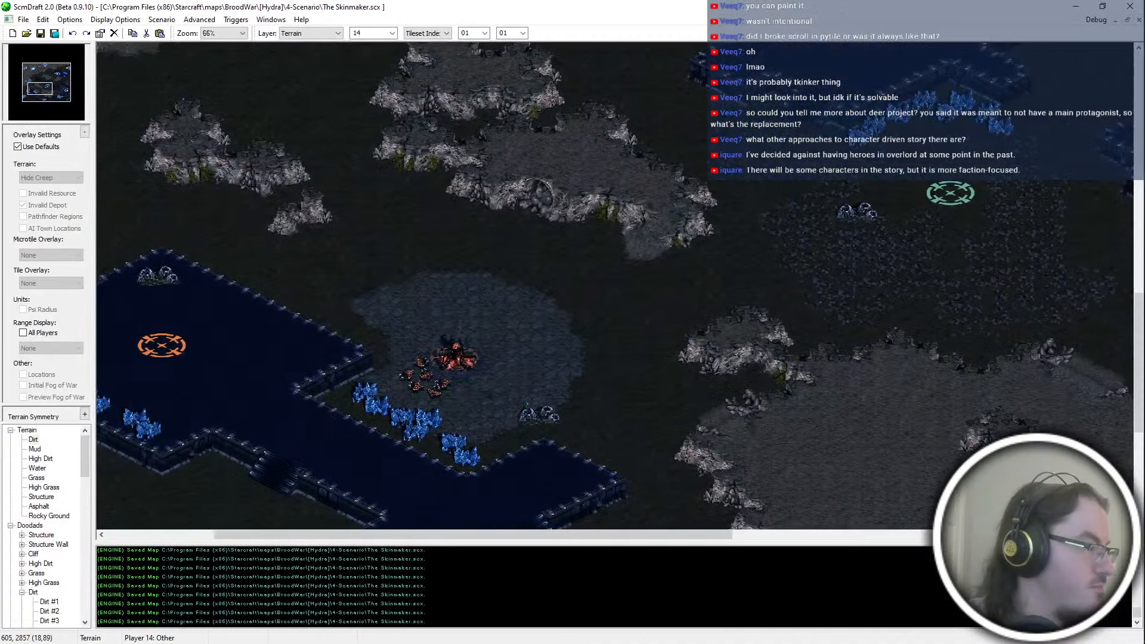
{"action": "key", "text": "alt+Tab"}
{"action": "left_click", "coordinate": [588, 244]}
{"action": "left_click", "coordinate": [31, 413]}
{"action": "left_click", "coordinate": [31, 528]}
{"action": "left_click", "coordinate": [236, 508]}
{"action": "scroll", "coordinate": [286, 418], "scroll_direction": "down", "scroll_amount": 2}
{"action": "double_click", "coordinate": [206, 412]}
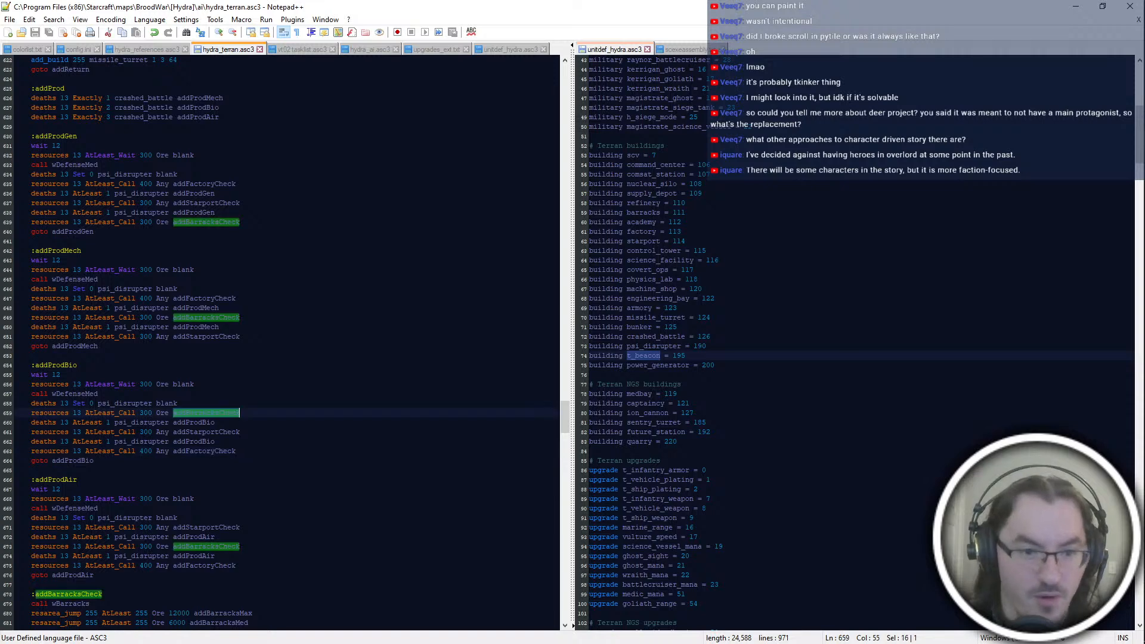
Step: Review the addBarracksMin, addBarracksMax and addBarracksMed blocks with their Mech, Bio and Air variants
{"action": "scroll", "coordinate": [209, 387], "scroll_direction": "down", "scroll_amount": 14}
{"action": "left_click", "coordinate": [154, 346]}
{"action": "scroll", "coordinate": [238, 349], "scroll_direction": "down", "scroll_amount": 18}
{"action": "scroll", "coordinate": [197, 352], "scroll_direction": "up", "scroll_amount": 2}
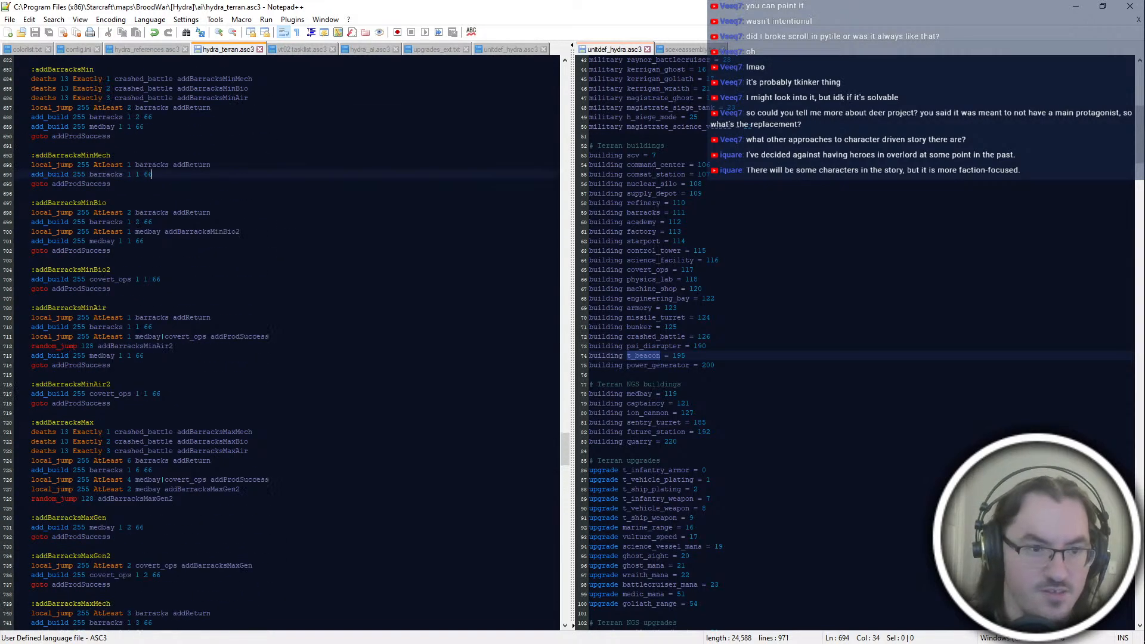
{"action": "left_click", "coordinate": [195, 356]}
{"action": "scroll", "coordinate": [195, 353], "scroll_direction": "down", "scroll_amount": 10}
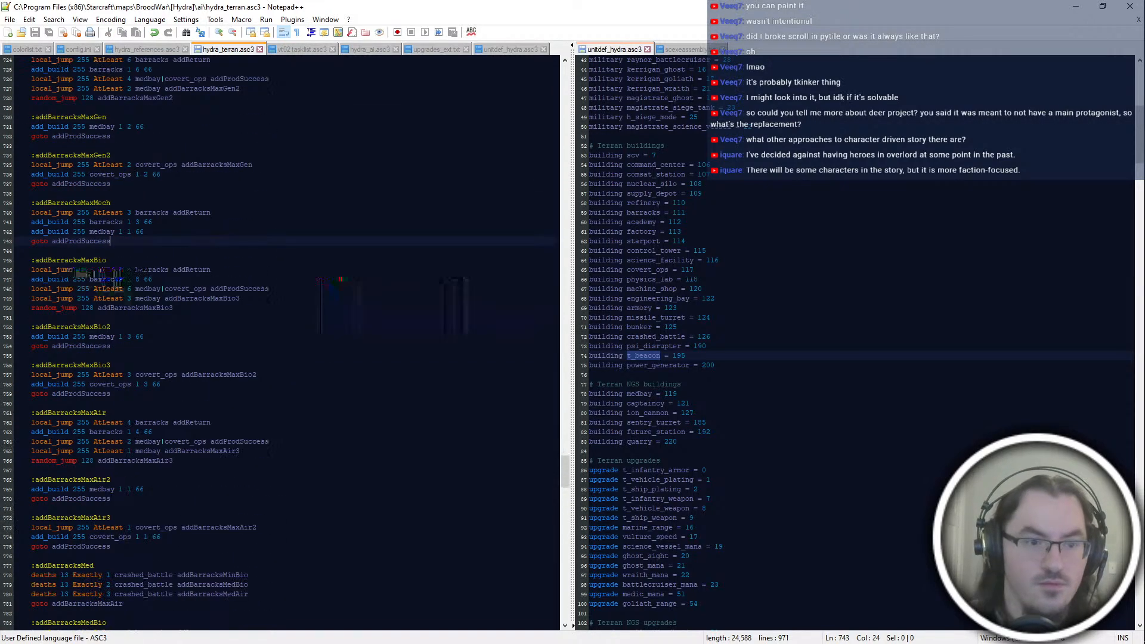
{"action": "left_click", "coordinate": [227, 403]}
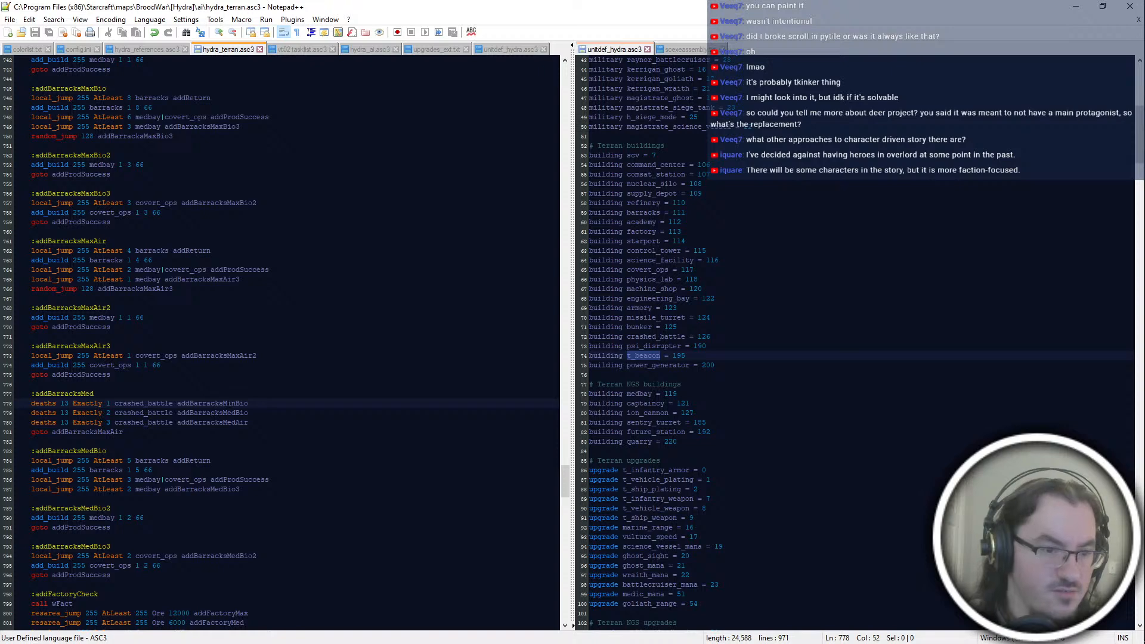
{"action": "left_click", "coordinate": [206, 451]}
{"action": "scroll", "coordinate": [203, 441], "scroll_direction": "down", "scroll_amount": 6}
{"action": "left_click", "coordinate": [191, 394]}
{"action": "left_click", "coordinate": [185, 403]}
{"action": "left_click", "coordinate": [284, 252]}
{"action": "left_click", "coordinate": [197, 404]}
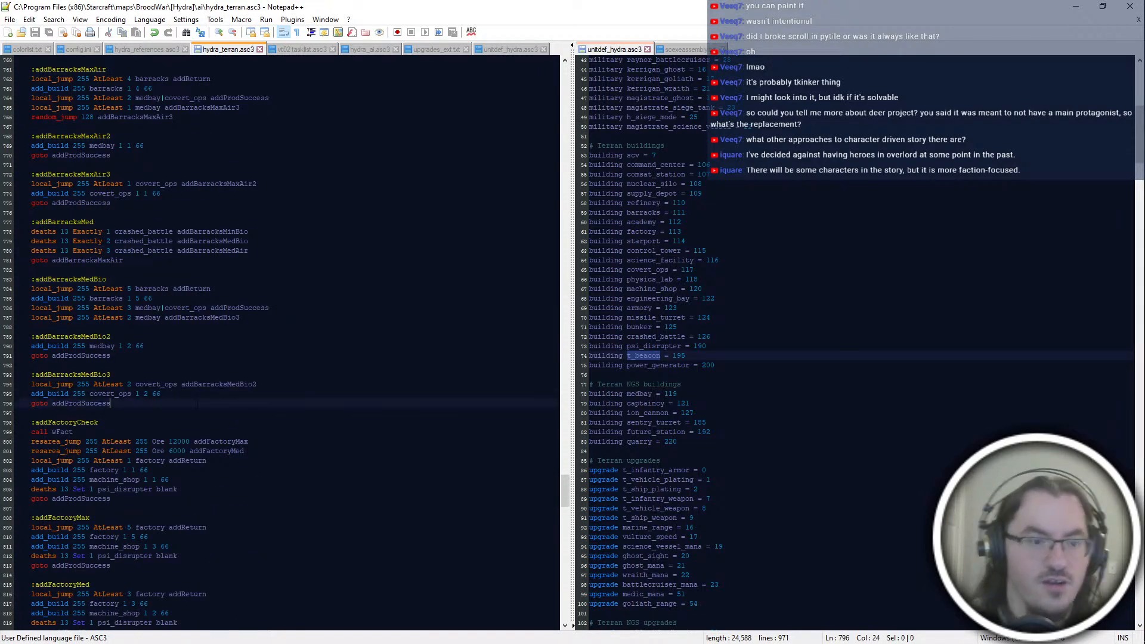
Step: Look through the barracks blocks for the addBarracksMedAir label and trace the addBarracksMinBio2 jump from addBarracksMinBio
{"action": "double_click", "coordinate": [210, 251]}
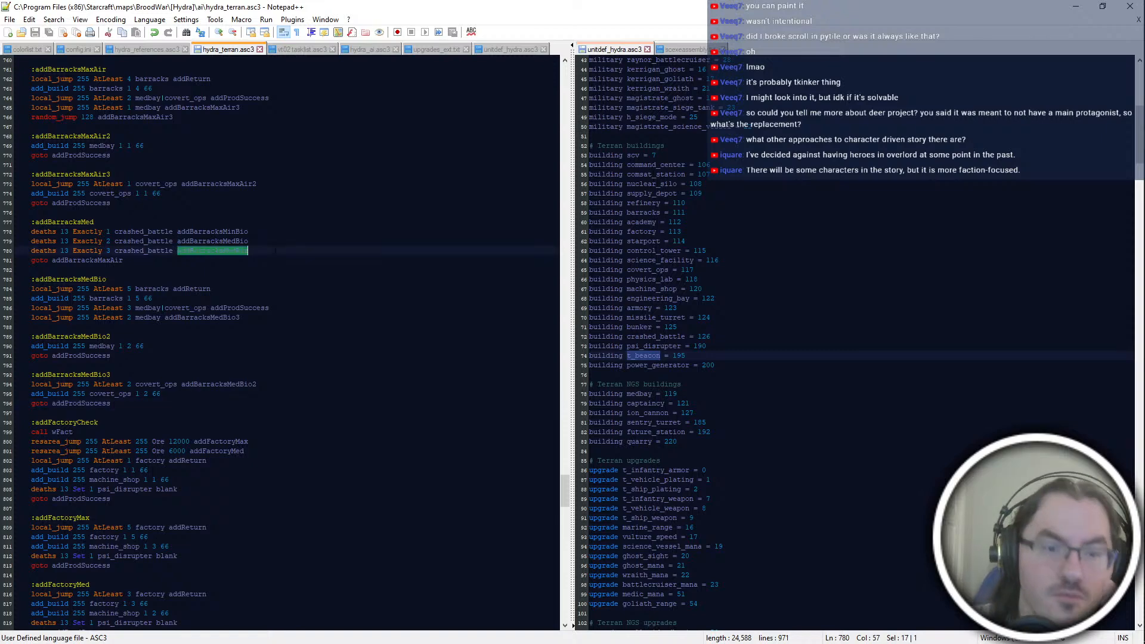
{"action": "scroll", "coordinate": [239, 275], "scroll_direction": "up", "scroll_amount": 3}
{"action": "scroll", "coordinate": [253, 295], "scroll_direction": "down", "scroll_amount": 1}
{"action": "scroll", "coordinate": [253, 295], "scroll_direction": "up", "scroll_amount": 2}
{"action": "scroll", "coordinate": [253, 296], "scroll_direction": "up", "scroll_amount": 2}
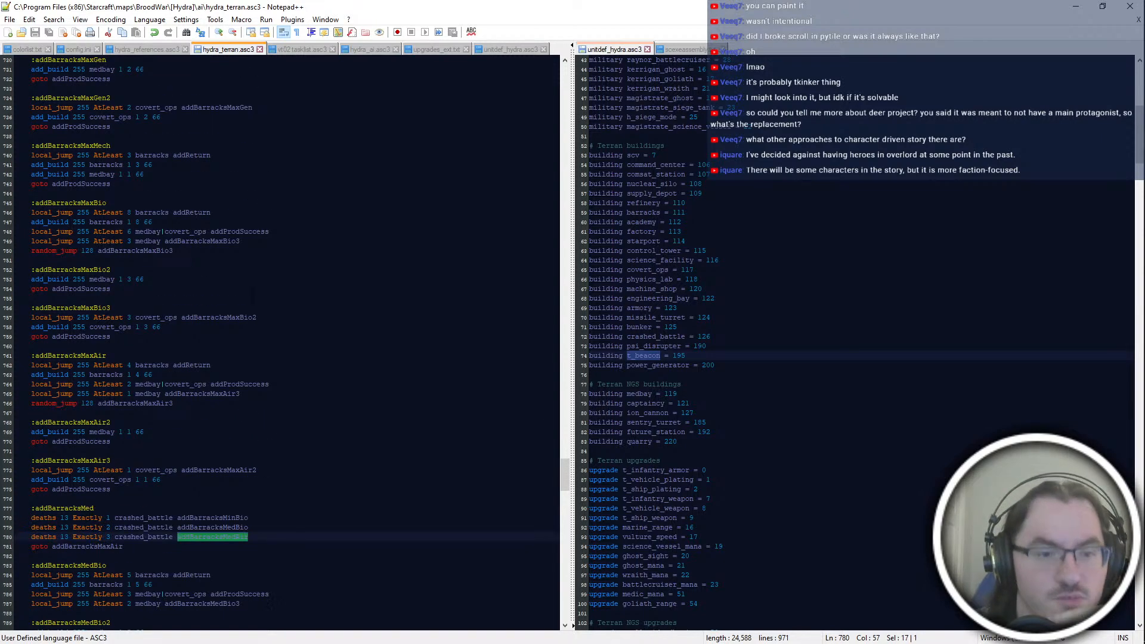
{"action": "scroll", "coordinate": [281, 343], "scroll_direction": "up", "scroll_amount": 7}
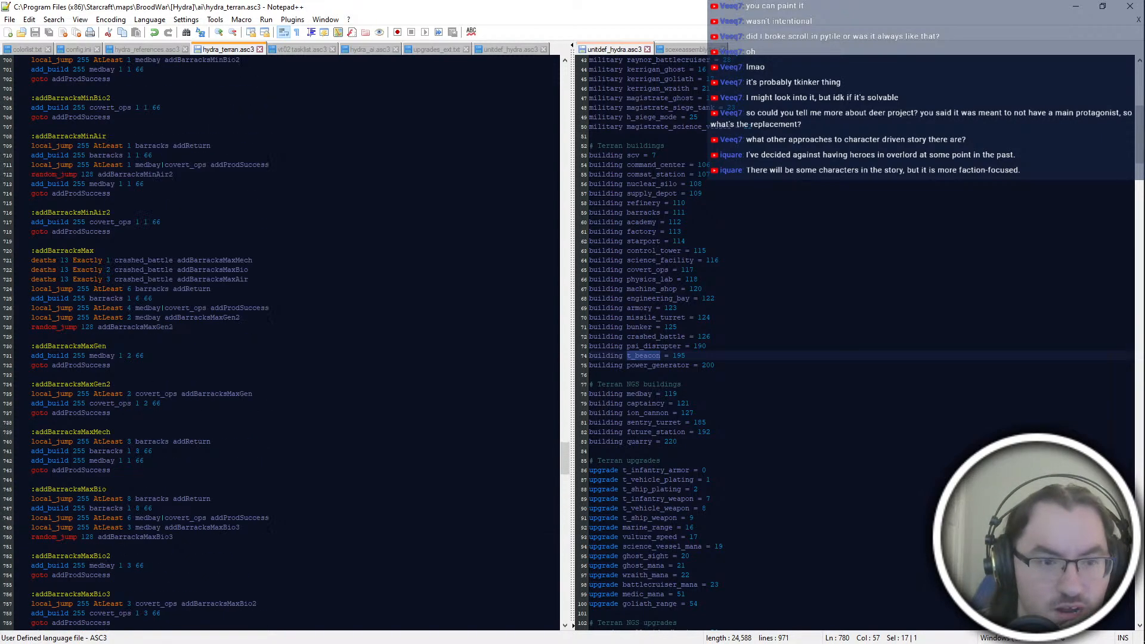
{"action": "scroll", "coordinate": [284, 343], "scroll_direction": "up", "scroll_amount": 8}
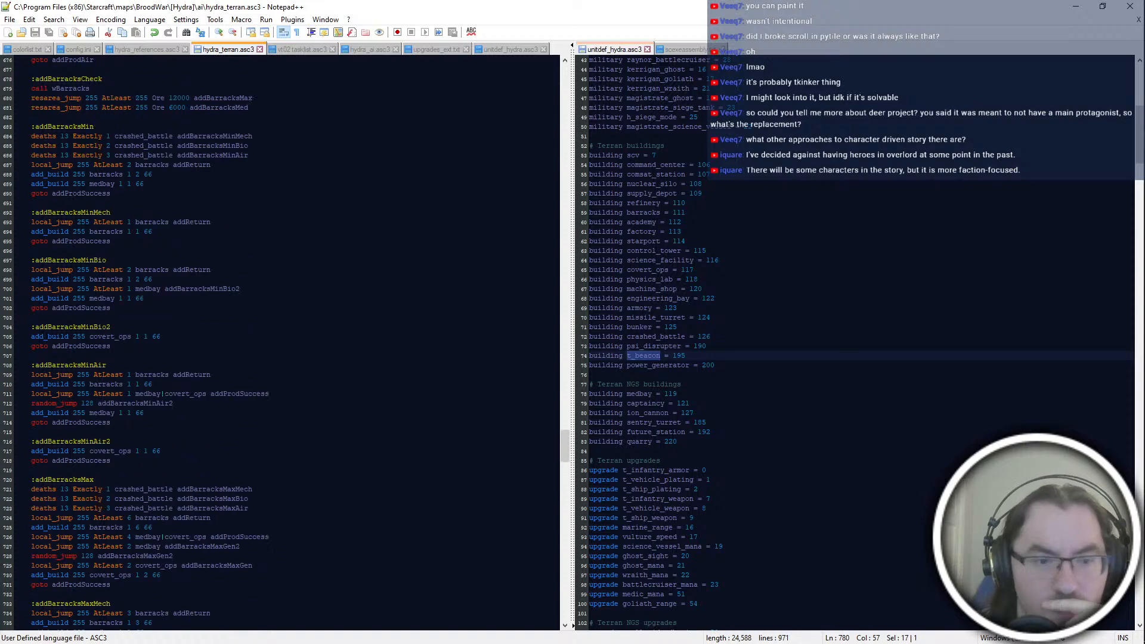
{"action": "scroll", "coordinate": [284, 343], "scroll_direction": "down", "scroll_amount": 12}
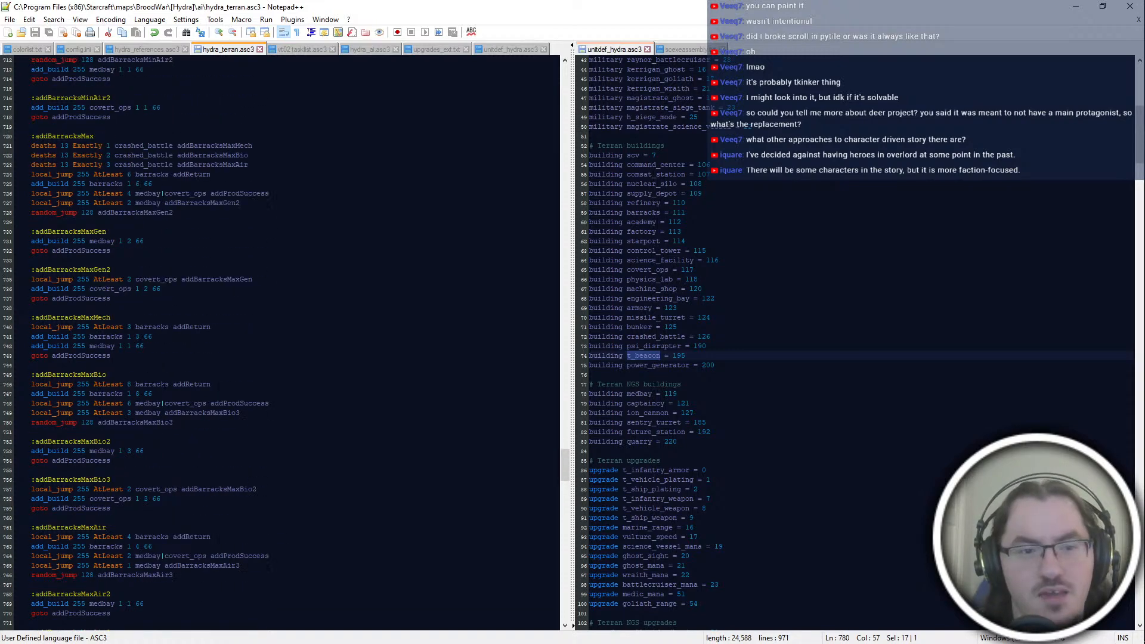
{"action": "scroll", "coordinate": [284, 343], "scroll_direction": "down", "scroll_amount": 12}
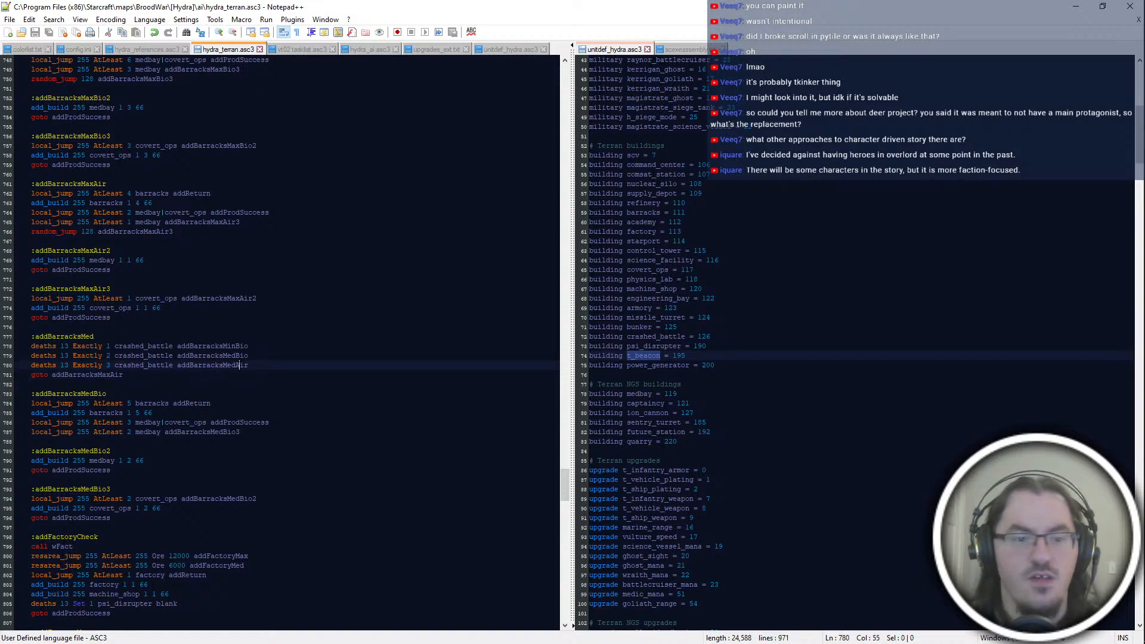
{"action": "scroll", "coordinate": [215, 371], "scroll_direction": "up", "scroll_amount": 6}
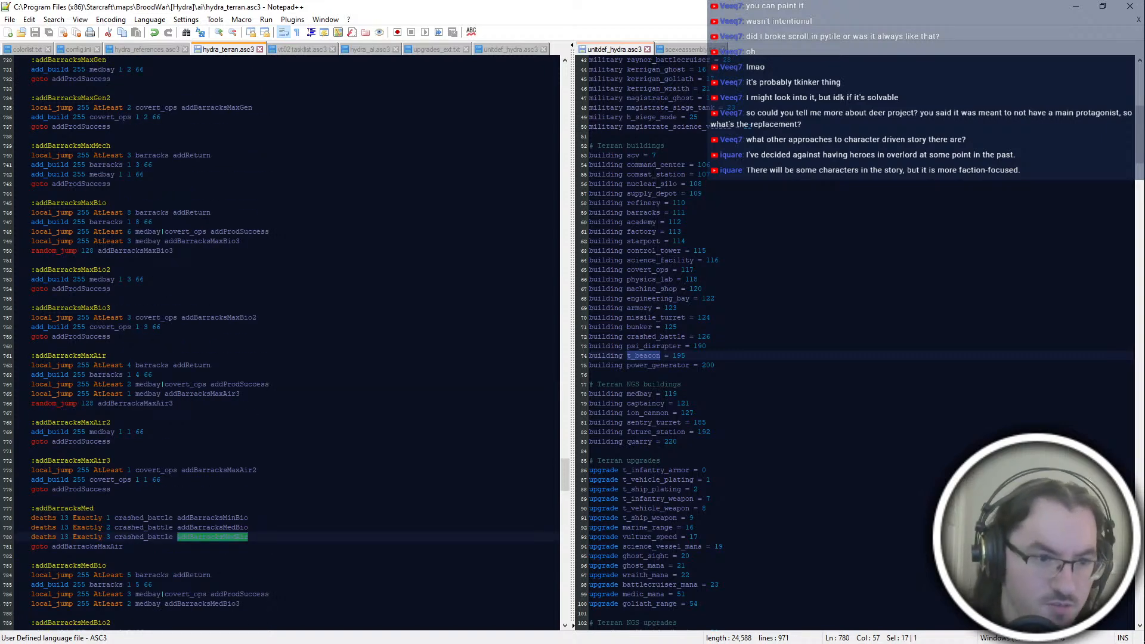
{"action": "scroll", "coordinate": [283, 343], "scroll_direction": "up", "scroll_amount": 14}
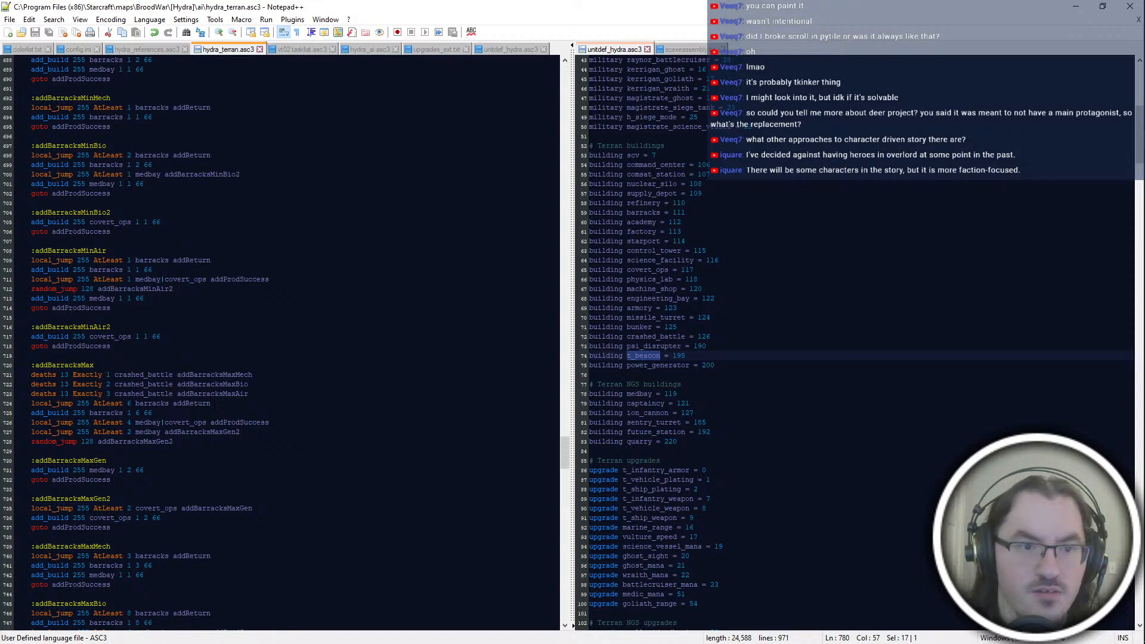
{"action": "double_click", "coordinate": [237, 175]}
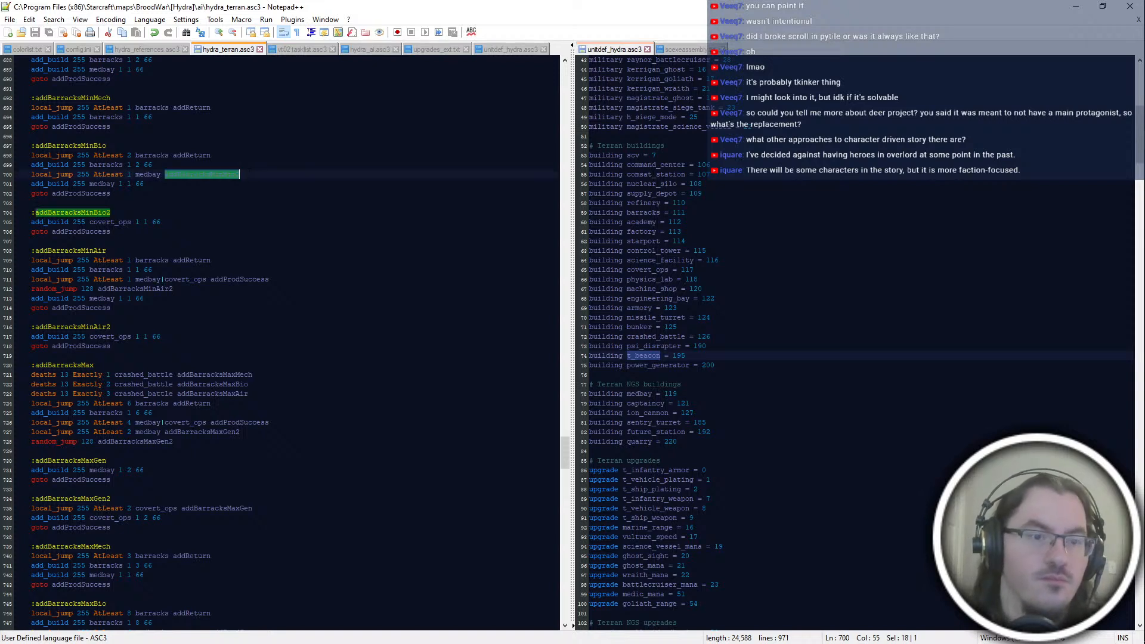
{"action": "left_click", "coordinate": [221, 213]}
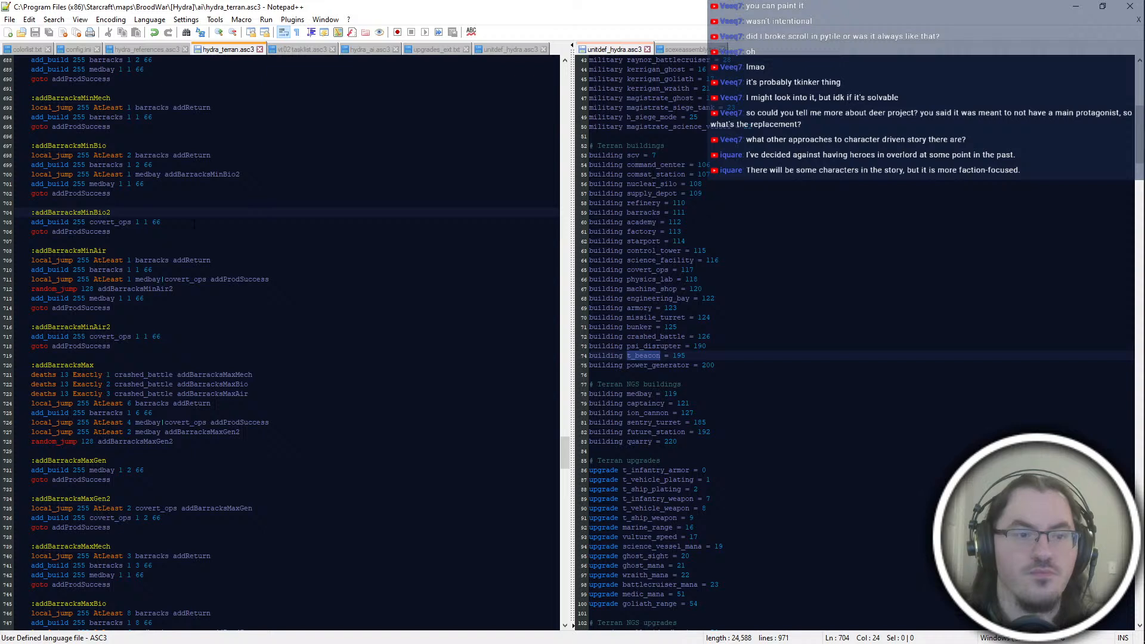
{"action": "double_click", "coordinate": [245, 174]}
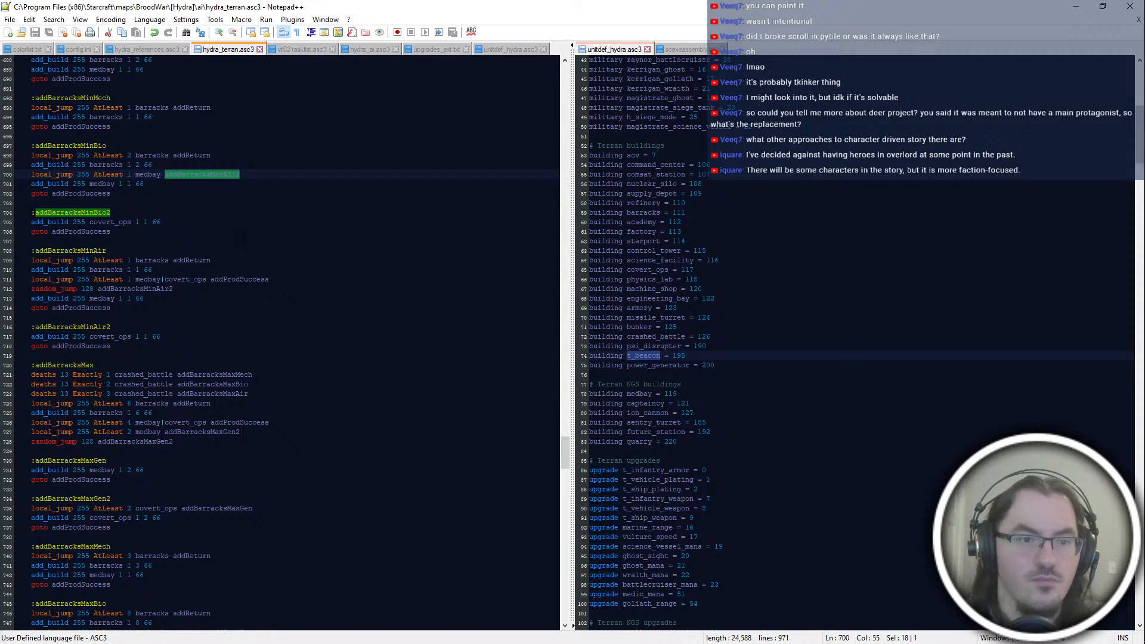
{"action": "left_click", "coordinate": [244, 234]}
{"action": "scroll", "coordinate": [244, 238], "scroll_direction": "down", "scroll_amount": 18}
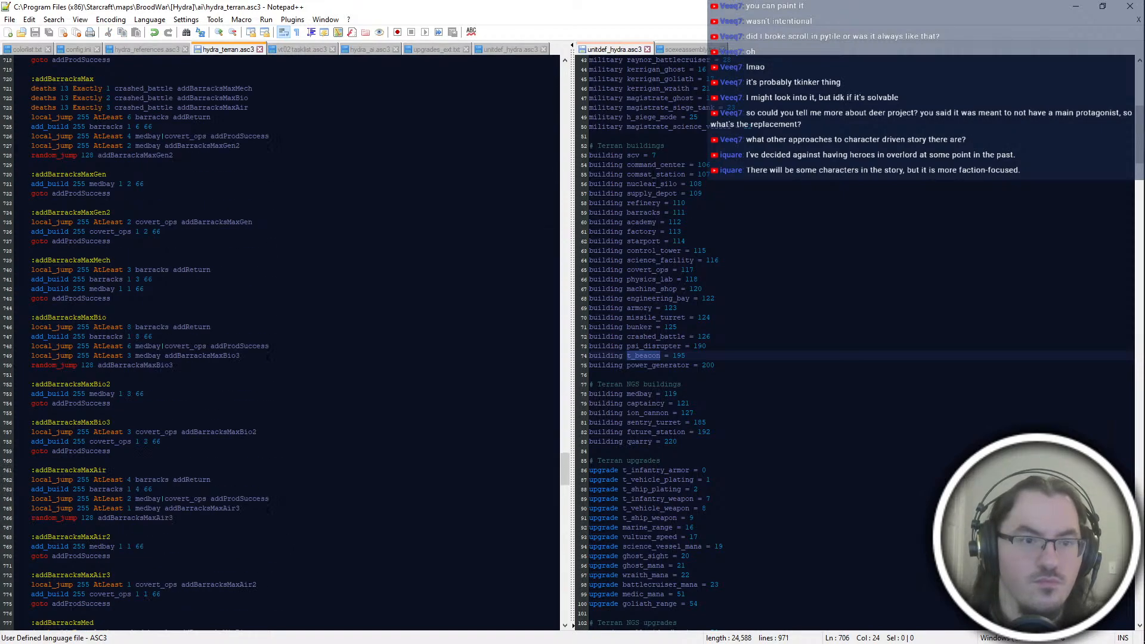
Step: In the addBarracksMed block, set the Exactly 3 crashed_battle jump target to addBarracksMinBio and save the script
{"action": "left_click", "coordinate": [216, 518]}
{"action": "left_click", "coordinate": [247, 375]}
{"action": "scroll", "coordinate": [247, 375], "scroll_direction": "down", "scroll_amount": 4}
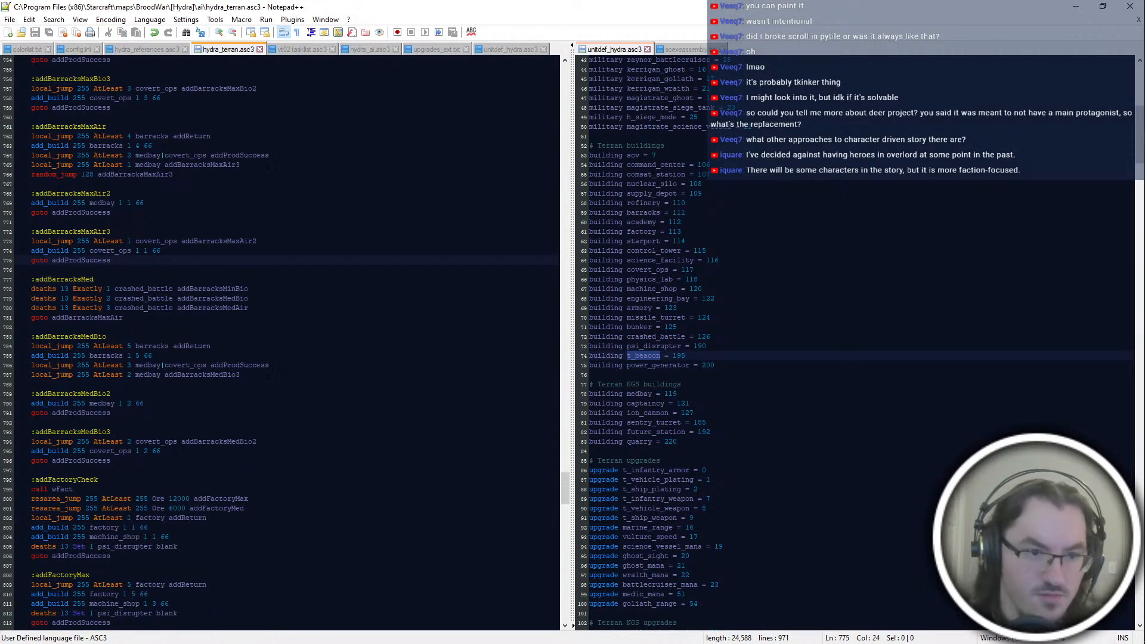
{"action": "left_click", "coordinate": [247, 422]}
{"action": "left_click_drag", "start_coordinate": [178, 307], "coordinate": [293, 309]}
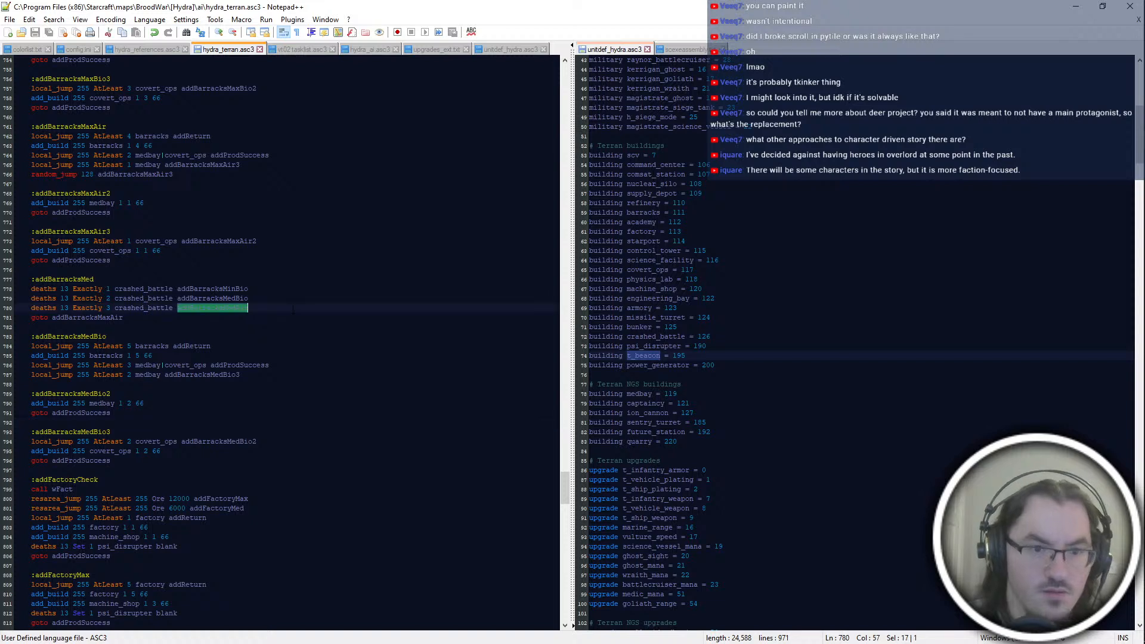
{"action": "type", "text": "addBarracksMinBio"}
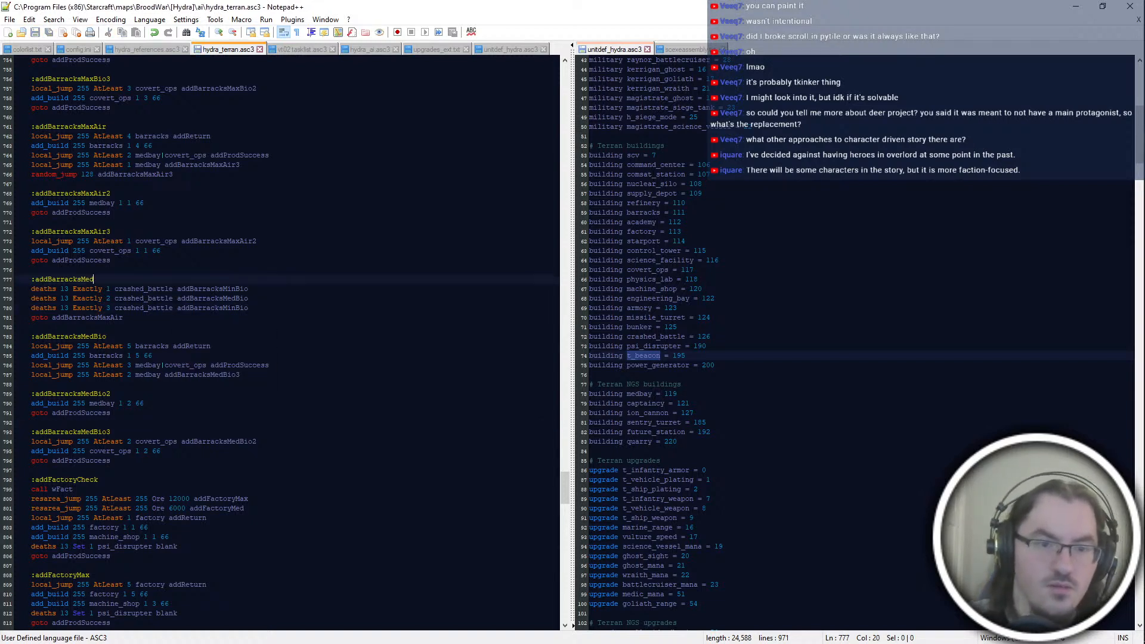
{"action": "left_click_drag", "start_coordinate": [178, 289], "coordinate": [278, 289]}
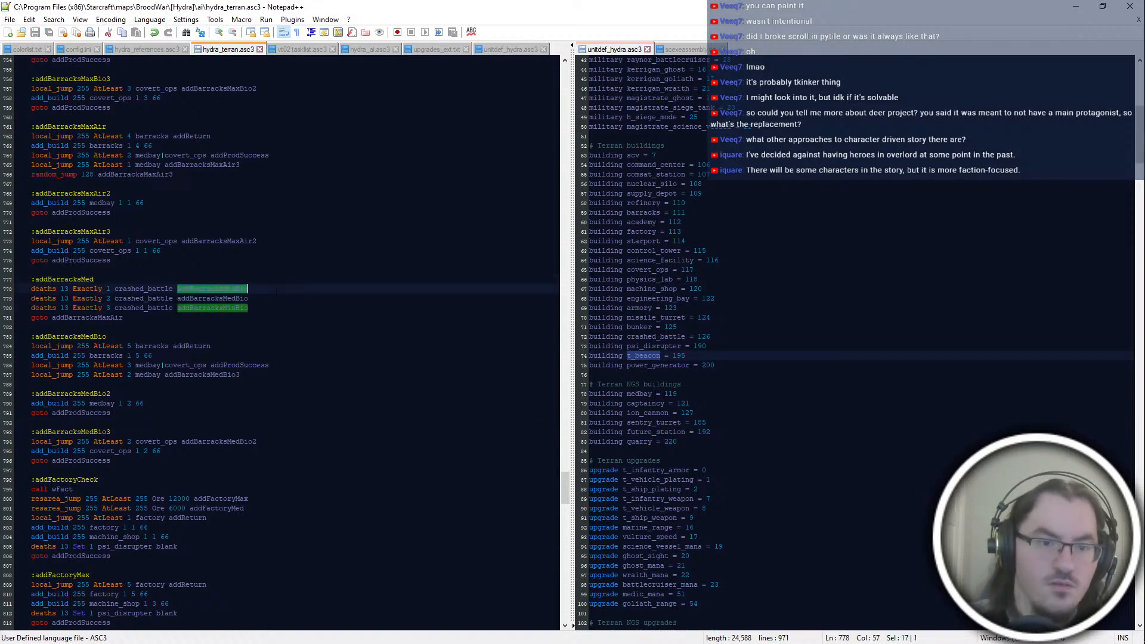
Step: Review the addBarracksMedBio blocks and the addFactory and addStarport blocks down to addProdSuccess and addReturn
{"action": "left_click", "coordinate": [316, 423]}
{"action": "scroll", "coordinate": [316, 423], "scroll_direction": "down", "scroll_amount": 6}
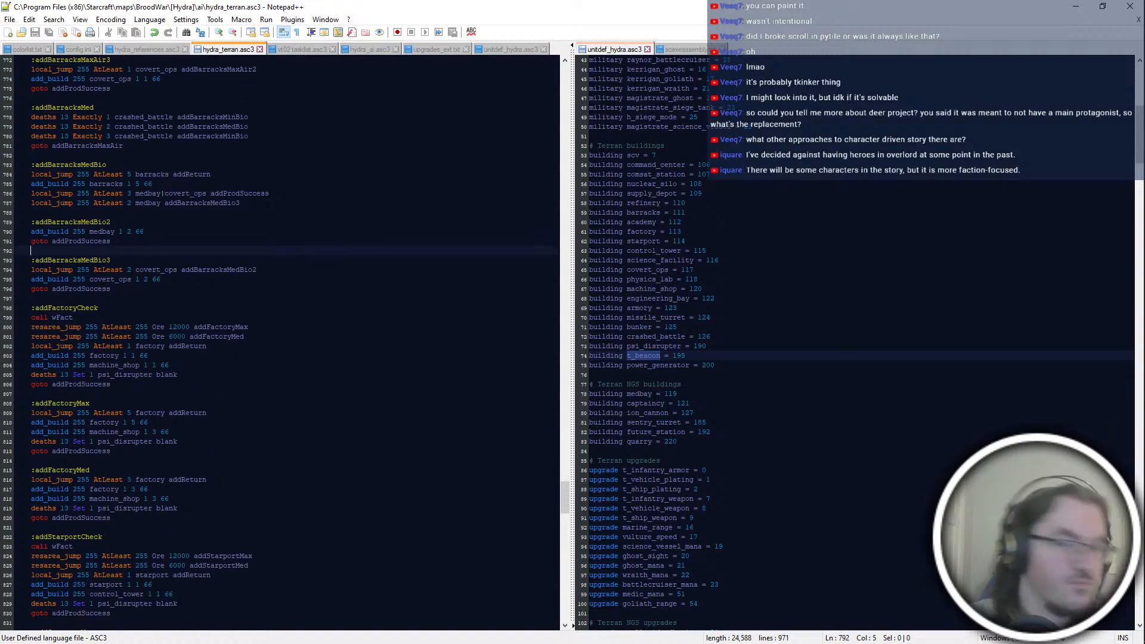
{"action": "left_click", "coordinate": [372, 326]}
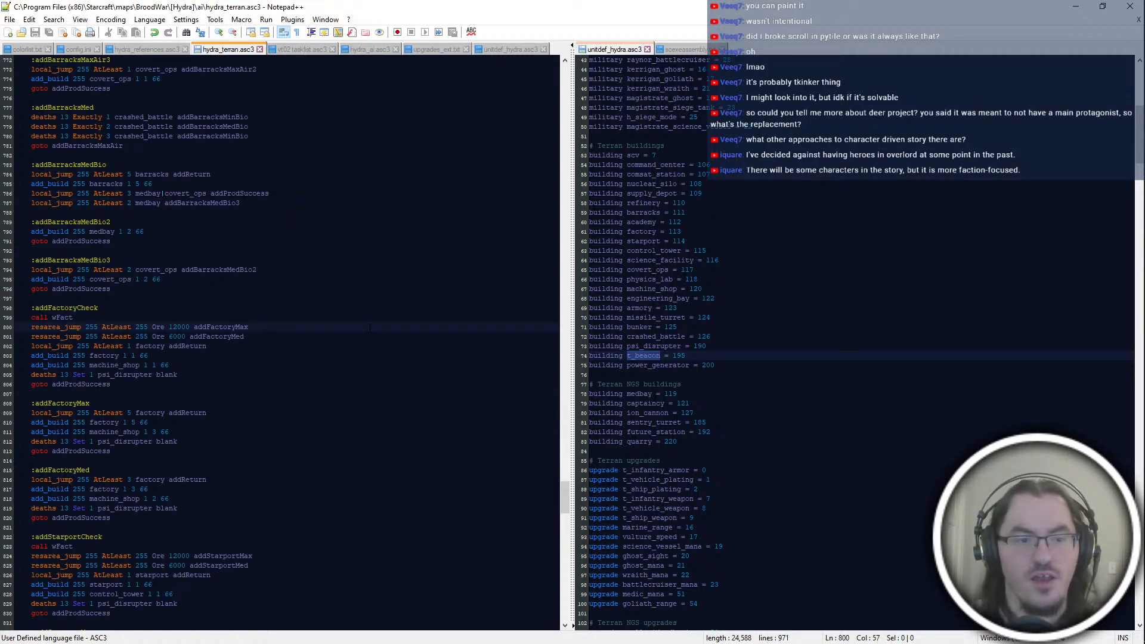
{"action": "left_click", "coordinate": [371, 289]}
{"action": "left_click", "coordinate": [371, 308]}
{"action": "double_click", "coordinate": [371, 336]}
{"action": "left_click_drag", "start_coordinate": [373, 385], "coordinate": [373, 391]}
{"action": "left_click", "coordinate": [372, 327]}
{"action": "scroll", "coordinate": [372, 327], "scroll_direction": "down", "scroll_amount": 4}
{"action": "scroll", "coordinate": [372, 327], "scroll_direction": "up", "scroll_amount": 12}
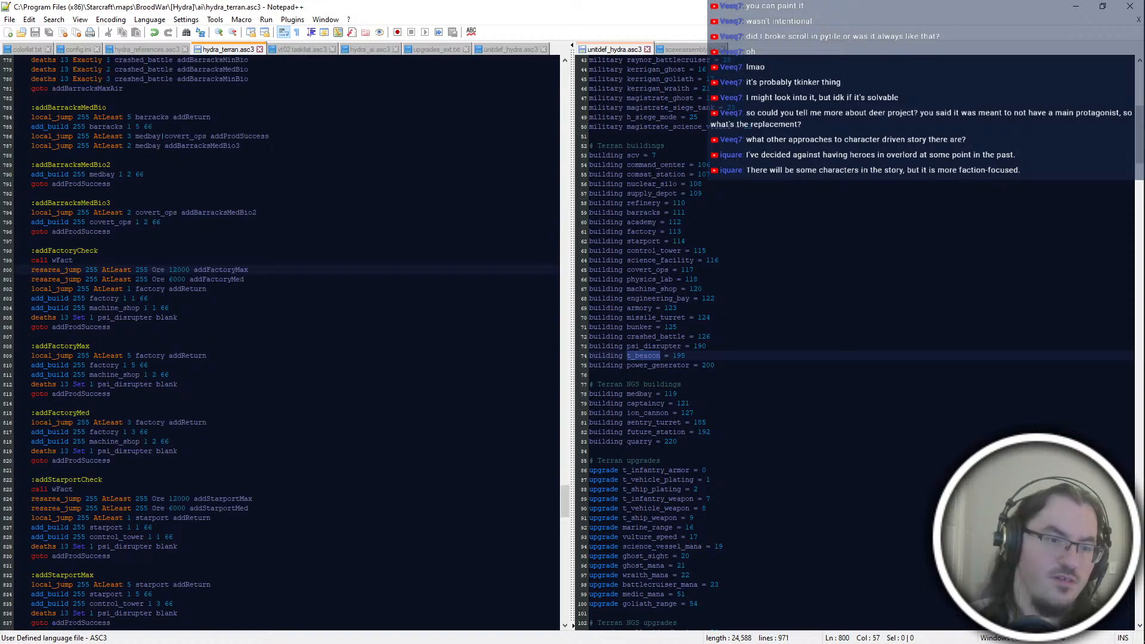
{"action": "scroll", "coordinate": [302, 327], "scroll_direction": "down", "scroll_amount": 6}
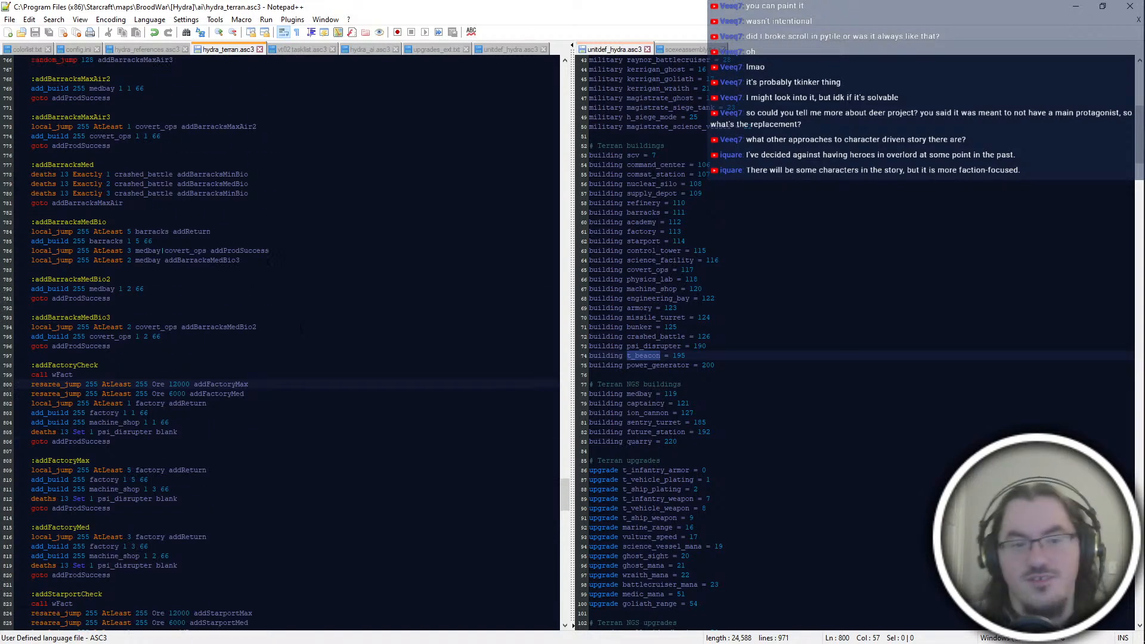
{"action": "scroll", "coordinate": [301, 327], "scroll_direction": "down", "scroll_amount": 12}
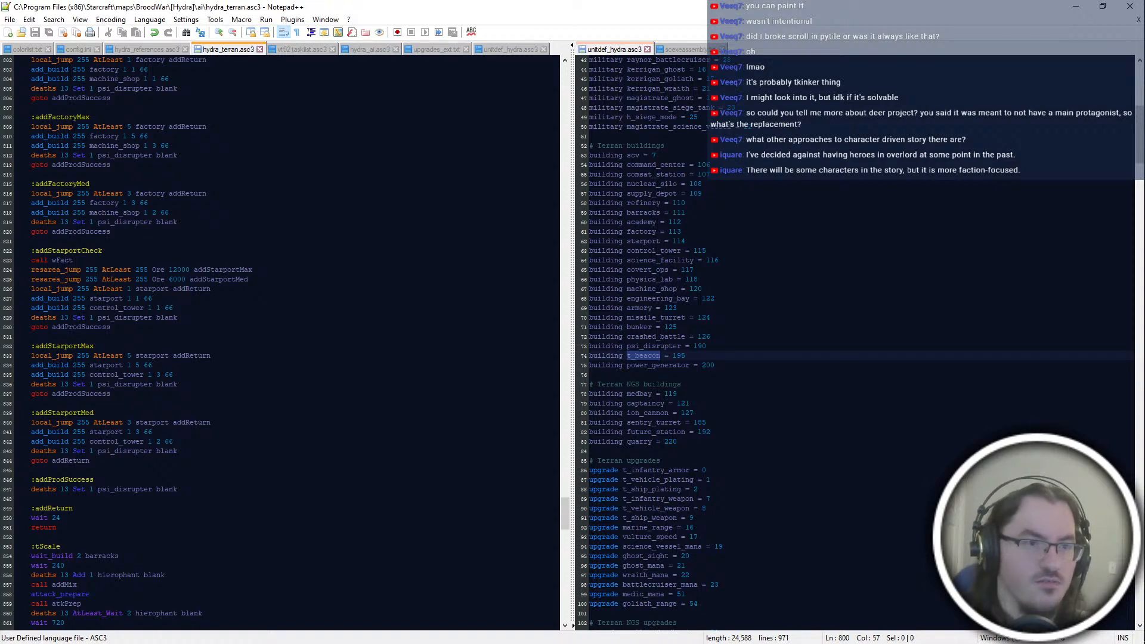
{"action": "mouse_move", "coordinate": [1115, 623]}
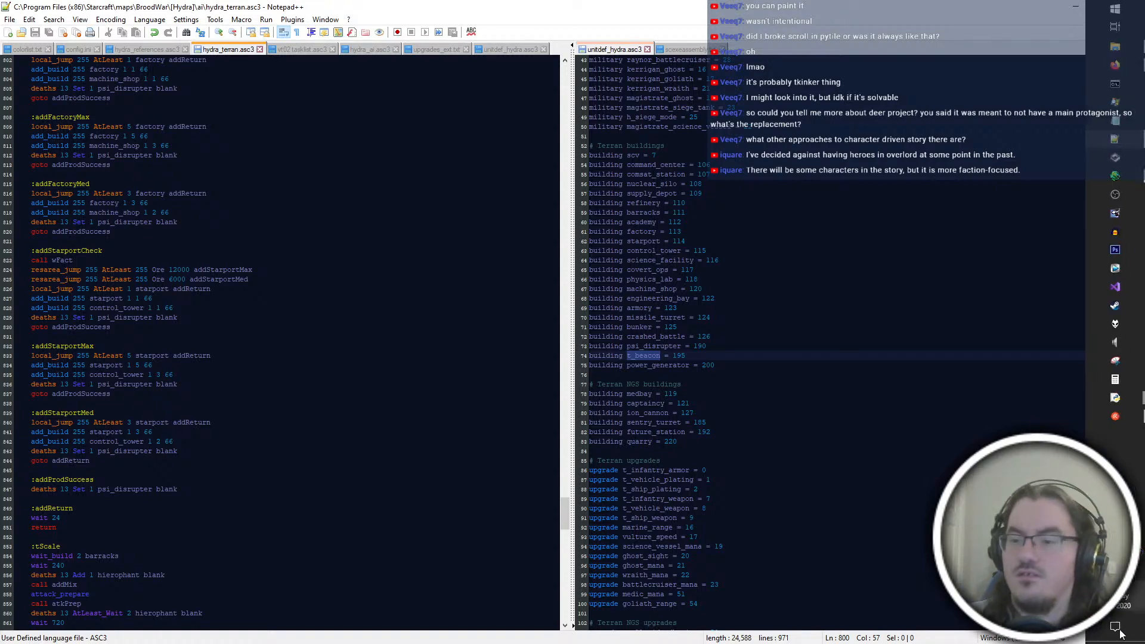
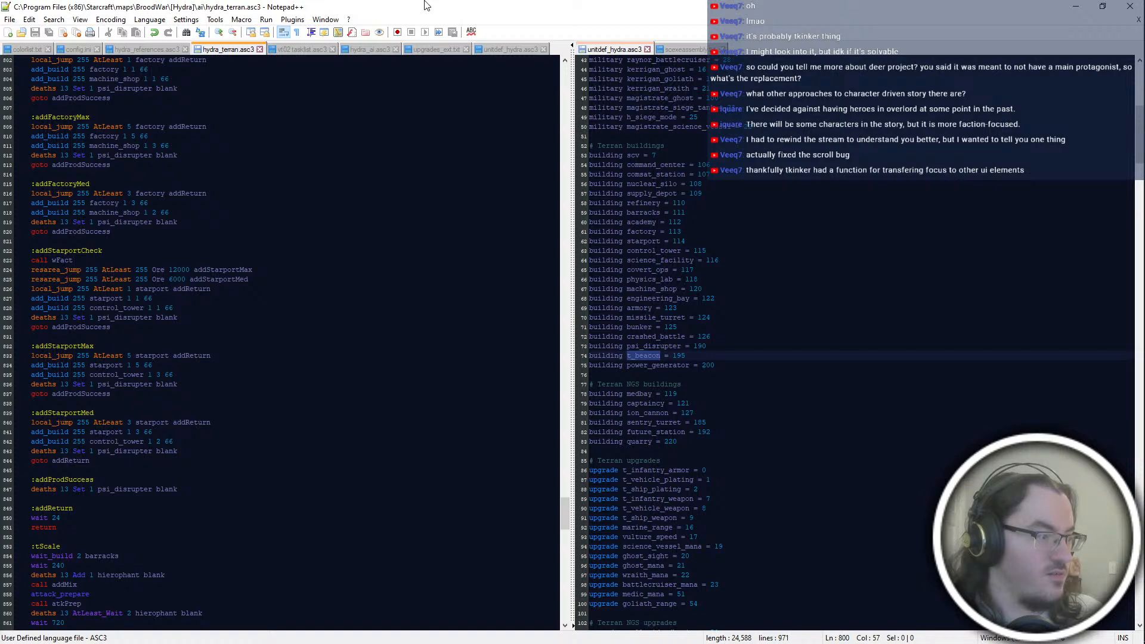
{"action": "left_click", "coordinate": [72, 508]}
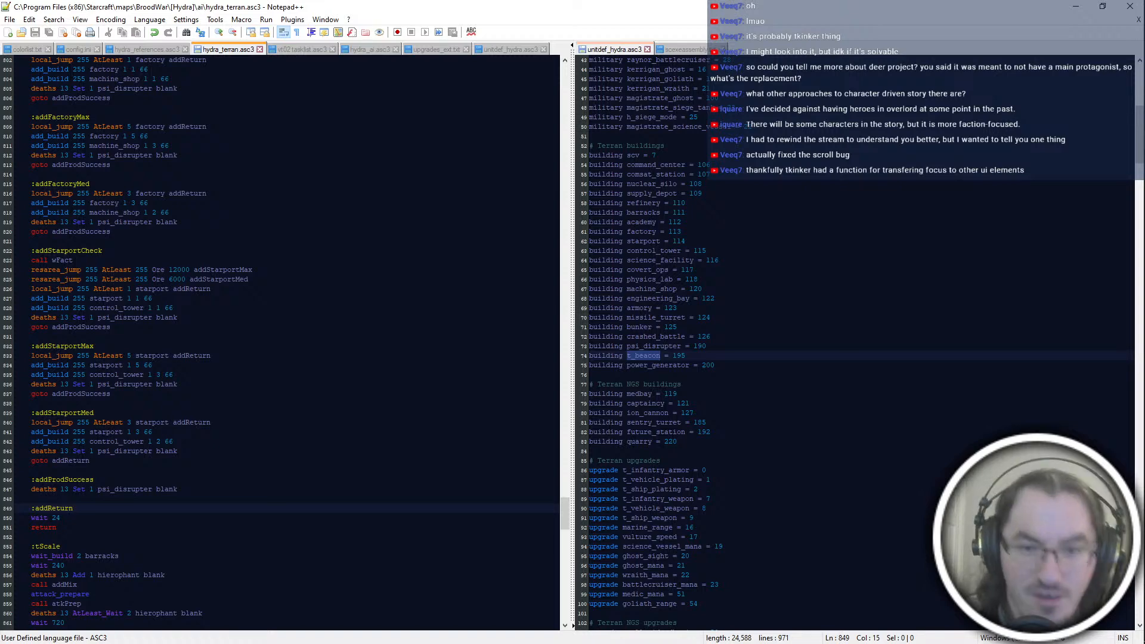
{"action": "key", "text": "alt+Tab"}
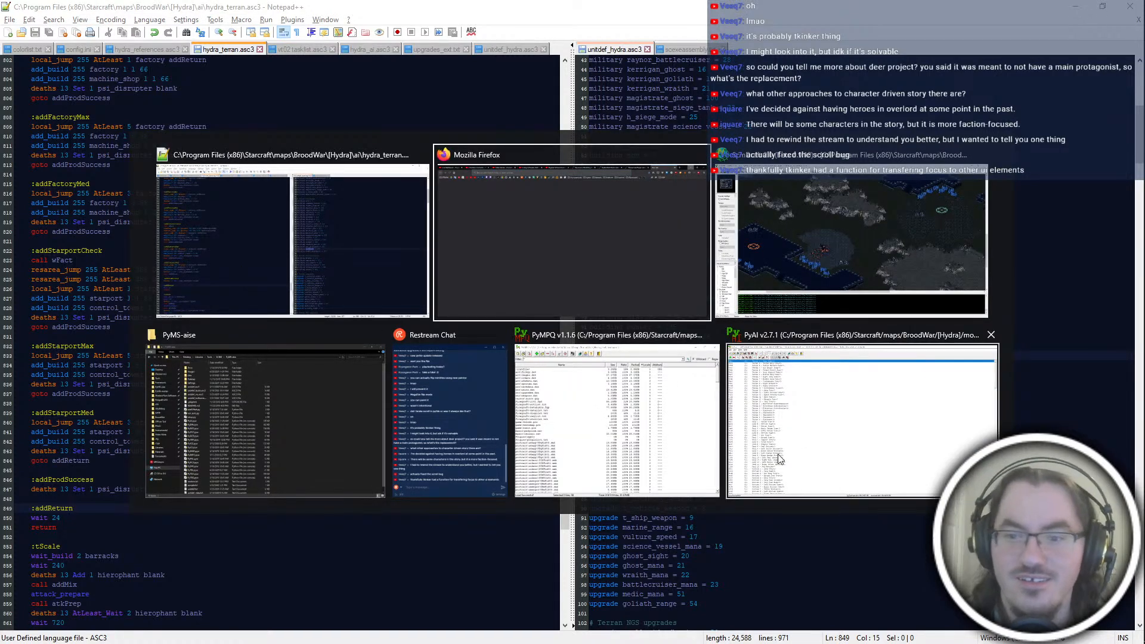
{"action": "key", "text": "Escape"}
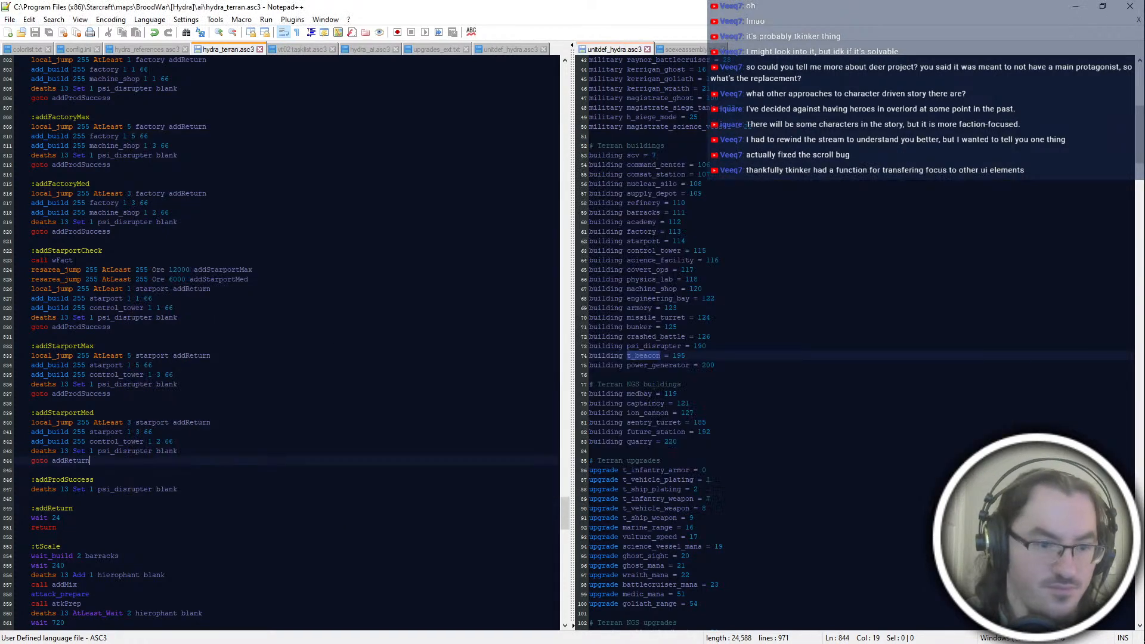
Step: Review the production code from the addStarport and addFactory blocks up through the barracks blocks to addProd and its variants
{"action": "left_click", "coordinate": [235, 518]}
{"action": "scroll", "coordinate": [235, 501], "scroll_direction": "up", "scroll_amount": 6}
{"action": "left_click", "coordinate": [233, 470]}
{"action": "scroll", "coordinate": [238, 466], "scroll_direction": "up", "scroll_amount": 8}
{"action": "left_click", "coordinate": [282, 463]}
{"action": "left_click", "coordinate": [264, 452]}
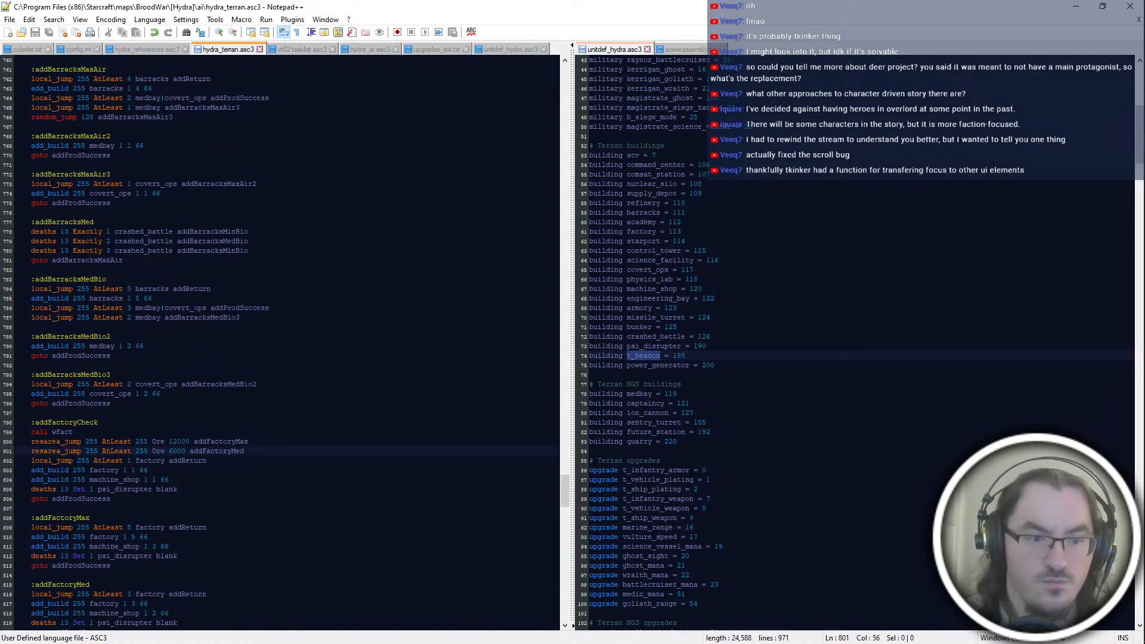
{"action": "scroll", "coordinate": [263, 452], "scroll_direction": "up", "scroll_amount": 20}
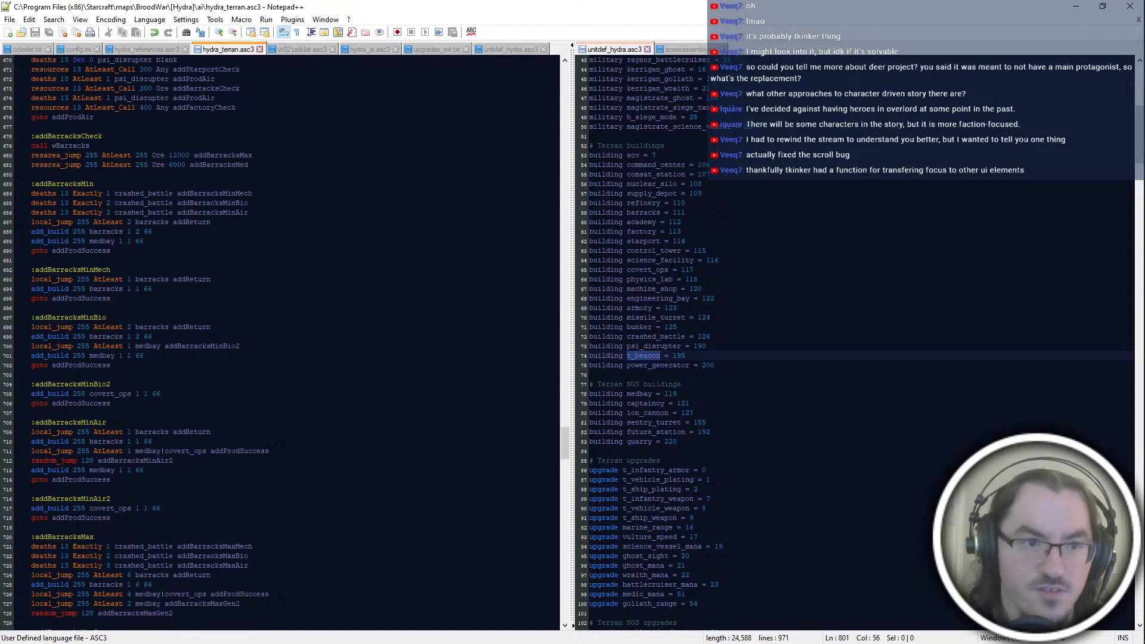
{"action": "scroll", "coordinate": [280, 343], "scroll_direction": "down", "scroll_amount": 20}
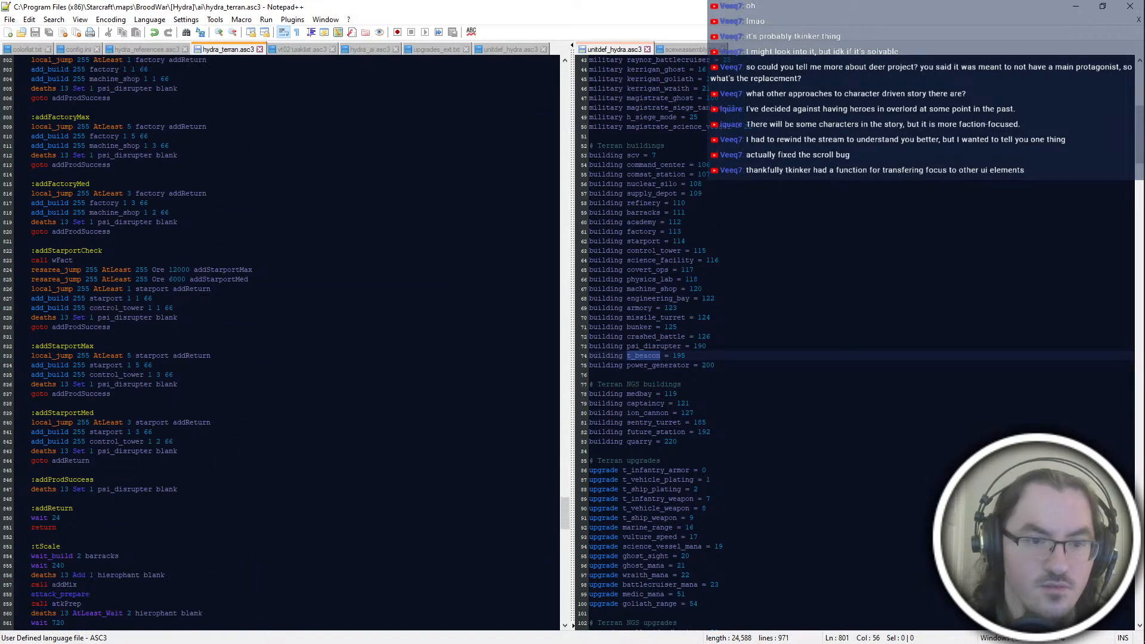
{"action": "left_click", "coordinate": [262, 269]}
{"action": "left_click", "coordinate": [253, 289]}
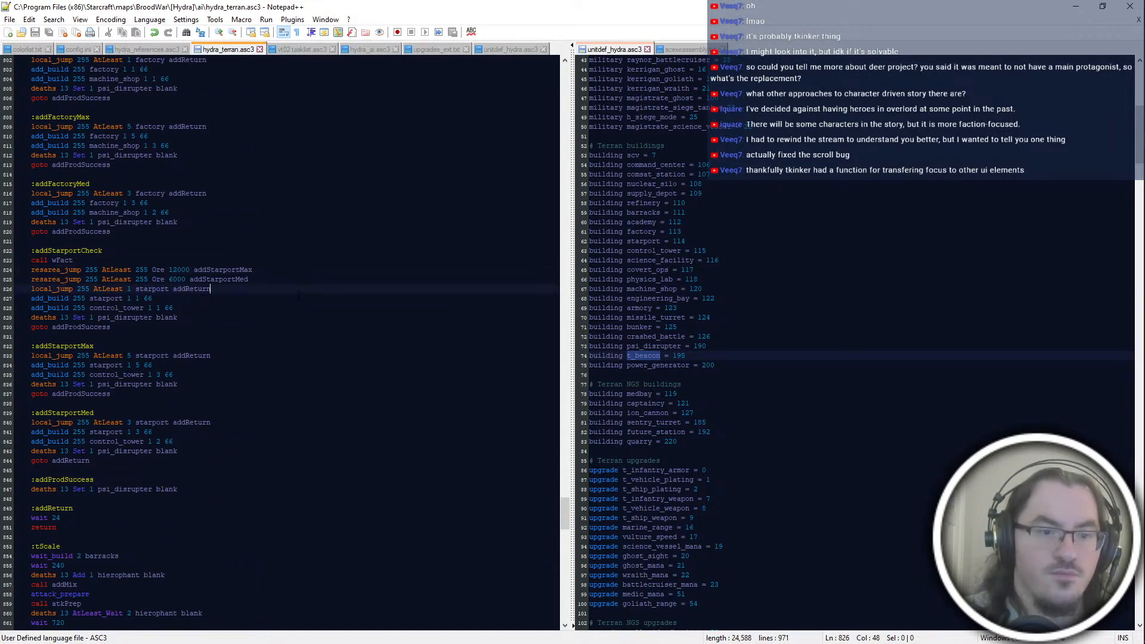
{"action": "scroll", "coordinate": [253, 311], "scroll_direction": "up", "scroll_amount": 2}
{"action": "left_click", "coordinate": [253, 336]}
{"action": "scroll", "coordinate": [263, 352], "scroll_direction": "up", "scroll_amount": 16}
{"action": "scroll", "coordinate": [281, 343], "scroll_direction": "up", "scroll_amount": 20}
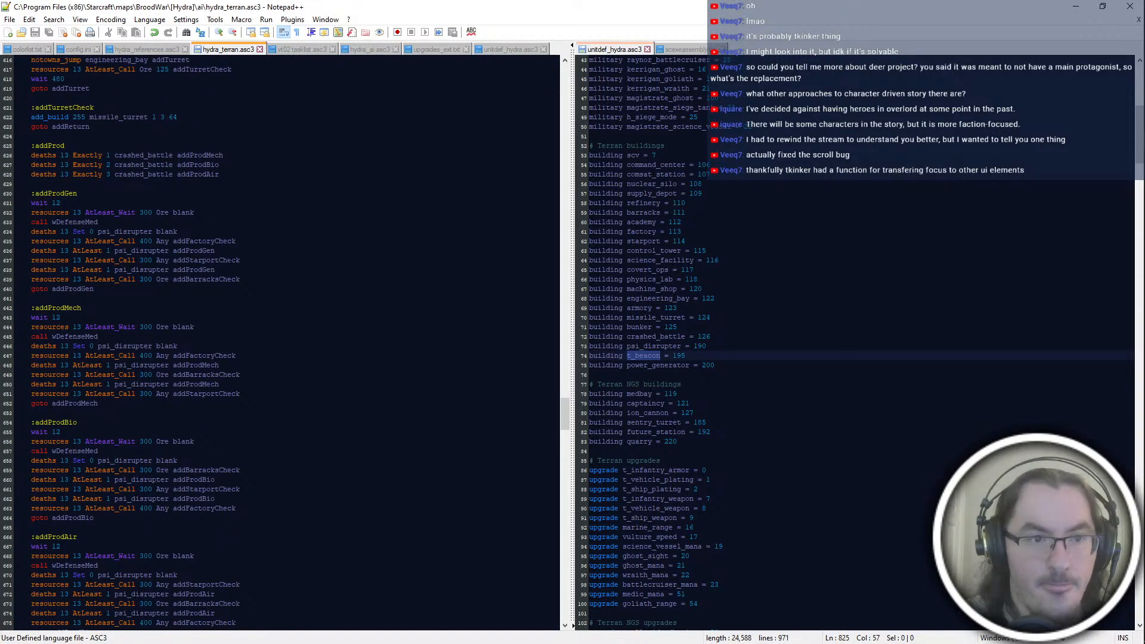
{"action": "scroll", "coordinate": [216, 222], "scroll_direction": "down", "scroll_amount": 18}
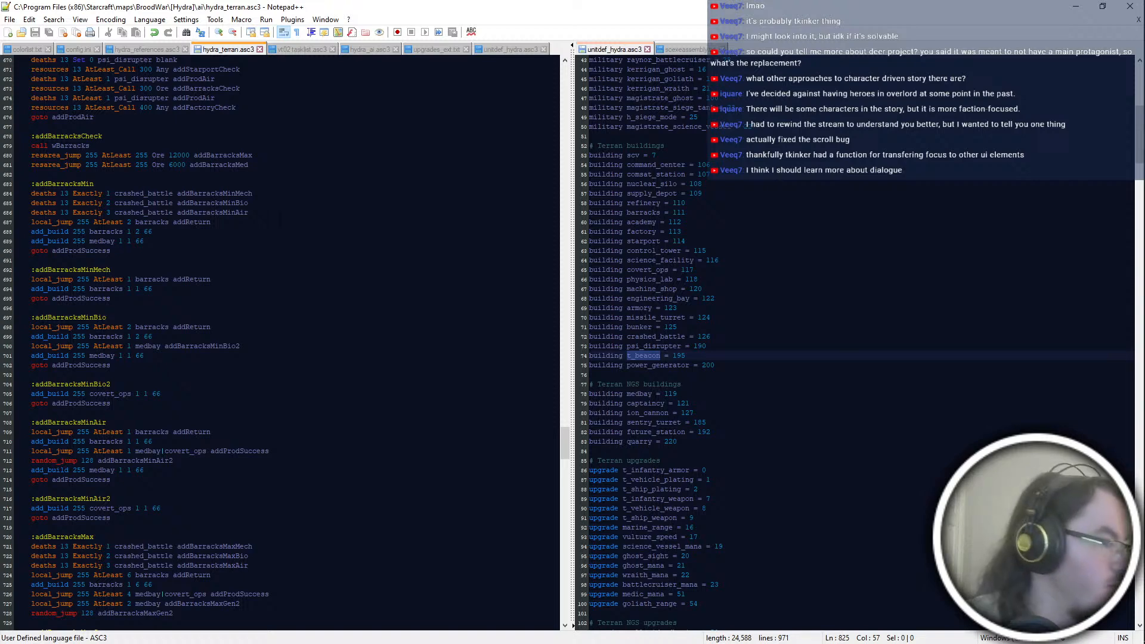
Step: Add an :addStarportMin label below the two resarea_jump lines of addStarportCheck, separated by a blank line
{"action": "key", "text": "Return"}
{"action": "key", "text": "Return"}
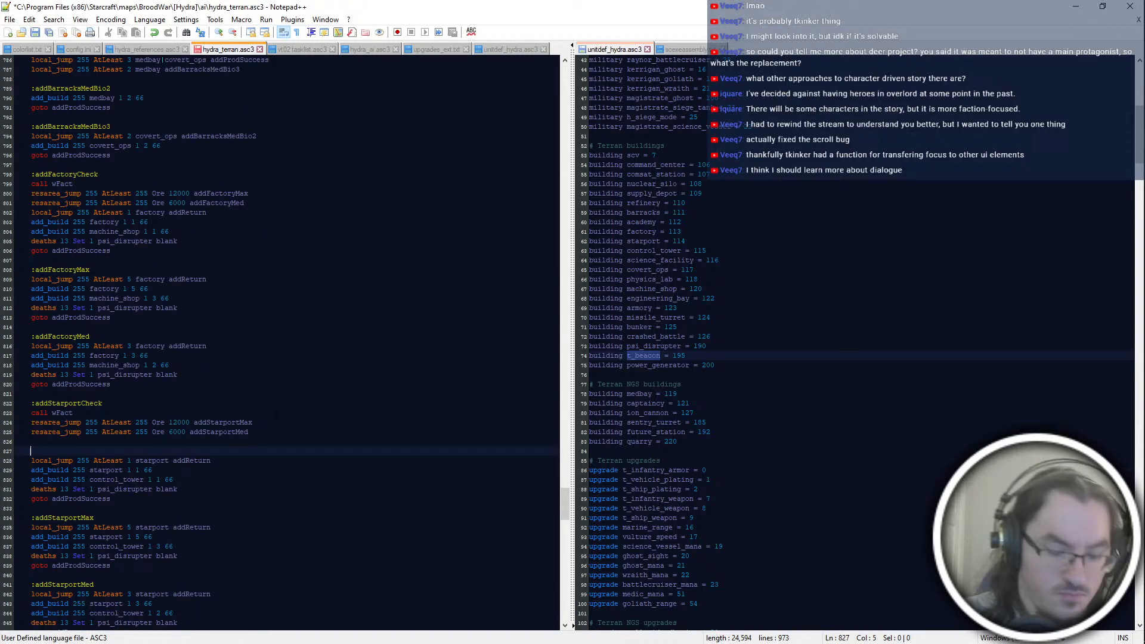
{"action": "type", "text": ":add"}
{"action": "type", "text": "BSD"}
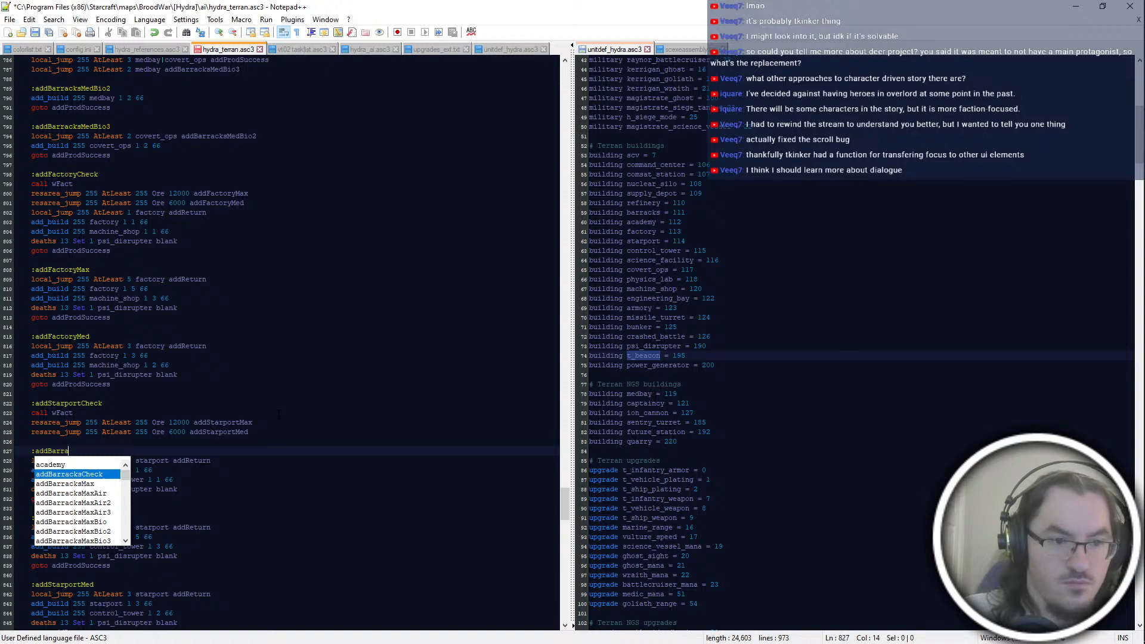
{"action": "key", "text": "BackSpace"}
{"action": "key", "text": "BackSpace"}
{"action": "key", "text": "BackSpace"}
{"action": "type", "text": "StarportMin"}
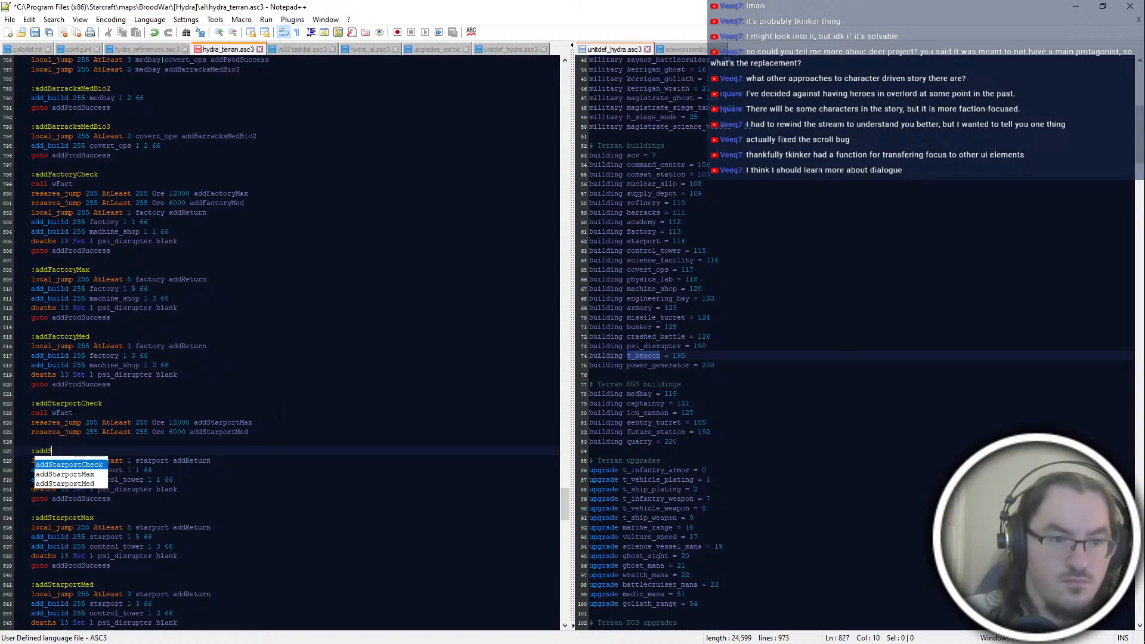
{"action": "key", "text": "Return"}
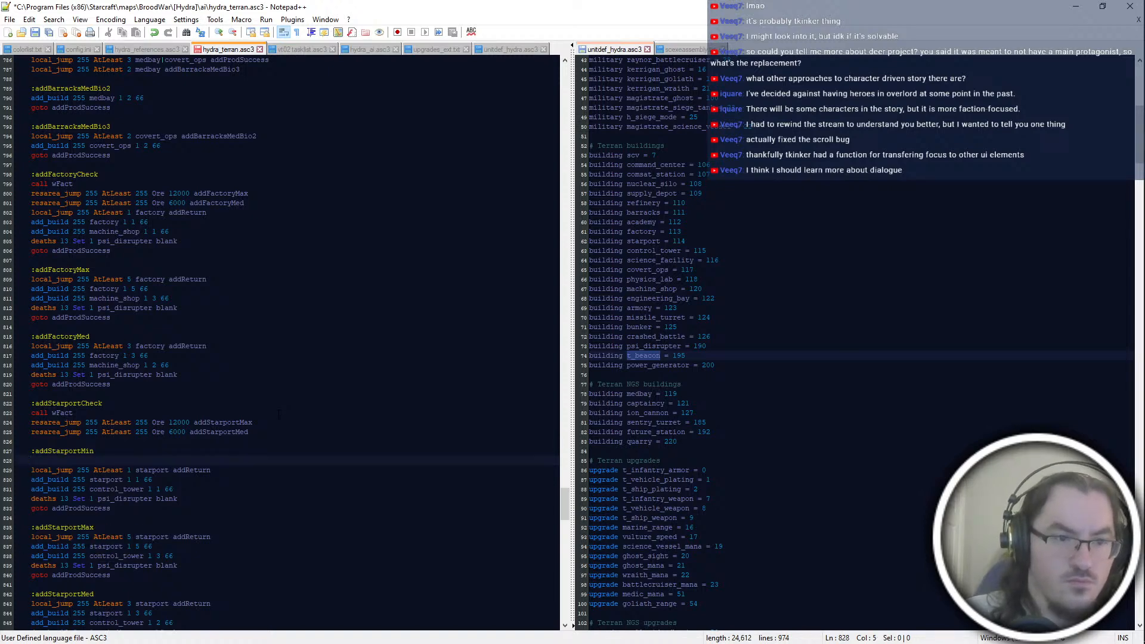
Step: Copy the three crashed_battle deaths lines from the addBarracksMed block into the addStarportMin block
{"action": "scroll", "coordinate": [279, 415], "scroll_direction": "up", "scroll_amount": 12}
{"action": "left_click_drag", "start_coordinate": [251, 346], "coordinate": [119, 318]}
{"action": "key", "text": "ctrl+c"}
{"action": "scroll", "coordinate": [179, 322], "scroll_direction": "down", "scroll_amount": 20}
{"action": "scroll", "coordinate": [119, 298], "scroll_direction": "up", "scroll_amount": 6}
{"action": "left_click", "coordinate": [115, 270]}
{"action": "left_click", "coordinate": [99, 299]}
{"action": "left_click", "coordinate": [103, 338]}
{"action": "key", "text": "ctrl+v"}
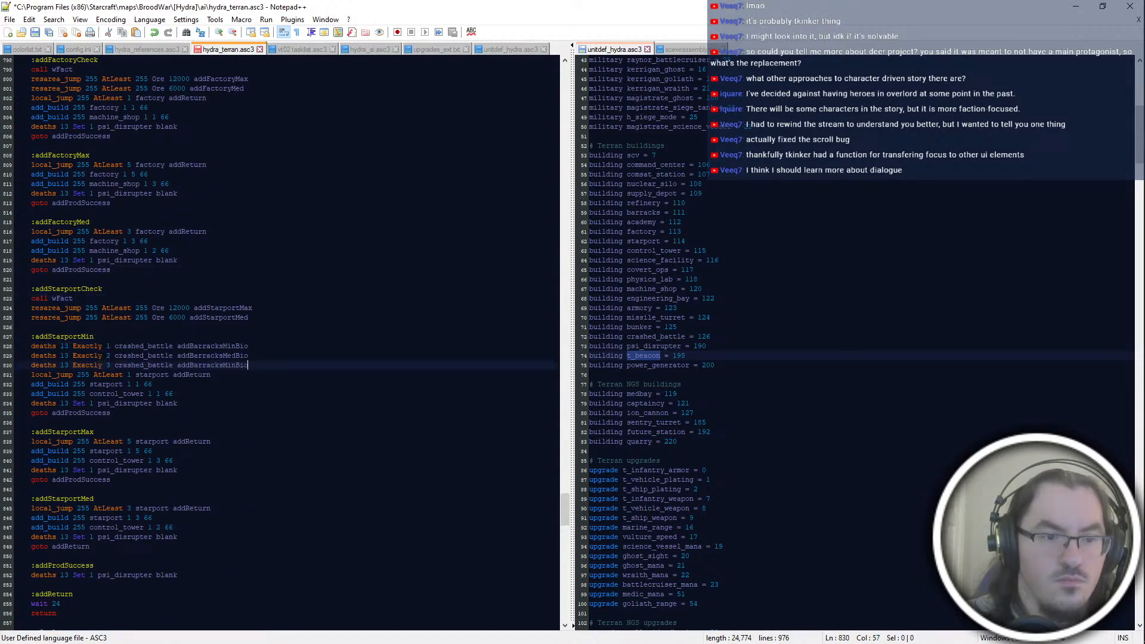
Step: In addStarportMin, set the Exactly 1 crashed_battle jump target to addStarportMech
{"action": "left_click_drag", "start_coordinate": [223, 346], "coordinate": [249, 347]}
{"action": "key", "text": "BackSpace"}
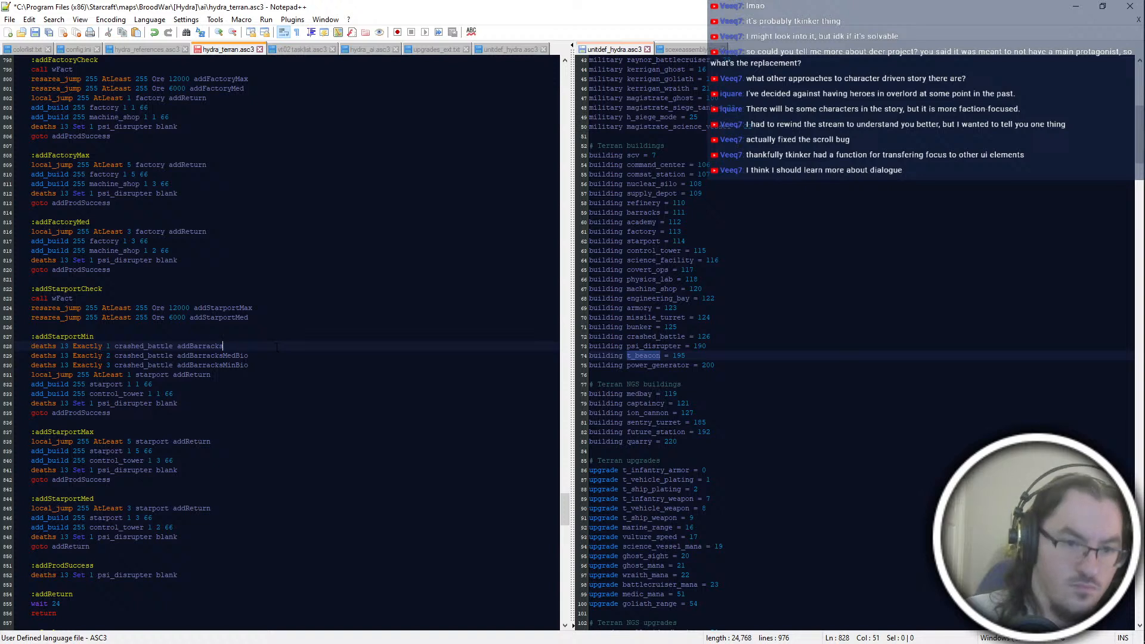
{"action": "type", "text": "MaxB"}
{"action": "key", "text": "BackSpace"}
{"action": "key", "text": "BackSpace"}
{"action": "key", "text": "BackSpace"}
{"action": "key", "text": "BackSpace"}
{"action": "key", "text": "BackSpace"}
{"action": "key", "text": "BackSpace"}
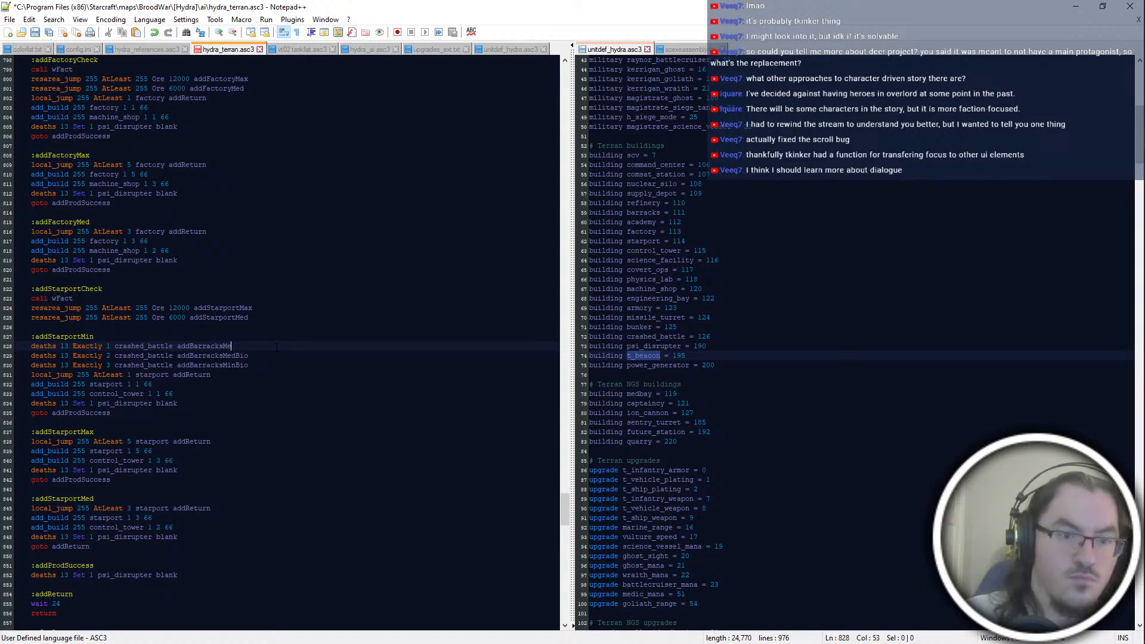
{"action": "key", "text": "BackSpace"}
{"action": "key", "text": "BackSpace"}
{"action": "key", "text": "BackSpace"}
{"action": "key", "text": "BackSpace"}
{"action": "key", "text": "BackSpace"}
{"action": "key", "text": "BackSpace"}
{"action": "type", "text": "Sta"}
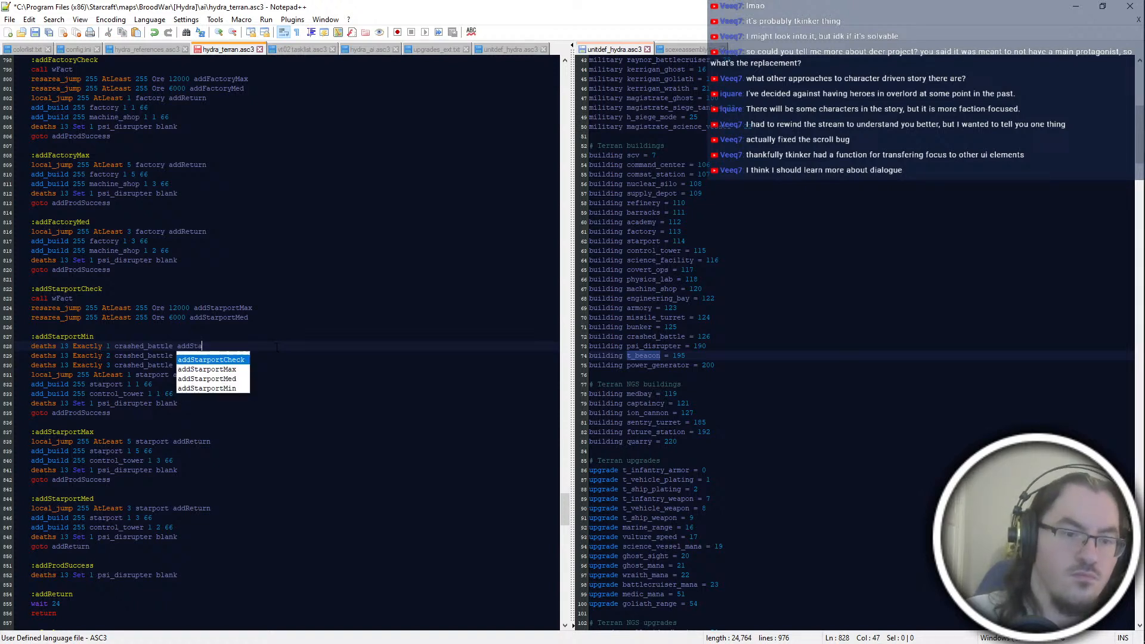
{"action": "type", "text": "rportMech"}
Step: Replace the Exactly 2 and Exactly 3 jump targets in addStarportMin with a copy of addStarportMech
{"action": "double_click", "coordinate": [277, 347]}
{"action": "key", "text": "ctrl+c"}
{"action": "double_click", "coordinate": [277, 356]}
{"action": "key", "text": "ctrl+v"}
{"action": "double_click", "coordinate": [277, 366]}
{"action": "key", "text": "ctrl+v"}
Step: Change the Exactly 2 target to addStarportBio and the Exactly 3 target to addStarportAir in addStarportMin
{"action": "left_click", "coordinate": [273, 357]}
{"action": "key", "text": "BackSpace"}
{"action": "key", "text": "BackSpace"}
{"action": "key", "text": "BackSpace"}
{"action": "key", "text": "BackSpace"}
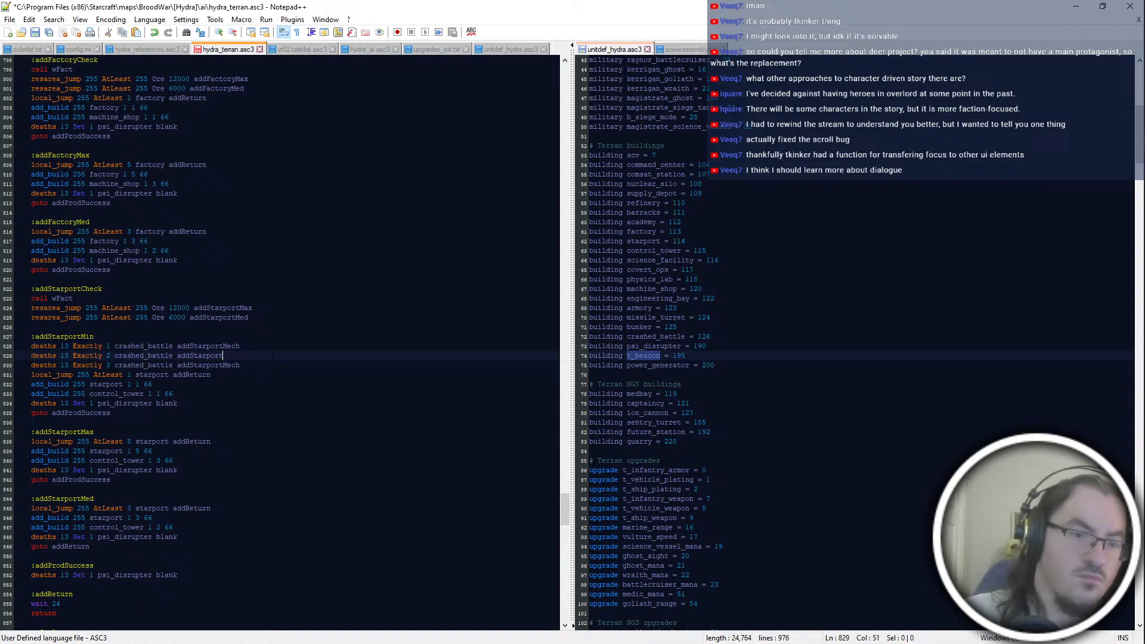
{"action": "type", "text": "Bio"}
{"action": "key", "text": "Down"}
{"action": "key", "text": "End"}
{"action": "key", "text": "shift+Left"}
{"action": "key", "text": "shift+Left"}
{"action": "key", "text": "shift+Left"}
{"action": "key", "text": "shift+Left"}
{"action": "type", "text": "Air"}
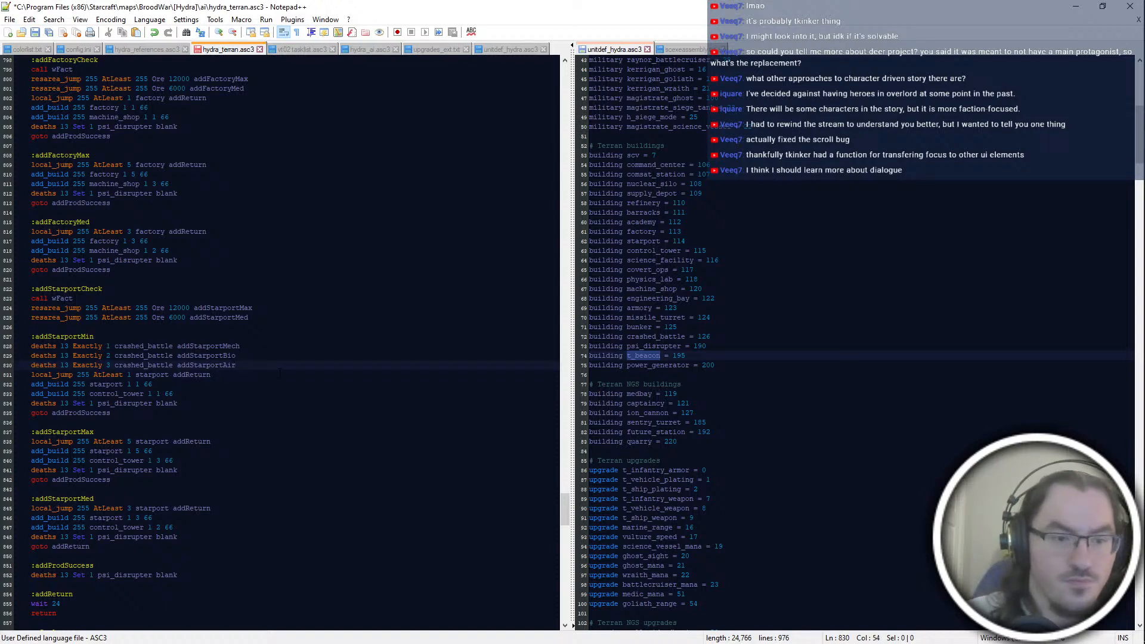
Step: Copy the three crashed_battle deaths lines from addStarportMin to the start of the addStarportMax and addStarportMed blocks
{"action": "left_click", "coordinate": [257, 423]}
{"action": "left_click", "coordinate": [271, 417]}
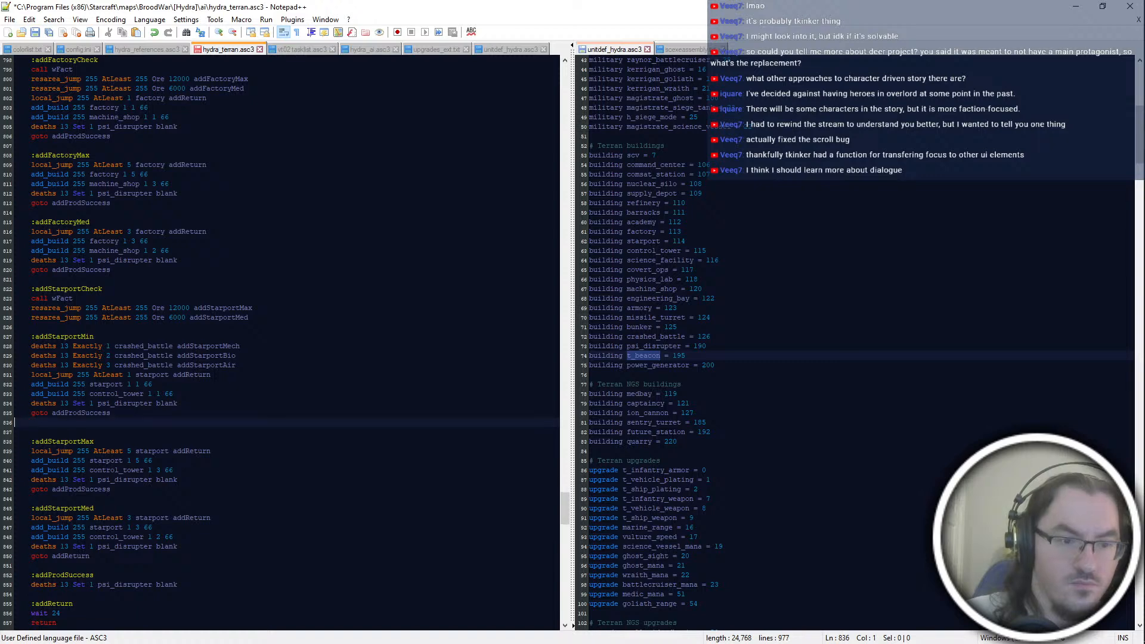
{"action": "left_click_drag", "start_coordinate": [267, 375], "coordinate": [258, 337]}
{"action": "left_click", "coordinate": [262, 384]}
{"action": "key", "text": "ctrl+c"}
{"action": "left_click", "coordinate": [251, 432]}
{"action": "key", "text": "ctrl+v"}
{"action": "scroll", "coordinate": [251, 442], "scroll_direction": "down", "scroll_amount": 2}
{"action": "left_click", "coordinate": [250, 470]}
{"action": "key", "text": "ctrl+v"}
{"action": "left_click", "coordinate": [251, 374]}
{"action": "left_click", "coordinate": [178, 441]}
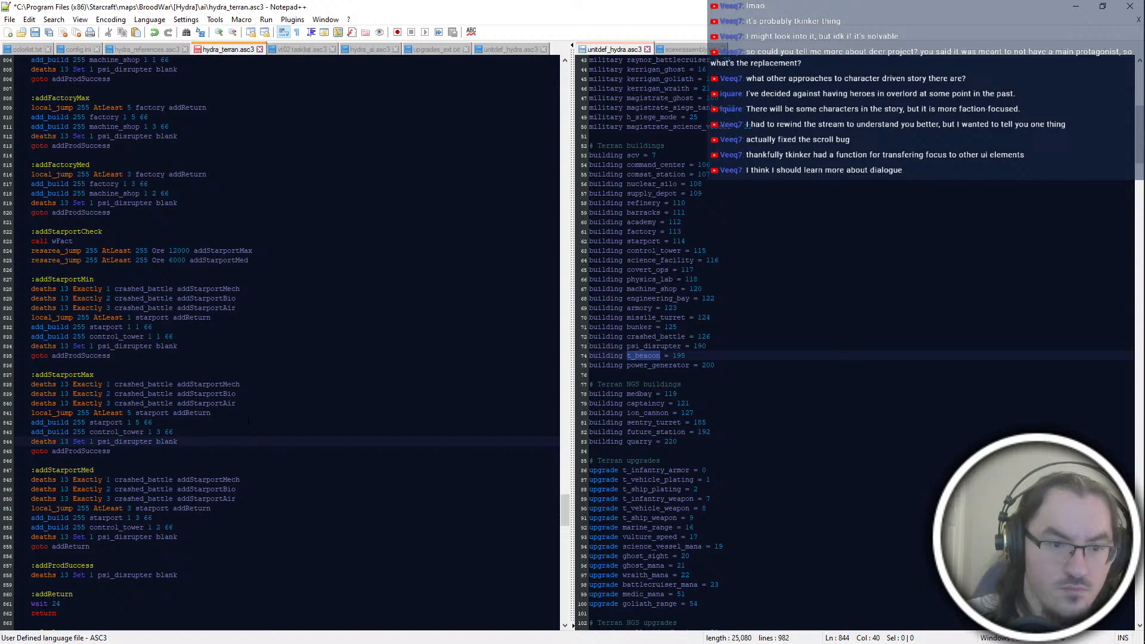
{"action": "key", "text": "Down"}
{"action": "key", "text": "Down"}
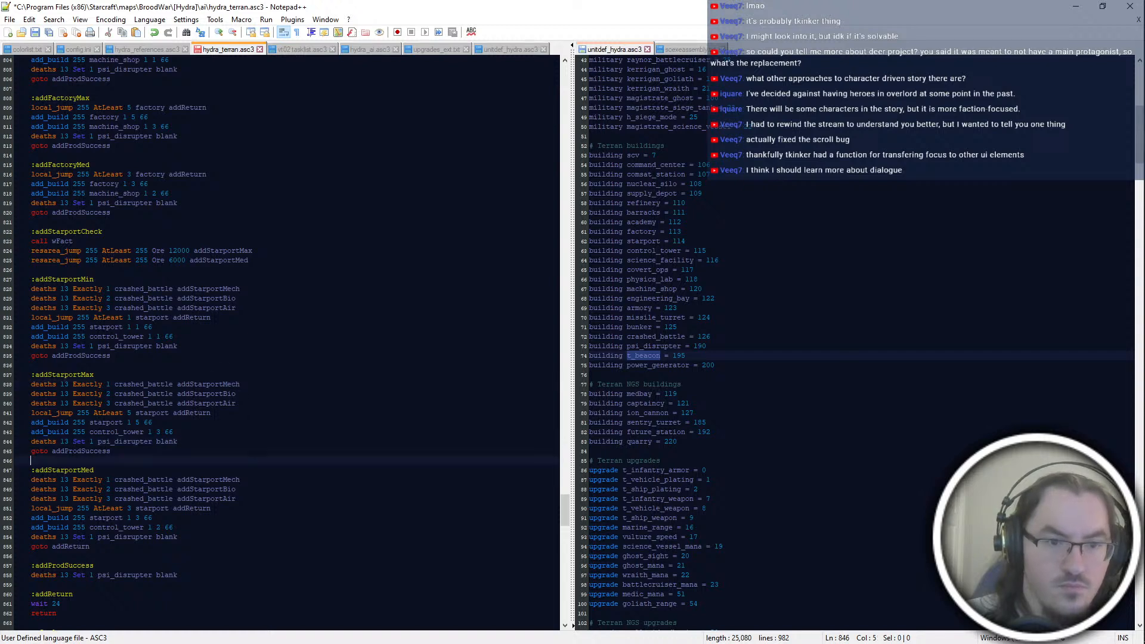
Step: Rename the three jump targets in addStarportMin to addStarportMinMech, addStarportMinBio and addStarportMinAir
{"action": "left_click", "coordinate": [223, 288]}
{"action": "type", "text": "Min"}
{"action": "key", "text": "shift+Left"}
{"action": "left_click", "coordinate": [223, 298]}
{"action": "type", "text": "Min"}
{"action": "left_click", "coordinate": [223, 308]}
{"action": "type", "text": "Min"}
Step: Rename the three jump targets in addStarportMax to addStarportMaxMech, addStarportMaxBio and addStarportMaxAir
{"action": "left_click", "coordinate": [223, 384]}
{"action": "type", "text": "Max"}
{"action": "key", "text": "Left"}
{"action": "key", "text": "Left"}
{"action": "key", "text": "Left"}
{"action": "key", "text": "Down"}
{"action": "type", "text": "Max"}
{"action": "key", "text": "Left"}
{"action": "key", "text": "Left"}
{"action": "key", "text": "Left"}
{"action": "key", "text": "Down"}
{"action": "type", "text": "Max"}
Step: Rename the jump targets in addStarportMed to addStarportMedMech, addStarportMedBio and addStarportMedAir, and save the script
{"action": "left_click", "coordinate": [223, 480]}
{"action": "type", "text": "Med"}
{"action": "key", "text": "Left"}
{"action": "key", "text": "Left"}
{"action": "key", "text": "Left"}
{"action": "key", "text": "Down"}
{"action": "type", "text": "Med"}
{"action": "key", "text": "Left"}
{"action": "key", "text": "Left"}
{"action": "key", "text": "Left"}
{"action": "key", "text": "Down"}
{"action": "type", "text": "Med"}
{"action": "key", "text": "ctrl+s"}
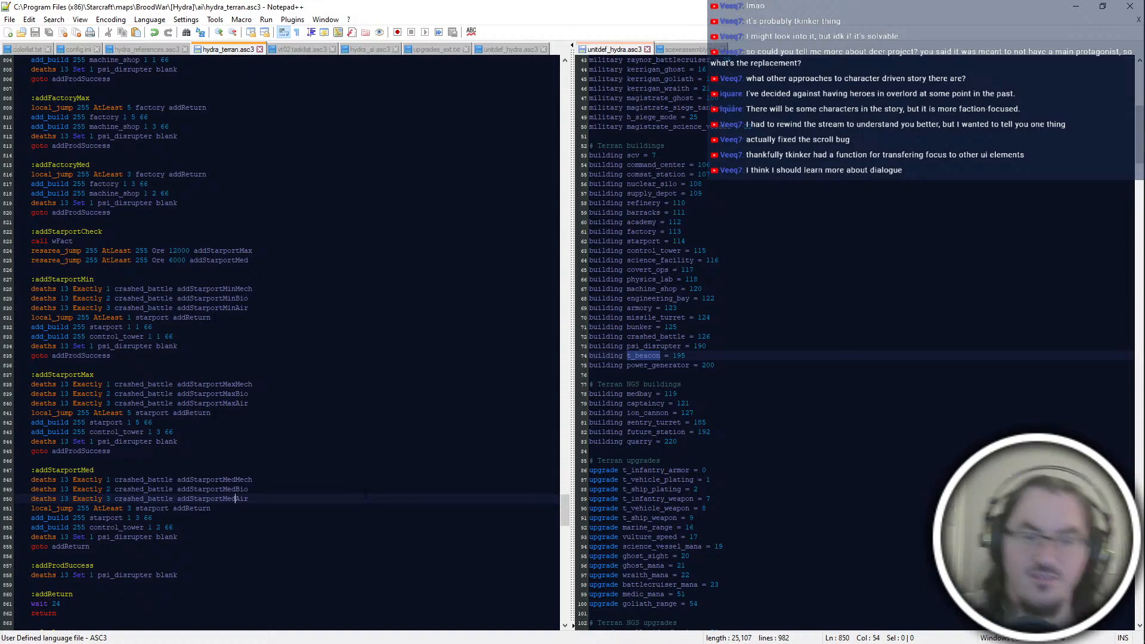
Step: Review the edited addStarport blocks together with the addFactory blocks above and addProdSuccess, addReturn and tScale below
{"action": "left_click", "coordinate": [358, 556]}
{"action": "scroll", "coordinate": [358, 556], "scroll_direction": "down", "scroll_amount": 6}
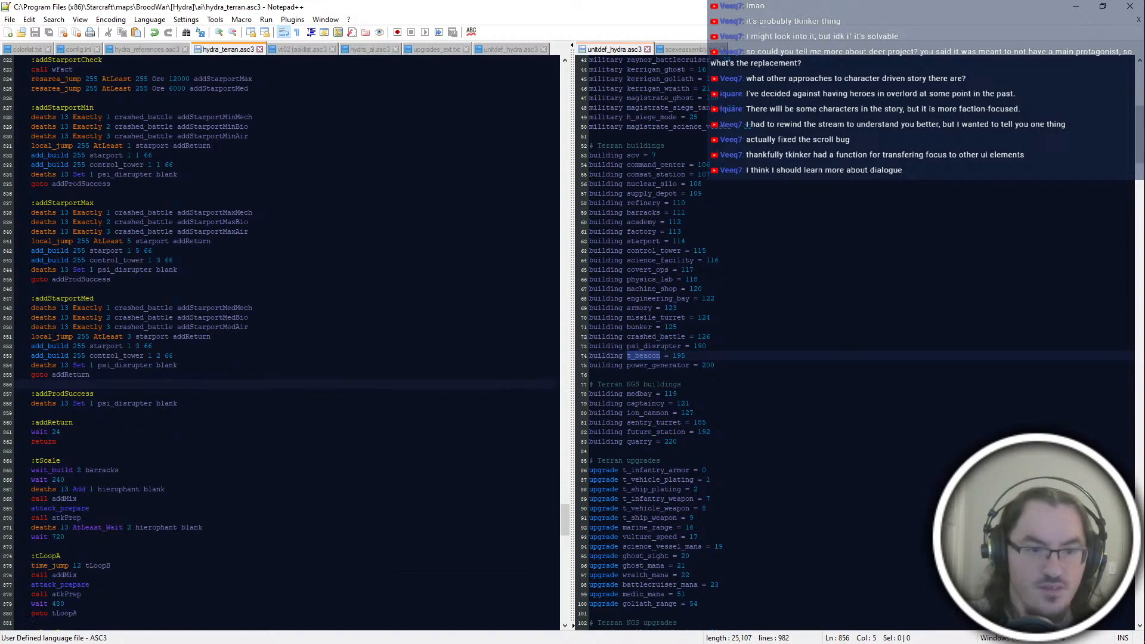
{"action": "scroll", "coordinate": [193, 422], "scroll_direction": "up", "scroll_amount": 4}
{"action": "left_click", "coordinate": [194, 422]}
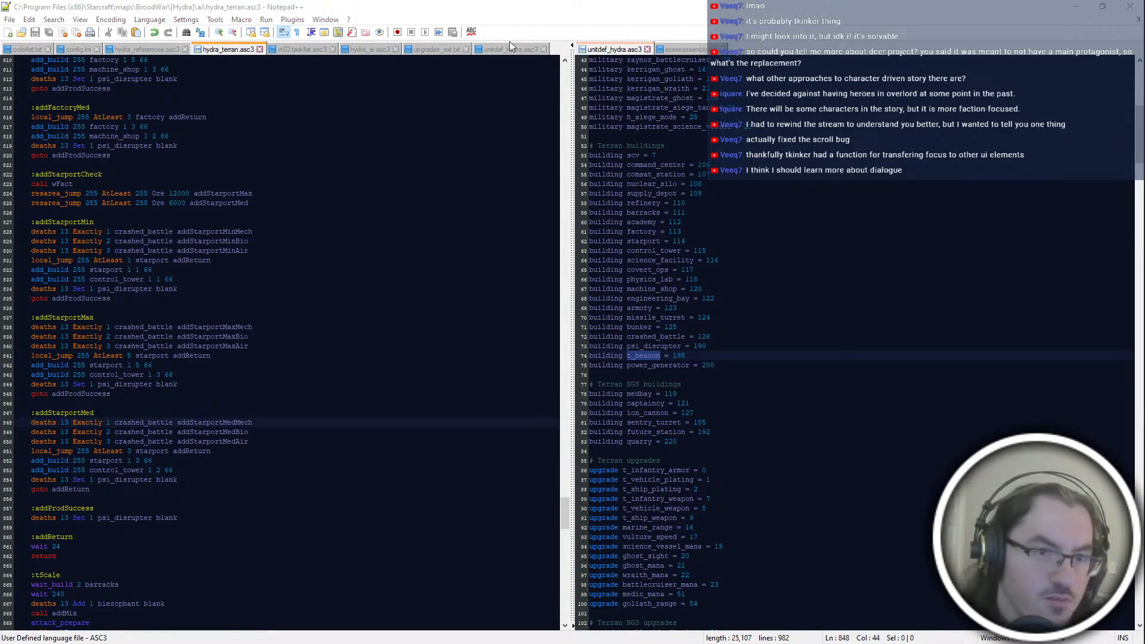
{"action": "left_click", "coordinate": [413, 3]}
{"action": "left_click", "coordinate": [210, 451]}
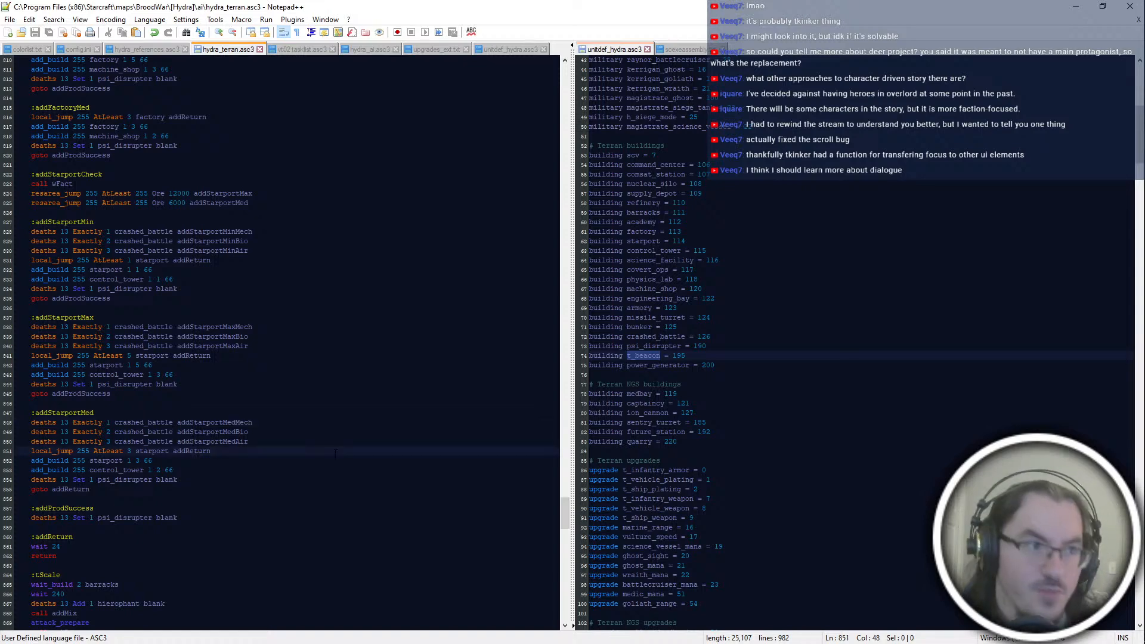
{"action": "scroll", "coordinate": [335, 454], "scroll_direction": "up", "scroll_amount": 2}
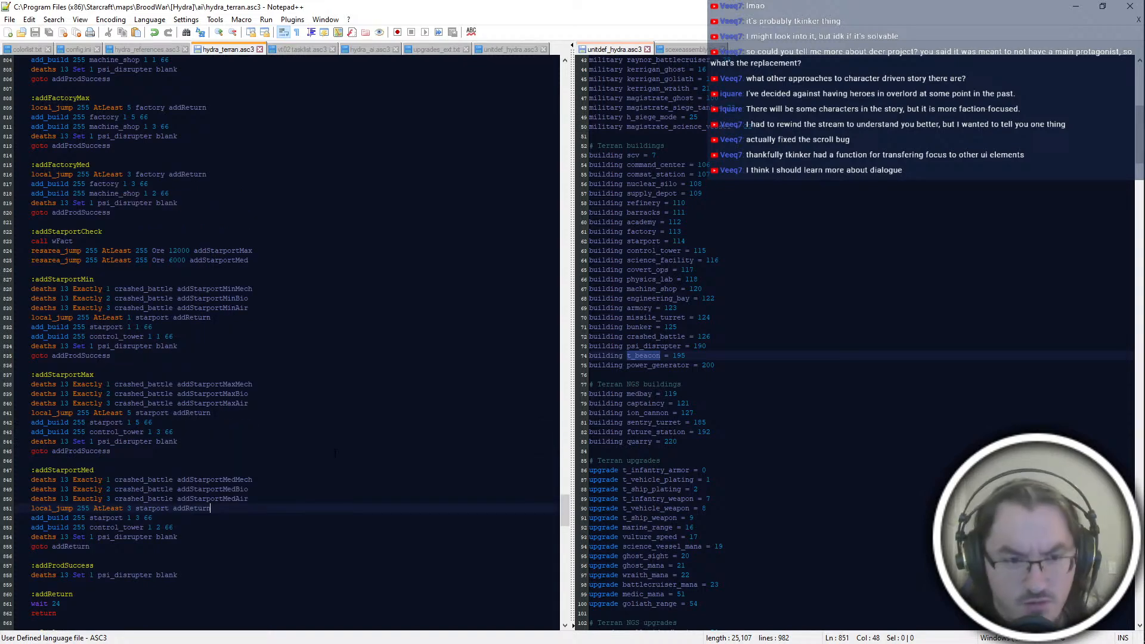
{"action": "scroll", "coordinate": [336, 453], "scroll_direction": "up", "scroll_amount": 4}
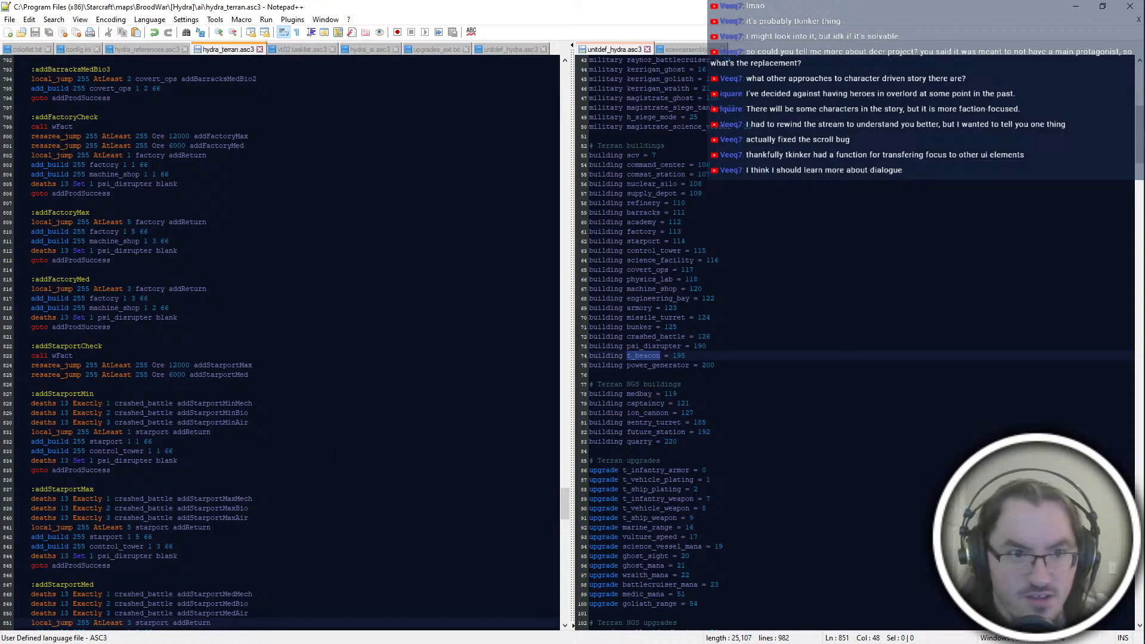
{"action": "scroll", "coordinate": [335, 453], "scroll_direction": "down", "scroll_amount": 6}
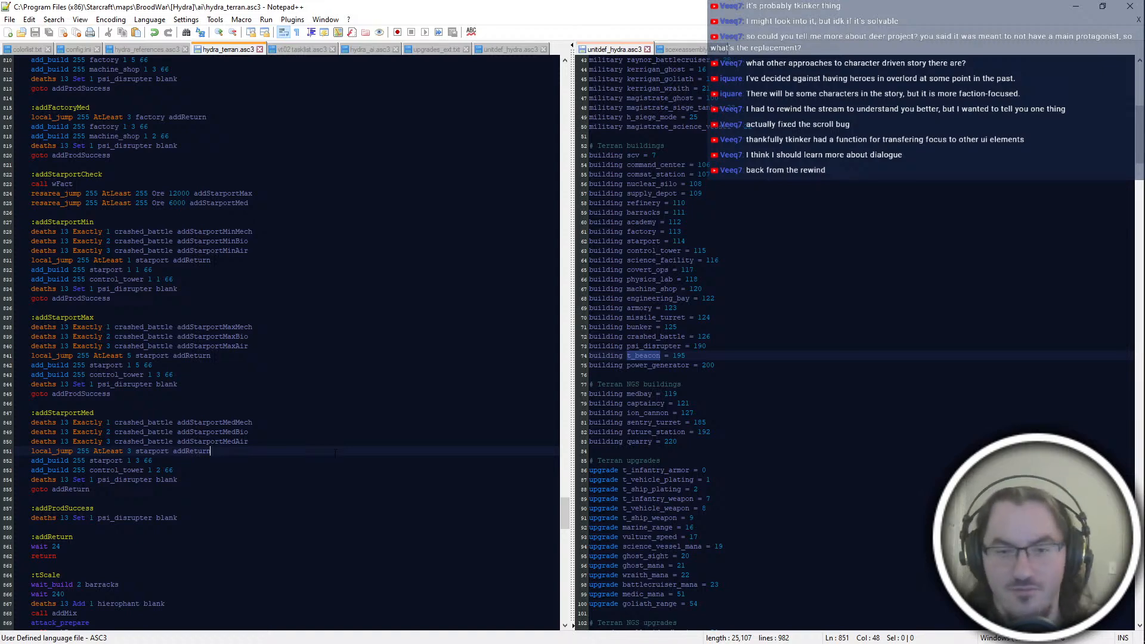
{"action": "scroll", "coordinate": [335, 454], "scroll_direction": "up", "scroll_amount": 4}
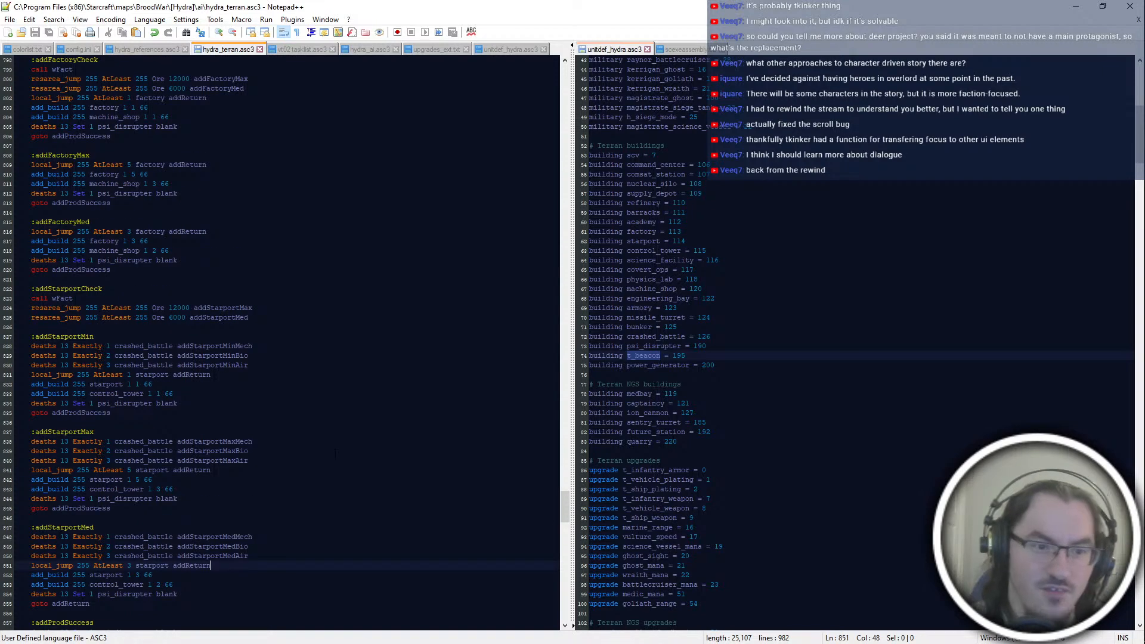
{"action": "scroll", "coordinate": [336, 454], "scroll_direction": "down", "scroll_amount": 8}
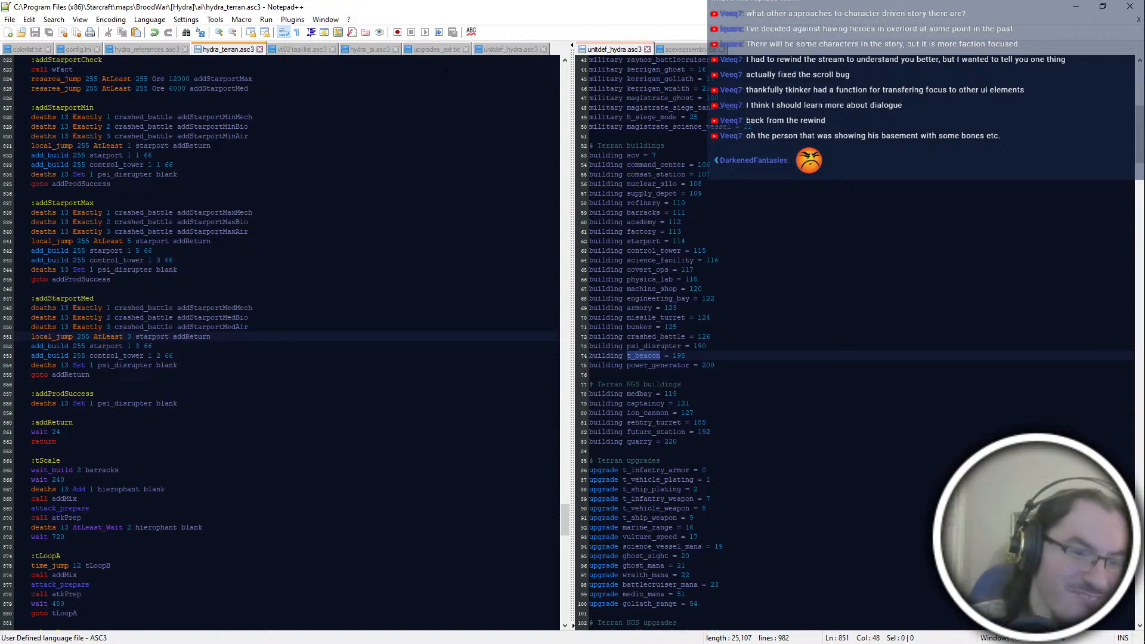
{"action": "key", "text": "Down"}
{"action": "key", "text": "Down"}
{"action": "key", "text": "Up"}
{"action": "key", "text": "Up"}
{"action": "key", "text": "Up"}
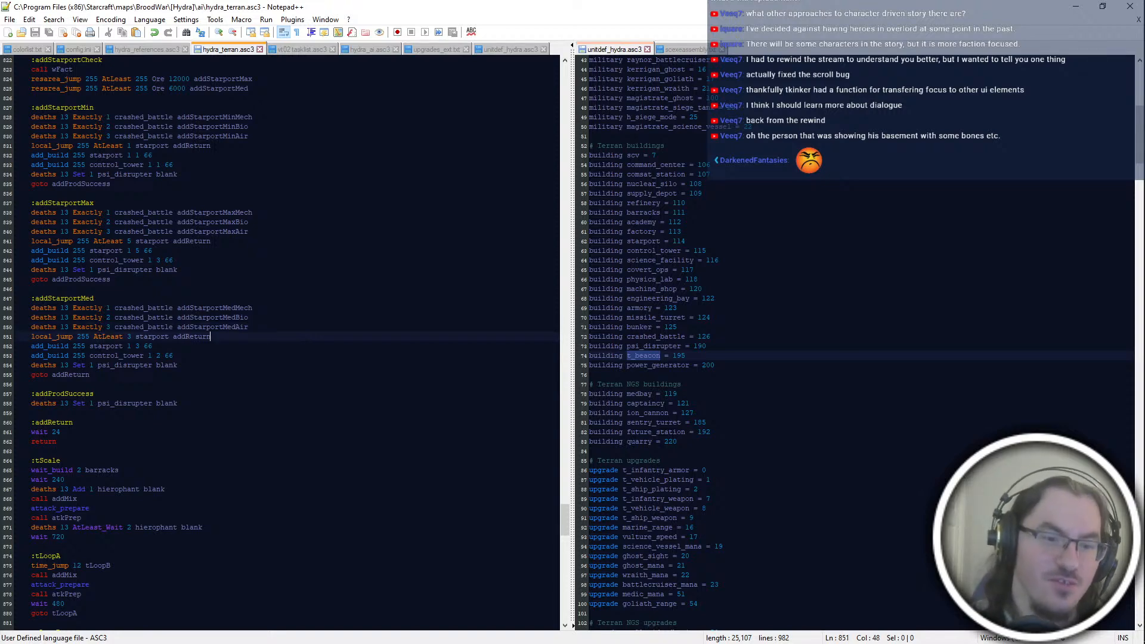
Step: Add the label :addStarportMinMech on its own block below the addStarportMin block
{"action": "left_click", "coordinate": [244, 404]}
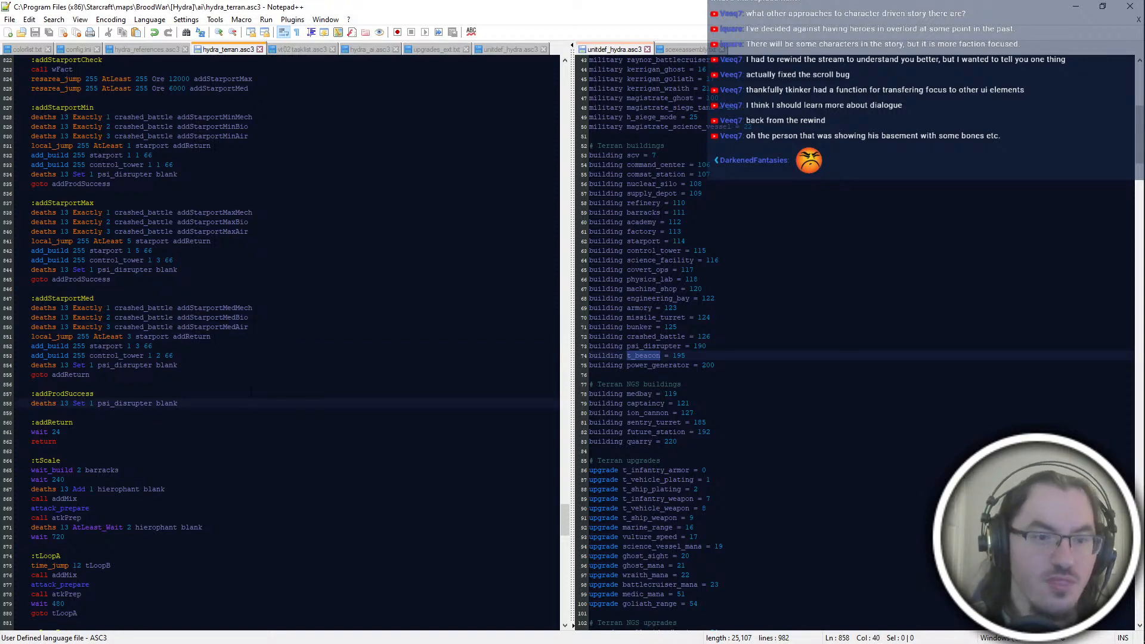
{"action": "scroll", "coordinate": [251, 392], "scroll_direction": "up", "scroll_amount": 4}
{"action": "left_click", "coordinate": [179, 375]}
{"action": "left_click", "coordinate": [256, 290]}
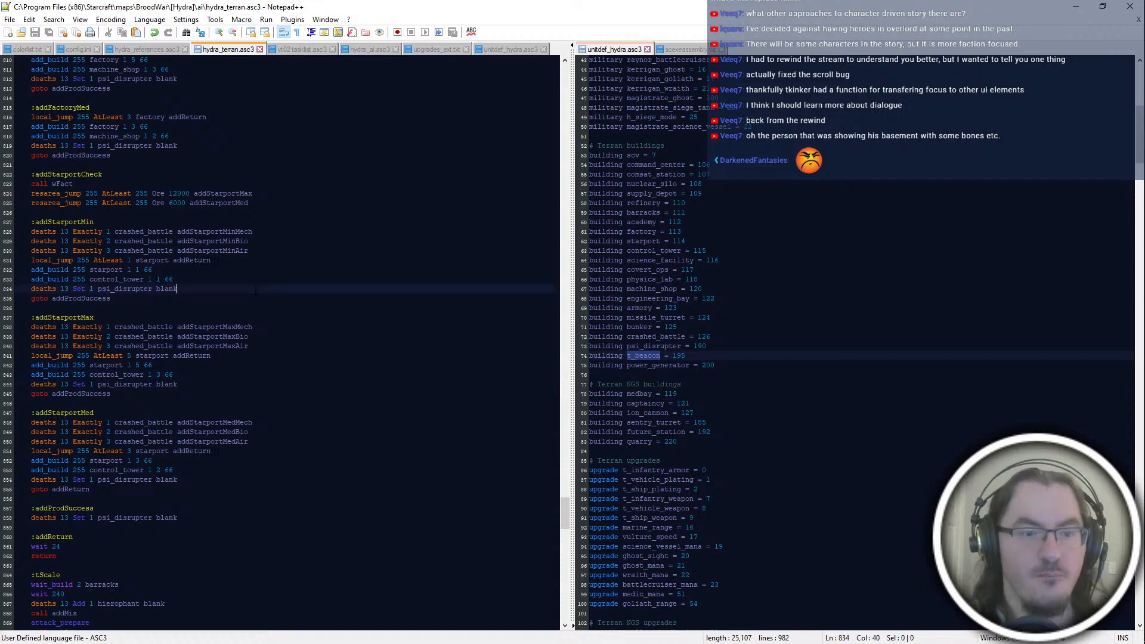
{"action": "left_click", "coordinate": [265, 298]}
{"action": "key", "text": "Return"}
{"action": "key", "text": "Return"}
{"action": "type", "text": ":add"}
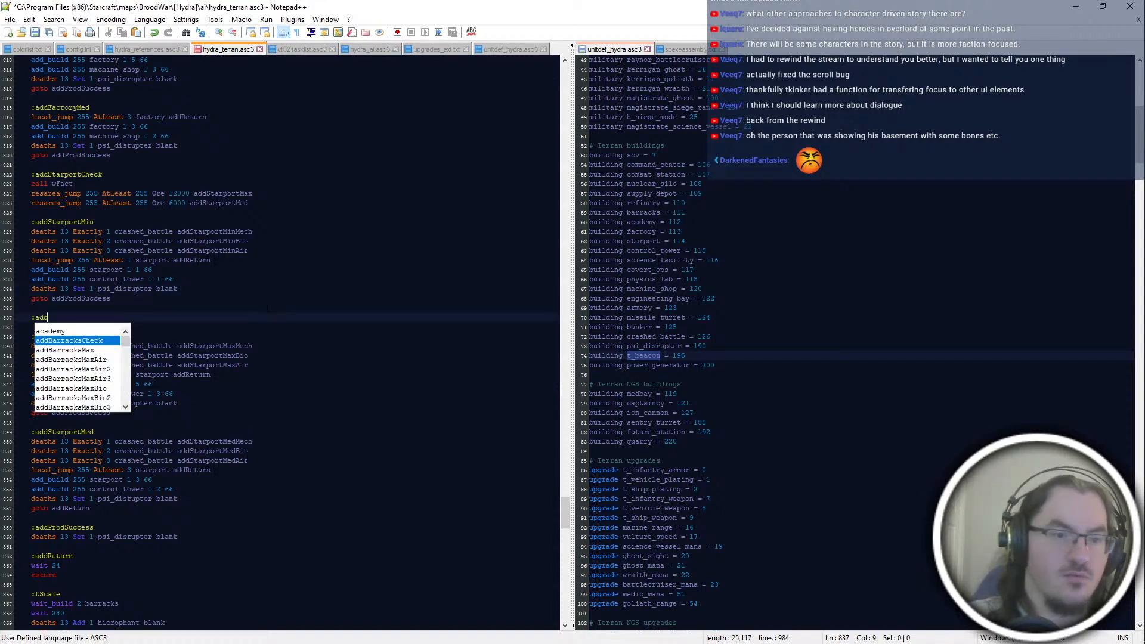
{"action": "type", "text": "StarportMinMech"}
{"action": "key", "text": "Return"}
{"action": "key", "text": "Return"}
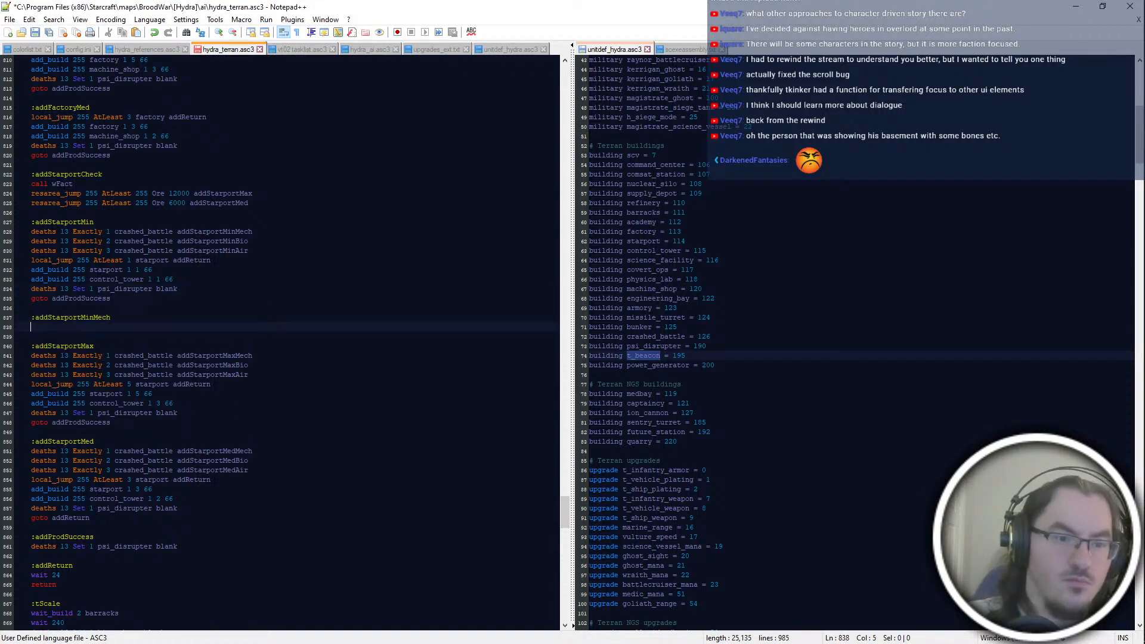
Step: Add the line "local_jump 255 AtLeast 1 starport addReturn" under addStarportMinMech
{"action": "type", "text": "local_jump "}
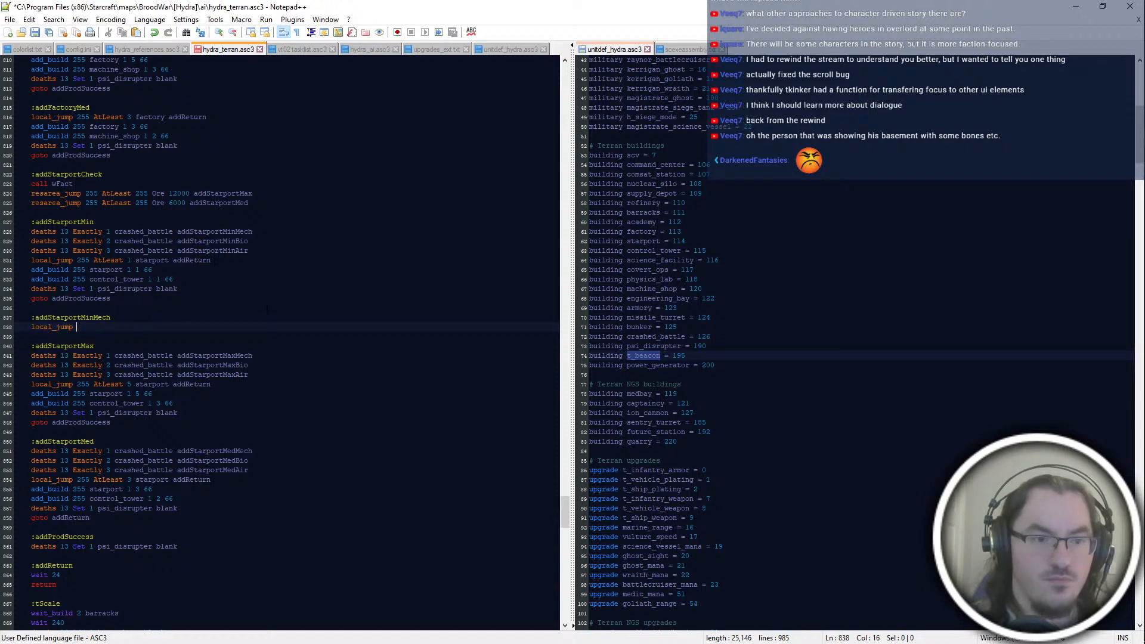
{"action": "type", "text": "255"}
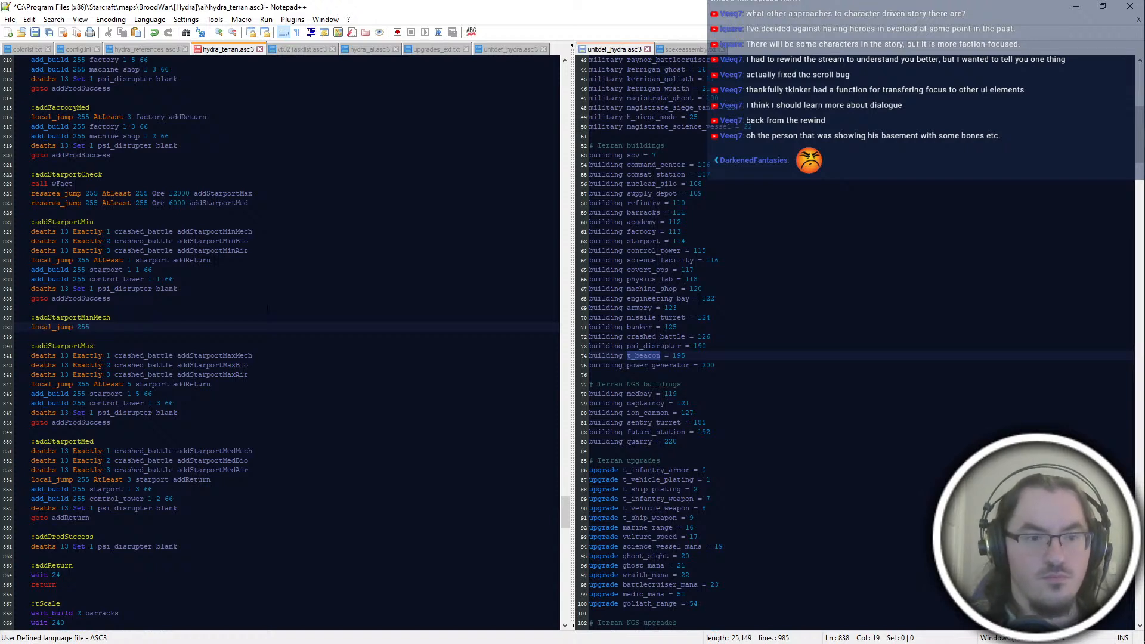
{"action": "type", "text": " AtLeast 1 starport ad"}
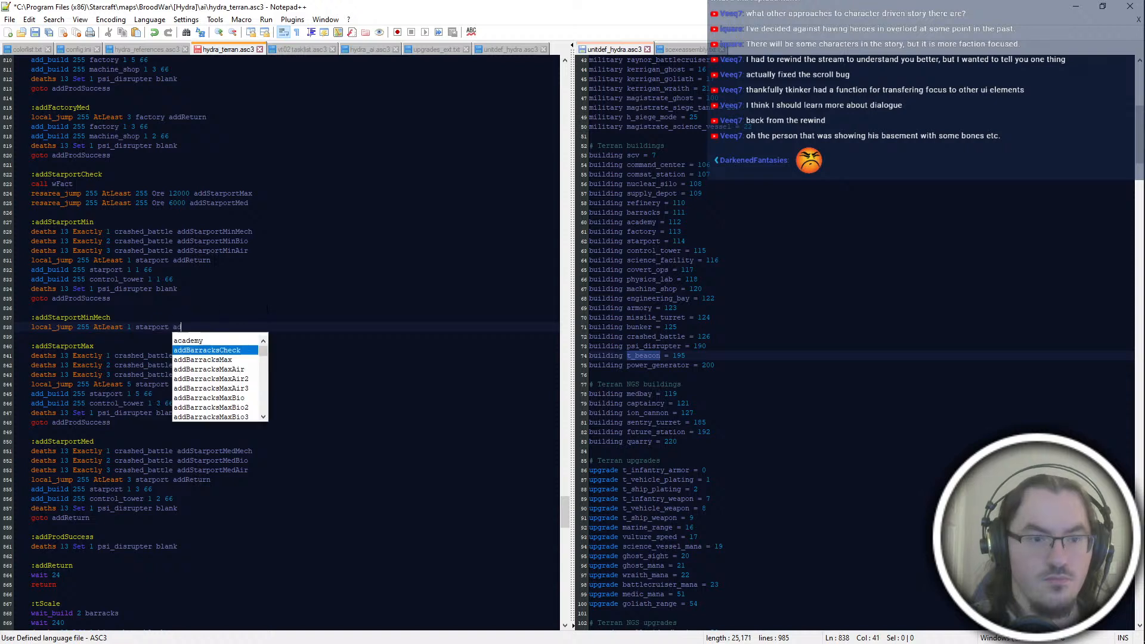
{"action": "type", "text": "dReturn"}
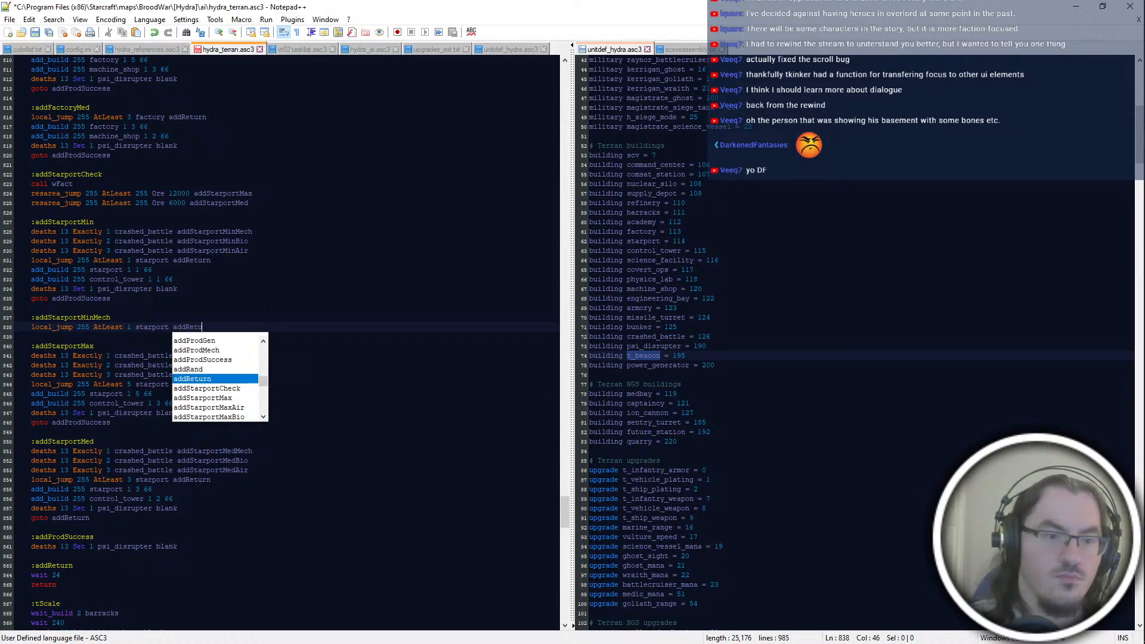
{"action": "key", "text": "Return"}
{"action": "key", "text": "Return"}
Step: Add the line "local_jump 255 AtLeast 1 control_tower|physics_lab addProdSuccess" to addStarportMinMech
{"action": "type", "text": "local_jump 255 At 1"}
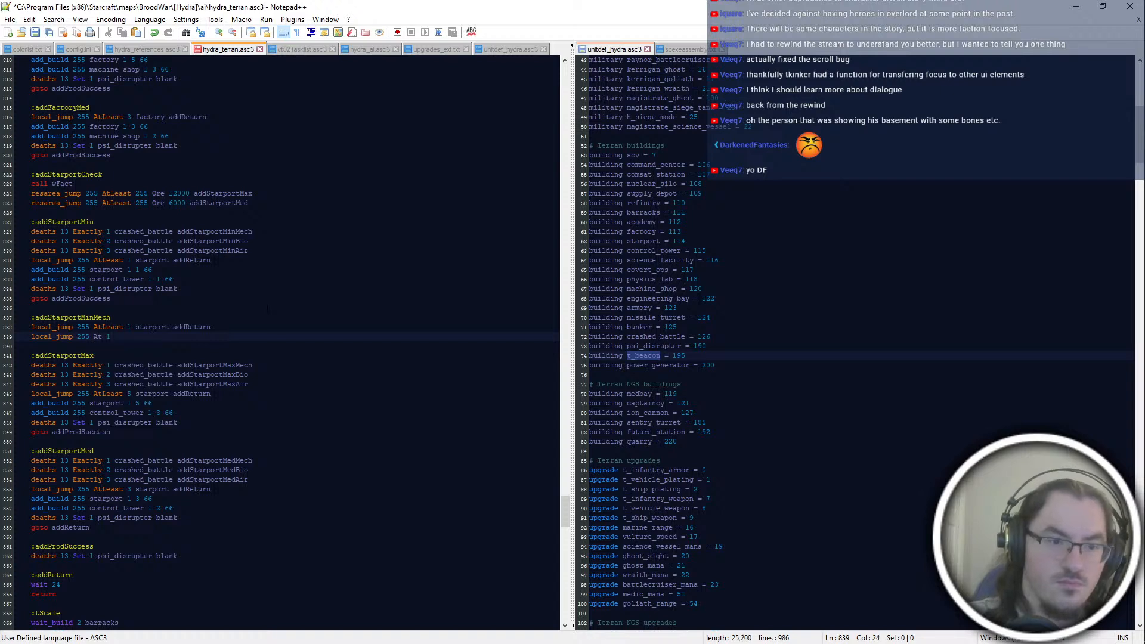
{"action": "key", "text": "BackSpace"}
{"action": "key", "text": "BackSpace"}
{"action": "type", "text": "Least"}
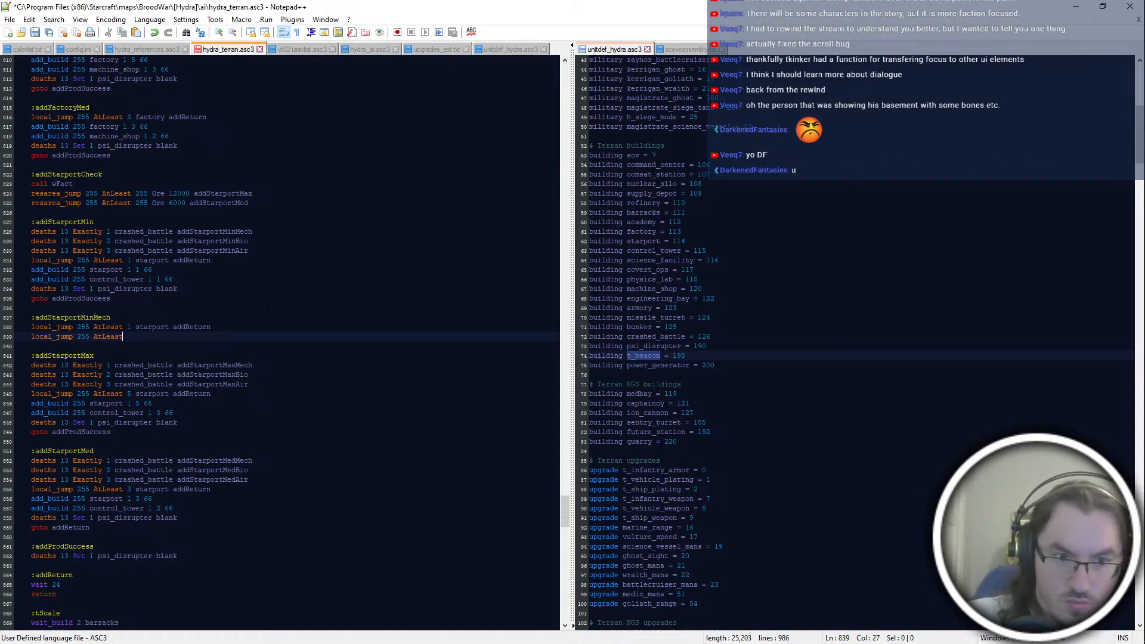
{"action": "type", "text": " 1 cor"}
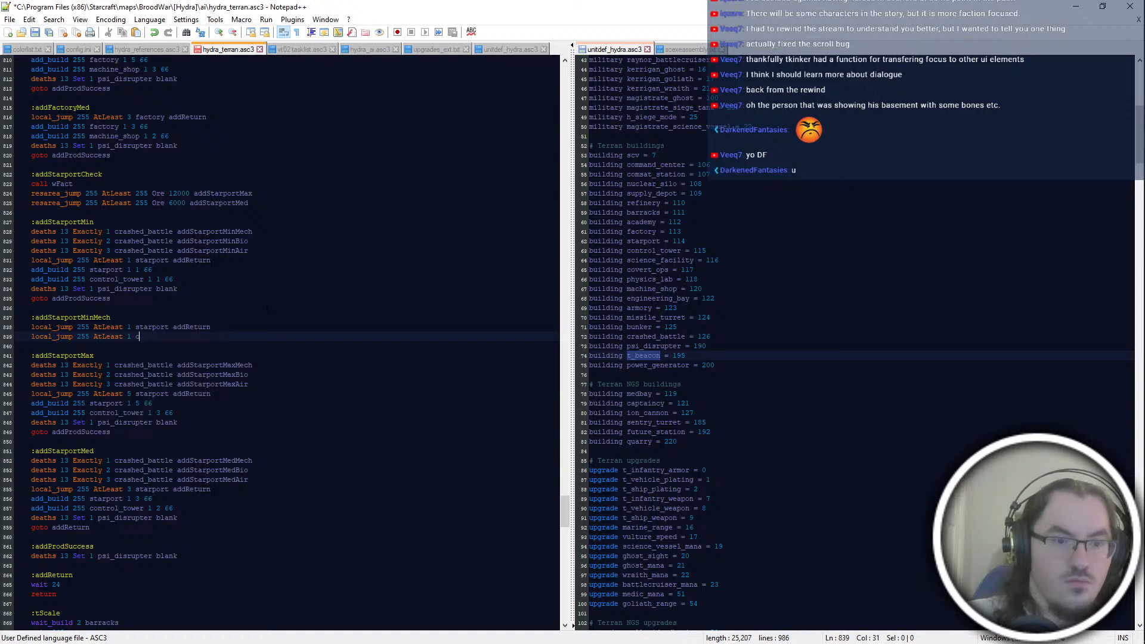
{"action": "key", "text": "Return"}
{"action": "type", "text": "|phy"}
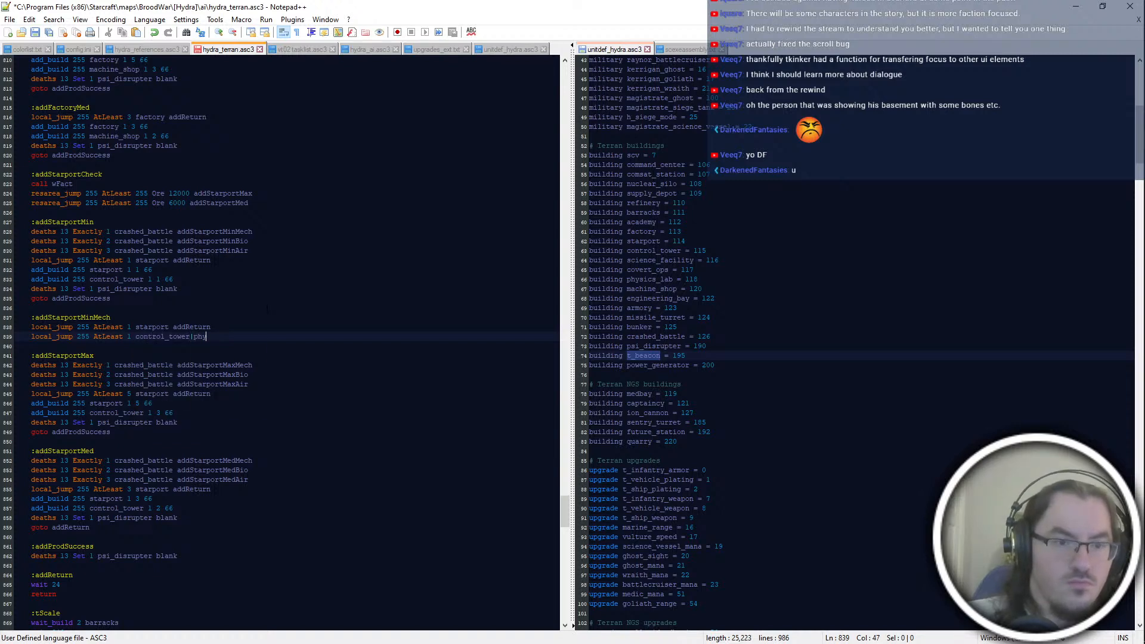
{"action": "type", "text": "sics_lab"}
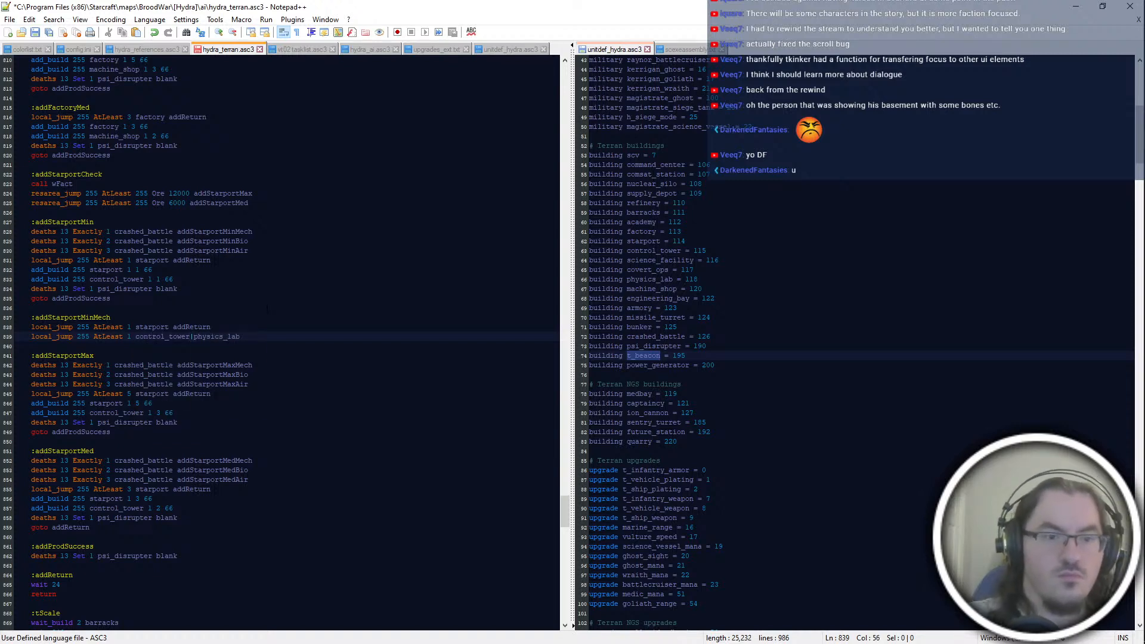
{"action": "type", "text": " add"}
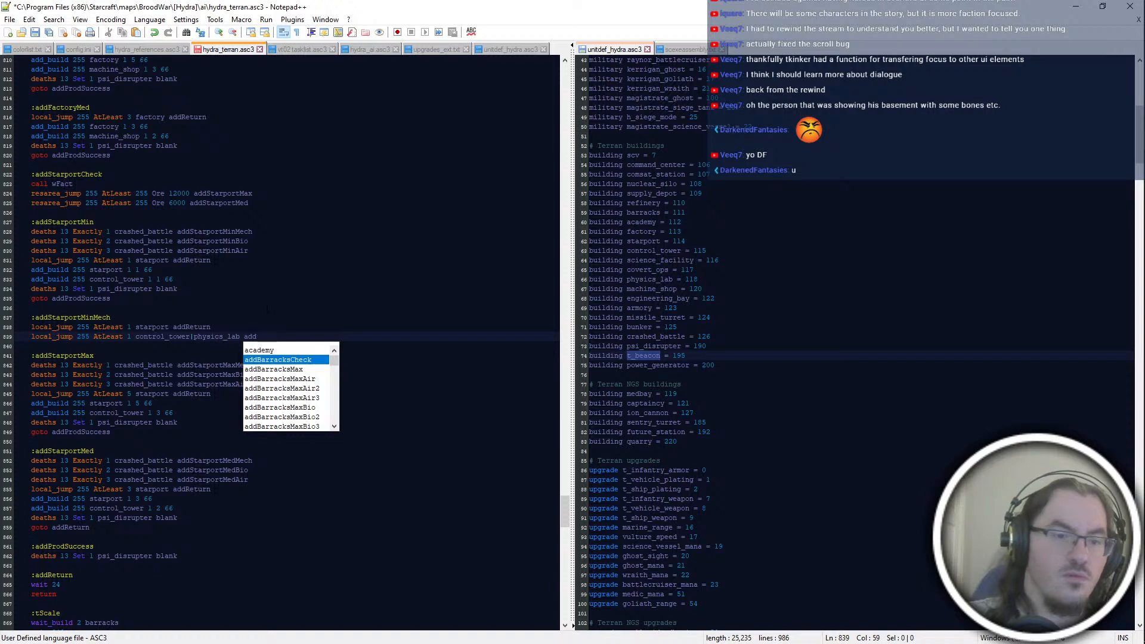
{"action": "type", "text": "ProdSuccess"}
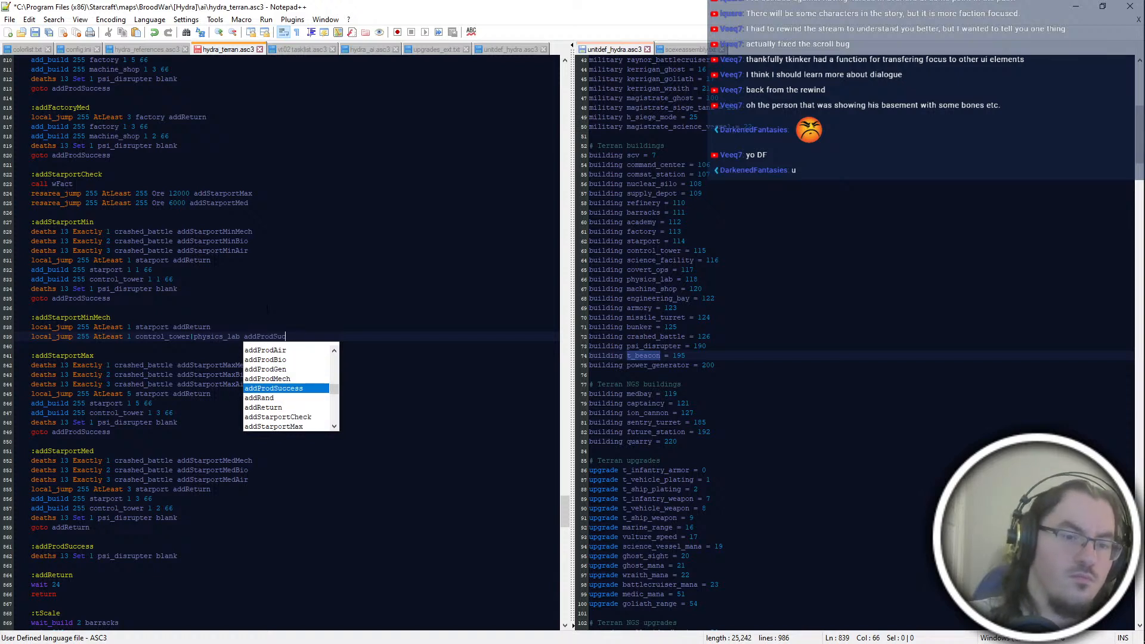
Step: Insert "add_build 255 starport 1 1 66" between the two local_jump lines in addStarportMinMech
{"action": "key", "text": "Return"}
{"action": "key", "text": "Up"}
{"action": "key", "text": "Return"}
{"action": "type", "text": "add_build 25"}
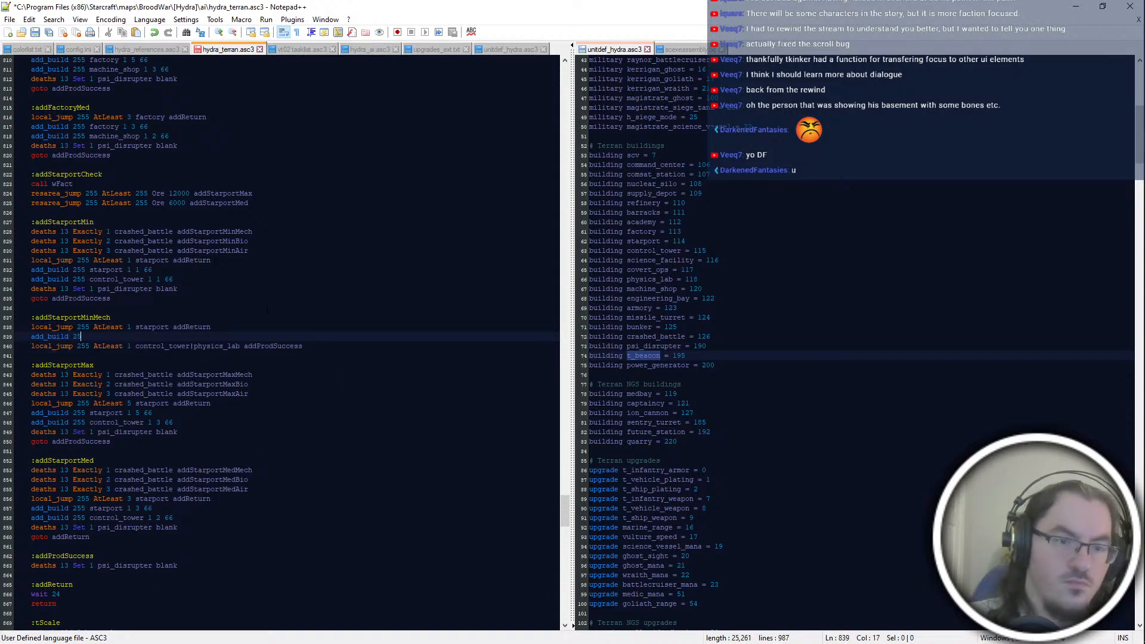
{"action": "type", "text": "5 starport 1 "}
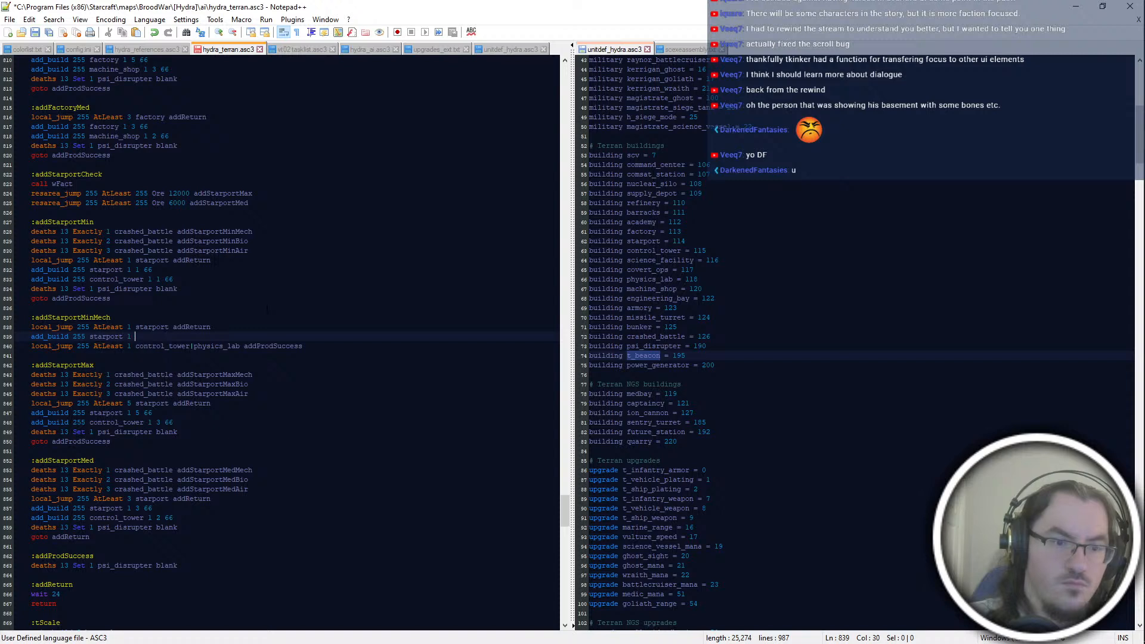
{"action": "type", "text": "1 66"}
{"action": "key", "text": "Return"}
{"action": "key", "text": "BackSpace"}
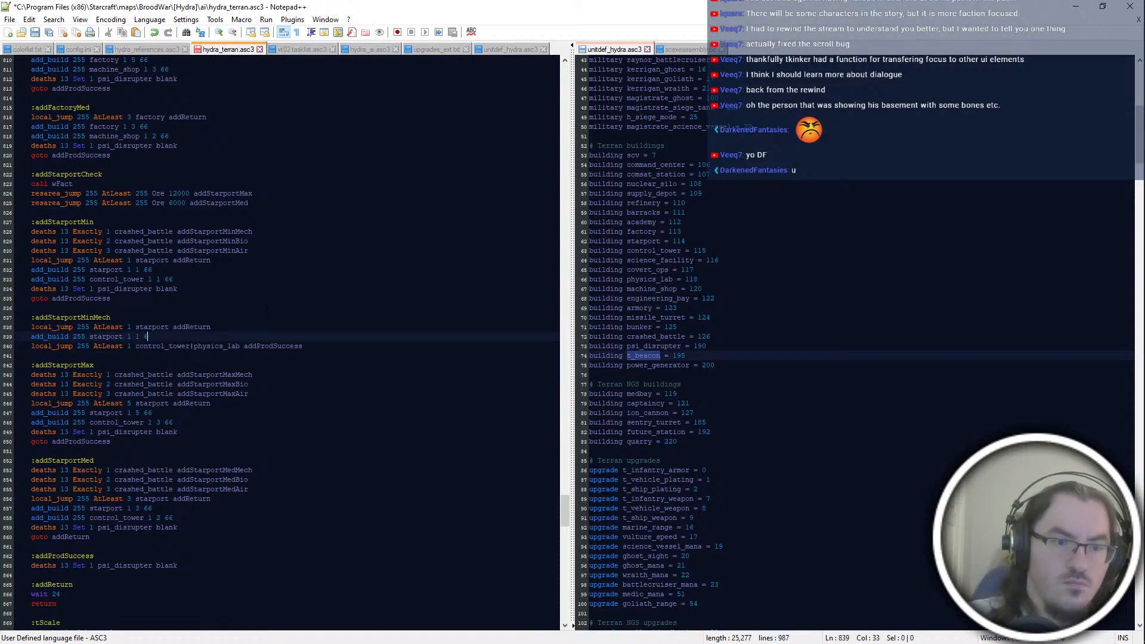
Step: Add "random_jump 128 addStarportMinMech2" after the control_tower|physics_lab check in addStarportMinMech
{"action": "key", "text": "Down"}
{"action": "key", "text": "End"}
{"action": "key", "text": "Return"}
{"action": "type", "text": "ra"}
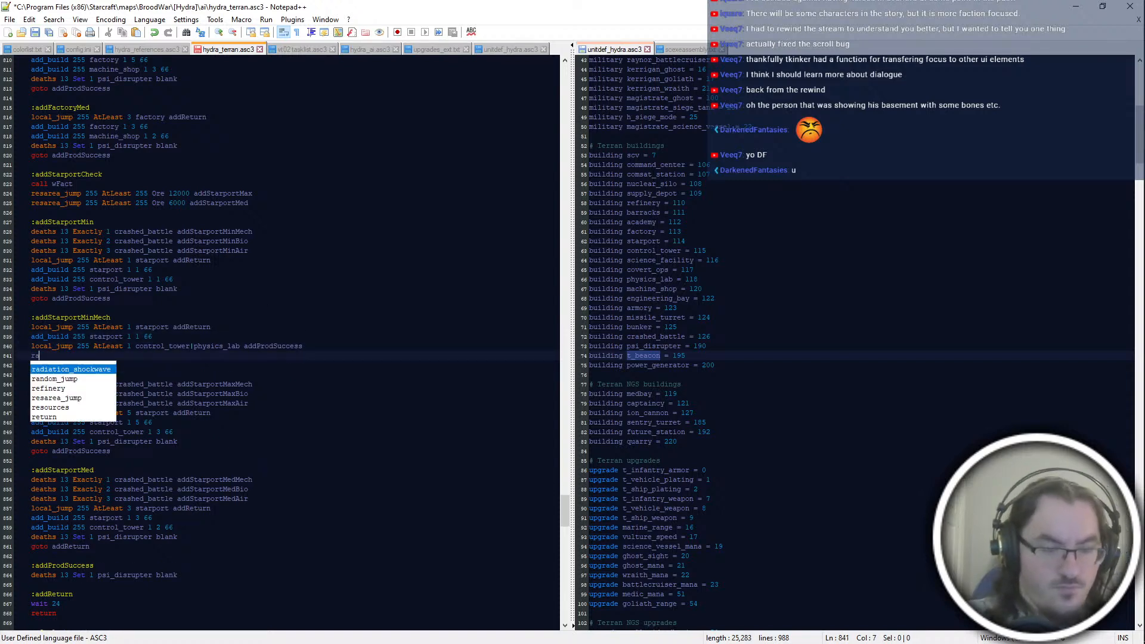
{"action": "type", "text": "ndom_jump 128 addStarportMinMech2"}
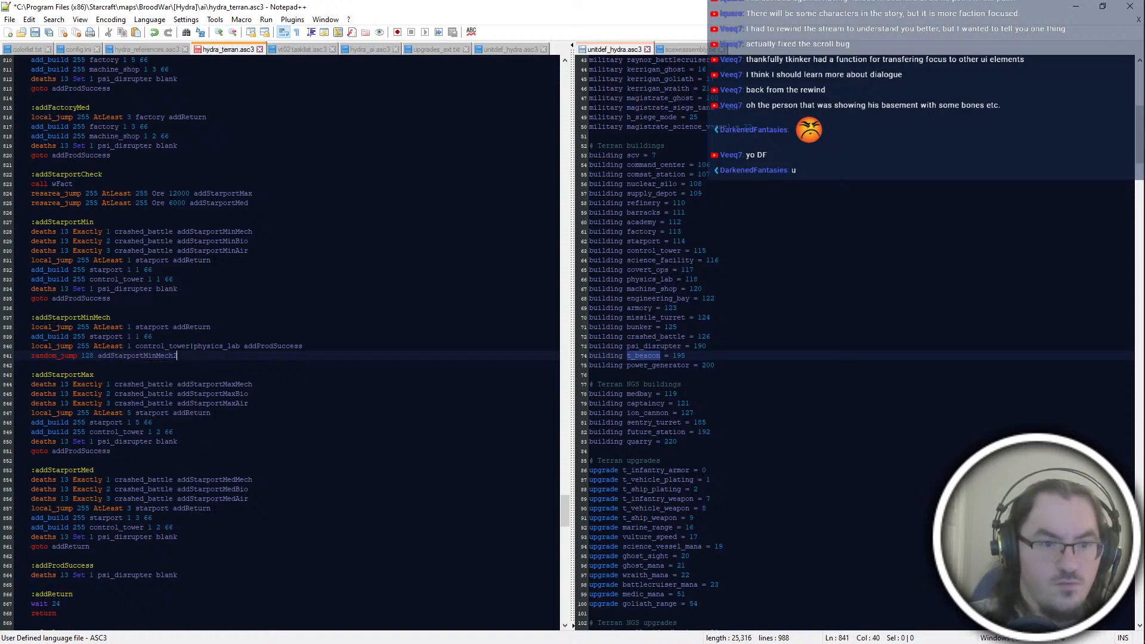
Step: Add the line "add_build 255 control_tower 1 1 66" below the random jump in addStarportMinMech
{"action": "key", "text": "Return"}
{"action": "type", "text": "add_b"}
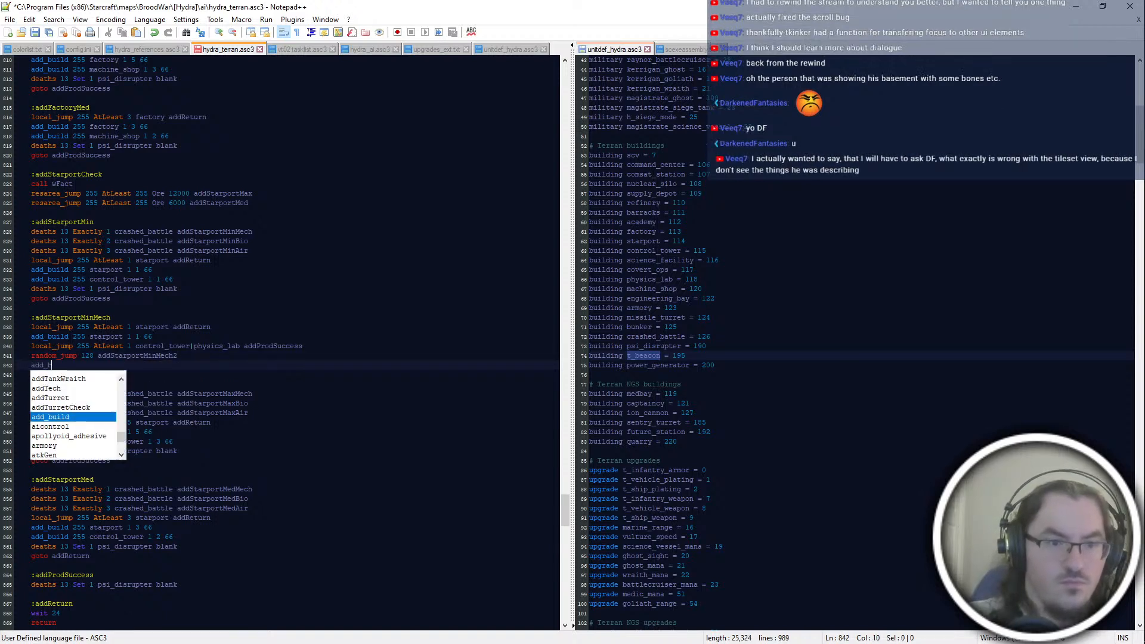
{"action": "type", "text": "uild 255 `1"}
{"action": "key", "text": "BackSpace"}
{"action": "key", "text": "BackSpace"}
{"action": "key", "text": "BackSpace"}
{"action": "type", "text": "1 con"}
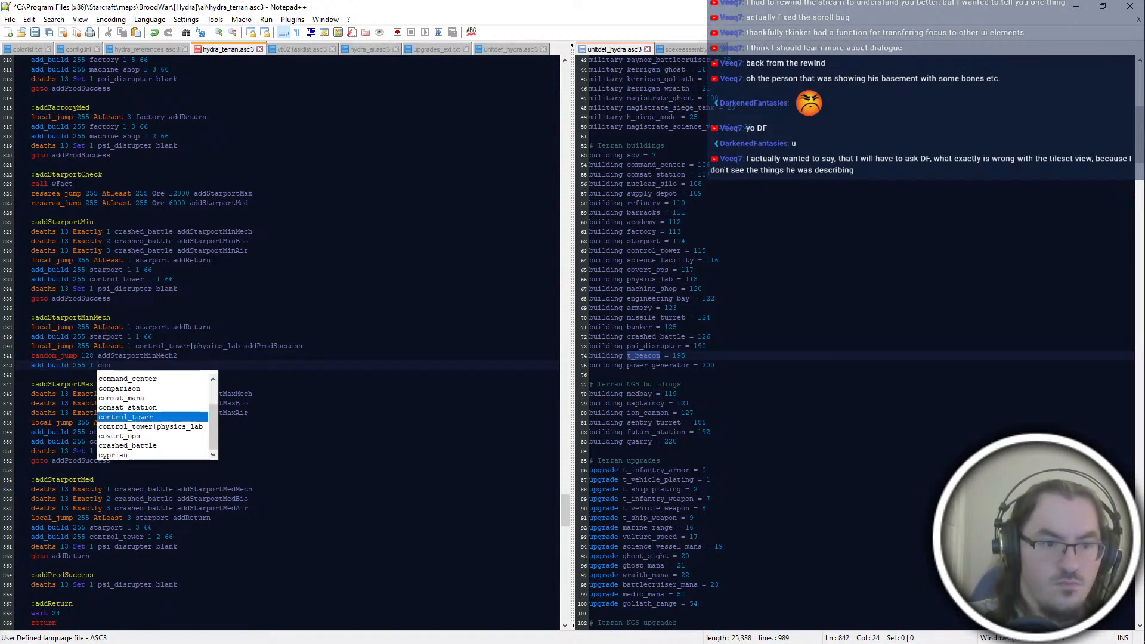
{"action": "type", "text": "trol_tower 1 66"}
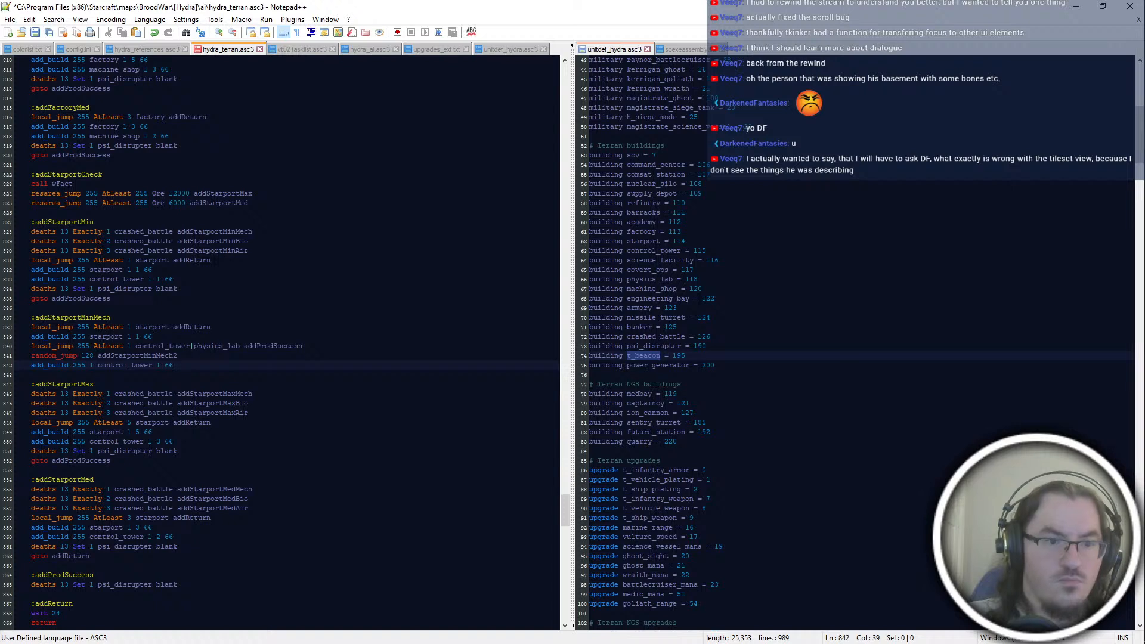
{"action": "key", "text": "ctrl+Left"}
{"action": "key", "text": "ctrl+Left"}
{"action": "key", "text": "ctrl+Left"}
{"action": "key", "text": "ctrl+BackSpace"}
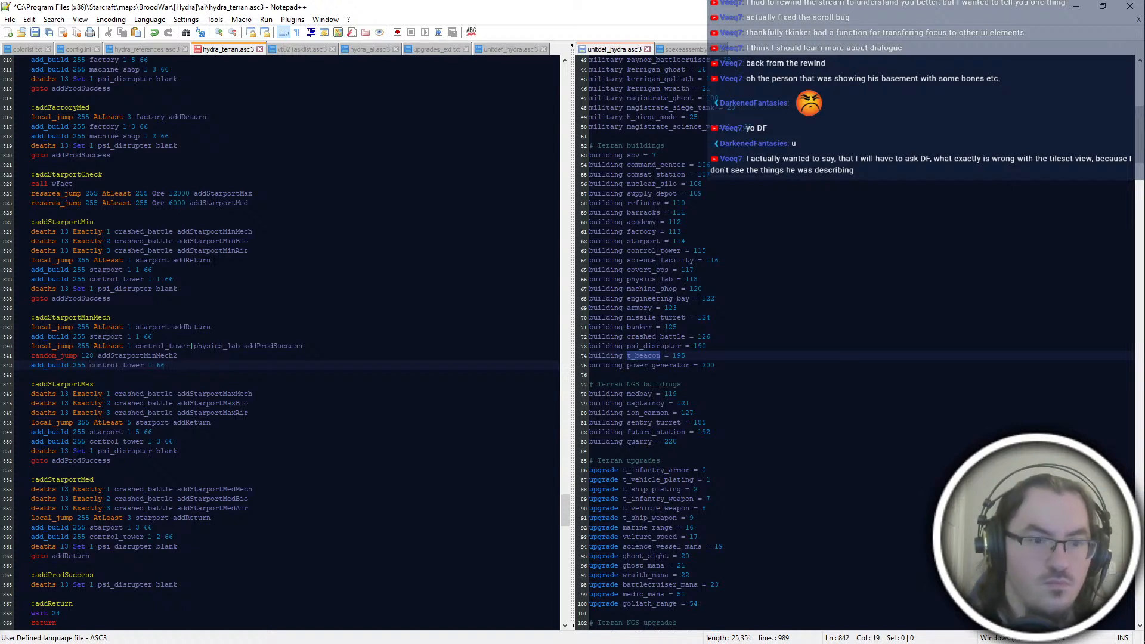
{"action": "type", "text": "1"}
Step: End the addStarportMinMech block with "goto addProdSuccess"
{"action": "key", "text": "Return"}
{"action": "key", "text": "Return"}
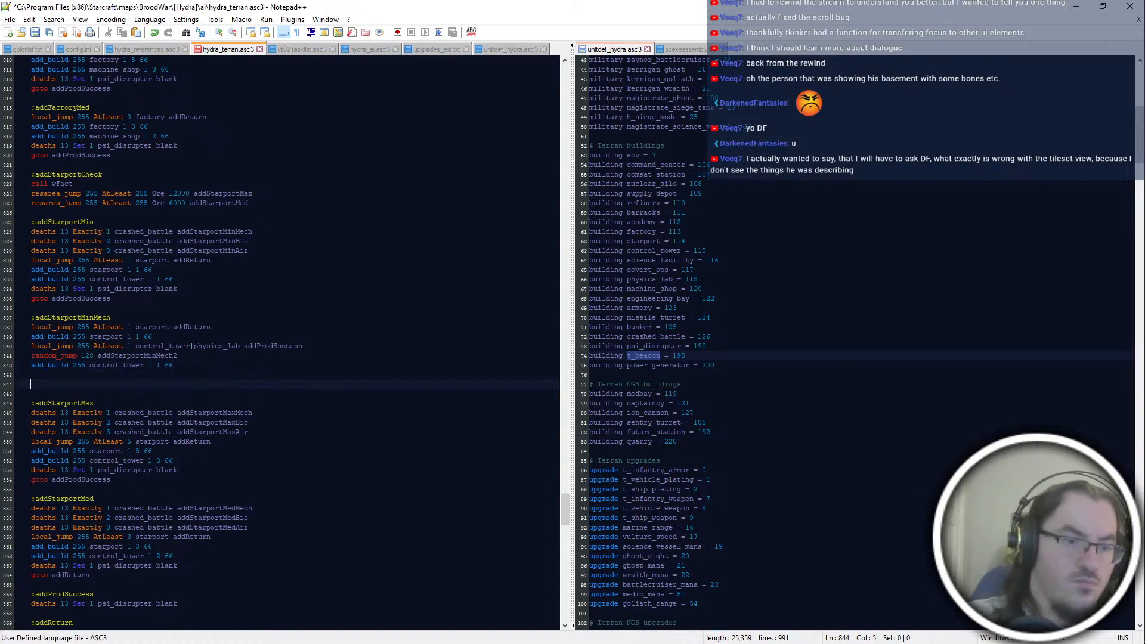
{"action": "key", "text": "BackSpace"}
{"action": "key", "text": "BackSpace"}
{"action": "type", "text": "goto addProdSuc"}
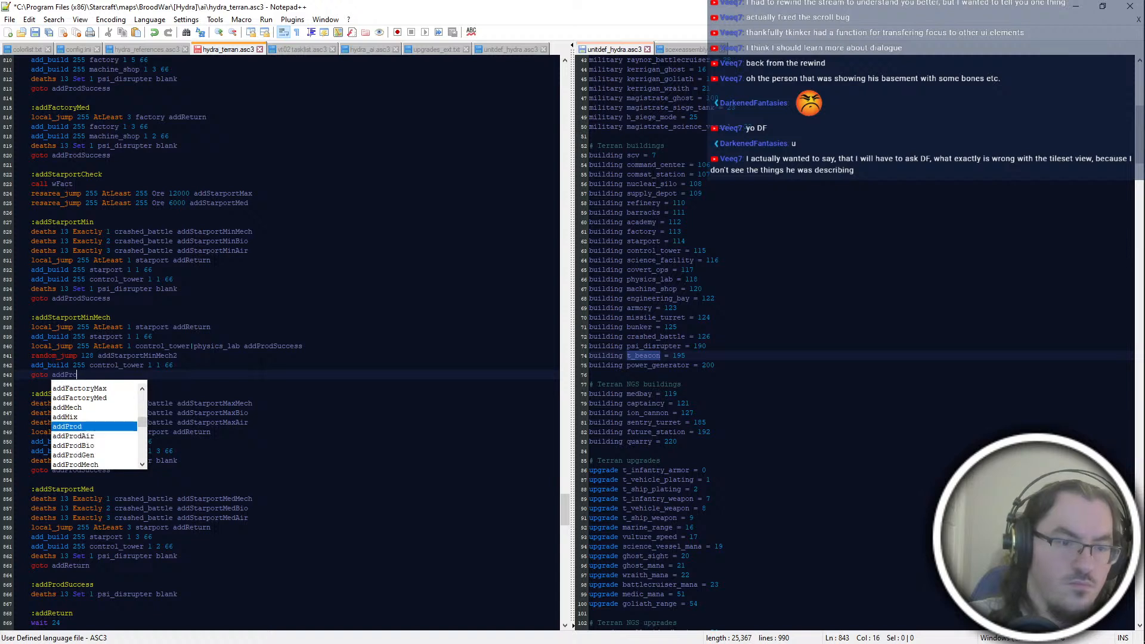
{"action": "key", "text": "Return"}
{"action": "key", "text": "Return"}
{"action": "key", "text": "Return"}
Step: Add the label :addStarportMinMech2 on its own block below the addStarportMinMech block
{"action": "type", "text": ":add"}
{"action": "key", "text": "Escape"}
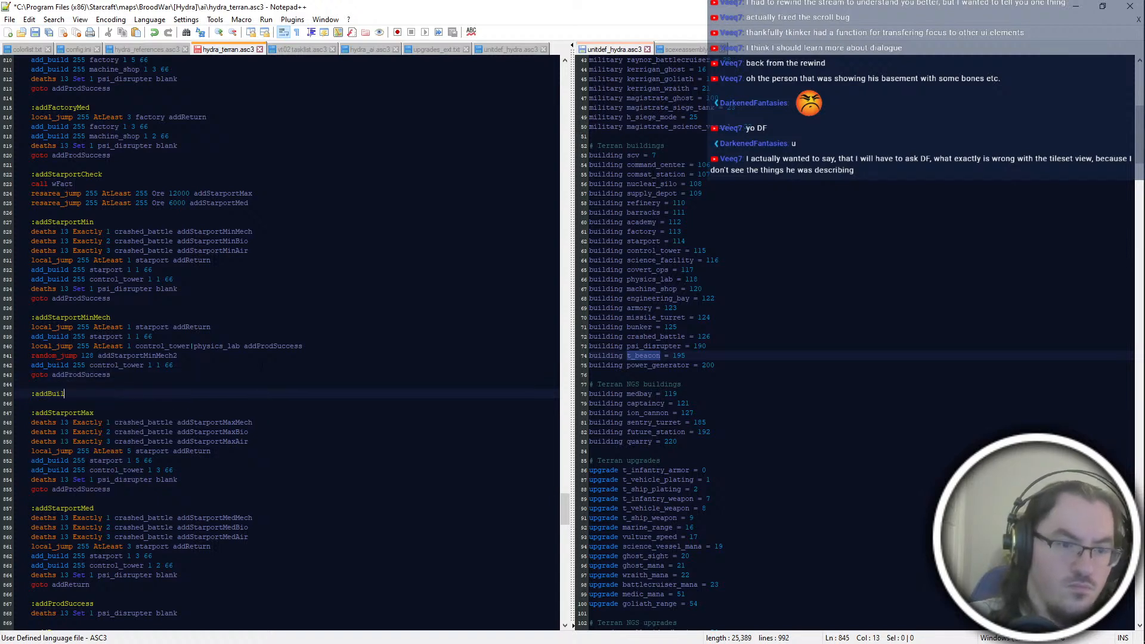
{"action": "key", "text": "BackSpace"}
{"action": "key", "text": "BackSpace"}
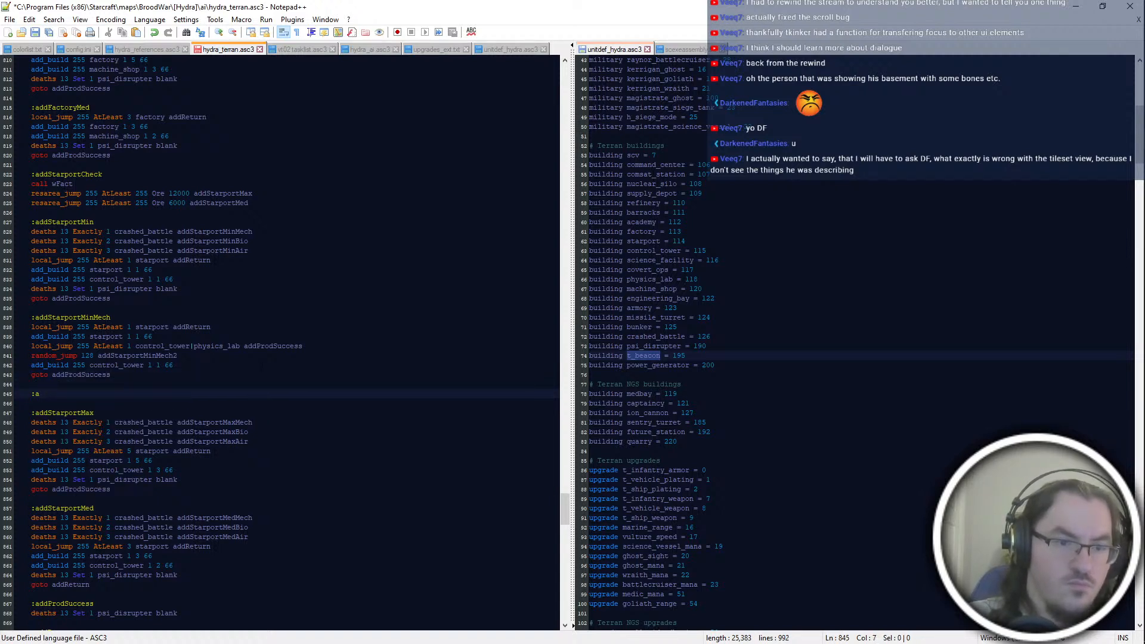
{"action": "type", "text": "ddStarportMinMech2"}
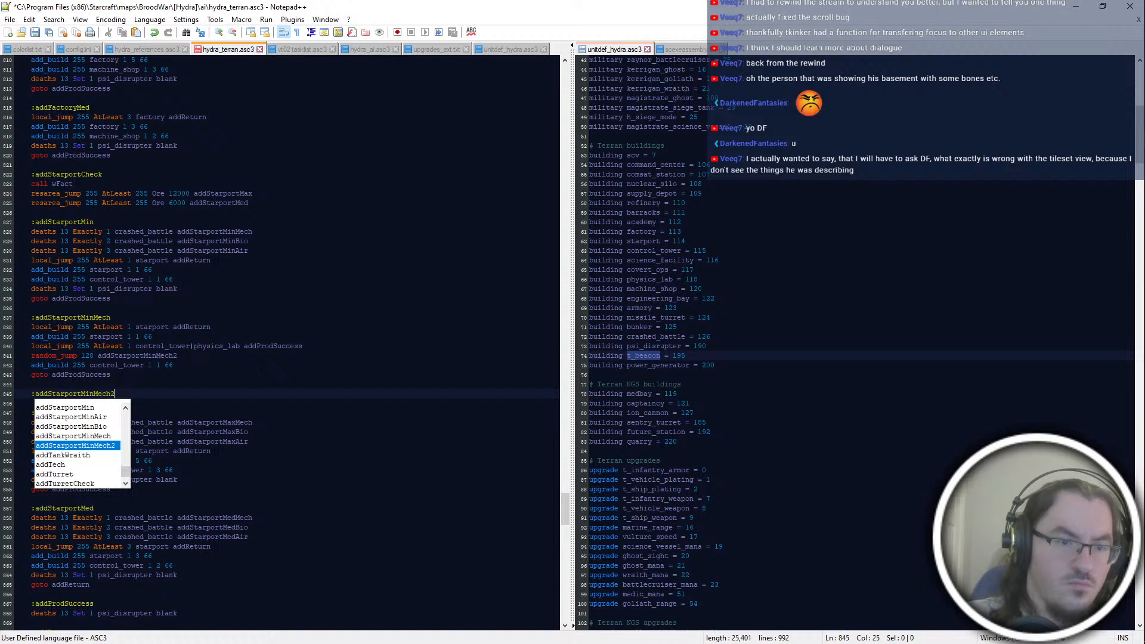
{"action": "key", "text": "Return"}
{"action": "key", "text": "Return"}
Step: Fill the addStarportMinMech2 block with "add_build 255 1 physics_lab 1 1 66" and "goto addProdSuccess"
{"action": "type", "text": "add_build 255 1"}
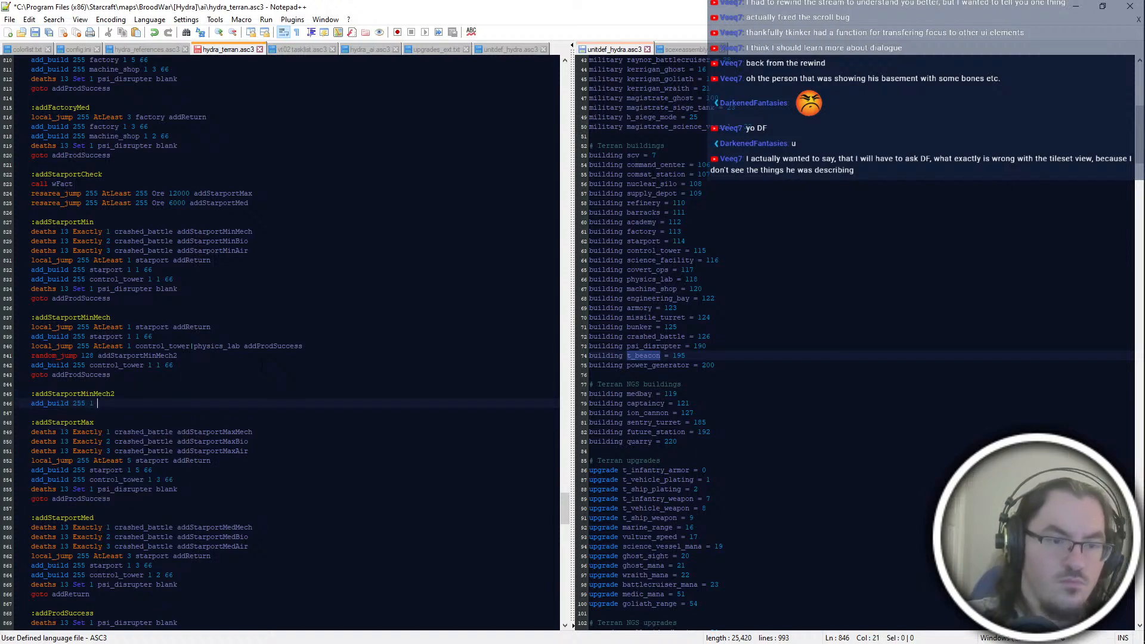
{"action": "type", "text": " physics_lab 1 1 66"}
{"action": "key", "text": "Return"}
{"action": "type", "text": "goto addProdSuccess"}
{"action": "key", "text": "Down"}
{"action": "key", "text": "Down"}
{"action": "key", "text": "Down"}
{"action": "key", "text": "Down"}
{"action": "key", "text": "Down"}
{"action": "key", "text": "Down"}
{"action": "left_click", "coordinate": [170, 413]}
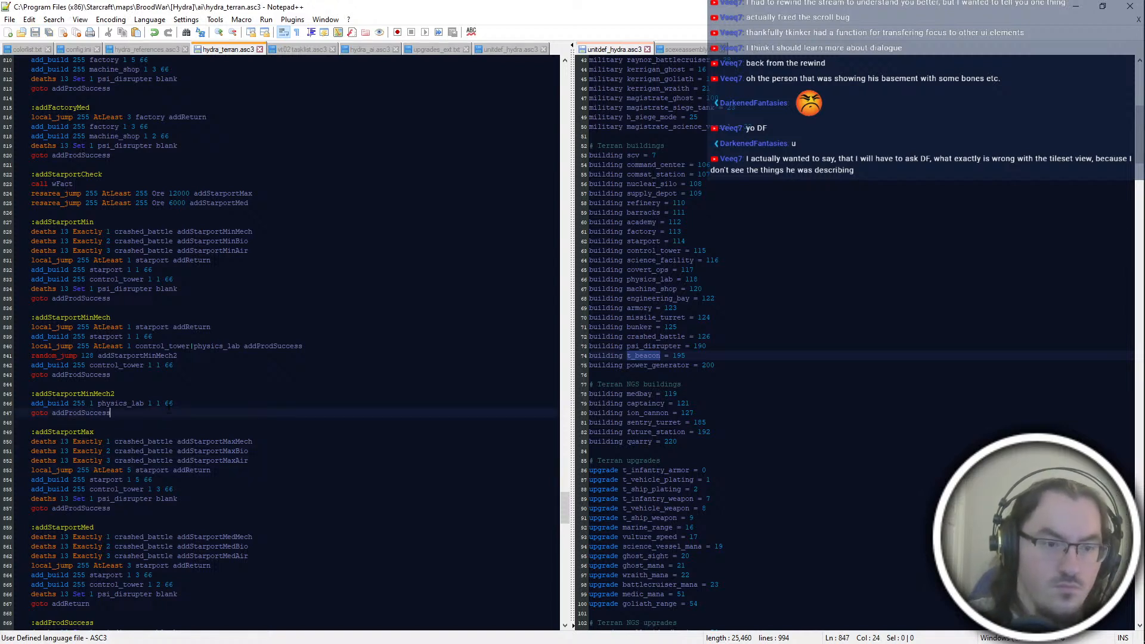
Step: Add the label :addStarportMinBio on its own block below the addStarportMinMech2 block
{"action": "key", "text": "Return"}
{"action": "key", "text": "Return"}
{"action": "type", "text": ":addStarportMinBio"}
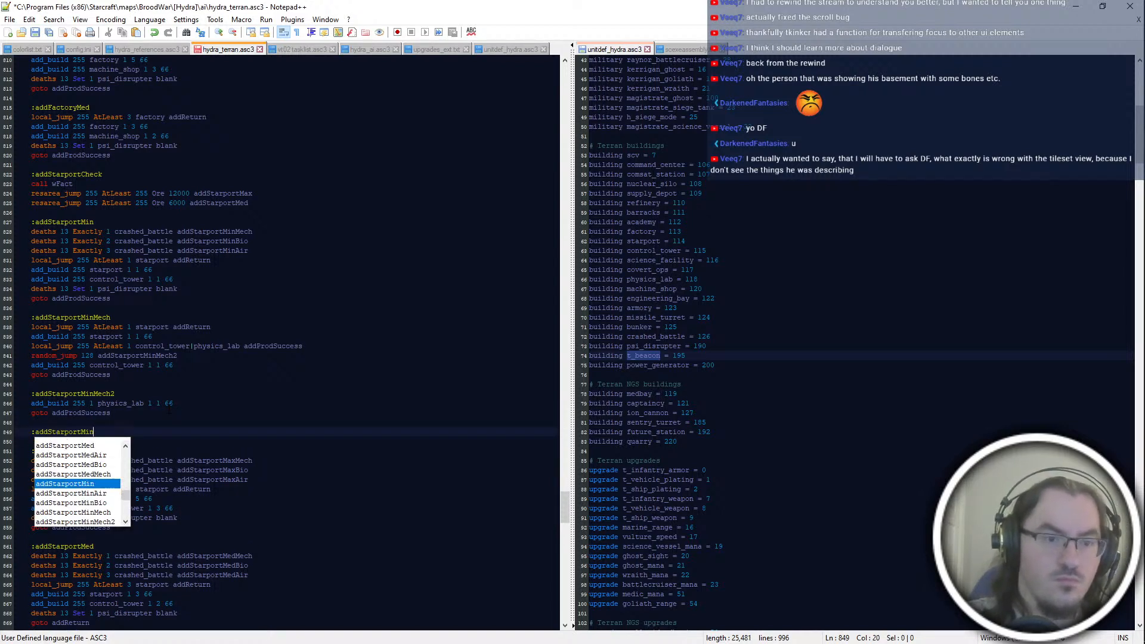
Step: Add the line "local_jump 255 AtLeast 2 starport addReturn" under addStarportMinBio
{"action": "key", "text": "Return"}
{"action": "type", "text": "local_jump 25"}
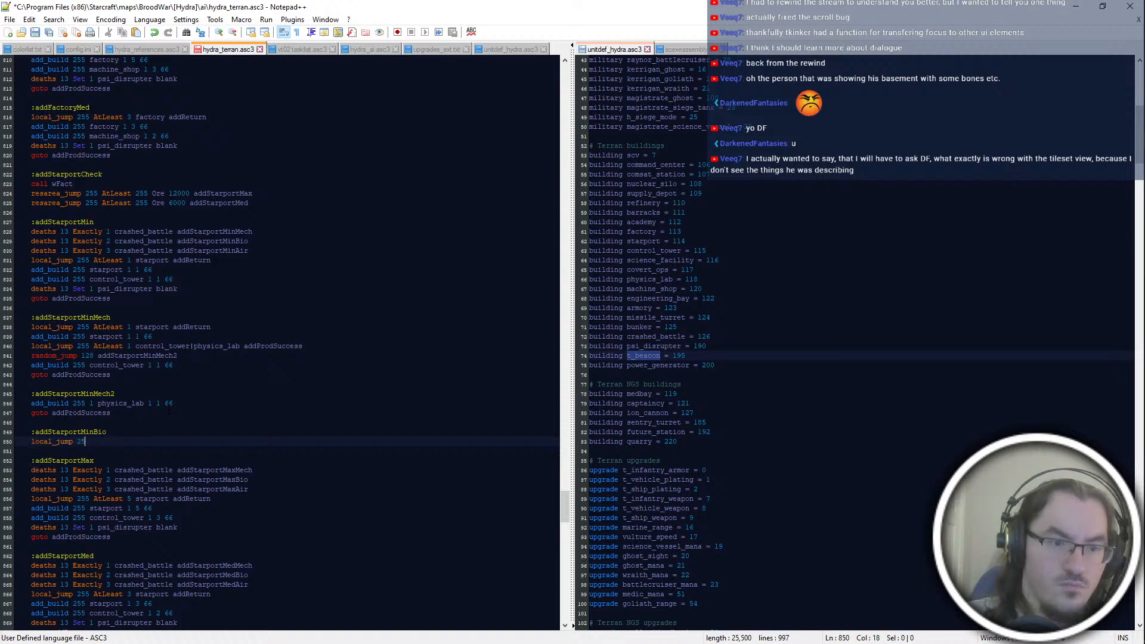
{"action": "type", "text": "5 AtLeast 2 st"}
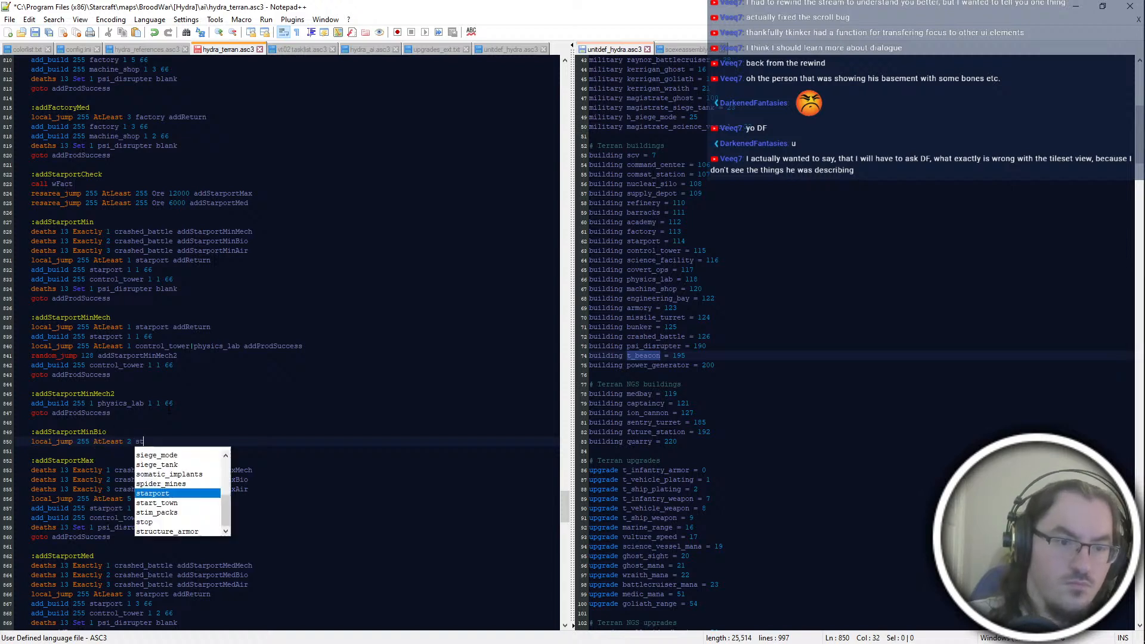
{"action": "type", "text": "arport addReturn"}
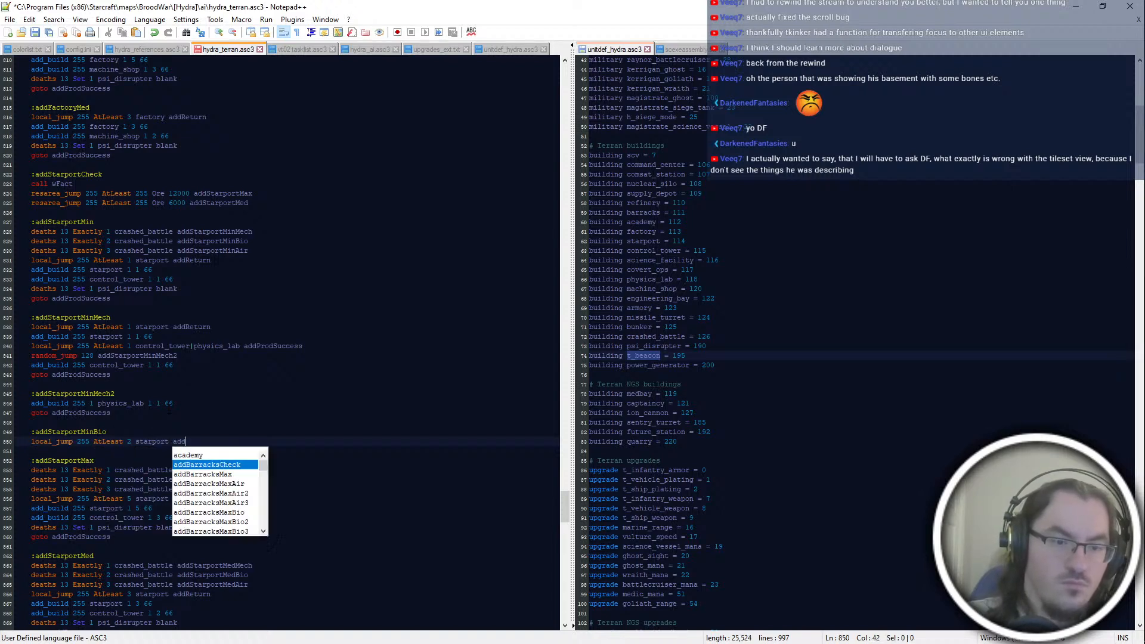
Step: Start the line "add_build 255 starport 1" under the addStarportMinBio jump check
{"action": "key", "text": "Return"}
{"action": "type", "text": "add_build 255 1"}
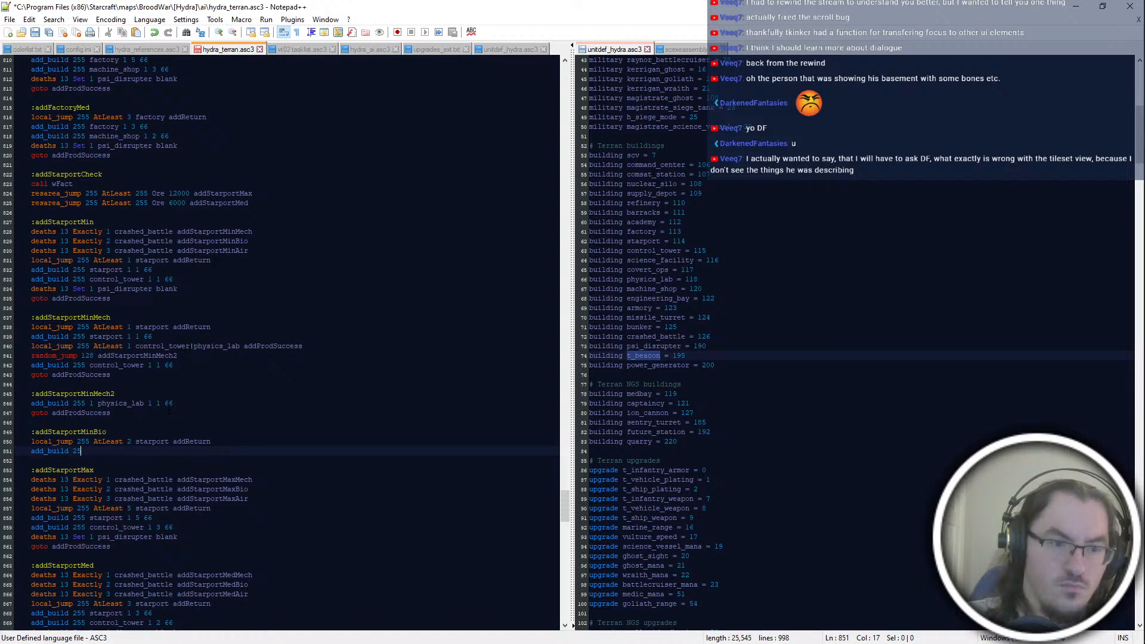
{"action": "key", "text": "BackSpace"}
{"action": "key", "text": "BackSpace"}
{"action": "type", "text": "starport 1"}
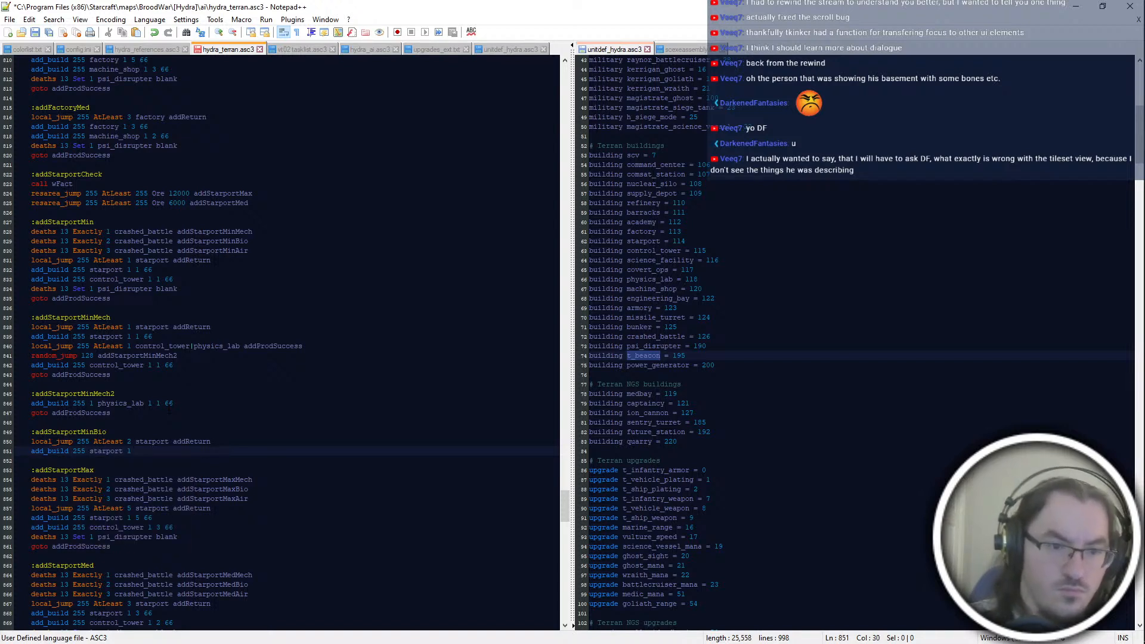
Step: Delete the addStarportMinBio block and the addStarportMin line that jumps to it, and save the script
{"action": "left_click_drag", "start_coordinate": [164, 452], "coordinate": [170, 414]}
{"action": "key", "text": "BackSpace"}
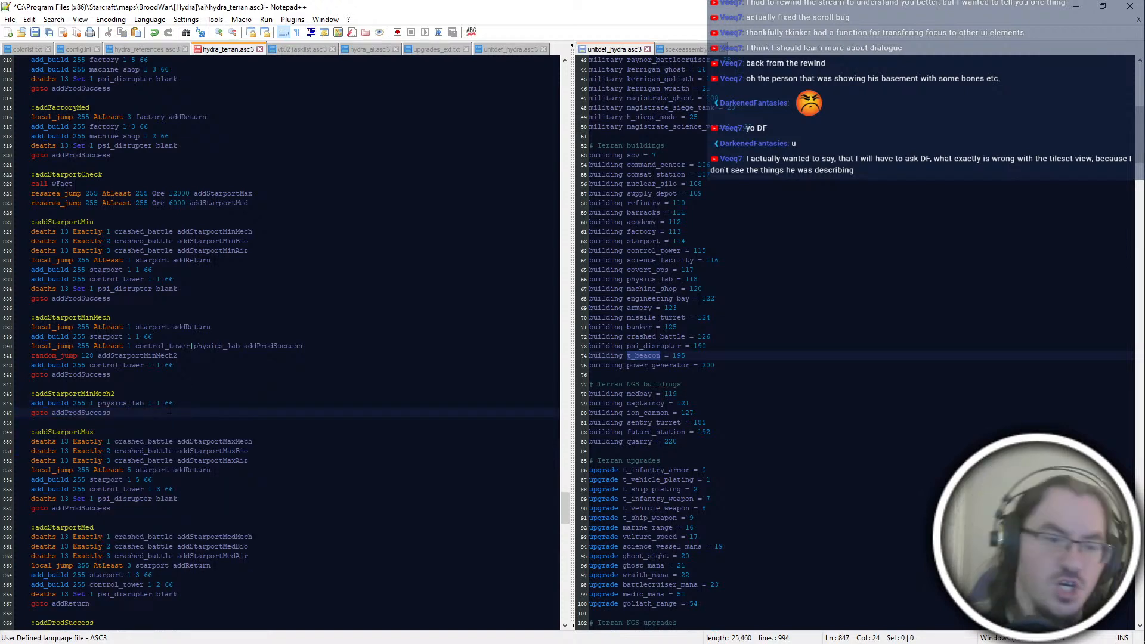
{"action": "key", "text": "ctrl+s"}
{"action": "left_click_drag", "start_coordinate": [249, 241], "coordinate": [253, 232]}
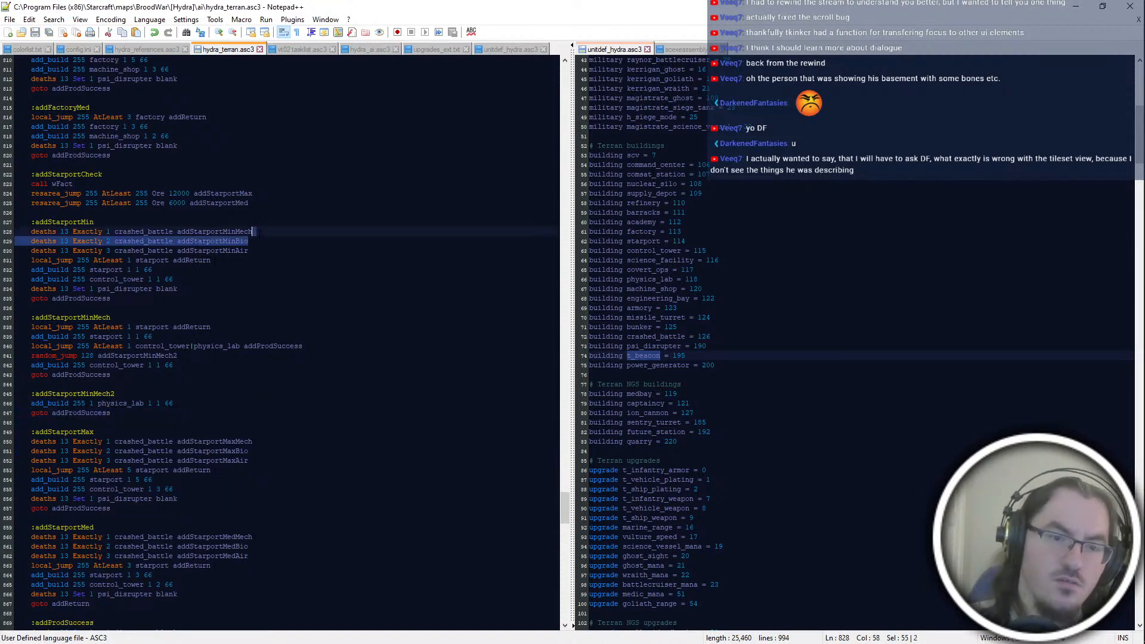
{"action": "key", "text": "BackSpace"}
{"action": "key", "text": "ctrl+s"}
{"action": "left_click", "coordinate": [112, 365]}
{"action": "key", "text": "Down"}
{"action": "key", "text": "Down"}
{"action": "key", "text": "Down"}
{"action": "key", "text": "Down"}
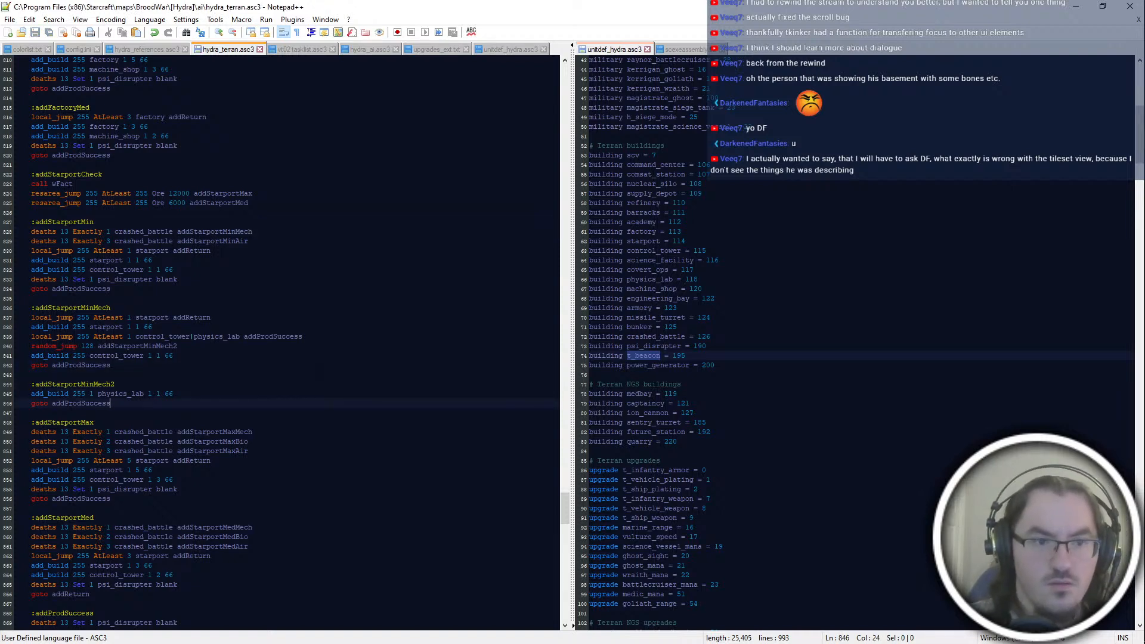
Step: Insert the line "deaths 13 Exactly 2 crashed_battle addProdSuccess" below the starport build line in addStarportMin
{"action": "left_click", "coordinate": [208, 261]}
{"action": "key", "text": "Return"}
{"action": "type", "text": "d"}
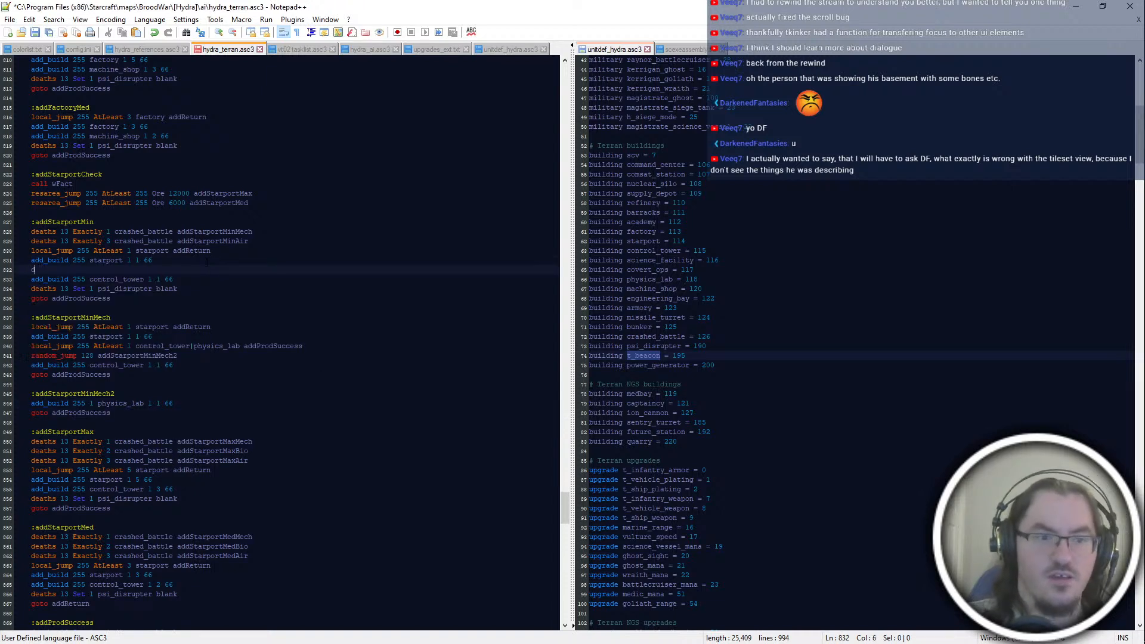
{"action": "type", "text": "eaths 13 Exactly "}
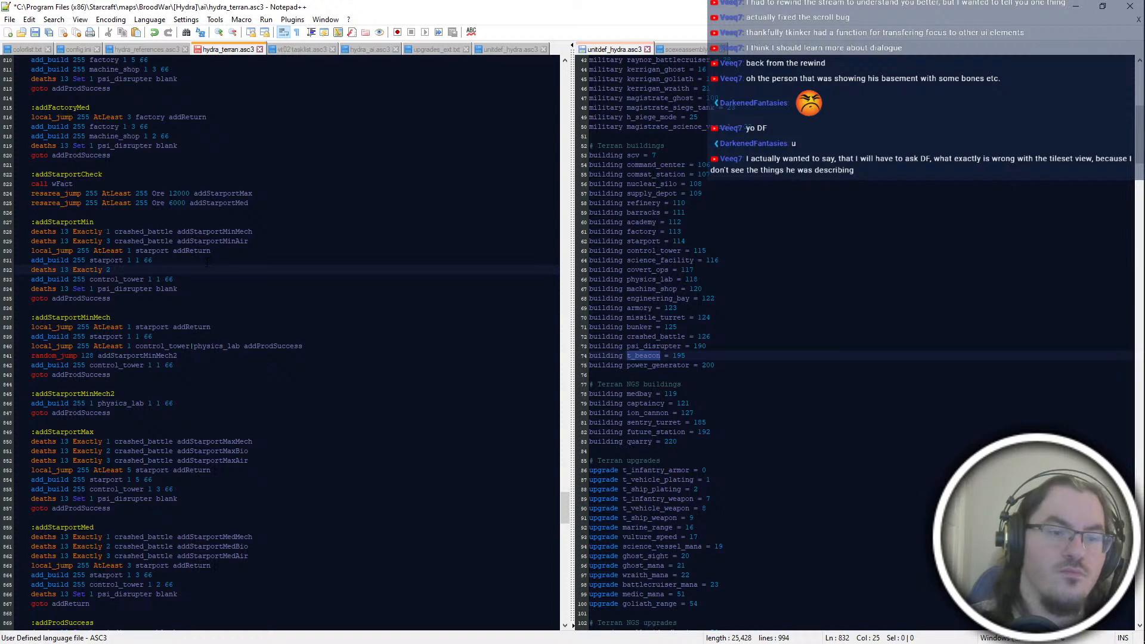
{"action": "type", "text": "2 crashed_battle add"}
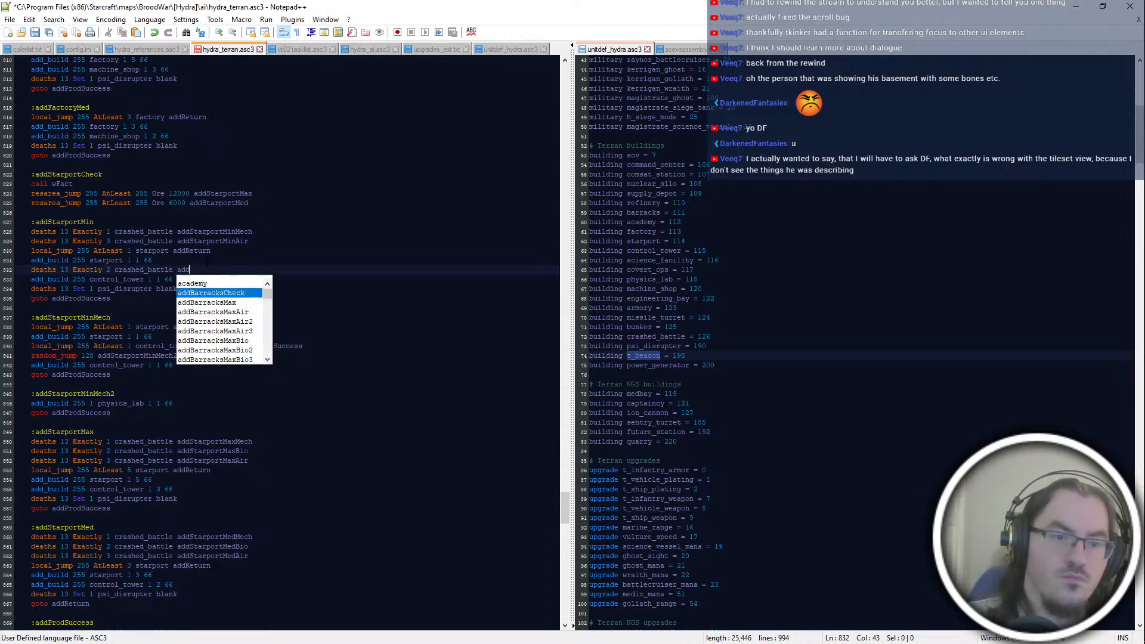
{"action": "type", "text": "ProdSuccess"}
Step: Add the label :addStarportMinAir on its own block below the addStarportMinMech2 block
{"action": "left_click", "coordinate": [281, 451]}
{"action": "key", "text": "Up"}
{"action": "key", "text": "Up"}
{"action": "key", "text": "Up"}
{"action": "key", "text": "Up"}
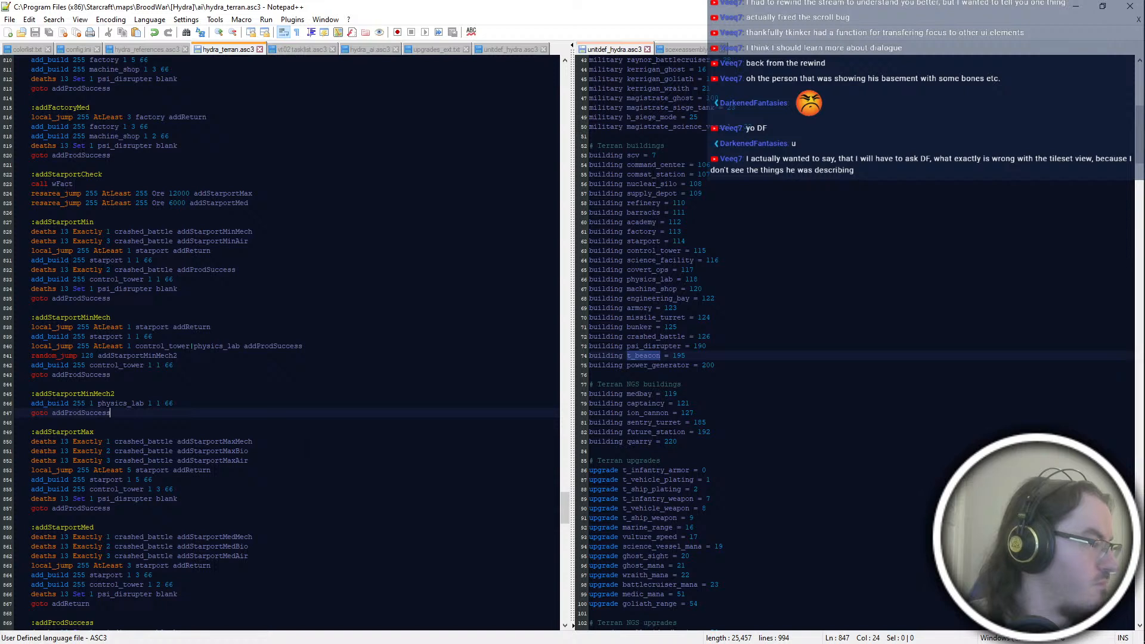
{"action": "key", "text": "Down"}
{"action": "key", "text": "Up"}
{"action": "key", "text": "Up"}
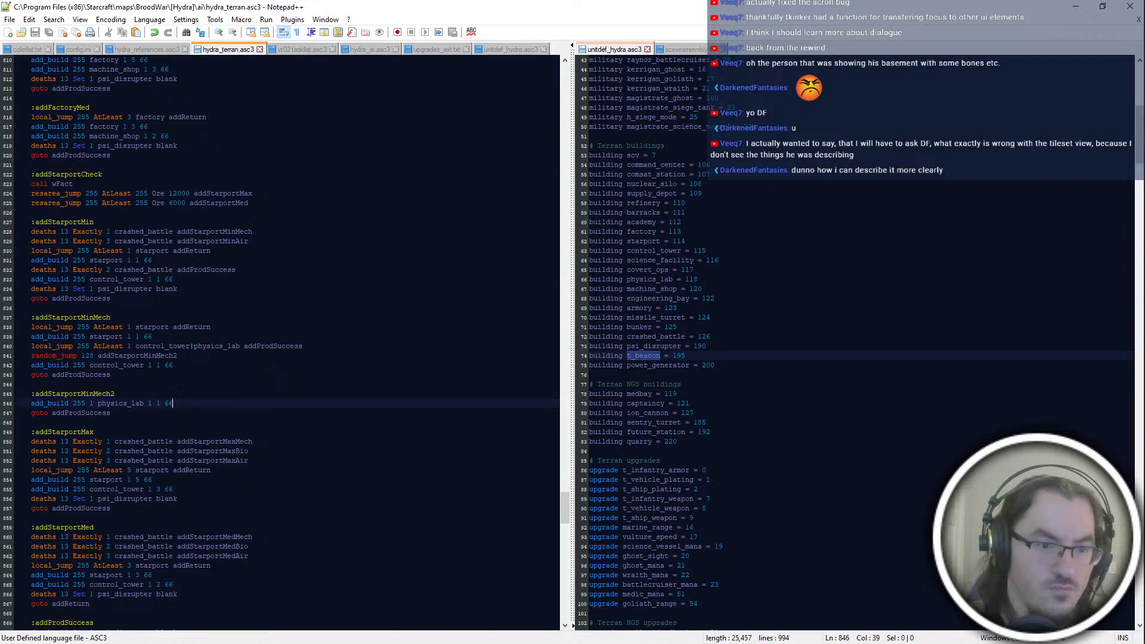
{"action": "key", "text": "Down"}
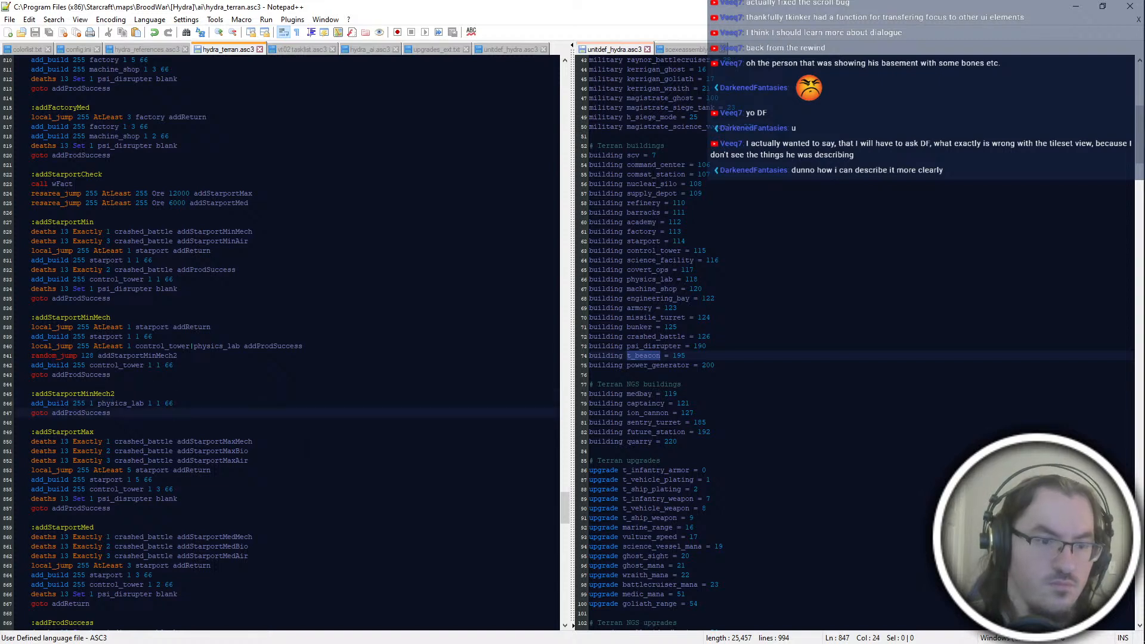
{"action": "key", "text": "Return"}
{"action": "key", "text": "Return"}
{"action": "type", "text": ":addStarport"}
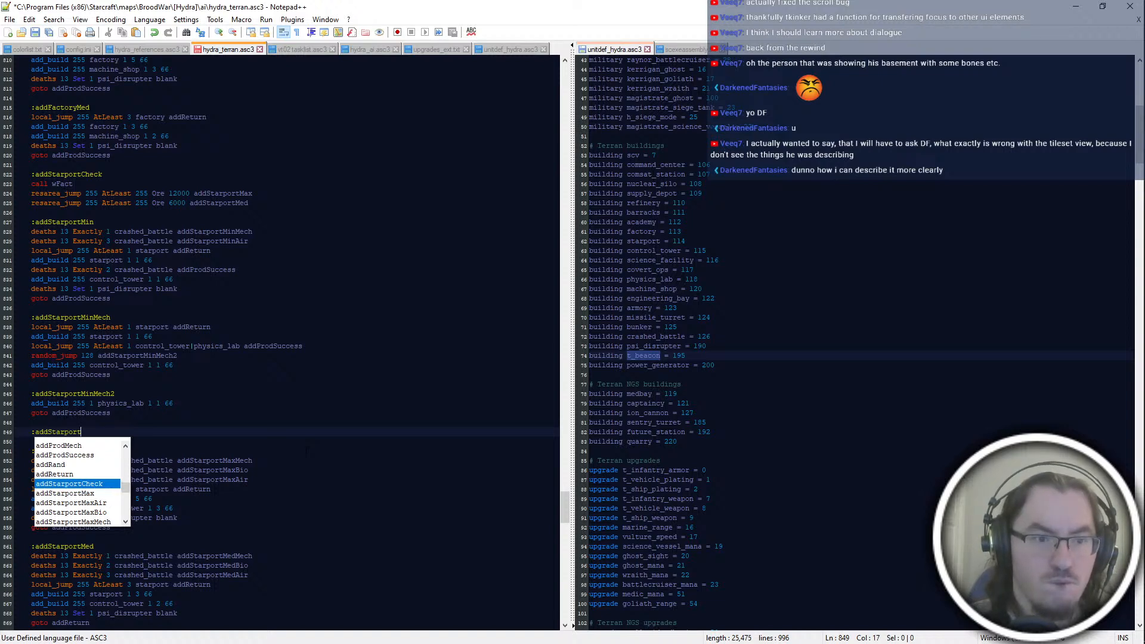
{"action": "type", "text": "MinAir"}
{"action": "key", "text": "Return"}
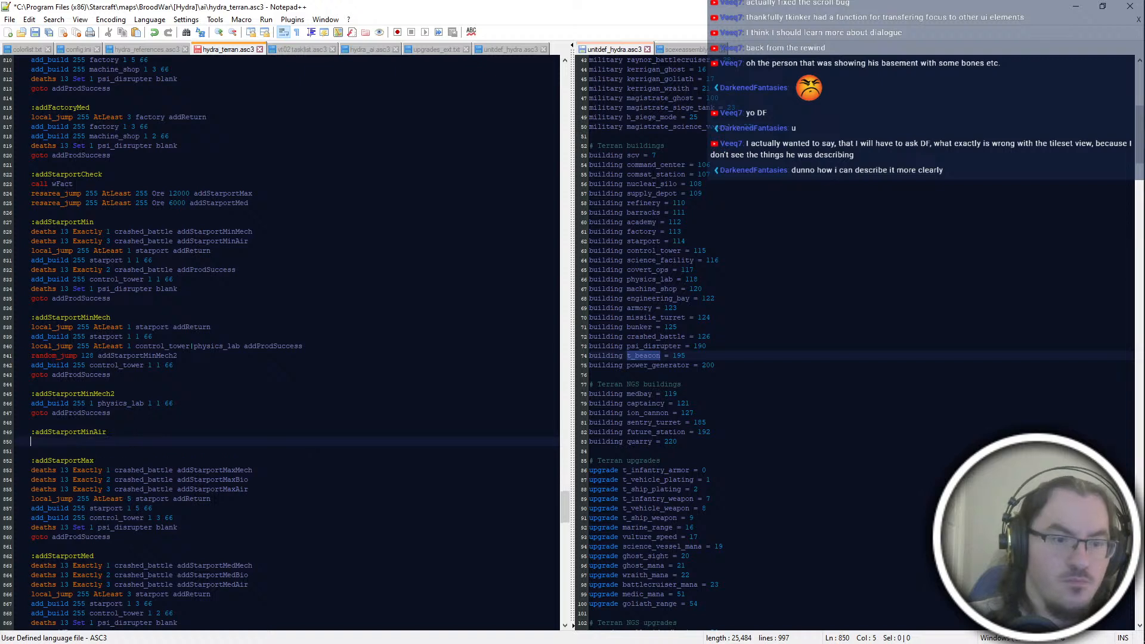
Step: Add the lines "local_jump 255 AtLeast 2 starport addReturn" and "add_build 255 starport 1 2 66" under addStarportMinAir
{"action": "type", "text": "local_jump 255 AtLeast 2 "}
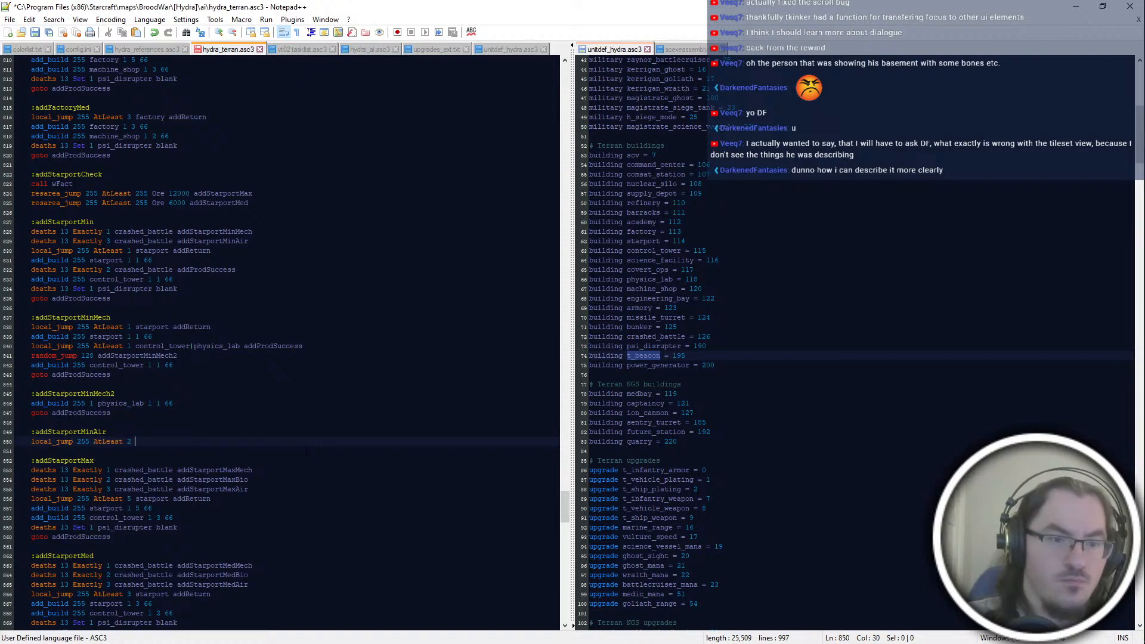
{"action": "type", "text": "starport addReturn"}
{"action": "key", "text": "Return"}
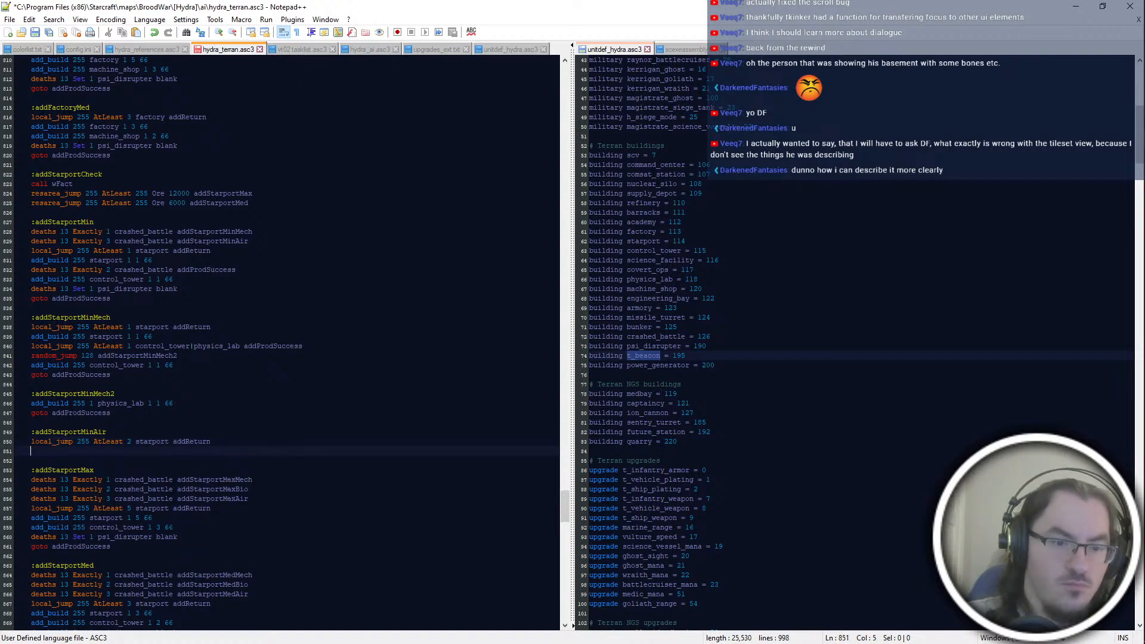
{"action": "type", "text": "add_build 255 "}
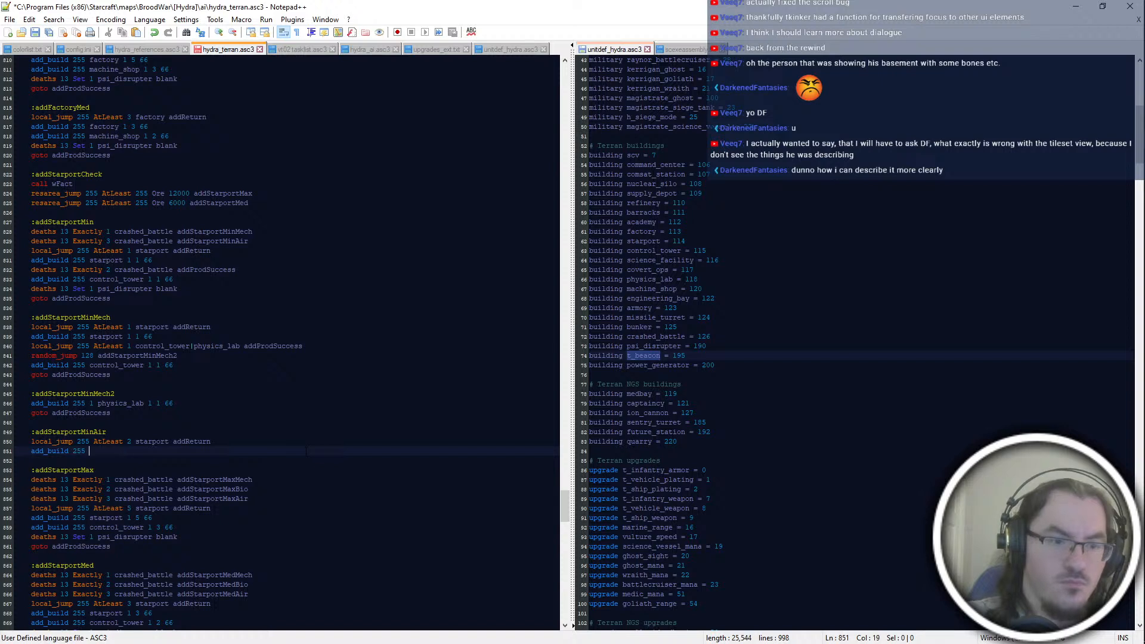
{"action": "type", "text": "starport 1 2 66"}
Step: Add the line "local_jump 255 AtLeast 2 control_tower|physics_lab addProdSuccess" to the addStarportMinAir block
{"action": "key", "text": "Return"}
{"action": "type", "text": "local_jump"}
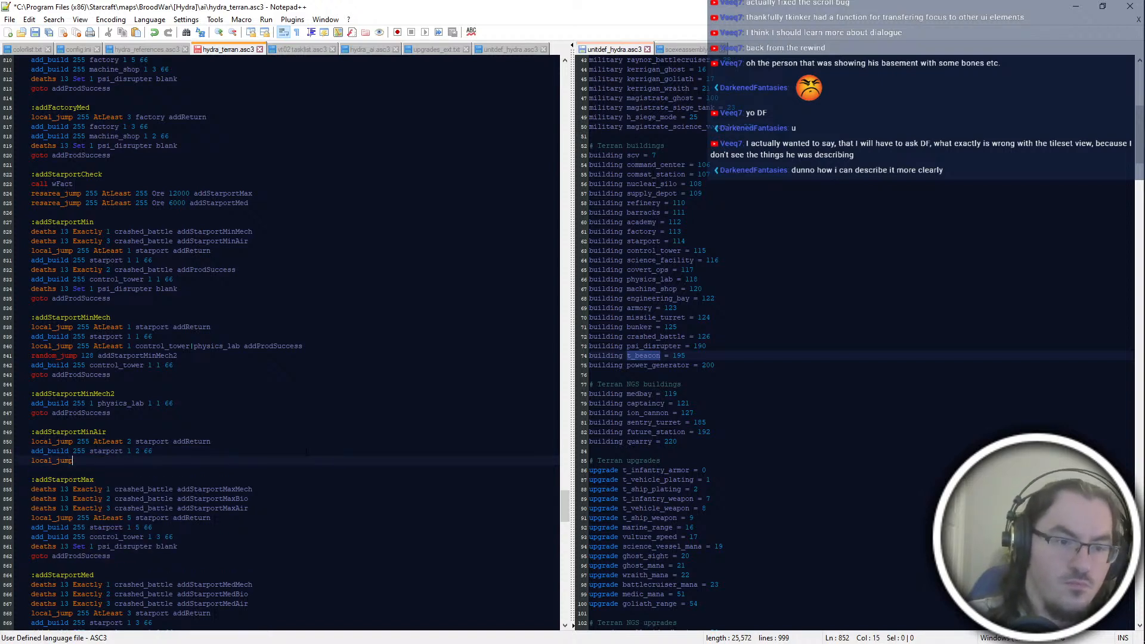
{"action": "type", "text": " 255 AtLeast 2 c"}
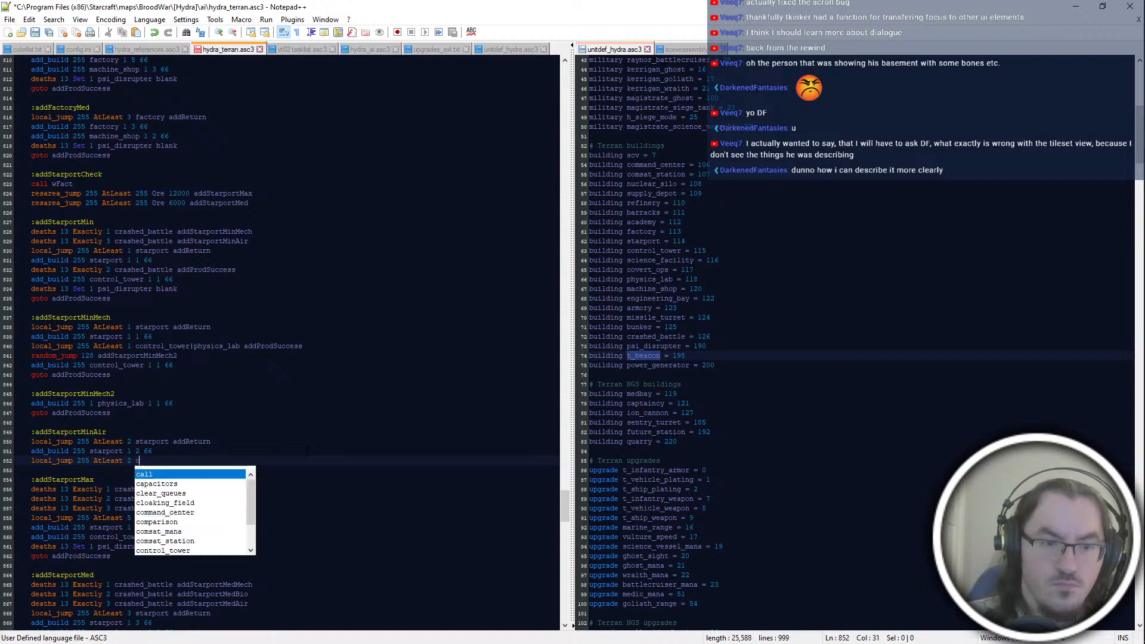
{"action": "type", "text": "ontrol_tower|physics_lab addProdSuccess"}
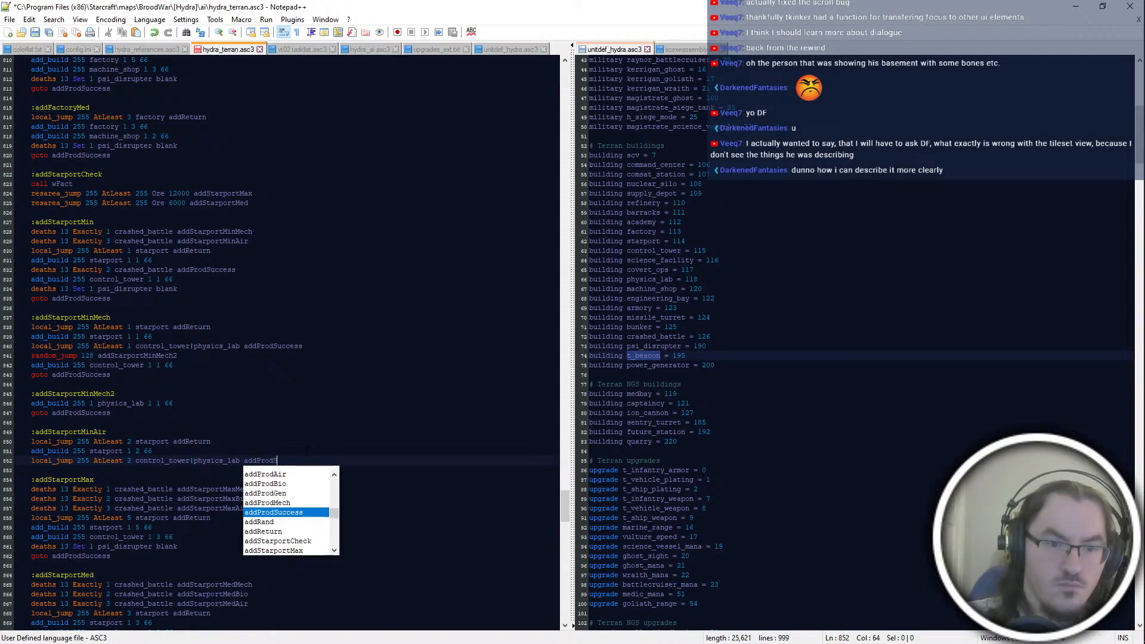
{"action": "key", "text": "Return"}
{"action": "key", "text": "Return"}
Step: Start an "add_build 255" line in addStarportMinAir and insert "random_jump 128" above it
{"action": "type", "text": "add_buil "}
{"action": "type", "text": " 255"}
{"action": "key", "text": "Up"}
{"action": "key", "text": "End"}
{"action": "key", "text": "Return"}
{"action": "type", "text": "random_jump 128"}
{"action": "key", "text": "Up"}
{"action": "key", "text": "End"}
{"action": "key", "text": "Return"}
{"action": "type", "text": "local_jump 255 AtLeast"}
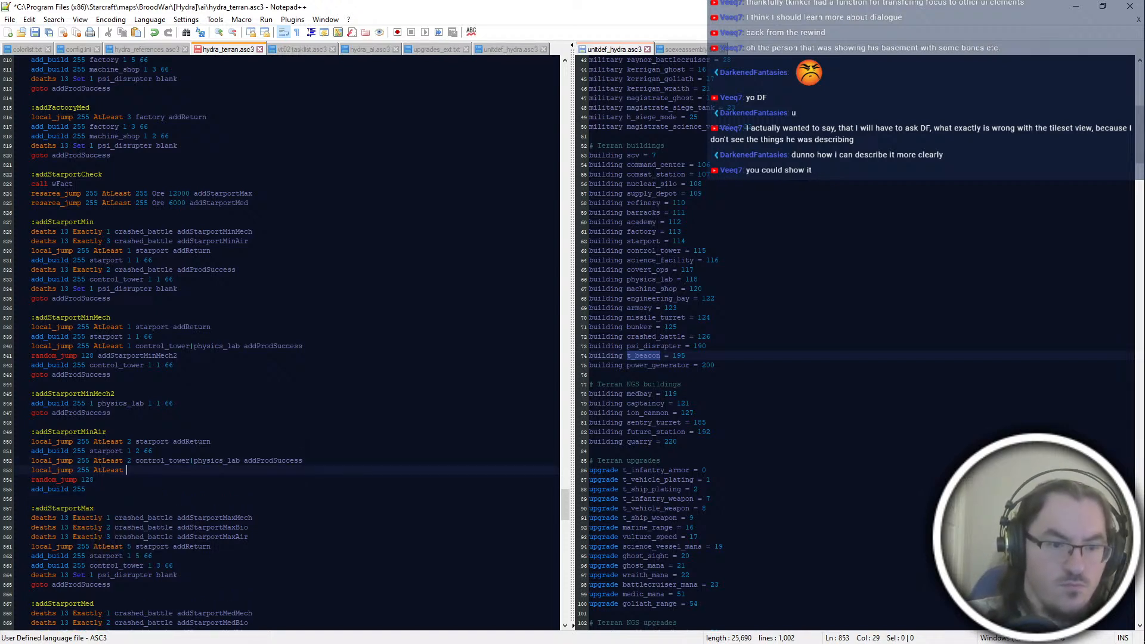
{"action": "key", "text": "shift+Up"}
{"action": "key", "text": "shift+End"}
{"action": "key", "text": "BackSpace"}
Step: Set the random_jump value to 85 in both the addStarportMinAir and addStarportMinMech blocks
{"action": "key", "text": "Down"}
{"action": "key", "text": "BackSpace"}
{"action": "key", "text": "BackSpace"}
{"action": "type", "text": "85"}
{"action": "double_click", "coordinate": [85, 347]}
{"action": "double_click", "coordinate": [87, 356]}
{"action": "type", "text": "85"}
Step: Give the random_jump line in addStarportMinAir the target addStarportMinAir2
{"action": "left_click", "coordinate": [238, 471]}
{"action": "type", "text": "addStar"}
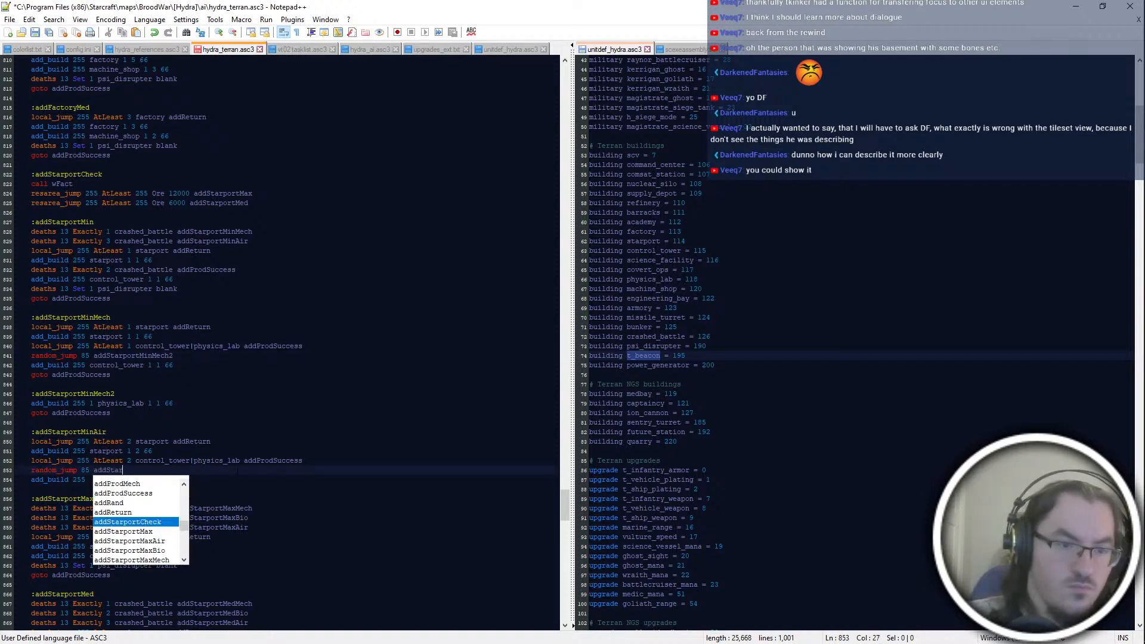
{"action": "type", "text": "portMinAir2"}
{"action": "key", "text": "Return"}
{"action": "key", "text": "Delete"}
Step: Complete the addStarportMinAir block with "add_build 255 control_tower 1 1 66" and "goto addProdSuccess"
{"action": "key", "text": "End"}
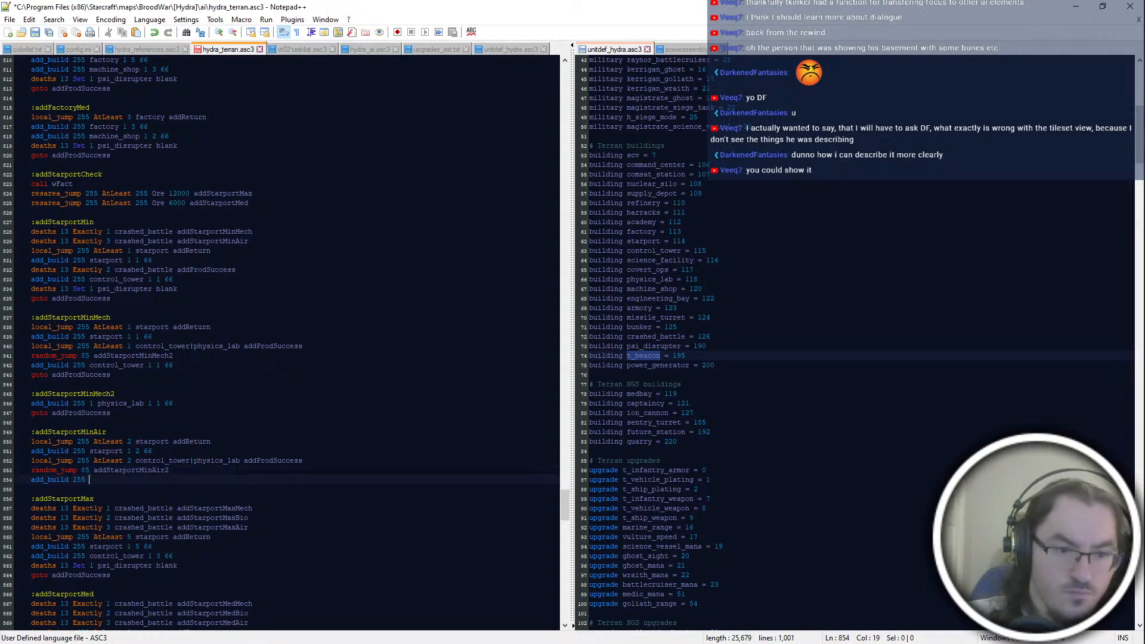
{"action": "type", "text": "control_tower 1 1 66"}
{"action": "key", "text": "Return"}
{"action": "type", "text": "goto addProdSu"}
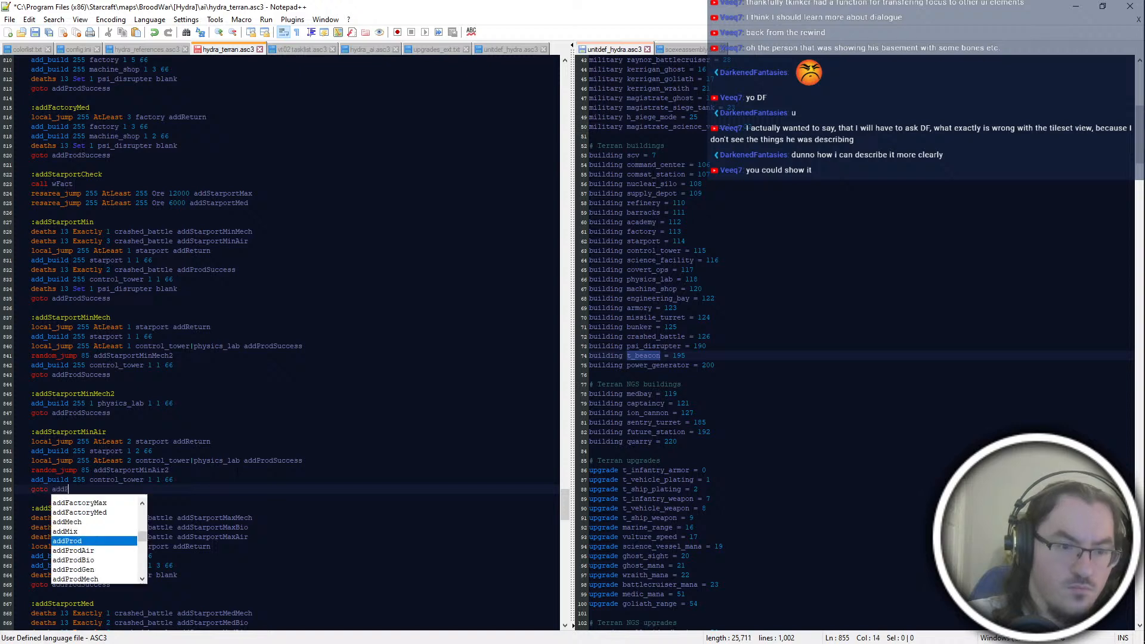
{"action": "key", "text": "Return"}
{"action": "key", "text": "Return"}
{"action": "key", "text": "Return"}
Step: Add the label :addStarportMinAir2 on its own block below addStarportMinAir and start the line "add_build 255 physics_lab"
{"action": "type", "text": ":addStarpo"}
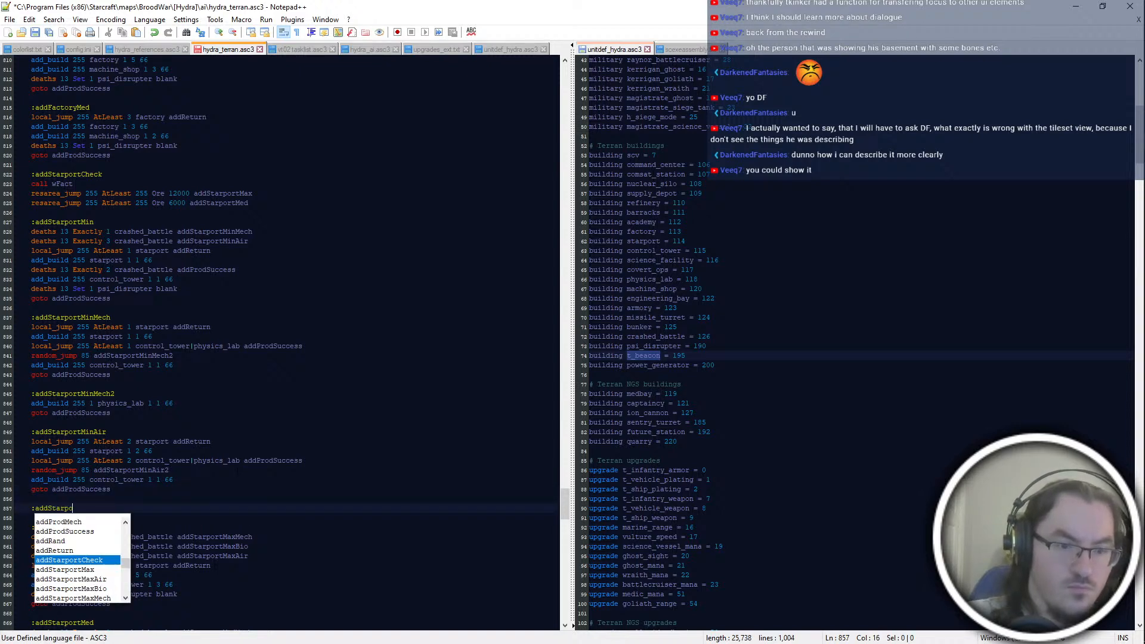
{"action": "type", "text": "rtMinAir2"}
{"action": "key", "text": "Return"}
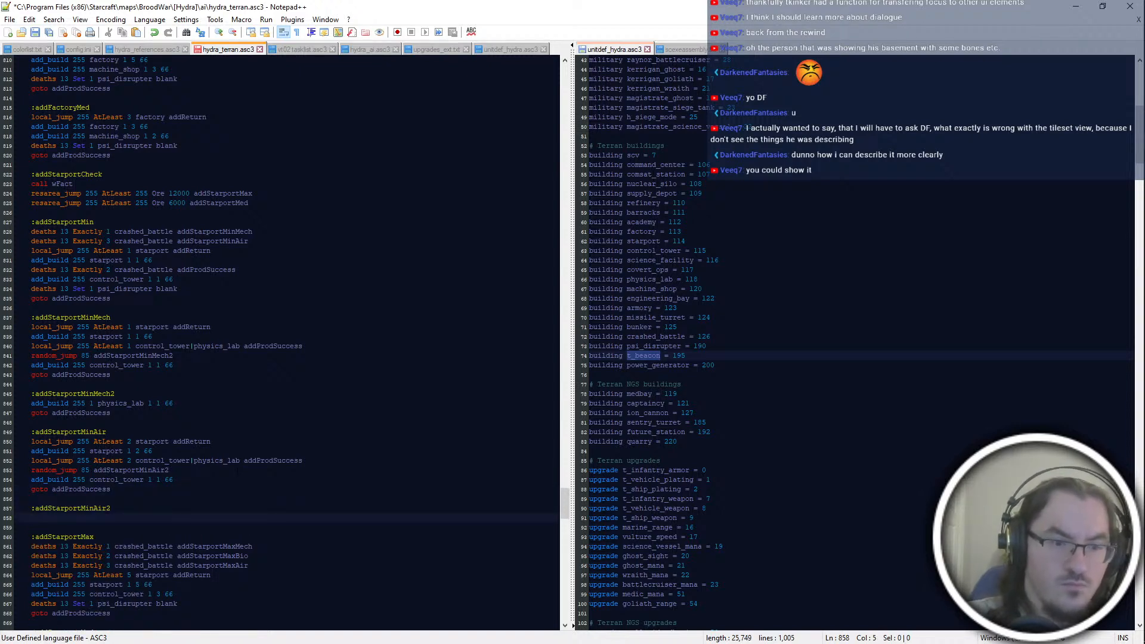
{"action": "type", "text": "add"}
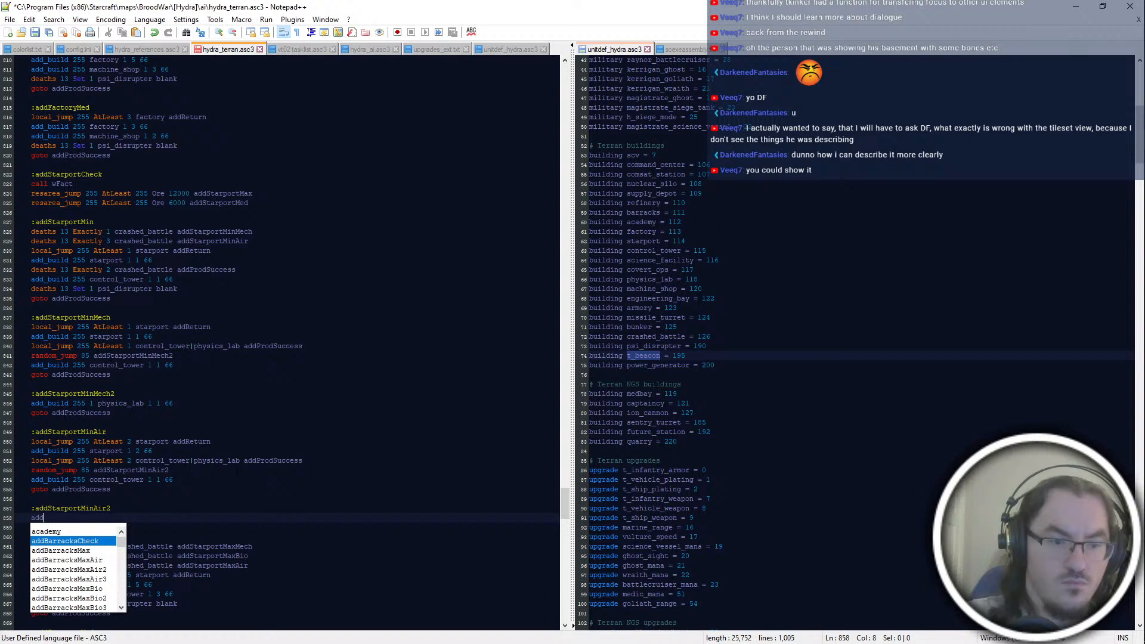
{"action": "type", "text": "_build 255 physics_lab"}
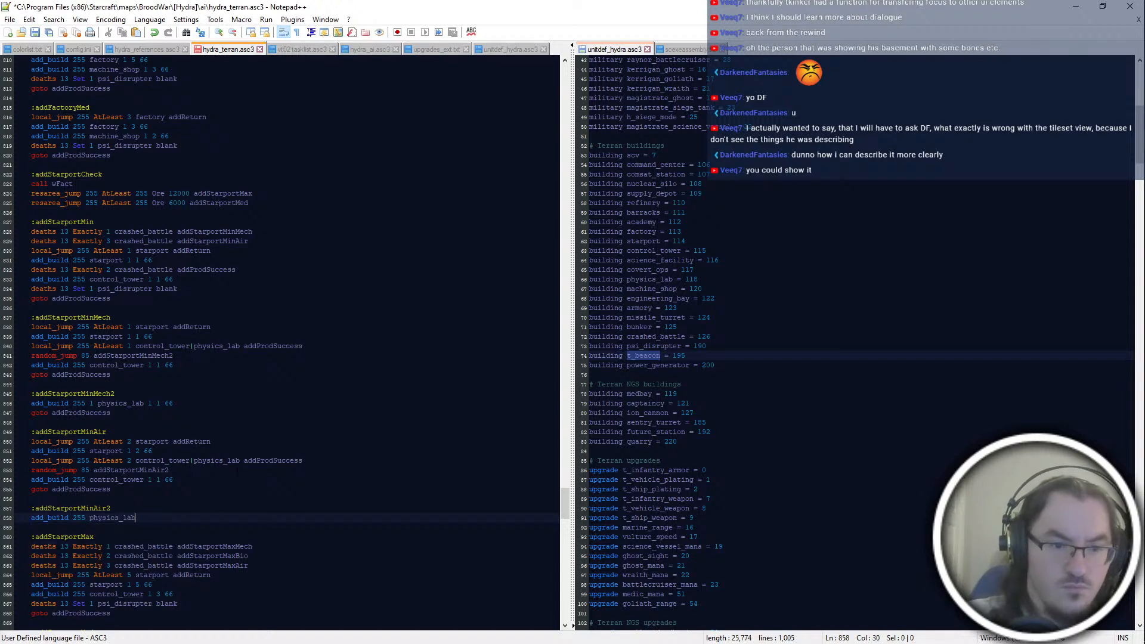
Step: Change the addStarportMinAir control tower line to read "add_build 255 control_tower 1 2 66"
{"action": "key", "text": "Up"}
{"action": "key", "text": "Up"}
{"action": "key", "text": "Up"}
{"action": "key", "text": "Up"}
{"action": "key", "text": "Delete"}
{"action": "type", "text": "2"}
{"action": "key", "text": "Down"}
{"action": "key", "text": "Down"}
{"action": "key", "text": "Down"}
{"action": "key", "text": "Down"}
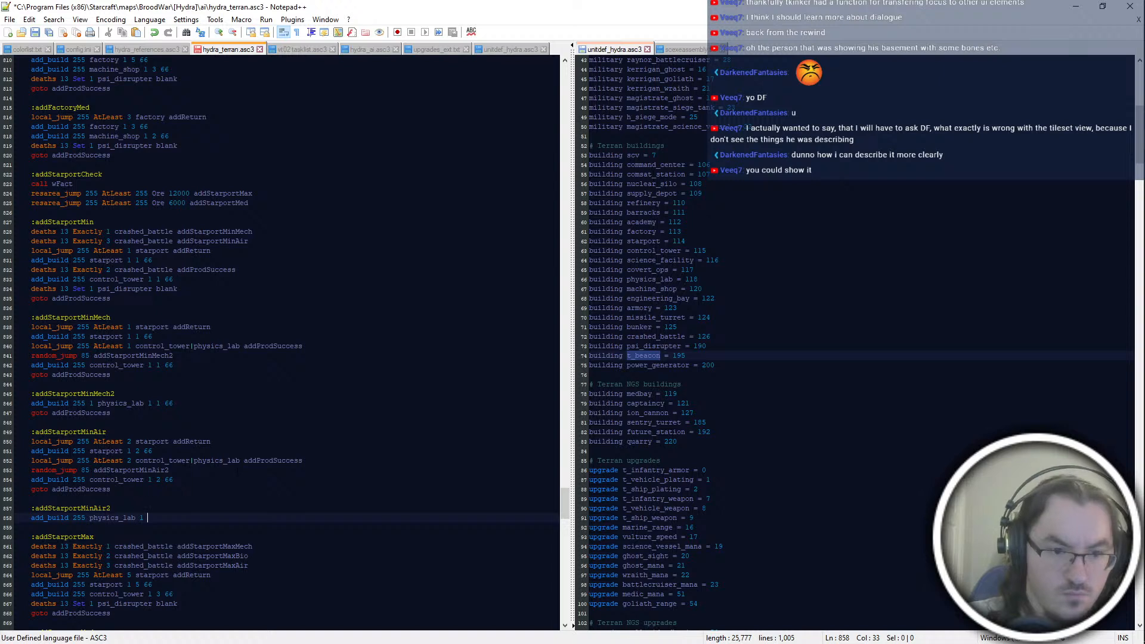
Step: Finish the physics_lab build line with the values "1 2 66" and add "goto addProdSuccess" below it
{"action": "type", "text": "2 66"}
{"action": "key", "text": "Return"}
{"action": "type", "text": "goto add"}
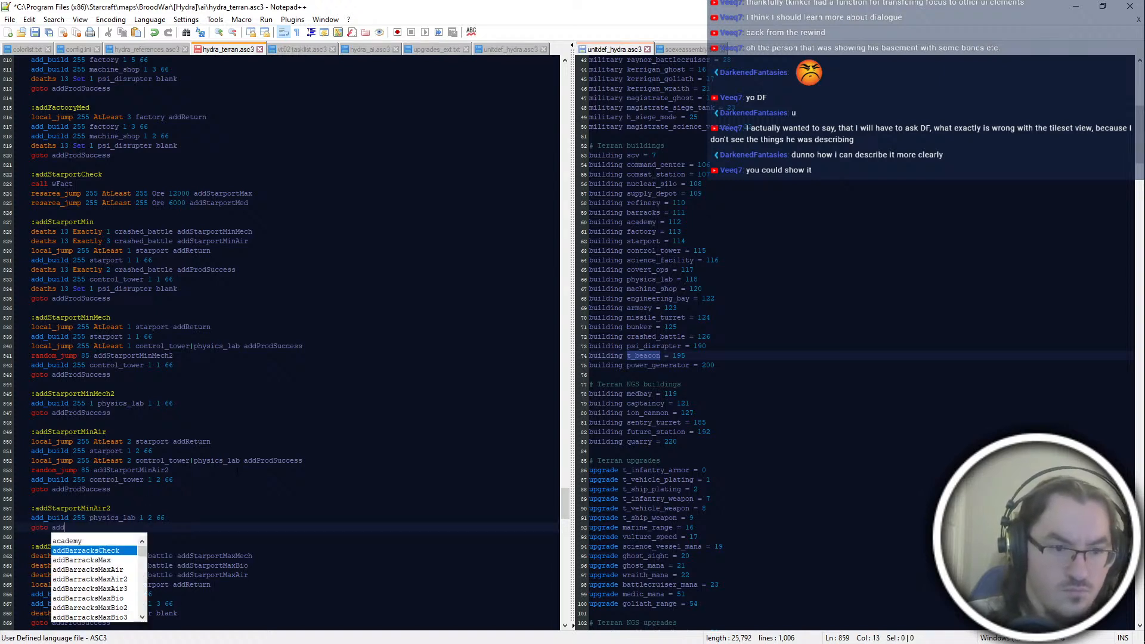
{"action": "type", "text": "ProdSuccess"}
{"action": "key", "text": "Return"}
Step: Change the physics_lab line's values to "1 1 66" and start a local_jump line above it under addStarportMinAir2
{"action": "key", "text": "Up"}
{"action": "key", "text": "ctrl+Right"}
{"action": "key", "text": "ctrl+Right"}
{"action": "key", "text": "ctrl+Right"}
{"action": "key", "text": "Up"}
{"action": "key", "text": "ctrl+s"}
{"action": "key", "text": "Return"}
{"action": "type", "text": "local_jump"}
{"action": "key", "text": "Return"}
Step: Rename addStarportMinAir2 to addStarportMinAir3 in both the random_jump target and the physics_lab block's label
{"action": "key", "text": "Up"}
{"action": "key", "text": "Up"}
{"action": "key", "text": "Up"}
{"action": "key", "text": "Up"}
{"action": "key", "text": "Up"}
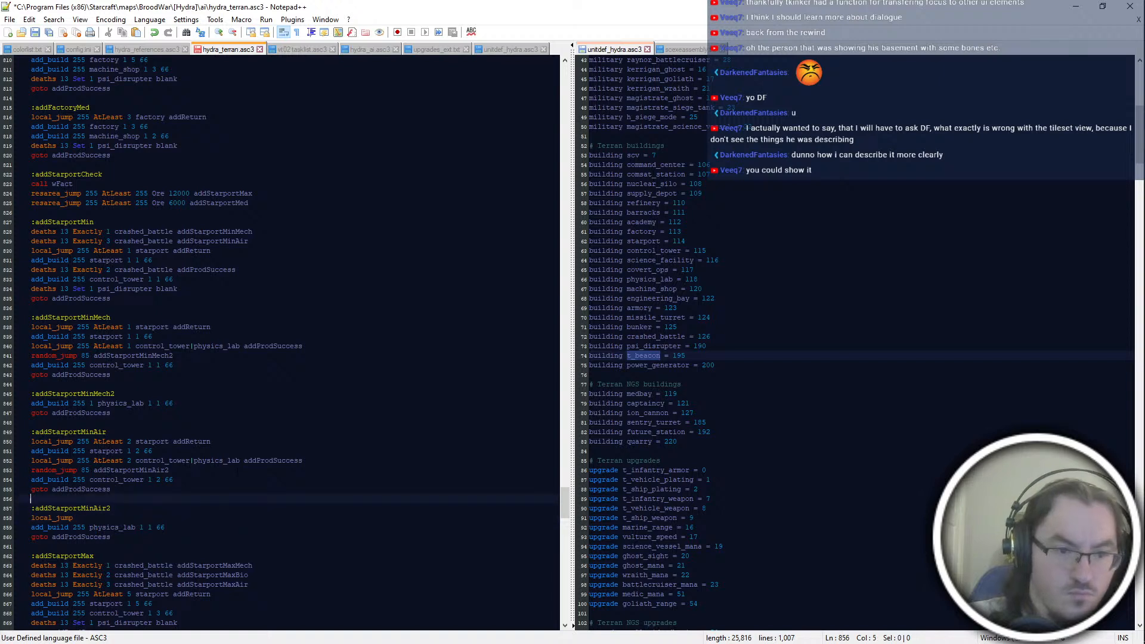
{"action": "key", "text": "End"}
{"action": "key", "text": "BackSpace"}
{"action": "type", "text": "3"}
{"action": "key", "text": "Down"}
{"action": "key", "text": "Down"}
{"action": "key", "text": "Down"}
{"action": "key", "text": "Down"}
{"action": "key", "text": "BackSpace"}
{"action": "type", "text": "3"}
Step: Insert a blank line and the label :addStarportMinAir2 directly above the "add_build 255 control_tower 1 2 66" line
{"action": "key", "text": "Up"}
{"action": "key", "text": "Up"}
{"action": "key", "text": "Up"}
{"action": "key", "text": "Up"}
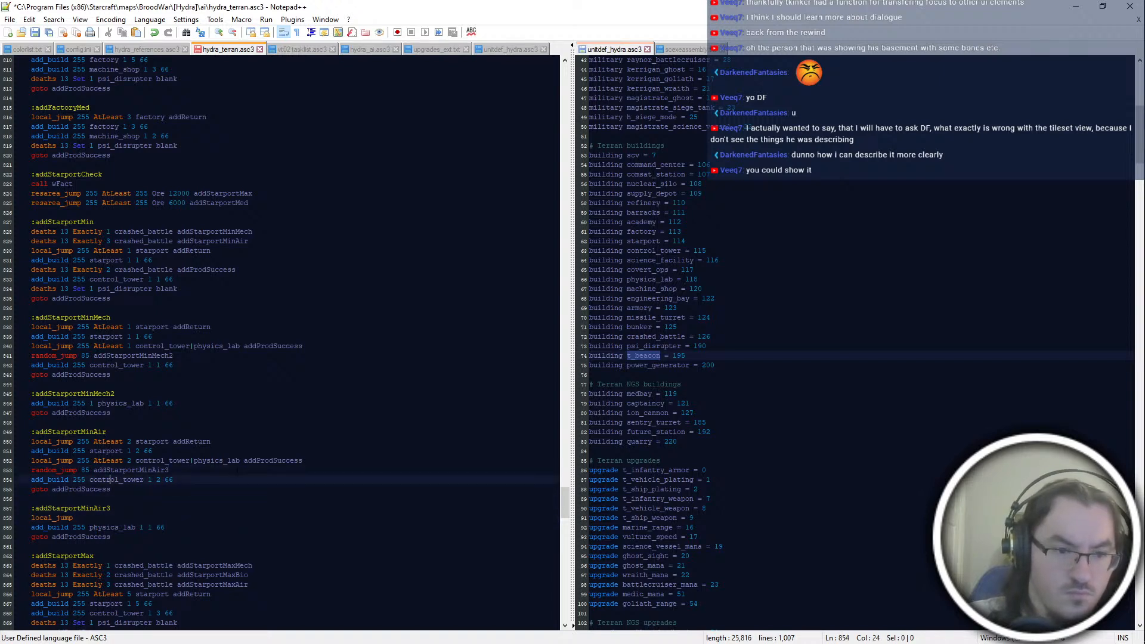
{"action": "key", "text": "End"}
{"action": "key", "text": "Return"}
{"action": "key", "text": "Return"}
{"action": "type", "text": ":addStarport"}
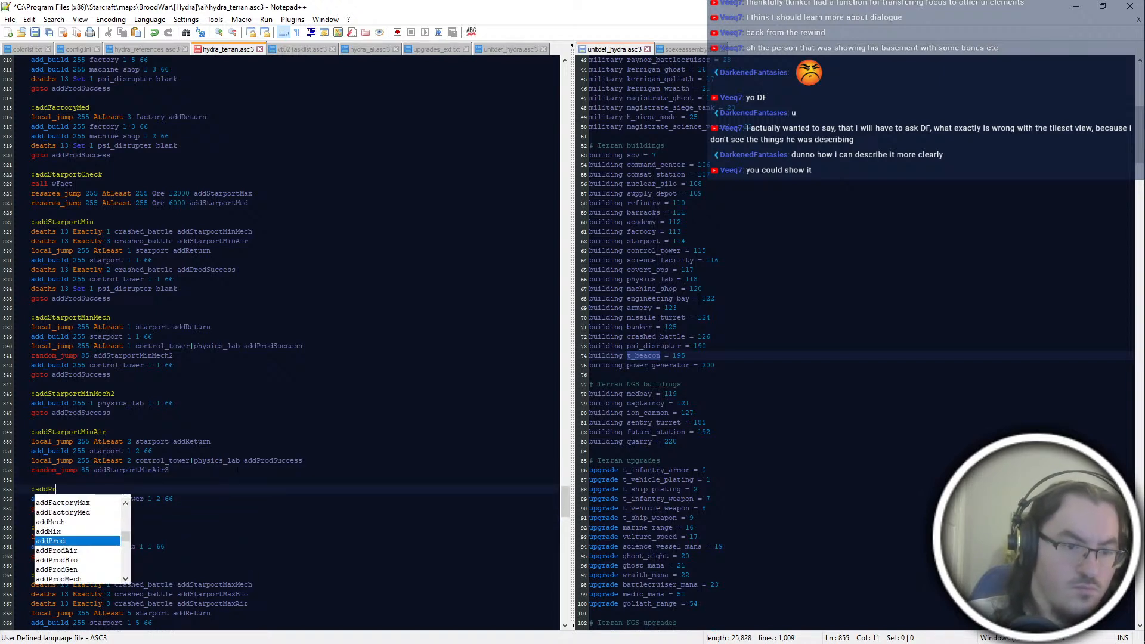
{"action": "type", "text": "MinAir2"}
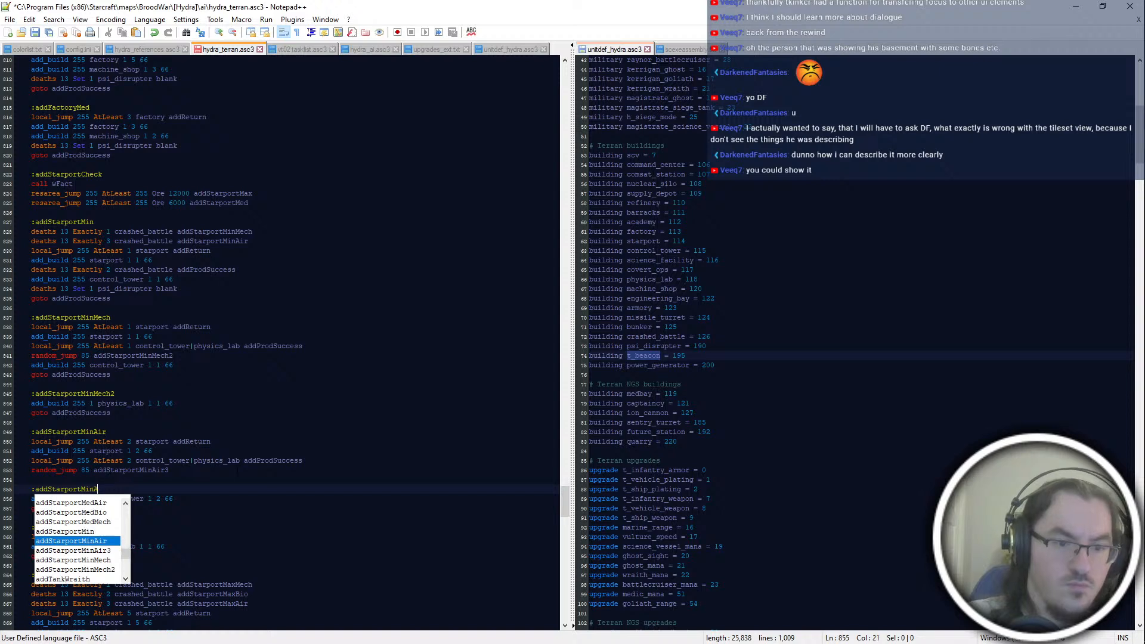
Step: Complete the jump above the physics_lab build in addStarportMinAir3 as "local_jump 255 AtLeast 1 physics_lab addStarportMinAir2" and save the script
{"action": "key", "text": "Down"}
{"action": "key", "text": "Down"}
{"action": "key", "text": "Down"}
{"action": "key", "text": "Down"}
{"action": "key", "text": "Down"}
{"action": "type", "text": "255"}
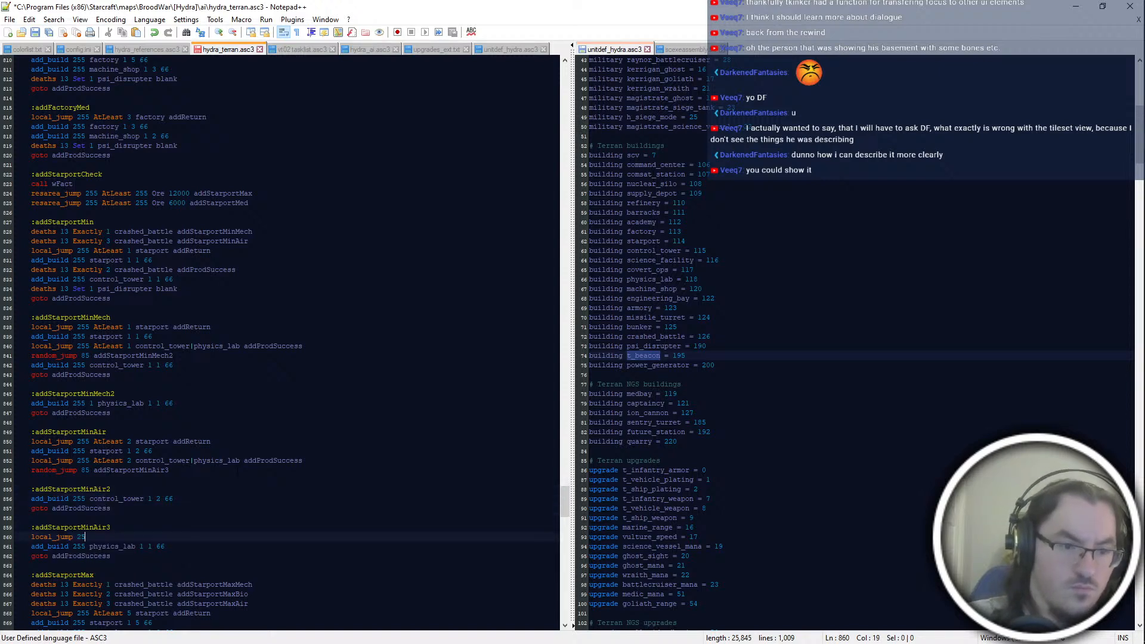
{"action": "type", "text": " AtLeast 1 physics_lab addP"}
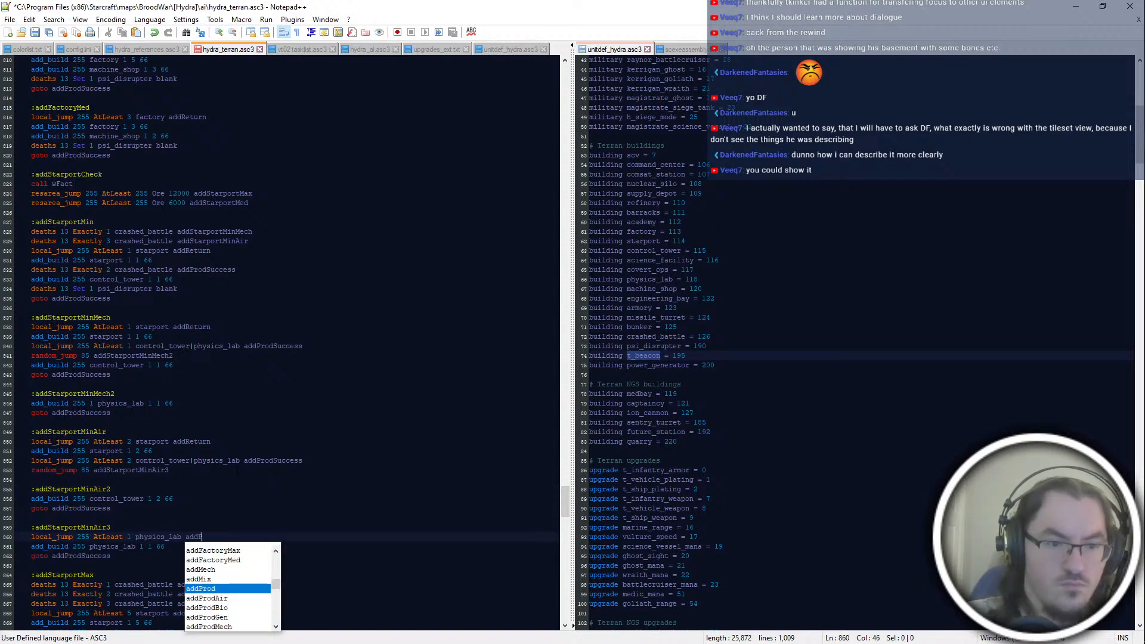
{"action": "key", "text": "BackSpace"}
{"action": "type", "text": "StarportMi"}
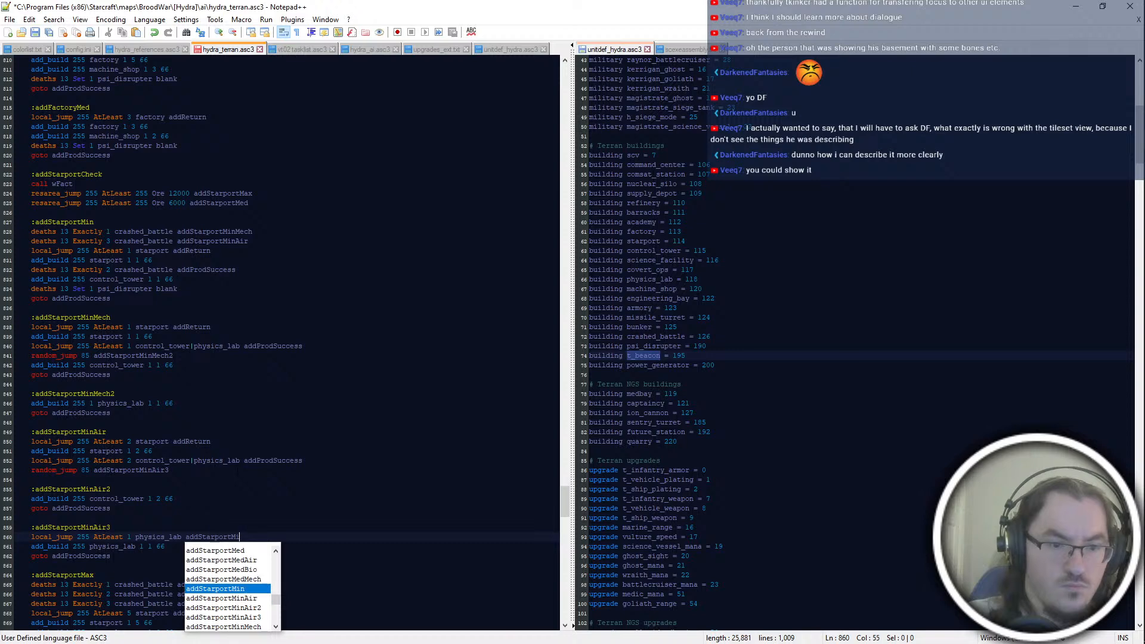
{"action": "type", "text": "nair2"}
{"action": "key", "text": "ctrl+s"}
{"action": "key", "text": "Down"}
{"action": "key", "text": "Down"}
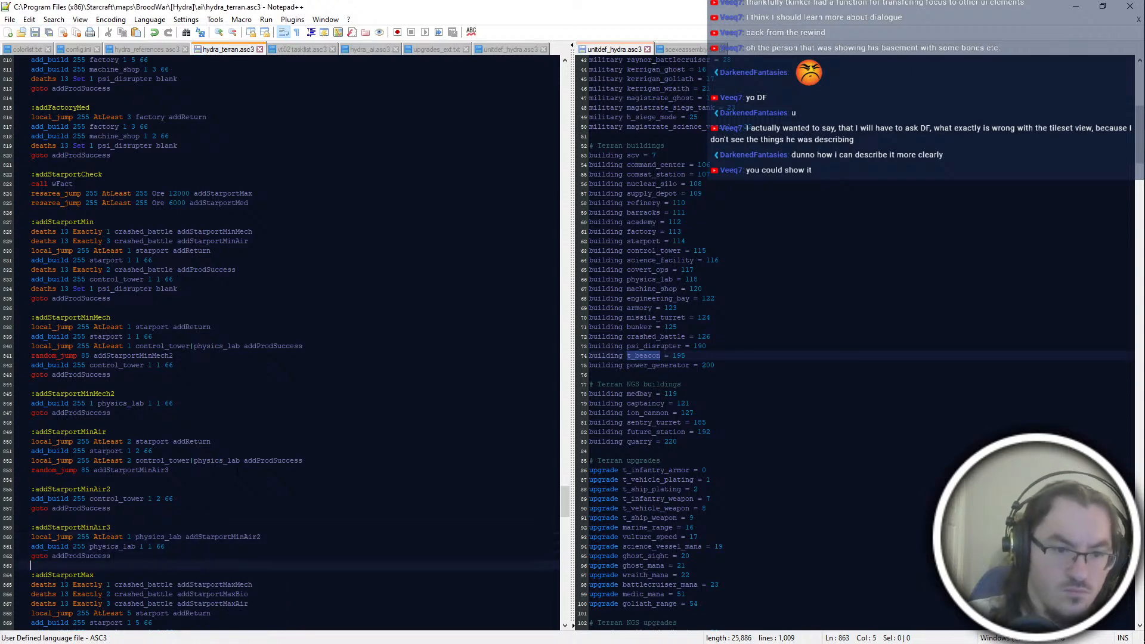
{"action": "scroll", "coordinate": [281, 340], "scroll_direction": "down", "scroll_amount": 4}
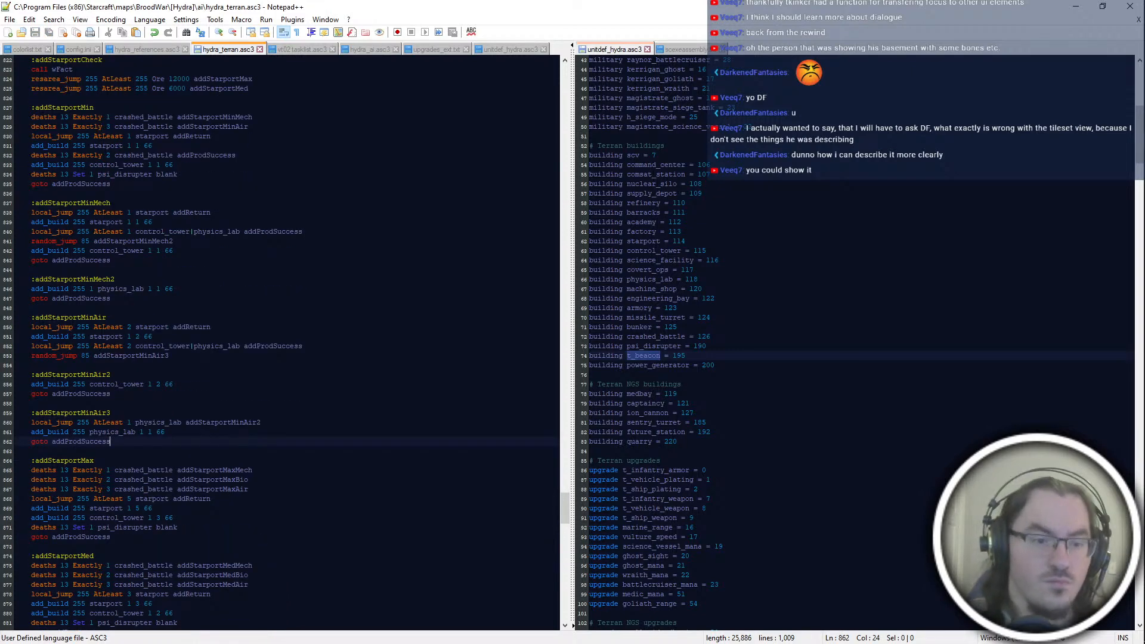
{"action": "key", "text": "Return"}
{"action": "key", "text": "Return"}
{"action": "type", "text": ":add"}
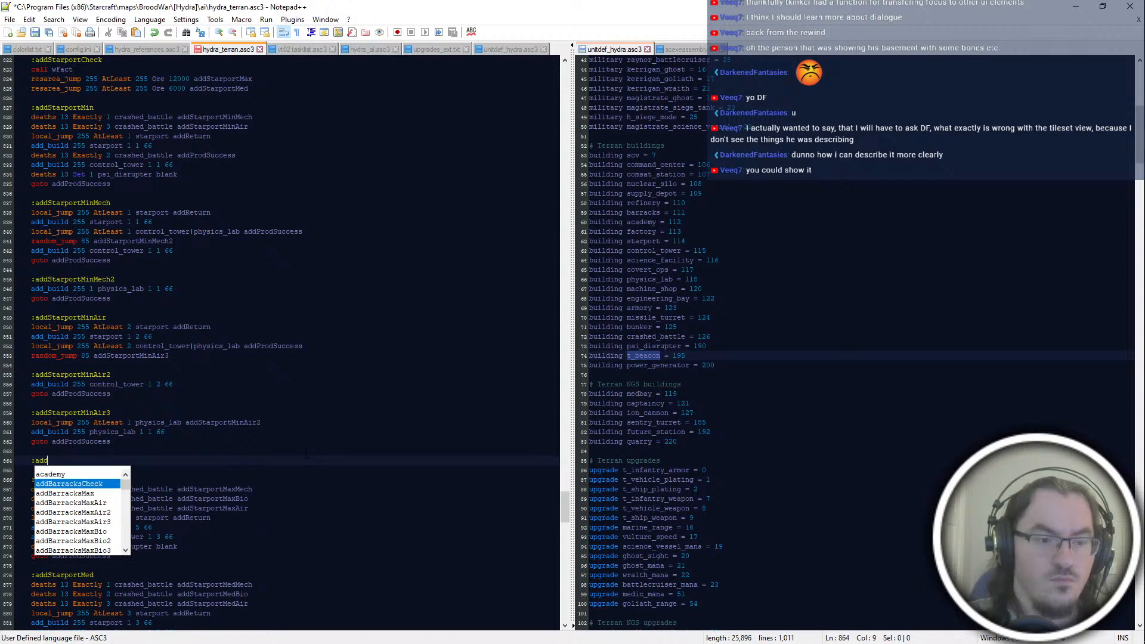
{"action": "key", "text": "shift+Up"}
{"action": "key", "text": "shift+Up"}
{"action": "key", "text": "ctrl+z"}
{"action": "key", "text": "ctrl+z"}
{"action": "key", "text": "ctrl+z"}
Step: Move the addStarportMaxBio deaths line in the addStarportMax block to directly below the starport build line
{"action": "scroll", "coordinate": [306, 459], "scroll_direction": "up", "scroll_amount": 6}
{"action": "left_click", "coordinate": [173, 233]}
{"action": "left_click", "coordinate": [221, 308]}
{"action": "scroll", "coordinate": [226, 309], "scroll_direction": "down", "scroll_amount": 10}
{"action": "left_click", "coordinate": [251, 318]}
{"action": "left_click", "coordinate": [265, 356]}
{"action": "key", "text": "Down"}
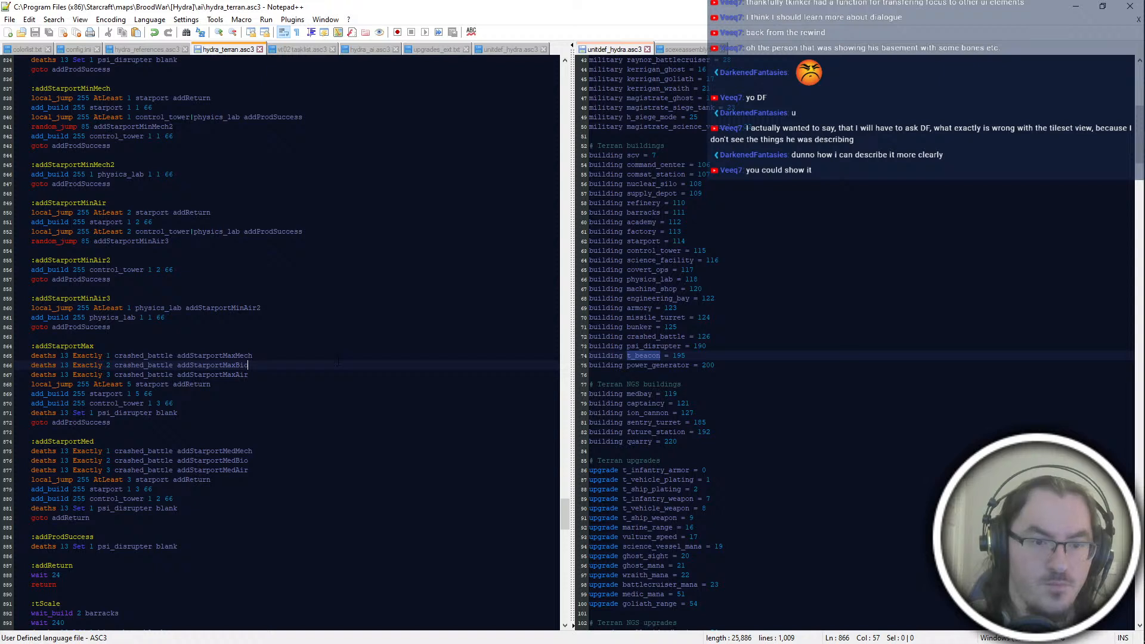
{"action": "key", "text": "shift+Up"}
{"action": "key", "text": "ctrl+c"}
{"action": "key", "text": "Delete"}
{"action": "key", "text": "Down"}
{"action": "key", "text": "Down"}
{"action": "key", "text": "Down"}
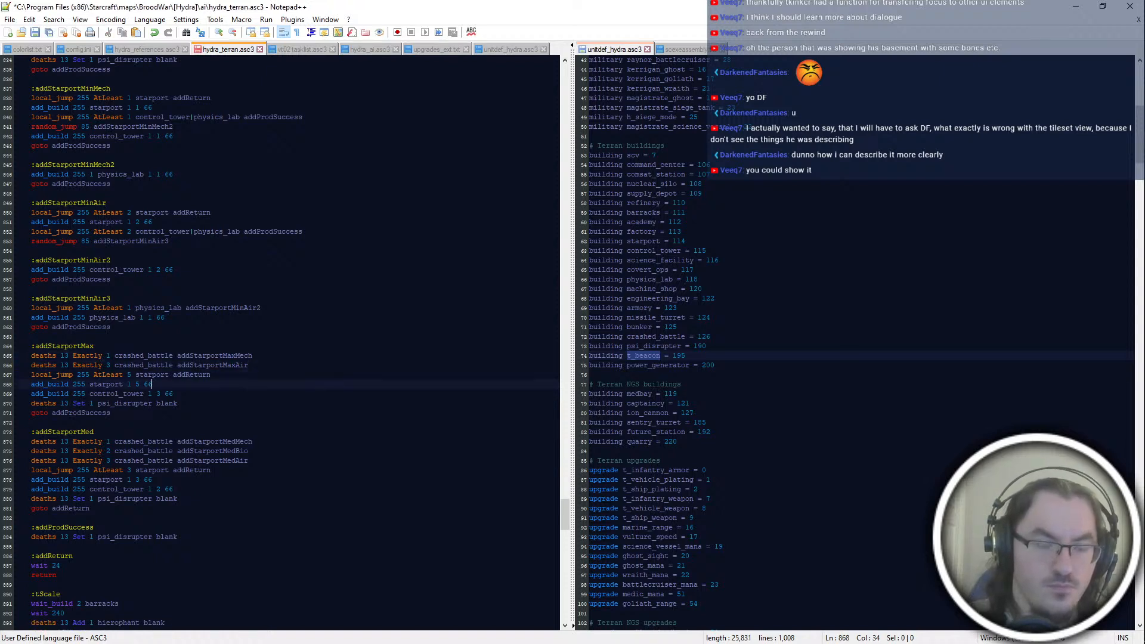
{"action": "key", "text": "ctrl+v"}
{"action": "key", "text": "Up"}
{"action": "key", "text": "Down"}
{"action": "key", "text": "Down"}
{"action": "key", "text": "Down"}
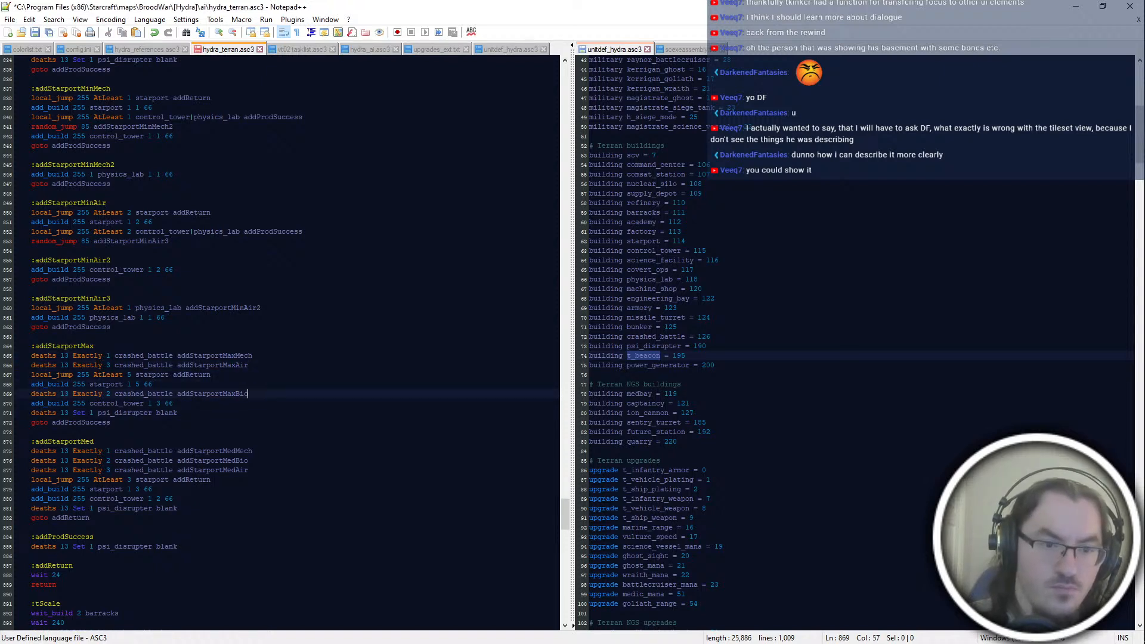
Step: Add the label :addStarportMaxBio below the addStarportMax block and start an "add_build 255" line under it
{"action": "key", "text": "Down"}
{"action": "key", "text": "Return"}
{"action": "key", "text": "Return"}
{"action": "type", "text": ":add"}
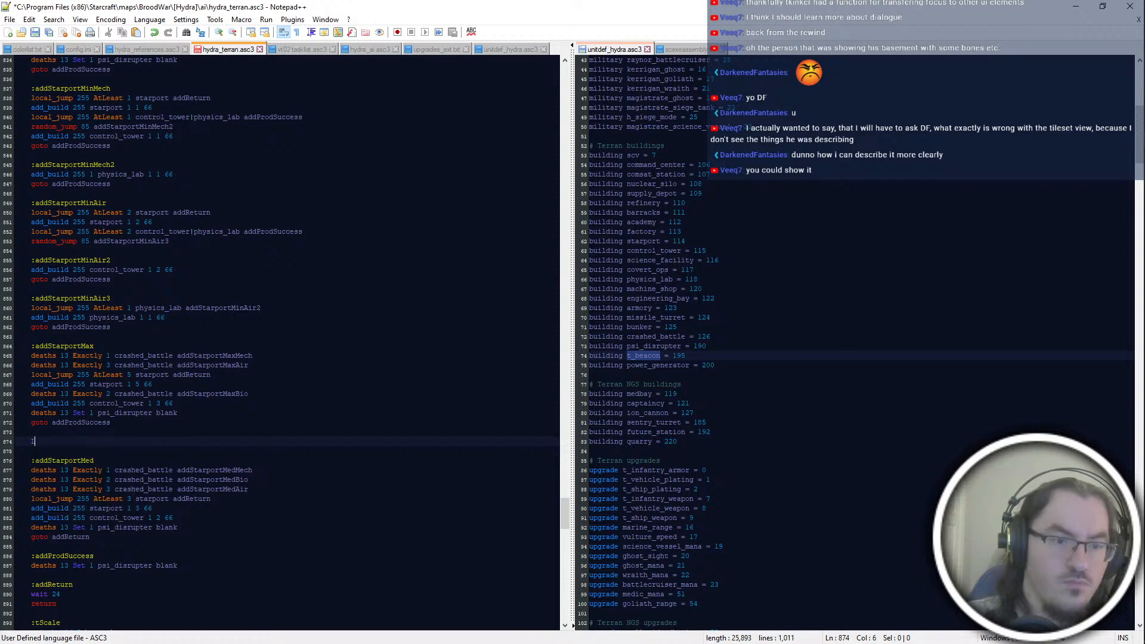
{"action": "type", "text": "StarportMaxBio"}
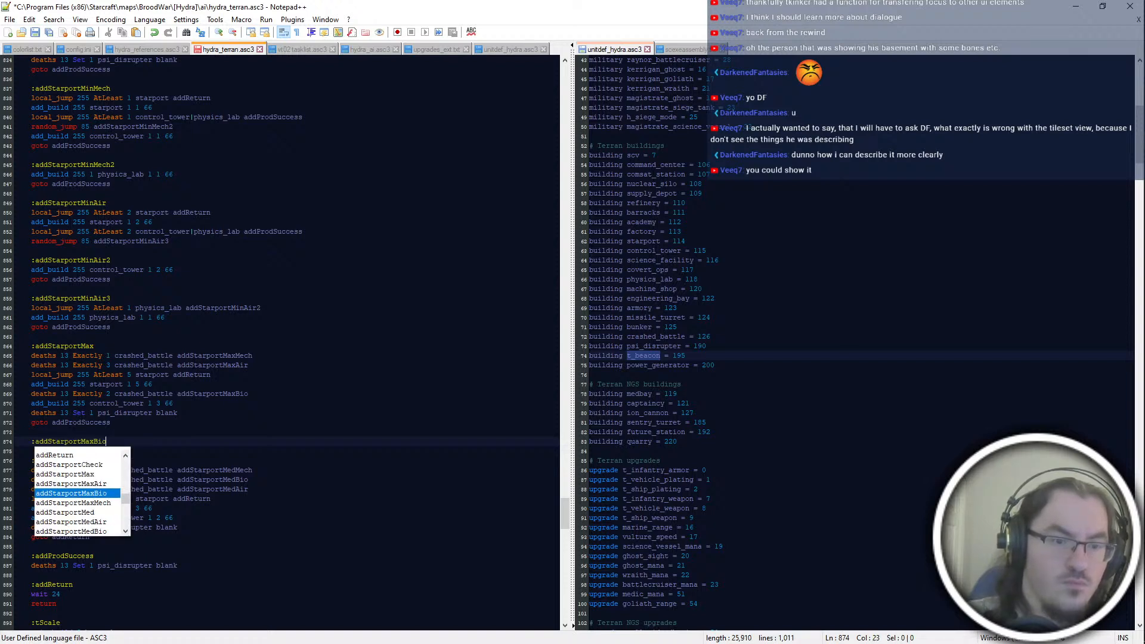
{"action": "key", "text": "Return"}
{"action": "key", "text": "Return"}
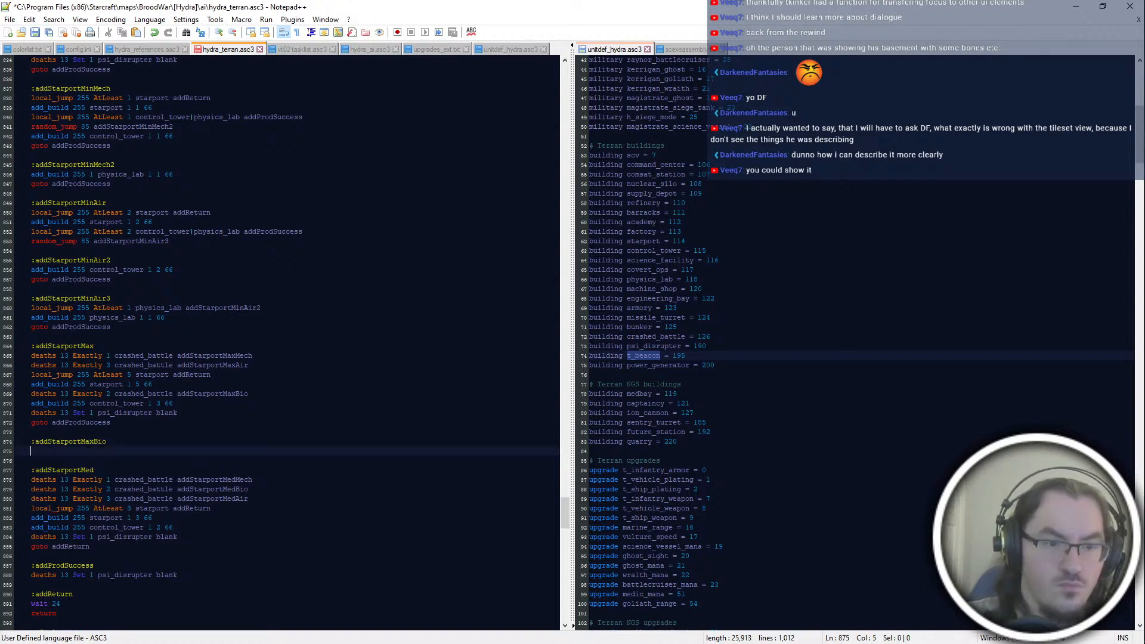
{"action": "type", "text": "add_build 255"}
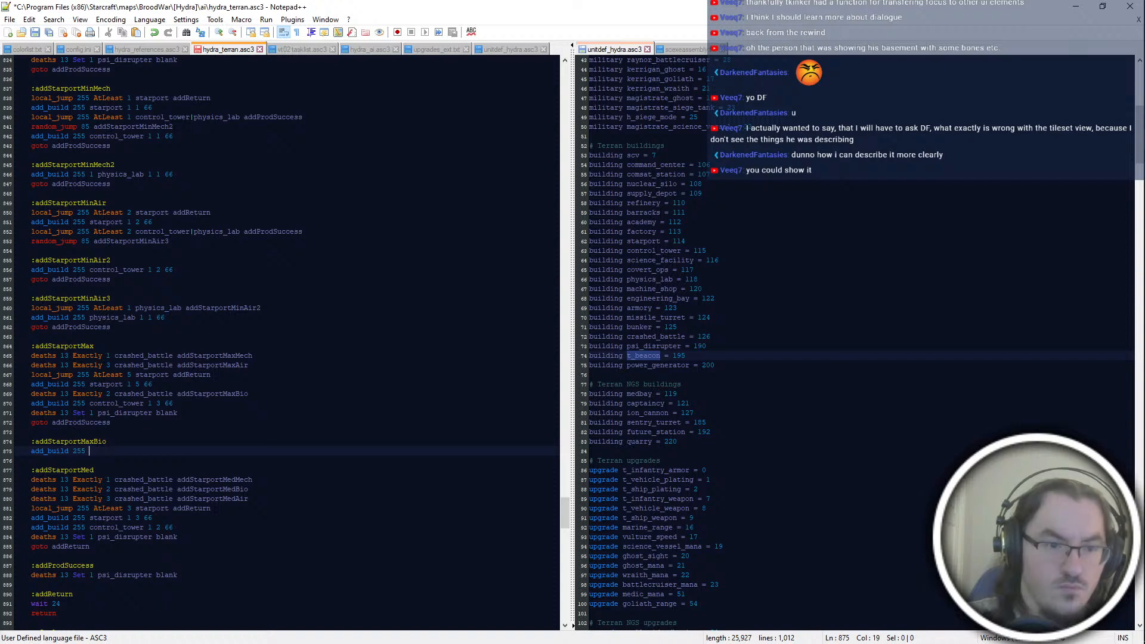
Step: Move the addStarportMaxBio deaths line back between the addStarportMaxMech and addStarportMaxAir lines and save the script
{"action": "left_click_drag", "start_coordinate": [263, 394], "coordinate": [261, 385]}
{"action": "key", "text": "ctrl+x"}
{"action": "left_click", "coordinate": [266, 357]}
{"action": "key", "text": "ctrl+v"}
{"action": "key", "text": "ctrl+s"}
Step: Under addStarportMax, set the starport local_jump threshold to 4 and the starport build values to "1 4 66"
{"action": "left_click", "coordinate": [214, 413]}
{"action": "left_click", "coordinate": [189, 463]}
{"action": "left_click", "coordinate": [224, 395]}
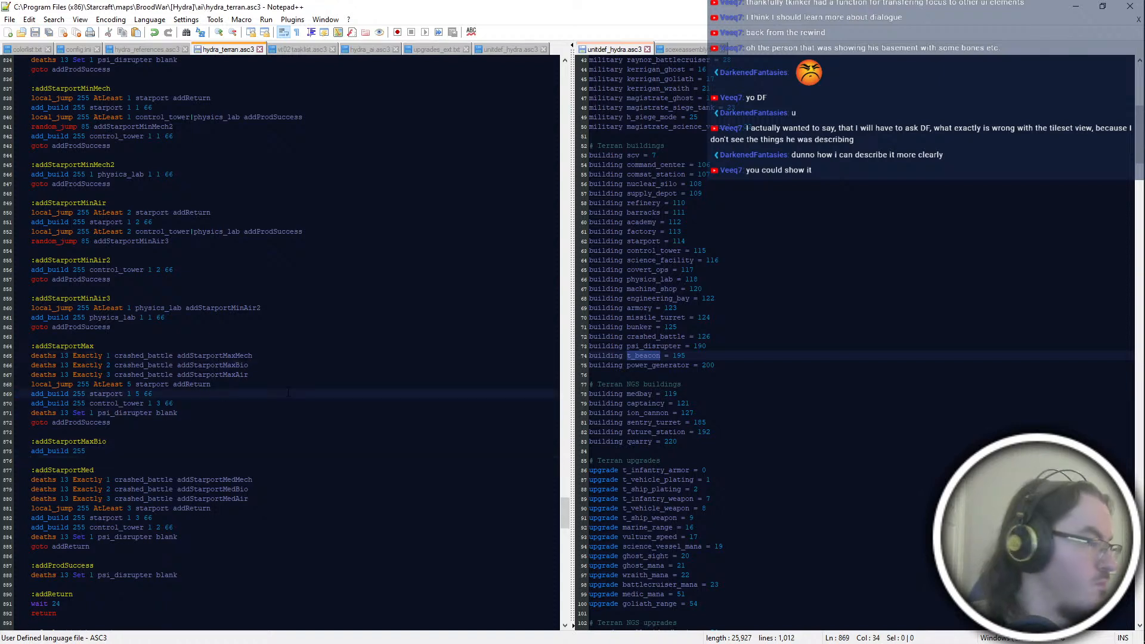
{"action": "key", "text": "Up"}
{"action": "key", "text": "Left"}
{"action": "key", "text": "Left"}
{"action": "key", "text": "shift+Left"}
{"action": "type", "text": "4"}
{"action": "key", "text": "Down"}
{"action": "key", "text": "Down"}
{"action": "key", "text": "Up"}
{"action": "key", "text": "Right"}
{"action": "key", "text": "Right"}
{"action": "key", "text": "shift+Left"}
{"action": "type", "text": "4"}
Step: Change the control_tower build values in the addStarportMax block to "1 2 66"
{"action": "key", "text": "Down"}
{"action": "key", "text": "Up"}
{"action": "key", "text": "Down"}
{"action": "key", "text": "Up"}
{"action": "key", "text": "Down"}
{"action": "key", "text": "Right"}
{"action": "key", "text": "Right"}
{"action": "key", "text": "Right"}
{"action": "key", "text": "Right"}
{"action": "key", "text": "shift+Right"}
{"action": "type", "text": "2"}
Step: Insert "local_jump 255 AtLeast 3 control_tower|physics_lab addProdSuccess" below the starport build line in addStarportMax
{"action": "key", "text": "Down"}
{"action": "key", "text": "Down"}
{"action": "key", "text": "Up"}
{"action": "key", "text": "Up"}
{"action": "key", "text": "Up"}
{"action": "key", "text": "End"}
{"action": "key", "text": "Return"}
{"action": "type", "text": "local_jump 255 AtLeast 3 control_tower|physics_lab addProdSuccess"}
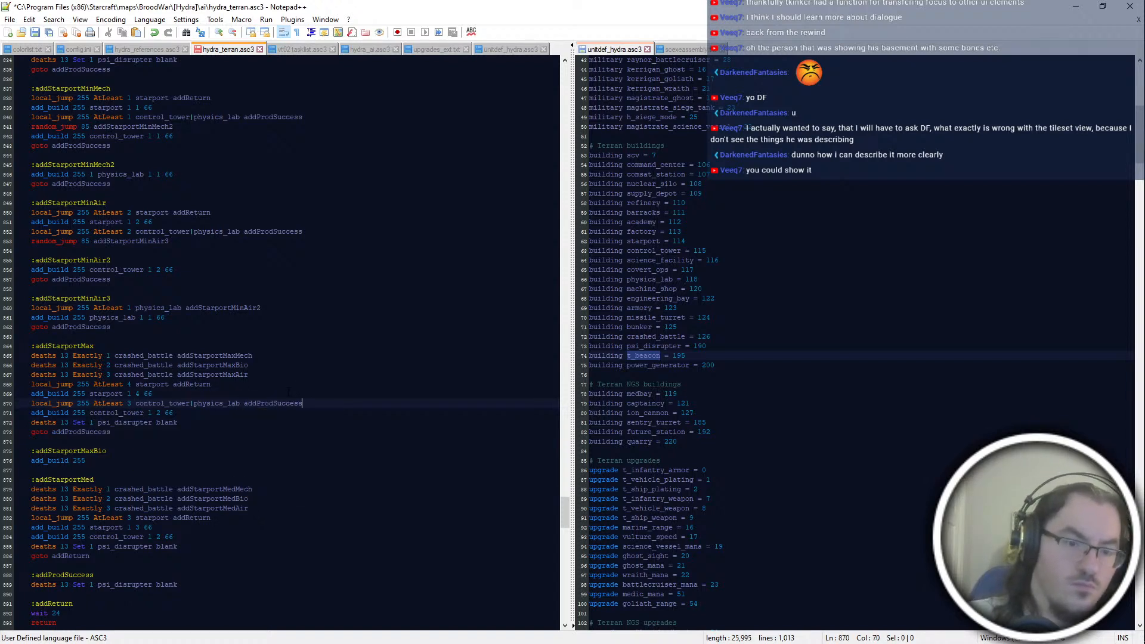
Step: Insert a blank line and the label :addStarportMaxGen2 directly above the "add_build 255 control_tower 1 2 66" line
{"action": "key", "text": "Return"}
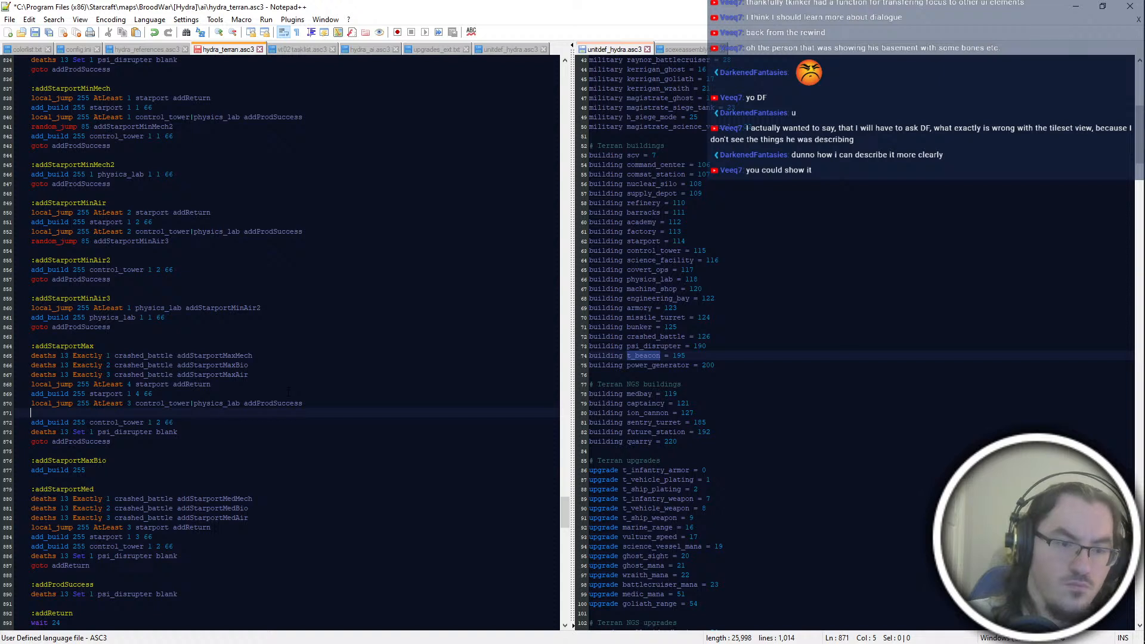
{"action": "key", "text": "Return"}
{"action": "type", "text": ":addB"}
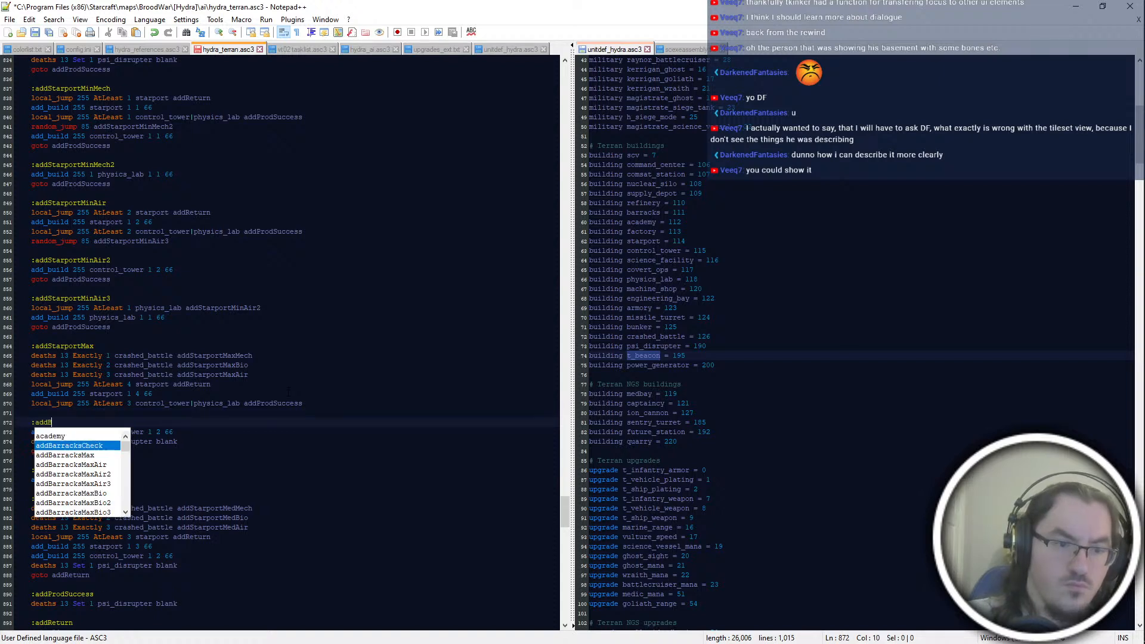
{"action": "key", "text": "BackSpace"}
{"action": "type", "text": "Starport"}
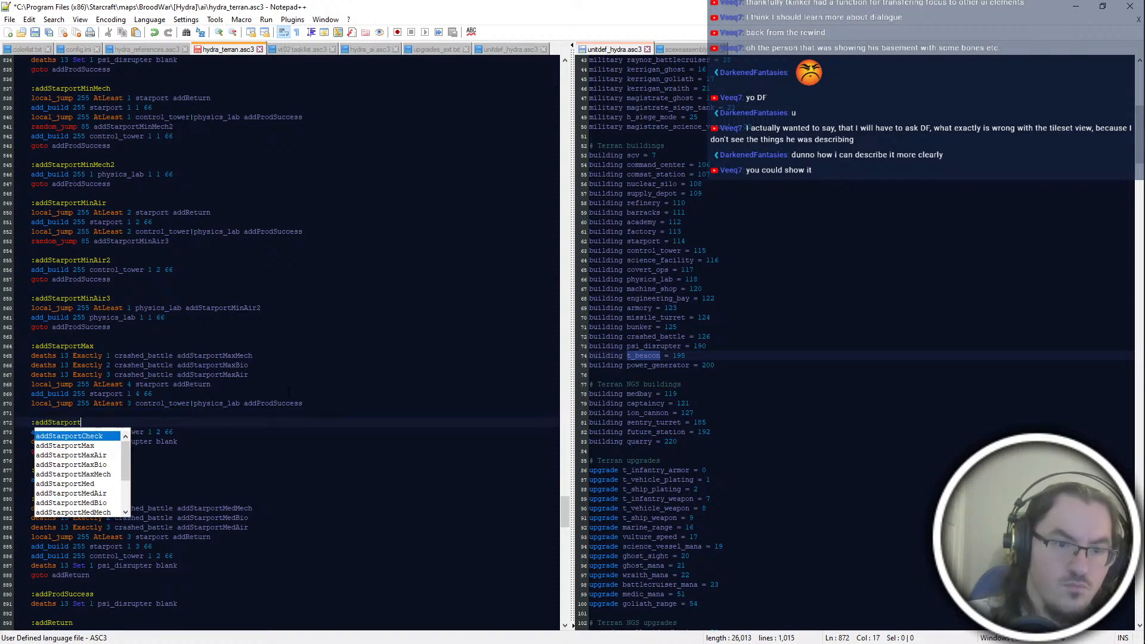
{"action": "type", "text": "MaxGen2"}
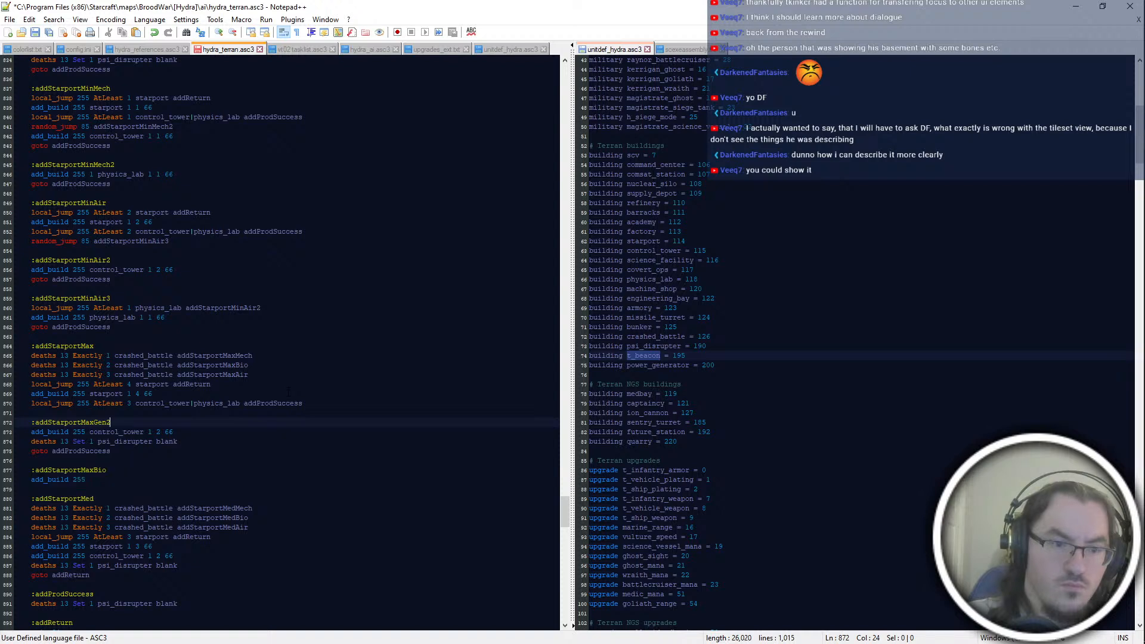
Step: Delete the "deaths 13 Set 1 psi_disrupter blank" line from the addStarportMaxGen2 block
{"action": "key", "text": "Down"}
{"action": "key", "text": "Down"}
{"action": "key", "text": "Down"}
{"action": "key", "text": "Up"}
{"action": "key", "text": "shift+Up"}
{"action": "key", "text": "BackSpace"}
Step: Add a blank line and the label :addStarportMaxGen3 below the addStarportMaxGen2 block
{"action": "key", "text": "Down"}
{"action": "key", "text": "Return"}
{"action": "key", "text": "Return"}
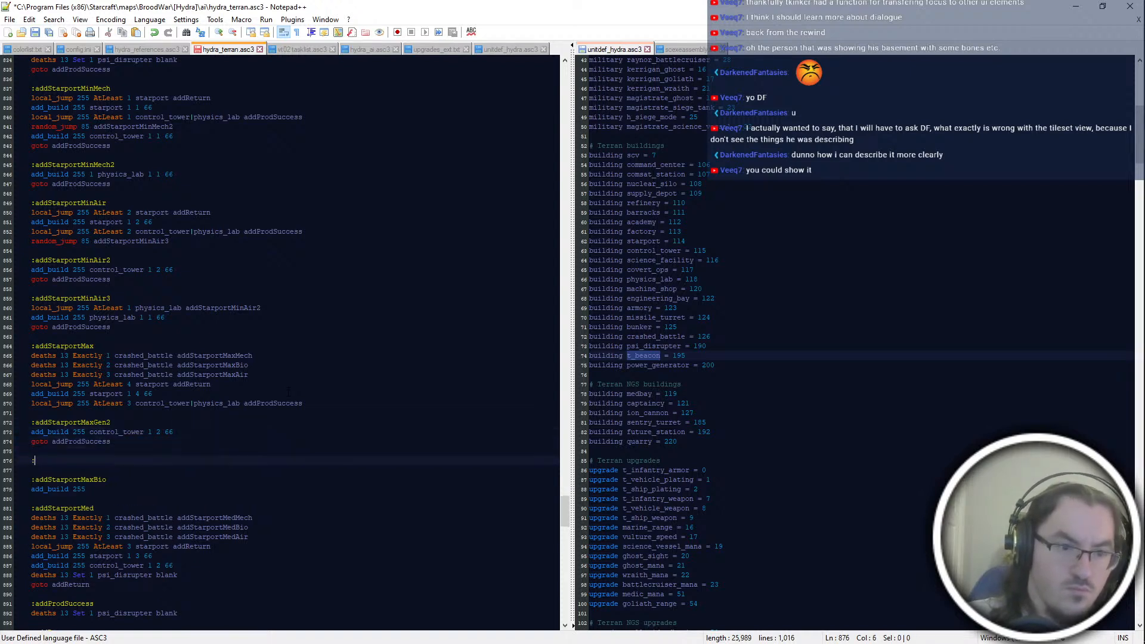
{"action": "type", "text": ":addProd"}
{"action": "key", "text": "BackSpace"}
{"action": "key", "text": "BackSpace"}
{"action": "key", "text": "BackSpace"}
{"action": "type", "text": "Starpo"}
{"action": "key", "text": "BackSpace"}
{"action": "key", "text": "BackSpace"}
{"action": "key", "text": "BackSpace"}
{"action": "key", "text": "BackSpace"}
{"action": "key", "text": "BackSpace"}
{"action": "key", "text": "BackSpace"}
{"action": "key", "text": "BackSpace"}
{"action": "type", "text": "Starport"}
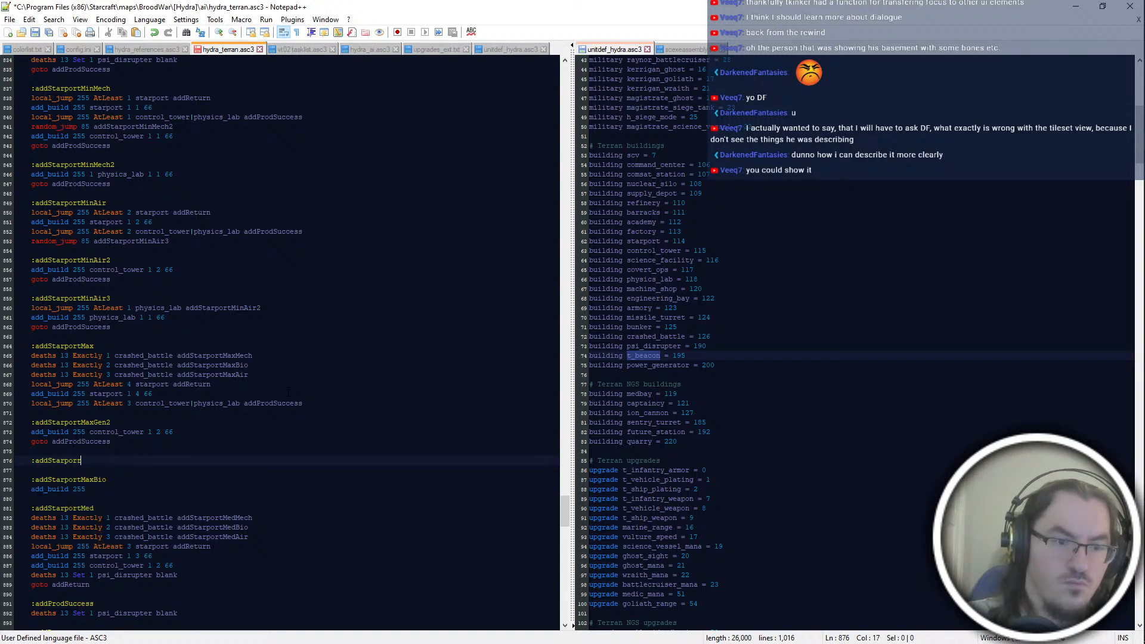
{"action": "type", "text": "tMaxGen3"}
Step: Write the build line "add_build 255 physics_lab 1 1 66" under the addStarportMaxGen3 label
{"action": "key", "text": "Return"}
{"action": "type", "text": "add_build 255 c control"}
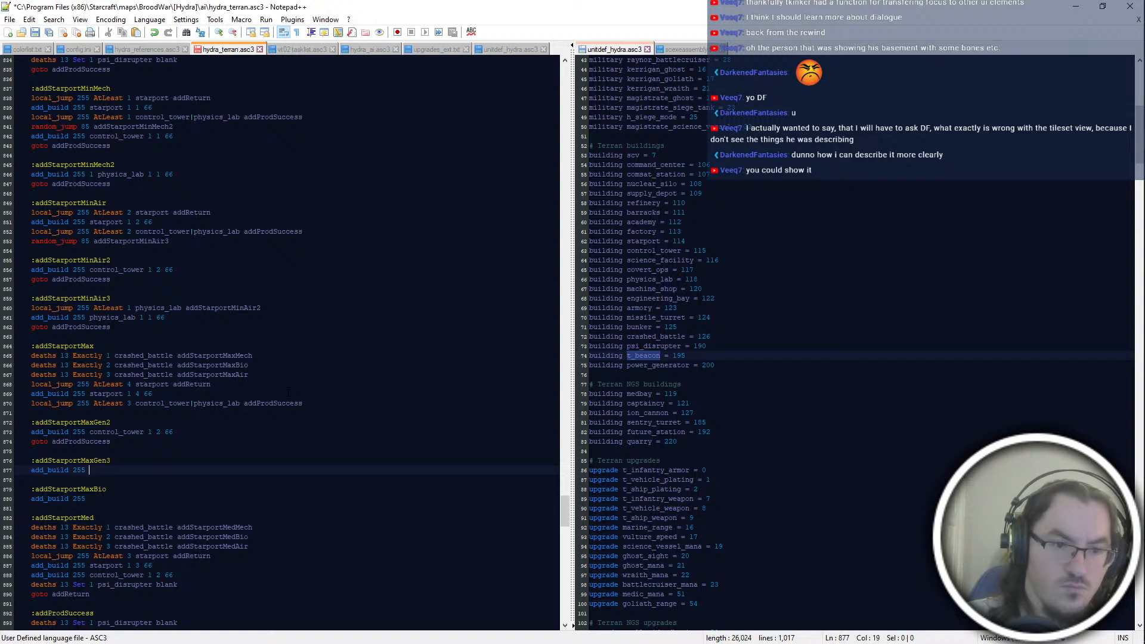
{"action": "key", "text": "BackSpace"}
{"action": "key", "text": "BackSpace"}
{"action": "key", "text": "BackSpace"}
{"action": "key", "text": "BackSpace"}
{"action": "key", "text": "BackSpace"}
{"action": "key", "text": "BackSpace"}
{"action": "type", "text": "ontrol_tower 1"}
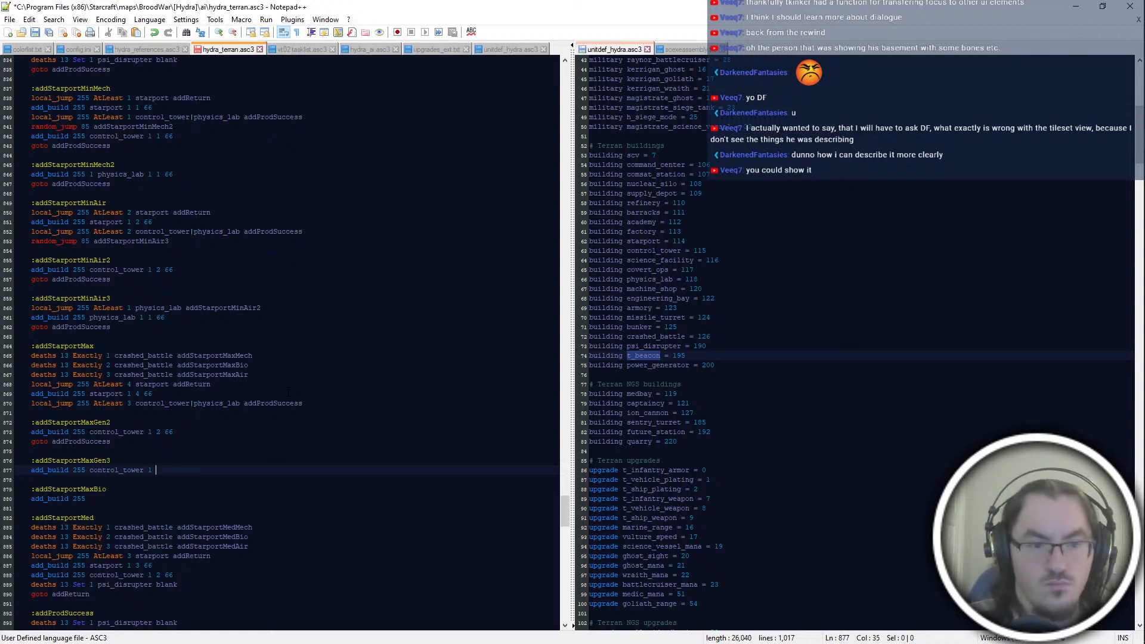
{"action": "key", "text": "BackSpace"}
{"action": "key", "text": "BackSpace"}
{"action": "key", "text": "BackSpace"}
{"action": "key", "text": "BackSpace"}
{"action": "key", "text": "BackSpace"}
{"action": "key", "text": "BackSpace"}
{"action": "key", "text": "BackSpace"}
{"action": "key", "text": "BackSpace"}
{"action": "key", "text": "BackSpace"}
{"action": "key", "text": "BackSpace"}
{"action": "key", "text": "BackSpace"}
{"action": "key", "text": "BackSpace"}
{"action": "key", "text": "BackSpace"}
{"action": "key", "text": "BackSpace"}
{"action": "type", "text": "hysics_lab 1 1 66"}
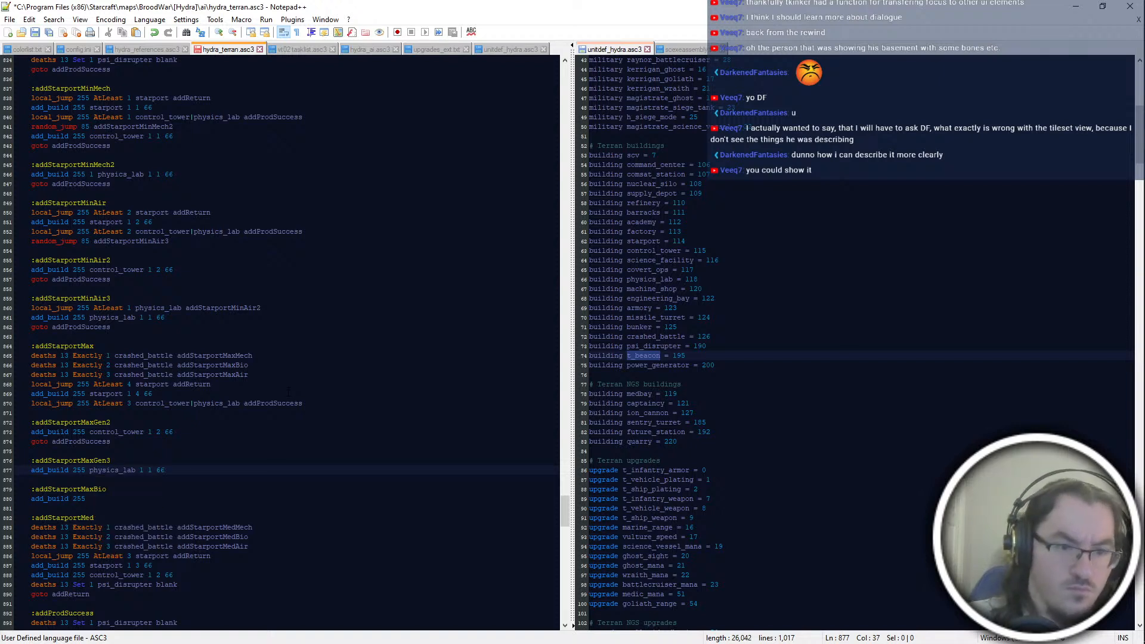
Step: Insert "local_jump 255 AtLeast 1 physics_lab addStarportMaxGen2" above the physics_lab build line in addStarportMaxGen3
{"action": "key", "text": "Up"}
{"action": "key", "text": "Return"}
{"action": "type", "text": "local"}
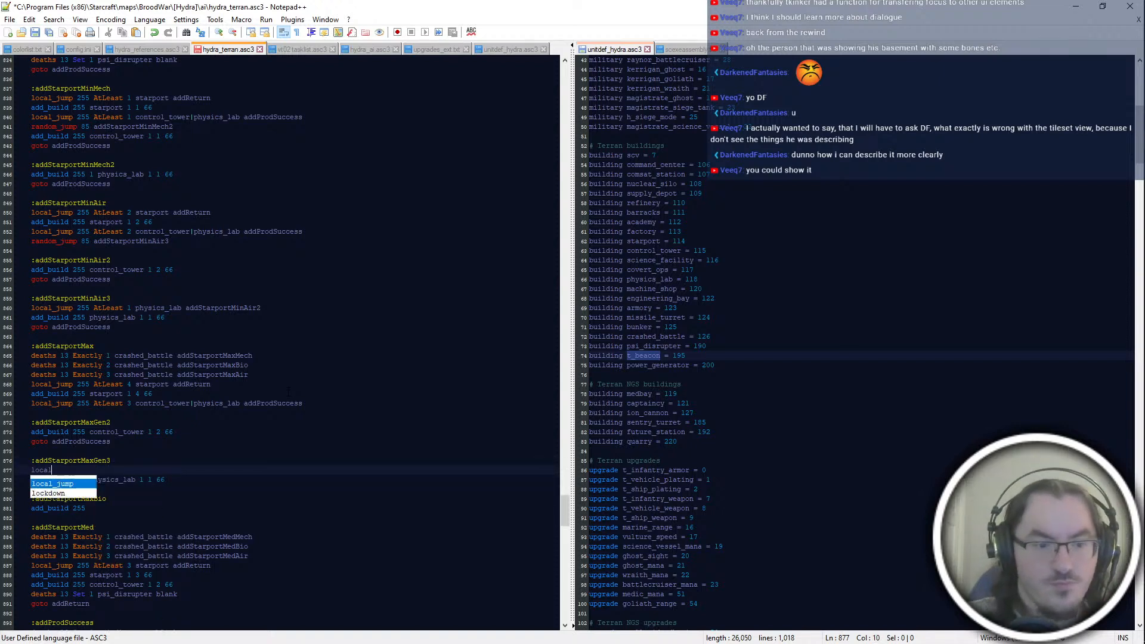
{"action": "type", "text": "_jump 255 AtLeast 1 physics_lab "}
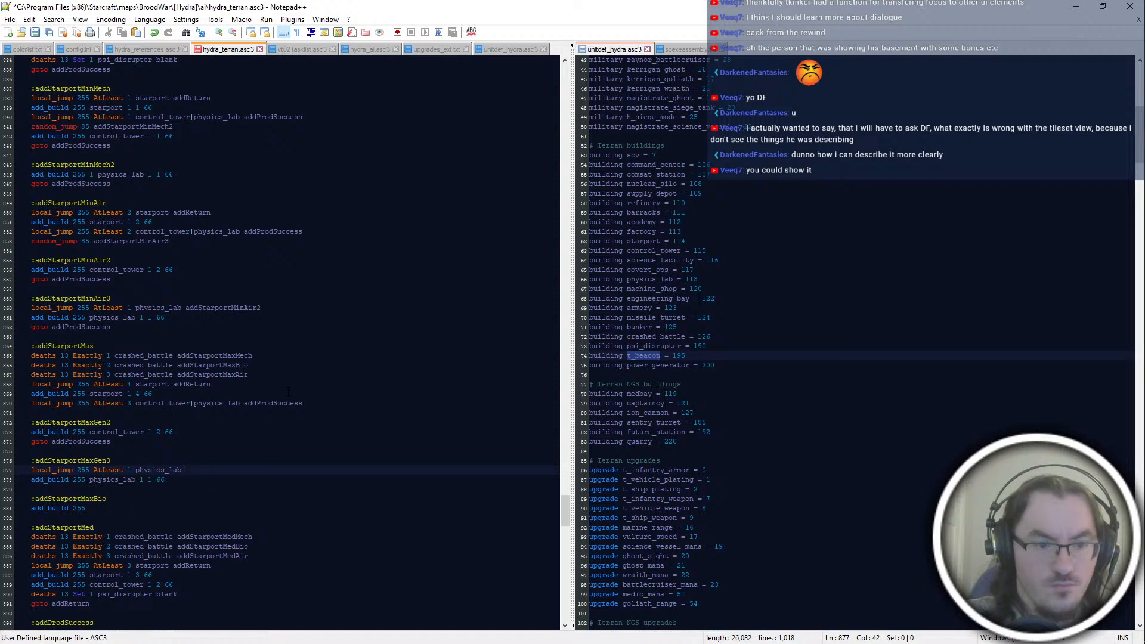
{"action": "type", "text": "addStarportMaxGen2"}
Step: End the addStarportMaxGen3 block with "goto addProdSuccess" below the physics_lab build line
{"action": "key", "text": "Down"}
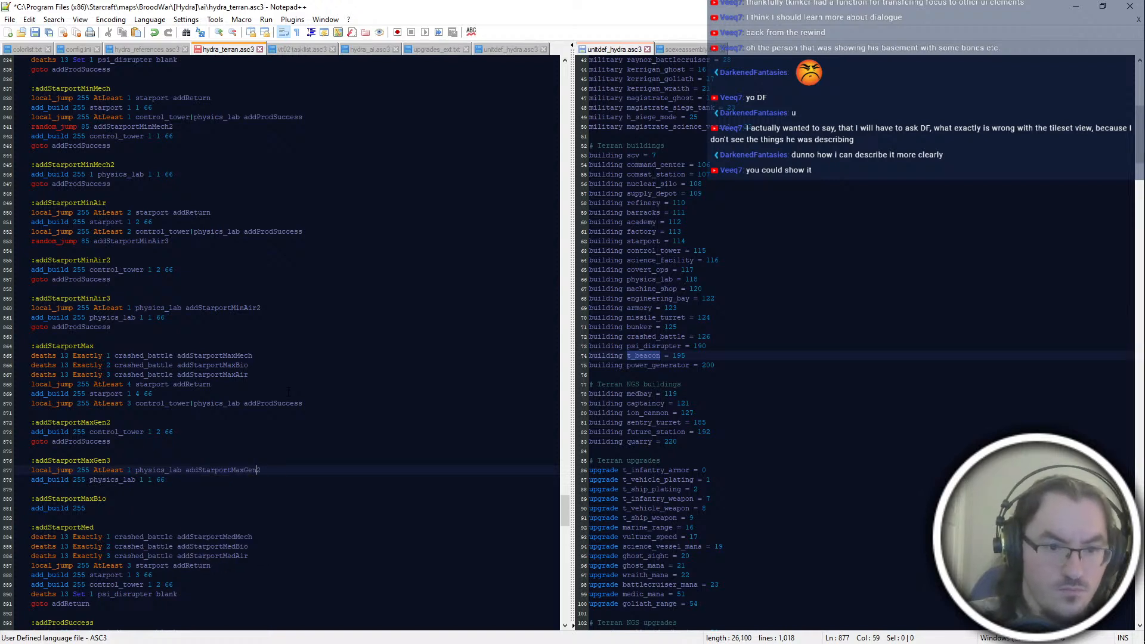
{"action": "key", "text": "Return"}
{"action": "type", "text": "goto adProd"}
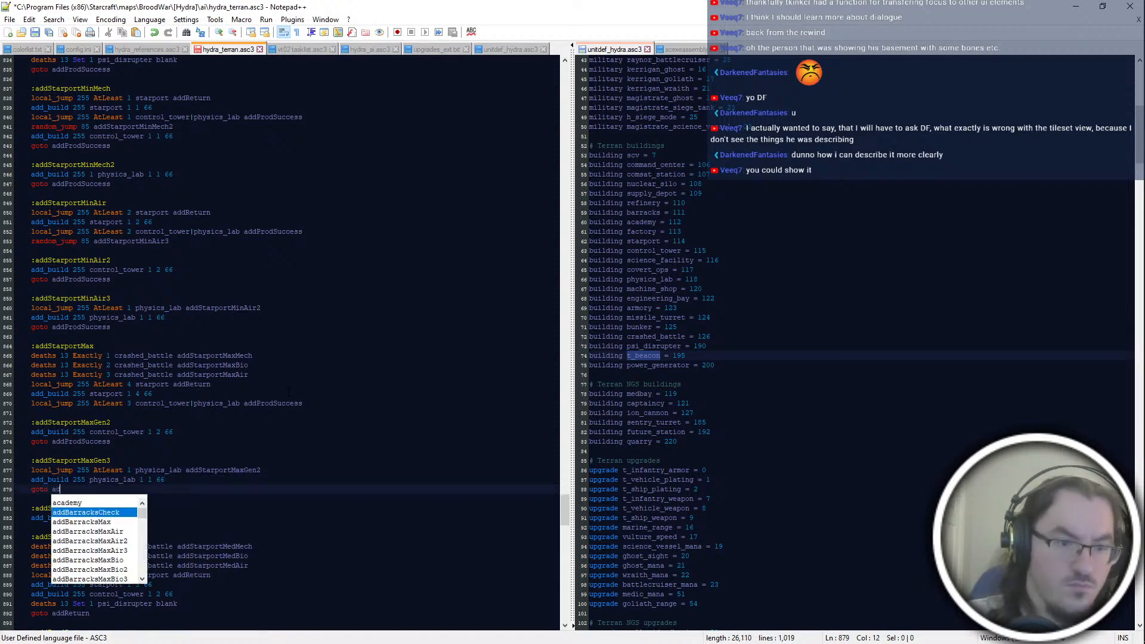
{"action": "key", "text": "BackSpace"}
{"action": "key", "text": "BackSpace"}
{"action": "key", "text": "BackSpace"}
{"action": "key", "text": "BackSpace"}
{"action": "type", "text": "dProdSuccess"}
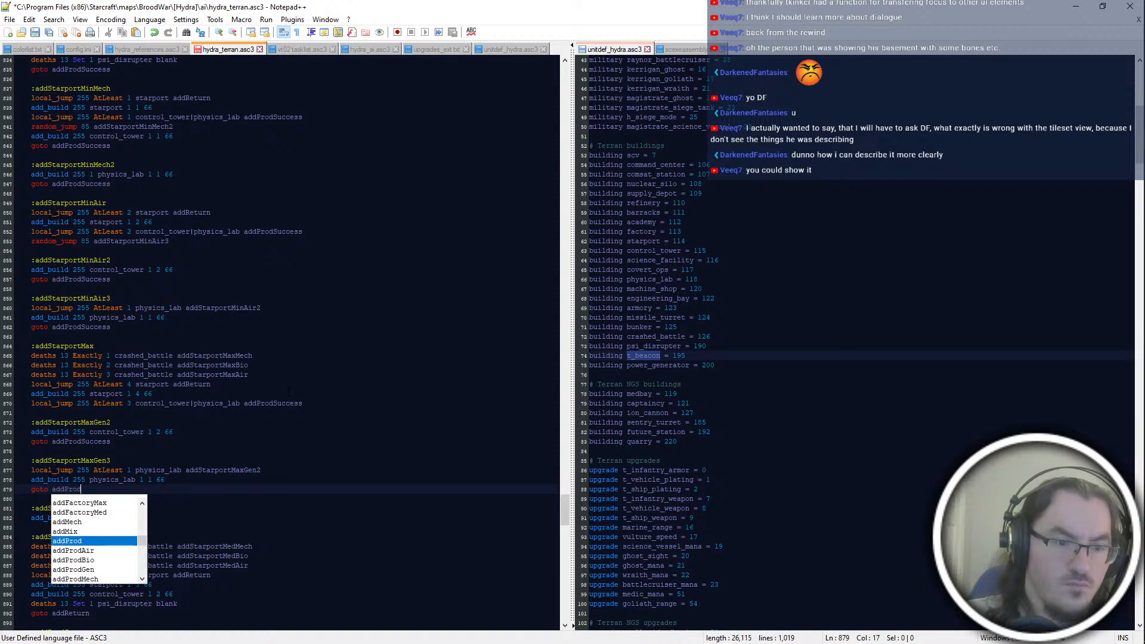
Step: Add "random_jump 85 addStarportMaxGen3" below the control_tower|physics_lab local_jump line in the addStarportMax block
{"action": "left_click", "coordinate": [289, 393]}
{"action": "key", "text": "Up"}
{"action": "key", "text": "End"}
{"action": "key", "text": "Down"}
{"action": "key", "text": "Down"}
{"action": "key", "text": "End"}
{"action": "key", "text": "Return"}
{"action": "type", "text": "random_jump 85 ad"}
{"action": "type", "text": "dPro"}
{"action": "type", "text": "tarportMax"}
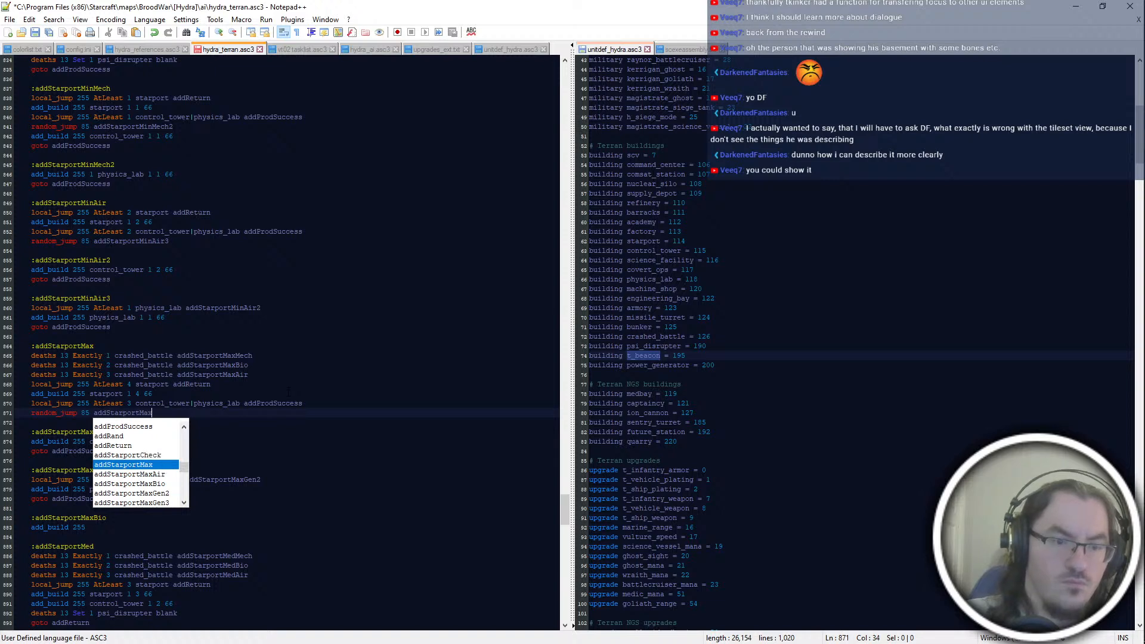
{"action": "key", "text": "Down"}
{"action": "key", "text": "Down"}
{"action": "key", "text": "Down"}
{"action": "key", "text": "Down"}
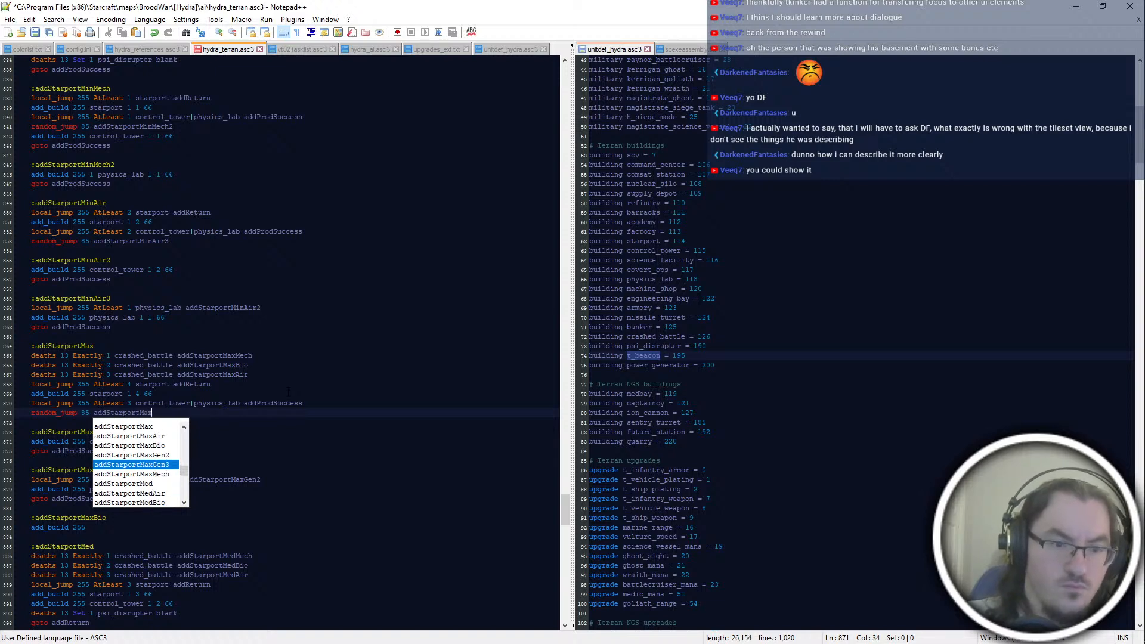
{"action": "key", "text": "Return"}
{"action": "key", "text": "Up"}
{"action": "key", "text": "Up"}
{"action": "key", "text": "Down"}
{"action": "key", "text": "End"}
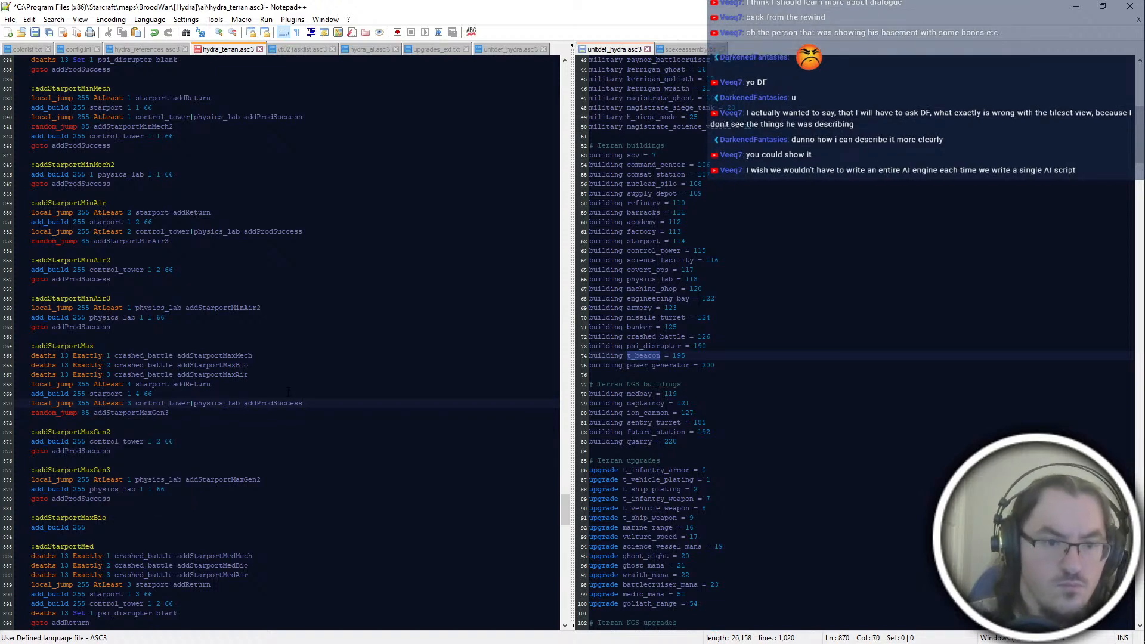
{"action": "key", "text": "Up"}
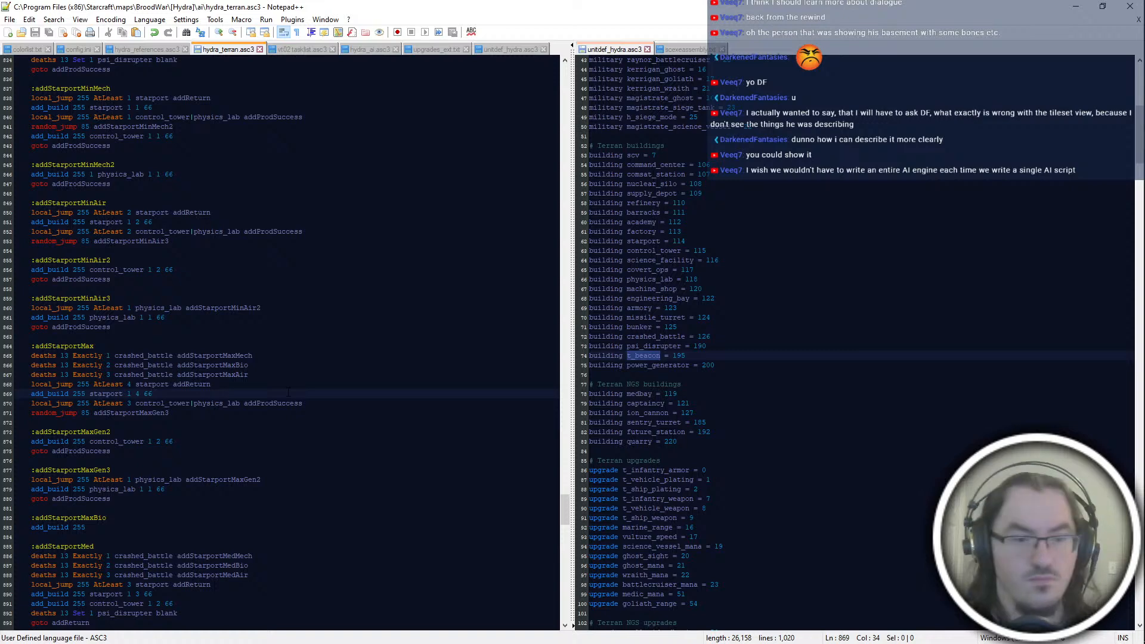
{"action": "scroll", "coordinate": [288, 392], "scroll_direction": "down", "scroll_amount": 2}
{"action": "left_click", "coordinate": [289, 394]}
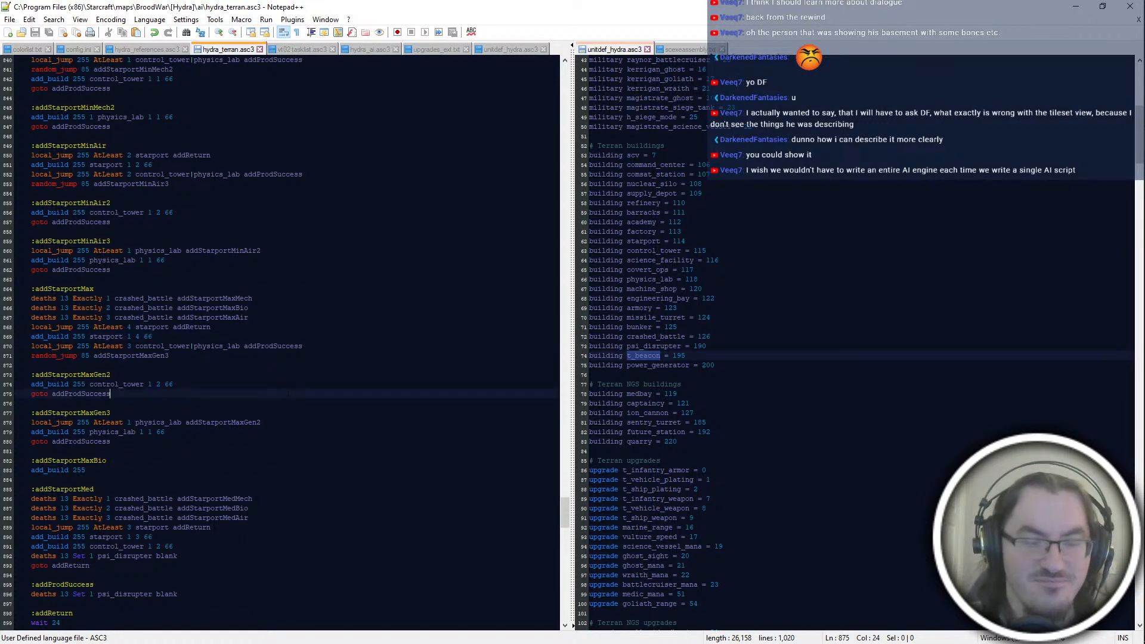
{"action": "key", "text": "Down"}
{"action": "key", "text": "Down"}
{"action": "key", "text": "Down"}
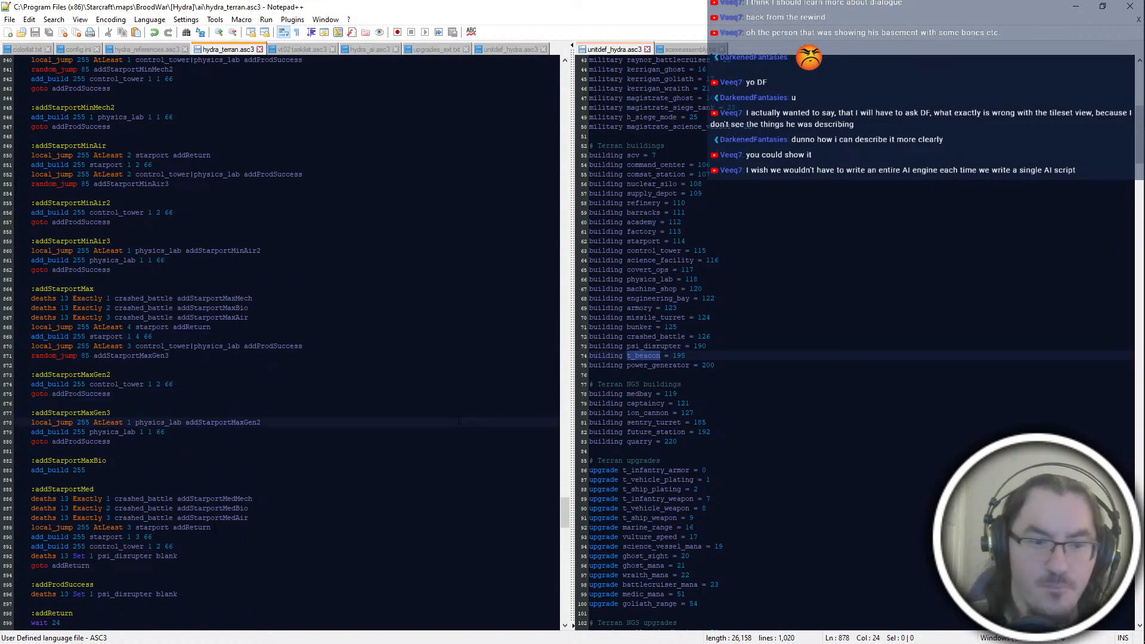
Step: Add the label ":addStarportMaxMech" between the addStarportMaxGen3 and addStarportMaxBio blocks
{"action": "key", "text": "Down"}
{"action": "key", "text": "Down"}
{"action": "key", "text": "Down"}
{"action": "key", "text": "Down"}
{"action": "key", "text": "Down"}
{"action": "key", "text": "Up"}
{"action": "key", "text": "Up"}
{"action": "key", "text": "Up"}
{"action": "key", "text": "End"}
{"action": "key", "text": "Return"}
{"action": "key", "text": "Return"}
{"action": "type", "text": ":addStarportMaxMech"}
{"action": "key", "text": "Return"}
Step: Write "local_jump 255 AtLeast 2 starport addReturn" as the first line under the addStarportMaxMech label
{"action": "type", "text": "local_jump"}
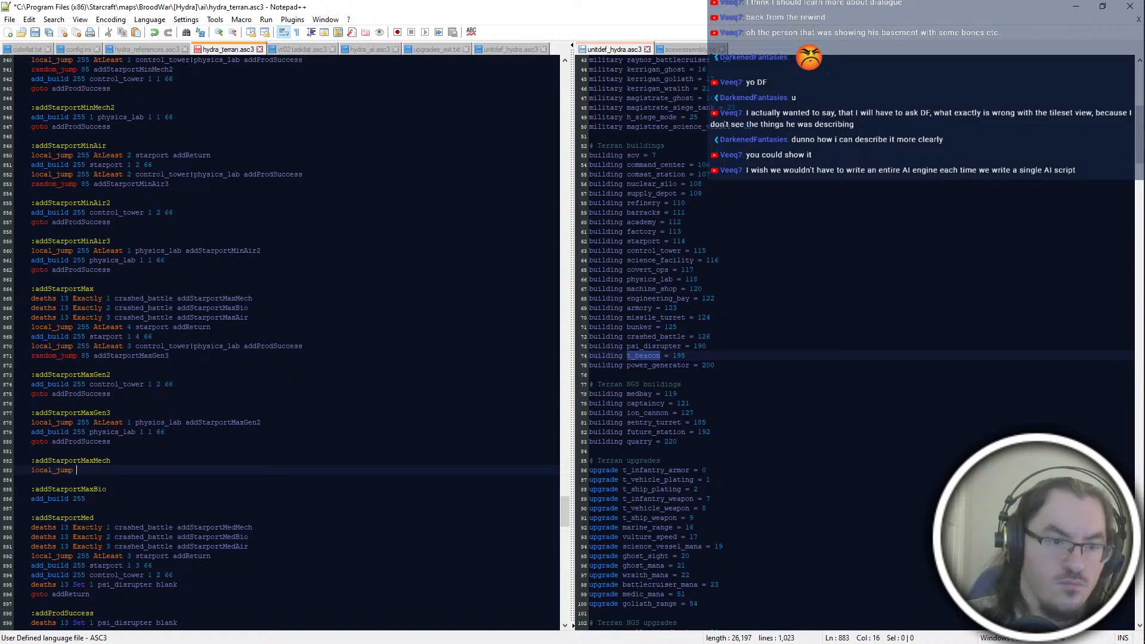
{"action": "type", "text": " 255 starport 1 2 66"}
{"action": "key", "text": "Return"}
{"action": "type", "text": "local_jump"}
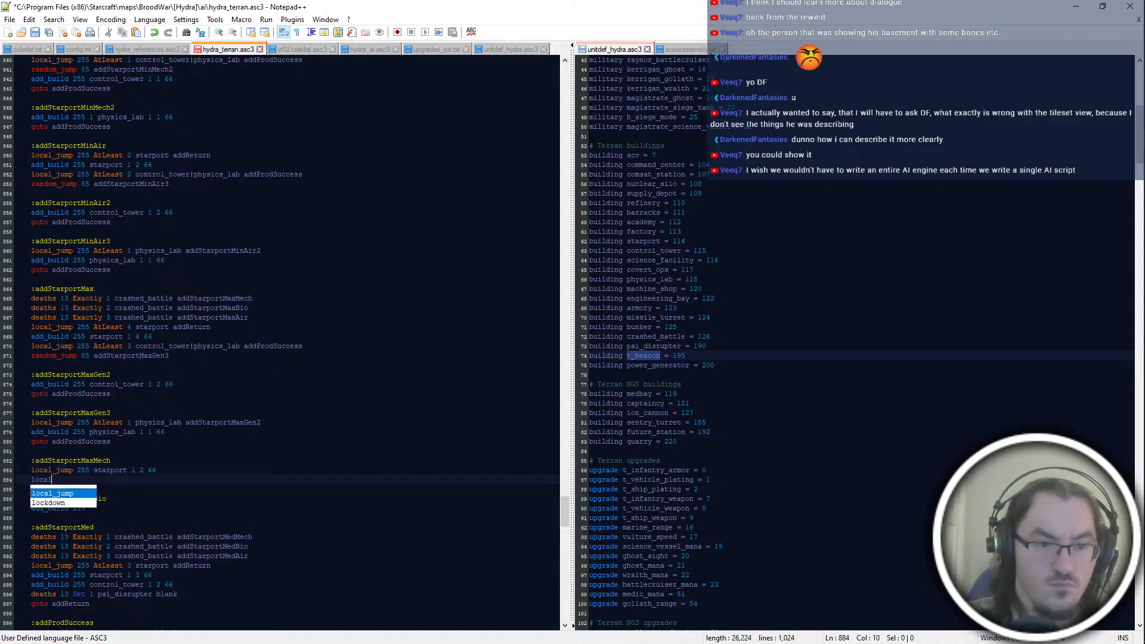
{"action": "key", "text": "shift+Up"}
{"action": "key", "text": "shift+End"}
{"action": "key", "text": "BackSpace"}
{"action": "key", "text": "BackSpace"}
{"action": "key", "text": "BackSpace"}
{"action": "key", "text": "BackSpace"}
{"action": "key", "text": "BackSpace"}
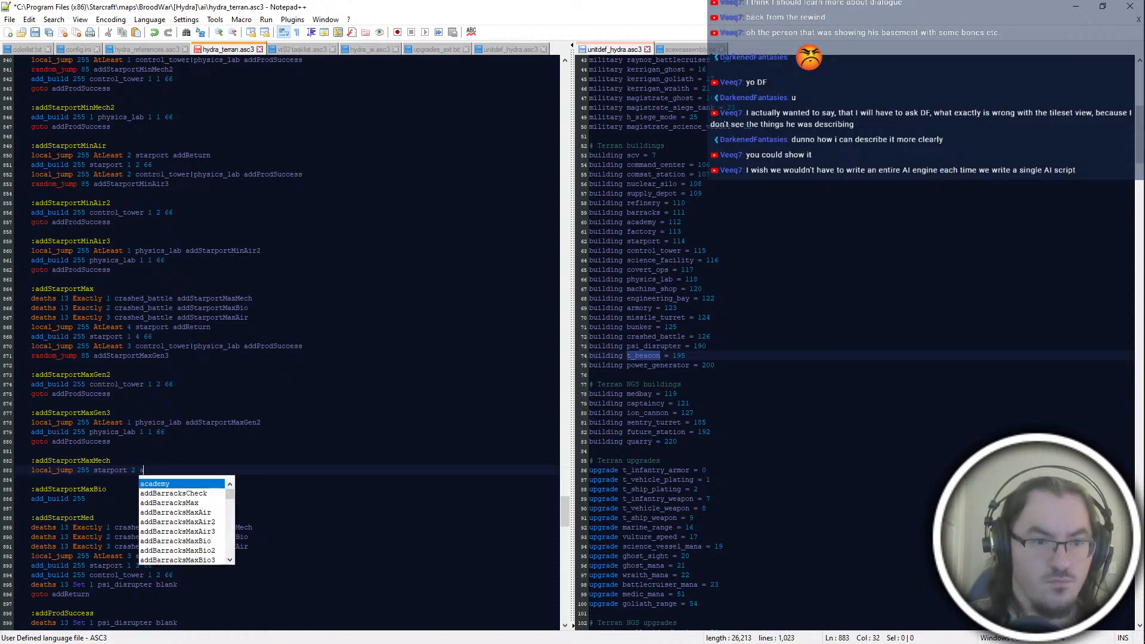
{"action": "key", "text": "BackSpace"}
{"action": "key", "text": "BackSpace"}
{"action": "key", "text": "BackSpace"}
{"action": "key", "text": "BackSpace"}
{"action": "key", "text": "BackSpace"}
{"action": "key", "text": "BackSpace"}
{"action": "key", "text": "BackSpace"}
{"action": "key", "text": "BackSpace"}
{"action": "key", "text": "BackSpace"}
{"action": "key", "text": "BackSpace"}
{"action": "key", "text": "BackSpace"}
{"action": "type", "text": "AtLeast 2 starport addR"}
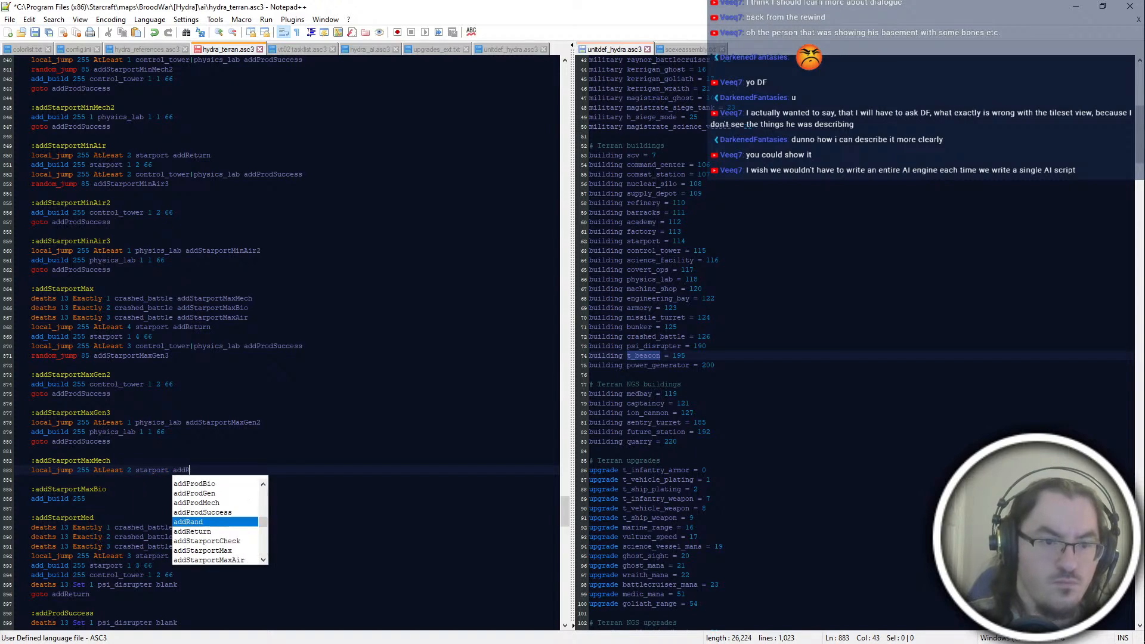
{"action": "key", "text": "Down"}
{"action": "key", "text": "Return"}
{"action": "key", "text": "Return"}
Step: Add the build lines "add_build 255 starport 1 2 66" and "add_build 255 control_tower 1 2 66" to the addStarportMaxMech block
{"action": "type", "text": "add_build 254"}
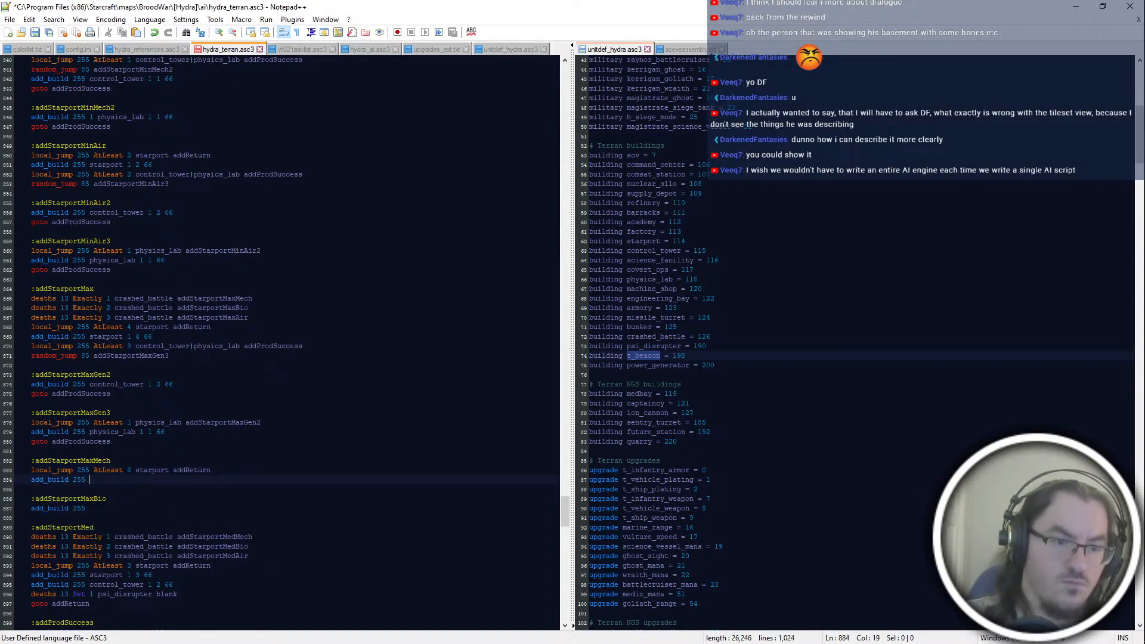
{"action": "type", "text": "starport 1 2 66"}
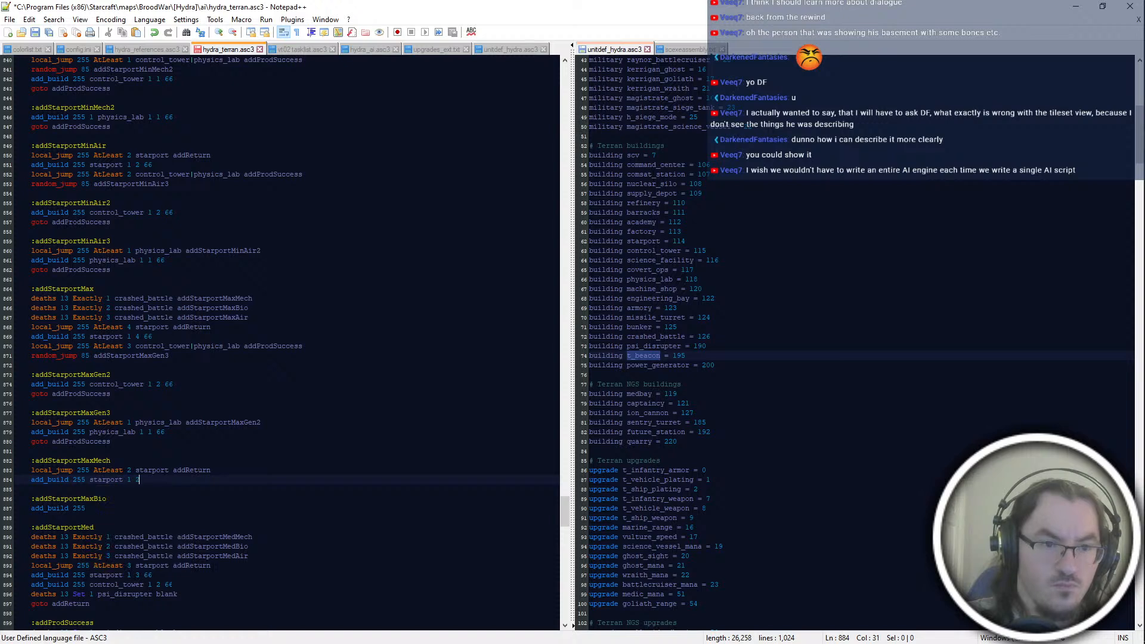
{"action": "key", "text": "Return"}
{"action": "type", "text": "add_build 255 control_tower 1 2 66"}
Step: End the addStarportMaxMech block with "goto addProdSuccess" and save the script
{"action": "key", "text": "Return"}
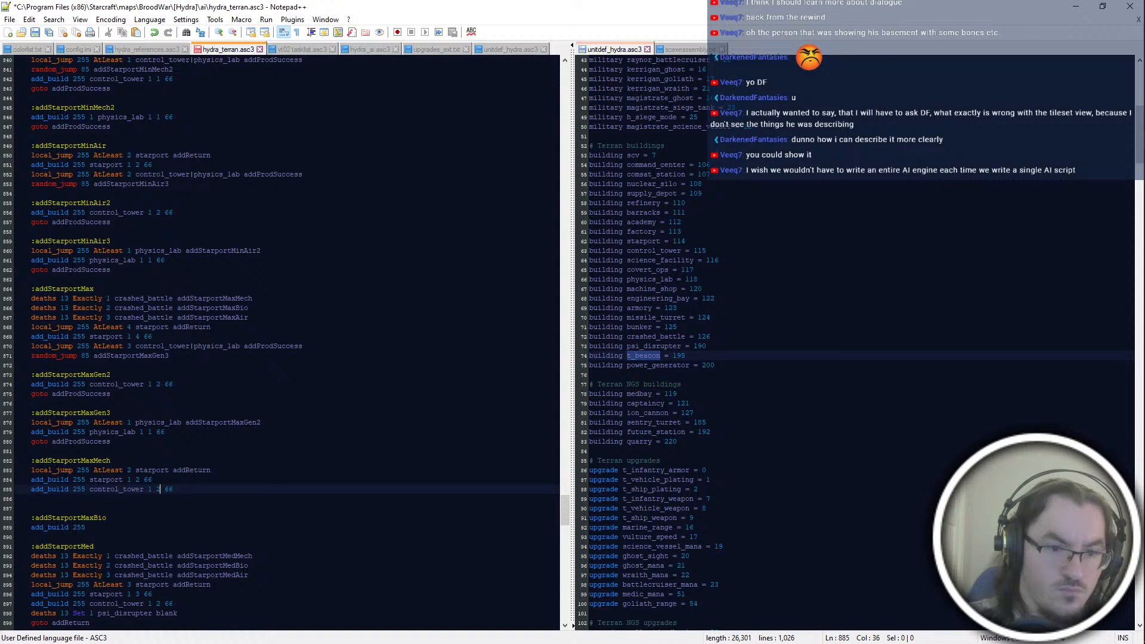
{"action": "type", "text": "goto addProdSuccess"}
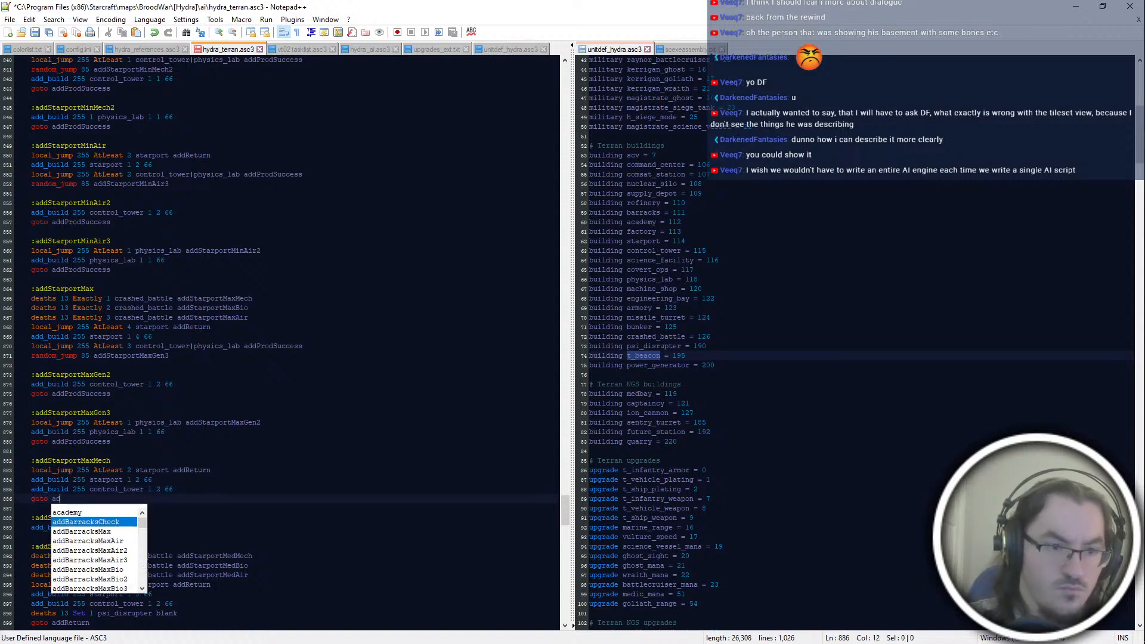
{"action": "key", "text": "ctrl+s"}
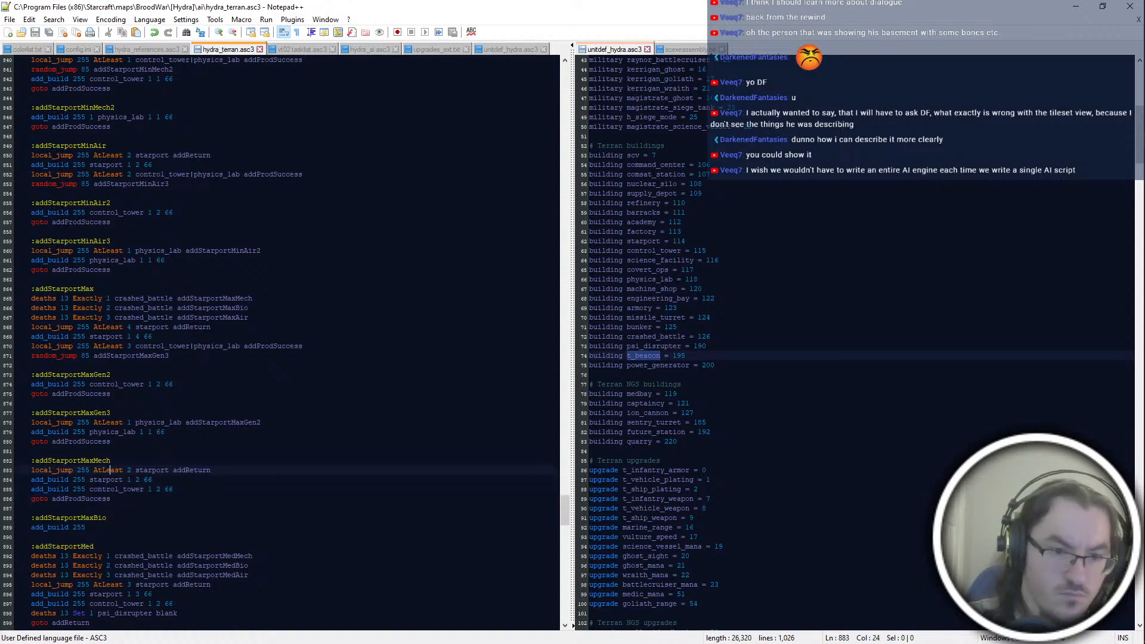
Step: Replace the unfinished add_build line under addStarportMaxBio with "local_jump 255 AtLeast 3 starport addReturn"
{"action": "key", "text": "Down"}
{"action": "key", "text": "Down"}
{"action": "key", "text": "Down"}
{"action": "type", "text": "AtLeast 1"}
{"action": "key", "text": "shift+Home"}
{"action": "key", "text": "BackSpace"}
{"action": "type", "text": "local_jump "}
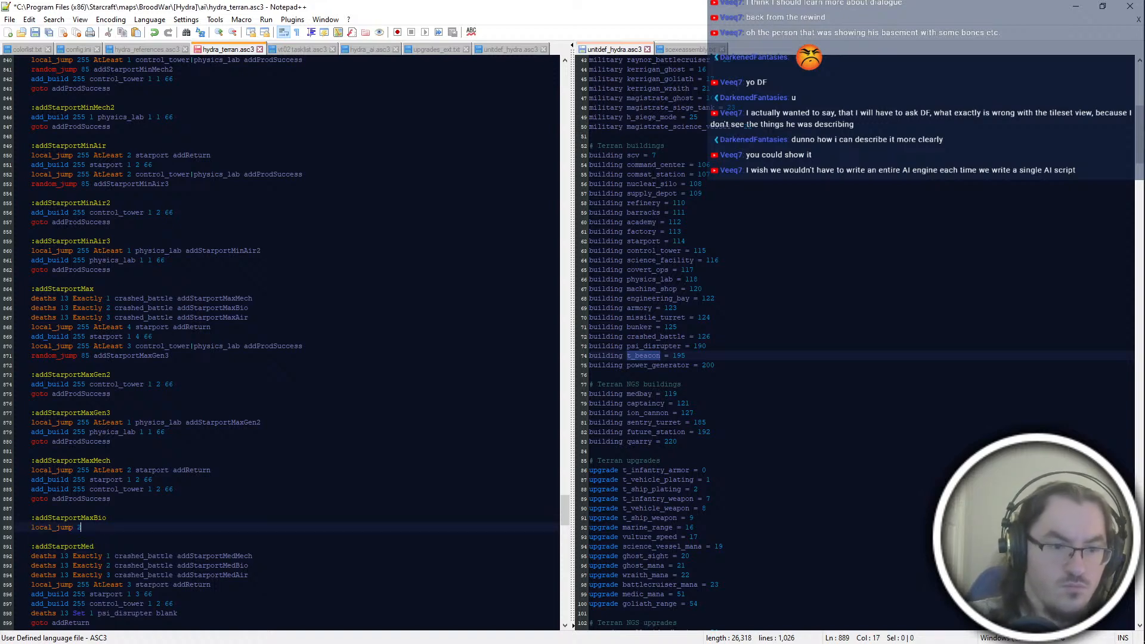
{"action": "type", "text": "255 AtLeast "}
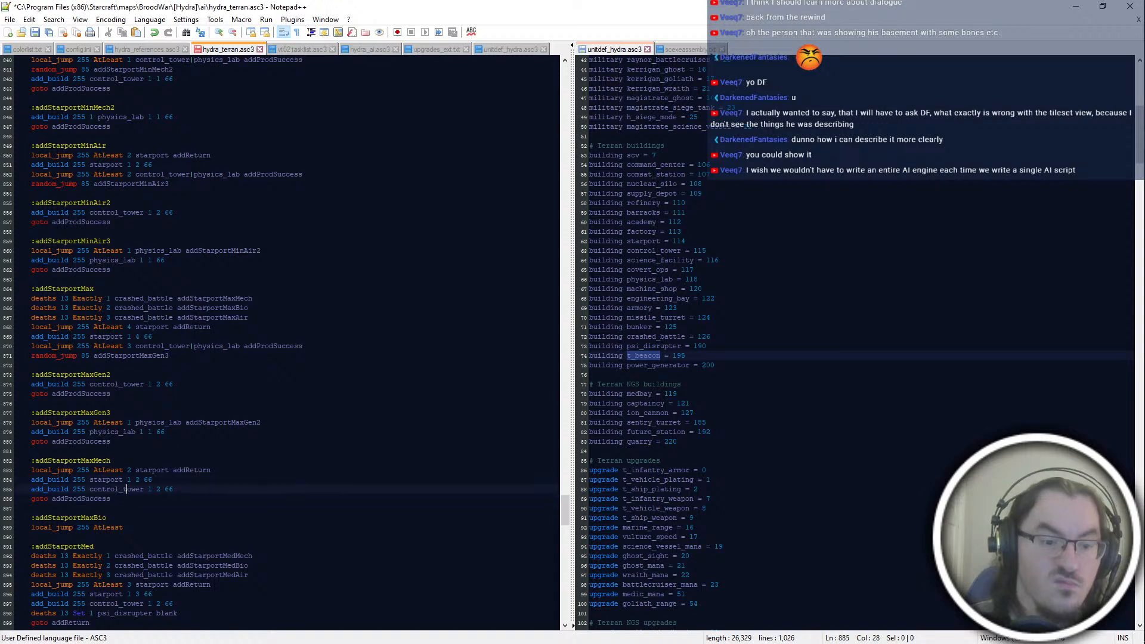
{"action": "type", "text": "3 starport addReturn"}
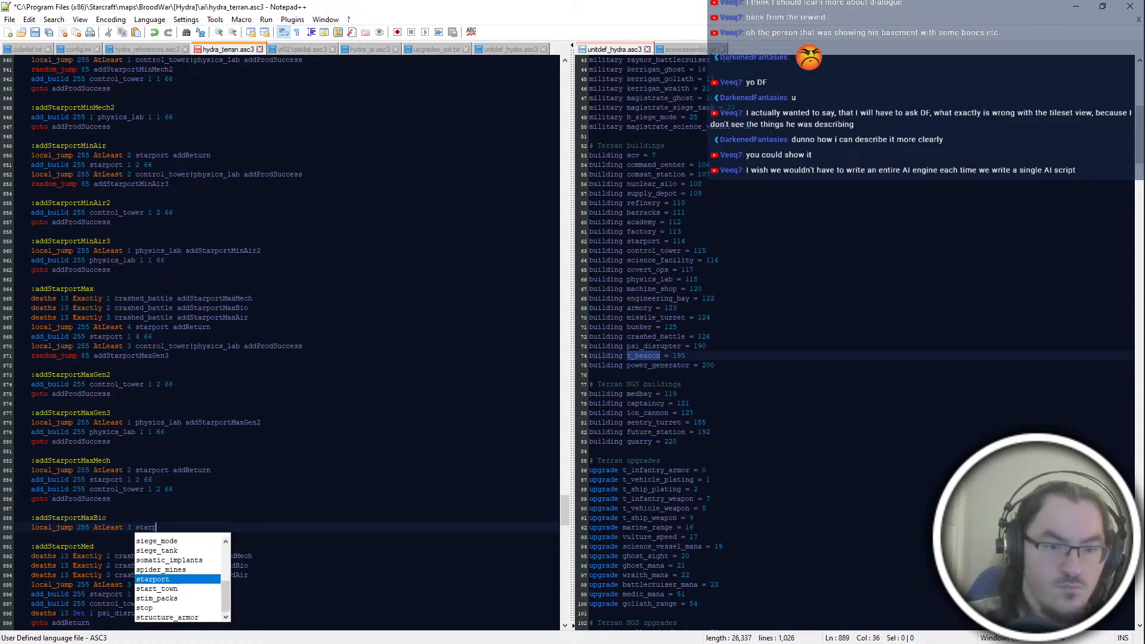
{"action": "key", "text": "Return"}
{"action": "key", "text": "Return"}
Step: Add "add_build 255 starport 1 3 66" and "add_build 255 control_tower 1 2 66" below the local_jump line in addStarportMaxBio
{"action": "type", "text": "add_build 255"}
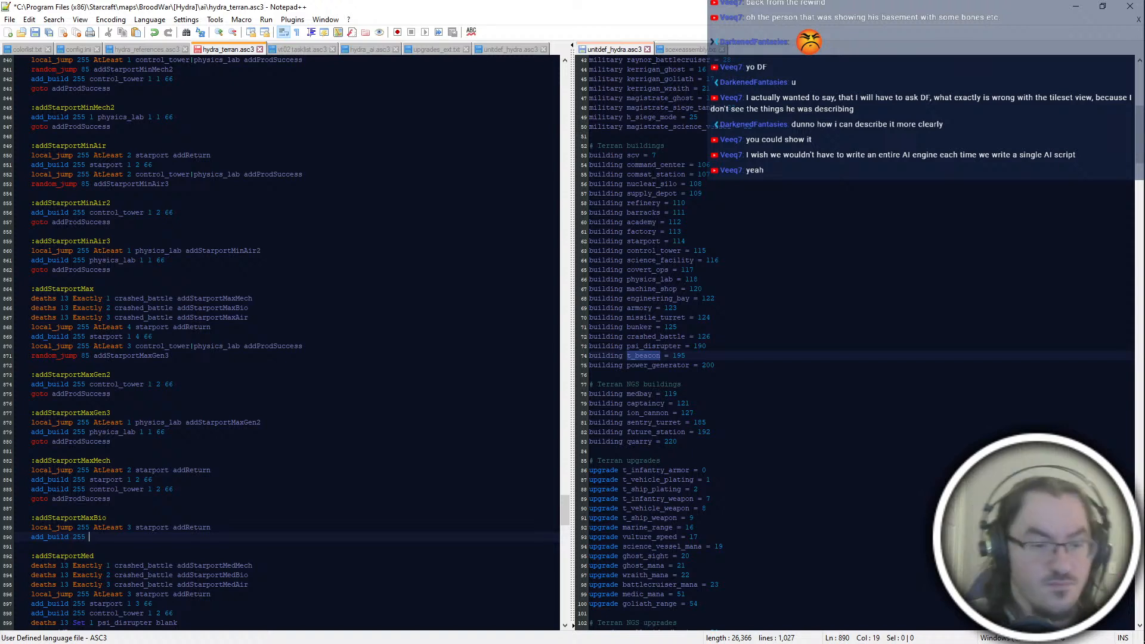
{"action": "type", "text": "starport 1 1"}
{"action": "key", "text": "BackSpace"}
{"action": "type", "text": "66"}
{"action": "key", "text": "Return"}
{"action": "type", "text": "add_build 255 "}
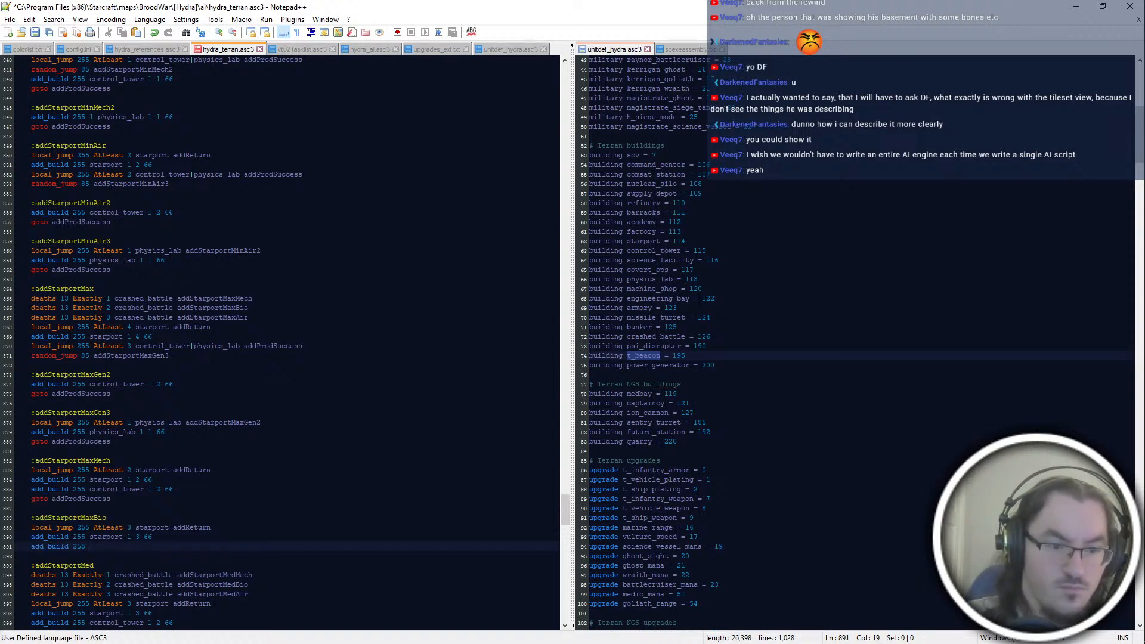
{"action": "type", "text": "control_tower 1 2 66"}
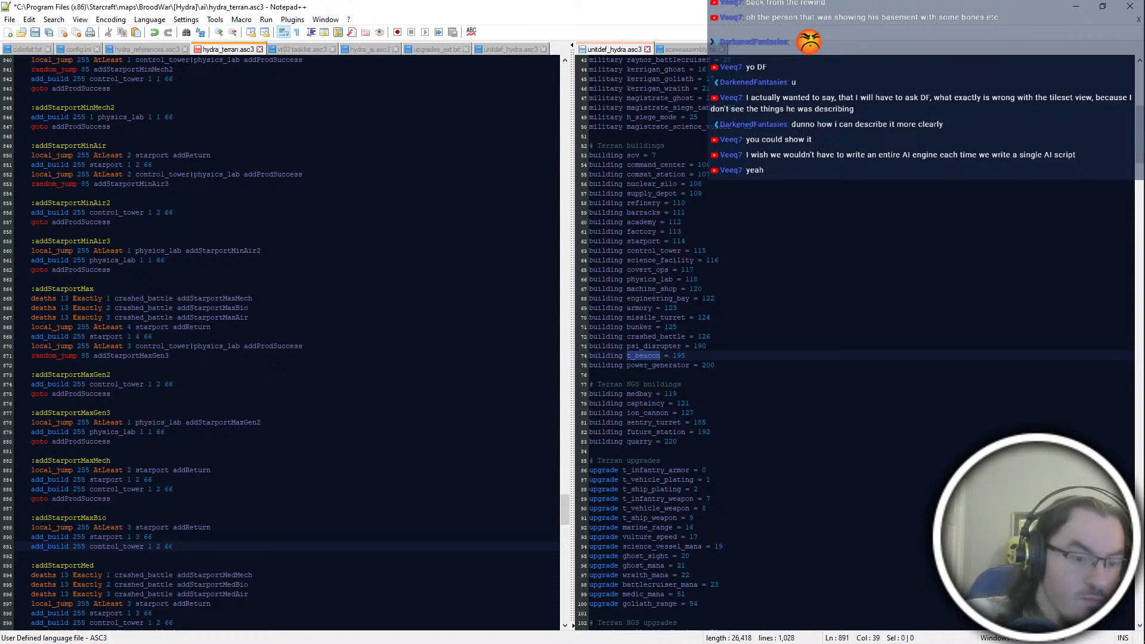
Step: Insert "local_jump 255 AtLeast 2 control_tower|physics_lab addProdSuccess" between the starport and control_tower build lines in addStarportMaxBio
{"action": "key", "text": "Up"}
{"action": "key", "text": "End"}
{"action": "key", "text": "Return"}
{"action": "type", "text": "lo"}
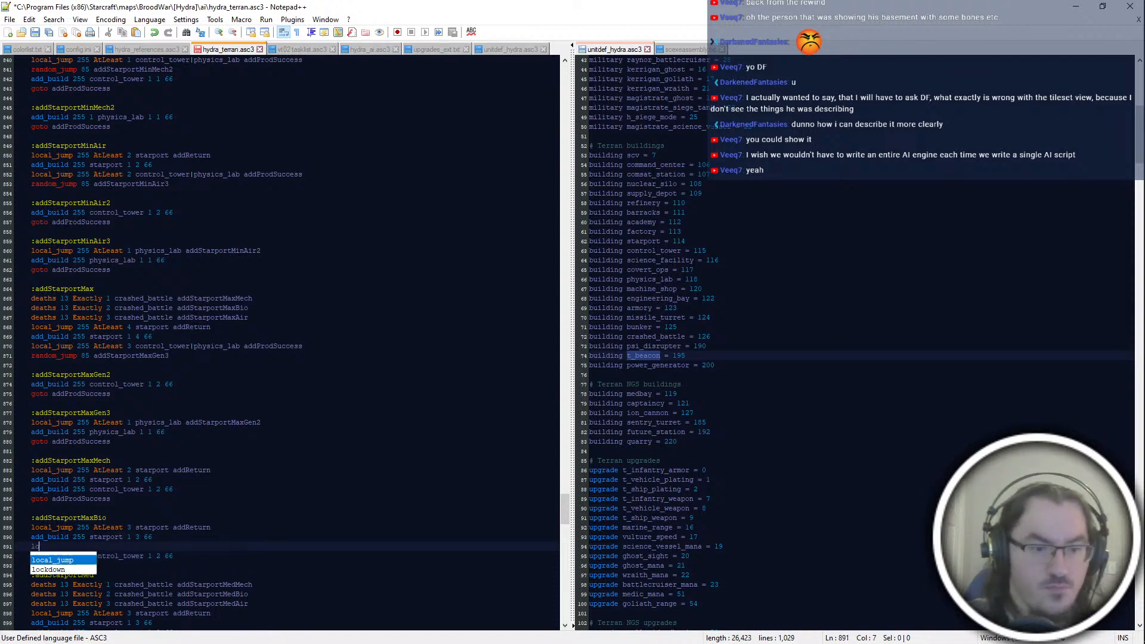
{"action": "type", "text": "cal_jump 255 AtLeast 3 control_tower|physics_lab"}
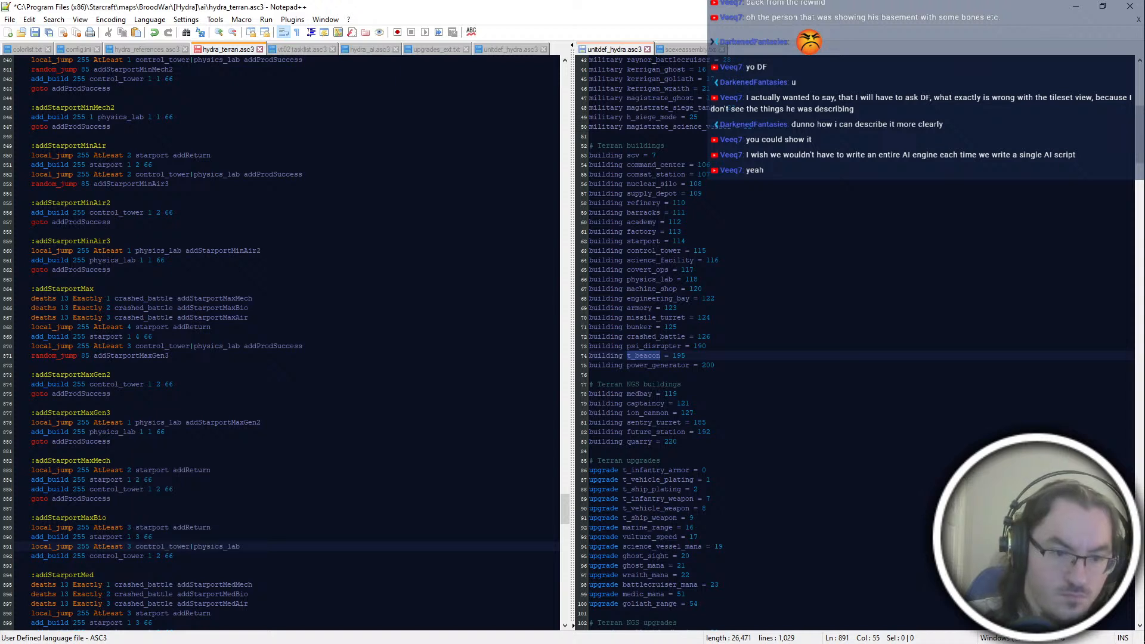
{"action": "key", "text": "ctrl+Left"}
{"action": "key", "text": "ctrl+Left"}
{"action": "key", "text": "ctrl+Left"}
{"action": "key", "text": "ctrl+Left"}
{"action": "type", "text": "2"}
{"action": "key", "text": "shift+Right"}
{"action": "key", "text": "BackSpace"}
{"action": "key", "text": "End"}
{"action": "type", "text": "addProdSuccess"}
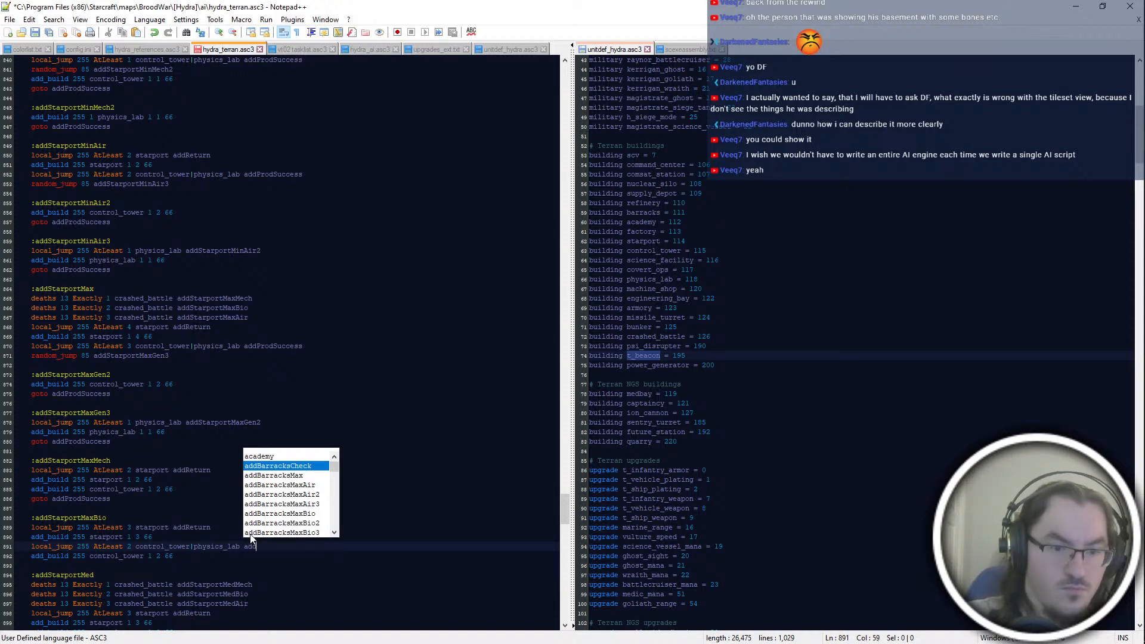
Step: Put the control_tower build line under a new ":addStarportMaxBio2" label and close that block with "goto addProdSuccess"
{"action": "key", "text": "Return"}
{"action": "key", "text": "Return"}
{"action": "type", "text": ":addStarportMaxBio2"}
{"action": "key", "text": "Down"}
{"action": "key", "text": "End"}
{"action": "key", "text": "Return"}
{"action": "type", "text": "goto addProdSuc"}
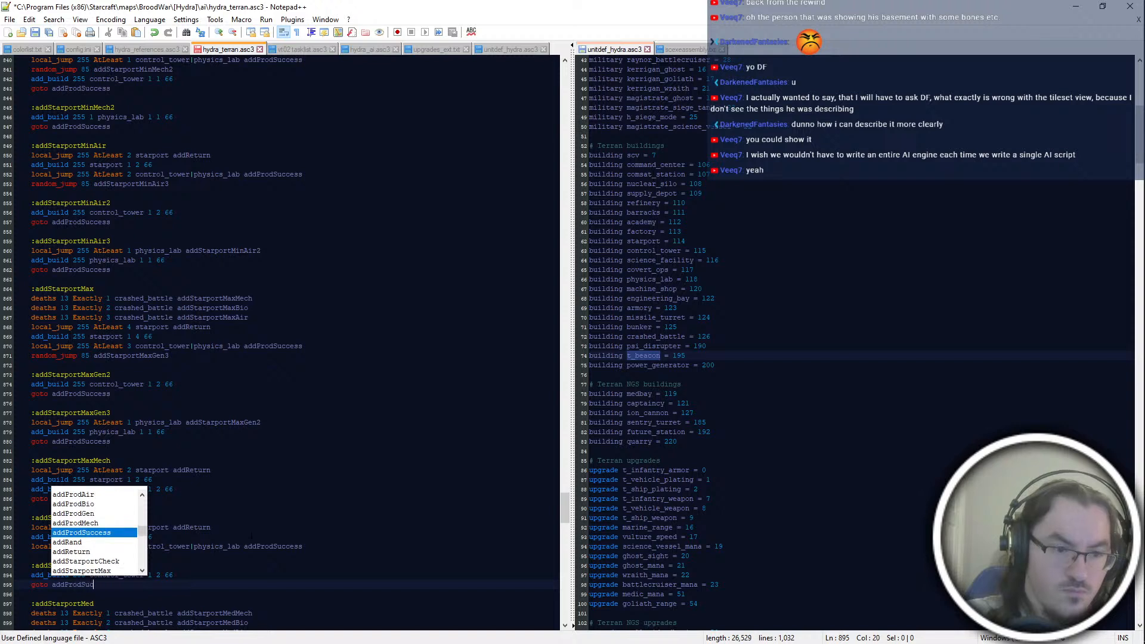
{"action": "key", "text": "Return"}
{"action": "key", "text": "Return"}
{"action": "key", "text": "Return"}
Step: Add the label ":addStarportMaxBio3" below the addStarportMaxBio2 block
{"action": "type", "text": ":addStarportMaxBio3"}
{"action": "key", "text": "Return"}
Step: Write "local_jump 255 AtLeast 1 physics_lab addStarportMaxBio2" under the addStarportMaxBio3 label
{"action": "type", "text": "local_jump 1"}
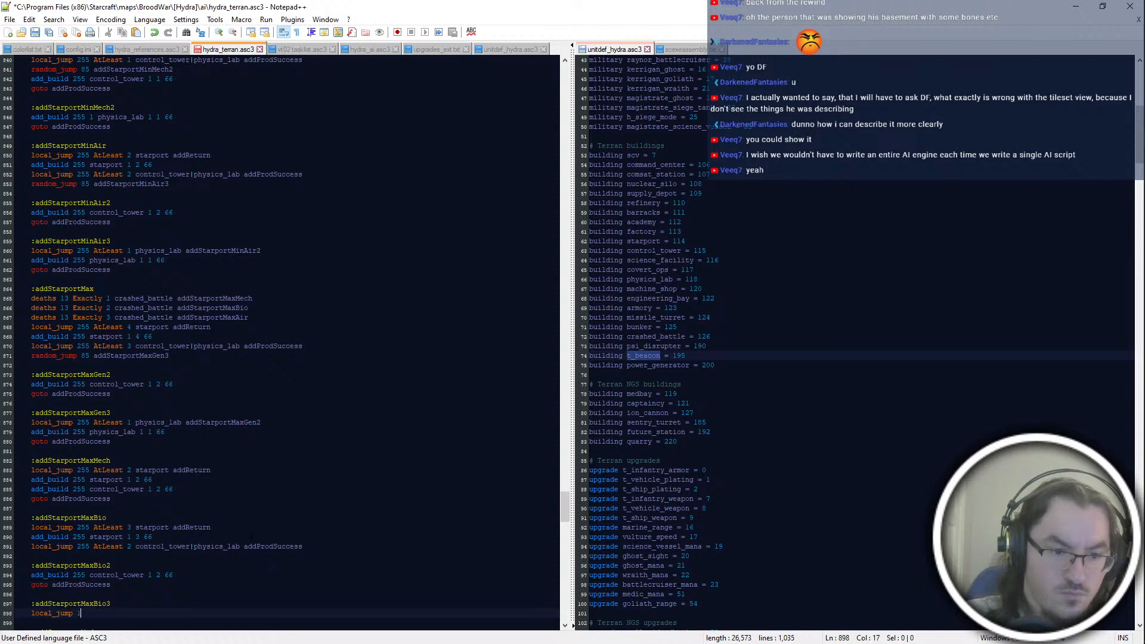
{"action": "type", "text": "55 physics_lab"}
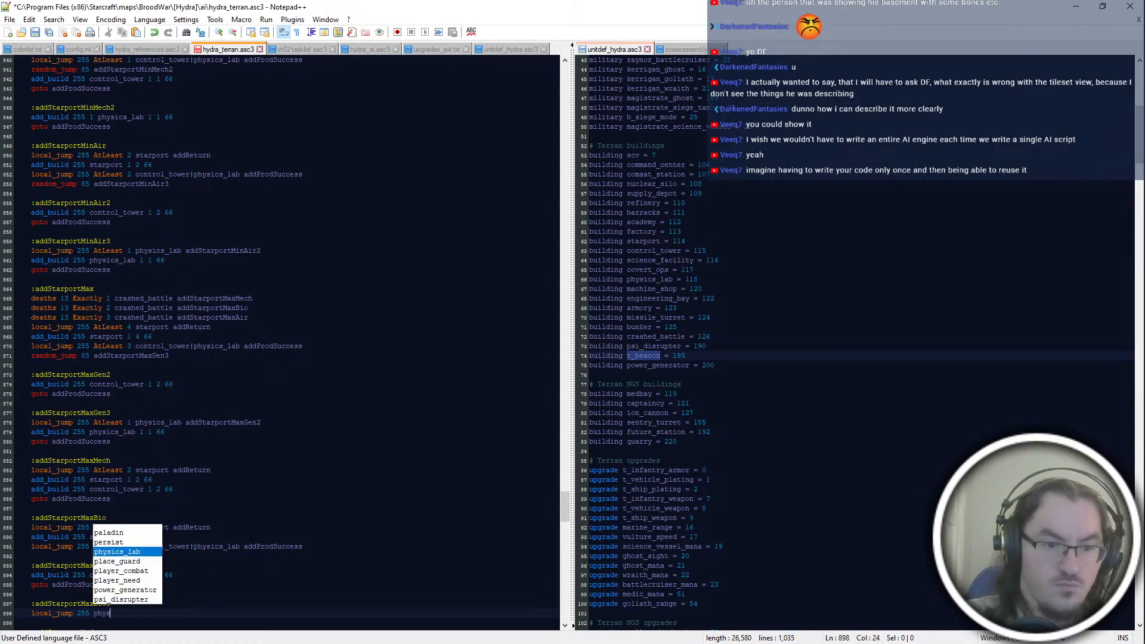
{"action": "key", "text": "BackSpace"}
{"action": "key", "text": "BackSpace"}
{"action": "key", "text": "BackSpace"}
{"action": "key", "text": "BackSpace"}
{"action": "key", "text": "BackSpace"}
{"action": "key", "text": "BackSpace"}
{"action": "key", "text": "BackSpace"}
{"action": "key", "text": "BackSpace"}
{"action": "key", "text": "BackSpace"}
{"action": "key", "text": "BackSpace"}
{"action": "key", "text": "BackSpace"}
{"action": "type", "text": "AtLeast 1 physics_lab addStarportMaxBio"}
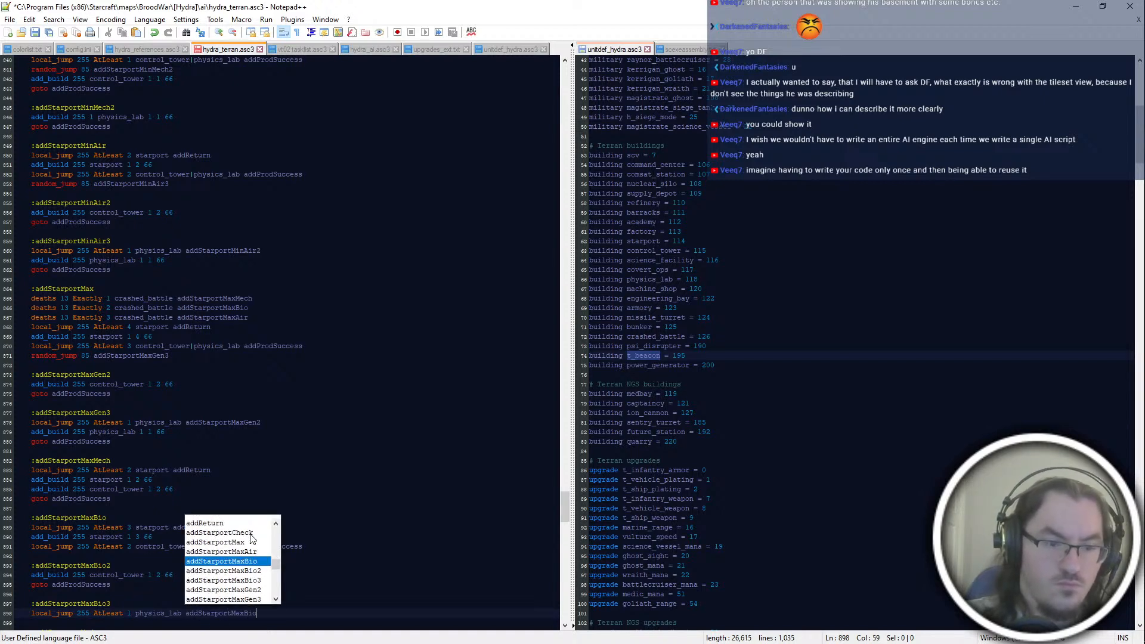
{"action": "type", "text": "2"}
Step: Complete the addStarportMaxBio3 block with "add_build 255 physics_lab 1 1 66" followed by "goto addProdSuccess"
{"action": "key", "text": "Return"}
{"action": "type", "text": "goto addProdSuccess"}
{"action": "key", "text": "Up"}
{"action": "key", "text": "End"}
{"action": "key", "text": "Return"}
{"action": "type", "text": "add_buil"}
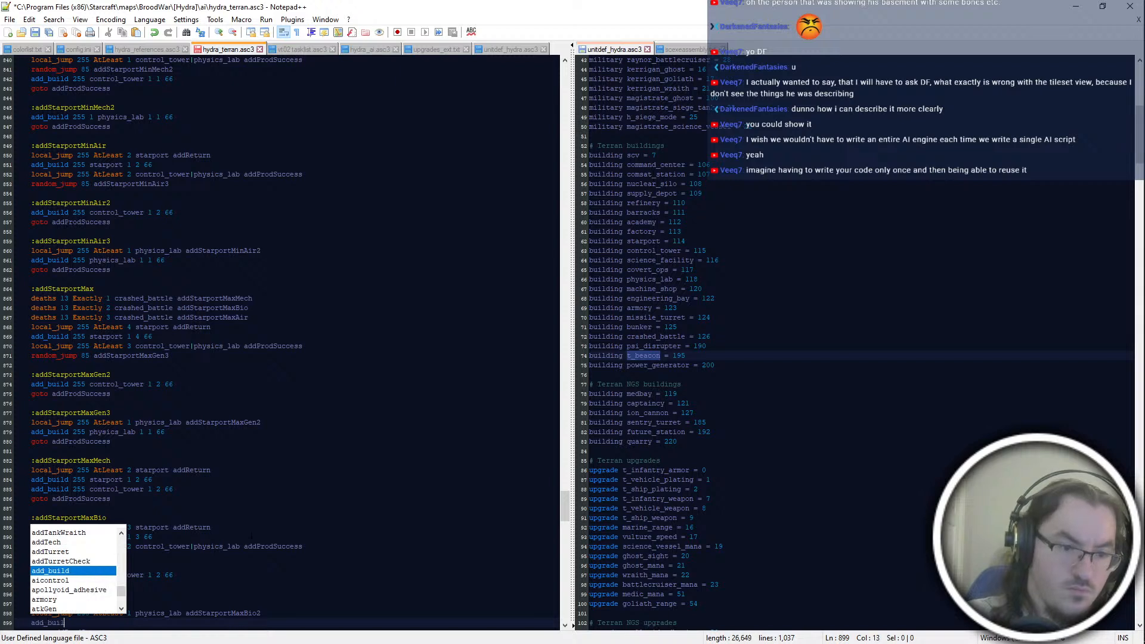
{"action": "type", "text": "d 255 physics_lab 1 1 66"}
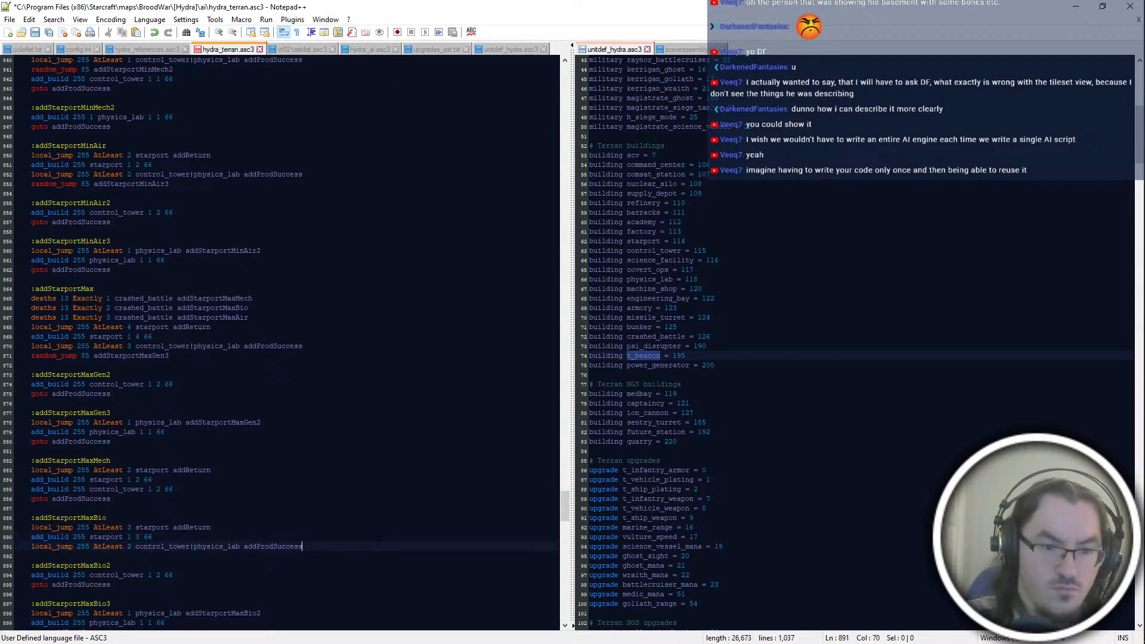
Step: Add "random_jump 85 addStarportMaxBio3" below the control_tower|physics_lab local_jump line in the addStarportMaxBio block
{"action": "left_click", "coordinate": [380, 548]}
{"action": "key", "text": "Return"}
{"action": "type", "text": "random_jump "}
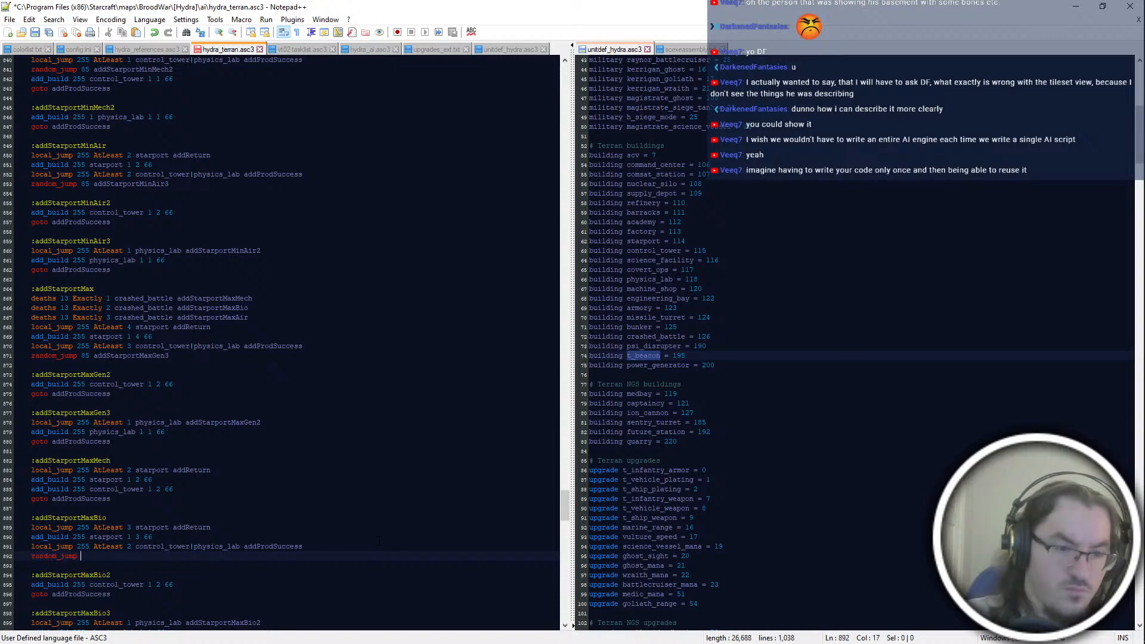
{"action": "type", "text": "85 addStarportMaxBio3"}
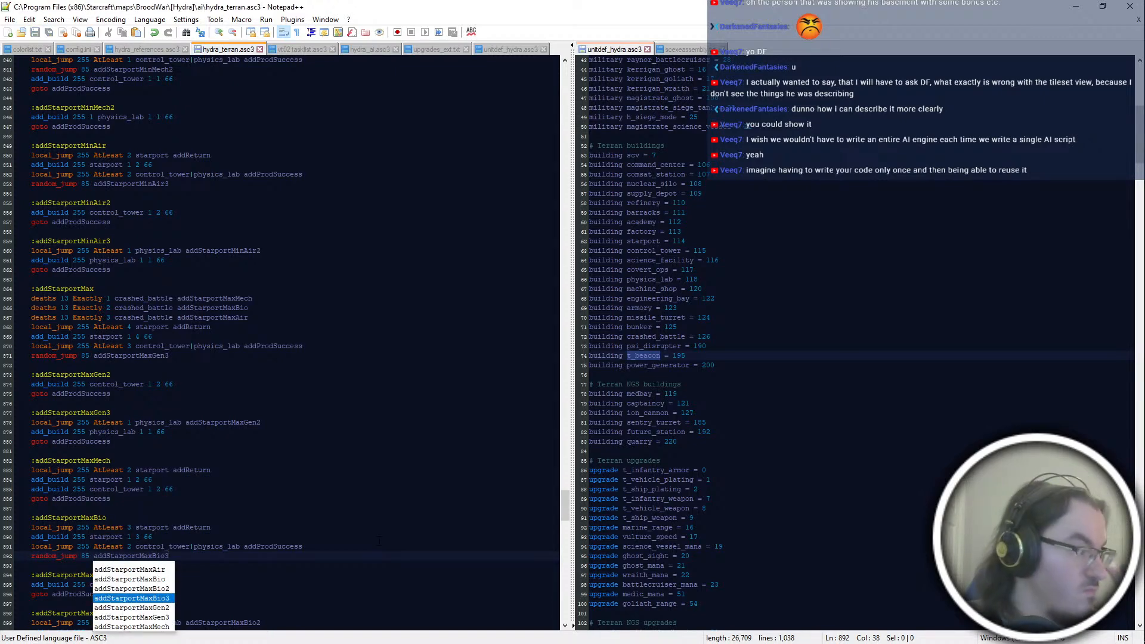
{"action": "left_click", "coordinate": [378, 544]}
Step: Remove the "deaths 13 Set 1 psi_disrupter blank" line from the addStarportMed block and save the script
{"action": "scroll", "coordinate": [368, 432], "scroll_direction": "down", "scroll_amount": 4}
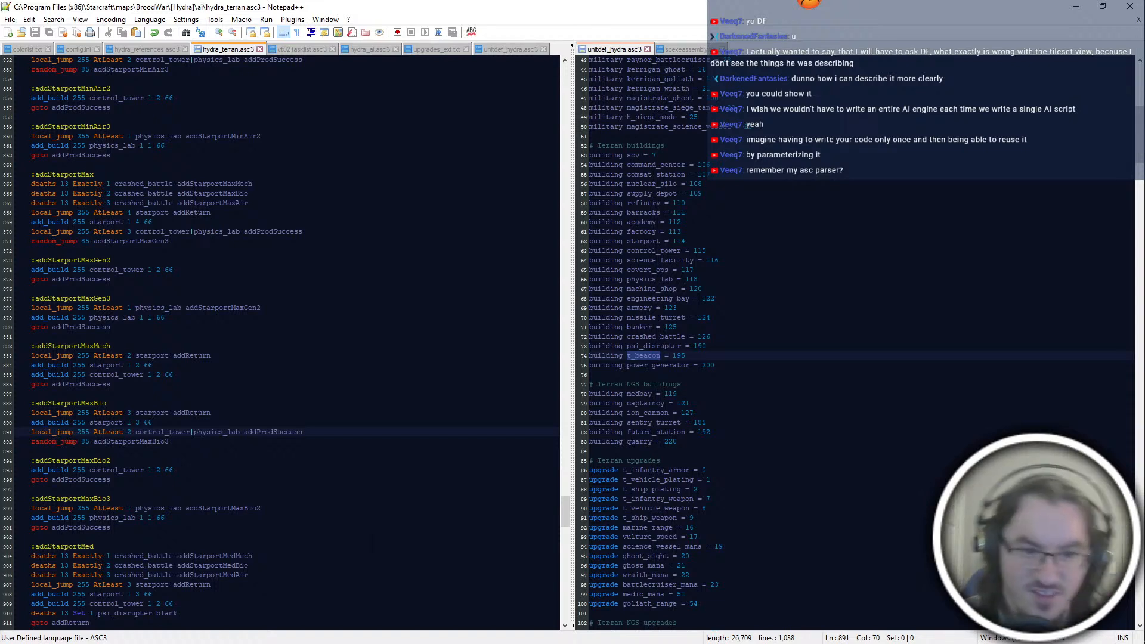
{"action": "left_click", "coordinate": [347, 528]}
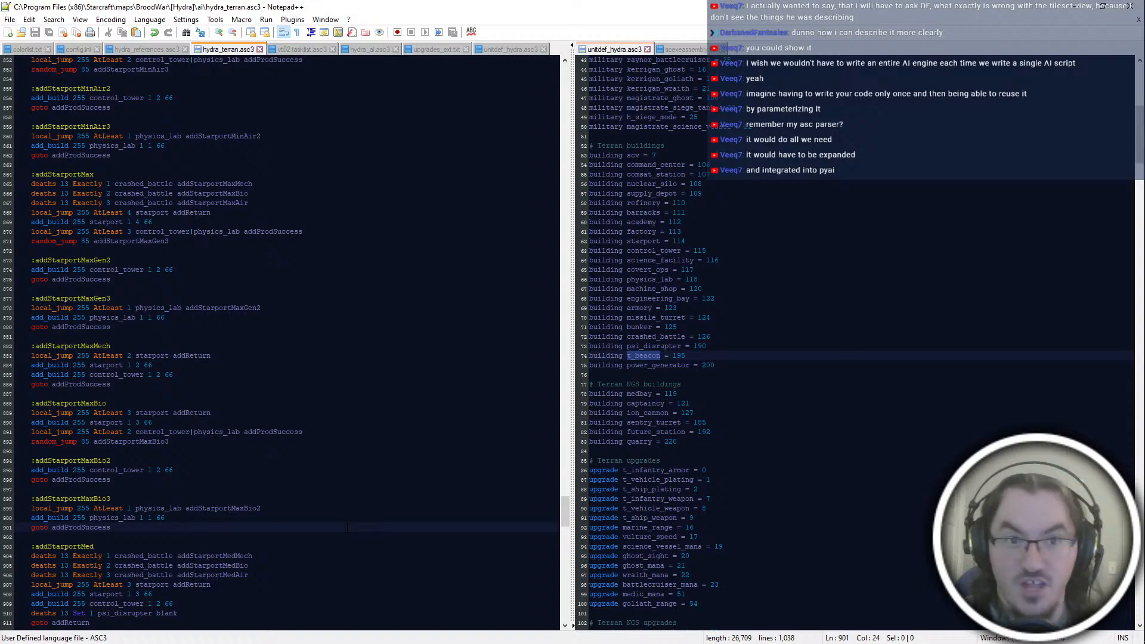
{"action": "scroll", "coordinate": [348, 528], "scroll_direction": "down", "scroll_amount": 4}
{"action": "left_click", "coordinate": [349, 528]}
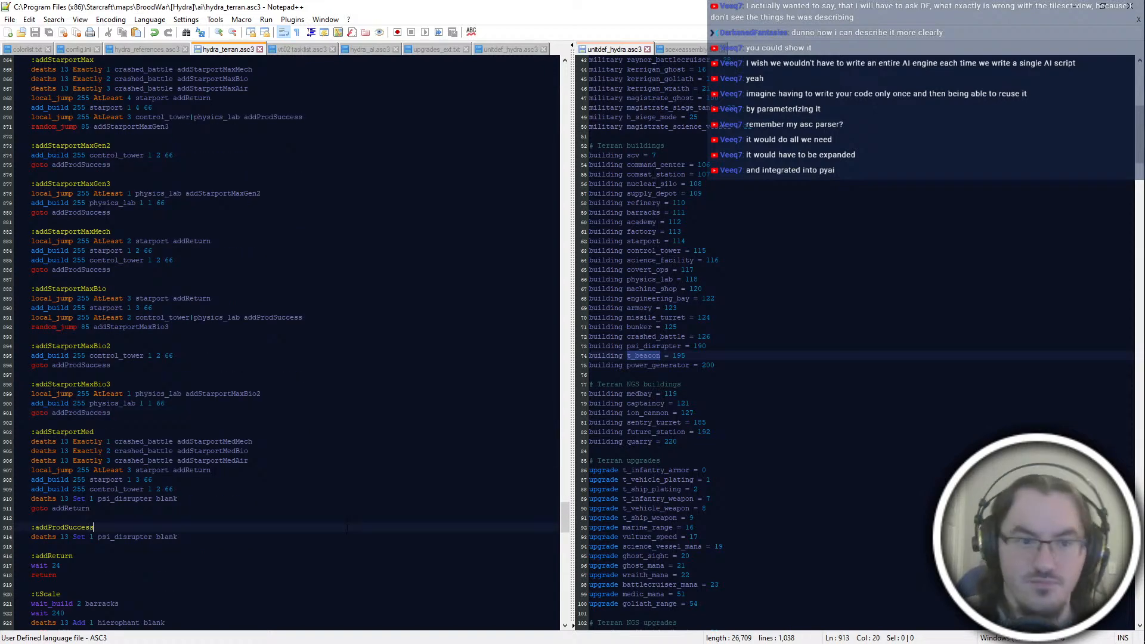
{"action": "scroll", "coordinate": [349, 528], "scroll_direction": "down", "scroll_amount": 4}
{"action": "left_click", "coordinate": [334, 442]}
{"action": "left_click", "coordinate": [334, 403]}
{"action": "left_click", "coordinate": [334, 393]}
{"action": "scroll", "coordinate": [335, 394], "scroll_direction": "up", "scroll_amount": 4}
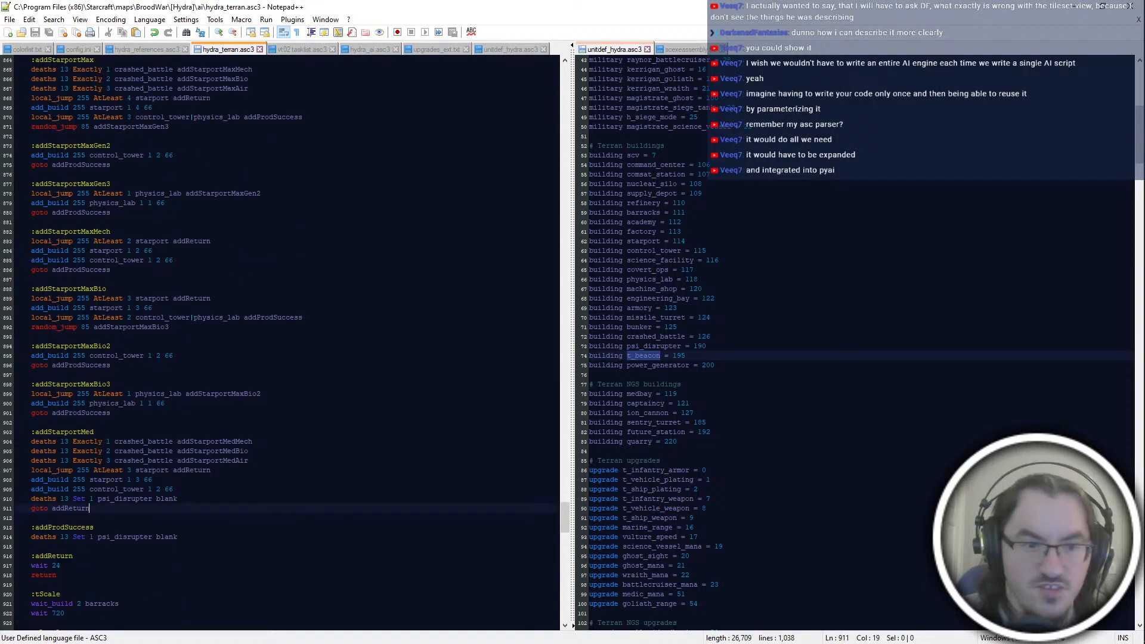
{"action": "left_click", "coordinate": [334, 498]}
{"action": "key", "text": "shift+Up"}
{"action": "key", "text": "BackSpace"}
{"action": "key", "text": "ctrl+s"}
Step: Change the closing jump of the addStarportMed block to "goto addProdSuccess" and save the script
{"action": "key", "text": "Down"}
{"action": "key", "text": "BackSpace"}
{"action": "key", "text": "BackSpace"}
{"action": "key", "text": "BackSpace"}
{"action": "key", "text": "BackSpace"}
{"action": "key", "text": "BackSpace"}
{"action": "key", "text": "BackSpace"}
{"action": "type", "text": "ProdSu"}
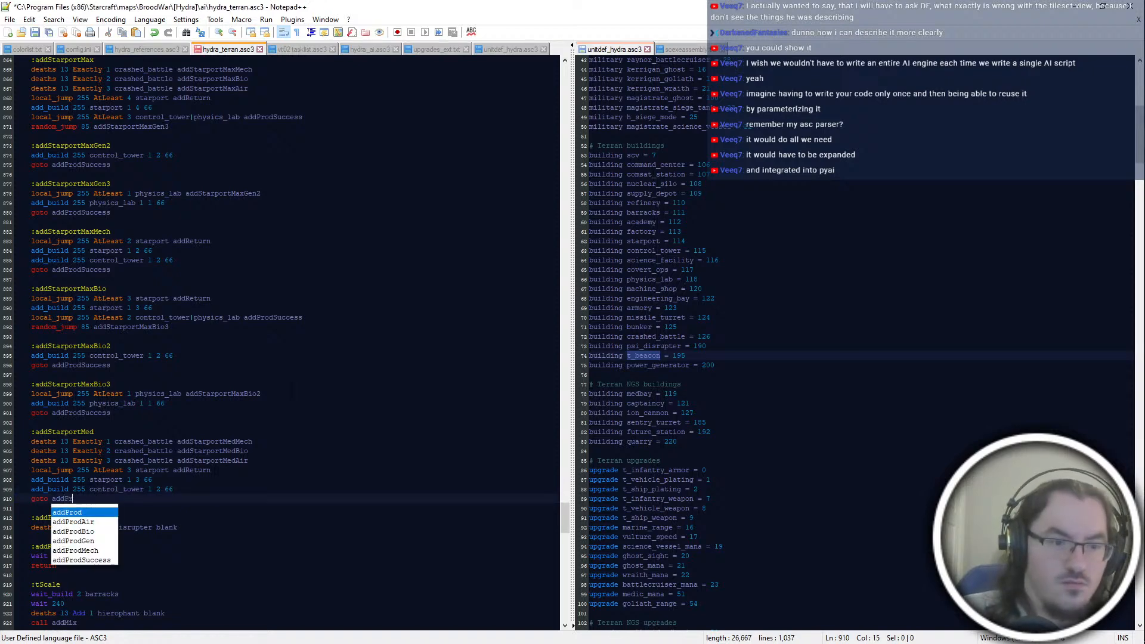
{"action": "key", "text": "Return"}
{"action": "key", "text": "ctrl+s"}
{"action": "key", "text": "Up"}
{"action": "key", "text": "Up"}
{"action": "key", "text": "Up"}
{"action": "key", "text": "Up"}
{"action": "key", "text": "Up"}
{"action": "key", "text": "Up"}
{"action": "key", "text": "Up"}
{"action": "key", "text": "Up"}
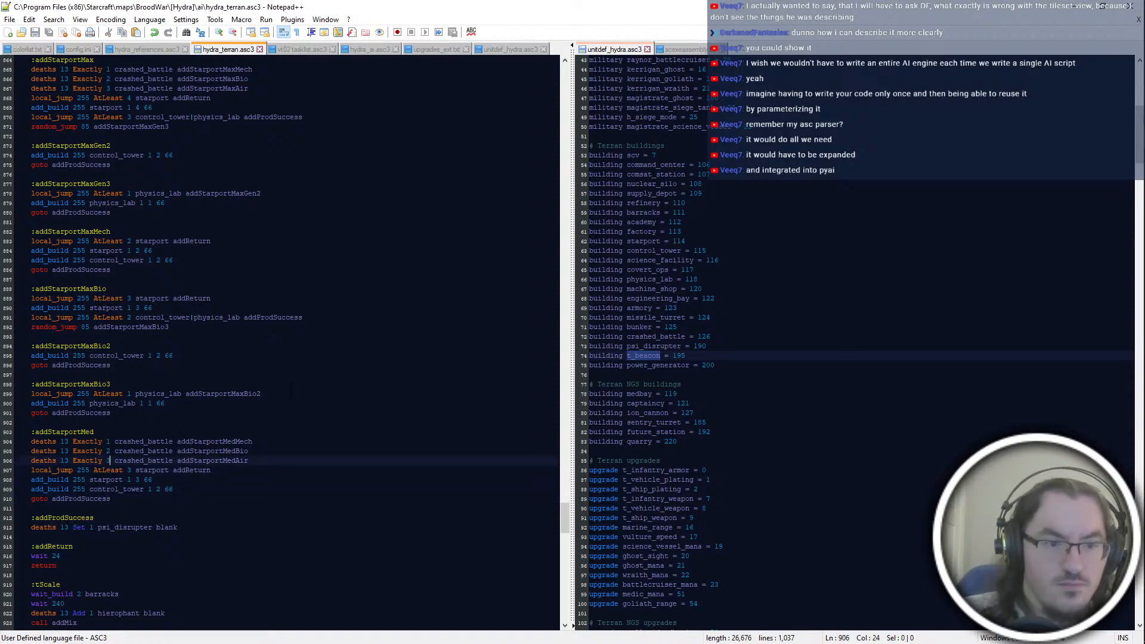
{"action": "scroll", "coordinate": [255, 419], "scroll_direction": "up", "scroll_amount": 12}
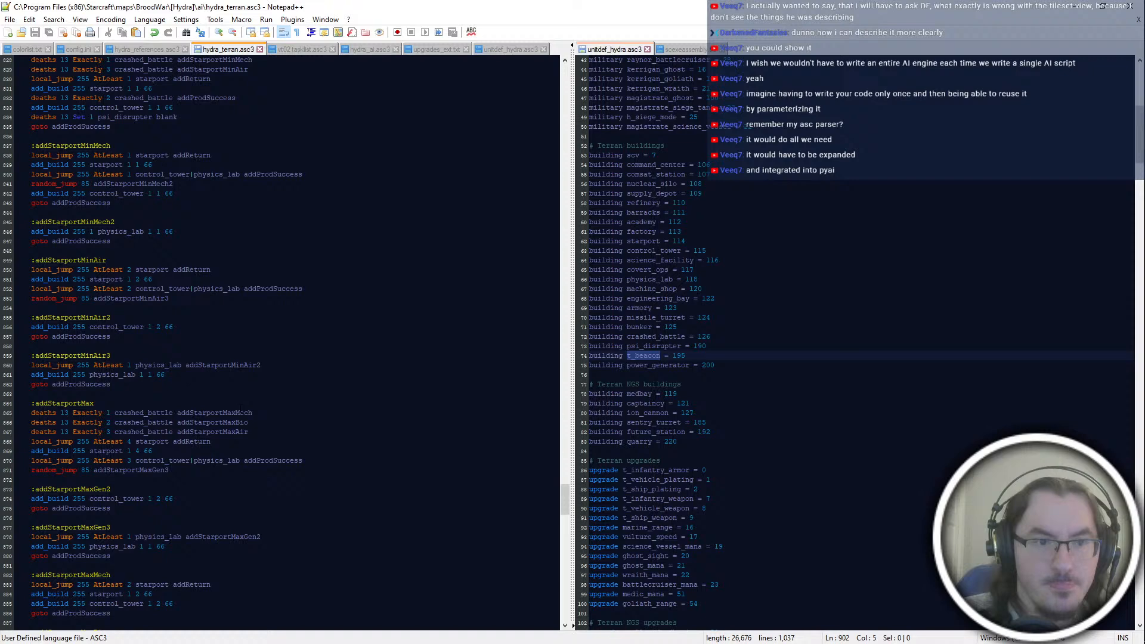
{"action": "scroll", "coordinate": [255, 419], "scroll_direction": "up", "scroll_amount": 12}
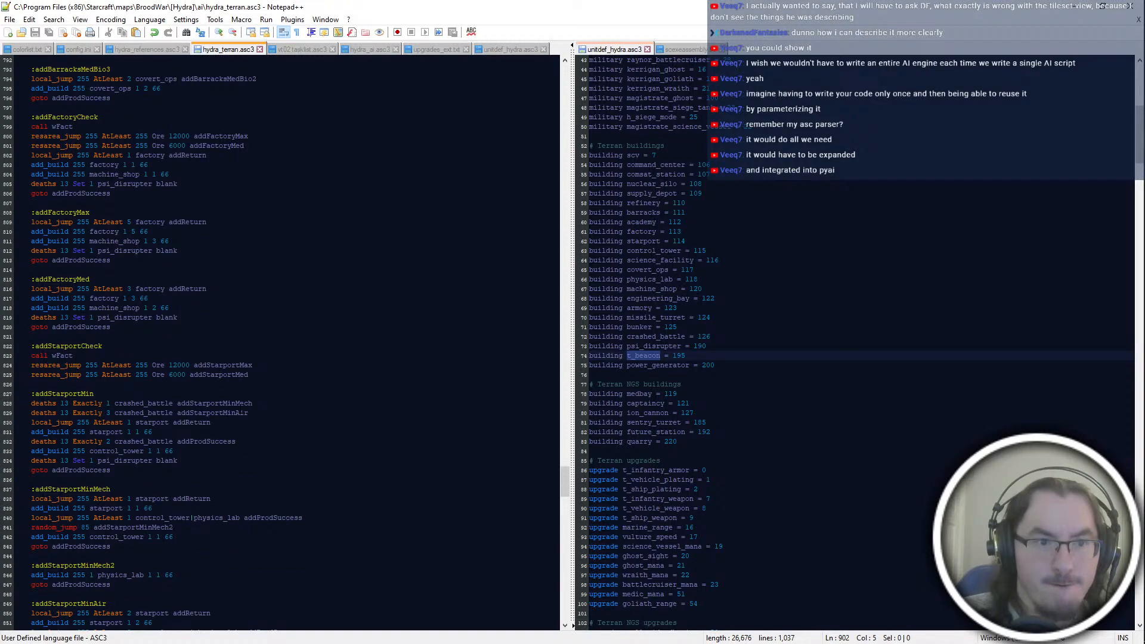
{"action": "scroll", "coordinate": [255, 419], "scroll_direction": "down", "scroll_amount": 14}
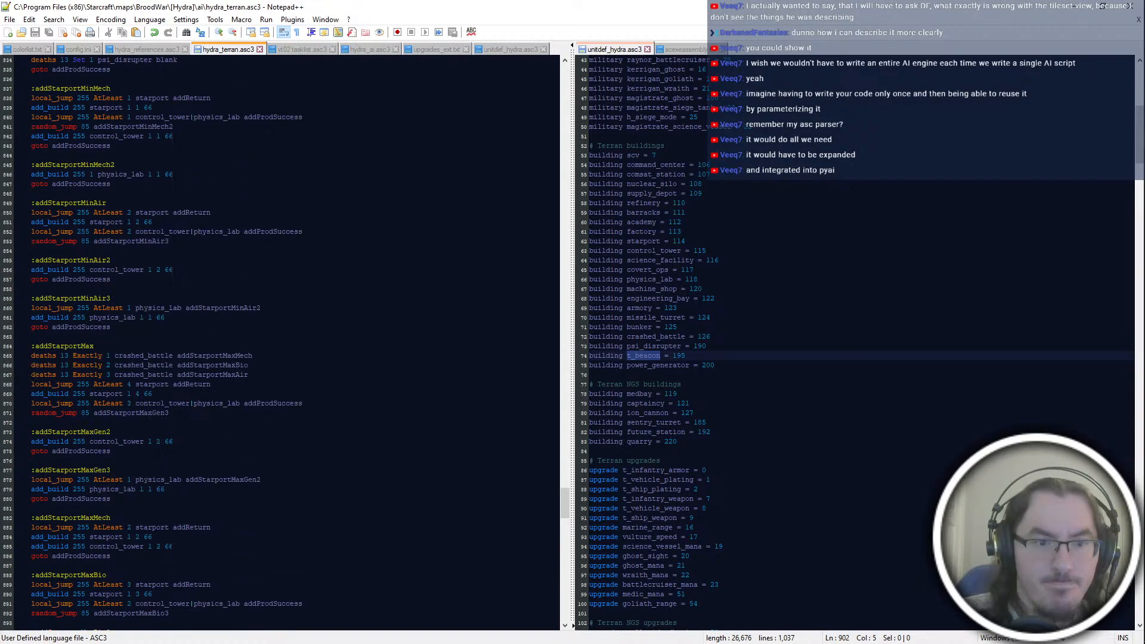
Step: Review the starport Max and Med blocks together with the addProdSuccess and addReturn blocks
{"action": "scroll", "coordinate": [283, 343], "scroll_direction": "down", "scroll_amount": 8}
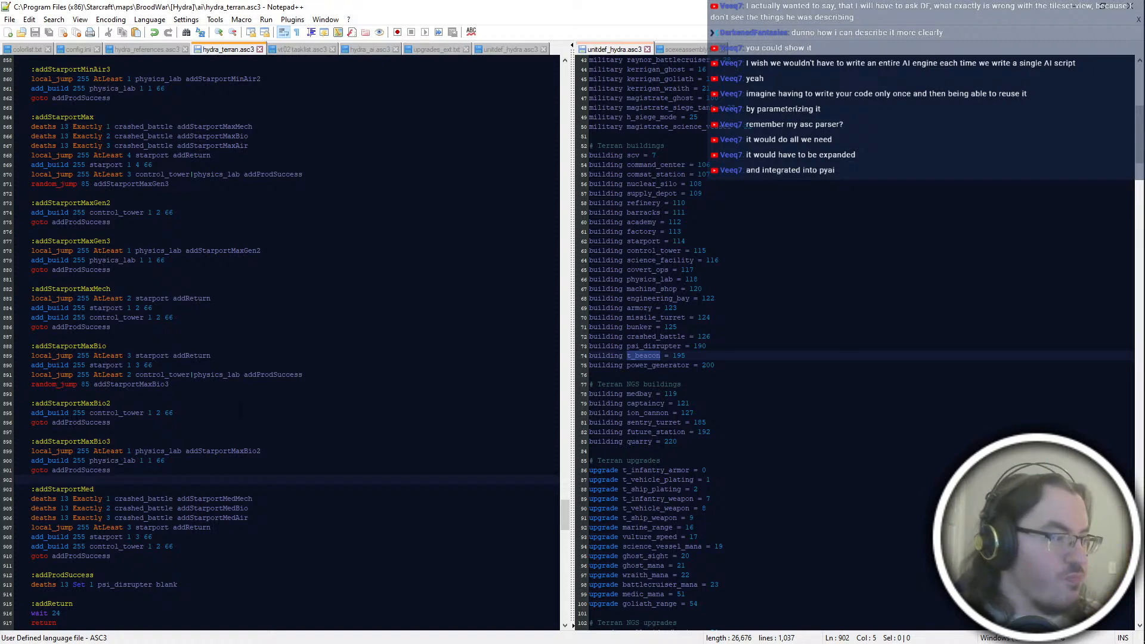
{"action": "scroll", "coordinate": [292, 340], "scroll_direction": "down", "scroll_amount": 4}
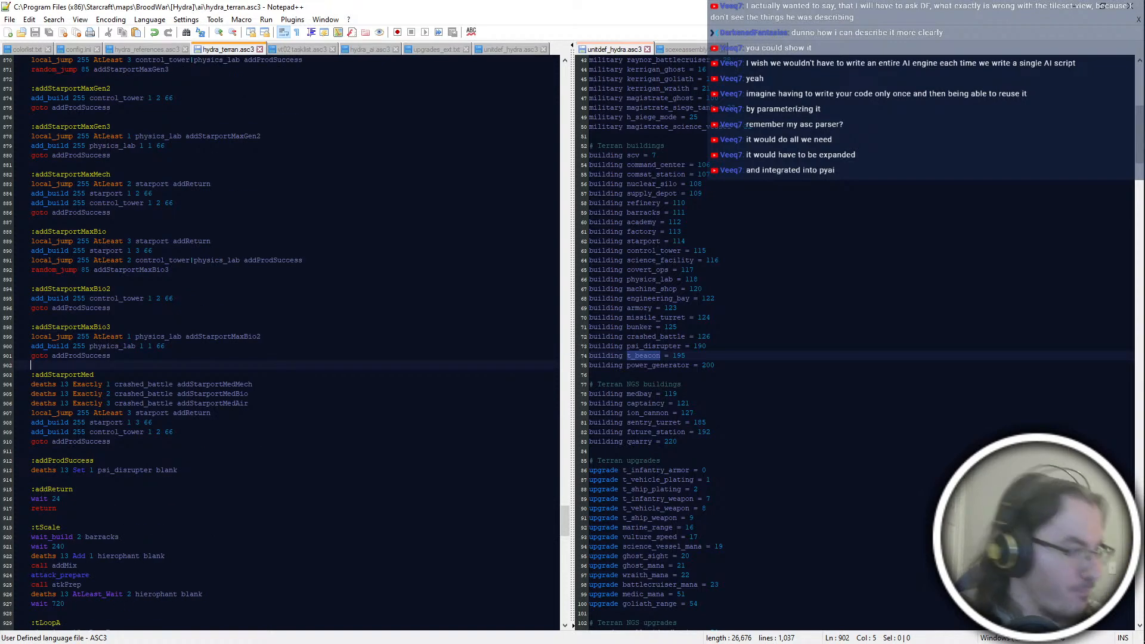
{"action": "left_click", "coordinate": [177, 470]}
{"action": "left_click", "coordinate": [31, 451]}
{"action": "left_click", "coordinate": [31, 479]}
{"action": "left_click", "coordinate": [267, 469]}
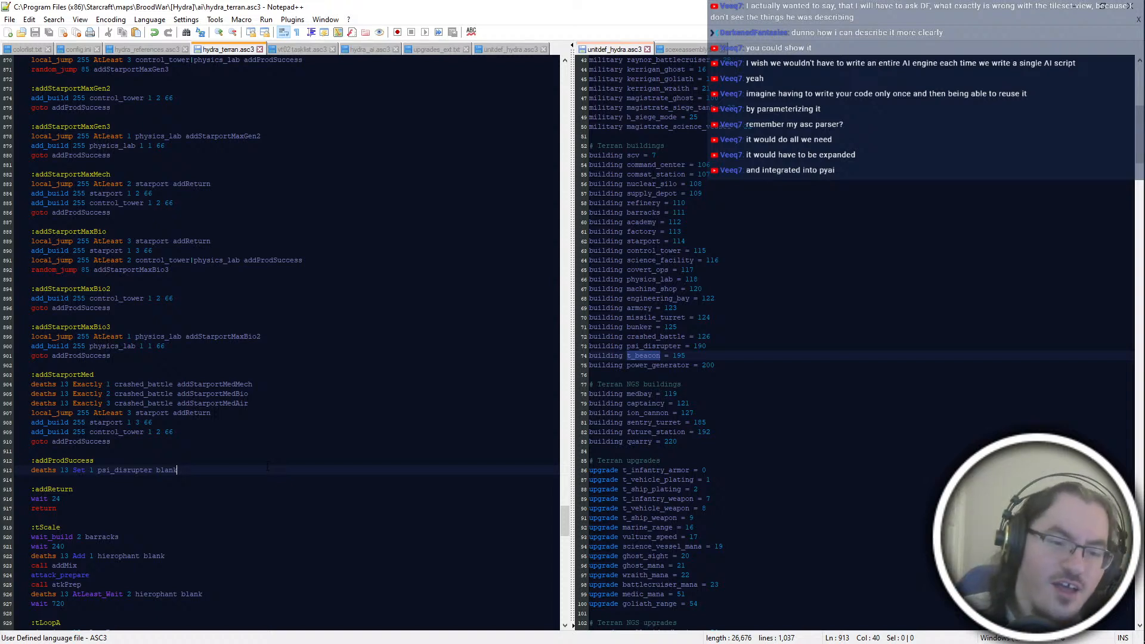
{"action": "left_click", "coordinate": [246, 497]}
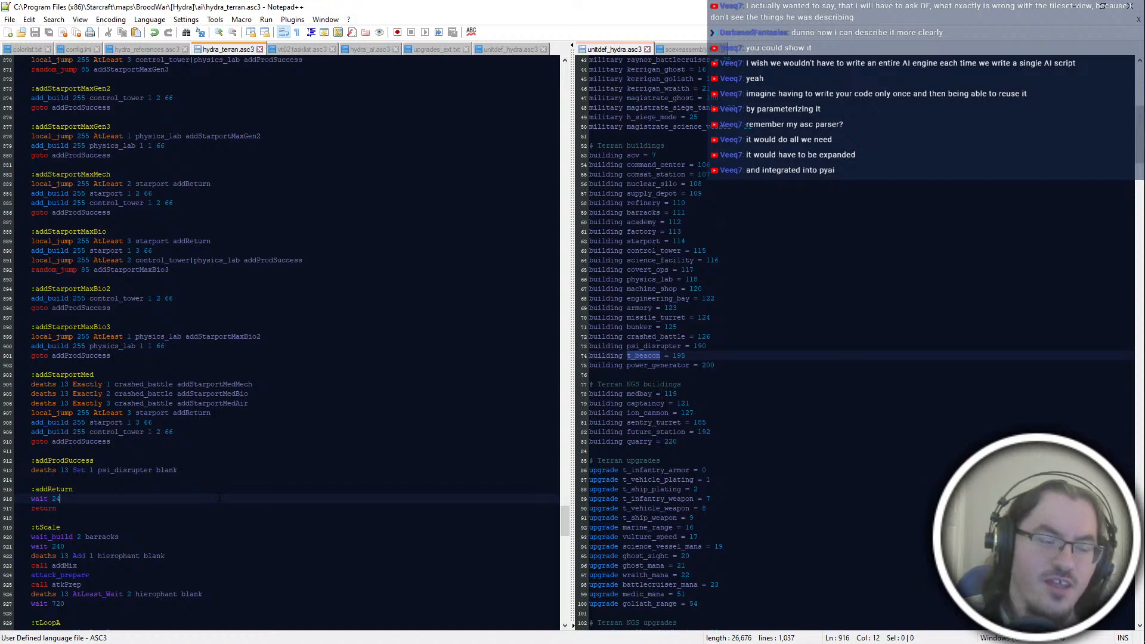
{"action": "scroll", "coordinate": [220, 497], "scroll_direction": "down", "scroll_amount": 4}
{"action": "scroll", "coordinate": [219, 494], "scroll_direction": "up", "scroll_amount": 6}
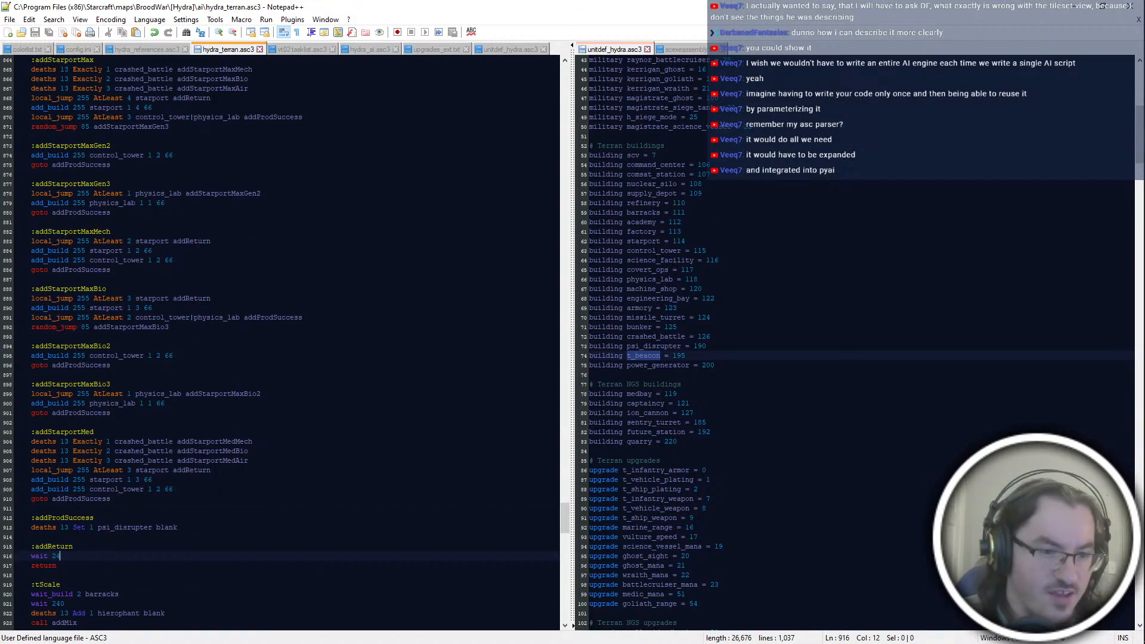
{"action": "key", "text": "Up"}
{"action": "key", "text": "Up"}
{"action": "key", "text": "Up"}
{"action": "key", "text": "End"}
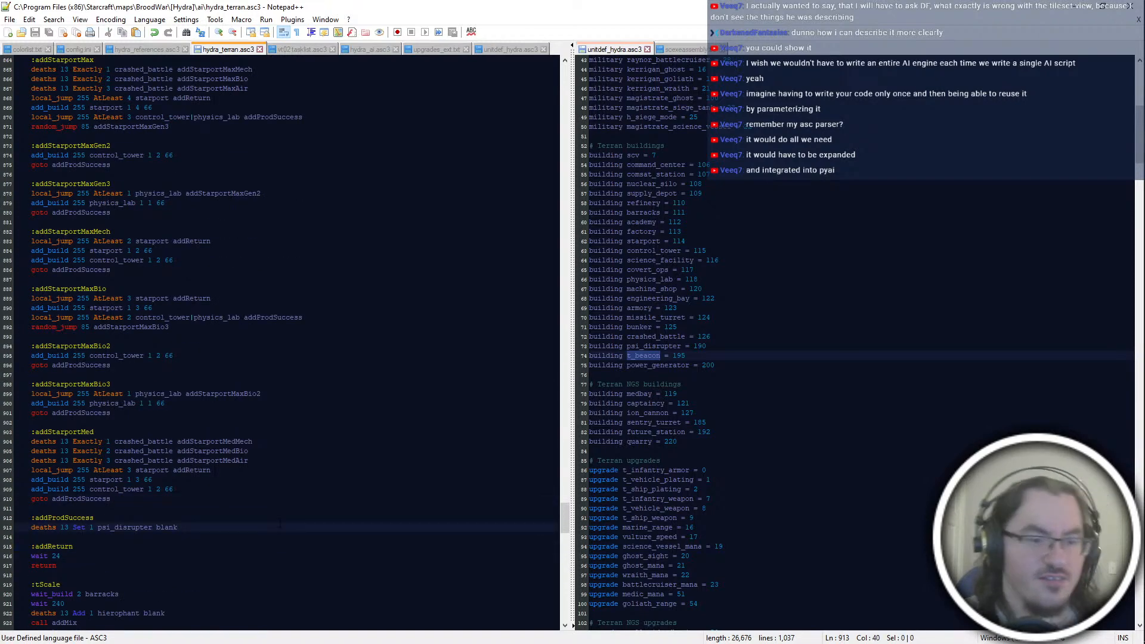
{"action": "left_click", "coordinate": [282, 507]}
{"action": "key", "text": "Up"}
{"action": "key", "text": "Up"}
{"action": "key", "text": "Up"}
{"action": "key", "text": "Up"}
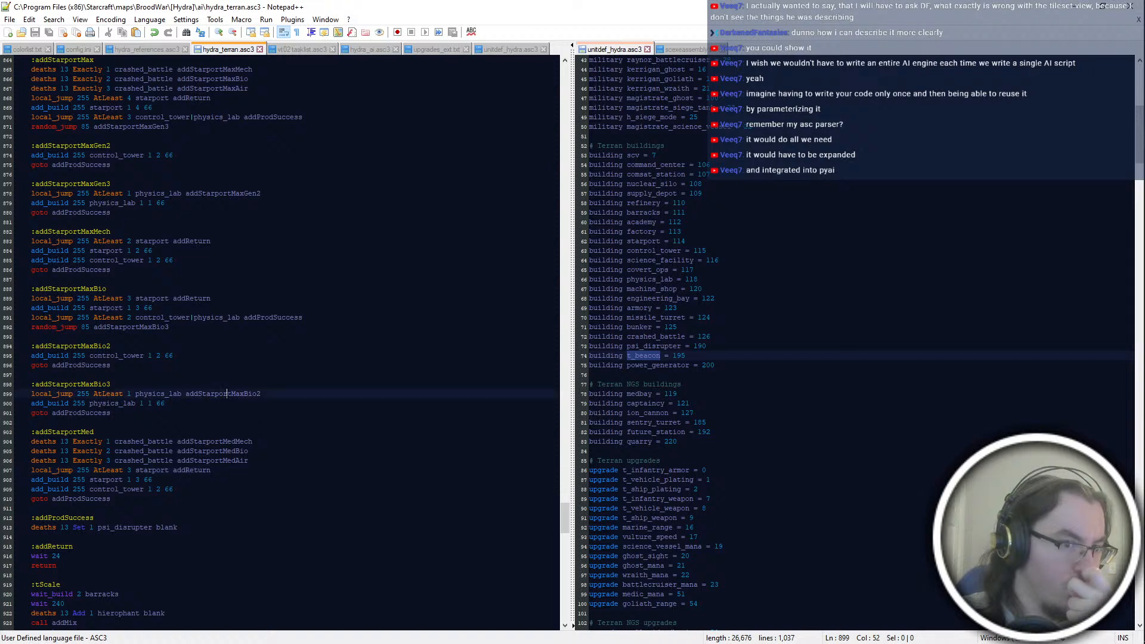
Step: Start an :addStarportMaxAir block below addStarportMaxBio3 with the line "local_jump 255 AtLeast 5 starport addReturn"
{"action": "left_click", "coordinate": [221, 414]}
{"action": "key", "text": "Return"}
{"action": "key", "text": "Return"}
{"action": "type", "text": ":add"}
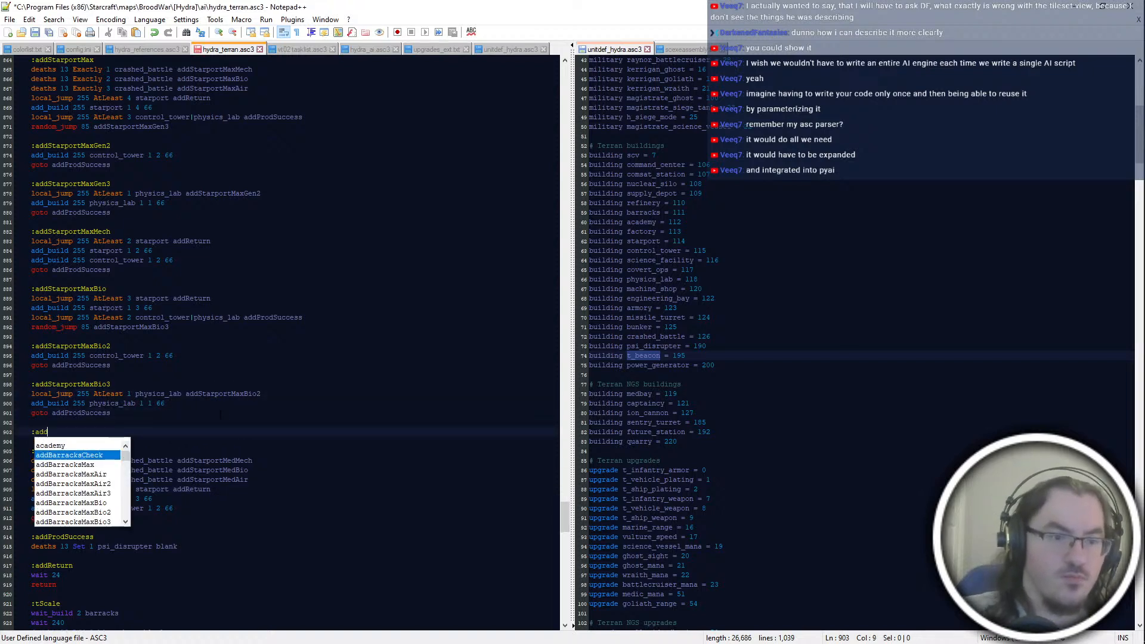
{"action": "type", "text": "StarportMaxAir"}
{"action": "key", "text": "Return"}
{"action": "type", "text": "local_jump 255 AtLeast 5"}
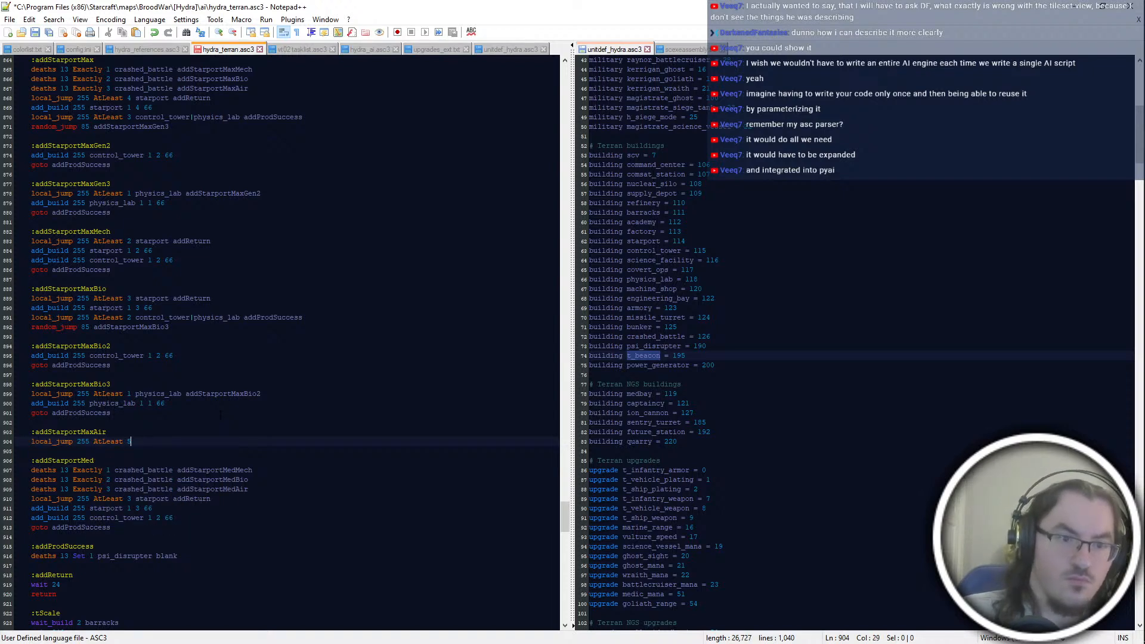
{"action": "type", "text": "  starport addReturn"}
{"action": "key", "text": "Return"}
Step: Add the line "add_build 255 starport 1 5 66" to the addStarportMaxAir block
{"action": "type", "text": "add_build 255"}
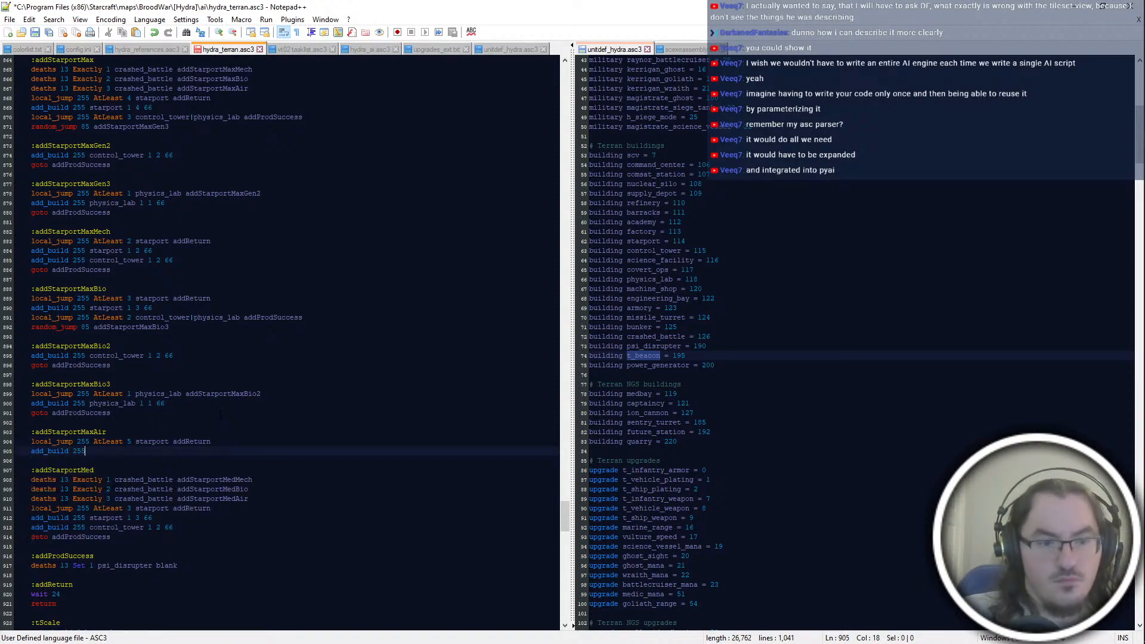
{"action": "scroll", "coordinate": [221, 415], "scroll_direction": "up", "scroll_amount": 14}
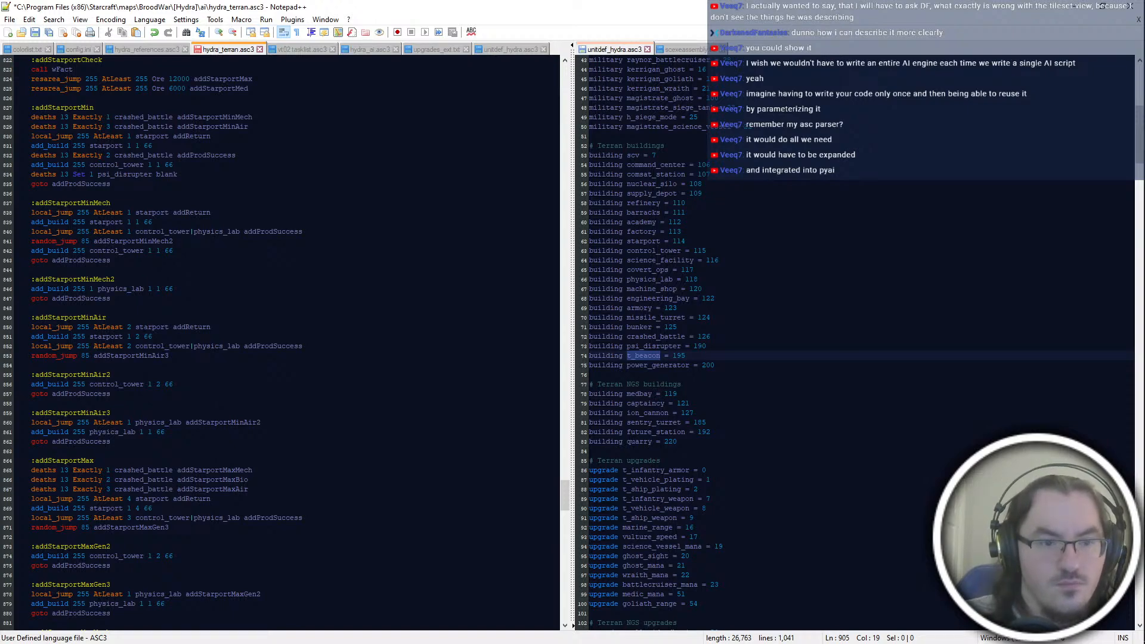
{"action": "scroll", "coordinate": [268, 366], "scroll_direction": "down", "scroll_amount": 14}
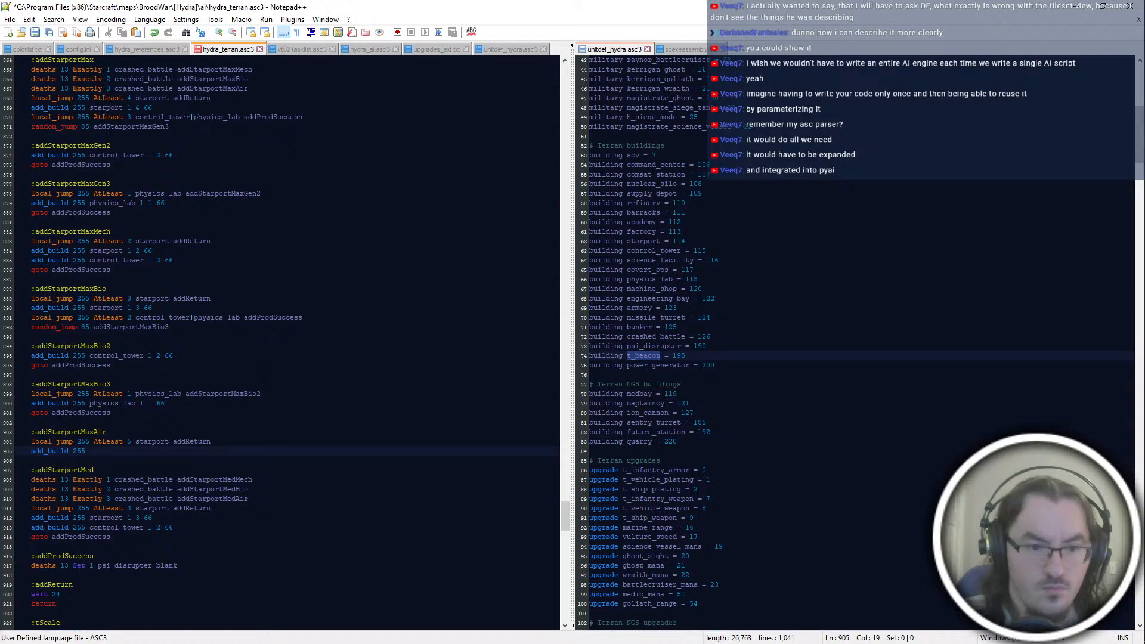
{"action": "left_click", "coordinate": [226, 537]}
{"action": "key", "text": "Up"}
{"action": "key", "text": "Up"}
{"action": "key", "text": "Up"}
{"action": "key", "text": "Up"}
{"action": "key", "text": "Up"}
{"action": "key", "text": "Up"}
{"action": "key", "text": "Up"}
{"action": "key", "text": "Up"}
{"action": "key", "text": "Up"}
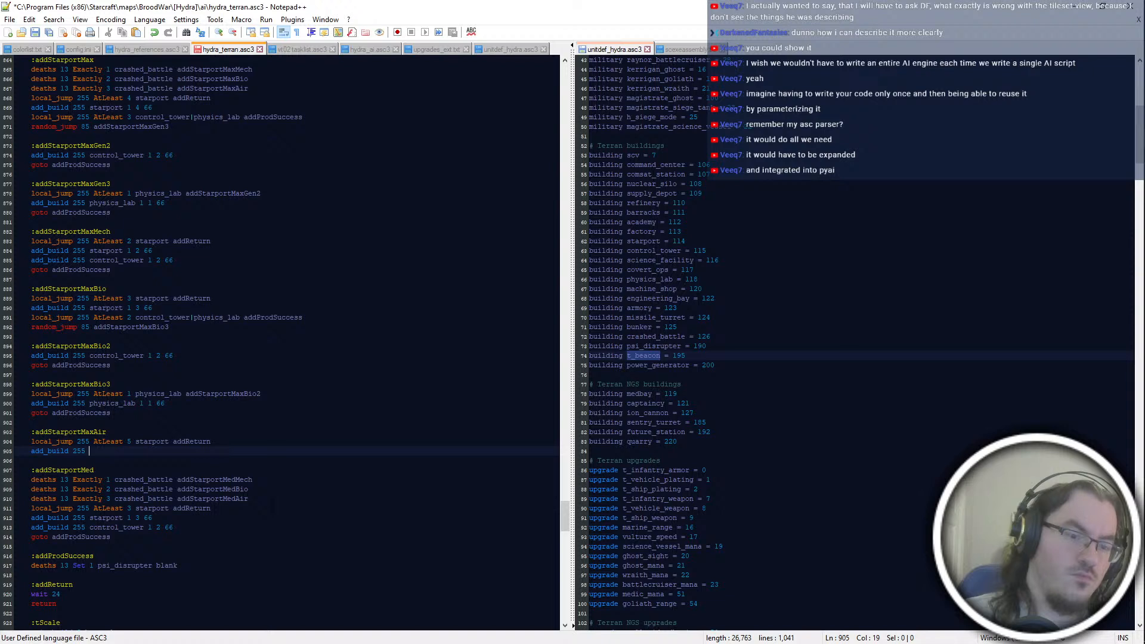
{"action": "type", "text": "starpor"}
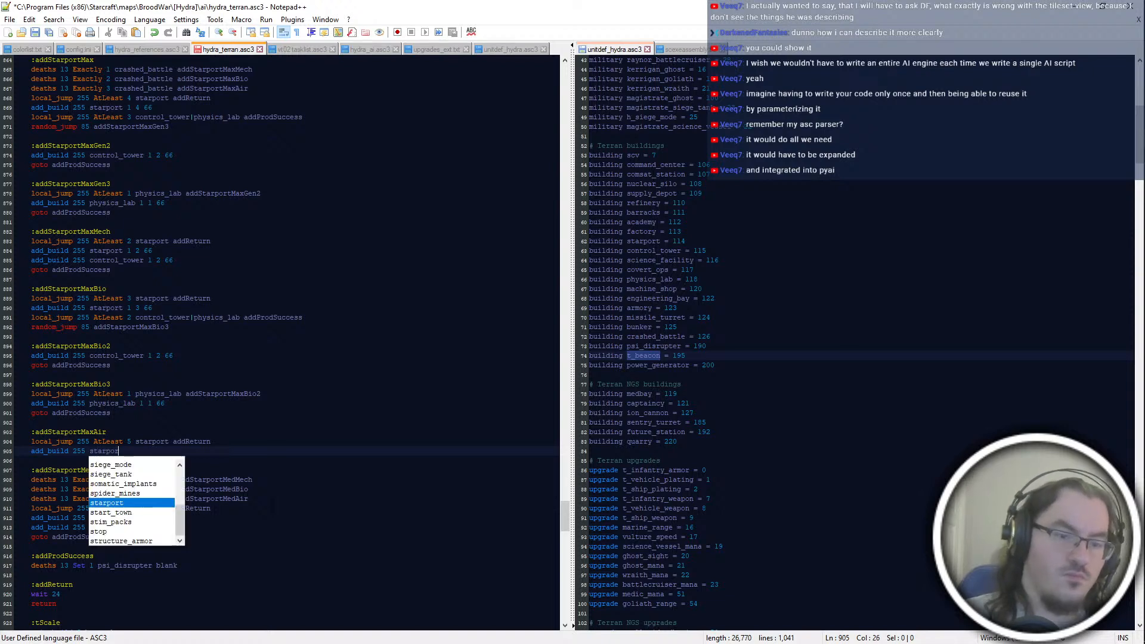
{"action": "type", "text": "t 1 5 66"}
{"action": "key", "text": "Return"}
Step: Add "local_jump 255 AtLeast 4 control_tower|physics_lab addProdSuccess" to the addStarportMaxAir block
{"action": "type", "text": "local_jump 255"}
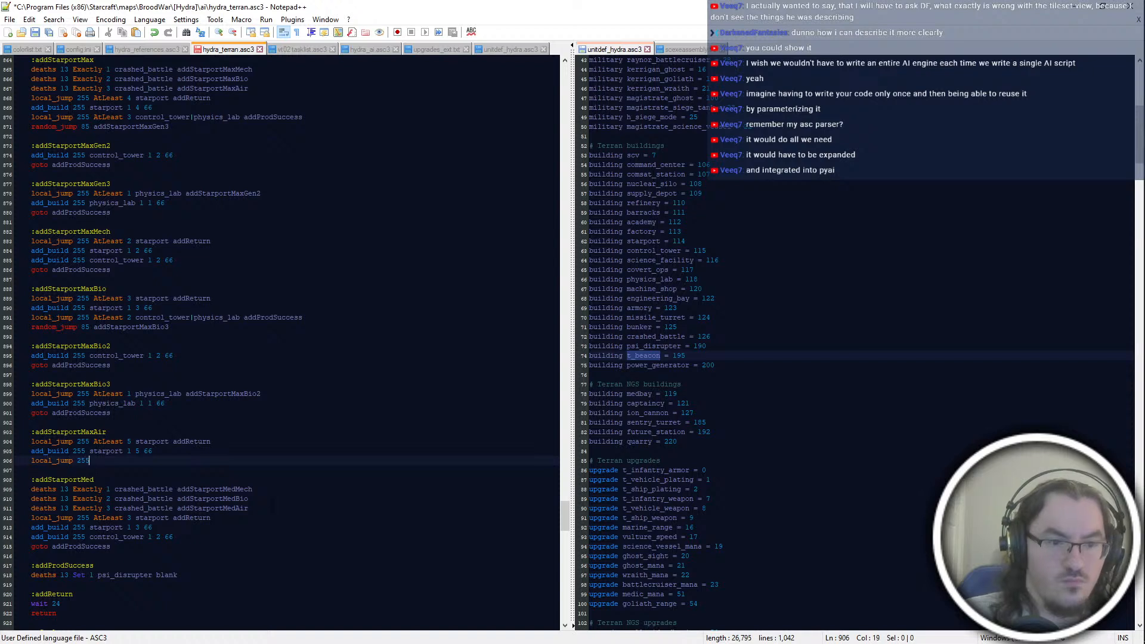
{"action": "type", "text": " AtLeast 4 contr"}
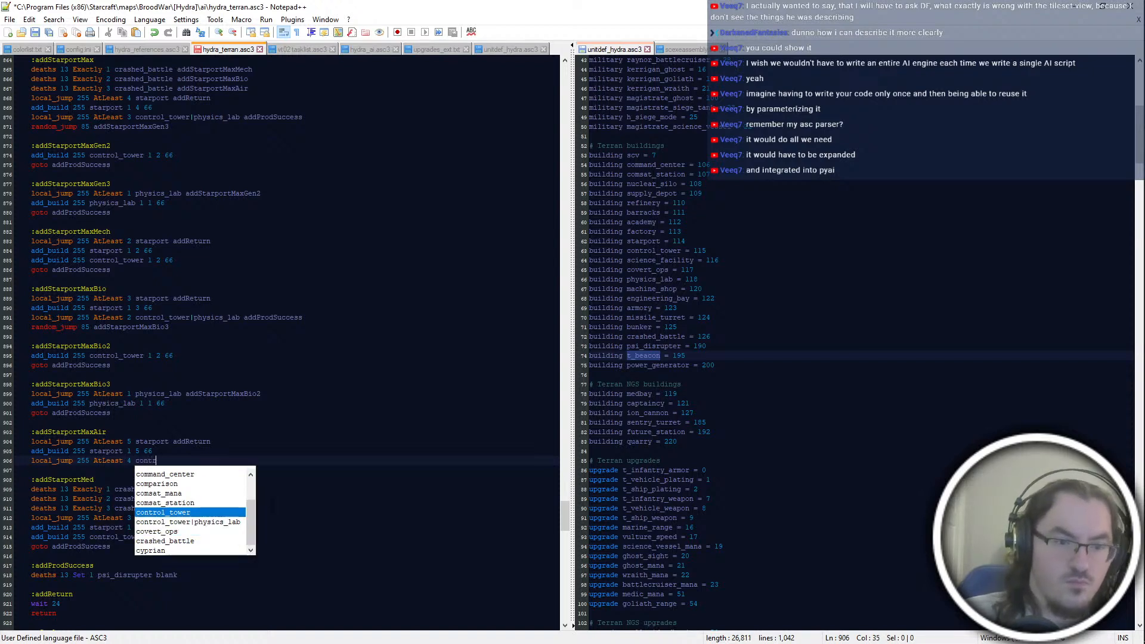
{"action": "type", "text": "ol_tower|ph"}
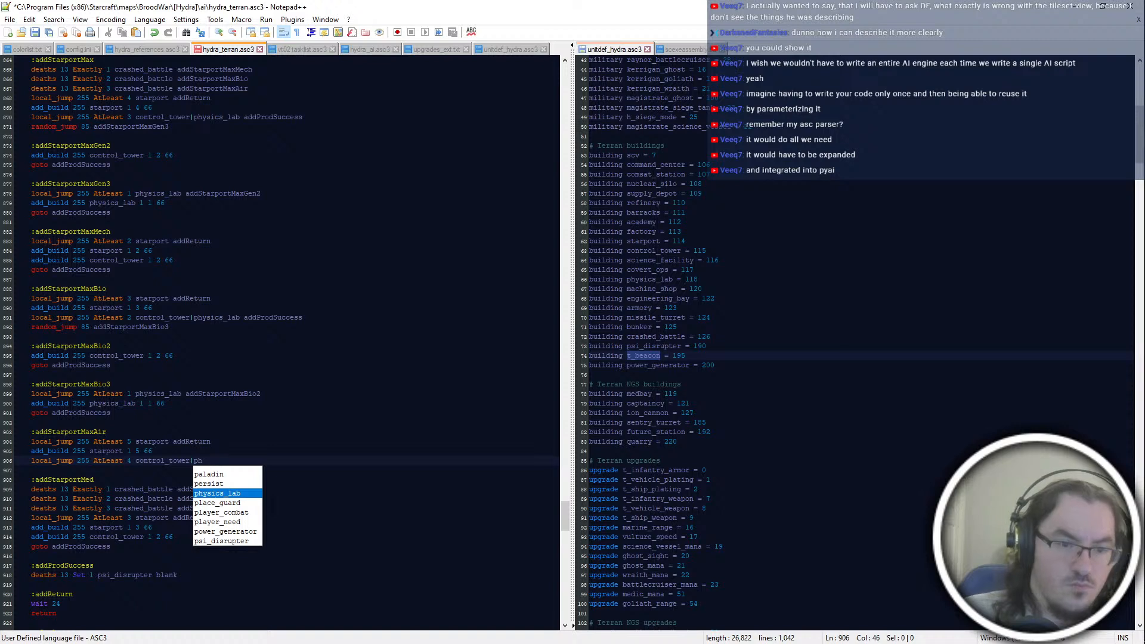
{"action": "key", "text": "Return"}
{"action": "type", "text": "addProdS"}
{"action": "key", "text": "Return"}
{"action": "key", "text": "Return"}
Step: End the addStarportMaxAir block with "random_jump 85 addStarportMaxAir3", keeping an "add_build 255" line started below it
{"action": "type", "text": "add_build 255"}
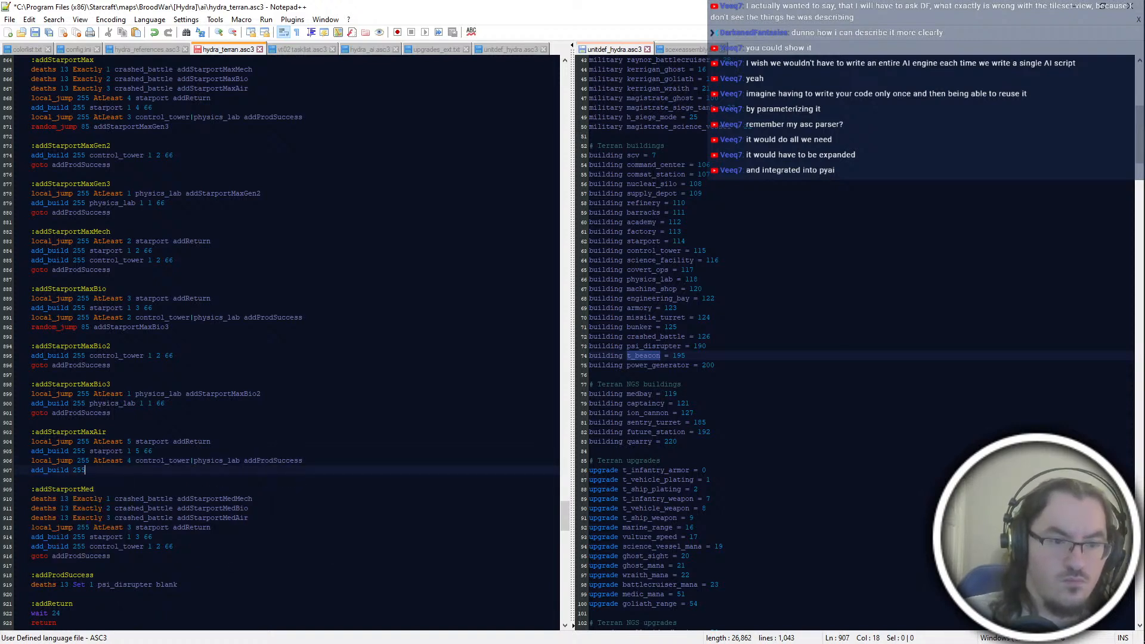
{"action": "key", "text": "Up"}
{"action": "key", "text": "End"}
{"action": "key", "text": "Return"}
{"action": "type", "text": "random_jump 85 "}
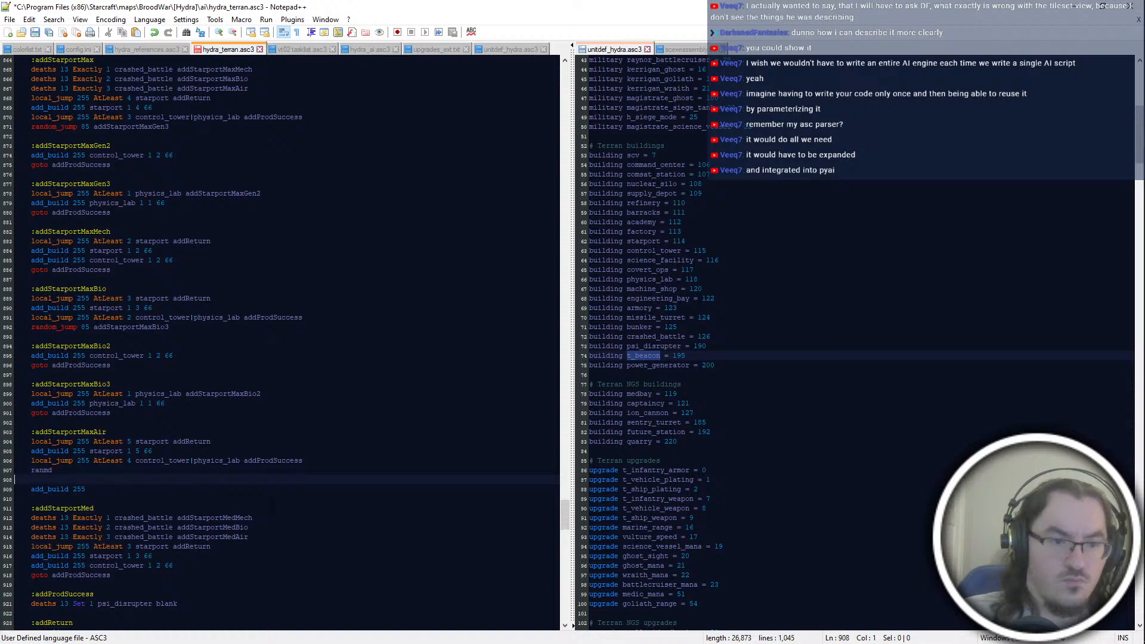
{"action": "type", "text": "add"}
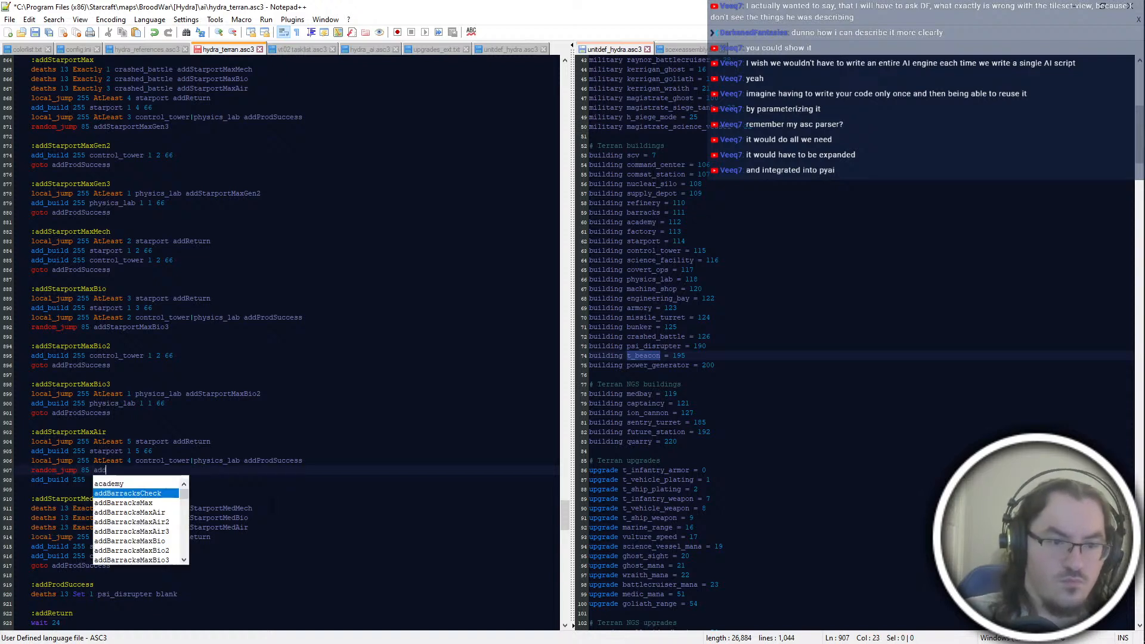
{"action": "type", "text": "StarportMaxAir3"}
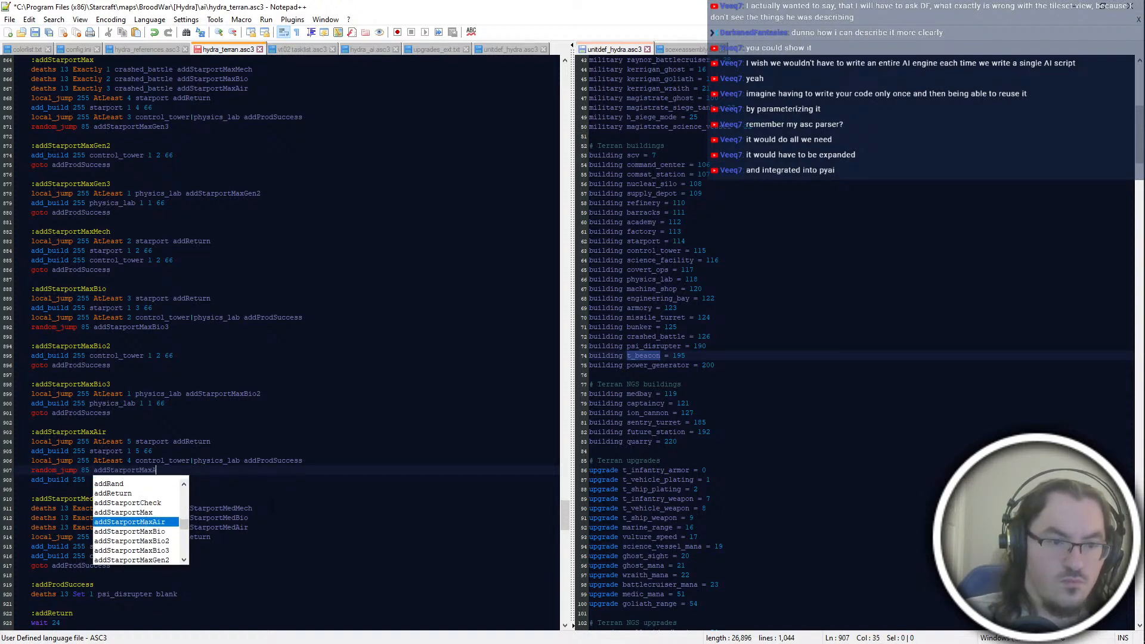
Step: Create the :addStarportMaxAir2 block with "add_build 255 control_tower 1 4 66" and "goto addProdSuccess"
{"action": "key", "text": "Return"}
{"action": "key", "text": "Return"}
{"action": "type", "text": ":addStarportMaxAir2"}
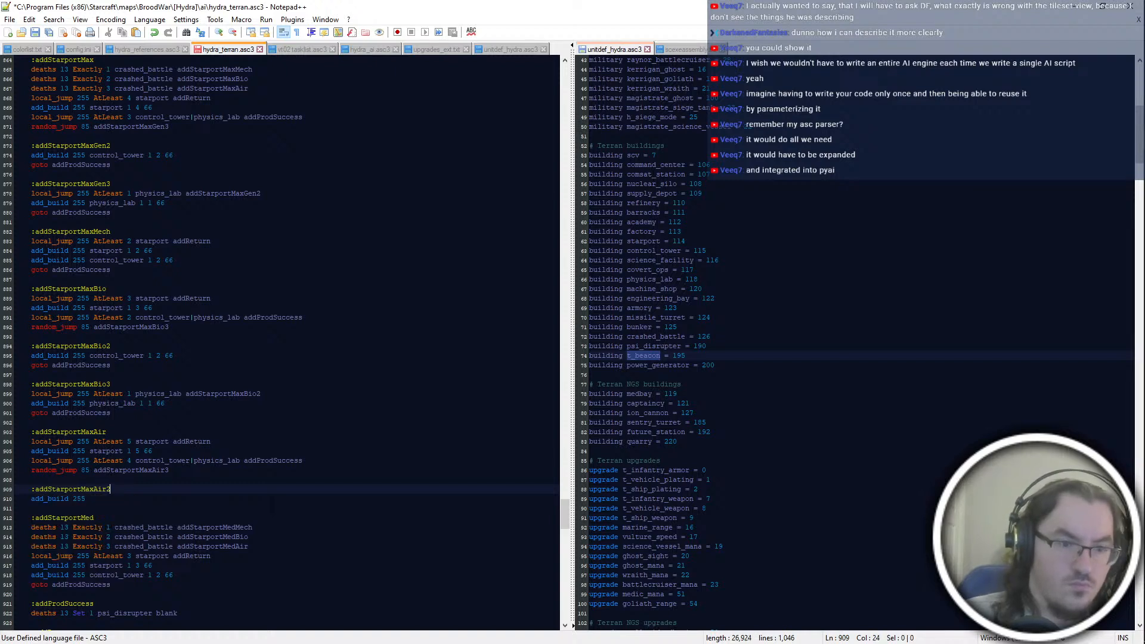
{"action": "key", "text": "Down"}
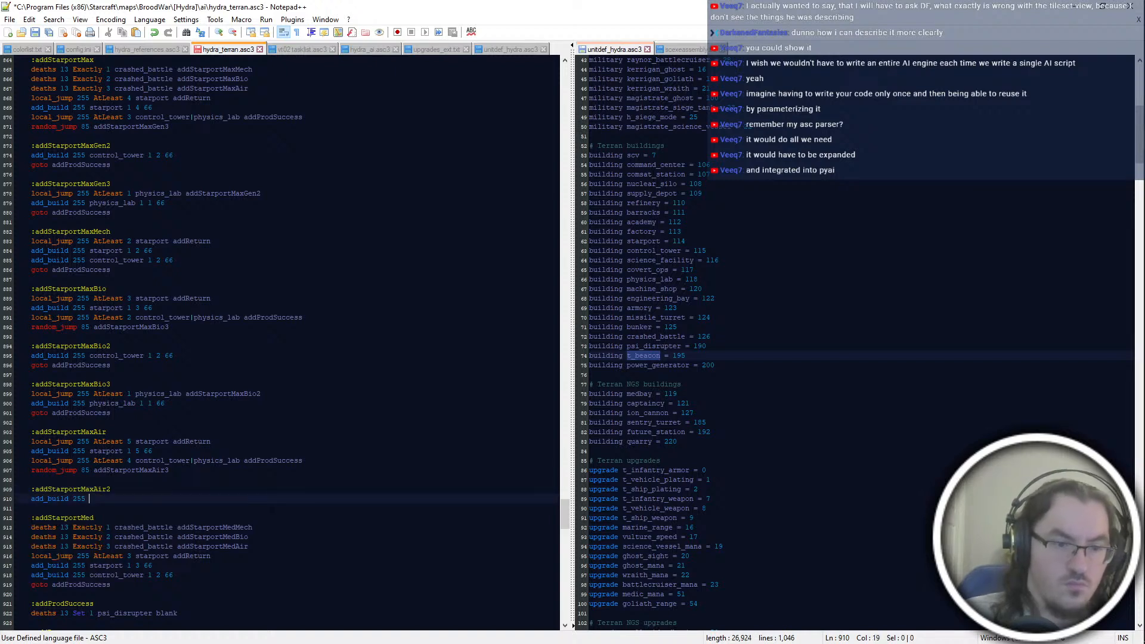
{"action": "type", "text": "control_tower "}
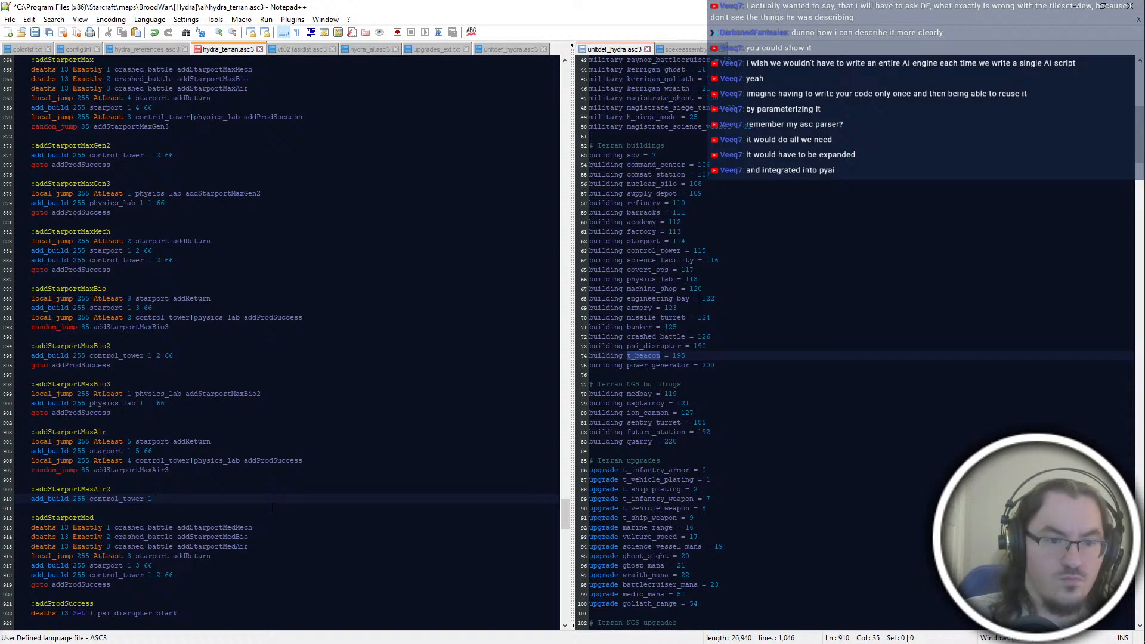
{"action": "type", "text": "1 4 66"}
{"action": "key", "text": "Return"}
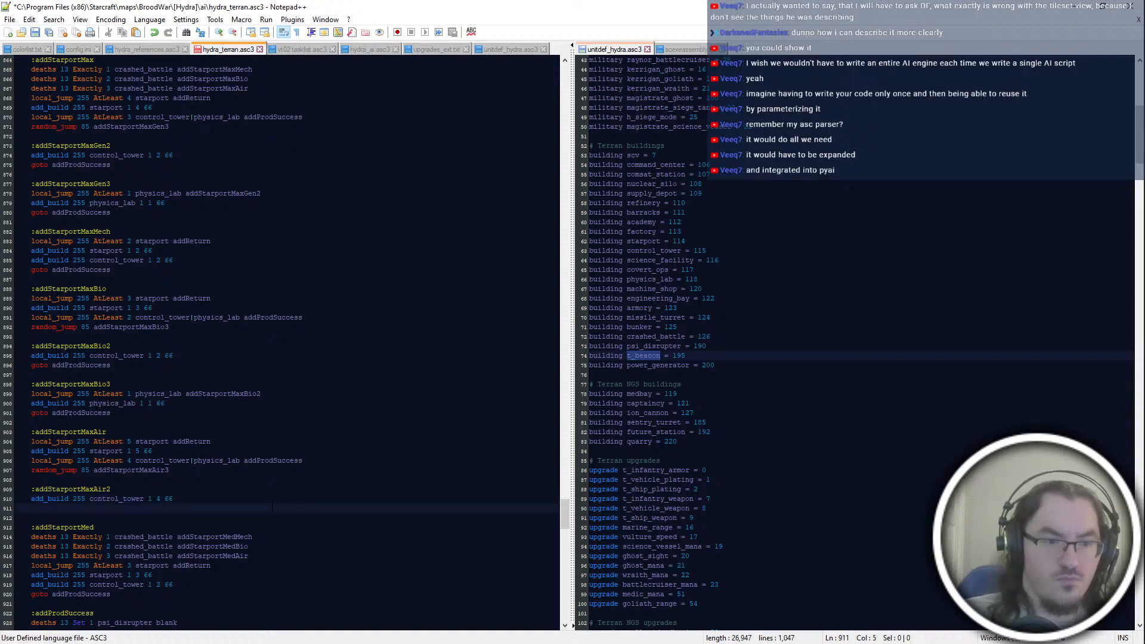
{"action": "type", "text": "goto addProdSuccess"}
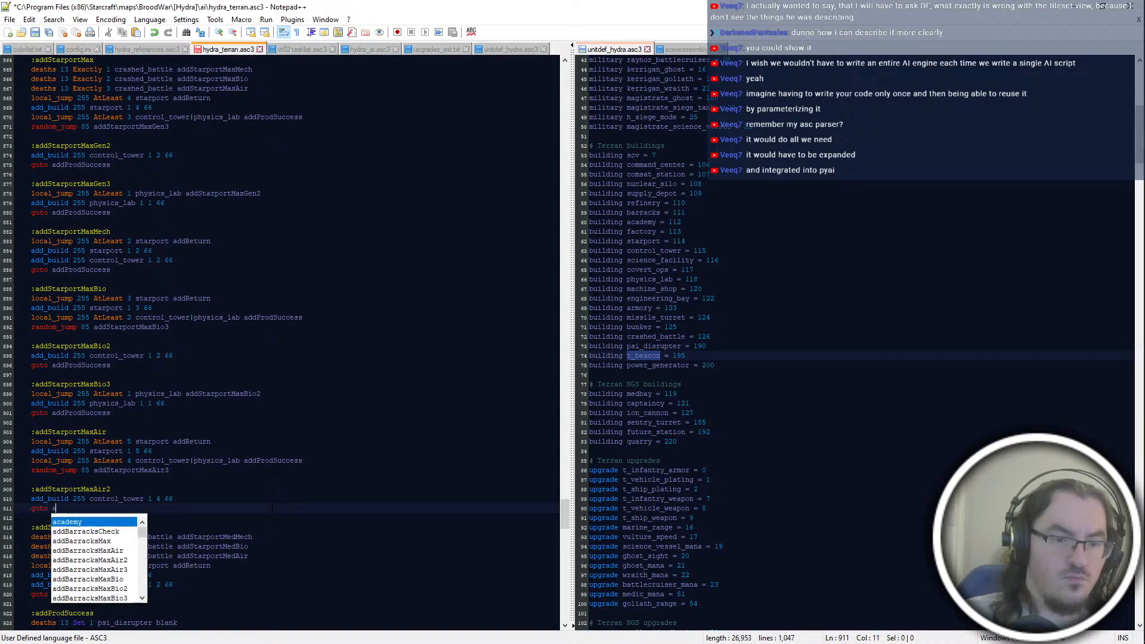
Step: Start an :addStarportMaxAir3 block with the line "local_jump 255 AtLeast 2 physics_lab addStarportMaxAir2"
{"action": "key", "text": "Return"}
{"action": "key", "text": "Return"}
{"action": "type", "text": ":addSt"}
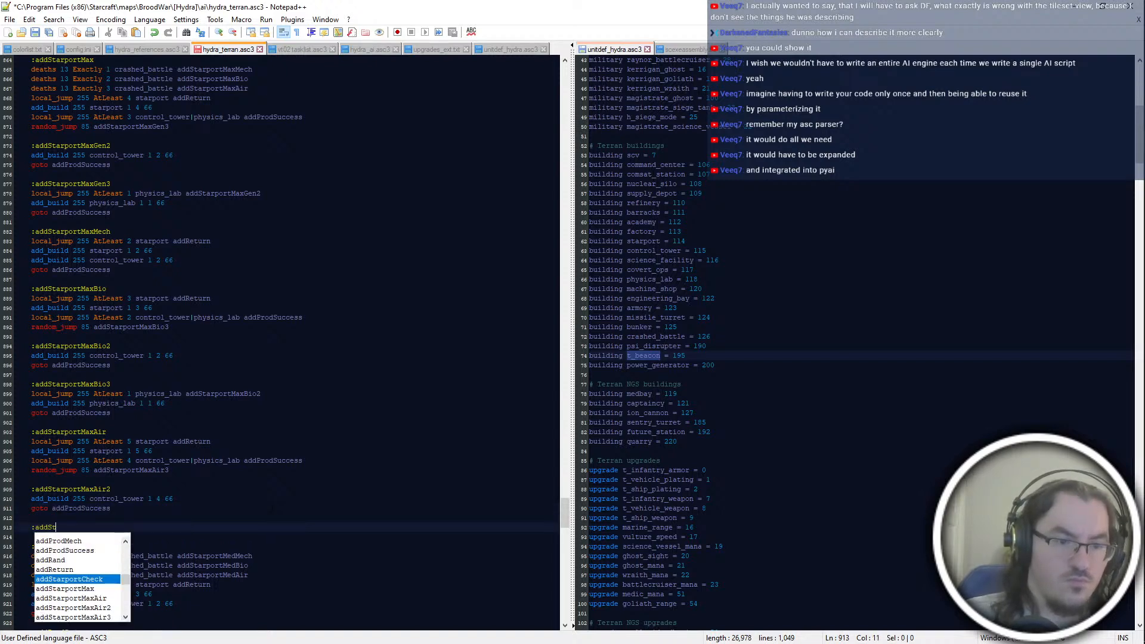
{"action": "type", "text": "arportMaxAir3"}
{"action": "key", "text": "Return"}
{"action": "type", "text": "local_jump 255 AtLeast 2 phys"}
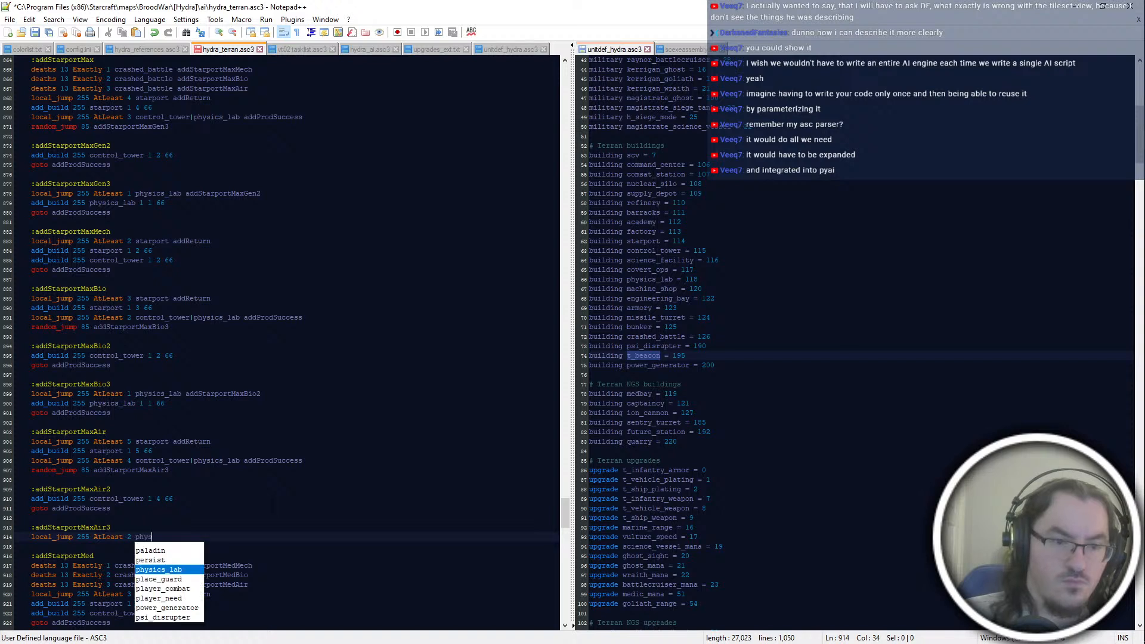
{"action": "type", "text": "ics_lab addStarportMaxAir2"}
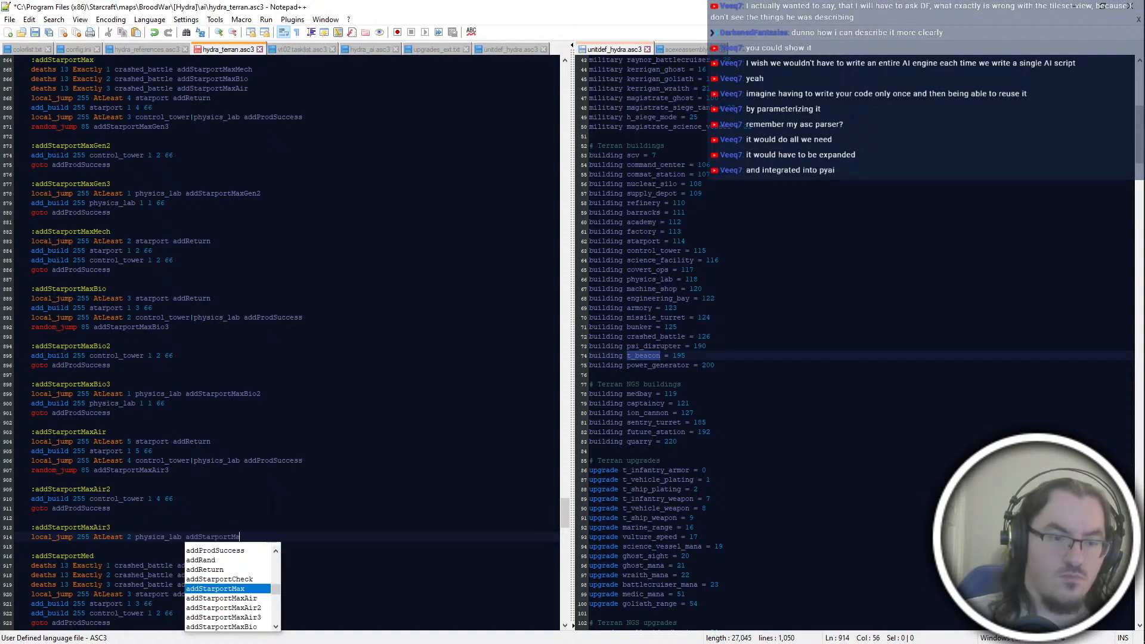
Step: Complete the addStarportMaxAir3 block with "add_build 255 physics_lab 1 2 66" and "goto addProdSuccess", and save the script
{"action": "key", "text": "Return"}
{"action": "type", "text": "add_build 255 physics_lab 1"}
{"action": "key", "text": "BackSpace"}
{"action": "key", "text": "BackSpace"}
{"action": "type", "text": "physics_lab 1 2 66"}
{"action": "key", "text": "Return"}
{"action": "type", "text": "goto addProdSuccess"}
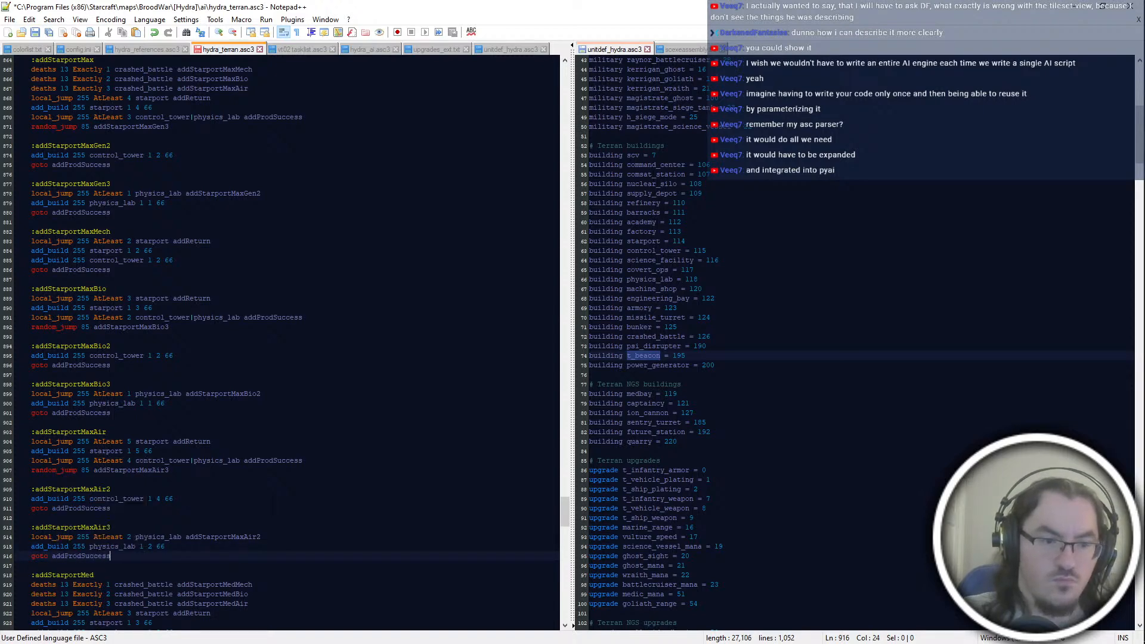
{"action": "key", "text": "Return"}
{"action": "key", "text": "Return"}
{"action": "key", "text": "BackSpace"}
{"action": "key", "text": "BackSpace"}
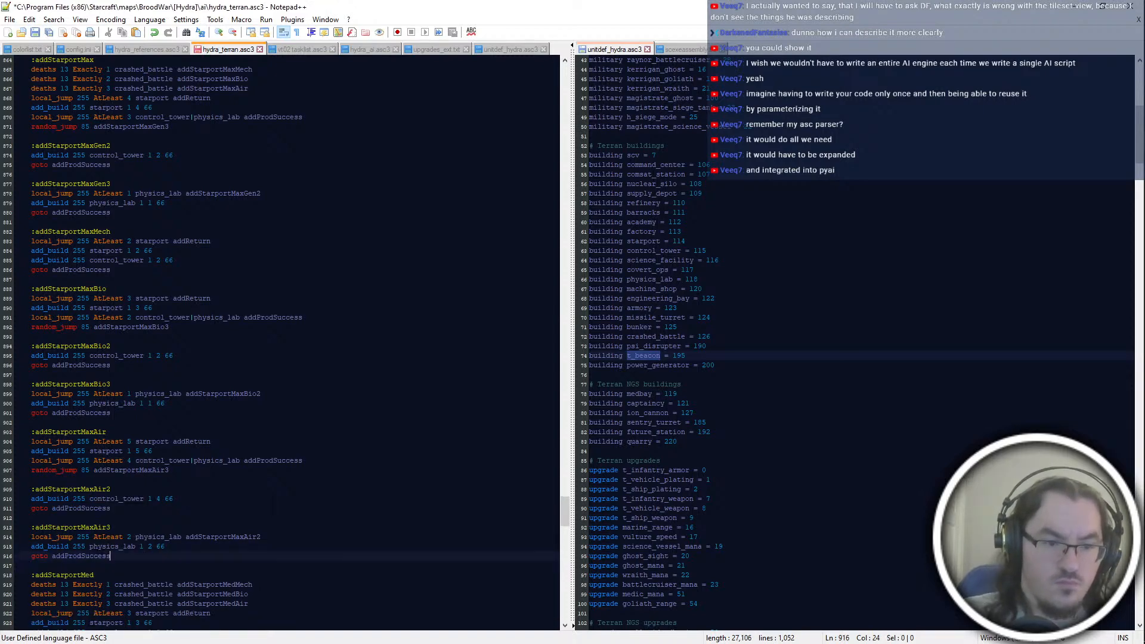
{"action": "key", "text": "ctrl+s"}
{"action": "key", "text": "ctrl+s"}
Step: Check the addStarportMed block's lines against the starport Min and Max blocks above it
{"action": "scroll", "coordinate": [280, 344], "scroll_direction": "down", "scroll_amount": 4}
{"action": "left_click", "coordinate": [153, 509]}
{"action": "key", "text": "Down"}
{"action": "key", "text": "Up"}
{"action": "key", "text": "Up"}
{"action": "key", "text": "Up"}
{"action": "key", "text": "Down"}
{"action": "key", "text": "Down"}
{"action": "key", "text": "Down"}
{"action": "key", "text": "Down"}
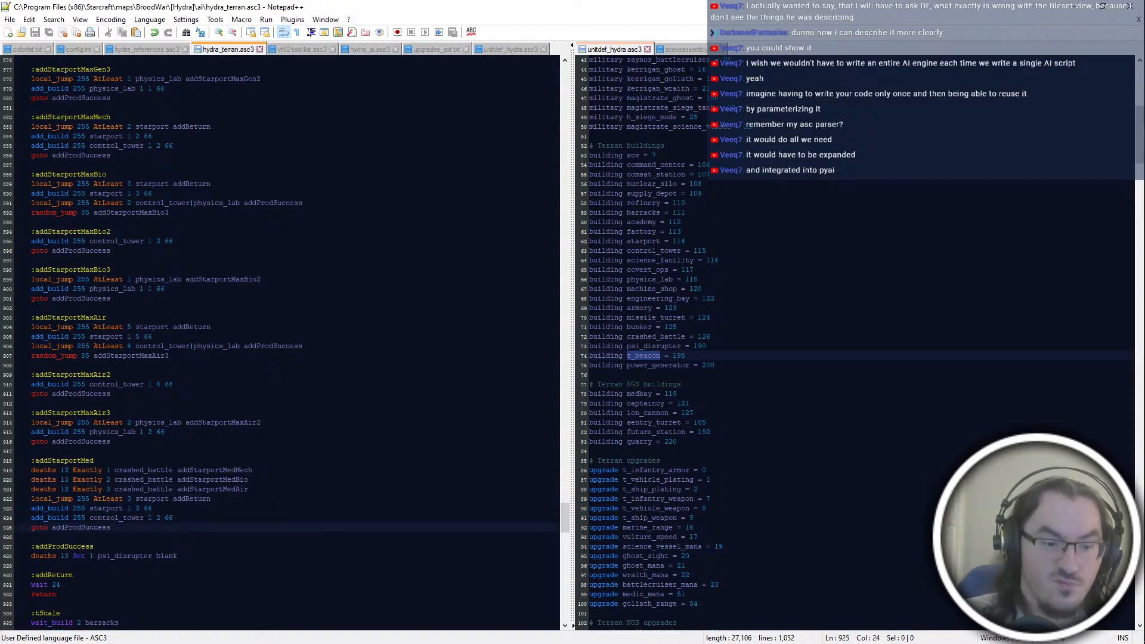
{"action": "key", "text": "Up"}
{"action": "key", "text": "Up"}
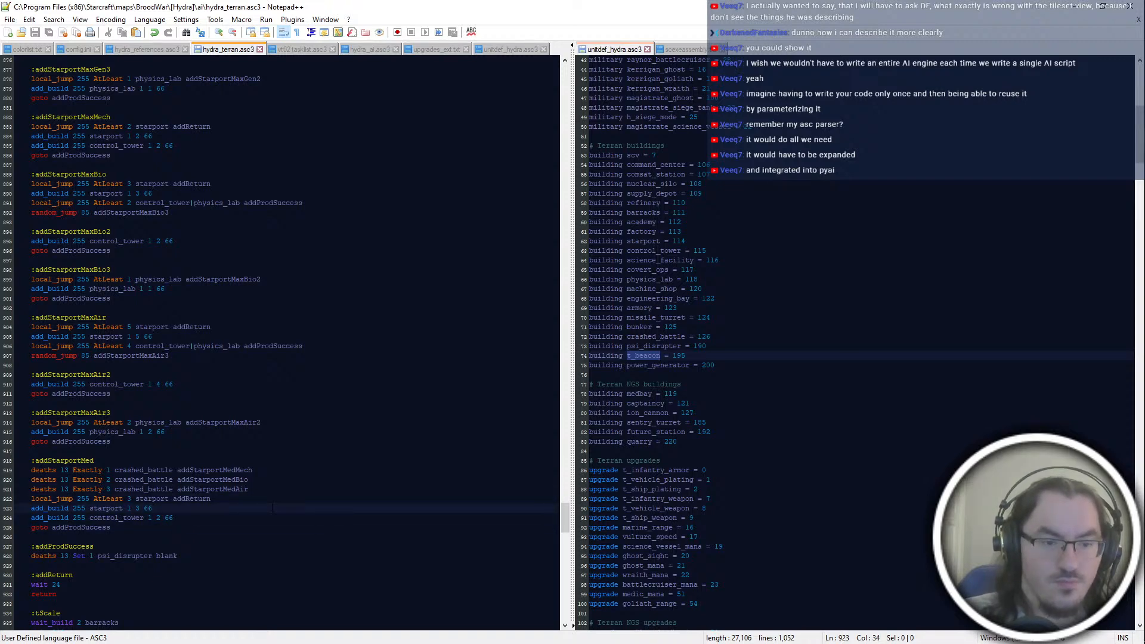
{"action": "scroll", "coordinate": [273, 508], "scroll_direction": "up", "scroll_amount": 14}
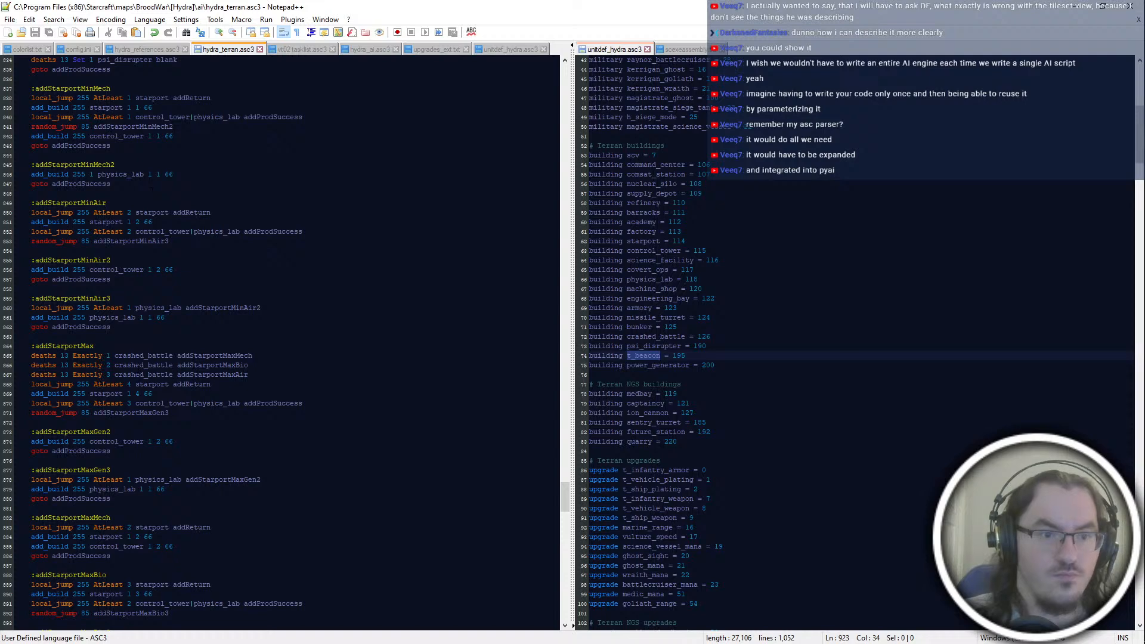
{"action": "scroll", "coordinate": [189, 400], "scroll_direction": "down", "scroll_amount": 20}
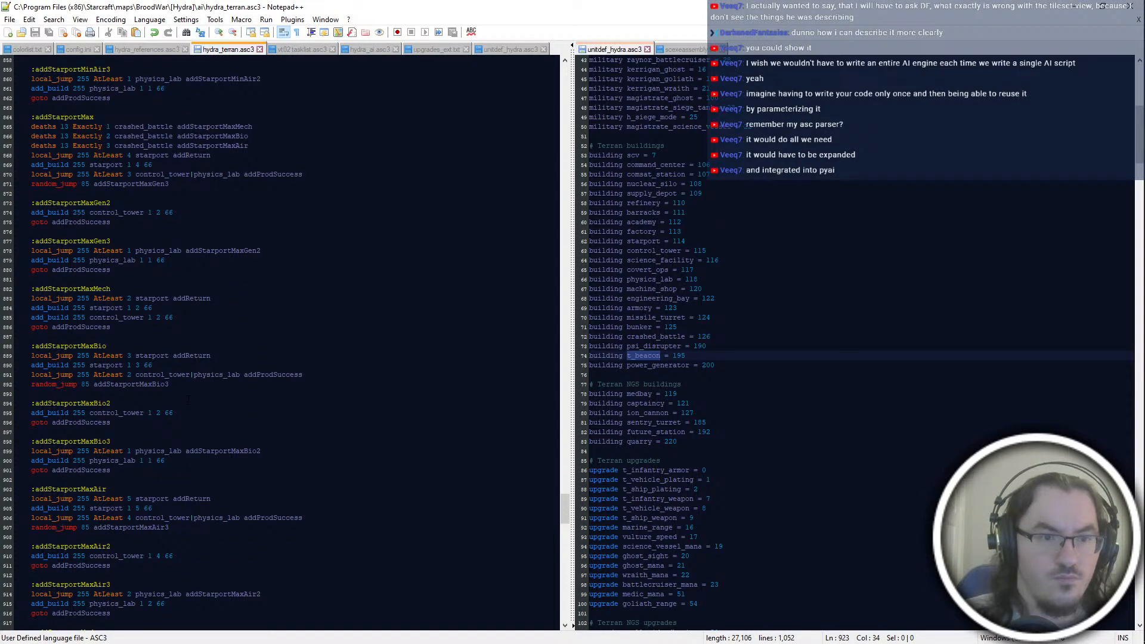
Step: Set the addStarportMed block's starport line to "1 2 66" and its control_tower line to "1 1 66"
{"action": "double_click", "coordinate": [138, 280]}
{"action": "scroll", "coordinate": [138, 281], "scroll_direction": "up", "scroll_amount": 10}
{"action": "scroll", "coordinate": [139, 280], "scroll_direction": "down", "scroll_amount": 6}
{"action": "type", "text": "2"}
{"action": "double_click", "coordinate": [158, 403]}
{"action": "type", "text": "1"}
{"action": "left_click", "coordinate": [203, 411]}
Step: Start an :addStarportMedMech block below addStarportMed with the line "local_jump 255 AtLeast 2 starport addReturn"
{"action": "key", "text": "Return"}
{"action": "key", "text": "Return"}
{"action": "type", "text": ":addStarportMedMech"}
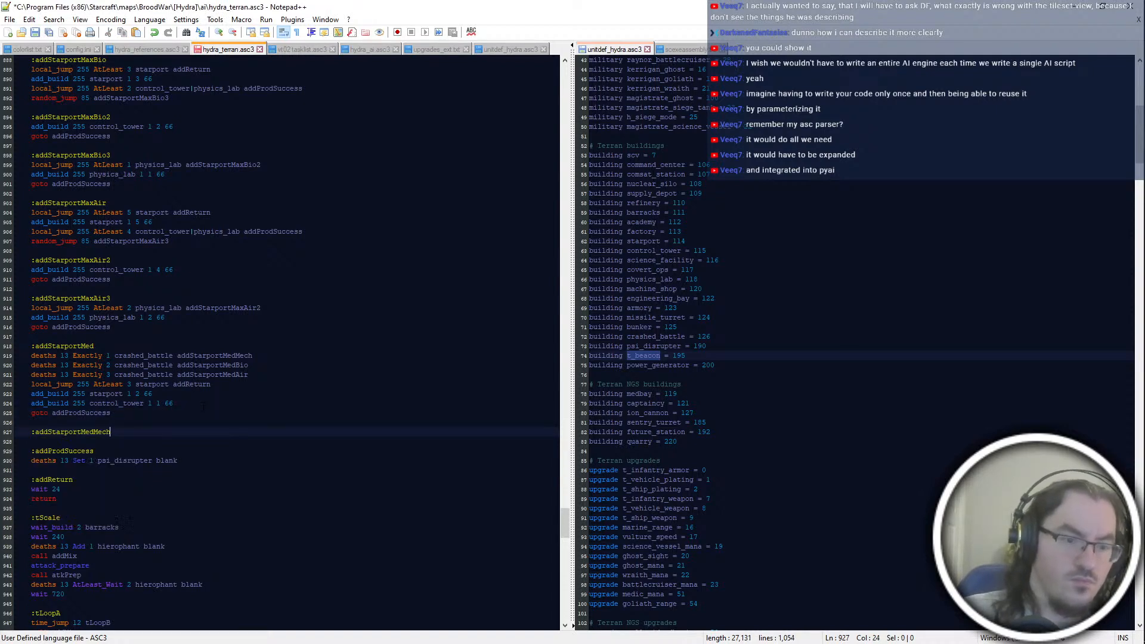
{"action": "key", "text": "Return"}
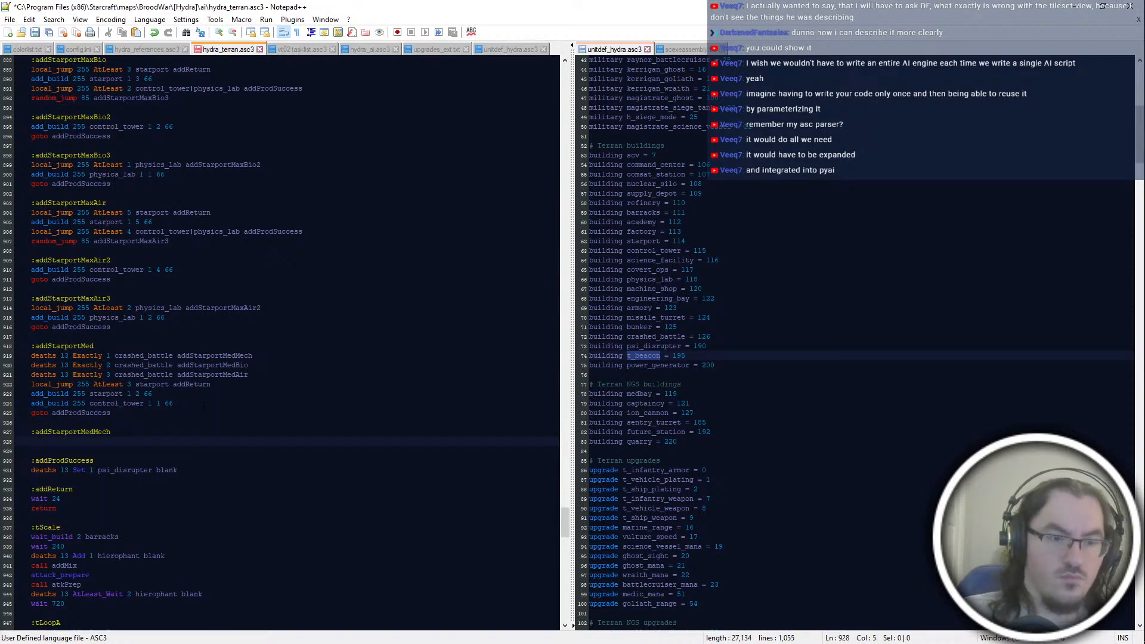
{"action": "type", "text": "local_jump 255"}
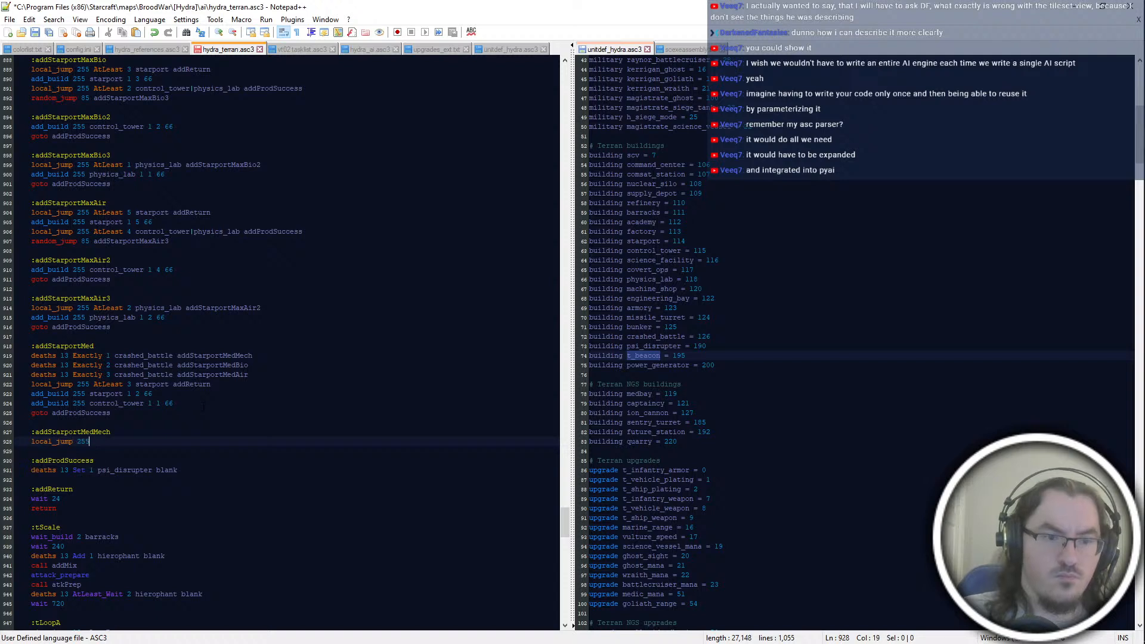
{"action": "type", "text": " AtLeast 3 starport"}
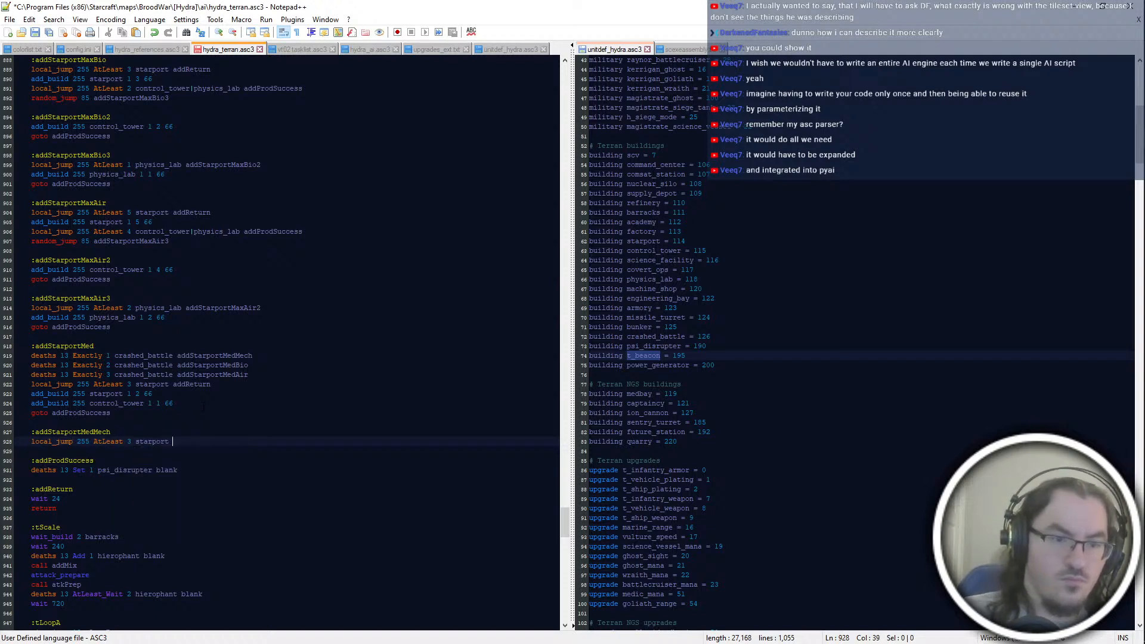
{"action": "key", "text": "BackSpace"}
{"action": "key", "text": "BackSpace"}
{"action": "key", "text": "BackSpace"}
{"action": "key", "text": "BackSpace"}
{"action": "key", "text": "BackSpace"}
{"action": "key", "text": "BackSpace"}
{"action": "key", "text": "BackSpace"}
{"action": "key", "text": "BackSpace"}
{"action": "key", "text": "BackSpace"}
{"action": "key", "text": "BackSpace"}
{"action": "type", "text": "2 starport "}
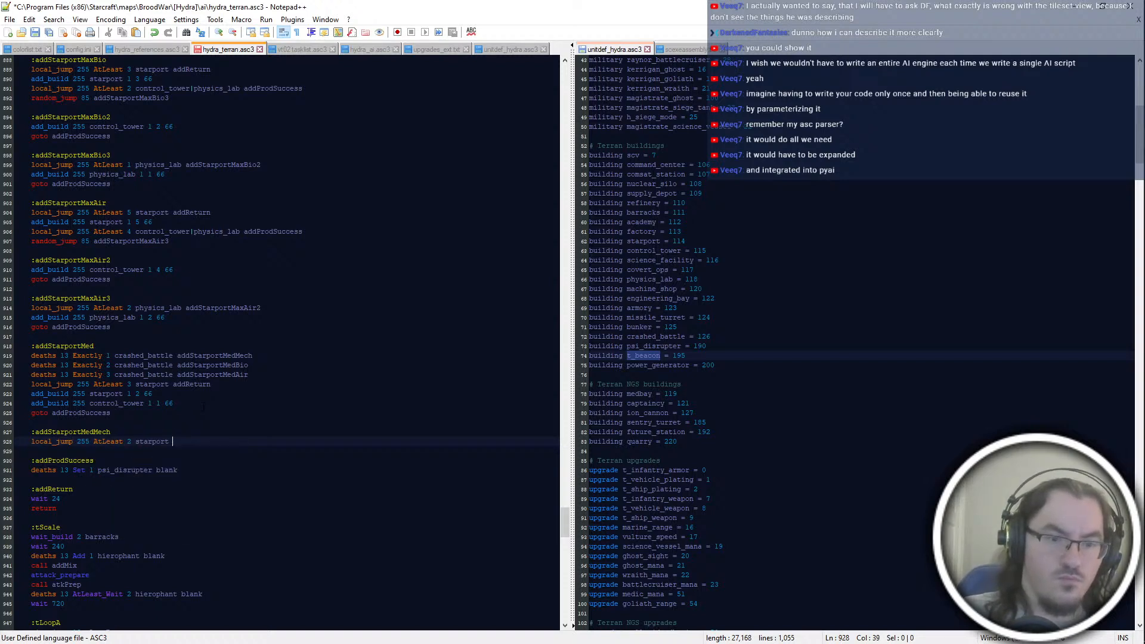
{"action": "type", "text": "addReturn"}
{"action": "key", "text": "Return"}
{"action": "key", "text": "Return"}
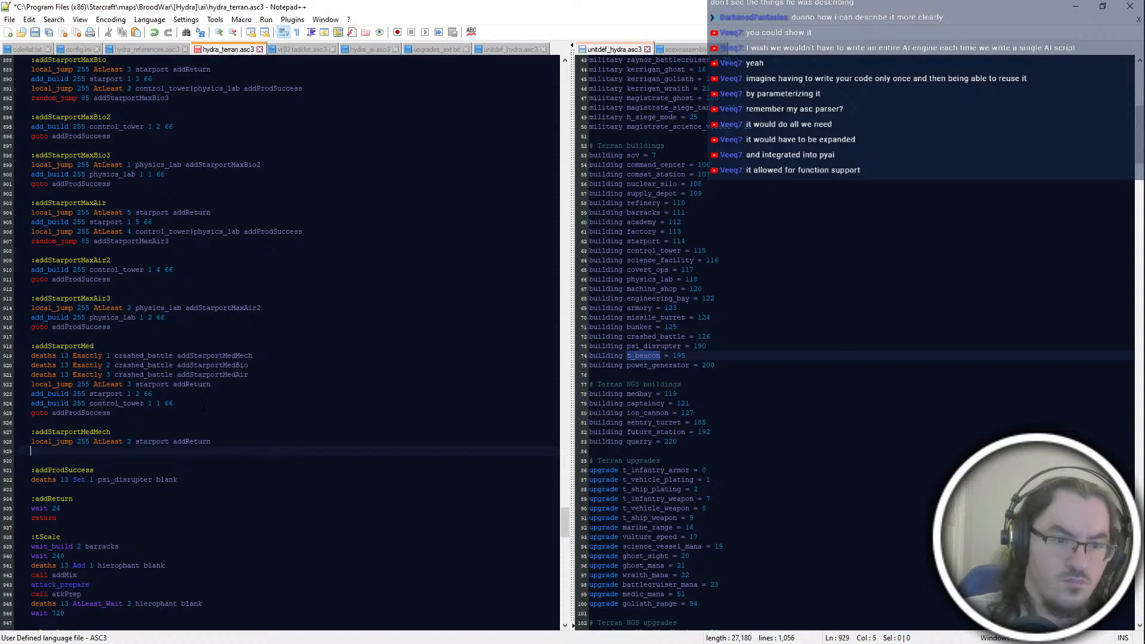
Step: Add the line "add_build 255 starport 1 2 66" to the addStarportMedMech block
{"action": "type", "text": "add_build 255 "}
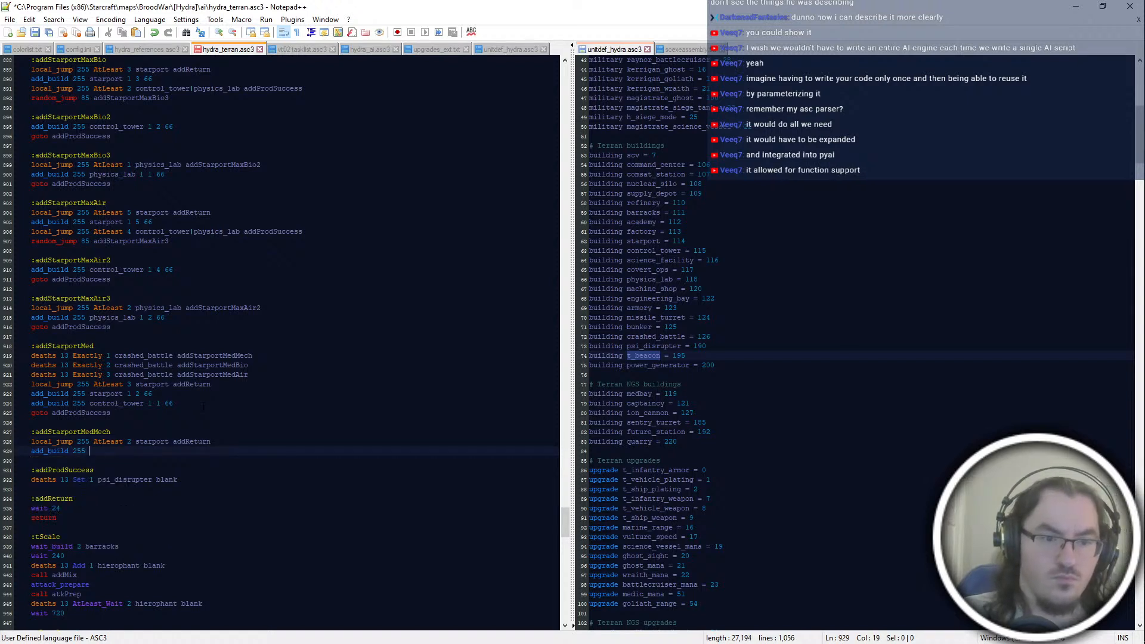
{"action": "type", "text": "starport 1 2 66"}
{"action": "key", "text": "Return"}
Step: Complete the addStarportMedMech block with "add_build 255 control_tower 1 1 66" and "goto addProdSuccess"
{"action": "type", "text": "add_build "}
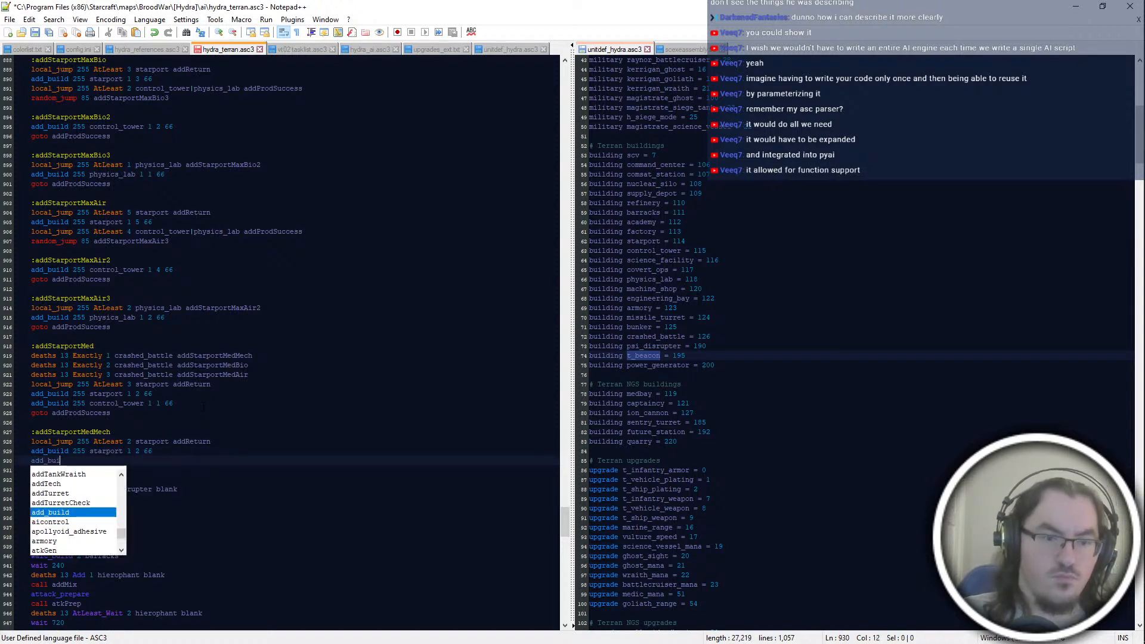
{"action": "type", "text": "255 1 control_tower"}
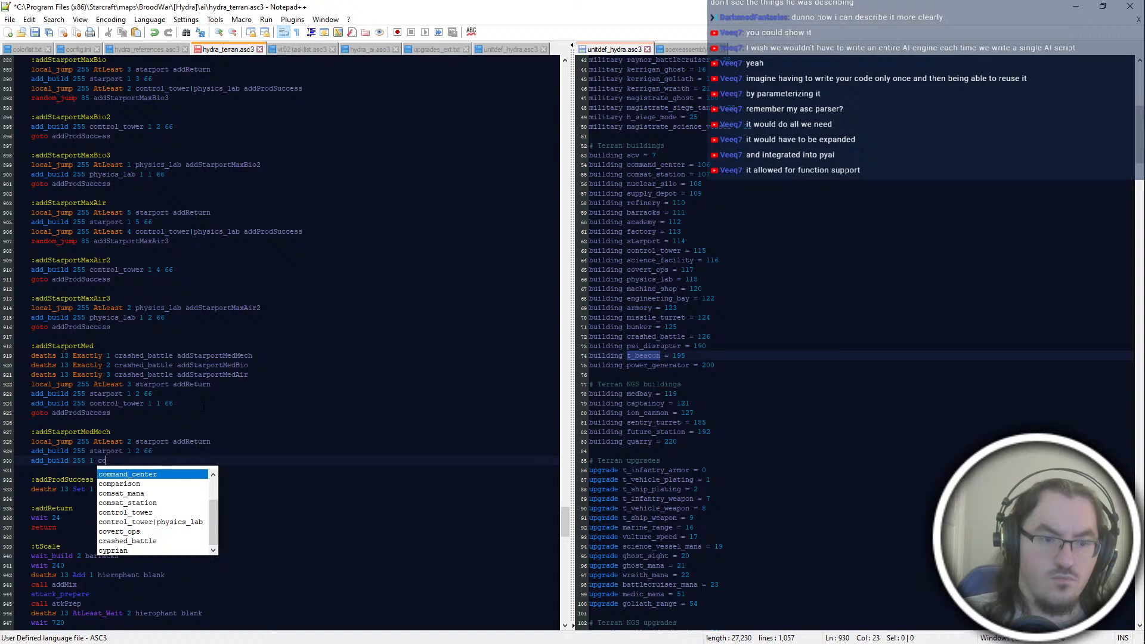
{"action": "key", "text": "BackSpace"}
{"action": "key", "text": "BackSpace"}
{"action": "key", "text": "BackSpace"}
{"action": "key", "text": "BackSpace"}
{"action": "key", "text": "BackSpace"}
{"action": "key", "text": "BackSpace"}
{"action": "key", "text": "BackSpace"}
{"action": "key", "text": "BackSpace"}
{"action": "key", "text": "BackSpace"}
{"action": "key", "text": "BackSpace"}
{"action": "key", "text": "BackSpace"}
{"action": "key", "text": "BackSpace"}
{"action": "key", "text": "BackSpace"}
{"action": "key", "text": "BackSpace"}
{"action": "key", "text": "BackSpace"}
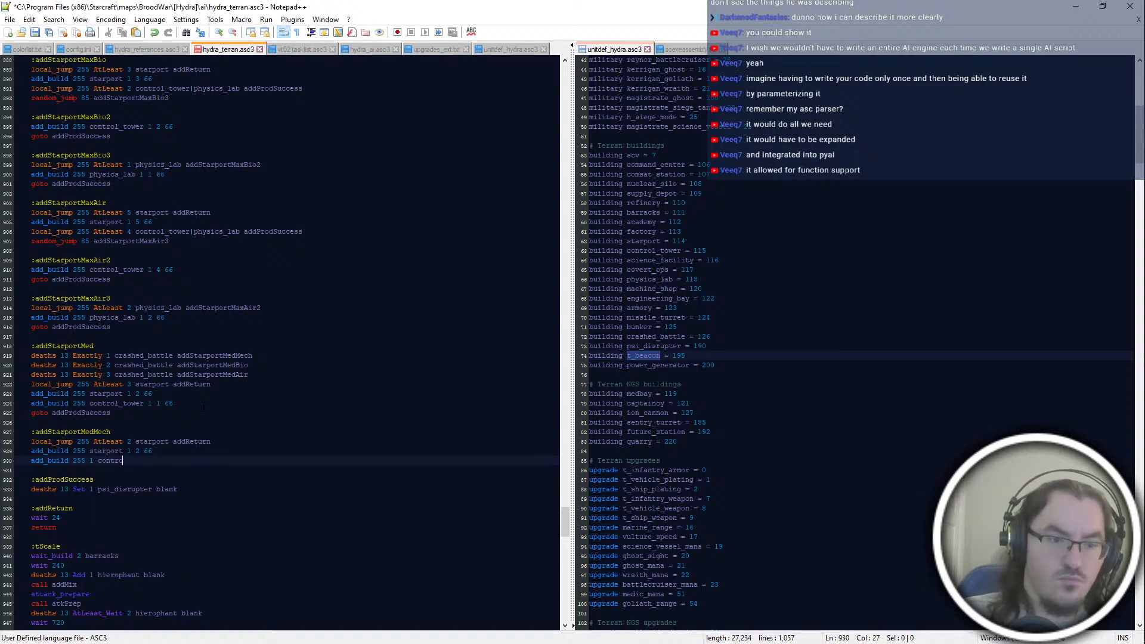
{"action": "type", "text": "control_tower 1 1 6"}
{"action": "key", "text": "BackSpace"}
{"action": "key", "text": "BackSpace"}
{"action": "key", "text": "BackSpace"}
{"action": "type", "text": "1 66"}
{"action": "key", "text": "Return"}
{"action": "type", "text": "goto addProdSu"}
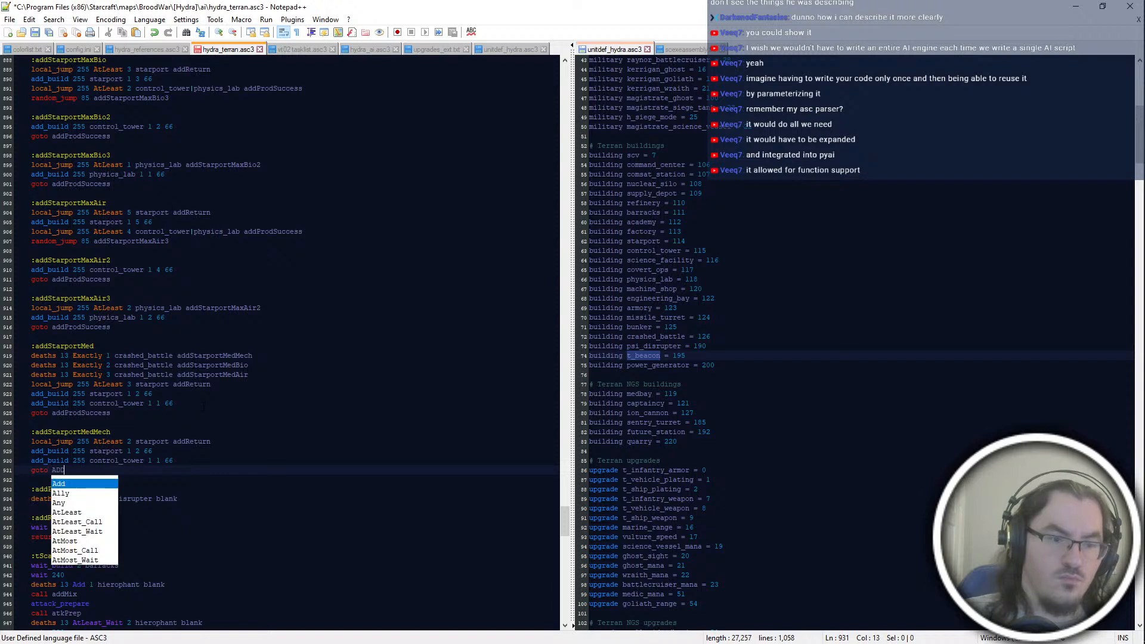
{"action": "key", "text": "Return"}
{"action": "key", "text": "Return"}
{"action": "key", "text": "Return"}
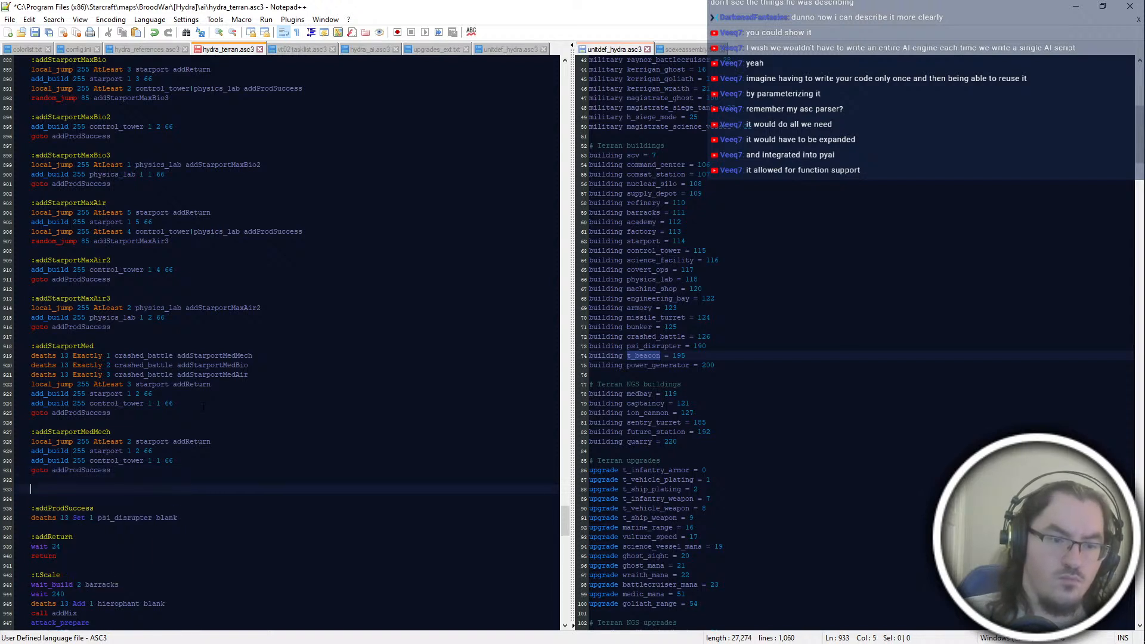
Step: Start an :addStarportMedBio block with "local_jump 255 AtLeast 3 starport addReturn" and "add_build 255 starport 1 3 66"
{"action": "type", "text": ":addStarporr"}
{"action": "key", "text": "BackSpace"}
{"action": "type", "text": "tMedBio"}
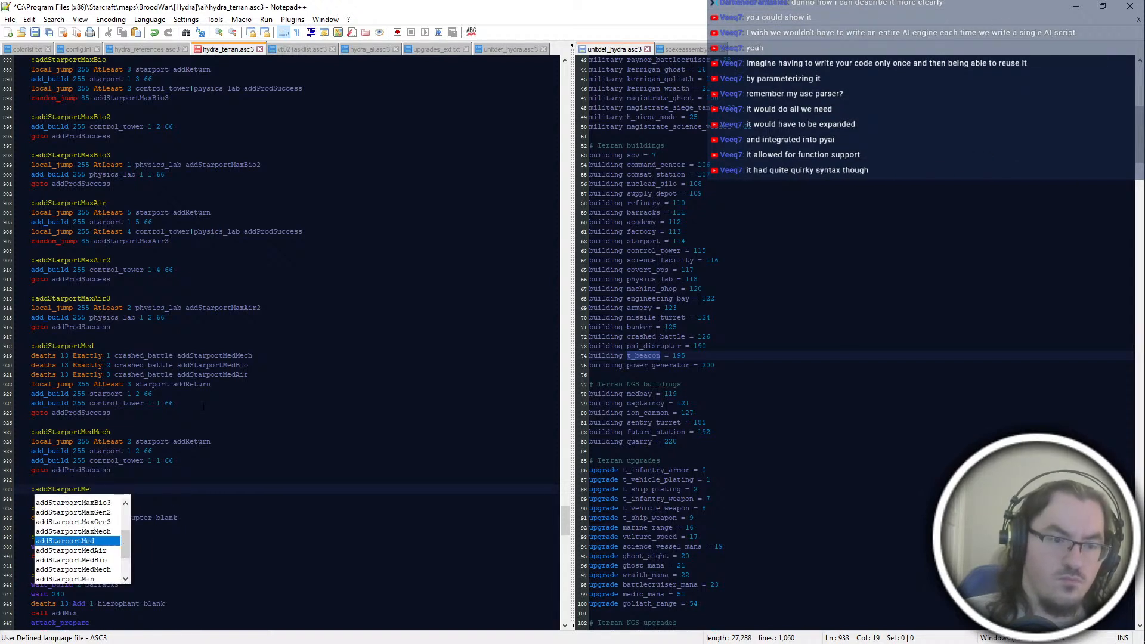
{"action": "key", "text": "Return"}
{"action": "key", "text": "Return"}
{"action": "type", "text": "lo"}
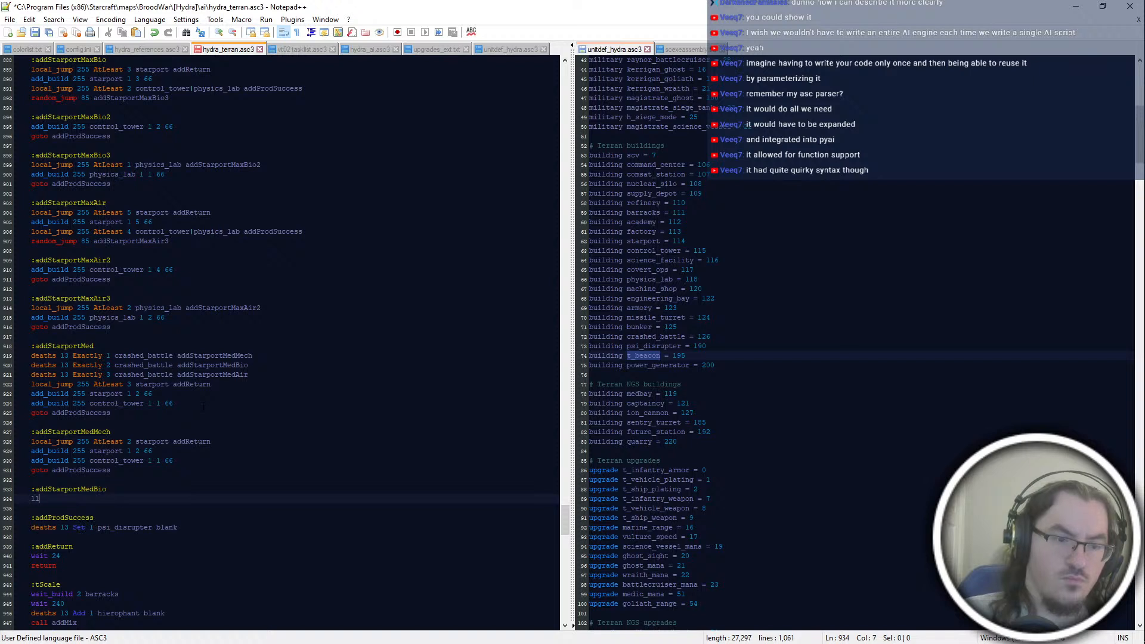
{"action": "type", "text": "cal_jump 255 AtLeast 3 starport addReturn"}
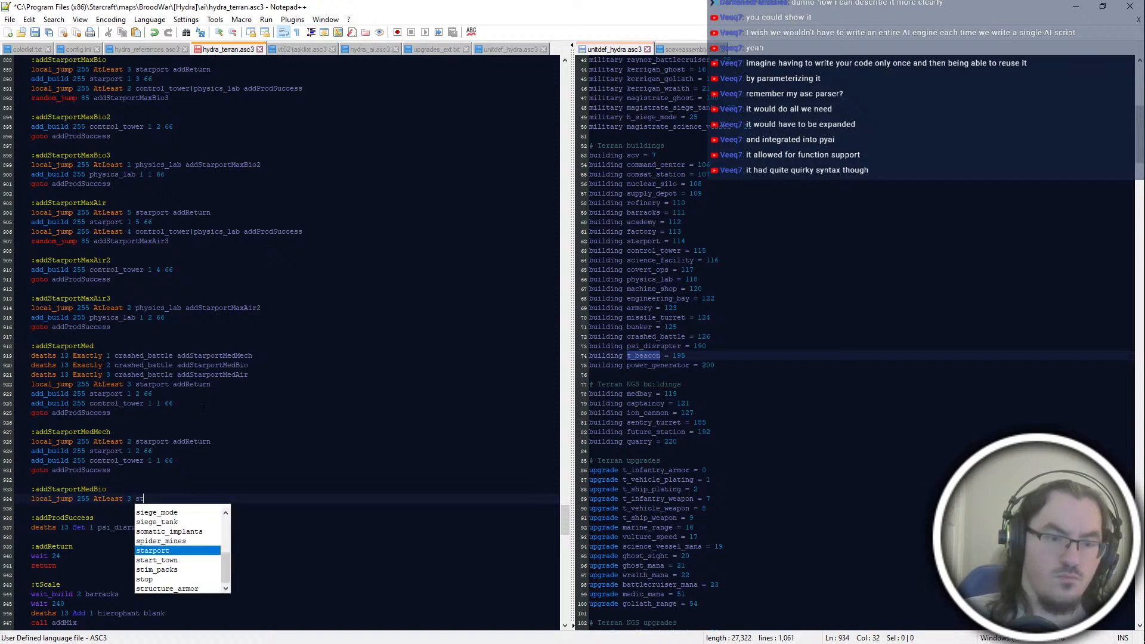
{"action": "key", "text": "Return"}
{"action": "type", "text": "add_bui"}
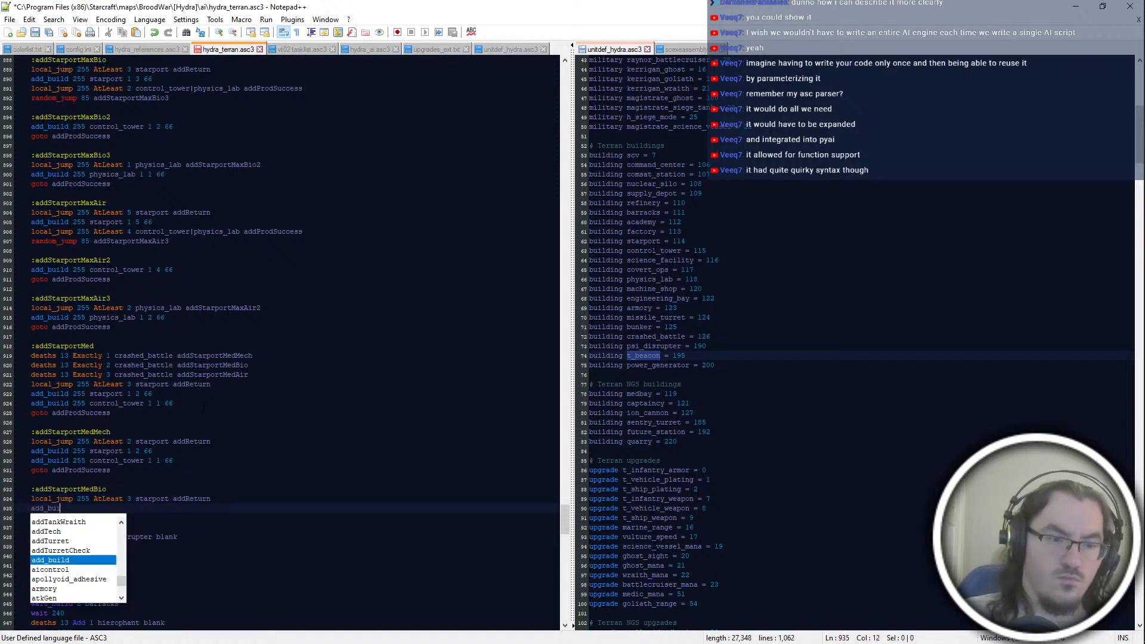
{"action": "type", "text": "ld 255 starport 1 3 66"}
Step: Create the :addStarportMedBio2 block with "add_build 255 control_tower 1 2 66" and "goto addProdSuccess"
{"action": "key", "text": "Return"}
{"action": "key", "text": "Return"}
{"action": "type", "text": ":add"}
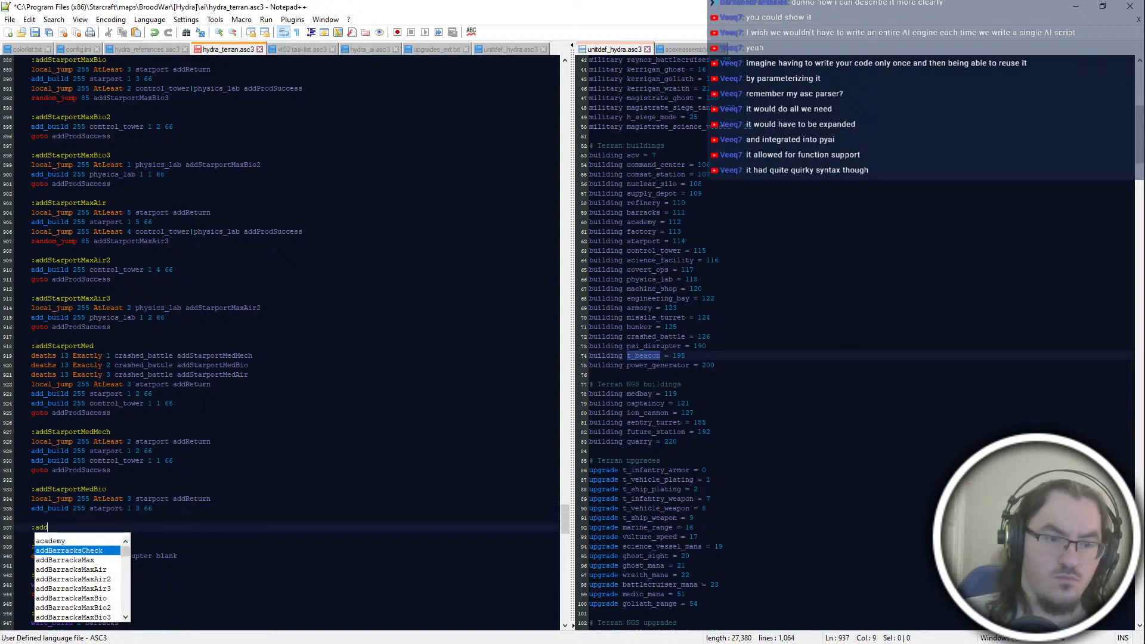
{"action": "type", "text": "StarportMedBio2"}
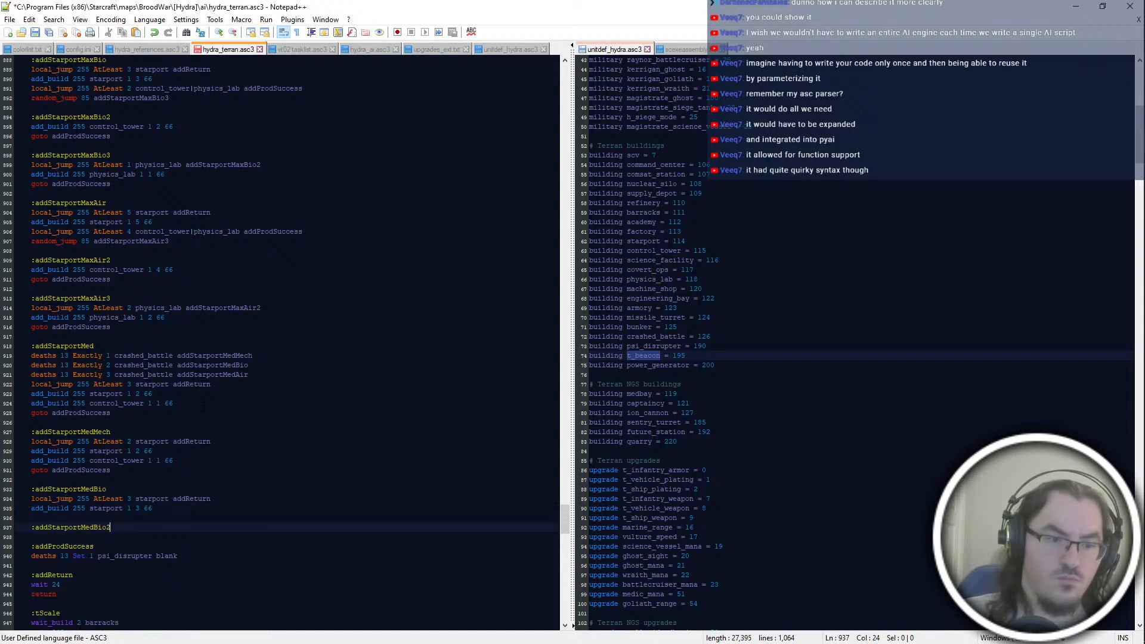
{"action": "key", "text": "Return"}
{"action": "type", "text": "add_build 25"}
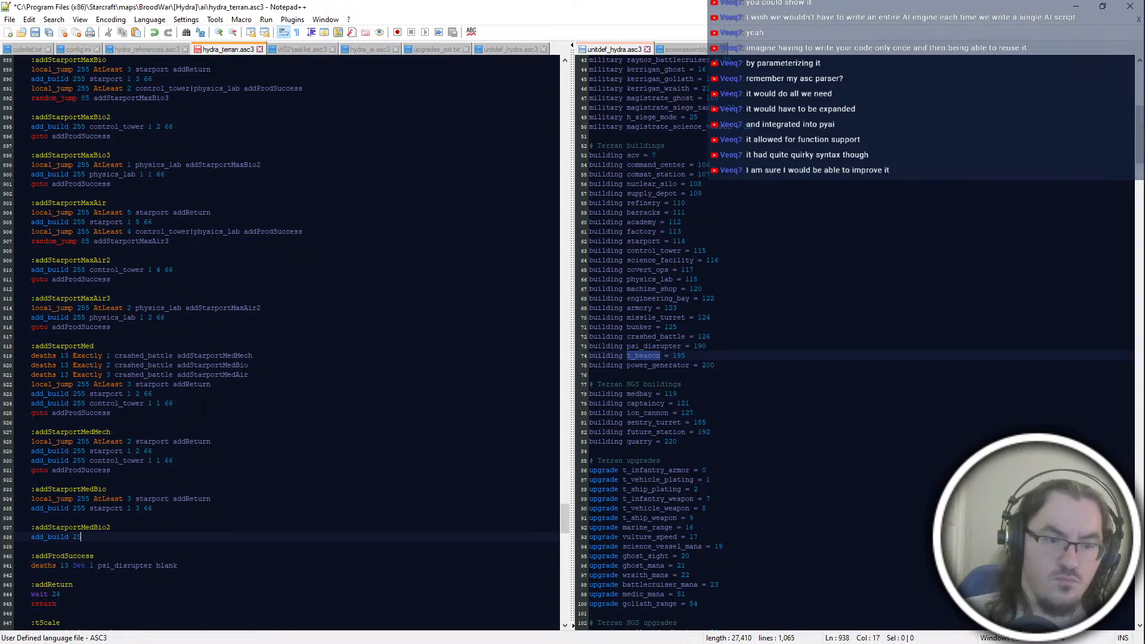
{"action": "type", "text": "5 control_tower 1 2 66"}
{"action": "key", "text": "Return"}
{"action": "type", "text": "goto"}
{"action": "type", "text": "dSuccess"}
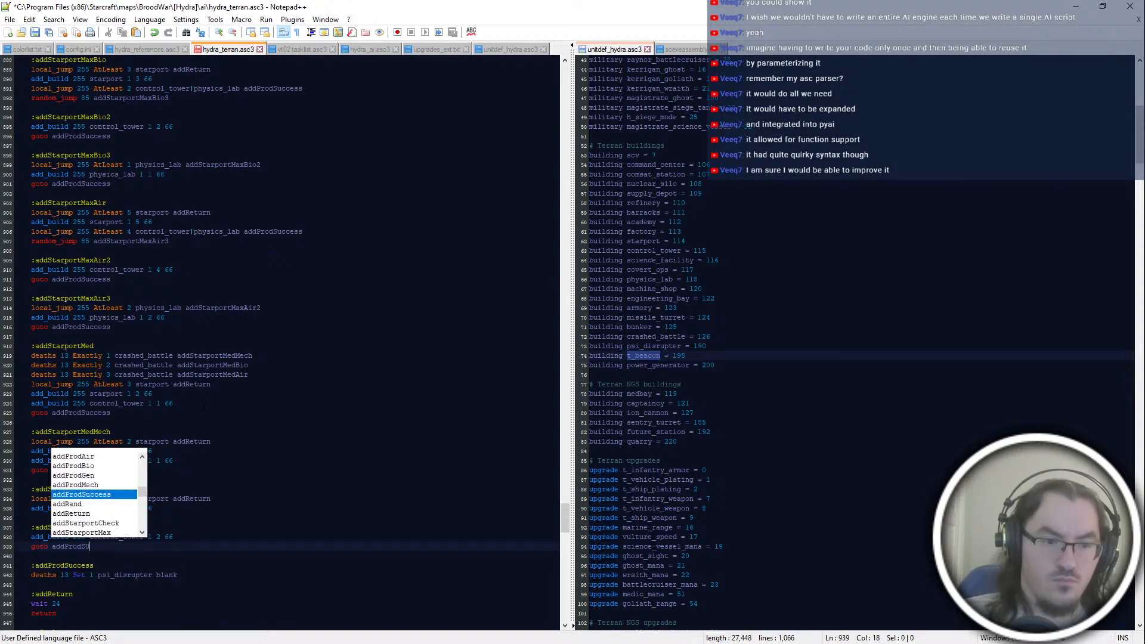
Step: Add an :addStarportMedBio3 label on its own line below the addStarportMedBio2 block
{"action": "key", "text": "Return"}
{"action": "key", "text": "Return"}
{"action": "type", "text": ":Ladd"}
{"action": "key", "text": "BackSpace"}
{"action": "key", "text": "BackSpace"}
{"action": "key", "text": "BackSpace"}
{"action": "key", "text": "BackSpace"}
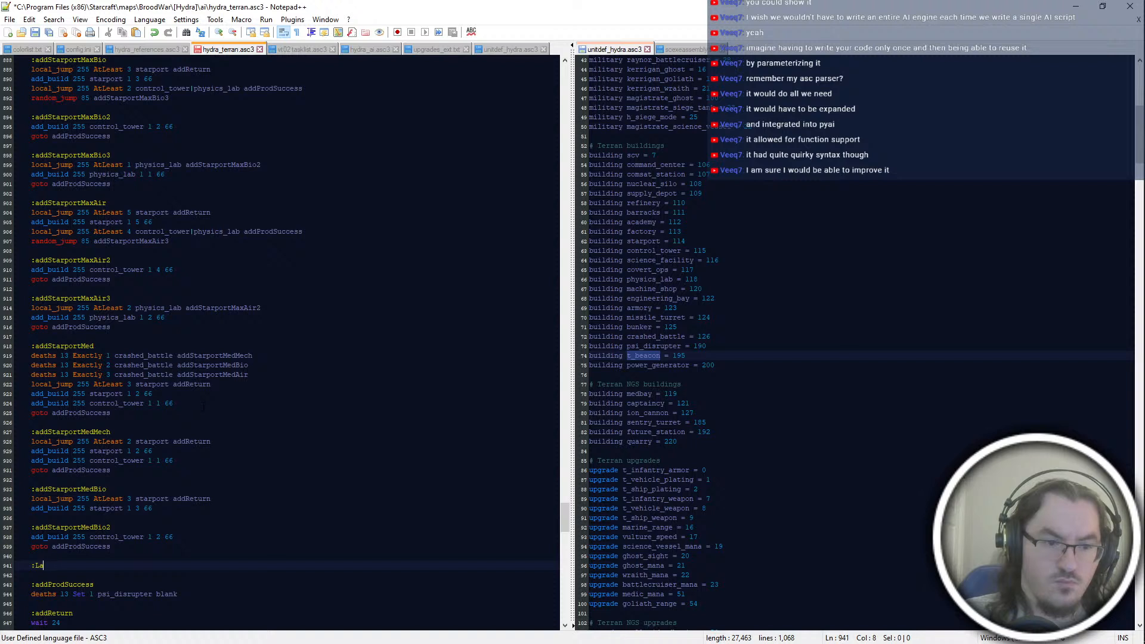
{"action": "type", "text": "addStarportBio3"}
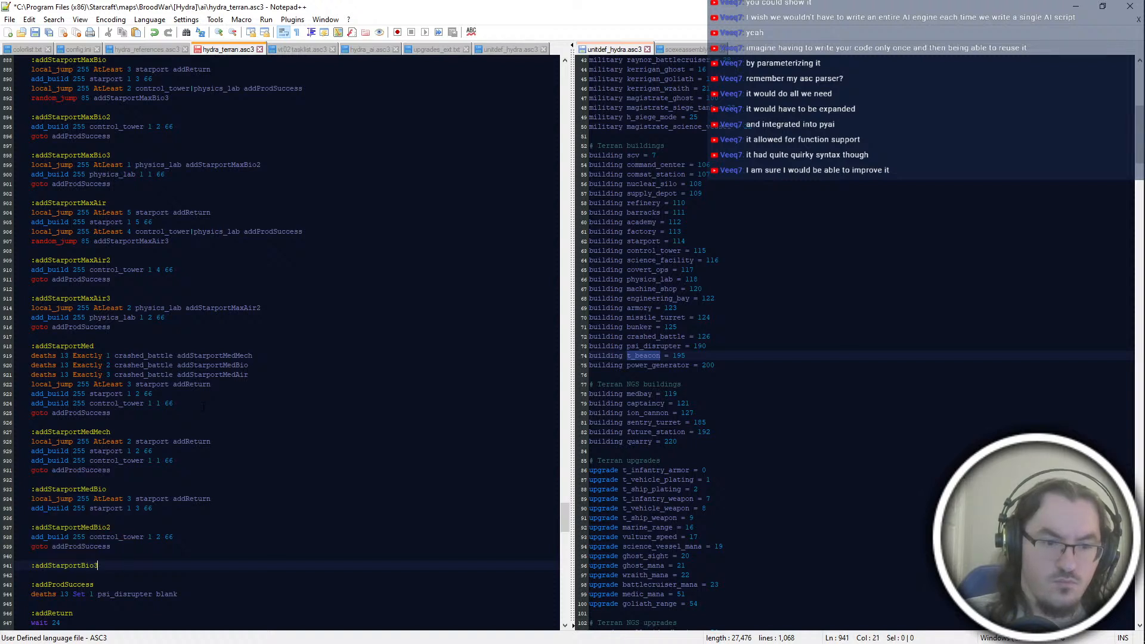
{"action": "key", "text": "BackSpace"}
{"action": "type", "text": "MedBio3"}
{"action": "key", "text": "Return"}
Step: Fill the addStarportMedBio3 block with "add_build 255 physics_lab 1 1 66" and "goto addProdSuccess"
{"action": "type", "text": "add_build 525 "}
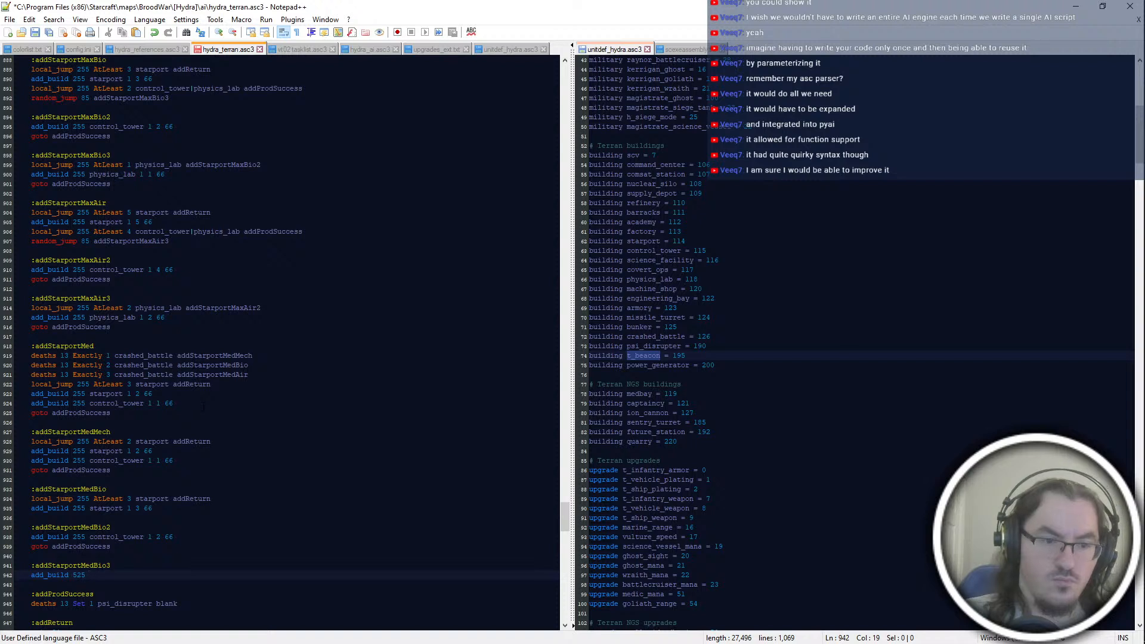
{"action": "type", "text": "55 physics_lab "}
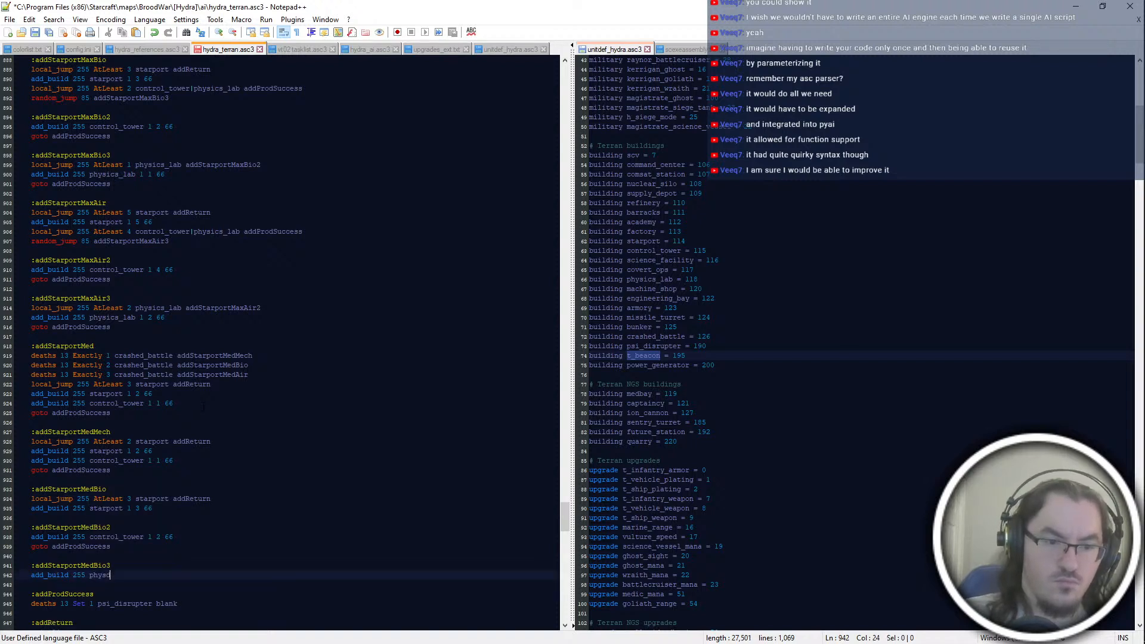
{"action": "type", "text": "1 1 66"}
{"action": "key", "text": "Return"}
{"action": "type", "text": "goto add"}
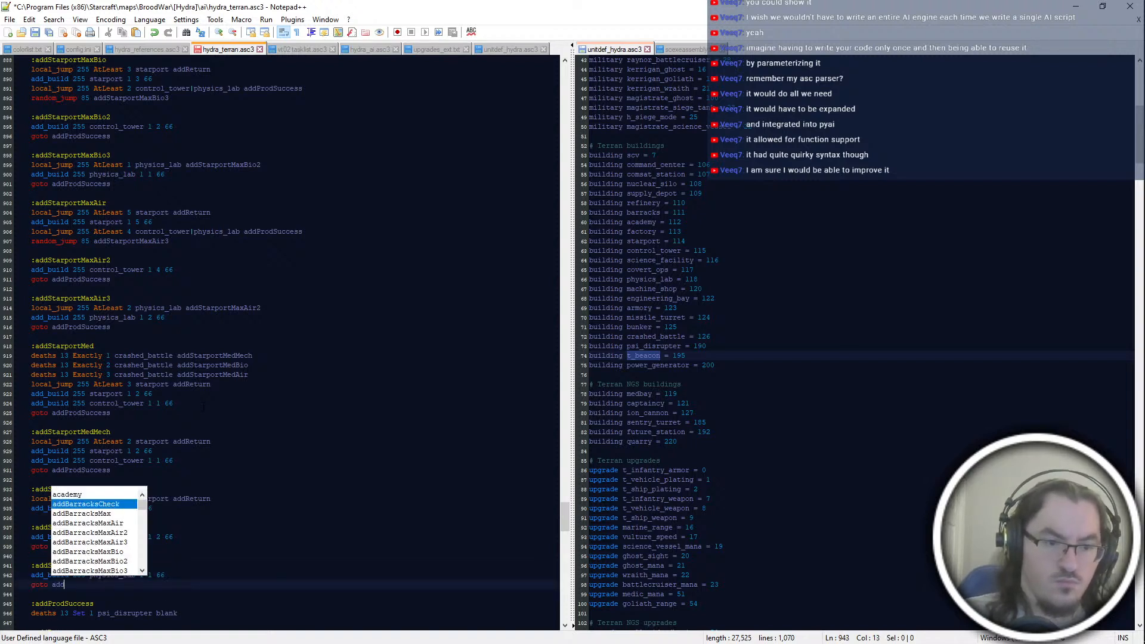
{"action": "type", "text": "ProdSuccess"}
Step: Insert "local_jump 255 AtLeast 1 physics_lab addStarportMedBio2" as the first line under the addStarportMedBio3 label
{"action": "key", "text": "Up"}
{"action": "key", "text": "Up"}
{"action": "key", "text": "Return"}
{"action": "type", "text": "local_jump 25"}
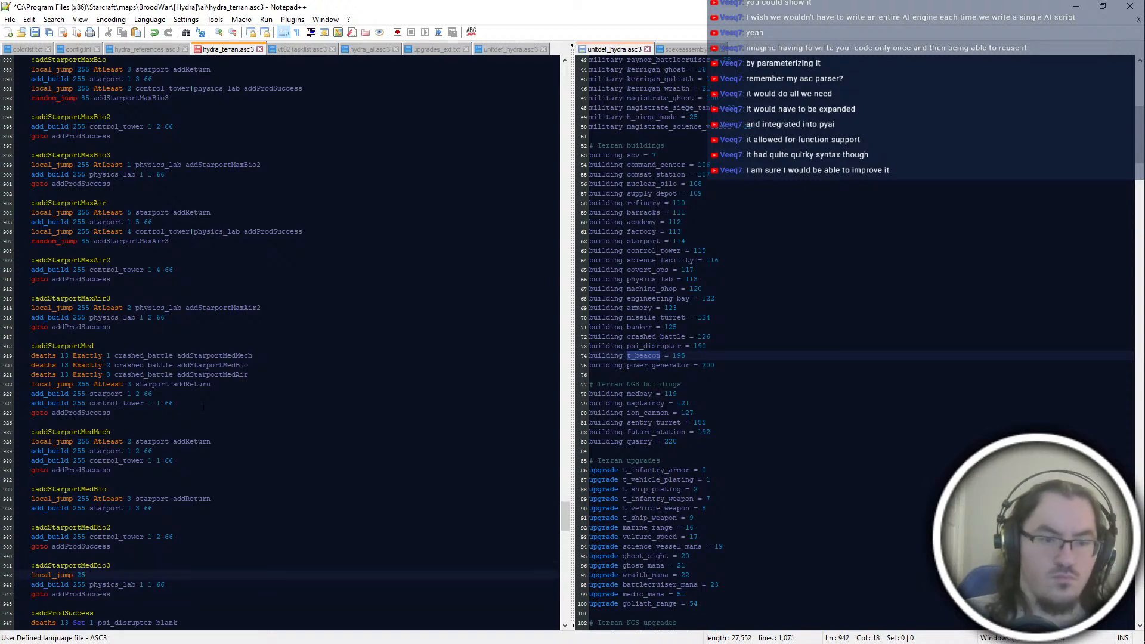
{"action": "type", "text": "5 AtLeast 1 physics_lab ad"}
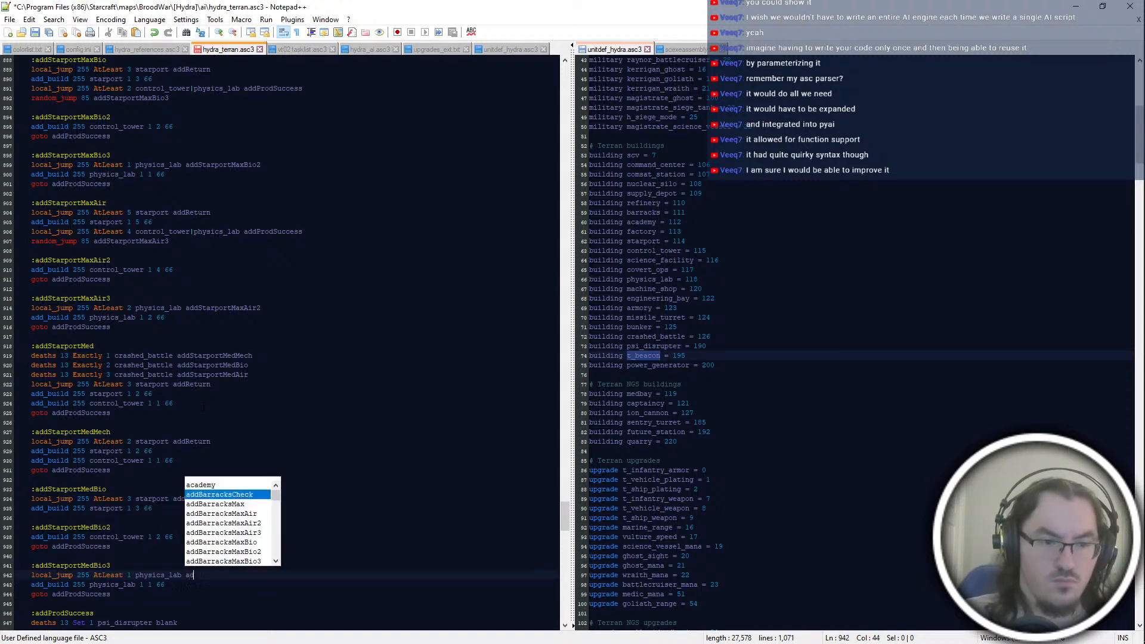
{"action": "type", "text": "dStarportMedBio2"}
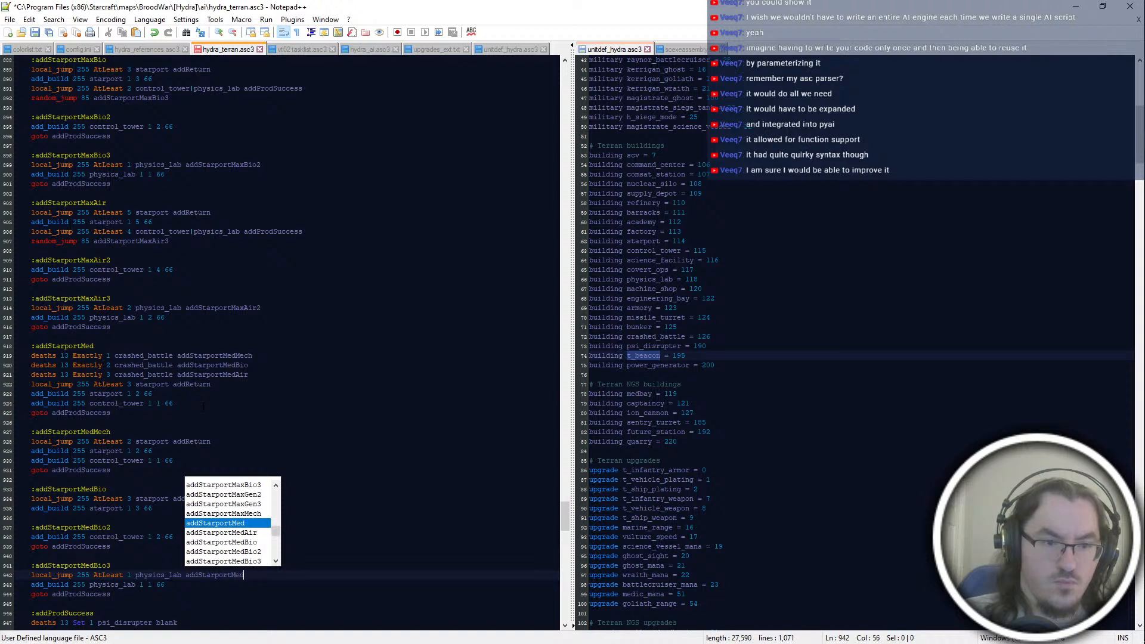
{"action": "key", "text": "Escape"}
Step: Append the line "random_jump 85 addStarportMedBio3" to the end of the addStarportMedBio block
{"action": "key", "text": "Up"}
{"action": "key", "text": "Up"}
{"action": "key", "text": "Up"}
{"action": "key", "text": "Up"}
{"action": "key", "text": "Up"}
{"action": "key", "text": "Up"}
{"action": "key", "text": "Up"}
{"action": "key", "text": "Return"}
{"action": "type", "text": "ran"}
{"action": "key", "text": "Return"}
{"action": "type", "text": "85 addStarpor"}
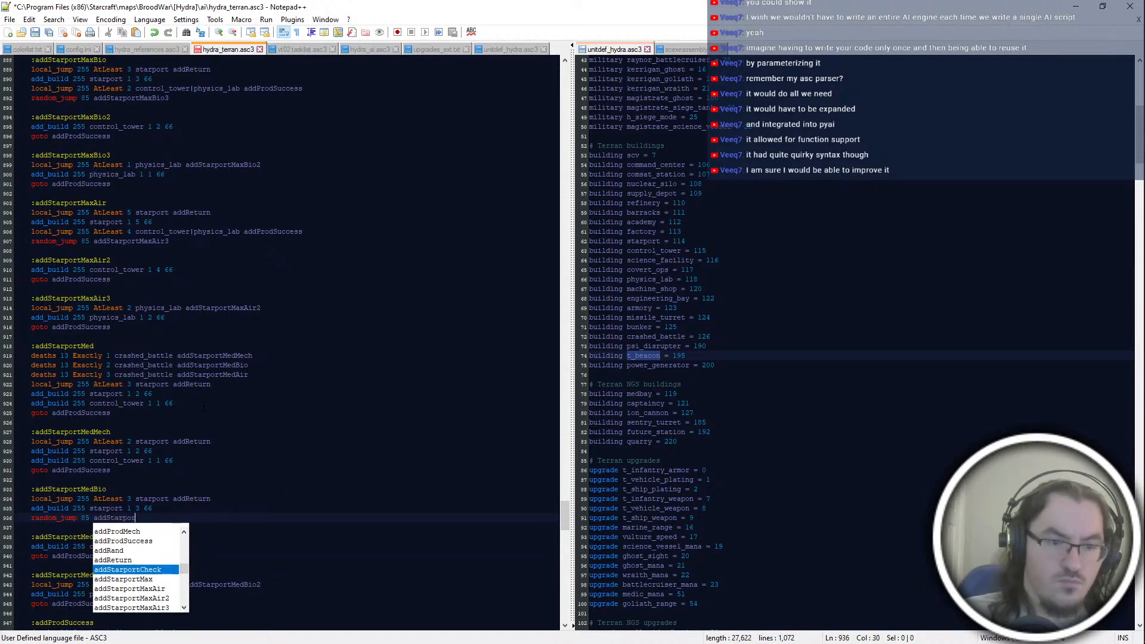
{"action": "type", "text": "tMedBio3"}
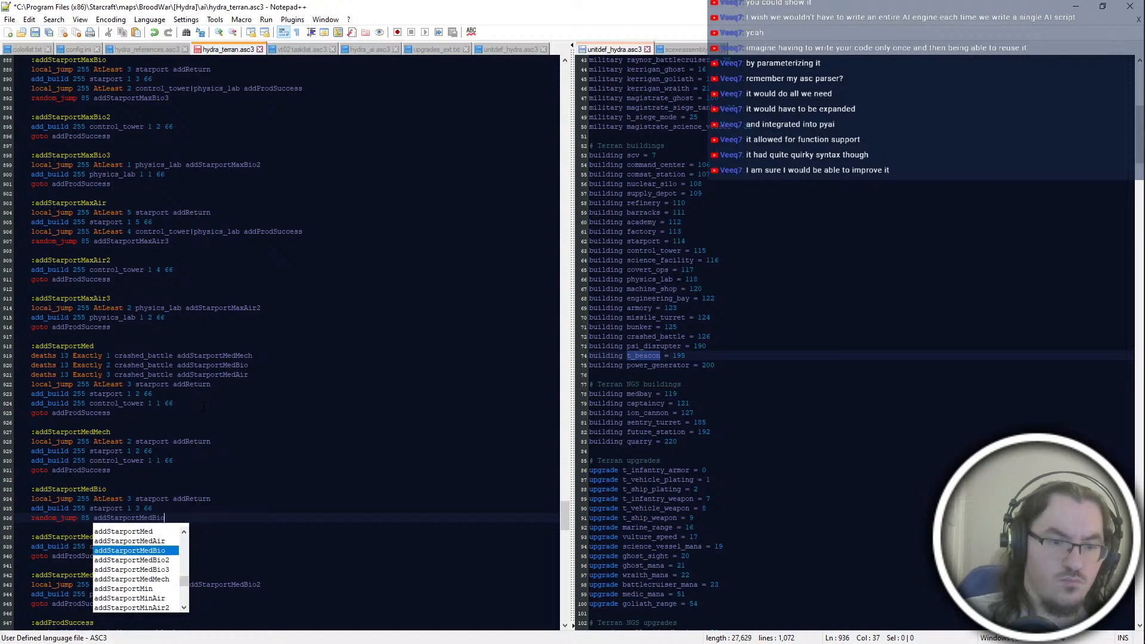
{"action": "key", "text": "Escape"}
Step: Insert "local_jump 255 AtLeast 3 control_tower|physics_lab addProdSuccess" above the random_jump line in addStarportMedBio, and save the script
{"action": "key", "text": "Up"}
{"action": "key", "text": "Return"}
{"action": "type", "text": "loc"}
{"action": "key", "text": "Return"}
{"action": "type", "text": "255 AtLeast 3 contr"}
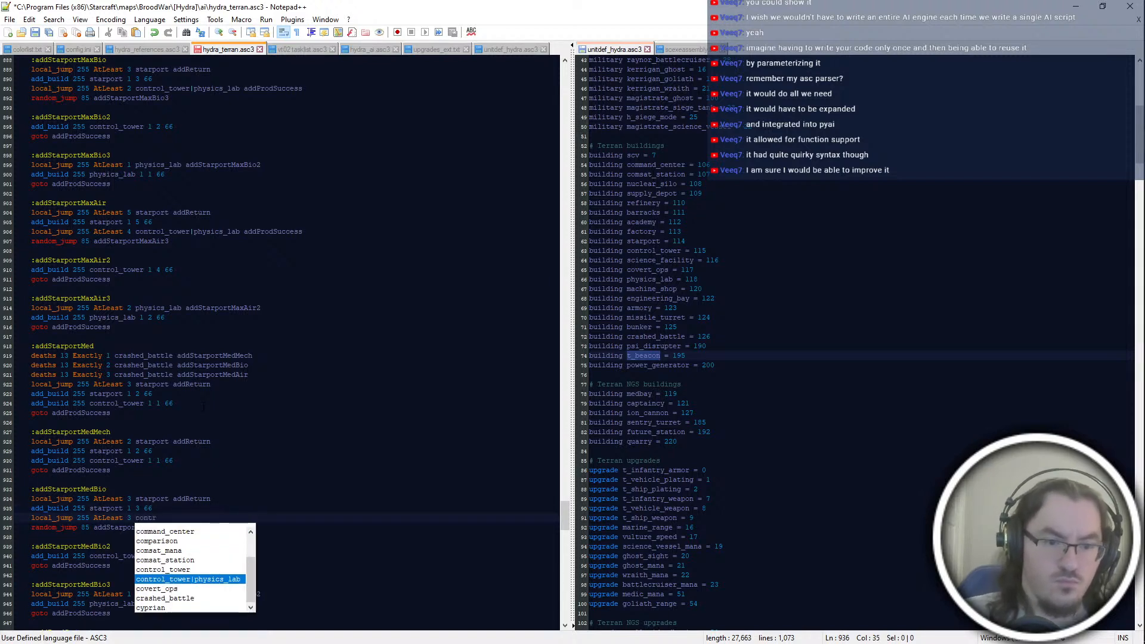
{"action": "key", "text": "Escape"}
{"action": "type", "text": "ol_tower|physics_lab addProdSU"}
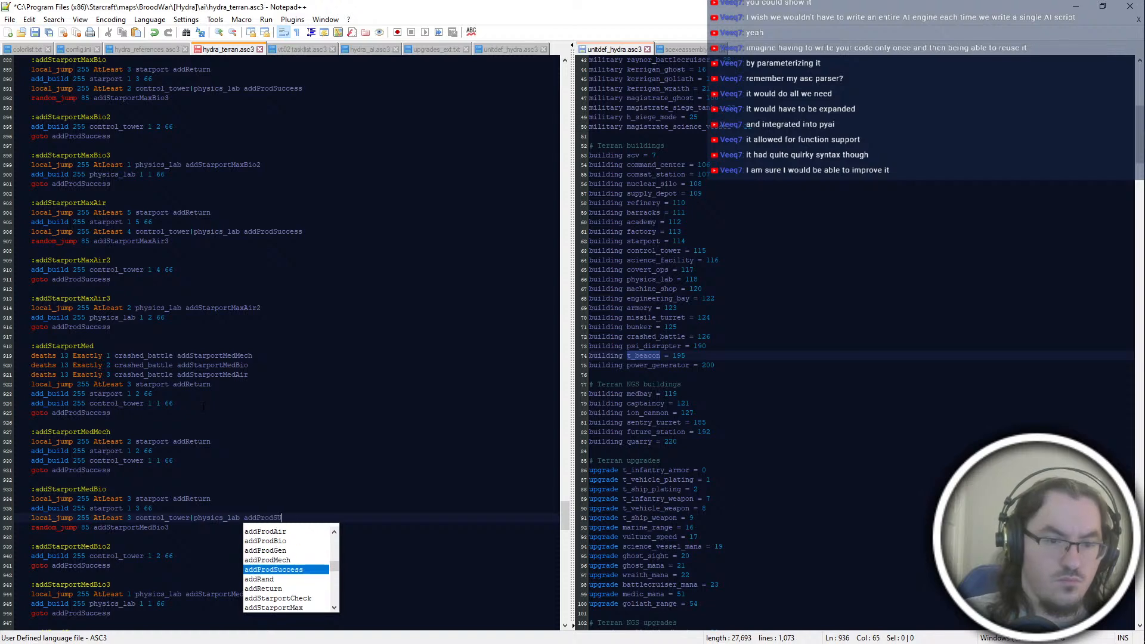
{"action": "key", "text": "Return"}
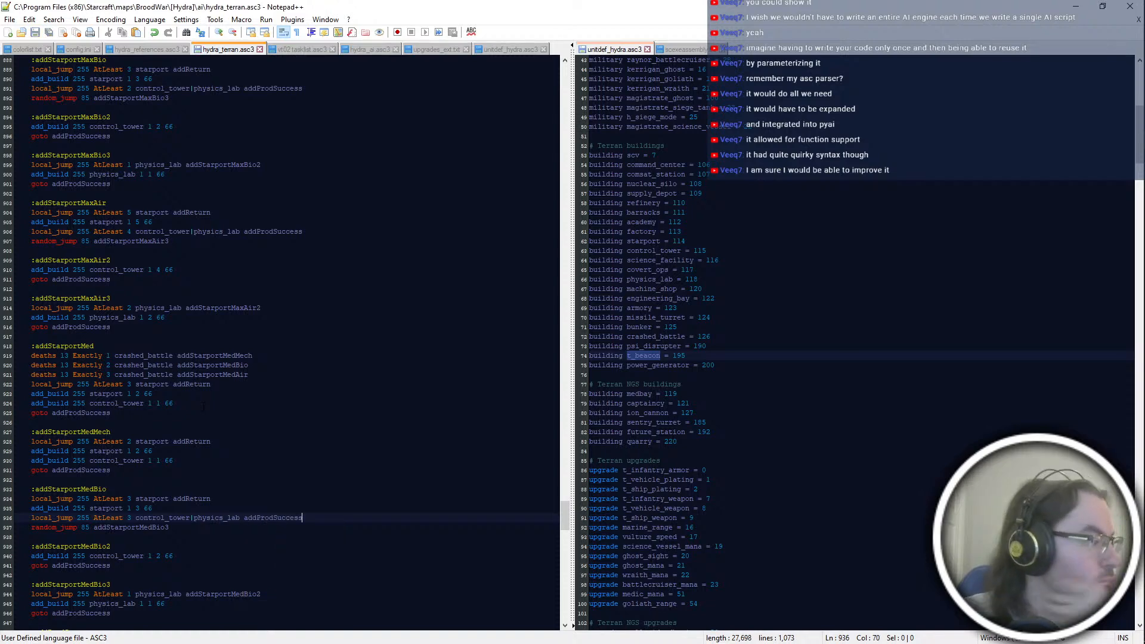
Step: Add the label ":addStarportMedAir" below the addStarportMedBio3 block, with the line "local_jump 255 AtLeast 4 starport addReturn"
{"action": "scroll", "coordinate": [203, 406], "scroll_direction": "down", "scroll_amount": 2}
{"action": "left_click", "coordinate": [328, 576]}
{"action": "key", "text": "Up"}
{"action": "key", "text": "Up"}
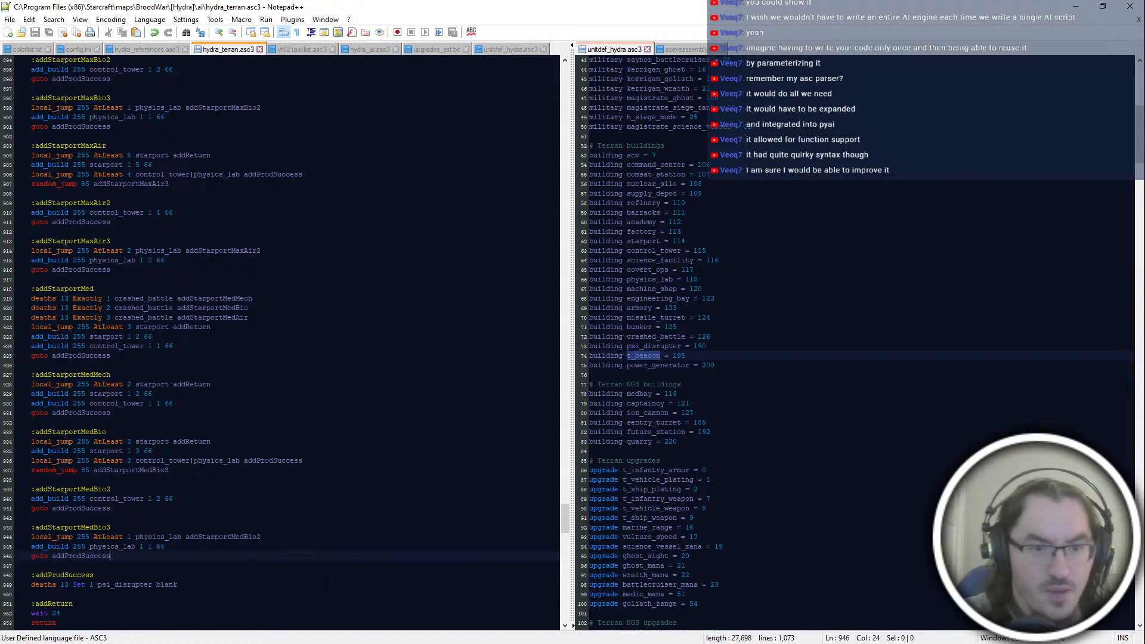
{"action": "key", "text": "Return"}
{"action": "key", "text": "Return"}
{"action": "type", "text": ":addStarportMedAir"}
{"action": "key", "text": "Return"}
{"action": "type", "text": "local_jump 255 AtLeast 4 starport blank"}
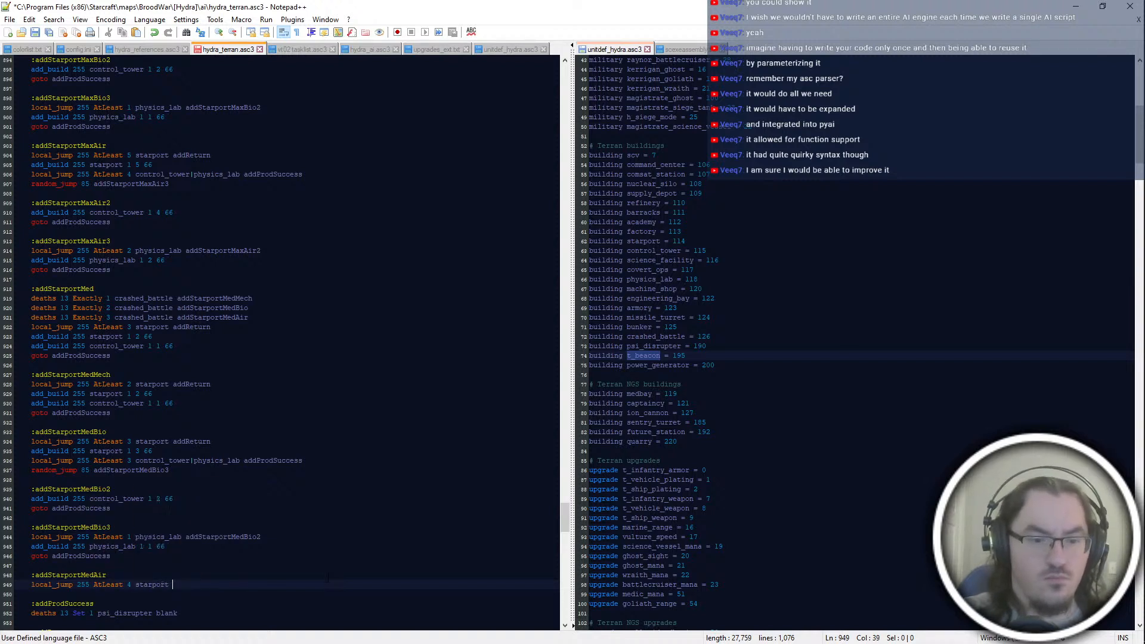
{"action": "key", "text": "BackSpace"}
{"action": "key", "text": "BackSpace"}
{"action": "type", "text": "addReturn"}
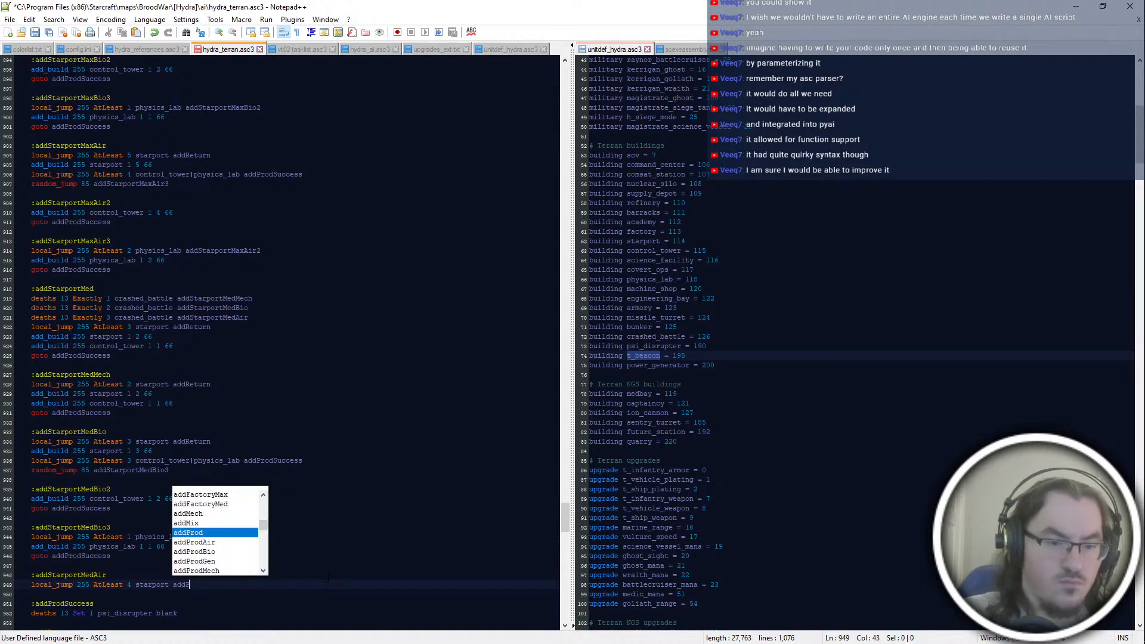
{"action": "key", "text": "Return"}
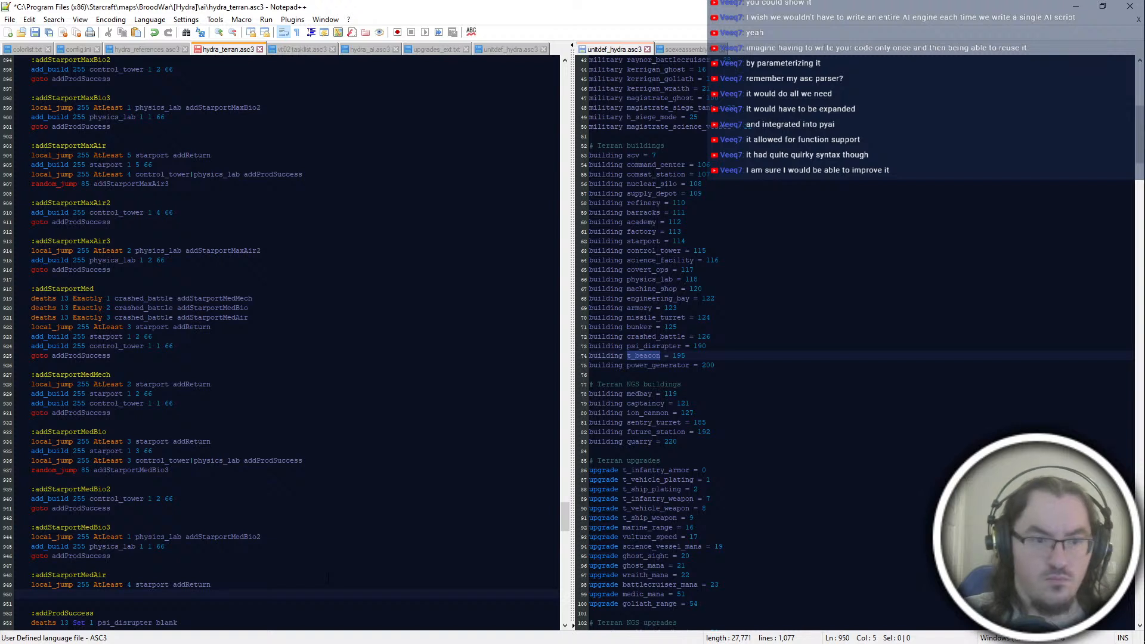
Step: Append the line "add_build 255 starport 1 4 66" to the addStarportMedAir block
{"action": "type", "text": "add_build 255 stapror"}
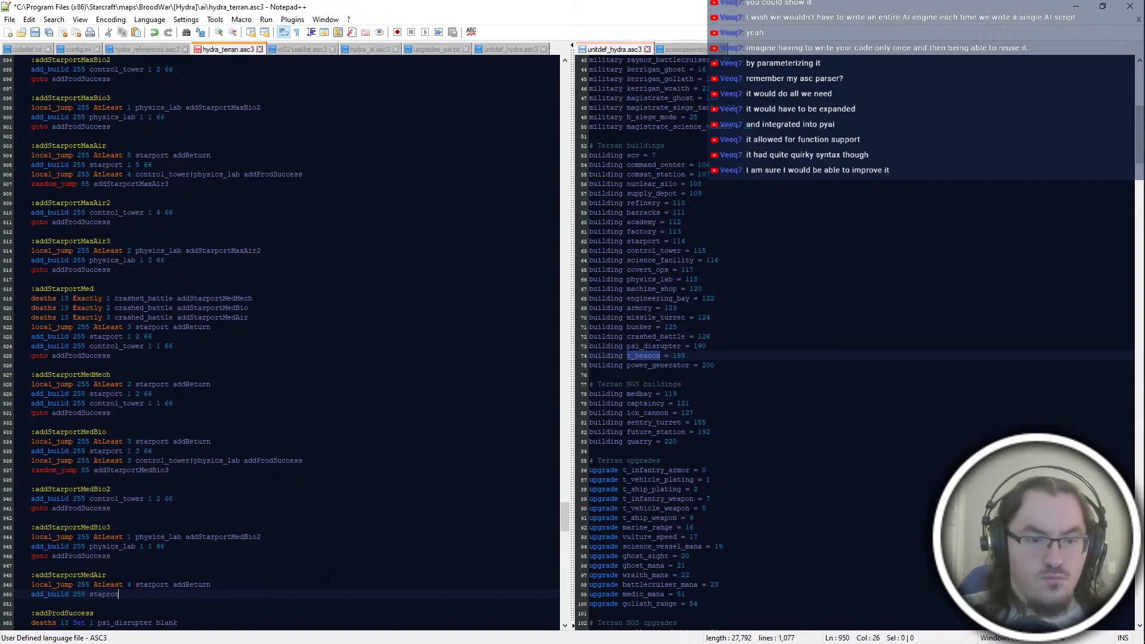
{"action": "key", "text": "BackSpace"}
{"action": "type", "text": "rport 1 4 666"}
{"action": "key", "text": "Return"}
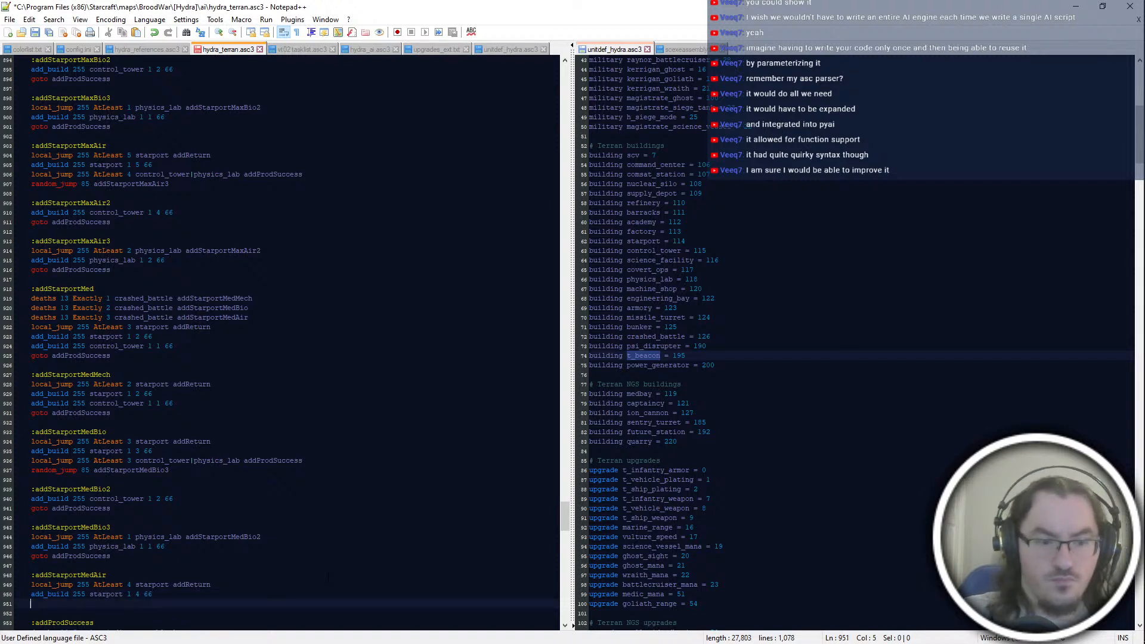
Step: Append "local_jump 255 AtLeast 4 control_tower|physics_lab addProdSuccess" and "random_jump 85 addStarportMedAir3" to the addStarportMedAir block
{"action": "type", "text": "local_jump 255 AtLeast "}
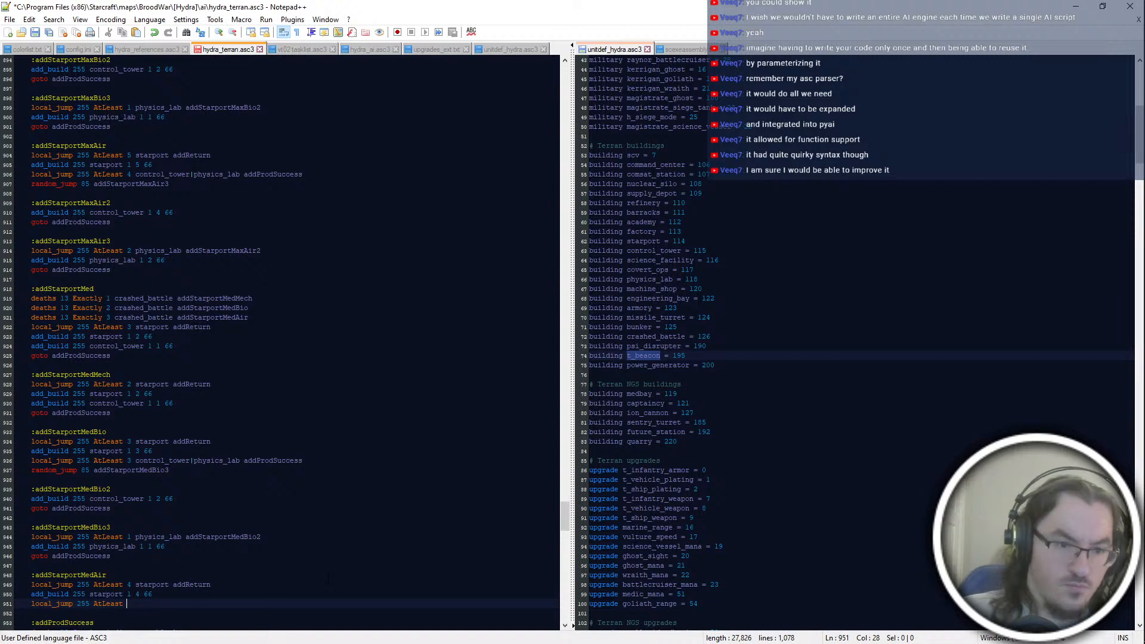
{"action": "type", "text": "4 contr"}
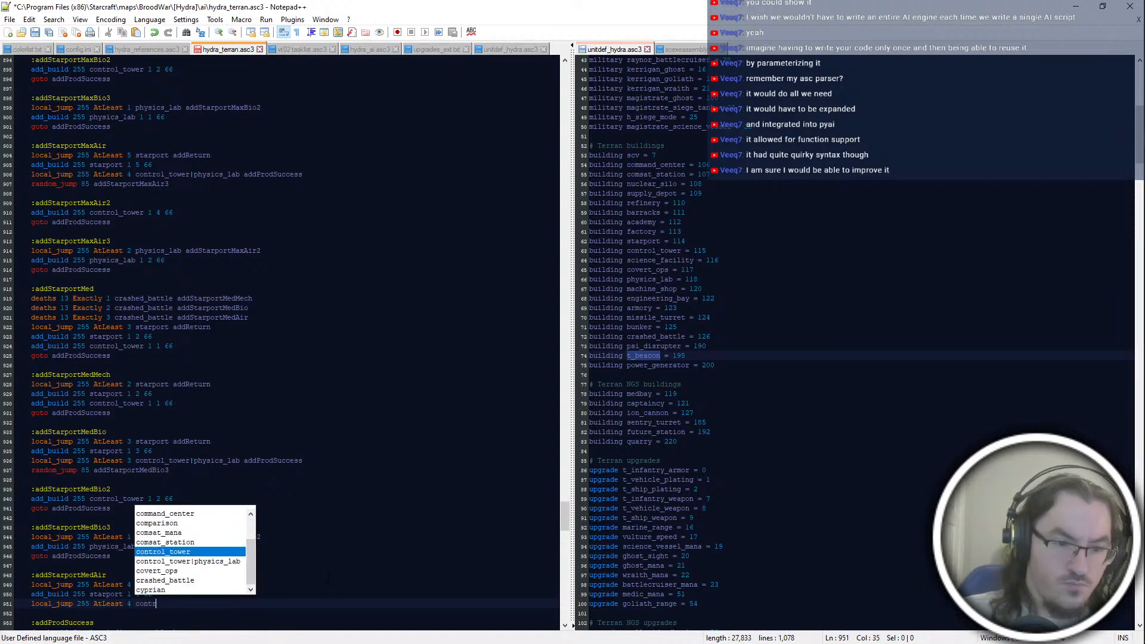
{"action": "type", "text": "ol_tower|physics_lab addProdSuccess"}
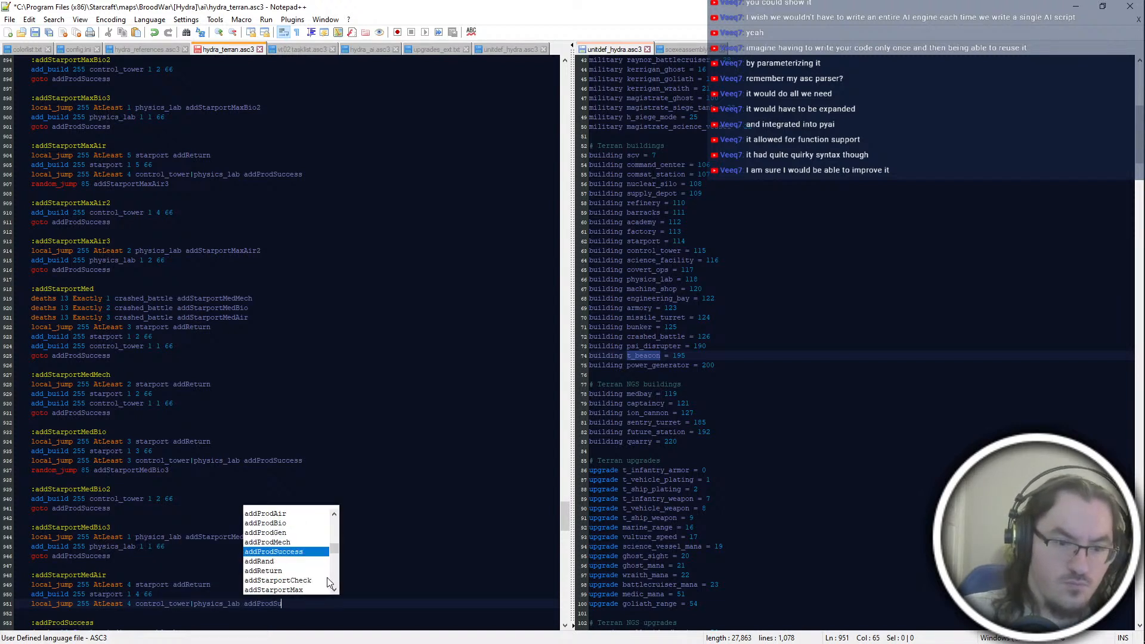
{"action": "key", "text": "Return"}
{"action": "key", "text": "Return"}
{"action": "type", "text": "r"}
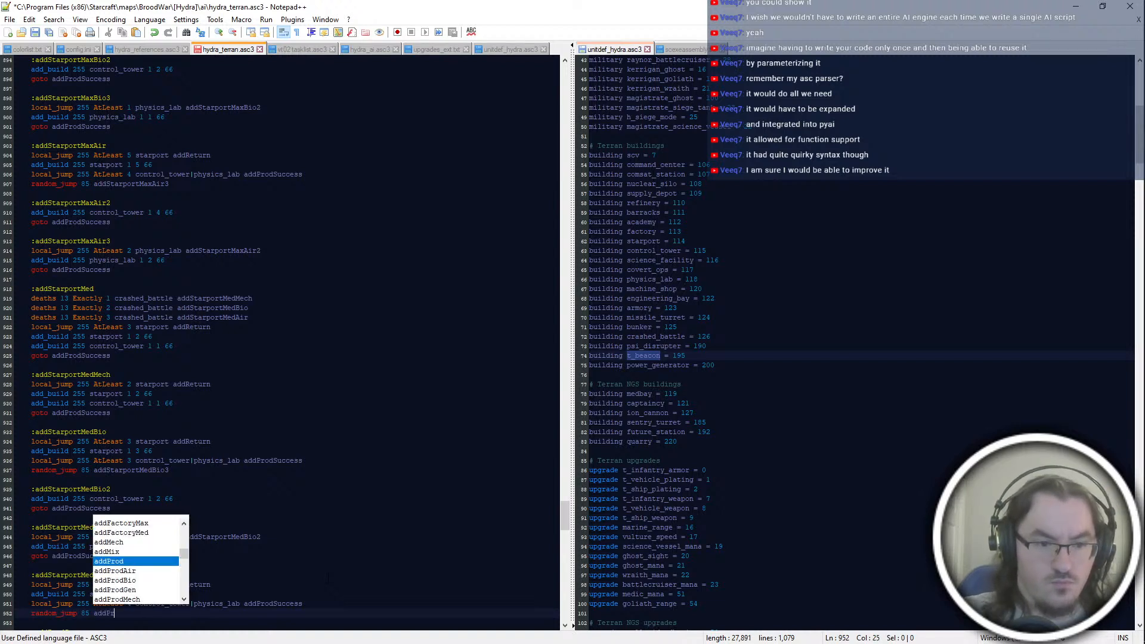
{"action": "type", "text": "andom_jump 85 addStarportMedAir"}
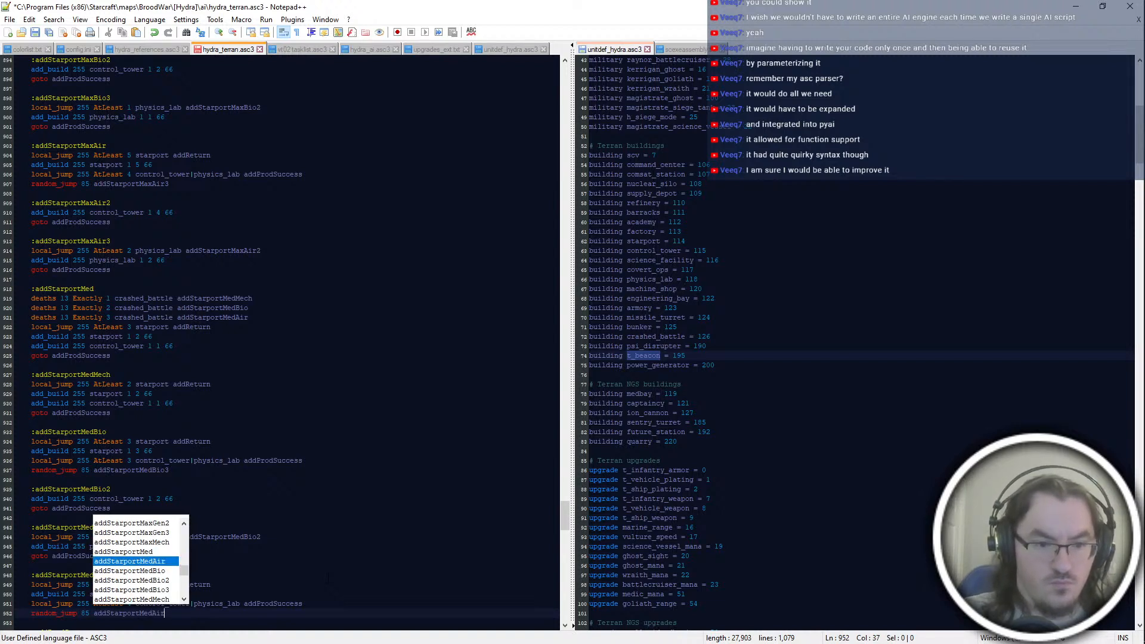
{"action": "type", "text": "3"}
{"action": "key", "text": "Return"}
{"action": "key", "text": "Return"}
Step: Add the label ":addStarportMedAir2" below the addStarportMedAir block, with the line "add_build 255 control_tower 1 4 66"
{"action": "type", "text": ":addStarportMedAi"}
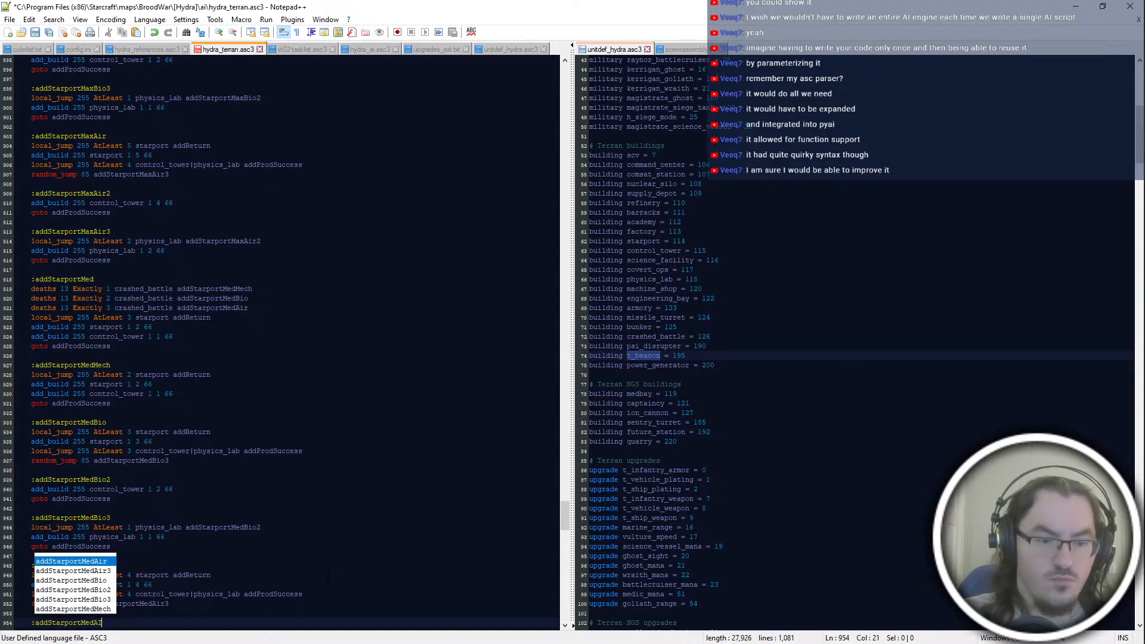
{"action": "type", "text": "r2"}
{"action": "key", "text": "Return"}
{"action": "type", "text": "add_build 255 control_tower 1"}
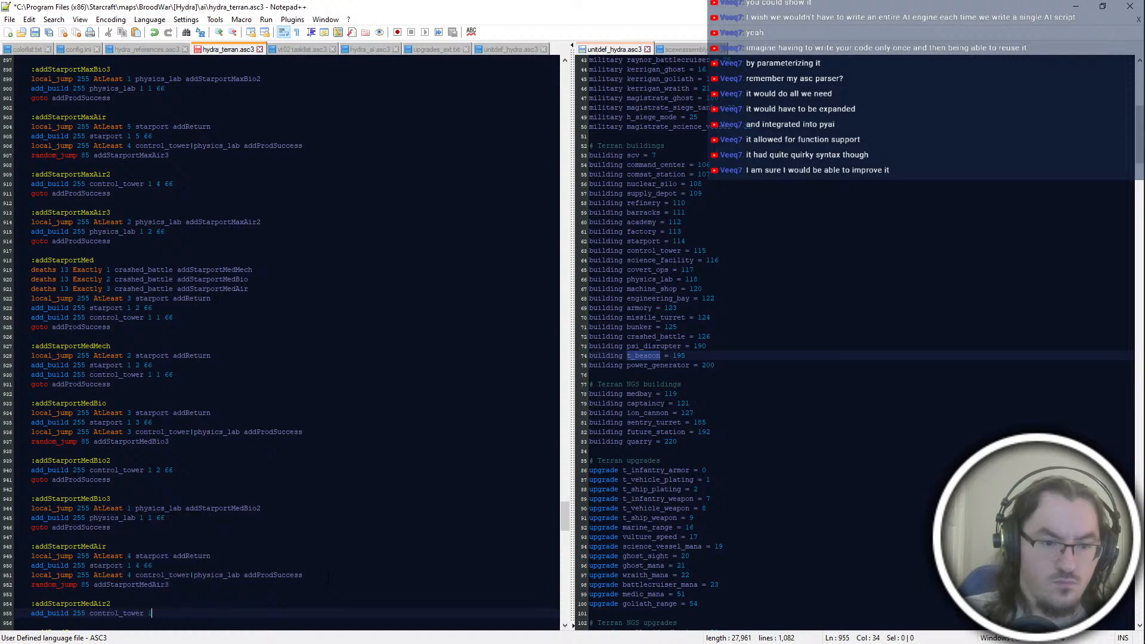
{"action": "type", "text": " 3 66"}
{"action": "left_click", "coordinate": [101, 613]}
{"action": "key", "text": "Left"}
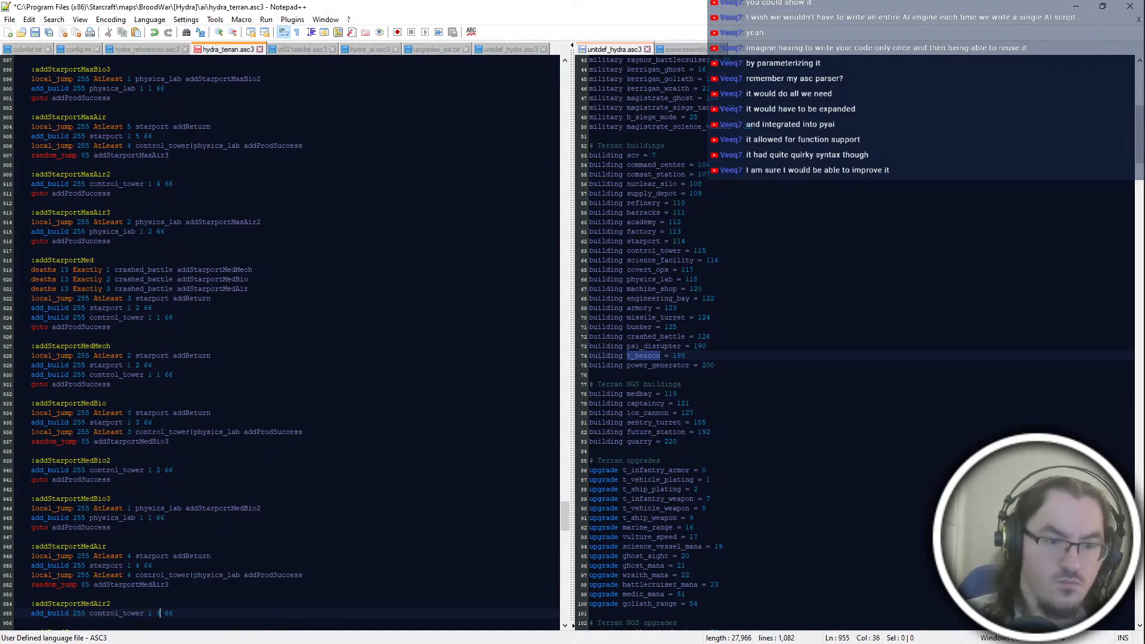
{"action": "key", "text": "Down"}
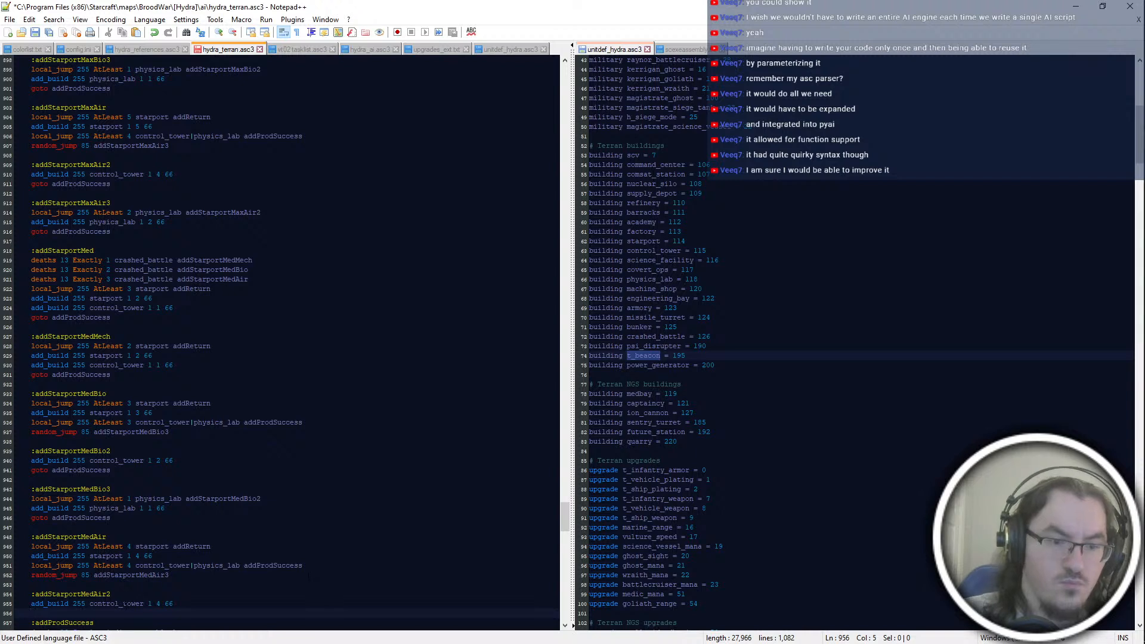
Step: Finish the addStarportMedAir2 block with the line "goto addProdSuccess"
{"action": "double_click", "coordinate": [125, 605]}
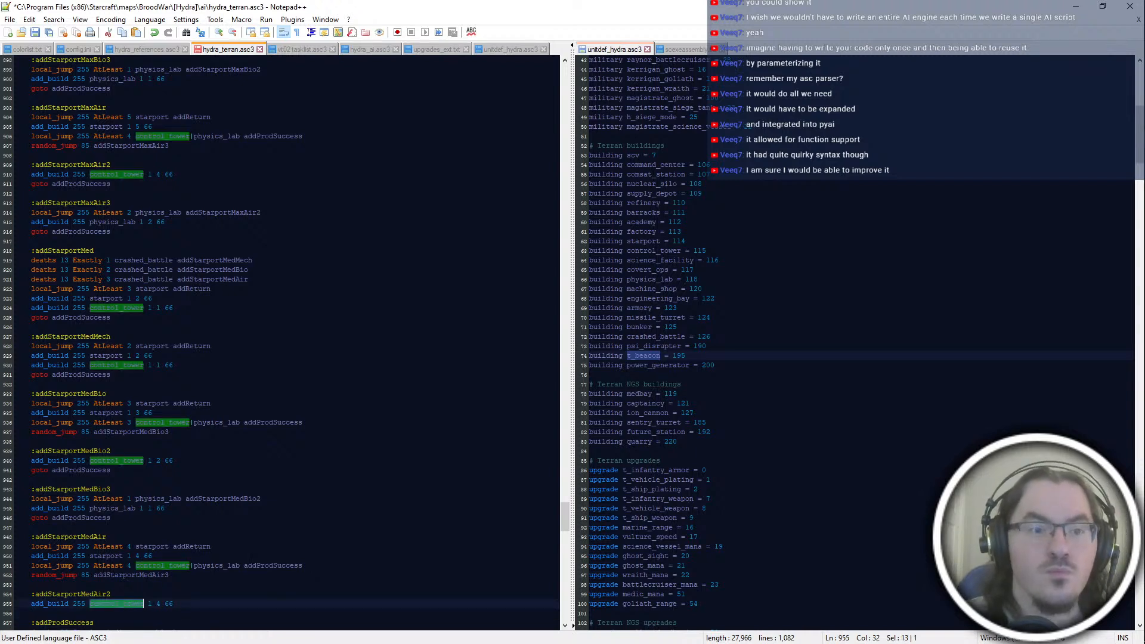
{"action": "scroll", "coordinate": [280, 343], "scroll_direction": "down", "scroll_amount": 2}
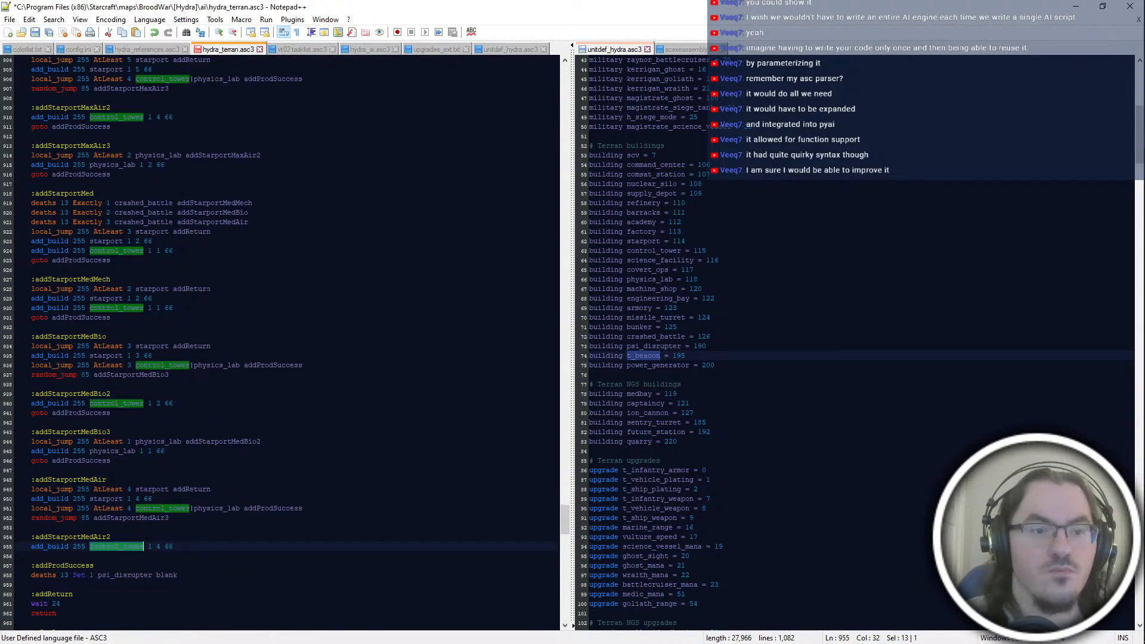
{"action": "left_click", "coordinate": [173, 539]}
{"action": "double_click", "coordinate": [160, 547]}
{"action": "left_click", "coordinate": [173, 547]}
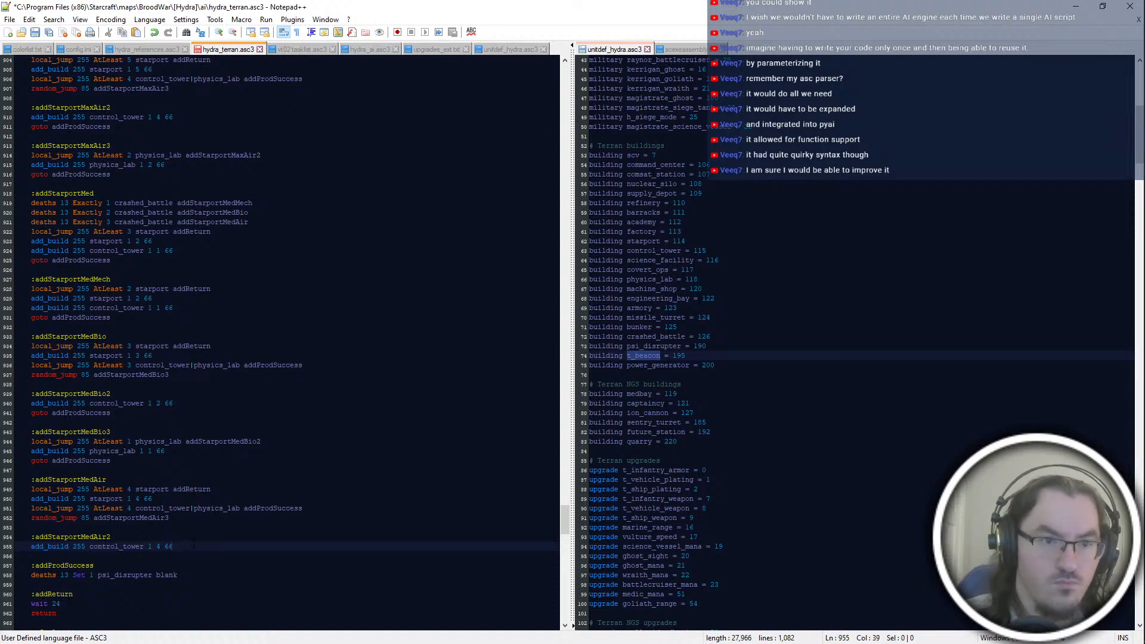
{"action": "key", "text": "Return"}
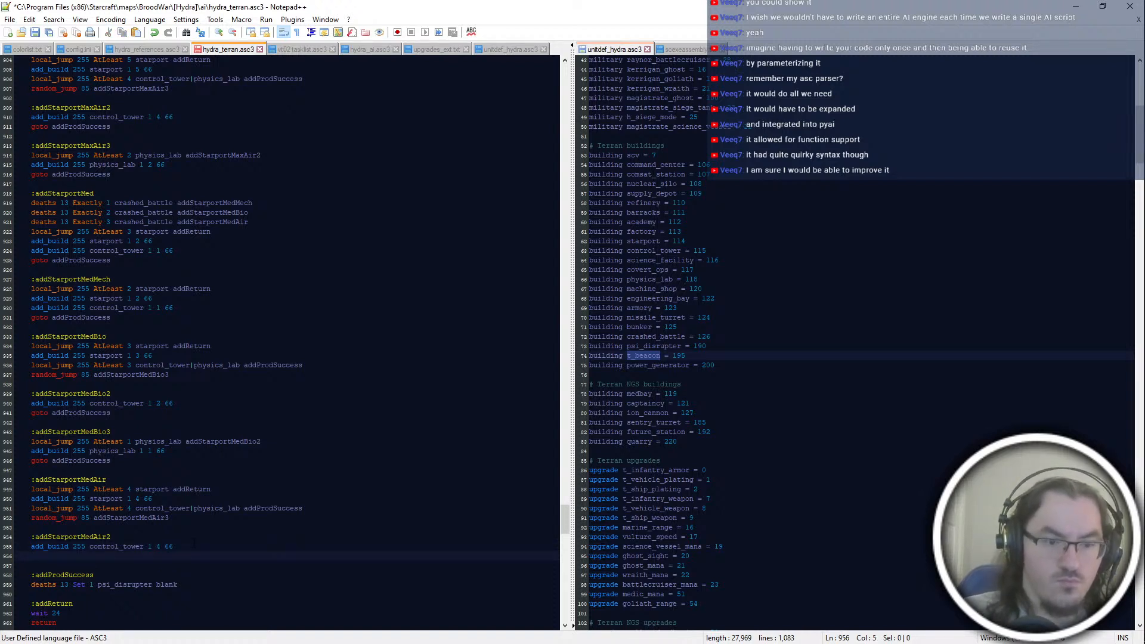
{"action": "type", "text": "goto "}
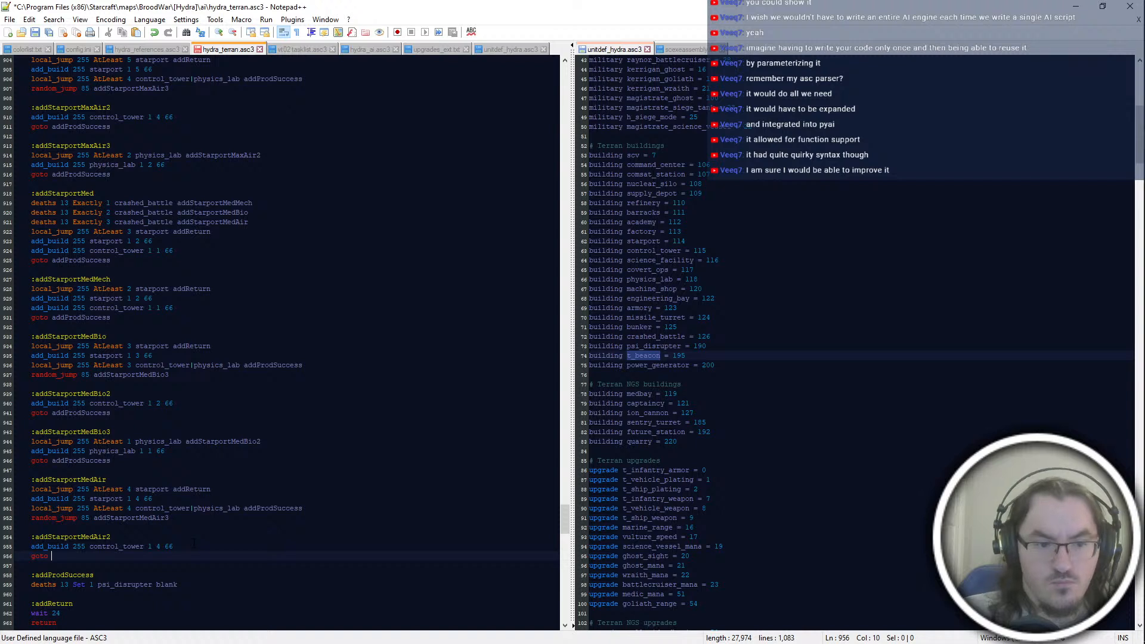
{"action": "type", "text": "addProdSuc"}
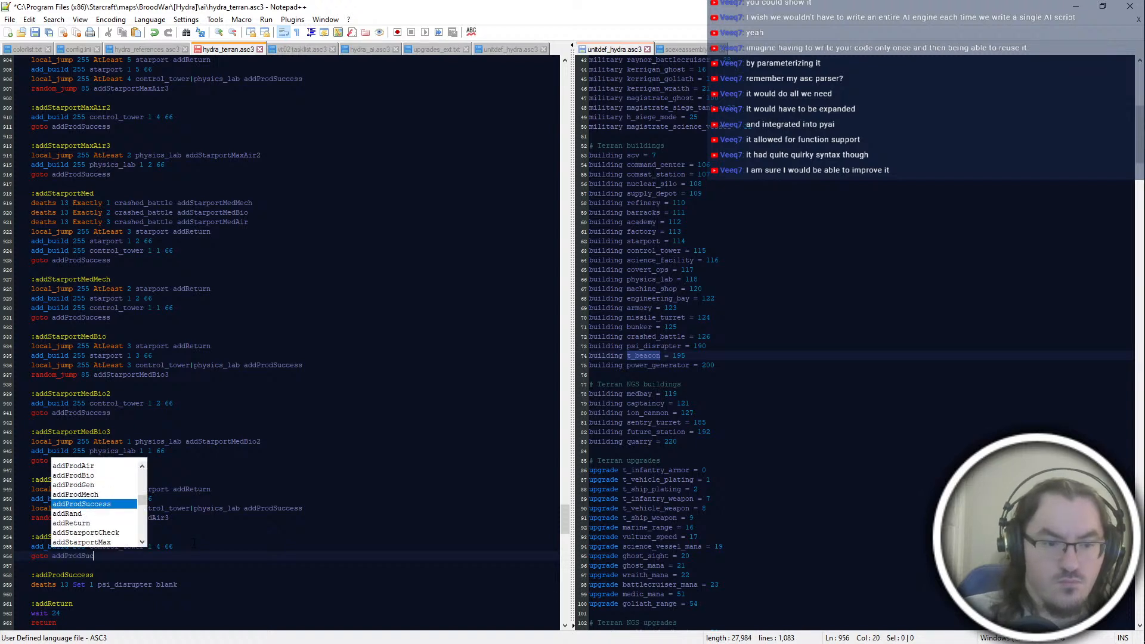
{"action": "key", "text": "Return"}
{"action": "key", "text": "Return"}
{"action": "key", "text": "Return"}
Step: Add the label ":addStarportMedAir3" below the addStarportMedAir2 block, with the line "add_build 255 physics_lab 1 1 66"
{"action": "type", "text": ":addStarportMedAir"}
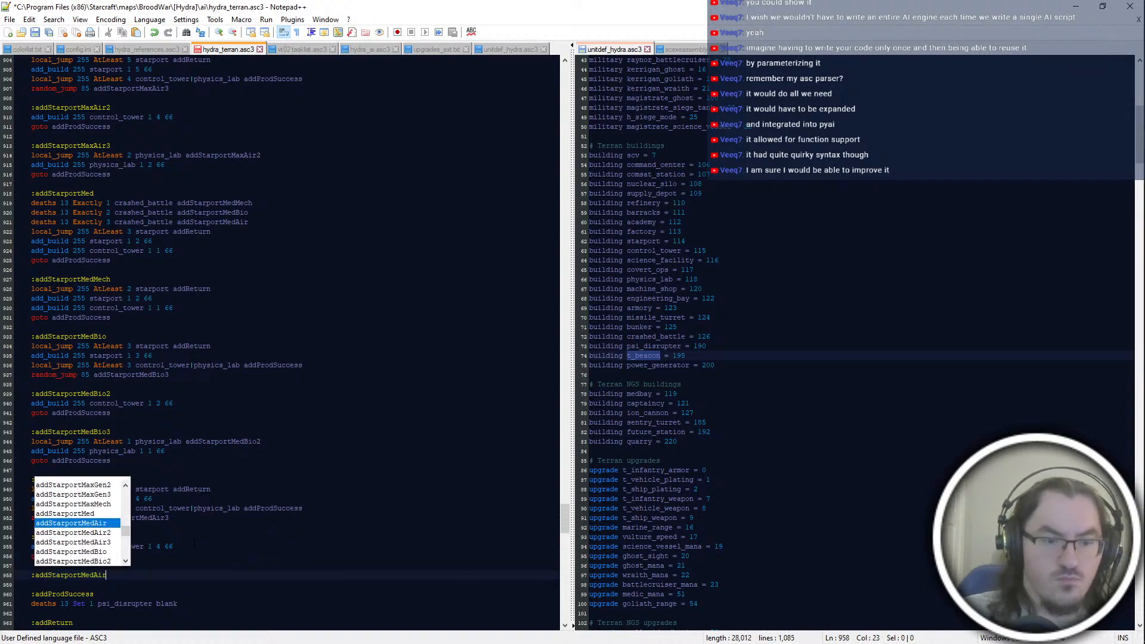
{"action": "type", "text": "3"}
{"action": "key", "text": "Return"}
{"action": "type", "text": "add_build 245"}
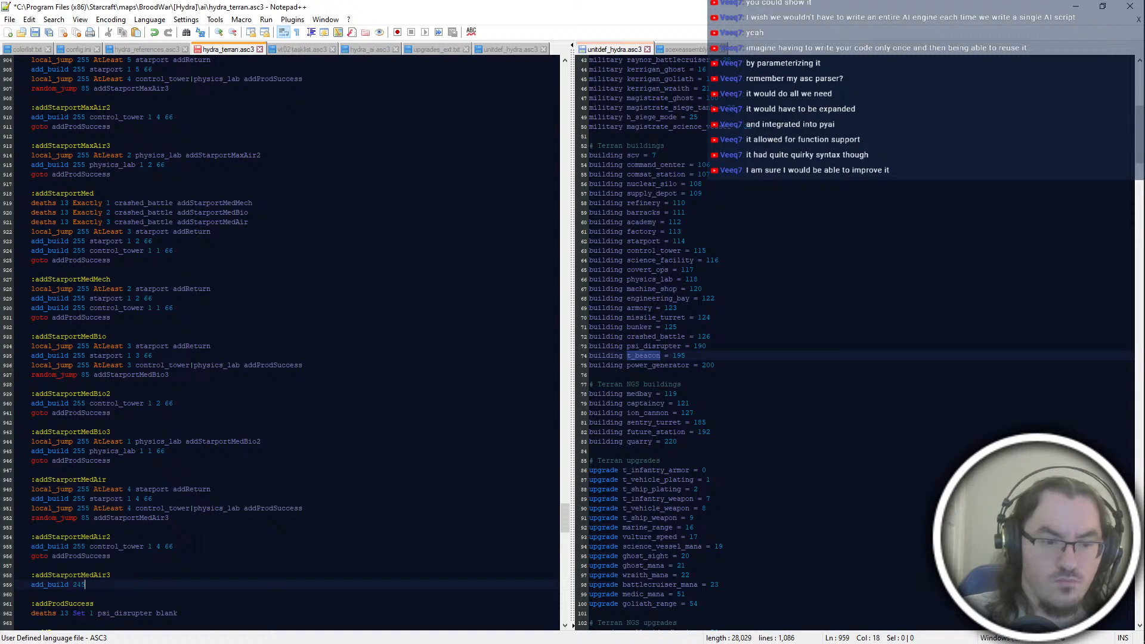
{"action": "type", "text": "5 physics_lab 1 1 66"}
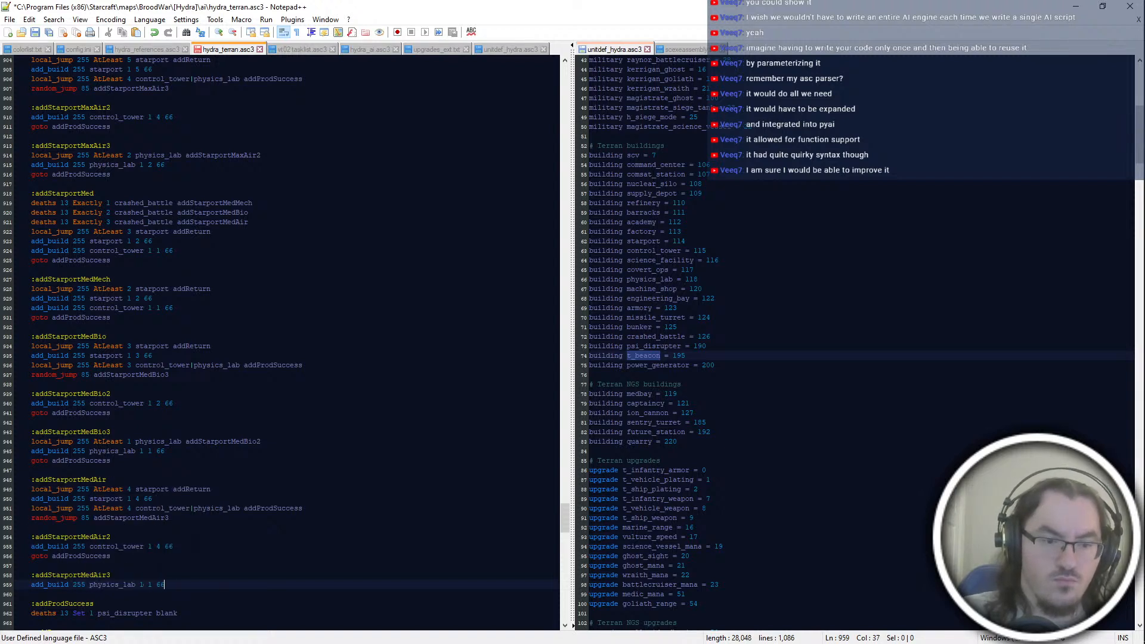
Step: Insert "local_jump 255 AtLeast 1 physics_lab addStarportMedAir2" as the first line under the addStarportMedAir3 label
{"action": "key", "text": "Up"}
{"action": "key", "text": "Return"}
{"action": "type", "text": "goto"}
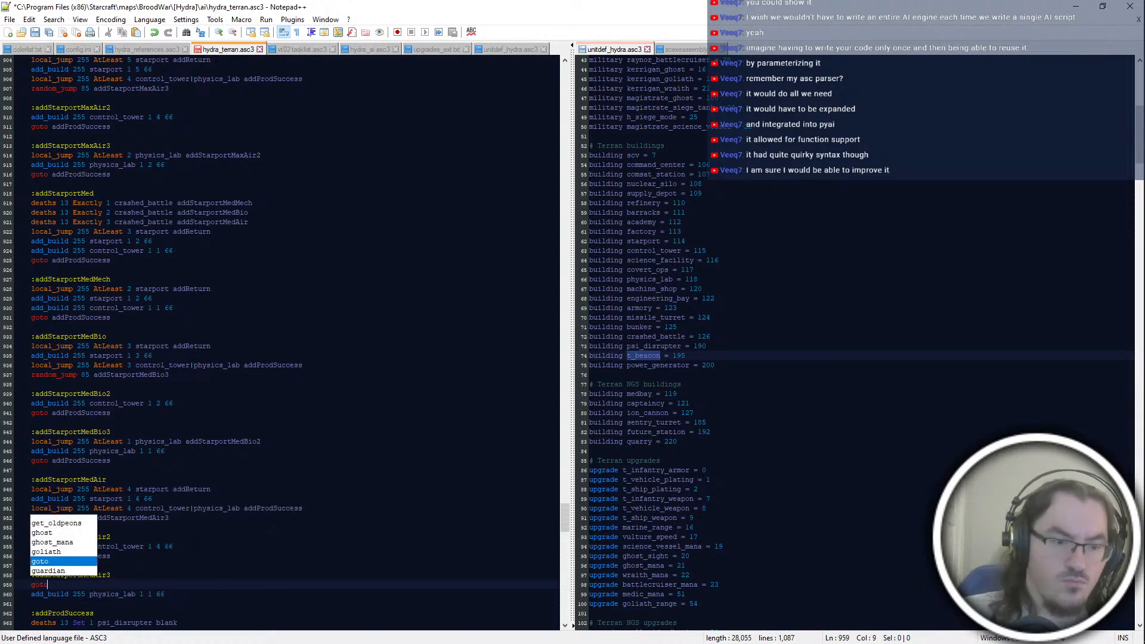
{"action": "key", "text": "BackSpace"}
{"action": "key", "text": "BackSpace"}
{"action": "key", "text": "BackSpace"}
{"action": "key", "text": "BackSpace"}
{"action": "key", "text": "BackSpace"}
{"action": "type", "text": "local_jump 2"}
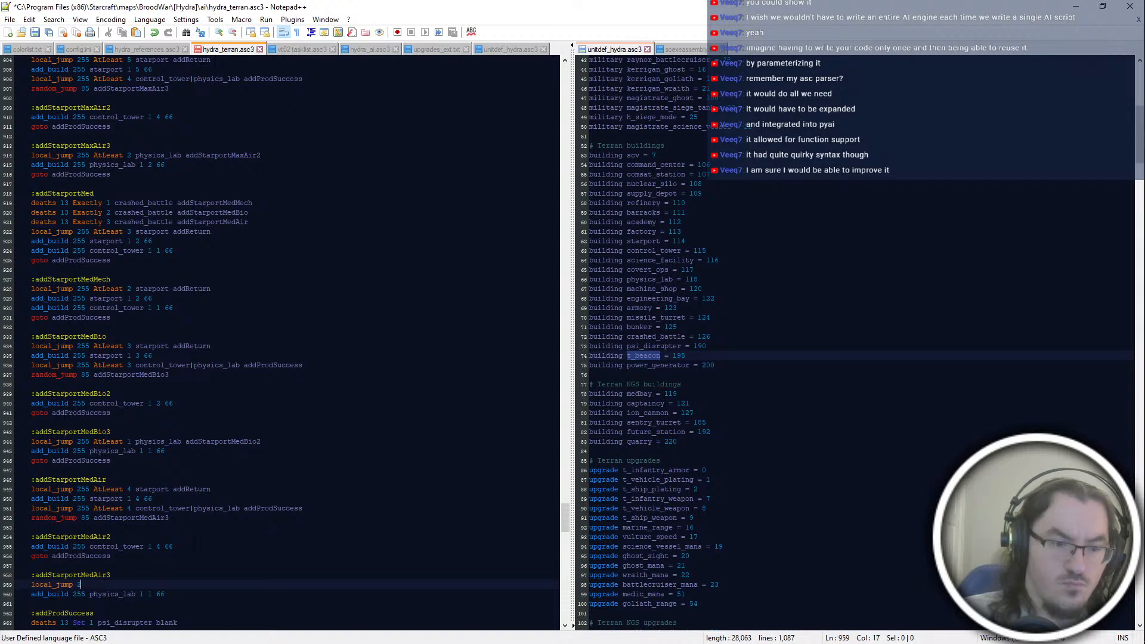
{"action": "key", "text": "Down"}
{"action": "key", "text": "Up"}
{"action": "type", "text": "55 A"}
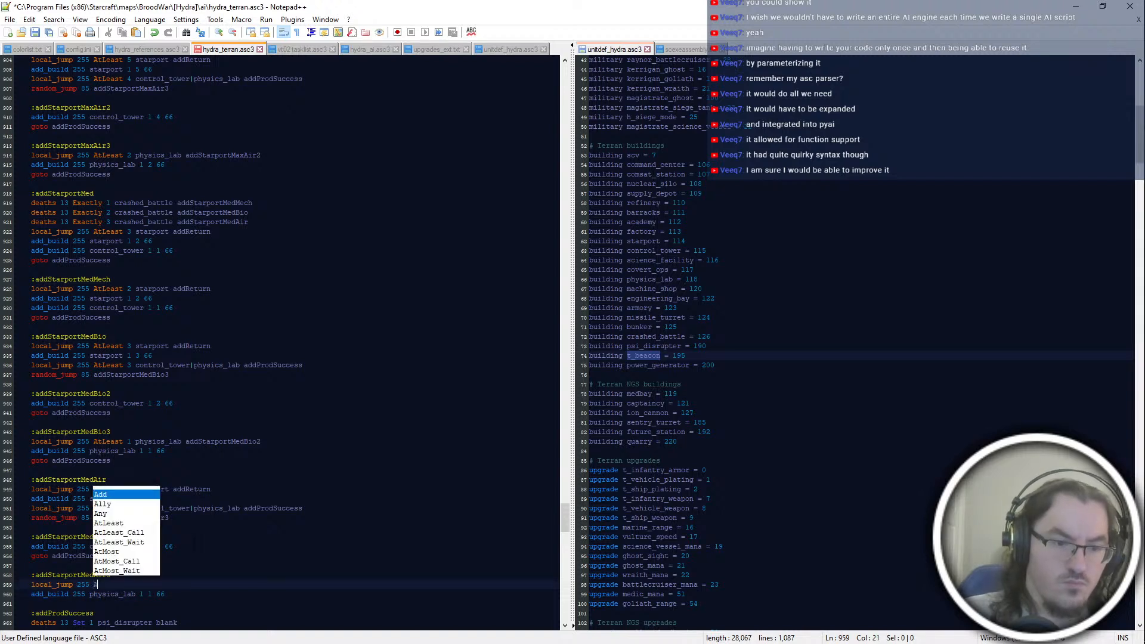
{"action": "type", "text": "tLeast 1 phgys"}
{"action": "key", "text": "Down"}
{"action": "key", "text": "Up"}
{"action": "key", "text": "BackSpace"}
{"action": "key", "text": "BackSpace"}
{"action": "key", "text": "BackSpace"}
{"action": "type", "text": "ysics_labaddStarportmedair2"}
{"action": "key", "text": "Return"}
Step: Append the line "goto addProdSuccess" to the end of the addStarportMedAir3 block and save the script
{"action": "key", "text": "Down"}
{"action": "key", "text": "Return"}
{"action": "type", "text": "go"}
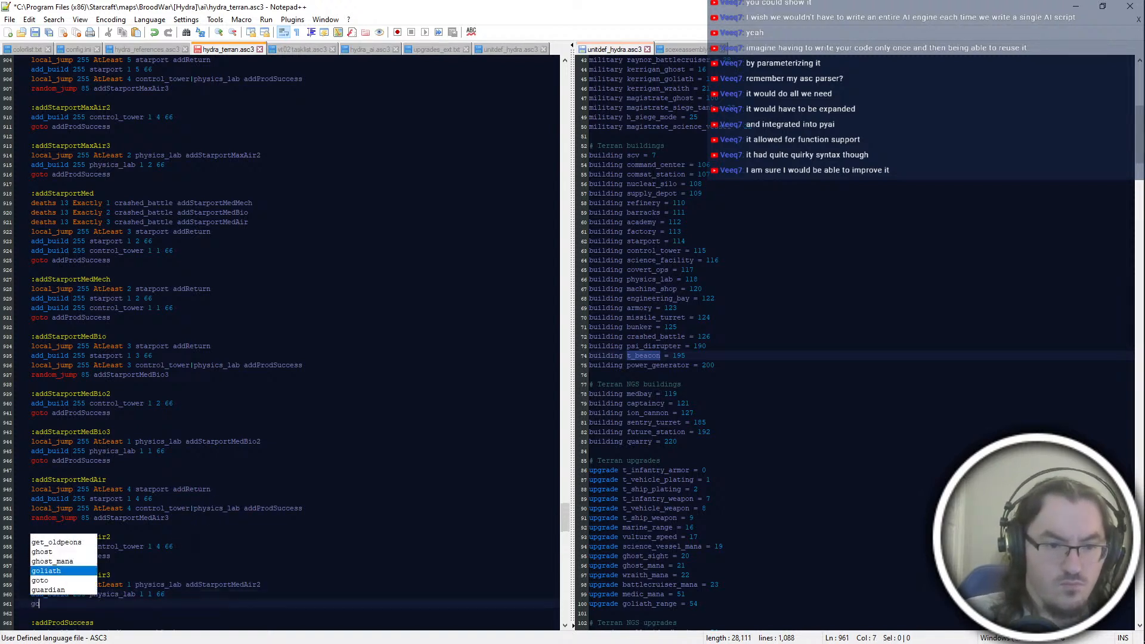
{"action": "type", "text": "to addProdSuccess"}
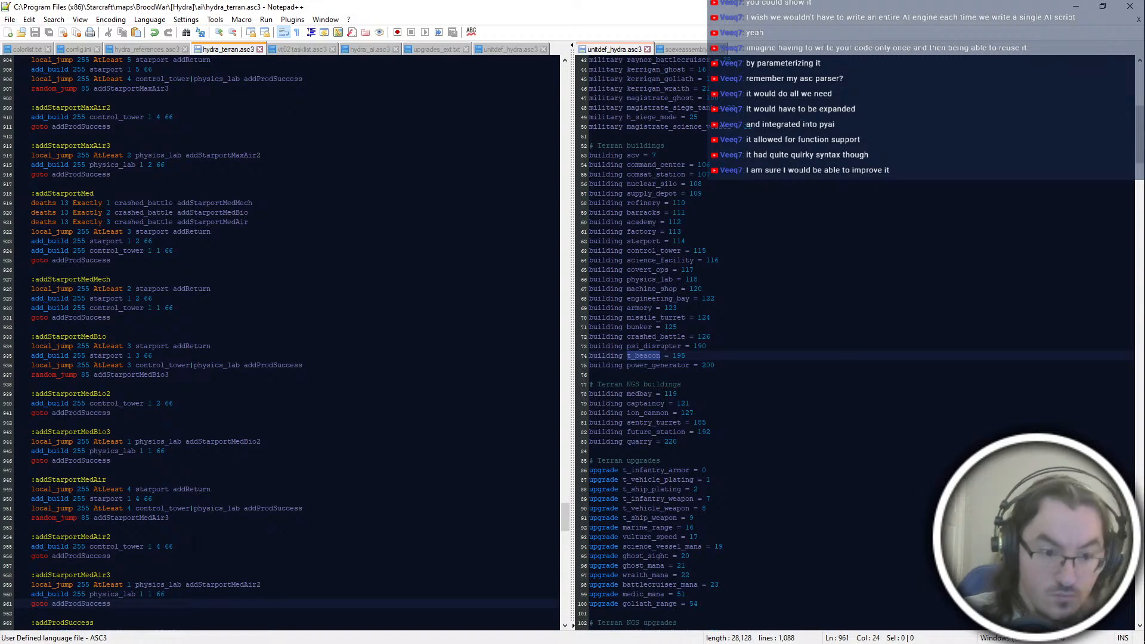
Step: Delete the "goto addProdSuccess" line from the end of the addStarportMedAir3 block and save the script
{"action": "scroll", "coordinate": [281, 340], "scroll_direction": "down", "scroll_amount": 6}
{"action": "key", "text": "shift+Up"}
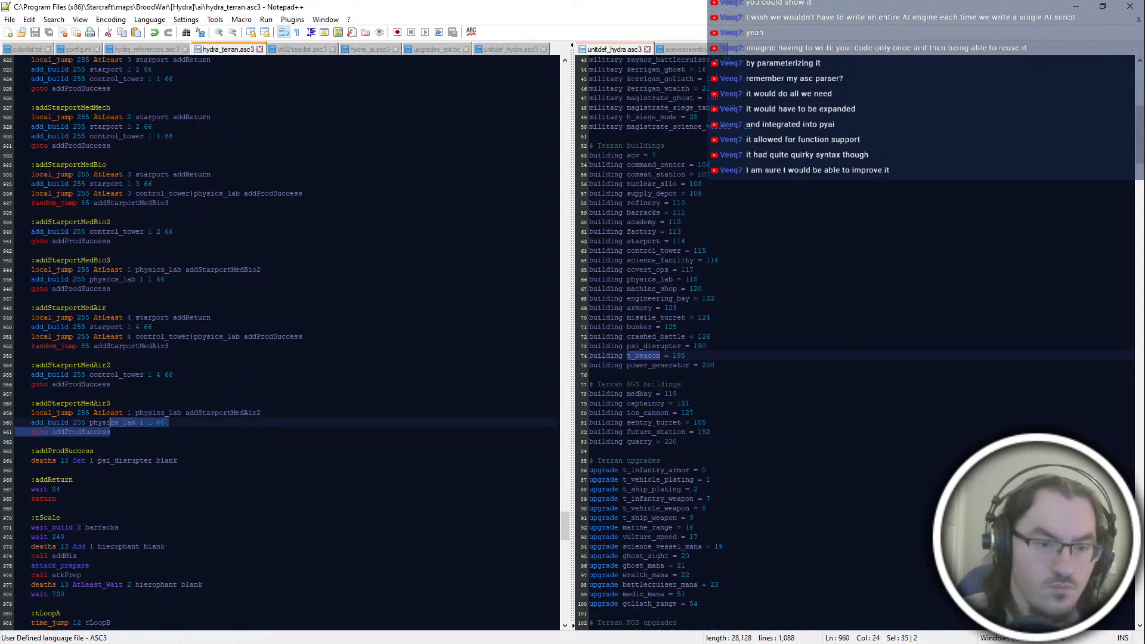
{"action": "key", "text": "shift+End"}
{"action": "key", "text": "BackSpace"}
{"action": "key", "text": "ctrl+s"}
Step: Review the starport Med blocks against the starport Max Bio and Air blocks above them
{"action": "scroll", "coordinate": [249, 348], "scroll_direction": "up", "scroll_amount": 10}
{"action": "left_click", "coordinate": [249, 348]}
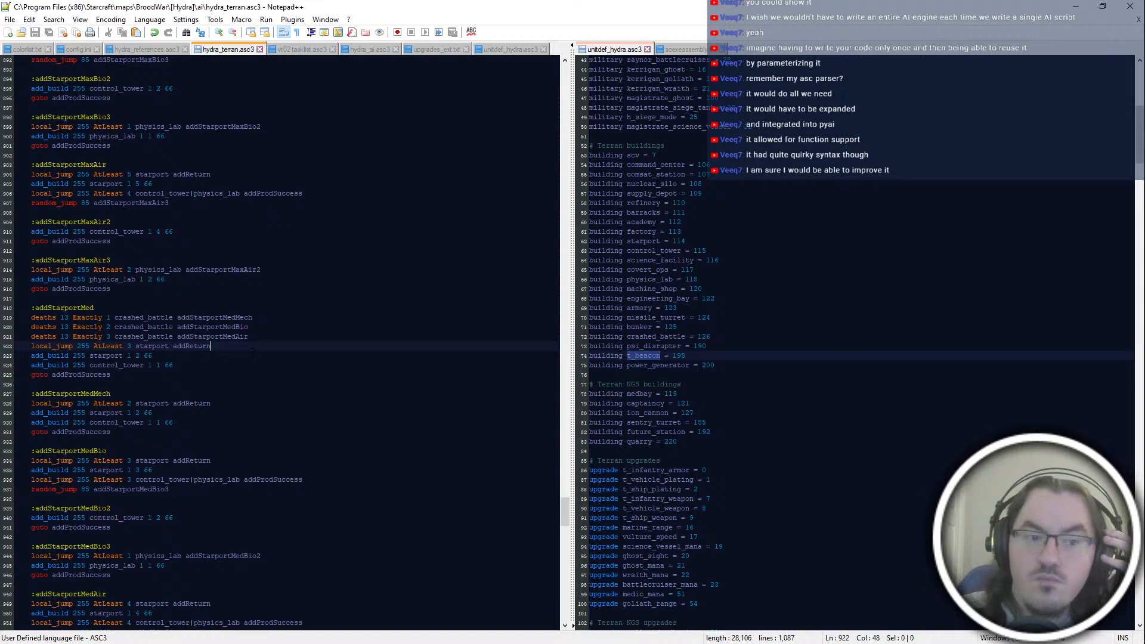
{"action": "scroll", "coordinate": [250, 418], "scroll_direction": "up", "scroll_amount": 4}
{"action": "left_click", "coordinate": [250, 508]}
{"action": "double_click", "coordinate": [250, 480]}
{"action": "double_click", "coordinate": [246, 441]}
{"action": "left_click", "coordinate": [244, 499]}
{"action": "left_click", "coordinate": [245, 547]}
{"action": "scroll", "coordinate": [293, 442], "scroll_direction": "up", "scroll_amount": 2}
{"action": "left_click", "coordinate": [293, 441]}
{"action": "scroll", "coordinate": [293, 441], "scroll_direction": "down", "scroll_amount": 6}
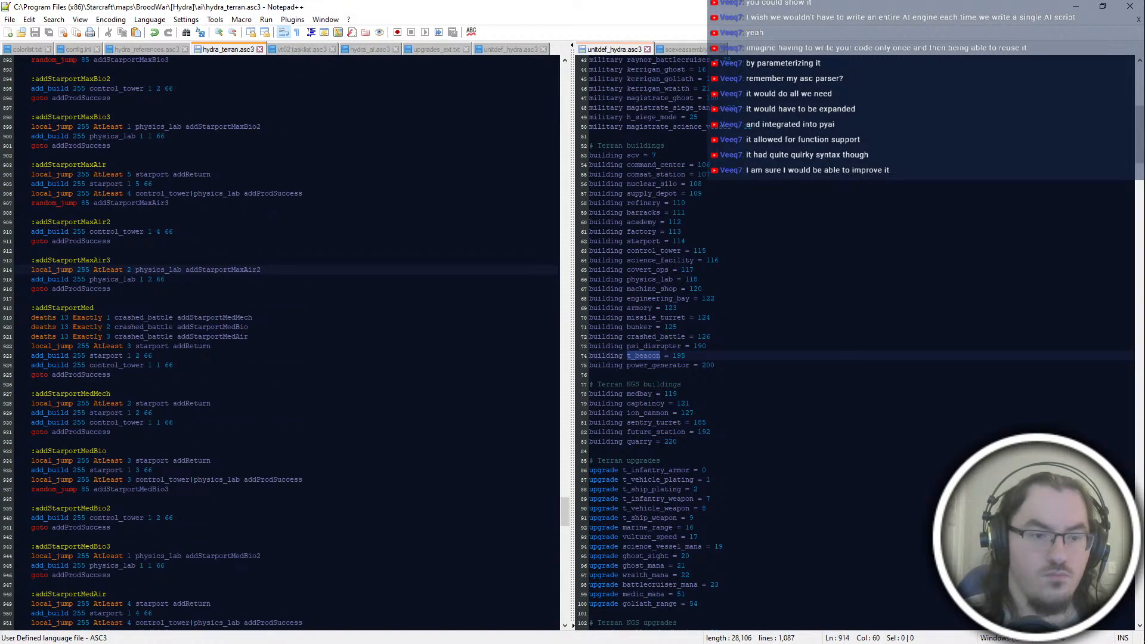
{"action": "scroll", "coordinate": [197, 242], "scroll_direction": "up", "scroll_amount": 2}
{"action": "left_click", "coordinate": [169, 260]}
{"action": "key", "text": "Up"}
{"action": "key", "text": "Up"}
{"action": "key", "text": "Up"}
{"action": "key", "text": "Up"}
{"action": "key", "text": "Up"}
{"action": "key", "text": "Up"}
{"action": "scroll", "coordinate": [292, 340], "scroll_direction": "up", "scroll_amount": 2}
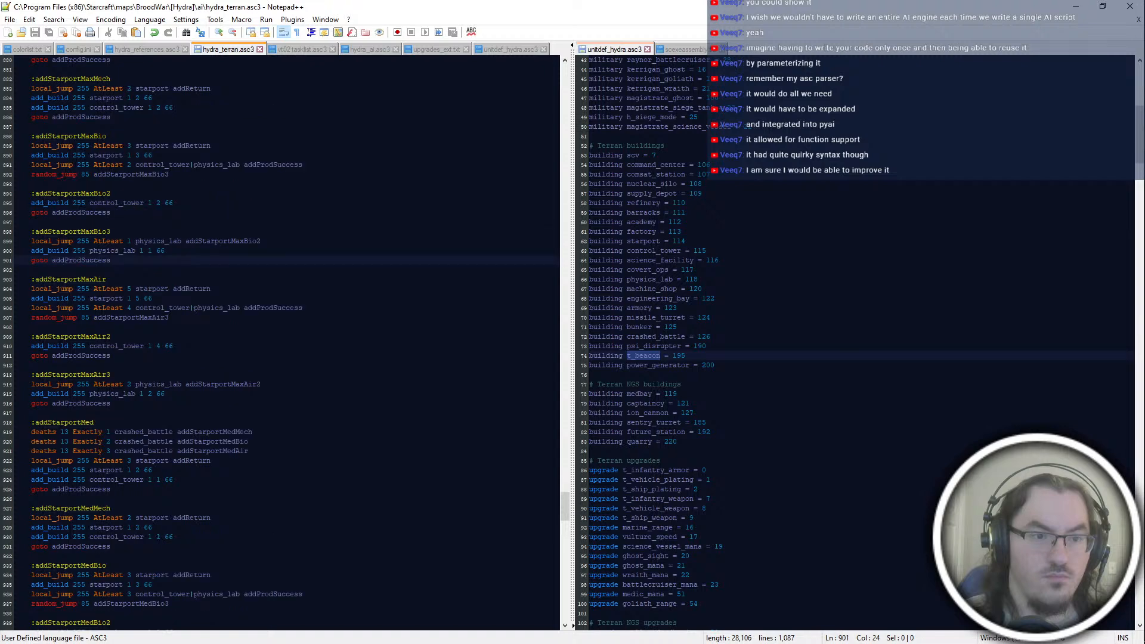
Step: Examine the starport Max blocks and continue back up to the factory and barracks production blocks
{"action": "scroll", "coordinate": [164, 203], "scroll_direction": "up", "scroll_amount": 4}
{"action": "left_click", "coordinate": [165, 203]}
{"action": "scroll", "coordinate": [164, 203], "scroll_direction": "up", "scroll_amount": 4}
{"action": "left_click", "coordinate": [164, 203]}
{"action": "scroll", "coordinate": [165, 203], "scroll_direction": "down", "scroll_amount": 8}
{"action": "left_click", "coordinate": [203, 556]}
{"action": "scroll", "coordinate": [205, 555], "scroll_direction": "down", "scroll_amount": 6}
{"action": "scroll", "coordinate": [208, 553], "scroll_direction": "up", "scroll_amount": 20}
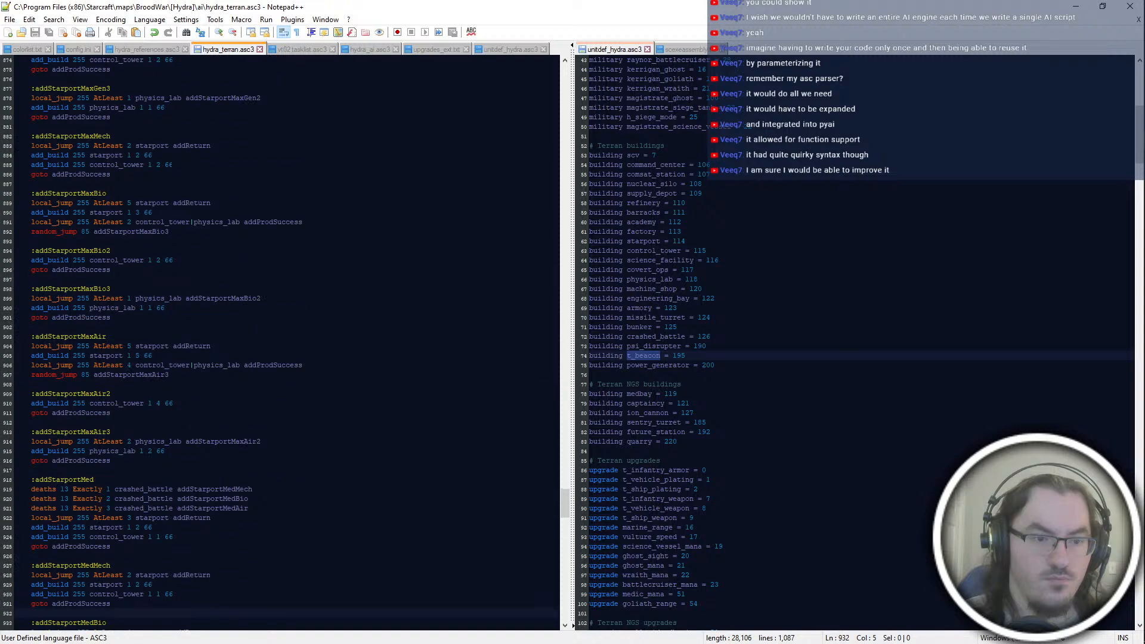
{"action": "left_click", "coordinate": [186, 279]}
{"action": "scroll", "coordinate": [186, 281], "scroll_direction": "up", "scroll_amount": 10}
{"action": "scroll", "coordinate": [175, 451], "scroll_direction": "up", "scroll_amount": 8}
{"action": "left_click", "coordinate": [175, 451]}
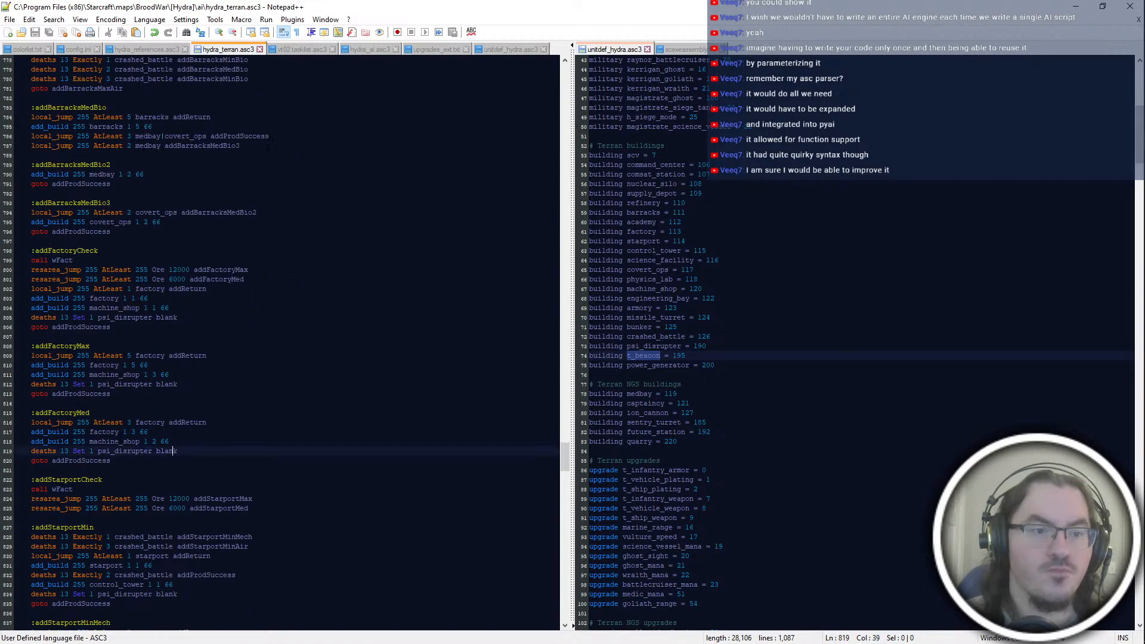
Step: Delete the "deaths 13 Set 1 psi_disrupter blank" line from the addFactoryCheck block
{"action": "key", "text": "Up"}
{"action": "key", "text": "Up"}
{"action": "key", "text": "Up"}
{"action": "key", "text": "Up"}
{"action": "key", "text": "Up"}
{"action": "key", "text": "Up"}
{"action": "key", "text": "Up"}
{"action": "key", "text": "Up"}
{"action": "key", "text": "Up"}
{"action": "key", "text": "Up"}
{"action": "key", "text": "Up"}
{"action": "key", "text": "Up"}
{"action": "key", "text": "Up"}
{"action": "key", "text": "Up"}
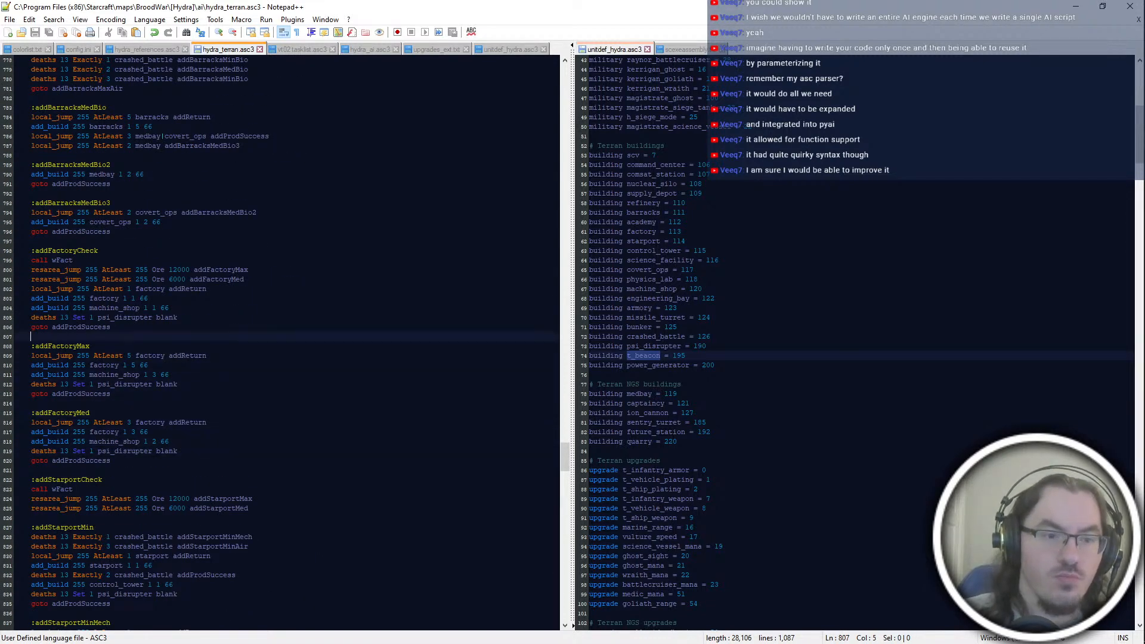
{"action": "key", "text": "ctrl+shift+l"}
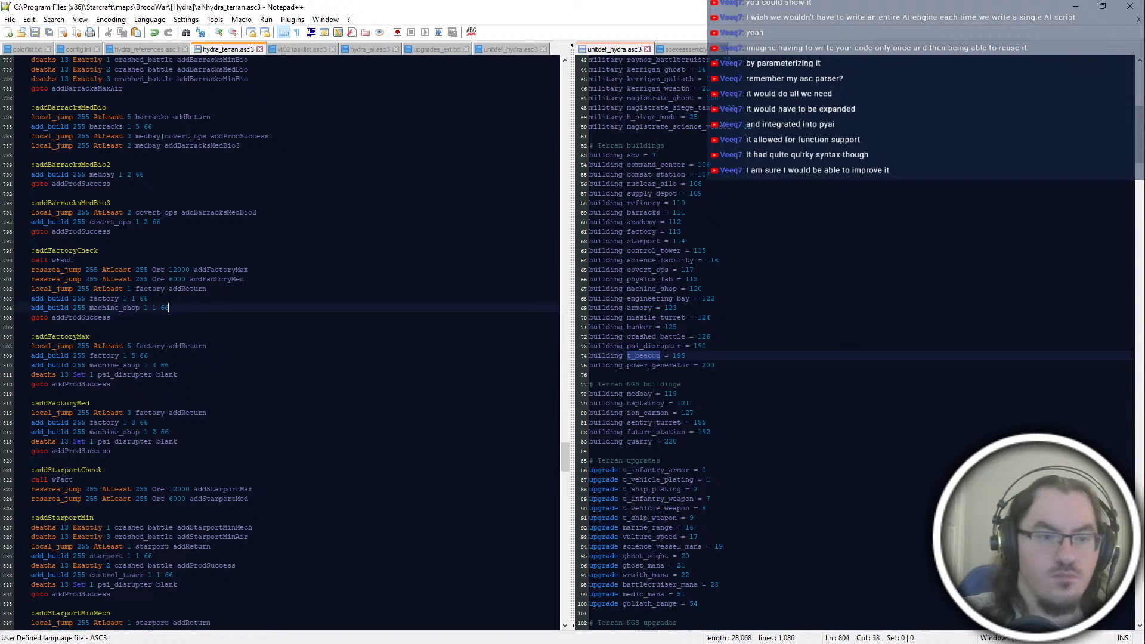
Step: Insert a new label line ":addFactory" between the addFactoryCheck and addFactoryMax blocks
{"action": "key", "text": "Return"}
{"action": "key", "text": "Return"}
{"action": "type", "text": ":"}
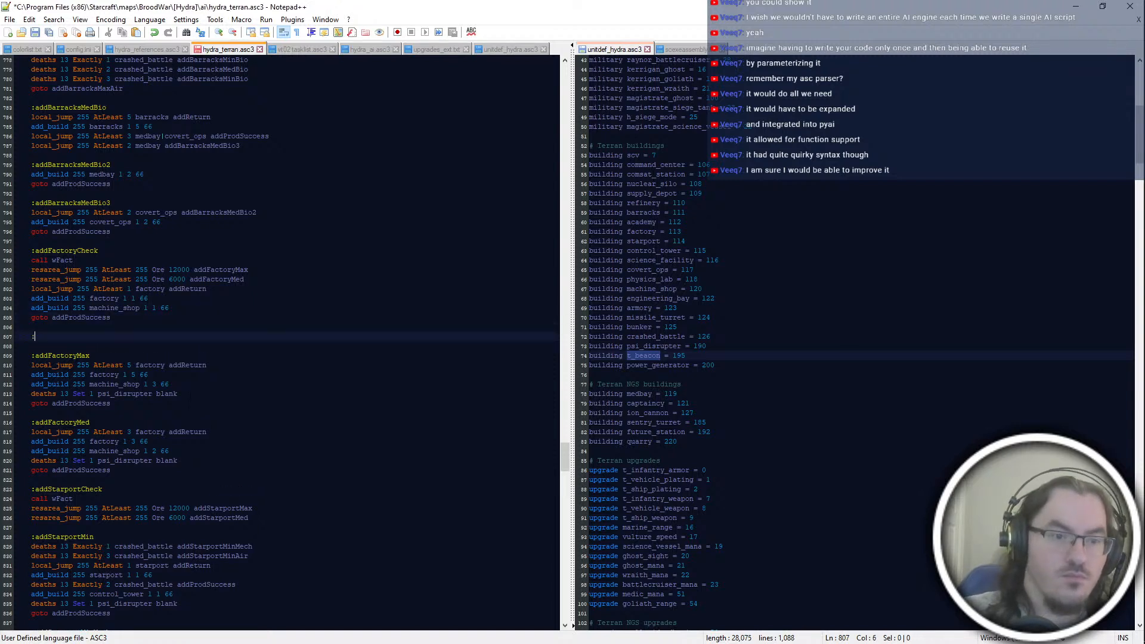
{"action": "type", "text": "addFactory"}
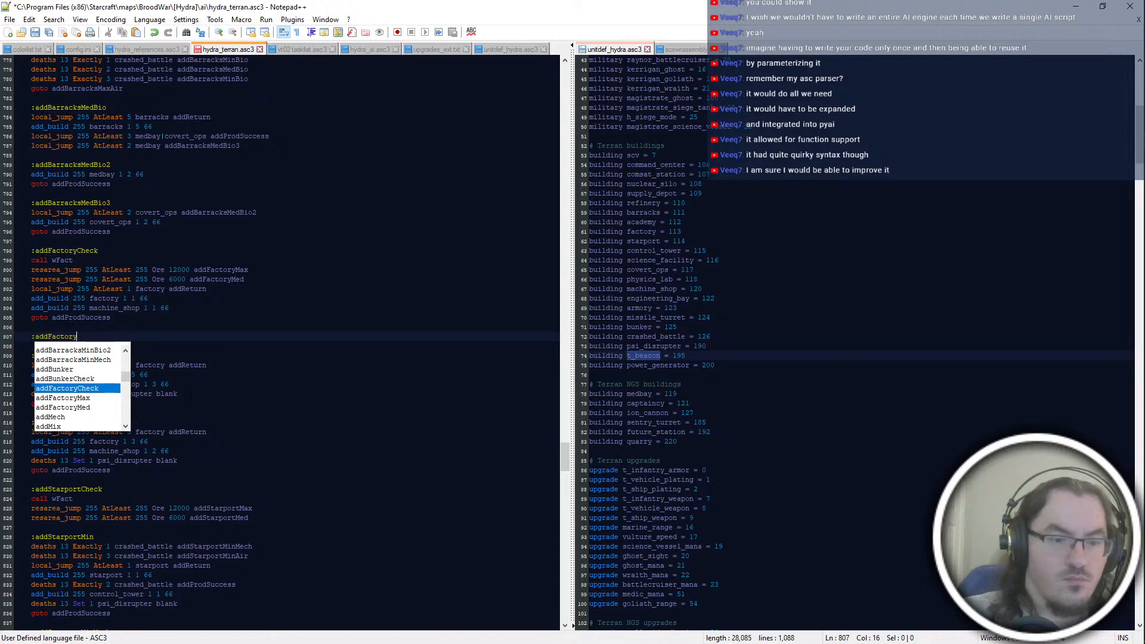
Step: Copy the three crashed_battle jump lines from the addStarportMax block
{"action": "left_click", "coordinate": [270, 518]}
{"action": "scroll", "coordinate": [270, 518], "scroll_direction": "down", "scroll_amount": 14}
{"action": "left_click", "coordinate": [270, 518]}
{"action": "left_click_drag", "start_coordinate": [270, 518], "coordinate": [262, 491]}
{"action": "key", "text": "ctrl+c"}
{"action": "scroll", "coordinate": [262, 491], "scroll_direction": "up", "scroll_amount": 20}
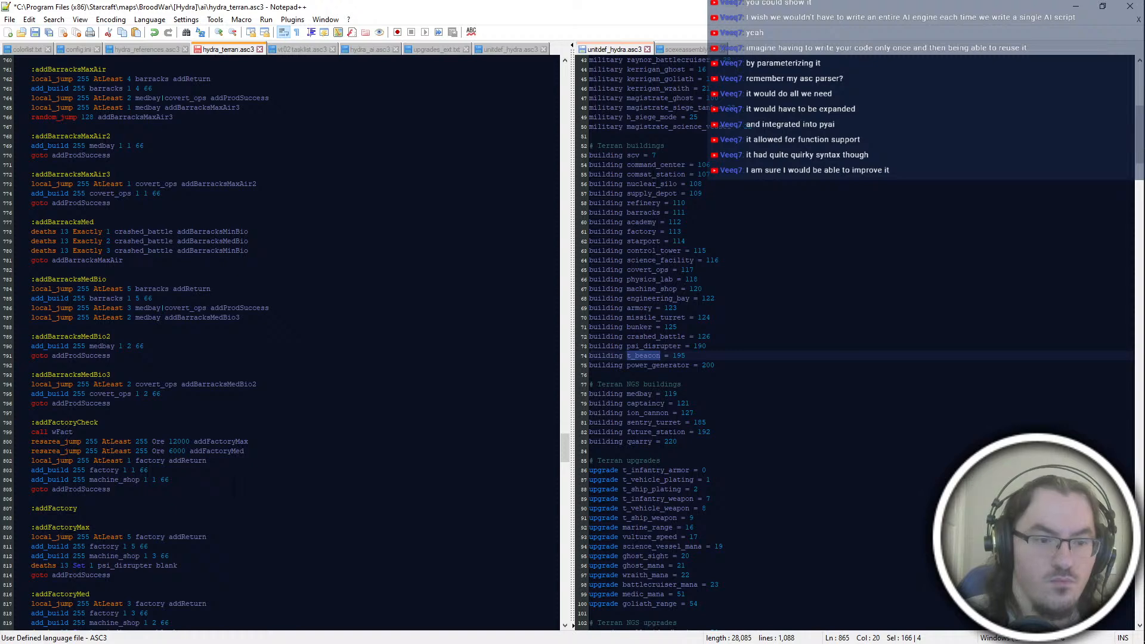
Step: Delete the "deaths 13 Set 1 psi_disrupter blank" line from the addFactoryMax block
{"action": "scroll", "coordinate": [234, 487], "scroll_direction": "down", "scroll_amount": 6}
{"action": "mouse_move", "coordinate": [205, 385]}
{"action": "left_mouse_down"}
{"action": "mouse_move", "coordinate": [203, 401]}
{"action": "mouse_move", "coordinate": [191, 386]}
{"action": "left_mouse_up"}
{"action": "key", "text": "BackSpace"}
{"action": "type", "text": "deaths 13 Set 1 psi_disrupter blank \tgoto addProdSuccess"}
{"action": "left_click_drag", "start_coordinate": [189, 412], "coordinate": [189, 394]}
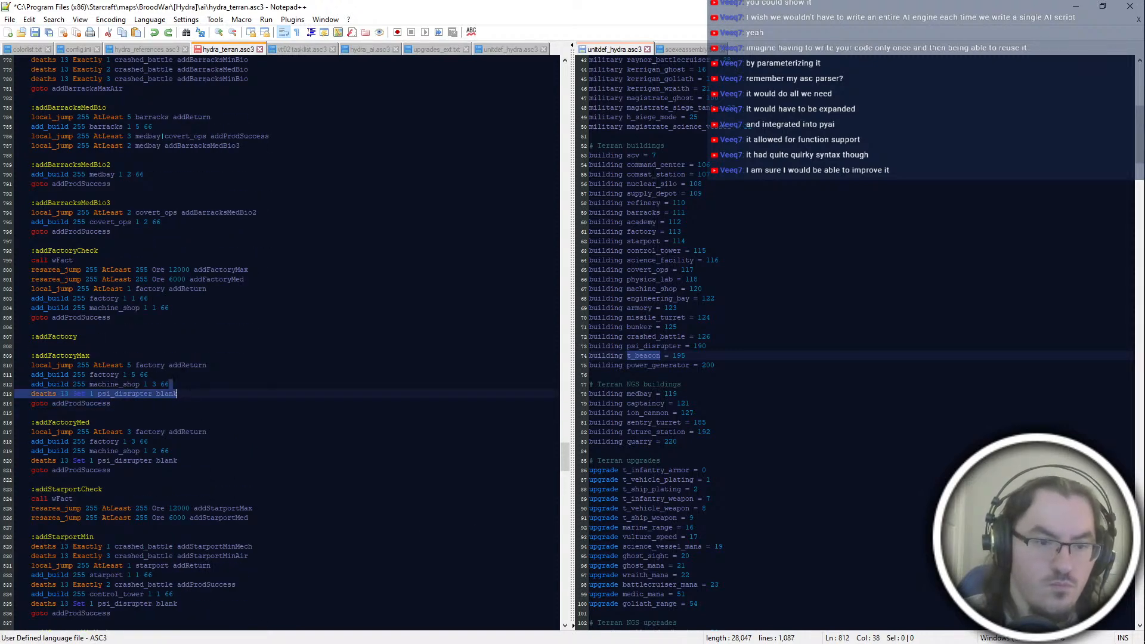
{"action": "key", "text": "BackSpace"}
Step: Complete the new factory label so it reads ":addFactoryMin"
{"action": "left_click", "coordinate": [161, 325]}
{"action": "key", "text": "Down"}
{"action": "key", "text": "End"}
{"action": "type", "text": "Min"}
{"action": "key", "text": "Return"}
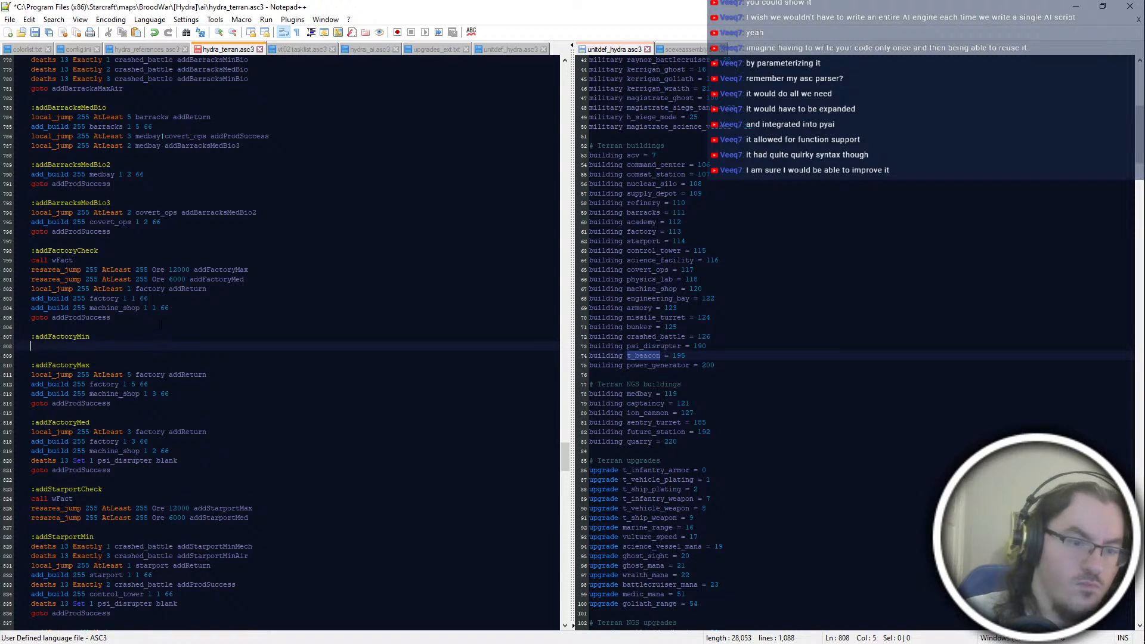
{"action": "key", "text": "BackSpace"}
{"action": "key", "text": "BackSpace"}
Step: Fill the addFactoryMin block with the copied crashed_battle jumps, followed by addFactoryCheck's factory and machine_shop build lines and its "goto addProdSuccess"
{"action": "left_click", "coordinate": [90, 317]}
{"action": "left_click_drag", "start_coordinate": [94, 317], "coordinate": [208, 289]}
{"action": "left_click", "coordinate": [91, 336]}
{"action": "key", "text": "ctrl+v"}
{"action": "left_click_drag", "start_coordinate": [112, 317], "coordinate": [189, 318]}
{"action": "key", "text": "ctrl+x"}
{"action": "left_click", "coordinate": [250, 337]}
{"action": "key", "text": "ctrl+v"}
Step: Retarget the three crashed_battle jumps in the addFactoryMin block to addFactoryMinMech
{"action": "left_click", "coordinate": [253, 318]}
{"action": "type", "text": "FactoryCheck"}
{"action": "key", "text": "BackSpace"}
{"action": "key", "text": "BackSpace"}
{"action": "type", "text": "MinMech"}
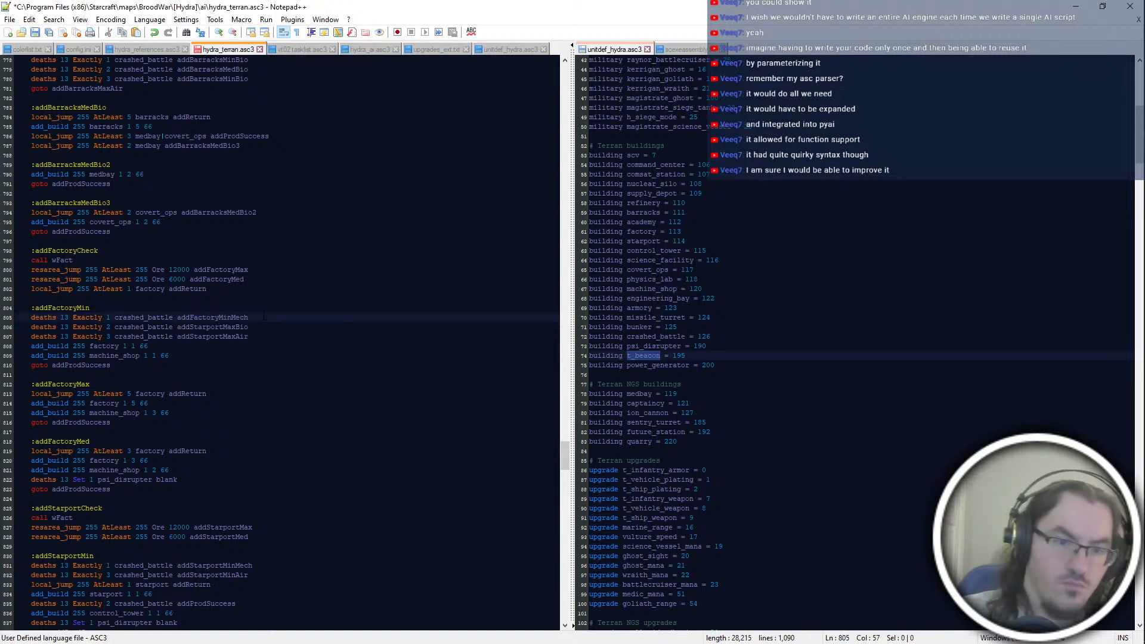
{"action": "double_click", "coordinate": [264, 316]}
{"action": "key", "text": "ctrl+c"}
{"action": "double_click", "coordinate": [265, 327]}
{"action": "key", "text": "ctrl+v"}
{"action": "double_click", "coordinate": [265, 329]}
{"action": "double_click", "coordinate": [266, 336]}
{"action": "key", "text": "ctrl+v"}
Step: Change the second and third crashed_battle jump targets in the addFactoryMin block to addFactoryMinBio and addFactoryMinAir
{"action": "left_click", "coordinate": [219, 327]}
{"action": "key", "text": "Up"}
{"action": "key", "text": "Down"}
{"action": "key", "text": "Down"}
{"action": "key", "text": "Right"}
{"action": "key", "text": "Right"}
{"action": "key", "text": "Right"}
{"action": "key", "text": "Up"}
{"action": "key", "text": "shift+End"}
{"action": "type", "text": "A"}
{"action": "key", "text": "BackSpace"}
{"action": "type", "text": "Bio"}
{"action": "key", "text": "Down"}
{"action": "key", "text": "Left"}
{"action": "key", "text": "Left"}
{"action": "key", "text": "Left"}
{"action": "key", "text": "shift+End"}
{"action": "type", "text": "Air"}
Step: Try adding an ":addFactoryMinBio" block with "add_build 255 factory 1 2 66" below addFactoryMin, and remove it again
{"action": "key", "text": "Down"}
{"action": "key", "text": "Down"}
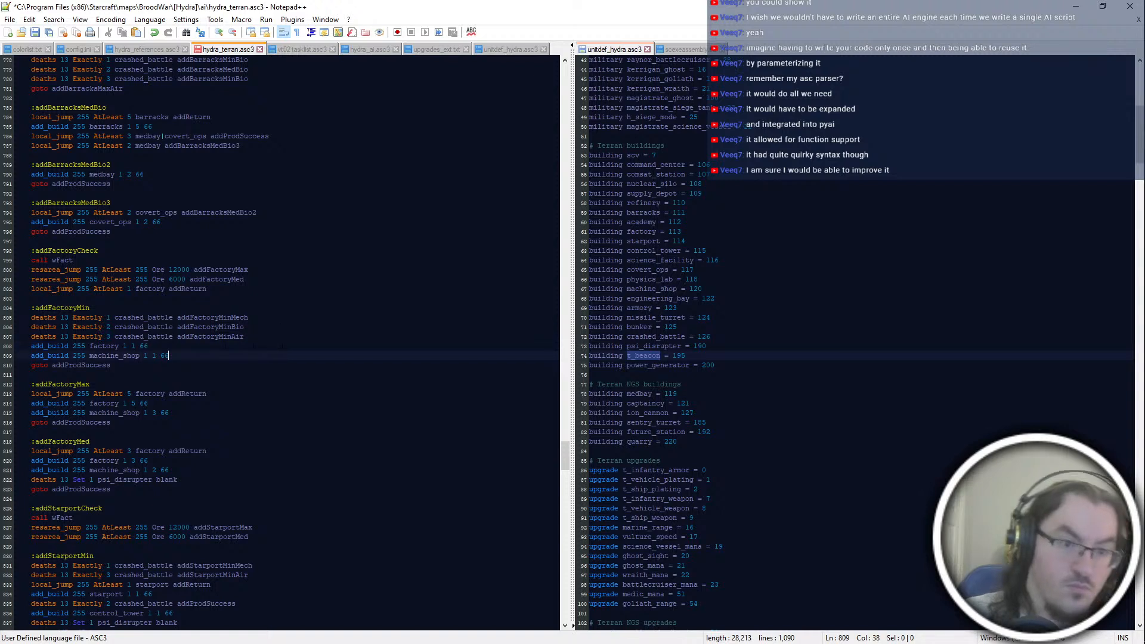
{"action": "key", "text": "Up"}
{"action": "key", "text": "Up"}
{"action": "key", "text": "Down"}
{"action": "key", "text": "Down"}
{"action": "key", "text": "Down"}
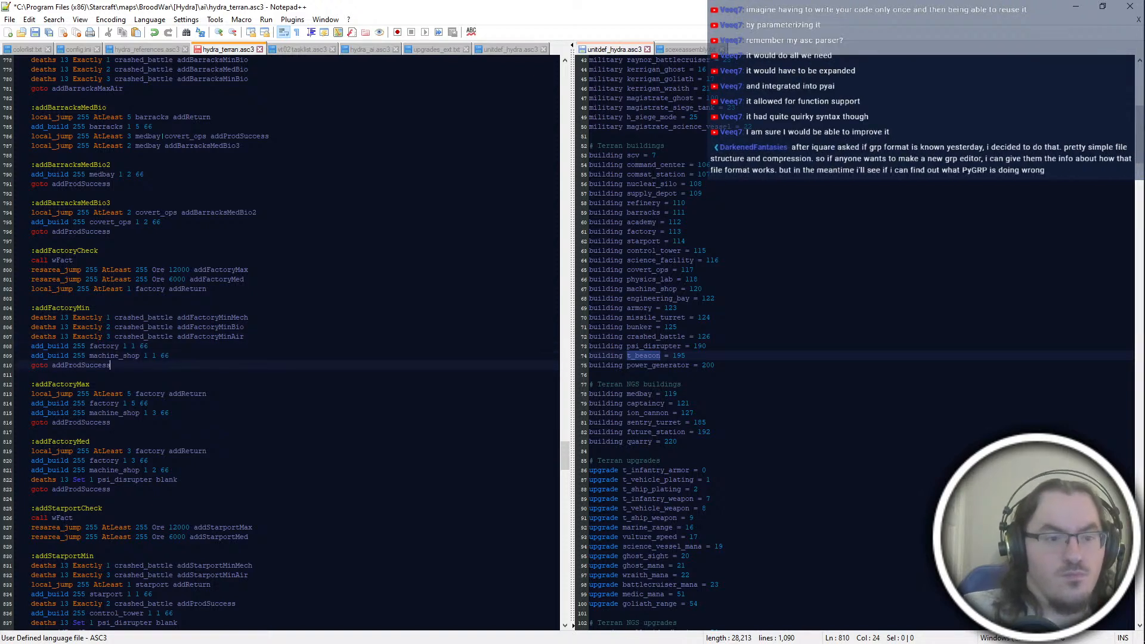
{"action": "key", "text": "Return"}
{"action": "key", "text": "Return"}
{"action": "type", "text": "L:"}
{"action": "key", "text": "BackSpace"}
{"action": "key", "text": "BackSpace"}
{"action": "type", "text": ":addFactoryMinBio"}
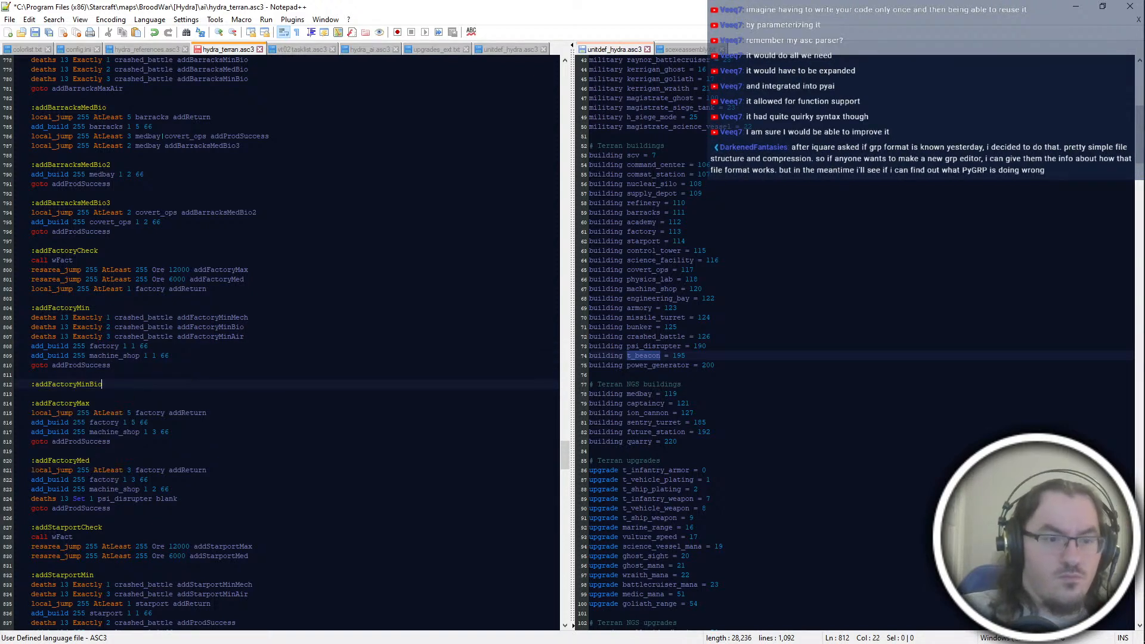
{"action": "key", "text": "Return"}
{"action": "type", "text": "add_buil"}
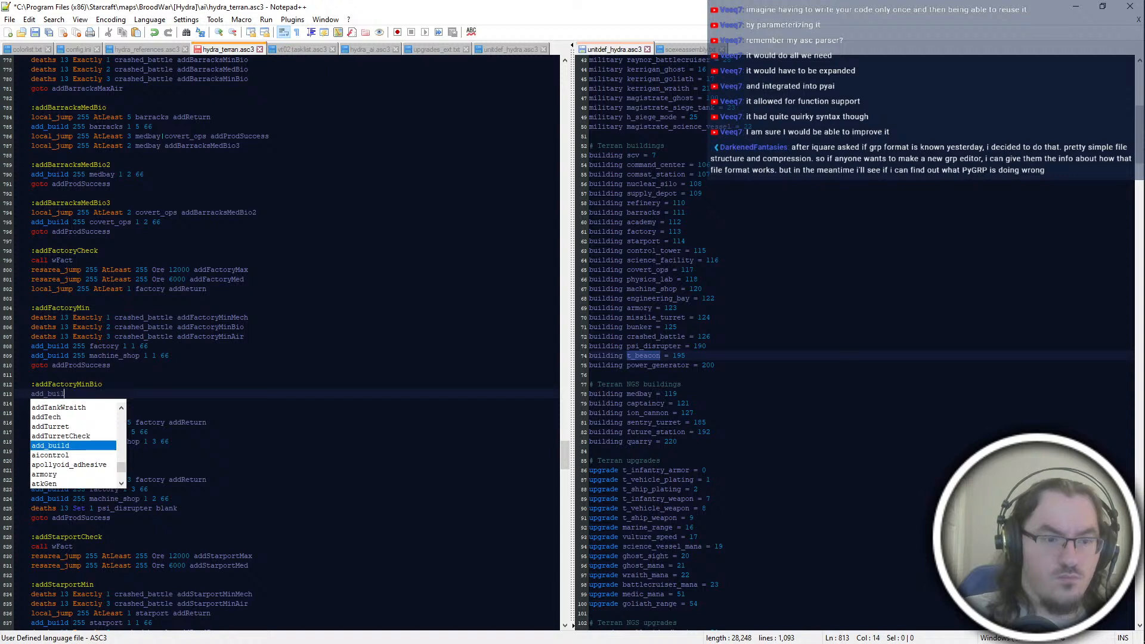
{"action": "type", "text": "d 255 factory 1 2 66"}
{"action": "key", "text": "Return"}
{"action": "key", "text": "BackSpace"}
{"action": "key", "text": "BackSpace"}
{"action": "key", "text": "BackSpace"}
{"action": "key", "text": "BackSpace"}
{"action": "key", "text": "BackSpace"}
{"action": "key", "text": "BackSpace"}
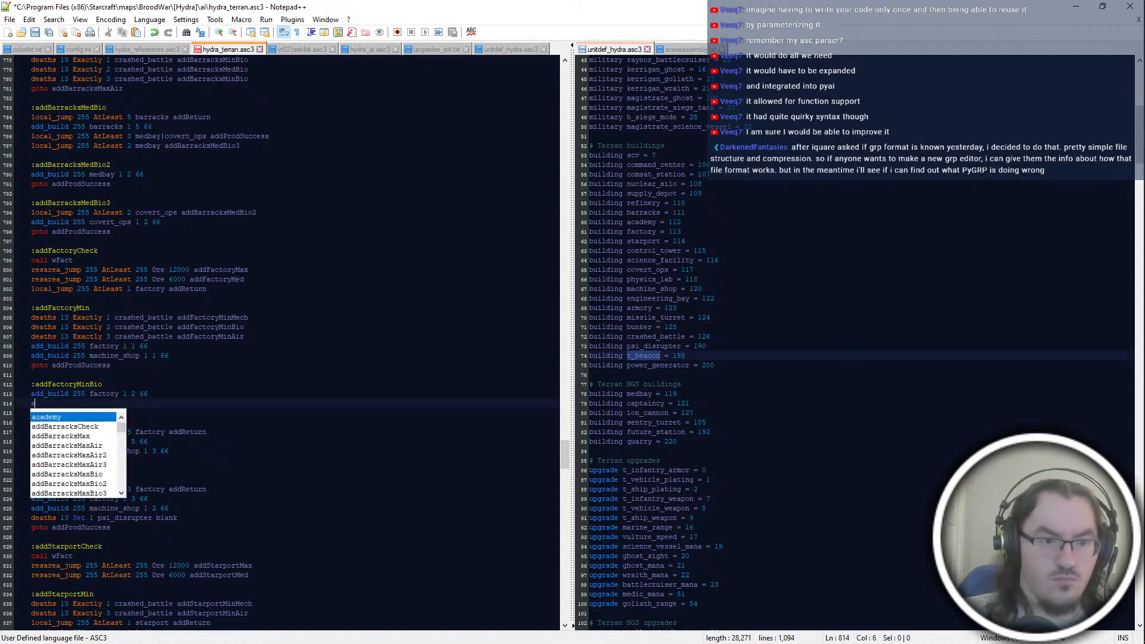
{"action": "left_click_drag", "start_coordinate": [119, 374], "coordinate": [113, 365]}
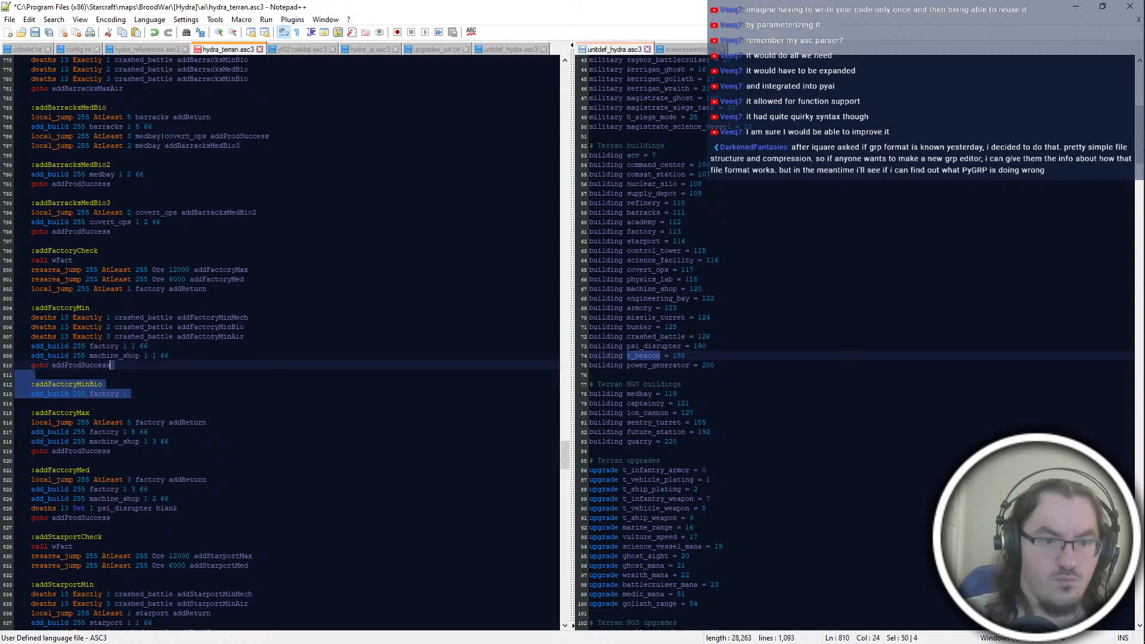
{"action": "key", "text": "BackSpace"}
Step: Delete the "deaths 13 Exactly 2 crashed_battle addFactoryMinBio" line from the addFactoryMin block
{"action": "left_click_drag", "start_coordinate": [246, 327], "coordinate": [248, 318]}
{"action": "key", "text": "BackSpace"}
{"action": "left_click", "coordinate": [32, 365]}
Step: Add a "local_jump 255 AtLeast 1 factory" line below the addFactoryMinAir jump in the addFactoryMin block
{"action": "left_click", "coordinate": [148, 337]}
{"action": "key", "text": "Up"}
{"action": "key", "text": "End"}
{"action": "key", "text": "Return"}
{"action": "type", "text": "local_jump 255 AtLeast 1 "}
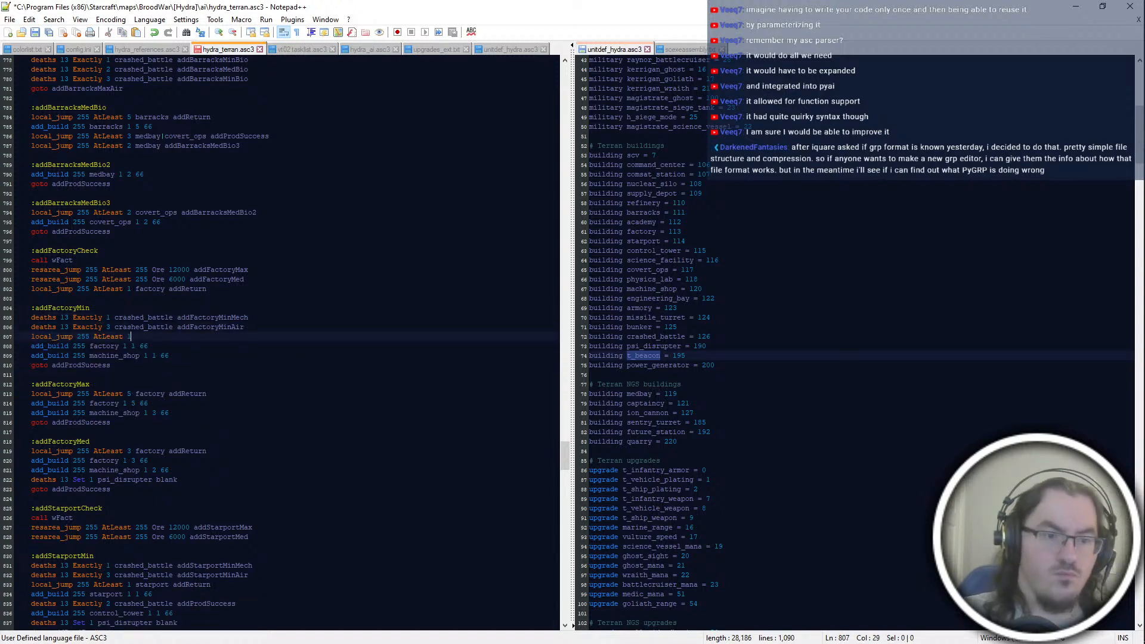
{"action": "type", "text": "False"}
{"action": "key", "text": "BackSpace"}
{"action": "key", "text": "BackSpace"}
{"action": "key", "text": "BackSpace"}
{"action": "key", "text": "BackSpace"}
{"action": "type", "text": "factory addReturn"}
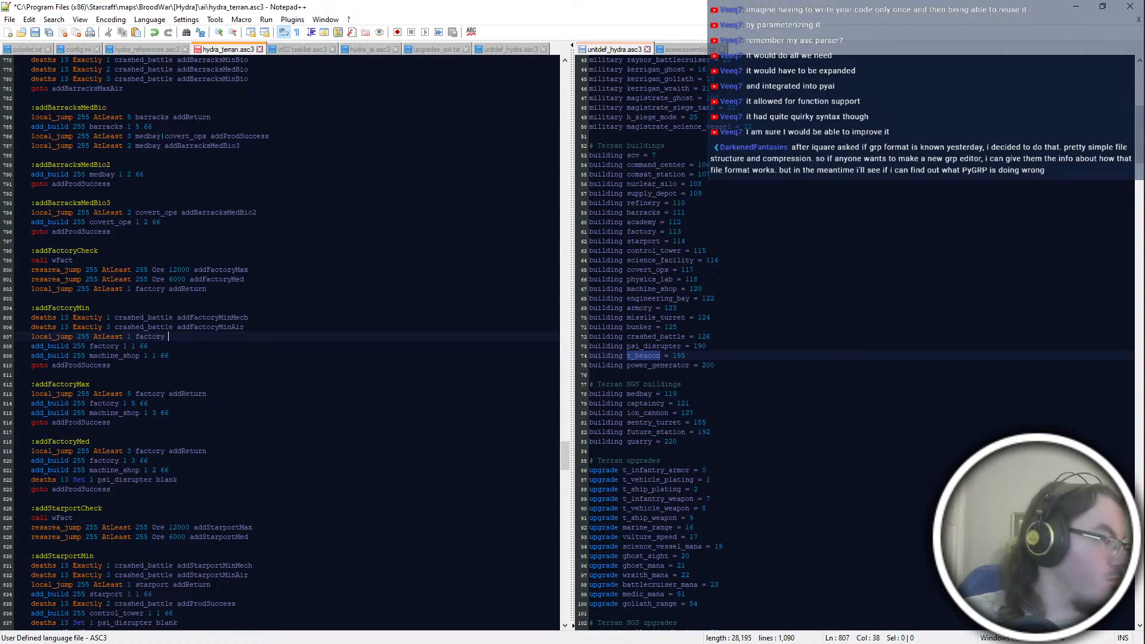
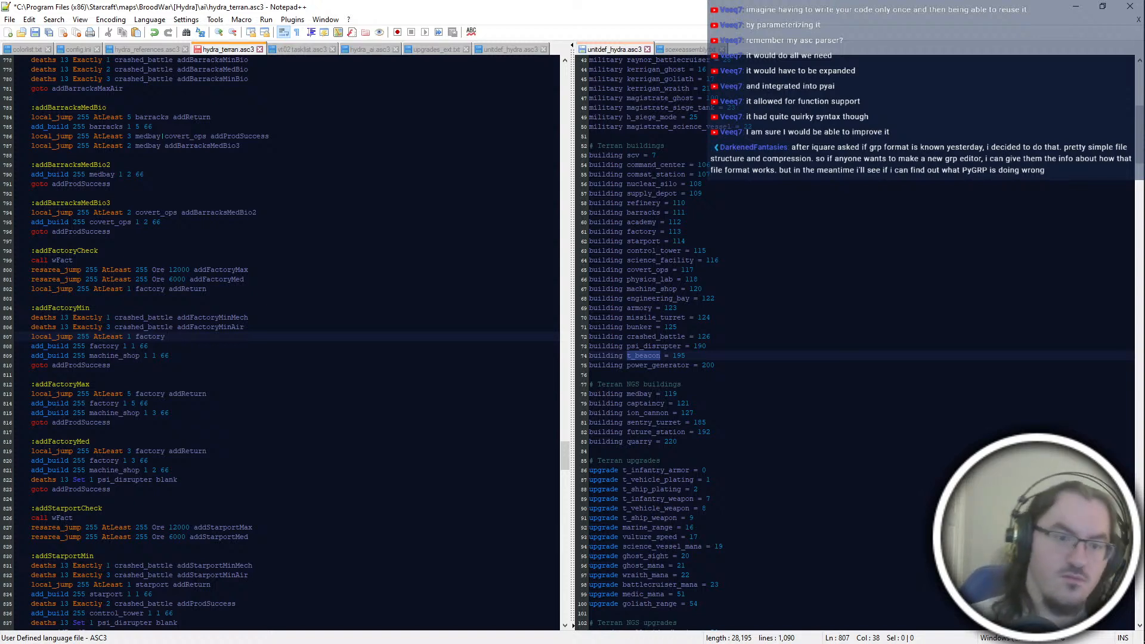
Step: Complete the factory jump line in the addFactoryMin block with addReturn as its target
{"action": "type", "text": "add"}
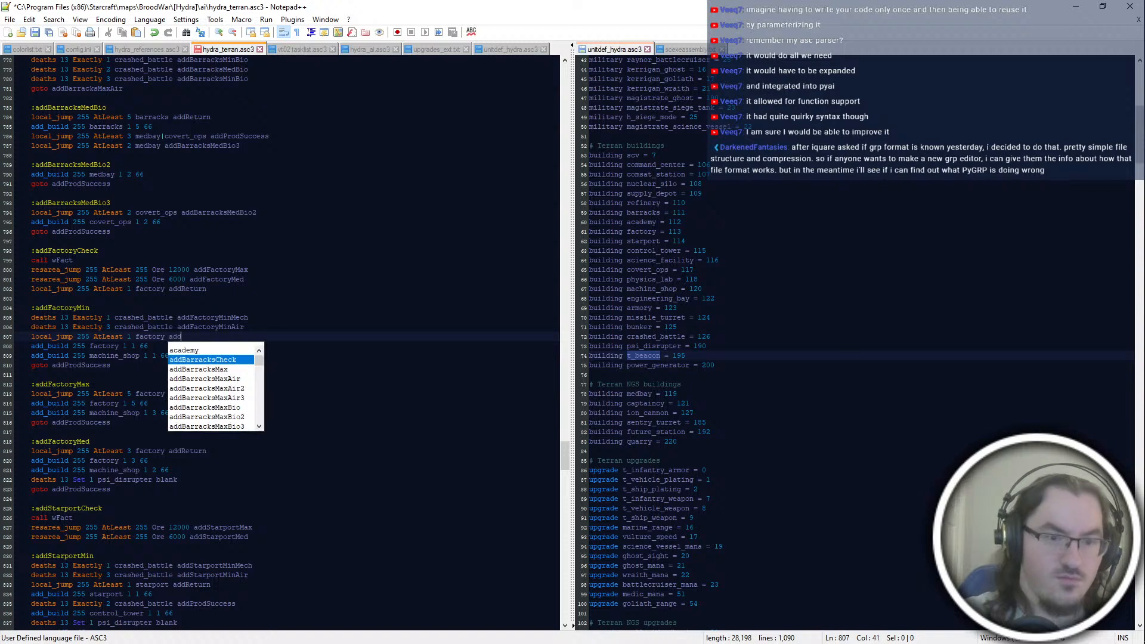
{"action": "type", "text": "Ret"}
{"action": "key", "text": "Return"}
{"action": "key", "text": "Down"}
Step: Start an ":addFactoryMinMech" block below addFactoryMin with the line "local_jump 255 AtLeast 2 factory addReturn"
{"action": "left_click", "coordinate": [275, 364]}
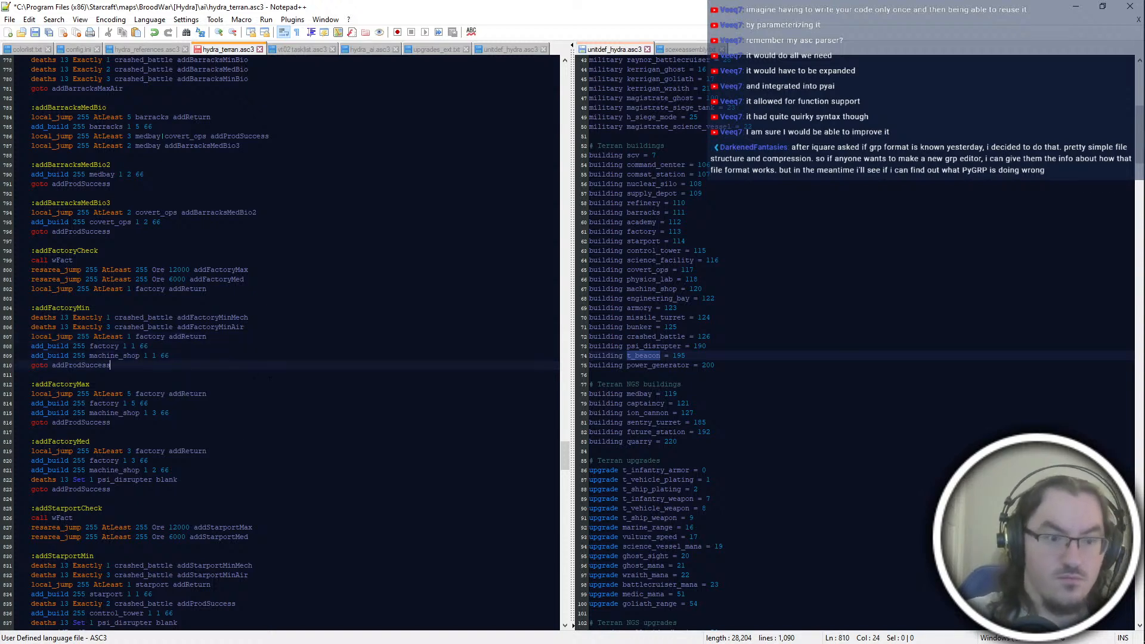
{"action": "key", "text": "Return"}
{"action": "key", "text": "Return"}
{"action": "type", "text": ":addFactoryMinMech"}
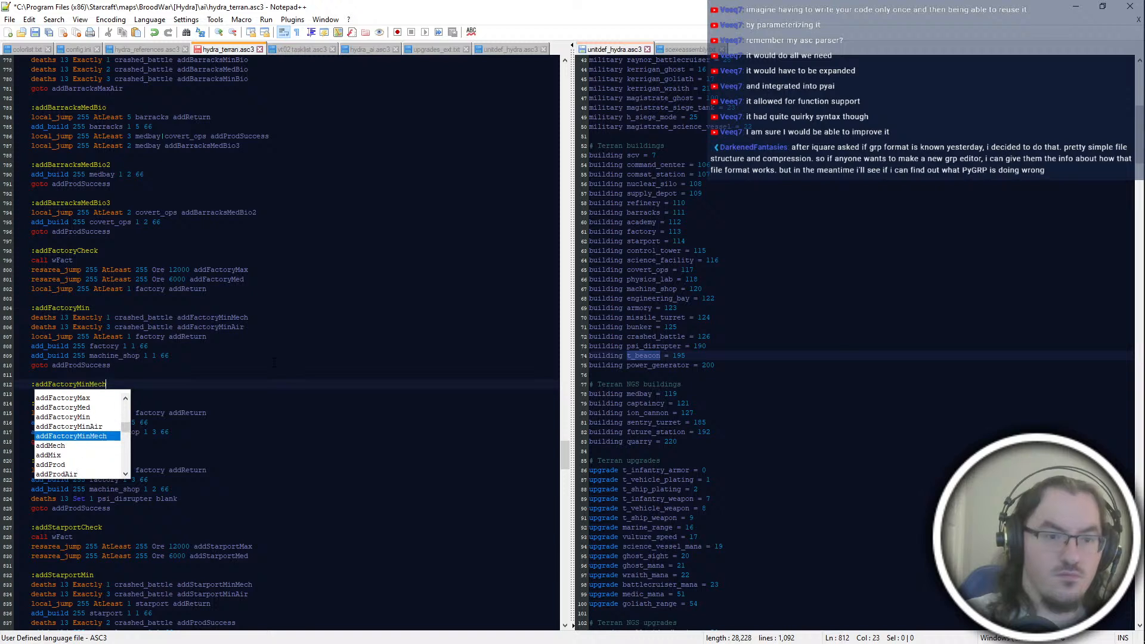
{"action": "key", "text": "Return"}
{"action": "type", "text": "add"}
{"action": "key", "text": "BackSpace"}
{"action": "key", "text": "BackSpace"}
{"action": "key", "text": "BackSpace"}
{"action": "type", "text": "local_jump 25"}
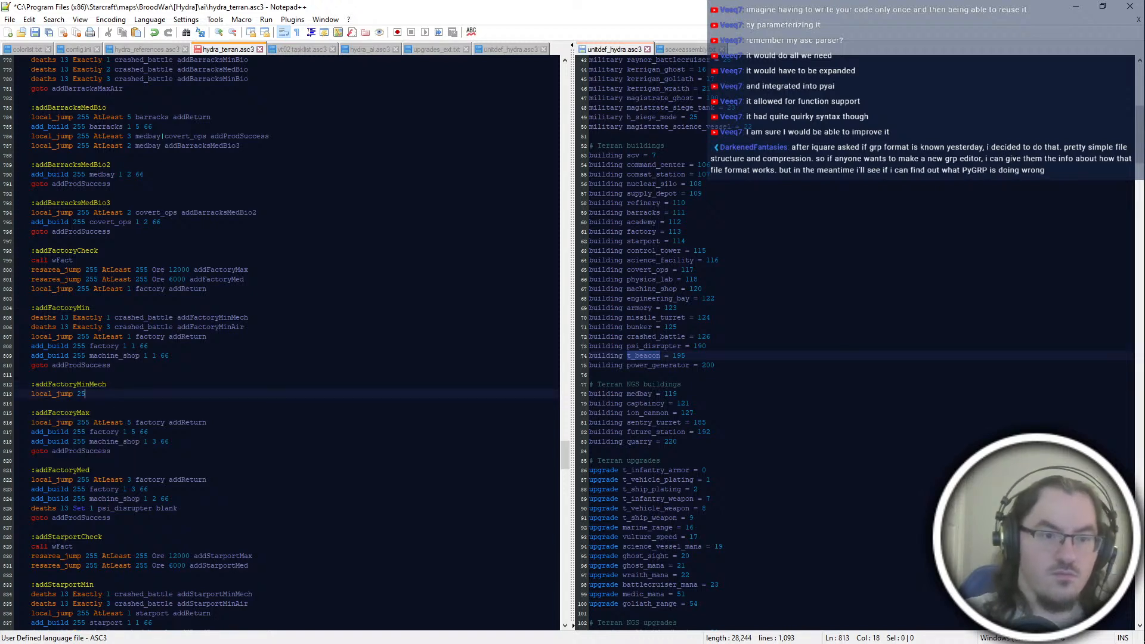
{"action": "type", "text": "5 AtLeast 2 factory addReturn"}
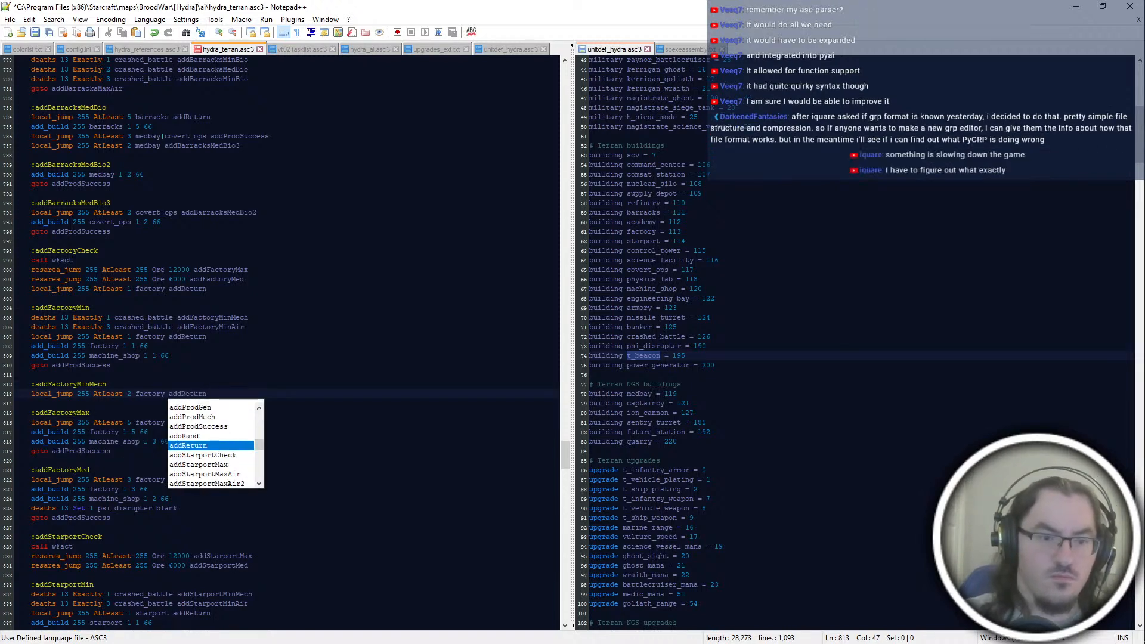
Step: Complete addFactoryMinMech with "add_build 255 factory 1 2 66", "add_build 255 machine_shop 1 1 66" and "goto addProdSuccess"
{"action": "key", "text": "Return"}
{"action": "type", "text": "add_build 255 factory 1 2 66"}
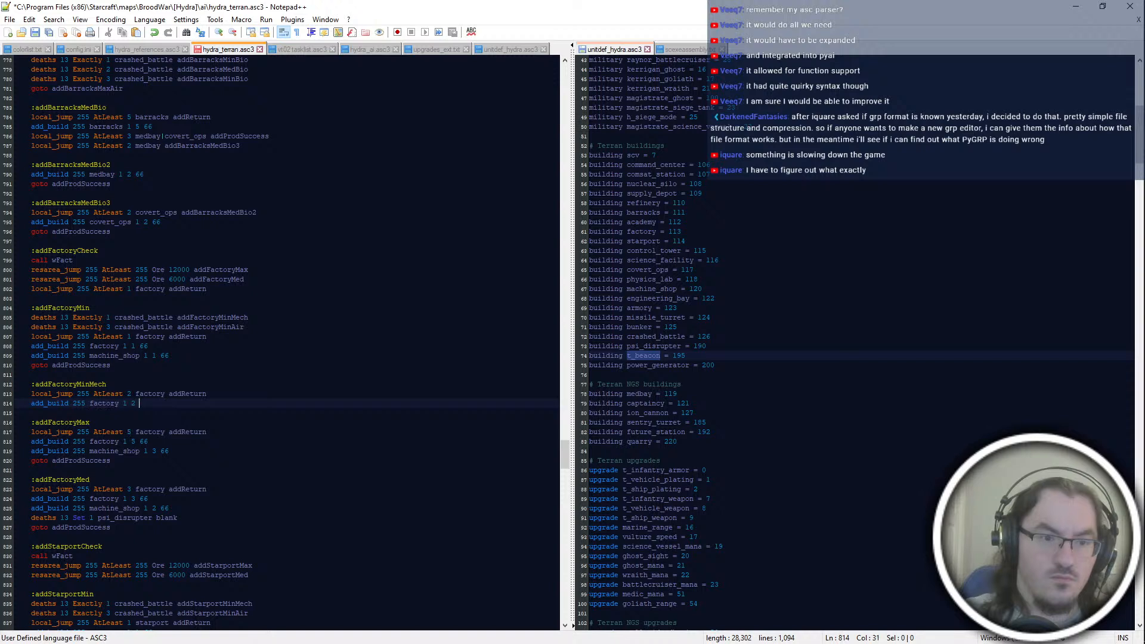
{"action": "key", "text": "Return"}
{"action": "type", "text": "add_build 255 machine_shop 1 1 66"}
{"action": "key", "text": "Return"}
{"action": "type", "text": "goto ad"}
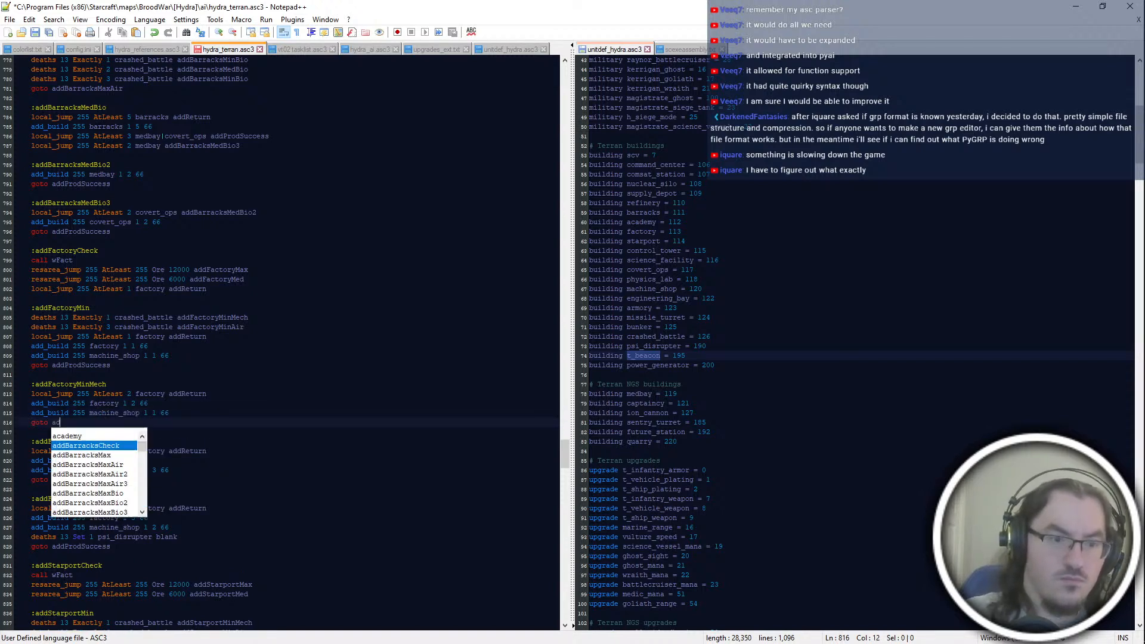
{"action": "type", "text": "dProdSuccess"}
Step: Start an ":addFactoryMinAir" block below addFactoryMinMech with the line "local_jump 255 AtLeast 1 factory addReturn"
{"action": "key", "text": "Return"}
{"action": "key", "text": "Return"}
{"action": "type", "text": ":"}
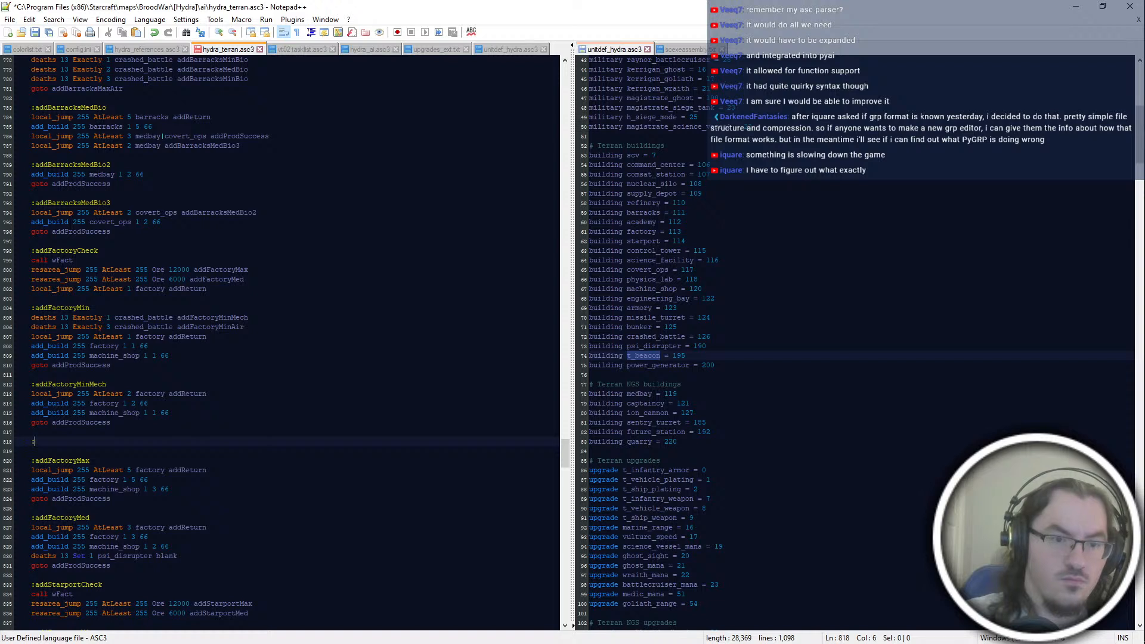
{"action": "type", "text": "addFactoryMinAir"}
{"action": "key", "text": "Return"}
{"action": "type", "text": "local_jump 255 AtLeast 1 factory addReturn"}
Step: Complete addFactoryMinAir with "add_build 255 factory 1 1 66" and "goto addProdSuccess", and save the script
{"action": "key", "text": "Return"}
{"action": "type", "text": "add_build"}
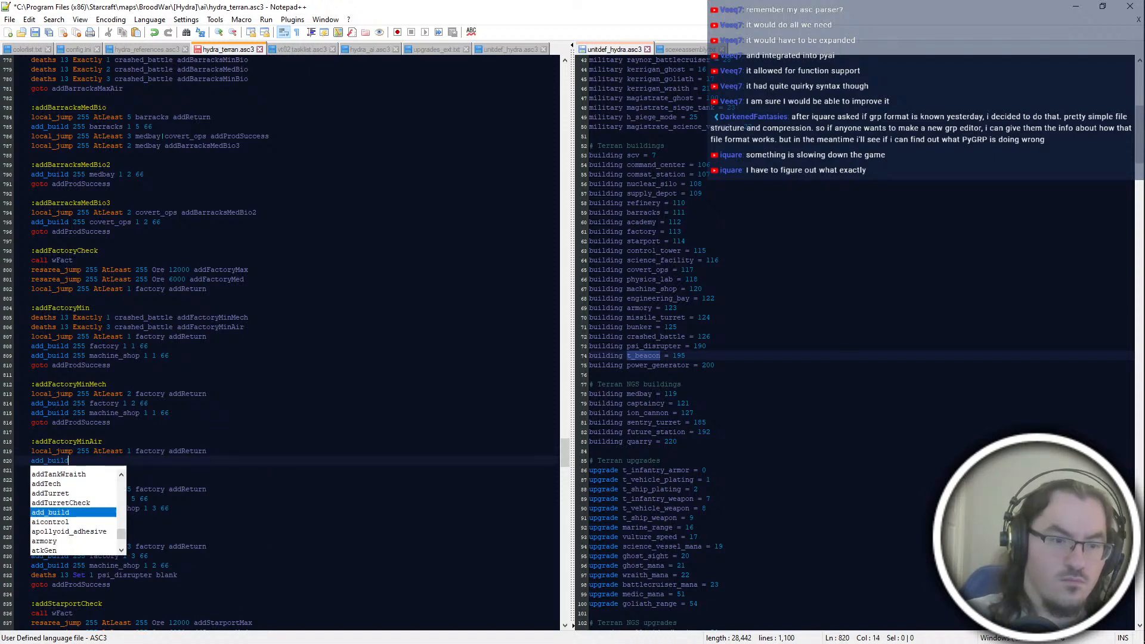
{"action": "type", "text": " 255 factory 1 "}
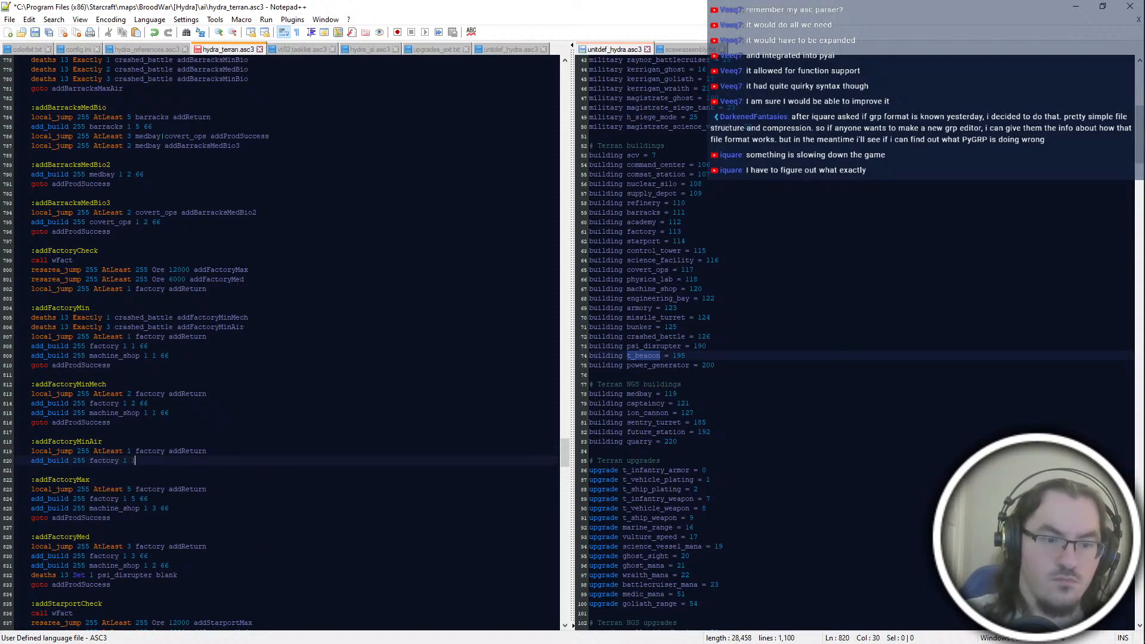
{"action": "type", "text": "1 66"}
{"action": "key", "text": "Return"}
{"action": "type", "text": "goto addProdSuc"}
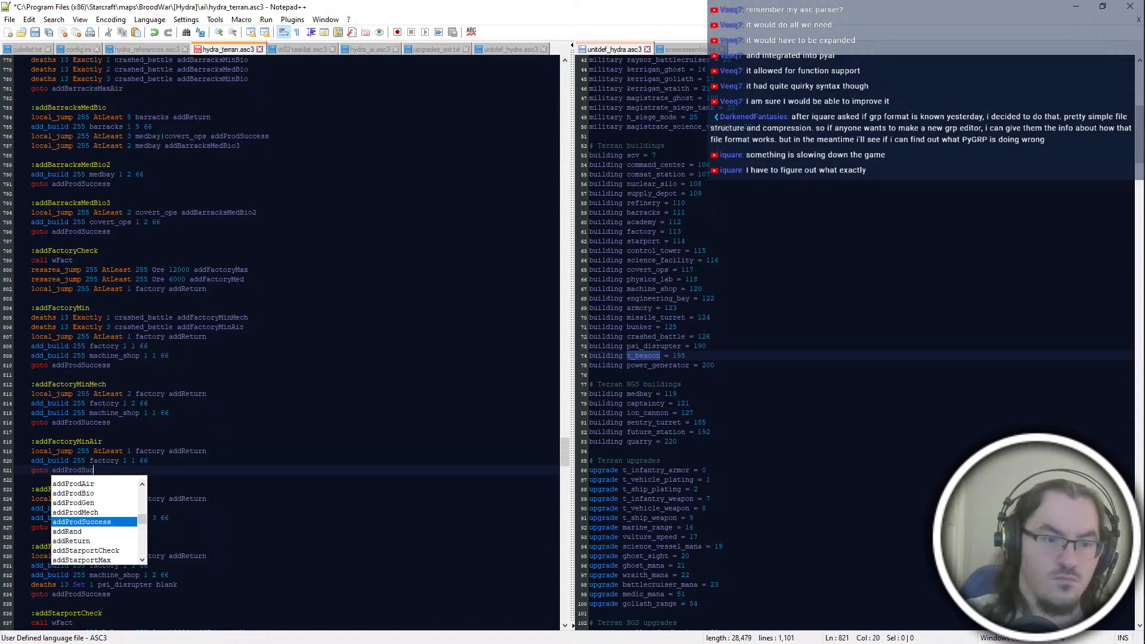
{"action": "key", "text": "Return"}
{"action": "key", "text": "ctrl+s"}
Step: Copy the two crashed_battle jump lines from addFactoryMin to the start of the addFactoryMax block
{"action": "left_click", "coordinate": [259, 536]}
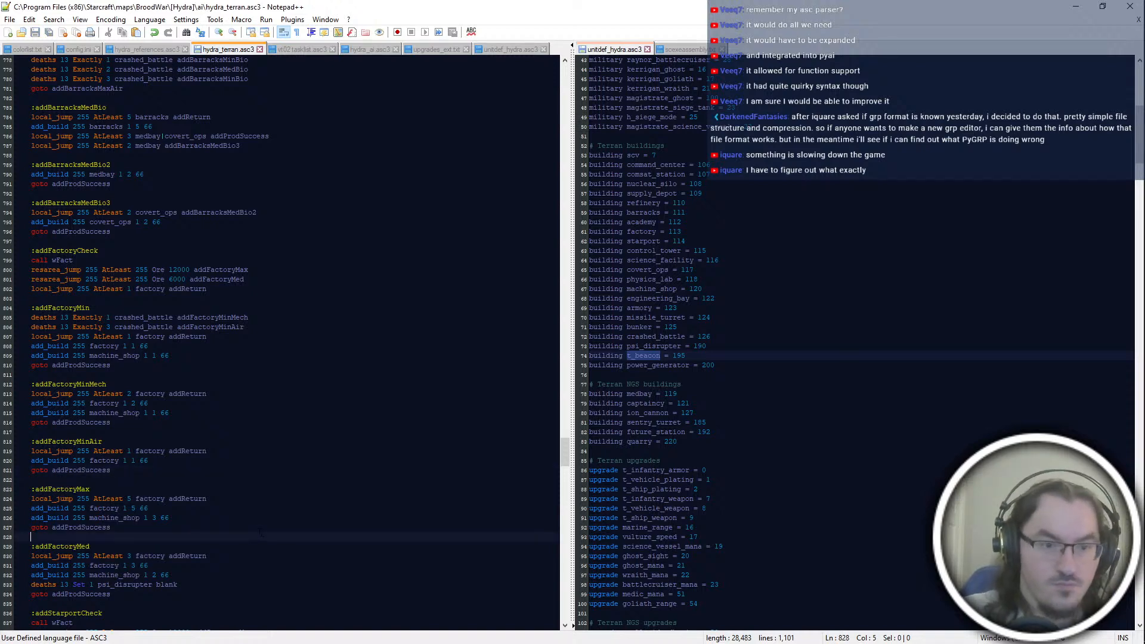
{"action": "left_click_drag", "start_coordinate": [286, 327], "coordinate": [284, 312]}
{"action": "key", "text": "ctrl+c"}
{"action": "left_click", "coordinate": [90, 489]}
{"action": "key", "text": "ctrl+v"}
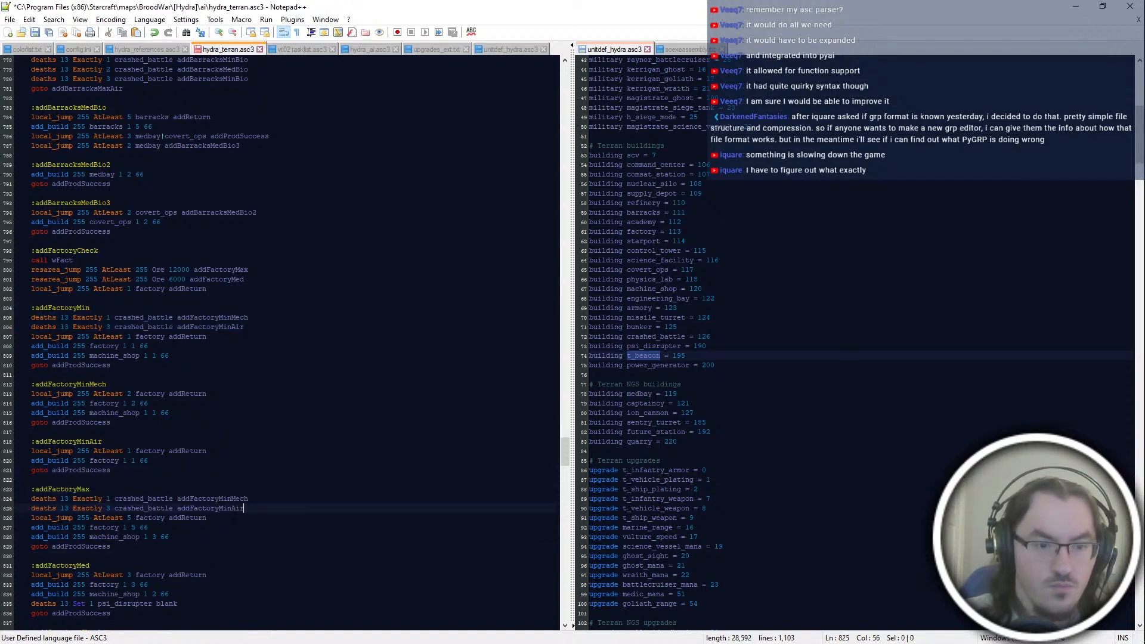
Step: Duplicate the first crashed_battle line in addFactoryMax and change the copy to "Exactly 2" with target addFactoryMinBio
{"action": "left_click", "coordinate": [117, 500]}
{"action": "key", "text": "ctrl+d"}
{"action": "double_click", "coordinate": [109, 509]}
{"action": "type", "text": "2"}
{"action": "left_click_drag", "start_coordinate": [231, 508], "coordinate": [90, 489]}
{"action": "type", "text": "Bio"}
Step: Copy the three crashed_battle jump lines from addFactoryMax to the start of the addFactoryMed block and save the script
{"action": "left_click", "coordinate": [213, 536]}
{"action": "key", "text": "ctrl+c"}
{"action": "left_click", "coordinate": [173, 547]}
{"action": "scroll", "coordinate": [173, 546], "scroll_direction": "down", "scroll_amount": 6}
{"action": "left_click", "coordinate": [98, 395]}
{"action": "left_click", "coordinate": [95, 403]}
{"action": "key", "text": "ctrl+v"}
{"action": "key", "text": "Up"}
{"action": "key", "text": "Up"}
{"action": "key", "text": "ctrl+s"}
Step: Add an ":addFactoryMaxMech" label below the addFactoryMax block
{"action": "key", "text": "Up"}
{"action": "key", "text": "Up"}
{"action": "key", "text": "Up"}
{"action": "key", "text": "Up"}
{"action": "key", "text": "Up"}
{"action": "key", "text": "Up"}
{"action": "key", "text": "Up"}
{"action": "key", "text": "Up"}
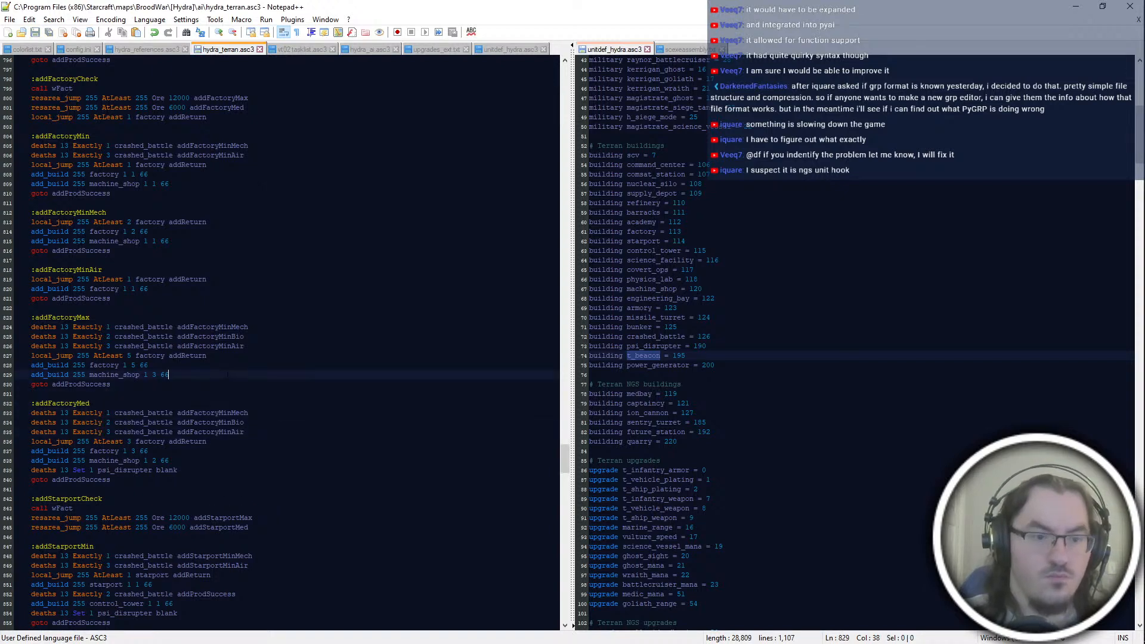
{"action": "key", "text": "Down"}
{"action": "key", "text": "Down"}
{"action": "key", "text": "Down"}
{"action": "key", "text": "Down"}
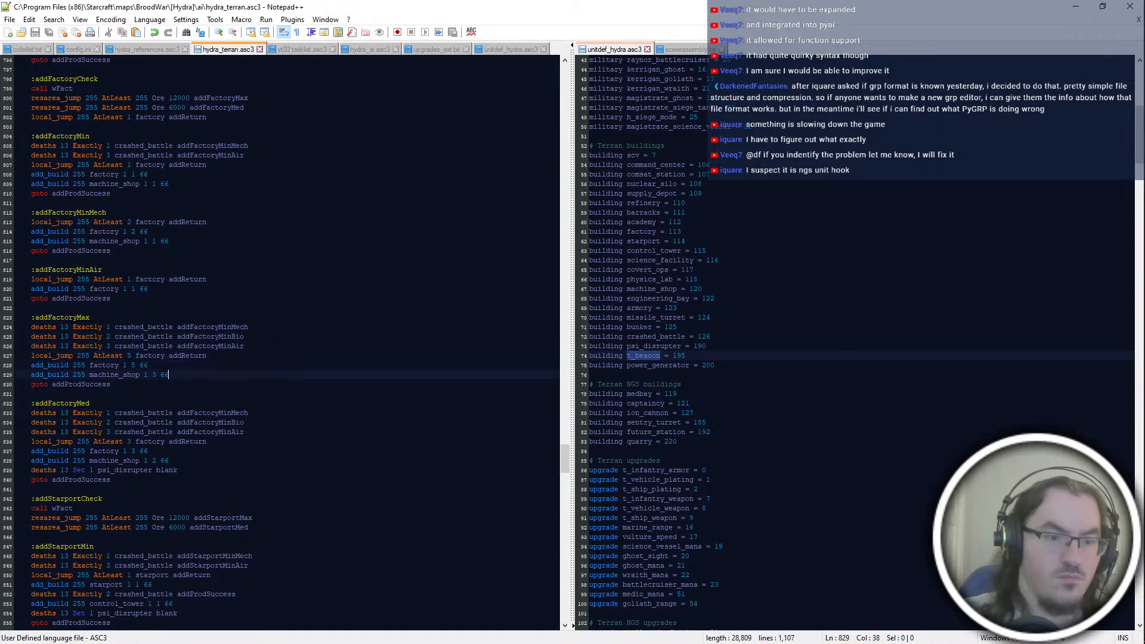
{"action": "key", "text": "Down"}
{"action": "key", "text": "Return"}
{"action": "key", "text": "Return"}
{"action": "type", "text": ":ad"}
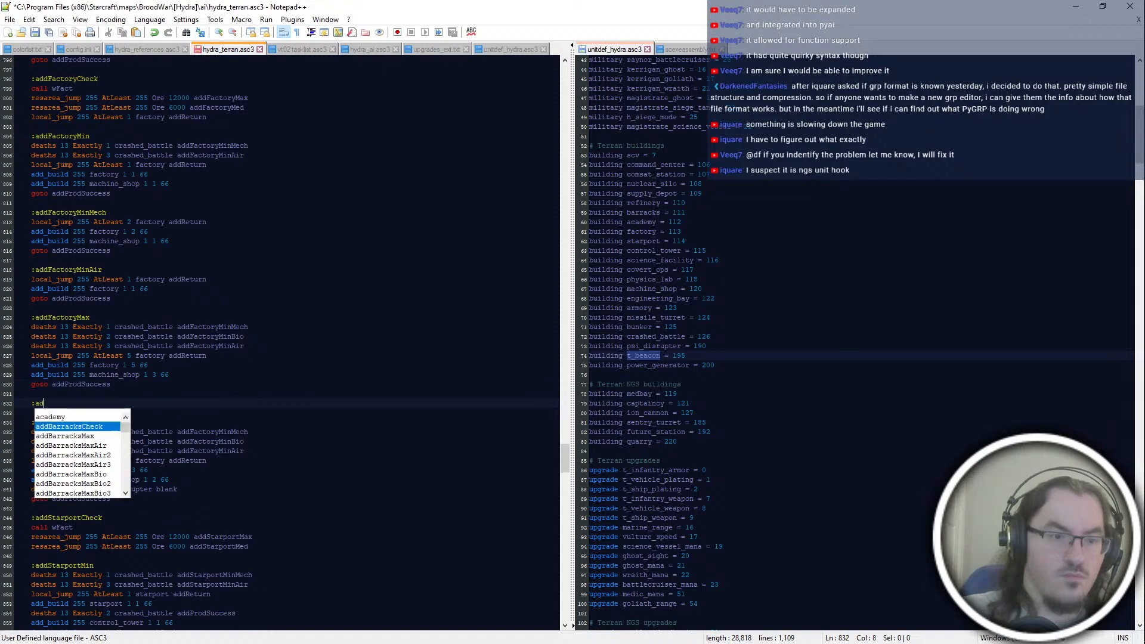
{"action": "type", "text": "dFactory"}
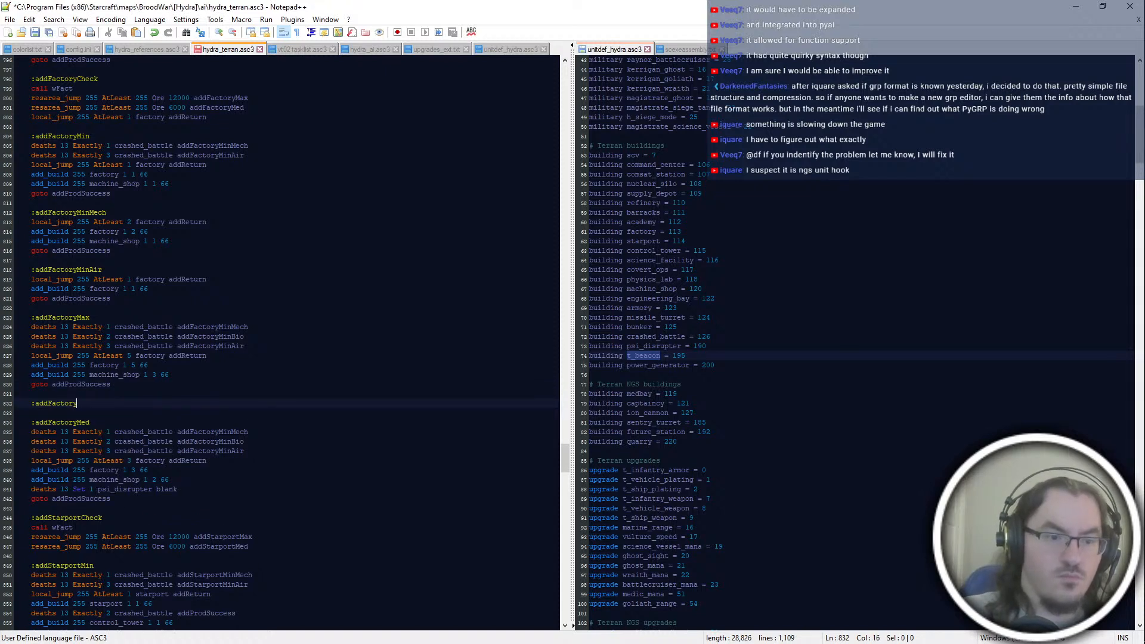
{"action": "type", "text": "tMMaxMech"}
Step: Change the crashed_battle jump targets in the addFactoryMax block to addFactoryMaxMech, addFactoryMaxBio and addFactoryMaxAir
{"action": "left_click", "coordinate": [228, 327]}
{"action": "type", "text": "ax"}
{"action": "left_click", "coordinate": [224, 347]}
{"action": "type", "text": "ax"}
Step: Change the crashed_battle jump targets in the addFactoryMed block to addFactoryMedMech, addFactoryMedBio and addFactoryMedAir
{"action": "left_click", "coordinate": [223, 432]}
{"action": "type", "text": "ed"}
{"action": "left_click", "coordinate": [223, 441]}
{"action": "type", "text": "ed"}
{"action": "left_click", "coordinate": [223, 451]}
{"action": "type", "text": "ed"}
{"action": "key", "text": "Escape"}
{"action": "key", "text": "Insert"}
Step: Add the line "local_jump 255 AtLeast 6 factory addReturn" under the addFactoryMaxMech label
{"action": "key", "text": "Up"}
{"action": "key", "text": "Up"}
{"action": "key", "text": "Up"}
{"action": "key", "text": "Up"}
{"action": "key", "text": "Up"}
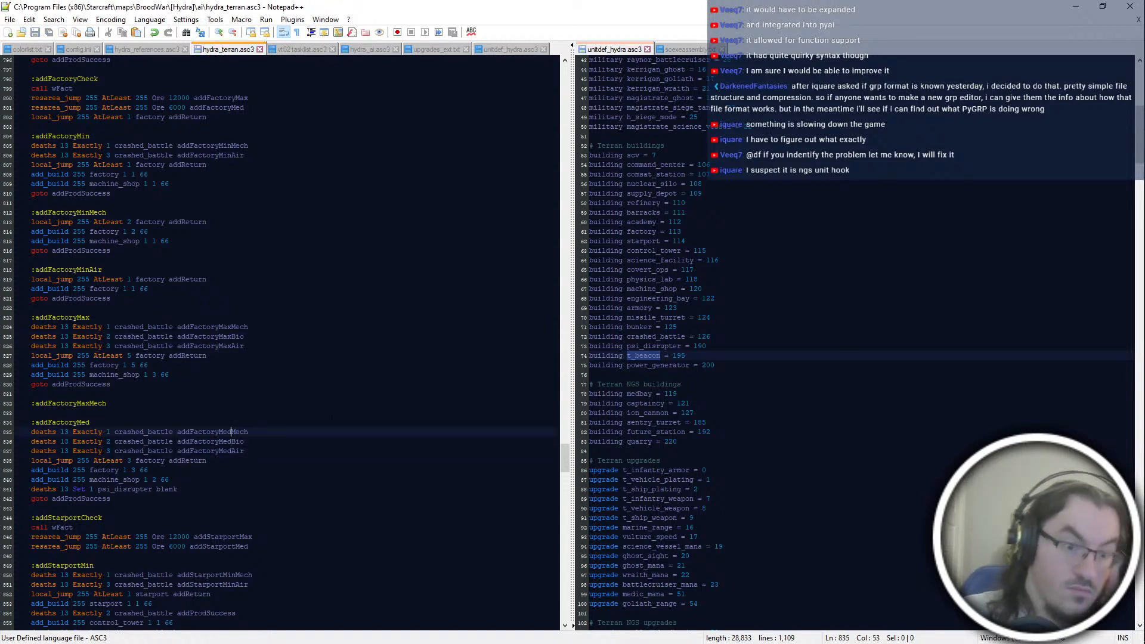
{"action": "key", "text": "Return"}
{"action": "type", "text": "local_jump "}
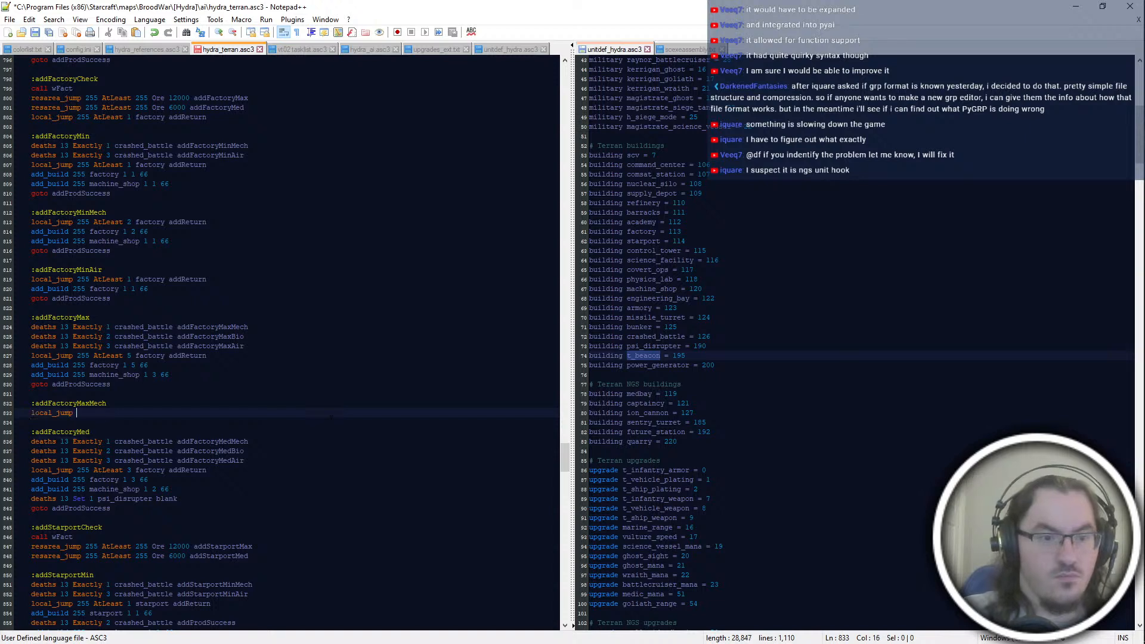
{"action": "type", "text": "255 AtLeast 6 factory addReturn"}
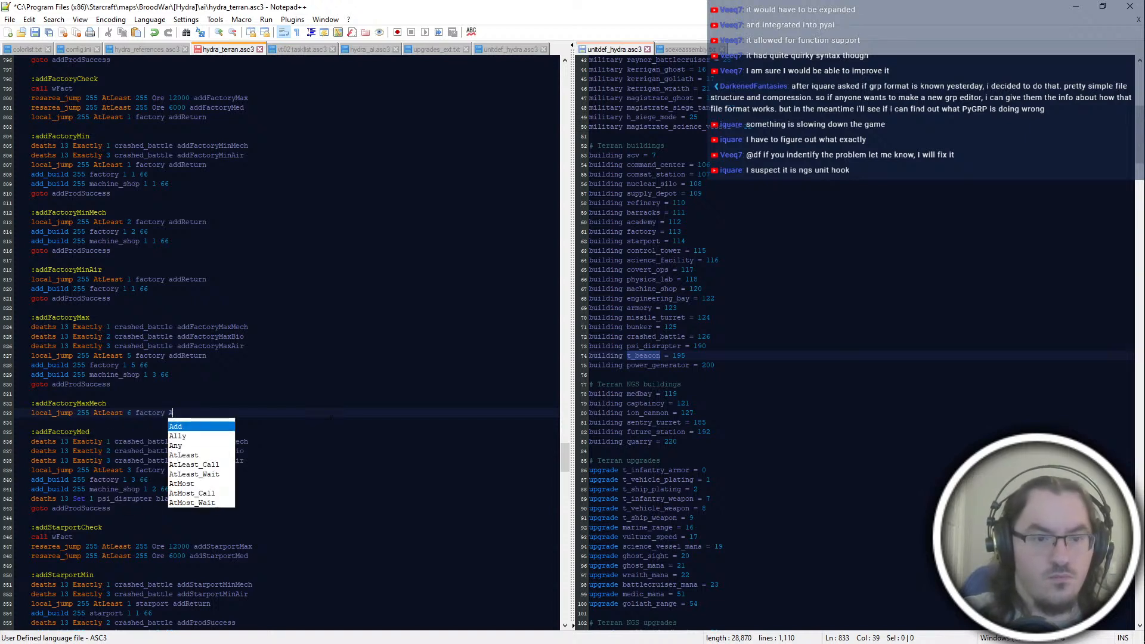
Step: Complete addFactoryMaxMech with "add_build 255 factory 1 6 66", "add_build 255 machine_shop 1 4 66" and "goto addProdSuccess"
{"action": "key", "text": "Return"}
{"action": "type", "text": "add_build"}
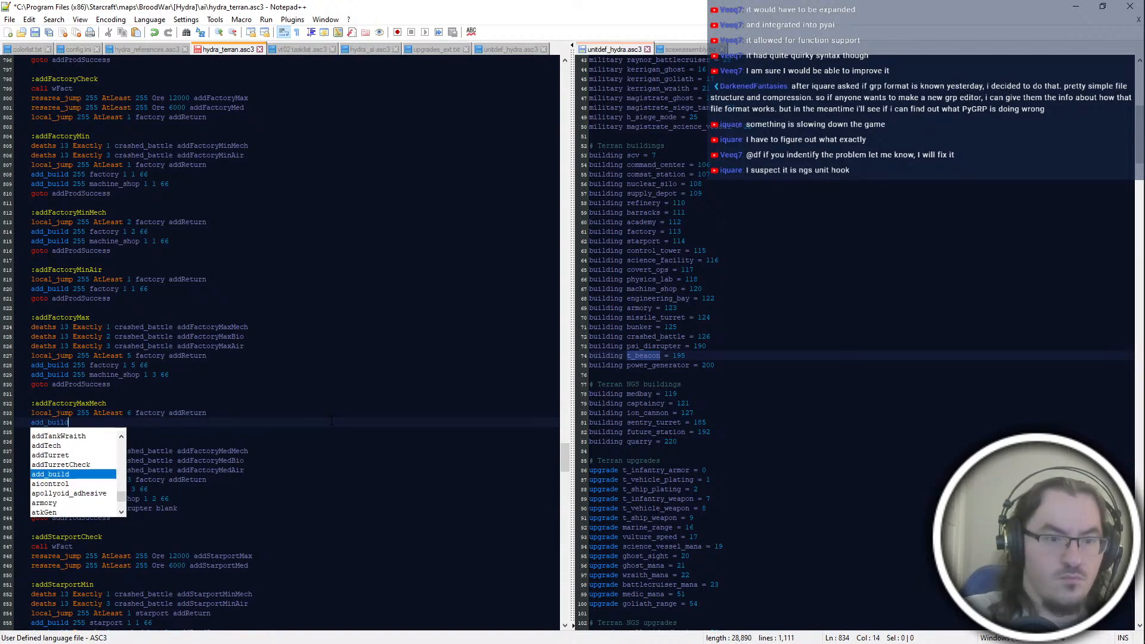
{"action": "type", "text": " 255 factory 1 6 66"}
{"action": "key", "text": "Return"}
{"action": "type", "text": "add_build 255 factory 1"}
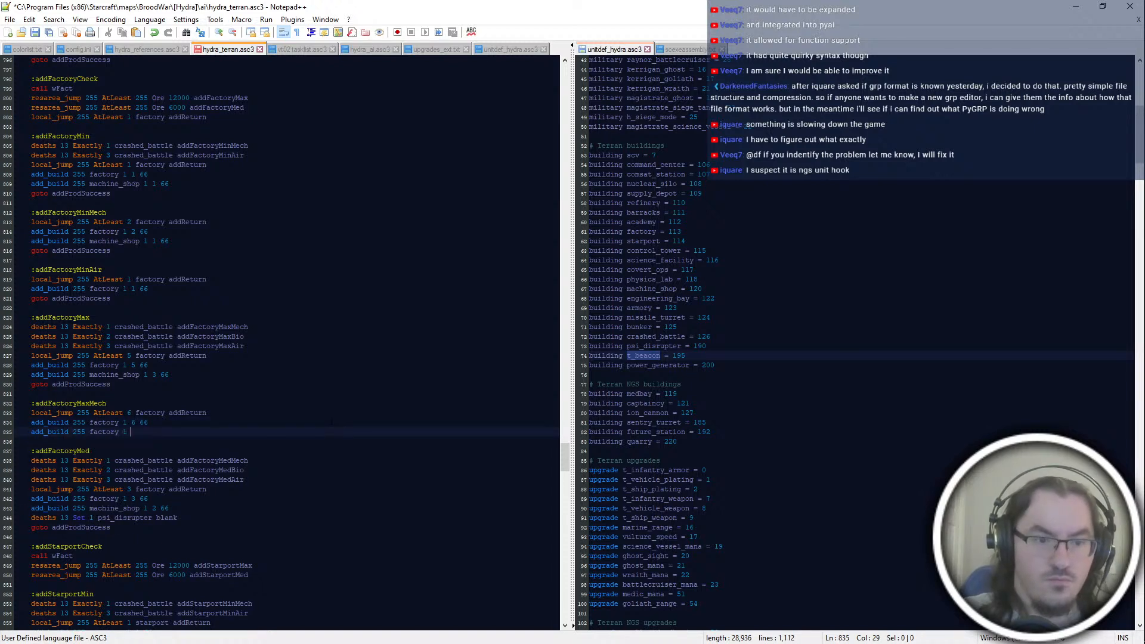
{"action": "key", "text": "BackSpace"}
{"action": "key", "text": "BackSpace"}
{"action": "key", "text": "BackSpace"}
{"action": "key", "text": "BackSpace"}
{"action": "key", "text": "BackSpace"}
{"action": "key", "text": "BackSpace"}
{"action": "type", "text": "machine_shop 1 4 66"}
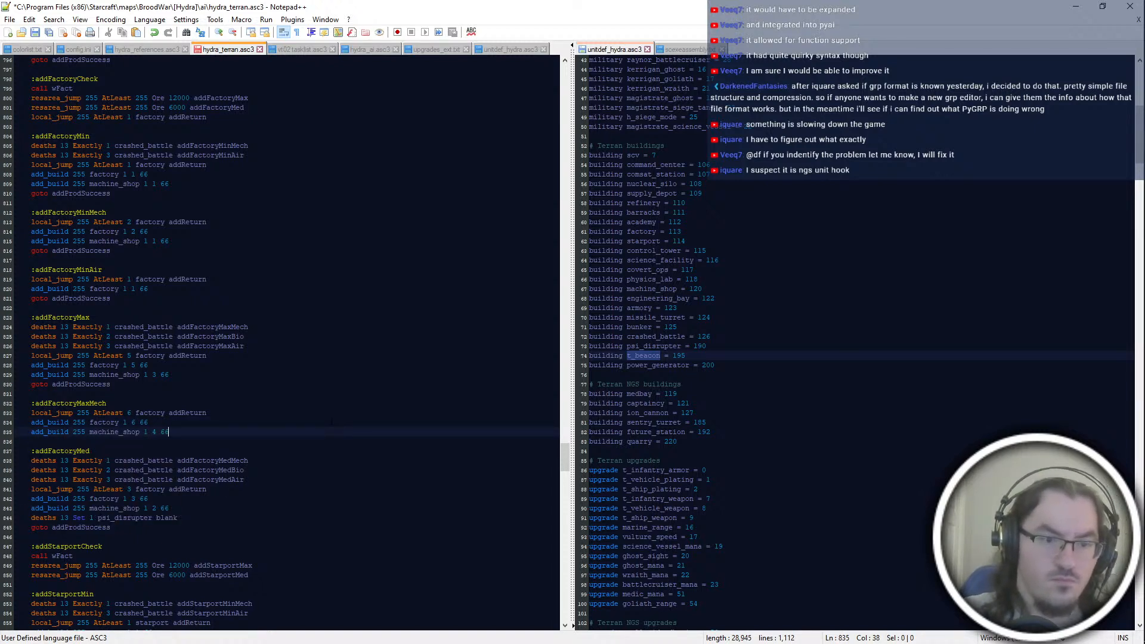
{"action": "key", "text": "Return"}
{"action": "type", "text": "goto addProdeSu"}
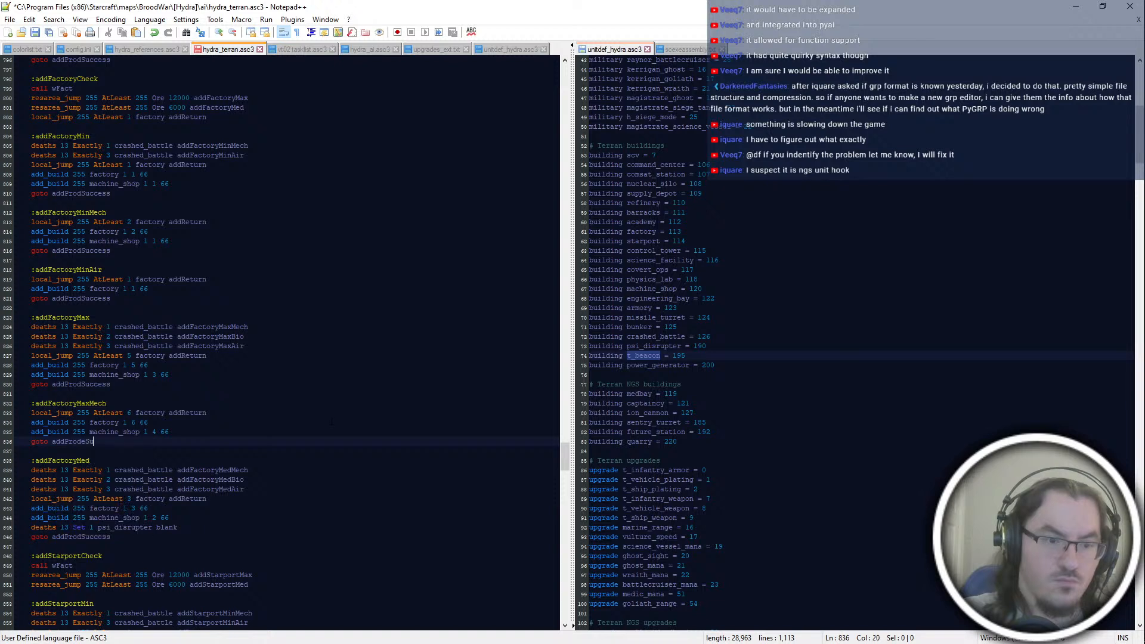
{"action": "type", "text": "Success"}
Step: Add an ":addFactoryMaxBio" label below the addFactoryMaxMech block
{"action": "left_click", "coordinate": [110, 471]}
{"action": "key", "text": "Up"}
{"action": "key", "text": "Up"}
{"action": "key", "text": "Up"}
{"action": "key", "text": "Return"}
{"action": "key", "text": "Return"}
{"action": "type", "text": ":addFactoryCheck"}
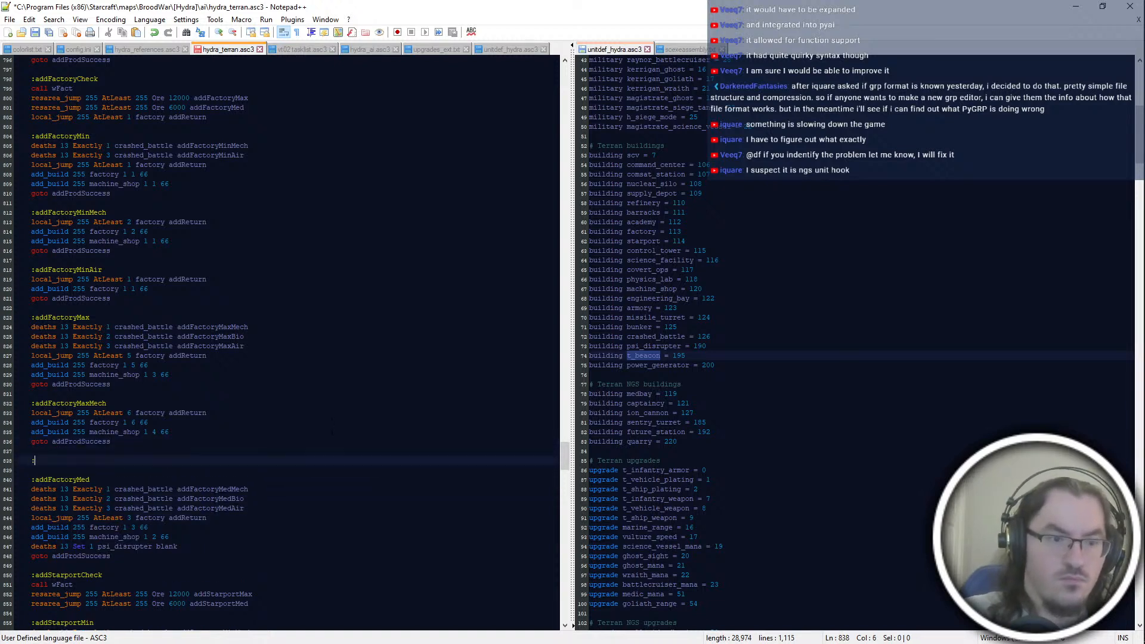
{"action": "key", "text": "BackSpace"}
{"action": "key", "text": "BackSpace"}
{"action": "key", "text": "BackSpace"}
{"action": "key", "text": "BackSpace"}
{"action": "key", "text": "BackSpace"}
{"action": "type", "text": "MaxBio"}
Step: Add the line "local_jump 255 AtLeast 4 factory addReturn" under the addFactoryMaxBio label
{"action": "key", "text": "Return"}
{"action": "type", "text": "local_jump"}
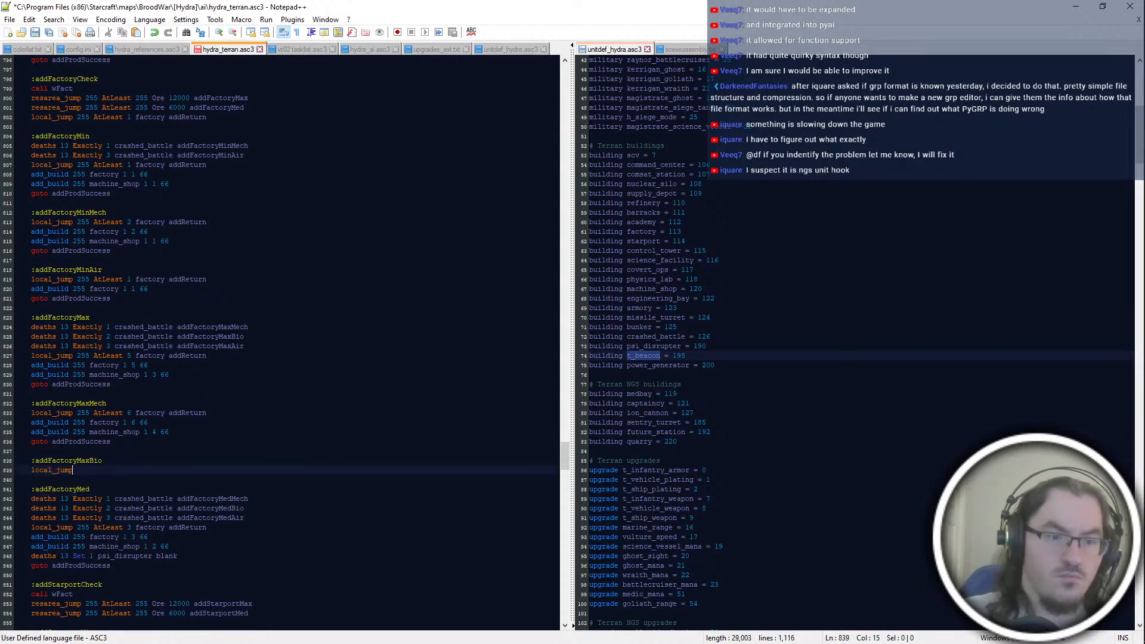
{"action": "type", "text": " 255 AtLeast 4 factory adddRetu"}
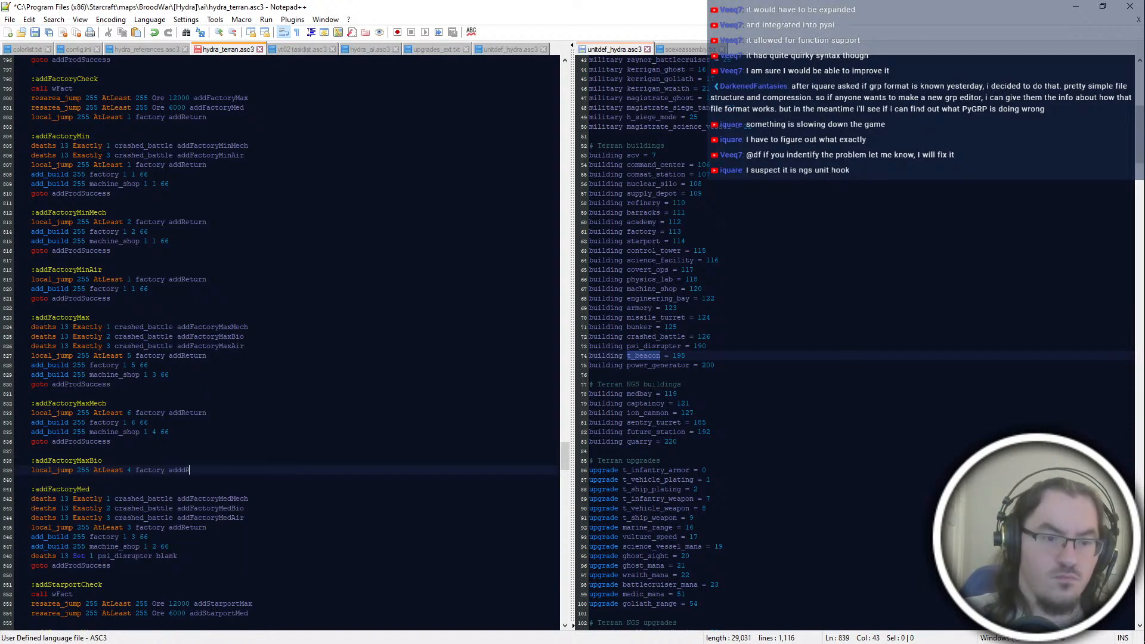
{"action": "key", "text": "BackSpace"}
{"action": "type", "text": "Return"}
Step: Complete addFactoryMaxBio with "add_build 255 factory 1 4 66", "add_build 255 machine_shop 1 2 66" and "goto addProdSuccess"
{"action": "key", "text": "Return"}
{"action": "type", "text": "ad"}
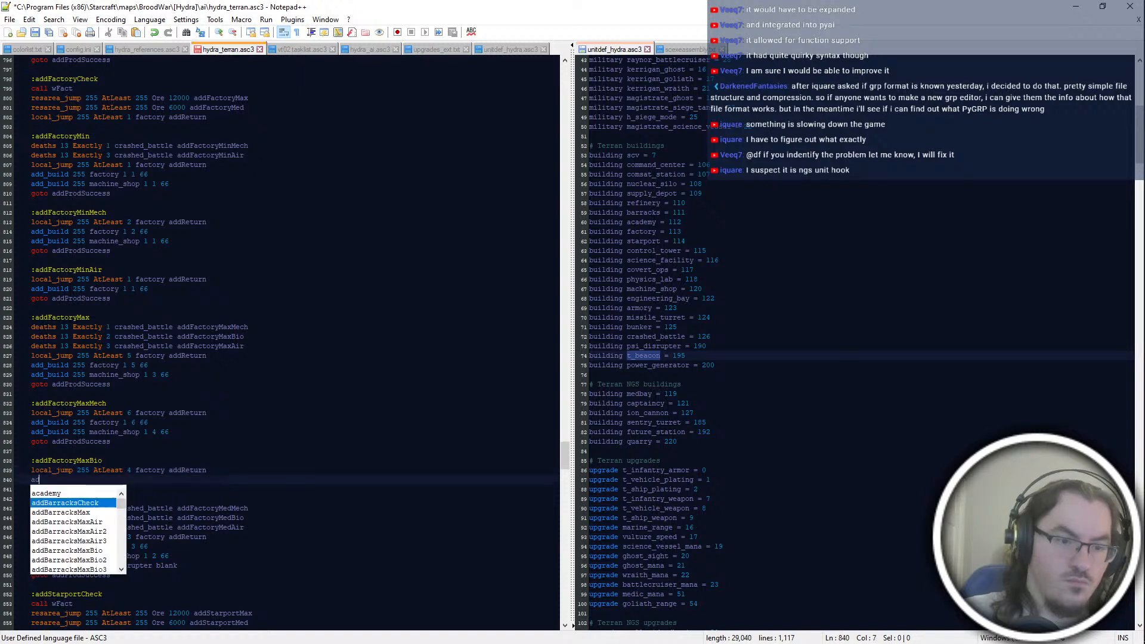
{"action": "type", "text": "d_build 255 factory 1 4 66"}
{"action": "key", "text": "Return"}
{"action": "type", "text": "add_build 25"}
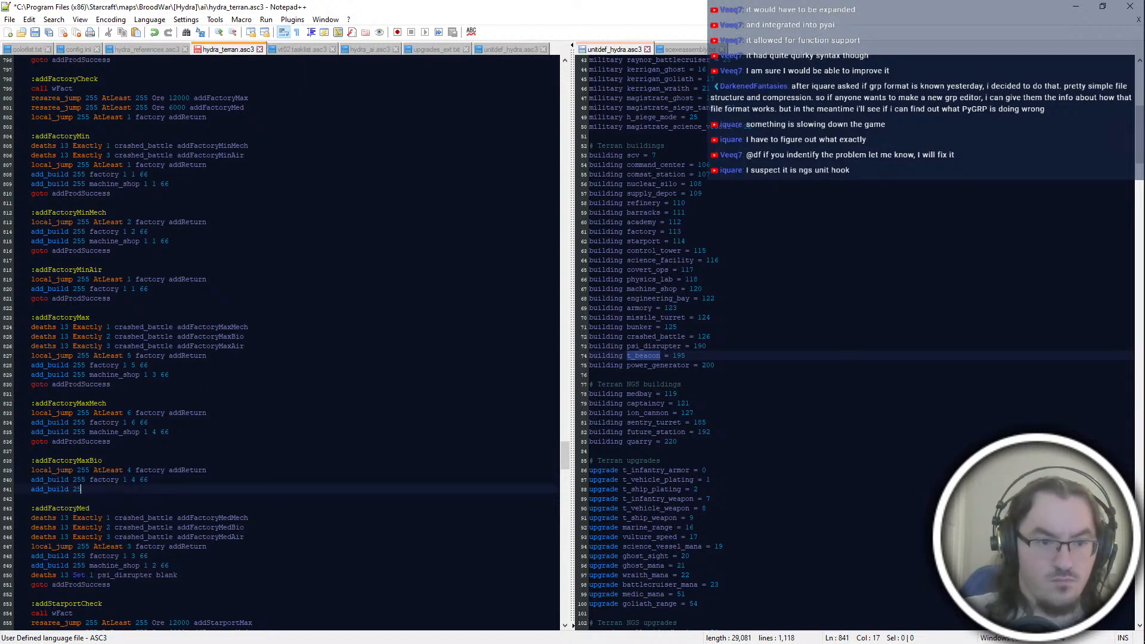
{"action": "type", "text": "5 machine_shop 1 2 66"}
{"action": "key", "text": "Return"}
{"action": "type", "text": "goto addProdSuccess"}
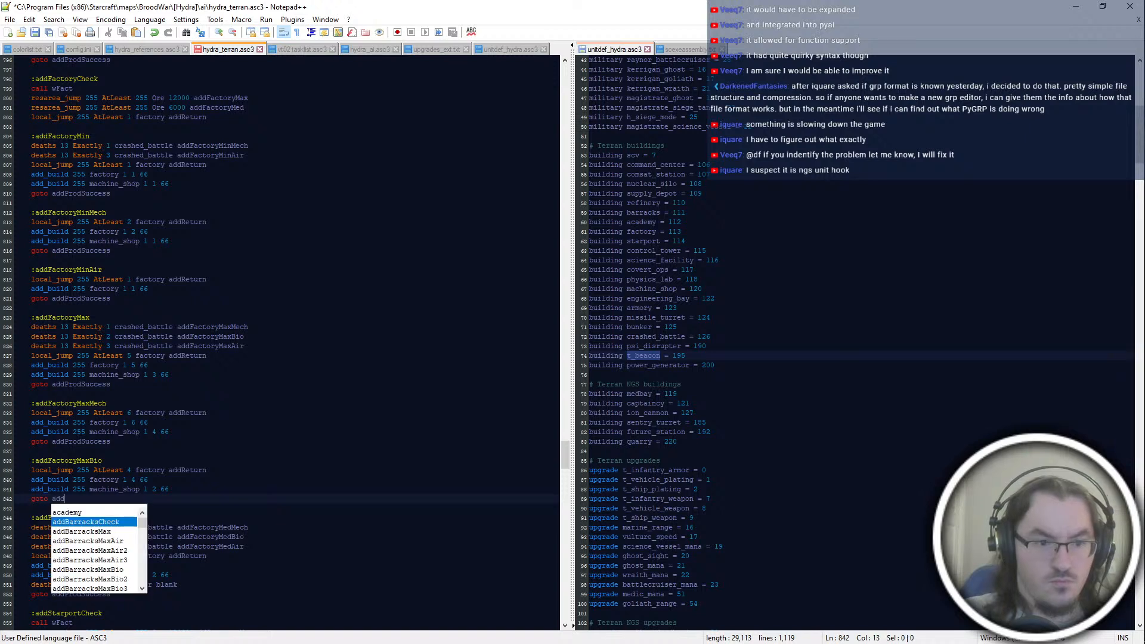
Step: Start an ":addFactoryMaxAir" block below addFactoryMaxBio with the line "local_jump 255 AtLeast 3 factory addReturn"
{"action": "key", "text": "Return"}
{"action": "key", "text": "Return"}
{"action": "type", "text": ":addFac"}
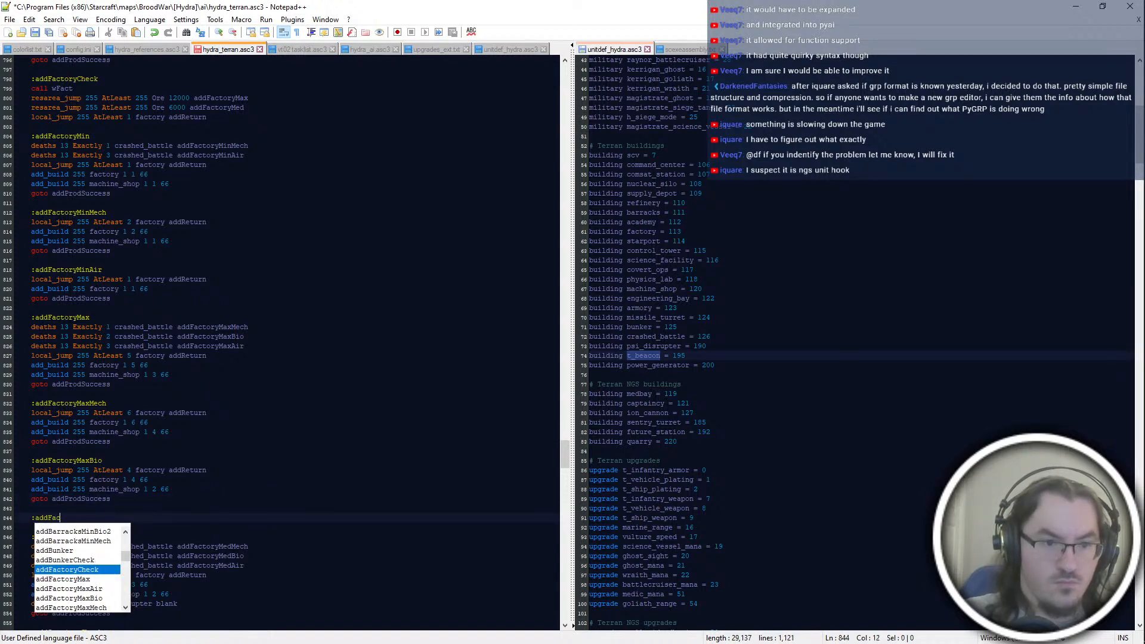
{"action": "type", "text": "toryMaxAir"}
{"action": "key", "text": "Return"}
{"action": "type", "text": "local_jump 255 AtLeast"}
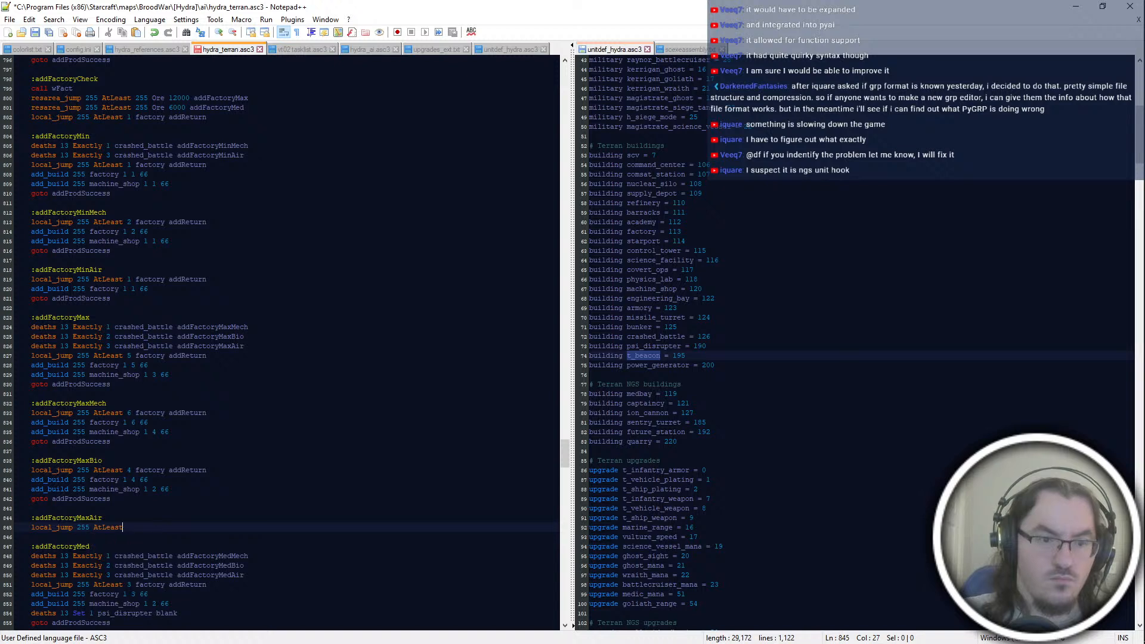
{"action": "type", "text": " 3 factory addReturn"}
Step: Add "add_build 255 factory 1 3 66" and "add_build 255 machine_shop 1 1 66" to the addFactoryMaxAir block
{"action": "key", "text": "Return"}
{"action": "type", "text": "add_build 255 factory "}
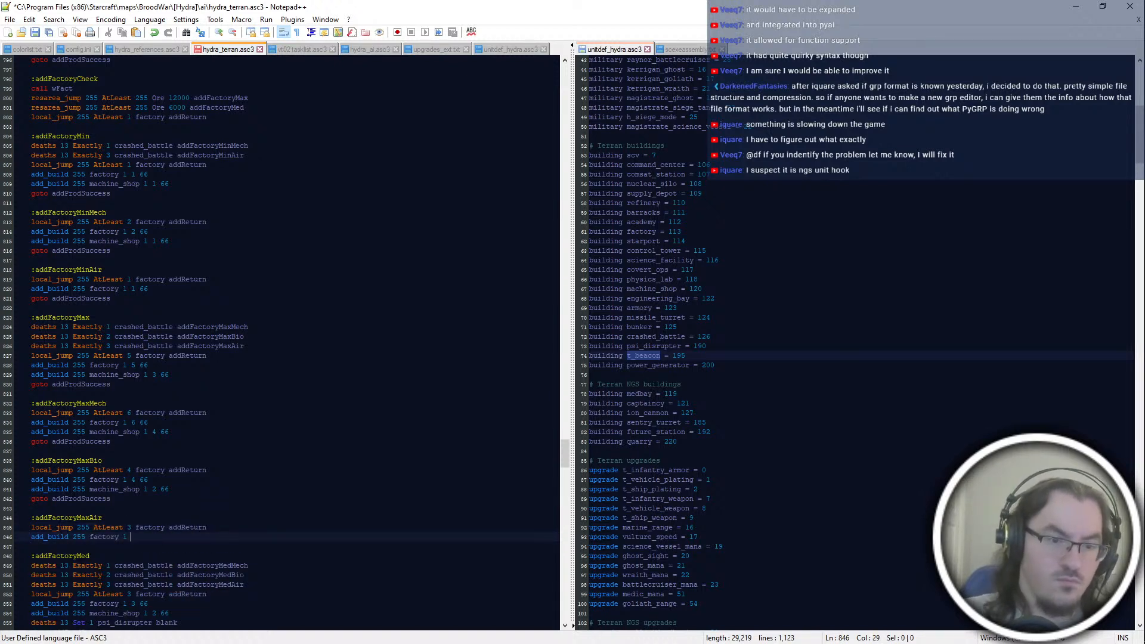
{"action": "type", "text": "1 3 66"}
{"action": "key", "text": "Return"}
{"action": "type", "text": "add_bui"}
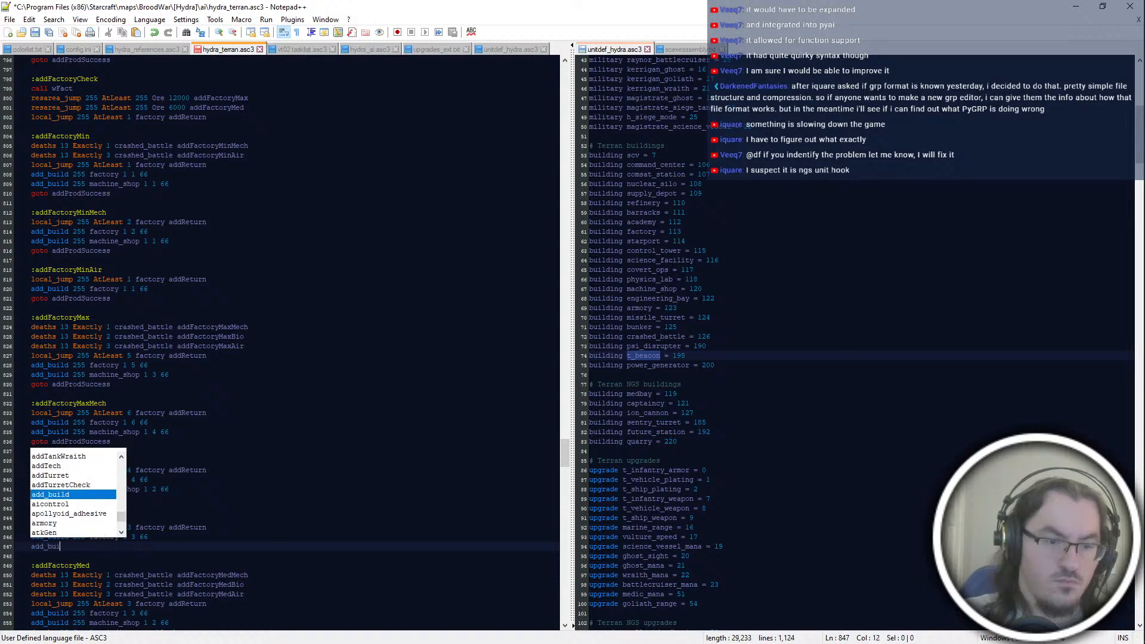
{"action": "type", "text": "ld 255 machine_shop 1 1 66"}
{"action": "key", "text": "Return"}
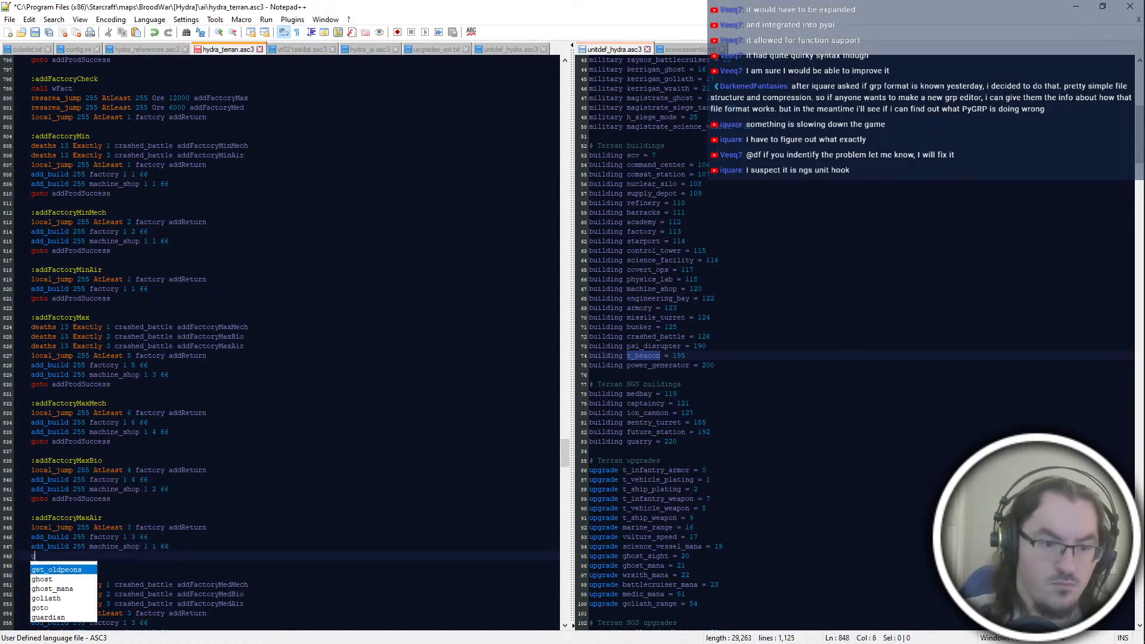
Step: Close the addFactoryMaxAir block with "goto addProdSuccess" and delete one surplus line from the addFactoryMed block
{"action": "type", "text": "goto addProdSuccess"}
{"action": "scroll", "coordinate": [312, 488], "scroll_direction": "down", "scroll_amount": 4}
{"action": "left_click", "coordinate": [312, 488]}
{"action": "key", "text": "Down"}
{"action": "key", "text": "Down"}
{"action": "key", "text": "Down"}
{"action": "key", "text": "Down"}
{"action": "key", "text": "shift+Up"}
{"action": "key", "text": "BackSpace"}
{"action": "key", "text": "Down"}
Step: Start an ":addFactoryMedMech" block below addFactoryMed with the line "local_jump 255 AtLeast 3 factory addReturn"
{"action": "key", "text": "Return"}
{"action": "key", "text": "Return"}
{"action": "type", "text": "ladd"}
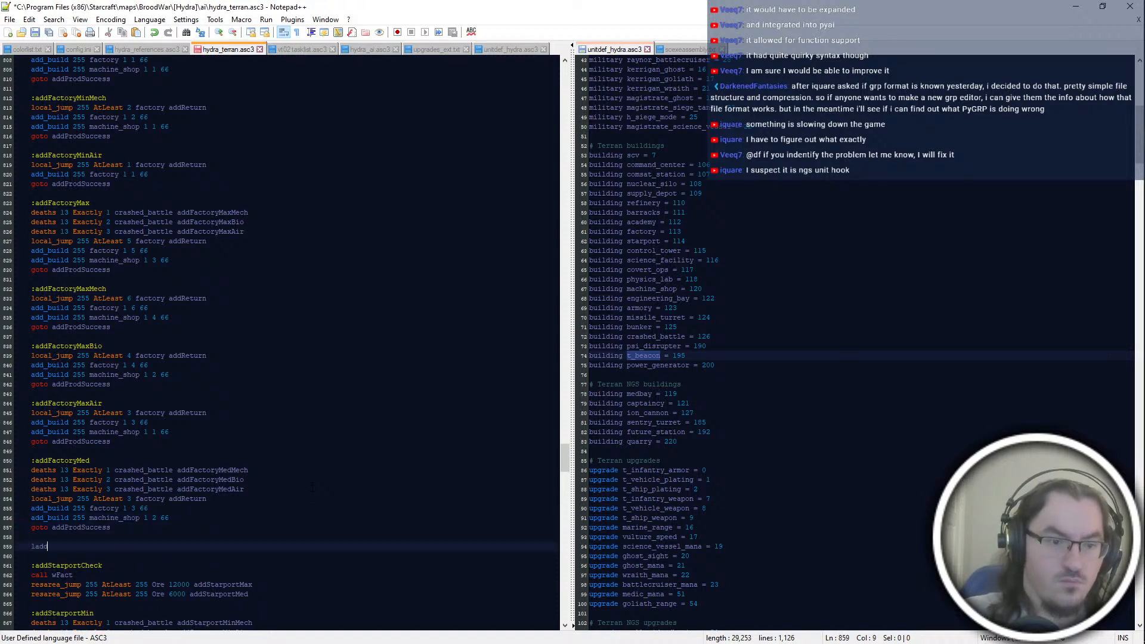
{"action": "type", "text": "dFactoryMed"}
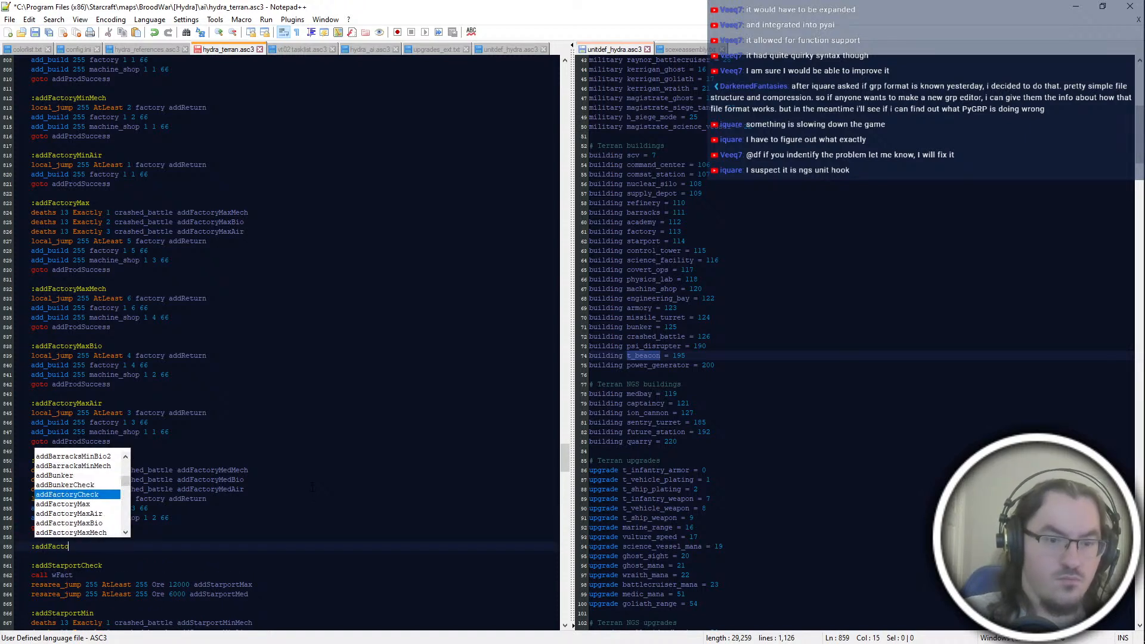
{"action": "type", "text": "Mech"}
{"action": "key", "text": "Return"}
{"action": "type", "text": "local_jump 255 A"}
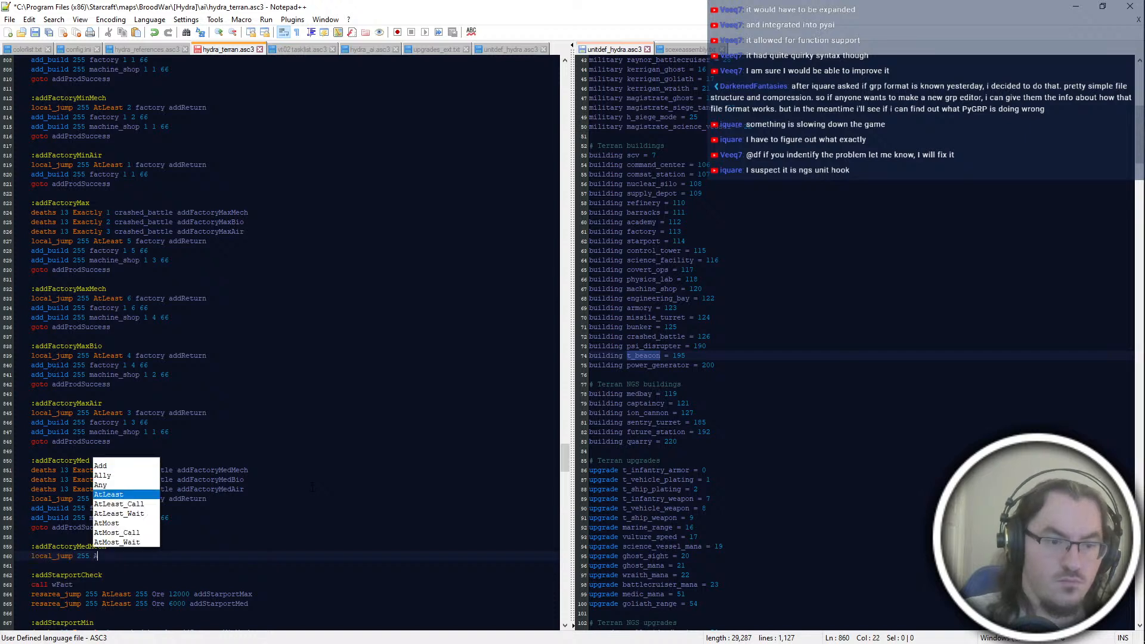
{"action": "key", "text": "Return"}
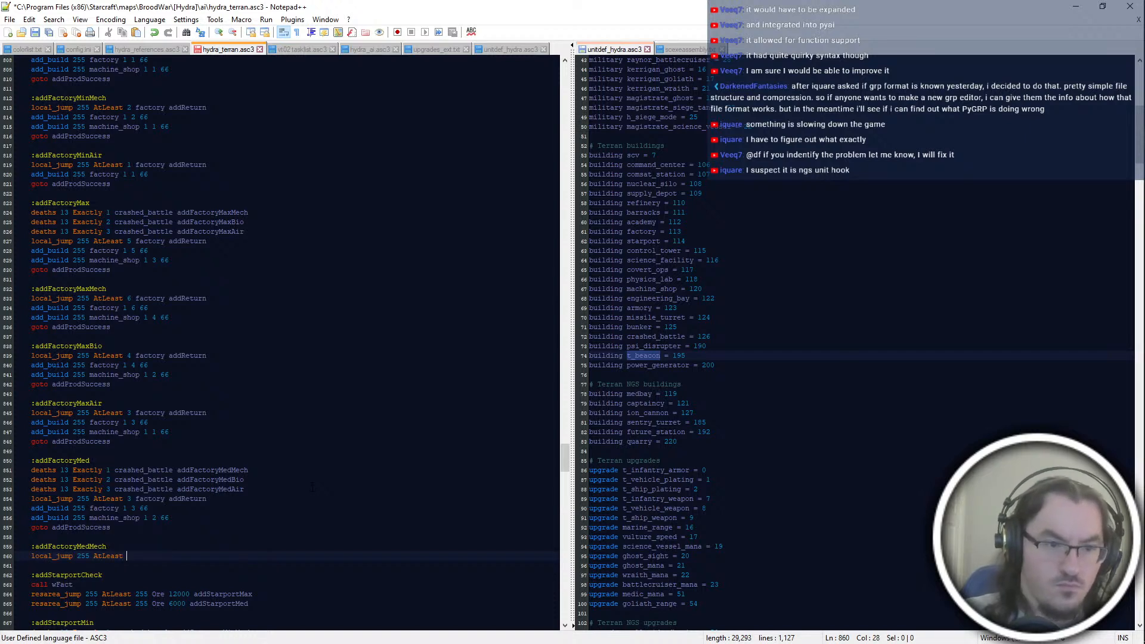
{"action": "type", "text": "3 factory "}
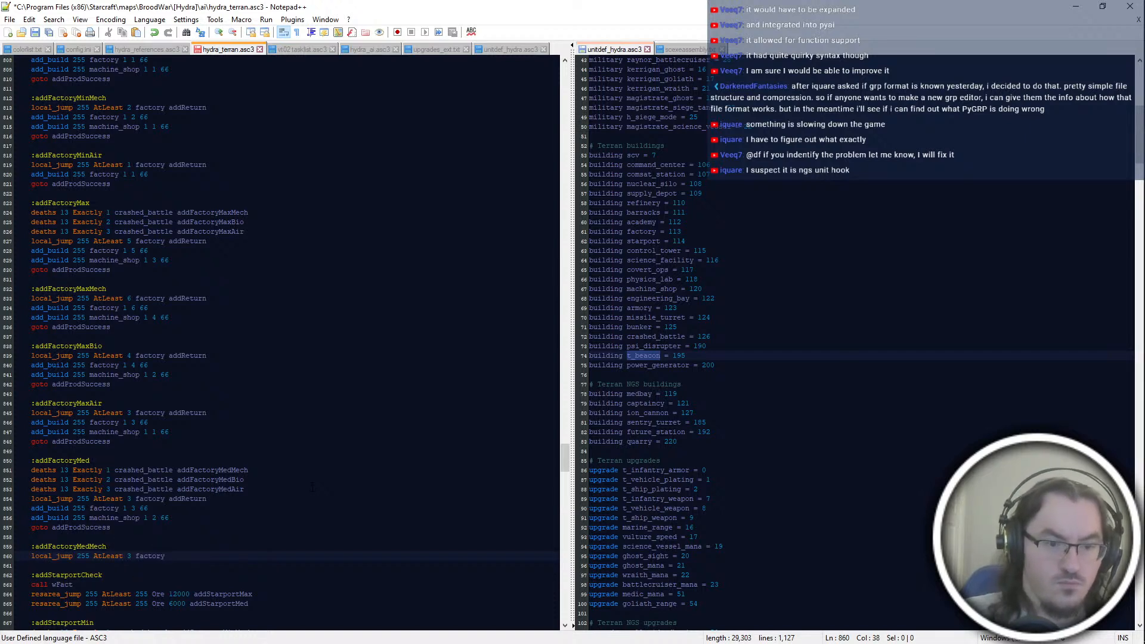
{"action": "type", "text": "addReturn"}
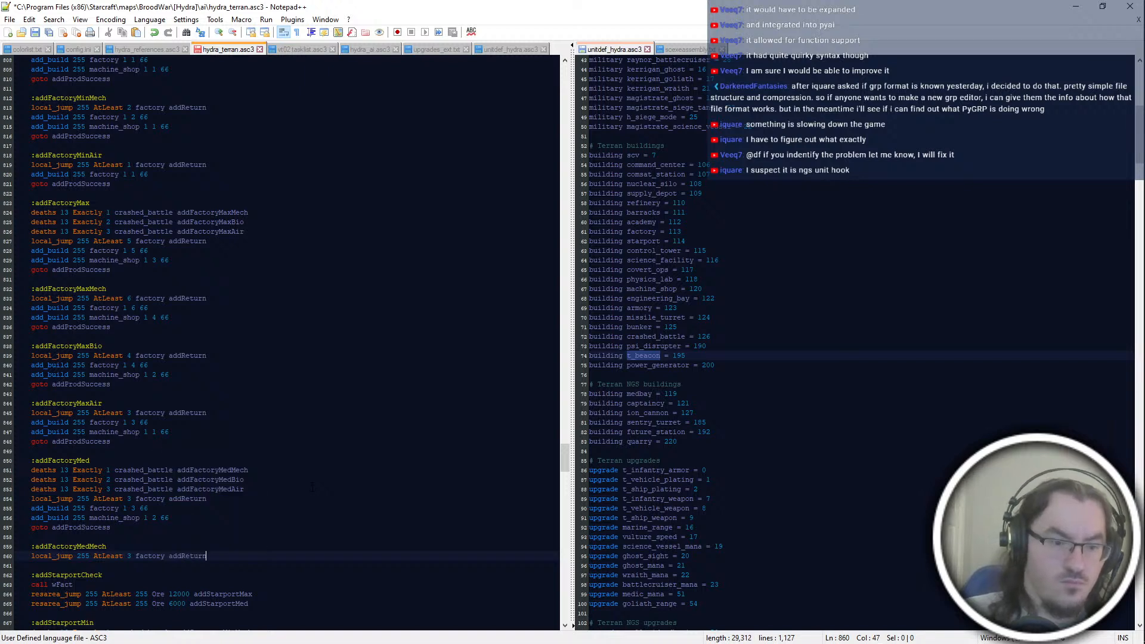
Step: Complete addFactoryMedMech with "add_build 255 factory 1 3 66", "add_build 255 machine_shop 1 2 66" and "goto addProdSuccess"
{"action": "key", "text": "Return"}
{"action": "type", "text": "add_build 255 factory"}
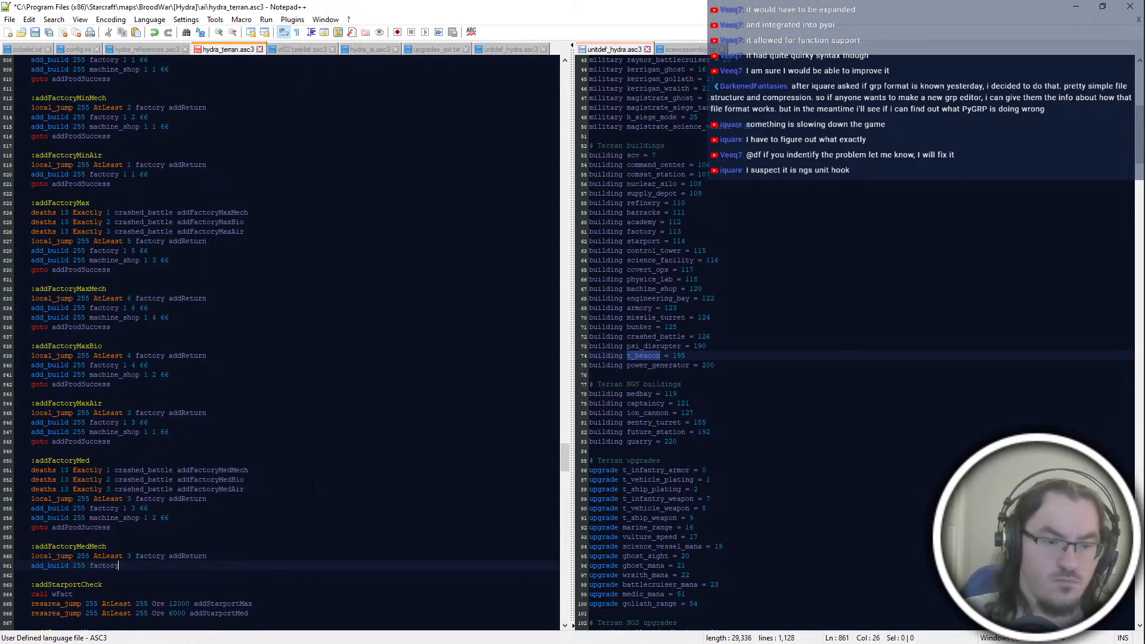
{"action": "type", "text": " 1 3 66"}
{"action": "key", "text": "Return"}
{"action": "type", "text": "add_build 255 machine_shop 1"}
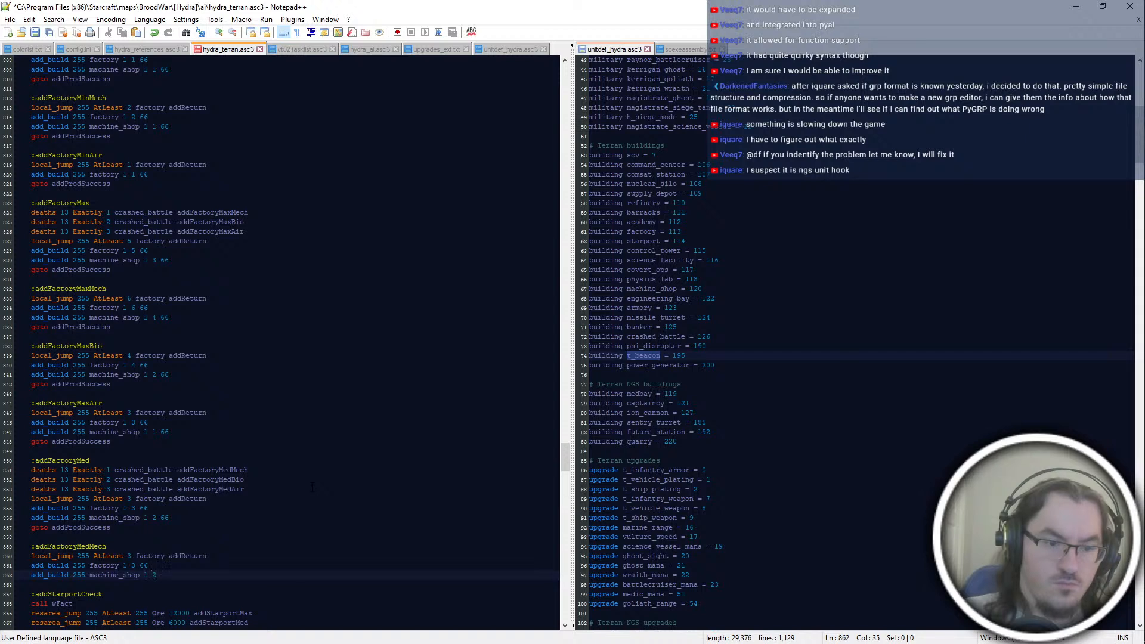
{"action": "type", "text": " 2 66"}
{"action": "key", "text": "Return"}
{"action": "type", "text": "goto addpr"}
{"action": "key", "text": "BackSpace"}
{"action": "key", "text": "BackSpace"}
{"action": "type", "text": "ProdSuccess"}
Step: Start an ":addFactoryMedBio" block below addFactoryMedMech with the line "local_jump 255 AtLeast 2 factory addReturn"
{"action": "key", "text": "Return"}
{"action": "key", "text": "Return"}
{"action": "key", "text": "Return"}
{"action": "type", "text": ":addFactoryMedBio"}
{"action": "key", "text": "Return"}
{"action": "type", "text": "local_jump 255 AtLeast 2 factory addReturn"}
Step: Complete addFactoryMedBio with "add_build 255 factory 1 2 66", "add_build 255 machine_shop 1 2 66" and "goto addProdSuccess"
{"action": "key", "text": "Return"}
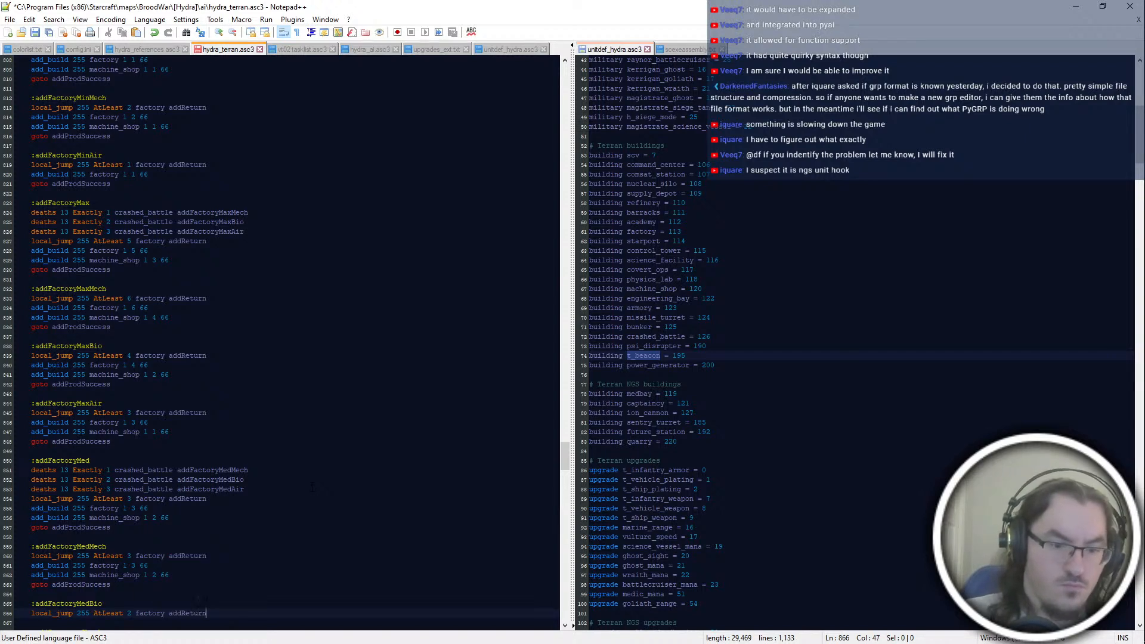
{"action": "type", "text": "add_build 255 factory 1 2 66"}
{"action": "key", "text": "Return"}
{"action": "type", "text": "add_build 255 factory 1"}
{"action": "key", "text": "BackSpace"}
{"action": "type", "text": "machine_shop 1 2 66"}
{"action": "key", "text": "Return"}
{"action": "type", "text": "goto addProdSuccess"}
Step: Start an ":addFactoryMedAir" block below addFactoryMedBio with the line "local_jump 255 AtLeast 2 factory addReturn"
{"action": "key", "text": "Return"}
{"action": "key", "text": "Return"}
{"action": "type", "text": ":addFactory"}
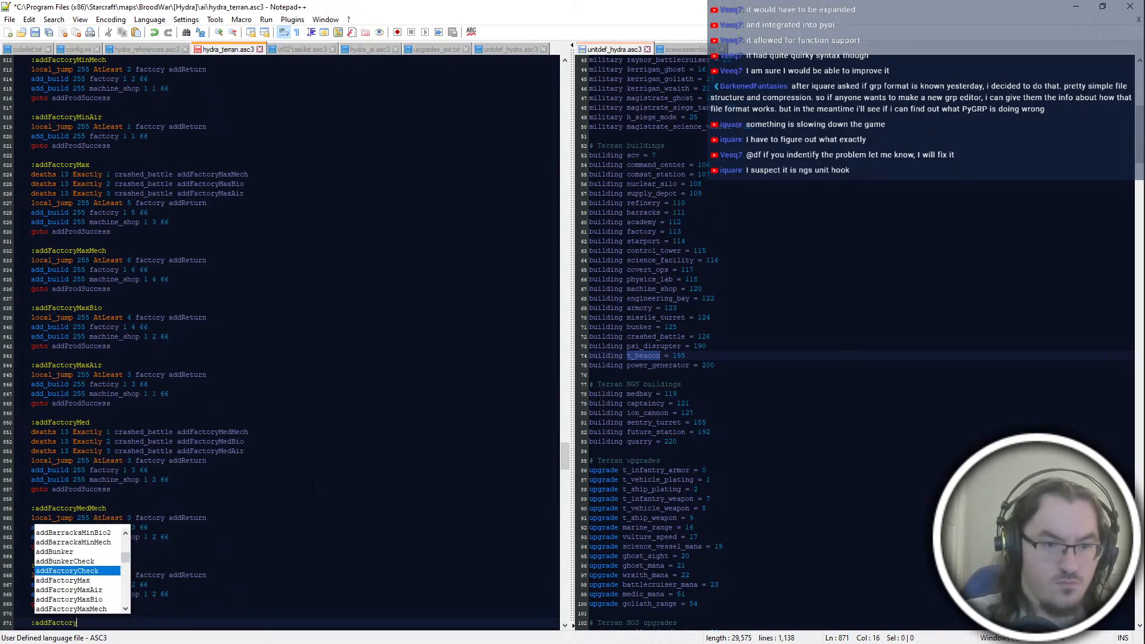
{"action": "type", "text": "MedAir"}
{"action": "key", "text": "Return"}
{"action": "type", "text": "local_jump 255 AtLeast 2"}
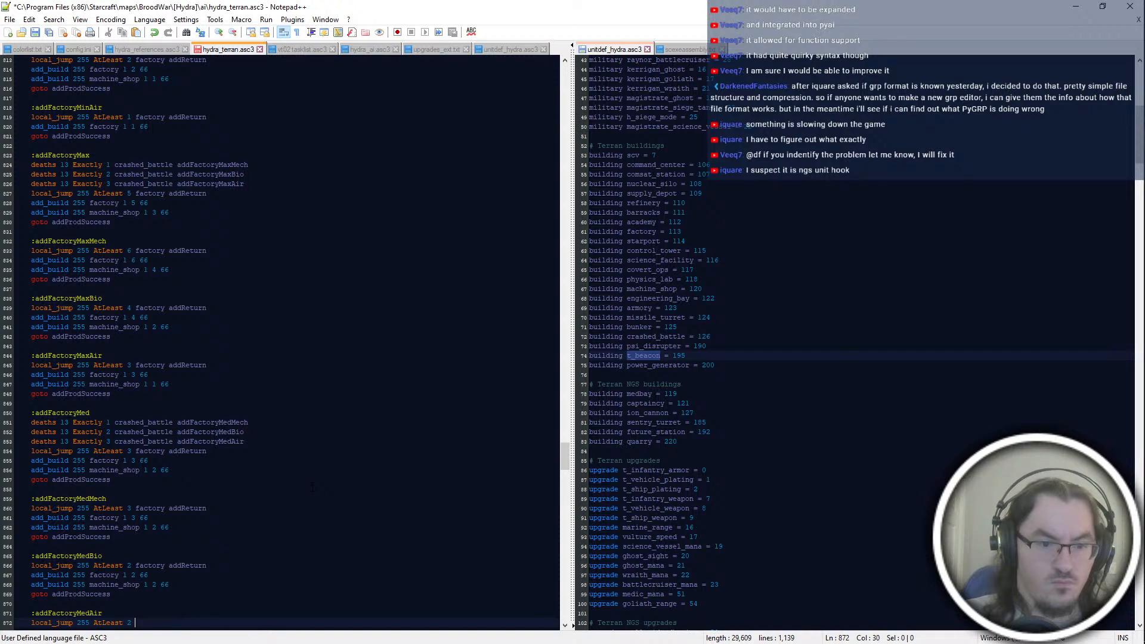
{"action": "type", "text": " factory addReturn"}
Step: Complete addFactoryMedAir with "add_build 255 factory 1 2 66", "add_build 255 machine_shop 1 1 66" and "goto addProdSuccess", and save the script
{"action": "key", "text": "Return"}
{"action": "type", "text": "add_build 255 factory 1 2 66"}
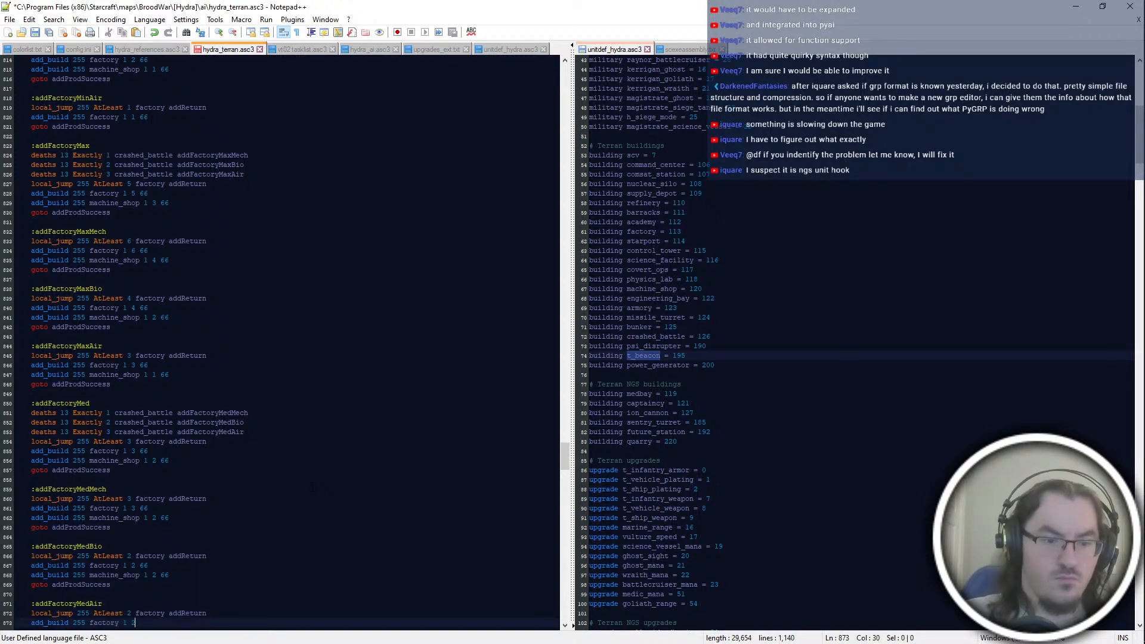
{"action": "key", "text": "Return"}
{"action": "type", "text": "add_build 255 "}
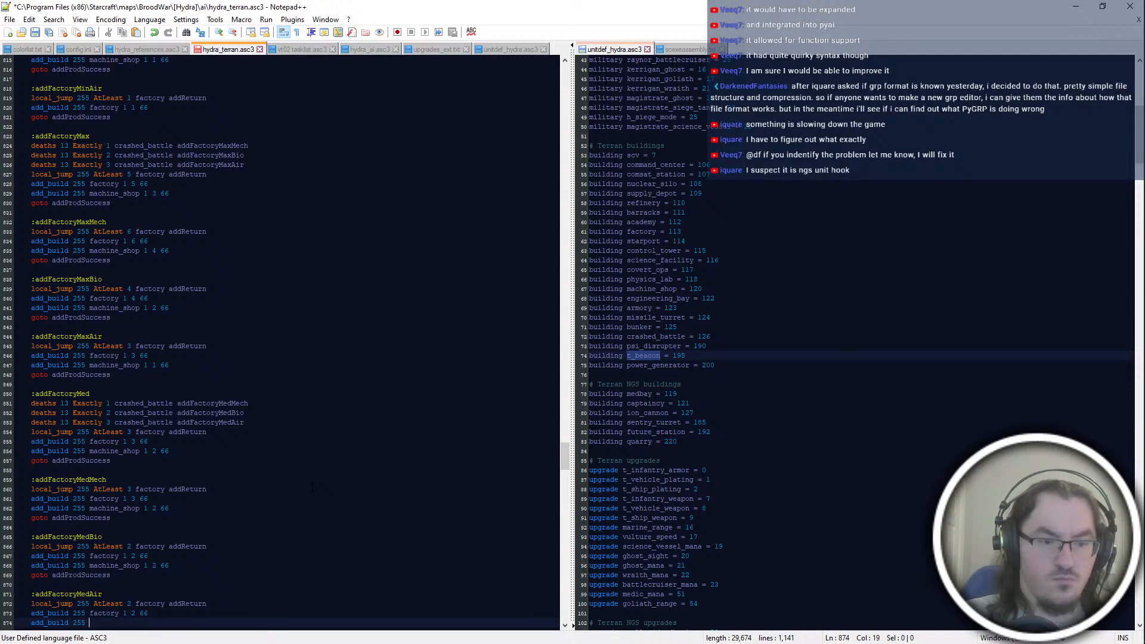
{"action": "type", "text": "machine_shop 1 1"}
{"action": "type", "text": "goto ad"}
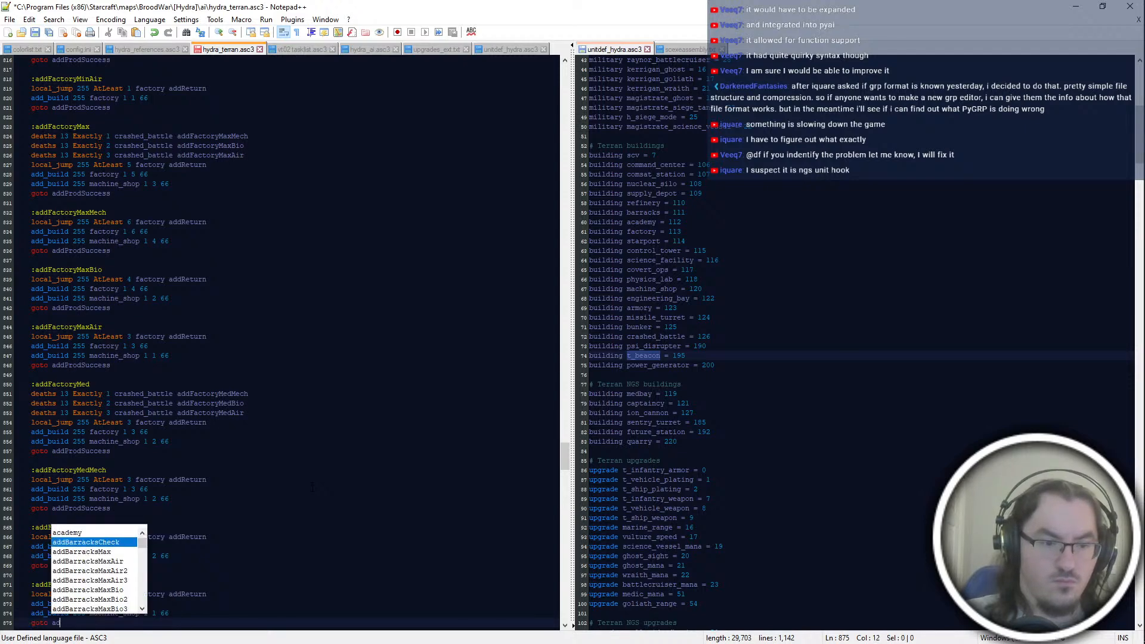
{"action": "type", "text": "dProdSuccess"}
{"action": "key", "text": "ctrl+s"}
Step: Switch to PyAI and try to compile the script in the Ter3 AI Script Editor
{"action": "scroll", "coordinate": [312, 488], "scroll_direction": "down", "scroll_amount": 6}
{"action": "left_click", "coordinate": [298, 481]}
{"action": "left_click", "coordinate": [318, 488]}
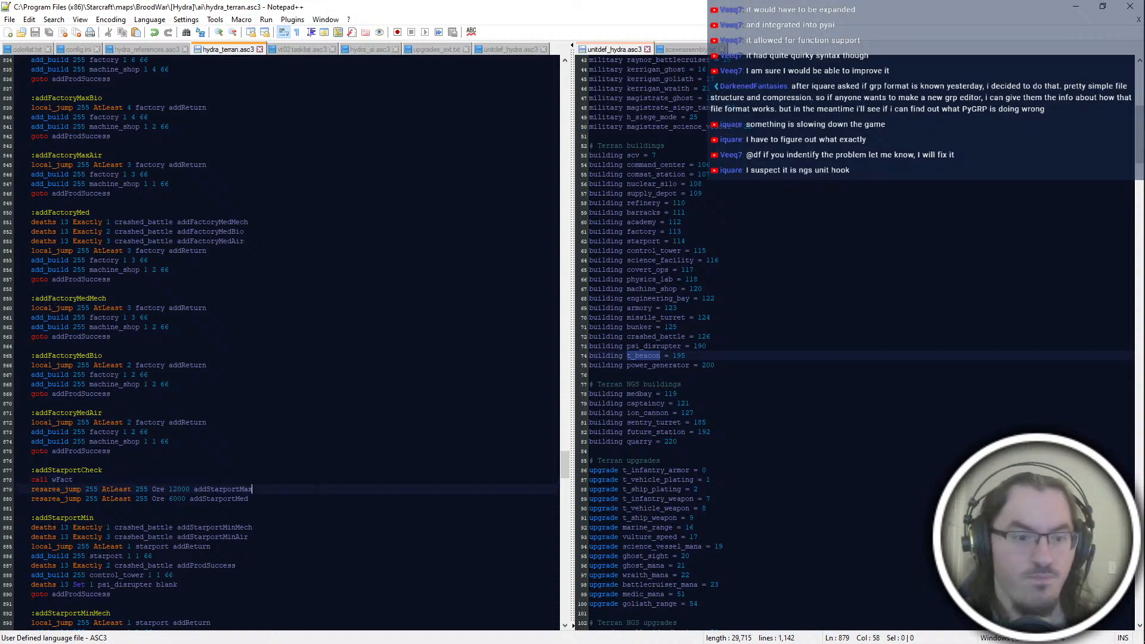
{"action": "key", "text": "alt+Tab"}
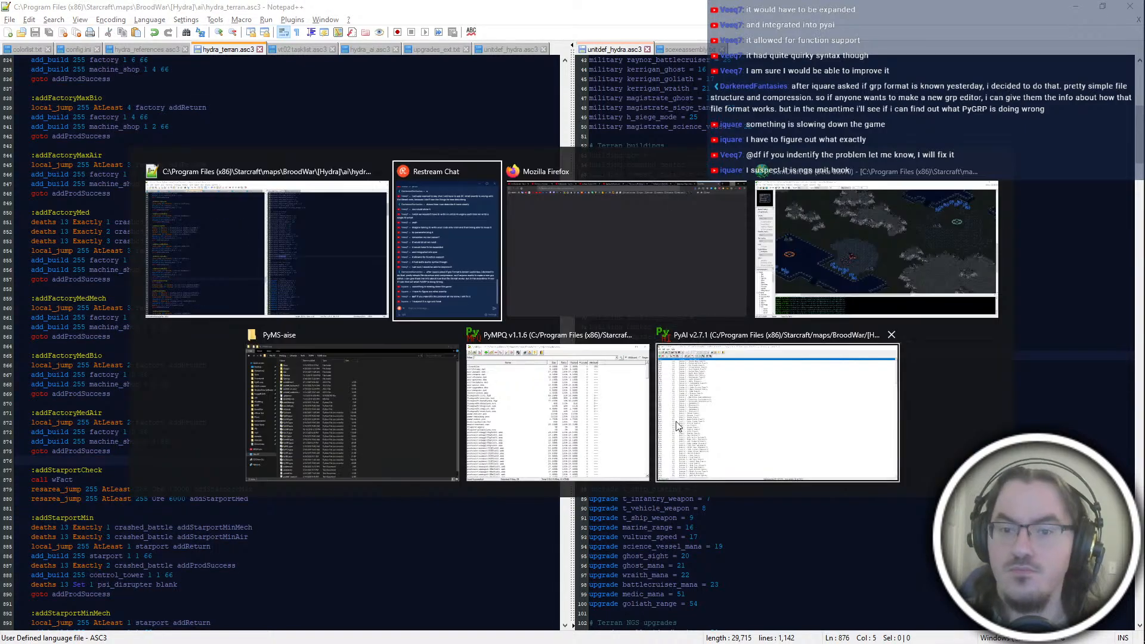
{"action": "key", "text": "ctrl+alt+p"}
{"action": "key", "text": "ctrl+s"}
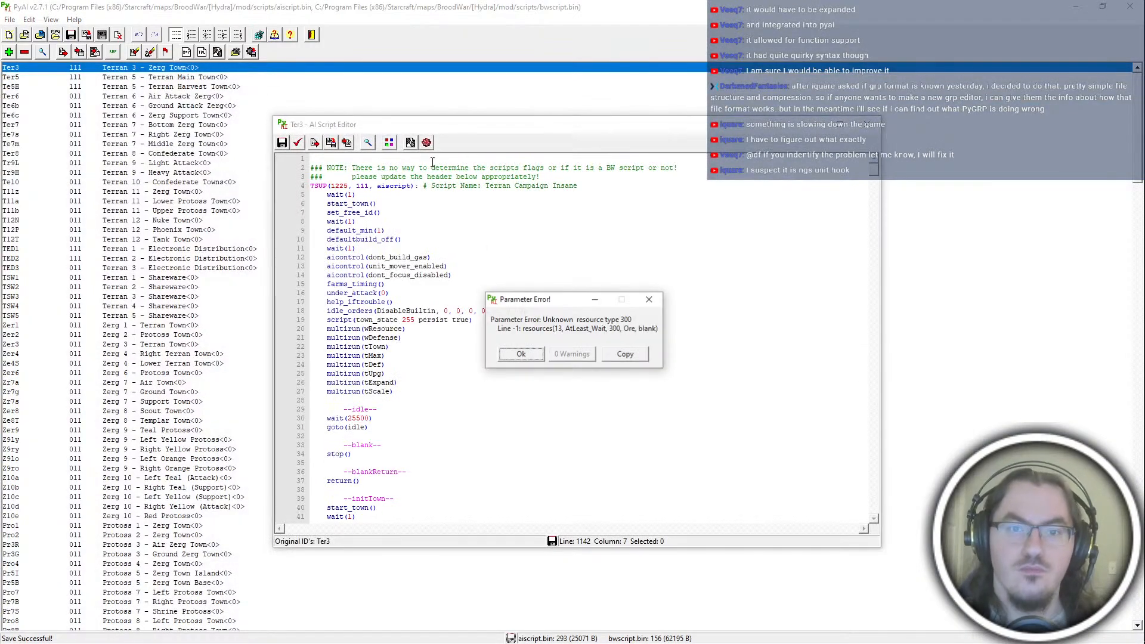
{"action": "left_click", "coordinate": [521, 356]}
Step: Return to hydra_terran.asc3 in Notepad++ and check the argument order of each "resources" line from wAttack through expWorkerLow
{"action": "key", "text": "alt+Tab"}
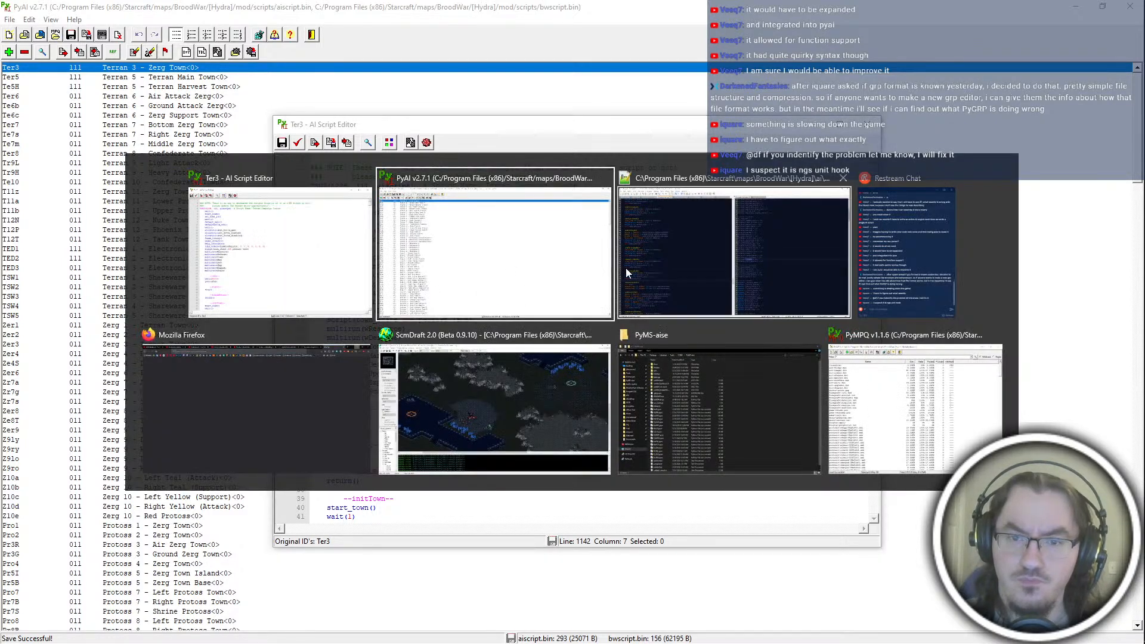
{"action": "scroll", "coordinate": [268, 416], "scroll_direction": "up", "scroll_amount": 20}
{"action": "left_click", "coordinate": [267, 270]}
{"action": "double_click", "coordinate": [319, 269]}
{"action": "key", "text": "alt+Tab"}
{"action": "key", "text": "Return"}
{"action": "key", "text": "Return"}
{"action": "key", "text": "Return"}
{"action": "key", "text": "Return"}
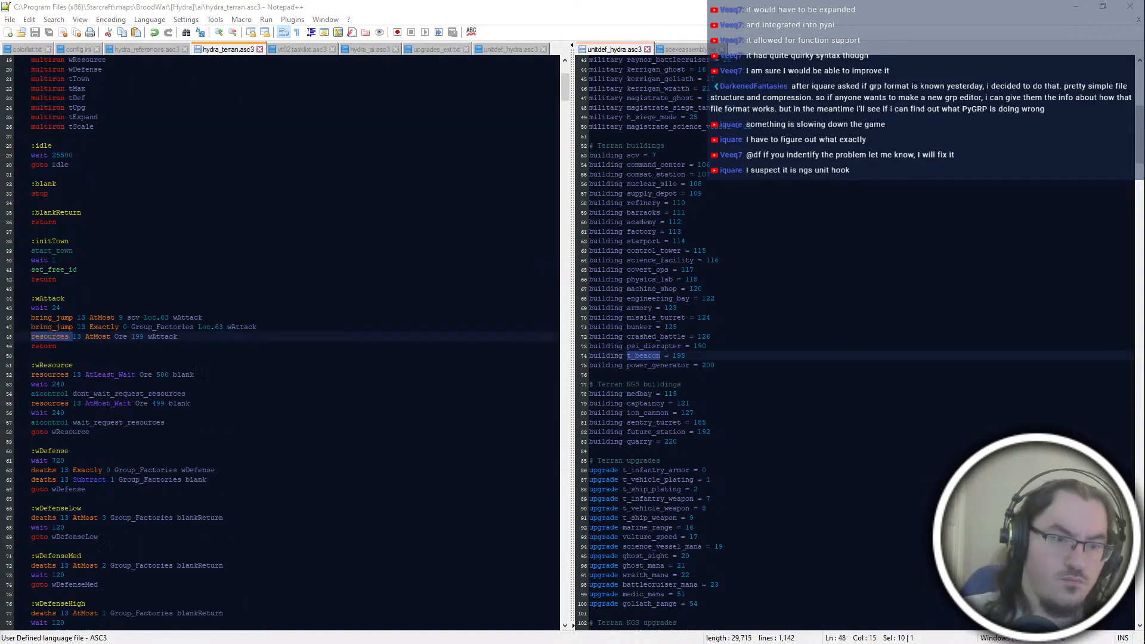
{"action": "key", "text": "Return"}
{"action": "key", "text": "Return"}
{"action": "key", "text": "Return"}
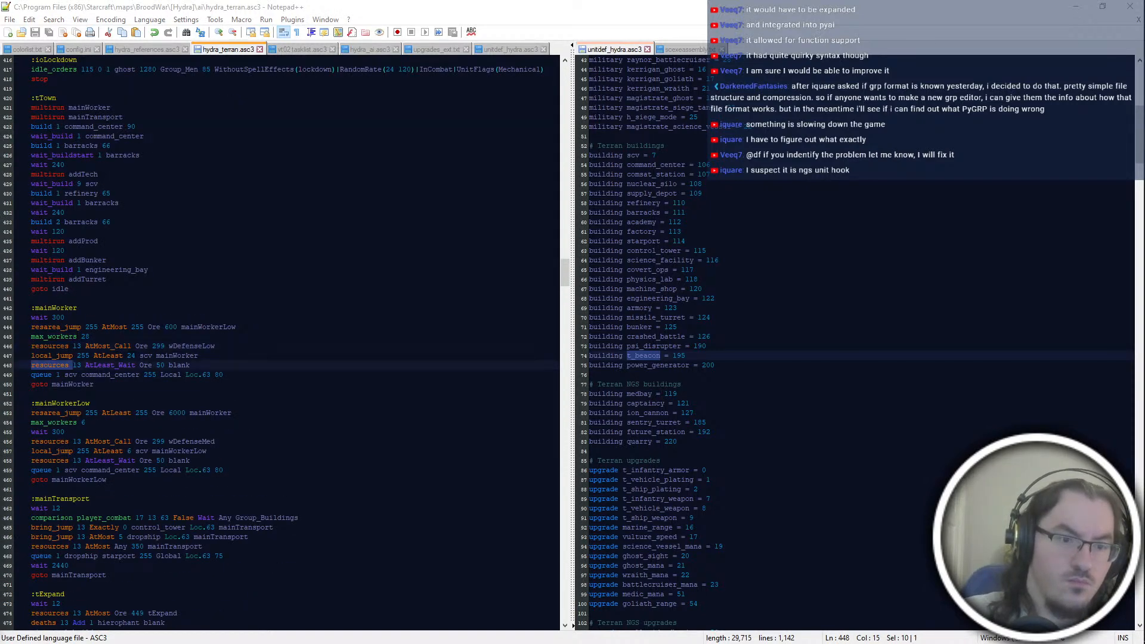
{"action": "key", "text": "Return"}
{"action": "key", "text": "Return"}
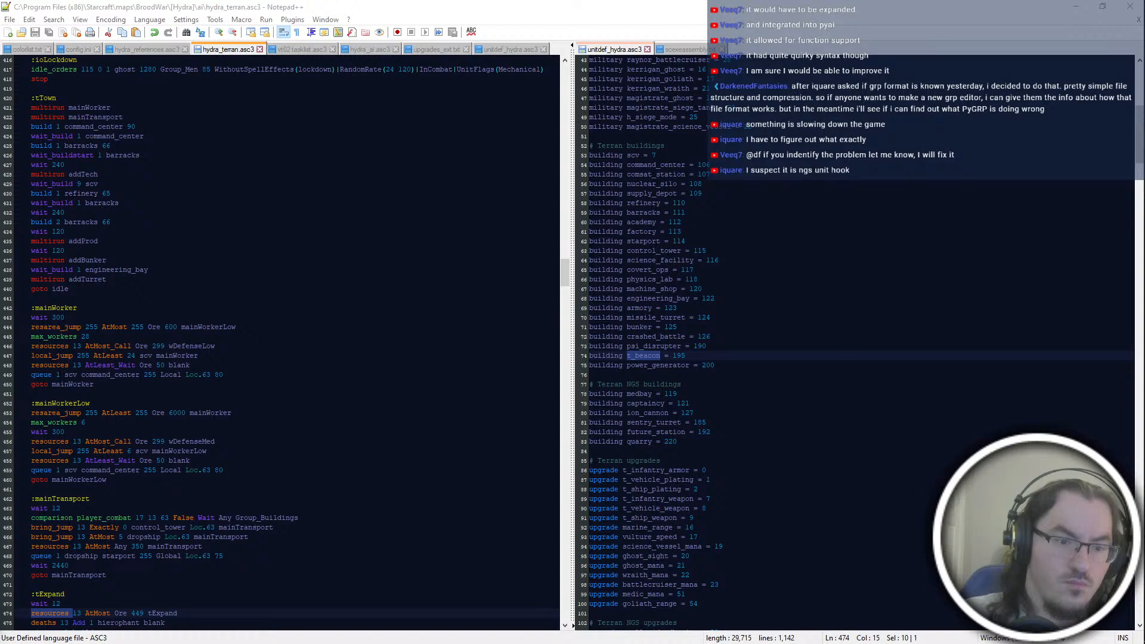
{"action": "key", "text": "Return"}
{"action": "key", "text": "Return"}
{"action": "key", "text": "Return"}
{"action": "key", "text": "Return"}
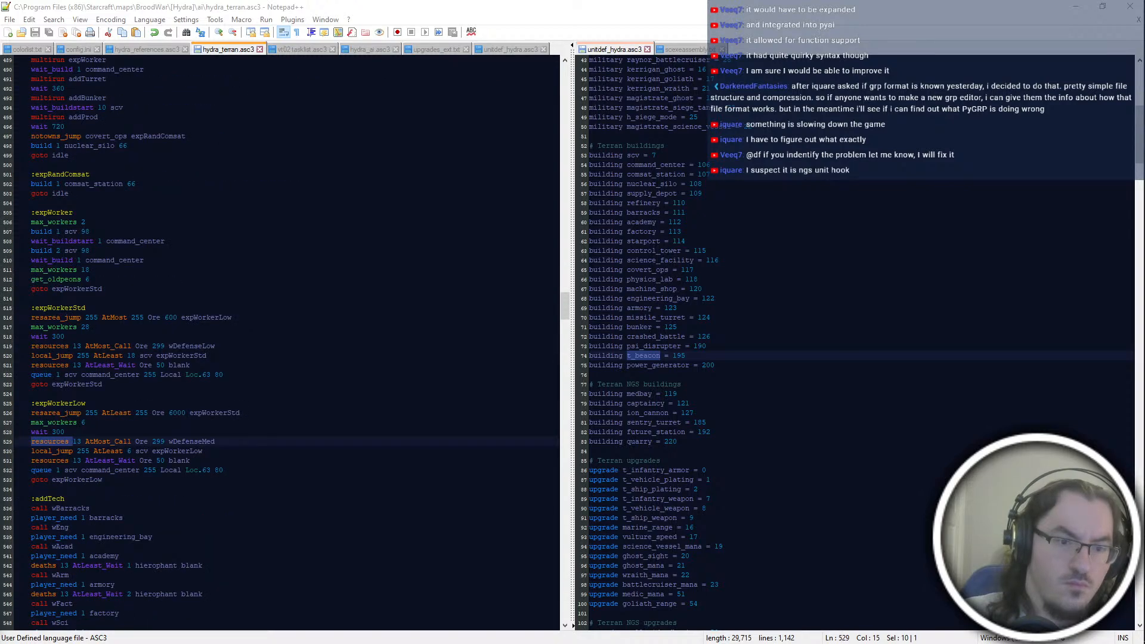
Step: Continue through the "resources" lines from wBarracks onward and examine the argument order in the addProd blocks
{"action": "key", "text": "alt+Tab"}
{"action": "key", "text": "ctrl+t"}
{"action": "key", "text": "Return"}
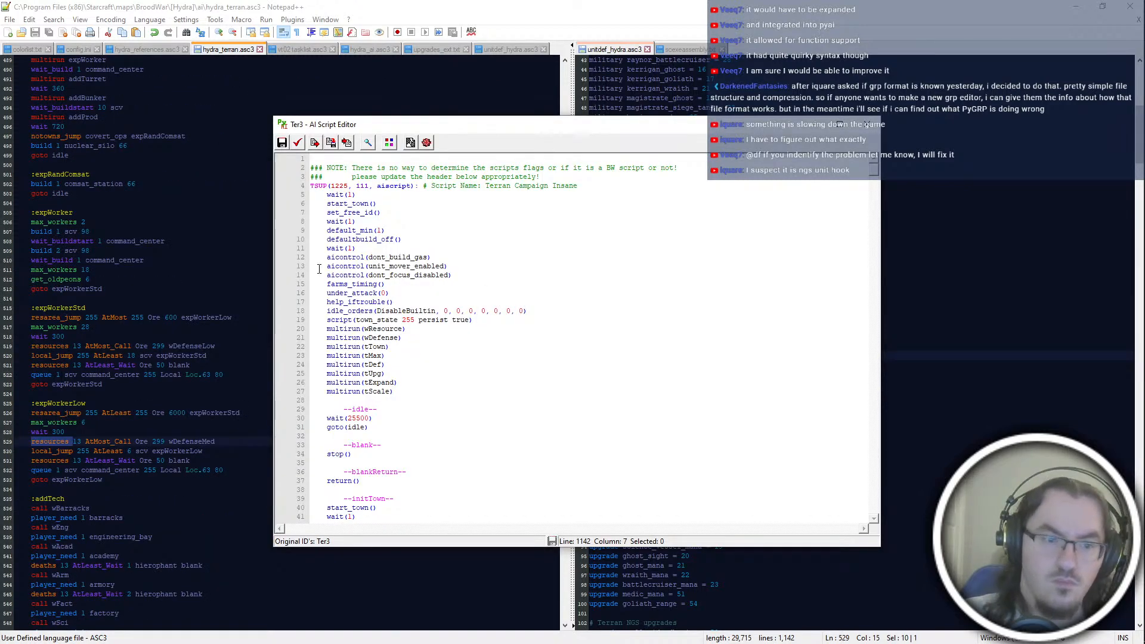
{"action": "key", "text": "alt+Tab"}
{"action": "key", "text": "F3"}
{"action": "key", "text": "F3"}
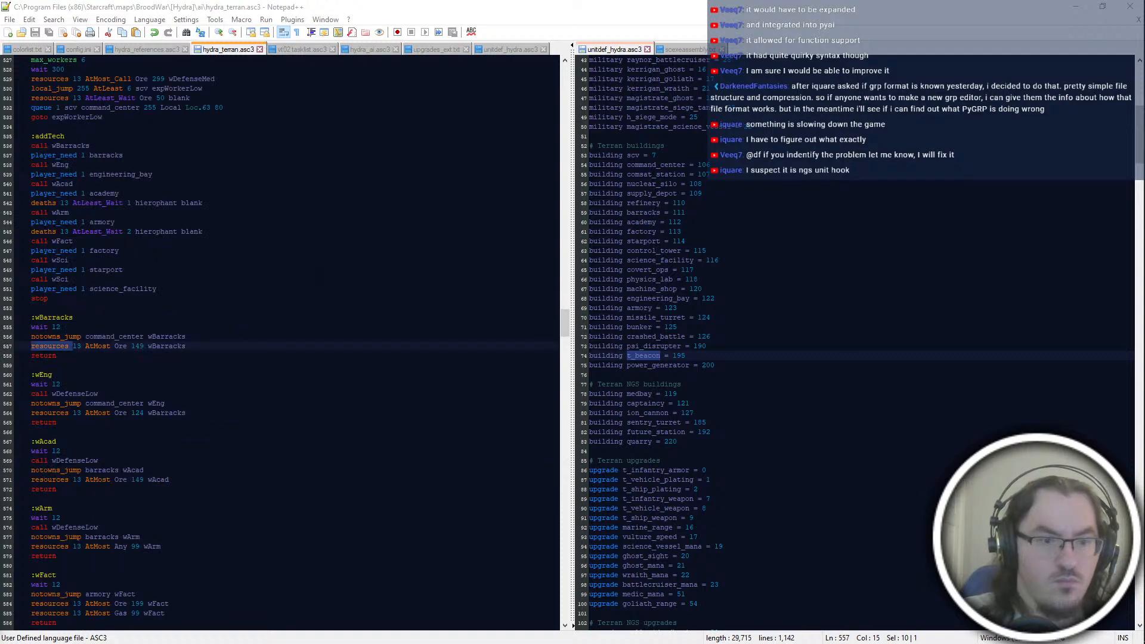
{"action": "key", "text": "F3"}
{"action": "key", "text": "F3"}
{"action": "key", "text": "F3"}
{"action": "key", "text": "F3"}
{"action": "key", "text": "F3"}
{"action": "key", "text": "F3"}
{"action": "key", "text": "F3"}
{"action": "key", "text": "F3"}
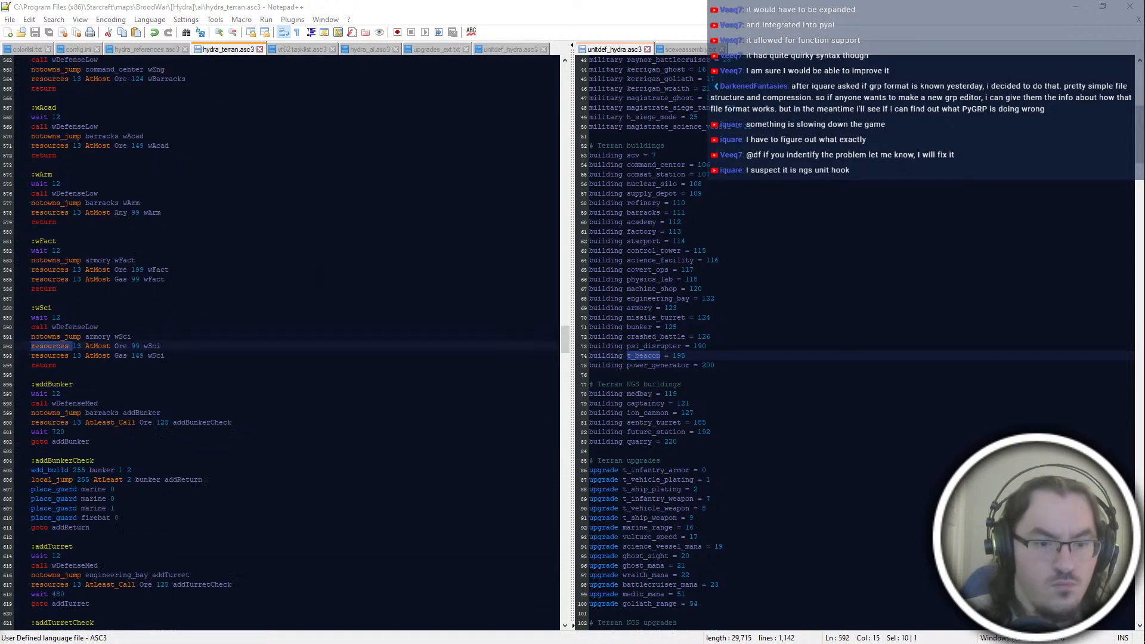
{"action": "key", "text": "F3"}
{"action": "key", "text": "F3"}
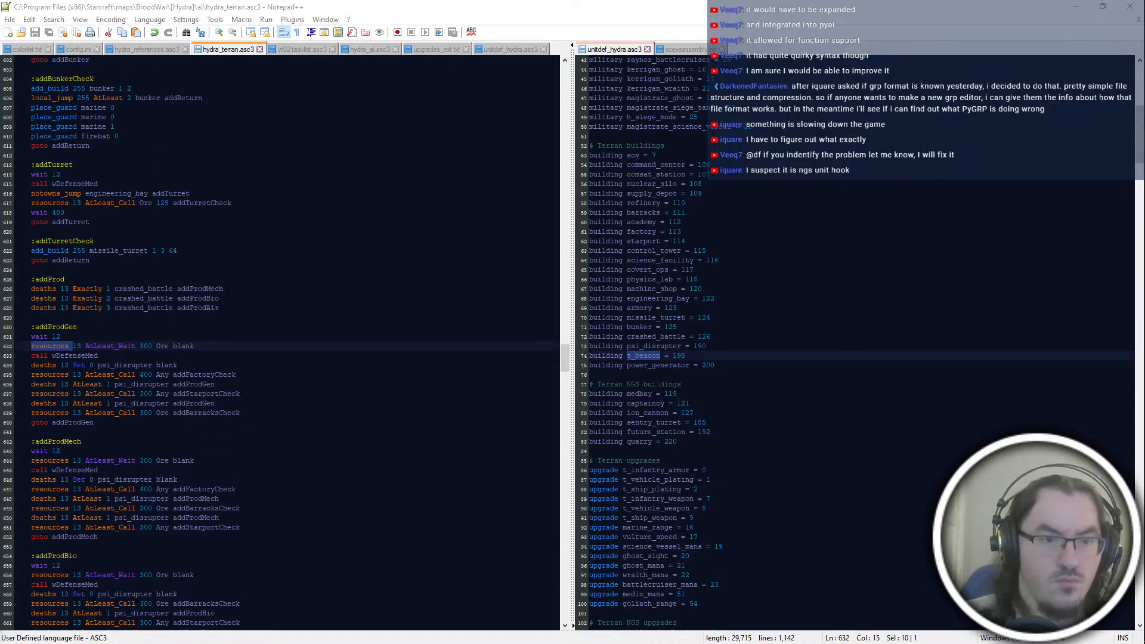
{"action": "scroll", "coordinate": [161, 353], "scroll_direction": "down", "scroll_amount": 4}
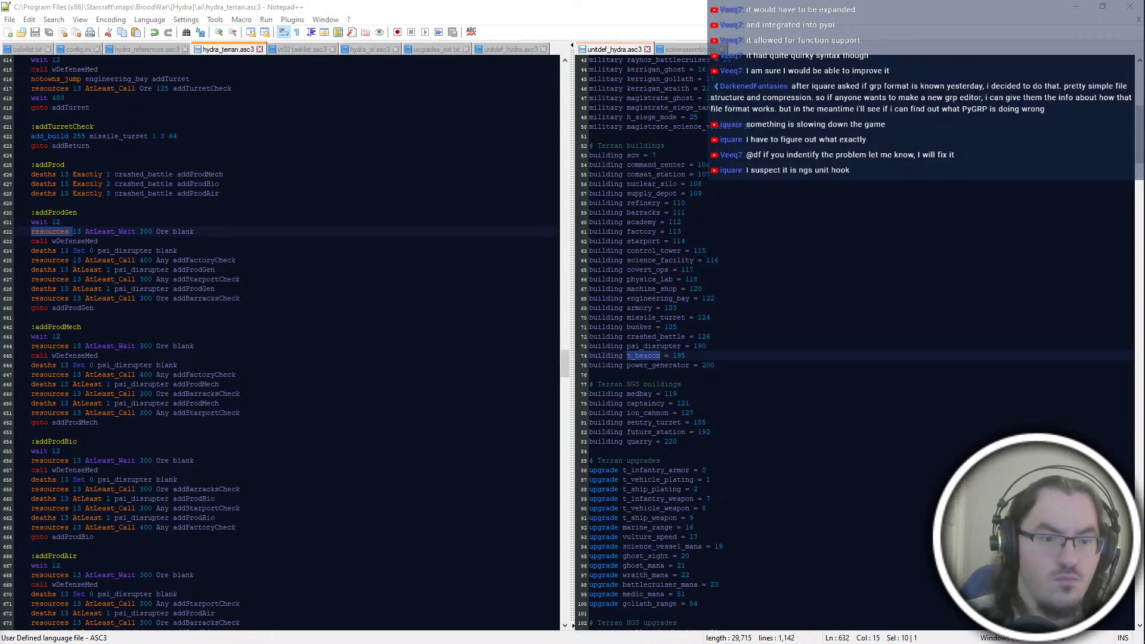
{"action": "scroll", "coordinate": [162, 260], "scroll_direction": "up", "scroll_amount": 20}
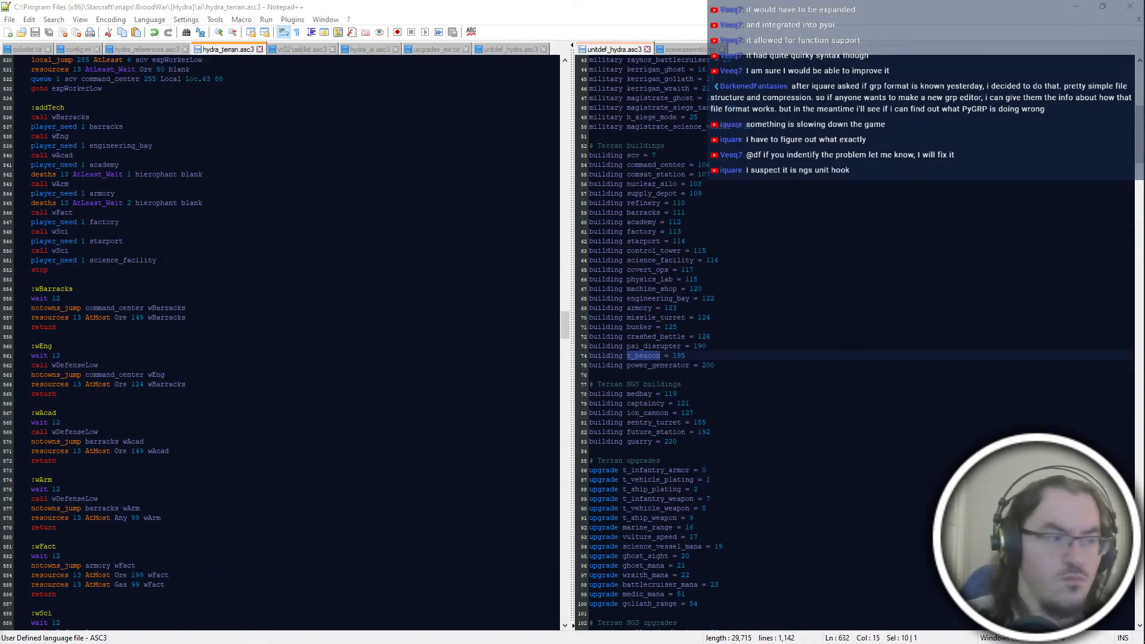
{"action": "scroll", "coordinate": [280, 343], "scroll_direction": "up", "scroll_amount": 9}
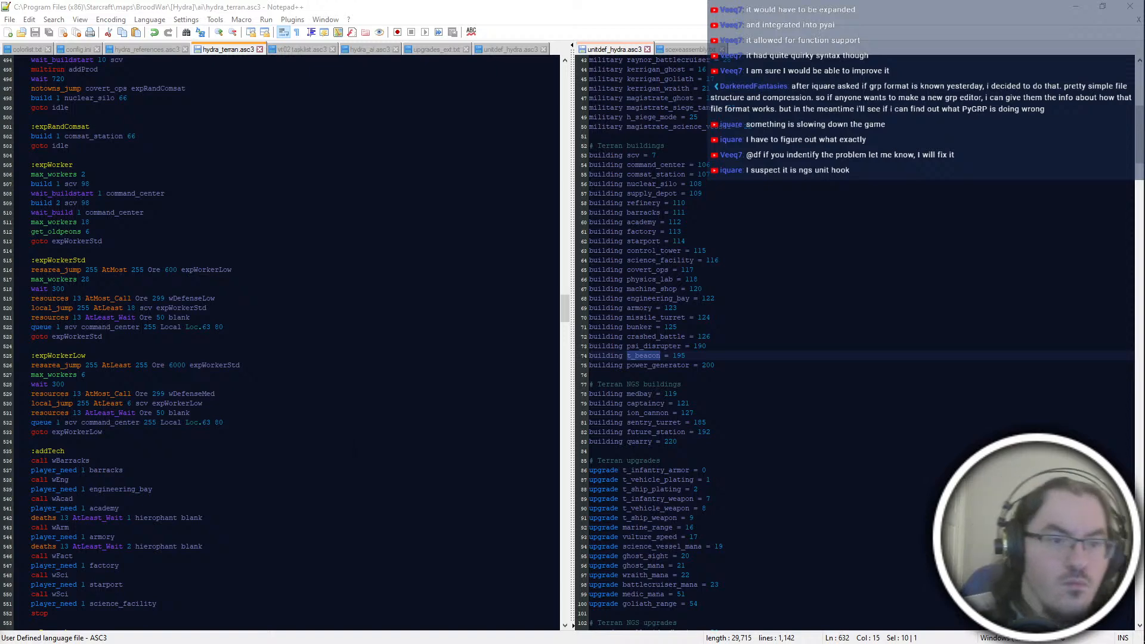
{"action": "scroll", "coordinate": [280, 343], "scroll_direction": "down", "scroll_amount": 20}
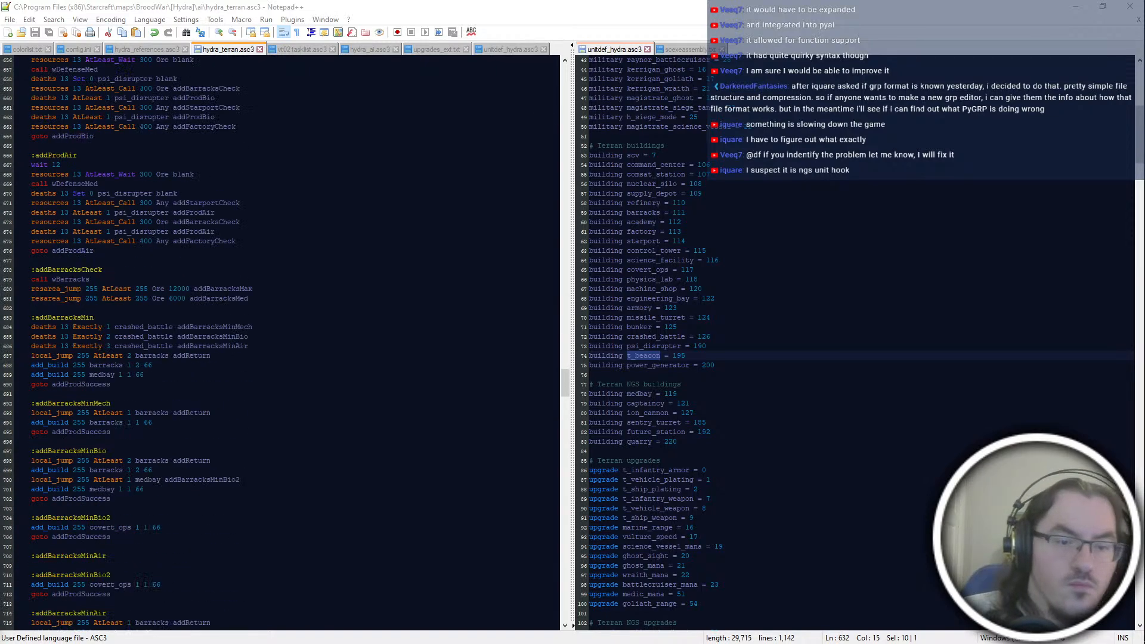
Step: In addProdGen, reorder the arguments to "Ore 300" on the AtLeast_Wait line and "Any 400" on the addFactoryCheck line
{"action": "left_click", "coordinate": [169, 232]}
{"action": "key", "text": "shift+Left"}
{"action": "key", "text": "shift+Left"}
{"action": "key", "text": "shift+Left"}
{"action": "key", "text": "shift+Left"}
{"action": "key", "text": "shift+Left"}
{"action": "key", "text": "shift+Left"}
{"action": "key", "text": "shift+Left"}
{"action": "type", "text": "Ore 300"}
{"action": "key", "text": "Down"}
{"action": "key", "text": "Down"}
{"action": "key", "text": "Down"}
{"action": "key", "text": "shift+Left"}
{"action": "key", "text": "shift+Left"}
{"action": "key", "text": "shift+Left"}
{"action": "key", "text": "shift+Left"}
{"action": "key", "text": "shift+Left"}
{"action": "key", "text": "shift+Left"}
{"action": "key", "text": "shift+Left"}
{"action": "type", "text": "Any 400"}
Step: In addProdGen, reorder the arguments to "Any 300" on the addStarportCheck line and "Ore 300" on the addBarracksCheck line
{"action": "key", "text": "Down"}
{"action": "key", "text": "Down"}
{"action": "key", "text": "shift+Left"}
{"action": "key", "text": "shift+Left"}
{"action": "key", "text": "shift+Left"}
{"action": "key", "text": "shift+Left"}
{"action": "key", "text": "shift+Left"}
{"action": "key", "text": "shift+Left"}
{"action": "key", "text": "shift+Left"}
{"action": "type", "text": "Any 300"}
{"action": "key", "text": "Down"}
{"action": "key", "text": "Down"}
{"action": "key", "text": "shift+Left"}
{"action": "key", "text": "shift+Left"}
{"action": "key", "text": "shift+Left"}
{"action": "key", "text": "shift+Left"}
{"action": "key", "text": "shift+Left"}
{"action": "key", "text": "shift+Left"}
{"action": "key", "text": "shift+Left"}
{"action": "type", "text": "Ore 300"}
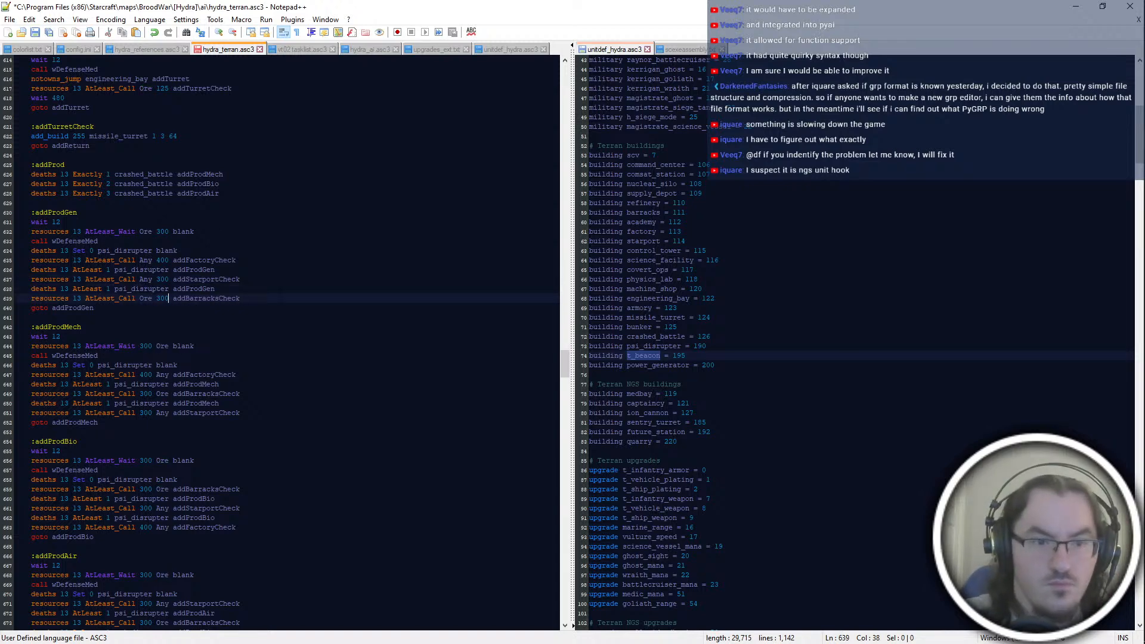
Step: Replace the addBarracksCheck lines in addProdMech, addProdBio and addProdAir with addProdGen's "resources 13 AtLeast_Call Ore 300 addBarracksCheck" line
{"action": "key", "text": "End"}
{"action": "key", "text": "shift+Up"}
{"action": "key", "text": "ctrl+c"}
{"action": "left_click", "coordinate": [241, 394]}
{"action": "key", "text": "shift+Up"}
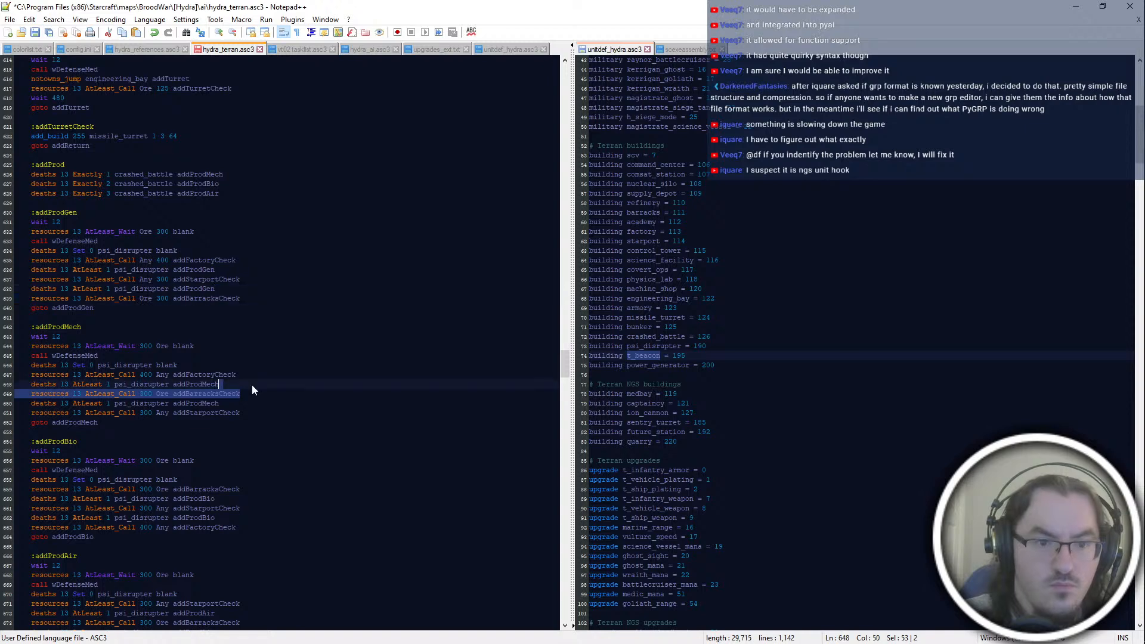
{"action": "key", "text": "ctrl+v"}
{"action": "left_click", "coordinate": [241, 490]}
{"action": "key", "text": "shift+Up"}
{"action": "key", "text": "ctrl+v"}
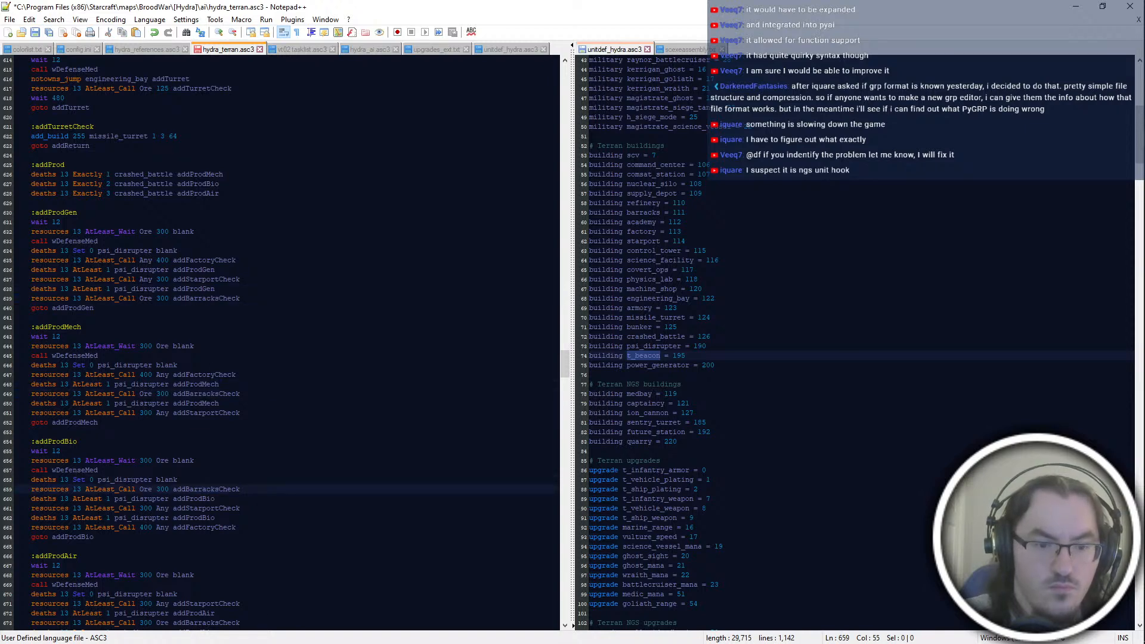
{"action": "scroll", "coordinate": [283, 343], "scroll_direction": "down", "scroll_amount": 2}
{"action": "left_click", "coordinate": [240, 566]}
{"action": "key", "text": "shift+Up"}
{"action": "key", "text": "ctrl+v"}
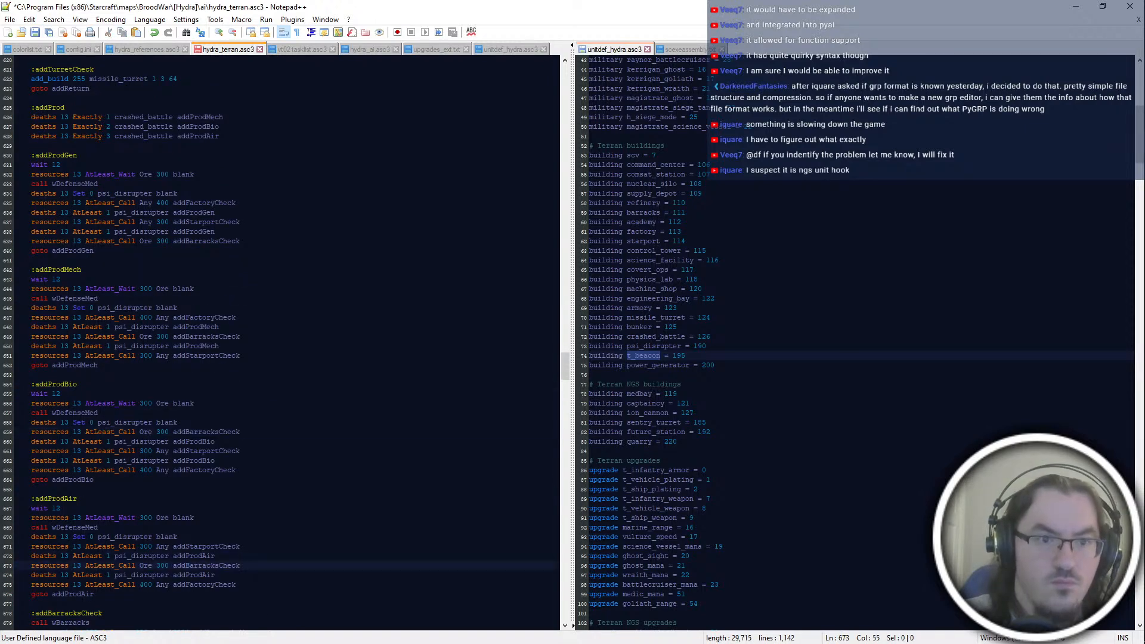
Step: Replace the addFactoryCheck lines in addProdMech, addProdBio and addProdAir with addProdGen's "resources 13 AtLeast_Call Any 400 addFactoryCheck" line
{"action": "left_click", "coordinate": [261, 203]}
{"action": "key", "text": "shift+Up"}
{"action": "key", "text": "ctrl+c"}
{"action": "left_click", "coordinate": [261, 318]}
{"action": "key", "text": "shift+Up"}
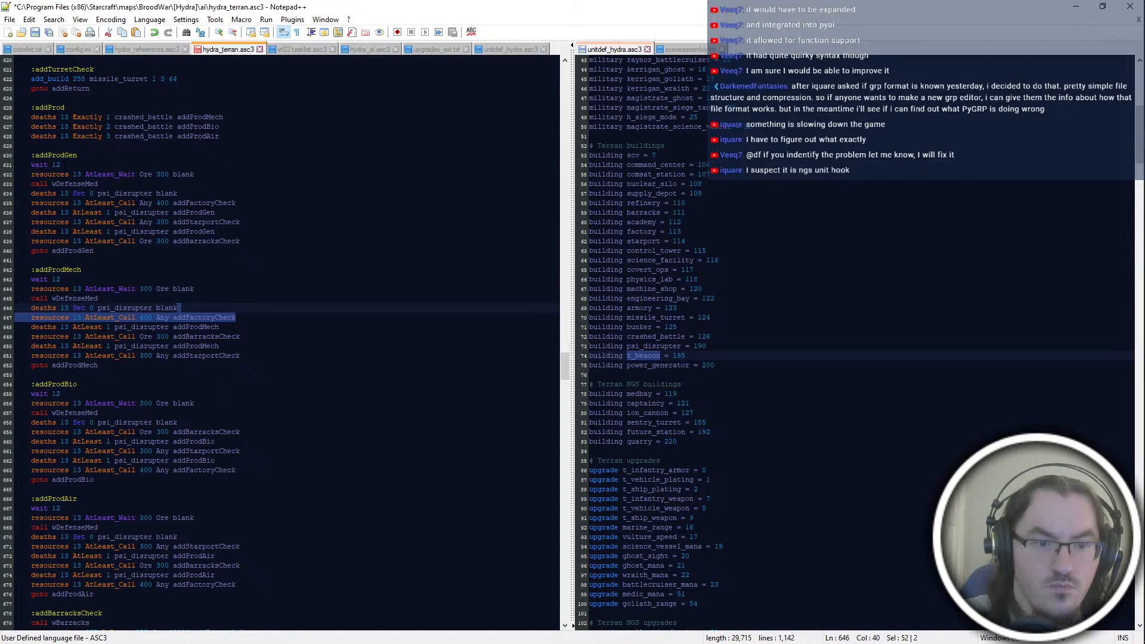
{"action": "key", "text": "ctrl+v"}
{"action": "left_click", "coordinate": [260, 470]}
{"action": "key", "text": "shift+Up"}
{"action": "key", "text": "ctrl+v"}
{"action": "left_click", "coordinate": [261, 584]}
{"action": "key", "text": "shift+Up"}
{"action": "key", "text": "ctrl+v"}
Step: Replace the addStarportCheck lines in addProdMech, addProdBio and addProdAir with addProdGen's "resources 13 AtLeast_Call Any 300 addStarportCheck" line
{"action": "left_click", "coordinate": [251, 232]}
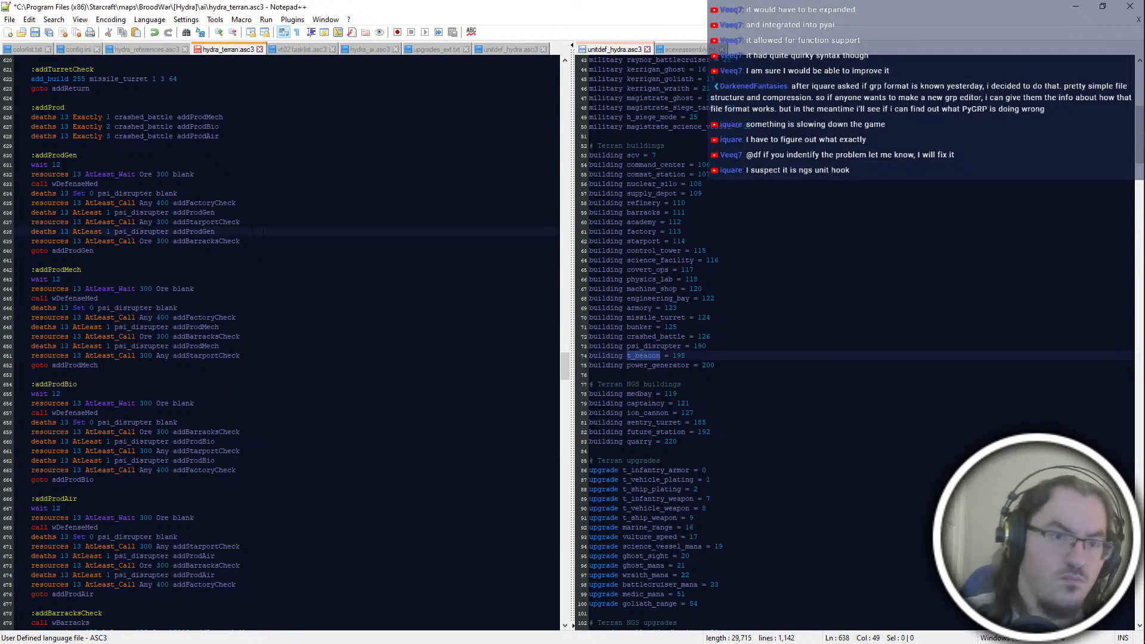
{"action": "left_click", "coordinate": [251, 222]}
{"action": "key", "text": "shift+Up"}
{"action": "left_click", "coordinate": [251, 327]}
{"action": "key", "text": "shift+Down"}
{"action": "left_click", "coordinate": [251, 317]}
{"action": "left_click", "coordinate": [251, 346]}
{"action": "key", "text": "shift+Down"}
{"action": "key", "text": "ctrl+v"}
{"action": "left_click", "coordinate": [251, 422]}
{"action": "left_click_drag", "start_coordinate": [252, 441], "coordinate": [251, 451]}
{"action": "key", "text": "ctrl+v"}
{"action": "mouse_move", "coordinate": [251, 537]}
{"action": "left_mouse_down"}
{"action": "mouse_move", "coordinate": [251, 556]}
{"action": "mouse_move", "coordinate": [251, 547]}
{"action": "left_mouse_up"}
{"action": "key", "text": "ctrl+v"}
Step: Save hydra_terran.asc3, replace the Ter3 script in PyAI's AI Script Editor with its full text, and try to compile it
{"action": "key", "text": "ctrl+s"}
{"action": "key", "text": "ctrl+a"}
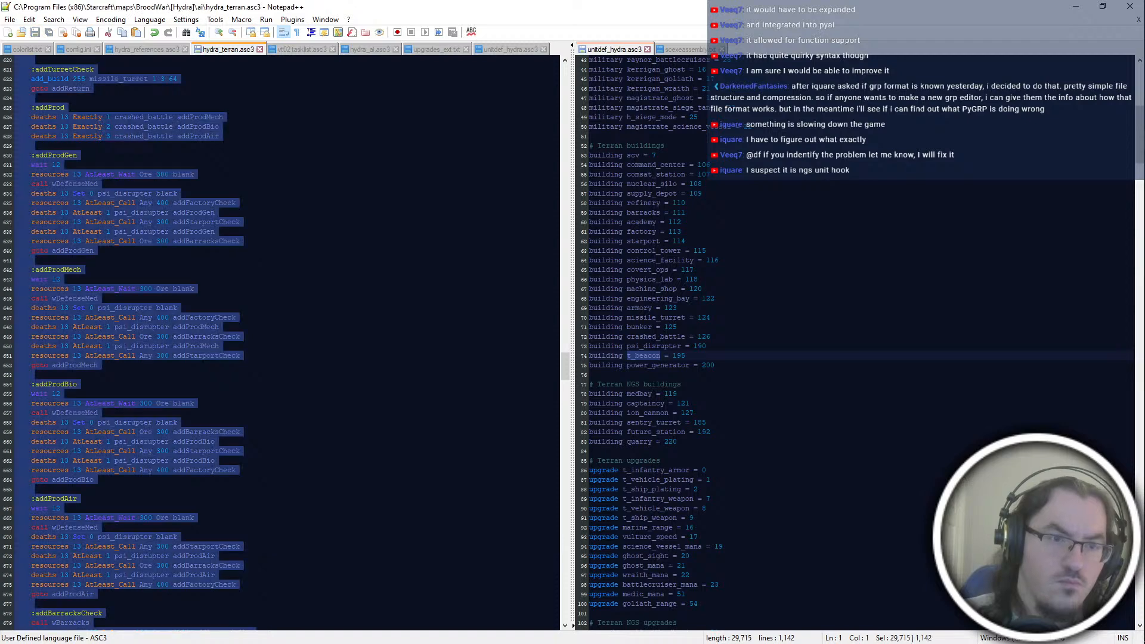
{"action": "left_click", "coordinate": [268, 470]}
{"action": "key", "text": "alt+Tab"}
{"action": "key", "text": "ctrl+a"}
{"action": "key", "text": "ctrl+v"}
{"action": "key", "text": "ctrl+alt+p"}
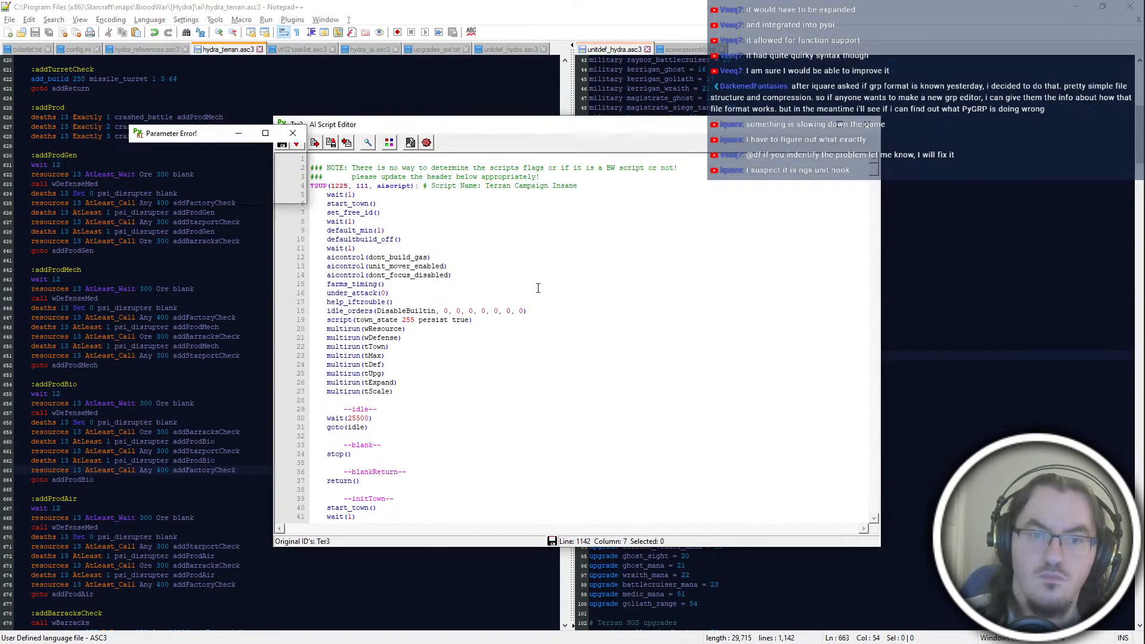
{"action": "key", "text": "ctrl+s"}
{"action": "left_click", "coordinate": [515, 358]}
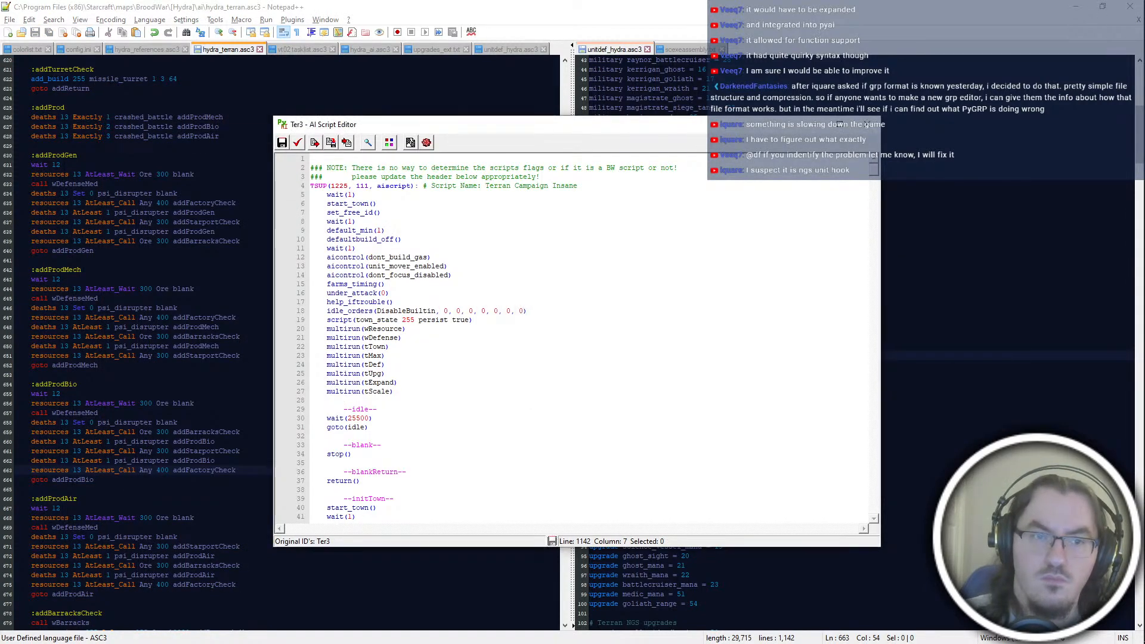
{"action": "left_click_drag", "start_coordinate": [170, 175], "coordinate": [140, 175]}
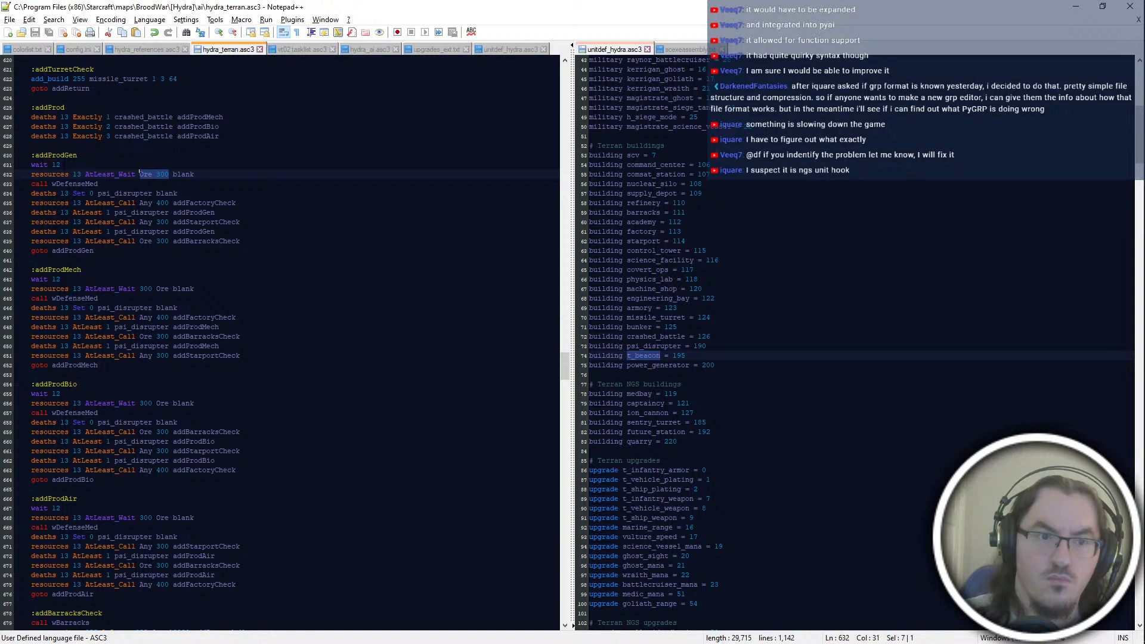
{"action": "type", "text": "300 Ore"}
{"action": "key", "text": "ctrl+s"}
{"action": "left_click_drag", "start_coordinate": [239, 175], "coordinate": [241, 164]}
{"action": "key", "text": "ctrl+z"}
{"action": "key", "text": "ctrl+z"}
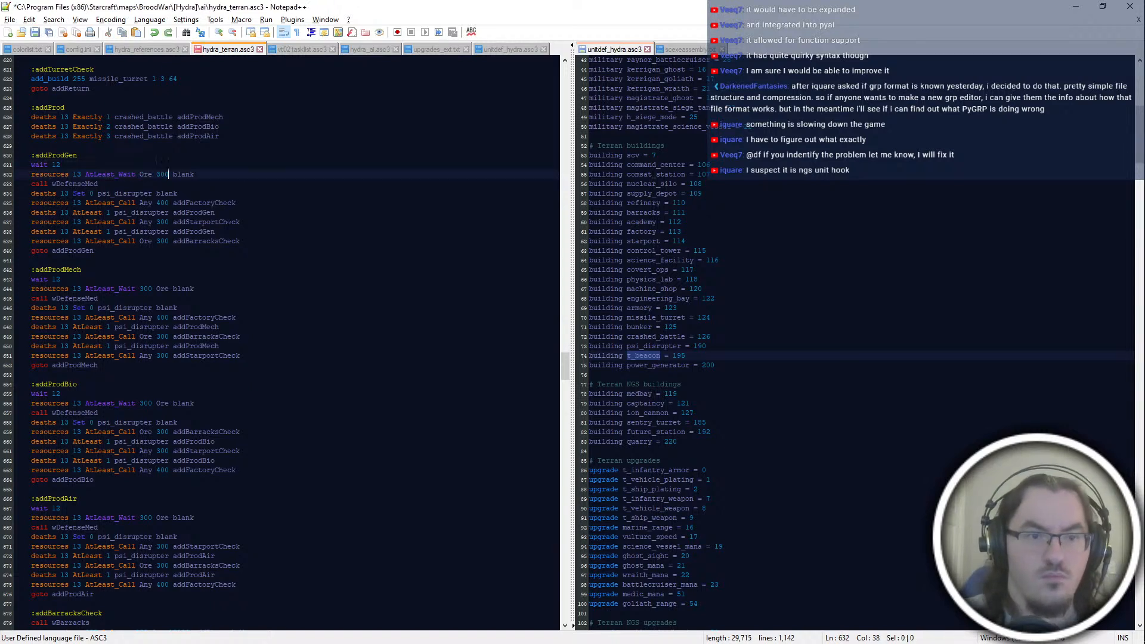
Step: In Notepad++, replace the AtLeast_Wait lines in addProdMech, addProdBio and addProdAir with addProdGen's "resources 13 AtLeast_Wait Ore 300 blank" line and save
{"action": "key", "text": "ctrl+c"}
{"action": "left_click_drag", "start_coordinate": [201, 289], "coordinate": [200, 281]}
{"action": "key", "text": "ctrl+v"}
{"action": "left_click_drag", "start_coordinate": [200, 404], "coordinate": [200, 392]}
{"action": "key", "text": "ctrl+v"}
{"action": "left_click", "coordinate": [204, 509]}
{"action": "left_click_drag", "start_coordinate": [201, 519], "coordinate": [201, 510]}
{"action": "key", "text": "ctrl+v"}
{"action": "key", "text": "ctrl+s"}
Step: Copy the whole script over the Ter3 code in PyAI's AI Script Editor, compile it and cancel the warning dialog
{"action": "key", "text": "ctrl+a"}
{"action": "left_click", "coordinate": [216, 539]}
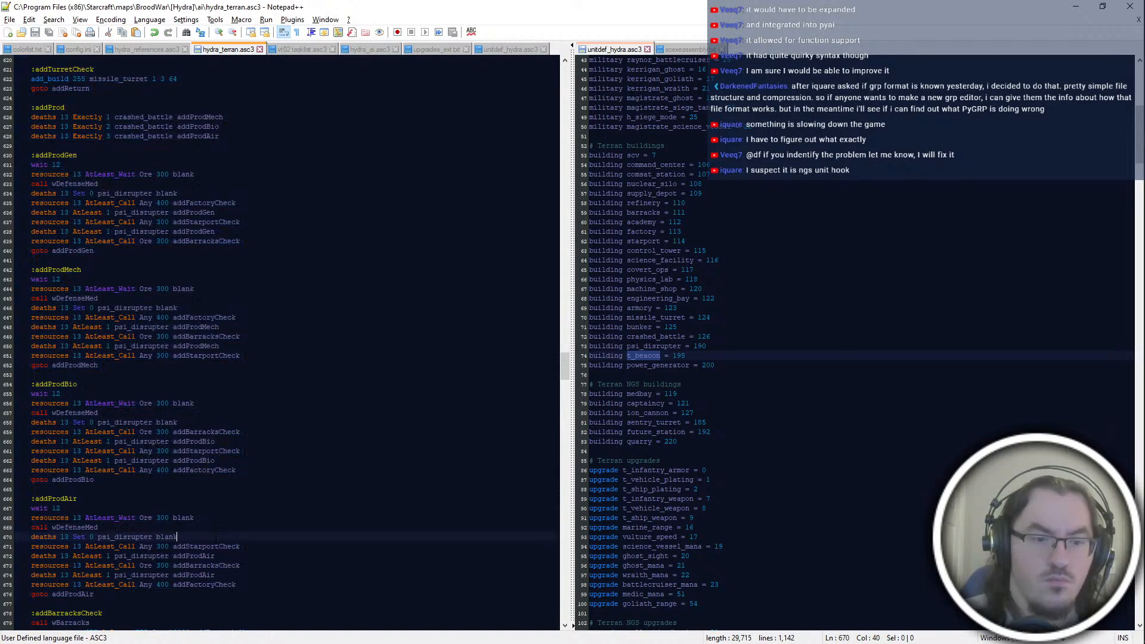
{"action": "key", "text": "alt+Tab"}
{"action": "key", "text": "ctrl+a"}
{"action": "key", "text": "ctrl+v"}
{"action": "key", "text": "ctrl+s"}
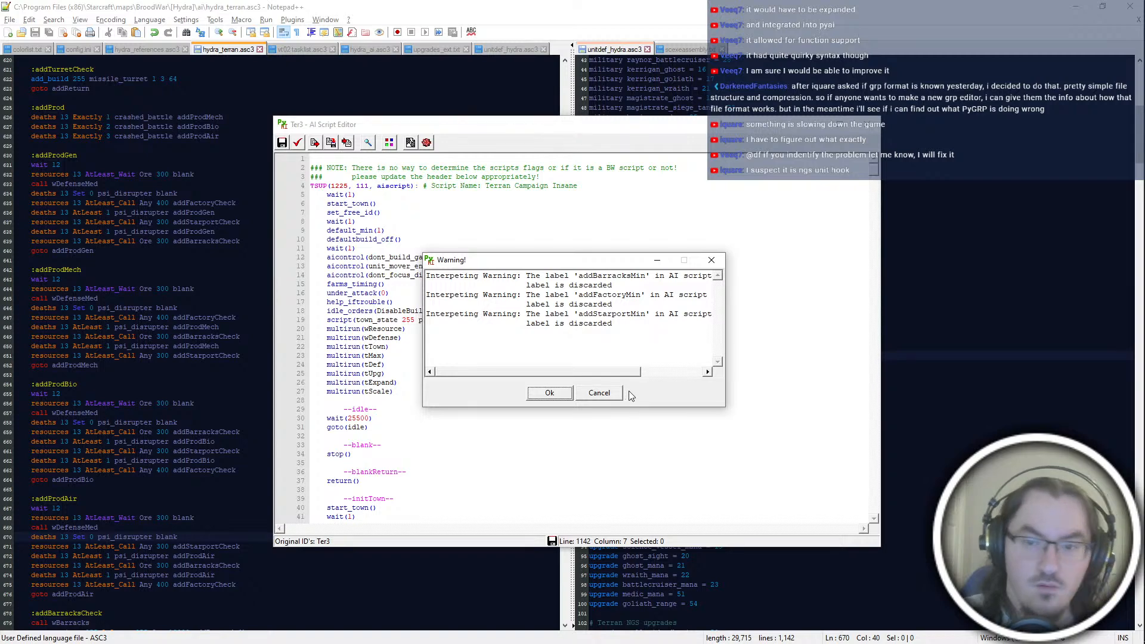
{"action": "left_click", "coordinate": [600, 393]}
Step: In Notepad++, add "goto addBarracksMin" as the last line of the addBarracksCheck block
{"action": "left_click", "coordinate": [109, 393]}
{"action": "double_click", "coordinate": [55, 394]}
{"action": "key", "text": "F3"}
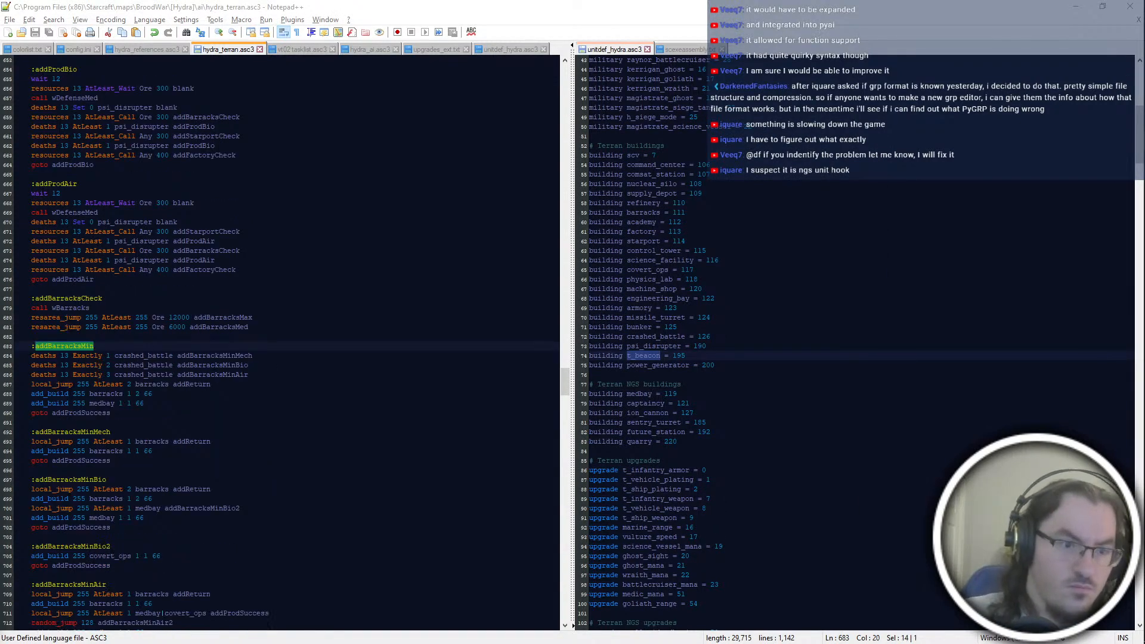
{"action": "key", "text": "Up"}
{"action": "key", "text": "Return"}
{"action": "key", "text": "Up"}
{"action": "type", "text": "goto addbarr"}
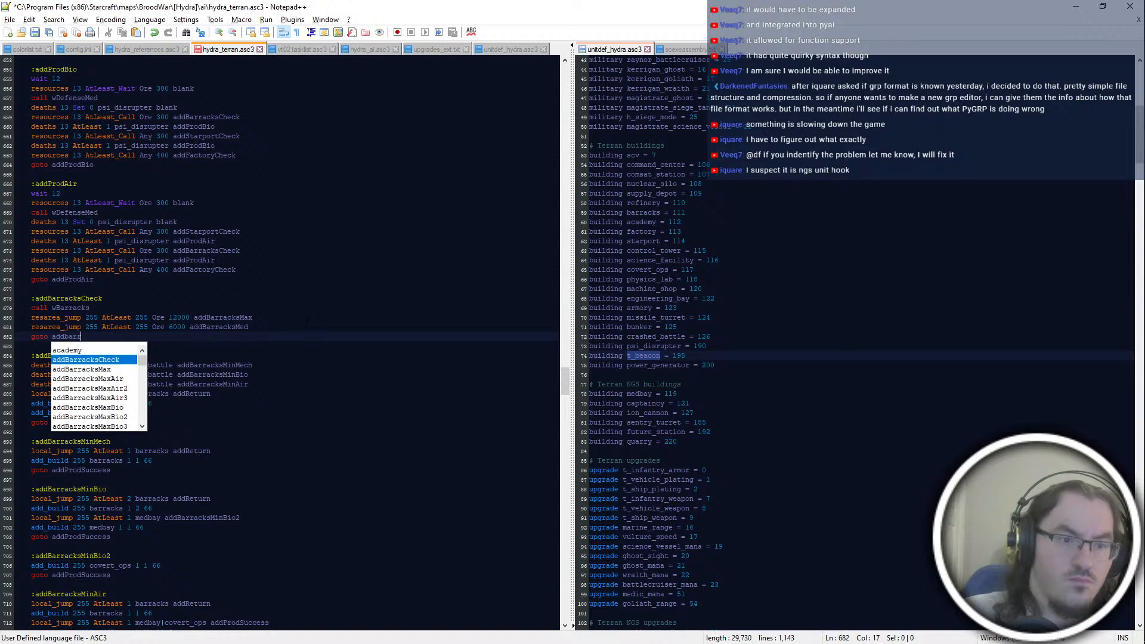
{"action": "type", "text": "acksMin"}
{"action": "key", "text": "Return"}
{"action": "left_click", "coordinate": [215, 375]}
Step: Paste the revised script over the Ter3 code in PyAI's AI Script Editor, compile it and close the warning dialog
{"action": "left_click", "coordinate": [471, 441]}
{"action": "key", "text": "alt+Tab"}
{"action": "key", "text": "ctrl+a"}
{"action": "key", "text": "ctrl+v"}
{"action": "key", "text": "ctrl+s"}
{"action": "left_click", "coordinate": [607, 395]}
Step: Examine the addBarracksMin variants and the start of addBarracksMax in the Notepad++ script
{"action": "left_click", "coordinate": [250, 480]}
{"action": "scroll", "coordinate": [263, 466], "scroll_direction": "down", "scroll_amount": 4}
{"action": "left_click", "coordinate": [281, 404]}
{"action": "left_click", "coordinate": [270, 499]}
{"action": "scroll", "coordinate": [270, 499], "scroll_direction": "down", "scroll_amount": 4}
{"action": "left_click", "coordinate": [297, 451]}
{"action": "left_click", "coordinate": [311, 498]}
{"action": "left_click", "coordinate": [245, 528]}
{"action": "left_click", "coordinate": [272, 490]}
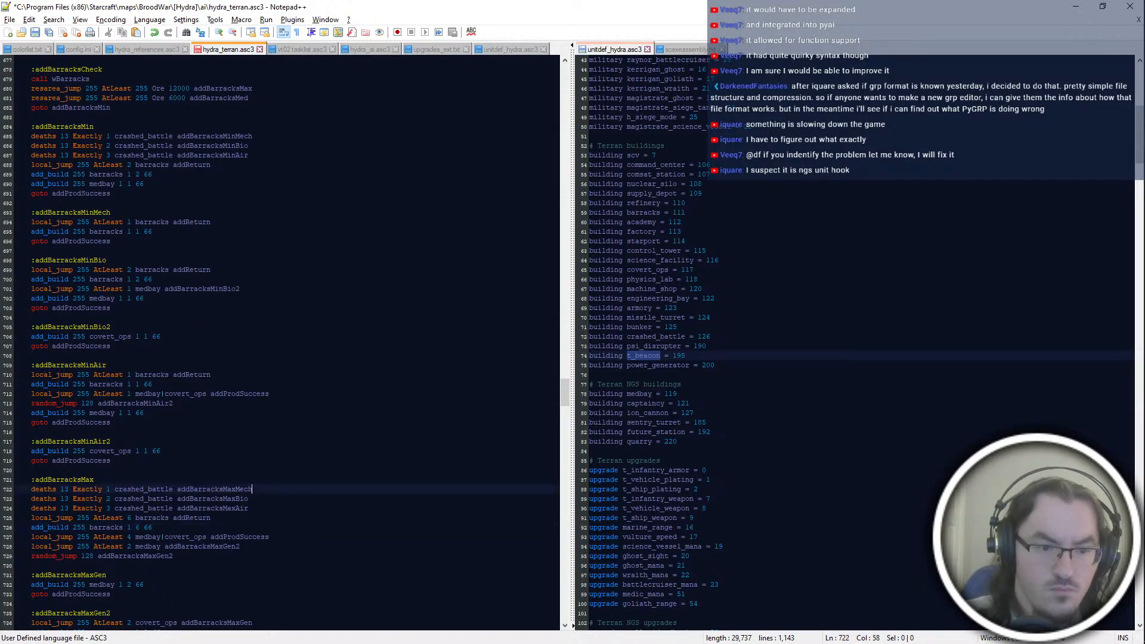
{"action": "left_click", "coordinate": [291, 537]}
{"action": "scroll", "coordinate": [291, 537], "scroll_direction": "down", "scroll_amount": 8}
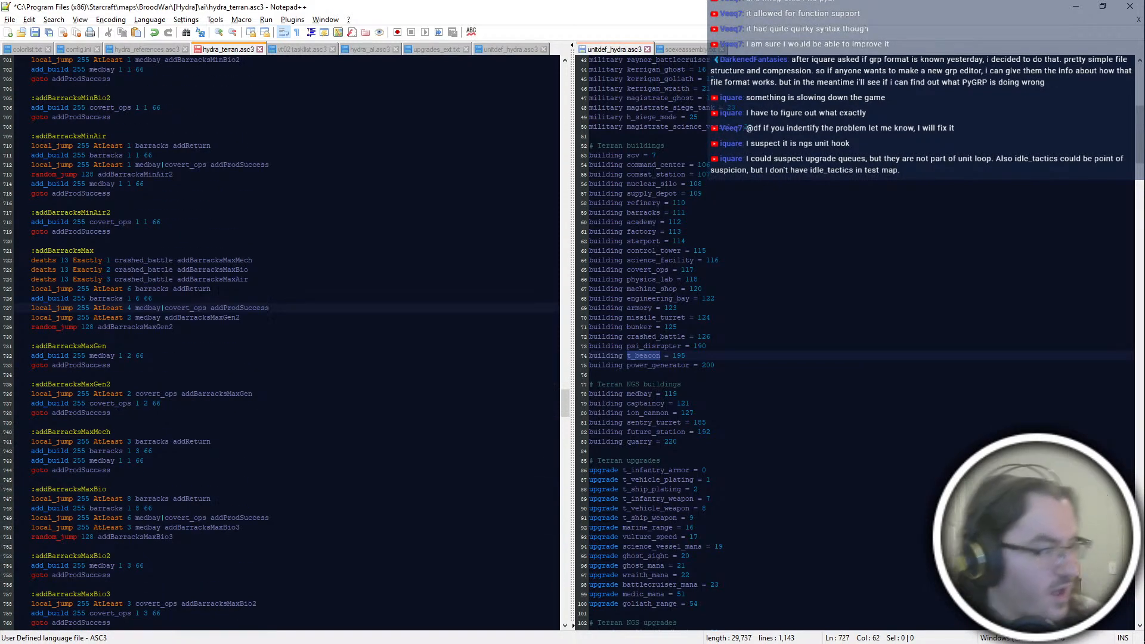
Step: Compile the Ter3 script again in PyAI's AI Script Editor to read the label warnings
{"action": "key", "text": "alt+Tab"}
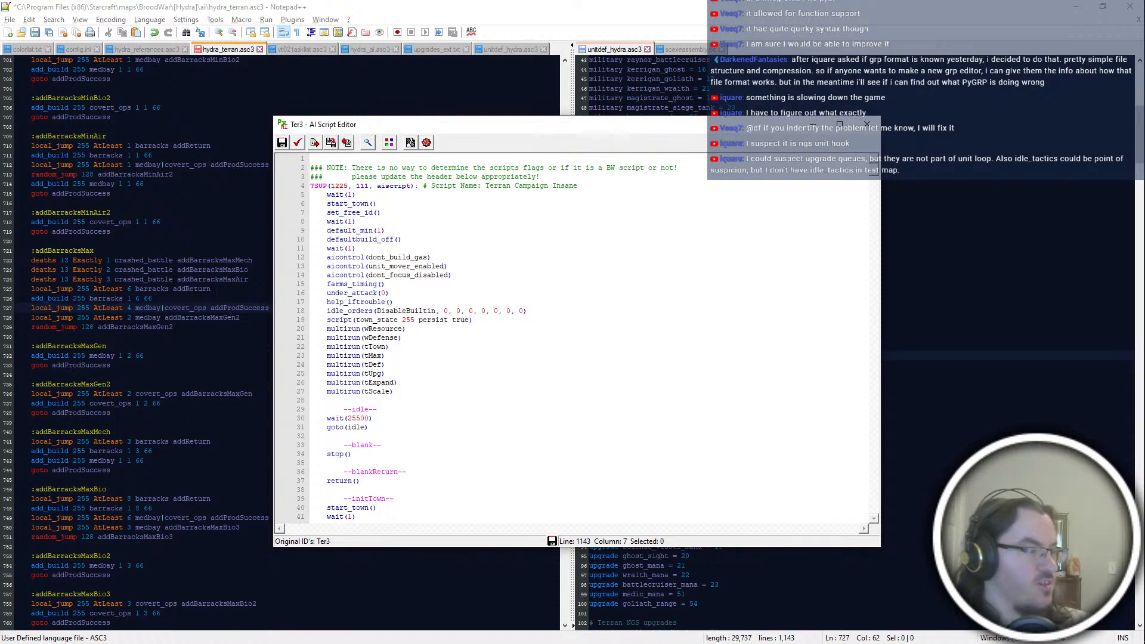
{"action": "left_click", "coordinate": [580, 417]}
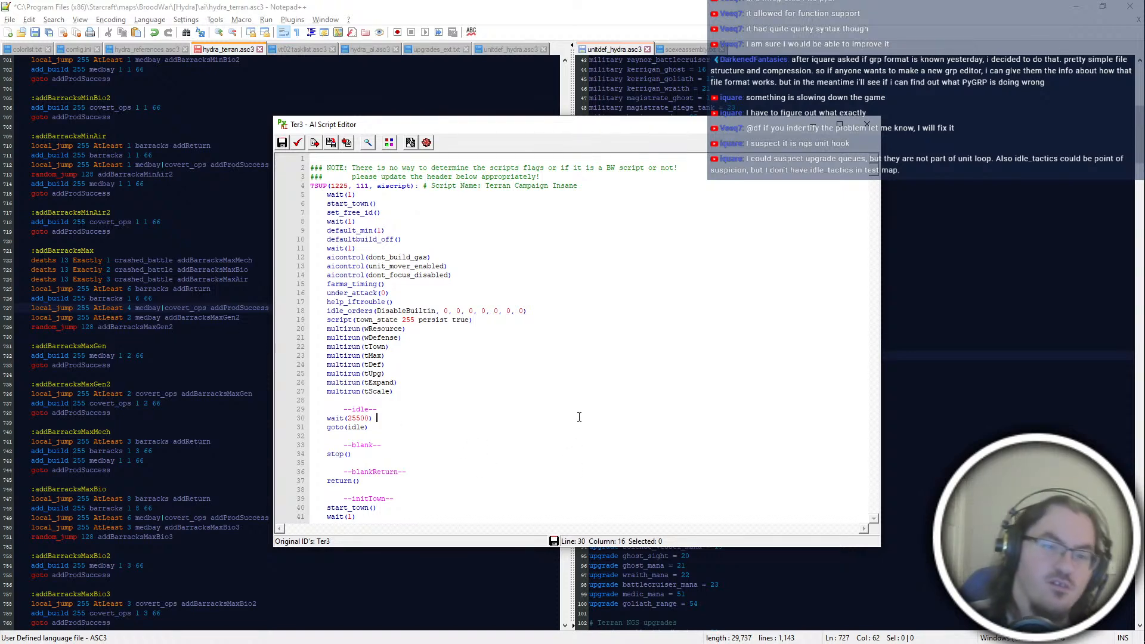
{"action": "key", "text": "ctrl+s"}
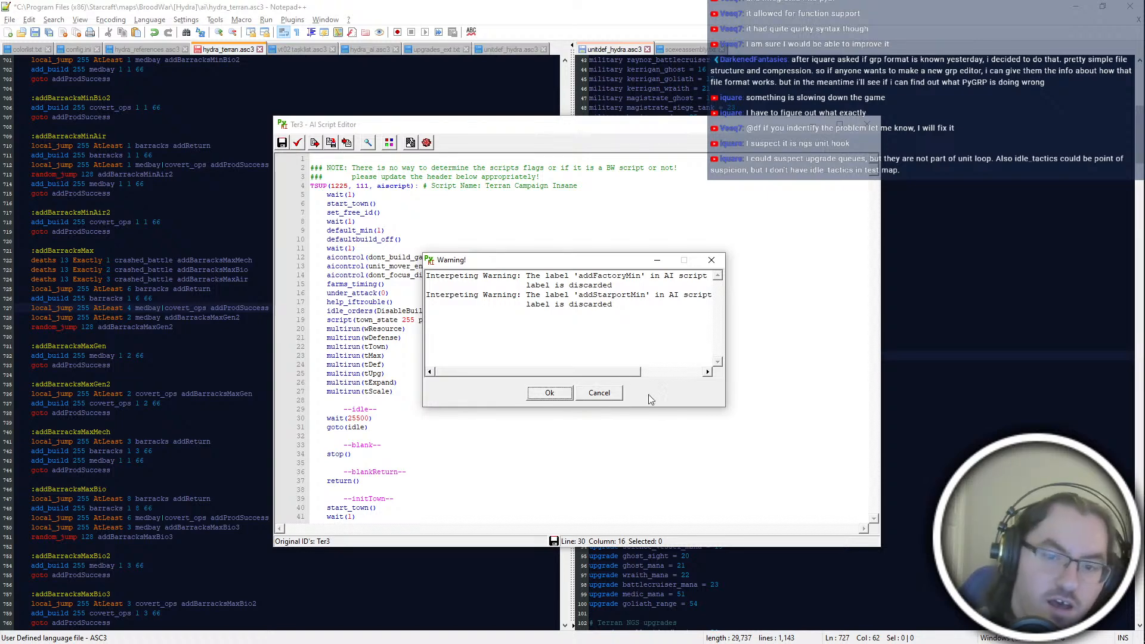
Step: Review the addBarracksMax blocks in the Notepad++ script and cancel PyAI's warning dialog
{"action": "left_click_drag", "start_coordinate": [592, 376], "coordinate": [250, 380]}
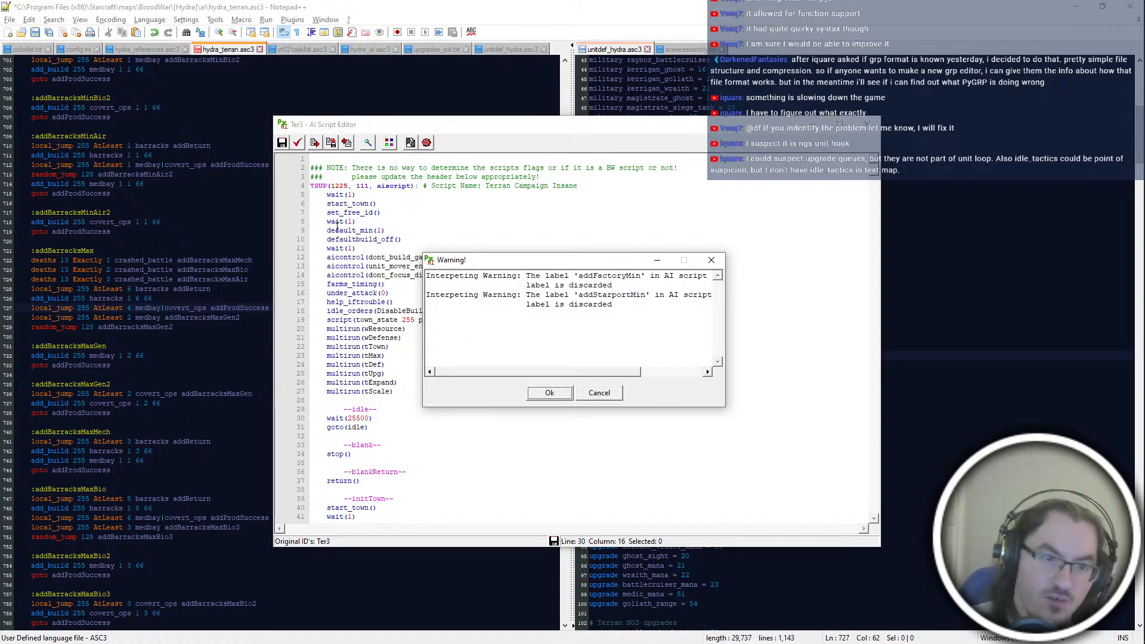
{"action": "left_click_drag", "start_coordinate": [263, 241], "coordinate": [268, 327]}
{"action": "left_click", "coordinate": [263, 432]}
{"action": "left_click", "coordinate": [256, 374]}
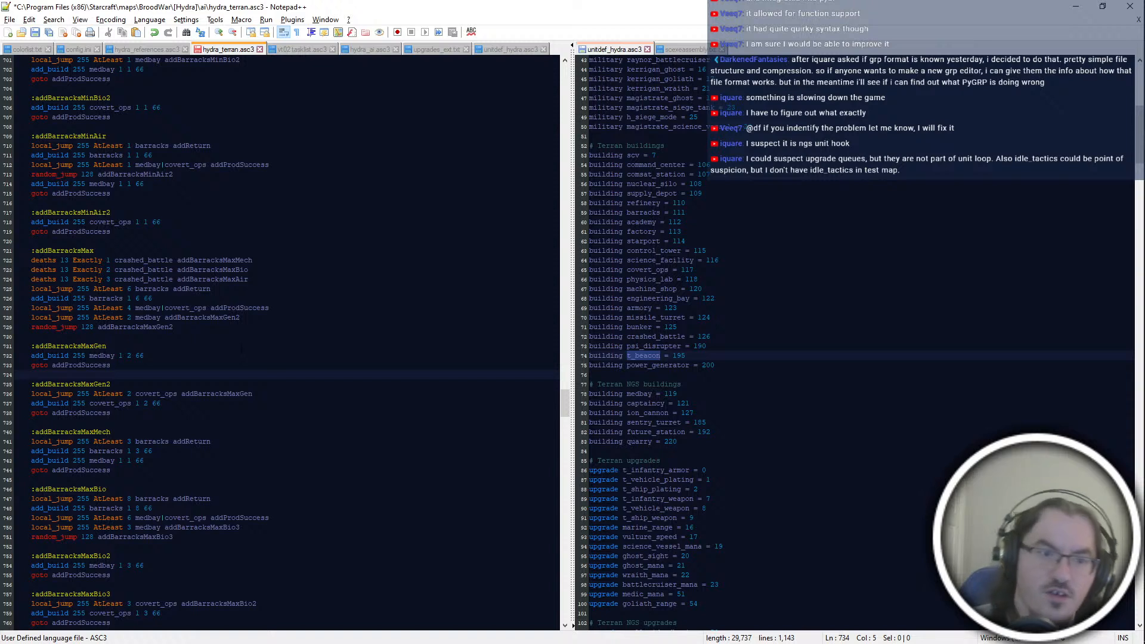
{"action": "left_click_drag", "start_coordinate": [156, 241], "coordinate": [153, 251]}
{"action": "left_click", "coordinate": [153, 269]}
{"action": "left_click", "coordinate": [153, 241]}
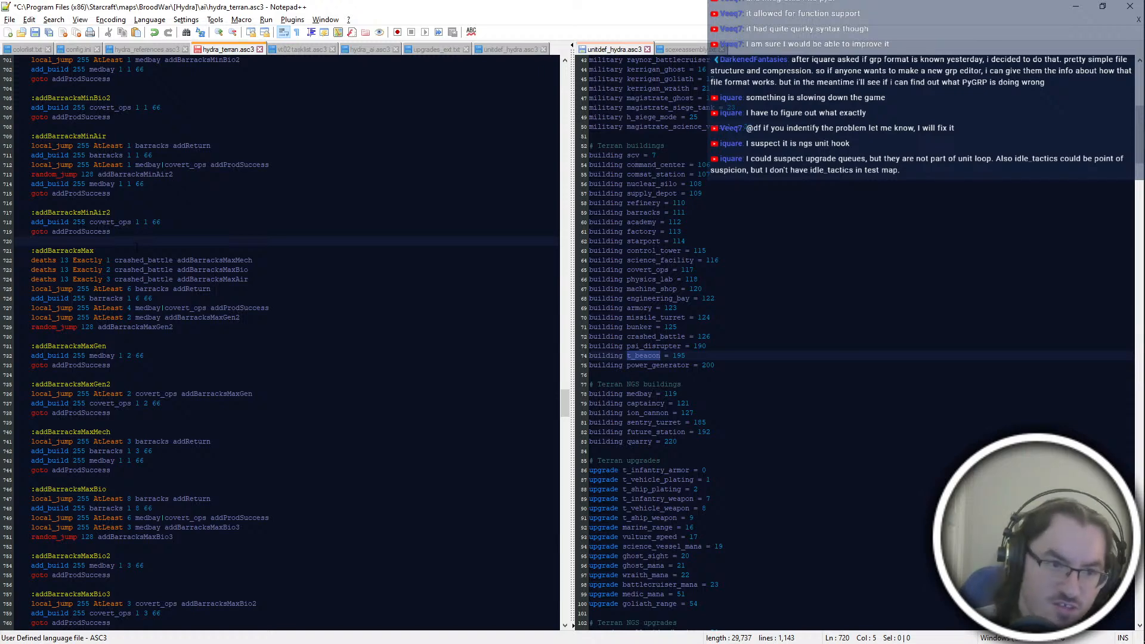
{"action": "scroll", "coordinate": [136, 247], "scroll_direction": "down", "scroll_amount": 4}
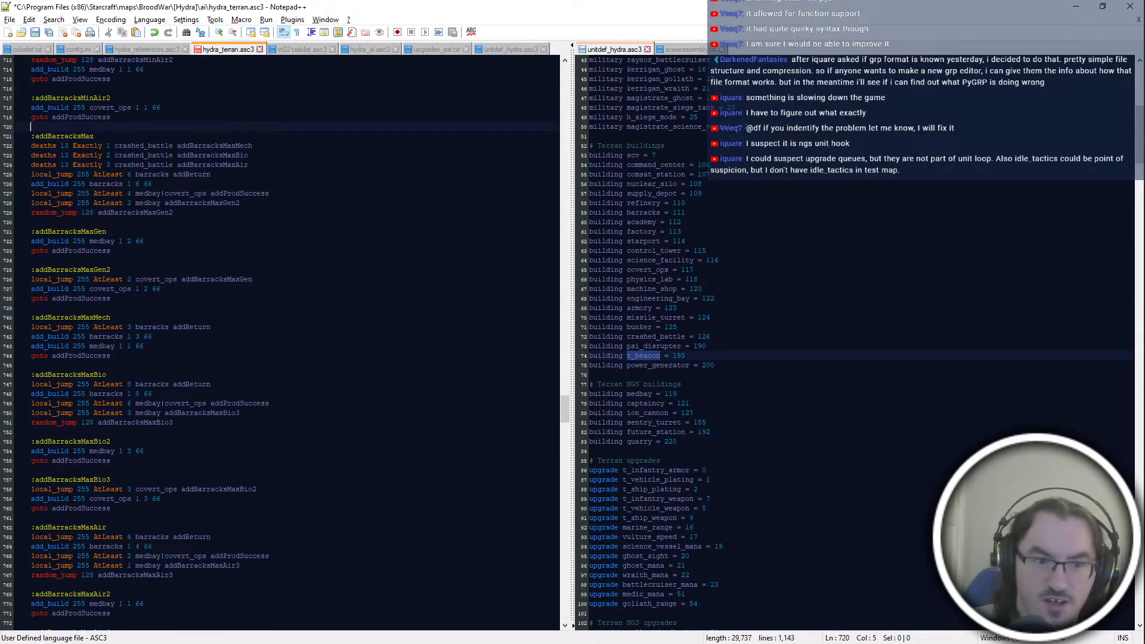
{"action": "scroll", "coordinate": [281, 343], "scroll_direction": "up", "scroll_amount": 10}
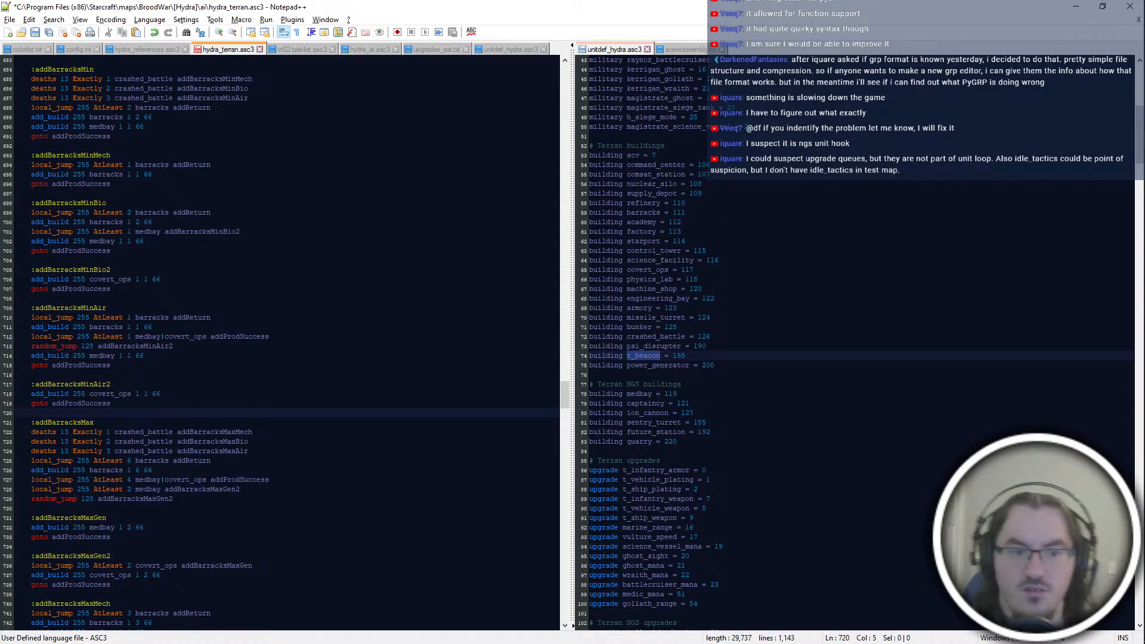
{"action": "key", "text": "alt+Tab"}
{"action": "left_click", "coordinate": [597, 391]}
{"action": "left_click", "coordinate": [358, 365]}
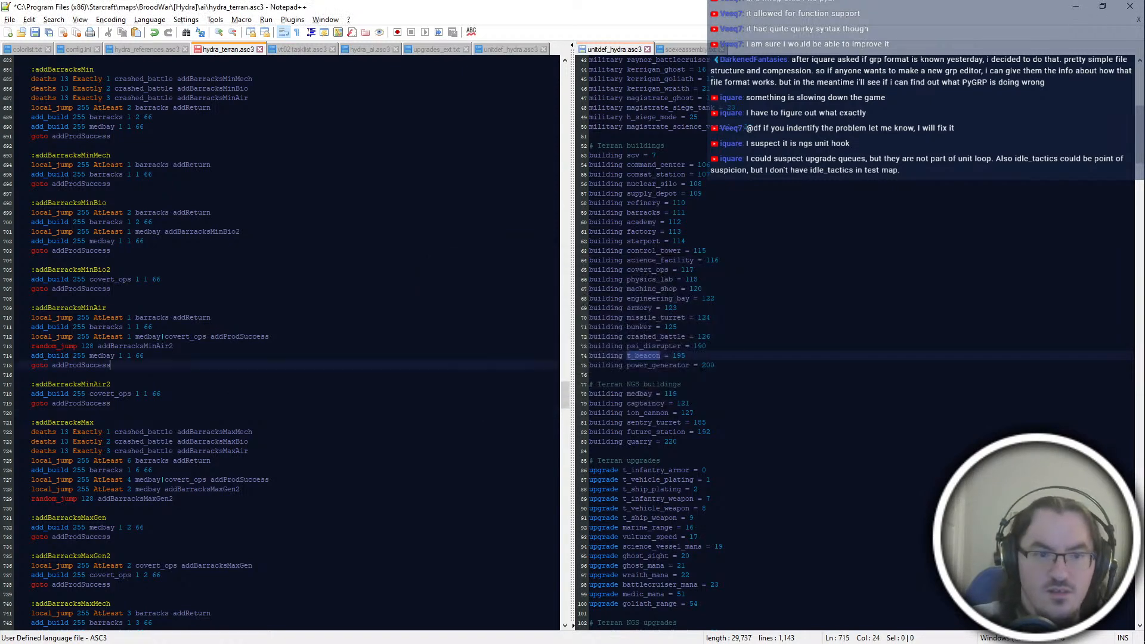
Step: Examine the barracks code from addBarracksCheck down to the addBarracksMed blocks
{"action": "scroll", "coordinate": [358, 366], "scroll_direction": "up", "scroll_amount": 4}
{"action": "left_click", "coordinate": [224, 165]}
{"action": "scroll", "coordinate": [224, 377], "scroll_direction": "down", "scroll_amount": 8}
{"action": "left_click", "coordinate": [223, 375]}
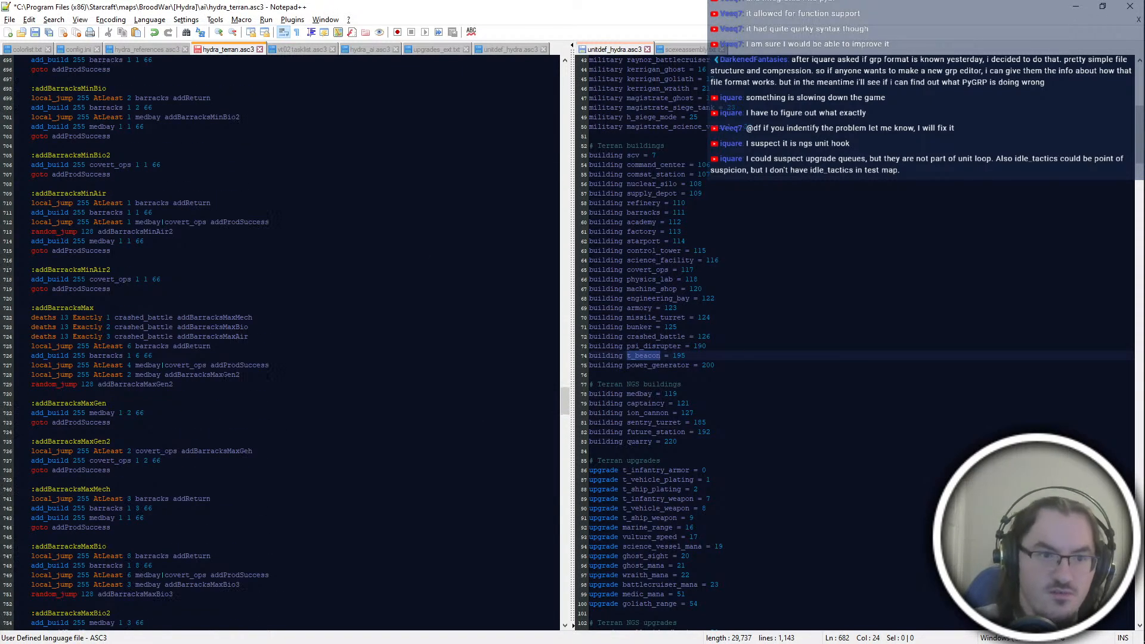
{"action": "left_click", "coordinate": [241, 443]}
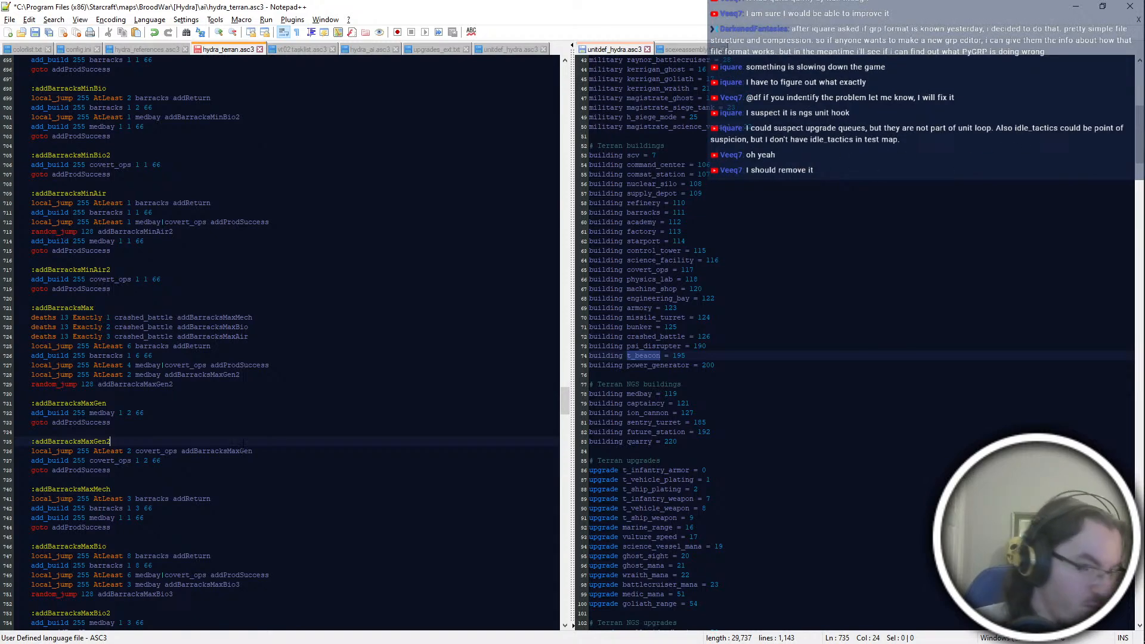
{"action": "left_click", "coordinate": [253, 525]}
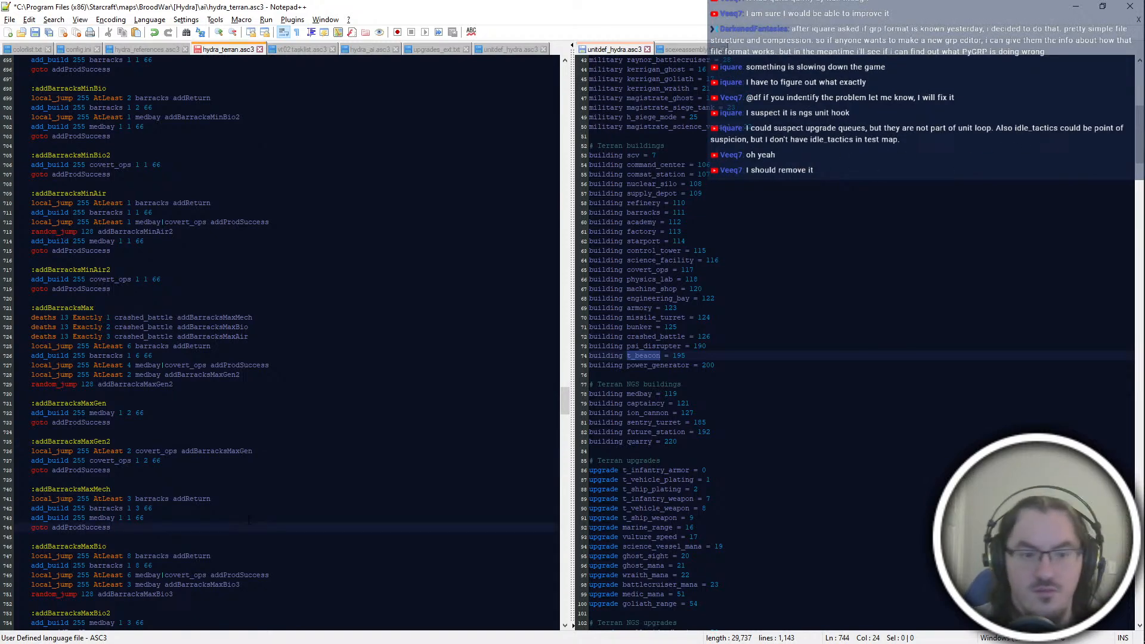
{"action": "key", "text": "alt+Tab"}
{"action": "key", "text": "alt+Tab"}
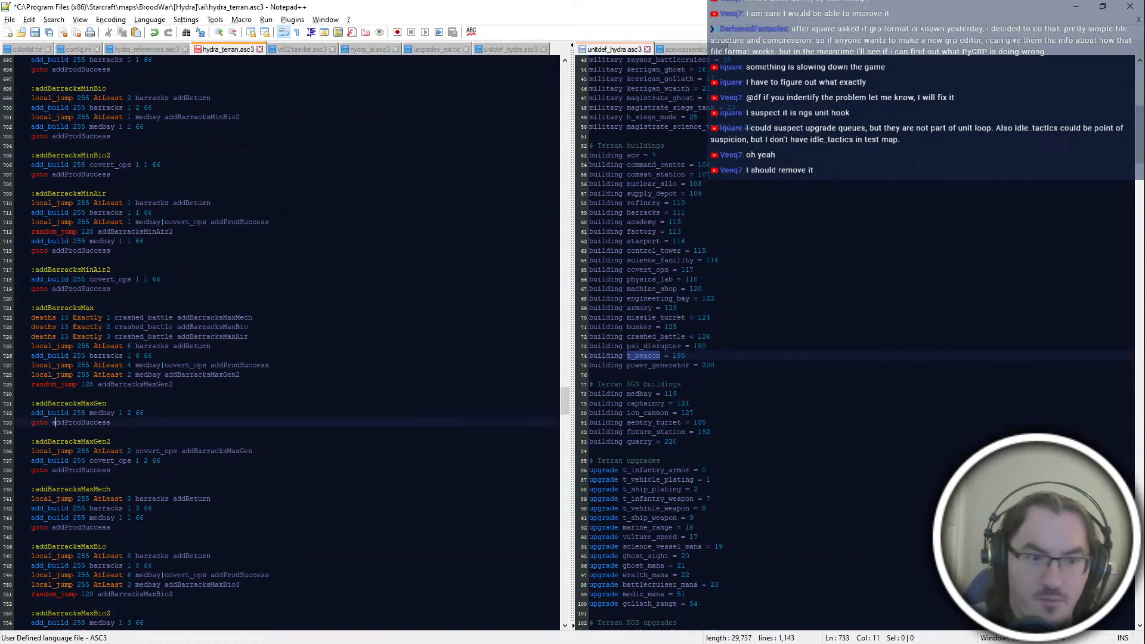
{"action": "left_click", "coordinate": [167, 434]}
{"action": "scroll", "coordinate": [168, 434], "scroll_direction": "down", "scroll_amount": 16}
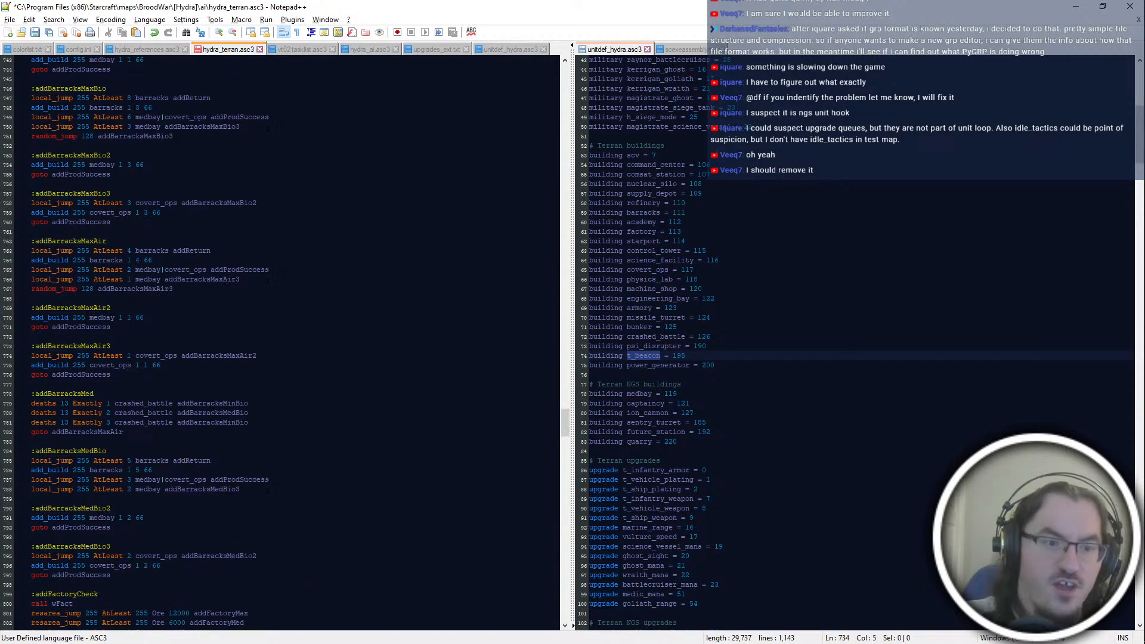
{"action": "left_click", "coordinate": [114, 327]}
{"action": "left_click", "coordinate": [156, 461]}
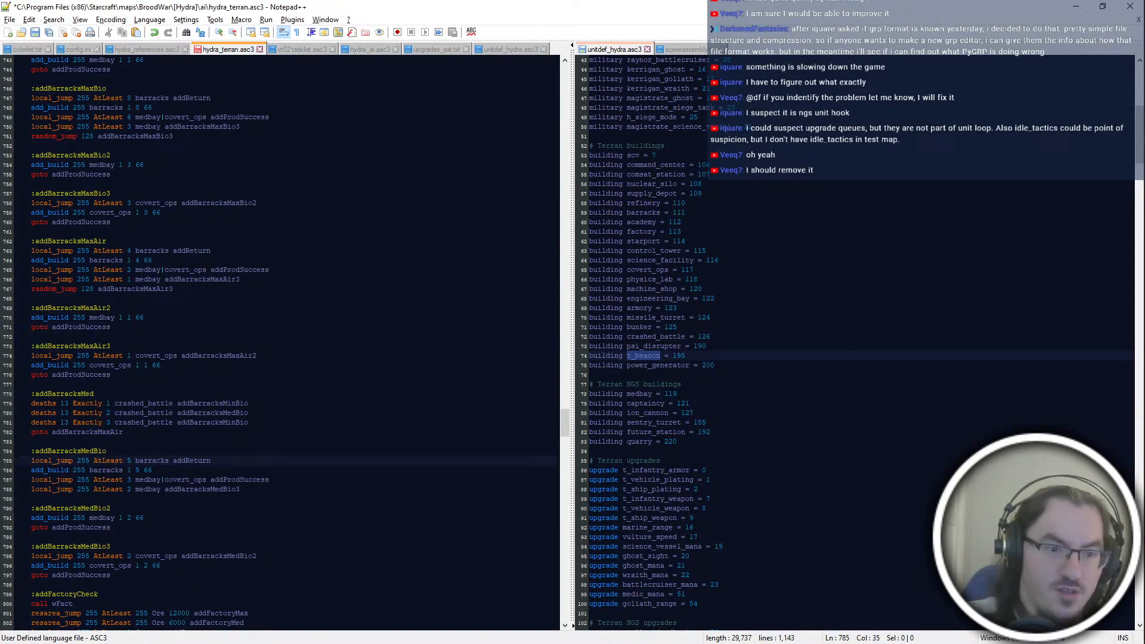
Step: Delete the "local_jump 255 AtLeast 1 factory addReturn" line at the end of the addFactoryCheck block
{"action": "scroll", "coordinate": [157, 461], "scroll_direction": "down", "scroll_amount": 14}
{"action": "left_click", "coordinate": [164, 298]}
{"action": "left_click", "coordinate": [240, 232]}
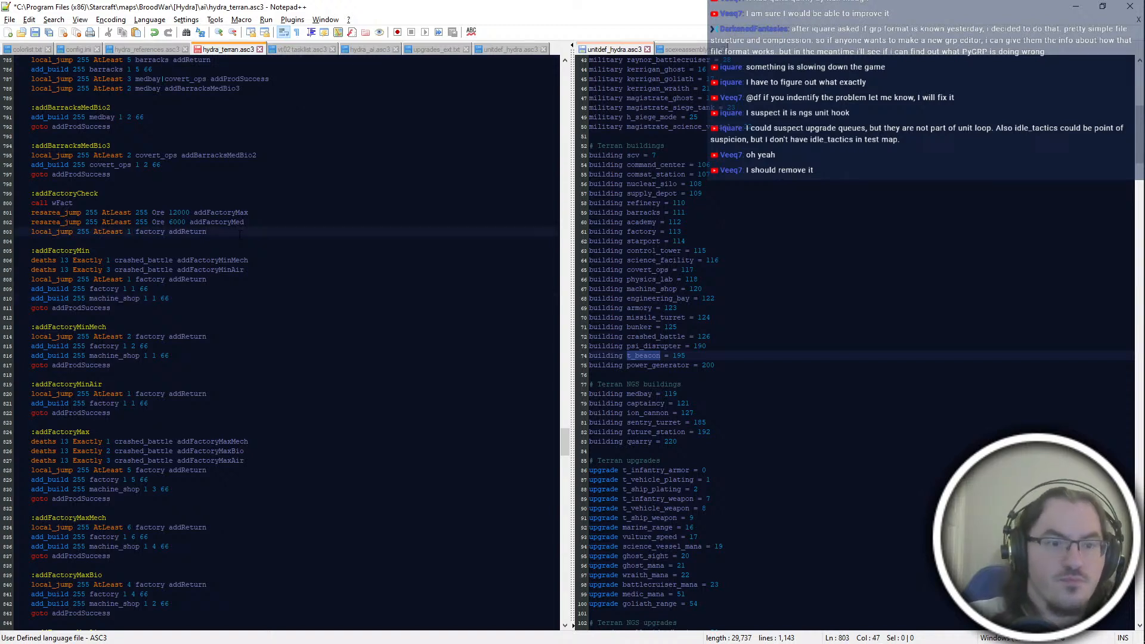
{"action": "key", "text": "shift+Up"}
{"action": "key", "text": "shift+End"}
{"action": "key", "text": "BackSpace"}
Step: Add "goto addFactoryMin" as the last line of the addFactoryCheck block and save the script
{"action": "key", "text": "Down"}
{"action": "key", "text": "Down"}
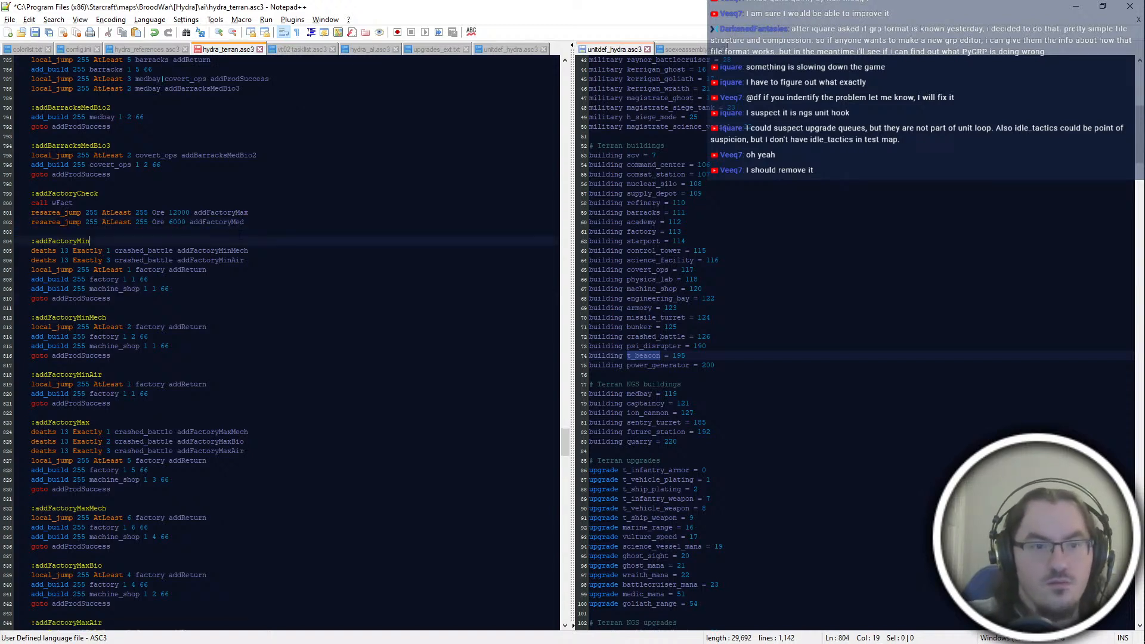
{"action": "key", "text": "Up"}
{"action": "key", "text": "Up"}
{"action": "key", "text": "End"}
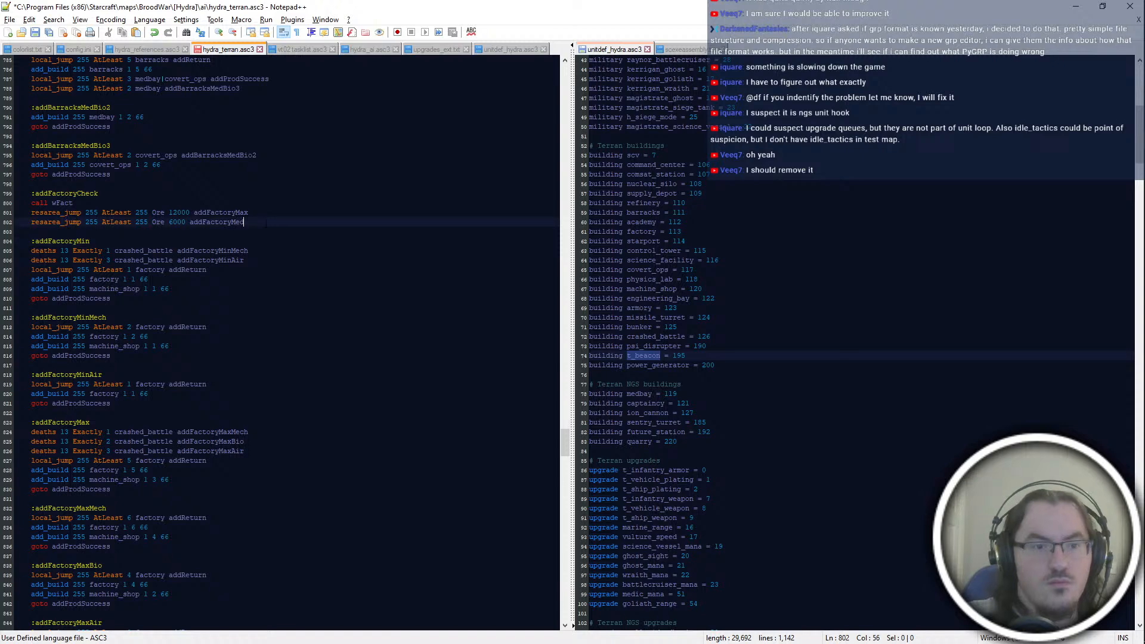
{"action": "key", "text": "Return"}
{"action": "type", "text": "goto addFactoryMin"}
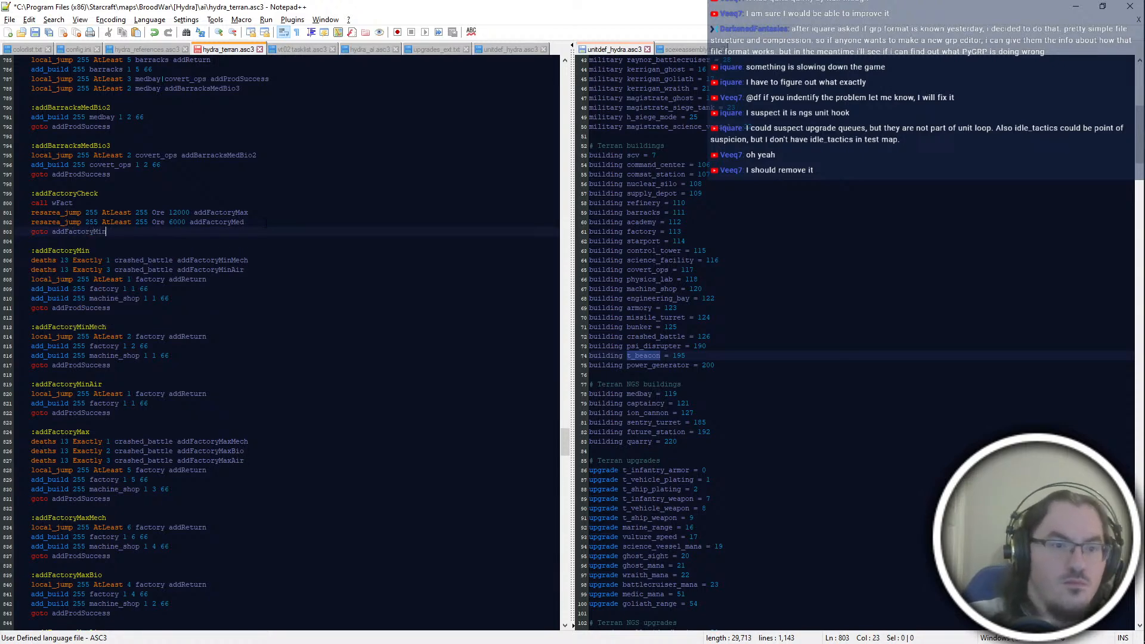
{"action": "key", "text": "ctrl+s"}
Step: Add "goto addStarportMin" after the addStarportMed jump in the addStarportCheck block
{"action": "scroll", "coordinate": [156, 311], "scroll_direction": "down", "scroll_amount": 8}
{"action": "scroll", "coordinate": [280, 343], "scroll_direction": "down", "scroll_amount": 12}
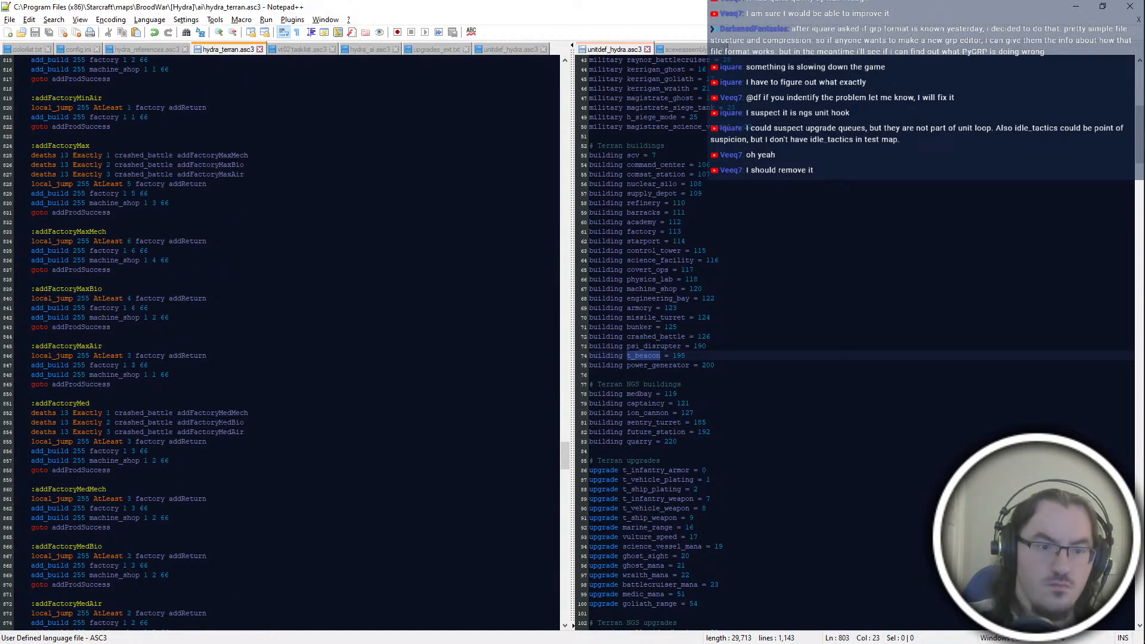
{"action": "left_click", "coordinate": [248, 404]}
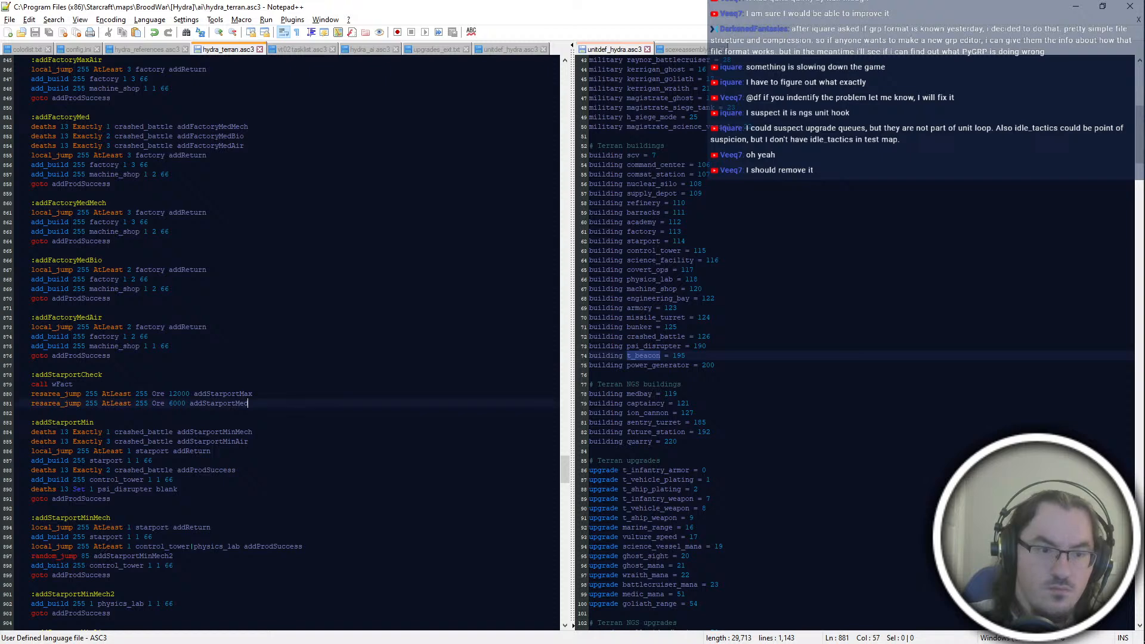
{"action": "key", "text": "Return"}
{"action": "type", "text": "goto addStarportMin"}
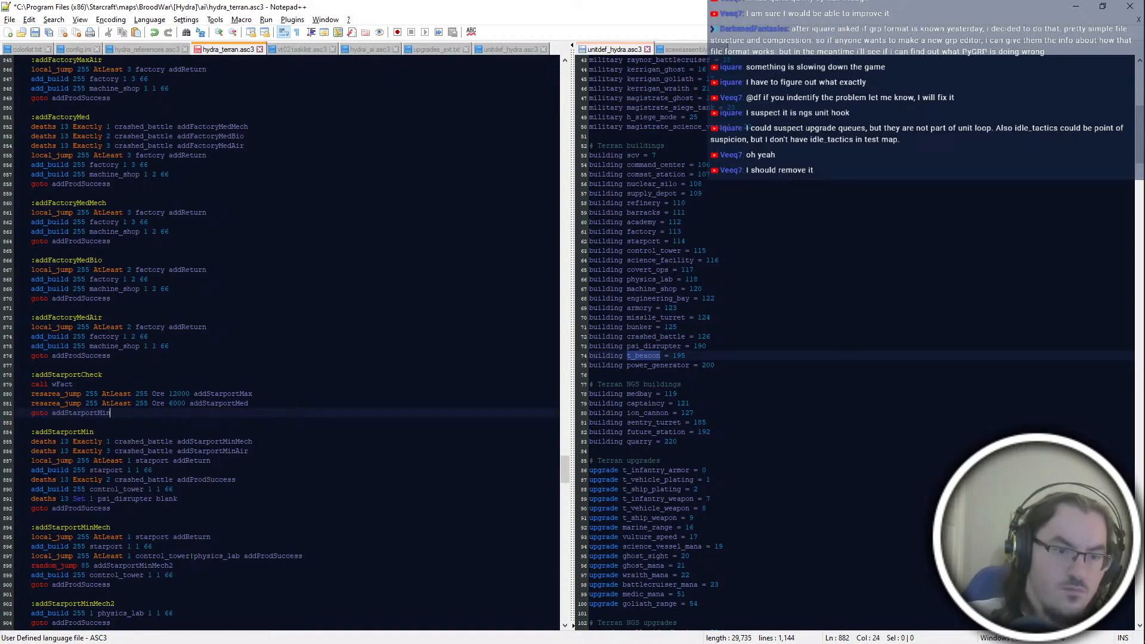
Step: Save hydra_terran.asc3, switch to PyAI, save the Ter3 script and close its script editor
{"action": "key", "text": "ctrl+s"}
{"action": "key", "text": "alt+Tab"}
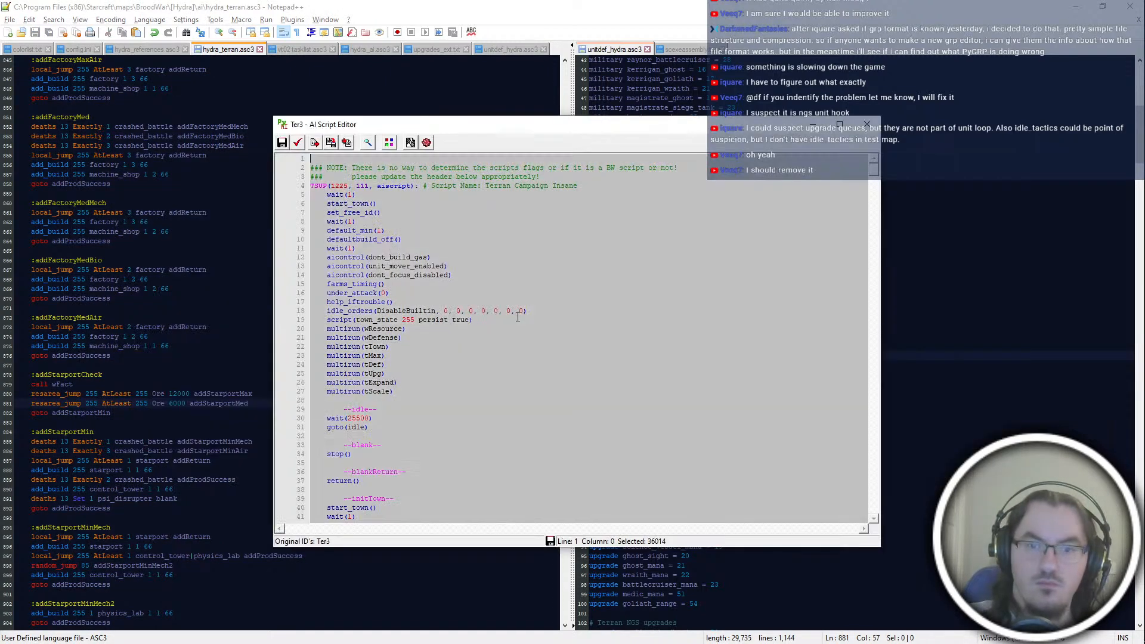
{"action": "key", "text": "ctrl+s"}
{"action": "left_click", "coordinate": [864, 121]}
{"action": "key", "text": "alt+Tab"}
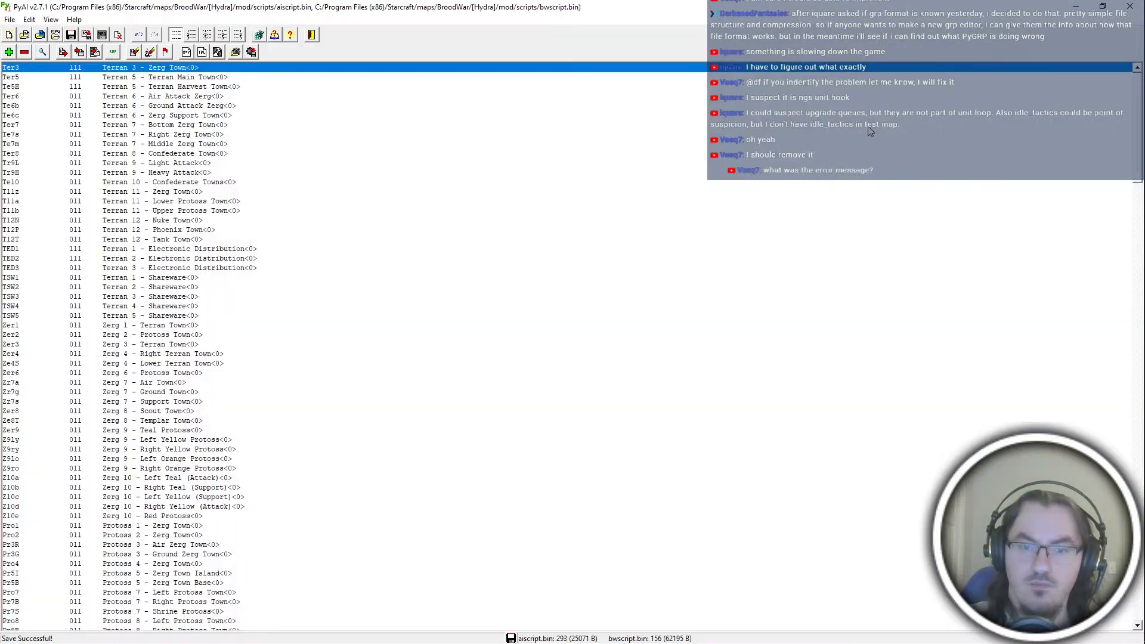
Step: Switch to PyMPQ and add the compiled script files to the betahydra.exe archive under the scripts\ folder
{"action": "key", "text": "alt+Tab"}
{"action": "key", "text": "alt+Tab"}
{"action": "left_click", "coordinate": [743, 427], "text": "alt"}
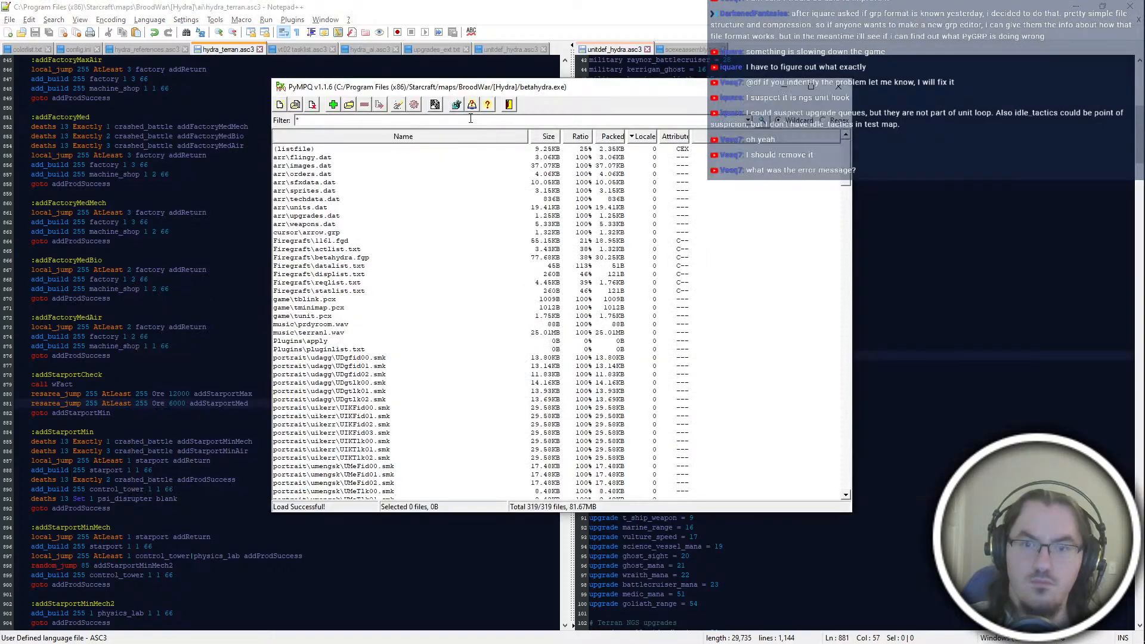
{"action": "left_click", "coordinate": [339, 105]}
{"action": "left_click", "coordinate": [395, 169]}
{"action": "left_click", "coordinate": [395, 177], "text": "ctrl"}
{"action": "key", "text": "Return"}
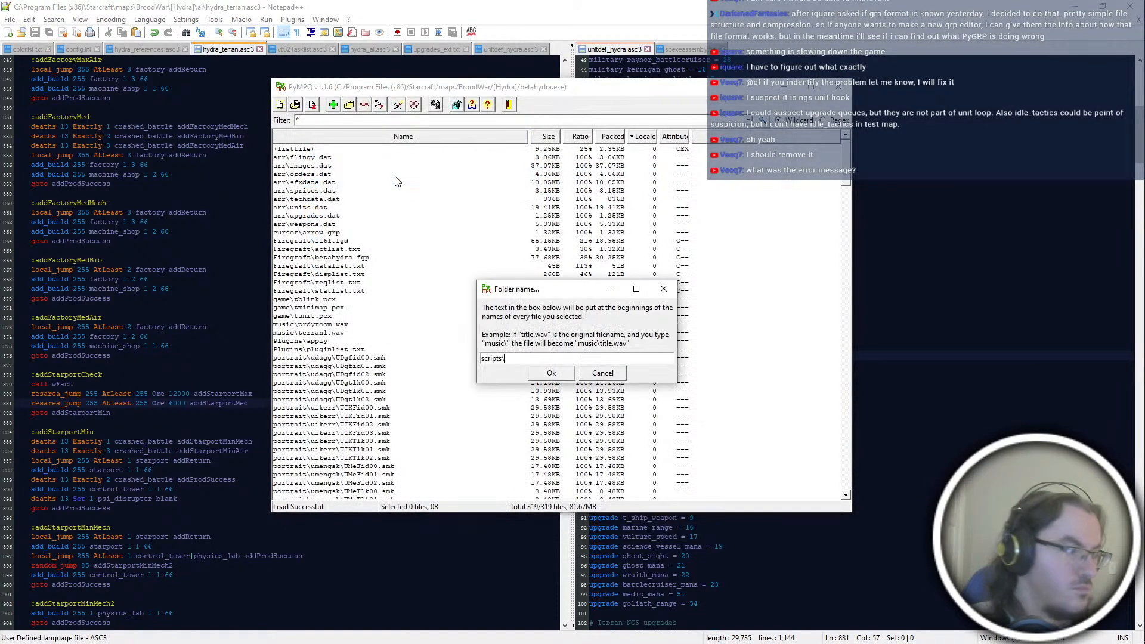
{"action": "key", "text": "Return"}
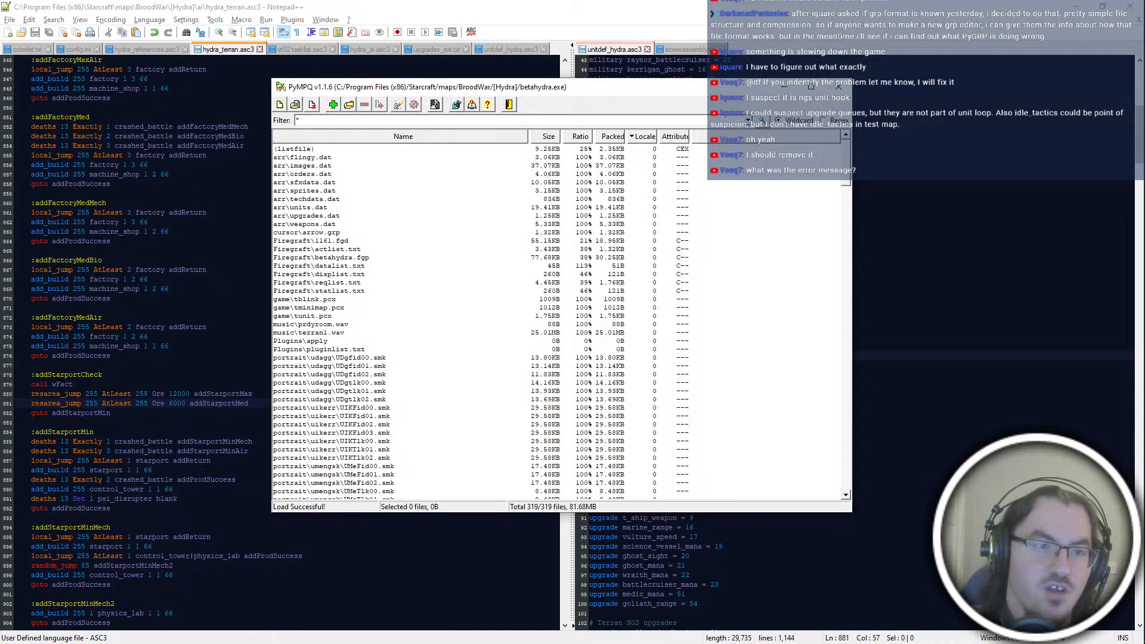
Step: Try addStarportCheck without its "goto addStarportMin" line, saving and selecting the whole script, and undo the removal in hydra_terran.asc3
{"action": "left_click", "coordinate": [233, 337]}
{"action": "left_click", "coordinate": [233, 413]}
{"action": "key", "text": "Return"}
{"action": "key", "text": "ctrl+BackSpace"}
{"action": "key", "text": "ctrl+BackSpace"}
{"action": "key", "text": "ctrl+BackSpace"}
{"action": "key", "text": "ctrl+s"}
{"action": "key", "text": "ctrl+a"}
{"action": "left_click", "coordinate": [246, 419]}
{"action": "key", "text": "ctrl+z"}
{"action": "key", "text": "ctrl+z"}
{"action": "key", "text": "ctrl+z"}
{"action": "key", "text": "ctrl+z"}
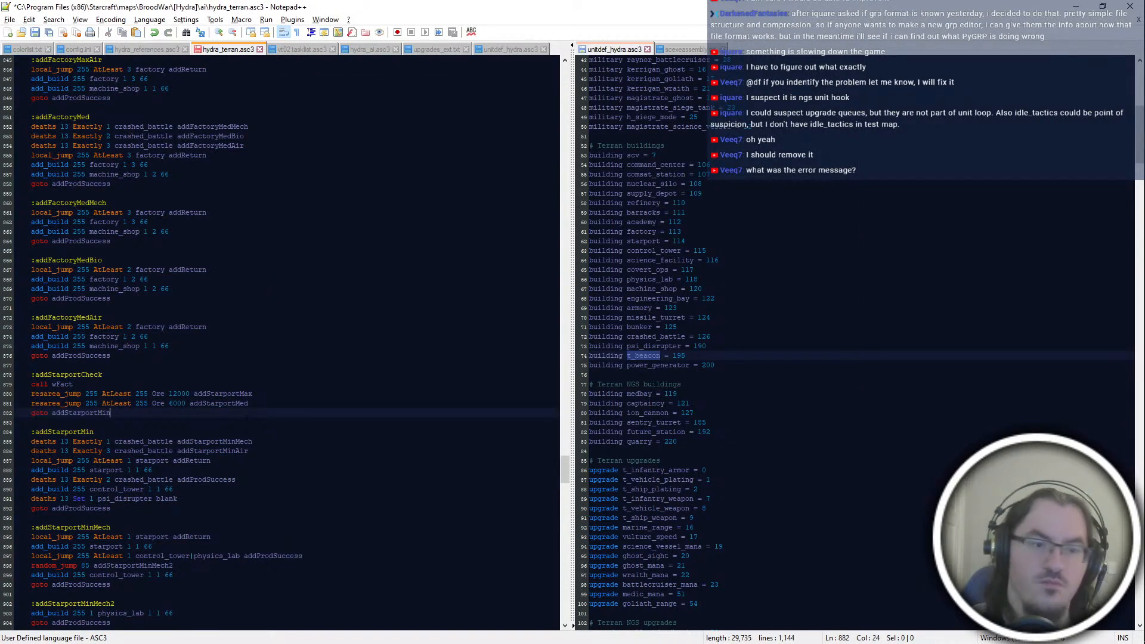
Step: Try saving the Ter3 script without that goto in PyAI, read the full warning, cancel, and return to Notepad++
{"action": "key", "text": "alt+Tab"}
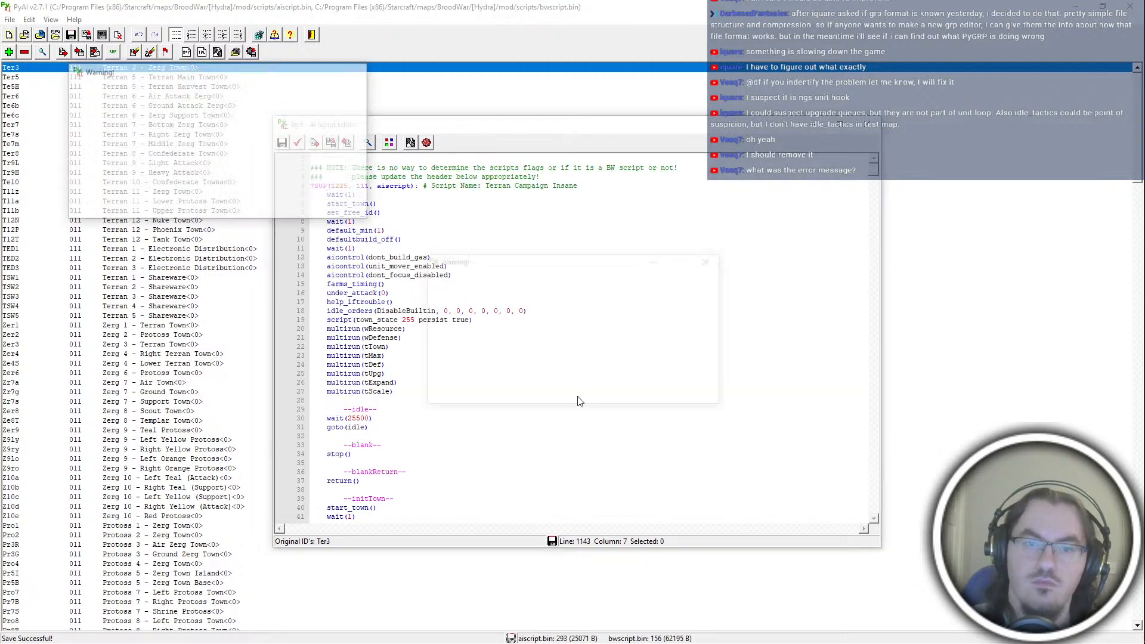
{"action": "key", "text": "ctrl+s"}
{"action": "left_click_drag", "start_coordinate": [570, 374], "coordinate": [633, 373]}
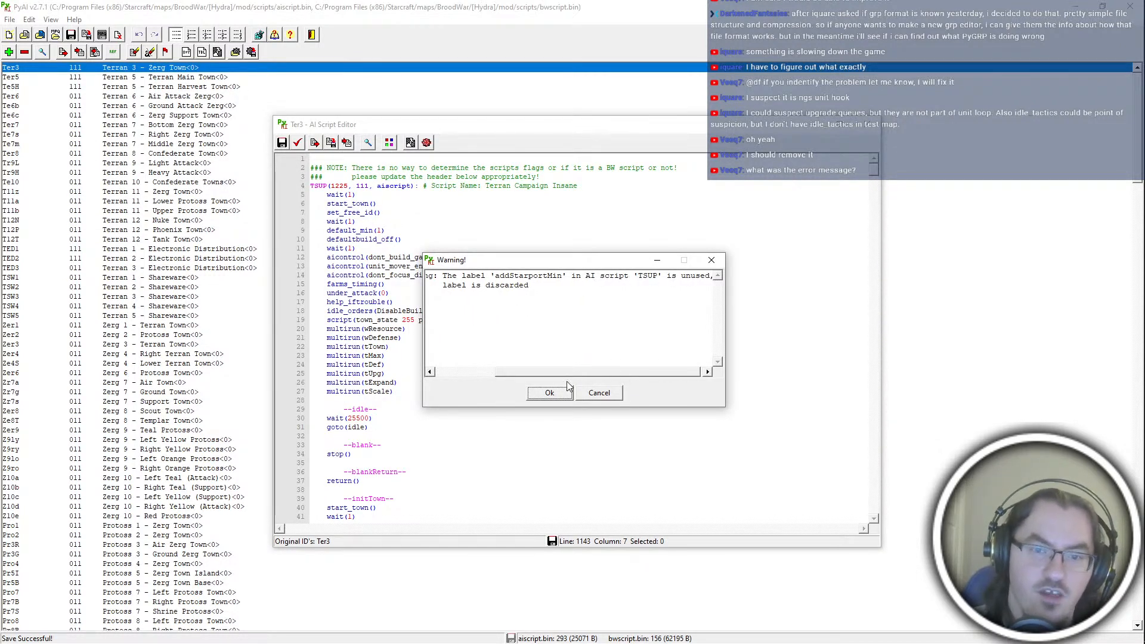
{"action": "left_click", "coordinate": [599, 393]}
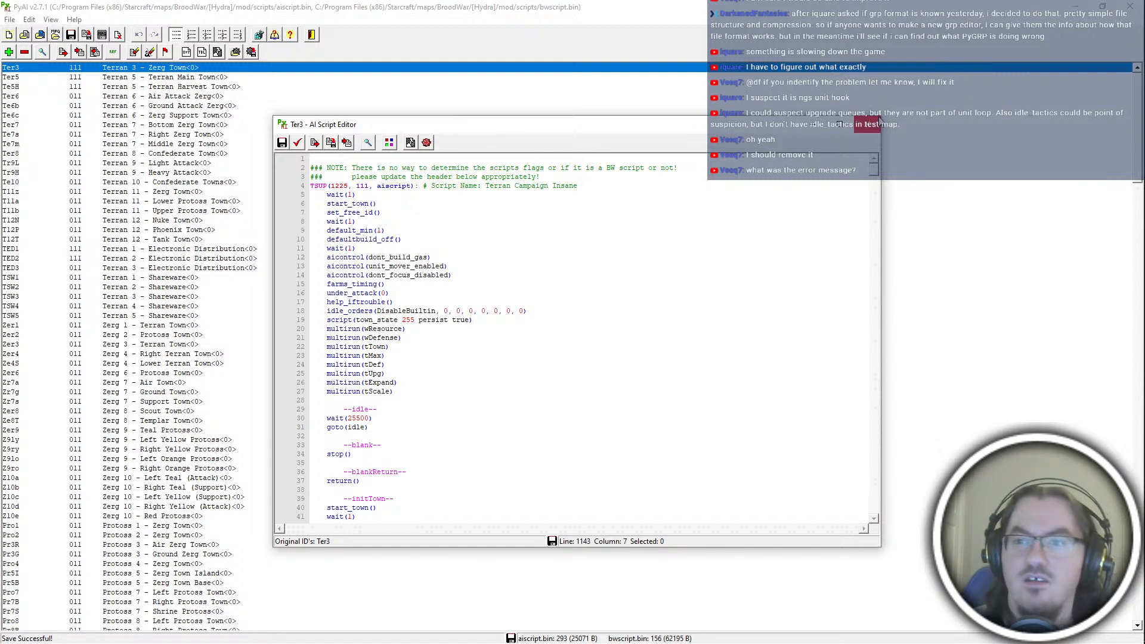
{"action": "left_click", "coordinate": [870, 124]}
{"action": "left_click", "coordinate": [577, 367]}
{"action": "key", "text": "alt+Tab"}
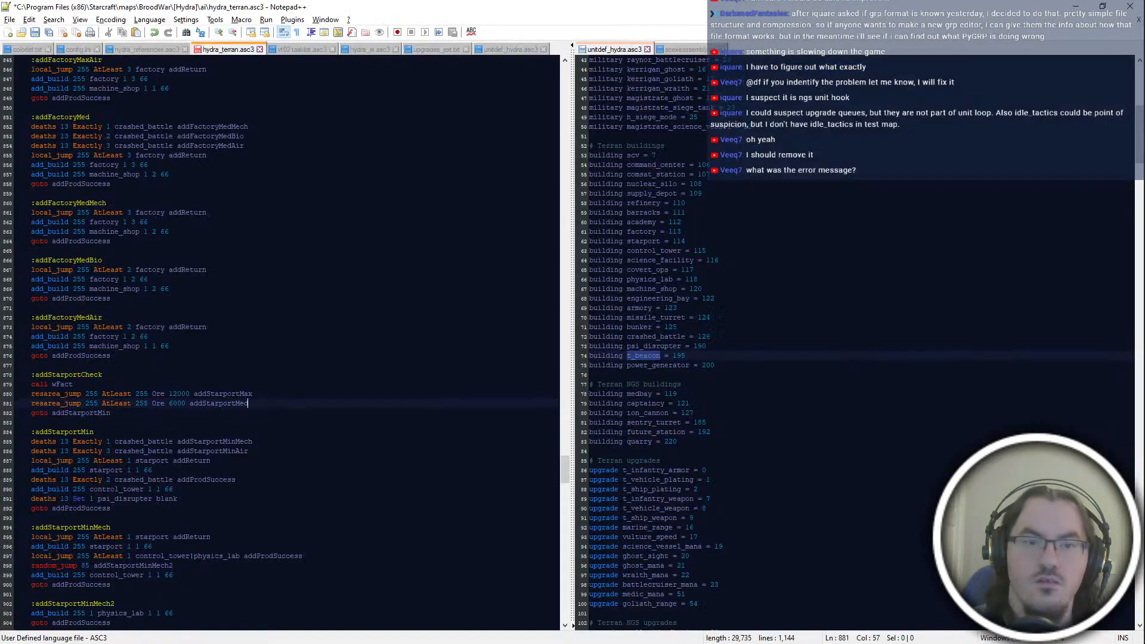
Step: Save hydra_terran.asc3 with the goto restored, switch to PyAI, save its script files and close it
{"action": "key", "text": "ctrl+s"}
{"action": "left_click", "coordinate": [406, 470]}
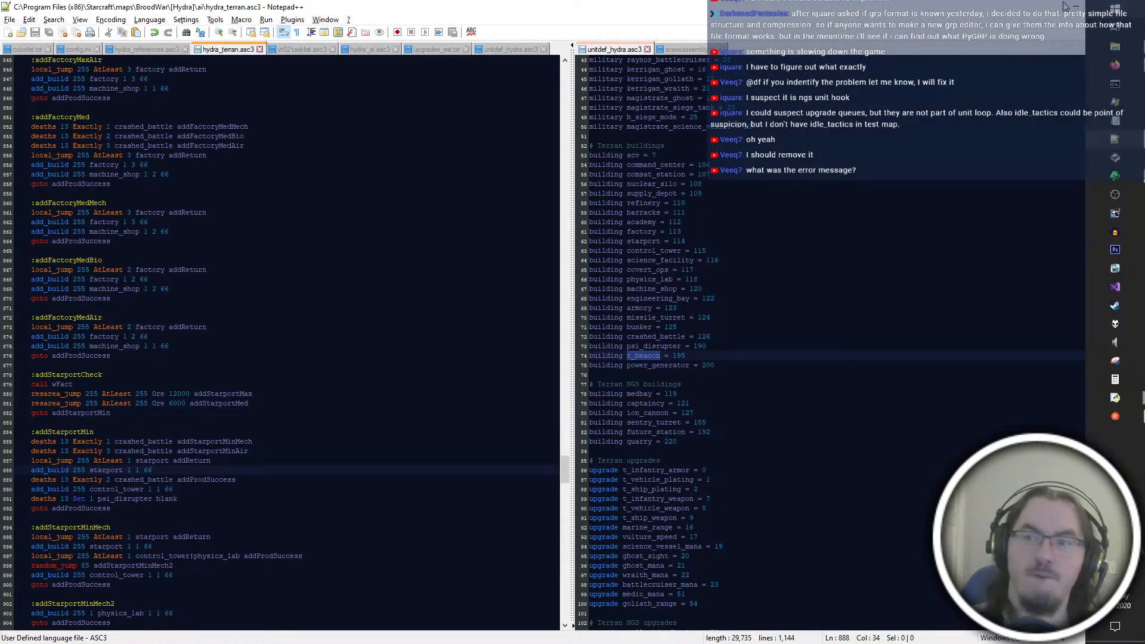
{"action": "left_click", "coordinate": [1129, 397]}
{"action": "left_click", "coordinate": [578, 542]}
{"action": "key", "text": "ctrl+s"}
{"action": "left_click", "coordinate": [1130, 6]}
Step: Add aiscript.bin, bwscript.bin and iscript.bin to the betahydra.exe archive in PyMPQ again
{"action": "left_click", "coordinate": [331, 104]}
{"action": "left_click_drag", "start_coordinate": [576, 294], "coordinate": [435, 171]}
{"action": "key", "text": "Return"}
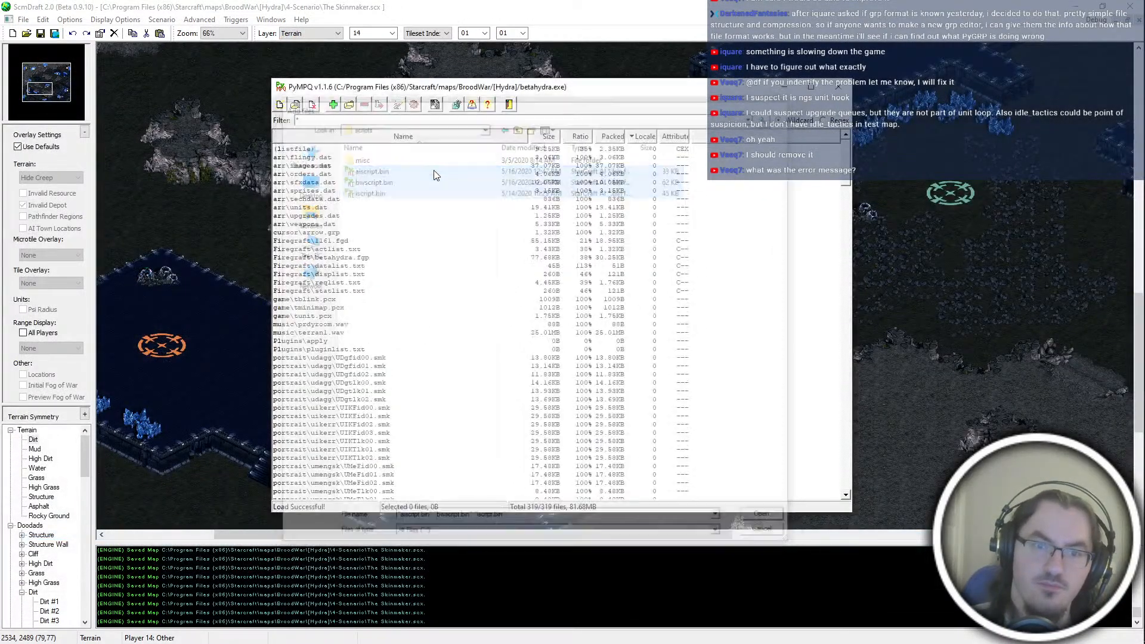
{"action": "key", "text": "alt+Tab"}
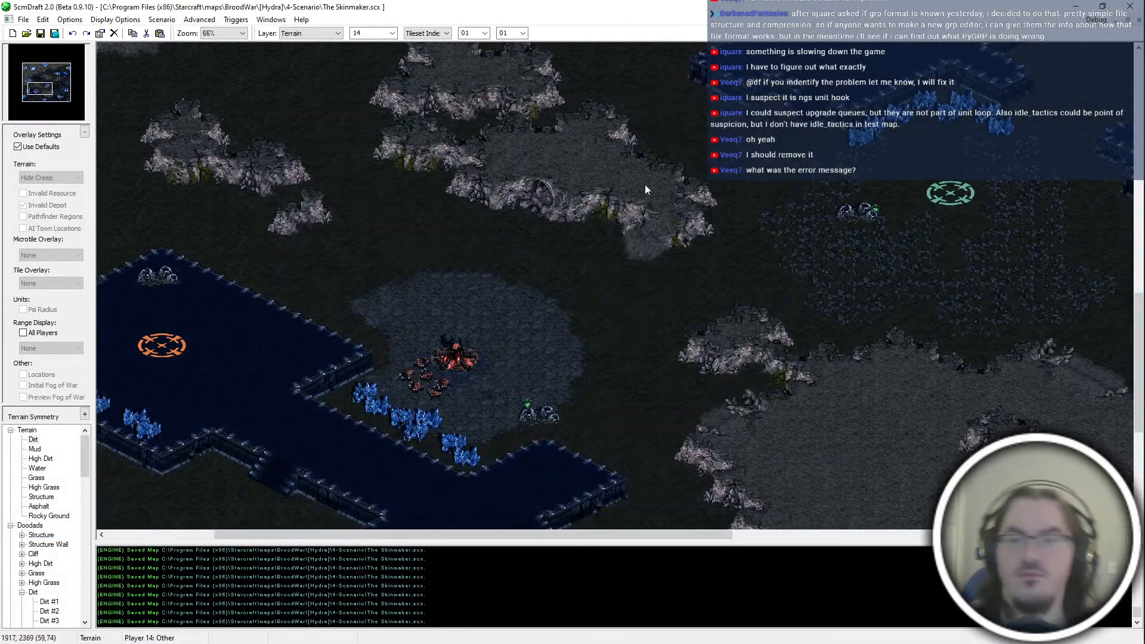
Step: Move PyTILE.pyw from the desktop into the PyMS-aise folder, replacing the existing file
{"action": "key", "text": "super+d"}
{"action": "left_click", "coordinate": [888, 262]}
{"action": "left_click_drag", "start_coordinate": [23, 65], "coordinate": [778, 300]}
{"action": "left_click", "coordinate": [513, 235]}
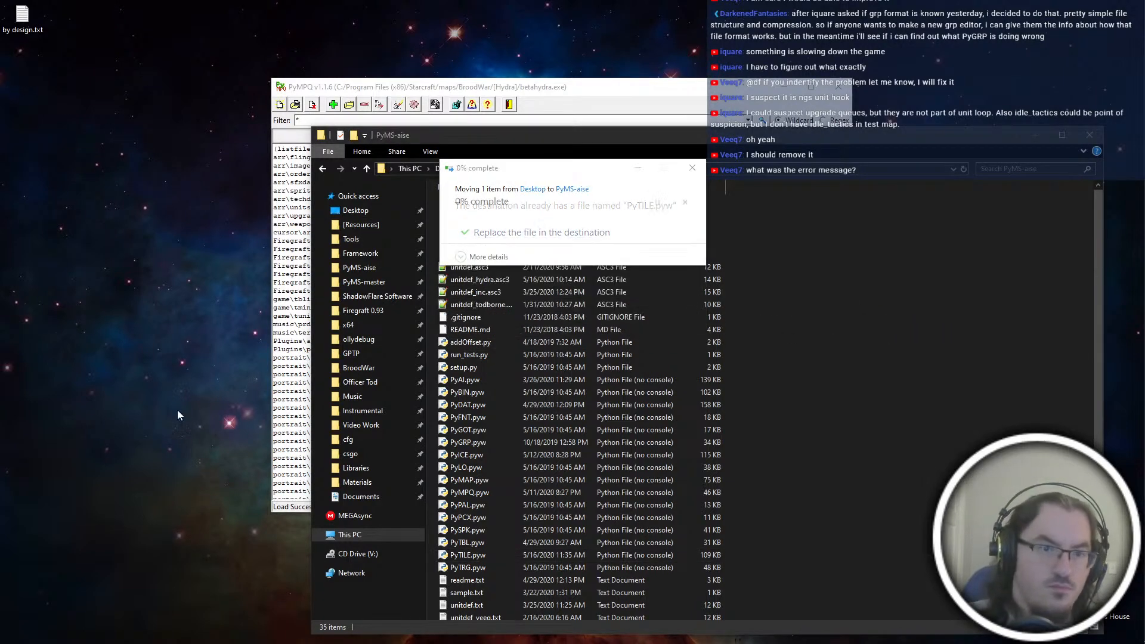
{"action": "key", "text": "ctrl+super+Left"}
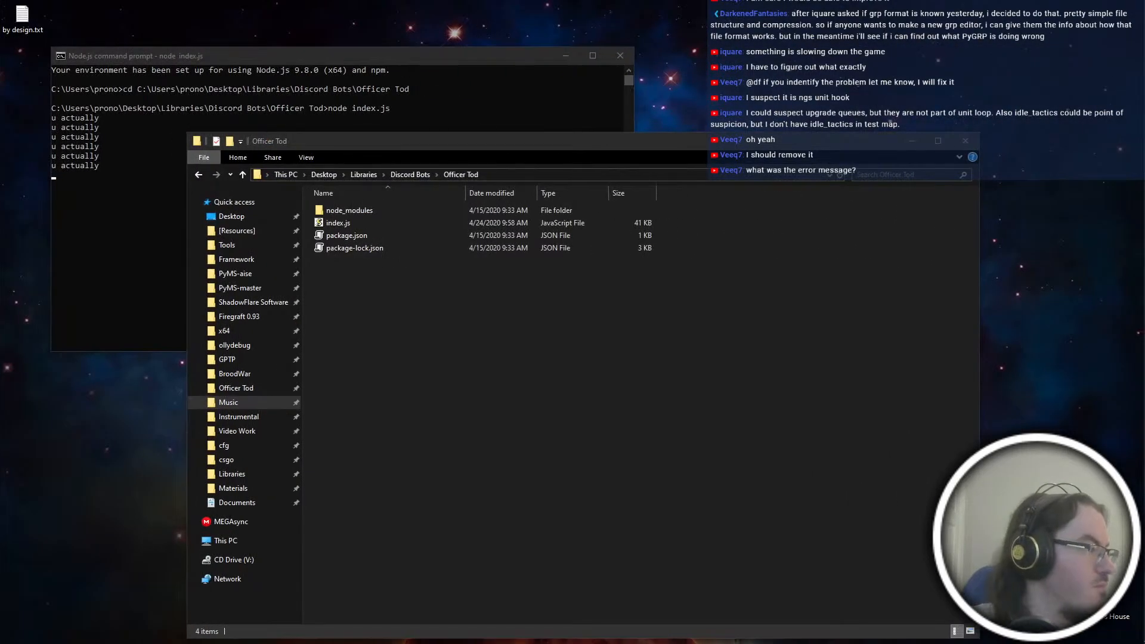
{"action": "key", "text": "super+Tab"}
{"action": "left_click", "coordinate": [72, 43]}
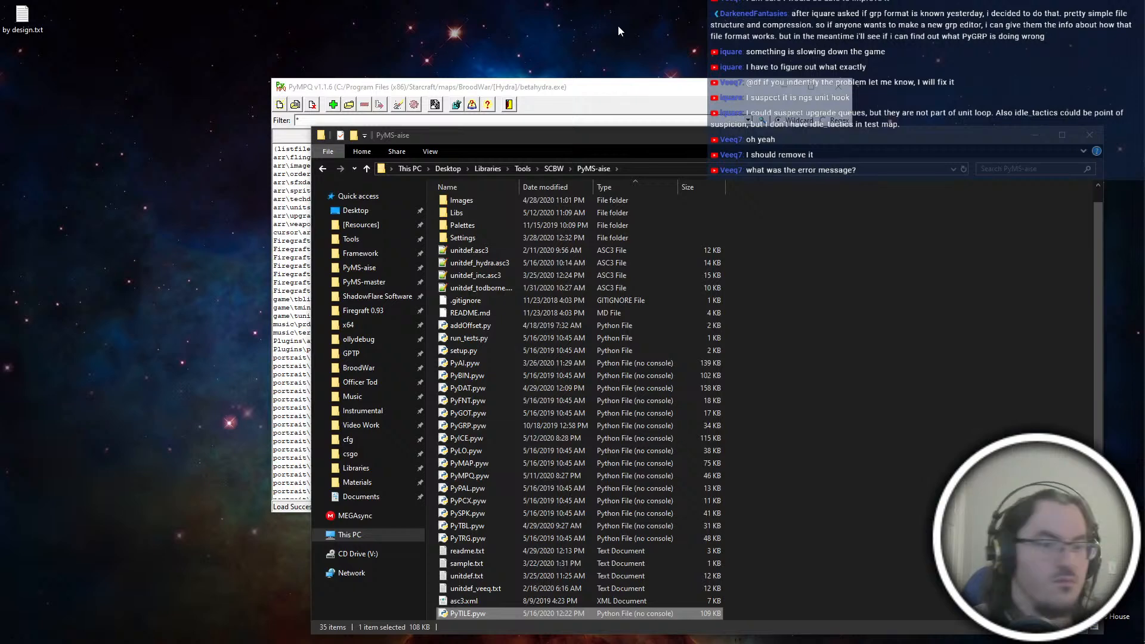
{"action": "key", "text": "alt+Tab"}
{"action": "key", "text": "alt+Tab"}
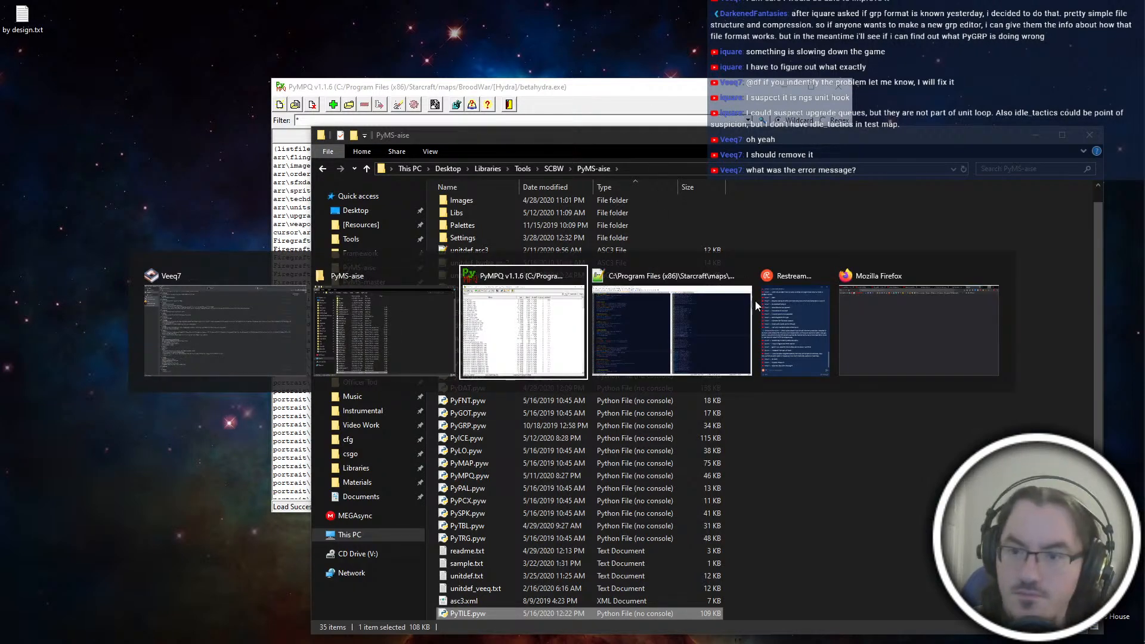
{"action": "left_click", "coordinate": [836, 459]}
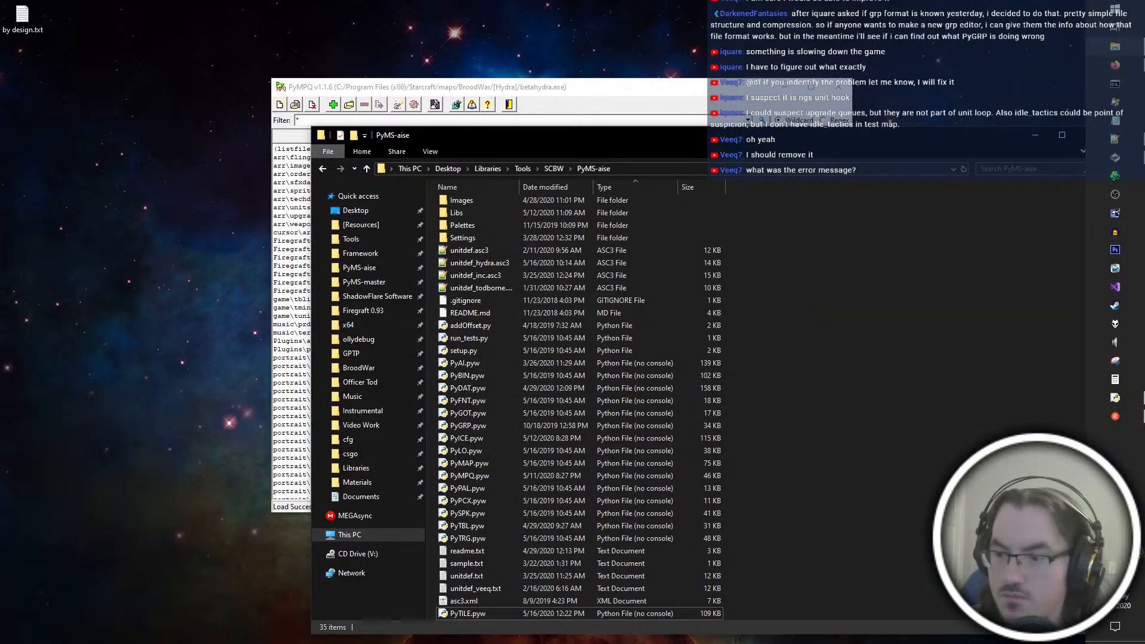